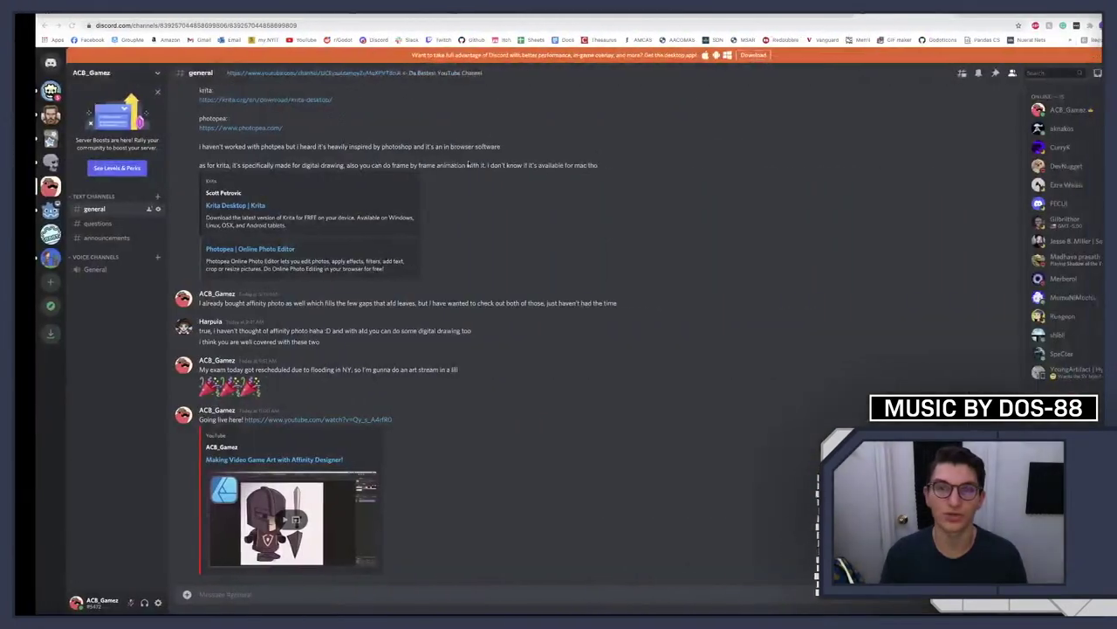
Examine the Bulwark, Swordsman and Drunkard character art posted in the general channel, enlarging the image for a closer view
{"action": "scroll", "coordinate": [312, 186], "scroll_direction": "up", "scroll_amount": 10}
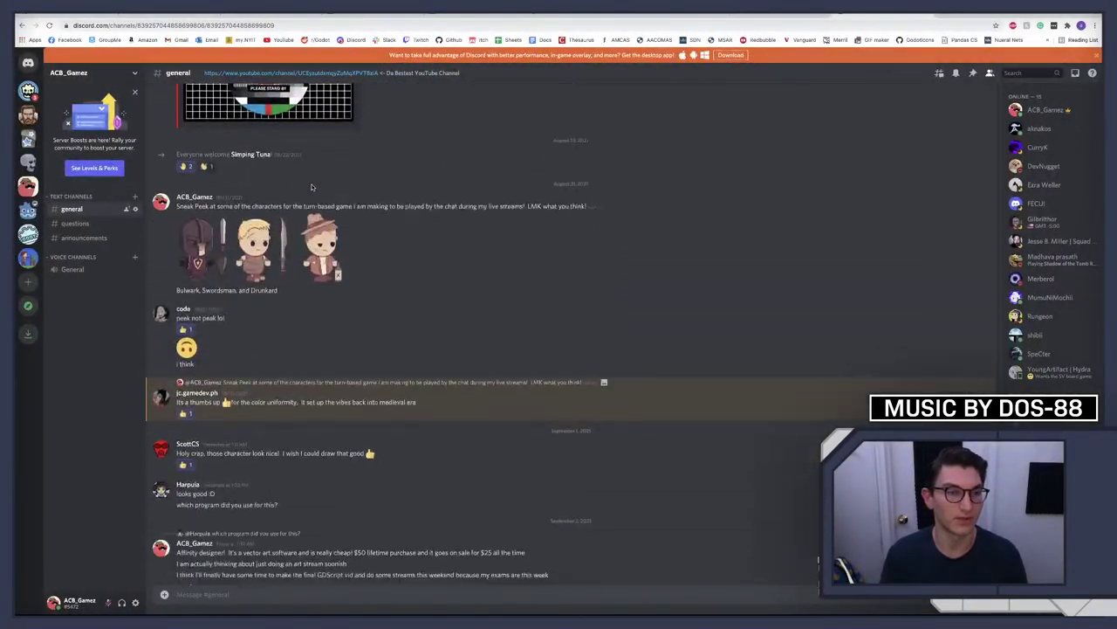
{"action": "left_click", "coordinate": [321, 228]}
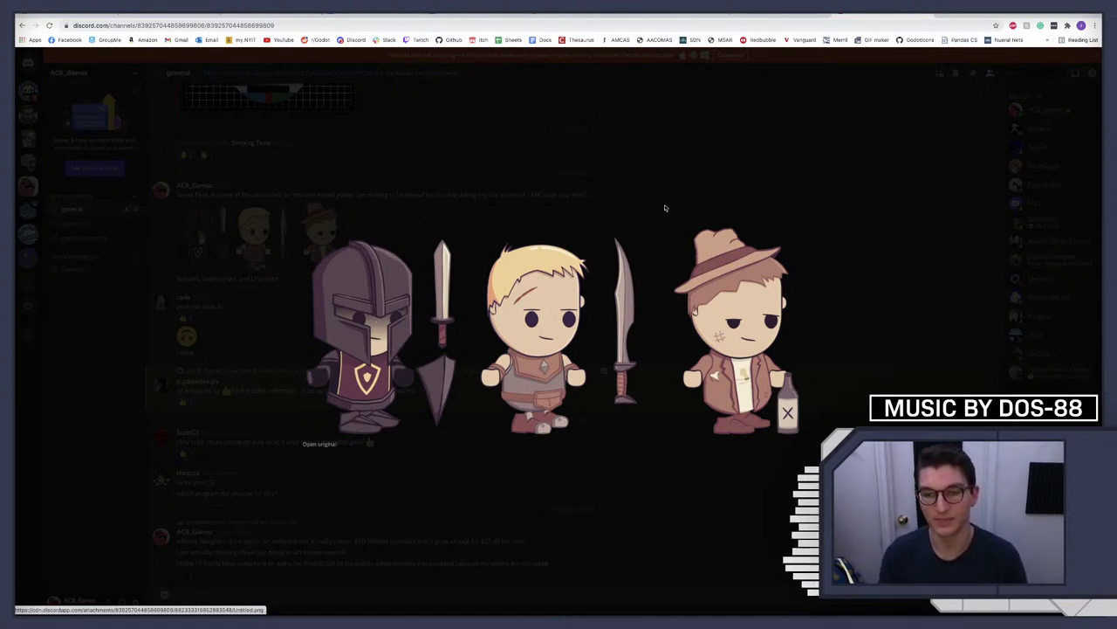
{"action": "left_click", "coordinate": [865, 161]}
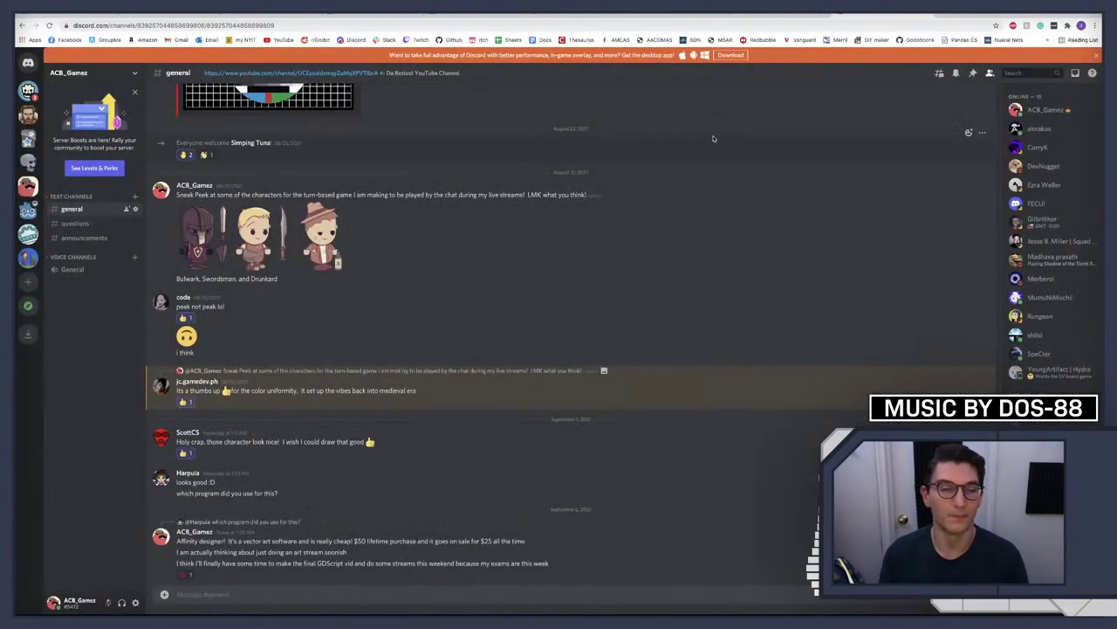
{"action": "scroll", "coordinate": [387, 290], "scroll_direction": "down", "scroll_amount": 5}
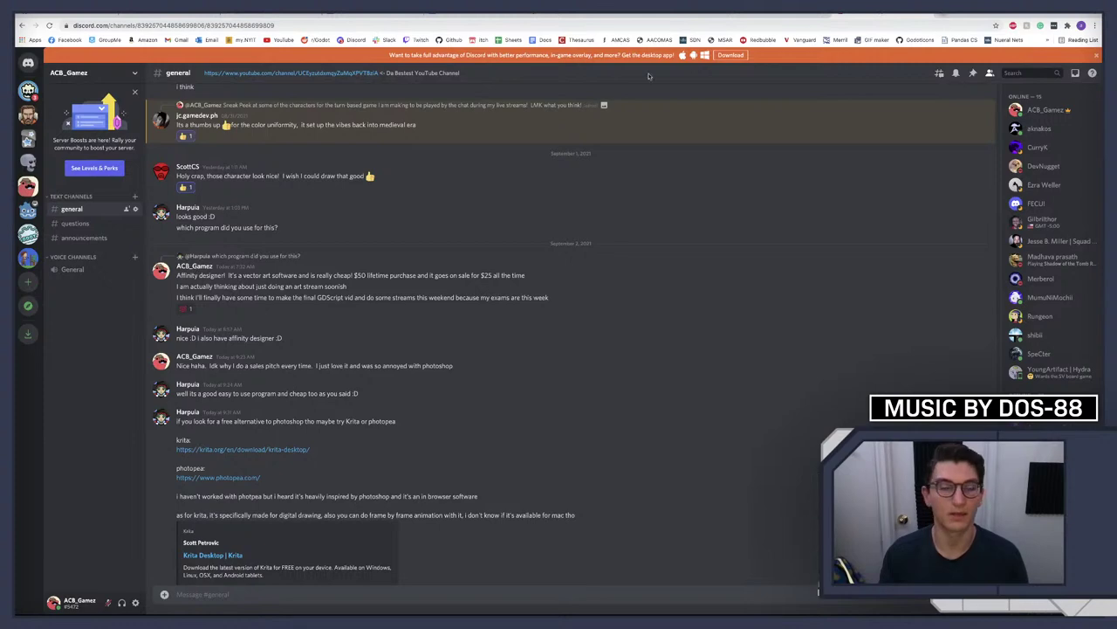
{"action": "scroll", "coordinate": [294, 239], "scroll_direction": "down", "scroll_amount": 5}
{"action": "scroll", "coordinate": [295, 240], "scroll_direction": "up", "scroll_amount": 8}
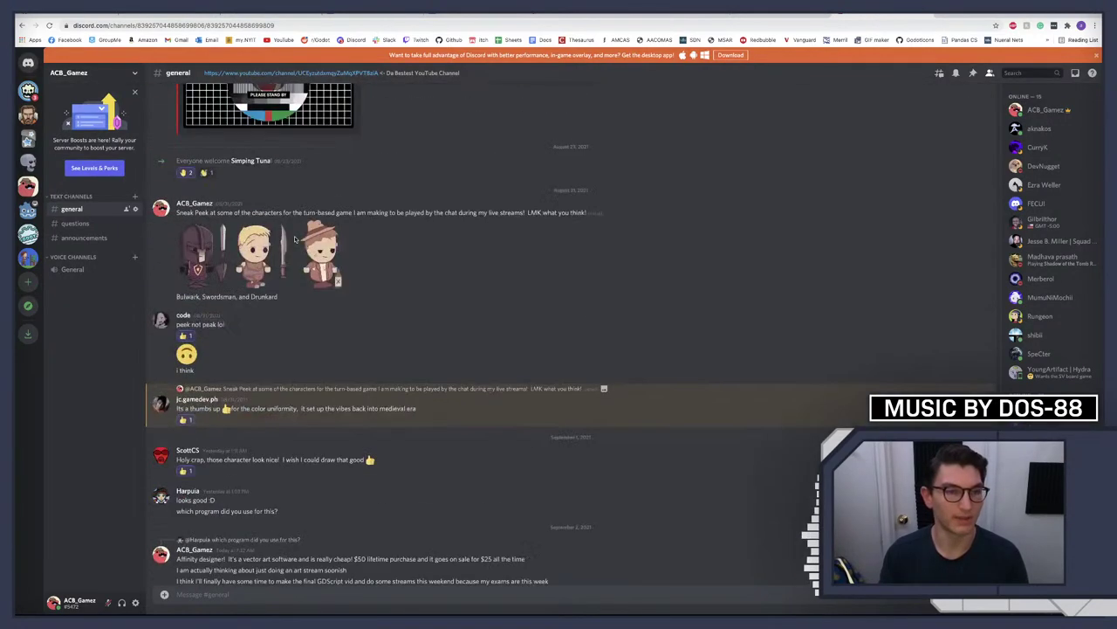
{"action": "scroll", "coordinate": [295, 239], "scroll_direction": "down", "scroll_amount": 5}
{"action": "scroll", "coordinate": [295, 239], "scroll_direction": "up", "scroll_amount": 5}
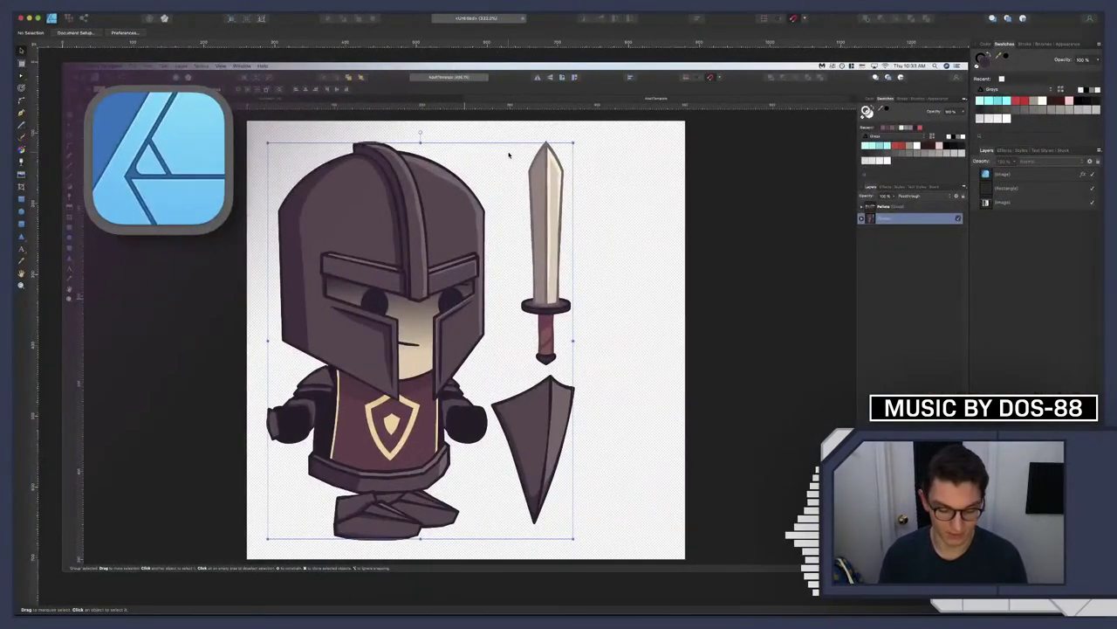
{"action": "key", "text": "super+n"}
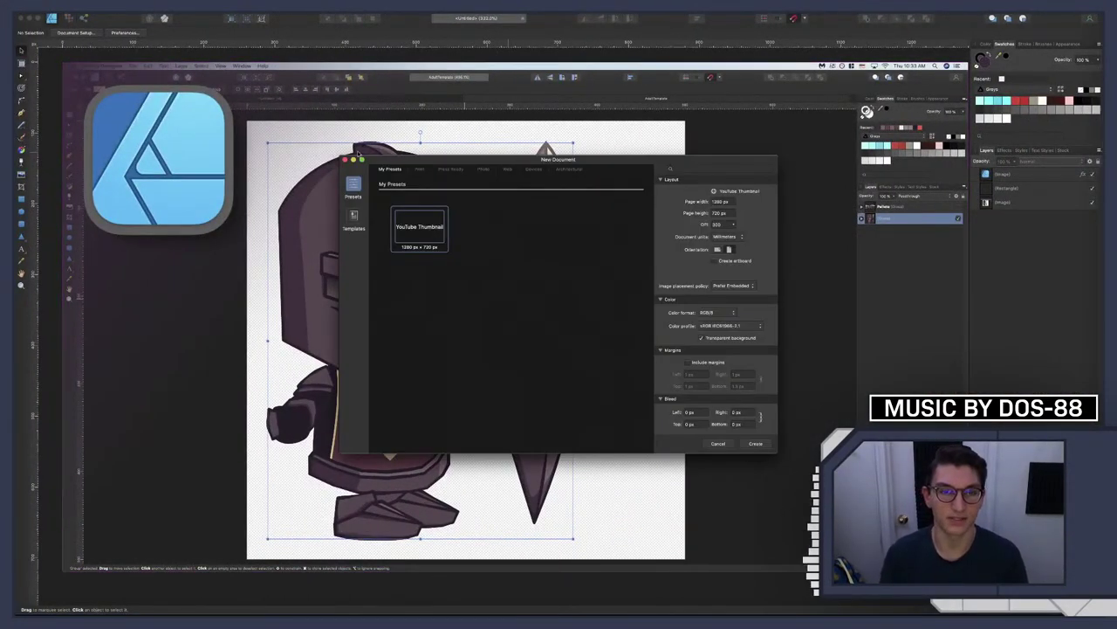
{"action": "left_click_drag", "start_coordinate": [390, 162], "coordinate": [300, 82]}
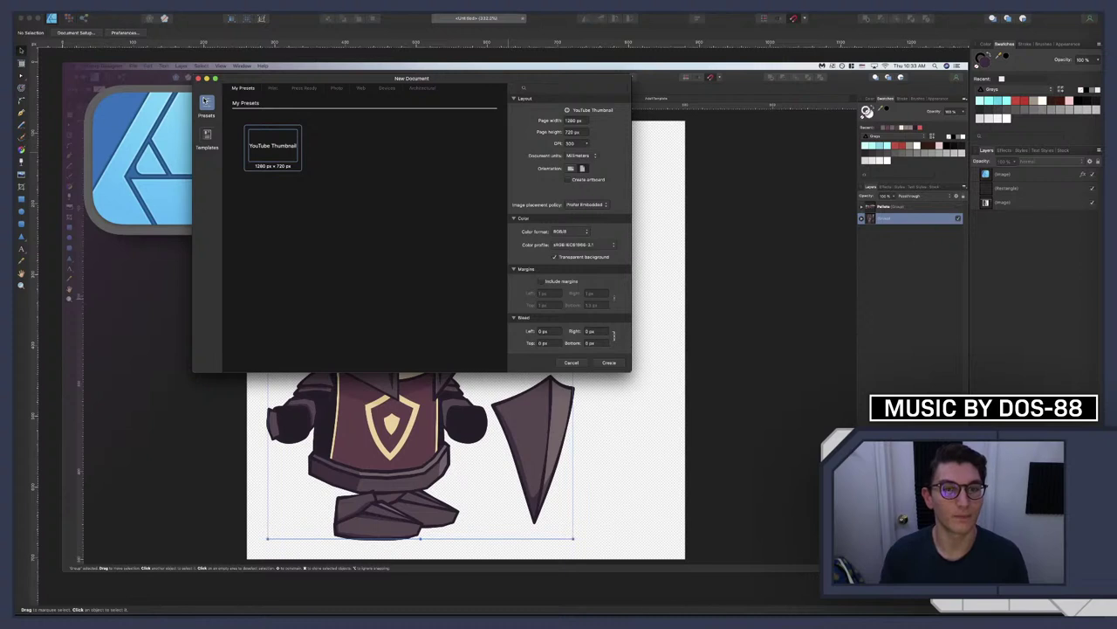
{"action": "left_click", "coordinate": [571, 362]}
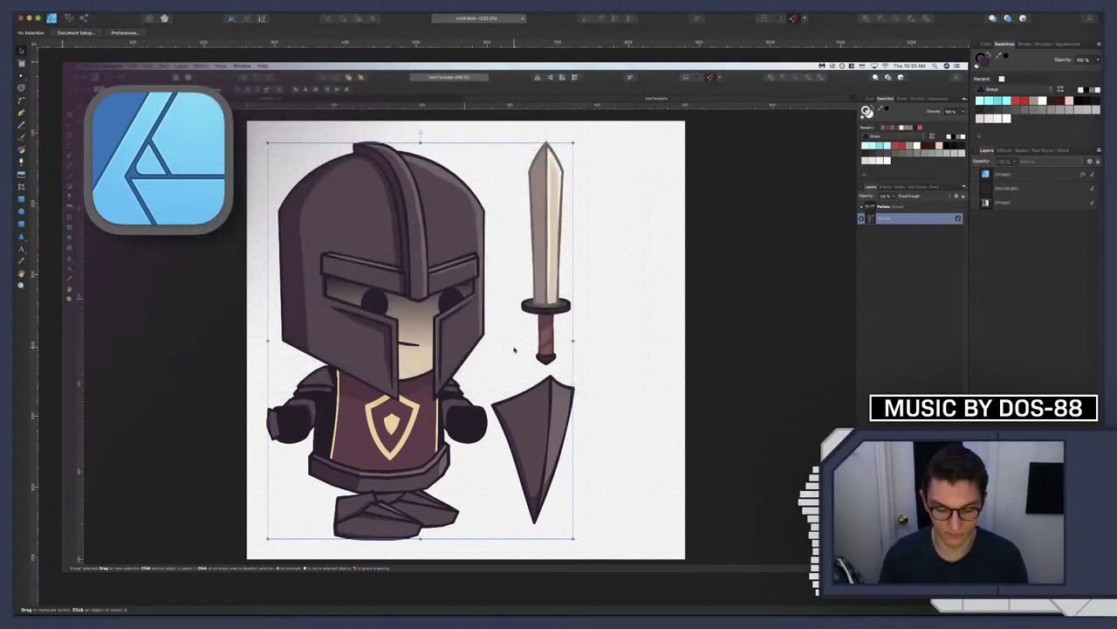
Open AdultTemplate from the Art folder in Mecha and close the untitled document without saving it
{"action": "key", "text": "super+o"}
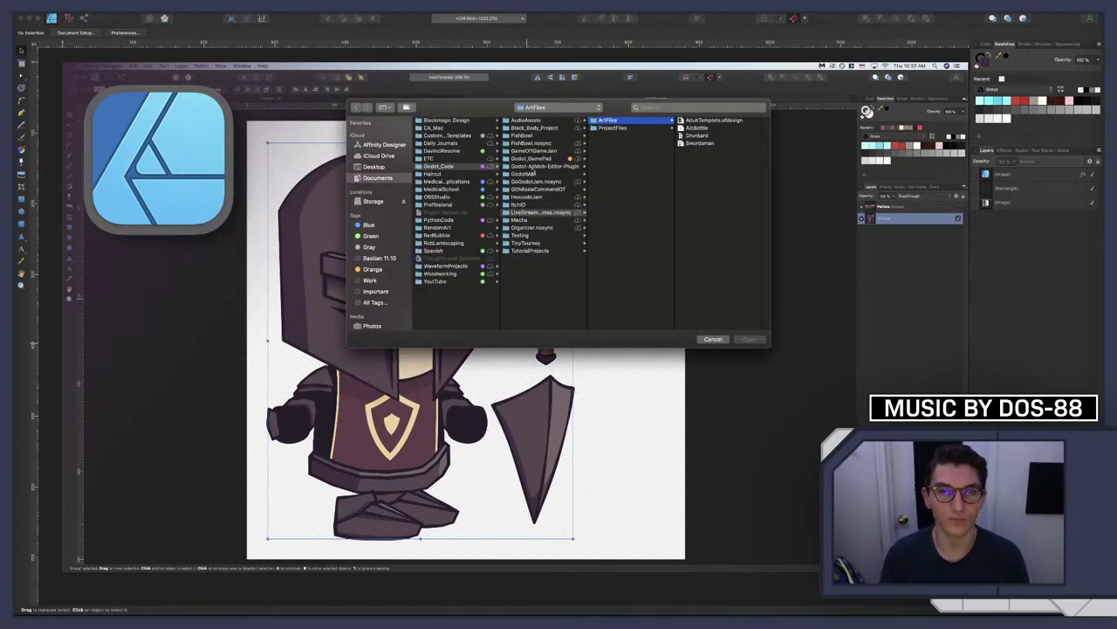
{"action": "left_click", "coordinate": [520, 220]}
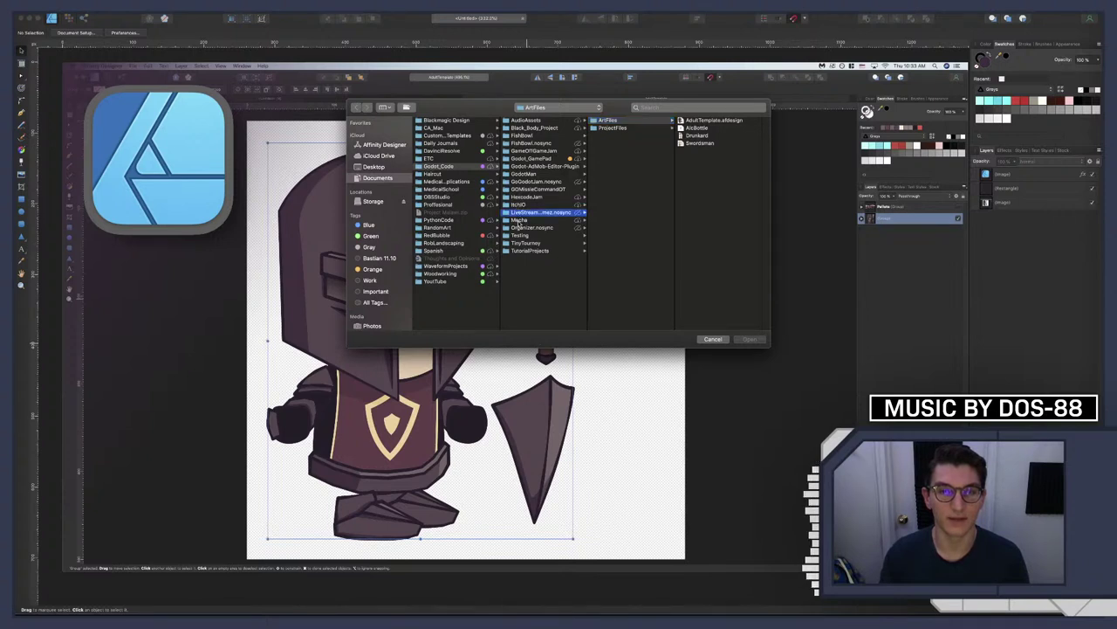
{"action": "left_click", "coordinate": [603, 121]}
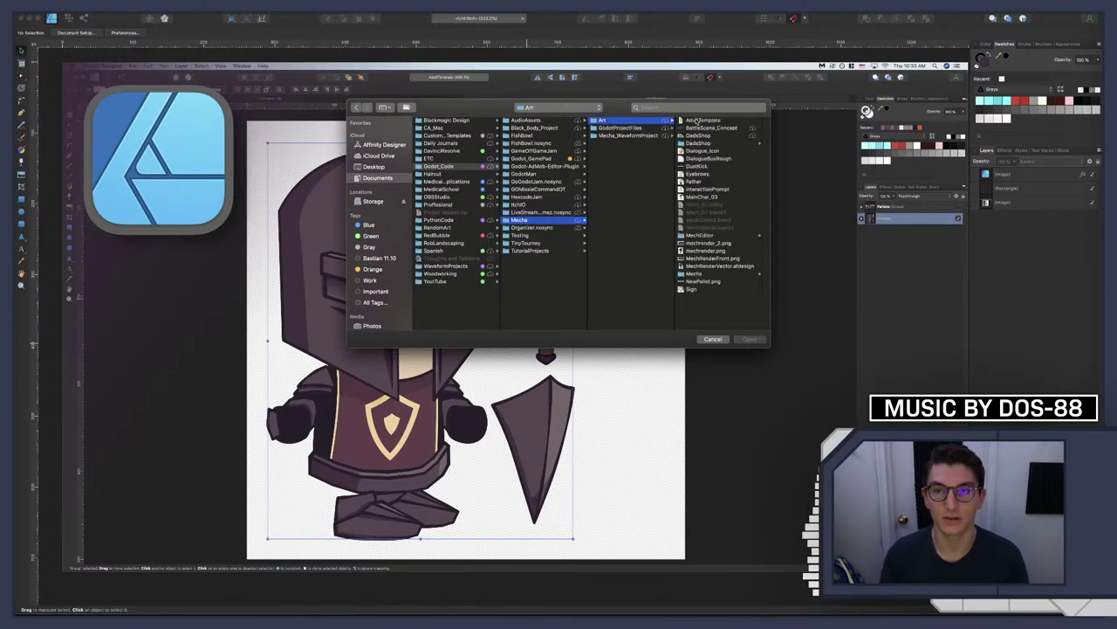
{"action": "left_click", "coordinate": [697, 121]}
{"action": "key", "text": "Return"}
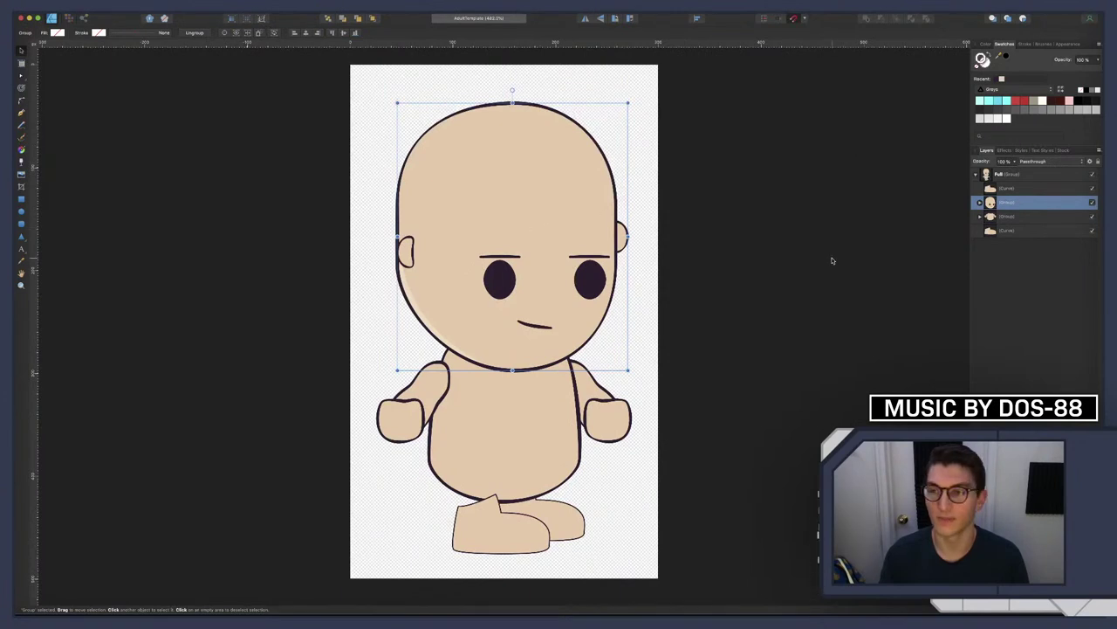
{"action": "left_click", "coordinate": [714, 251]}
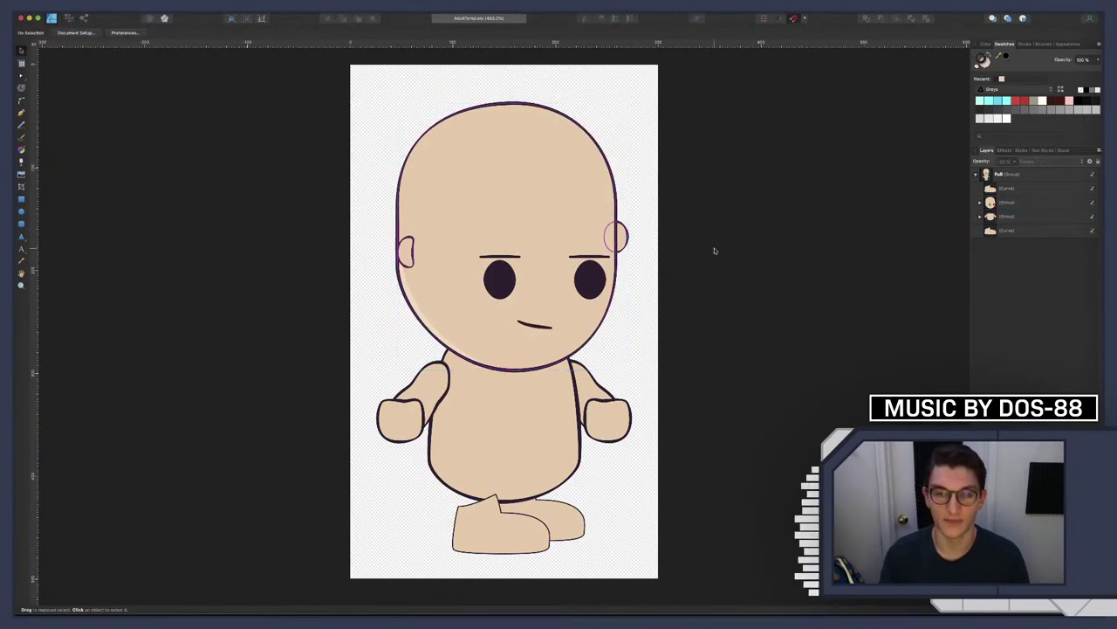
Choose Documents > Godot_Code > LiveStreamGamez.nosync > ArtFiles as the save location for the character template
{"action": "key", "text": "super+s"}
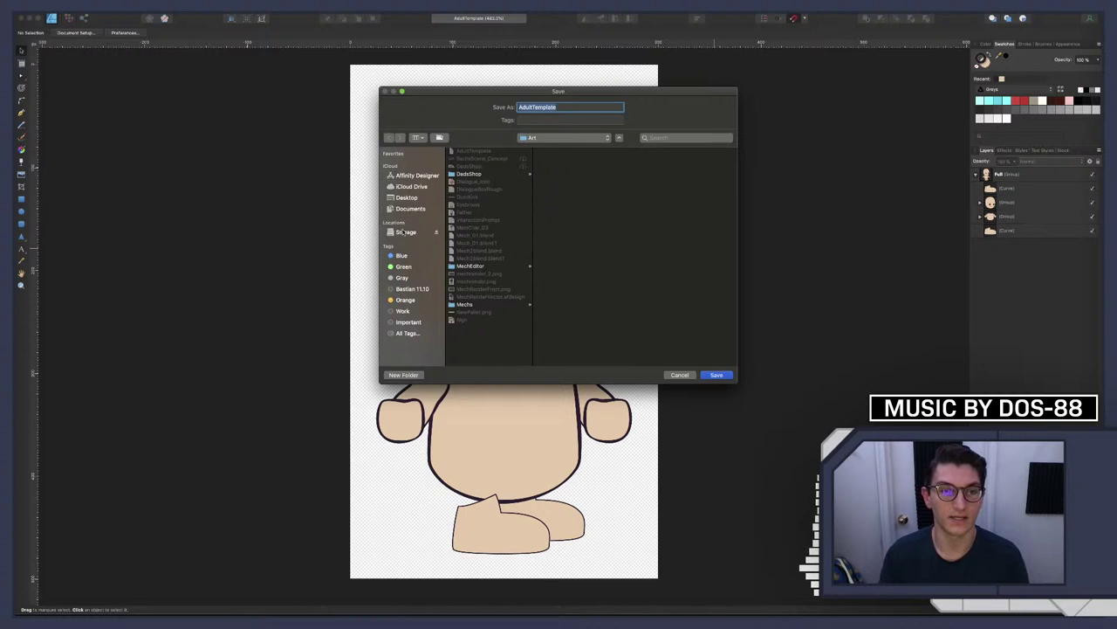
{"action": "left_click", "coordinate": [409, 207]}
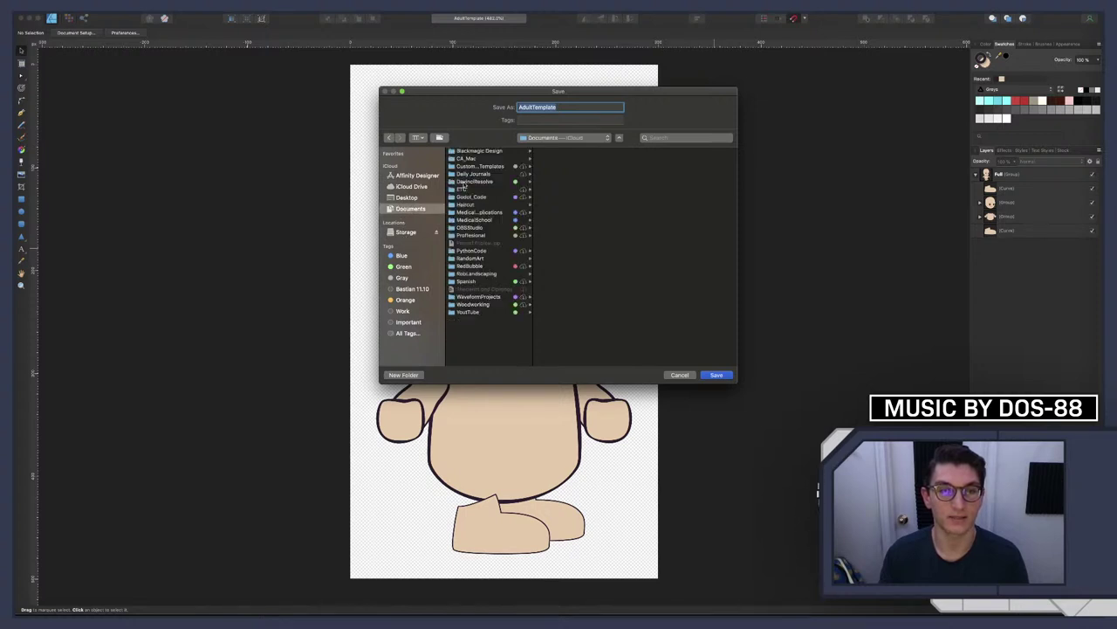
{"action": "left_click", "coordinate": [472, 197]}
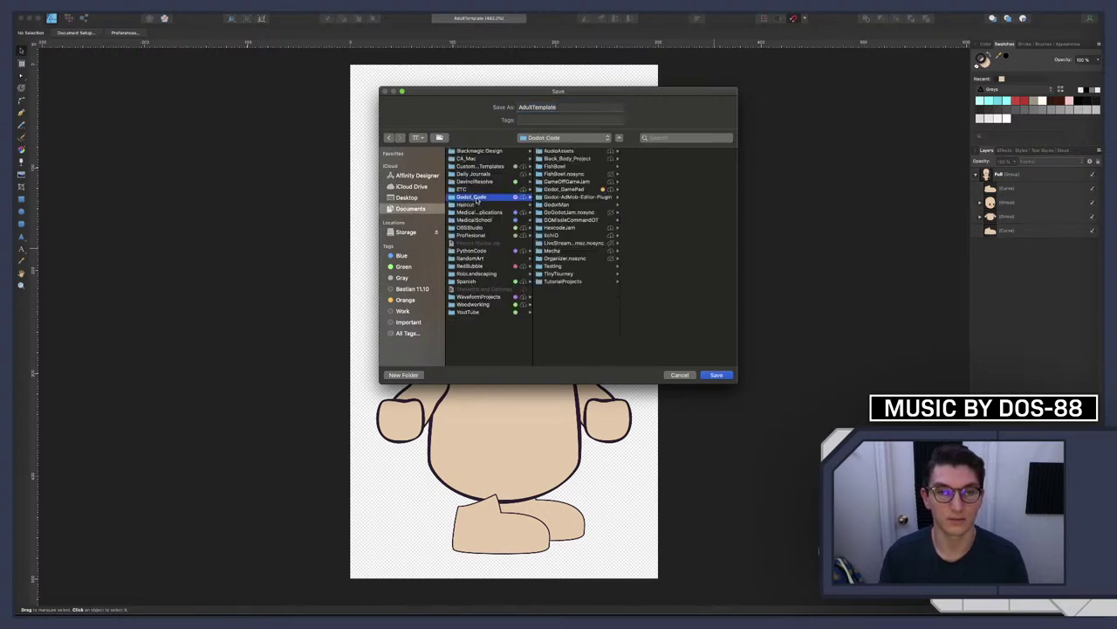
{"action": "left_click", "coordinate": [556, 244]}
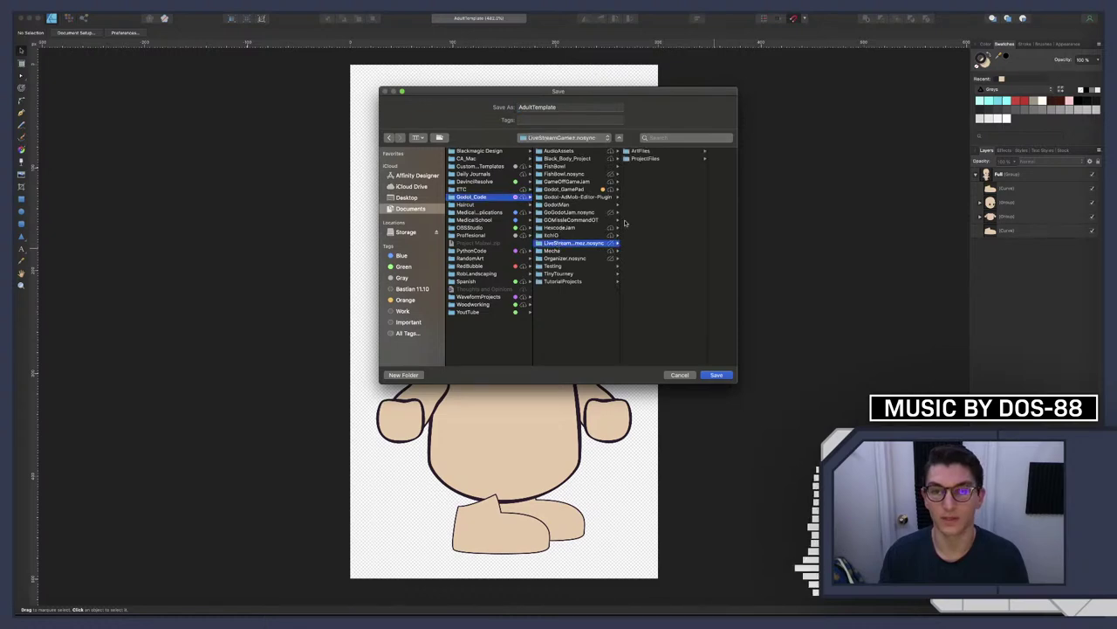
{"action": "left_click", "coordinate": [646, 152]}
{"action": "left_click", "coordinate": [543, 105]}
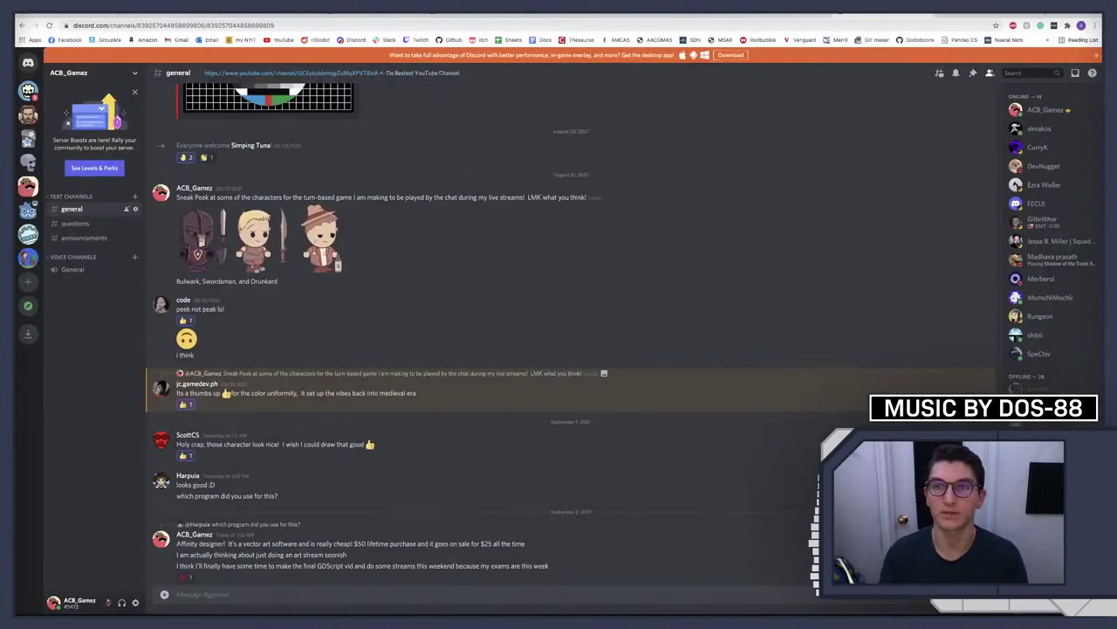
In a new browser tab, open Google Docs, switch to the personal account and open the Game Ideas document
{"action": "key", "text": "super+t"}
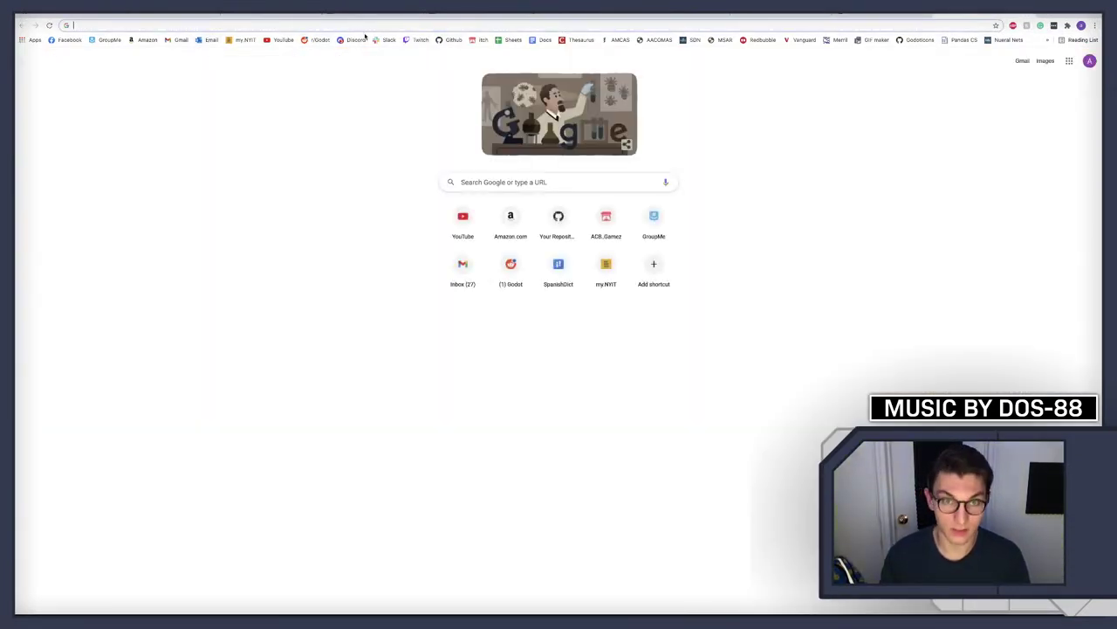
{"action": "left_click", "coordinate": [541, 40]}
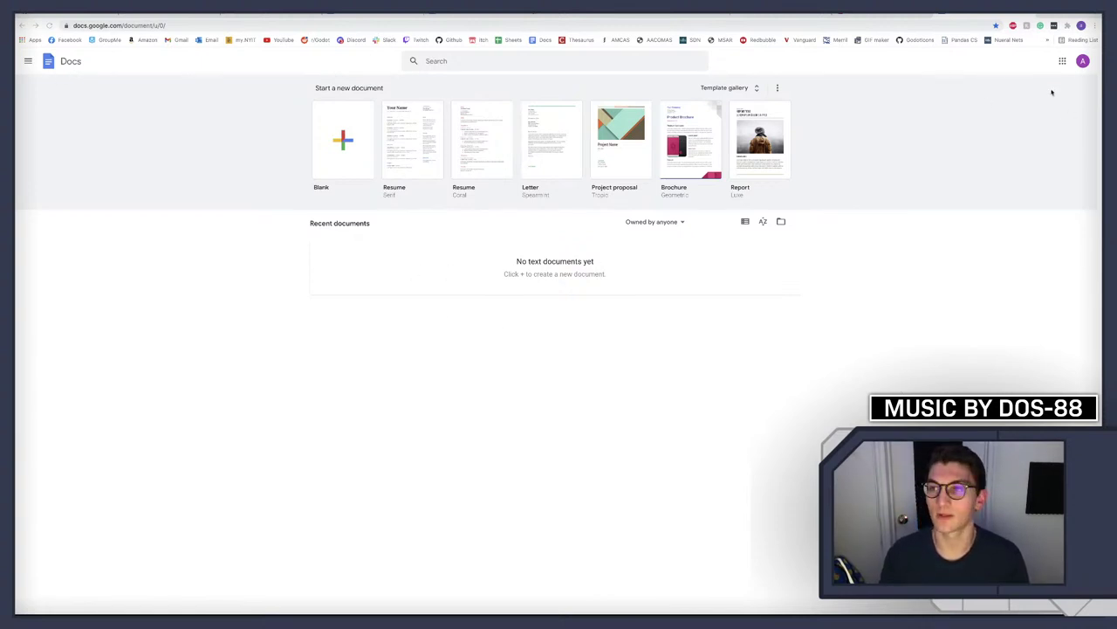
{"action": "left_click", "coordinate": [1082, 61]}
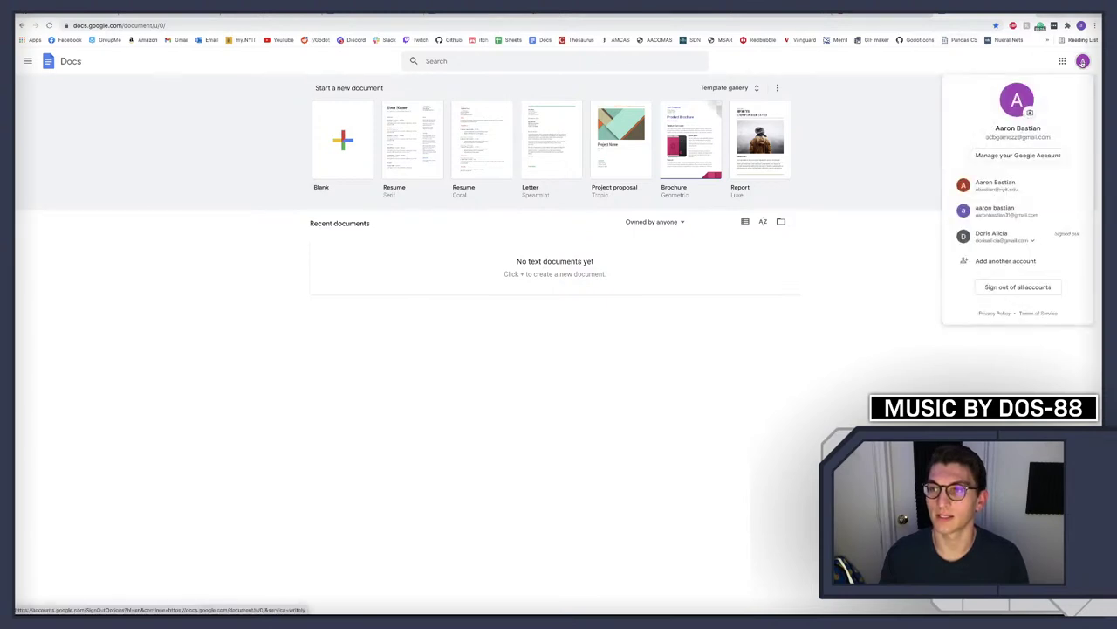
{"action": "left_click", "coordinate": [995, 213]}
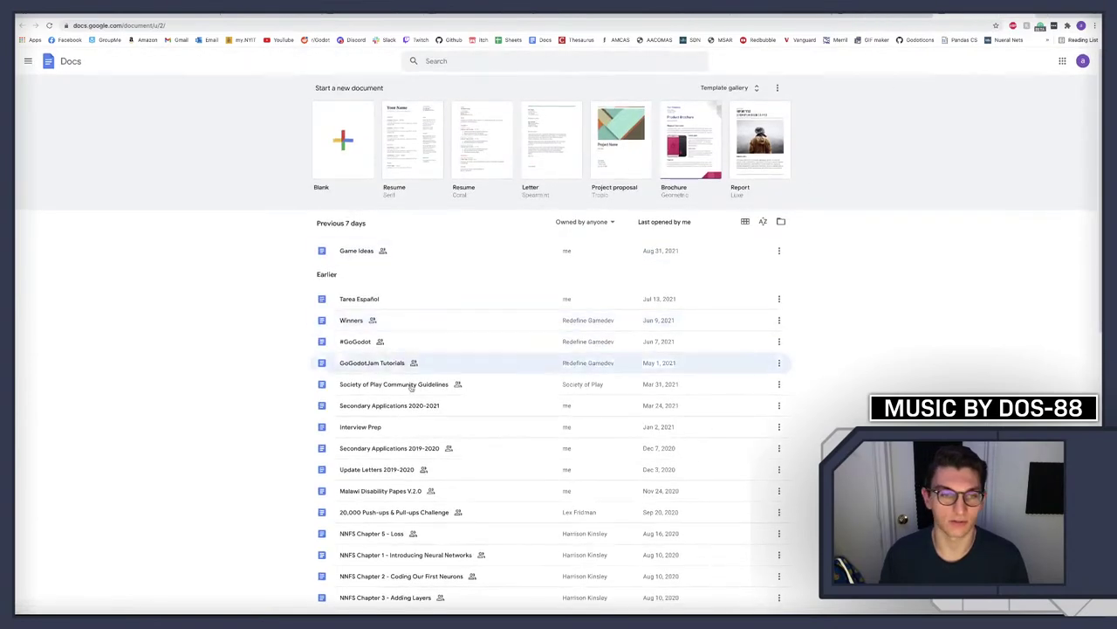
{"action": "left_click", "coordinate": [355, 256]}
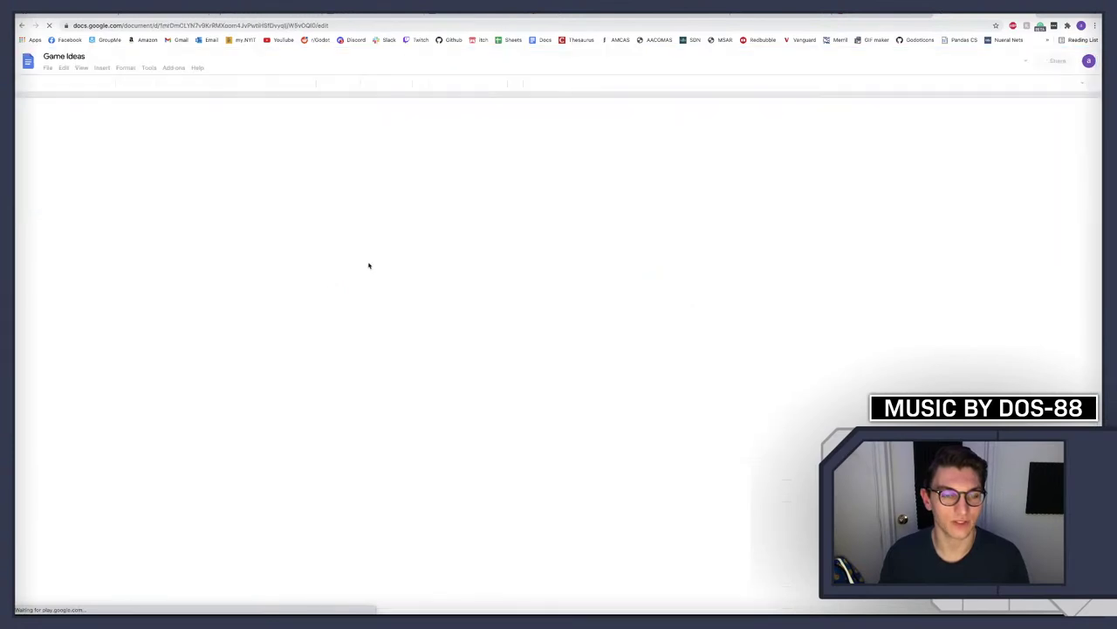
Read through the class list in the Live Stream Gamez section, from Bulwark to Mage, to decide which character to draw
{"action": "scroll", "coordinate": [509, 342], "scroll_direction": "down", "scroll_amount": 15}
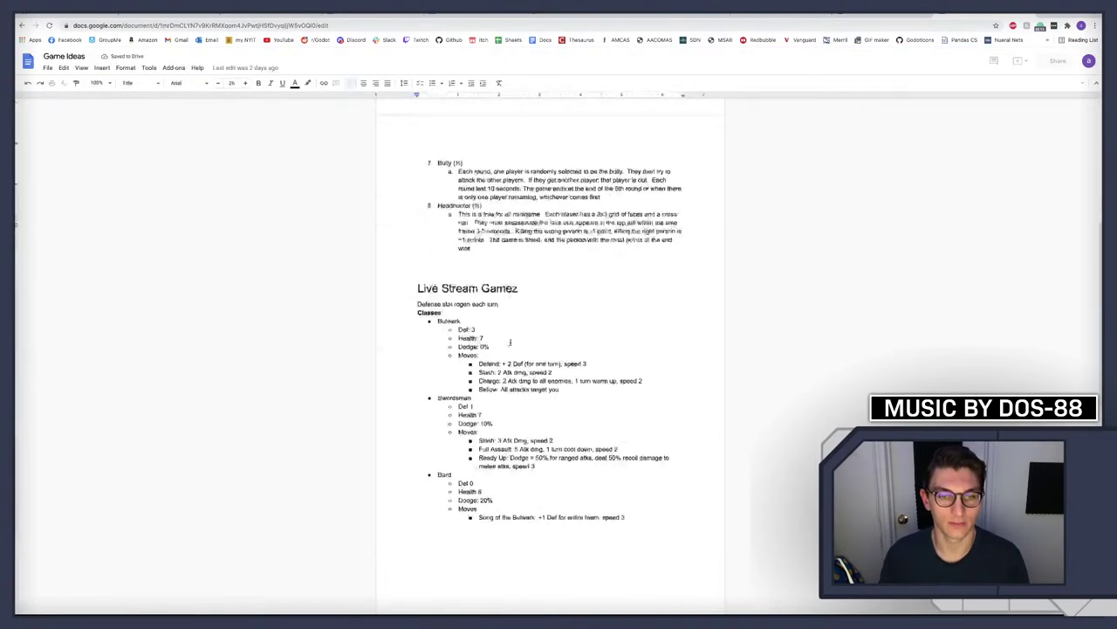
{"action": "scroll", "coordinate": [511, 343], "scroll_direction": "down", "scroll_amount": 2}
{"action": "scroll", "coordinate": [510, 343], "scroll_direction": "down", "scroll_amount": 1}
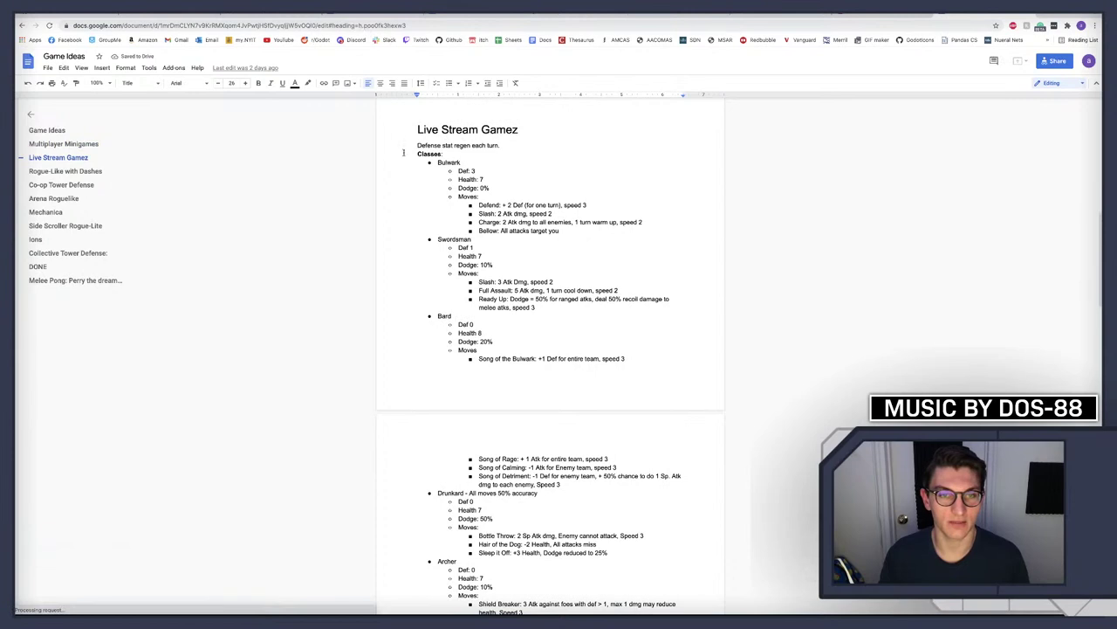
{"action": "scroll", "coordinate": [459, 332], "scroll_direction": "down", "scroll_amount": 2}
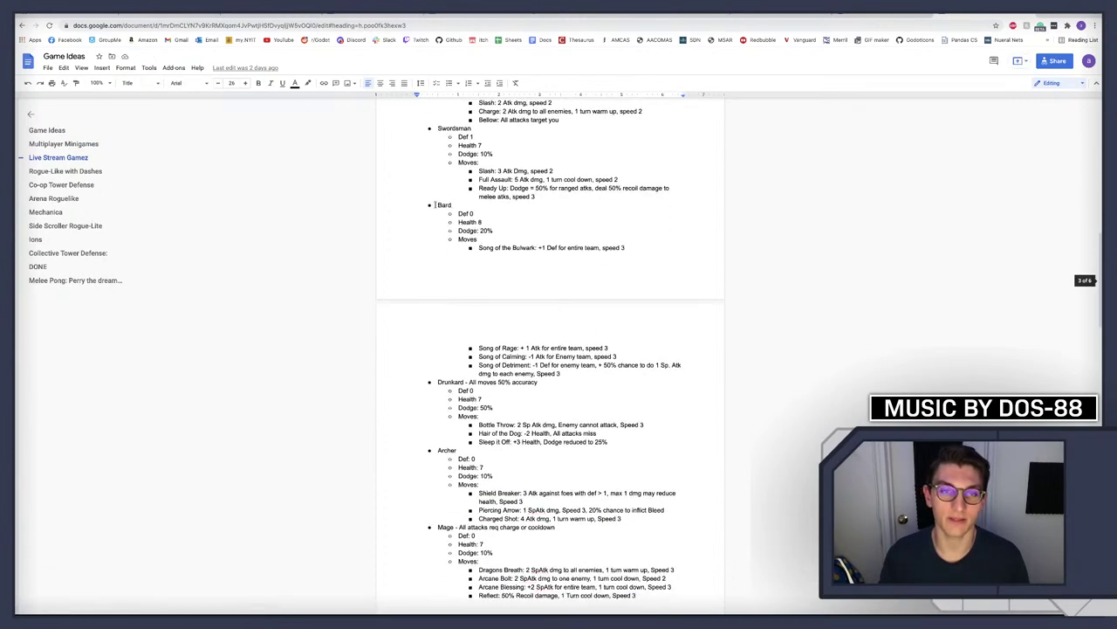
{"action": "left_click_drag", "start_coordinate": [436, 204], "coordinate": [644, 253]}
{"action": "scroll", "coordinate": [538, 255], "scroll_direction": "down", "scroll_amount": 3}
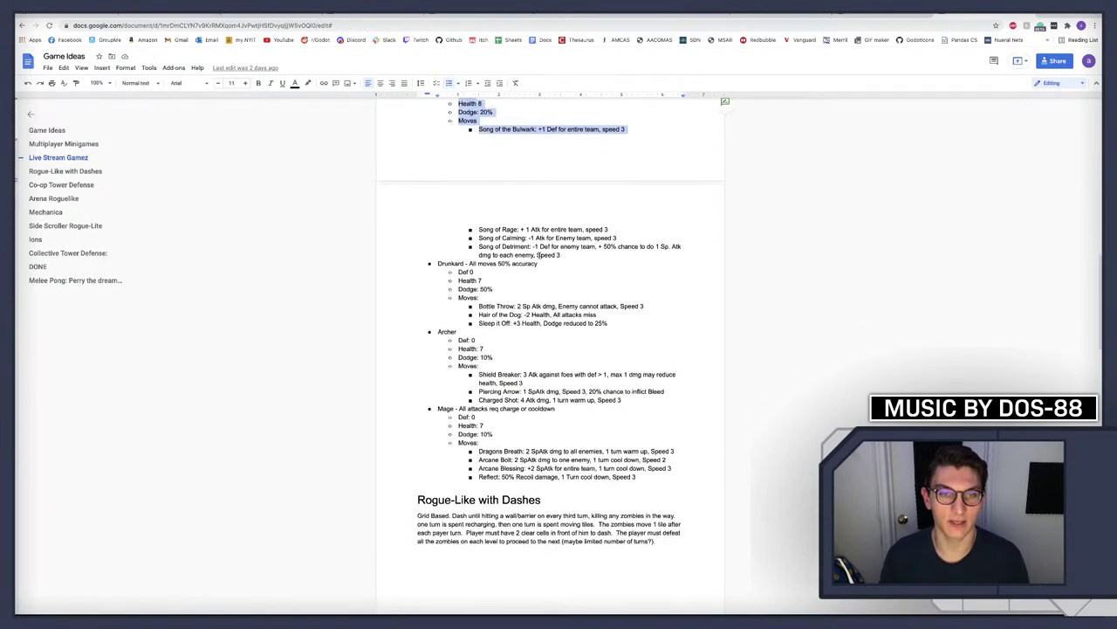
{"action": "scroll", "coordinate": [487, 327], "scroll_direction": "up", "scroll_amount": 3}
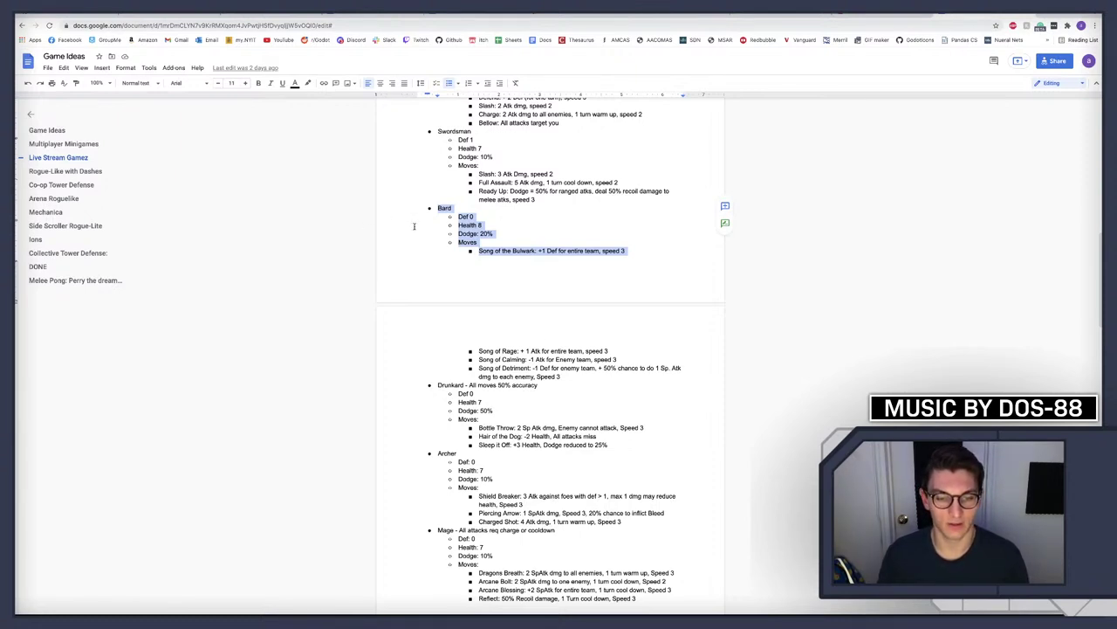
{"action": "scroll", "coordinate": [496, 561], "scroll_direction": "down", "scroll_amount": 1}
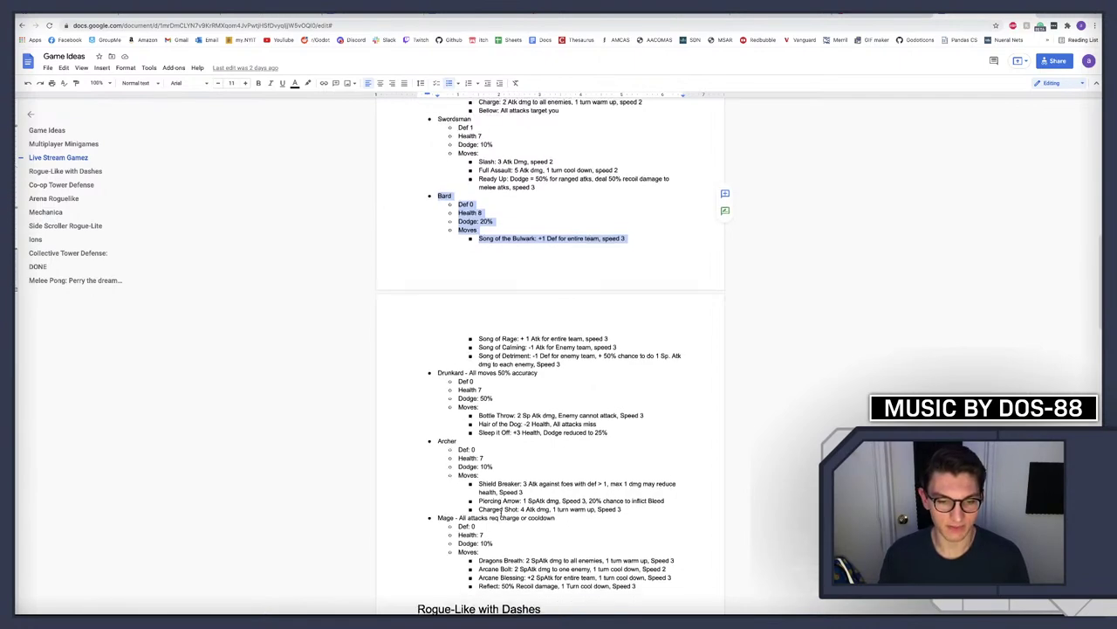
{"action": "scroll", "coordinate": [500, 523], "scroll_direction": "up", "scroll_amount": 1}
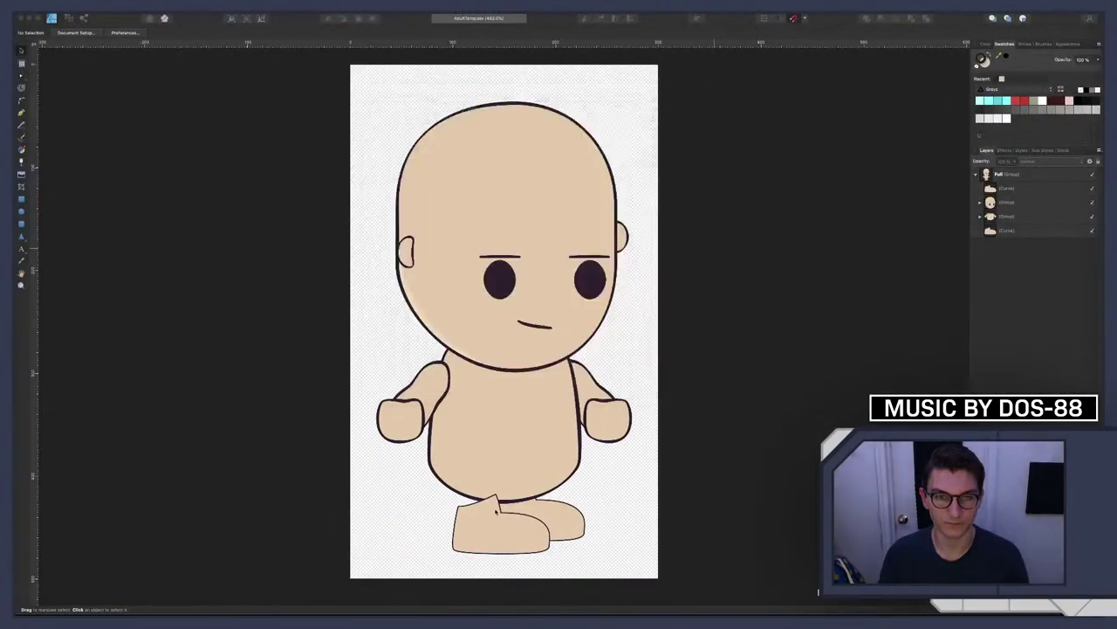
Back in Affinity Designer, save a copy of the character template as Mage in the ArtFiles folder
{"action": "key", "text": "super+shift+s"}
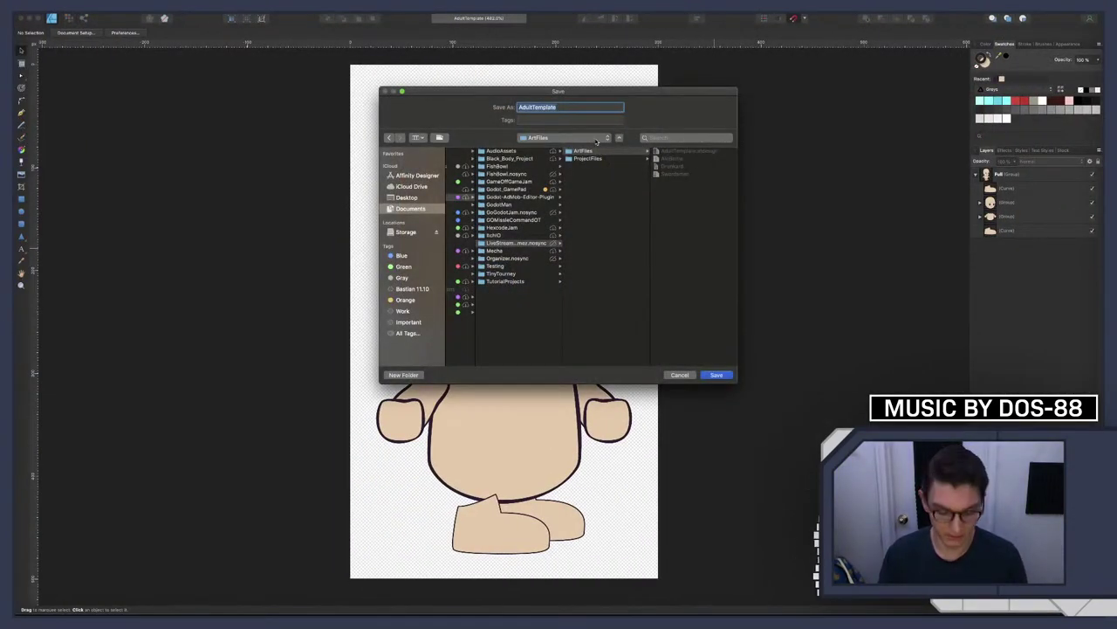
{"action": "type", "text": "Mage"}
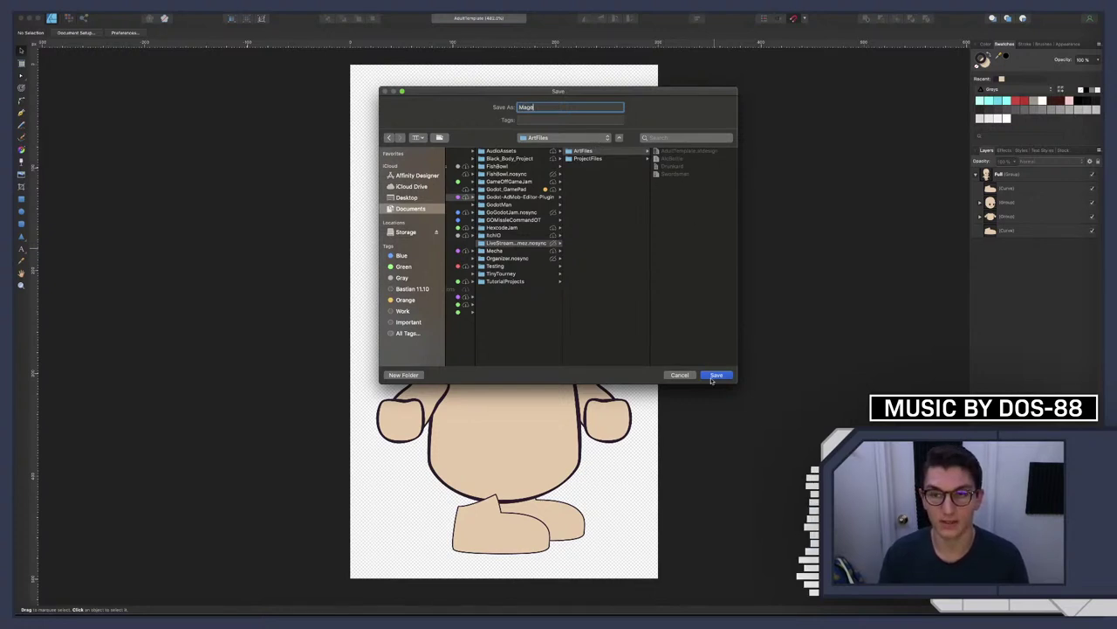
{"action": "key", "text": "Return"}
{"action": "scroll", "coordinate": [615, 418], "scroll_direction": "right", "scroll_amount": 3}
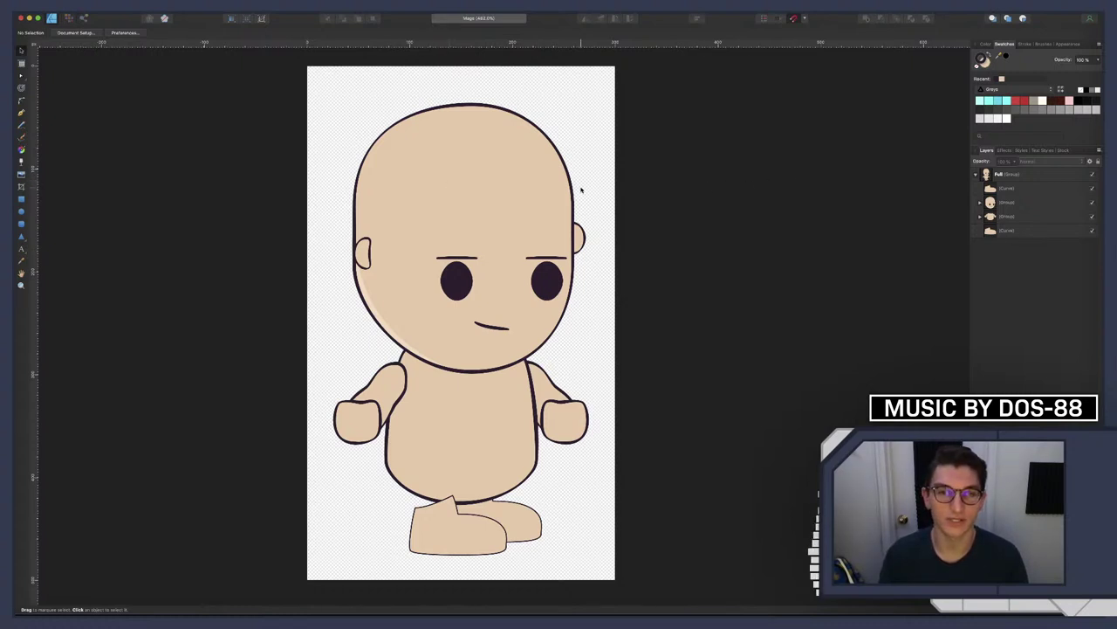
{"action": "key", "text": "super+1"}
{"action": "key", "text": "super+0"}
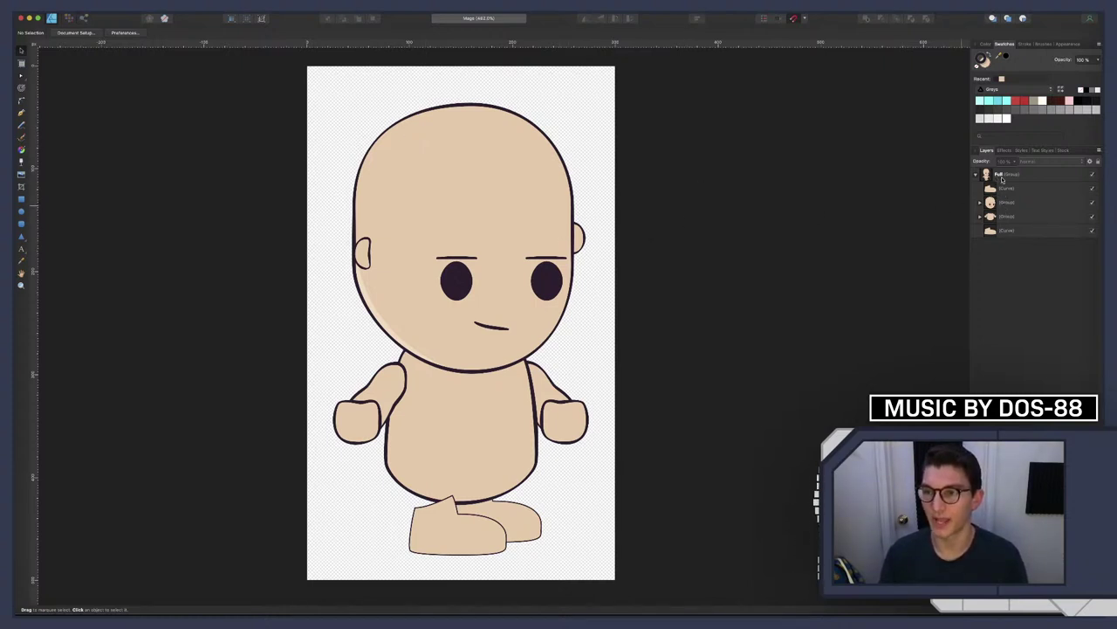
Fill the Full character group with a medium reddish-brown skin tone from the Mecha swatch palette
{"action": "left_click", "coordinate": [997, 178]}
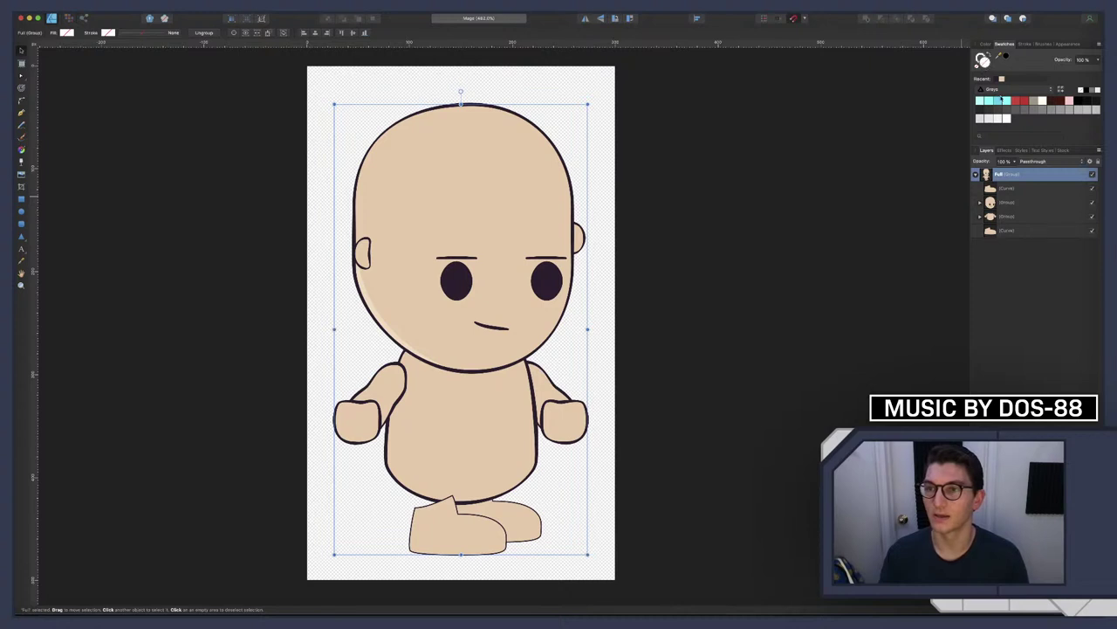
{"action": "left_click", "coordinate": [992, 89]}
{"action": "left_click", "coordinate": [996, 126]}
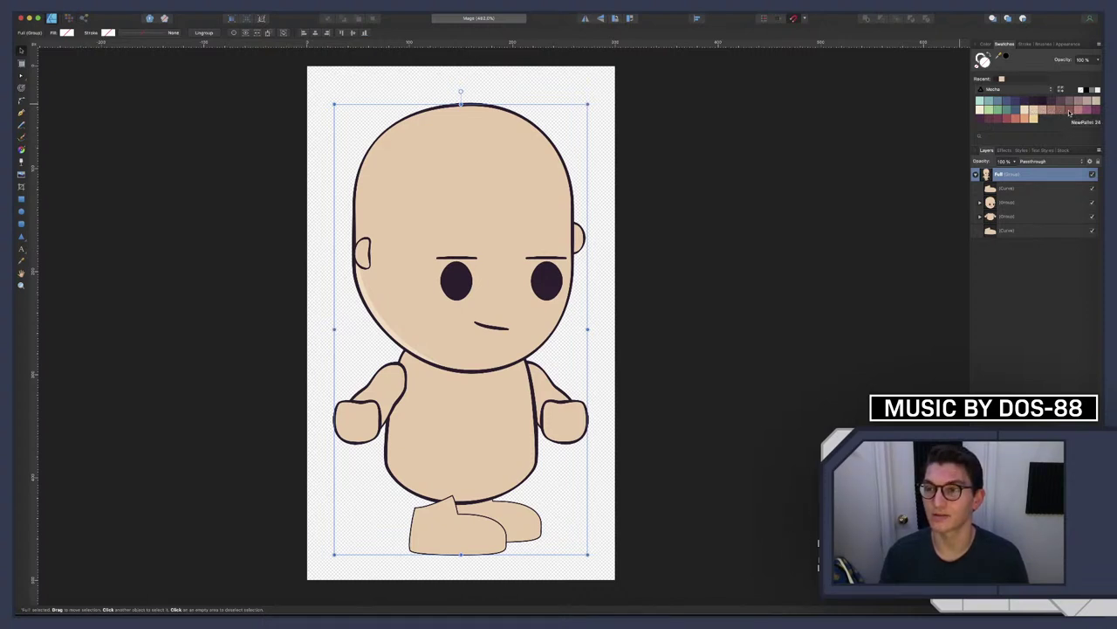
{"action": "left_click", "coordinate": [1070, 112]}
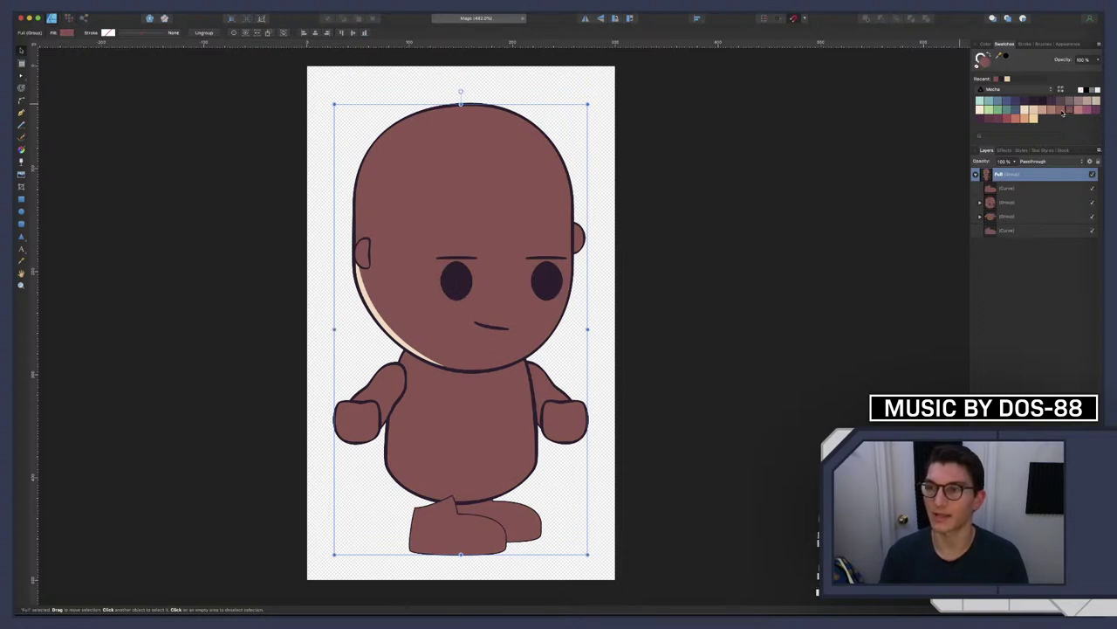
{"action": "left_click", "coordinate": [1062, 113]}
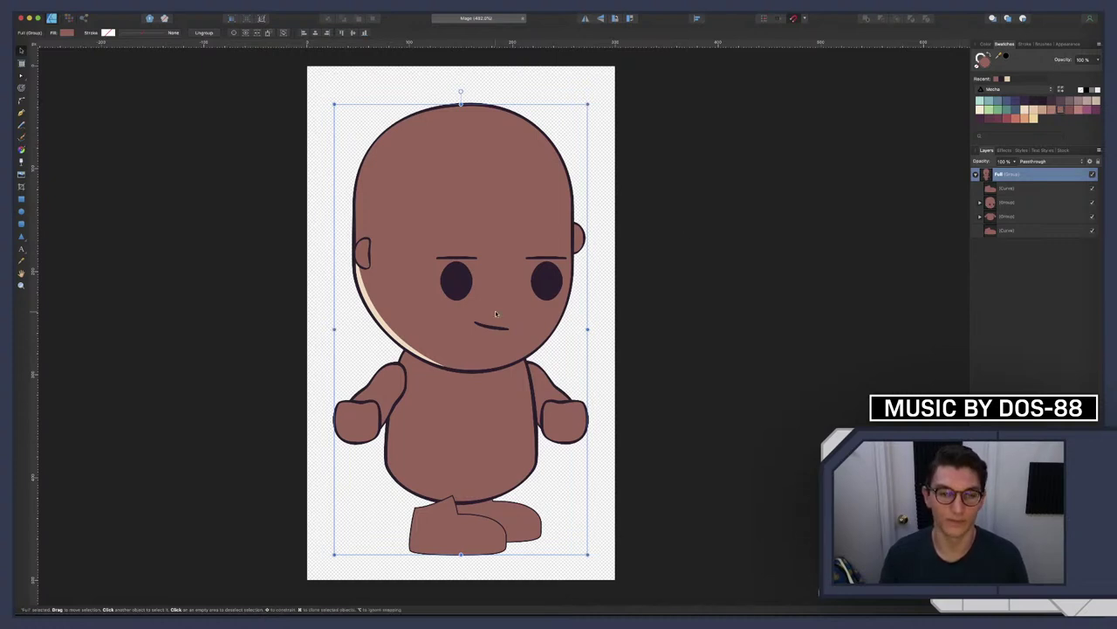
Recolor the stroke of the highlight curve along the head's jawline to a tan slightly lighter than the skin, leaving it without a fill
{"action": "left_click", "coordinate": [980, 202]}
{"action": "left_click", "coordinate": [984, 231]}
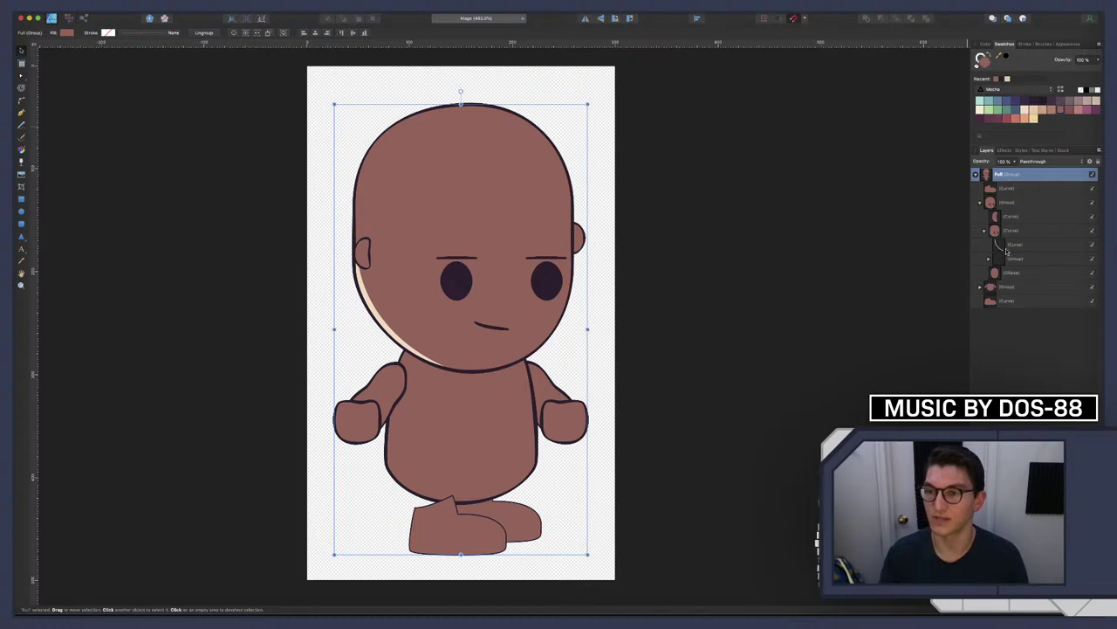
{"action": "left_click", "coordinate": [1013, 246]}
{"action": "left_click", "coordinate": [1042, 112]}
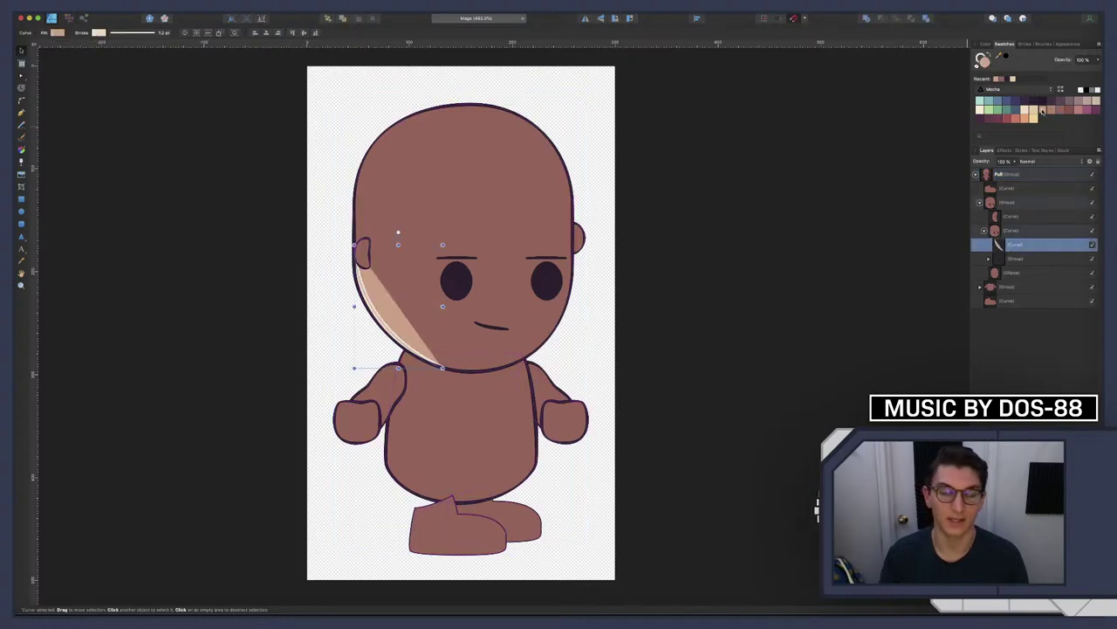
{"action": "key", "text": "super+z"}
{"action": "left_click", "coordinate": [981, 59]}
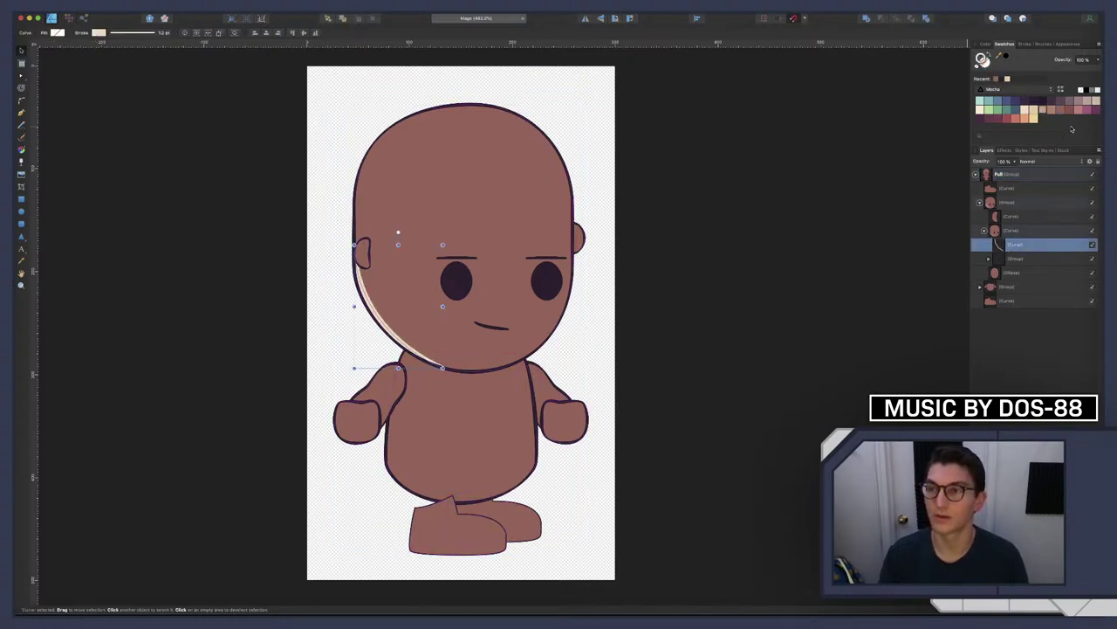
{"action": "left_click", "coordinate": [1044, 111]}
{"action": "left_click", "coordinate": [1045, 111]}
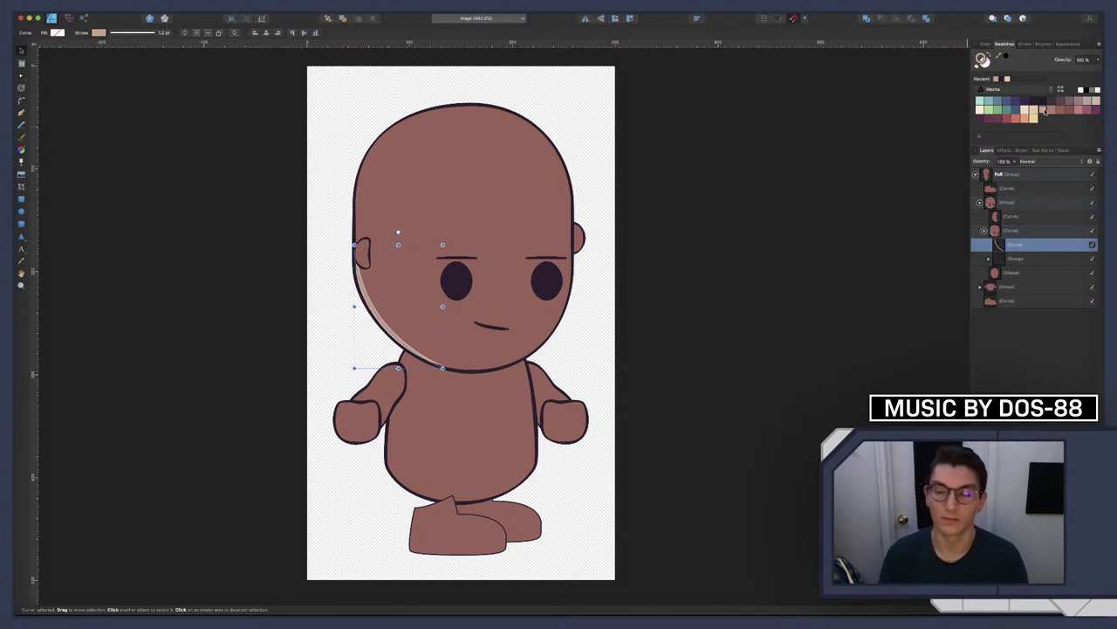
{"action": "left_click", "coordinate": [1054, 111]}
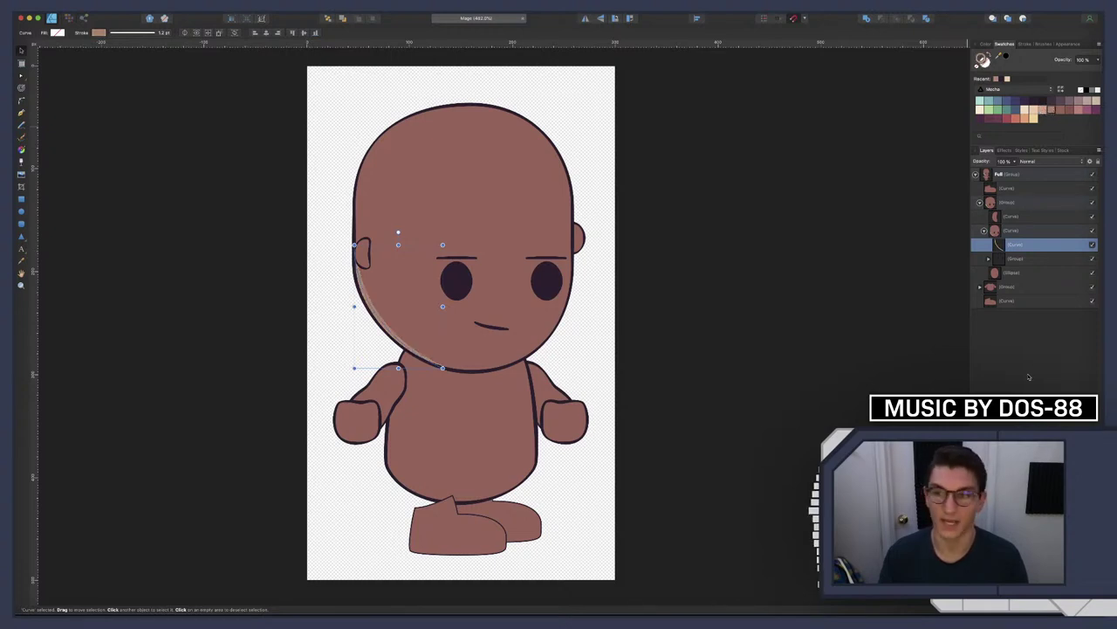
{"action": "left_click", "coordinate": [1027, 390]}
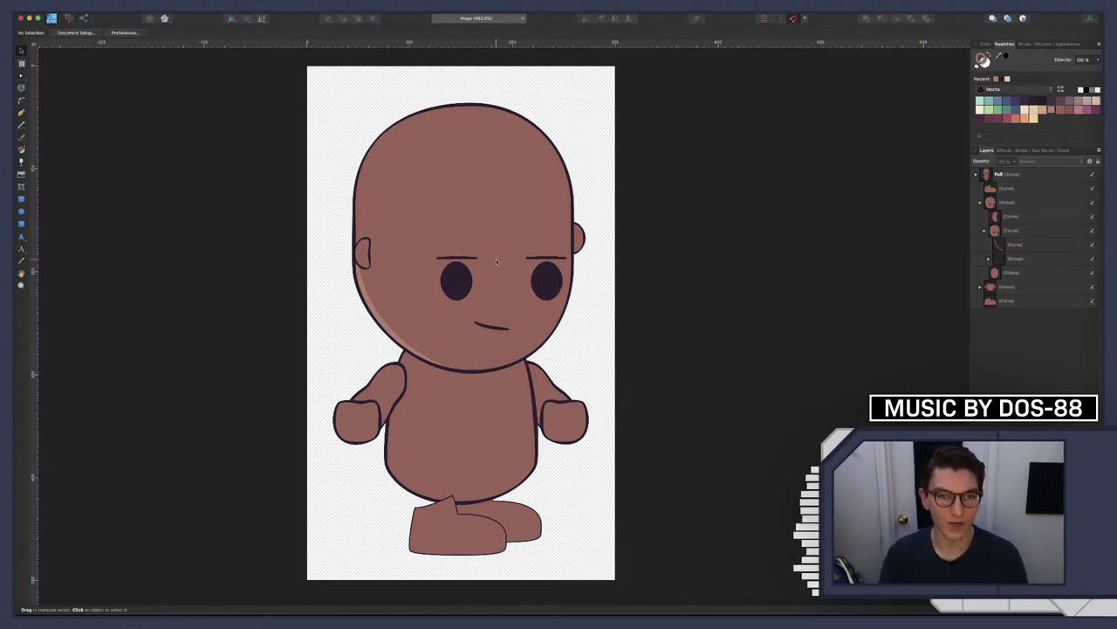
Switch to the browser and, in a new tab, run a Google image search for "mage"
{"action": "key", "text": "ctrl+Right"}
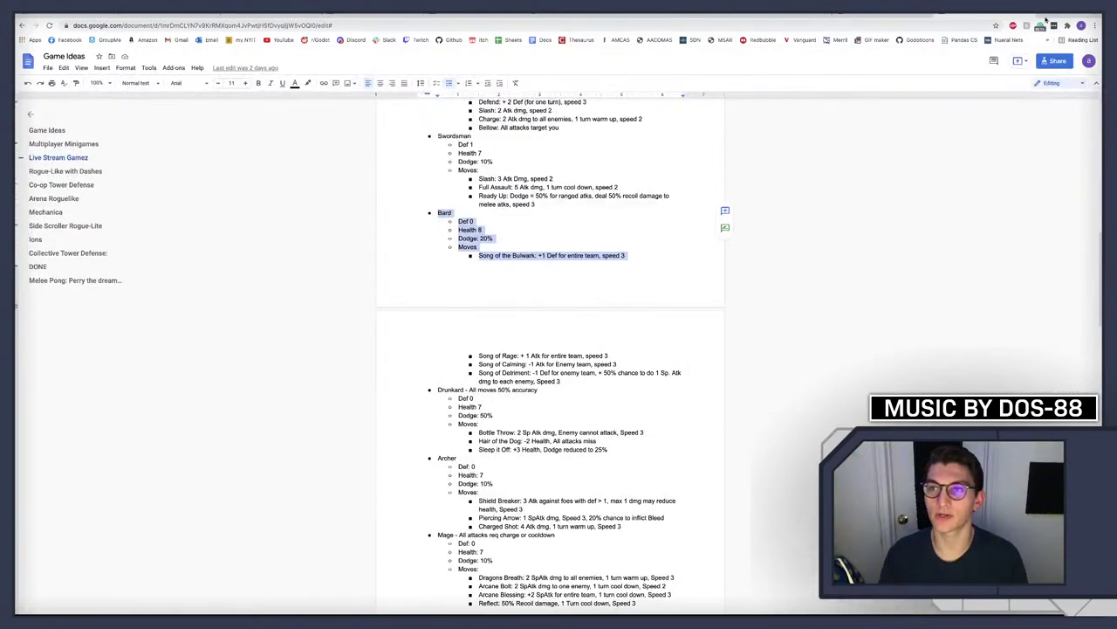
{"action": "key", "text": "ctrl+t"}
{"action": "type", "text": "mage"}
{"action": "key", "text": "Return"}
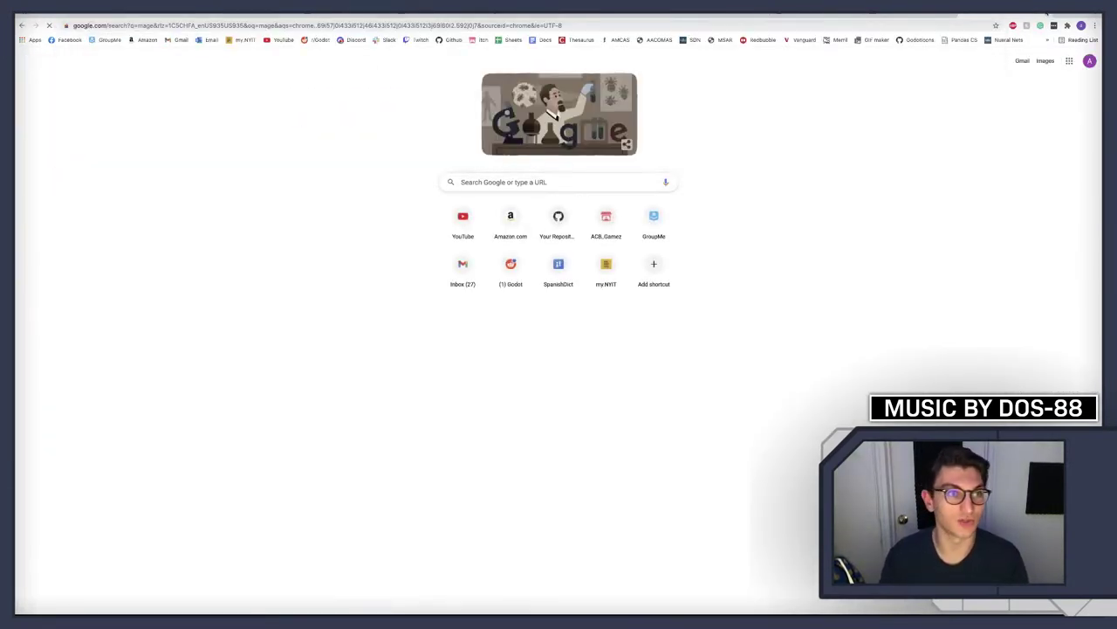
{"action": "left_click", "coordinate": [131, 94]}
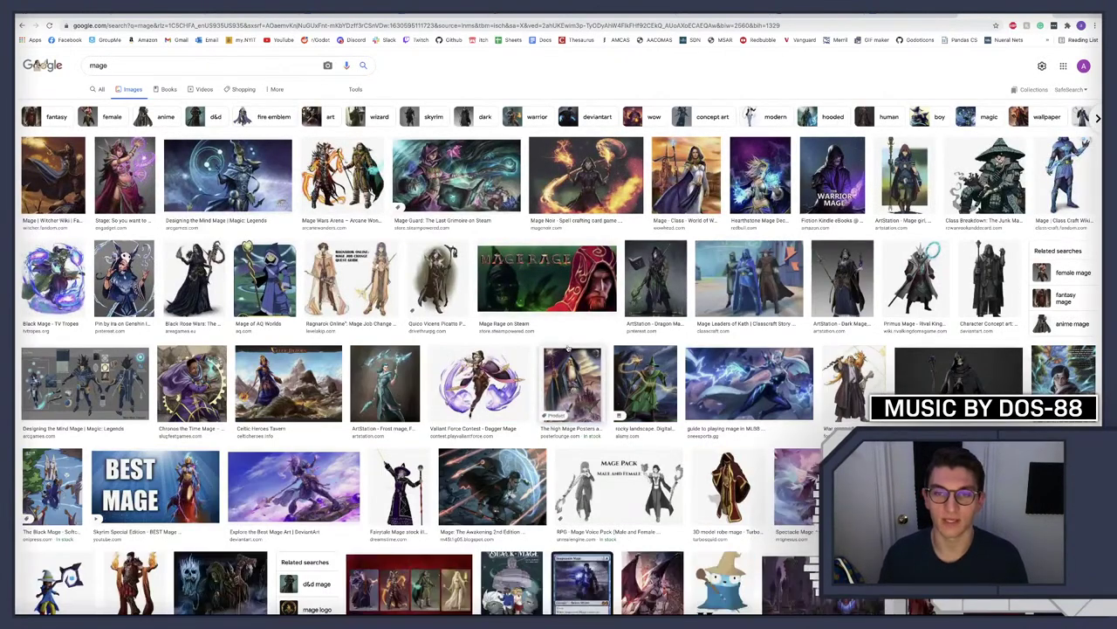
Look through the mage images for a costume reference and open the Skyrim Mage Robes concept art preview
{"action": "scroll", "coordinate": [558, 314], "scroll_direction": "down", "scroll_amount": 3}
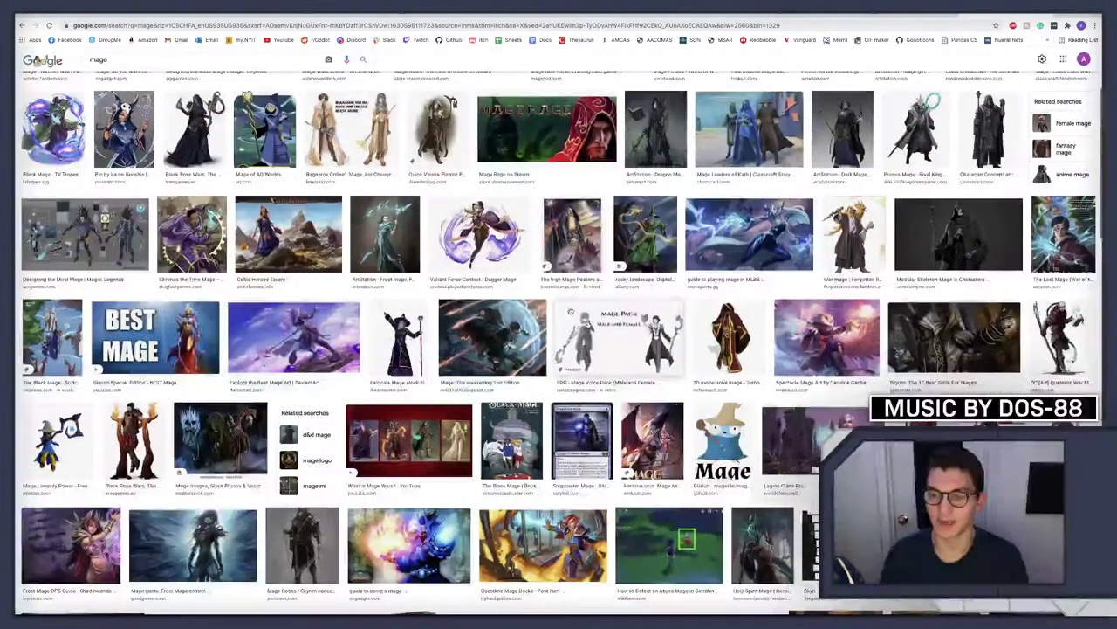
{"action": "scroll", "coordinate": [570, 311], "scroll_direction": "down", "scroll_amount": 2}
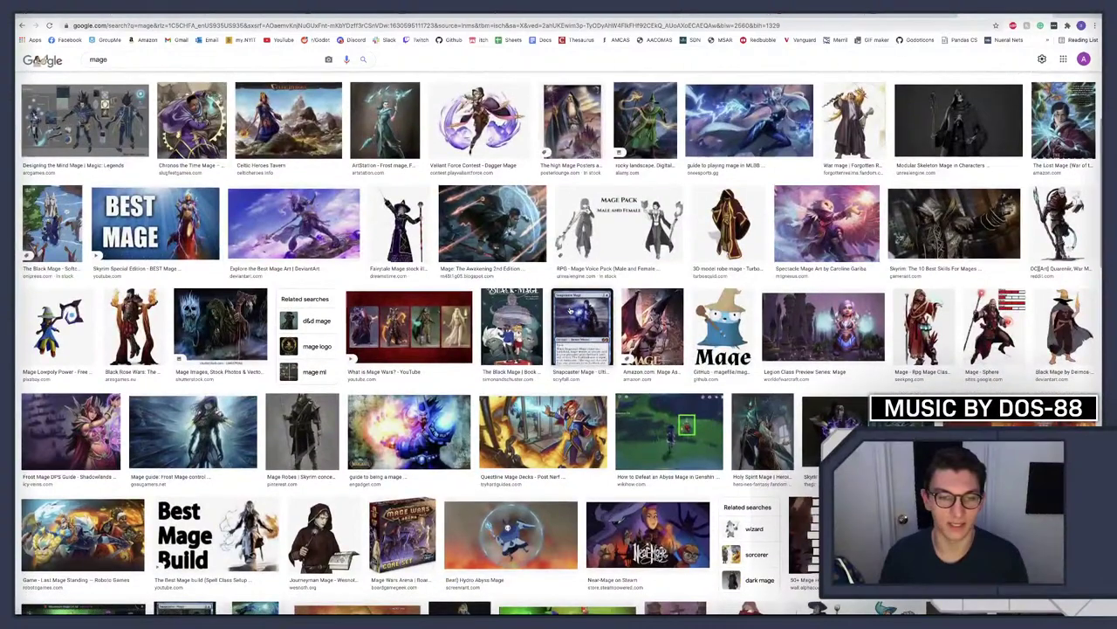
{"action": "scroll", "coordinate": [281, 387], "scroll_direction": "down", "scroll_amount": 1}
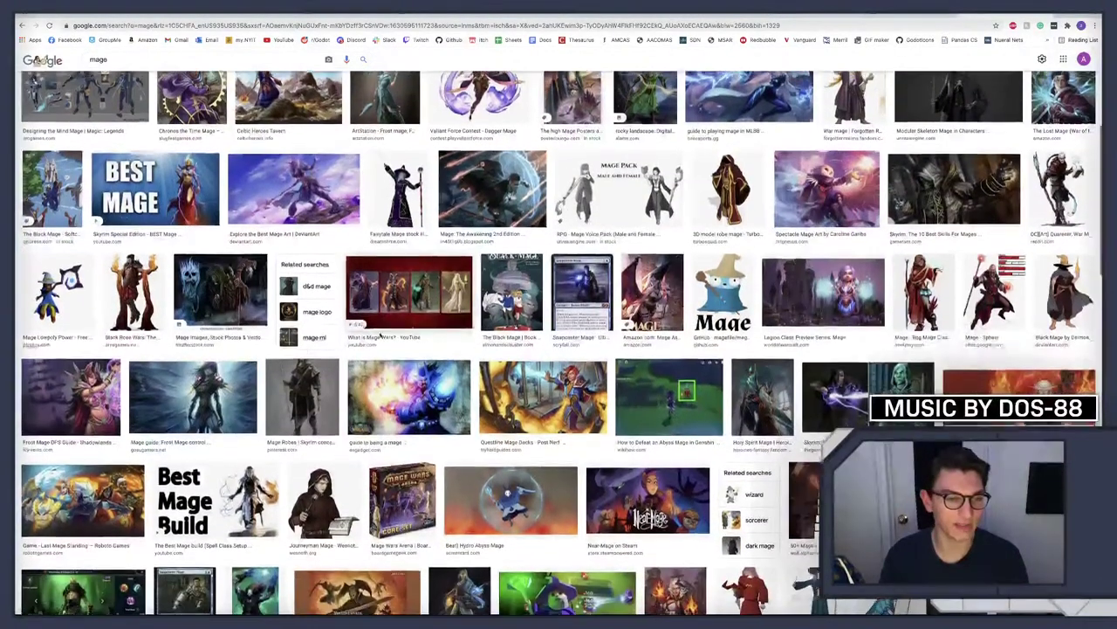
{"action": "left_click", "coordinate": [304, 383]}
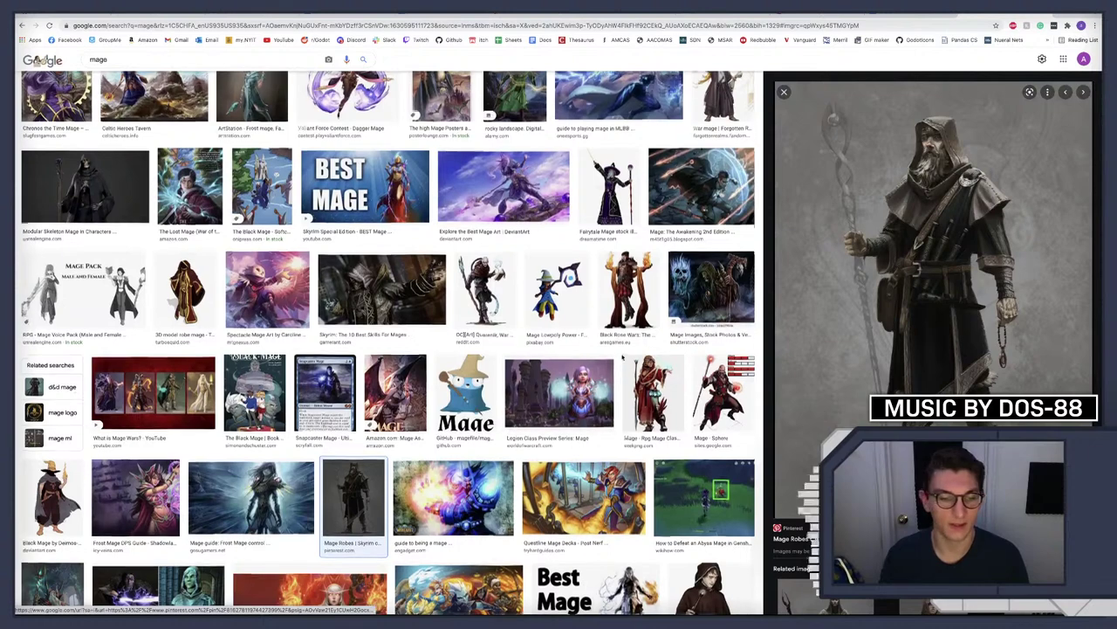
Search Google Images for "skyrim daedric mage" and open the Daedric/Telvanni Mage Robe picture
{"action": "scroll", "coordinate": [611, 367], "scroll_direction": "up", "scroll_amount": 5}
{"action": "double_click", "coordinate": [126, 68]}
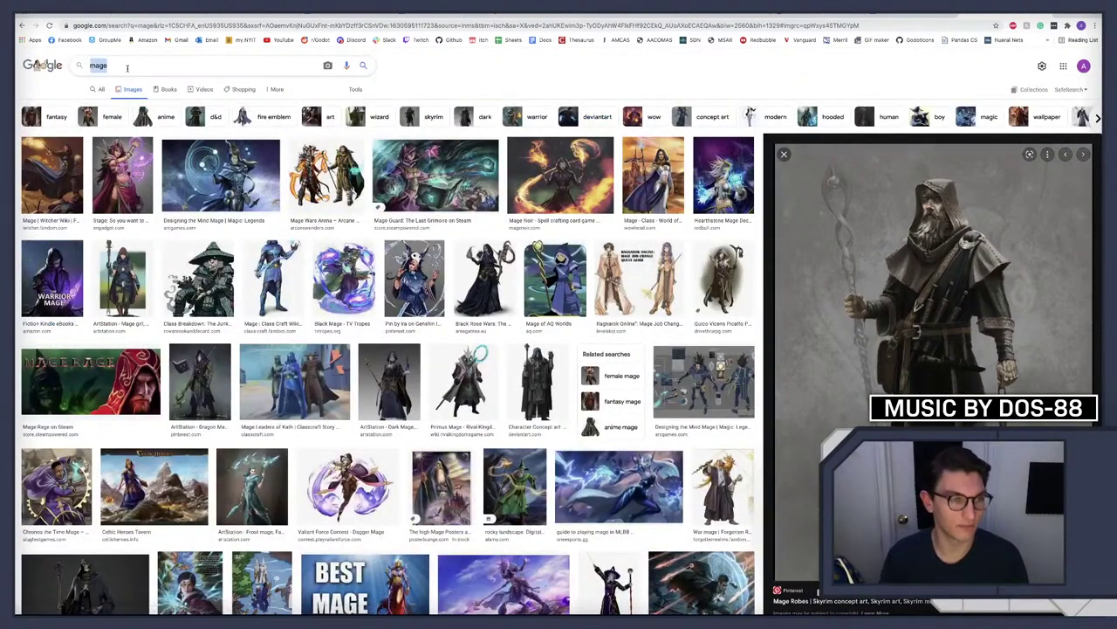
{"action": "type", "text": "skyrim b"}
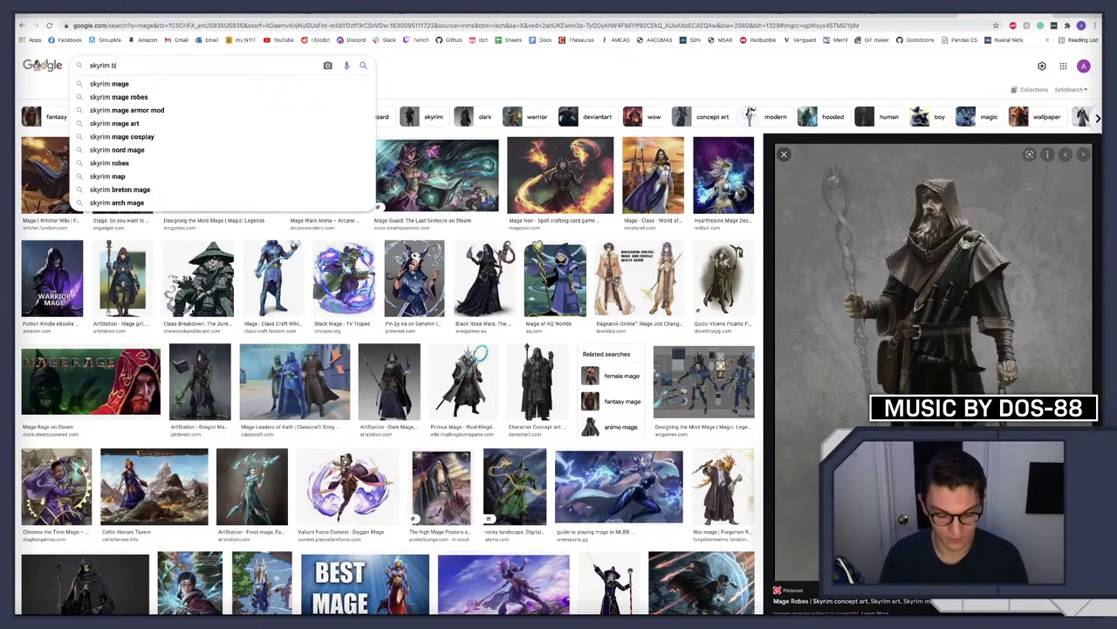
{"action": "key", "text": "BackSpace"}
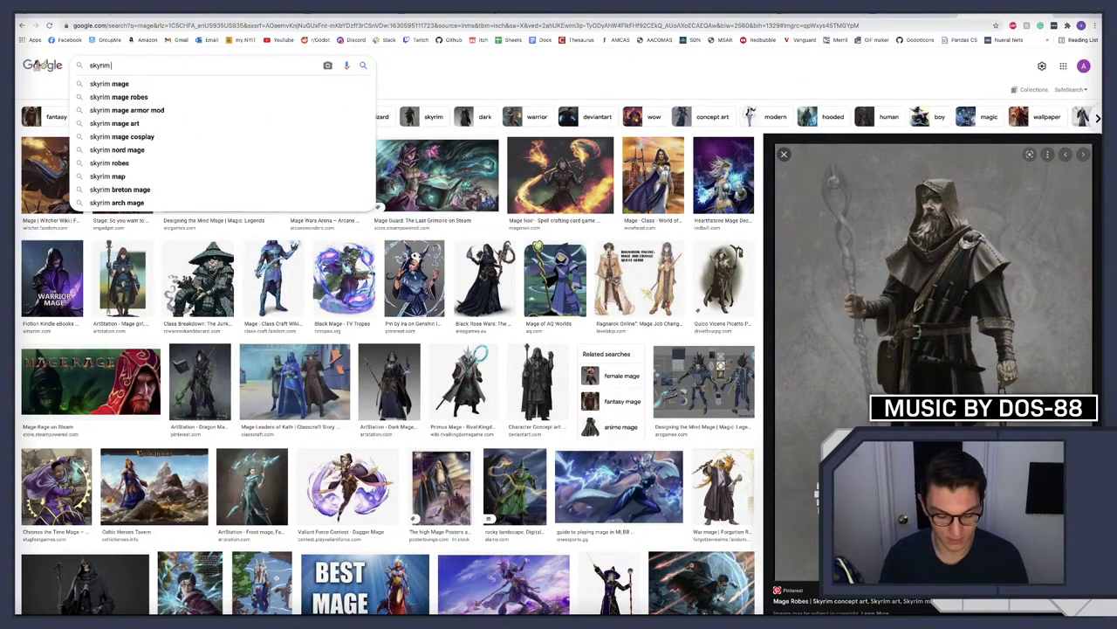
{"action": "type", "text": "daedric ma"}
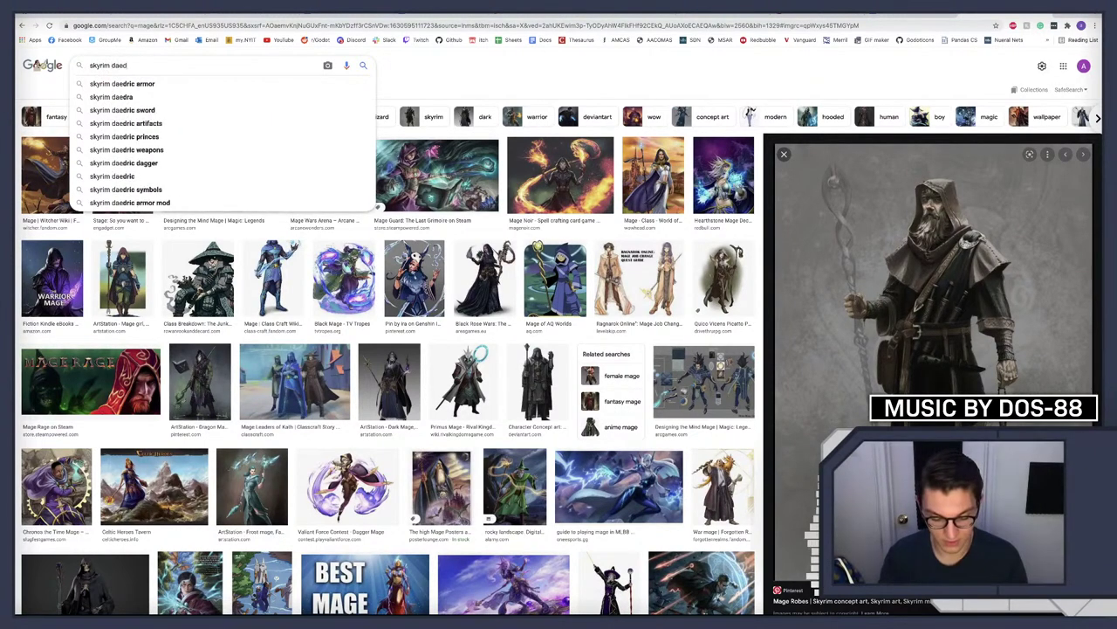
{"action": "type", "text": "ge"}
{"action": "key", "text": "Return"}
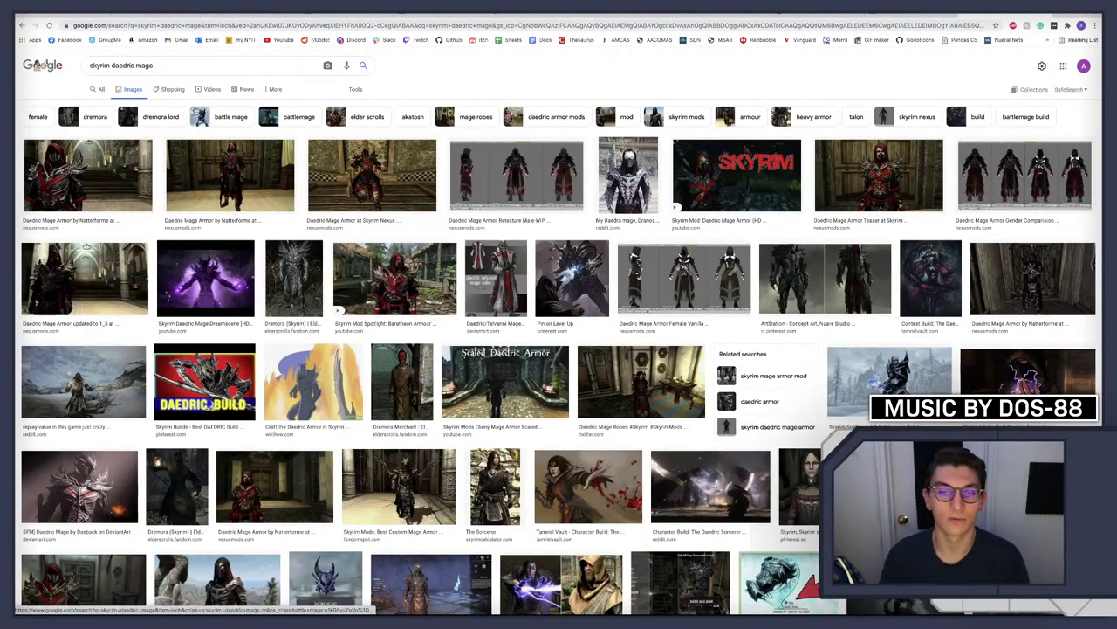
{"action": "left_click", "coordinate": [496, 278]}
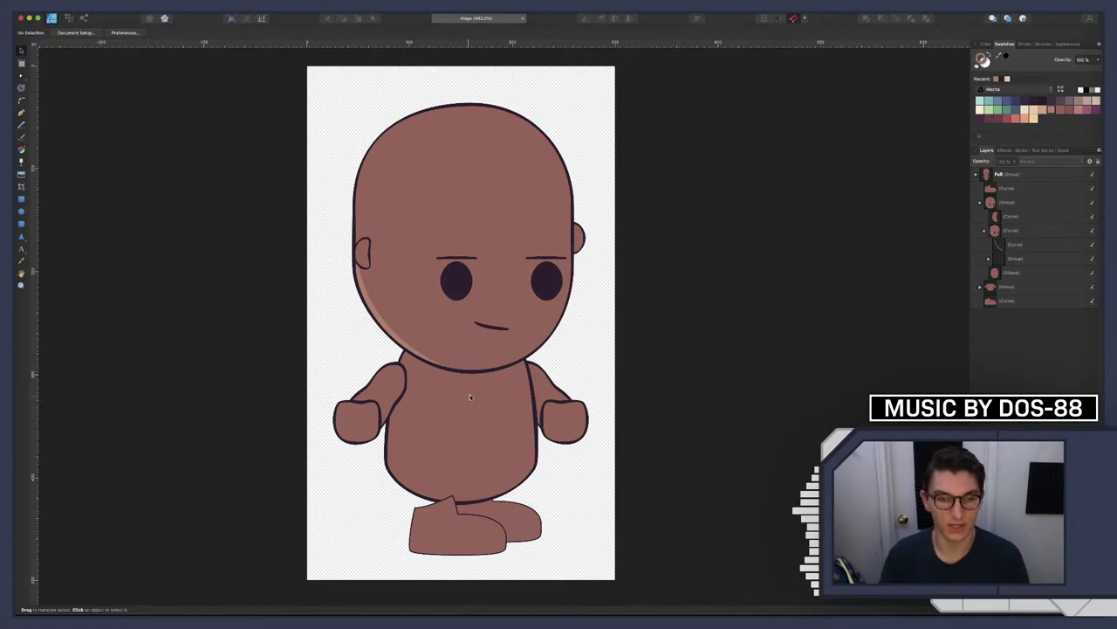
Return to the browser and look through more of the Skyrim Daedric mage images for robe designs
{"action": "key", "text": "ctrl+Right"}
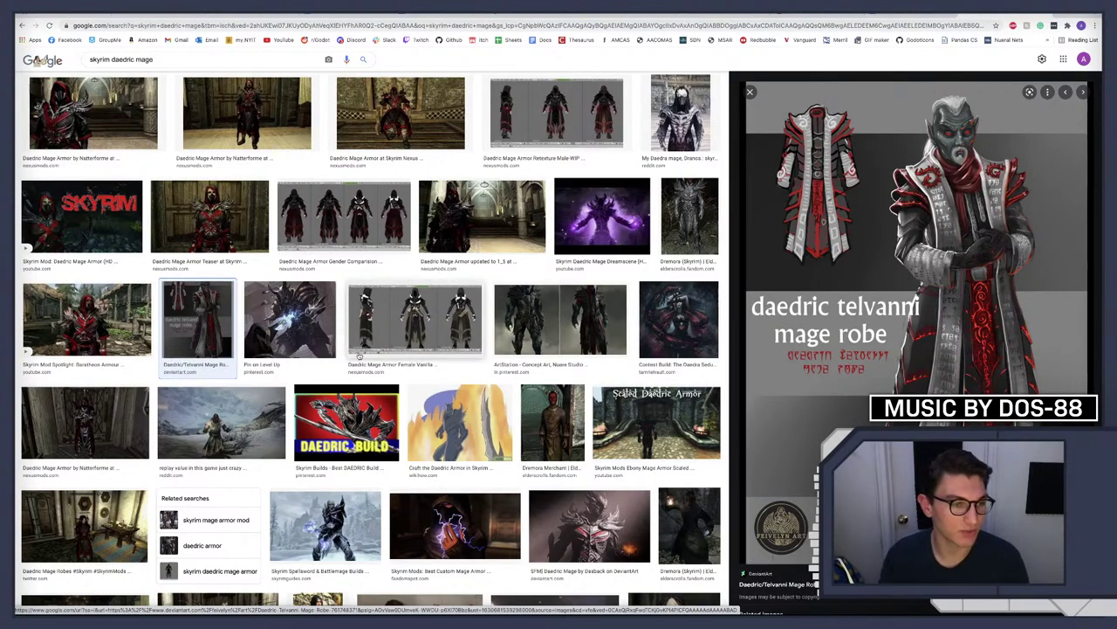
{"action": "scroll", "coordinate": [368, 350], "scroll_direction": "down", "scroll_amount": 4}
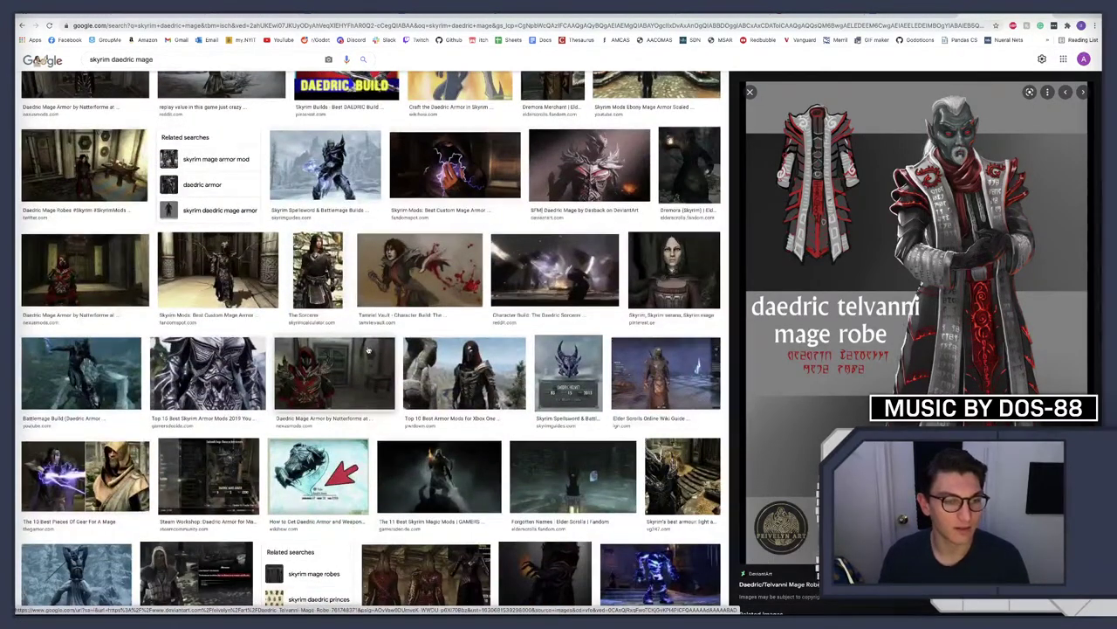
{"action": "scroll", "coordinate": [368, 351], "scroll_direction": "down", "scroll_amount": 2}
{"action": "scroll", "coordinate": [367, 350], "scroll_direction": "down", "scroll_amount": 2}
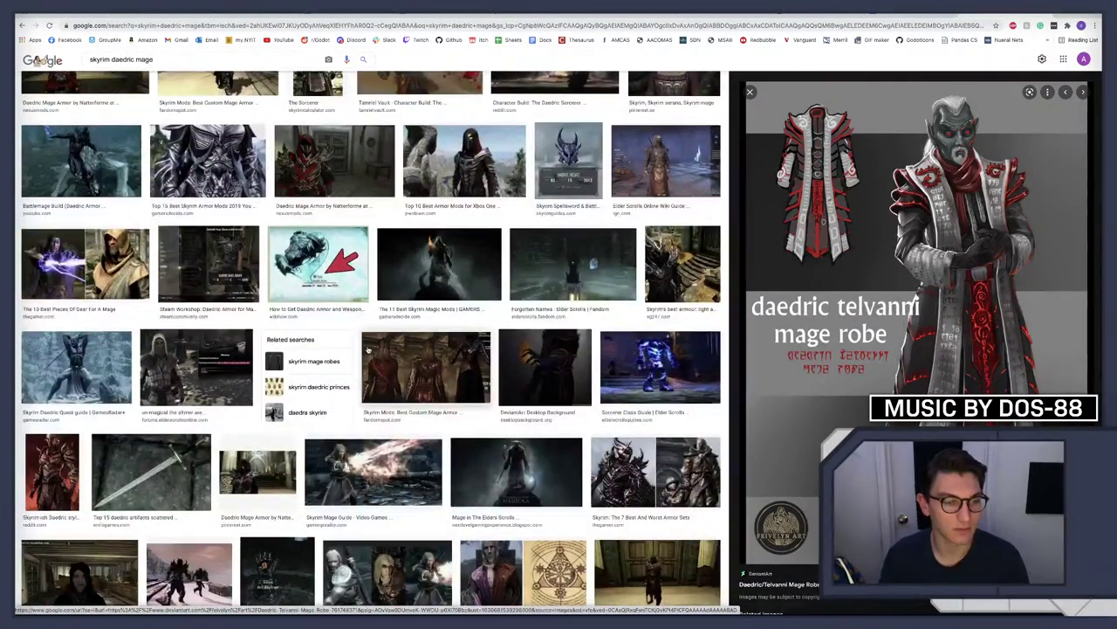
{"action": "scroll", "coordinate": [379, 340], "scroll_direction": "up", "scroll_amount": 6}
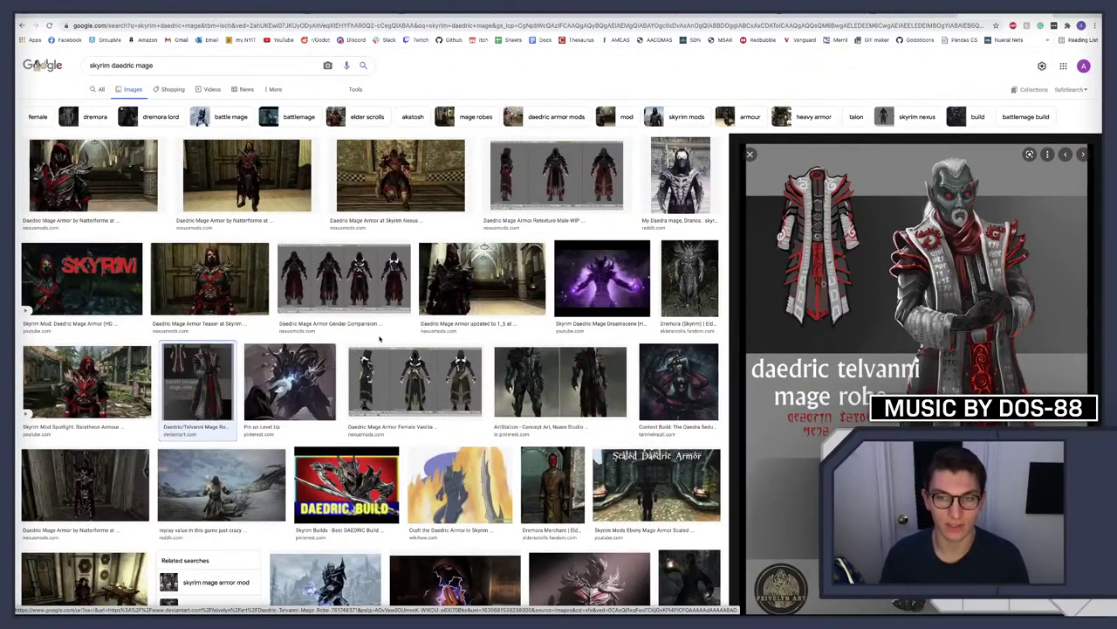
Search Google for "mage wow" and look through the image results for costume ideas
{"action": "key", "text": "ctrl+l"}
{"action": "type", "text": "mage"}
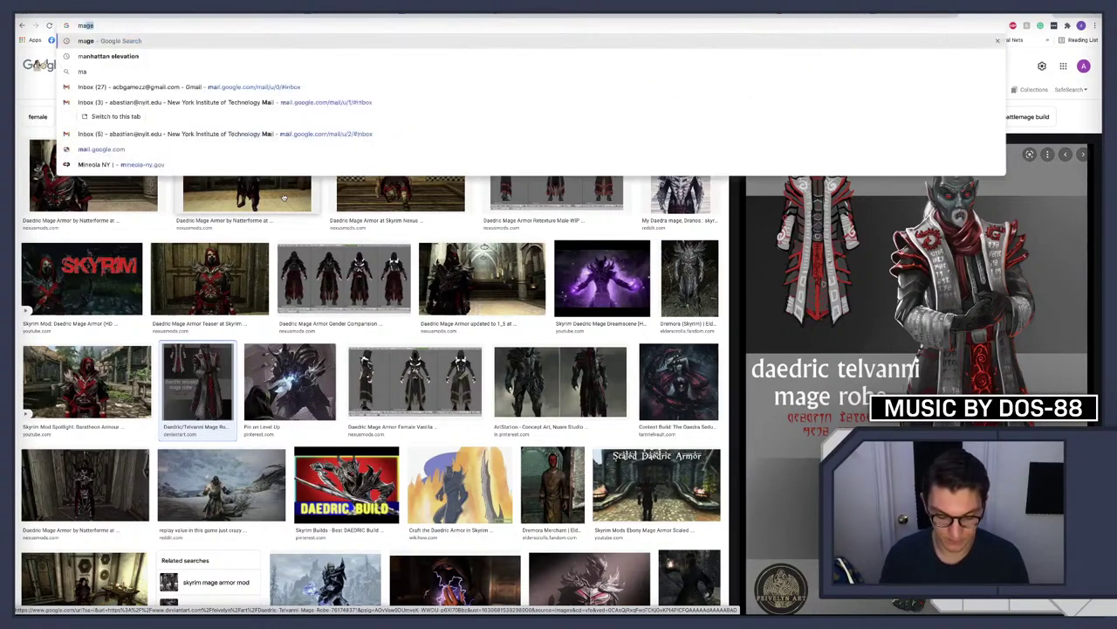
{"action": "key", "text": "Return"}
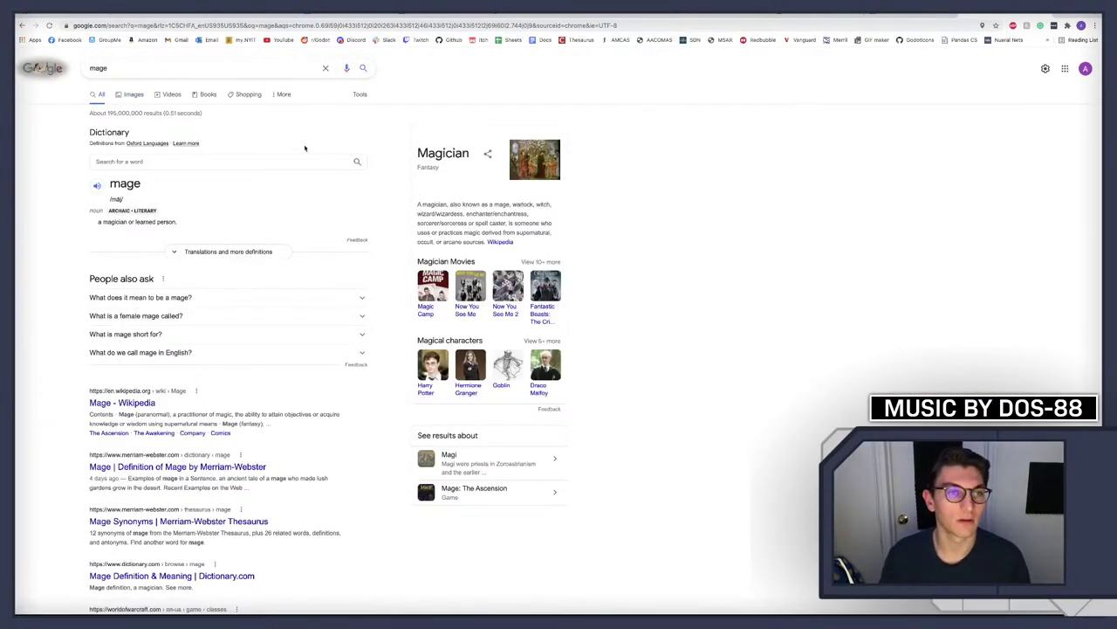
{"action": "left_click", "coordinate": [148, 69]}
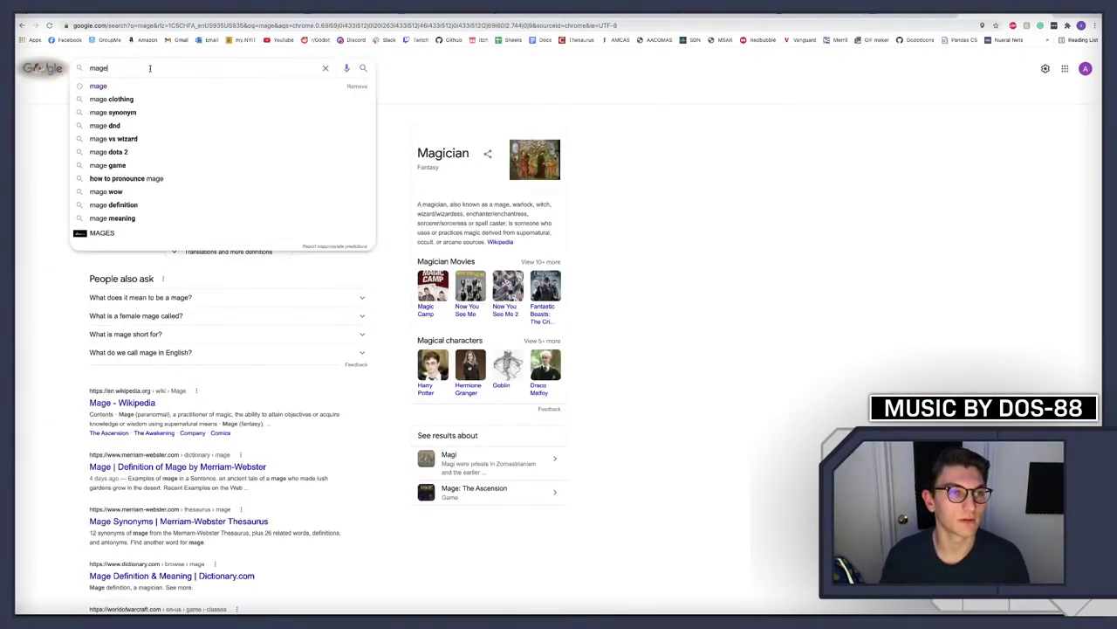
{"action": "type", "text": "wow"}
{"action": "key", "text": "Return"}
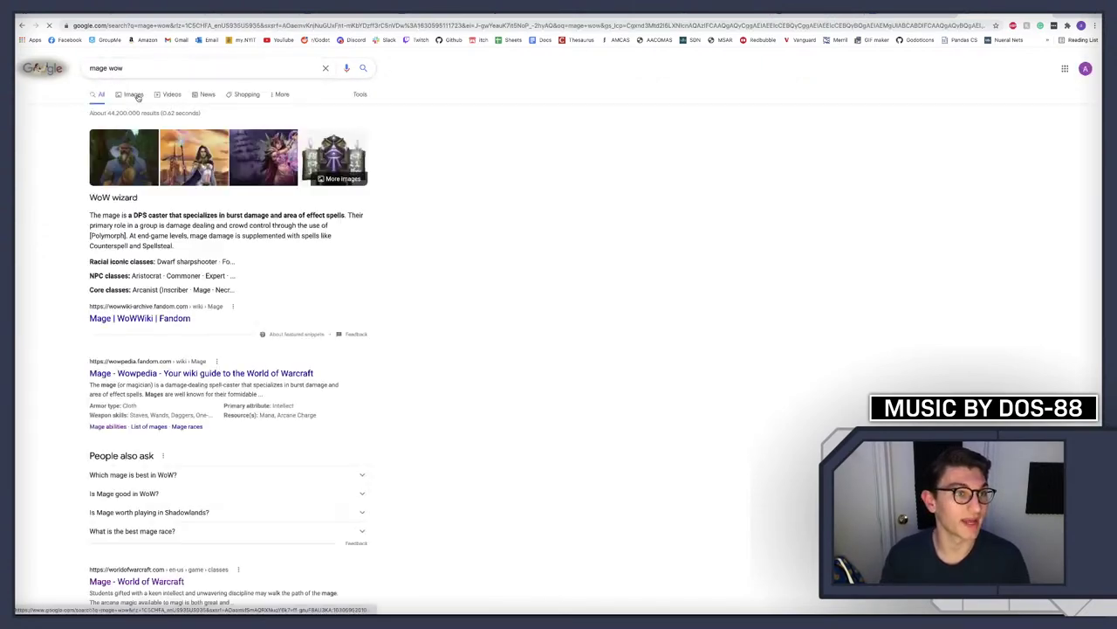
{"action": "left_click", "coordinate": [133, 95]}
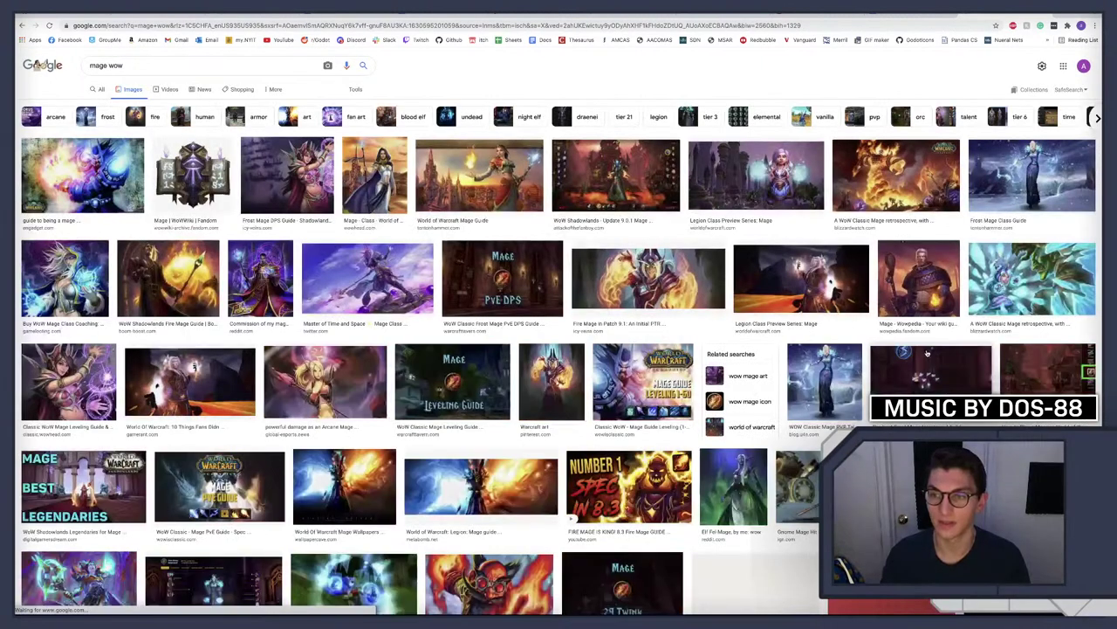
{"action": "scroll", "coordinate": [888, 310], "scroll_direction": "down", "scroll_amount": 5}
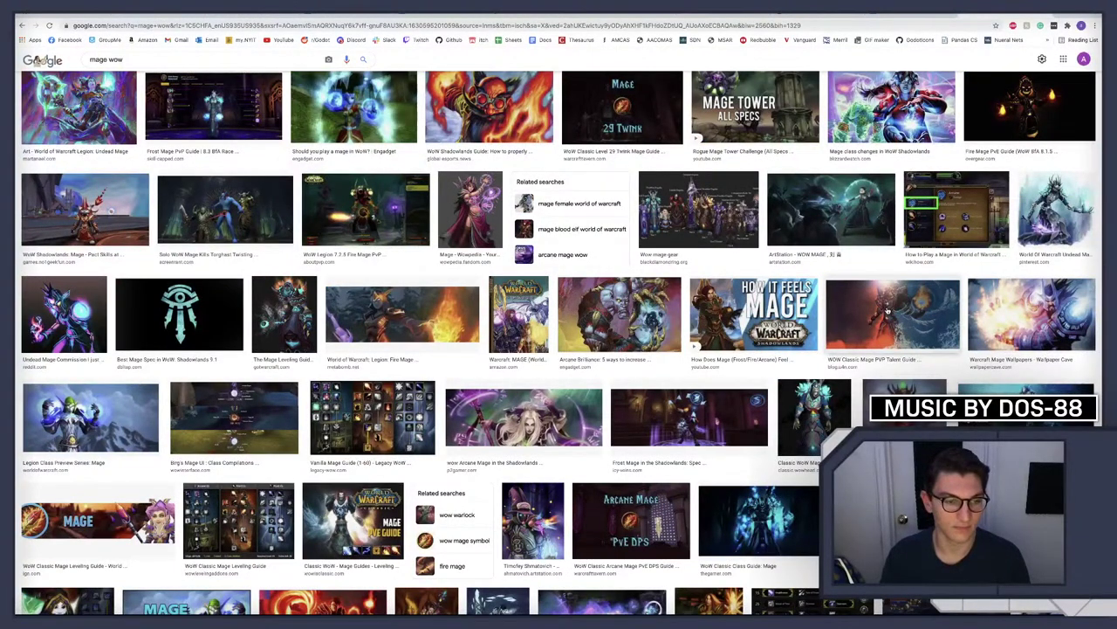
{"action": "scroll", "coordinate": [889, 310], "scroll_direction": "up", "scroll_amount": 5}
Go back to a plain "mage" search and show its image results
{"action": "key", "text": "ctrl+l"}
{"action": "type", "text": "mage"}
{"action": "key", "text": "Return"}
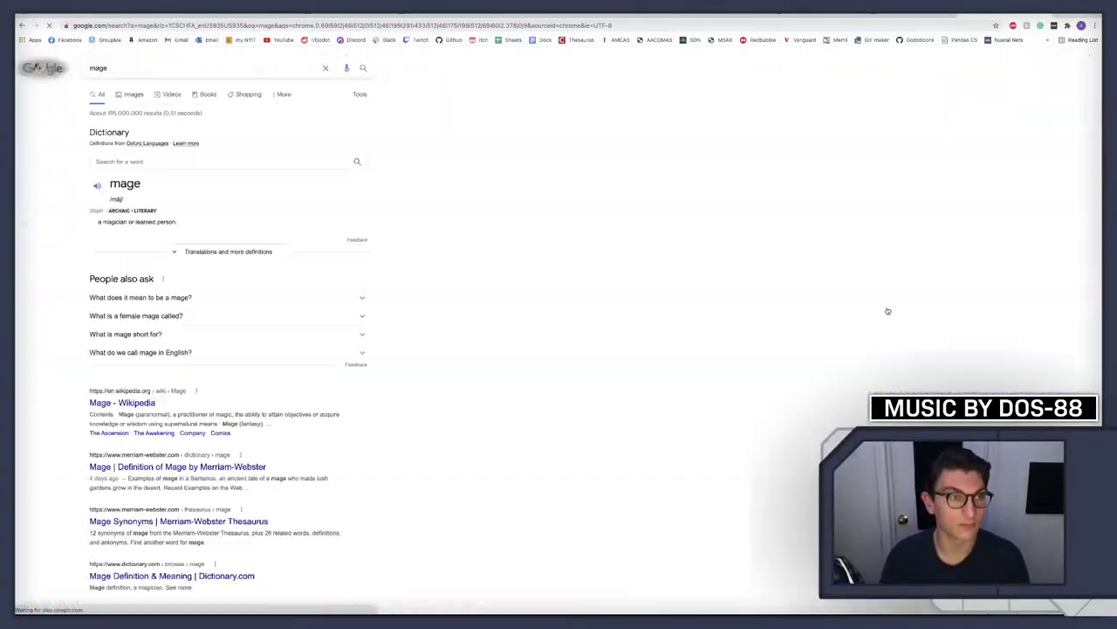
{"action": "left_click", "coordinate": [131, 95]}
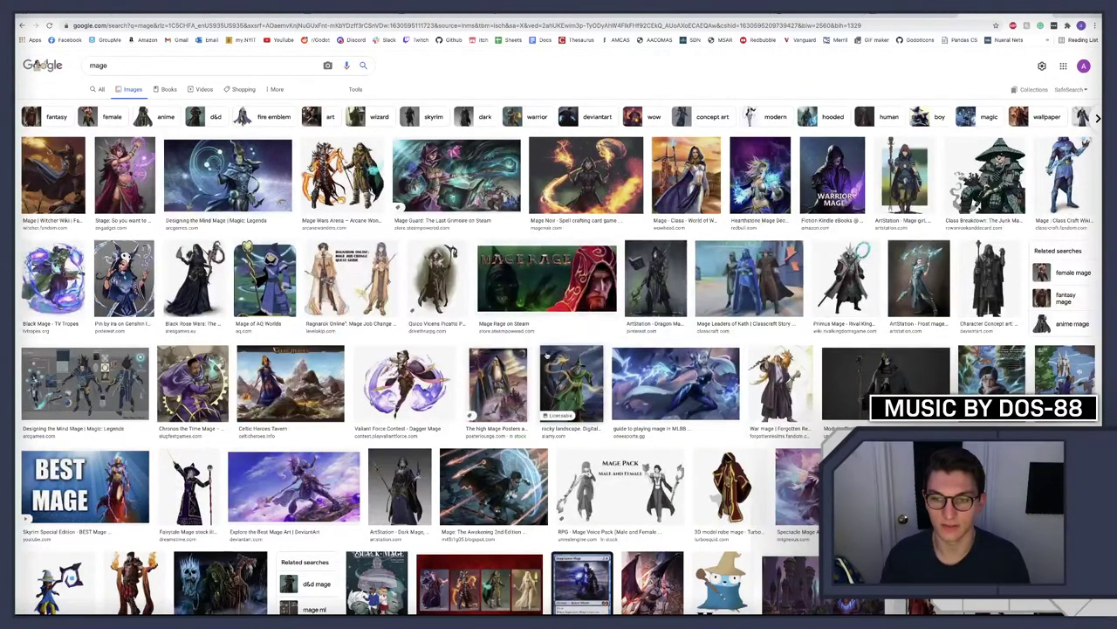
Look further through the "mage" image results for costume ideas
{"action": "scroll", "coordinate": [542, 355], "scroll_direction": "down", "scroll_amount": 3}
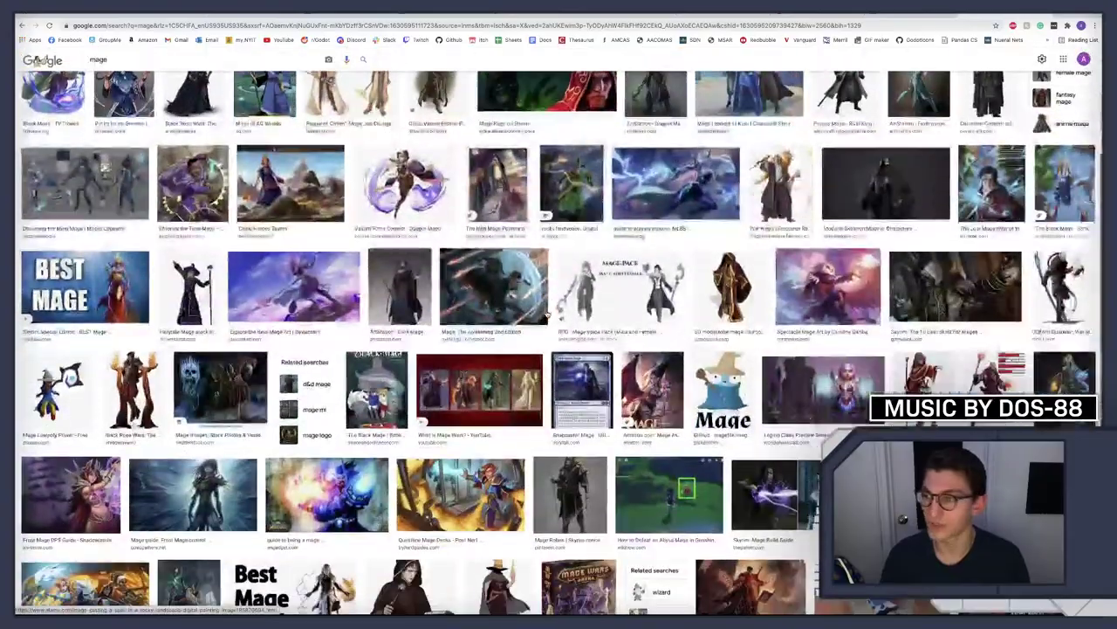
{"action": "scroll", "coordinate": [548, 313], "scroll_direction": "down", "scroll_amount": 3}
{"action": "scroll", "coordinate": [548, 313], "scroll_direction": "down", "scroll_amount": 3}
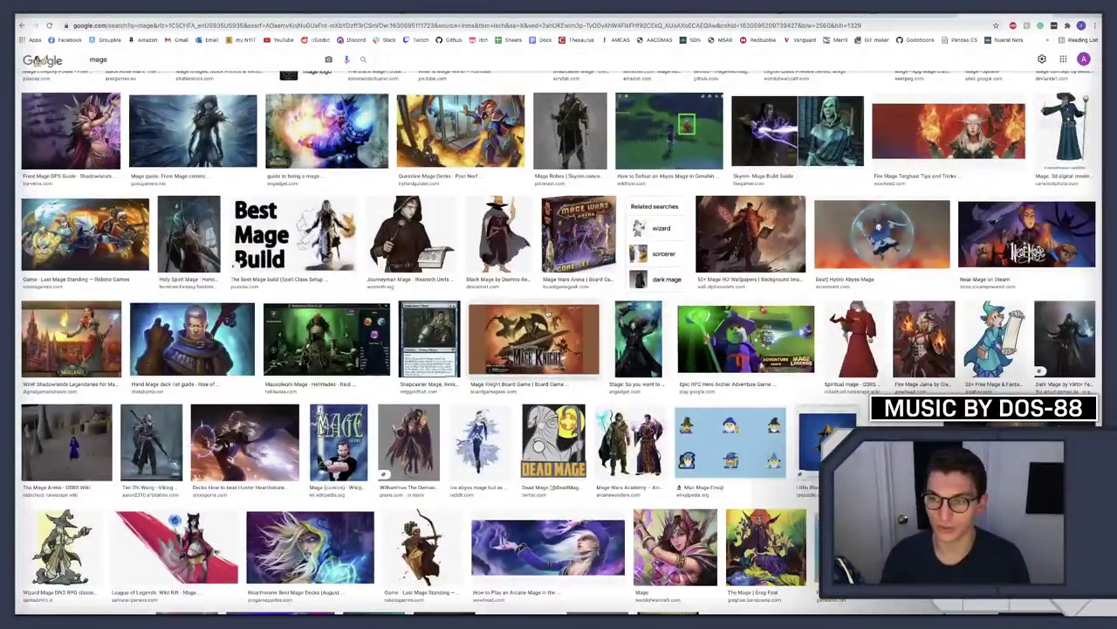
{"action": "scroll", "coordinate": [548, 313], "scroll_direction": "down", "scroll_amount": 3}
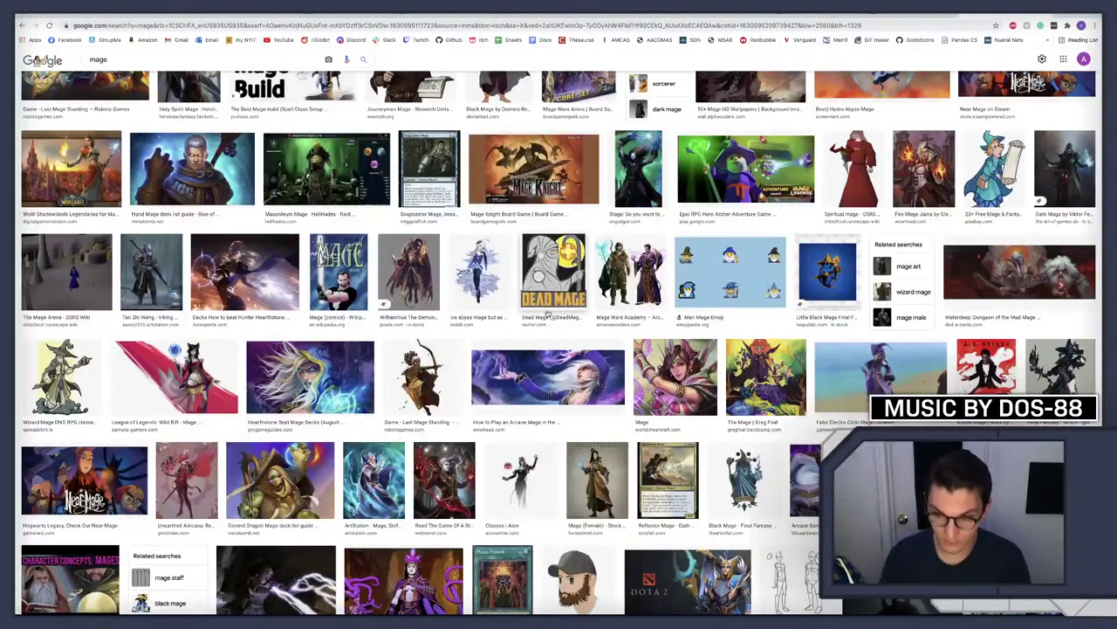
Search Google for "wizzard" and look through its image results for costume ideas
{"action": "key", "text": "super+l"}
{"action": "type", "text": "wizzard"}
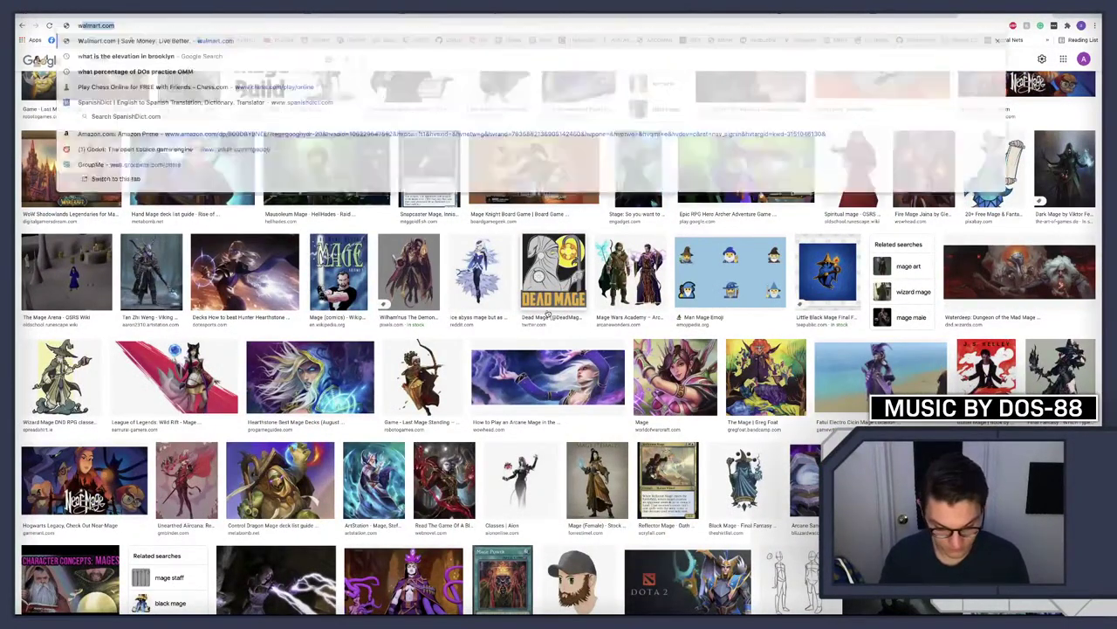
{"action": "key", "text": "Return"}
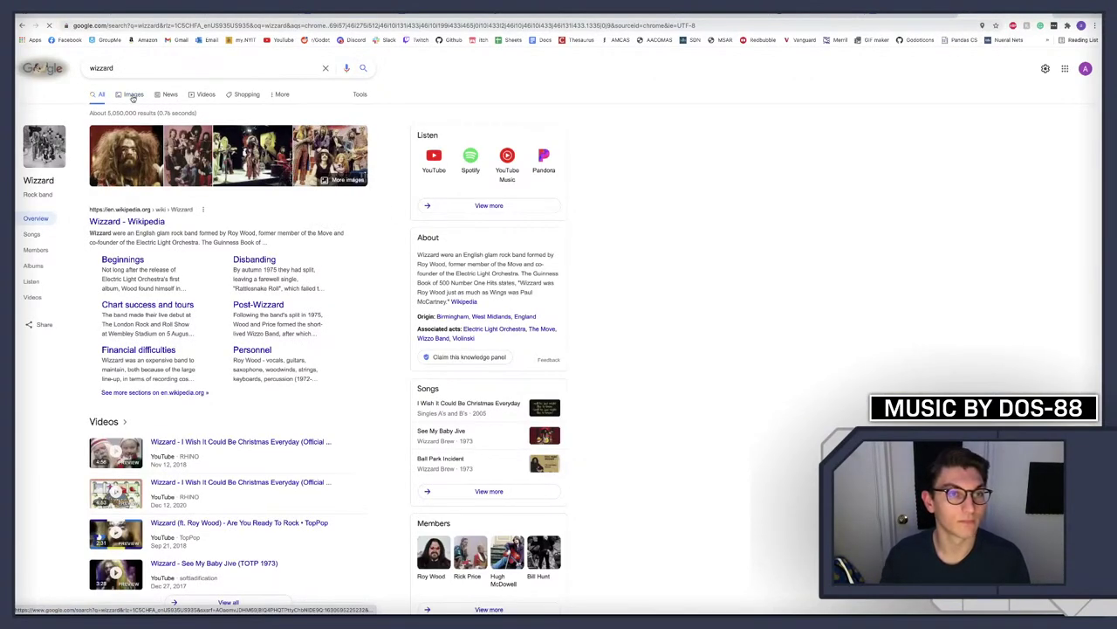
{"action": "left_click", "coordinate": [132, 94]}
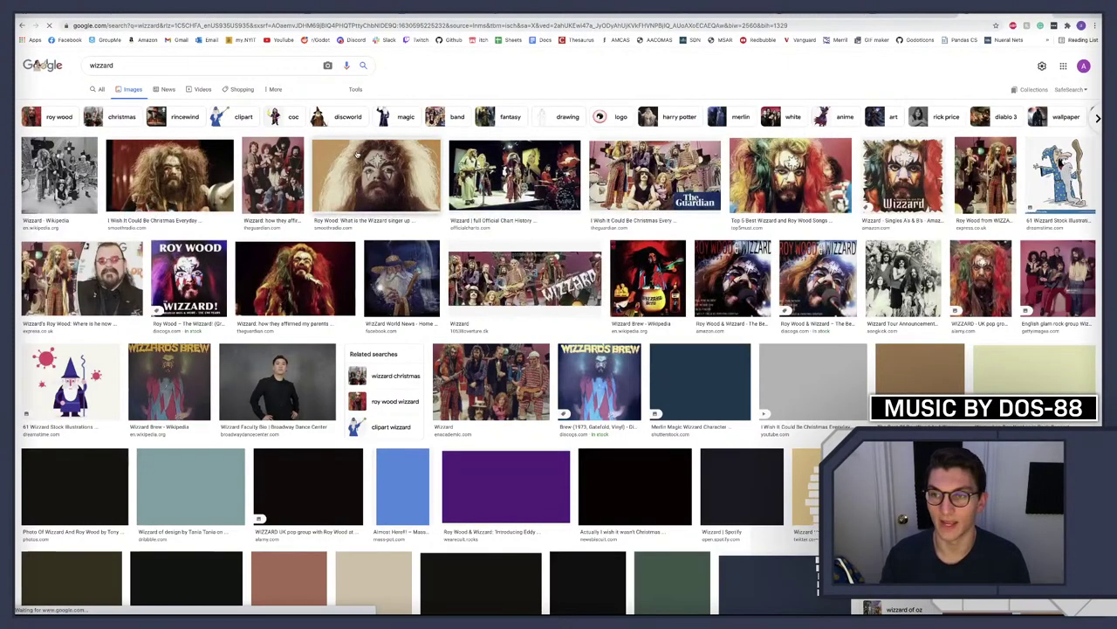
{"action": "scroll", "coordinate": [586, 294], "scroll_direction": "down", "scroll_amount": 5}
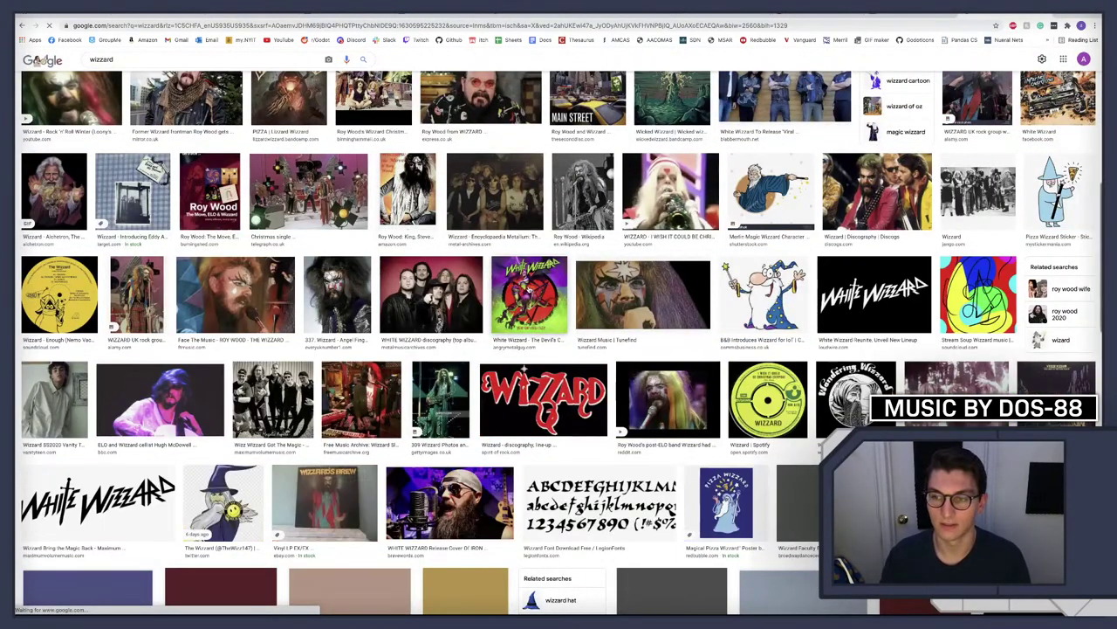
{"action": "scroll", "coordinate": [528, 290], "scroll_direction": "up", "scroll_amount": 2}
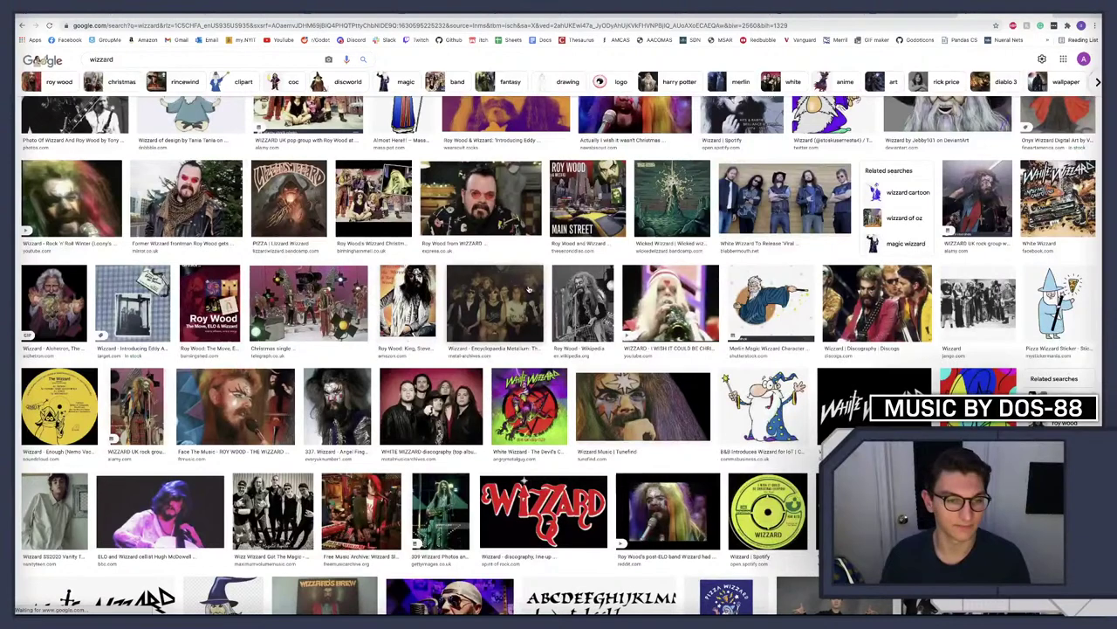
Search Google for "mage" again and show its image results
{"action": "key", "text": "super+l"}
{"action": "type", "text": "mage"}
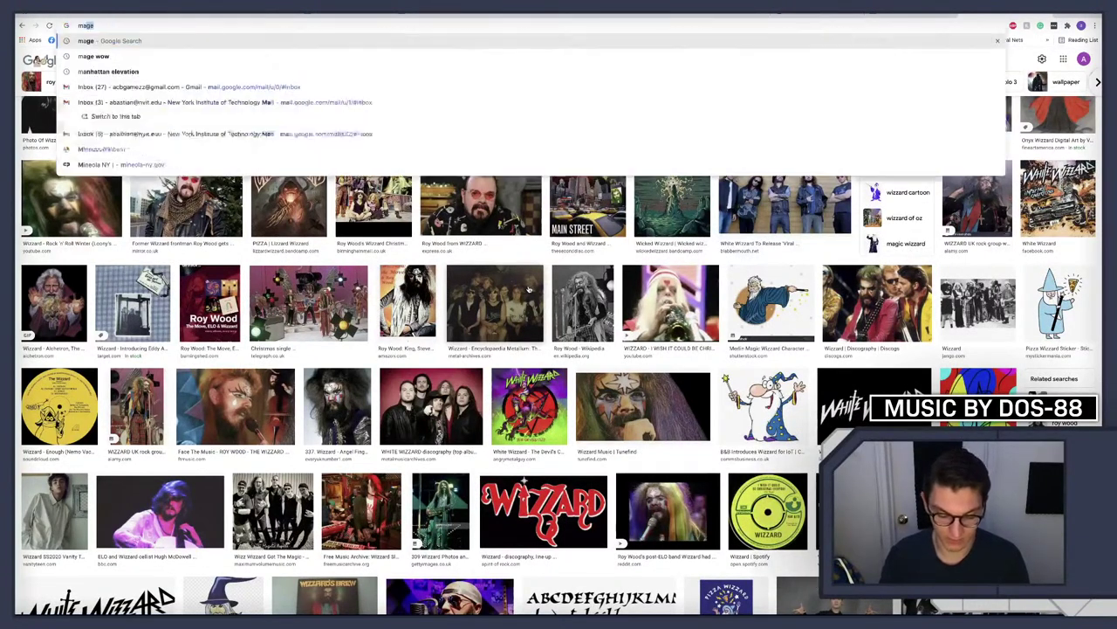
{"action": "key", "text": "Return"}
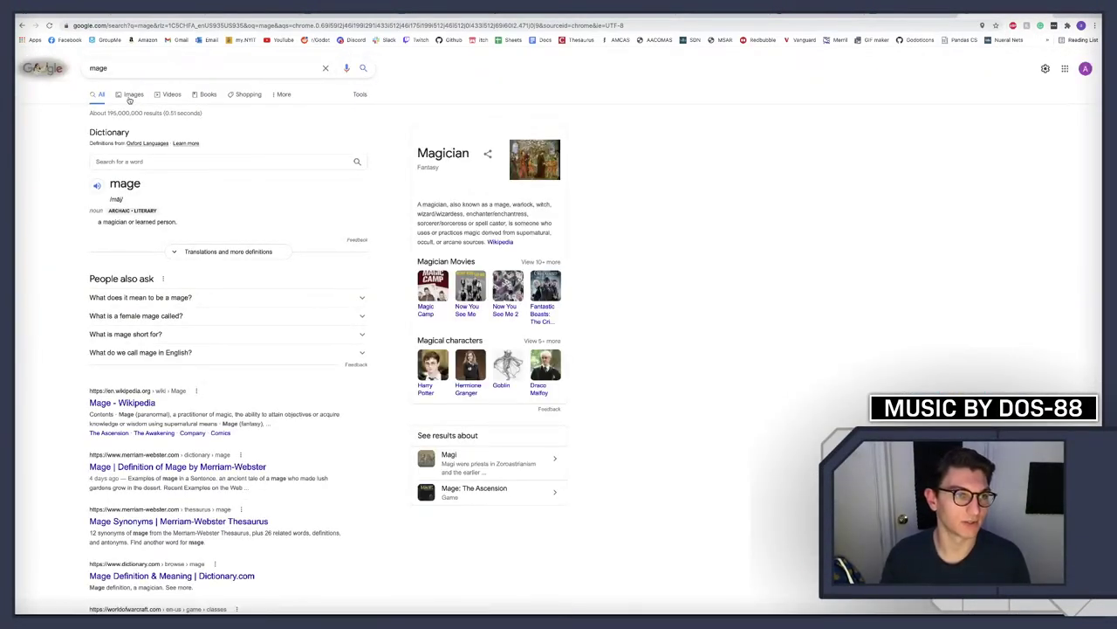
{"action": "left_click", "coordinate": [131, 95]}
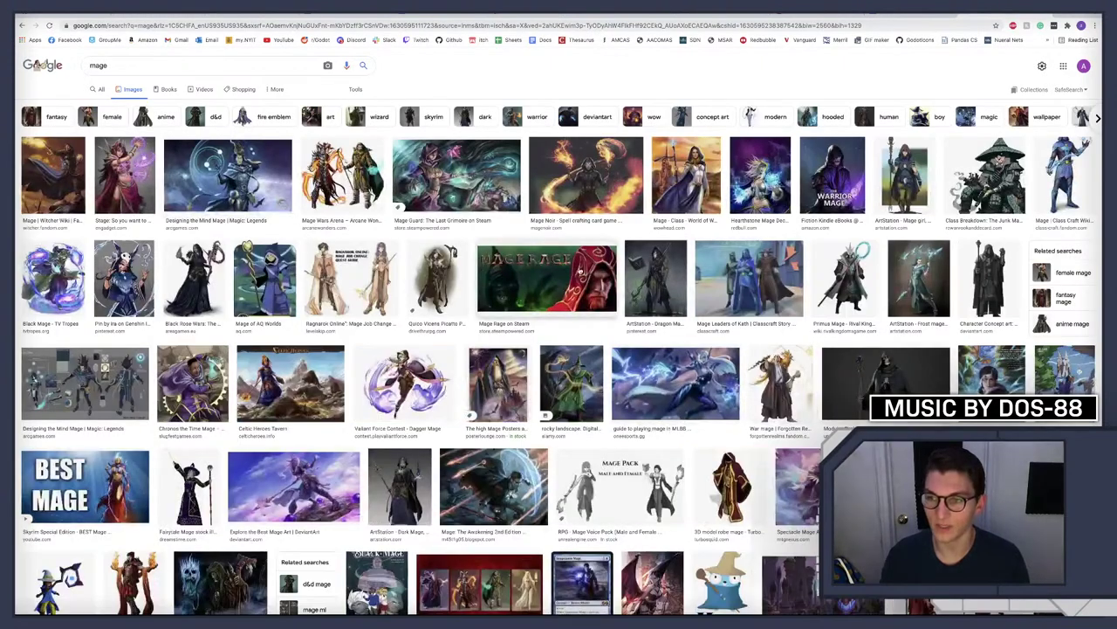
Preview the hooded concept art, Mage Wars Arena, Junk Mage and Witcher Wiki mage pictures, including the Witcher picture's related images
{"action": "left_click", "coordinate": [991, 288]}
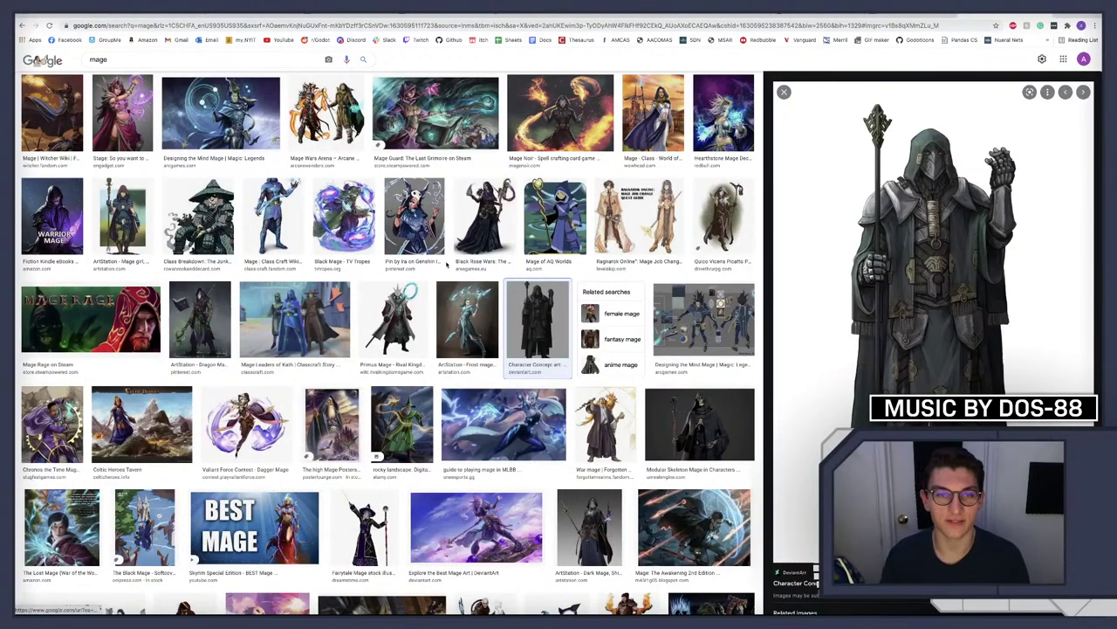
{"action": "scroll", "coordinate": [252, 219], "scroll_direction": "up", "scroll_amount": 1}
{"action": "left_click", "coordinate": [326, 174]}
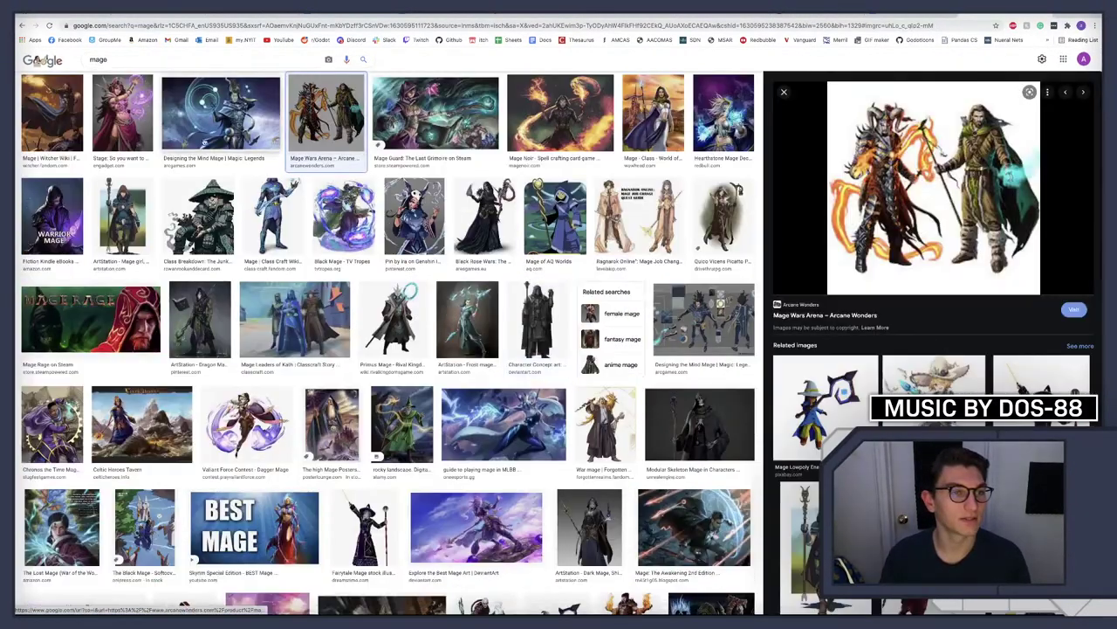
{"action": "left_click", "coordinate": [204, 215]}
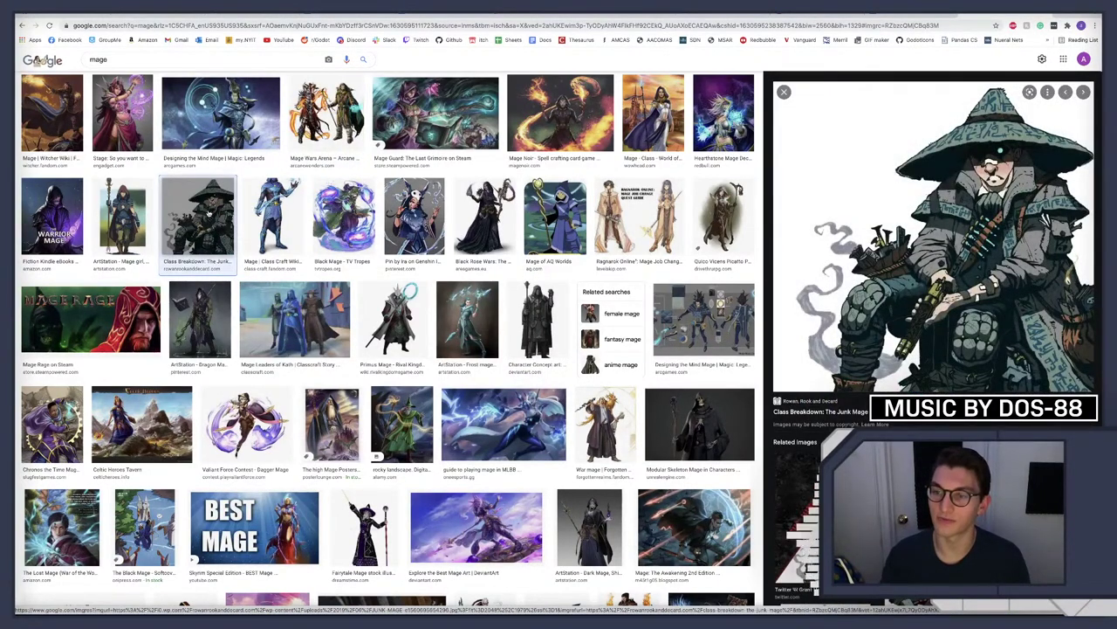
{"action": "left_click", "coordinate": [66, 111]}
{"action": "scroll", "coordinate": [883, 264], "scroll_direction": "down", "scroll_amount": 5}
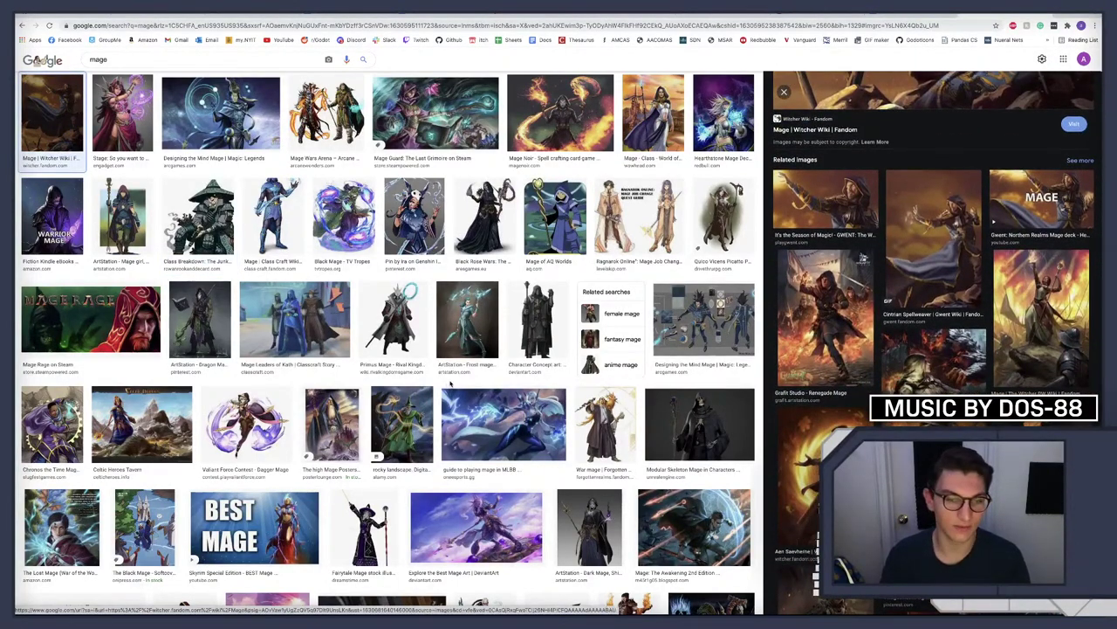
Preview the Black Rose Wars fire mage, the Shutterstock mage and the Modular Skeleton Mage pictures as costume references
{"action": "scroll", "coordinate": [451, 385], "scroll_direction": "down", "scroll_amount": 3}
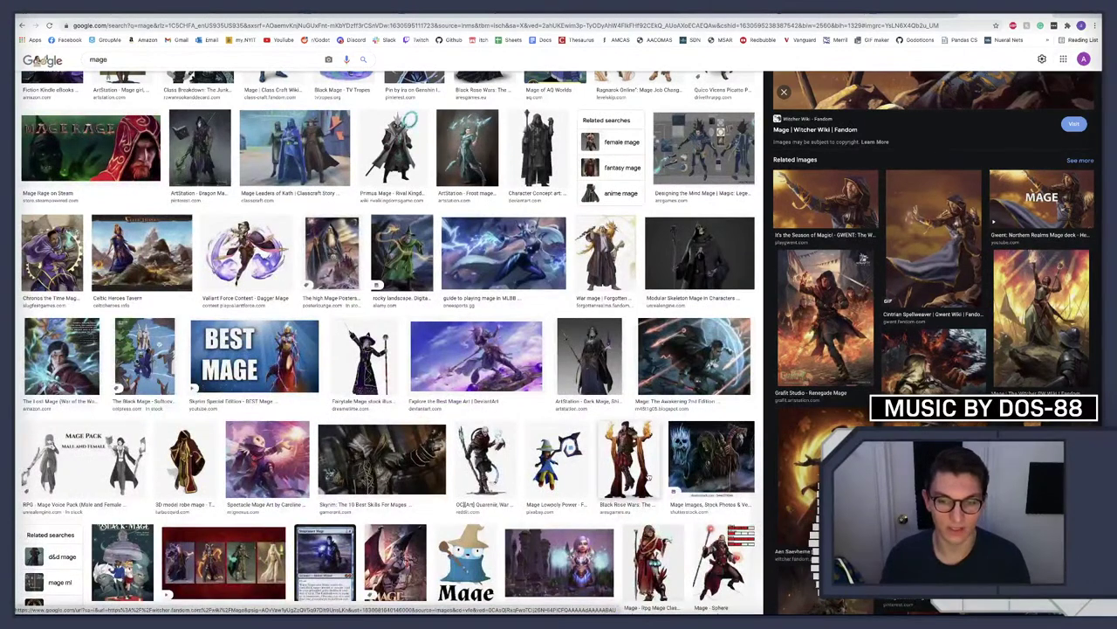
{"action": "left_click", "coordinate": [648, 476]}
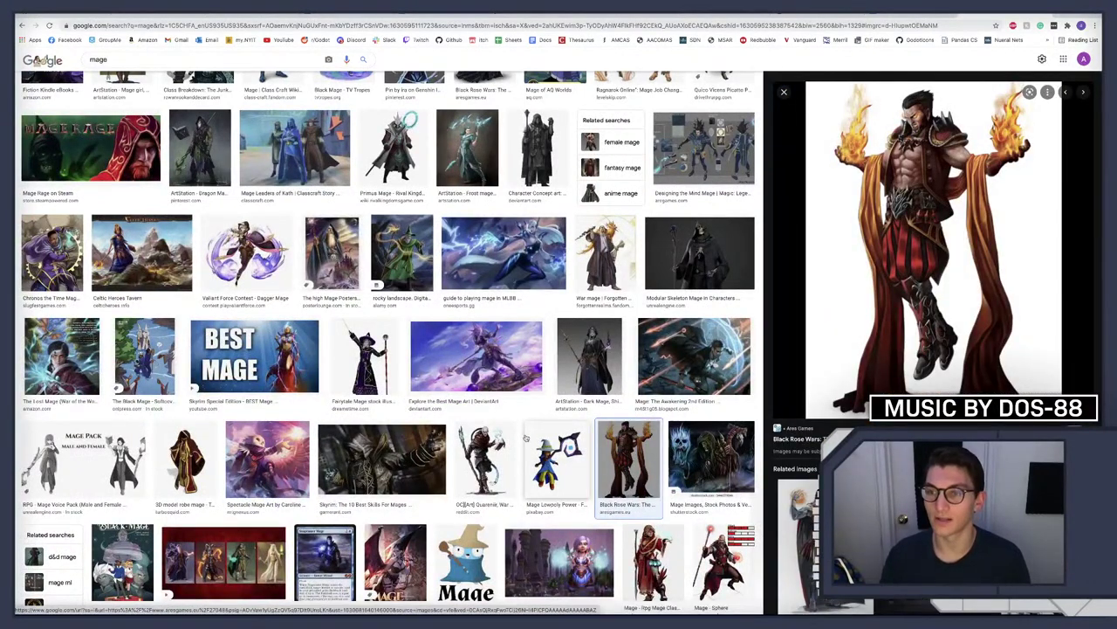
{"action": "left_click", "coordinate": [711, 459]}
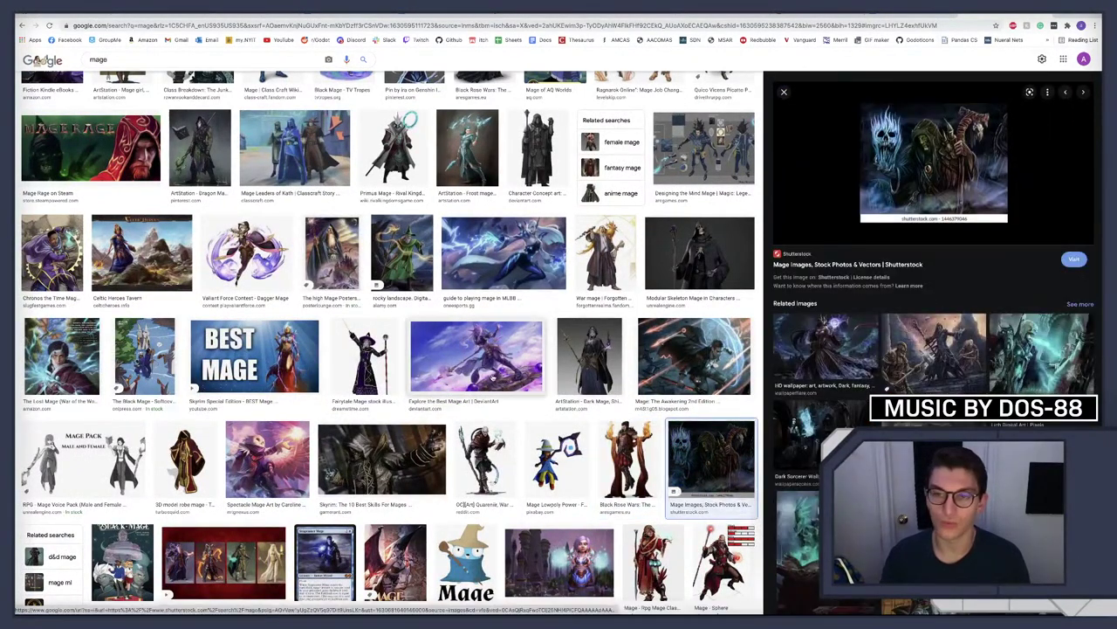
{"action": "left_click", "coordinate": [700, 253]}
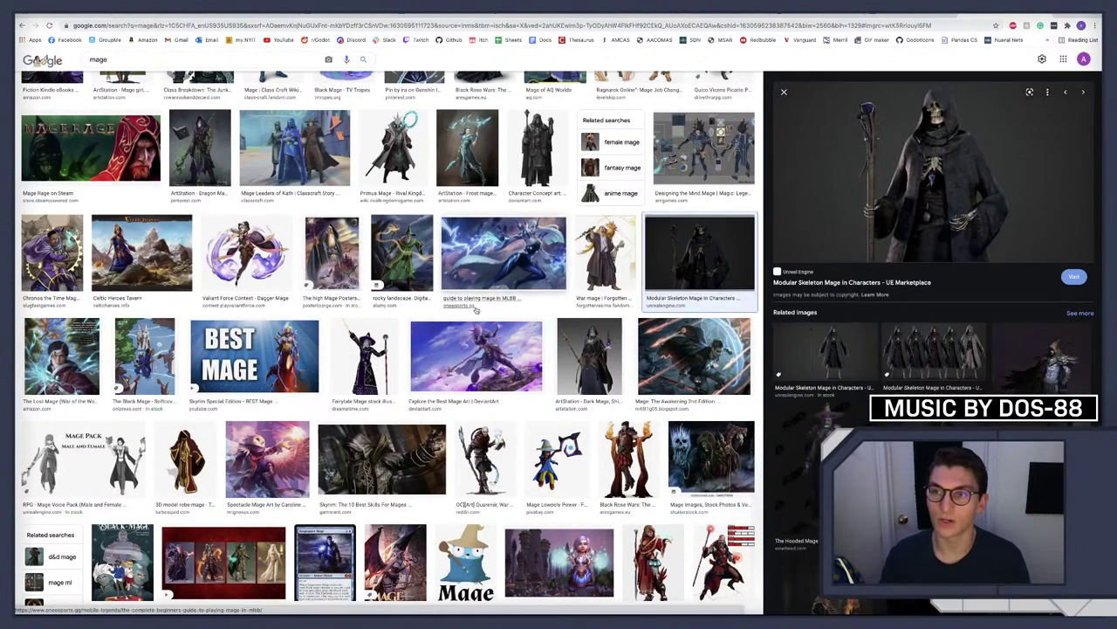
{"action": "scroll", "coordinate": [358, 306], "scroll_direction": "down", "scroll_amount": 2}
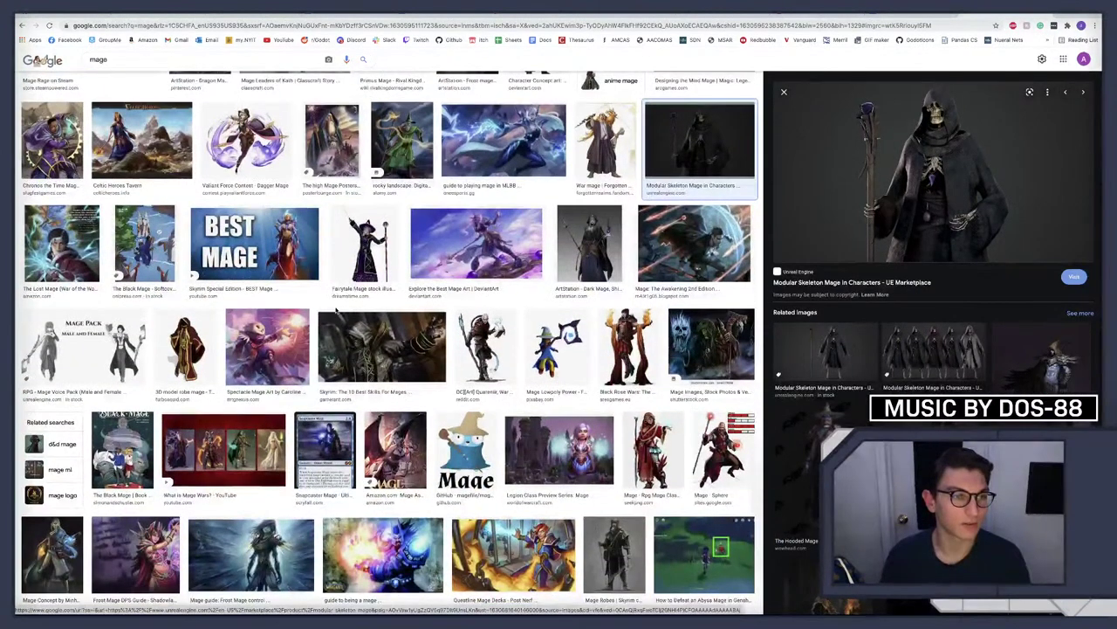
Switch to Discord and check the latest messages in the ACB_Gamez general channel and the Rungeon self-promotion channel
{"action": "left_click", "coordinate": [819, 15]}
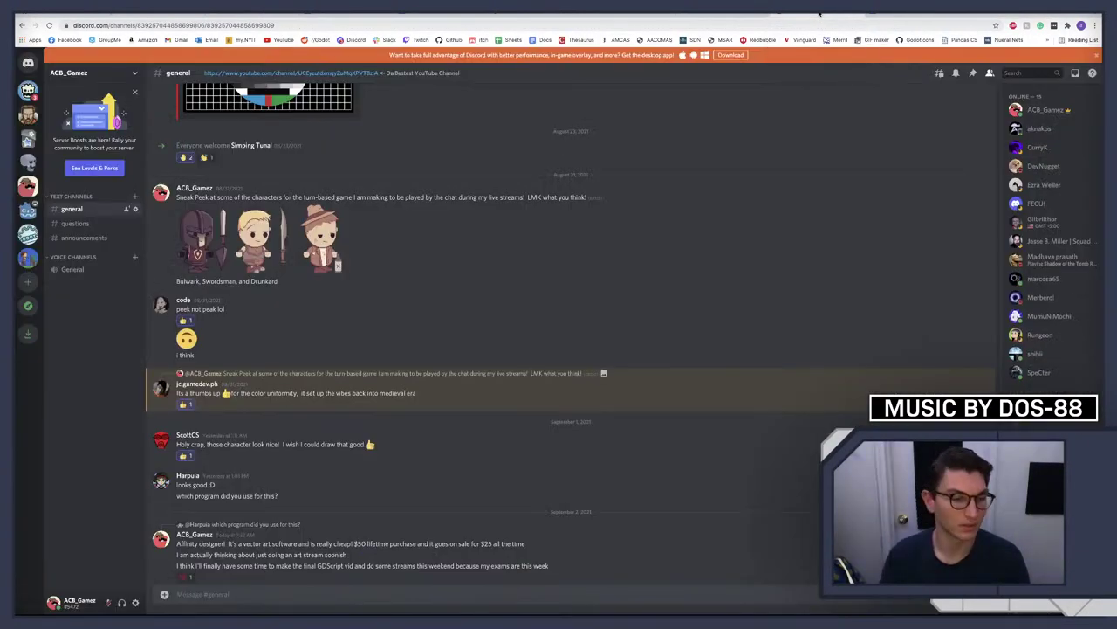
{"action": "scroll", "coordinate": [444, 332], "scroll_direction": "down", "scroll_amount": 10}
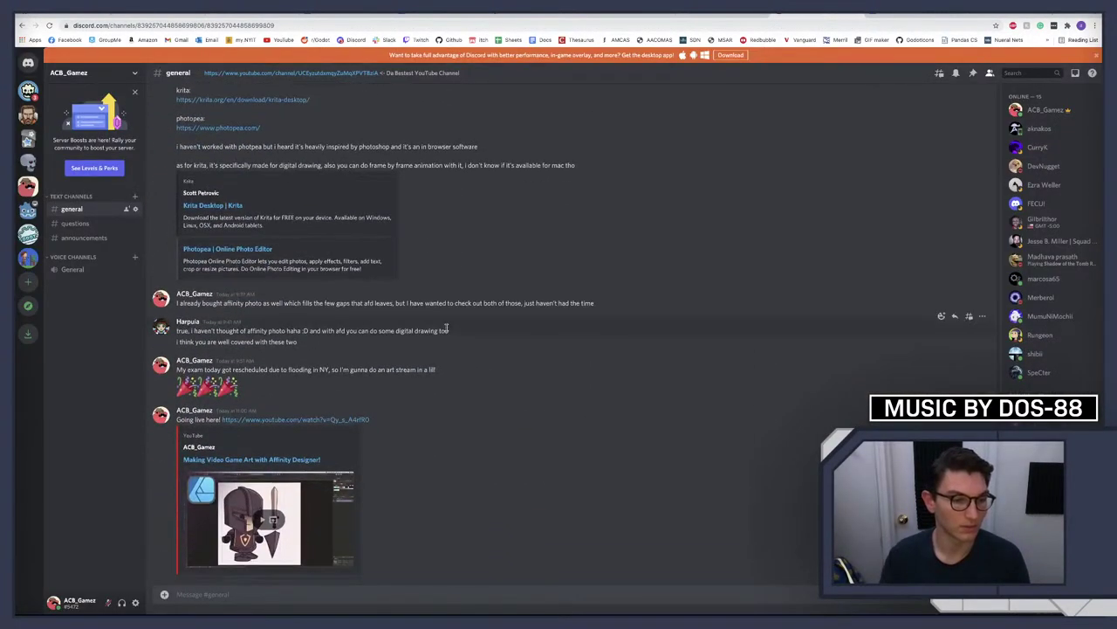
{"action": "left_click", "coordinate": [28, 257]}
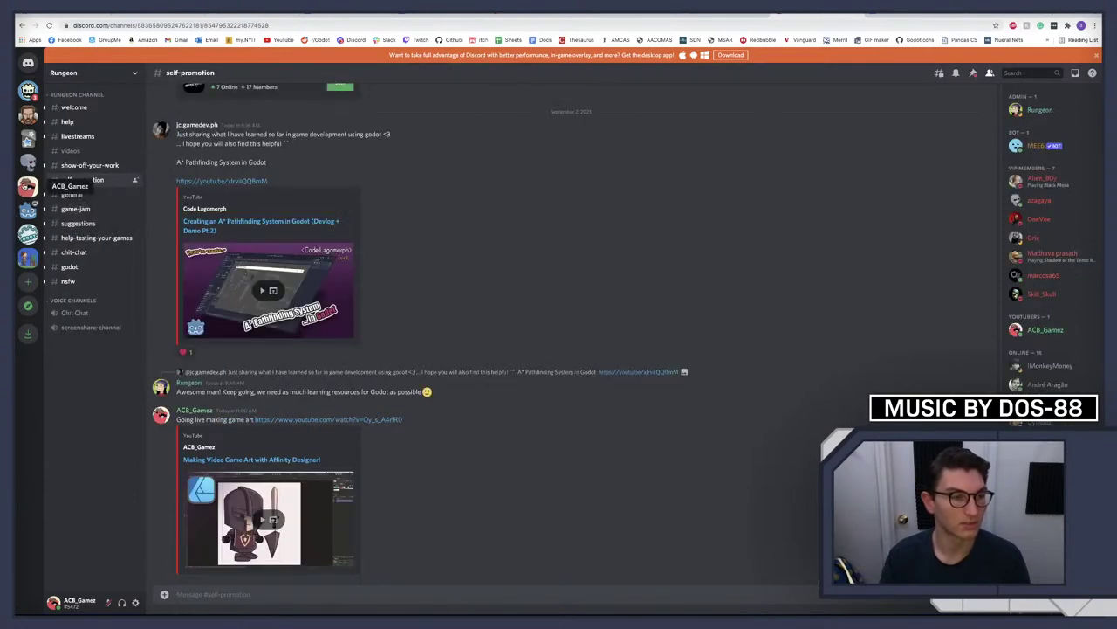
{"action": "left_click", "coordinate": [30, 187]}
Check the character list in the Game Ideas document and return to the mage image results
{"action": "left_click", "coordinate": [919, 14]}
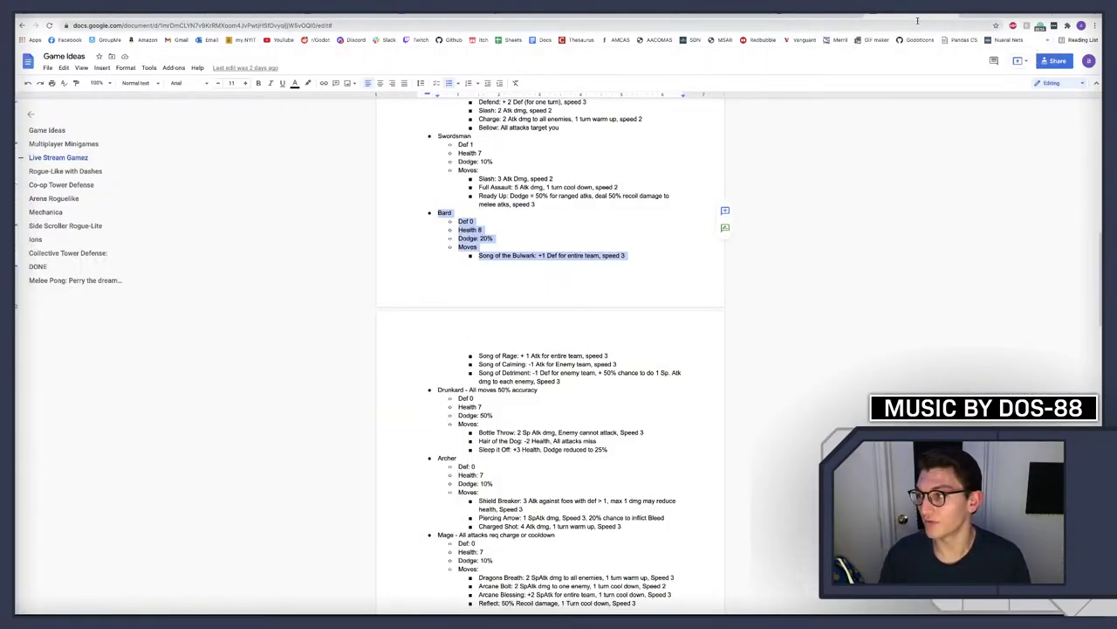
{"action": "left_click", "coordinate": [1004, 16]}
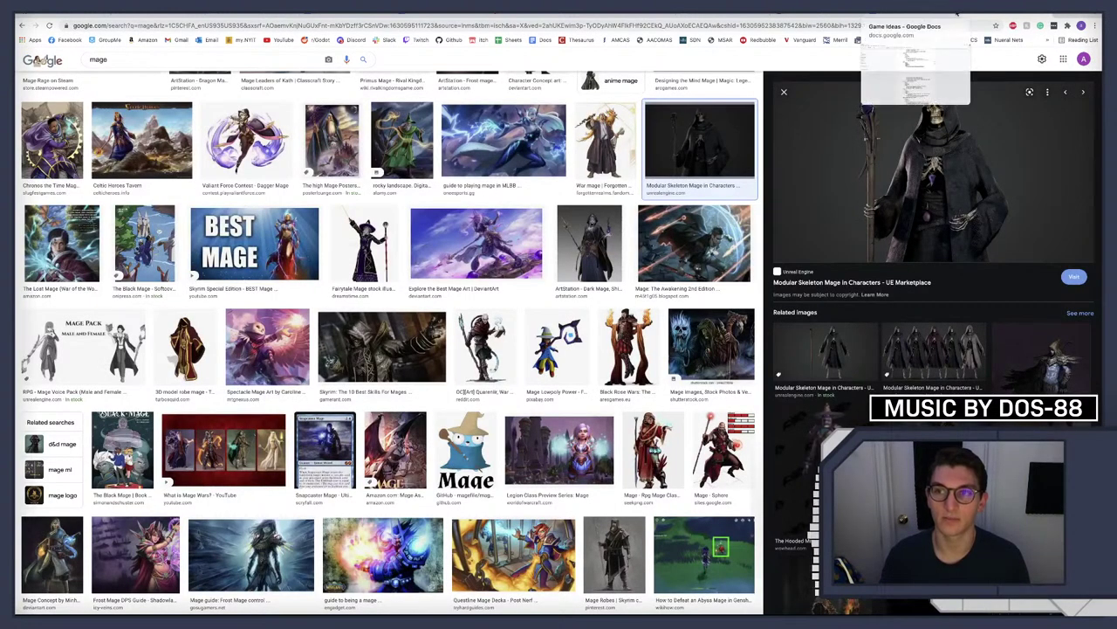
{"action": "left_click", "coordinate": [941, 16]}
{"action": "left_click", "coordinate": [979, 15]}
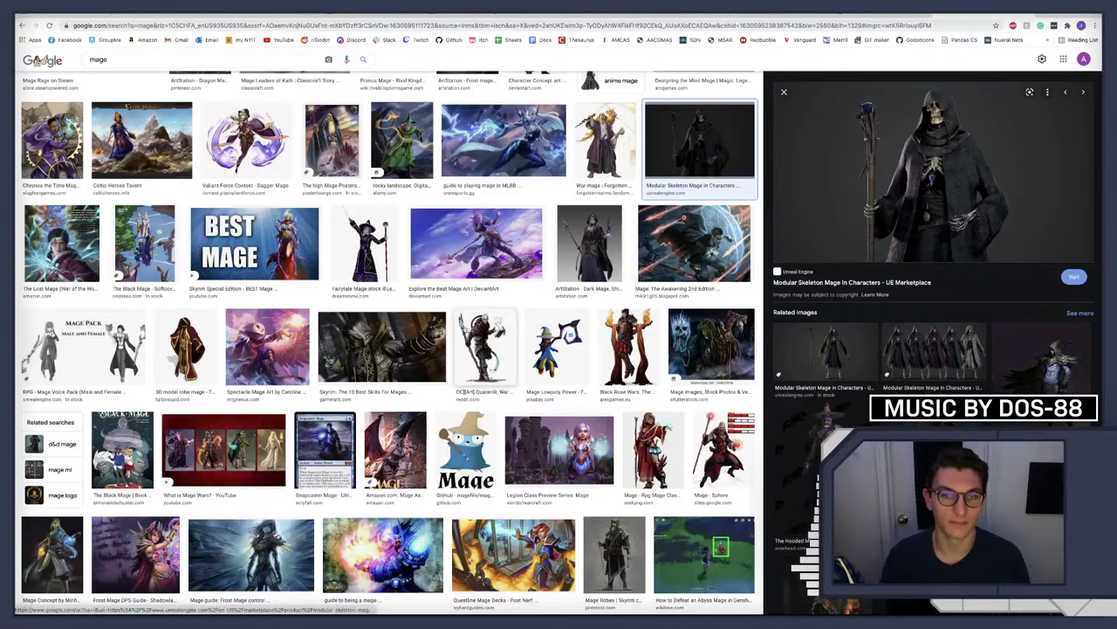
Look through more mage image results and preview the Primus Mage picture near the start of the results
{"action": "scroll", "coordinate": [465, 323], "scroll_direction": "down", "scroll_amount": 3}
{"action": "scroll", "coordinate": [466, 322], "scroll_direction": "down", "scroll_amount": 2}
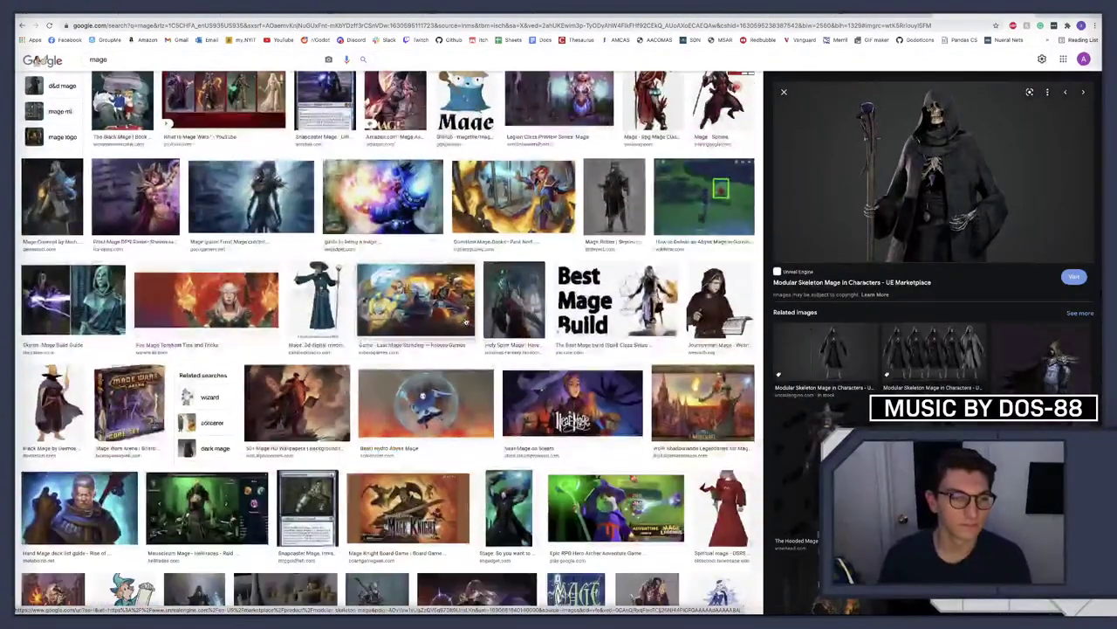
{"action": "scroll", "coordinate": [465, 322], "scroll_direction": "down", "scroll_amount": 2}
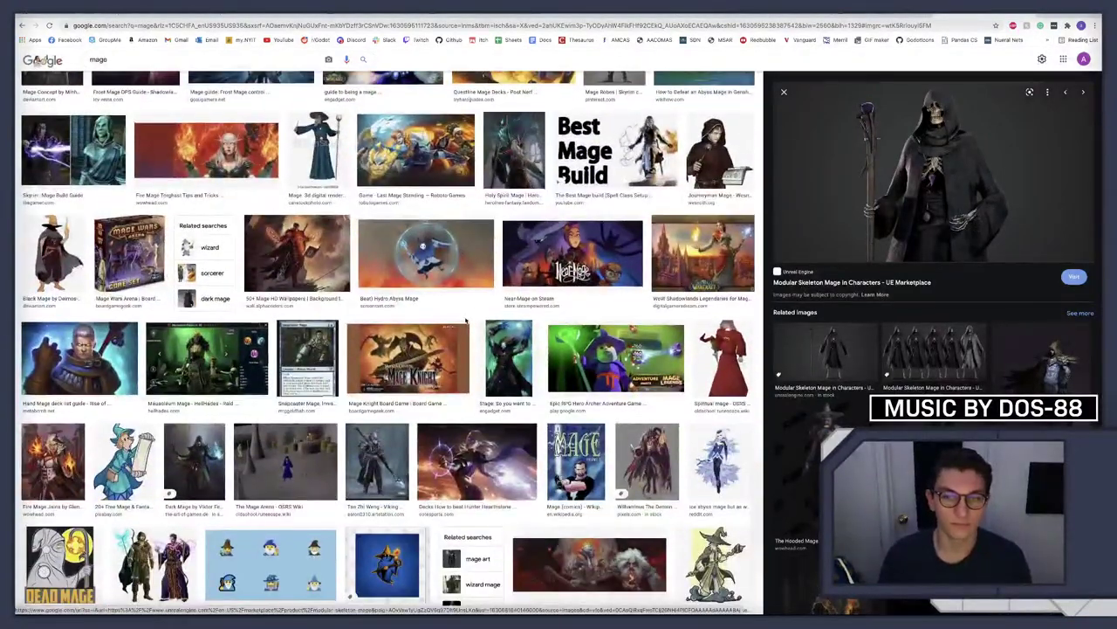
{"action": "scroll", "coordinate": [465, 321], "scroll_direction": "down", "scroll_amount": 1}
{"action": "scroll", "coordinate": [466, 322], "scroll_direction": "down", "scroll_amount": 1}
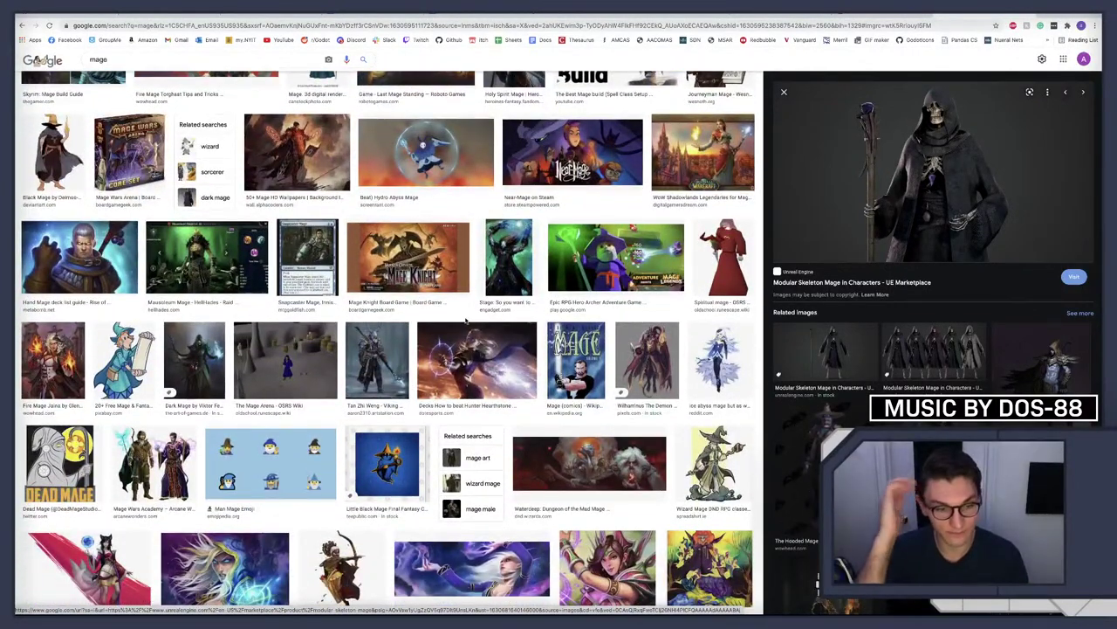
{"action": "scroll", "coordinate": [445, 361], "scroll_direction": "up", "scroll_amount": 10}
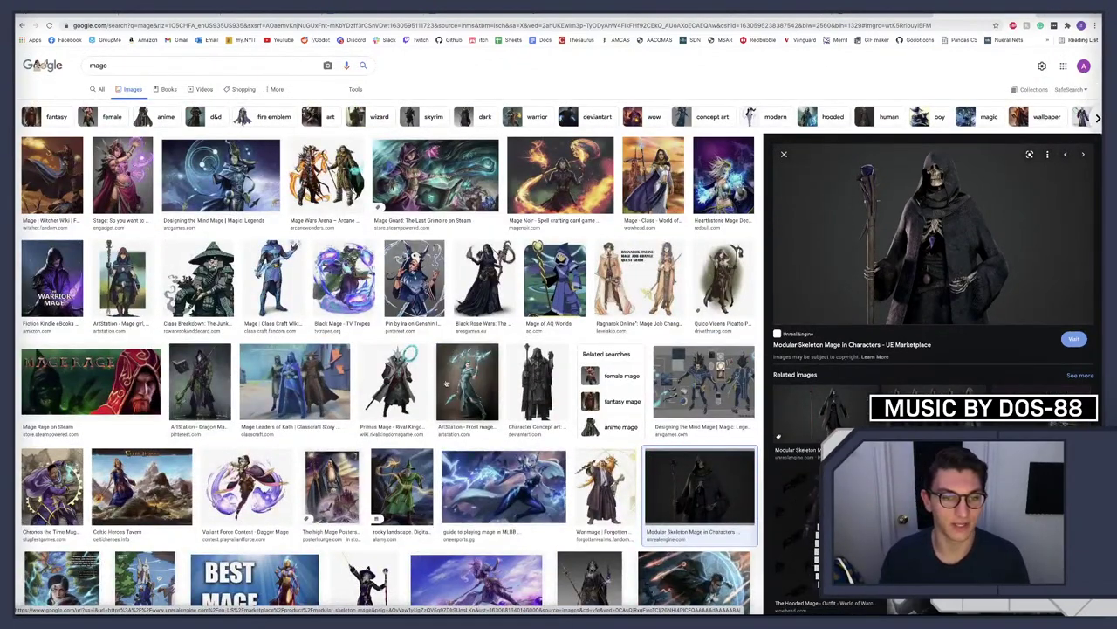
{"action": "left_click", "coordinate": [398, 381]}
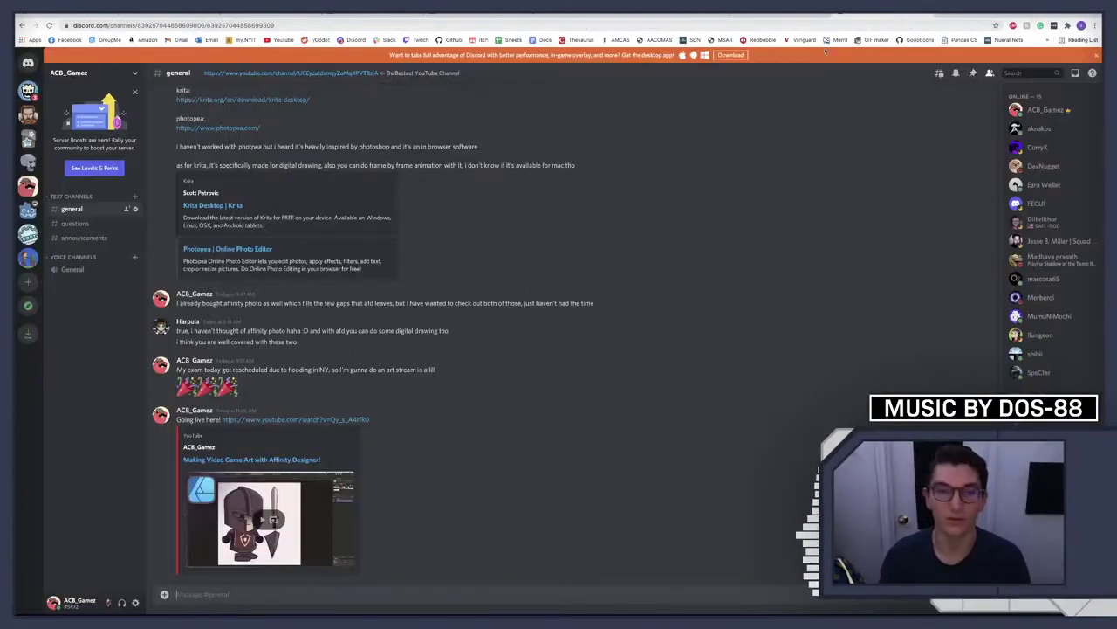
Review the earlier messages in the Discord general channel, then switch to Affinity Designer and examine the Mage character's base body
{"action": "scroll", "coordinate": [367, 332], "scroll_direction": "up", "scroll_amount": 10}
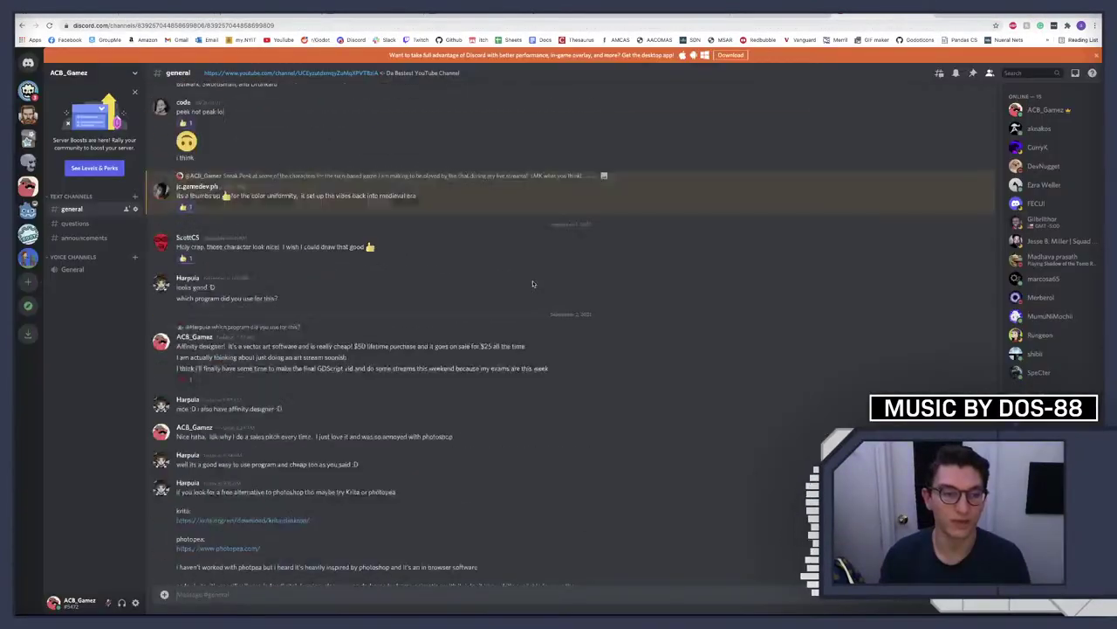
{"action": "left_click", "coordinate": [349, 319]}
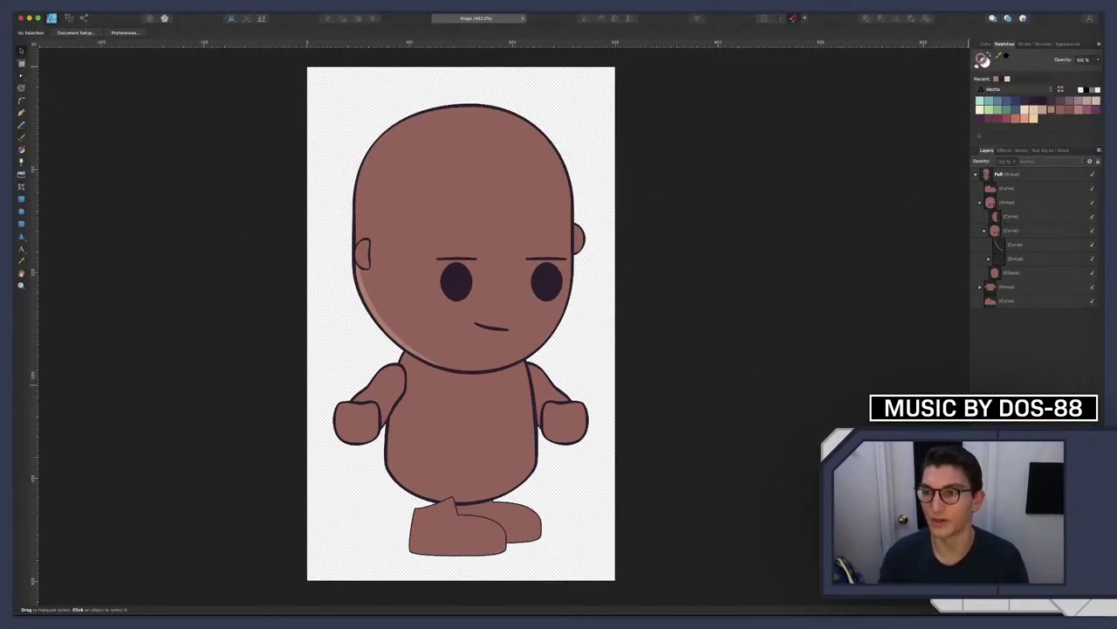
{"action": "scroll", "coordinate": [474, 443], "scroll_direction": "up", "scroll_amount": 3}
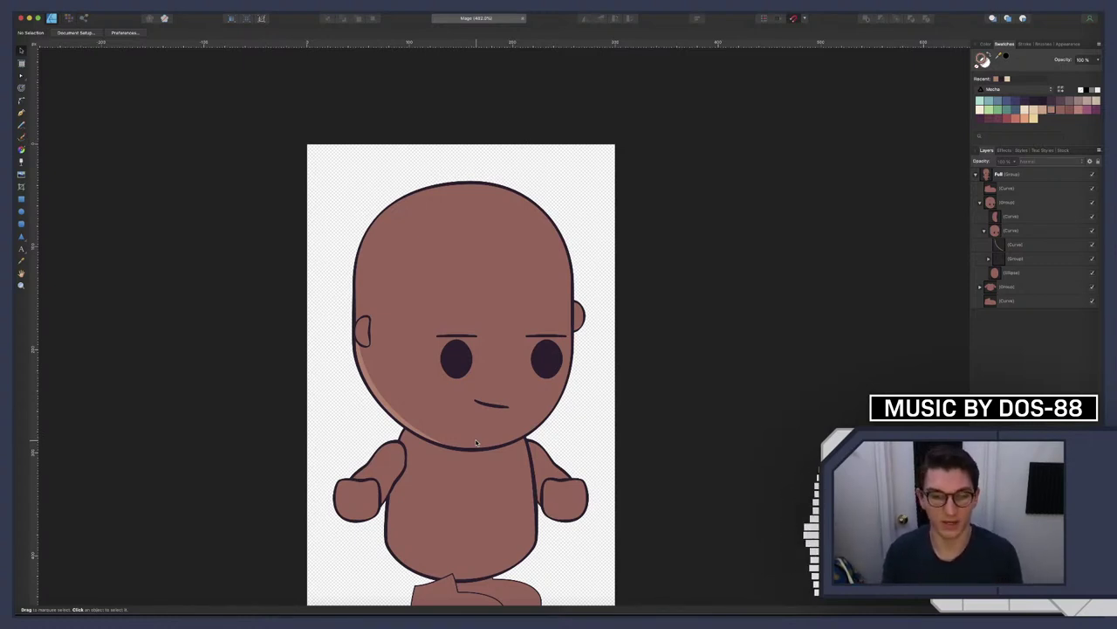
{"action": "scroll", "coordinate": [486, 436], "scroll_direction": "down", "scroll_amount": 3}
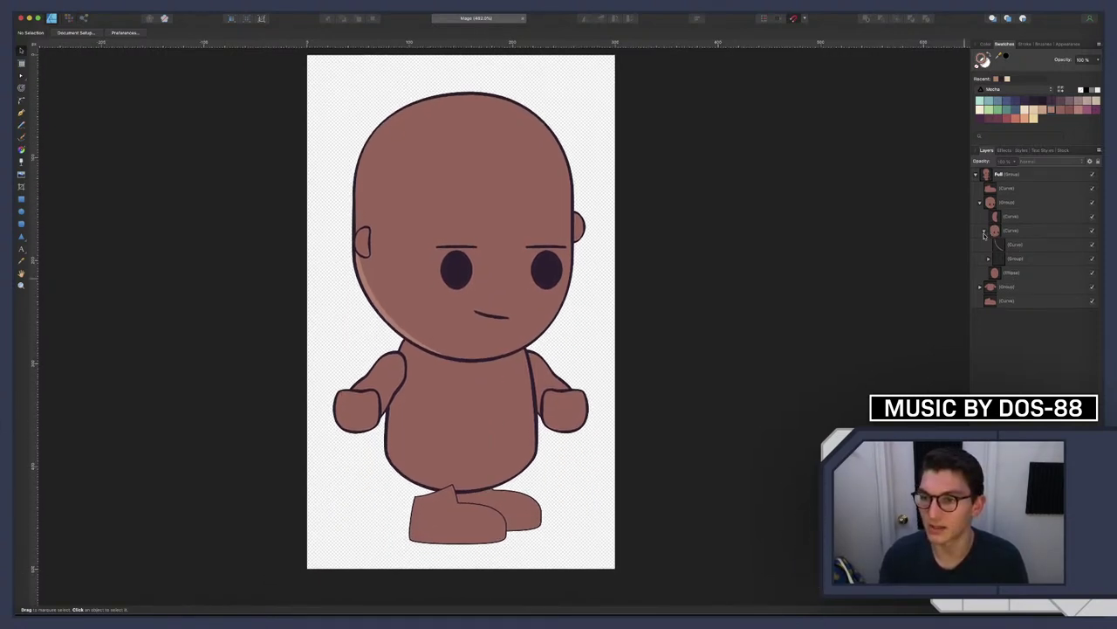
Recolour the torso curve in the body group with a red fill and a dark maroon stroke from the palette, and deselect it
{"action": "left_click", "coordinate": [981, 204]}
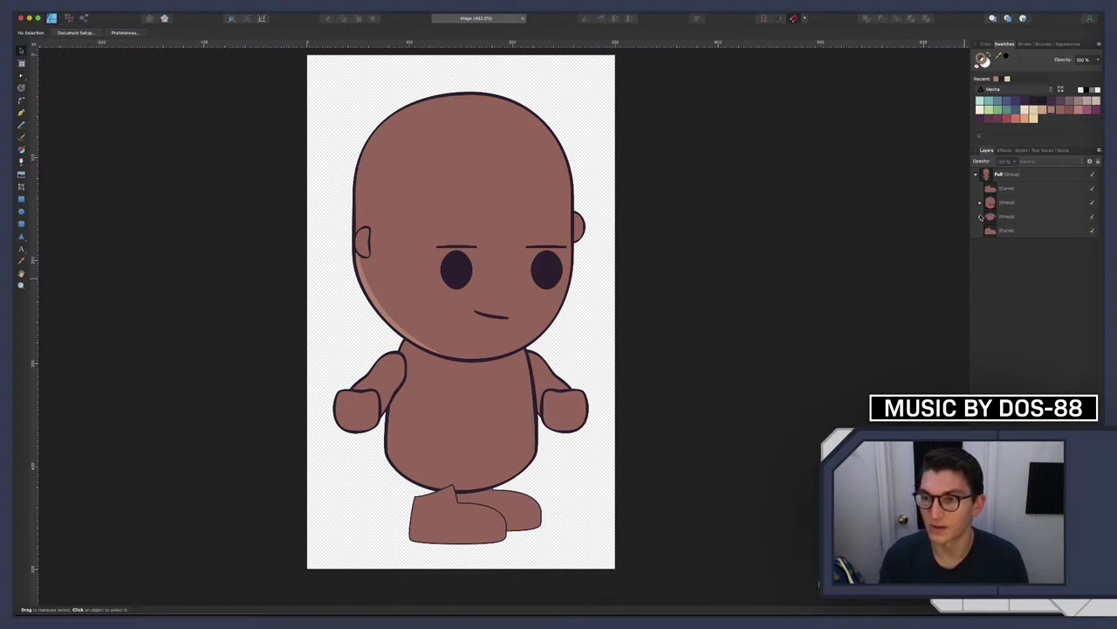
{"action": "left_click", "coordinate": [980, 216]}
{"action": "left_click", "coordinate": [996, 246]}
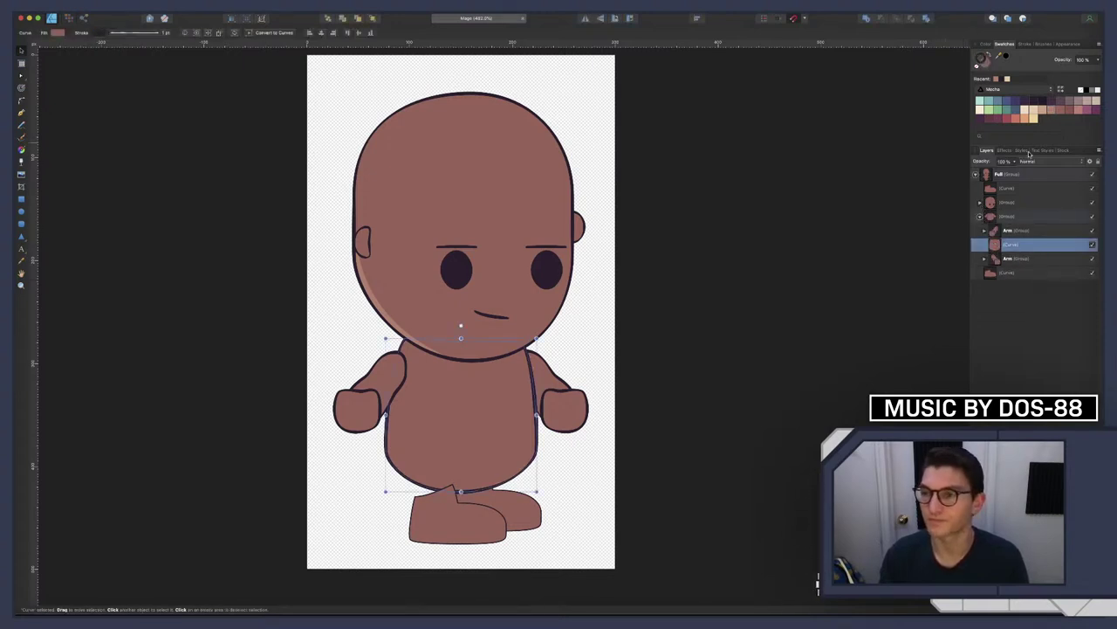
{"action": "left_click", "coordinate": [1008, 120]}
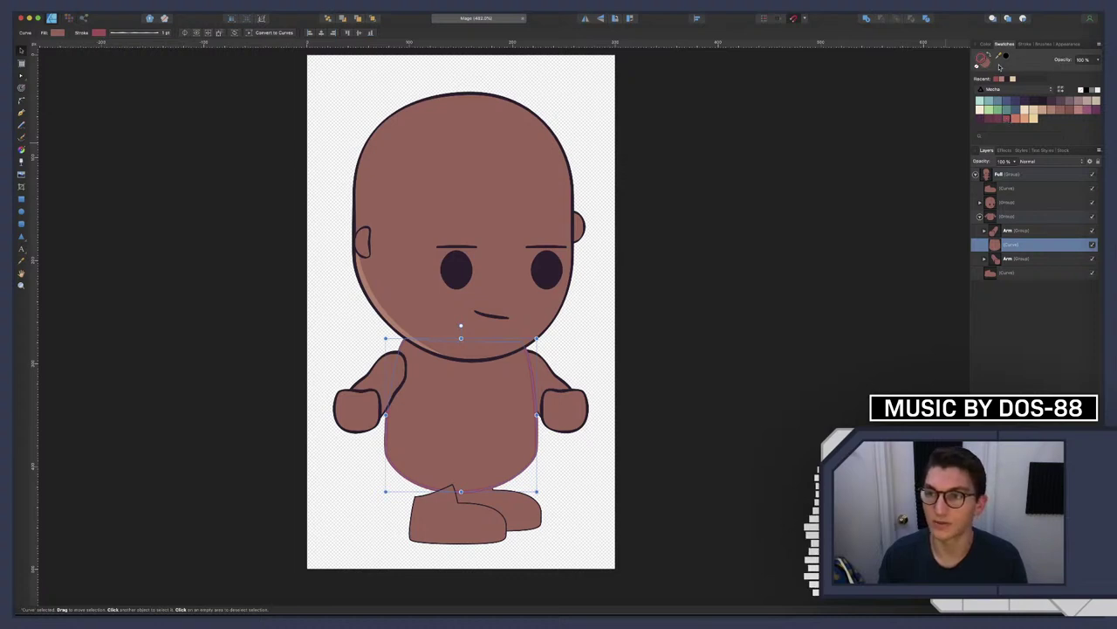
{"action": "left_click", "coordinate": [1007, 121]}
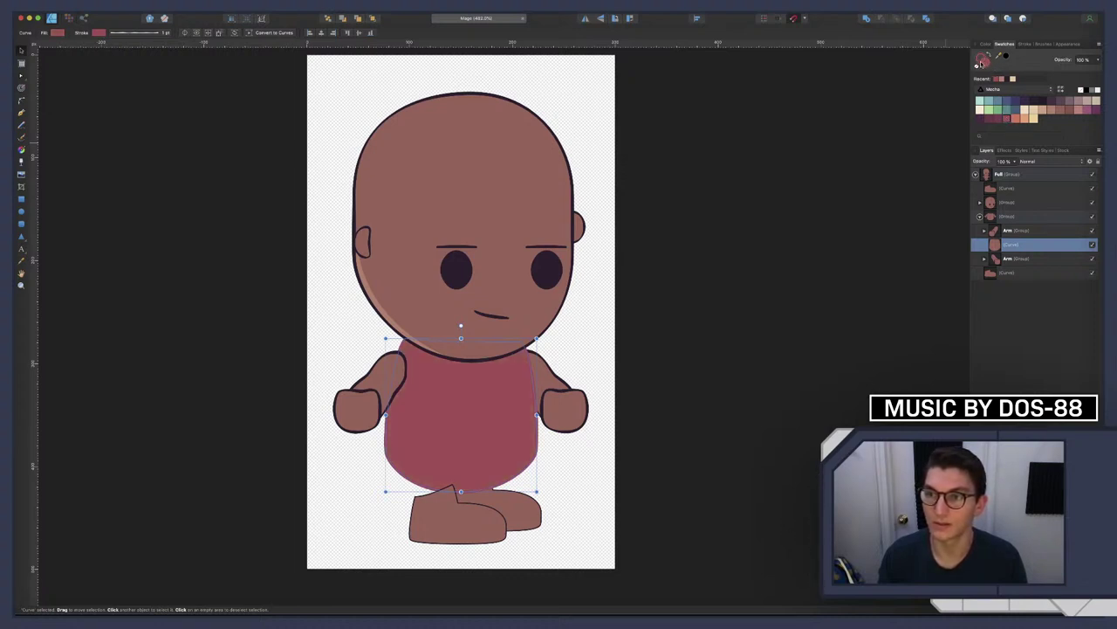
{"action": "left_click", "coordinate": [1000, 118]}
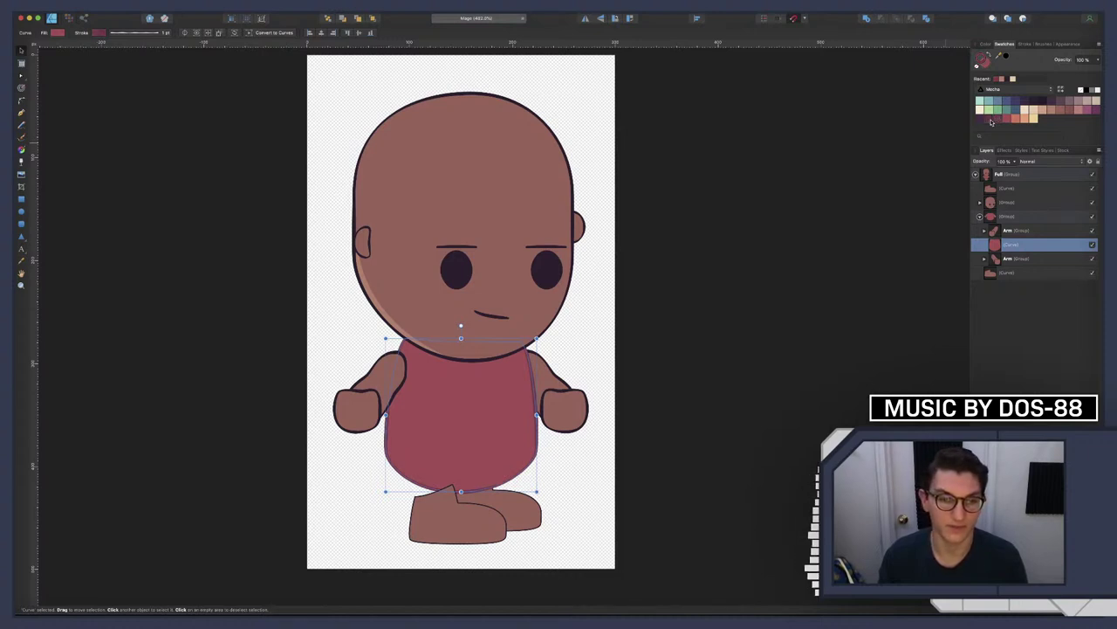
{"action": "key", "text": "super+d"}
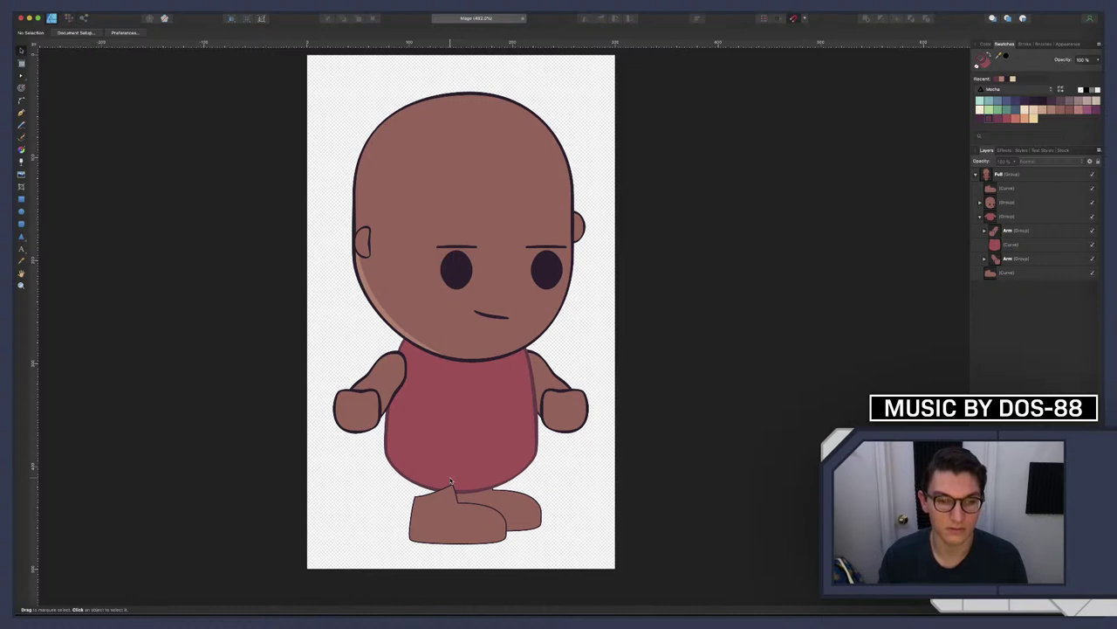
Switch to the mage image results in the browser and preview the War mage and 3D model robe mage pictures as costume references
{"action": "key", "text": "ctrl+Right"}
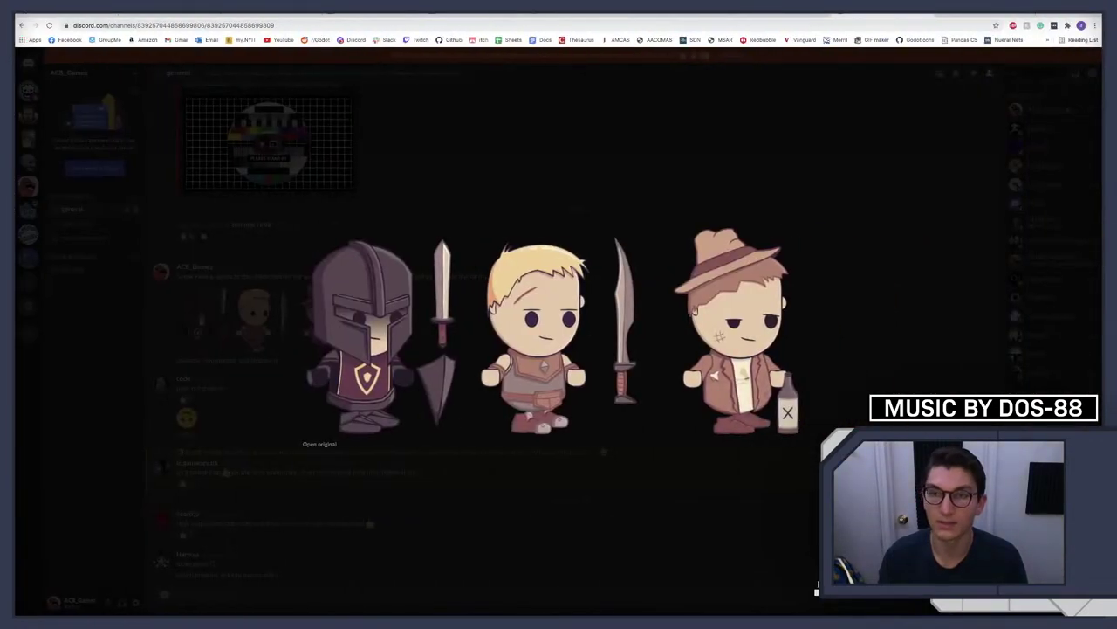
{"action": "left_click", "coordinate": [976, 14]}
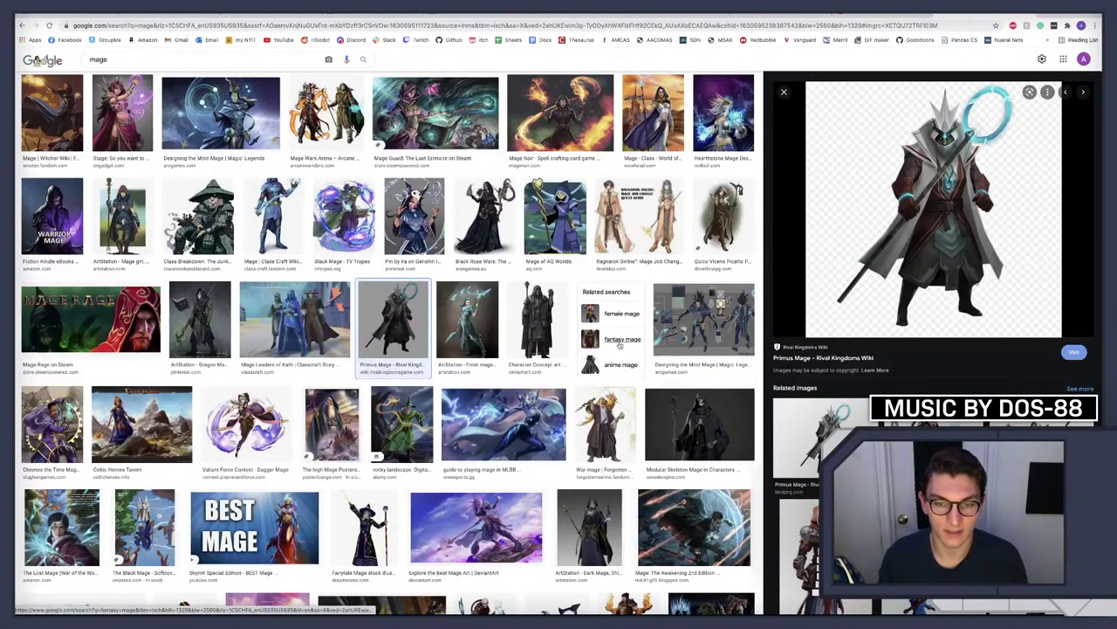
{"action": "left_click", "coordinate": [611, 398]}
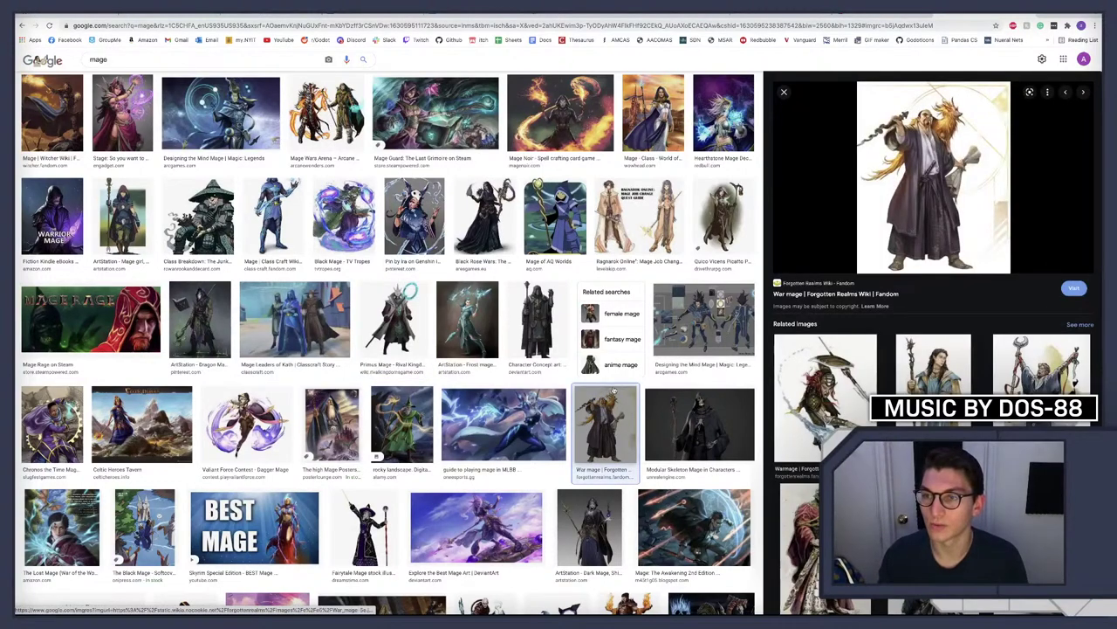
{"action": "scroll", "coordinate": [599, 330], "scroll_direction": "up", "scroll_amount": 1}
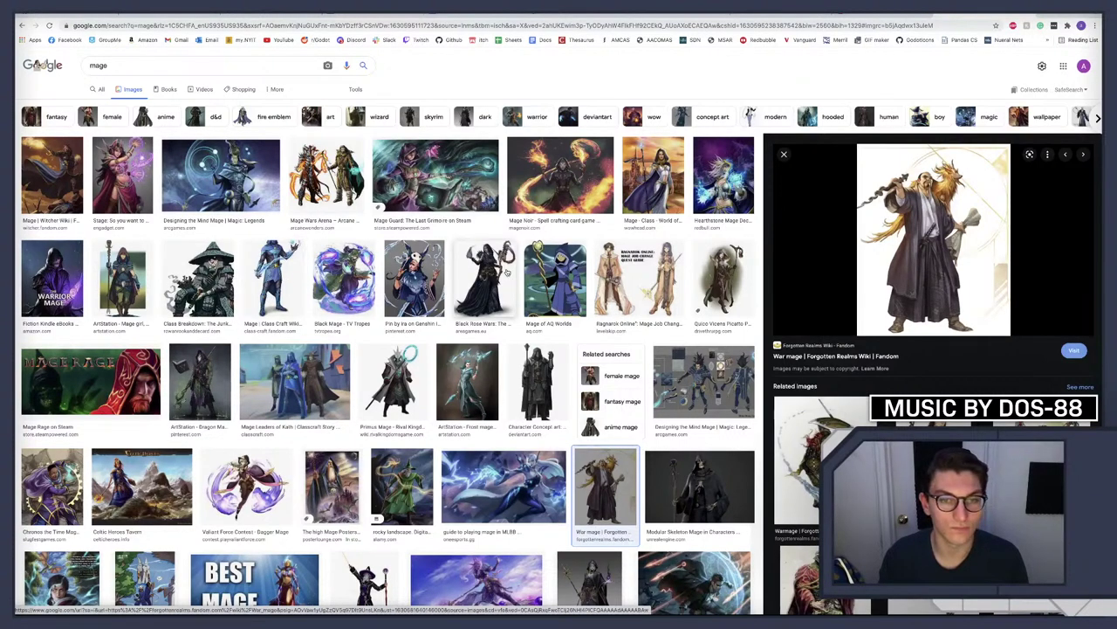
{"action": "scroll", "coordinate": [403, 381], "scroll_direction": "down", "scroll_amount": 3}
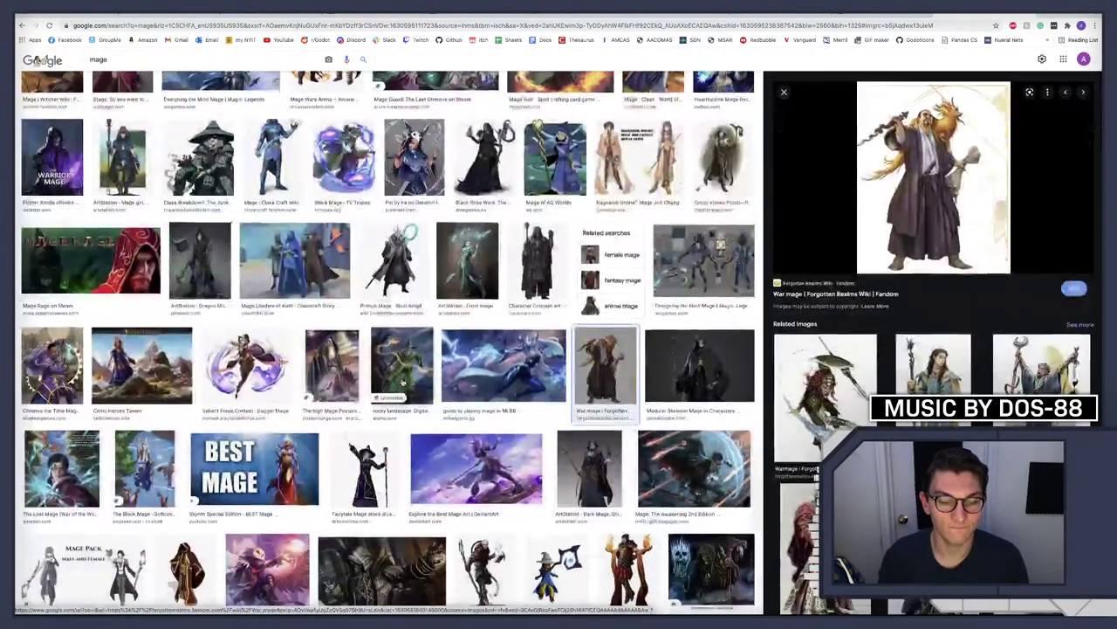
{"action": "scroll", "coordinate": [403, 382], "scroll_direction": "down", "scroll_amount": 2}
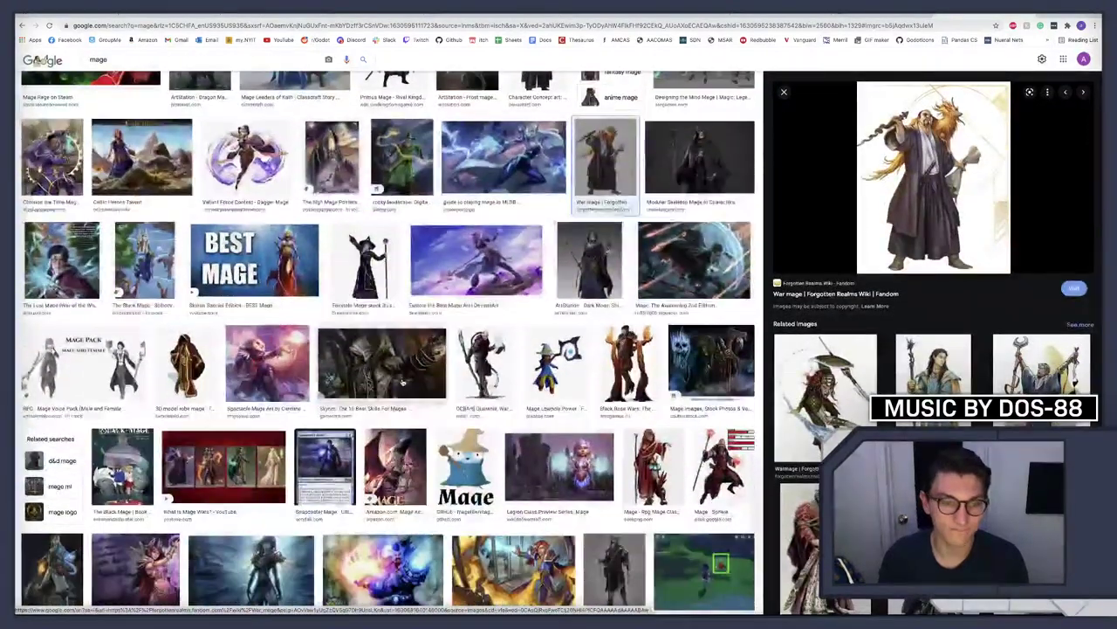
{"action": "left_click", "coordinate": [199, 363]}
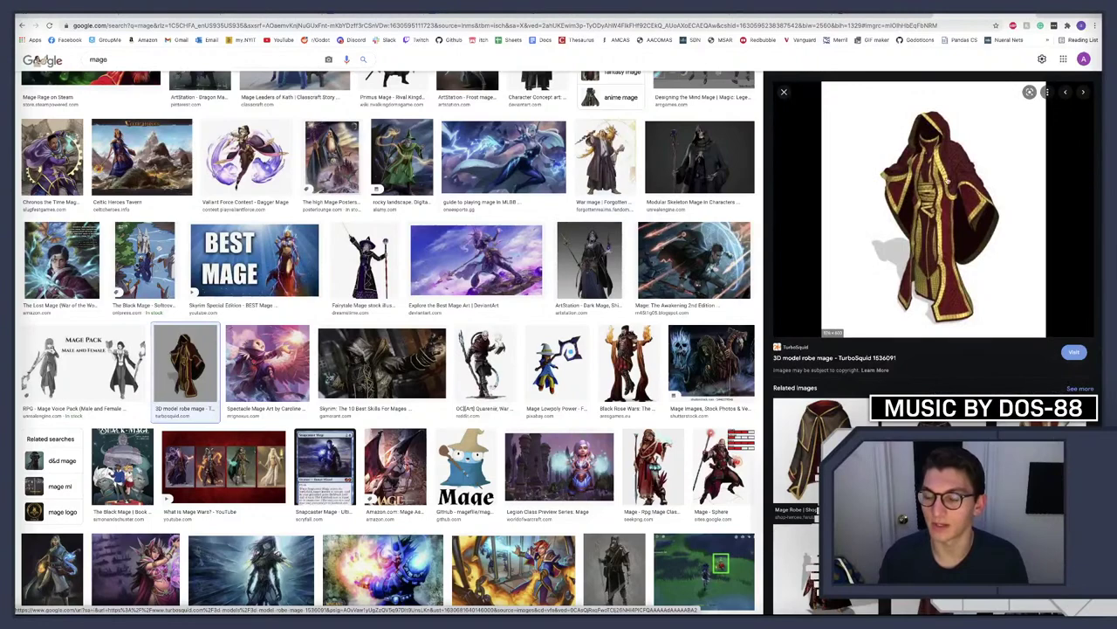
{"action": "scroll", "coordinate": [934, 262], "scroll_direction": "down", "scroll_amount": 3}
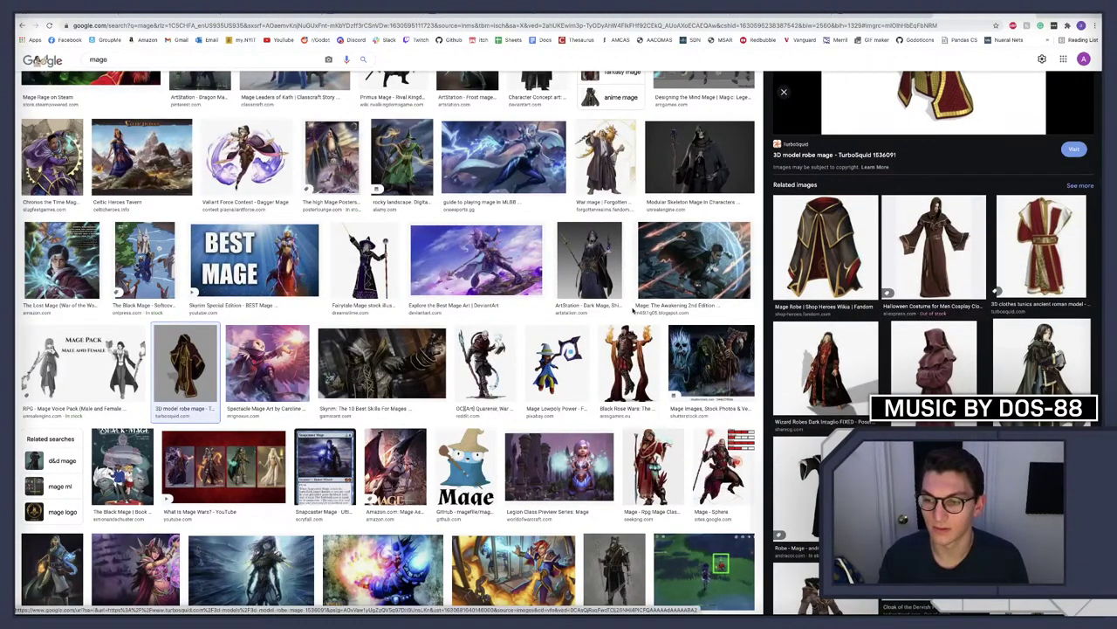
{"action": "scroll", "coordinate": [732, 328], "scroll_direction": "up", "scroll_amount": 5}
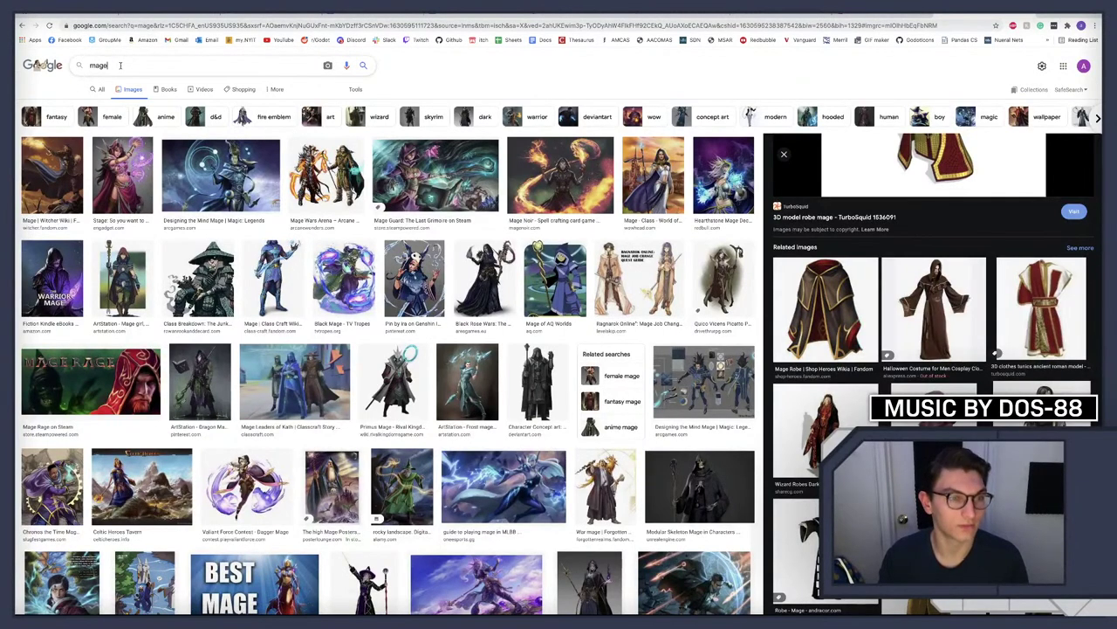
Search the images for "mage dragon", look over the results and return to the mage results
{"action": "left_click", "coordinate": [121, 65]}
{"action": "type", "text": "dragon"}
{"action": "key", "text": "Return"}
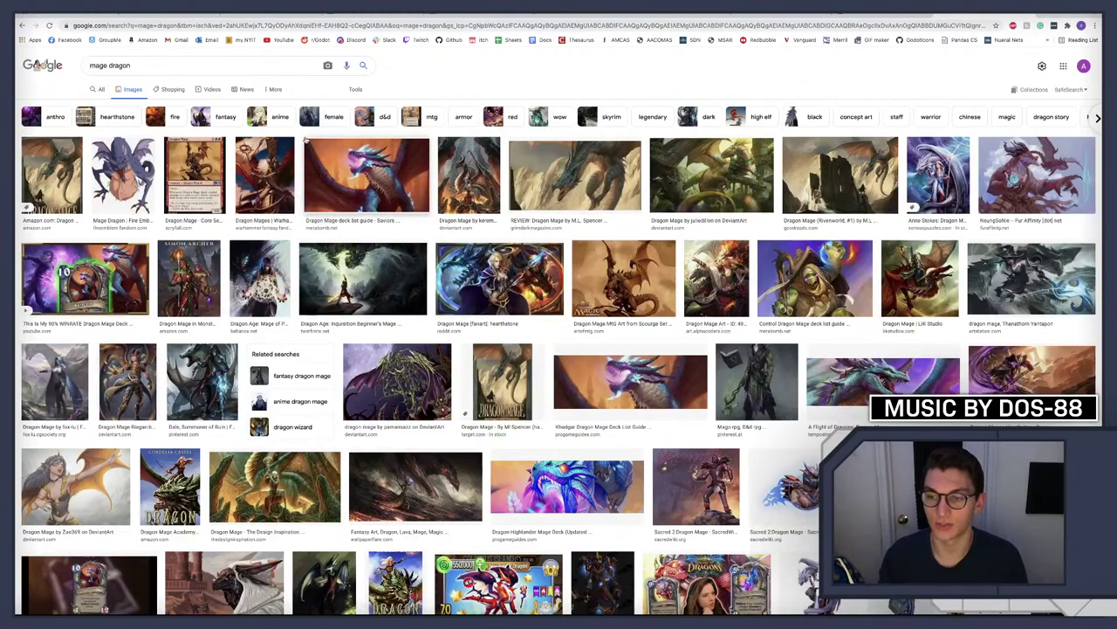
{"action": "scroll", "coordinate": [392, 218], "scroll_direction": "down", "scroll_amount": 3}
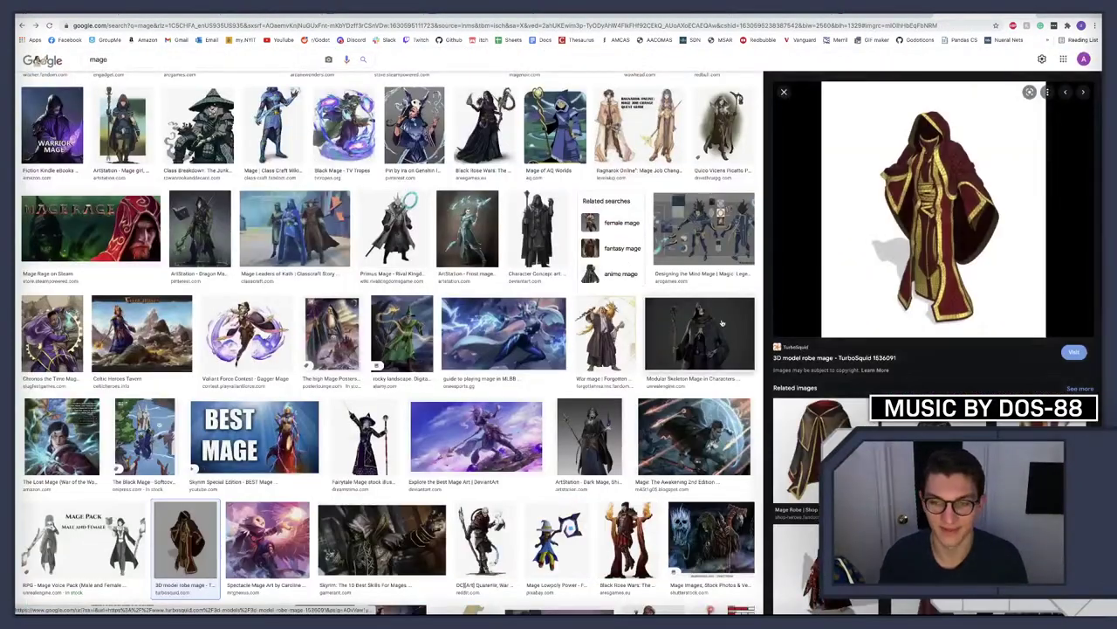
{"action": "scroll", "coordinate": [722, 323], "scroll_direction": "down", "scroll_amount": 4}
{"action": "scroll", "coordinate": [472, 323], "scroll_direction": "up", "scroll_amount": 6}
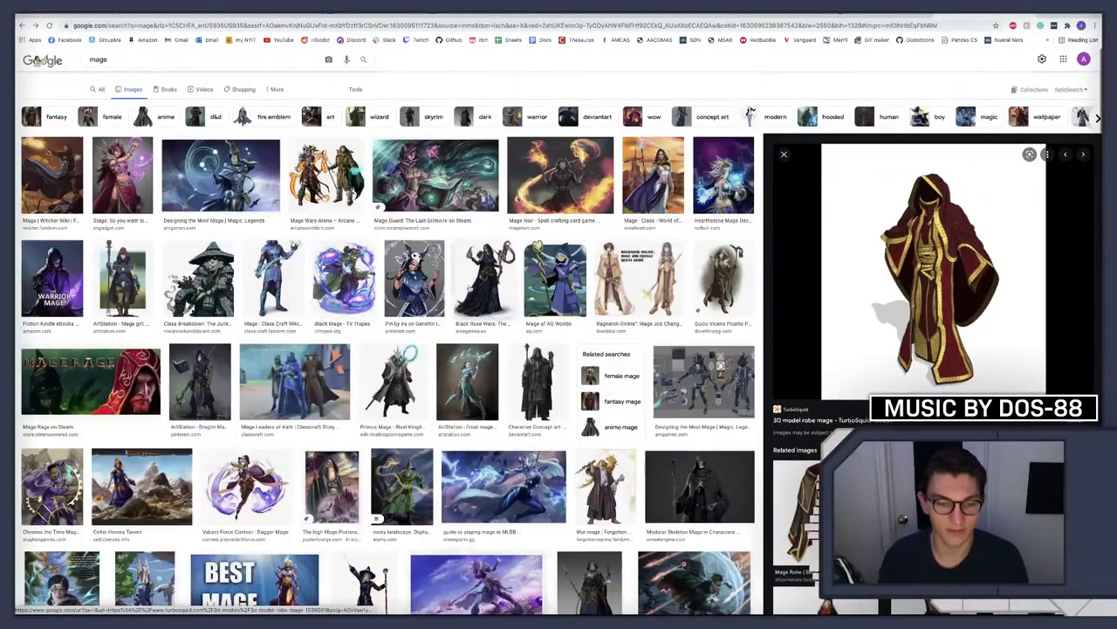
Search the images for "mage with mask", browse the results and preview the Morokei mask with its related images
{"action": "left_click", "coordinate": [119, 65]}
{"action": "type", "text": "with "}
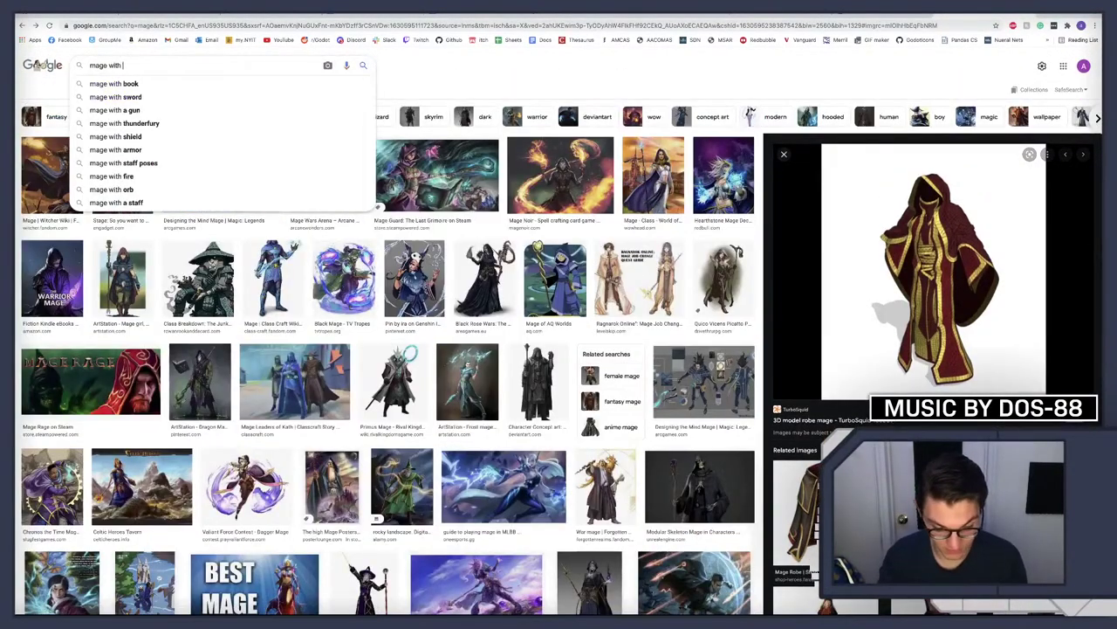
{"action": "type", "text": "mask"}
{"action": "key", "text": "Return"}
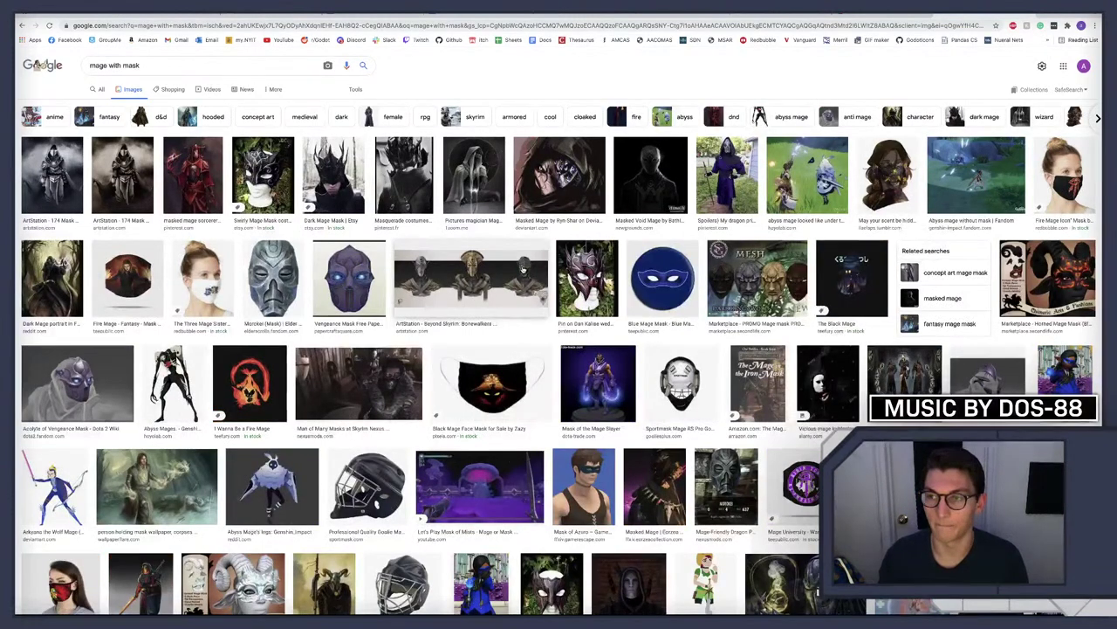
{"action": "scroll", "coordinate": [524, 269], "scroll_direction": "down", "scroll_amount": 2}
{"action": "scroll", "coordinate": [524, 269], "scroll_direction": "up", "scroll_amount": 2}
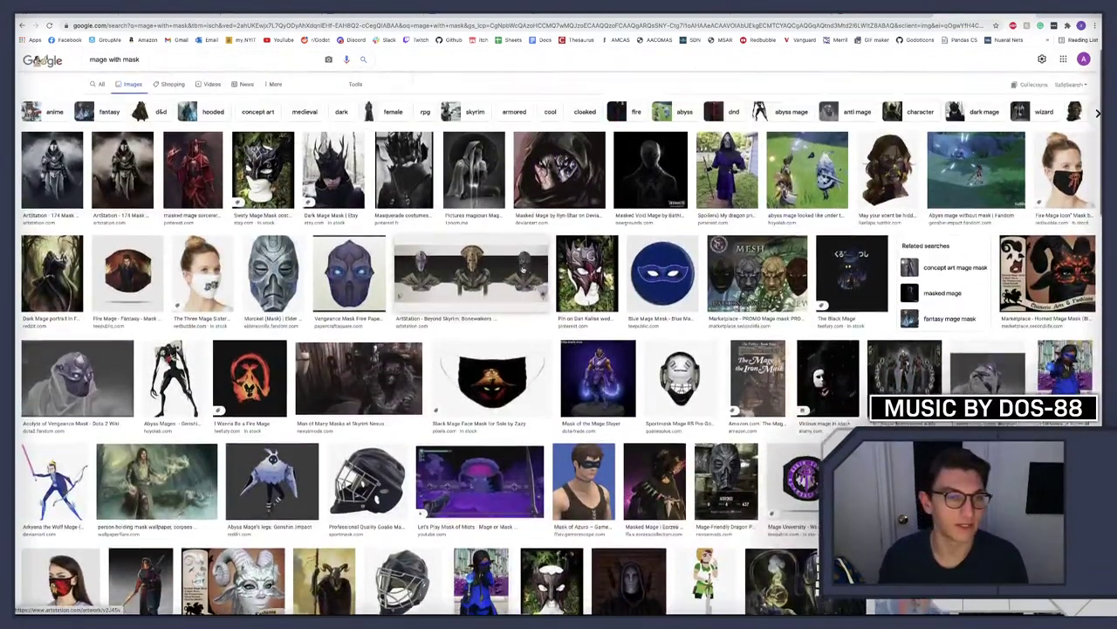
{"action": "scroll", "coordinate": [524, 269], "scroll_direction": "down", "scroll_amount": 2}
{"action": "scroll", "coordinate": [522, 268], "scroll_direction": "down", "scroll_amount": 1}
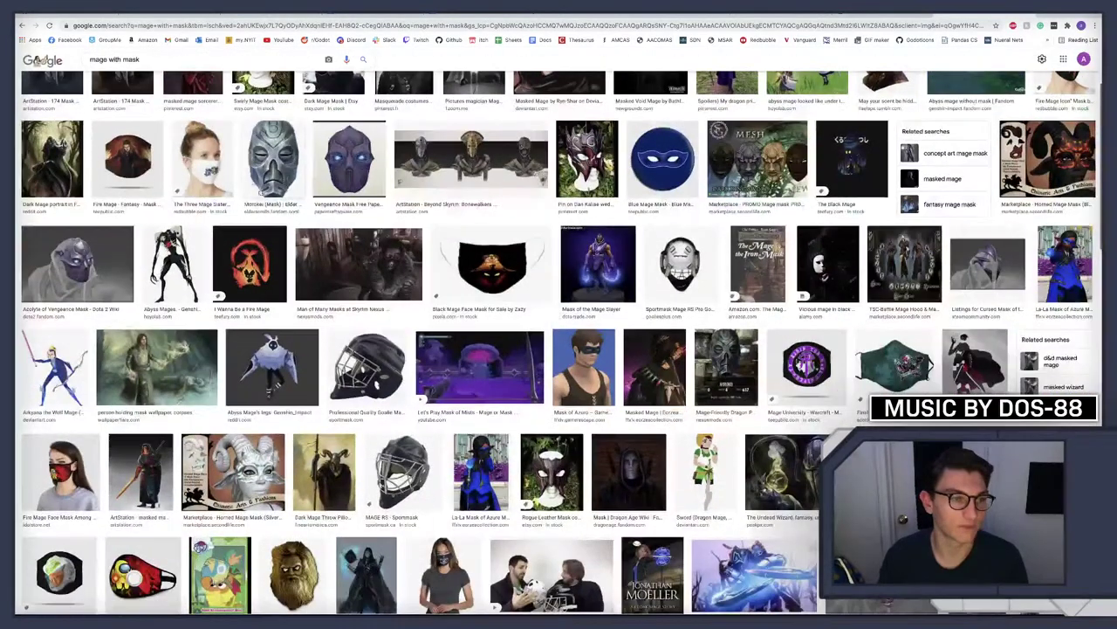
{"action": "left_click", "coordinate": [271, 162]}
{"action": "scroll", "coordinate": [935, 253], "scroll_direction": "down", "scroll_amount": 3}
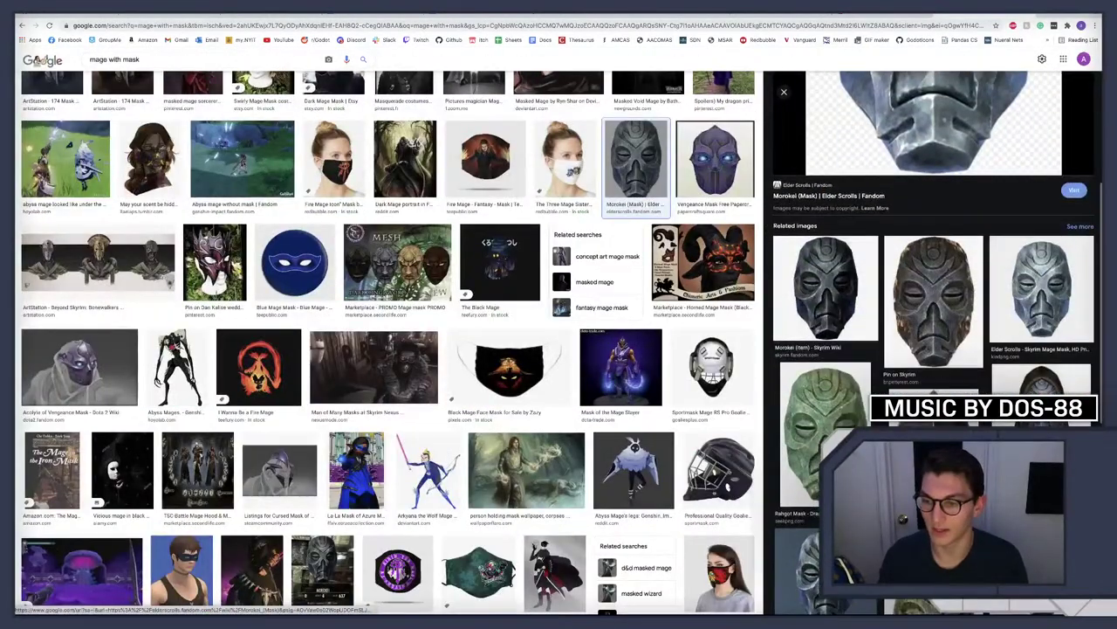
{"action": "scroll", "coordinate": [524, 269], "scroll_direction": "up", "scroll_amount": 3}
Search the images for "dragon priest", open the Elder Scrolls Call to Arms figure and return to the character drawing
{"action": "triple_click", "coordinate": [153, 65]}
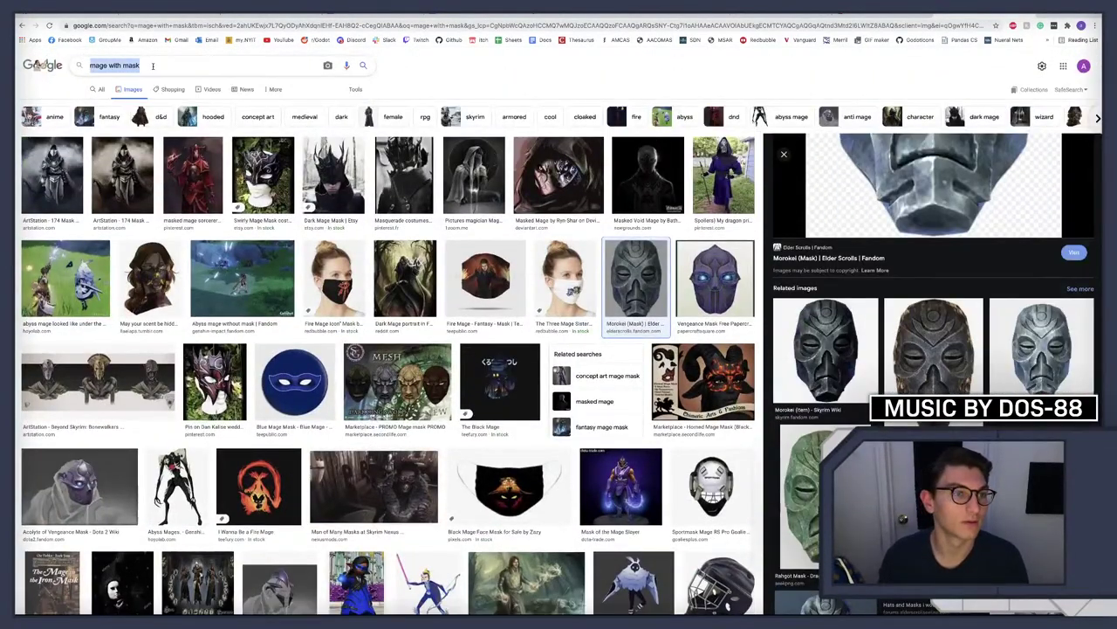
{"action": "type", "text": "dragon "}
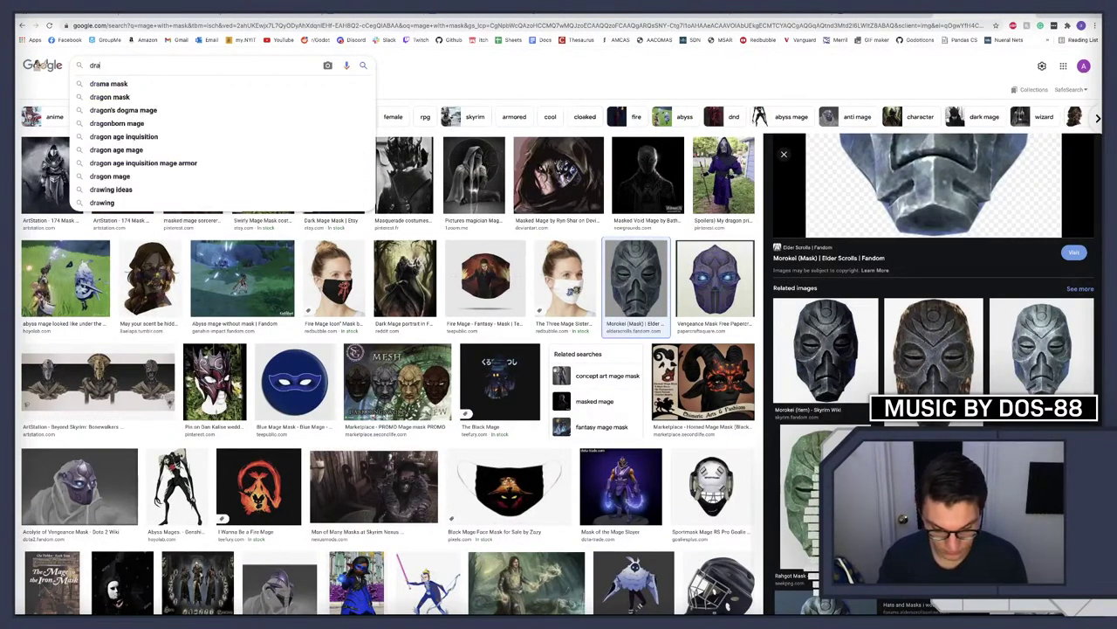
{"action": "type", "text": "priest"}
{"action": "key", "text": "Return"}
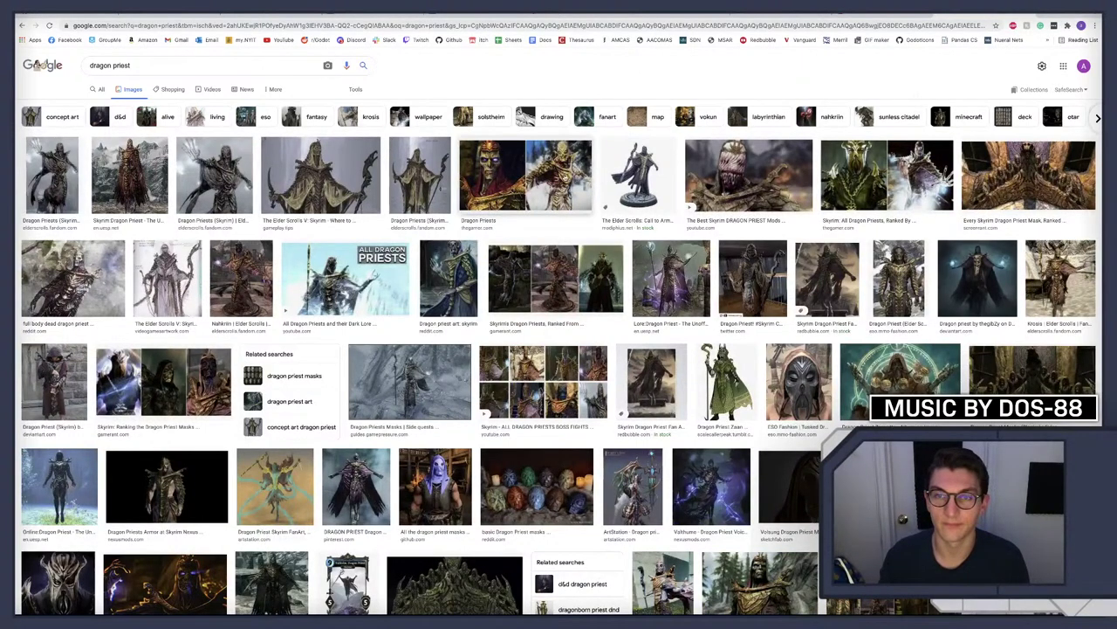
{"action": "left_click", "coordinate": [644, 162]}
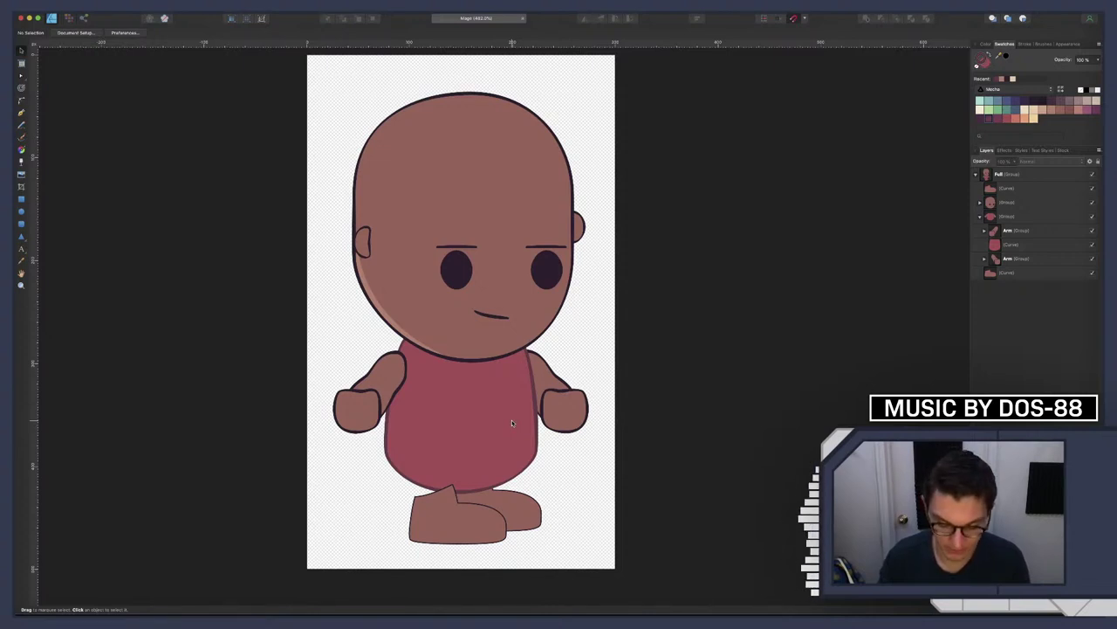
Duplicate the red torso curve and give the copy a purple fill with a dark purple stroke
{"action": "key", "text": "p"}
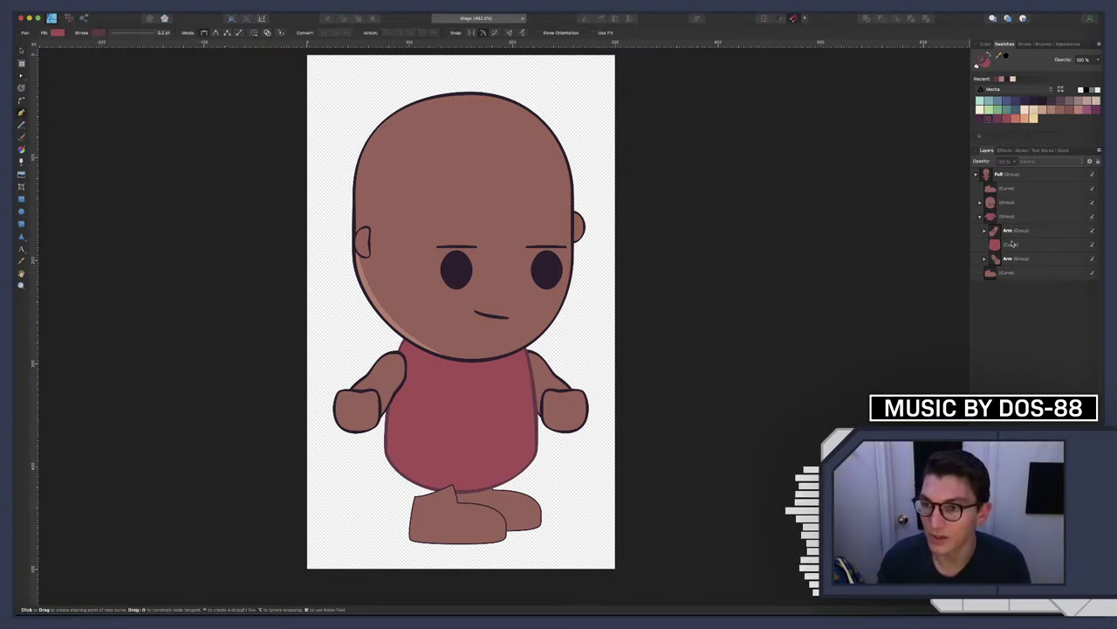
{"action": "left_click", "coordinate": [1011, 244]}
{"action": "key", "text": "super+j"}
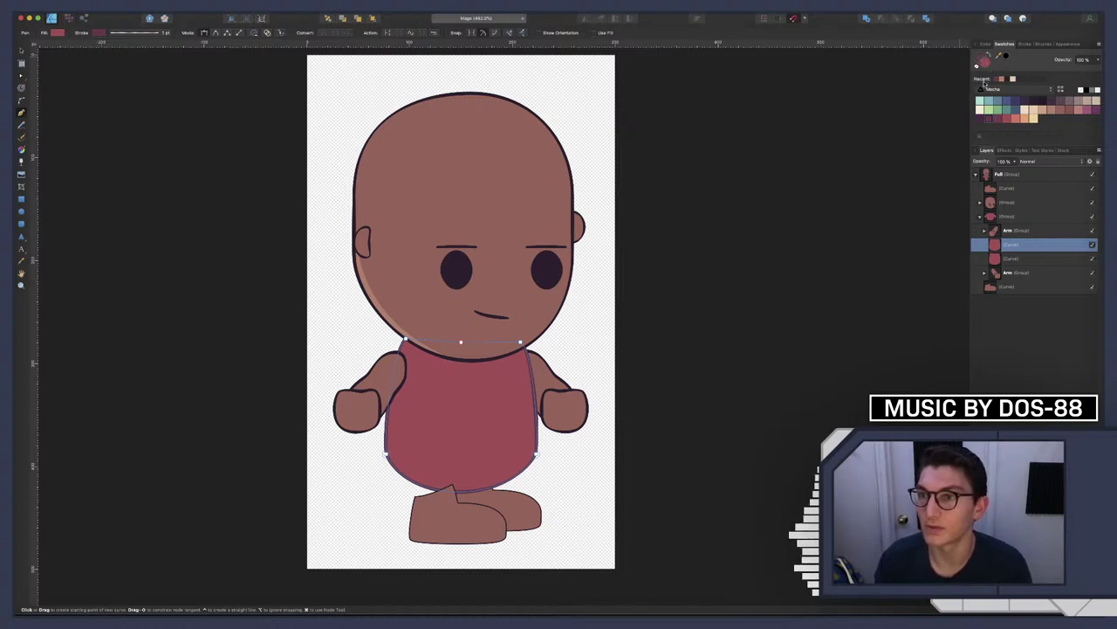
{"action": "left_click", "coordinate": [1095, 110]}
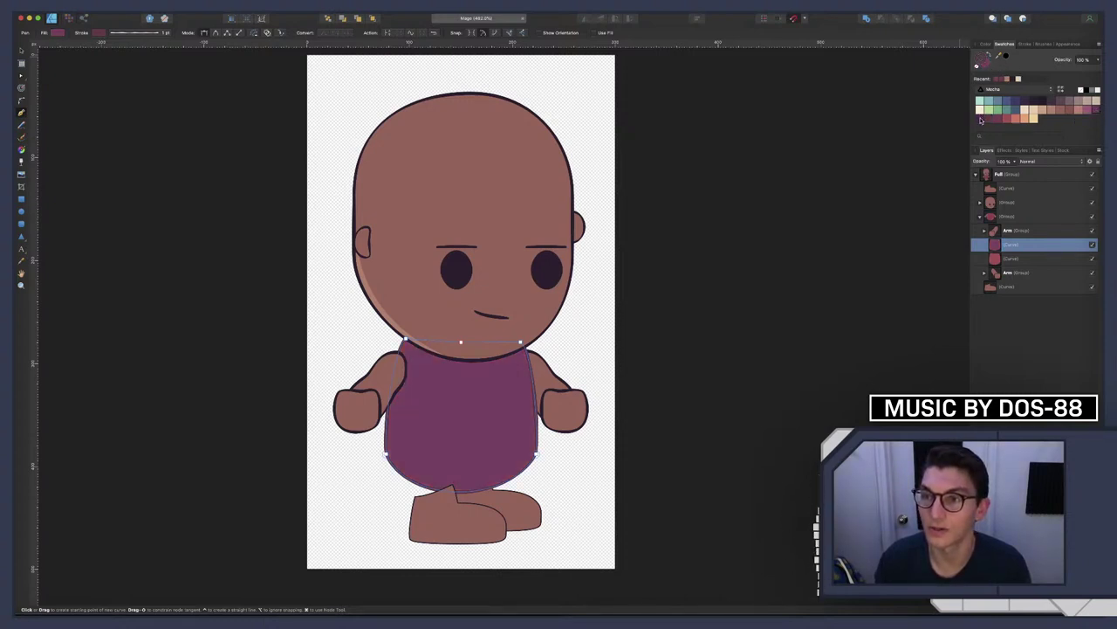
{"action": "left_click", "coordinate": [982, 120]}
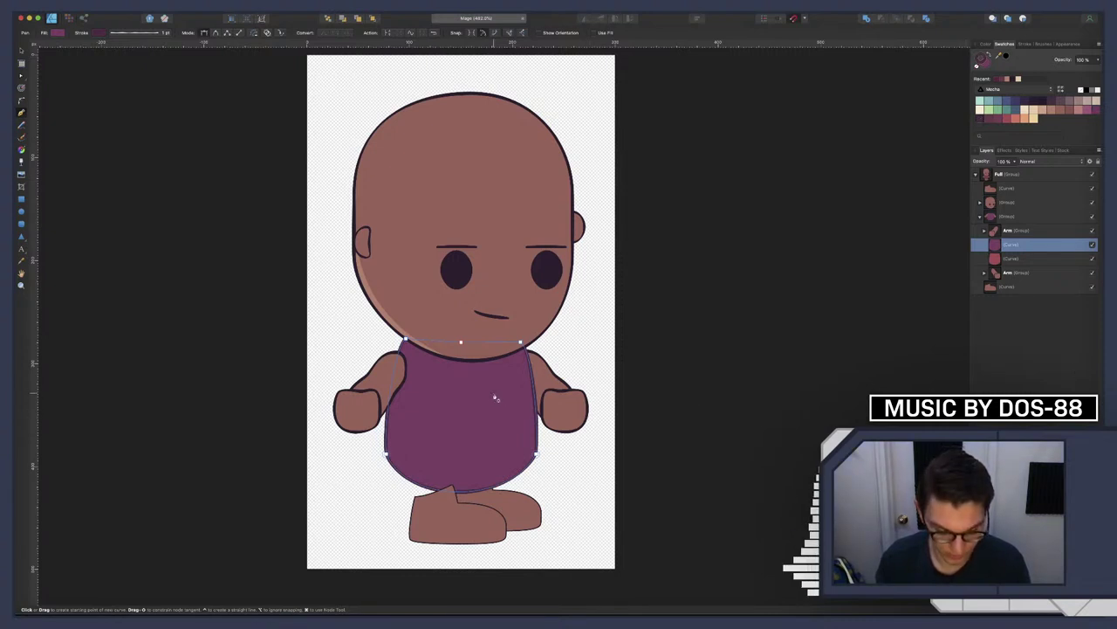
Duplicate the purple torso curve, delete the nodes of its right half and convert the centre node to sharp for a straight inner edge
{"action": "key", "text": "a"}
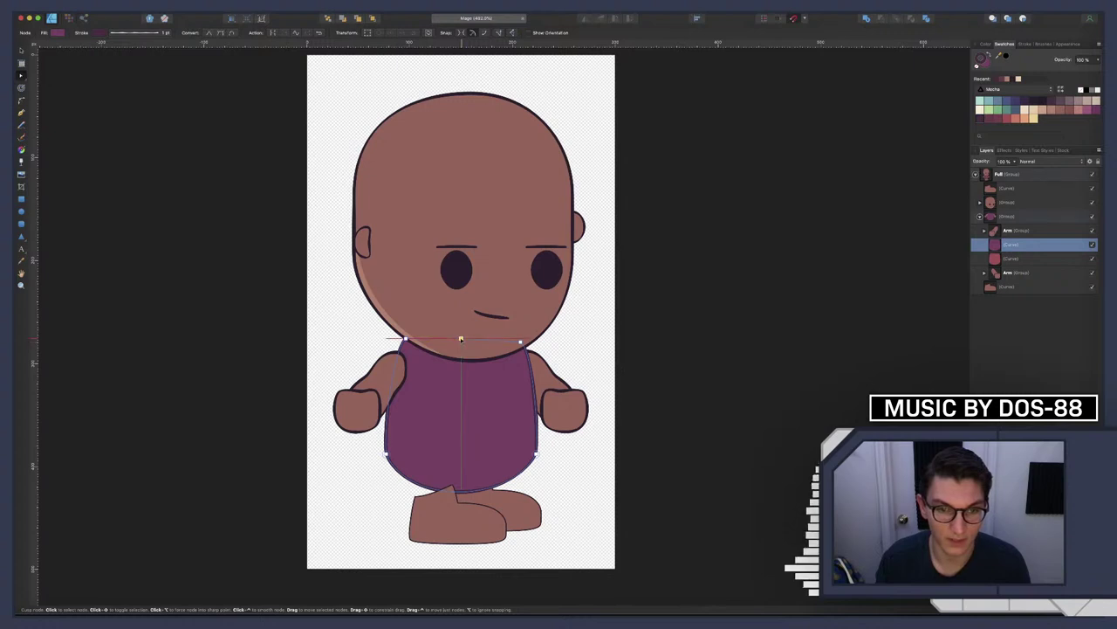
{"action": "key", "text": "super+j"}
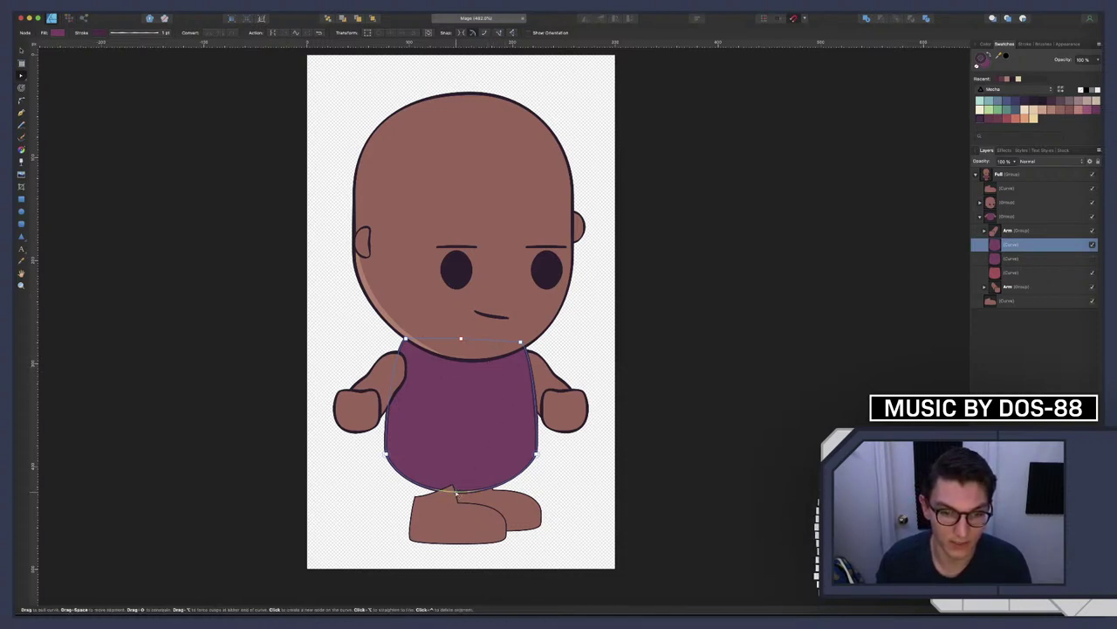
{"action": "left_click_drag", "start_coordinate": [487, 316], "coordinate": [585, 484]}
{"action": "key", "text": "Delete"}
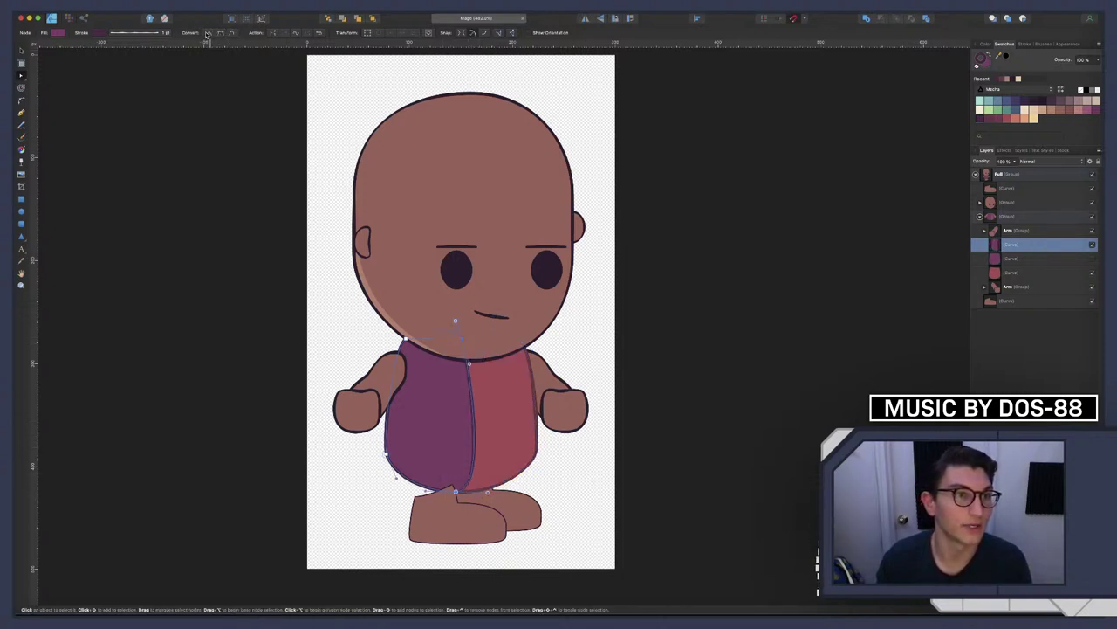
{"action": "left_click", "coordinate": [207, 33]}
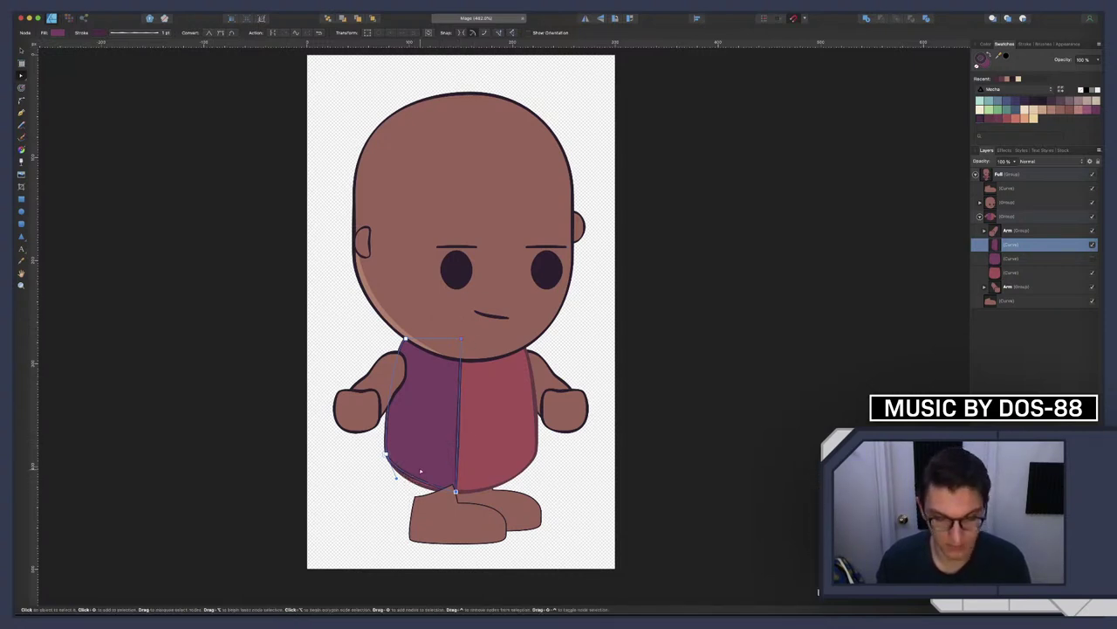
Reshape the lower edge of the left purple robe panel so it follows the rounded bottom of the torso
{"action": "scroll", "coordinate": [417, 470], "scroll_direction": "up", "scroll_amount": 3}
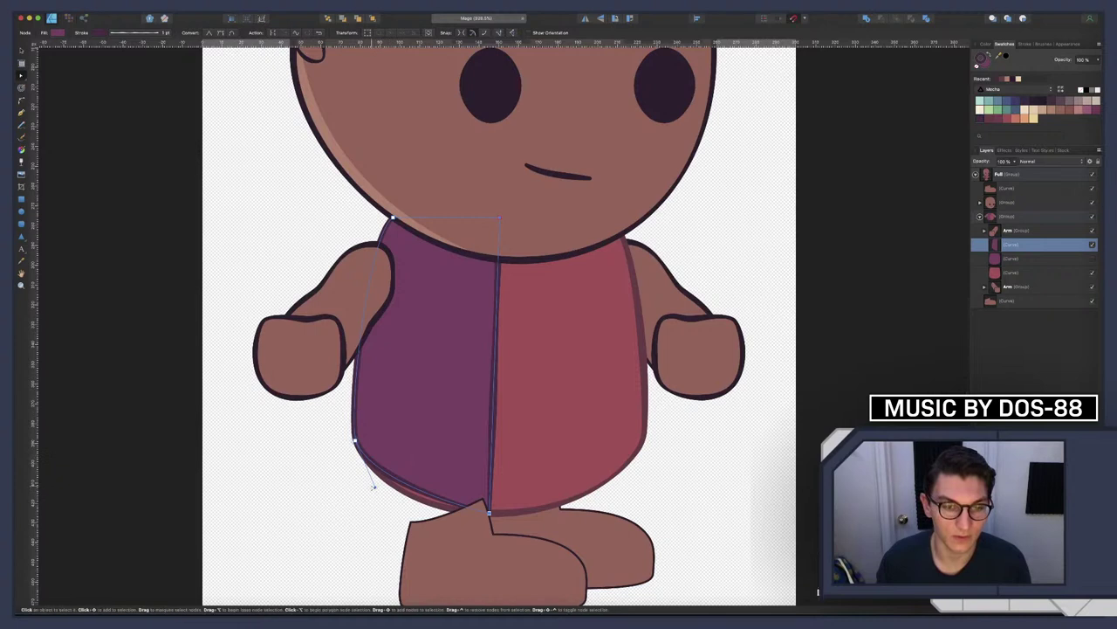
{"action": "left_click_drag", "start_coordinate": [375, 486], "coordinate": [384, 517]}
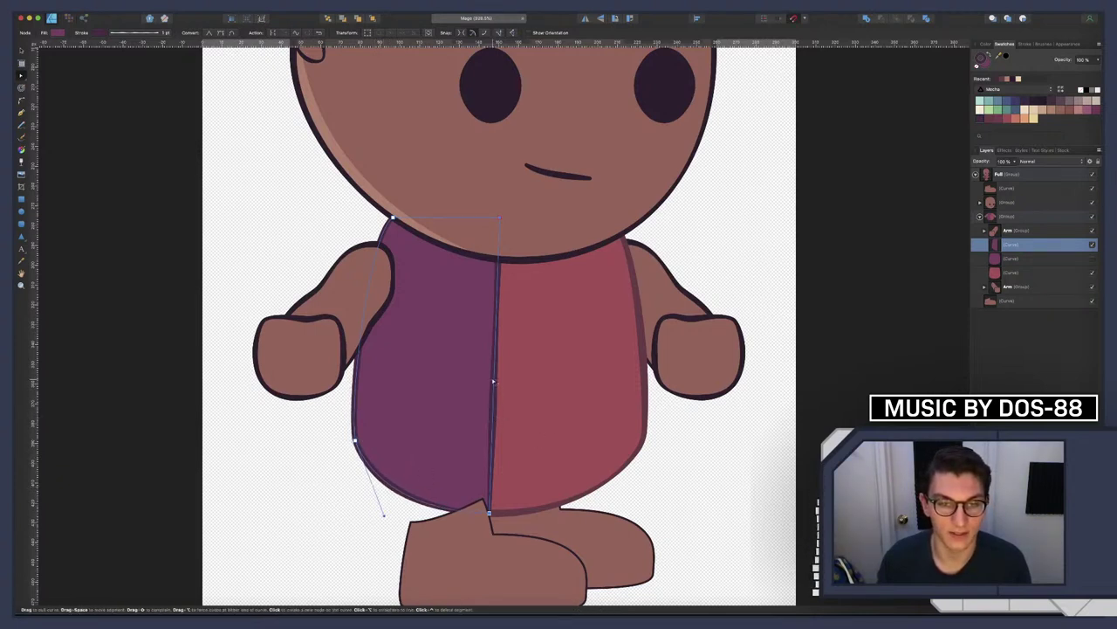
{"action": "scroll", "coordinate": [546, 234], "scroll_direction": "up", "scroll_amount": 3}
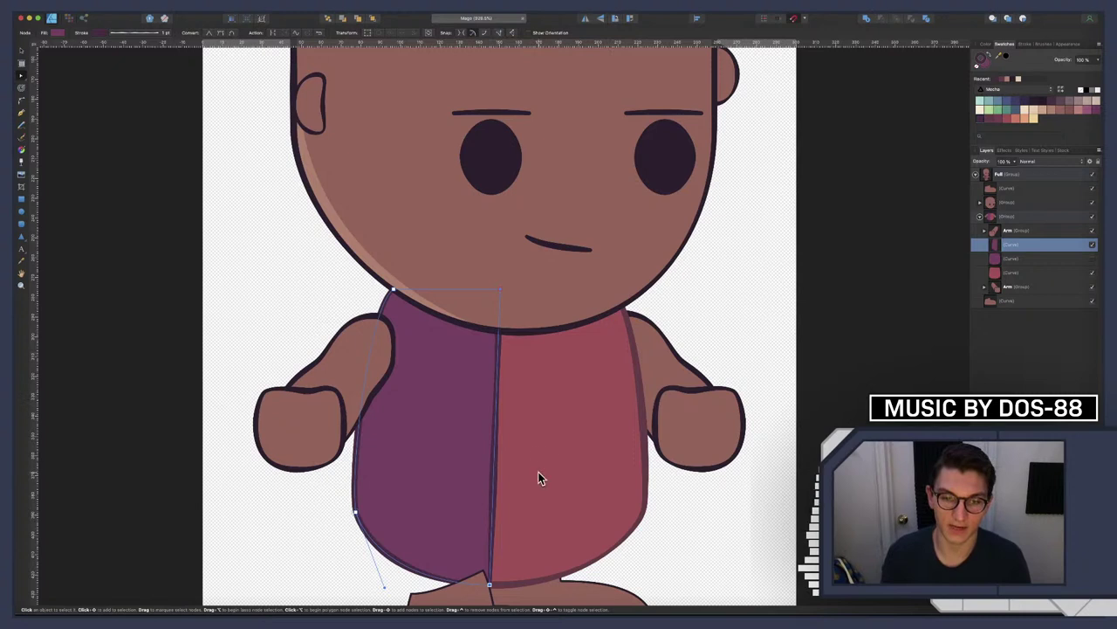
Show the full purple torso curve, add a node on its bottom edge and delete the nodes of its left half
{"action": "left_click", "coordinate": [1010, 258]}
{"action": "left_click", "coordinate": [1092, 259]}
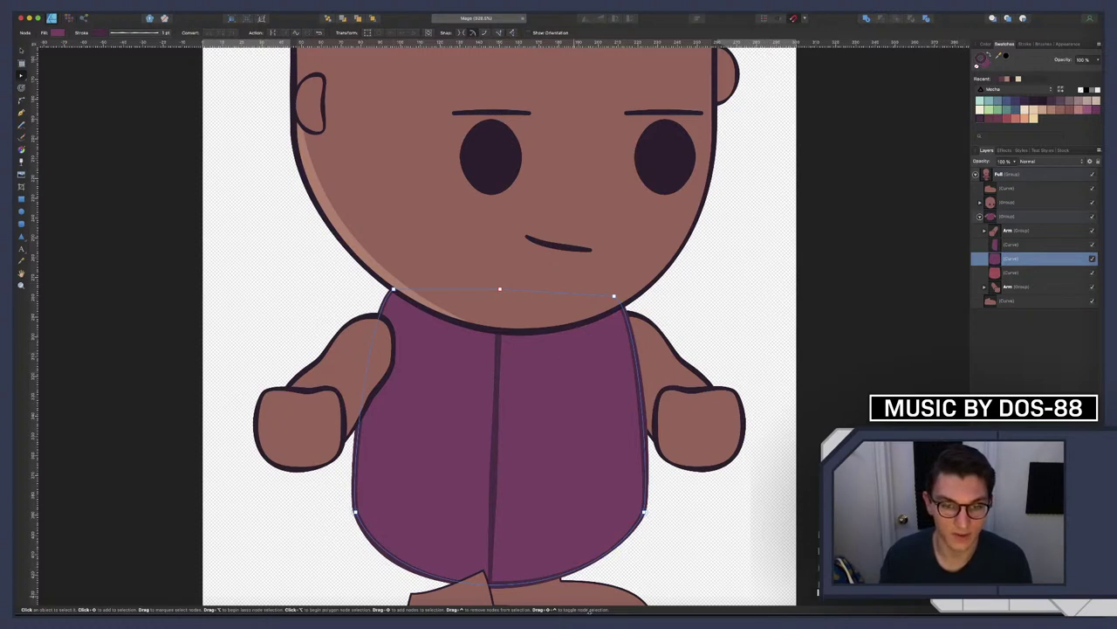
{"action": "left_click", "coordinate": [567, 575]}
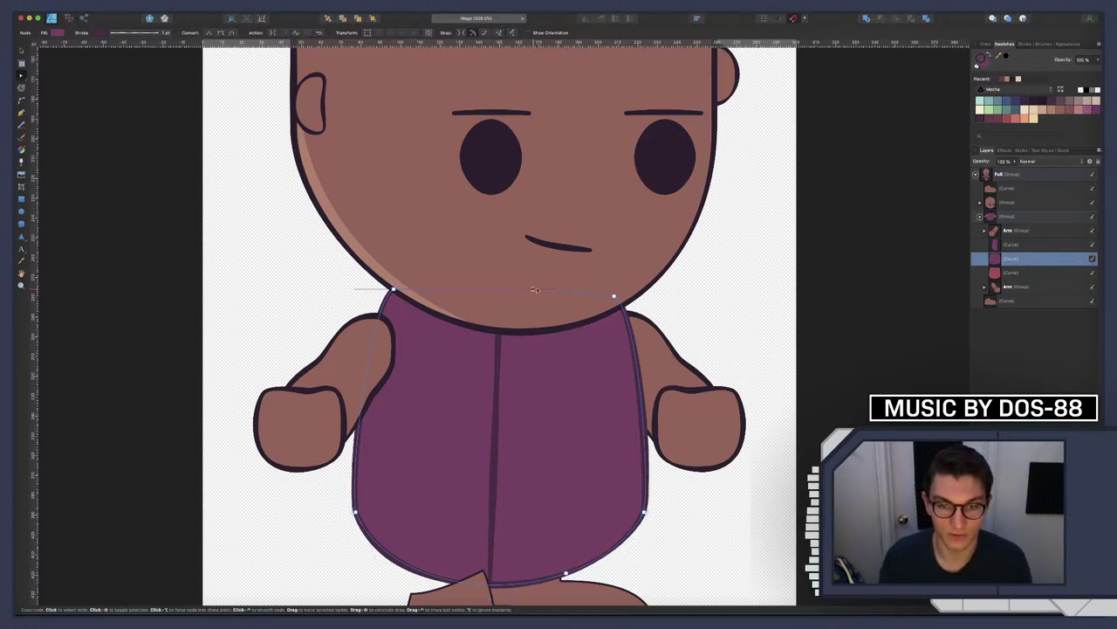
{"action": "left_click_drag", "start_coordinate": [337, 263], "coordinate": [458, 585]}
{"action": "key", "text": "Delete"}
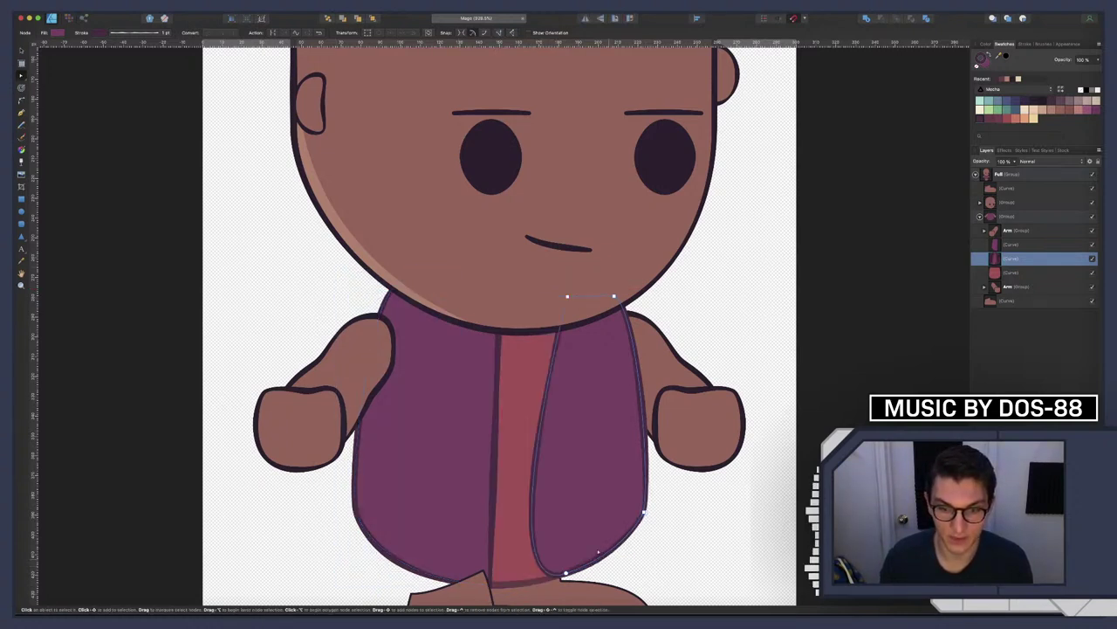
Convert the right robe panel's bottom node to sharp for a straight inner edge and fit its lower outer curve to the torso
{"action": "left_click", "coordinate": [566, 572]}
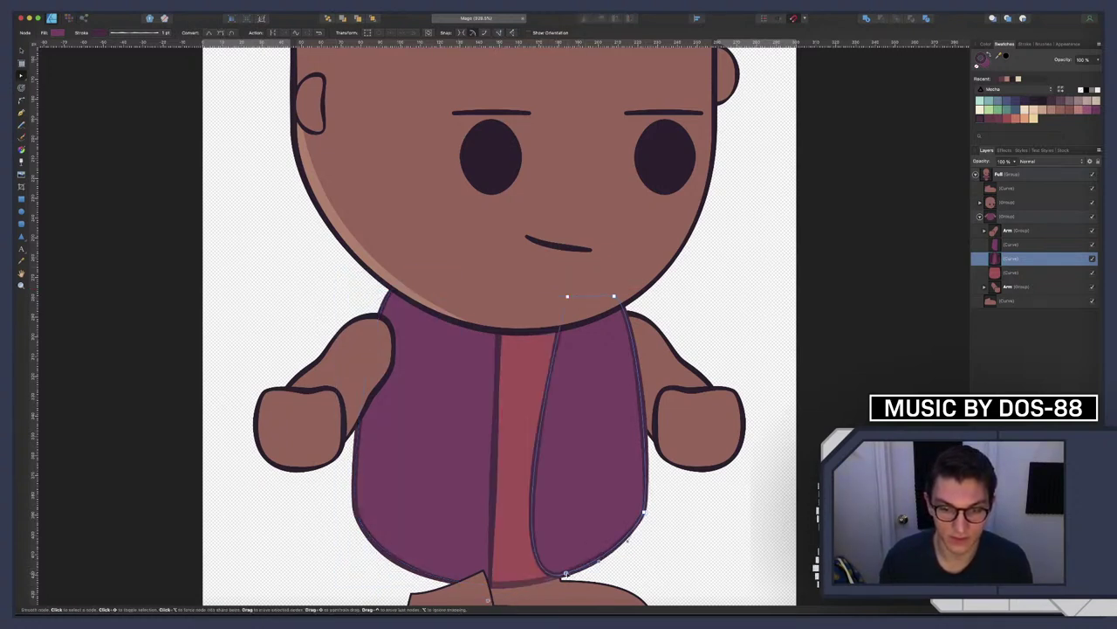
{"action": "left_click", "coordinate": [214, 33]}
{"action": "left_click", "coordinate": [211, 33]}
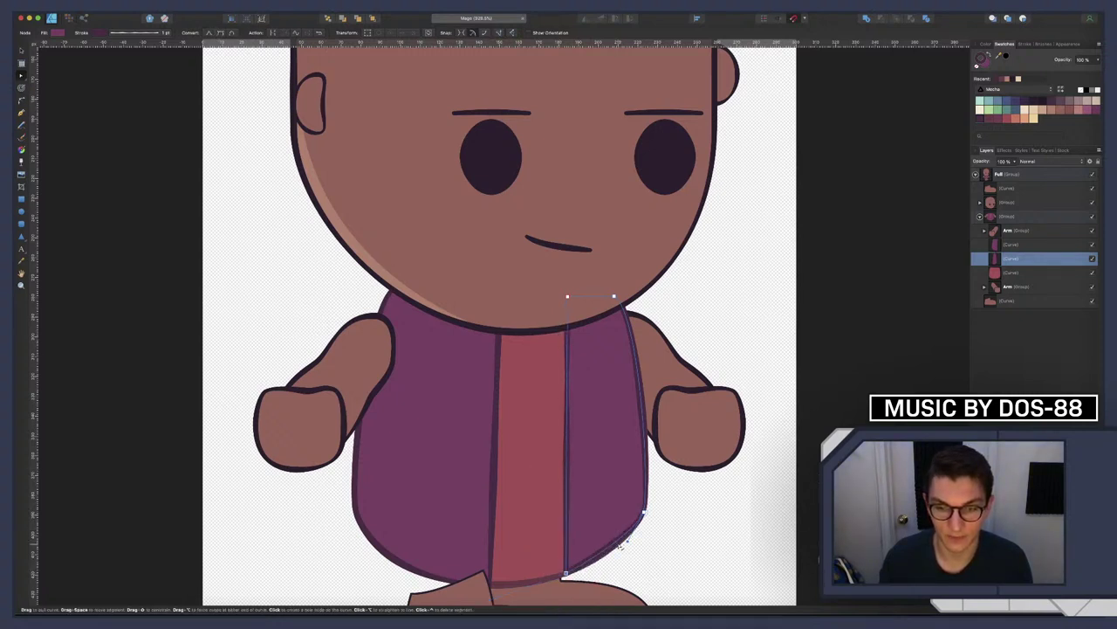
{"action": "left_click", "coordinate": [620, 545]}
{"action": "scroll", "coordinate": [618, 530], "scroll_direction": "down", "scroll_amount": 10}
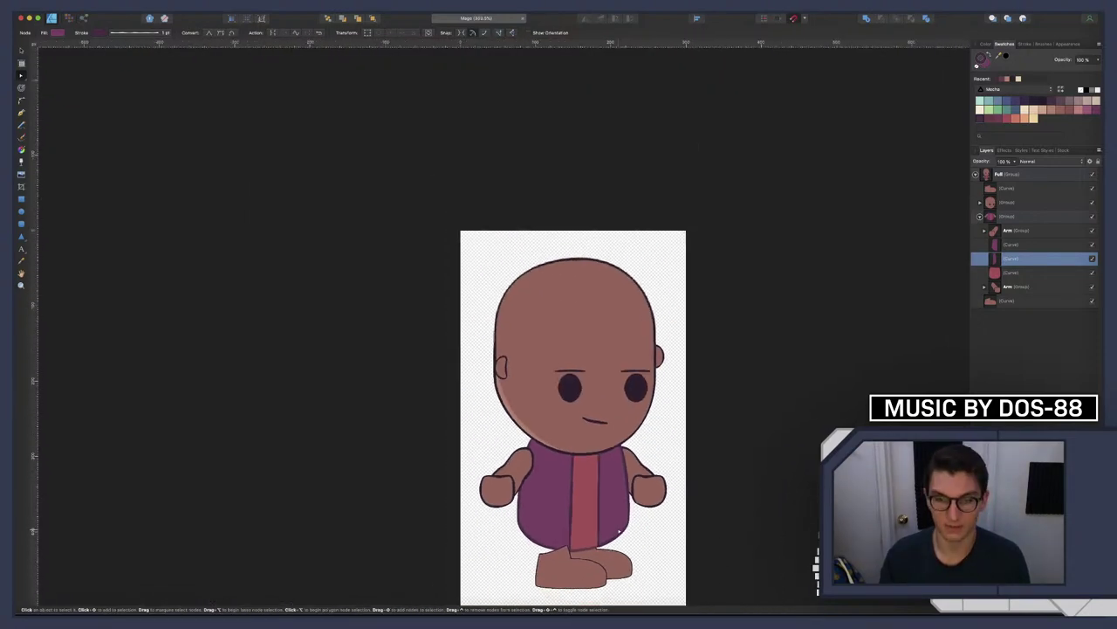
{"action": "scroll", "coordinate": [601, 512], "scroll_direction": "up", "scroll_amount": 10}
{"action": "scroll", "coordinate": [601, 513], "scroll_direction": "down", "scroll_amount": 3}
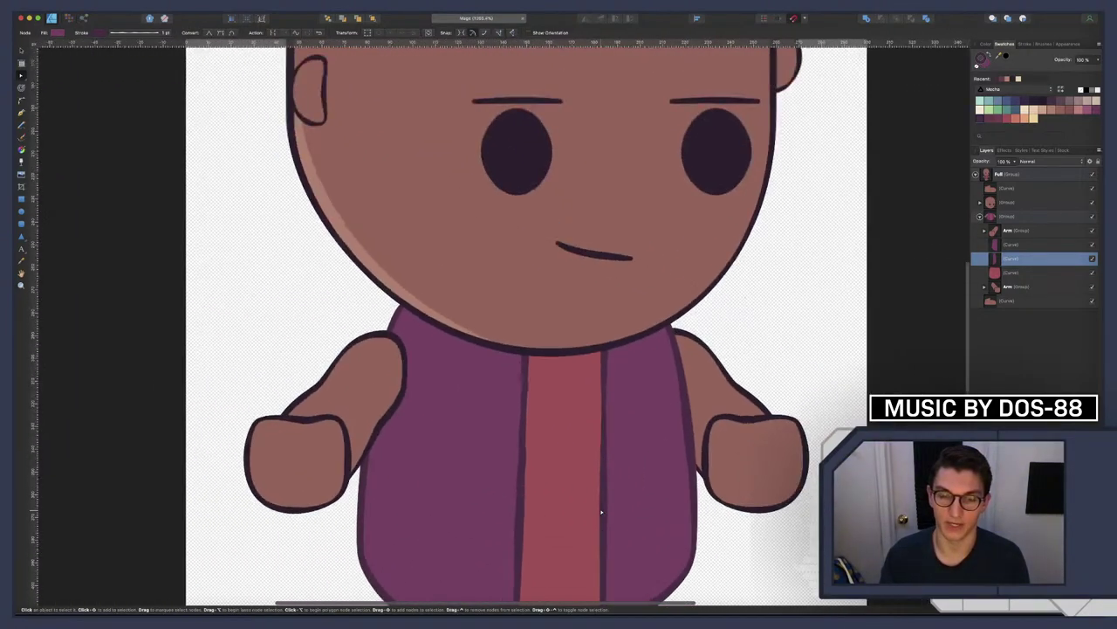
Switch to the browser's "mage" image results, preview the Witcher mage and the Forgotten Realms war mage, and return to the character drawing
{"action": "key", "text": "ctrl+Right"}
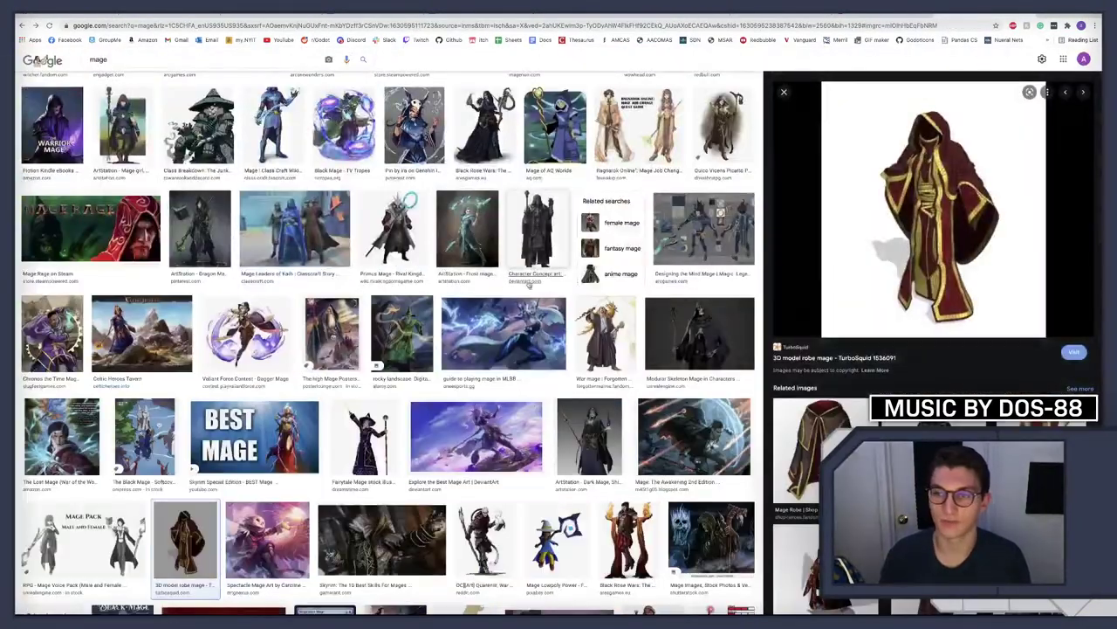
{"action": "scroll", "coordinate": [529, 284], "scroll_direction": "up", "scroll_amount": 3}
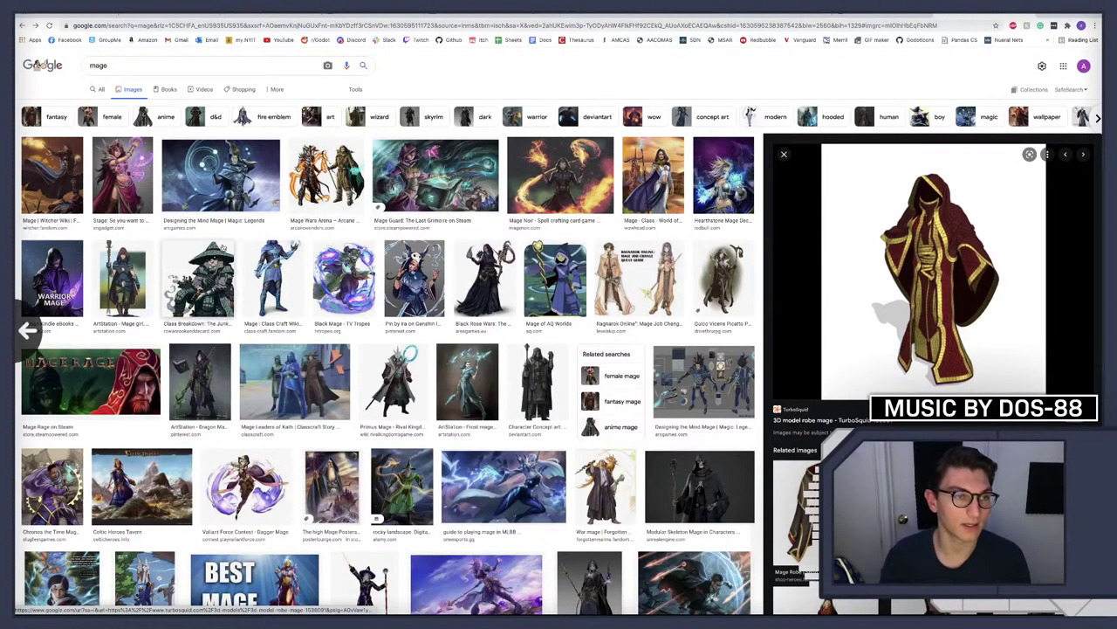
{"action": "left_click", "coordinate": [72, 177]}
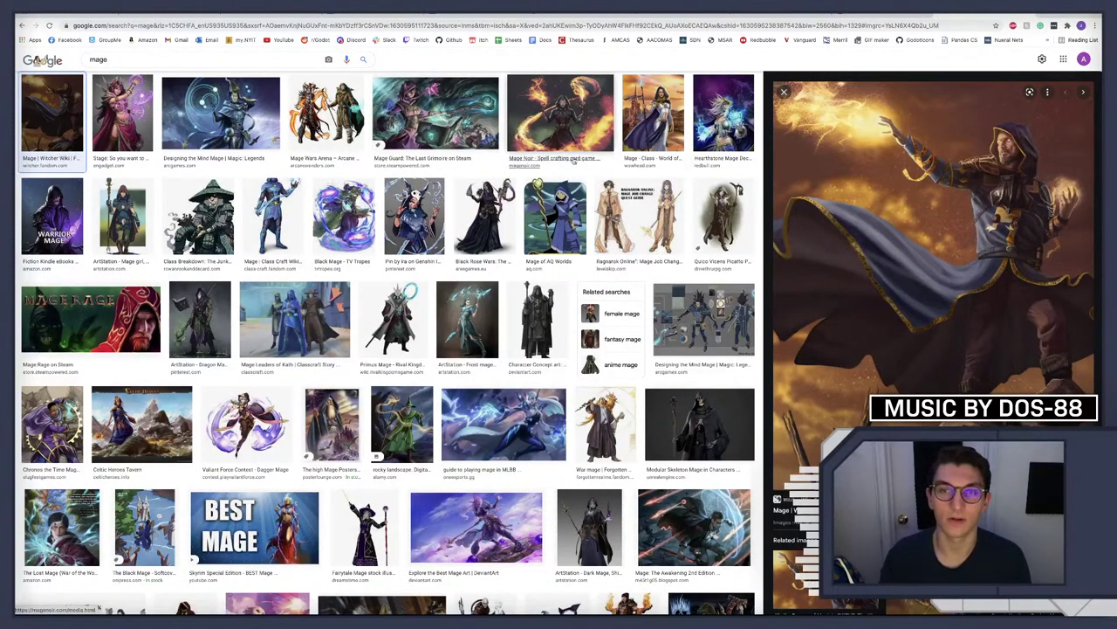
{"action": "scroll", "coordinate": [556, 160], "scroll_direction": "left", "scroll_amount": 5}
{"action": "scroll", "coordinate": [556, 160], "scroll_direction": "left", "scroll_amount": 5}
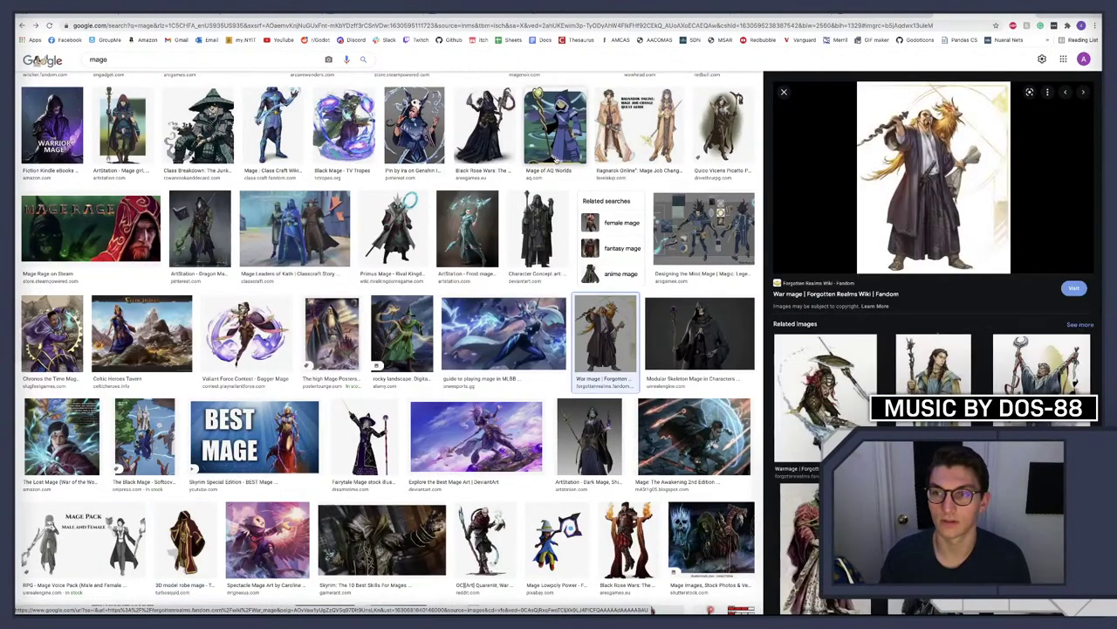
{"action": "scroll", "coordinate": [557, 160], "scroll_direction": "left", "scroll_amount": 5}
{"action": "key", "text": "alt+Right"}
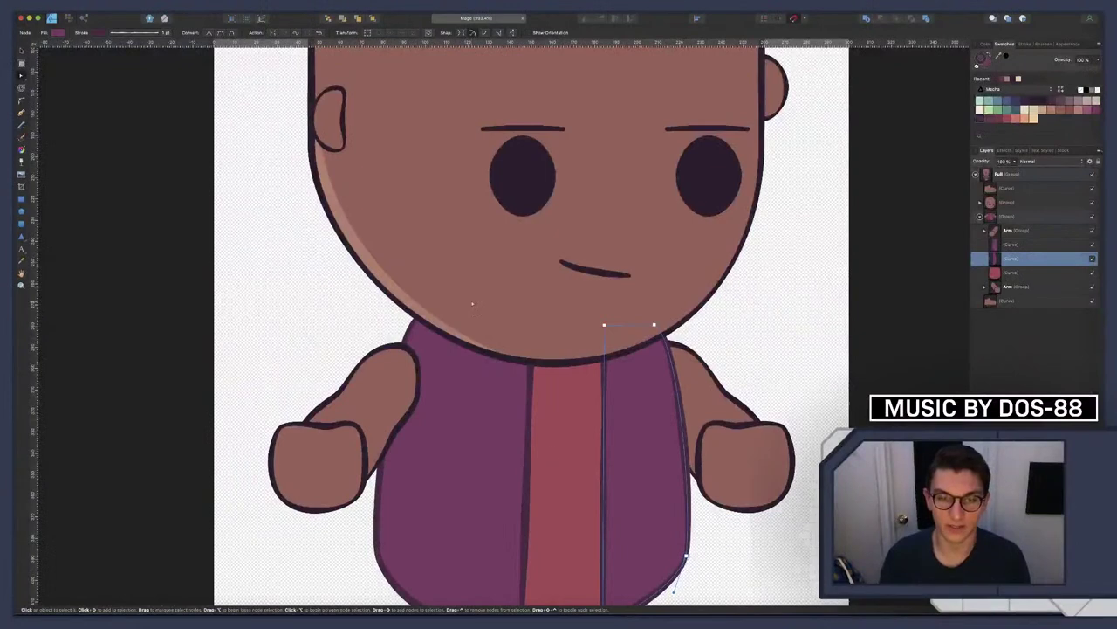
Move the left robe panel's inner edge outward to widen the red strip, and compare it with the war mage reference
{"action": "scroll", "coordinate": [492, 395], "scroll_direction": "down", "scroll_amount": 3}
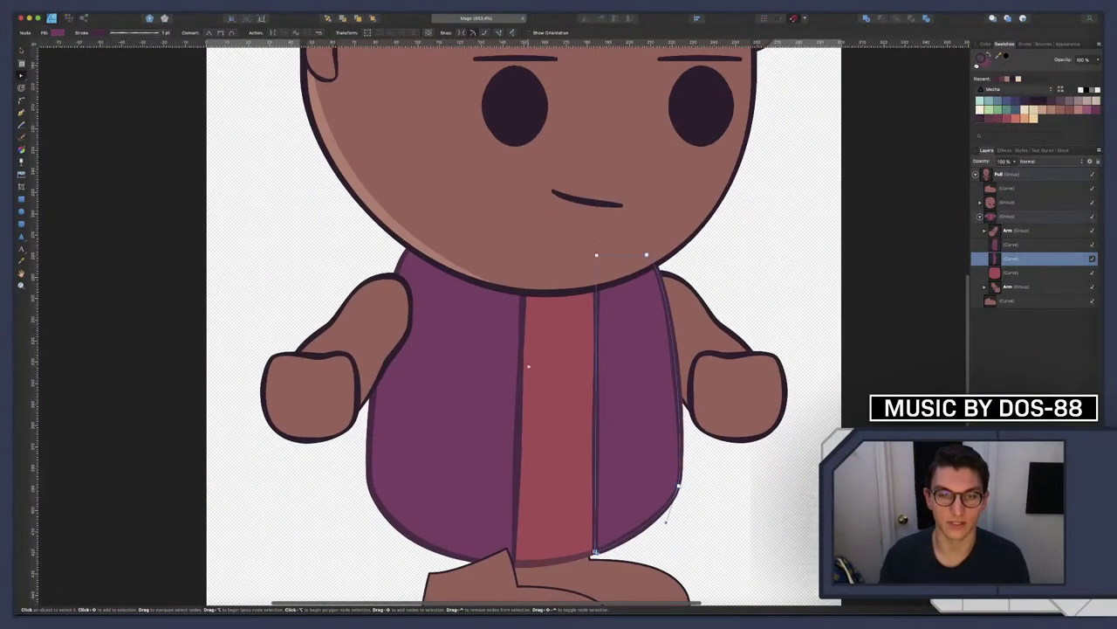
{"action": "left_click", "coordinate": [489, 339]}
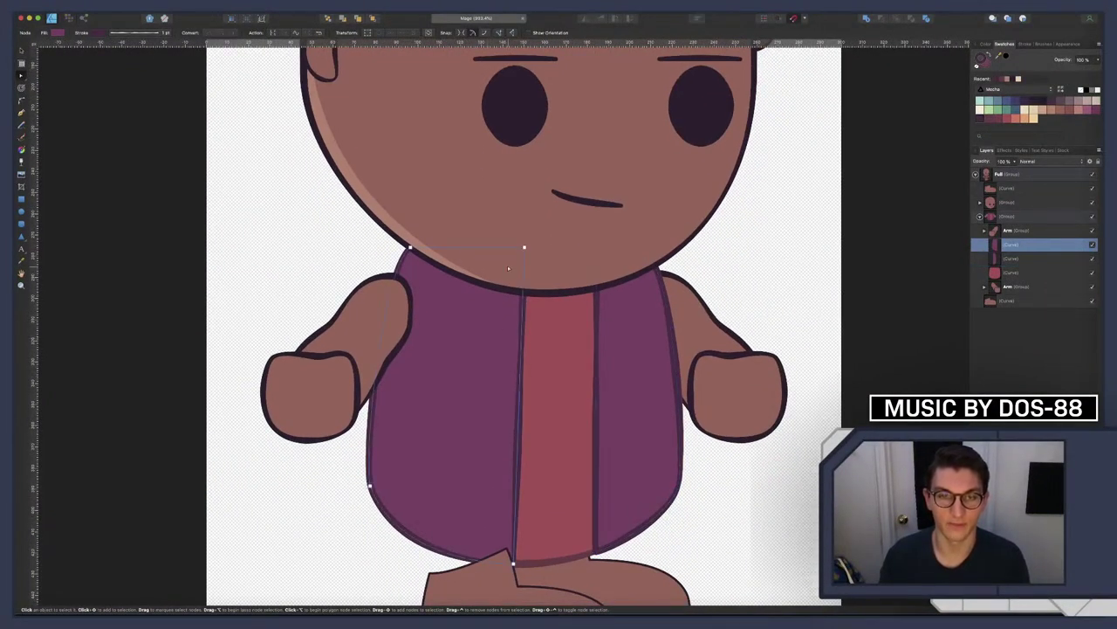
{"action": "left_click_drag", "start_coordinate": [495, 226], "coordinate": [490, 563]}
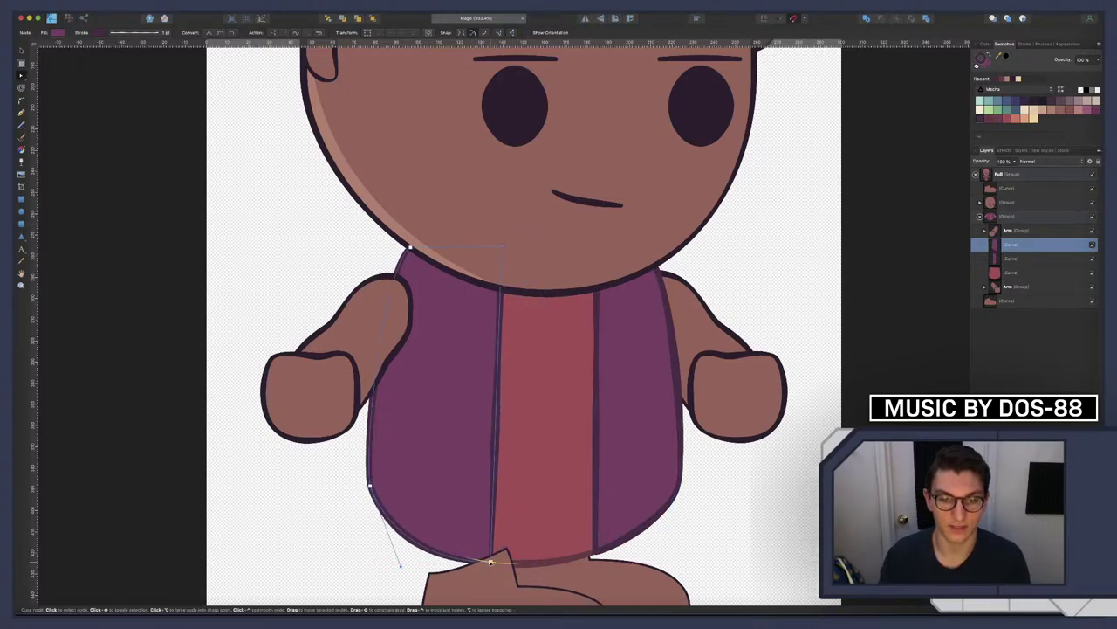
{"action": "key", "text": "ctrl+Right"}
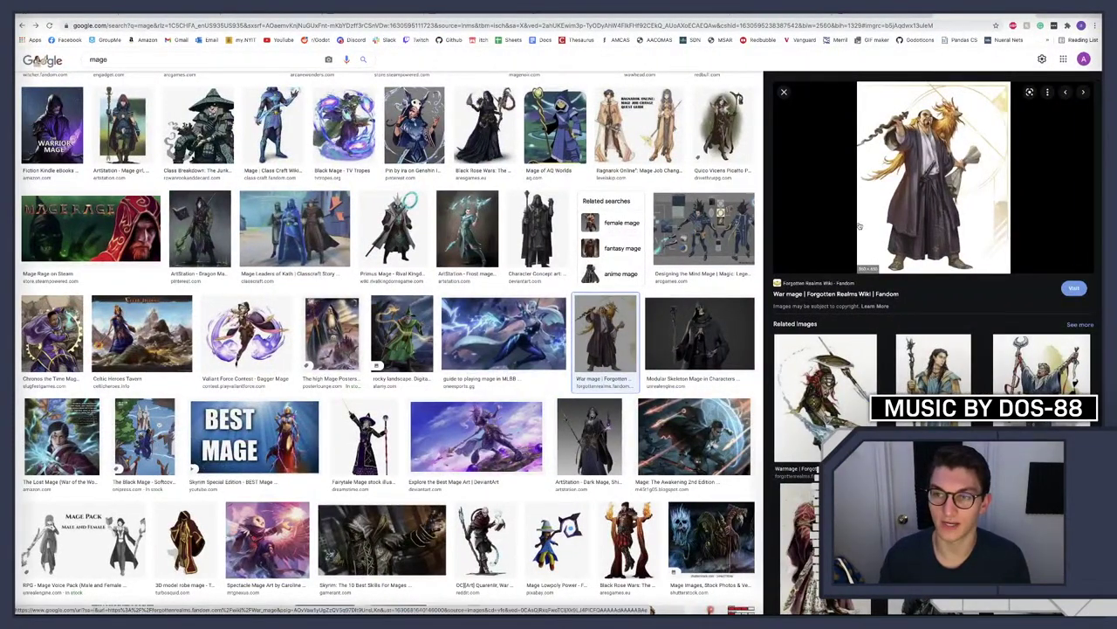
{"action": "key", "text": "ctrl+Left"}
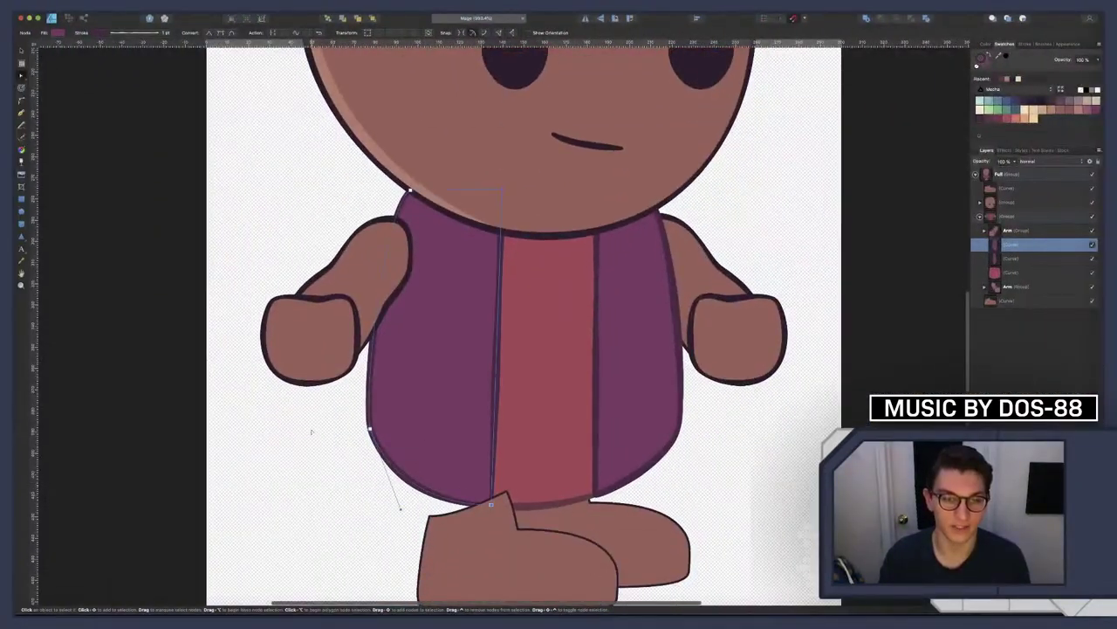
Flare the left robe panel's lower outer corner, convert its bottom nodes to sharp and bow the outer edge slightly outward
{"action": "left_click", "coordinate": [384, 431]}
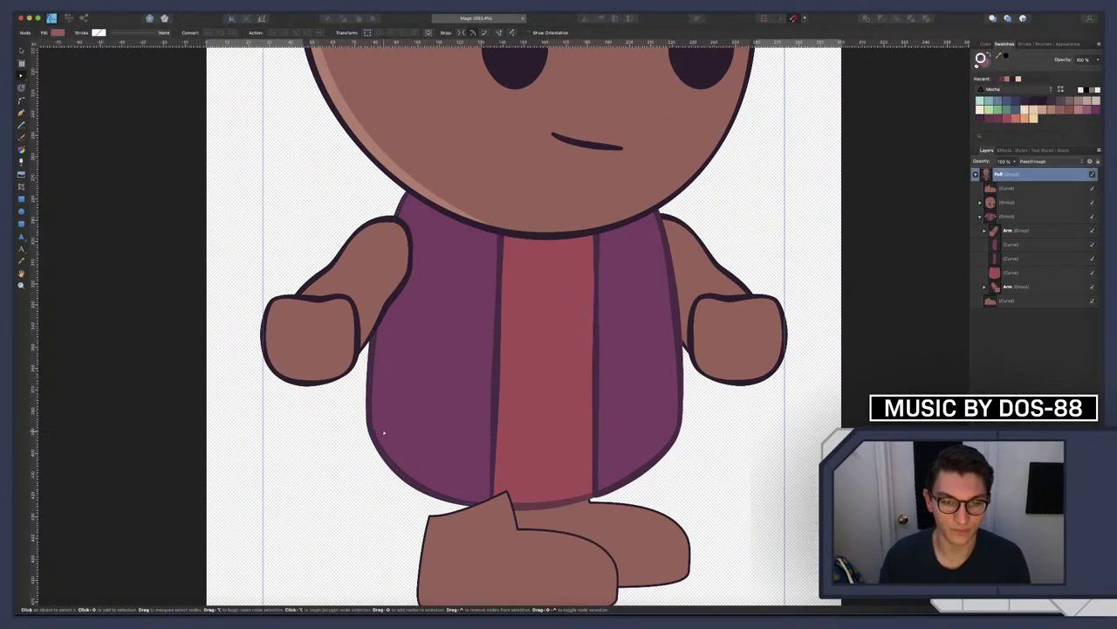
{"action": "left_click", "coordinate": [384, 431]}
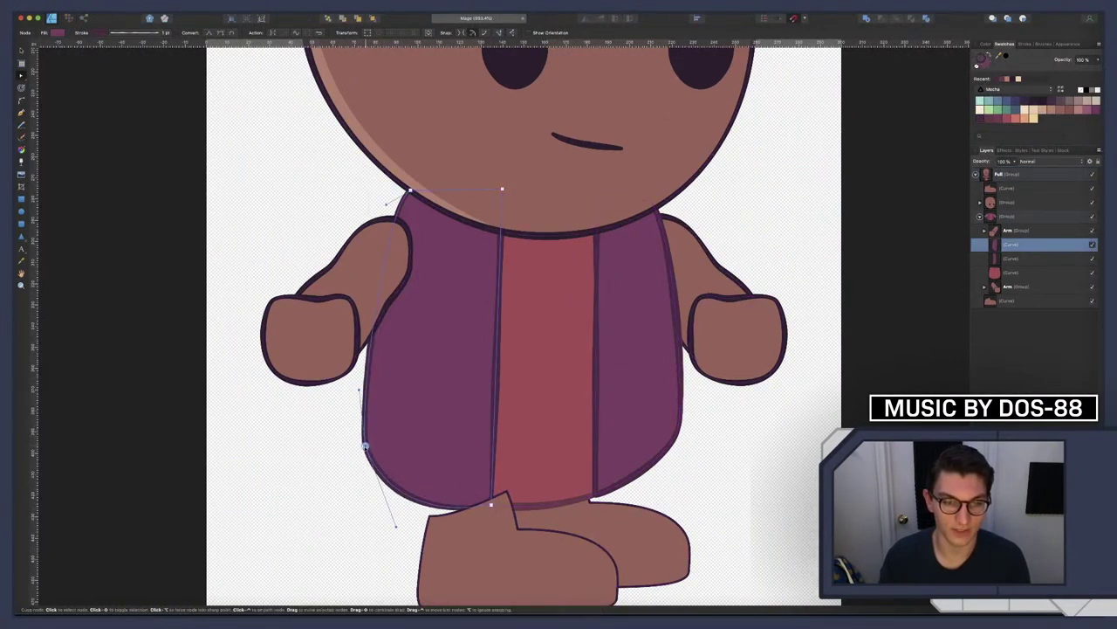
{"action": "left_click_drag", "start_coordinate": [329, 430], "coordinate": [514, 559]}
{"action": "left_click", "coordinate": [209, 32]}
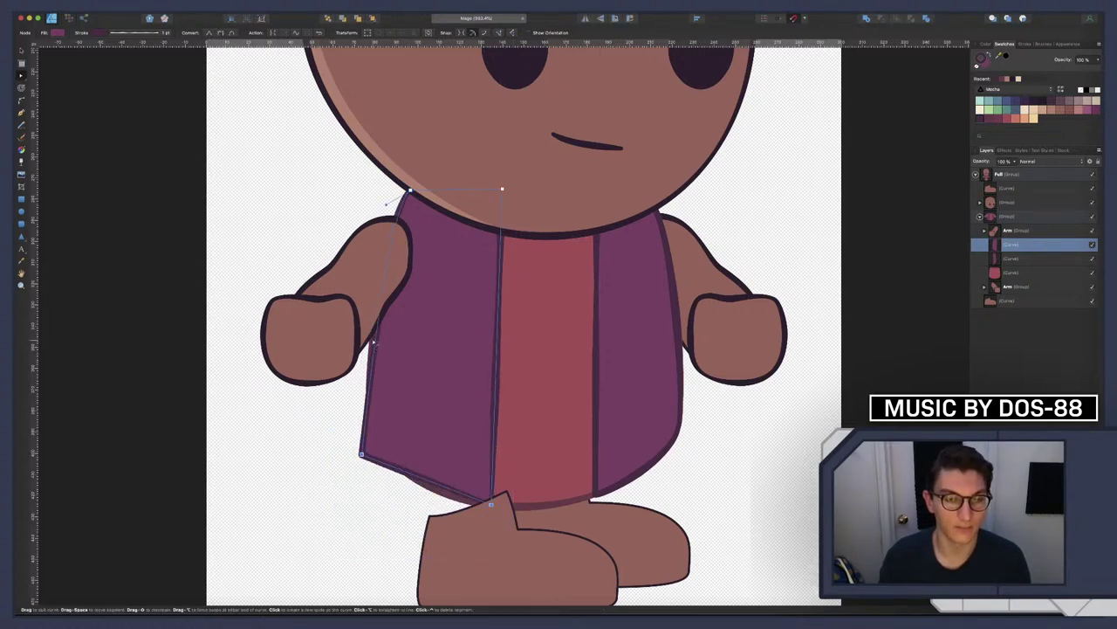
{"action": "left_click_drag", "start_coordinate": [373, 342], "coordinate": [368, 341]}
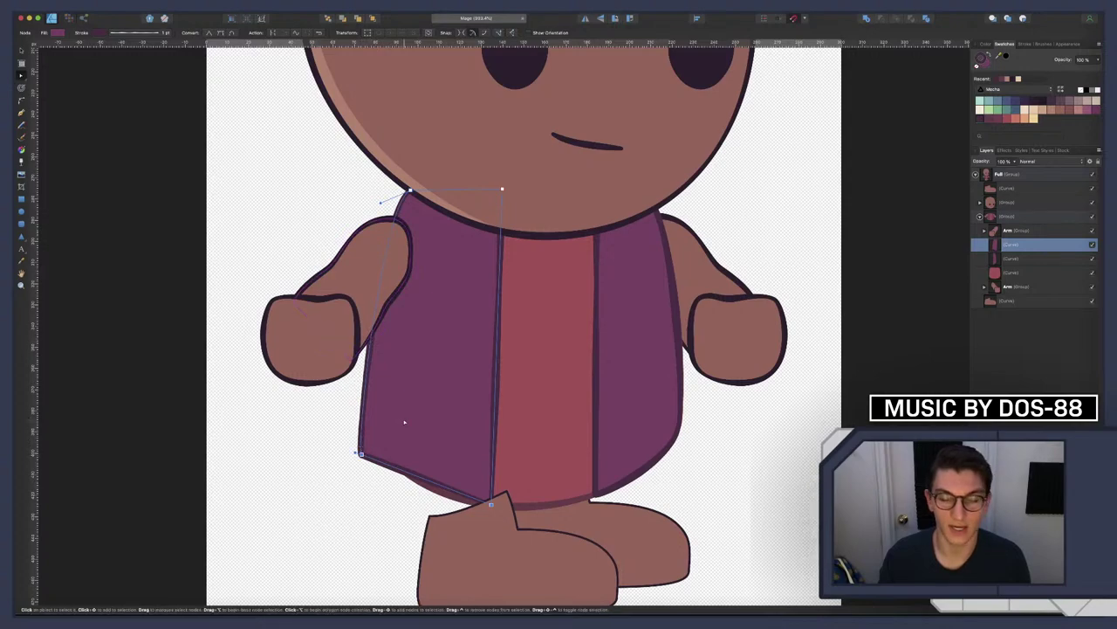
Switch to the "mage" image results and preview the Mage of AQ Worlds and The Lost Mage images for robe ideas
{"action": "key", "text": "ctrl+Right"}
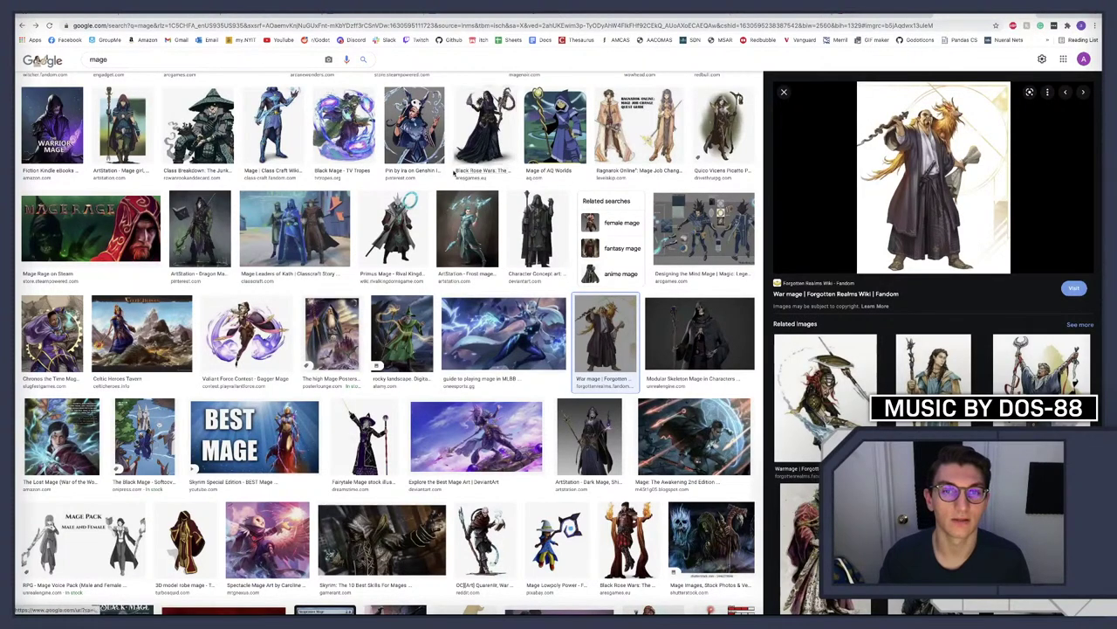
{"action": "left_click", "coordinate": [555, 138]}
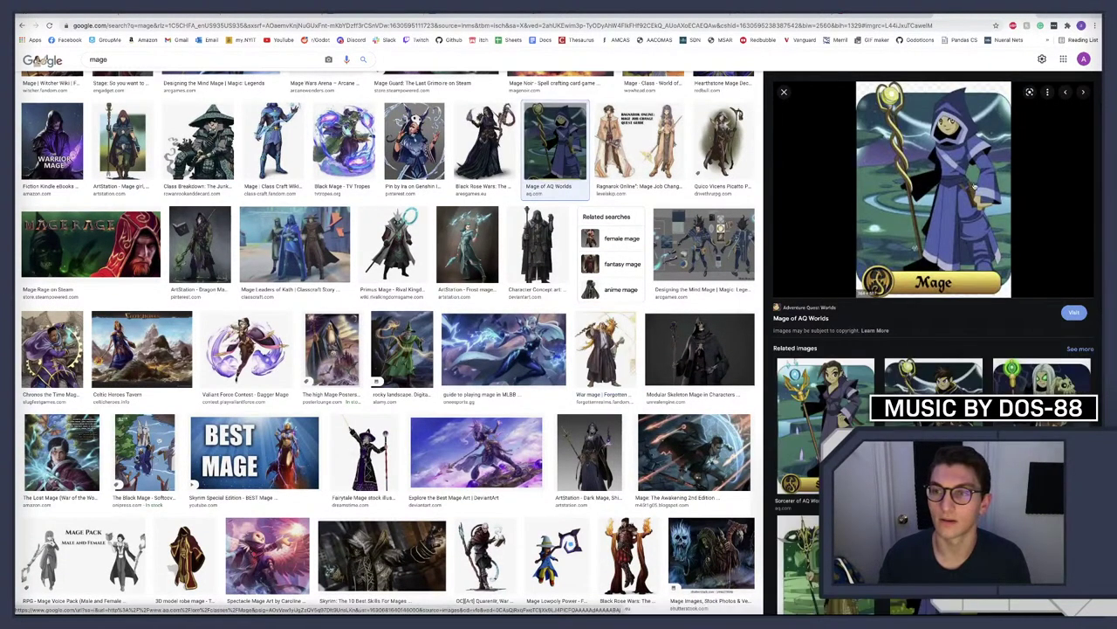
{"action": "scroll", "coordinate": [555, 138], "scroll_direction": "up", "scroll_amount": 1}
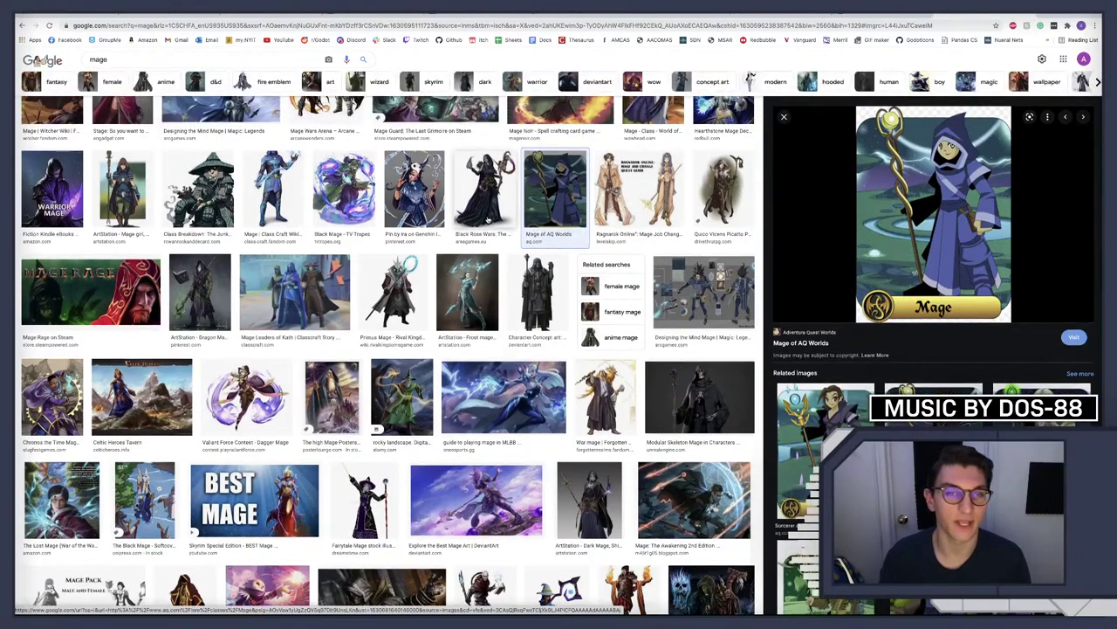
{"action": "scroll", "coordinate": [289, 344], "scroll_direction": "up", "scroll_amount": 2}
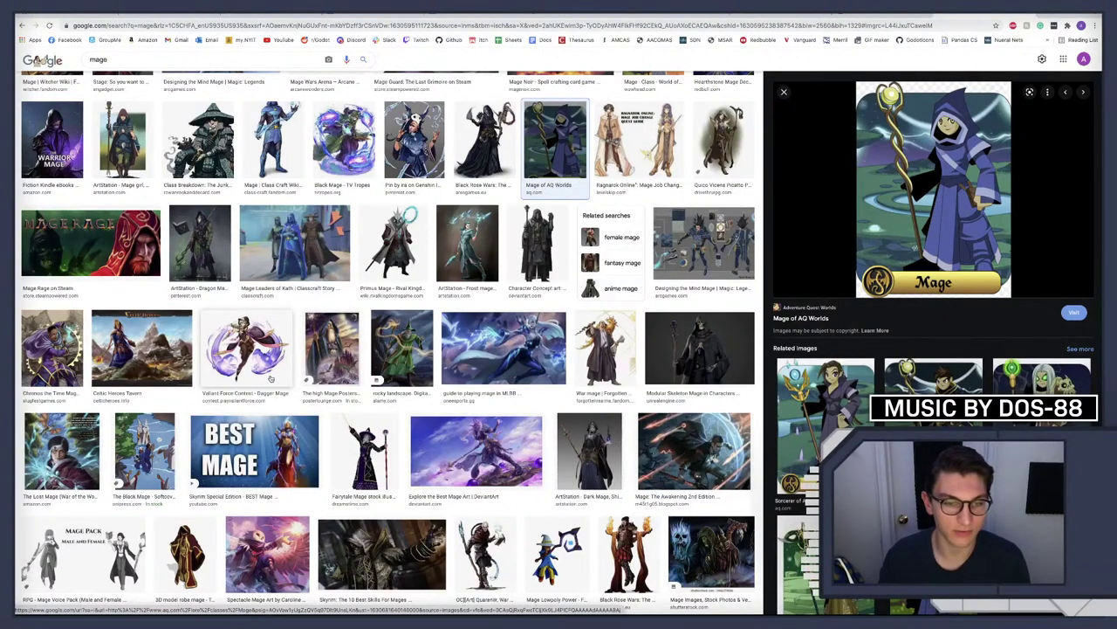
{"action": "scroll", "coordinate": [139, 375], "scroll_direction": "down", "scroll_amount": 3}
{"action": "left_click", "coordinate": [88, 366]}
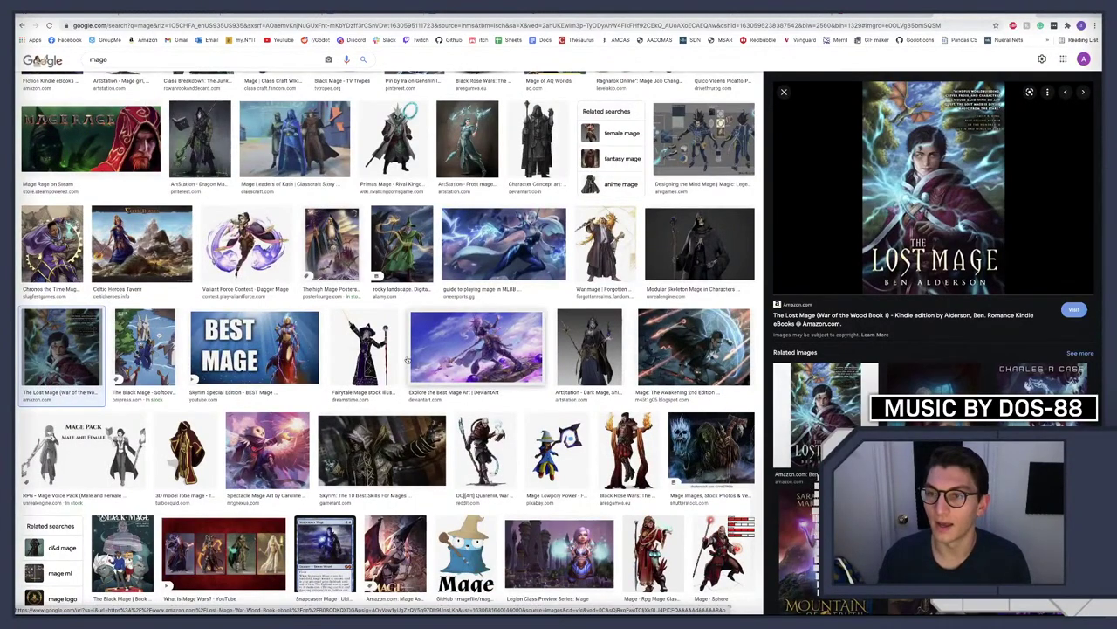
{"action": "scroll", "coordinate": [408, 359], "scroll_direction": "down", "scroll_amount": 3}
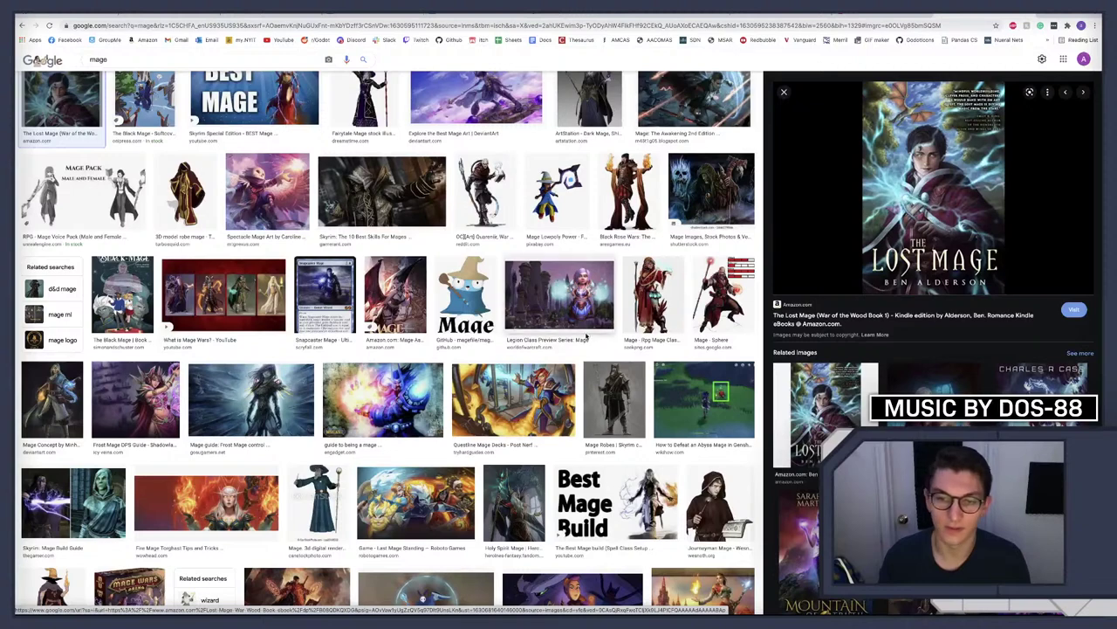
Preview the Skyrim Mage Robes and Dark Mage images and browse further down the results for robe shapes
{"action": "left_click", "coordinate": [614, 402]}
{"action": "scroll", "coordinate": [483, 383], "scroll_direction": "down", "scroll_amount": 2}
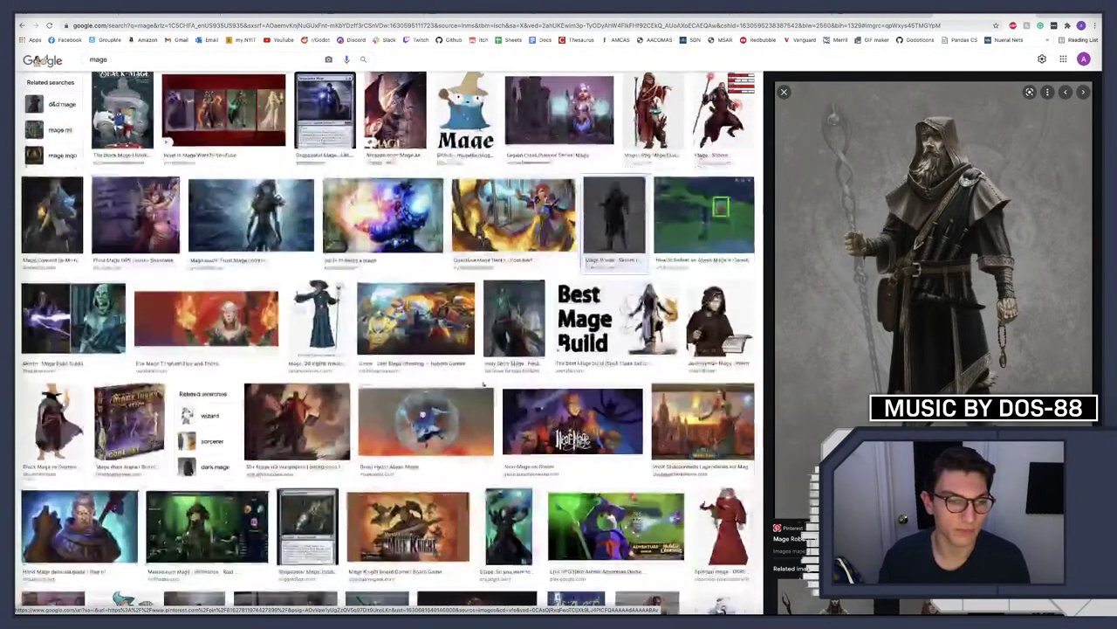
{"action": "scroll", "coordinate": [255, 349], "scroll_direction": "down", "scroll_amount": 3}
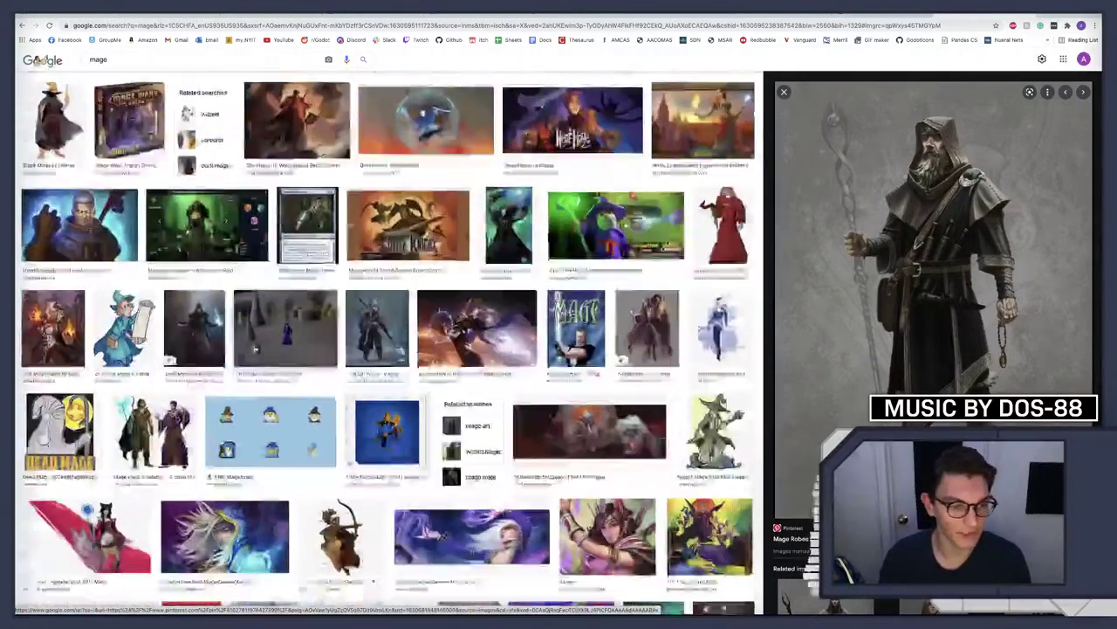
{"action": "scroll", "coordinate": [254, 349], "scroll_direction": "down", "scroll_amount": 1}
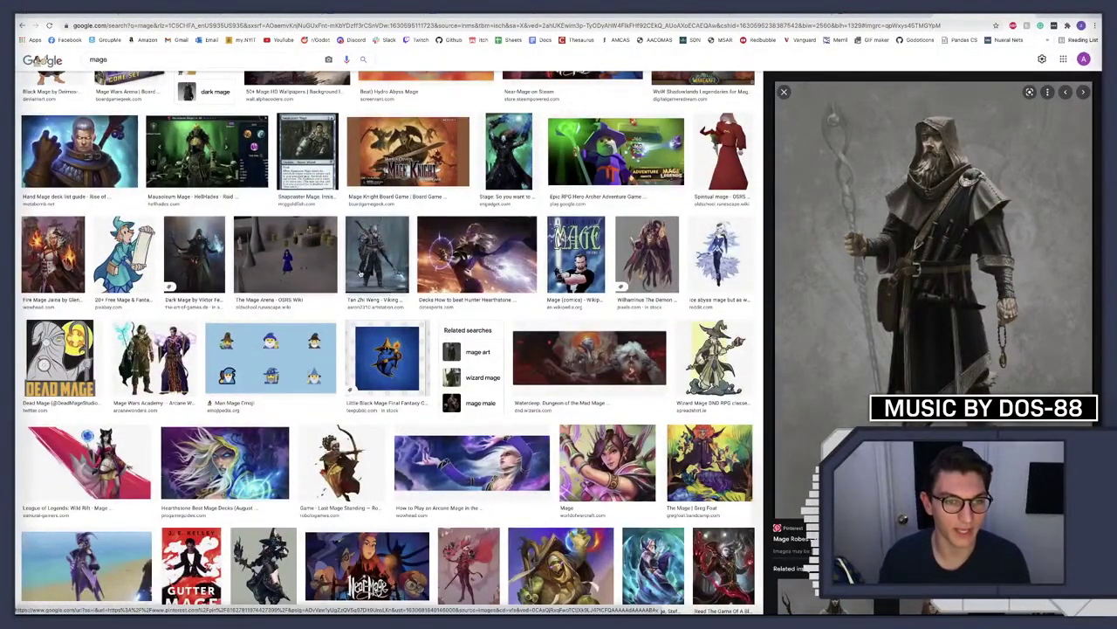
{"action": "left_click", "coordinate": [197, 259]}
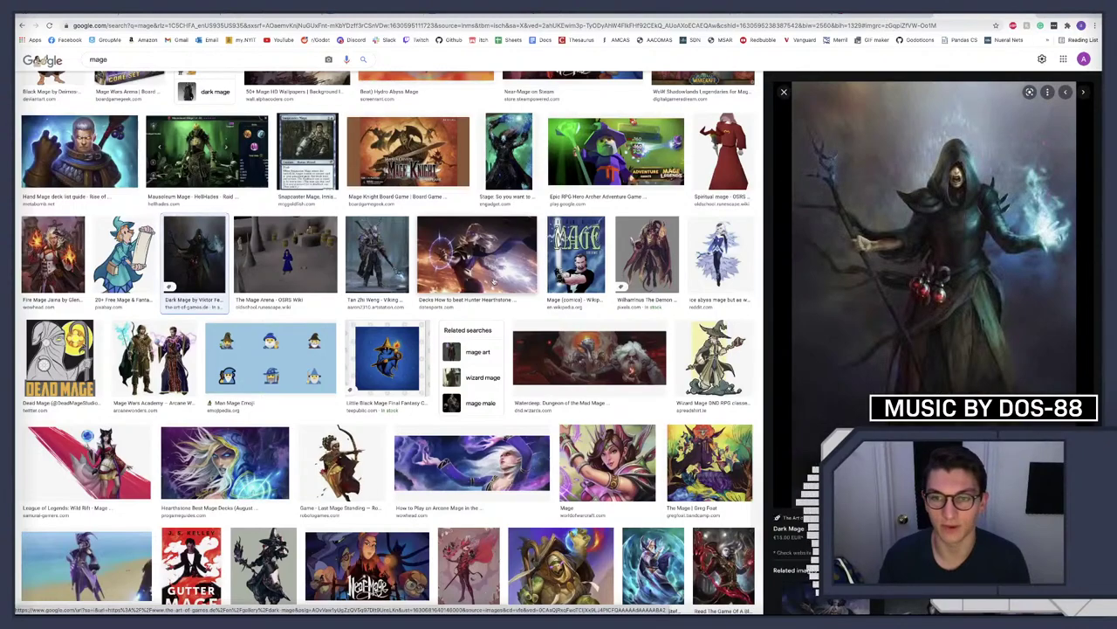
{"action": "scroll", "coordinate": [493, 281], "scroll_direction": "down", "scroll_amount": 3}
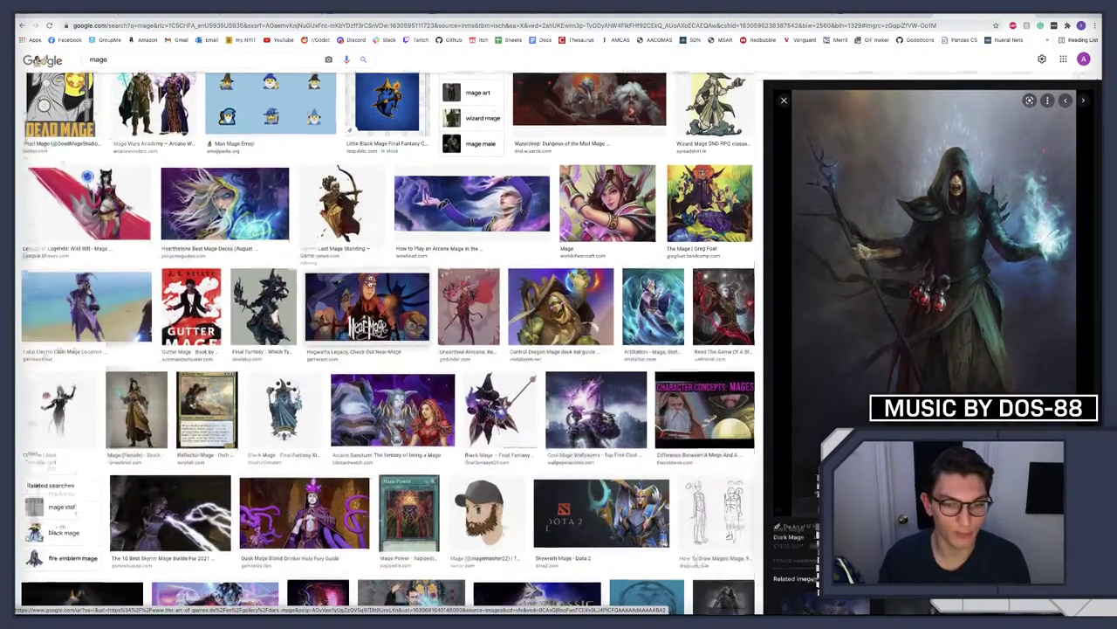
Browse further through the mage image results for robe shapes, and return to the War mage image from Forgotten Realms Wiki
{"action": "scroll", "coordinate": [369, 284], "scroll_direction": "down", "scroll_amount": 3}
{"action": "scroll", "coordinate": [369, 284], "scroll_direction": "down", "scroll_amount": 2}
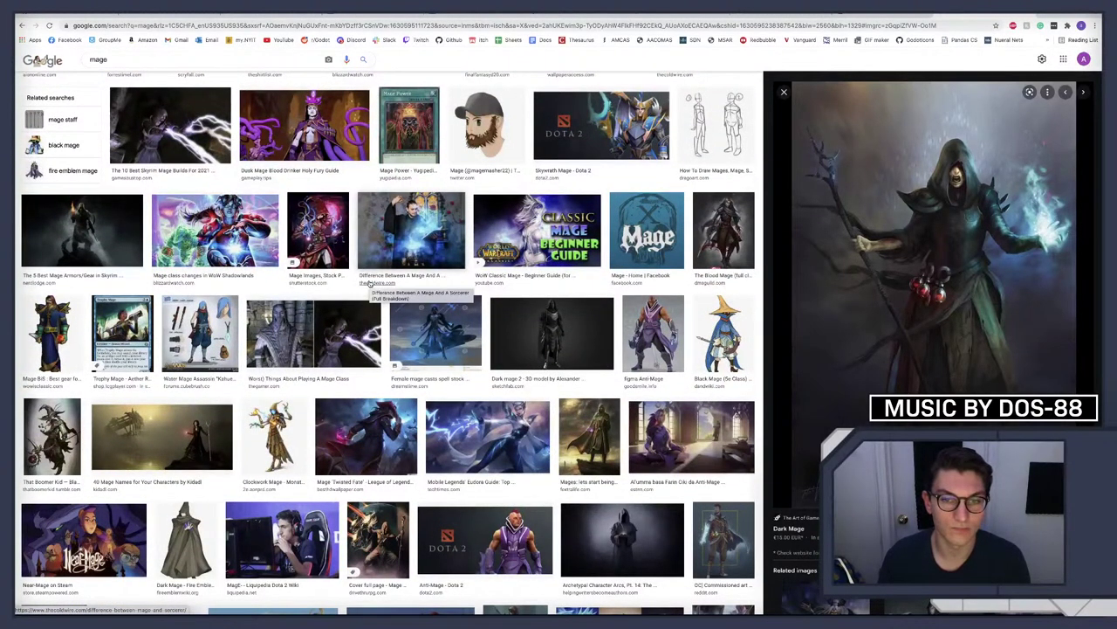
{"action": "scroll", "coordinate": [370, 282], "scroll_direction": "down", "scroll_amount": 2}
{"action": "scroll", "coordinate": [369, 282], "scroll_direction": "left", "scroll_amount": 5}
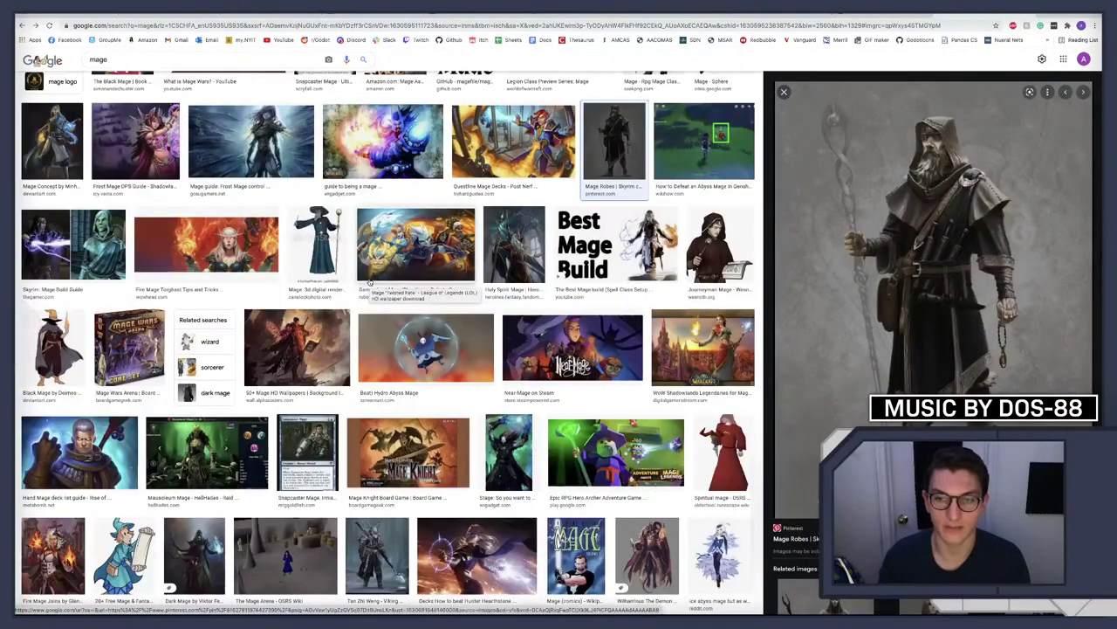
{"action": "scroll", "coordinate": [370, 282], "scroll_direction": "left", "scroll_amount": 5}
{"action": "scroll", "coordinate": [371, 283], "scroll_direction": "left", "scroll_amount": 5}
{"action": "scroll", "coordinate": [373, 283], "scroll_direction": "left", "scroll_amount": 5}
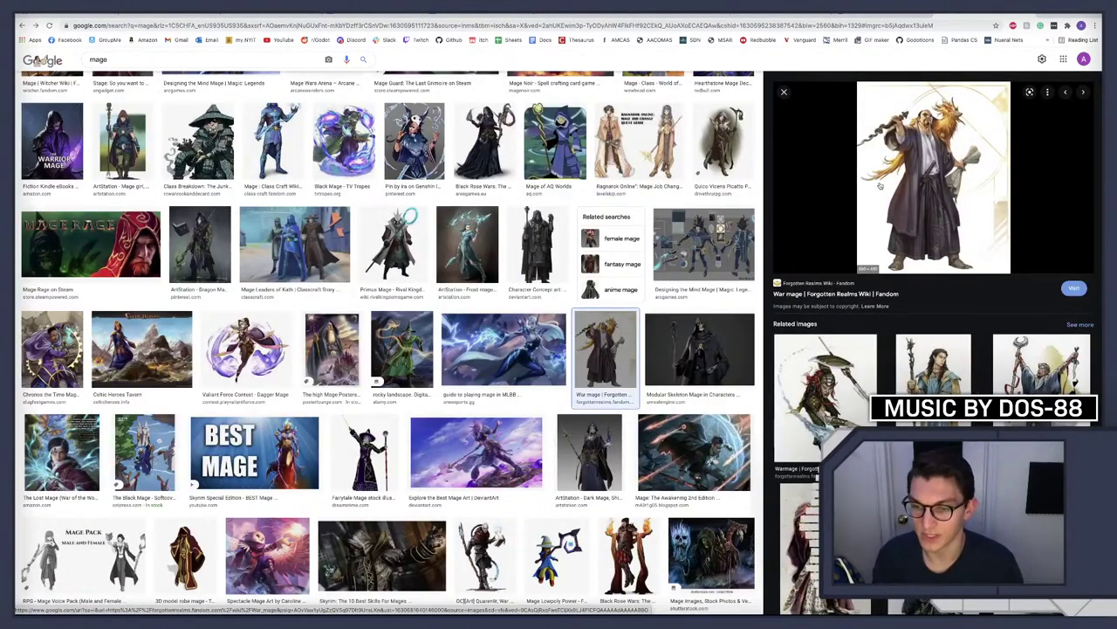
Examine the images related to the War mage reference for further robe silhouettes
{"action": "scroll", "coordinate": [891, 203], "scroll_direction": "down", "scroll_amount": 1}
{"action": "scroll", "coordinate": [891, 204], "scroll_direction": "down", "scroll_amount": 3}
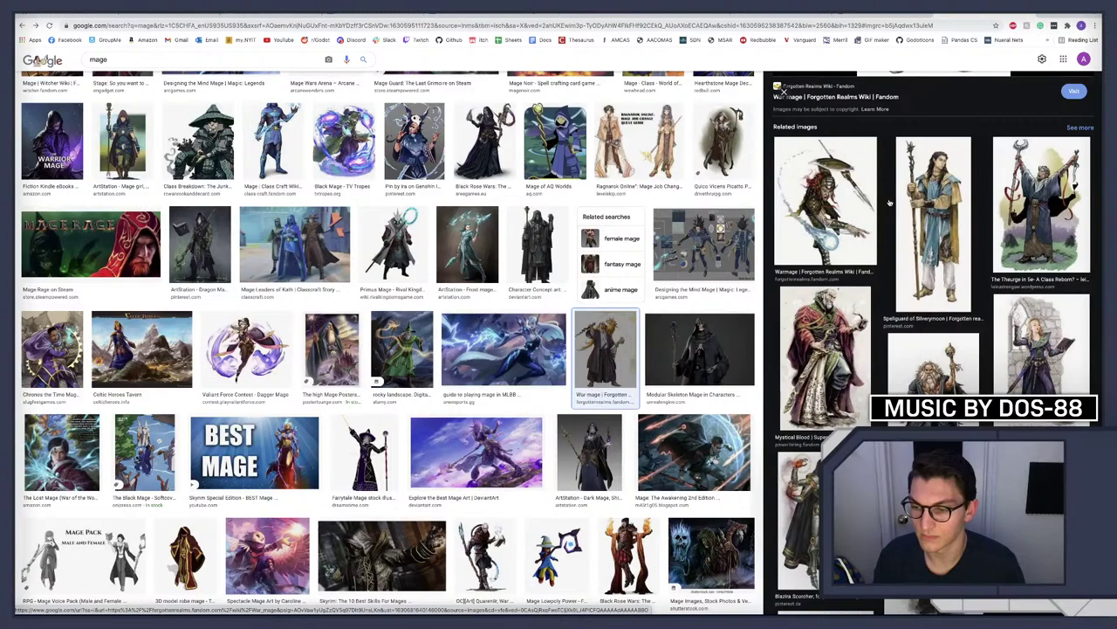
{"action": "scroll", "coordinate": [858, 253], "scroll_direction": "down", "scroll_amount": 5}
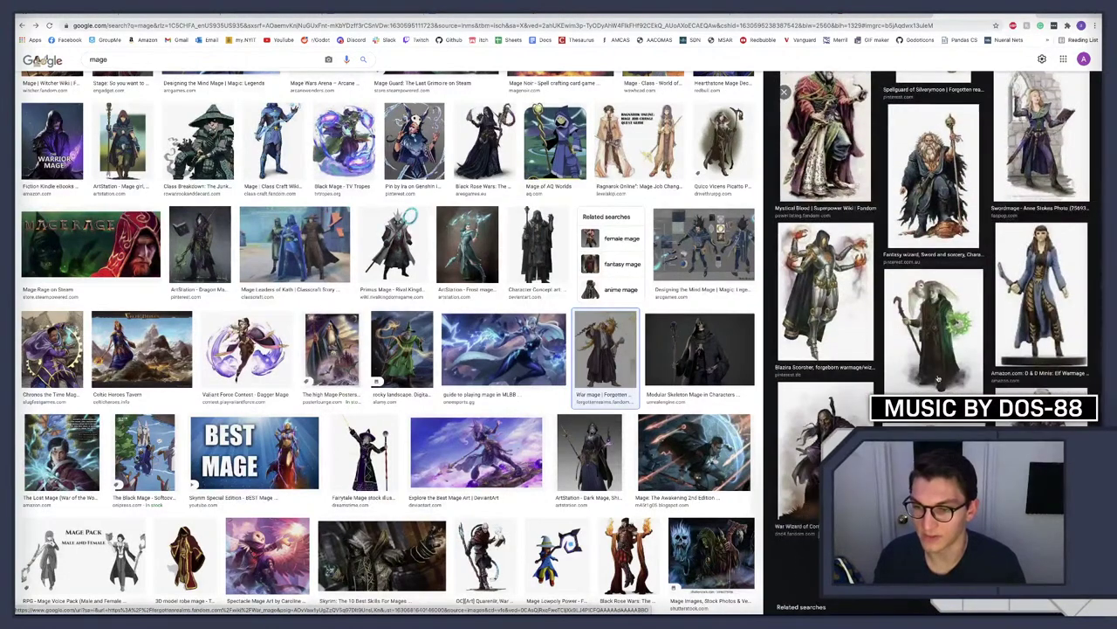
{"action": "scroll", "coordinate": [939, 378], "scroll_direction": "up", "scroll_amount": 8}
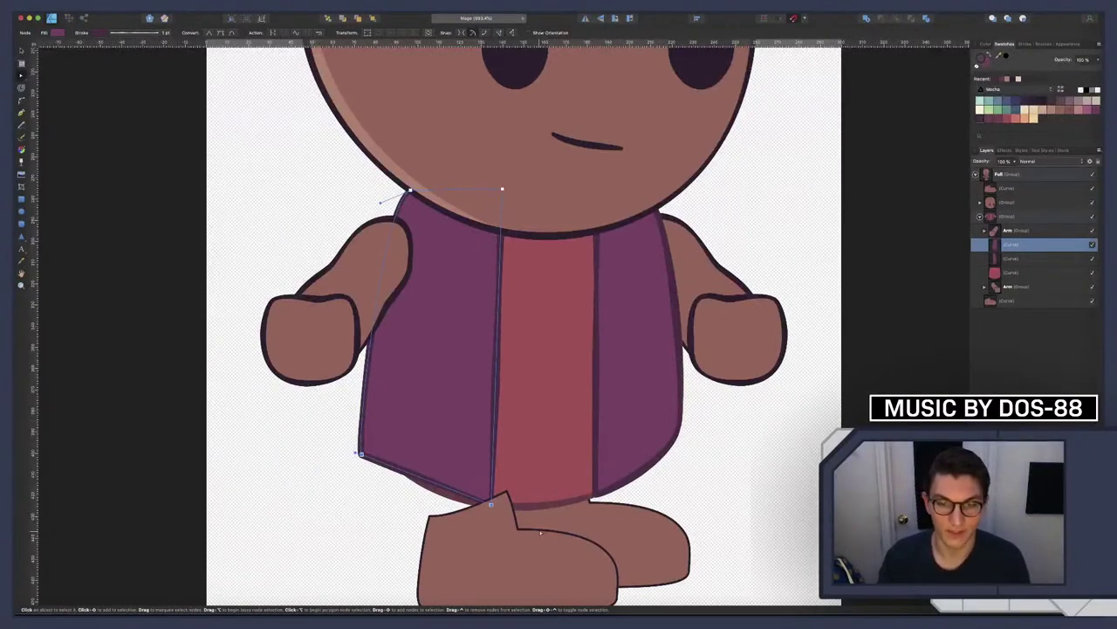
Hide both foot curves and extend the left robe panel's bottom edge downward past the red body
{"action": "left_click", "coordinate": [1093, 300]}
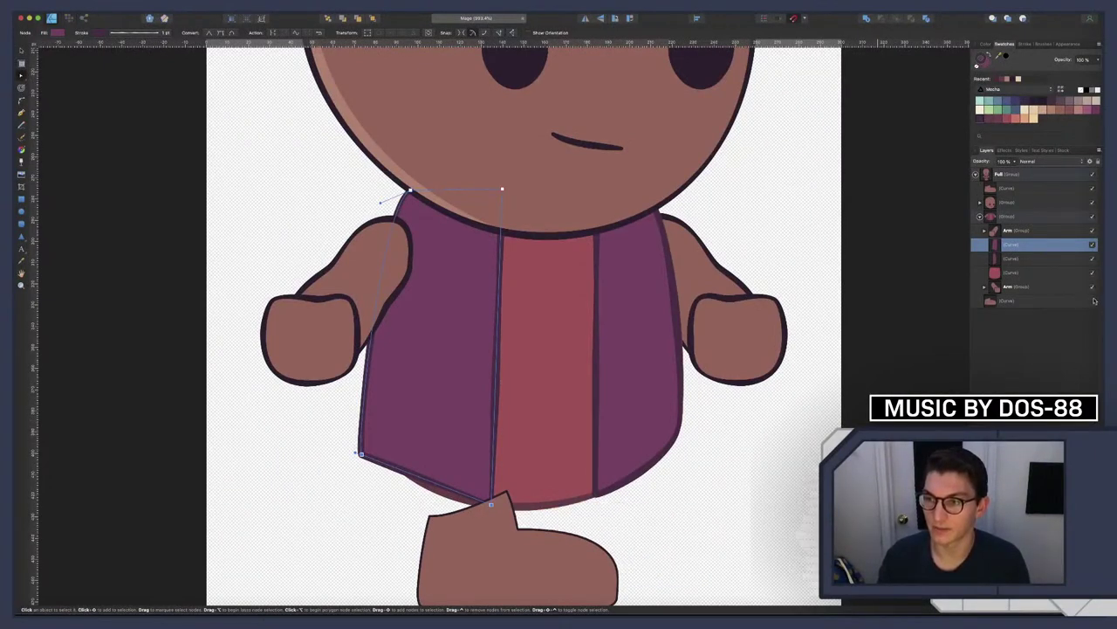
{"action": "left_click", "coordinate": [1092, 189]}
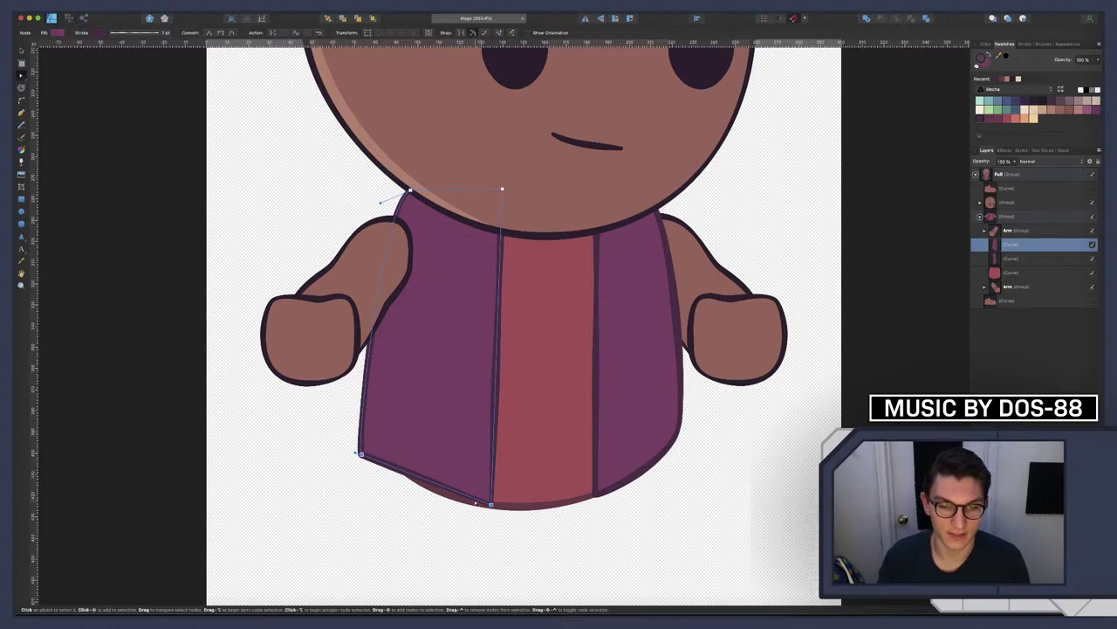
{"action": "scroll", "coordinate": [472, 489], "scroll_direction": "down", "scroll_amount": 3}
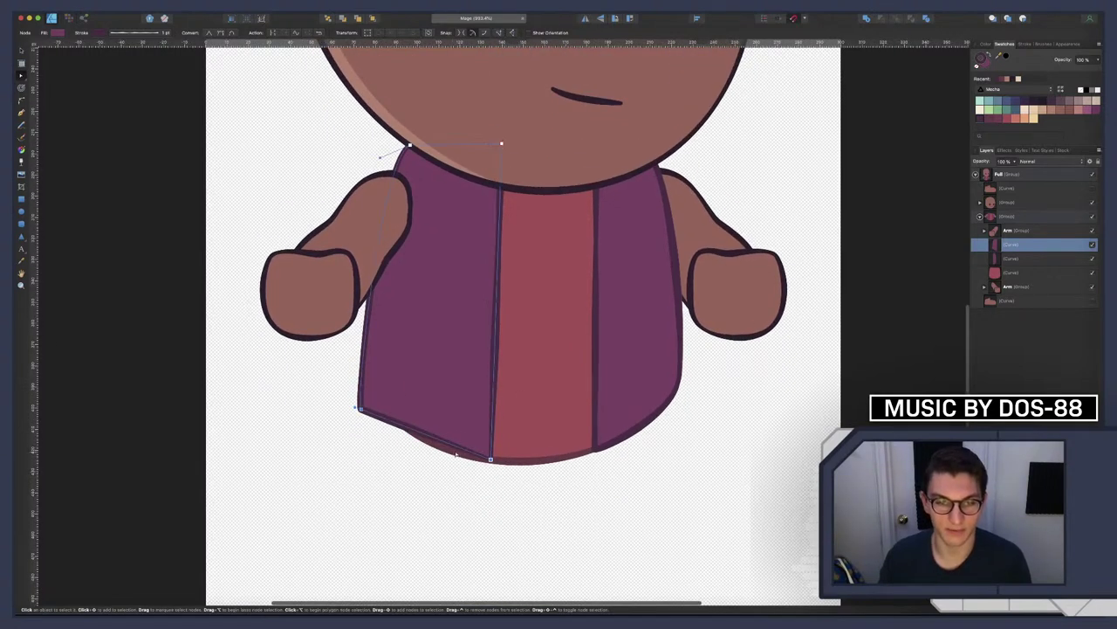
{"action": "left_click_drag", "start_coordinate": [491, 459], "coordinate": [489, 494]}
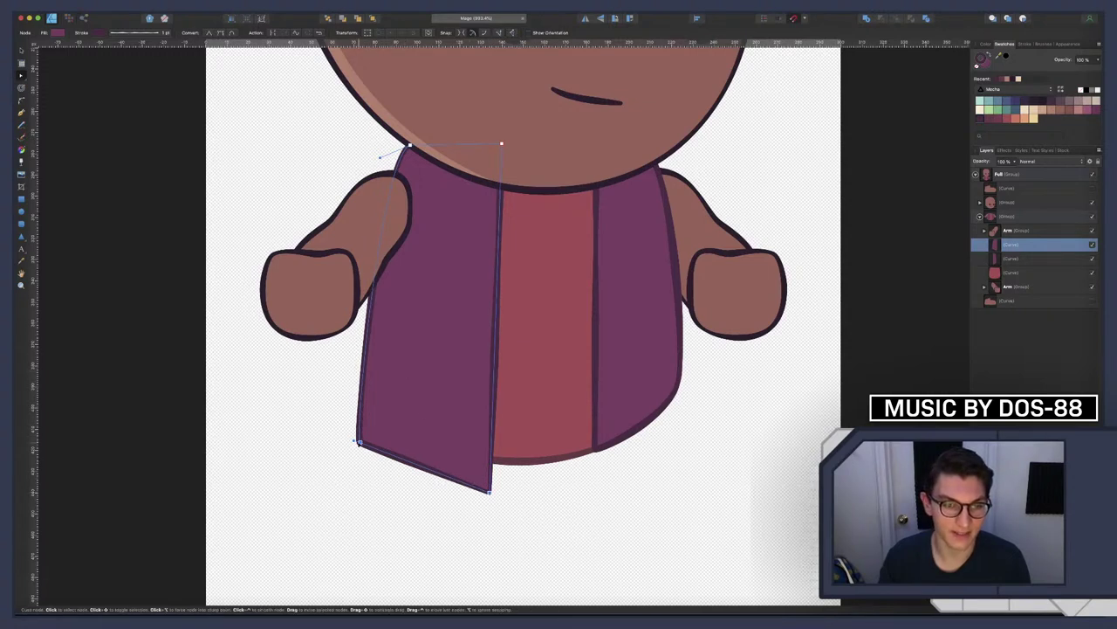
{"action": "left_click_drag", "start_coordinate": [489, 494], "coordinate": [494, 480]}
{"action": "key", "text": "super+z"}
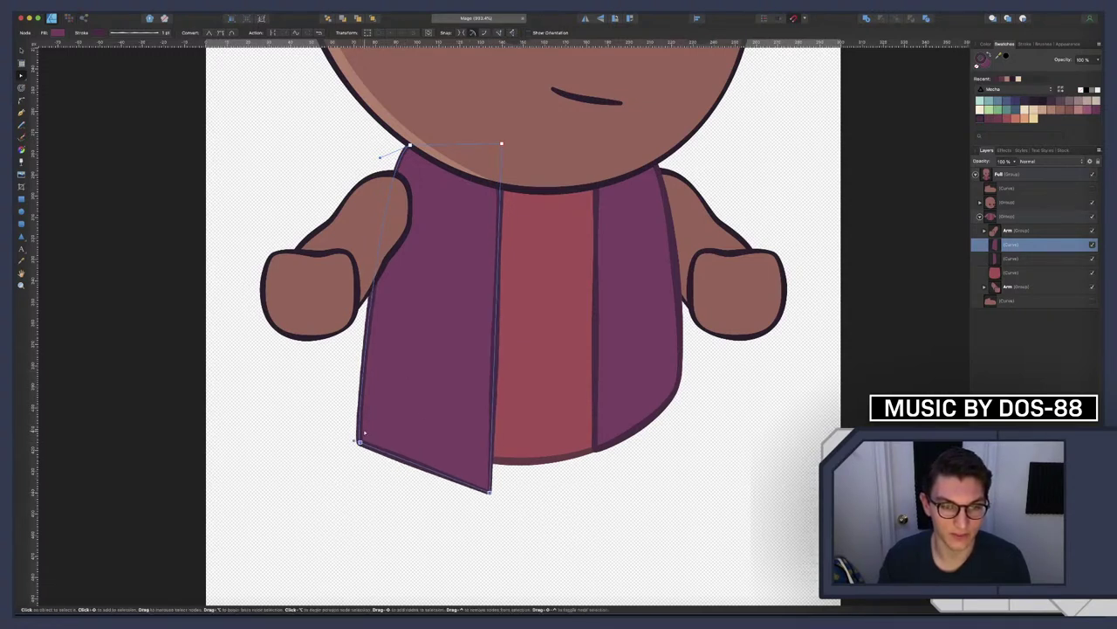
Raise the left robe panel's lower outer corner to steepen the slope of its hem, and nudge it slightly outward
{"action": "left_click", "coordinate": [357, 453]}
{"action": "left_click", "coordinate": [369, 444]}
{"action": "double_click", "coordinate": [363, 446]}
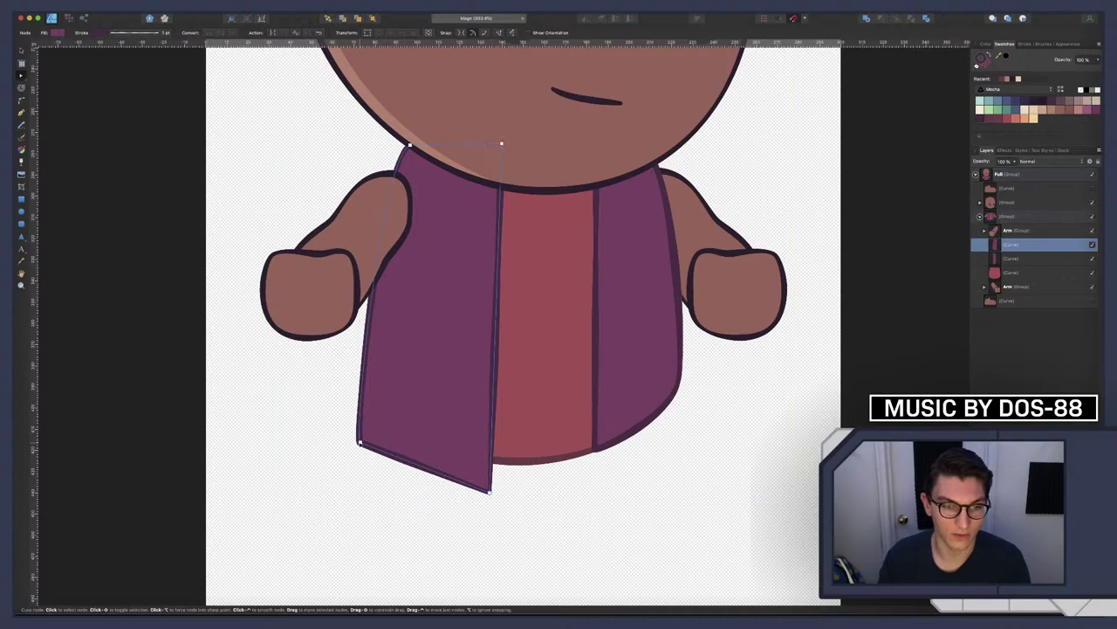
{"action": "left_click_drag", "start_coordinate": [359, 443], "coordinate": [361, 427]}
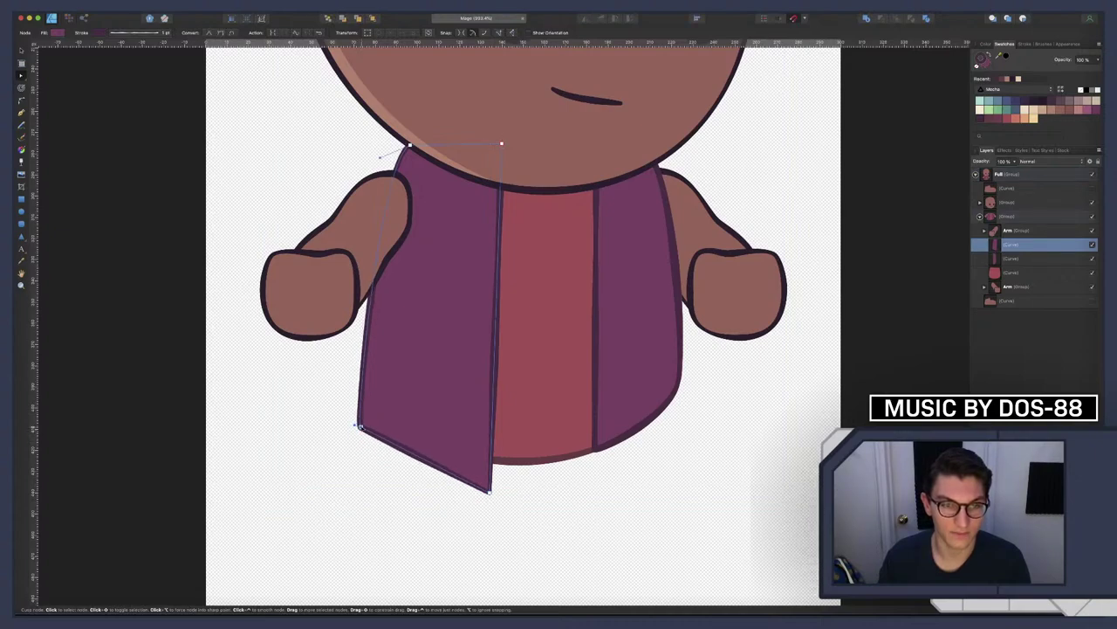
{"action": "key", "text": "ctrl+Right"}
{"action": "key", "text": "ctrl+Left"}
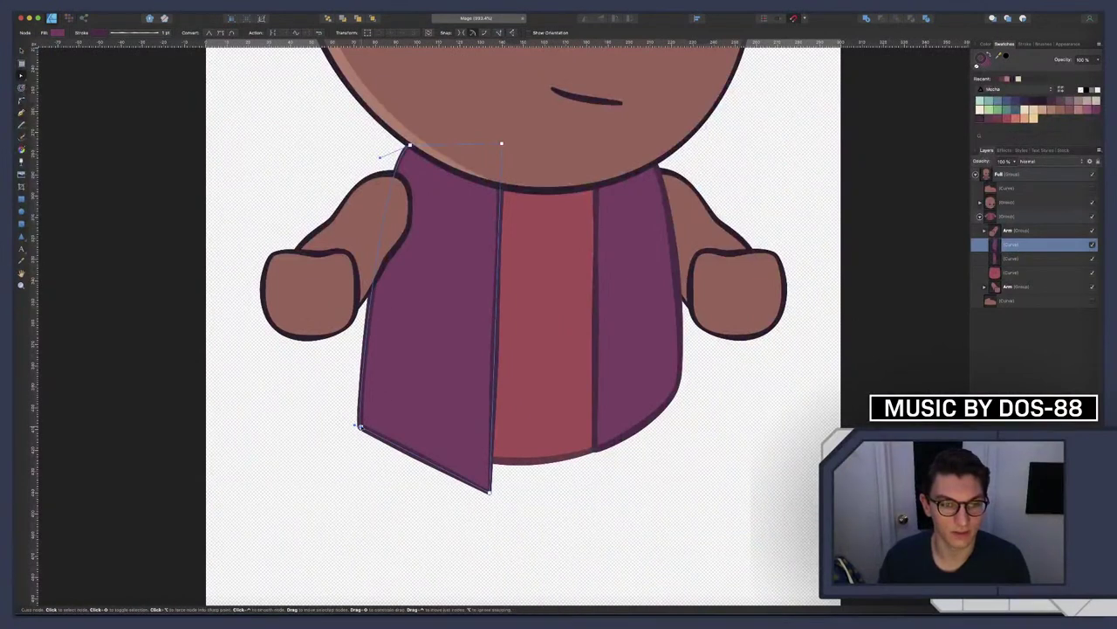
{"action": "mouse_move", "coordinate": [359, 426]}
{"action": "left_mouse_down"}
{"action": "mouse_move", "coordinate": [350, 428]}
{"action": "mouse_move", "coordinate": [358, 424]}
{"action": "left_mouse_up"}
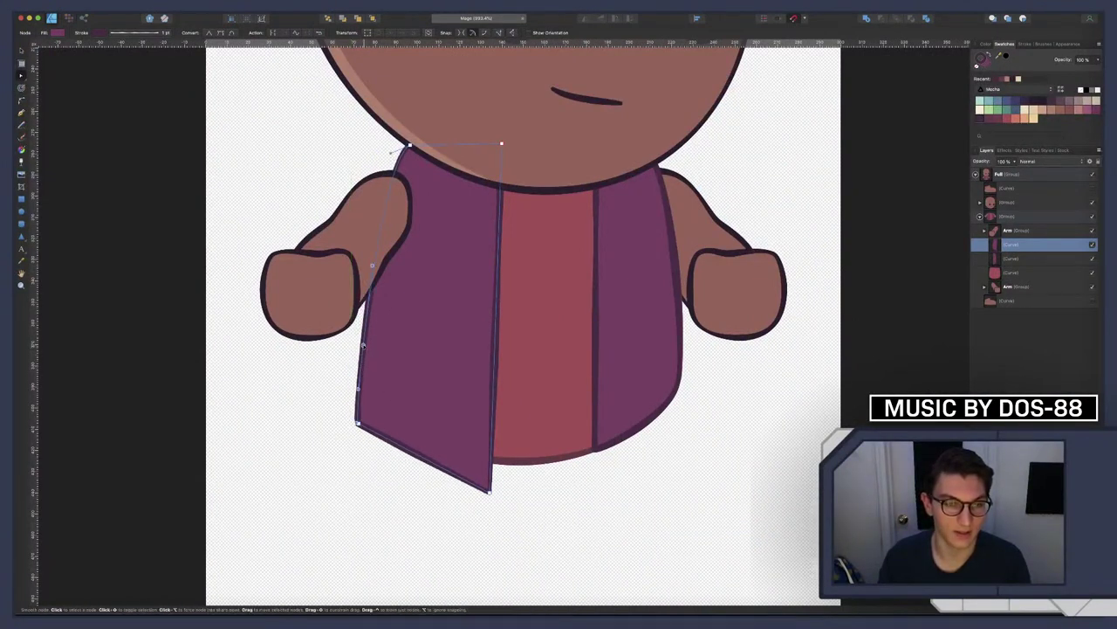
Curve the left robe panel's outer edge slightly inward at a node partway down, and flare its lower outer corner outward
{"action": "left_click", "coordinate": [368, 347]}
{"action": "left_click_drag", "start_coordinate": [368, 348], "coordinate": [369, 342]}
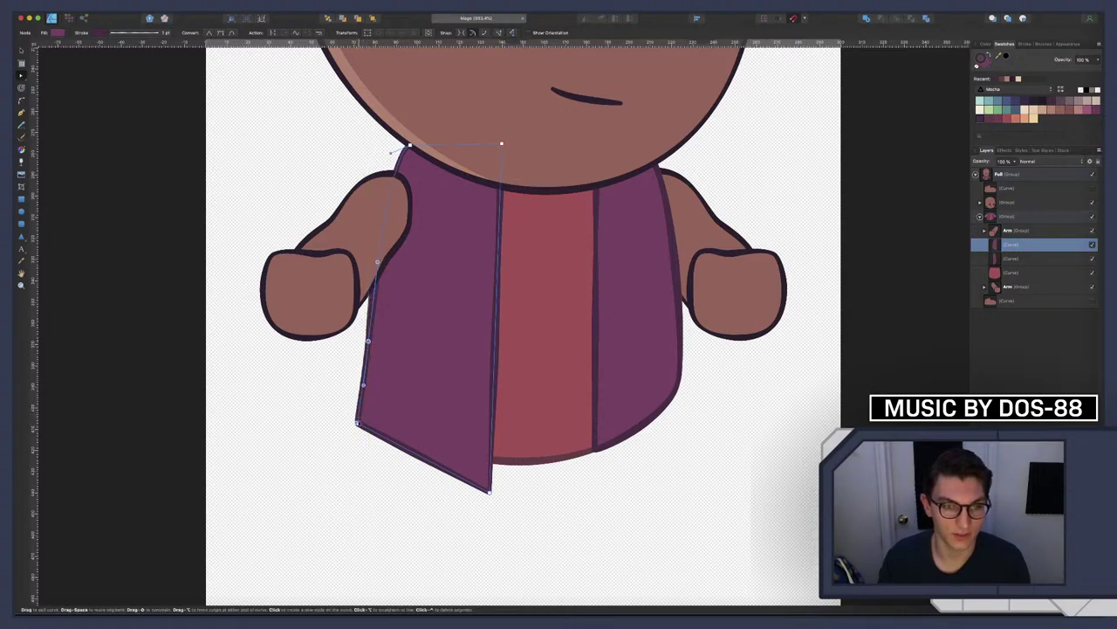
{"action": "left_click_drag", "start_coordinate": [357, 423], "coordinate": [350, 422]}
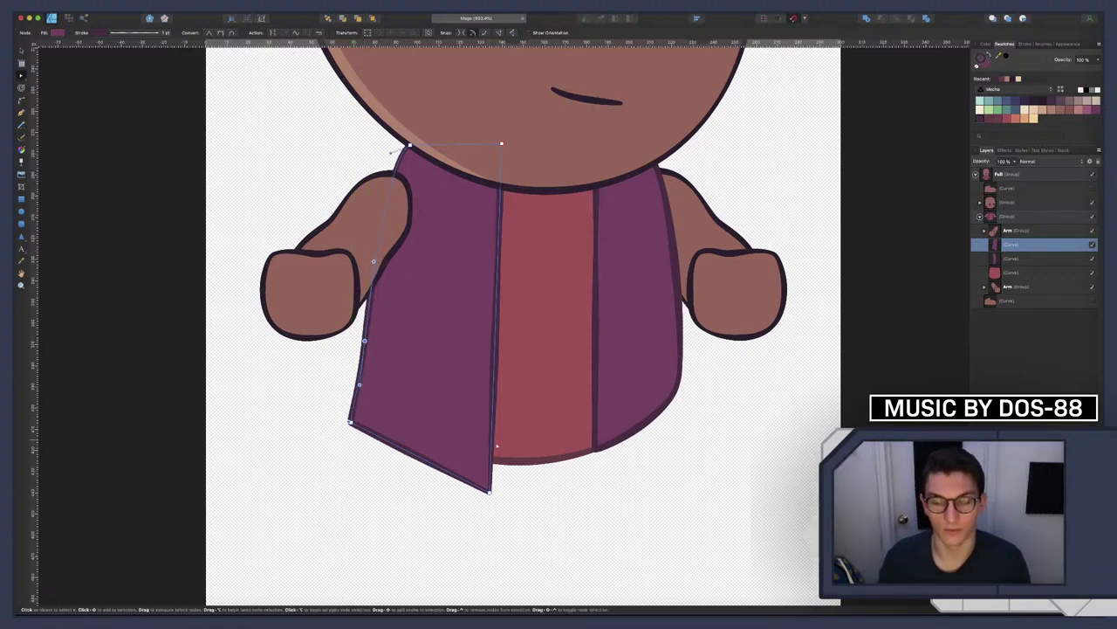
Pull the right robe panel's lower inner corner down below the body and outward, slanting its inner edge away from the centre
{"action": "left_click", "coordinate": [483, 288]}
{"action": "scroll", "coordinate": [483, 289], "scroll_direction": "down", "scroll_amount": 3}
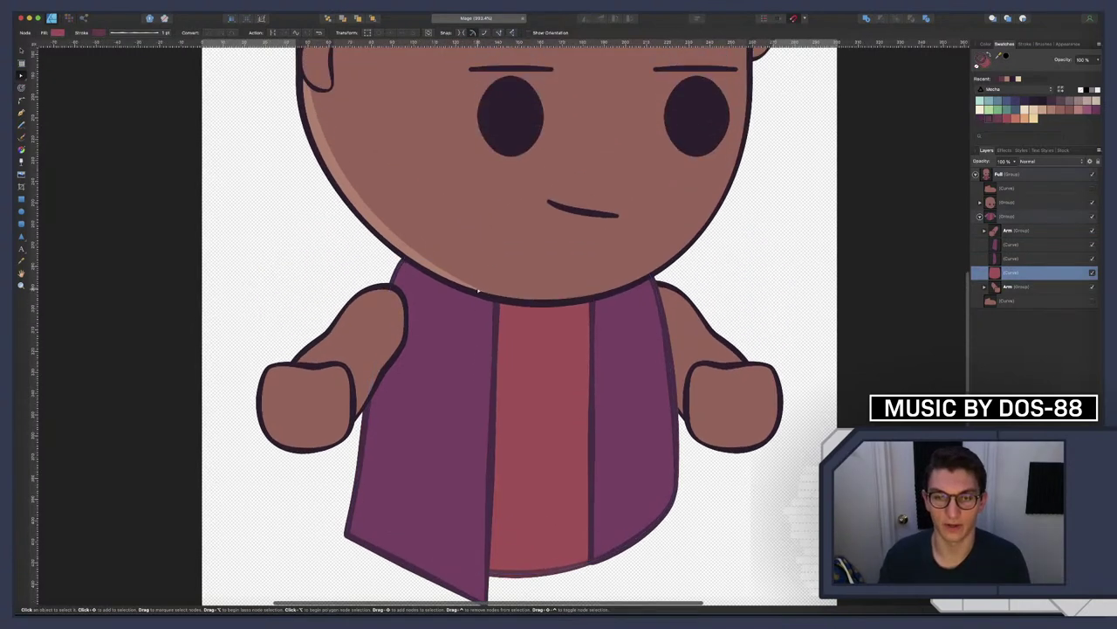
{"action": "left_click", "coordinate": [631, 382]}
{"action": "scroll", "coordinate": [632, 386], "scroll_direction": "up", "scroll_amount": 3}
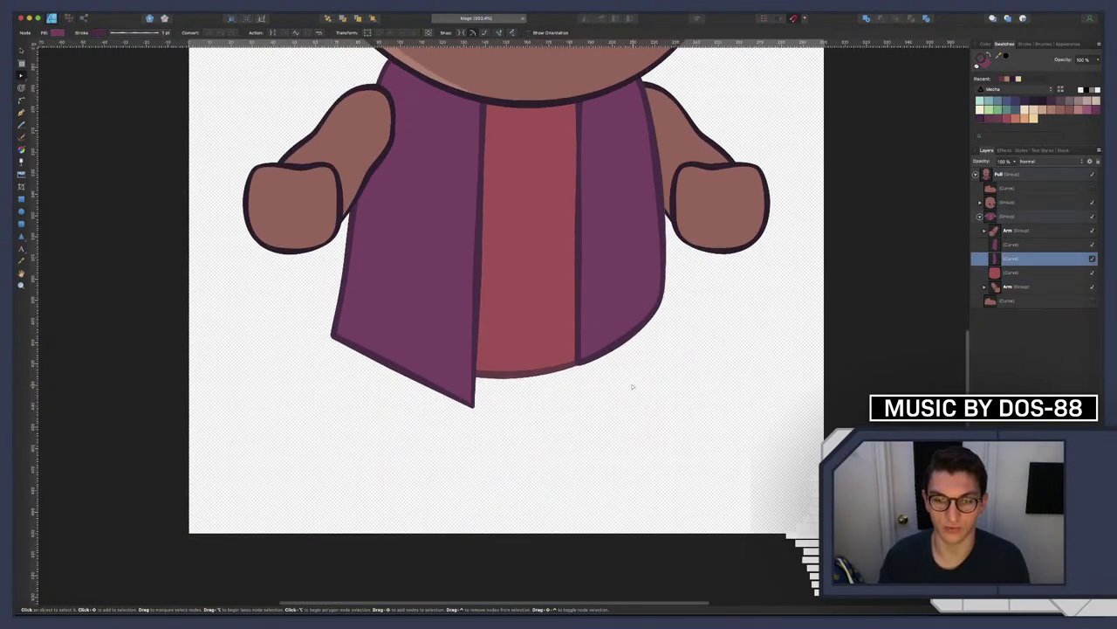
{"action": "left_click", "coordinate": [577, 362]}
{"action": "left_click_drag", "start_coordinate": [577, 362], "coordinate": [613, 391]}
{"action": "scroll", "coordinate": [608, 111], "scroll_direction": "up", "scroll_amount": 3}
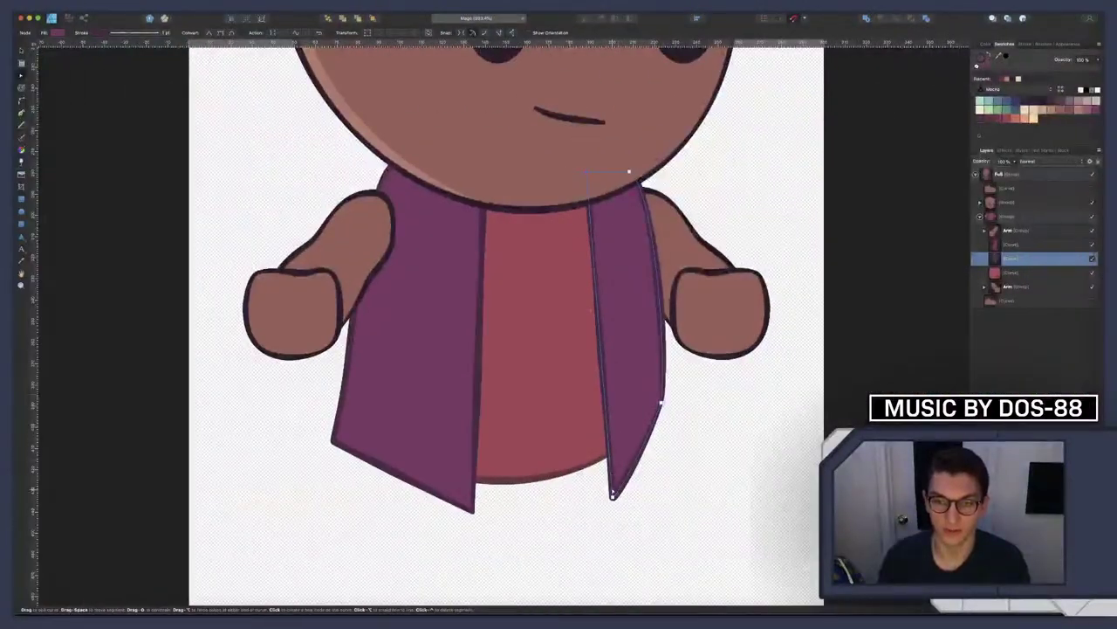
{"action": "left_click_drag", "start_coordinate": [614, 499], "coordinate": [625, 498]}
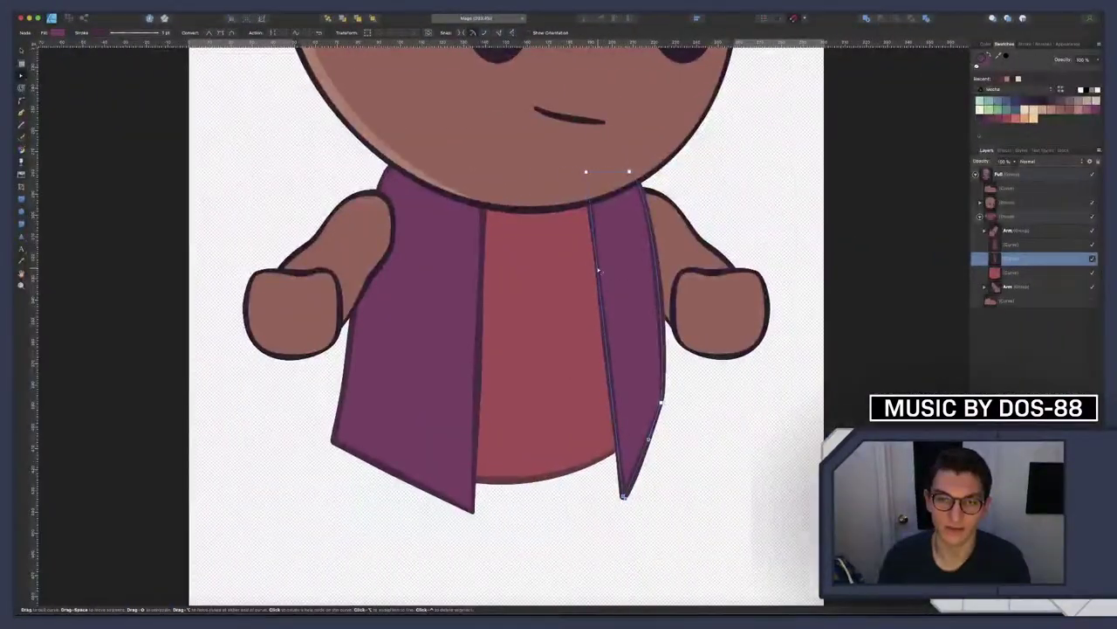
Bow the left robe panel's inner edge slightly toward the red strip
{"action": "left_click", "coordinate": [483, 256]}
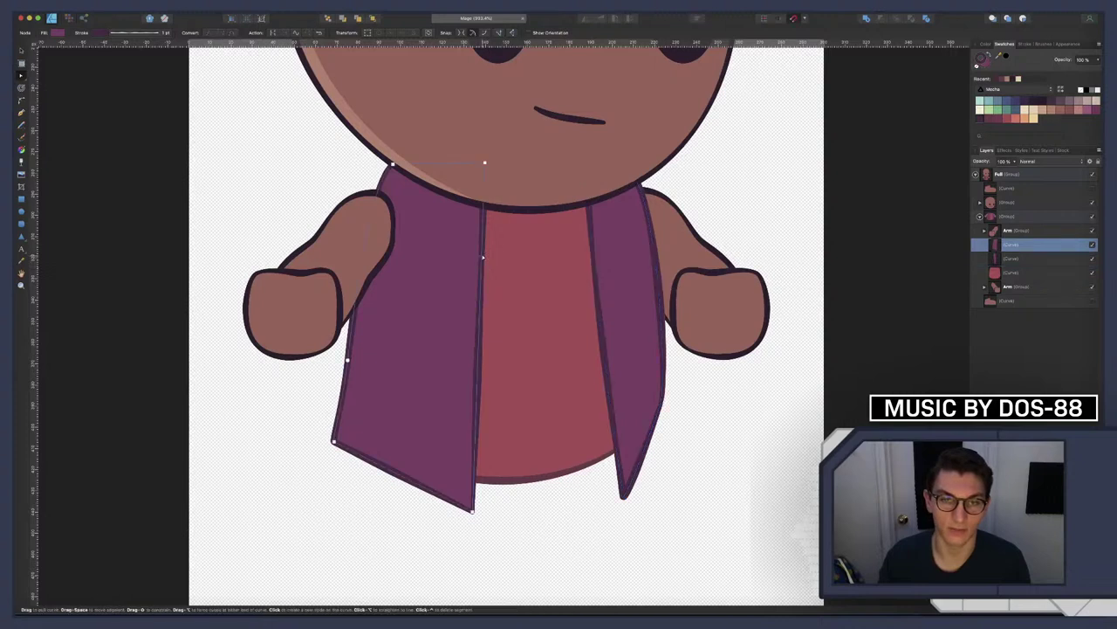
{"action": "left_click_drag", "start_coordinate": [485, 257], "coordinate": [486, 258]}
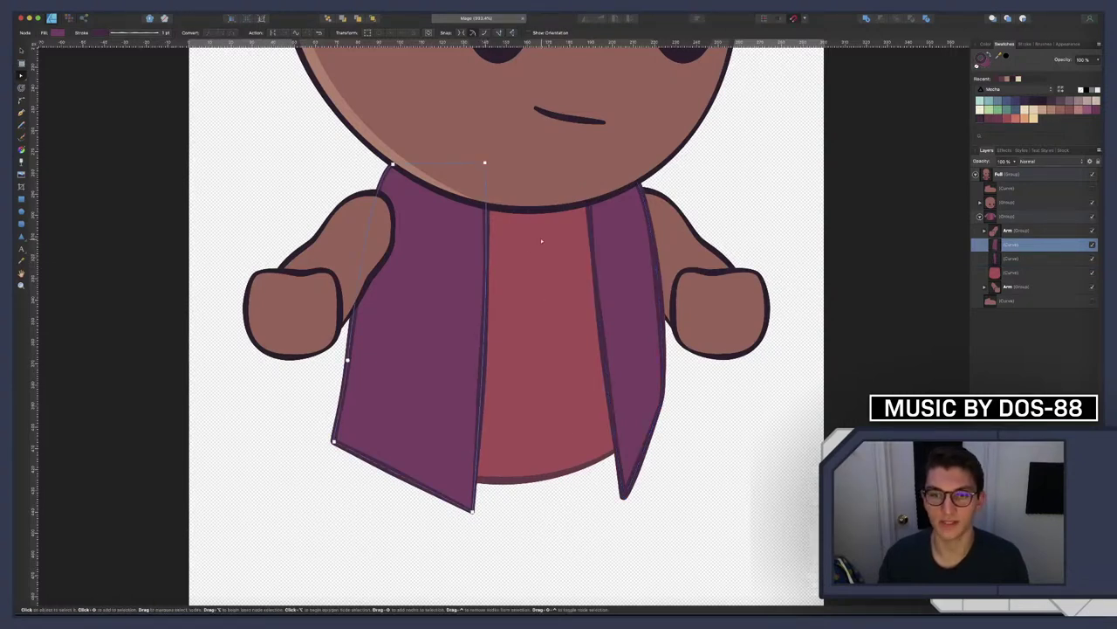
{"action": "scroll", "coordinate": [543, 240], "scroll_direction": "up", "scroll_amount": 5}
{"action": "scroll", "coordinate": [543, 240], "scroll_direction": "down", "scroll_amount": 4}
{"action": "key", "text": "super+1"}
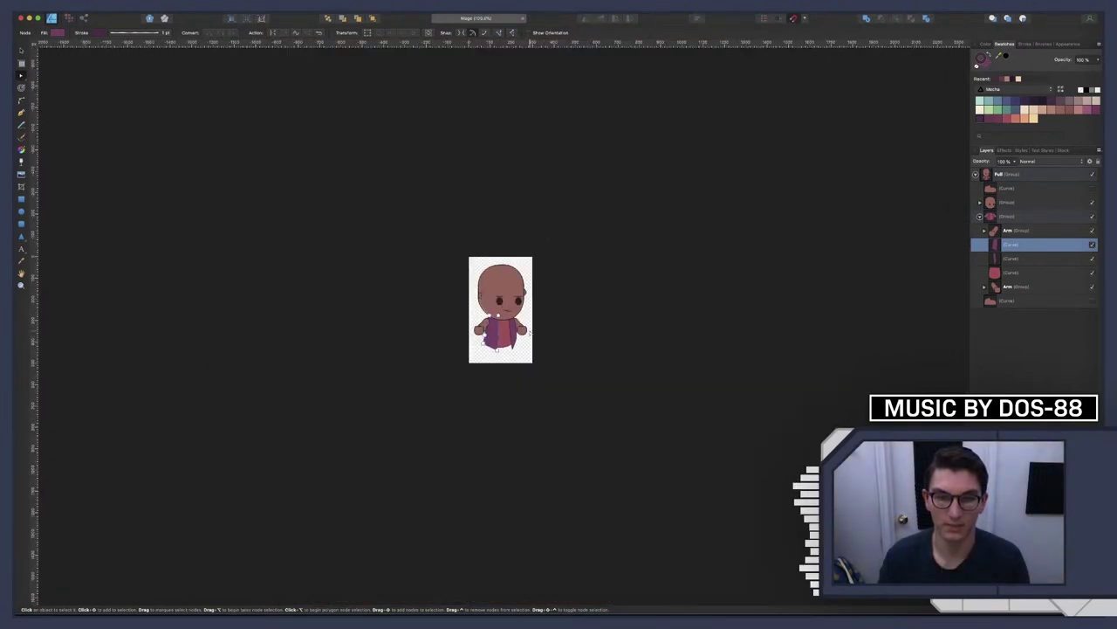
{"action": "key", "text": "super+1"}
{"action": "scroll", "coordinate": [534, 316], "scroll_direction": "down", "scroll_amount": 2}
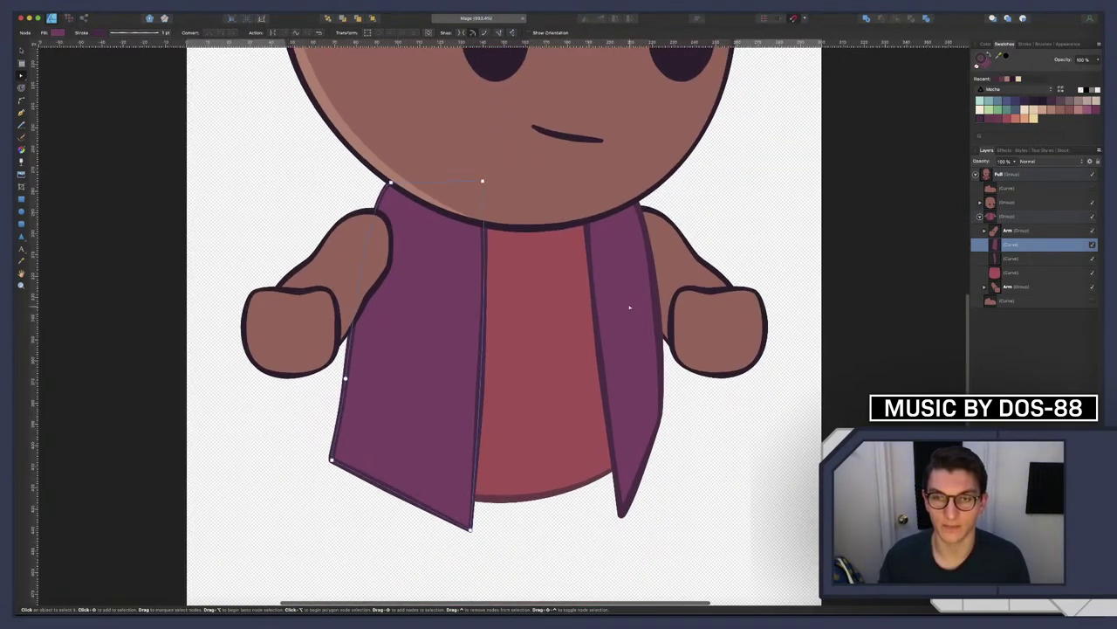
Pull the curve of the right robe panel's outer edge slightly inward and raise its lower outer node a little
{"action": "left_click", "coordinate": [628, 307]}
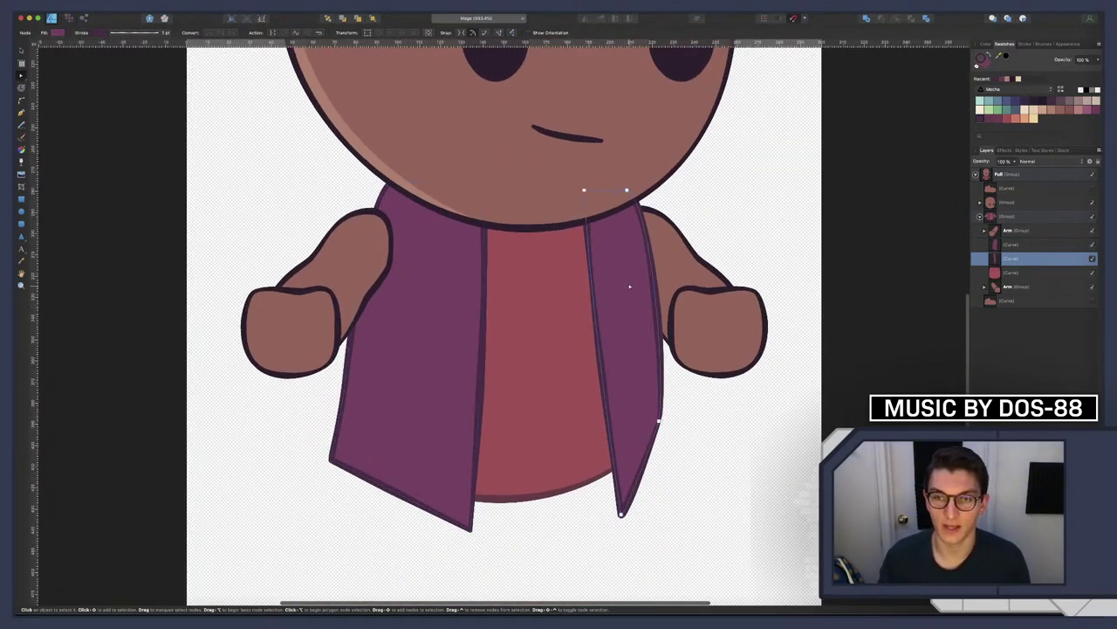
{"action": "left_click", "coordinate": [660, 422]}
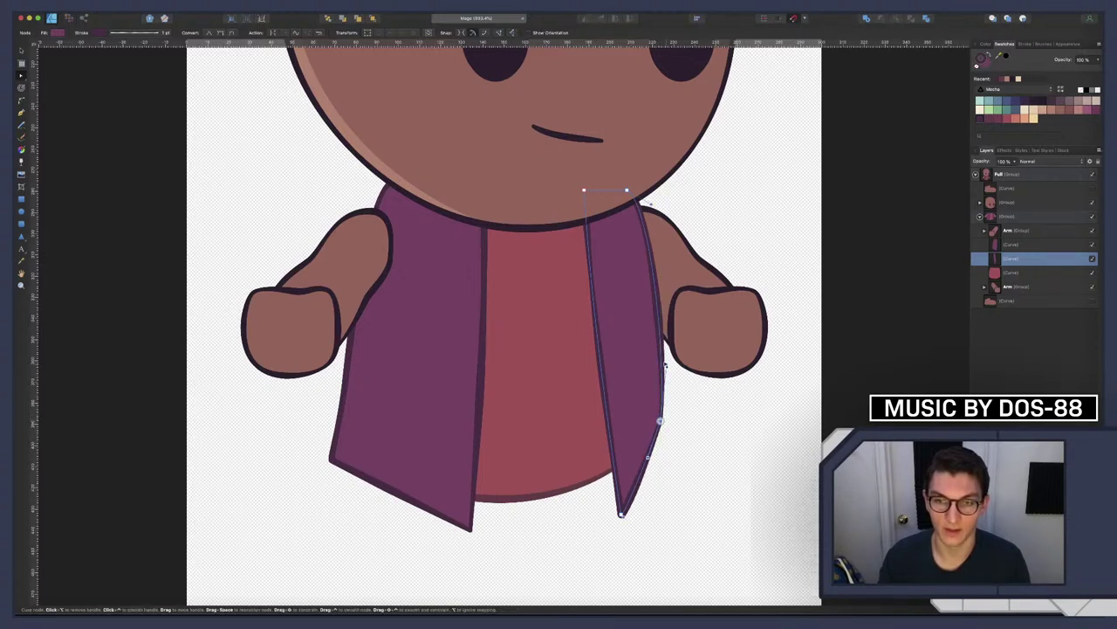
{"action": "left_click_drag", "start_coordinate": [666, 364], "coordinate": [663, 362]}
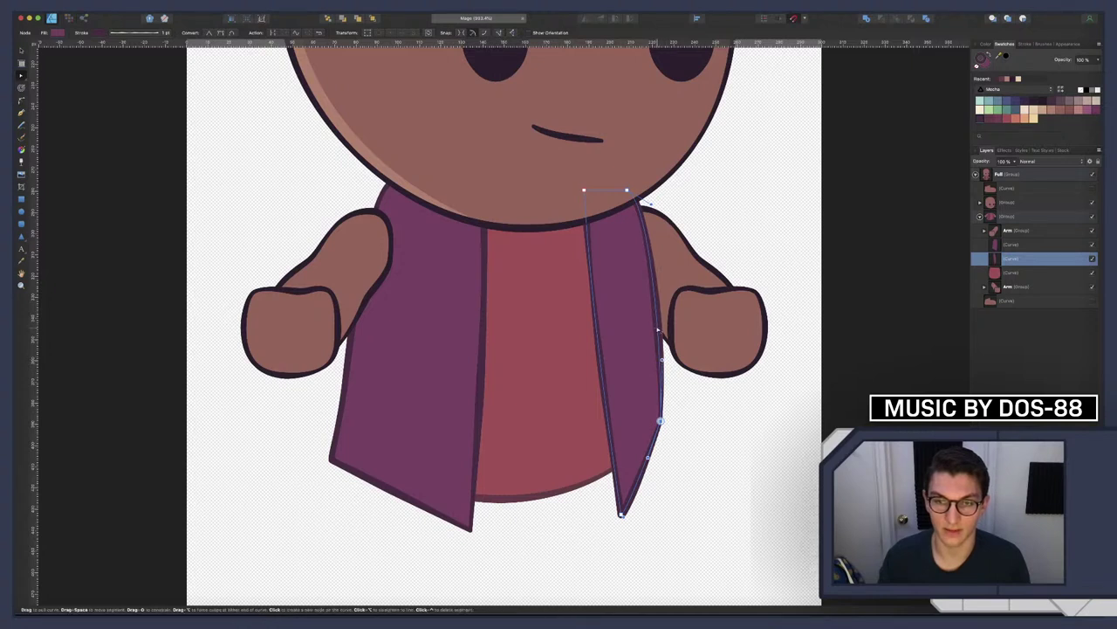
{"action": "left_click_drag", "start_coordinate": [661, 421], "coordinate": [661, 417]}
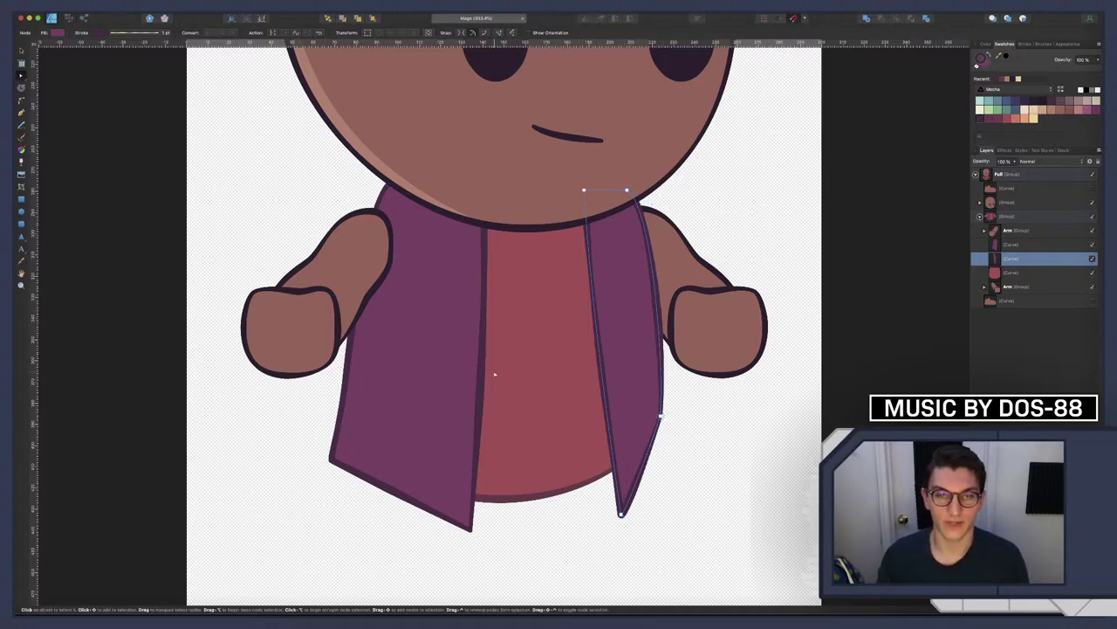
Recolour the upper-arm shape of the left arm to the robe's purple so it reads as a sleeve
{"action": "scroll", "coordinate": [493, 373], "scroll_direction": "up", "scroll_amount": 2}
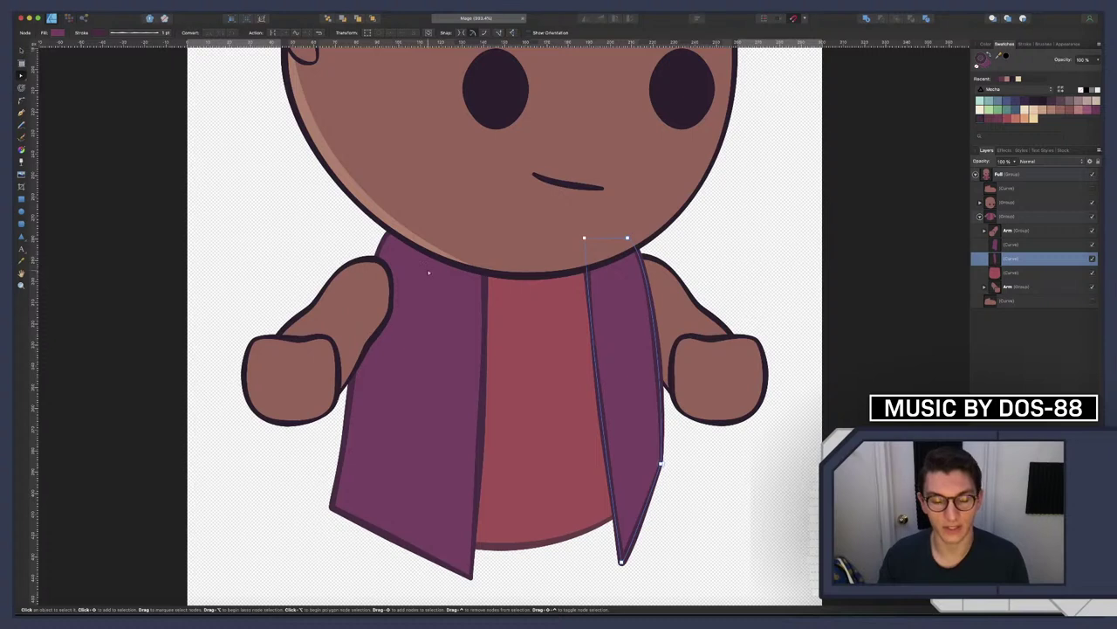
{"action": "scroll", "coordinate": [539, 424], "scroll_direction": "up", "scroll_amount": 4}
{"action": "scroll", "coordinate": [539, 424], "scroll_direction": "left", "scroll_amount": 3}
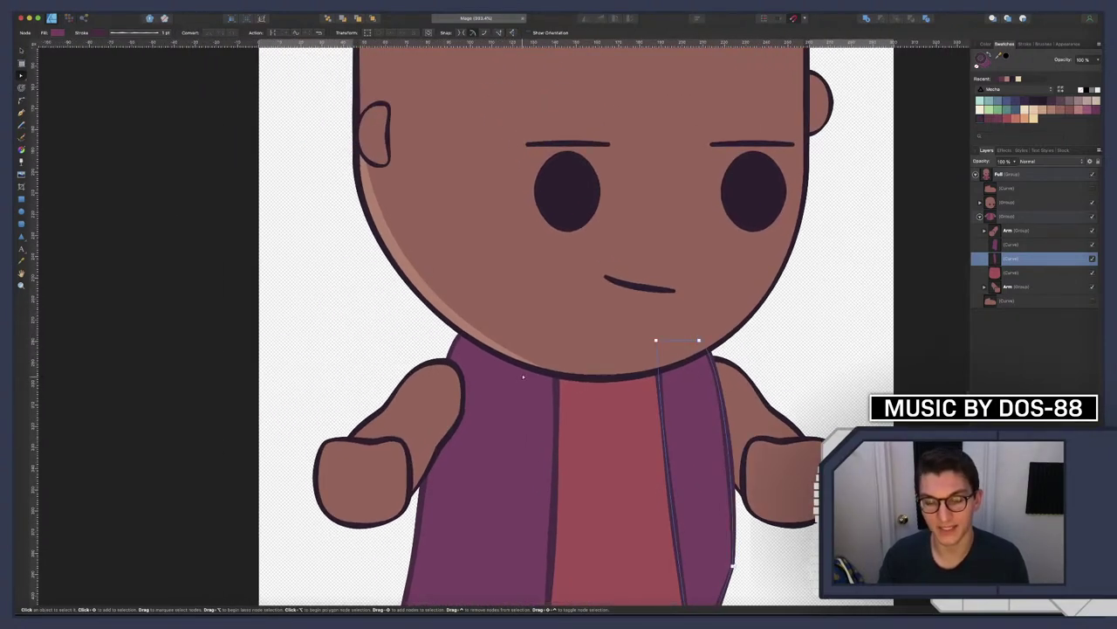
{"action": "scroll", "coordinate": [526, 349], "scroll_direction": "down", "scroll_amount": 6}
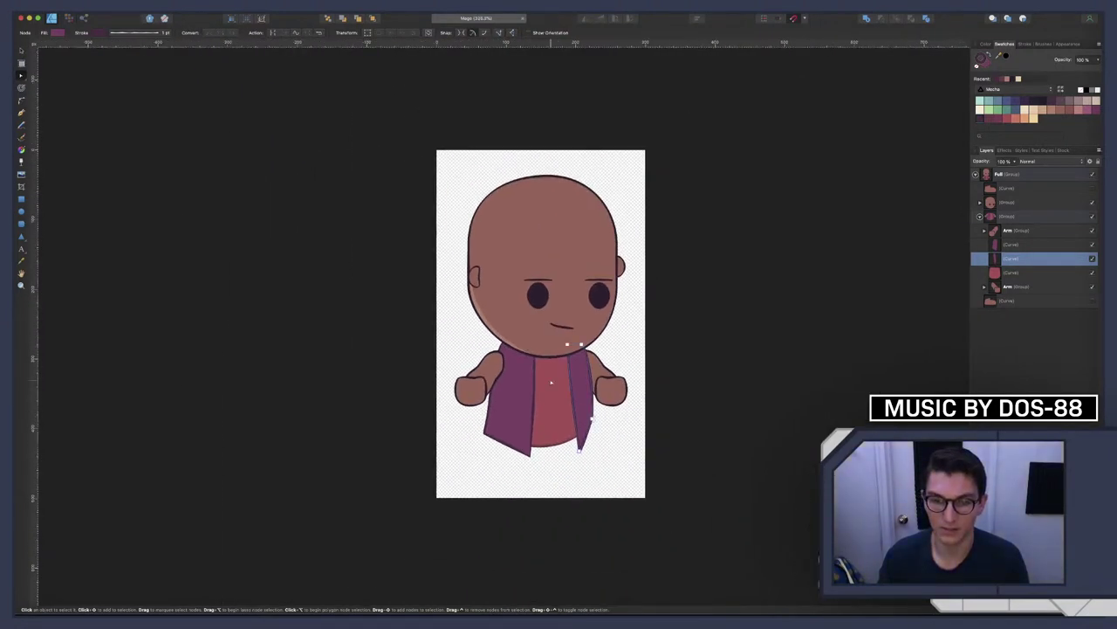
{"action": "scroll", "coordinate": [551, 382], "scroll_direction": "up", "scroll_amount": 3}
{"action": "scroll", "coordinate": [551, 381], "scroll_direction": "up", "scroll_amount": 2}
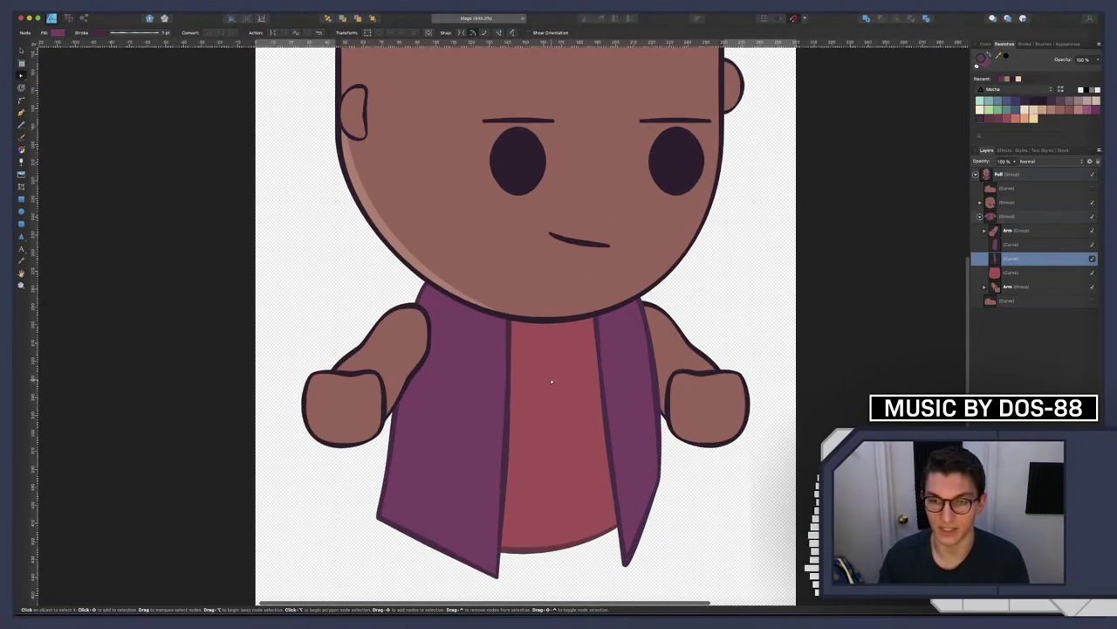
{"action": "left_click", "coordinate": [1004, 230]}
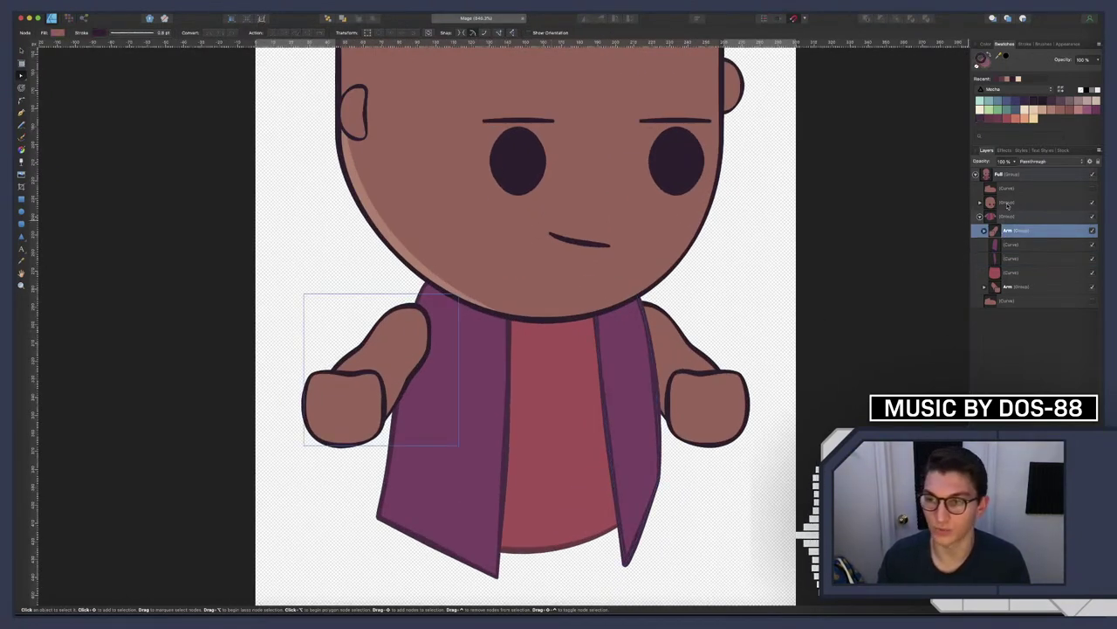
{"action": "left_click", "coordinate": [984, 230]}
{"action": "left_click", "coordinate": [1005, 258]}
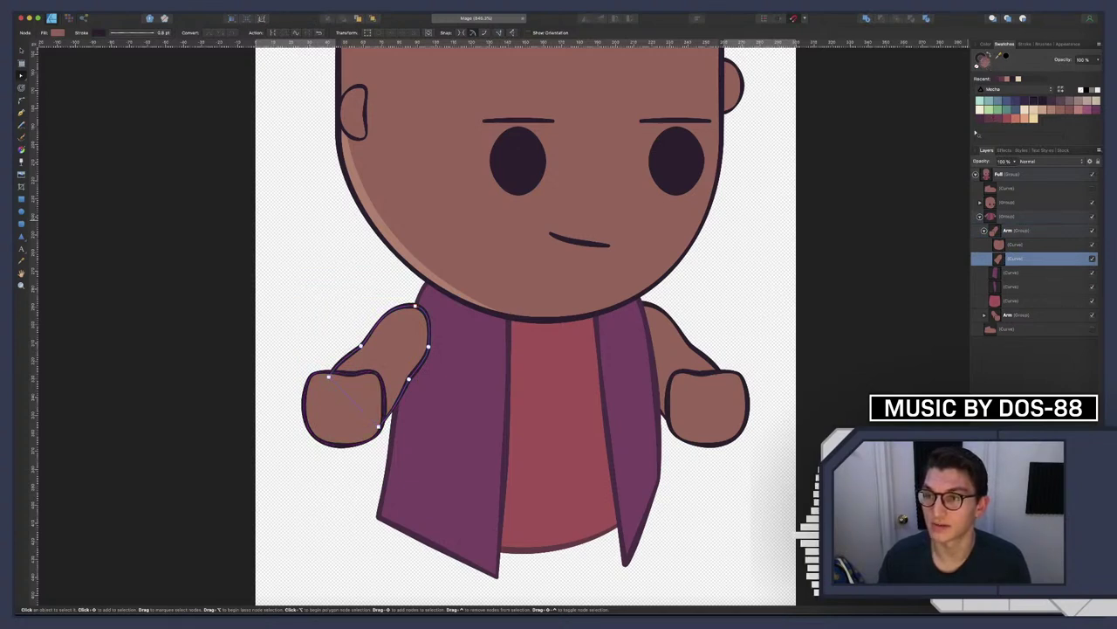
{"action": "left_click", "coordinate": [1097, 111]}
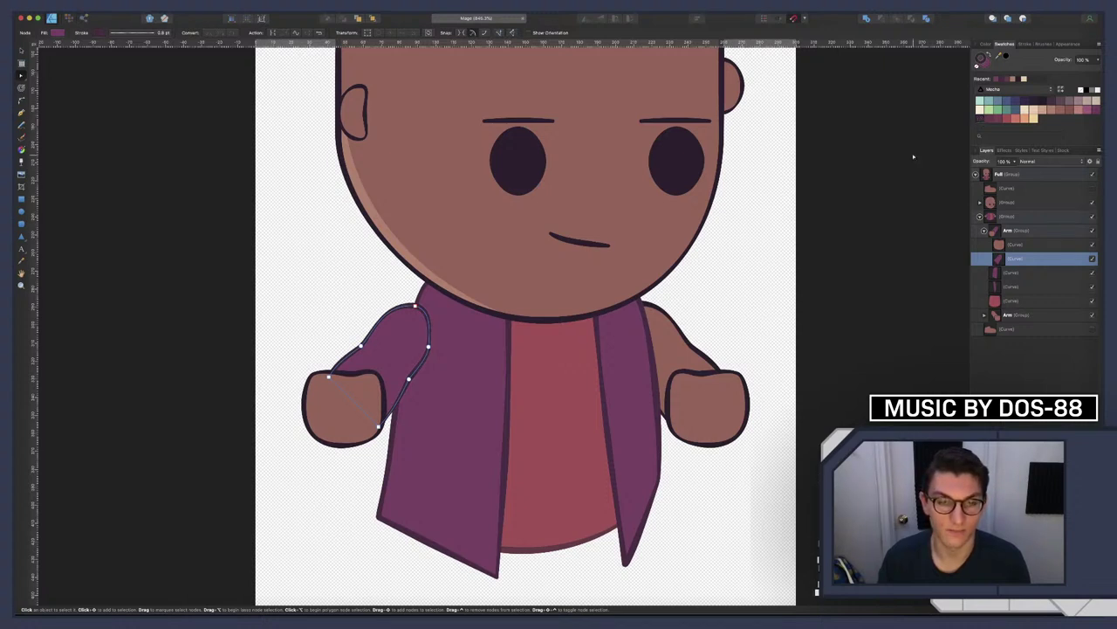
Recolour the upper-arm shape of the right arm to the same robe purple and clear the selection
{"action": "scroll", "coordinate": [718, 295], "scroll_direction": "up", "scroll_amount": 2}
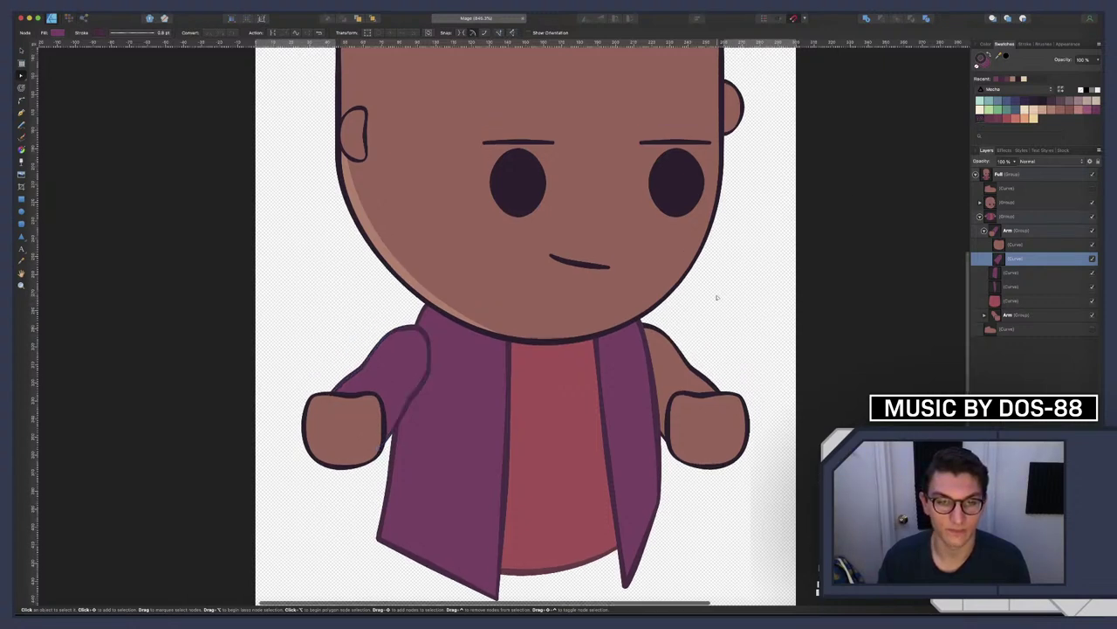
{"action": "left_click", "coordinate": [984, 316]}
{"action": "left_click", "coordinate": [1008, 315]}
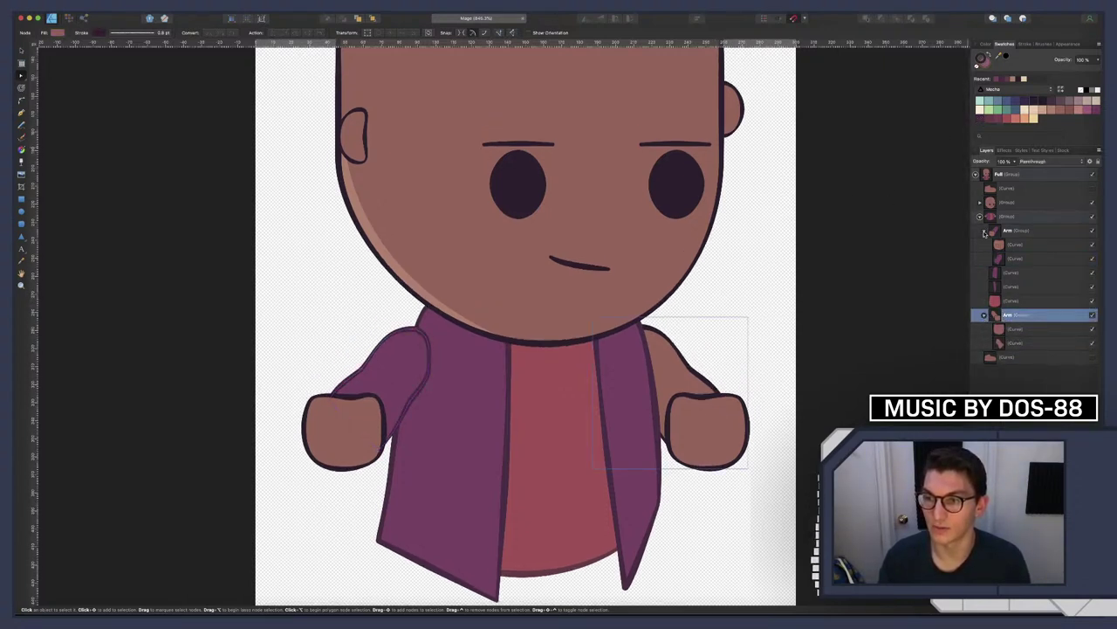
{"action": "left_click", "coordinate": [984, 230]}
{"action": "left_click", "coordinate": [1007, 313]}
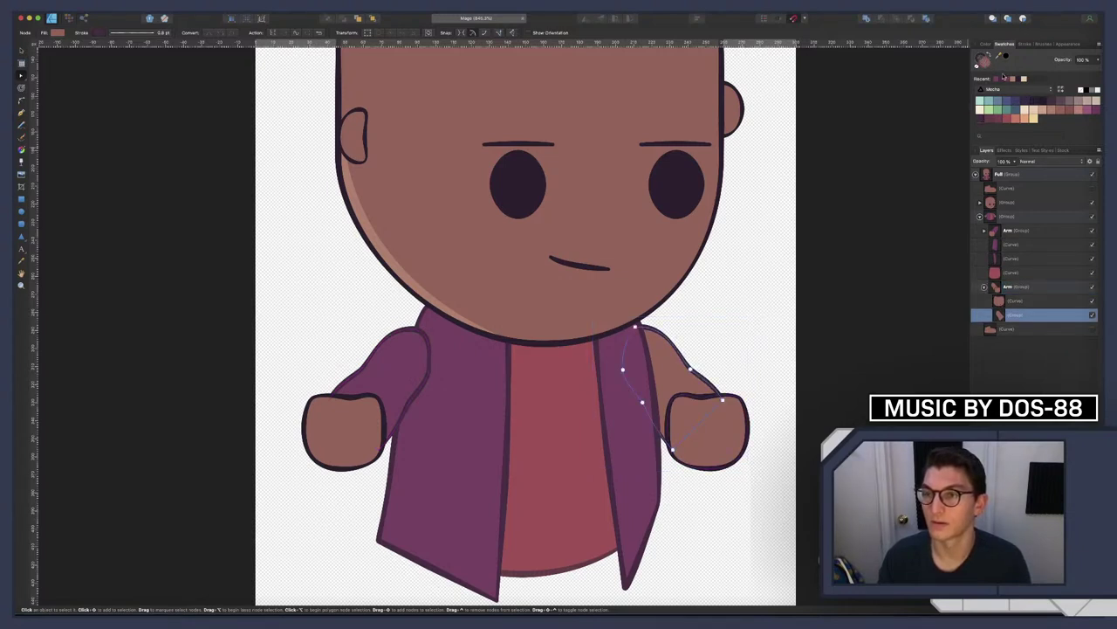
{"action": "left_click", "coordinate": [1099, 111]}
{"action": "key", "text": "super+d"}
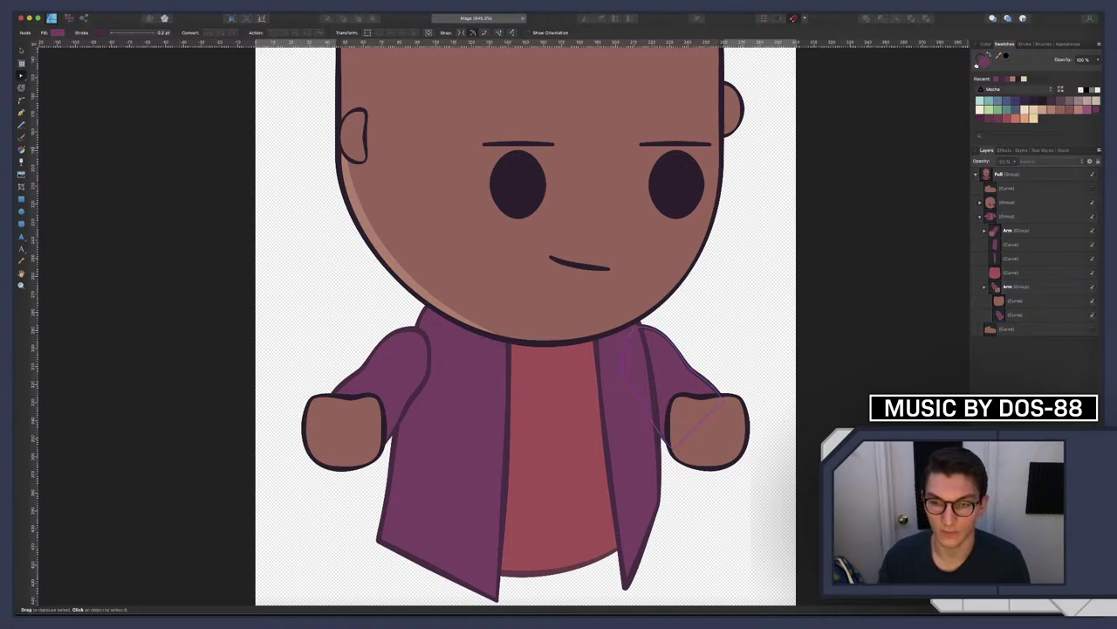
{"action": "scroll", "coordinate": [728, 426], "scroll_direction": "down", "scroll_amount": 2}
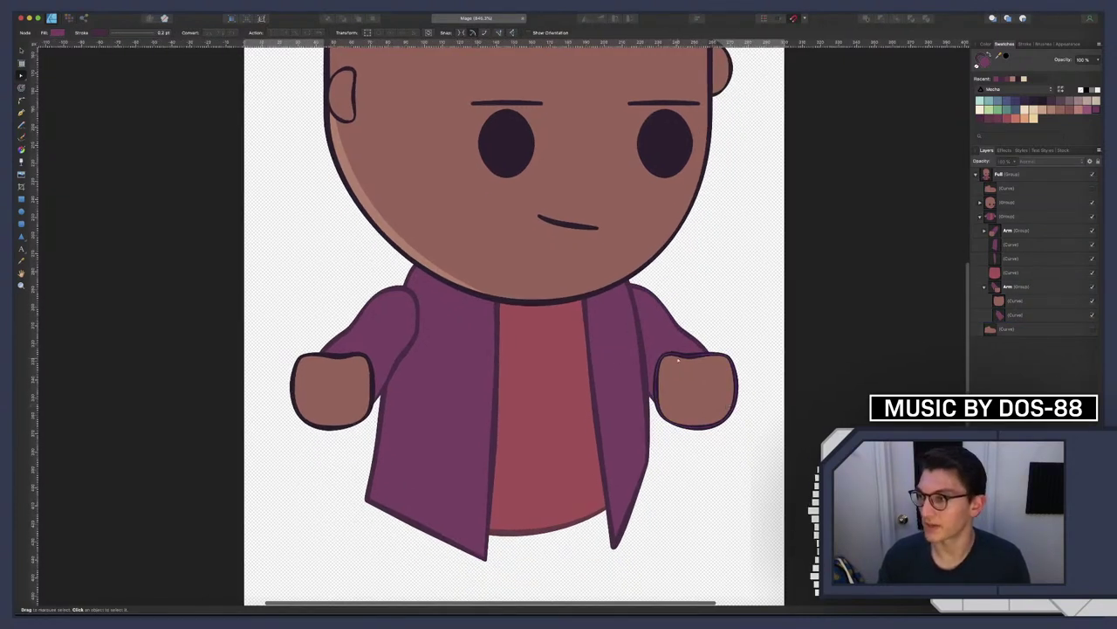
{"action": "scroll", "coordinate": [502, 339], "scroll_direction": "down", "scroll_amount": 3}
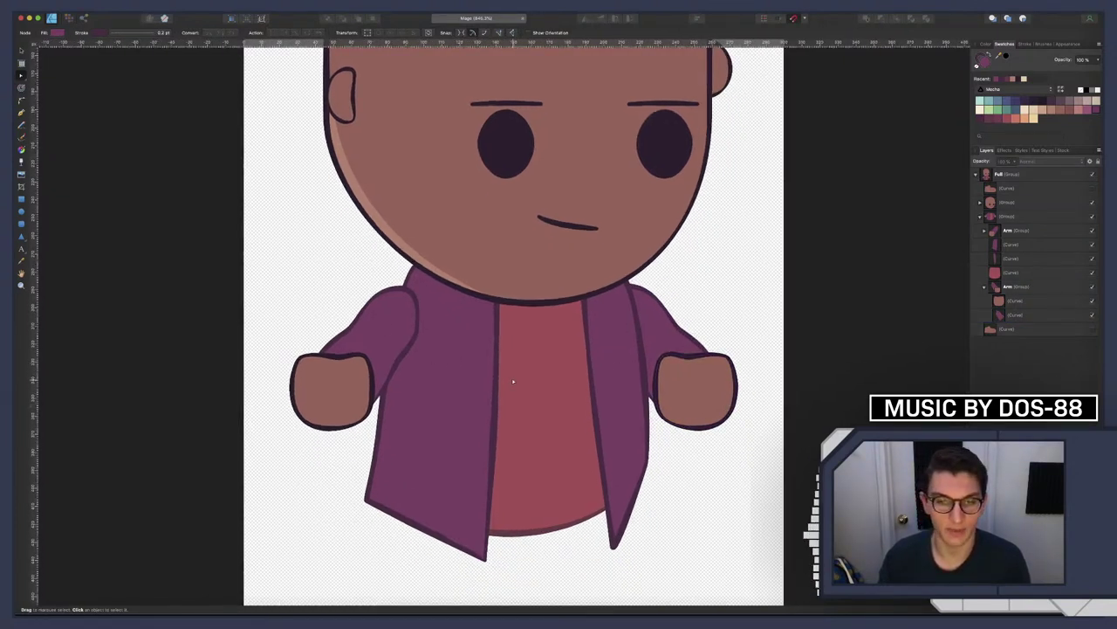
{"action": "scroll", "coordinate": [509, 378], "scroll_direction": "down", "scroll_amount": 3}
{"action": "scroll", "coordinate": [511, 382], "scroll_direction": "down", "scroll_amount": 2}
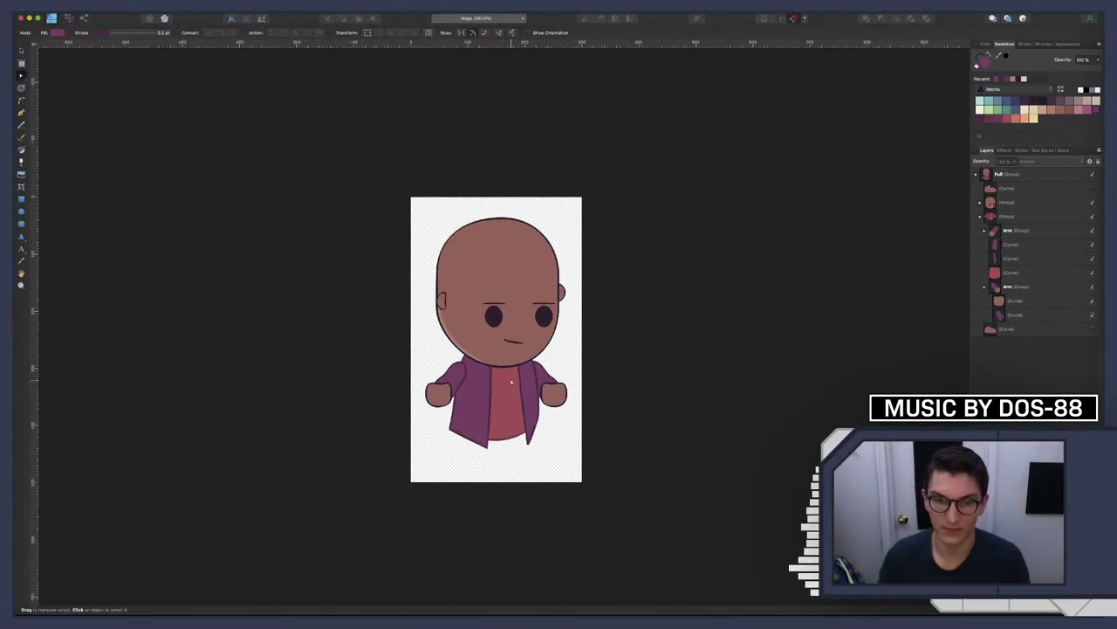
{"action": "scroll", "coordinate": [500, 380], "scroll_direction": "up", "scroll_amount": 4}
{"action": "scroll", "coordinate": [489, 379], "scroll_direction": "down", "scroll_amount": 1}
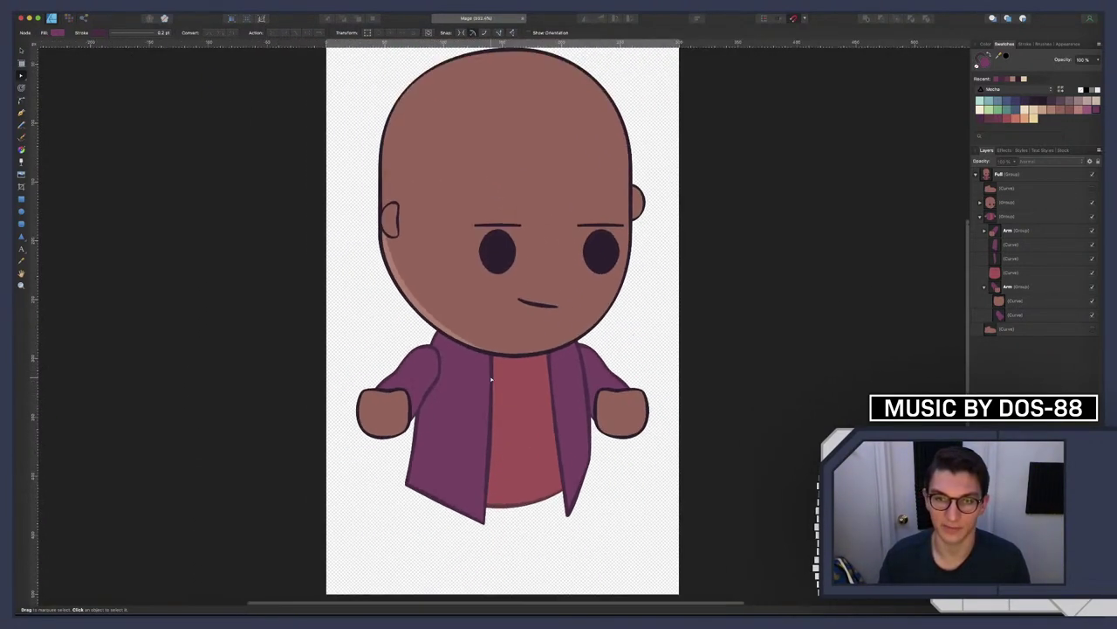
{"action": "scroll", "coordinate": [488, 380], "scroll_direction": "up", "scroll_amount": 1}
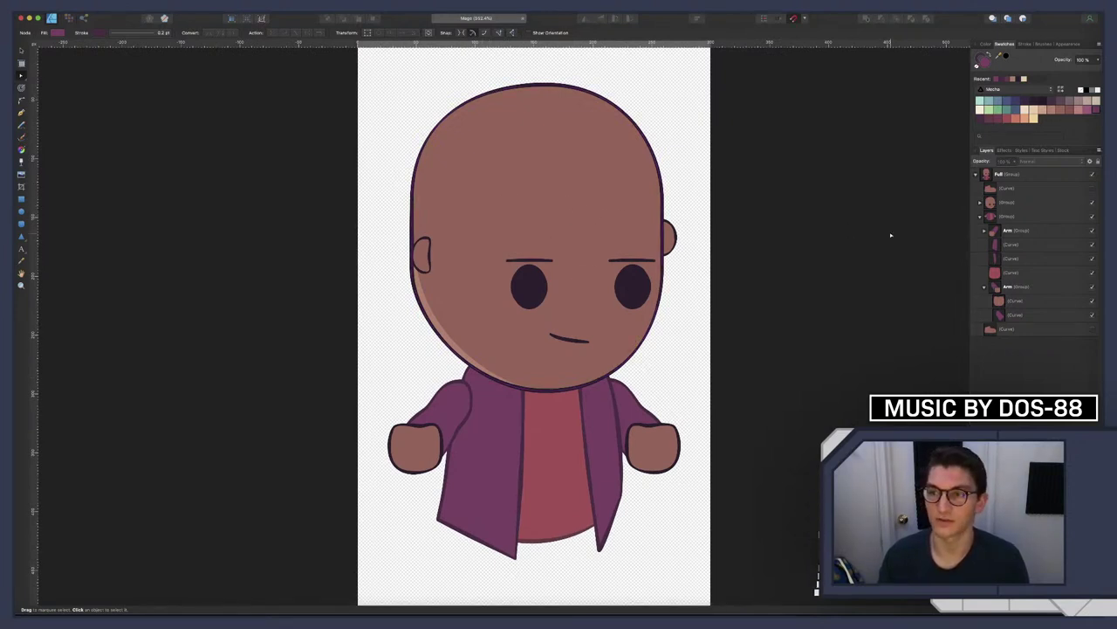
Expand the Mage's head group, and open the Father artwork from Documents > Godot_Code > Mecha > Art
{"action": "left_click", "coordinate": [981, 203]}
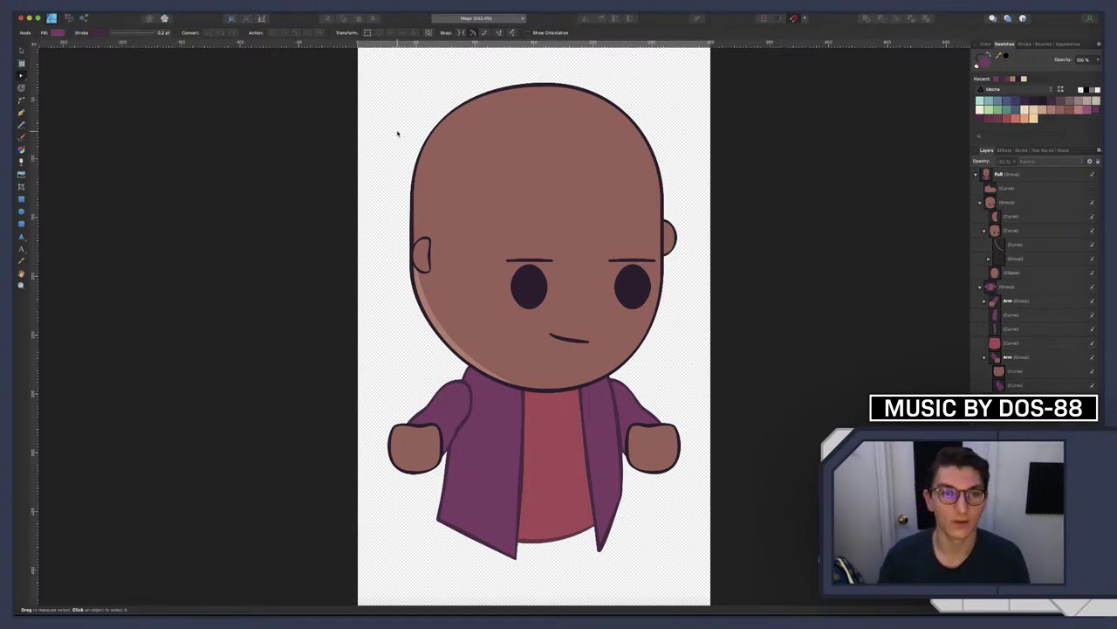
{"action": "key", "text": "super+o"}
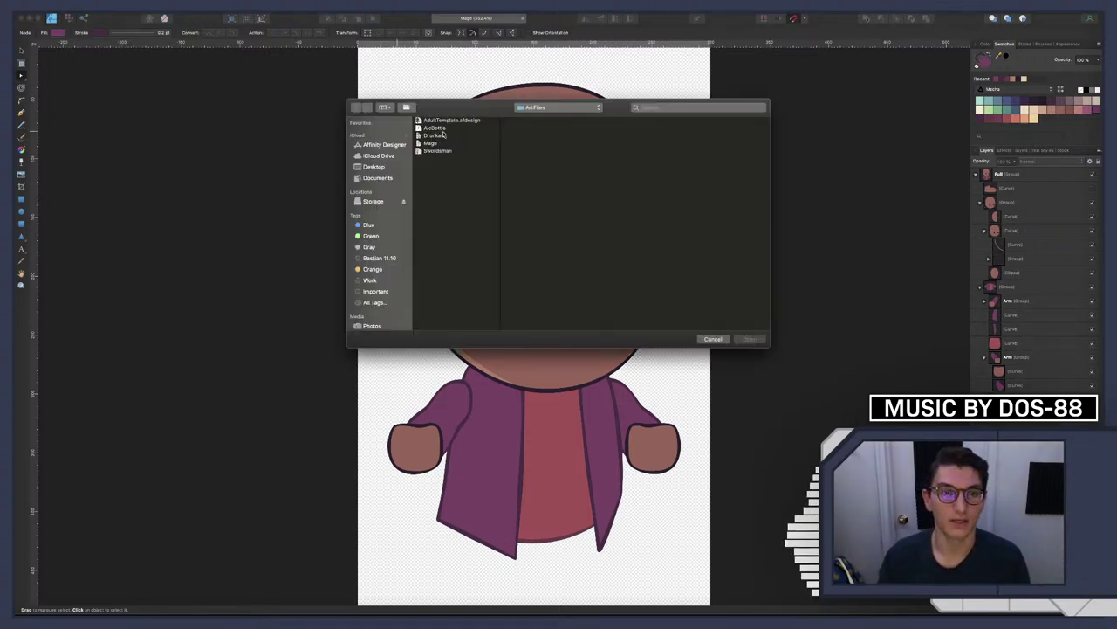
{"action": "left_click", "coordinate": [374, 202]}
{"action": "left_click", "coordinate": [375, 178]}
{"action": "left_click", "coordinate": [467, 166]}
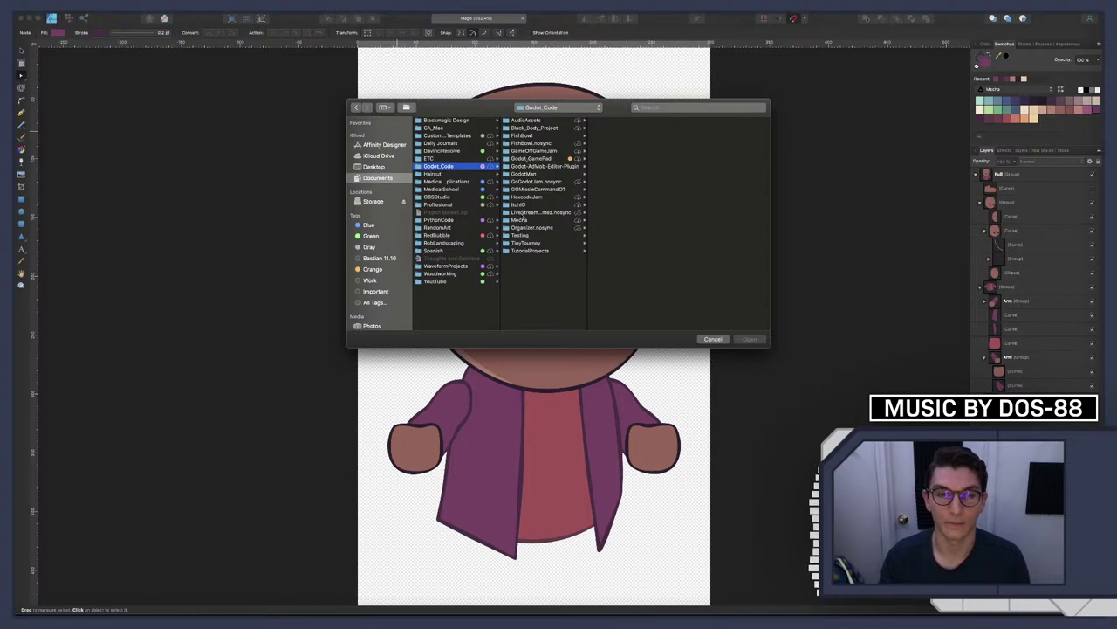
{"action": "left_click", "coordinate": [520, 220]}
{"action": "left_click", "coordinate": [606, 121]}
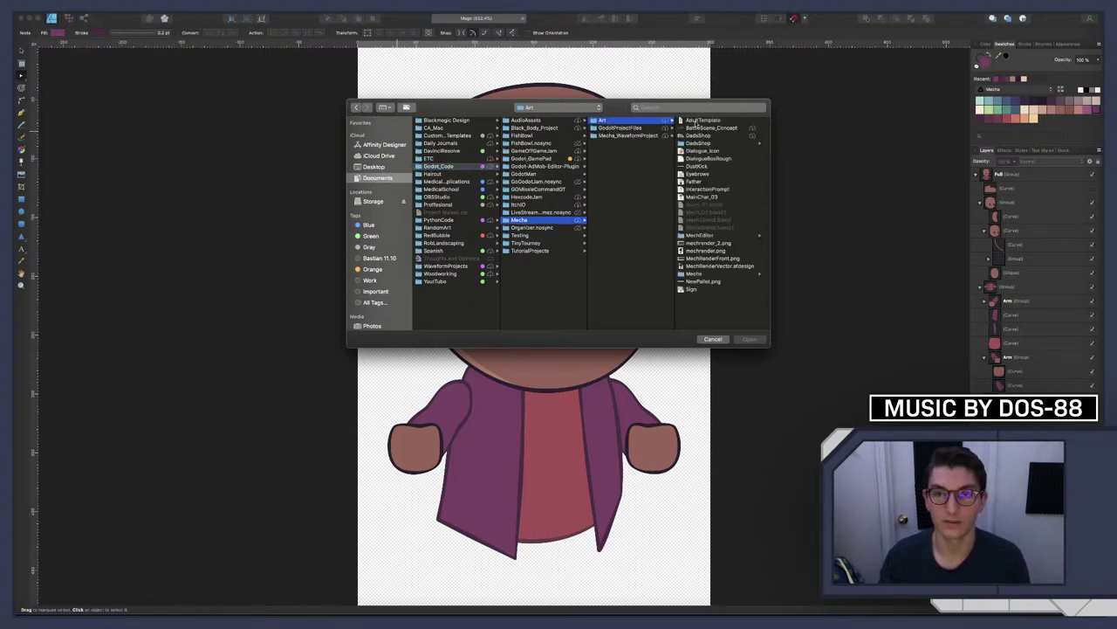
{"action": "left_click", "coordinate": [693, 181]}
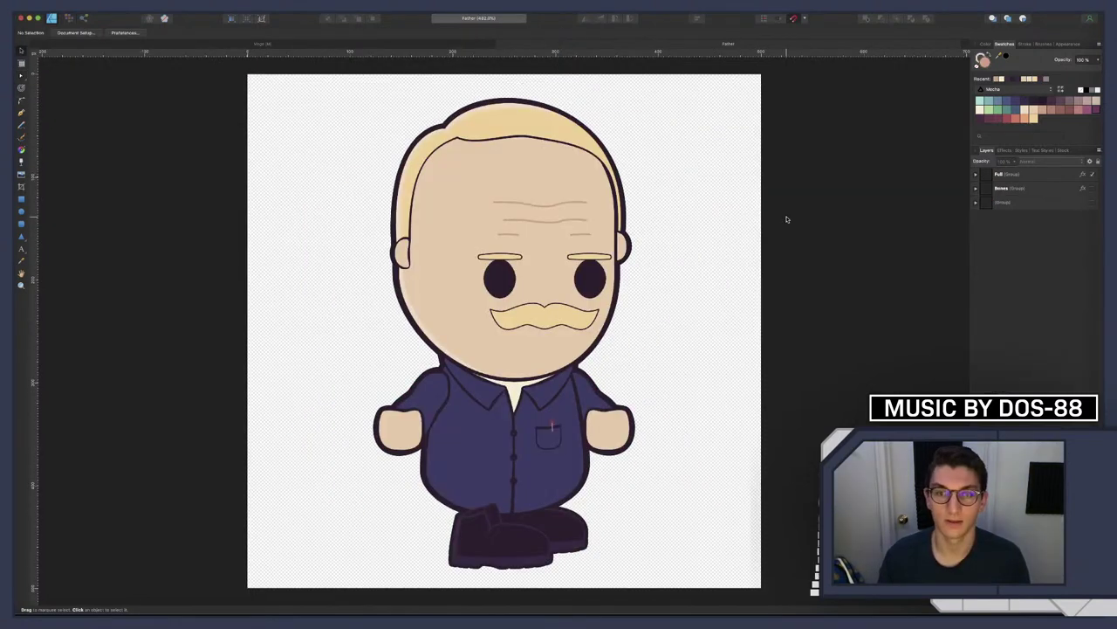
Copy the Wrinkles group nested inside the face curve of the Father's head
{"action": "left_click", "coordinate": [976, 175]}
{"action": "left_click", "coordinate": [981, 204]}
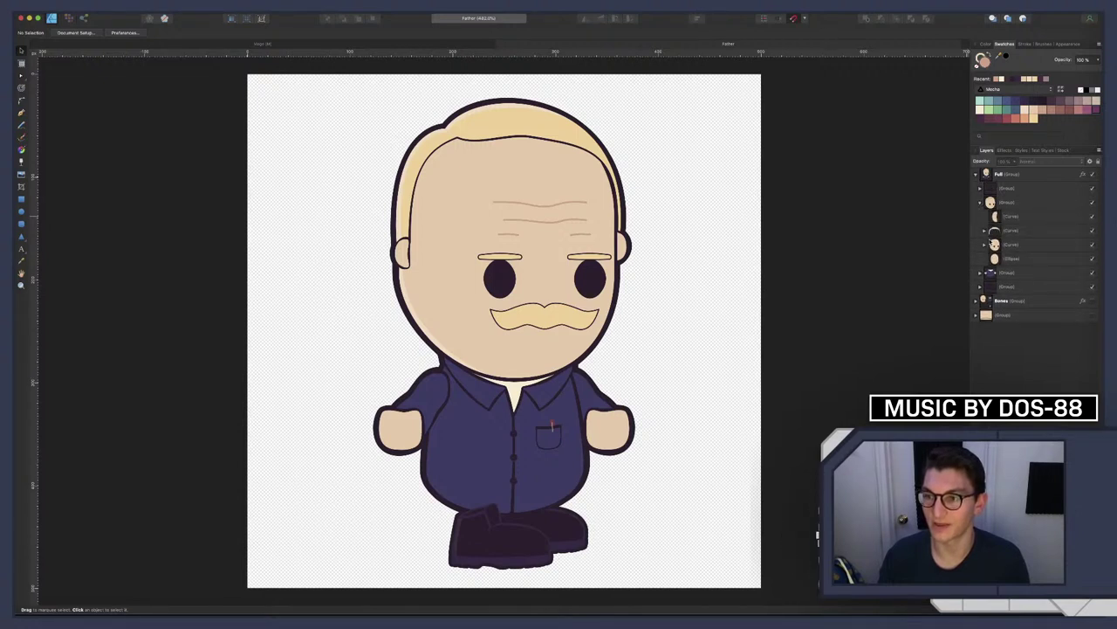
{"action": "left_click", "coordinate": [984, 246]}
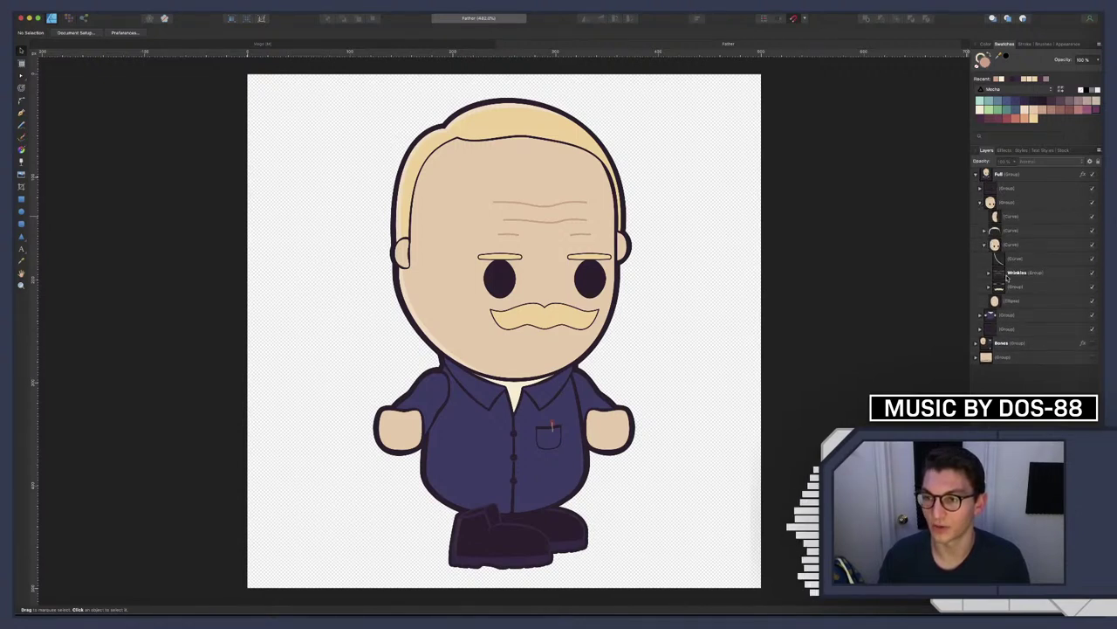
{"action": "left_click", "coordinate": [1014, 273]}
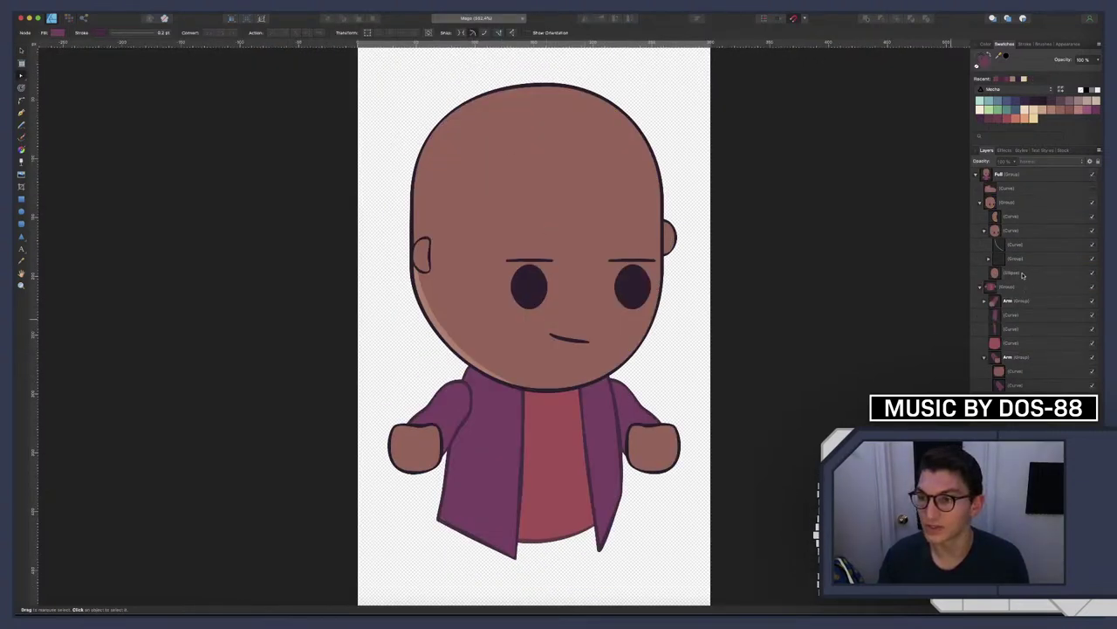
Paste the Wrinkles group into the Mage's face curve and move it onto the forehead above the eyebrows
{"action": "left_click", "coordinate": [1001, 244]}
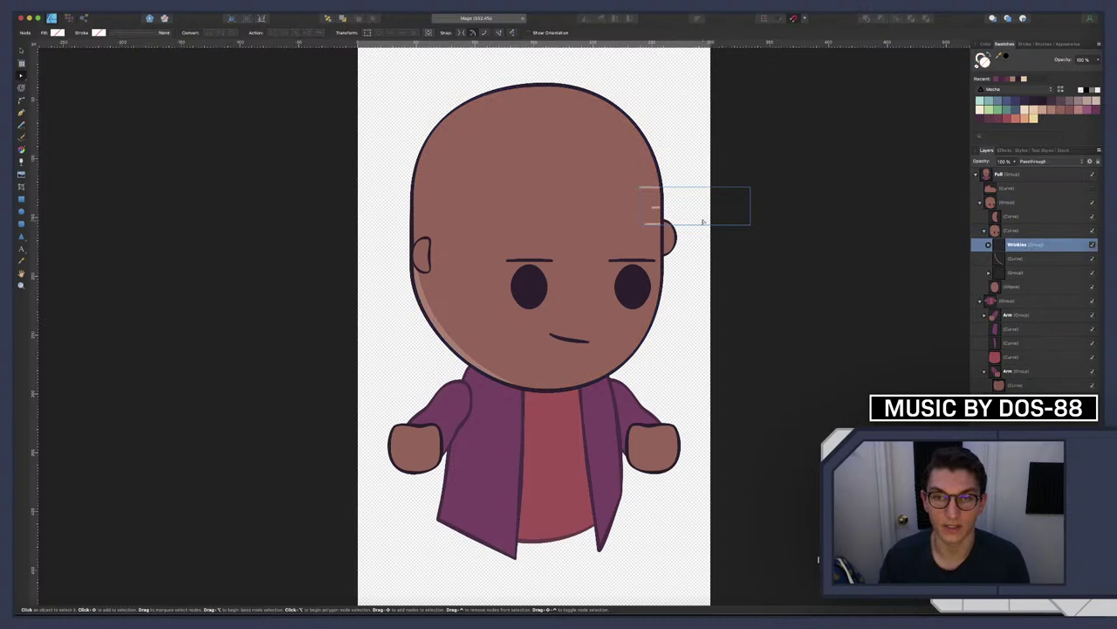
{"action": "key", "text": "v"}
{"action": "left_click_drag", "start_coordinate": [702, 217], "coordinate": [585, 219]}
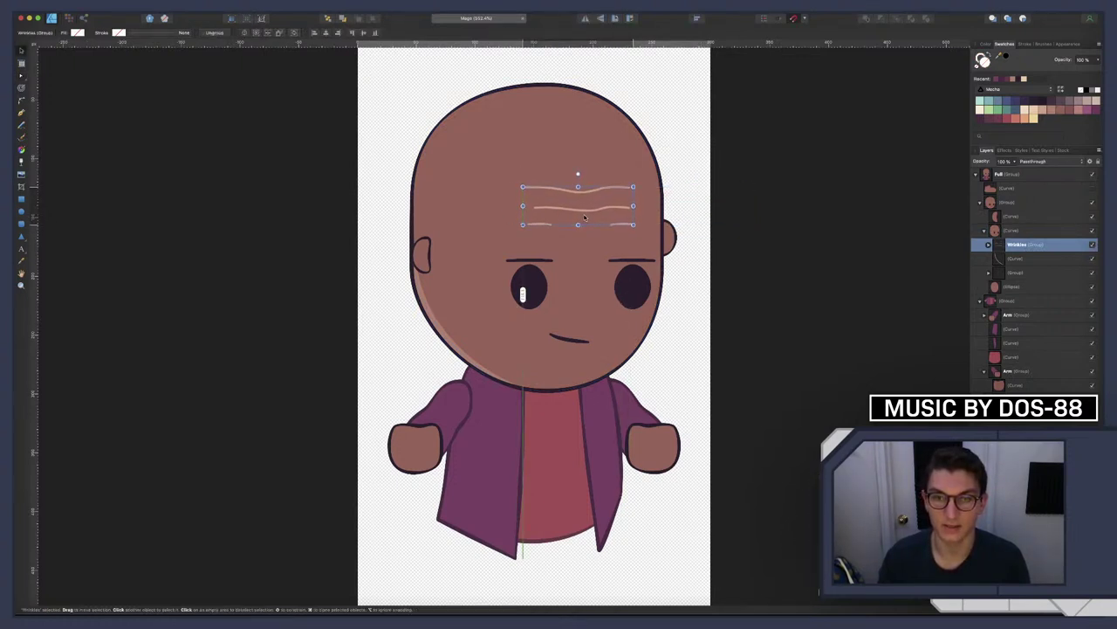
{"action": "scroll", "coordinate": [893, 218], "scroll_direction": "down", "scroll_amount": 2}
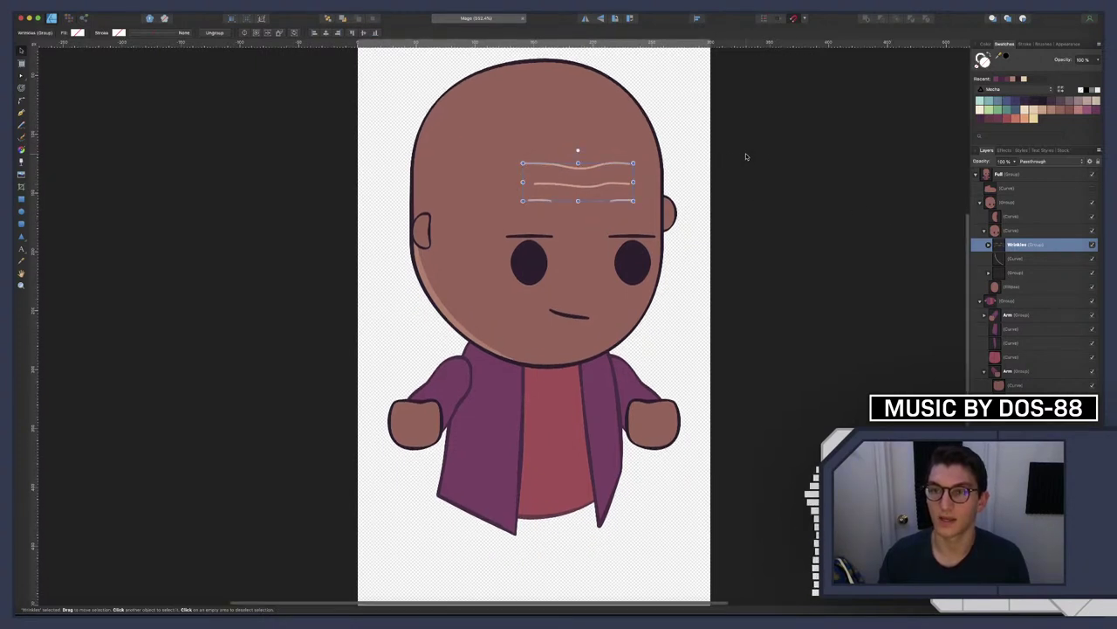
Recolour the forehead wrinkles' stroke to the dark purple swatch from the Mecha palette and deselect them
{"action": "scroll", "coordinate": [776, 156], "scroll_direction": "up", "scroll_amount": 3}
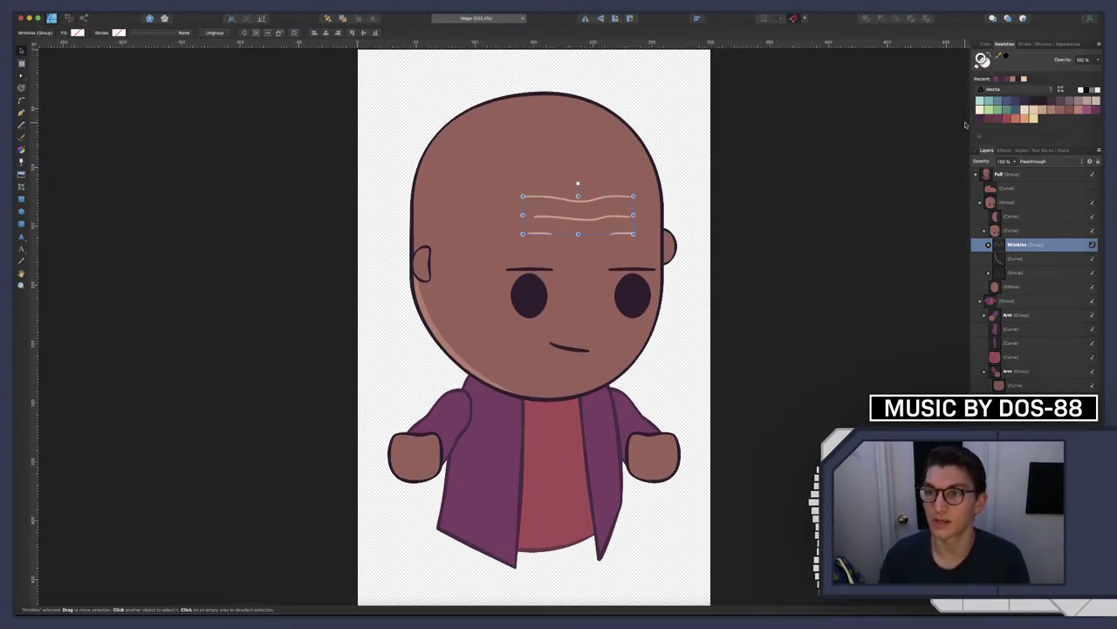
{"action": "left_click", "coordinate": [1038, 103]}
{"action": "left_click", "coordinate": [841, 166]}
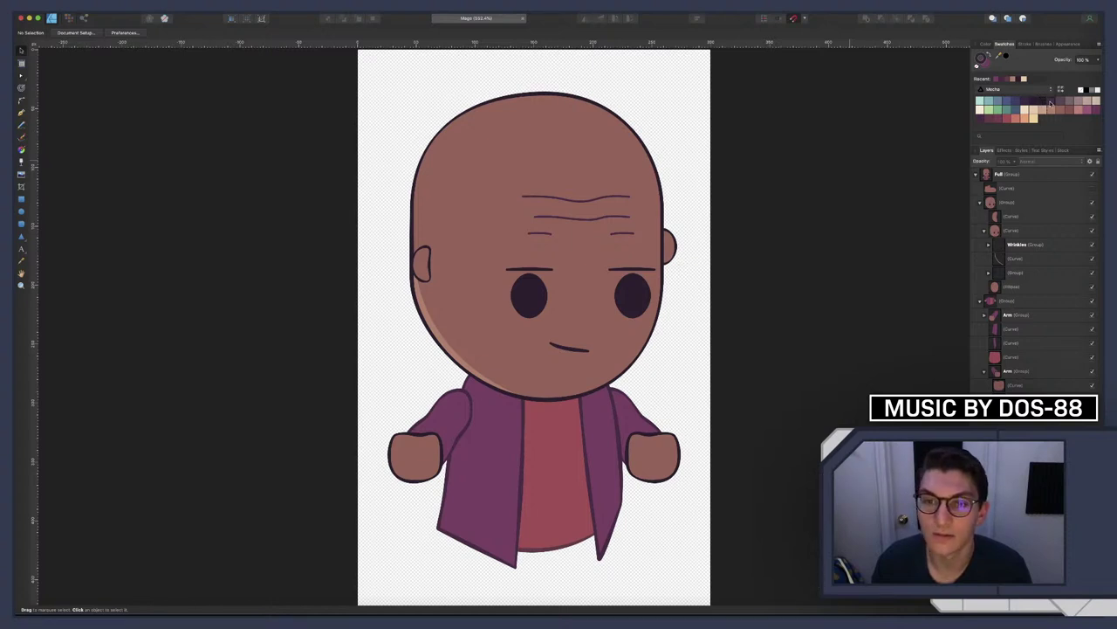
{"action": "left_click", "coordinate": [1023, 245]}
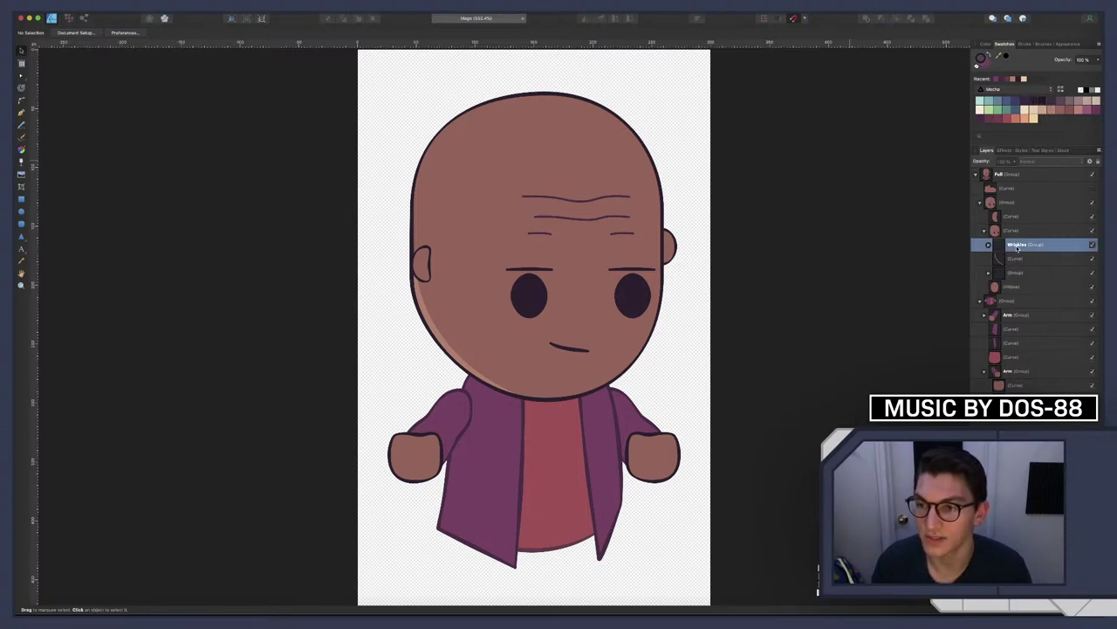
{"action": "left_click", "coordinate": [1036, 104]}
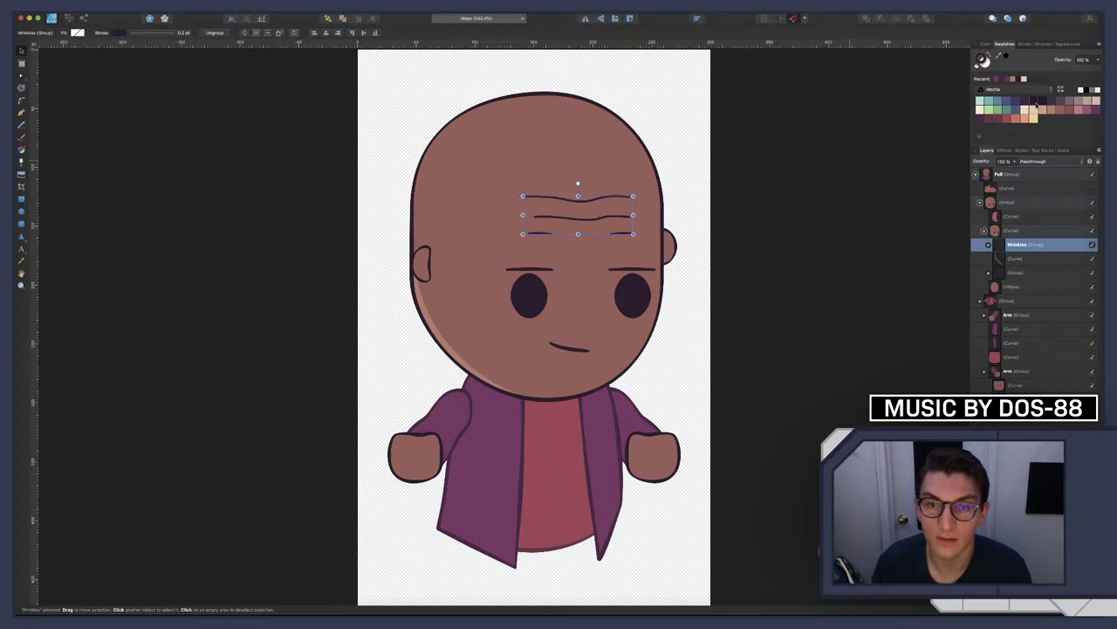
{"action": "left_click", "coordinate": [1033, 104]}
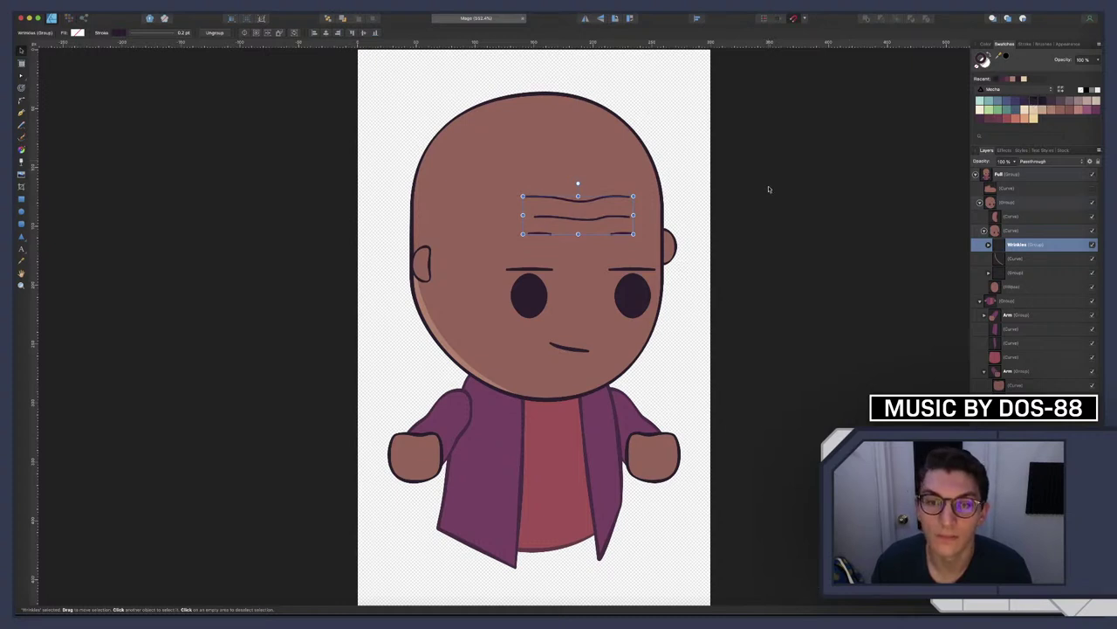
{"action": "key", "text": "Escape"}
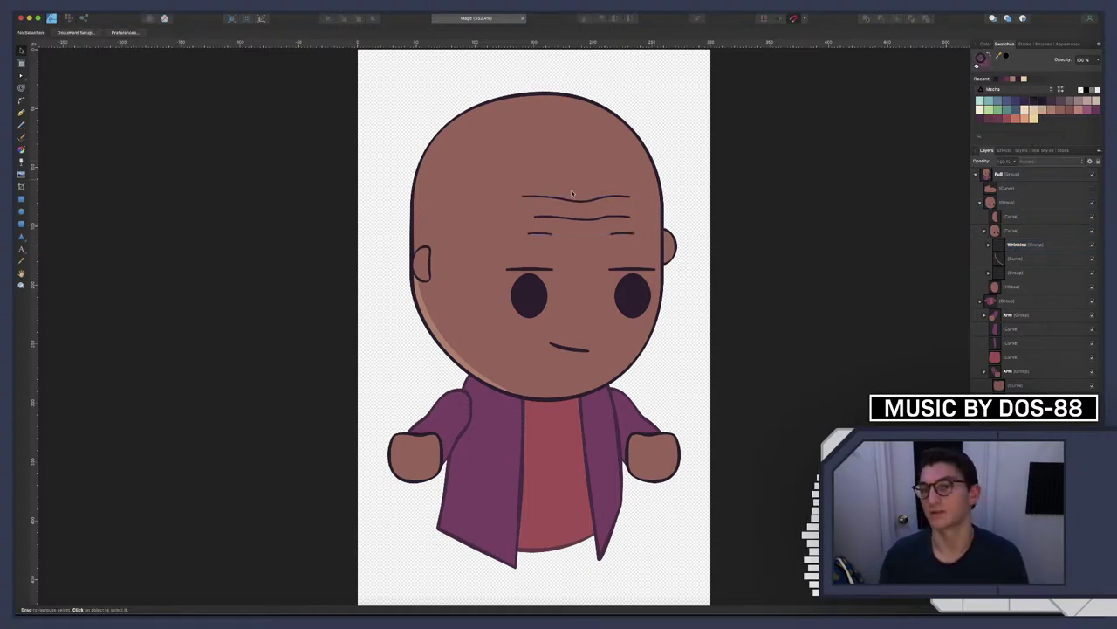
{"action": "scroll", "coordinate": [546, 268], "scroll_direction": "down", "scroll_amount": 2}
{"action": "scroll", "coordinate": [547, 268], "scroll_direction": "down", "scroll_amount": 2}
{"action": "scroll", "coordinate": [547, 268], "scroll_direction": "up", "scroll_amount": 3}
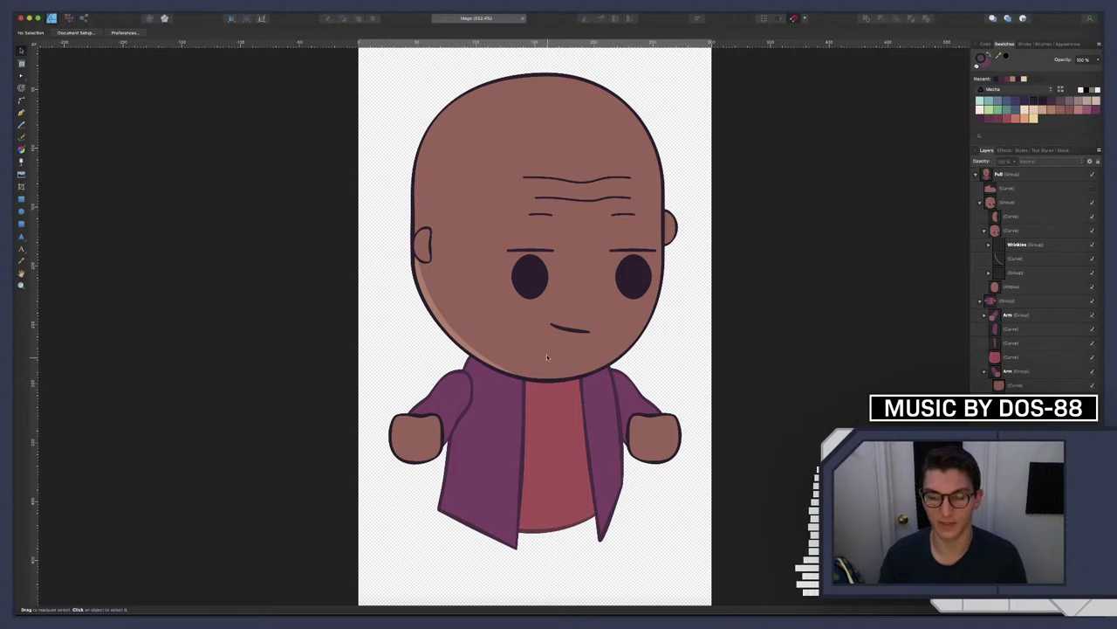
{"action": "scroll", "coordinate": [545, 533], "scroll_direction": "down", "scroll_amount": 3}
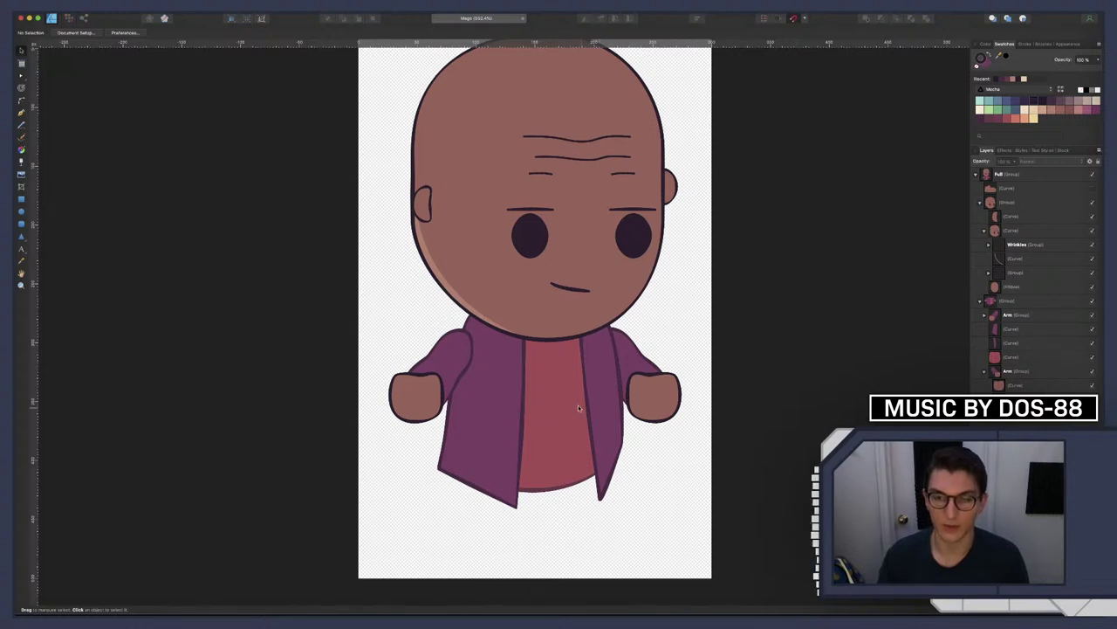
{"action": "scroll", "coordinate": [578, 407], "scroll_direction": "down", "scroll_amount": 2}
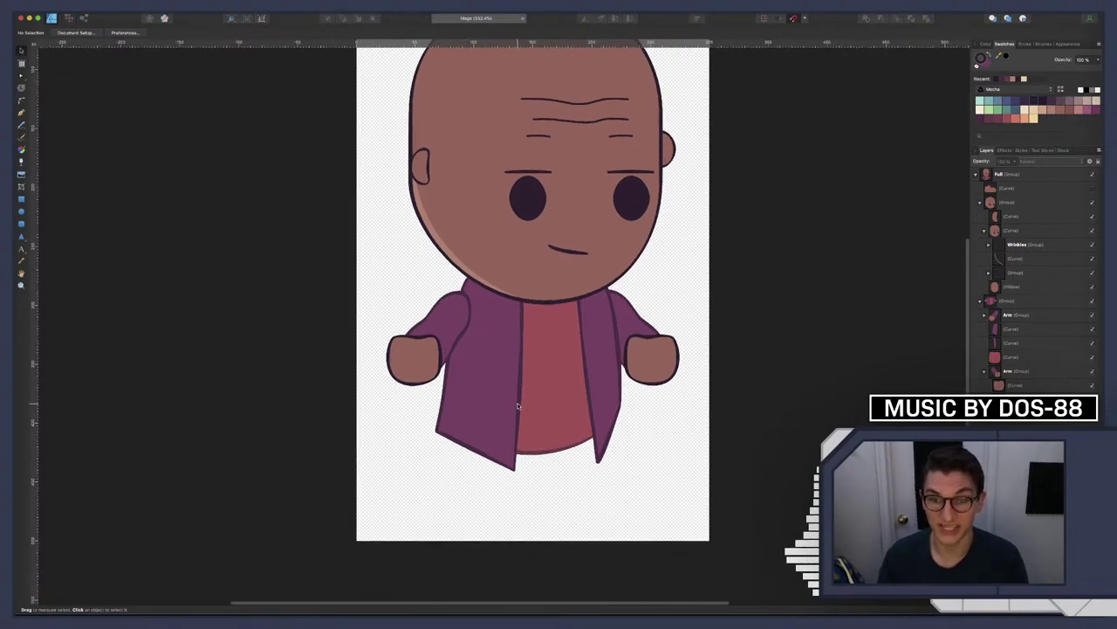
{"action": "scroll", "coordinate": [518, 406], "scroll_direction": "up", "scroll_amount": 5}
{"action": "scroll", "coordinate": [518, 405], "scroll_direction": "down", "scroll_amount": 4}
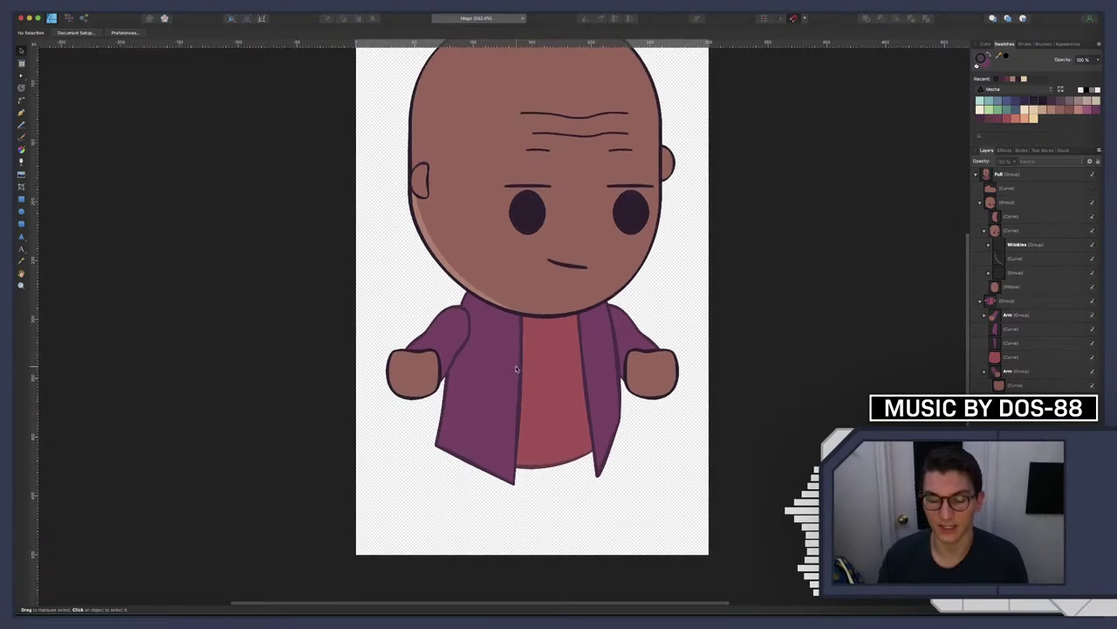
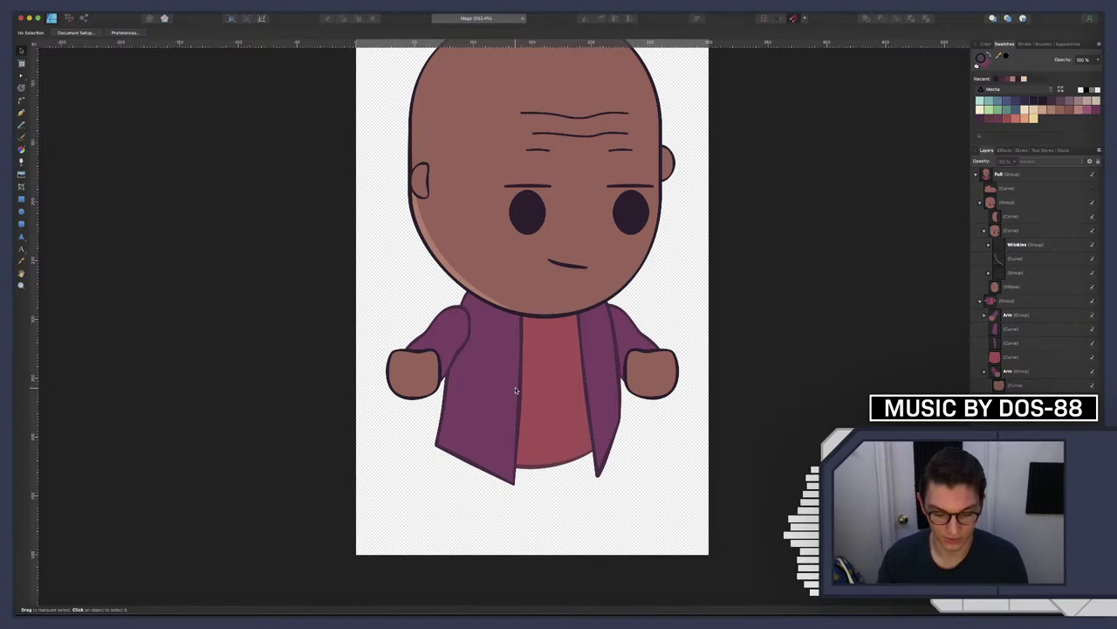
Group the two purple robe panels and the red shirt curve together between the two Arm groups
{"action": "key", "text": "m"}
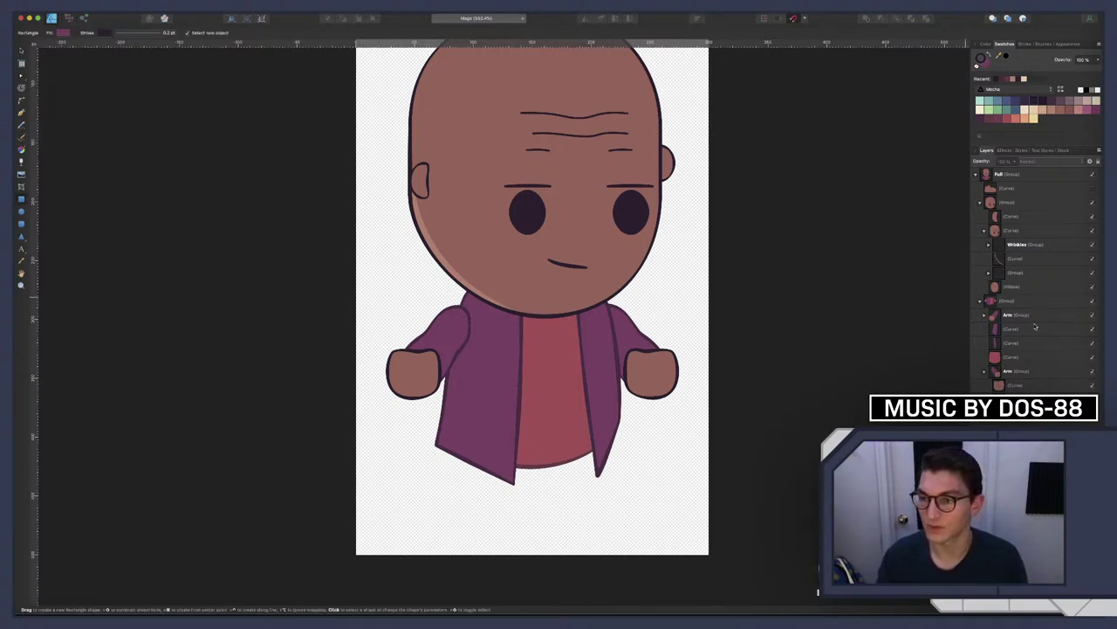
{"action": "left_click", "coordinate": [979, 202]}
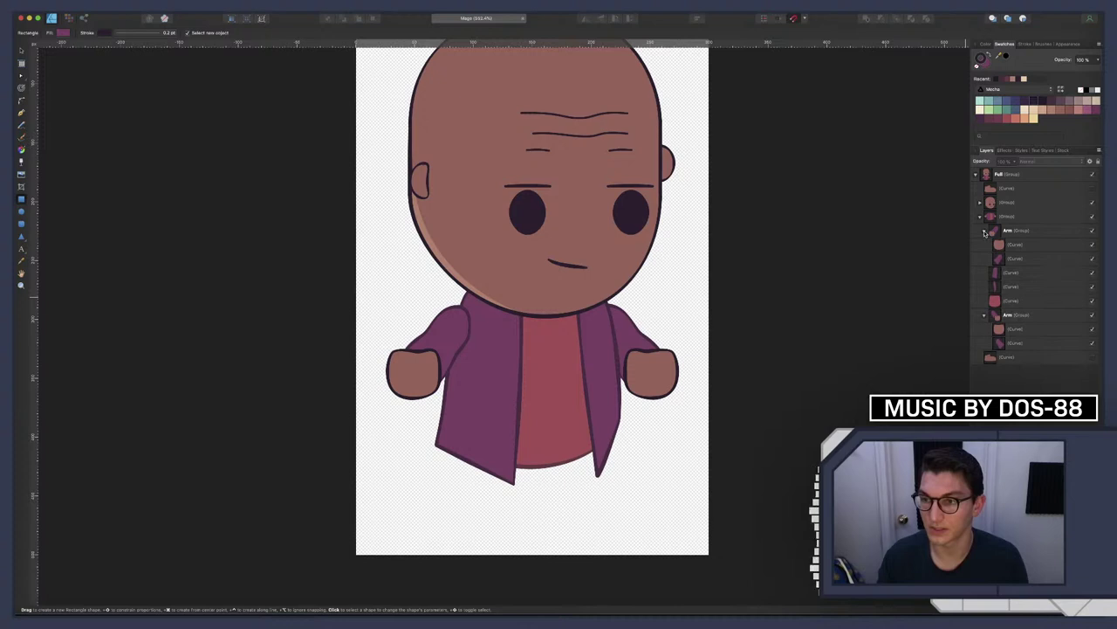
{"action": "left_click", "coordinate": [997, 250]}
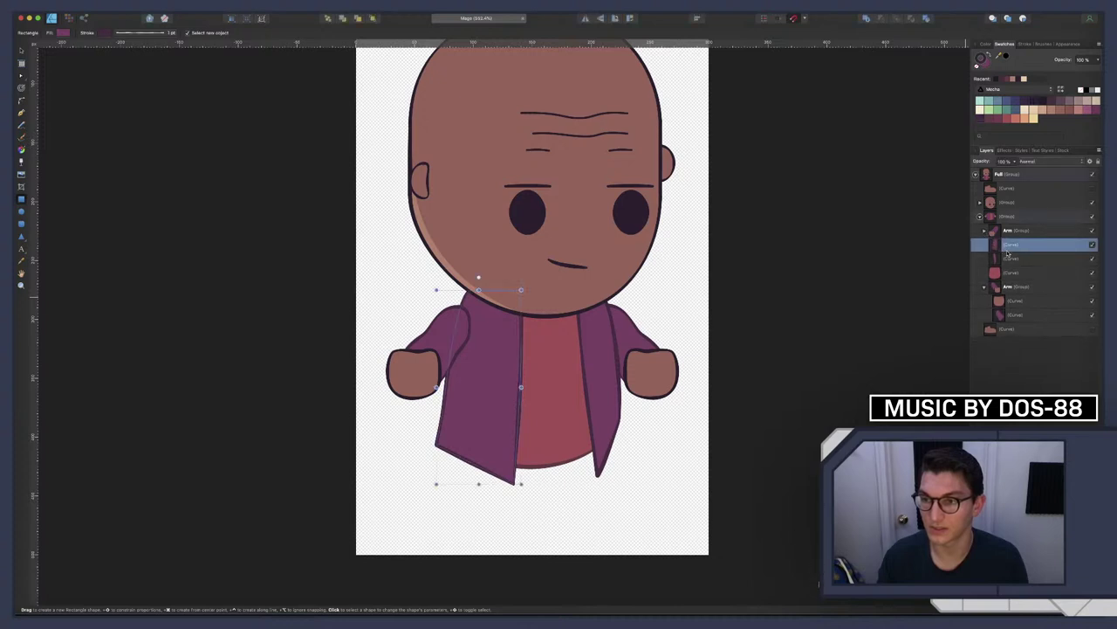
{"action": "left_click", "coordinate": [1011, 259]}
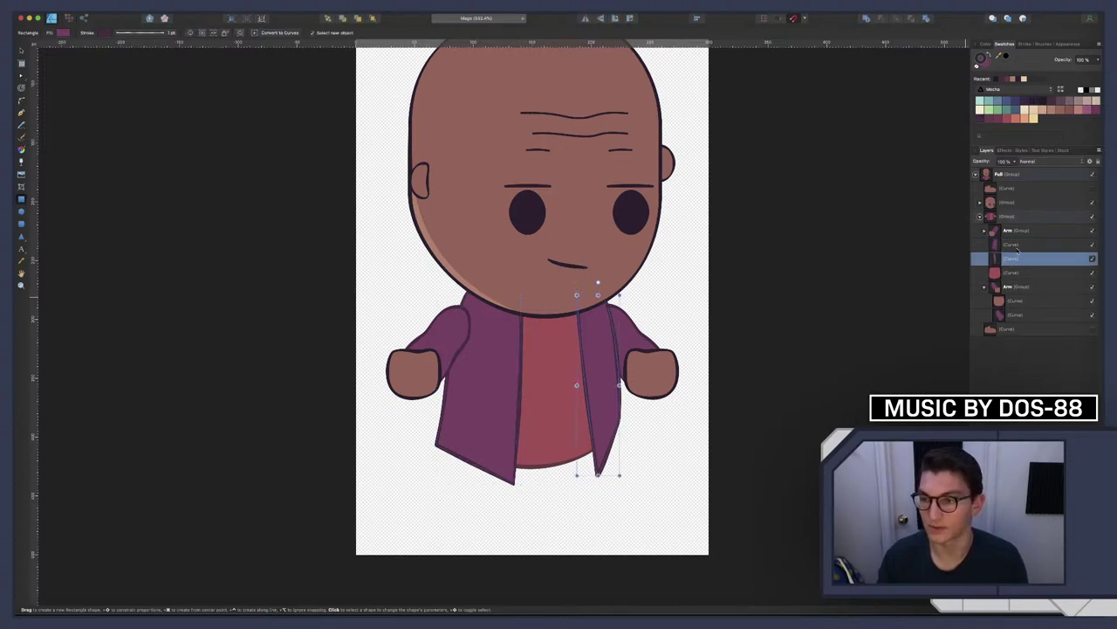
{"action": "left_click", "coordinate": [1014, 245], "text": "shift"}
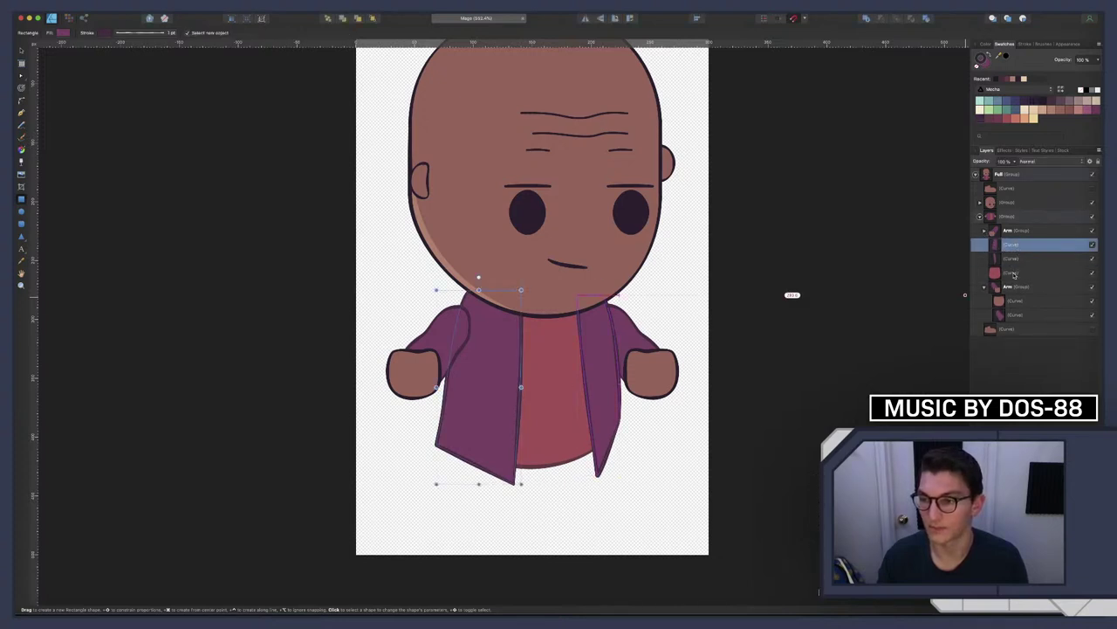
{"action": "left_click", "coordinate": [1015, 273], "text": "shift"}
{"action": "left_click", "coordinate": [984, 287]}
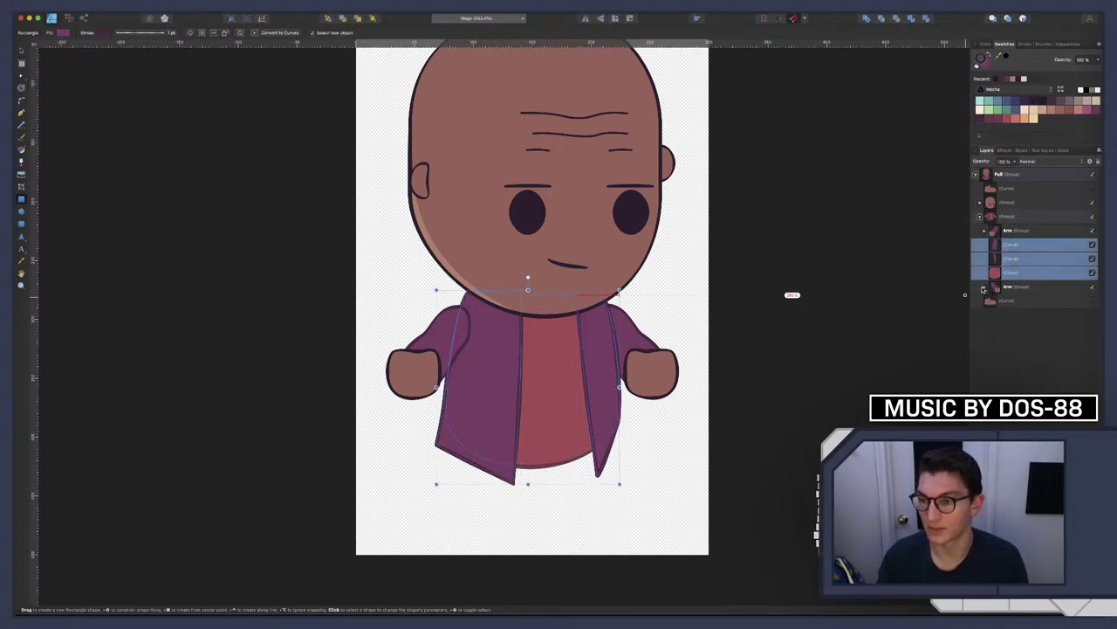
{"action": "key", "text": "super+g"}
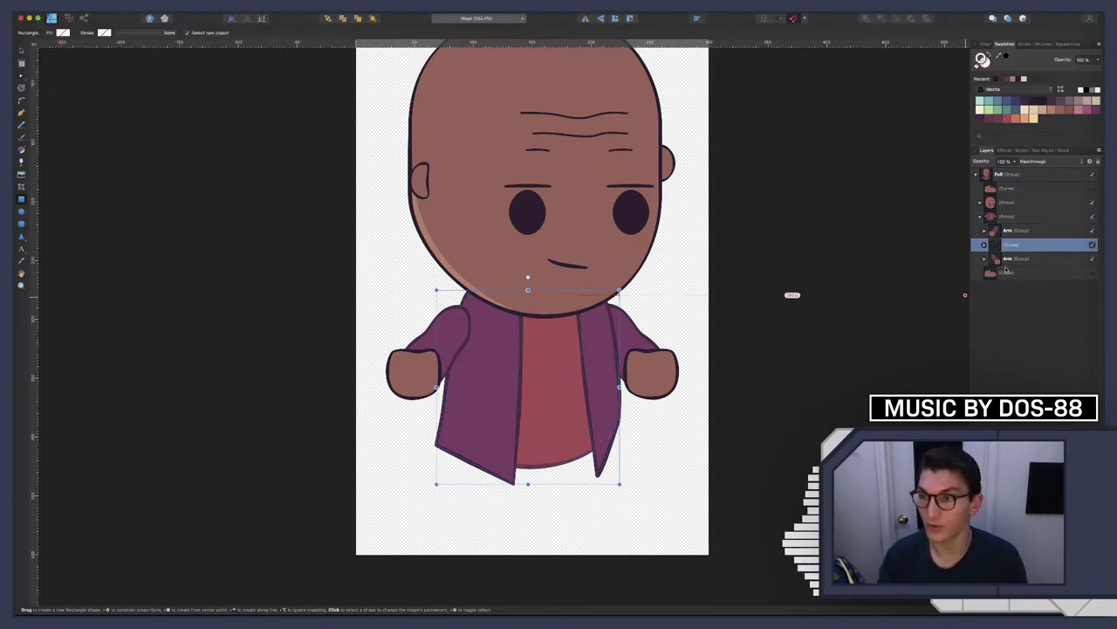
Group the two purple robe panels into their own subgroup inside the torso group
{"action": "left_click", "coordinate": [985, 246]}
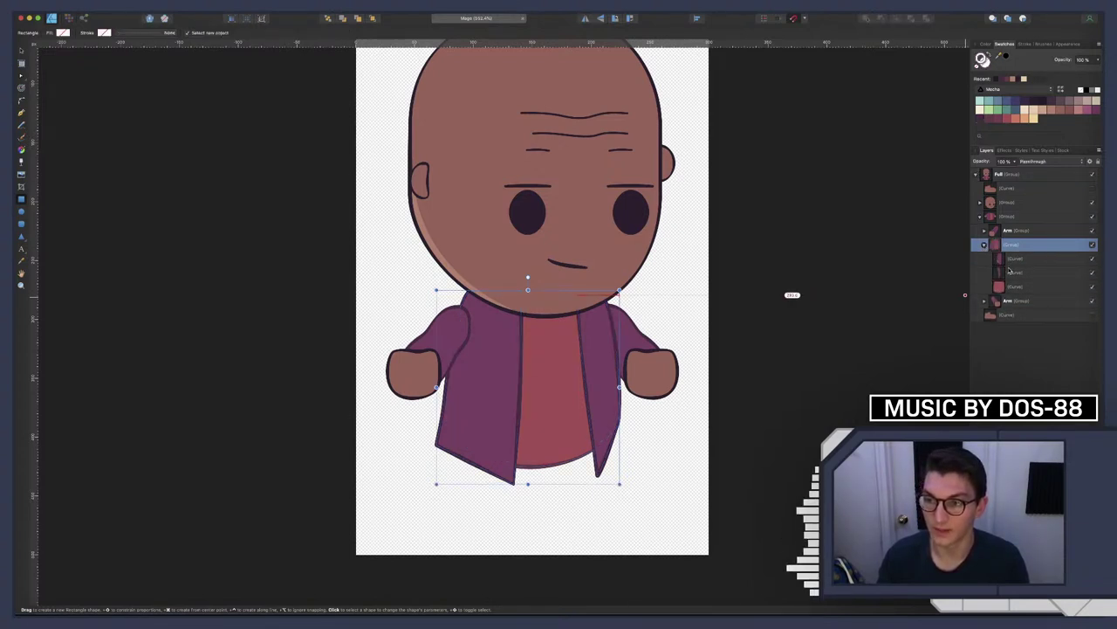
{"action": "left_click", "coordinate": [1010, 269]}
{"action": "left_click", "coordinate": [1010, 261], "text": "shift"}
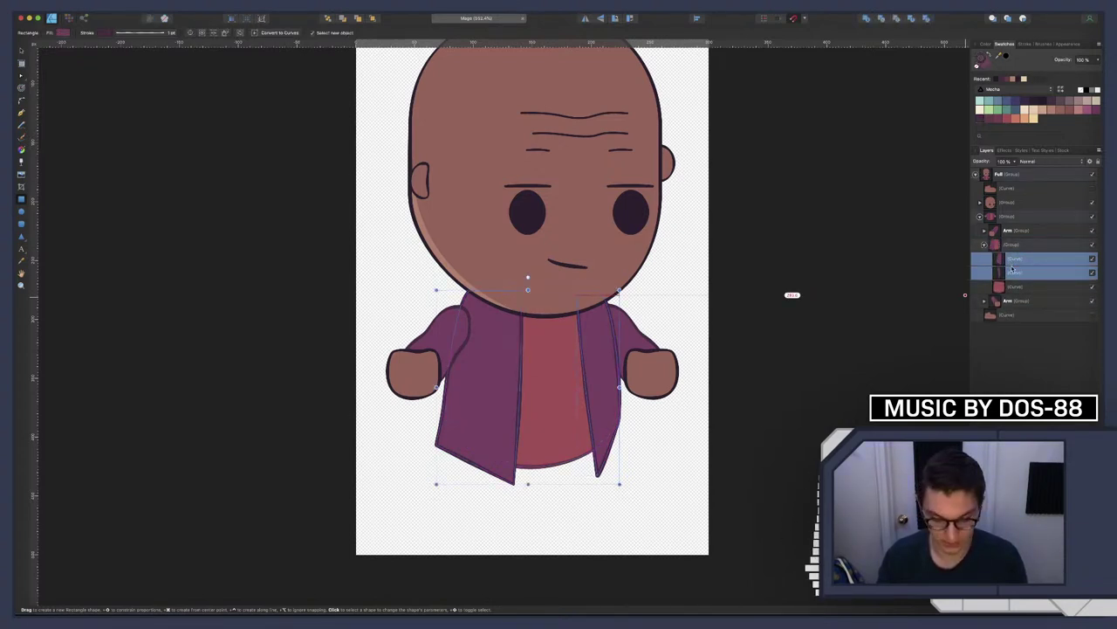
{"action": "key", "text": "super+g"}
Draw a tall narrow rectangle behind the left robe panel's inner edge, with a golden-yellow fill and a cream stroke from the Mecha palette
{"action": "left_click", "coordinate": [1008, 273]}
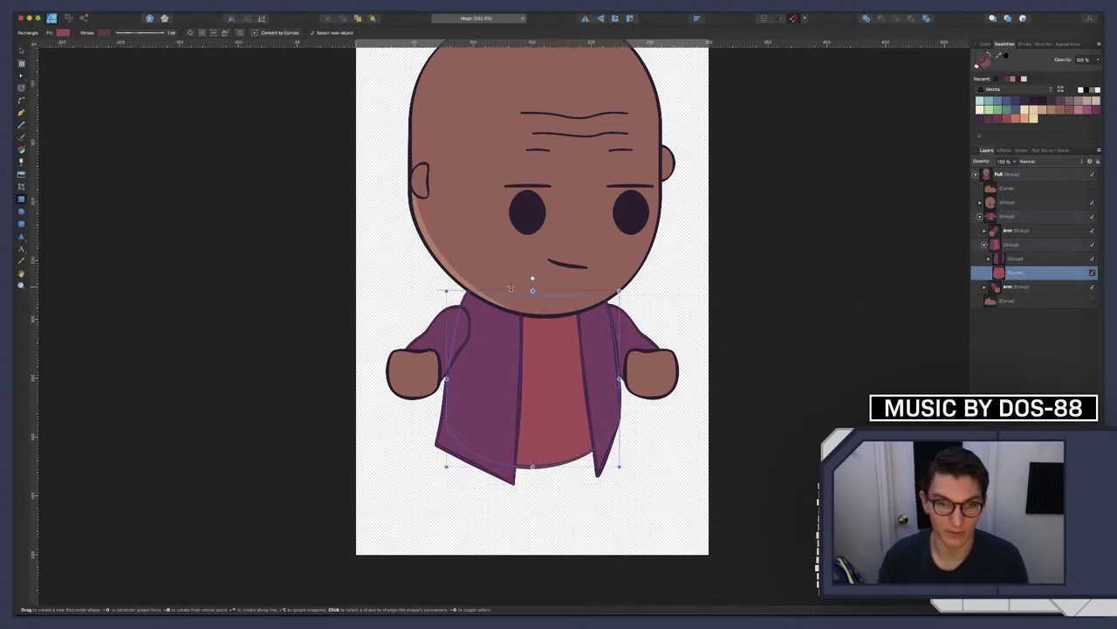
{"action": "left_click_drag", "start_coordinate": [513, 292], "coordinate": [535, 493]}
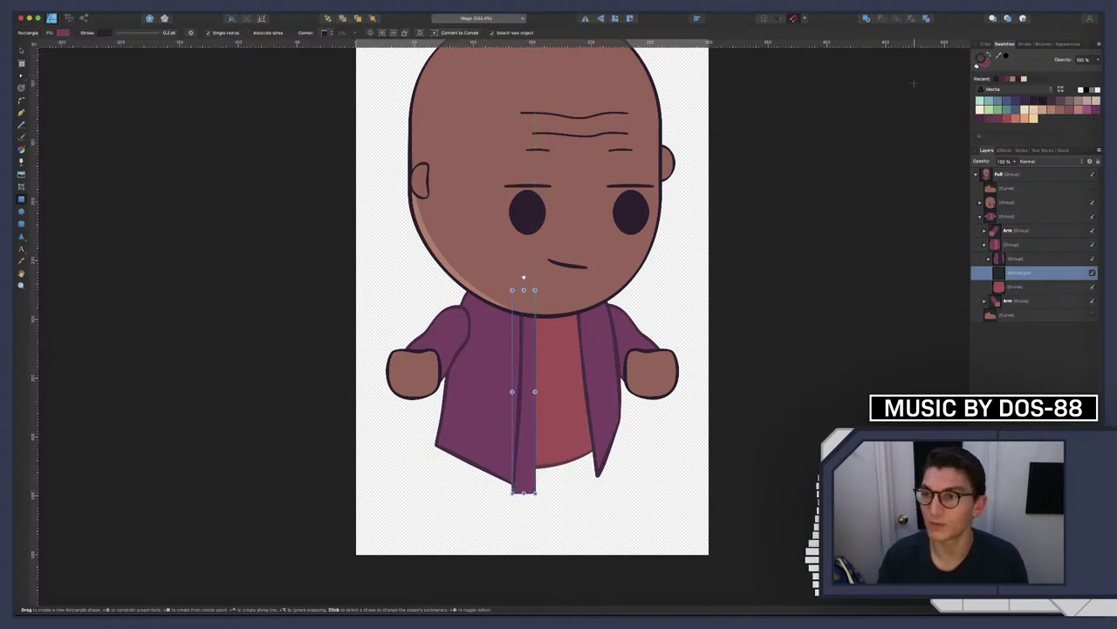
{"action": "left_click", "coordinate": [1034, 118]}
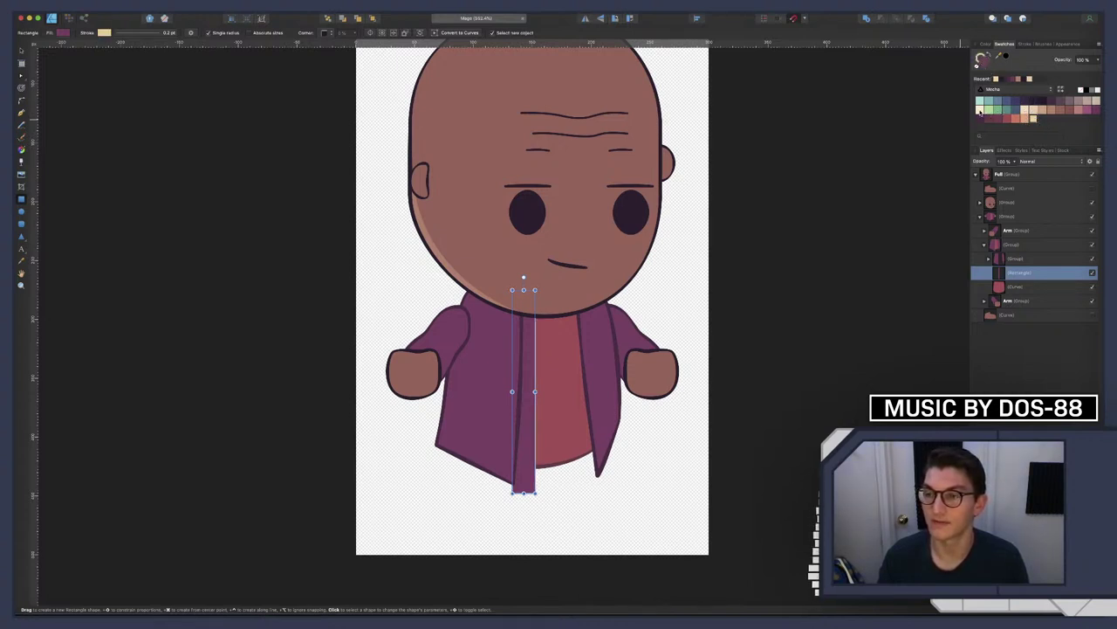
{"action": "left_click", "coordinate": [980, 111]}
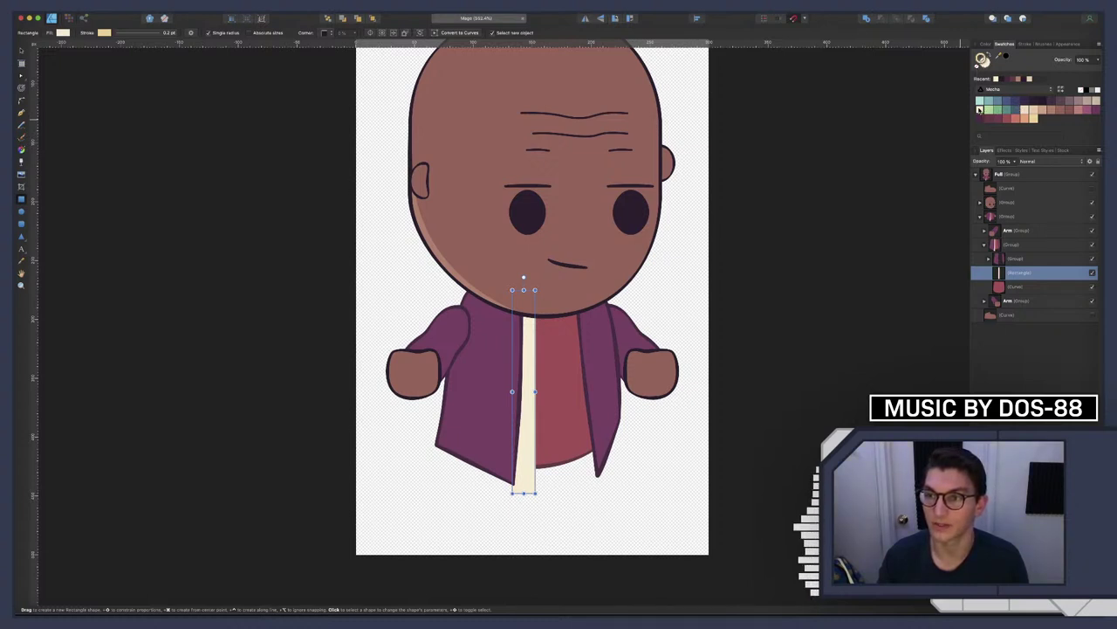
{"action": "left_click", "coordinate": [979, 110]}
{"action": "left_click", "coordinate": [987, 62]}
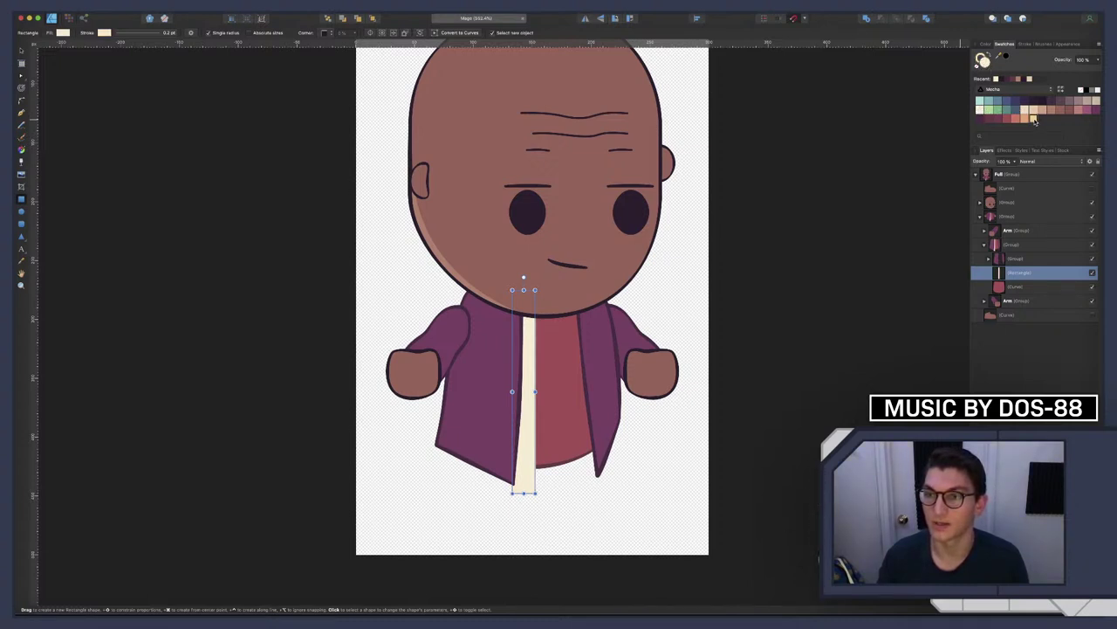
{"action": "left_click", "coordinate": [1033, 119]}
Convert the trim rectangle to curves and reshape its side and lower corners to follow the left robe panel, with a curved hem
{"action": "scroll", "coordinate": [631, 392], "scroll_direction": "up", "scroll_amount": 3}
{"action": "scroll", "coordinate": [631, 392], "scroll_direction": "up", "scroll_amount": 2}
{"action": "scroll", "coordinate": [631, 392], "scroll_direction": "down", "scroll_amount": 3}
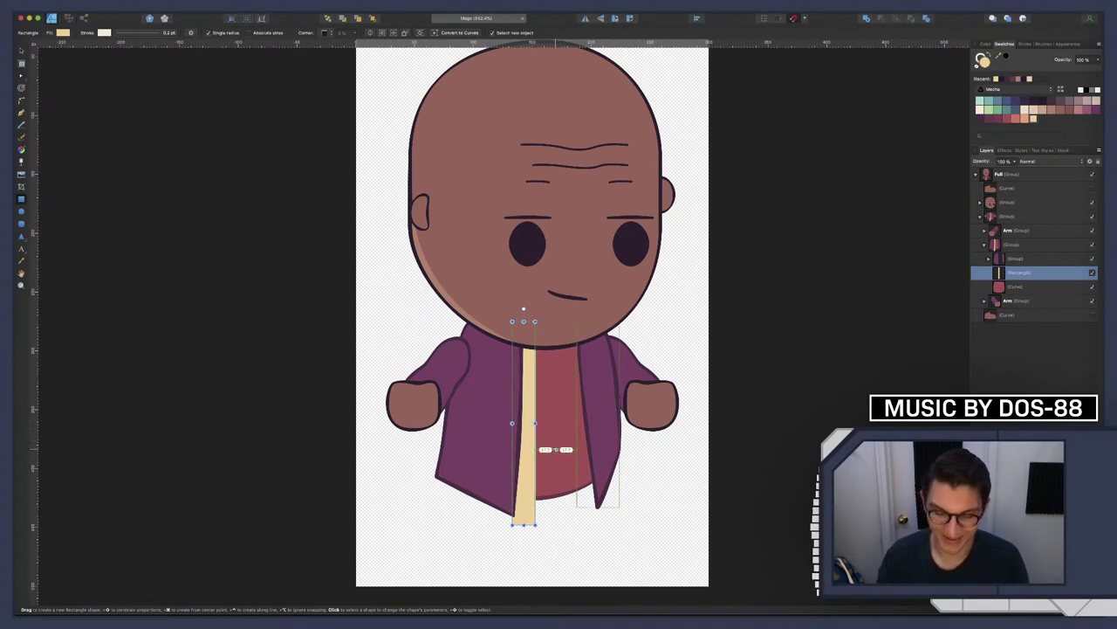
{"action": "key", "text": "super+Return"}
{"action": "key", "text": "a"}
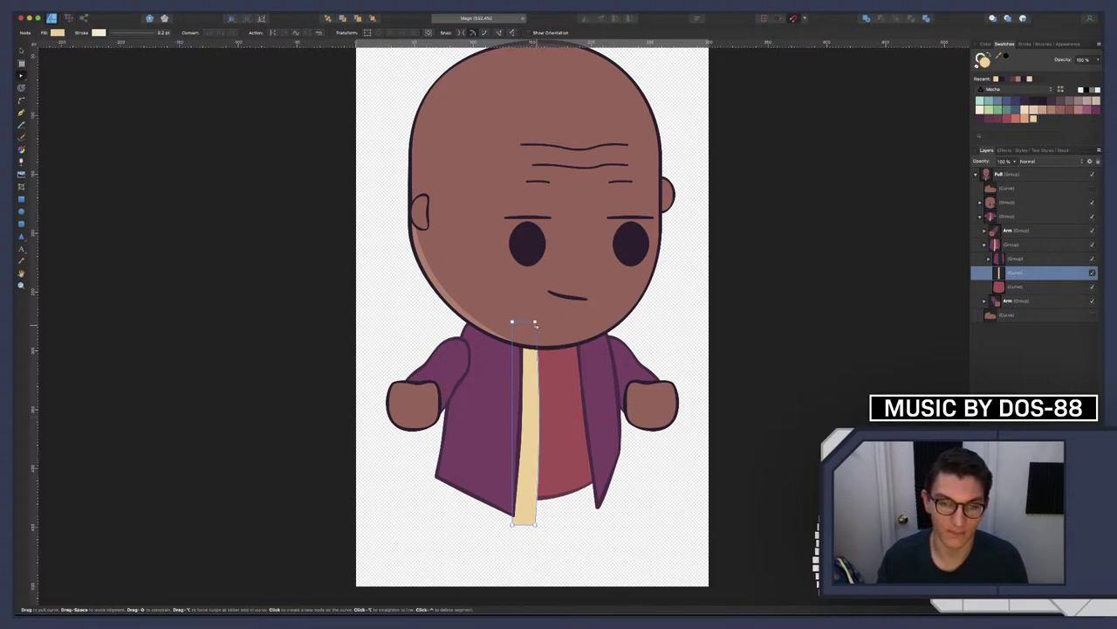
{"action": "left_click_drag", "start_coordinate": [537, 323], "coordinate": [536, 323]}
{"action": "scroll", "coordinate": [536, 324], "scroll_direction": "right", "scroll_amount": 1}
{"action": "scroll", "coordinate": [507, 560], "scroll_direction": "left", "scroll_amount": 1}
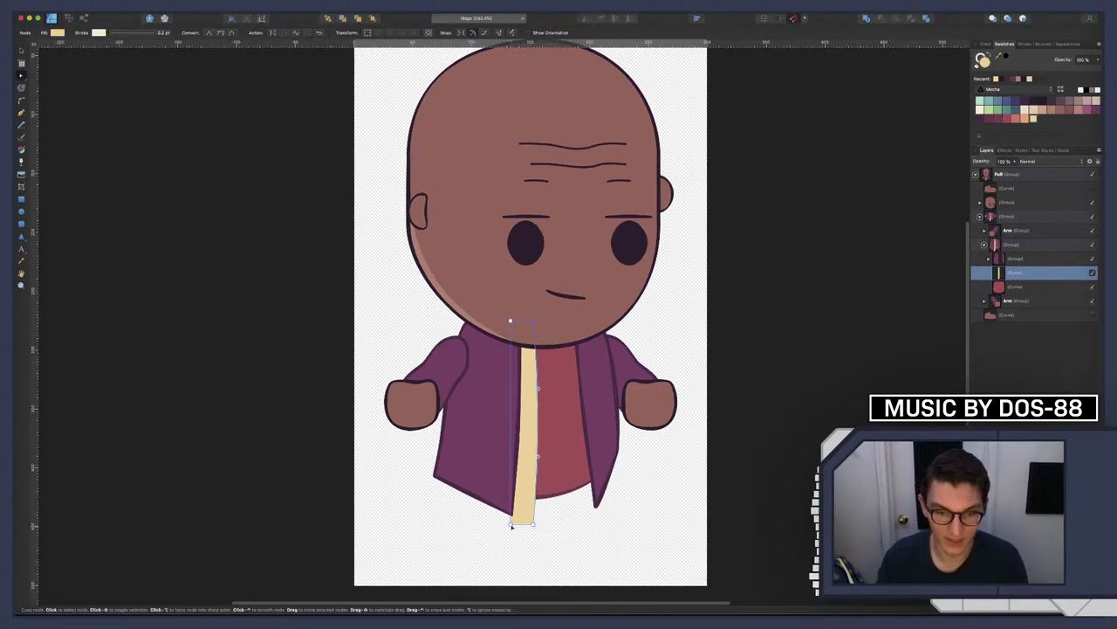
{"action": "left_click_drag", "start_coordinate": [493, 513], "coordinate": [529, 525]}
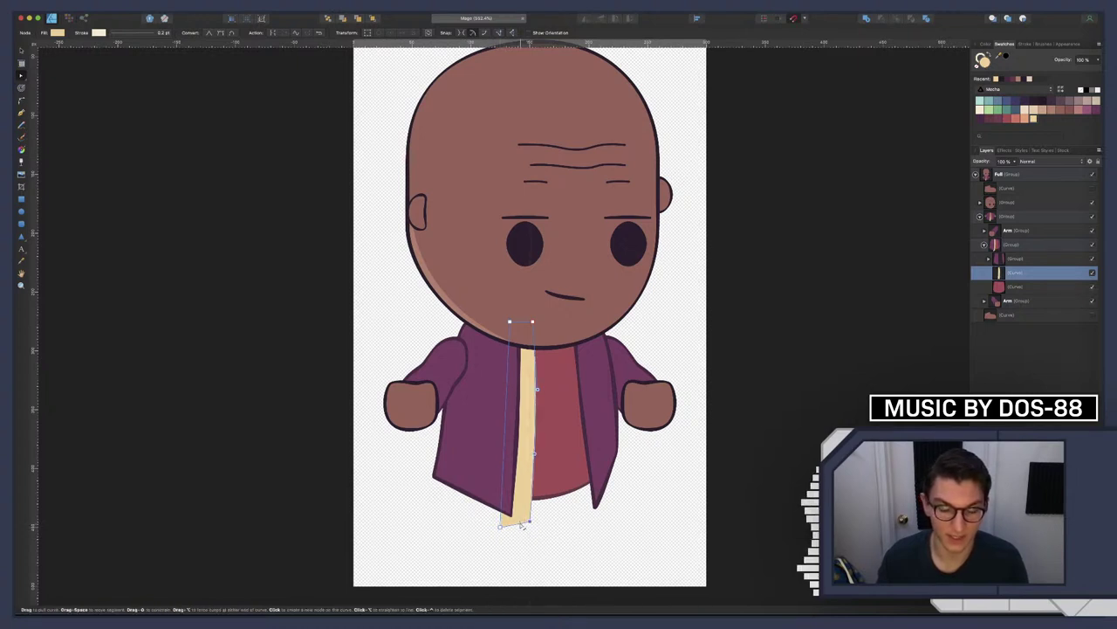
{"action": "left_click_drag", "start_coordinate": [517, 524], "coordinate": [520, 526]}
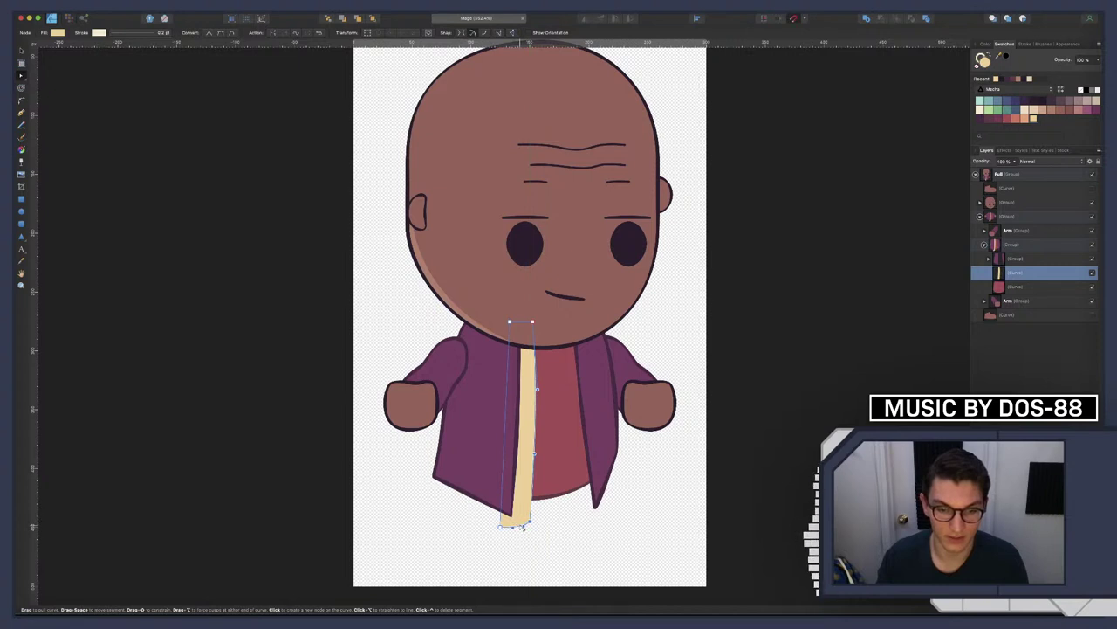
{"action": "left_click_drag", "start_coordinate": [501, 528], "coordinate": [500, 531]}
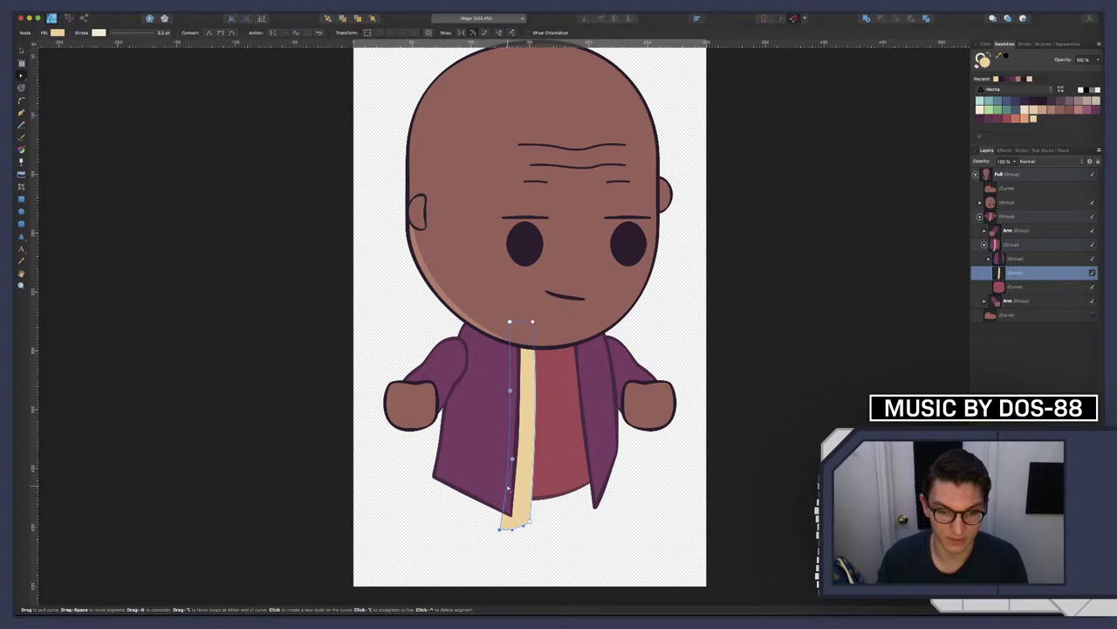
{"action": "left_click", "coordinate": [540, 552]}
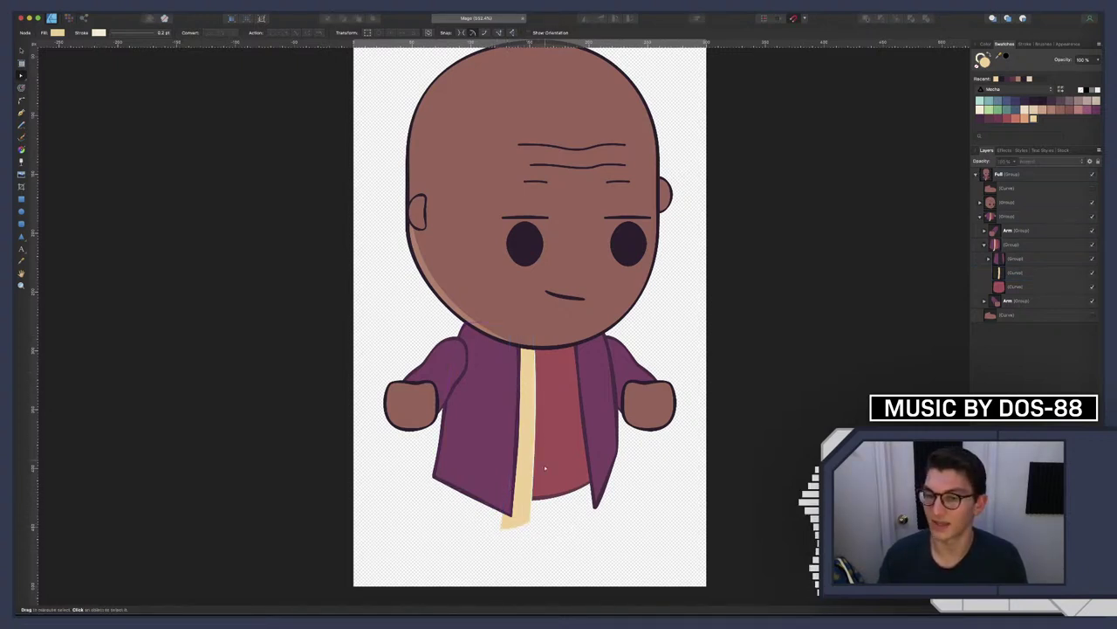
Duplicate the yellow trim strip, flip the copy horizontally and move it to the right robe panel's inner edge
{"action": "left_click", "coordinate": [1001, 273]}
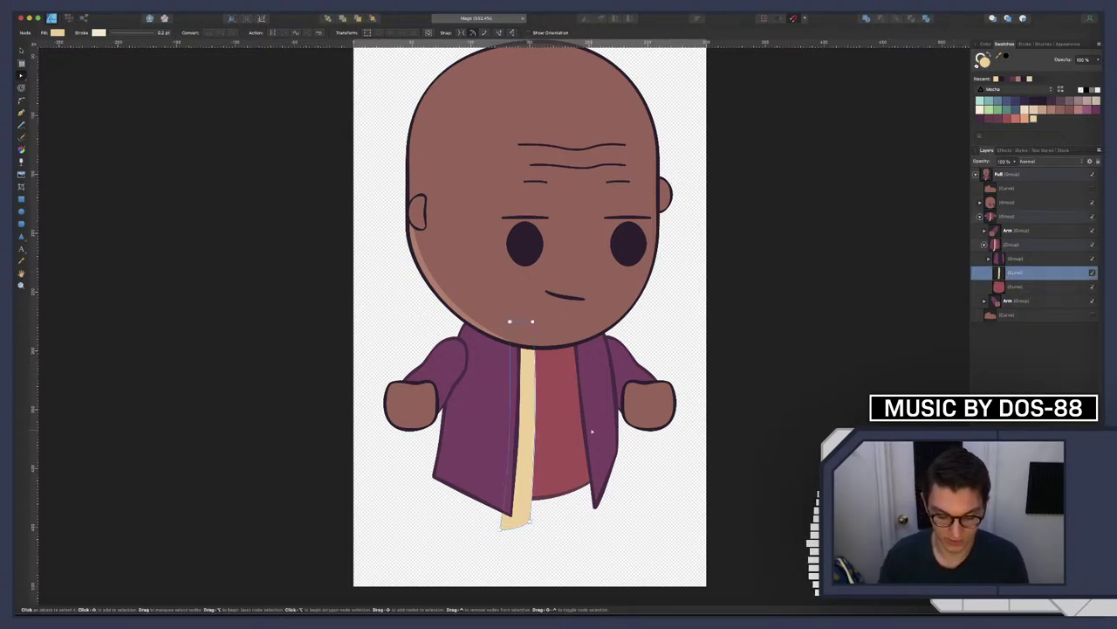
{"action": "key", "text": "super+j"}
{"action": "key", "text": "v"}
{"action": "right_click", "coordinate": [524, 400]}
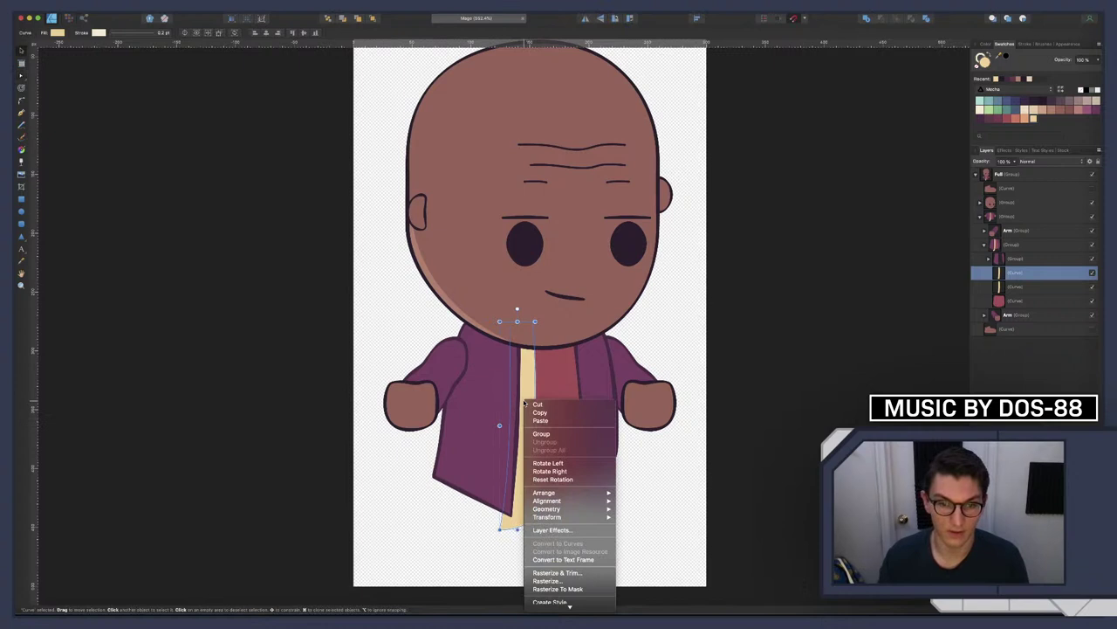
{"action": "mouse_move", "coordinate": [580, 521]}
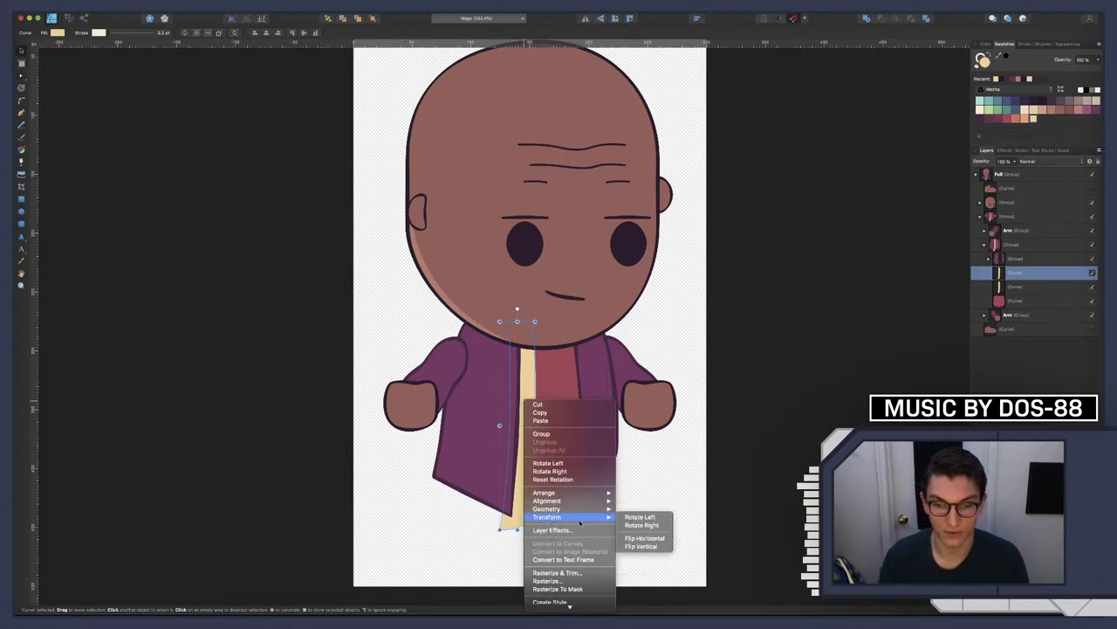
{"action": "left_click", "coordinate": [643, 537]}
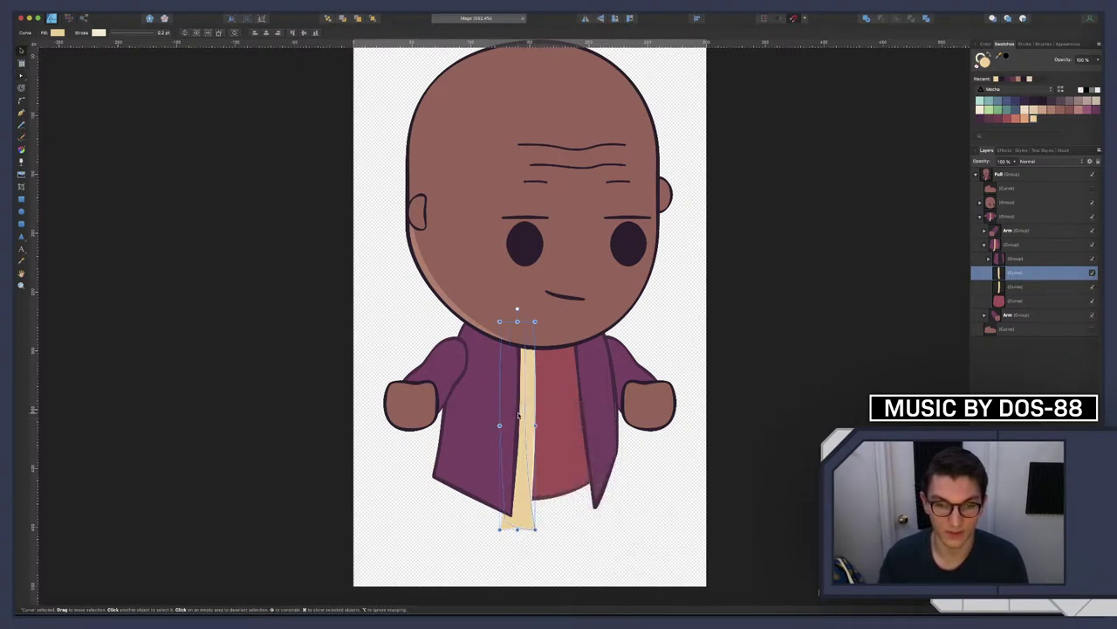
{"action": "left_click_drag", "start_coordinate": [520, 417], "coordinate": [579, 410]}
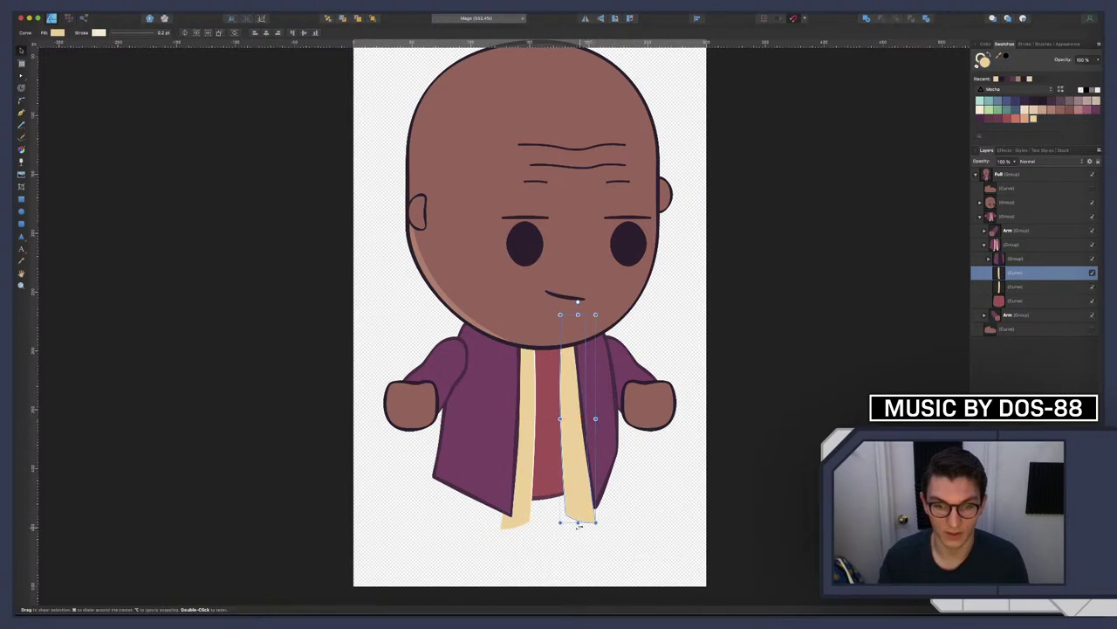
Skew the copied trim strip to match the slant of the right robe panel and nudge it into alignment with the panel's edge
{"action": "left_click_drag", "start_coordinate": [578, 524], "coordinate": [613, 515]}
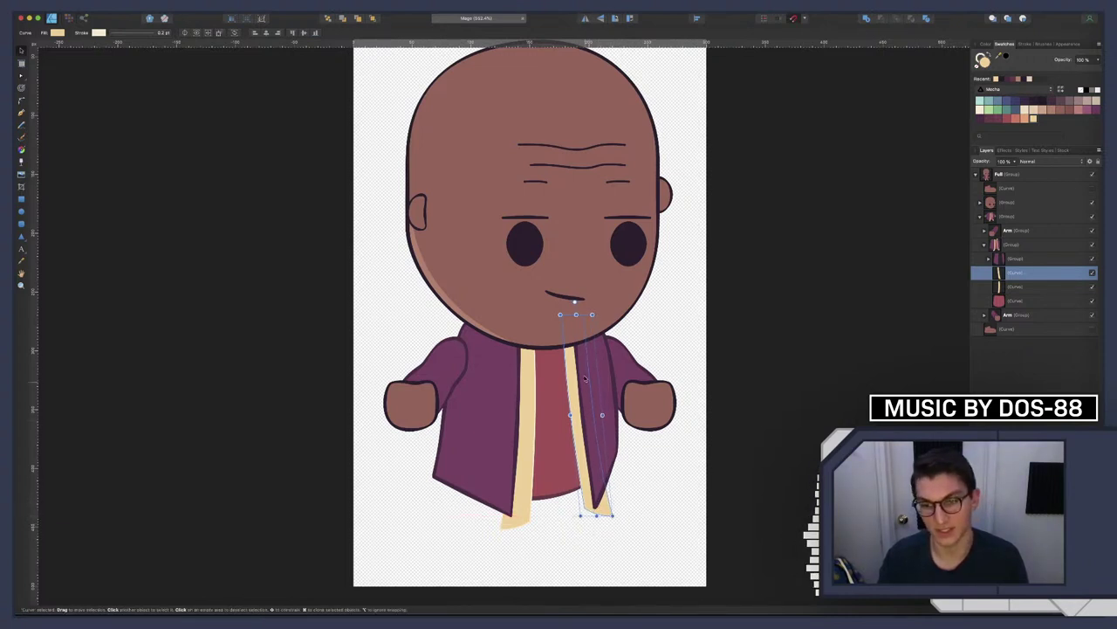
{"action": "left_click_drag", "start_coordinate": [576, 311], "coordinate": [572, 312]}
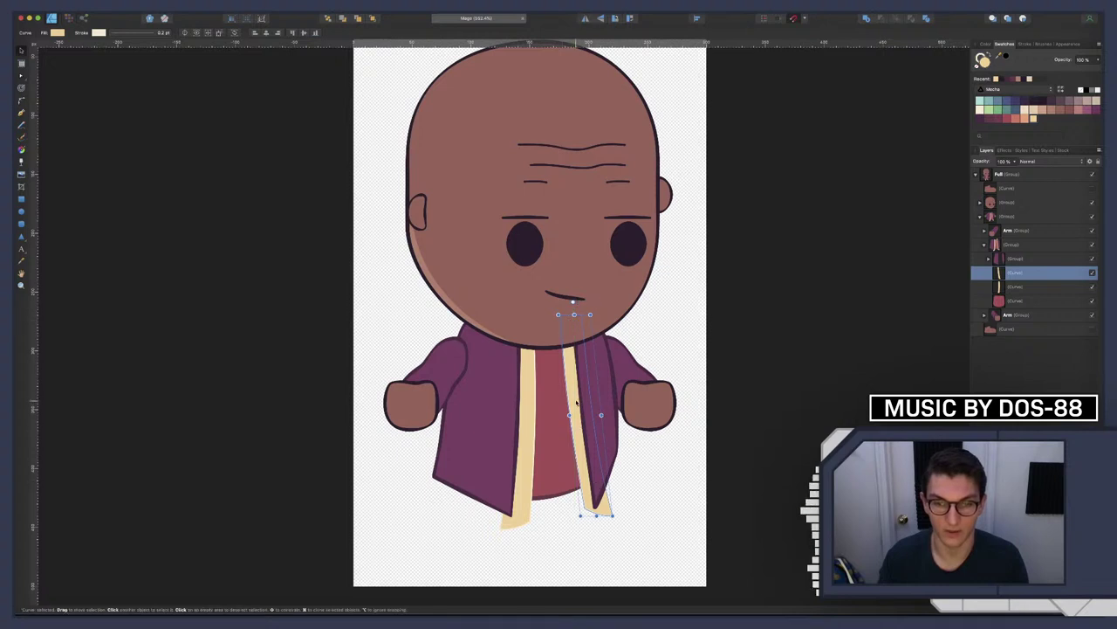
{"action": "left_click", "coordinate": [641, 459]}
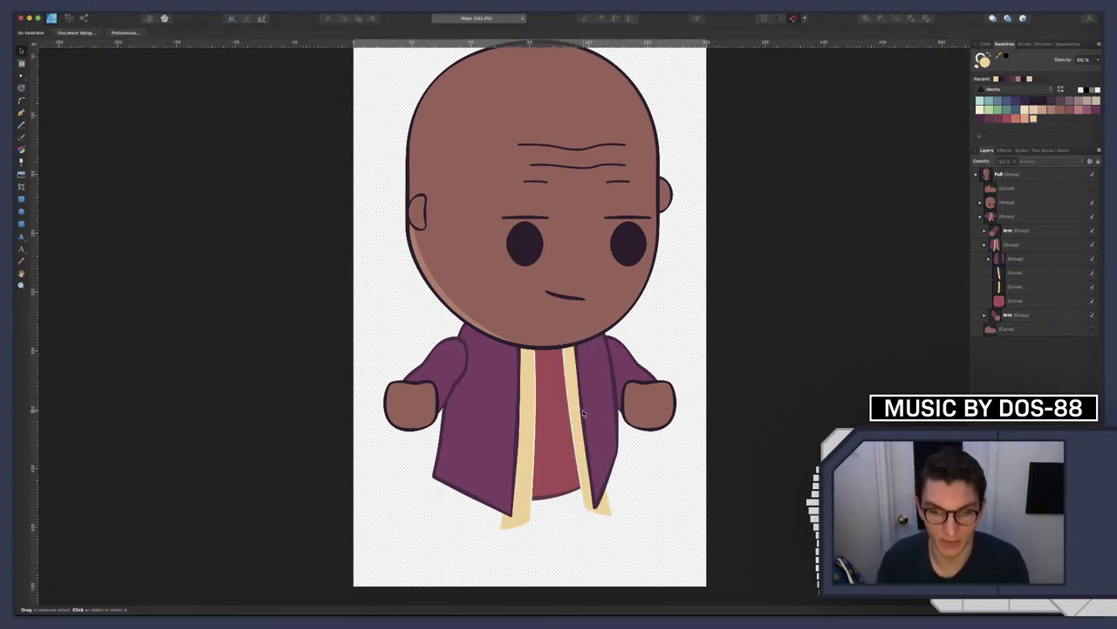
{"action": "left_click", "coordinate": [573, 399]}
{"action": "left_click_drag", "start_coordinate": [574, 398], "coordinate": [574, 402]}
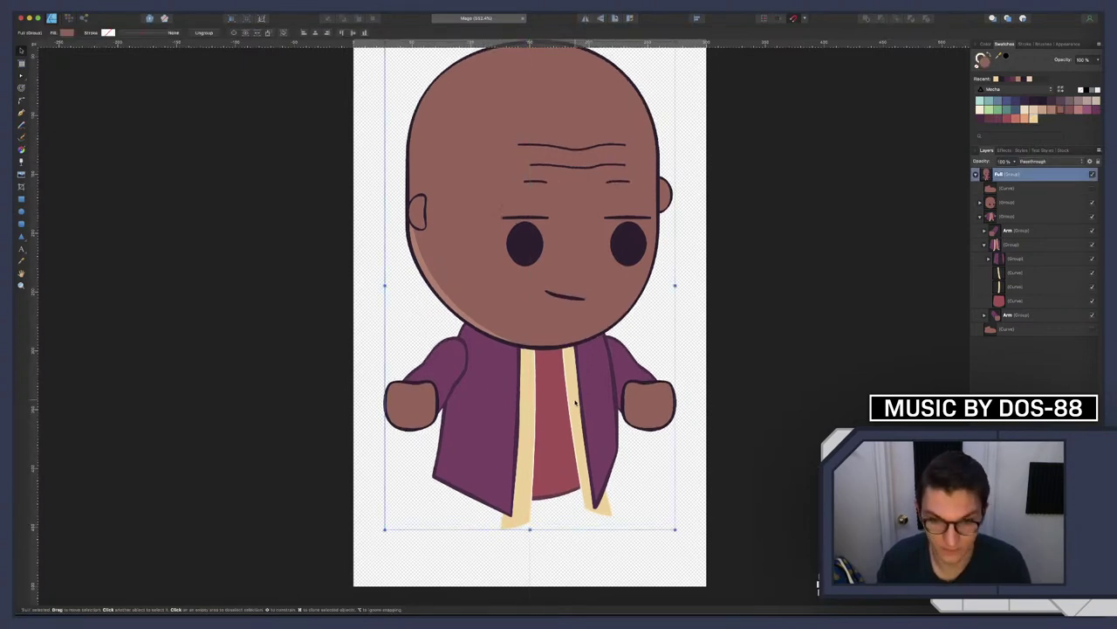
{"action": "double_click", "coordinate": [574, 403]}
{"action": "double_click", "coordinate": [574, 403]}
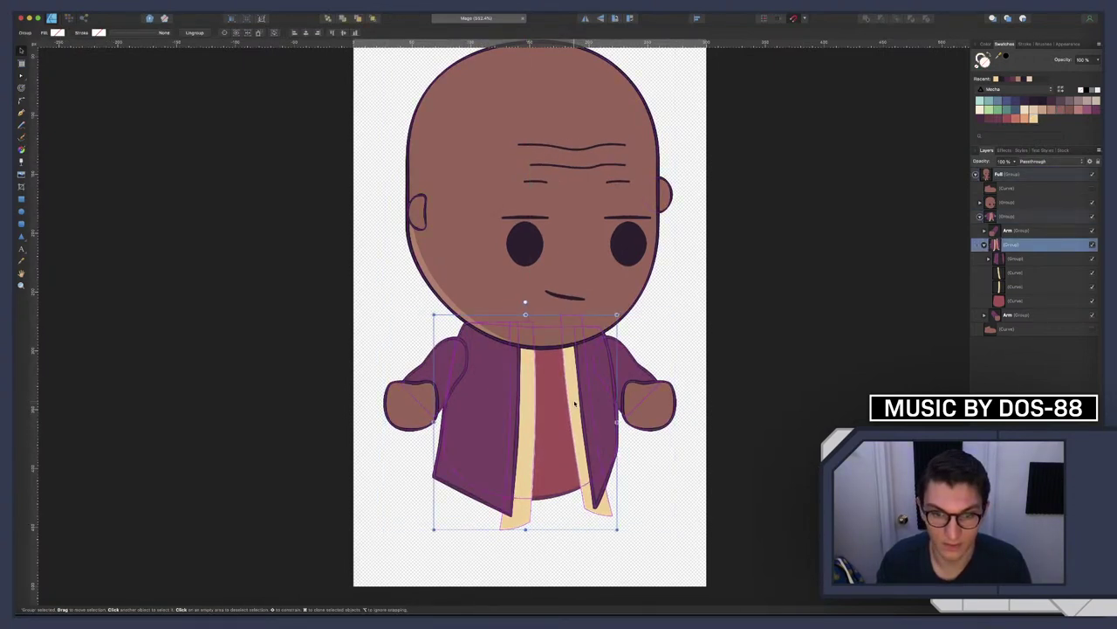
{"action": "double_click", "coordinate": [574, 403]}
{"action": "left_click_drag", "start_coordinate": [575, 405], "coordinate": [574, 404]}
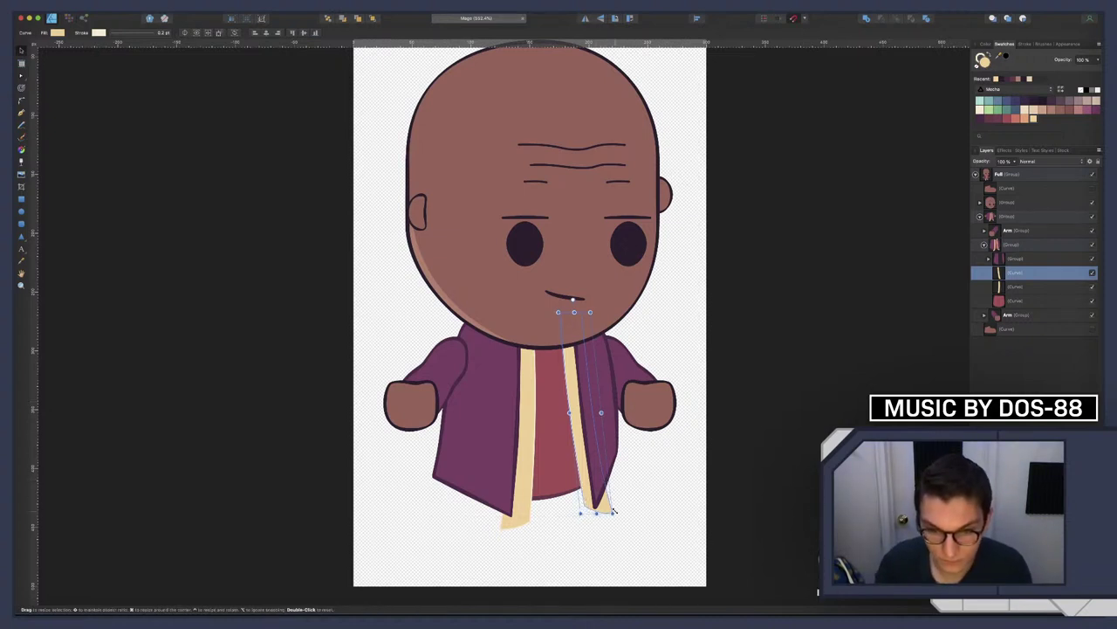
Adjust the right trim strip's lower corner nodes and bottom curve to refine its hem, and deselect it
{"action": "key", "text": "a"}
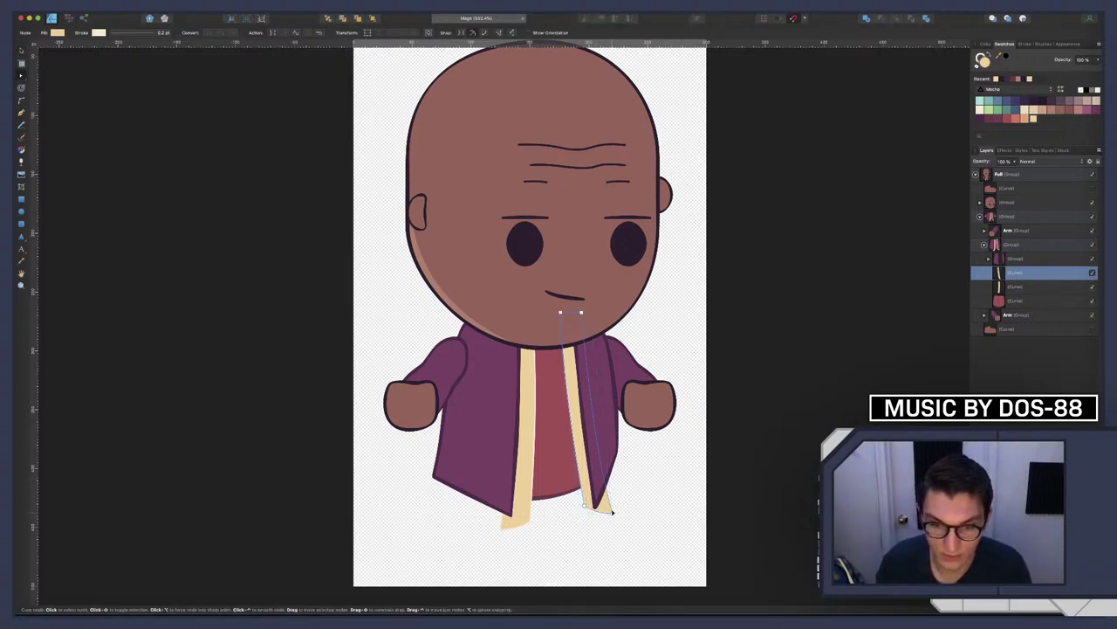
{"action": "left_click", "coordinate": [589, 507]}
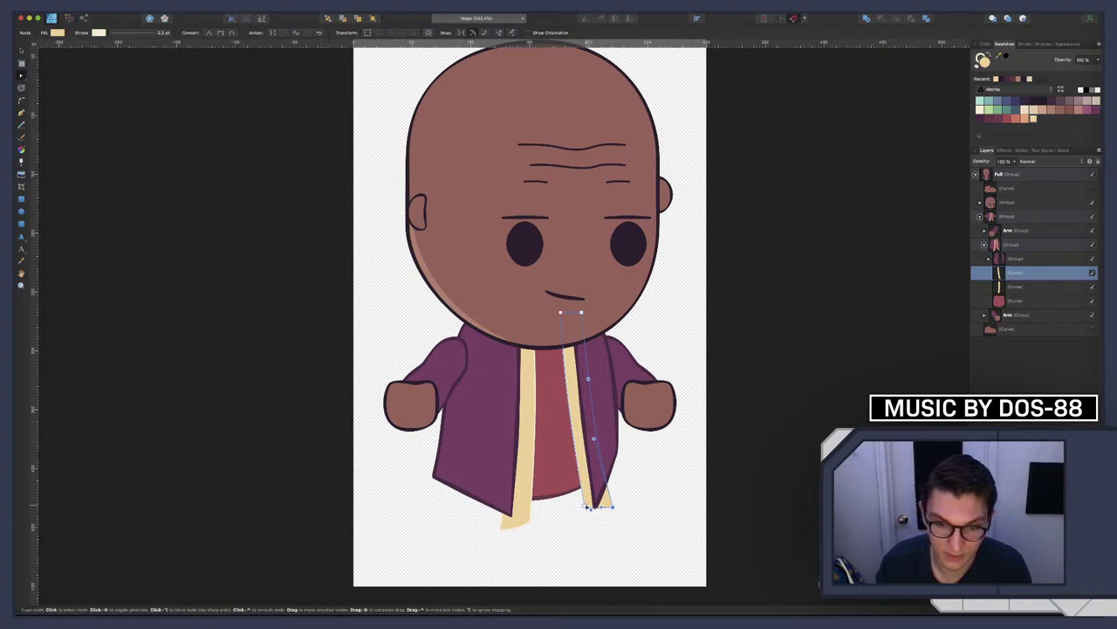
{"action": "left_click_drag", "start_coordinate": [586, 505], "coordinate": [585, 506]}
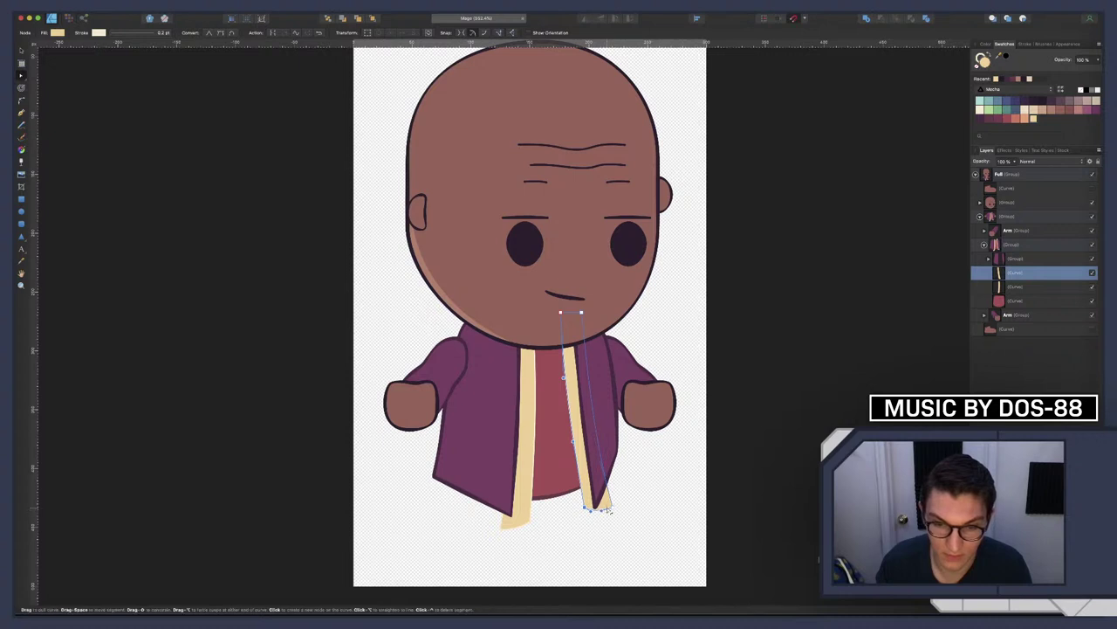
{"action": "left_click", "coordinate": [612, 511]}
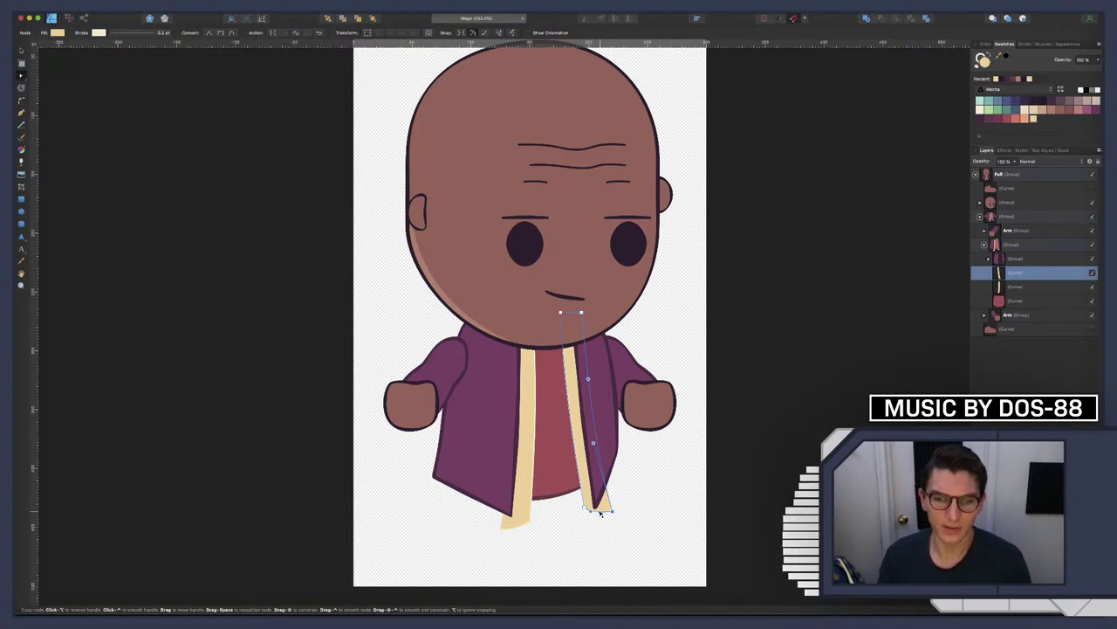
{"action": "left_click", "coordinate": [605, 502]}
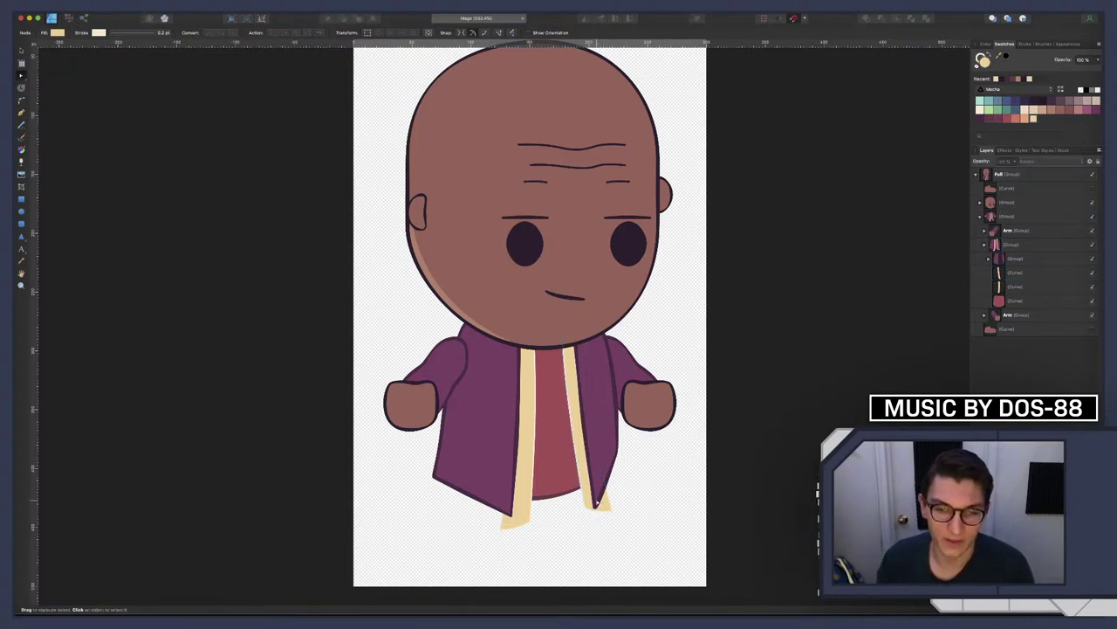
Move the right trim strip's lower outer corner node down and inward to narrow its hem beside the robe panel, and deselect it
{"action": "scroll", "coordinate": [587, 506], "scroll_direction": "right", "scroll_amount": 1}
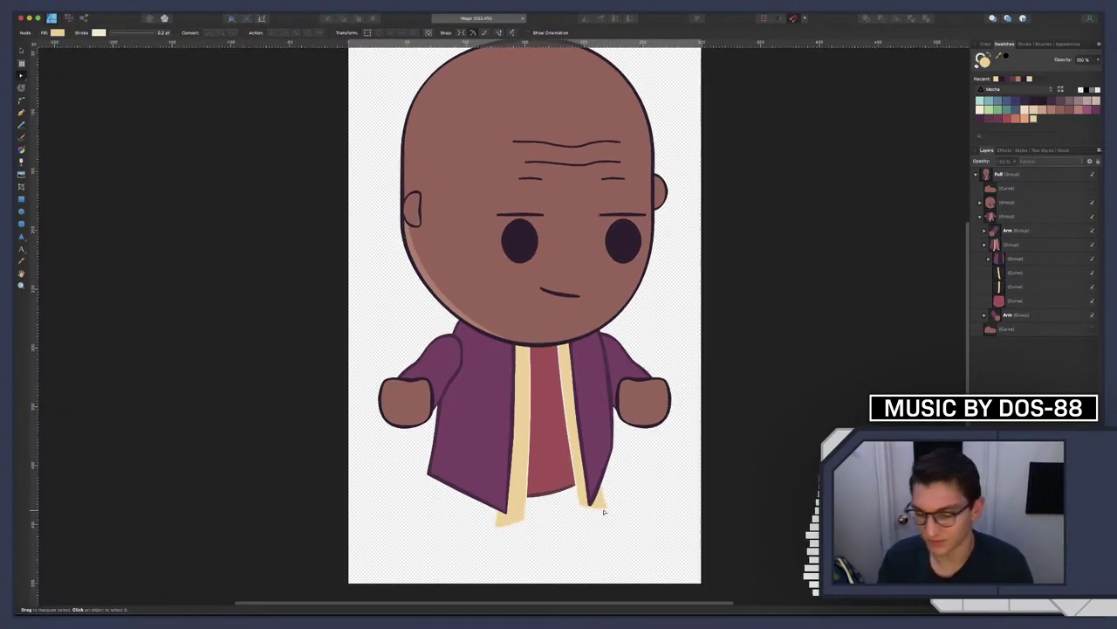
{"action": "scroll", "coordinate": [606, 512], "scroll_direction": "left", "scroll_amount": 2}
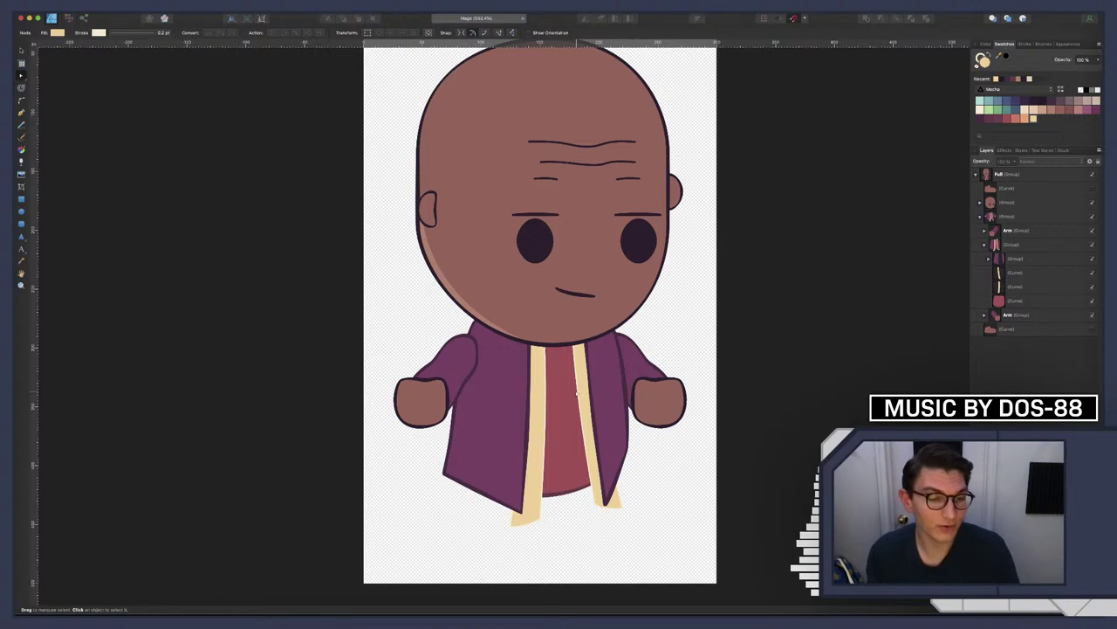
{"action": "left_click", "coordinate": [606, 553]}
{"action": "double_click", "coordinate": [602, 502]}
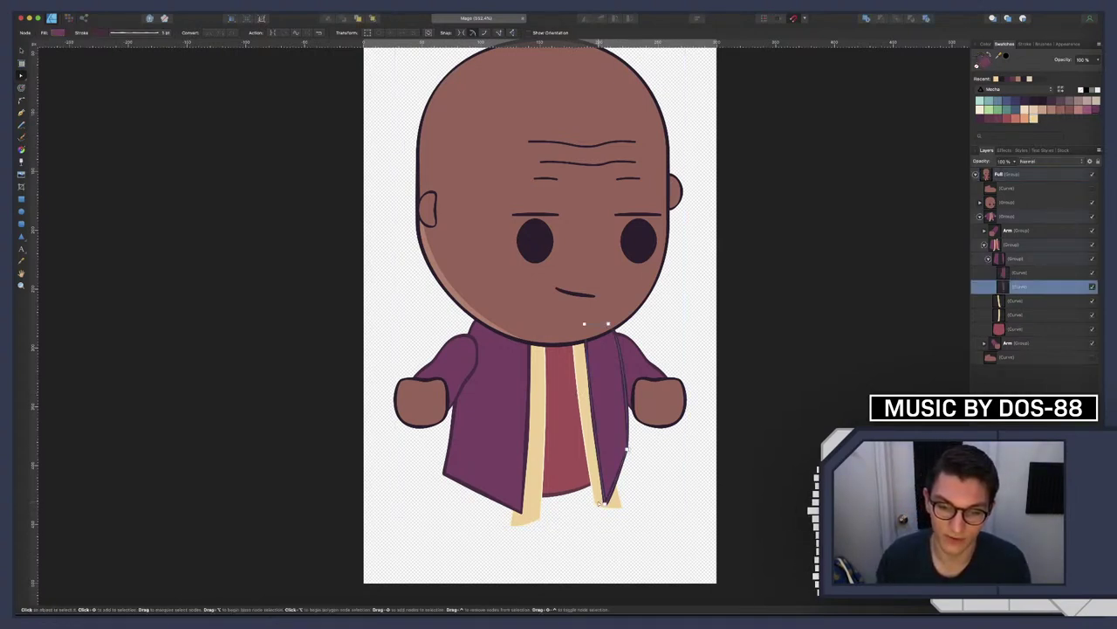
{"action": "left_click", "coordinate": [602, 504]}
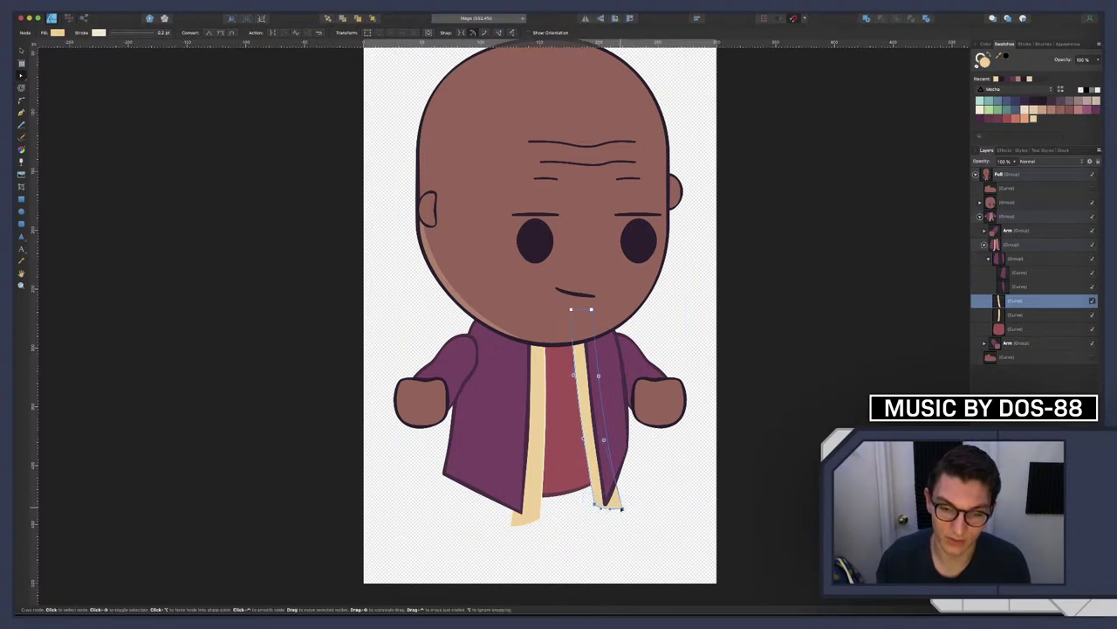
{"action": "left_click_drag", "start_coordinate": [623, 510], "coordinate": [622, 512]}
{"action": "left_click", "coordinate": [640, 510]}
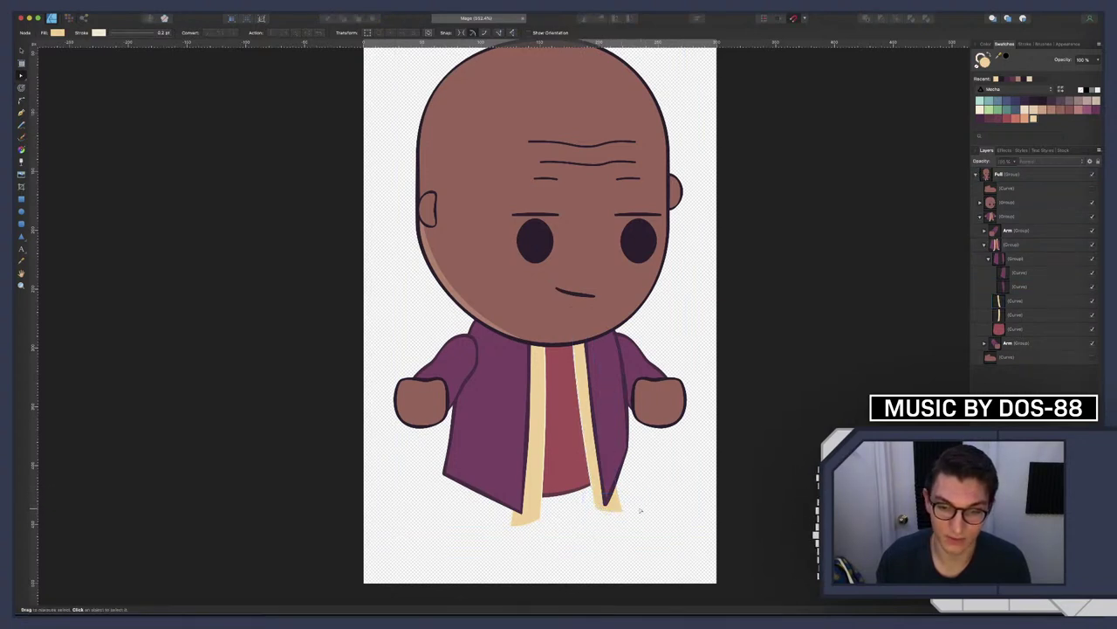
{"action": "left_click", "coordinate": [621, 511]}
{"action": "left_click_drag", "start_coordinate": [623, 512], "coordinate": [613, 513]}
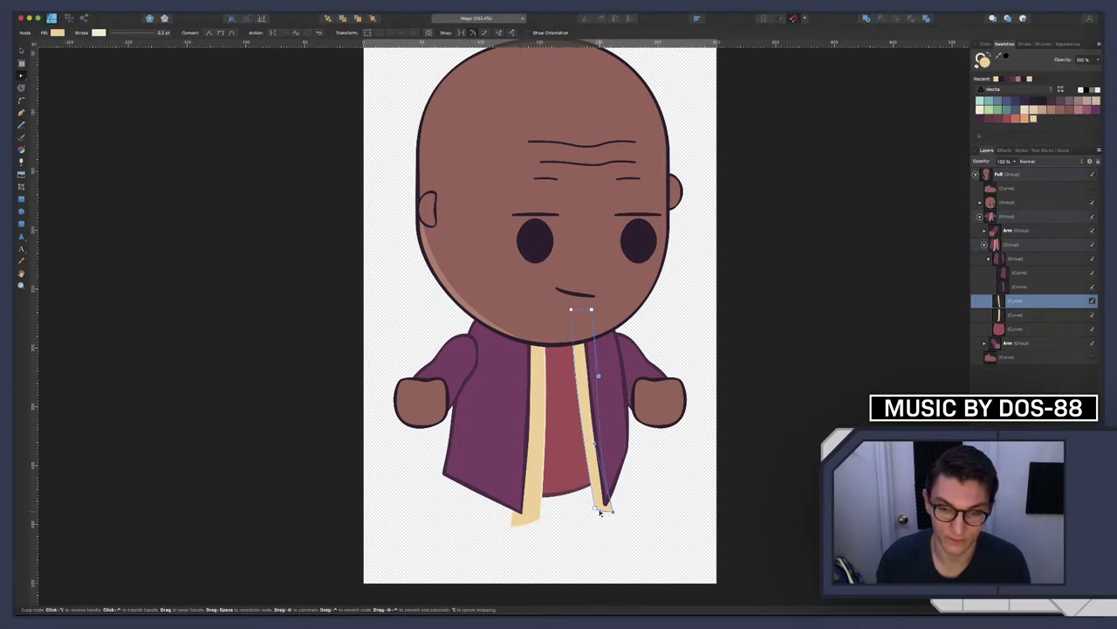
{"action": "left_click", "coordinate": [599, 528]}
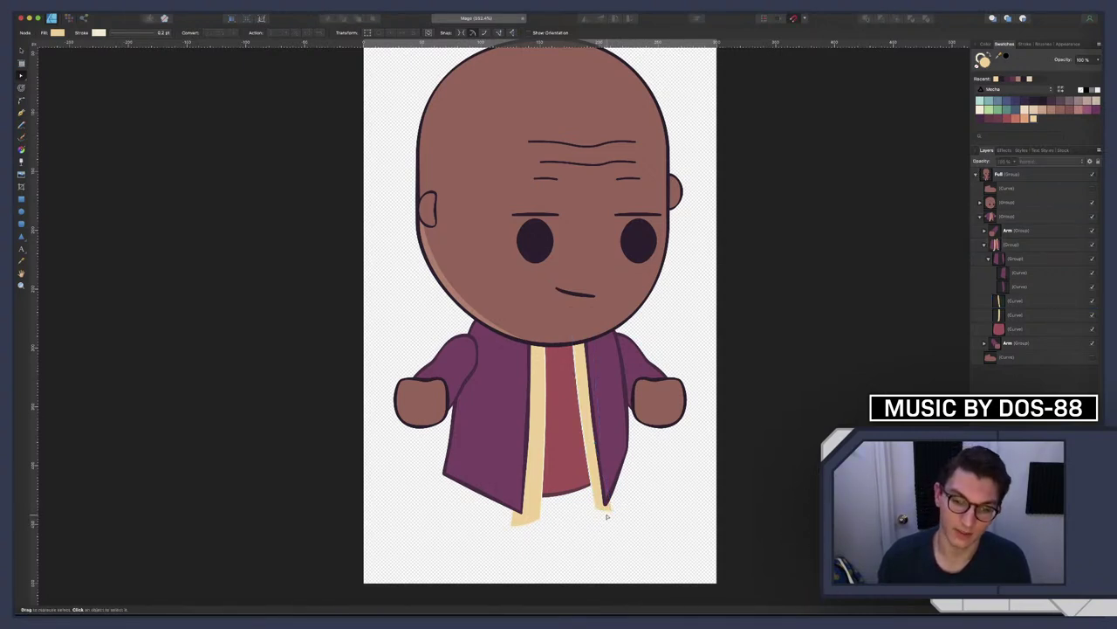
Nudge the right trim strip's bottom outer corner slightly outward at close range to fine-tune the hem, and deselect the strip
{"action": "left_click", "coordinate": [609, 513]}
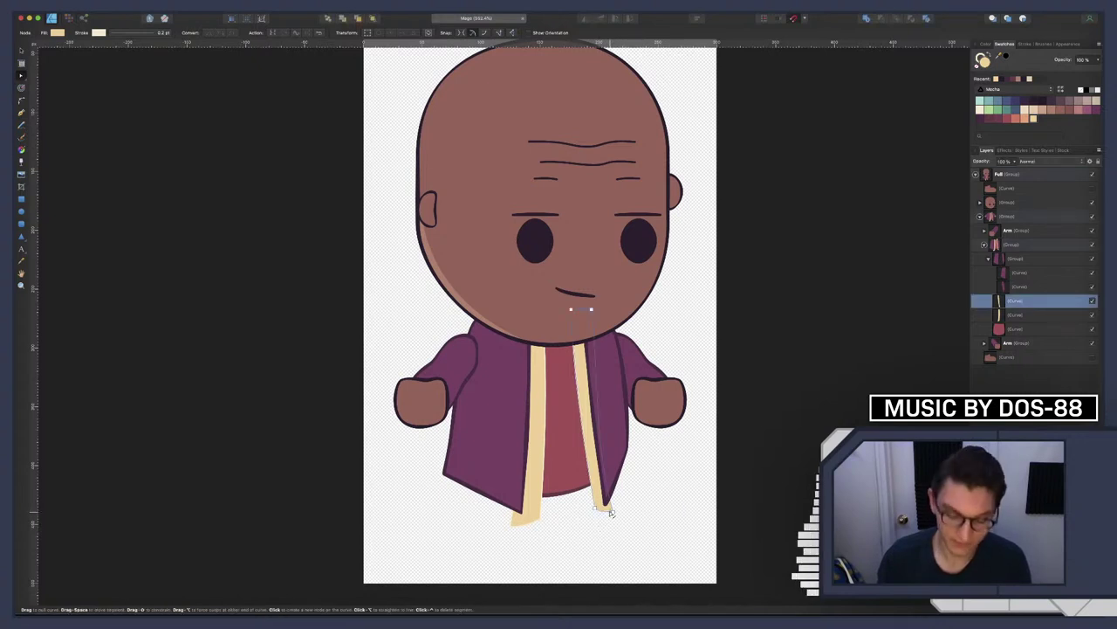
{"action": "scroll", "coordinate": [610, 514], "scroll_direction": "up", "scroll_amount": 5}
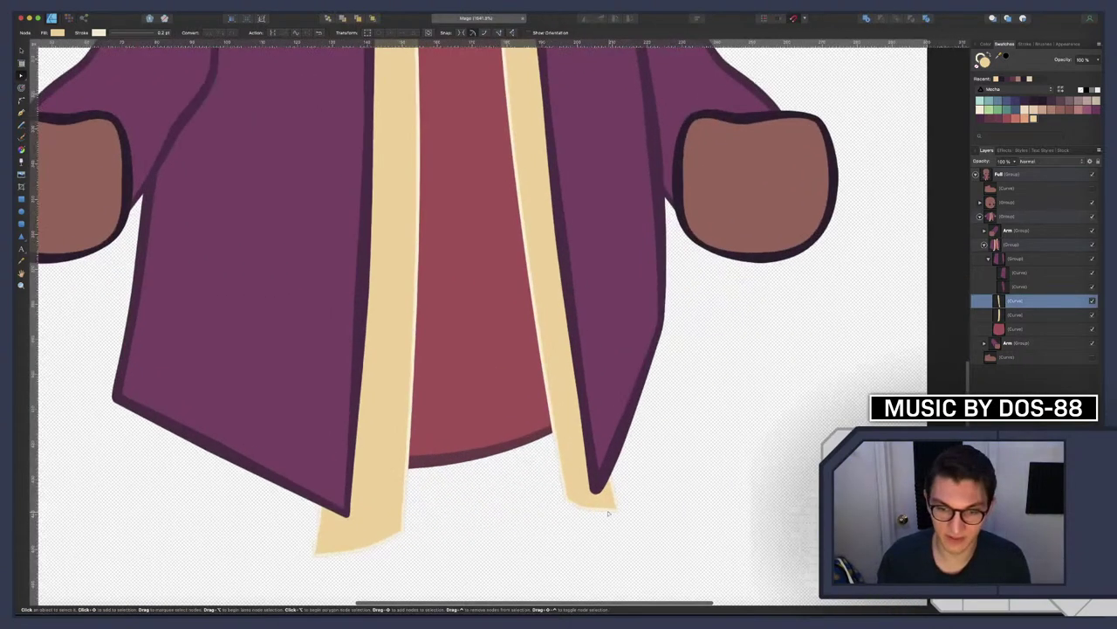
{"action": "left_click", "coordinate": [609, 513]}
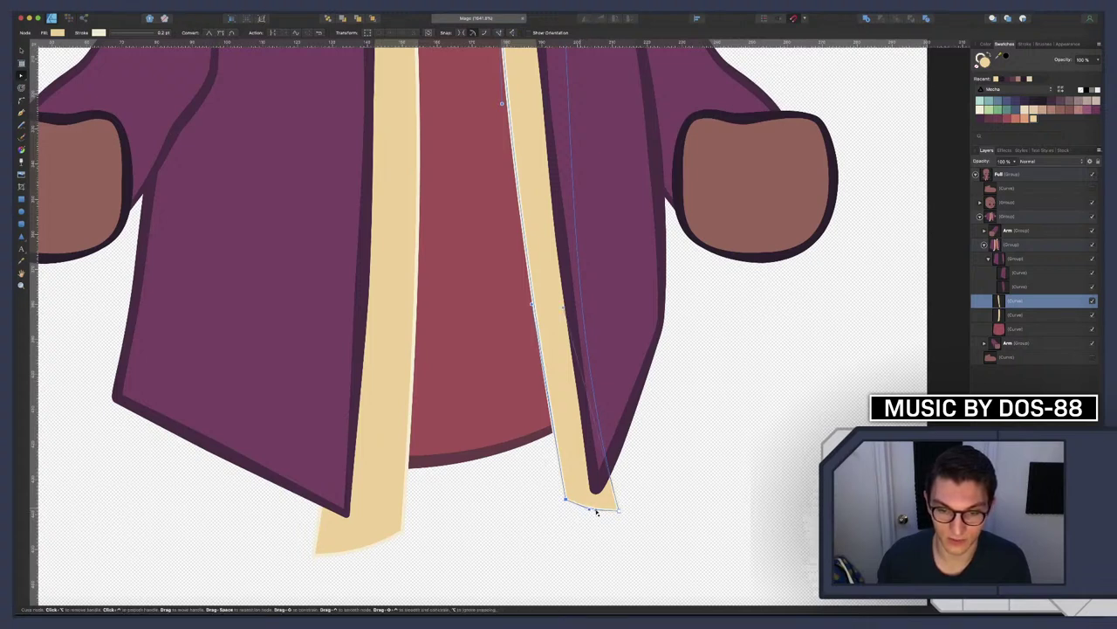
{"action": "scroll", "coordinate": [616, 512], "scroll_direction": "left", "scroll_amount": 1}
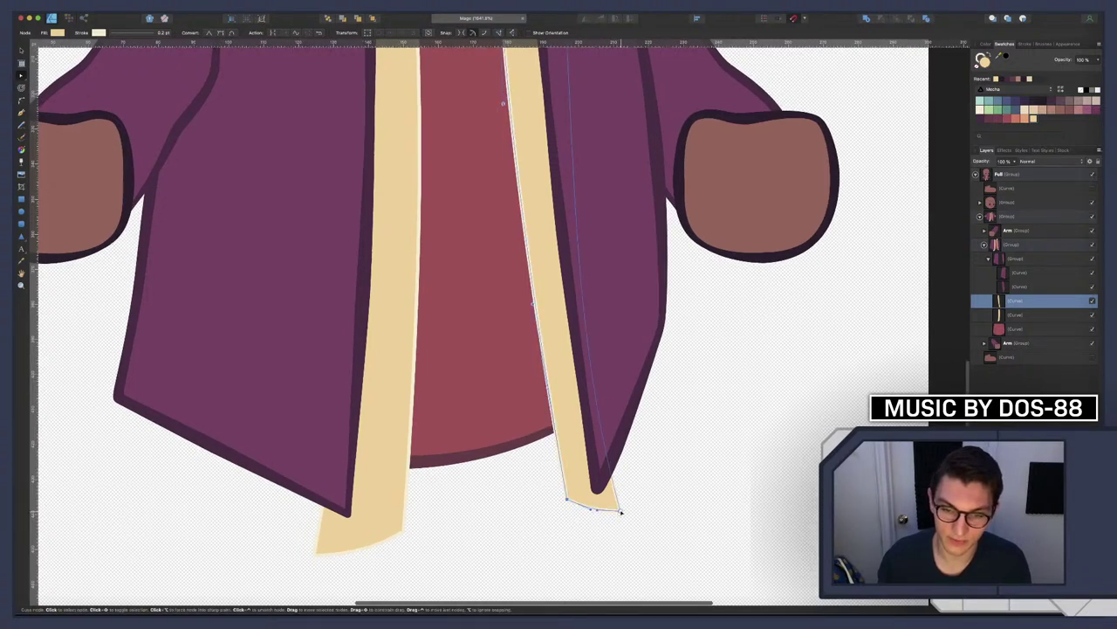
{"action": "left_click_drag", "start_coordinate": [621, 510], "coordinate": [624, 512]}
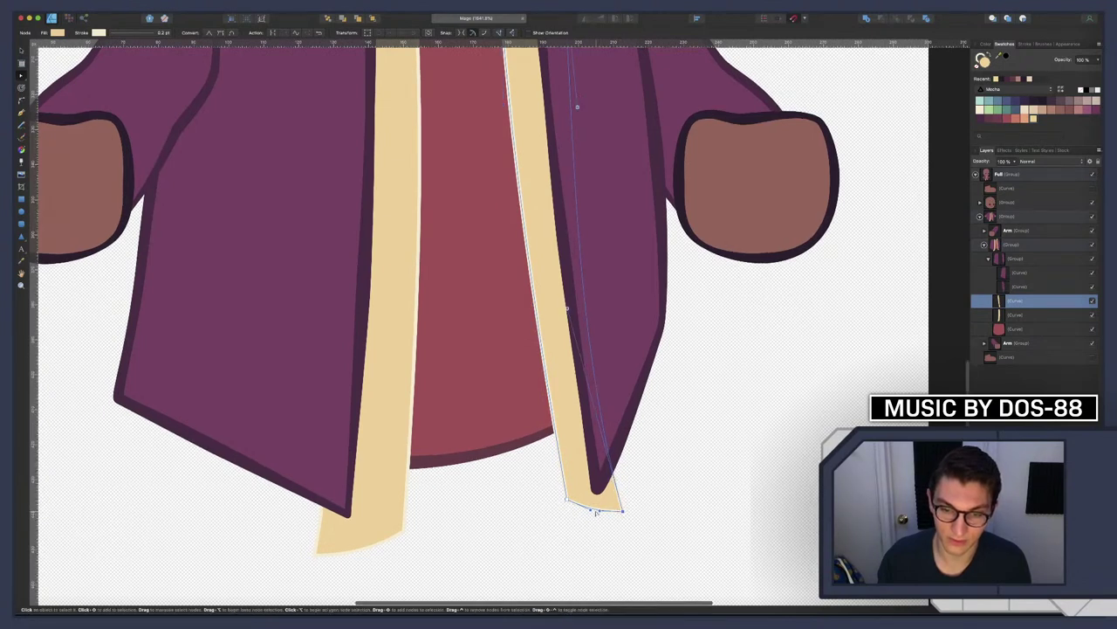
{"action": "left_click", "coordinate": [600, 536]}
{"action": "scroll", "coordinate": [602, 536], "scroll_direction": "down", "scroll_amount": 8}
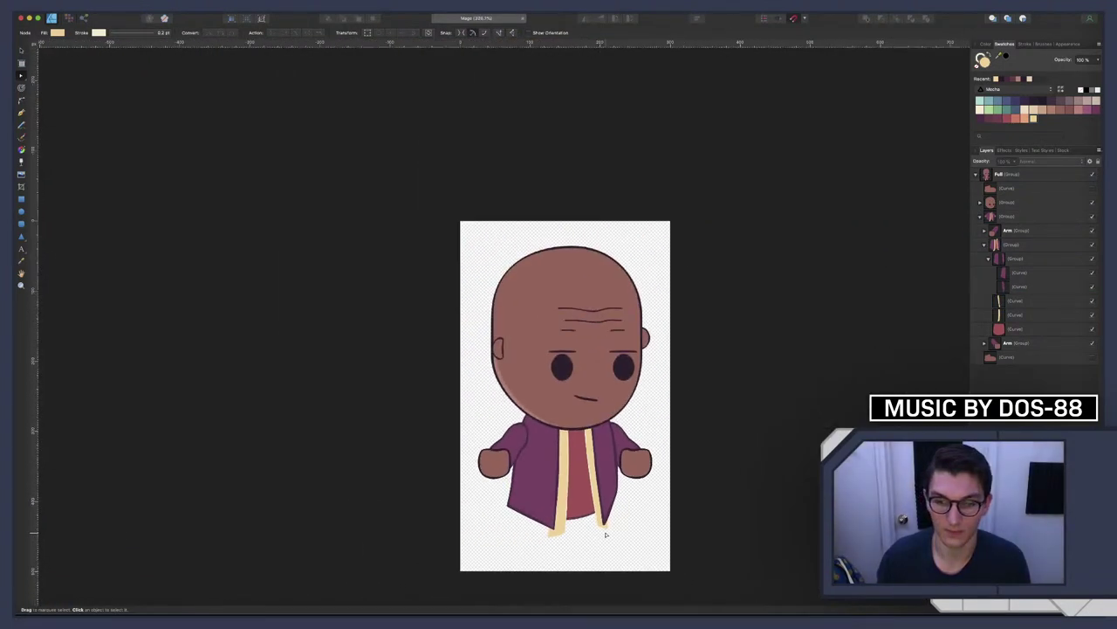
Examine the whole figure, checking the robe panels, yellow trim strips and hem against the head and hands
{"action": "scroll", "coordinate": [608, 538], "scroll_direction": "up", "scroll_amount": 4}
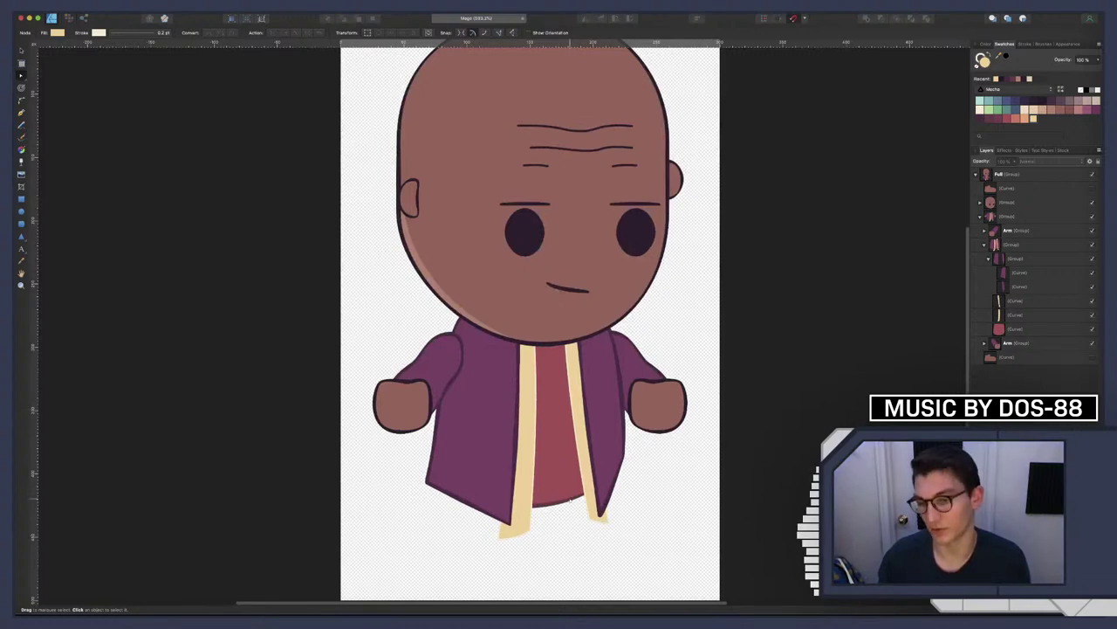
{"action": "scroll", "coordinate": [571, 483], "scroll_direction": "down", "scroll_amount": 4}
{"action": "scroll", "coordinate": [539, 427], "scroll_direction": "up", "scroll_amount": 4}
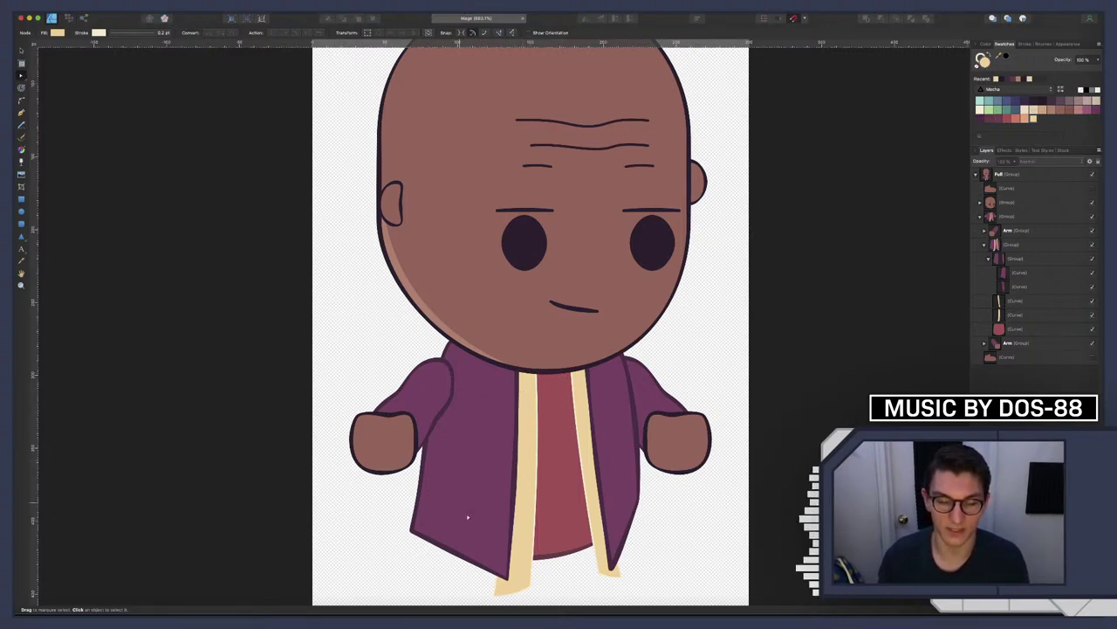
{"action": "scroll", "coordinate": [486, 404], "scroll_direction": "down", "scroll_amount": 2}
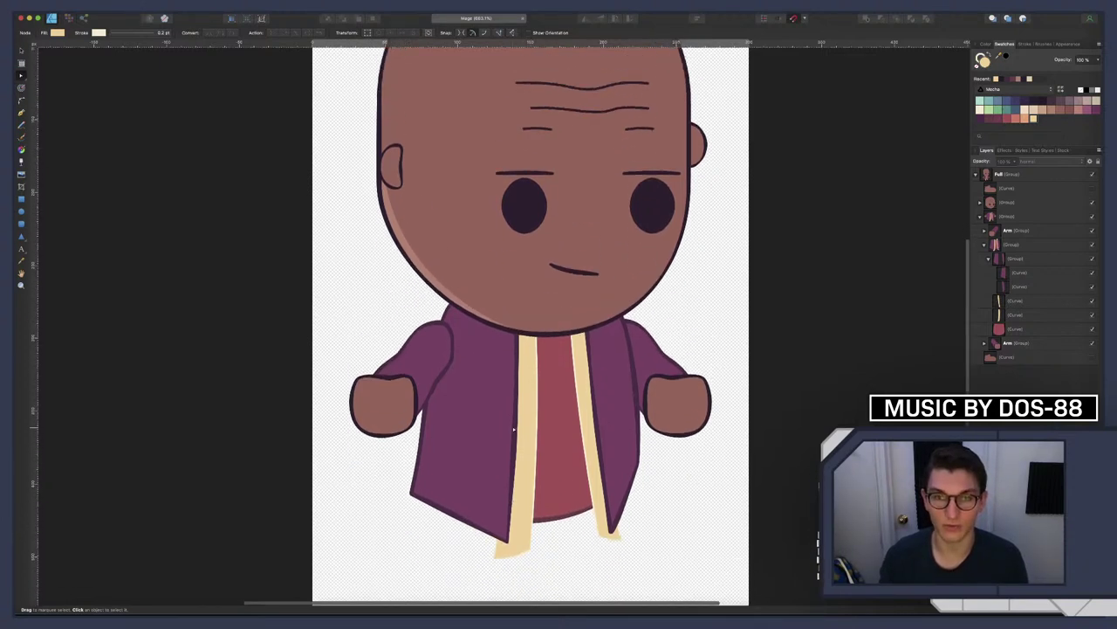
{"action": "scroll", "coordinate": [559, 376], "scroll_direction": "up", "scroll_amount": 5}
{"action": "scroll", "coordinate": [581, 359], "scroll_direction": "down", "scroll_amount": 4}
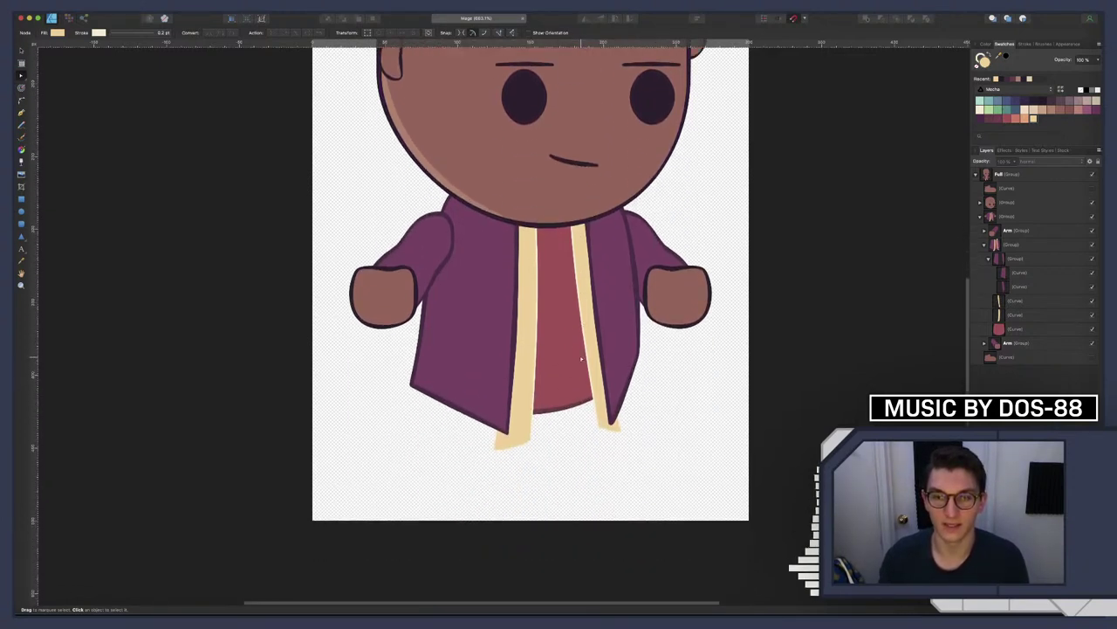
{"action": "scroll", "coordinate": [558, 357], "scroll_direction": "up", "scroll_amount": 2}
{"action": "scroll", "coordinate": [558, 357], "scroll_direction": "down", "scroll_amount": 1}
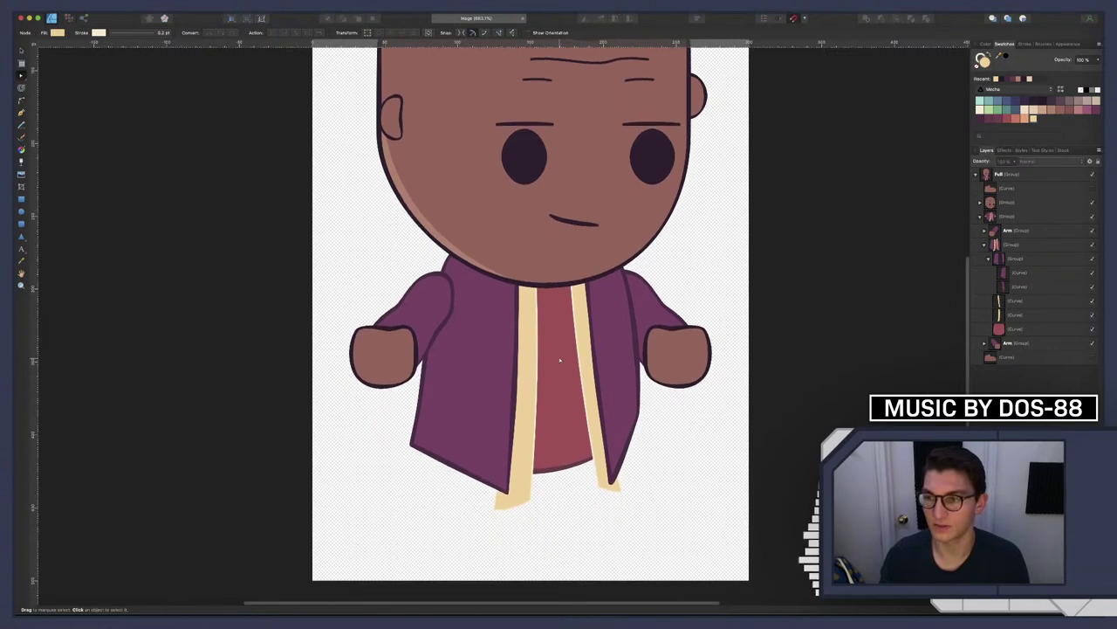
Show both hidden foot curves to check them against the robe's hem, and hide them again
{"action": "left_click", "coordinate": [1094, 359]}
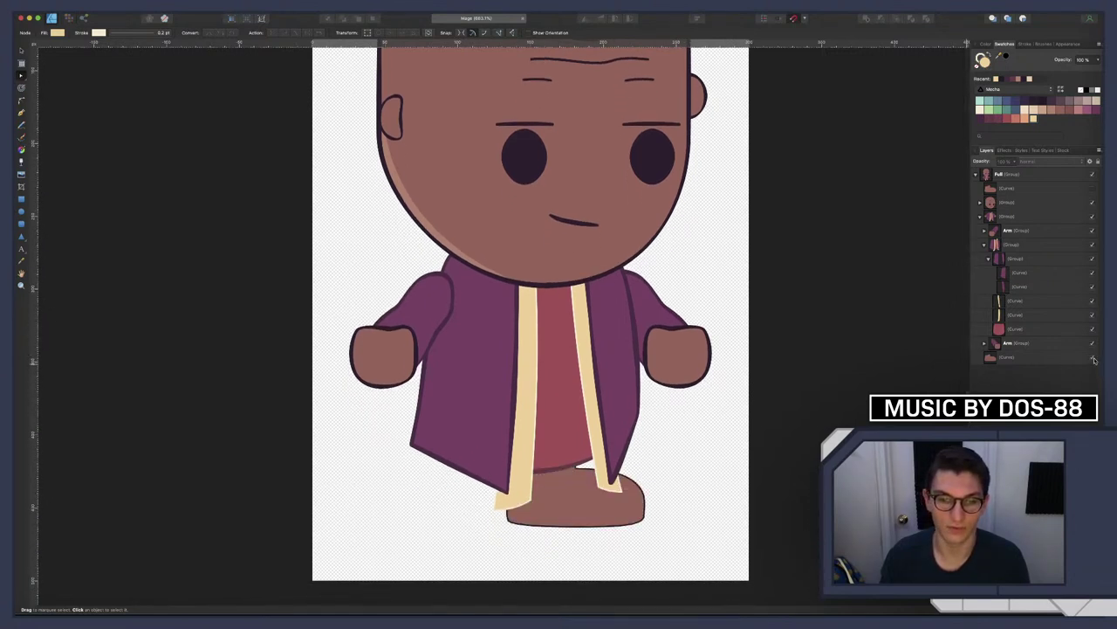
{"action": "left_click", "coordinate": [1094, 188]}
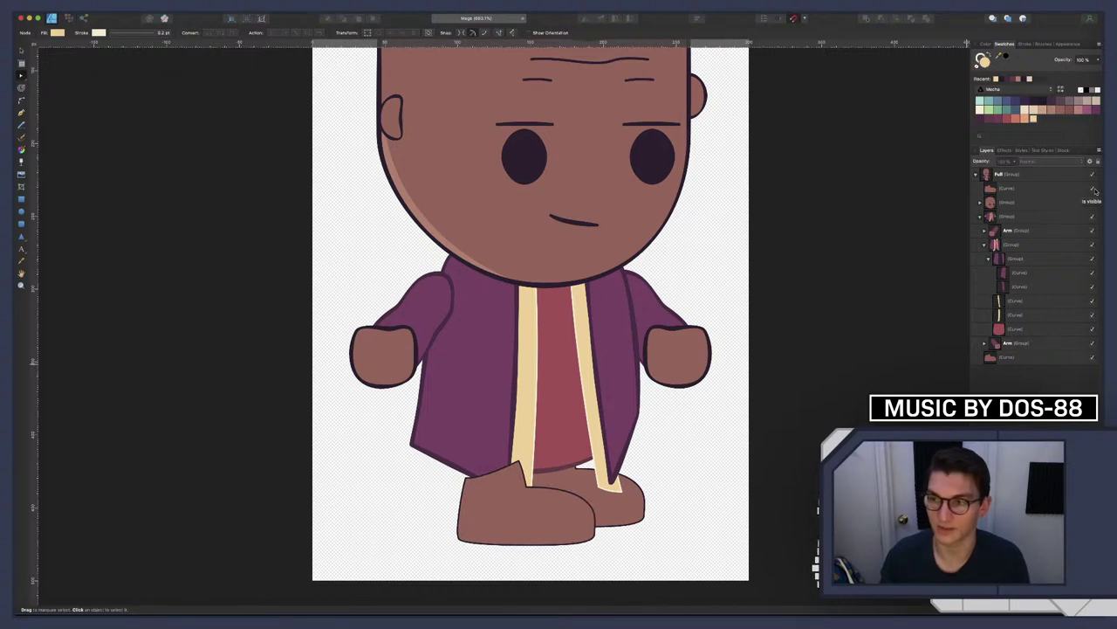
{"action": "left_click", "coordinate": [1095, 190]}
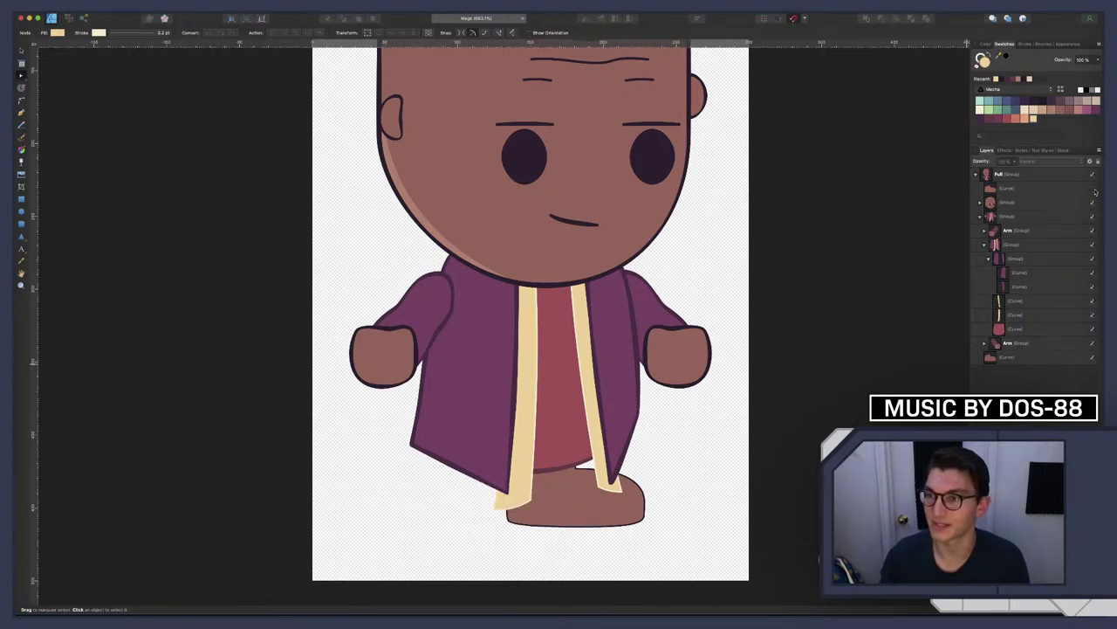
{"action": "left_click", "coordinate": [1093, 358]}
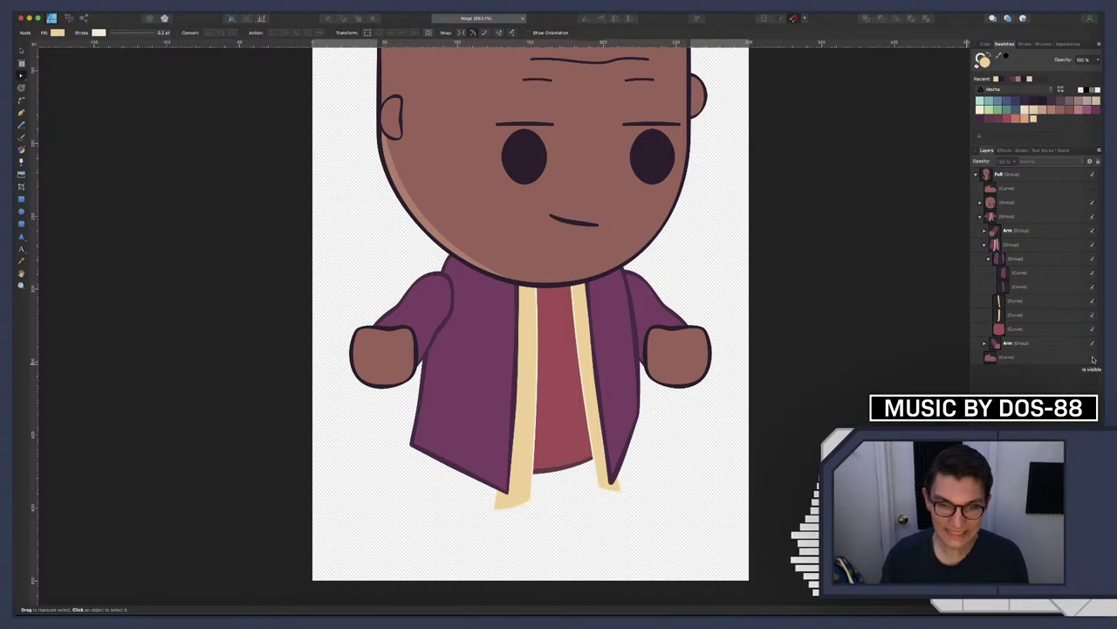
Expand the head group in the layer stack, keep its face curve's contents collapsed, and activate the Pen tool
{"action": "scroll", "coordinate": [525, 304], "scroll_direction": "up", "scroll_amount": 6}
{"action": "scroll", "coordinate": [525, 303], "scroll_direction": "down", "scroll_amount": 1}
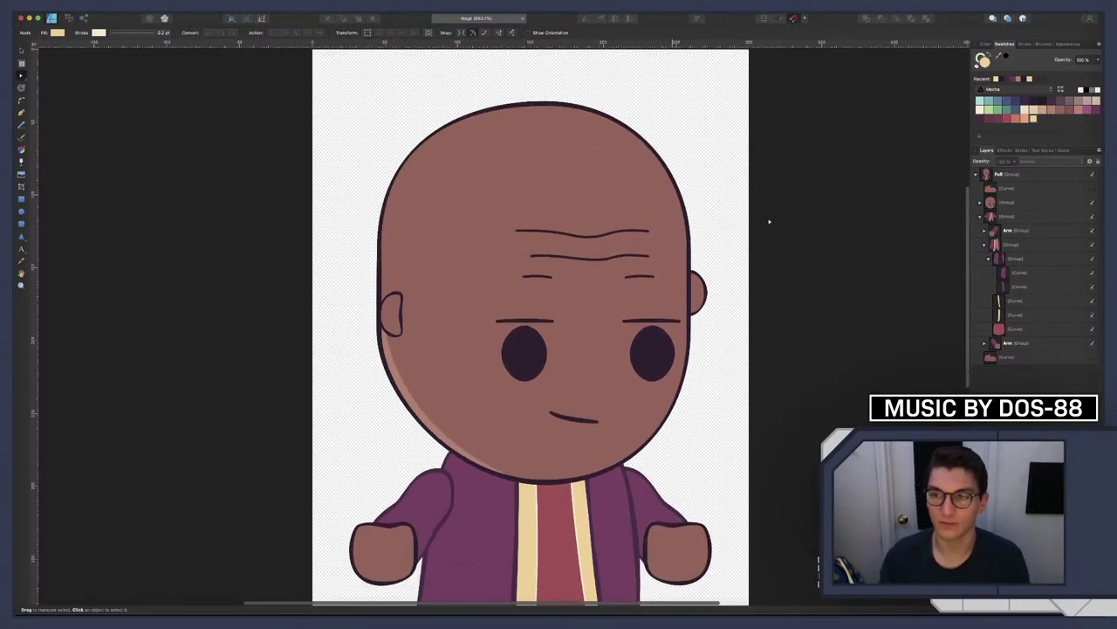
{"action": "left_click", "coordinate": [981, 202]}
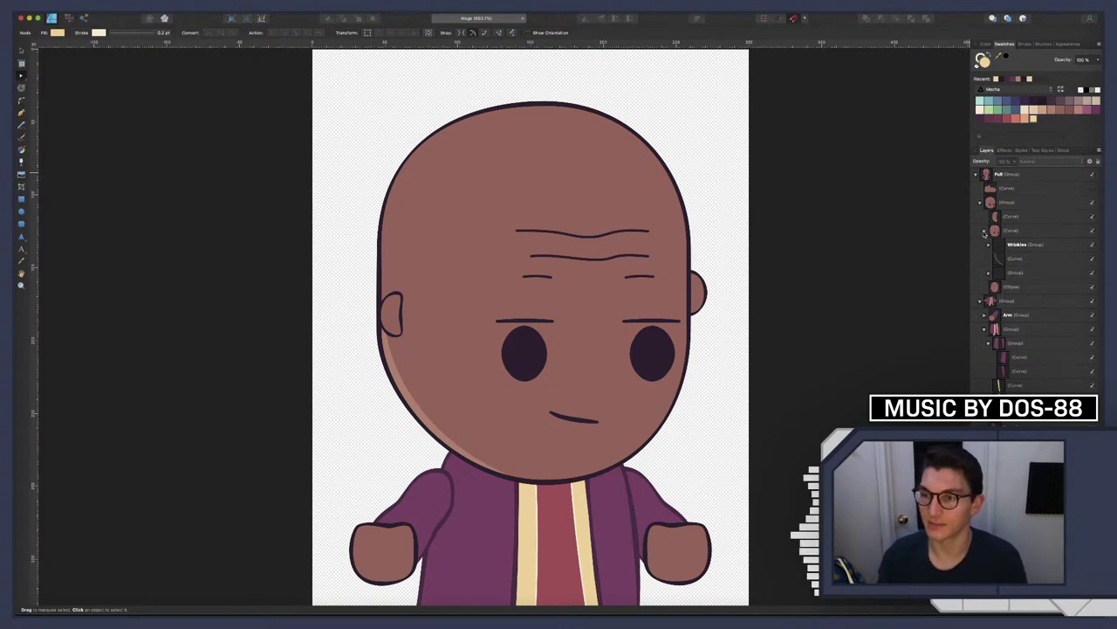
{"action": "left_click", "coordinate": [984, 231]}
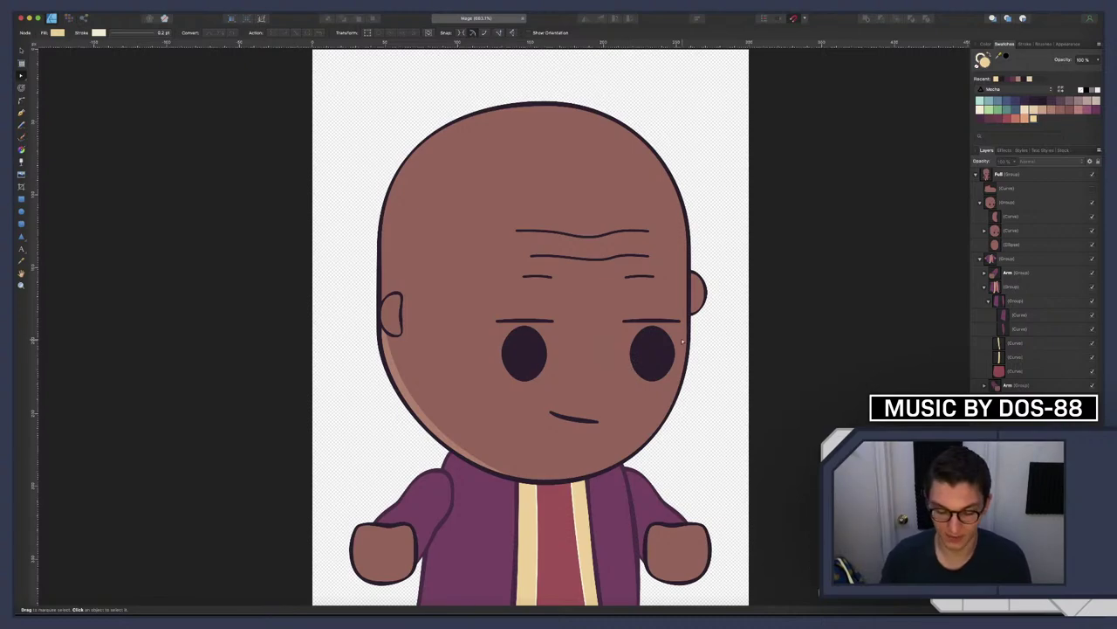
{"action": "key", "text": "p"}
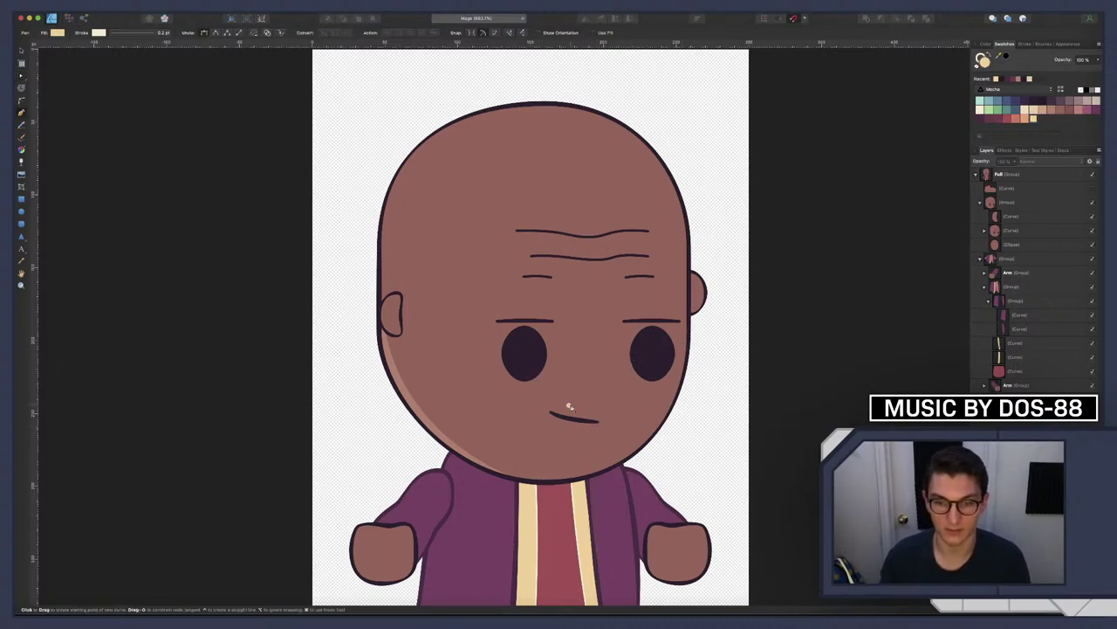
Switch to the web browser and search Google for "santa beard", refining the query to "santa beard vector" to find beard references
{"action": "key", "text": "ctrl+Right"}
{"action": "key", "text": "super+t"}
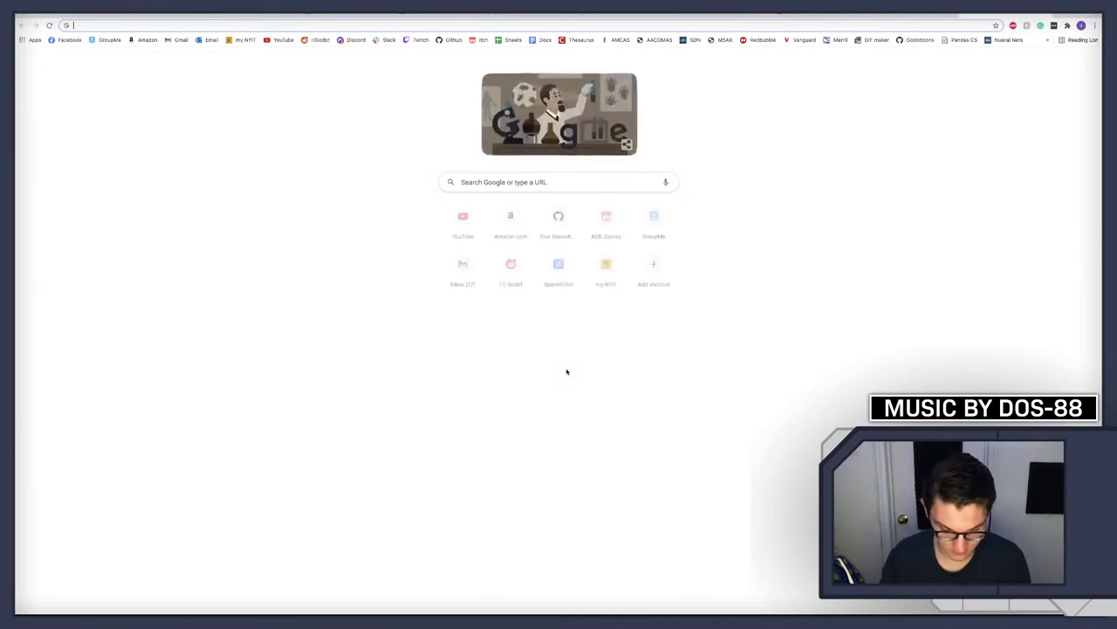
{"action": "type", "text": "santa beard"}
{"action": "key", "text": "Return"}
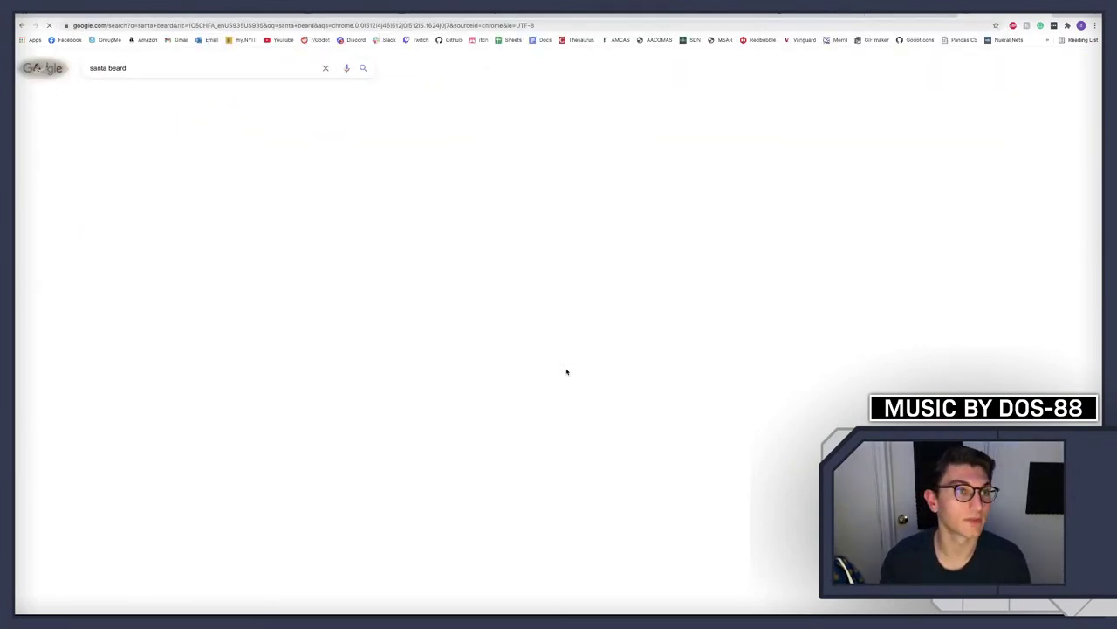
{"action": "left_click", "coordinate": [137, 67]}
{"action": "type", "text": "v"}
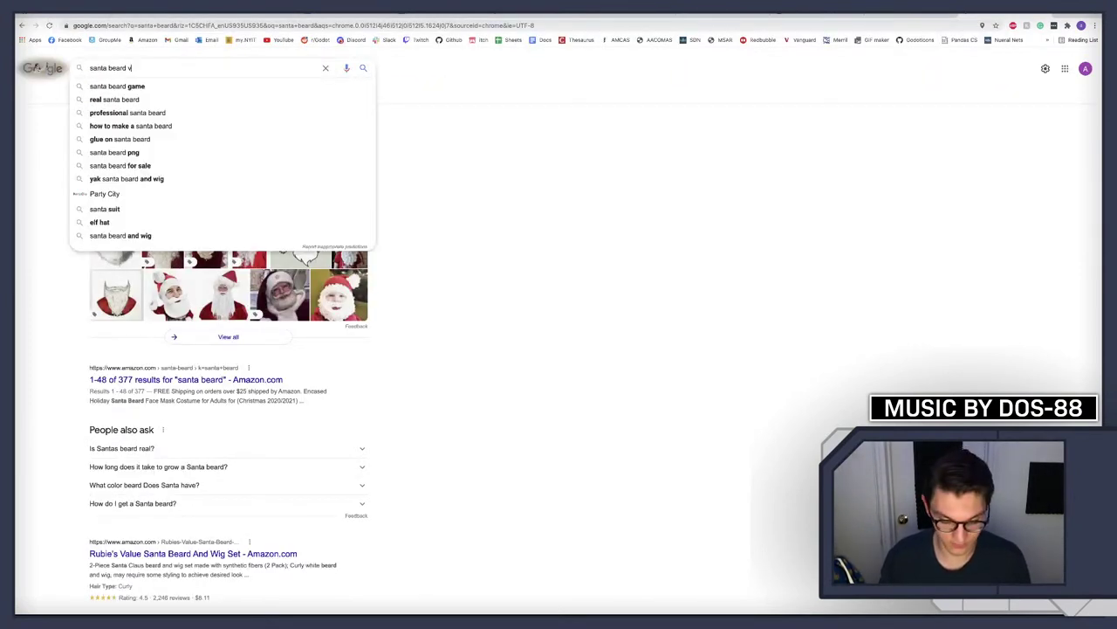
{"action": "type", "text": "ector"}
{"action": "key", "text": "Return"}
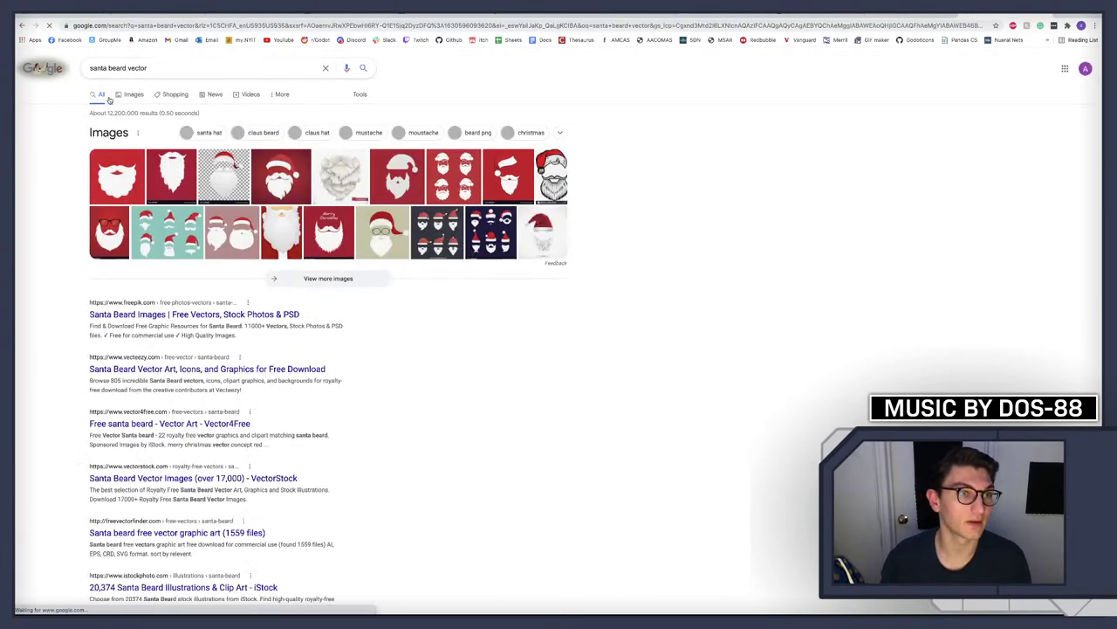
Browse the image results for beard shapes and open the wide white Santa beard with a moustache on a plain red background
{"action": "left_click", "coordinate": [131, 94]}
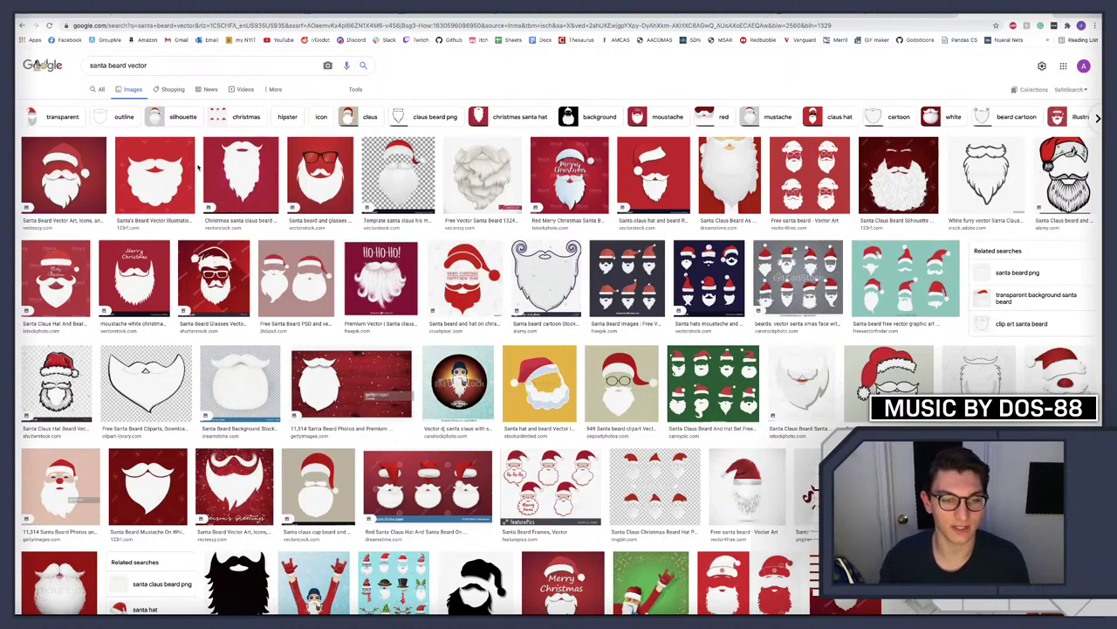
{"action": "scroll", "coordinate": [175, 169], "scroll_direction": "down", "scroll_amount": 1}
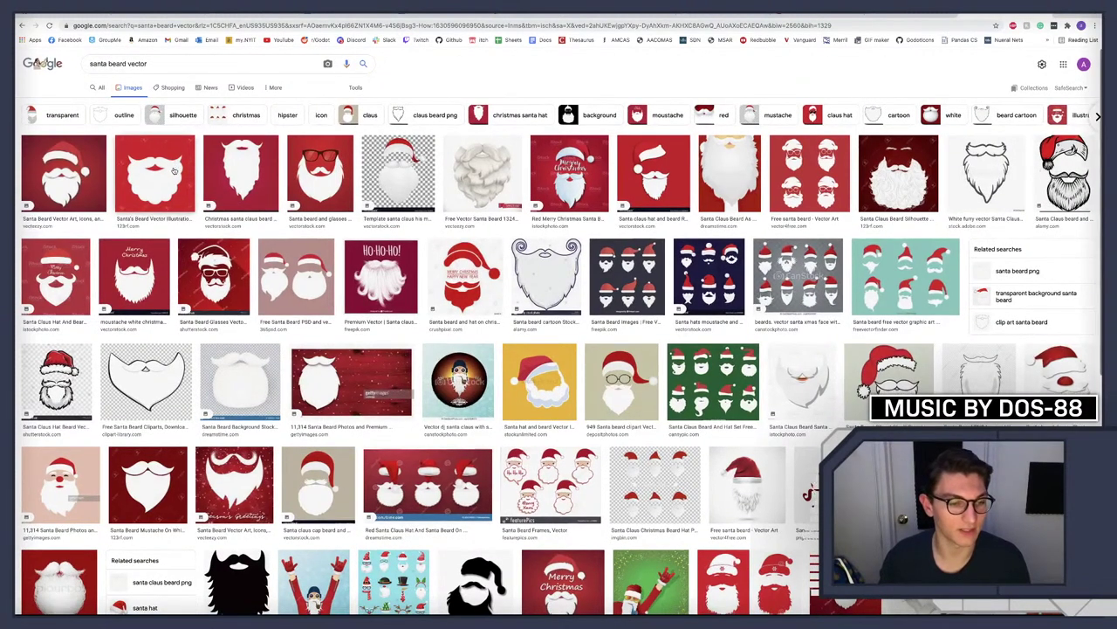
{"action": "scroll", "coordinate": [183, 177], "scroll_direction": "down", "scroll_amount": 2}
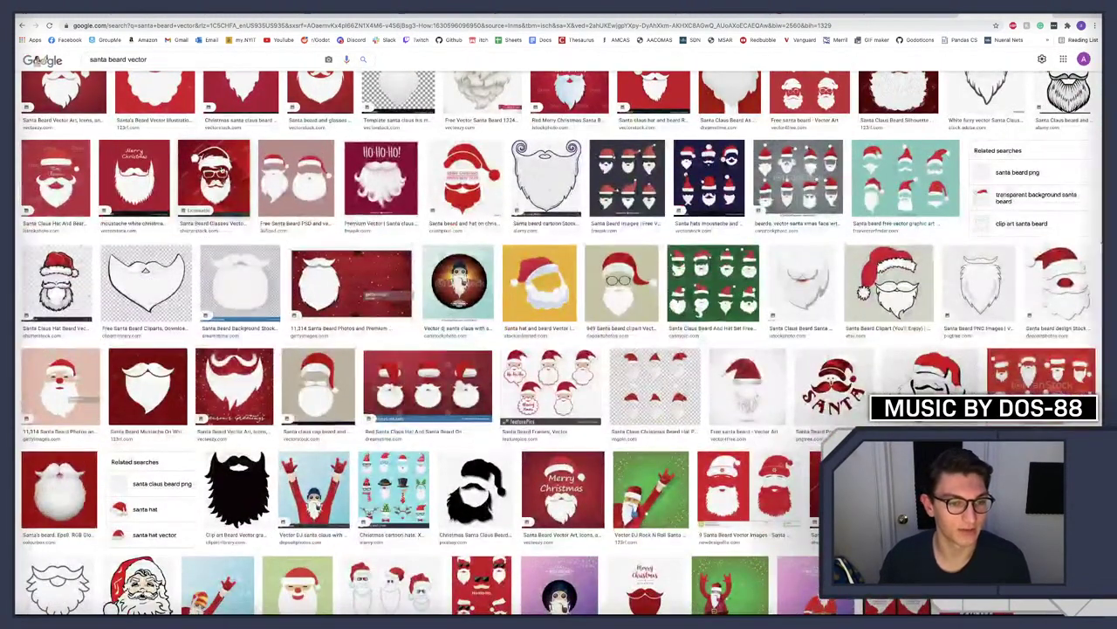
{"action": "scroll", "coordinate": [170, 177], "scroll_direction": "up", "scroll_amount": 2}
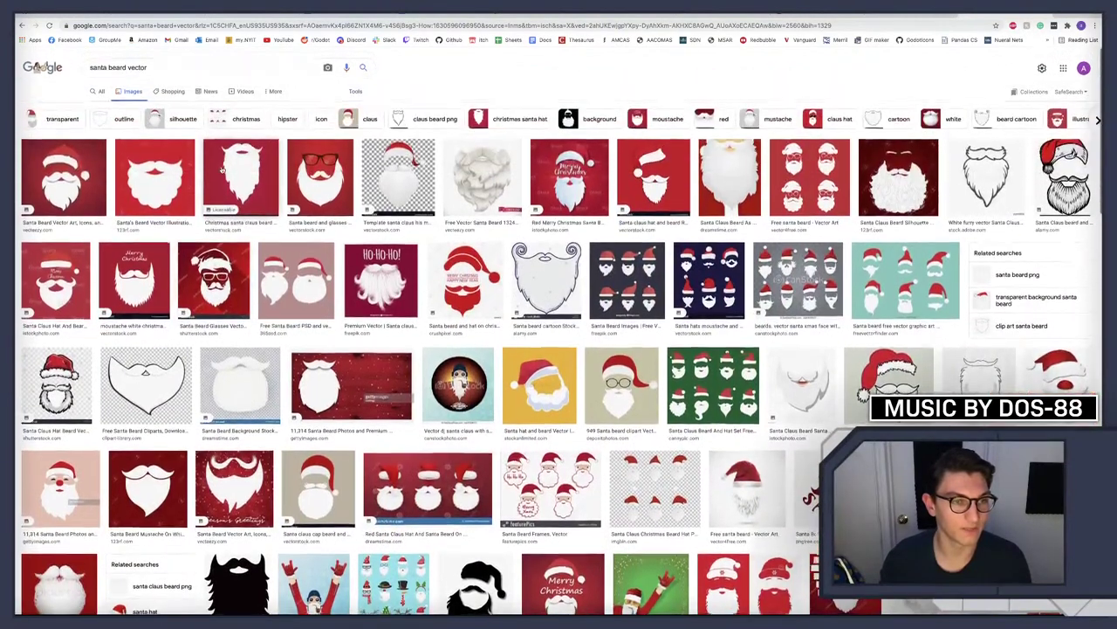
{"action": "left_click", "coordinate": [170, 177]}
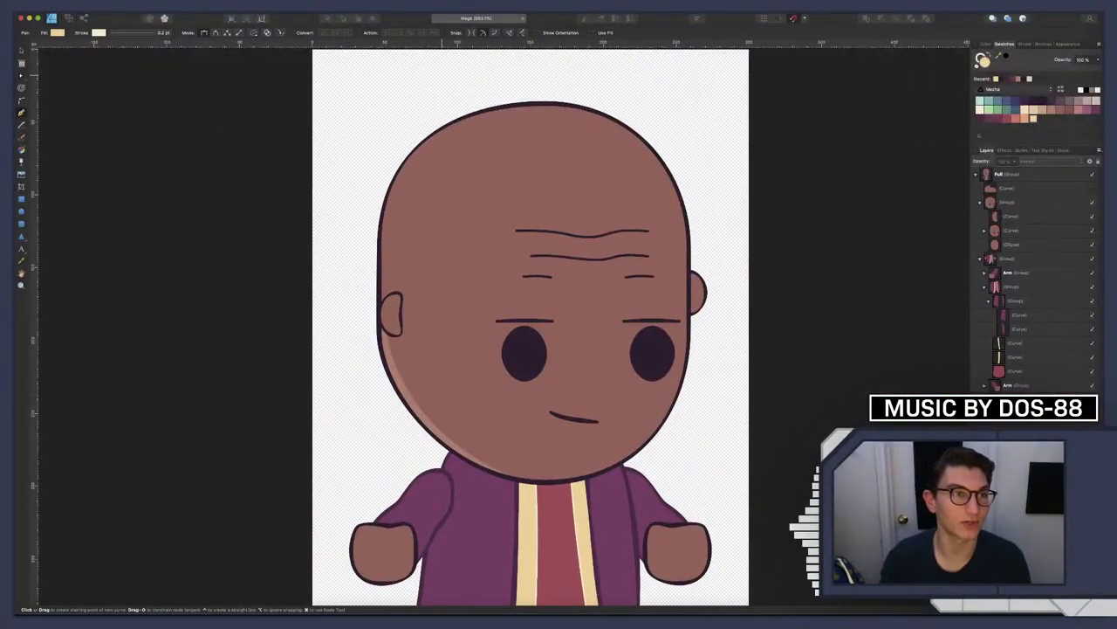
Open the recent document Father.afdesign and copy the facial-features group nested inside its head's face curve
{"action": "left_click", "coordinate": [98, 6]}
{"action": "mouse_move", "coordinate": [116, 45]}
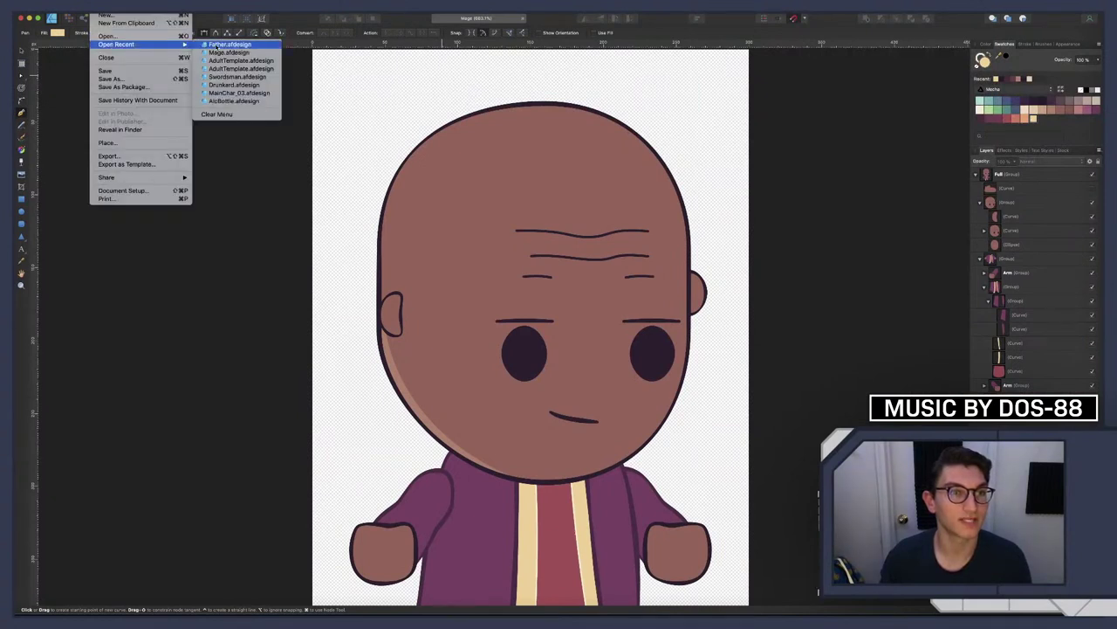
{"action": "left_click", "coordinate": [225, 44]}
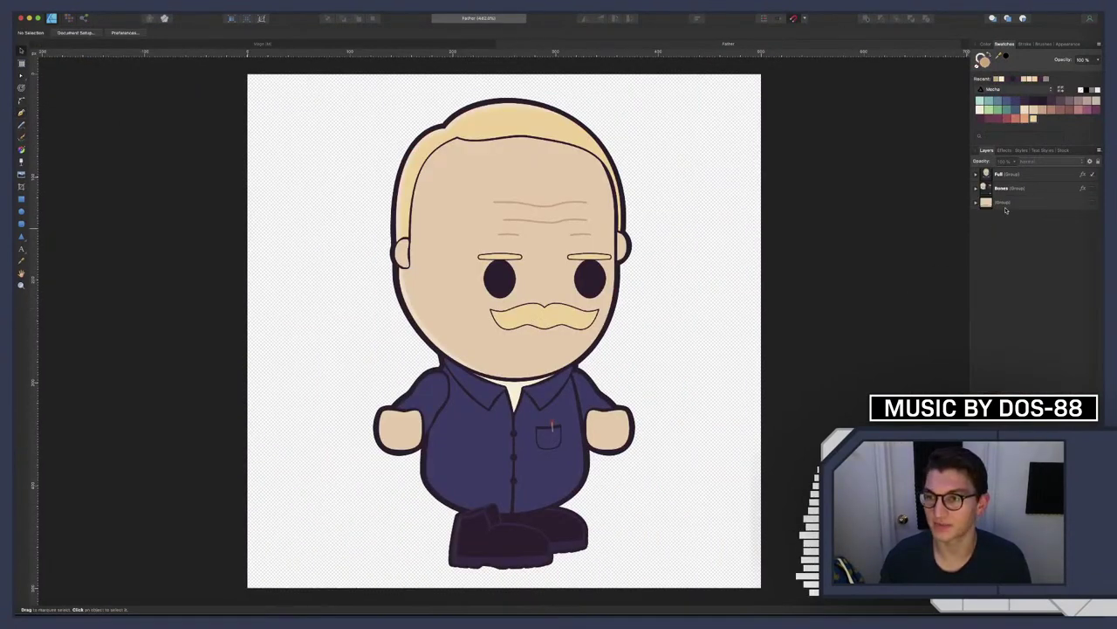
{"action": "left_click", "coordinate": [976, 175]}
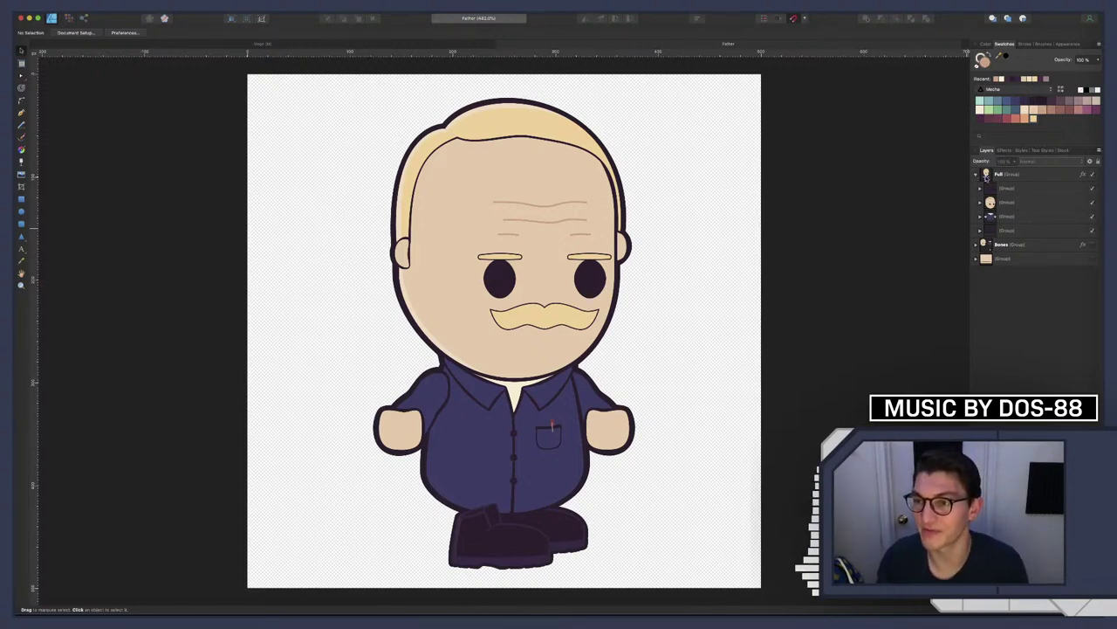
{"action": "left_click", "coordinate": [981, 203]}
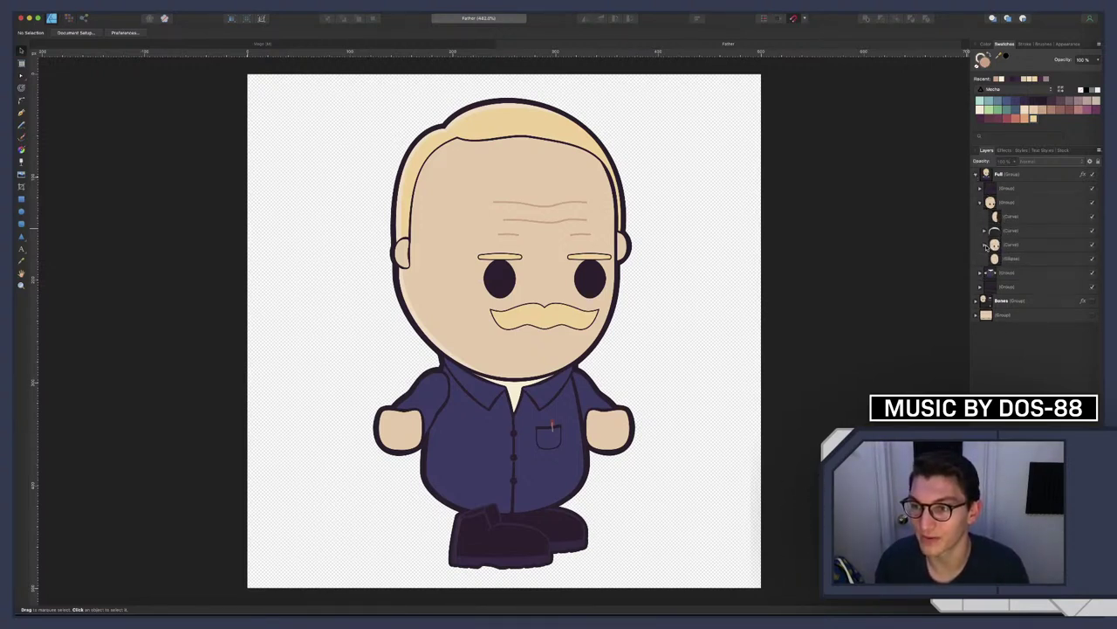
{"action": "left_click", "coordinate": [986, 245]}
{"action": "left_click", "coordinate": [1010, 287]}
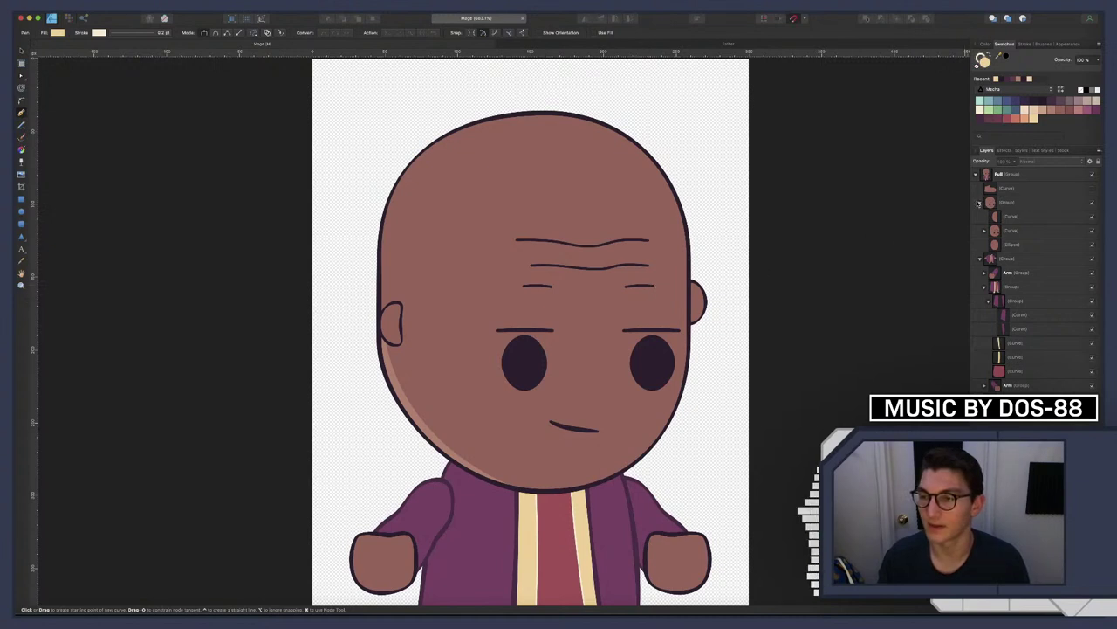
Return to the Mage document and paste the copied facial features inside the head's face curve, above the cheek highlight curve
{"action": "left_click", "coordinate": [999, 231]}
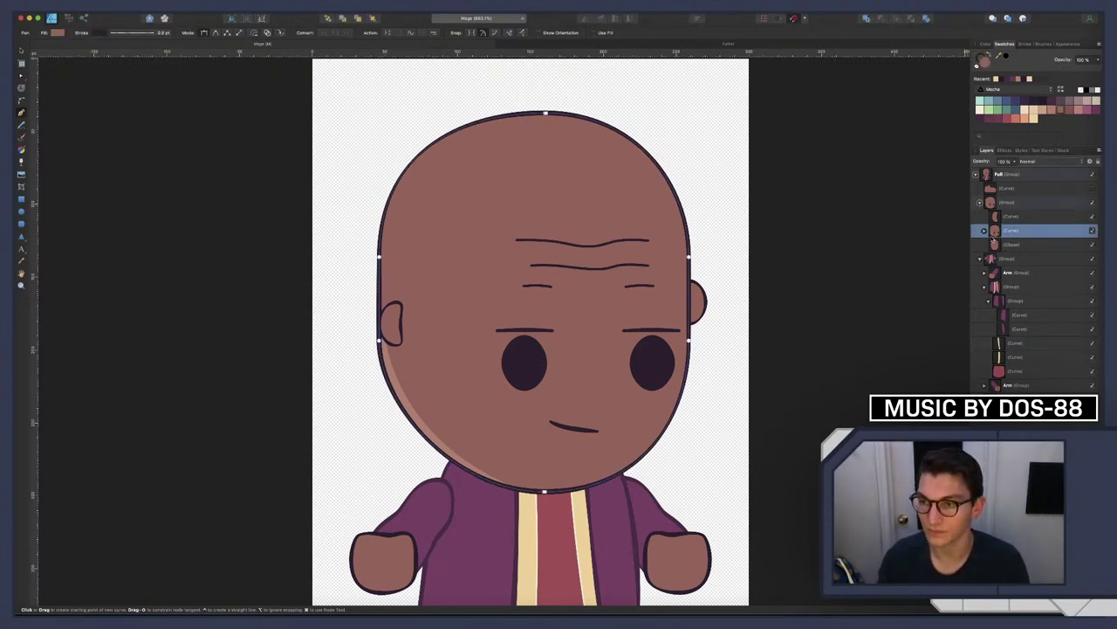
{"action": "left_click", "coordinate": [984, 230]}
{"action": "left_click", "coordinate": [999, 258]}
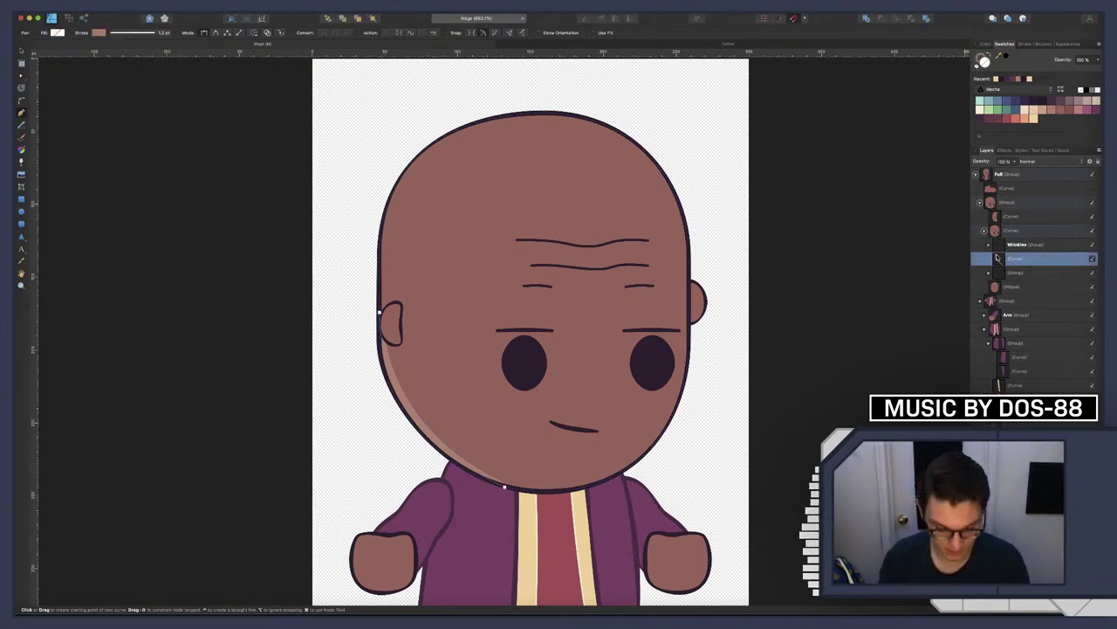
{"action": "key", "text": "super+v"}
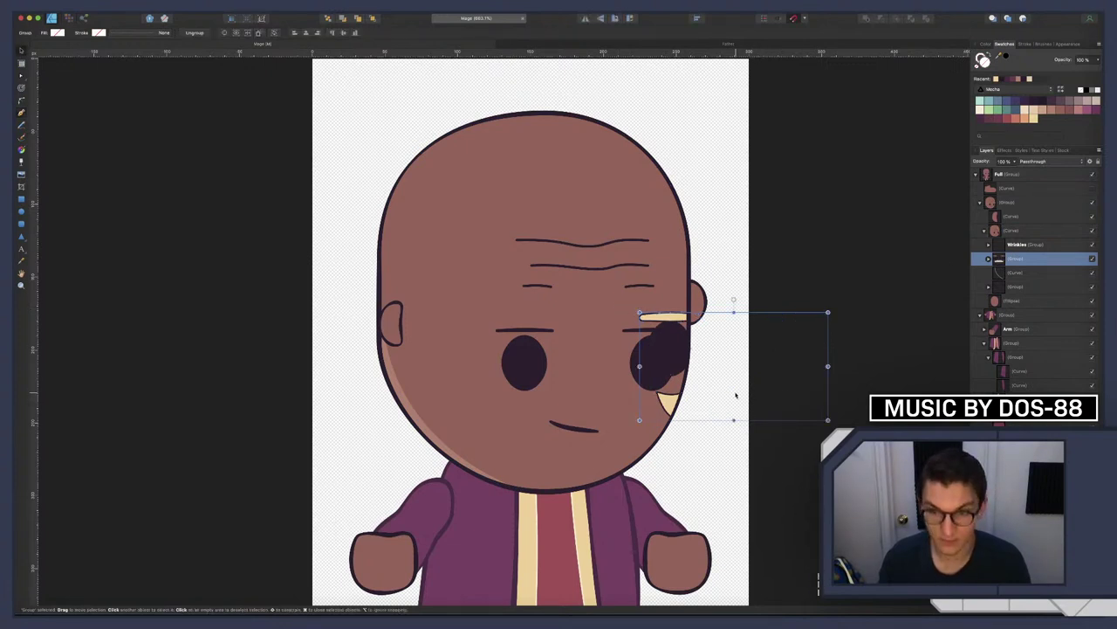
Move the pasted facial features onto the mage's face, nudging them until the eyes line up with the existing ones
{"action": "left_click_drag", "start_coordinate": [735, 395], "coordinate": [611, 416]}
{"action": "key", "text": "Right"}
{"action": "key", "text": "Right"}
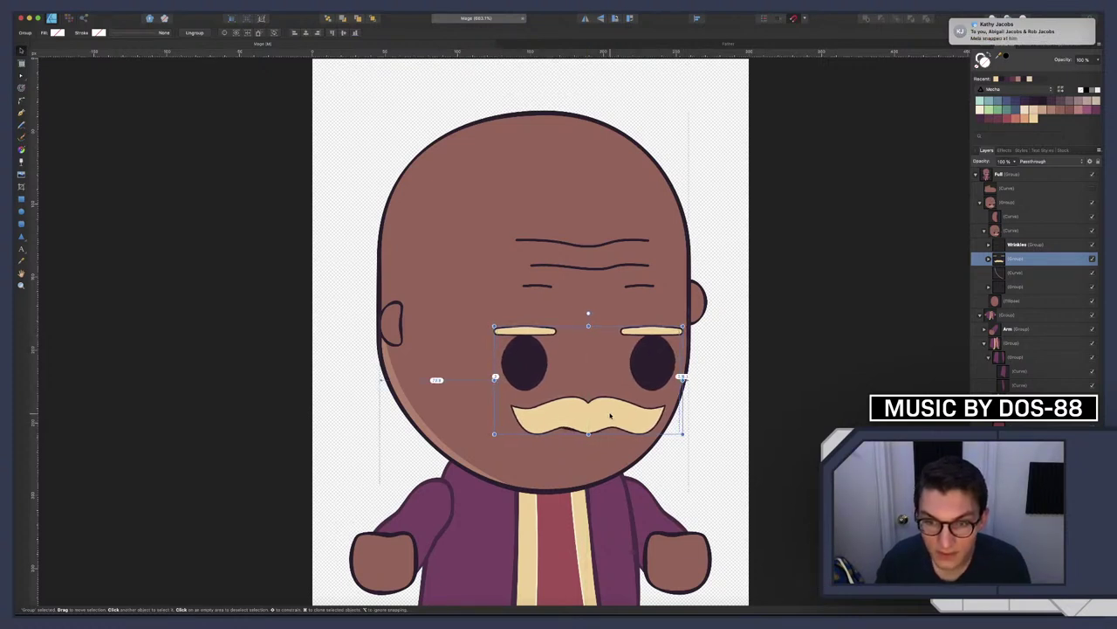
{"action": "key", "text": "Right"}
{"action": "key", "text": "Down"}
{"action": "key", "text": "Left"}
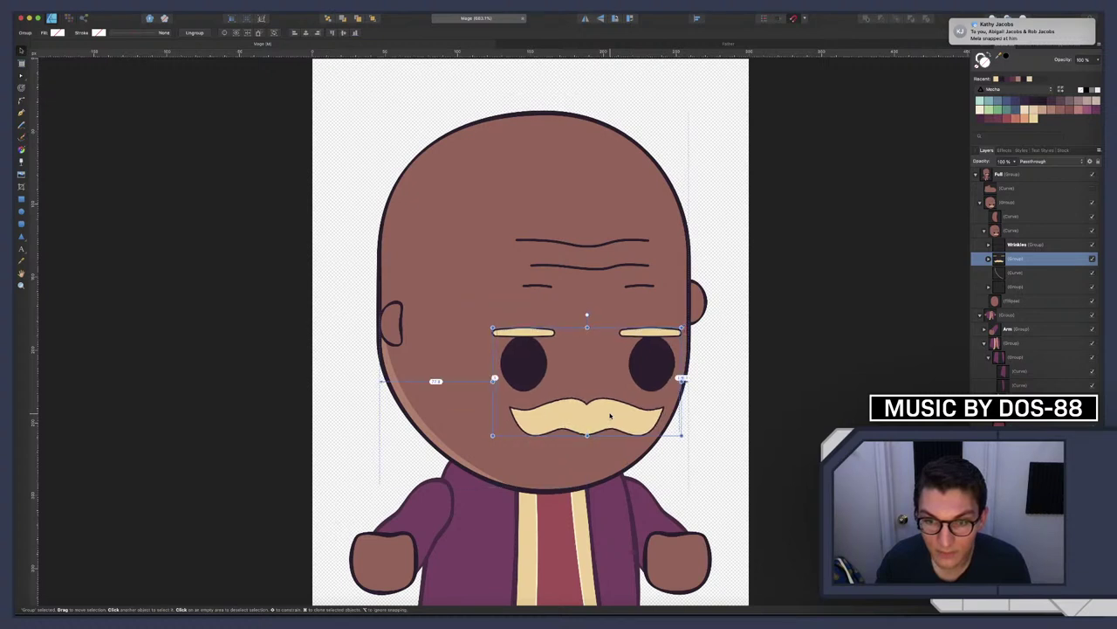
{"action": "key", "text": "Up"}
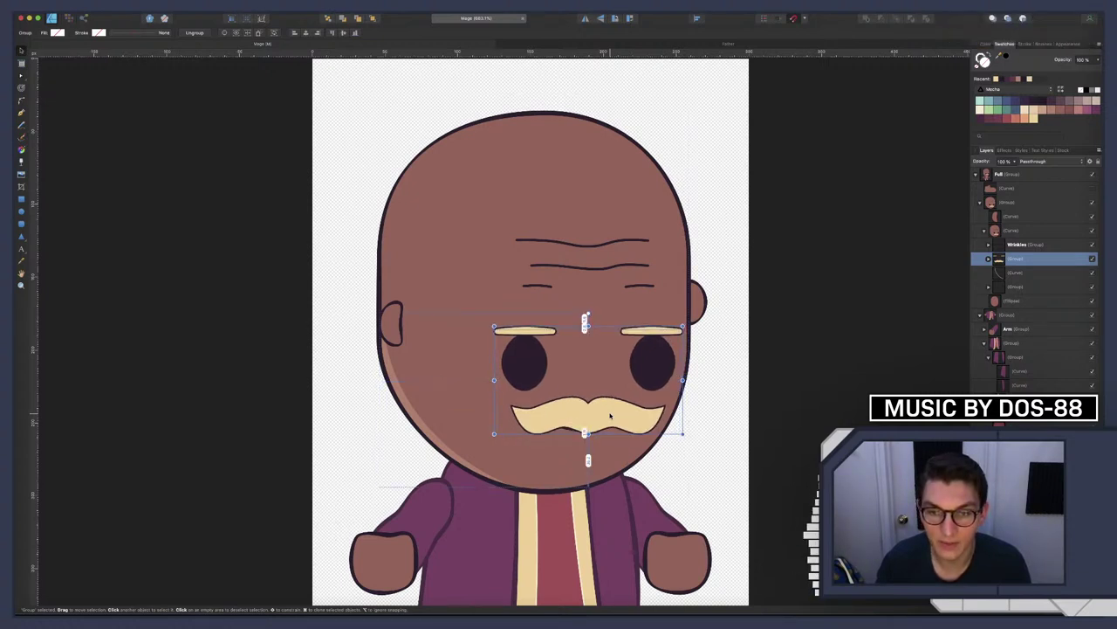
{"action": "key", "text": "Down"}
{"action": "key", "text": "Up"}
{"action": "key", "text": "Up"}
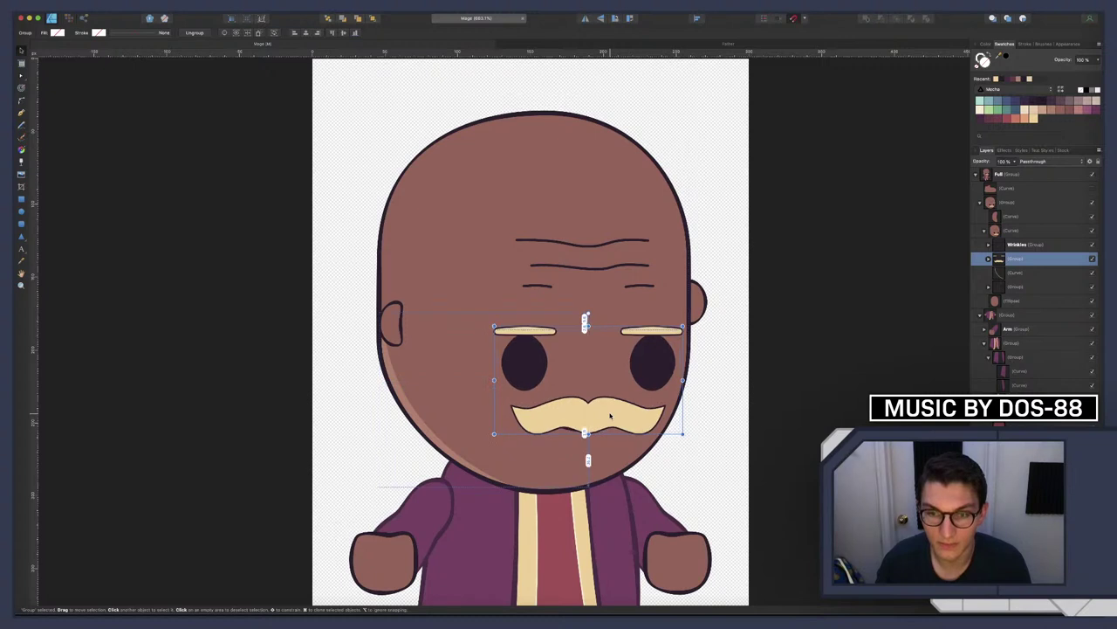
{"action": "key", "text": "Down"}
{"action": "key", "text": "Left"}
{"action": "key", "text": "Right"}
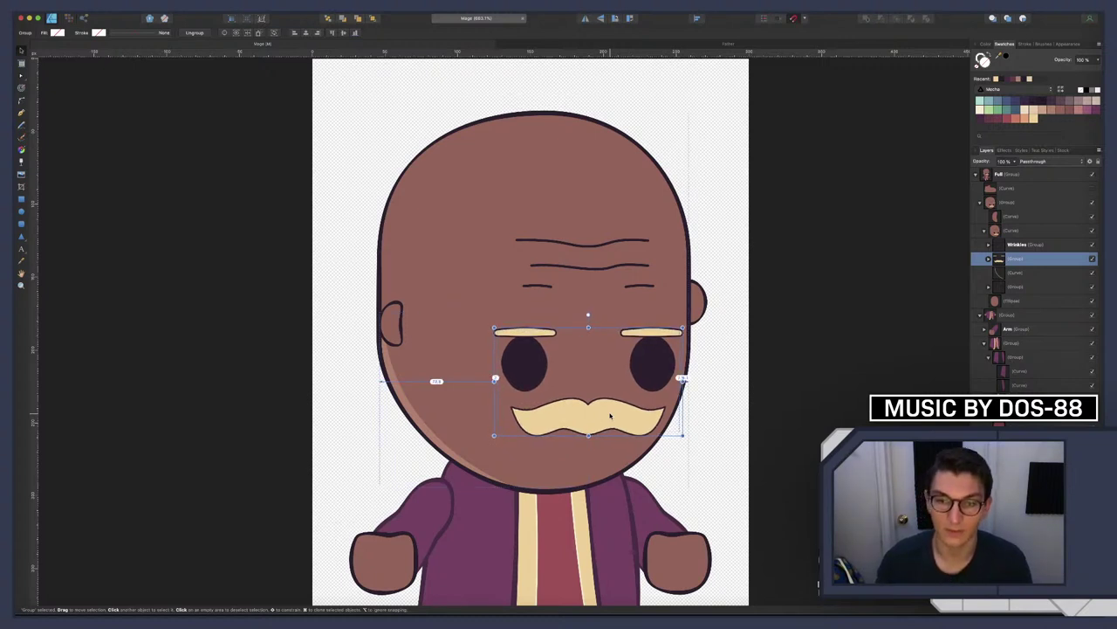
{"action": "key", "text": "Up"}
{"action": "key", "text": "Up"}
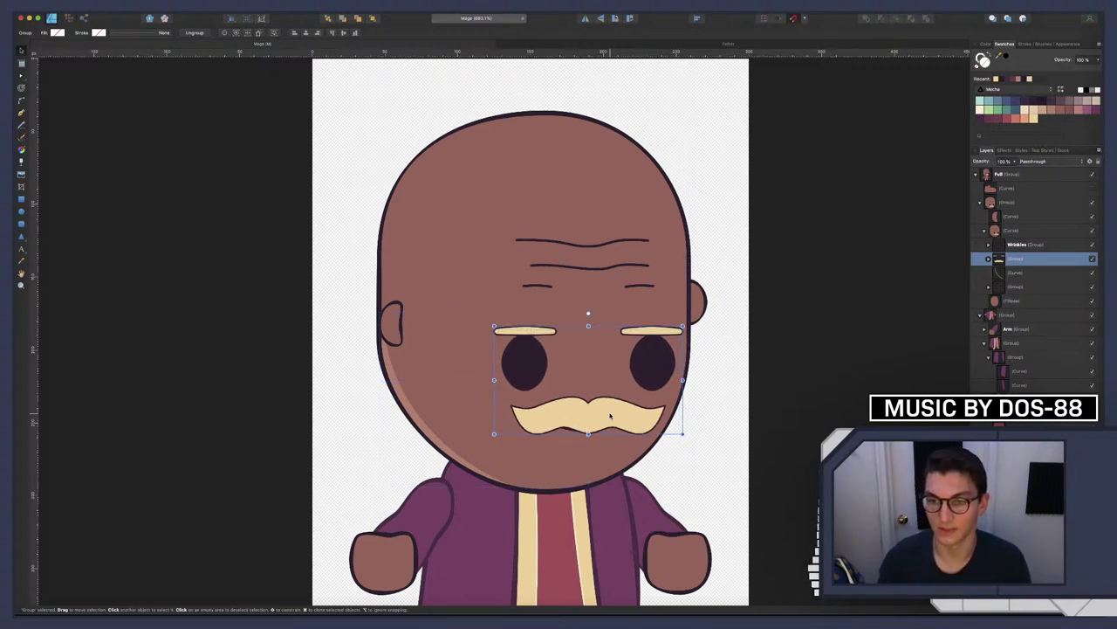
{"action": "key", "text": "Left"}
{"action": "key", "text": "Left"}
{"action": "key", "text": "Right"}
{"action": "key", "text": "Right"}
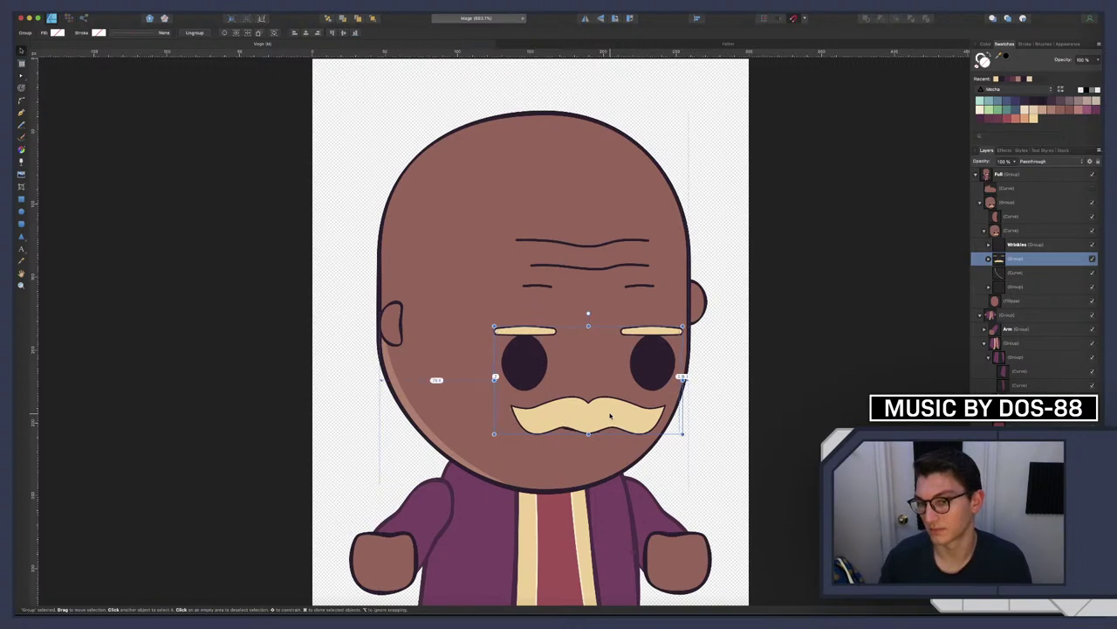
Delete the mage's original facial-features group and expand the pasted one in the layer stack
{"action": "left_click", "coordinate": [1053, 287]}
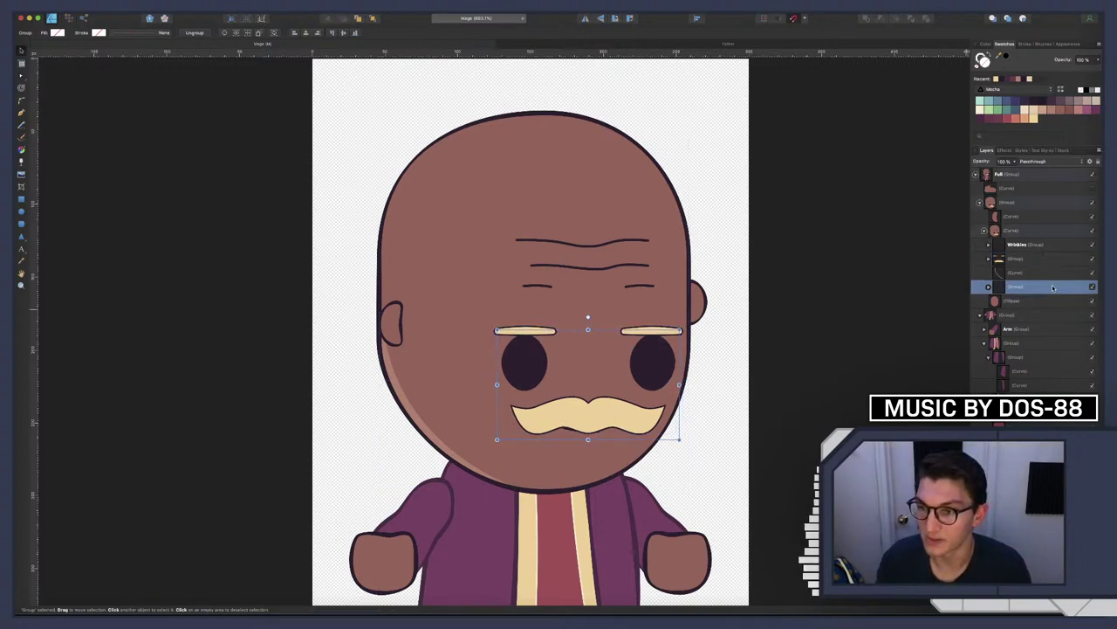
{"action": "key", "text": "Delete"}
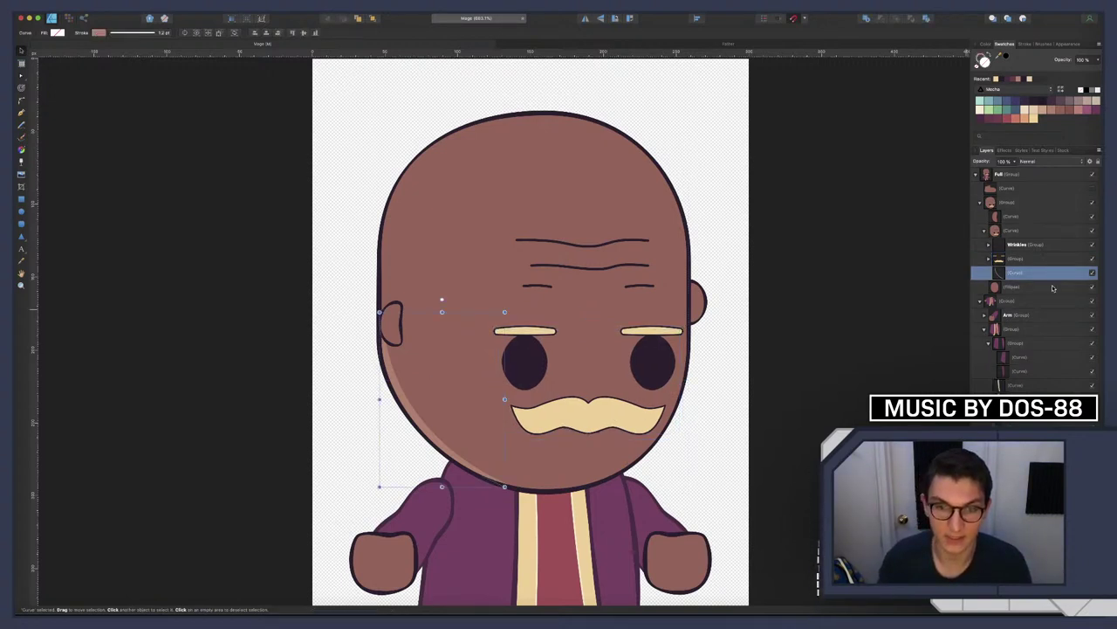
{"action": "left_click", "coordinate": [995, 258]}
{"action": "left_click", "coordinate": [989, 258]}
Try a pale peach fill with a cream outline on both eyebrows
{"action": "left_click", "coordinate": [1006, 273]}
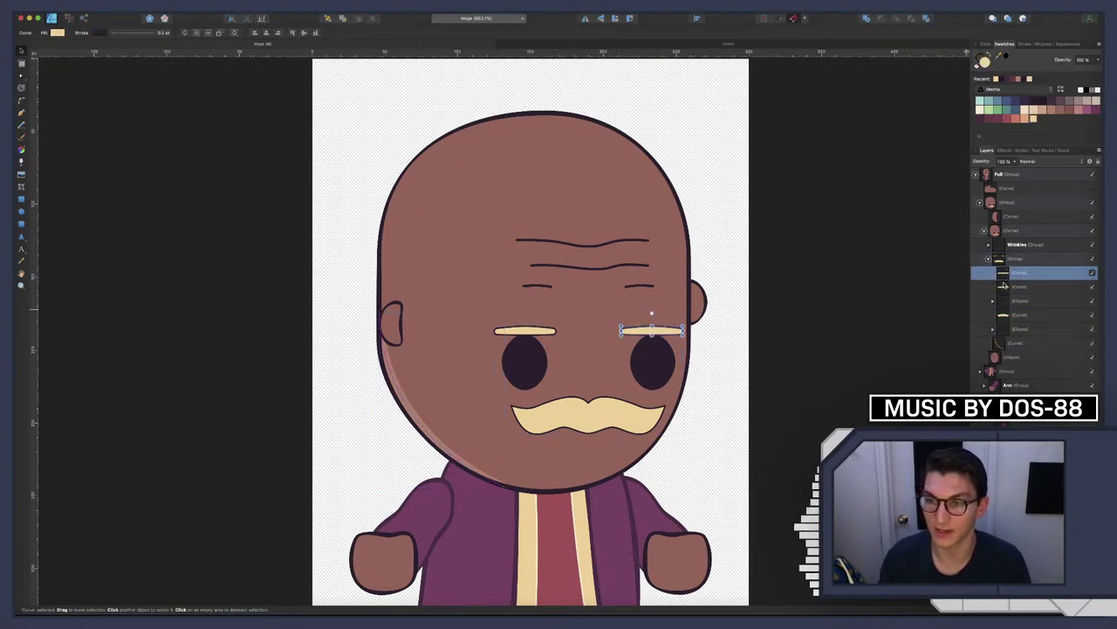
{"action": "left_click", "coordinate": [1006, 286], "text": "shift"}
{"action": "scroll", "coordinate": [742, 217], "scroll_direction": "down", "scroll_amount": 5}
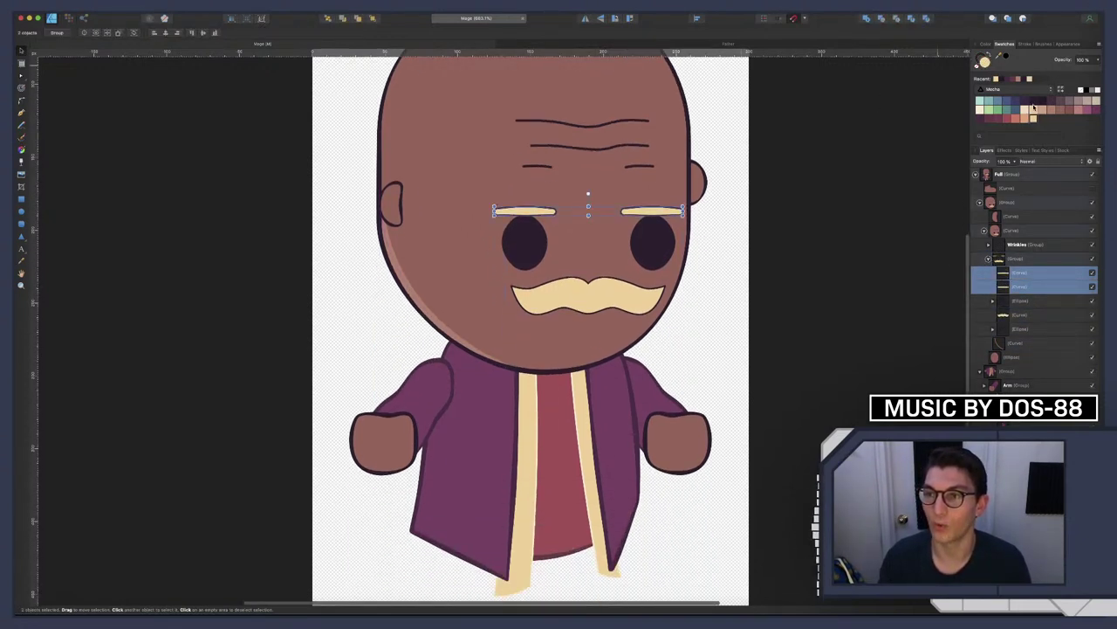
{"action": "left_click", "coordinate": [1026, 110]}
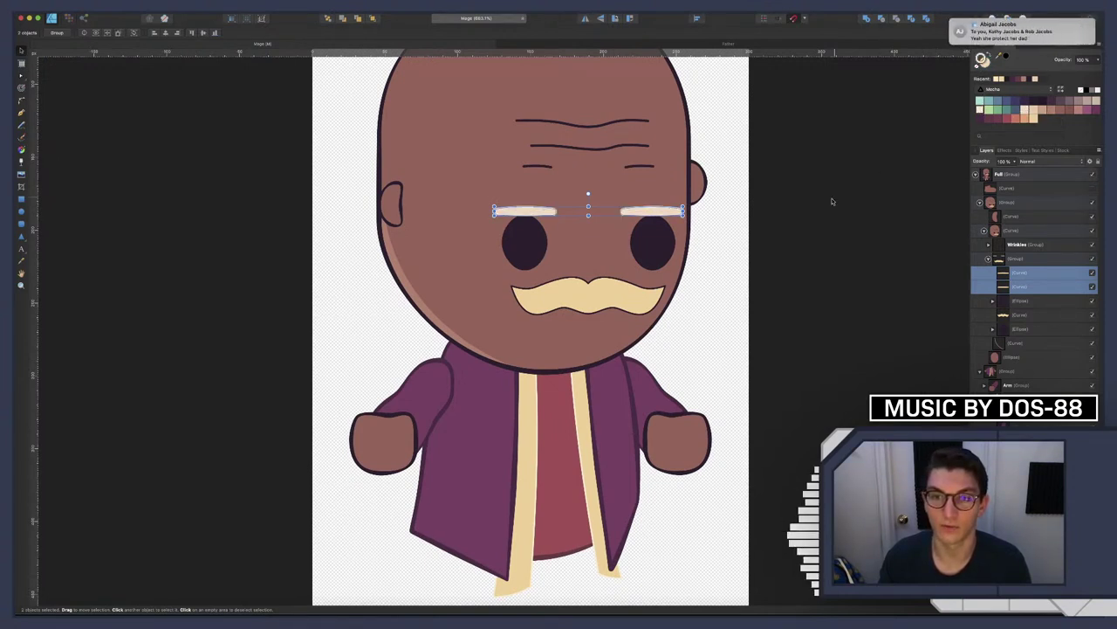
{"action": "left_click", "coordinate": [771, 244]}
{"action": "scroll", "coordinate": [631, 198], "scroll_direction": "up", "scroll_amount": 3}
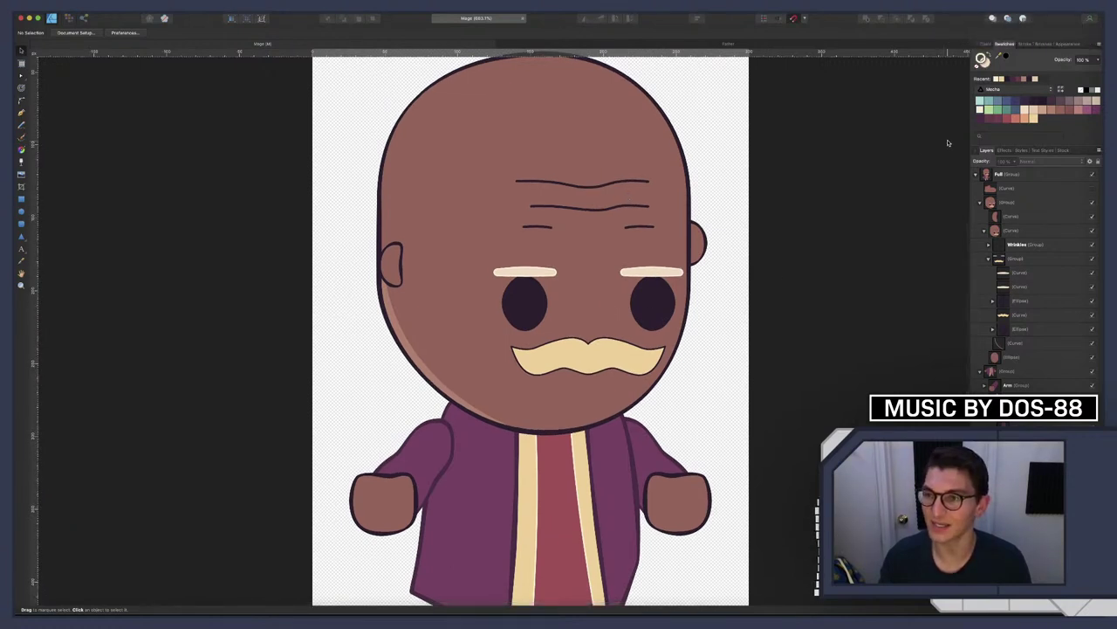
Move the upper eye ellipse below the moustache in the layer order and group it with the other eye
{"action": "left_click", "coordinate": [1019, 290]}
{"action": "left_click", "coordinate": [1016, 276]}
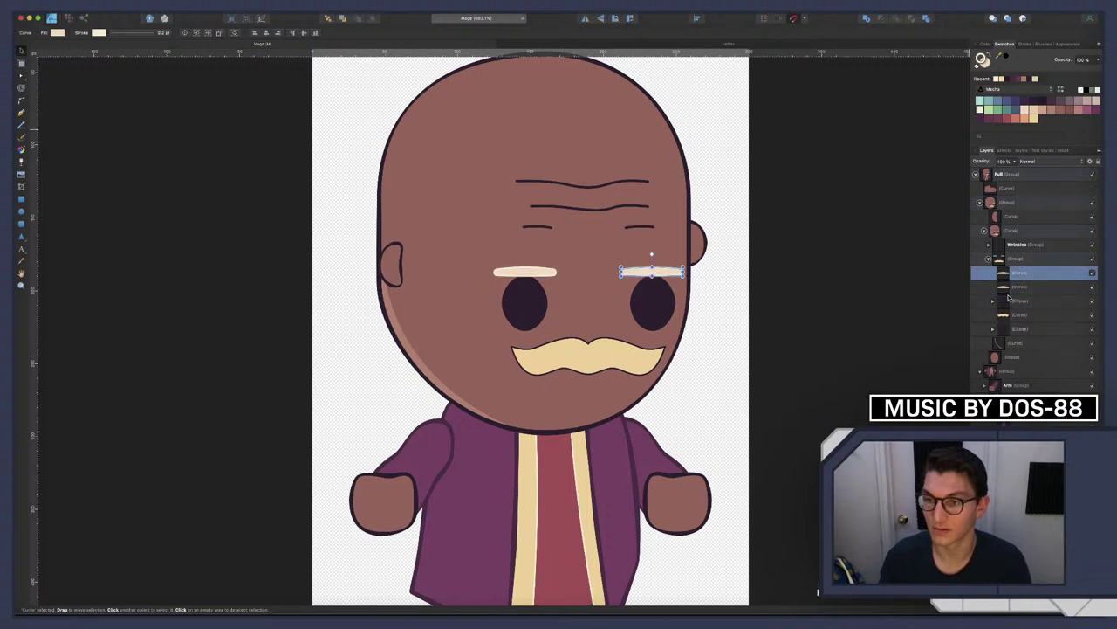
{"action": "left_click_drag", "start_coordinate": [1010, 301], "coordinate": [1016, 328]}
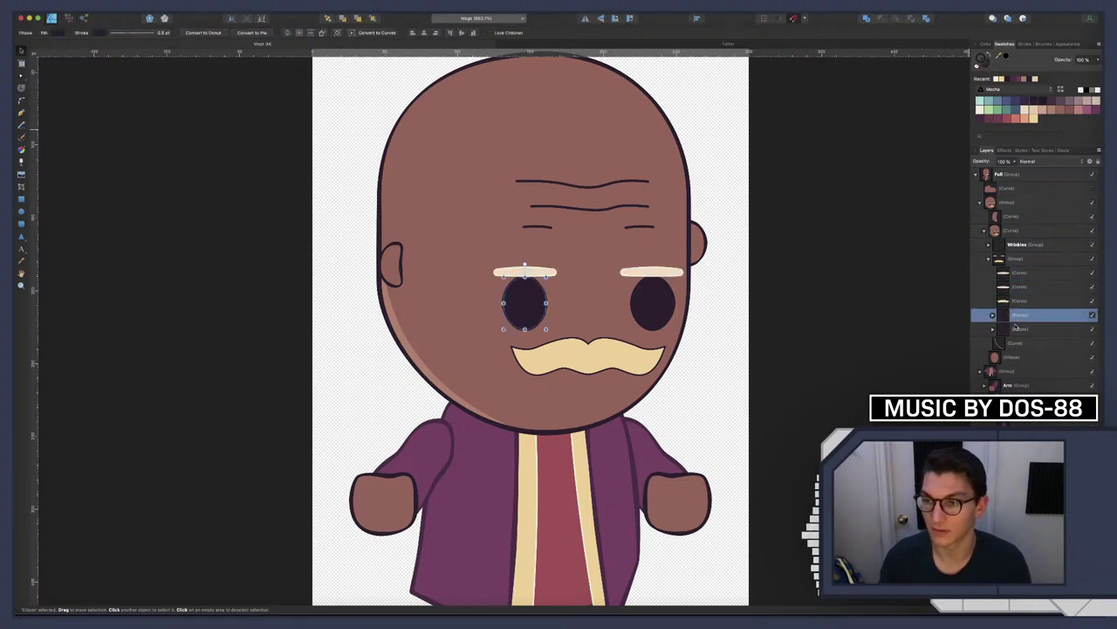
{"action": "left_click", "coordinate": [1020, 327], "text": "shift"}
{"action": "key", "text": "super+g"}
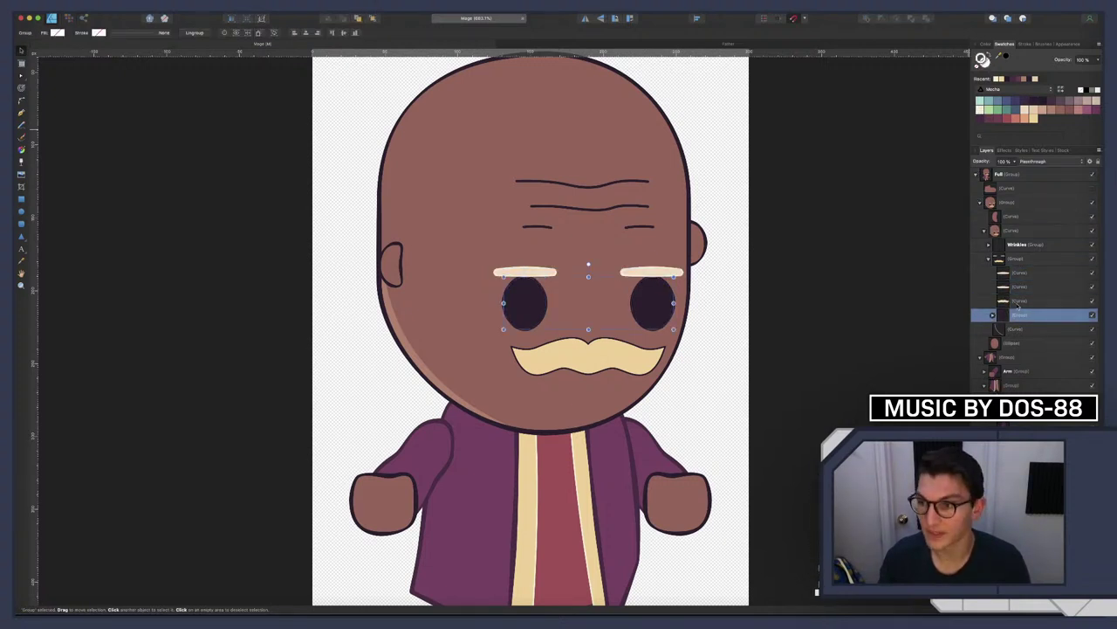
Recolour both eyebrows with a cream fill and a dark purple outline
{"action": "left_click", "coordinate": [1017, 274]}
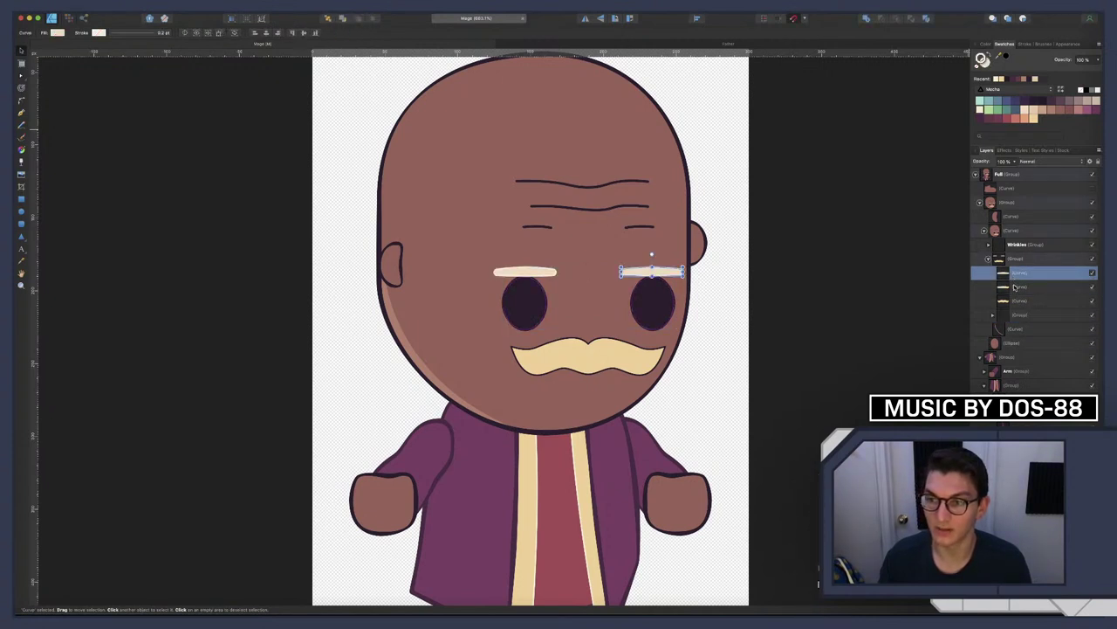
{"action": "left_click", "coordinate": [1017, 286], "text": "shift"}
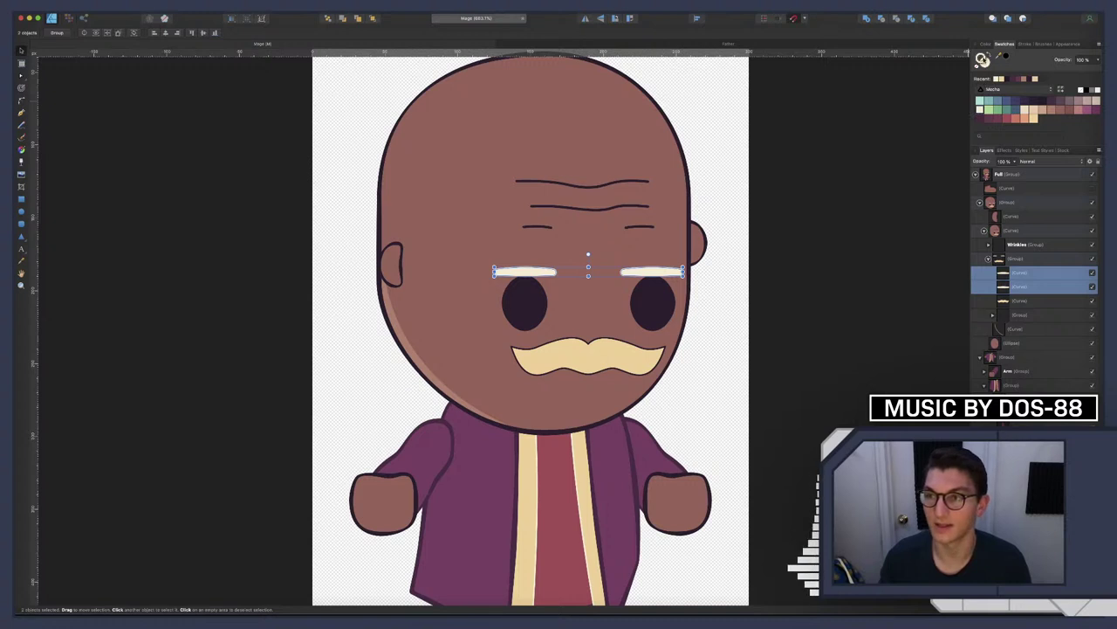
{"action": "left_click", "coordinate": [1039, 103]}
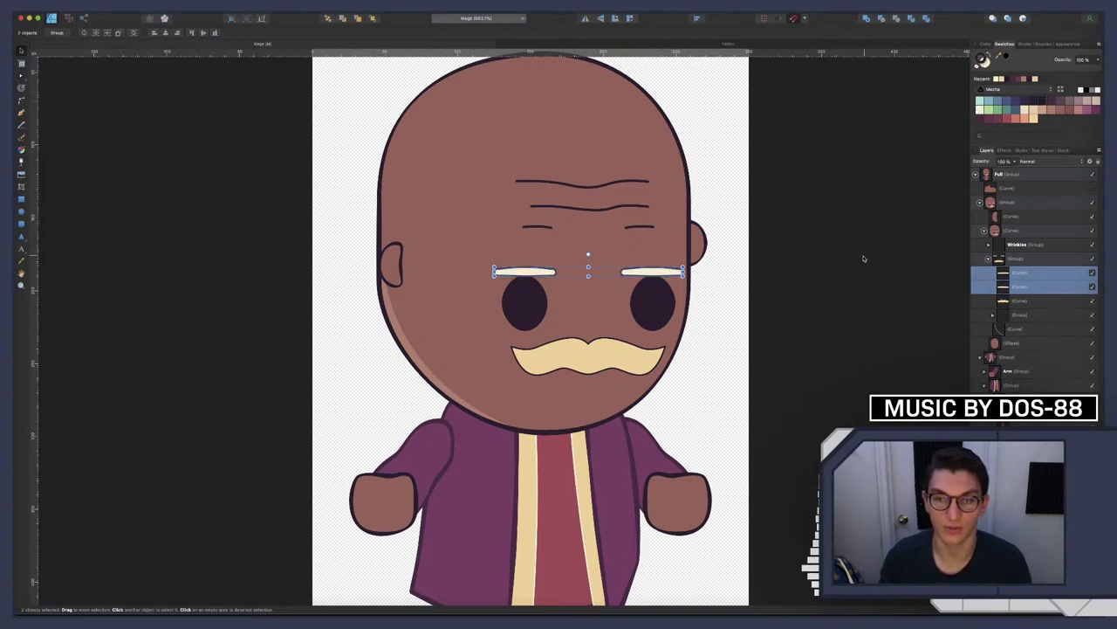
{"action": "left_click", "coordinate": [761, 301]}
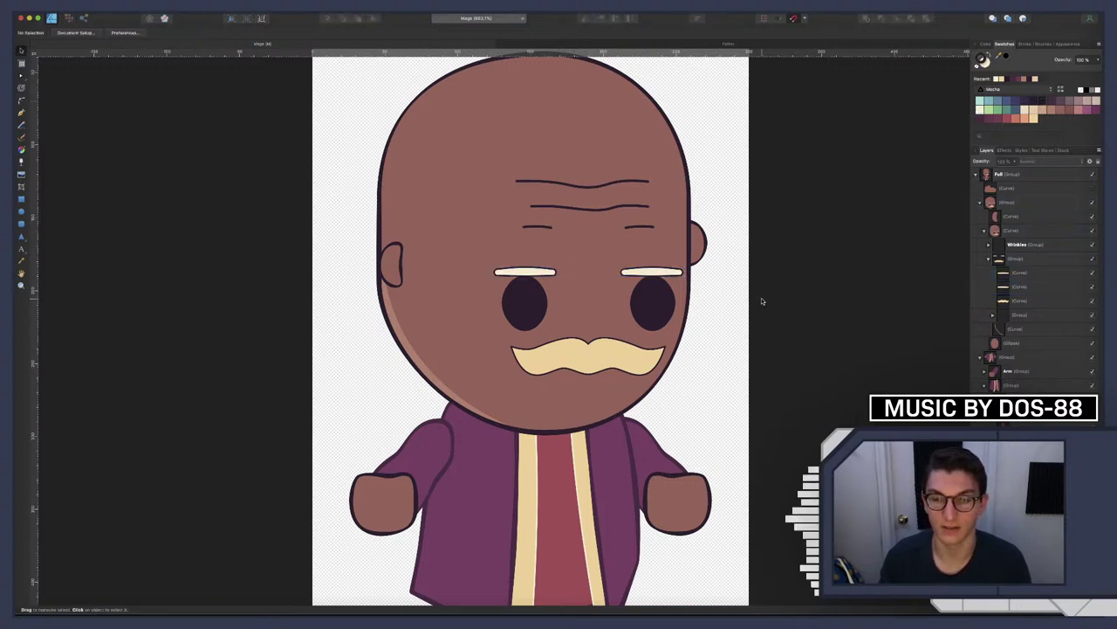
Fill the moustache with the same cream swatch as the eyebrows
{"action": "left_click", "coordinate": [1017, 300]}
{"action": "left_click", "coordinate": [981, 109]}
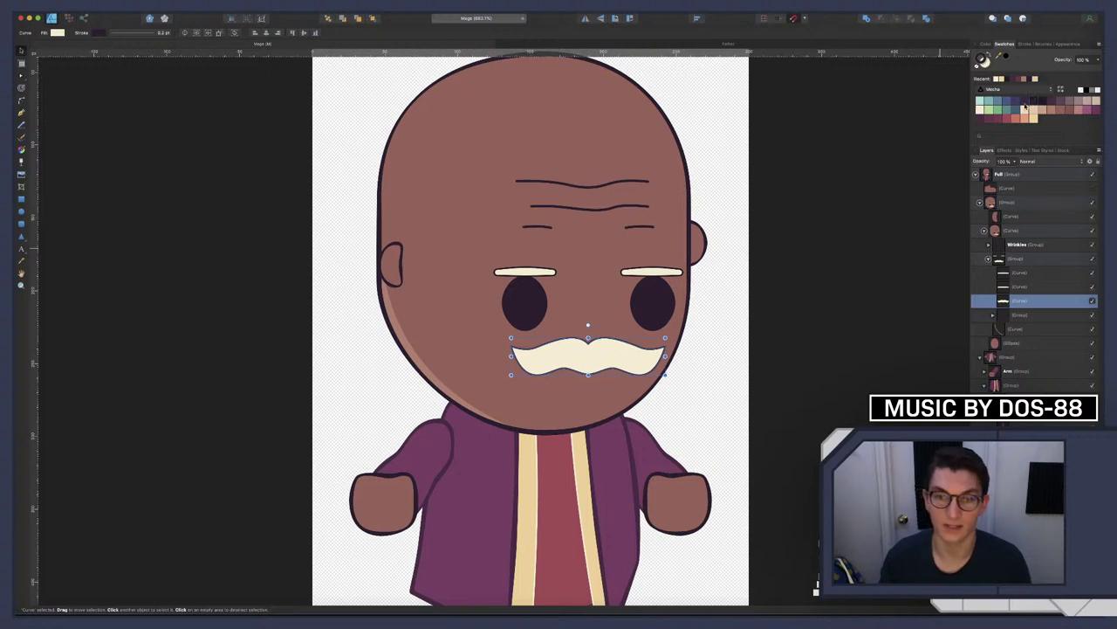
{"action": "left_click", "coordinate": [831, 298]}
Examine the recoloured eyebrows and moustache up close and against the whole character
{"action": "scroll", "coordinate": [732, 327], "scroll_direction": "down", "scroll_amount": 5}
{"action": "scroll", "coordinate": [733, 326], "scroll_direction": "right", "scroll_amount": 3}
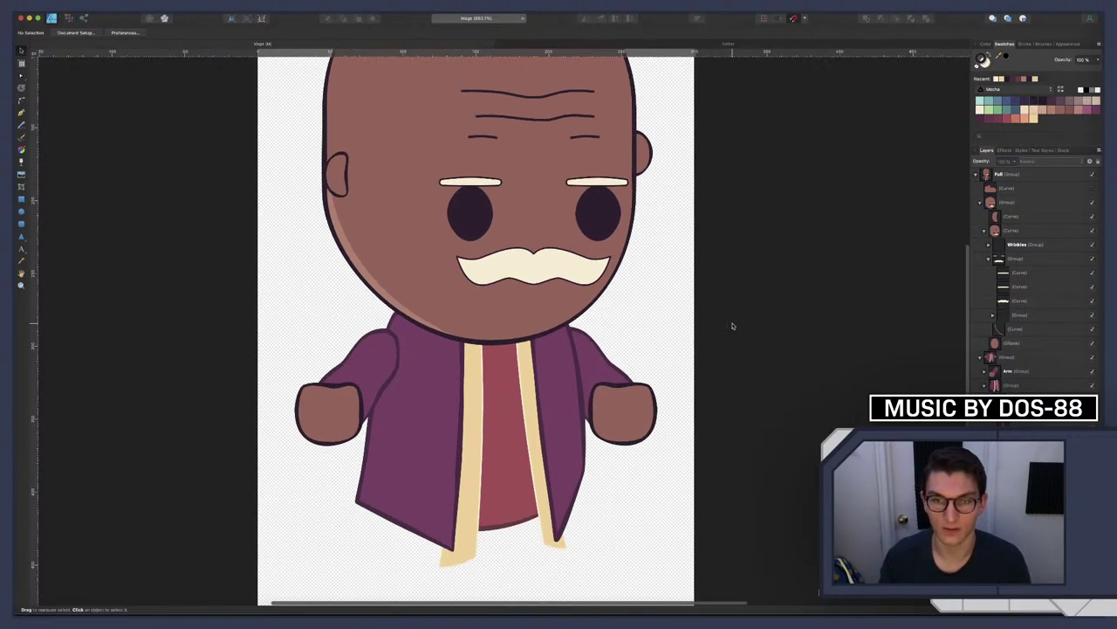
{"action": "scroll", "coordinate": [732, 327], "scroll_direction": "up", "scroll_amount": 3}
{"action": "scroll", "coordinate": [732, 326], "scroll_direction": "left", "scroll_amount": 2}
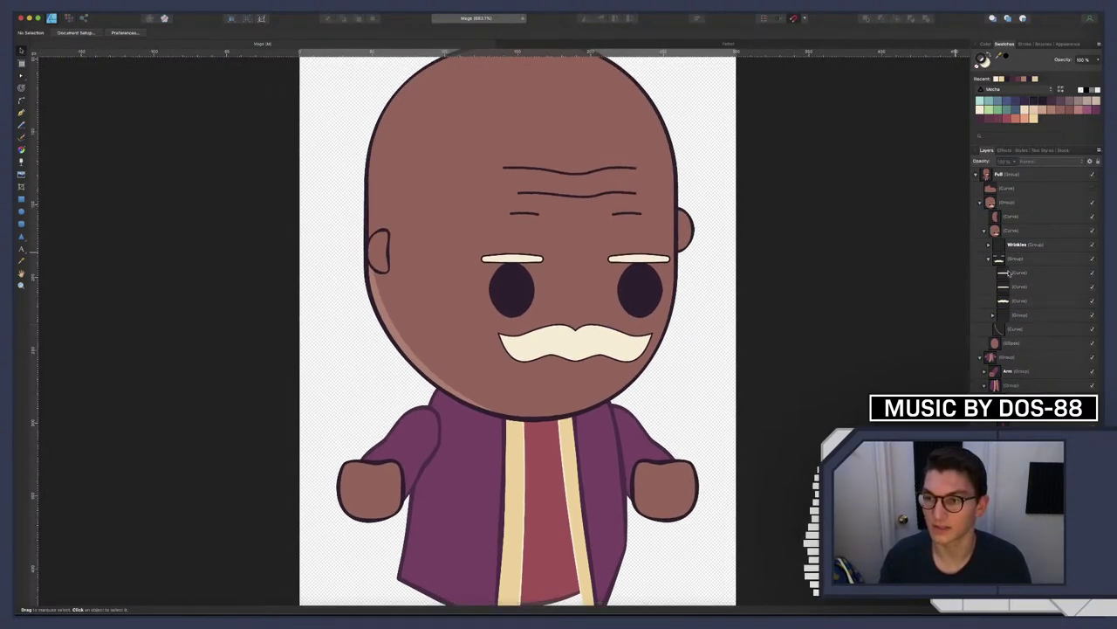
{"action": "left_click", "coordinate": [1008, 300]}
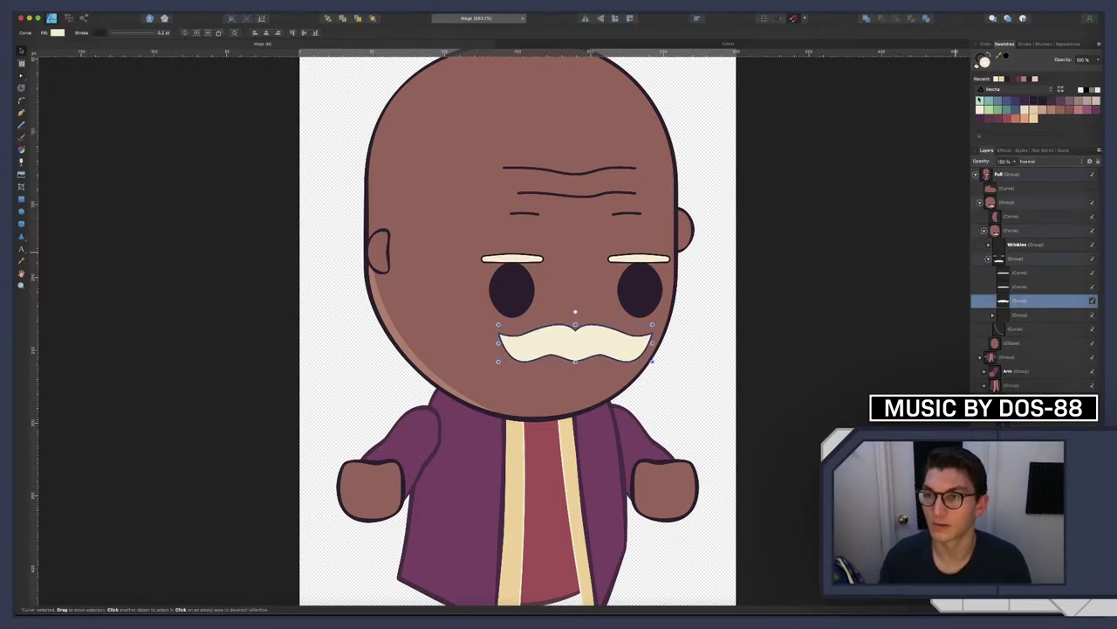
{"action": "left_click", "coordinate": [746, 338]}
{"action": "scroll", "coordinate": [732, 327], "scroll_direction": "down", "scroll_amount": 5}
{"action": "scroll", "coordinate": [732, 327], "scroll_direction": "up", "scroll_amount": 2}
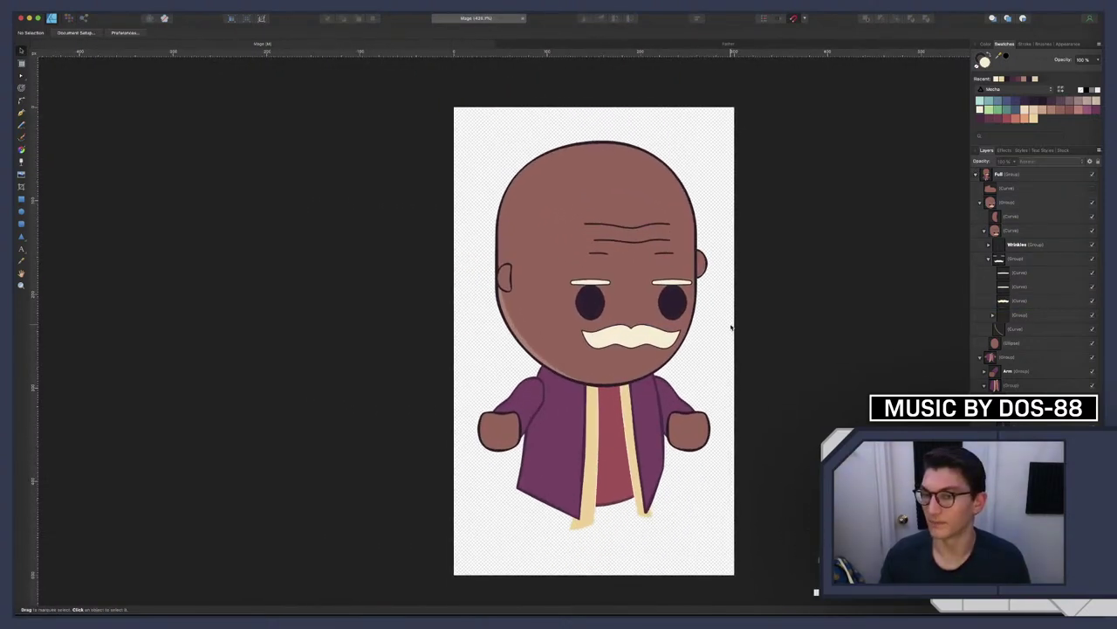
{"action": "scroll", "coordinate": [731, 328], "scroll_direction": "up", "scroll_amount": 2}
{"action": "scroll", "coordinate": [560, 349], "scroll_direction": "down", "scroll_amount": 1}
{"action": "scroll", "coordinate": [559, 348], "scroll_direction": "right", "scroll_amount": 1}
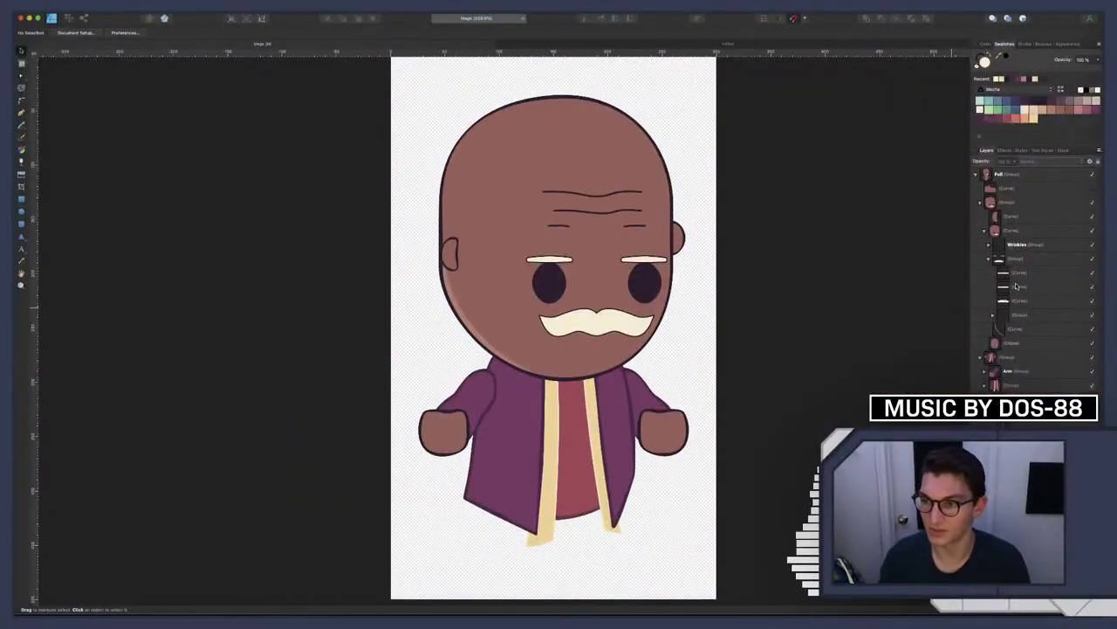
Set the stroke width of all four forehead wrinkle curves to 0.5 pt
{"action": "key", "text": "e"}
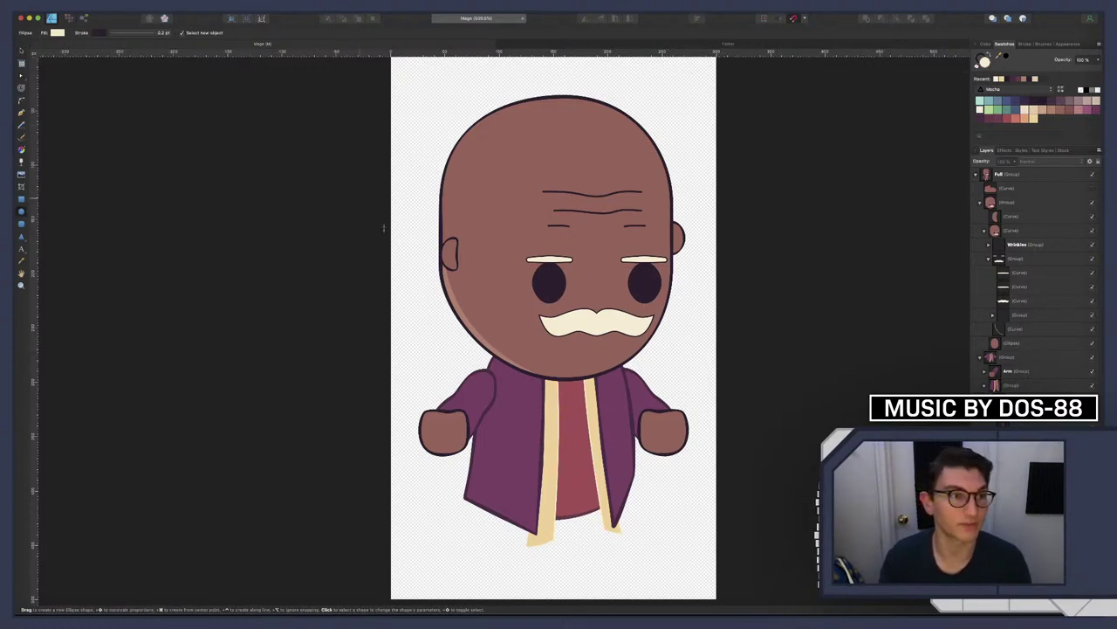
{"action": "left_click", "coordinate": [126, 35]}
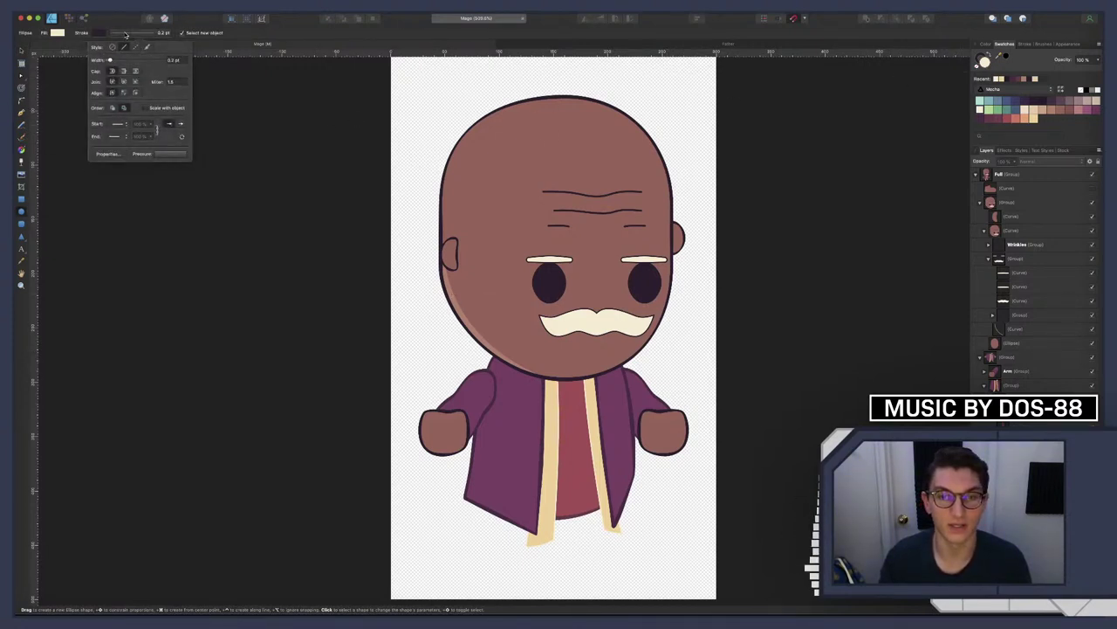
{"action": "left_click", "coordinate": [1018, 286]}
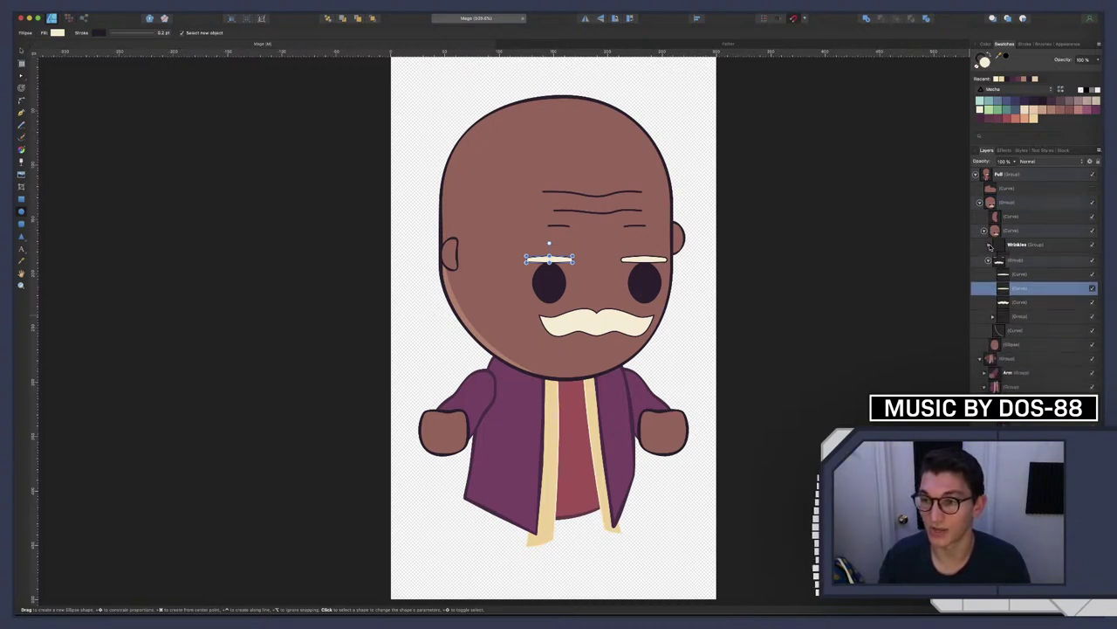
{"action": "left_click", "coordinate": [1010, 246]}
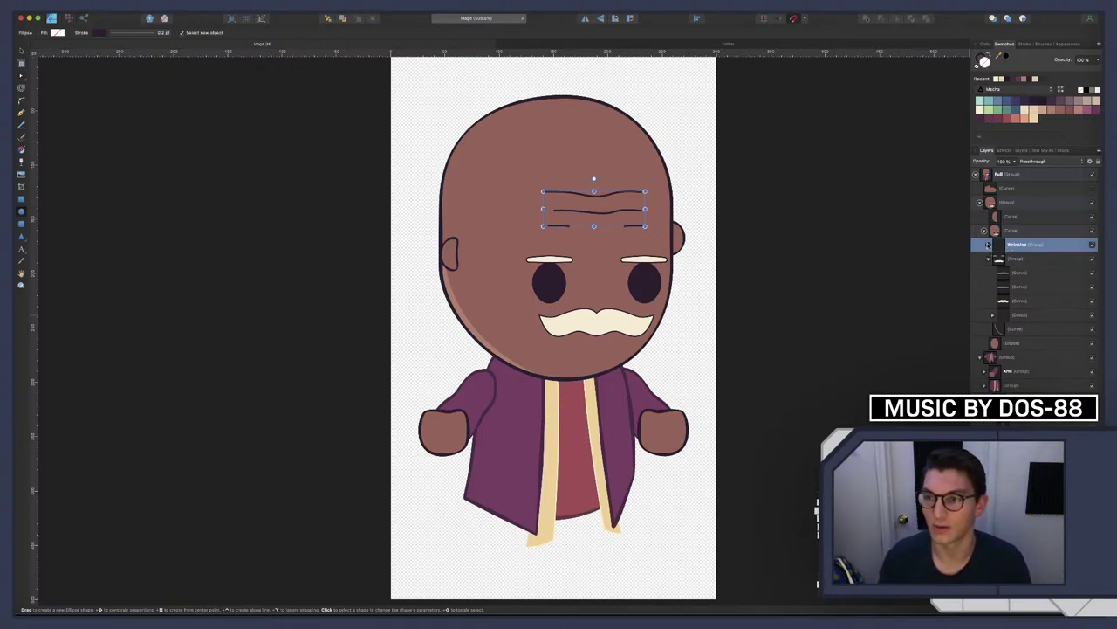
{"action": "left_click", "coordinate": [989, 246]}
{"action": "left_click", "coordinate": [1019, 258]}
{"action": "left_click", "coordinate": [1026, 302], "text": "shift"}
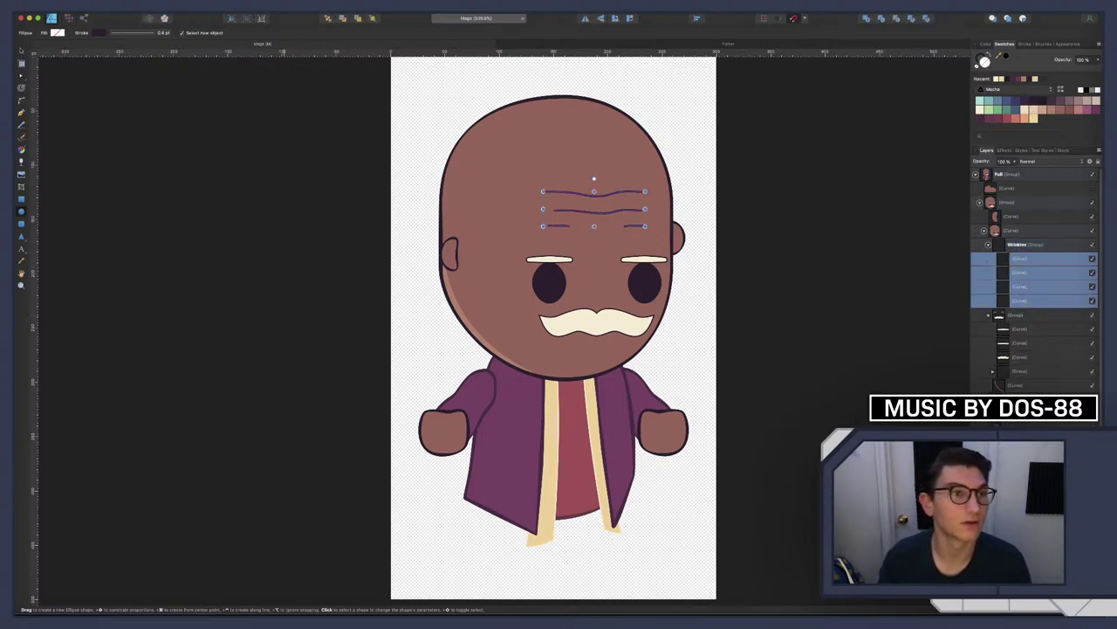
{"action": "left_click", "coordinate": [100, 33]}
{"action": "left_click", "coordinate": [172, 60]}
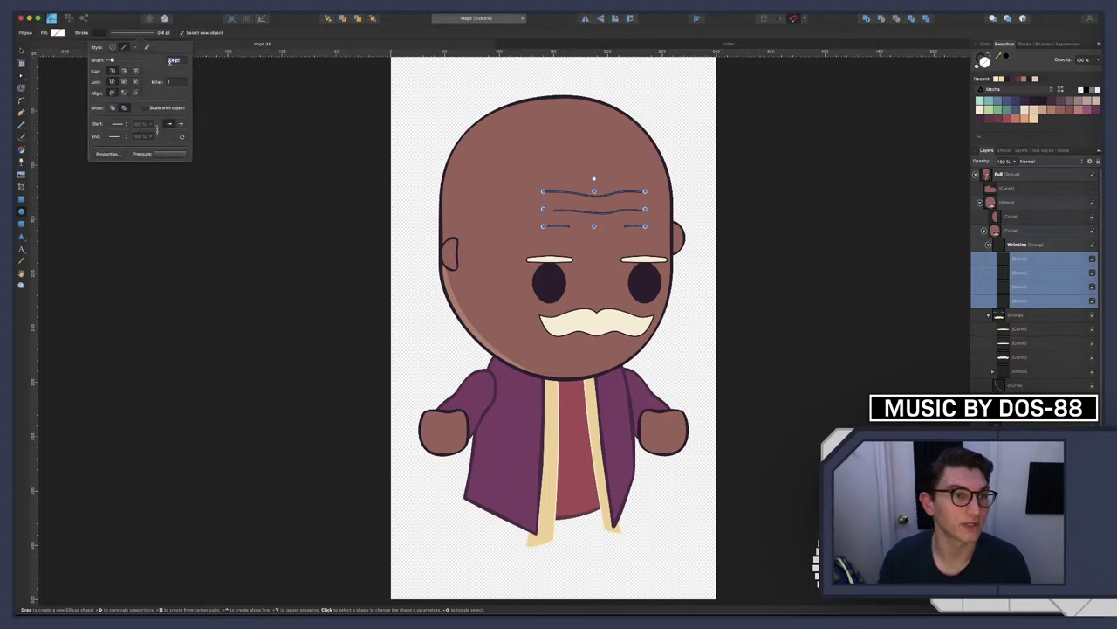
{"action": "type", "text": "0.5"}
{"action": "key", "text": "Return"}
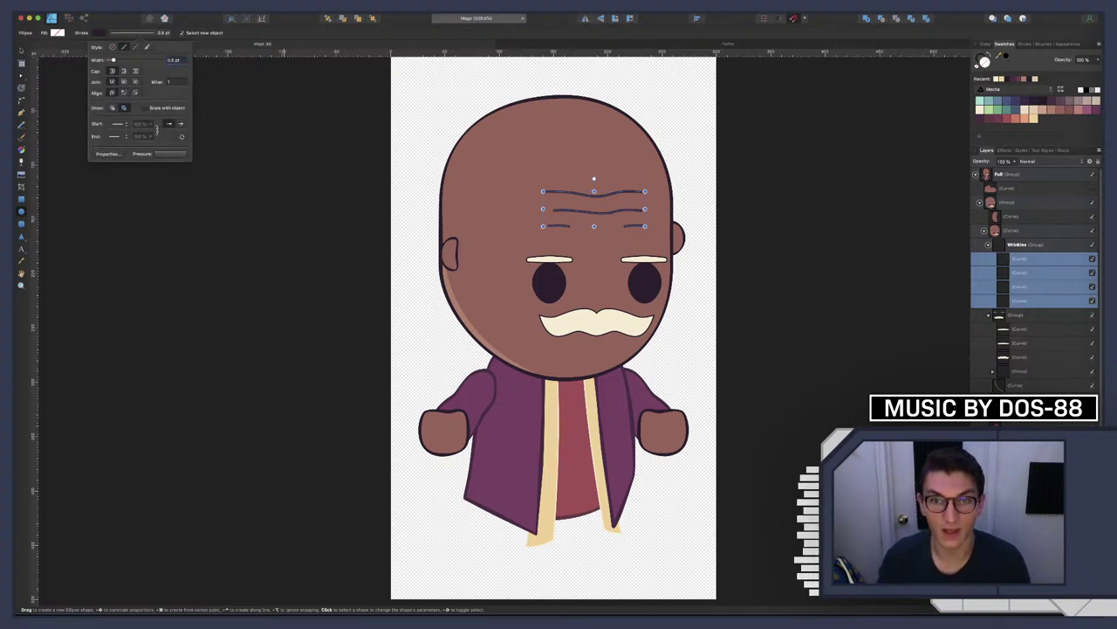
Set the stroke width of the group holding the eyebrows, eyes and moustache to 0.4 pt
{"action": "left_click", "coordinate": [995, 316]}
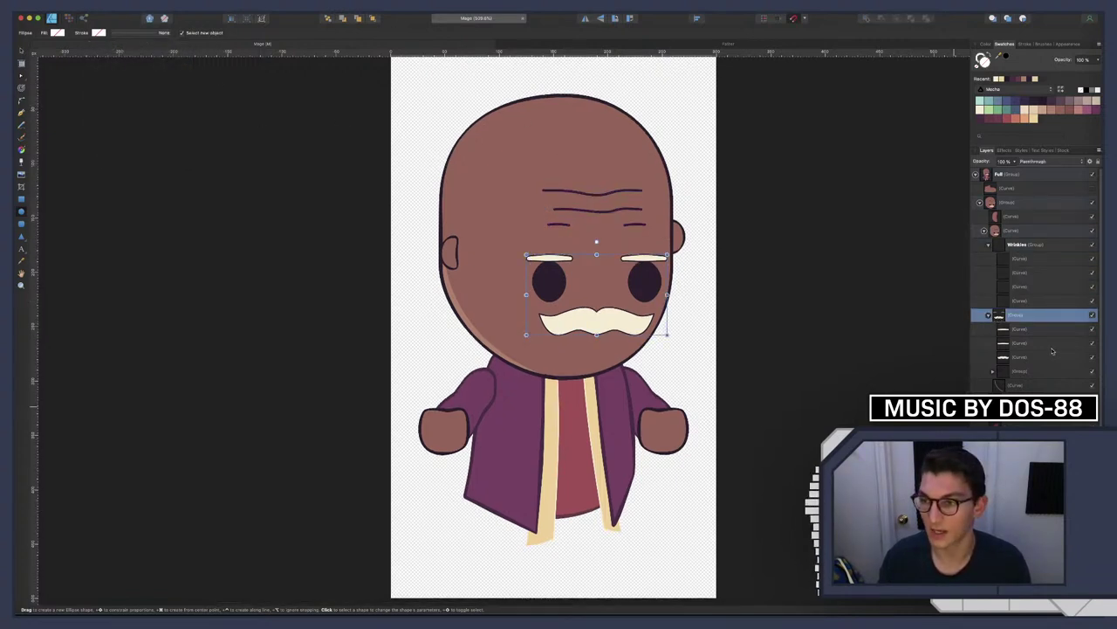
{"action": "key", "text": "m"}
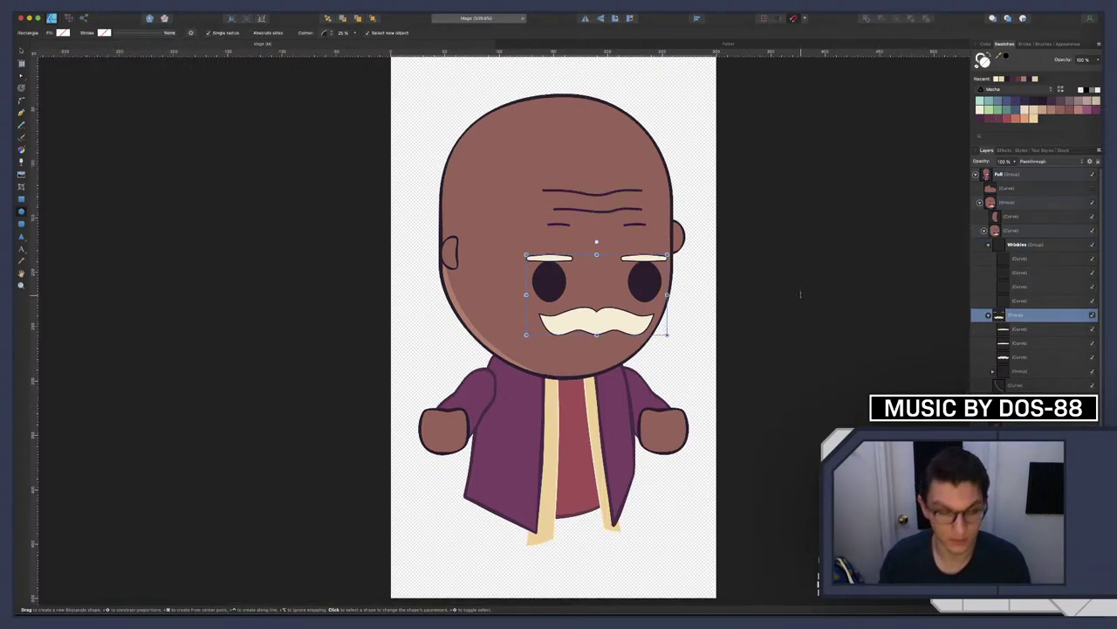
{"action": "left_click", "coordinate": [138, 33]}
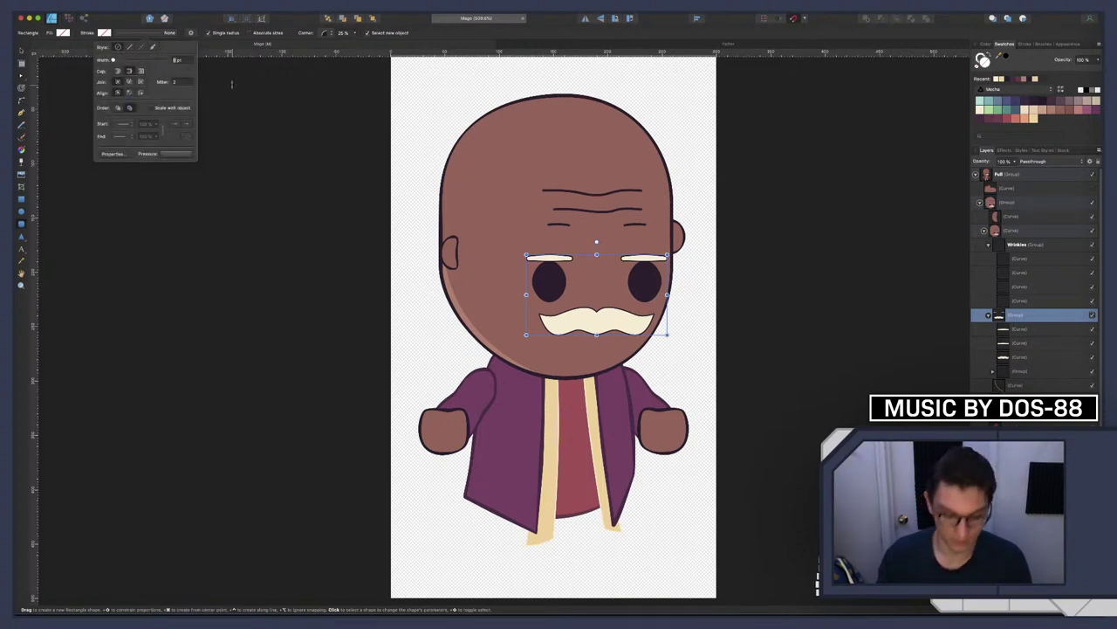
{"action": "key", "text": "BackSpace"}
{"action": "type", "text": "0.4"}
{"action": "key", "text": "Return"}
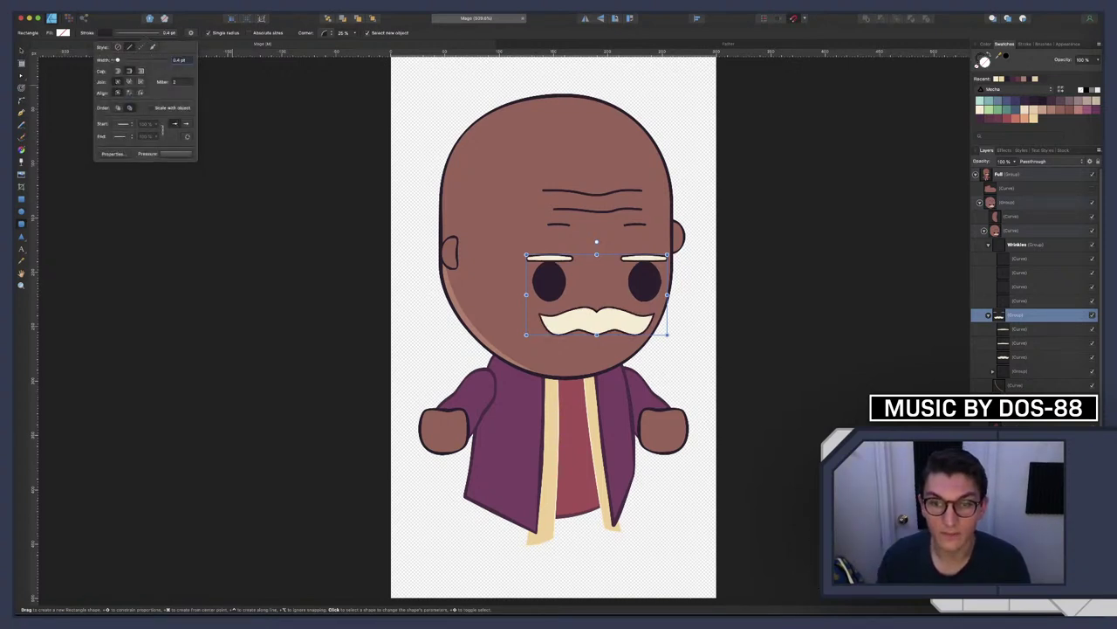
{"action": "left_click", "coordinate": [743, 305]}
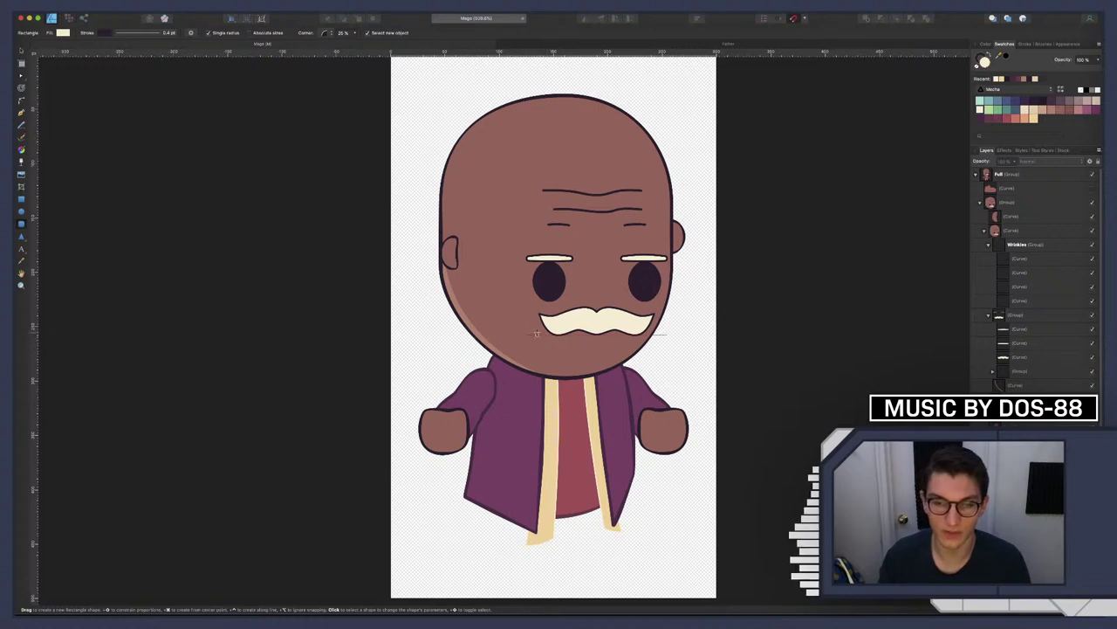
Try a small cream circle below the left end of the moustache as a beard shape
{"action": "left_click_drag", "start_coordinate": [537, 334], "coordinate": [568, 367]}
{"action": "key", "text": "super+z"}
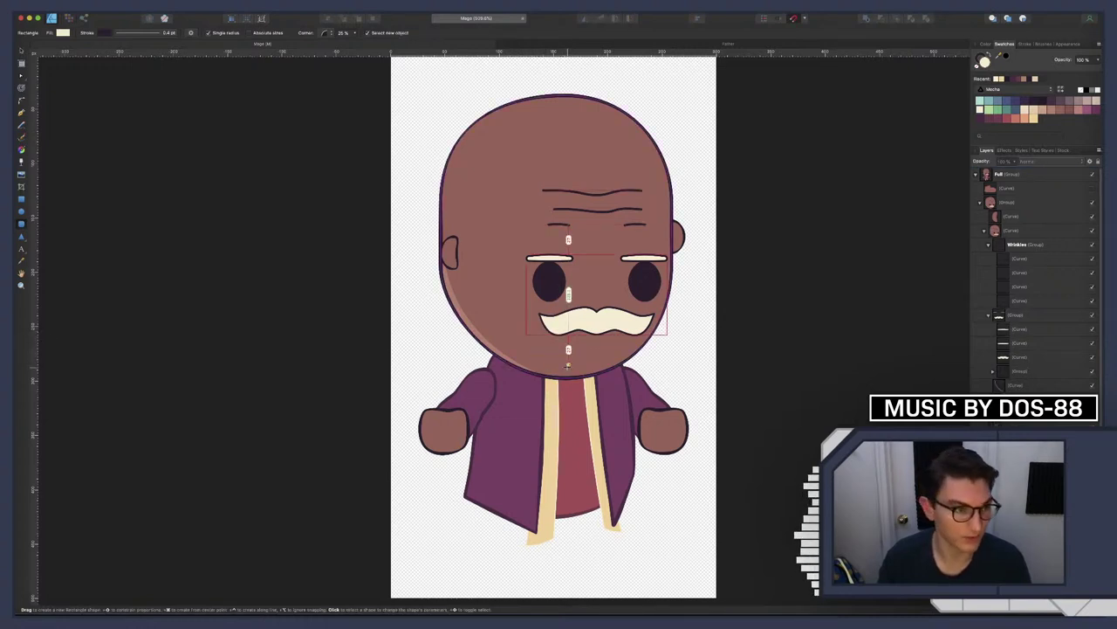
{"action": "key", "text": "m"}
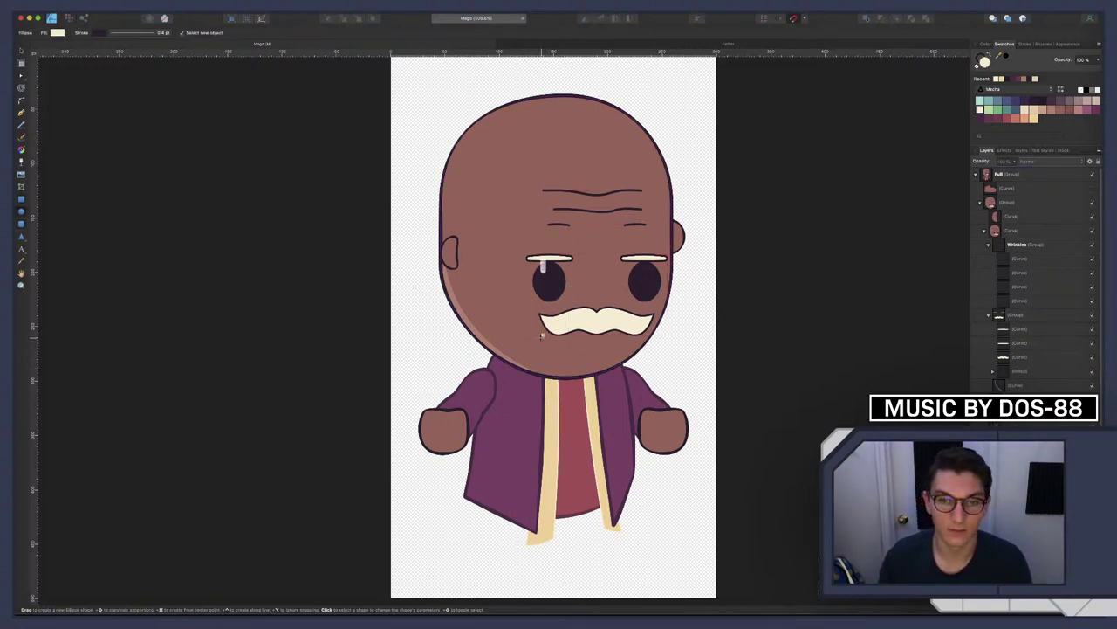
{"action": "mouse_move", "coordinate": [541, 335]}
{"action": "left_mouse_down"}
{"action": "mouse_move", "coordinate": [589, 359]}
{"action": "mouse_move", "coordinate": [582, 373]}
{"action": "mouse_move", "coordinate": [548, 346]}
{"action": "left_mouse_up"}
{"action": "key", "text": "v"}
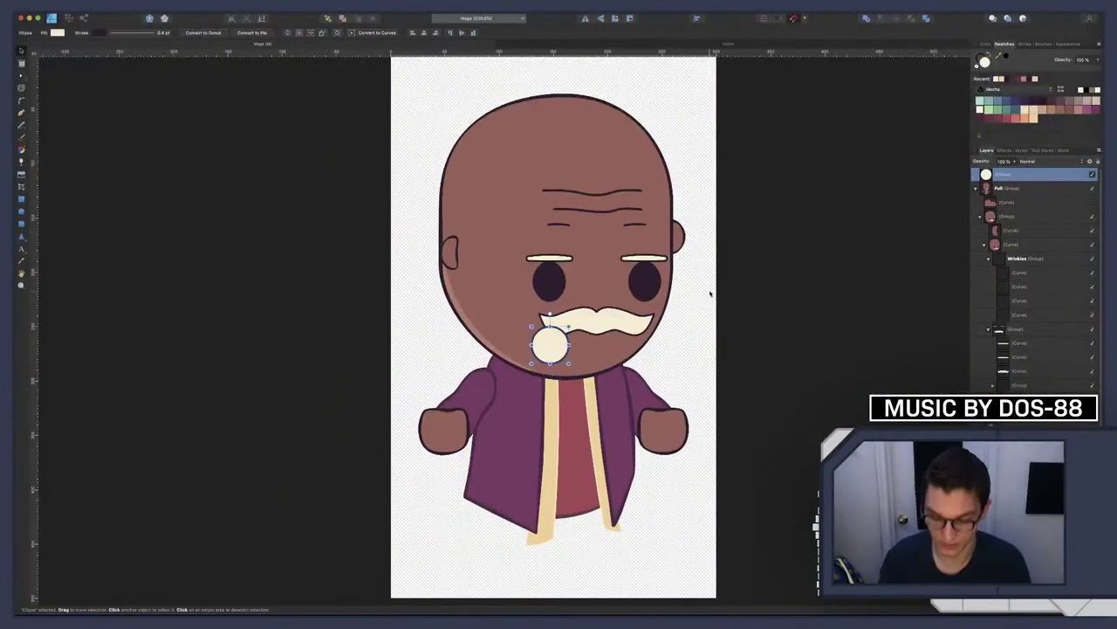
{"action": "key", "text": "Delete"}
Draw a closed triangular beard outline with the Pen tool, spanning the moustache's ends and pointing down onto the chest
{"action": "key", "text": "p"}
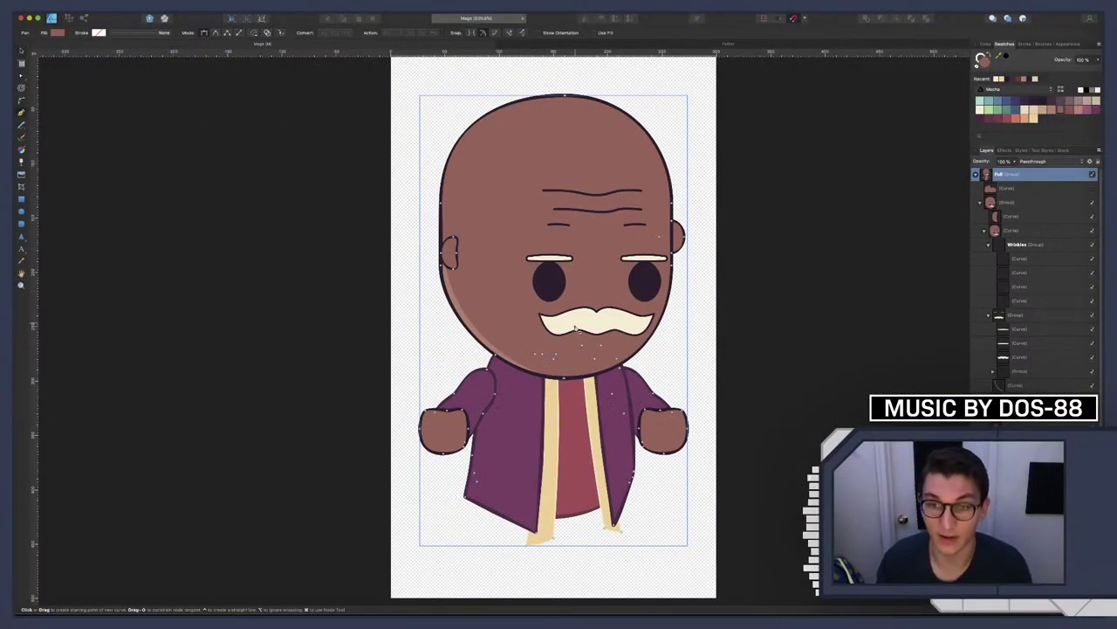
{"action": "left_click", "coordinate": [1019, 356]}
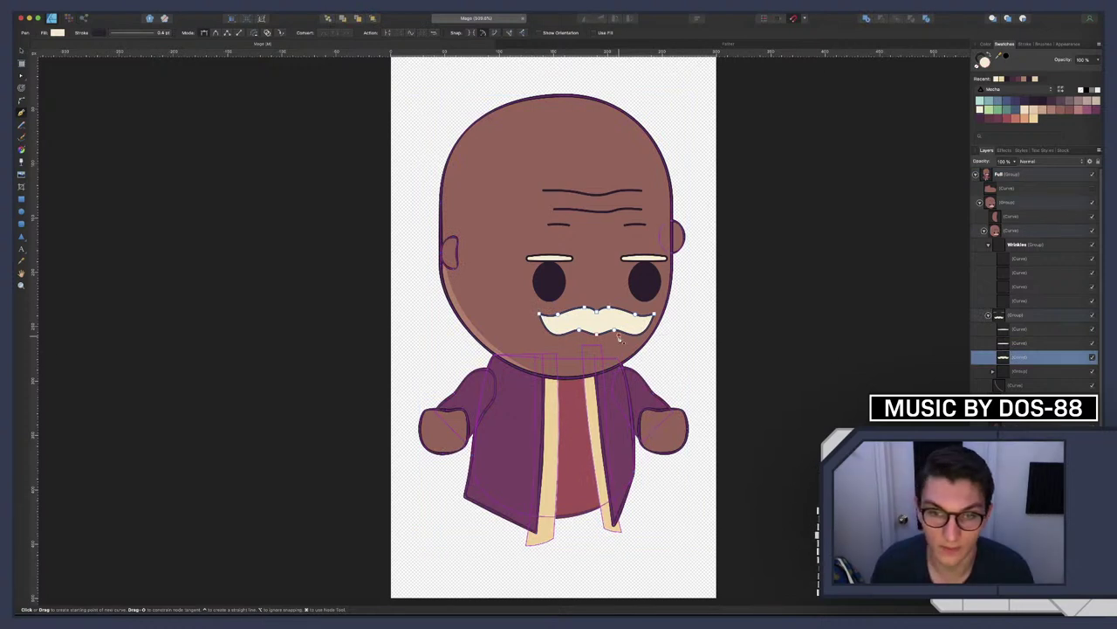
{"action": "scroll", "coordinate": [574, 318], "scroll_direction": "down", "scroll_amount": 2}
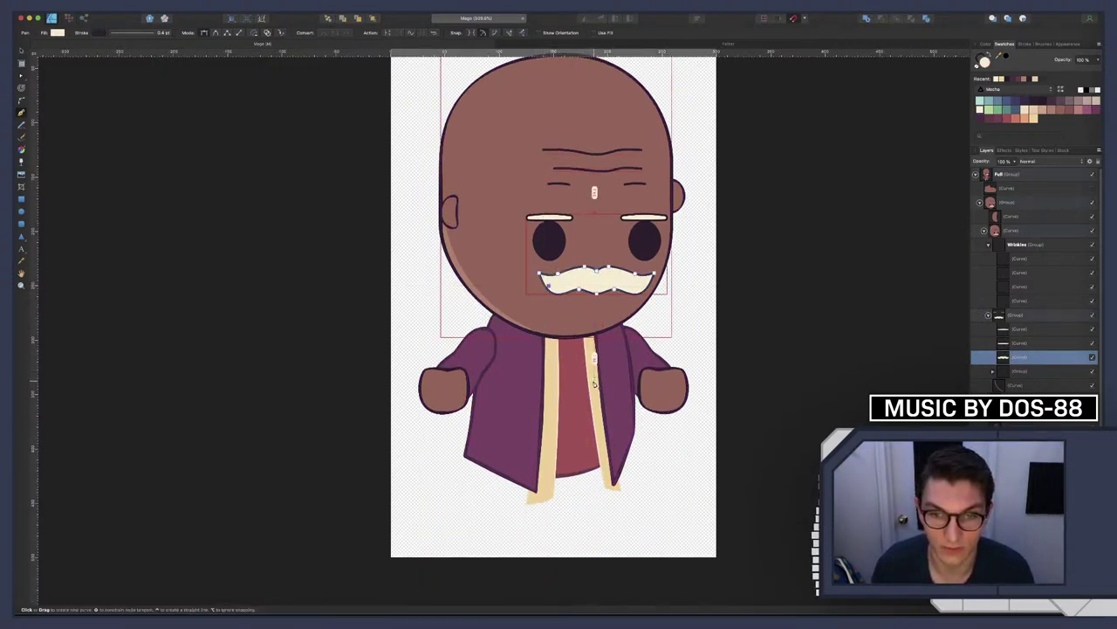
{"action": "left_click", "coordinate": [548, 288]}
{"action": "left_click", "coordinate": [594, 378]}
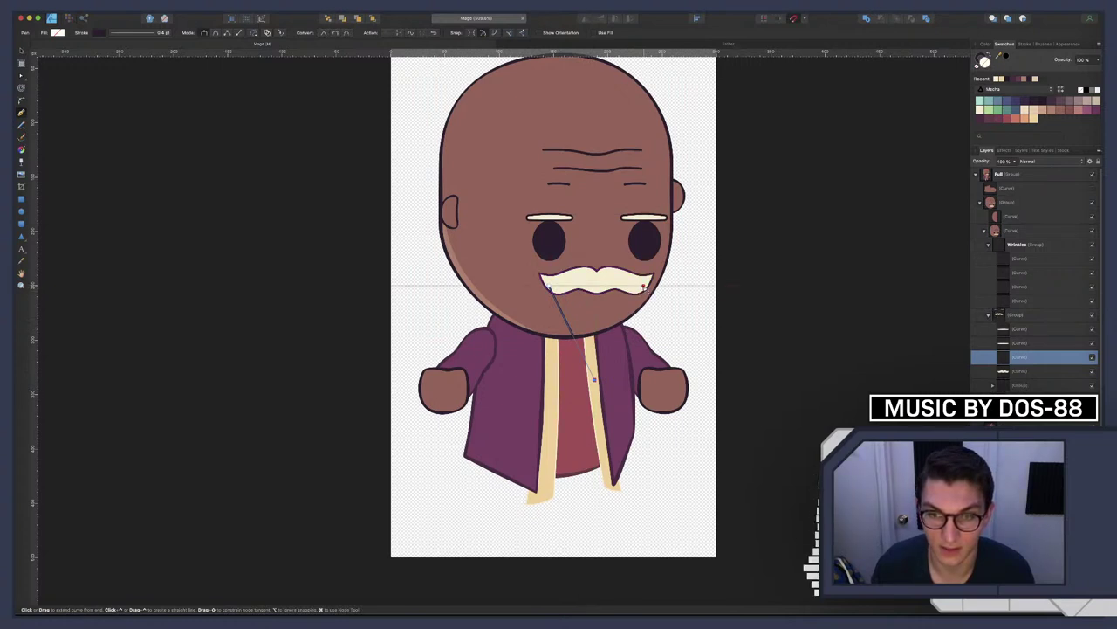
{"action": "left_click", "coordinate": [644, 288]}
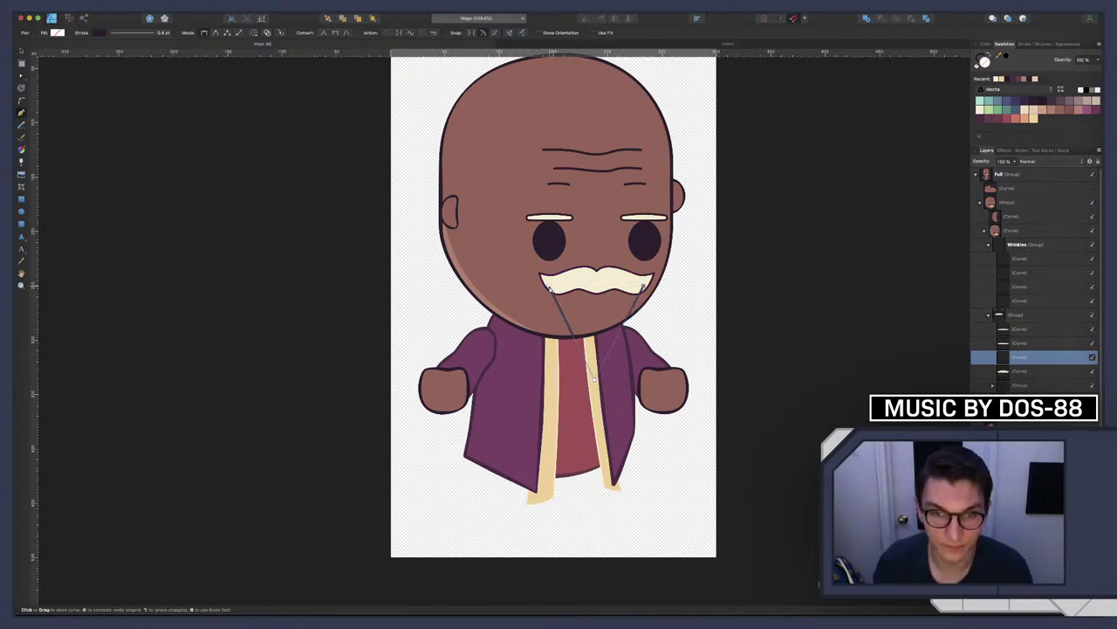
{"action": "left_click", "coordinate": [549, 288]}
Bend the beard's straight sides into a rounded outline with a smooth bottom node, and check the Santa beard reference images in the browser
{"action": "key", "text": "a"}
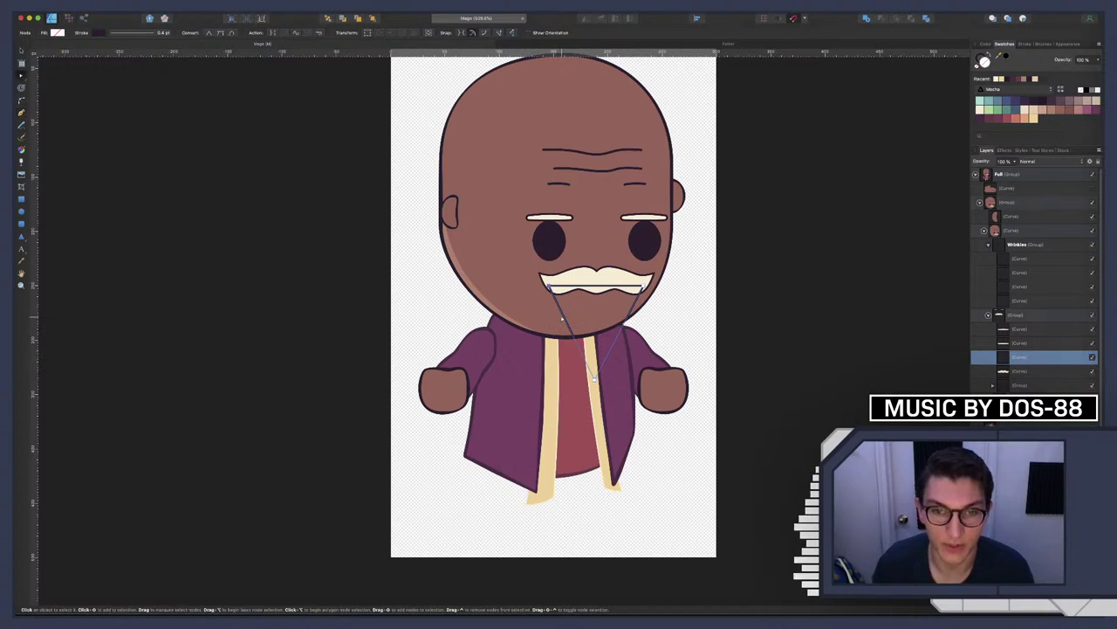
{"action": "left_click_drag", "start_coordinate": [549, 315], "coordinate": [539, 319]}
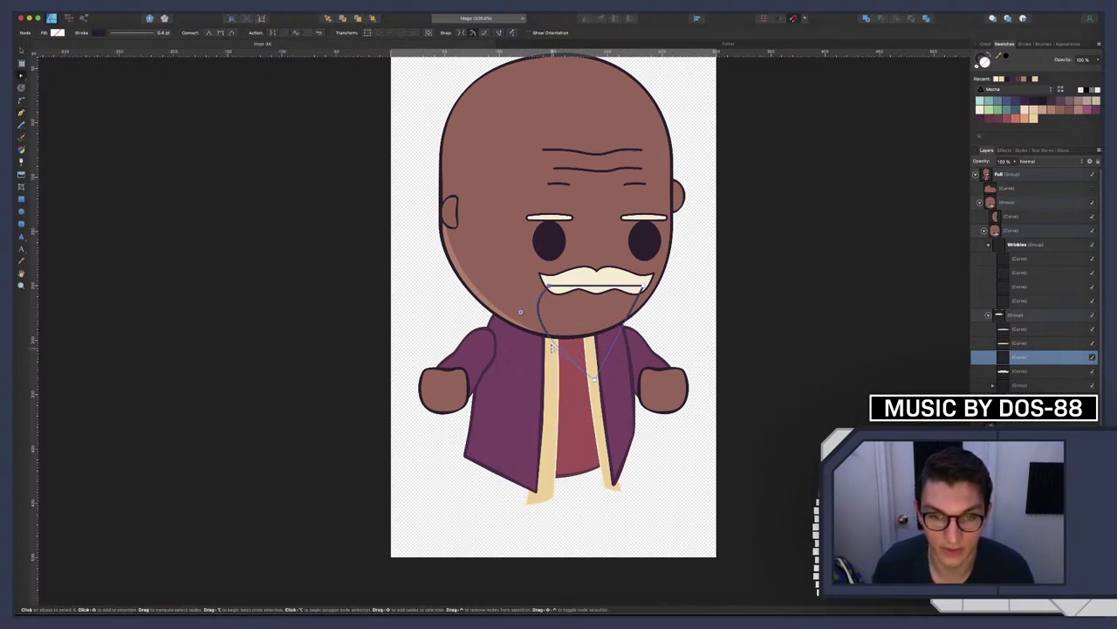
{"action": "left_click_drag", "start_coordinate": [552, 348], "coordinate": [539, 368]}
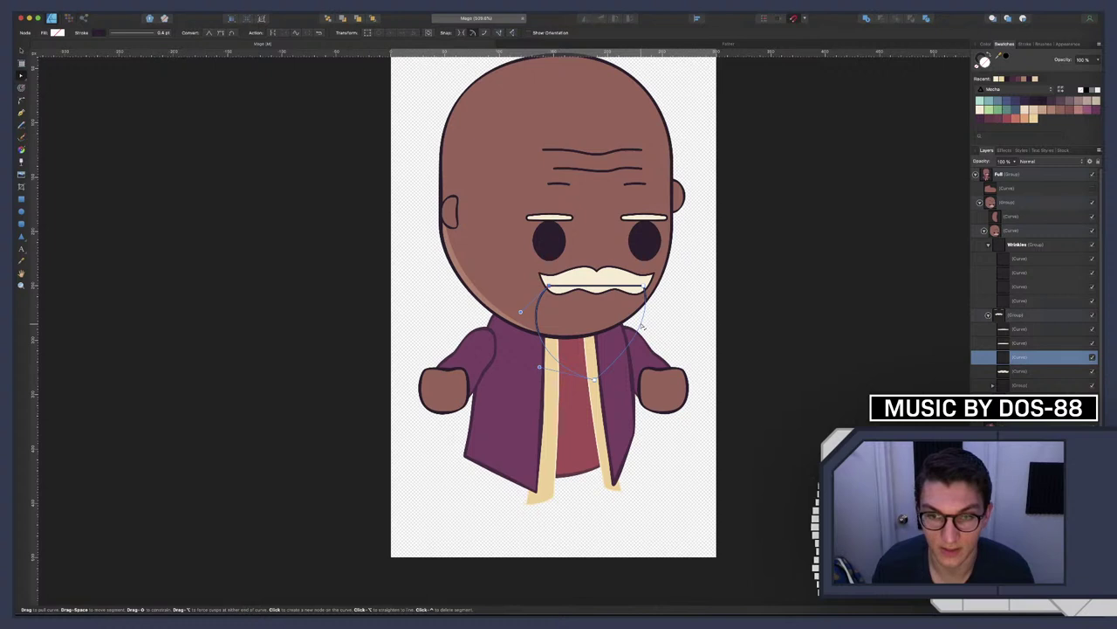
{"action": "left_click_drag", "start_coordinate": [595, 379], "coordinate": [632, 360]}
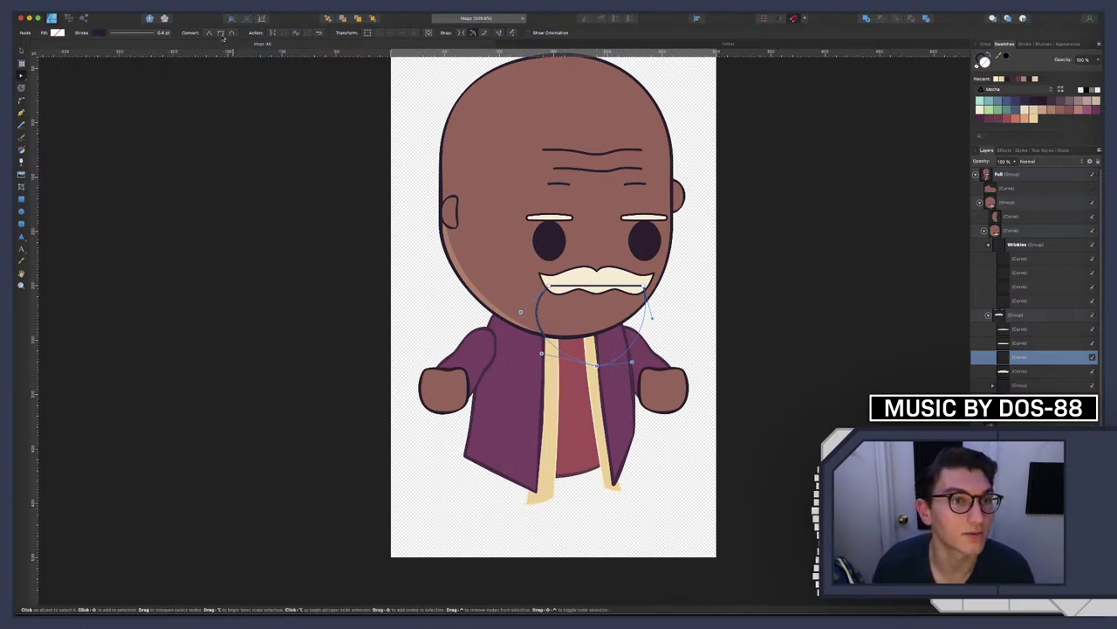
{"action": "left_click", "coordinate": [221, 32]}
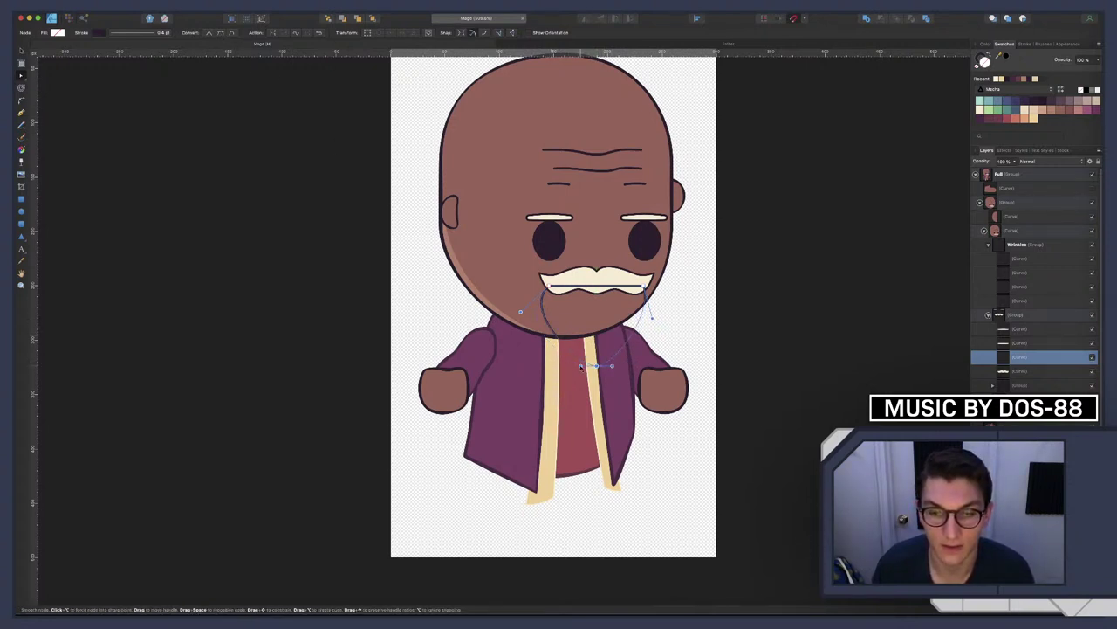
{"action": "left_click_drag", "start_coordinate": [571, 366], "coordinate": [629, 365]}
{"action": "key", "text": "ctrl+Right"}
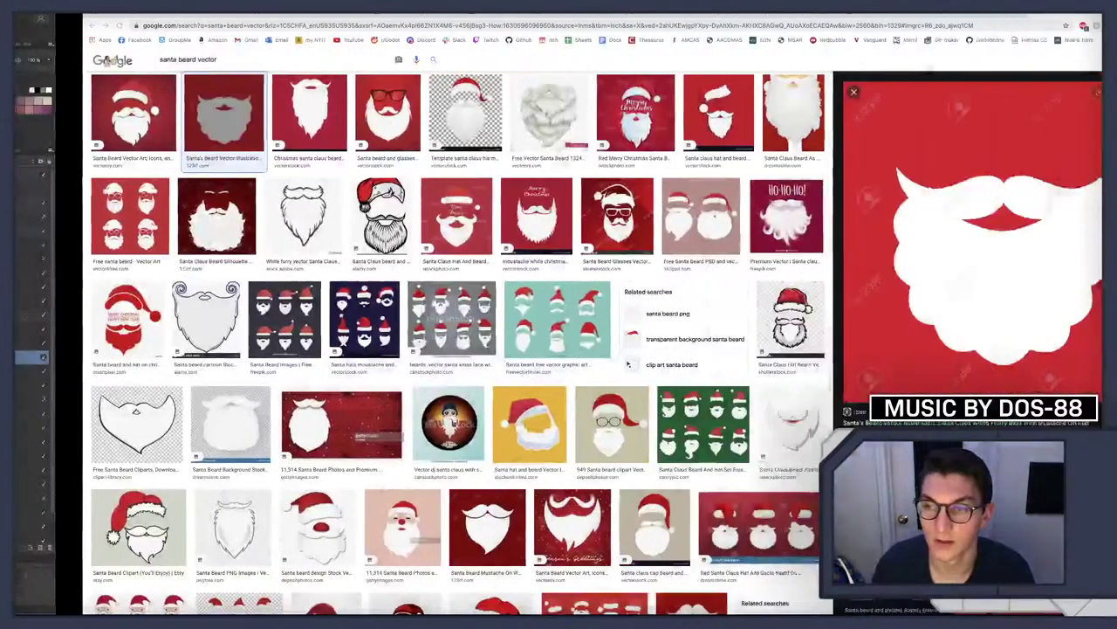
{"action": "key", "text": "ctrl+Left"}
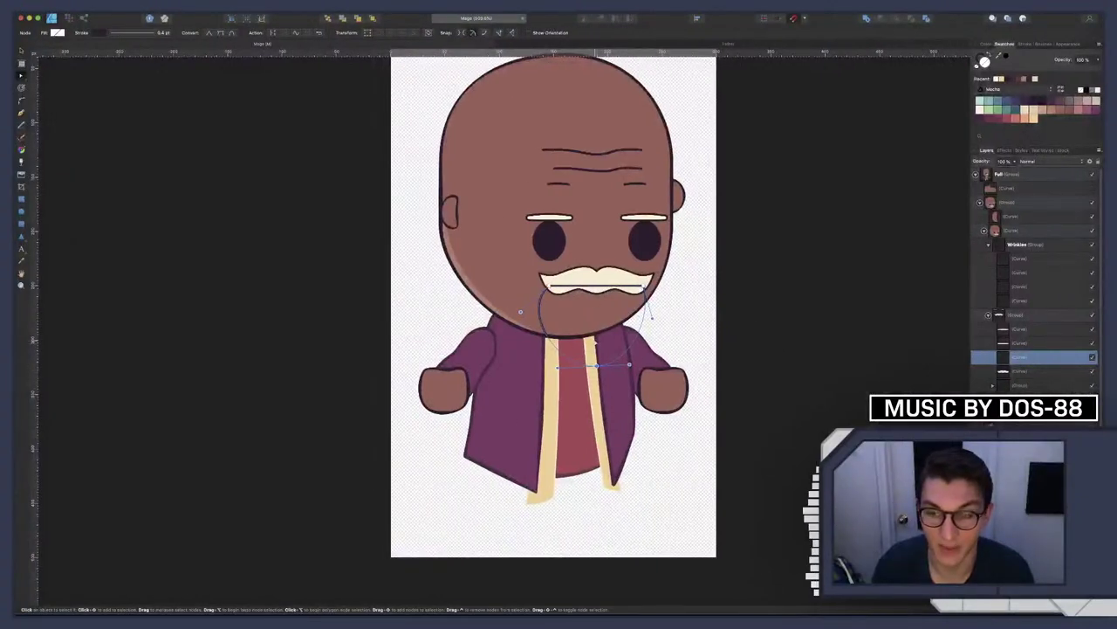
Fill the beard shape with the same cream swatch as the moustache
{"action": "left_click", "coordinate": [58, 33]}
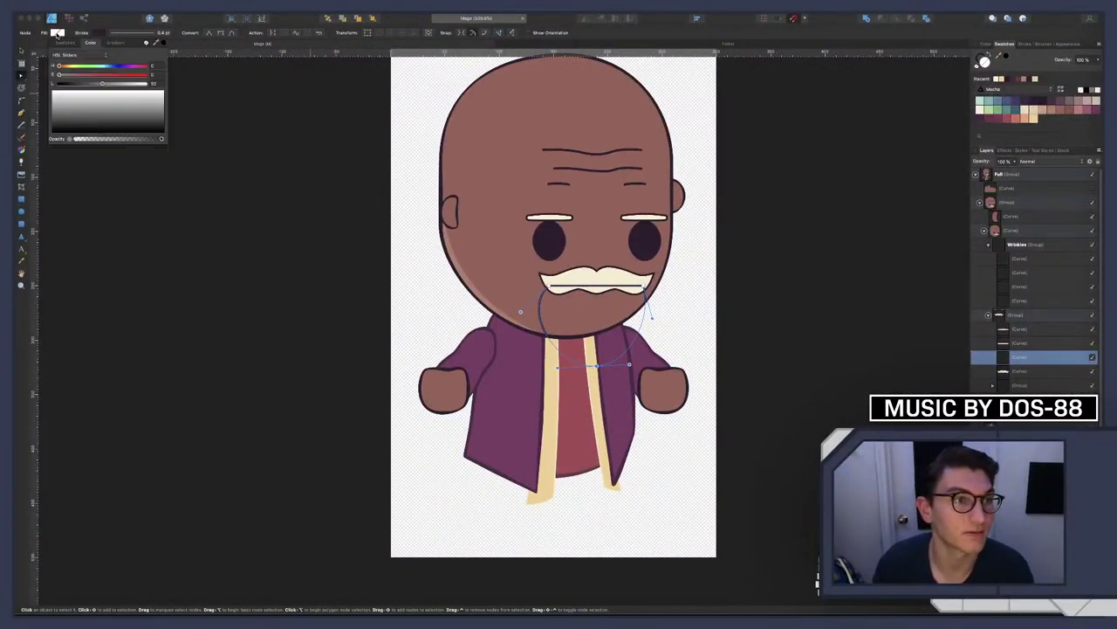
{"action": "left_click_drag", "start_coordinate": [116, 86], "coordinate": [150, 85]}
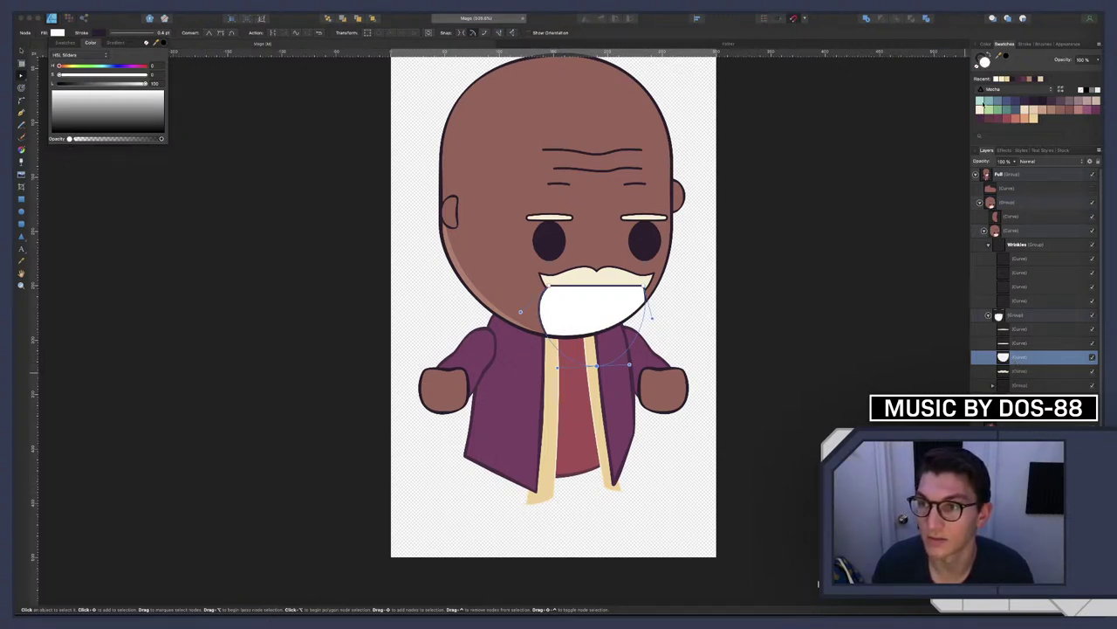
{"action": "left_click", "coordinate": [982, 109]}
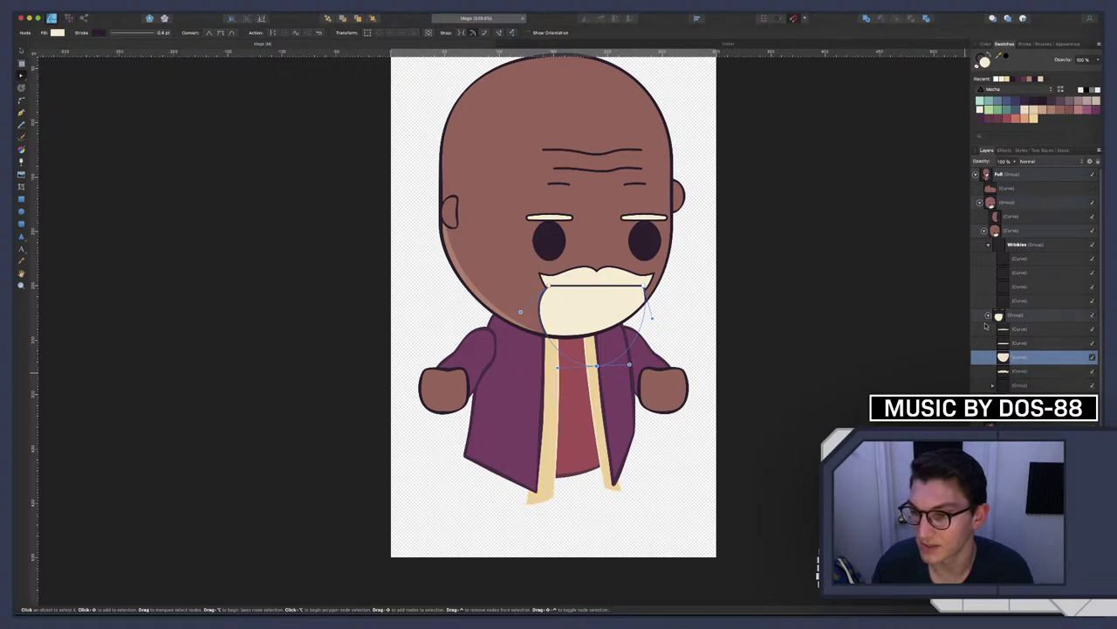
Move the beard curve out of the head's clipped contents and place it above the head shape so it overlaps the chest
{"action": "left_click", "coordinate": [989, 315]}
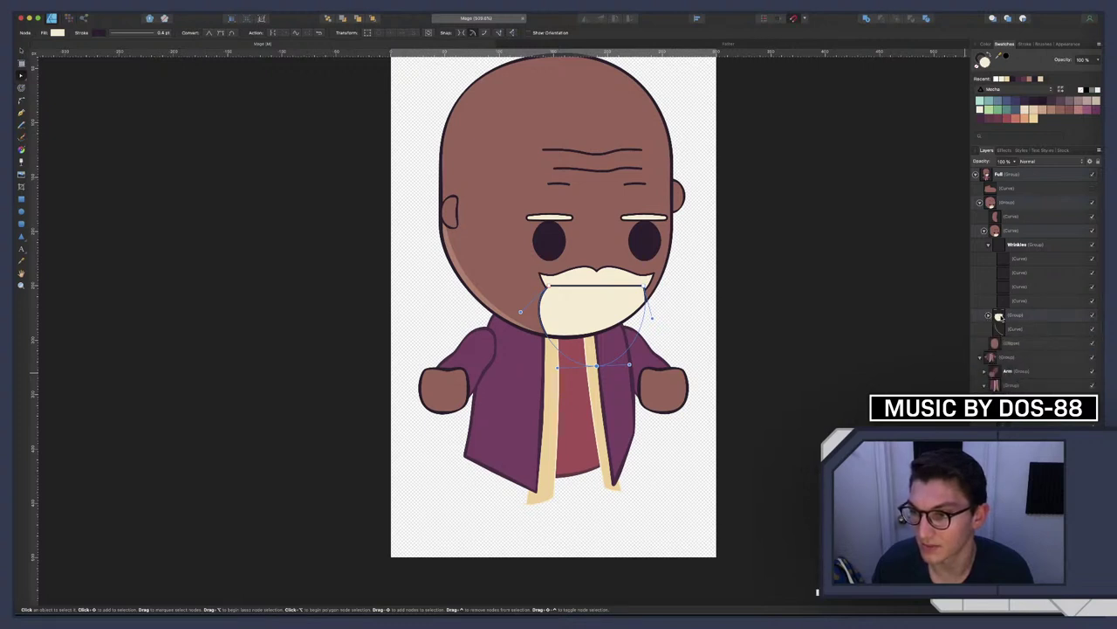
{"action": "left_click", "coordinate": [988, 316]}
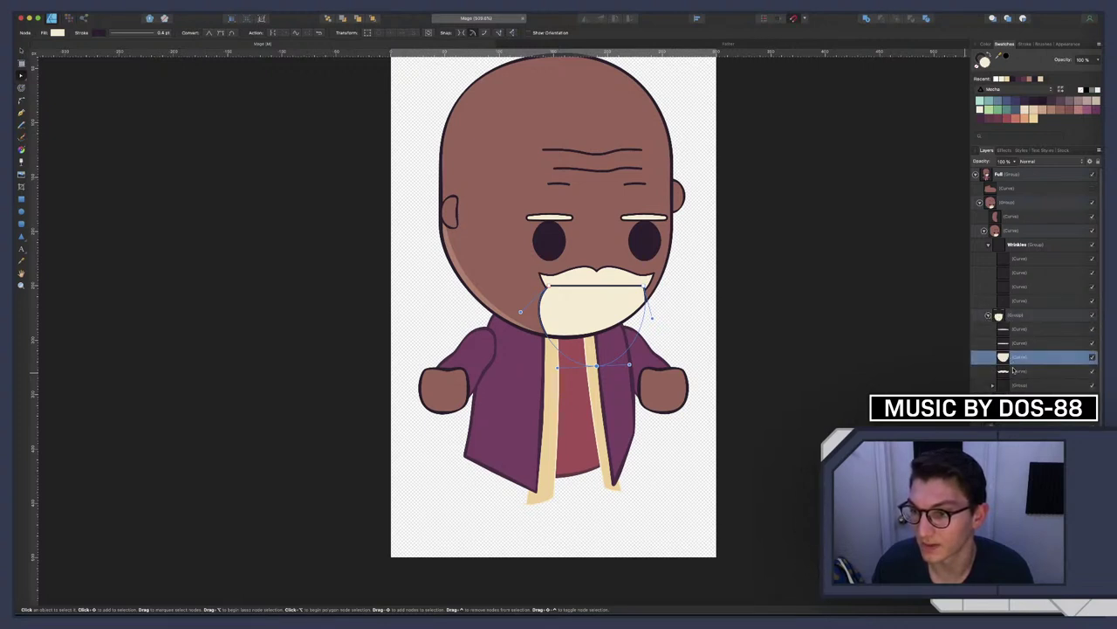
{"action": "left_click", "coordinate": [1014, 370]}
{"action": "left_click", "coordinate": [1018, 360]}
{"action": "left_click_drag", "start_coordinate": [1026, 359], "coordinate": [1013, 225]}
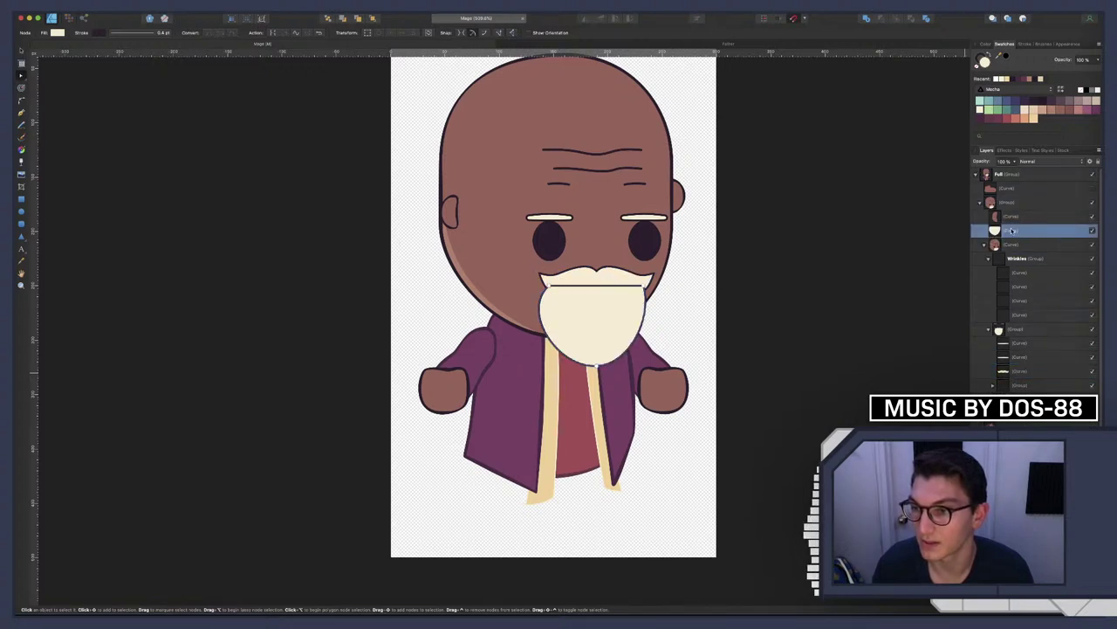
Move the eyebrow and moustache group above the head shape, put the beard beneath the moustache in it, and return the eyes group to the head curve
{"action": "left_click", "coordinate": [1004, 369]}
{"action": "left_click", "coordinate": [999, 331]}
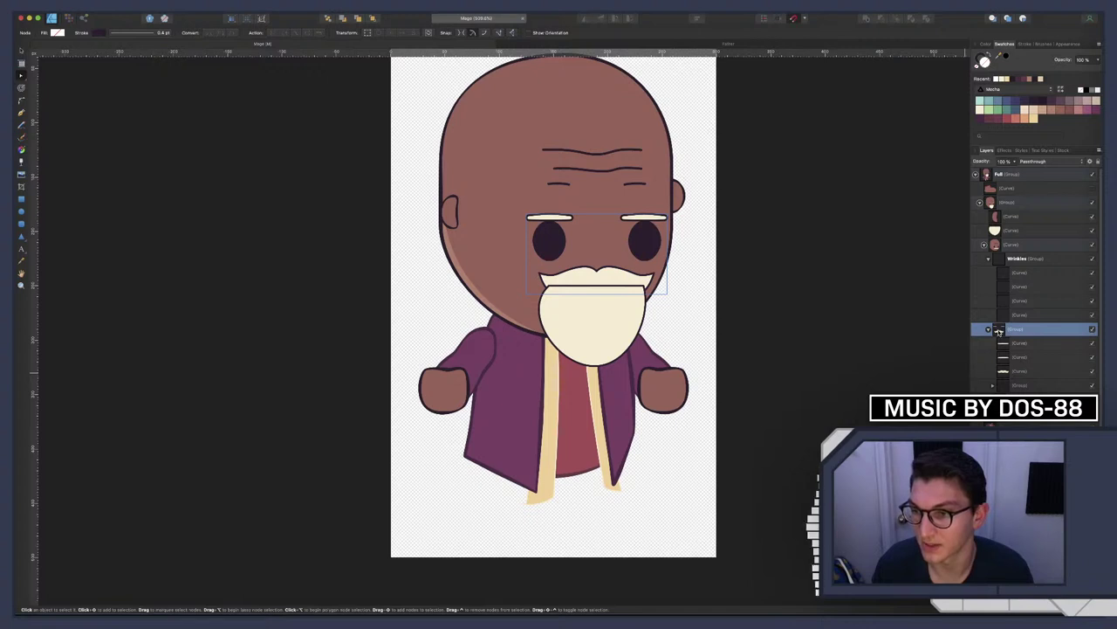
{"action": "left_click_drag", "start_coordinate": [999, 330], "coordinate": [996, 223]}
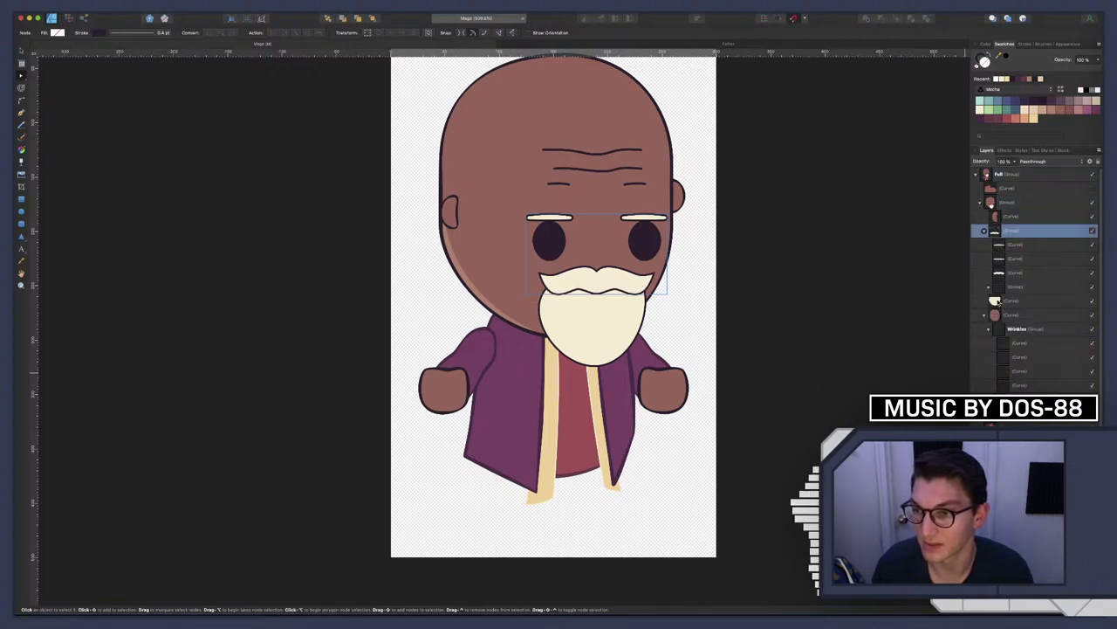
{"action": "left_click_drag", "start_coordinate": [999, 302], "coordinate": [1023, 324]}
{"action": "left_click", "coordinate": [1009, 302]}
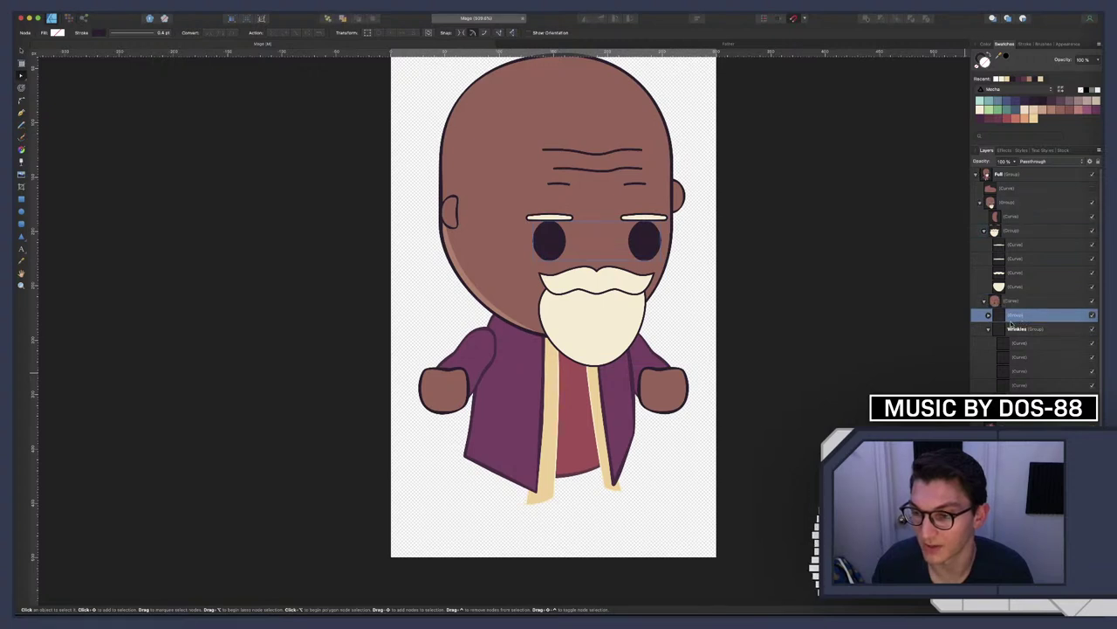
{"action": "left_click", "coordinate": [990, 329]}
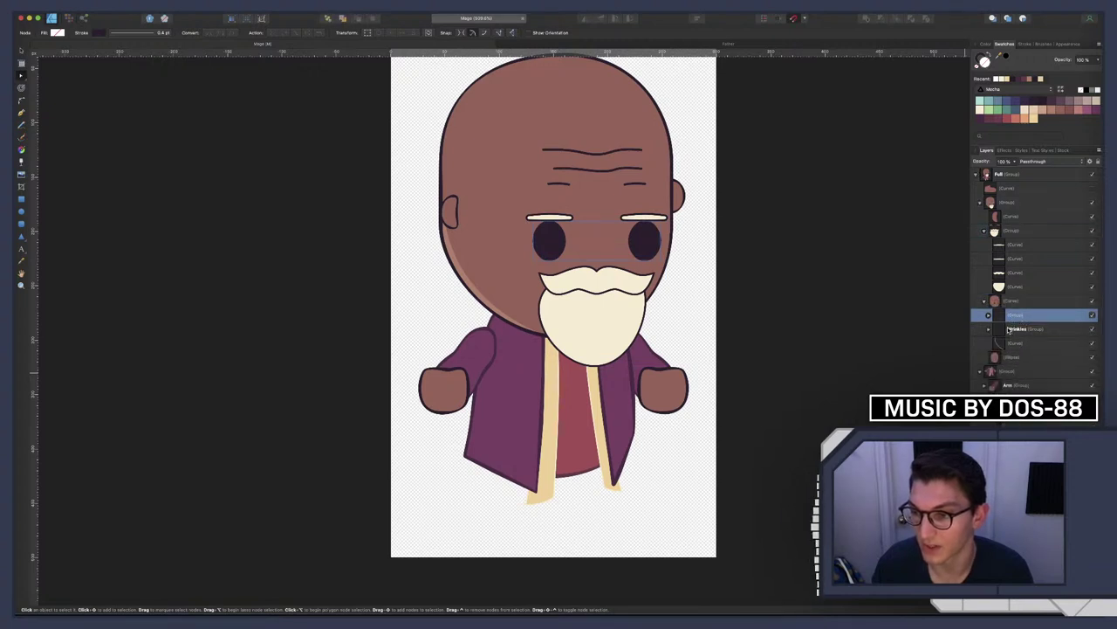
{"action": "left_click", "coordinate": [984, 300]}
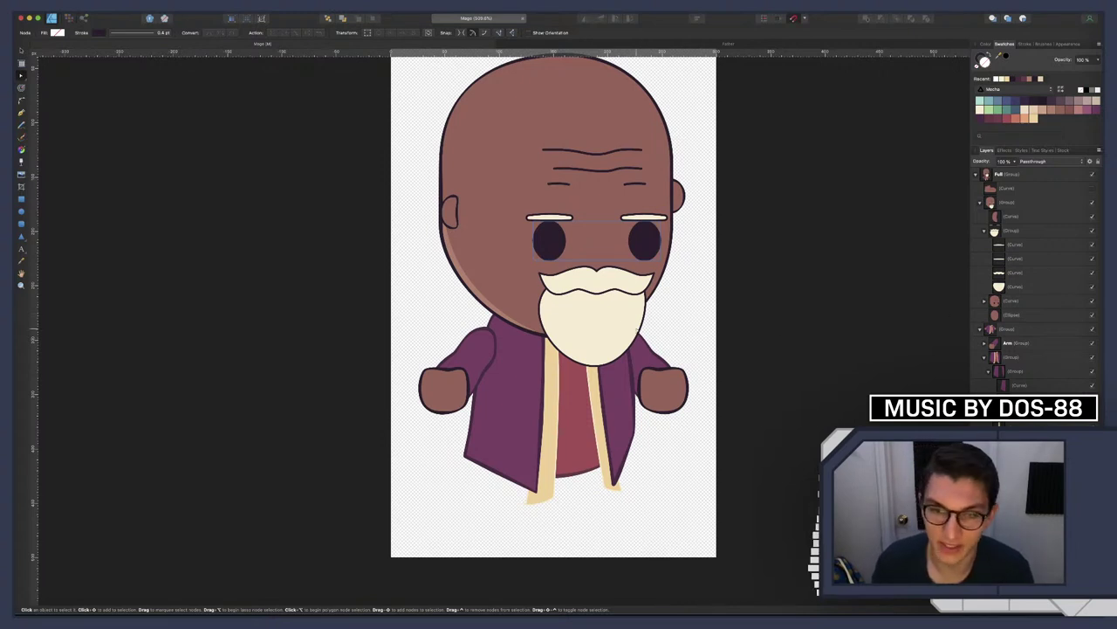
Flatten the right side of the beard by pulling the upper-right node's curve handle slightly inward
{"action": "scroll", "coordinate": [584, 303], "scroll_direction": "right", "scroll_amount": 2}
{"action": "scroll", "coordinate": [584, 303], "scroll_direction": "up", "scroll_amount": 3}
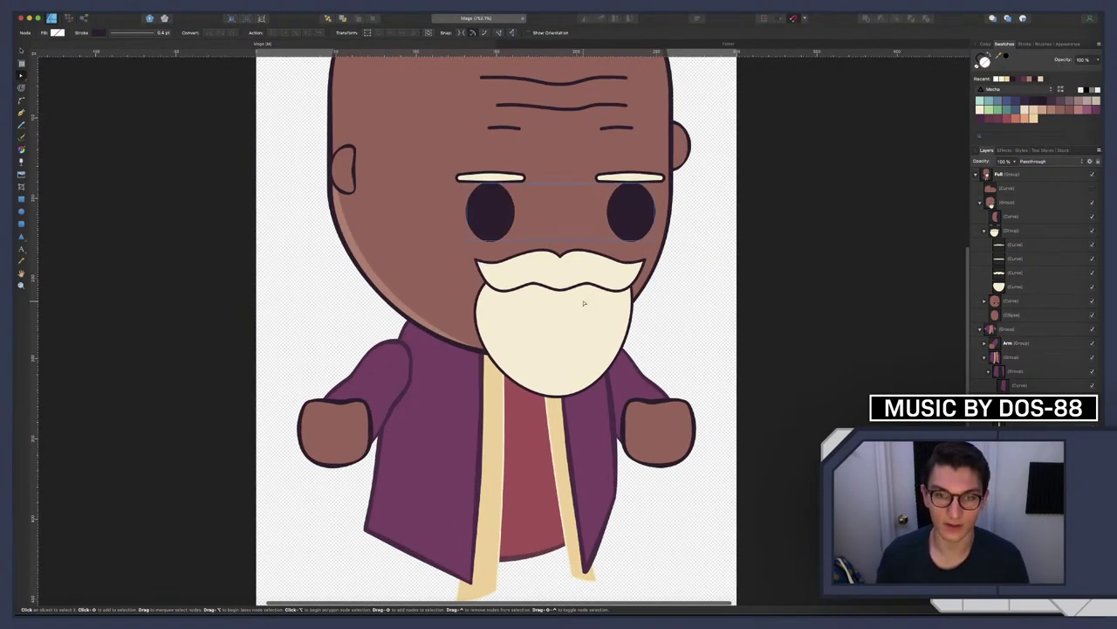
{"action": "scroll", "coordinate": [584, 303], "scroll_direction": "down", "scroll_amount": 3}
{"action": "scroll", "coordinate": [588, 351], "scroll_direction": "up", "scroll_amount": 3}
{"action": "left_click", "coordinate": [588, 351]}
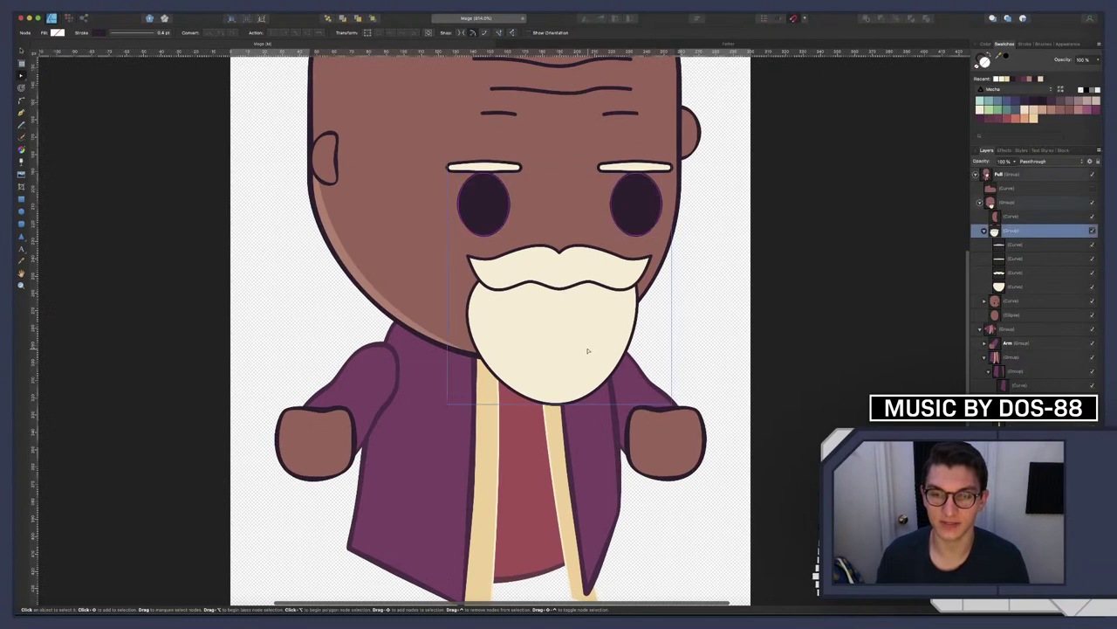
{"action": "left_click", "coordinate": [588, 351]}
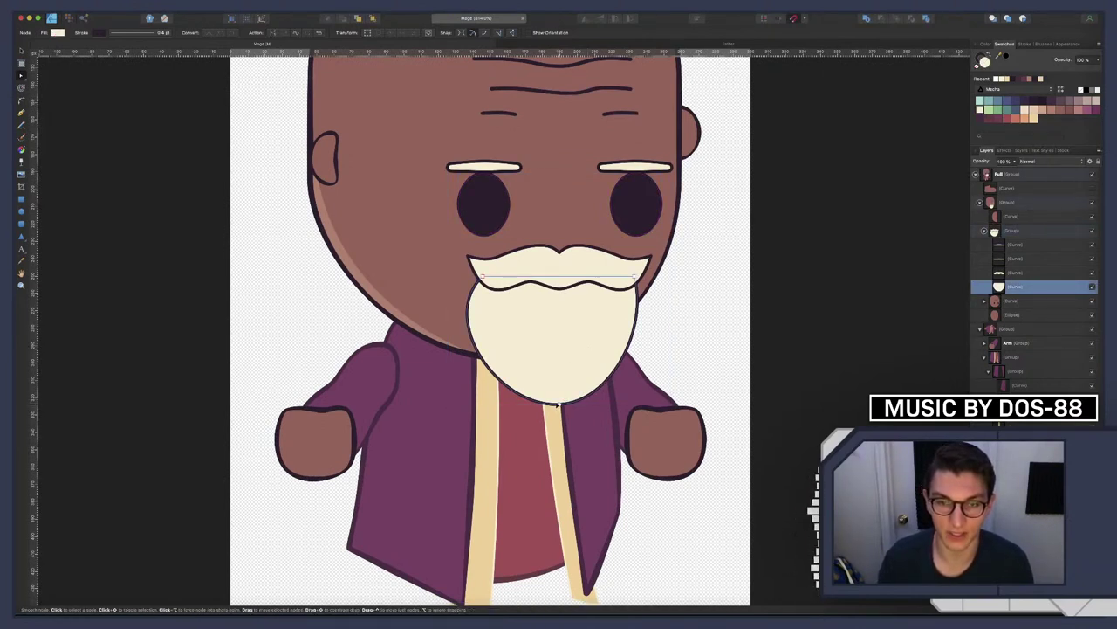
{"action": "left_click_drag", "start_coordinate": [556, 404], "coordinate": [600, 402]}
{"action": "key", "text": "super+z"}
{"action": "left_click_drag", "start_coordinate": [649, 328], "coordinate": [641, 330]}
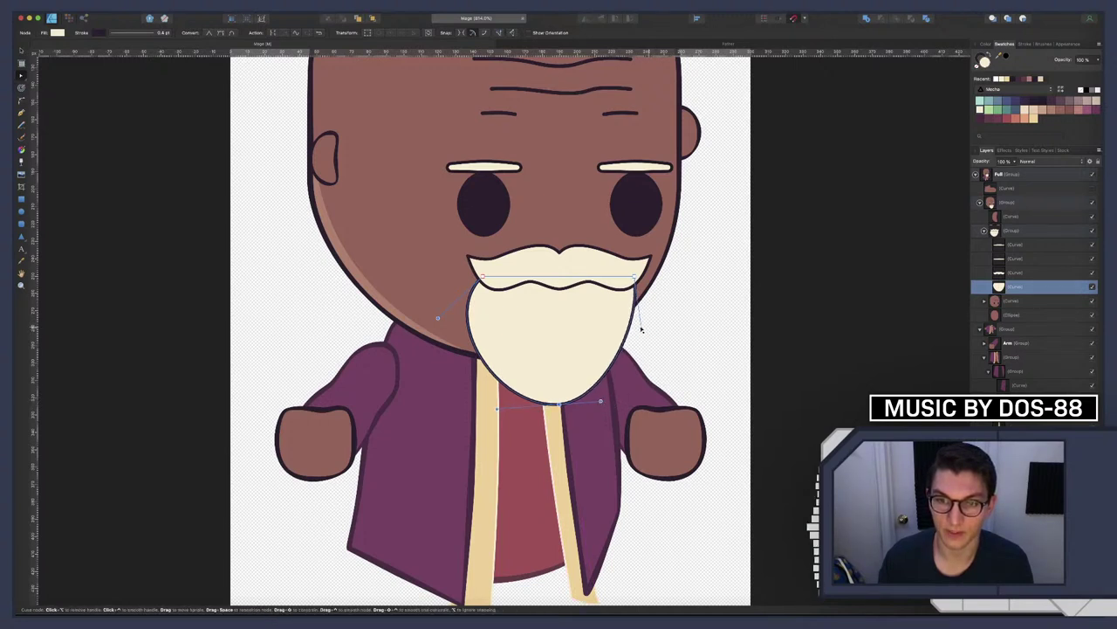
{"action": "left_click", "coordinate": [699, 333]}
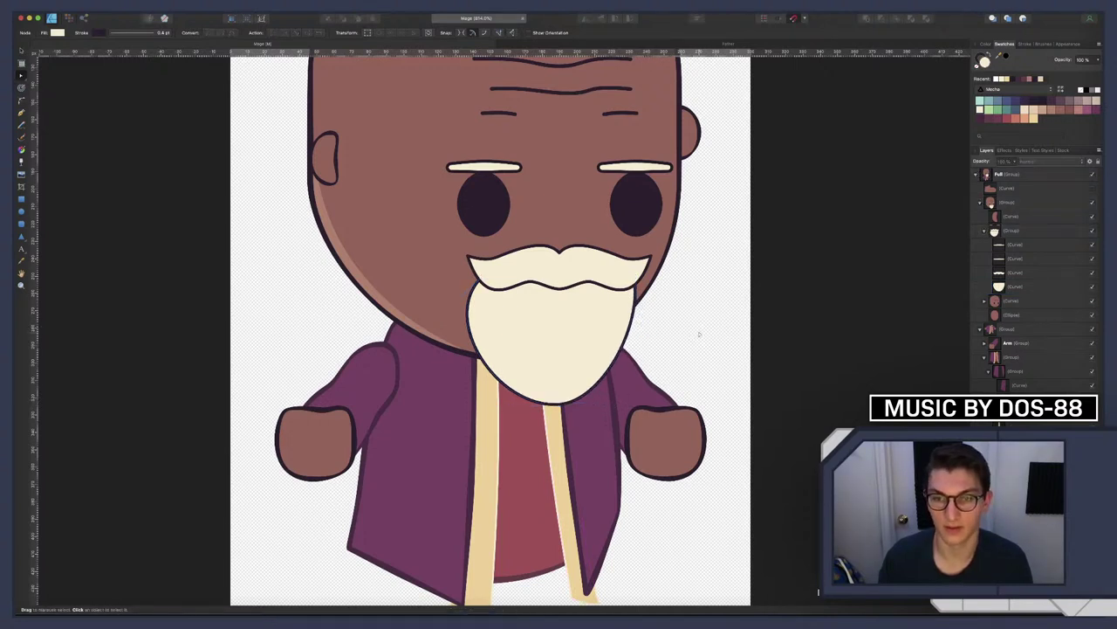
Round the beard's upper-right side slightly outward with the corner node's handle and check the whole character's proportions
{"action": "scroll", "coordinate": [699, 334], "scroll_direction": "down", "scroll_amount": 5}
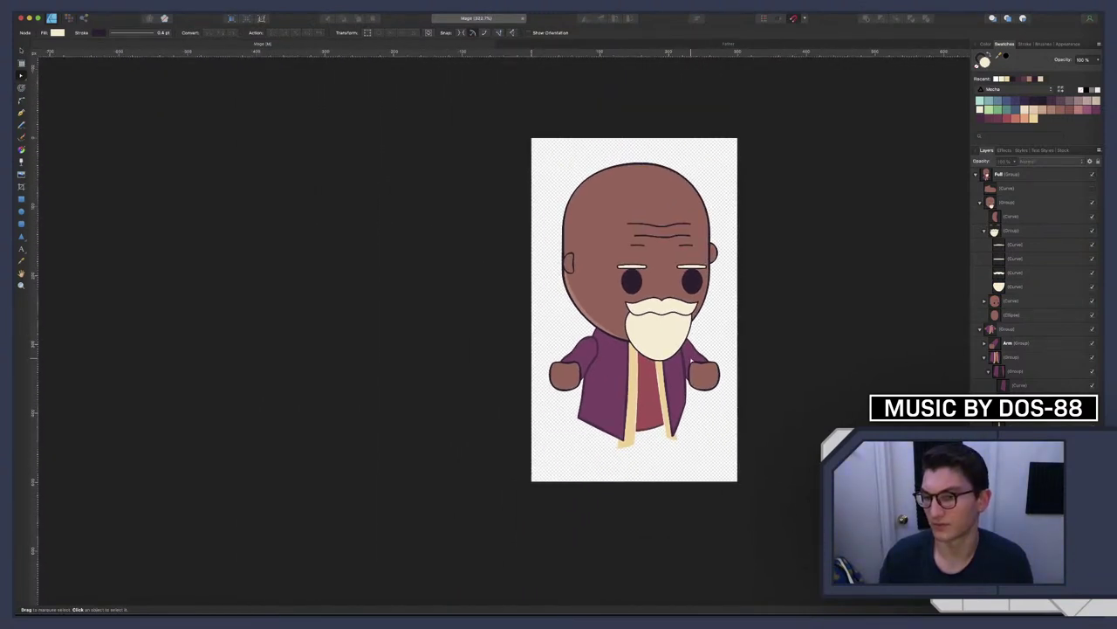
{"action": "scroll", "coordinate": [681, 346], "scroll_direction": "up", "scroll_amount": 5}
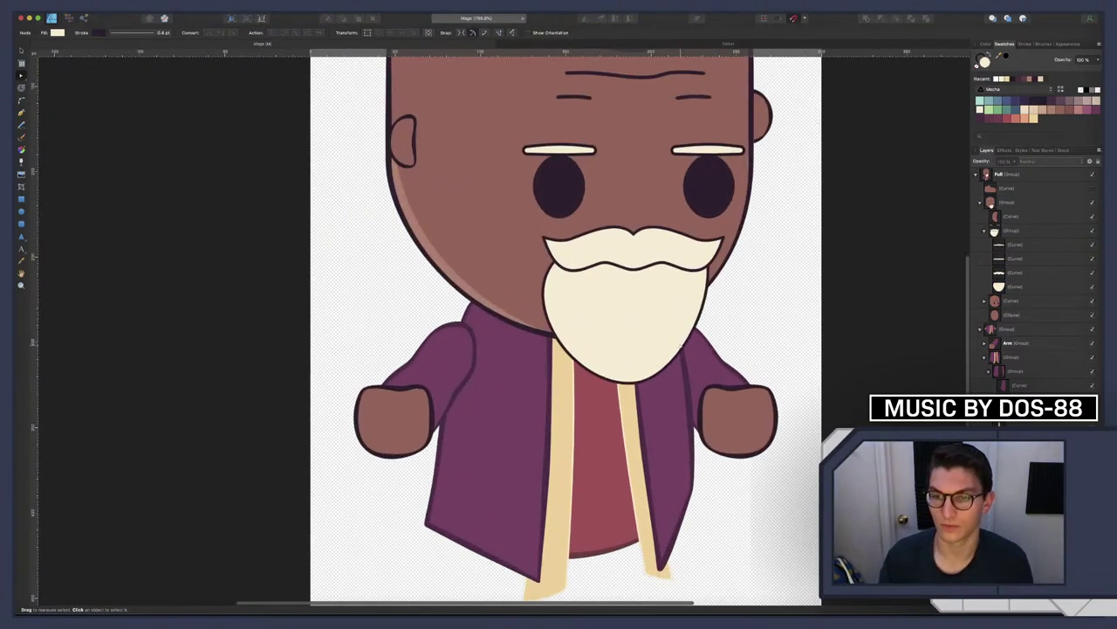
{"action": "left_click", "coordinate": [668, 336]}
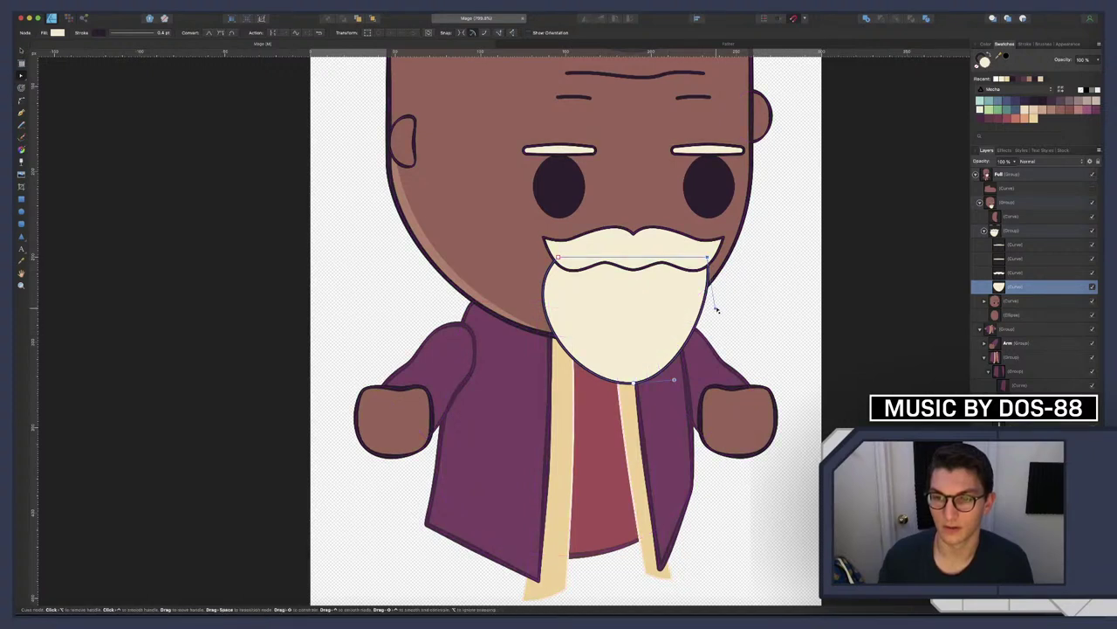
{"action": "left_click_drag", "start_coordinate": [716, 309], "coordinate": [726, 293]}
{"action": "left_click", "coordinate": [757, 308]}
{"action": "scroll", "coordinate": [751, 314], "scroll_direction": "down", "scroll_amount": 3}
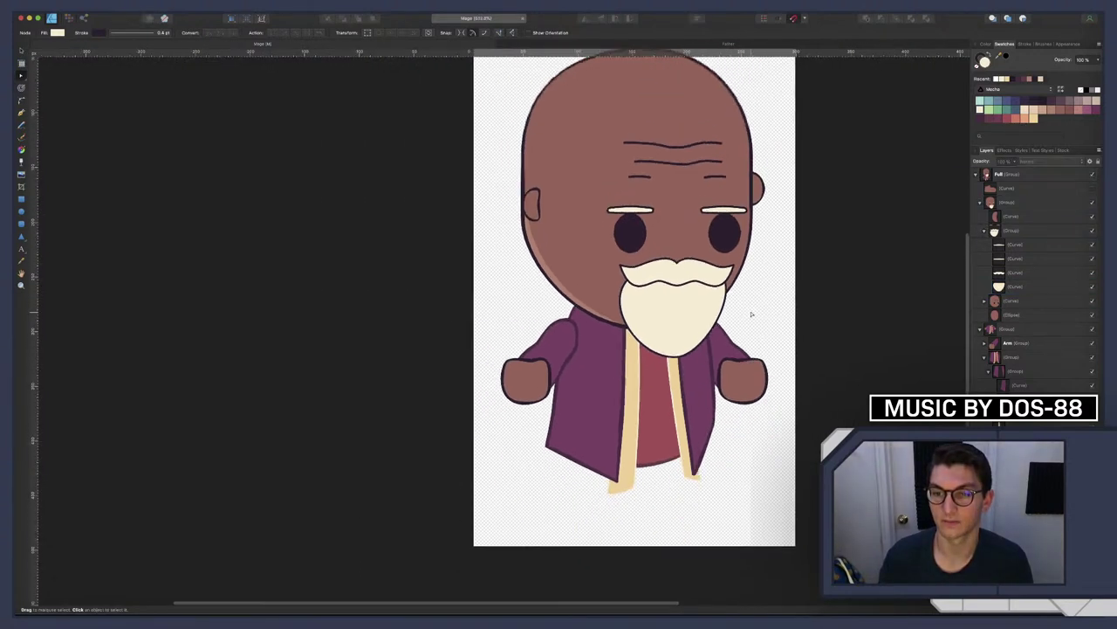
{"action": "scroll", "coordinate": [751, 314], "scroll_direction": "down", "scroll_amount": 3}
{"action": "scroll", "coordinate": [749, 316], "scroll_direction": "up", "scroll_amount": 1}
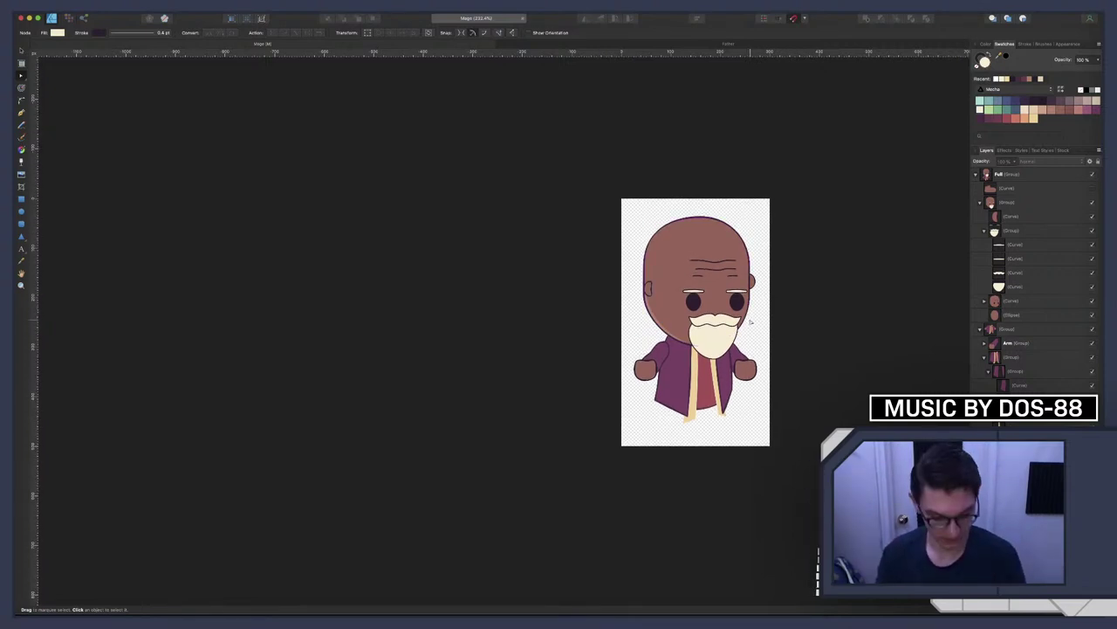
{"action": "scroll", "coordinate": [750, 323], "scroll_direction": "up", "scroll_amount": 5}
{"action": "left_click", "coordinate": [697, 323]}
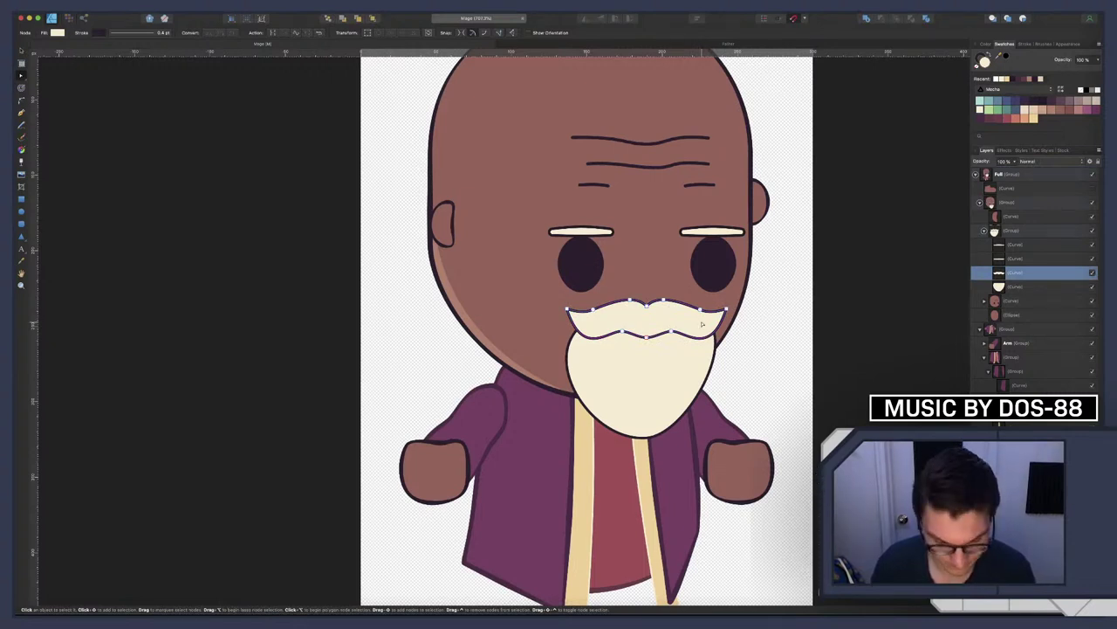
{"action": "key", "text": "v"}
{"action": "left_click_drag", "start_coordinate": [721, 320], "coordinate": [733, 316]}
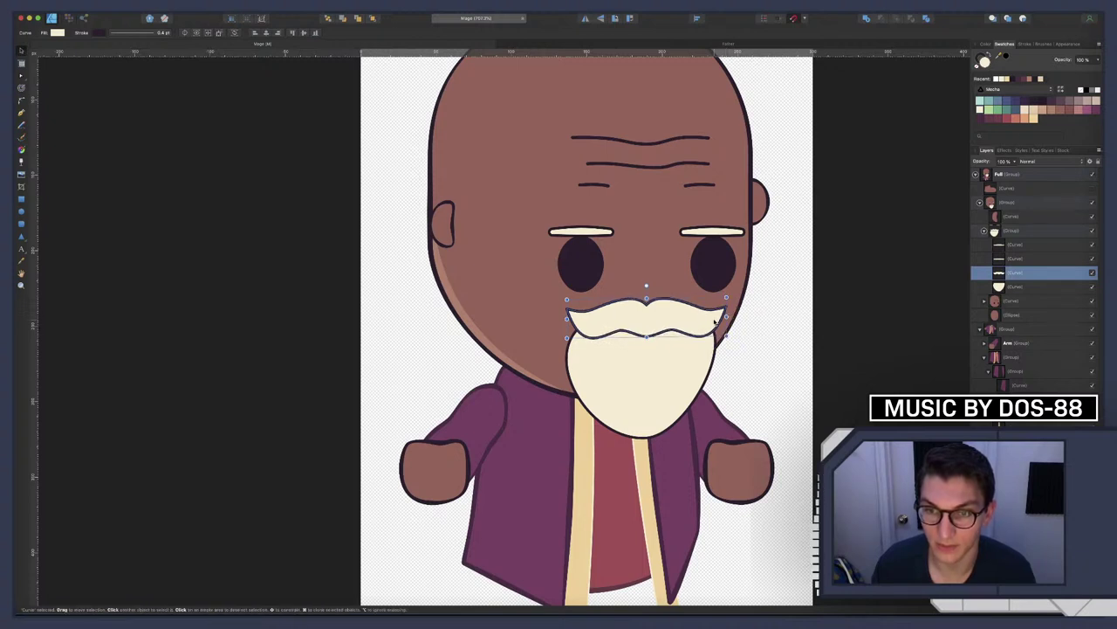
{"action": "left_click", "coordinate": [768, 335]}
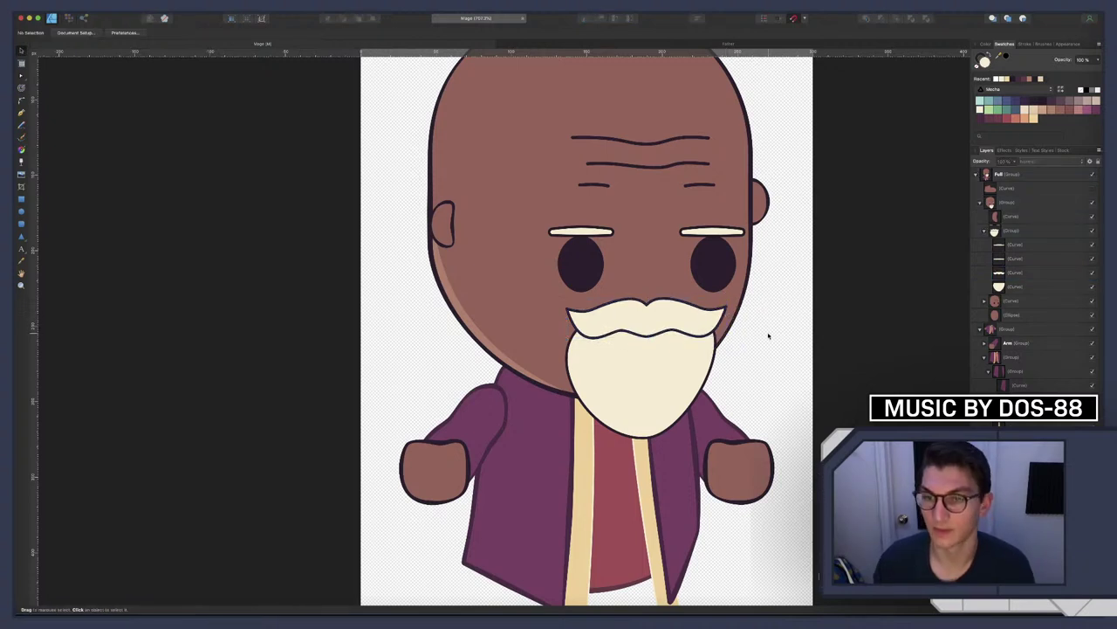
Nudge the beard curve slightly to the right so it is better centred beneath the moustache
{"action": "left_click", "coordinate": [646, 373]}
{"action": "double_click", "coordinate": [646, 373]}
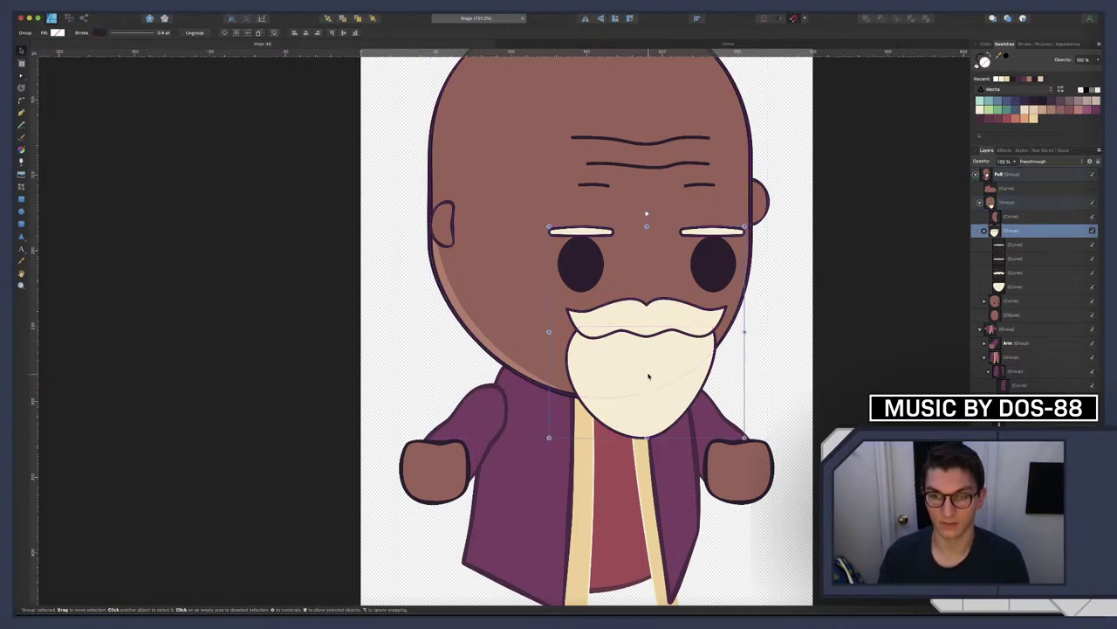
{"action": "double_click", "coordinate": [648, 376]}
{"action": "key", "text": "Right"}
{"action": "key", "text": "Right"}
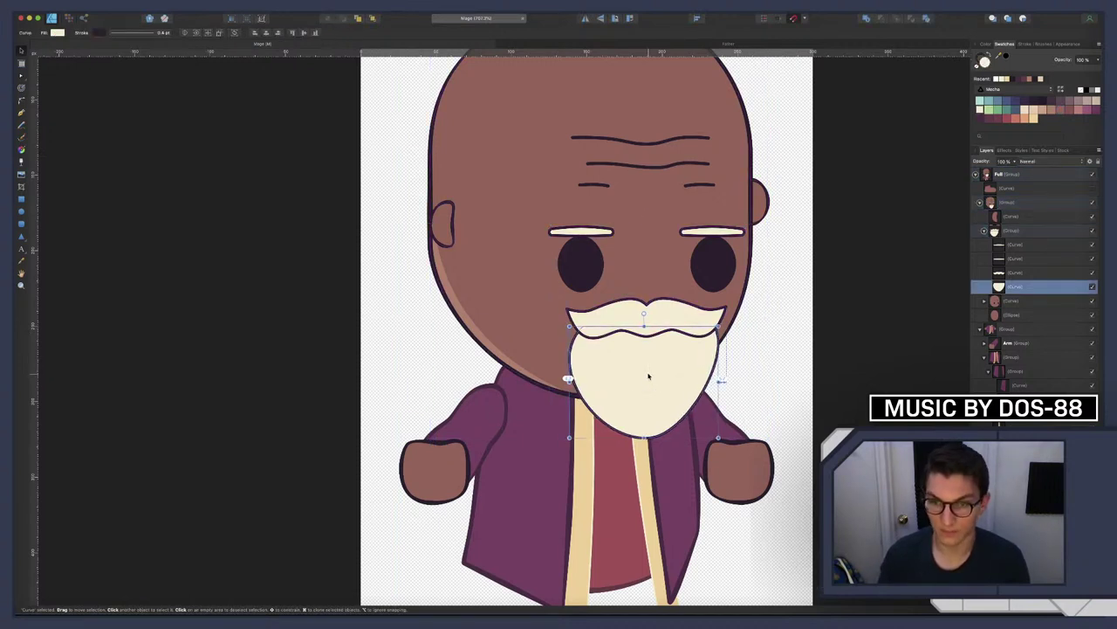
{"action": "left_click", "coordinate": [796, 359]}
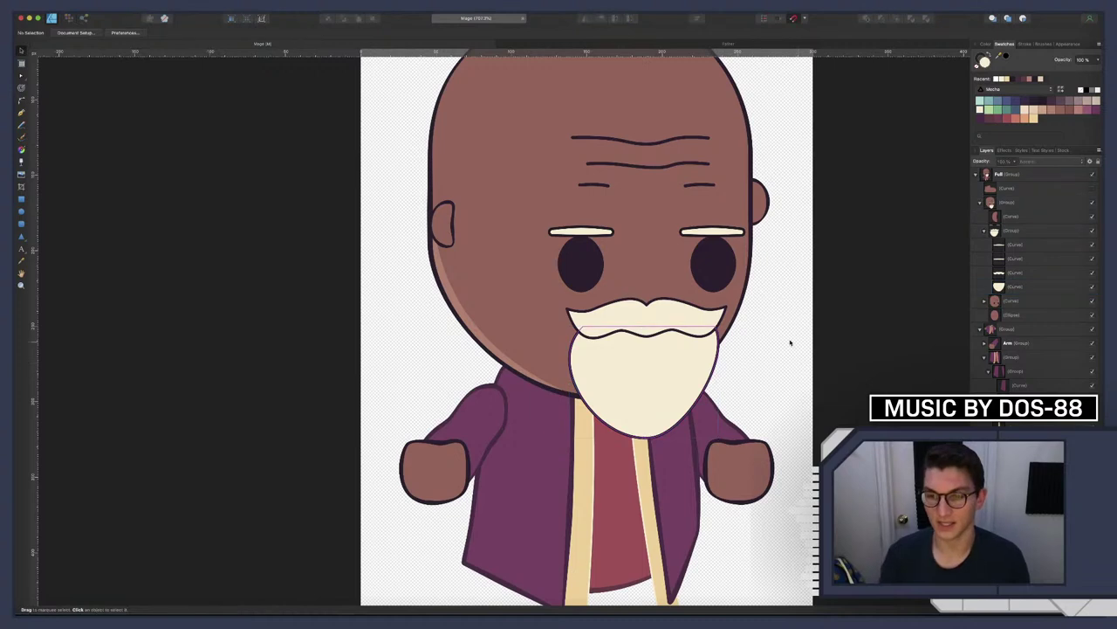
{"action": "scroll", "coordinate": [791, 341], "scroll_direction": "down", "scroll_amount": 5}
{"action": "scroll", "coordinate": [789, 340], "scroll_direction": "down", "scroll_amount": 1}
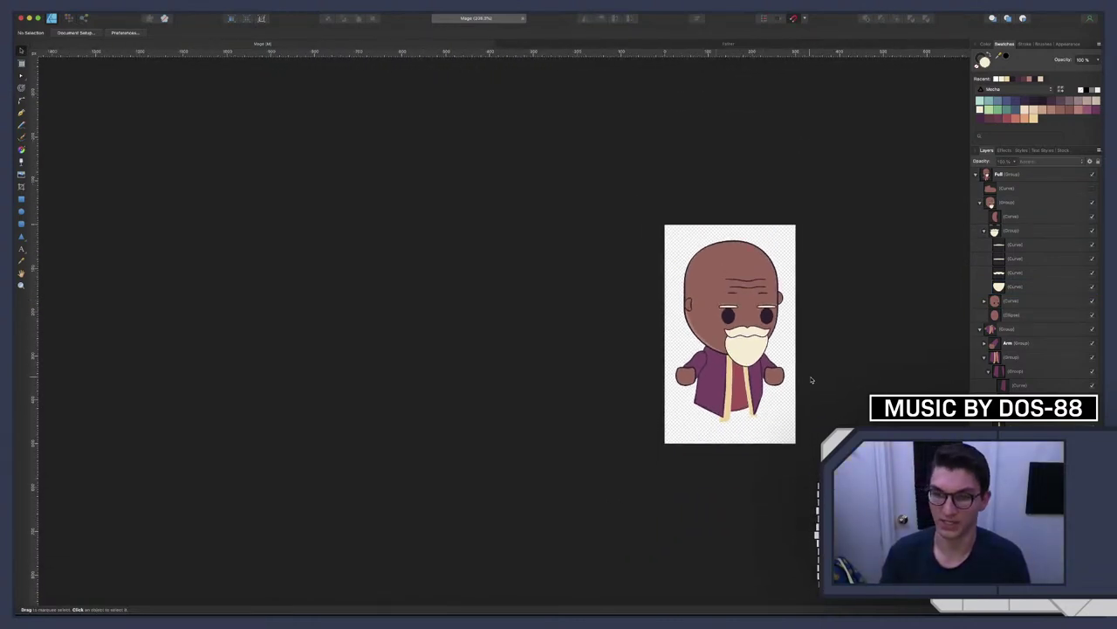
{"action": "scroll", "coordinate": [808, 366], "scroll_direction": "up", "scroll_amount": 5}
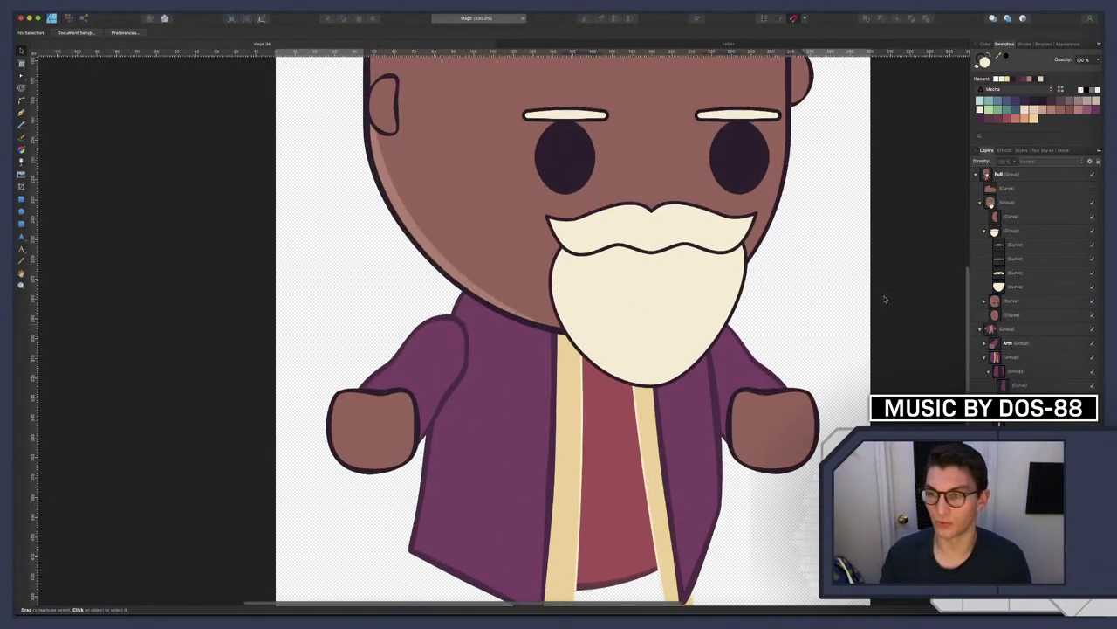
Draw a small cream circle with a dark outline at the beard's upper-left edge, just below the moustache
{"action": "left_click", "coordinate": [1010, 285]}
{"action": "key", "text": "m"}
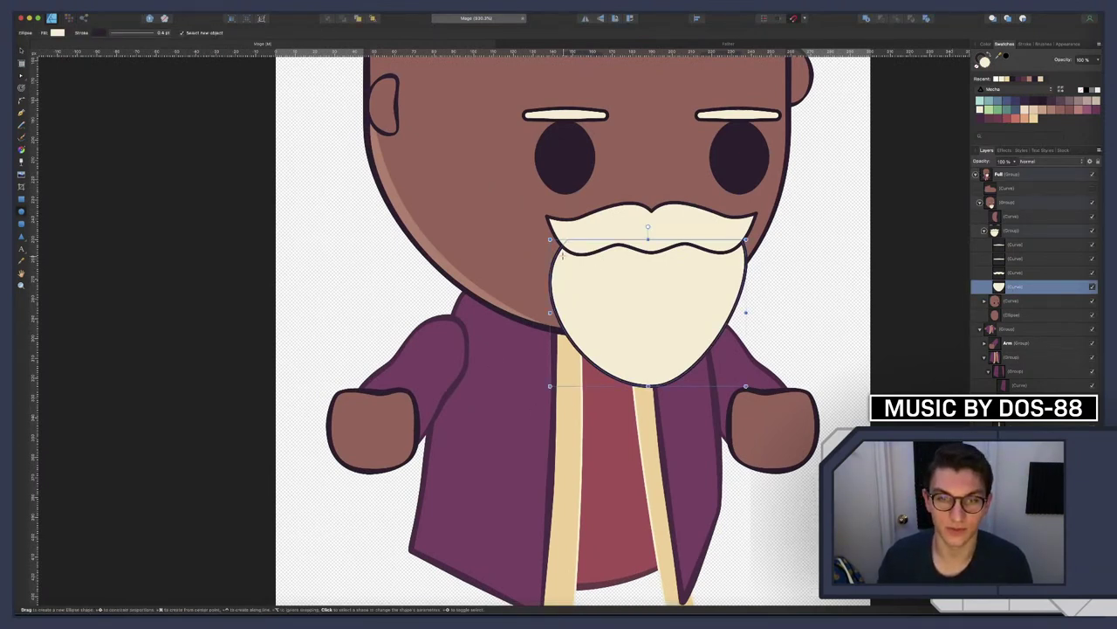
{"action": "left_click", "coordinate": [524, 266]}
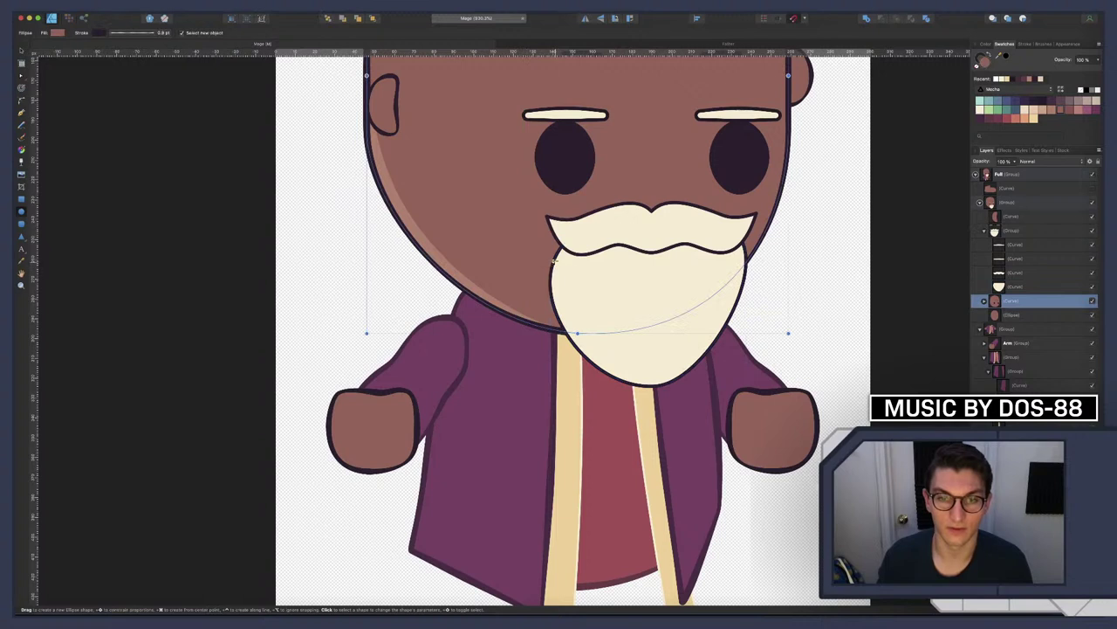
{"action": "left_click_drag", "start_coordinate": [549, 254], "coordinate": [592, 300]}
{"action": "key", "text": "v"}
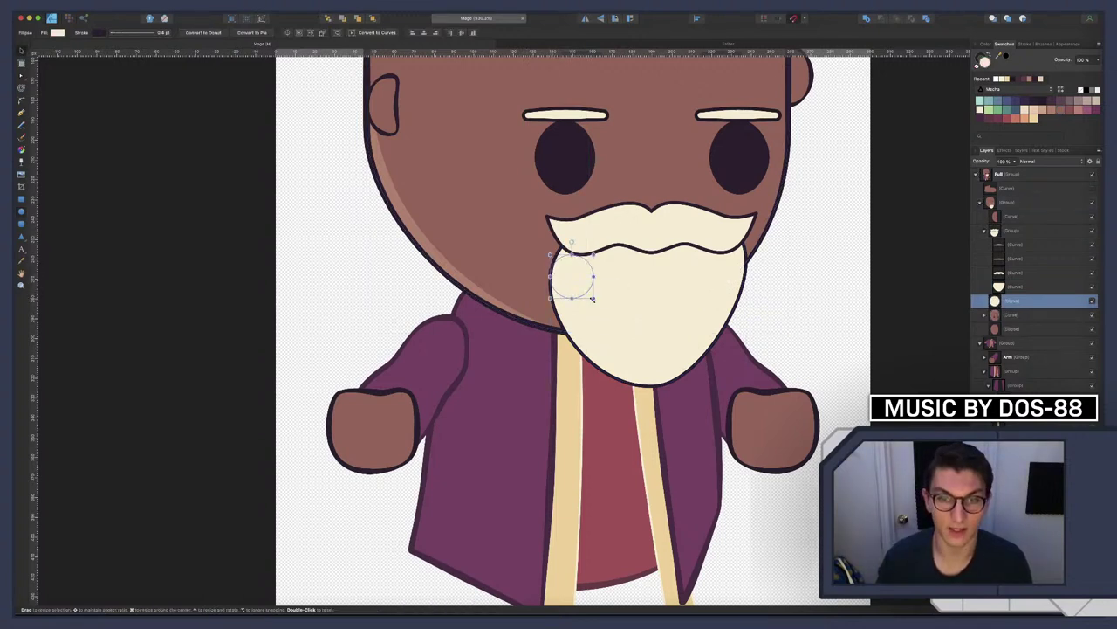
Nudge the small circle upward so its top overlaps the moustache's left end and its side meets the beard's edge
{"action": "key", "text": "Up"}
{"action": "key", "text": "Up"}
{"action": "key", "text": "Up"}
{"action": "key", "text": "Right"}
{"action": "key", "text": "Up"}
{"action": "key", "text": "Up"}
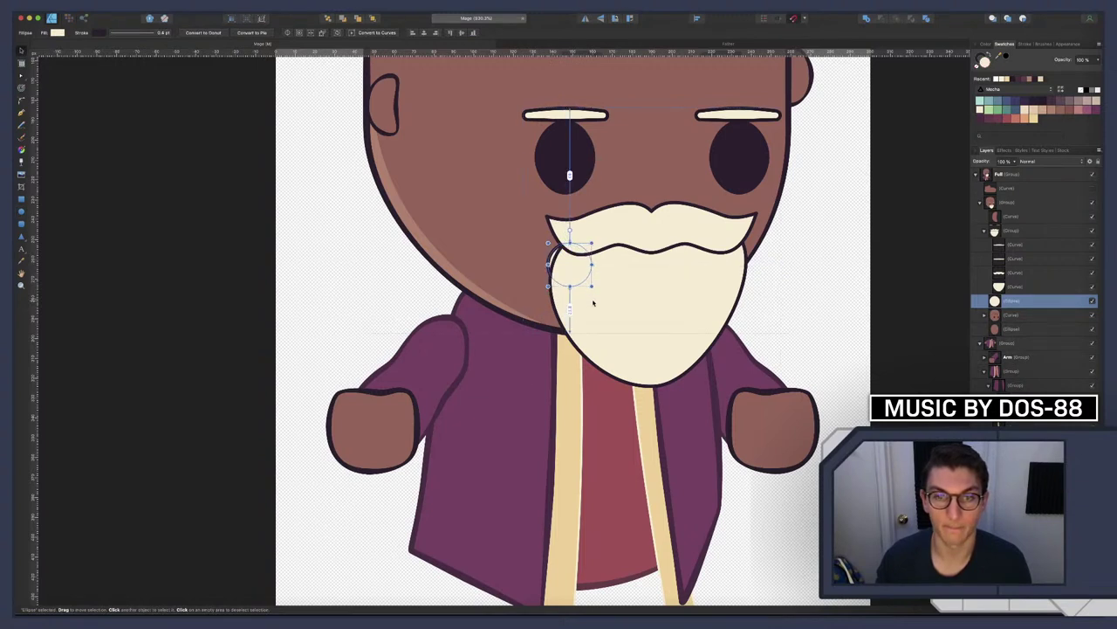
{"action": "key", "text": "Up"}
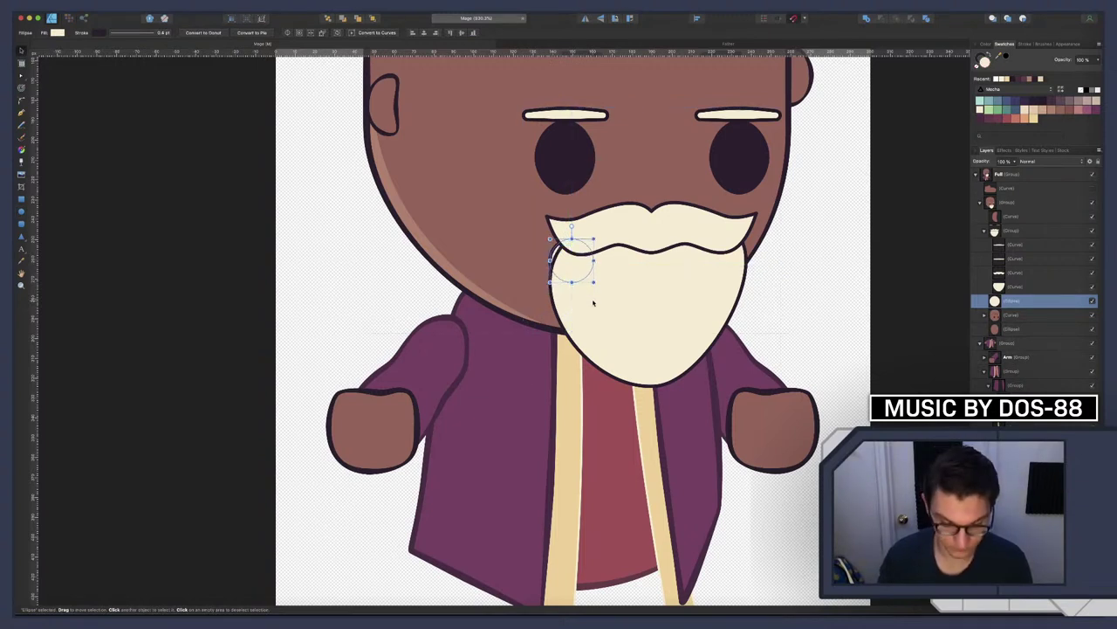
Place the circle between the moustache and beard in the layer order and put it in its own group
{"action": "left_click_drag", "start_coordinate": [995, 306], "coordinate": [1015, 286]}
{"action": "key", "text": "super+g"}
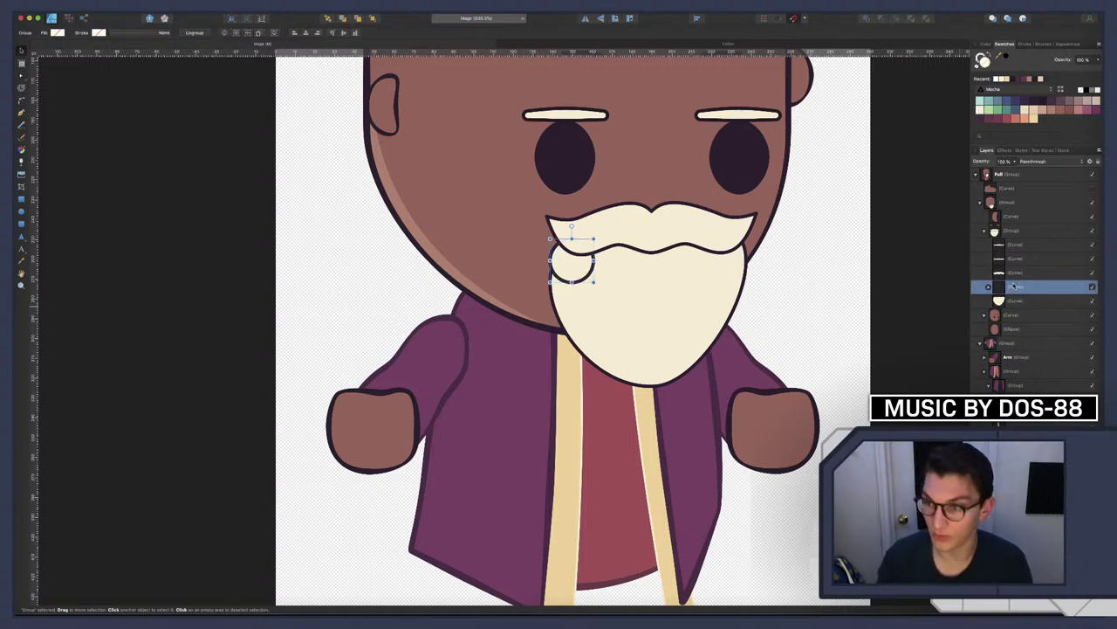
{"action": "left_click", "coordinate": [988, 287]}
{"action": "left_click", "coordinate": [1004, 300]}
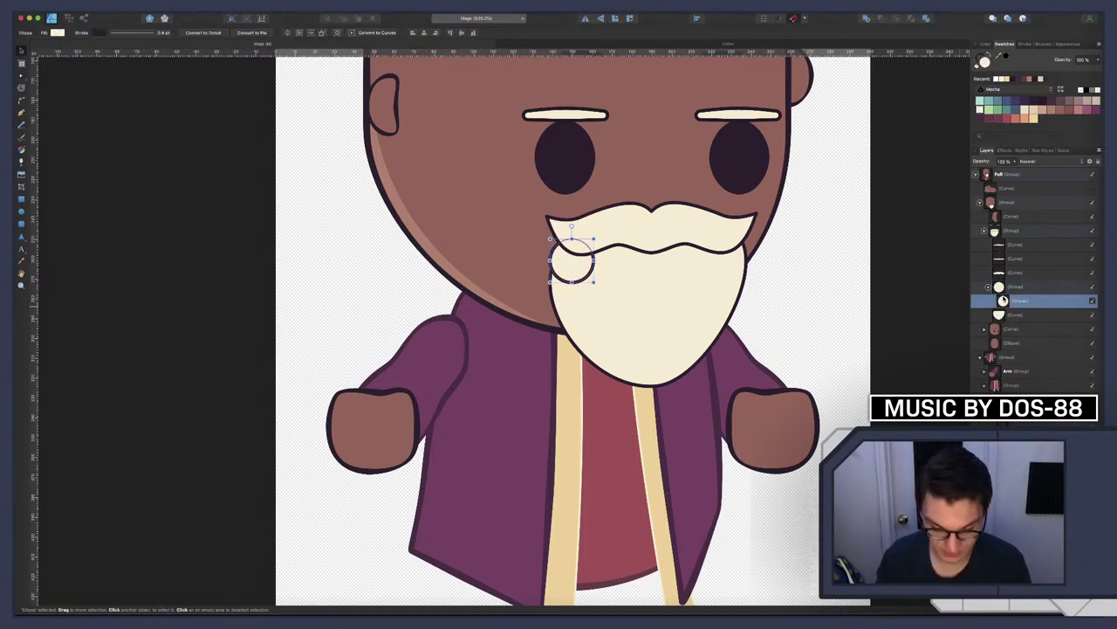
Duplicate the circle, place the copy lower along the beard's left edge, and check the Santa beard reference images in the browser
{"action": "key", "text": "super+j"}
{"action": "left_click_drag", "start_coordinate": [574, 266], "coordinate": [564, 320]}
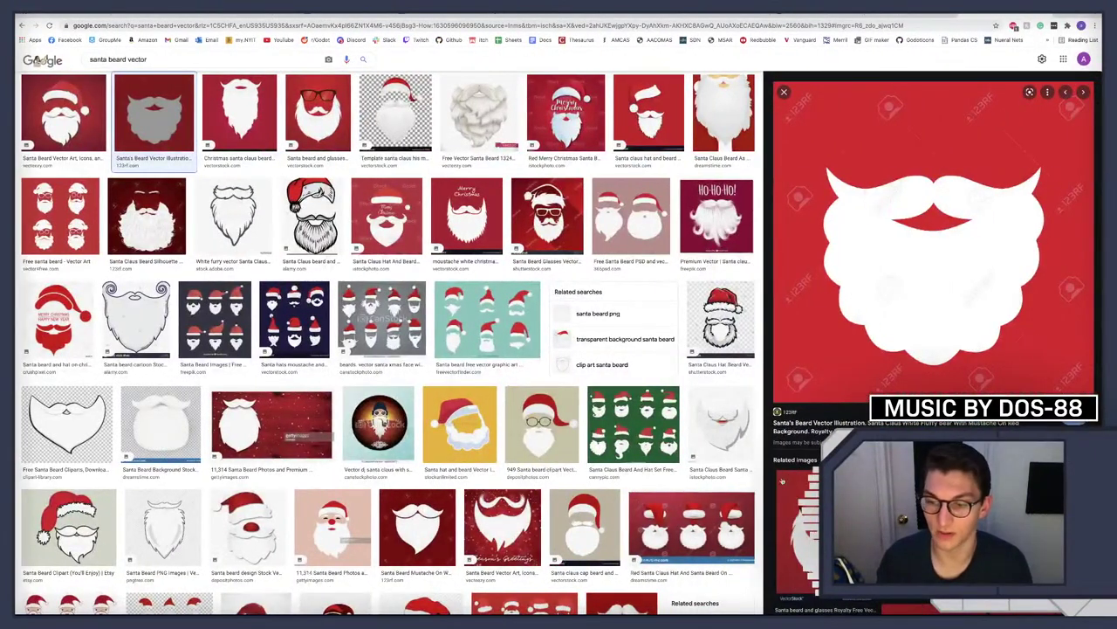
{"action": "scroll", "coordinate": [491, 345], "scroll_direction": "up", "scroll_amount": 1}
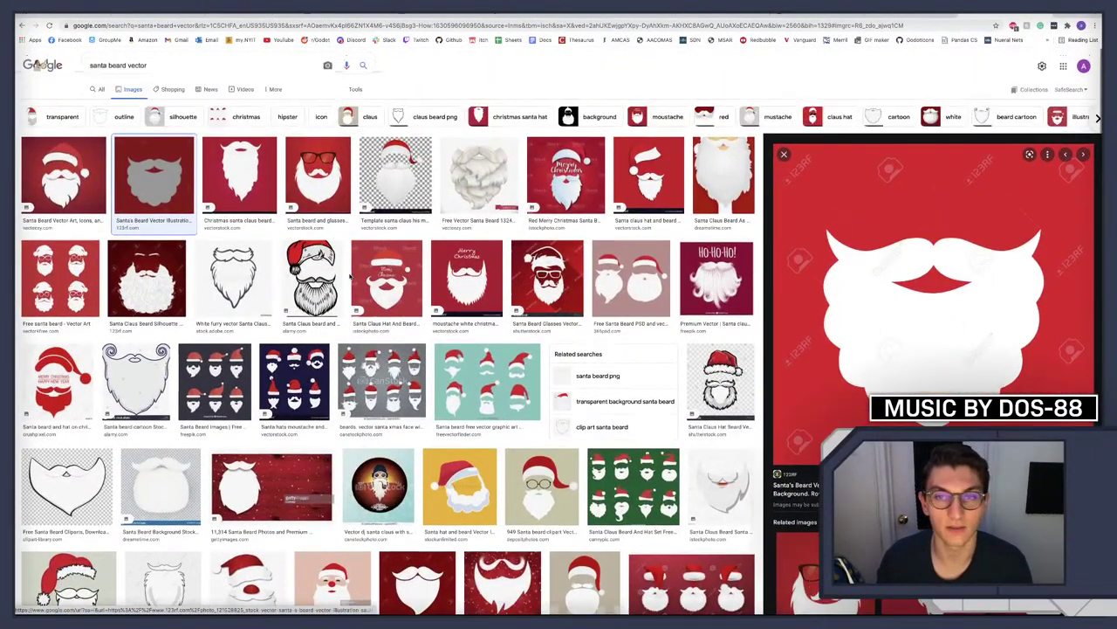
Check more Santa beard references, and replace the lower oval with a larger round copy of the small circle at the beard's left edge
{"action": "left_click", "coordinate": [61, 279]}
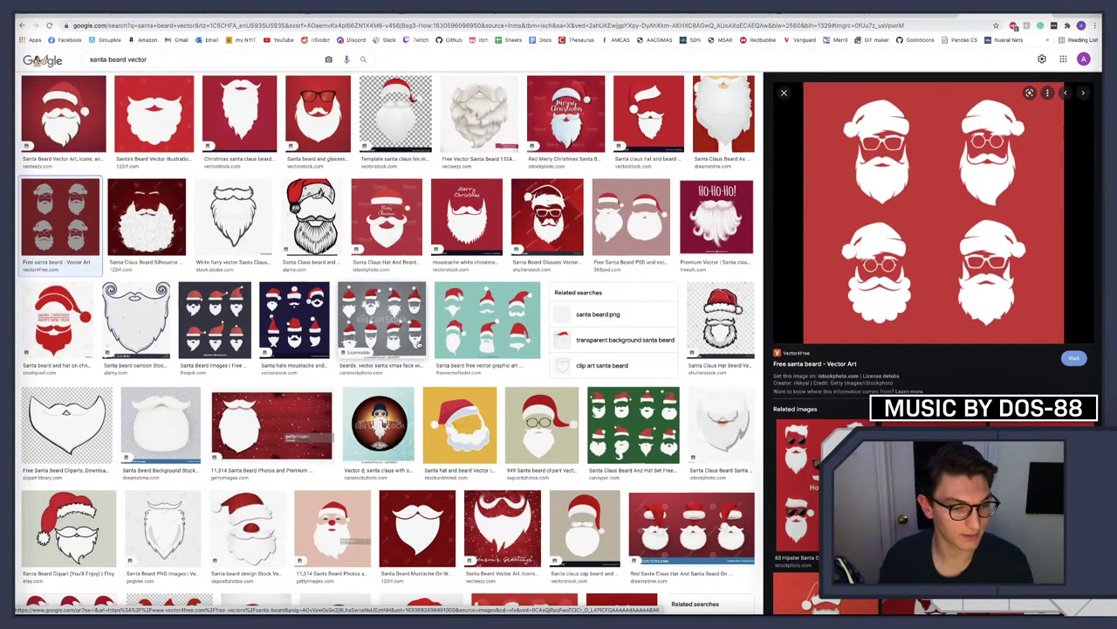
{"action": "scroll", "coordinate": [419, 344], "scroll_direction": "down", "scroll_amount": 2}
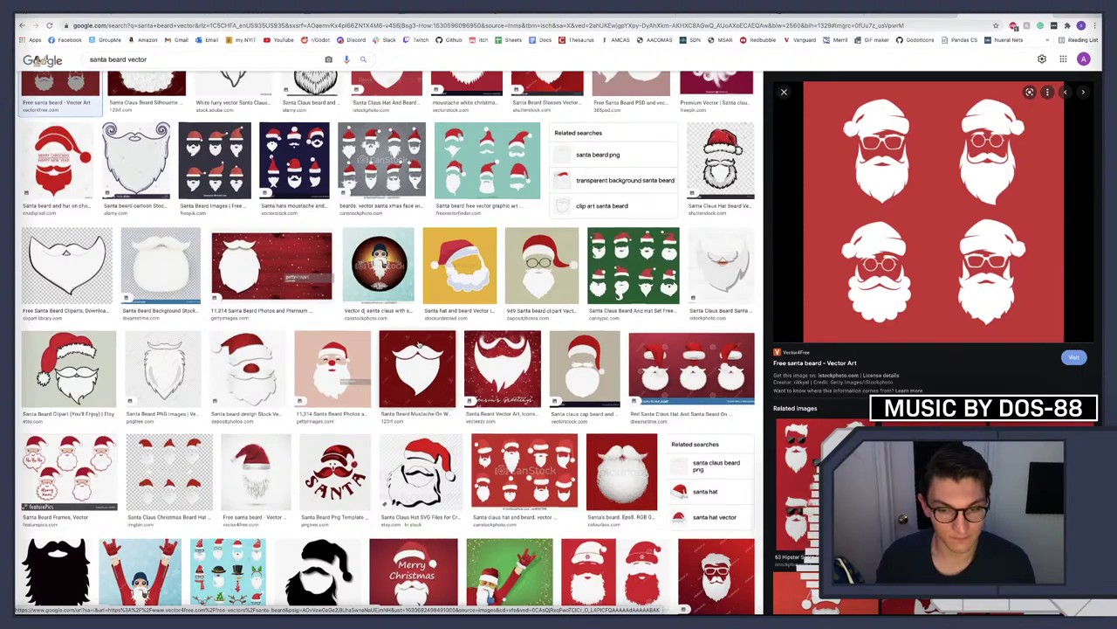
{"action": "scroll", "coordinate": [419, 346], "scroll_direction": "down", "scroll_amount": 3}
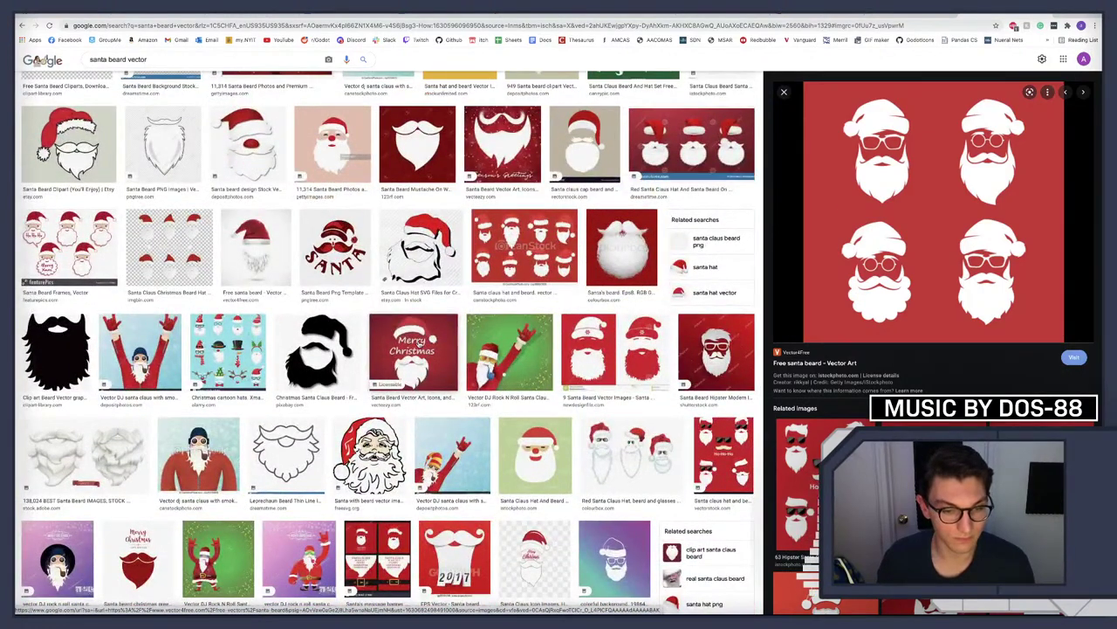
{"action": "scroll", "coordinate": [419, 345], "scroll_direction": "down", "scroll_amount": 3}
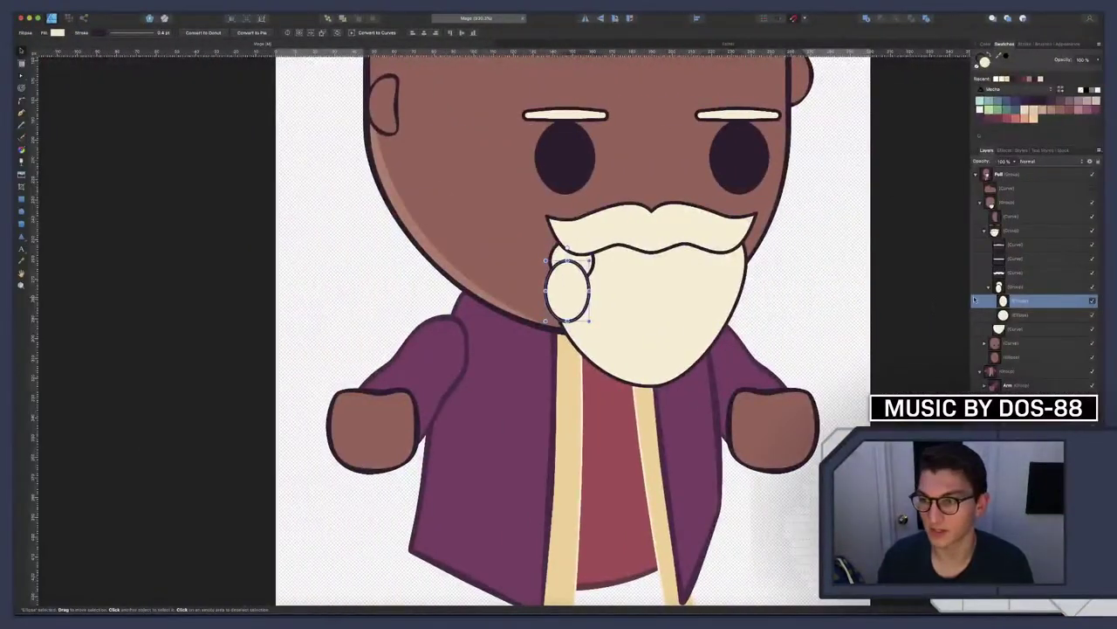
{"action": "key", "text": "Delete"}
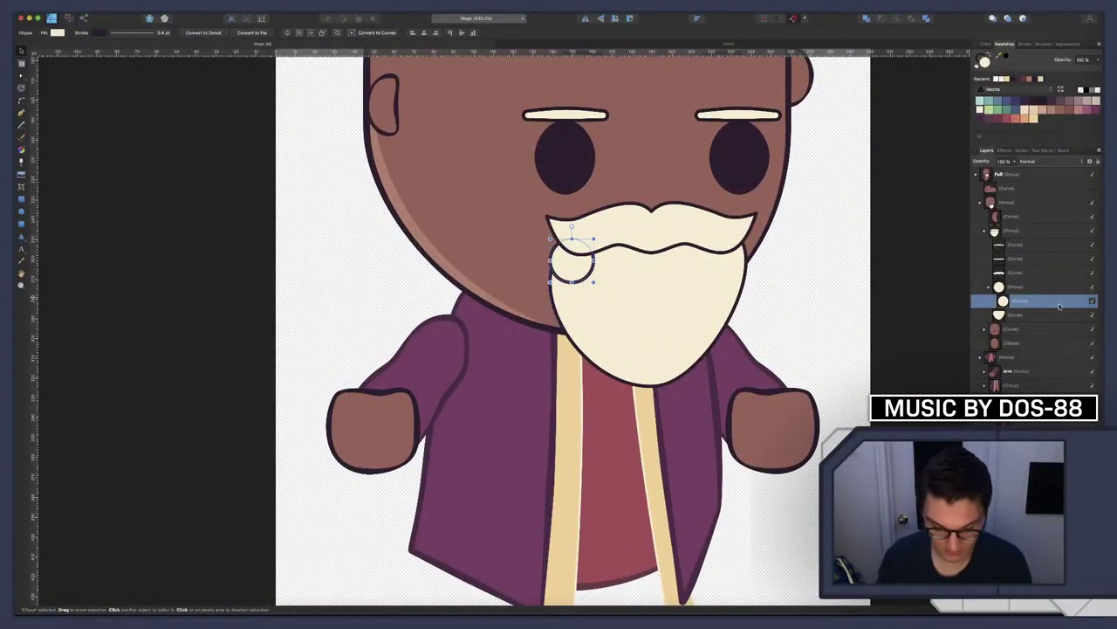
{"action": "key", "text": "super+j"}
{"action": "left_click_drag", "start_coordinate": [580, 270], "coordinate": [589, 301]}
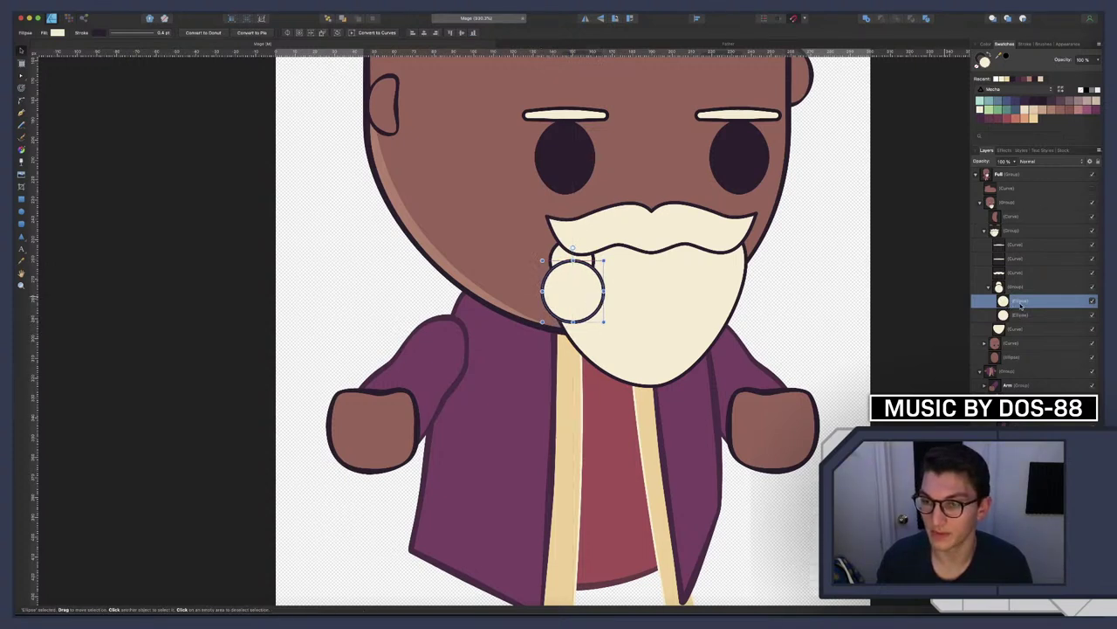
Place the main beard shape above the circles inside their group and remove its outline
{"action": "left_click_drag", "start_coordinate": [1015, 325], "coordinate": [1010, 300]}
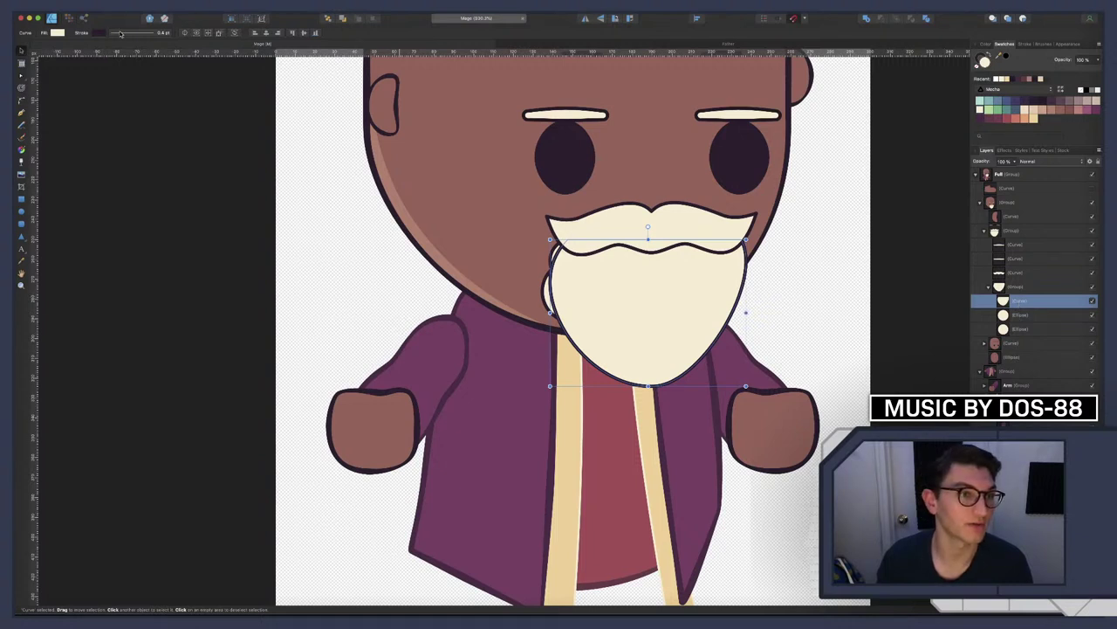
{"action": "left_click", "coordinate": [122, 34]}
{"action": "left_click", "coordinate": [111, 47]}
{"action": "left_click", "coordinate": [451, 243]}
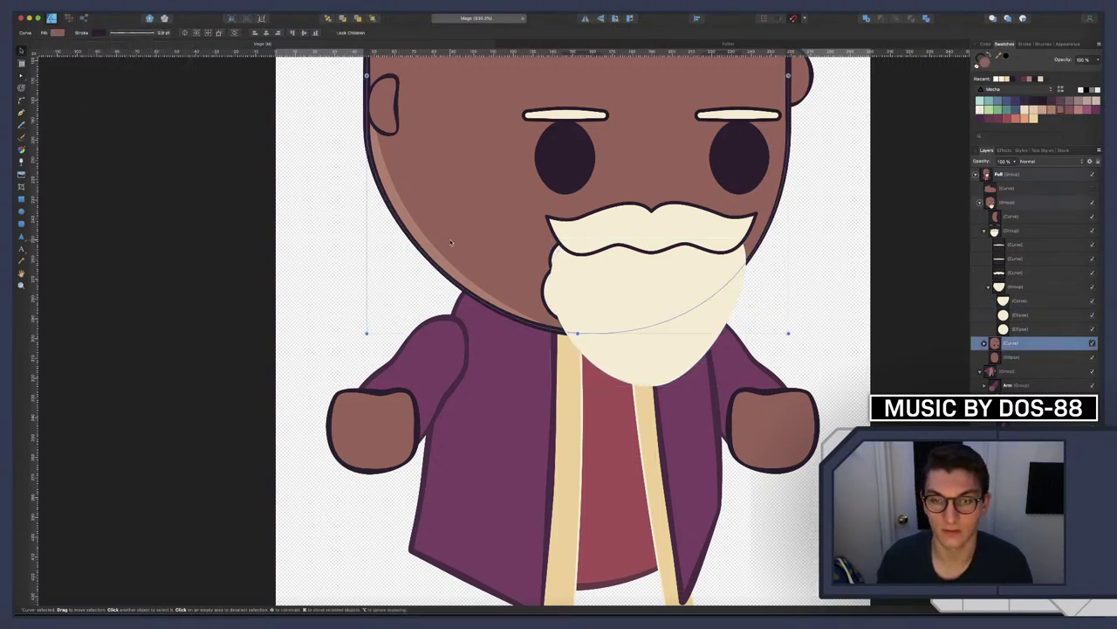
Nudge the two circles together slightly left so they protrude further from the beard's edge
{"action": "left_click", "coordinate": [1017, 314]}
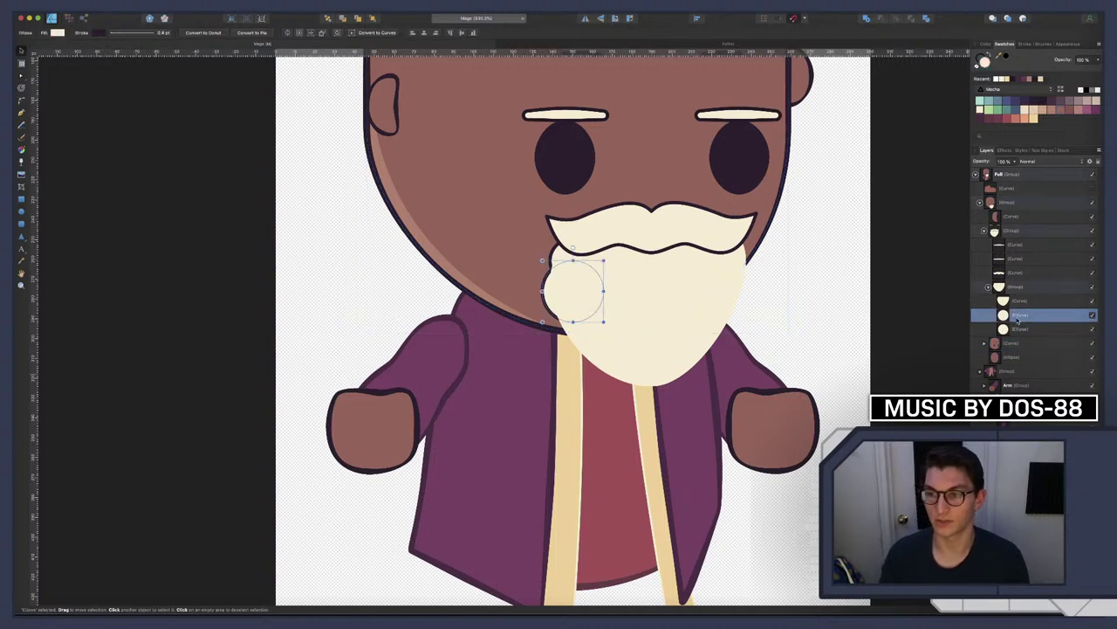
{"action": "left_click", "coordinate": [1017, 329], "text": "shift"}
{"action": "key", "text": "Left"}
{"action": "key", "text": "Left"}
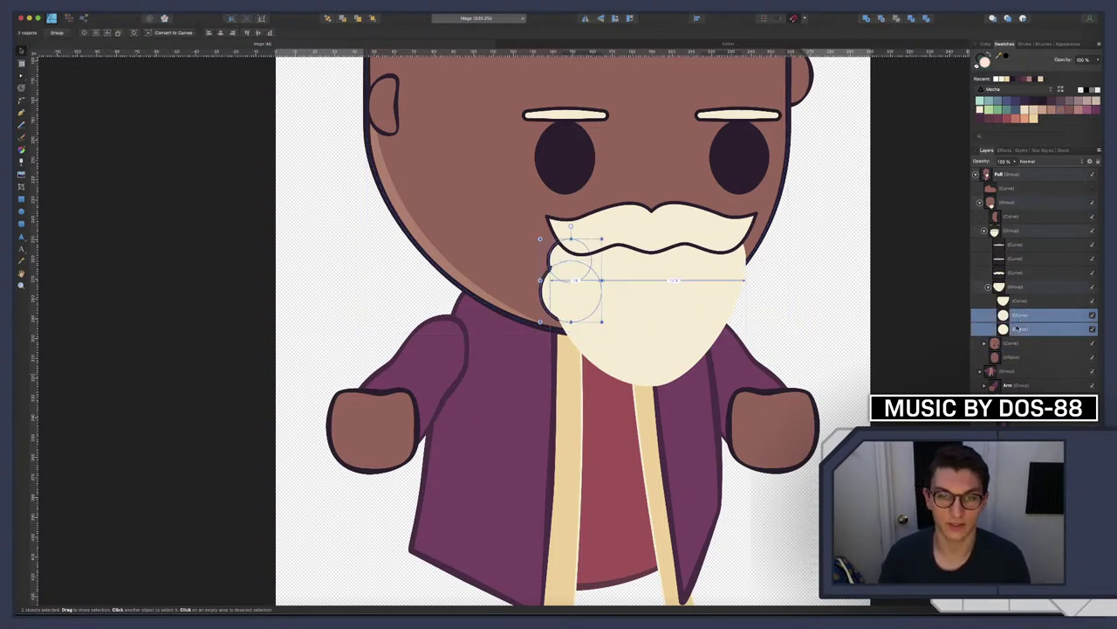
{"action": "left_click", "coordinate": [781, 377]}
{"action": "scroll", "coordinate": [781, 377], "scroll_direction": "down", "scroll_amount": 3}
{"action": "scroll", "coordinate": [731, 356], "scroll_direction": "up", "scroll_amount": 3}
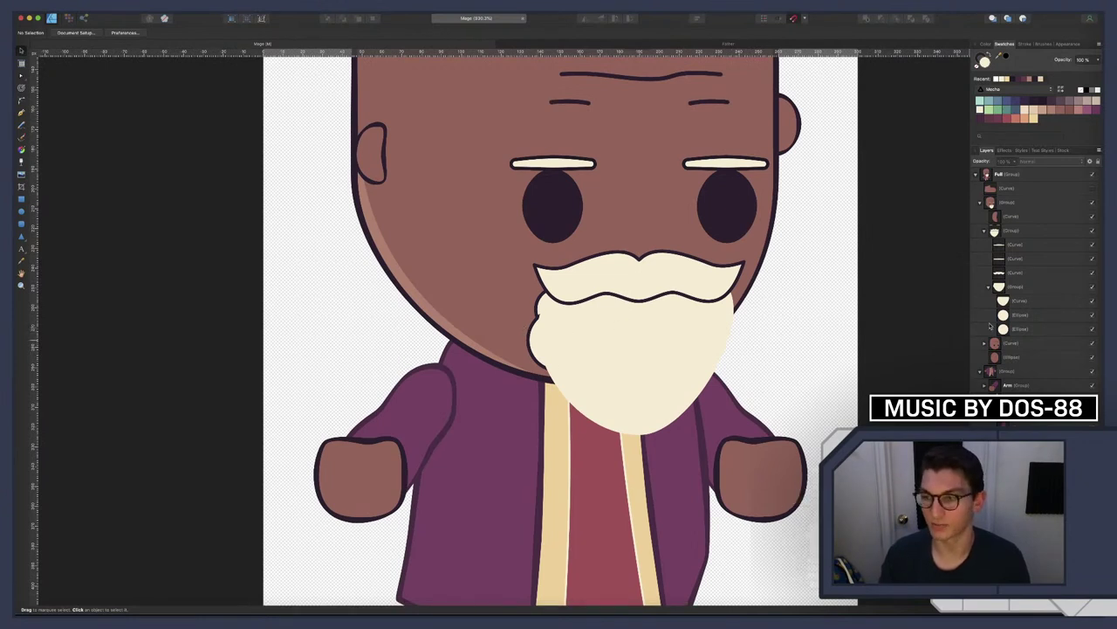
Duplicate the small upper circle and place the copy on the beard's left edge, just below the larger circle
{"action": "left_click", "coordinate": [1028, 316]}
{"action": "left_click", "coordinate": [1026, 329]}
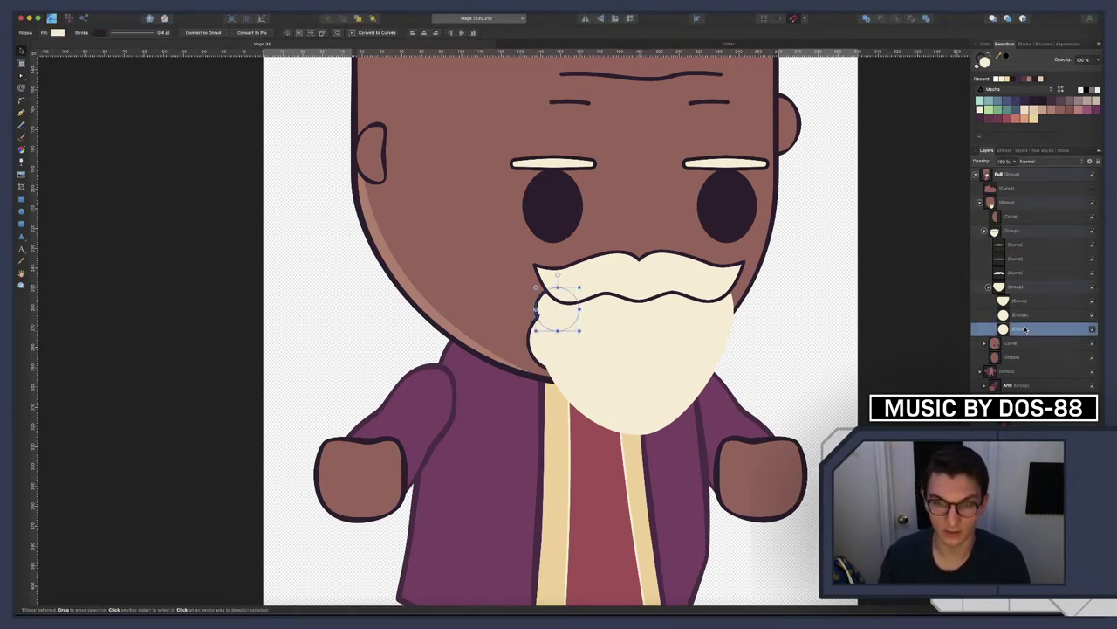
{"action": "key", "text": "super+j"}
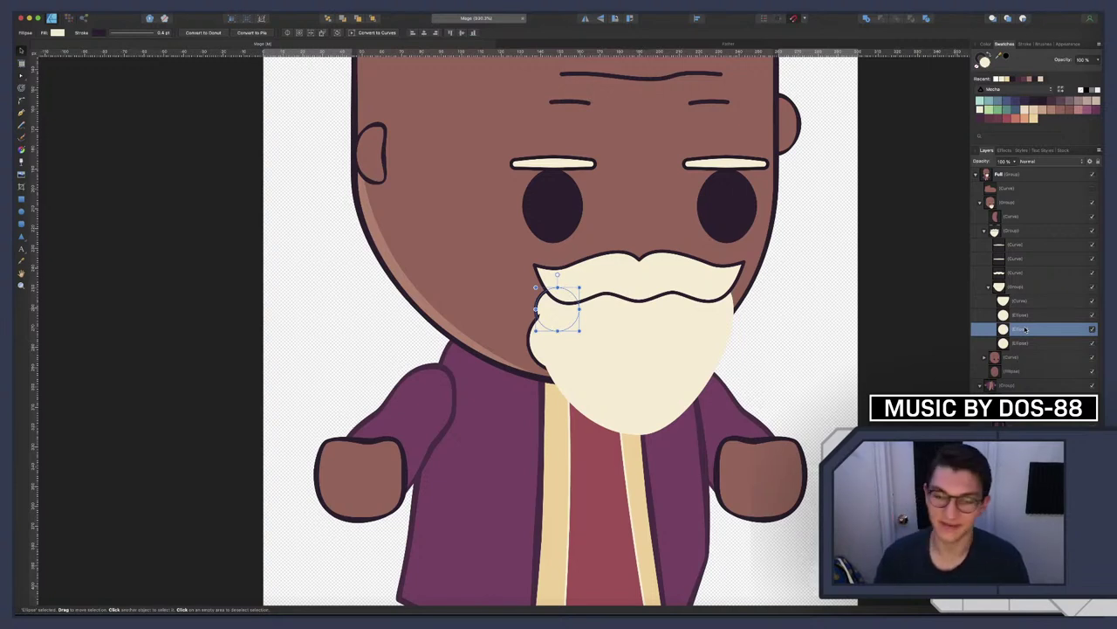
{"action": "left_click_drag", "start_coordinate": [555, 316], "coordinate": [561, 377]}
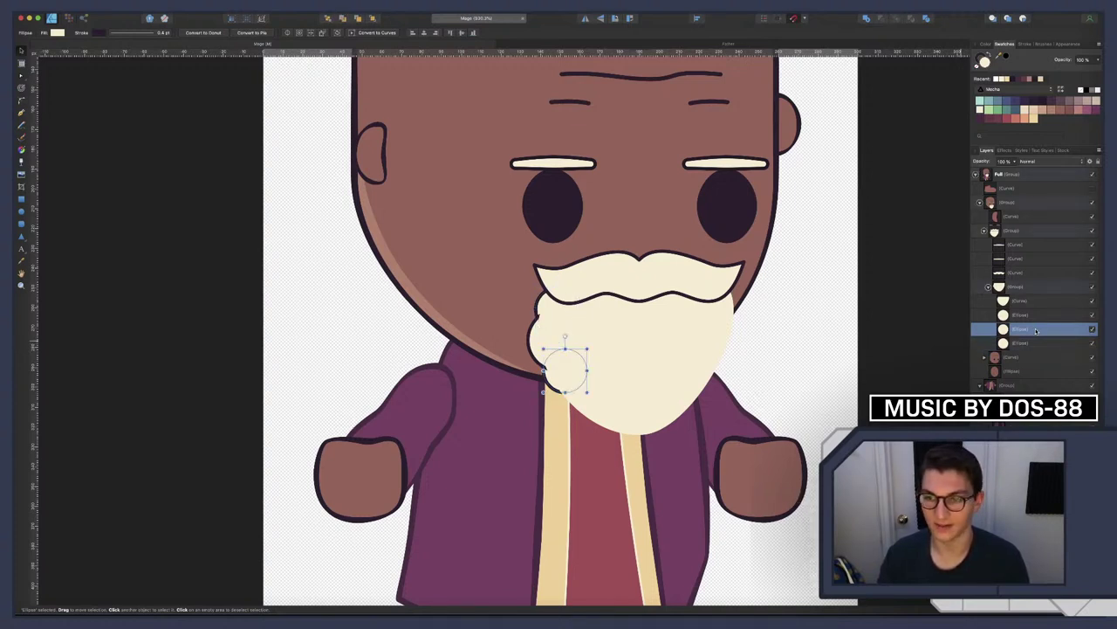
Duplicate the lowest circle and offset the copy down and right so it forms the next bump on the beard's lower-left edge
{"action": "key", "text": "super+j"}
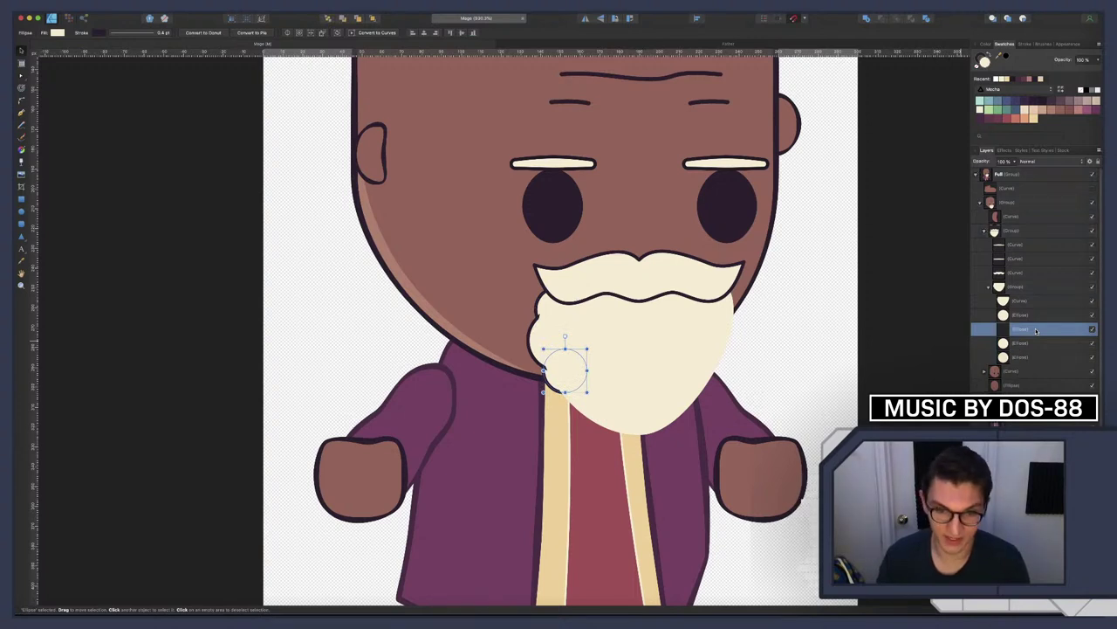
{"action": "mouse_move", "coordinate": [566, 370]}
{"action": "left_mouse_down"}
{"action": "mouse_move", "coordinate": [568, 391]}
{"action": "mouse_move", "coordinate": [574, 379]}
{"action": "left_mouse_up"}
{"action": "left_click", "coordinate": [611, 386]}
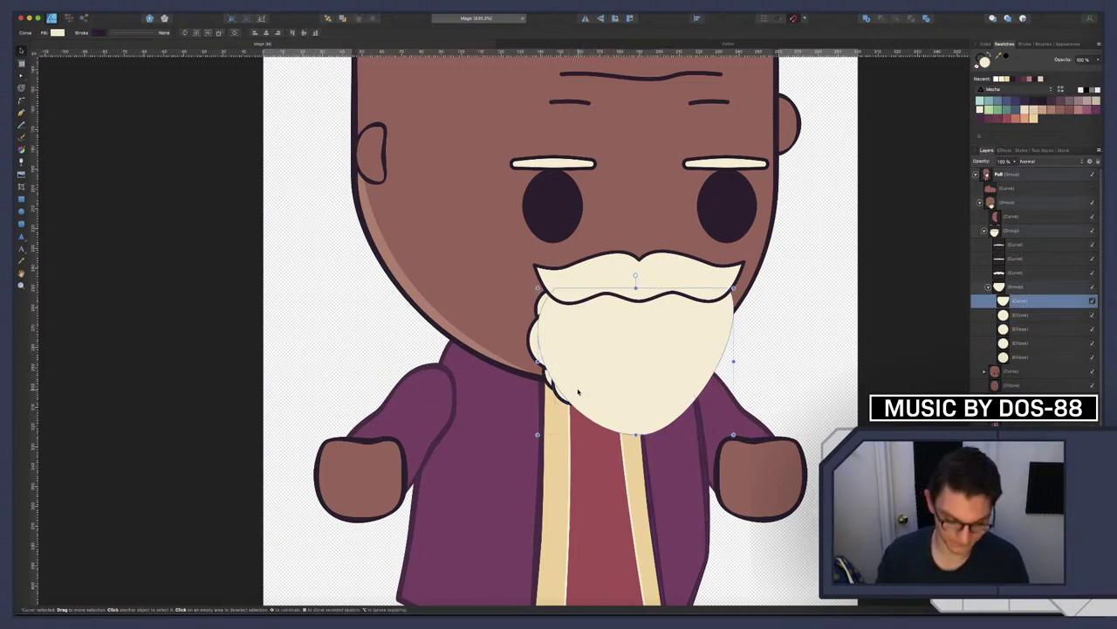
{"action": "left_click", "coordinate": [1018, 357]}
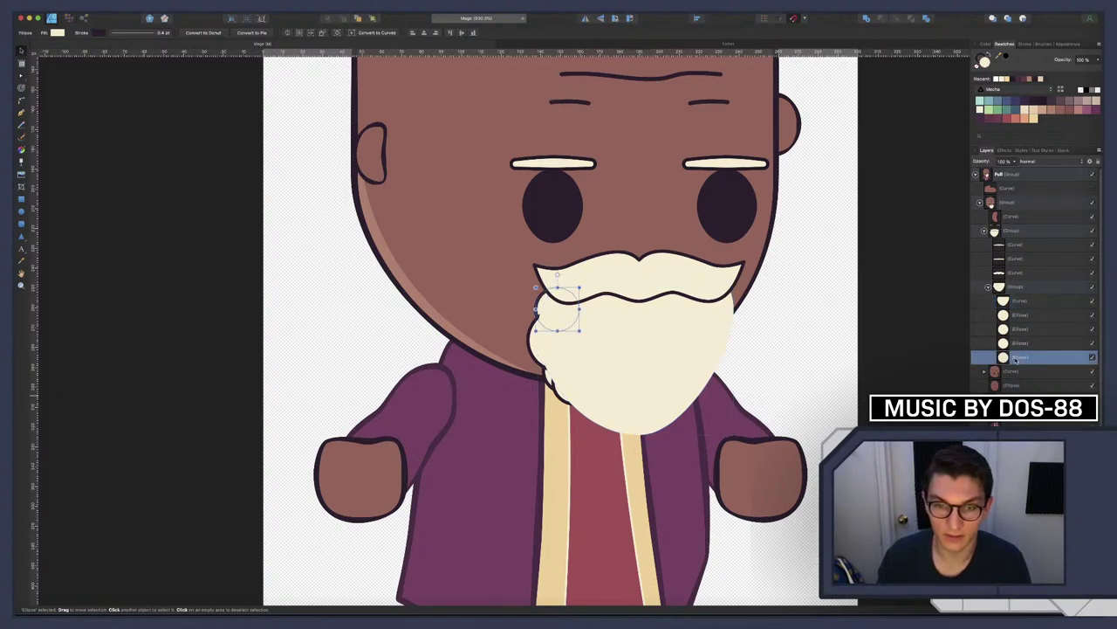
{"action": "left_click", "coordinate": [576, 393]}
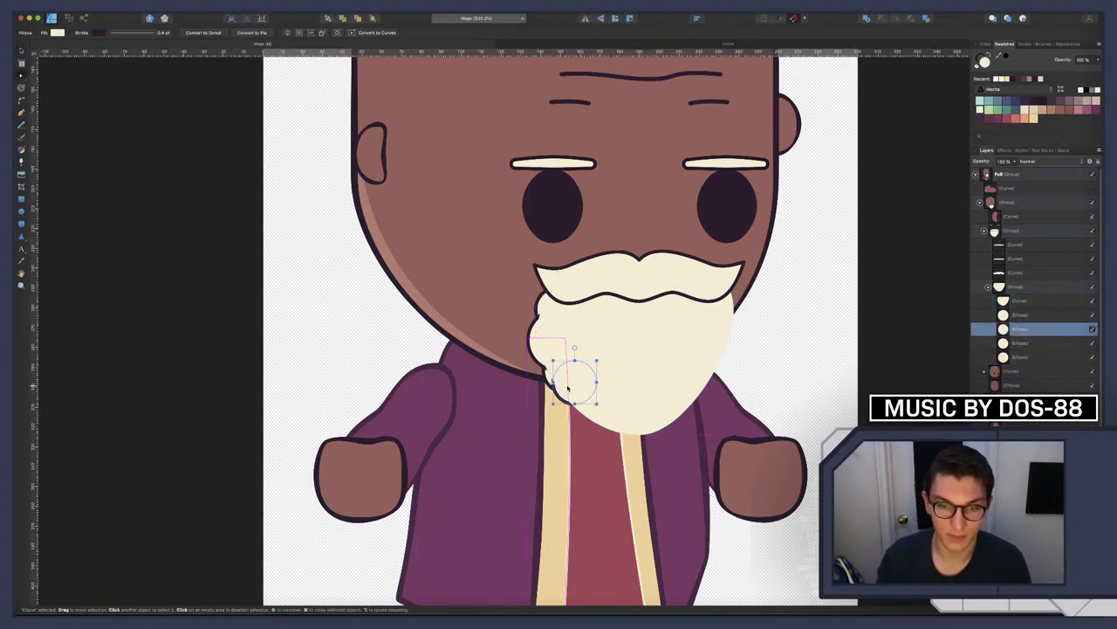
{"action": "left_click_drag", "start_coordinate": [567, 395], "coordinate": [570, 397]}
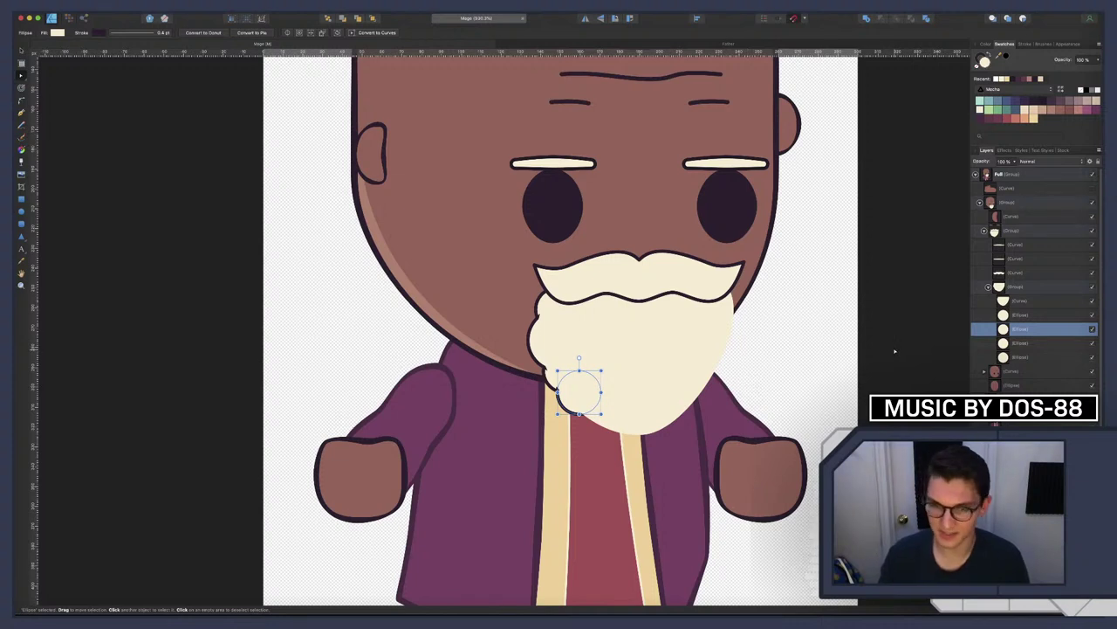
Add an enlarged copy of the lowest circle as a broader bump further along the beard's lower-left curve
{"action": "key", "text": "super+j"}
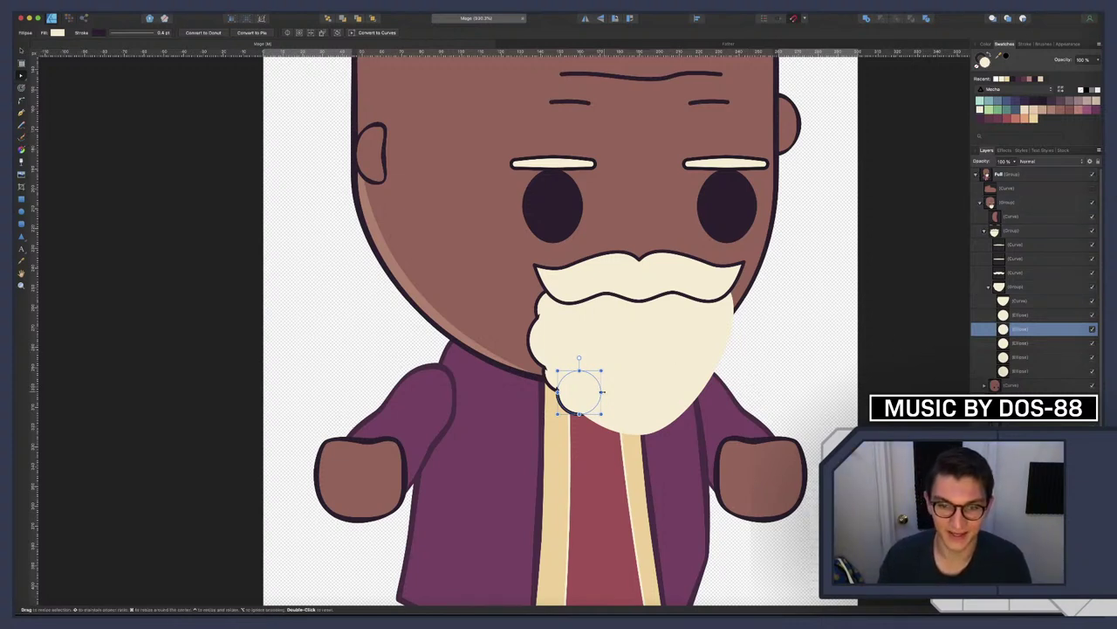
{"action": "left_click_drag", "start_coordinate": [579, 395], "coordinate": [652, 373]}
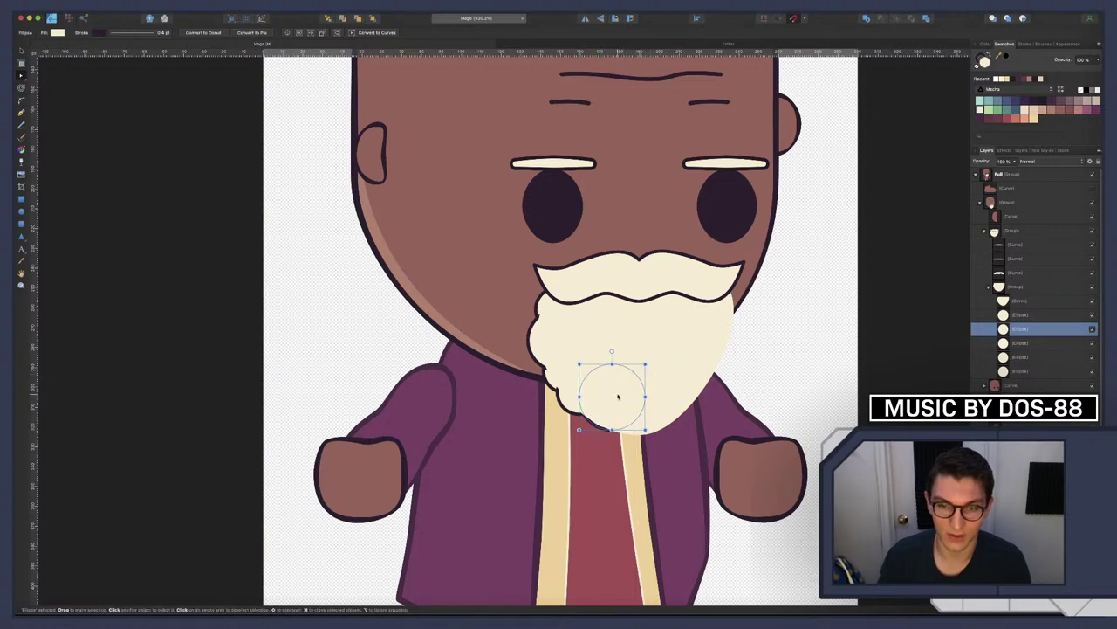
{"action": "mouse_move", "coordinate": [619, 394]}
{"action": "left_mouse_down"}
{"action": "mouse_move", "coordinate": [605, 375]}
{"action": "mouse_move", "coordinate": [611, 396]}
{"action": "left_mouse_up"}
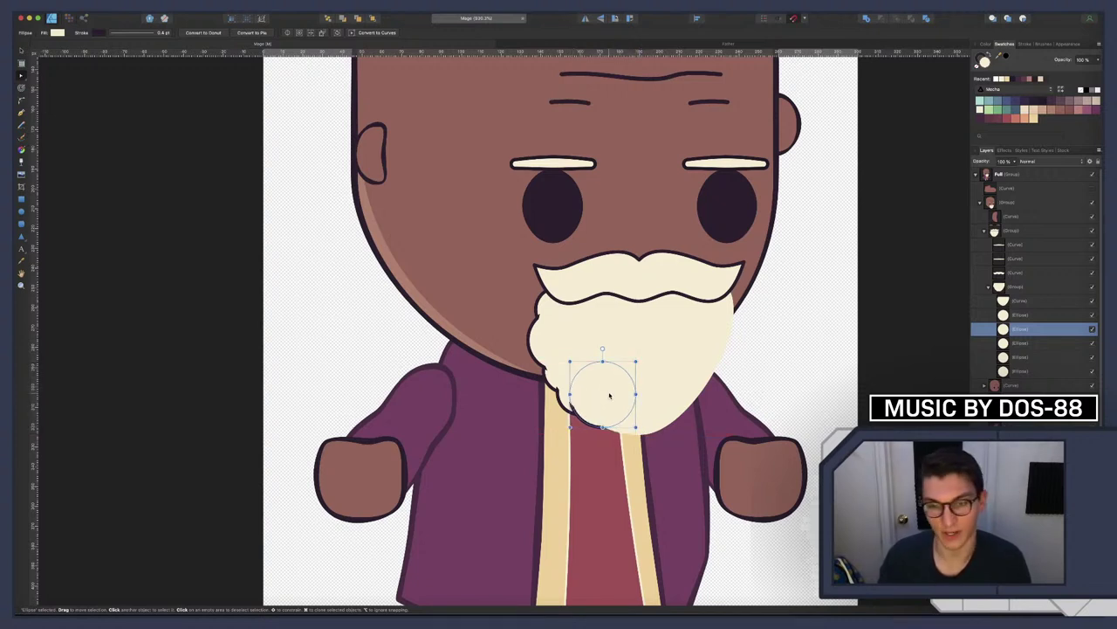
{"action": "left_click", "coordinate": [785, 424]}
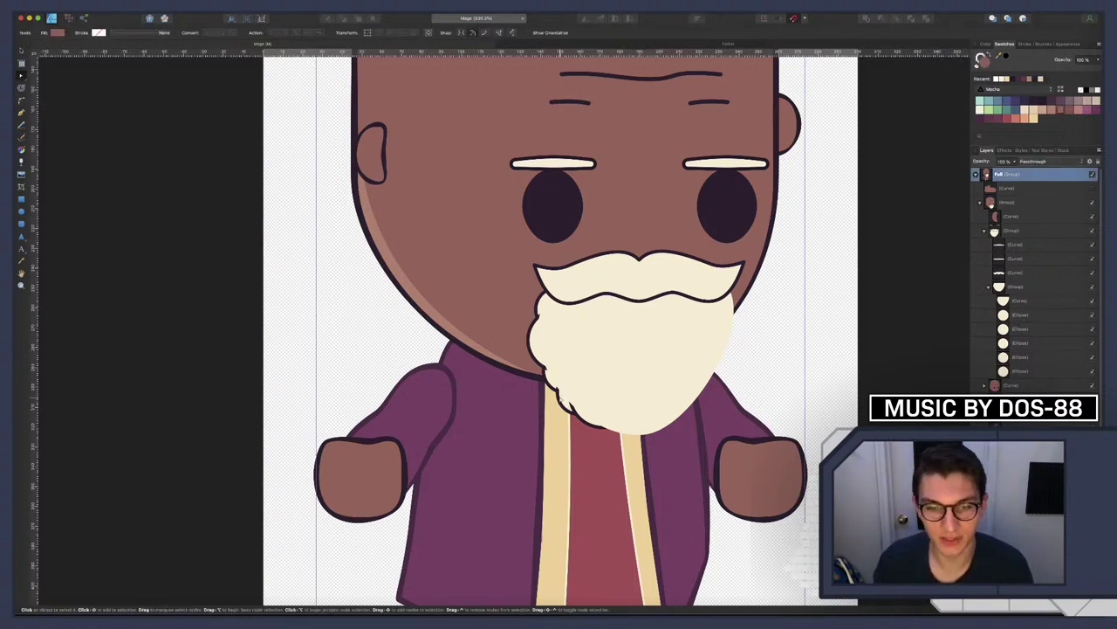
Duplicate the small lower-left circle, move the copy toward the beard's bottom, and enlarge it to sit just left of the tip
{"action": "left_click", "coordinate": [1022, 342]}
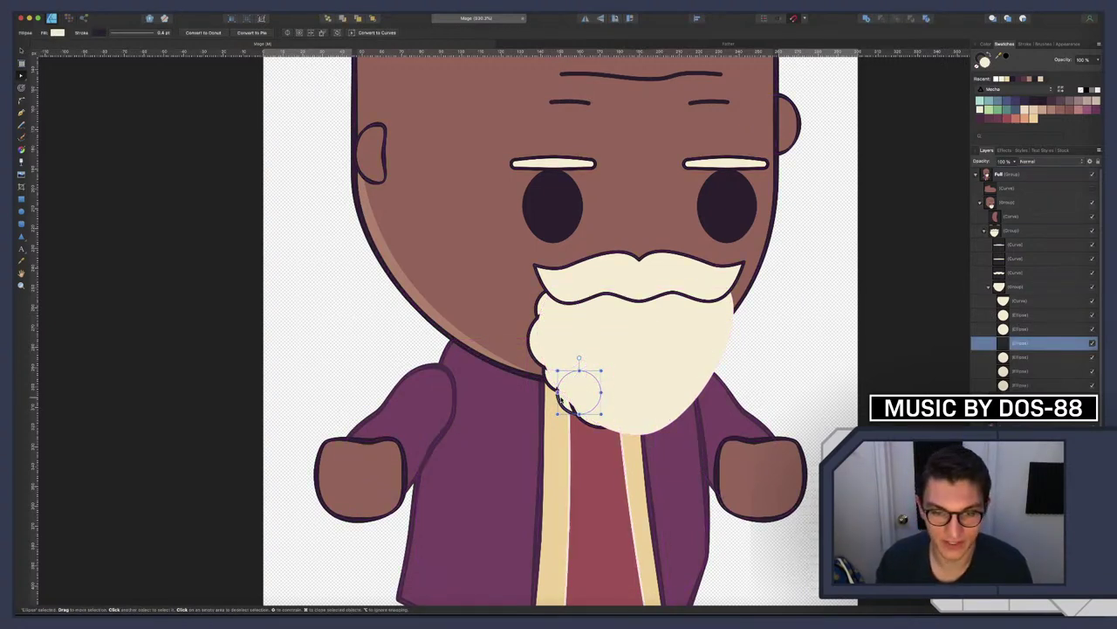
{"action": "left_click_drag", "start_coordinate": [563, 395], "coordinate": [608, 417]}
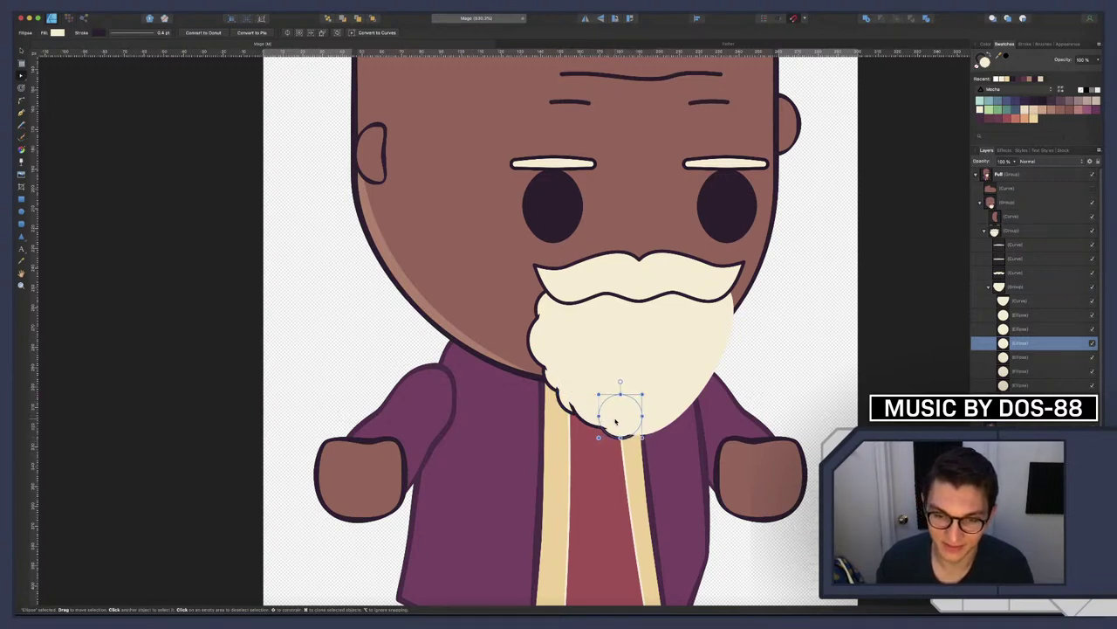
{"action": "mouse_move", "coordinate": [643, 395]}
{"action": "left_mouse_down"}
{"action": "mouse_move", "coordinate": [656, 388]}
{"action": "mouse_move", "coordinate": [630, 407]}
{"action": "left_mouse_up"}
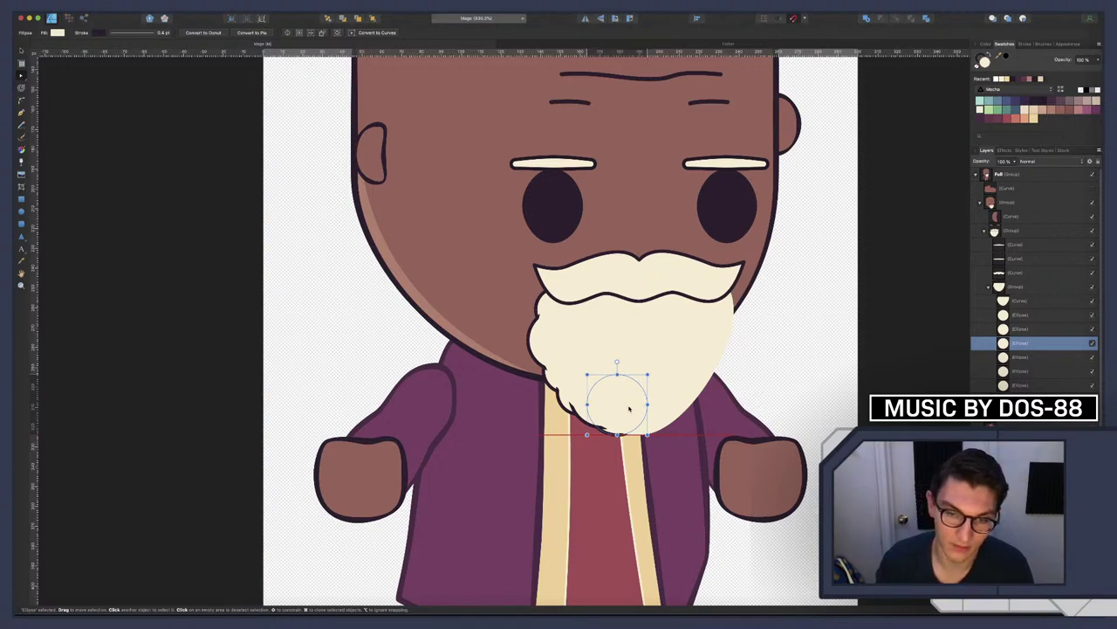
{"action": "left_click_drag", "start_coordinate": [629, 407], "coordinate": [629, 407]}
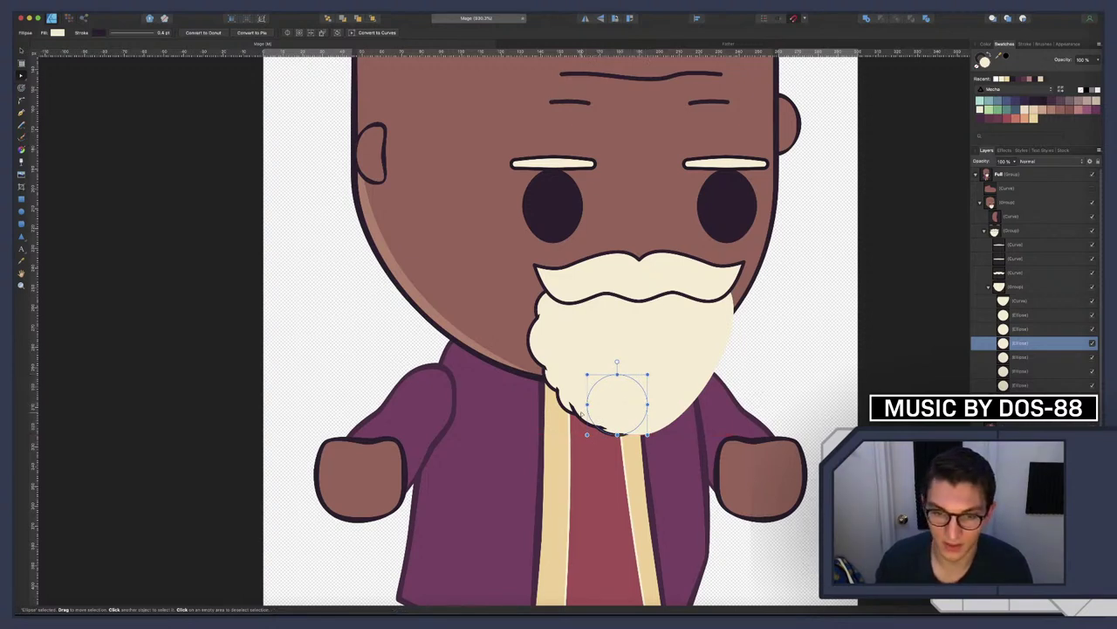
Duplicate the newest circle and scale the copy down into a small bump protruding at the beard's bottom tip
{"action": "left_click_drag", "start_coordinate": [606, 417], "coordinate": [673, 449]}
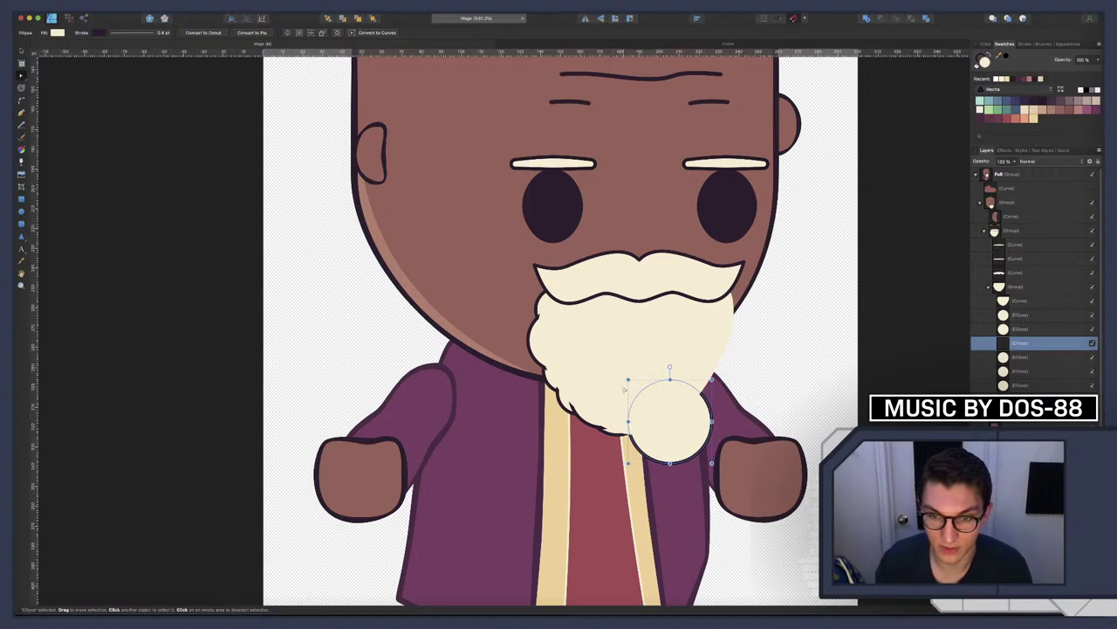
{"action": "left_click_drag", "start_coordinate": [651, 403], "coordinate": [616, 400]}
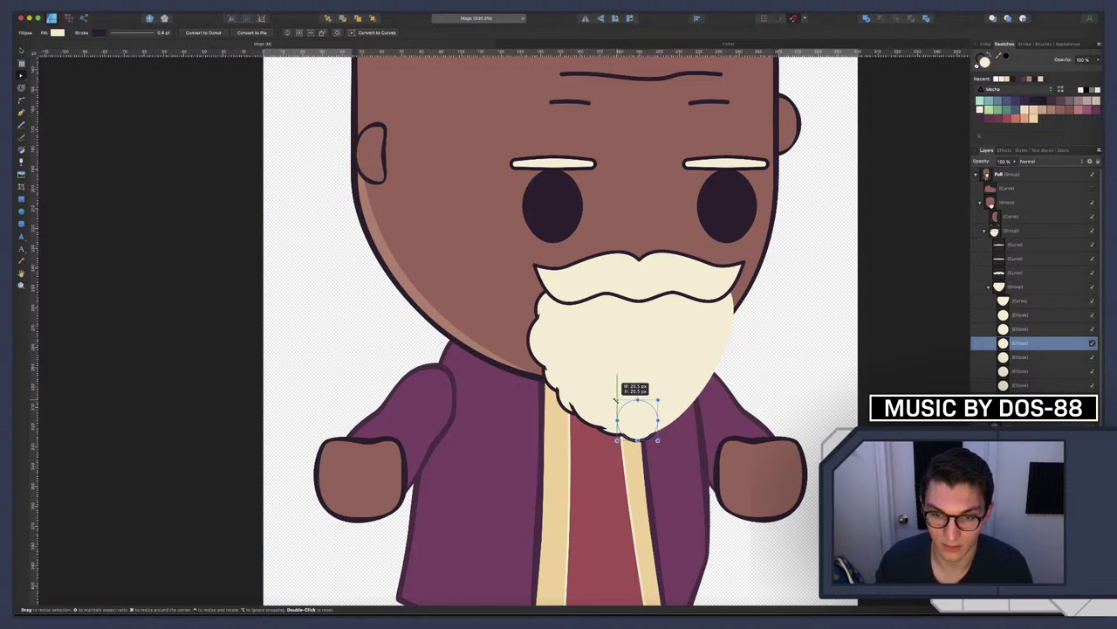
{"action": "key", "text": "a"}
{"action": "left_click", "coordinate": [650, 416]}
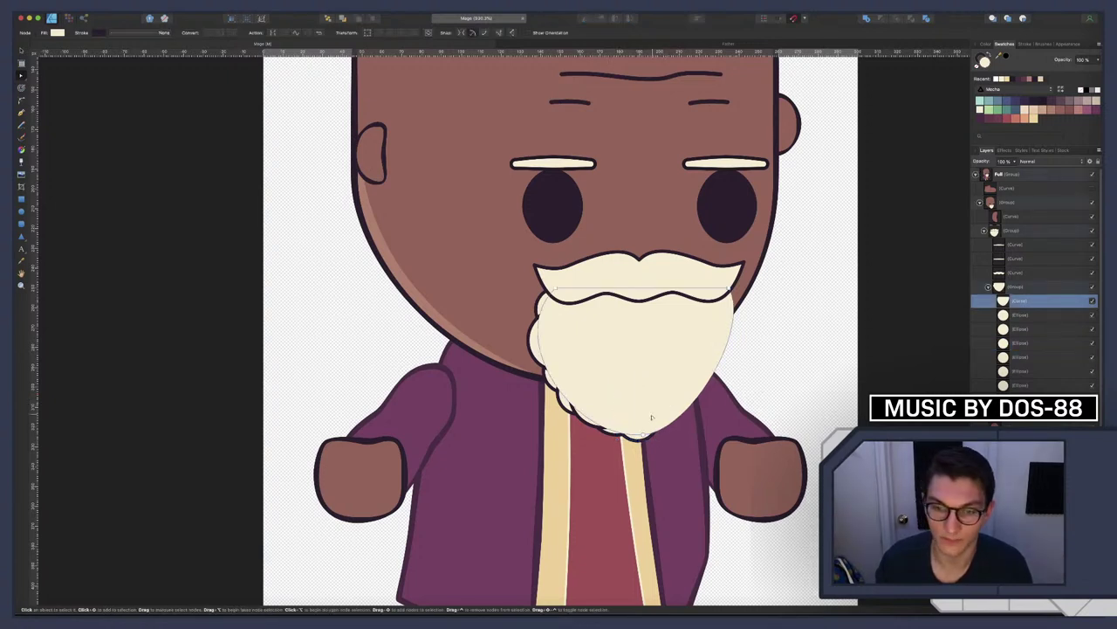
{"action": "left_click", "coordinate": [639, 438]}
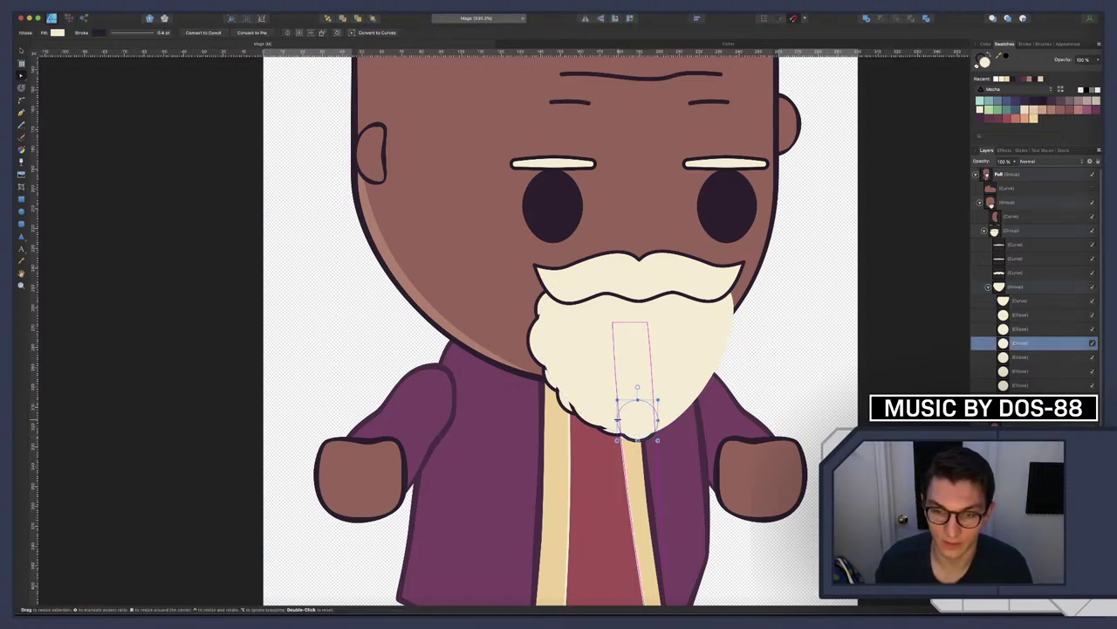
{"action": "left_click_drag", "start_coordinate": [616, 418], "coordinate": [613, 397]}
{"action": "key", "text": "Up"}
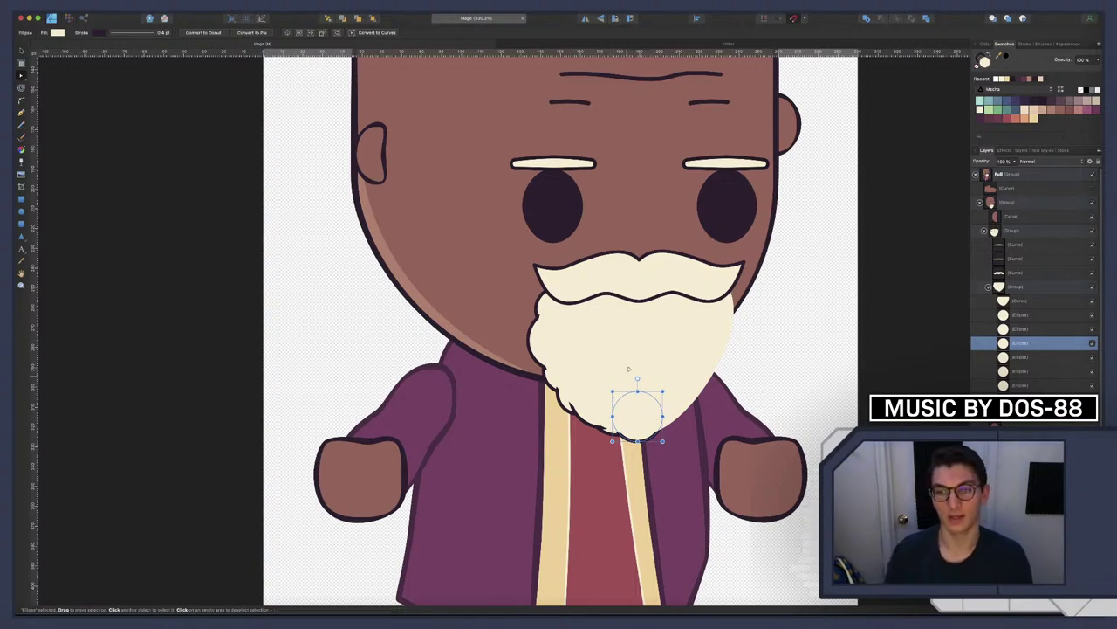
Move the circle just left of the beard's tip above the other circles in the layer order, directly beneath the main beard shape
{"action": "double_click", "coordinate": [661, 353]}
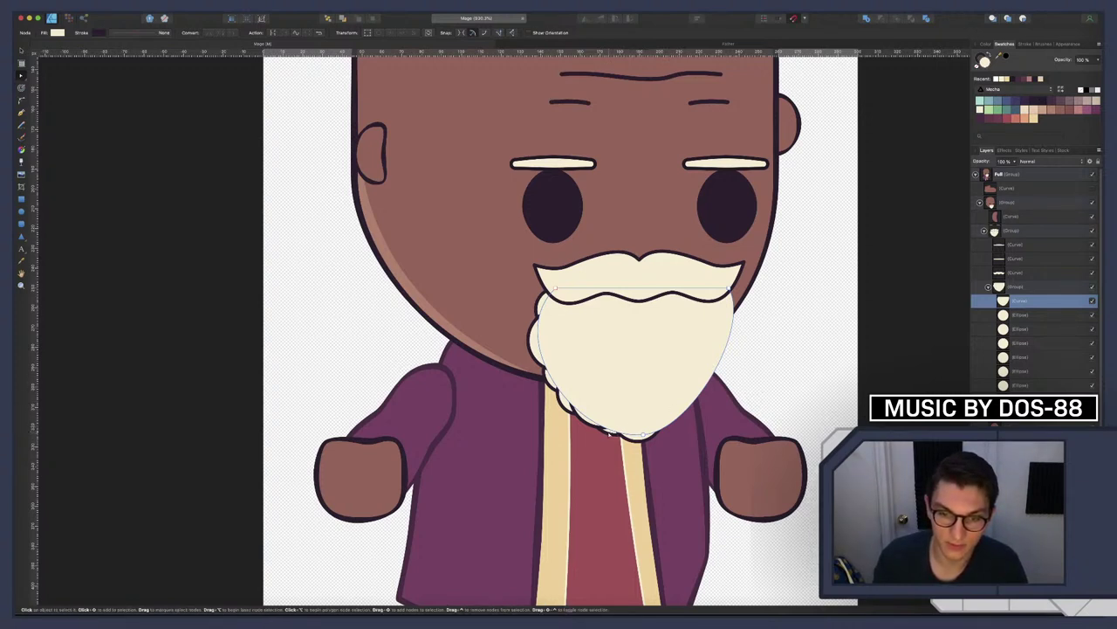
{"action": "left_click", "coordinate": [609, 434]}
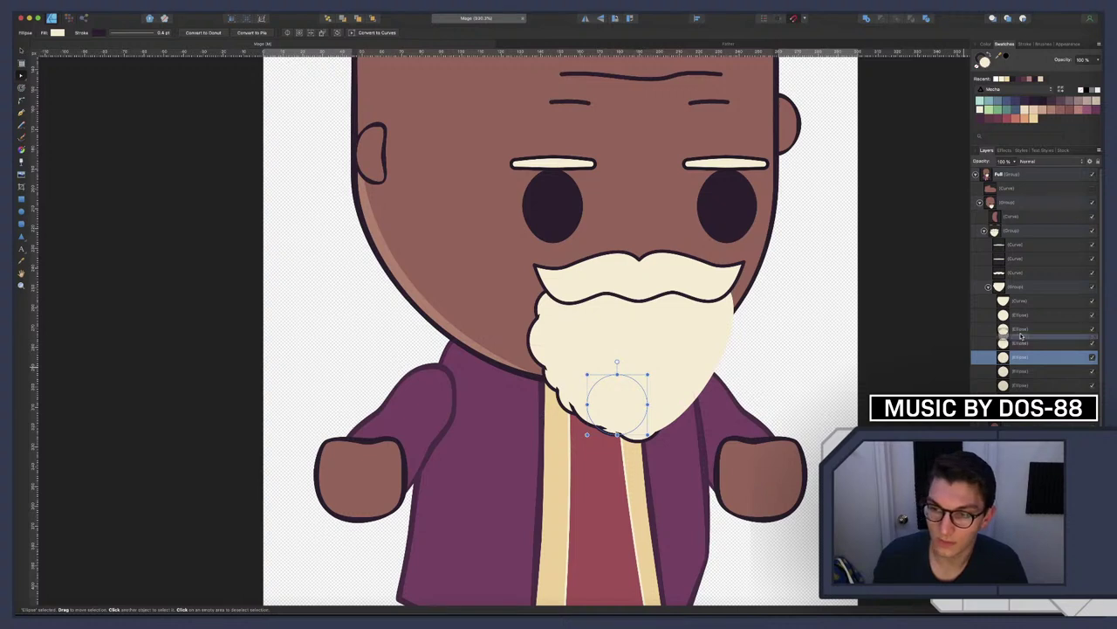
{"action": "left_click", "coordinate": [1018, 309]}
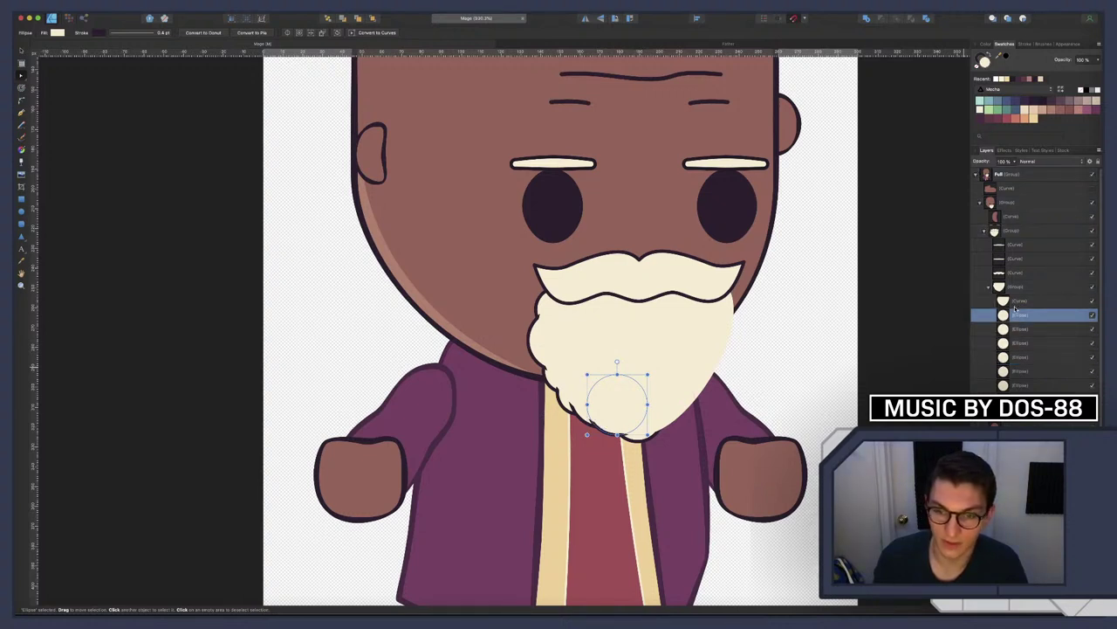
Move the circle just left of the beard's tip two places down among the circles in the layer order
{"action": "left_click", "coordinate": [1033, 329]}
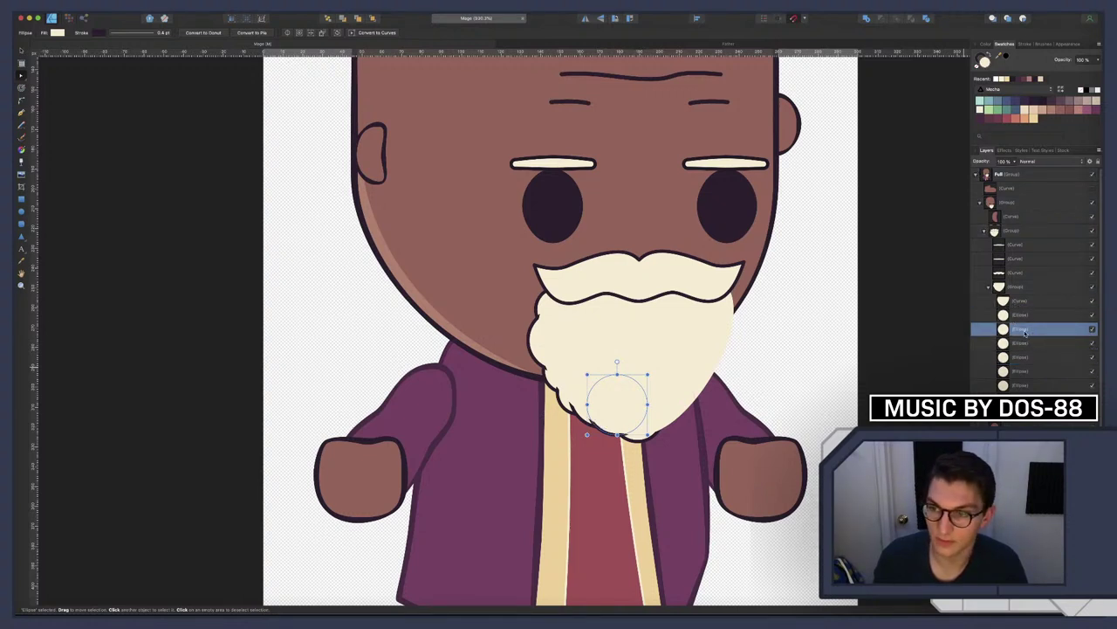
{"action": "left_click_drag", "start_coordinate": [1025, 332], "coordinate": [1026, 350]}
{"action": "scroll", "coordinate": [844, 470], "scroll_direction": "up", "scroll_amount": 1}
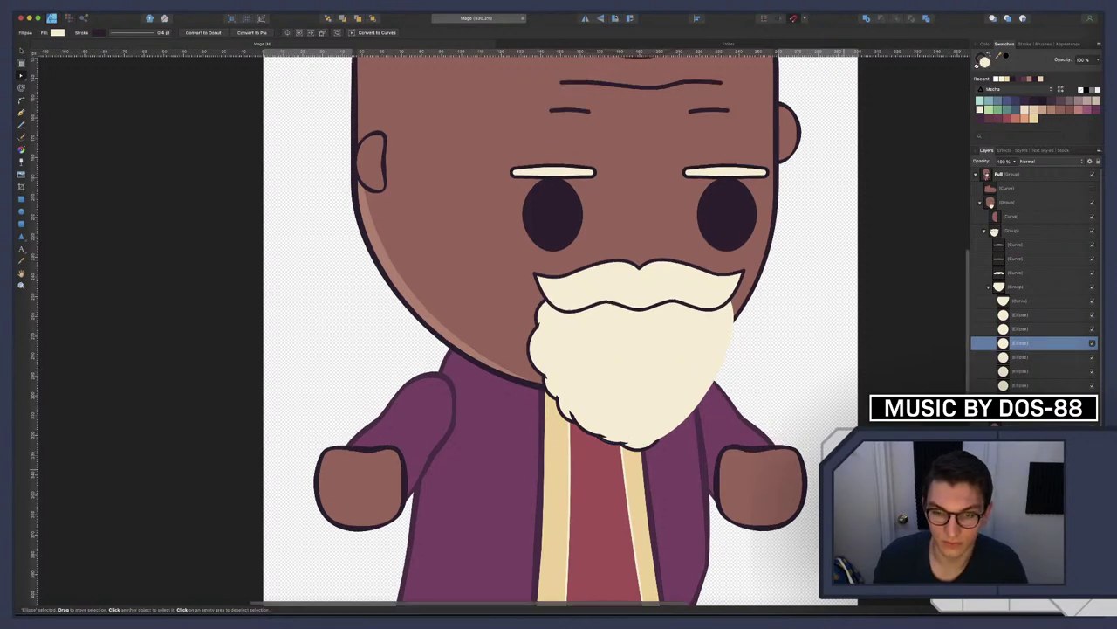
{"action": "scroll", "coordinate": [844, 470], "scroll_direction": "up", "scroll_amount": 1}
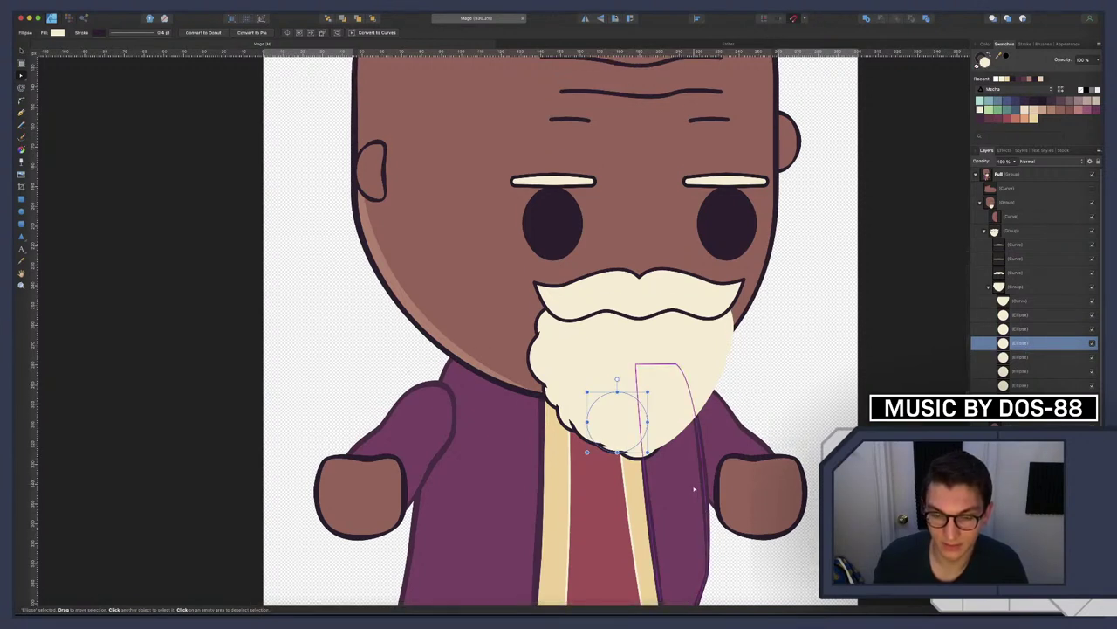
{"action": "key", "text": "super+d"}
{"action": "scroll", "coordinate": [665, 457], "scroll_direction": "down", "scroll_amount": 10}
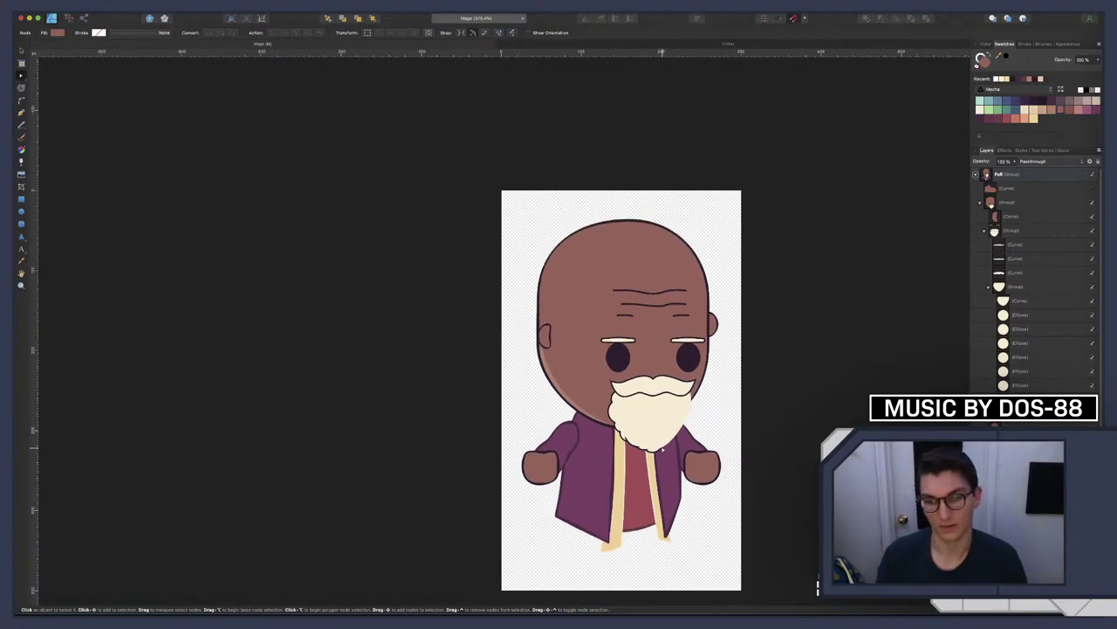
{"action": "scroll", "coordinate": [682, 460], "scroll_direction": "up", "scroll_amount": 10}
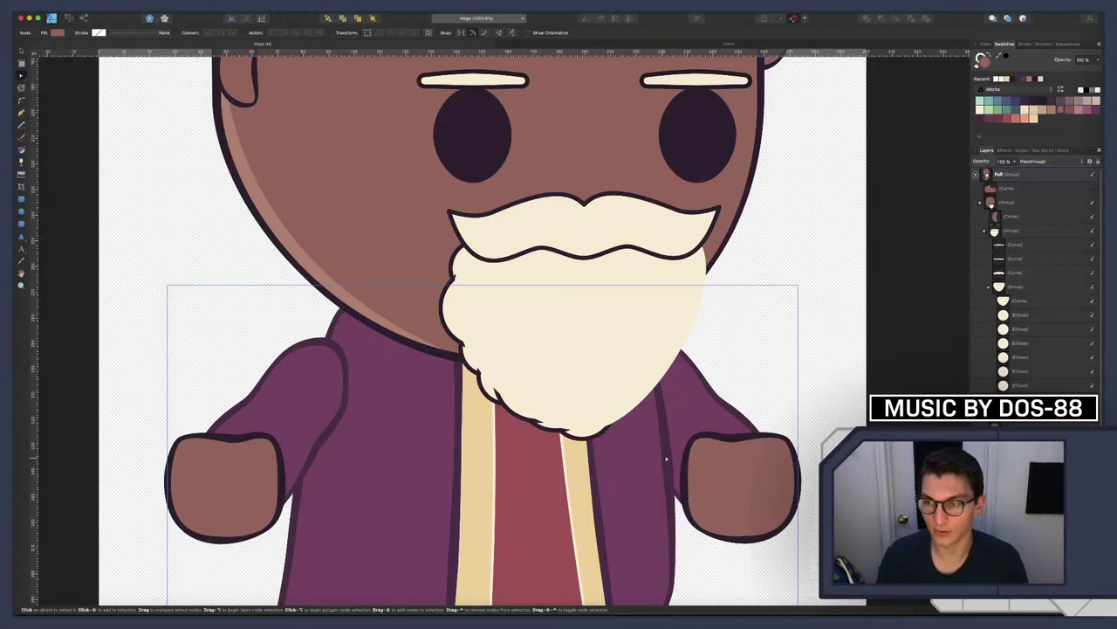
Merge all the circles along the beard's left edge into a single curve with the Add operation
{"action": "left_click", "coordinate": [1018, 303]}
{"action": "left_click", "coordinate": [1018, 316]}
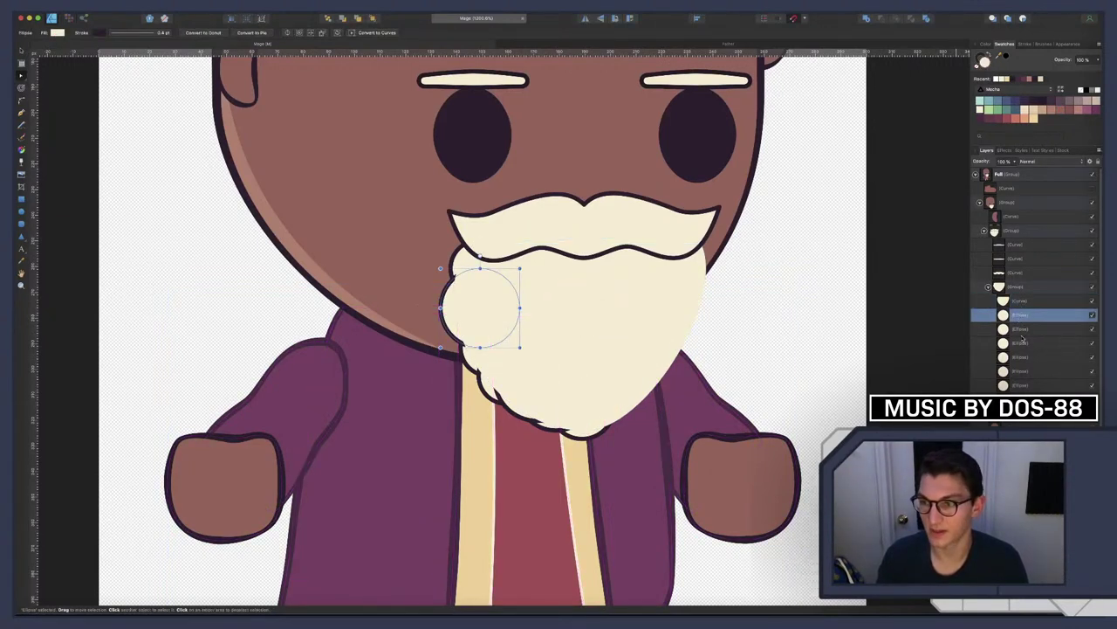
{"action": "left_click", "coordinate": [1019, 399], "text": "shift"}
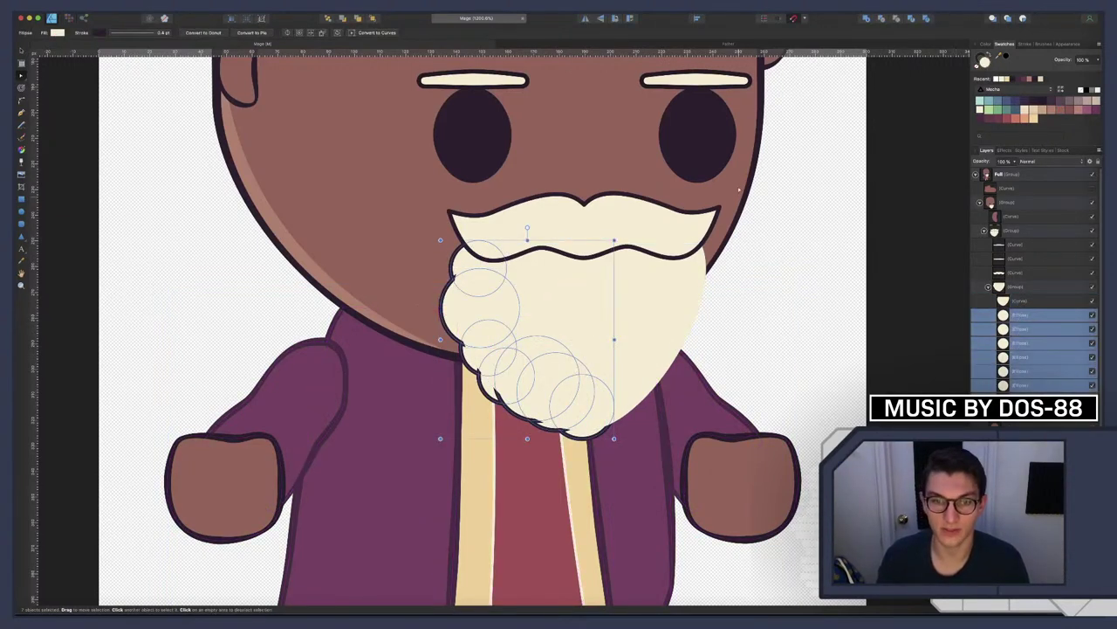
{"action": "left_click", "coordinate": [866, 19]}
Duplicate the merged bump curve and flip the copy horizontally
{"action": "left_click", "coordinate": [1019, 328]}
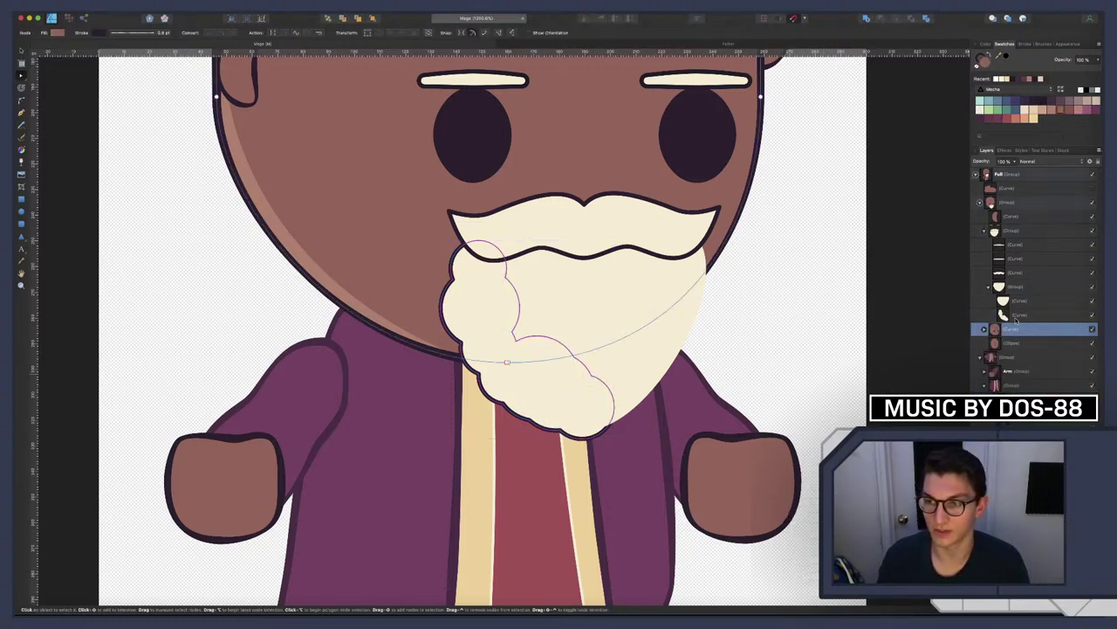
{"action": "left_click", "coordinate": [1020, 301]}
{"action": "left_click", "coordinate": [1026, 314]}
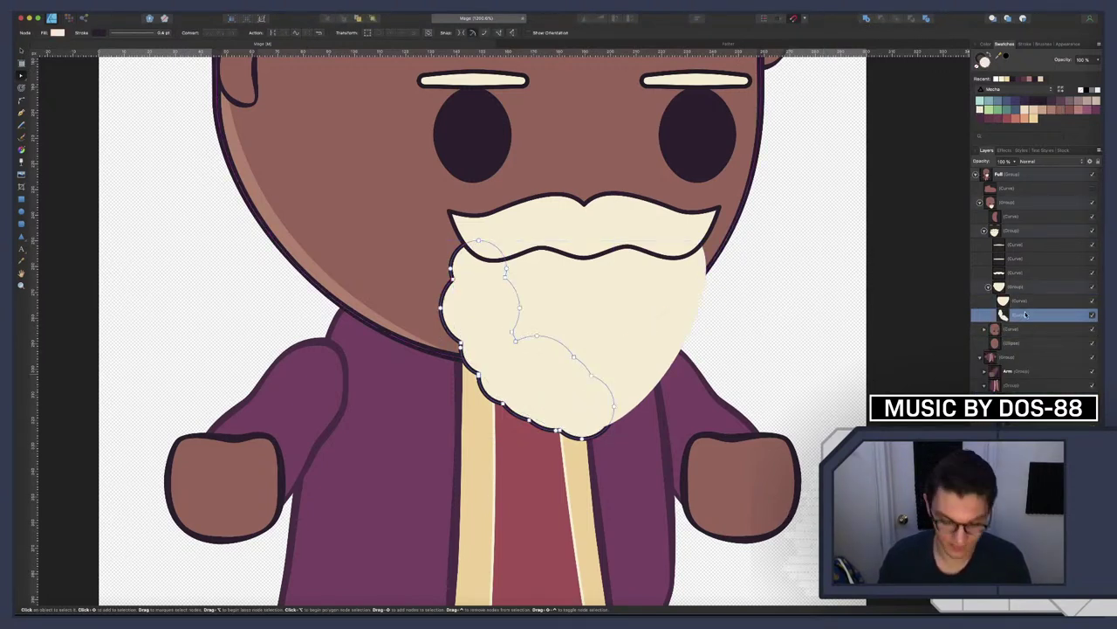
{"action": "key", "text": "super+j"}
{"action": "key", "text": "v"}
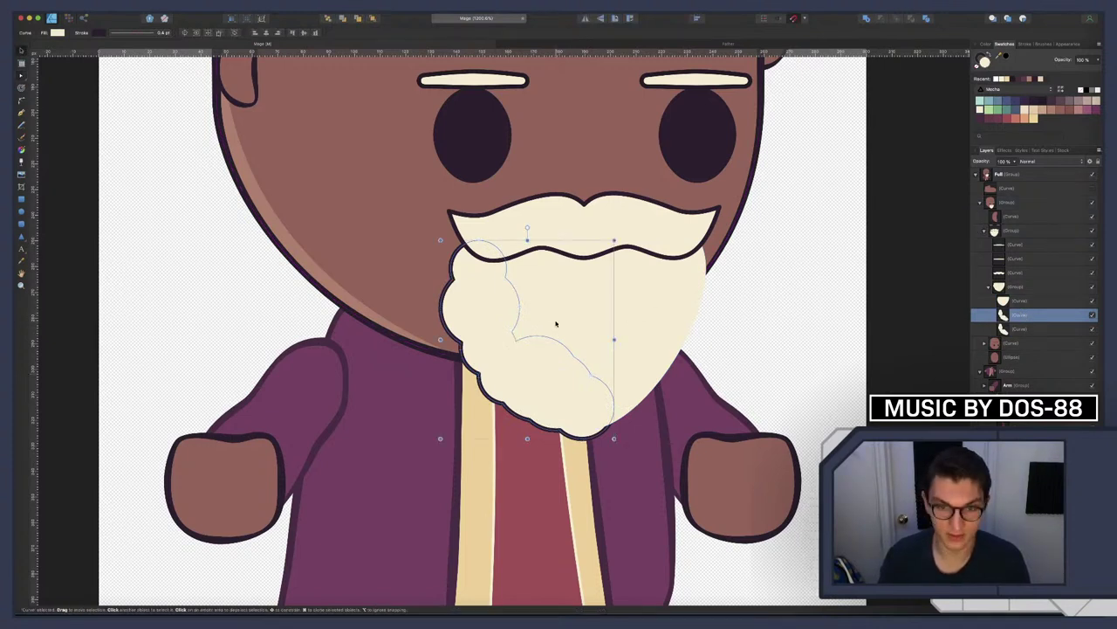
{"action": "right_click", "coordinate": [548, 328]}
{"action": "mouse_move", "coordinate": [611, 441]}
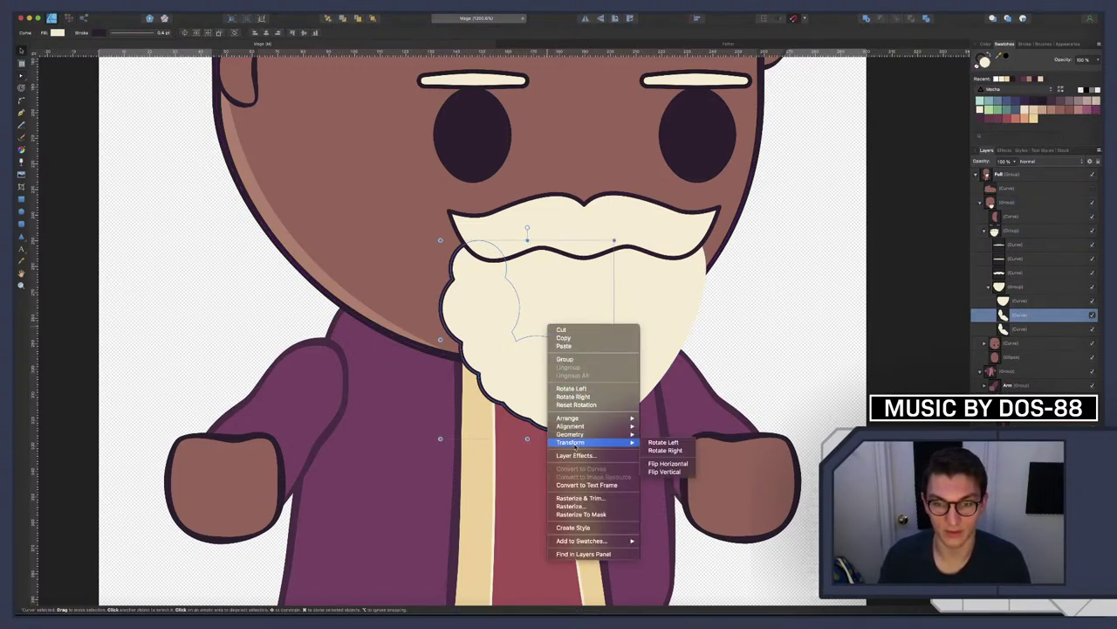
{"action": "left_click", "coordinate": [666, 463]}
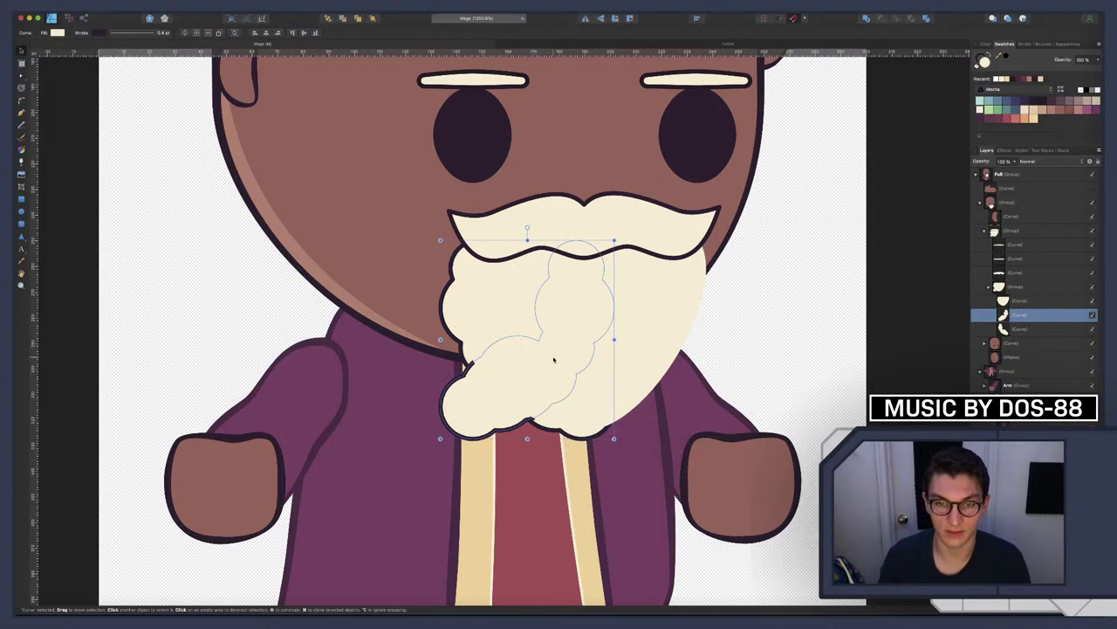
Move the flipped bump curve to the beard's right edge and shear it to follow that side's slope
{"action": "left_click_drag", "start_coordinate": [553, 358], "coordinate": [661, 352]}
{"action": "key", "text": "Down"}
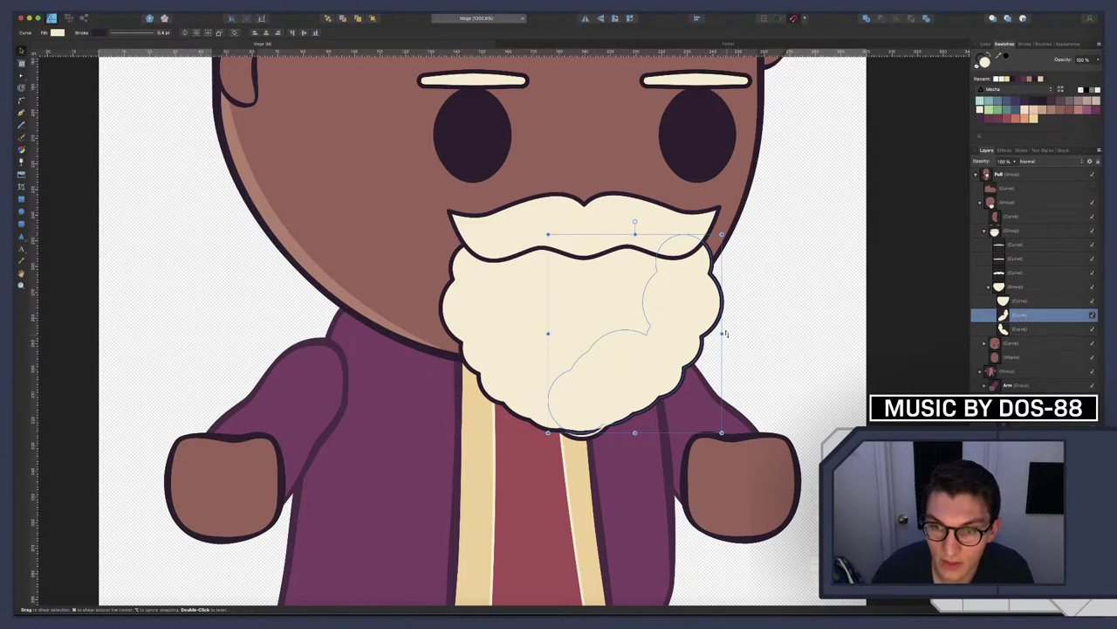
{"action": "left_click_drag", "start_coordinate": [724, 330], "coordinate": [724, 312]}
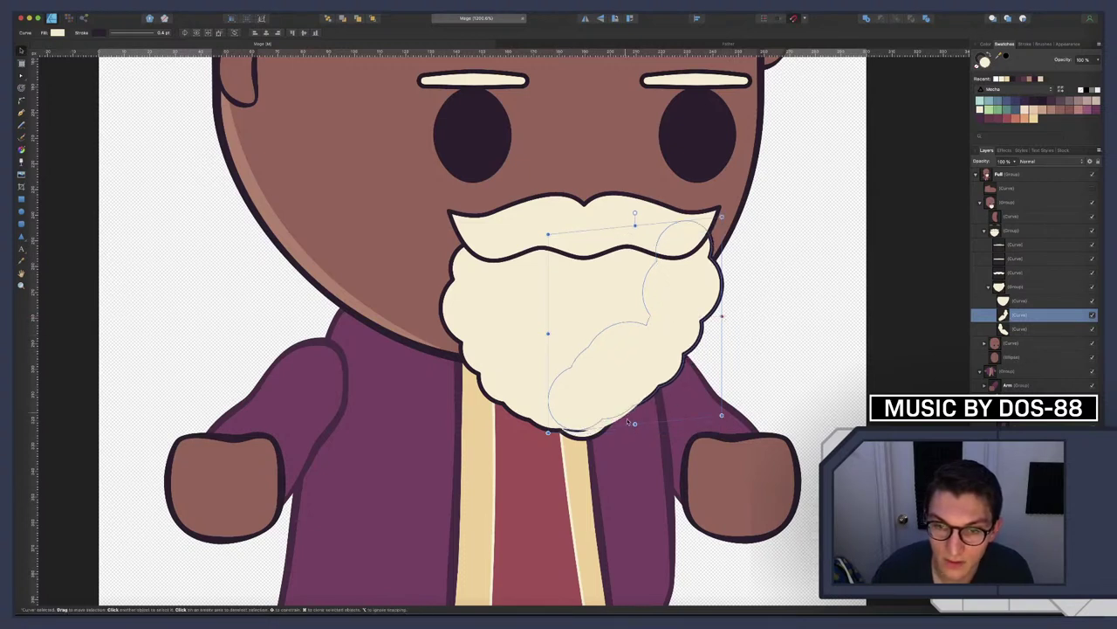
{"action": "left_click_drag", "start_coordinate": [635, 425], "coordinate": [643, 425]}
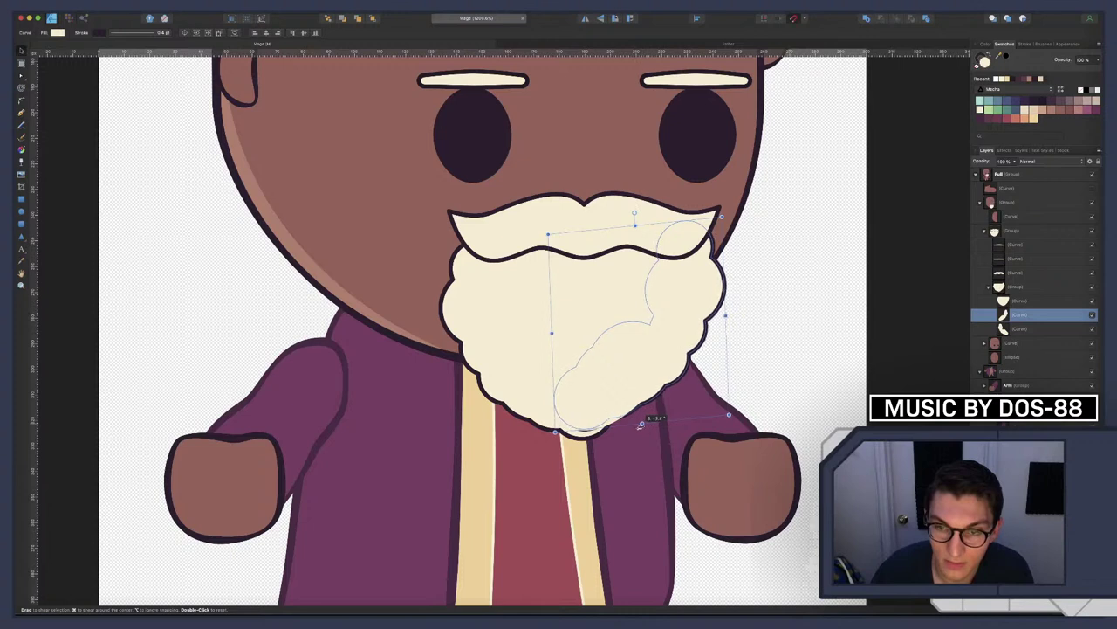
{"action": "left_click", "coordinate": [732, 321]}
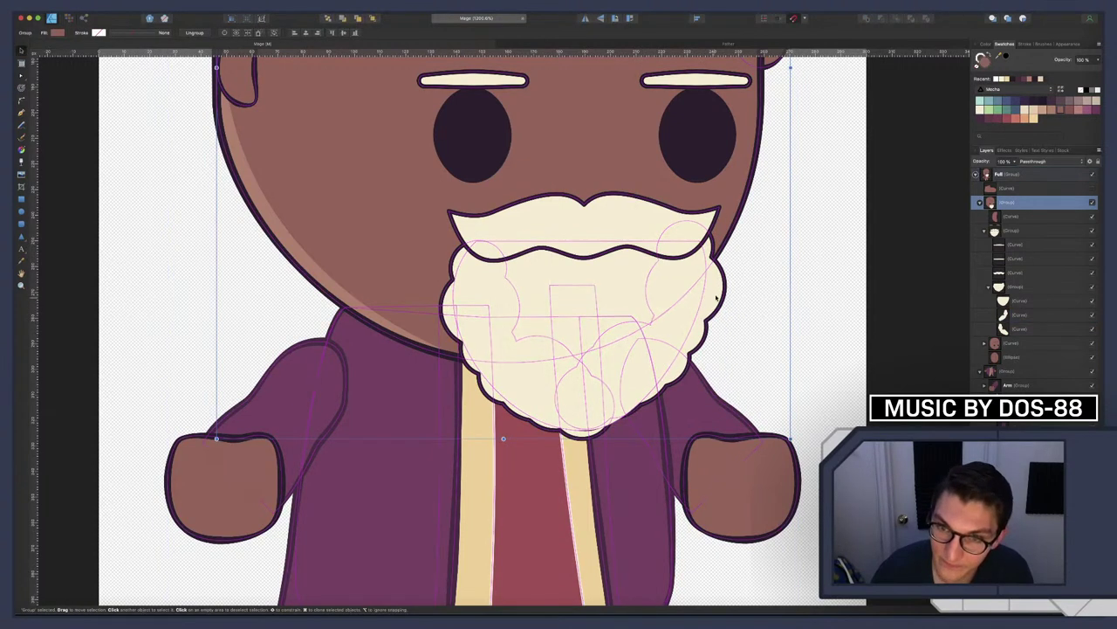
{"action": "left_click", "coordinate": [720, 296]}
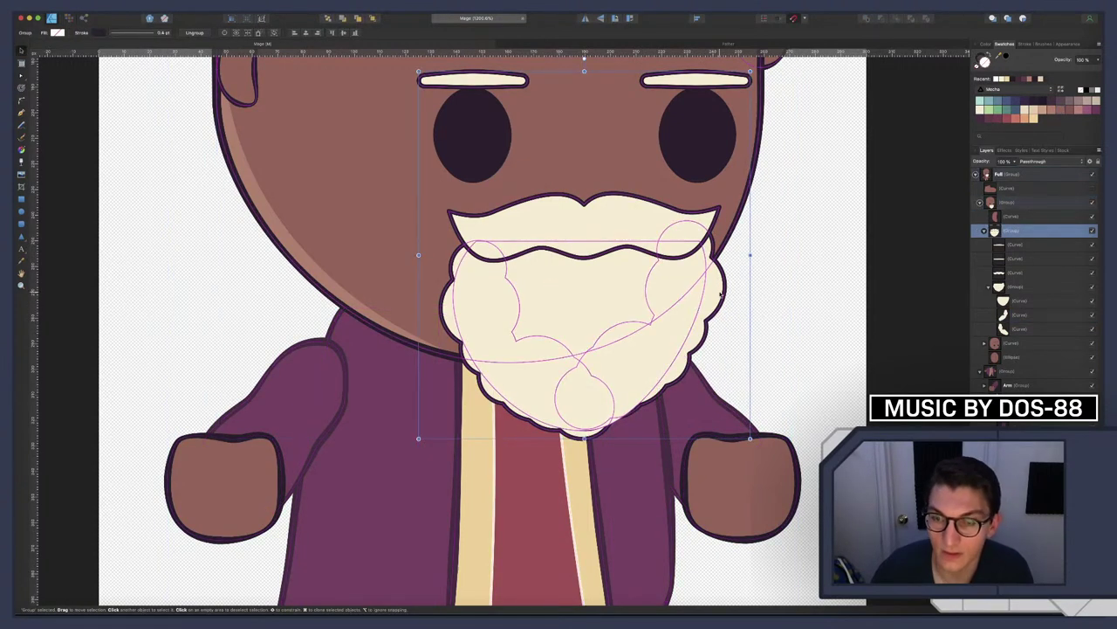
Shear the right bump curve's outer side slightly further upward and nudge it down and left to meet the beard's tip
{"action": "left_click", "coordinate": [1022, 314]}
{"action": "left_click_drag", "start_coordinate": [731, 307], "coordinate": [681, 320]}
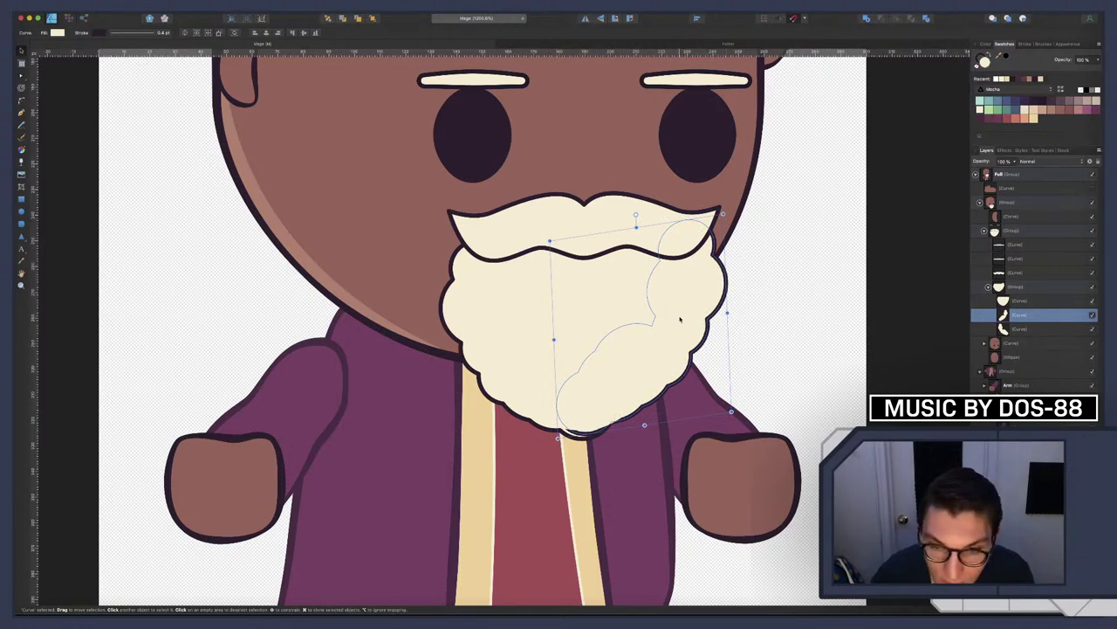
{"action": "key", "text": "Down"}
{"action": "key", "text": "Left"}
{"action": "key", "text": "Left"}
{"action": "key", "text": "Left"}
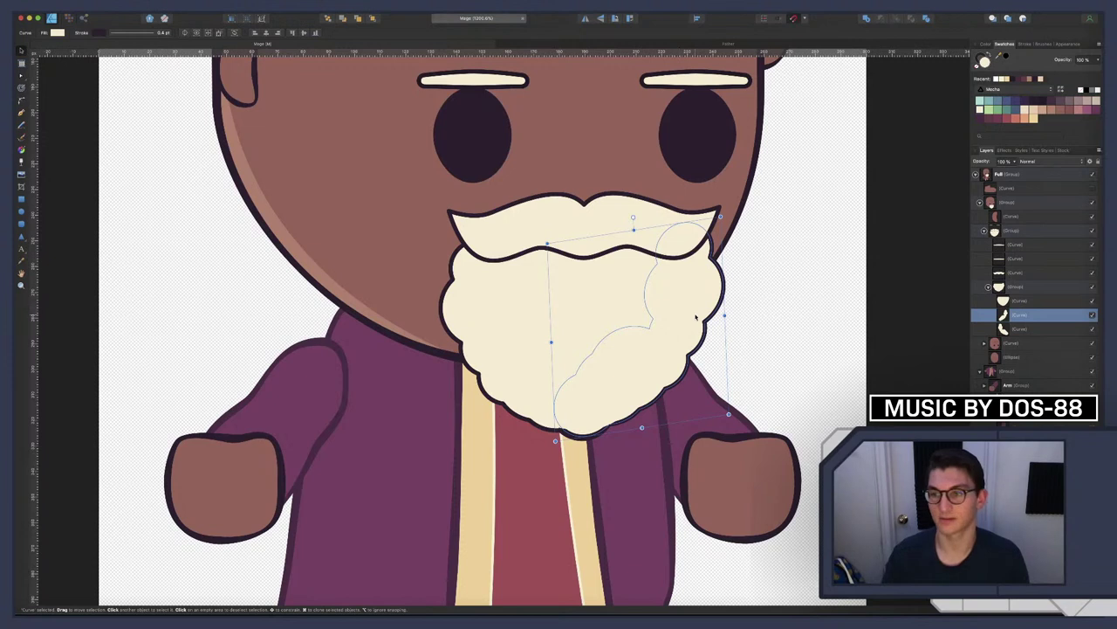
Hide and reshow the main beard shape to check the bumps, and shrink it slightly from its left side and bottom
{"action": "left_click", "coordinate": [1019, 302]}
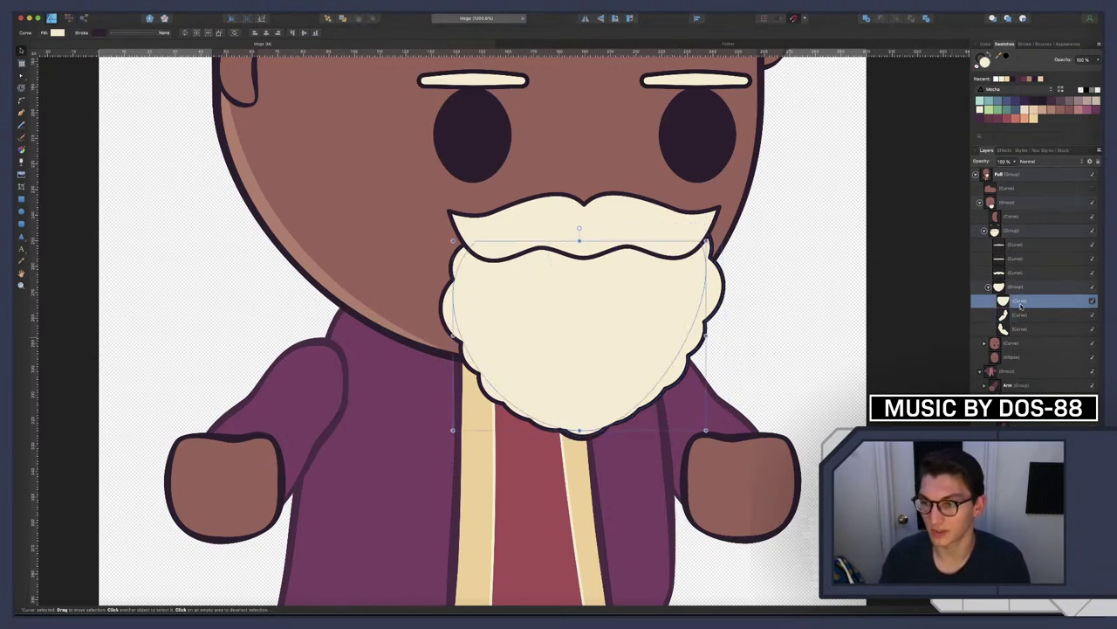
{"action": "left_click", "coordinate": [1093, 302]}
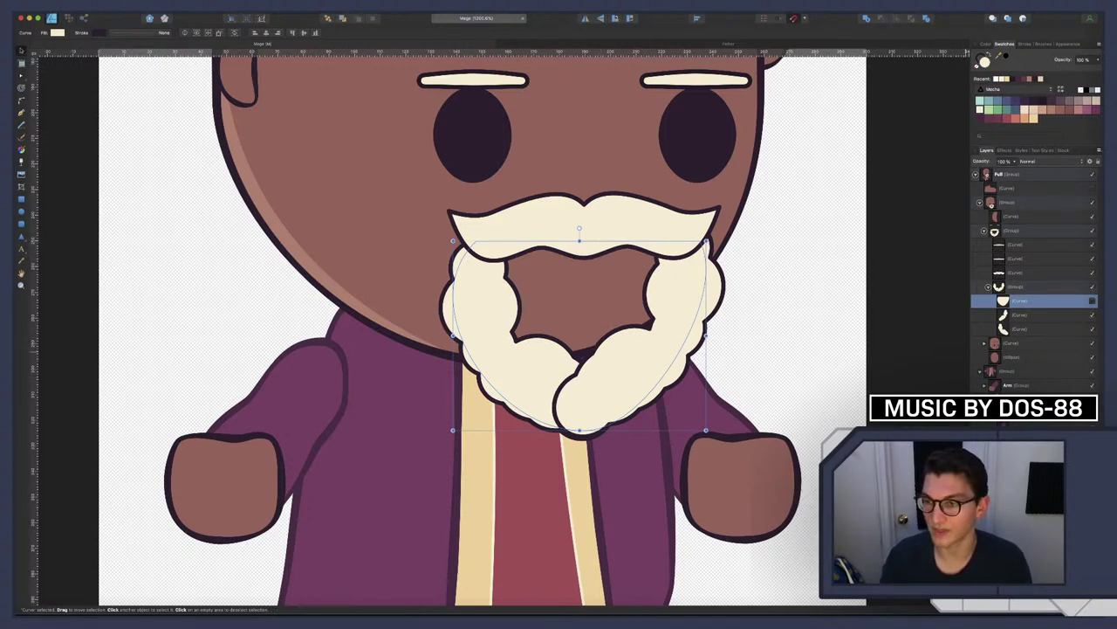
{"action": "left_click", "coordinate": [1092, 301]}
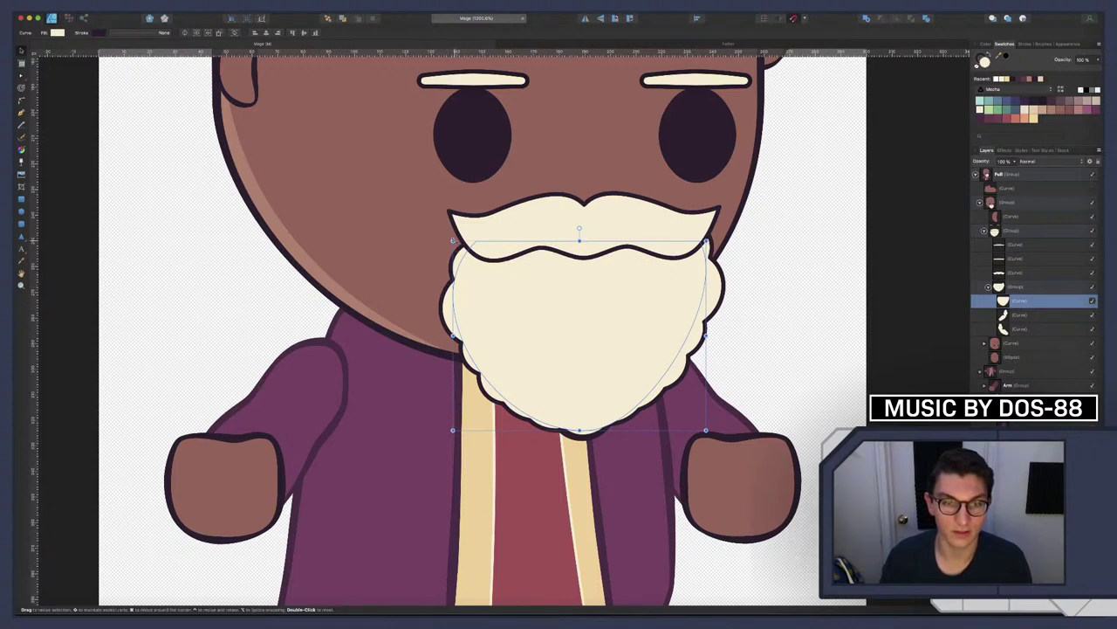
{"action": "left_click_drag", "start_coordinate": [453, 240], "coordinate": [458, 241]}
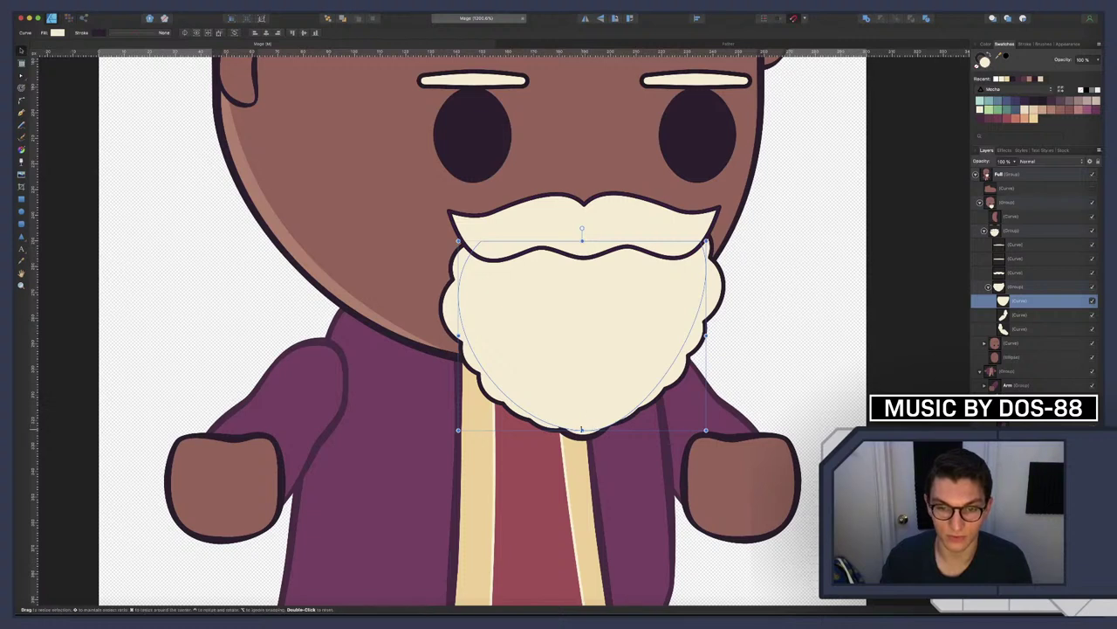
{"action": "left_click_drag", "start_coordinate": [582, 428], "coordinate": [581, 425]}
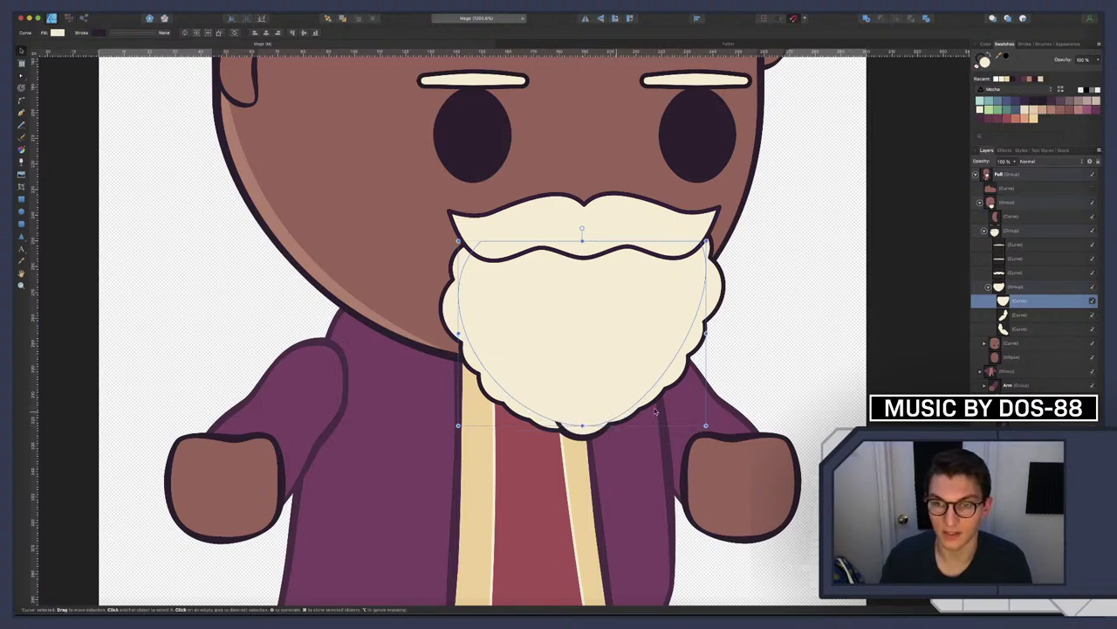
Merge the main beard shape and both bump curves into one curve and inspect the resulting outline
{"action": "left_click", "coordinate": [1031, 329], "text": "shift"}
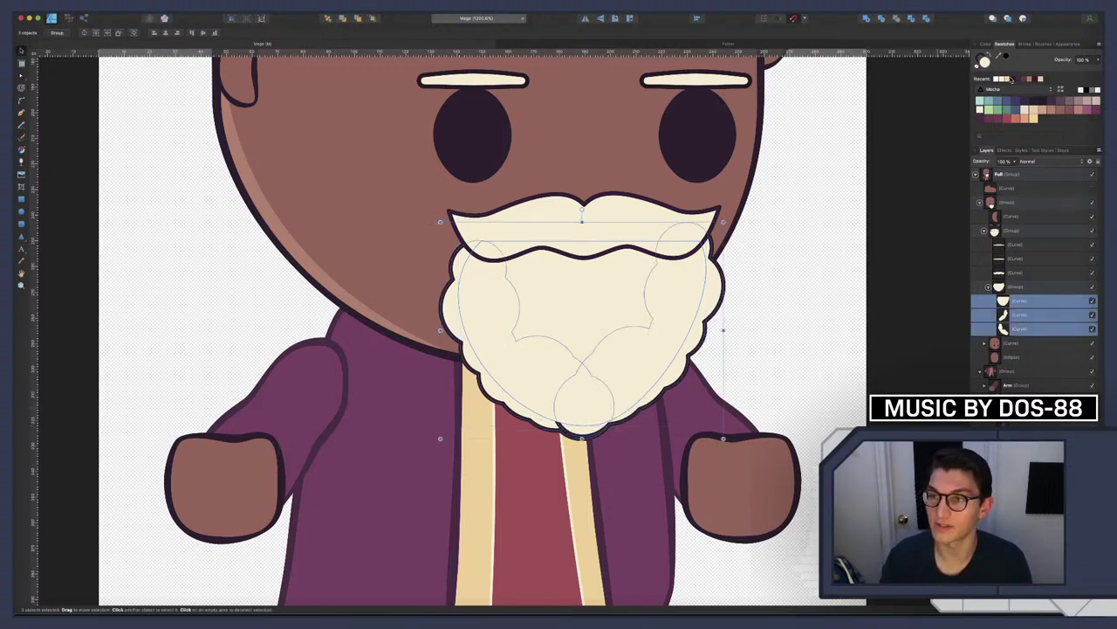
{"action": "left_click", "coordinate": [866, 18]}
{"action": "left_click", "coordinate": [876, 295]}
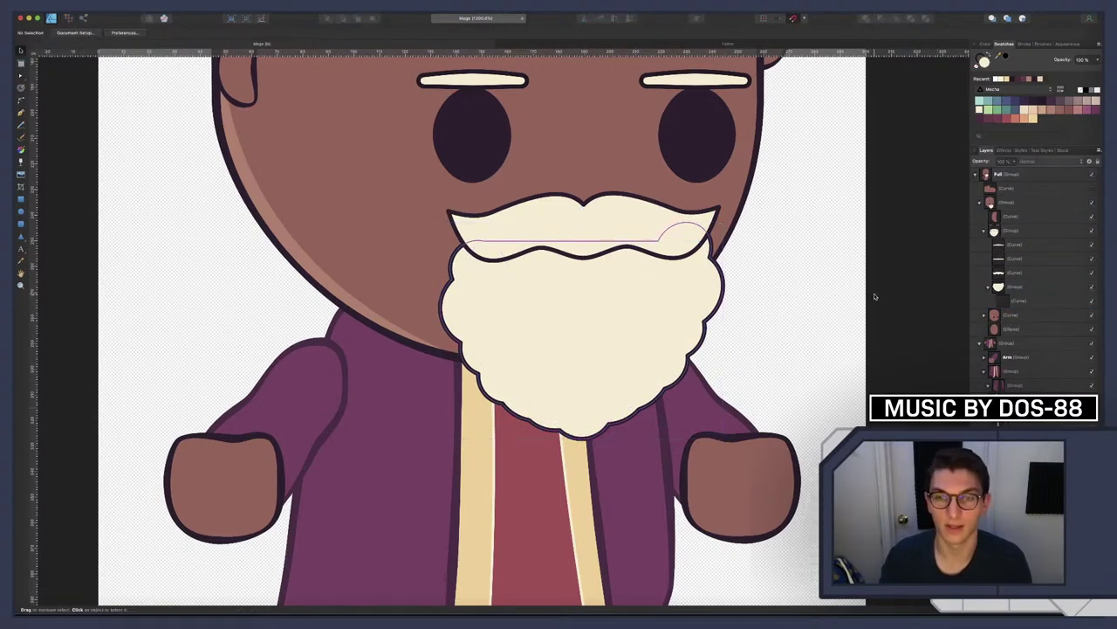
{"action": "scroll", "coordinate": [694, 345], "scroll_direction": "down", "scroll_amount": 10}
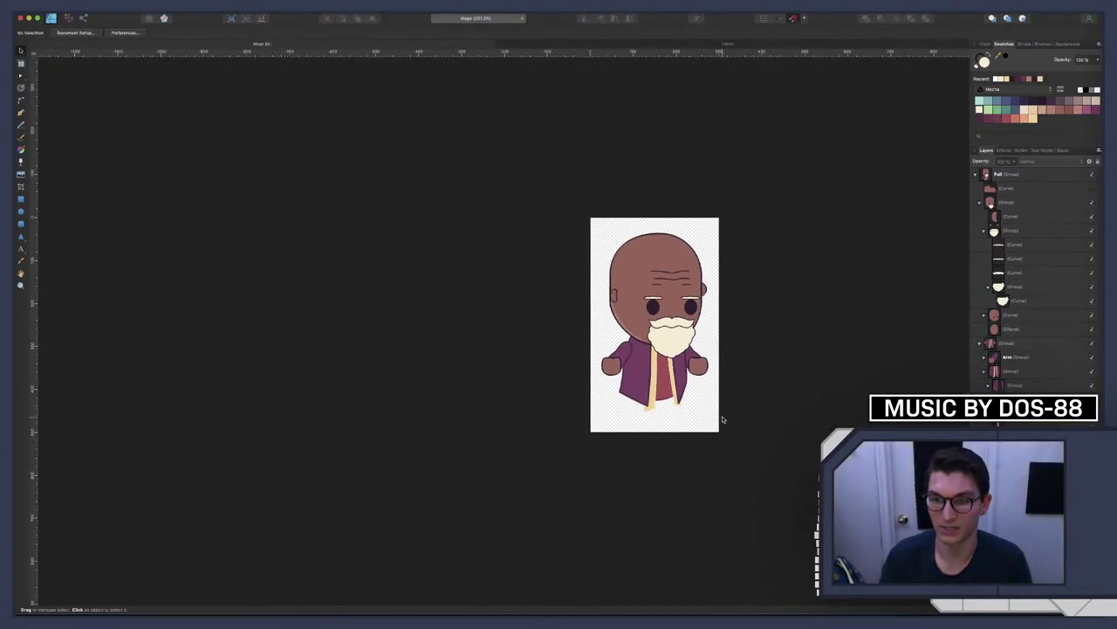
{"action": "scroll", "coordinate": [694, 345], "scroll_direction": "up", "scroll_amount": 5}
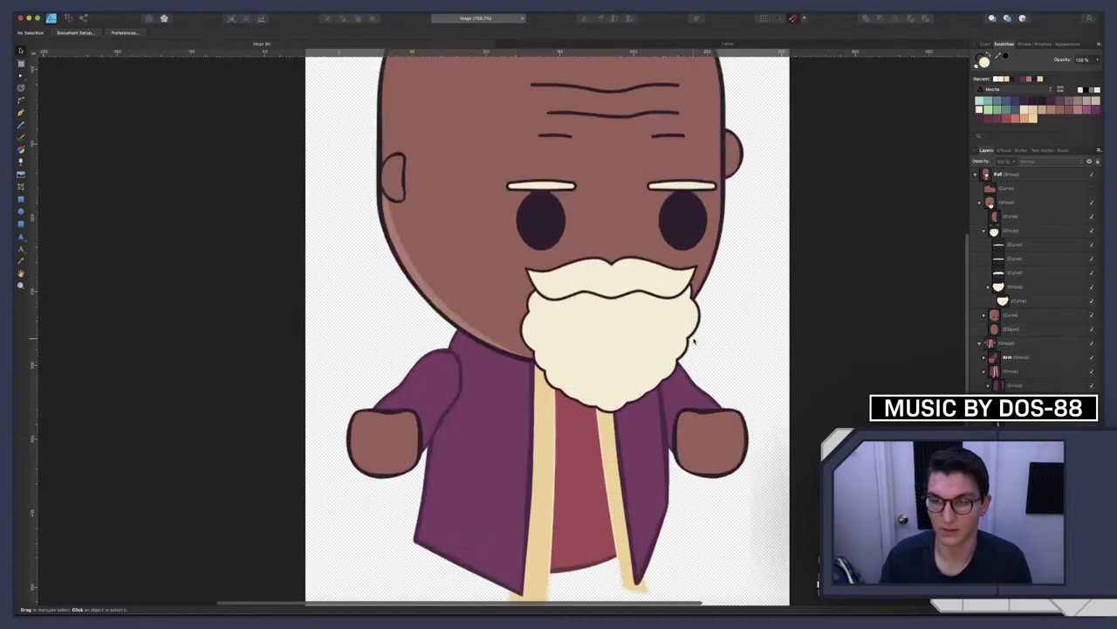
{"action": "scroll", "coordinate": [694, 344], "scroll_direction": "down", "scroll_amount": 4}
{"action": "scroll", "coordinate": [694, 342], "scroll_direction": "up", "scroll_amount": 9}
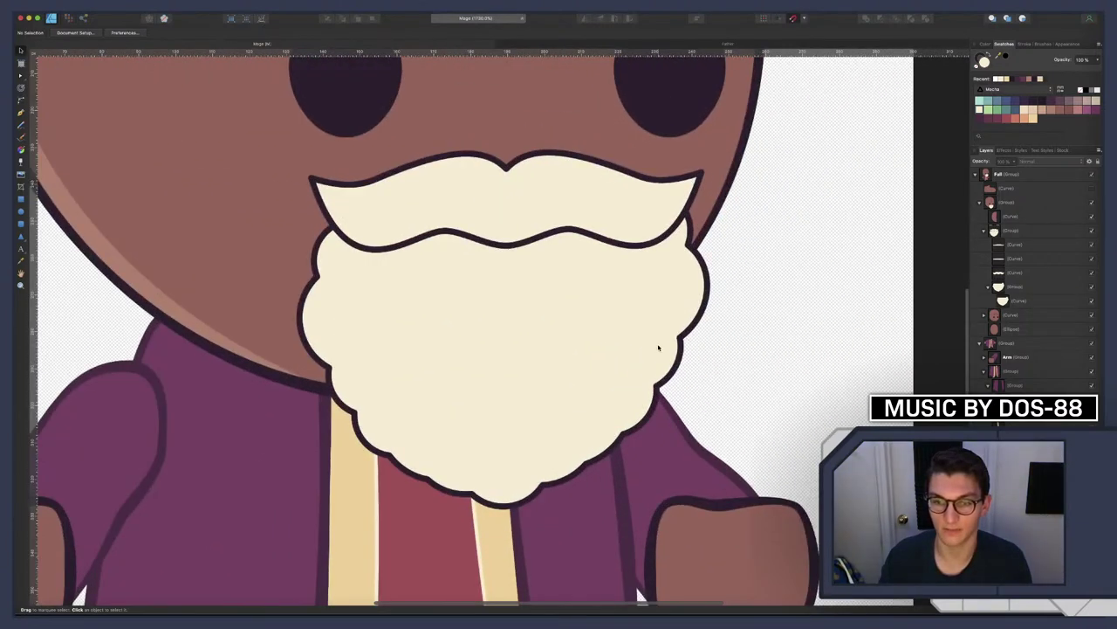
Undo the merge of the main beard shape with the two bump curves
{"action": "double_click", "coordinate": [659, 348]}
{"action": "key", "text": "Escape"}
{"action": "left_click", "coordinate": [659, 348], "text": "super"}
{"action": "key", "text": "super+z"}
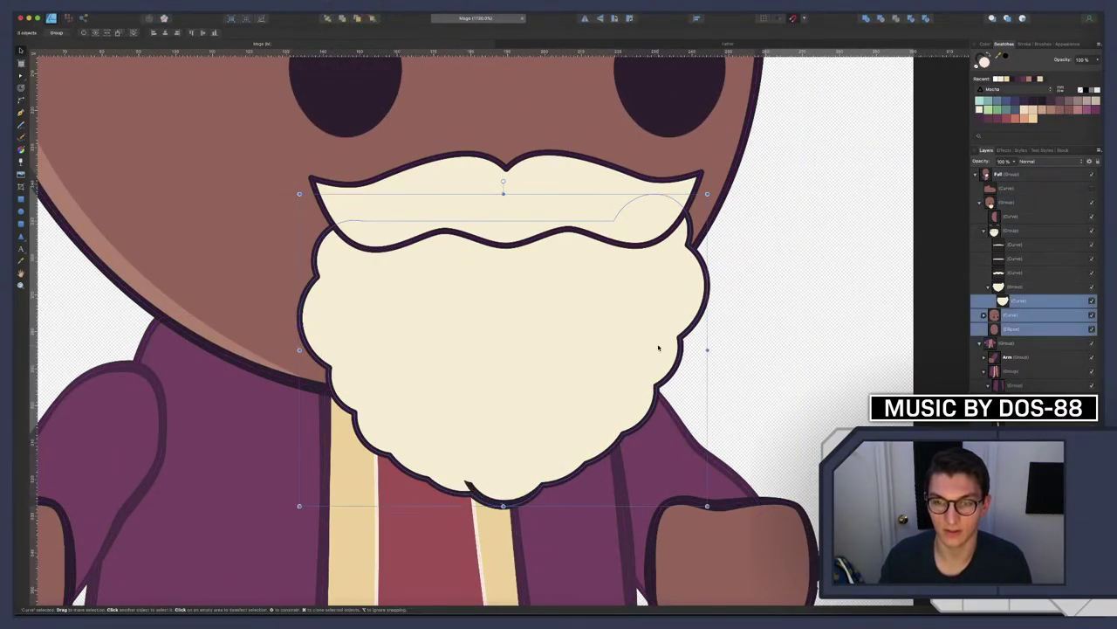
{"action": "key", "text": "super+z"}
Narrow the right bump curve from its outer side and nudge it slightly right, and select the main beard shape
{"action": "left_click", "coordinate": [689, 305]}
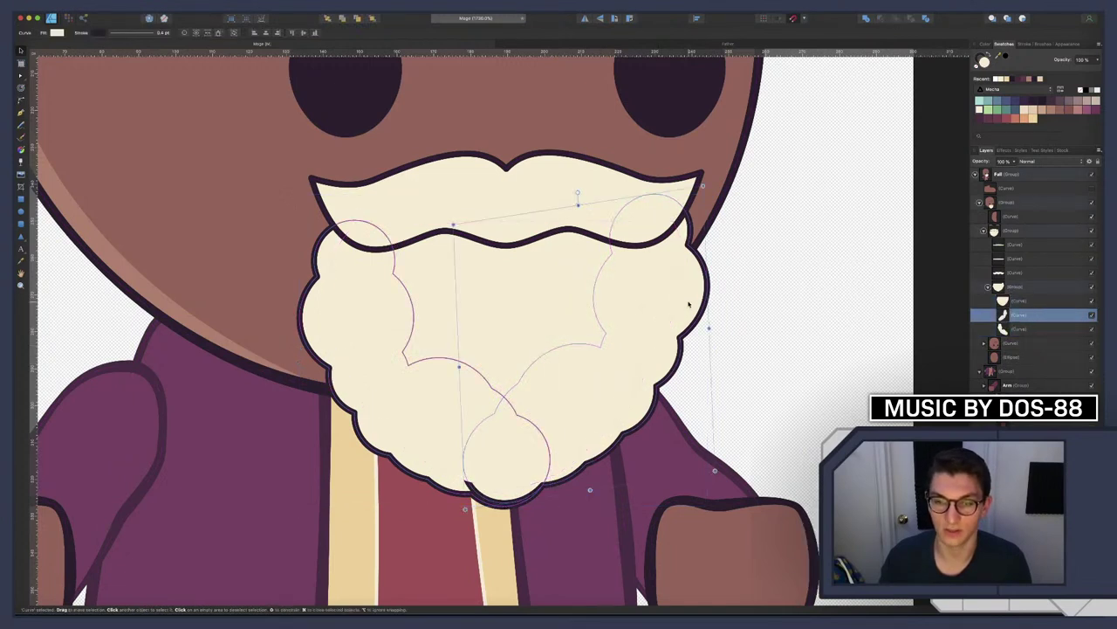
{"action": "key", "text": "a"}
{"action": "left_click", "coordinate": [673, 302]}
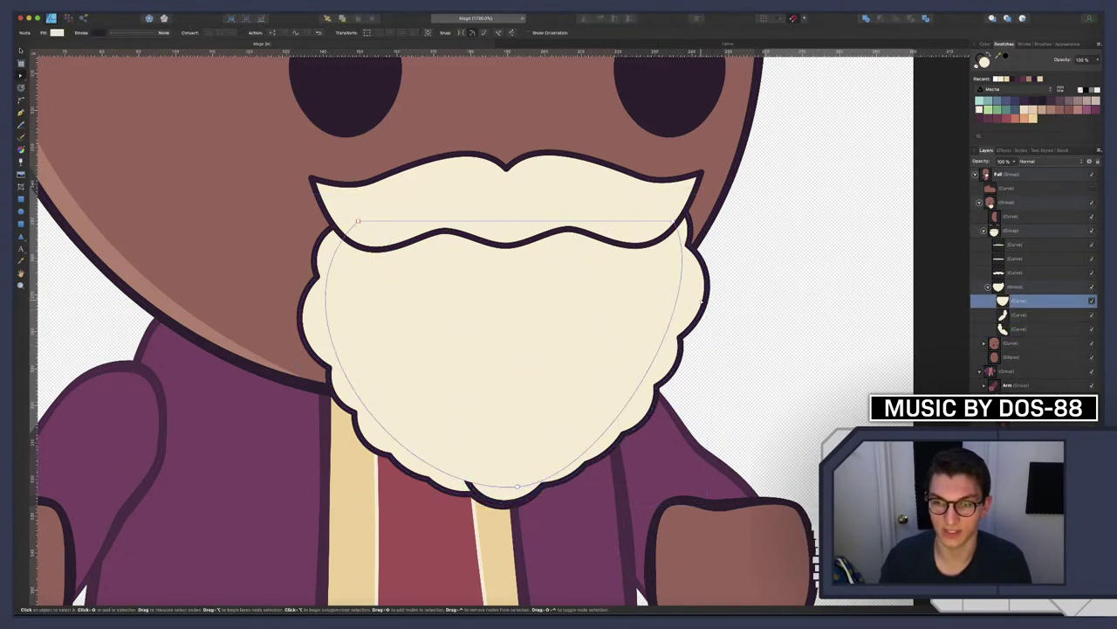
{"action": "left_click", "coordinate": [708, 298]}
{"action": "key", "text": "v"}
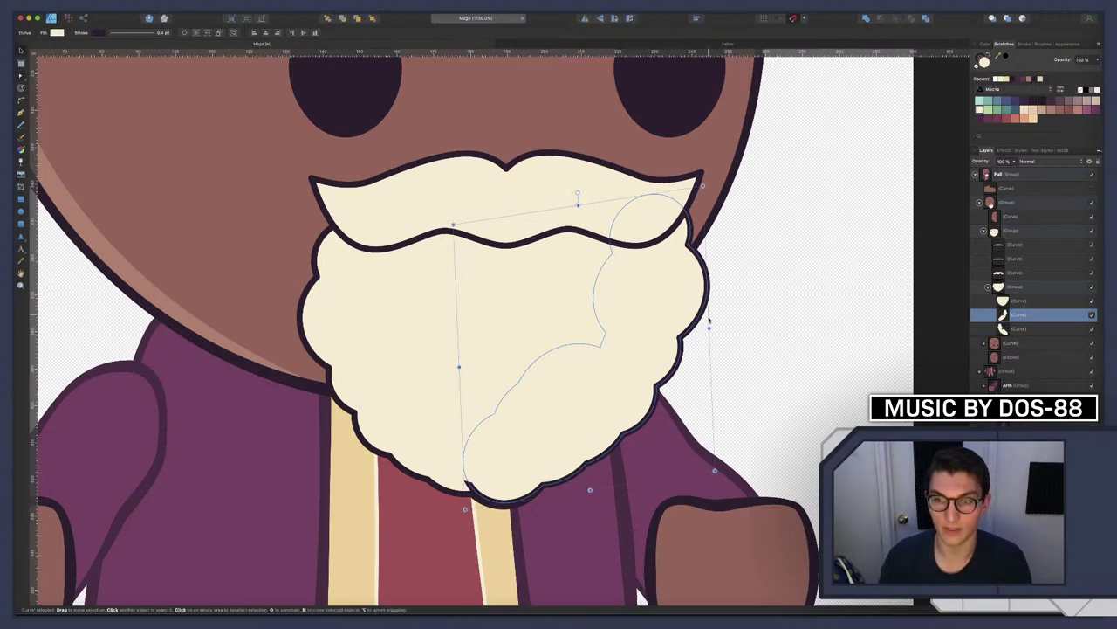
{"action": "left_click_drag", "start_coordinate": [710, 328], "coordinate": [698, 329]}
{"action": "key", "text": "Right"}
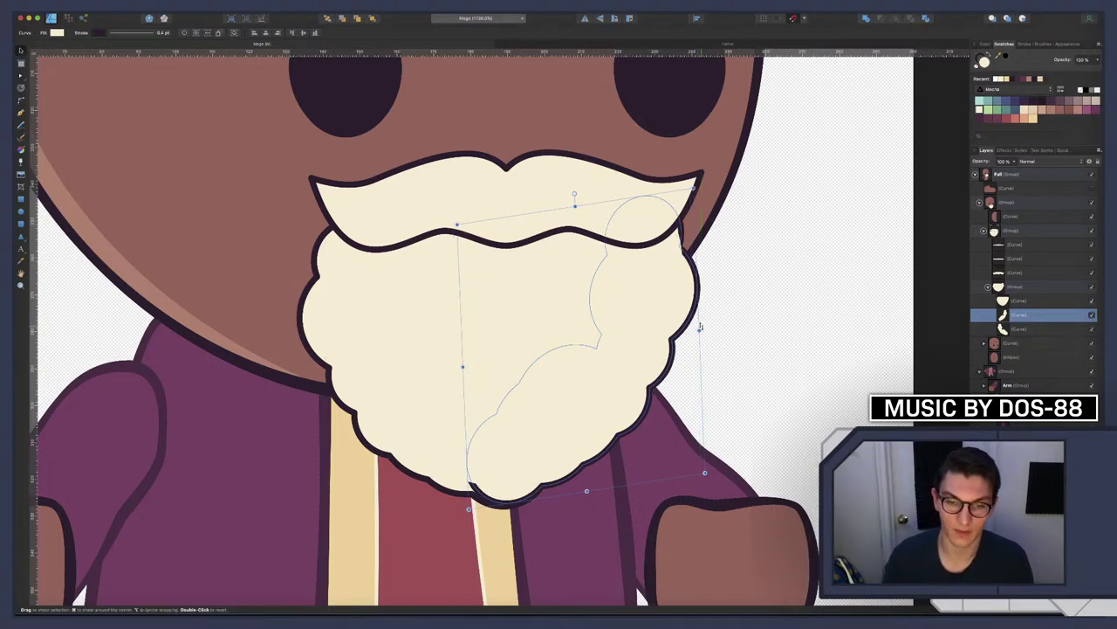
{"action": "left_click", "coordinate": [577, 303]}
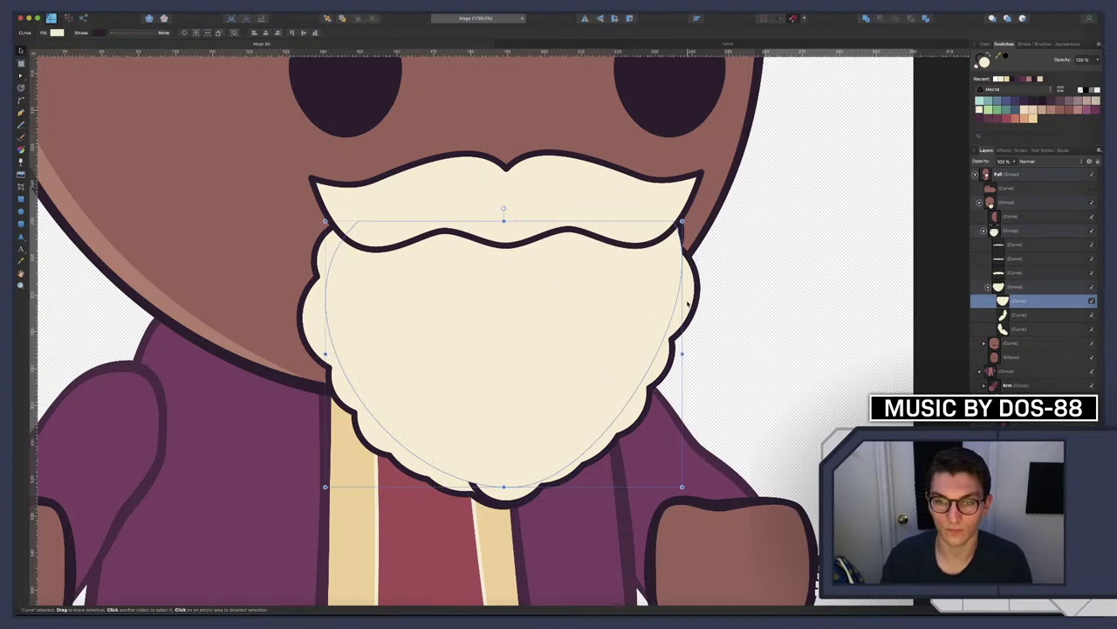
Narrow the main beard shape slightly from its right side and merge it with both bump curves into one curve
{"action": "left_click_drag", "start_coordinate": [683, 351], "coordinate": [671, 354]}
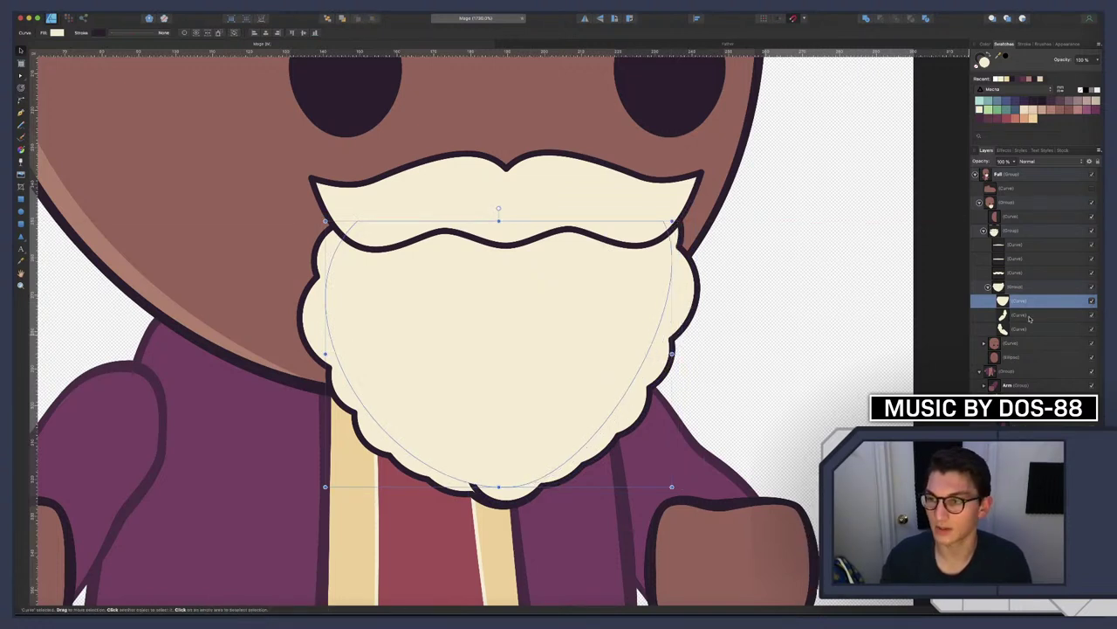
{"action": "key", "text": "super+a"}
{"action": "key", "text": "super+d"}
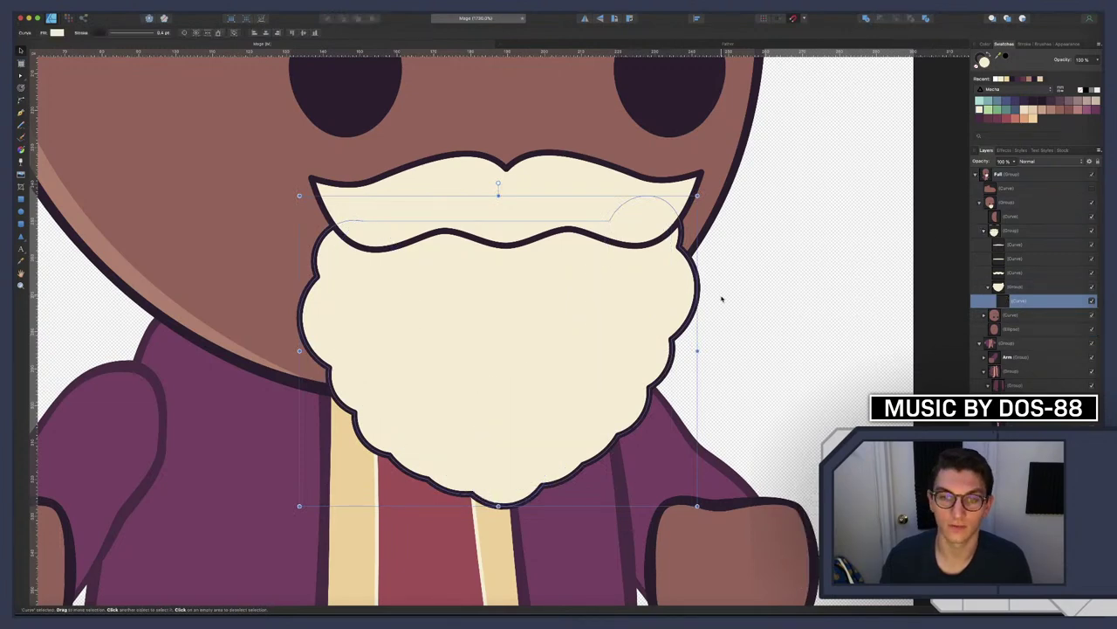
{"action": "key", "text": "super+0"}
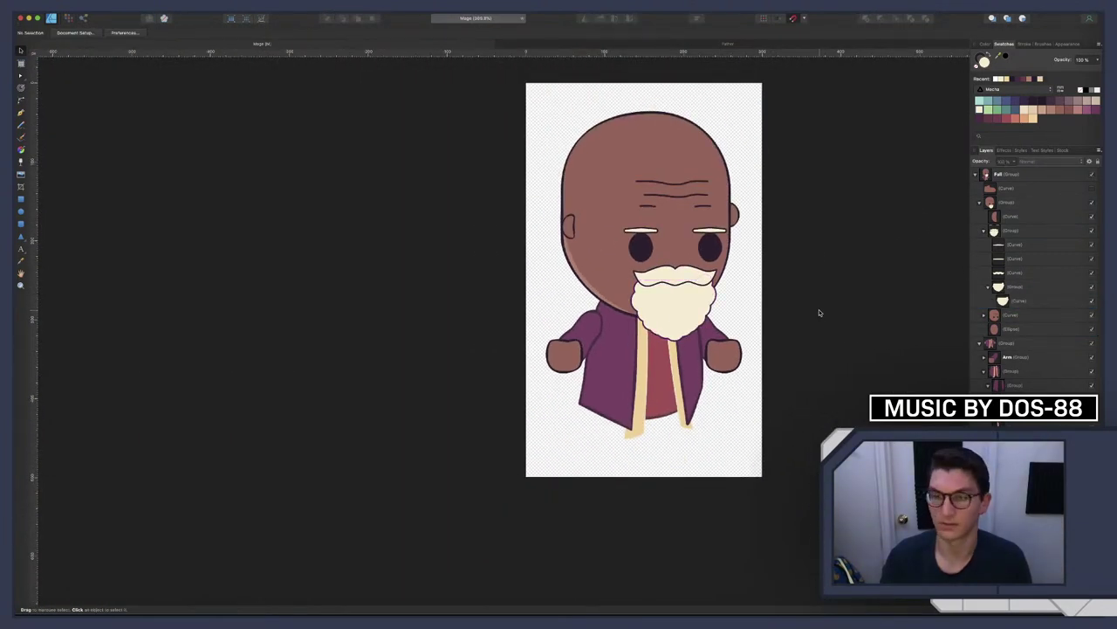
Select the merged beard curve and shear it so its right side sits slightly higher
{"action": "scroll", "coordinate": [819, 312], "scroll_direction": "down", "scroll_amount": 3}
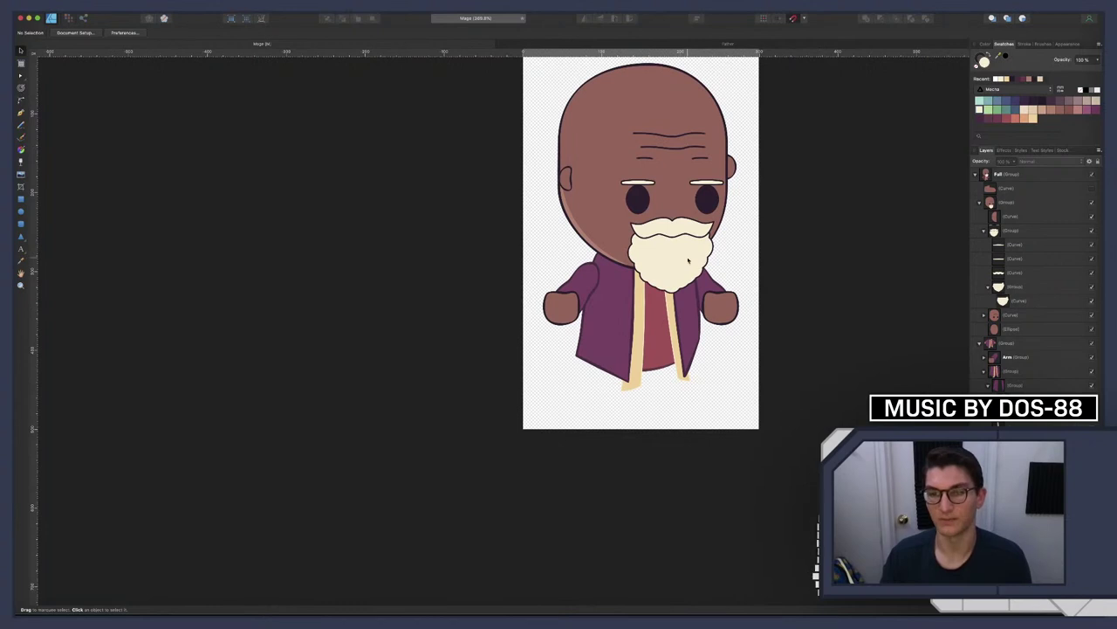
{"action": "scroll", "coordinate": [688, 261], "scroll_direction": "up", "scroll_amount": 5}
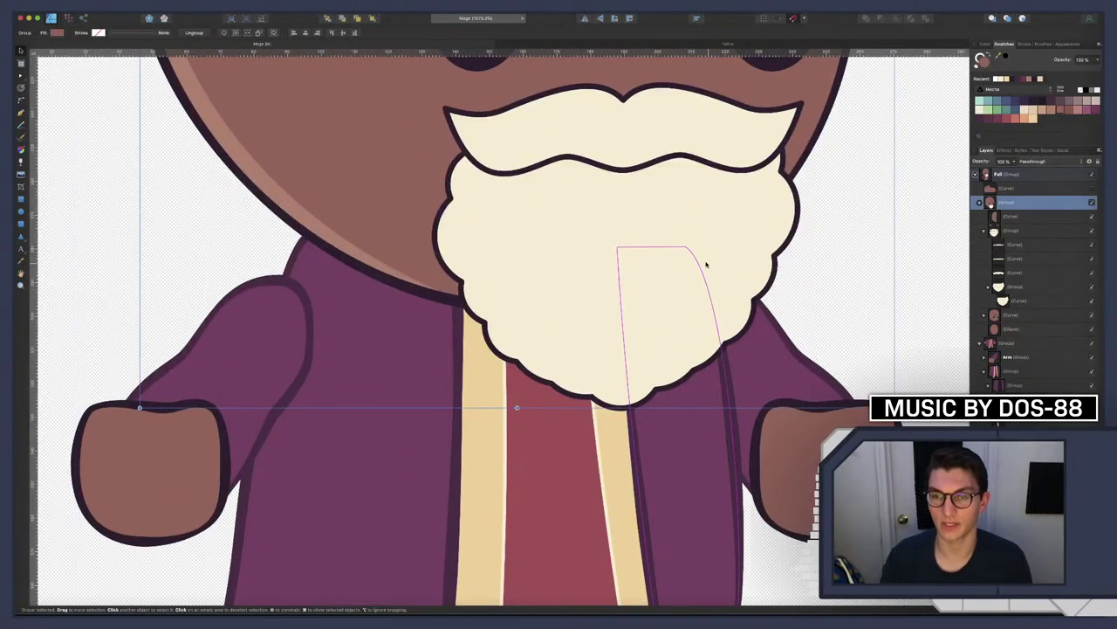
{"action": "left_click", "coordinate": [734, 240]}
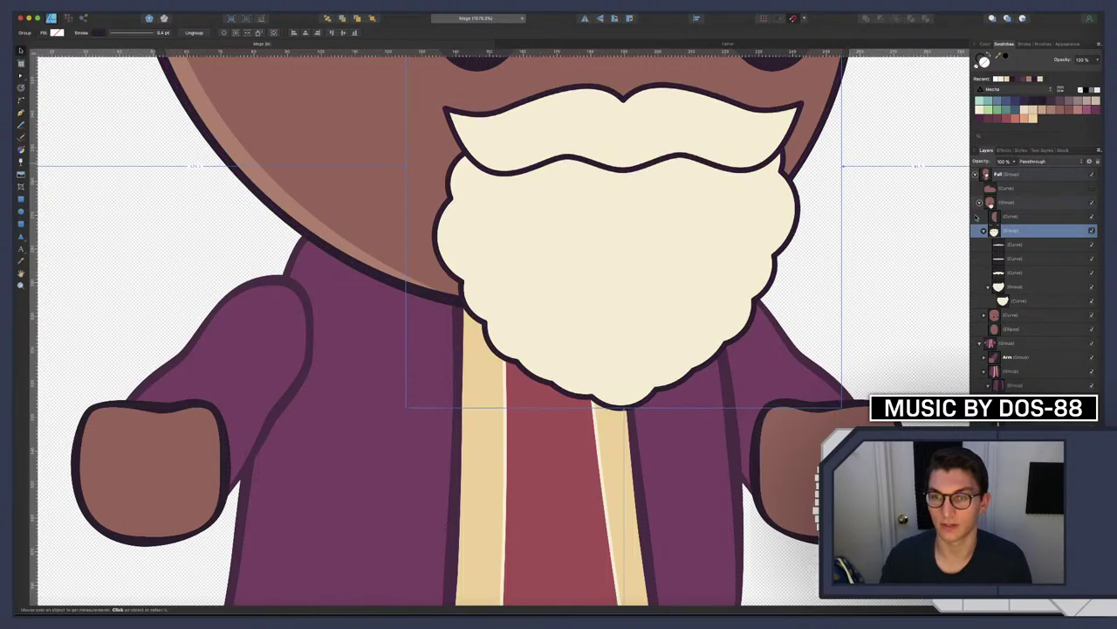
{"action": "left_click", "coordinate": [1015, 298]}
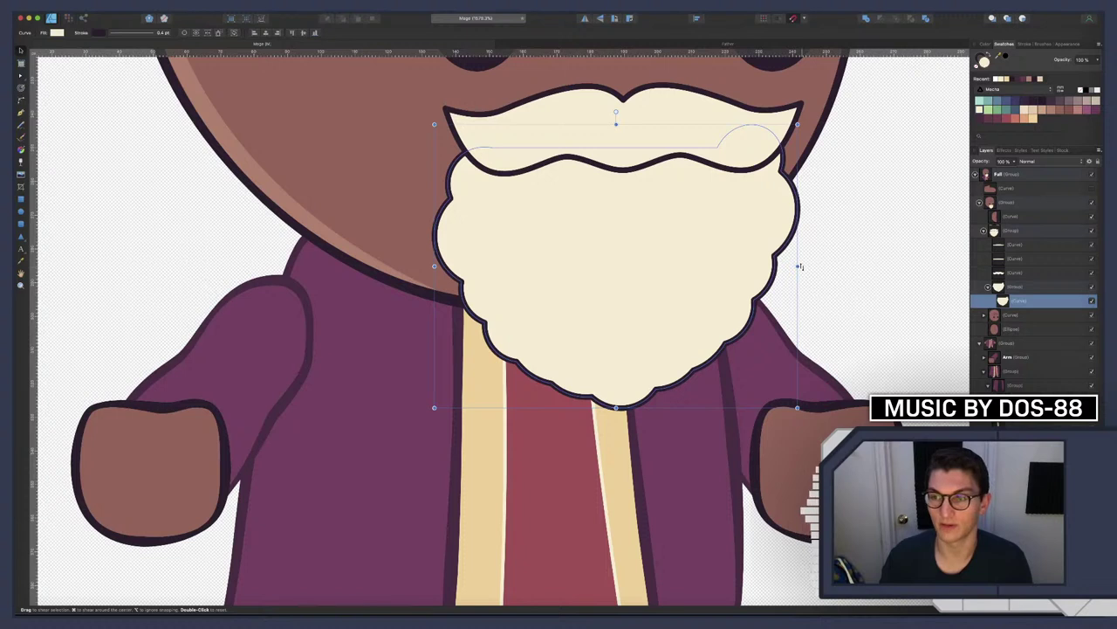
{"action": "left_click_drag", "start_coordinate": [797, 262], "coordinate": [797, 261]}
Move the merged beard curve out of its nested group and delete the leftover group
{"action": "left_click_drag", "start_coordinate": [1008, 283], "coordinate": [1008, 283]}
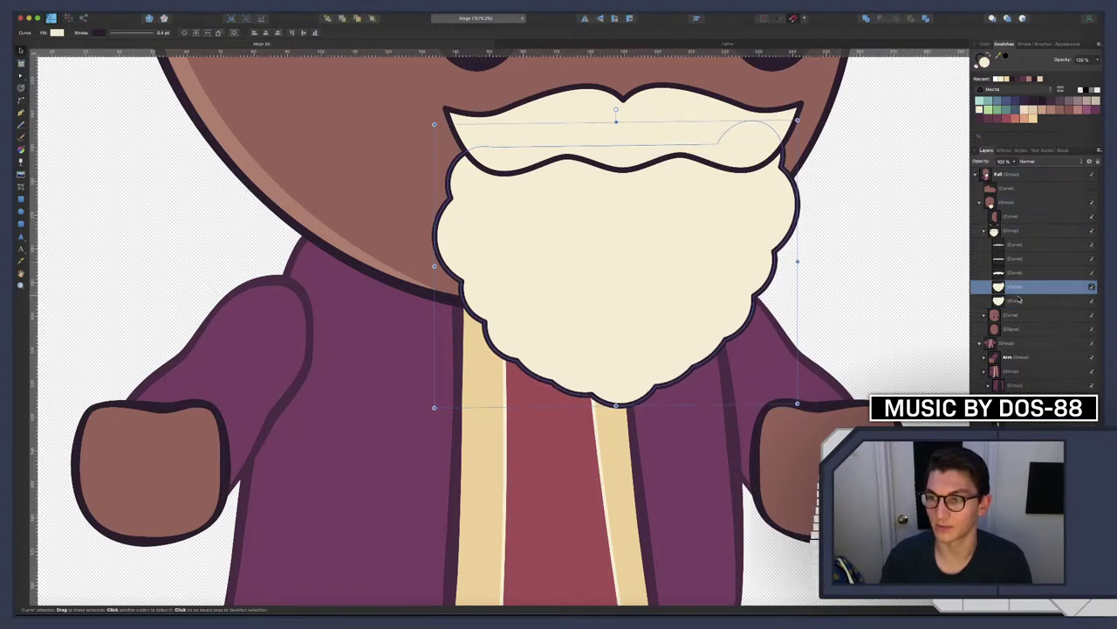
{"action": "left_click", "coordinate": [1015, 302]}
{"action": "key", "text": "Delete"}
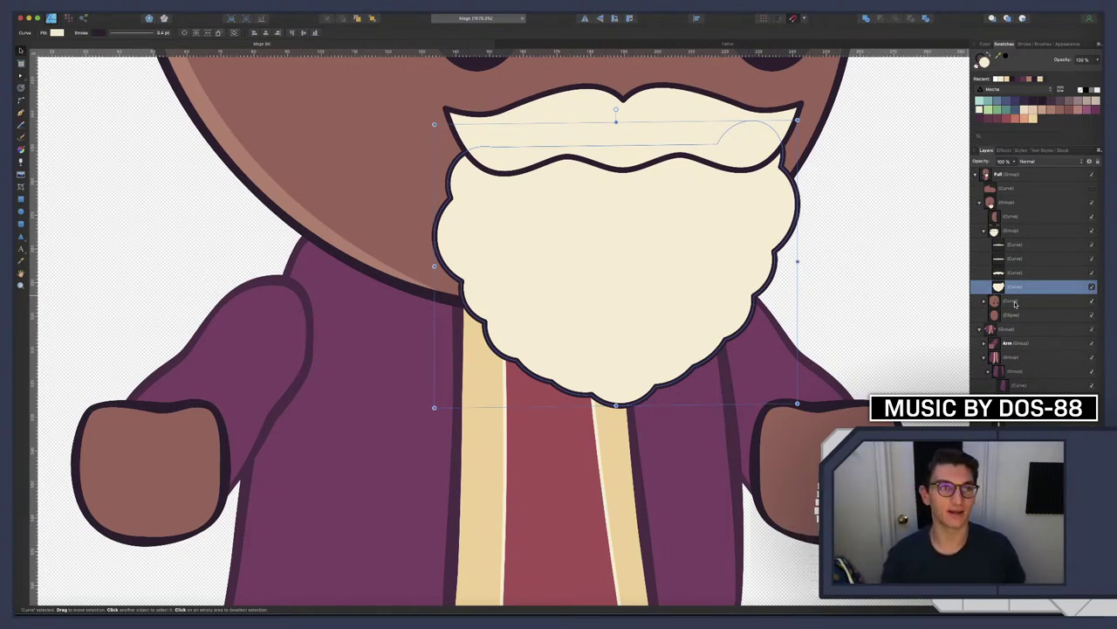
Examine the merged beard's outline up close and against the whole character, with nothing selected
{"action": "scroll", "coordinate": [613, 271], "scroll_direction": "up", "scroll_amount": 2}
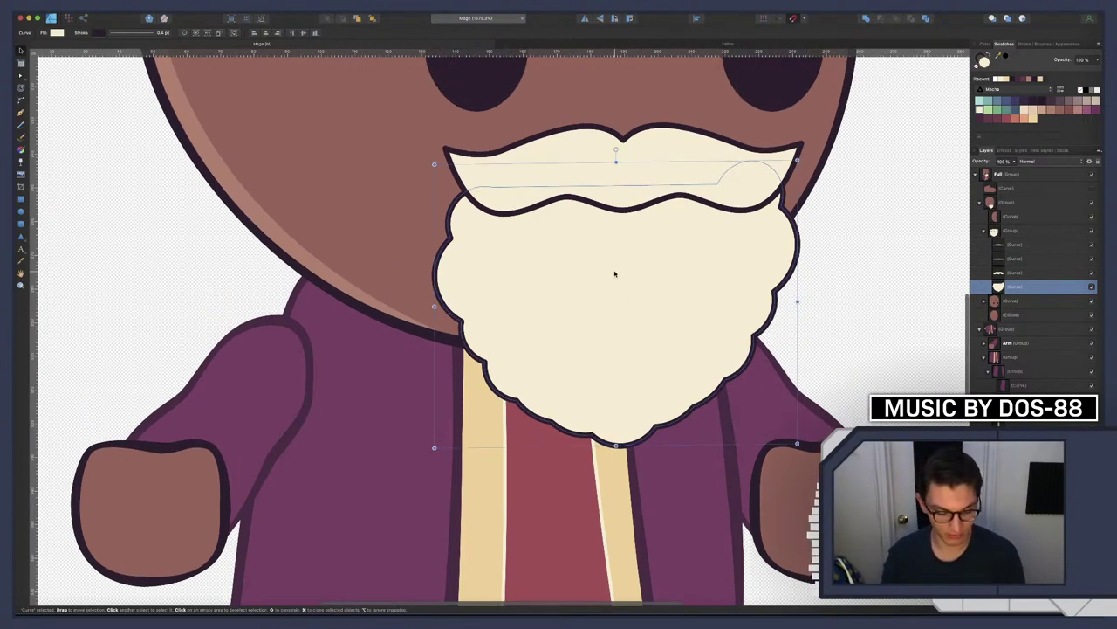
{"action": "scroll", "coordinate": [615, 273], "scroll_direction": "down", "scroll_amount": 2}
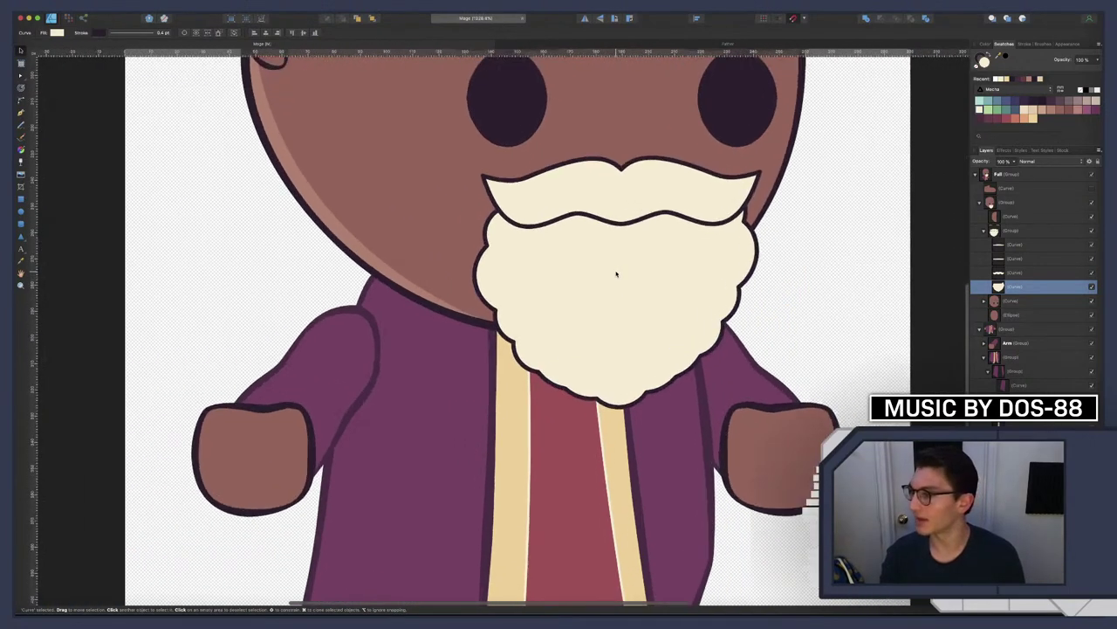
{"action": "scroll", "coordinate": [615, 274], "scroll_direction": "down", "scroll_amount": 2}
{"action": "scroll", "coordinate": [616, 275], "scroll_direction": "down", "scroll_amount": 3}
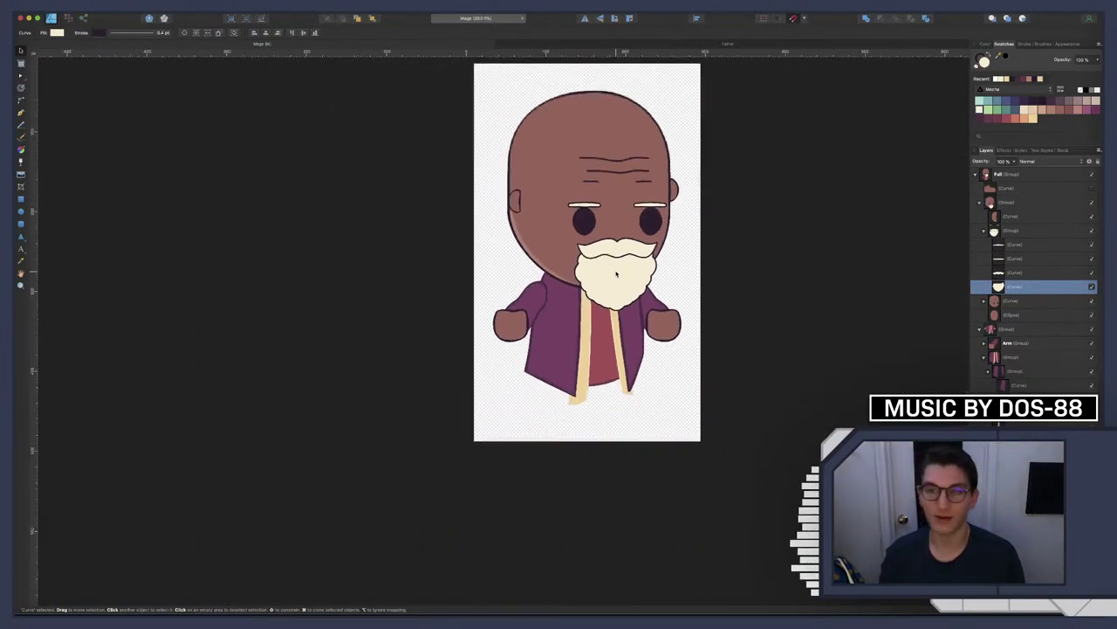
{"action": "scroll", "coordinate": [616, 275], "scroll_direction": "up", "scroll_amount": 2}
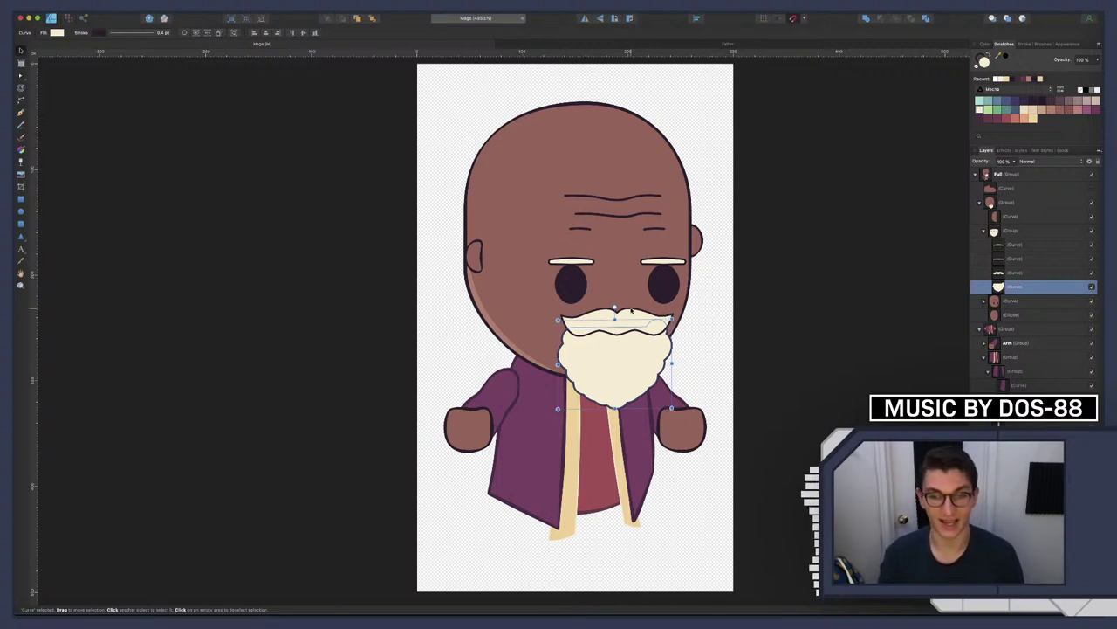
{"action": "scroll", "coordinate": [632, 309], "scroll_direction": "up", "scroll_amount": 5}
{"action": "scroll", "coordinate": [632, 309], "scroll_direction": "down", "scroll_amount": 4}
{"action": "scroll", "coordinate": [632, 309], "scroll_direction": "up", "scroll_amount": 1}
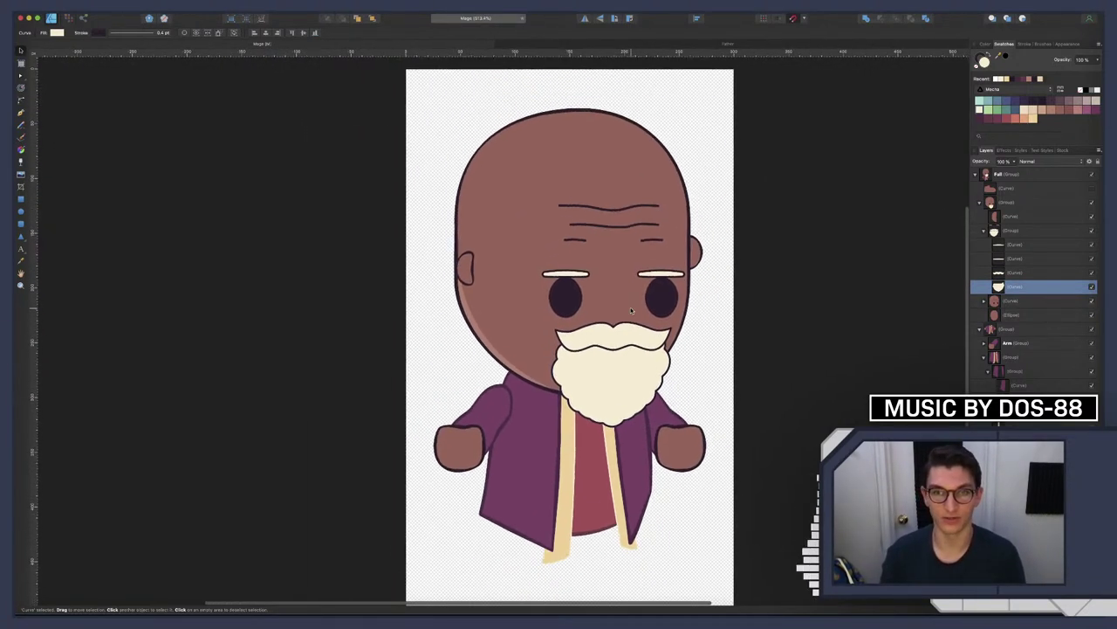
{"action": "scroll", "coordinate": [632, 309], "scroll_direction": "down", "scroll_amount": 1}
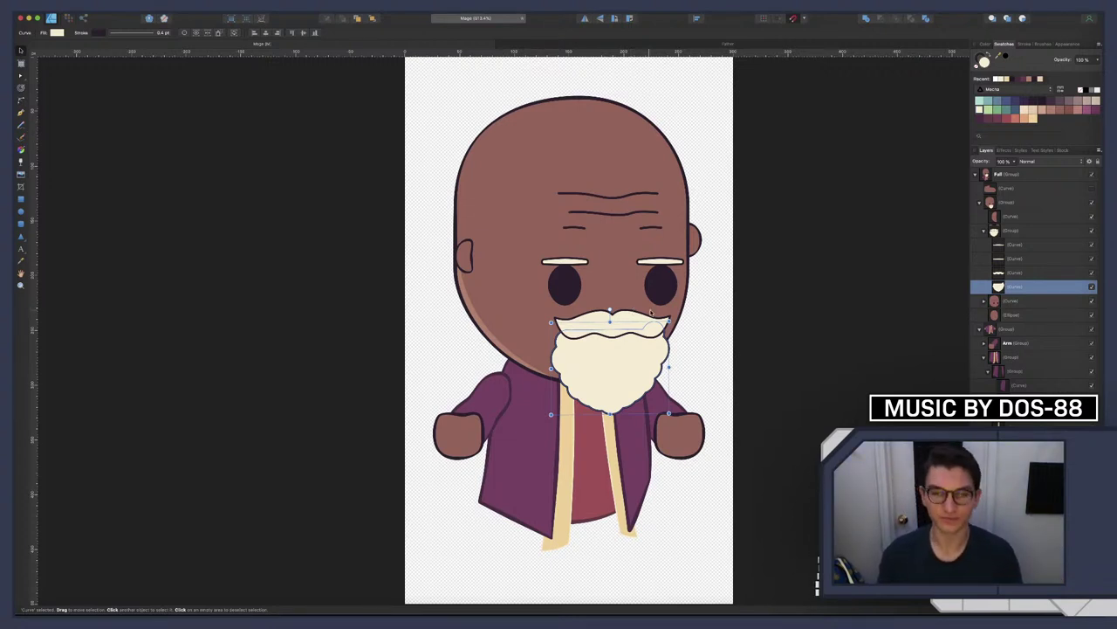
{"action": "left_click", "coordinate": [708, 331]}
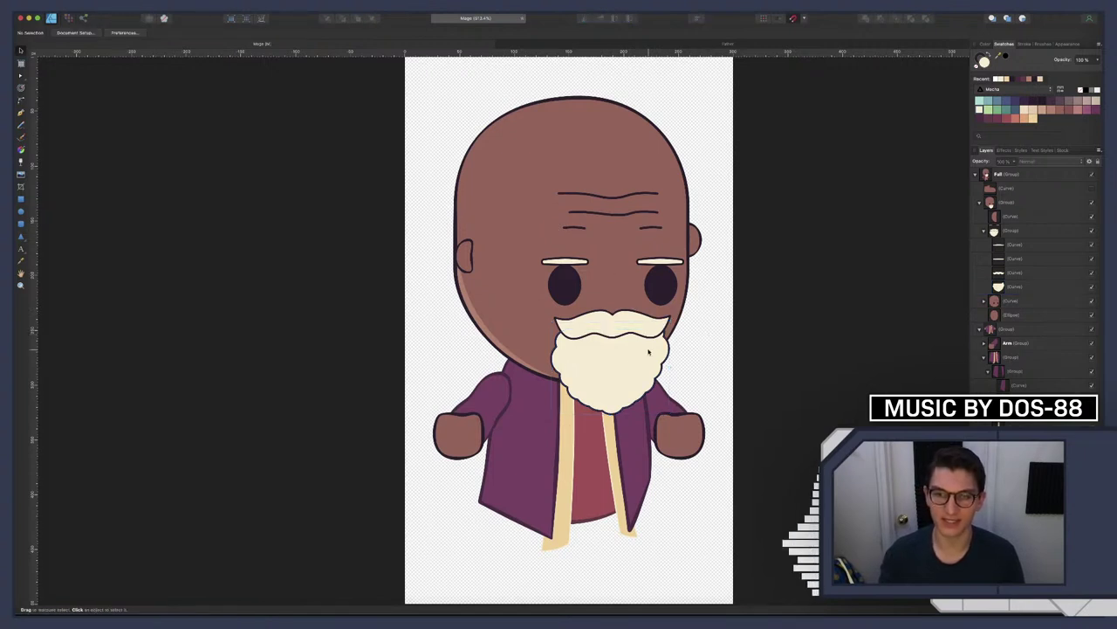
{"action": "scroll", "coordinate": [612, 360], "scroll_direction": "up", "scroll_amount": 3}
{"action": "scroll", "coordinate": [611, 360], "scroll_direction": "up", "scroll_amount": 3}
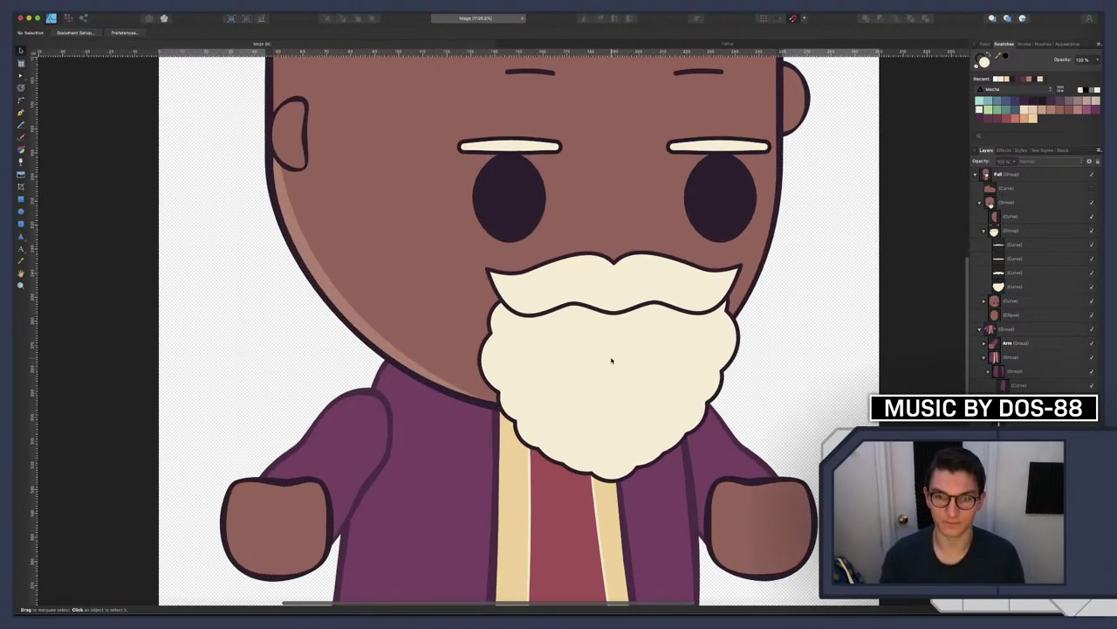
{"action": "scroll", "coordinate": [611, 360], "scroll_direction": "down", "scroll_amount": 1}
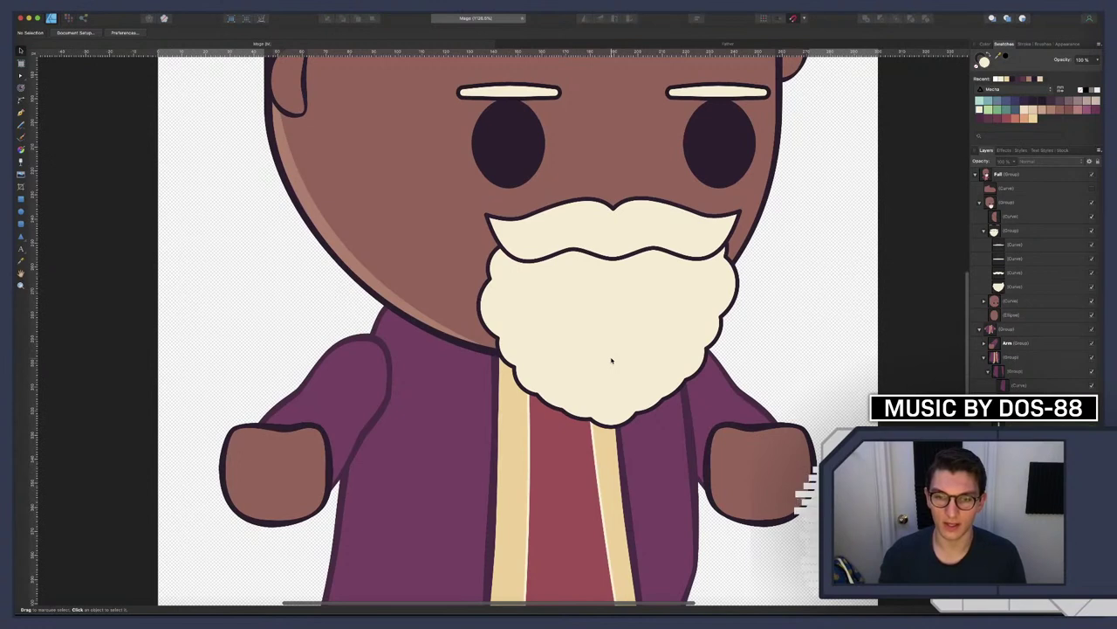
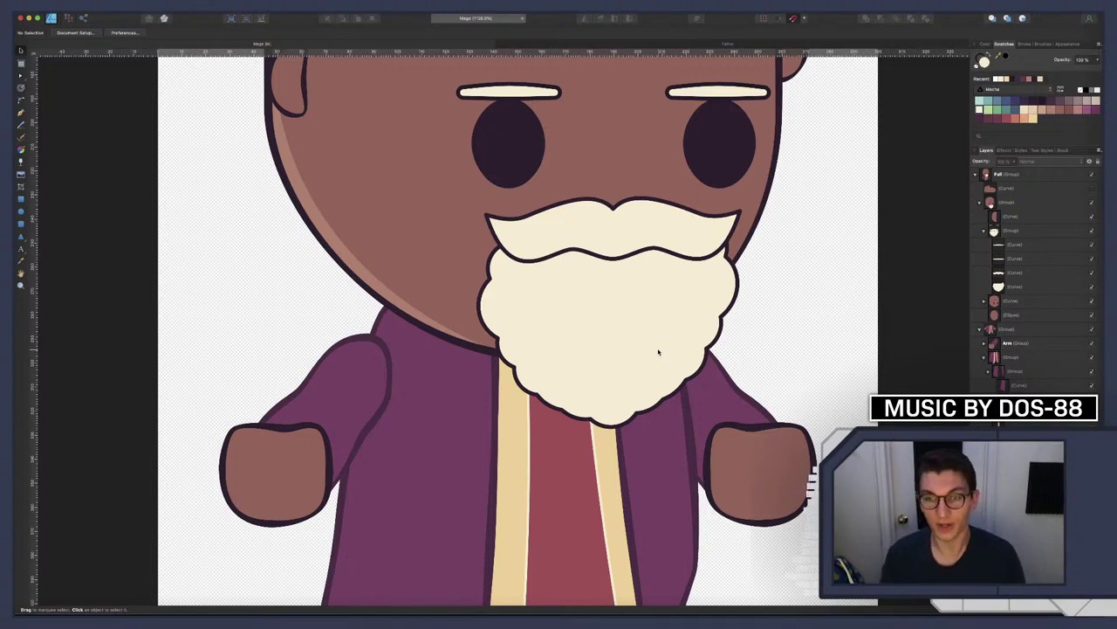
Check the forehead, face, beard and robe up close and with the whole figure in view
{"action": "scroll", "coordinate": [660, 352], "scroll_direction": "up", "scroll_amount": 5}
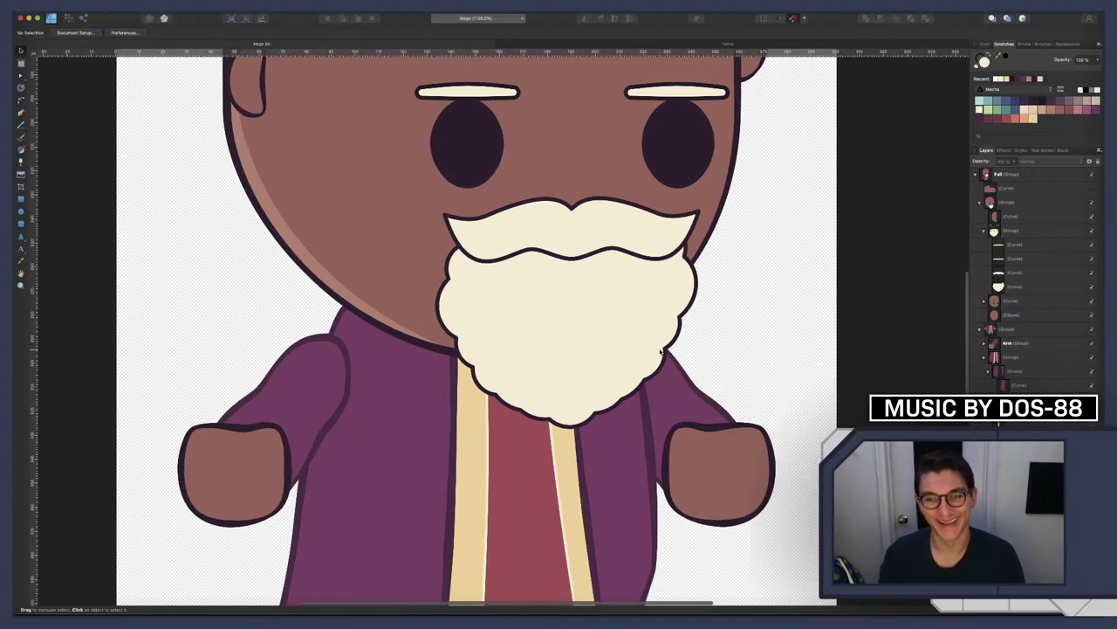
{"action": "scroll", "coordinate": [659, 352], "scroll_direction": "down", "scroll_amount": 5}
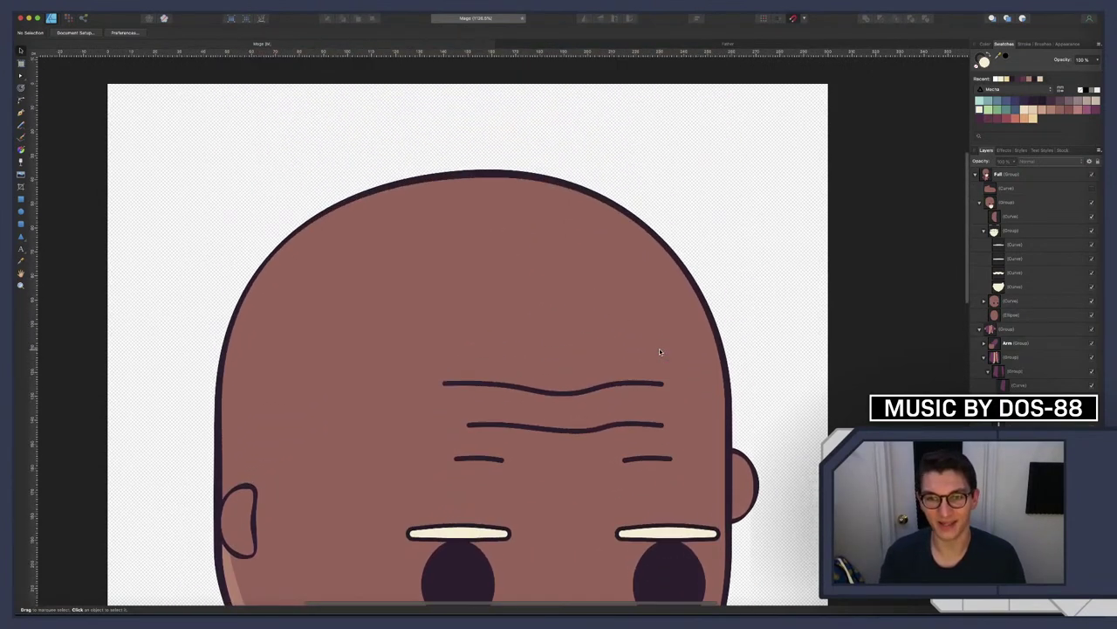
{"action": "scroll", "coordinate": [660, 352], "scroll_direction": "left", "scroll_amount": 2}
{"action": "scroll", "coordinate": [661, 351], "scroll_direction": "down", "scroll_amount": 3}
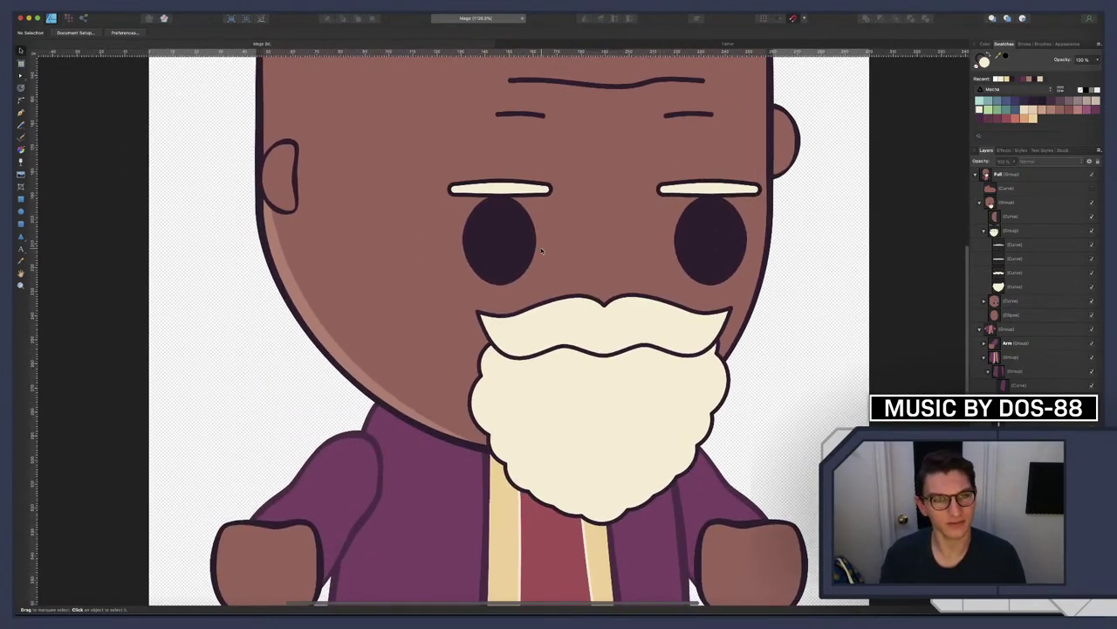
{"action": "scroll", "coordinate": [577, 244], "scroll_direction": "up", "scroll_amount": 3}
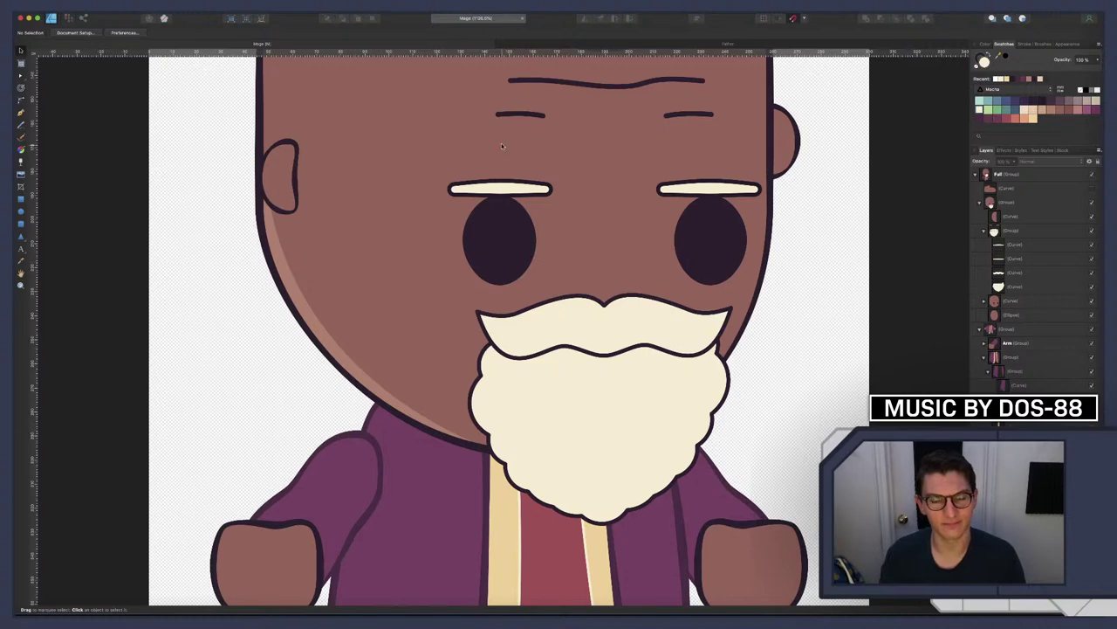
{"action": "scroll", "coordinate": [597, 274], "scroll_direction": "down", "scroll_amount": 3}
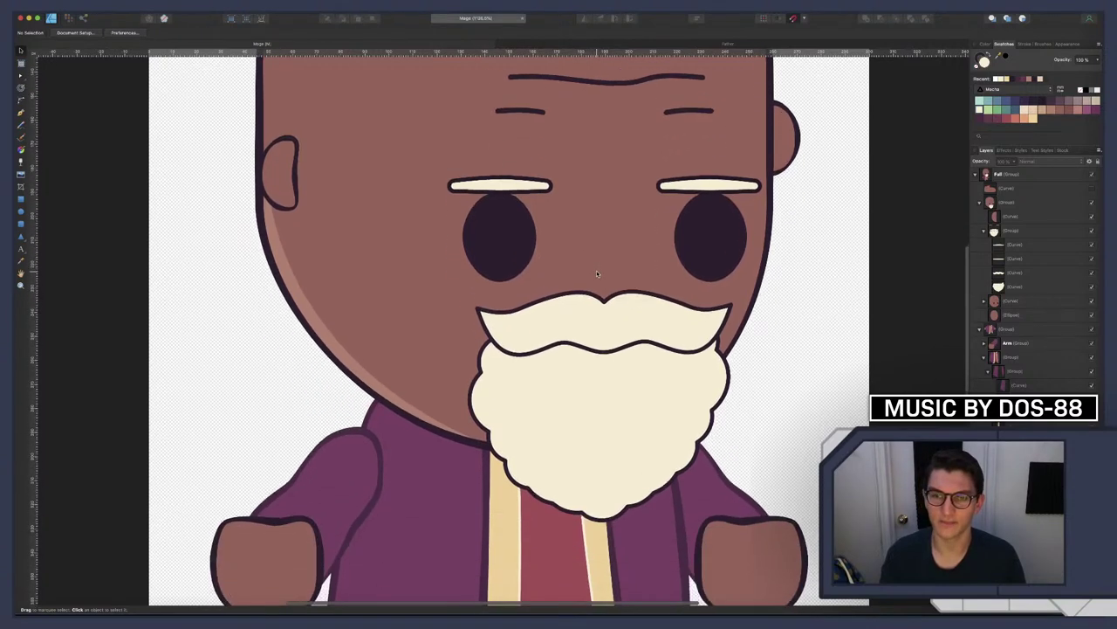
{"action": "scroll", "coordinate": [549, 376], "scroll_direction": "up", "scroll_amount": 3}
{"action": "scroll", "coordinate": [549, 375], "scroll_direction": "up", "scroll_amount": 3}
{"action": "scroll", "coordinate": [549, 376], "scroll_direction": "down", "scroll_amount": 4}
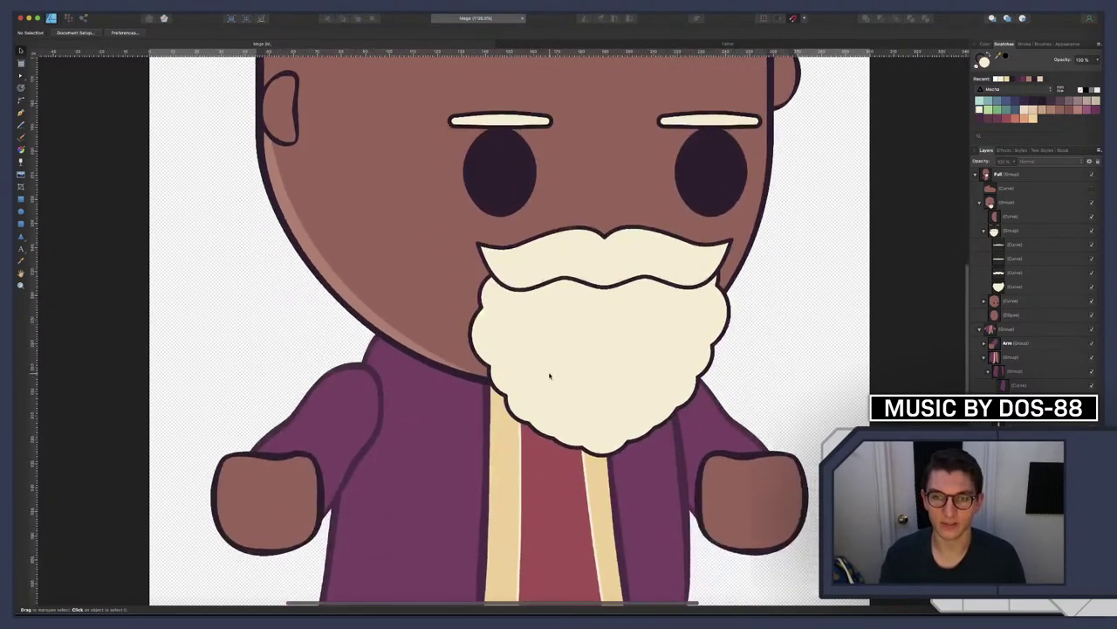
{"action": "scroll", "coordinate": [563, 372], "scroll_direction": "down", "scroll_amount": 4}
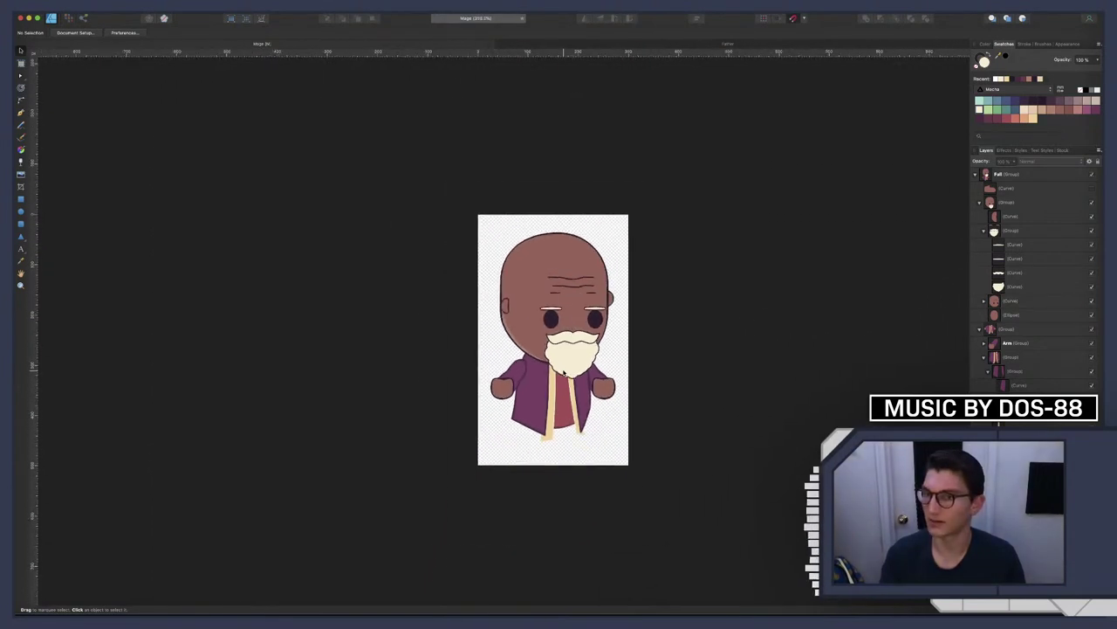
{"action": "scroll", "coordinate": [563, 373], "scroll_direction": "up", "scroll_amount": 1}
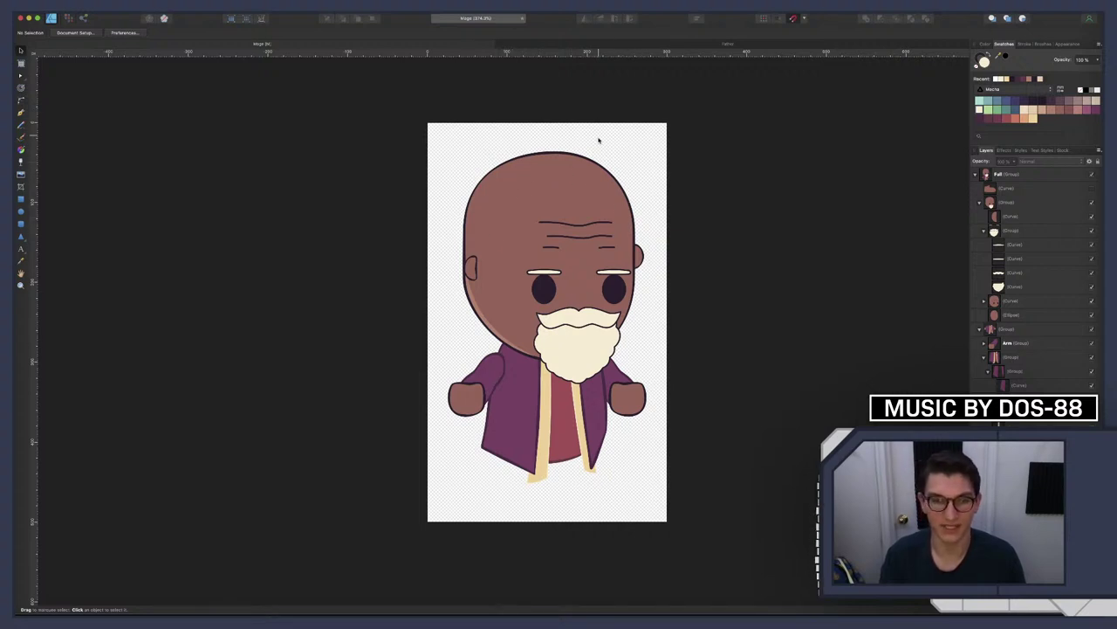
{"action": "scroll", "coordinate": [505, 316], "scroll_direction": "up", "scroll_amount": 3}
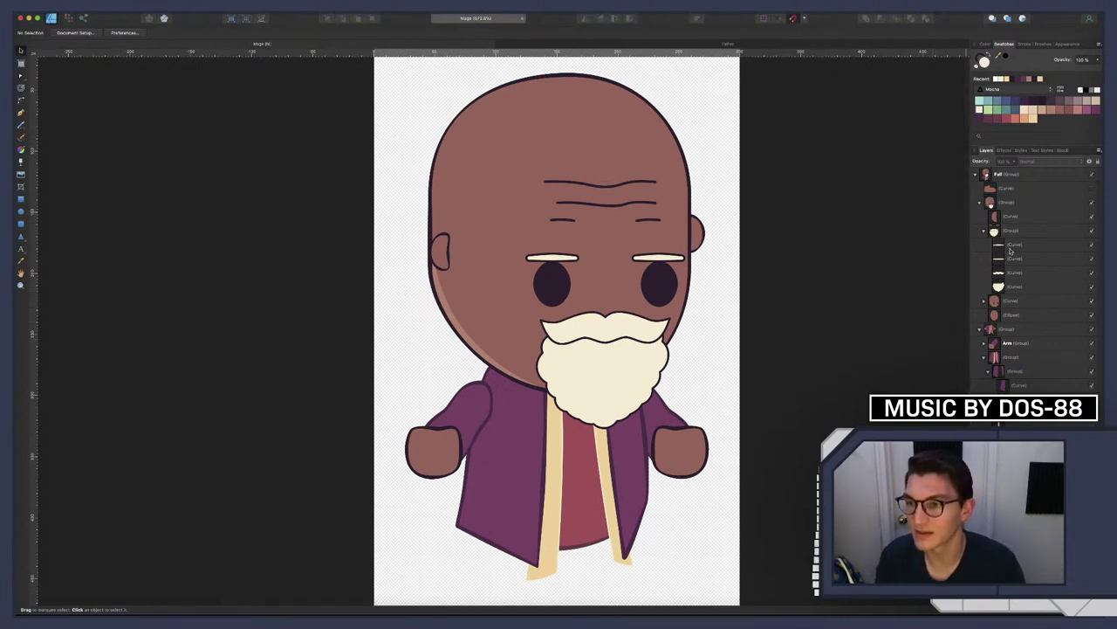
Recolour the stroke of the shading curve along the head's lower-left edge to a darker reddish brown and deselect it
{"action": "left_click", "coordinate": [984, 231]}
{"action": "left_click", "coordinate": [984, 245]}
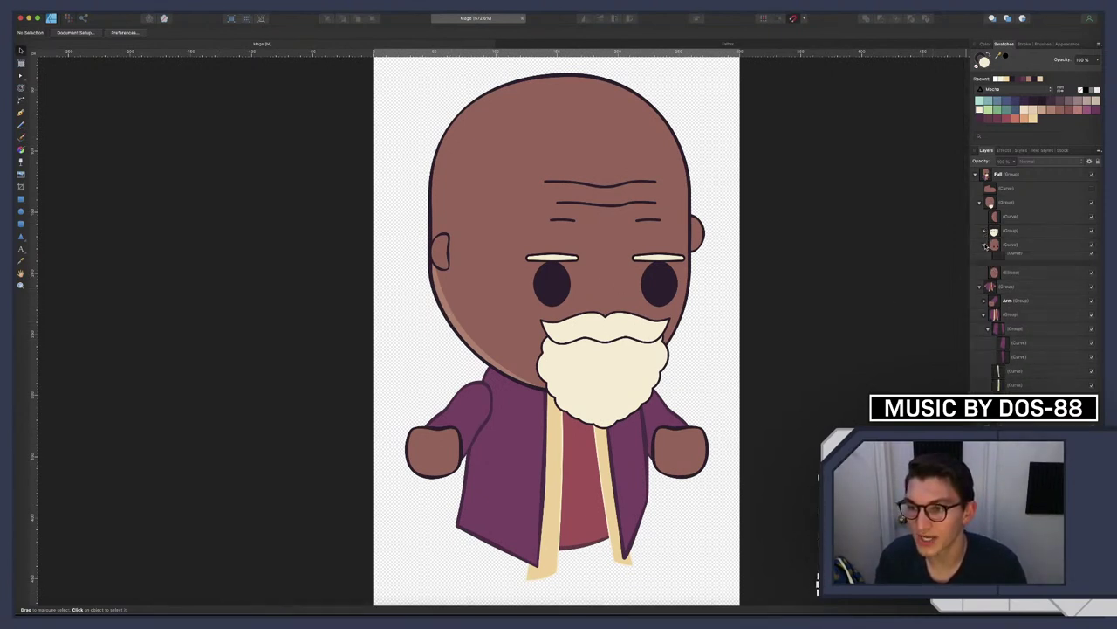
{"action": "left_click", "coordinate": [999, 286]}
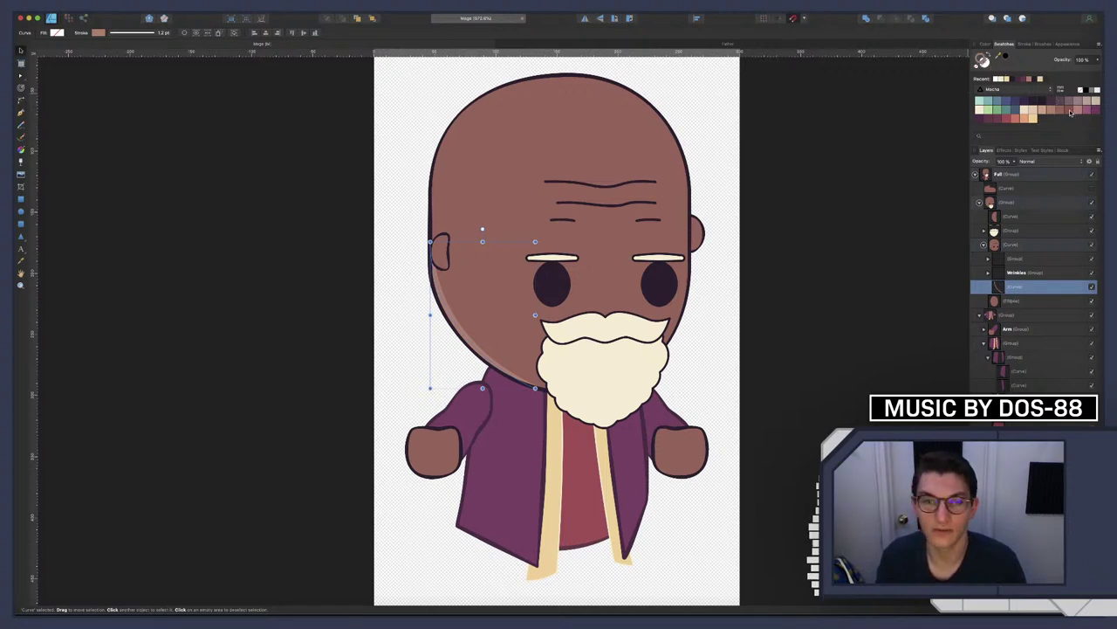
{"action": "left_click", "coordinate": [1071, 112]}
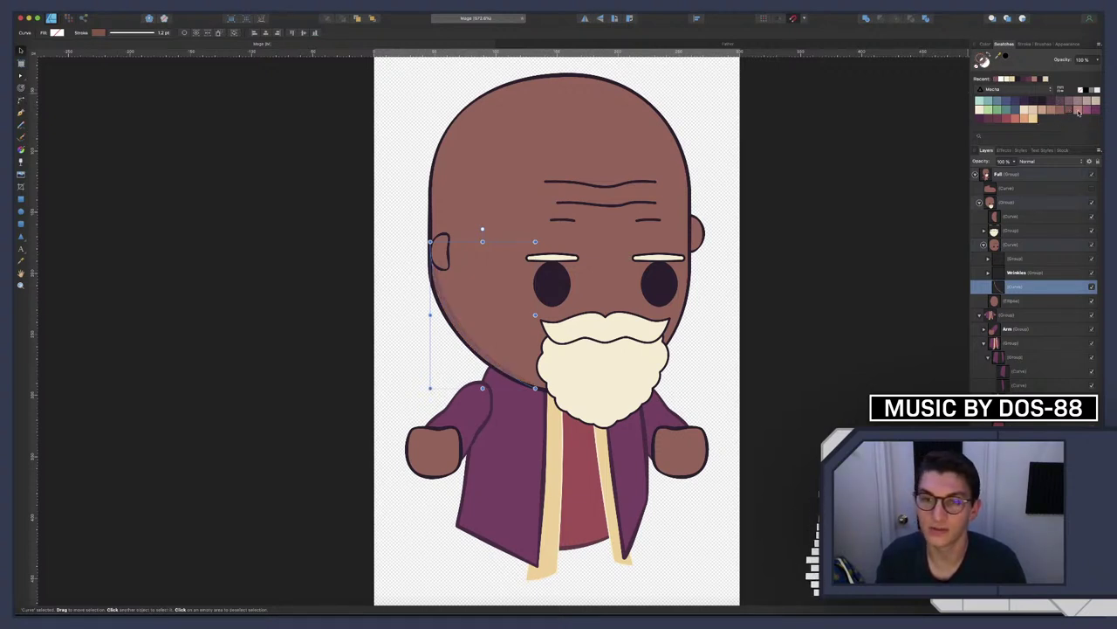
{"action": "left_click", "coordinate": [1078, 110]}
{"action": "left_click", "coordinate": [1070, 110]}
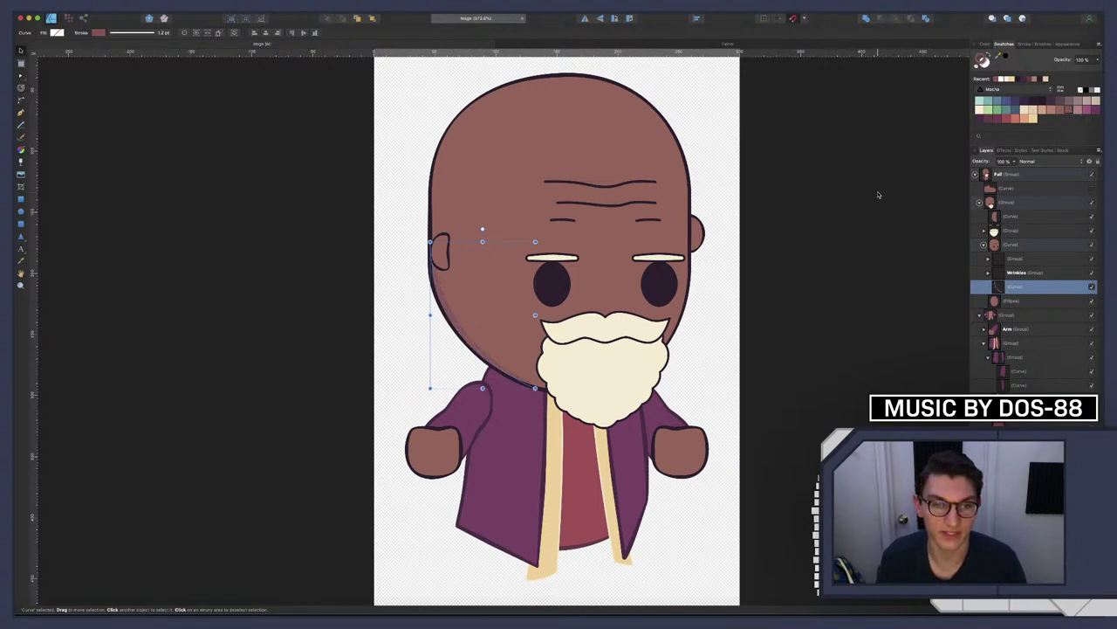
{"action": "left_click", "coordinate": [454, 373]}
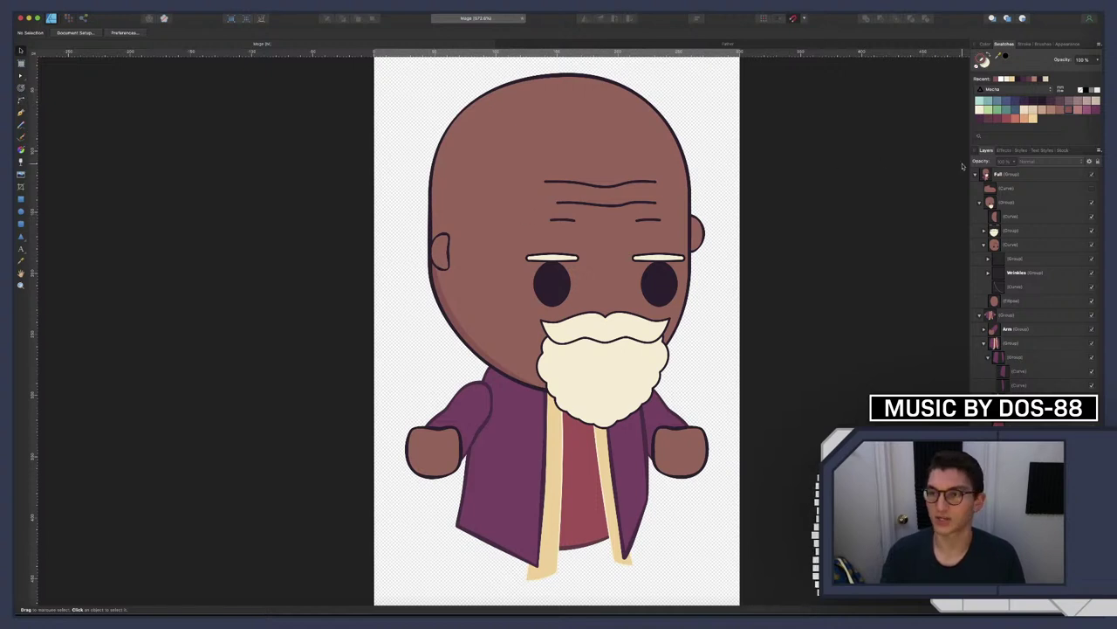
Extend the head's shading curve with the Pen tool from its ear-level end to a point on the upper-left edge of the head
{"action": "left_click", "coordinate": [437, 269]}
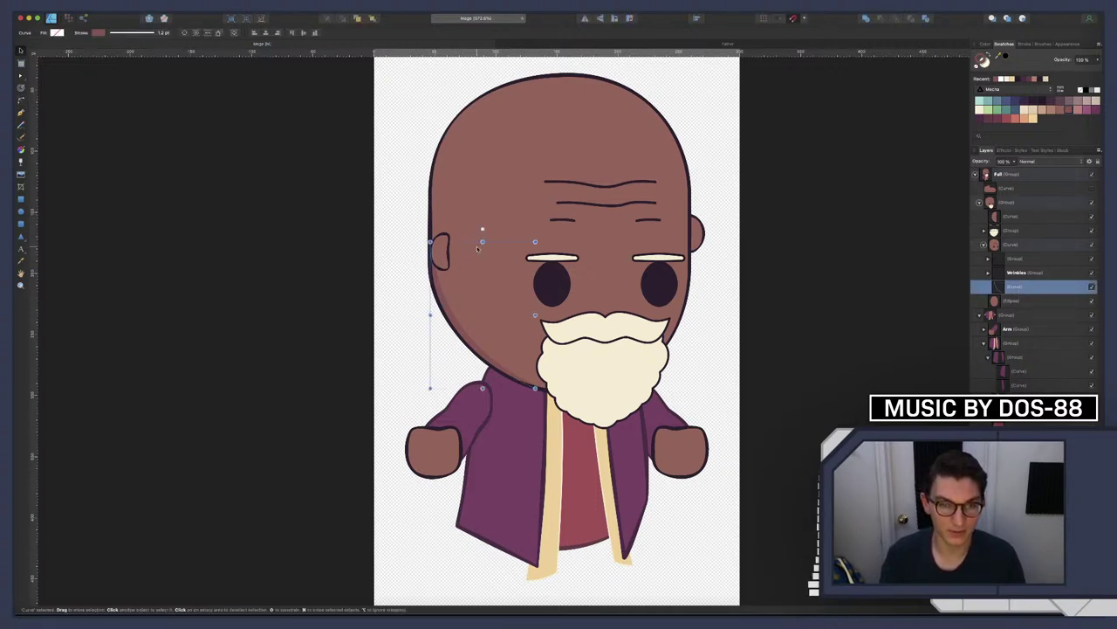
{"action": "key", "text": "a"}
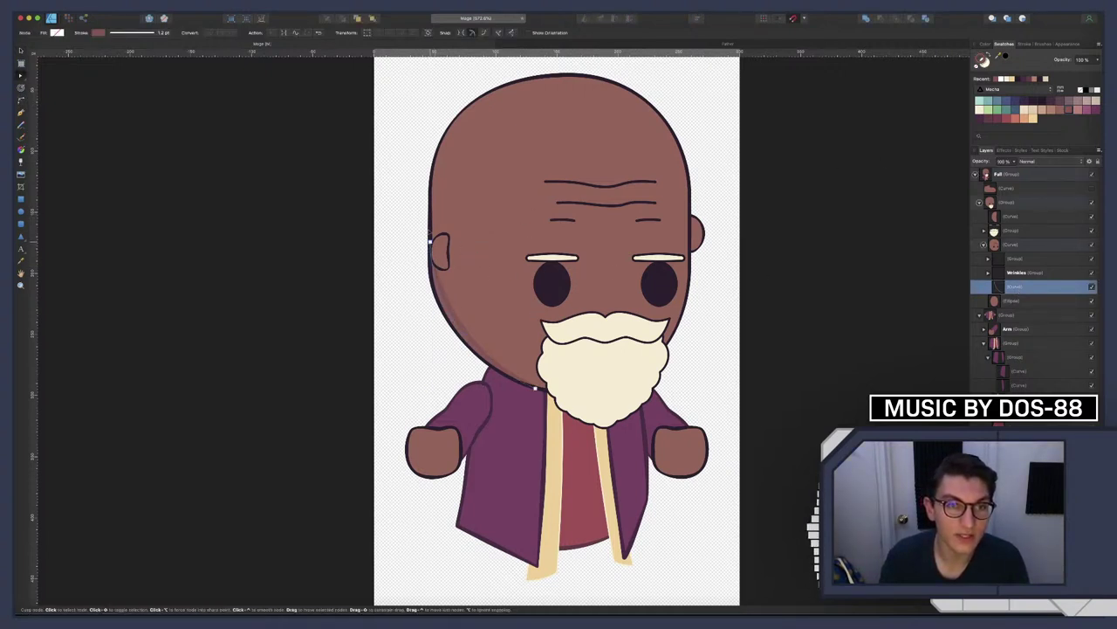
{"action": "left_click_drag", "start_coordinate": [431, 243], "coordinate": [434, 165]}
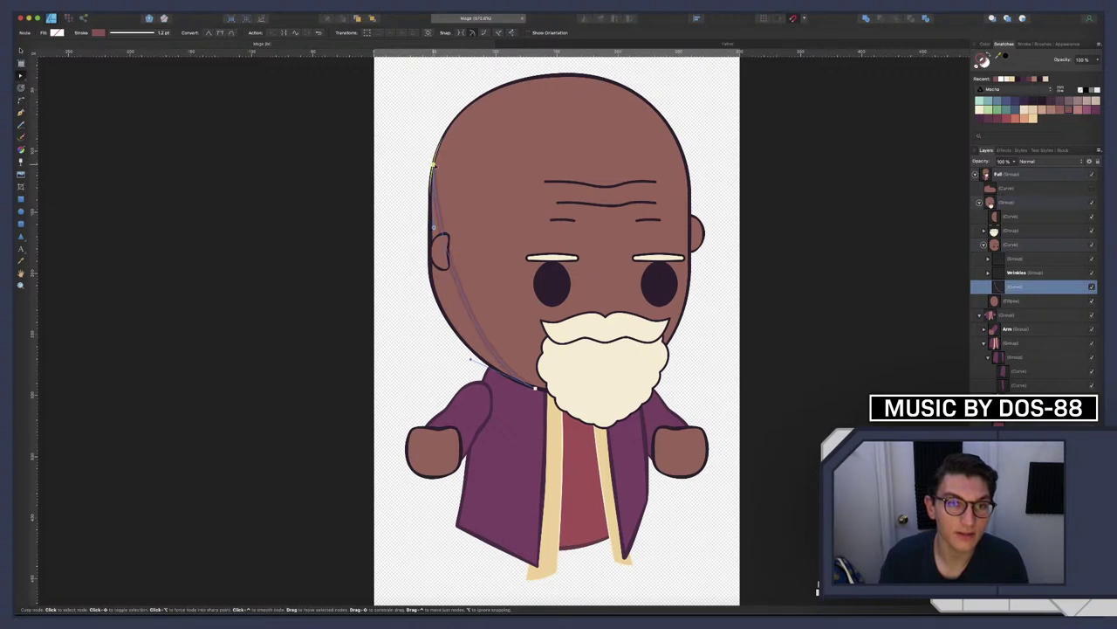
{"action": "key", "text": "super+z"}
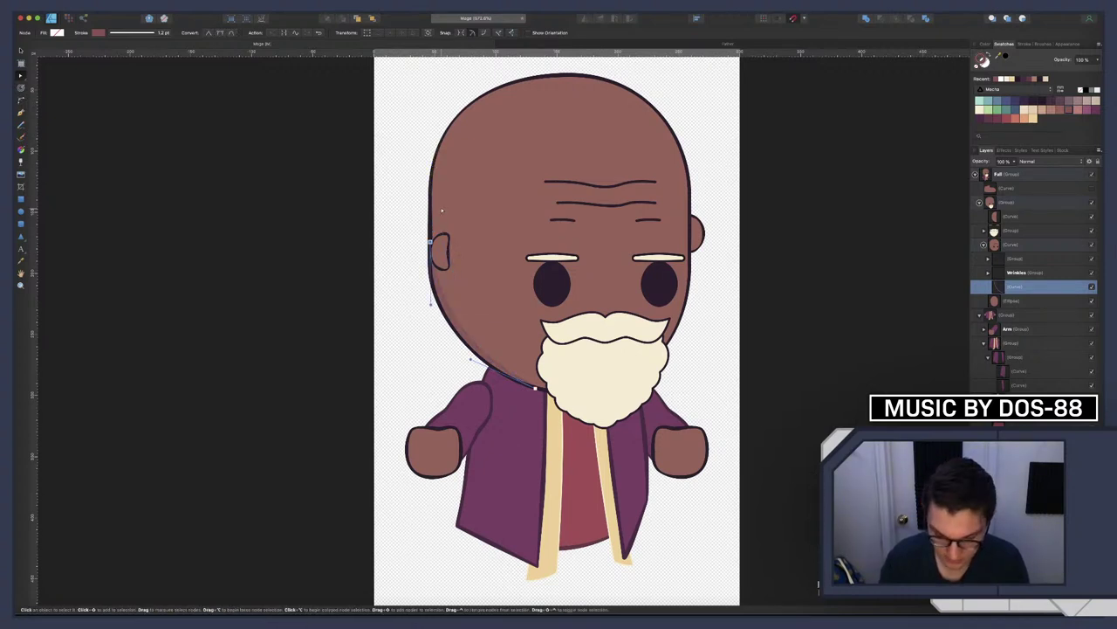
{"action": "key", "text": "p"}
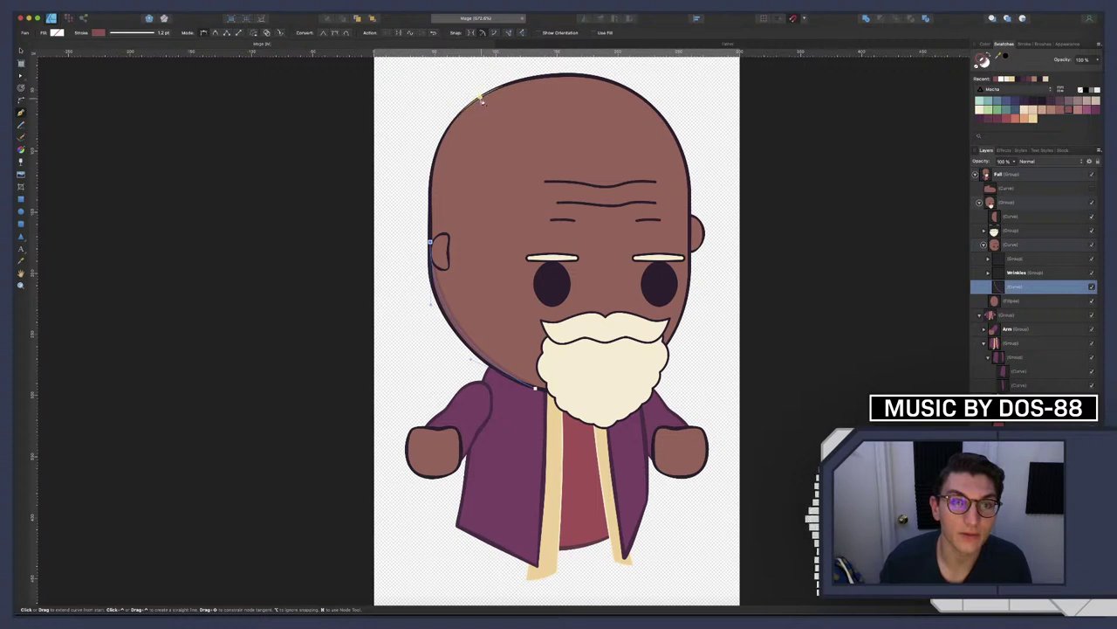
{"action": "left_click", "coordinate": [485, 98]}
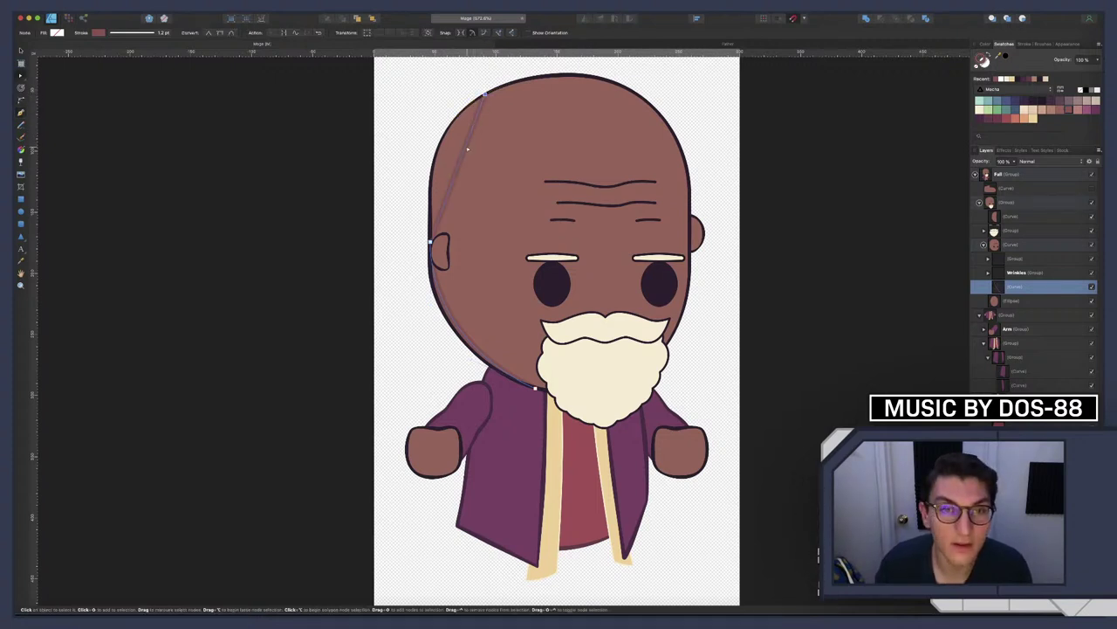
Bend the straight new segment of the shading curve so it follows the head's rounded left outline
{"action": "key", "text": "a"}
{"action": "left_click_drag", "start_coordinate": [454, 163], "coordinate": [440, 152]}
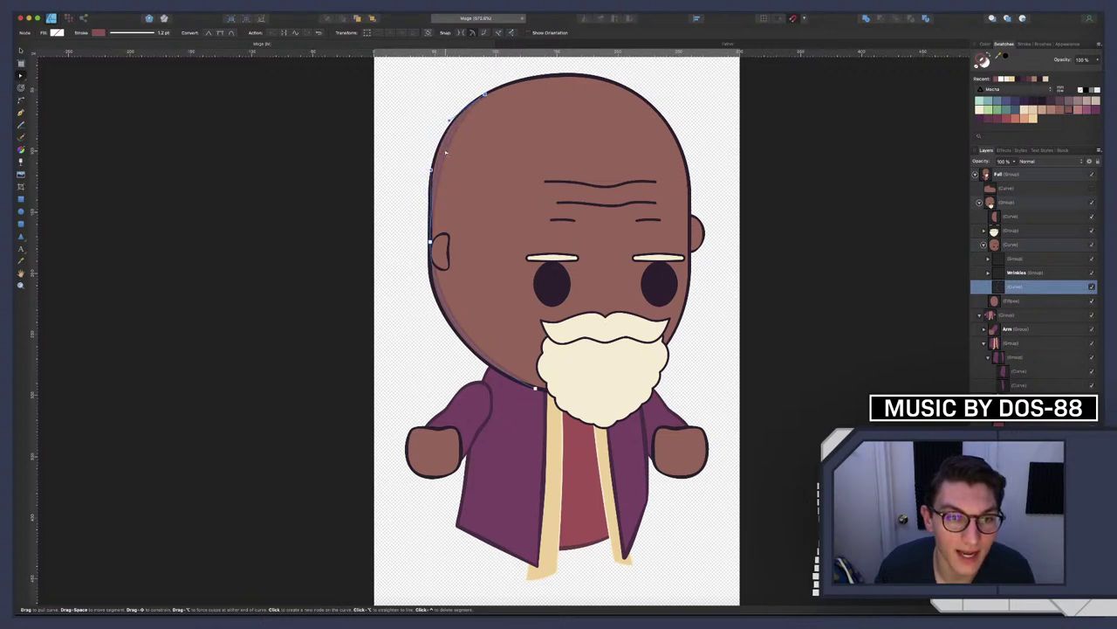
{"action": "left_click_drag", "start_coordinate": [441, 152], "coordinate": [446, 152]}
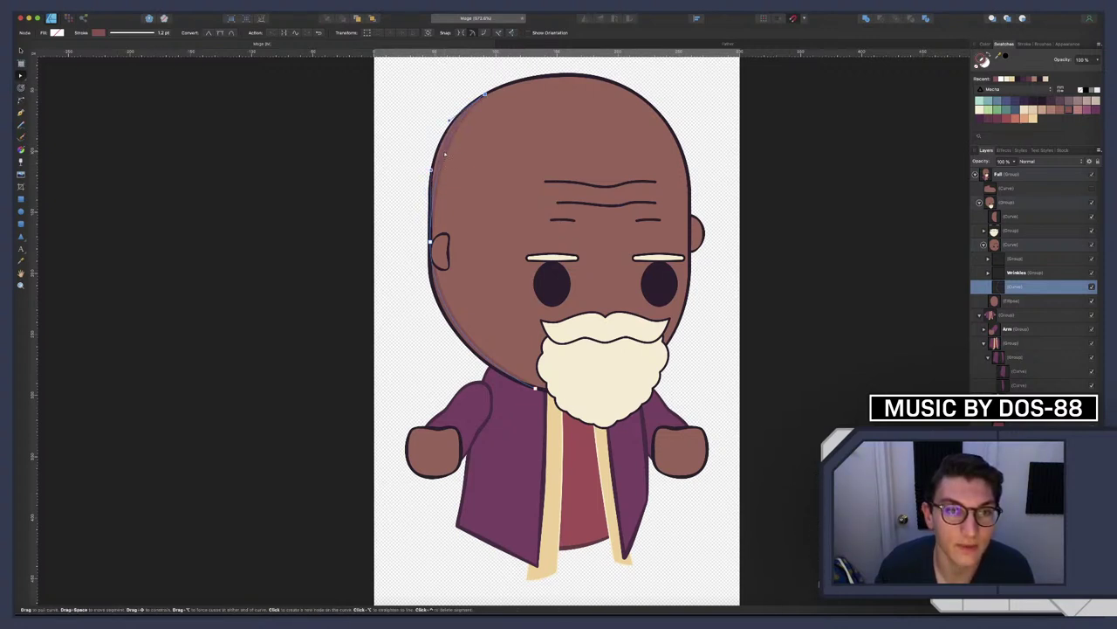
{"action": "left_click_drag", "start_coordinate": [446, 152], "coordinate": [439, 149]}
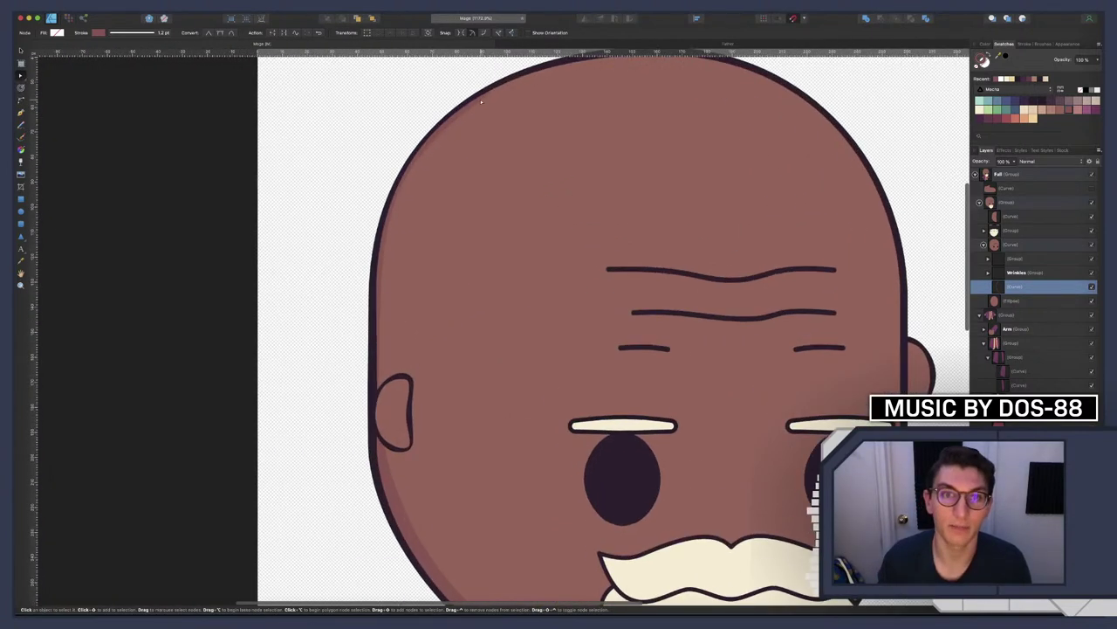
Move the shading curve's upper end node further up along the head outline and nudge the middle node slightly inward
{"action": "scroll", "coordinate": [481, 117], "scroll_direction": "up", "scroll_amount": 1}
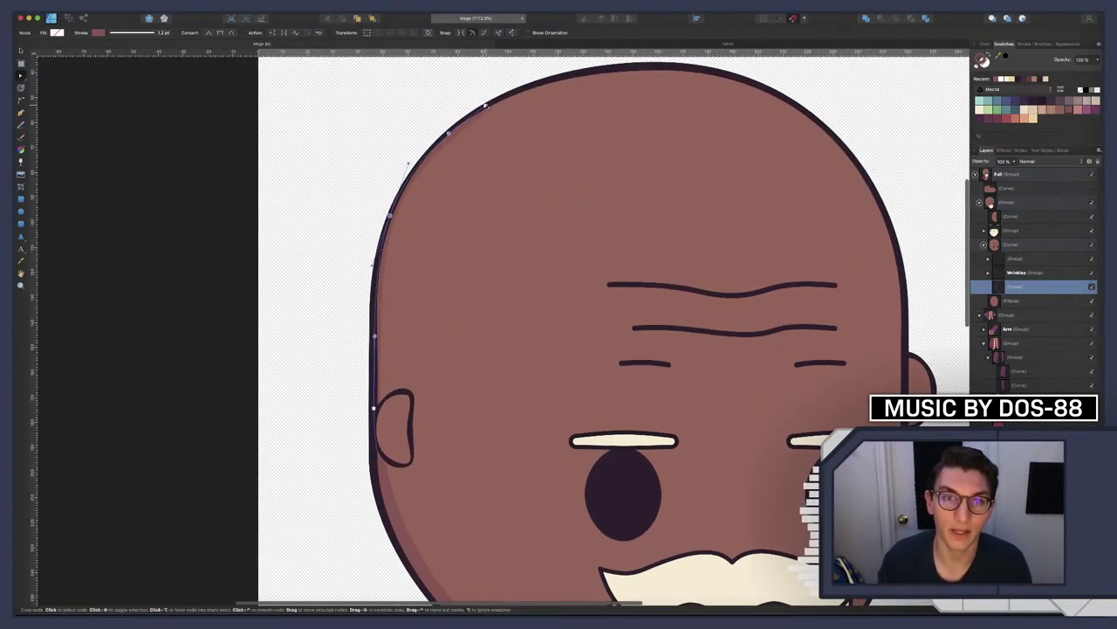
{"action": "mouse_move", "coordinate": [485, 105]}
{"action": "left_mouse_down"}
{"action": "mouse_move", "coordinate": [509, 92]}
{"action": "mouse_move", "coordinate": [498, 96]}
{"action": "left_mouse_up"}
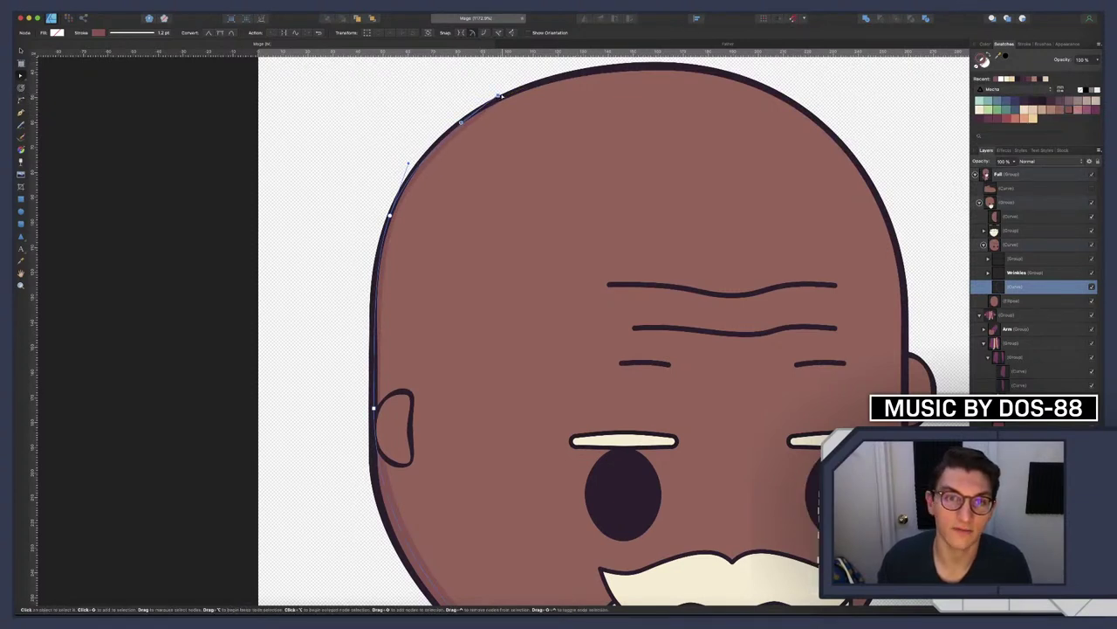
{"action": "left_click_drag", "start_coordinate": [499, 96], "coordinate": [516, 88]}
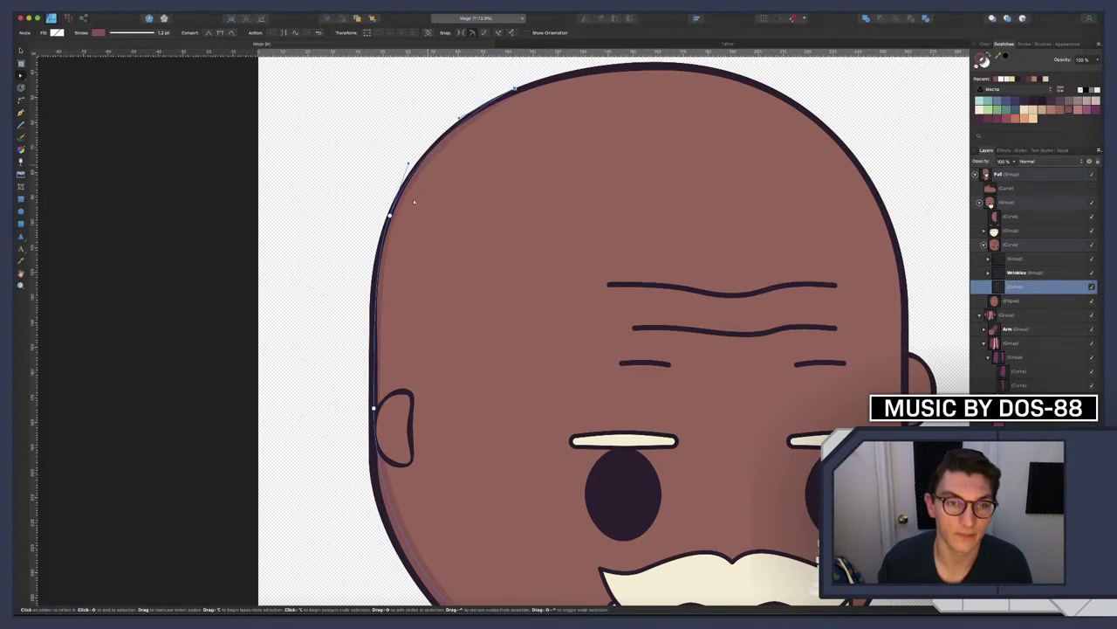
{"action": "left_click_drag", "start_coordinate": [391, 217], "coordinate": [392, 220]}
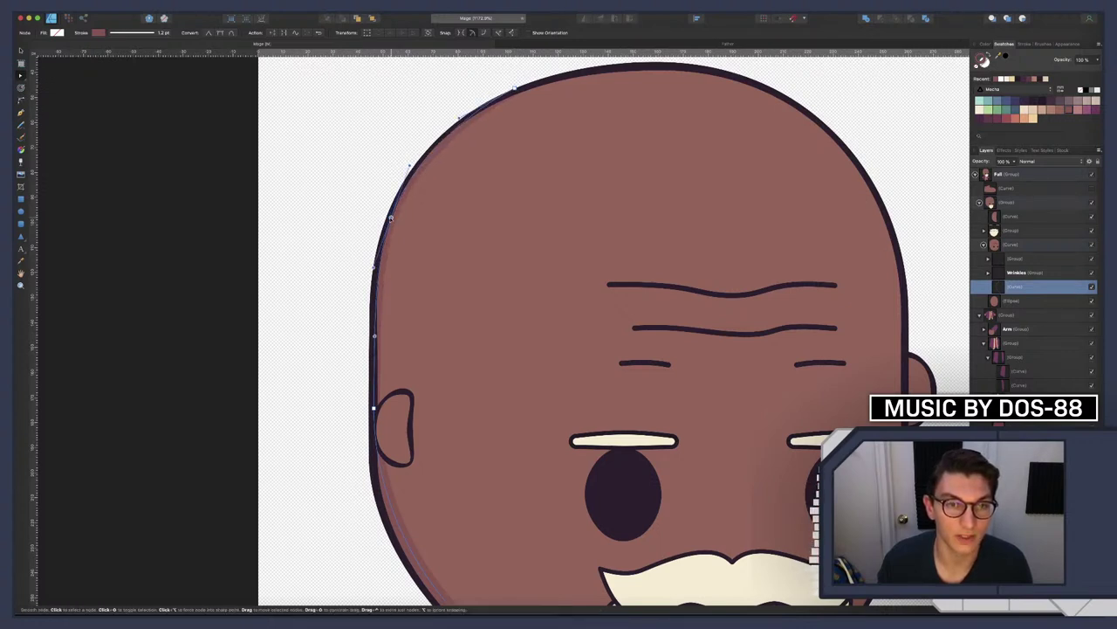
Nudge the shading curve's ear-level node slightly inward and adjust its lower handle outward so the shading follows the jaw evenly
{"action": "scroll", "coordinate": [375, 409], "scroll_direction": "up", "scroll_amount": 1}
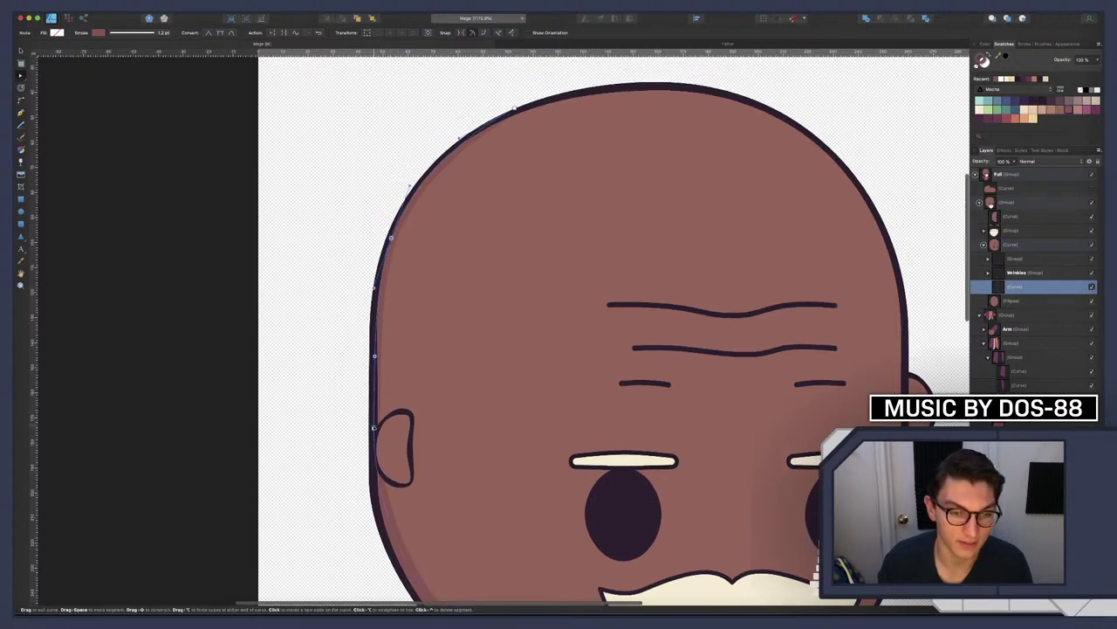
{"action": "left_click", "coordinate": [373, 429]}
{"action": "left_click_drag", "start_coordinate": [375, 429], "coordinate": [375, 429]}
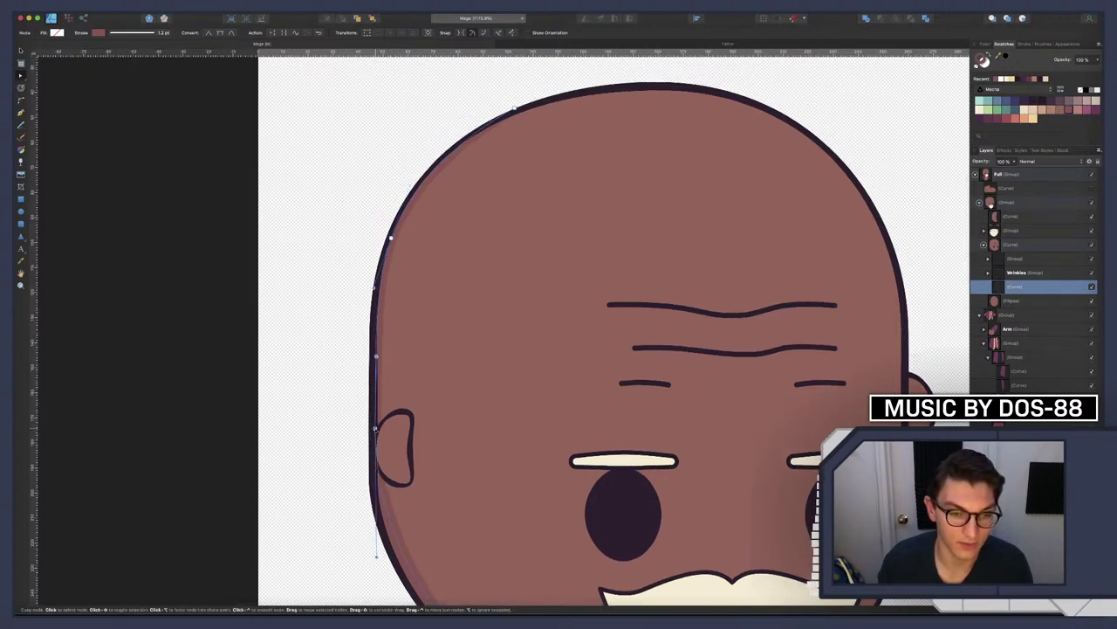
{"action": "scroll", "coordinate": [375, 428], "scroll_direction": "down", "scroll_amount": 5}
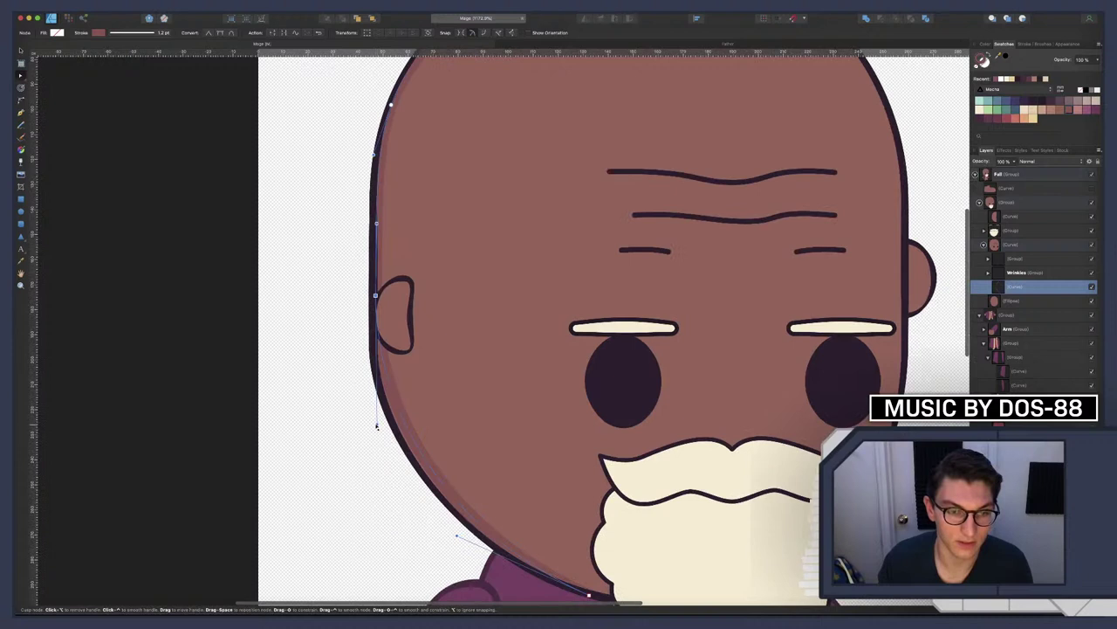
{"action": "left_click_drag", "start_coordinate": [375, 425], "coordinate": [366, 439]}
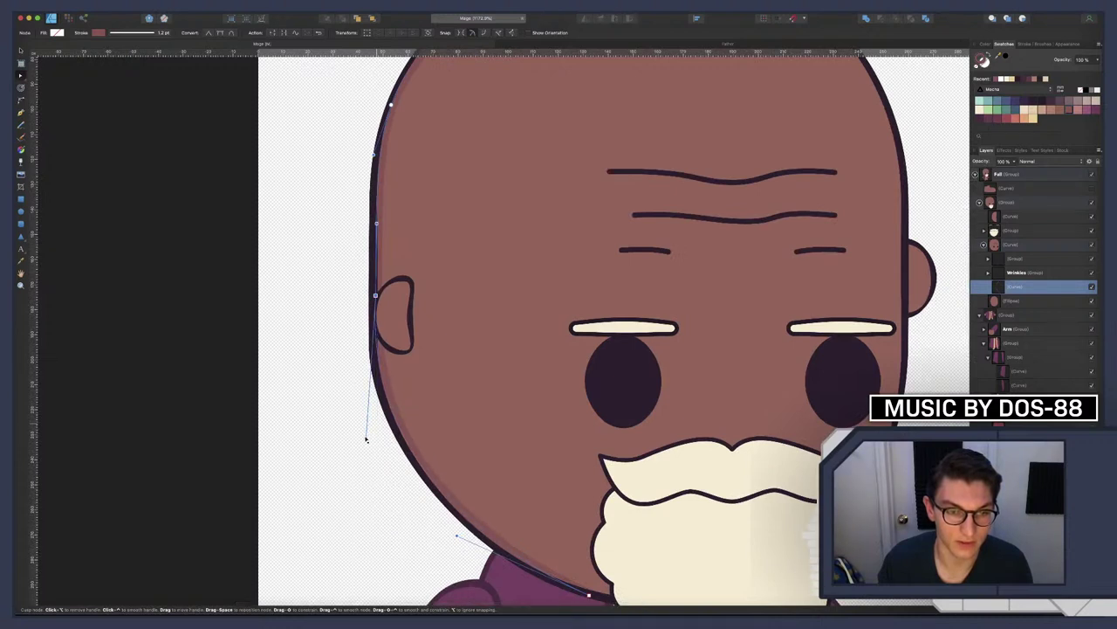
{"action": "scroll", "coordinate": [463, 560], "scroll_direction": "up", "scroll_amount": 1}
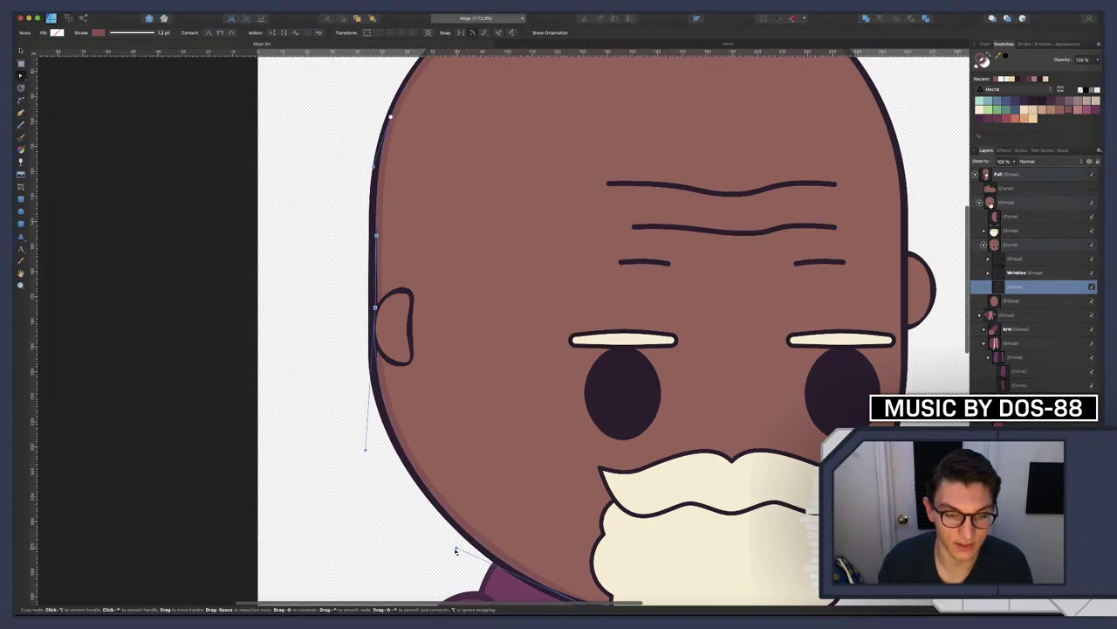
{"action": "scroll", "coordinate": [471, 472], "scroll_direction": "up", "scroll_amount": 5}
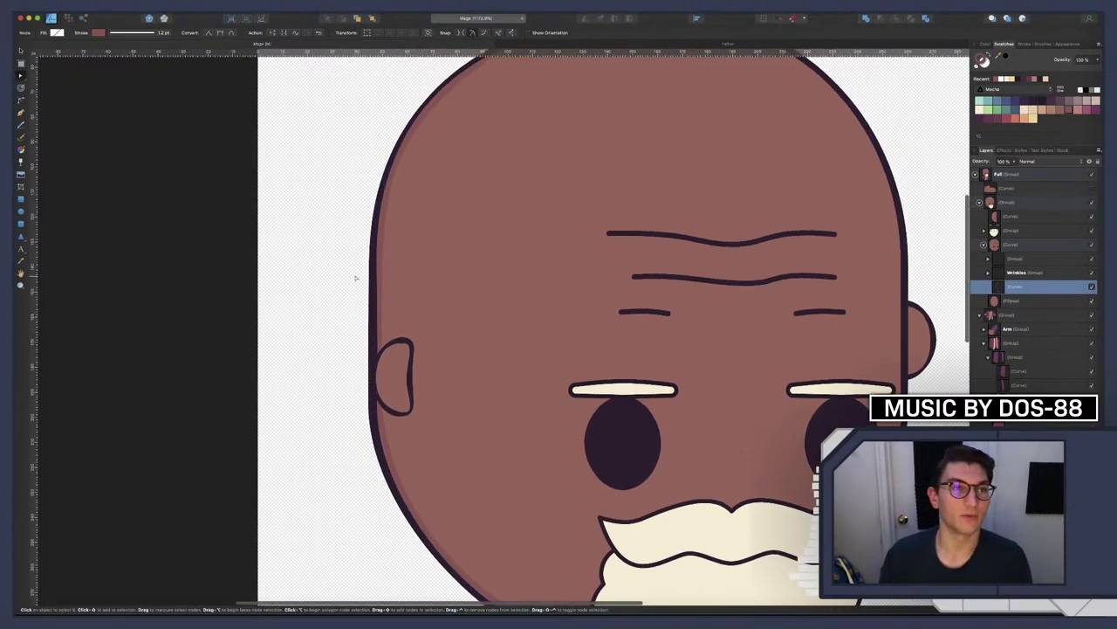
Set the head shading curve's stroke width to 2 pt
{"action": "left_click", "coordinate": [135, 33]}
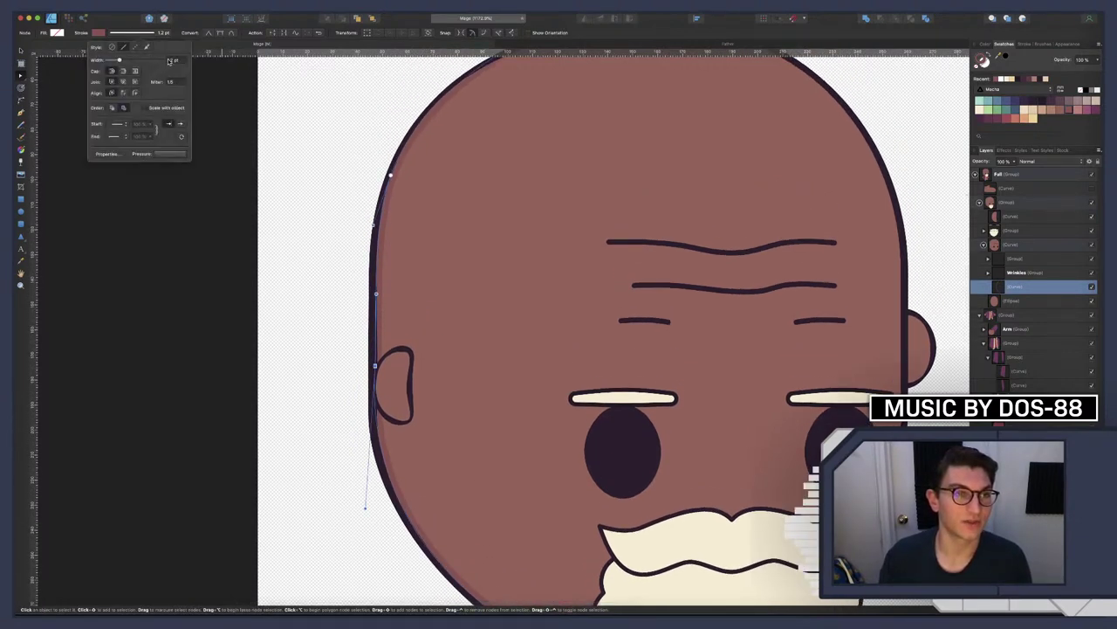
{"action": "double_click", "coordinate": [170, 60]}
{"action": "type", "text": "2"}
{"action": "key", "text": "Return"}
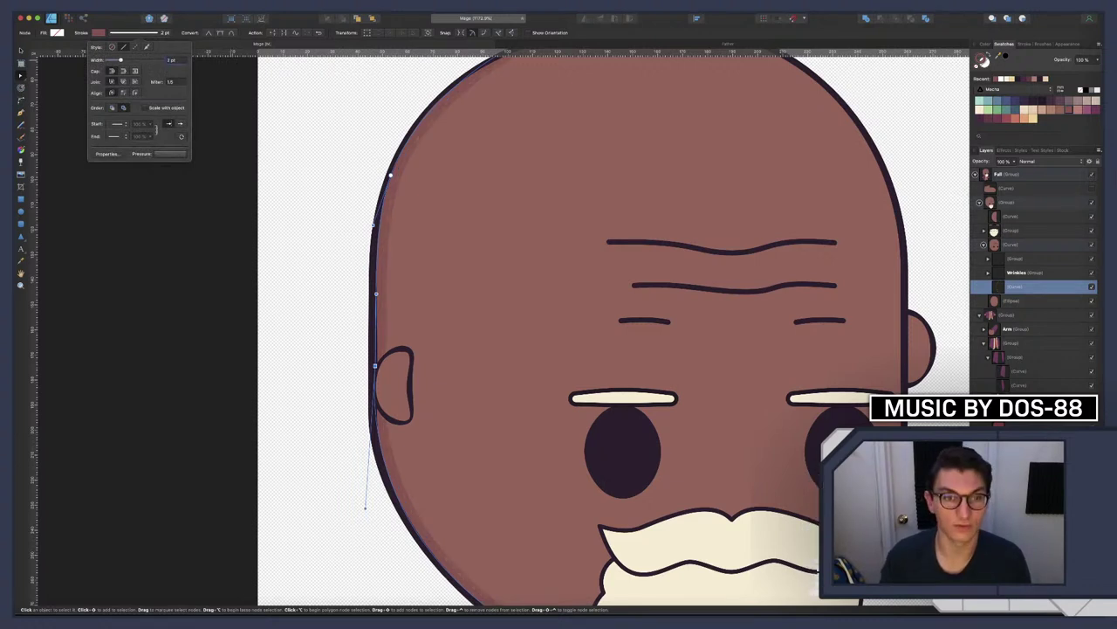
Add several closely spaced nodes to the head shading curve where it passes the left ear
{"action": "key", "text": "super+0"}
{"action": "scroll", "coordinate": [498, 178], "scroll_direction": "up", "scroll_amount": 5}
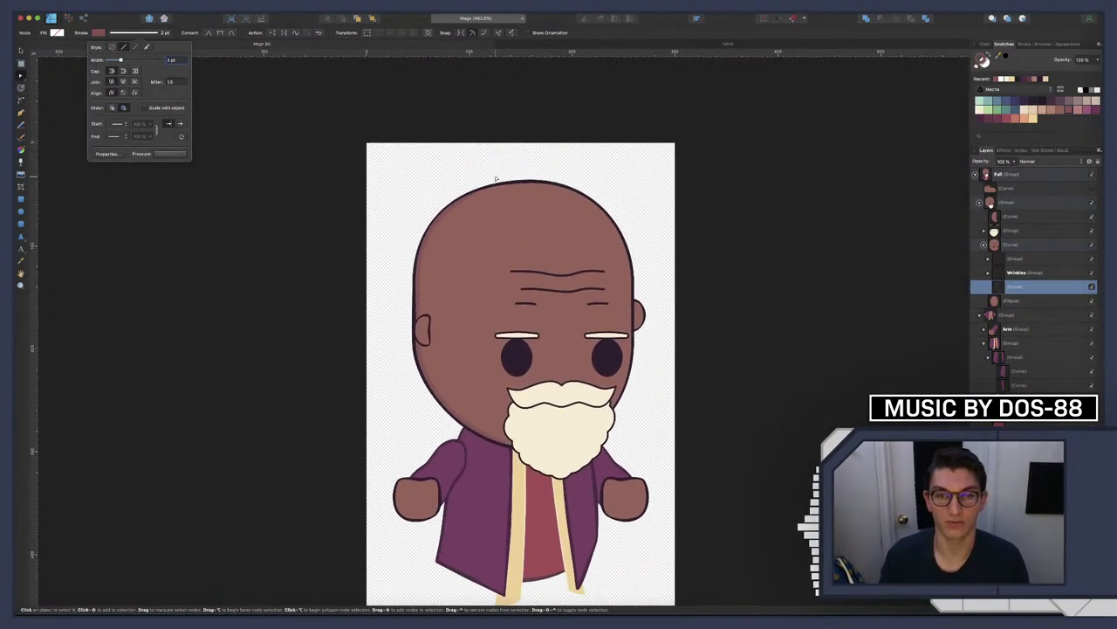
{"action": "left_click", "coordinate": [768, 331]}
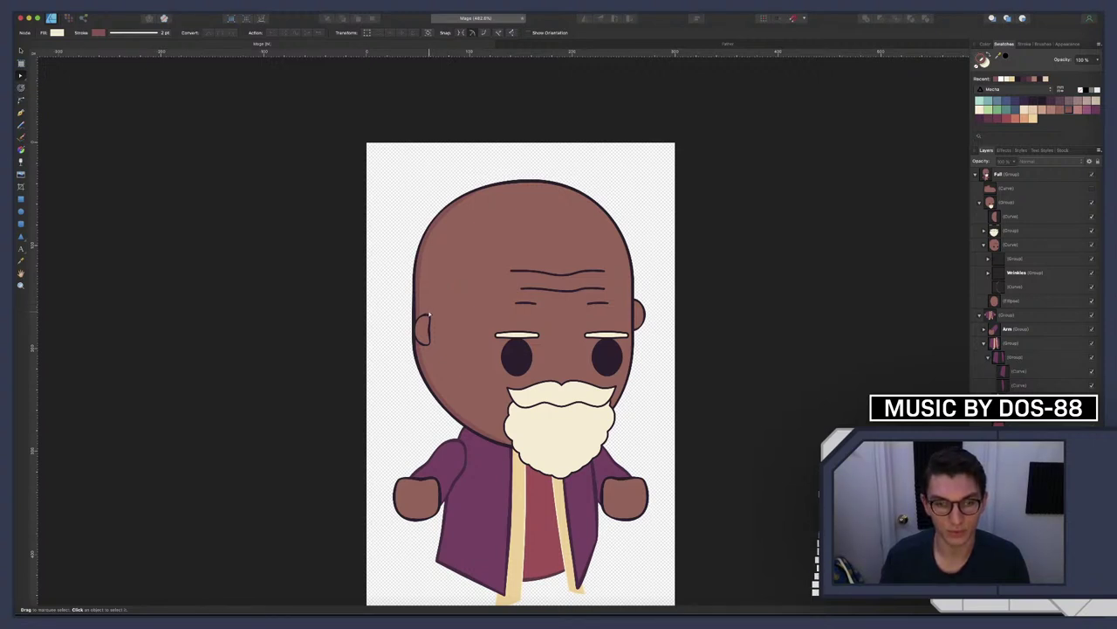
{"action": "scroll", "coordinate": [421, 345], "scroll_direction": "up", "scroll_amount": 5}
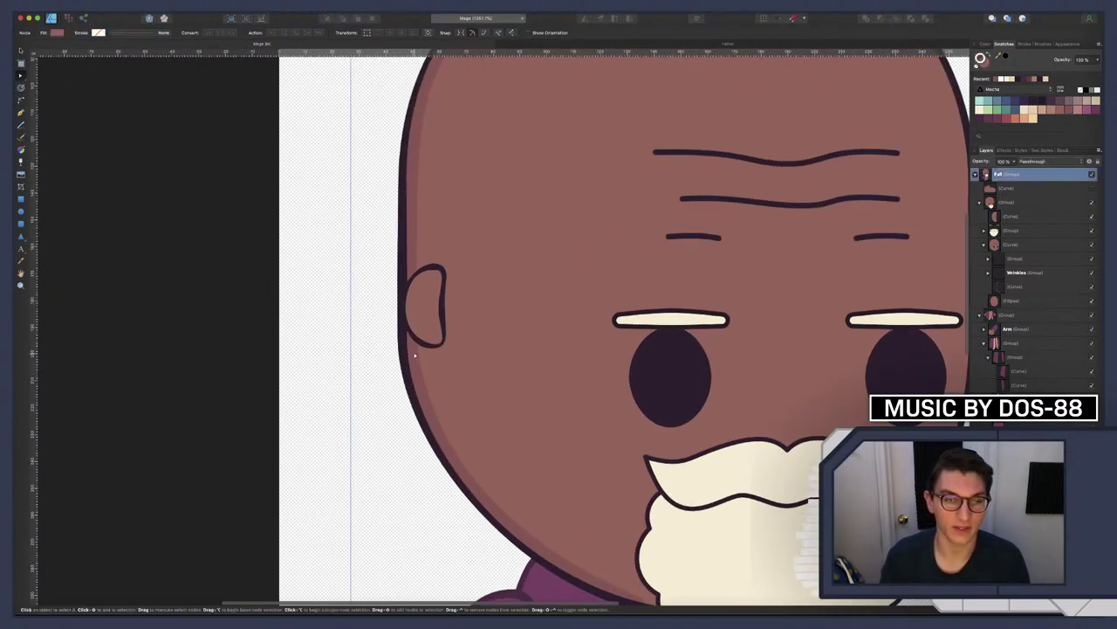
{"action": "left_click", "coordinate": [414, 355]}
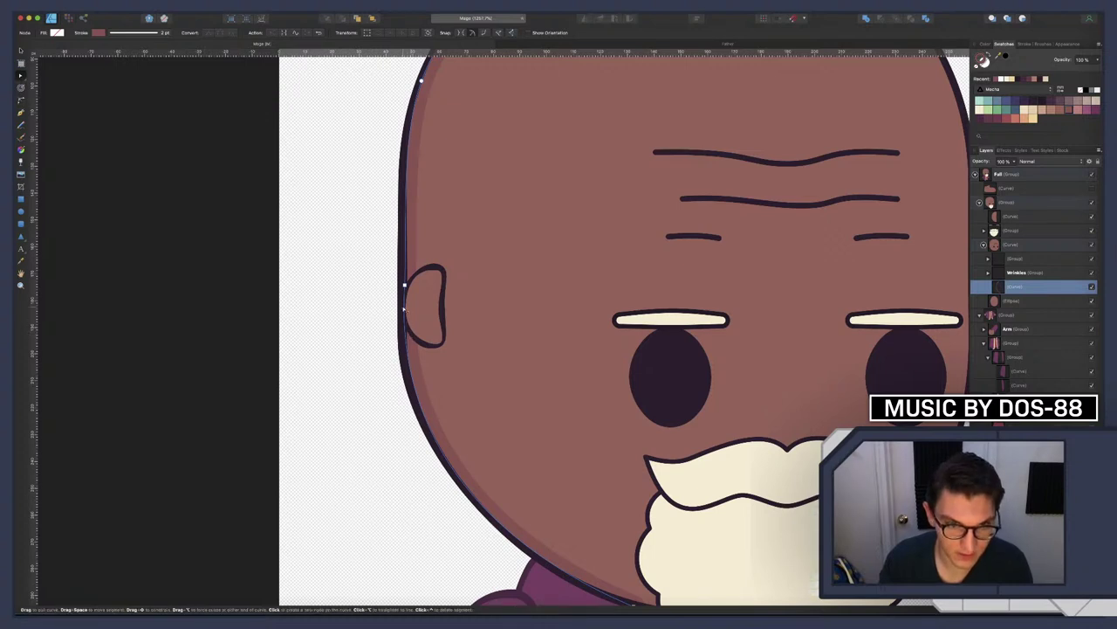
{"action": "left_click", "coordinate": [405, 296]}
{"action": "left_click", "coordinate": [404, 316]}
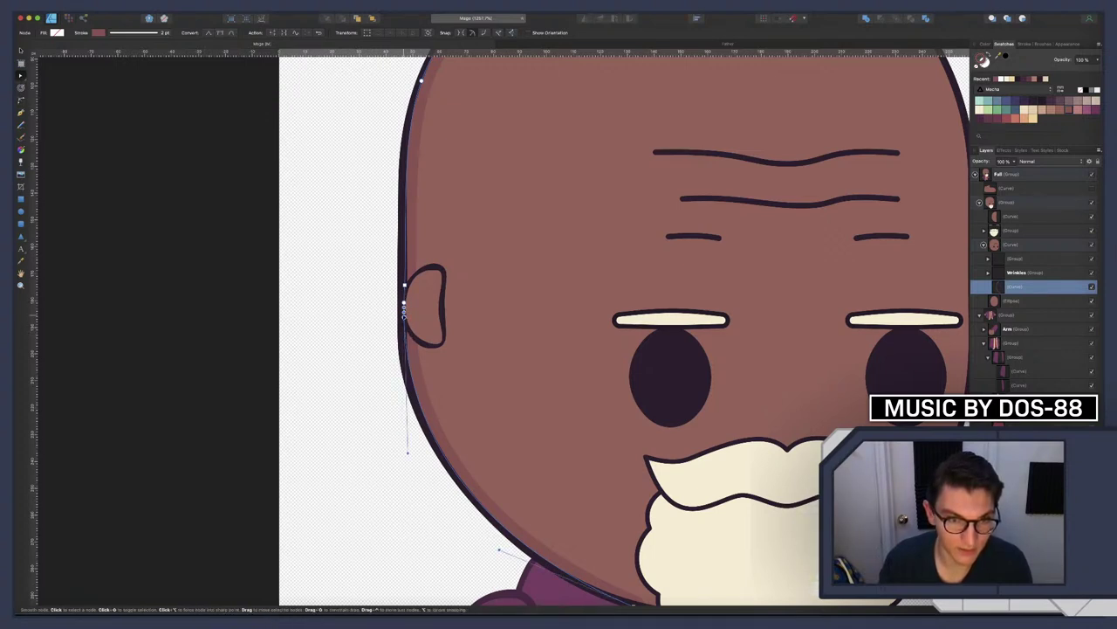
Pull the middle new node of the shading curve out beneath the left ear so shading appears along the ear's lower edge
{"action": "scroll", "coordinate": [404, 310], "scroll_direction": "up", "scroll_amount": 5}
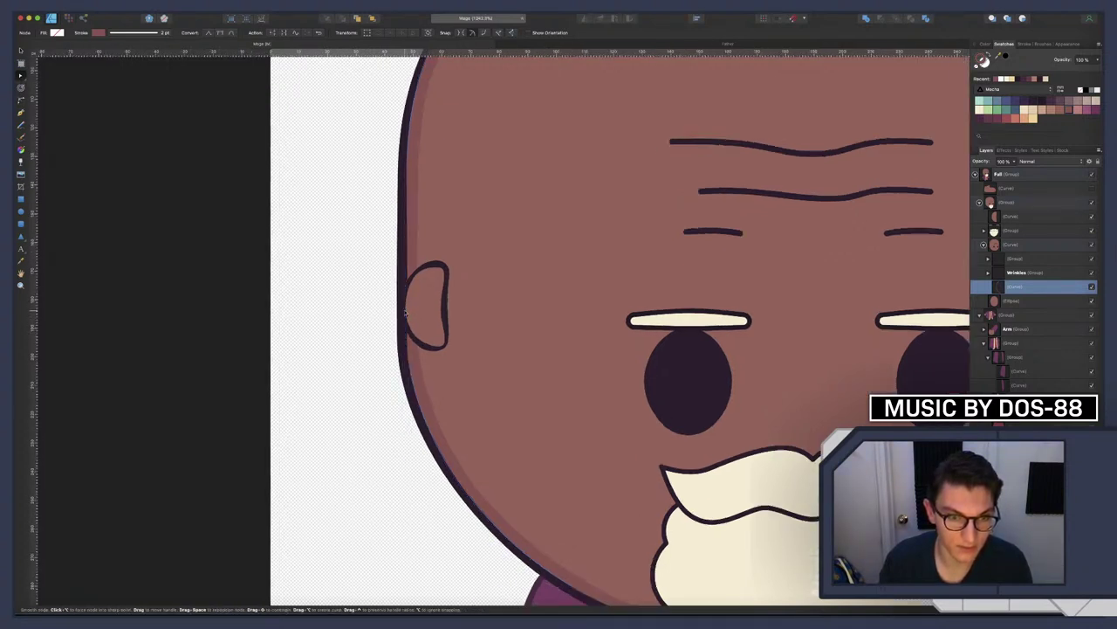
{"action": "left_click", "coordinate": [402, 308]}
{"action": "left_click_drag", "start_coordinate": [402, 308], "coordinate": [480, 426]}
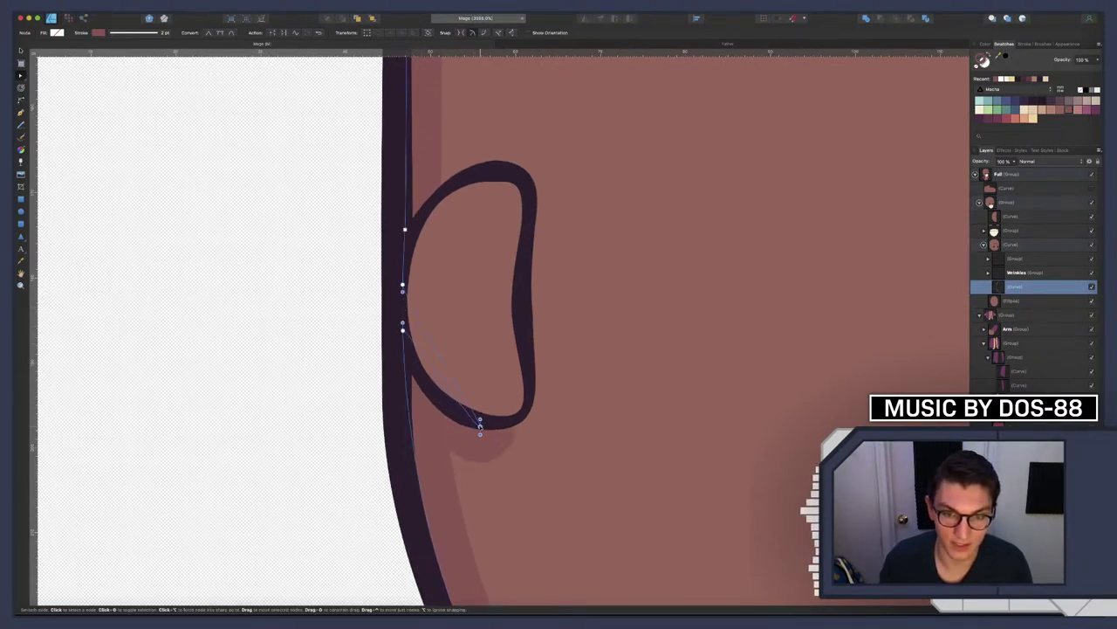
{"action": "scroll", "coordinate": [480, 426], "scroll_direction": "down", "scroll_amount": 10}
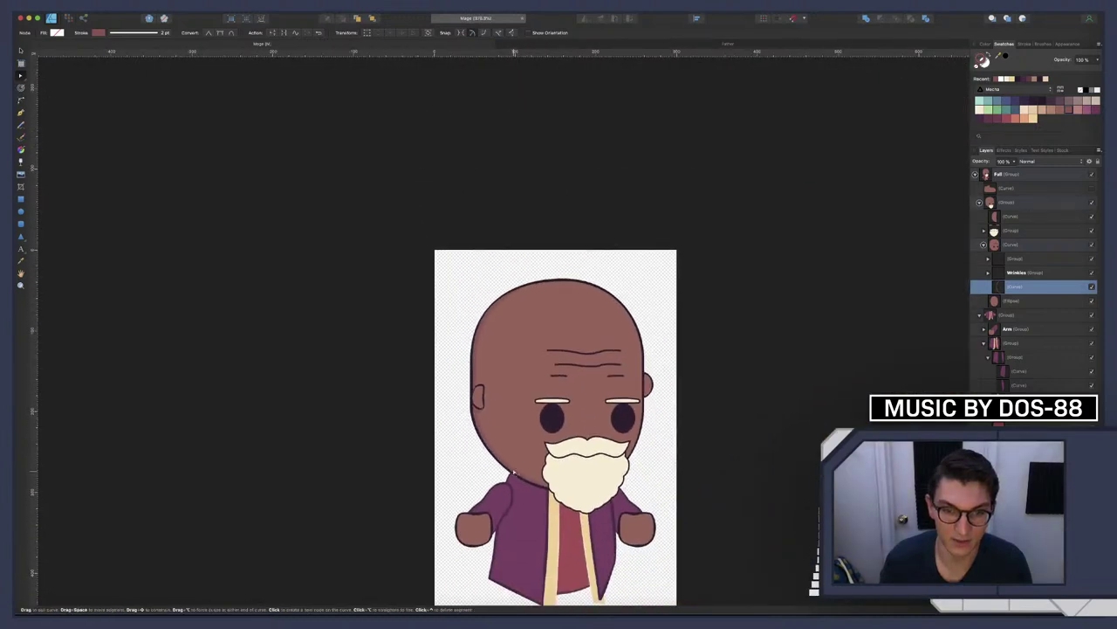
{"action": "left_click", "coordinate": [428, 448]}
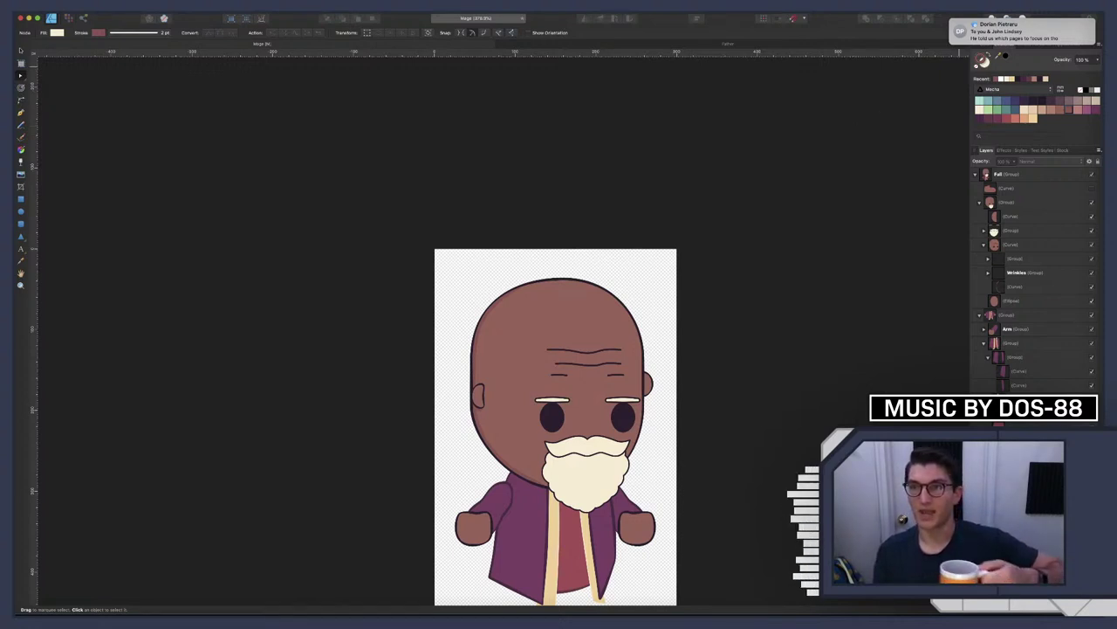
Turn on the system's Do Not Disturb mode and return to the drawing
{"action": "left_click", "coordinate": [1094, 7]}
{"action": "scroll", "coordinate": [1076, 67], "scroll_direction": "up", "scroll_amount": 3}
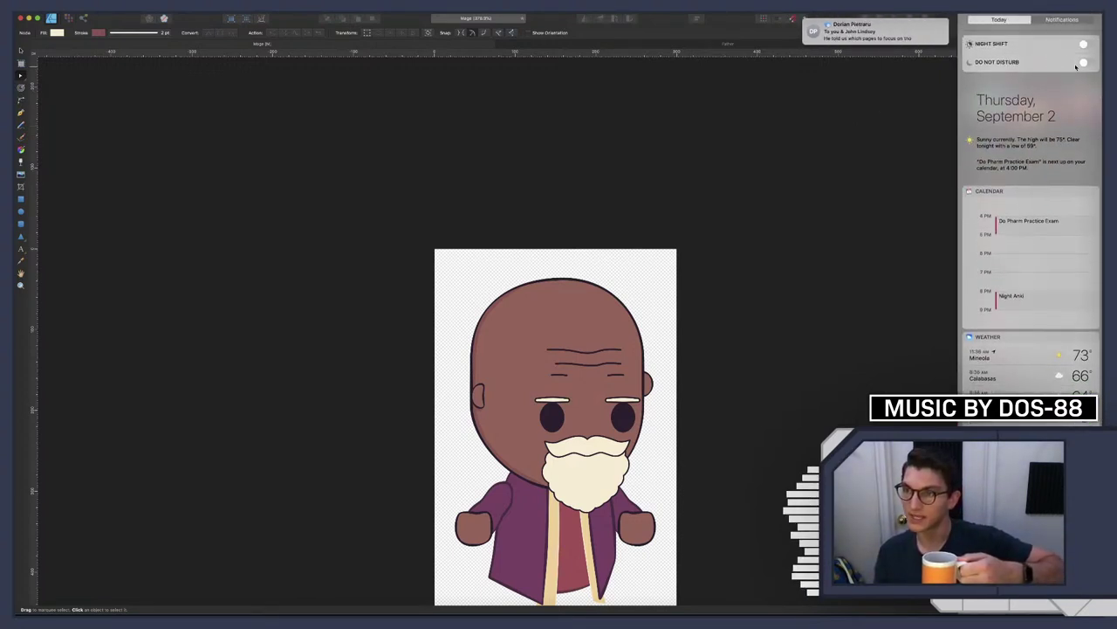
{"action": "left_click", "coordinate": [1082, 63]}
{"action": "left_click", "coordinate": [716, 367]}
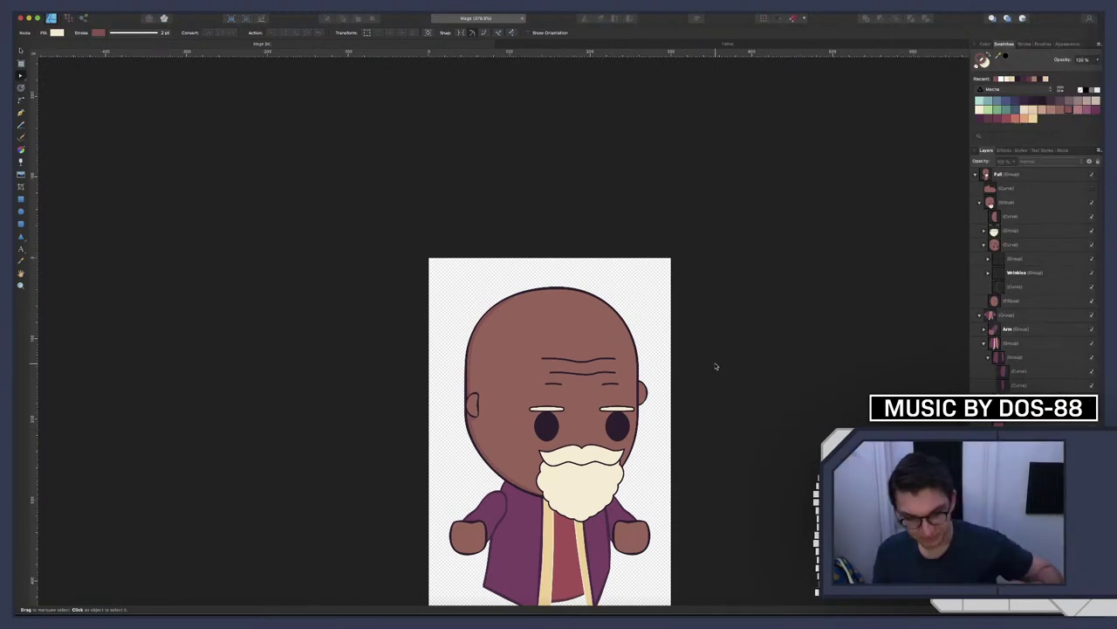
{"action": "scroll", "coordinate": [716, 367], "scroll_direction": "down", "scroll_amount": 1}
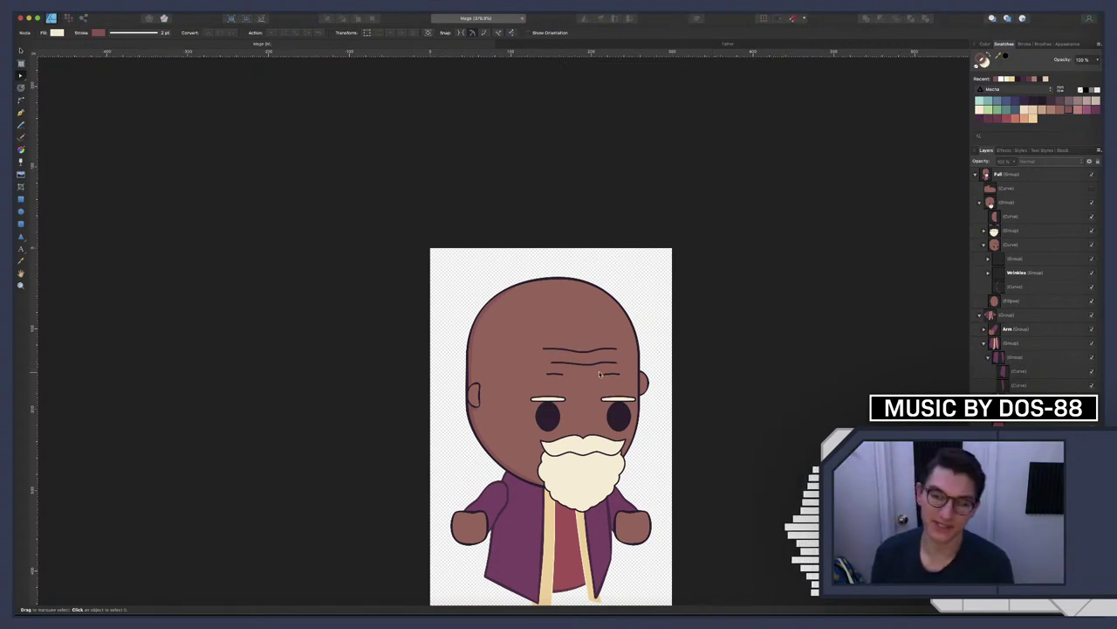
{"action": "scroll", "coordinate": [716, 367], "scroll_direction": "down", "scroll_amount": 5}
{"action": "scroll", "coordinate": [716, 366], "scroll_direction": "right", "scroll_amount": 2}
{"action": "scroll", "coordinate": [599, 374], "scroll_direction": "down", "scroll_amount": 1}
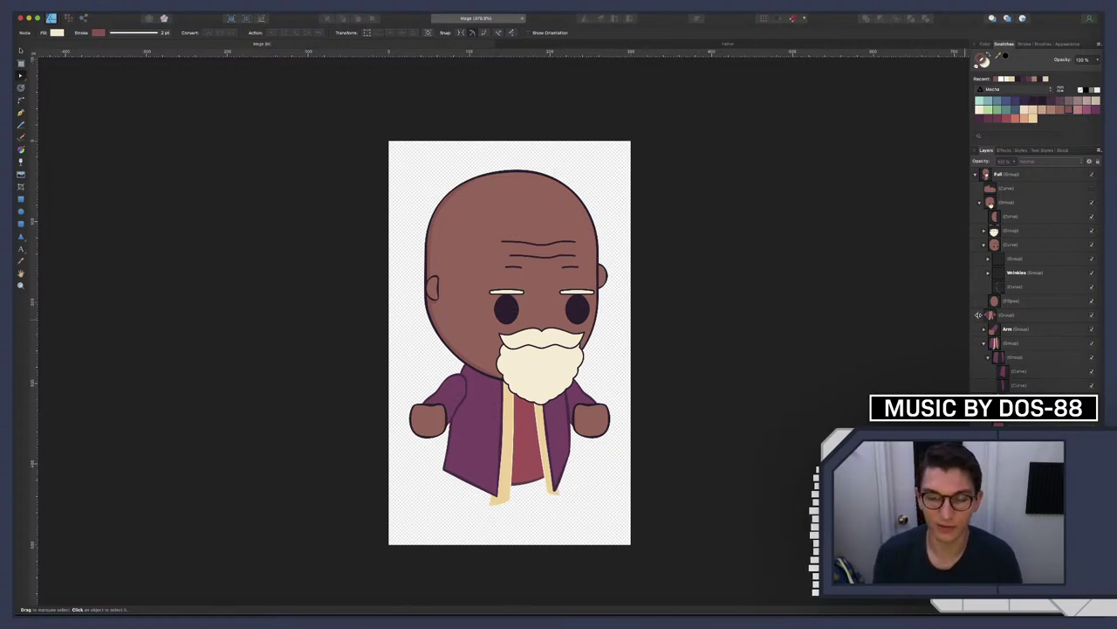
{"action": "scroll", "coordinate": [542, 369], "scroll_direction": "up", "scroll_amount": 3}
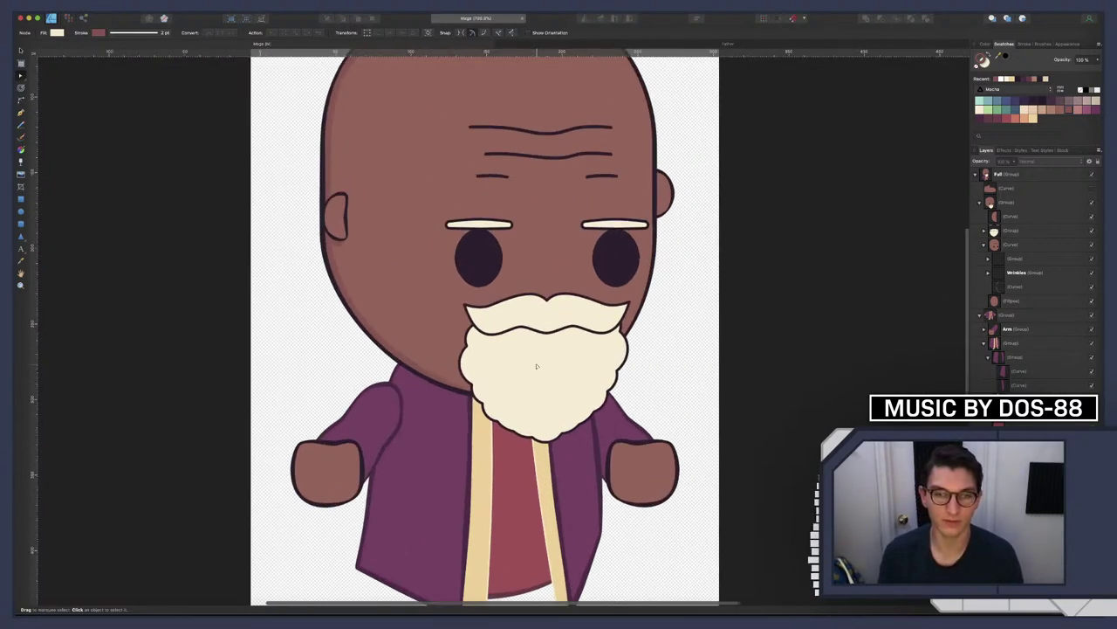
{"action": "scroll", "coordinate": [536, 366], "scroll_direction": "down", "scroll_amount": 2}
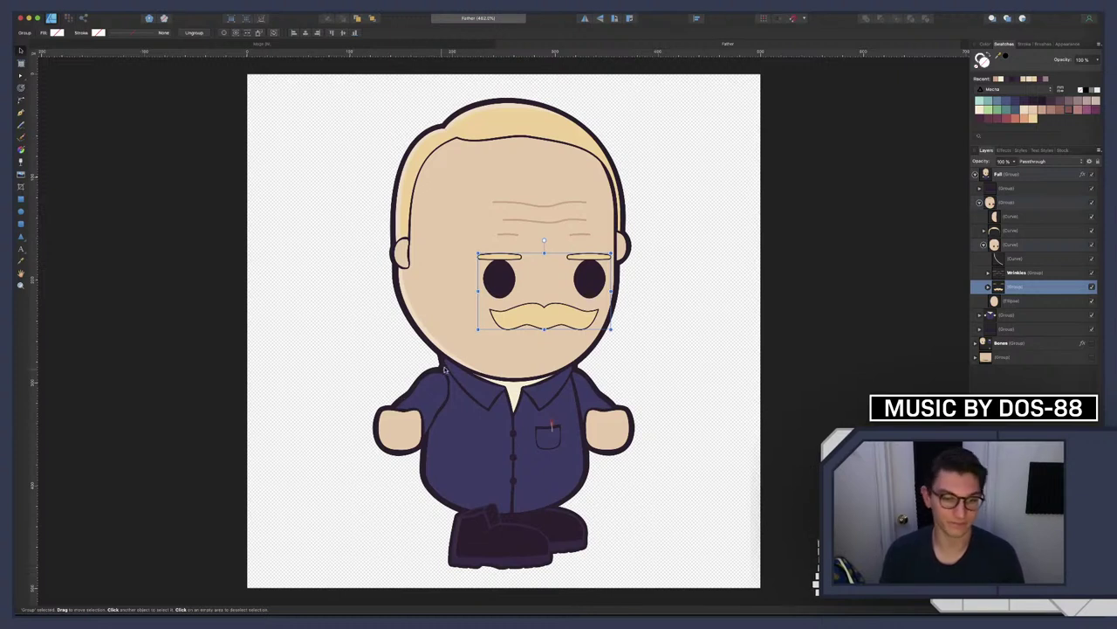
Return to the Mage document and save the red shirt's wavy stroke pressure curve as a reusable profile
{"action": "left_click", "coordinate": [446, 41]}
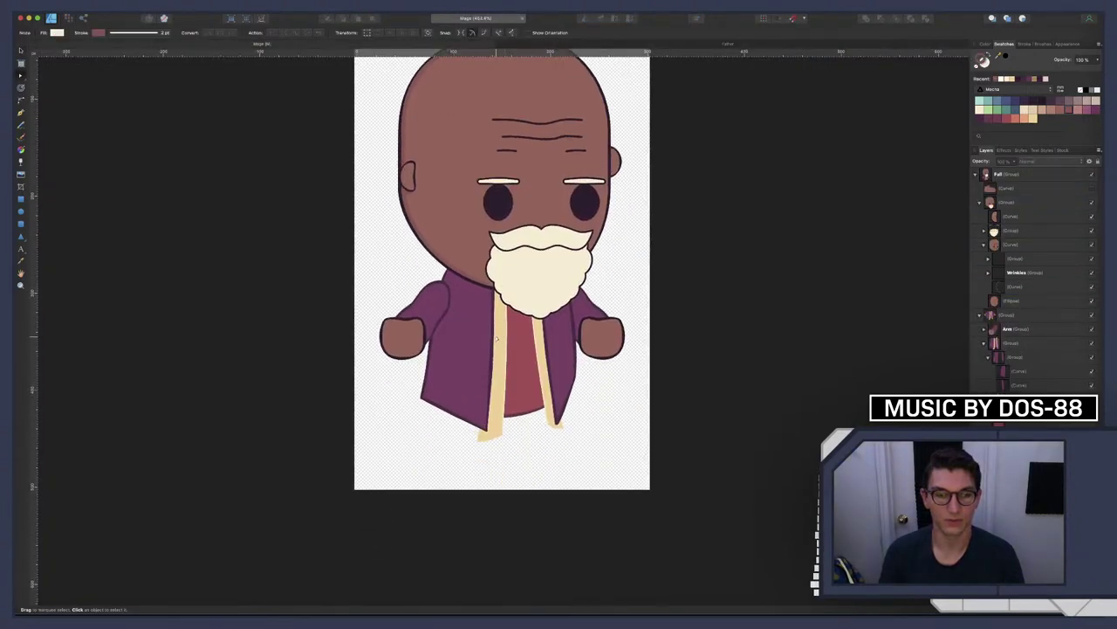
{"action": "scroll", "coordinate": [502, 340], "scroll_direction": "up", "scroll_amount": 3}
{"action": "scroll", "coordinate": [496, 338], "scroll_direction": "up", "scroll_amount": 3}
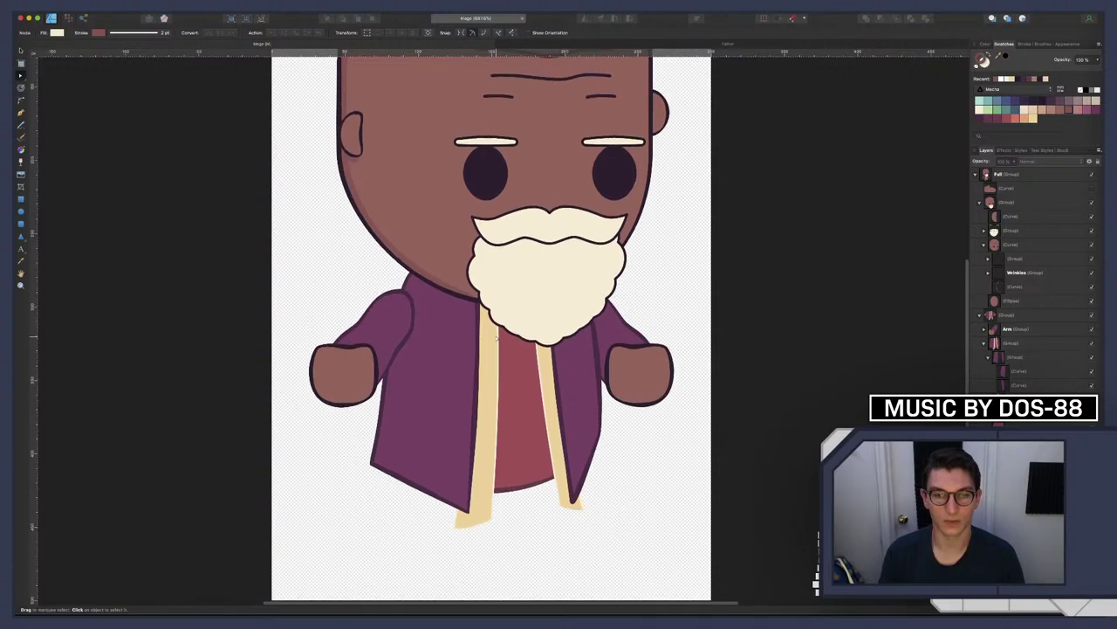
{"action": "left_click", "coordinate": [551, 402]}
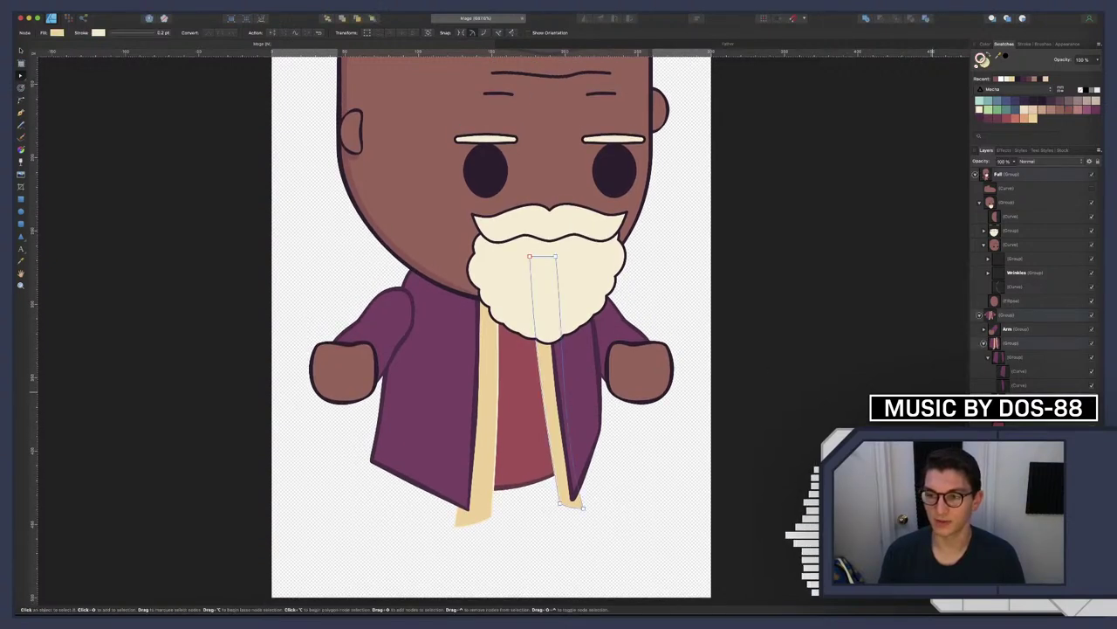
{"action": "left_click", "coordinate": [1013, 412], "text": "shift"}
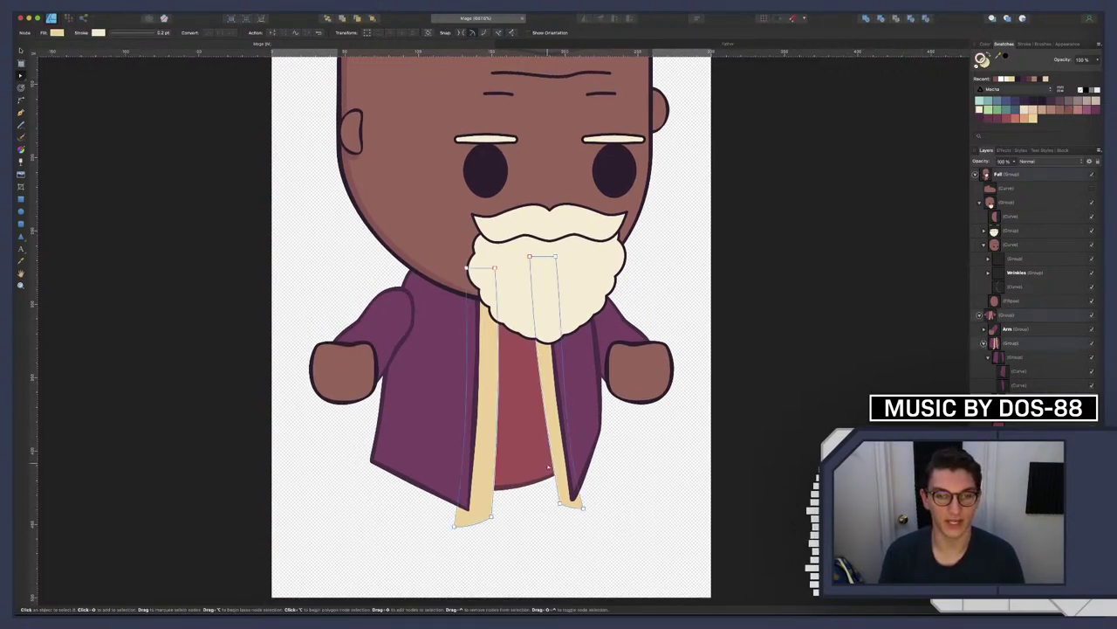
{"action": "left_click", "coordinate": [454, 464]}
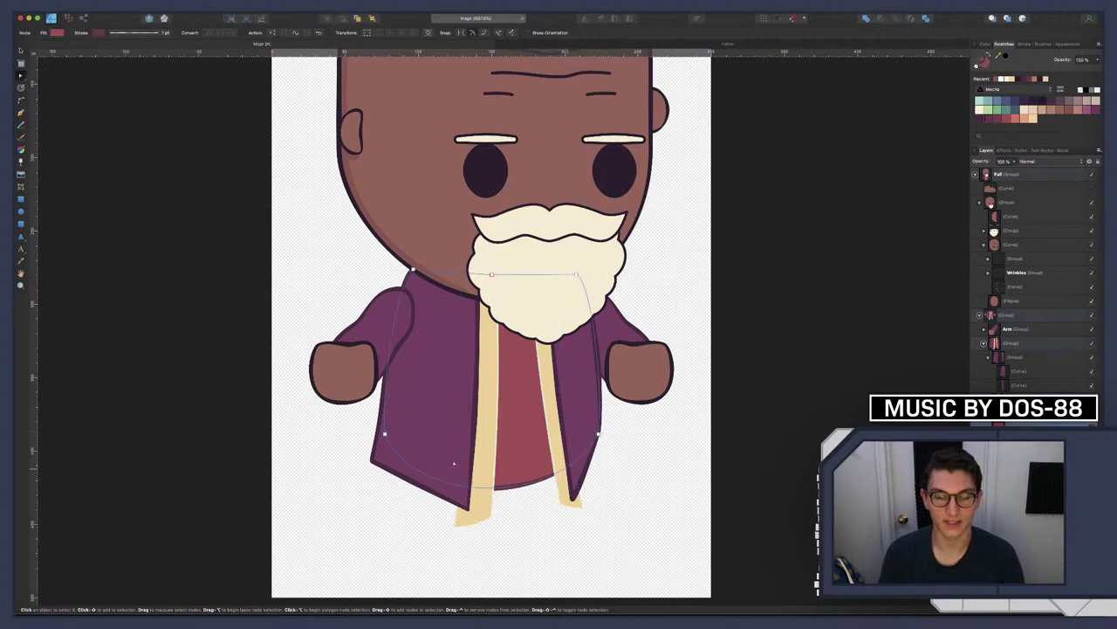
{"action": "left_click", "coordinate": [142, 35]}
{"action": "left_click", "coordinate": [171, 154]}
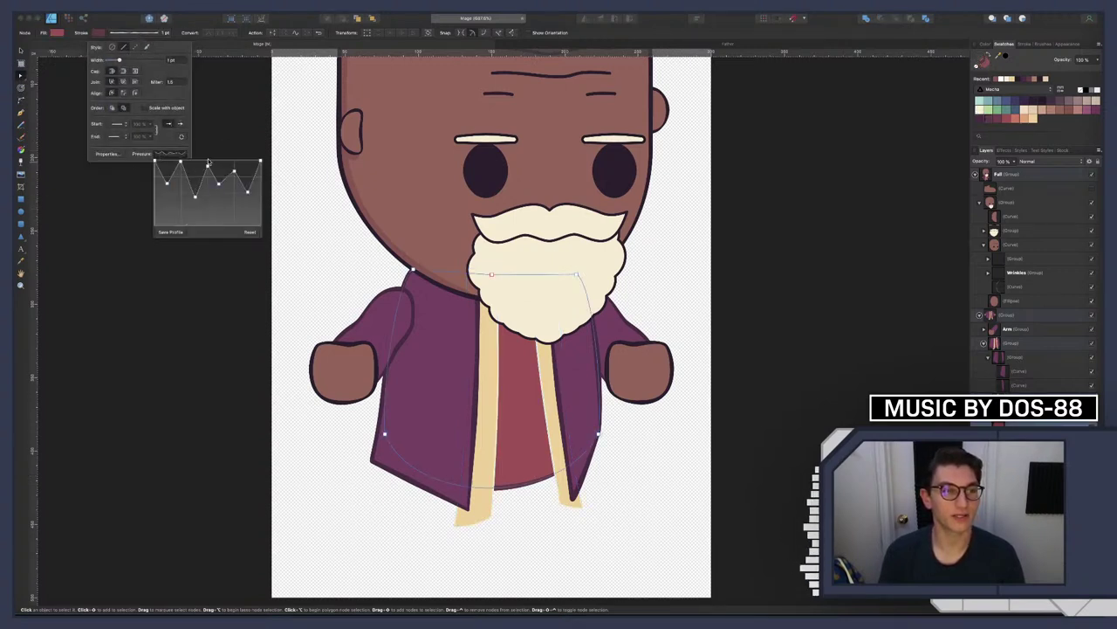
{"action": "left_click", "coordinate": [170, 231]}
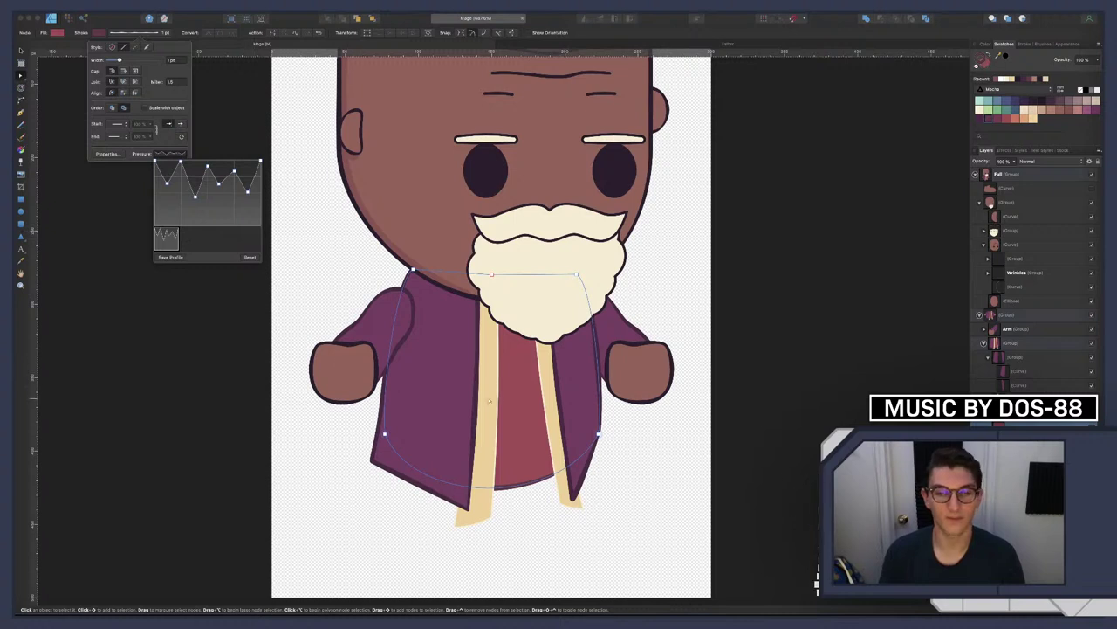
{"action": "left_click", "coordinate": [490, 401]}
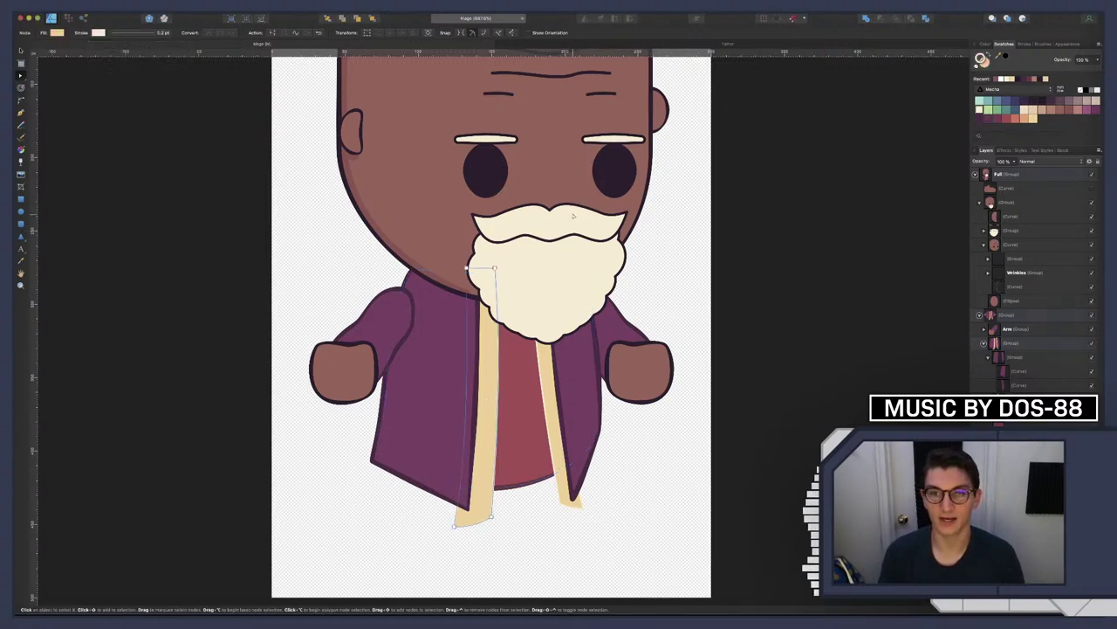
Apply the saved pressure profile to the outlines of the facial hair group and set their stroke width to 0.6 pt
{"action": "scroll", "coordinate": [574, 215], "scroll_direction": "up", "scroll_amount": 3}
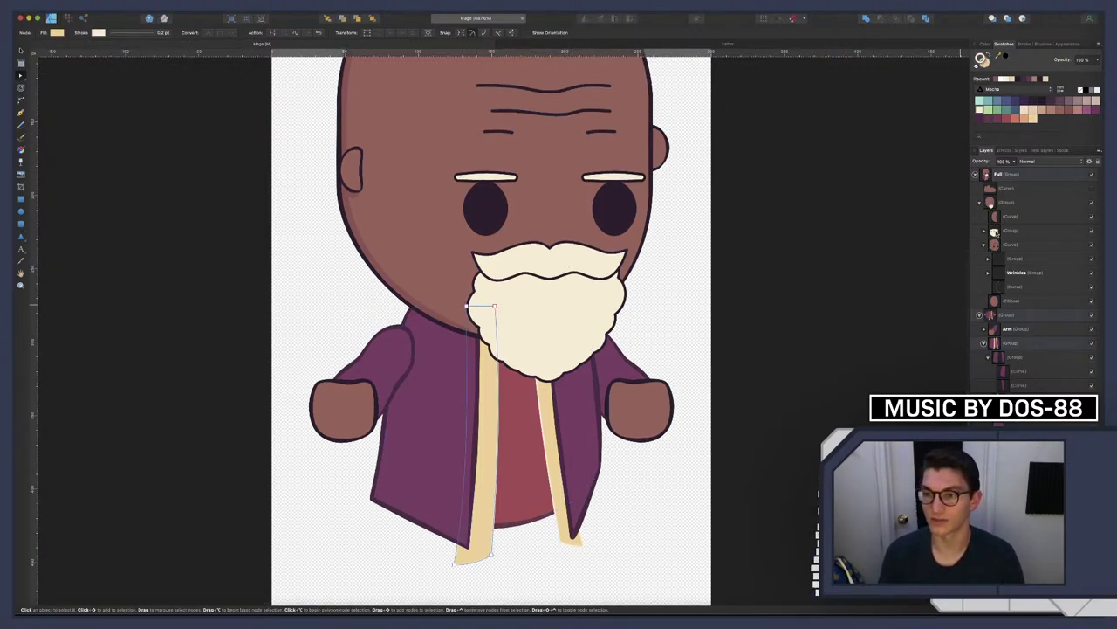
{"action": "left_click", "coordinate": [994, 230]}
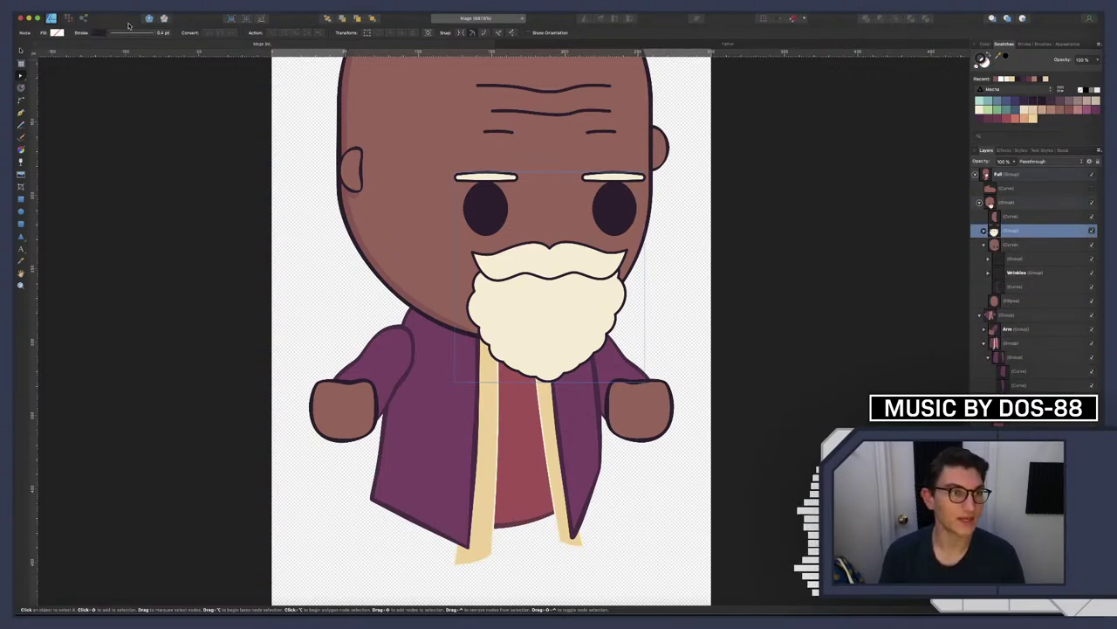
{"action": "left_click", "coordinate": [132, 32]}
{"action": "left_click", "coordinate": [162, 154]}
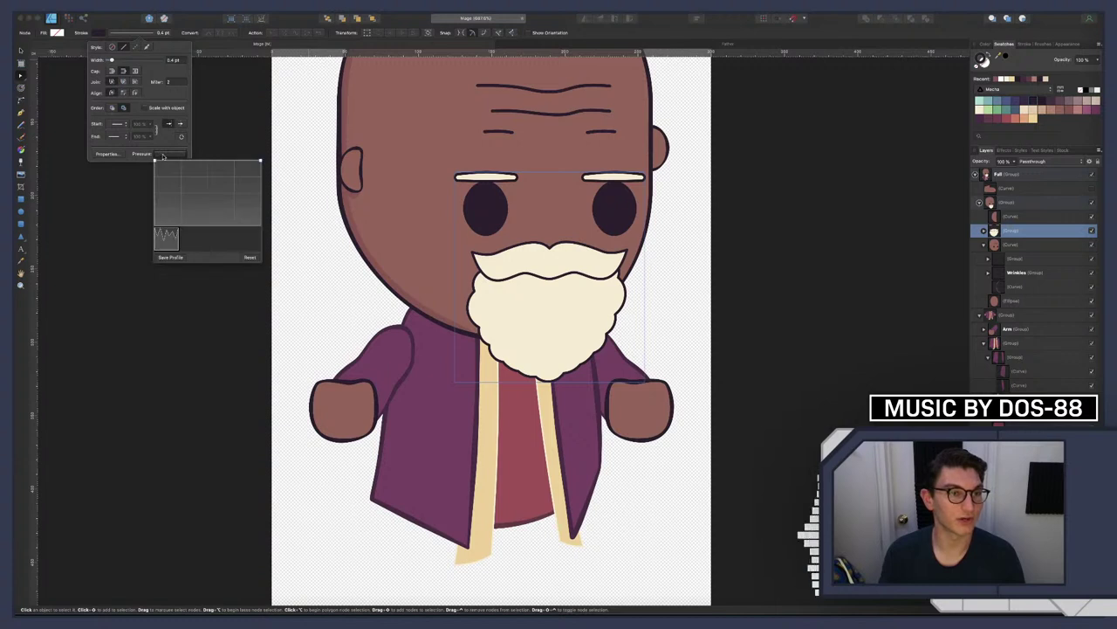
{"action": "left_click", "coordinate": [167, 238]}
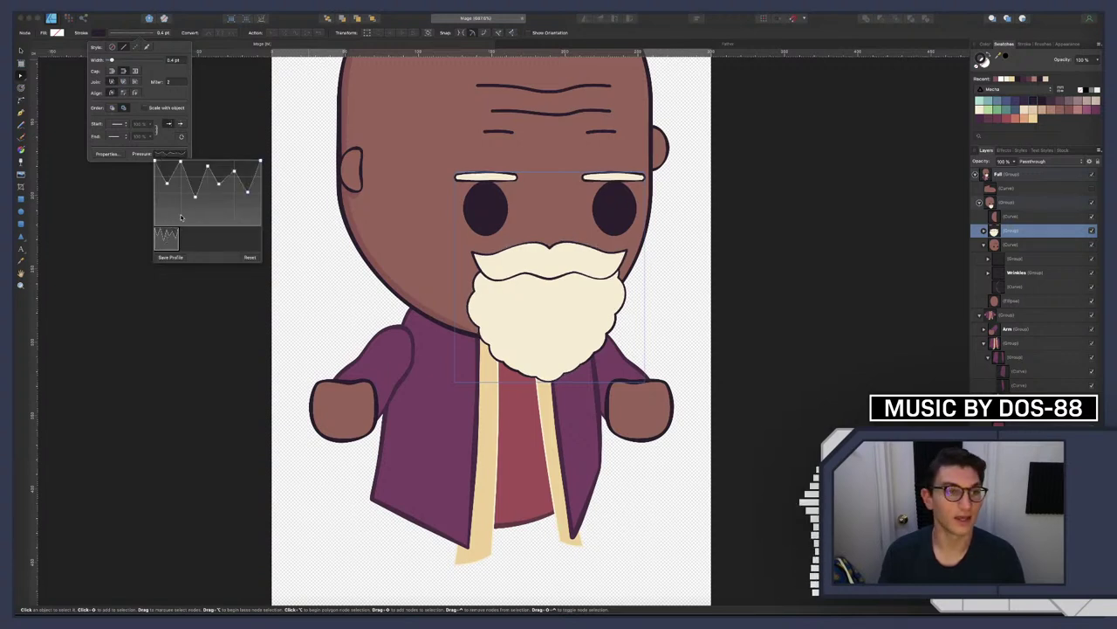
{"action": "left_click", "coordinate": [172, 60]}
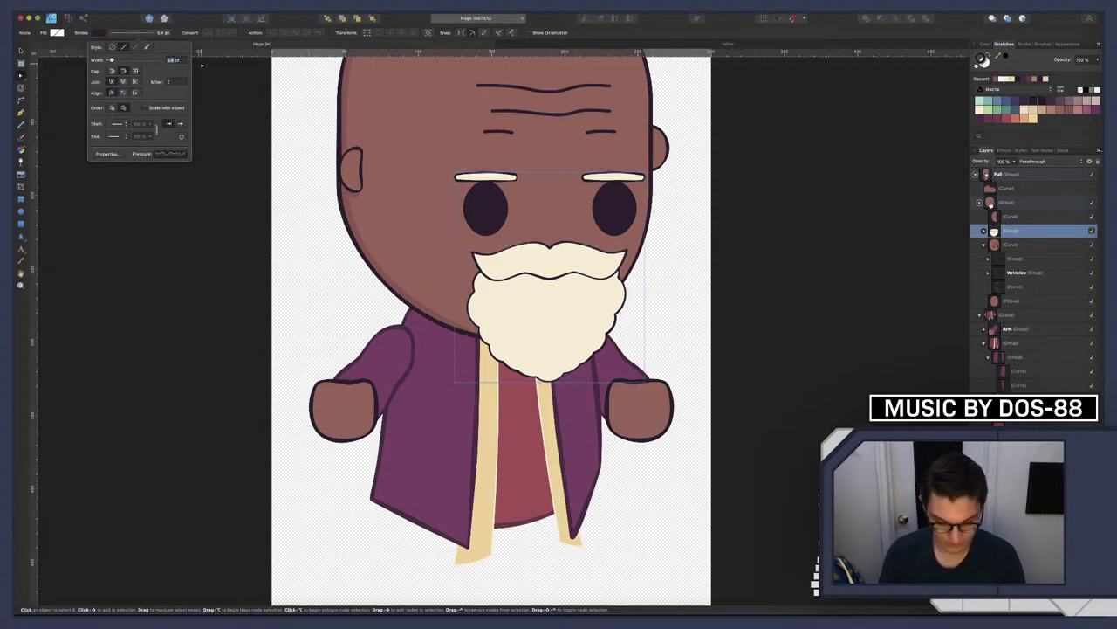
{"action": "type", "text": "0.6"}
{"action": "key", "text": "Return"}
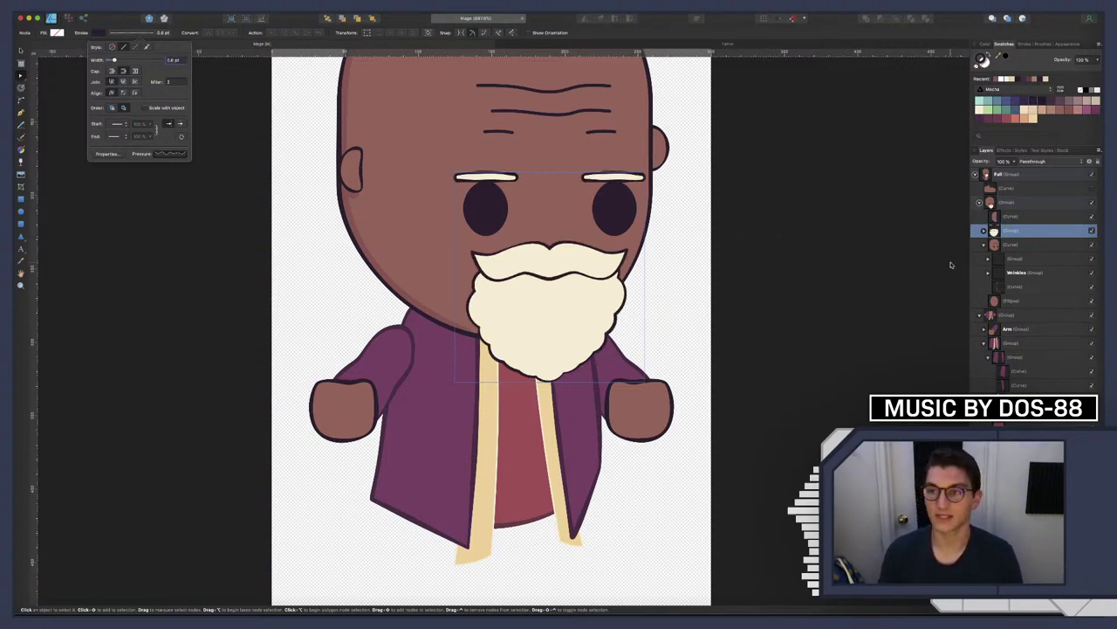
Set both eyebrows' stroke width to 0.5 pt and raise the low points of their pressure profile for a gentler variation
{"action": "left_click", "coordinate": [983, 231]}
{"action": "left_click", "coordinate": [1017, 245]}
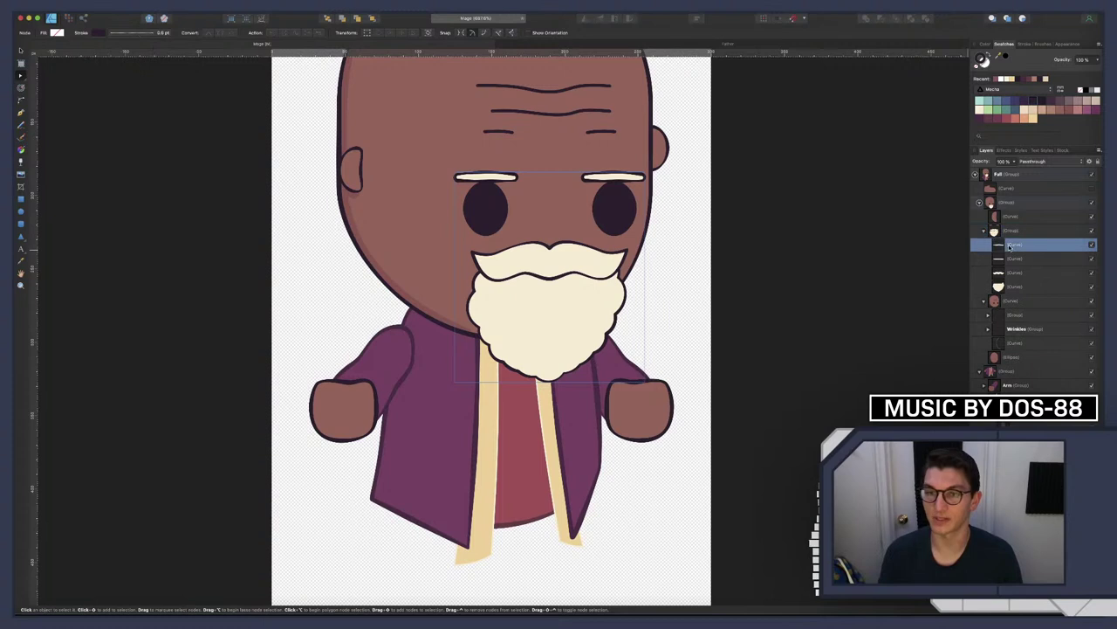
{"action": "left_click", "coordinate": [1021, 258], "text": "shift"}
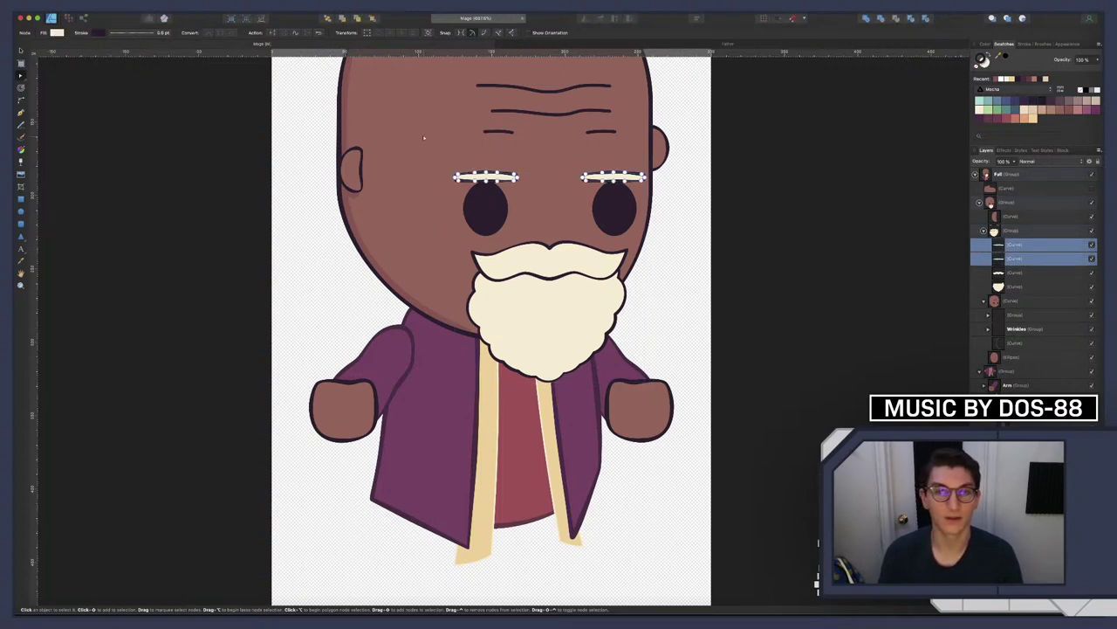
{"action": "left_click", "coordinate": [98, 32]}
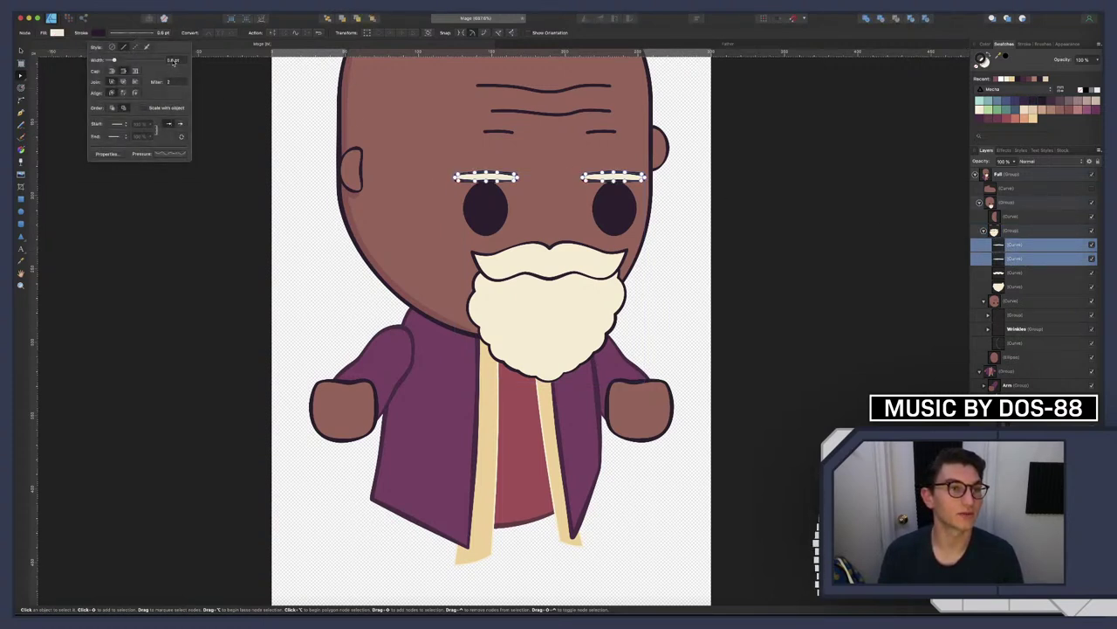
{"action": "type", "text": "0.6"}
{"action": "key", "text": "Return"}
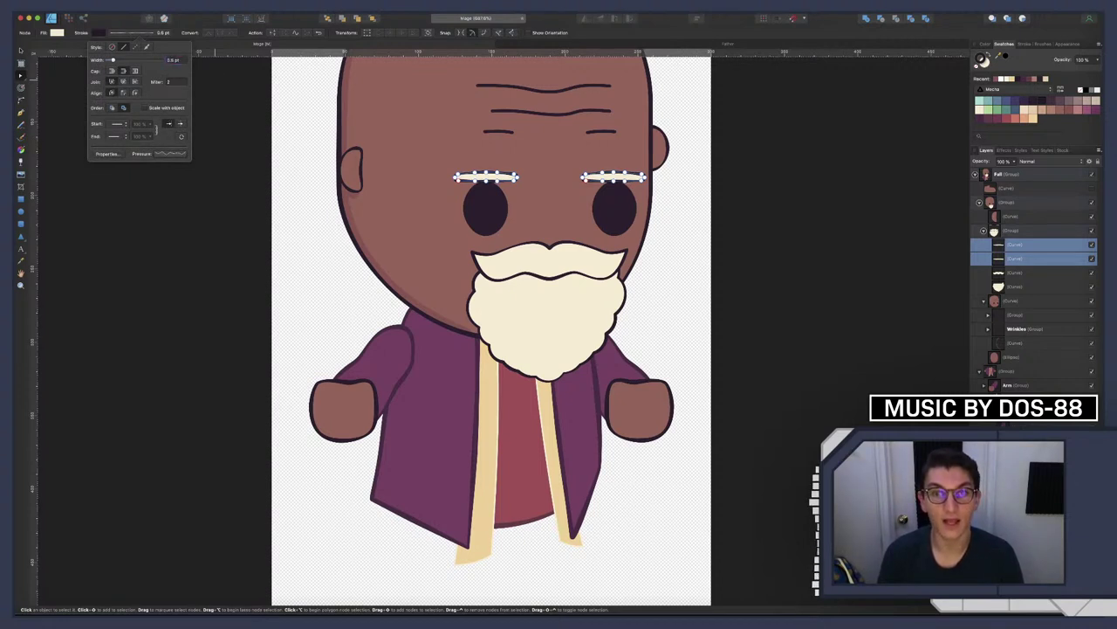
{"action": "left_click", "coordinate": [170, 154]}
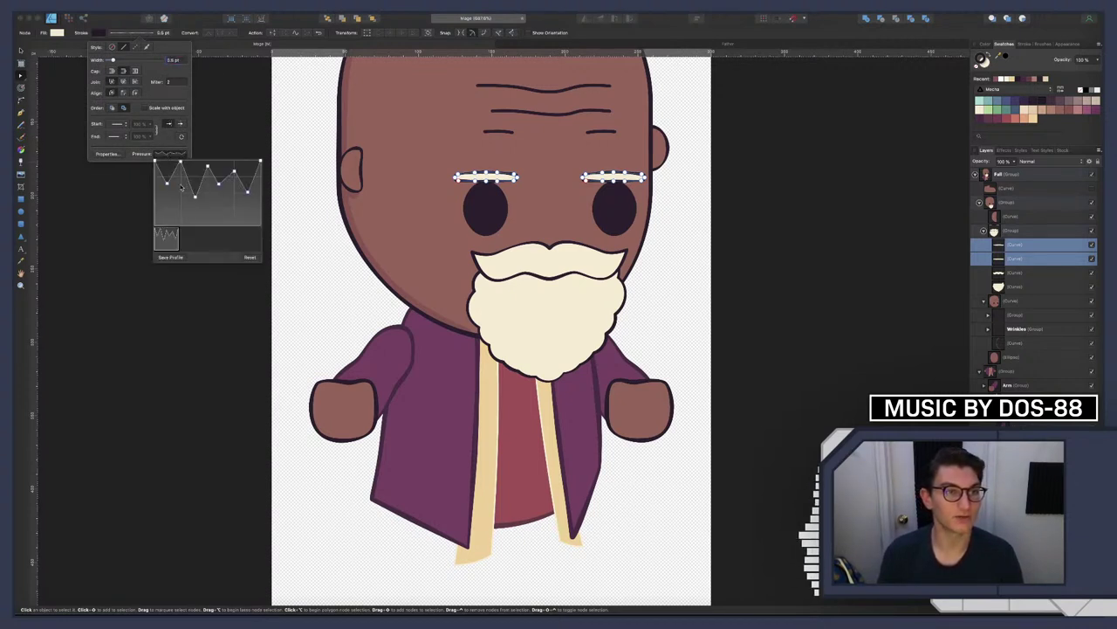
{"action": "mouse_move", "coordinate": [169, 184]}
{"action": "left_mouse_down"}
{"action": "mouse_move", "coordinate": [166, 173]}
{"action": "mouse_move", "coordinate": [194, 196]}
{"action": "mouse_move", "coordinate": [193, 173]}
{"action": "mouse_move", "coordinate": [250, 179]}
{"action": "left_mouse_up"}
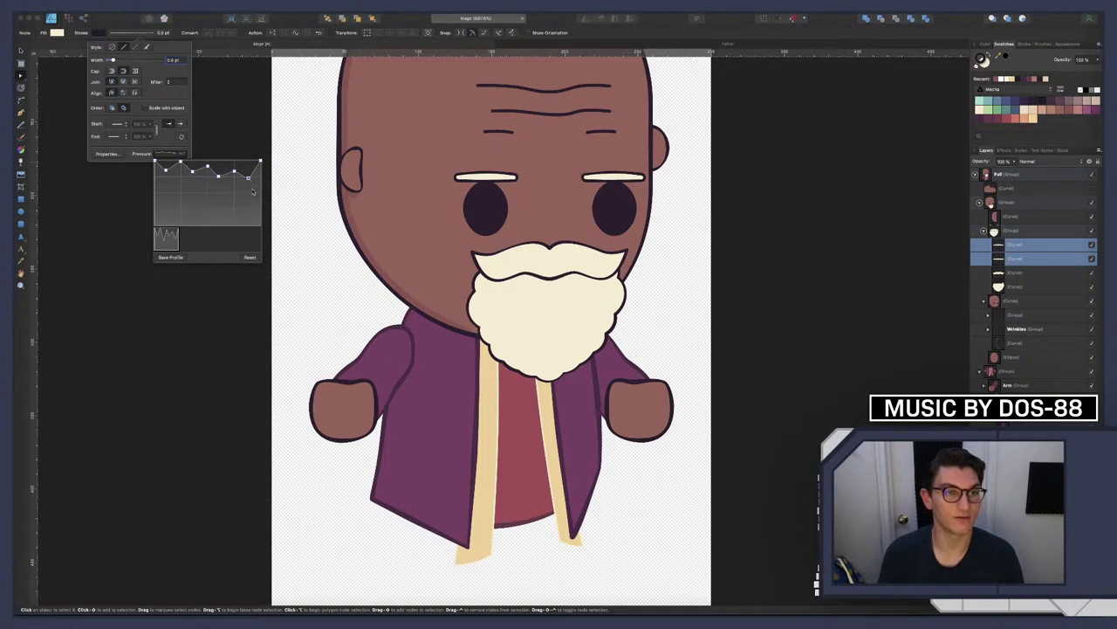
Save the eyebrows' gentler pressure curve as another reusable stroke profile and deselect the eyebrows
{"action": "left_click", "coordinate": [171, 258]}
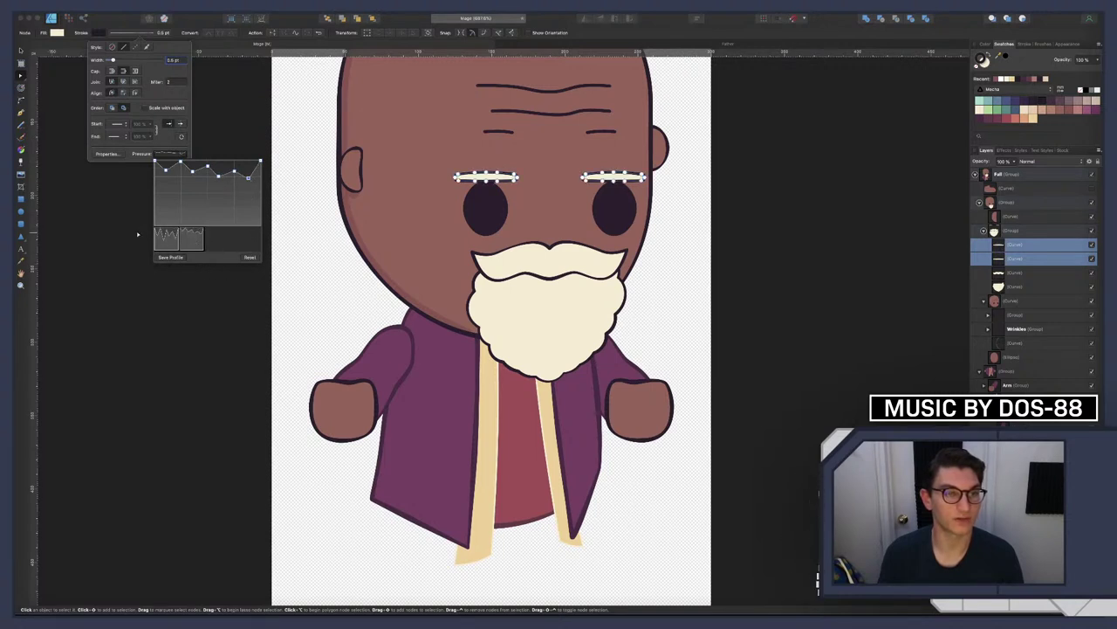
{"action": "left_click", "coordinate": [803, 295]}
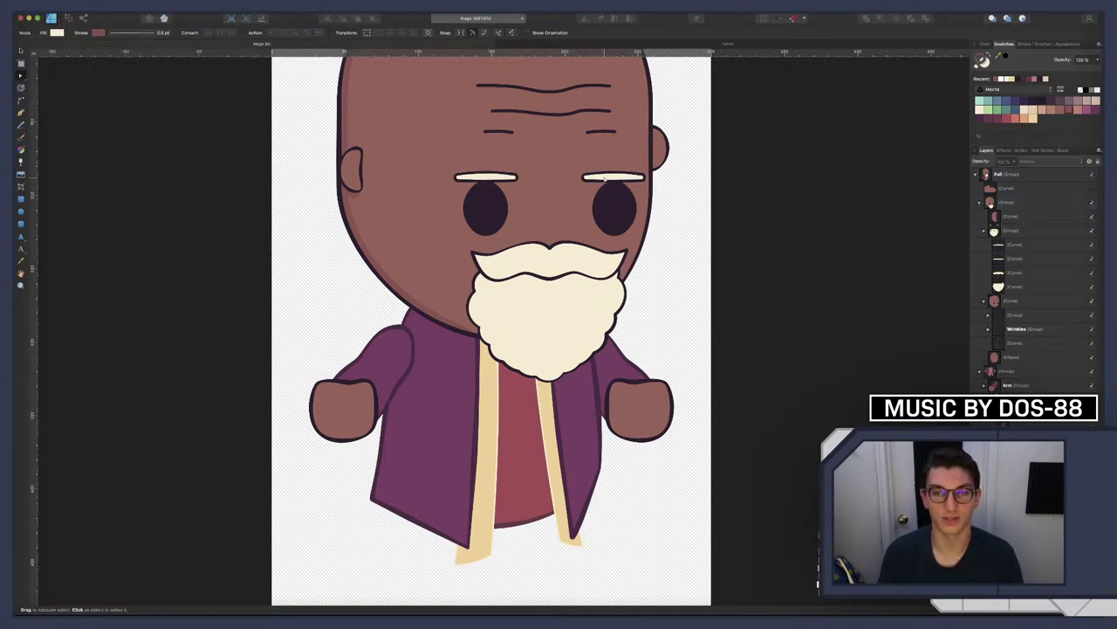
{"action": "scroll", "coordinate": [595, 183], "scroll_direction": "down", "scroll_amount": 5}
{"action": "scroll", "coordinate": [594, 183], "scroll_direction": "down", "scroll_amount": 2}
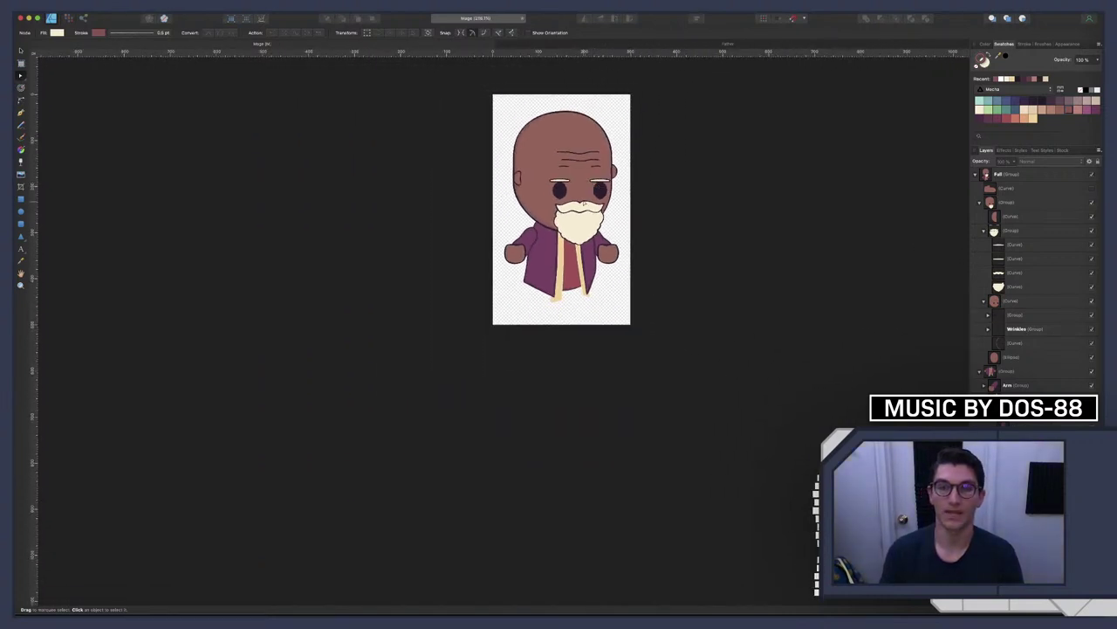
{"action": "scroll", "coordinate": [559, 129], "scroll_direction": "up", "scroll_amount": 4}
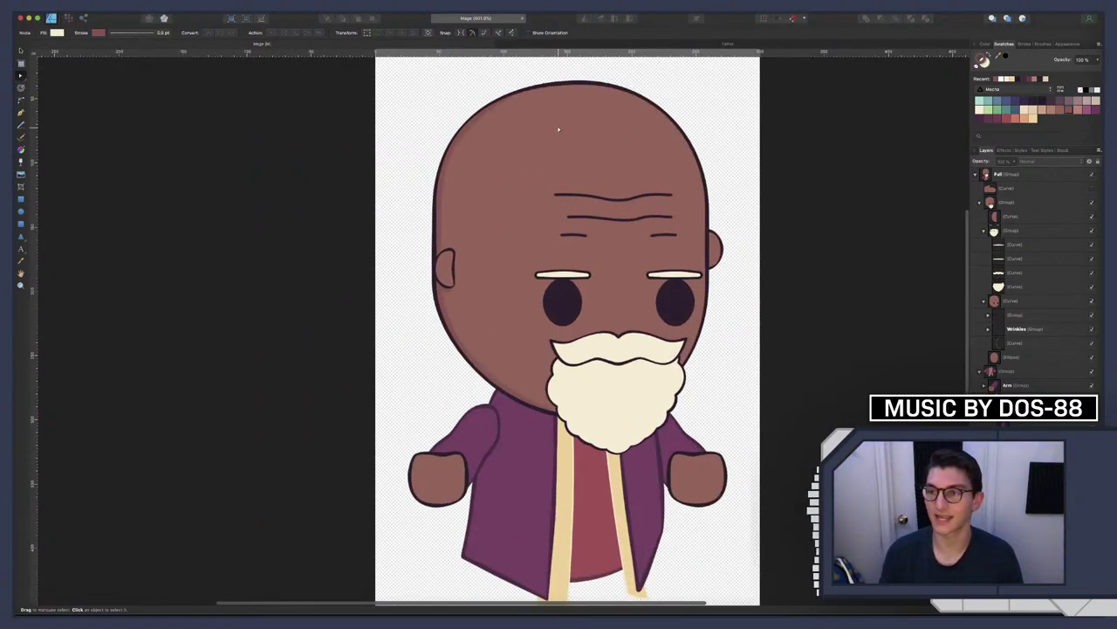
{"action": "scroll", "coordinate": [558, 129], "scroll_direction": "down", "scroll_amount": 1}
{"action": "scroll", "coordinate": [585, 145], "scroll_direction": "down", "scroll_amount": 3}
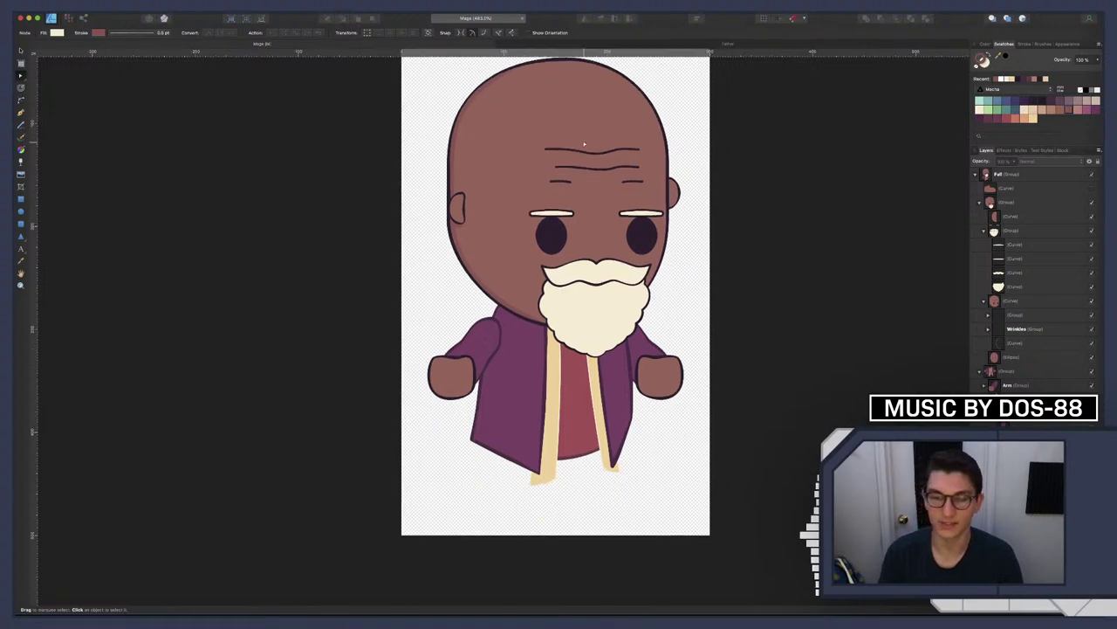
{"action": "scroll", "coordinate": [594, 242], "scroll_direction": "up", "scroll_amount": 3}
{"action": "scroll", "coordinate": [594, 242], "scroll_direction": "down", "scroll_amount": 1}
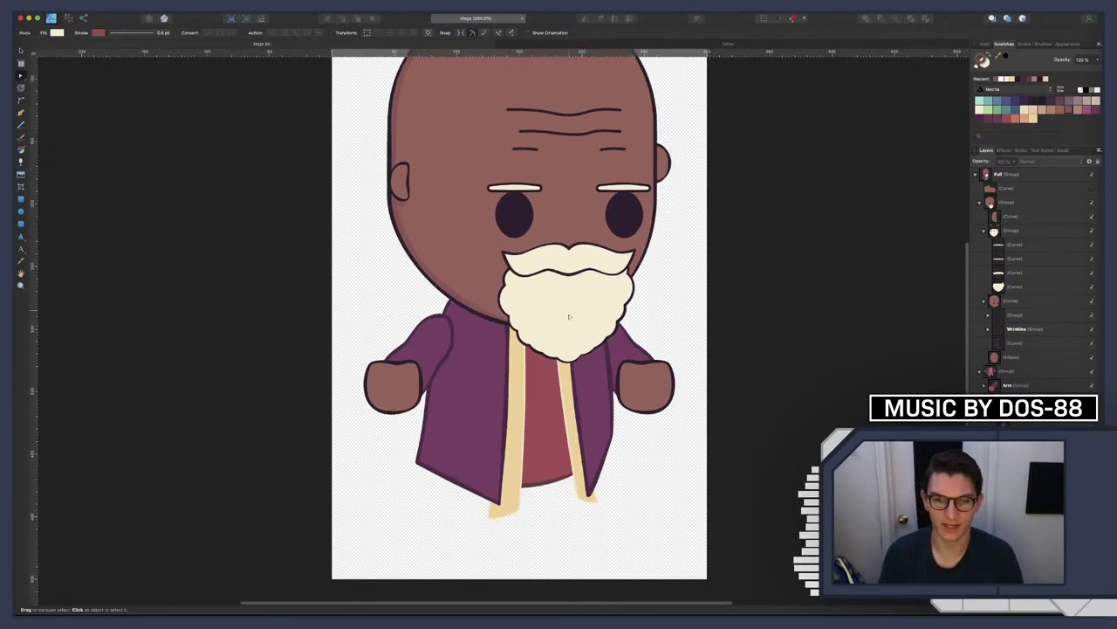
Apply the first saved pressure profile to the outline of the coat's yellow trim and set its stroke width to 0.8 pt
{"action": "left_click", "coordinate": [984, 231]}
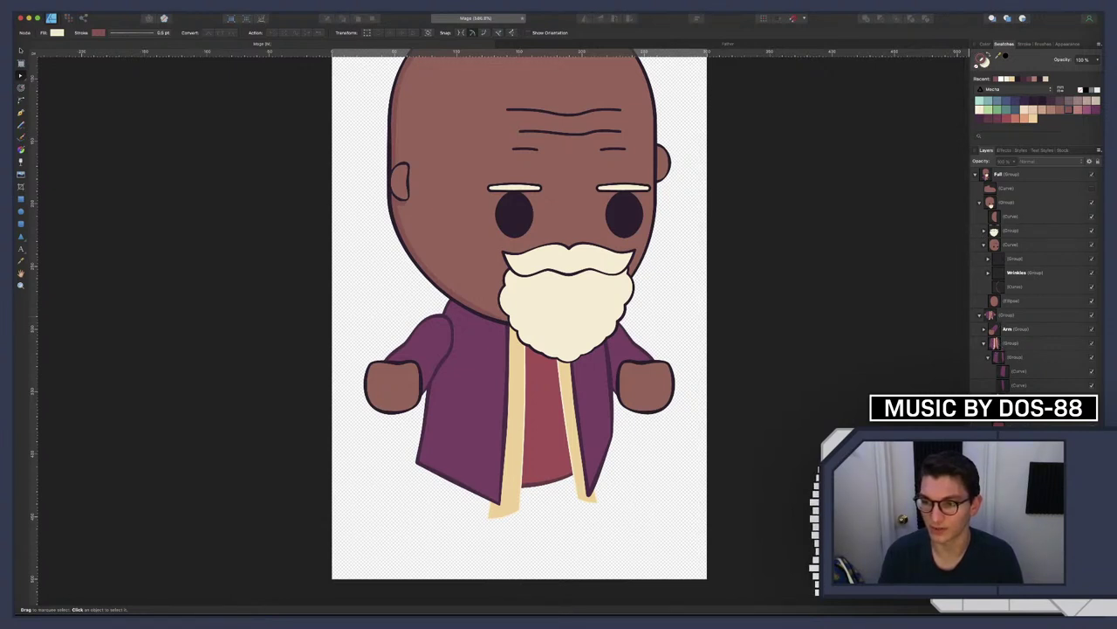
{"action": "left_click", "coordinate": [1017, 408]}
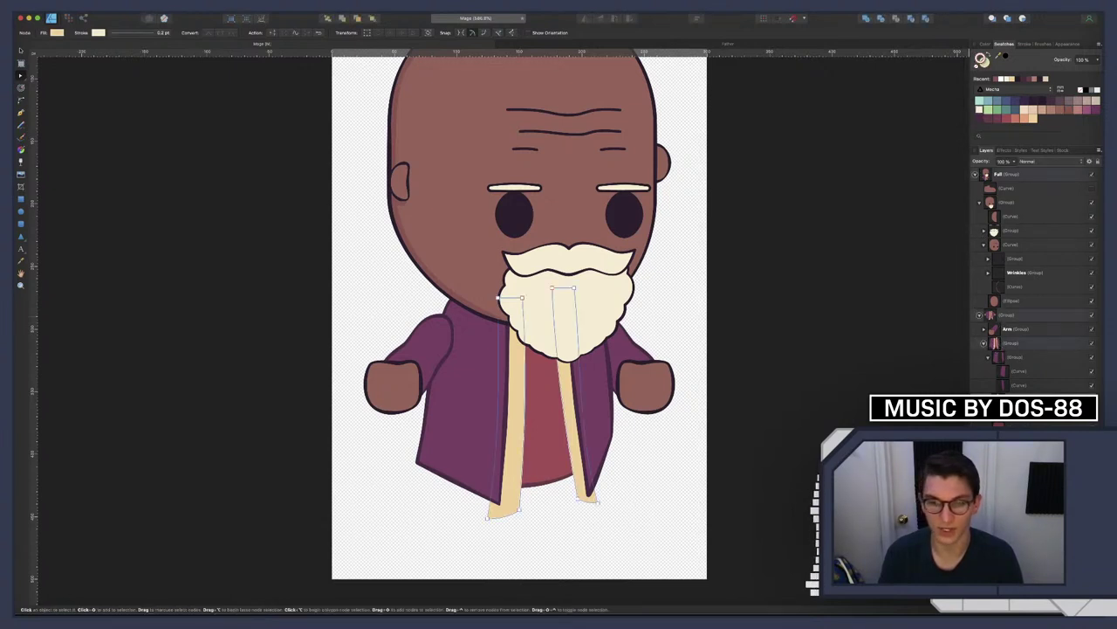
{"action": "left_click", "coordinate": [141, 31]}
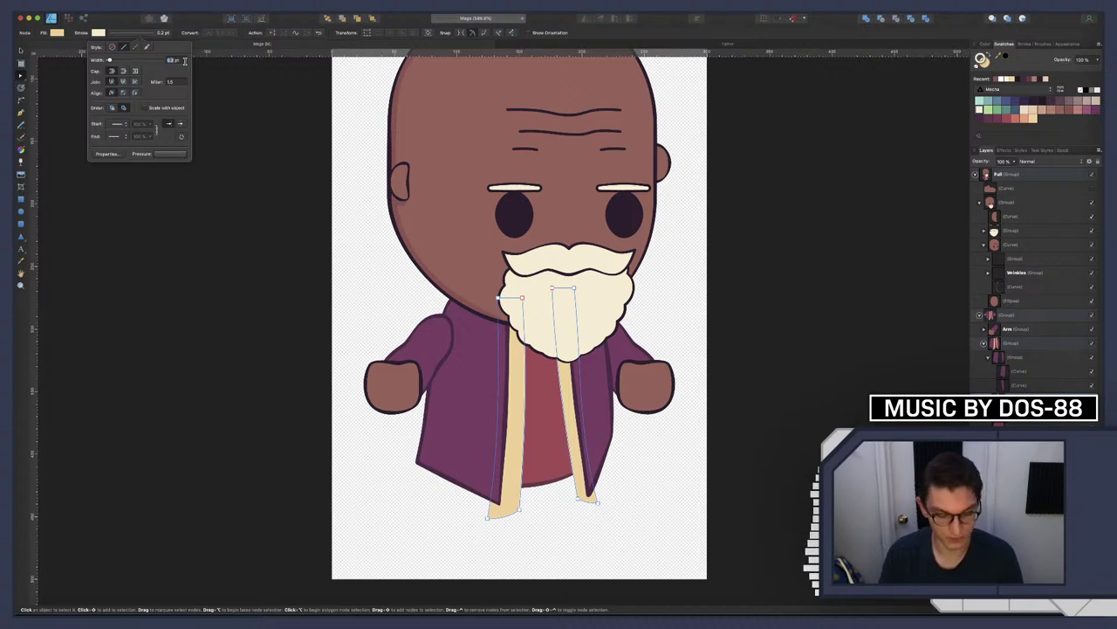
{"action": "type", "text": "1"}
{"action": "key", "text": "Return"}
{"action": "left_click", "coordinate": [168, 155]}
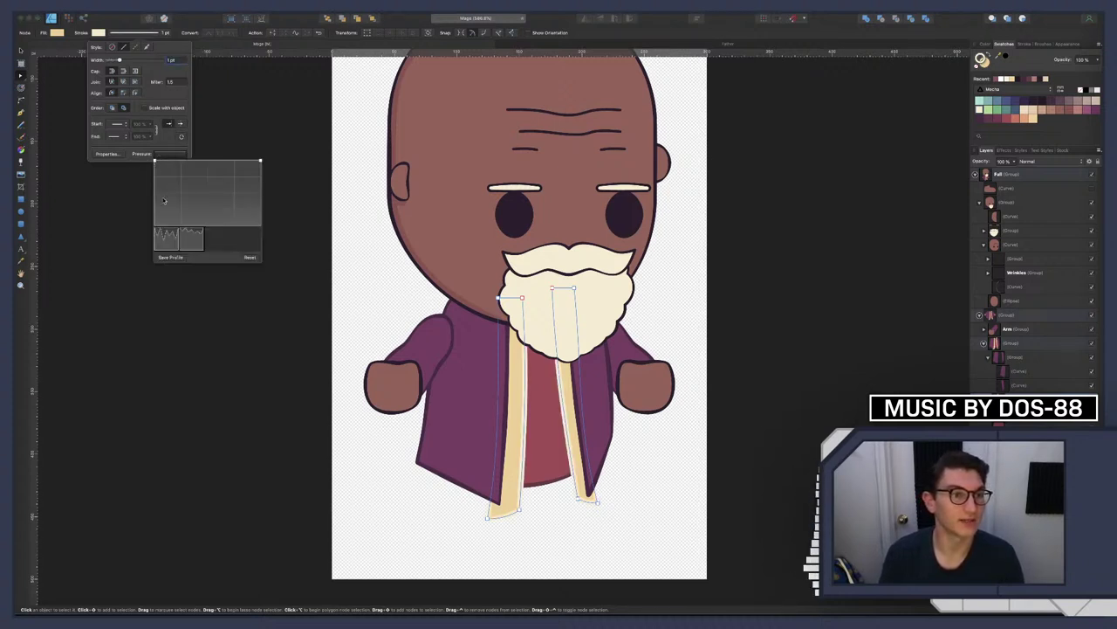
{"action": "left_click", "coordinate": [165, 237]}
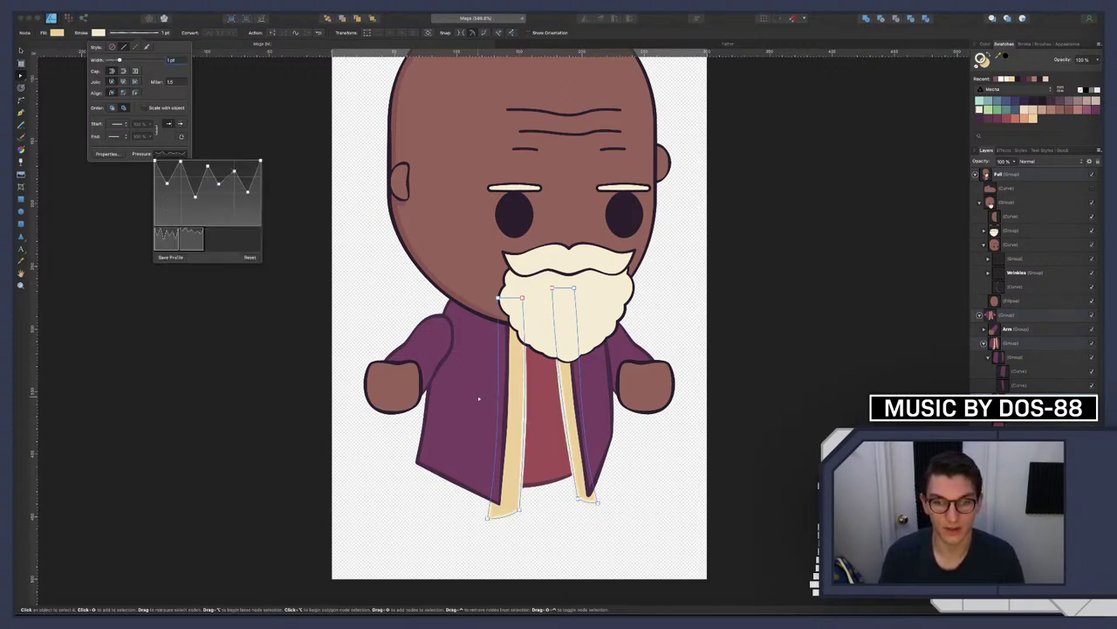
{"action": "left_click", "coordinate": [172, 59]}
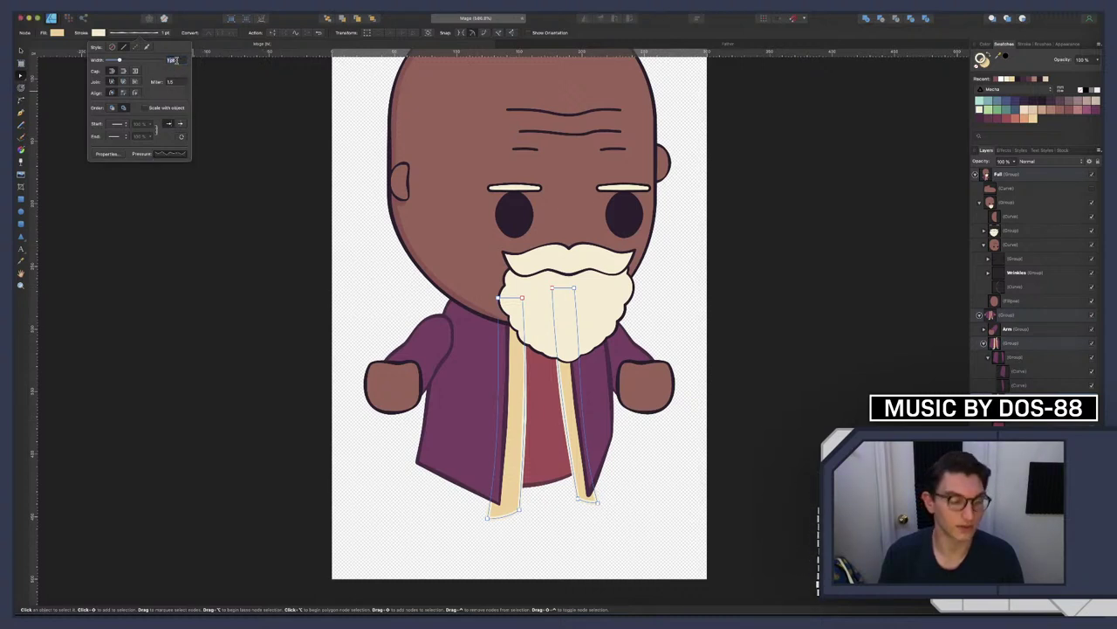
{"action": "type", "text": "0.8"}
{"action": "key", "text": "Return"}
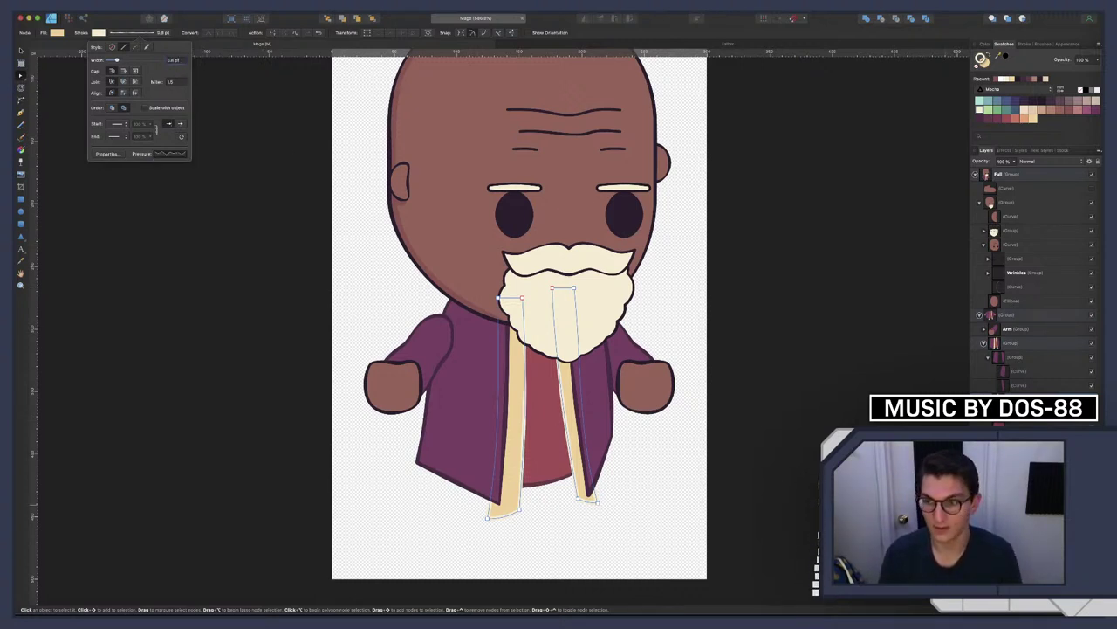
{"action": "key", "text": "Escape"}
Examine the coat trim's varied outline up close and against the whole character
{"action": "scroll", "coordinate": [567, 374], "scroll_direction": "down", "scroll_amount": 5}
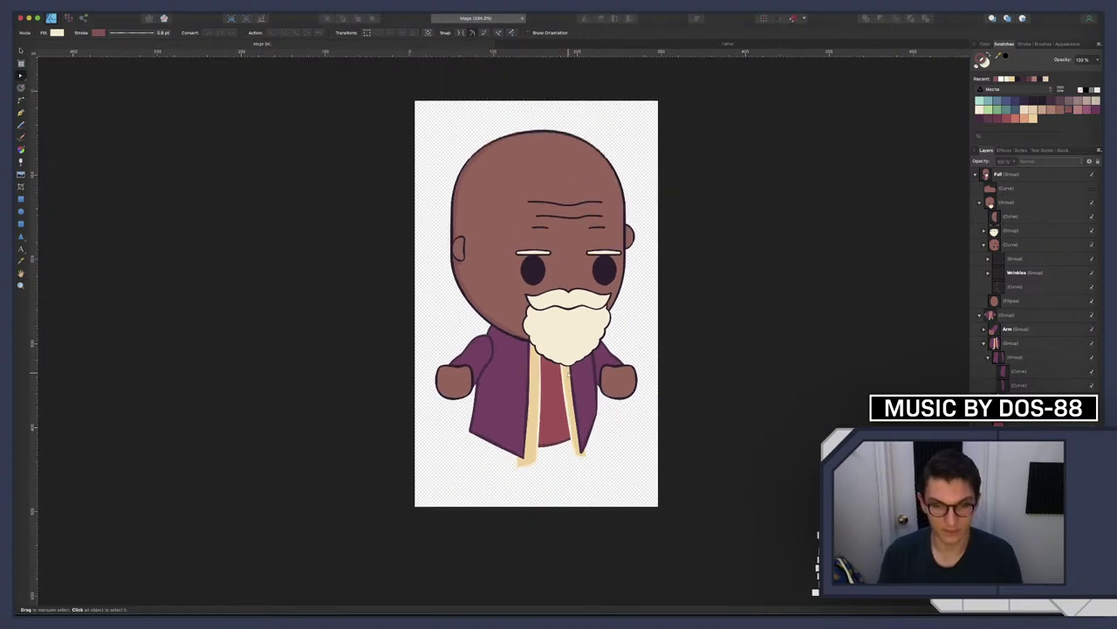
{"action": "scroll", "coordinate": [503, 404], "scroll_direction": "up", "scroll_amount": 5}
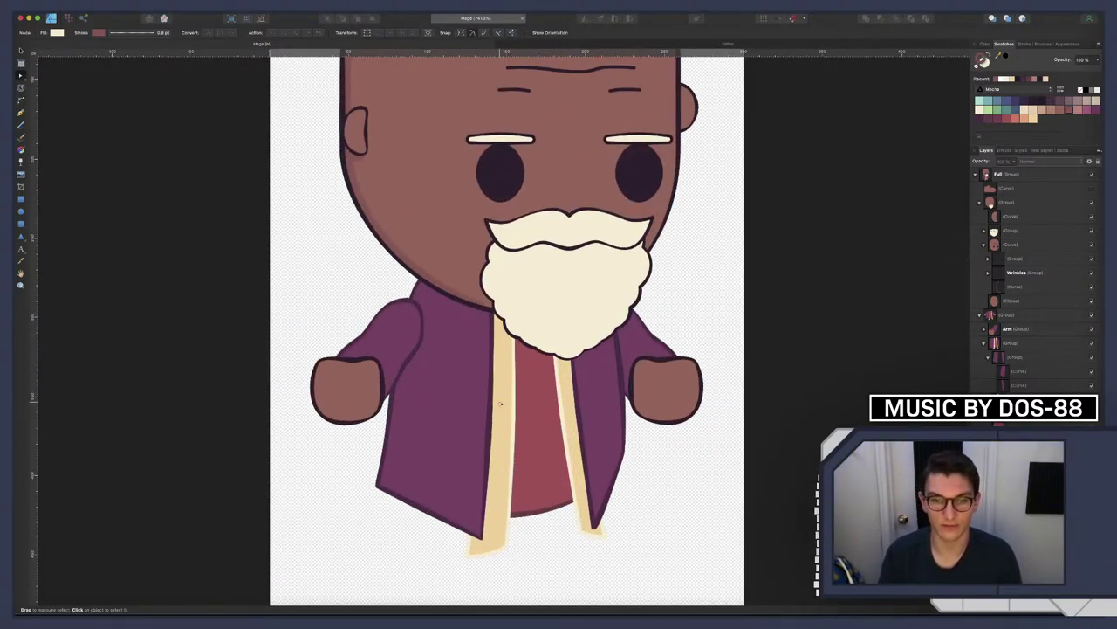
{"action": "scroll", "coordinate": [538, 446], "scroll_direction": "up", "scroll_amount": 3}
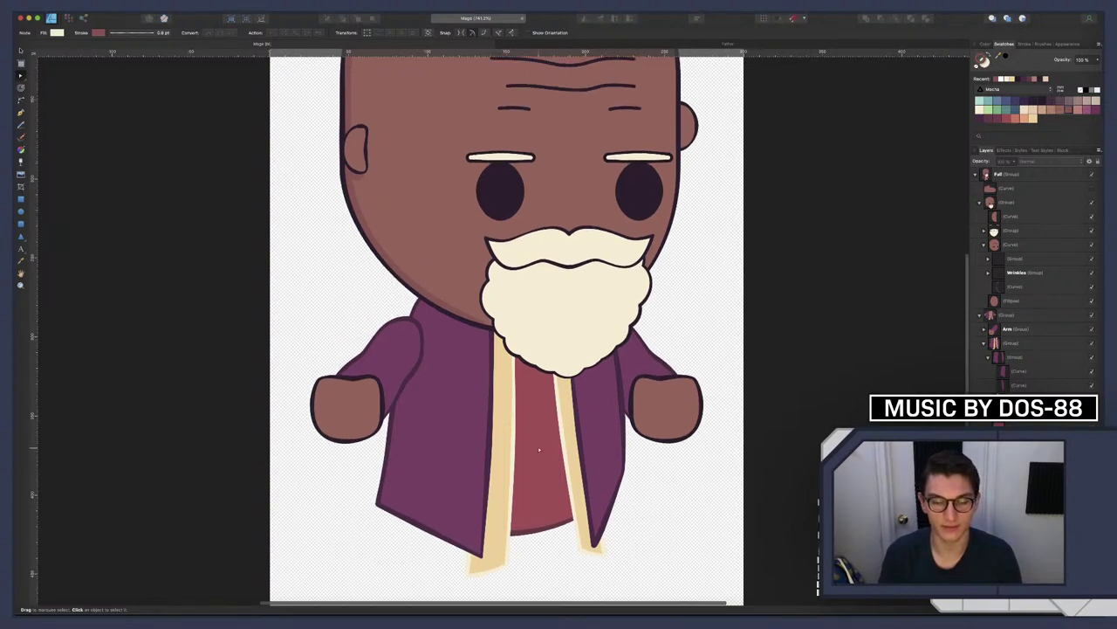
{"action": "scroll", "coordinate": [538, 446], "scroll_direction": "left", "scroll_amount": 3}
{"action": "scroll", "coordinate": [540, 450], "scroll_direction": "down", "scroll_amount": 1}
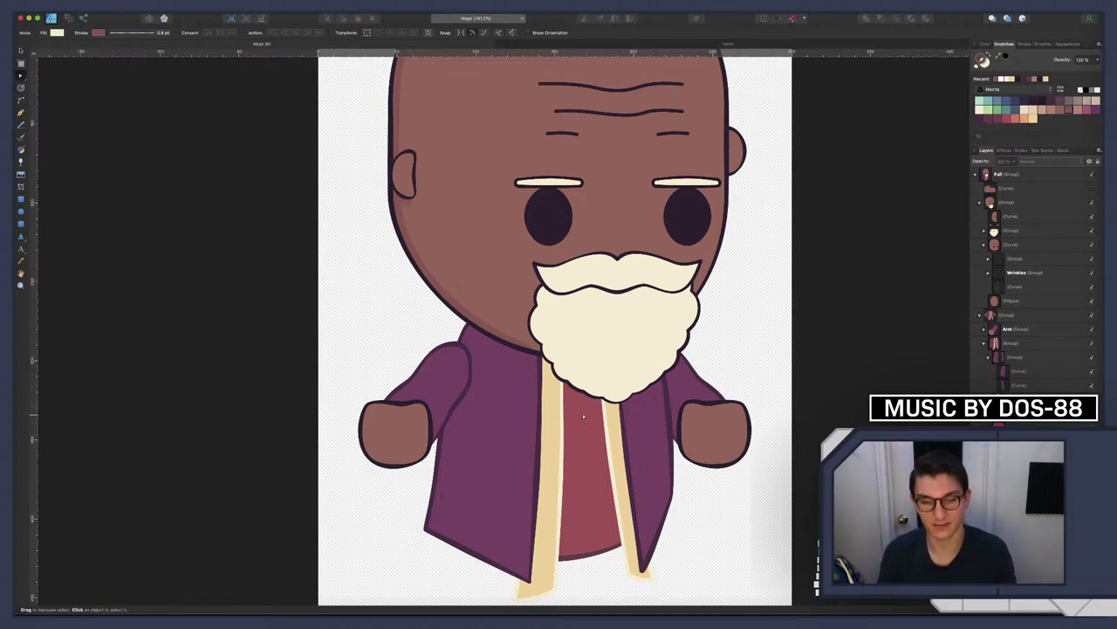
{"action": "scroll", "coordinate": [589, 416], "scroll_direction": "down", "scroll_amount": 1}
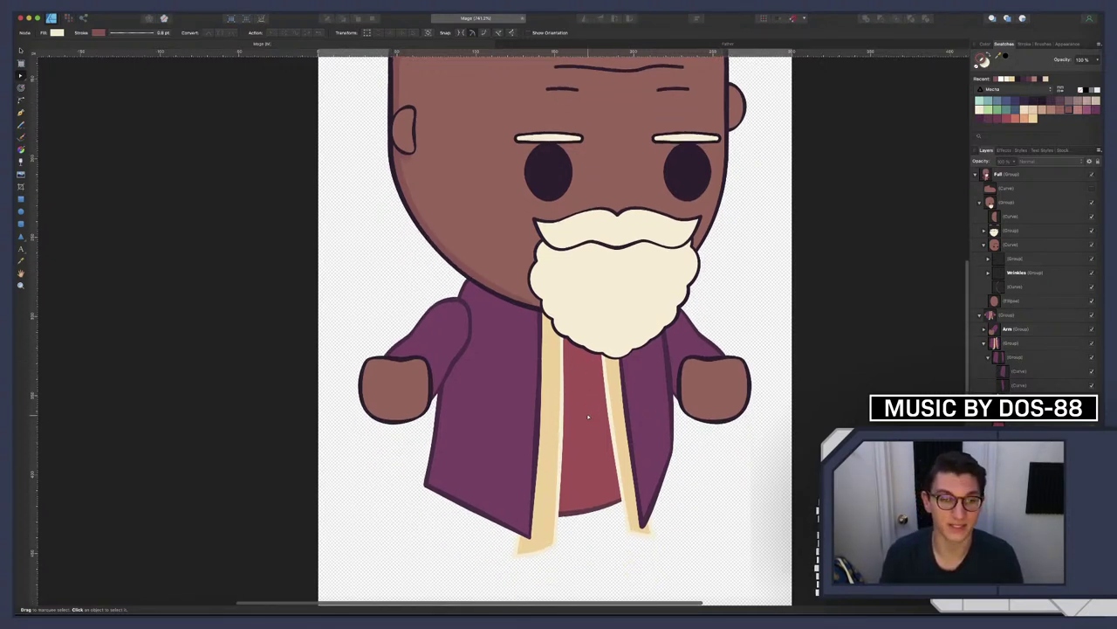
{"action": "scroll", "coordinate": [589, 416], "scroll_direction": "up", "scroll_amount": 3}
{"action": "scroll", "coordinate": [588, 416], "scroll_direction": "down", "scroll_amount": 3}
{"action": "scroll", "coordinate": [589, 417], "scroll_direction": "down", "scroll_amount": 3}
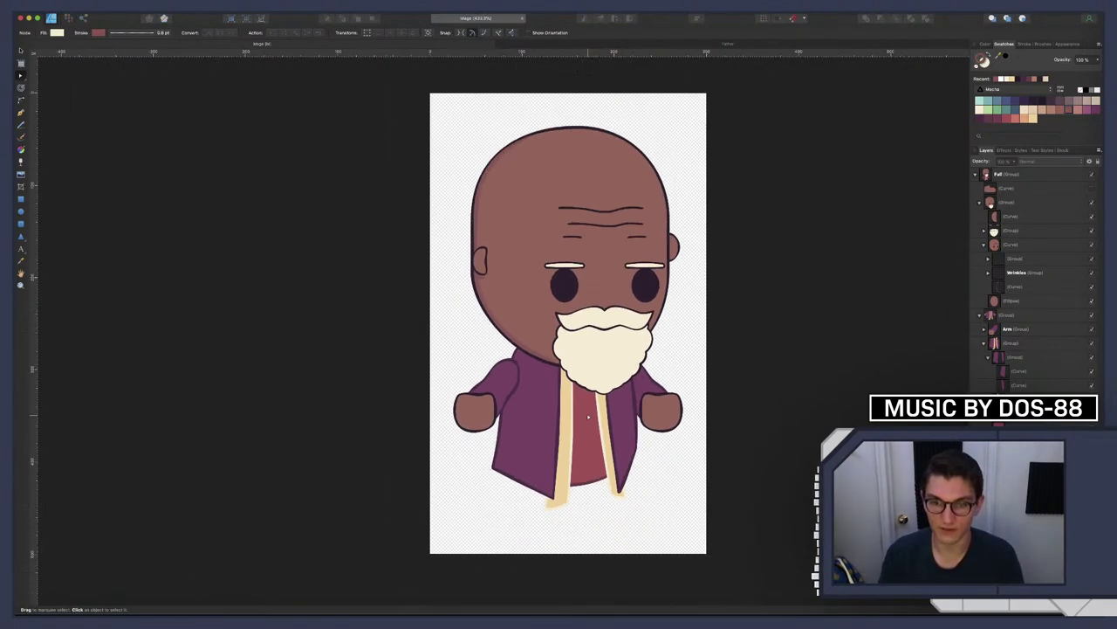
{"action": "scroll", "coordinate": [588, 417], "scroll_direction": "up", "scroll_amount": 3}
{"action": "scroll", "coordinate": [588, 417], "scroll_direction": "down", "scroll_amount": 2}
{"action": "scroll", "coordinate": [588, 417], "scroll_direction": "up", "scroll_amount": 1}
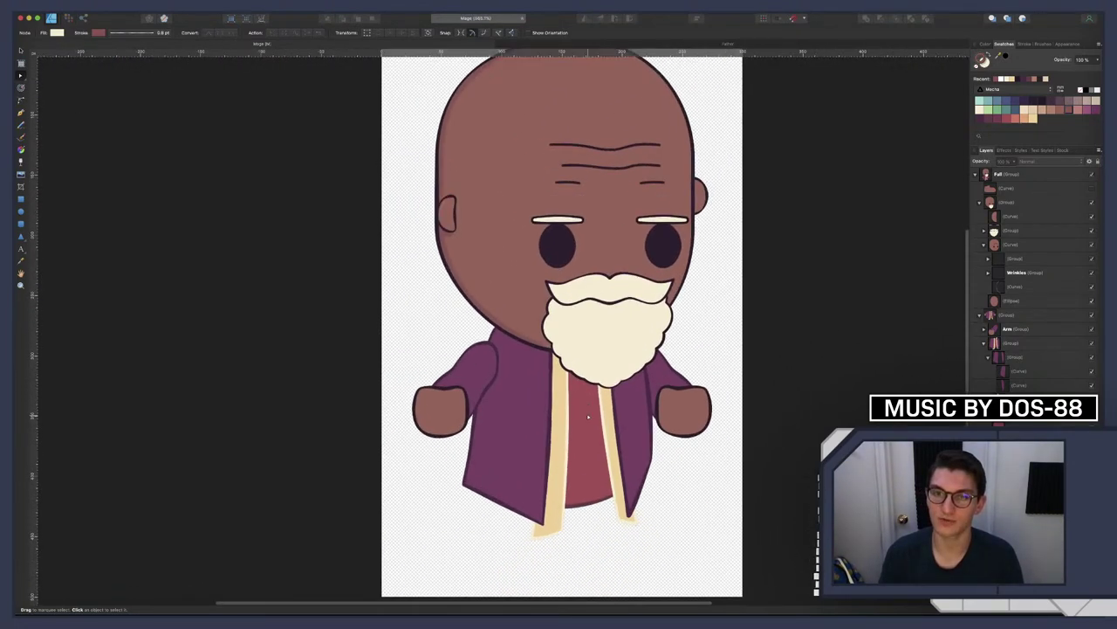
{"action": "scroll", "coordinate": [588, 417], "scroll_direction": "down", "scroll_amount": 1}
{"action": "scroll", "coordinate": [589, 417], "scroll_direction": "up", "scroll_amount": 1}
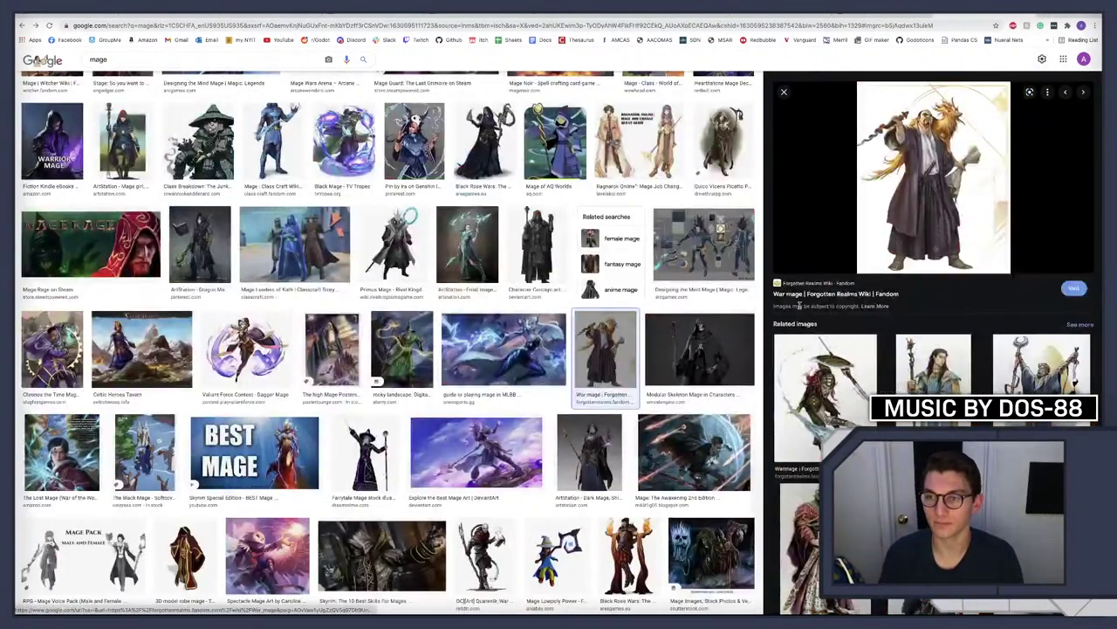
Examine the robe, lower garment and shoes of the War mage reference image in the browser
{"action": "scroll", "coordinate": [969, 266], "scroll_direction": "up", "scroll_amount": 5}
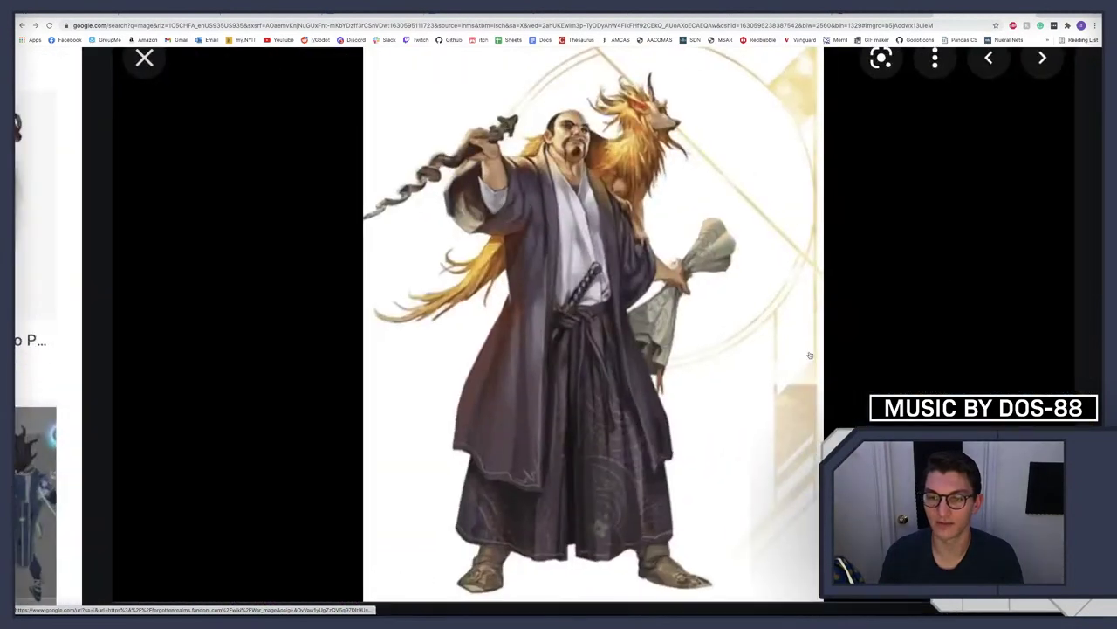
{"action": "scroll", "coordinate": [709, 403], "scroll_direction": "down", "scroll_amount": 2}
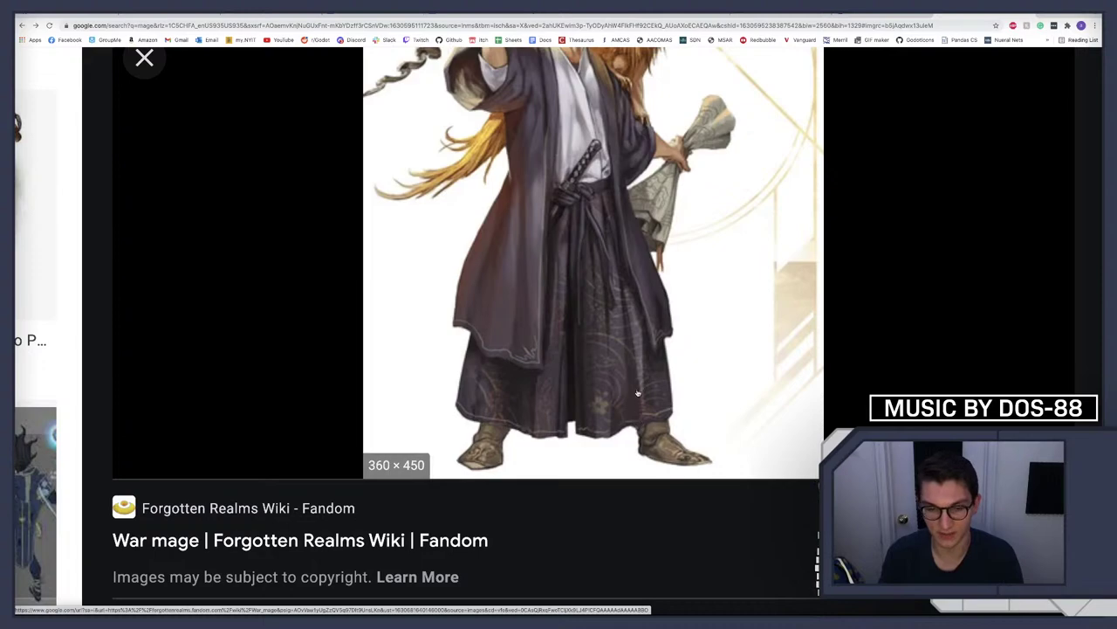
{"action": "scroll", "coordinate": [637, 394], "scroll_direction": "down", "scroll_amount": 5}
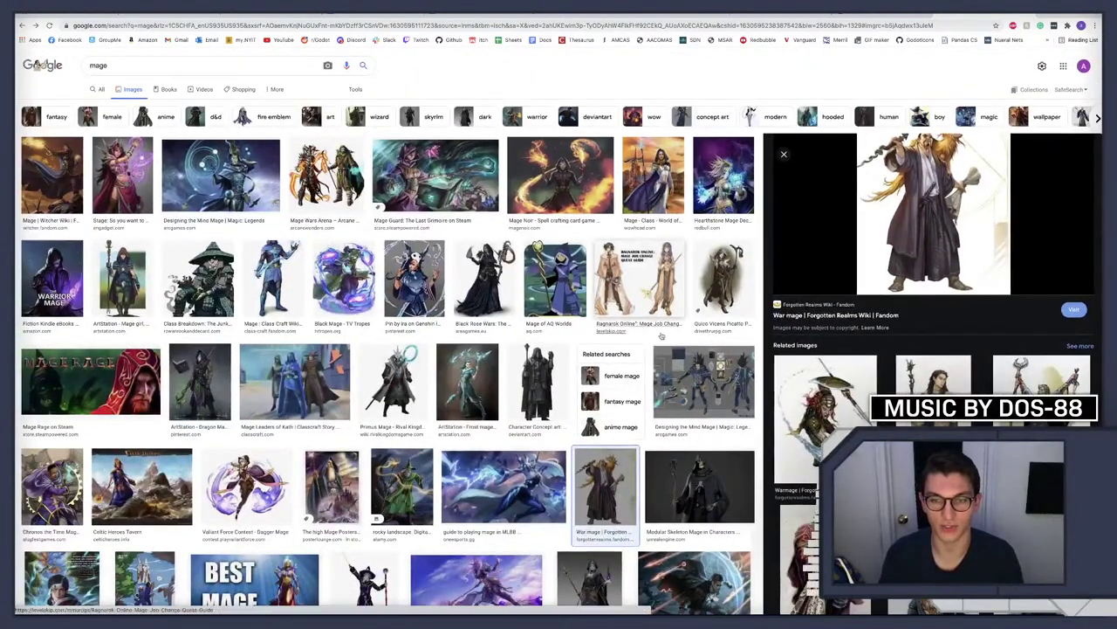
Preview the Ragnarok Online, Class Craft Wiki, AQ Worlds and ArtStation mage girl images as clothing references
{"action": "left_click", "coordinate": [660, 330]}
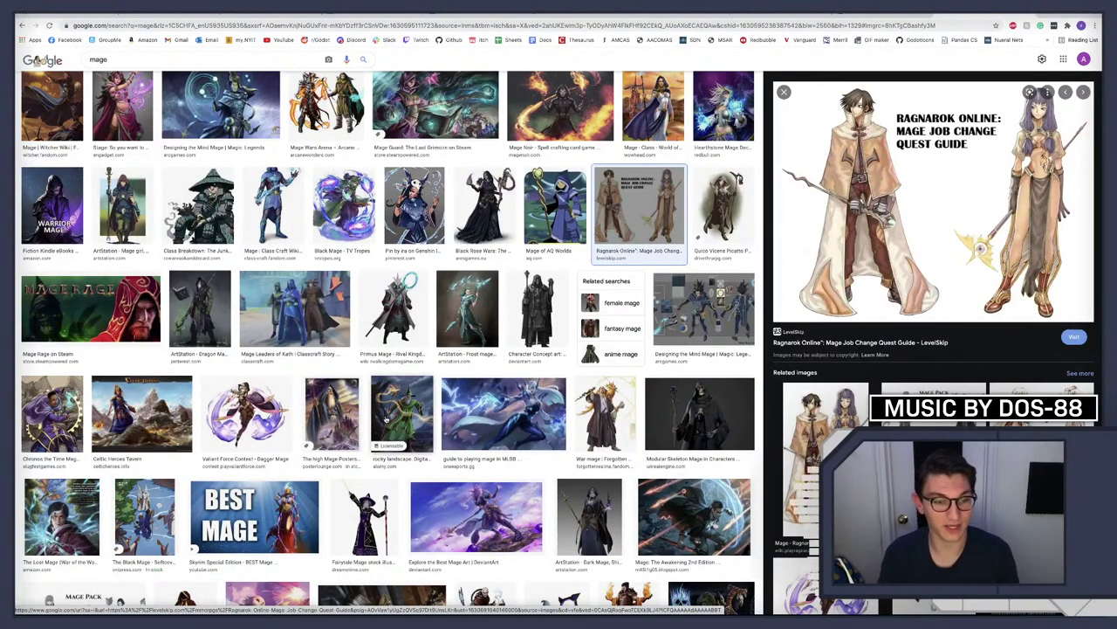
{"action": "scroll", "coordinate": [302, 377], "scroll_direction": "up", "scroll_amount": 1}
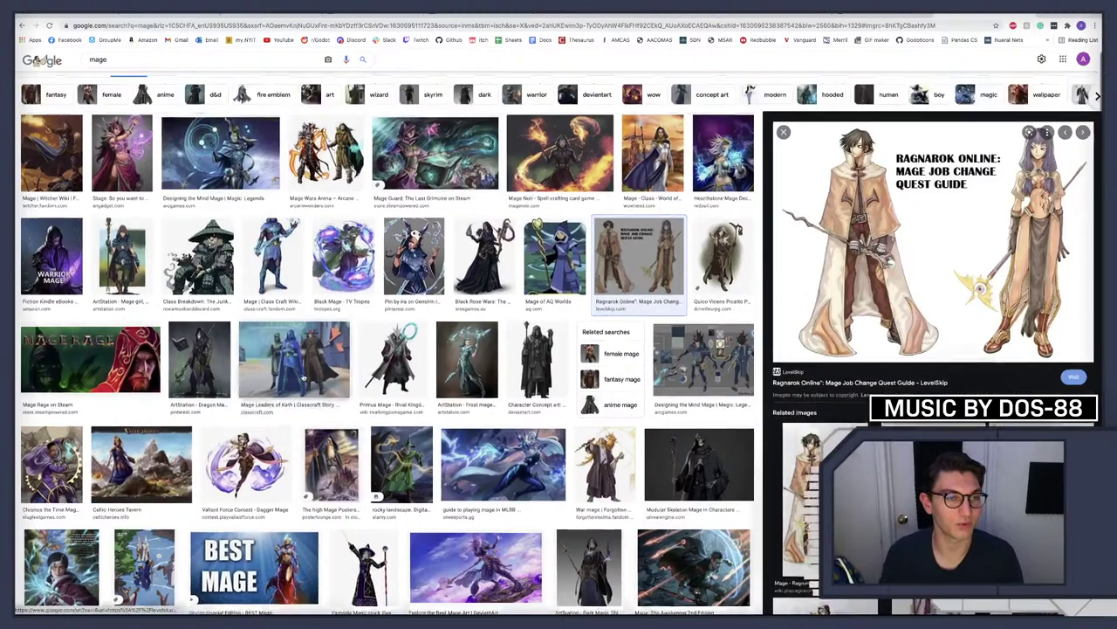
{"action": "scroll", "coordinate": [302, 377], "scroll_direction": "down", "scroll_amount": 1}
{"action": "left_click", "coordinate": [273, 218]}
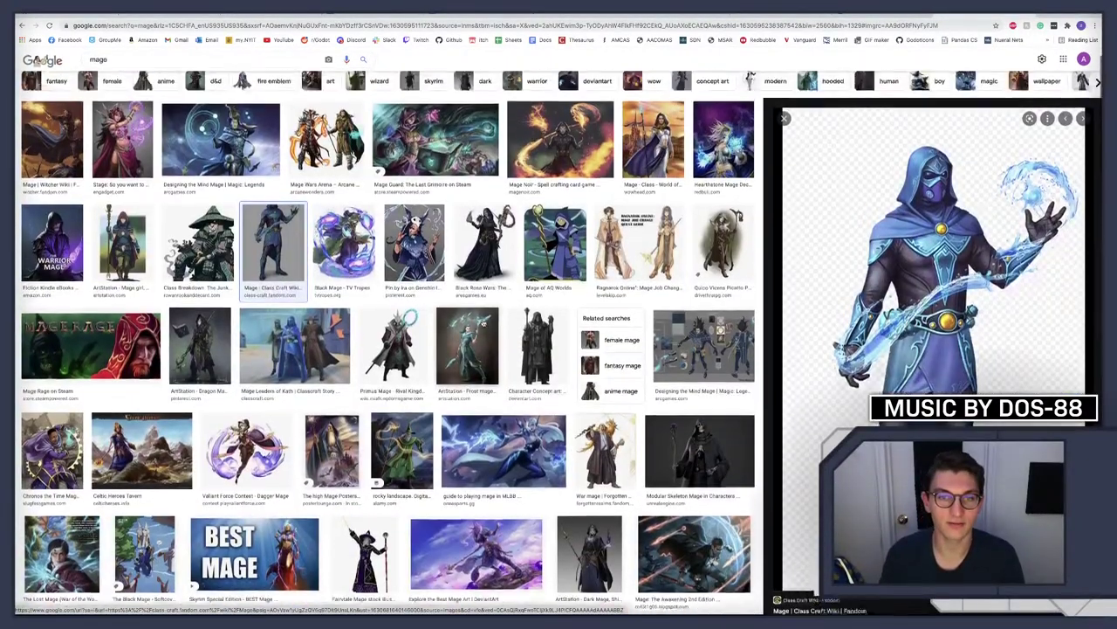
{"action": "scroll", "coordinate": [552, 282], "scroll_direction": "up", "scroll_amount": 1}
{"action": "left_click", "coordinate": [551, 282]}
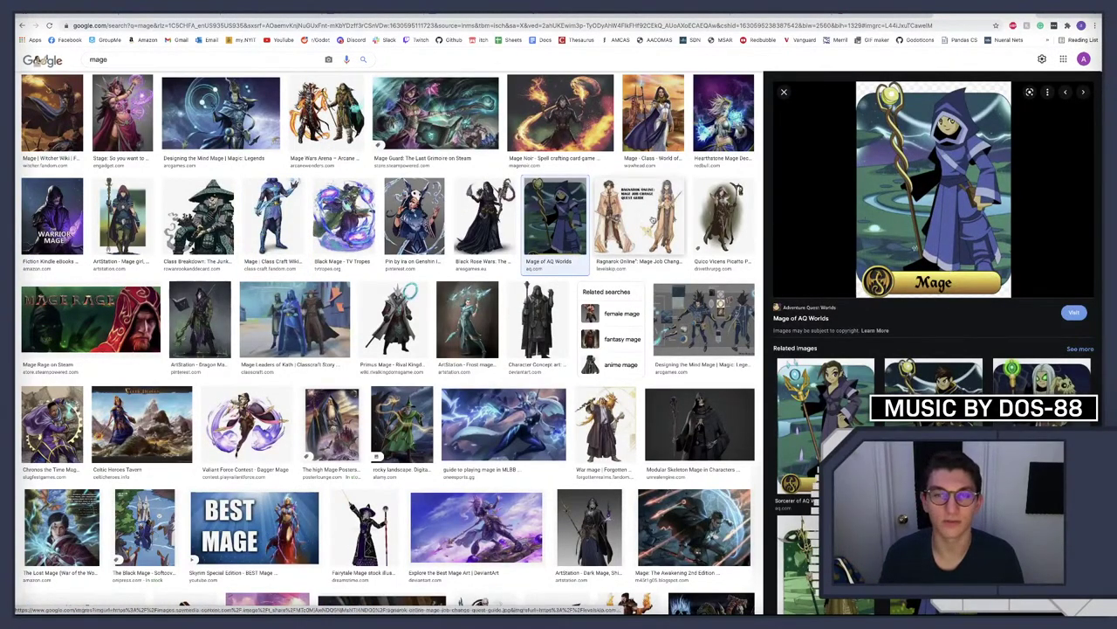
{"action": "scroll", "coordinate": [415, 271], "scroll_direction": "up", "scroll_amount": 1}
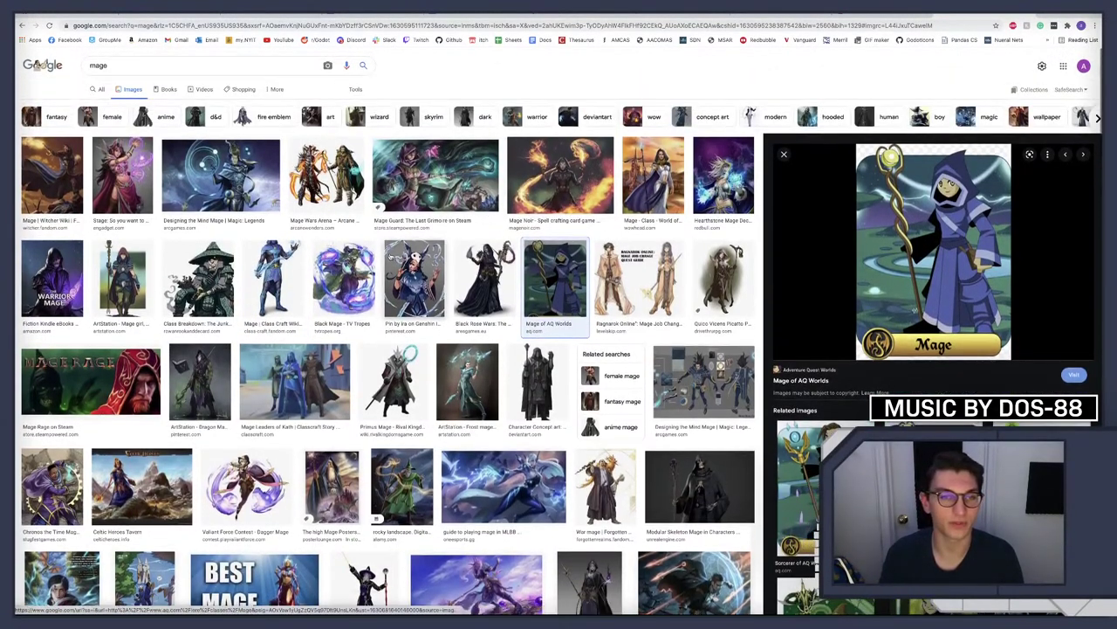
{"action": "left_click", "coordinate": [127, 296]}
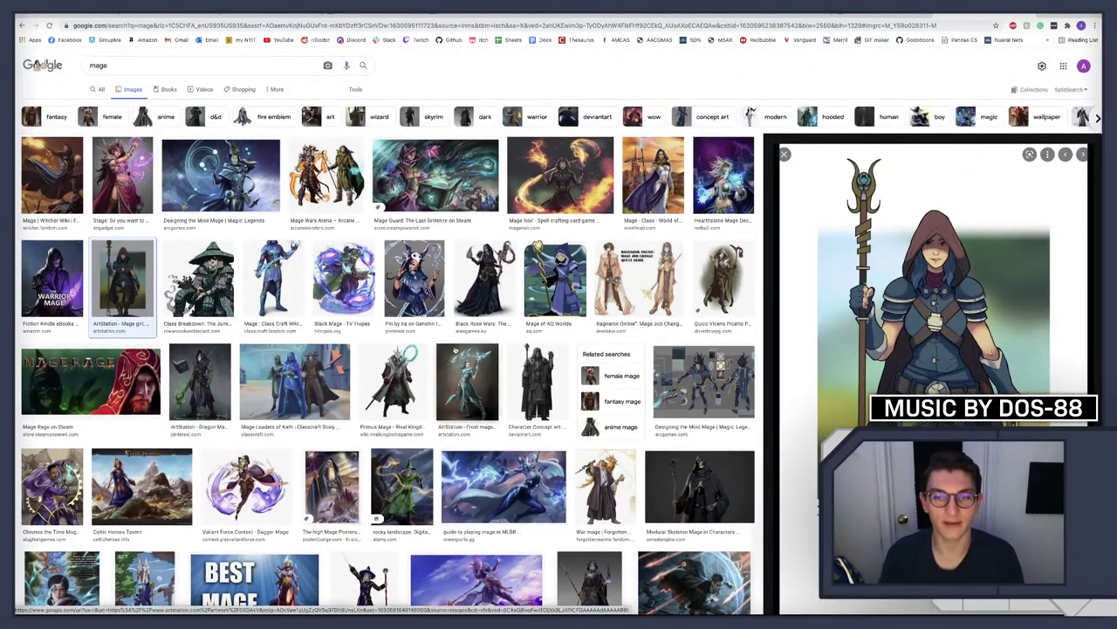
Browse further through the mage image results and return to the previously viewed War mage reference
{"action": "scroll", "coordinate": [456, 351], "scroll_direction": "down", "scroll_amount": 1}
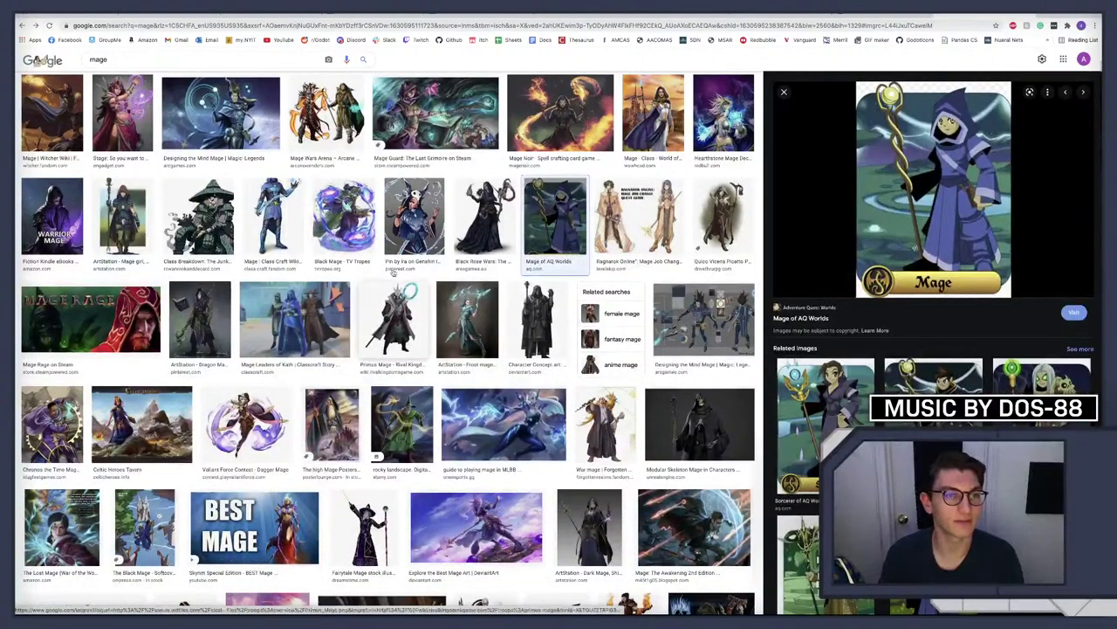
{"action": "scroll", "coordinate": [523, 349], "scroll_direction": "down", "scroll_amount": 2}
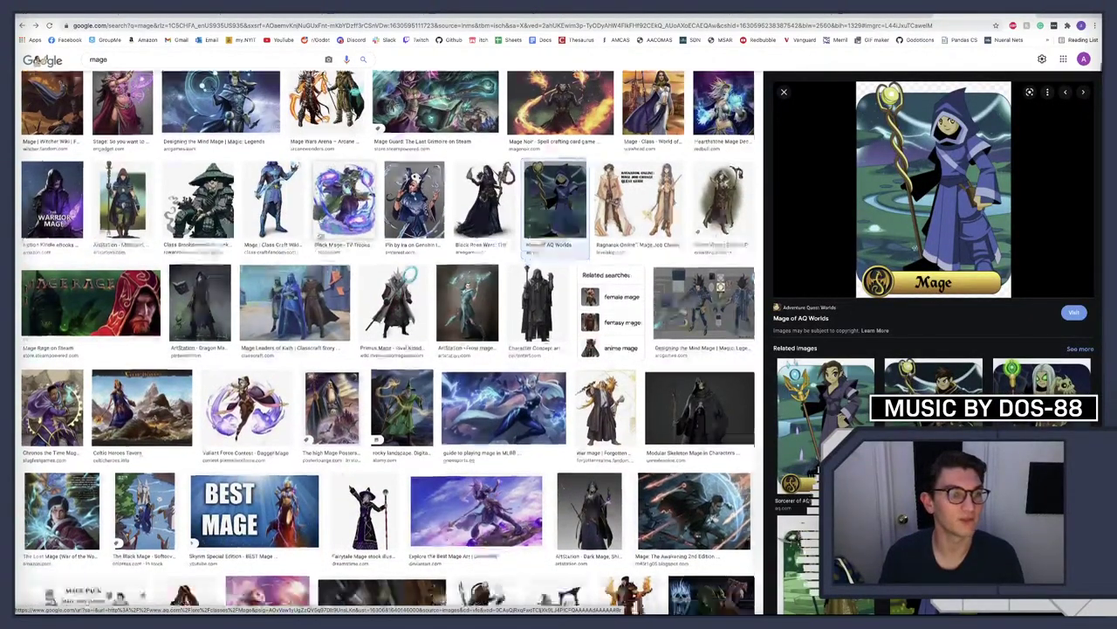
{"action": "scroll", "coordinate": [569, 373], "scroll_direction": "left", "scroll_amount": 5}
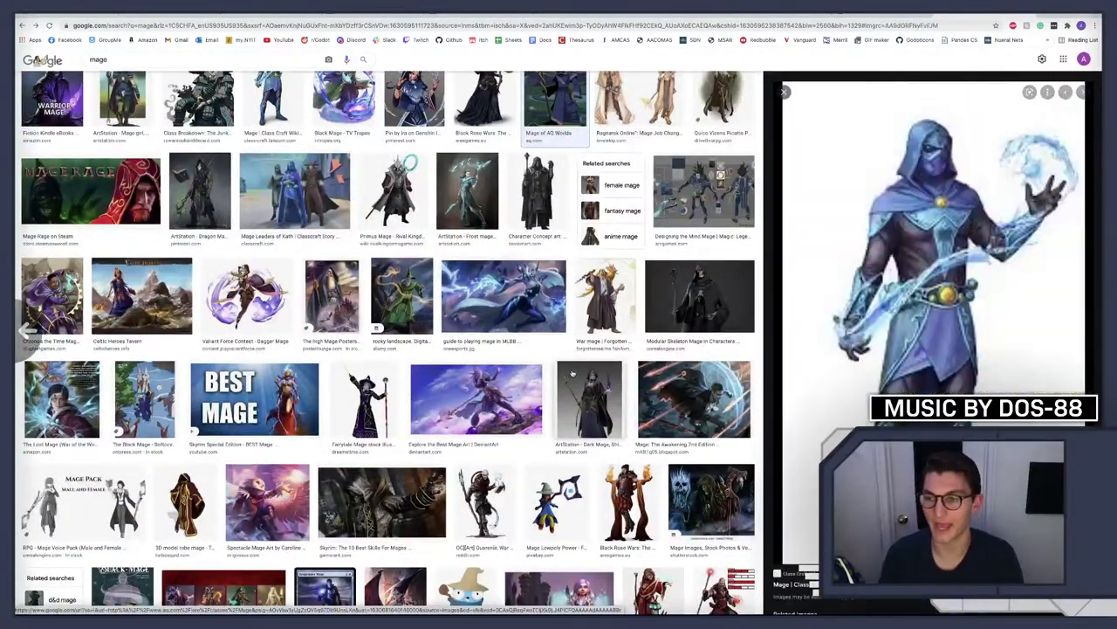
{"action": "scroll", "coordinate": [569, 371], "scroll_direction": "left", "scroll_amount": 5}
{"action": "scroll", "coordinate": [570, 371], "scroll_direction": "left", "scroll_amount": 5}
{"action": "left_click", "coordinate": [583, 367]}
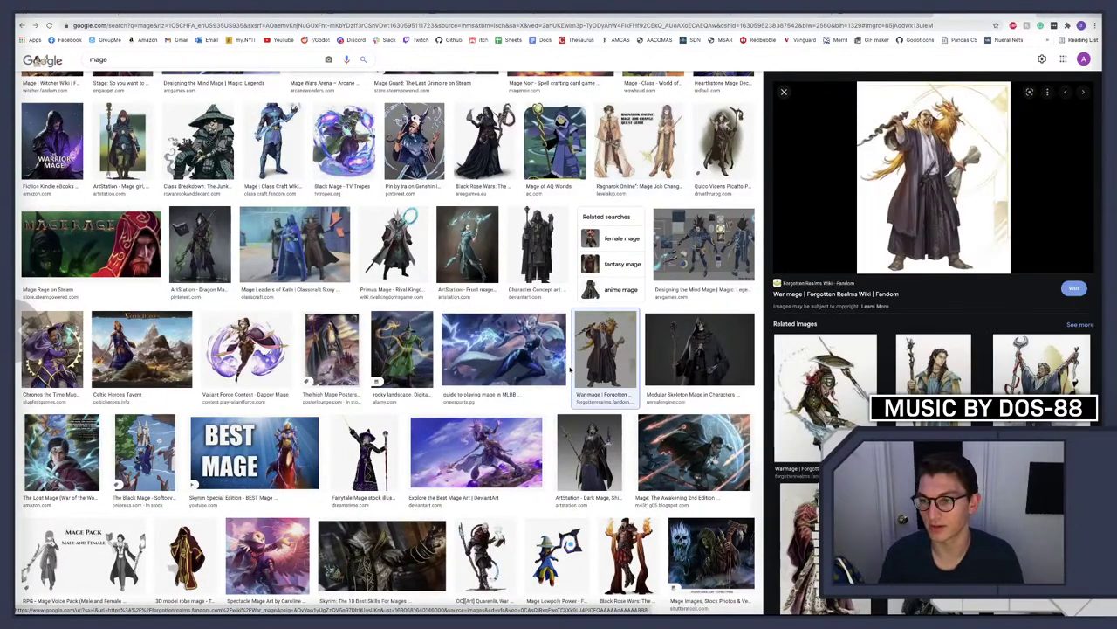
{"action": "scroll", "coordinate": [948, 269], "scroll_direction": "up", "scroll_amount": 10}
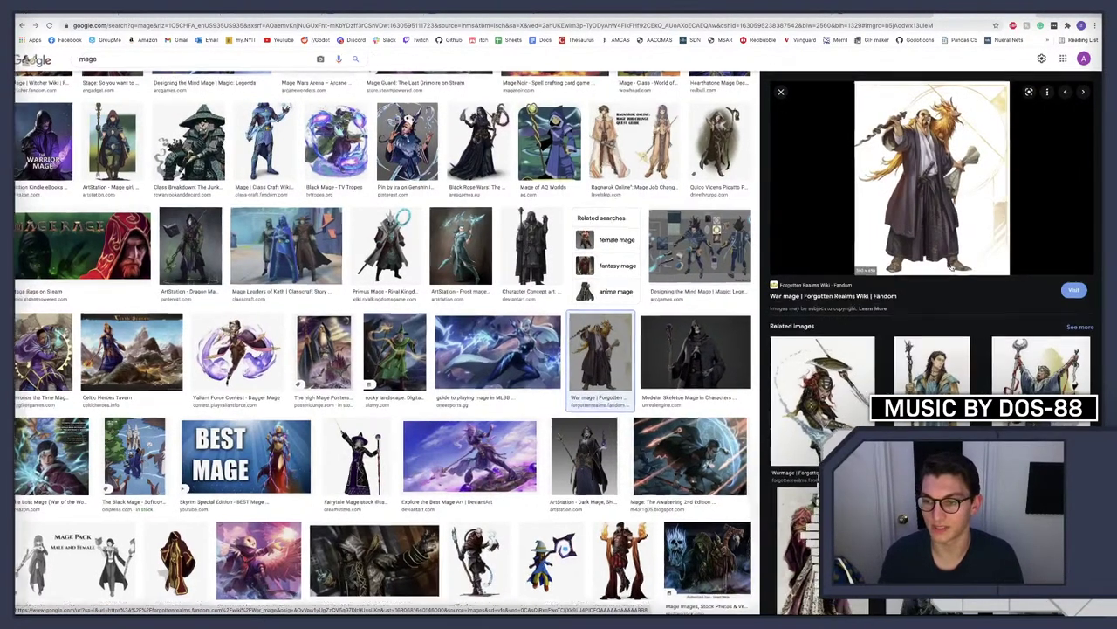
Switch back to Affinity Designer, show the hidden shoe curve in the Full group and select it
{"action": "scroll", "coordinate": [781, 345], "scroll_direction": "down", "scroll_amount": 1}
{"action": "scroll", "coordinate": [761, 355], "scroll_direction": "up", "scroll_amount": 1}
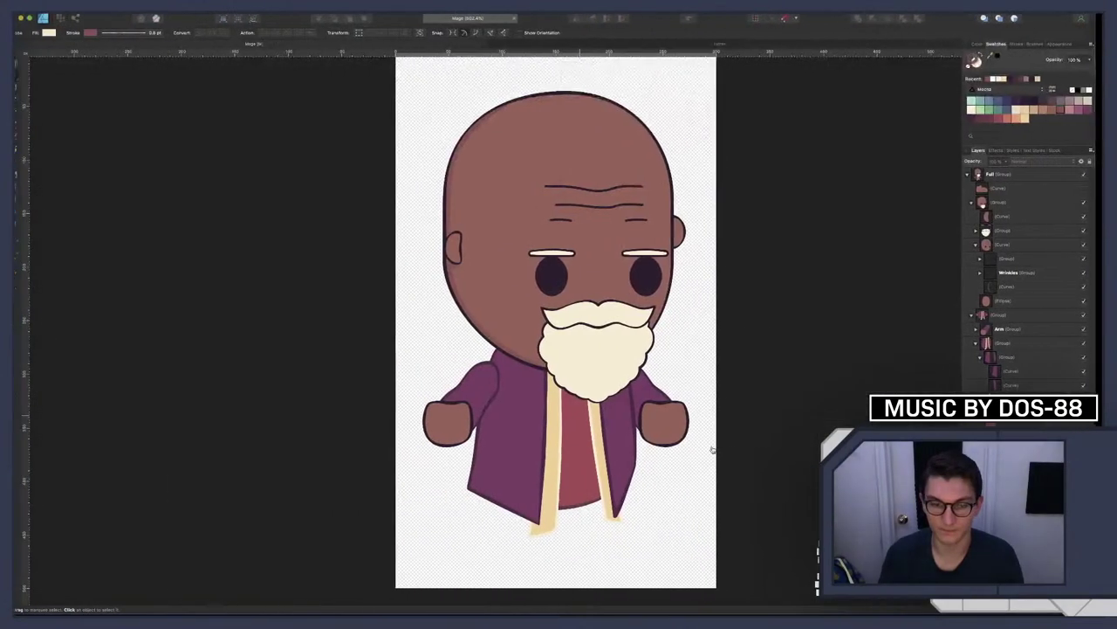
{"action": "left_click", "coordinate": [1091, 189]}
{"action": "scroll", "coordinate": [538, 547], "scroll_direction": "up", "scroll_amount": 3}
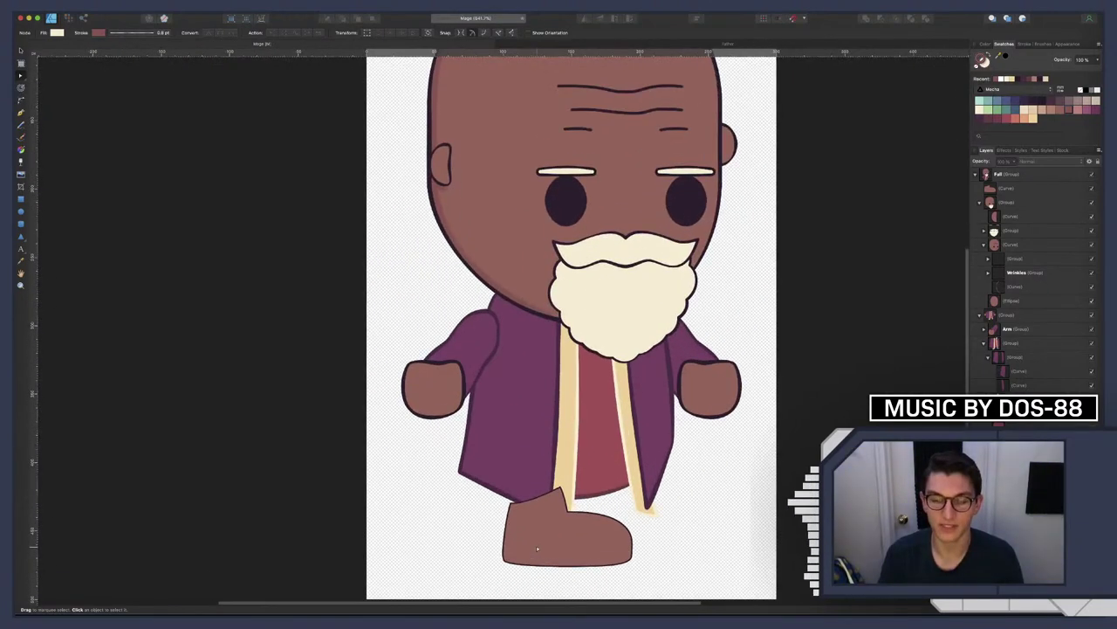
{"action": "scroll", "coordinate": [539, 511], "scroll_direction": "down", "scroll_amount": 3}
{"action": "scroll", "coordinate": [539, 511], "scroll_direction": "up", "scroll_amount": 4}
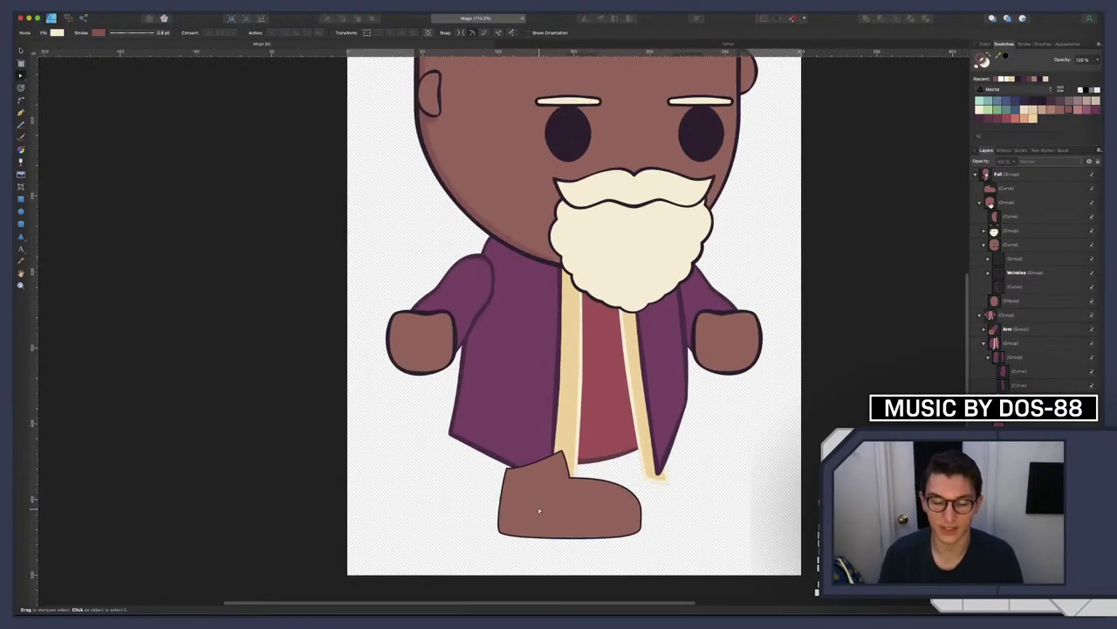
{"action": "scroll", "coordinate": [891, 273], "scroll_direction": "down", "scroll_amount": 1}
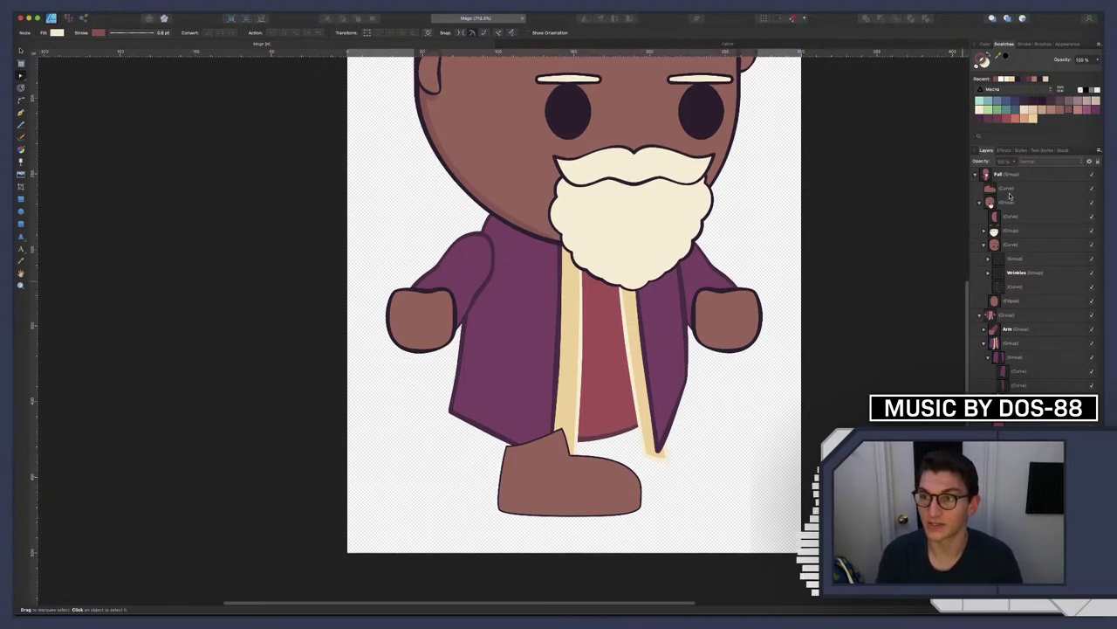
{"action": "left_click", "coordinate": [1011, 189]}
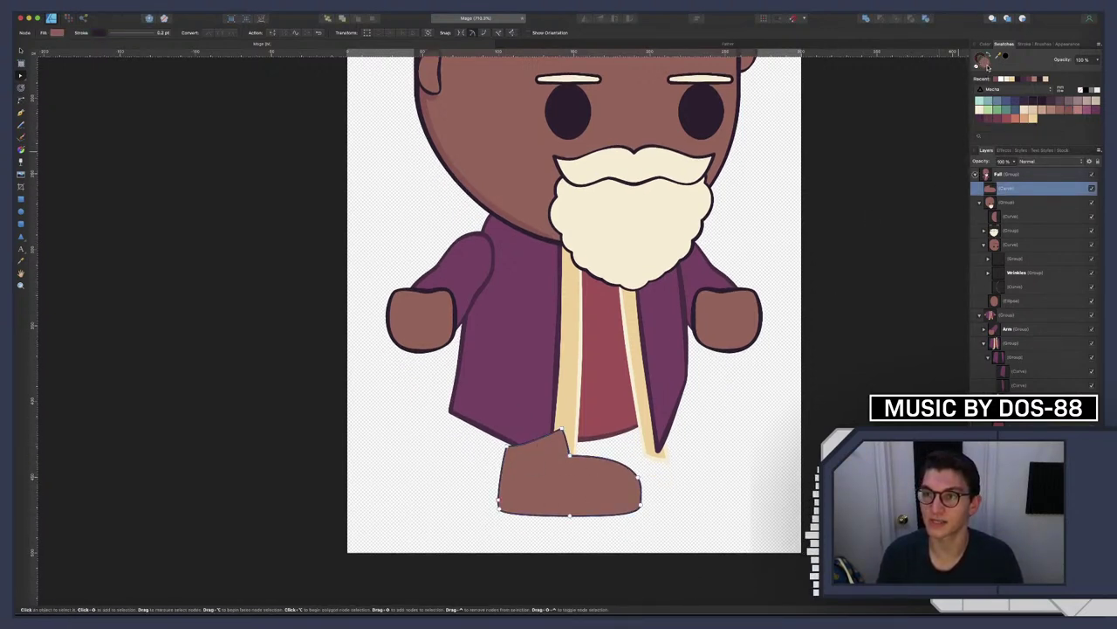
{"action": "scroll", "coordinate": [550, 186], "scroll_direction": "up", "scroll_amount": 5}
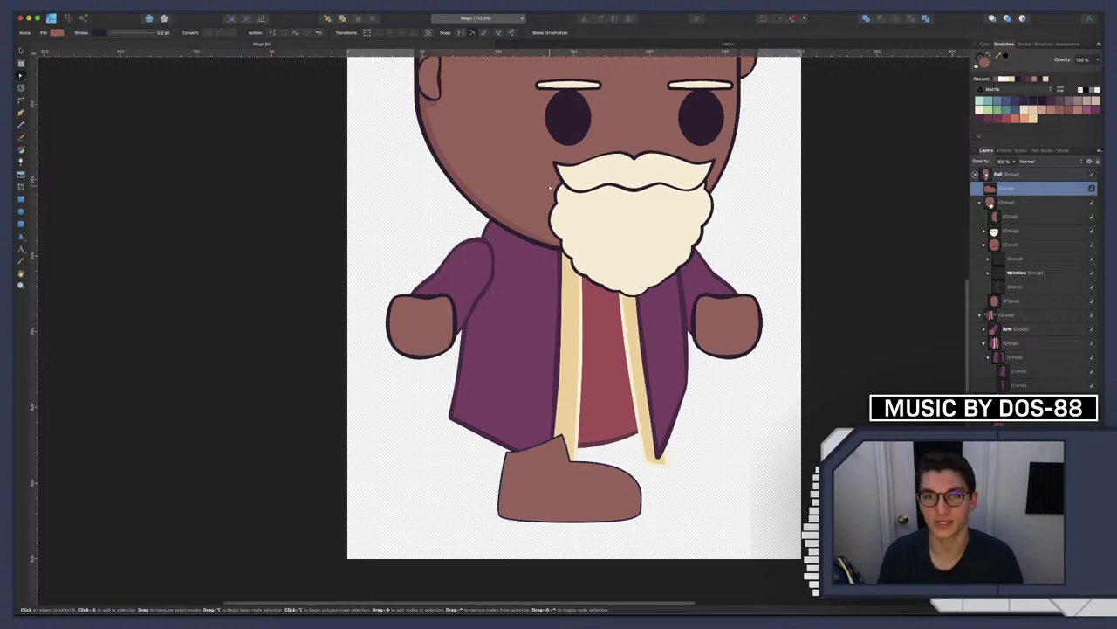
{"action": "scroll", "coordinate": [549, 187], "scroll_direction": "down", "scroll_amount": 5}
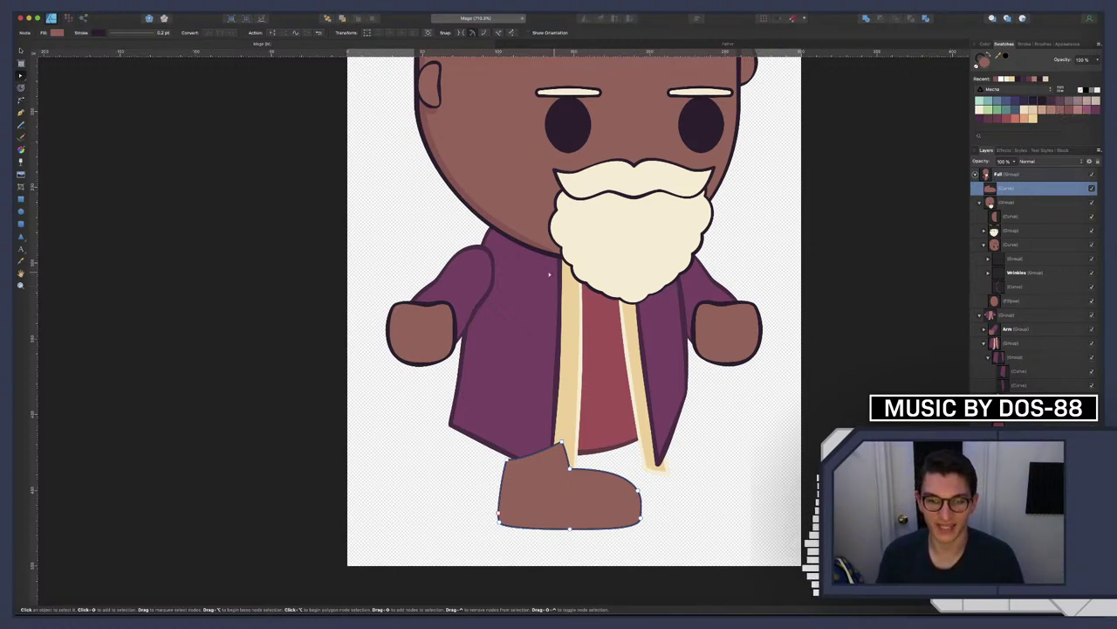
{"action": "scroll", "coordinate": [517, 344], "scroll_direction": "up", "scroll_amount": 5}
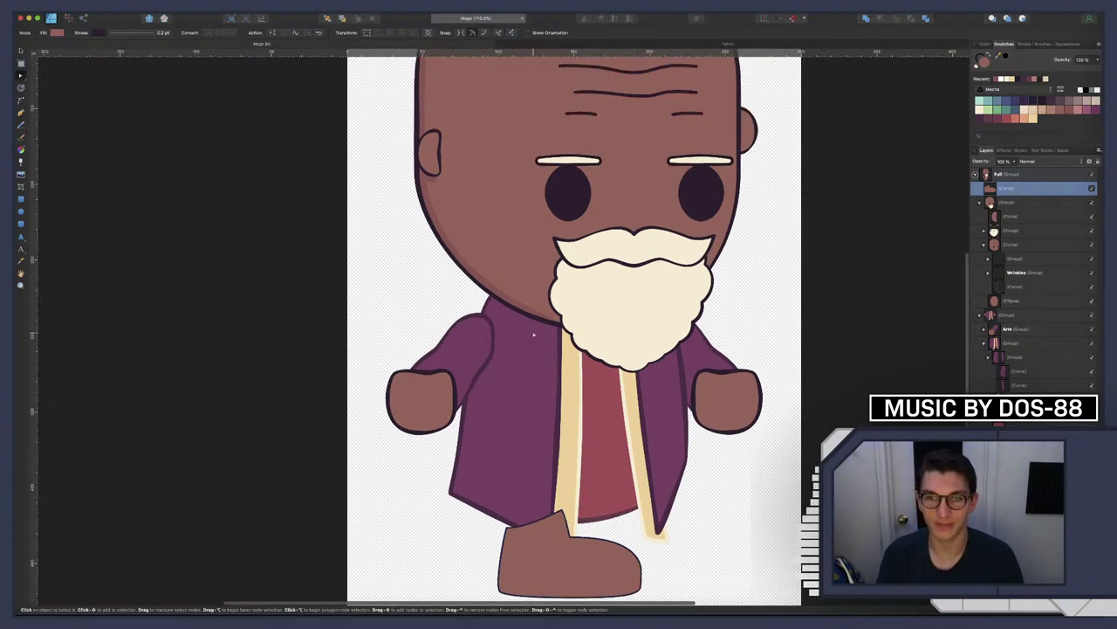
{"action": "scroll", "coordinate": [524, 340], "scroll_direction": "down", "scroll_amount": 6}
{"action": "scroll", "coordinate": [533, 335], "scroll_direction": "up", "scroll_amount": 2}
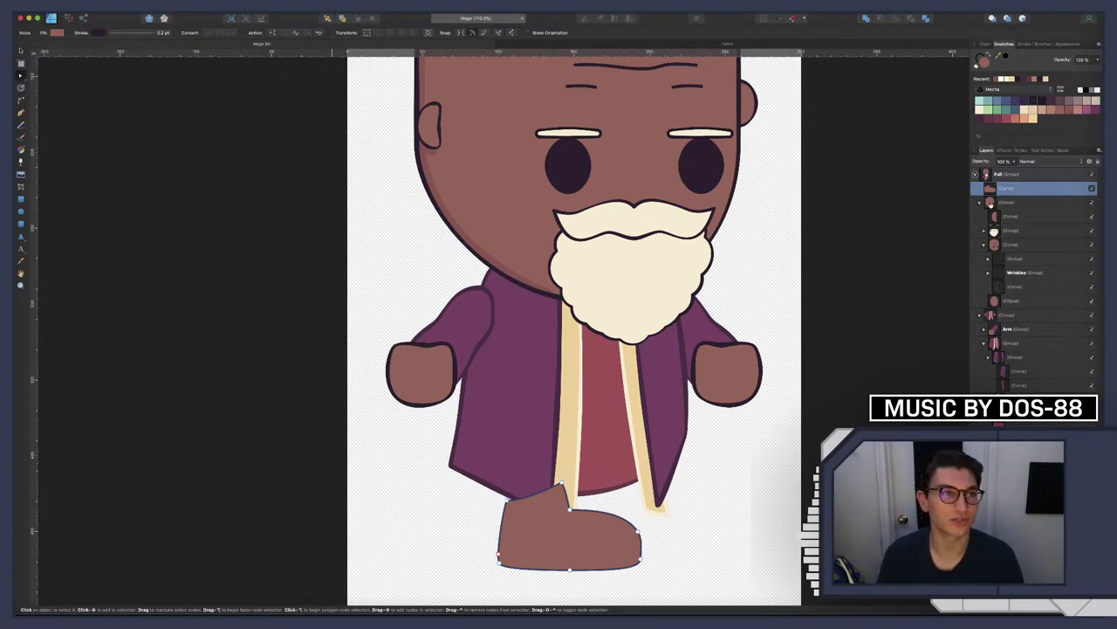
Open the recent file Drunkard.afdesign and expand its main group and the nested Full group
{"action": "left_click", "coordinate": [98, 6]}
{"action": "mouse_move", "coordinate": [117, 44]}
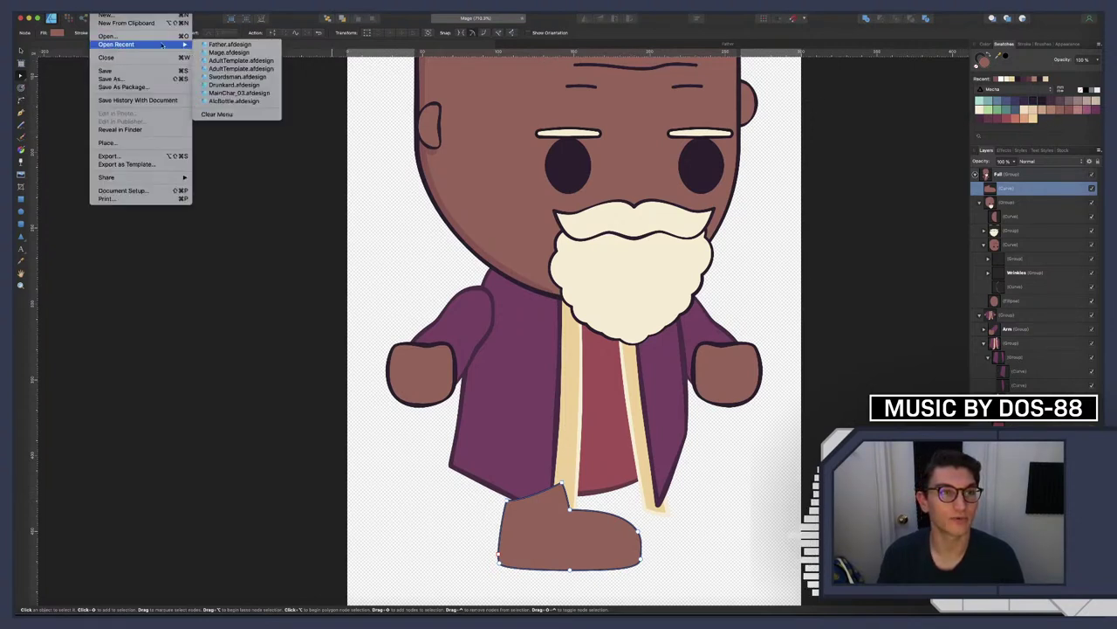
{"action": "left_click", "coordinate": [224, 84]}
{"action": "scroll", "coordinate": [535, 397], "scroll_direction": "down", "scroll_amount": 5}
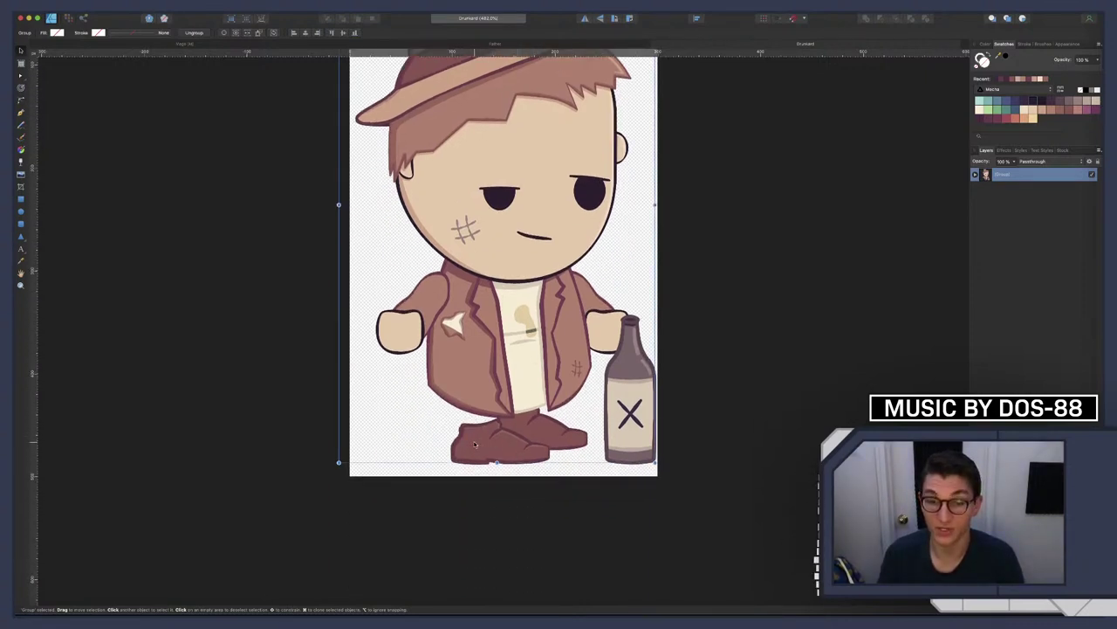
{"action": "left_click", "coordinate": [973, 174]}
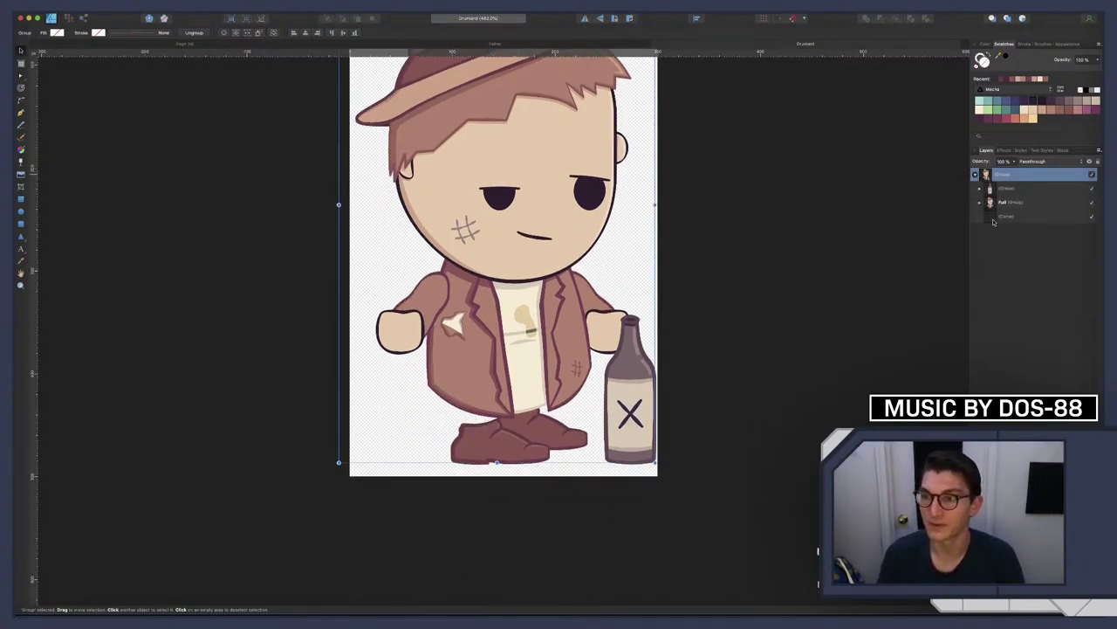
{"action": "left_click", "coordinate": [980, 203]}
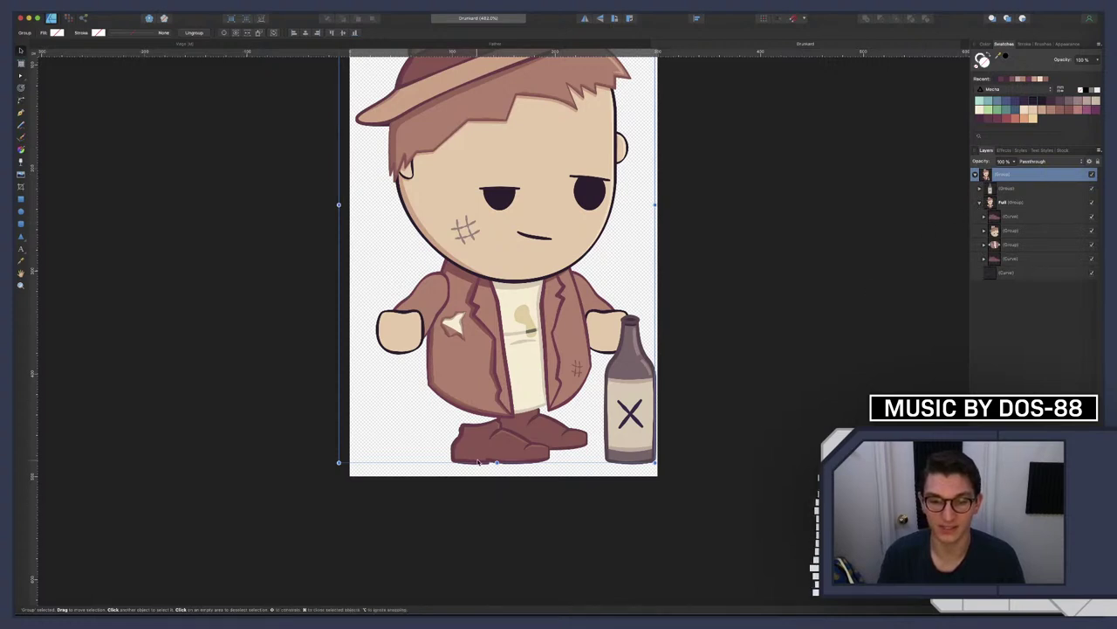
{"action": "scroll", "coordinate": [479, 466], "scroll_direction": "up", "scroll_amount": 3}
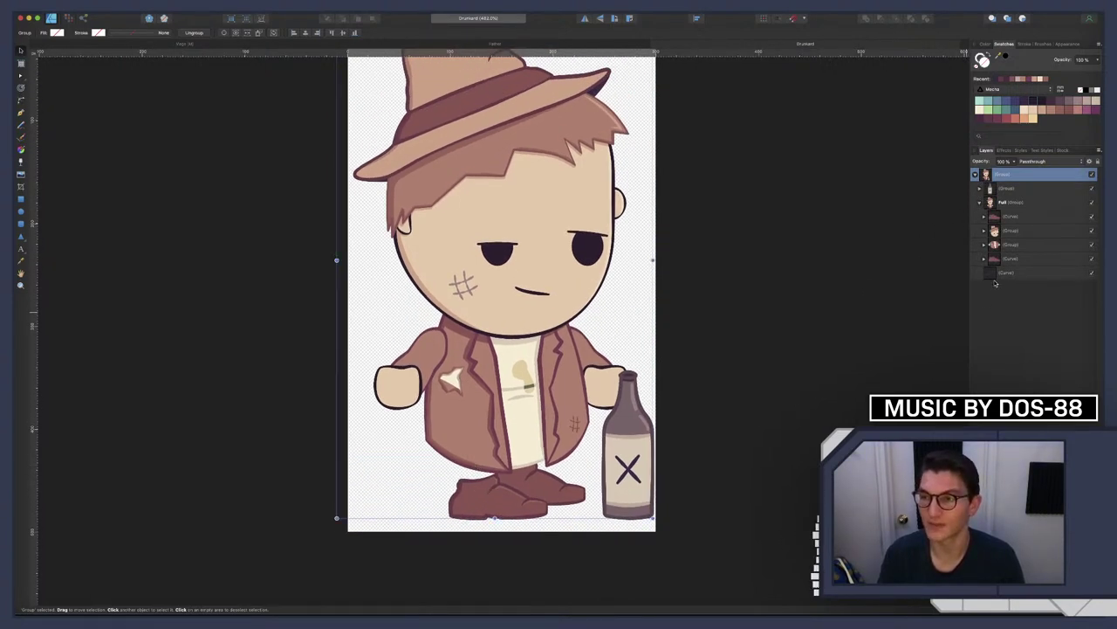
Examine the stroke settings of the drunkard's front shoe and of the crease curves nested inside it
{"action": "left_click", "coordinate": [995, 218]}
{"action": "left_click", "coordinate": [985, 216]}
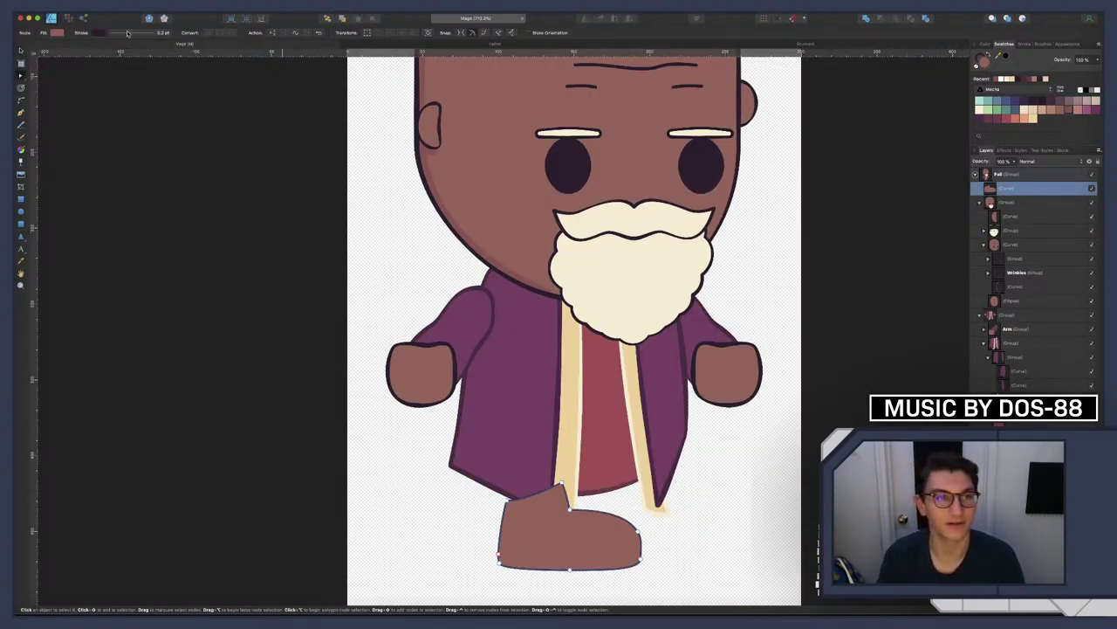
{"action": "left_click", "coordinate": [447, 48]}
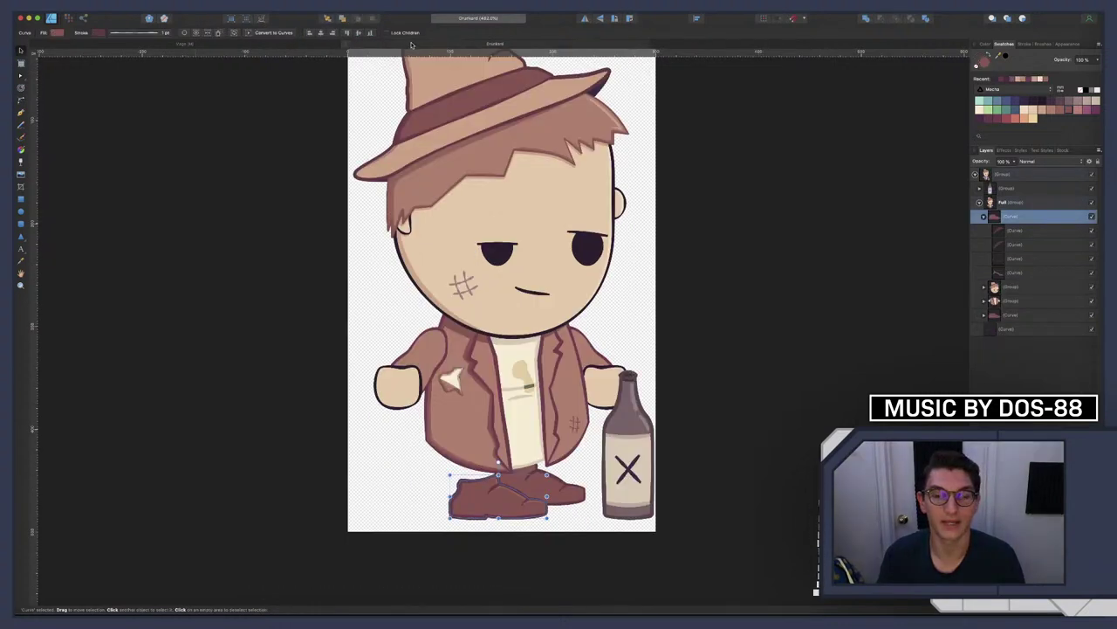
{"action": "left_click", "coordinate": [1000, 246]}
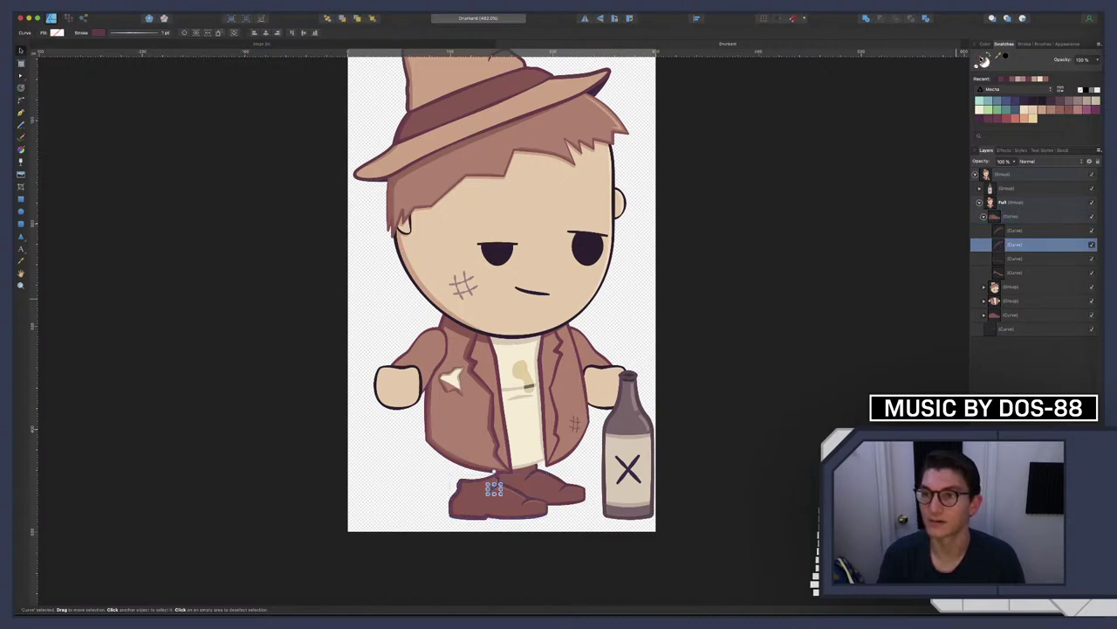
{"action": "left_click", "coordinate": [1010, 232]}
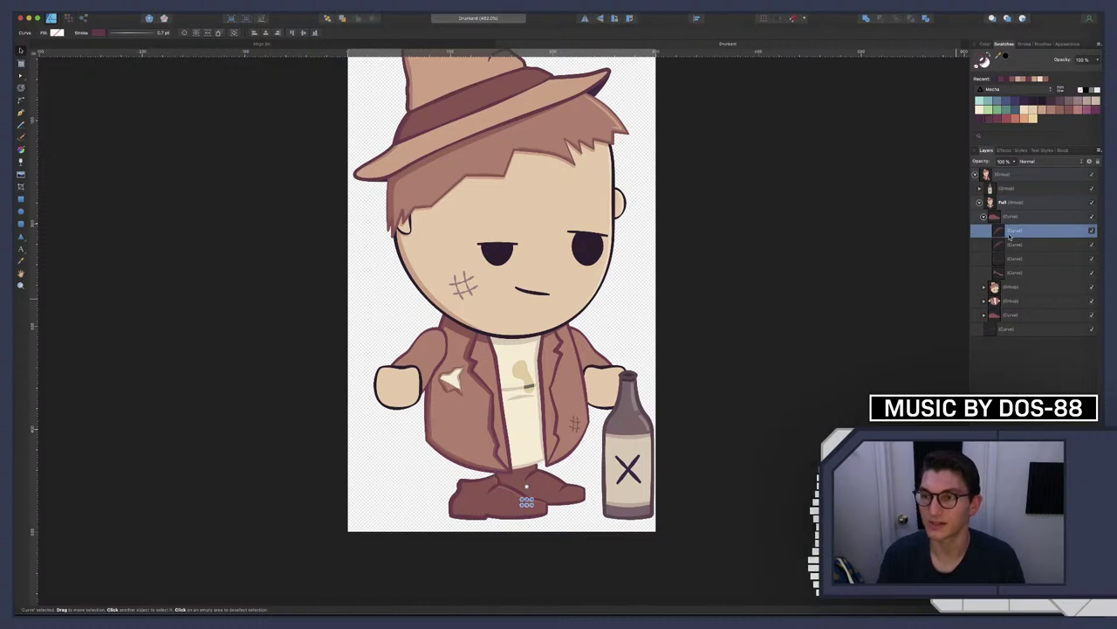
{"action": "left_click", "coordinate": [1011, 245]}
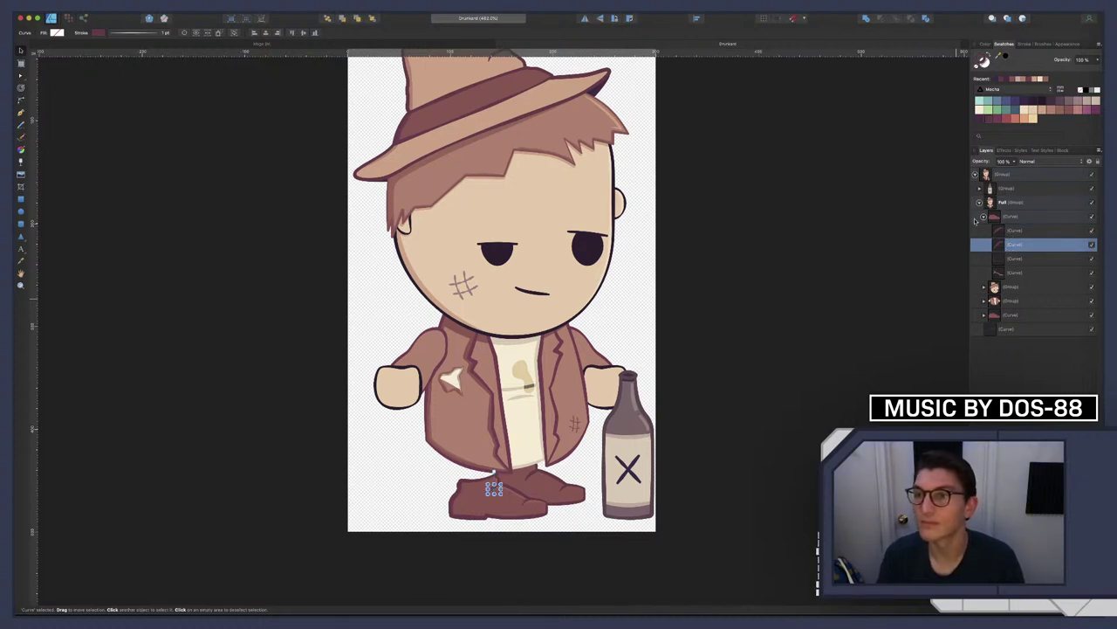
{"action": "left_click", "coordinate": [1015, 232]}
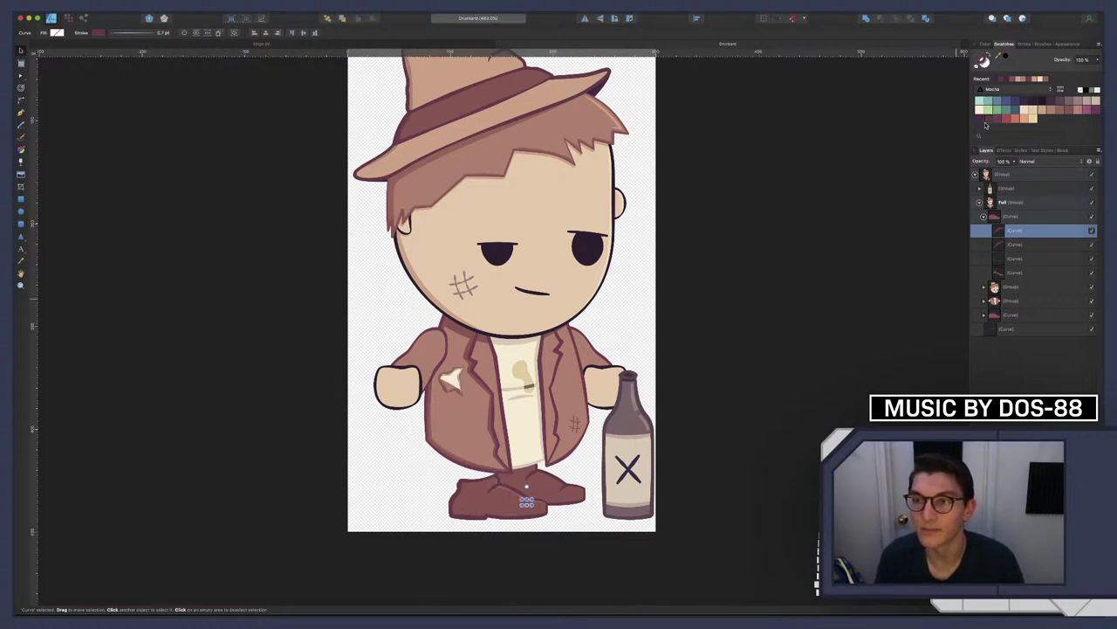
In the Mage document, give the shoe a dark plum outline 1 pt wide with the saved zigzag pressure profile
{"action": "left_click", "coordinate": [238, 46]}
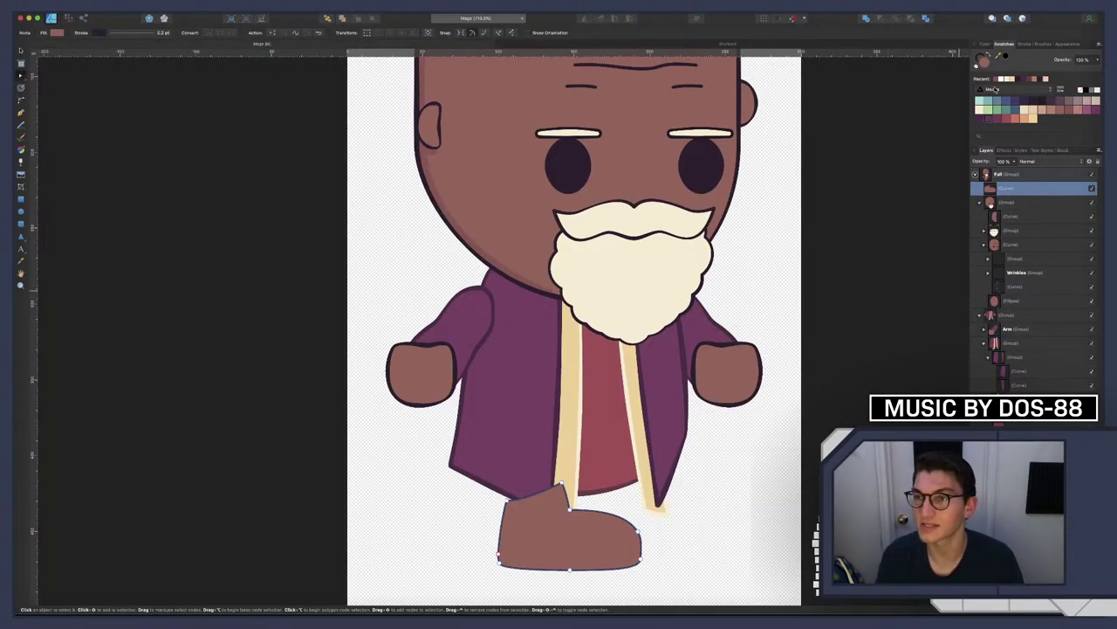
{"action": "left_click", "coordinate": [990, 120]}
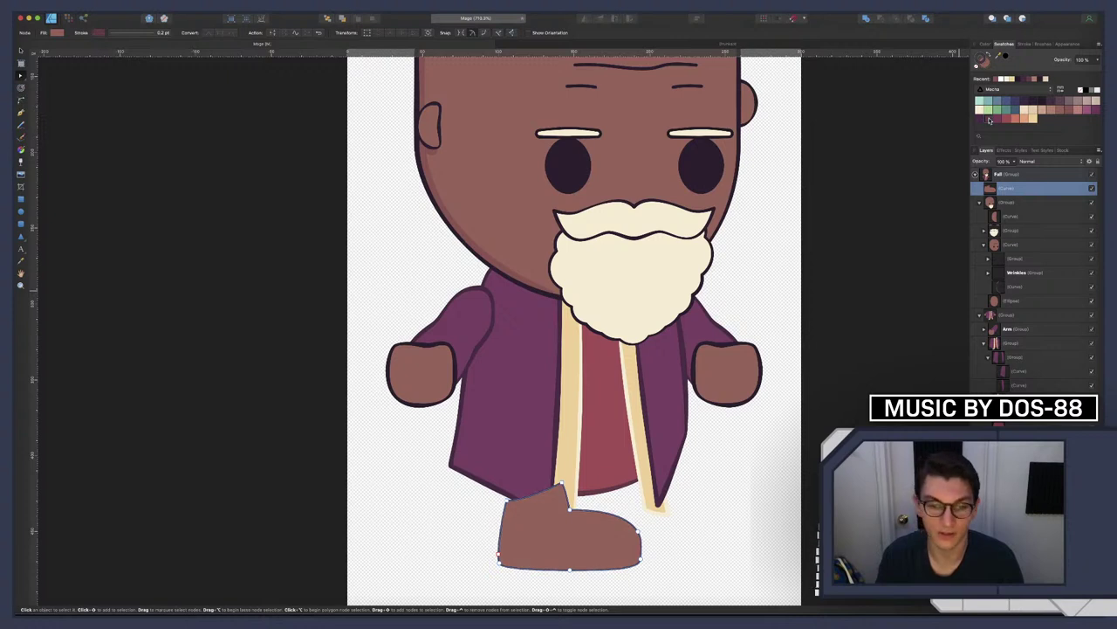
{"action": "left_click", "coordinate": [136, 32]}
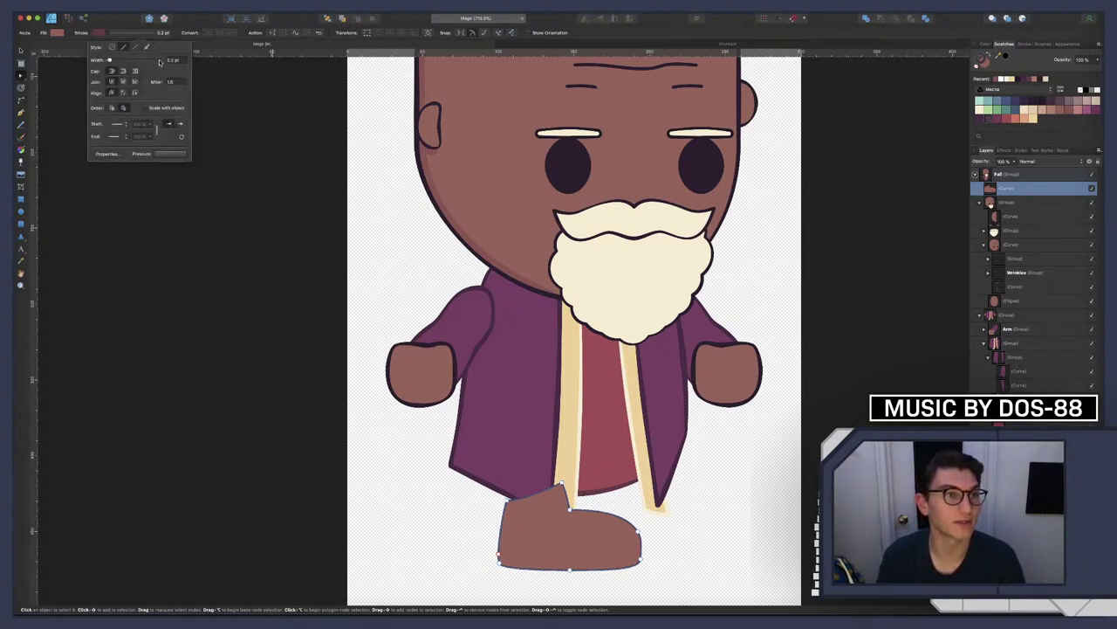
{"action": "left_click", "coordinate": [173, 60]}
{"action": "type", "text": "1"}
{"action": "key", "text": "Return"}
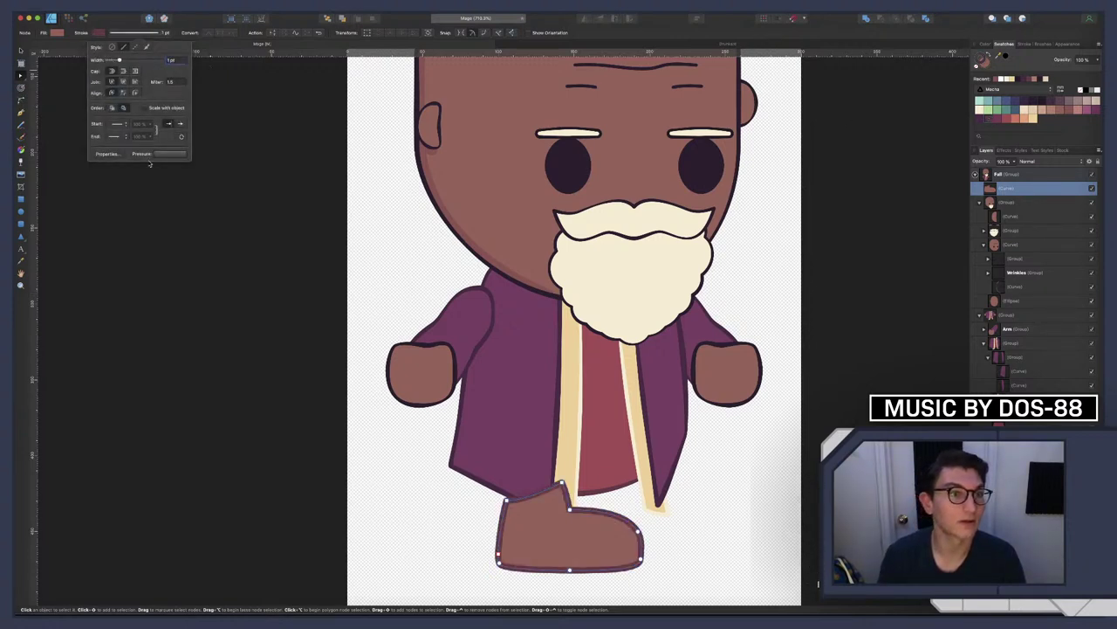
{"action": "left_click", "coordinate": [161, 154]}
{"action": "left_click", "coordinate": [167, 238]}
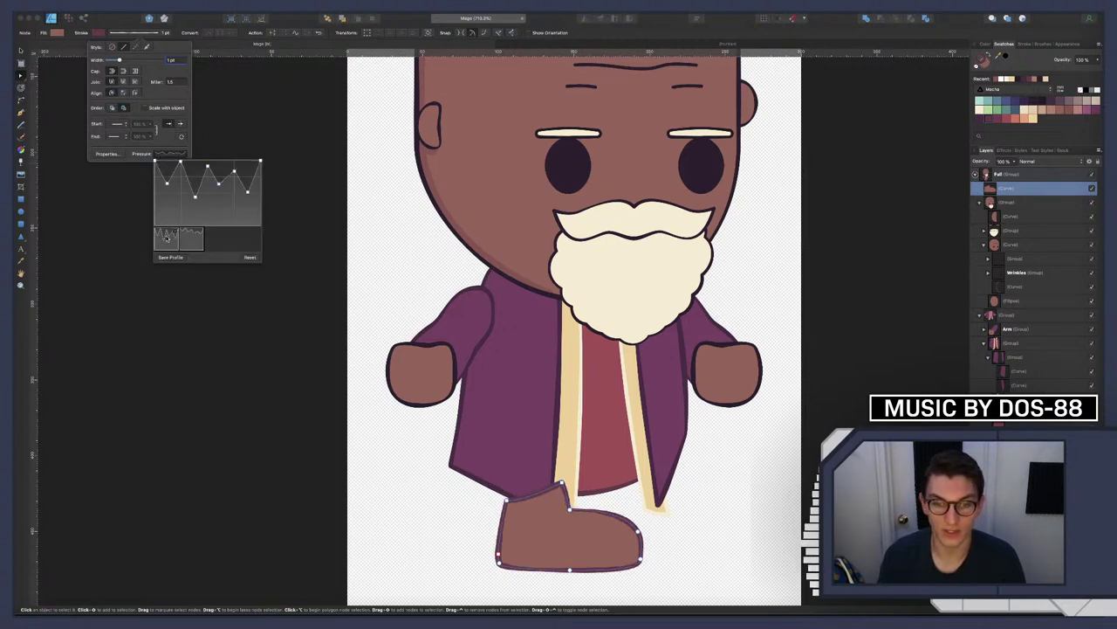
{"action": "left_click", "coordinate": [301, 288]}
Examine the shoe's varied outline up close and against the whole mage character
{"action": "scroll", "coordinate": [591, 476], "scroll_direction": "down", "scroll_amount": 3}
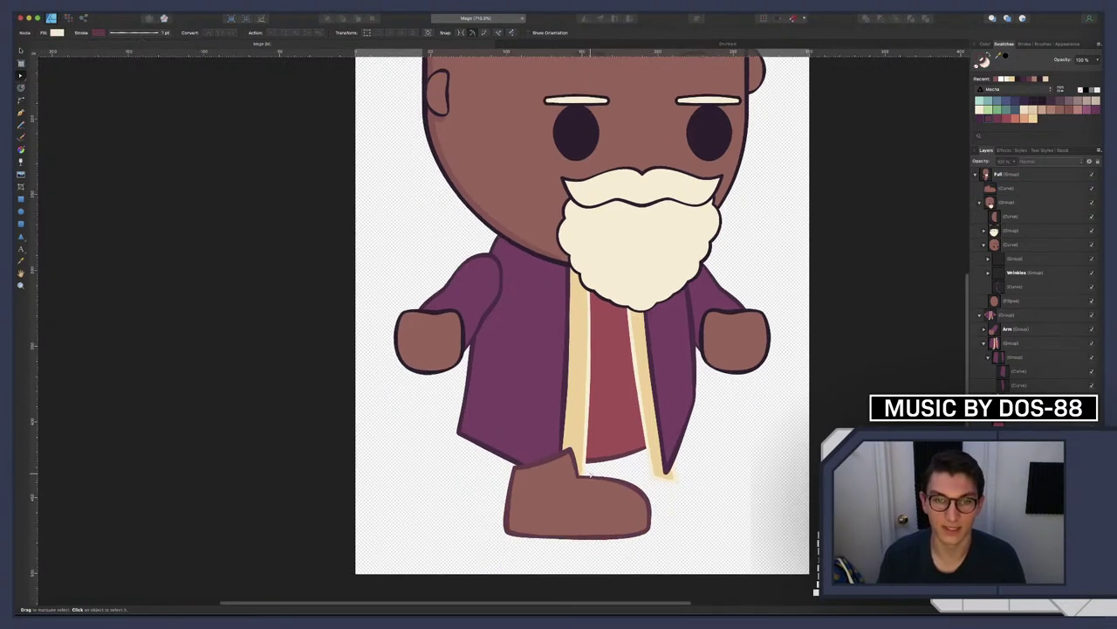
{"action": "scroll", "coordinate": [591, 475], "scroll_direction": "up", "scroll_amount": 3}
{"action": "scroll", "coordinate": [589, 472], "scroll_direction": "down", "scroll_amount": 4}
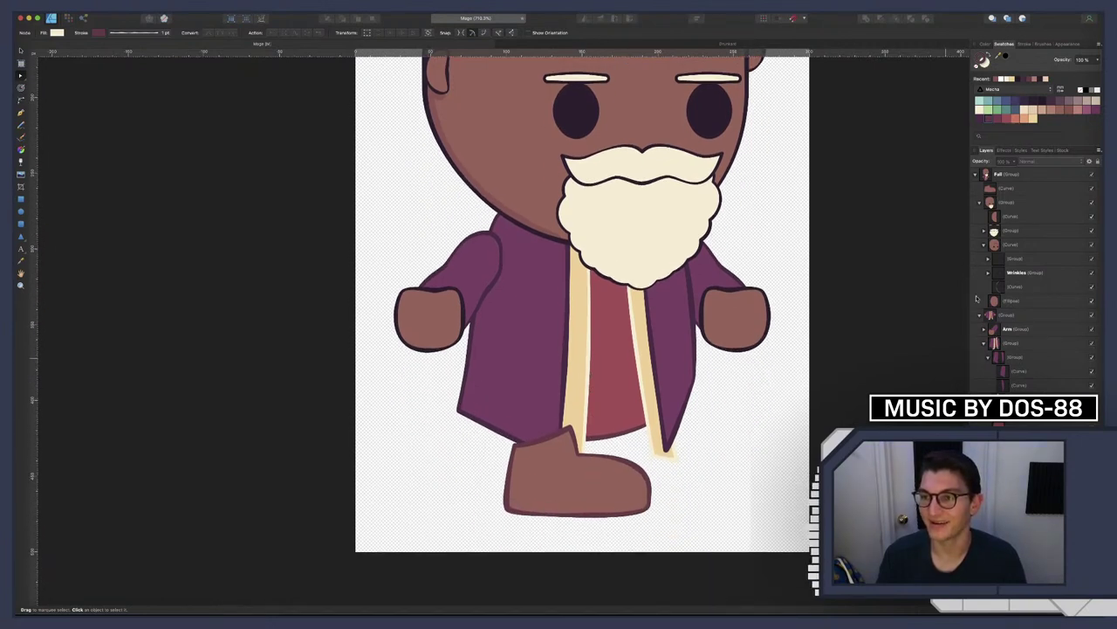
{"action": "scroll", "coordinate": [630, 304], "scroll_direction": "up", "scroll_amount": 5}
{"action": "scroll", "coordinate": [630, 304], "scroll_direction": "down", "scroll_amount": 2}
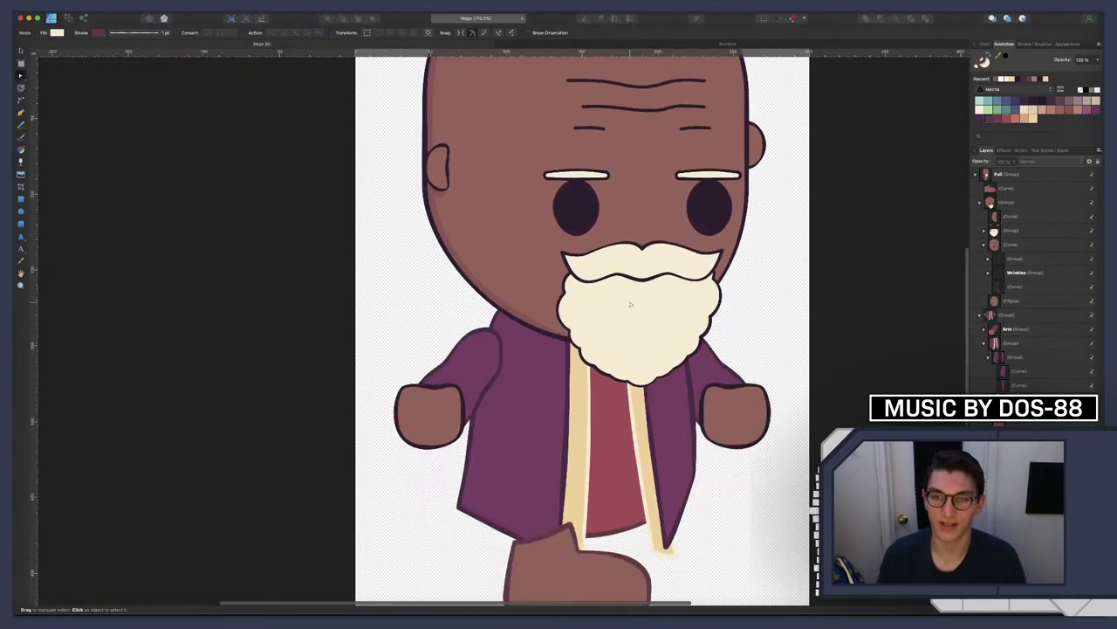
{"action": "scroll", "coordinate": [631, 304], "scroll_direction": "down", "scroll_amount": 4}
{"action": "scroll", "coordinate": [630, 304], "scroll_direction": "up", "scroll_amount": 3}
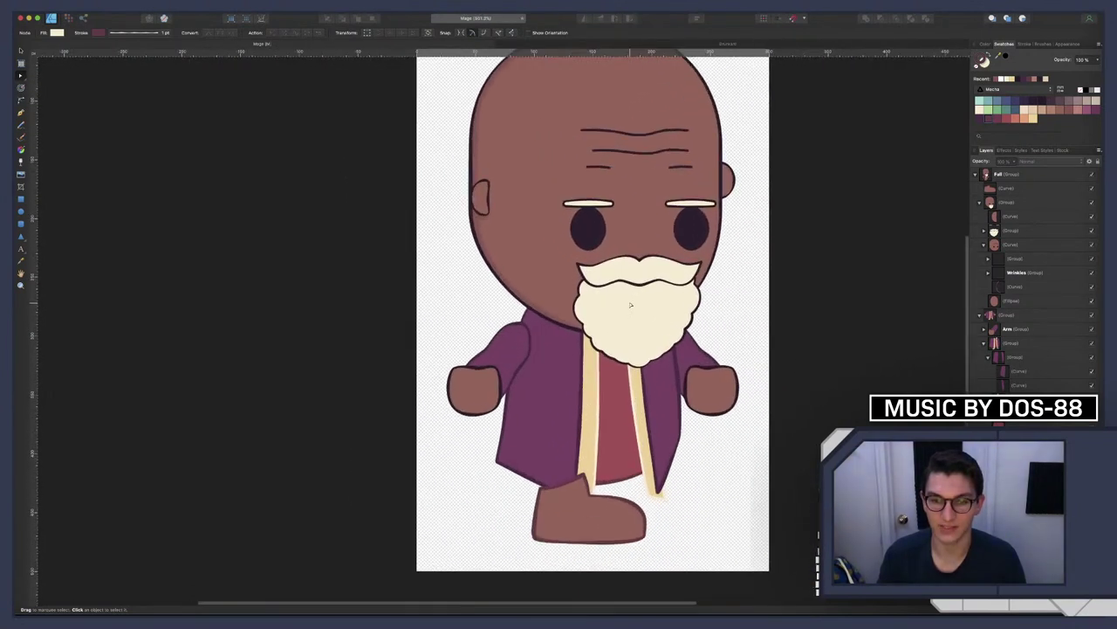
{"action": "scroll", "coordinate": [631, 304], "scroll_direction": "up", "scroll_amount": 1}
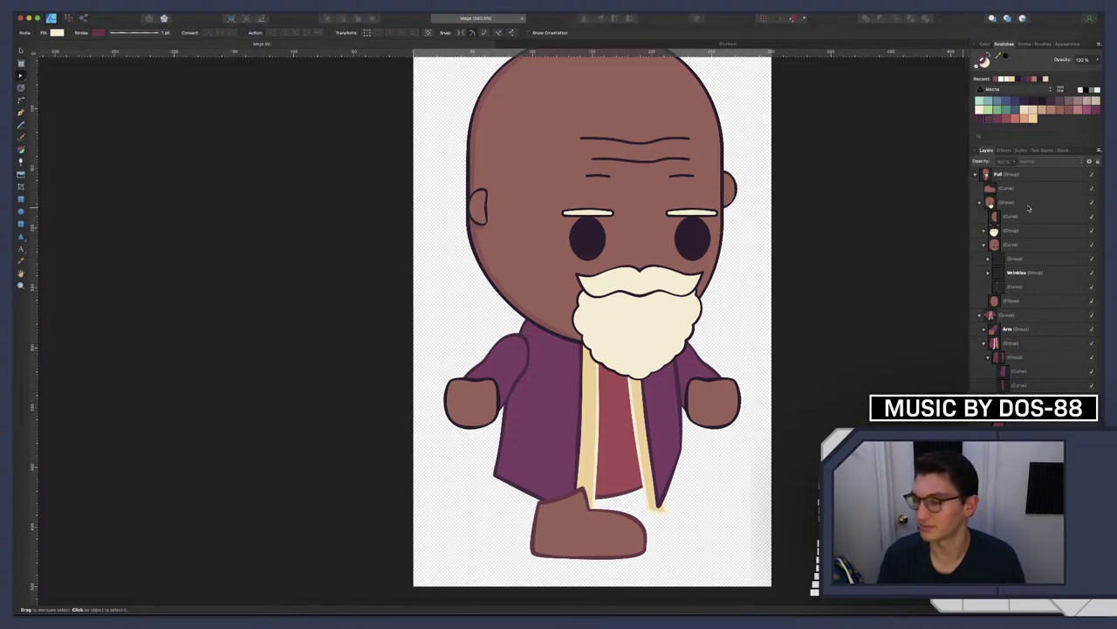
{"action": "scroll", "coordinate": [600, 322], "scroll_direction": "up", "scroll_amount": 2}
{"action": "scroll", "coordinate": [600, 321], "scroll_direction": "down", "scroll_amount": 3}
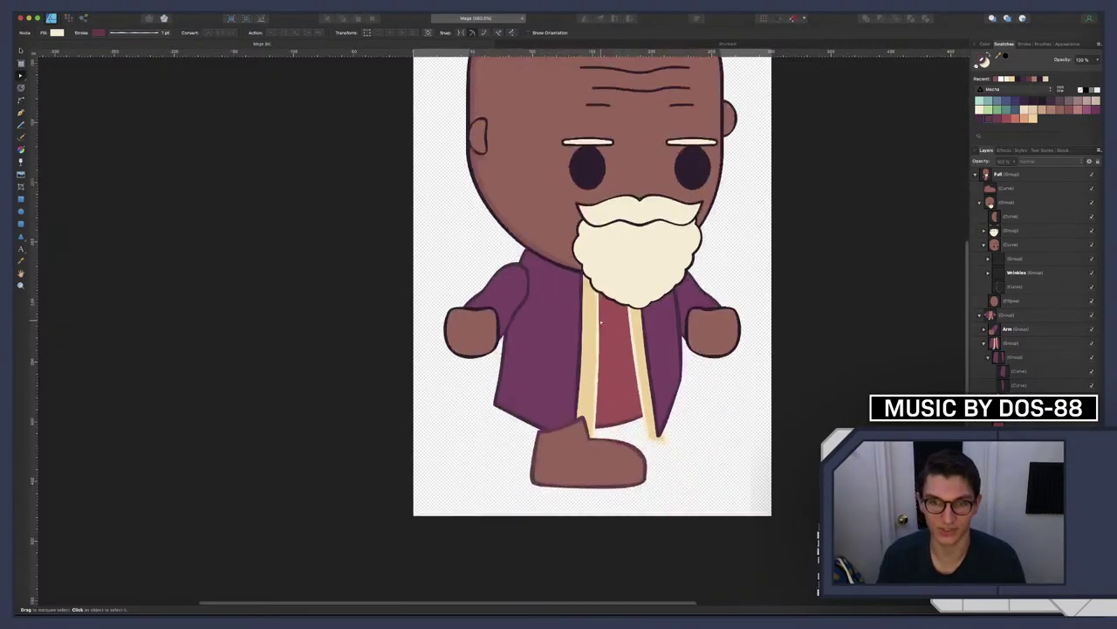
{"action": "scroll", "coordinate": [598, 317], "scroll_direction": "up", "scroll_amount": 2}
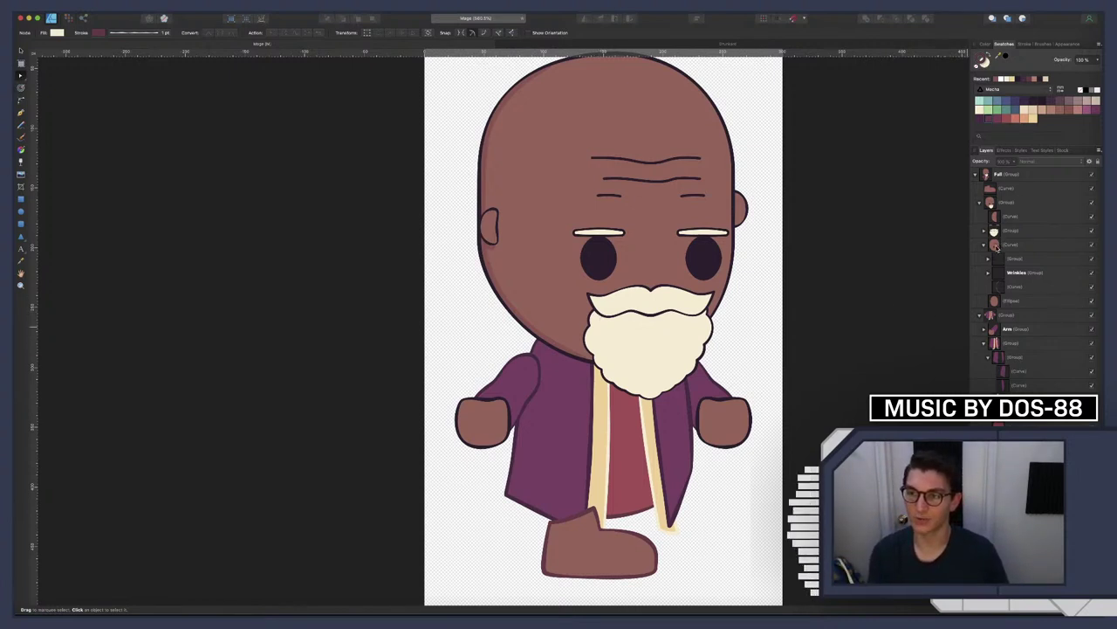
Try a lighter brown swatch as the head's fill, and set the fill back to the darker brown skin tone
{"action": "left_click", "coordinate": [995, 245]}
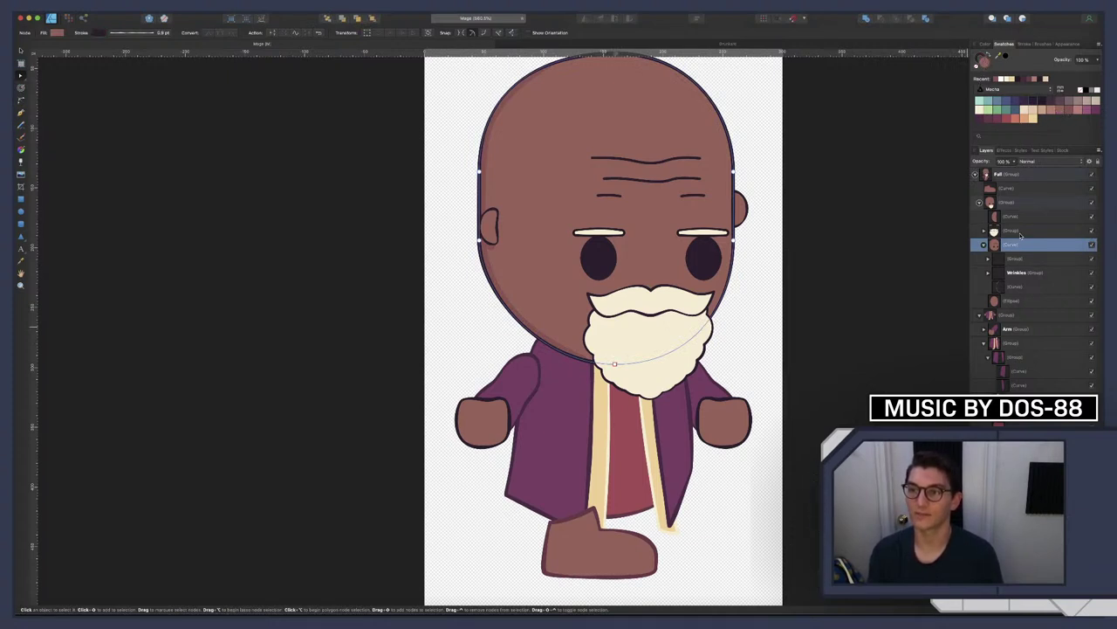
{"action": "left_click", "coordinate": [995, 302]}
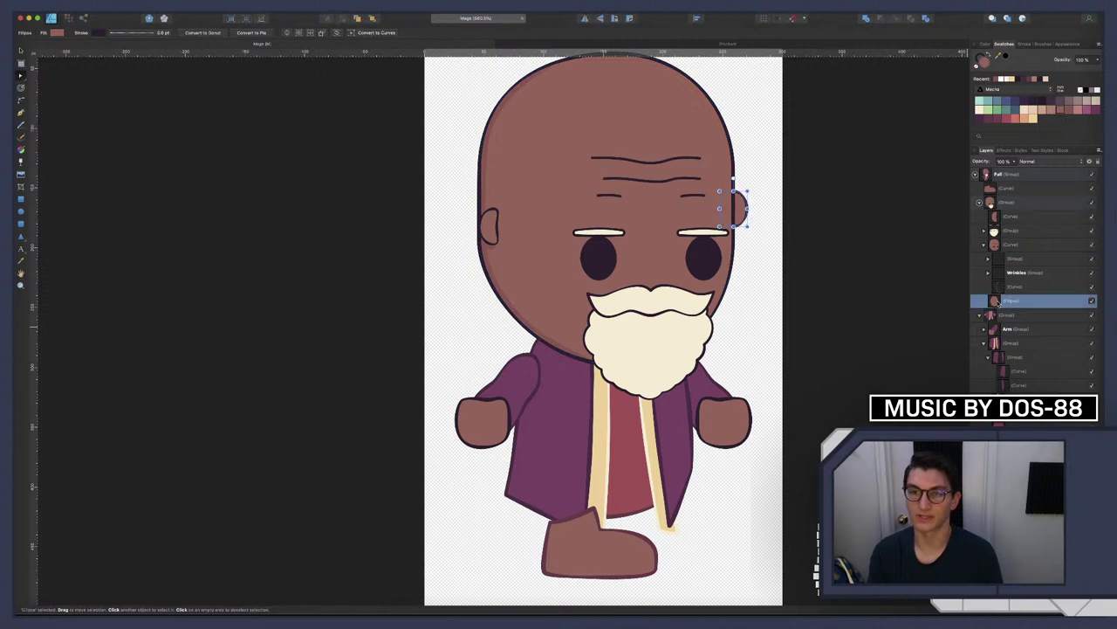
{"action": "left_click", "coordinate": [1000, 246]}
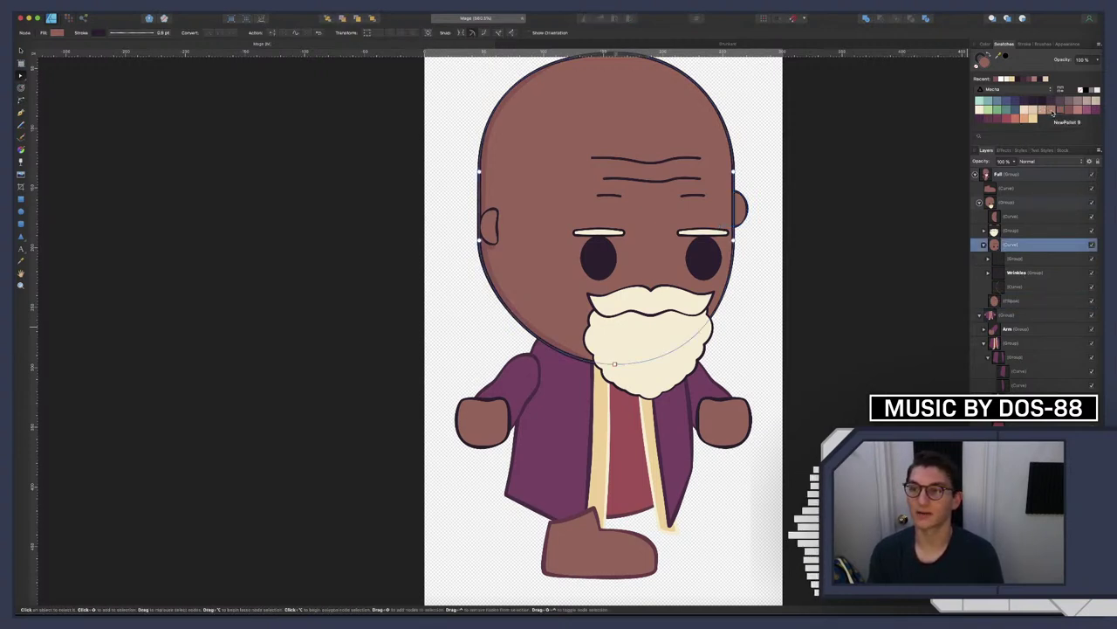
{"action": "left_click", "coordinate": [1052, 112]}
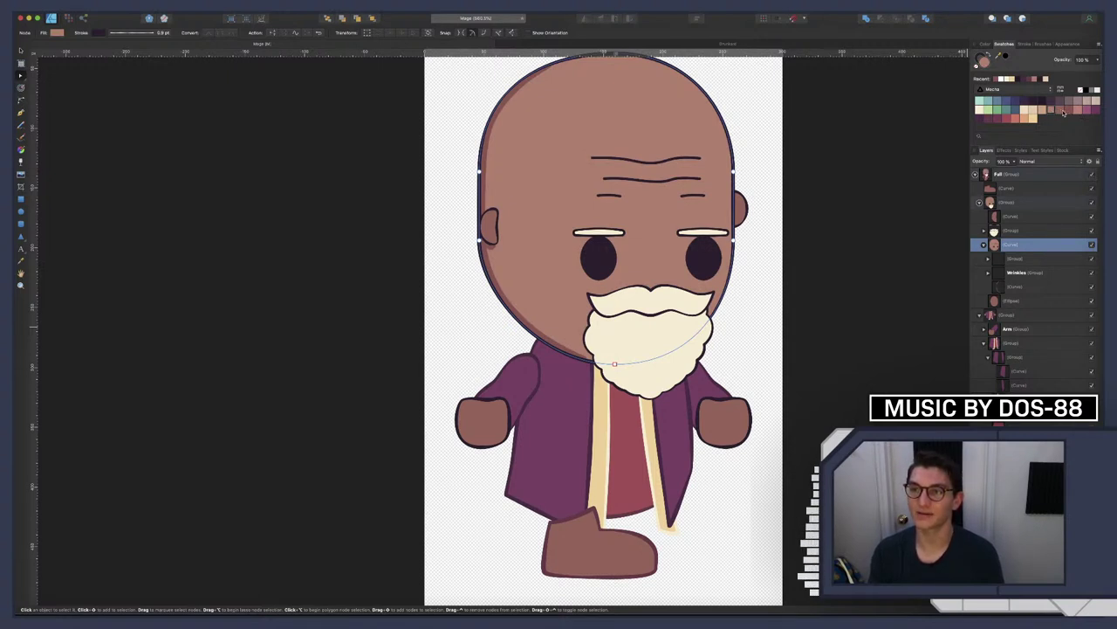
{"action": "left_click", "coordinate": [1056, 110]}
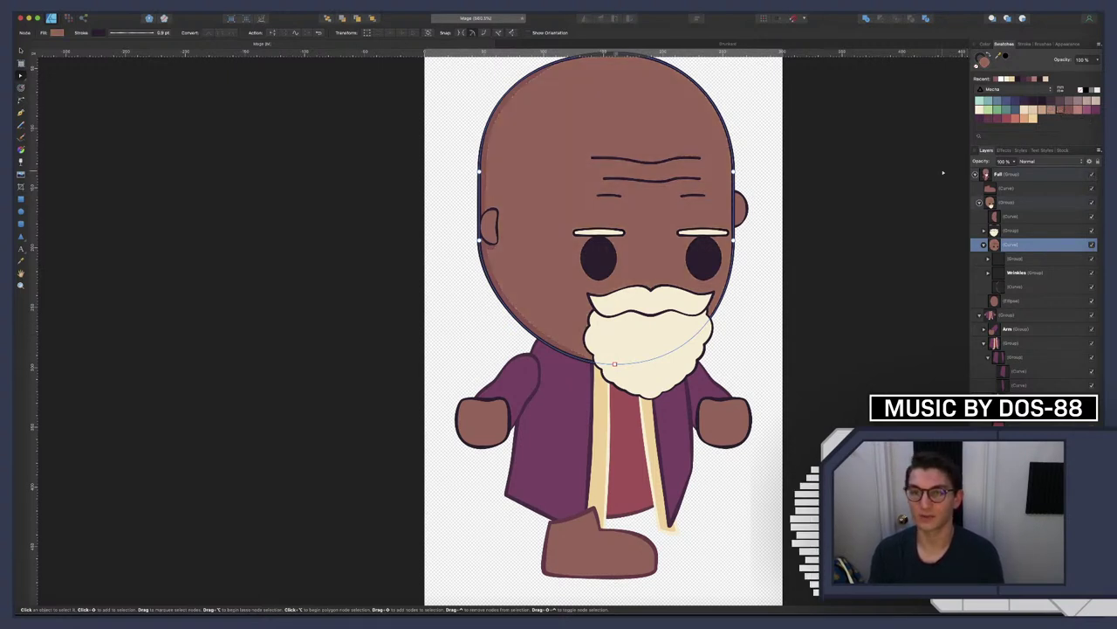
{"action": "left_click", "coordinate": [908, 260]}
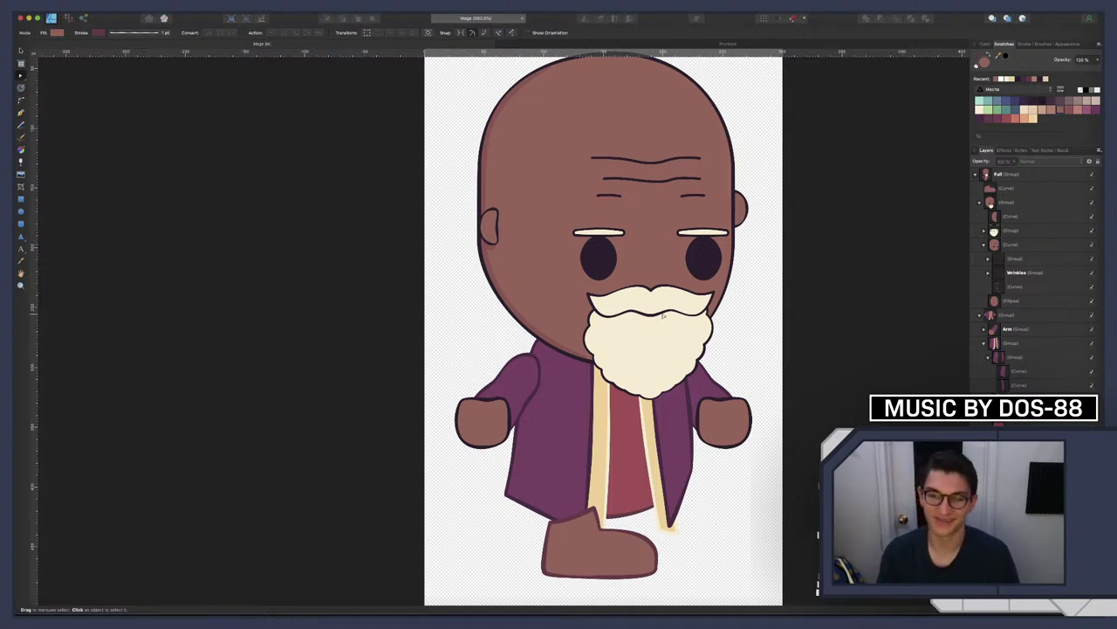
Select the mage's shoe curve and scale it down slightly about its centre
{"action": "scroll", "coordinate": [665, 324], "scroll_direction": "down", "scroll_amount": 3}
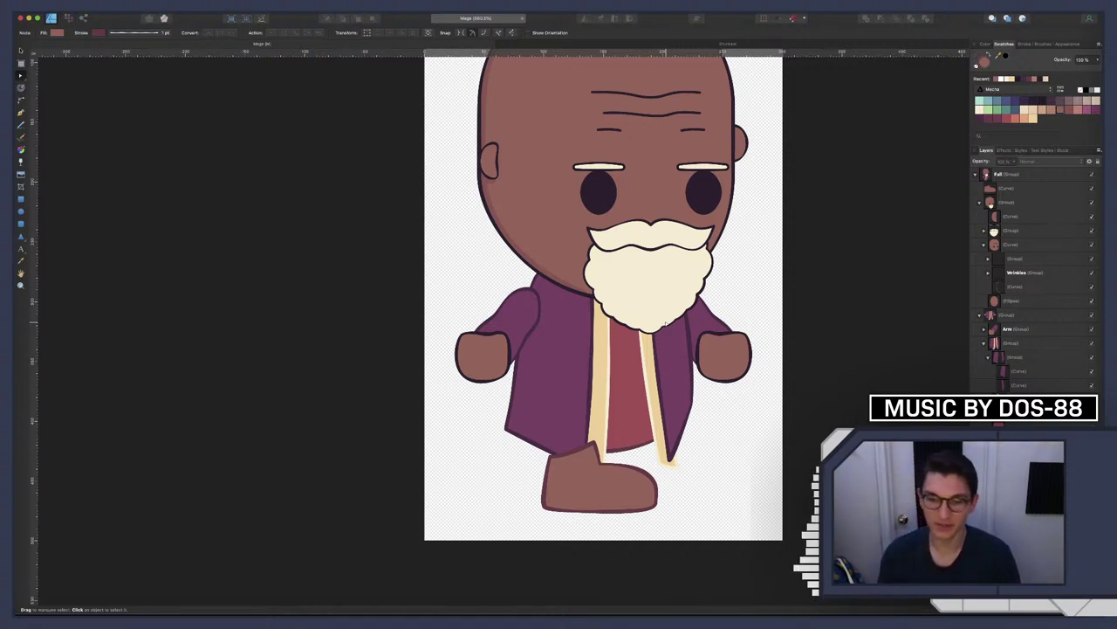
{"action": "scroll", "coordinate": [622, 485], "scroll_direction": "up", "scroll_amount": 5}
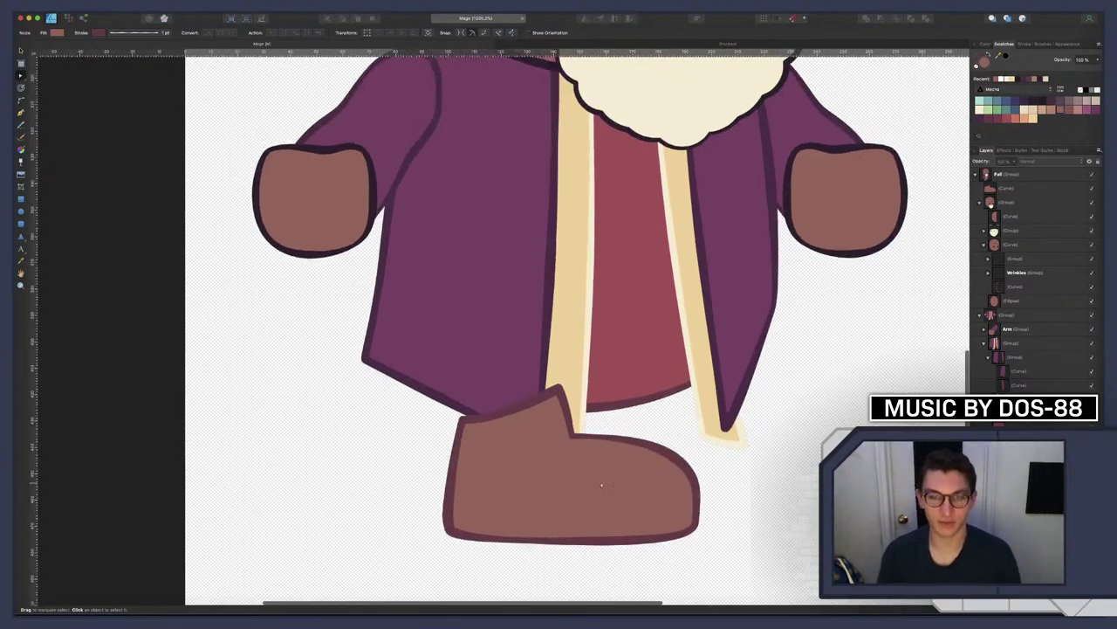
{"action": "left_click", "coordinate": [601, 485]}
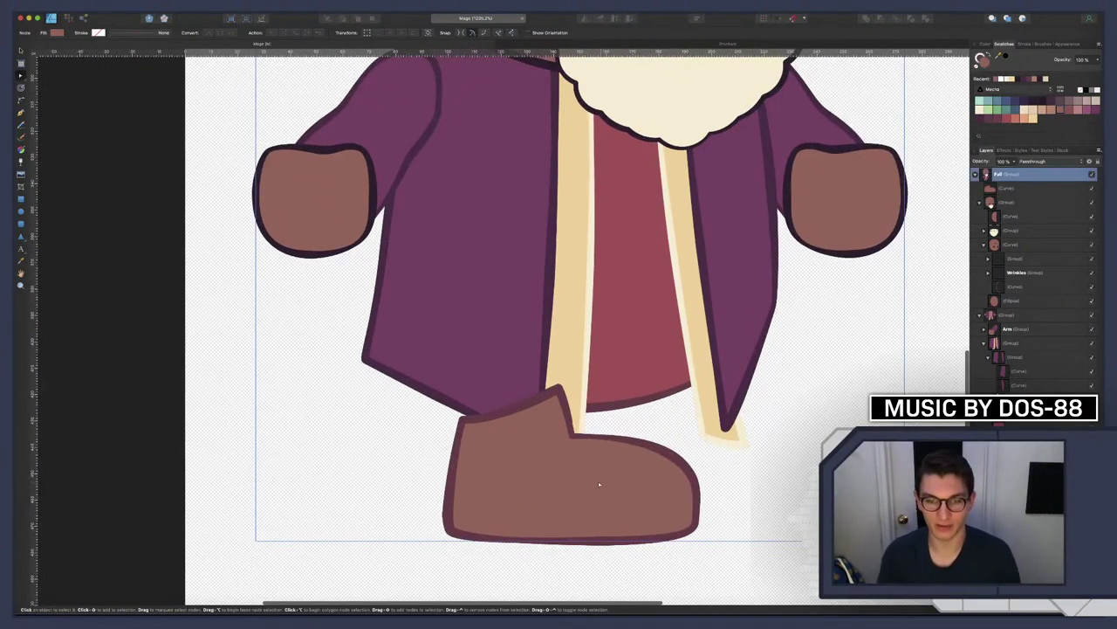
{"action": "left_click", "coordinate": [994, 189]}
{"action": "scroll", "coordinate": [663, 431], "scroll_direction": "left", "scroll_amount": 3}
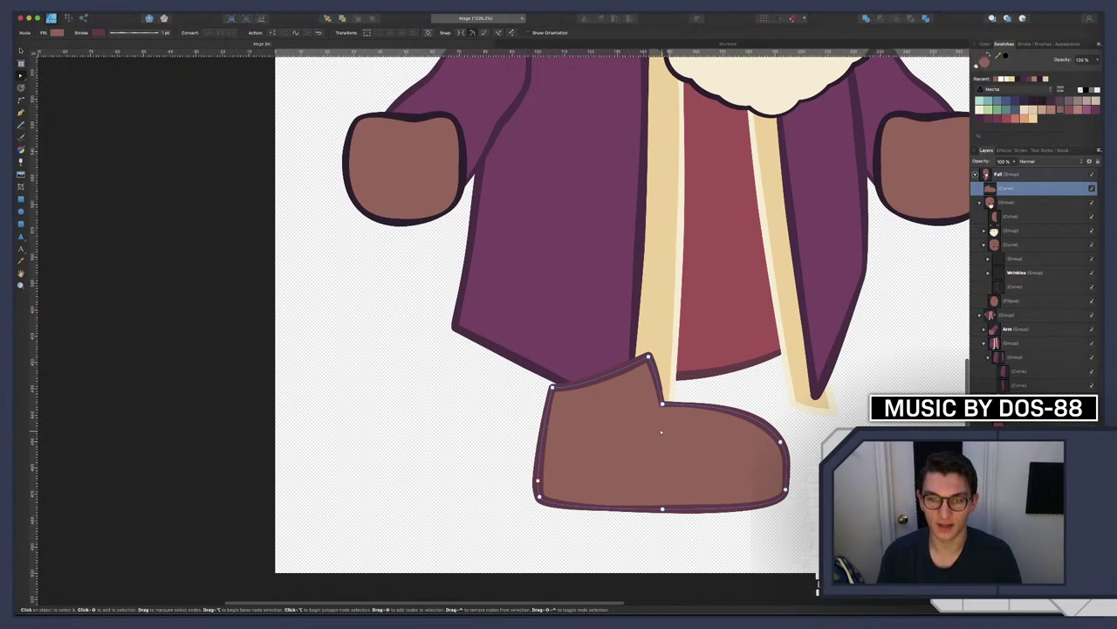
{"action": "key", "text": "v"}
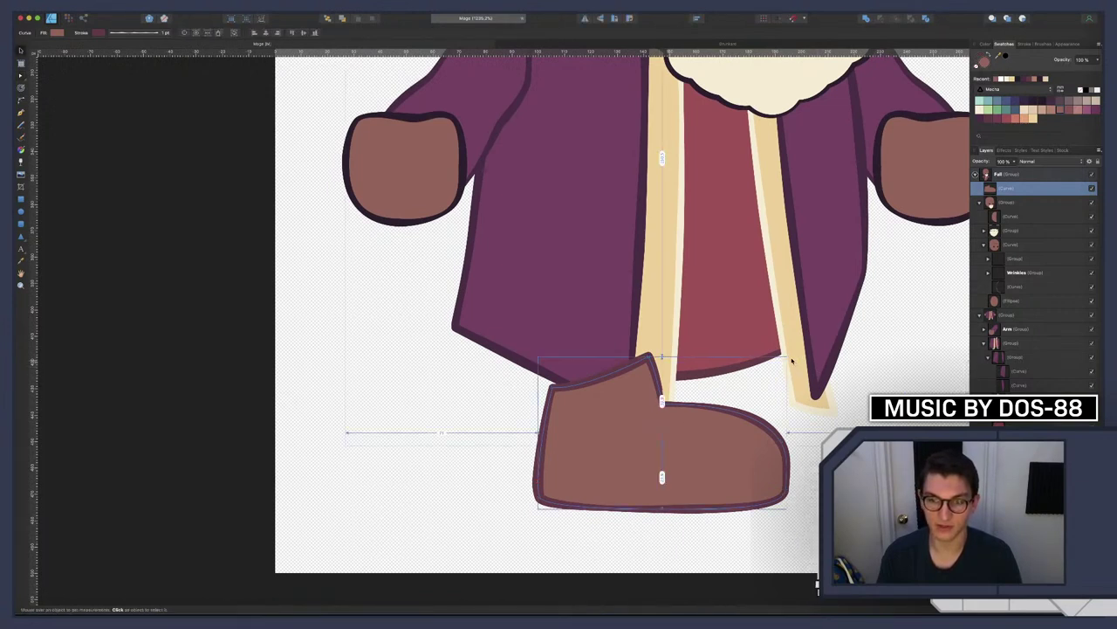
{"action": "left_click_drag", "start_coordinate": [791, 360], "coordinate": [775, 365]}
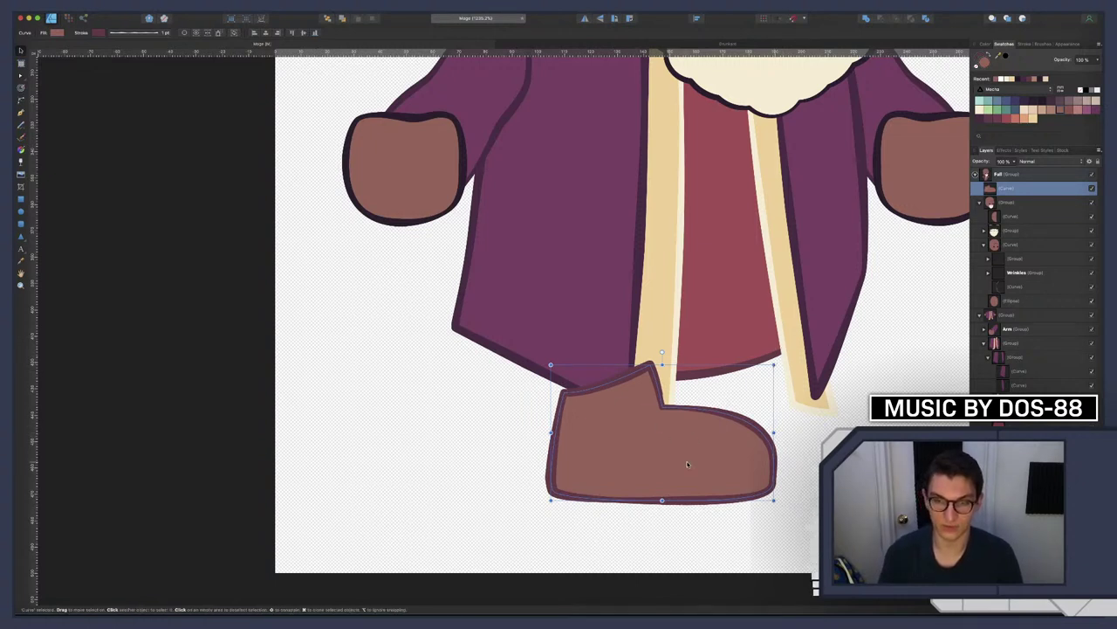
Nudge the shoe slightly back toward the heel side and down beneath the robe's hem
{"action": "key", "text": "shift+Left"}
{"action": "key", "text": "shift+Right"}
{"action": "key", "text": "Left"}
{"action": "key", "text": "Down"}
{"action": "key", "text": "Down"}
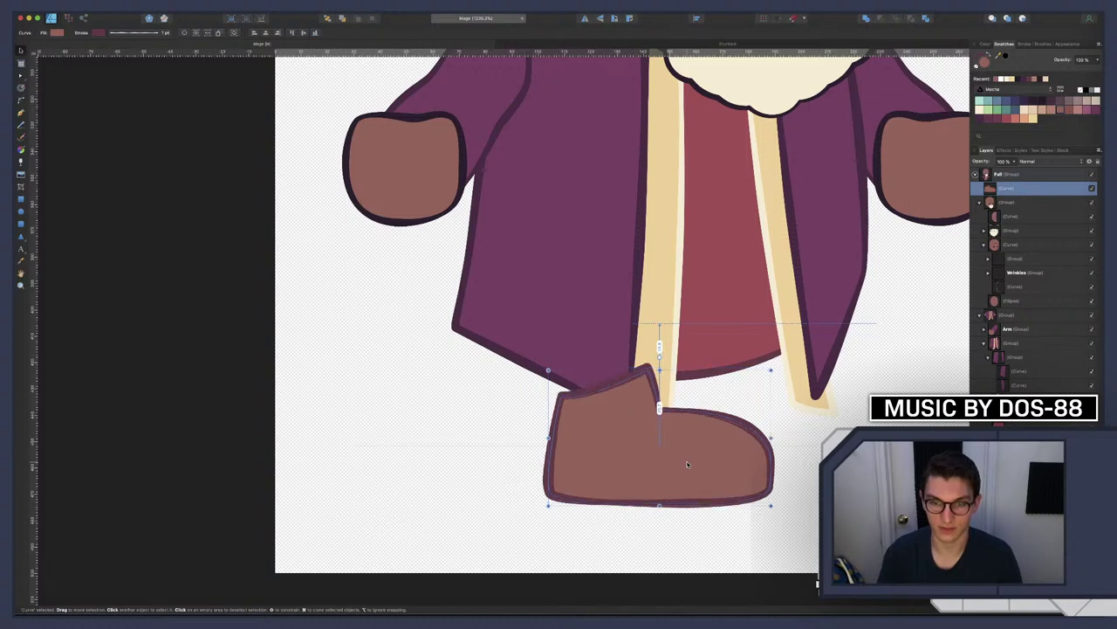
{"action": "key", "text": "Left"}
{"action": "key", "text": "Left"}
{"action": "key", "text": "Left"}
{"action": "key", "text": "Up"}
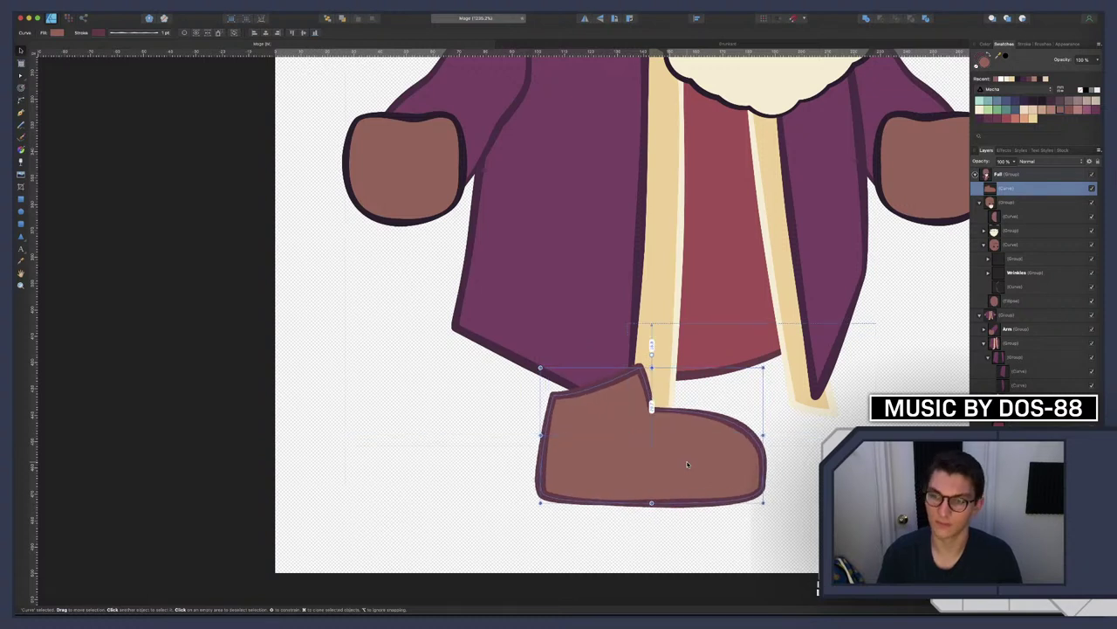
{"action": "key", "text": "Down"}
{"action": "key", "text": "Left"}
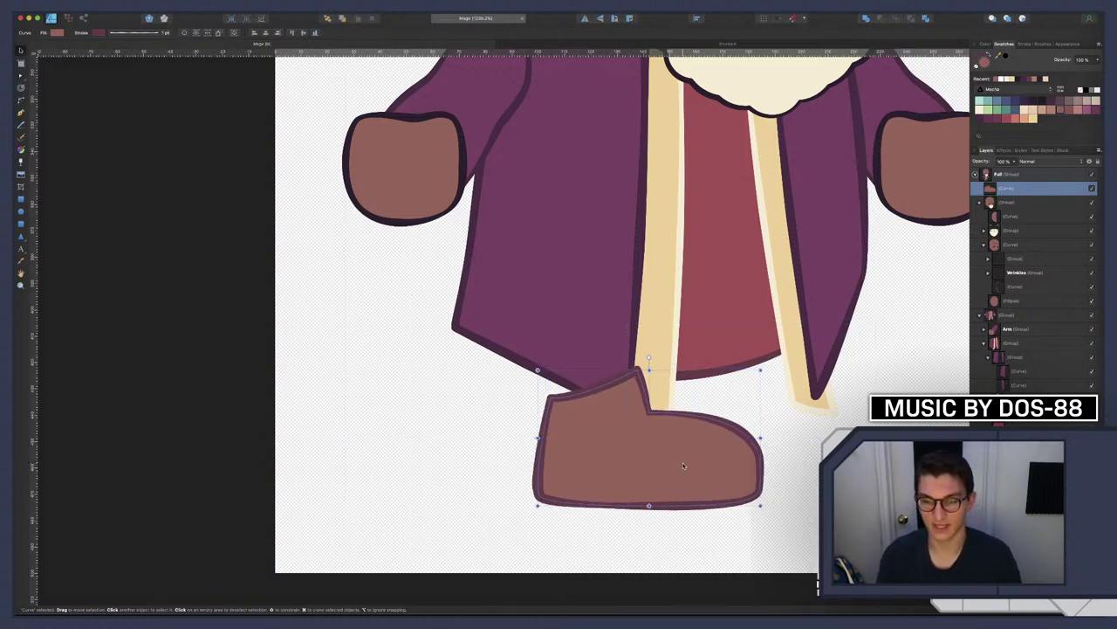
{"action": "scroll", "coordinate": [668, 456], "scroll_direction": "down", "scroll_amount": 1}
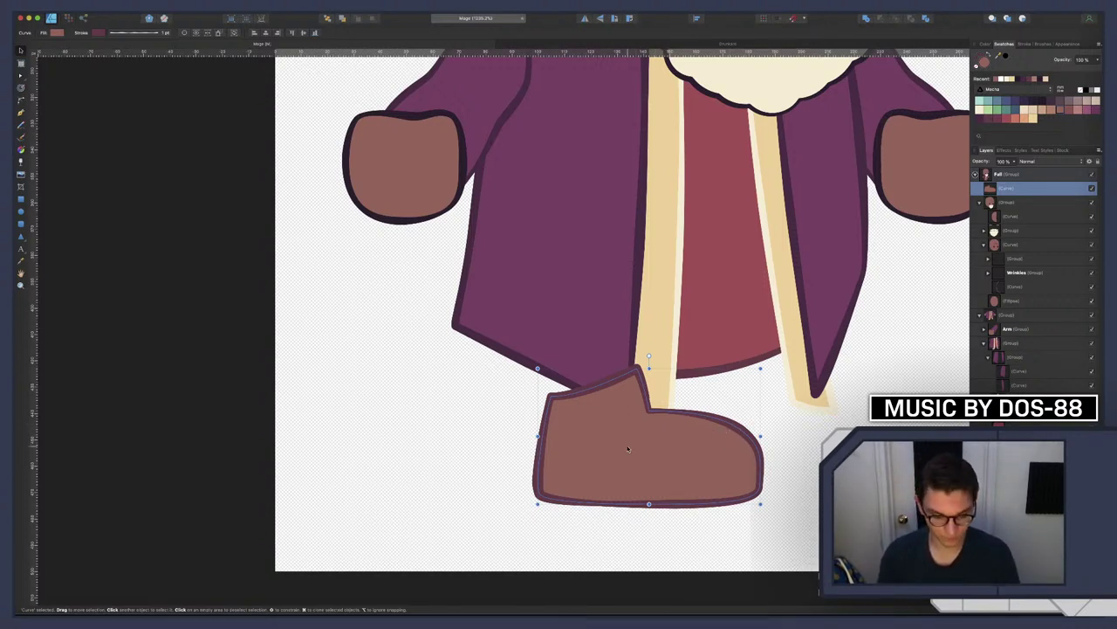
Reshape the shoe's sole by deleting its middle node, making the lower toe node a sharp corner farther forward, and bowing the bottom edge slightly
{"action": "key", "text": "a"}
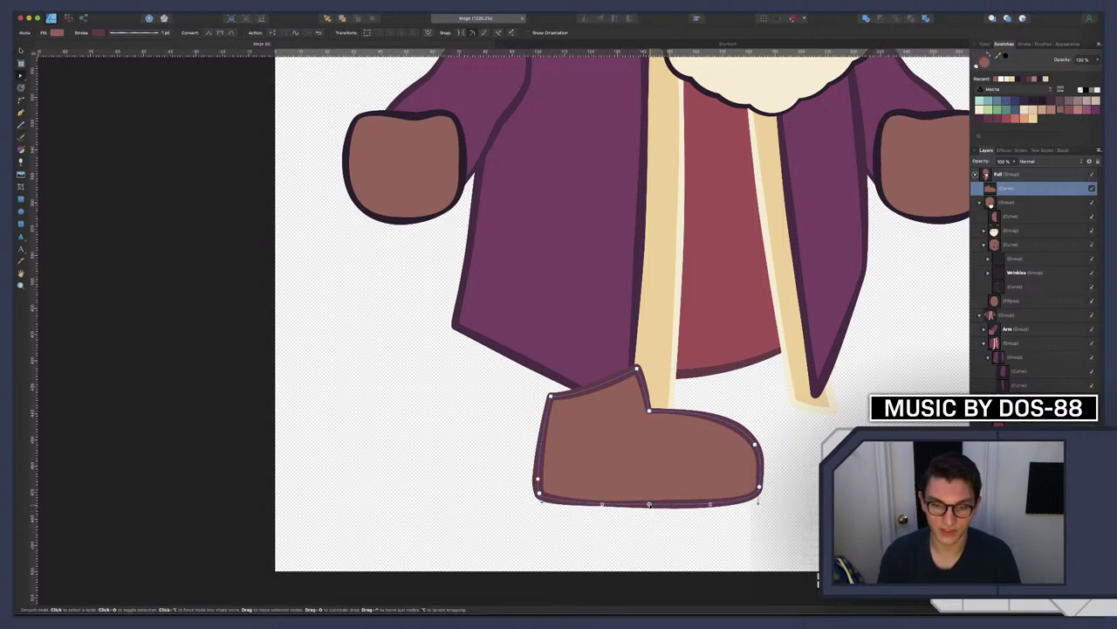
{"action": "key", "text": "Delete"}
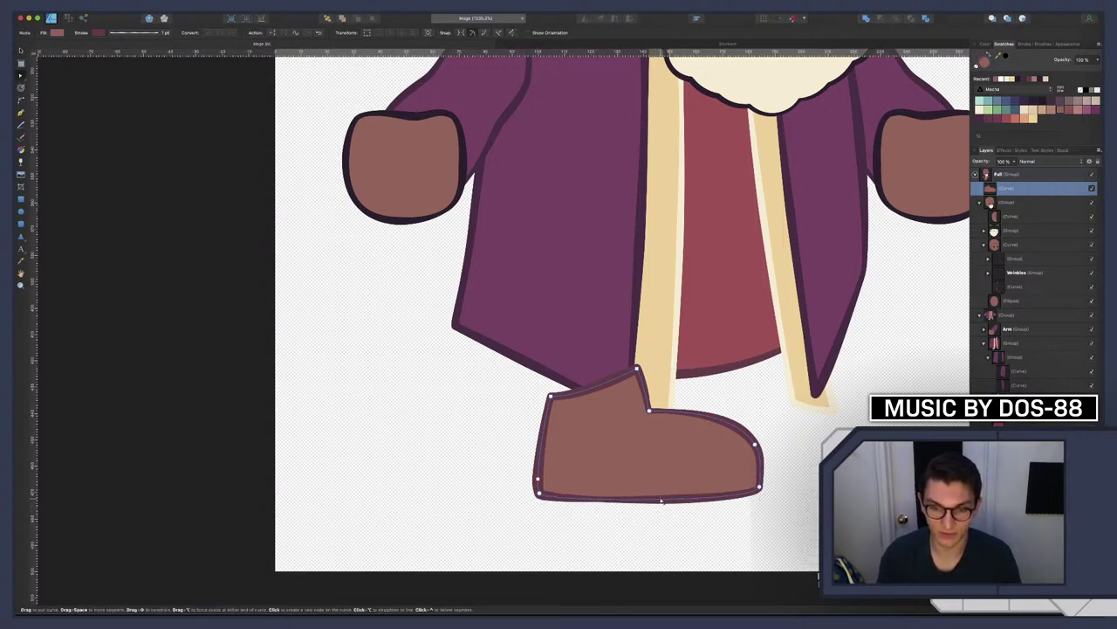
{"action": "left_click_drag", "start_coordinate": [661, 501], "coordinate": [742, 494]}
{"action": "left_click", "coordinate": [758, 486]}
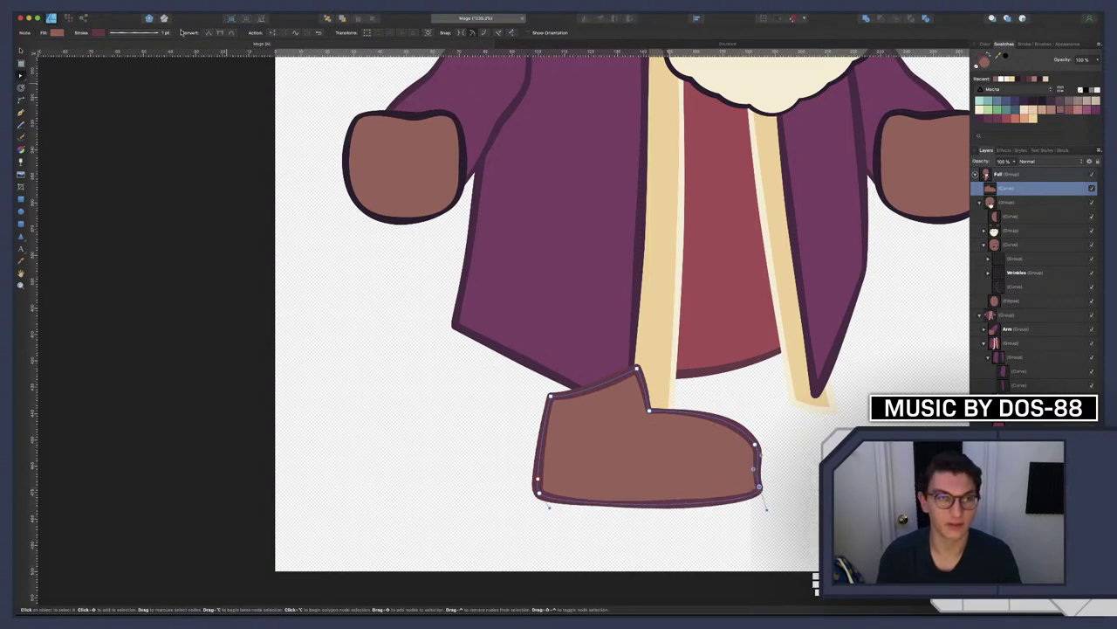
{"action": "left_click", "coordinate": [209, 34]}
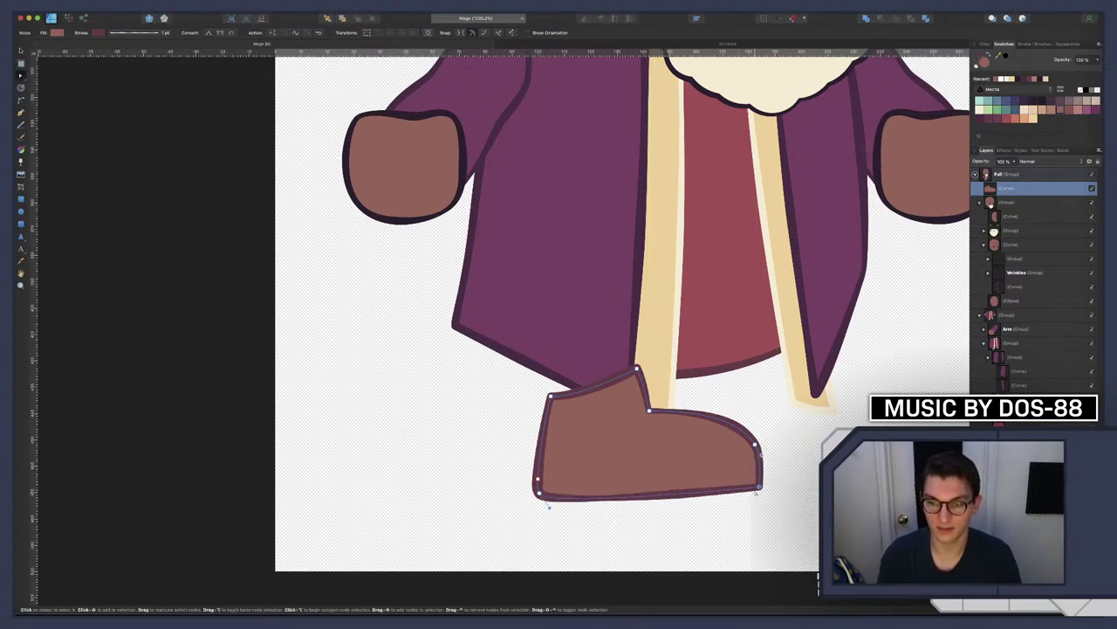
{"action": "left_click_drag", "start_coordinate": [757, 488], "coordinate": [767, 490]}
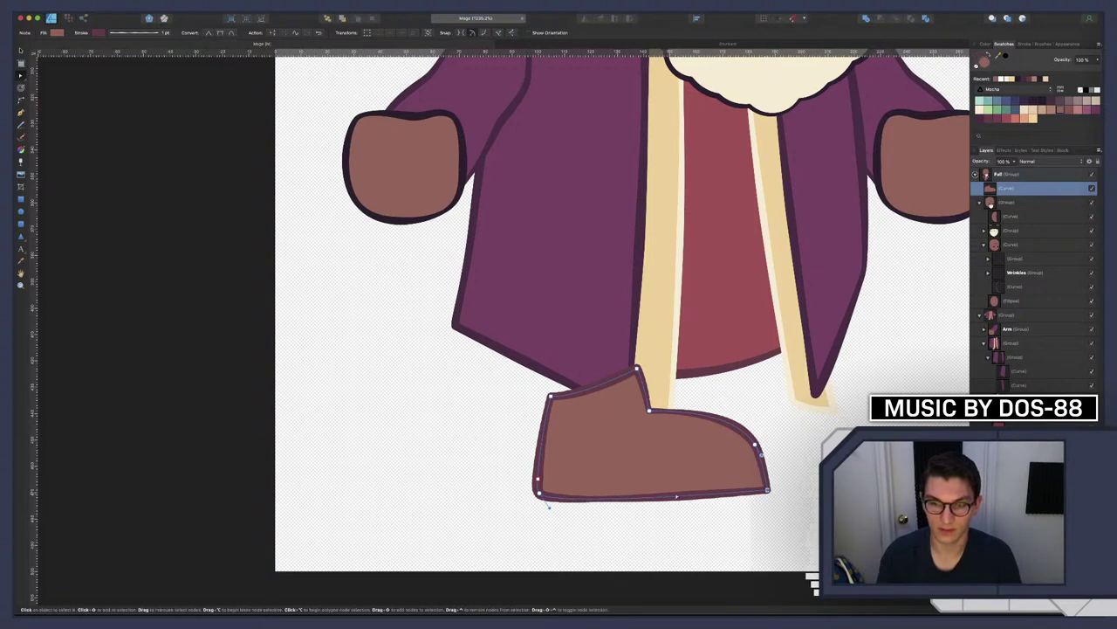
{"action": "left_click_drag", "start_coordinate": [676, 497], "coordinate": [675, 502]}
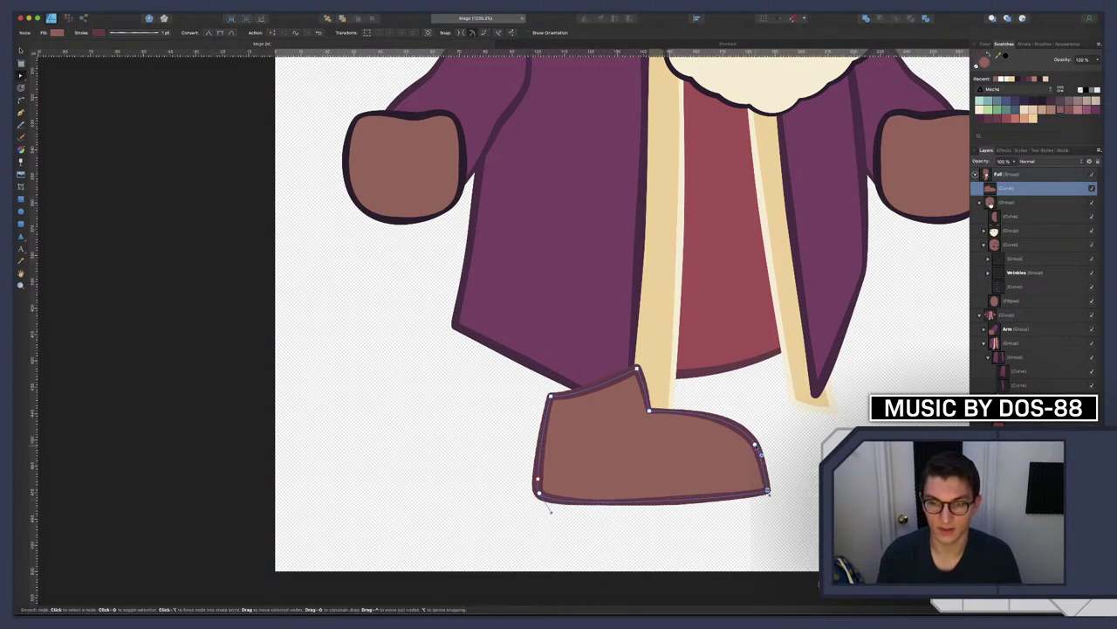
Taper the shoe to a pointed toe by deleting the upper toe node, lowering the ankle corner and curving the top edge outward
{"action": "key", "text": "Delete"}
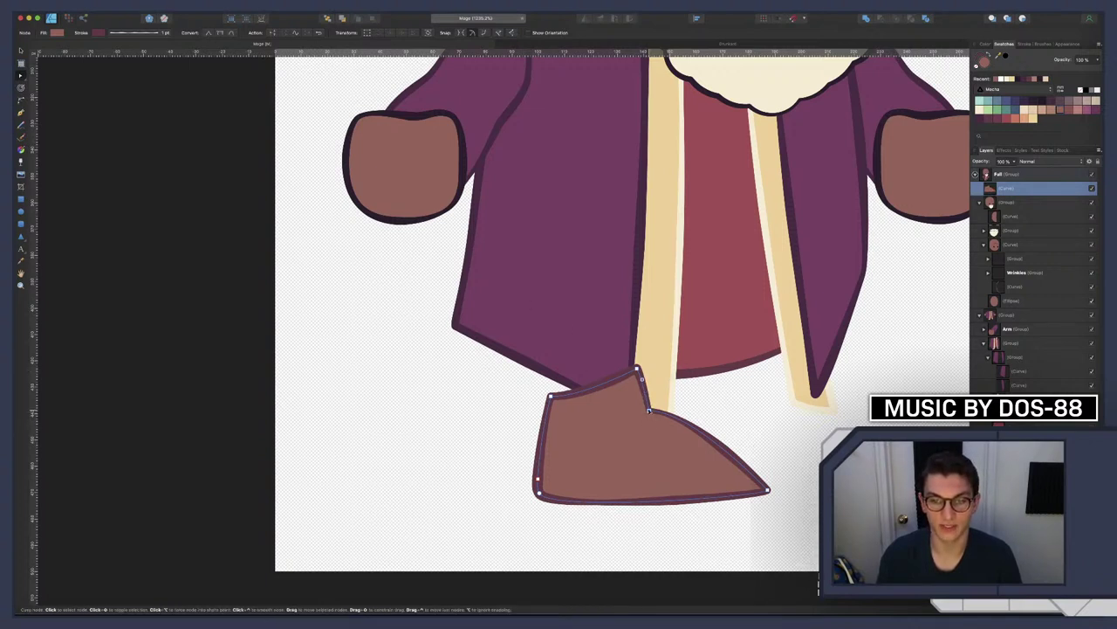
{"action": "left_click_drag", "start_coordinate": [649, 411], "coordinate": [649, 434]}
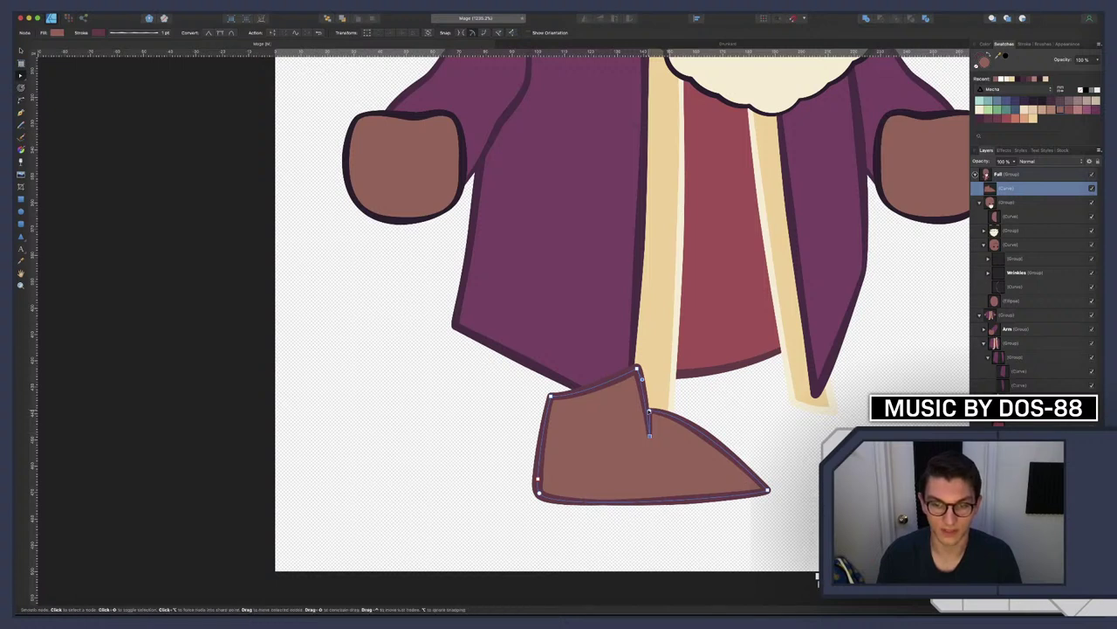
{"action": "key", "text": "Delete"}
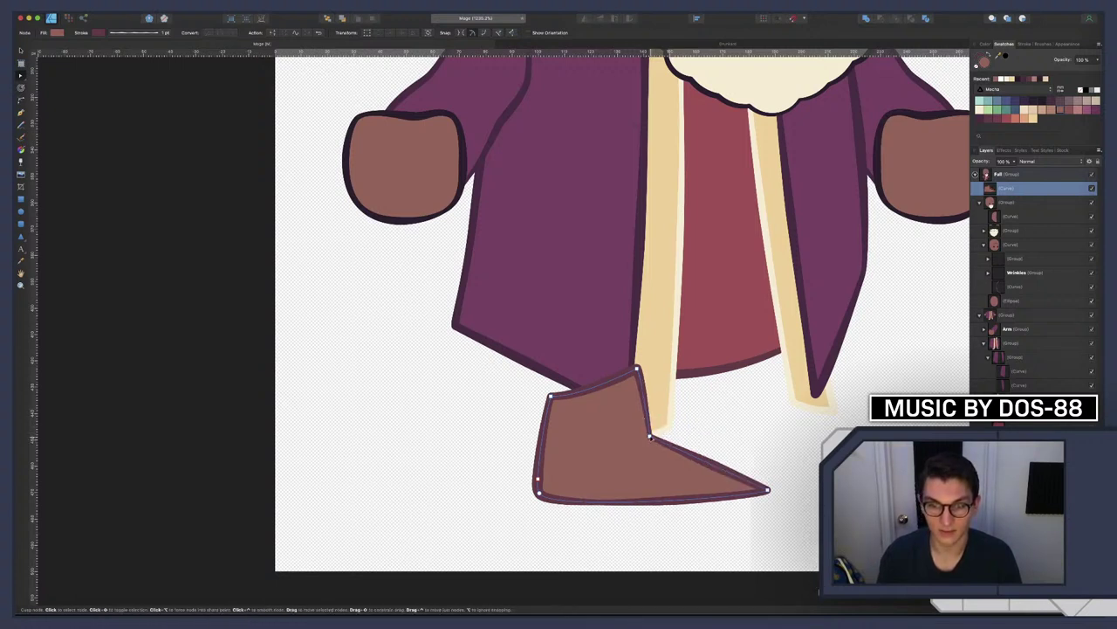
{"action": "left_click_drag", "start_coordinate": [650, 436], "coordinate": [649, 443]}
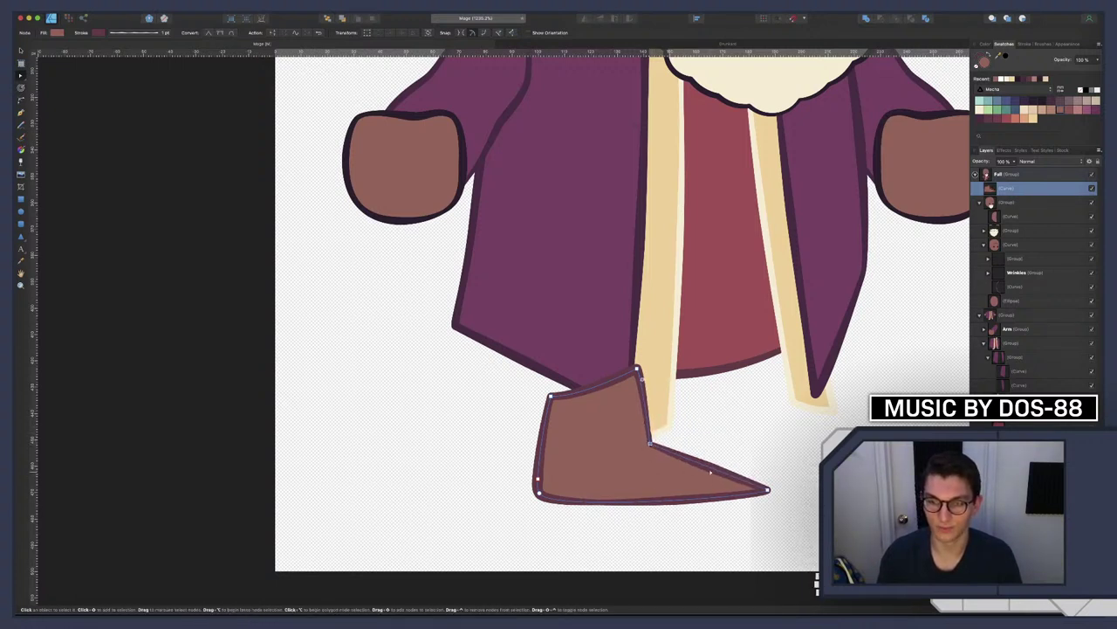
{"action": "left_click_drag", "start_coordinate": [712, 468], "coordinate": [721, 462]}
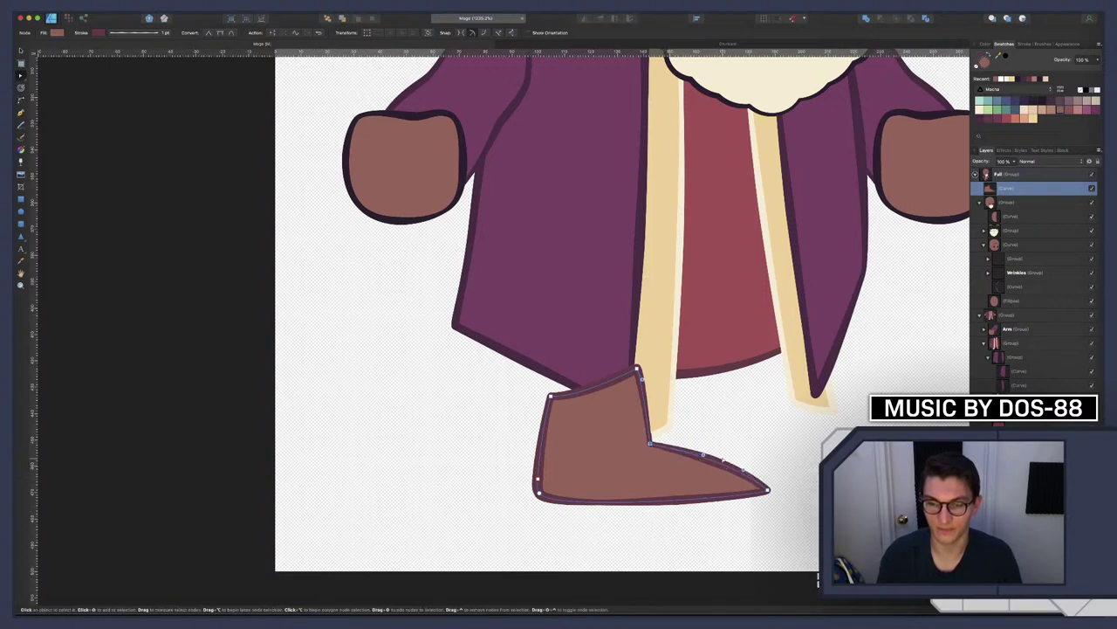
Using the war mage reference, add a node on the shoe's instep, pull it inward into a notch, and raise the ankle corner
{"action": "key", "text": "ctrl+Right"}
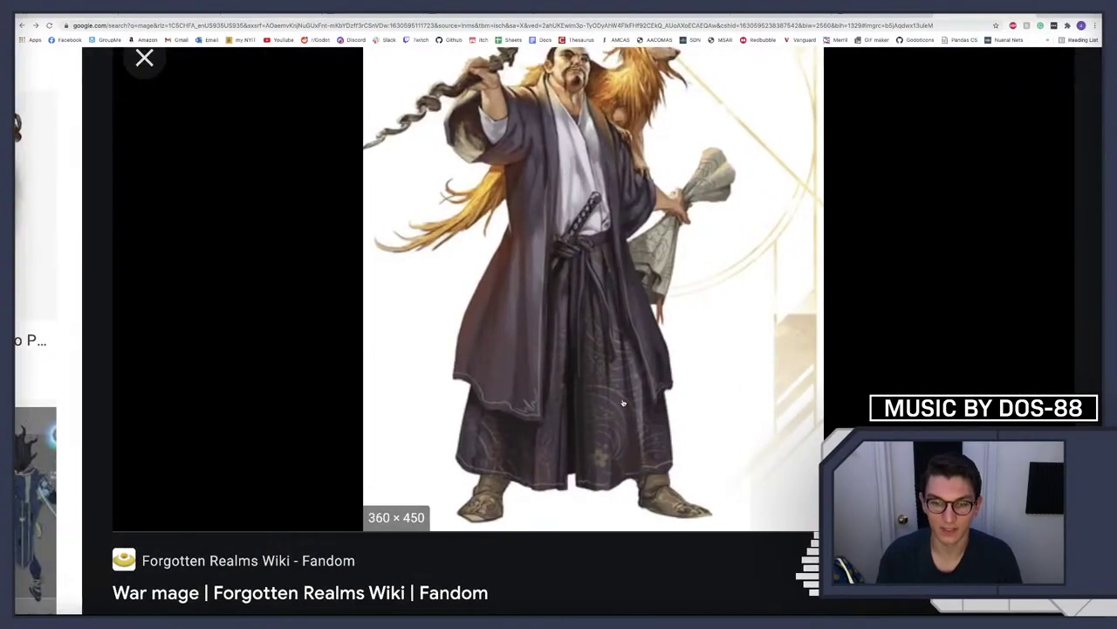
{"action": "key", "text": "ctrl+Left"}
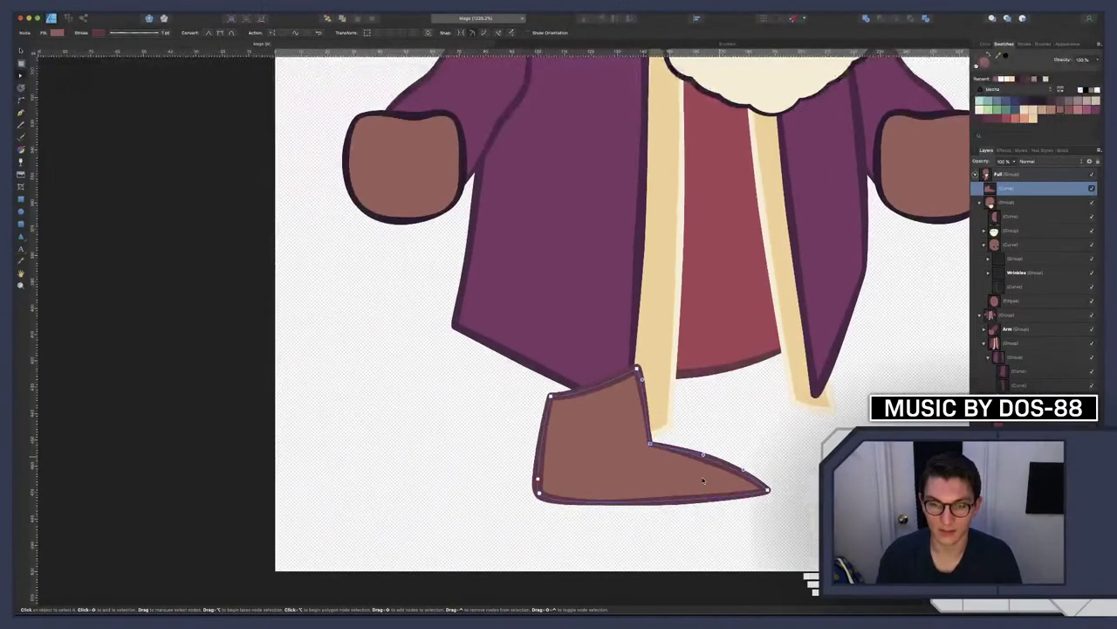
{"action": "left_click", "coordinate": [706, 459]}
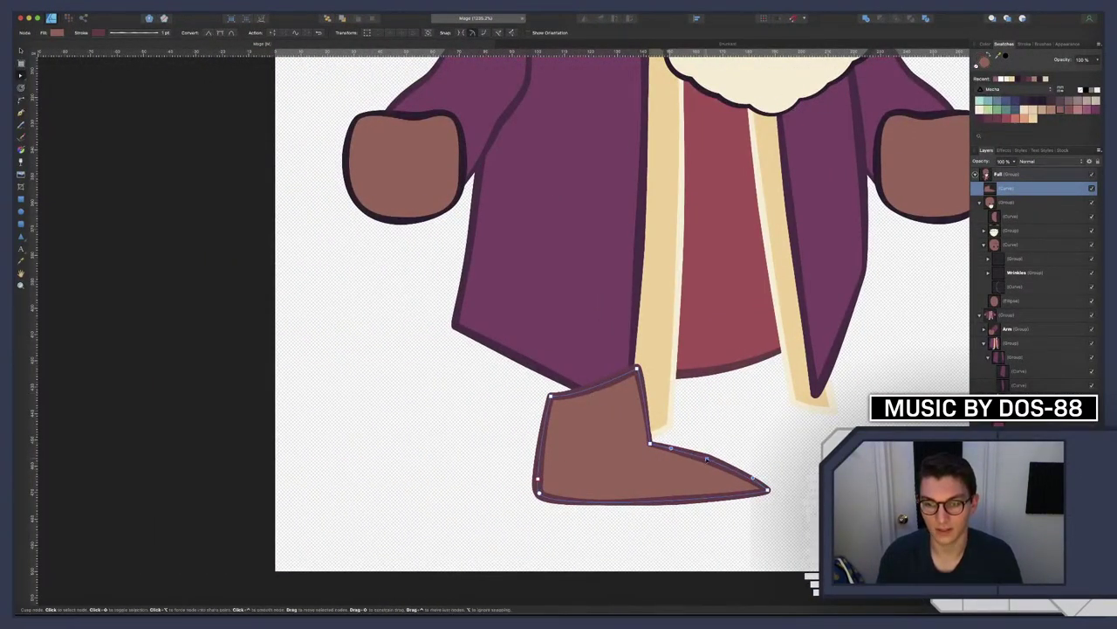
{"action": "left_click_drag", "start_coordinate": [695, 457], "coordinate": [689, 460]}
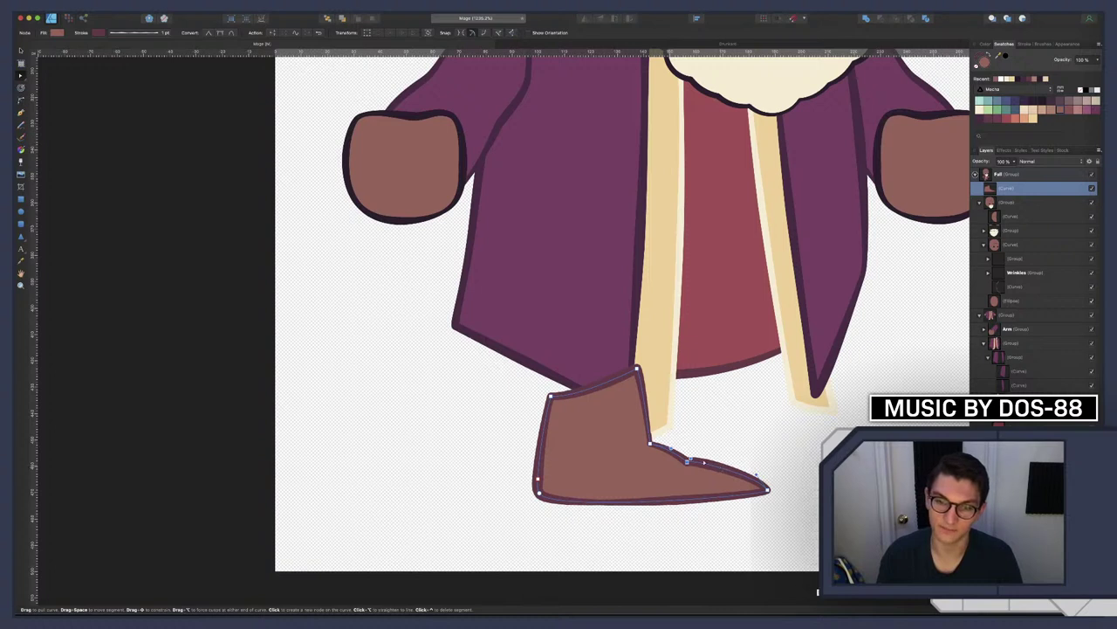
{"action": "left_click_drag", "start_coordinate": [651, 443], "coordinate": [643, 430]}
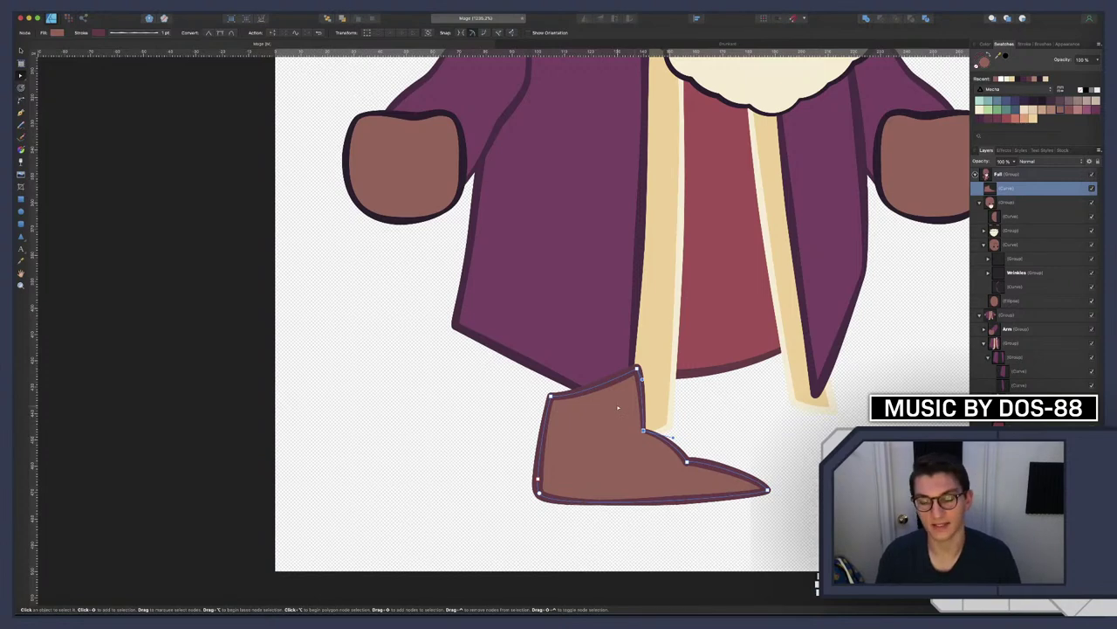
Review the war mage's footwear in the browser and examine the drunkard's shoes up close in the Drunkard document
{"action": "key", "text": "ctrl+Right"}
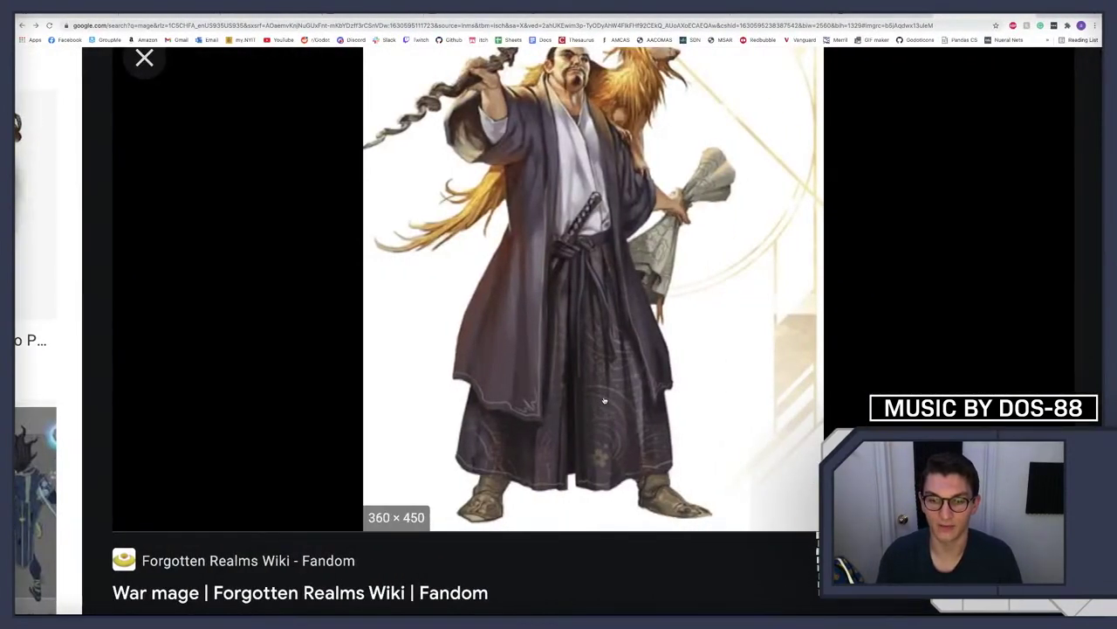
{"action": "key", "text": "ctrl+Left"}
{"action": "left_click", "coordinate": [537, 480]}
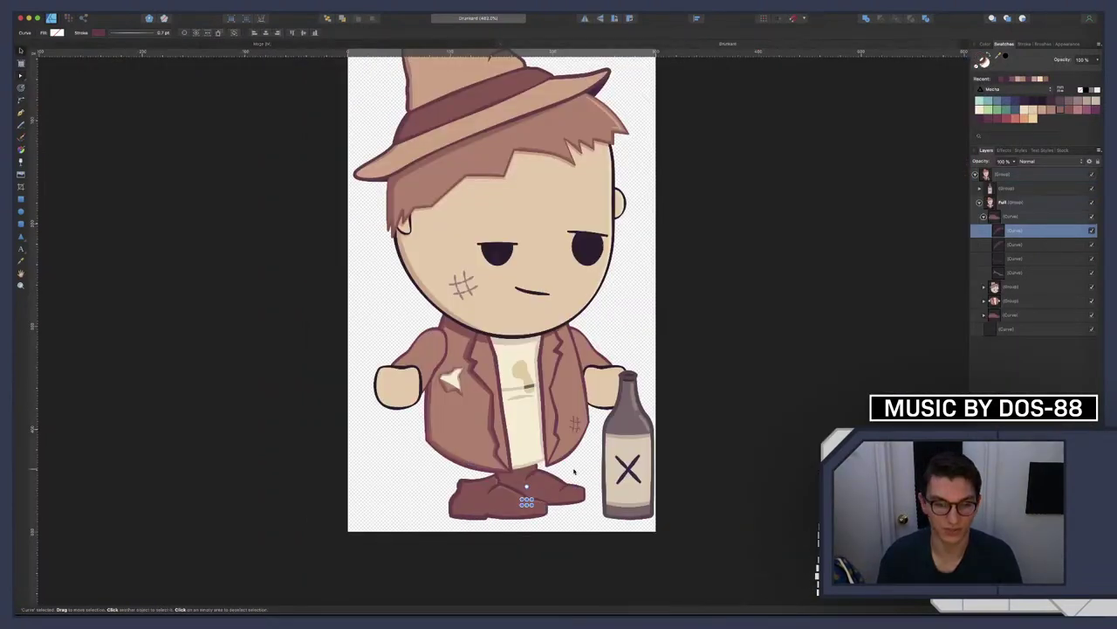
{"action": "scroll", "coordinate": [499, 519], "scroll_direction": "up", "scroll_amount": 4}
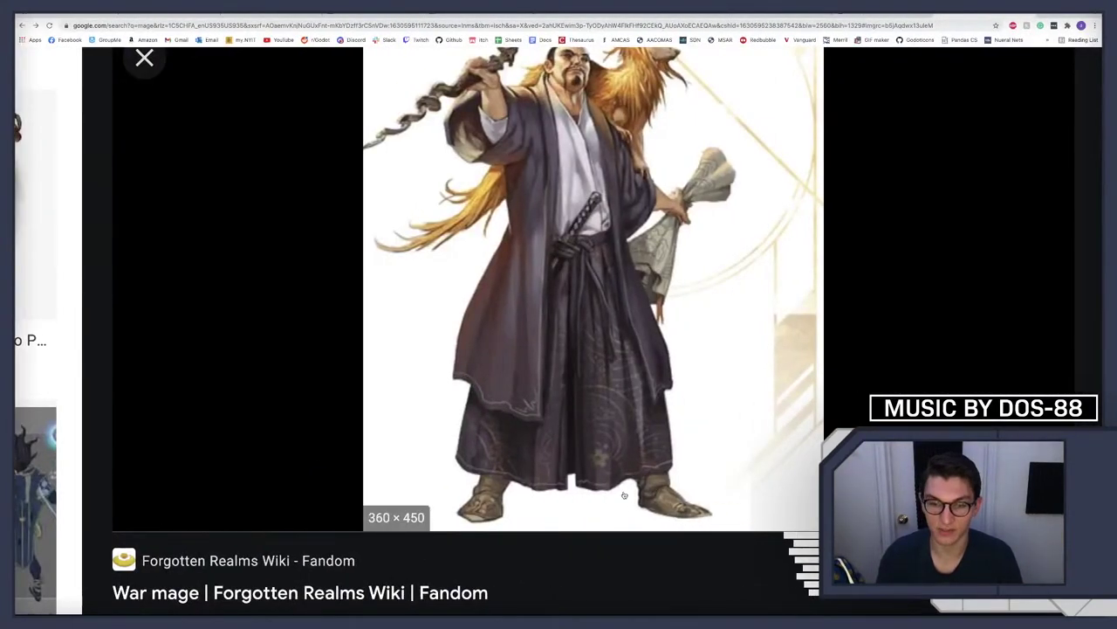
Compare the Mage's shoe with the war mage's footwear in the browser, then return to the Mage document
{"action": "key", "text": "ctrl+Left"}
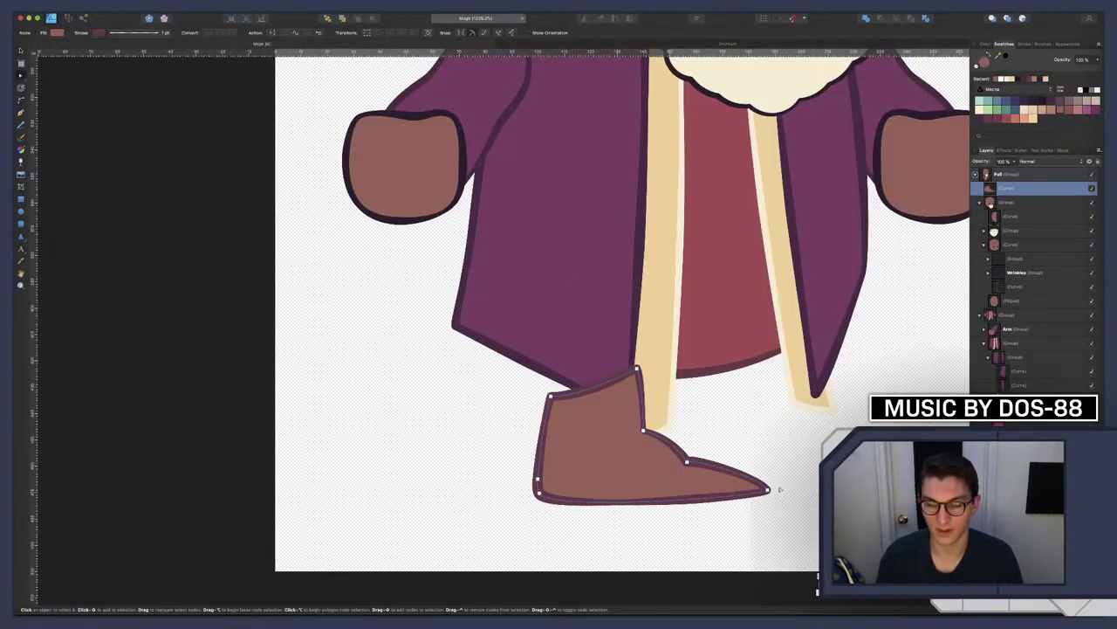
{"action": "key", "text": "ctrl+Right"}
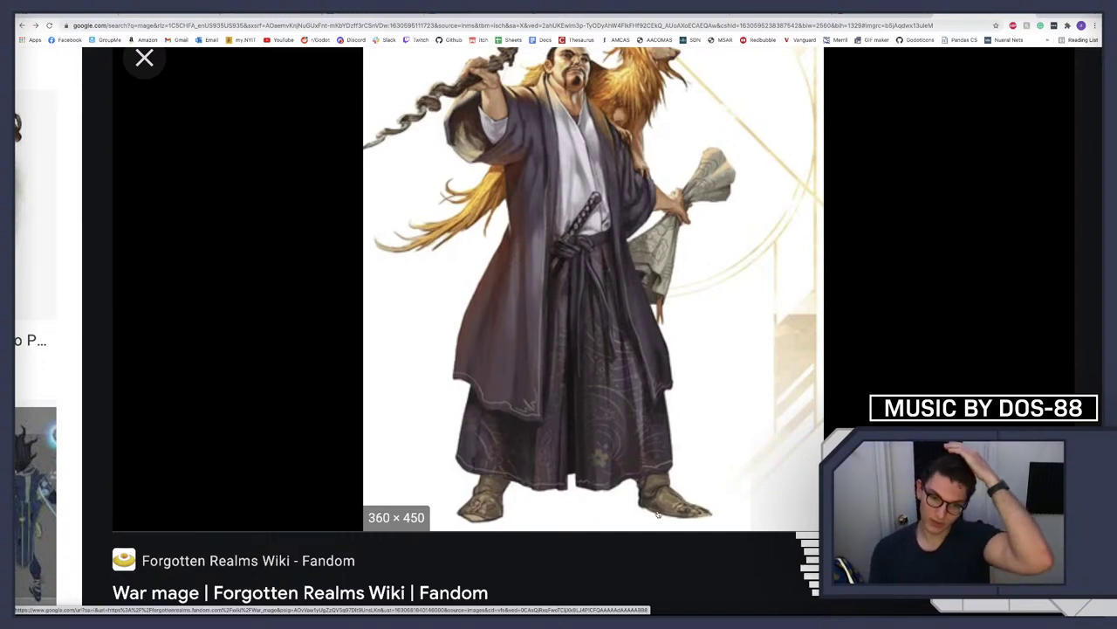
{"action": "scroll", "coordinate": [651, 530], "scroll_direction": "up", "scroll_amount": 1}
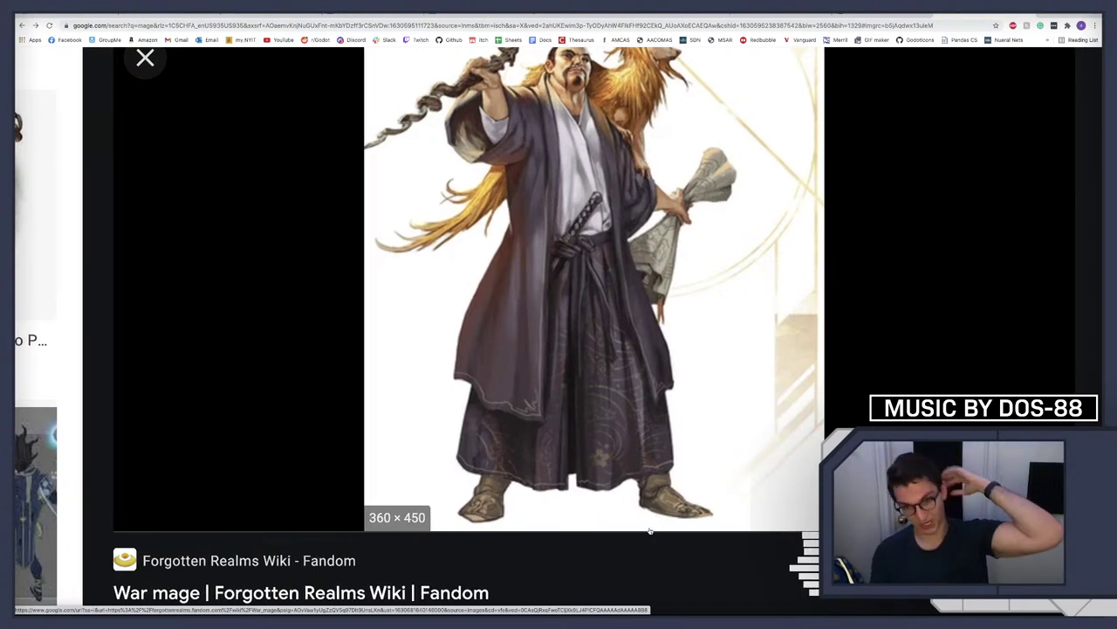
{"action": "scroll", "coordinate": [644, 498], "scroll_direction": "down", "scroll_amount": 1}
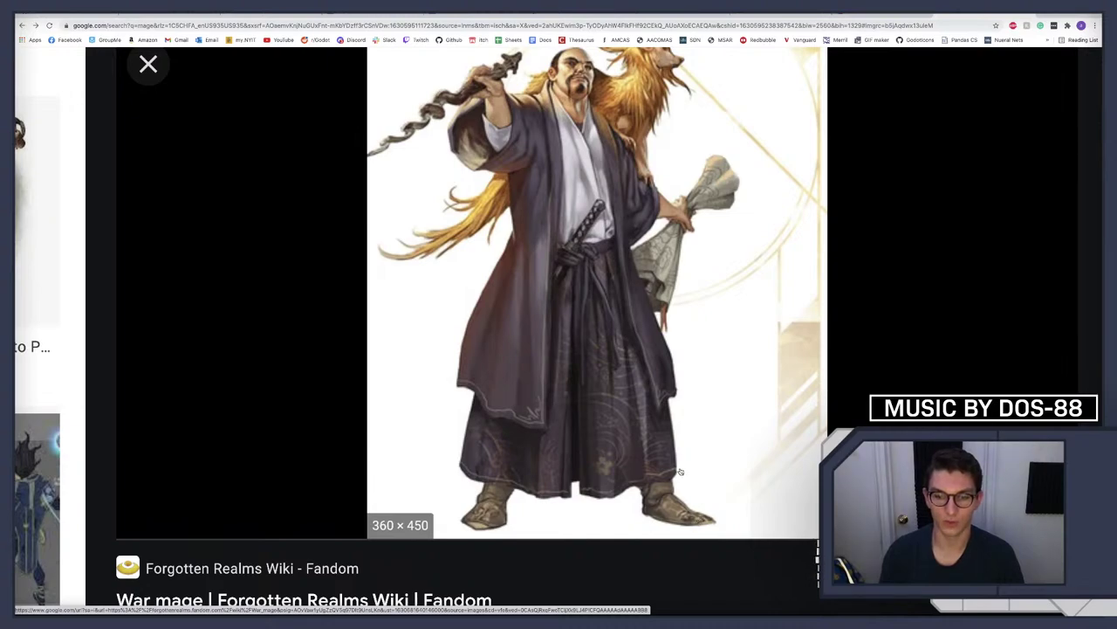
{"action": "key", "text": "super+Tab"}
{"action": "key", "text": "super+Tab"}
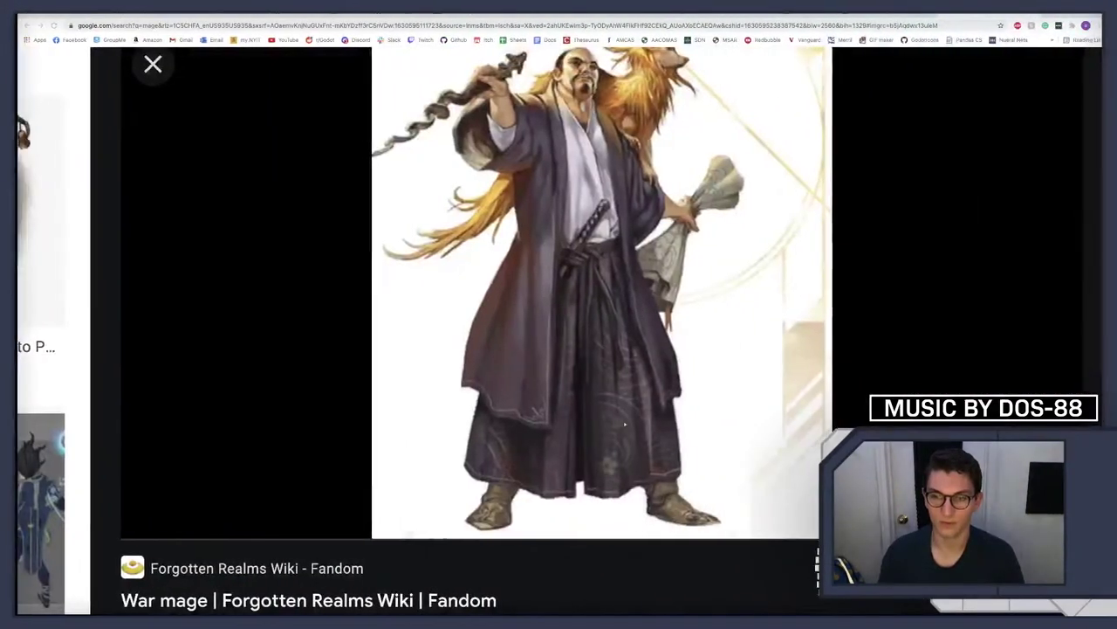
{"action": "key", "text": "super+Tab"}
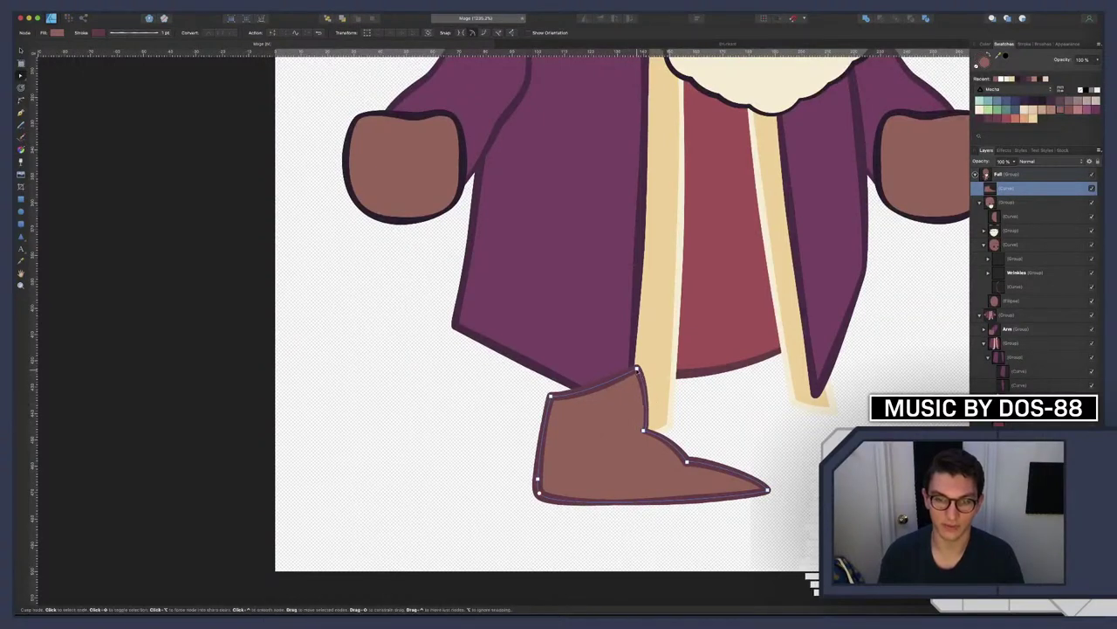
Lower the shoe's front ankle corner, bow the sole downward toward the toe, and nudge the toe tip slightly lower
{"action": "left_click_drag", "start_coordinate": [638, 368], "coordinate": [637, 382]}
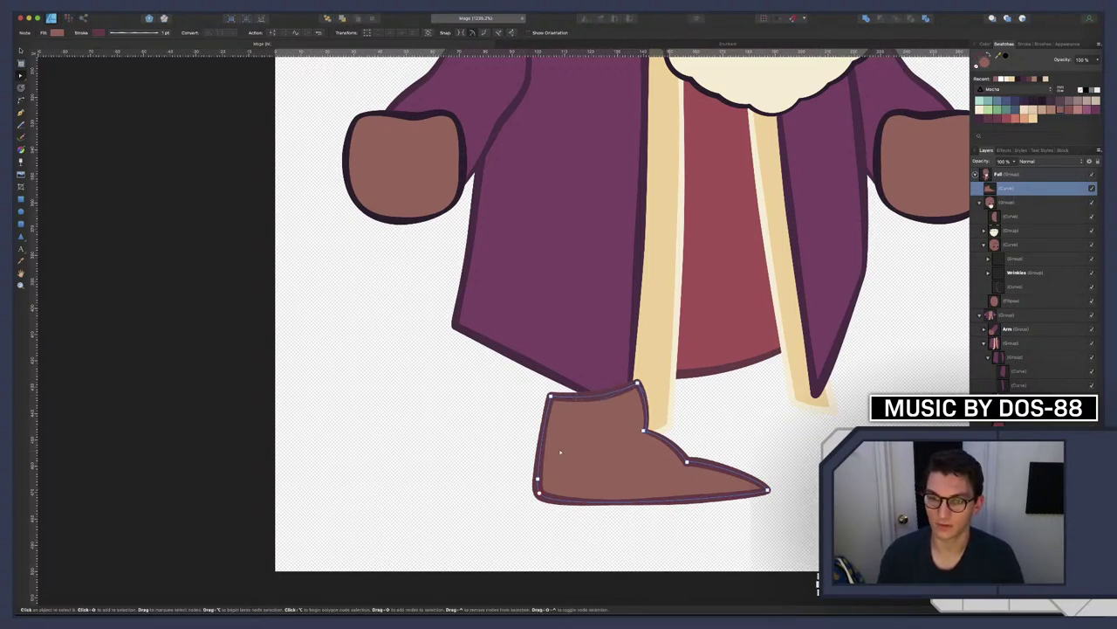
{"action": "scroll", "coordinate": [559, 489], "scroll_direction": "right", "scroll_amount": 1}
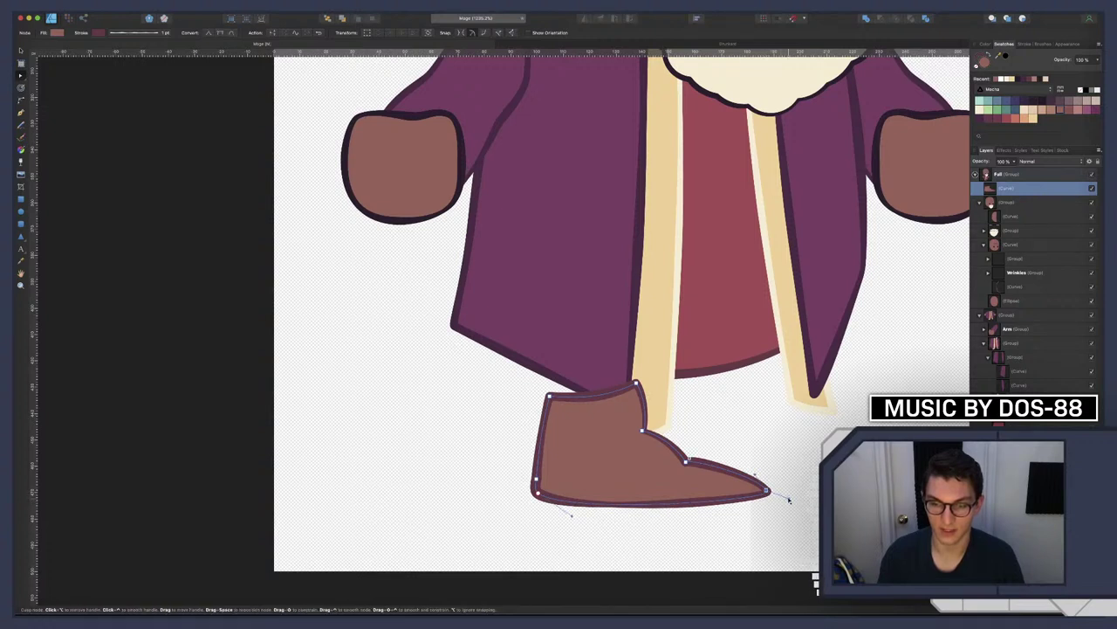
{"action": "left_click", "coordinate": [767, 490]}
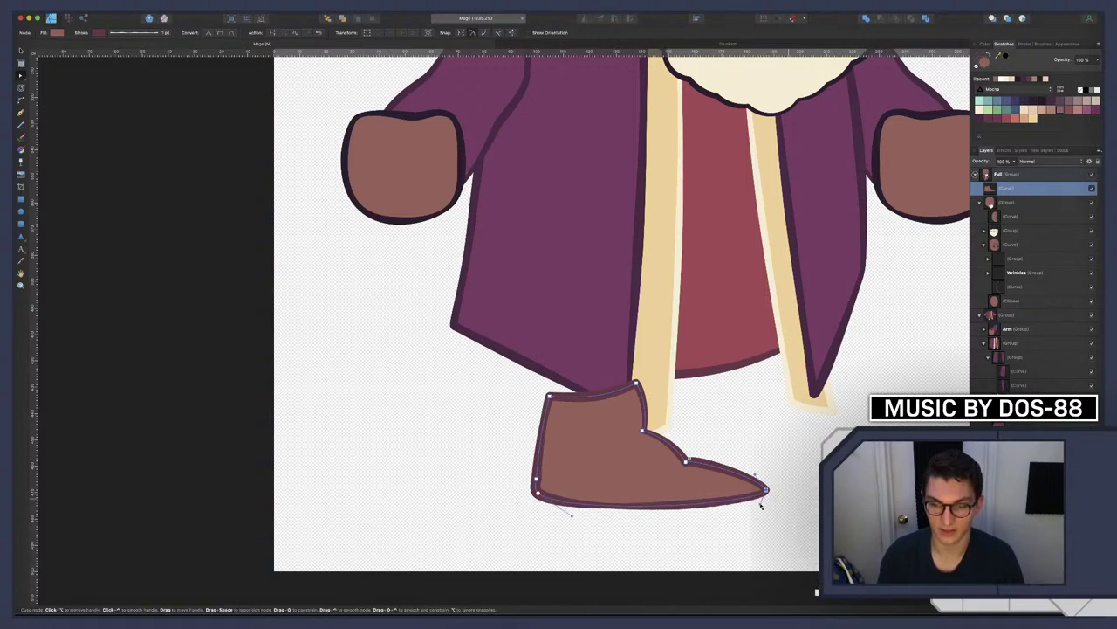
{"action": "left_click_drag", "start_coordinate": [761, 505], "coordinate": [759, 517]}
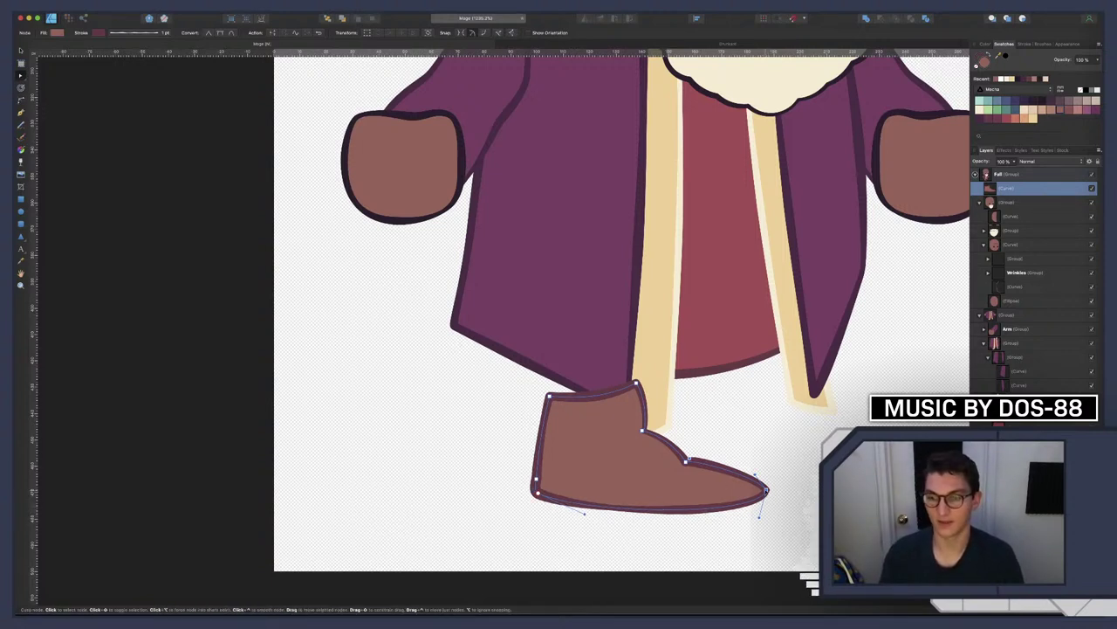
{"action": "left_click_drag", "start_coordinate": [767, 490], "coordinate": [767, 494]}
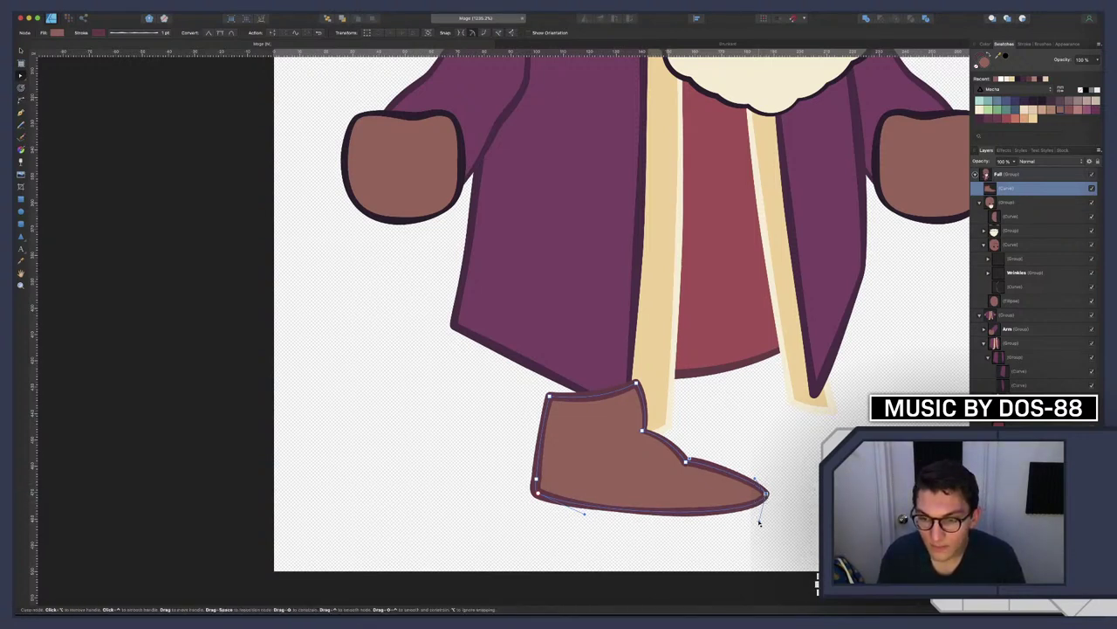
{"action": "left_click_drag", "start_coordinate": [760, 522], "coordinate": [760, 518]}
{"action": "key", "text": "Escape"}
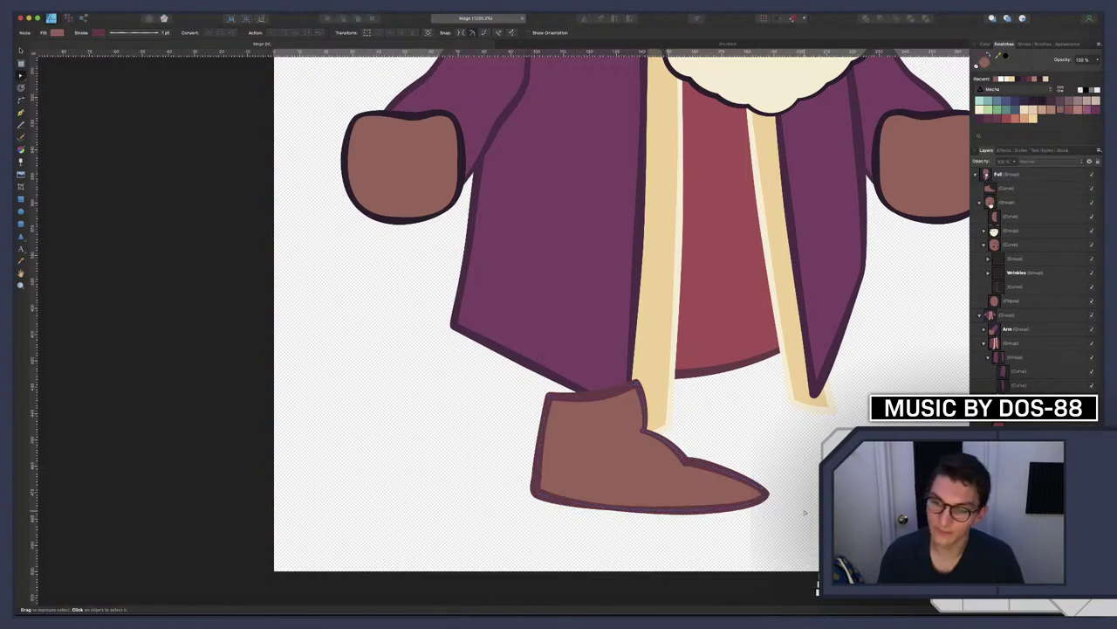
Add a sharp node midway up the shoe's heel edge and bulge the segments above and below it outward to form a notch
{"action": "scroll", "coordinate": [721, 489], "scroll_direction": "right", "scroll_amount": 2}
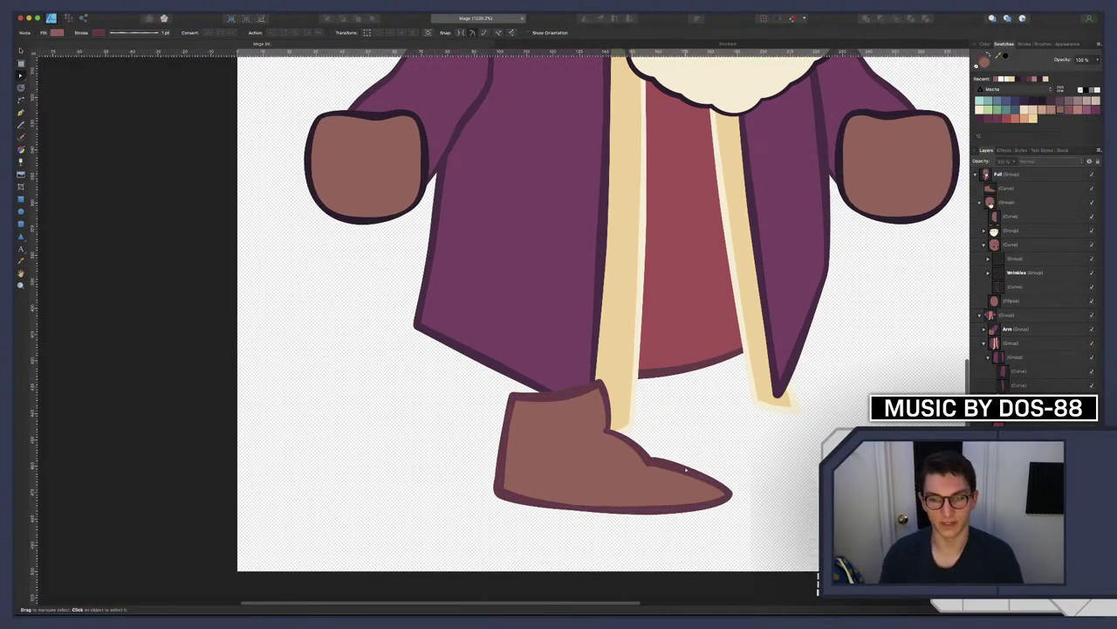
{"action": "scroll", "coordinate": [686, 470], "scroll_direction": "down", "scroll_amount": 10}
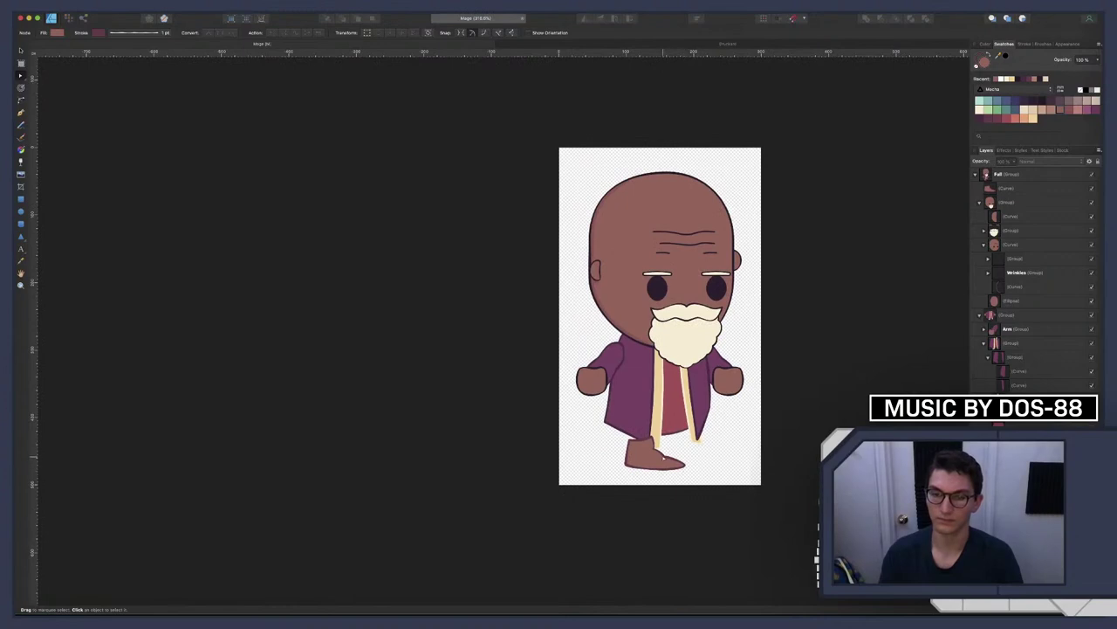
{"action": "scroll", "coordinate": [663, 456], "scroll_direction": "up", "scroll_amount": 10}
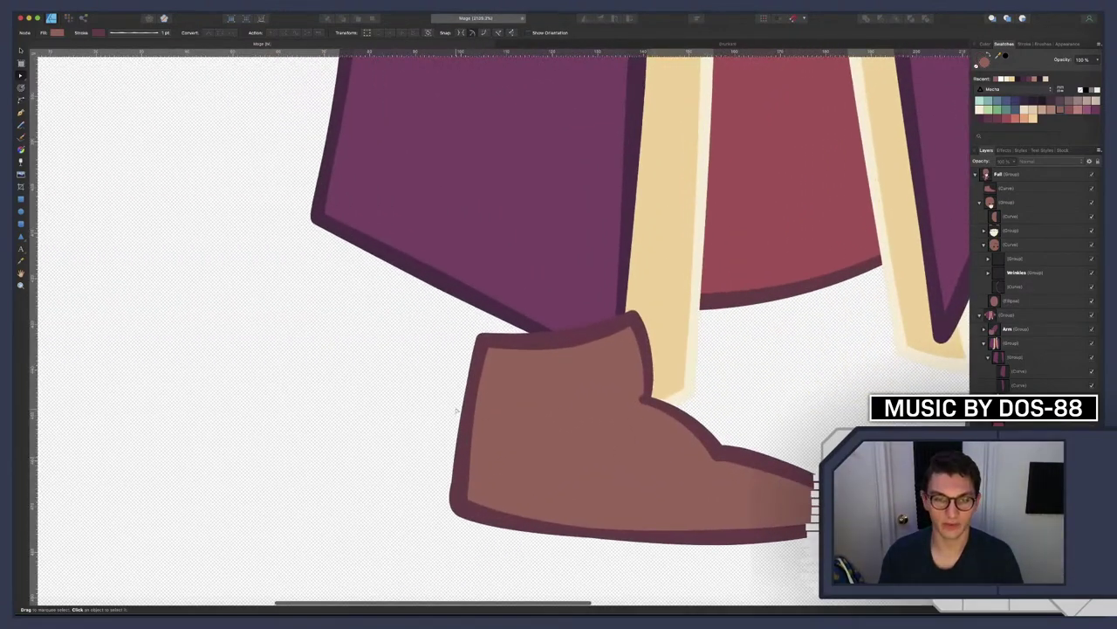
{"action": "left_click", "coordinate": [465, 410]}
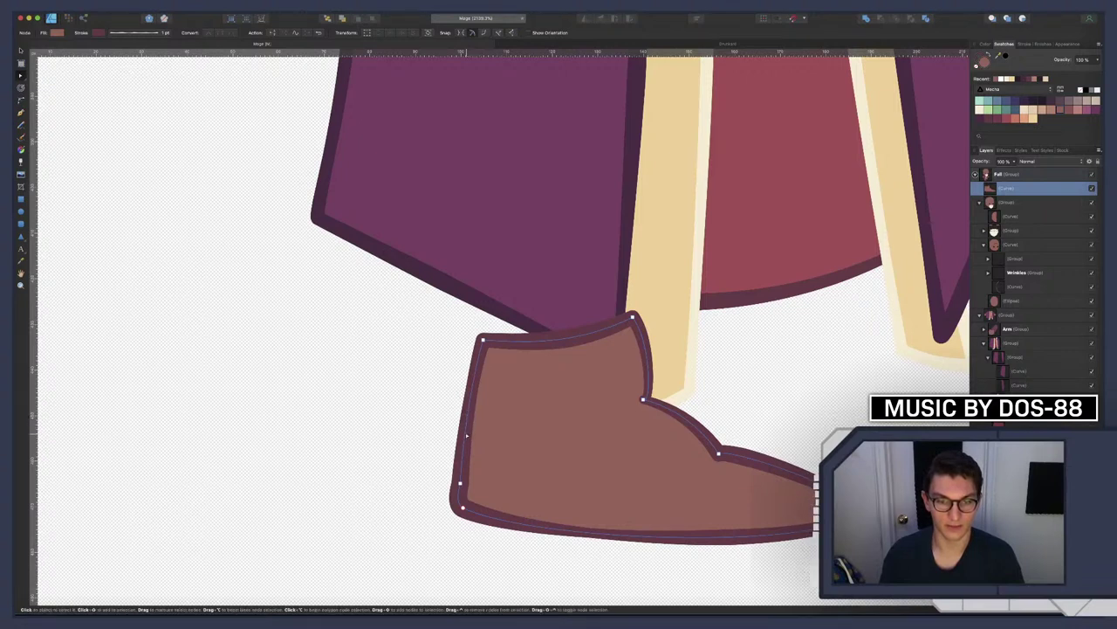
{"action": "left_click", "coordinate": [465, 431]}
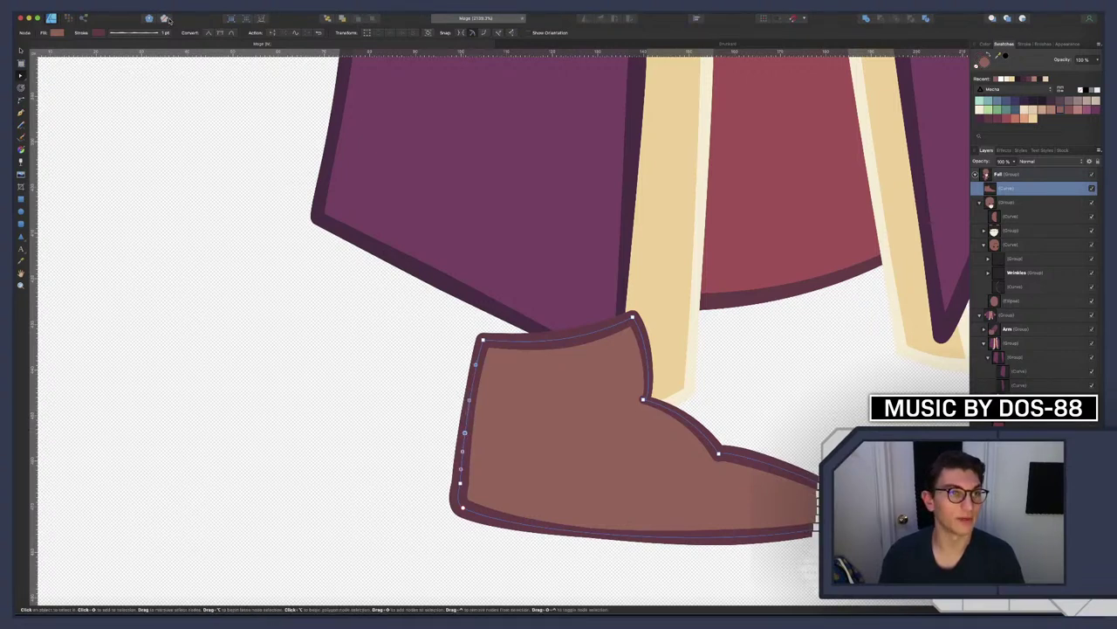
{"action": "left_click", "coordinate": [207, 32]}
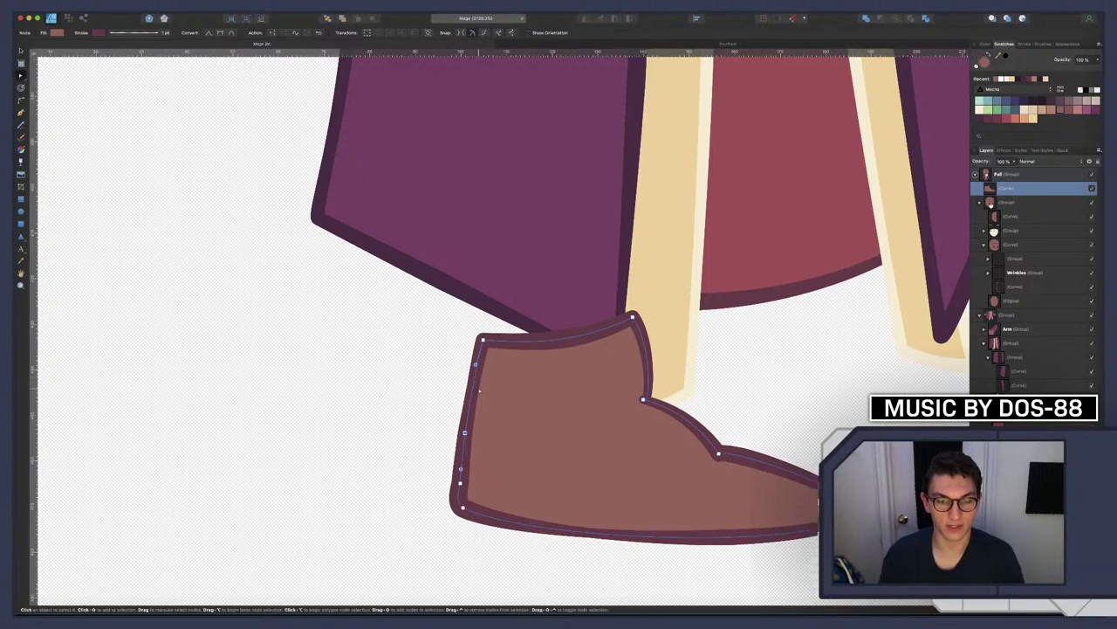
{"action": "mouse_move", "coordinate": [473, 392]}
{"action": "left_mouse_down"}
{"action": "mouse_move", "coordinate": [460, 383]}
{"action": "mouse_move", "coordinate": [457, 392]}
{"action": "left_mouse_up"}
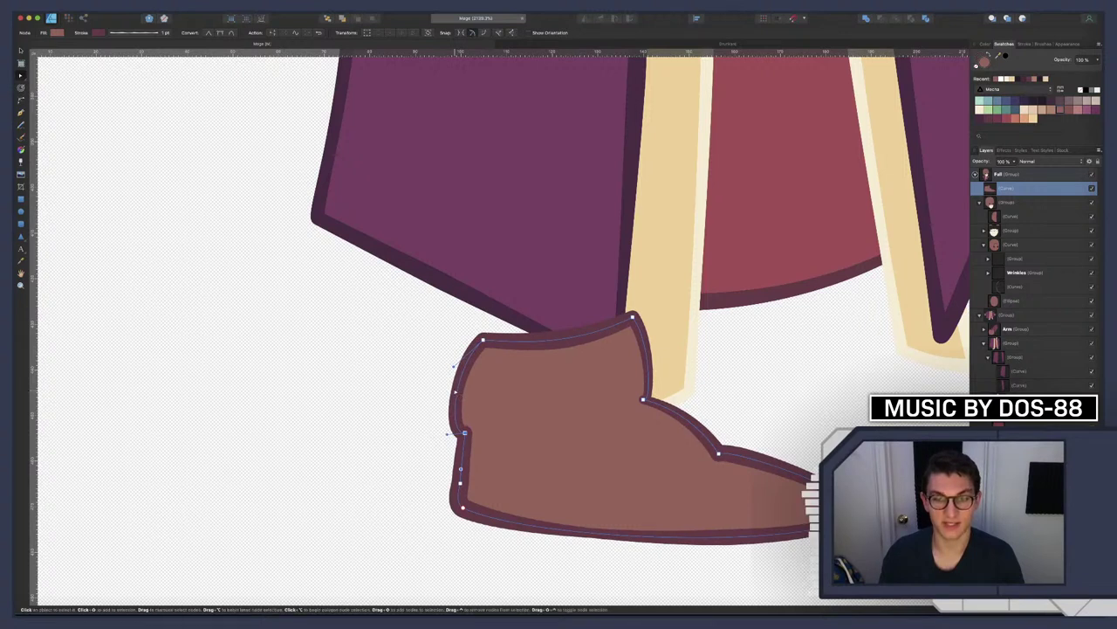
{"action": "left_click", "coordinate": [461, 483]}
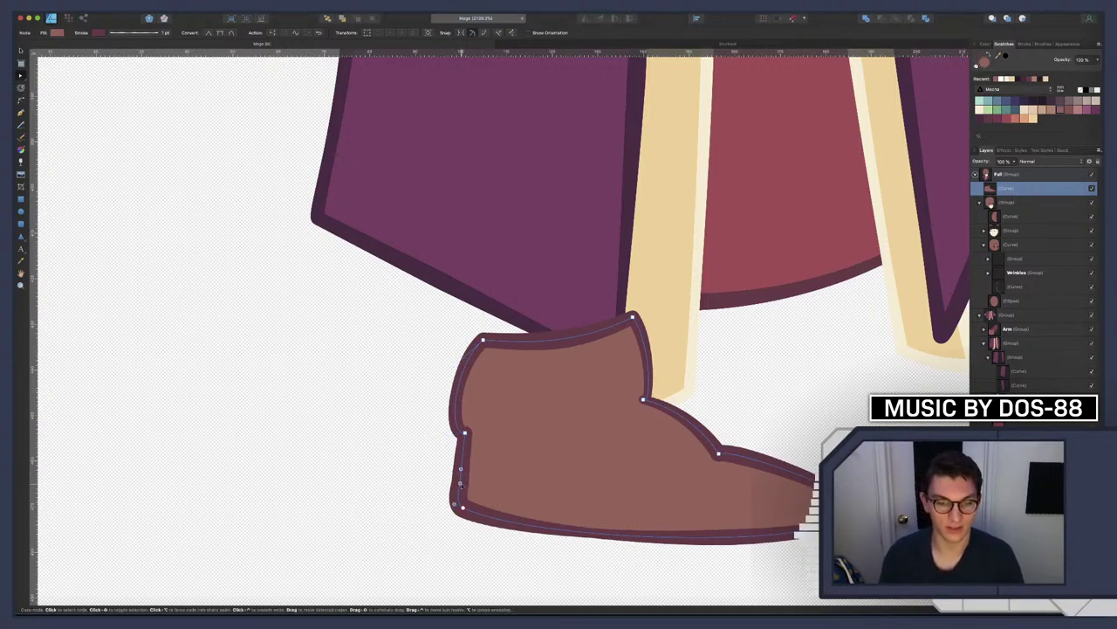
{"action": "left_click_drag", "start_coordinate": [461, 484], "coordinate": [450, 473]}
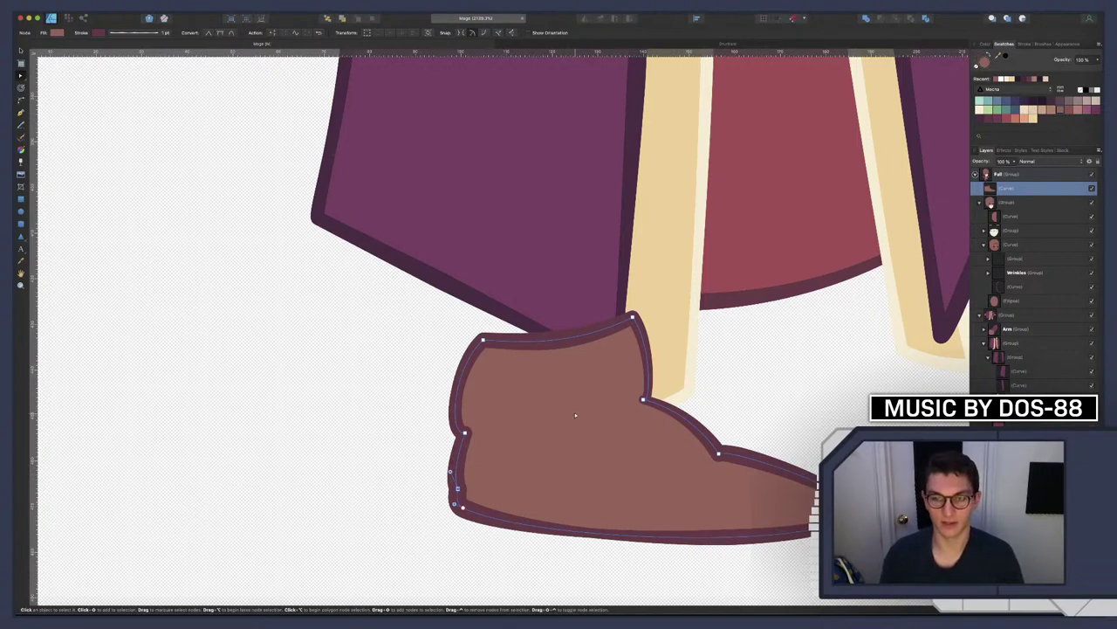
{"action": "left_click", "coordinate": [797, 406]}
With the Pen tool, draw a short straight crease line above the shoe from inside the ankle to the front ankle notch
{"action": "scroll", "coordinate": [661, 417], "scroll_direction": "down", "scroll_amount": 6}
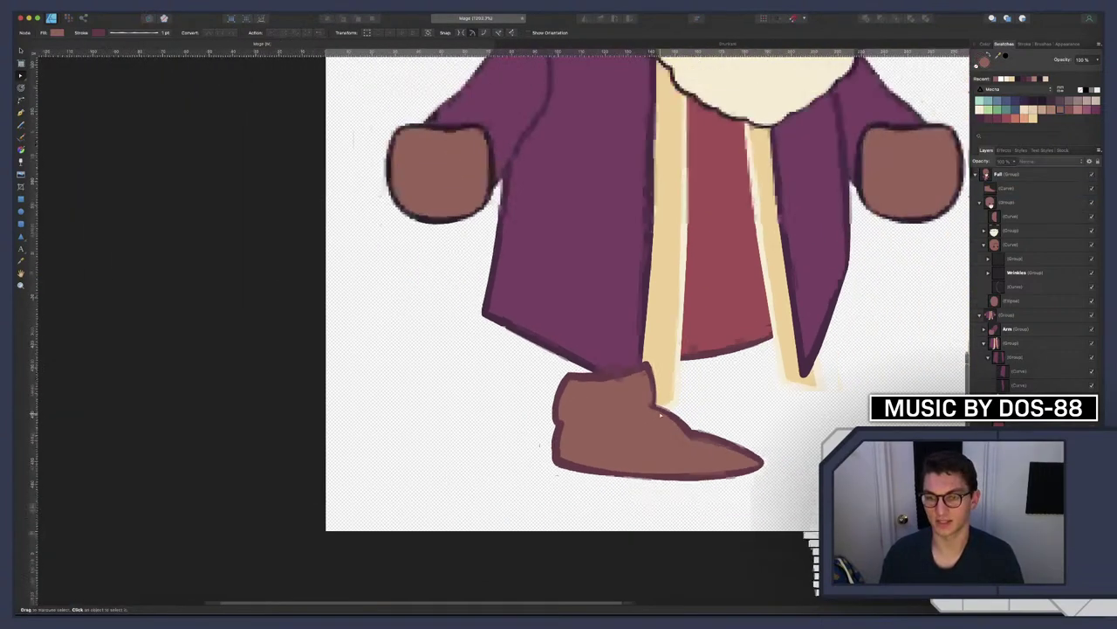
{"action": "scroll", "coordinate": [661, 416], "scroll_direction": "up", "scroll_amount": 2}
{"action": "scroll", "coordinate": [660, 415], "scroll_direction": "up", "scroll_amount": 5}
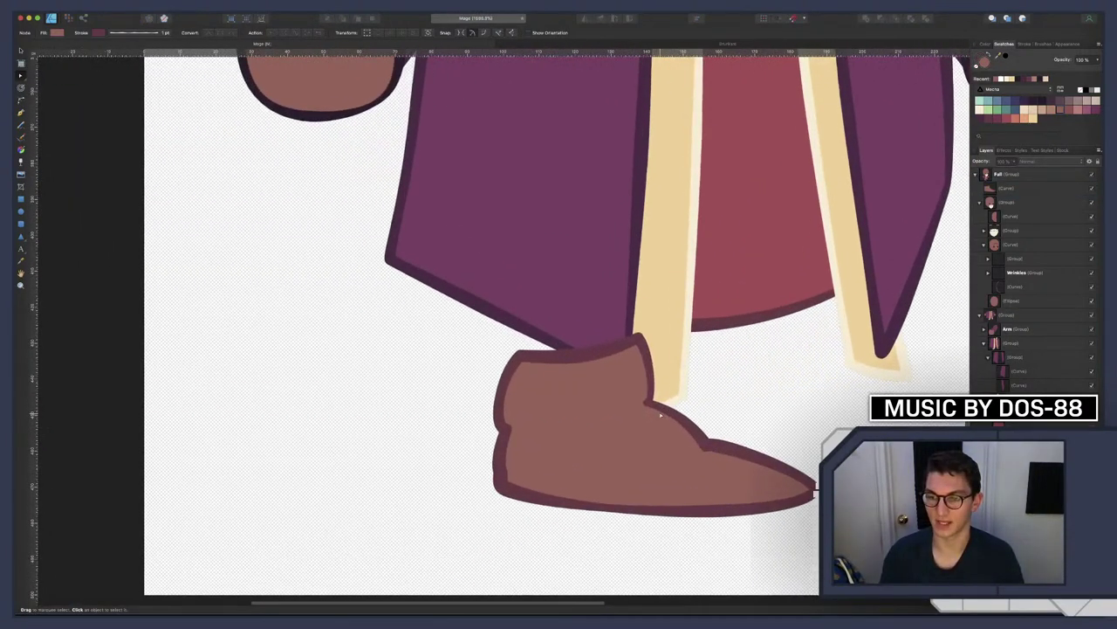
{"action": "scroll", "coordinate": [659, 413], "scroll_direction": "right", "scroll_amount": 3}
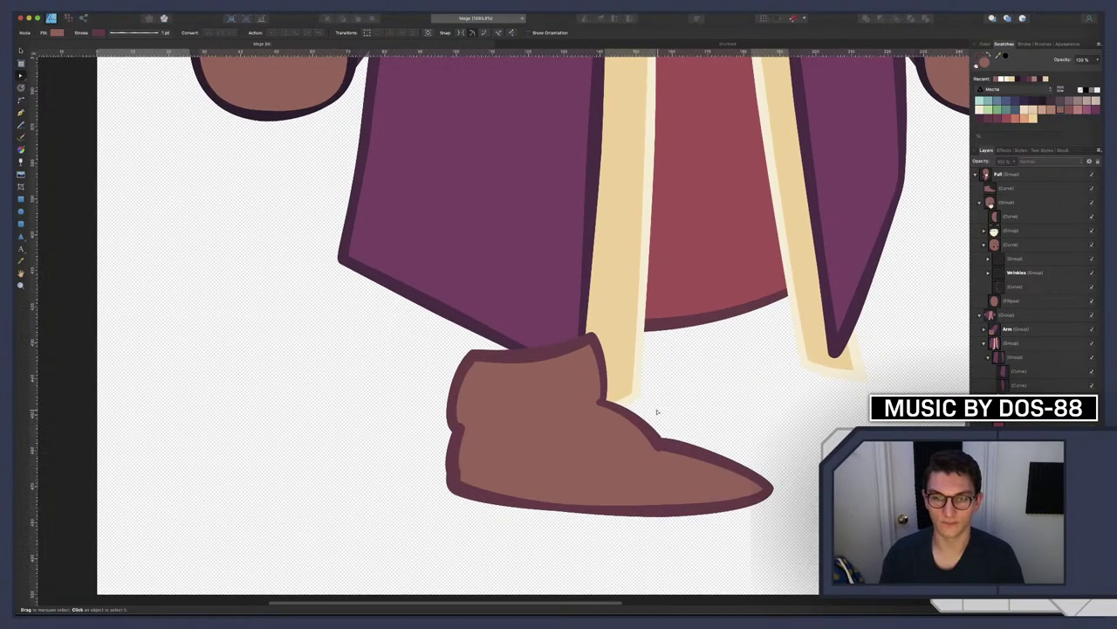
{"action": "scroll", "coordinate": [584, 448], "scroll_direction": "up", "scroll_amount": 2}
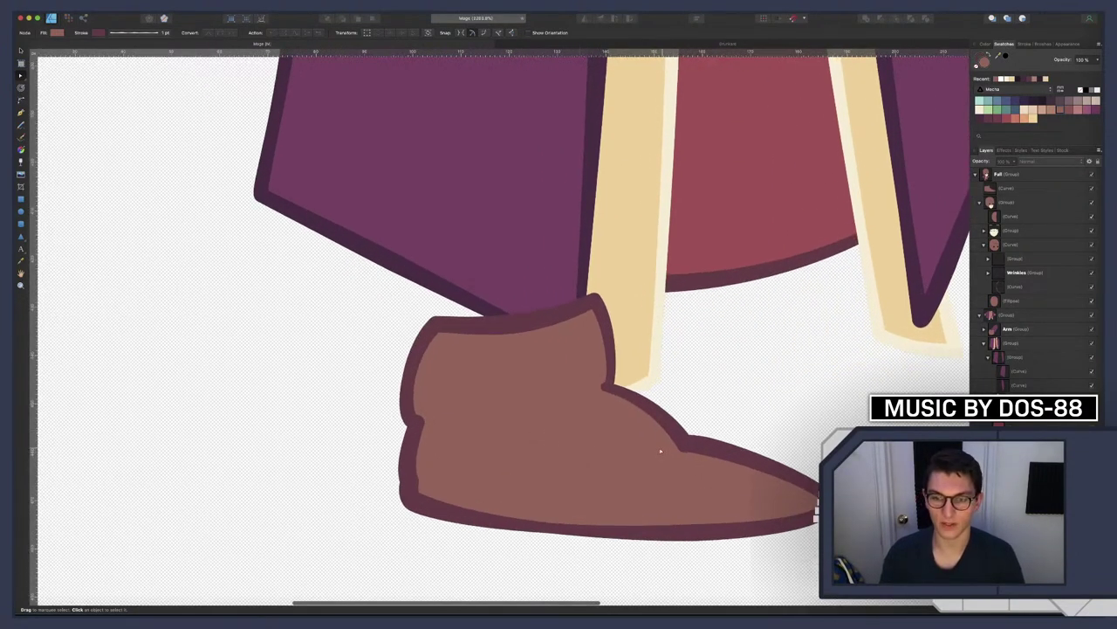
{"action": "key", "text": "p"}
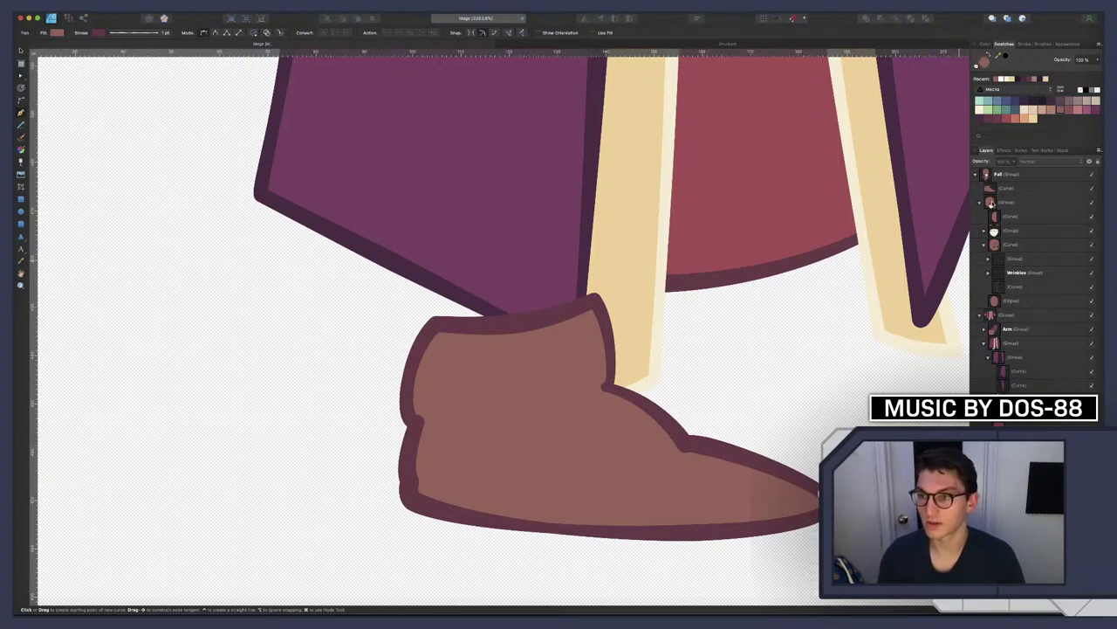
{"action": "left_click", "coordinate": [985, 201]}
{"action": "left_click", "coordinate": [995, 188]}
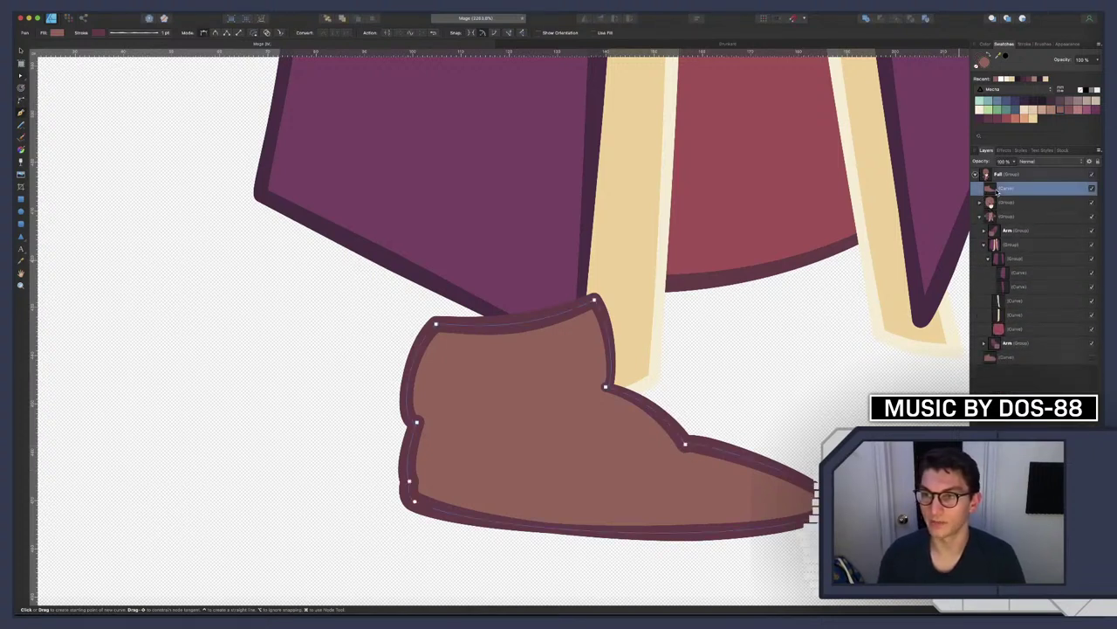
{"action": "scroll", "coordinate": [571, 424], "scroll_direction": "down", "scroll_amount": 1}
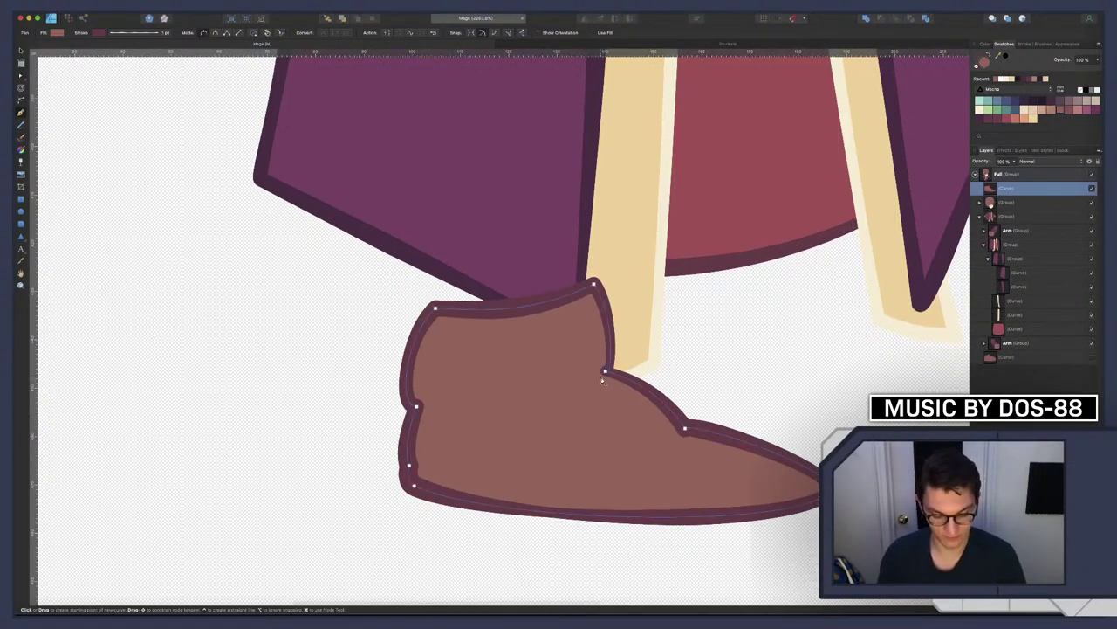
{"action": "scroll", "coordinate": [605, 382], "scroll_direction": "up", "scroll_amount": 3}
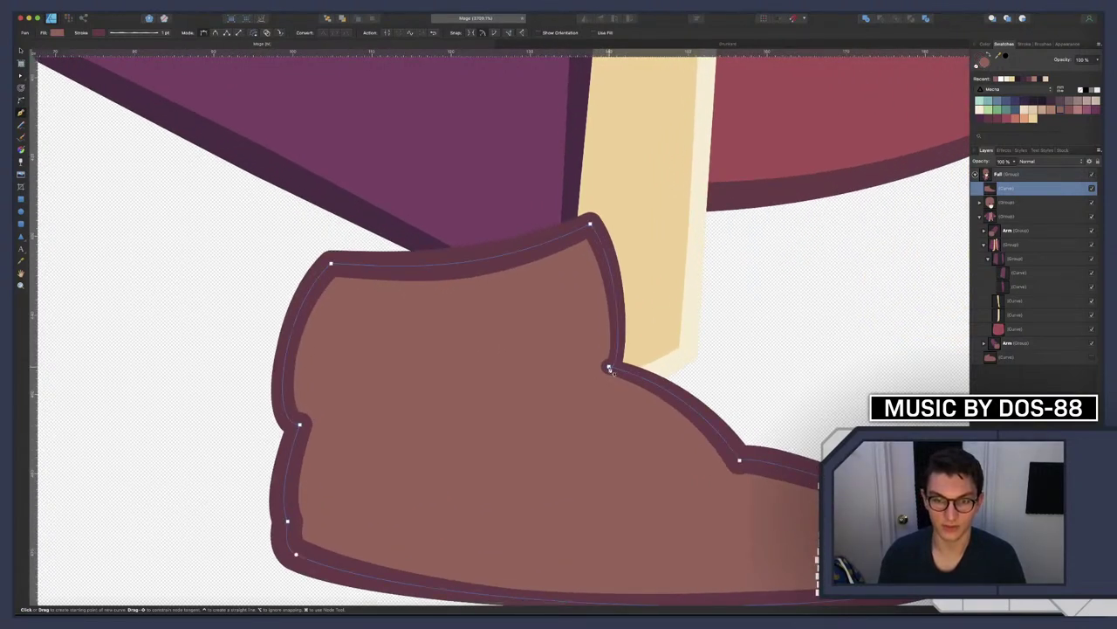
{"action": "left_click", "coordinate": [508, 384]}
{"action": "left_click", "coordinate": [609, 366]}
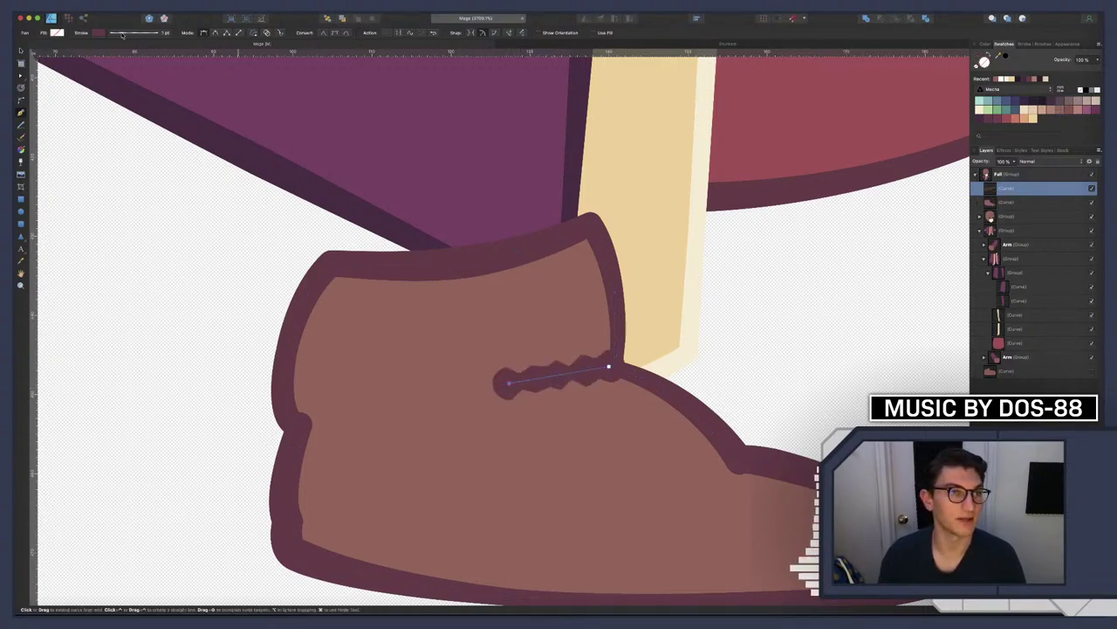
Apply the smoother saved pressure profile to the crease, tapering its inner end, then extend that end inward and bow the line downward
{"action": "left_click", "coordinate": [123, 35]}
{"action": "left_click", "coordinate": [171, 153]}
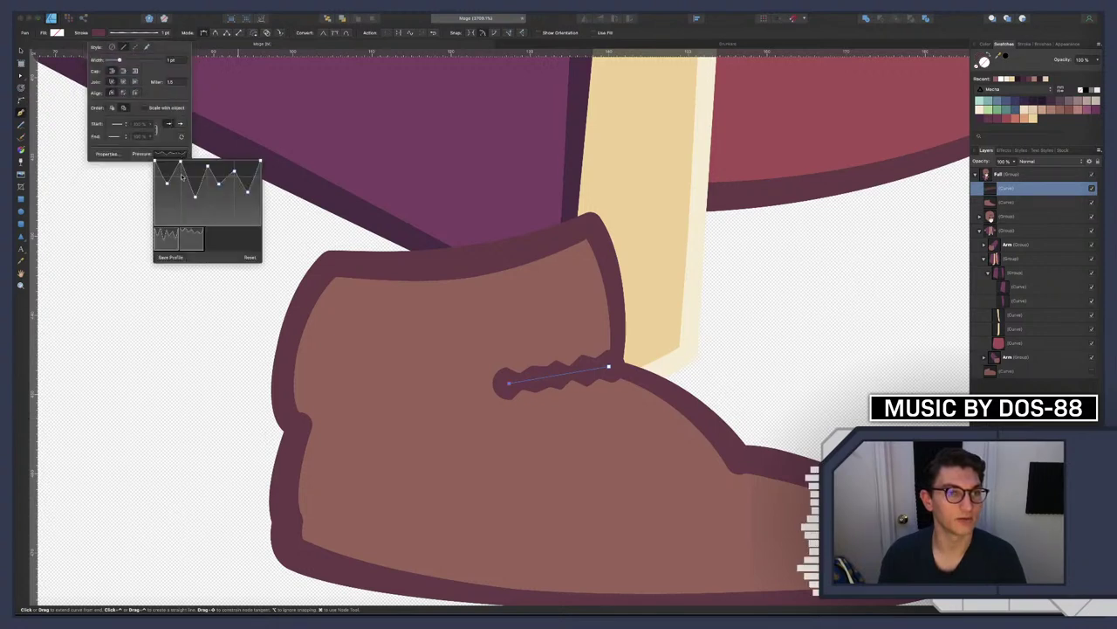
{"action": "left_click", "coordinate": [197, 244]}
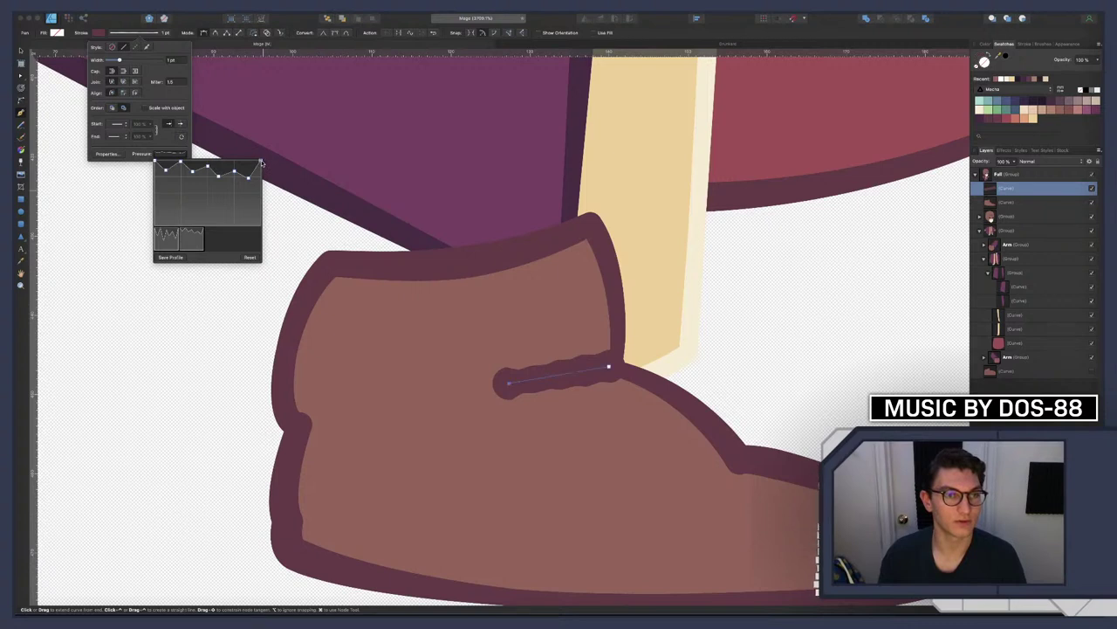
{"action": "mouse_move", "coordinate": [262, 162]}
{"action": "left_mouse_down"}
{"action": "mouse_move", "coordinate": [269, 210]}
{"action": "mouse_move", "coordinate": [269, 196]}
{"action": "left_mouse_up"}
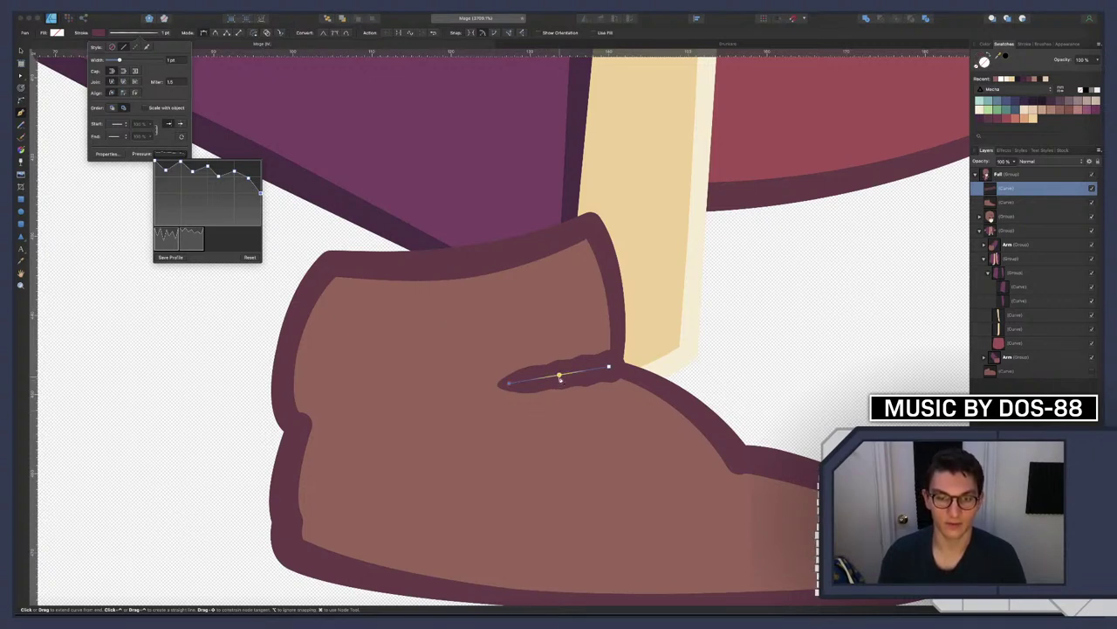
{"action": "key", "text": "a"}
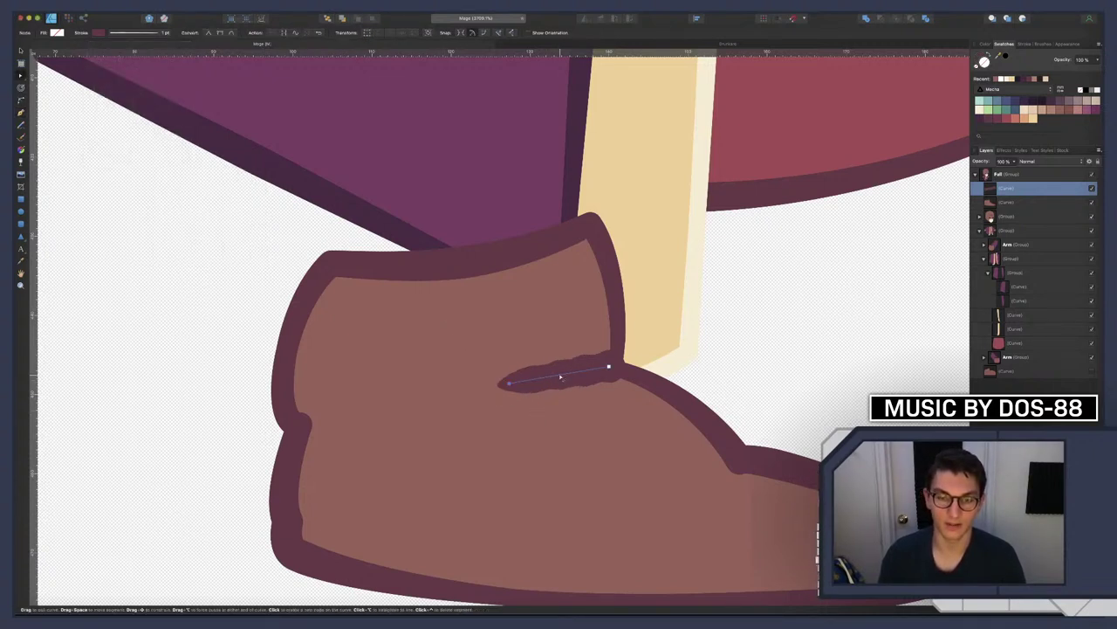
{"action": "mouse_move", "coordinate": [560, 376]}
{"action": "left_mouse_down"}
{"action": "mouse_move", "coordinate": [563, 391]}
{"action": "mouse_move", "coordinate": [483, 382]}
{"action": "left_mouse_up"}
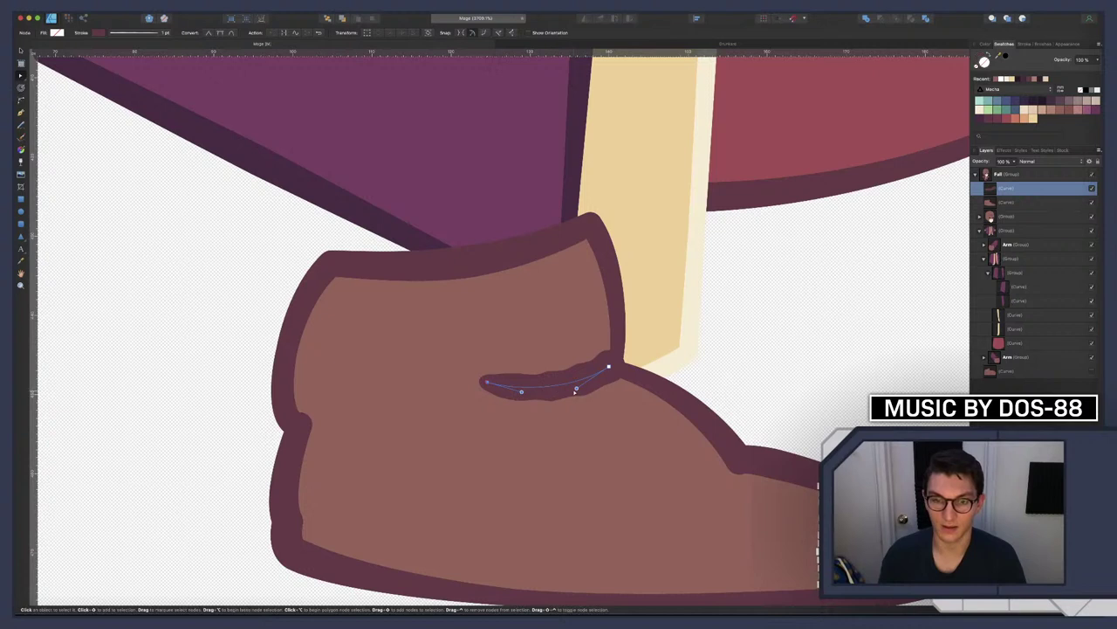
Curve the ankle crease more steeply near its outer end and nudge that end slightly toward the ankle notch
{"action": "left_click_drag", "start_coordinate": [575, 392], "coordinate": [594, 393]}
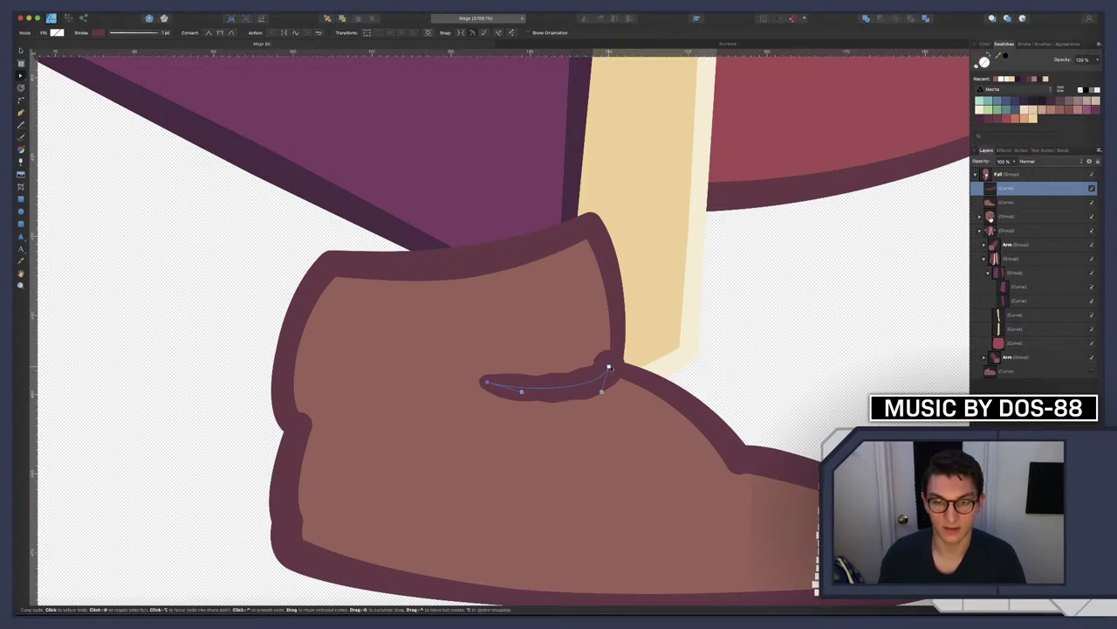
{"action": "left_click_drag", "start_coordinate": [610, 367], "coordinate": [614, 369]}
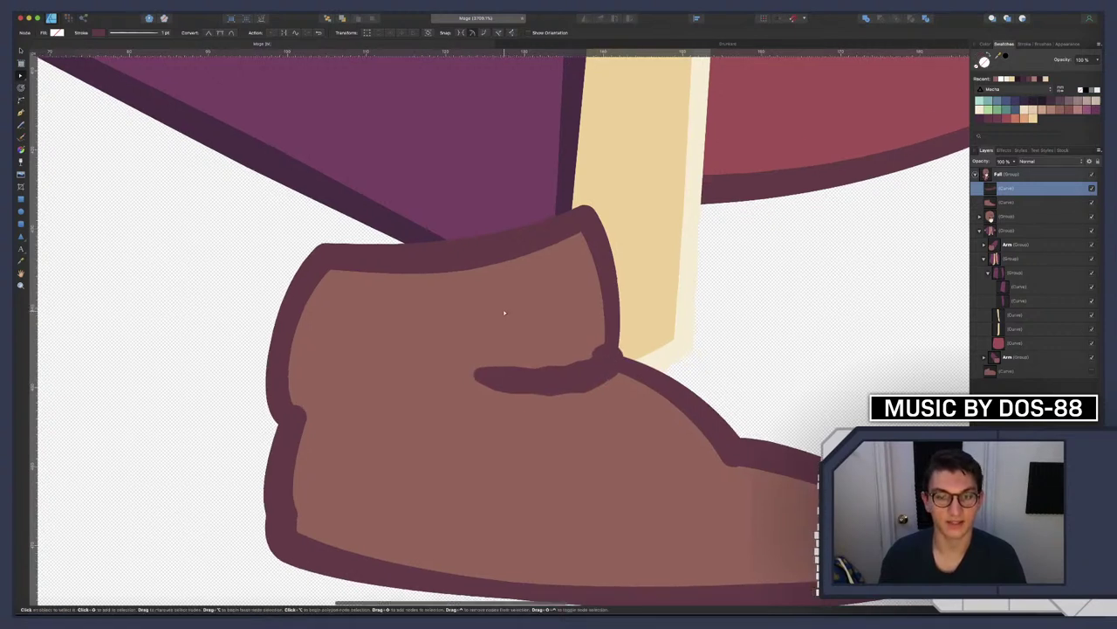
{"action": "scroll", "coordinate": [462, 370], "scroll_direction": "down", "scroll_amount": 2}
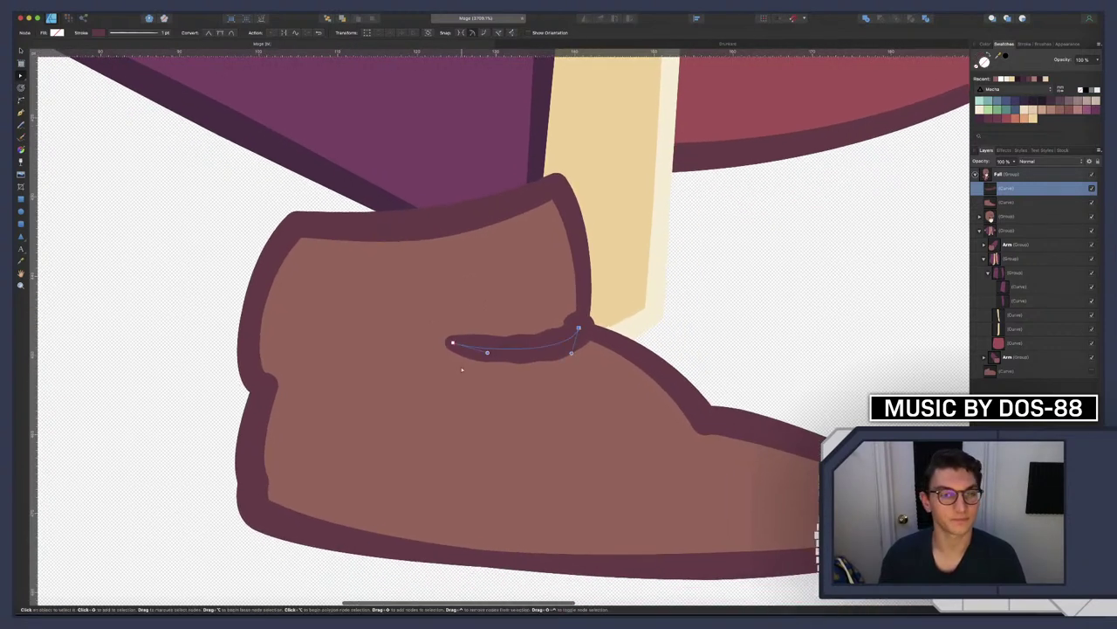
Set the crease's stroke width to 0.8 pt, reset its pressure profile, and lower both profile ends for a smooth taper
{"action": "left_click", "coordinate": [135, 33]}
{"action": "left_click_drag", "start_coordinate": [121, 61], "coordinate": [118, 61]}
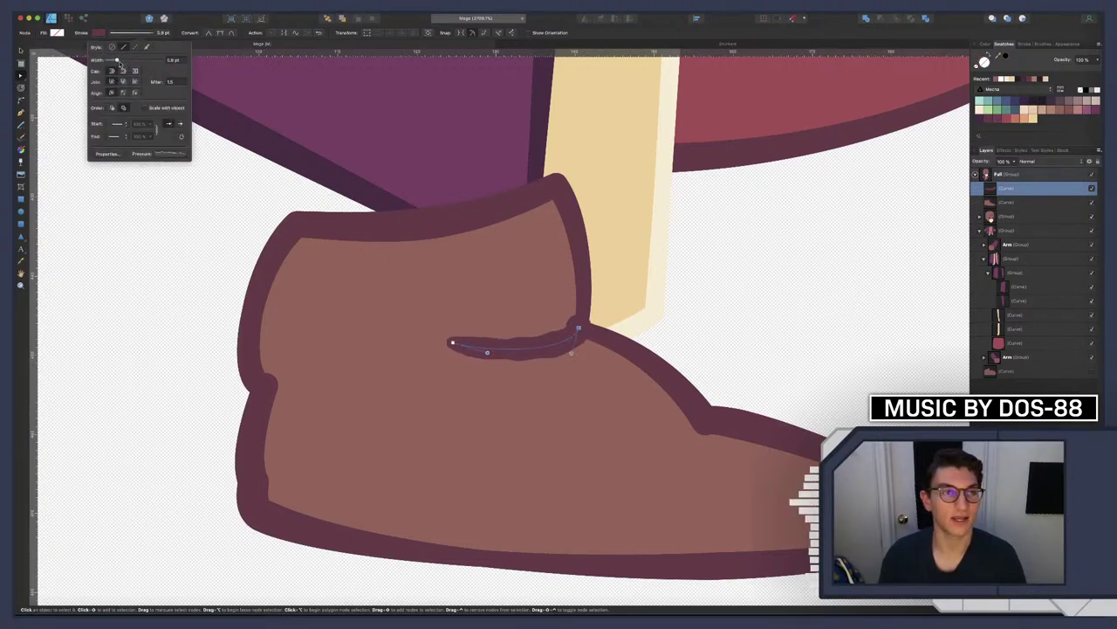
{"action": "left_click", "coordinate": [163, 153]}
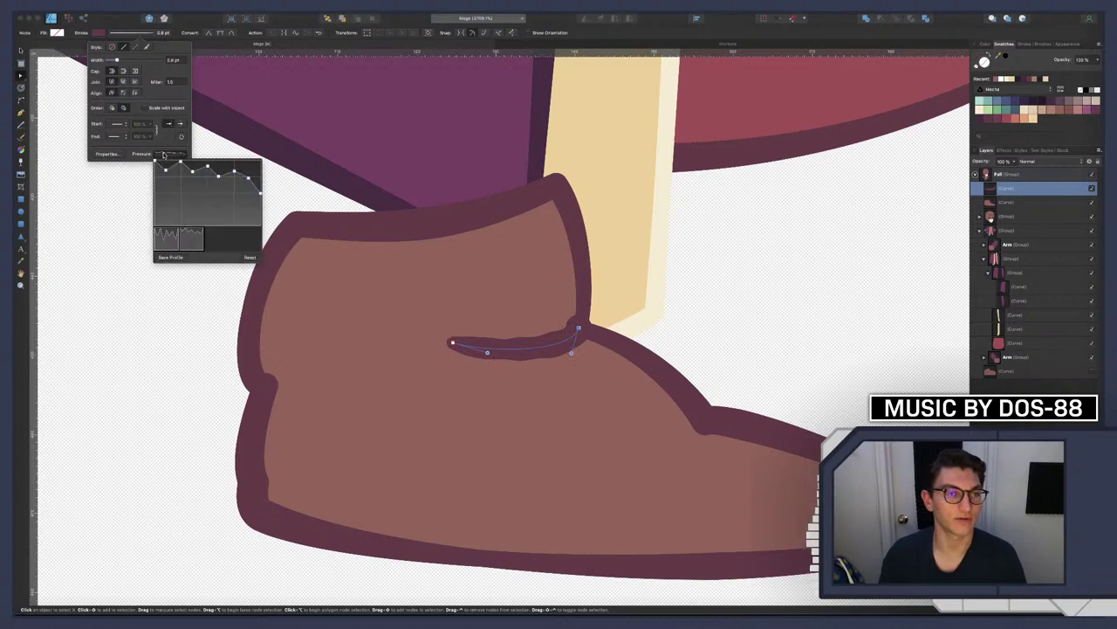
{"action": "left_click", "coordinate": [249, 258]}
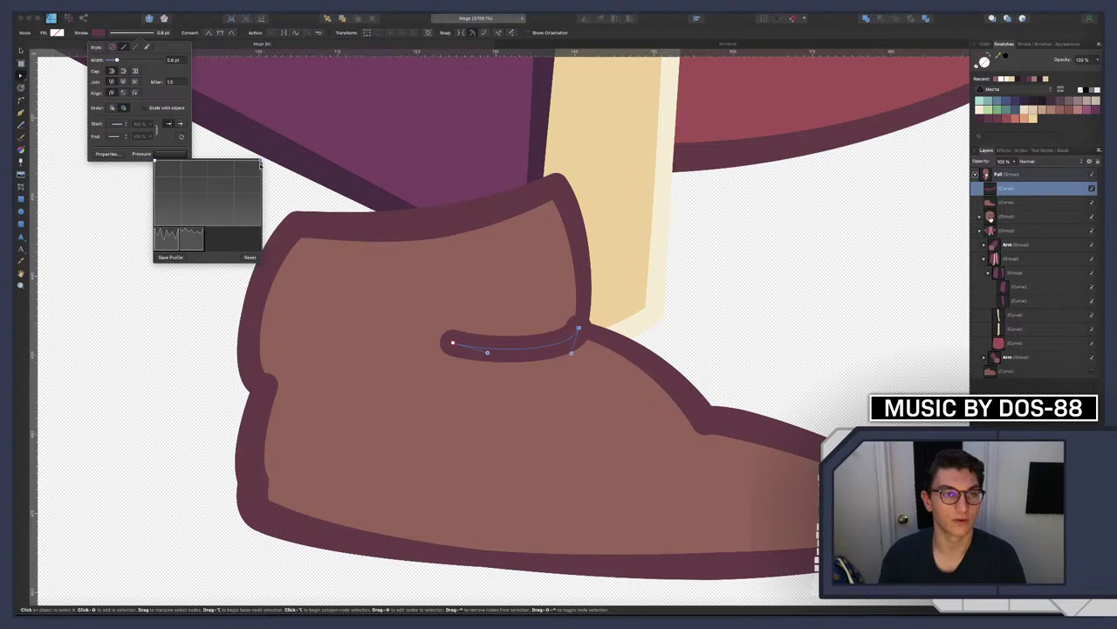
{"action": "left_click_drag", "start_coordinate": [260, 162], "coordinate": [261, 195]}
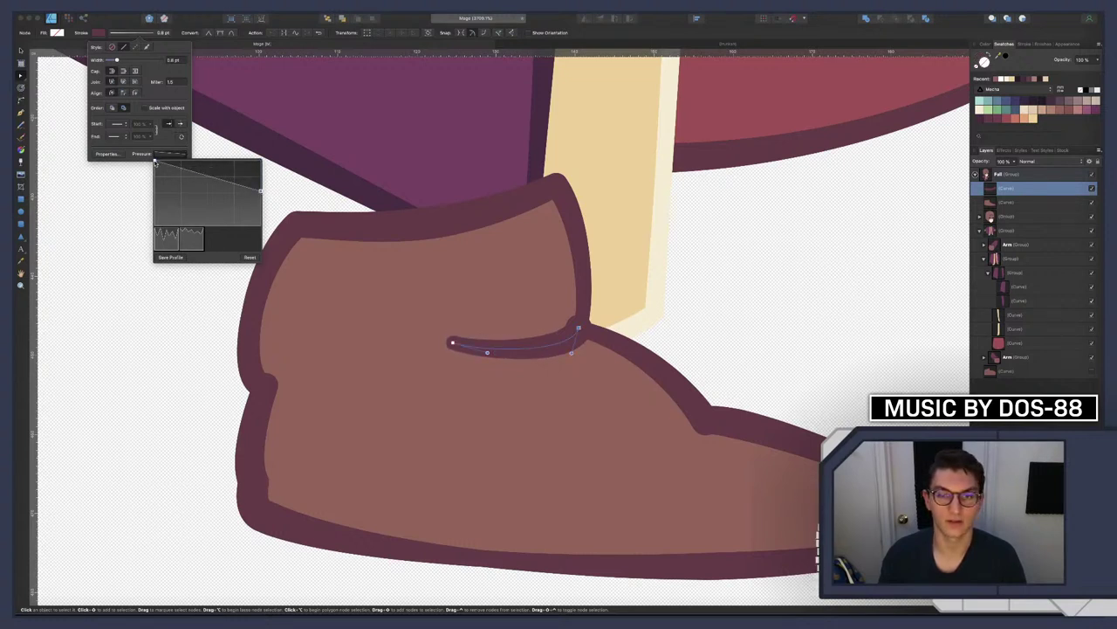
{"action": "left_click_drag", "start_coordinate": [154, 162], "coordinate": [155, 170]}
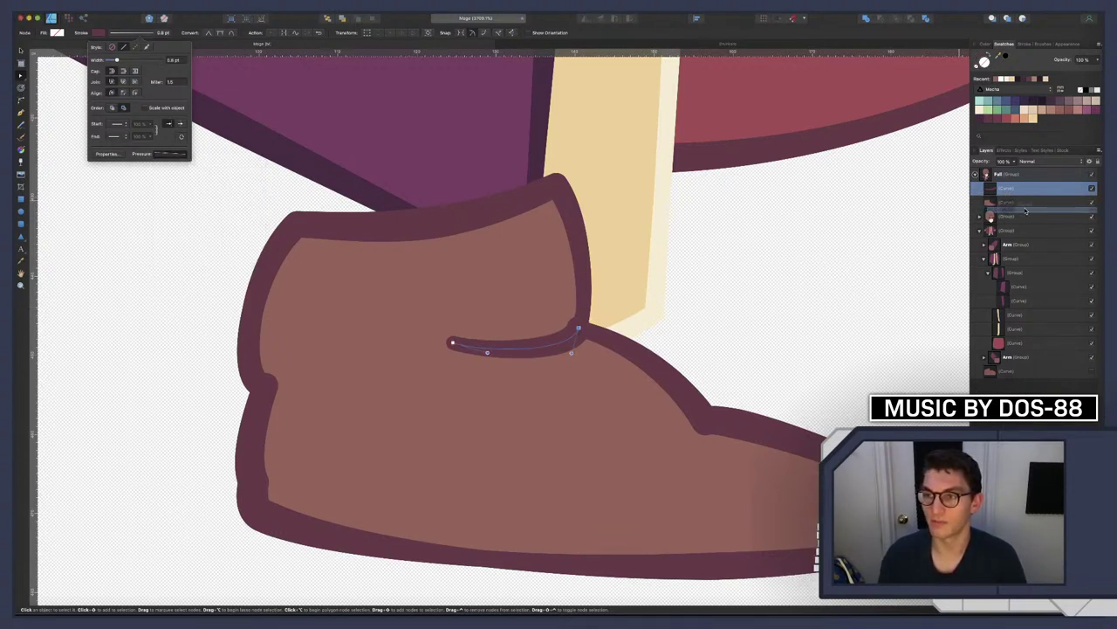
Nest the crease curve inside the shoe curve and move its outer end up onto the ankle notch outline
{"action": "left_click_drag", "start_coordinate": [1026, 210], "coordinate": [1017, 205]}
{"action": "left_click", "coordinate": [1008, 190]}
{"action": "left_click", "coordinate": [1006, 202]}
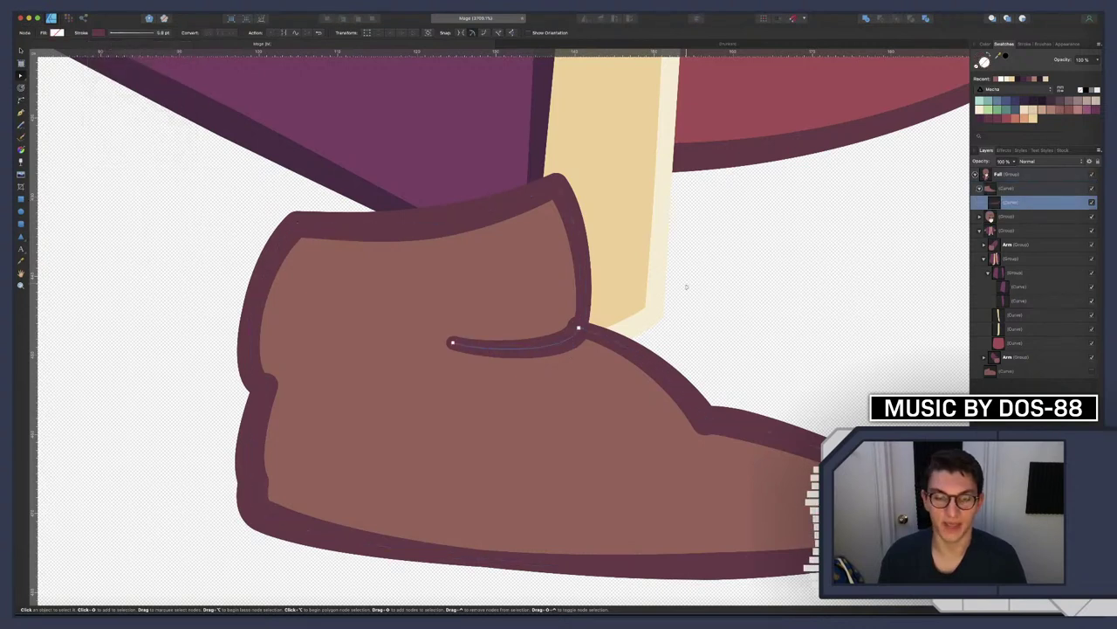
{"action": "left_click", "coordinate": [582, 325]}
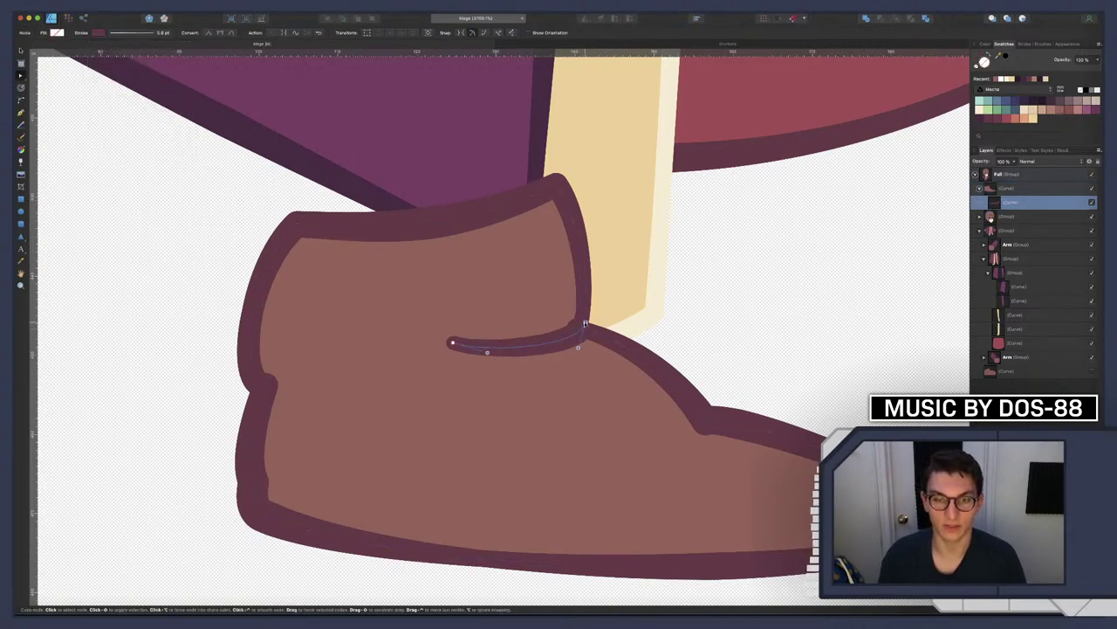
{"action": "left_click_drag", "start_coordinate": [585, 324], "coordinate": [586, 320]}
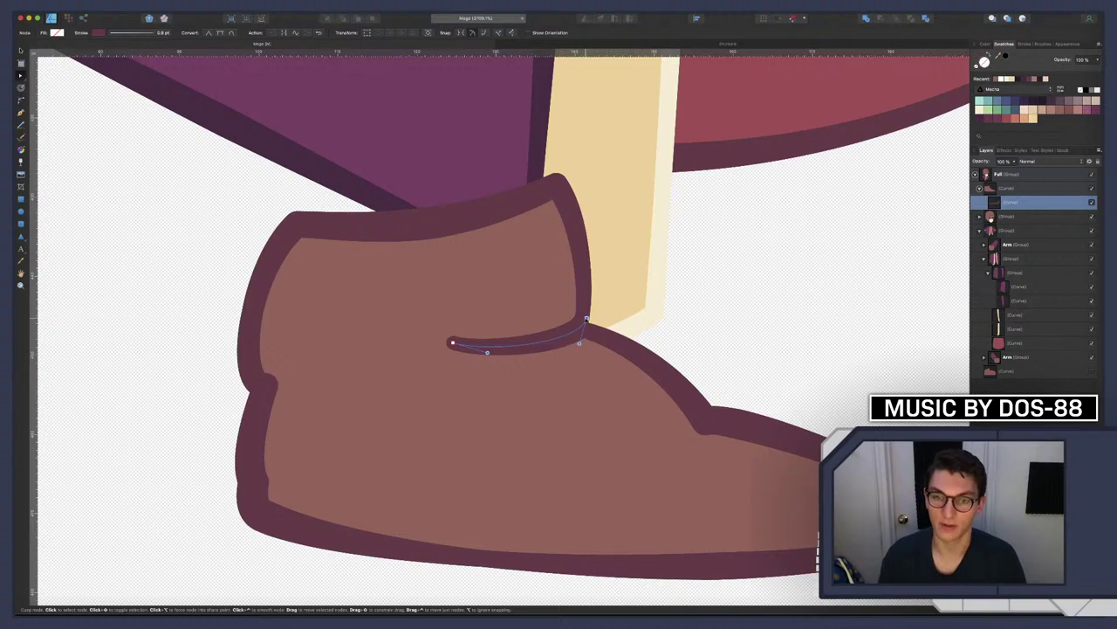
{"action": "left_click", "coordinate": [653, 296]}
Examine the shoe on the whole figure and check the footwear in the war mage reference image in the browser
{"action": "scroll", "coordinate": [579, 349], "scroll_direction": "down", "scroll_amount": 10}
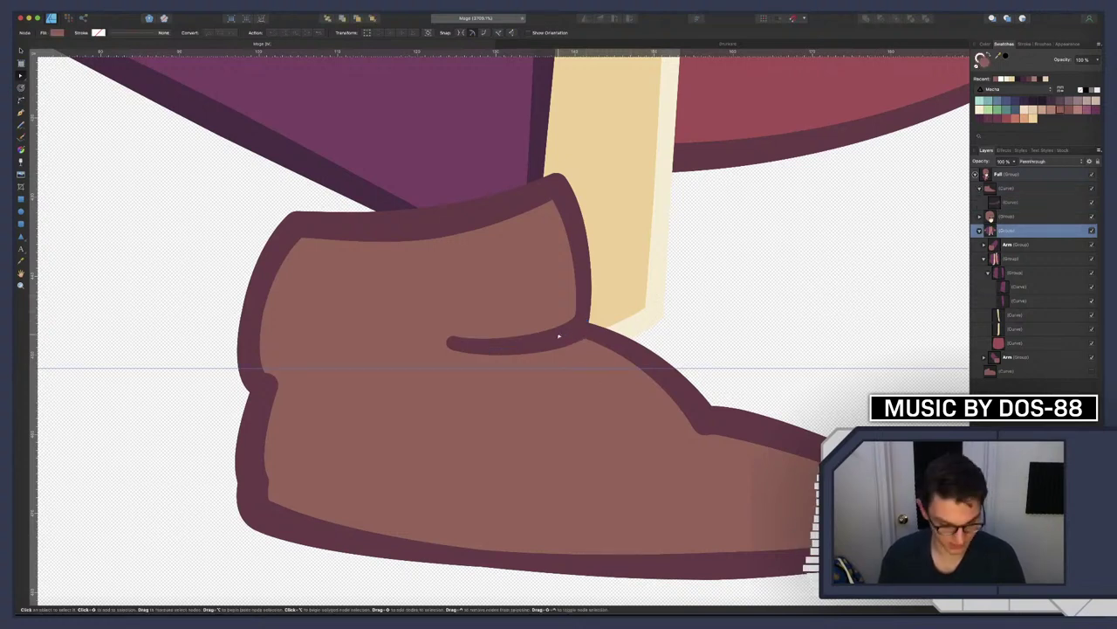
{"action": "scroll", "coordinate": [569, 331], "scroll_direction": "down", "scroll_amount": 2}
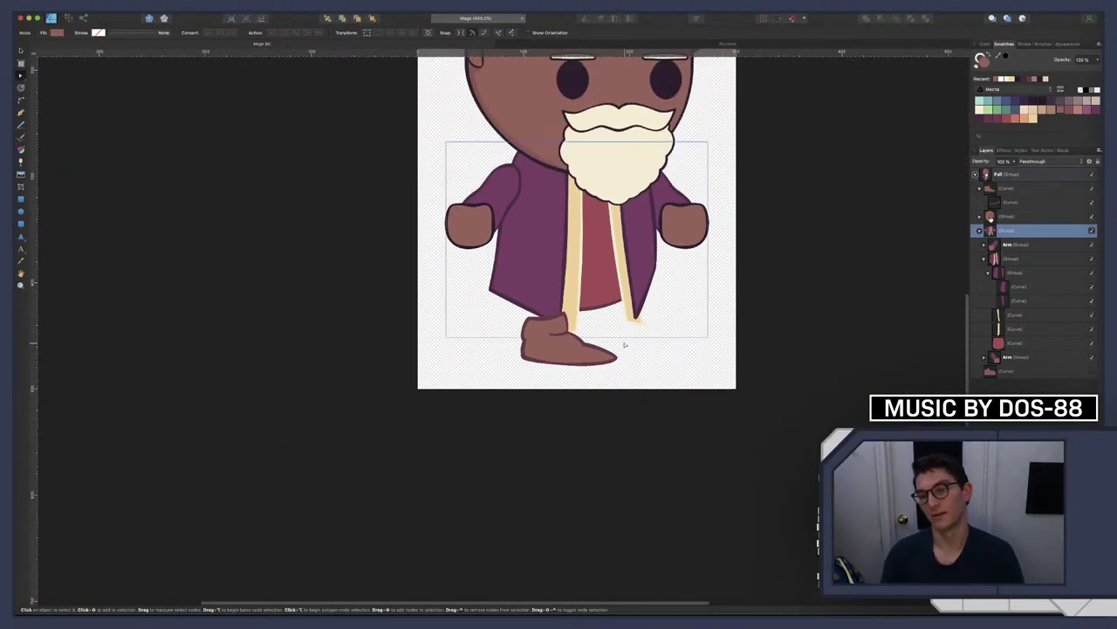
{"action": "scroll", "coordinate": [574, 336], "scroll_direction": "up", "scroll_amount": 8}
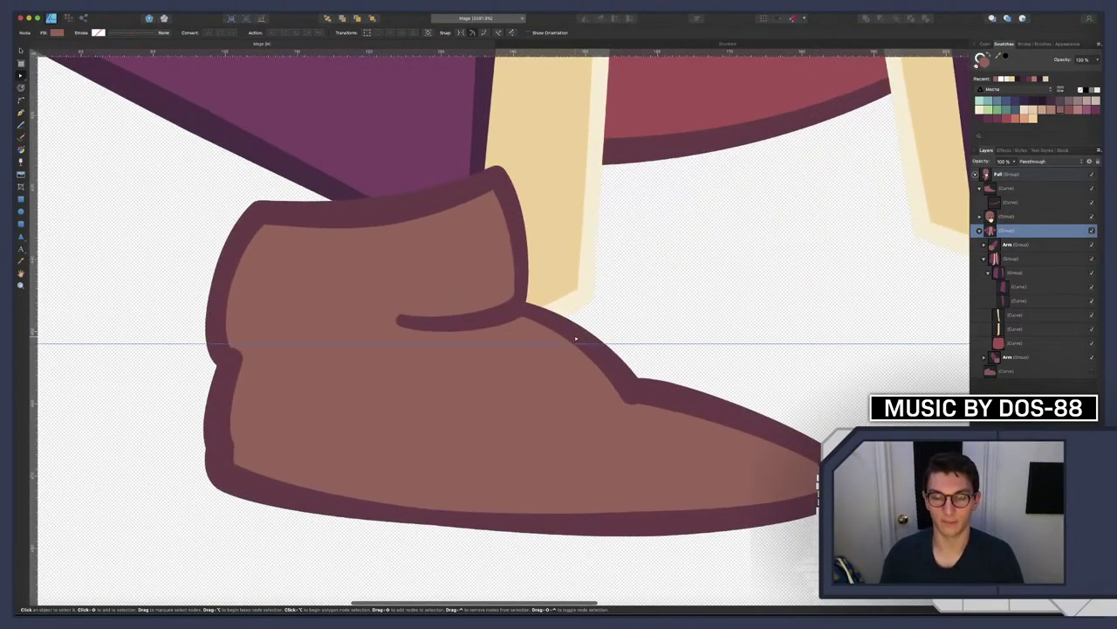
{"action": "key", "text": "ctrl+Right"}
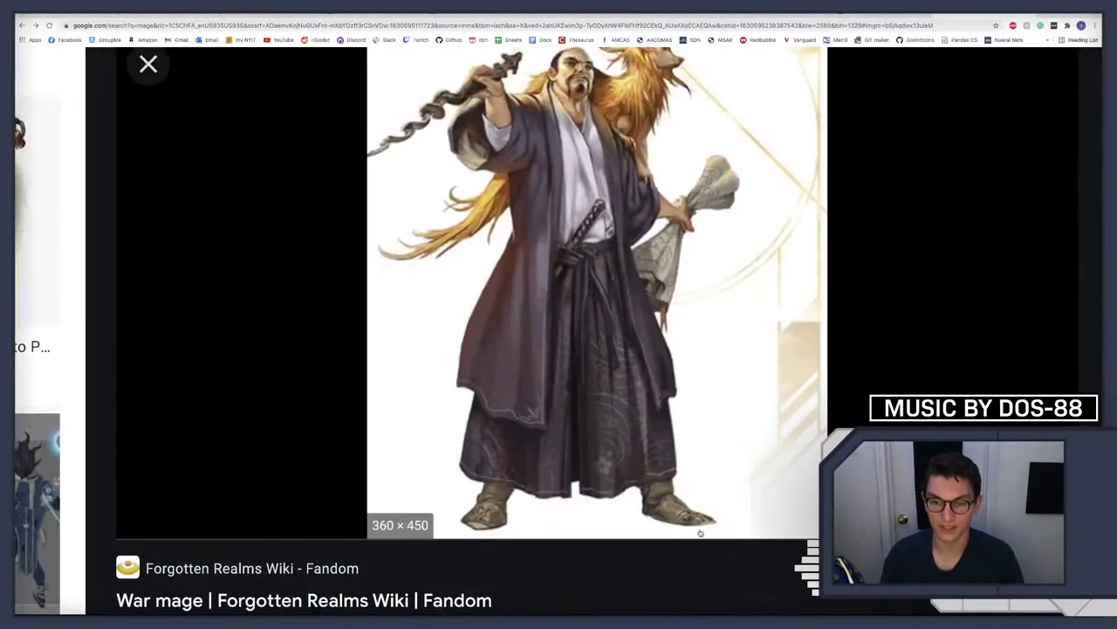
{"action": "key", "text": "ctrl+Left"}
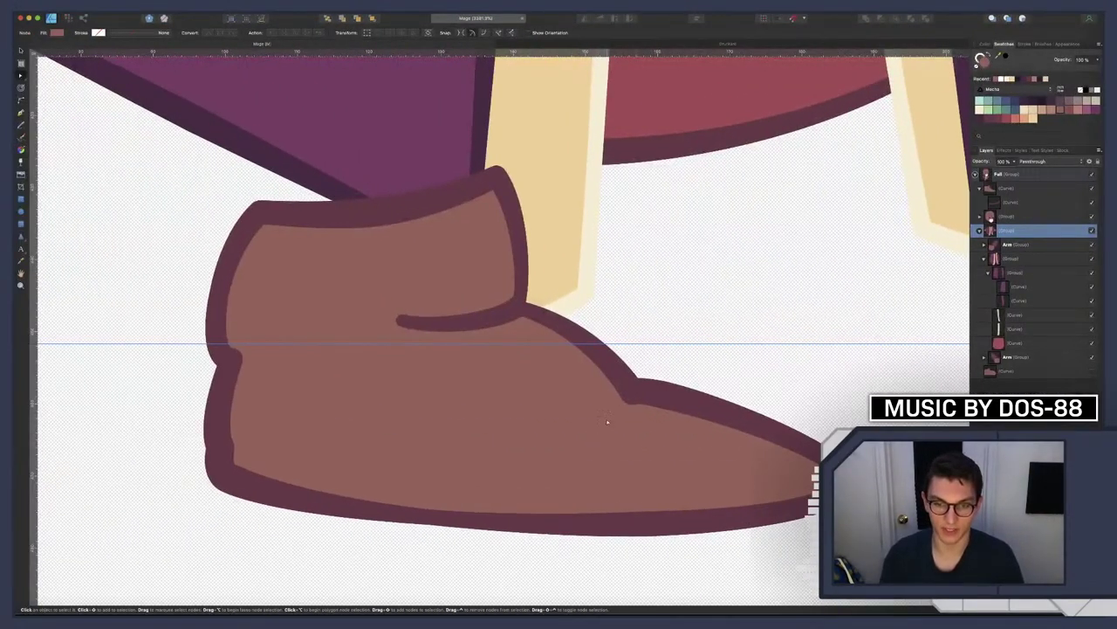
With the Pen tool, draw a second crease from the shoe's toe notch down and inward, bowing it upward, using the first crease's stroke
{"action": "key", "text": "p"}
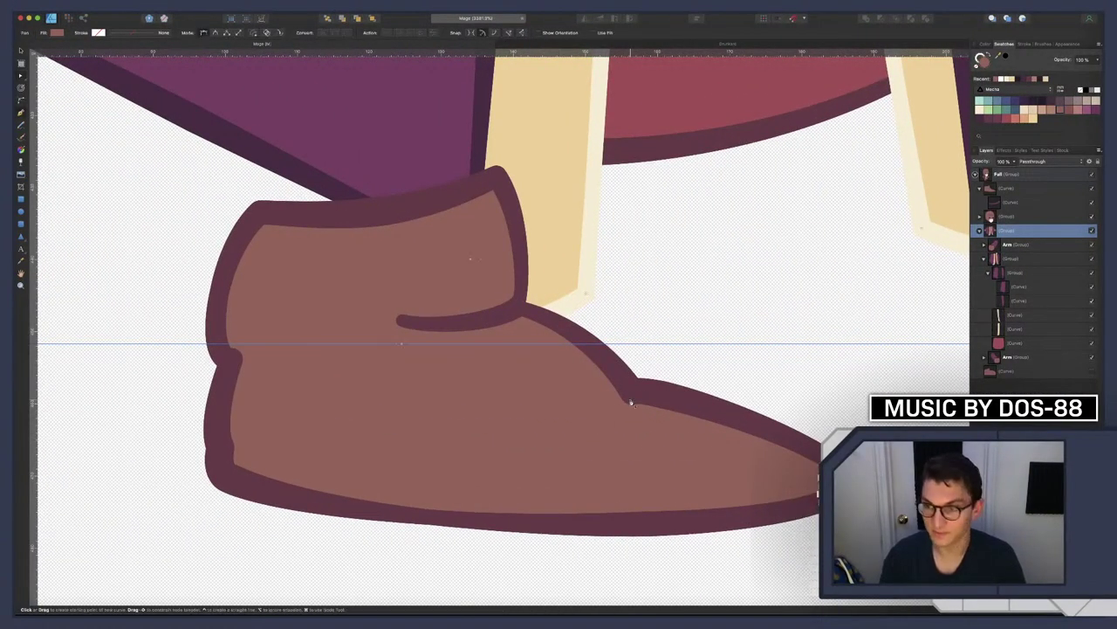
{"action": "left_click", "coordinate": [999, 203]}
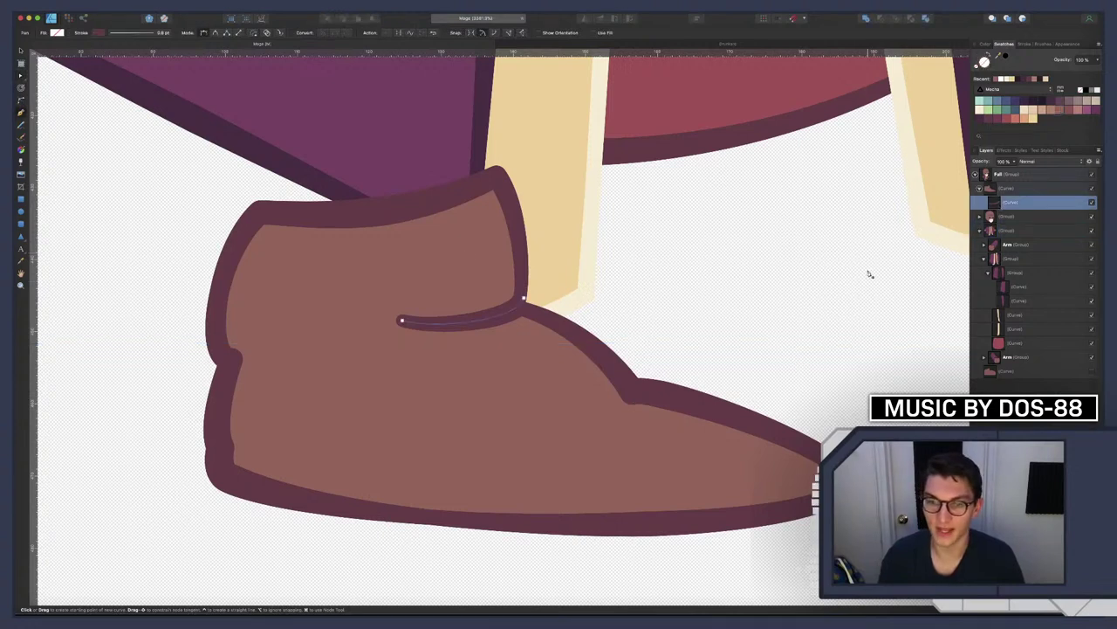
{"action": "left_click", "coordinate": [559, 444]}
{"action": "left_click", "coordinate": [637, 393]}
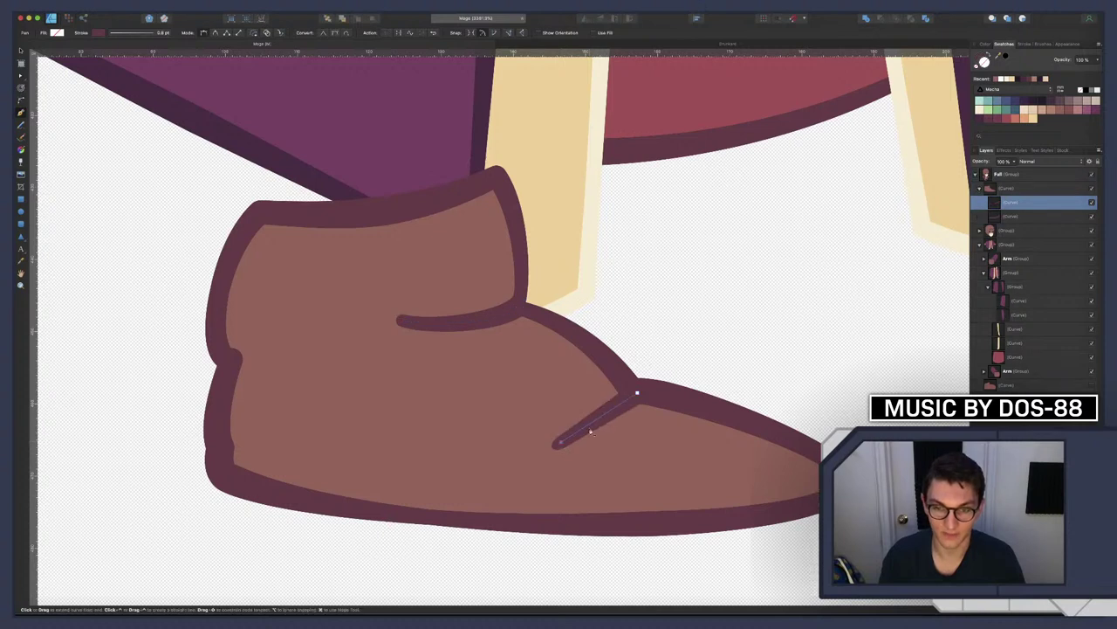
{"action": "left_click_drag", "start_coordinate": [601, 419], "coordinate": [590, 410]}
{"action": "key", "text": "a"}
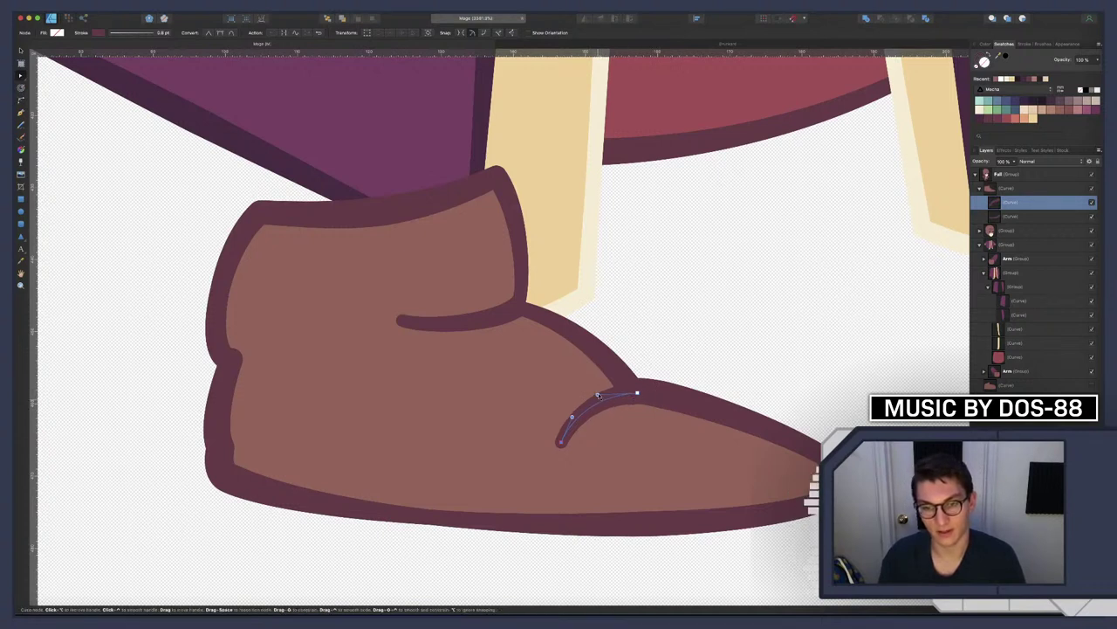
{"action": "left_click", "coordinate": [689, 352]}
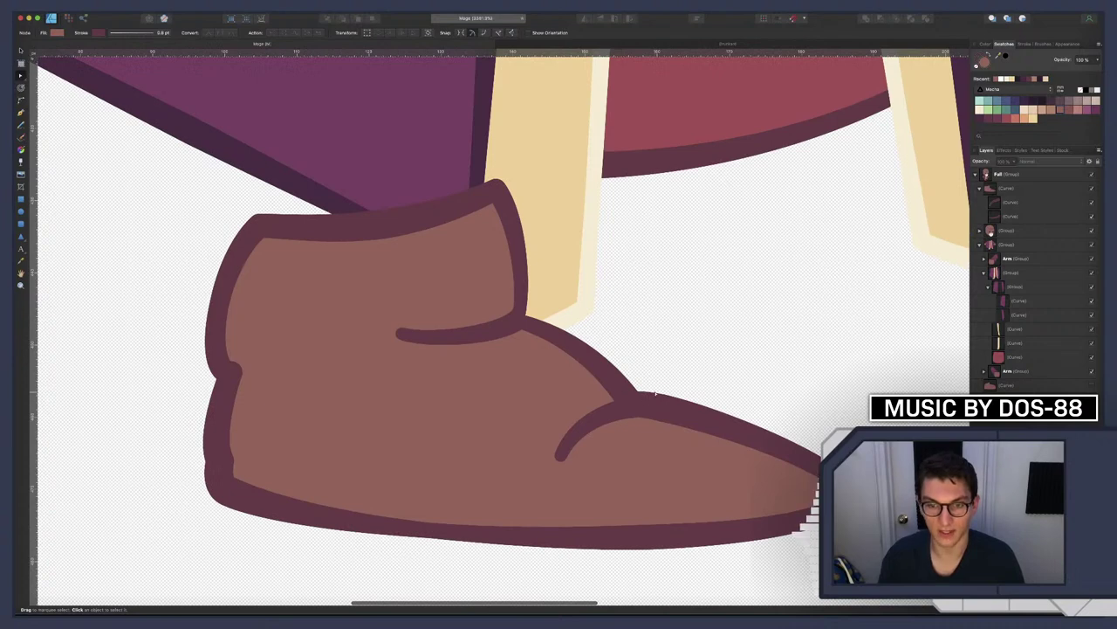
Flatten the shoe's heel segment above the notch slightly inward and bulge the segment below it outward
{"action": "scroll", "coordinate": [625, 392], "scroll_direction": "down", "scroll_amount": 5}
{"action": "scroll", "coordinate": [655, 394], "scroll_direction": "down", "scroll_amount": 3}
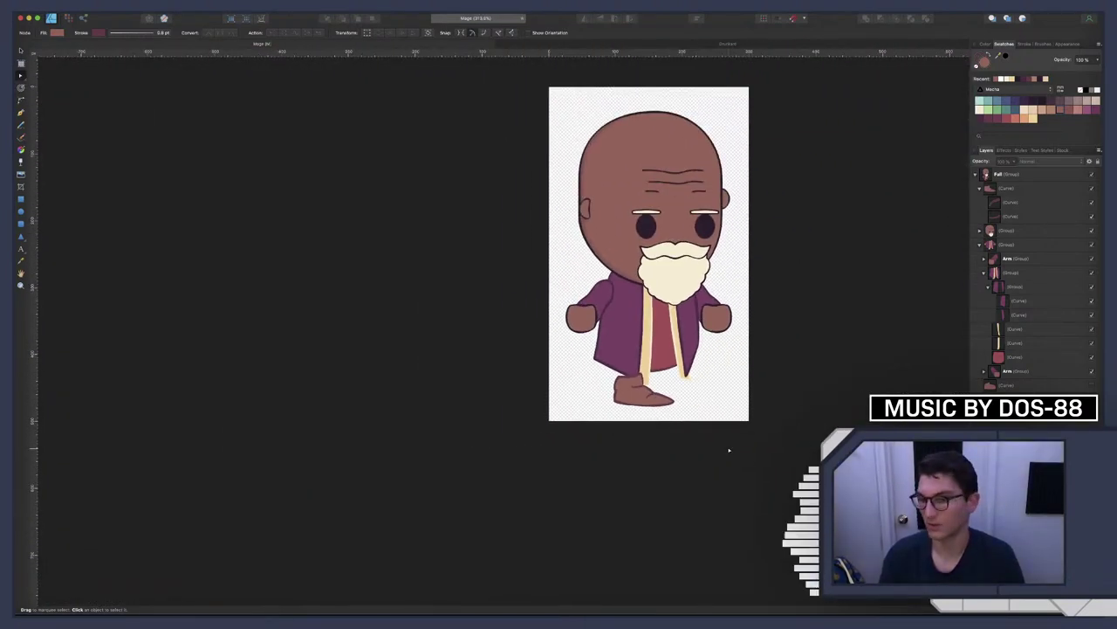
{"action": "scroll", "coordinate": [629, 402], "scroll_direction": "up", "scroll_amount": 5}
{"action": "scroll", "coordinate": [629, 402], "scroll_direction": "up", "scroll_amount": 4}
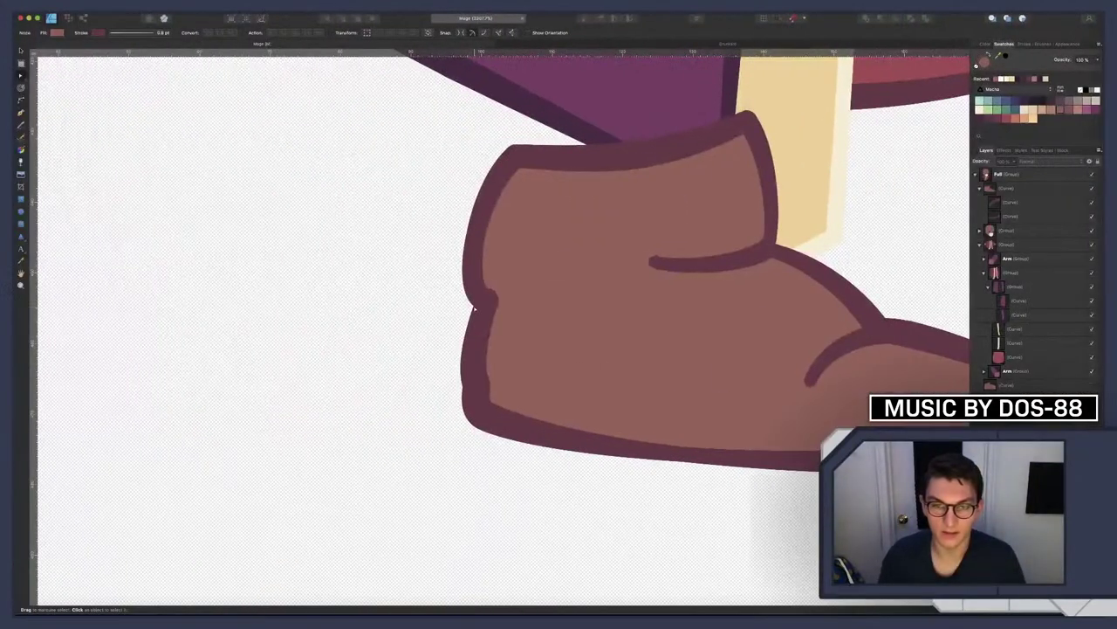
{"action": "left_click", "coordinate": [474, 338]}
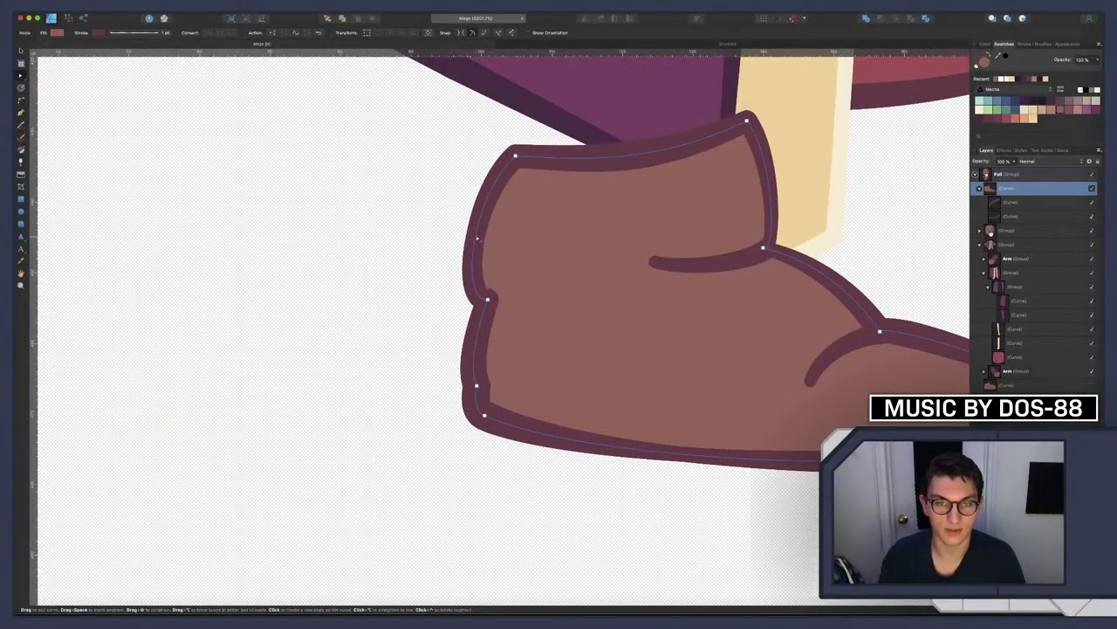
{"action": "left_click_drag", "start_coordinate": [477, 243], "coordinate": [481, 246]}
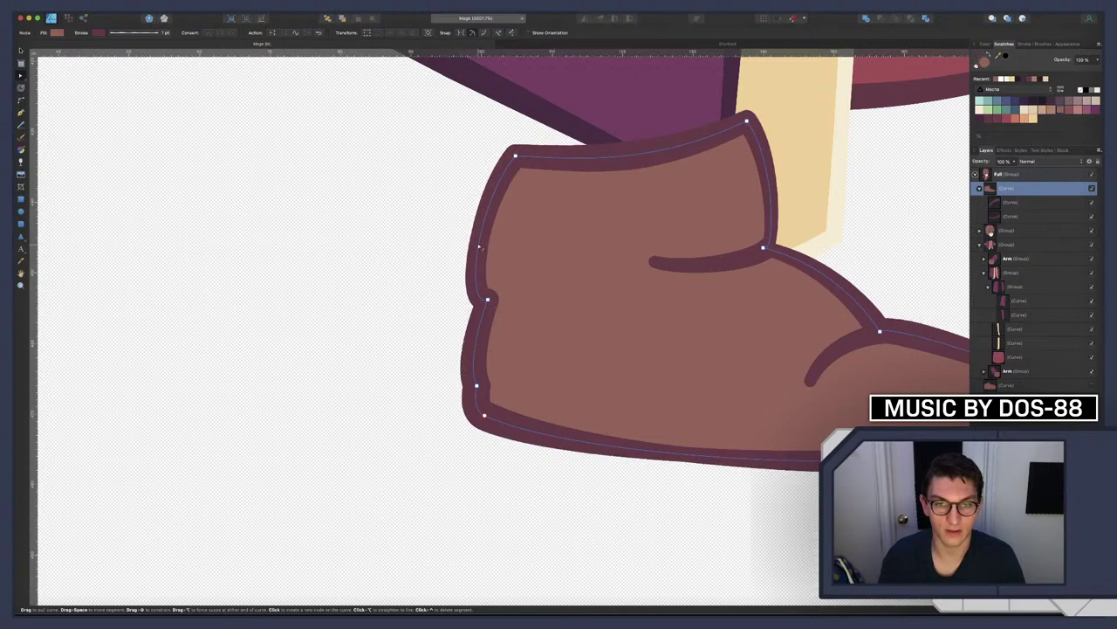
{"action": "left_click_drag", "start_coordinate": [477, 346], "coordinate": [472, 349]}
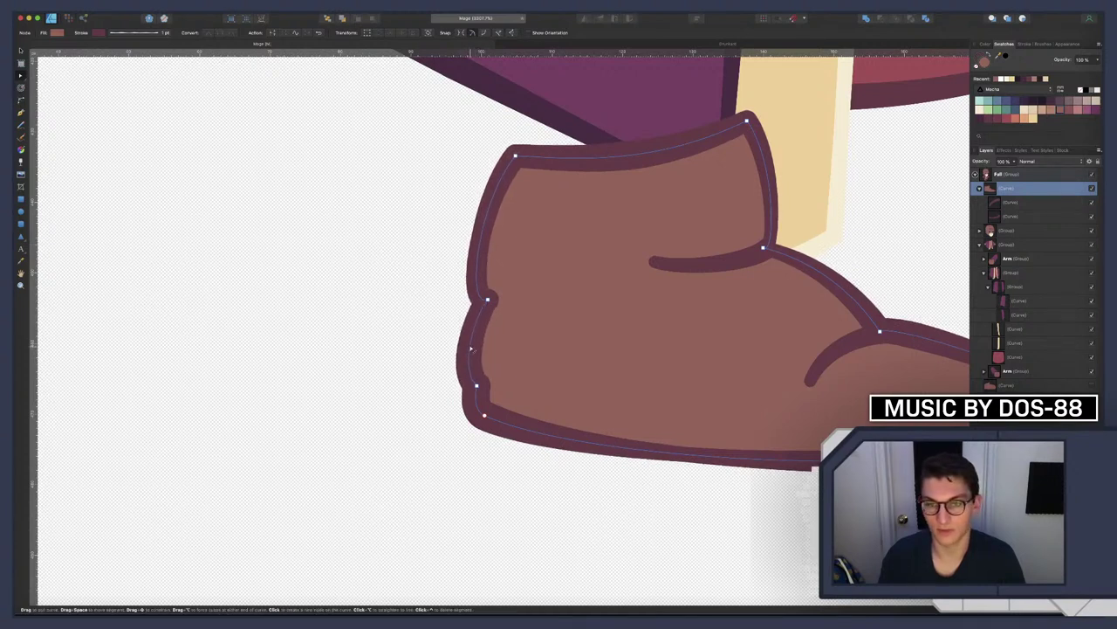
Examine the shoe's heel shape and creases up close and against the full character
{"action": "scroll", "coordinate": [480, 320], "scroll_direction": "down", "scroll_amount": 5}
{"action": "scroll", "coordinate": [484, 323], "scroll_direction": "up", "scroll_amount": 5}
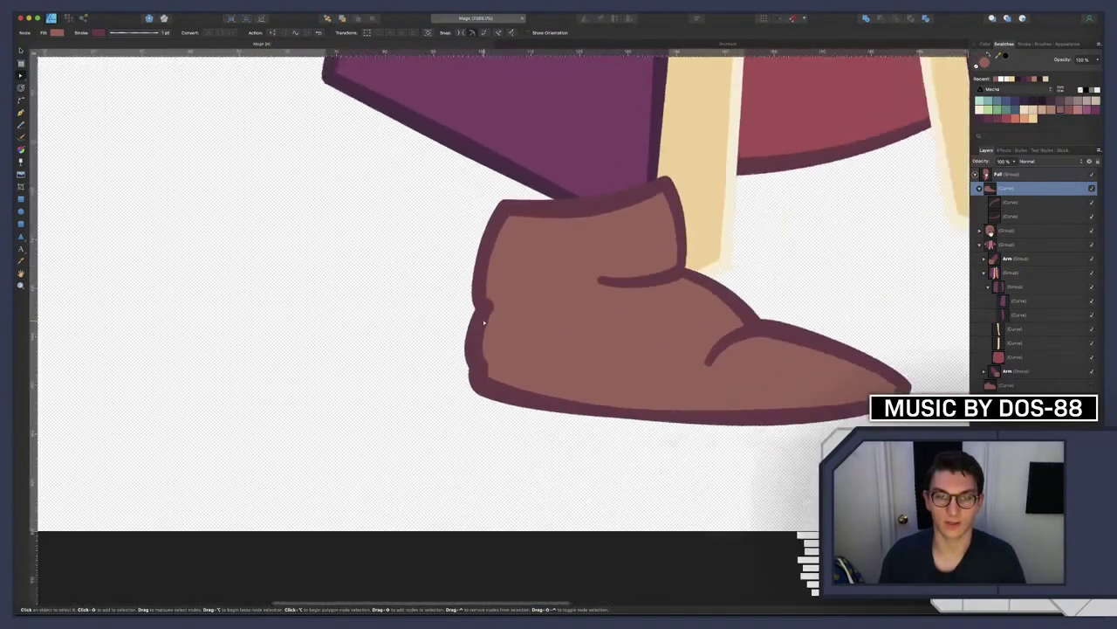
{"action": "scroll", "coordinate": [485, 323], "scroll_direction": "down", "scroll_amount": 6}
{"action": "scroll", "coordinate": [484, 324], "scroll_direction": "up", "scroll_amount": 1}
{"action": "scroll", "coordinate": [484, 326], "scroll_direction": "up", "scroll_amount": 5}
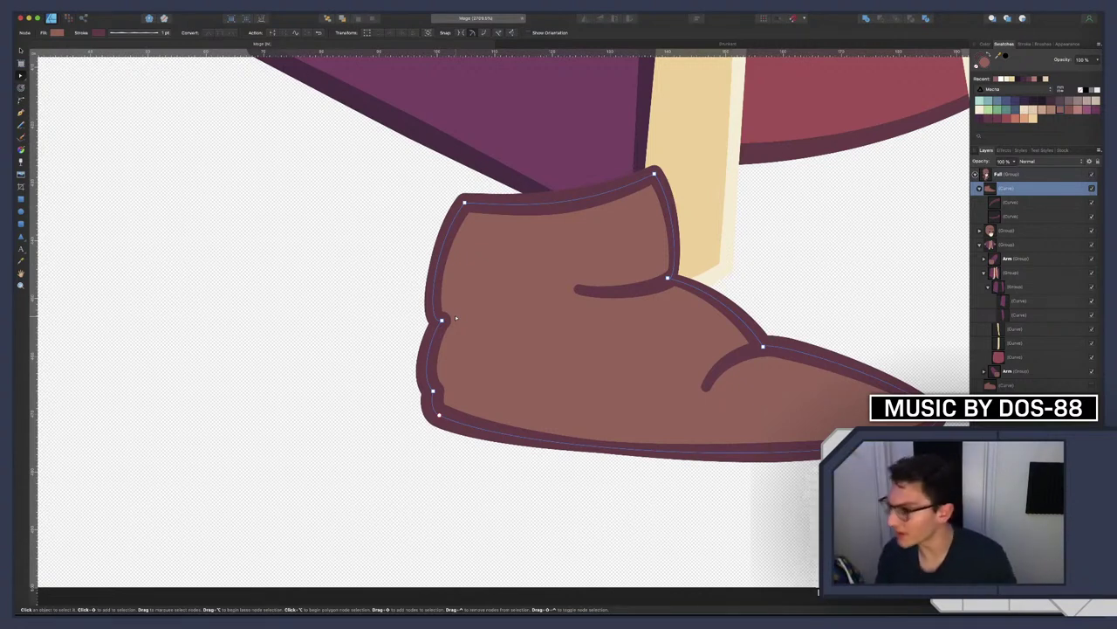
{"action": "scroll", "coordinate": [455, 314], "scroll_direction": "right", "scroll_amount": 2}
{"action": "scroll", "coordinate": [455, 314], "scroll_direction": "down", "scroll_amount": 1}
{"action": "scroll", "coordinate": [481, 284], "scroll_direction": "down", "scroll_amount": 8}
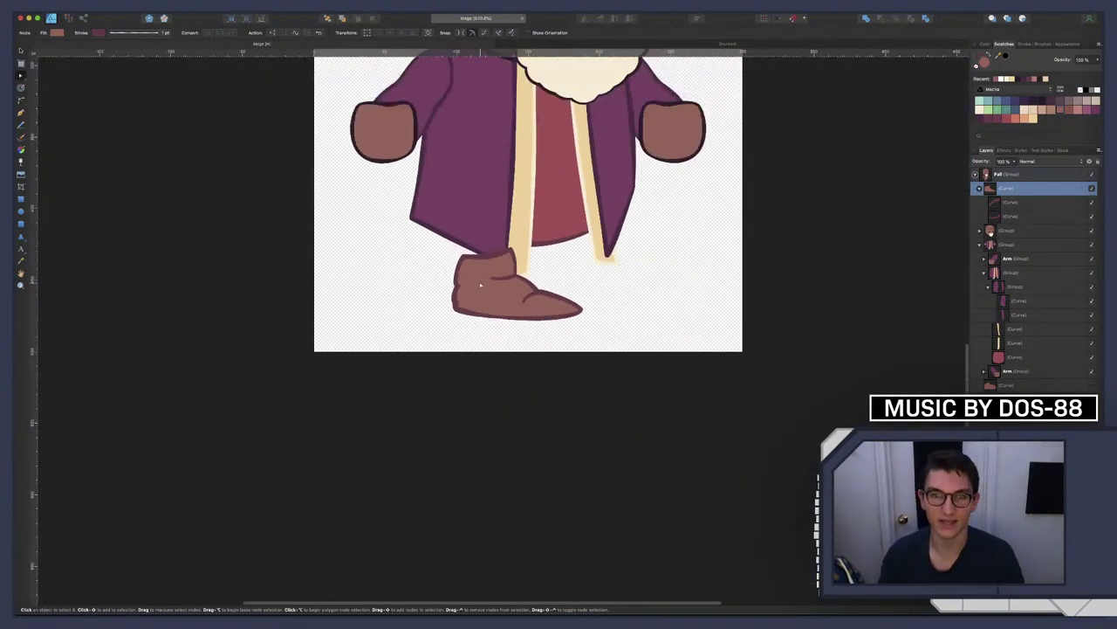
{"action": "scroll", "coordinate": [481, 285], "scroll_direction": "up", "scroll_amount": 4}
{"action": "scroll", "coordinate": [480, 286], "scroll_direction": "up", "scroll_amount": 2}
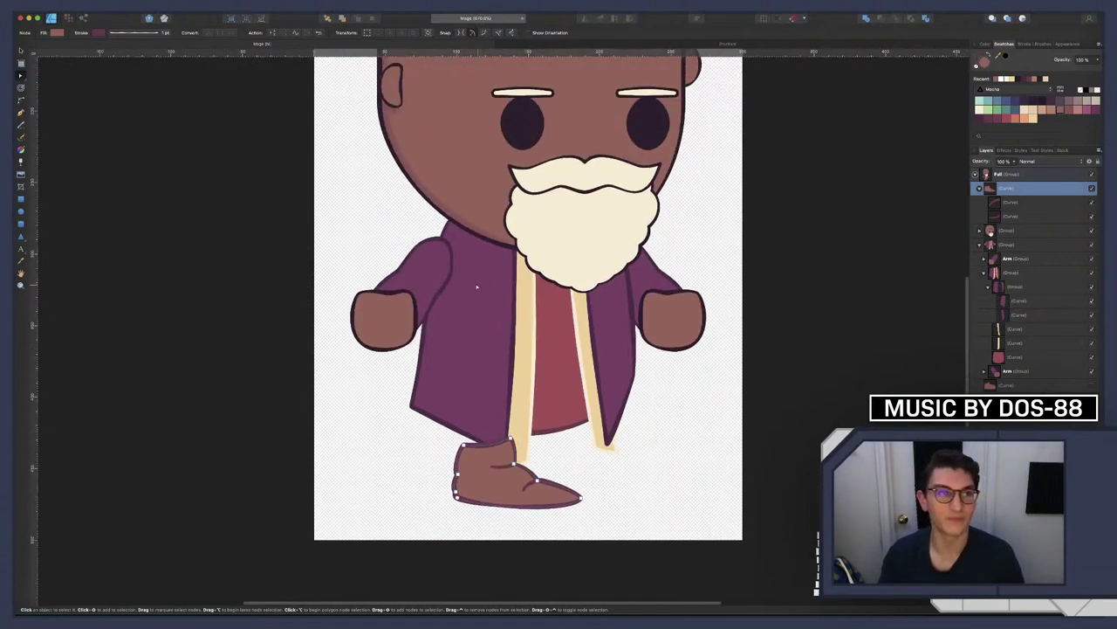
{"action": "left_click", "coordinate": [100, 34]}
{"action": "left_click", "coordinate": [197, 43]}
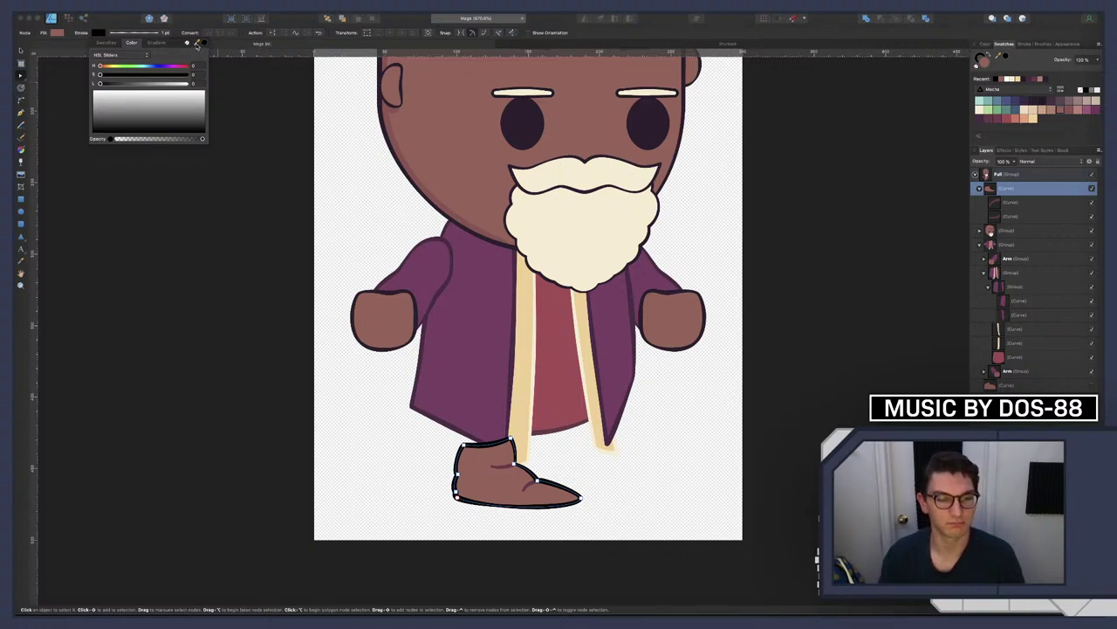
{"action": "key", "text": "Escape"}
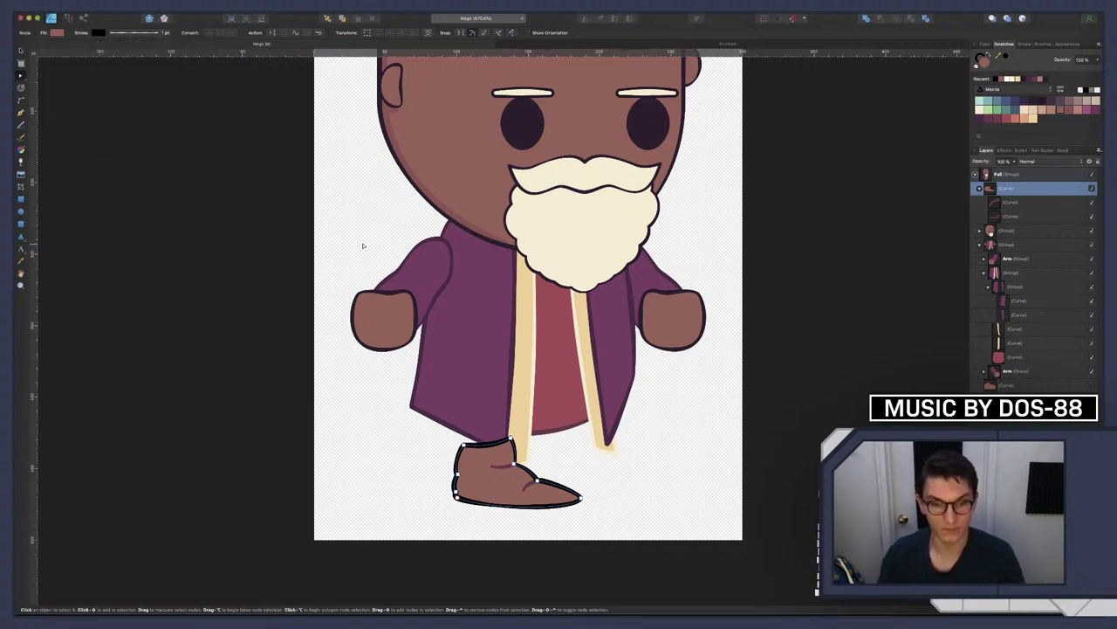
{"action": "key", "text": "super+z"}
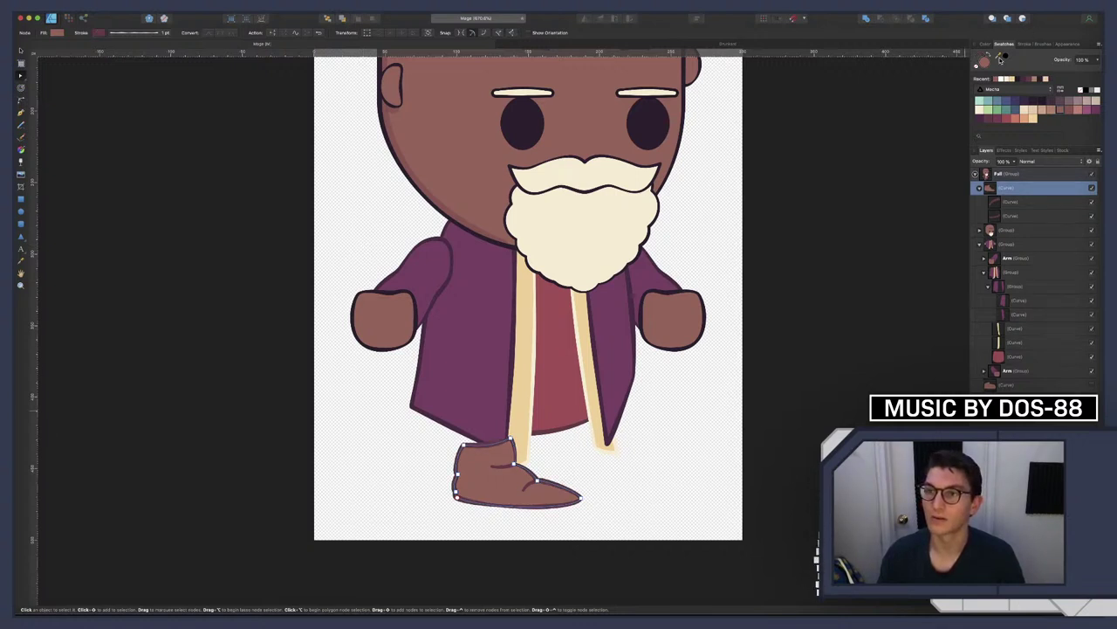
Sample a new colour with the colour picker
{"action": "left_click_drag", "start_coordinate": [1000, 56], "coordinate": [1013, 75]}
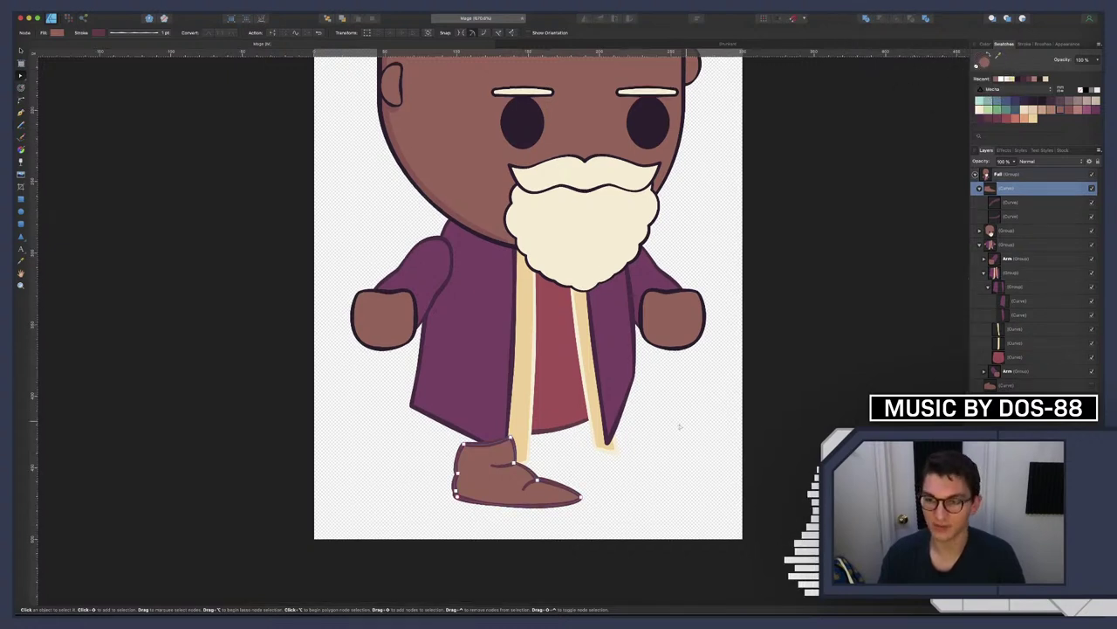
{"action": "scroll", "coordinate": [706, 313], "scroll_direction": "up", "scroll_amount": 1}
{"action": "scroll", "coordinate": [720, 319], "scroll_direction": "up", "scroll_amount": 2}
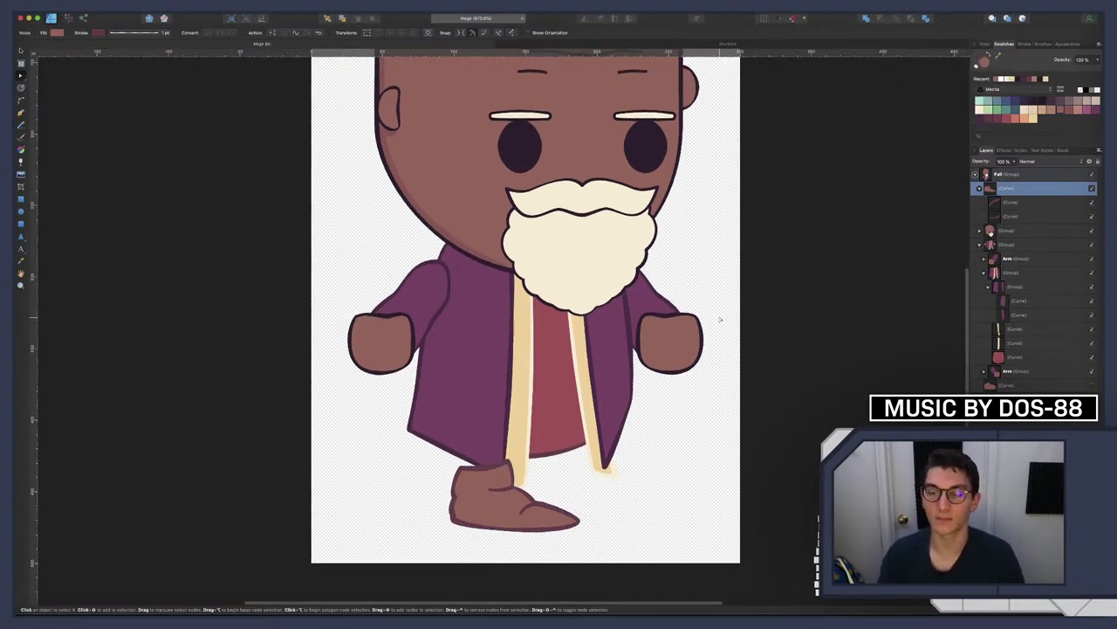
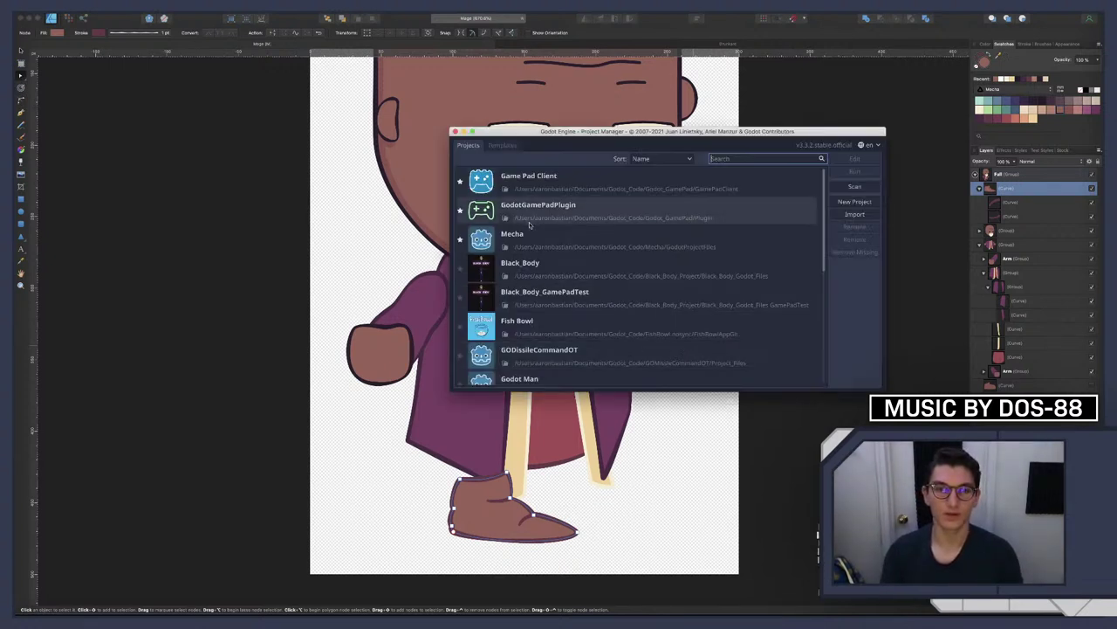
Open the Mecha project in Godot, then try to fix the broken DadsShop.tscn dependencies and dismiss the load error
{"action": "double_click", "coordinate": [550, 246]}
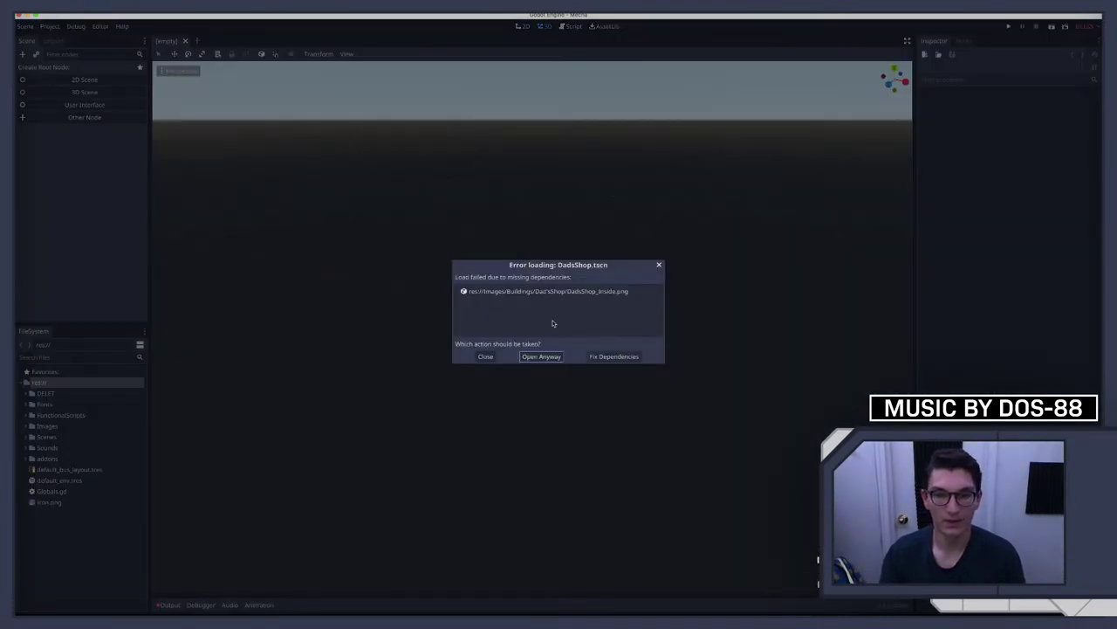
{"action": "left_click", "coordinate": [613, 356]}
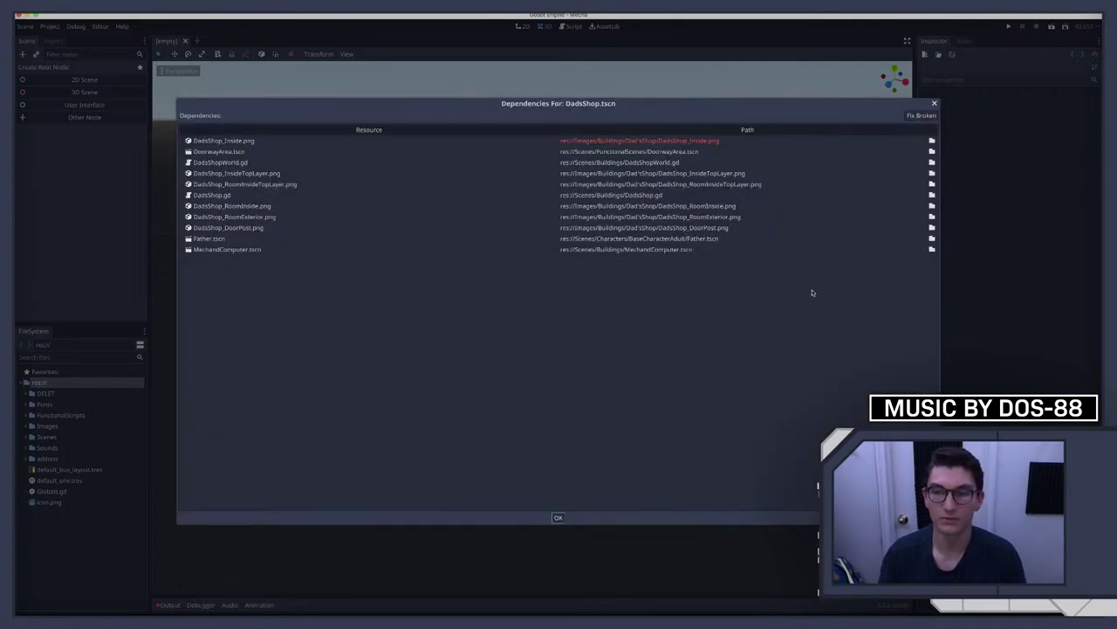
{"action": "left_click", "coordinate": [922, 117]}
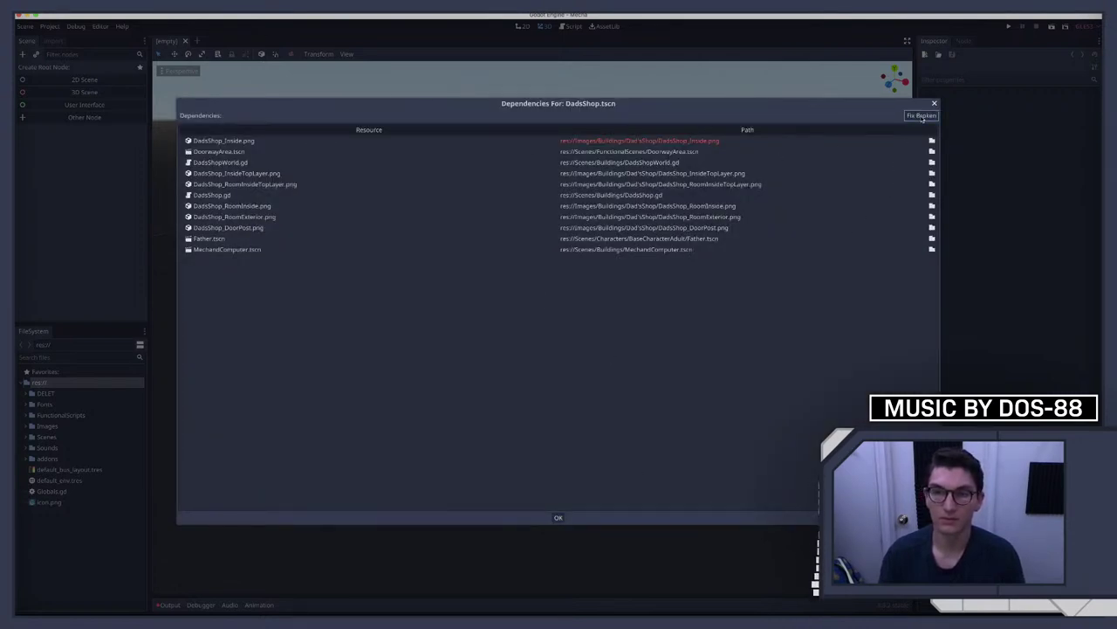
{"action": "left_click", "coordinate": [654, 142]}
{"action": "left_click", "coordinate": [557, 517]}
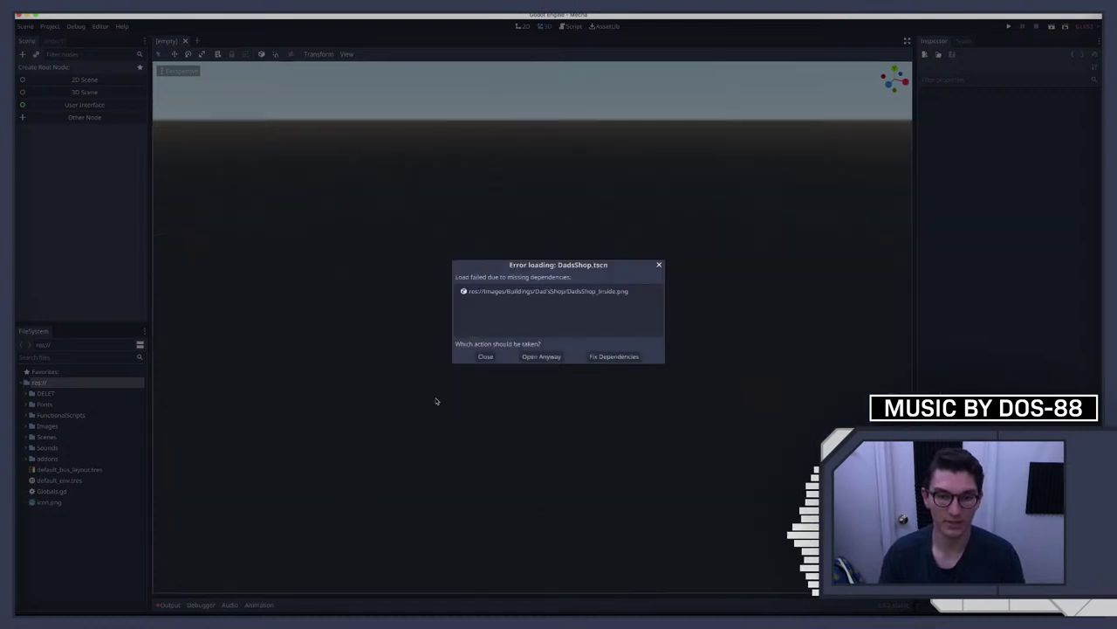
{"action": "left_click", "coordinate": [486, 356]}
Search the project files for "dads" and "main", and open the MainChar.tscn scene
{"action": "left_click", "coordinate": [39, 358]}
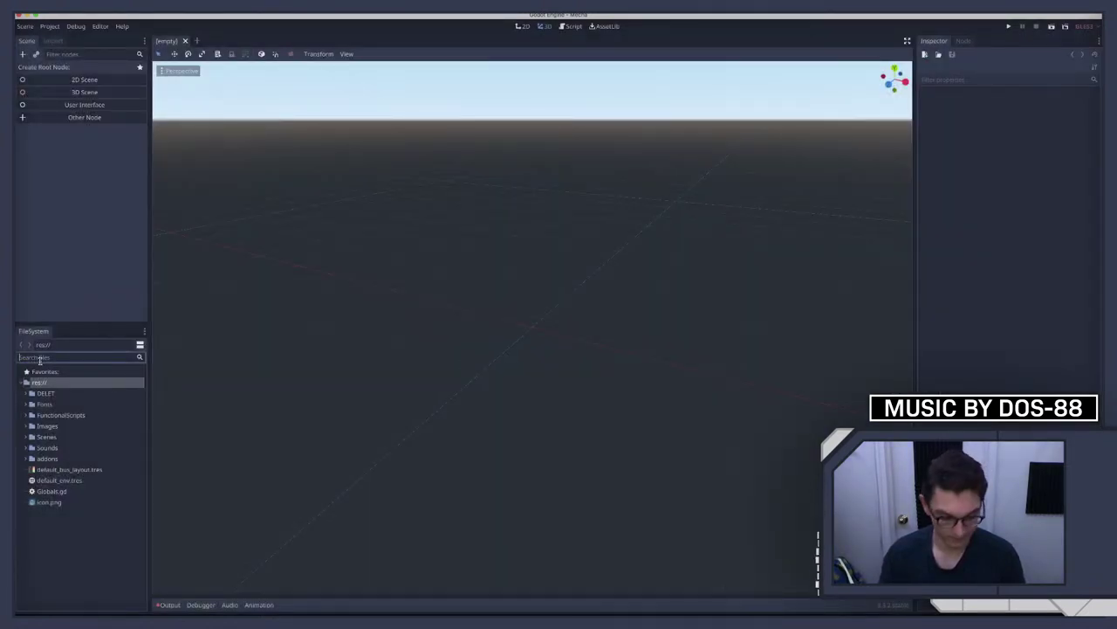
{"action": "type", "text": "dads"}
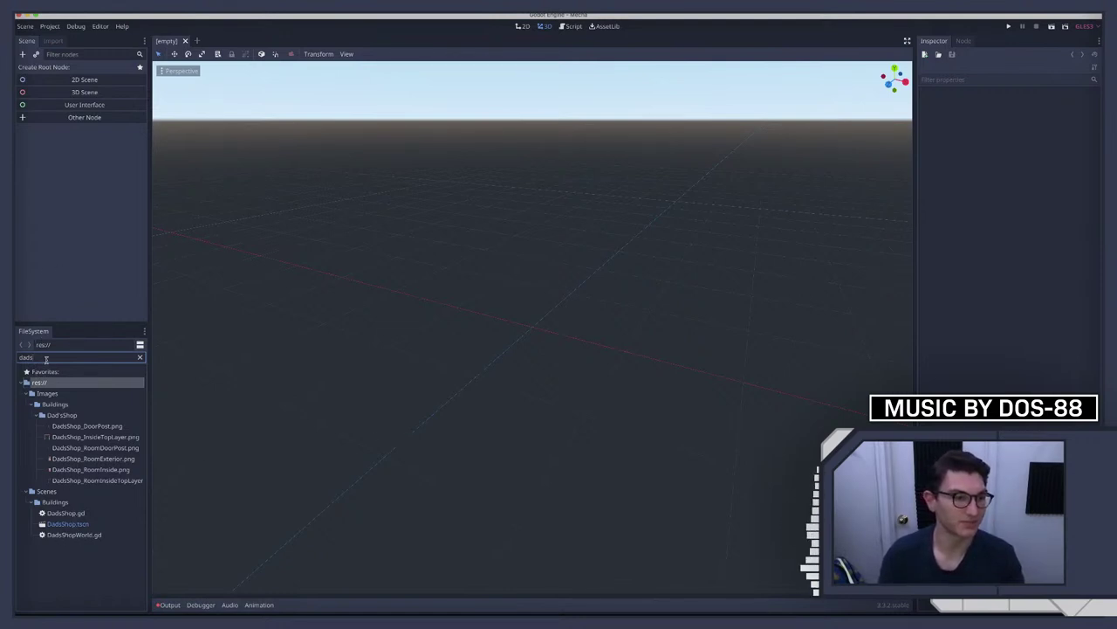
{"action": "double_click", "coordinate": [46, 357]}
{"action": "type", "text": "main"}
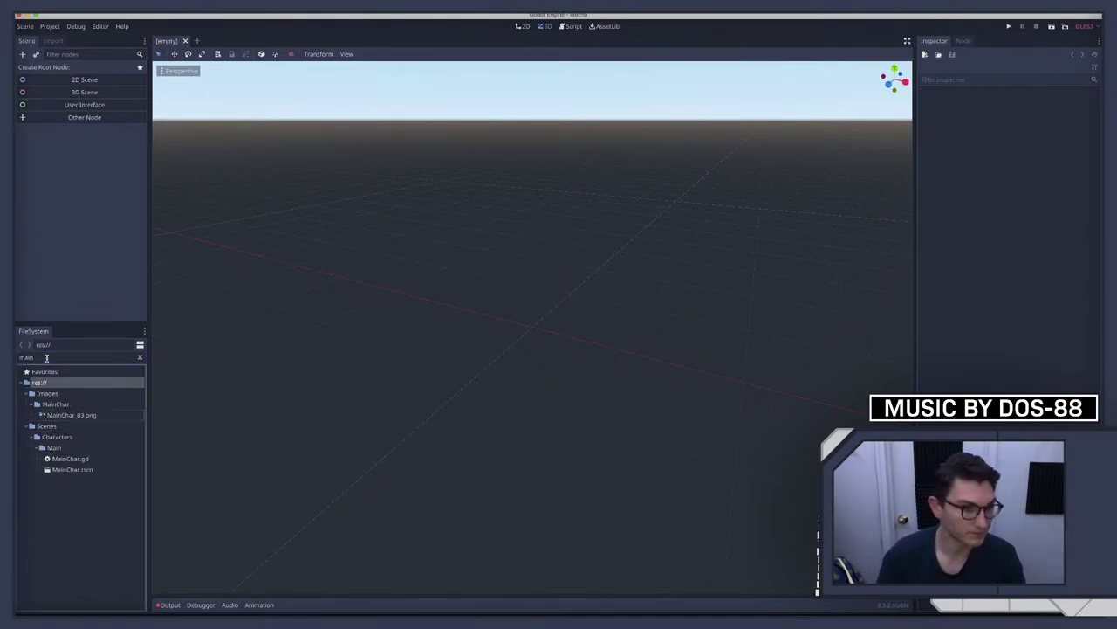
{"action": "double_click", "coordinate": [73, 468]}
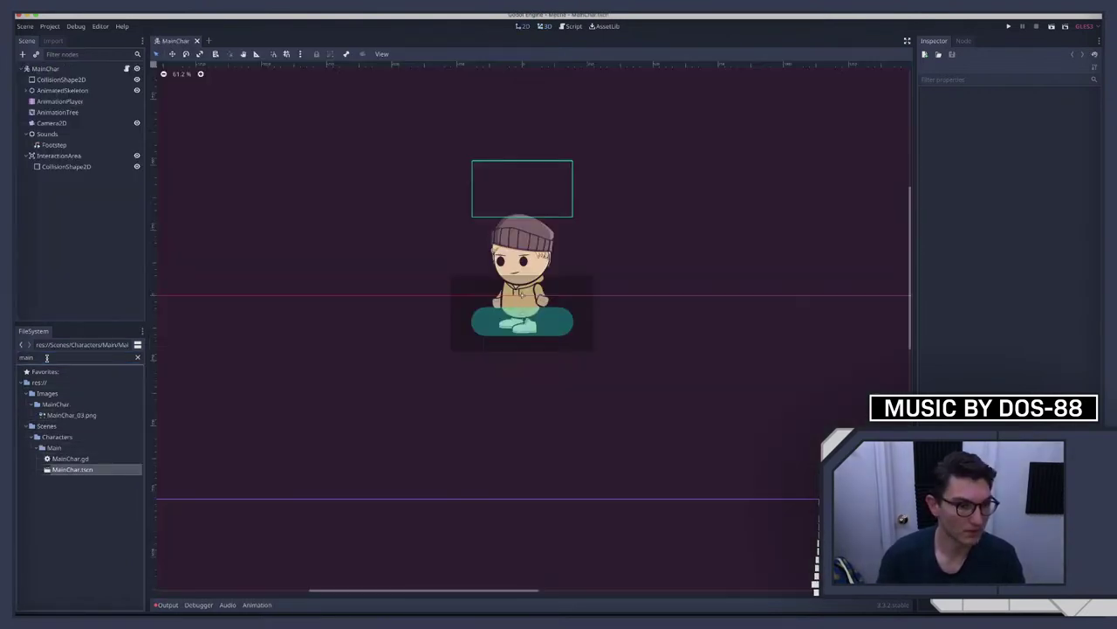
Inspect the main character's AnimationTree and AnimationPlayer nodes alongside the character in the 2D view
{"action": "scroll", "coordinate": [379, 350], "scroll_direction": "left", "scroll_amount": 2}
{"action": "scroll", "coordinate": [378, 349], "scroll_direction": "up", "scroll_amount": 3}
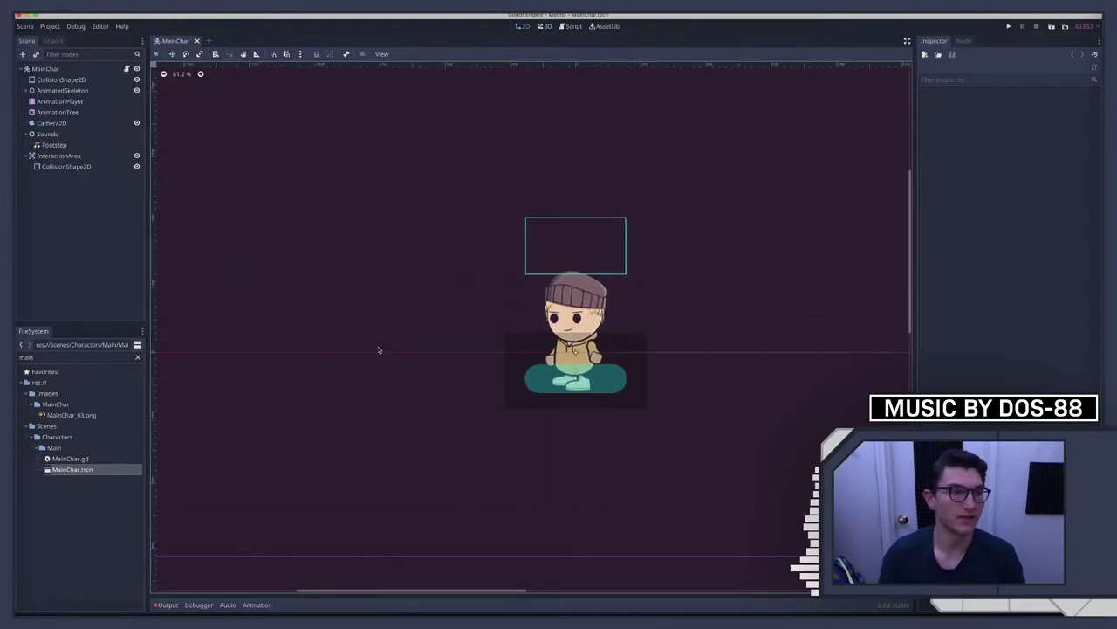
{"action": "scroll", "coordinate": [379, 349], "scroll_direction": "right", "scroll_amount": 1}
{"action": "left_click", "coordinate": [58, 112]}
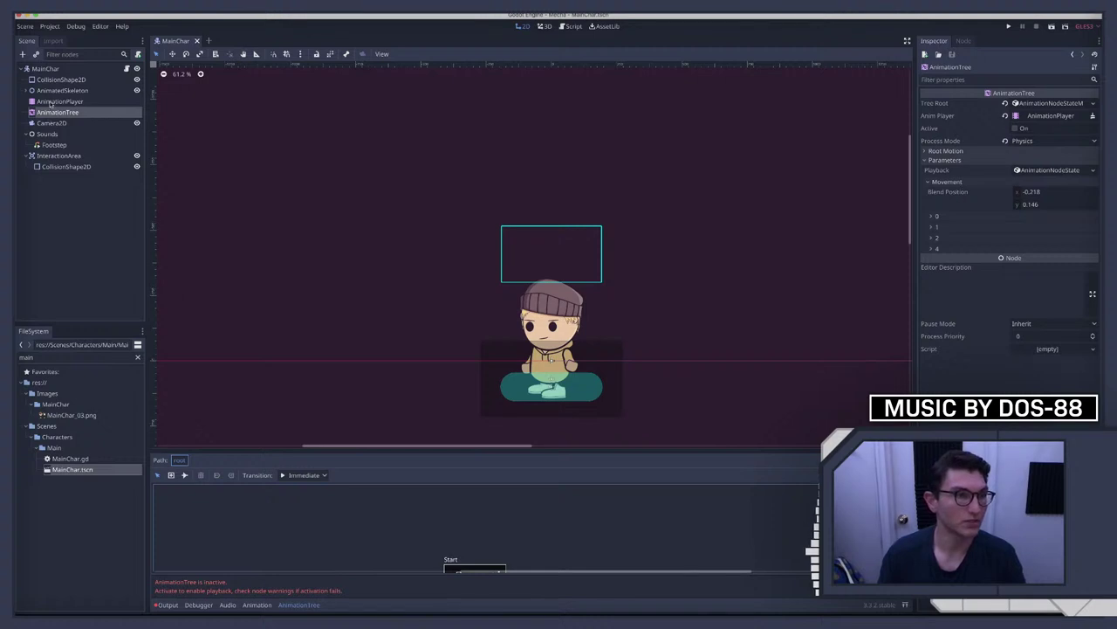
{"action": "left_click", "coordinate": [53, 101]}
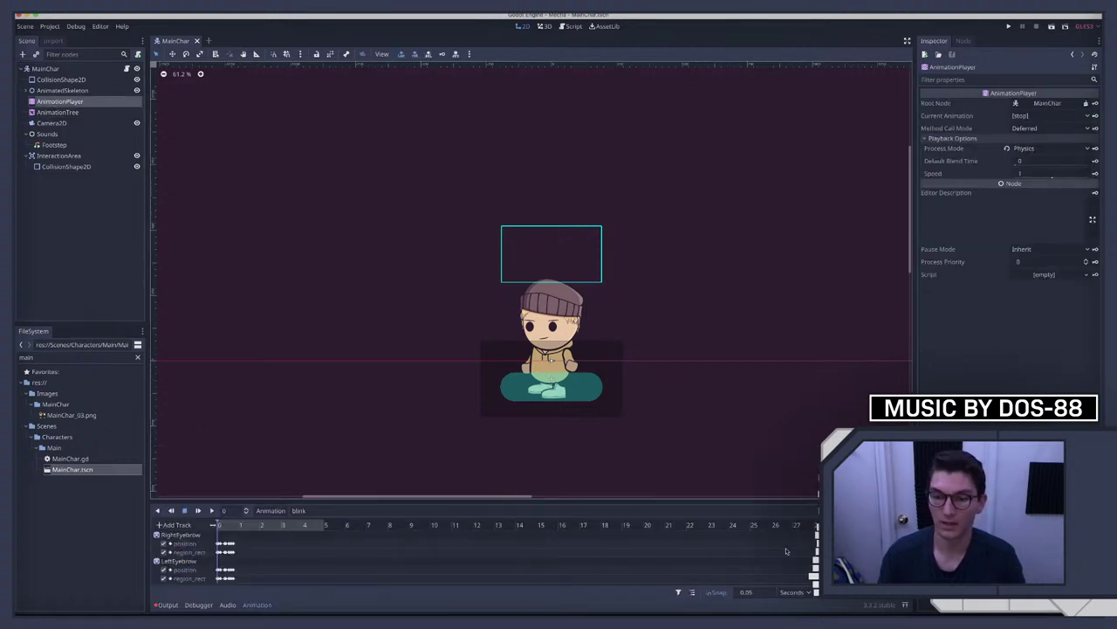
{"action": "scroll", "coordinate": [565, 426], "scroll_direction": "down", "scroll_amount": 1}
{"action": "scroll", "coordinate": [564, 426], "scroll_direction": "right", "scroll_amount": 1}
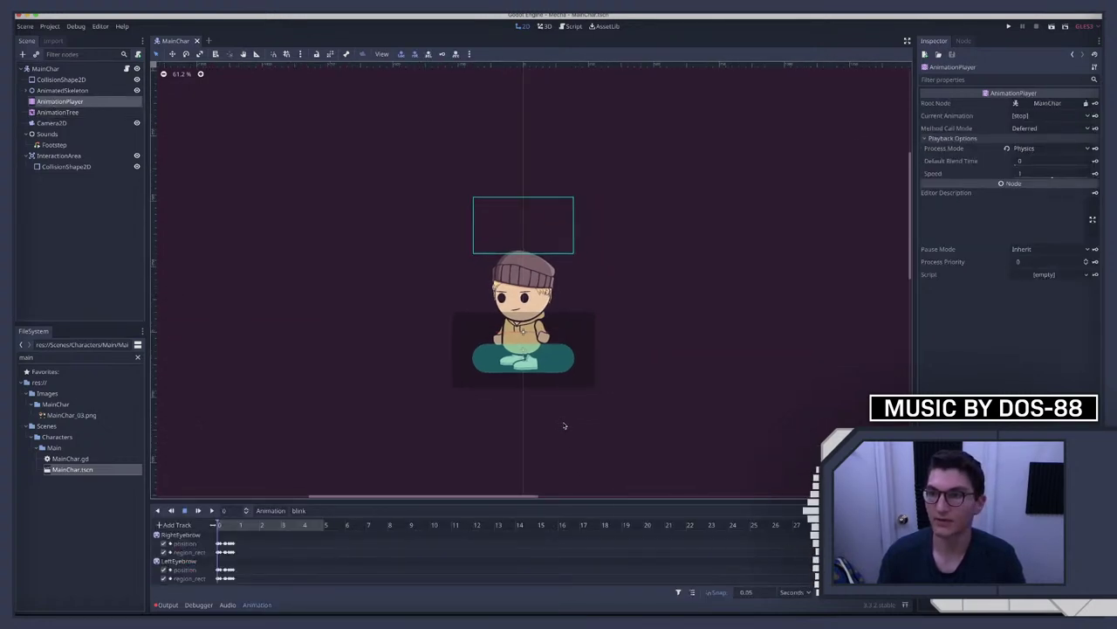
{"action": "scroll", "coordinate": [564, 425], "scroll_direction": "down", "scroll_amount": 1}
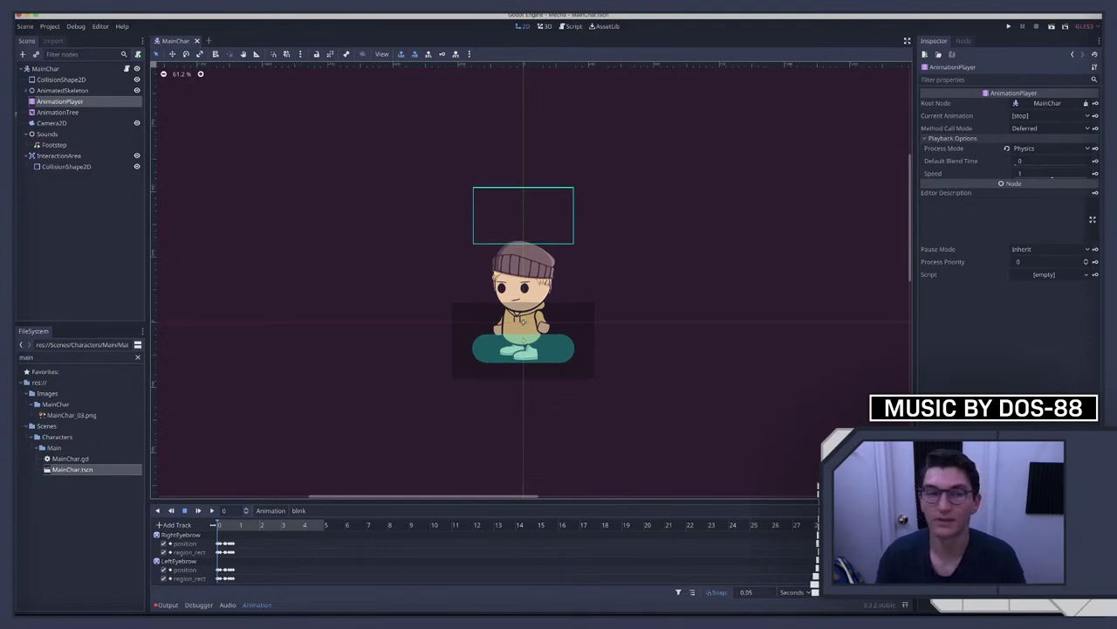
Activate the AnimationTree node to play the main character's movement animation in the 2D view
{"action": "left_click", "coordinate": [59, 113]}
{"action": "left_click", "coordinate": [1016, 129]}
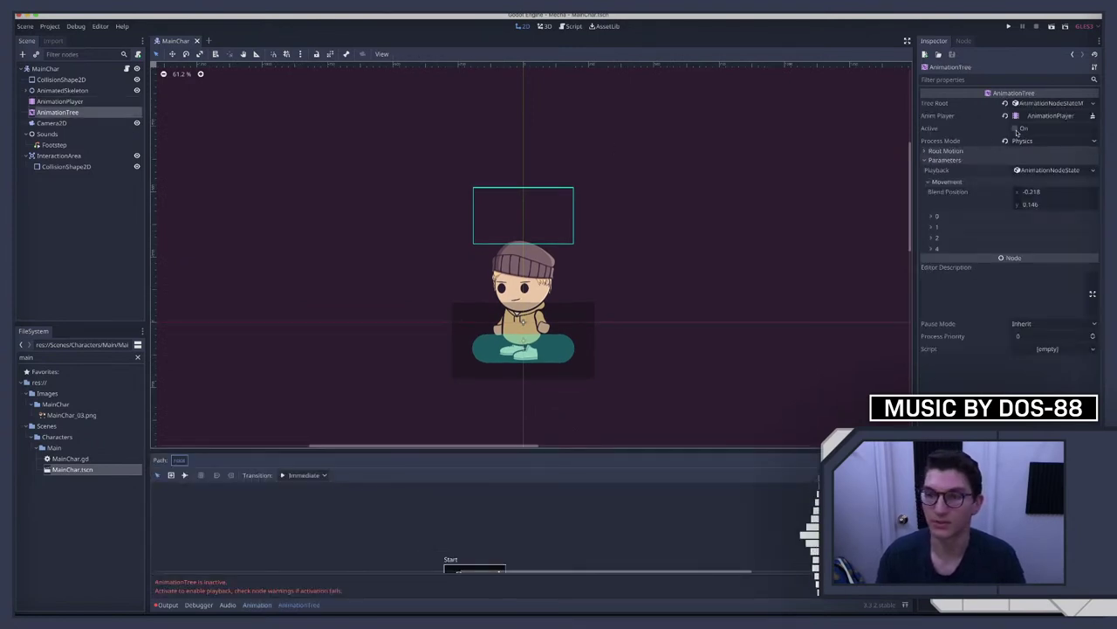
{"action": "scroll", "coordinate": [463, 501], "scroll_direction": "down", "scroll_amount": 3}
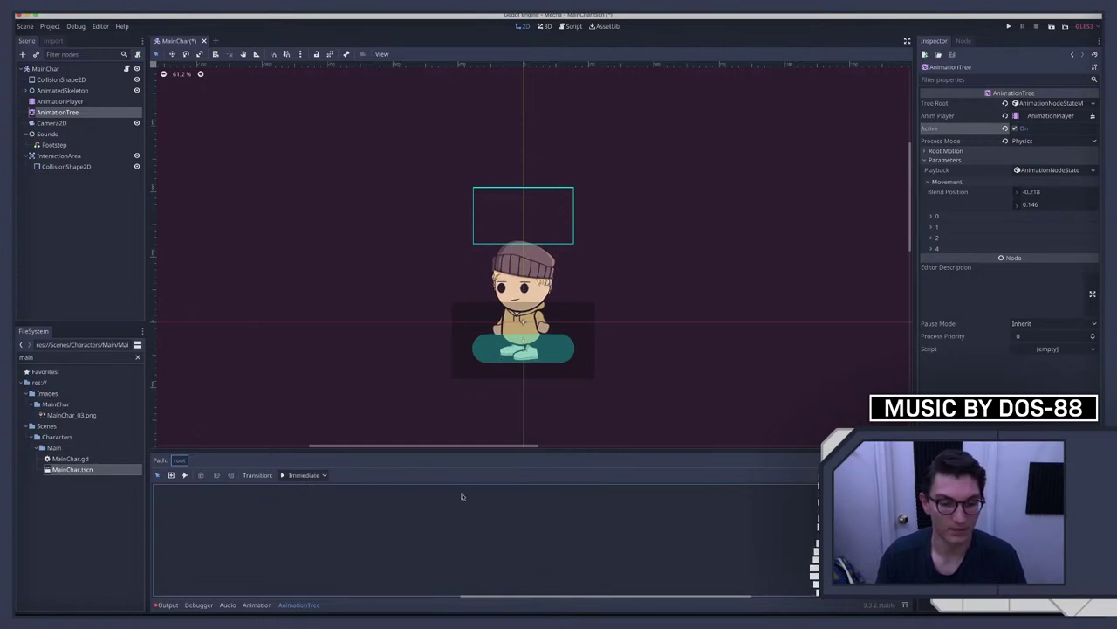
{"action": "scroll", "coordinate": [462, 498], "scroll_direction": "up", "scroll_amount": 3}
{"action": "scroll", "coordinate": [462, 498], "scroll_direction": "down", "scroll_amount": 1}
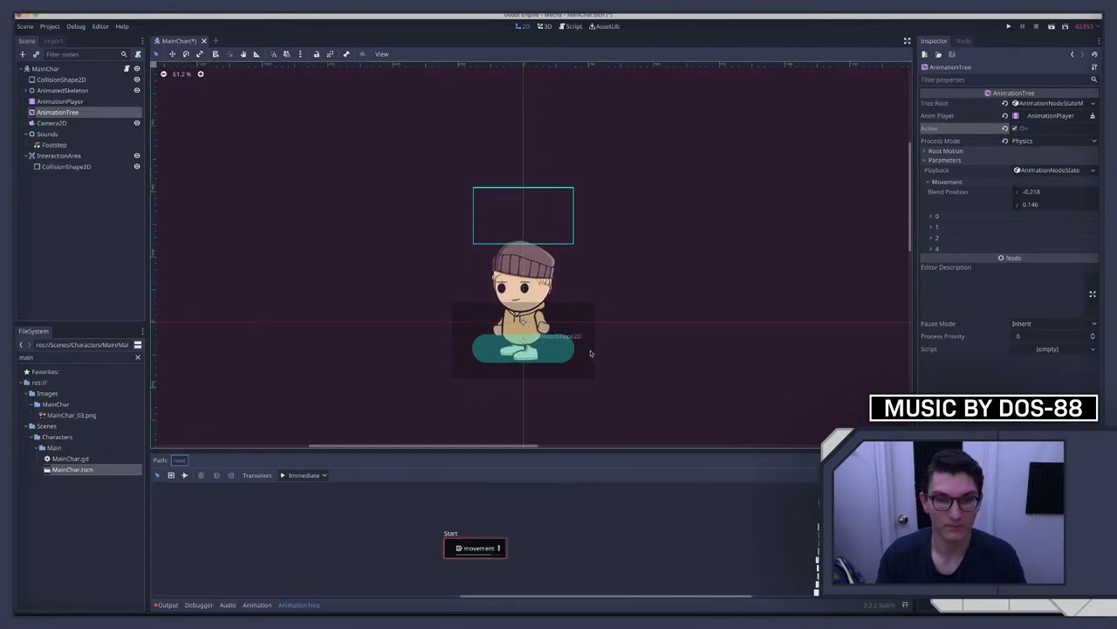
{"action": "scroll", "coordinate": [591, 353], "scroll_direction": "left", "scroll_amount": 1}
{"action": "scroll", "coordinate": [591, 353], "scroll_direction": "down", "scroll_amount": 1}
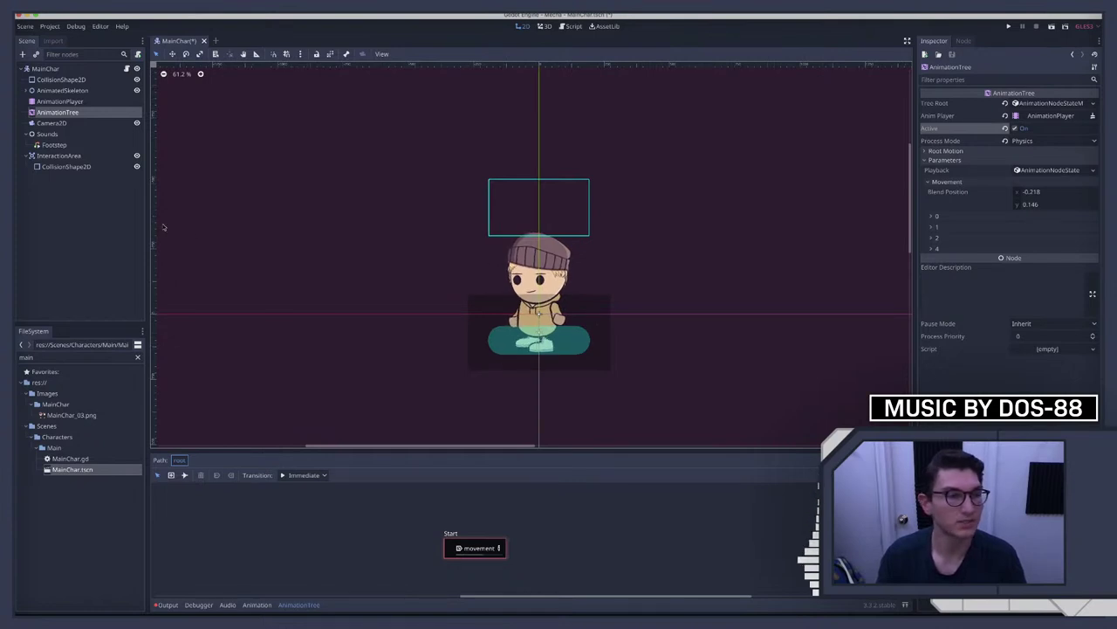
Hide the InteractionArea, the main character's own CollisionShape2D and the Camera2D, and clear the selection
{"action": "left_click", "coordinate": [500, 335]}
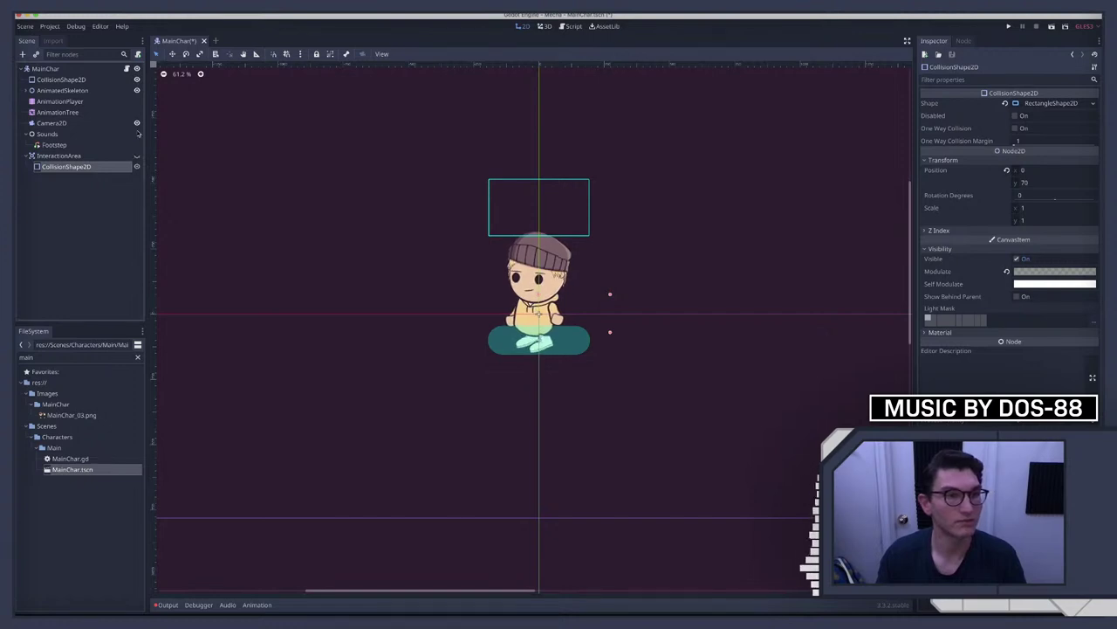
{"action": "left_click", "coordinate": [137, 80]}
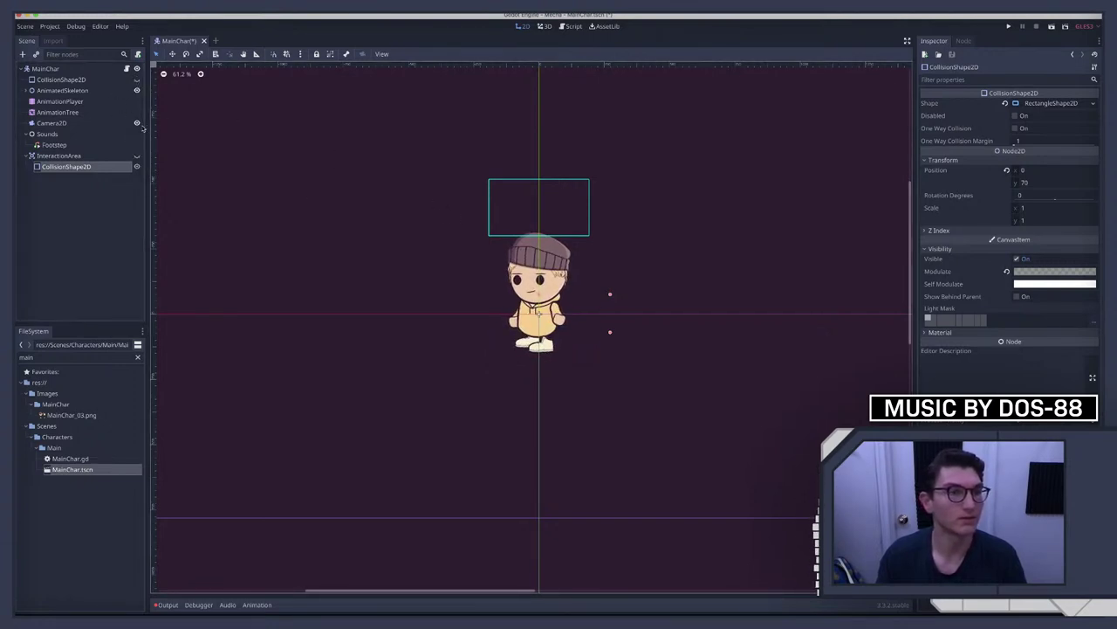
{"action": "left_click", "coordinate": [136, 122]}
{"action": "left_click", "coordinate": [459, 257]}
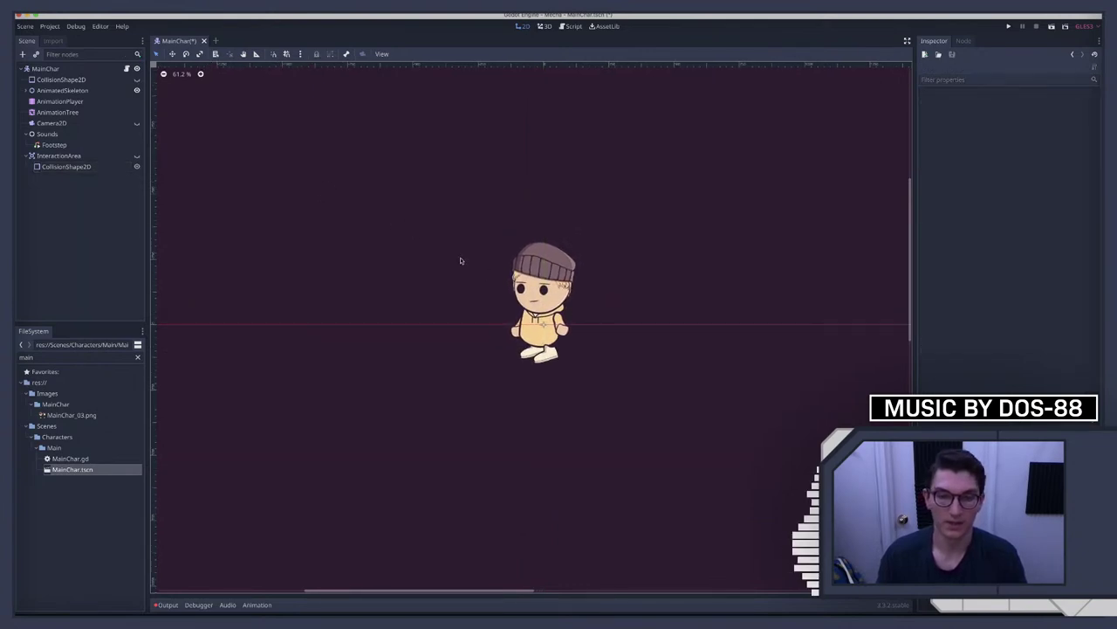
Select the character's Head sprite and examine its animated motion and texture region up close
{"action": "scroll", "coordinate": [519, 267], "scroll_direction": "up", "scroll_amount": 1}
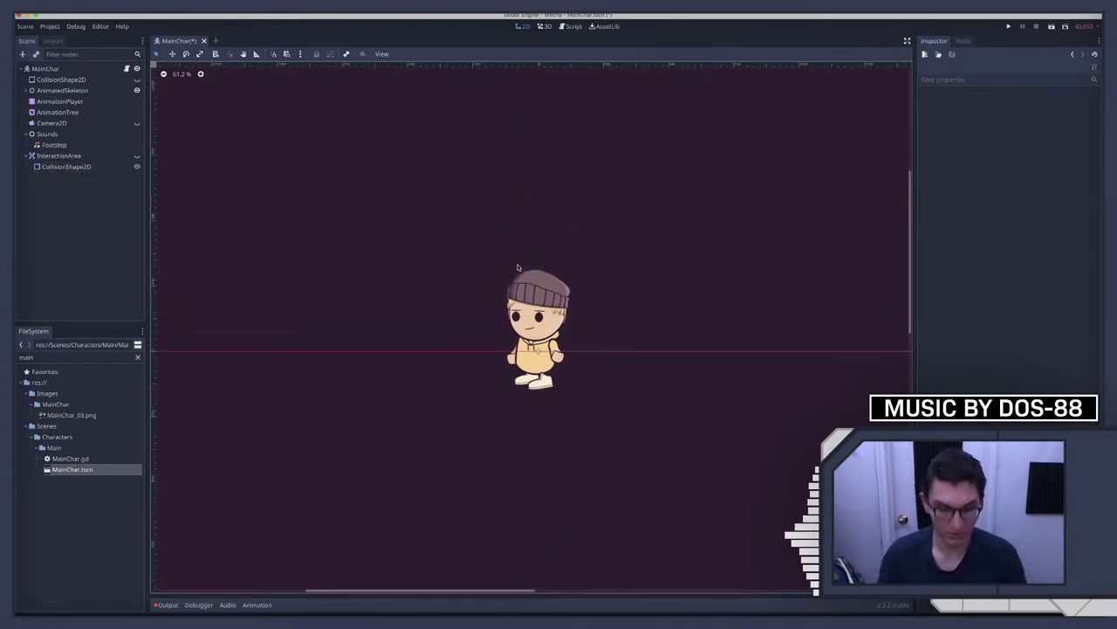
{"action": "scroll", "coordinate": [517, 267], "scroll_direction": "up", "scroll_amount": 1}
{"action": "scroll", "coordinate": [518, 267], "scroll_direction": "down", "scroll_amount": 1}
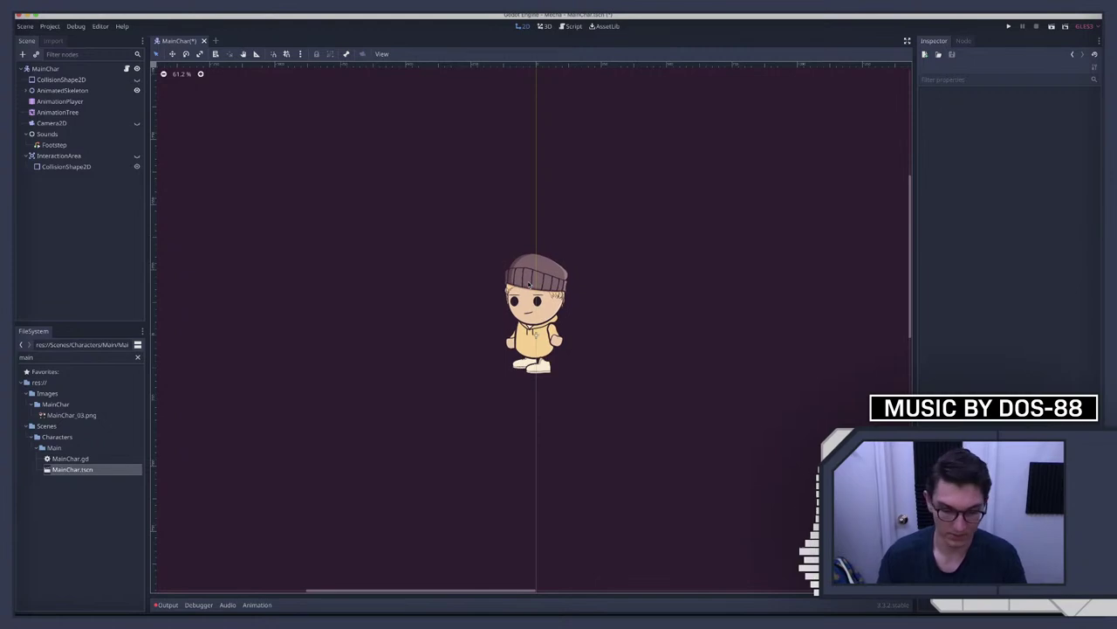
{"action": "scroll", "coordinate": [529, 284], "scroll_direction": "up", "scroll_amount": 1}
{"action": "left_click", "coordinate": [529, 284]}
{"action": "scroll", "coordinate": [529, 284], "scroll_direction": "up", "scroll_amount": 7}
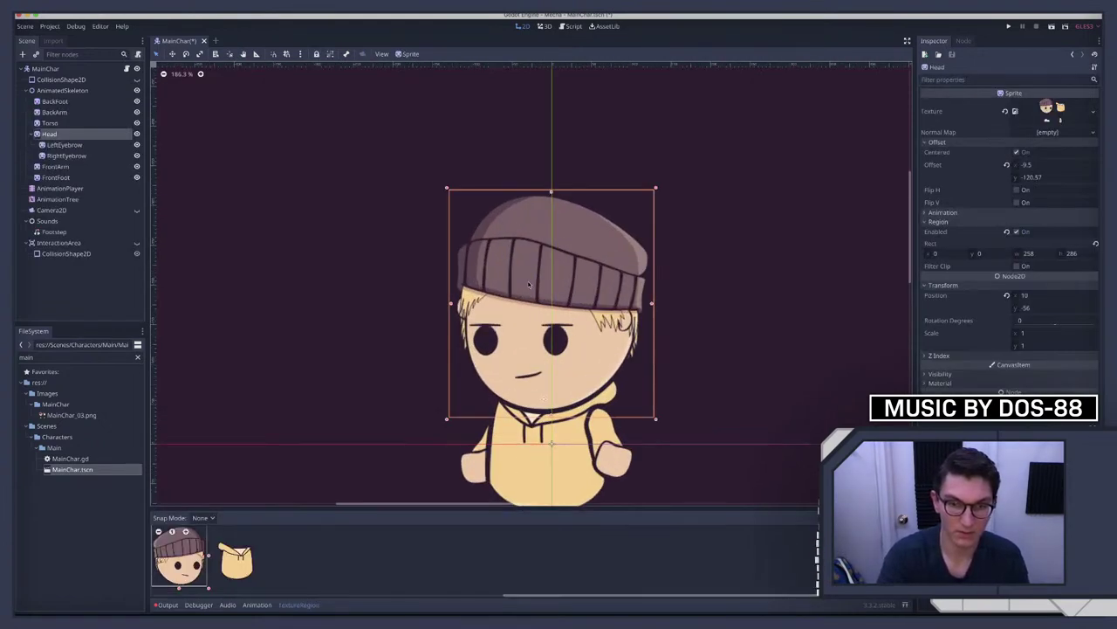
{"action": "scroll", "coordinate": [529, 284], "scroll_direction": "down", "scroll_amount": 5}
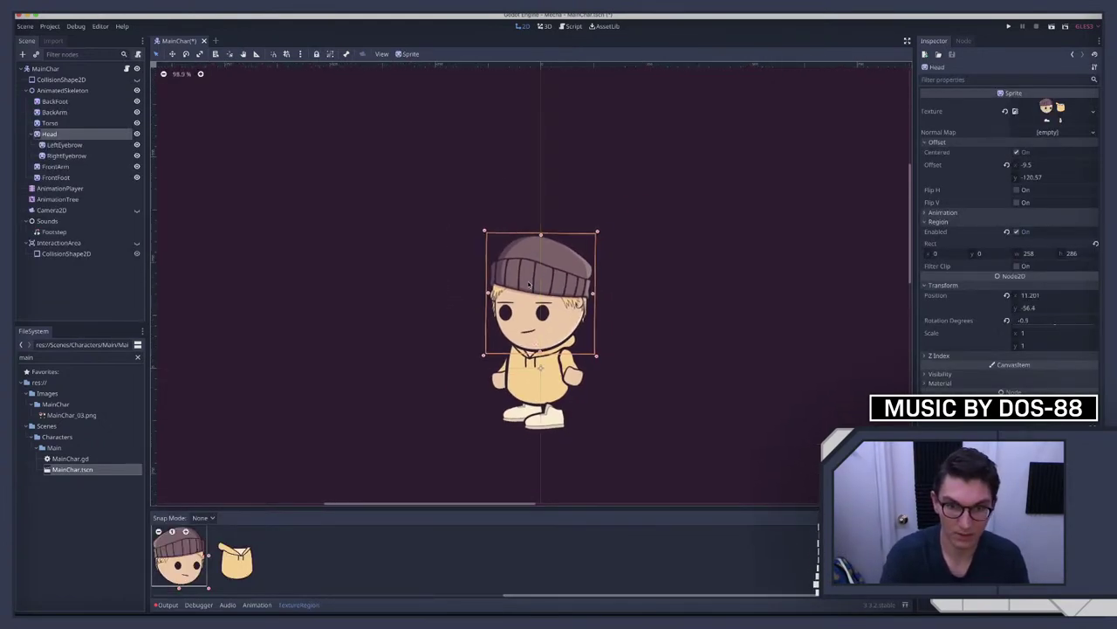
{"action": "scroll", "coordinate": [529, 285], "scroll_direction": "right", "scroll_amount": 2}
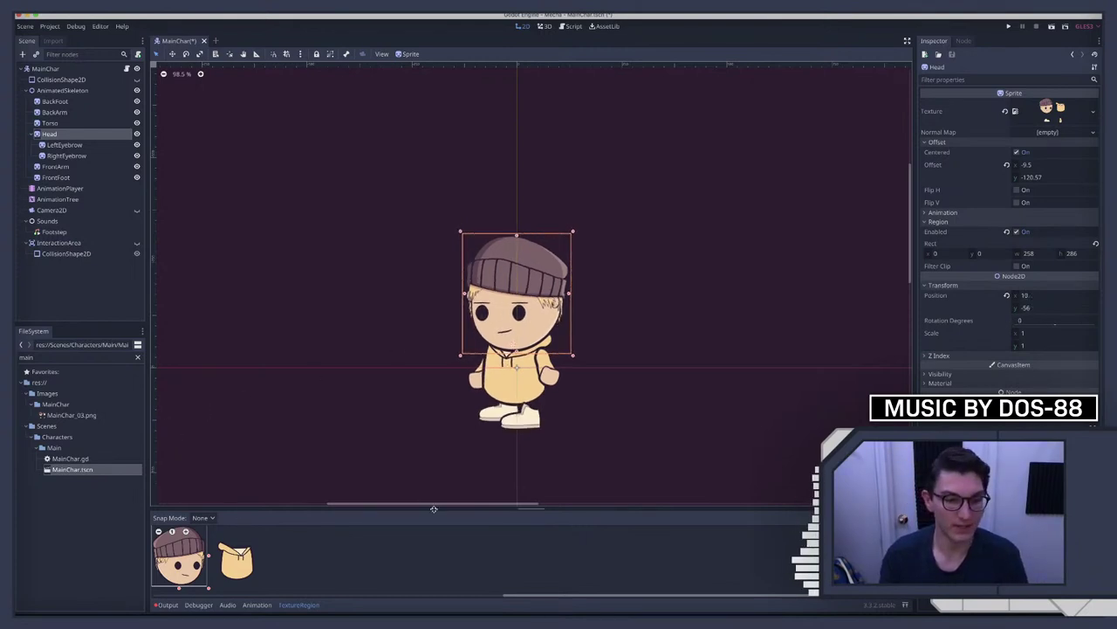
Compare the AnimationPlayer's blink tracks with the AnimationTree's movement state while the character animates
{"action": "left_click", "coordinate": [58, 189]}
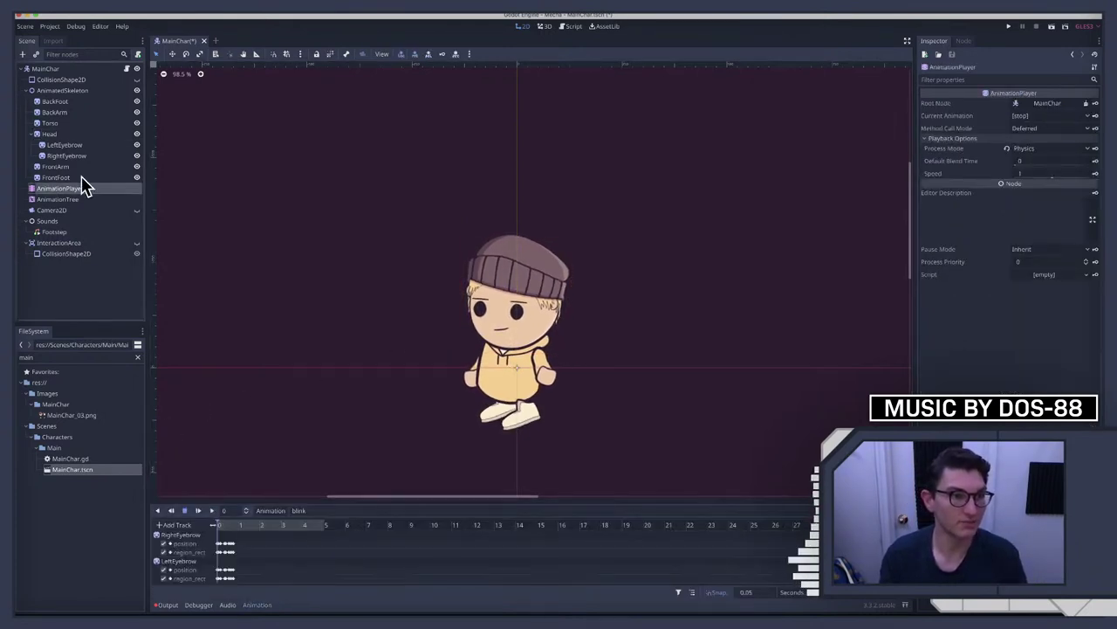
{"action": "left_click", "coordinate": [55, 200]}
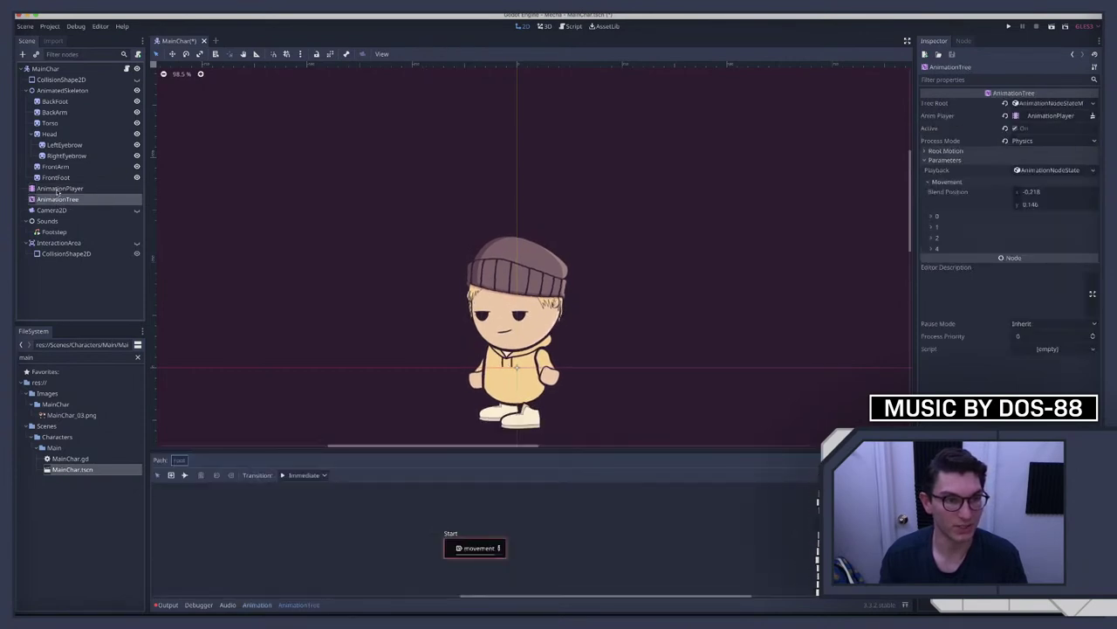
{"action": "left_click", "coordinate": [58, 188]}
{"action": "left_click", "coordinate": [57, 199]}
{"action": "left_click", "coordinate": [58, 189]}
{"action": "left_click", "coordinate": [58, 199]}
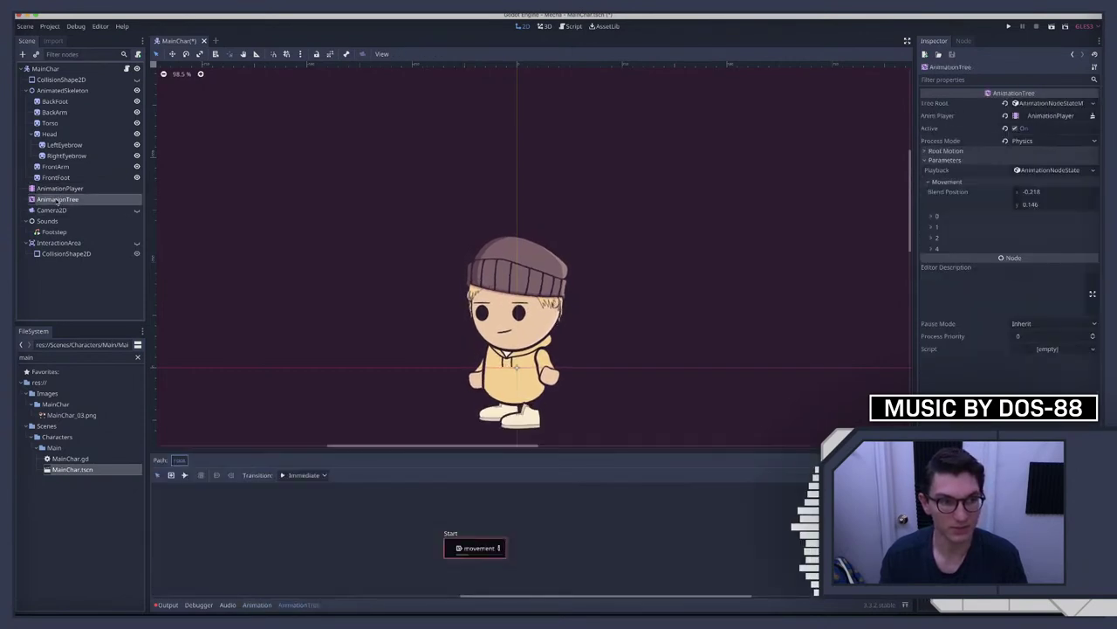
{"action": "left_click", "coordinate": [487, 573]}
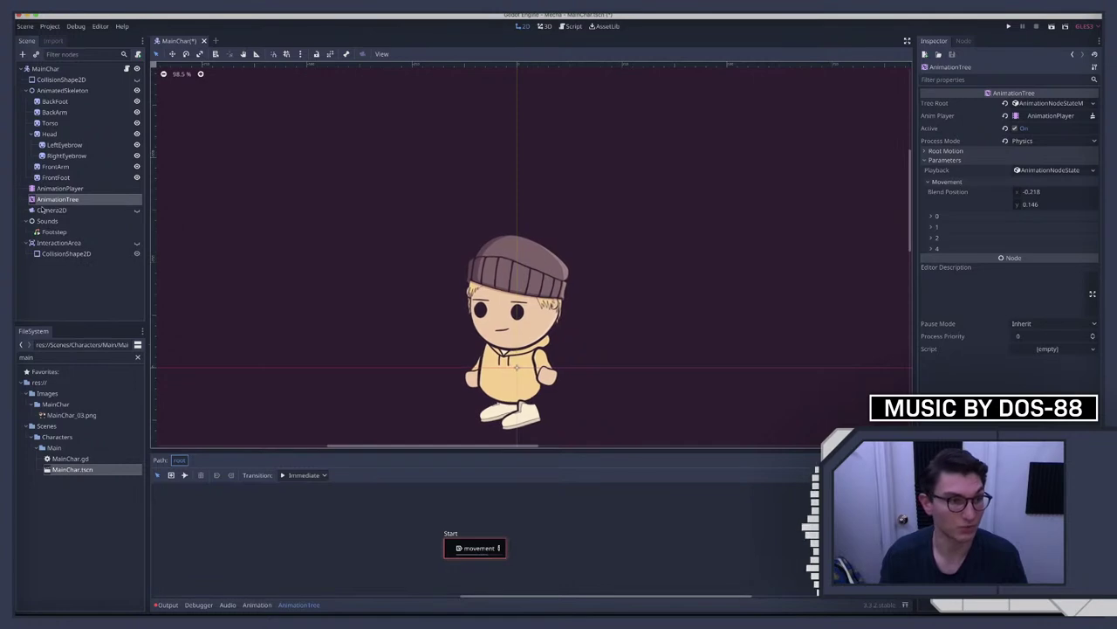
{"action": "left_click", "coordinate": [57, 189]}
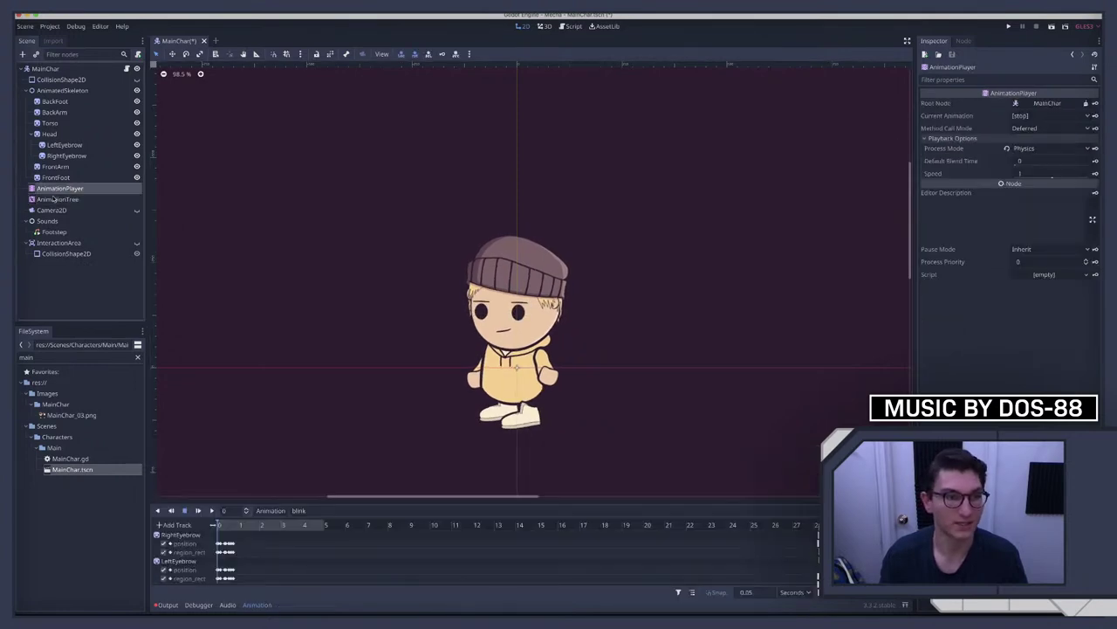
{"action": "left_click", "coordinate": [57, 199]}
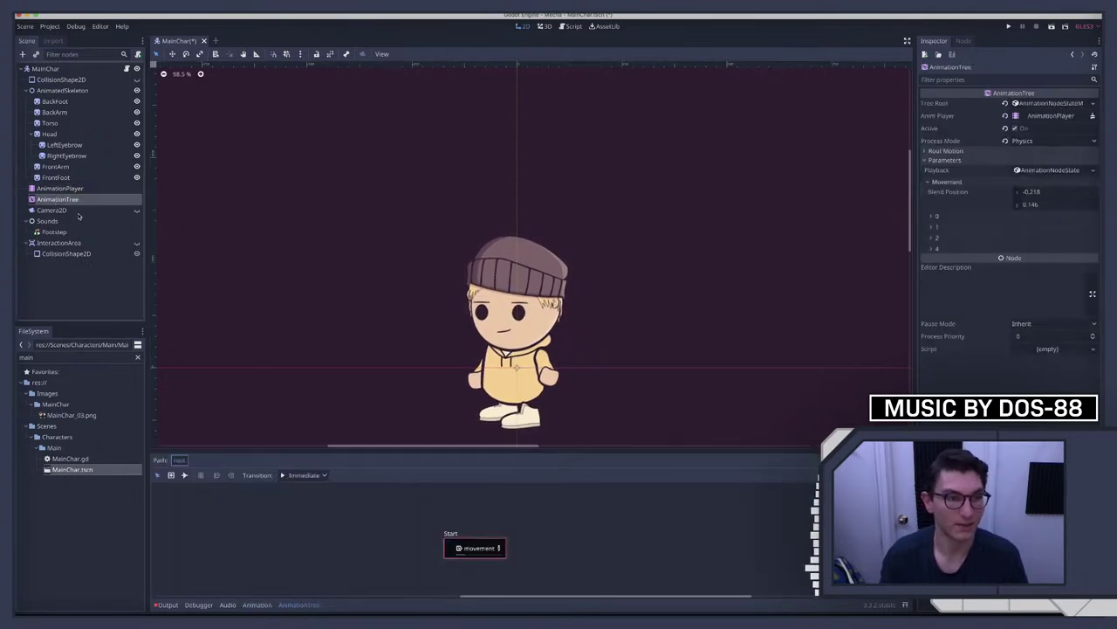
Collapse the Head node, select the BackFoot sprite and enlarge its texture region view to examine the sprite sheet
{"action": "left_click", "coordinate": [32, 135]}
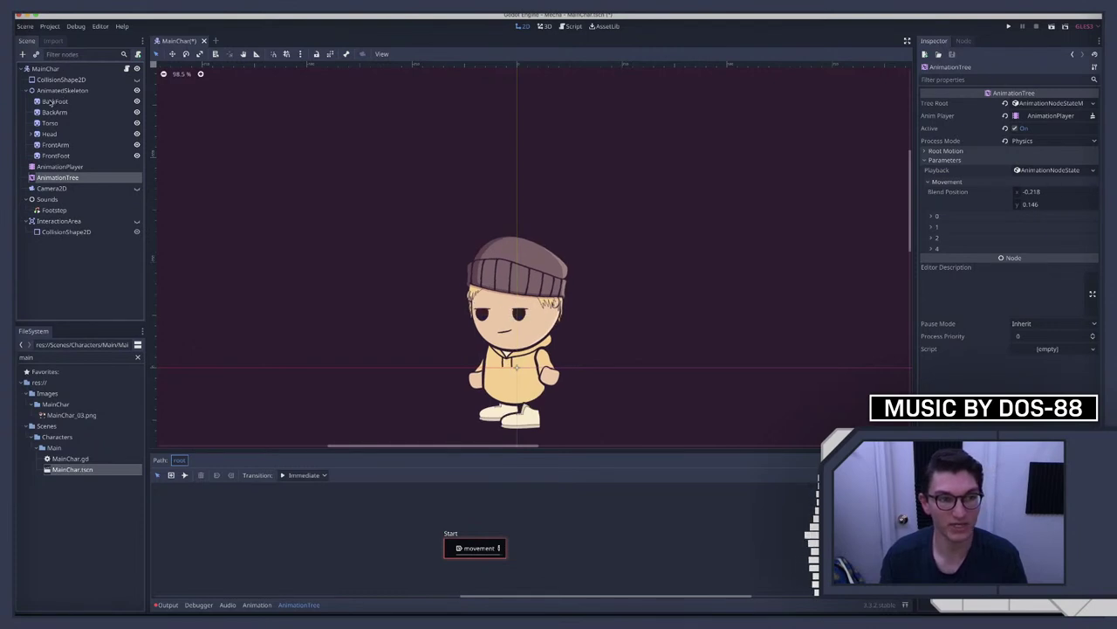
{"action": "left_click", "coordinate": [52, 102]}
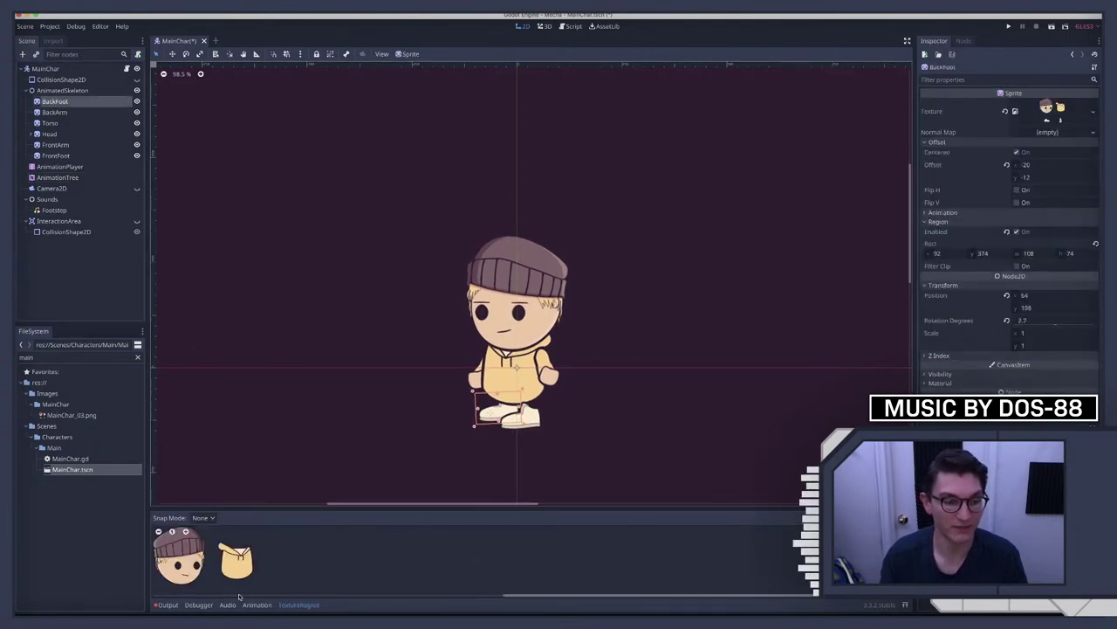
{"action": "scroll", "coordinate": [240, 577], "scroll_direction": "left", "scroll_amount": 5}
{"action": "scroll", "coordinate": [240, 577], "scroll_direction": "right", "scroll_amount": 3}
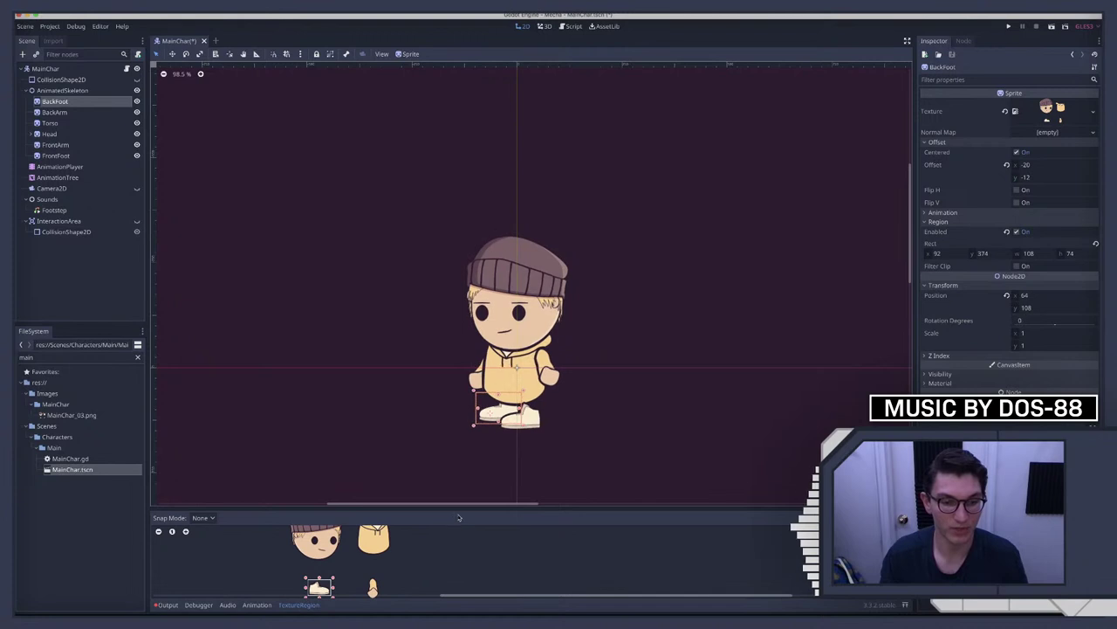
{"action": "left_click_drag", "start_coordinate": [459, 507], "coordinate": [451, 416]}
{"action": "scroll", "coordinate": [479, 355], "scroll_direction": "down", "scroll_amount": 2}
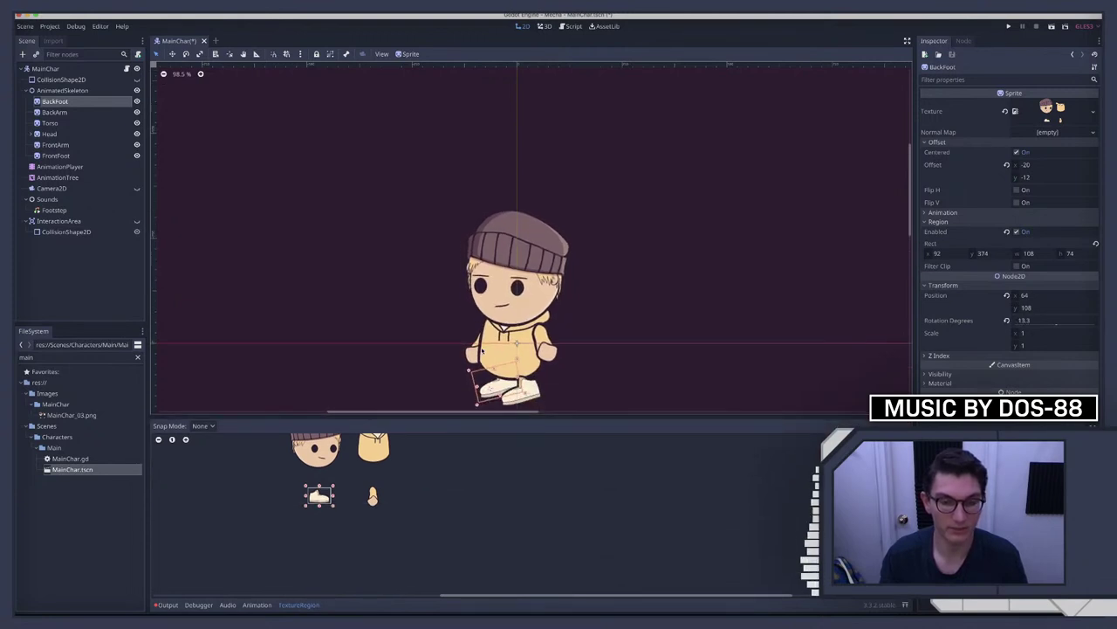
{"action": "scroll", "coordinate": [448, 504], "scroll_direction": "up", "scroll_amount": 5}
{"action": "scroll", "coordinate": [449, 505], "scroll_direction": "down", "scroll_amount": 4}
{"action": "left_click", "coordinate": [447, 506]}
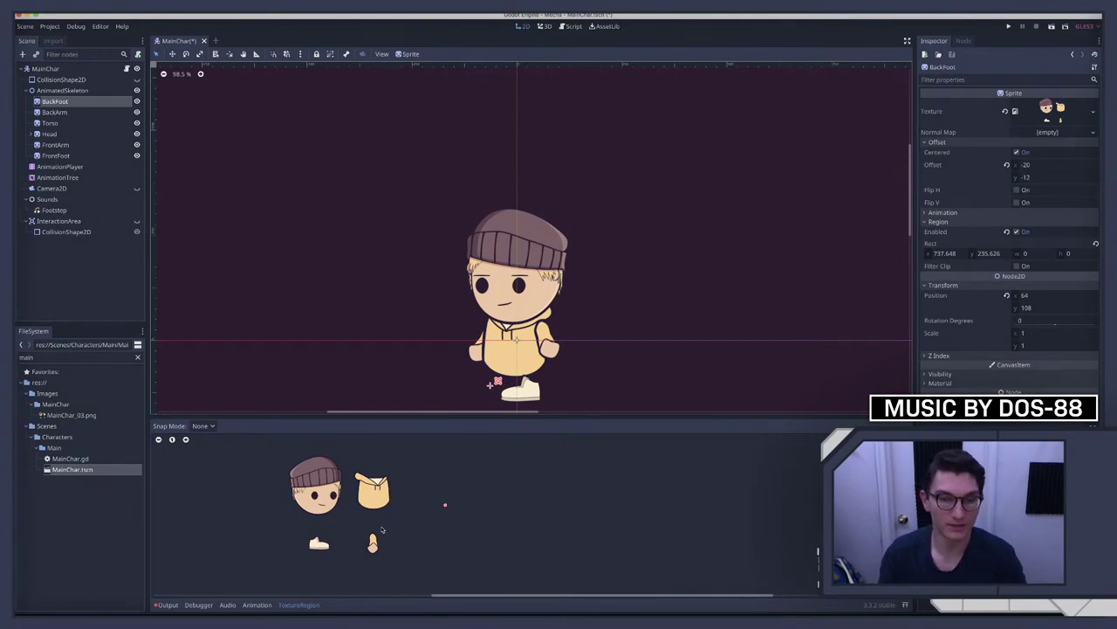
{"action": "key", "text": "ctrl+z"}
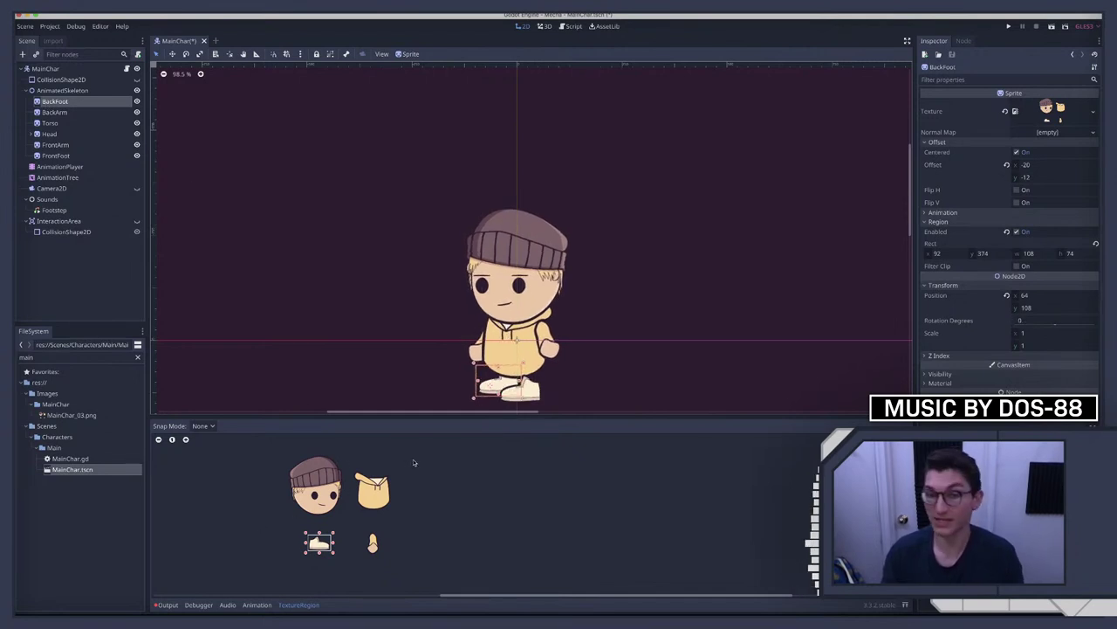
Search the project files for "basic" and "chara", and open the BaseCharacterAdult.tscn scene
{"action": "double_click", "coordinate": [47, 360]}
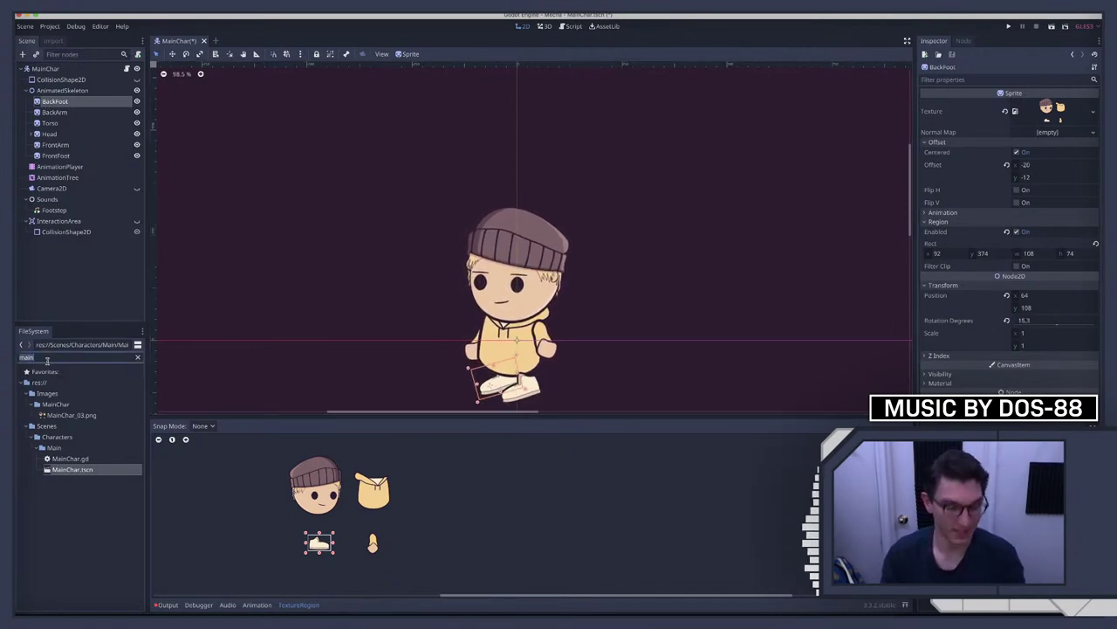
{"action": "type", "text": "basic"}
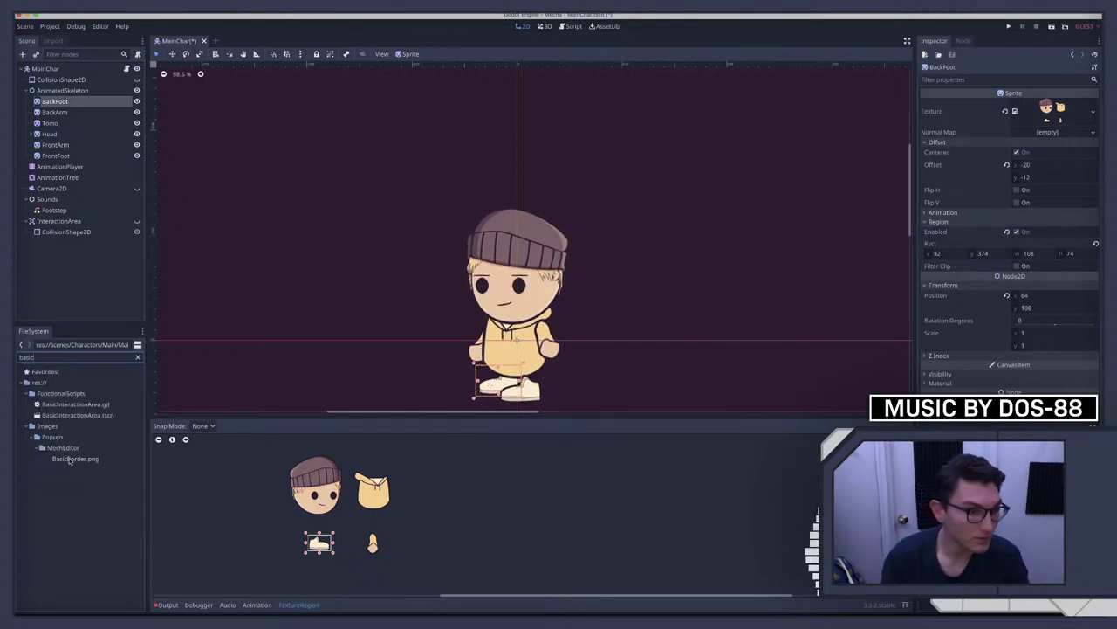
{"action": "double_click", "coordinate": [48, 356]}
{"action": "type", "text": "chara"}
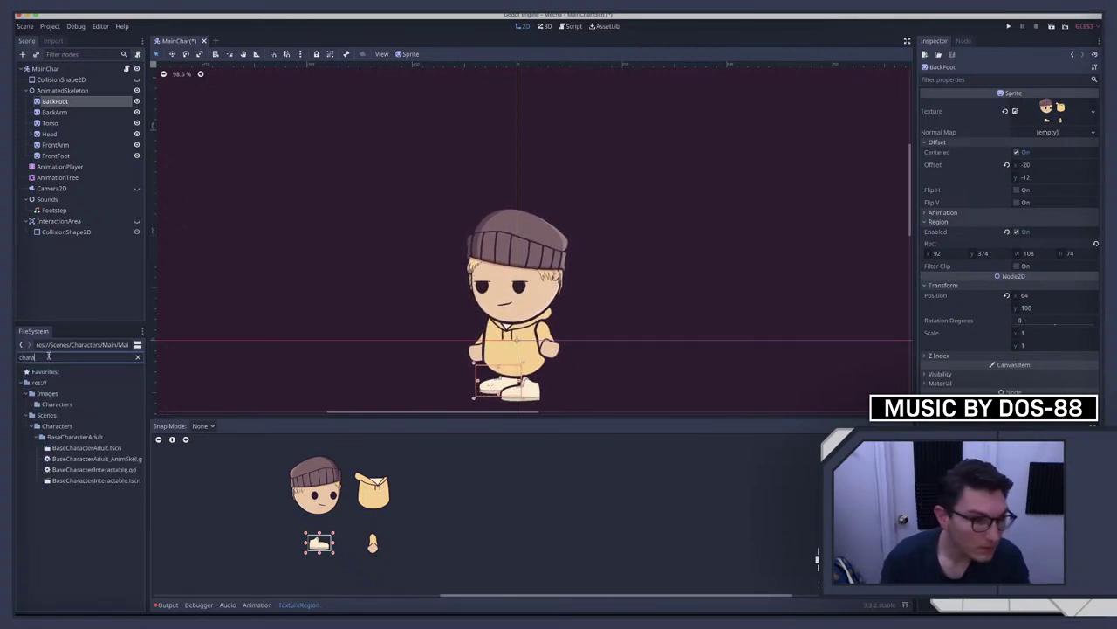
{"action": "left_click", "coordinate": [77, 448]}
{"action": "double_click", "coordinate": [76, 449]}
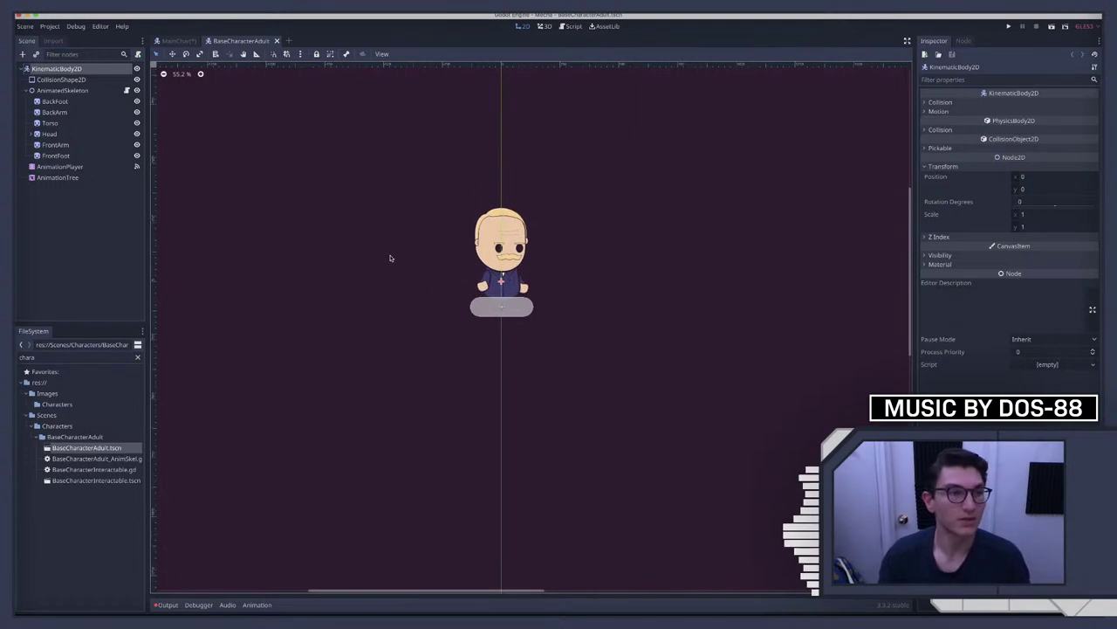
Examine the adult character's AnimatedSkeleton properties and BackFoot texture region, and close the BaseCharacterAdult scene
{"action": "left_click", "coordinate": [46, 90]}
{"action": "left_click", "coordinate": [53, 70]}
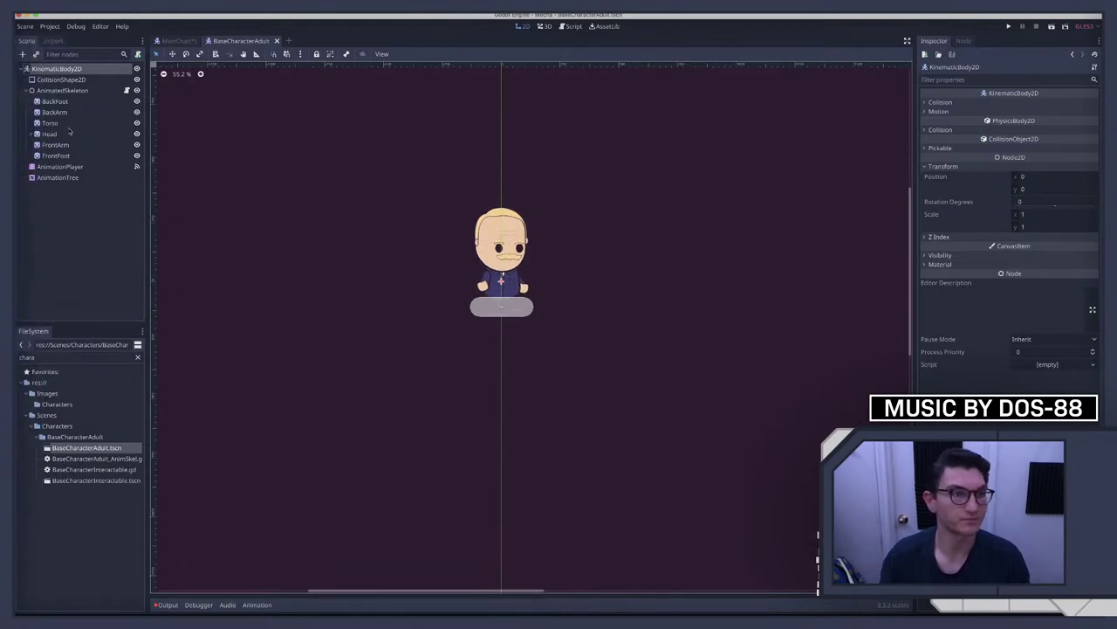
{"action": "left_click", "coordinate": [53, 90]}
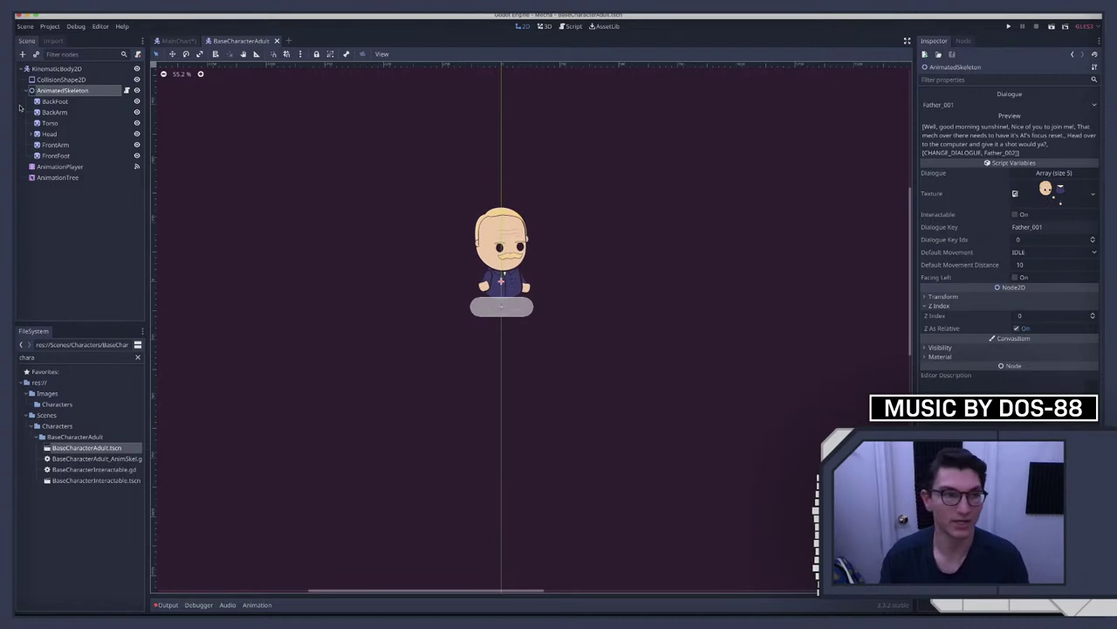
{"action": "left_click", "coordinate": [55, 103]}
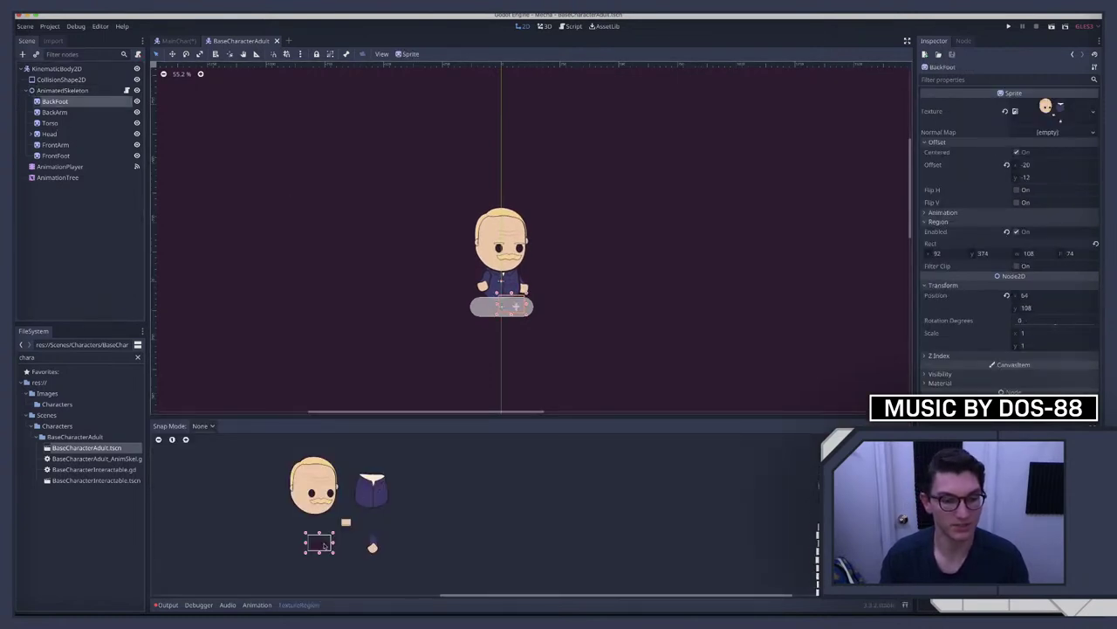
{"action": "scroll", "coordinate": [376, 535], "scroll_direction": "up", "scroll_amount": 2}
{"action": "scroll", "coordinate": [377, 536], "scroll_direction": "left", "scroll_amount": 1}
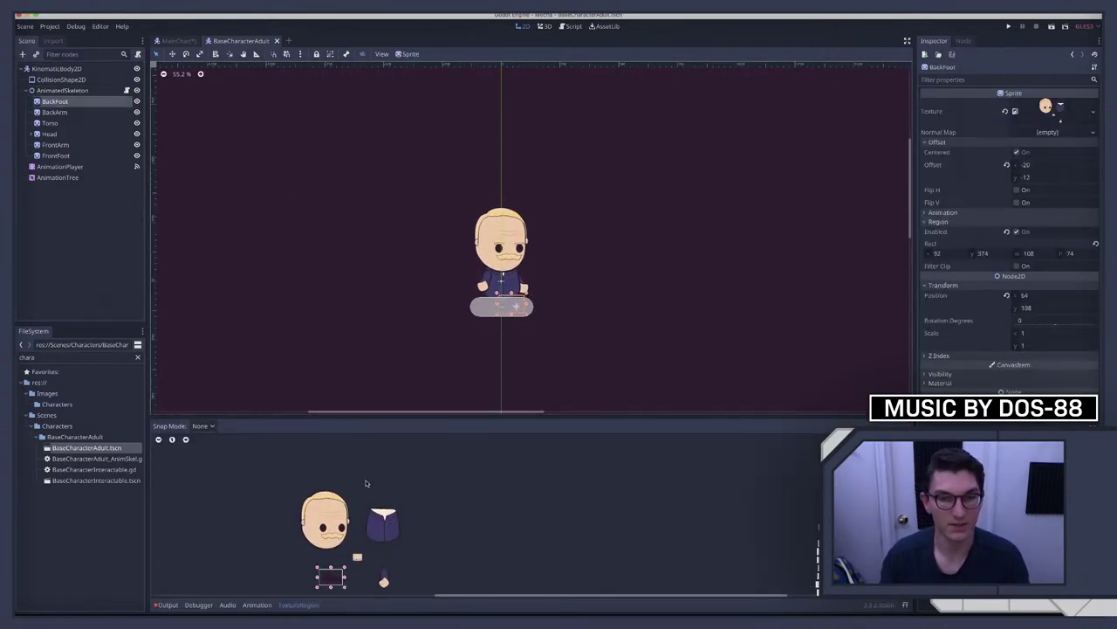
{"action": "scroll", "coordinate": [384, 509], "scroll_direction": "down", "scroll_amount": 2}
{"action": "scroll", "coordinate": [385, 509], "scroll_direction": "right", "scroll_amount": 1}
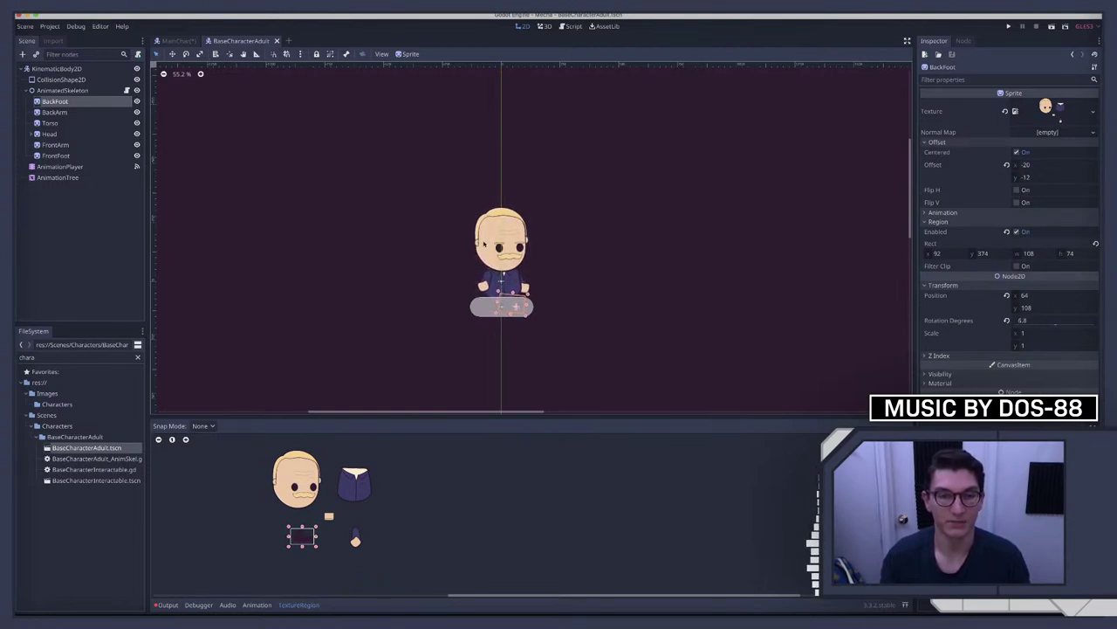
{"action": "left_click", "coordinate": [278, 41]}
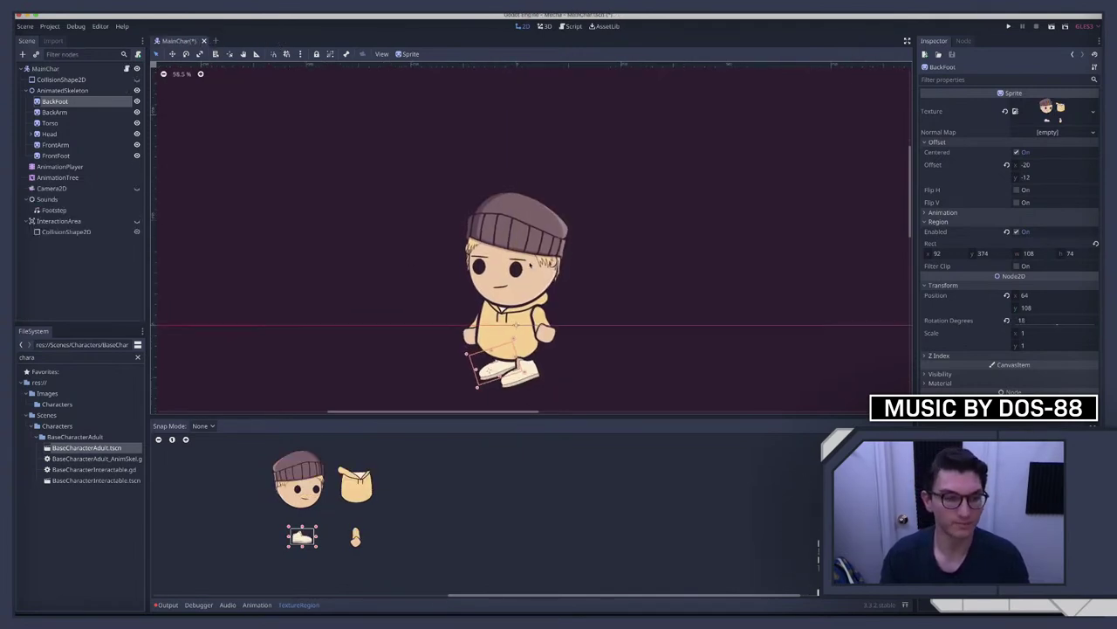
Check the AnimationPlayer's list of animations and deactivate the main character's AnimationTree
{"action": "left_click", "coordinate": [58, 177]}
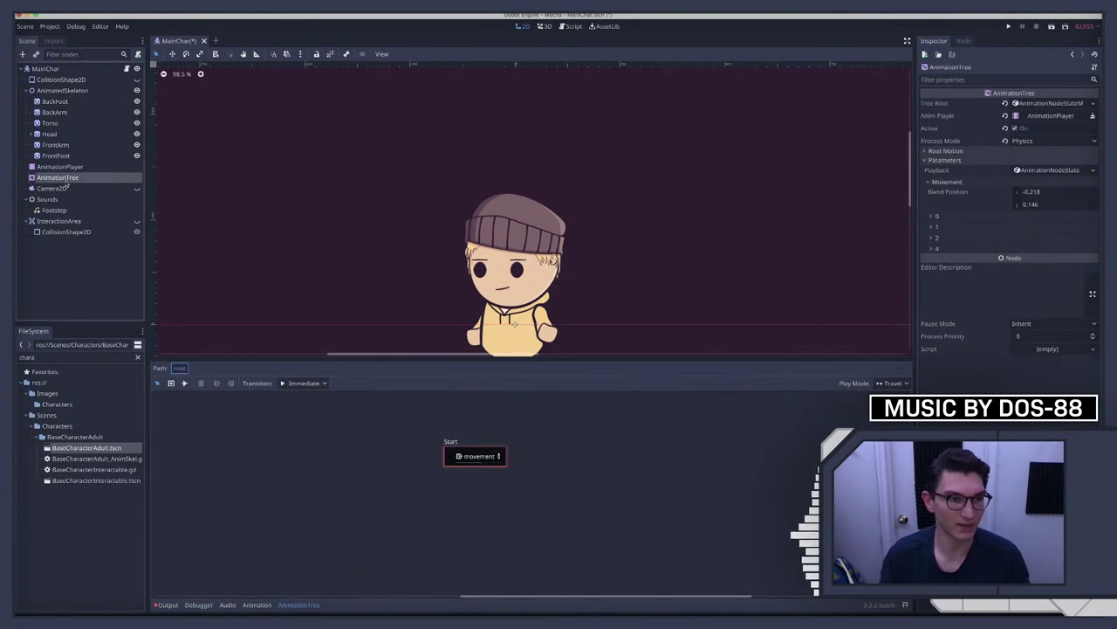
{"action": "left_click", "coordinate": [61, 167]}
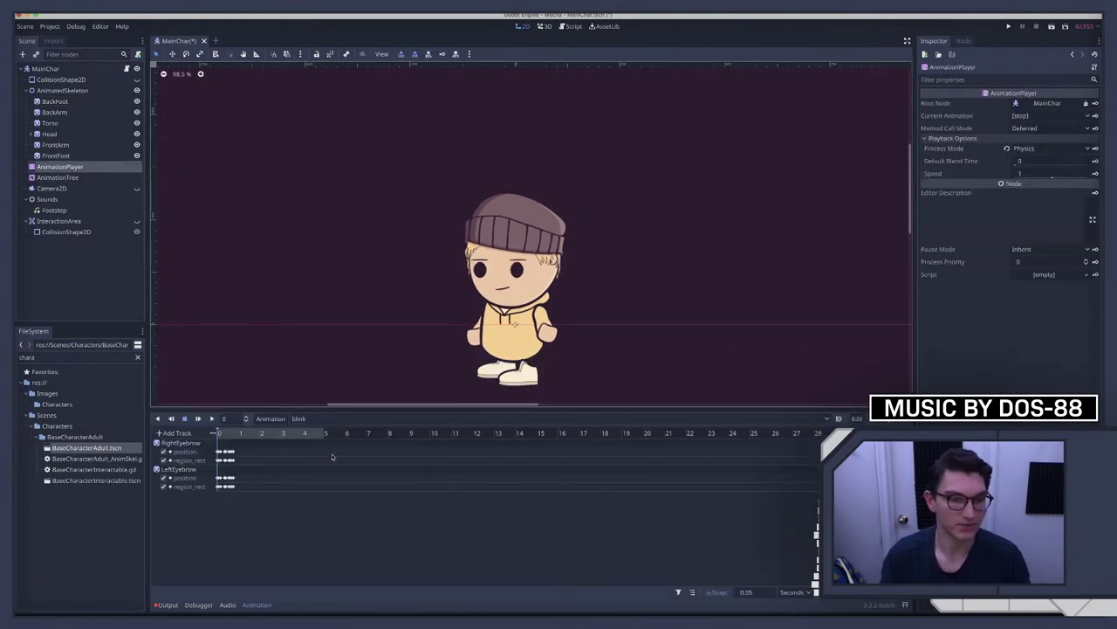
{"action": "left_click", "coordinate": [301, 419]}
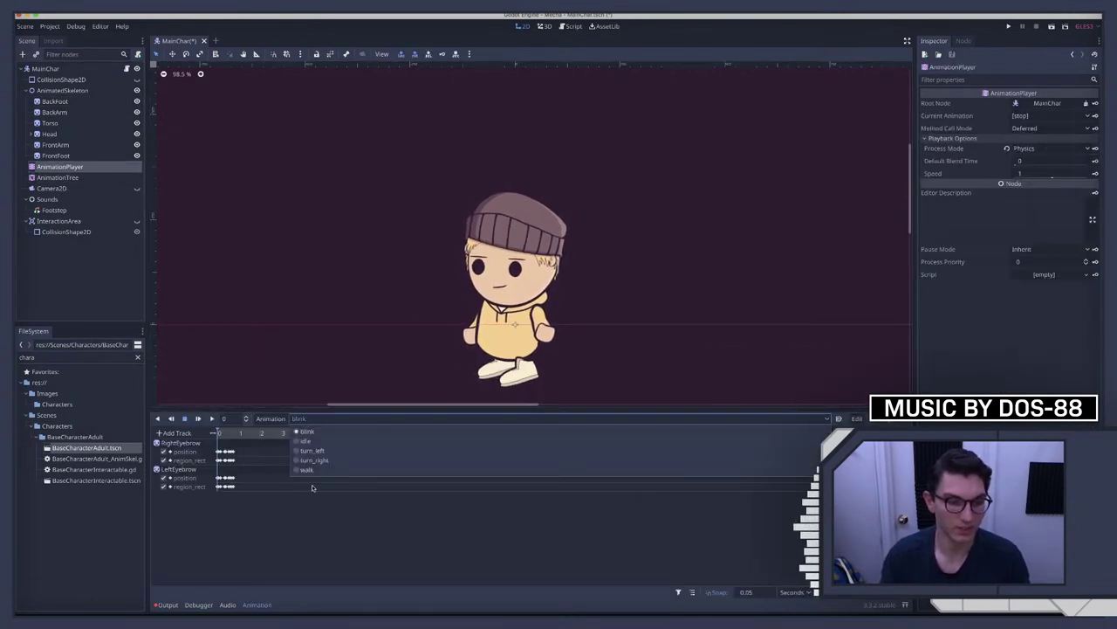
{"action": "left_click", "coordinate": [61, 176]}
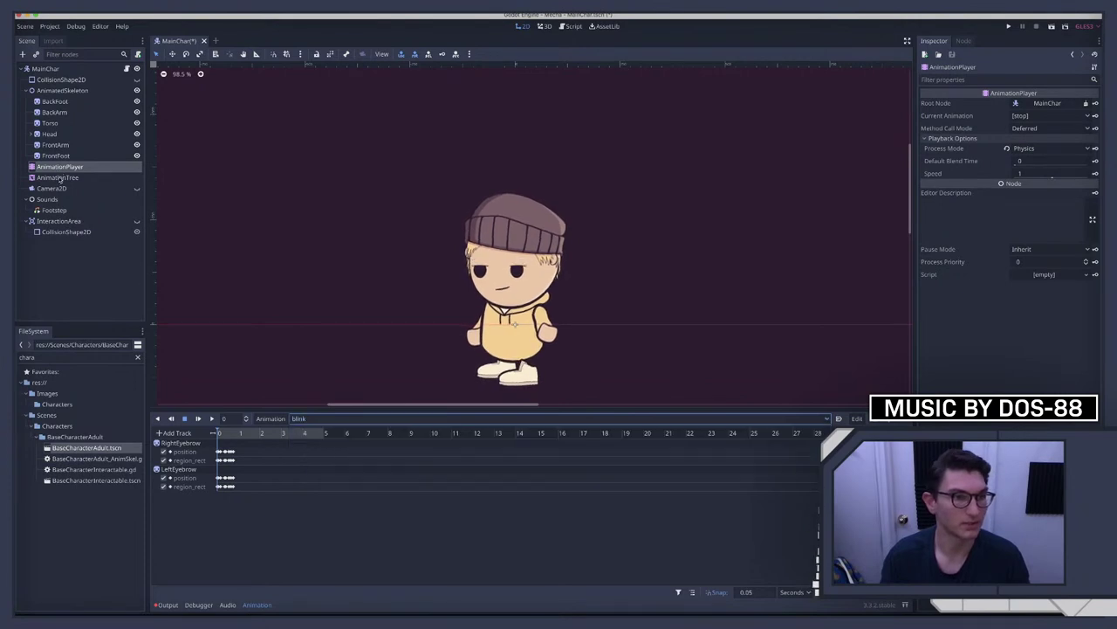
{"action": "left_click", "coordinate": [60, 178]}
{"action": "left_click", "coordinate": [1020, 129]}
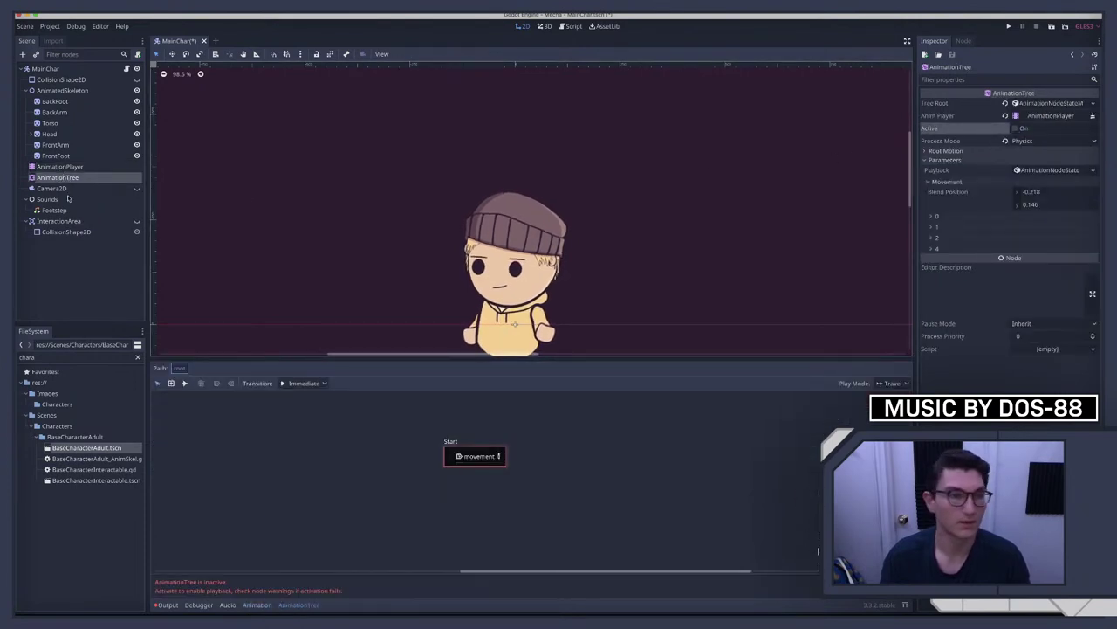
Load the walk animation in the AnimationPlayer and play it to study the character's separated moving parts
{"action": "left_click", "coordinate": [60, 165]}
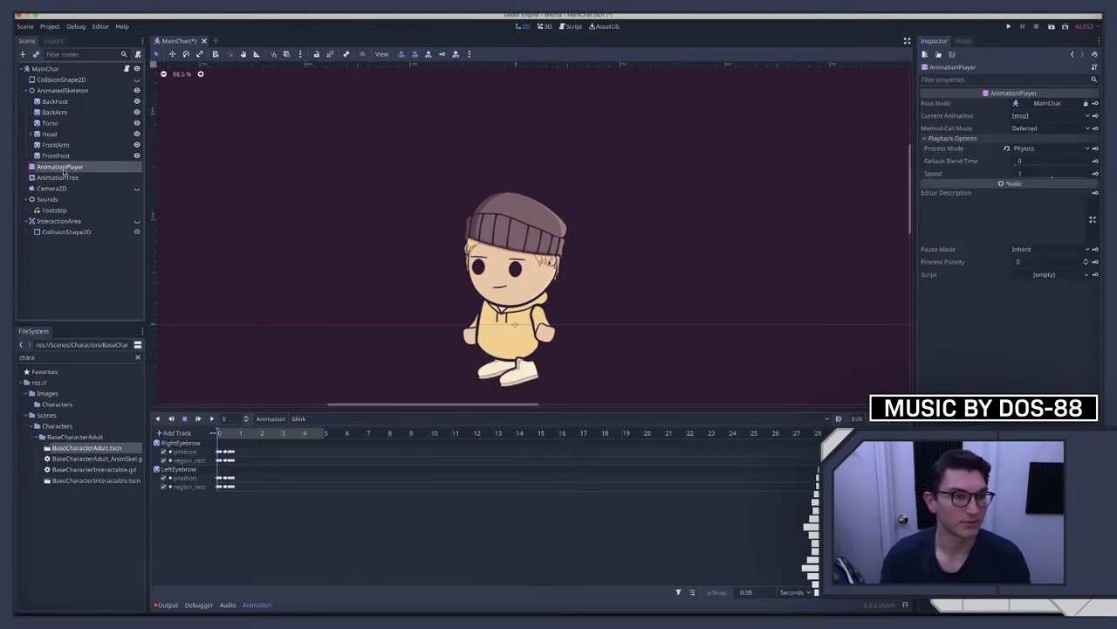
{"action": "left_click", "coordinate": [301, 419]}
{"action": "left_click", "coordinate": [311, 470]}
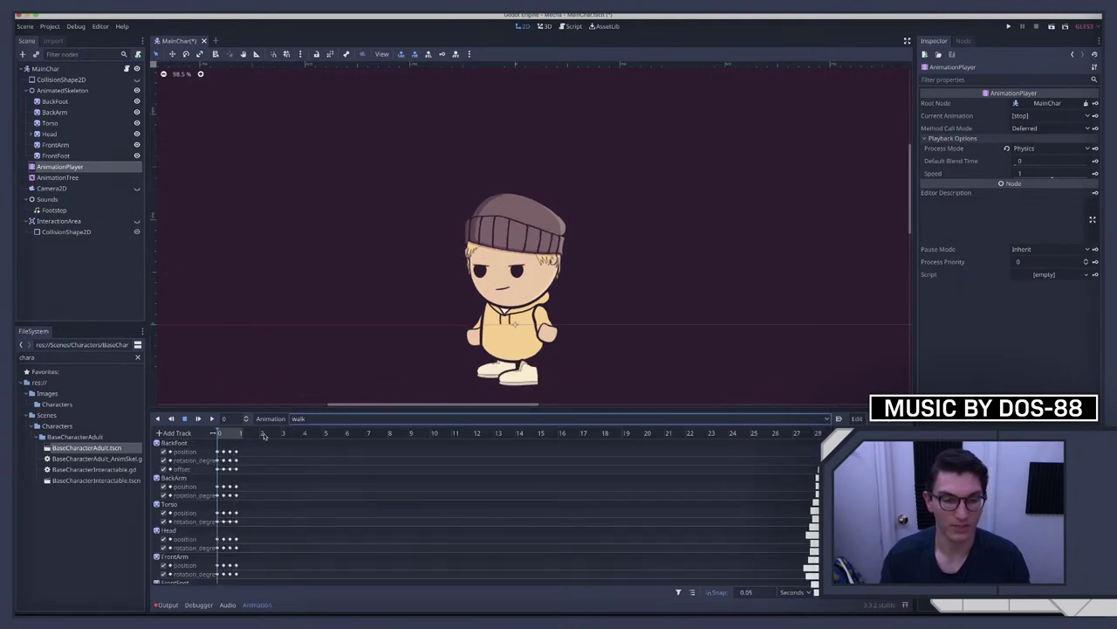
{"action": "left_click", "coordinate": [213, 419]}
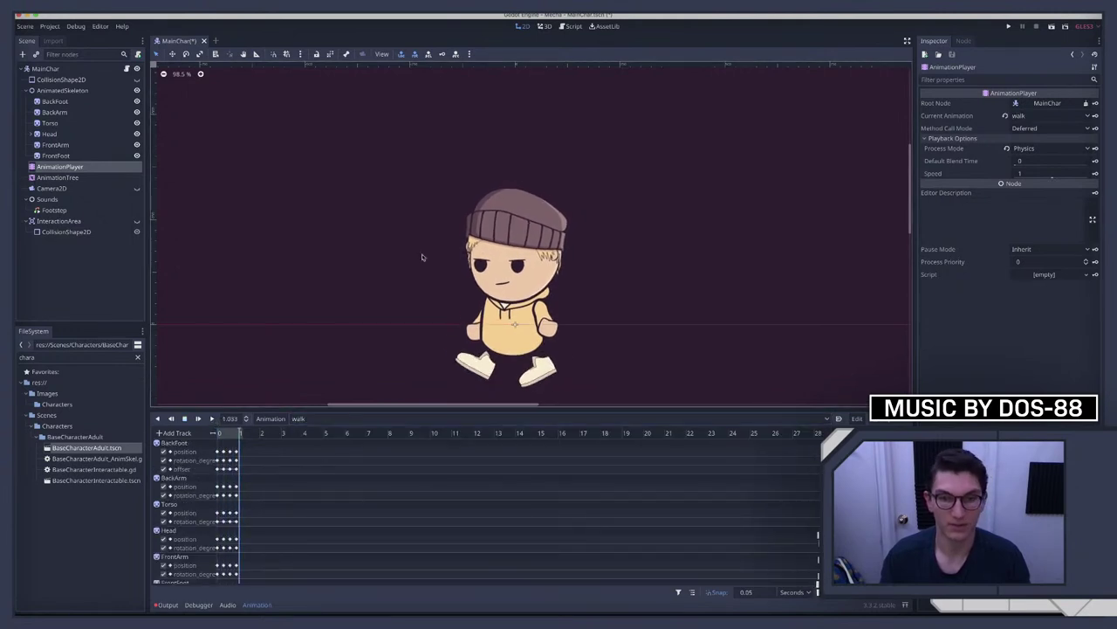
{"action": "left_click", "coordinate": [299, 419]}
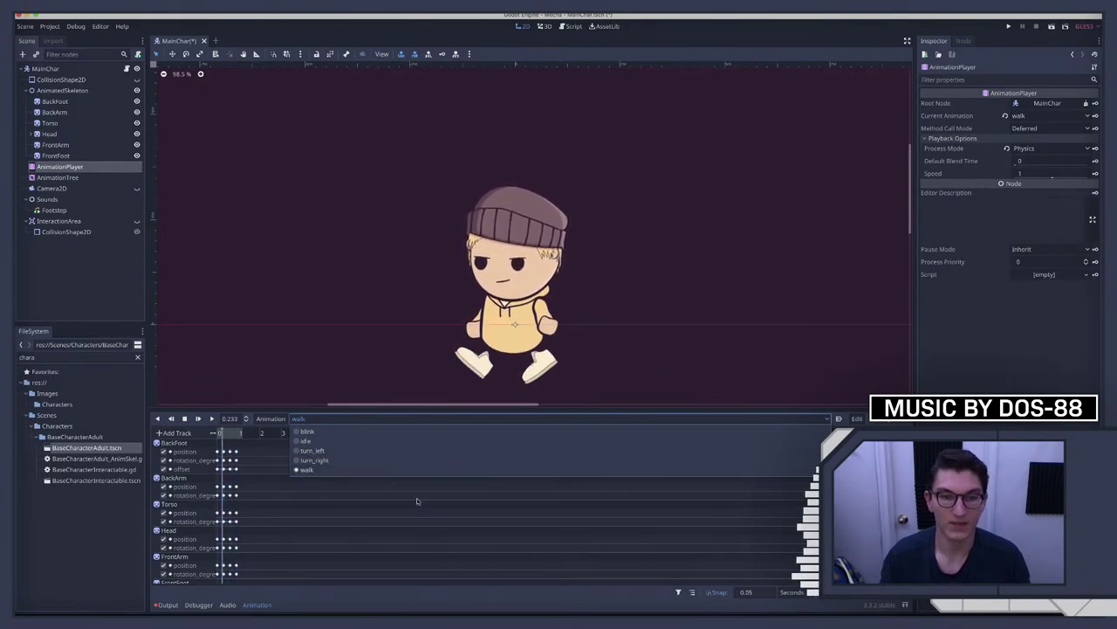
{"action": "left_click", "coordinate": [524, 510]}
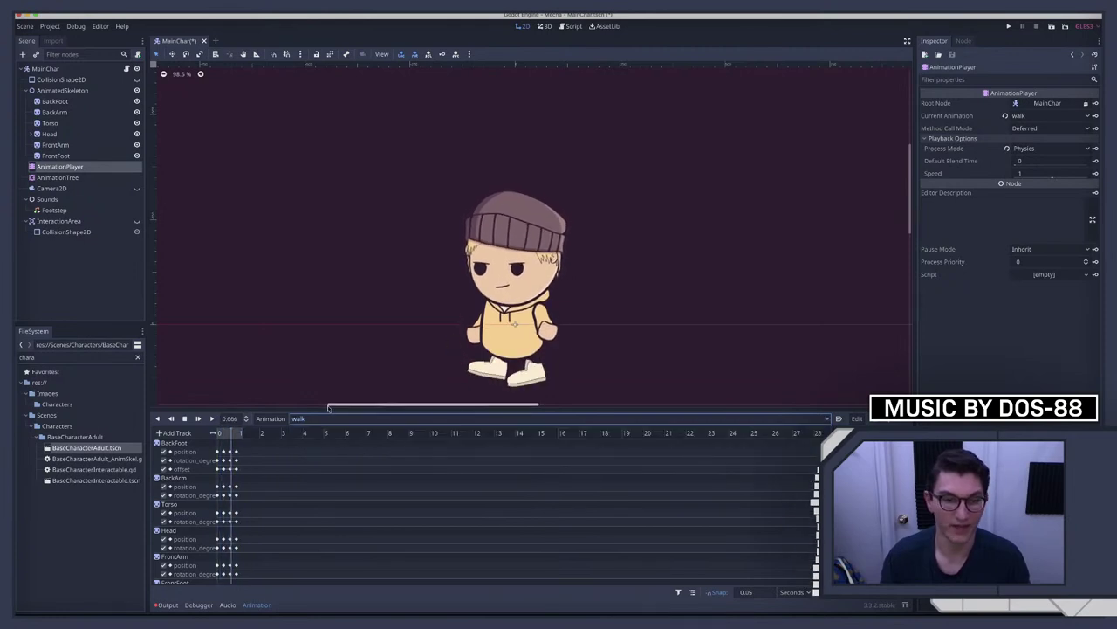
Try a playback speed of 2 for the walk animation and reset the speed to its default
{"action": "left_click", "coordinate": [1021, 173]}
{"action": "type", "text": "2"}
{"action": "key", "text": "Return"}
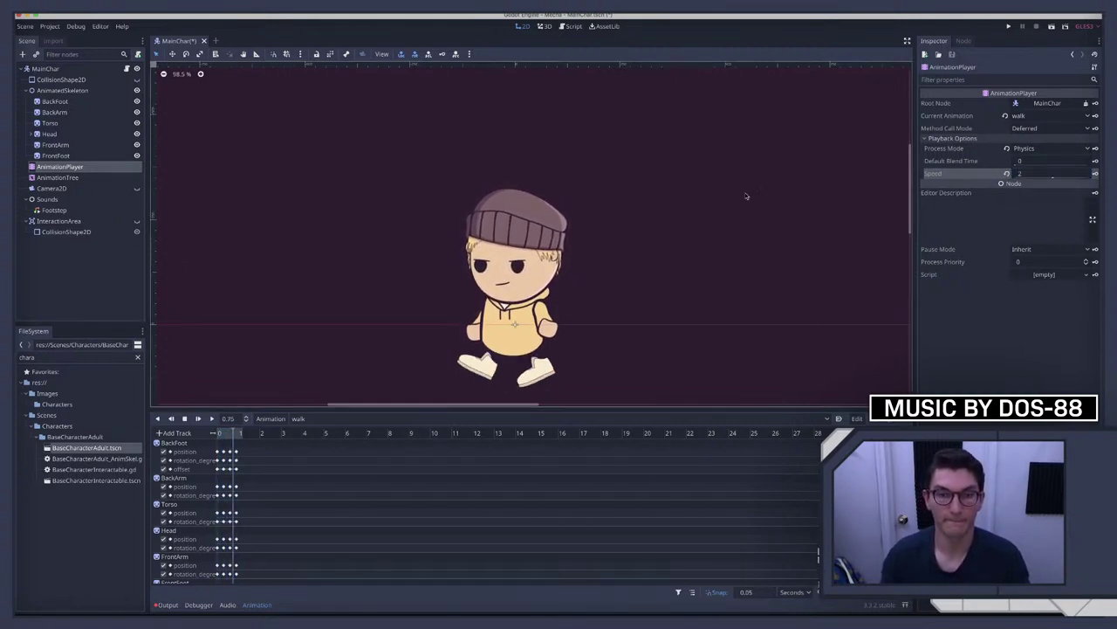
{"action": "left_click", "coordinate": [1007, 174]}
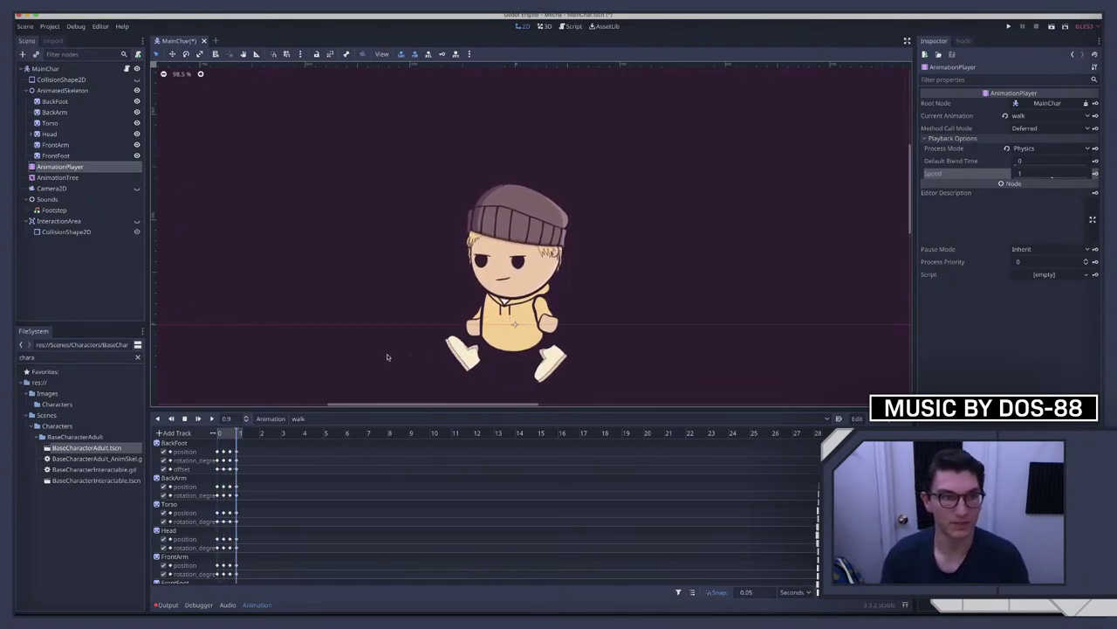
Close the MainChar scene without saving its changes and switch to Affinity Designer
{"action": "key", "text": "ctrl+shift+w"}
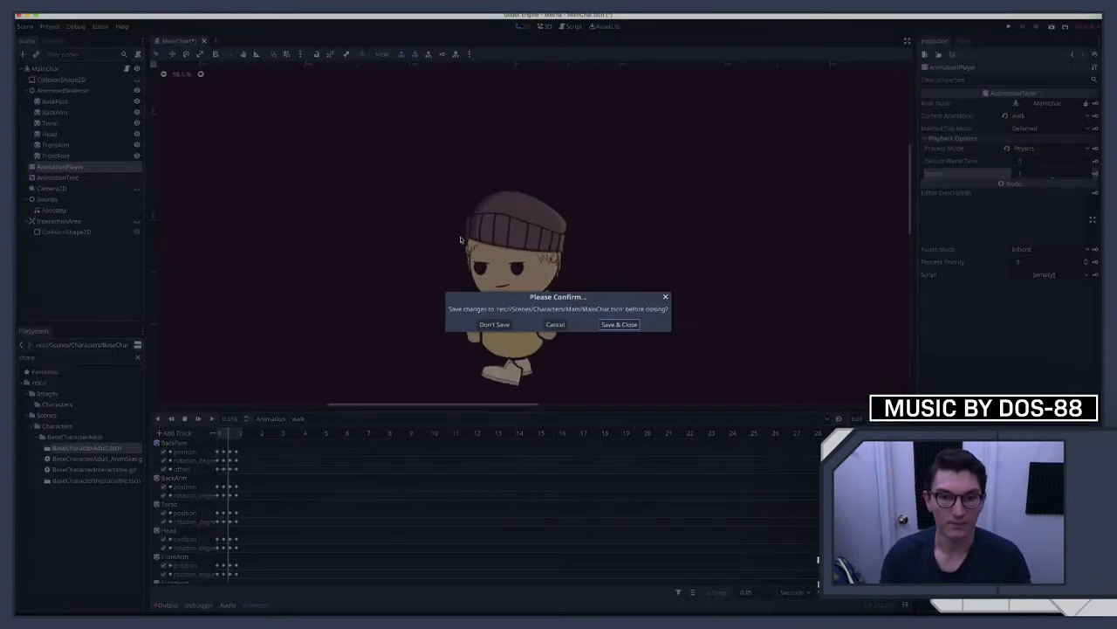
{"action": "left_click", "coordinate": [494, 324]}
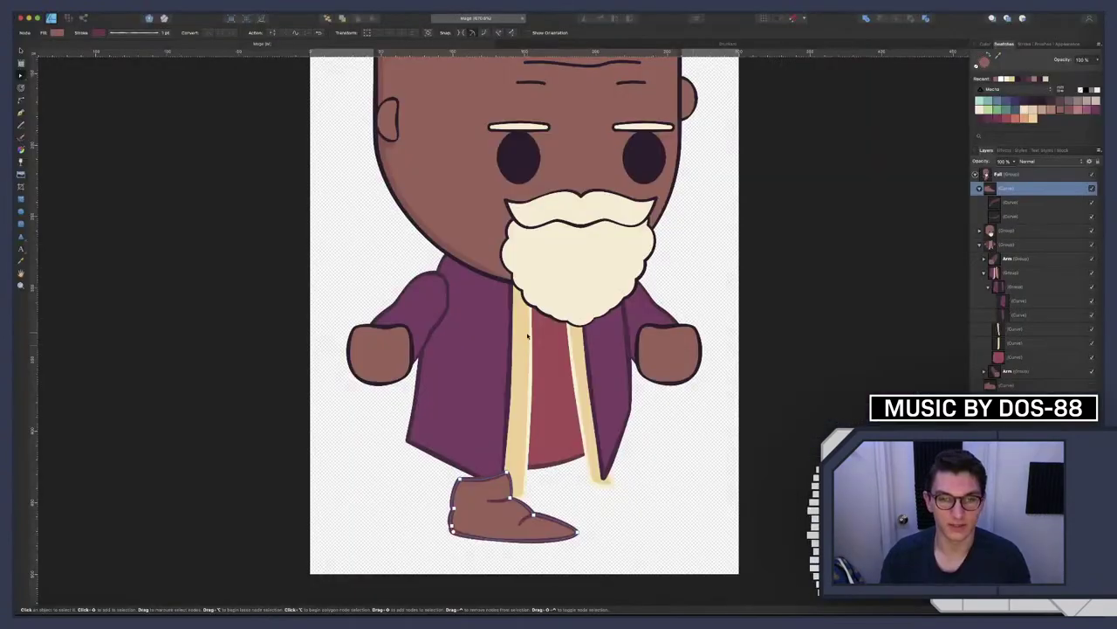
Clear the boot's selection and switch to the browser to examine the footwear in the war mage reference image
{"action": "scroll", "coordinate": [509, 332], "scroll_direction": "up", "scroll_amount": 1}
{"action": "left_click", "coordinate": [633, 561]}
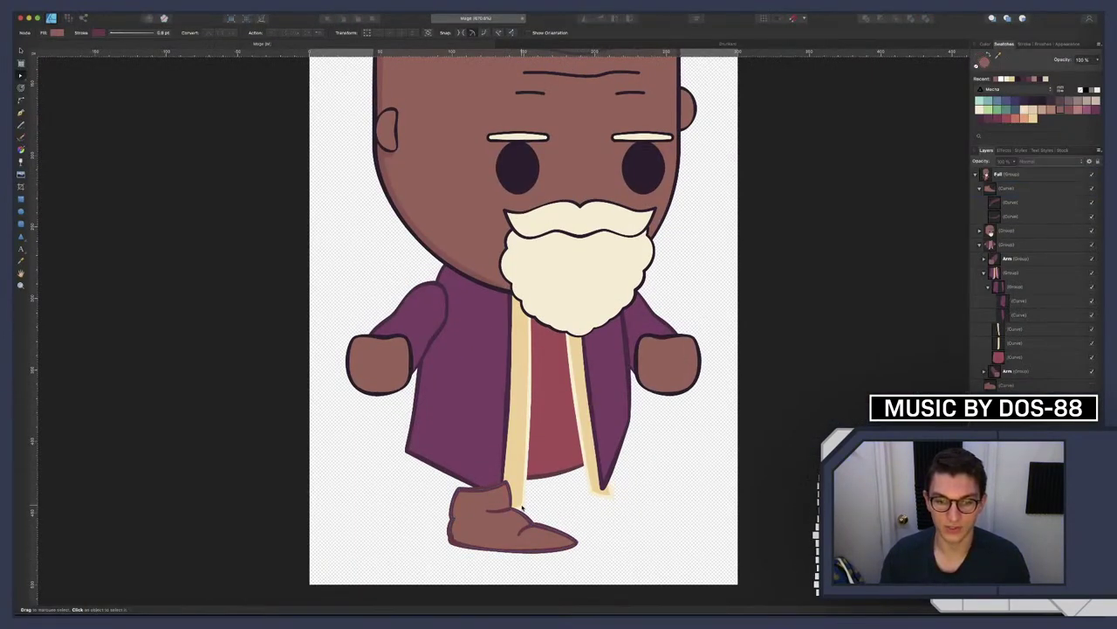
{"action": "scroll", "coordinate": [522, 506], "scroll_direction": "left", "scroll_amount": 3}
{"action": "scroll", "coordinate": [525, 497], "scroll_direction": "down", "scroll_amount": 2}
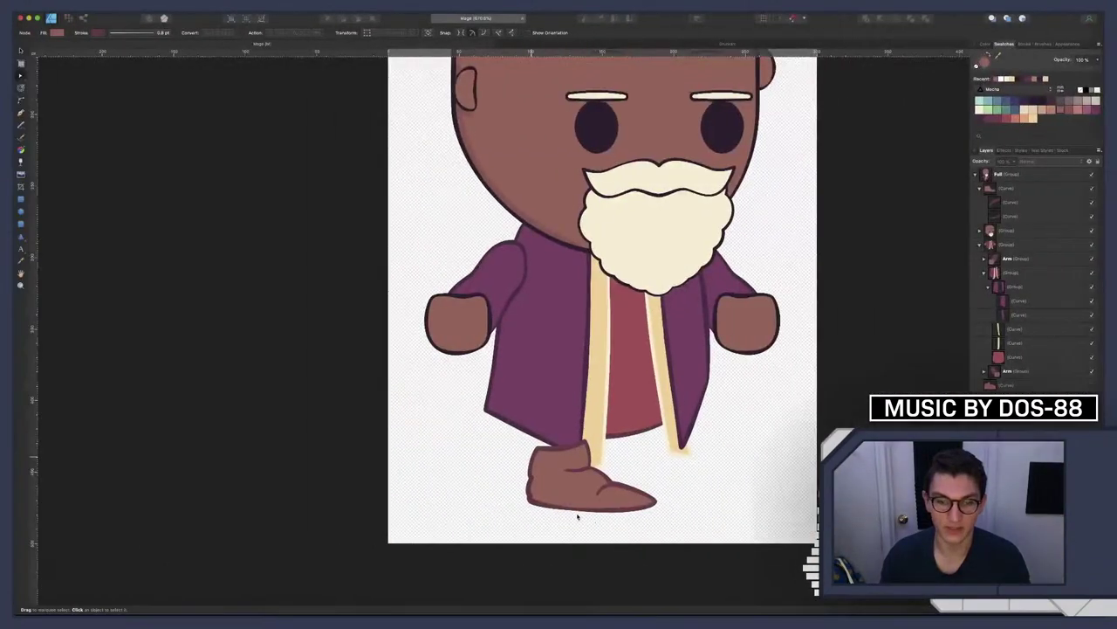
Reshape the boot outline in Affinity Designer so the lower back corner of the heel bulges outward, and deselect the boot
{"action": "scroll", "coordinate": [577, 517], "scroll_direction": "up", "scroll_amount": 6}
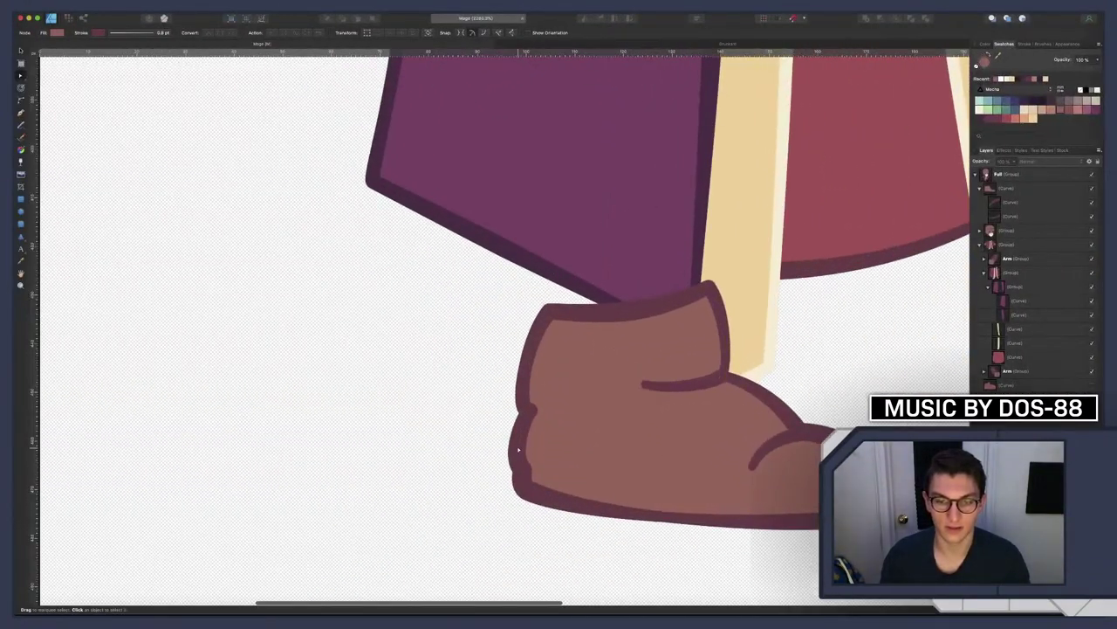
{"action": "left_click", "coordinate": [518, 450]}
{"action": "mouse_move", "coordinate": [516, 469]}
{"action": "left_mouse_down"}
{"action": "mouse_move", "coordinate": [519, 455]}
{"action": "mouse_move", "coordinate": [512, 485]}
{"action": "mouse_move", "coordinate": [501, 477]}
{"action": "left_mouse_up"}
{"action": "left_click_drag", "start_coordinate": [515, 438], "coordinate": [518, 437]}
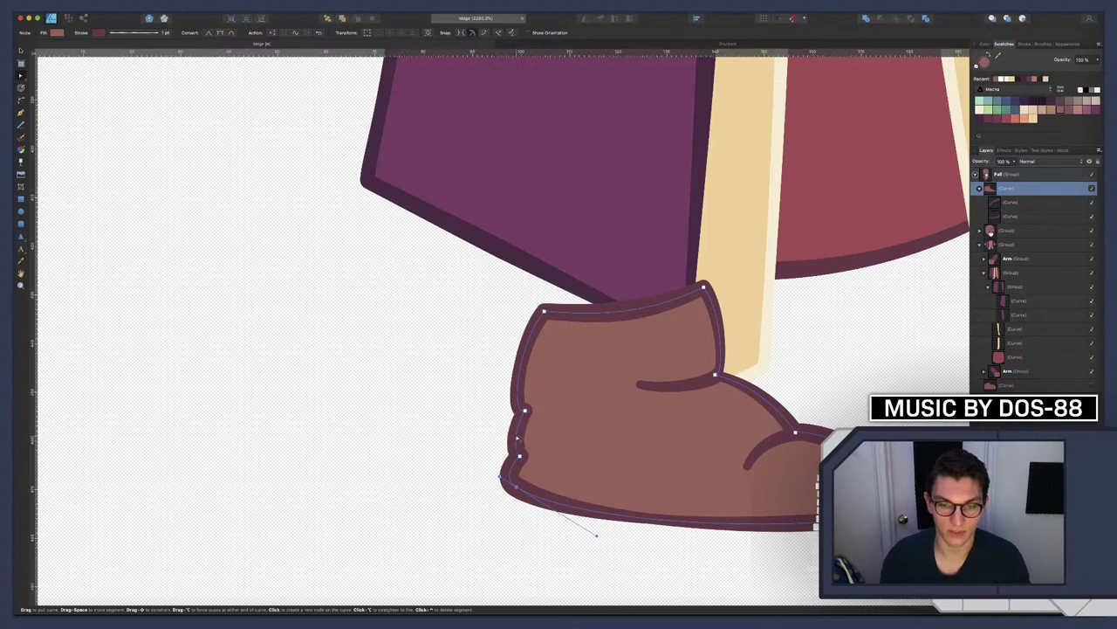
{"action": "key", "text": "super+d"}
Inspect the boot outline and its upper heel-crease node up close, clear the selection and review the whole character
{"action": "scroll", "coordinate": [542, 472], "scroll_direction": "down", "scroll_amount": 6}
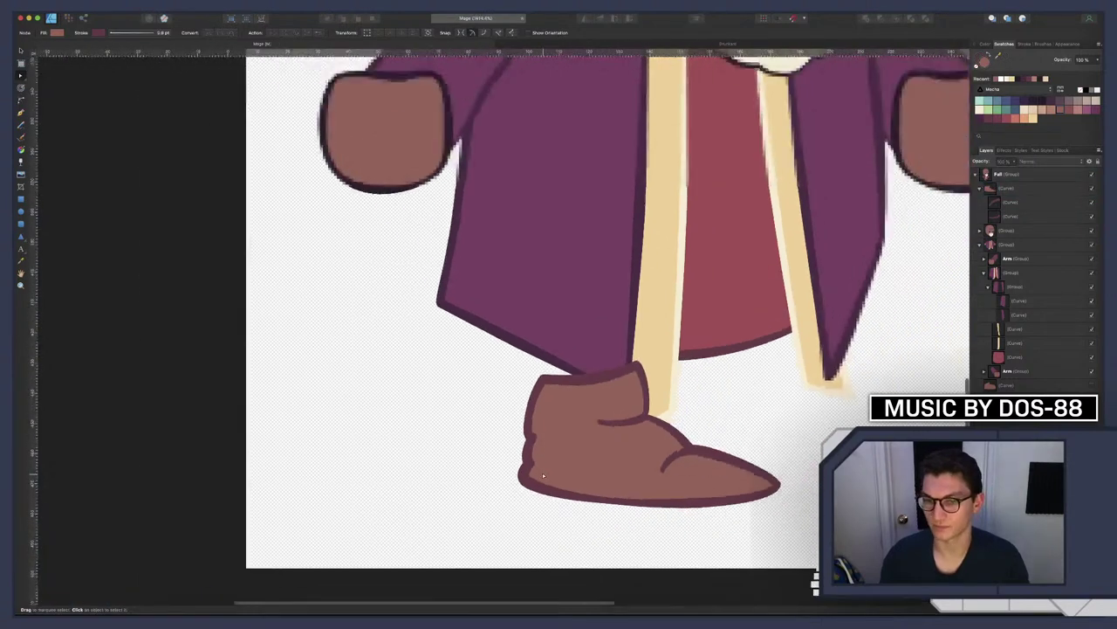
{"action": "scroll", "coordinate": [546, 476], "scroll_direction": "right", "scroll_amount": 3}
{"action": "scroll", "coordinate": [354, 462], "scroll_direction": "up", "scroll_amount": 8}
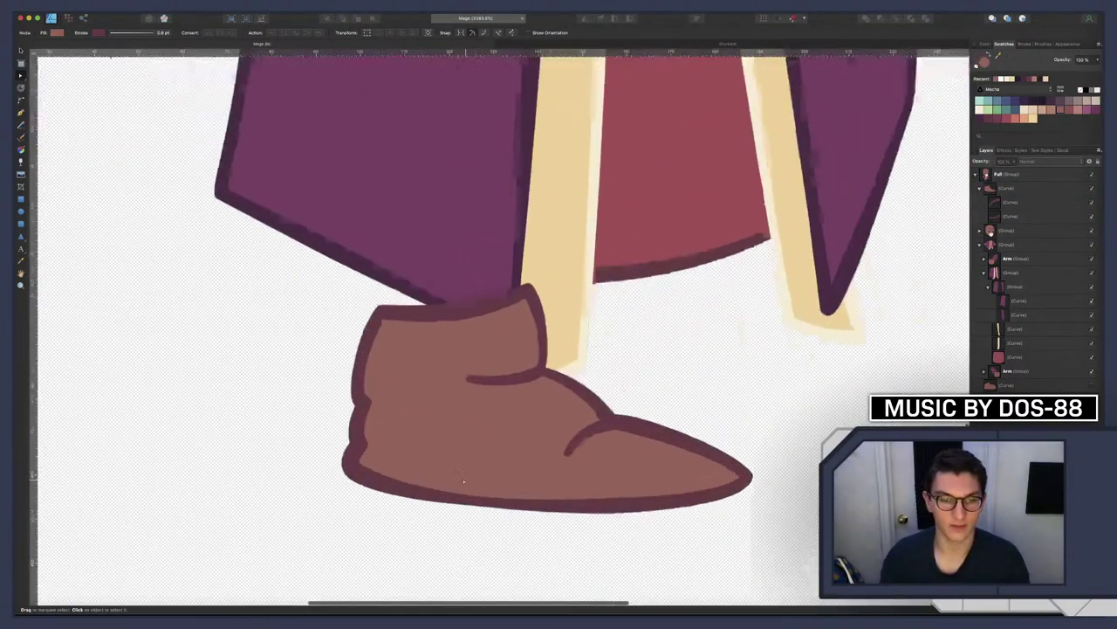
{"action": "left_click", "coordinate": [361, 380]}
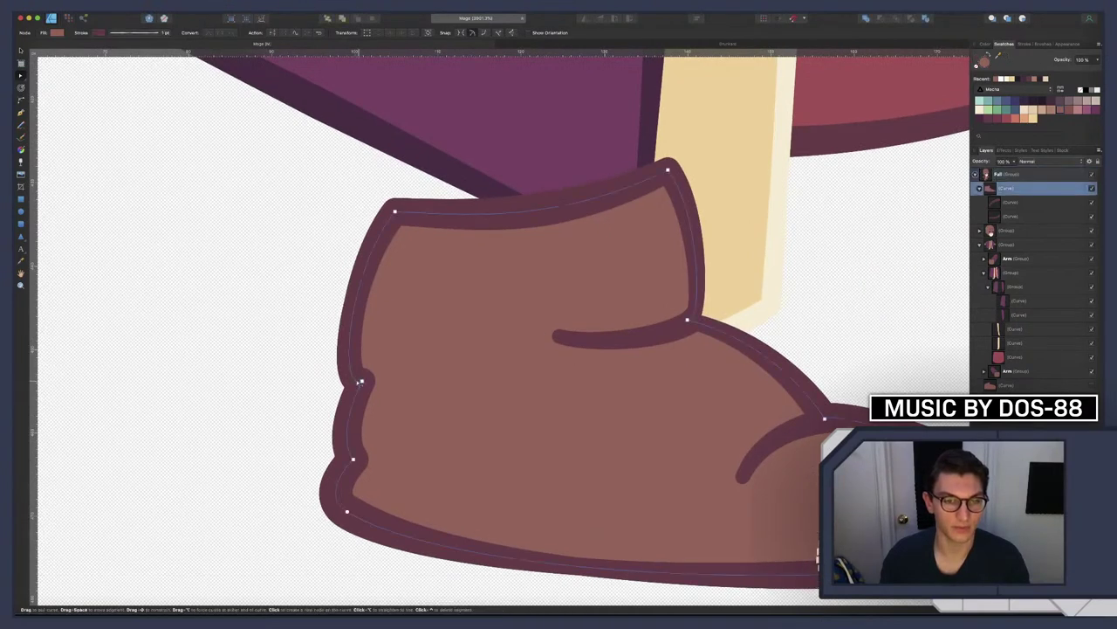
{"action": "left_click", "coordinate": [360, 381]}
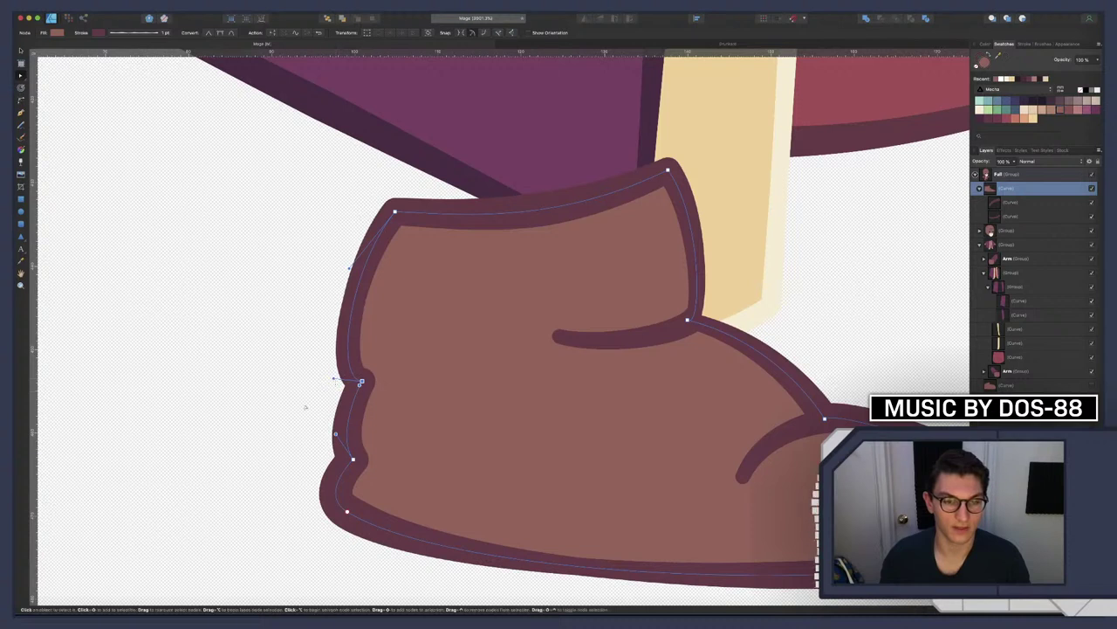
{"action": "left_click", "coordinate": [299, 419]}
{"action": "scroll", "coordinate": [300, 419], "scroll_direction": "down", "scroll_amount": 6}
{"action": "scroll", "coordinate": [300, 423], "scroll_direction": "down", "scroll_amount": 2}
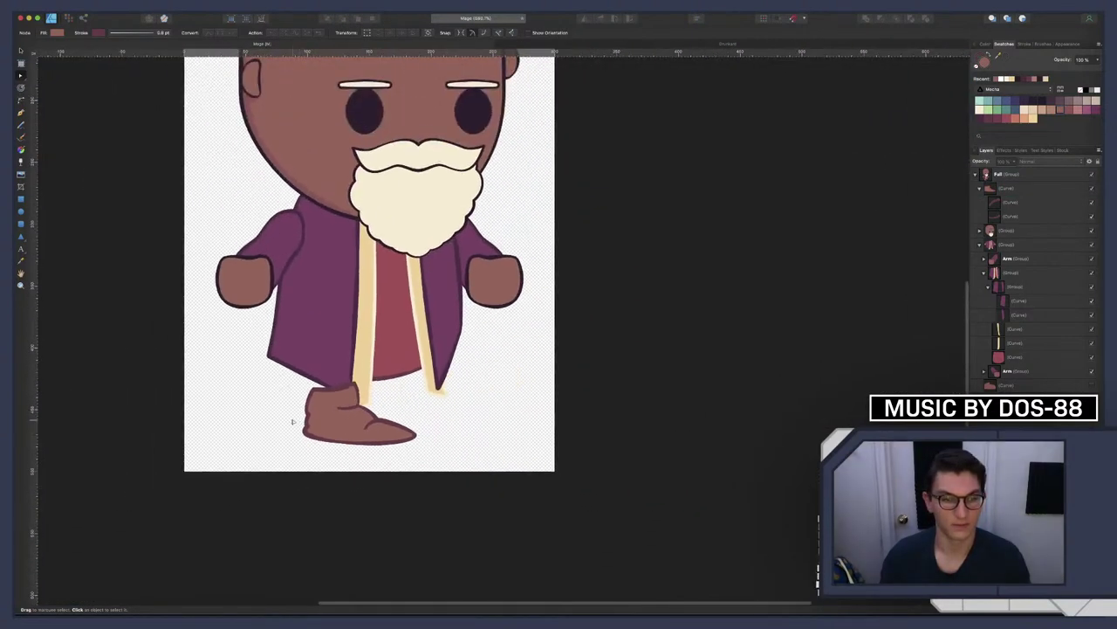
Compare the boot up close with the war mage reference image in the browser and return to Affinity Designer
{"action": "scroll", "coordinate": [299, 423], "scroll_direction": "left", "scroll_amount": 3}
{"action": "scroll", "coordinate": [390, 425], "scroll_direction": "up", "scroll_amount": 8}
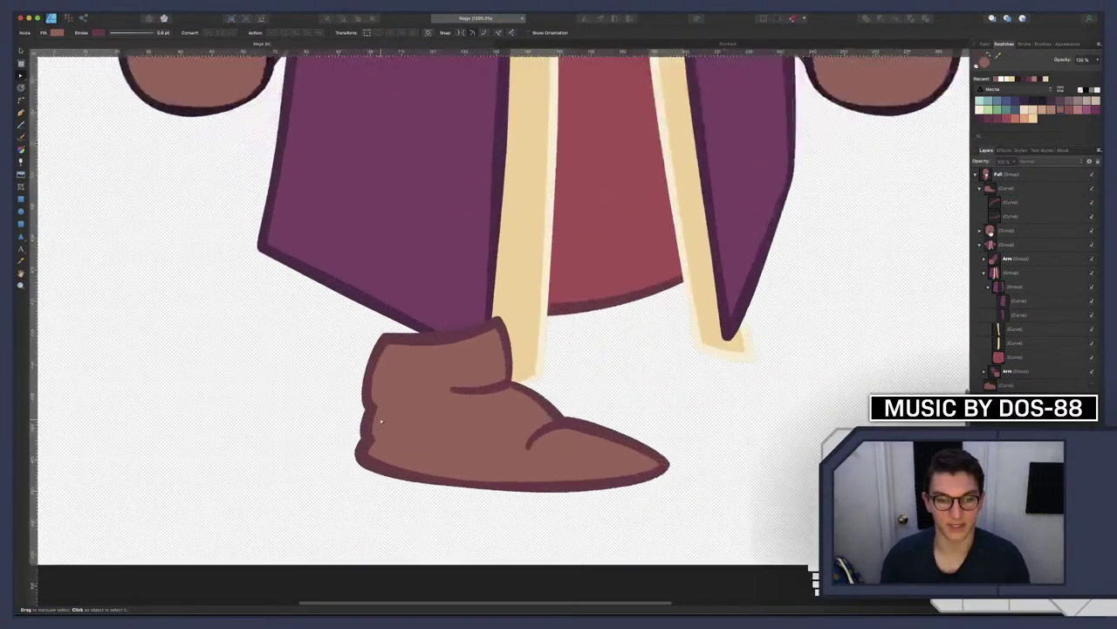
{"action": "key", "text": "ctrl+Right"}
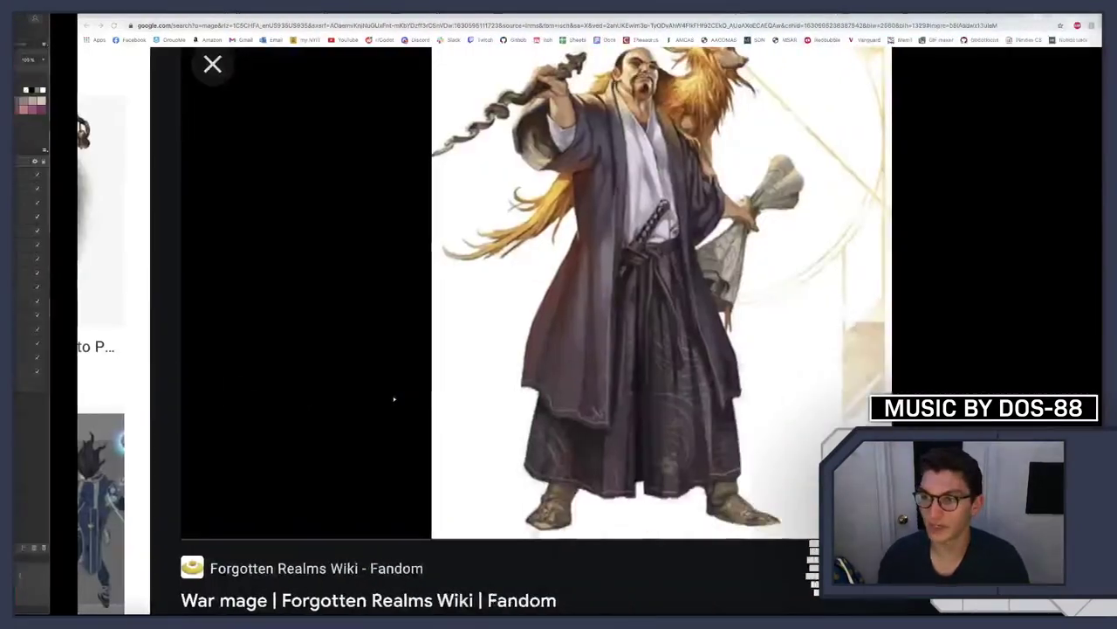
{"action": "key", "text": "ctrl+Left"}
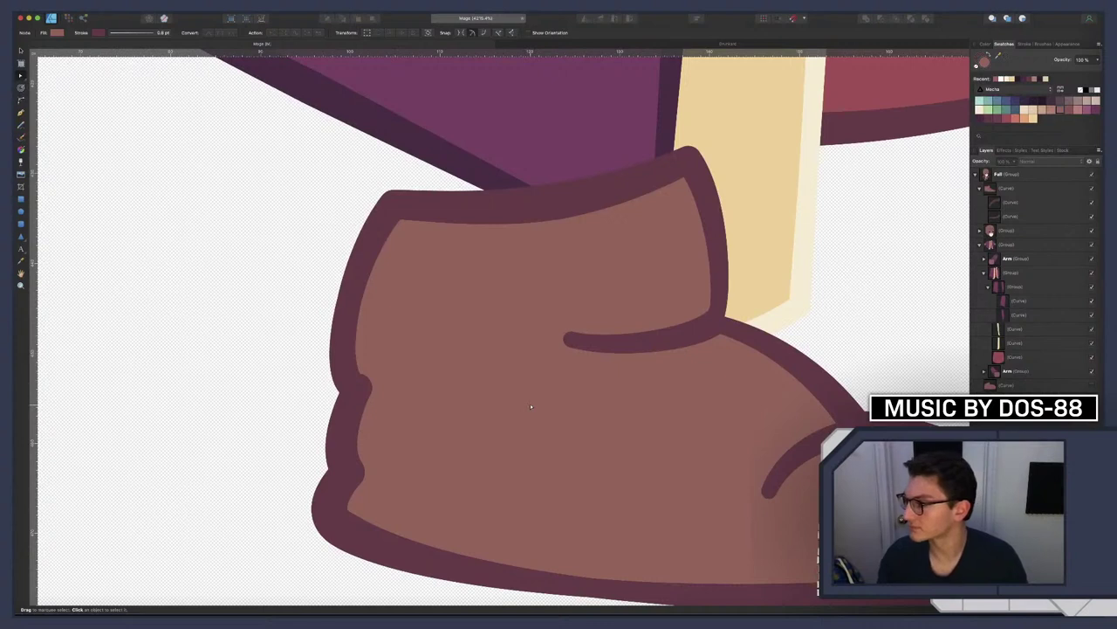
{"action": "scroll", "coordinate": [537, 404], "scroll_direction": "down", "scroll_amount": 1}
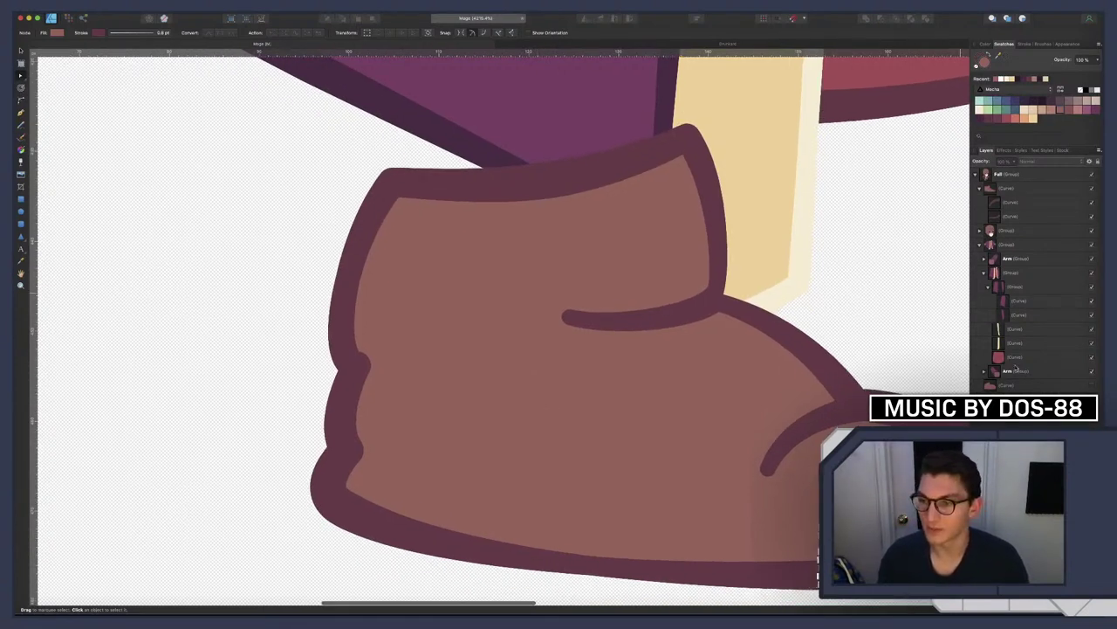
Draw a short crease line inward from the boot's upper heel notch with the Pen tool and bend it into a downward curve
{"action": "left_click", "coordinate": [995, 191]}
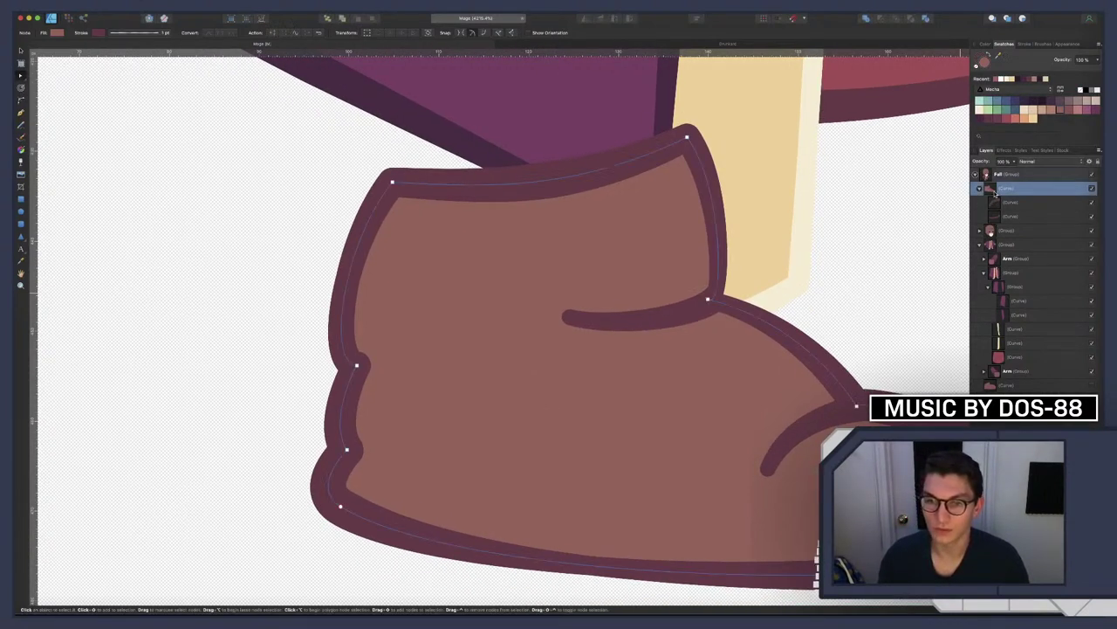
{"action": "key", "text": "p"}
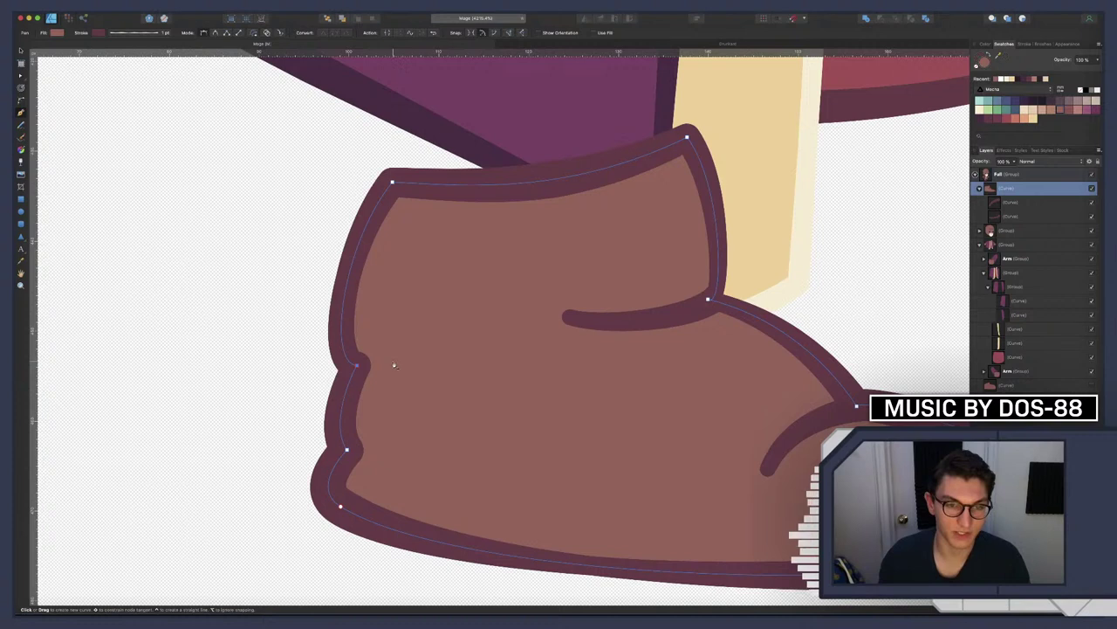
{"action": "left_click", "coordinate": [403, 358]}
{"action": "left_click", "coordinate": [357, 365]}
{"action": "key", "text": "a"}
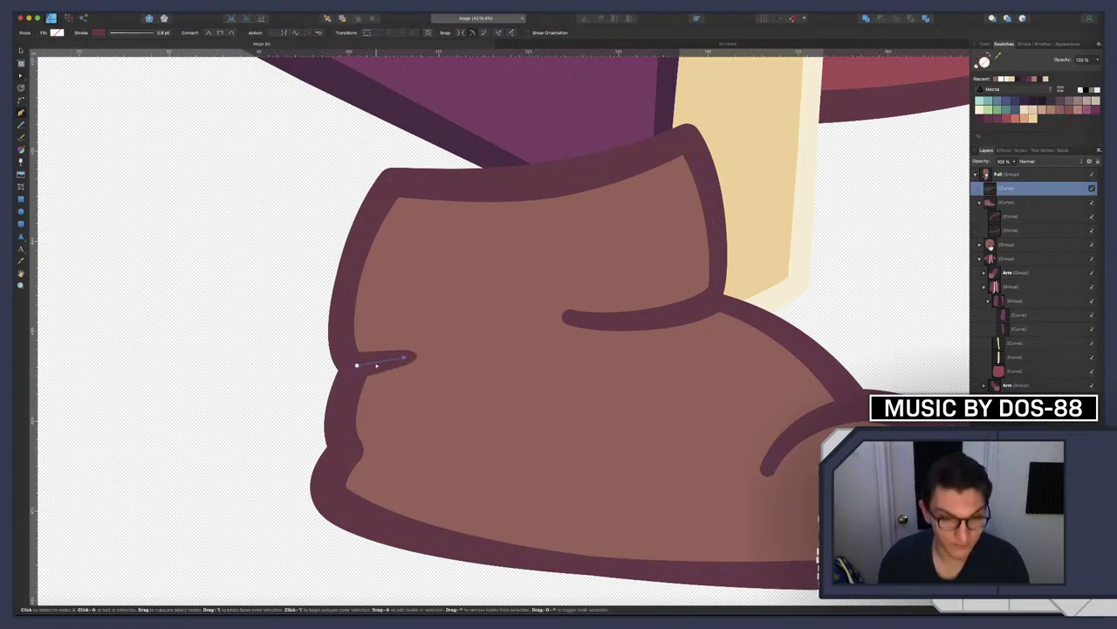
{"action": "left_click_drag", "start_coordinate": [376, 363], "coordinate": [350, 362]}
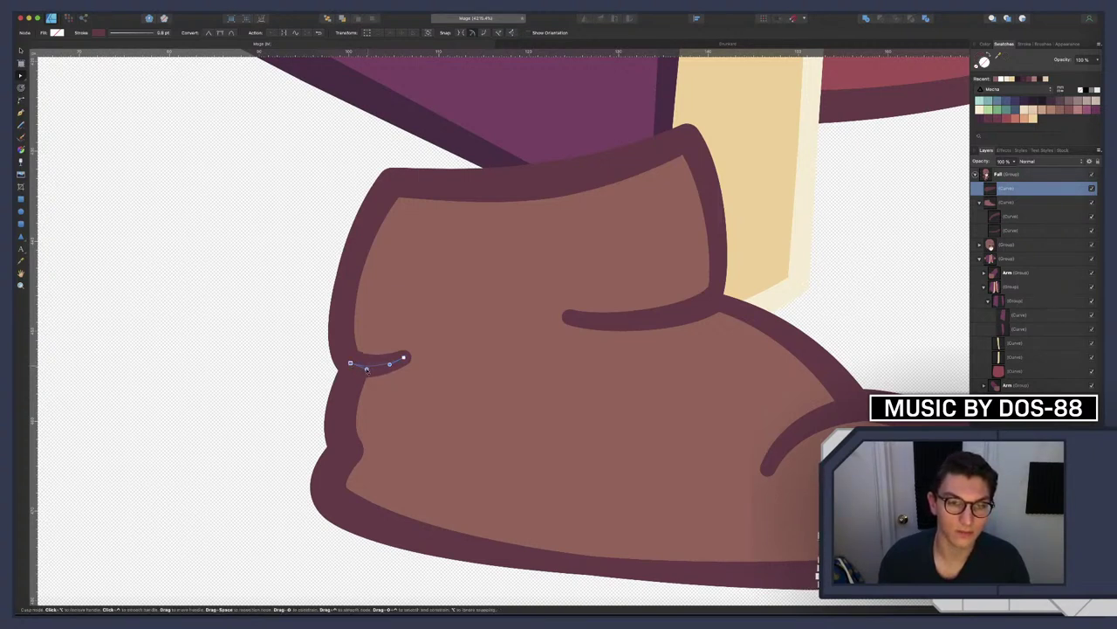
Draw a second short crease line inward from the boot's lower heel notch, bend it slightly downward and deselect it
{"action": "left_click", "coordinate": [349, 450]}
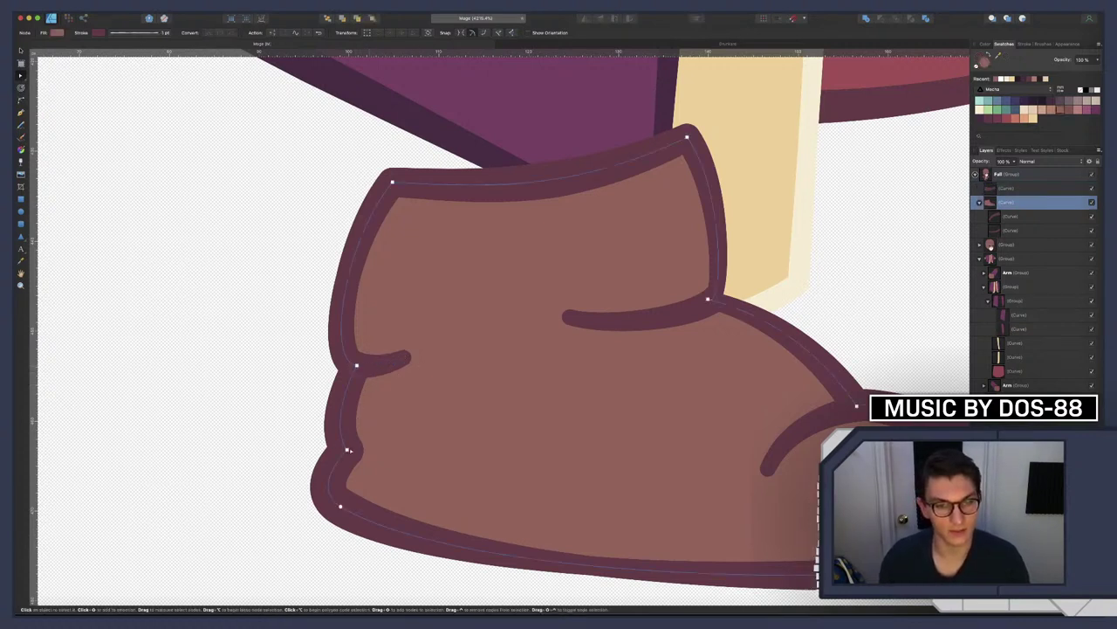
{"action": "key", "text": "p"}
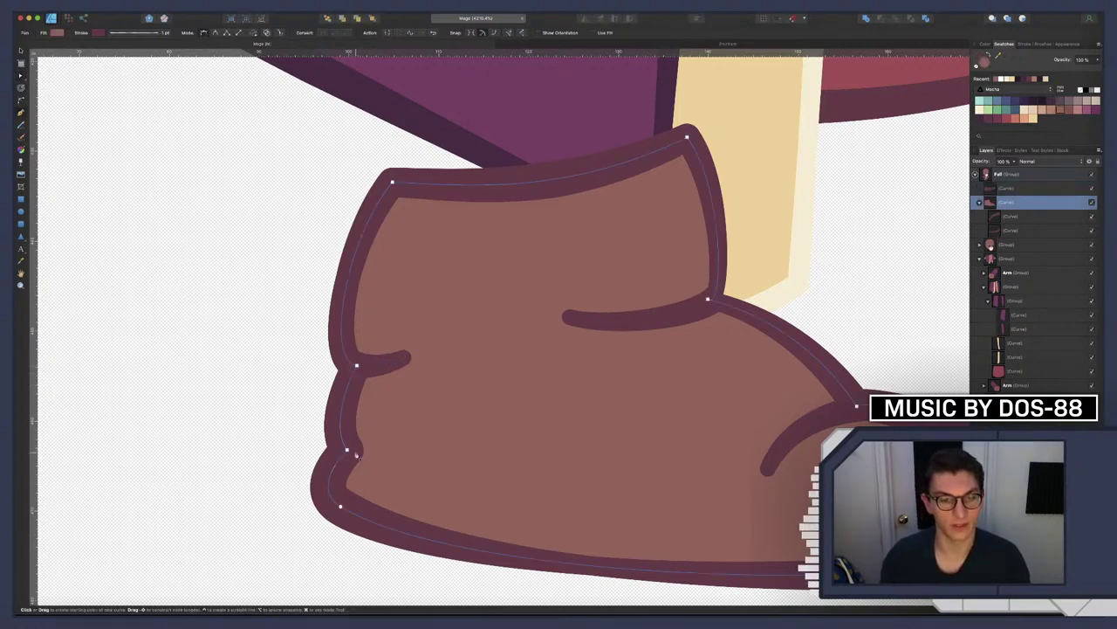
{"action": "left_click", "coordinate": [424, 450]}
{"action": "left_click", "coordinate": [346, 449]}
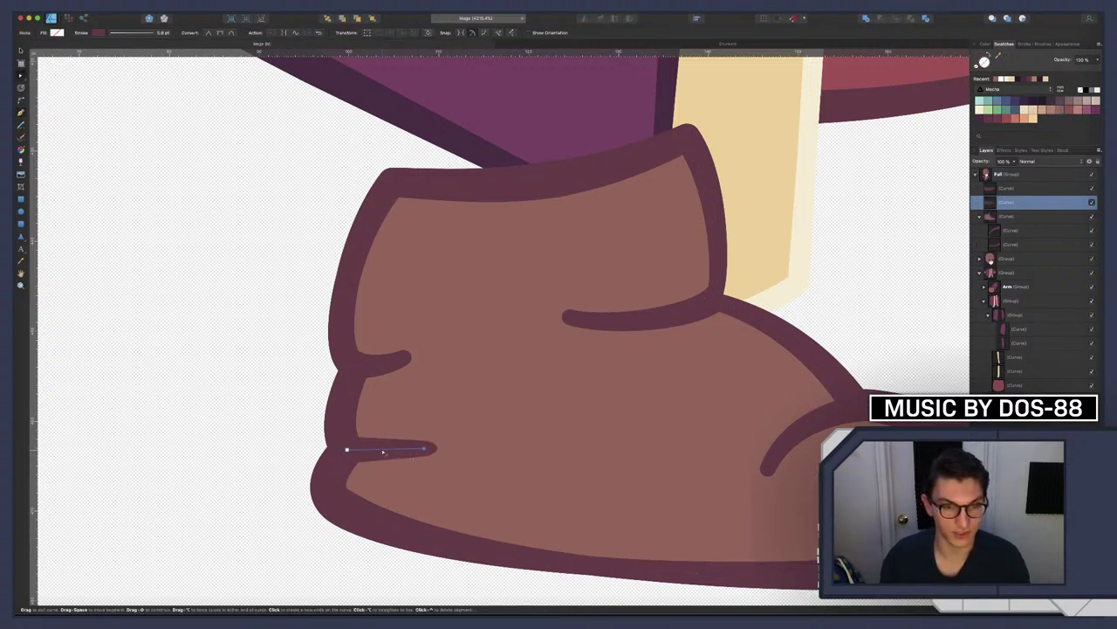
{"action": "left_click_drag", "start_coordinate": [382, 451], "coordinate": [382, 456]}
{"action": "left_click", "coordinate": [274, 392]}
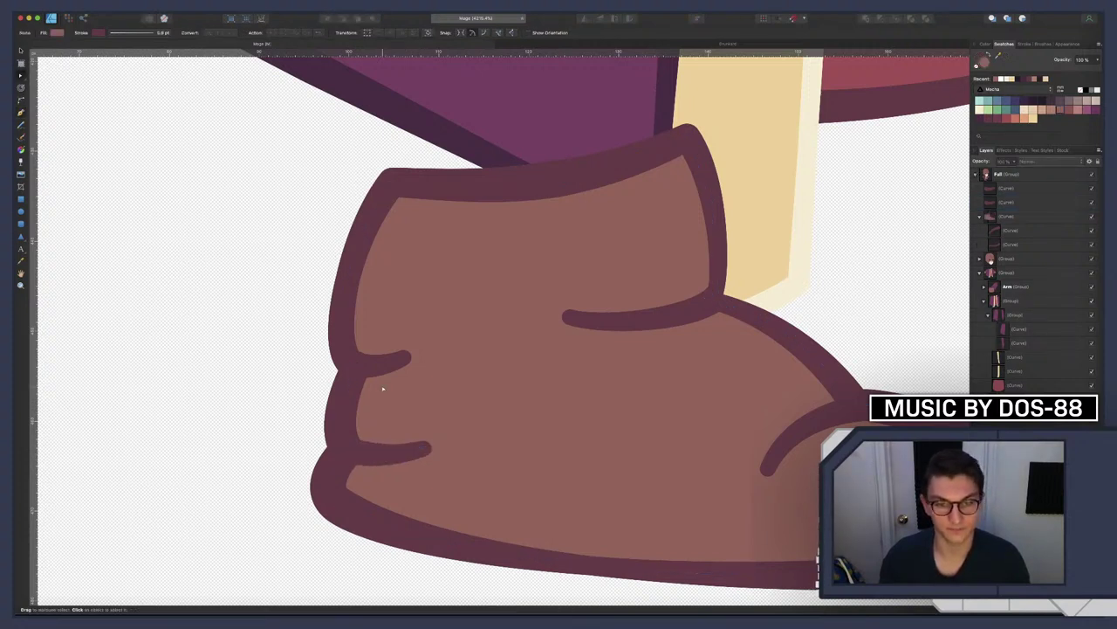
Flatten the curve of the lower heel crease line
{"action": "scroll", "coordinate": [320, 383], "scroll_direction": "down", "scroll_amount": 10}
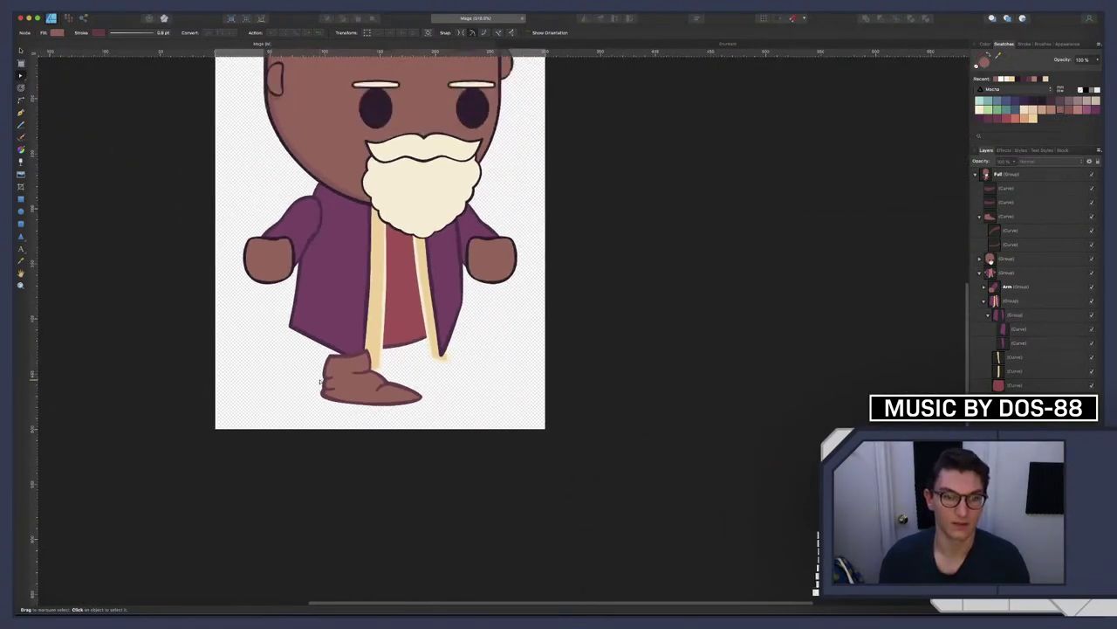
{"action": "scroll", "coordinate": [315, 382], "scroll_direction": "left", "scroll_amount": 2}
{"action": "scroll", "coordinate": [315, 382], "scroll_direction": "down", "scroll_amount": 6}
{"action": "scroll", "coordinate": [369, 406], "scroll_direction": "left", "scroll_amount": 3}
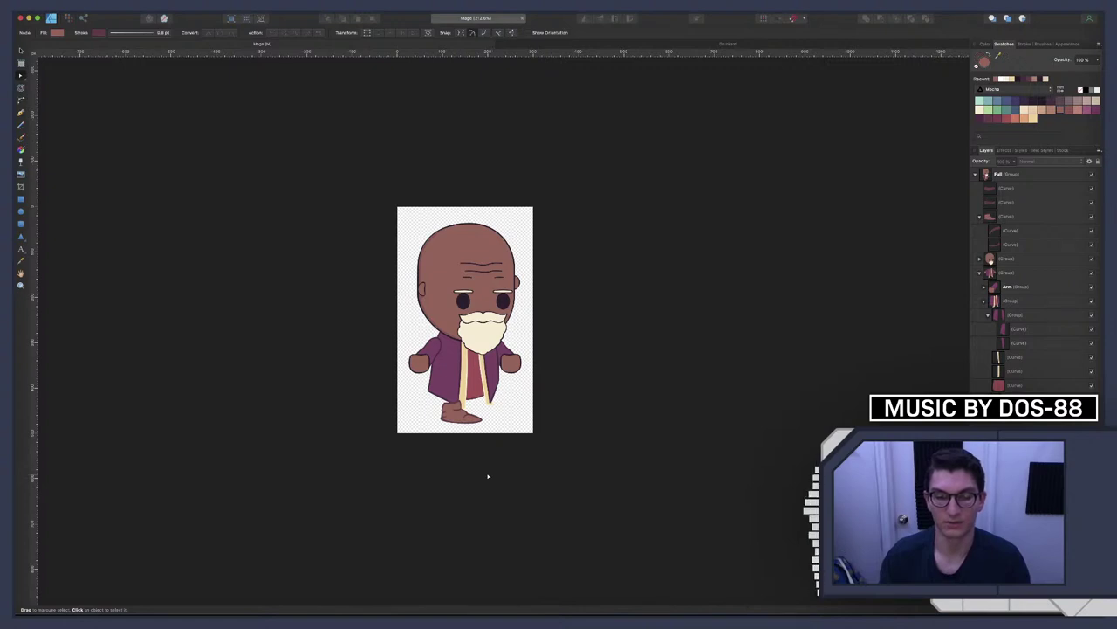
{"action": "scroll", "coordinate": [444, 430], "scroll_direction": "up", "scroll_amount": 15}
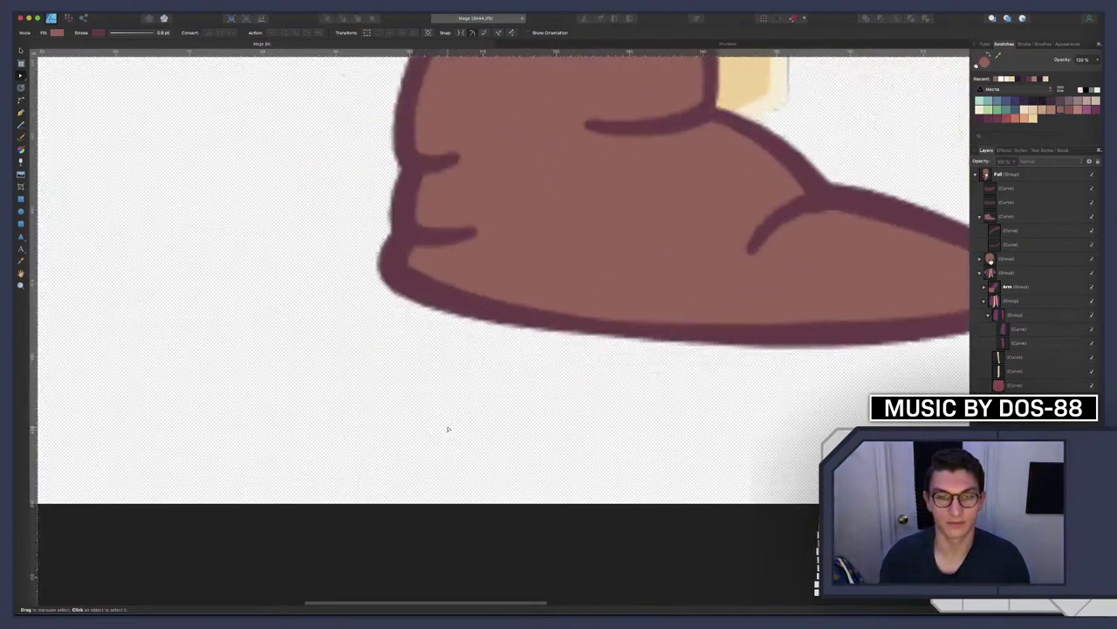
{"action": "scroll", "coordinate": [444, 431], "scroll_direction": "up", "scroll_amount": 2}
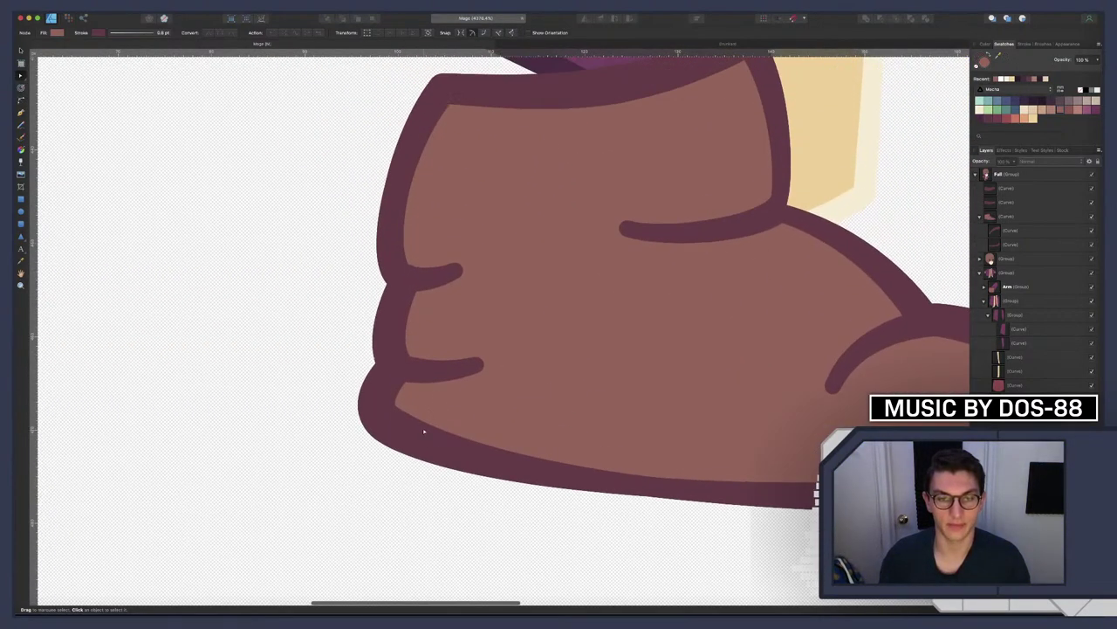
{"action": "left_click", "coordinate": [441, 370]}
{"action": "left_click_drag", "start_coordinate": [437, 374], "coordinate": [436, 360]}
{"action": "scroll", "coordinate": [436, 361], "scroll_direction": "down", "scroll_amount": 10}
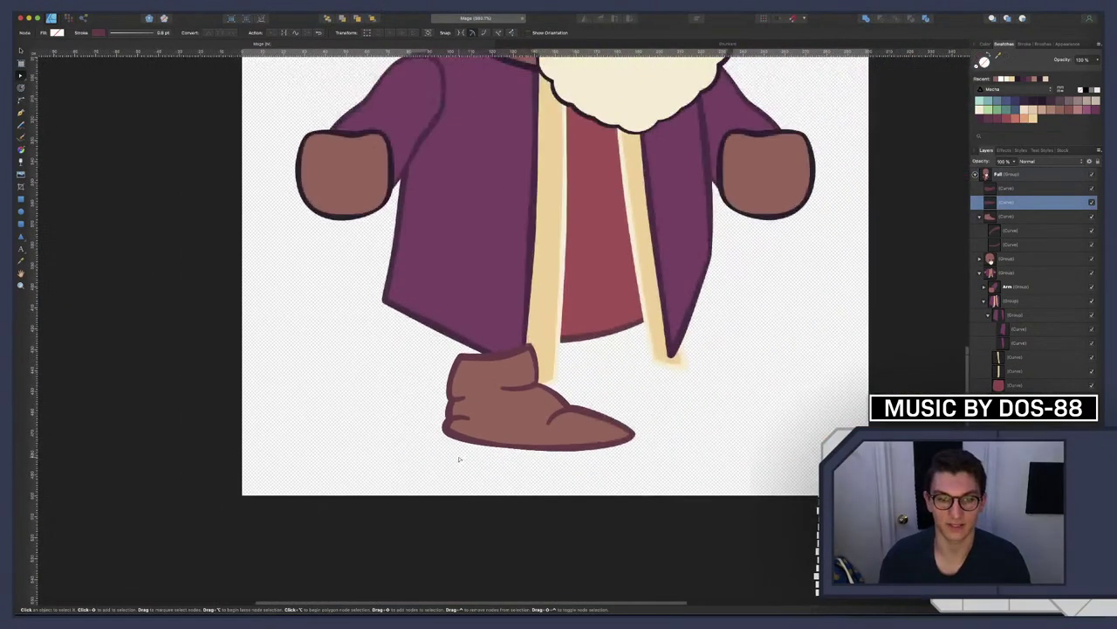
{"action": "left_click", "coordinate": [459, 457]}
Bend the lower heel crease line downward again, shorten its inner end and deselect it
{"action": "scroll", "coordinate": [459, 457], "scroll_direction": "down", "scroll_amount": 3}
{"action": "scroll", "coordinate": [460, 457], "scroll_direction": "up", "scroll_amount": 10}
{"action": "left_click", "coordinate": [461, 387]}
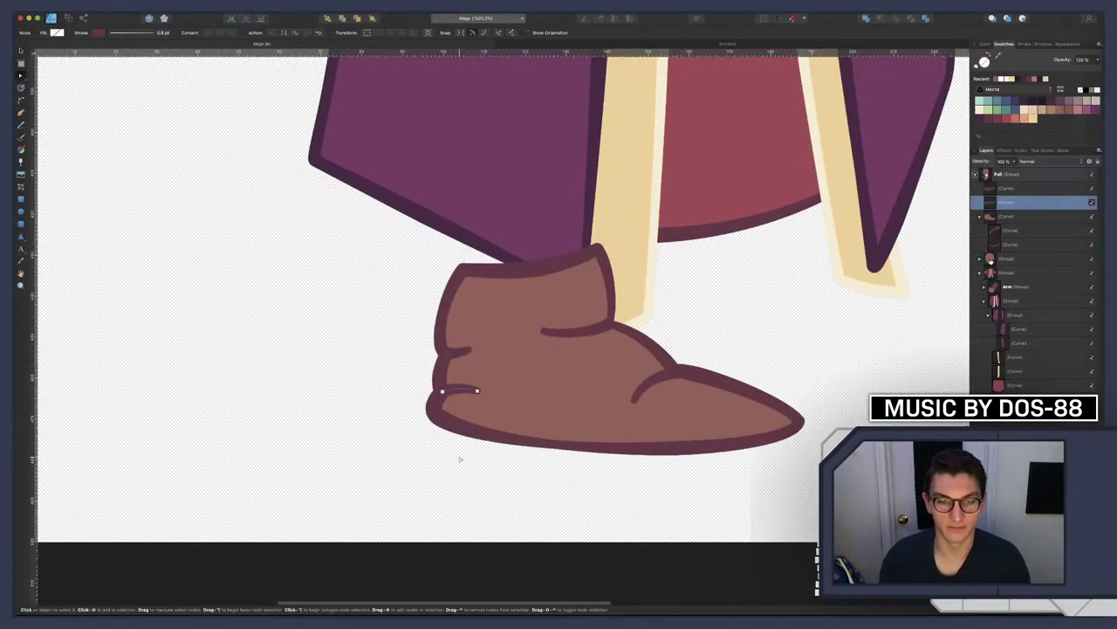
{"action": "left_click_drag", "start_coordinate": [461, 388], "coordinate": [462, 395]}
{"action": "scroll", "coordinate": [464, 426], "scroll_direction": "up", "scroll_amount": 3}
{"action": "scroll", "coordinate": [464, 426], "scroll_direction": "up", "scroll_amount": 5}
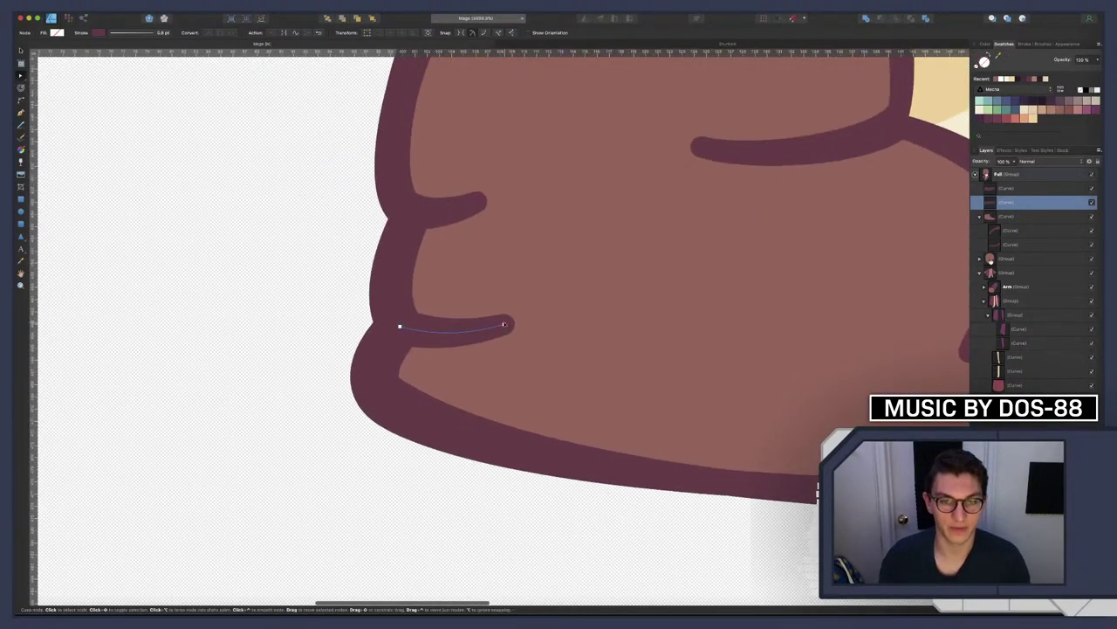
{"action": "left_click_drag", "start_coordinate": [504, 324], "coordinate": [417, 330]}
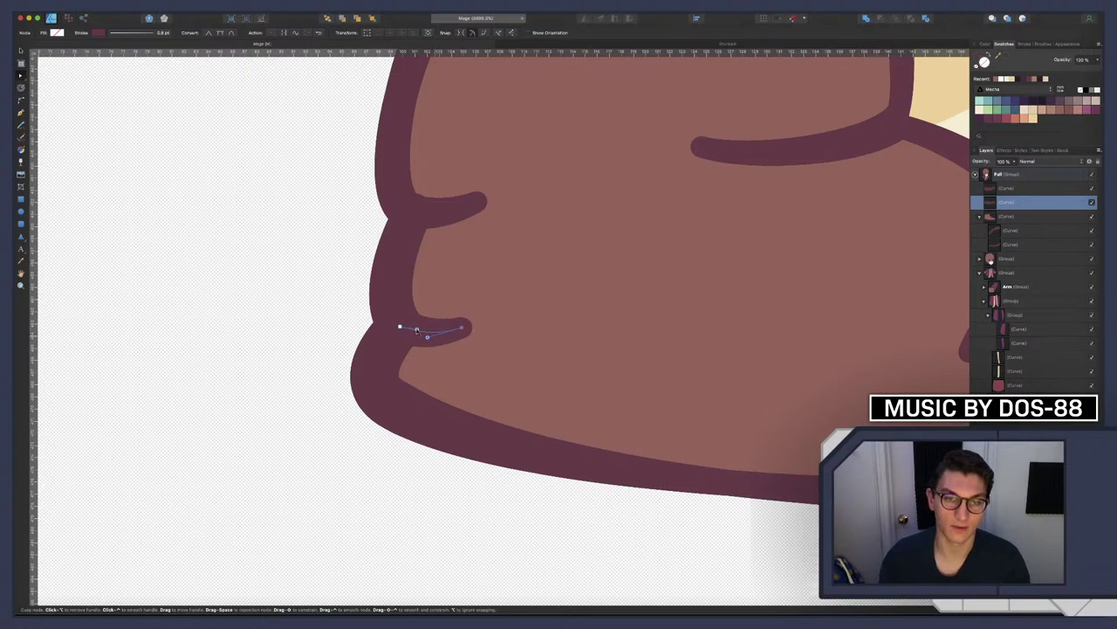
{"action": "left_click", "coordinate": [308, 344]}
{"action": "scroll", "coordinate": [532, 280], "scroll_direction": "down", "scroll_amount": 5}
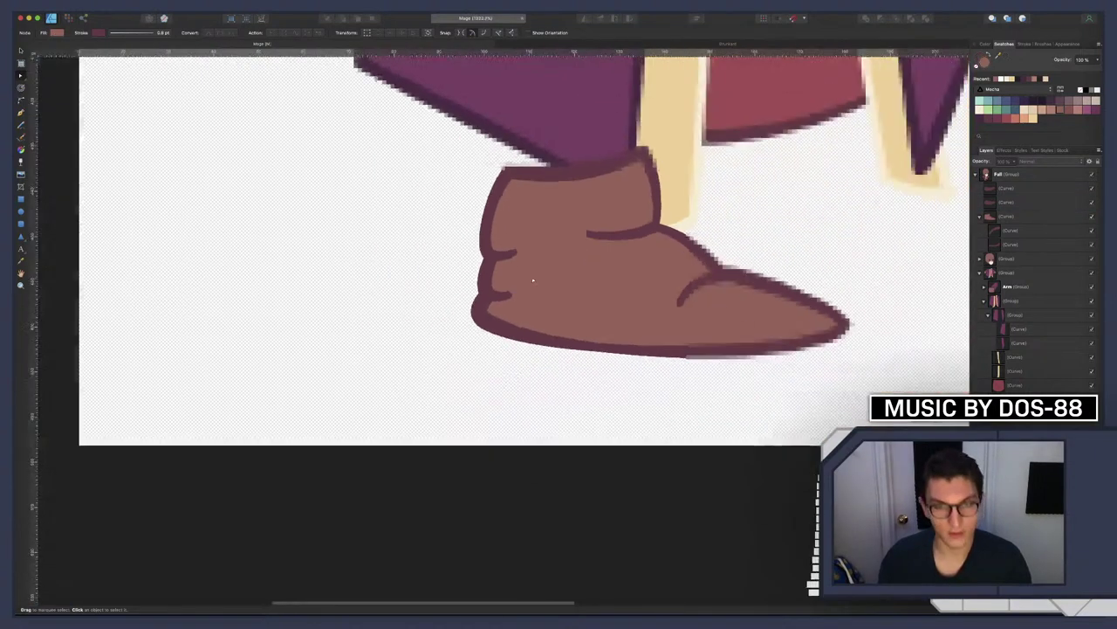
{"action": "scroll", "coordinate": [593, 334], "scroll_direction": "down", "scroll_amount": 4}
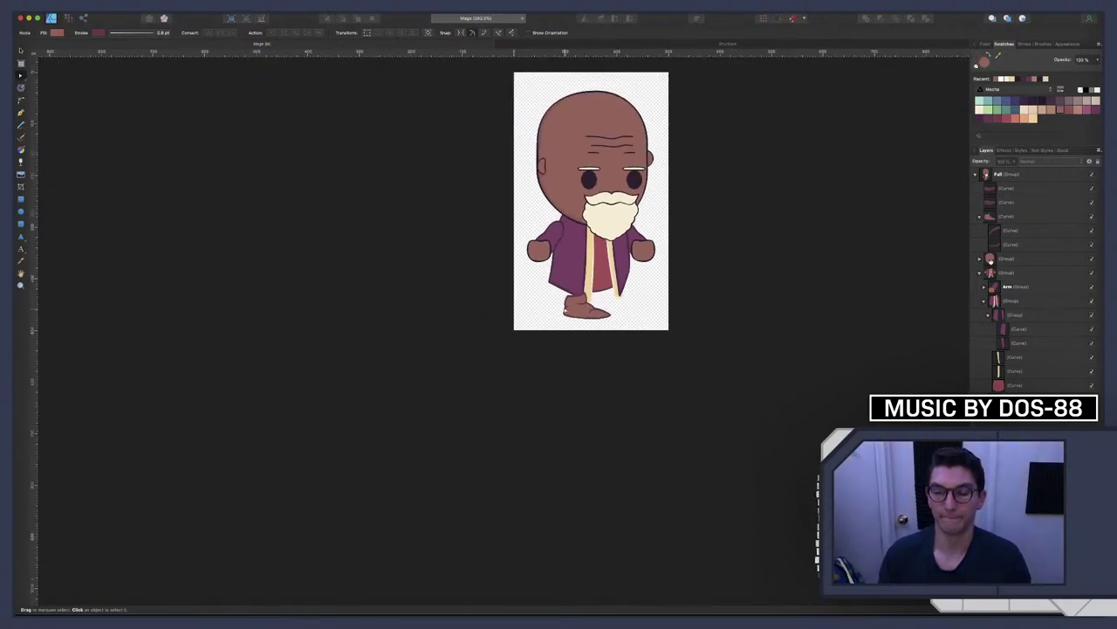
Delete the lower heel crease line and its notch node from the boot outline, and deselect the boot
{"action": "scroll", "coordinate": [598, 330], "scroll_direction": "up", "scroll_amount": 6}
{"action": "left_click", "coordinate": [588, 366]}
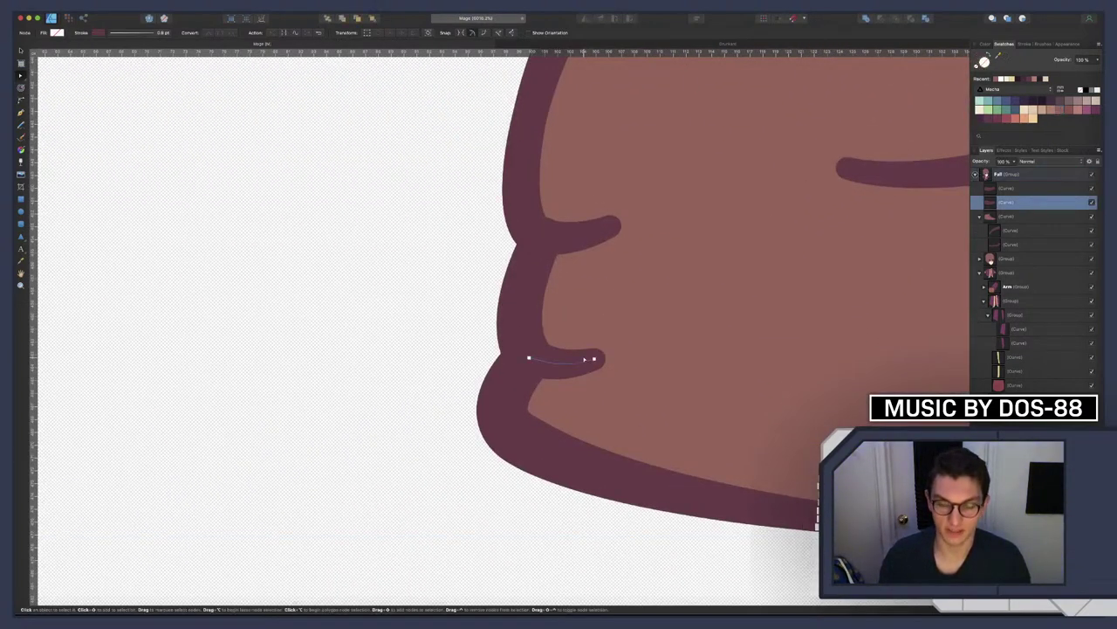
{"action": "key", "text": "a"}
{"action": "left_click", "coordinate": [528, 357]}
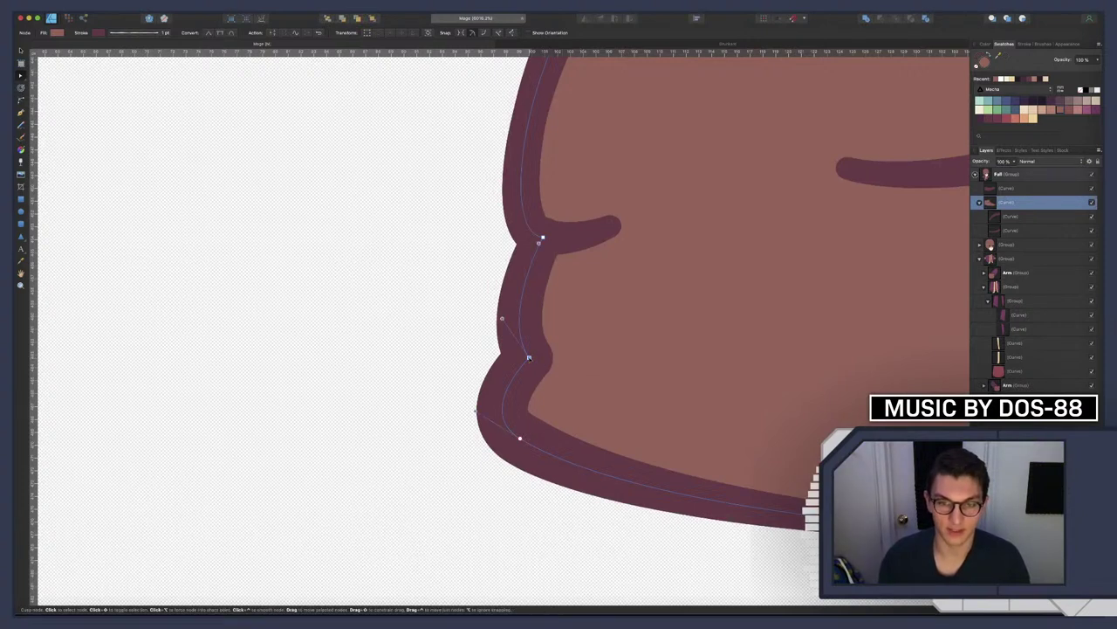
{"action": "key", "text": "Delete"}
{"action": "key", "text": "super+d"}
{"action": "scroll", "coordinate": [504, 385], "scroll_direction": "down", "scroll_amount": 6}
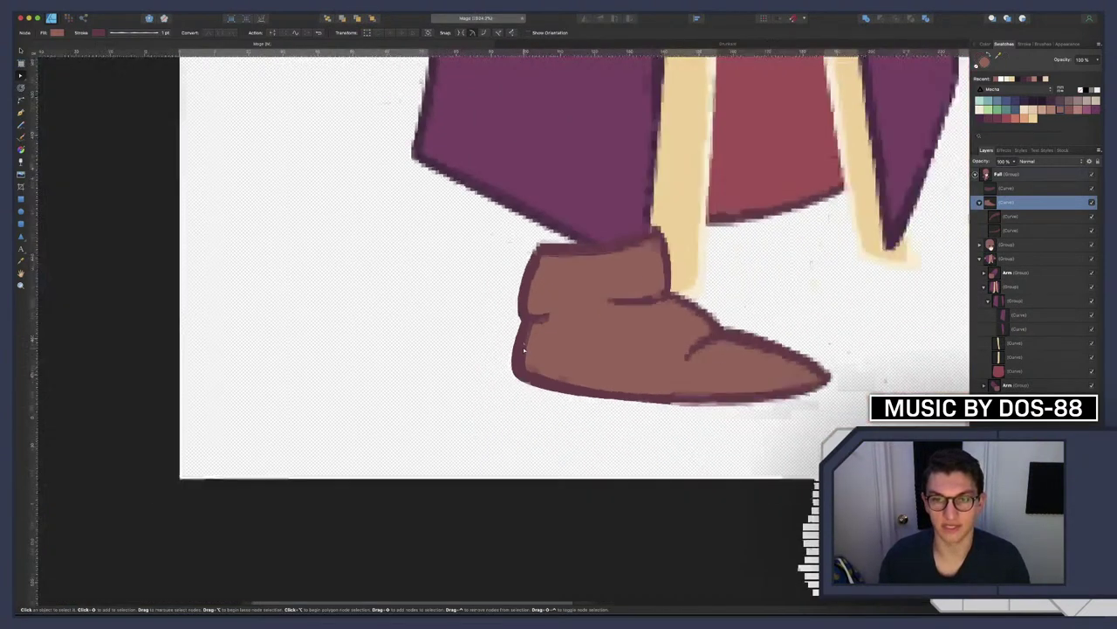
{"action": "scroll", "coordinate": [503, 385], "scroll_direction": "down", "scroll_amount": 5}
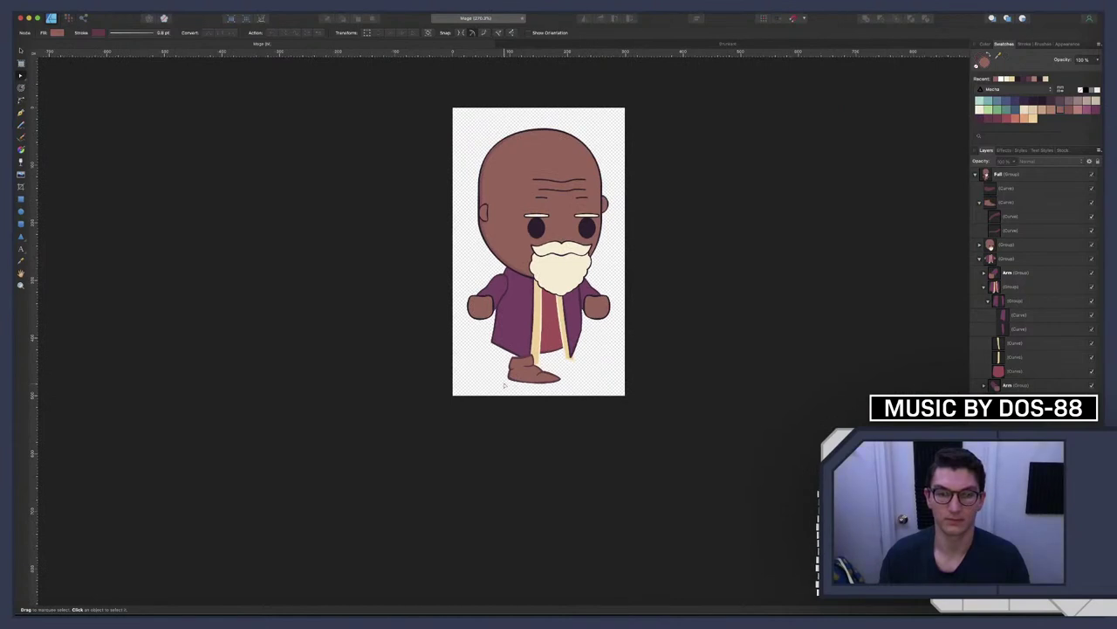
{"action": "scroll", "coordinate": [613, 386], "scroll_direction": "down", "scroll_amount": 4}
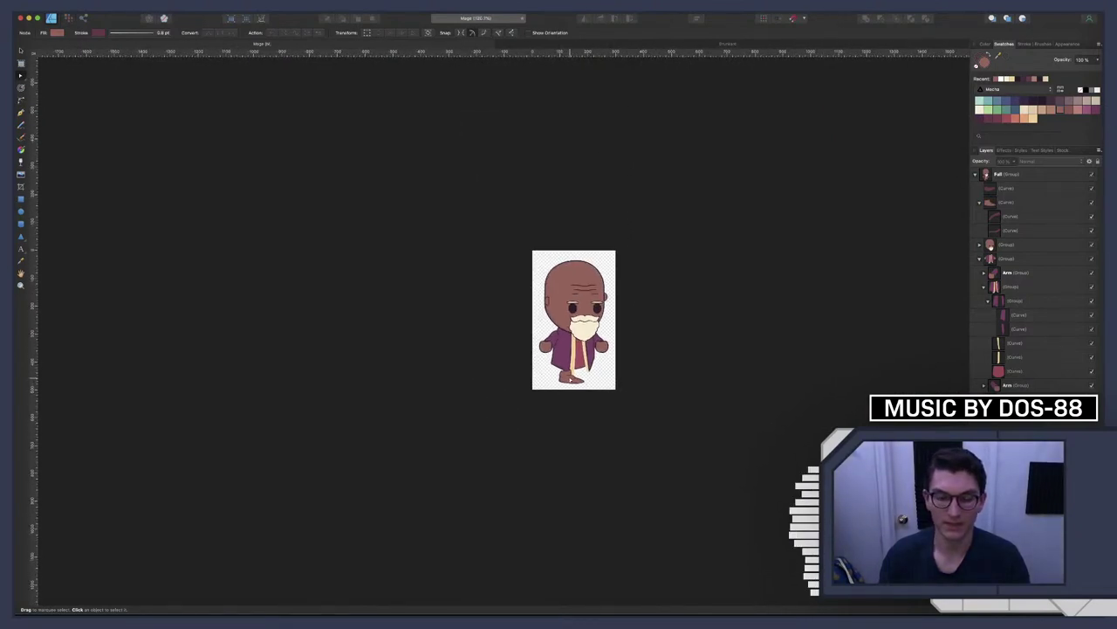
Adjust the curve handle of the boot outline's heel notch node so the back edge above the crease bulges farther outward
{"action": "scroll", "coordinate": [571, 379], "scroll_direction": "up", "scroll_amount": 15}
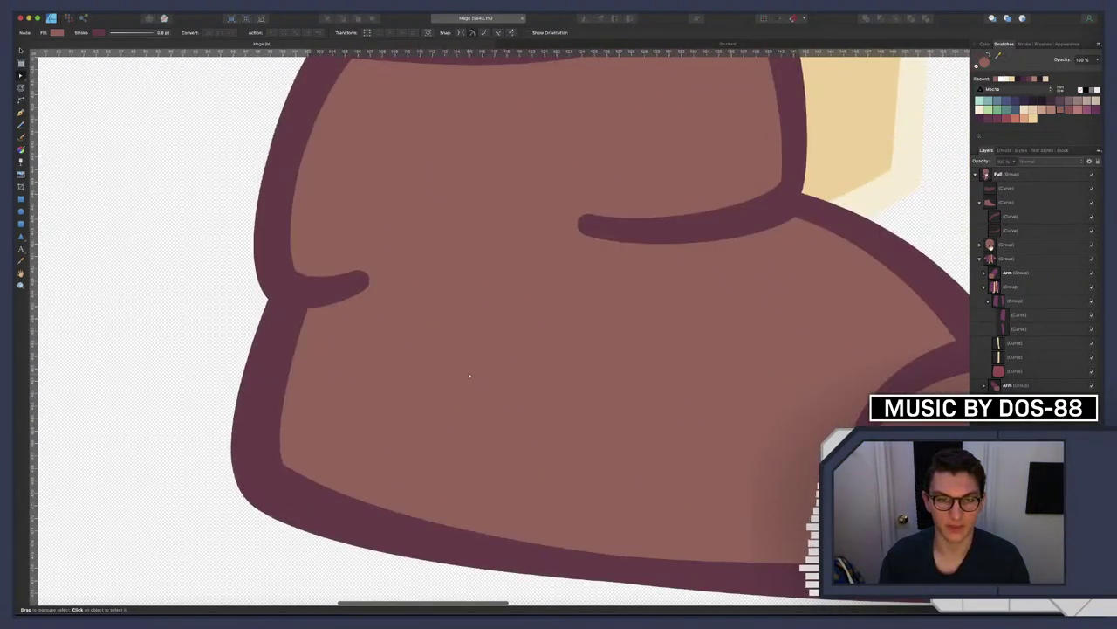
{"action": "scroll", "coordinate": [470, 375], "scroll_direction": "left", "scroll_amount": 3}
{"action": "scroll", "coordinate": [469, 375], "scroll_direction": "up", "scroll_amount": 2}
{"action": "double_click", "coordinate": [376, 322]}
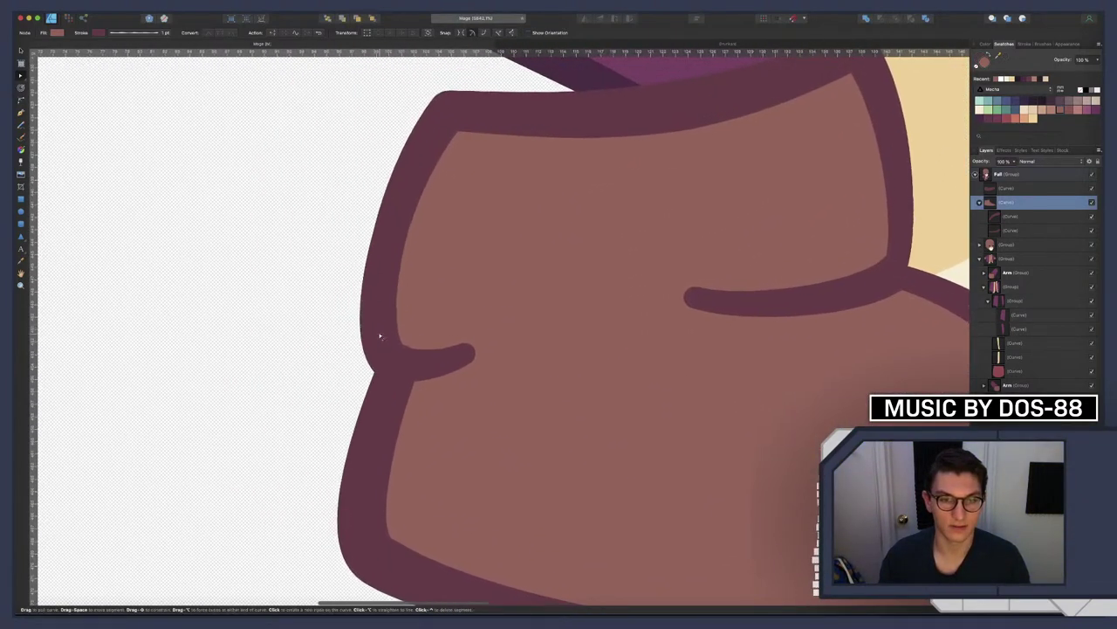
{"action": "left_click", "coordinate": [399, 365]}
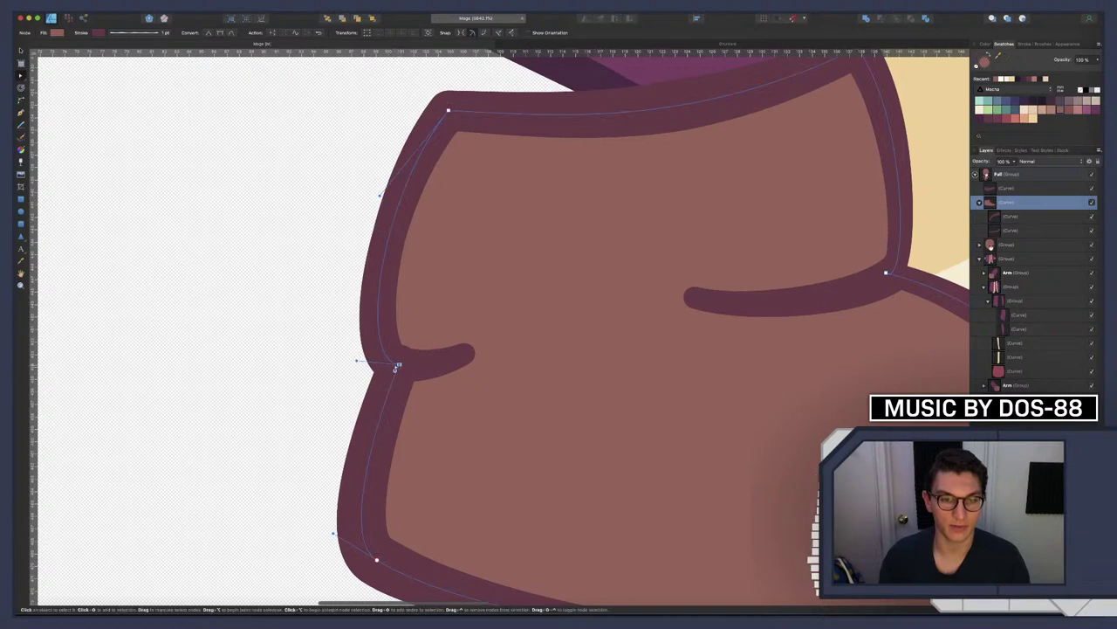
{"action": "left_click_drag", "start_coordinate": [358, 363], "coordinate": [338, 385]}
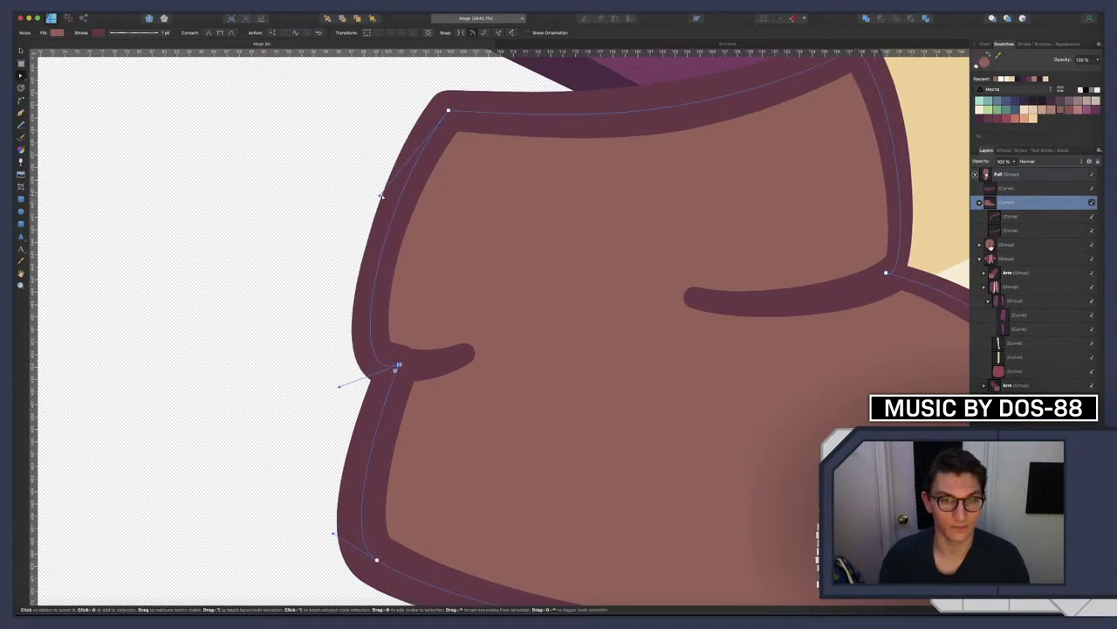
Add a smooth node just outside the heel notch, shape the boot's upper back edge into a flared fold overhanging the crease, and deselect
{"action": "left_click_drag", "start_coordinate": [380, 195], "coordinate": [370, 362]}
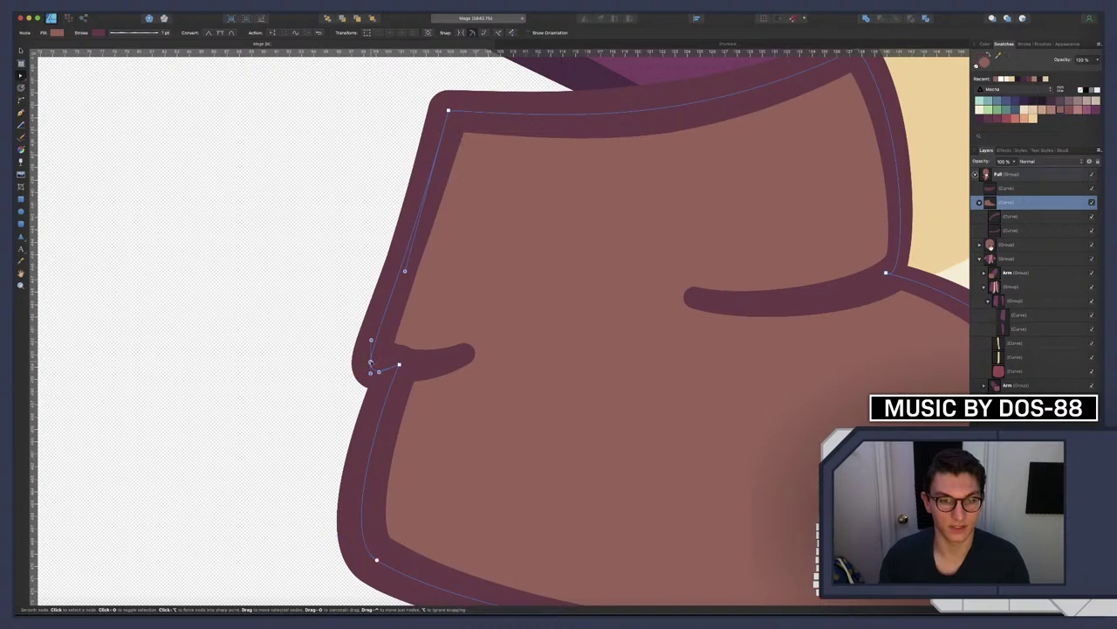
{"action": "left_click_drag", "start_coordinate": [407, 271], "coordinate": [414, 274]}
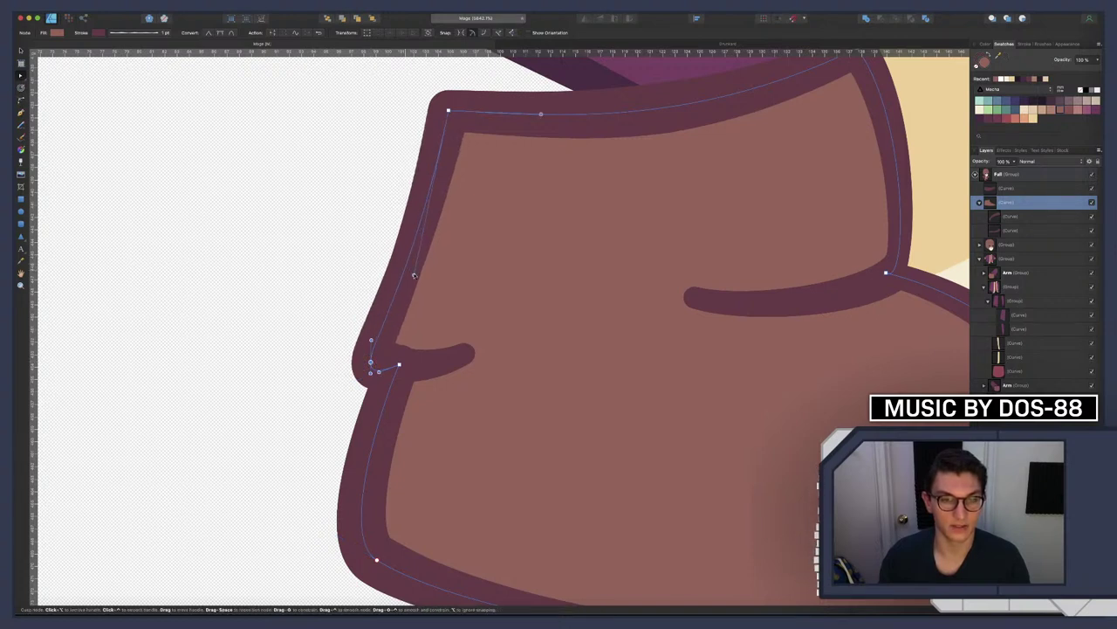
{"action": "mouse_move", "coordinate": [370, 363]}
{"action": "left_mouse_down"}
{"action": "mouse_move", "coordinate": [360, 364]}
{"action": "mouse_move", "coordinate": [370, 369]}
{"action": "left_mouse_up"}
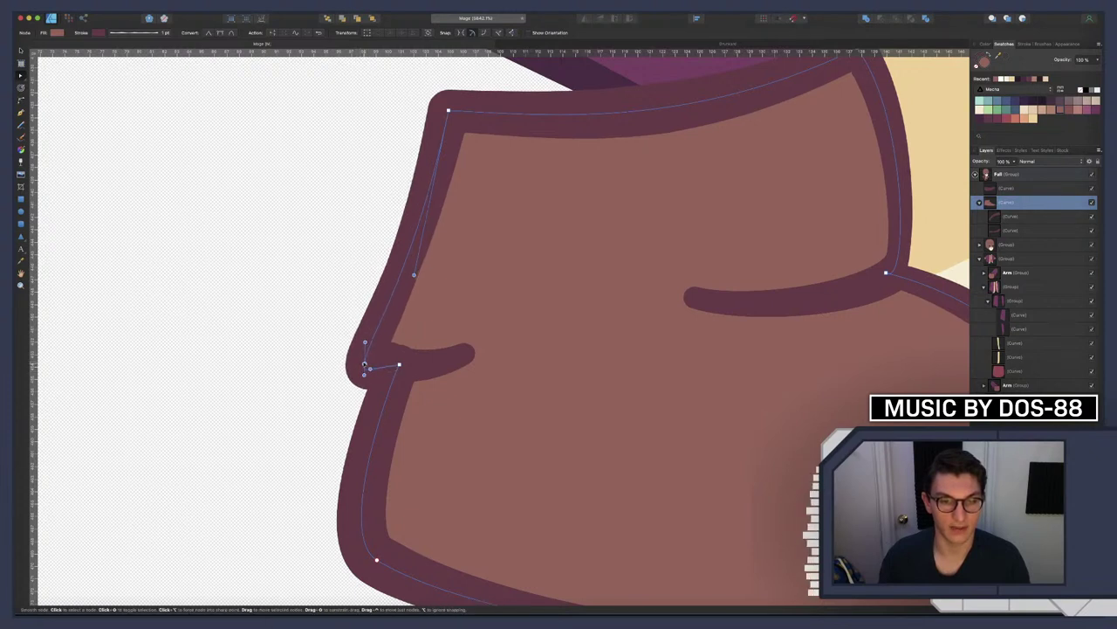
{"action": "scroll", "coordinate": [334, 294], "scroll_direction": "down", "scroll_amount": 6}
{"action": "left_click", "coordinate": [296, 297]}
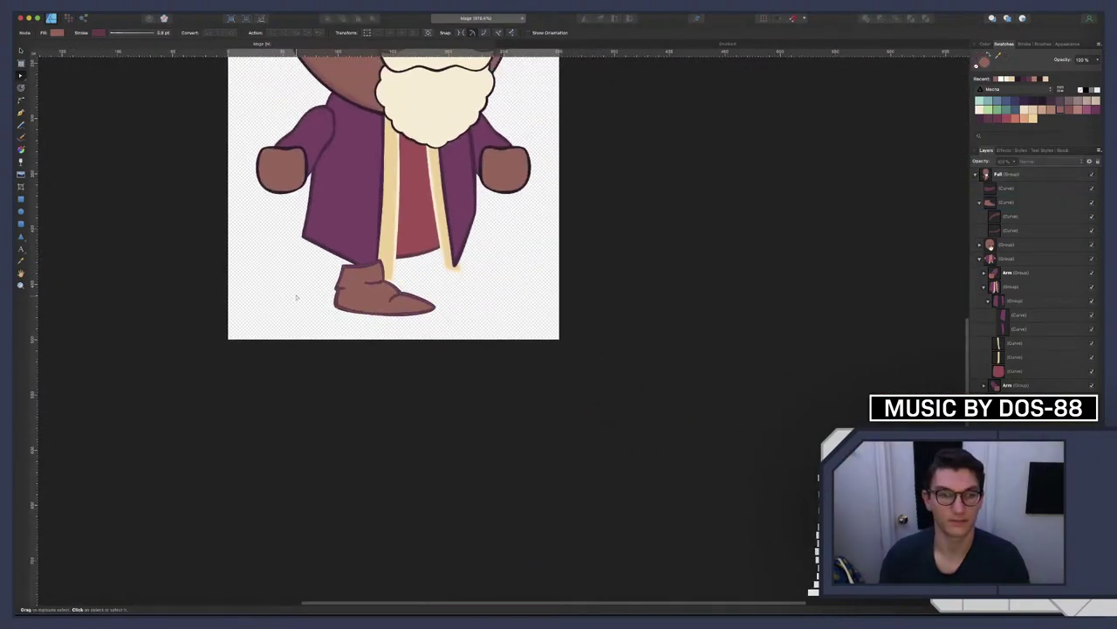
Examine the boot's heel fold and creases up close and against the whole character
{"action": "scroll", "coordinate": [297, 297], "scroll_direction": "down", "scroll_amount": 6}
{"action": "scroll", "coordinate": [299, 297], "scroll_direction": "left", "scroll_amount": 2}
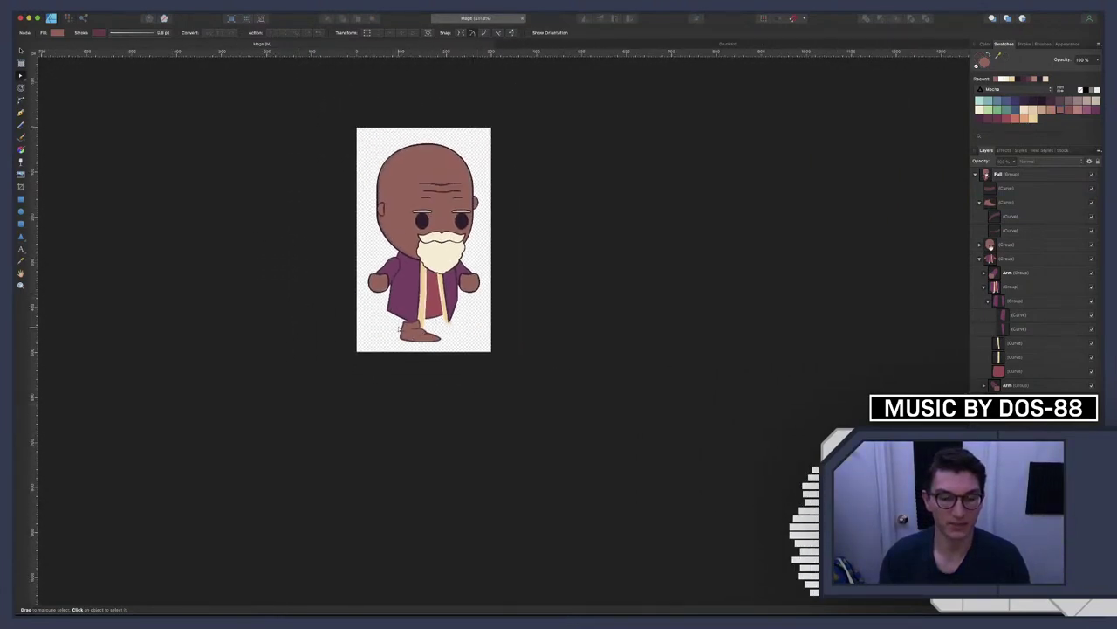
{"action": "scroll", "coordinate": [399, 330], "scroll_direction": "up", "scroll_amount": 10}
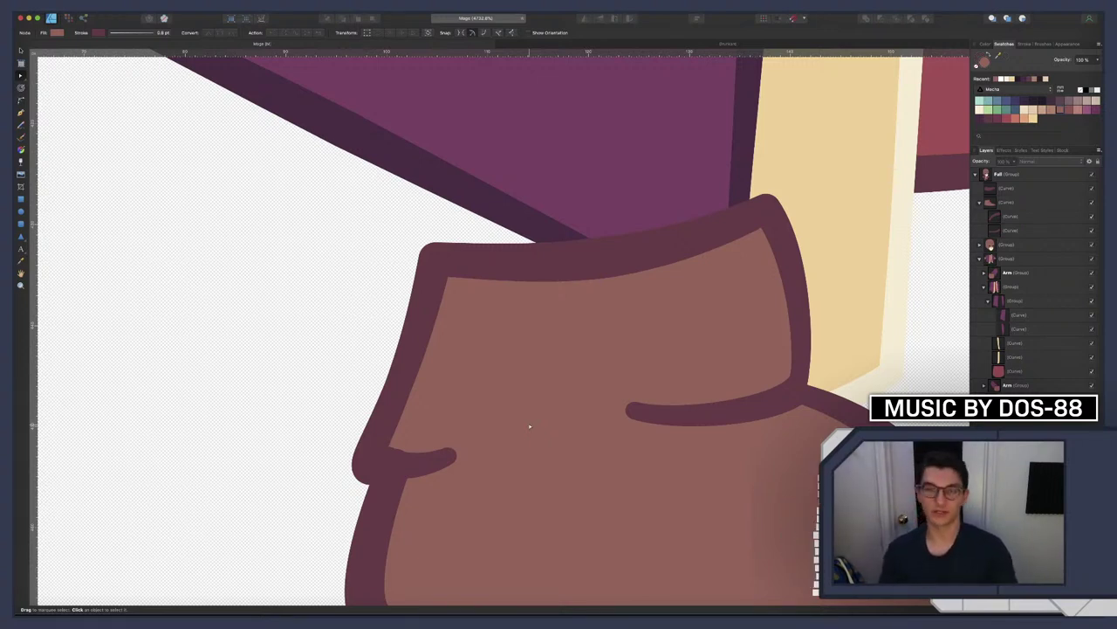
{"action": "scroll", "coordinate": [582, 408], "scroll_direction": "down", "scroll_amount": 5}
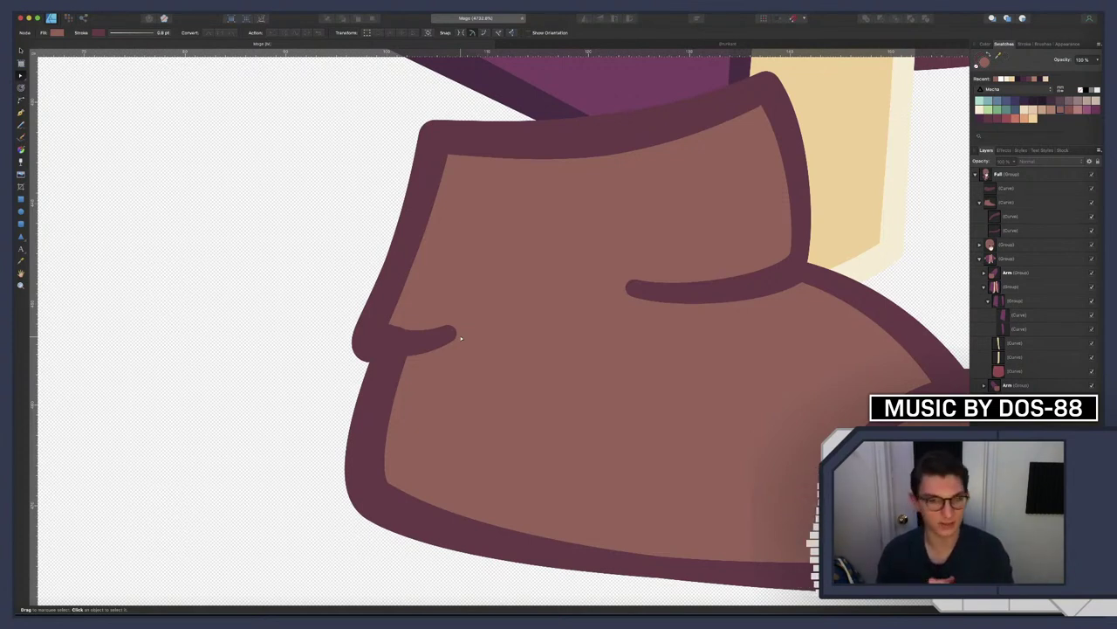
{"action": "scroll", "coordinate": [442, 337], "scroll_direction": "down", "scroll_amount": 10}
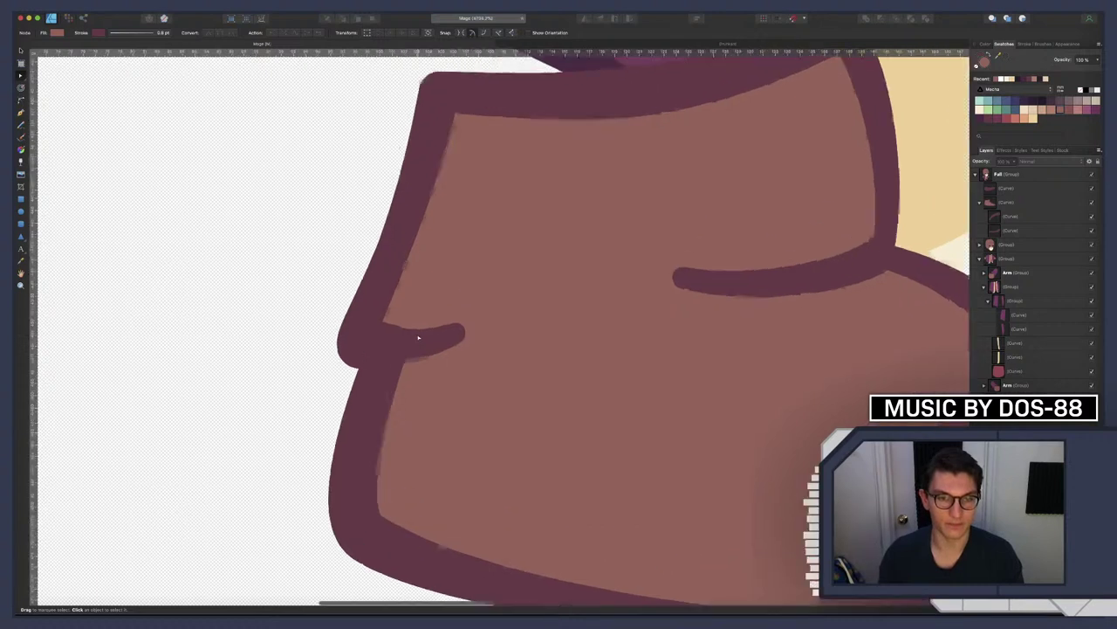
{"action": "scroll", "coordinate": [419, 337], "scroll_direction": "down", "scroll_amount": 6}
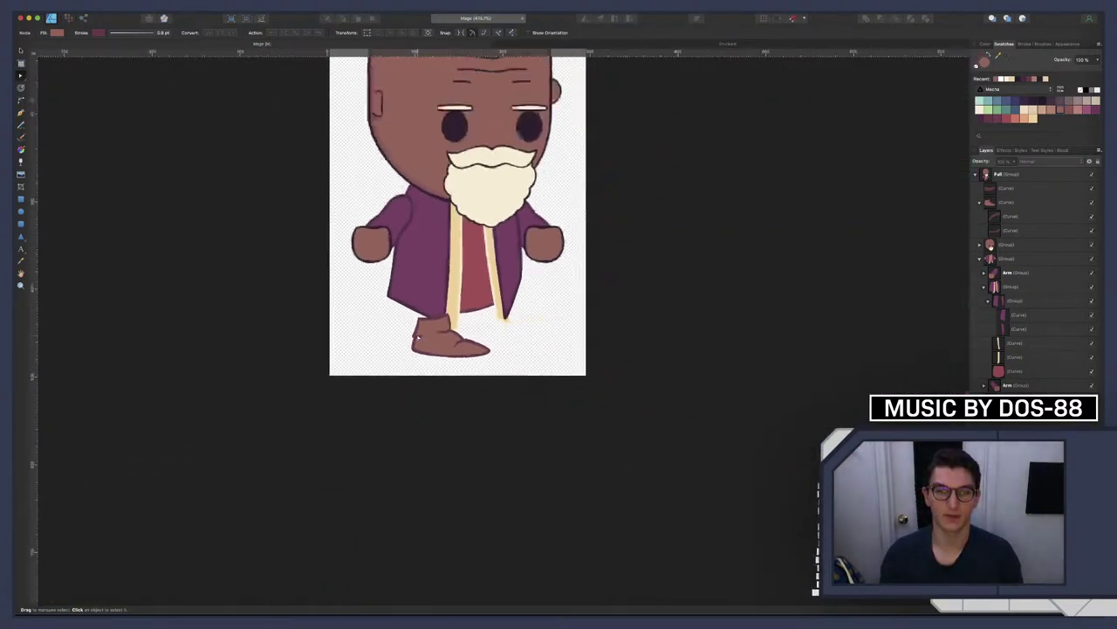
{"action": "scroll", "coordinate": [419, 337], "scroll_direction": "left", "scroll_amount": 5}
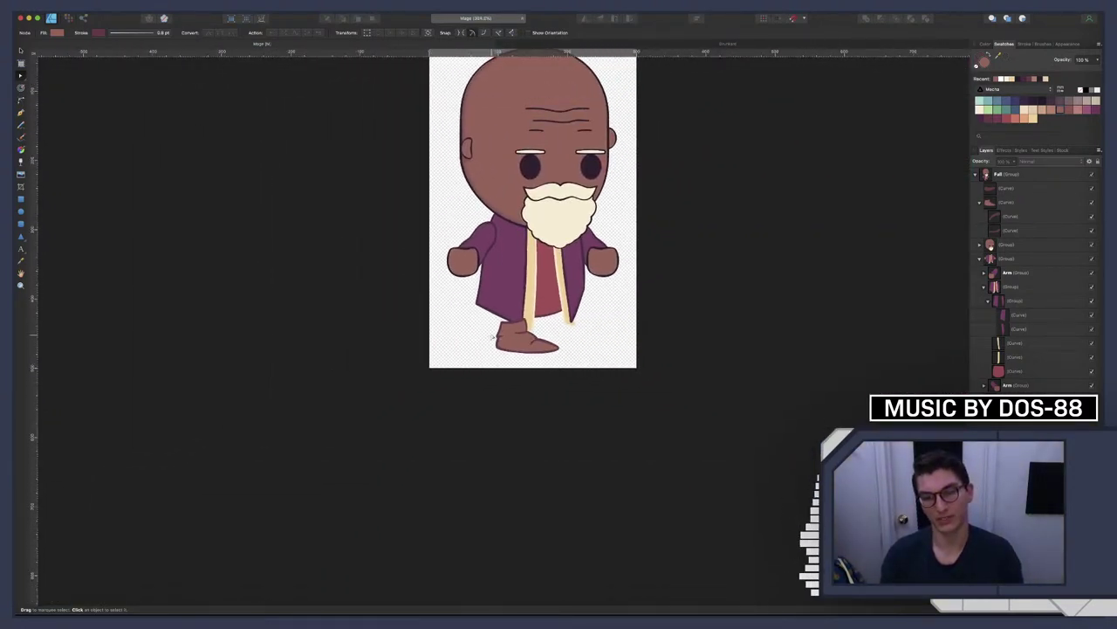
Delete the short crease line at the boot's heel fold
{"action": "scroll", "coordinate": [514, 344], "scroll_direction": "up", "scroll_amount": 15}
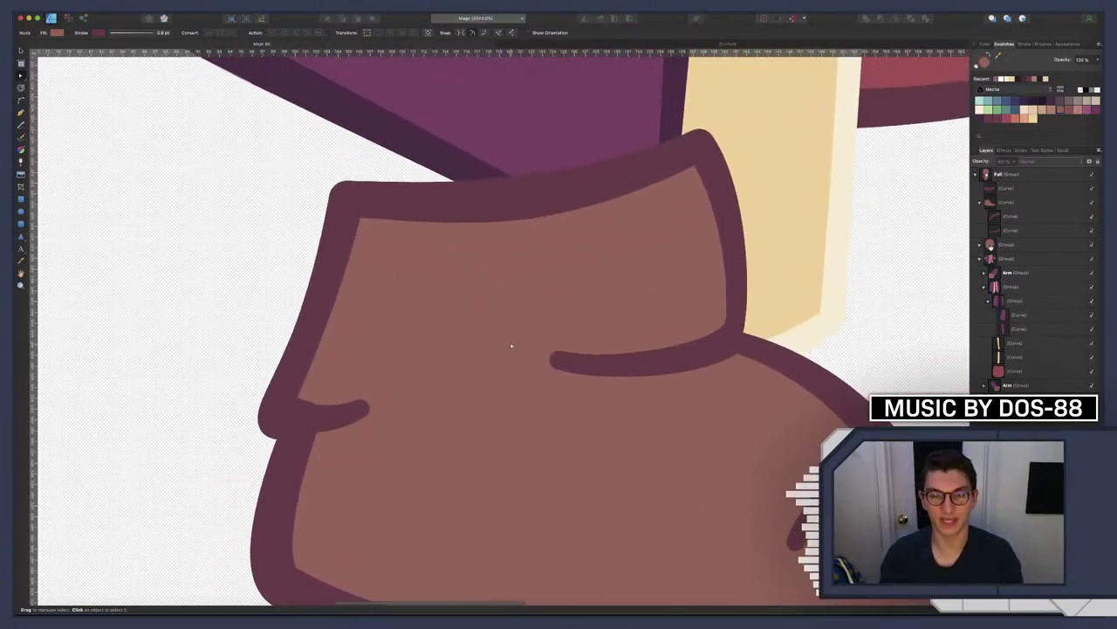
{"action": "left_click", "coordinate": [318, 407]}
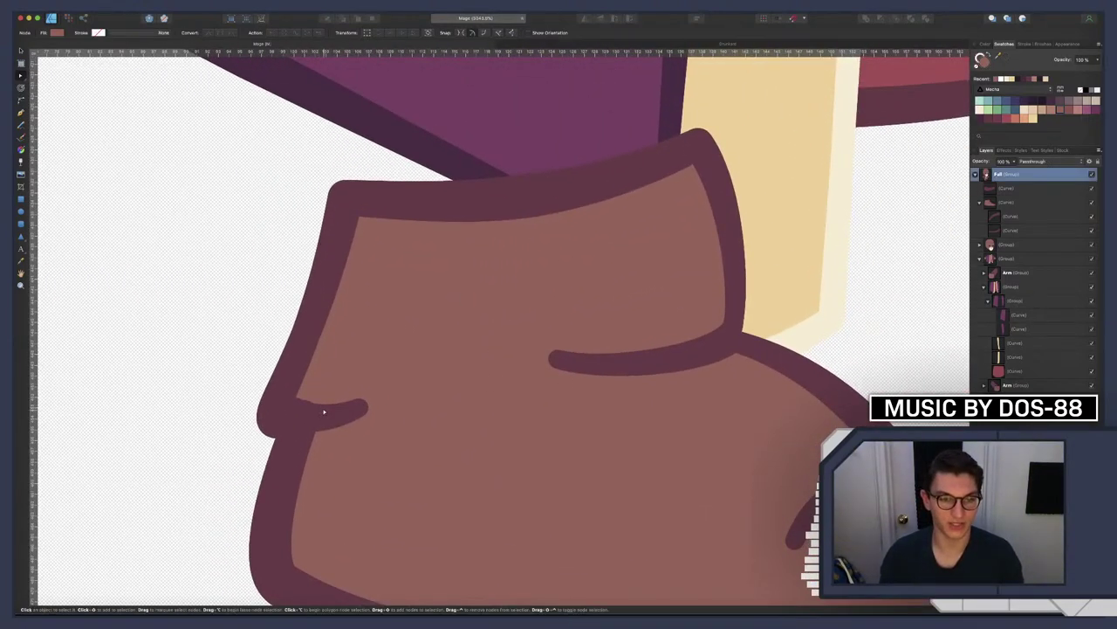
{"action": "left_click", "coordinate": [326, 412]}
{"action": "key", "text": "BackSpace"}
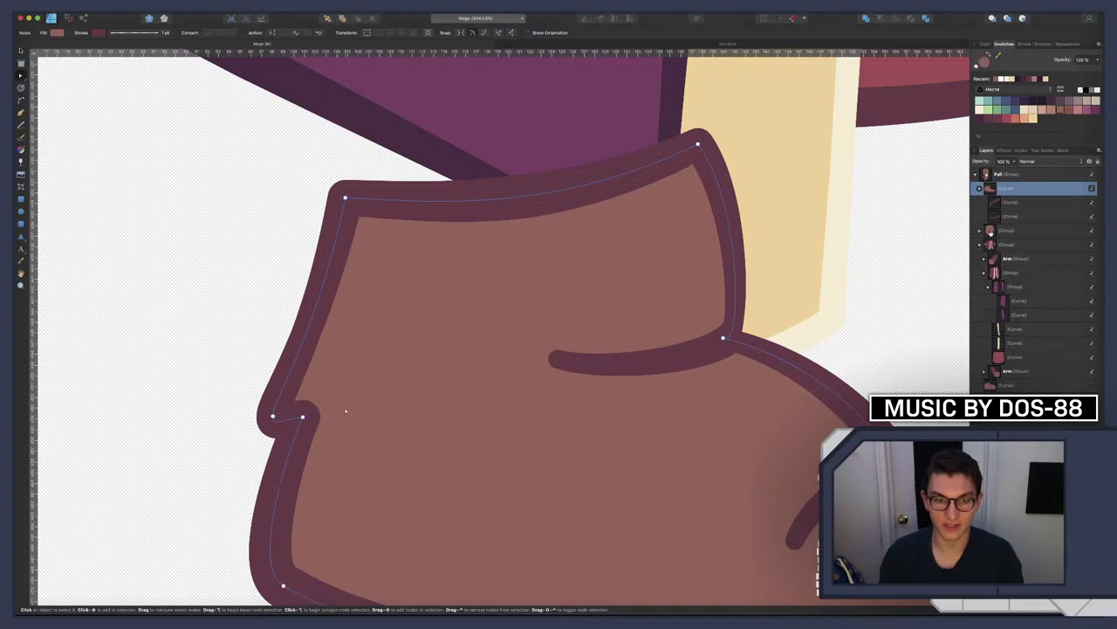
Extend the front ankle crease line across the boot to the heel fold's outer corner and bow it gently downward as a cuff edge
{"action": "left_click", "coordinate": [641, 363]}
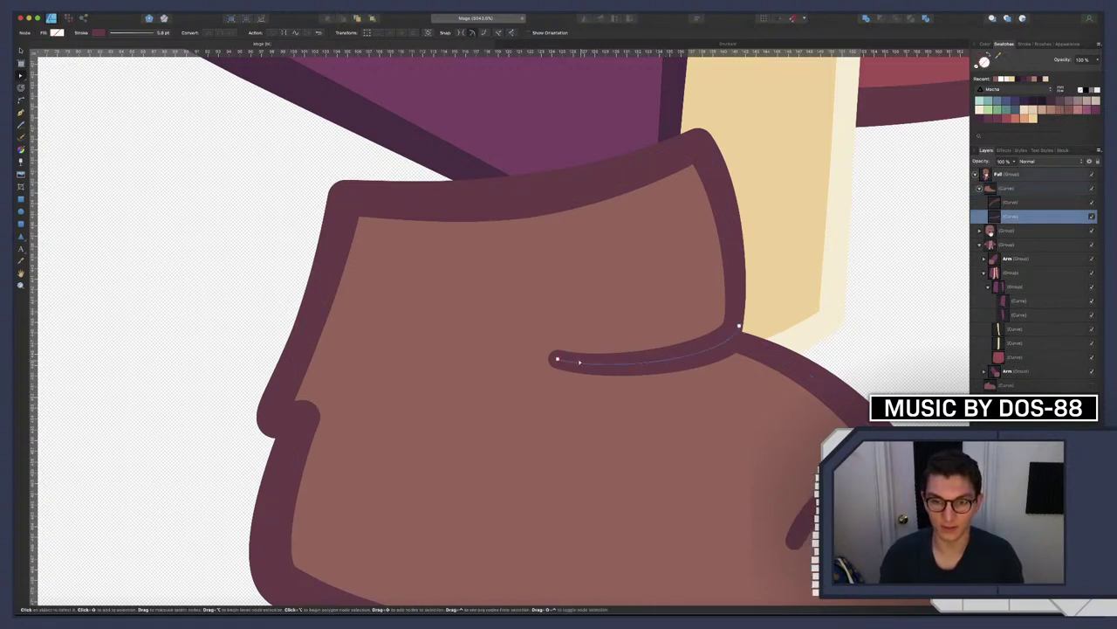
{"action": "left_click_drag", "start_coordinate": [553, 358], "coordinate": [272, 416]}
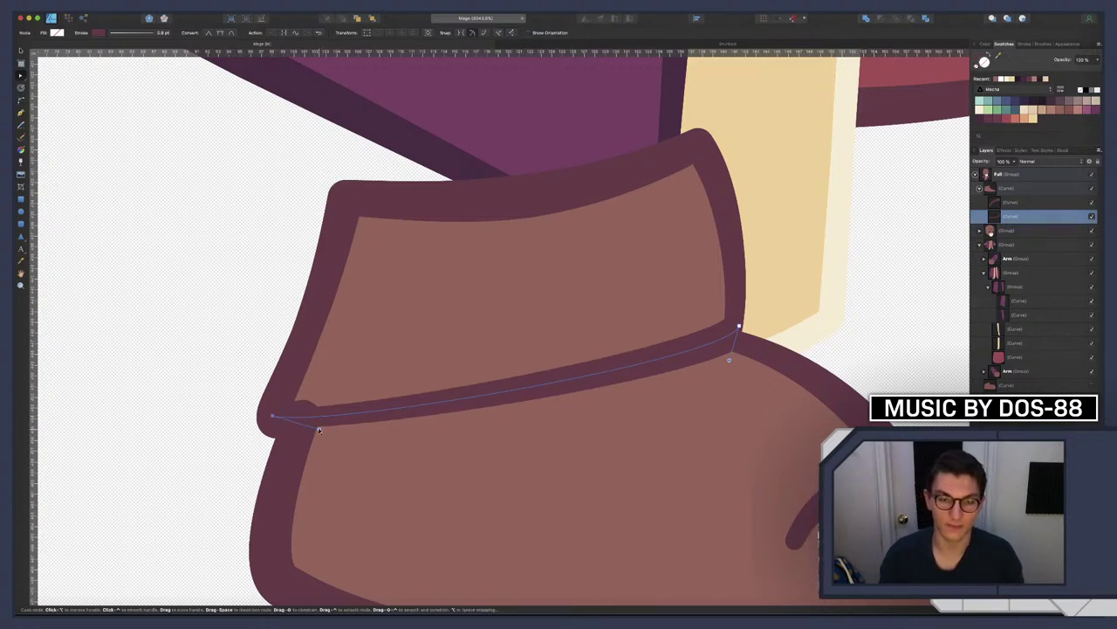
{"action": "left_click_drag", "start_coordinate": [319, 429], "coordinate": [602, 423]}
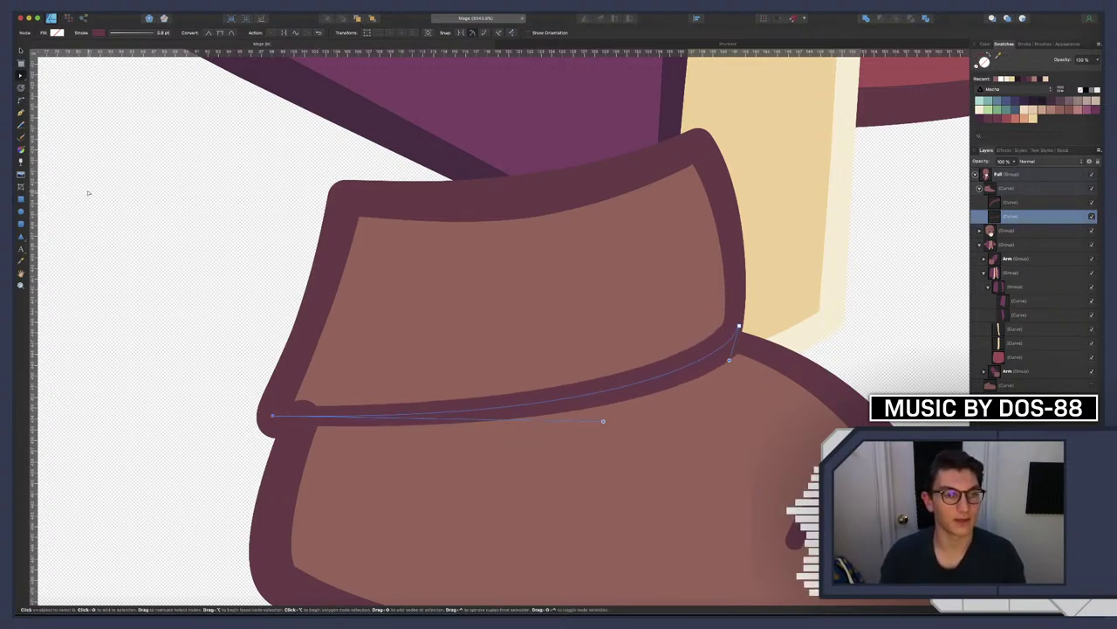
Apply the second saved wavy pressure profile to the cuff line's stroke
{"action": "left_click", "coordinate": [124, 33]}
{"action": "left_click", "coordinate": [170, 156]}
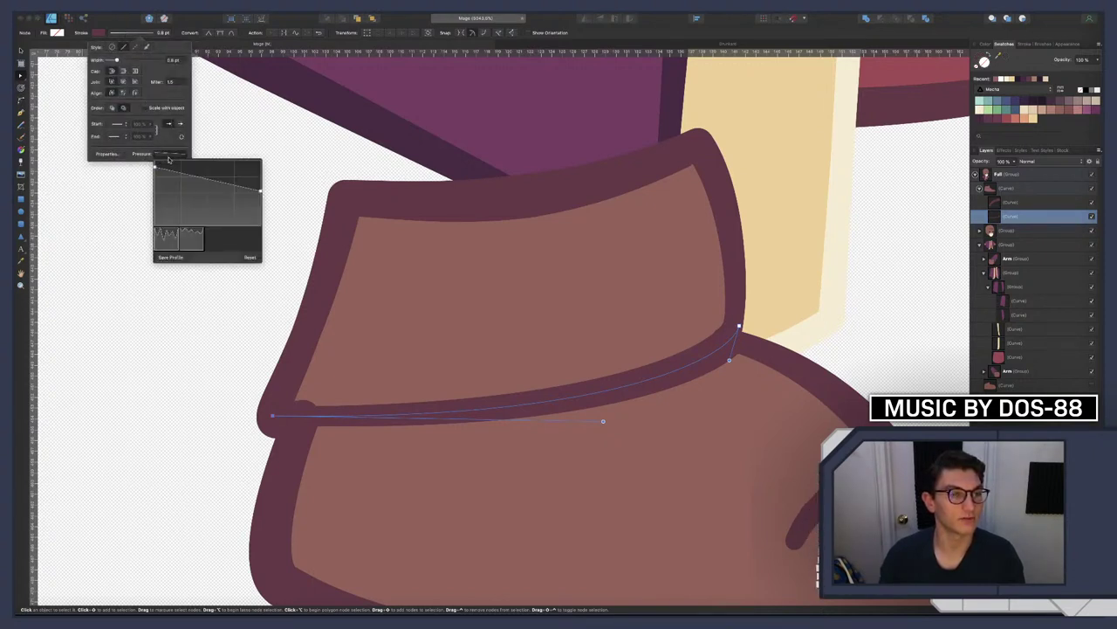
{"action": "left_click", "coordinate": [190, 236]}
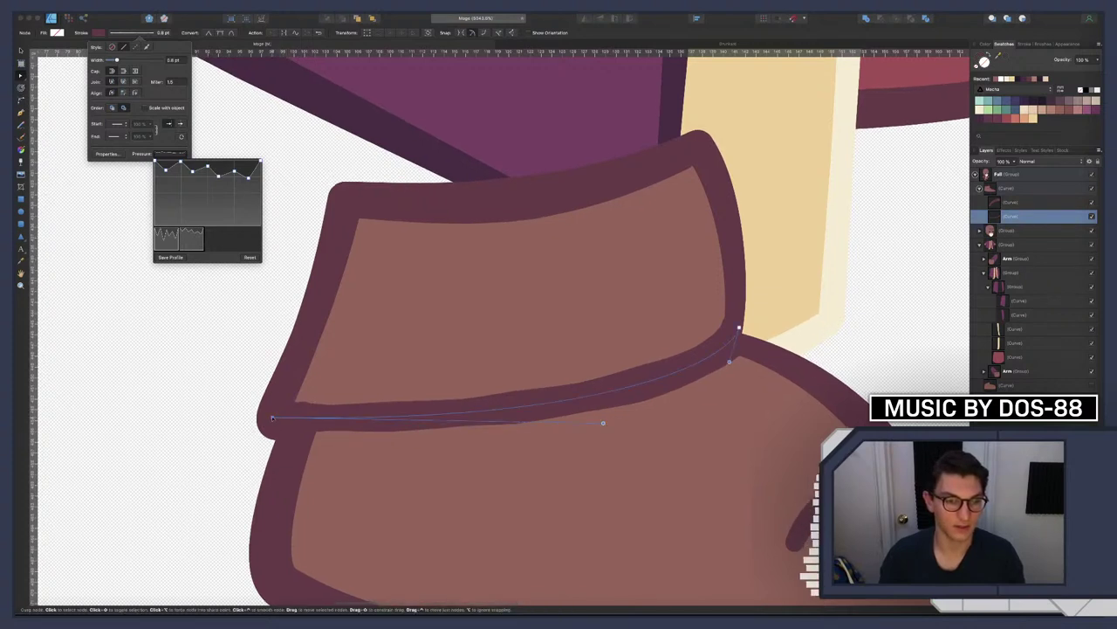
Nudge both end nodes of the cuff line so they blend into the boot's outline, and deselect everything
{"action": "left_click", "coordinate": [273, 418]}
{"action": "left_click_drag", "start_coordinate": [272, 418], "coordinate": [270, 414]}
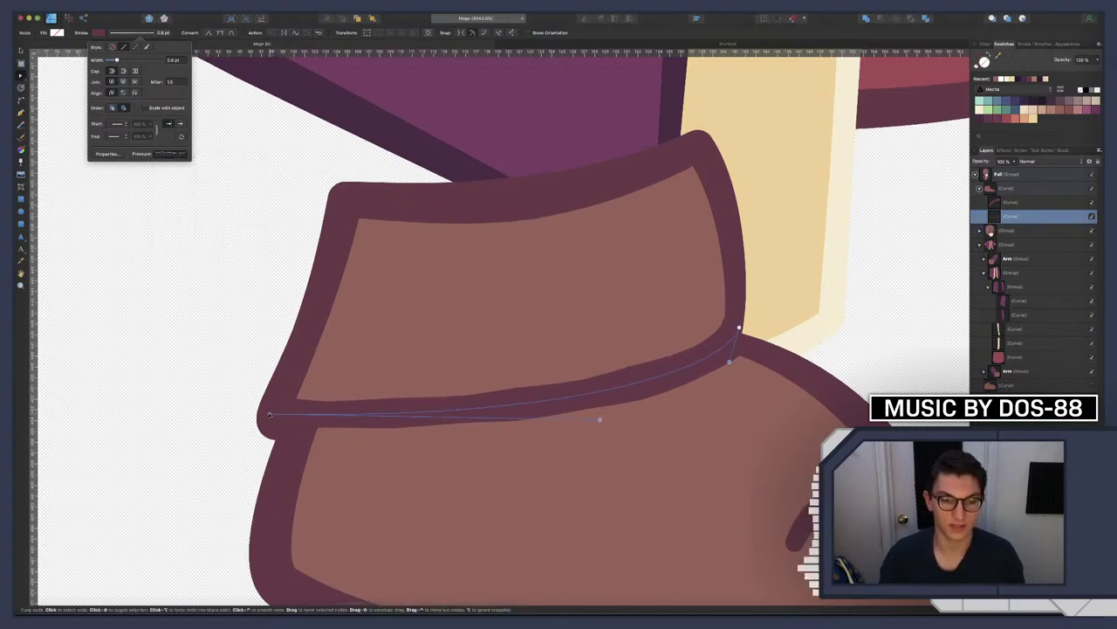
{"action": "left_click", "coordinate": [170, 153]}
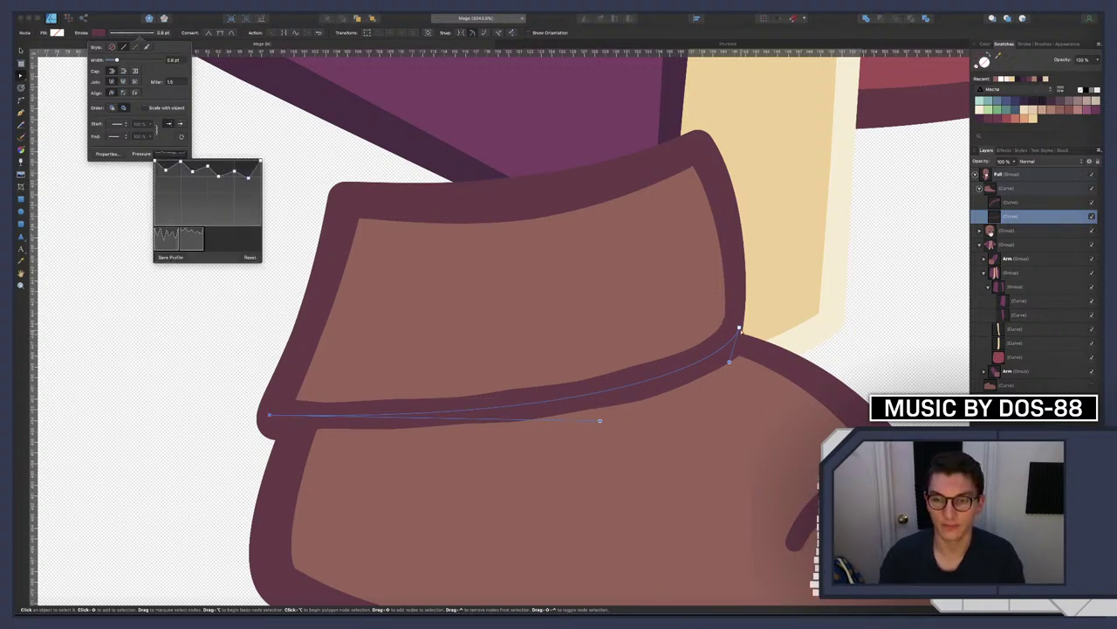
{"action": "left_click", "coordinate": [740, 330]}
{"action": "left_click_drag", "start_coordinate": [741, 329], "coordinate": [730, 369]}
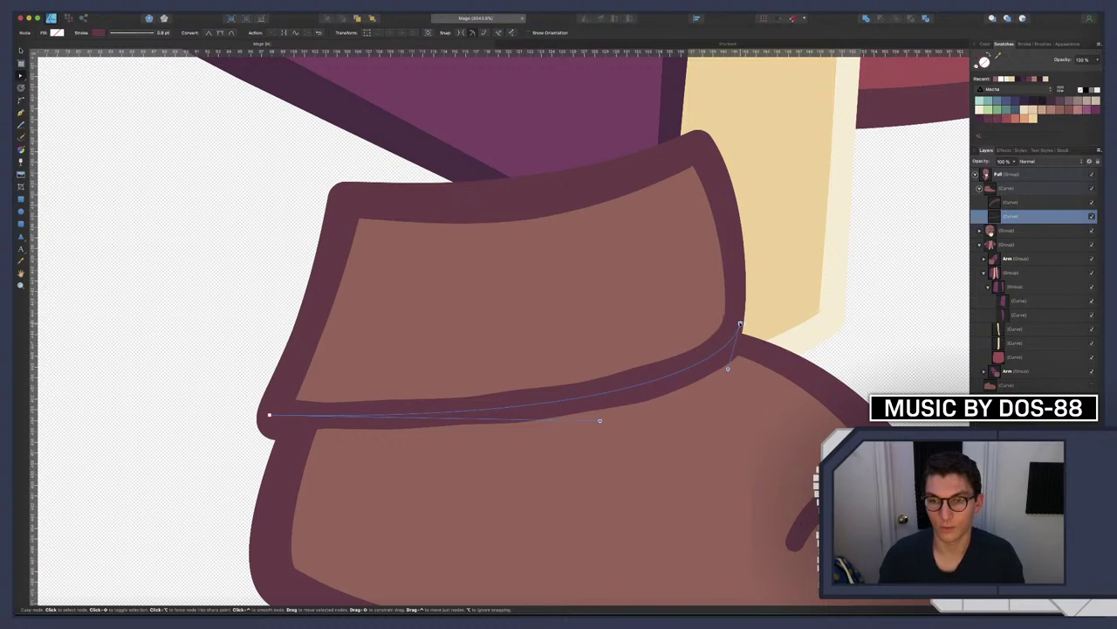
{"action": "left_click", "coordinate": [451, 367]}
{"action": "scroll", "coordinate": [452, 367], "scroll_direction": "down", "scroll_amount": 10}
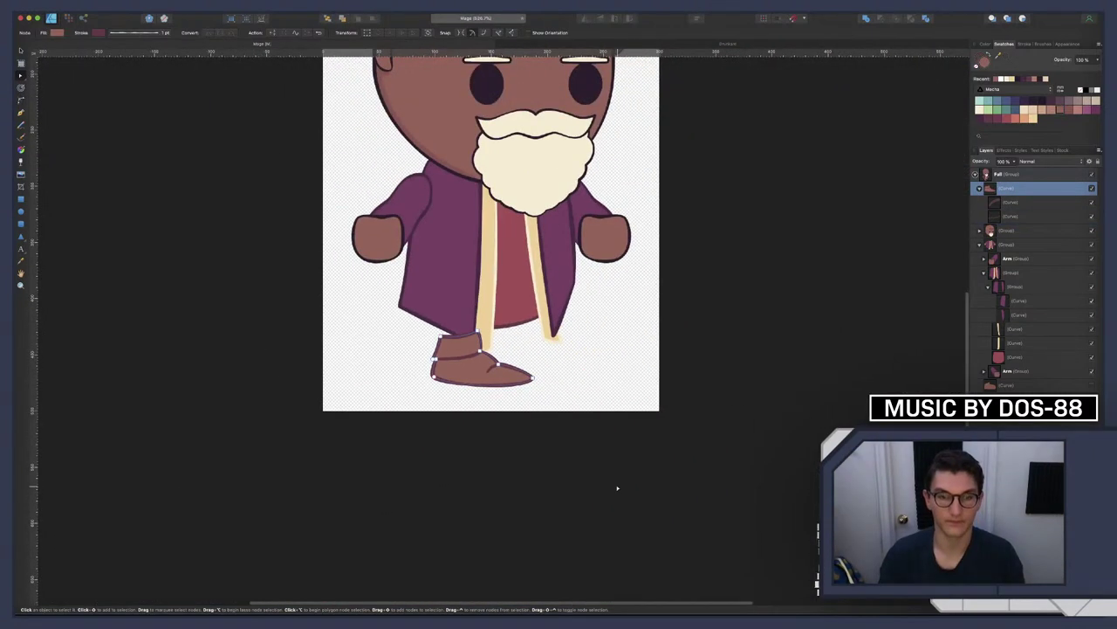
{"action": "left_click", "coordinate": [618, 485]}
Inspect the boot's new cuff line up close and at small size with the whole character
{"action": "scroll", "coordinate": [618, 486], "scroll_direction": "down", "scroll_amount": 3}
{"action": "scroll", "coordinate": [617, 484], "scroll_direction": "down", "scroll_amount": 2}
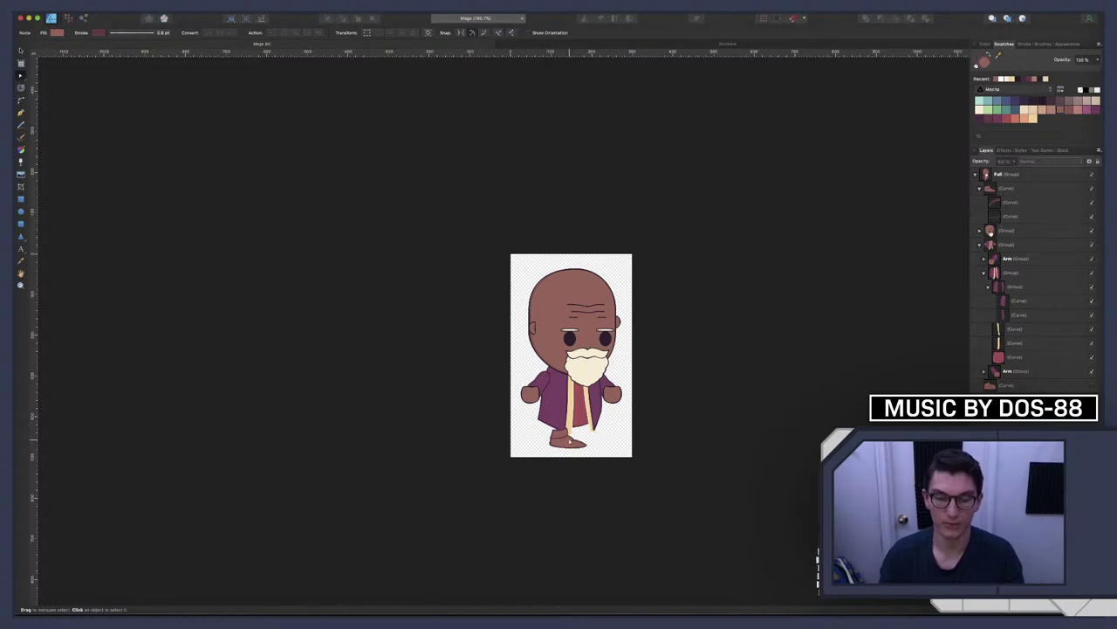
{"action": "scroll", "coordinate": [563, 441], "scroll_direction": "up", "scroll_amount": 10}
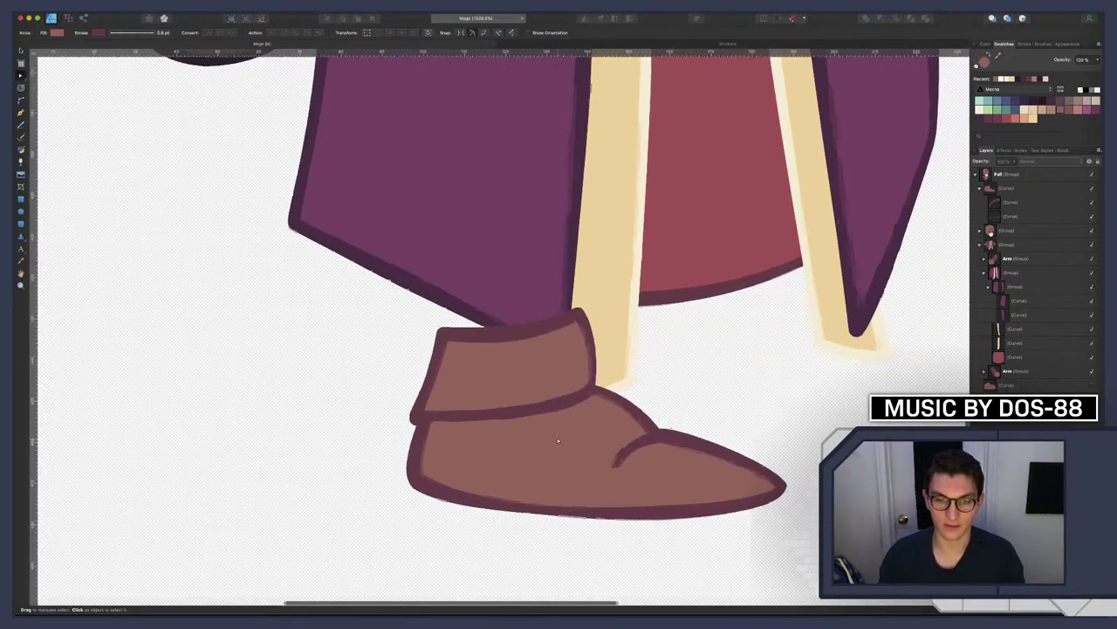
{"action": "scroll", "coordinate": [558, 440], "scroll_direction": "right", "scroll_amount": 2}
{"action": "scroll", "coordinate": [558, 440], "scroll_direction": "down", "scroll_amount": 8}
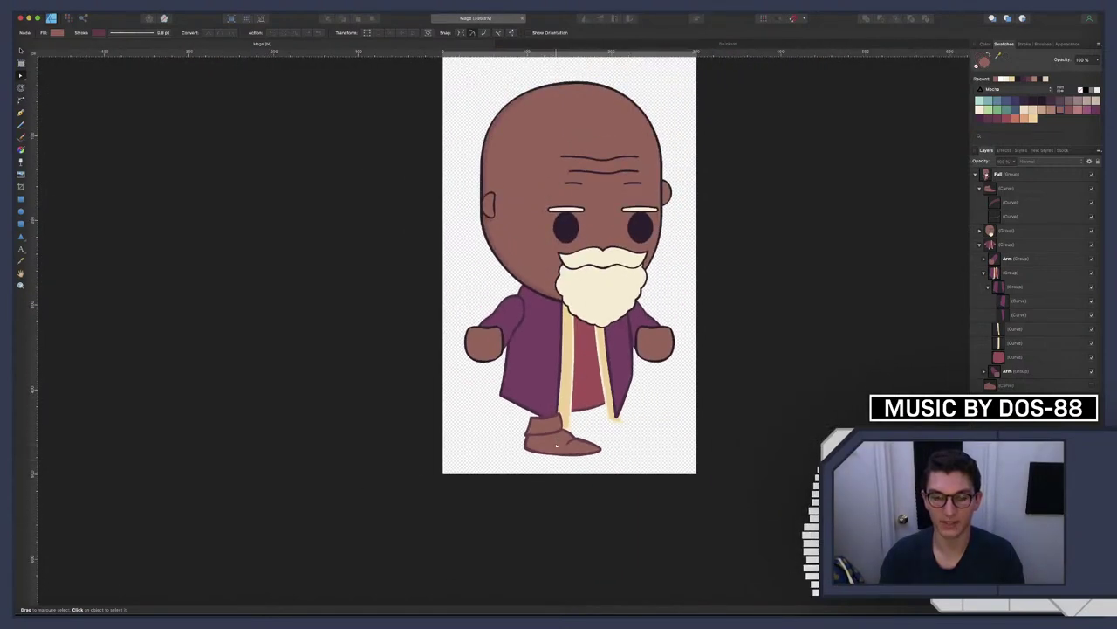
{"action": "scroll", "coordinate": [556, 444], "scroll_direction": "up", "scroll_amount": 10}
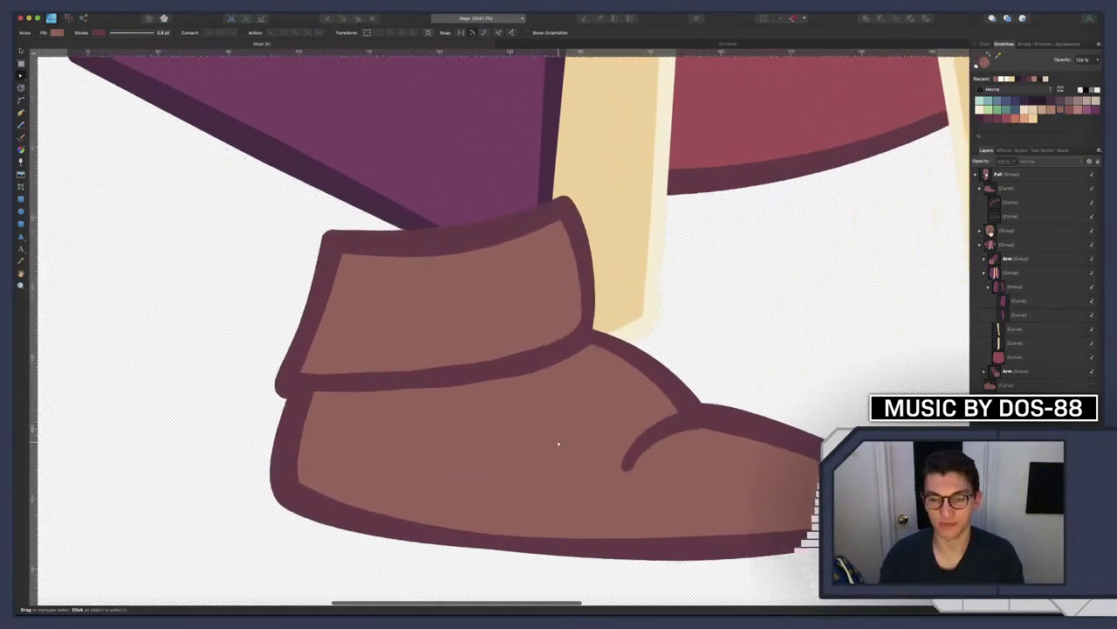
{"action": "scroll", "coordinate": [557, 442], "scroll_direction": "down", "scroll_amount": 2}
{"action": "scroll", "coordinate": [557, 442], "scroll_direction": "right", "scroll_amount": 2}
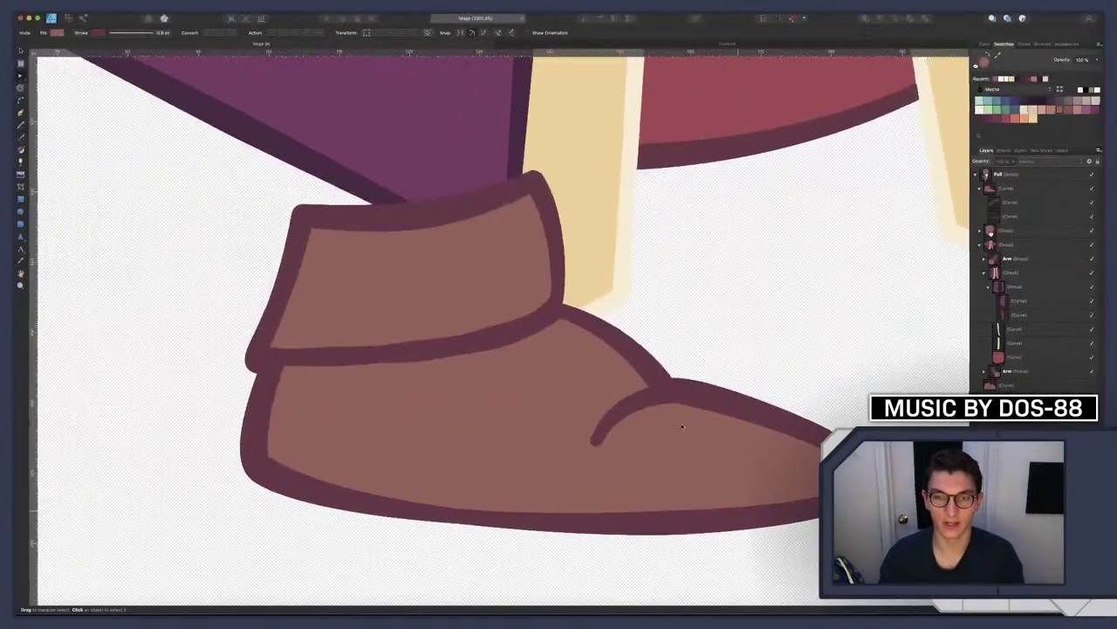
{"action": "scroll", "coordinate": [684, 426], "scroll_direction": "down", "scroll_amount": 6}
{"action": "scroll", "coordinate": [690, 427], "scroll_direction": "right", "scroll_amount": 3}
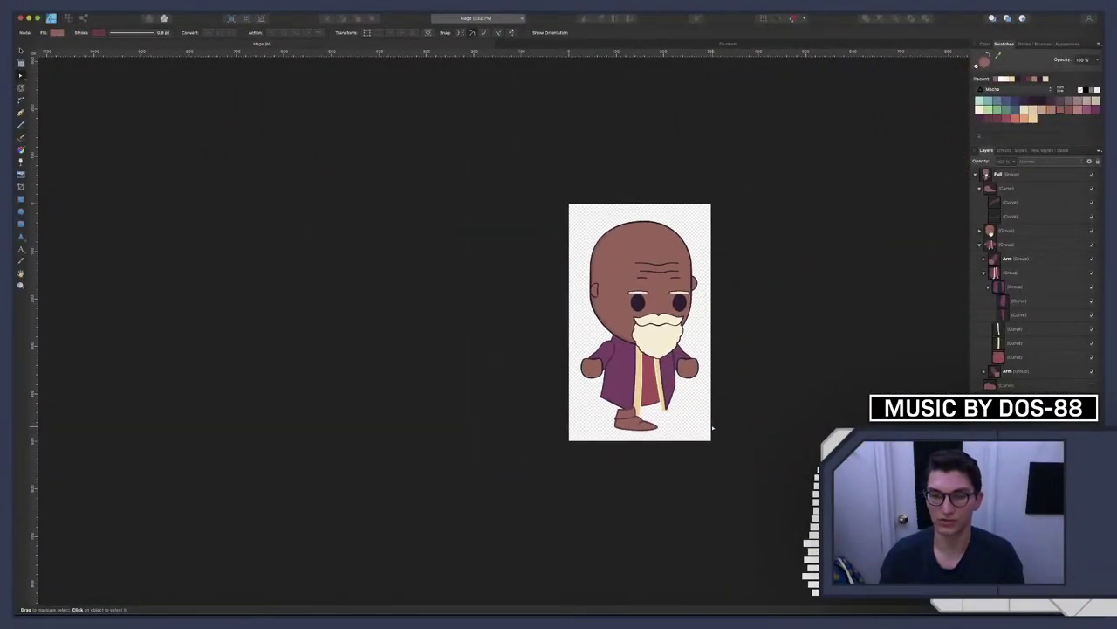
Bend the back edge of the boot's cuff slightly outward to straighten it, deselect it and compare with the whole figure
{"action": "scroll", "coordinate": [637, 416], "scroll_direction": "up", "scroll_amount": 10}
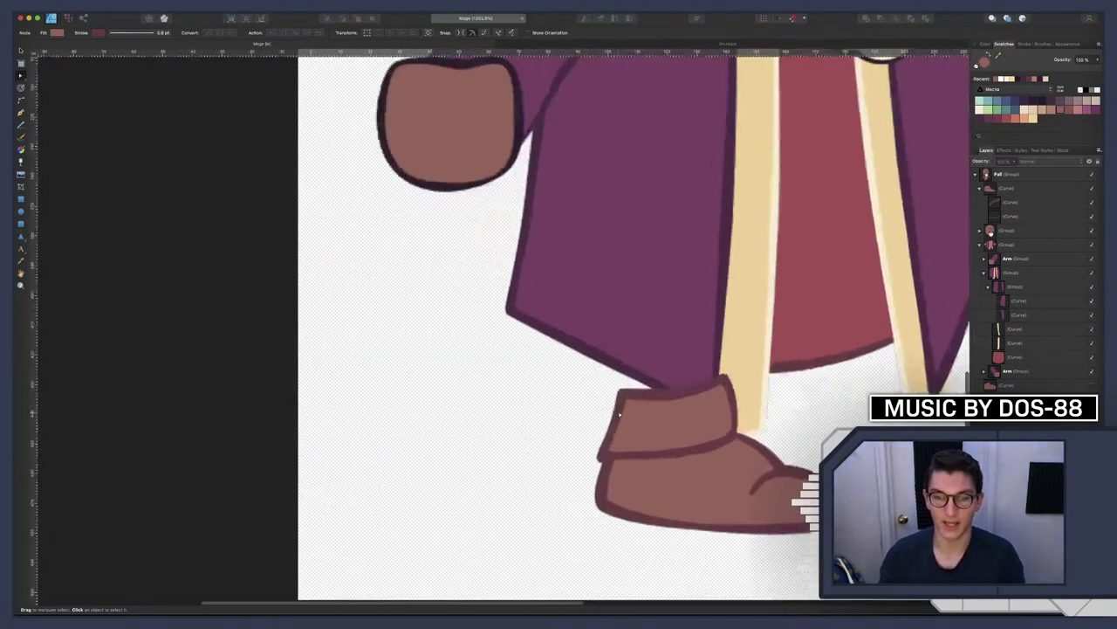
{"action": "left_click", "coordinate": [609, 421]}
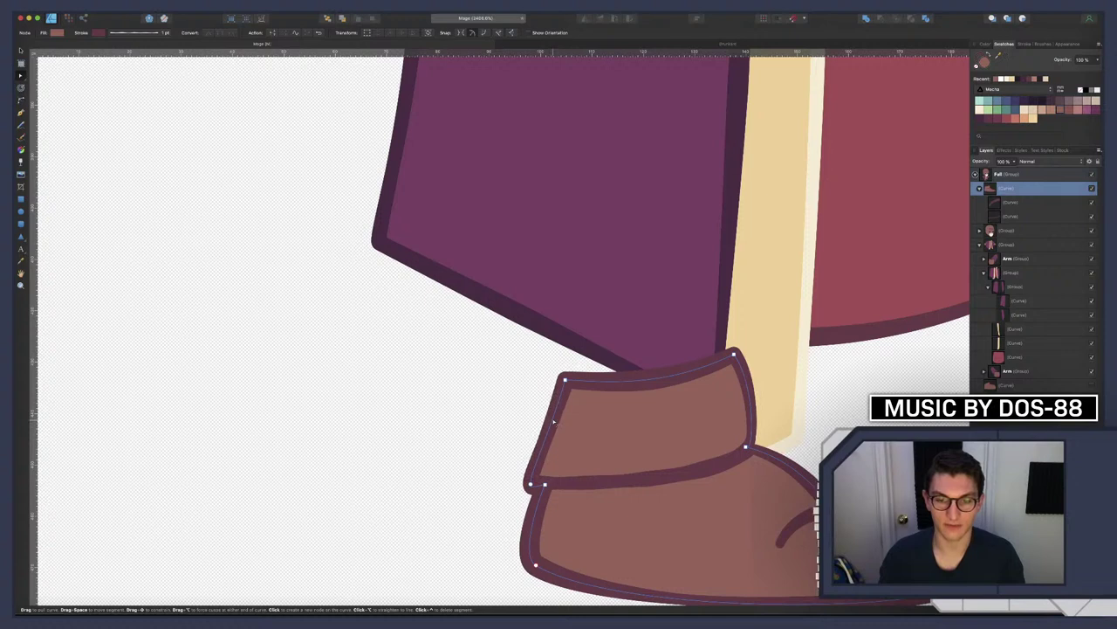
{"action": "left_click_drag", "start_coordinate": [553, 422], "coordinate": [552, 420]}
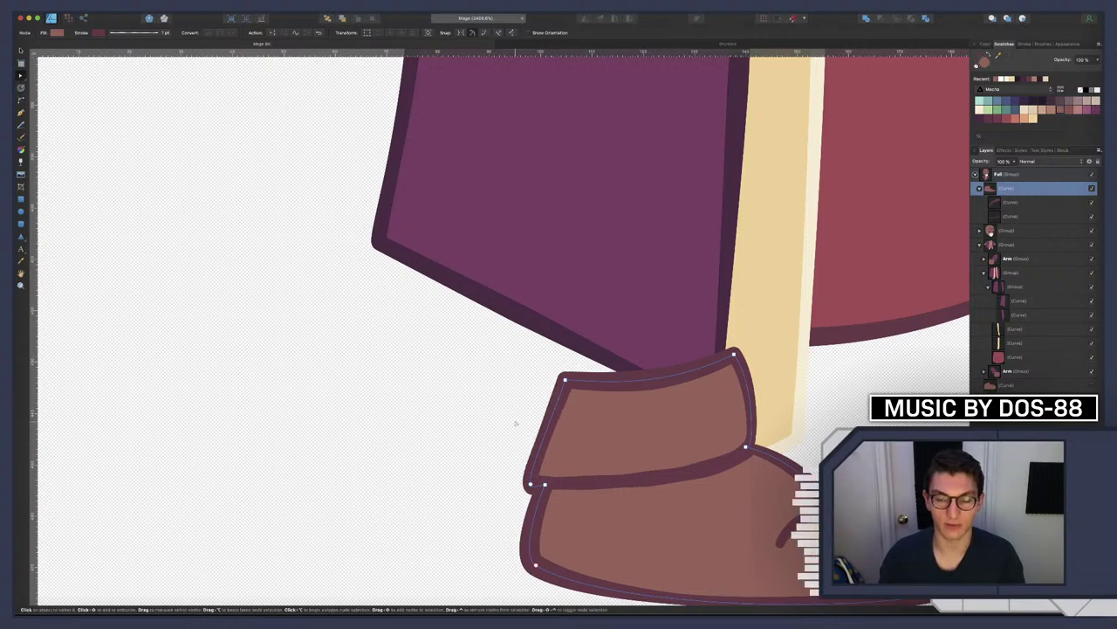
{"action": "left_click", "coordinate": [516, 425]}
{"action": "scroll", "coordinate": [589, 437], "scroll_direction": "down", "scroll_amount": 10}
{"action": "scroll", "coordinate": [602, 442], "scroll_direction": "down", "scroll_amount": 2}
{"action": "scroll", "coordinate": [655, 454], "scroll_direction": "up", "scroll_amount": 3}
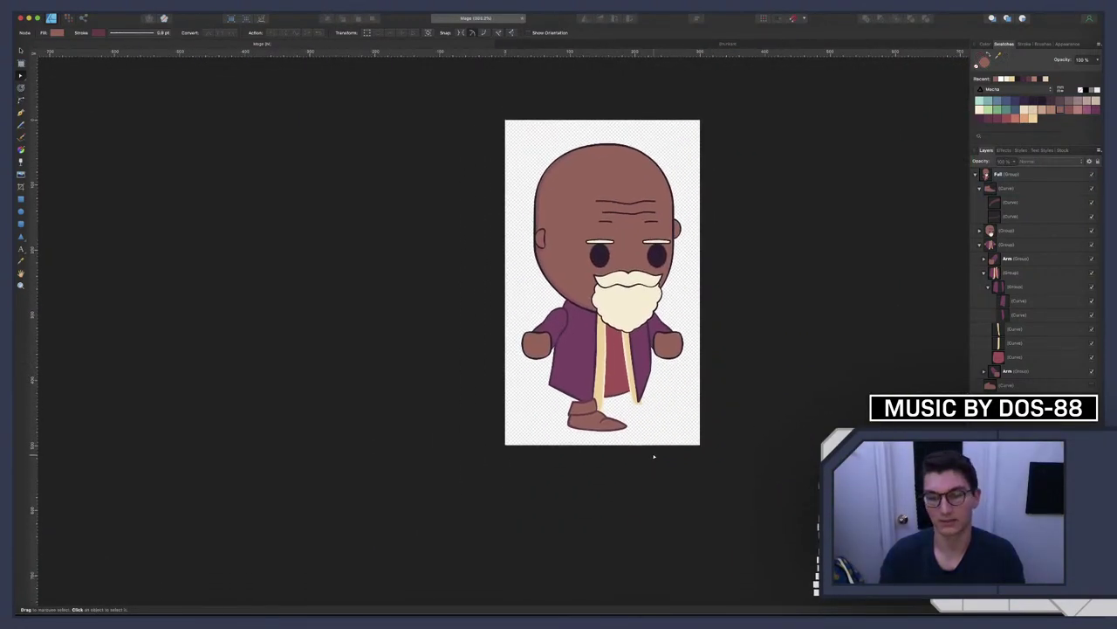
Undo the last cuff edge change, deselect the boot and reset the canvas rotation
{"action": "key", "text": "super+z"}
{"action": "scroll", "coordinate": [653, 455], "scroll_direction": "up", "scroll_amount": 5}
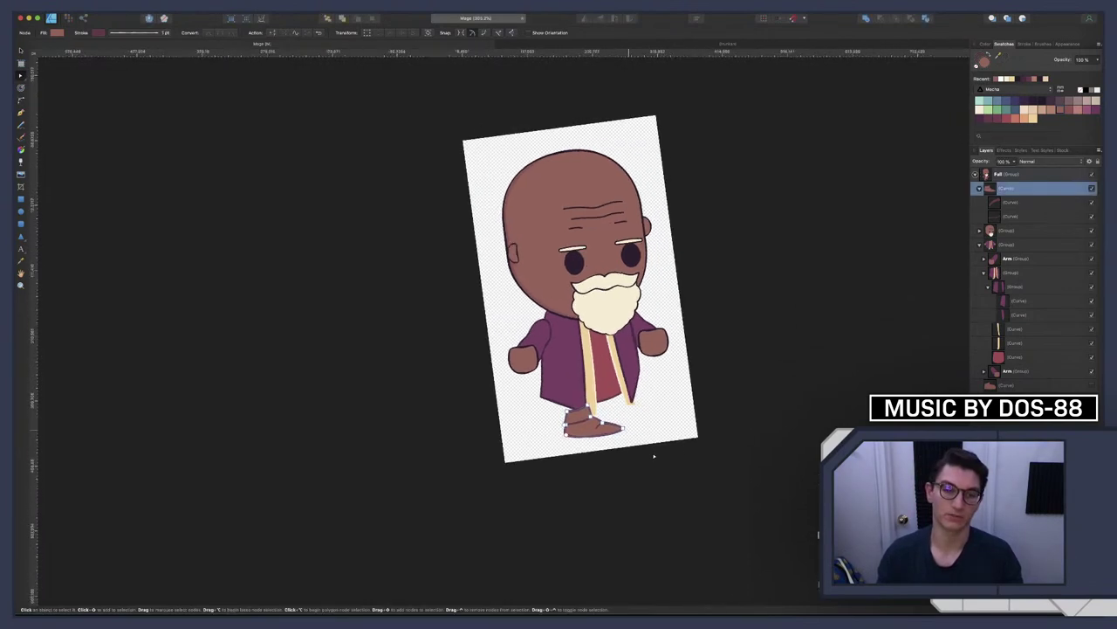
{"action": "left_click", "coordinate": [654, 456]}
{"action": "key", "text": "super+r"}
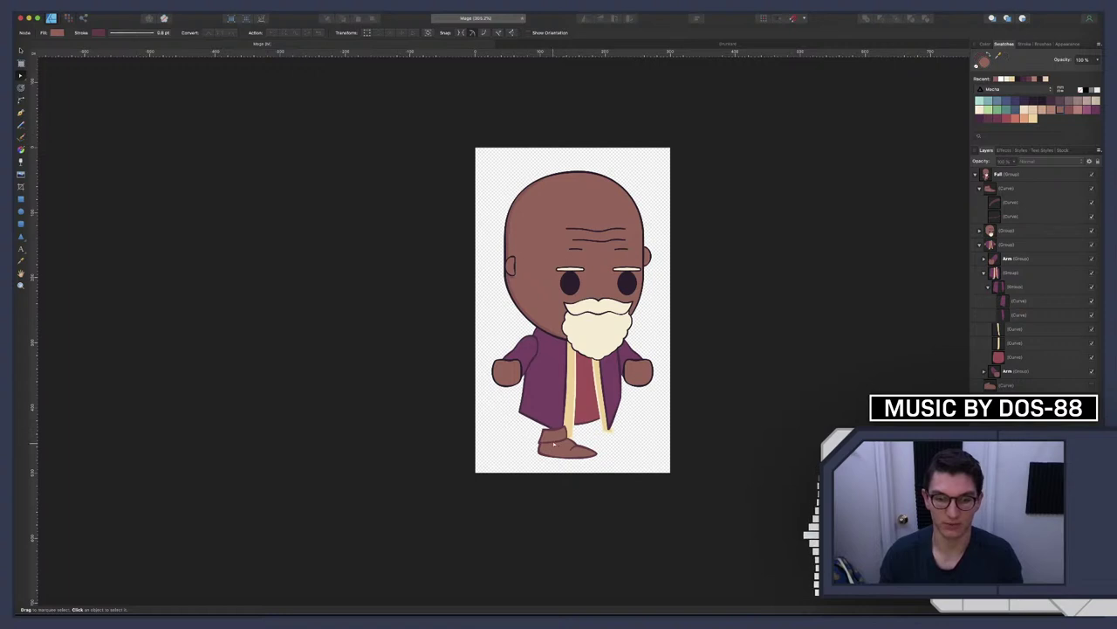
Pull the middle of the cuff's back edge slightly outward, deselect the boot and view the whole character
{"action": "scroll", "coordinate": [553, 442], "scroll_direction": "up", "scroll_amount": 5}
{"action": "left_click", "coordinate": [482, 409]}
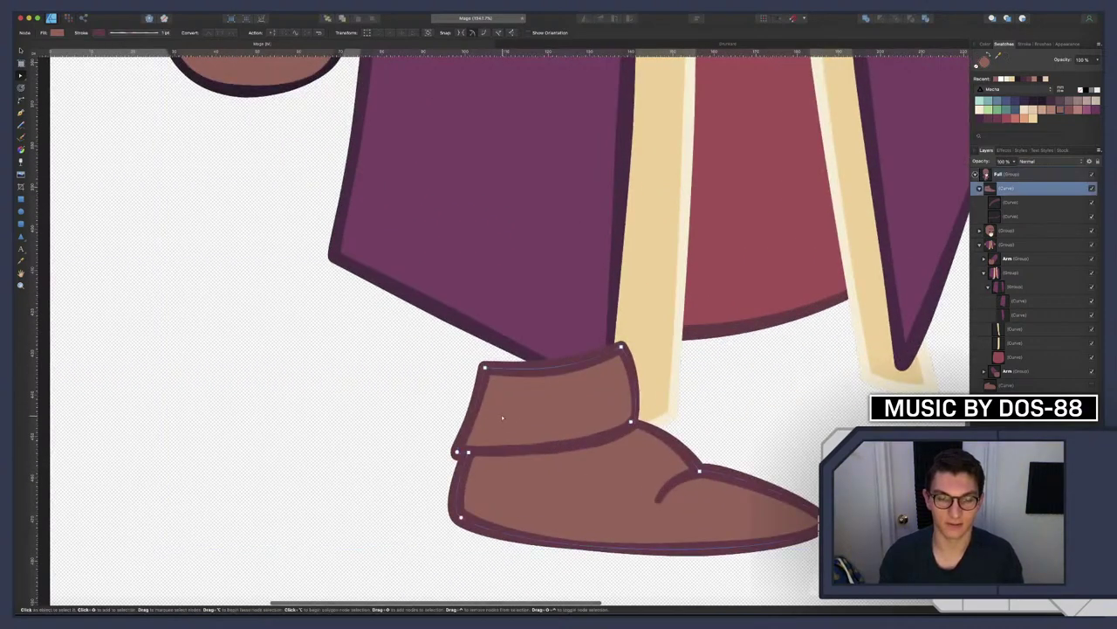
{"action": "left_click_drag", "start_coordinate": [479, 407], "coordinate": [472, 406]}
{"action": "left_click", "coordinate": [445, 405]}
{"action": "scroll", "coordinate": [615, 453], "scroll_direction": "down", "scroll_amount": 8}
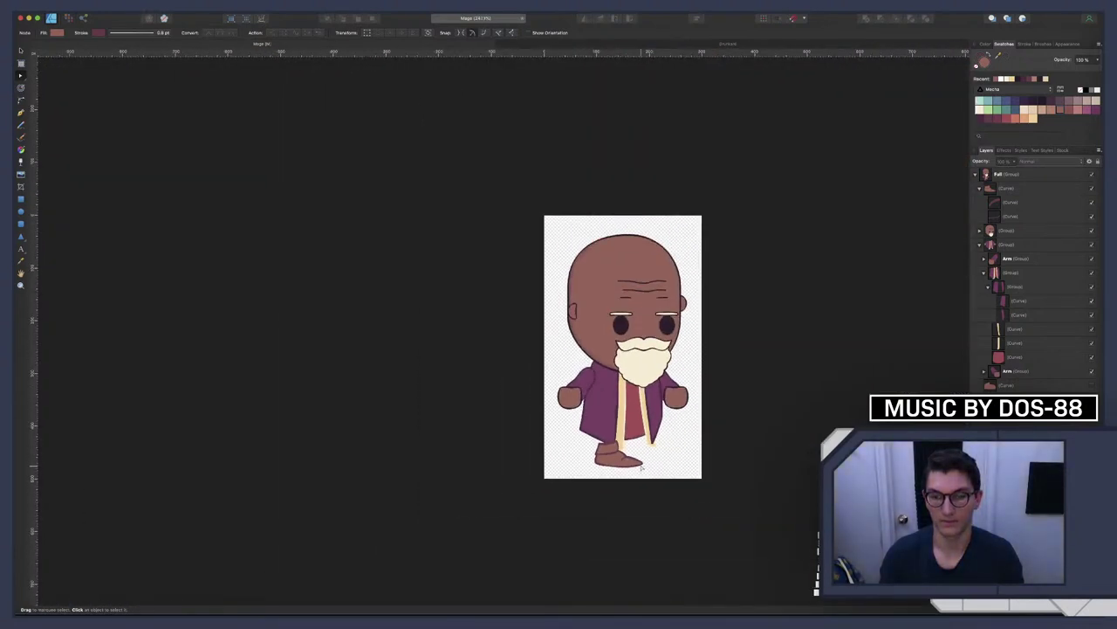
Bend the cuff's back edge farther outward into a rounded bulge and deselect the boot
{"action": "scroll", "coordinate": [641, 467], "scroll_direction": "up", "scroll_amount": 4}
{"action": "scroll", "coordinate": [583, 452], "scroll_direction": "up", "scroll_amount": 5}
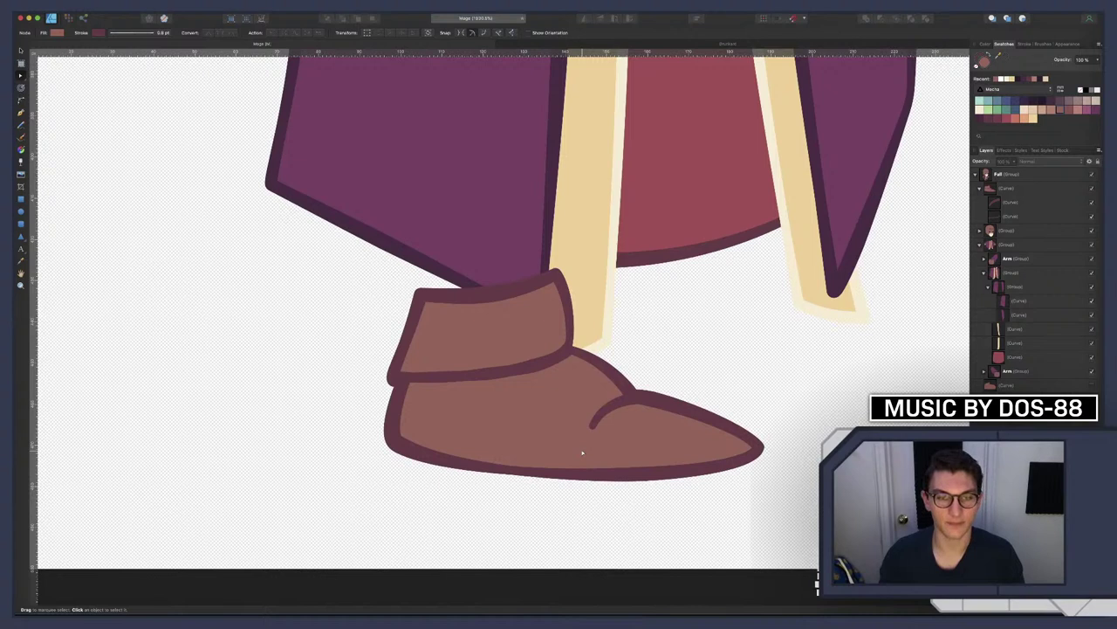
{"action": "left_click", "coordinate": [494, 400]}
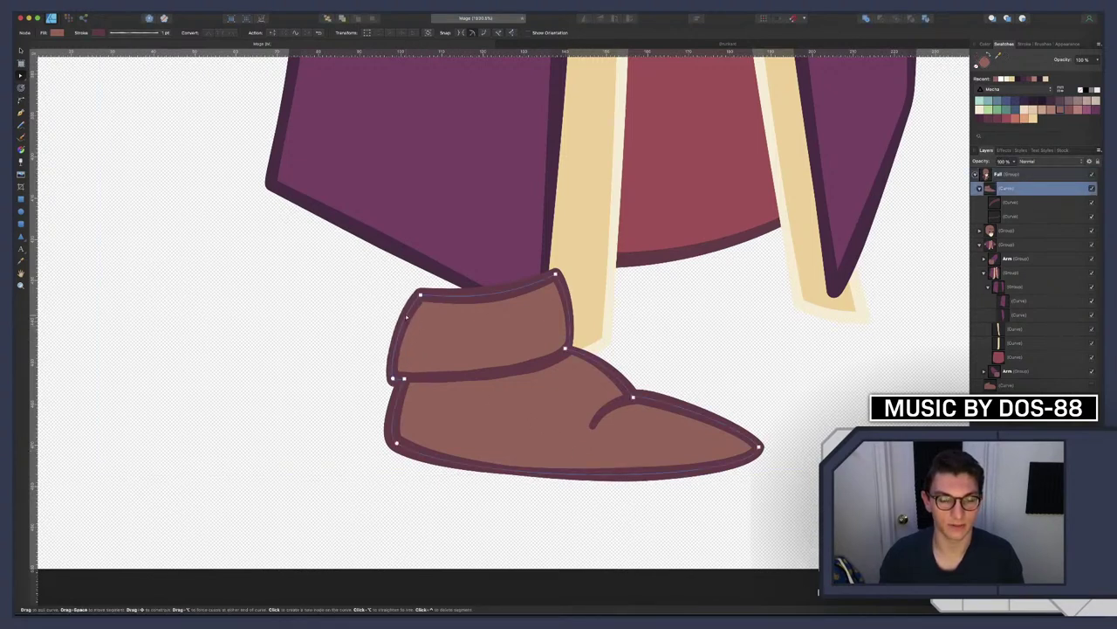
{"action": "left_click", "coordinate": [359, 347]}
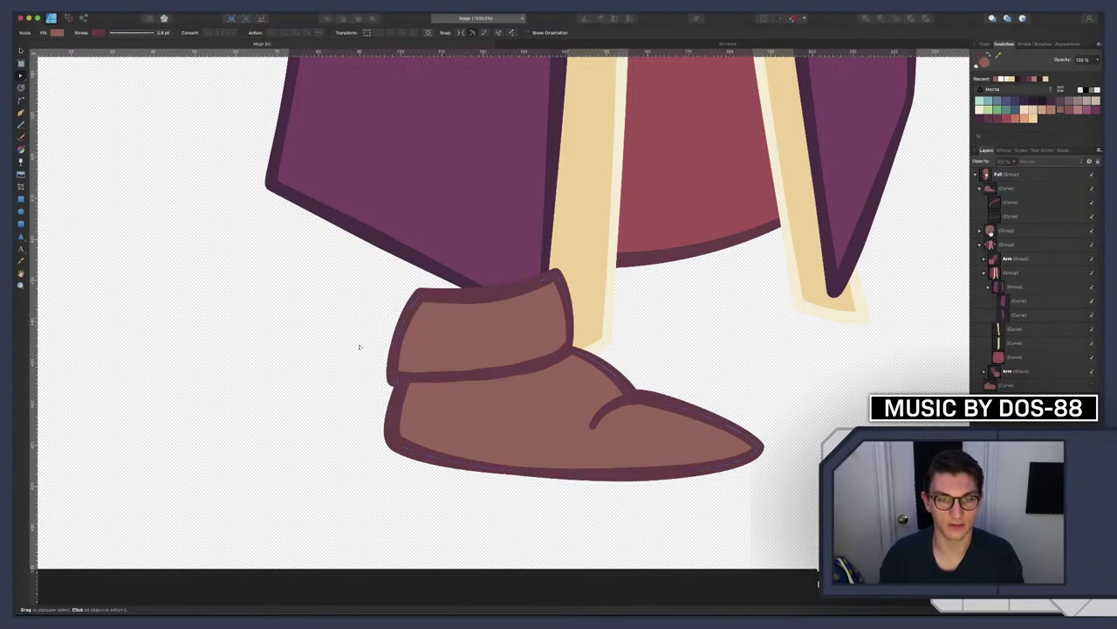
{"action": "scroll", "coordinate": [359, 348], "scroll_direction": "down", "scroll_amount": 10}
{"action": "scroll", "coordinate": [356, 350], "scroll_direction": "up", "scroll_amount": 2}
{"action": "scroll", "coordinate": [356, 350], "scroll_direction": "down", "scroll_amount": 5}
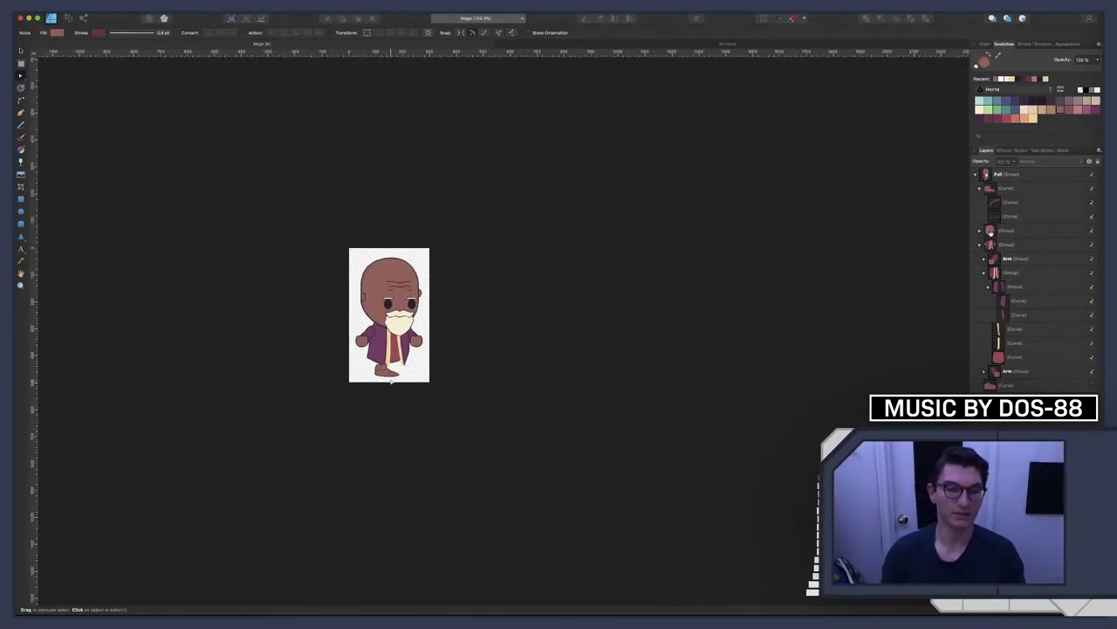
{"action": "scroll", "coordinate": [390, 373], "scroll_direction": "up", "scroll_amount": 5}
{"action": "scroll", "coordinate": [390, 372], "scroll_direction": "up", "scroll_amount": 8}
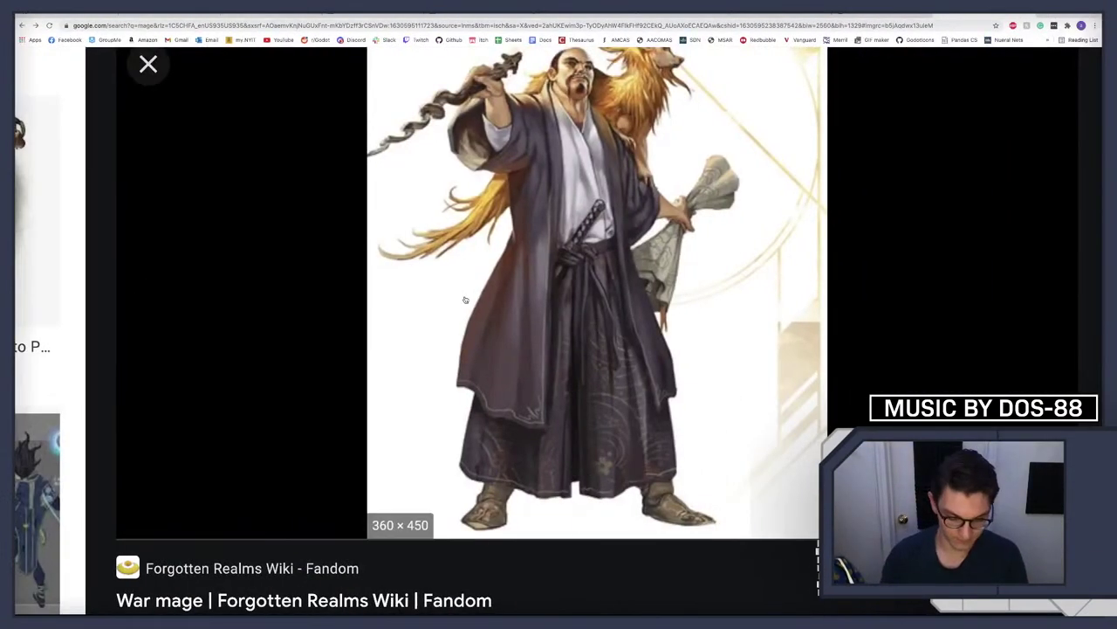
Search the web in a new browser tab for "cavanaugh godot jam" and open the STOP WAITING FOR GODOT page on itch.io
{"action": "key", "text": "super+t"}
{"action": "type", "text": "cavanaugh "}
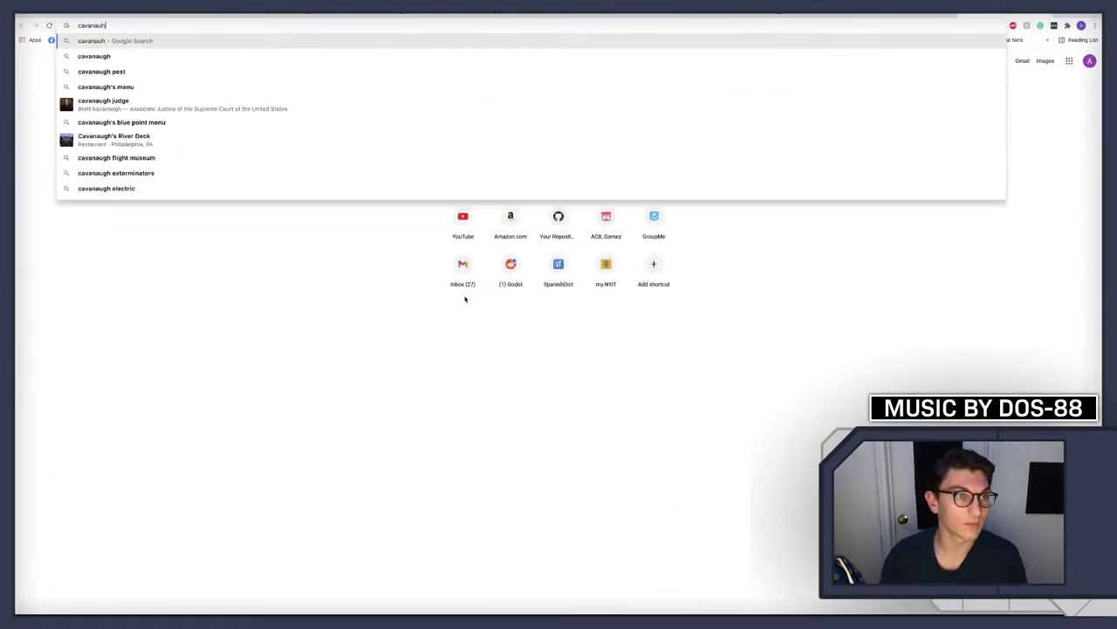
{"action": "type", "text": "godot jam"}
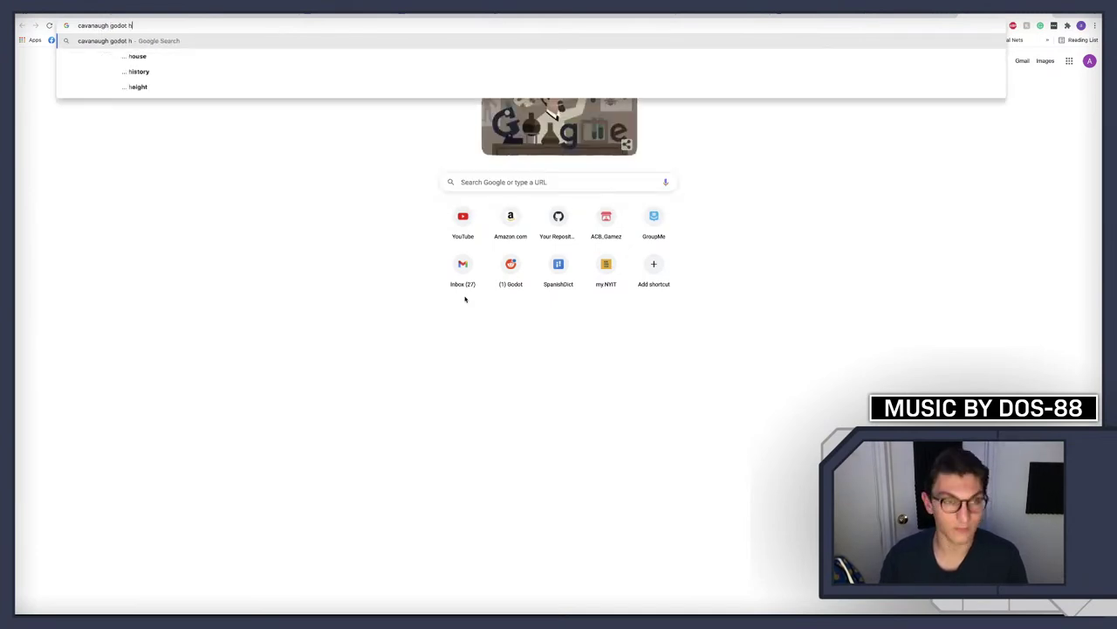
{"action": "key", "text": "Return"}
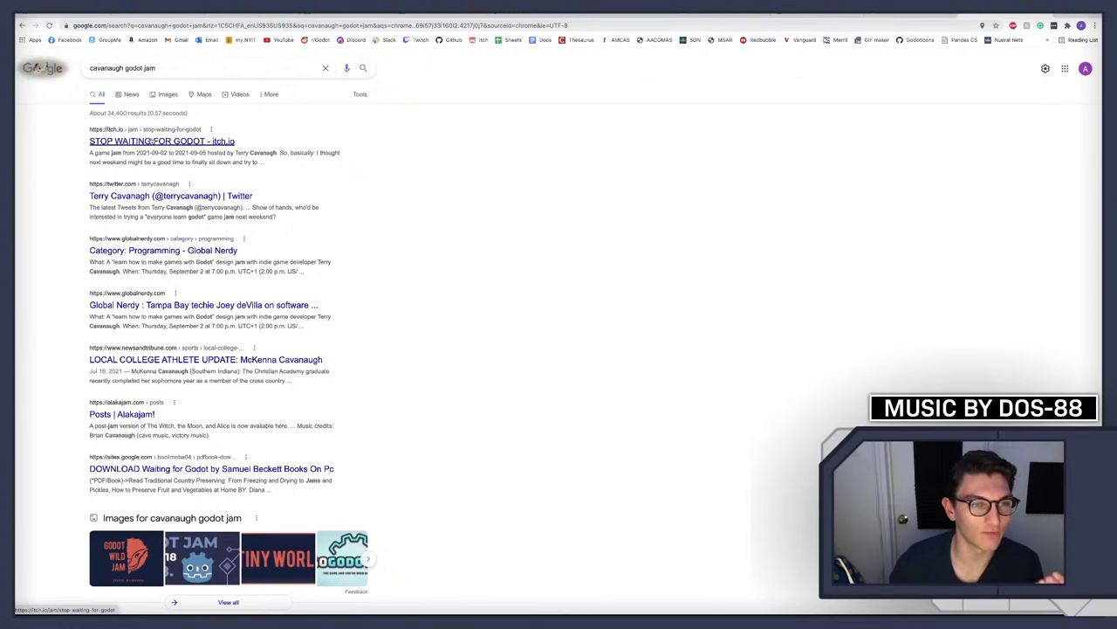
{"action": "left_click", "coordinate": [150, 142]}
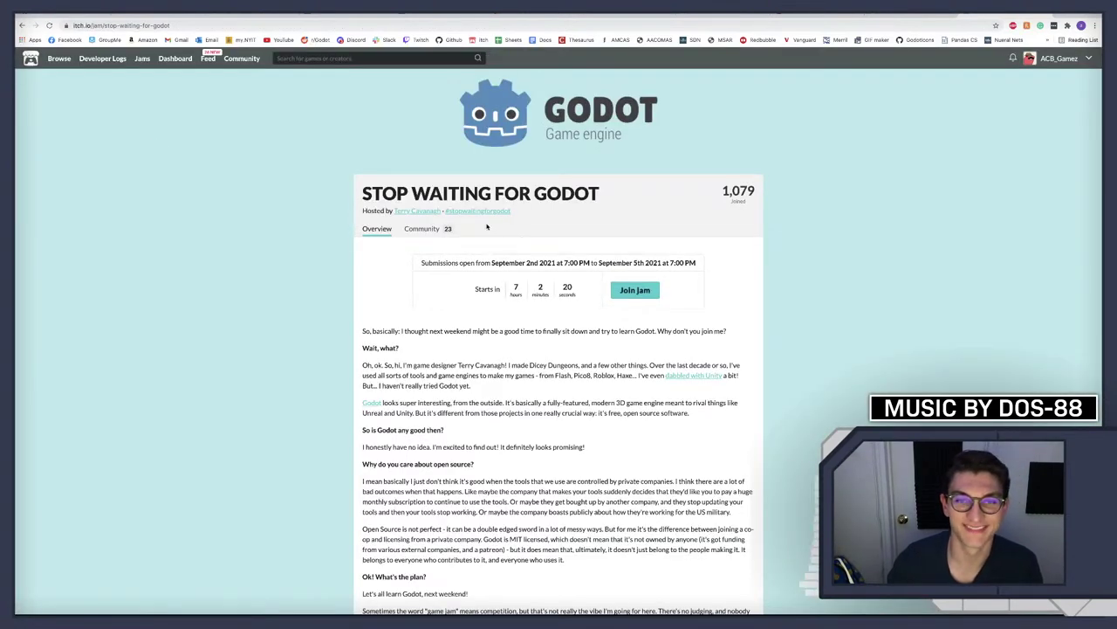
Read through the jam's overview down to its recommended learning resources and follow the "Your First Game" tutorial link
{"action": "scroll", "coordinate": [496, 235], "scroll_direction": "down", "scroll_amount": 1}
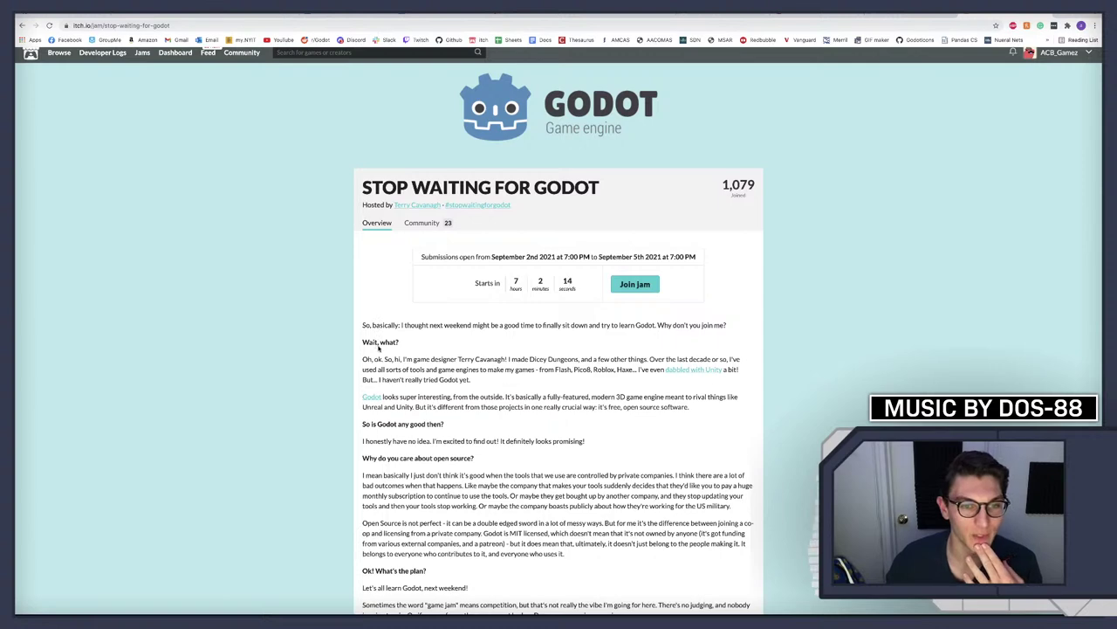
{"action": "scroll", "coordinate": [488, 393], "scroll_direction": "down", "scroll_amount": 2}
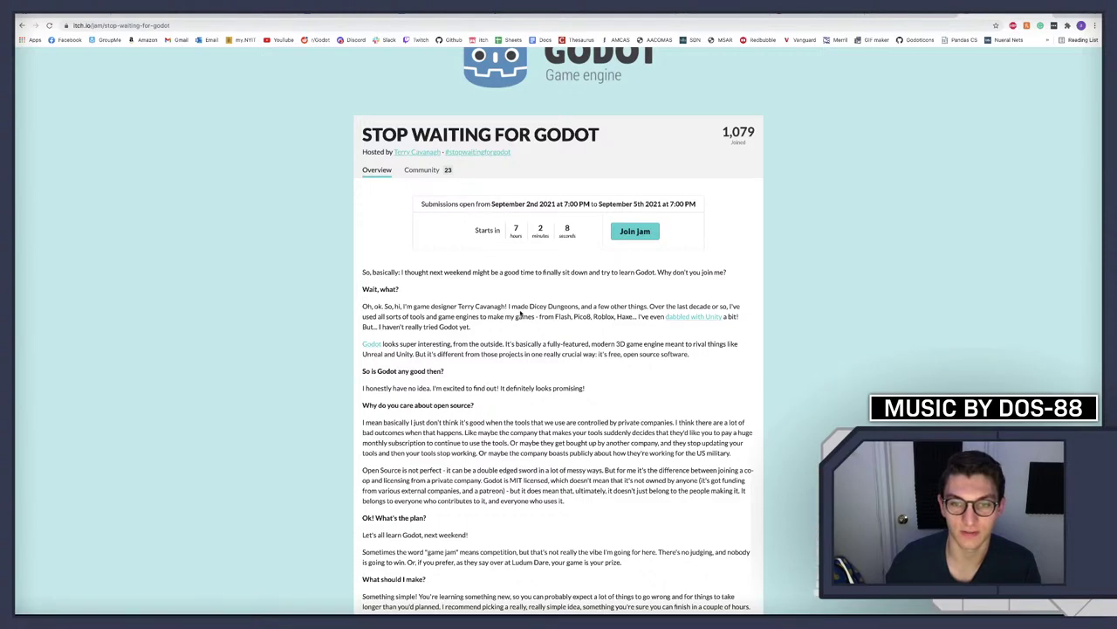
{"action": "scroll", "coordinate": [558, 364], "scroll_direction": "down", "scroll_amount": 2}
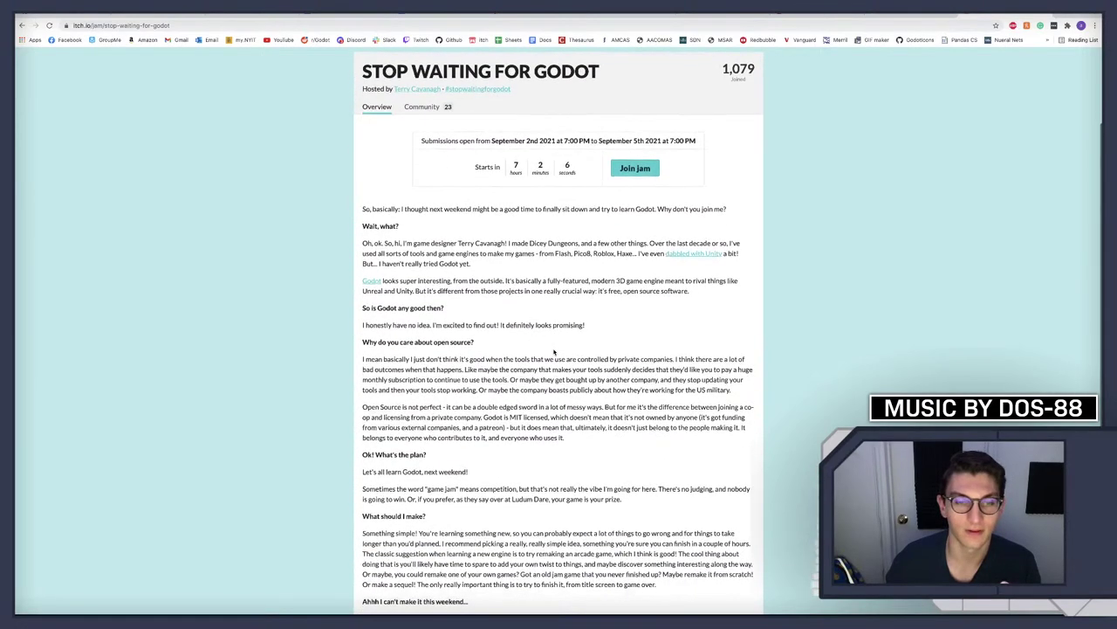
{"action": "scroll", "coordinate": [556, 354], "scroll_direction": "down", "scroll_amount": 5}
{"action": "scroll", "coordinate": [554, 348], "scroll_direction": "up", "scroll_amount": 7}
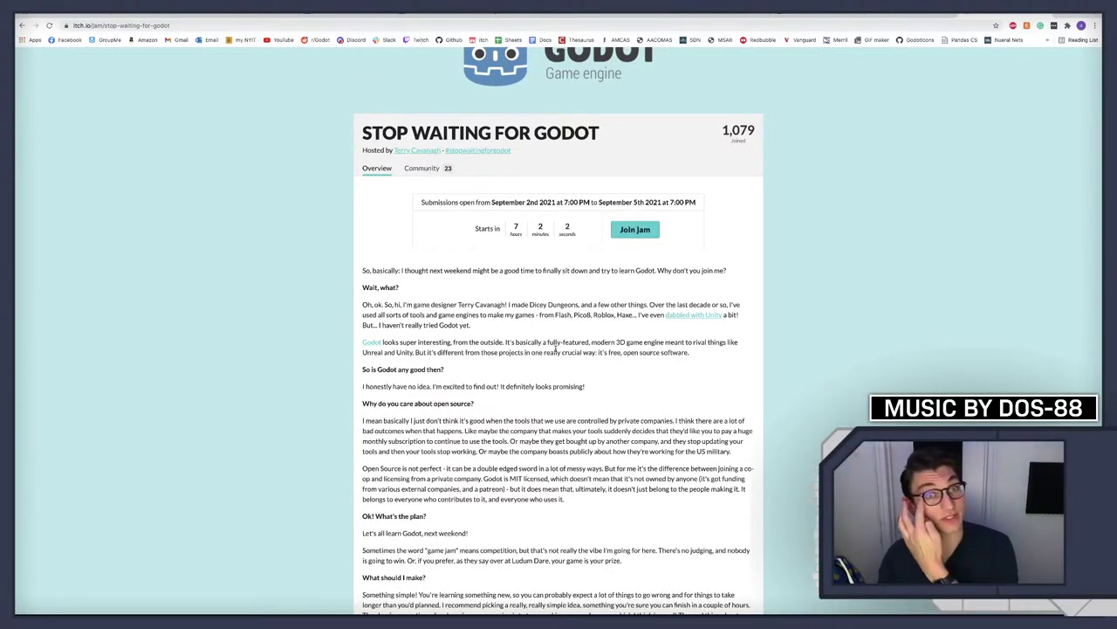
{"action": "scroll", "coordinate": [555, 347], "scroll_direction": "up", "scroll_amount": 3}
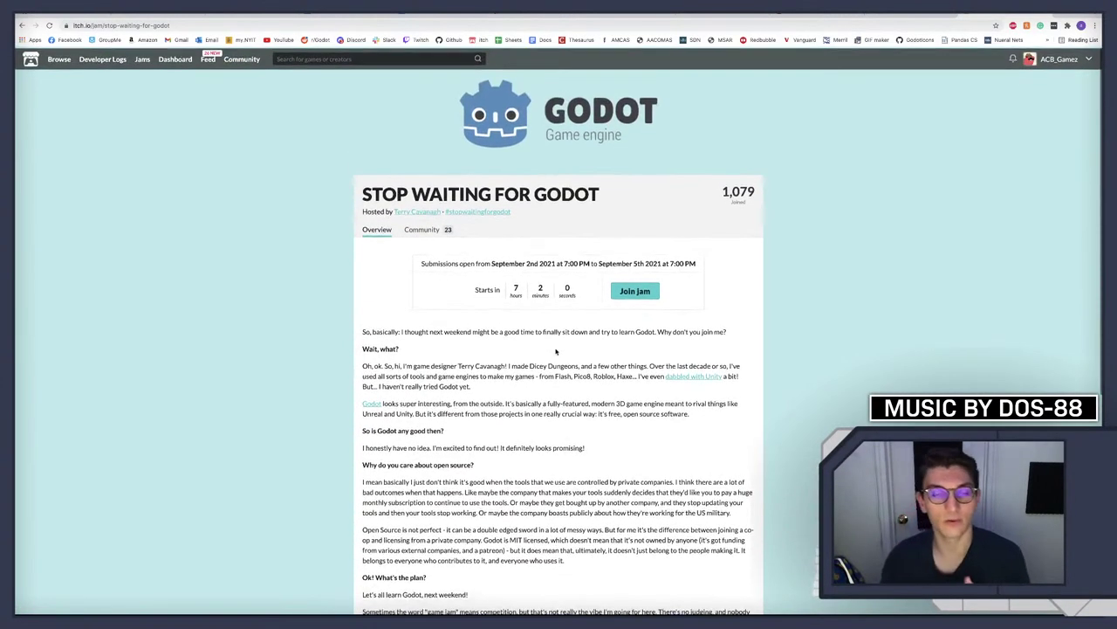
{"action": "scroll", "coordinate": [556, 348], "scroll_direction": "down", "scroll_amount": 5}
{"action": "scroll", "coordinate": [475, 300], "scroll_direction": "down", "scroll_amount": 4}
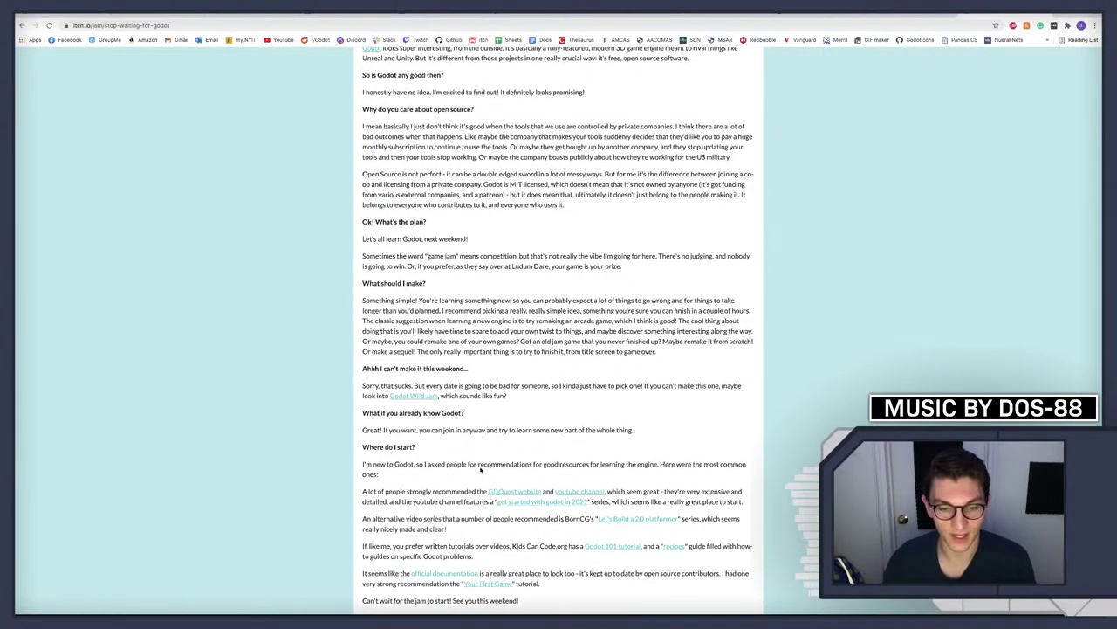
{"action": "left_click", "coordinate": [490, 584]}
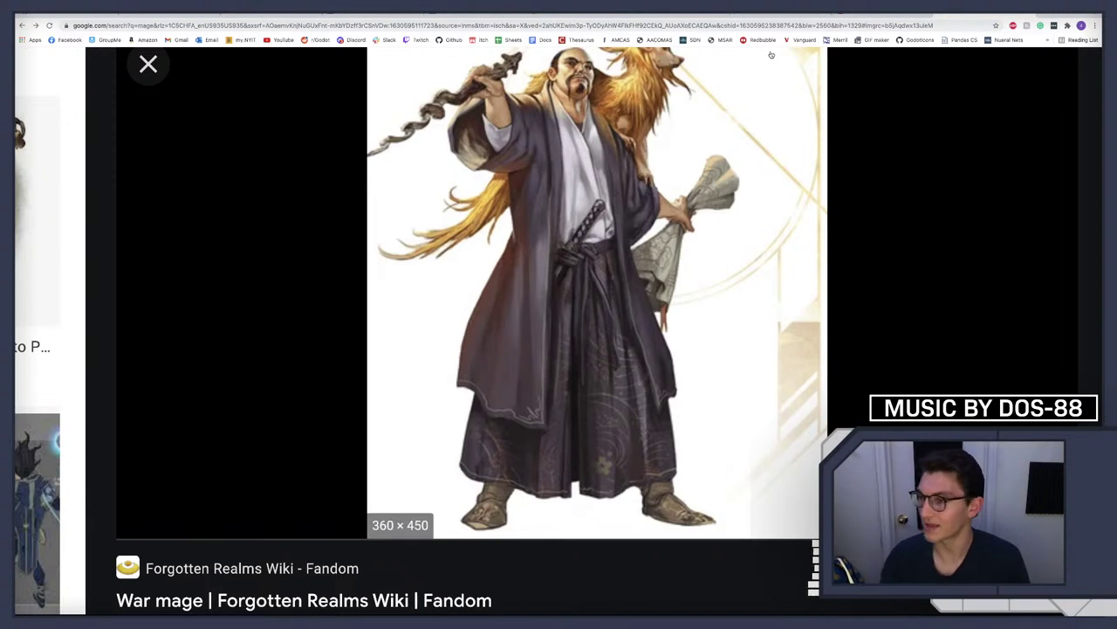
View the lineup of the three finished characters on Discord, then return to the mage drawing in Affinity Designer
{"action": "left_click", "coordinate": [887, 16]}
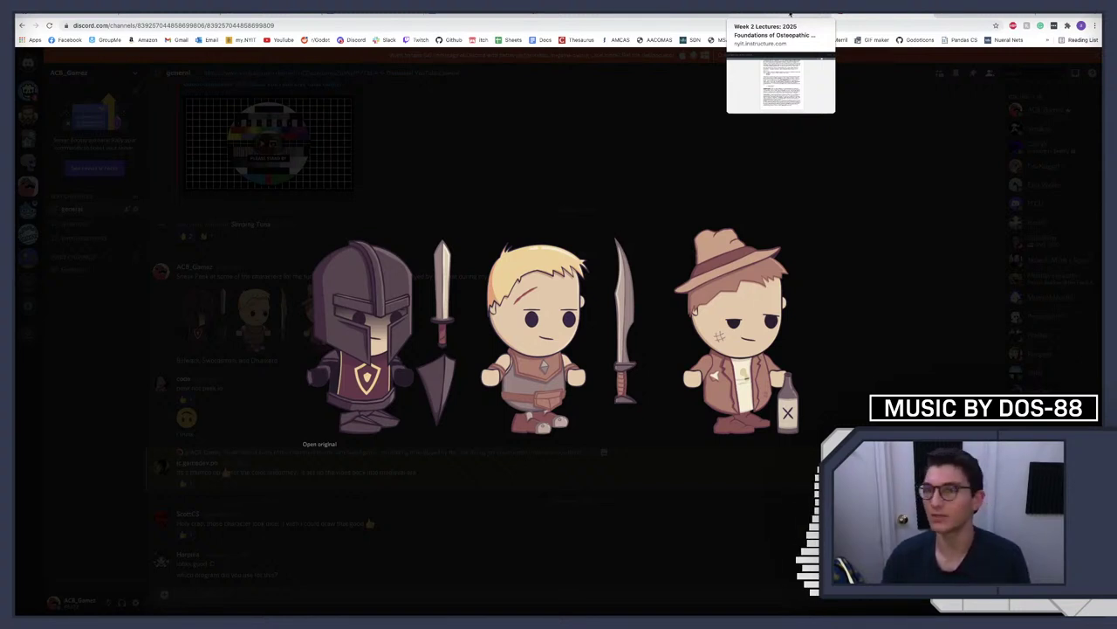
{"action": "left_click", "coordinate": [791, 14]}
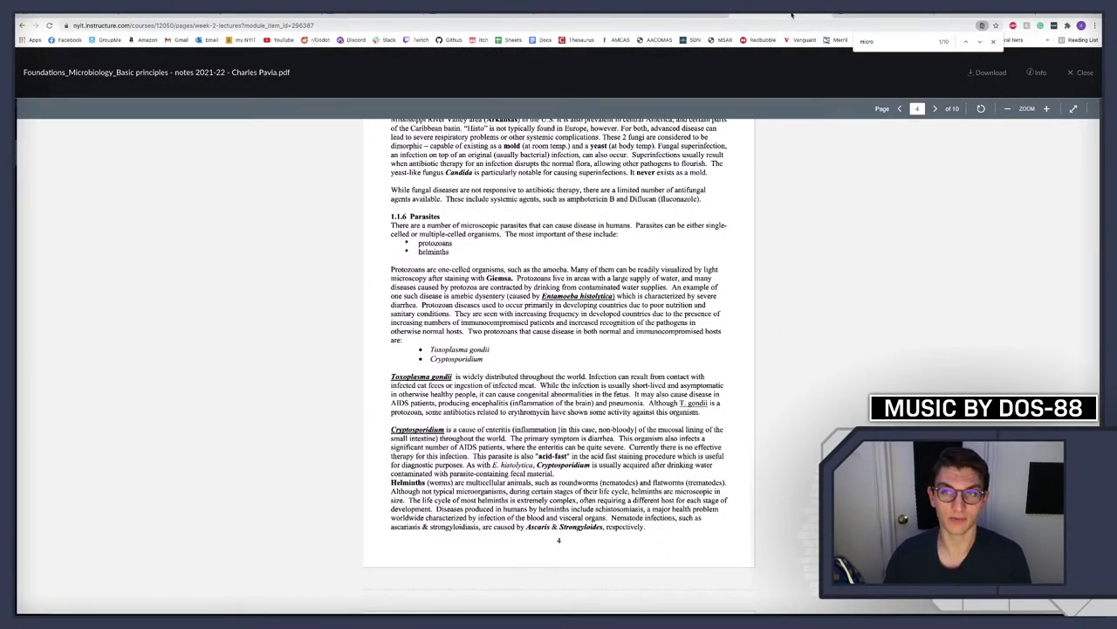
{"action": "left_click", "coordinate": [898, 15]}
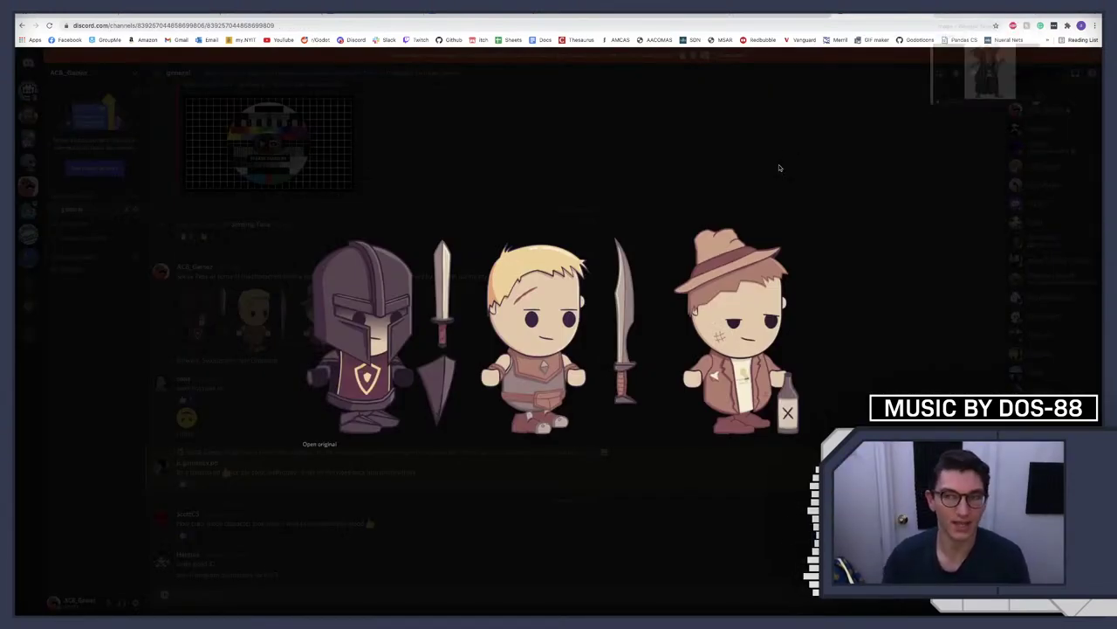
{"action": "key", "text": "ctrl+Left"}
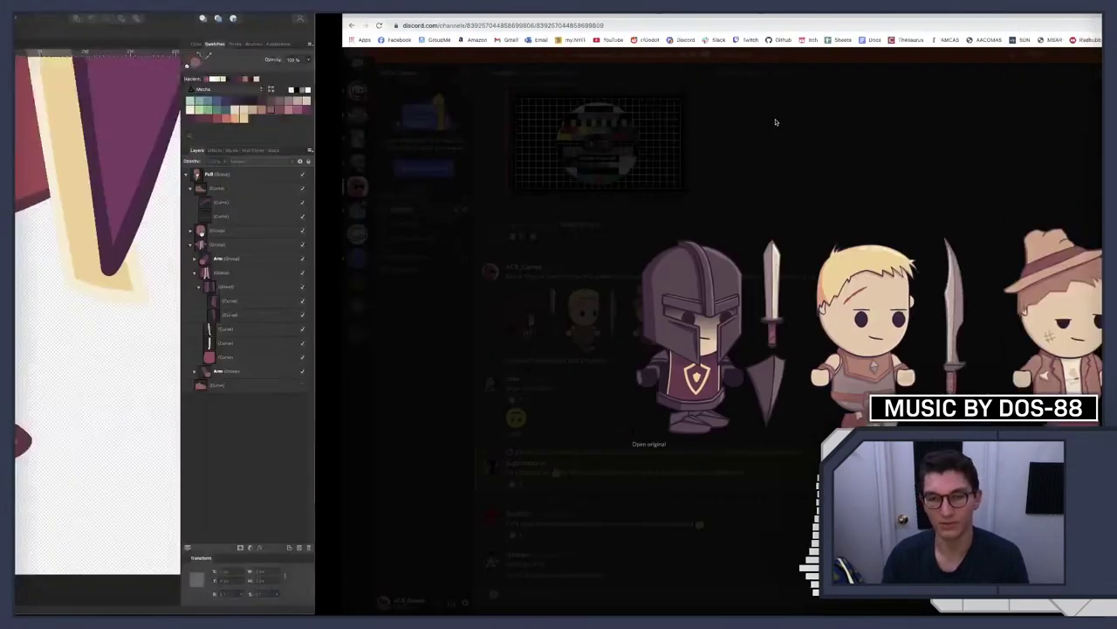
Examine the folded-cuff boot up close and against the mage's robe, hands and overall proportions
{"action": "scroll", "coordinate": [652, 224], "scroll_direction": "up", "scroll_amount": 5}
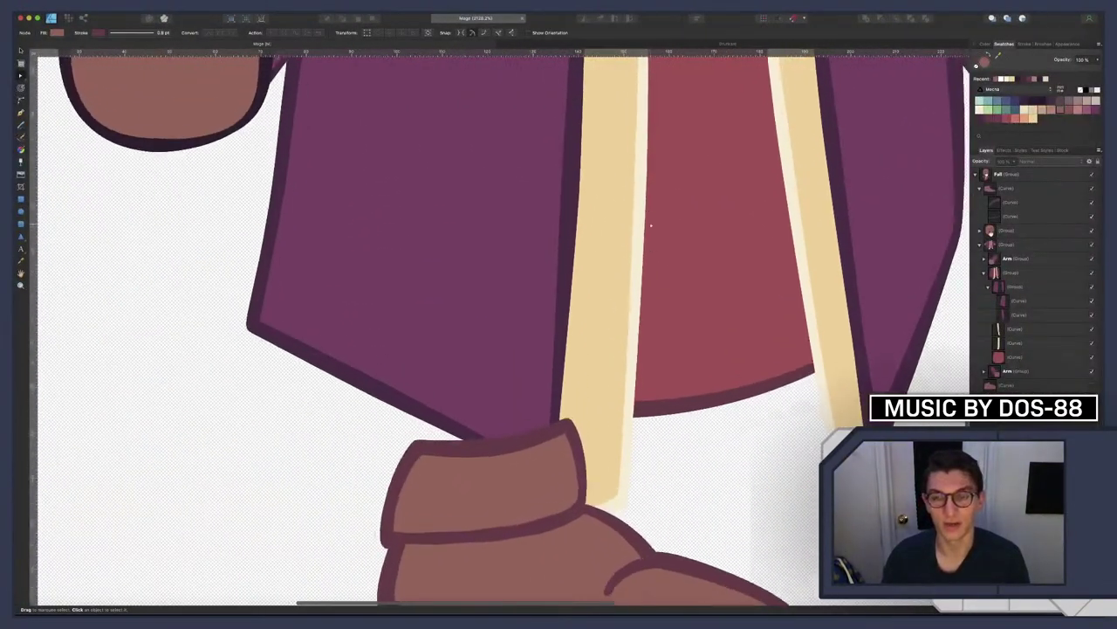
{"action": "scroll", "coordinate": [645, 222], "scroll_direction": "down", "scroll_amount": 3}
{"action": "scroll", "coordinate": [646, 225], "scroll_direction": "down", "scroll_amount": 4}
{"action": "scroll", "coordinate": [646, 225], "scroll_direction": "up", "scroll_amount": 5}
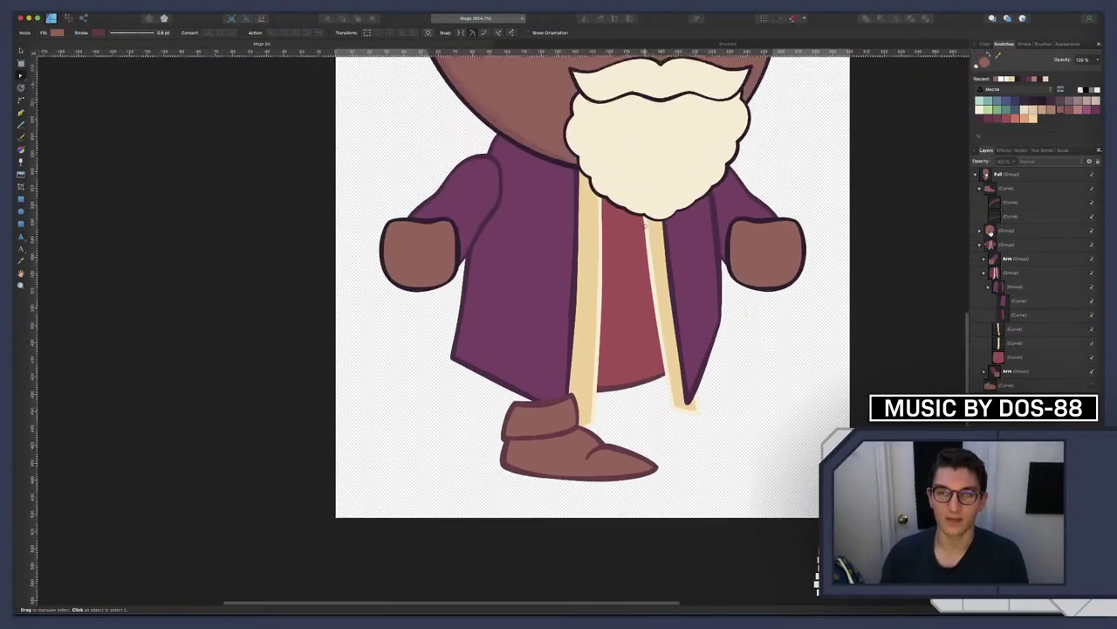
{"action": "scroll", "coordinate": [645, 226], "scroll_direction": "down", "scroll_amount": 3}
{"action": "scroll", "coordinate": [645, 226], "scroll_direction": "up", "scroll_amount": 5}
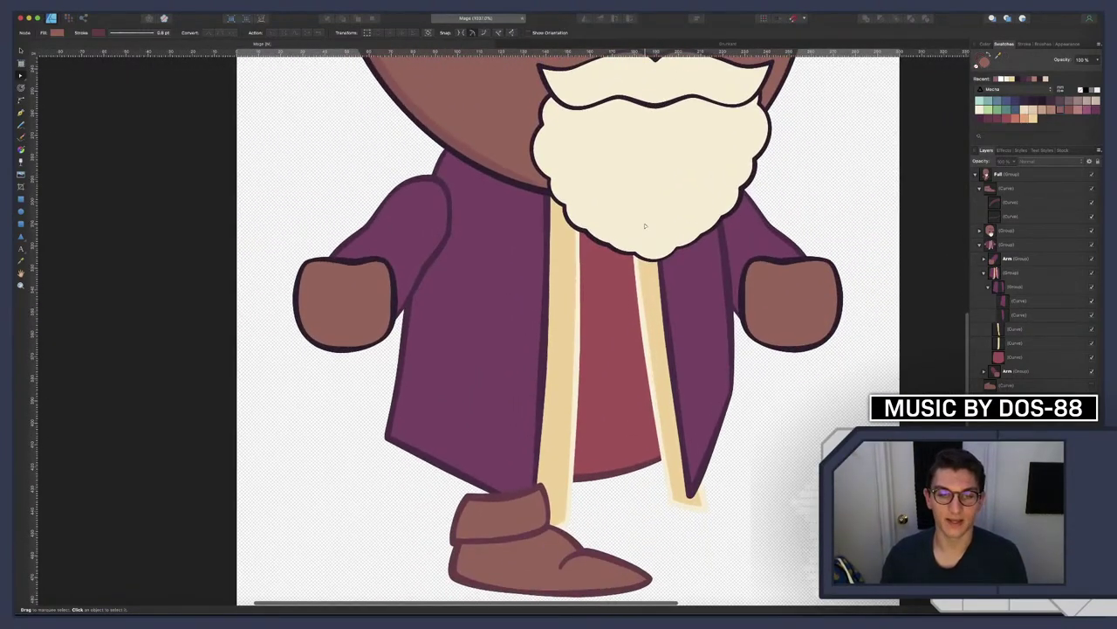
{"action": "scroll", "coordinate": [579, 396], "scroll_direction": "down", "scroll_amount": 2}
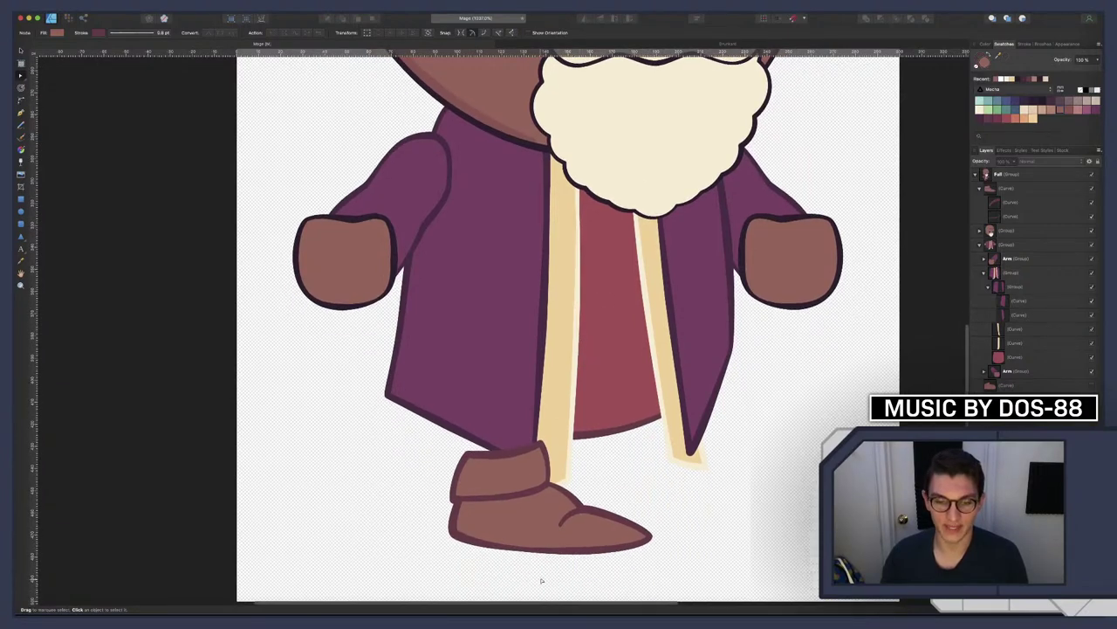
{"action": "scroll", "coordinate": [509, 533], "scroll_direction": "up", "scroll_amount": 2}
{"action": "scroll", "coordinate": [502, 530], "scroll_direction": "down", "scroll_amount": 6}
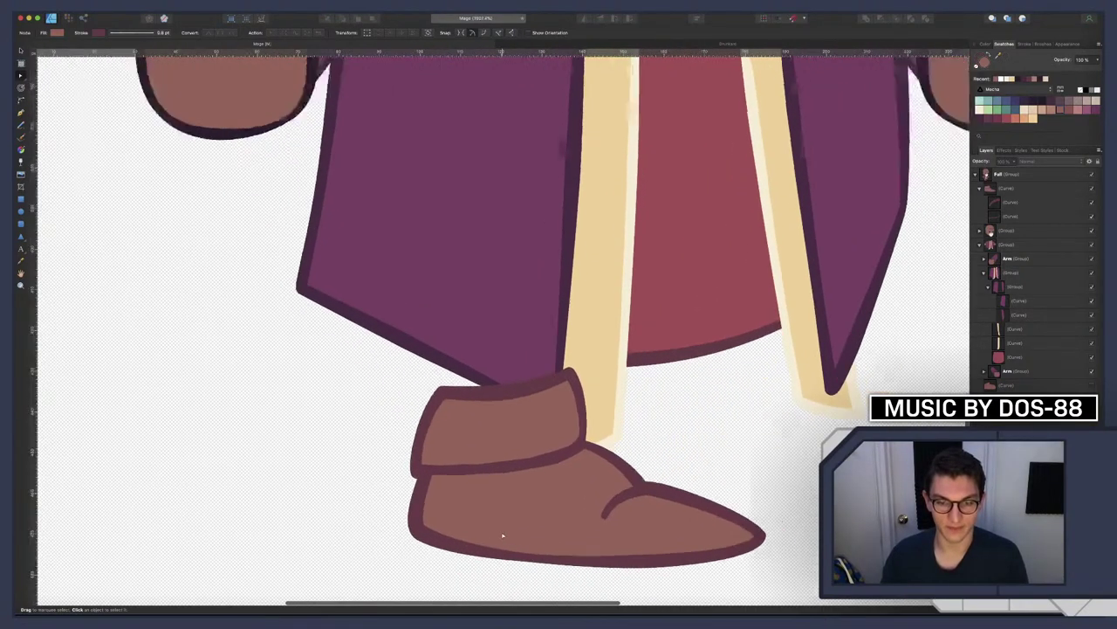
{"action": "scroll", "coordinate": [502, 534], "scroll_direction": "up", "scroll_amount": 5}
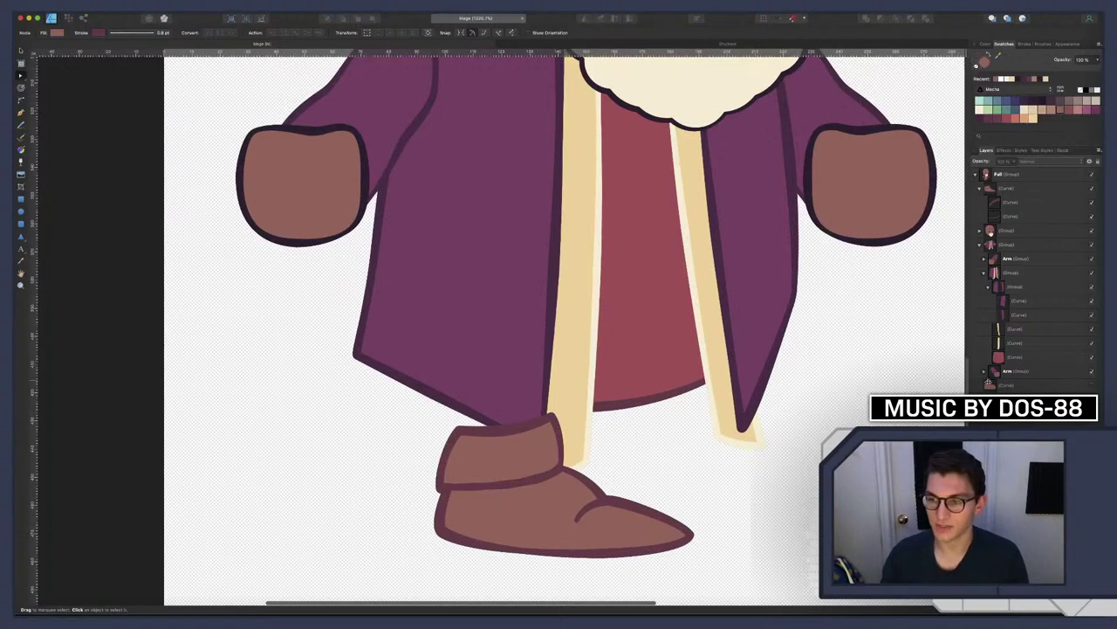
Select the fold line along the bottom of the boot's cuff and reset its stroke pressure profile
{"action": "left_click", "coordinate": [993, 388]}
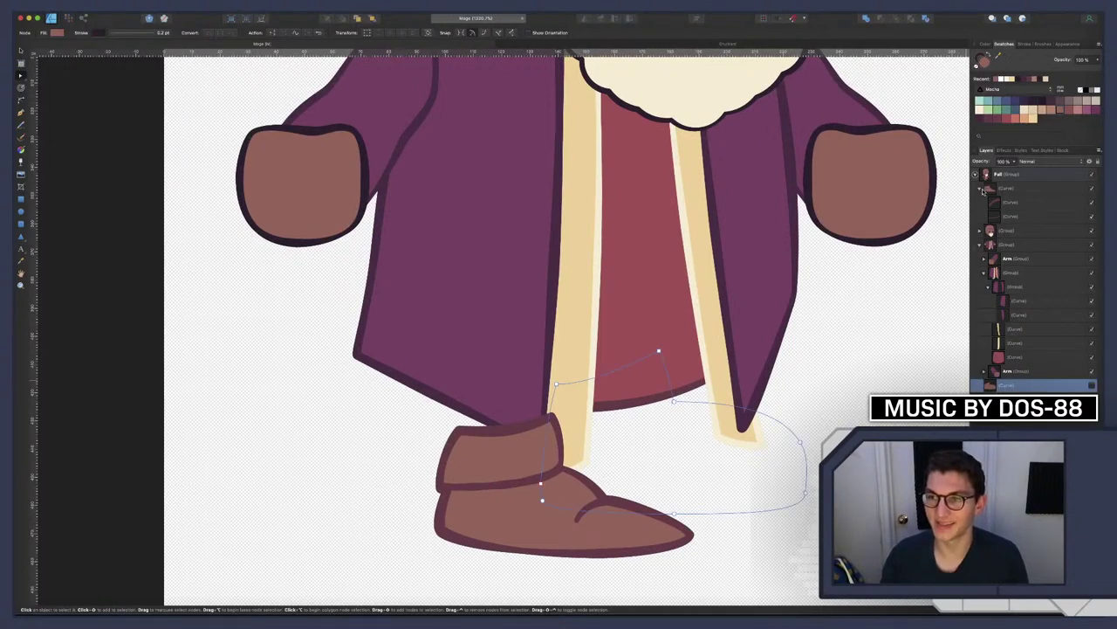
{"action": "left_click", "coordinate": [995, 202]}
{"action": "left_click", "coordinate": [996, 216]}
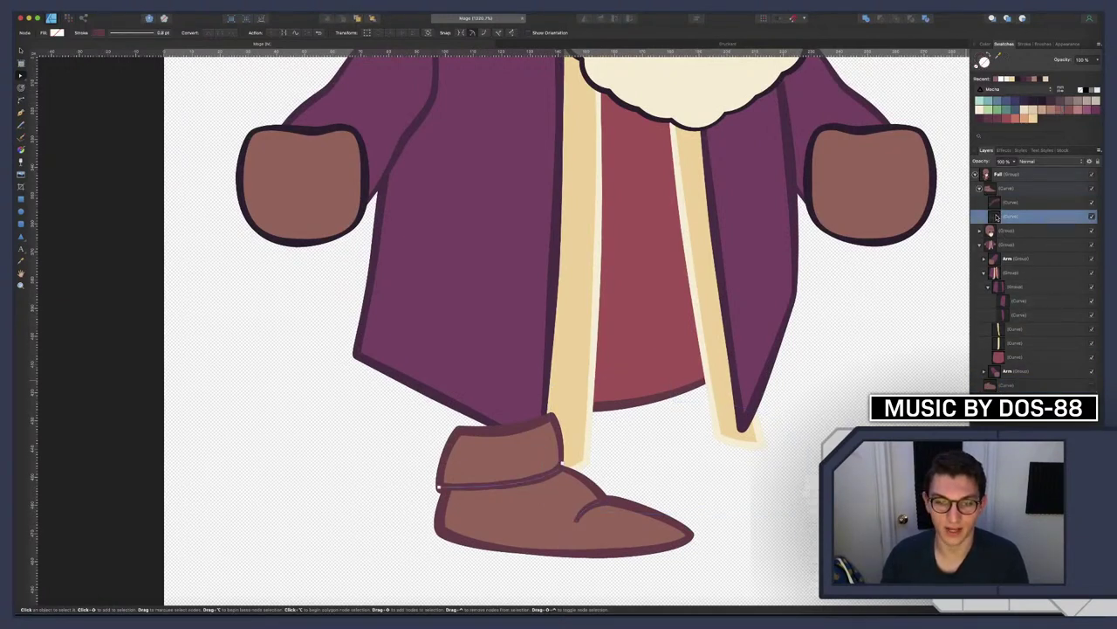
{"action": "left_click", "coordinate": [148, 33]}
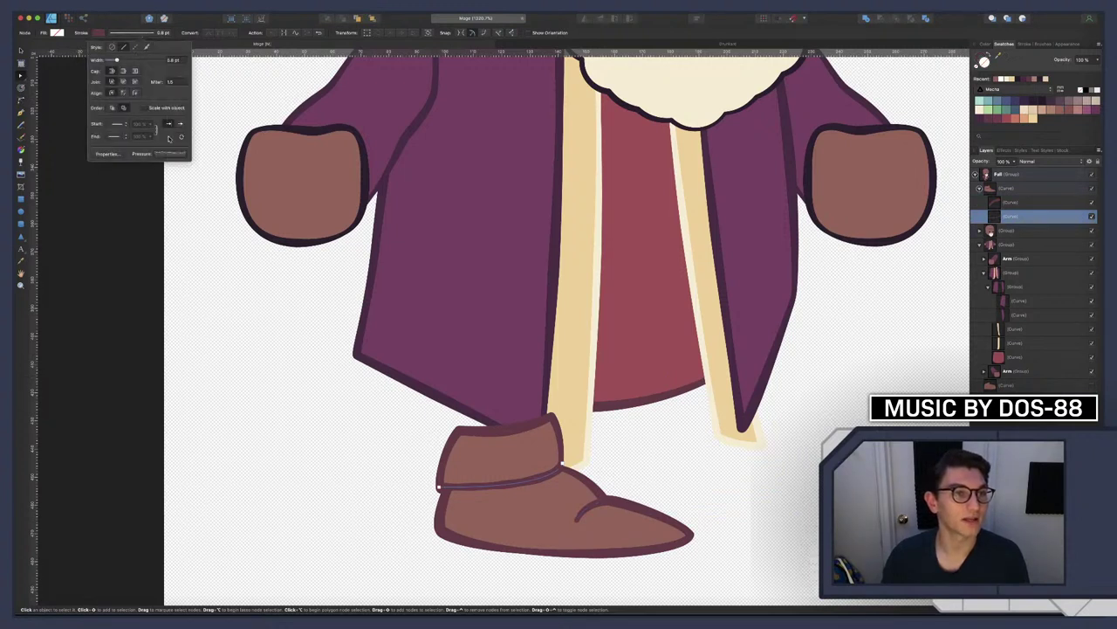
{"action": "left_click", "coordinate": [170, 153]}
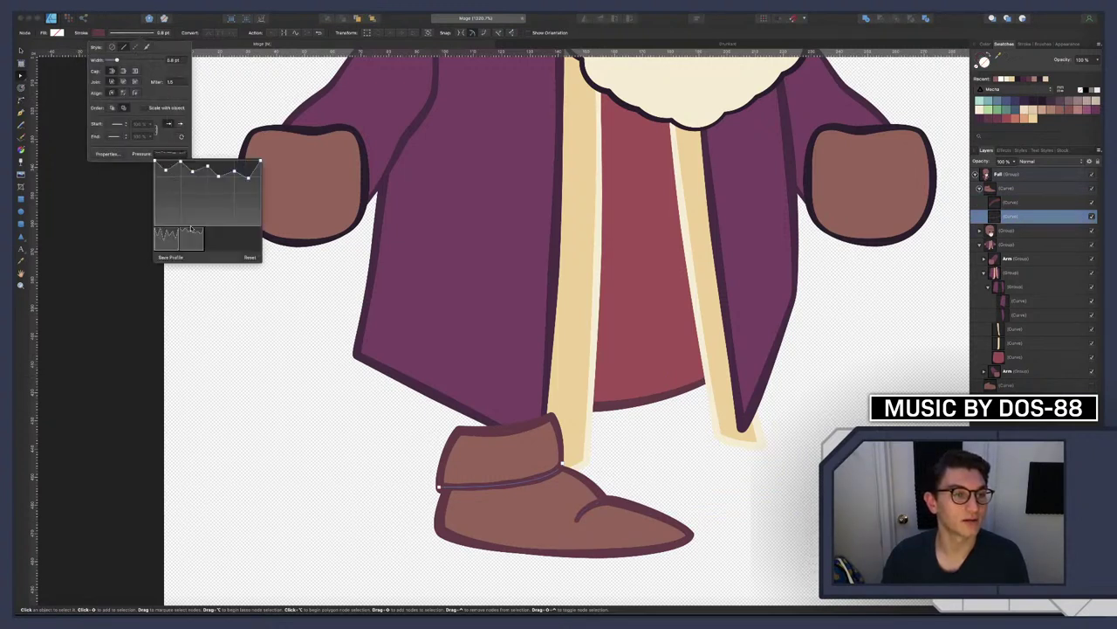
{"action": "left_click", "coordinate": [249, 258]}
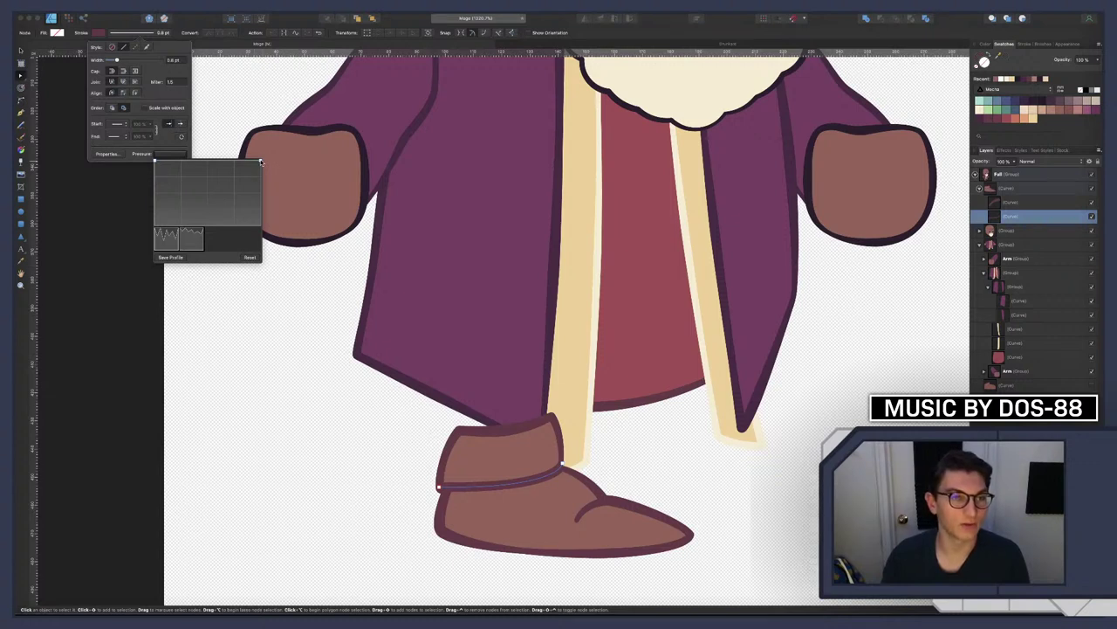
Lower the end point of the cuff line's pressure curve to taper the stroke slightly, and deselect the line
{"action": "left_click_drag", "start_coordinate": [157, 162], "coordinate": [156, 163]}
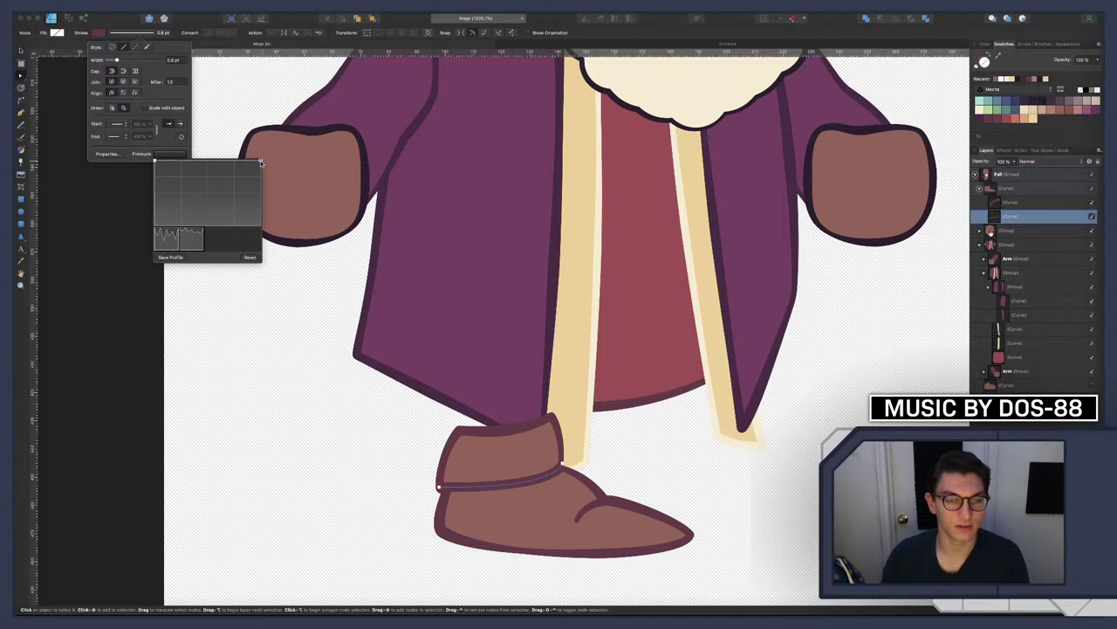
{"action": "left_click_drag", "start_coordinate": [260, 163], "coordinate": [261, 179]}
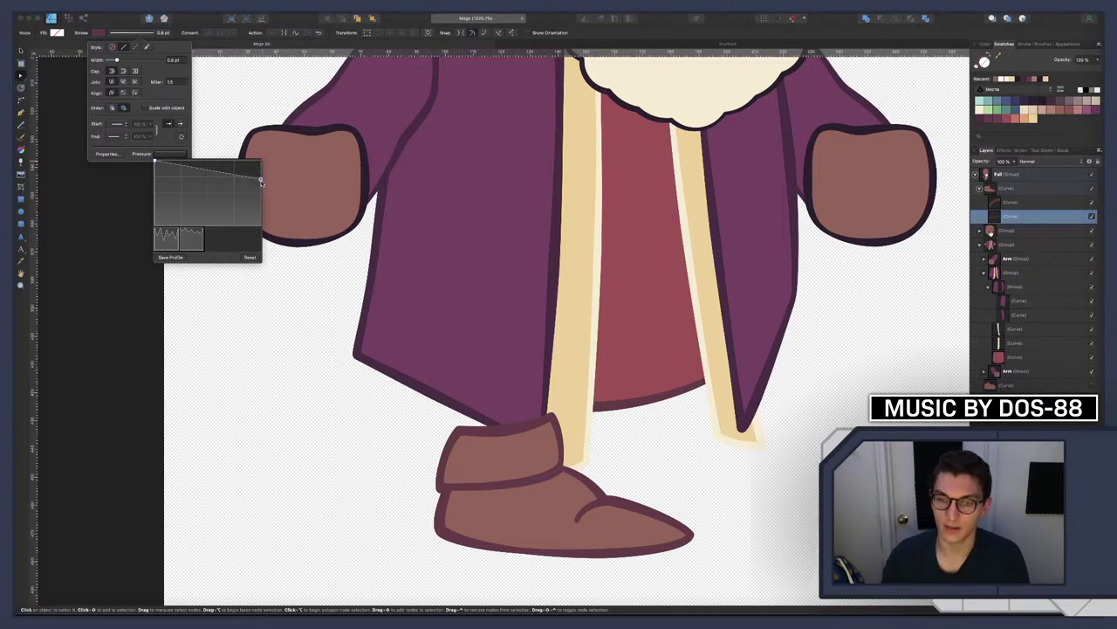
{"action": "left_click", "coordinate": [335, 346]}
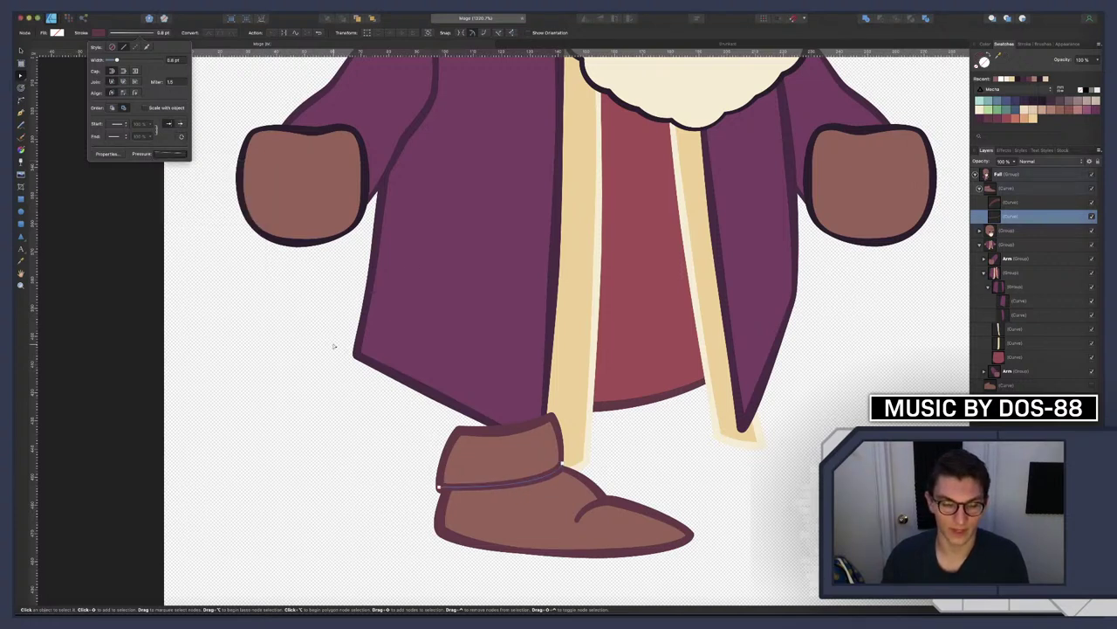
{"action": "left_click", "coordinate": [335, 342]}
{"action": "scroll", "coordinate": [339, 330], "scroll_direction": "down", "scroll_amount": 5}
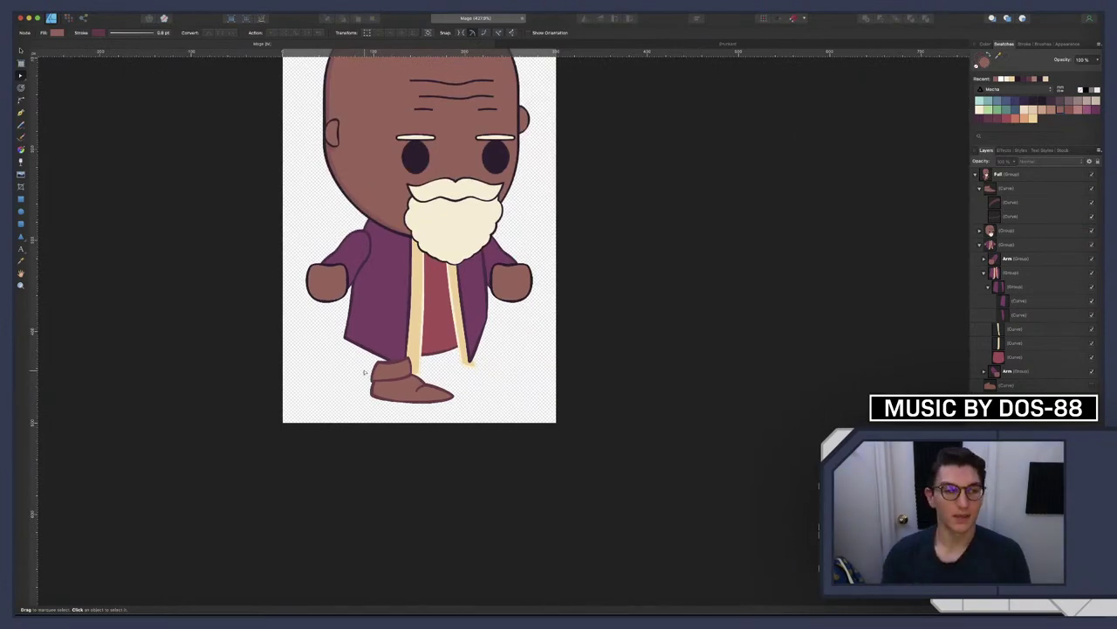
{"action": "scroll", "coordinate": [375, 375], "scroll_direction": "up", "scroll_amount": 10}
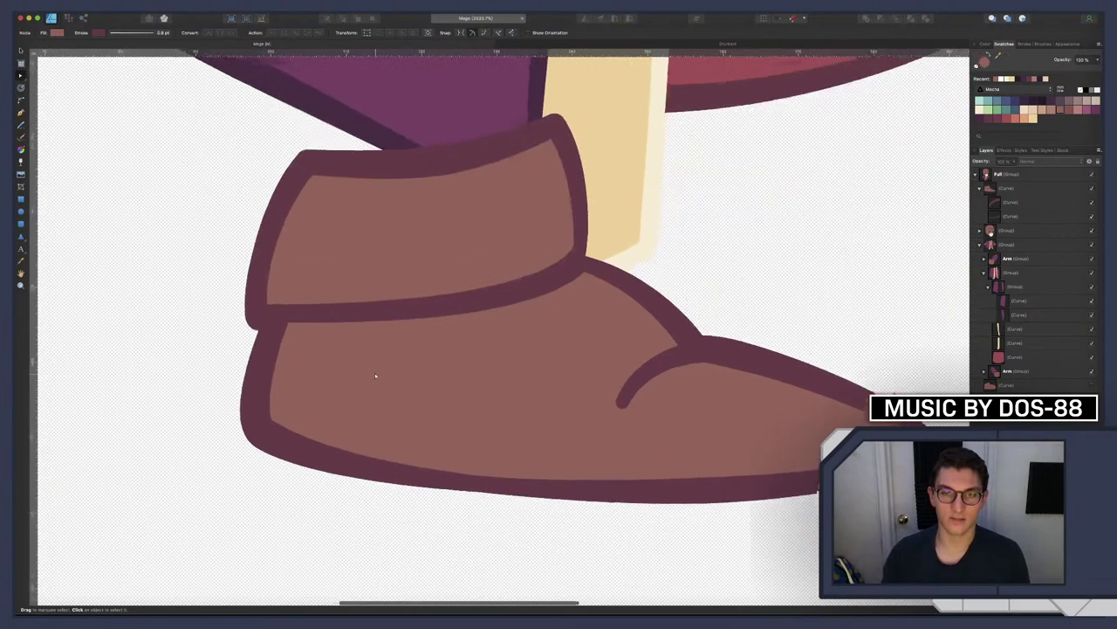
{"action": "scroll", "coordinate": [375, 375], "scroll_direction": "right", "scroll_amount": 3}
{"action": "scroll", "coordinate": [376, 376], "scroll_direction": "down", "scroll_amount": 12}
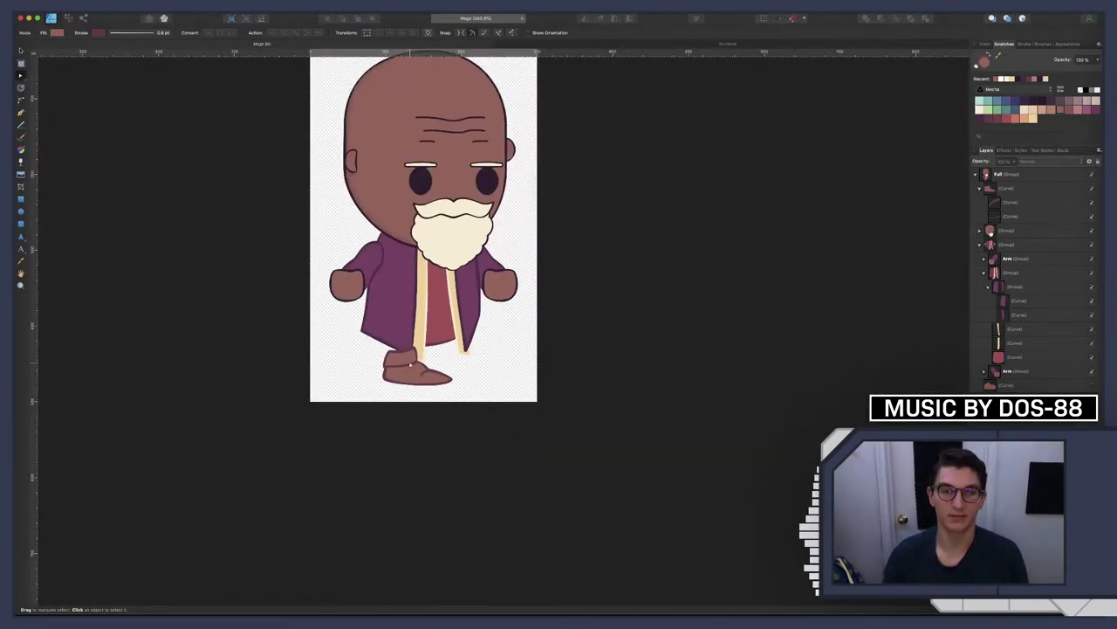
{"action": "scroll", "coordinate": [406, 369], "scroll_direction": "up", "scroll_amount": 10}
{"action": "scroll", "coordinate": [438, 410], "scroll_direction": "up", "scroll_amount": 3}
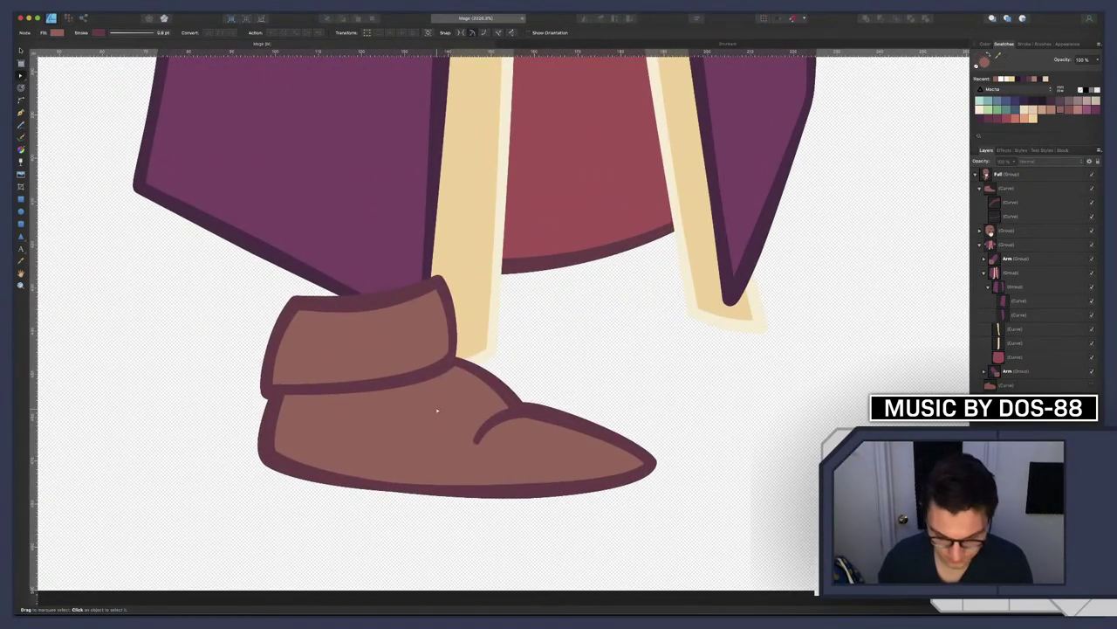
Draw an open path inside the boot's toe, from the sole to the tip and back along the upper edge
{"action": "key", "text": "p"}
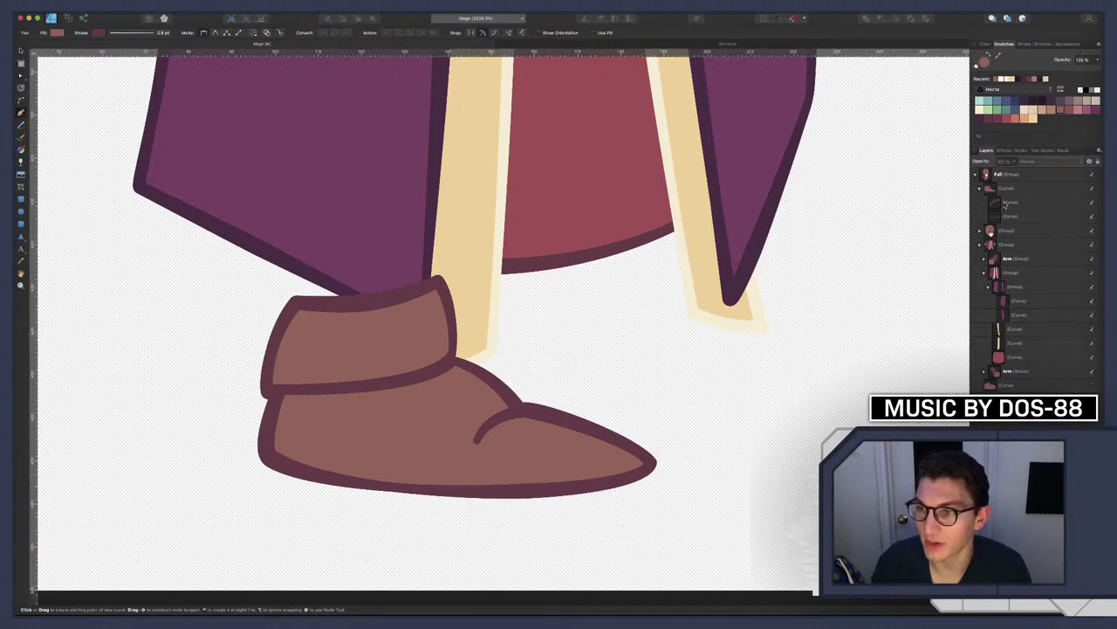
{"action": "left_click", "coordinate": [1009, 202]}
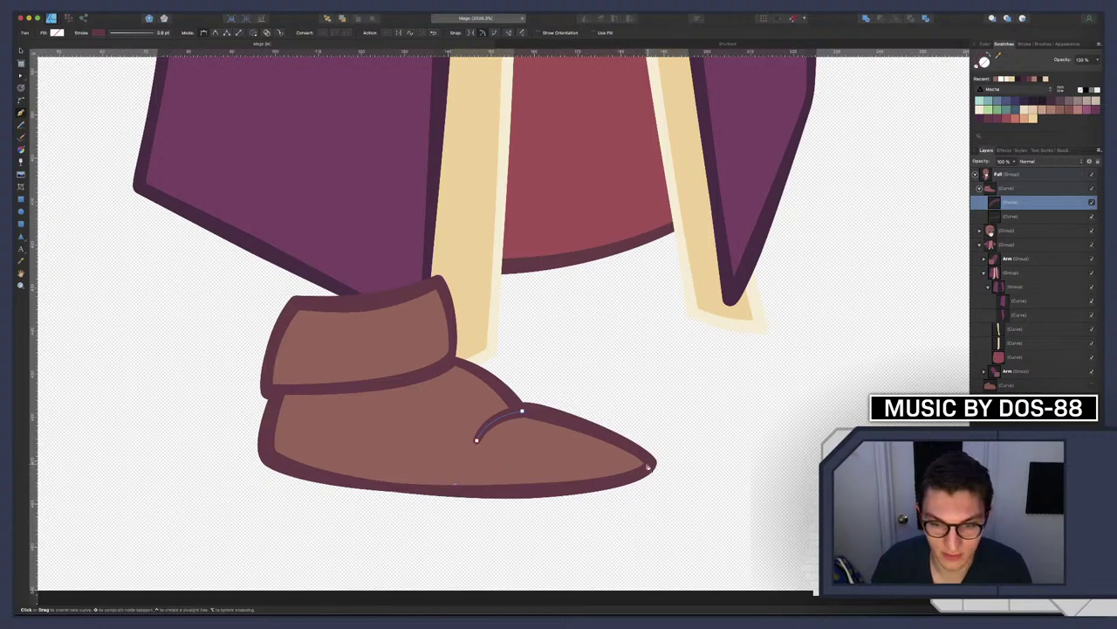
{"action": "left_click", "coordinate": [454, 483]}
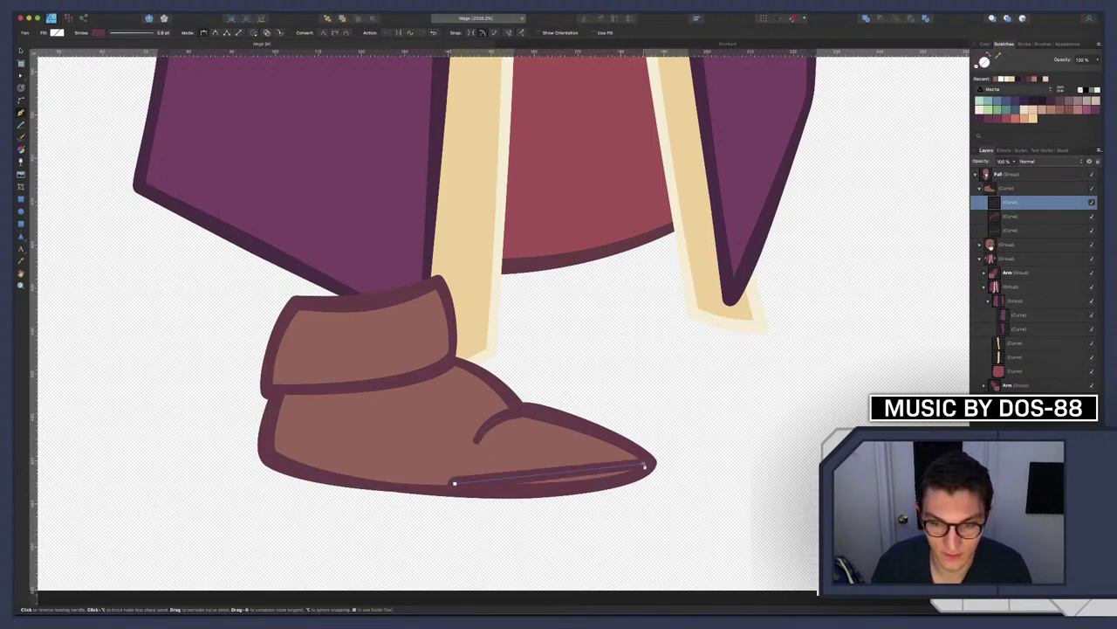
{"action": "left_click", "coordinate": [557, 427]}
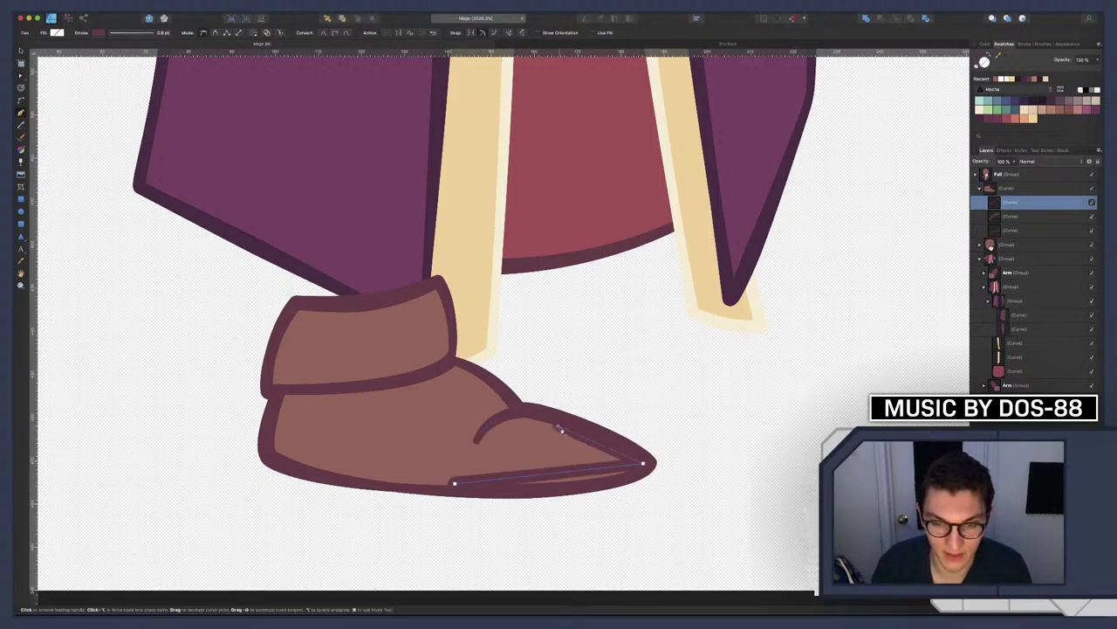
{"action": "scroll", "coordinate": [584, 484], "scroll_direction": "up", "scroll_amount": 1}
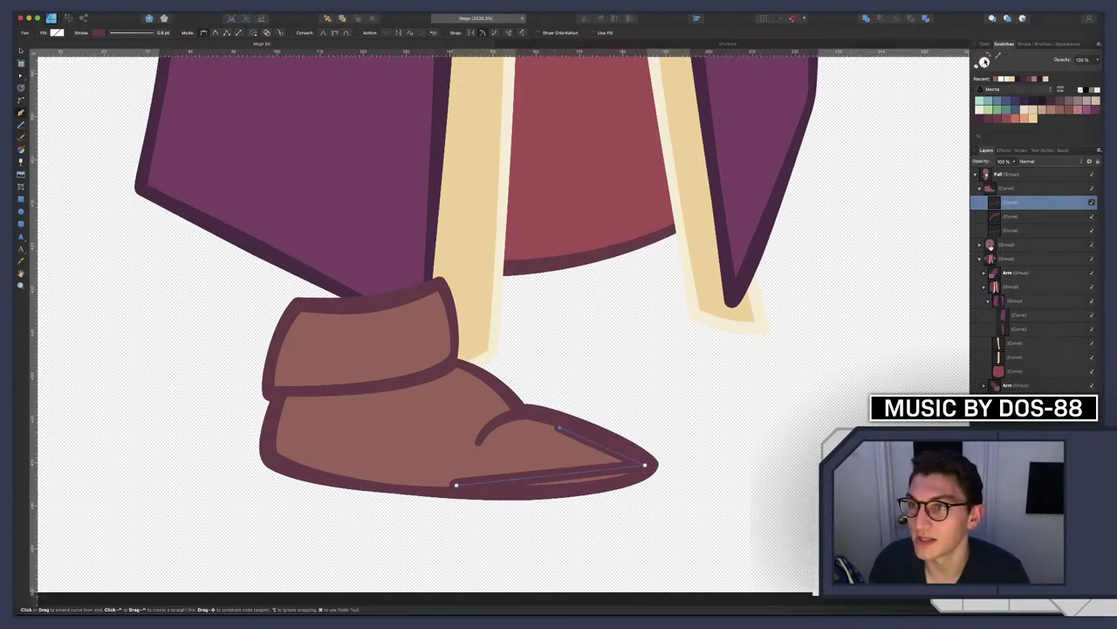
Set the toe path's stroke to golden yellow and bend both segments to follow the toe outline
{"action": "left_click", "coordinate": [1033, 118]}
{"action": "key", "text": "a"}
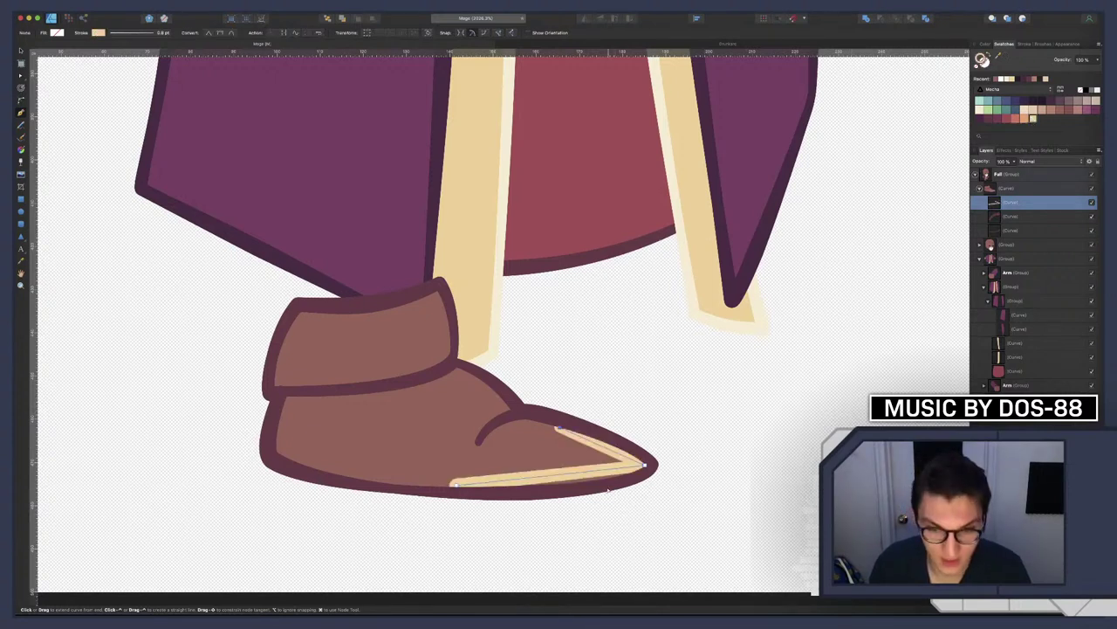
{"action": "left_click_drag", "start_coordinate": [589, 472], "coordinate": [612, 481]}
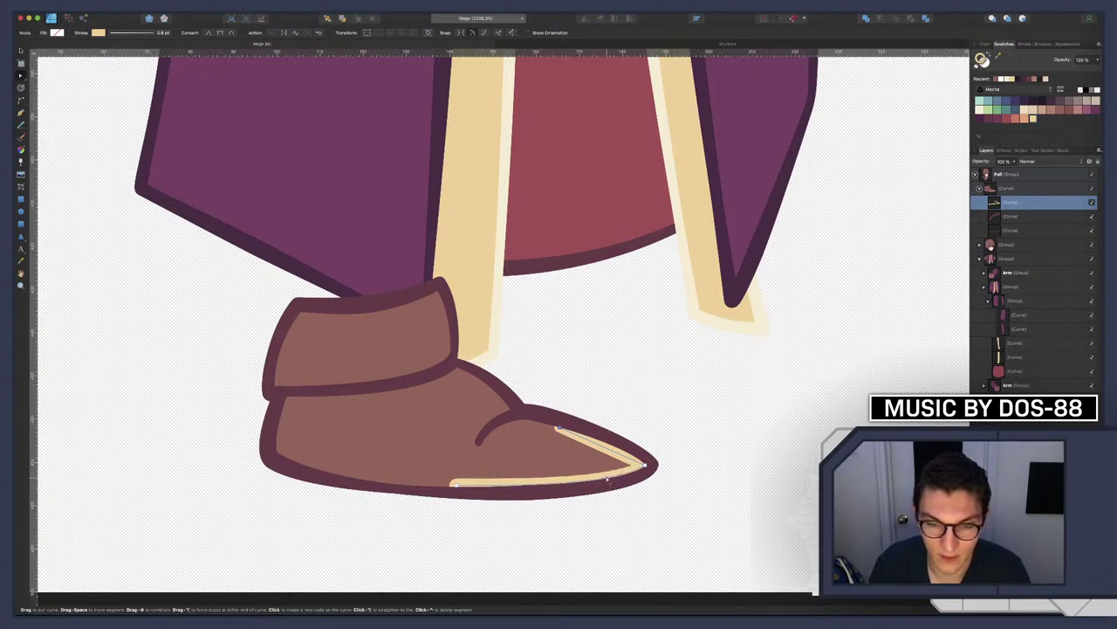
{"action": "left_click_drag", "start_coordinate": [609, 449], "coordinate": [613, 448]}
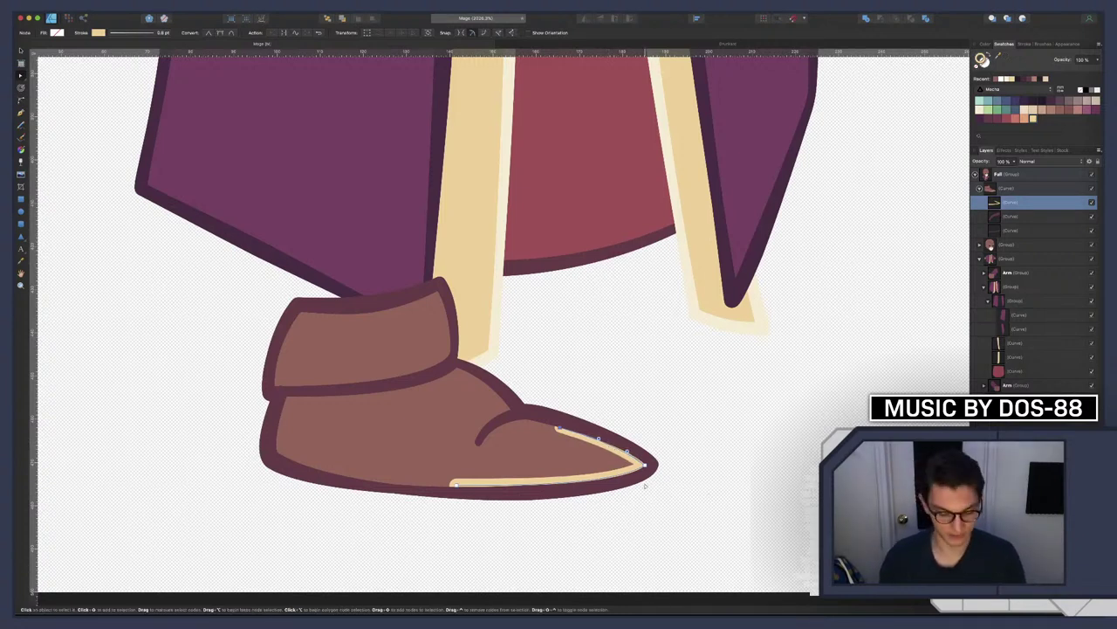
Extend the lower end of the yellow path toward the heel and adjust its handles to follow the sole
{"action": "scroll", "coordinate": [645, 486], "scroll_direction": "down", "scroll_amount": 10}
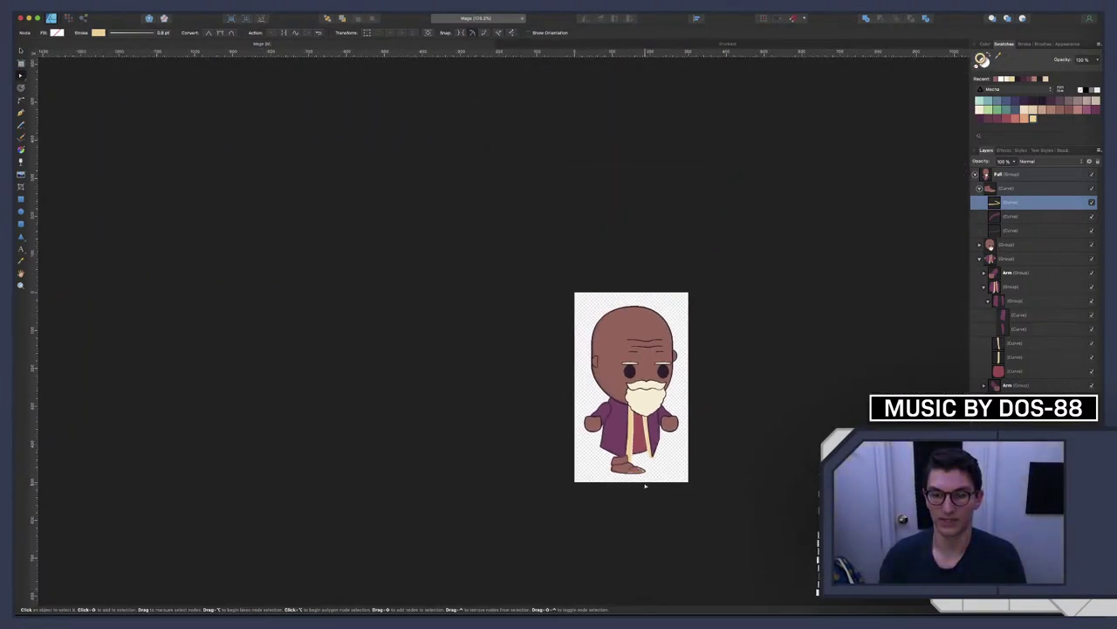
{"action": "scroll", "coordinate": [642, 480], "scroll_direction": "up", "scroll_amount": 10}
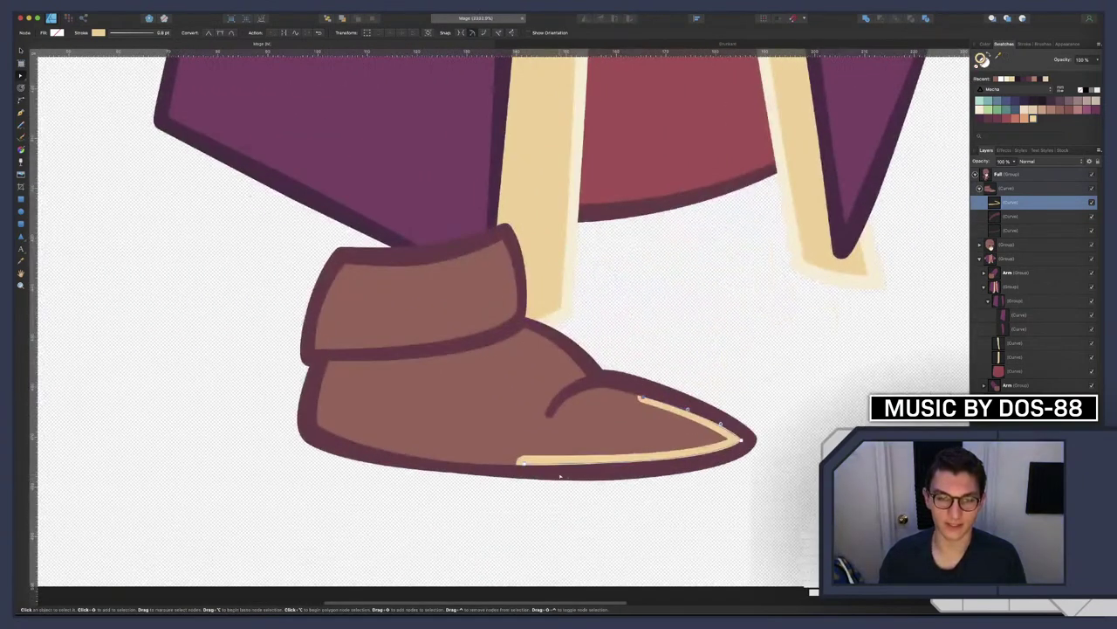
{"action": "left_click_drag", "start_coordinate": [524, 467], "coordinate": [430, 456]}
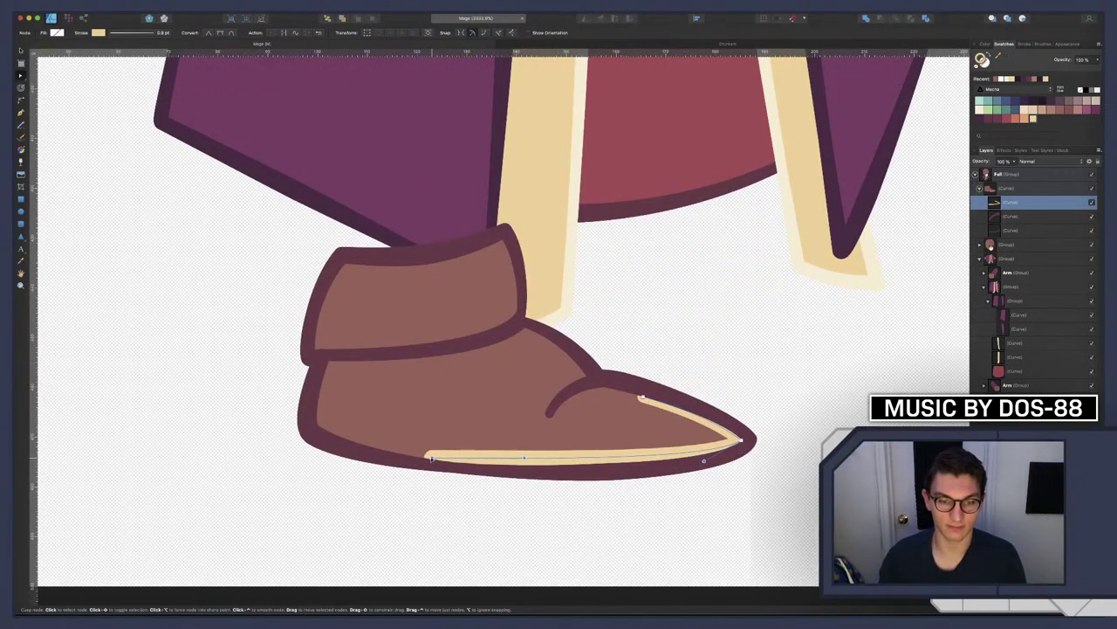
{"action": "left_click_drag", "start_coordinate": [524, 458], "coordinate": [508, 472]}
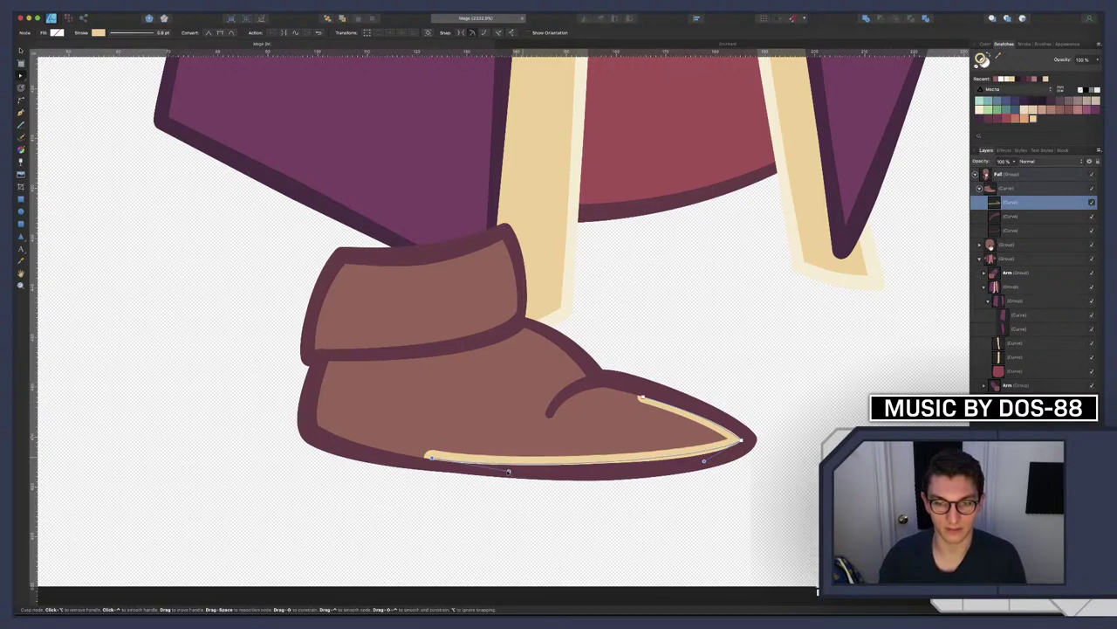
{"action": "left_click_drag", "start_coordinate": [705, 461], "coordinate": [704, 467]}
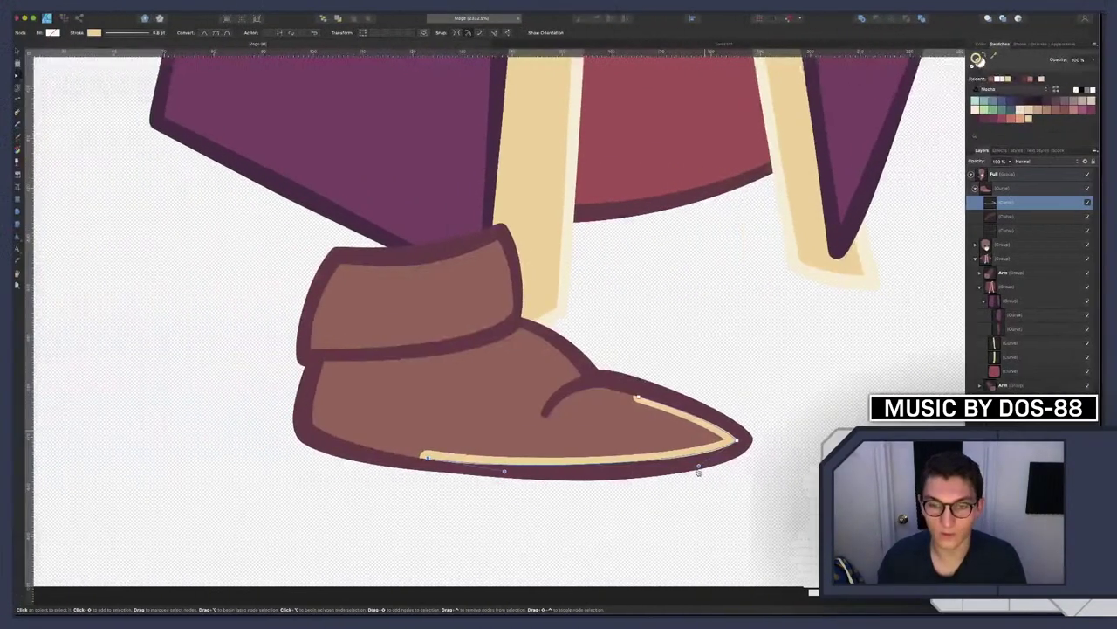
Close the yellow toe path by joining its upper end to its heel-side end with a straight segment
{"action": "scroll", "coordinate": [694, 433], "scroll_direction": "up", "scroll_amount": 3}
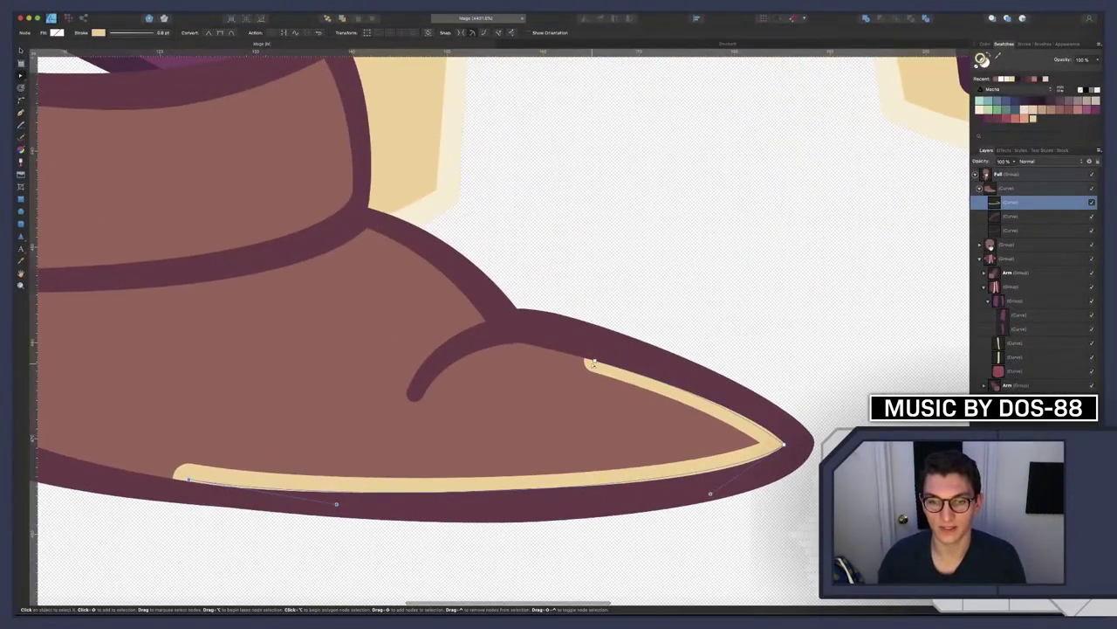
{"action": "key", "text": "p"}
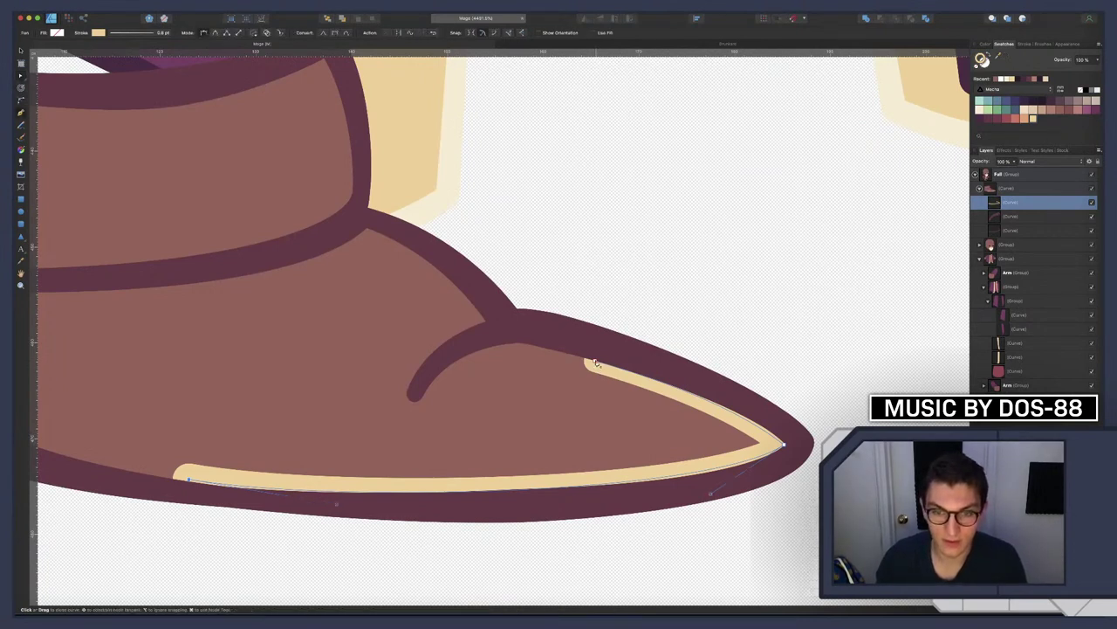
{"action": "key", "text": "a"}
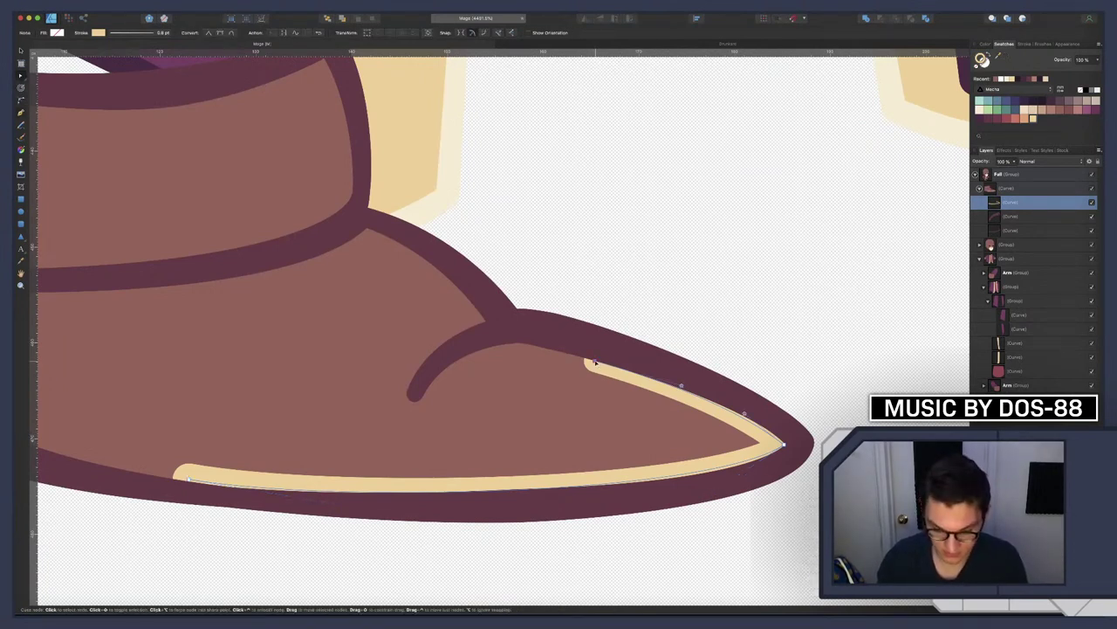
{"action": "key", "text": "p"}
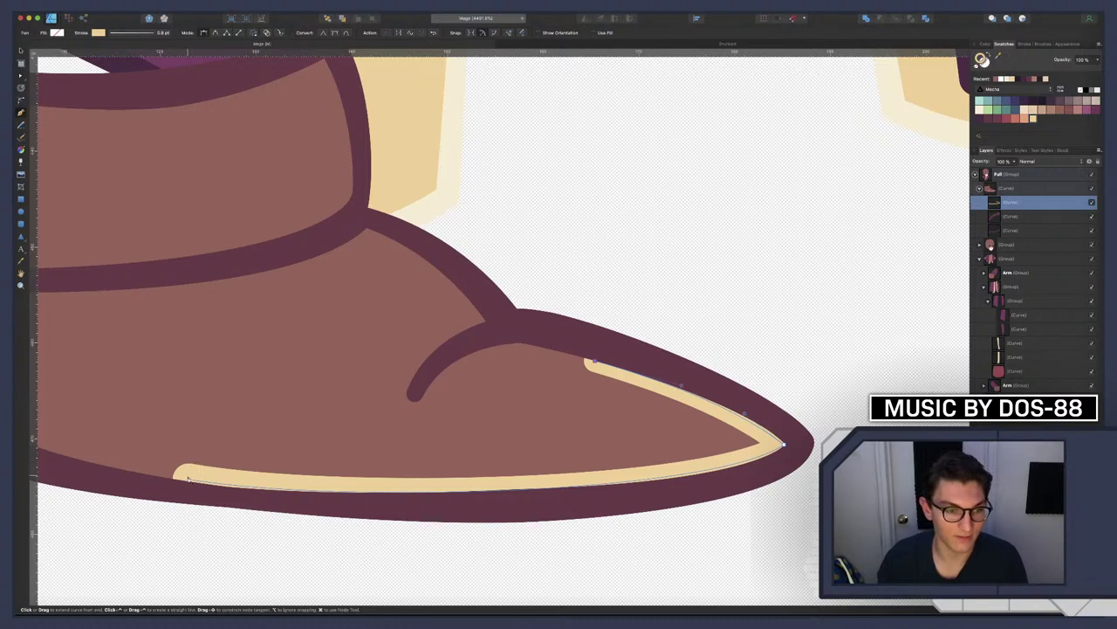
{"action": "left_click", "coordinate": [188, 479]}
{"action": "key", "text": "a"}
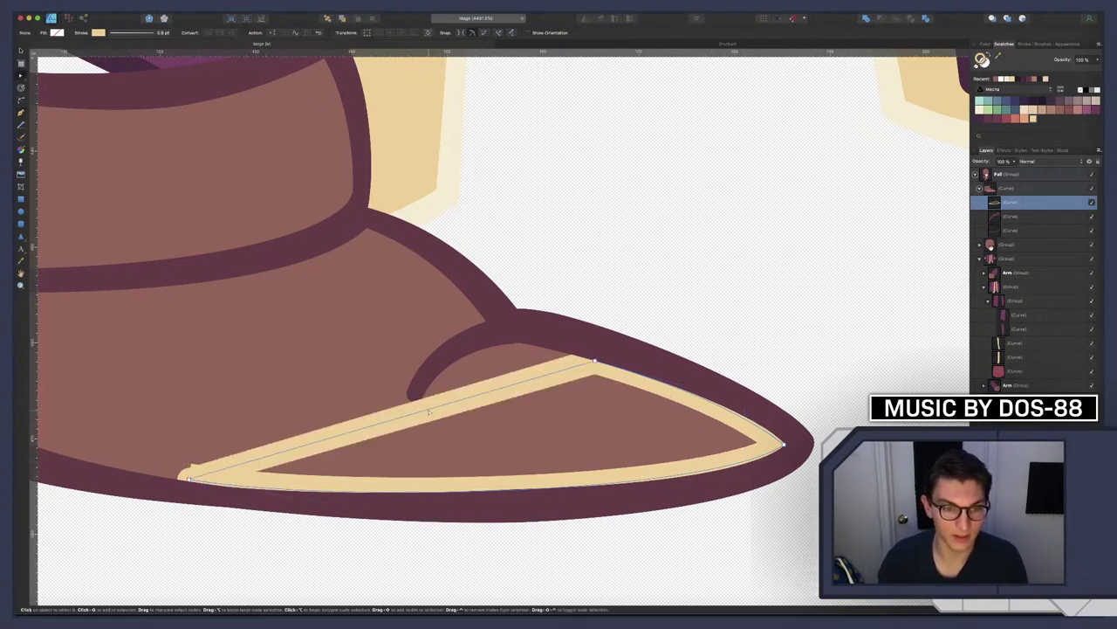
Apply the second saved pressure profile to the stroke of the closed toe shape
{"action": "left_click", "coordinate": [144, 32]}
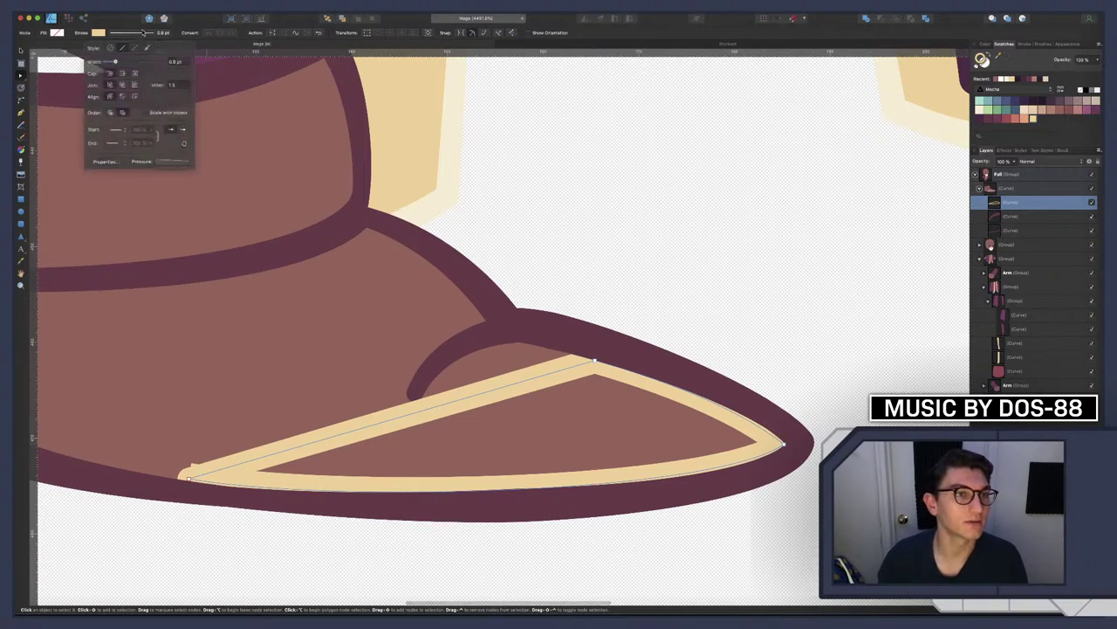
{"action": "left_click", "coordinate": [156, 155]}
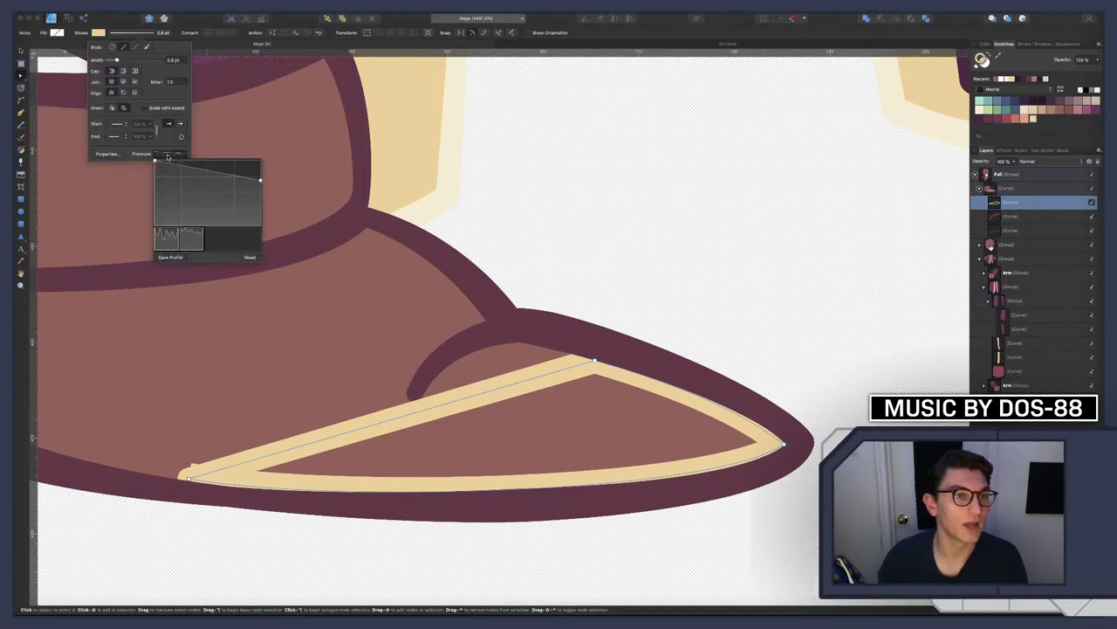
{"action": "left_click", "coordinate": [185, 247]}
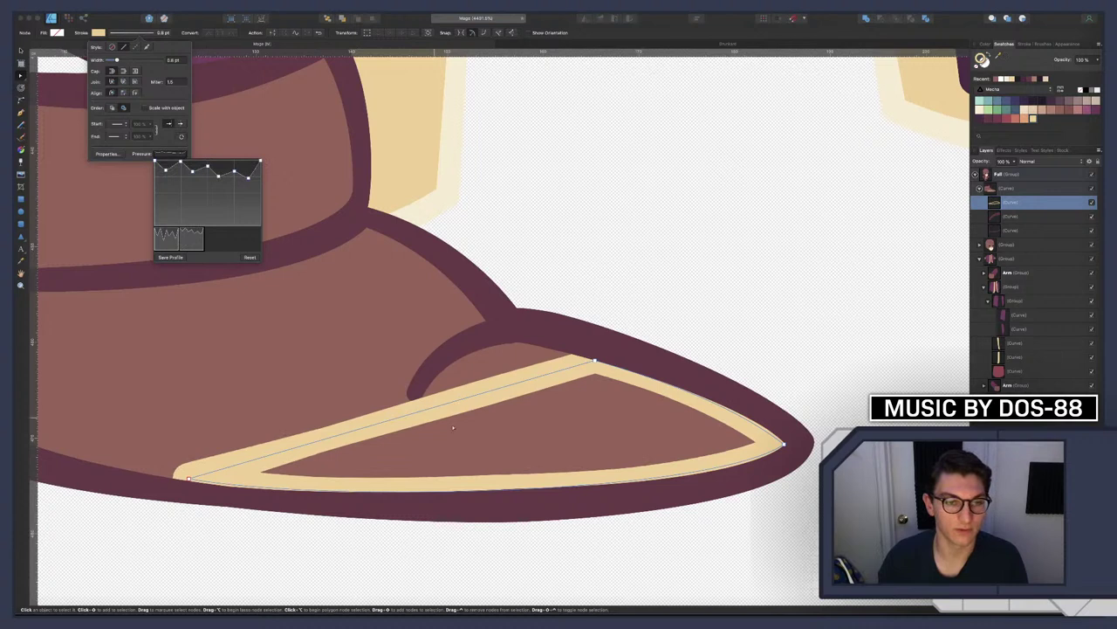
Curve the toe shape's straight inner edge toward the tip and move the shape out of the boot's clipping, above it
{"action": "scroll", "coordinate": [456, 423], "scroll_direction": "up", "scroll_amount": 1}
{"action": "left_click_drag", "start_coordinate": [437, 415], "coordinate": [625, 464]}
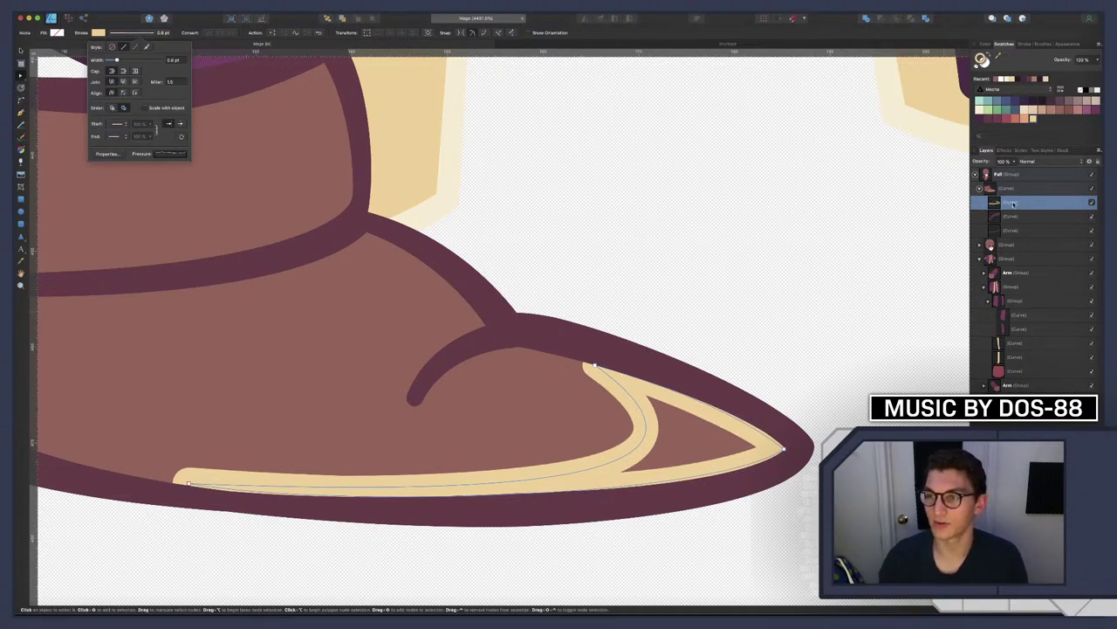
{"action": "left_click_drag", "start_coordinate": [1016, 203], "coordinate": [1015, 187]}
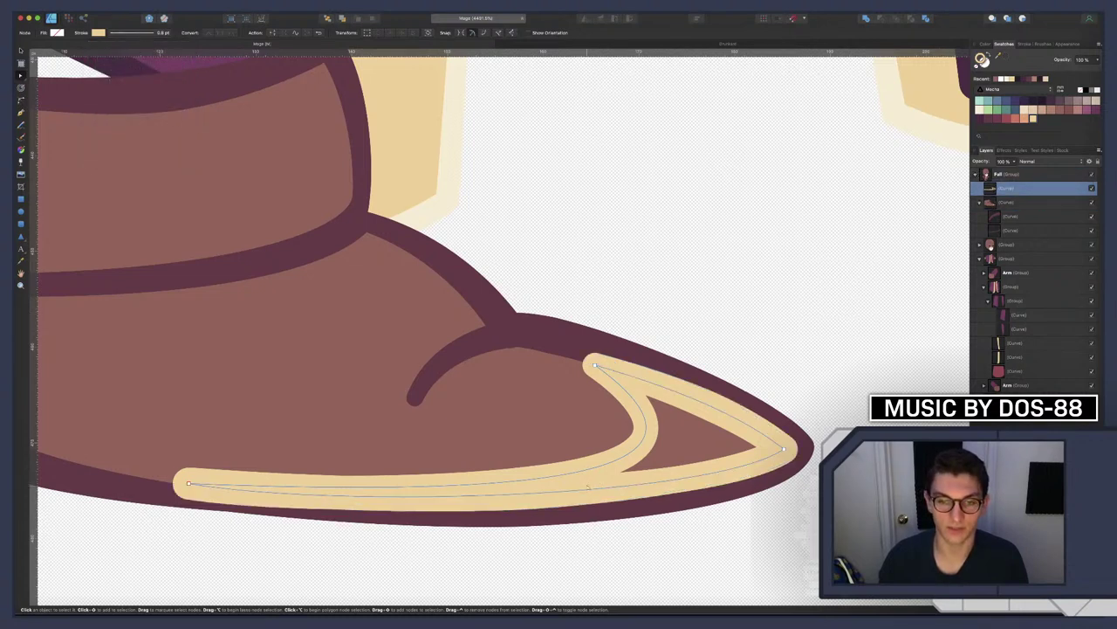
Fill the toe shape with golden yellow and set its stroke to a pale cream
{"action": "scroll", "coordinate": [562, 476], "scroll_direction": "down", "scroll_amount": 10}
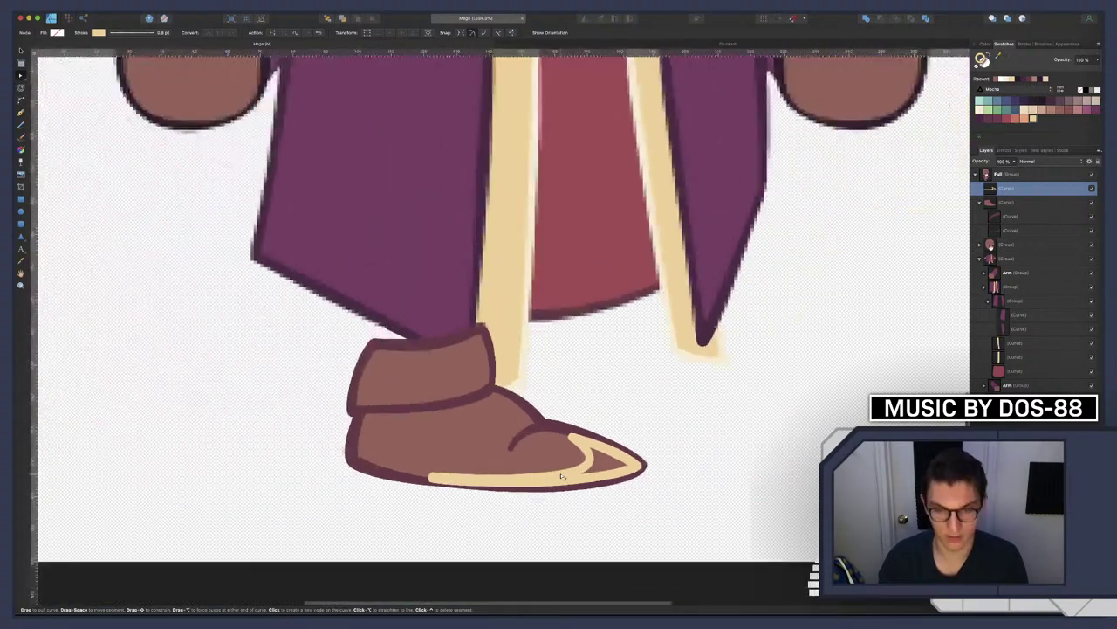
{"action": "scroll", "coordinate": [562, 475], "scroll_direction": "up", "scroll_amount": 6}
{"action": "left_click", "coordinate": [561, 476]}
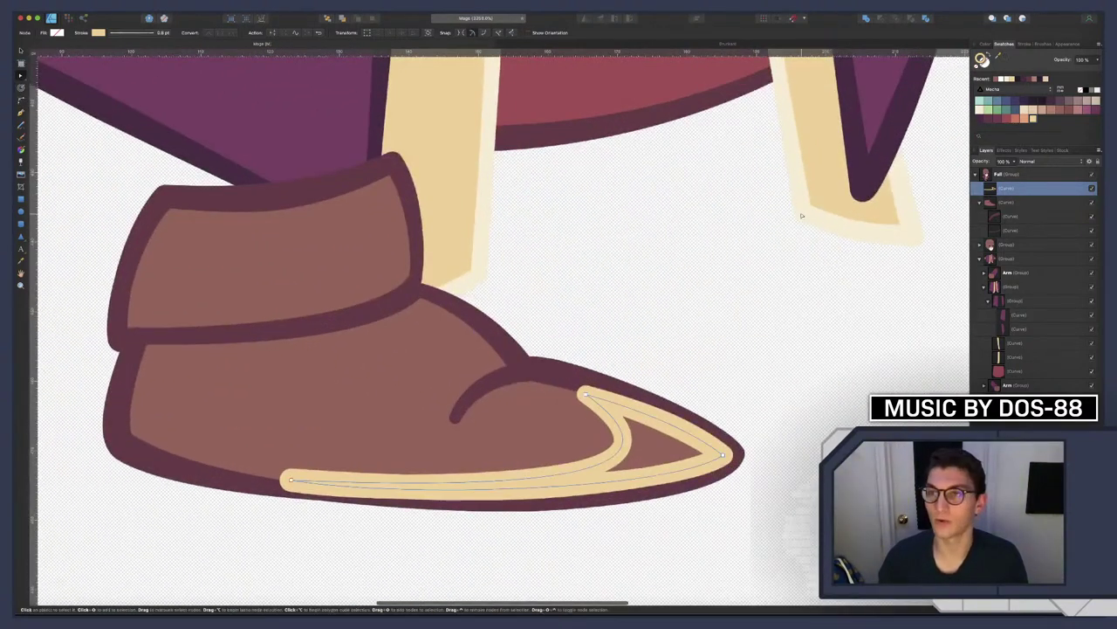
{"action": "left_click", "coordinate": [1031, 119]}
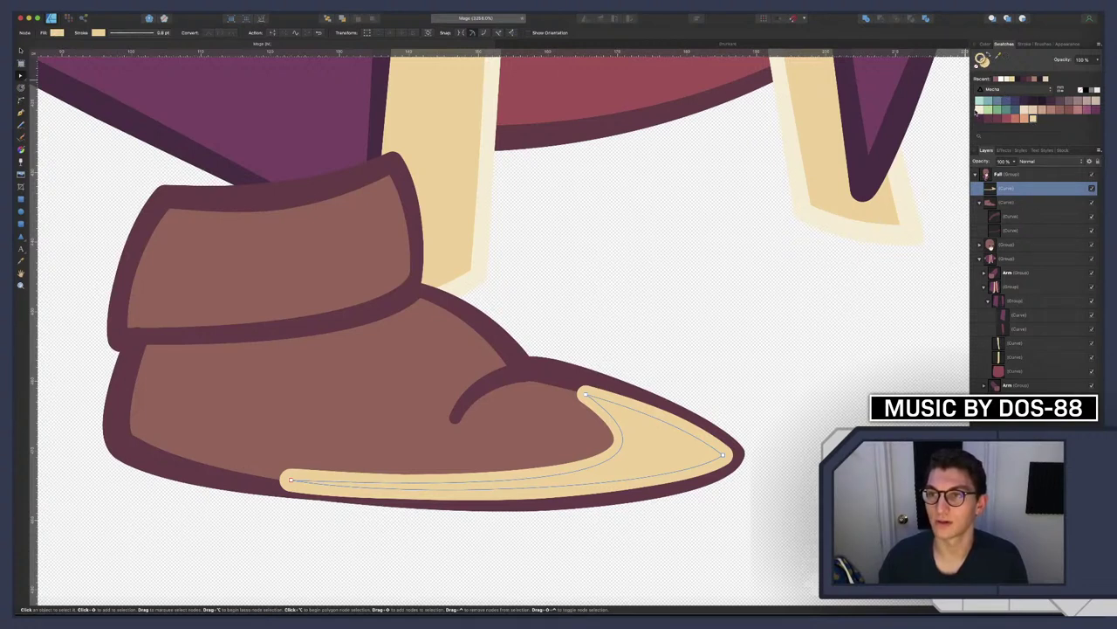
{"action": "left_click", "coordinate": [1027, 114]}
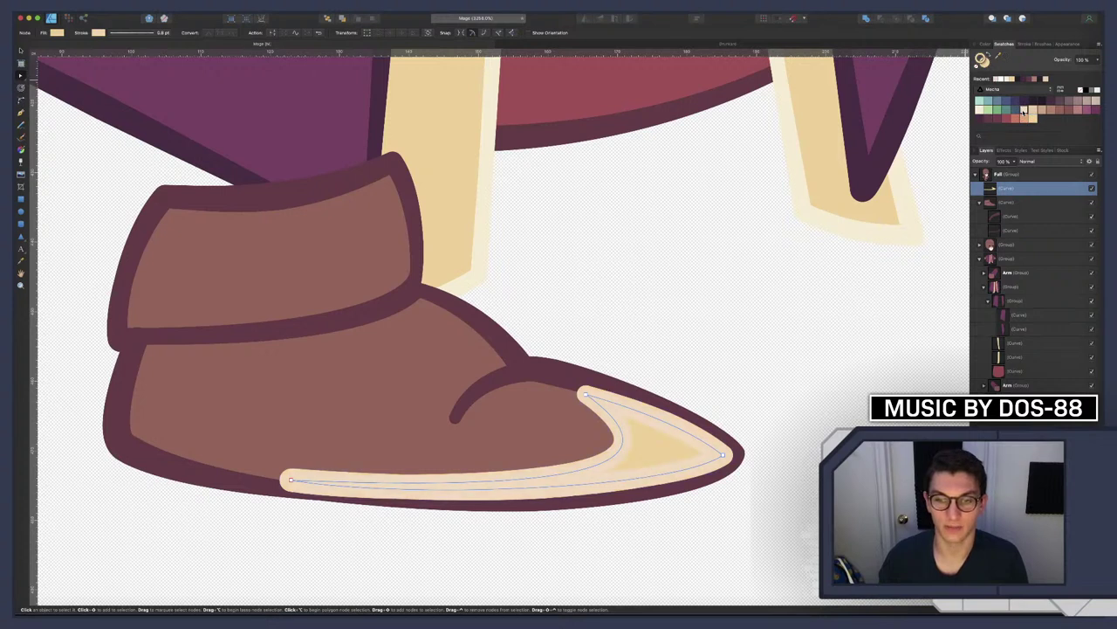
Set the toe shape's stroke width to 0.2 pt and deselect it
{"action": "left_click", "coordinate": [128, 32]}
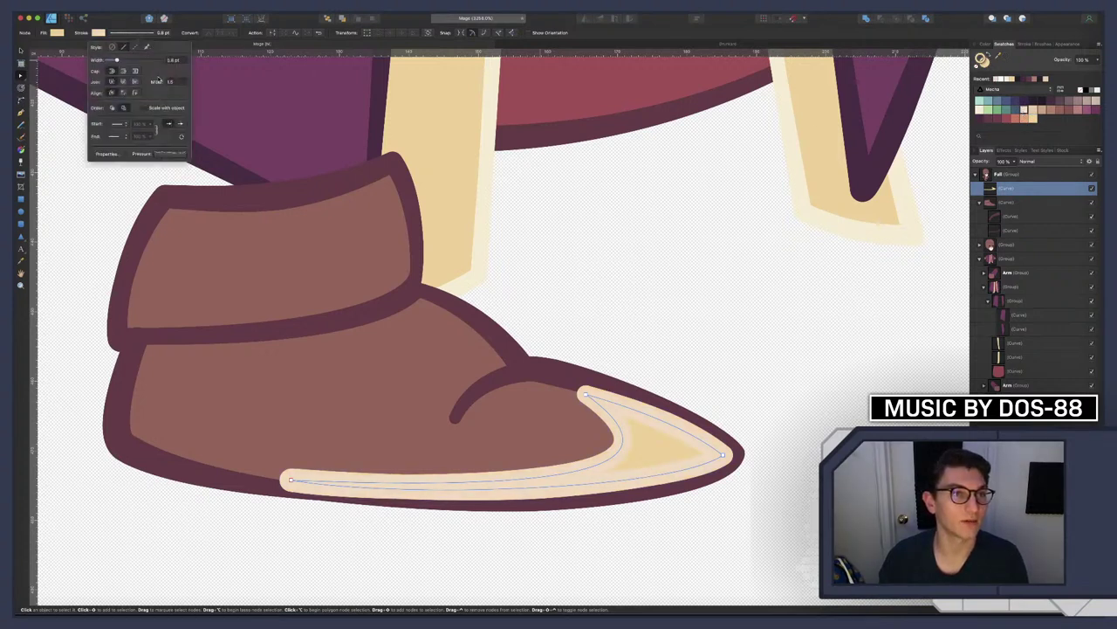
{"action": "double_click", "coordinate": [170, 61]}
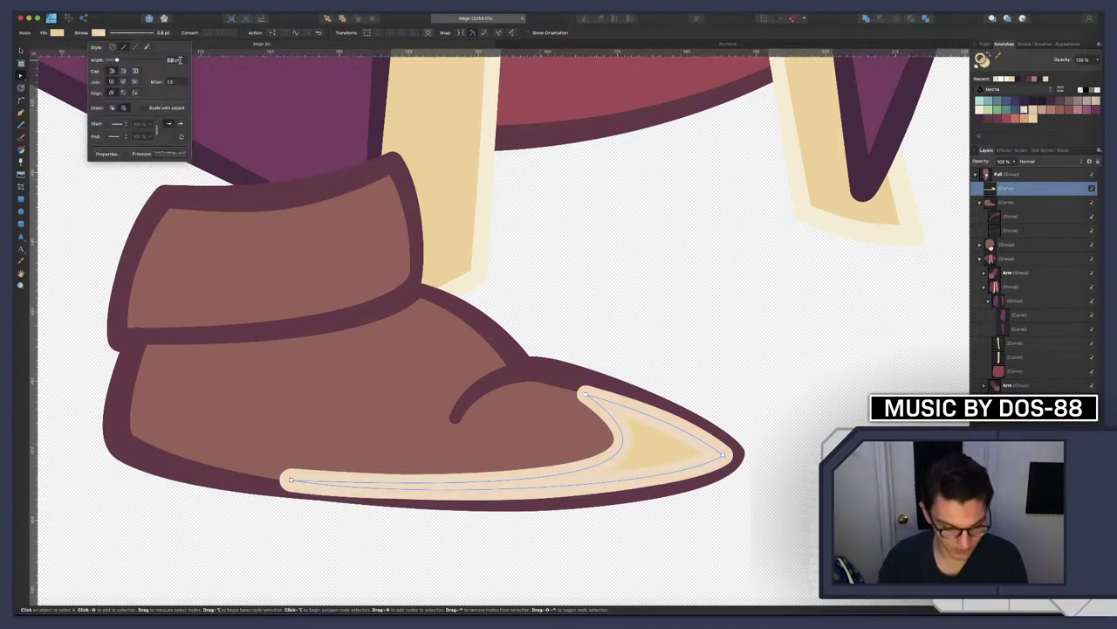
{"action": "type", "text": "0.2"}
{"action": "key", "text": "Return"}
{"action": "left_click", "coordinate": [745, 311]}
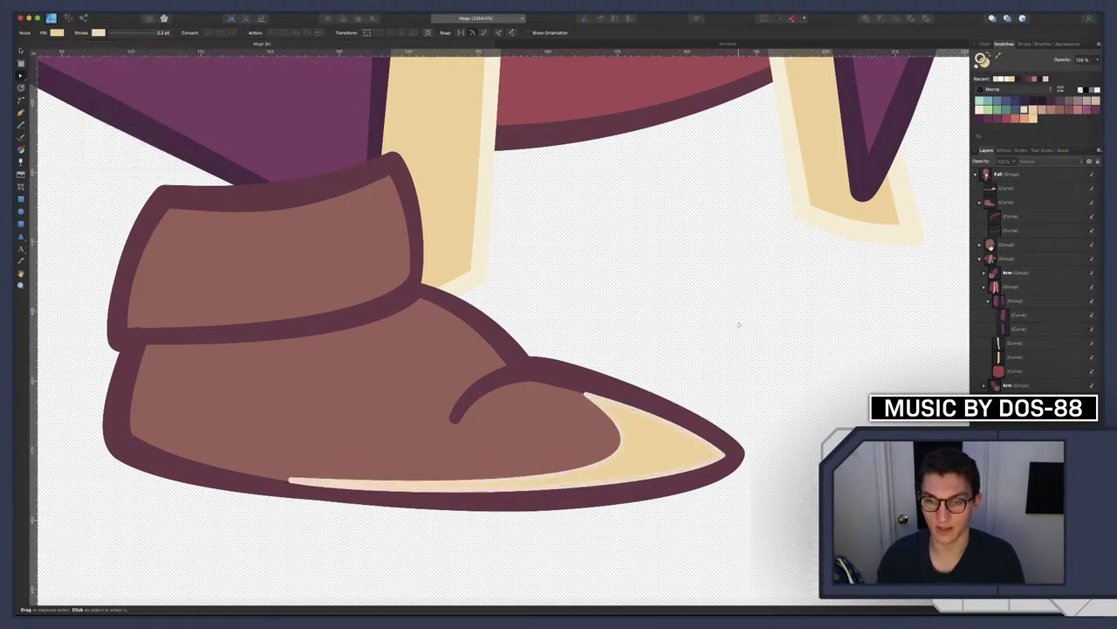
Examine the boot's yellow toe cap against the whole mage and up close
{"action": "scroll", "coordinate": [741, 324], "scroll_direction": "down", "scroll_amount": 10}
{"action": "scroll", "coordinate": [743, 324], "scroll_direction": "up", "scroll_amount": 2}
{"action": "scroll", "coordinate": [742, 325], "scroll_direction": "up", "scroll_amount": 2}
{"action": "scroll", "coordinate": [741, 324], "scroll_direction": "right", "scroll_amount": 5}
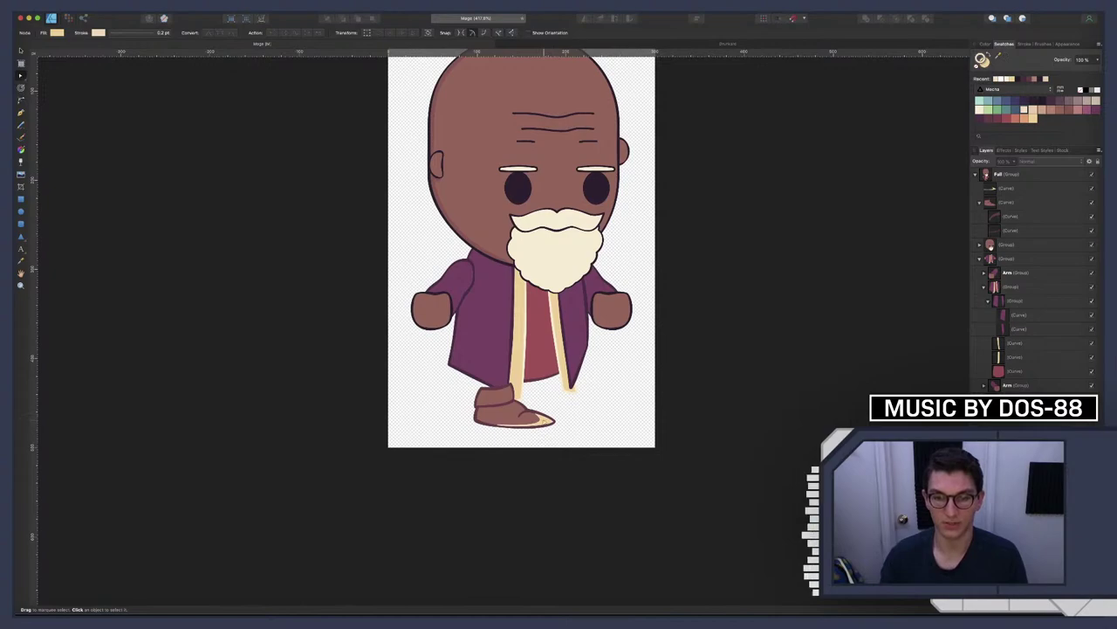
{"action": "key", "text": "ctrl+Right"}
{"action": "key", "text": "super+Tab"}
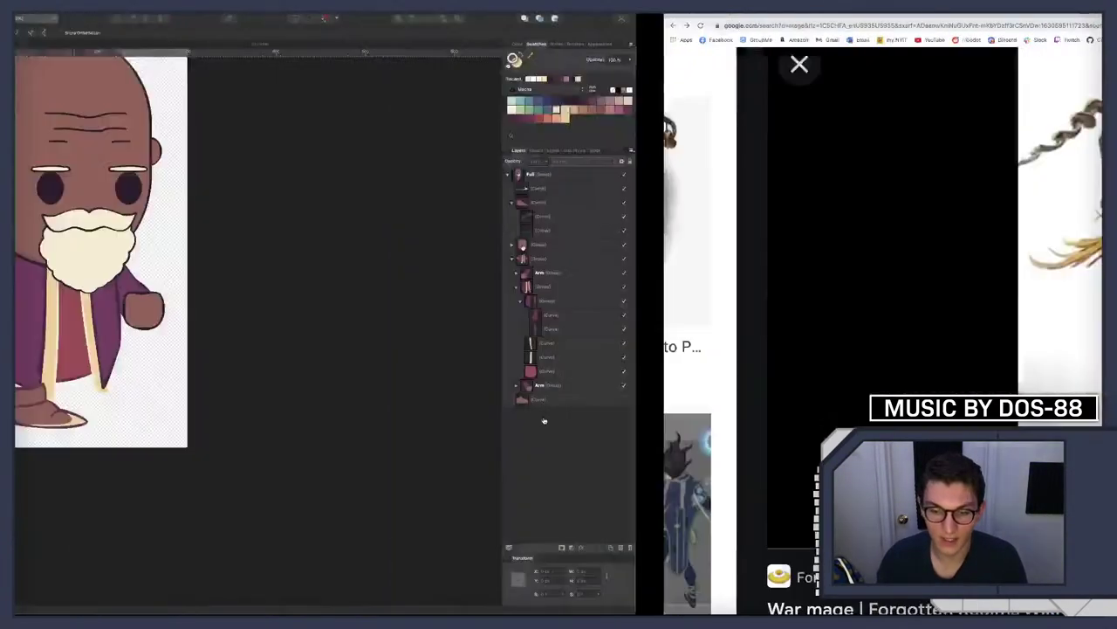
{"action": "scroll", "coordinate": [543, 421], "scroll_direction": "up", "scroll_amount": 6}
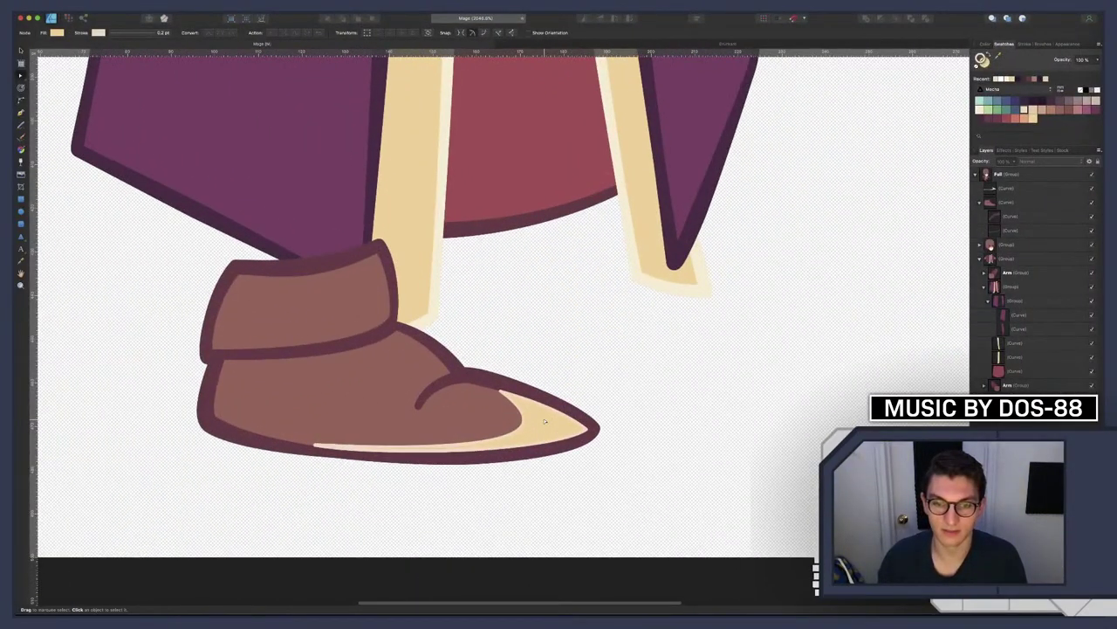
{"action": "scroll", "coordinate": [544, 422], "scroll_direction": "up", "scroll_amount": 3}
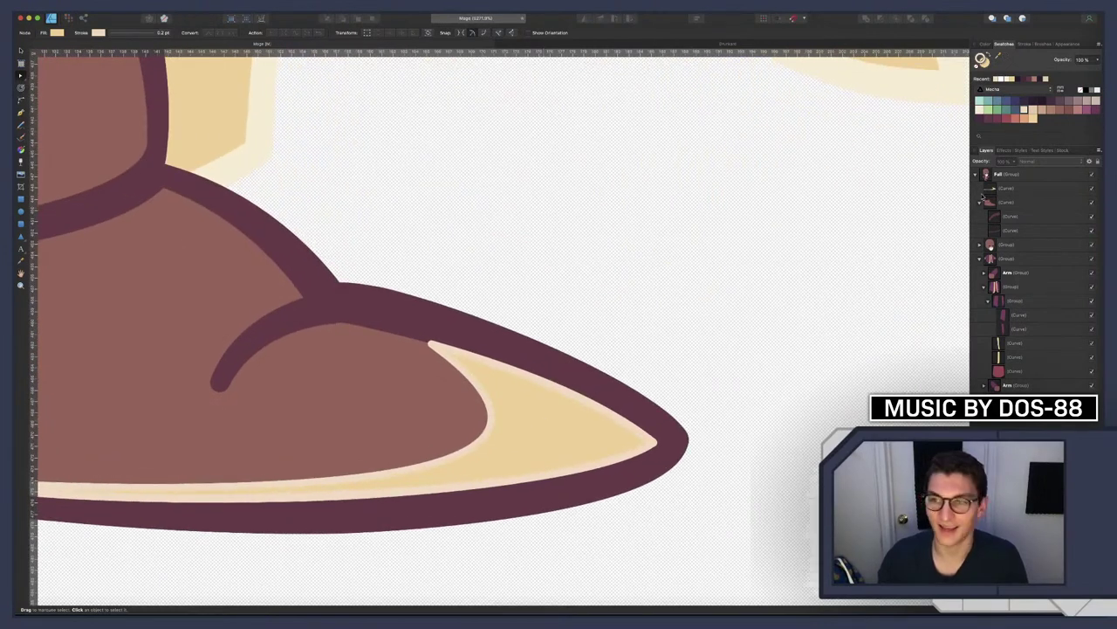
Remove the toe shape's fill and set its stroke to golden yellow
{"action": "left_click", "coordinate": [977, 69]}
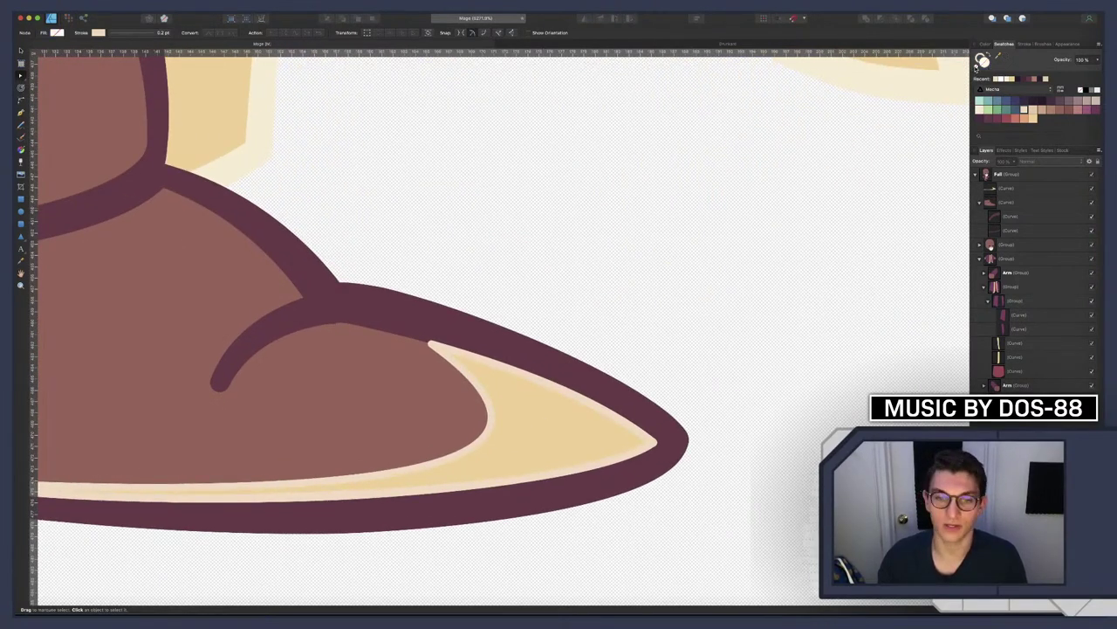
{"action": "left_click", "coordinate": [1002, 185]}
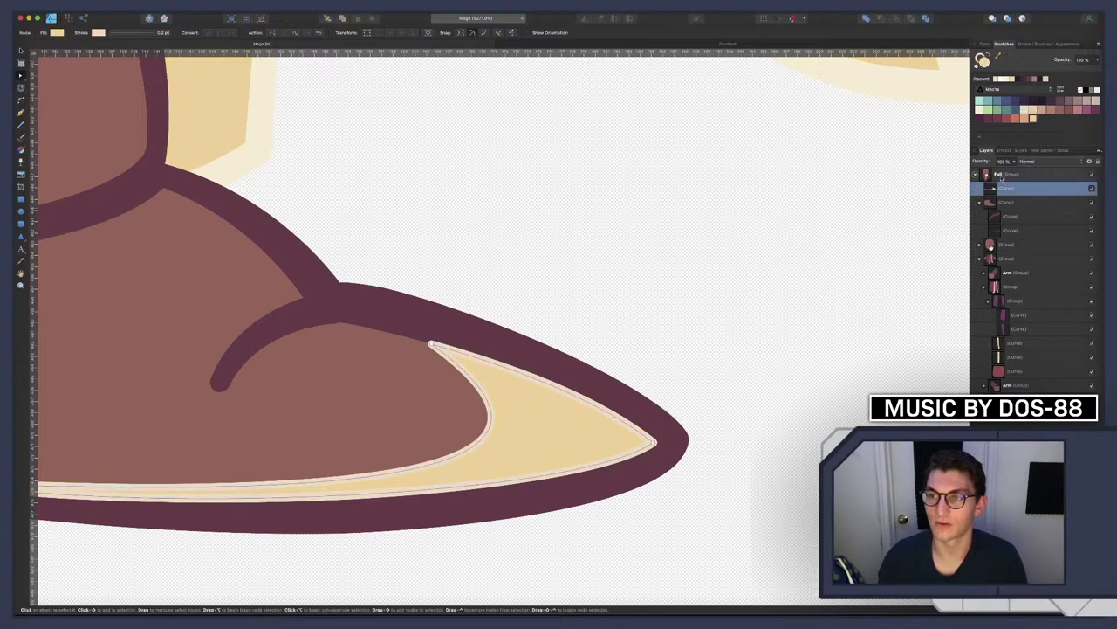
{"action": "left_click", "coordinate": [978, 65]}
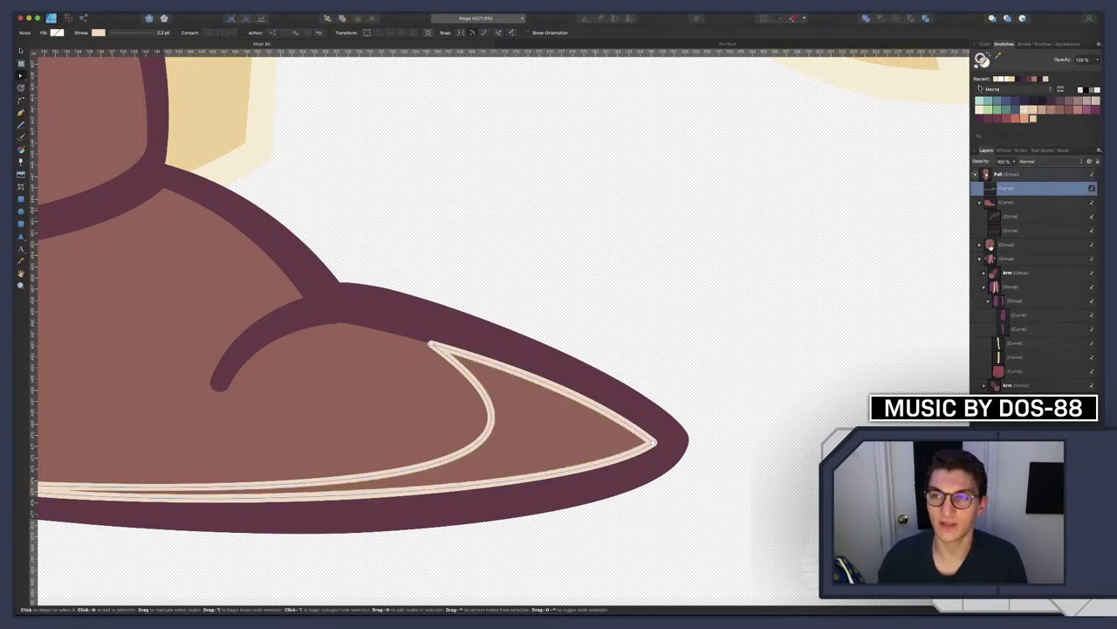
{"action": "left_click", "coordinate": [1032, 117]}
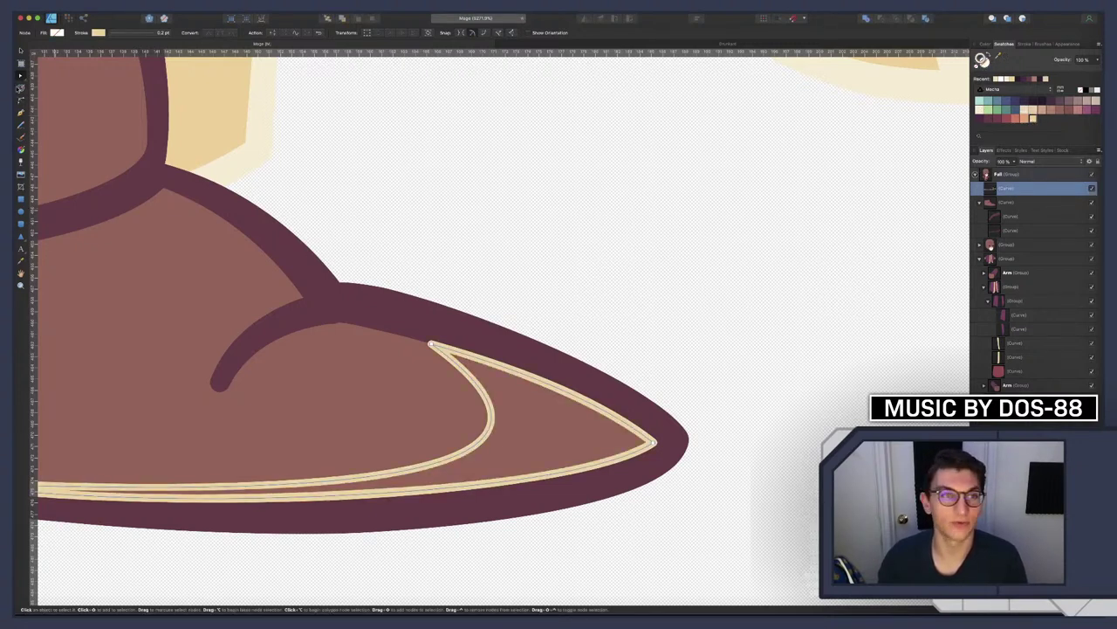
Set the toe outline's stroke width to 1 pt and apply the saved zigzag pressure profile with the deeper dips
{"action": "left_click", "coordinate": [137, 36]}
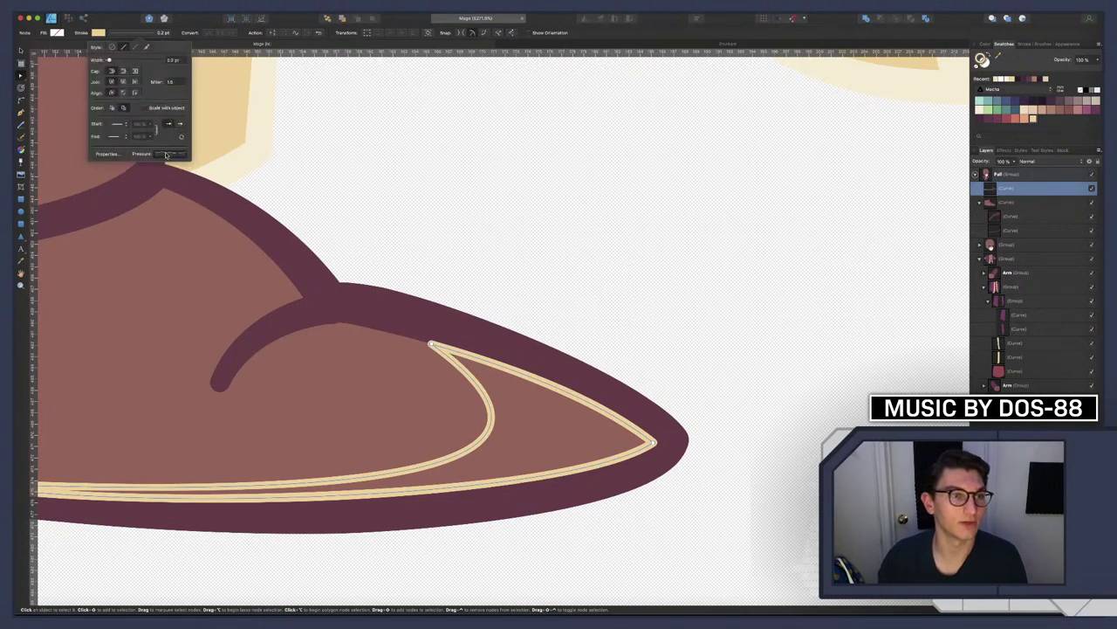
{"action": "left_click", "coordinate": [170, 153]}
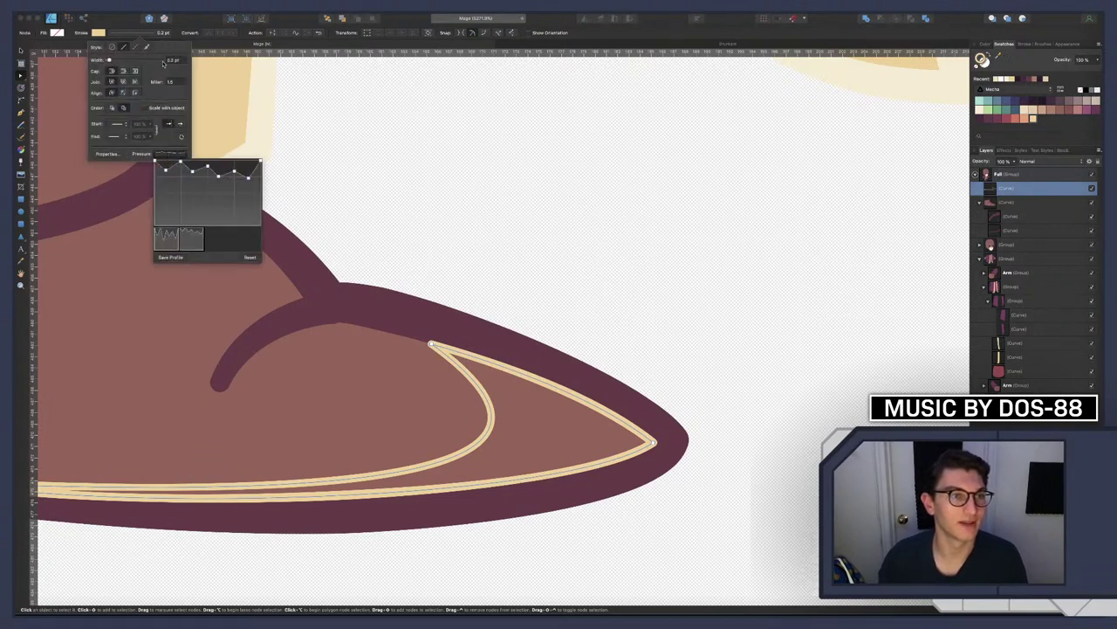
{"action": "left_click", "coordinate": [172, 60]}
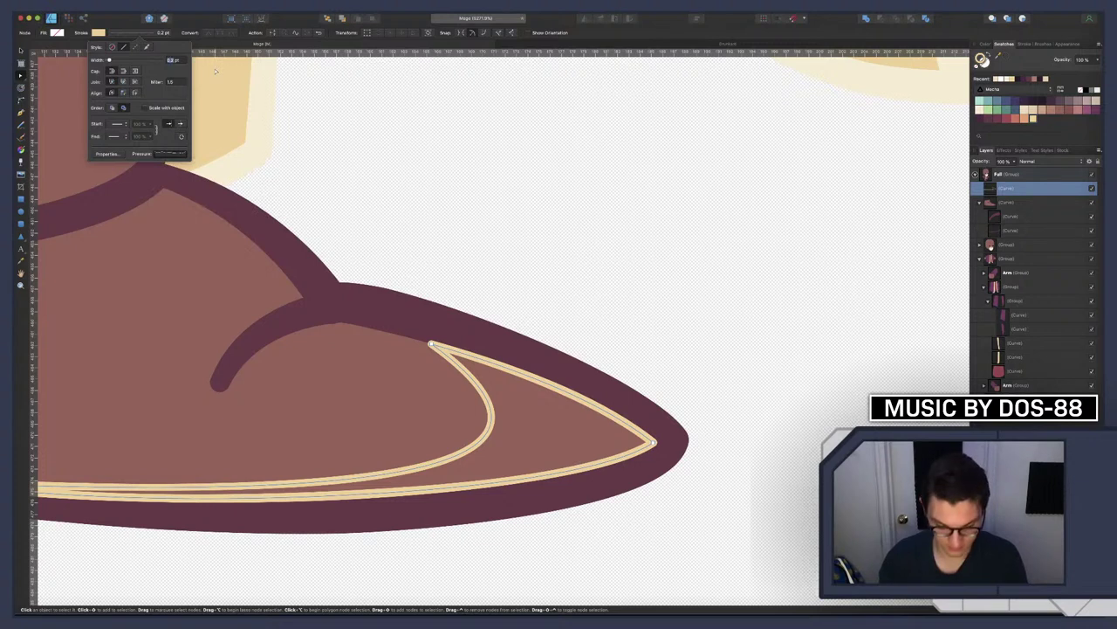
{"action": "type", "text": "1"}
{"action": "key", "text": "Return"}
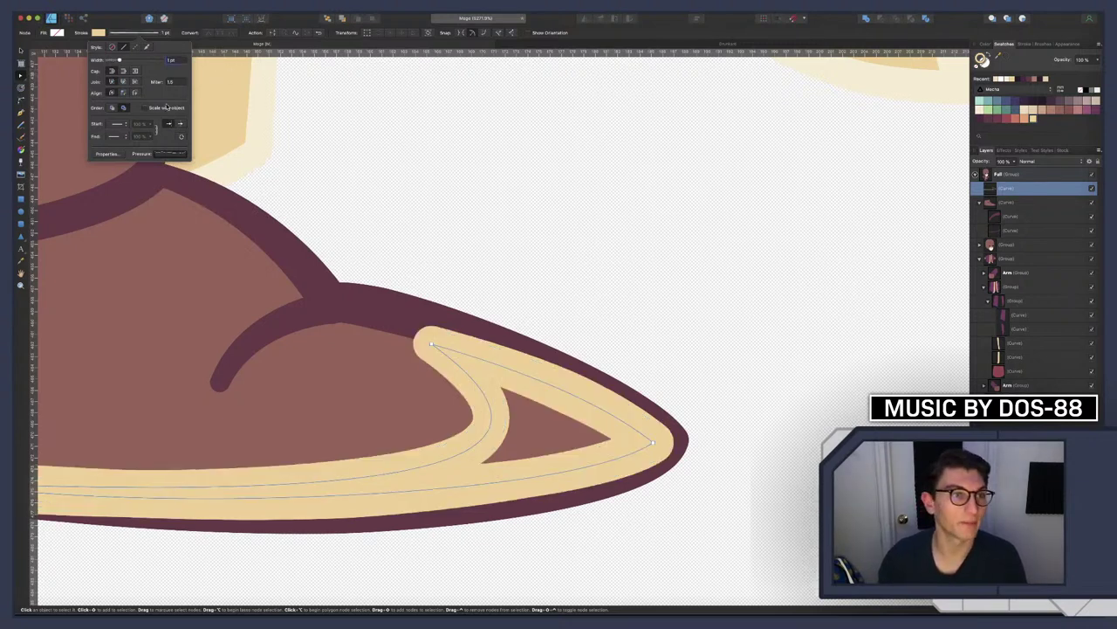
{"action": "left_click", "coordinate": [170, 154]}
{"action": "left_click", "coordinate": [168, 238]}
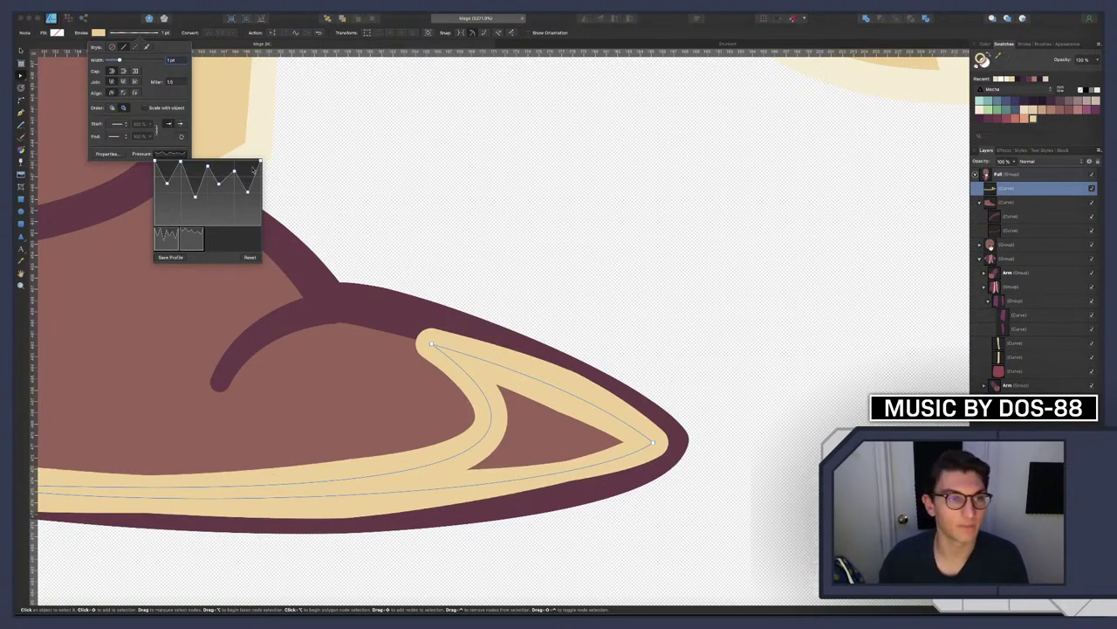
Set the toe outline's stroke width to 0.8 pt and deselect it
{"action": "left_click", "coordinate": [170, 61]}
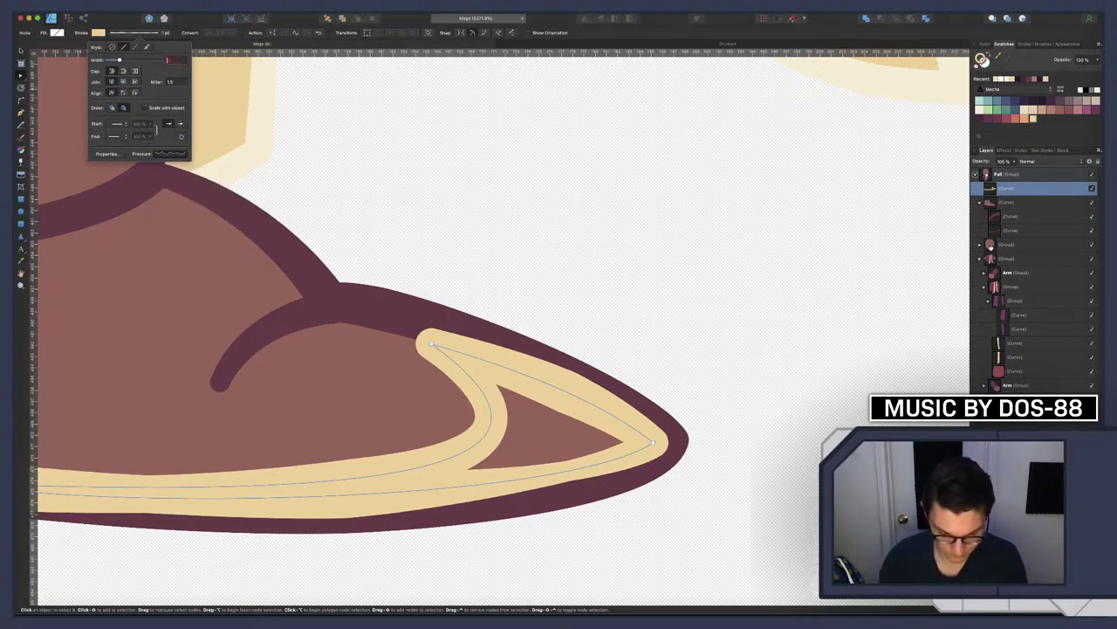
{"action": "type", "text": ".8"}
{"action": "key", "text": "Return"}
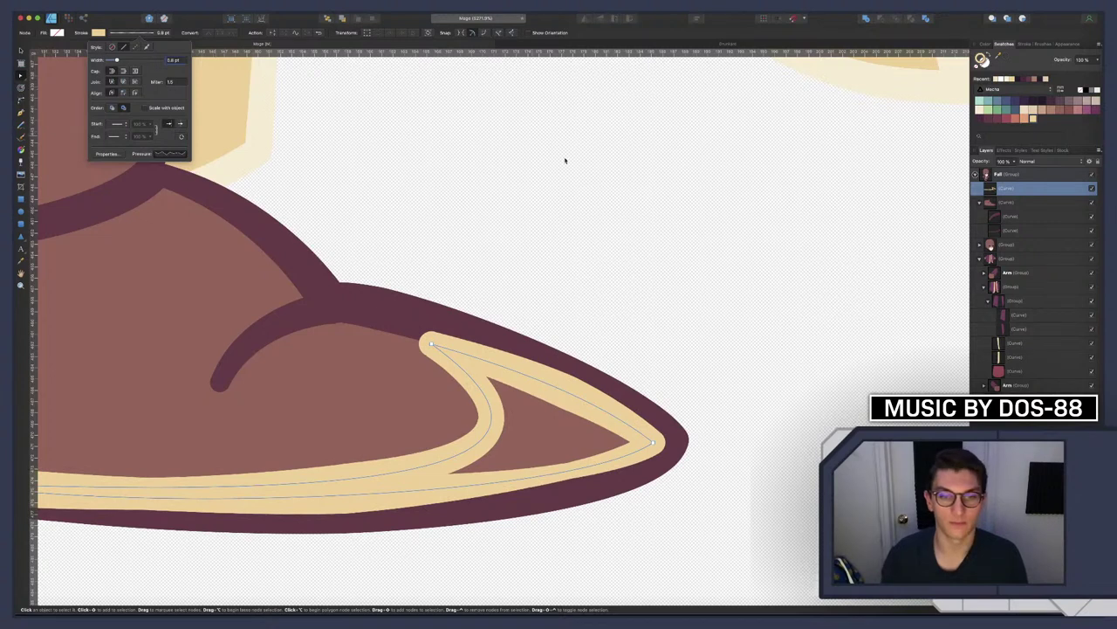
{"action": "left_click", "coordinate": [565, 161]}
Move the golden toe outline inside the boot curve so that the boot shape clips it
{"action": "scroll", "coordinate": [591, 332], "scroll_direction": "down", "scroll_amount": 5}
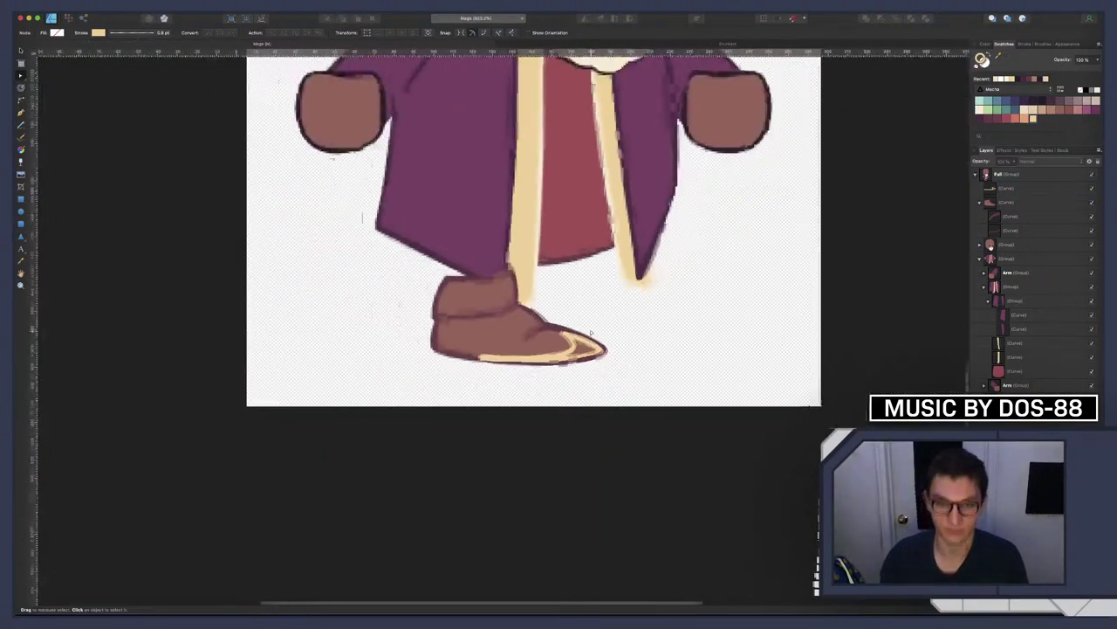
{"action": "scroll", "coordinate": [591, 332], "scroll_direction": "down", "scroll_amount": 6}
{"action": "scroll", "coordinate": [576, 402], "scroll_direction": "up", "scroll_amount": 1}
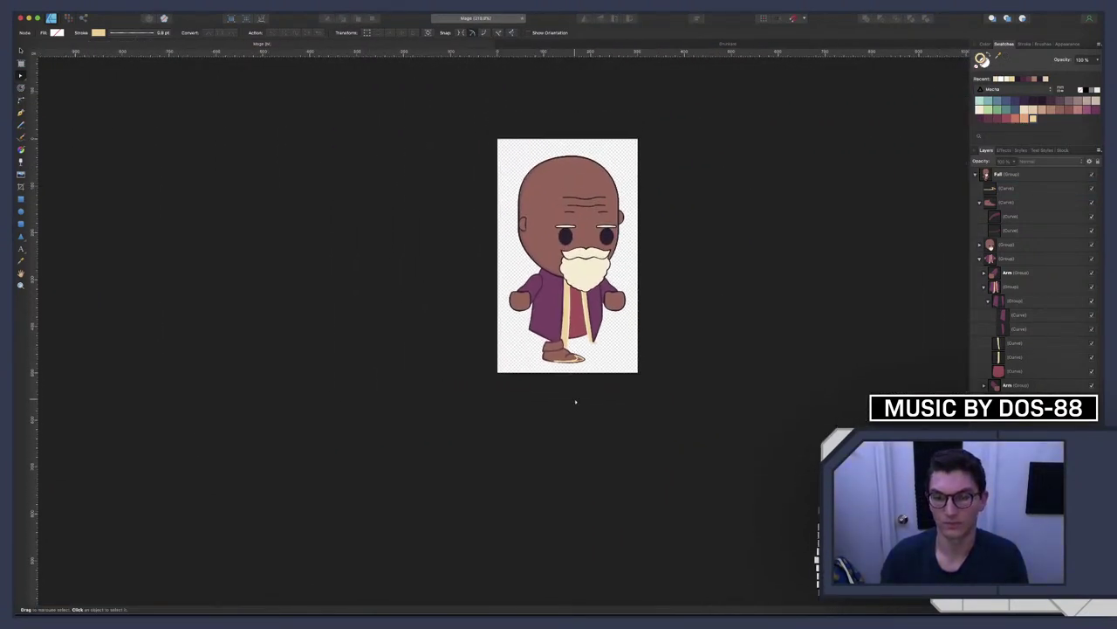
{"action": "scroll", "coordinate": [594, 367], "scroll_direction": "up", "scroll_amount": 3}
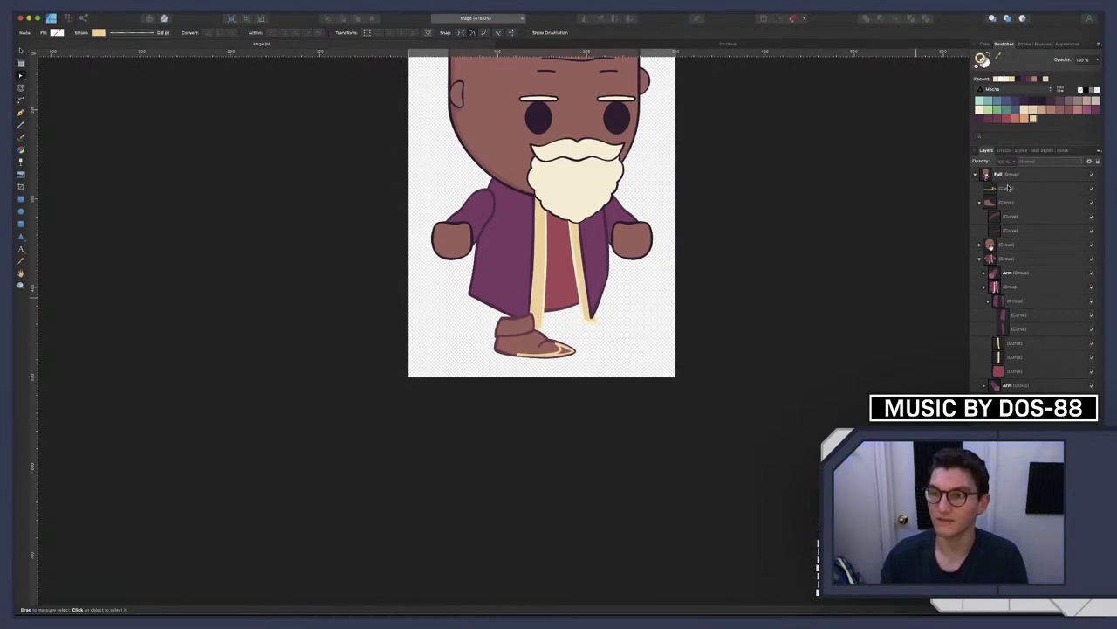
{"action": "left_click_drag", "start_coordinate": [1008, 187], "coordinate": [1005, 210]}
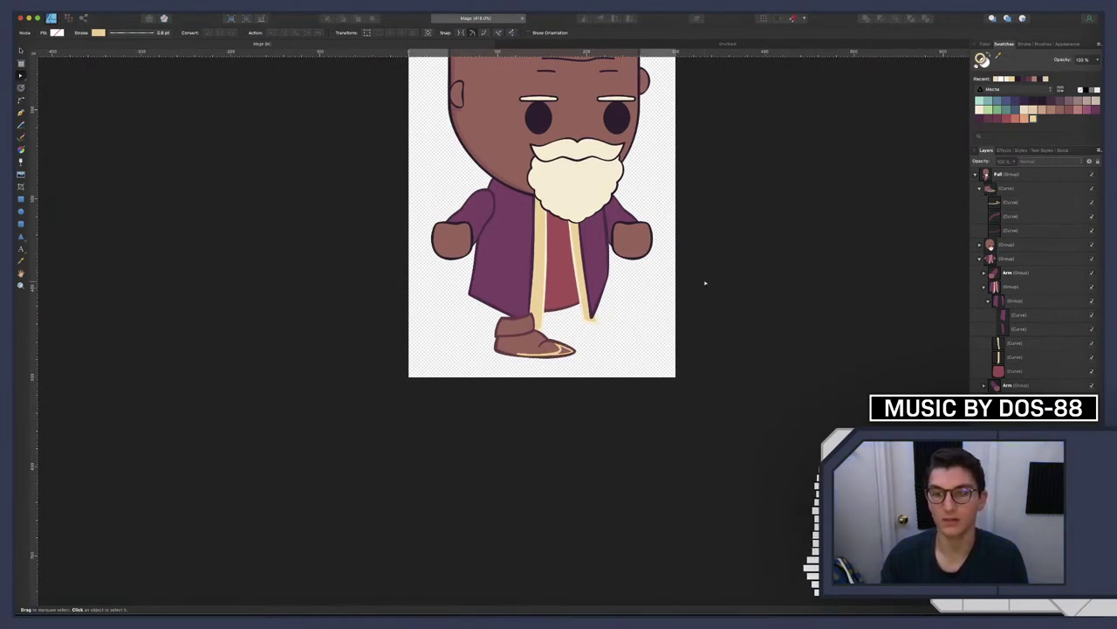
Examine the boot's clipped golden trim against the whole mage and up close
{"action": "scroll", "coordinate": [705, 282], "scroll_direction": "down", "scroll_amount": 4}
{"action": "scroll", "coordinate": [706, 278], "scroll_direction": "right", "scroll_amount": 2}
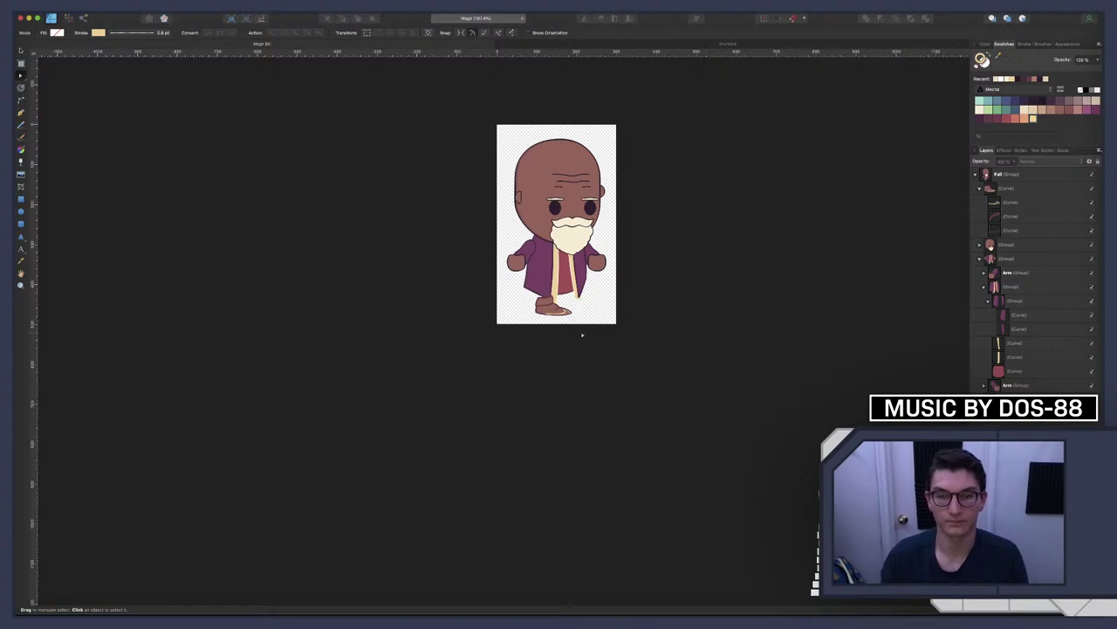
{"action": "scroll", "coordinate": [582, 334], "scroll_direction": "right", "scroll_amount": 2}
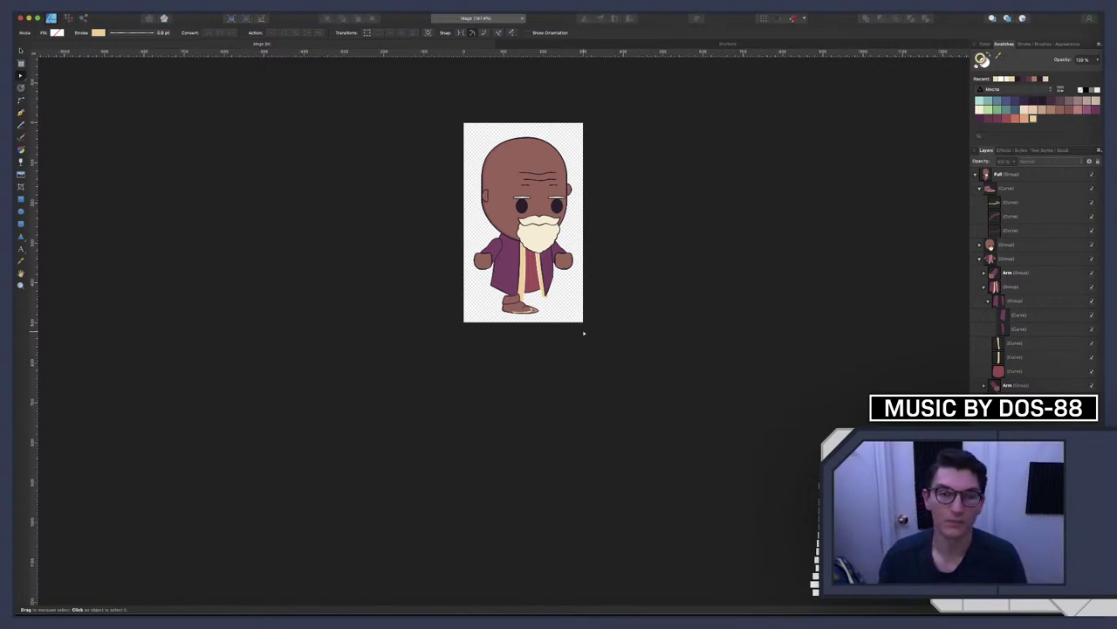
{"action": "scroll", "coordinate": [535, 310], "scroll_direction": "up", "scroll_amount": 5}
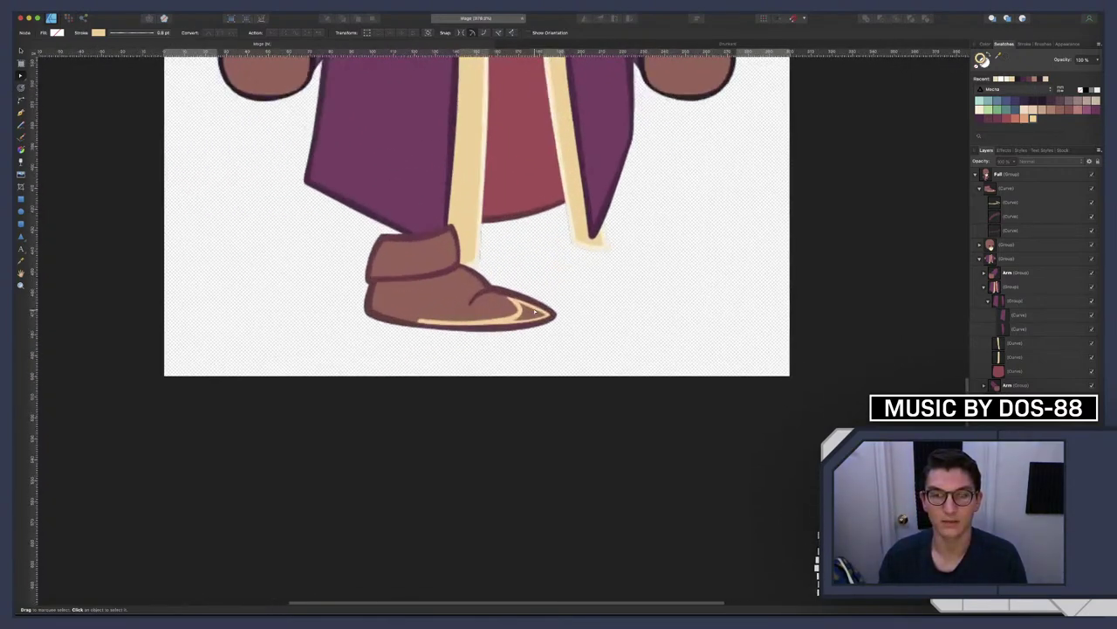
{"action": "scroll", "coordinate": [535, 310], "scroll_direction": "up", "scroll_amount": 2}
{"action": "scroll", "coordinate": [554, 327], "scroll_direction": "down", "scroll_amount": 7}
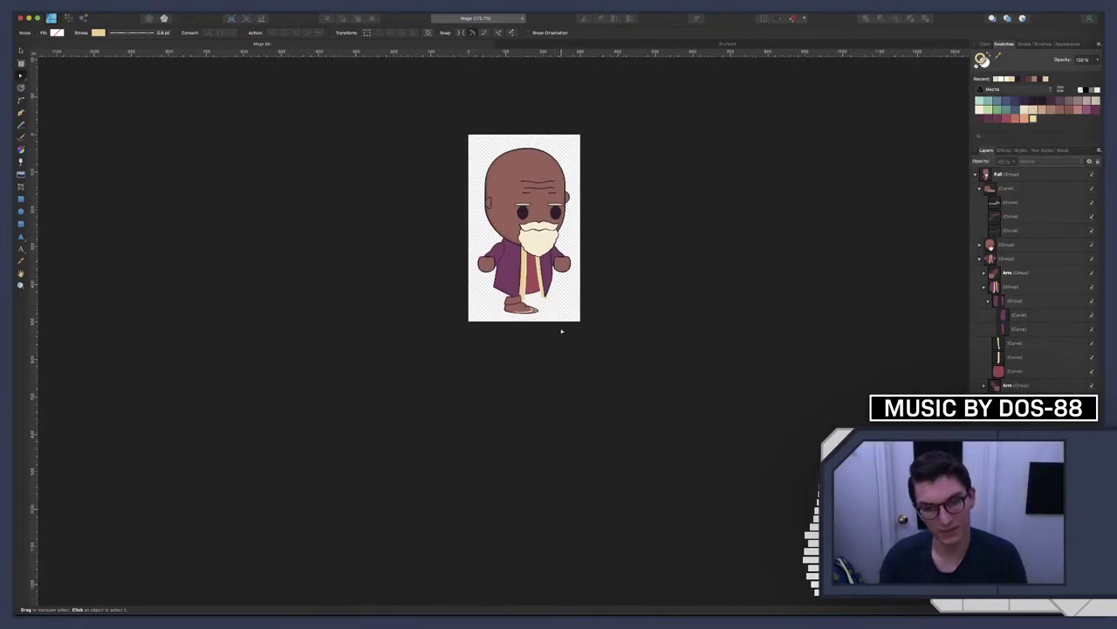
Switch to the browser, check the war mage reference's shoes, and search the web for "gold lace on shoes" in a new tab
{"action": "key", "text": "ctrl+Right"}
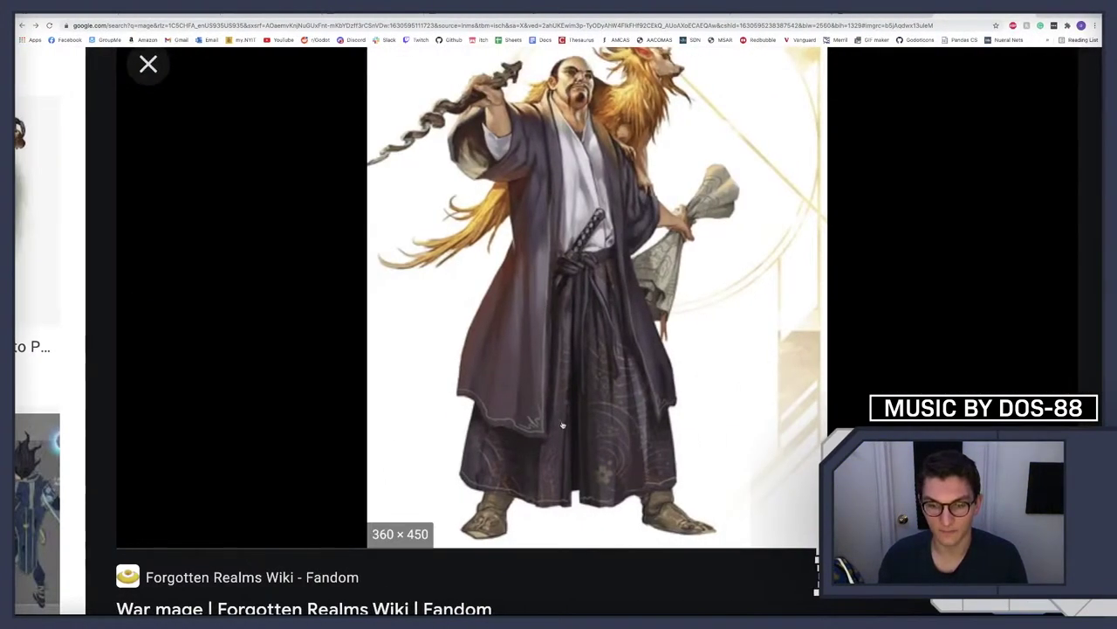
{"action": "scroll", "coordinate": [576, 454], "scroll_direction": "down", "scroll_amount": 3}
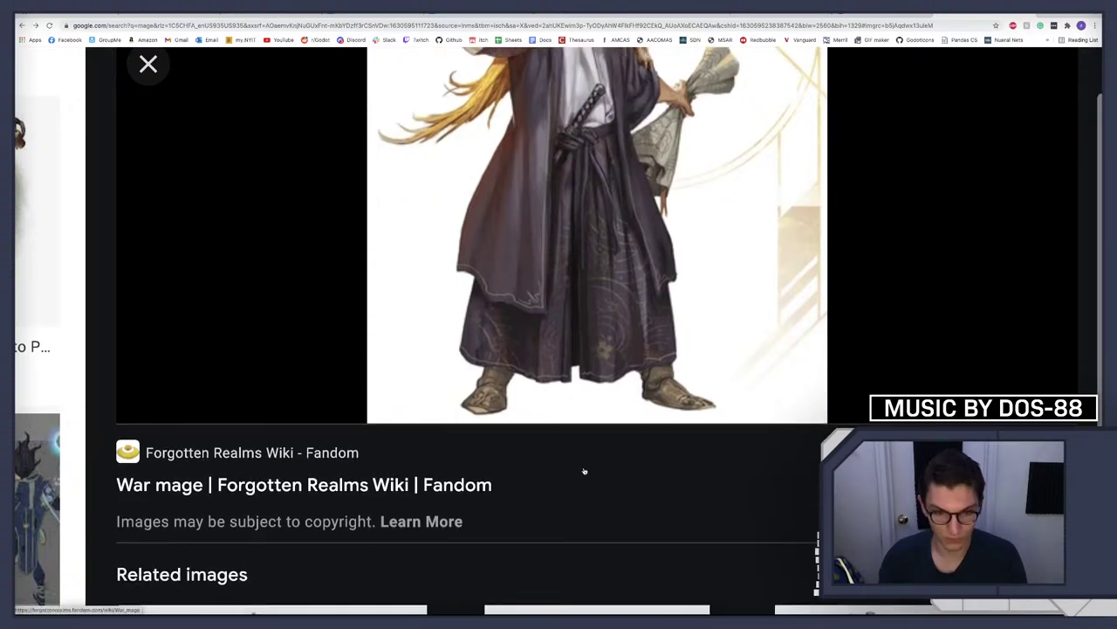
{"action": "scroll", "coordinate": [584, 471], "scroll_direction": "up", "scroll_amount": 2}
{"action": "key", "text": "super+t"}
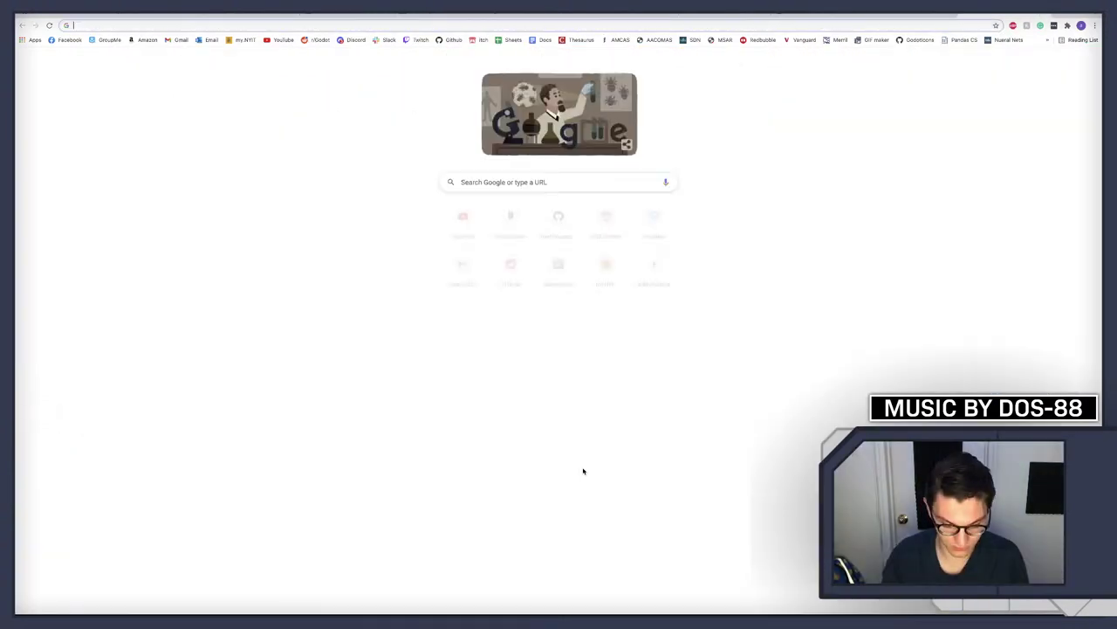
{"action": "type", "text": "gold lace o"}
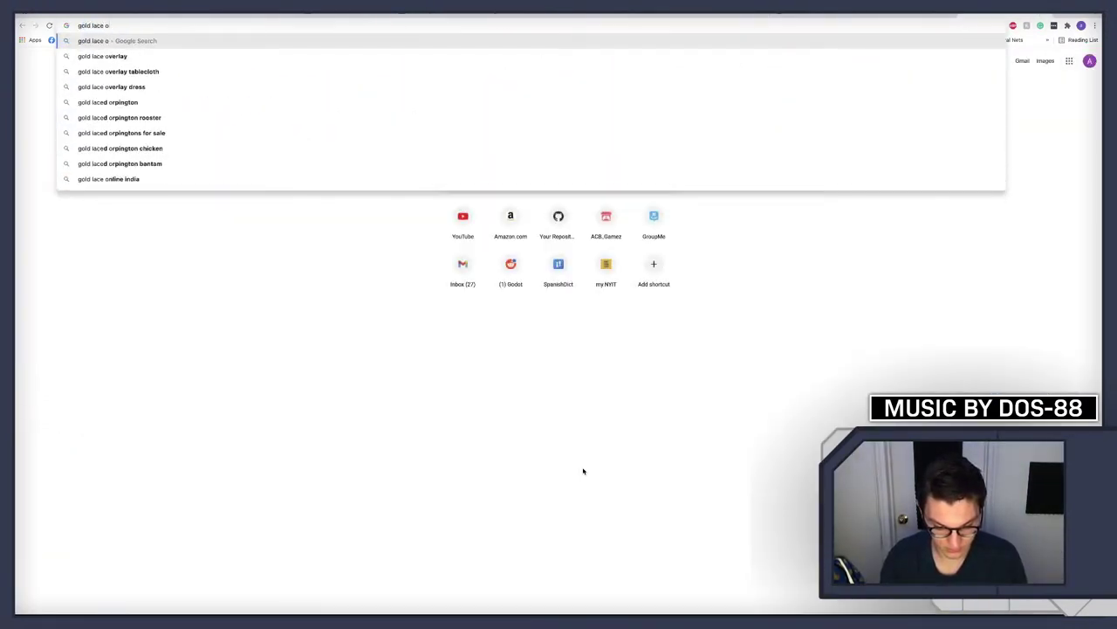
{"action": "type", "text": "n shoes"}
{"action": "key", "text": "Return"}
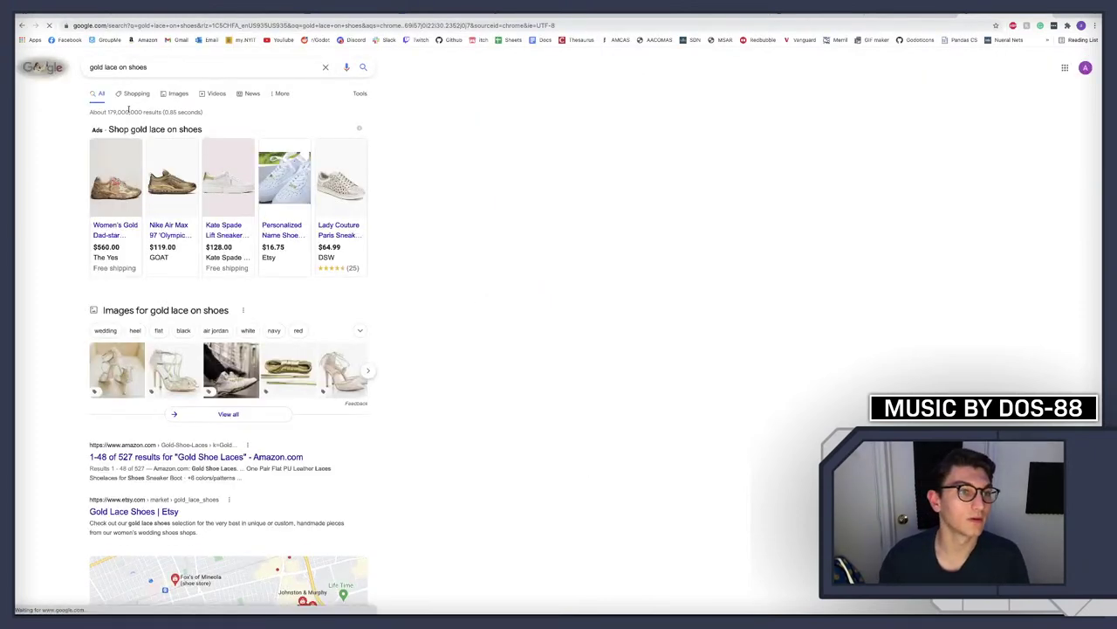
Add "leather" to the "gold lace on shoes" search and show its image results
{"action": "left_click", "coordinate": [173, 70]}
{"action": "type", "text": ";eather"}
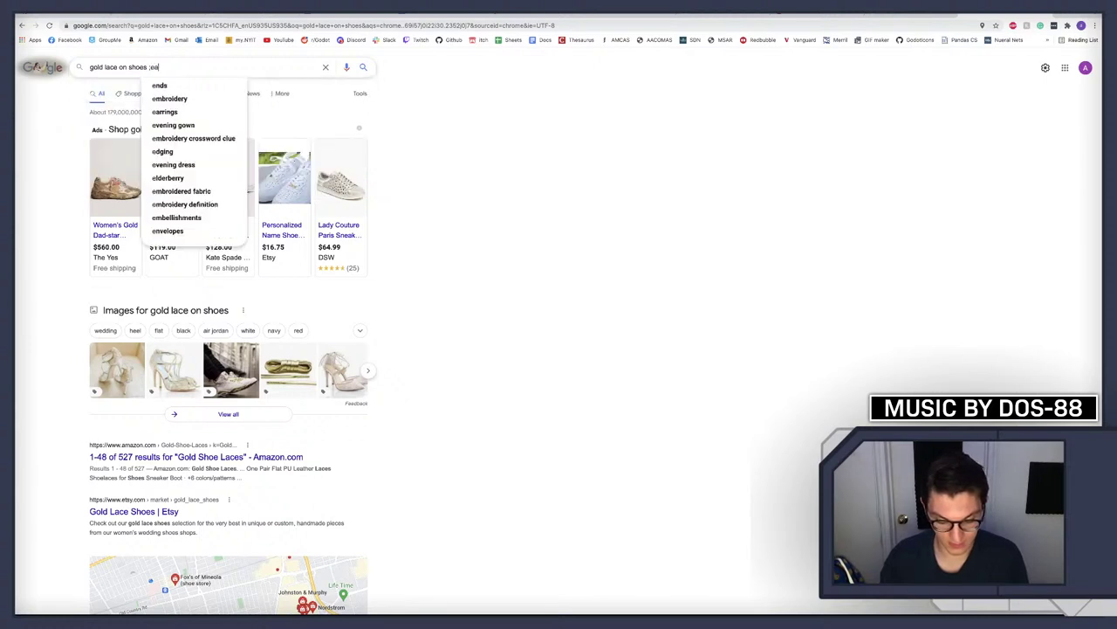
{"action": "key", "text": "Return"}
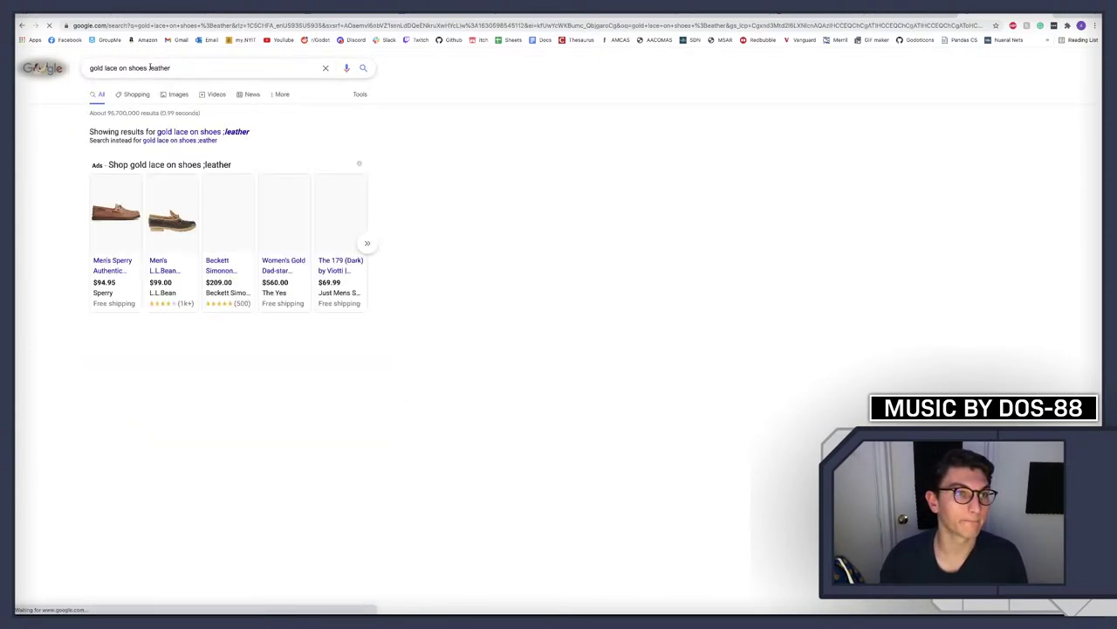
{"action": "left_click", "coordinate": [156, 69]}
{"action": "left_click", "coordinate": [16, 164]}
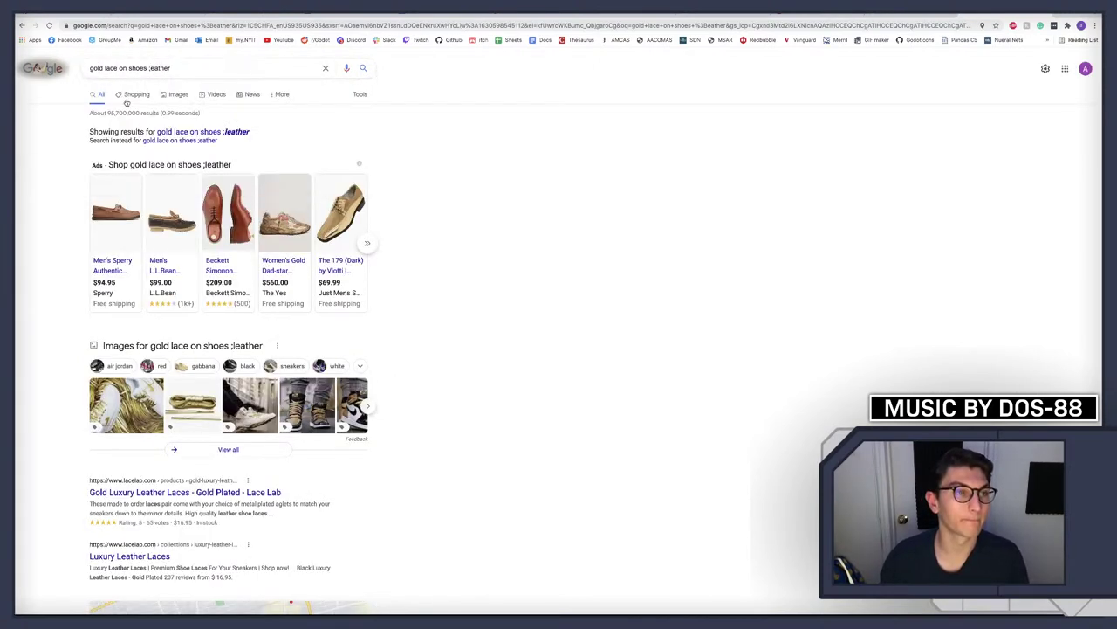
{"action": "left_click", "coordinate": [178, 94]}
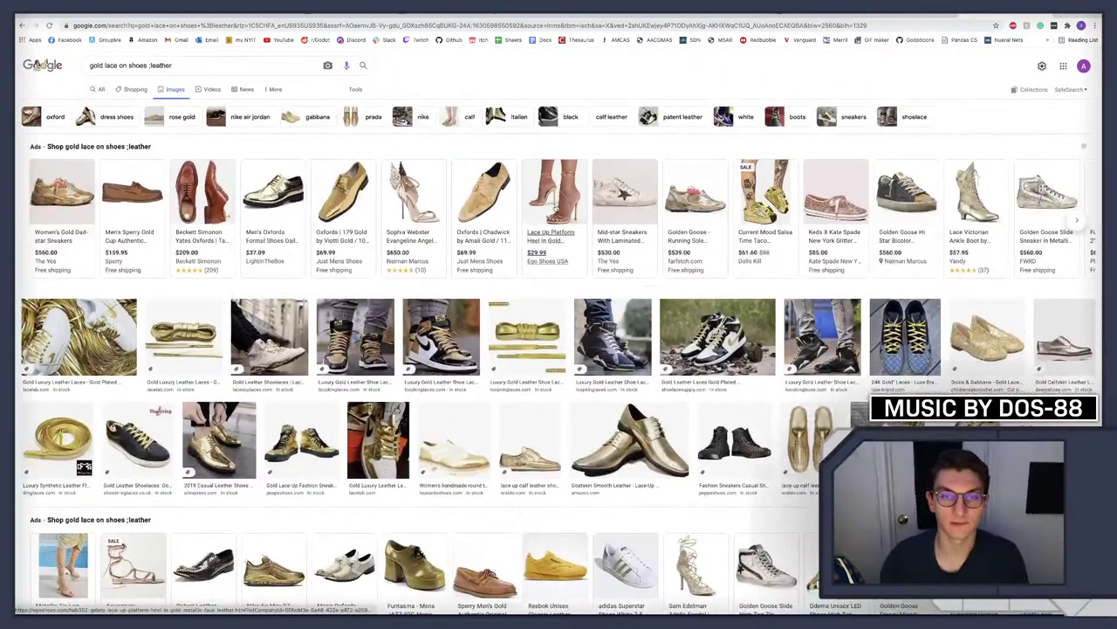
View the Chadwick shoe's product page and return to the war mage picture to examine its robe and shoes
{"action": "left_click", "coordinate": [493, 202]}
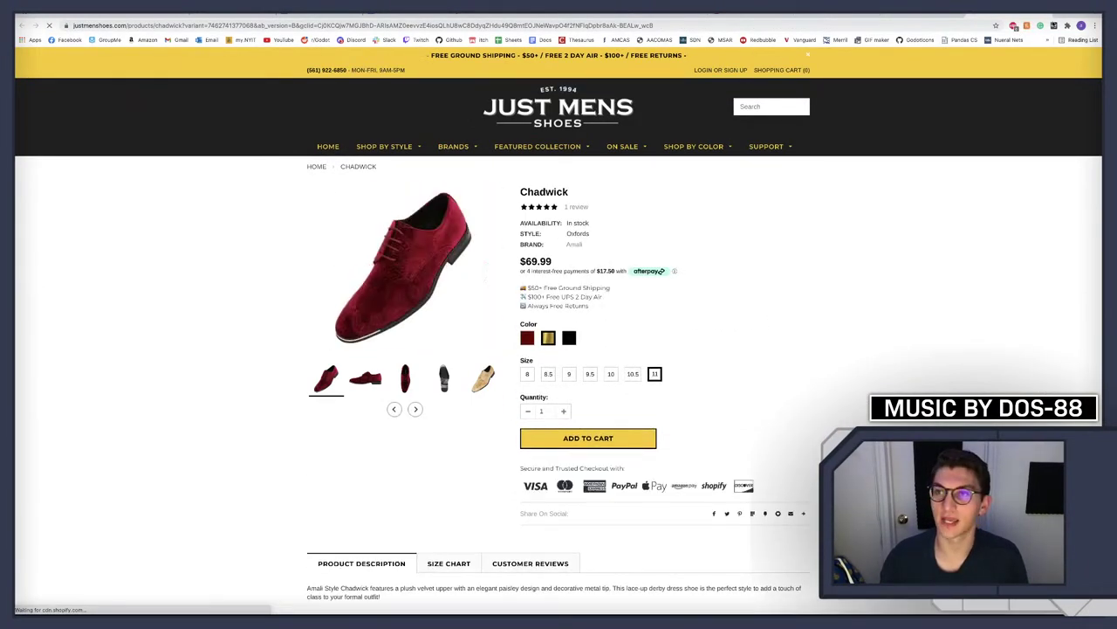
{"action": "left_click", "coordinate": [1044, 15]}
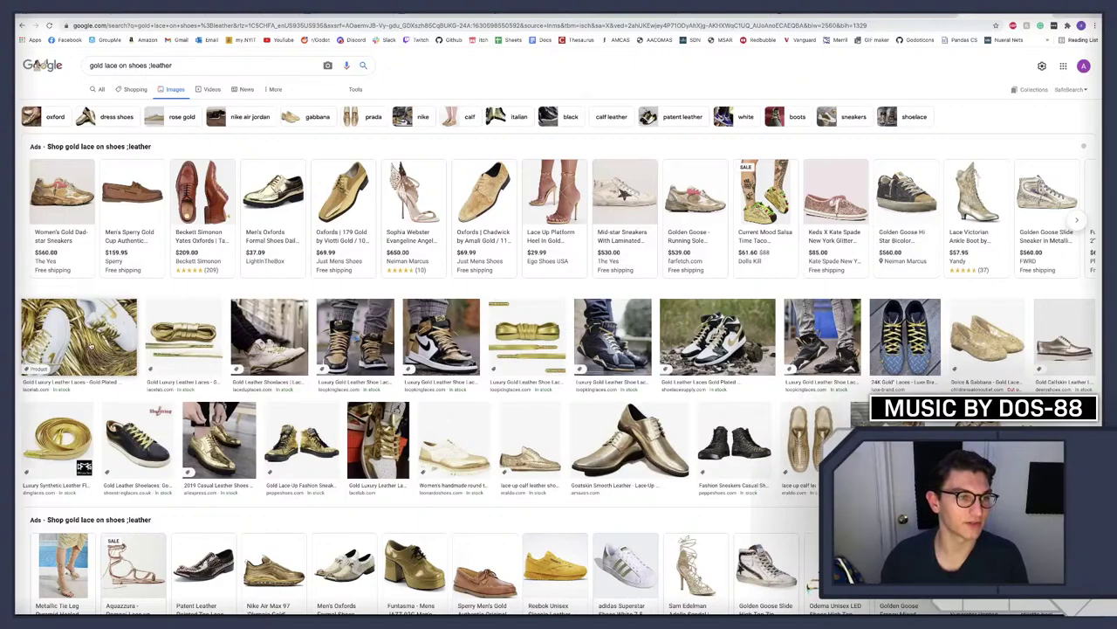
{"action": "scroll", "coordinate": [448, 324], "scroll_direction": "down", "scroll_amount": 5}
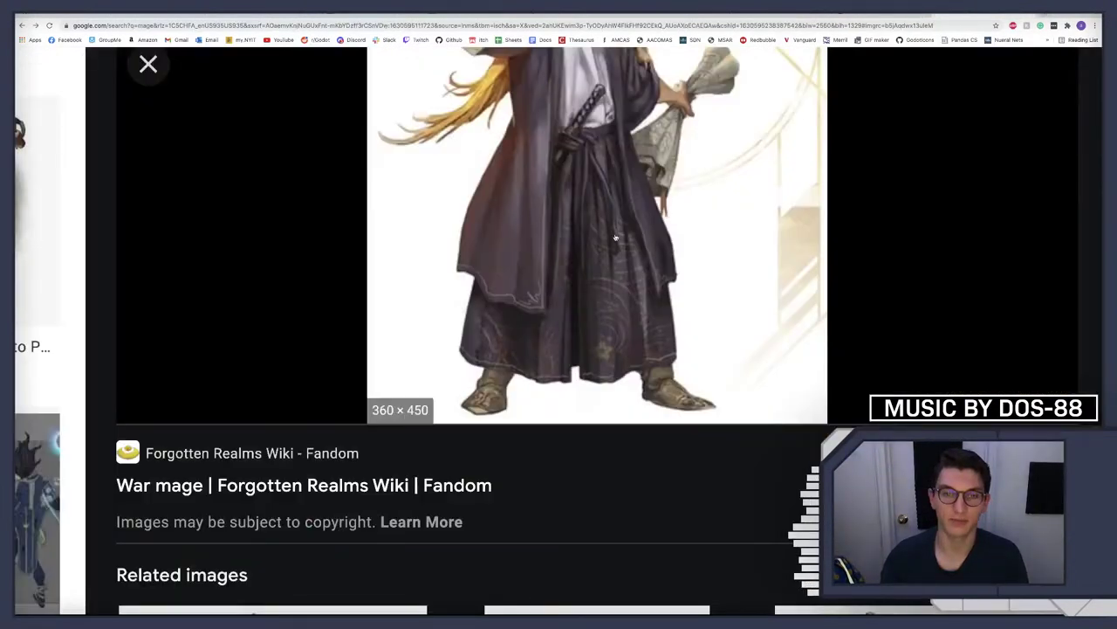
{"action": "scroll", "coordinate": [549, 387], "scroll_direction": "up", "scroll_amount": 1}
{"action": "scroll", "coordinate": [549, 388], "scroll_direction": "up", "scroll_amount": 1}
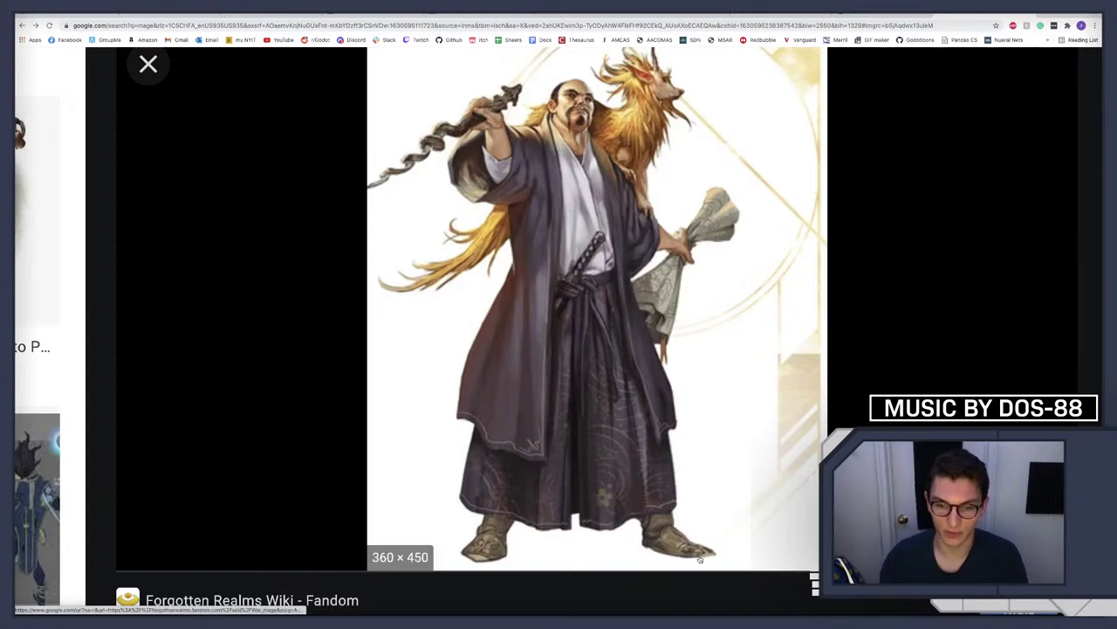
{"action": "scroll", "coordinate": [690, 556], "scroll_direction": "down", "scroll_amount": 1}
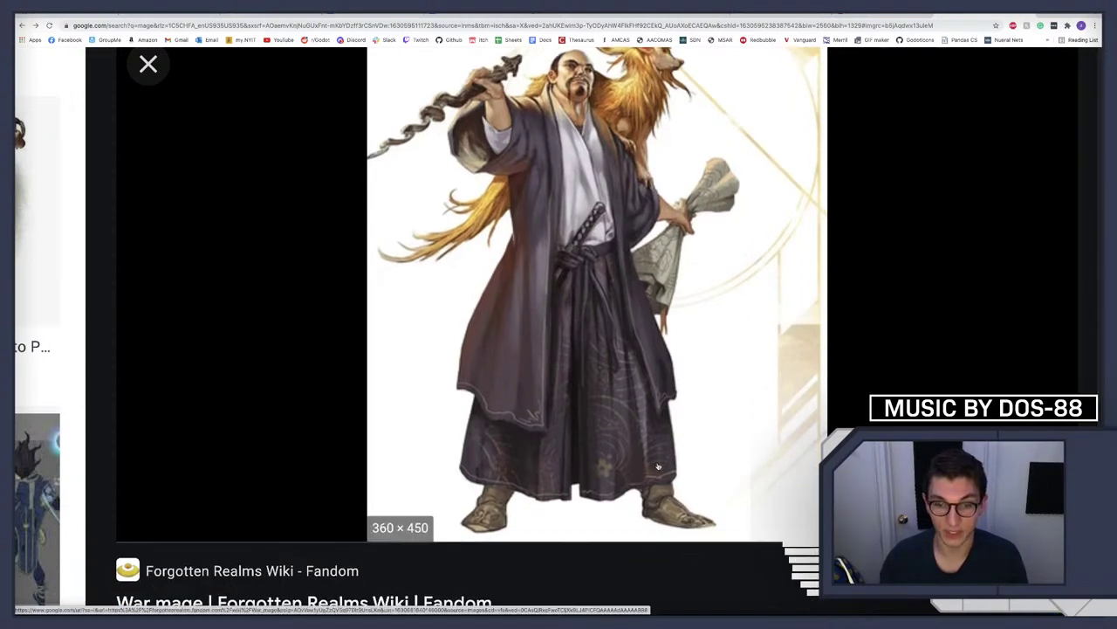
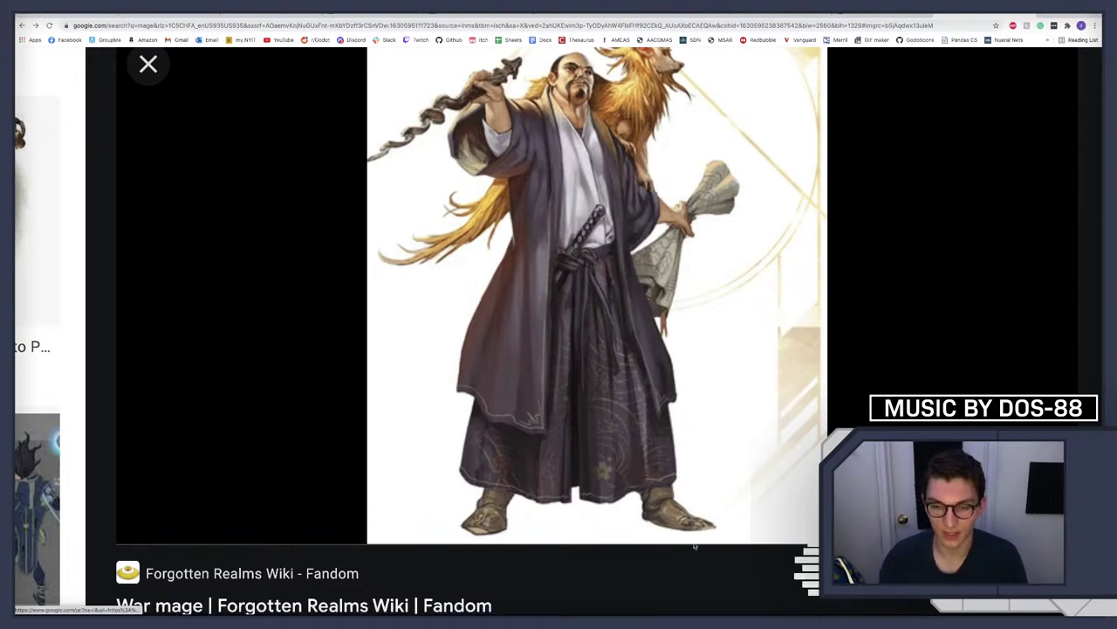
Switch to the mage drawing in Affinity Designer and bend the inner edge of the boot's cream trim closer to the pointed toe
{"action": "key", "text": "ctrl+Left"}
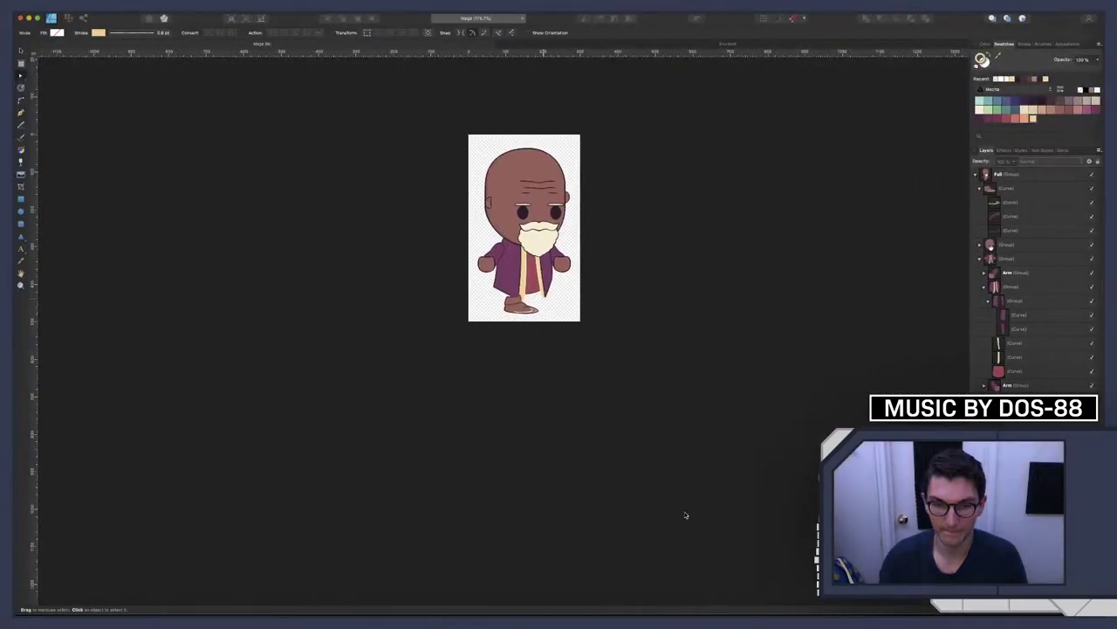
{"action": "scroll", "coordinate": [525, 308], "scroll_direction": "up", "scroll_amount": 10}
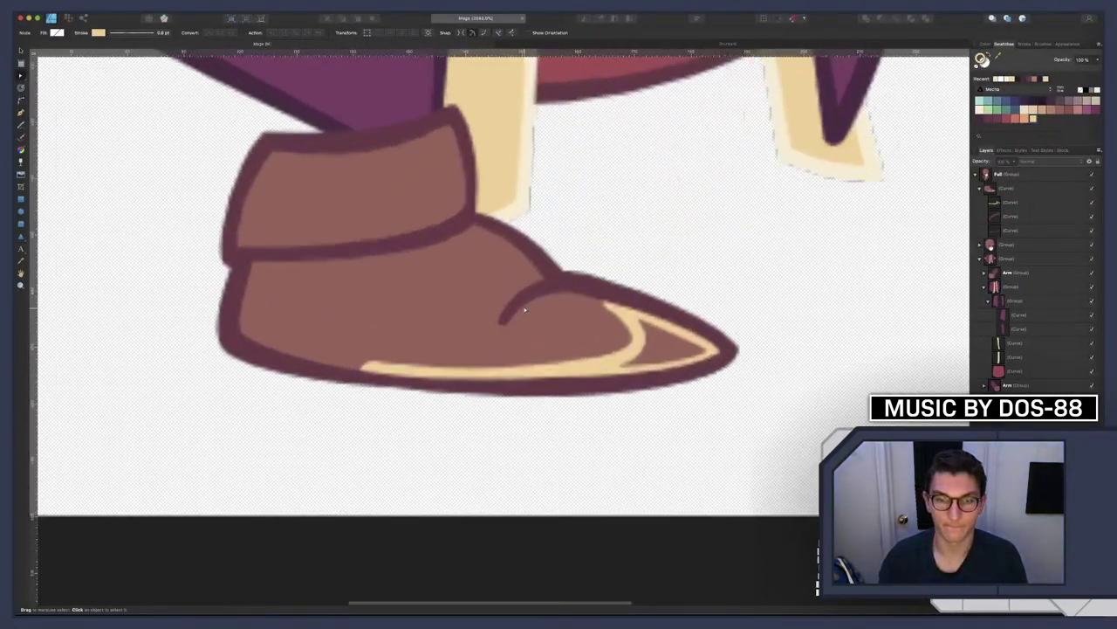
{"action": "scroll", "coordinate": [629, 345], "scroll_direction": "down", "scroll_amount": 3}
{"action": "key", "text": "ctrl+Right"}
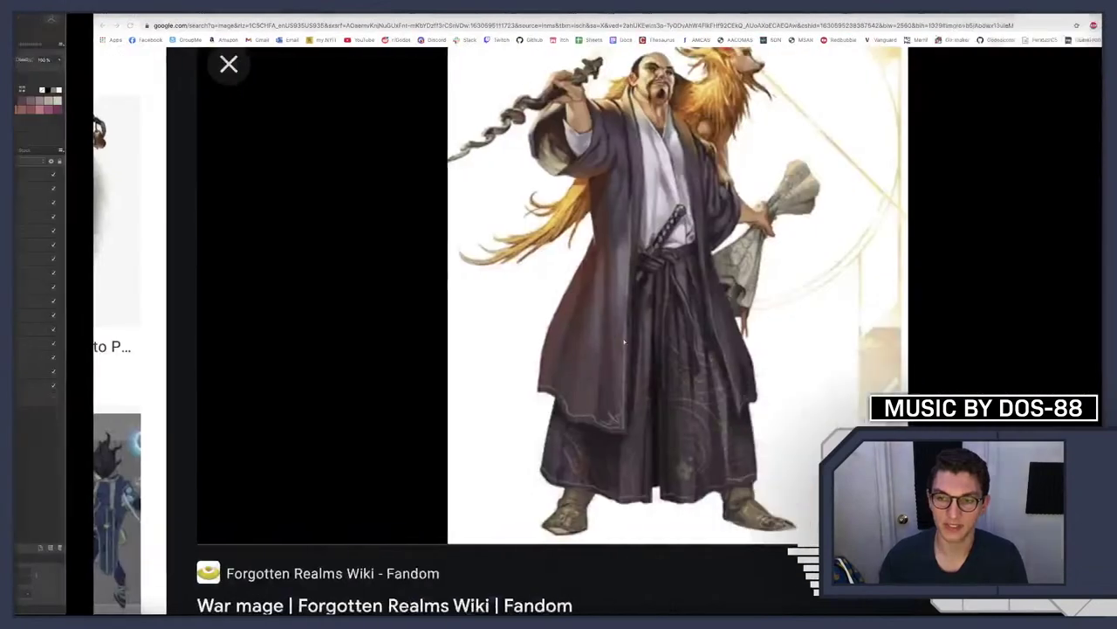
{"action": "key", "text": "ctrl+Left"}
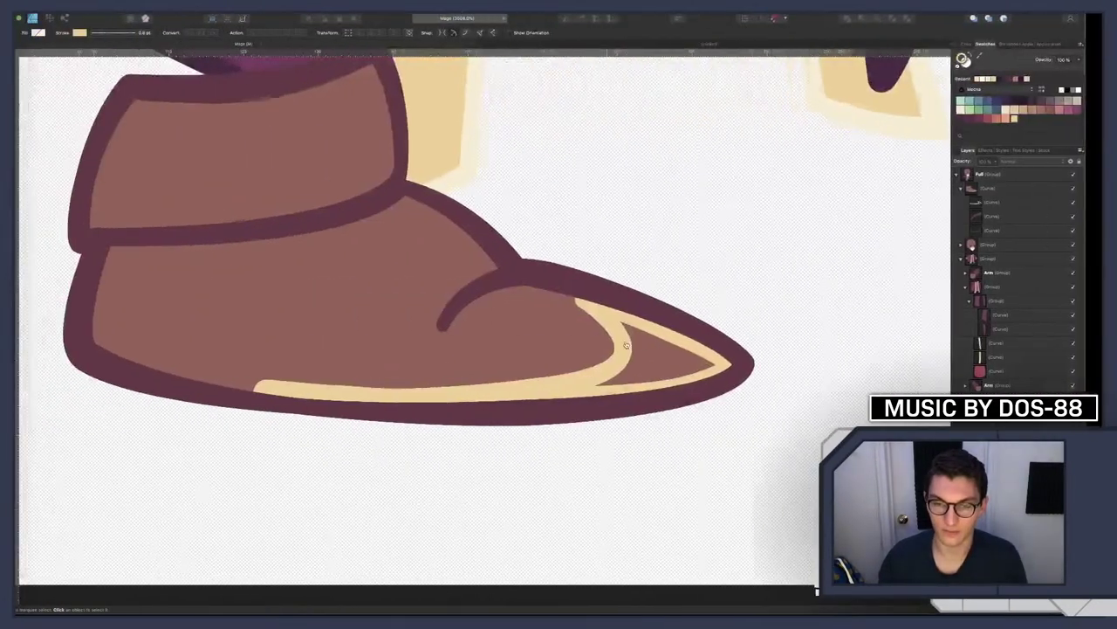
{"action": "left_click", "coordinate": [625, 359]}
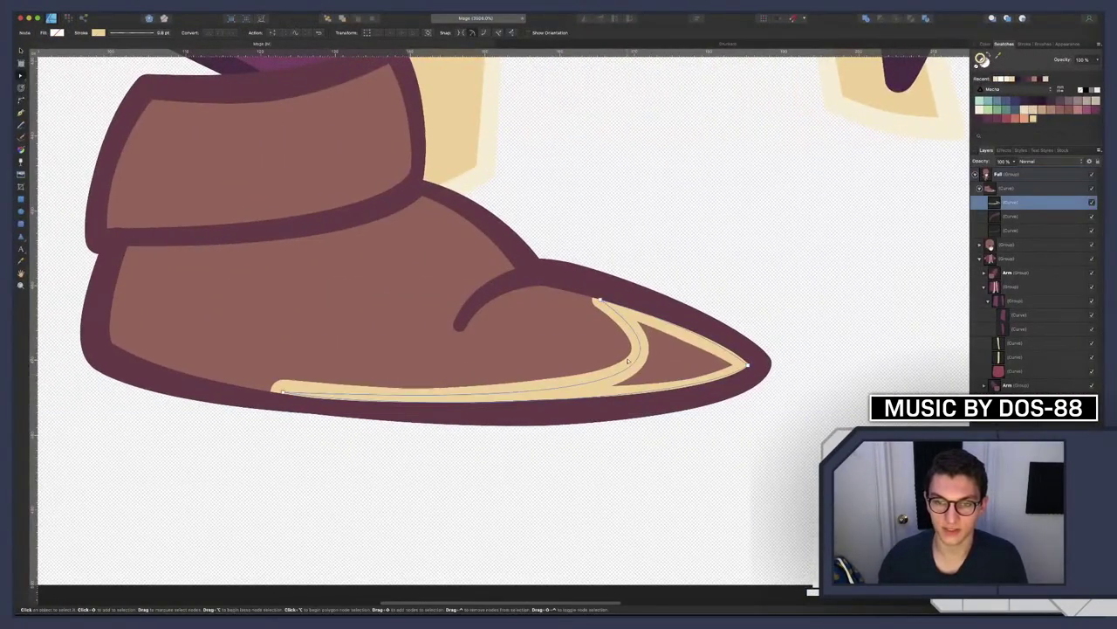
{"action": "left_click_drag", "start_coordinate": [653, 365], "coordinate": [706, 370]}
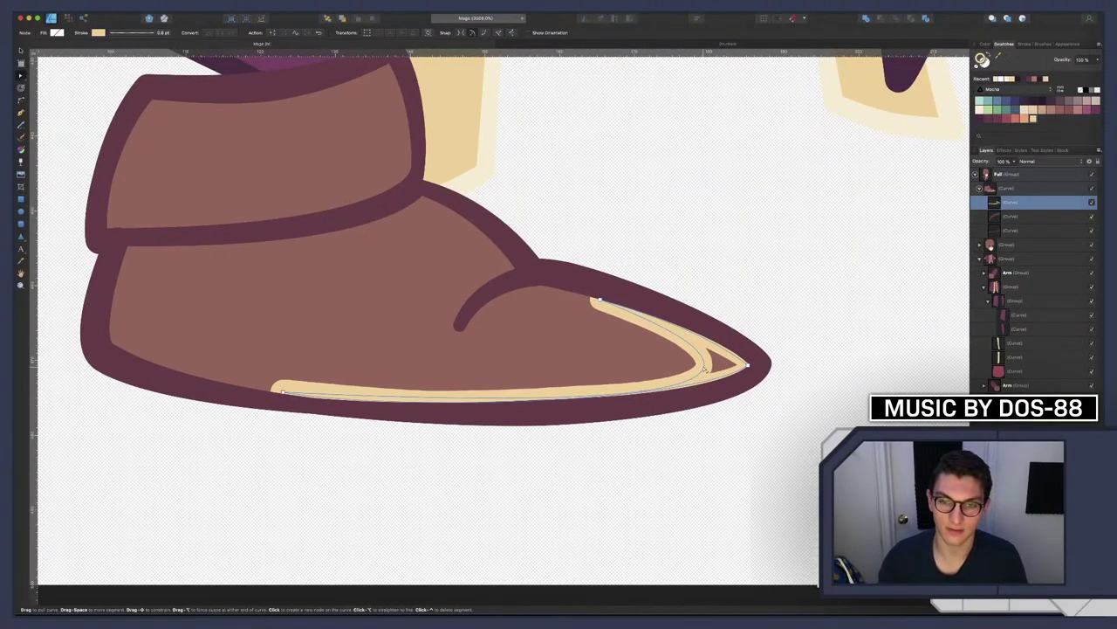
Fill the boot's toe trim curve with the same cream colour as its stroke and deselect it
{"action": "scroll", "coordinate": [682, 362], "scroll_direction": "right", "scroll_amount": 1}
{"action": "left_click", "coordinate": [682, 362]}
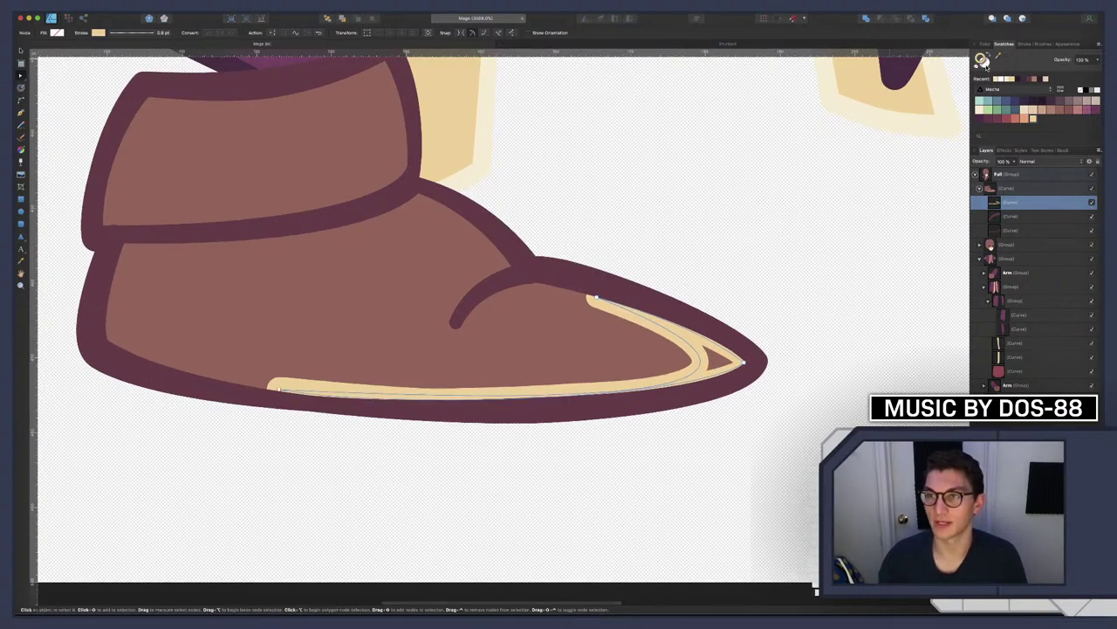
{"action": "left_click", "coordinate": [1033, 120]}
{"action": "key", "text": "Escape"}
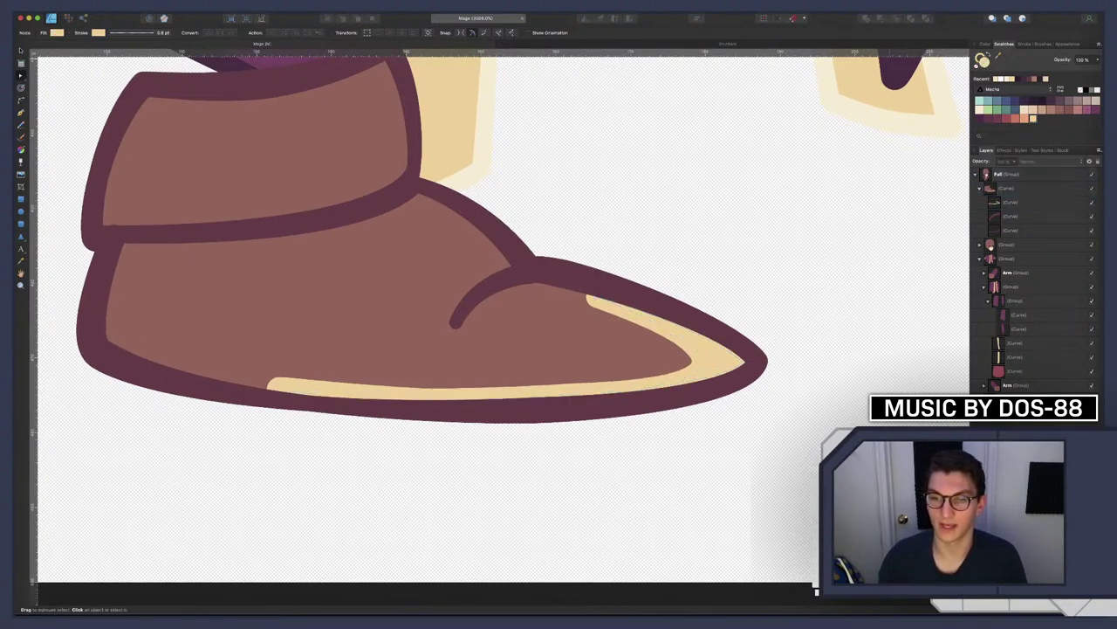
Take the cream trim curve out of the boot curve and move its toe node and both end nodes outward onto the boot's outline
{"action": "scroll", "coordinate": [726, 407], "scroll_direction": "down", "scroll_amount": 15}
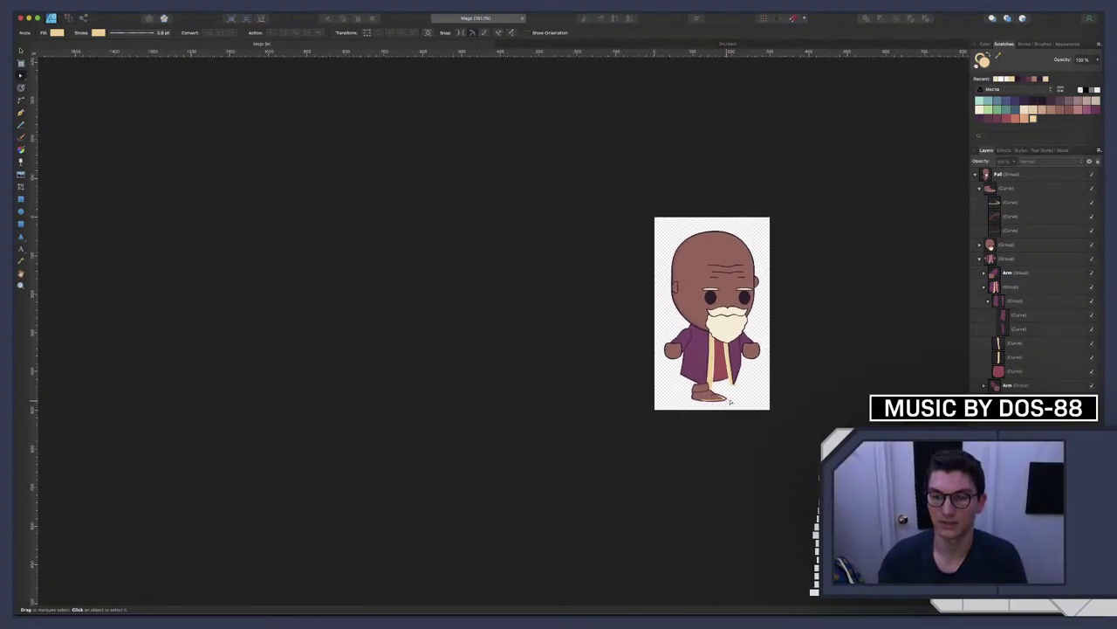
{"action": "scroll", "coordinate": [739, 401], "scroll_direction": "right", "scroll_amount": 2}
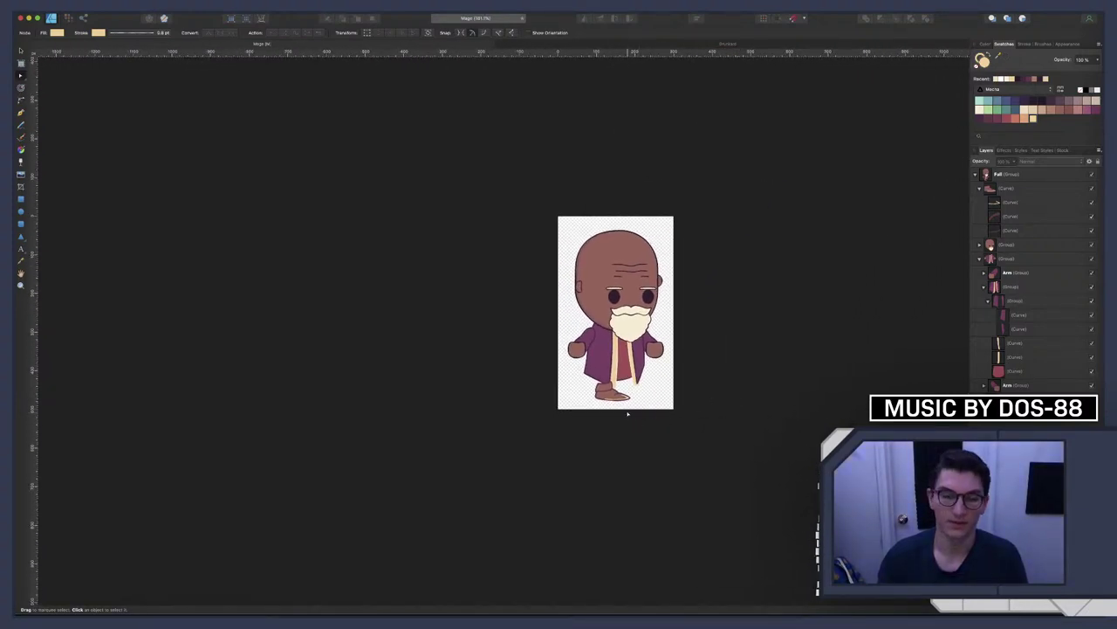
{"action": "scroll", "coordinate": [628, 414], "scroll_direction": "up", "scroll_amount": 10}
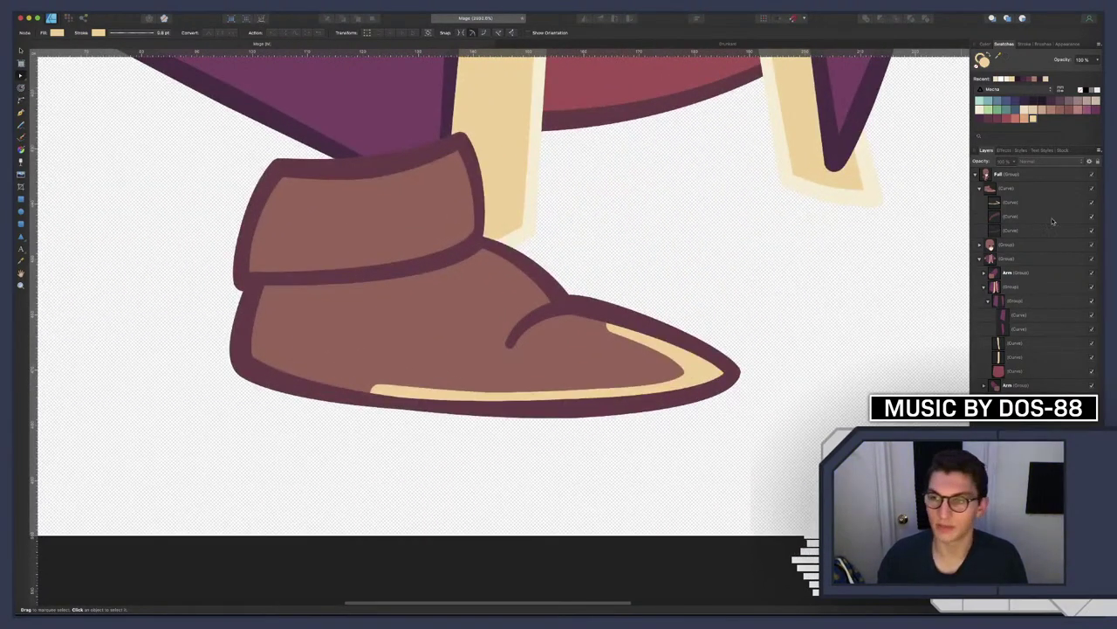
{"action": "left_click", "coordinate": [1014, 185]}
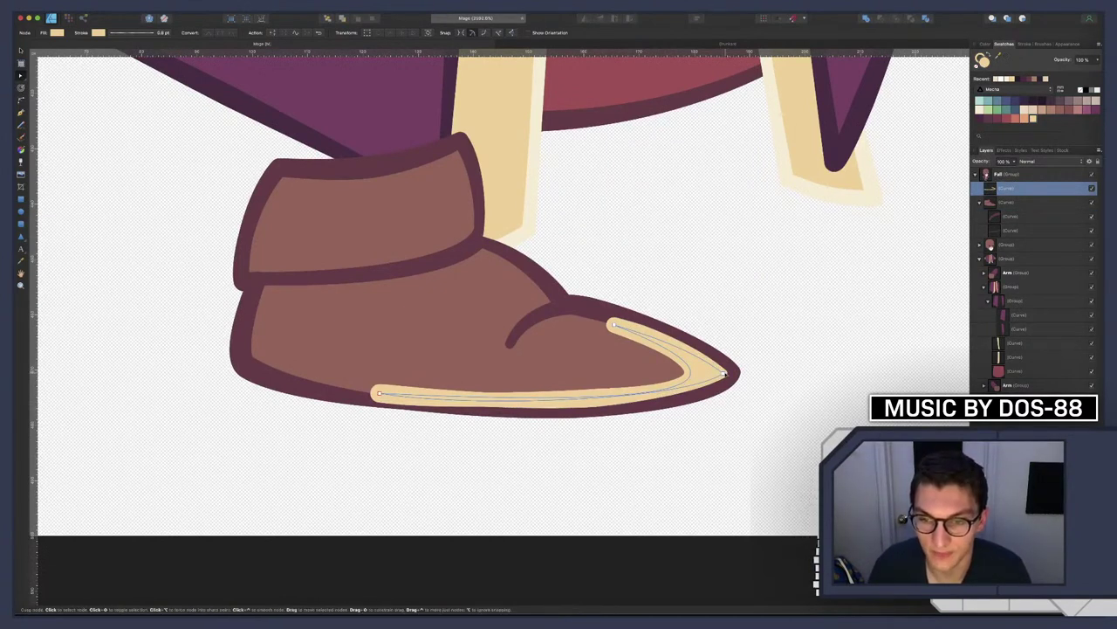
{"action": "left_click_drag", "start_coordinate": [724, 374], "coordinate": [738, 372]}
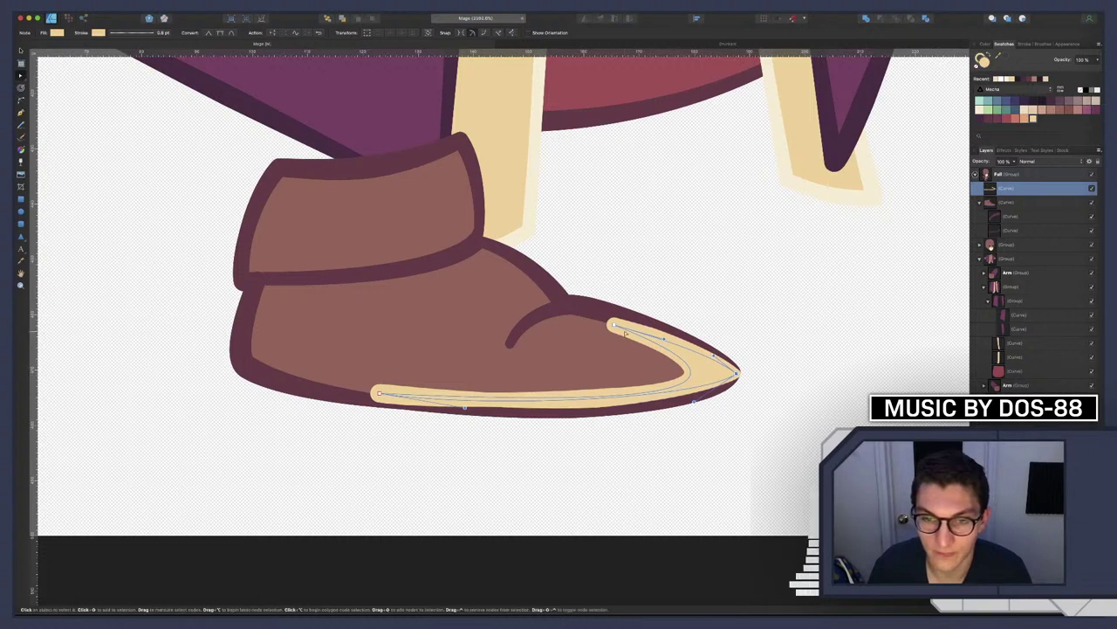
{"action": "left_click_drag", "start_coordinate": [613, 325], "coordinate": [613, 314]}
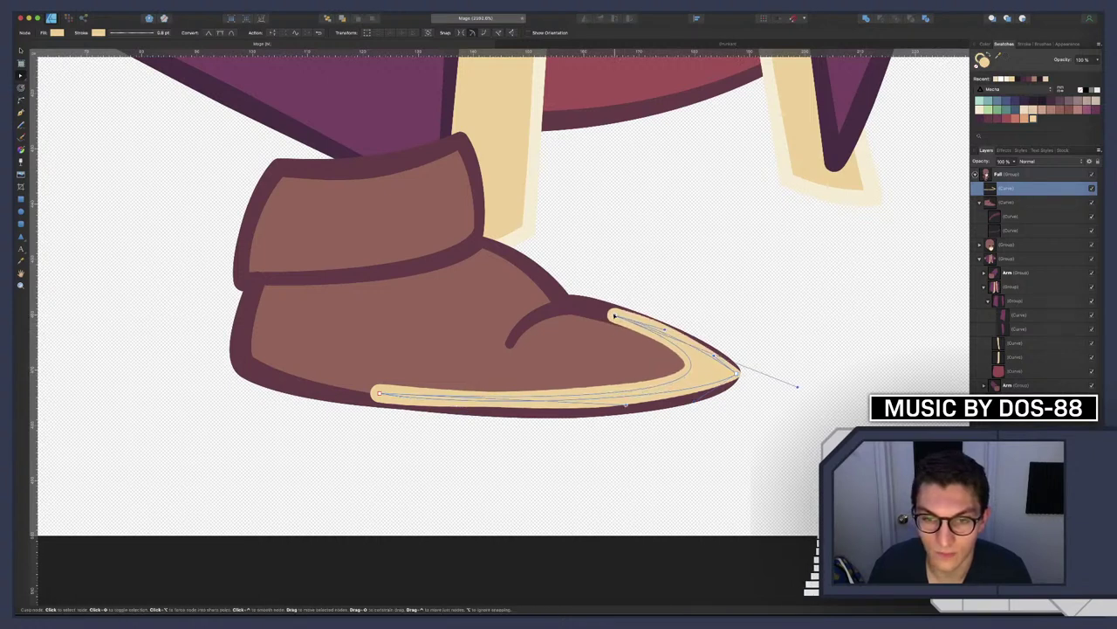
{"action": "left_click_drag", "start_coordinate": [378, 394], "coordinate": [381, 401]}
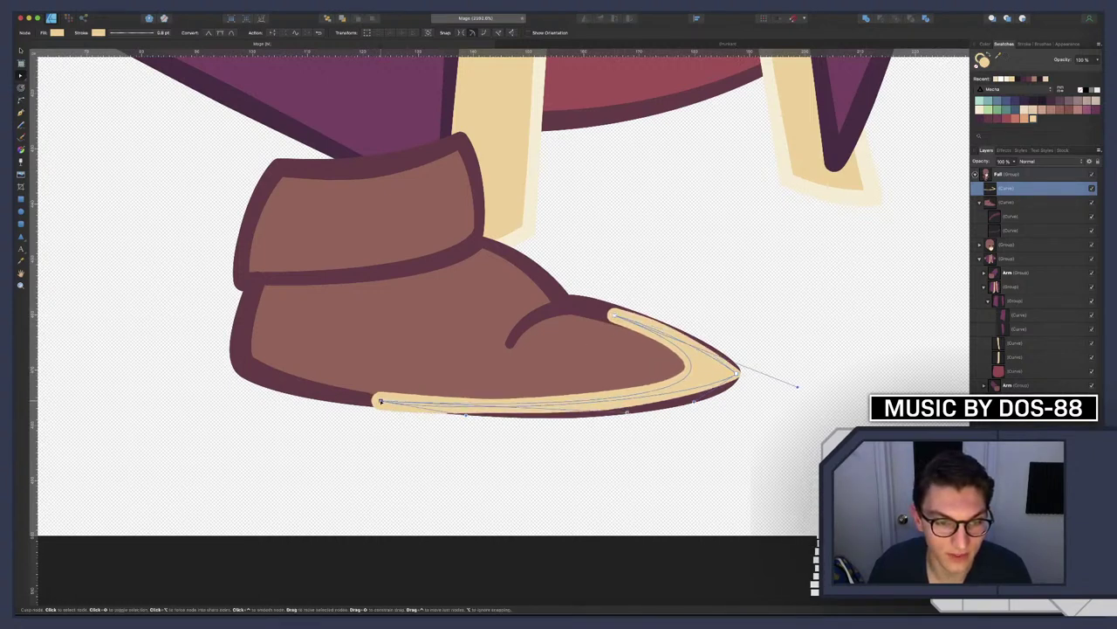
Reshape the trim's inner corner near the toe and bulge its outer edge to cover the outline along the sole
{"action": "left_click_drag", "start_coordinate": [627, 414], "coordinate": [797, 386]}
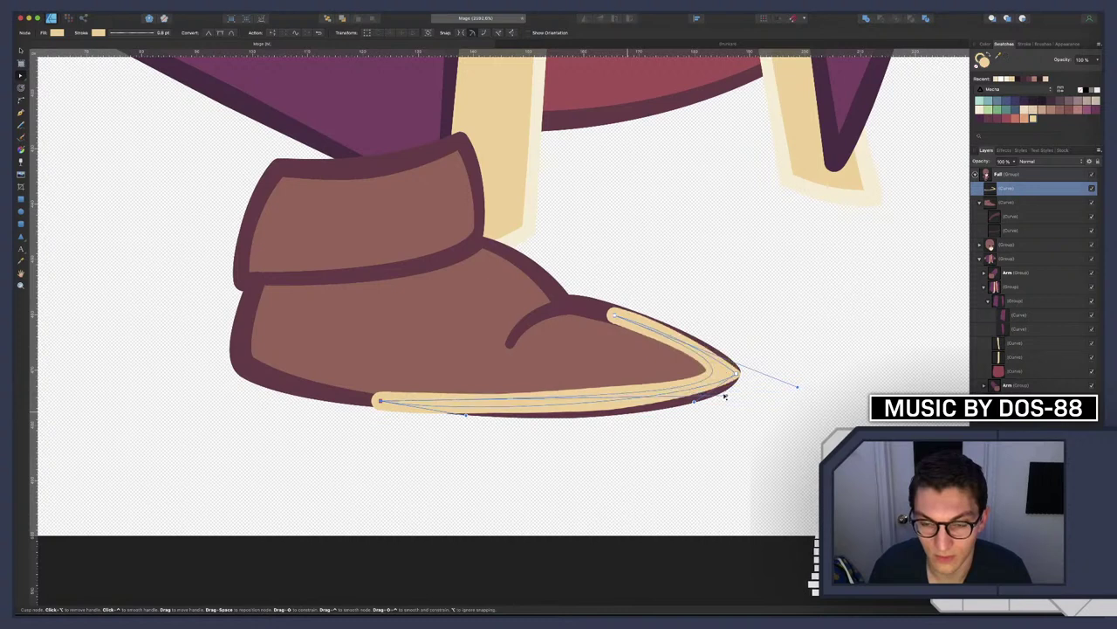
{"action": "left_click", "coordinate": [726, 397]}
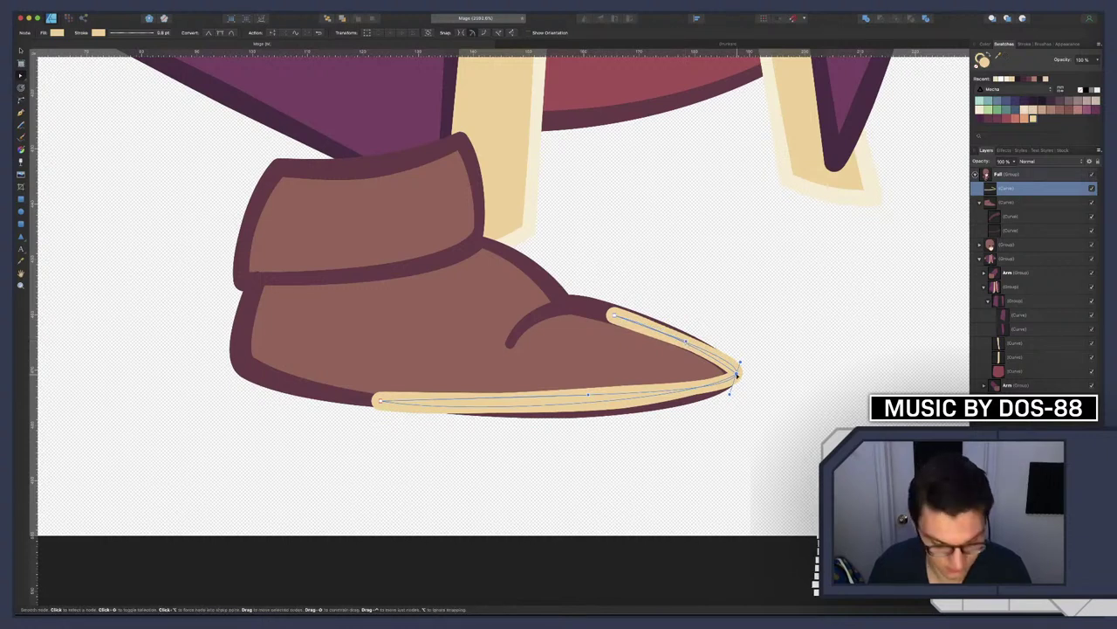
{"action": "left_click_drag", "start_coordinate": [687, 343], "coordinate": [711, 374]}
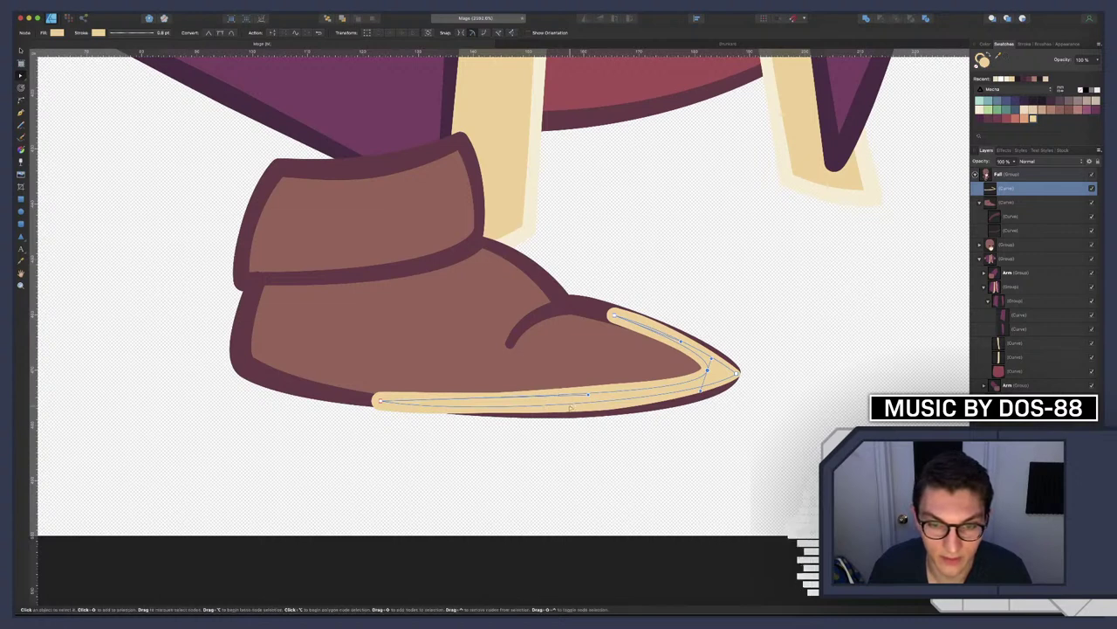
{"action": "left_click_drag", "start_coordinate": [544, 398], "coordinate": [617, 411]}
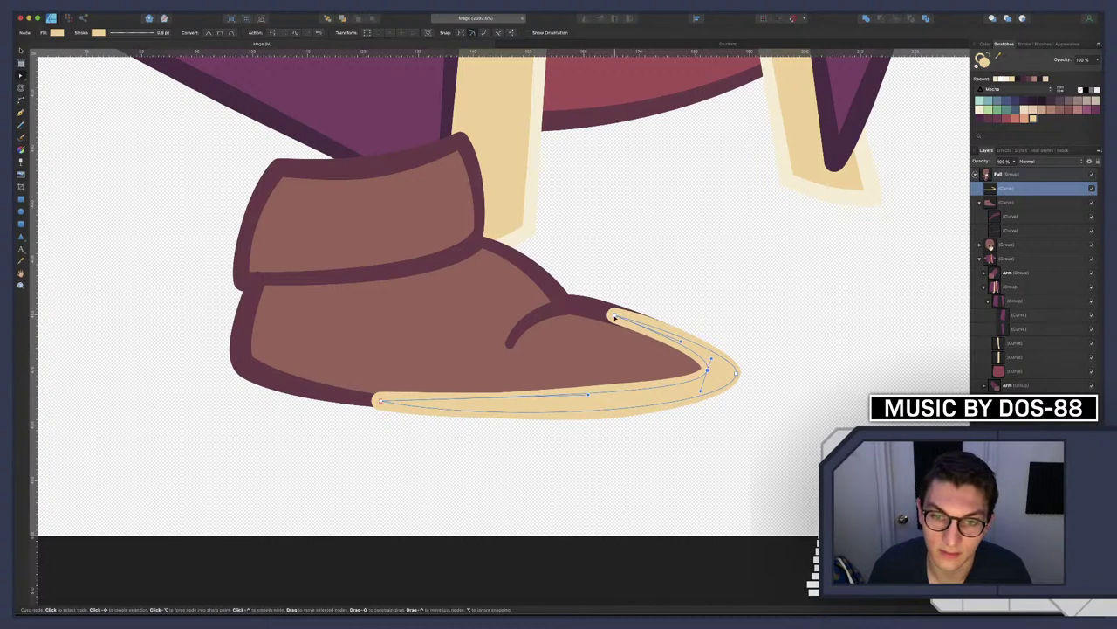
Nudge the trim's upper end node and bend its inner edge down toward the sole to slim the strip, then deselect
{"action": "left_click", "coordinate": [614, 314]}
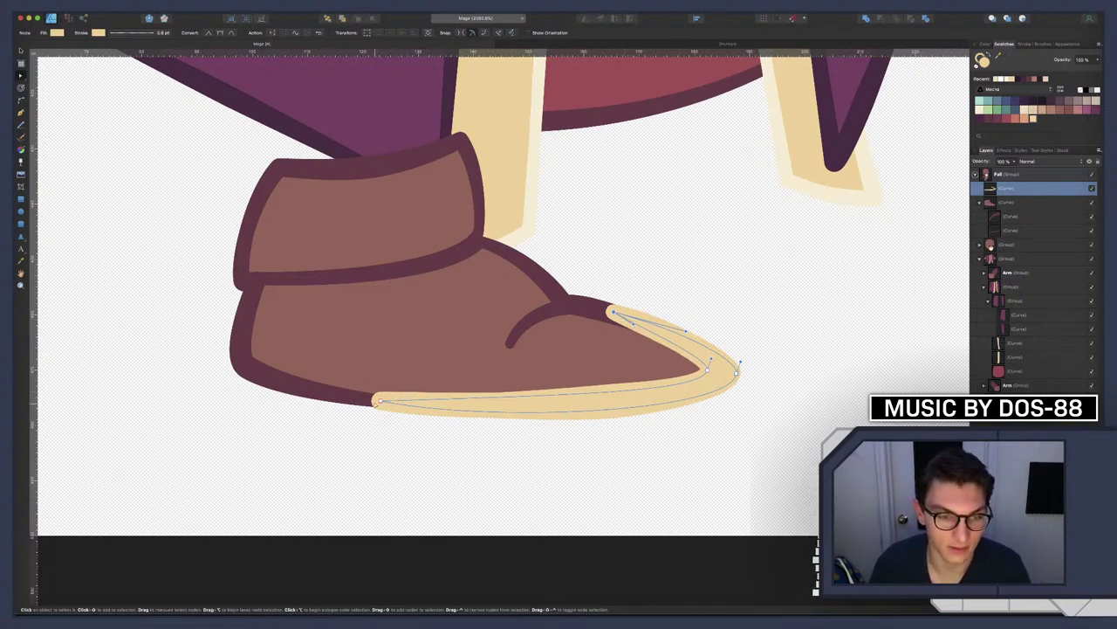
{"action": "left_click", "coordinate": [380, 401]}
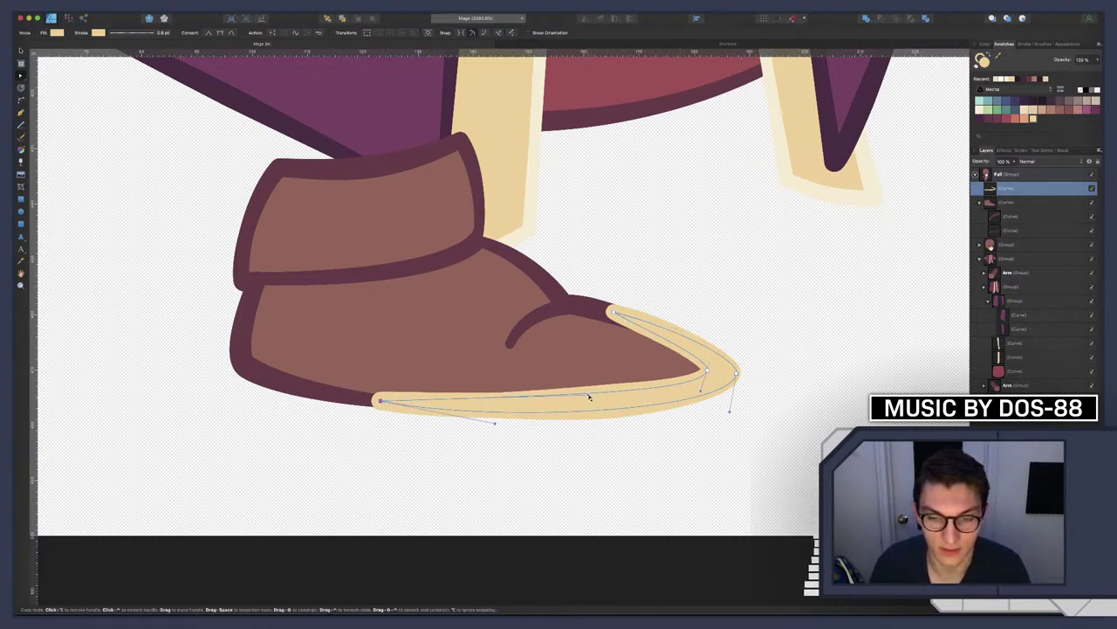
{"action": "left_click_drag", "start_coordinate": [589, 397], "coordinate": [668, 417]}
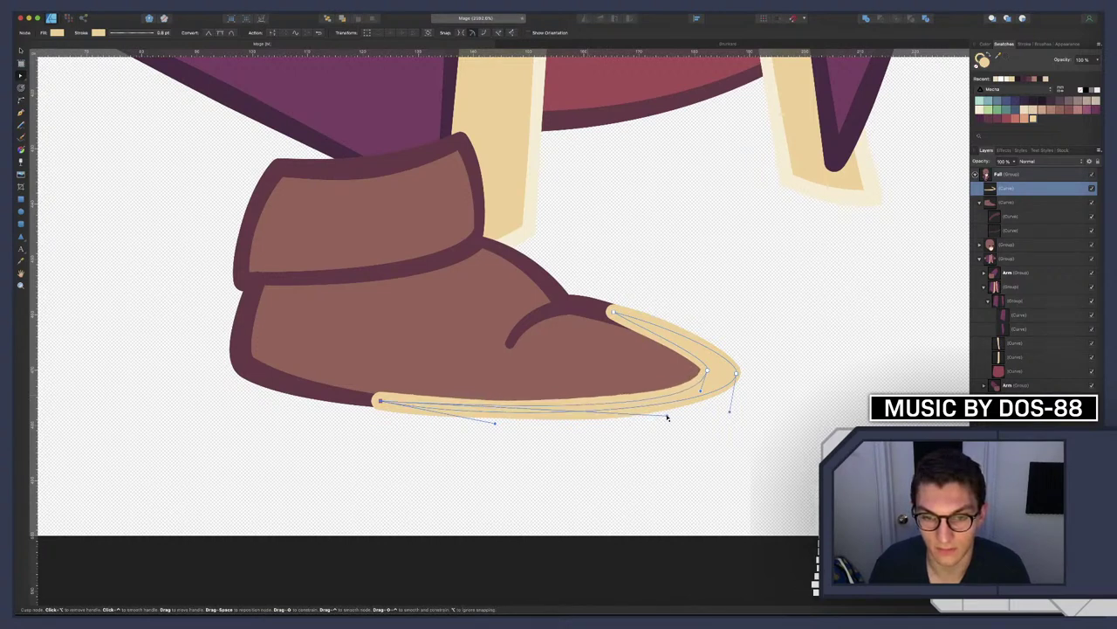
{"action": "left_click", "coordinate": [701, 442]}
Nest the cream trim curve back inside the boot curve so it is clipped by the boot's shape
{"action": "scroll", "coordinate": [692, 420], "scroll_direction": "down", "scroll_amount": 10}
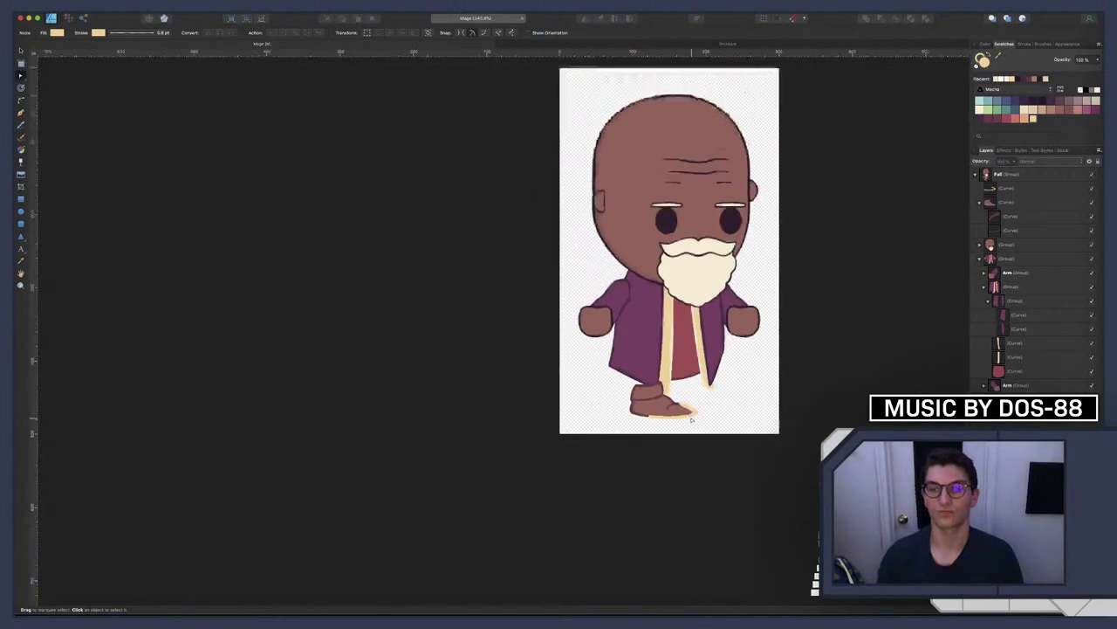
{"action": "scroll", "coordinate": [694, 419], "scroll_direction": "right", "scroll_amount": 5}
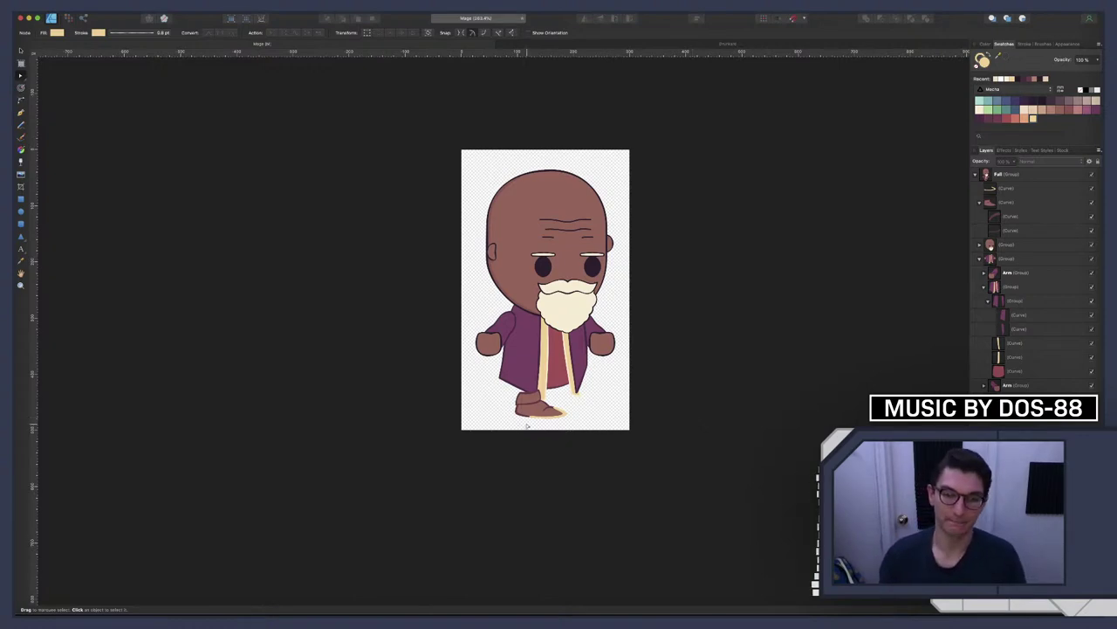
{"action": "scroll", "coordinate": [527, 425], "scroll_direction": "up", "scroll_amount": 10}
{"action": "scroll", "coordinate": [526, 425], "scroll_direction": "down", "scroll_amount": 3}
{"action": "scroll", "coordinate": [809, 418], "scroll_direction": "right", "scroll_amount": 2}
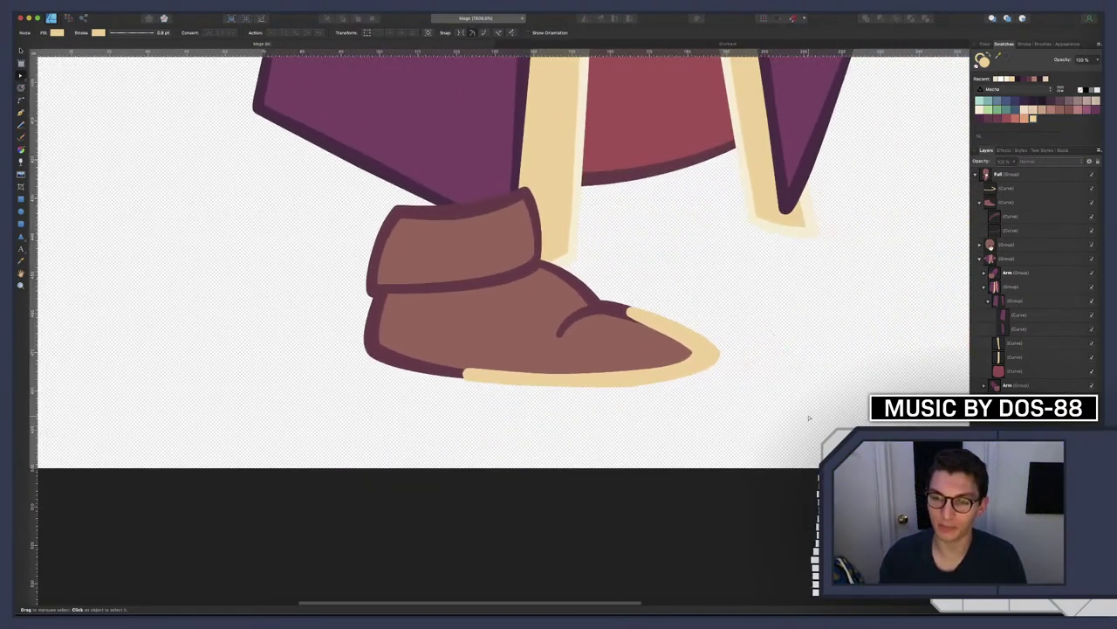
{"action": "scroll", "coordinate": [809, 418], "scroll_direction": "right", "scroll_amount": 1}
{"action": "left_click_drag", "start_coordinate": [1007, 190], "coordinate": [1006, 207]}
{"action": "left_click", "coordinate": [771, 338]}
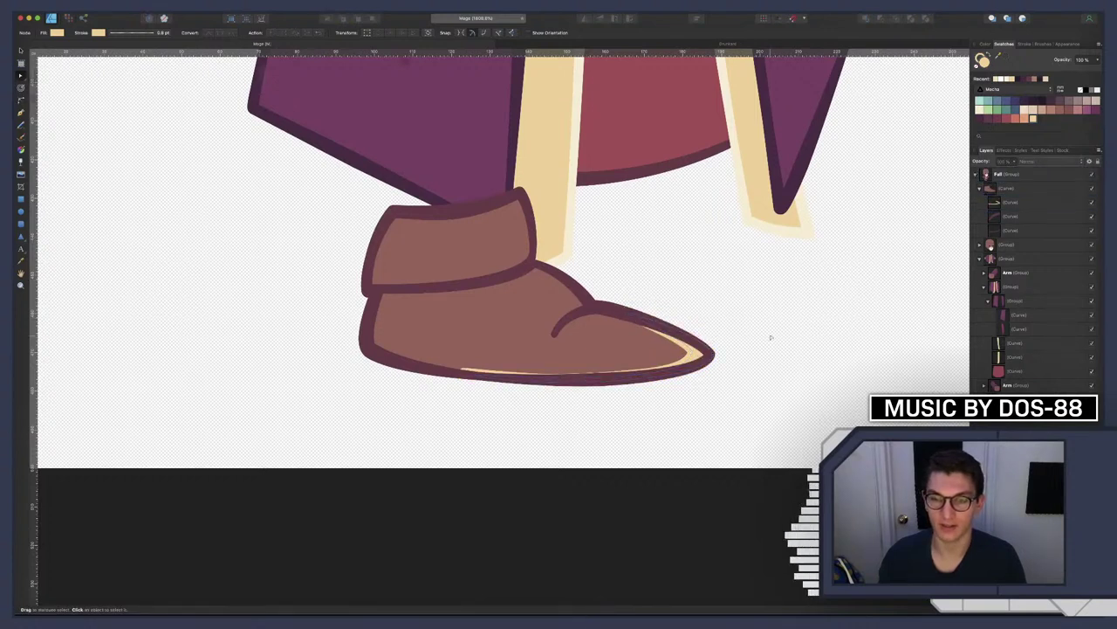
{"action": "scroll", "coordinate": [771, 338], "scroll_direction": "up", "scroll_amount": 10}
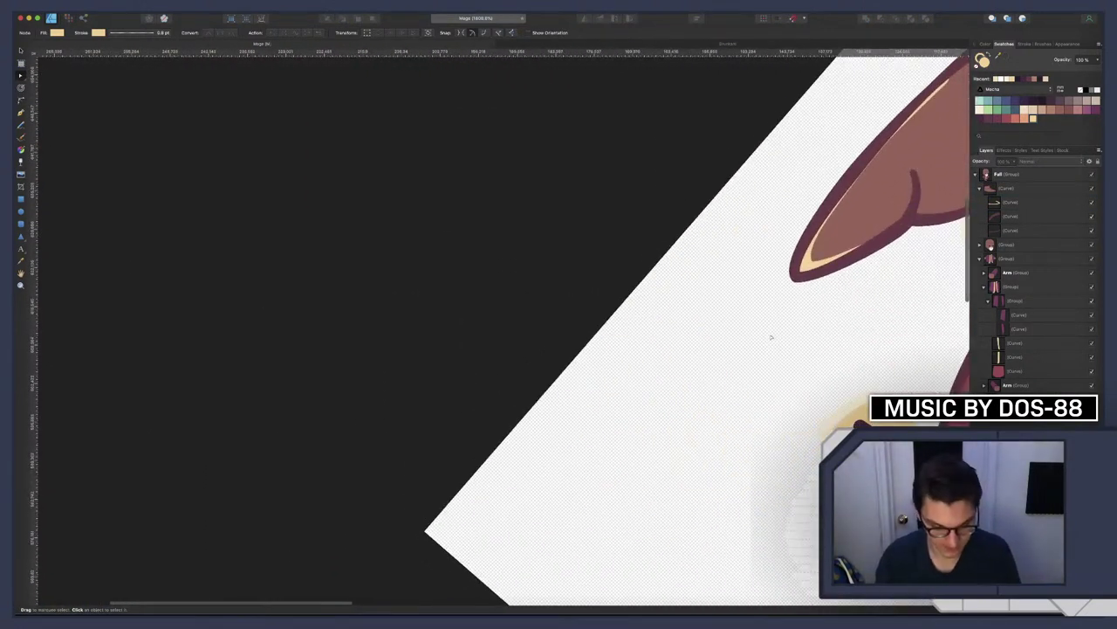
{"action": "key", "text": "super+shift+r"}
{"action": "scroll", "coordinate": [288, 228], "scroll_direction": "down", "scroll_amount": 5}
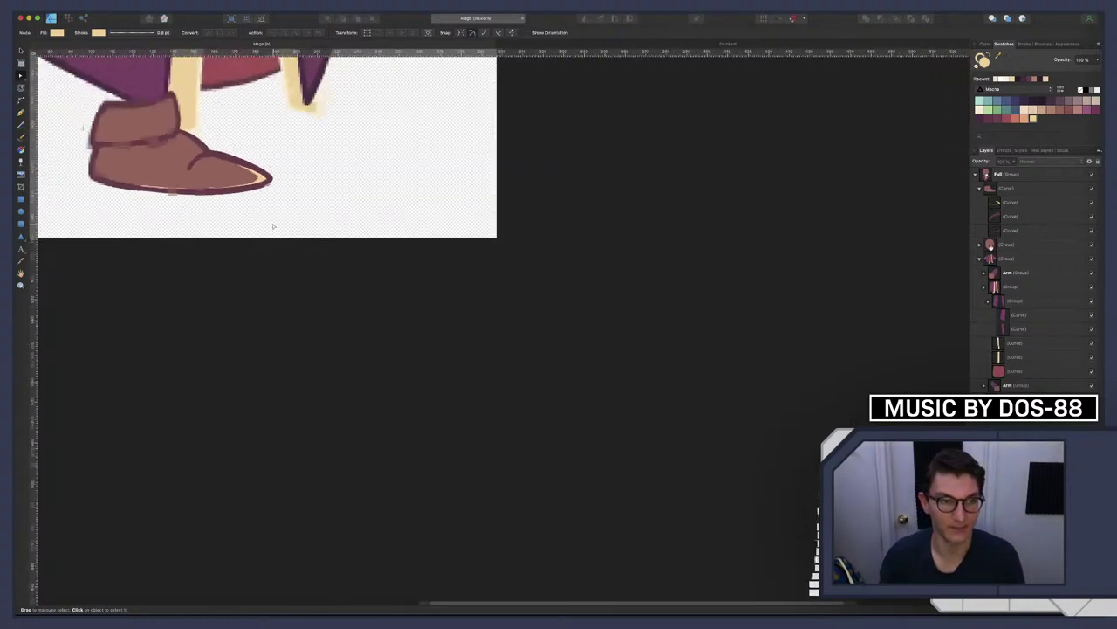
{"action": "scroll", "coordinate": [358, 281], "scroll_direction": "up", "scroll_amount": 5}
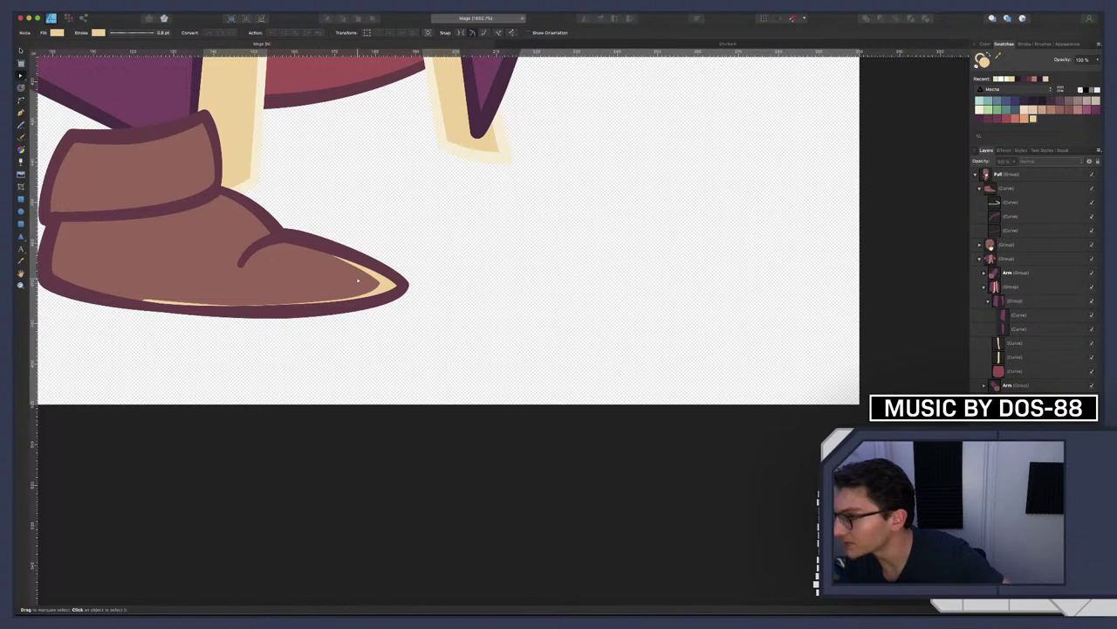
Switch to the Chrome browser, search Google Images for "aries zodiac sign" as reference, and return to the boot drawing
{"action": "key", "text": "ctrl+Right"}
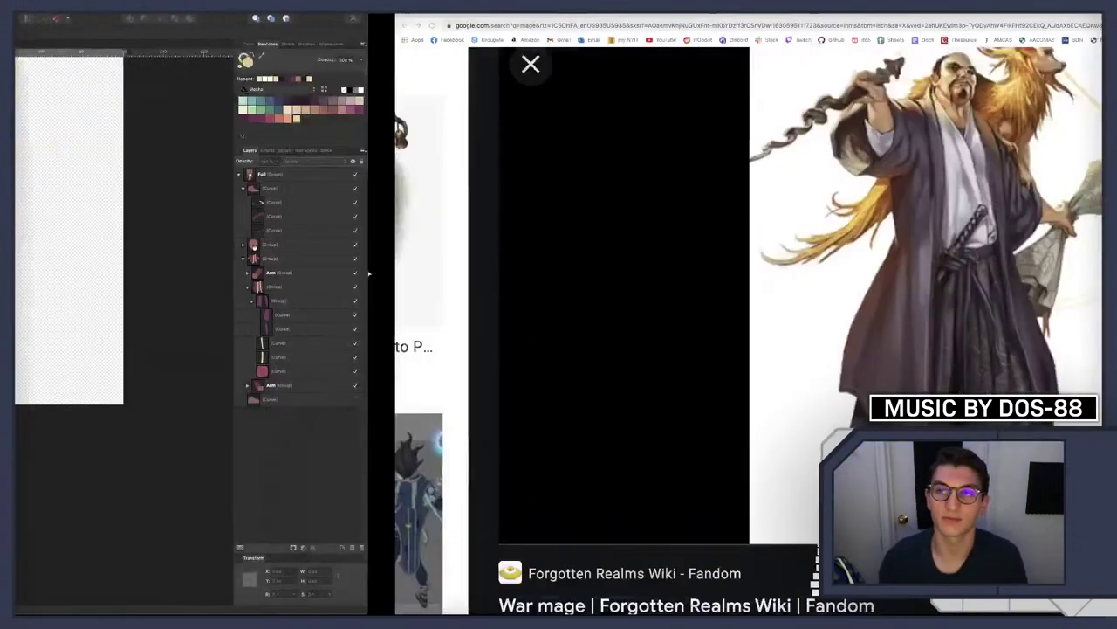
{"action": "key", "text": "super+t"}
{"action": "type", "text": "aries"}
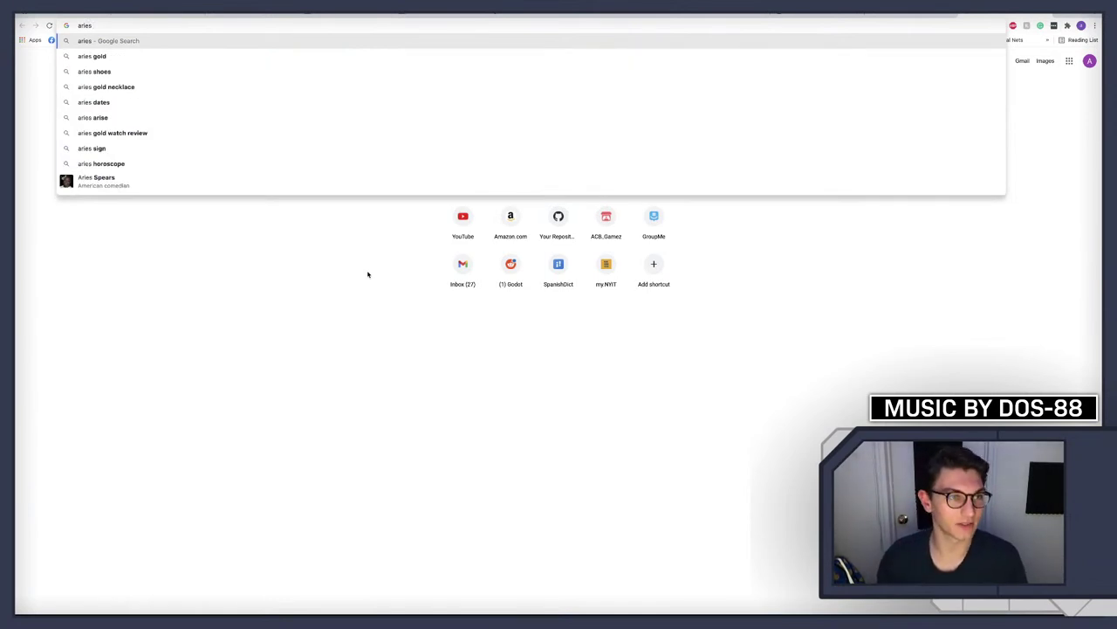
{"action": "type", "text": "zodiac"}
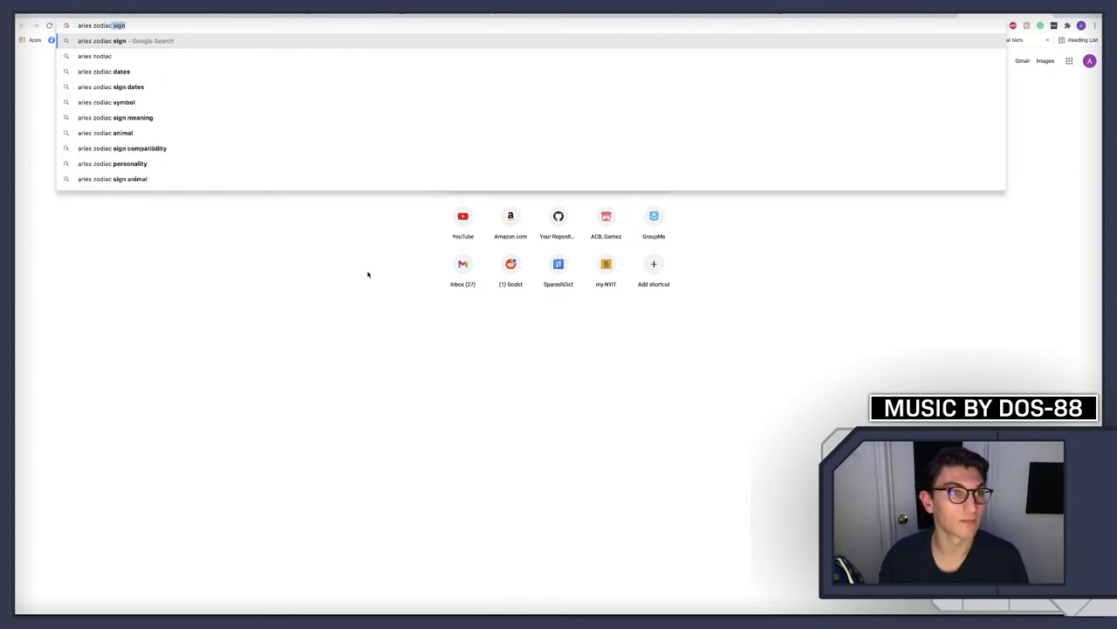
{"action": "key", "text": "Return"}
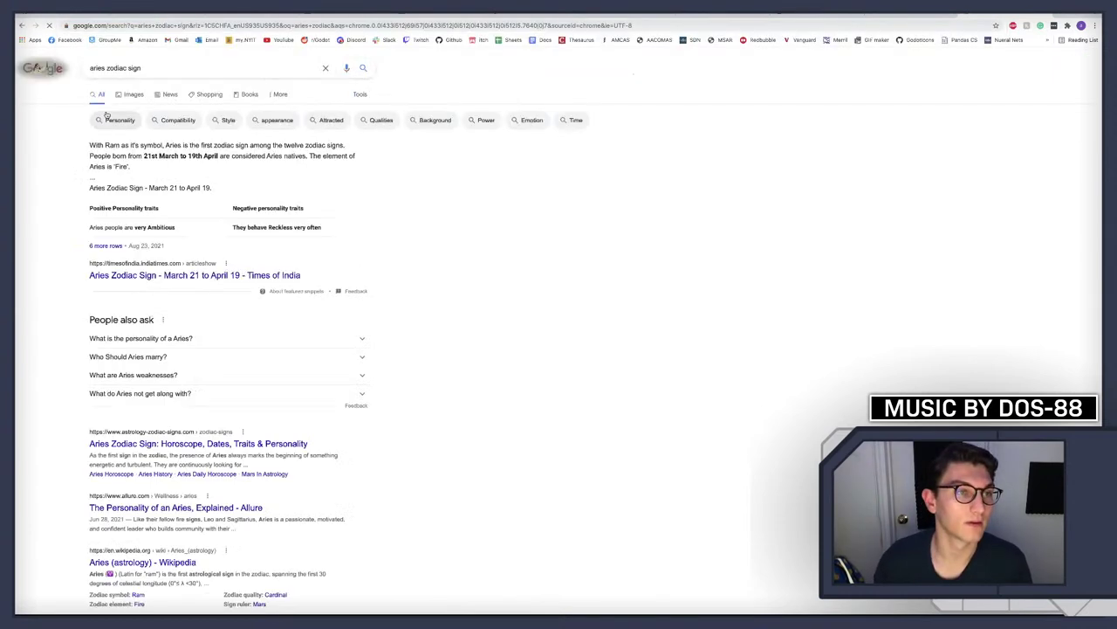
{"action": "left_click", "coordinate": [126, 99]}
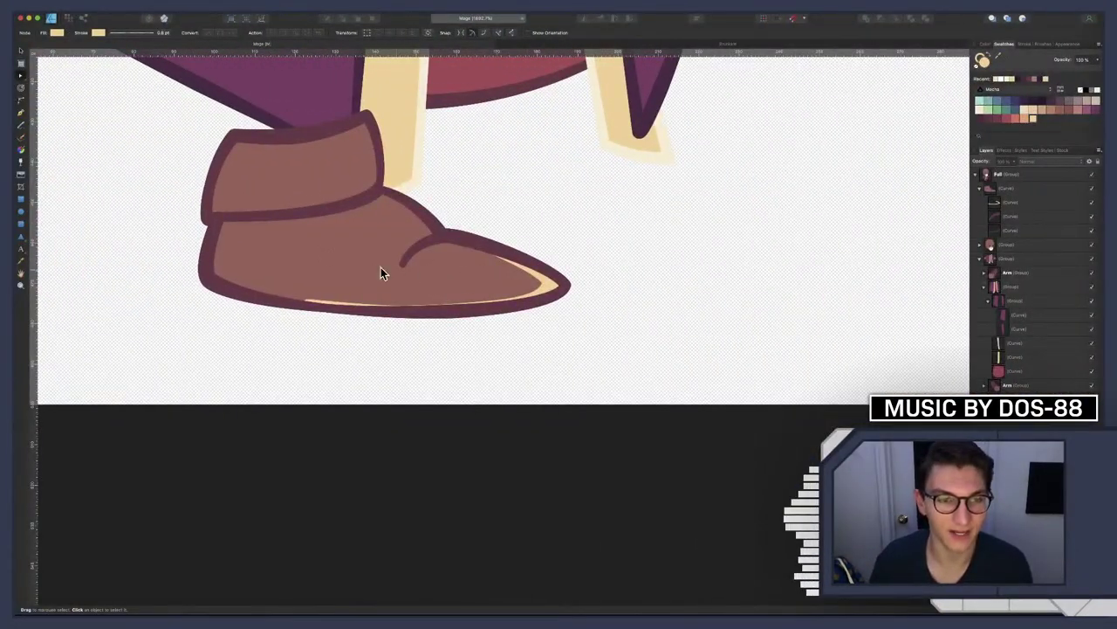
{"action": "scroll", "coordinate": [342, 273], "scroll_direction": "left", "scroll_amount": 3}
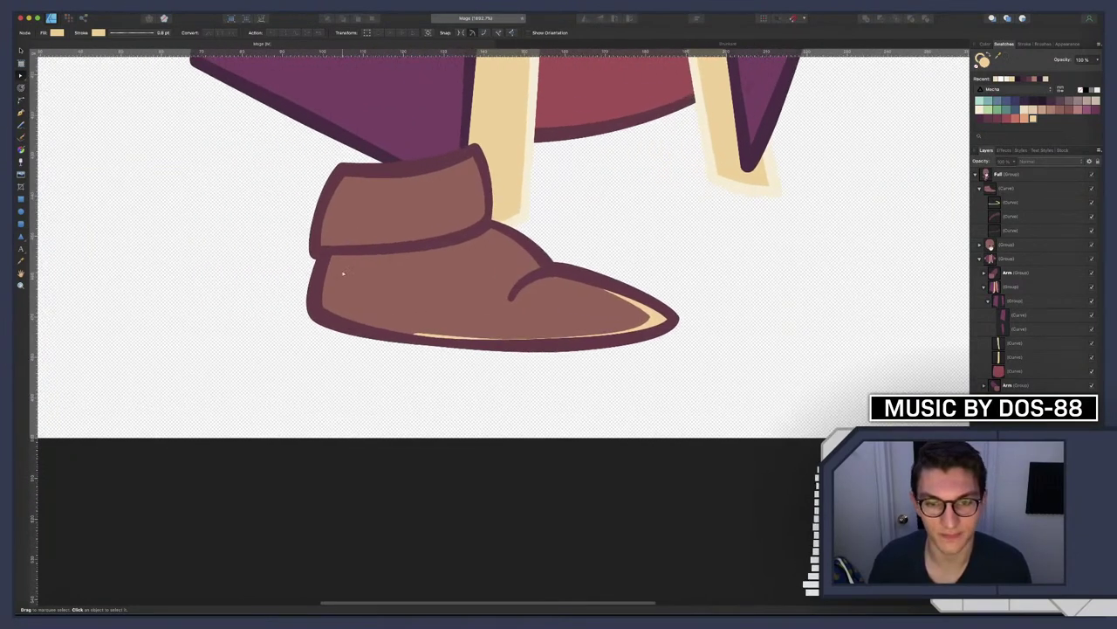
Draw a short slanted straight cream line in the empty area beyond the boot's toe with the Pen tool
{"action": "scroll", "coordinate": [640, 331], "scroll_direction": "up", "scroll_amount": 3}
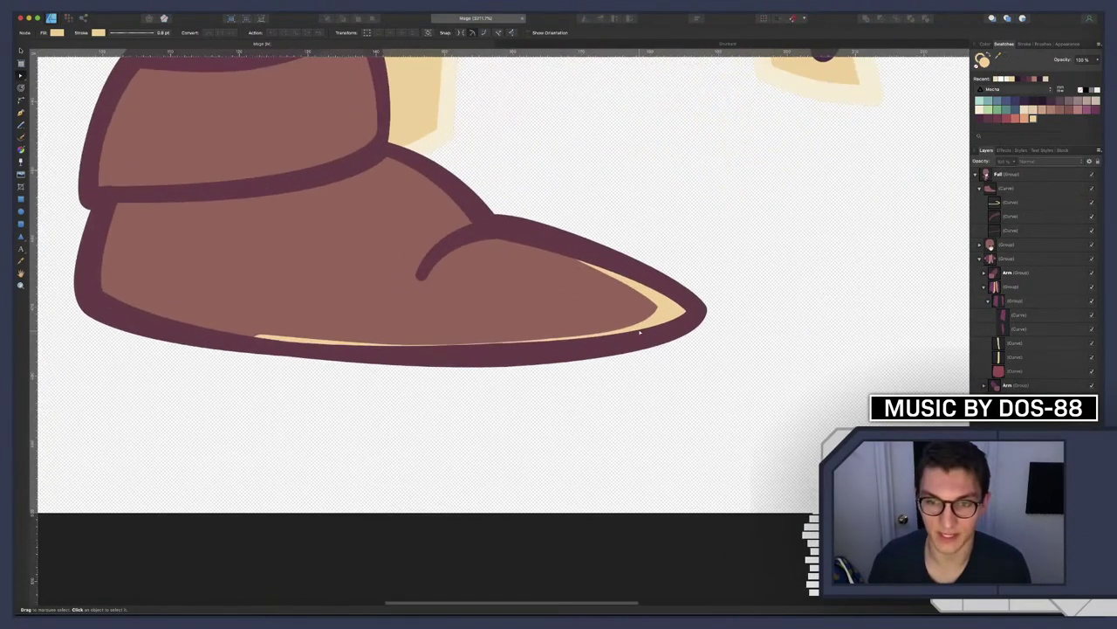
{"action": "key", "text": "p"}
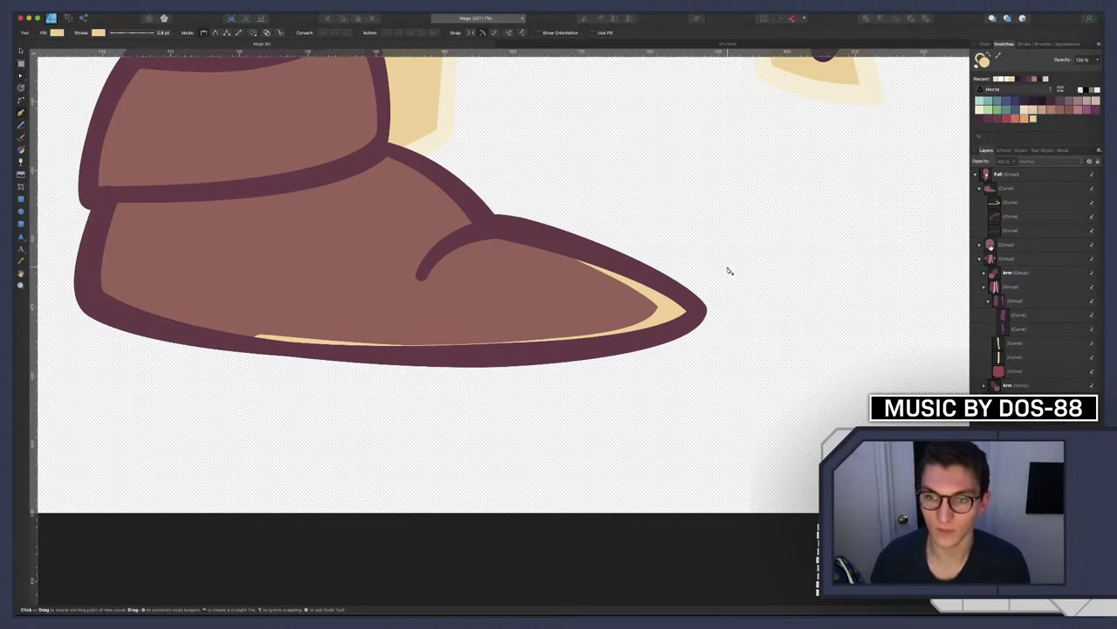
{"action": "scroll", "coordinate": [797, 251], "scroll_direction": "right", "scroll_amount": 5}
{"action": "left_click", "coordinate": [576, 239]}
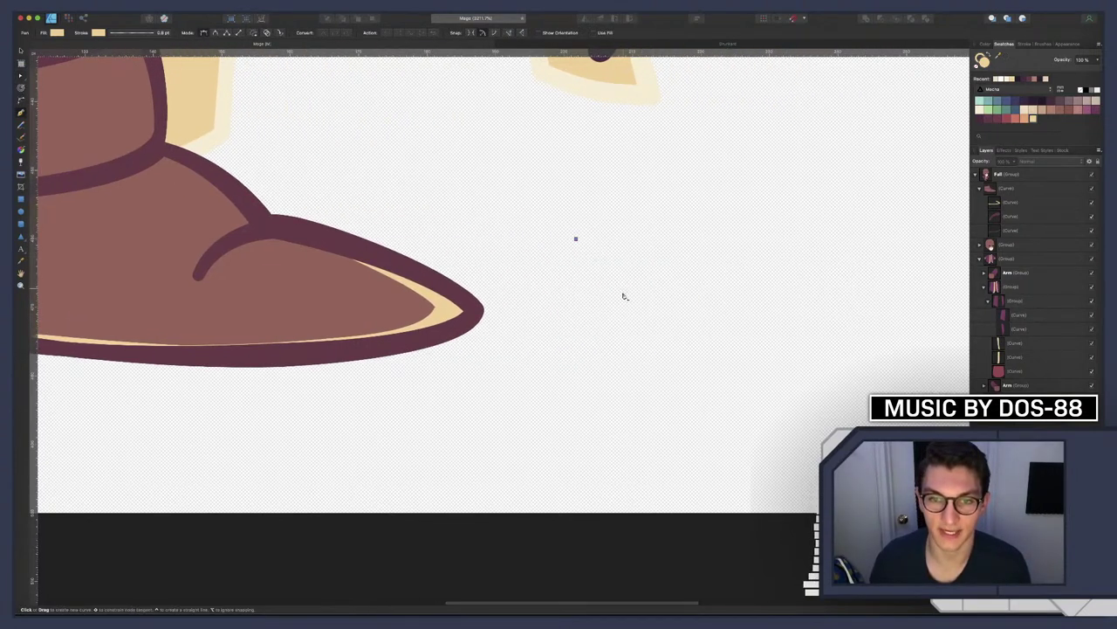
{"action": "left_click", "coordinate": [626, 345]}
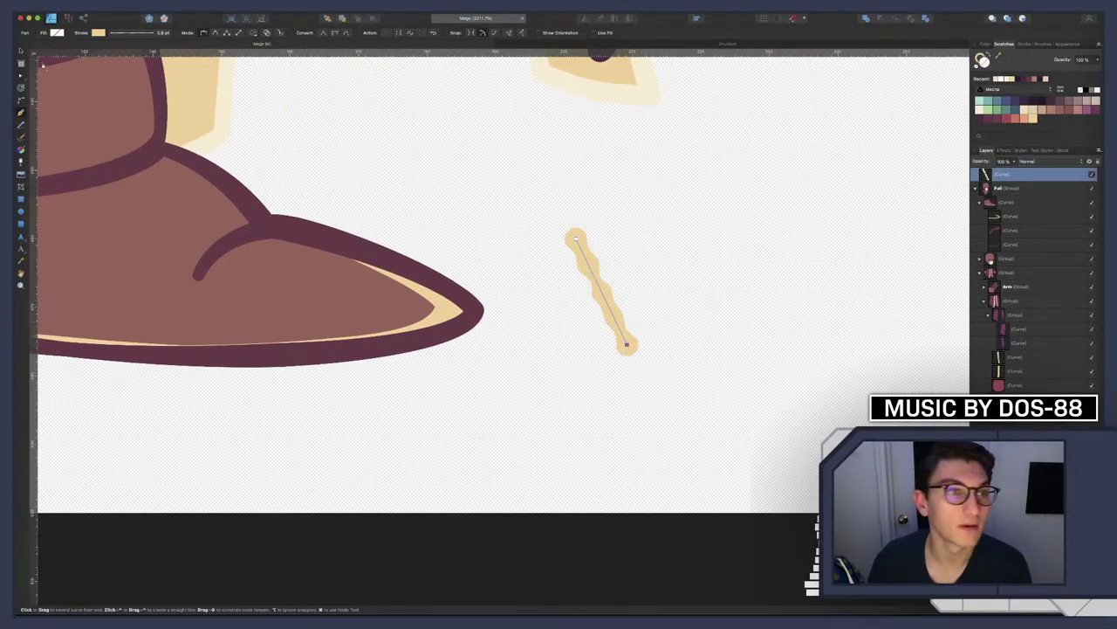
Reset the new line's stroke pressure profile so its width is uniform
{"action": "left_click", "coordinate": [139, 32]}
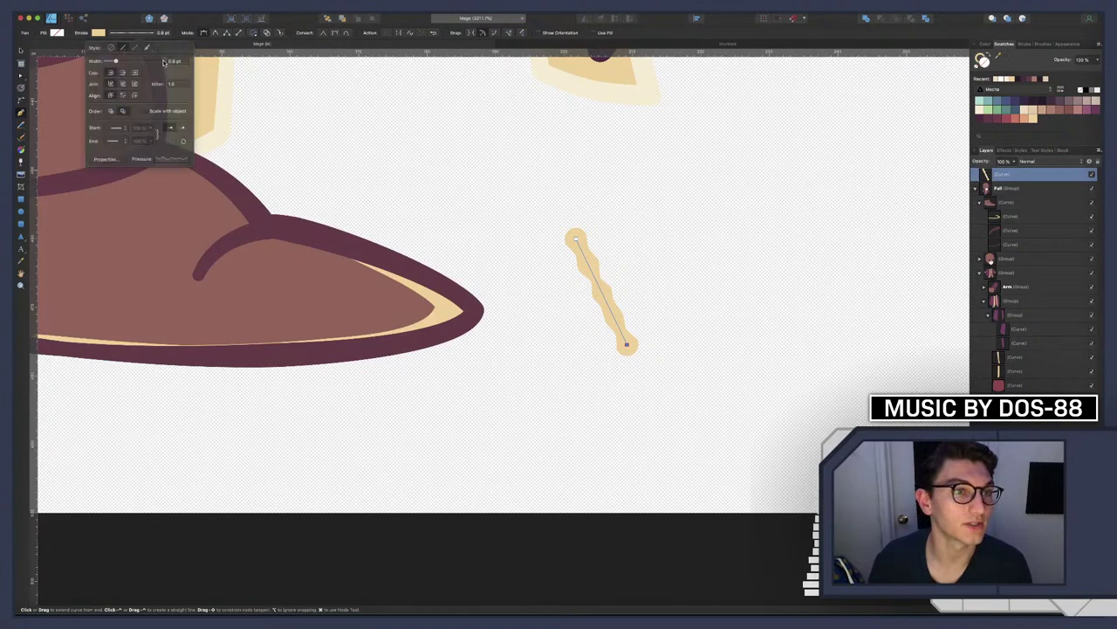
{"action": "left_click", "coordinate": [168, 154]}
{"action": "left_click", "coordinate": [250, 257]}
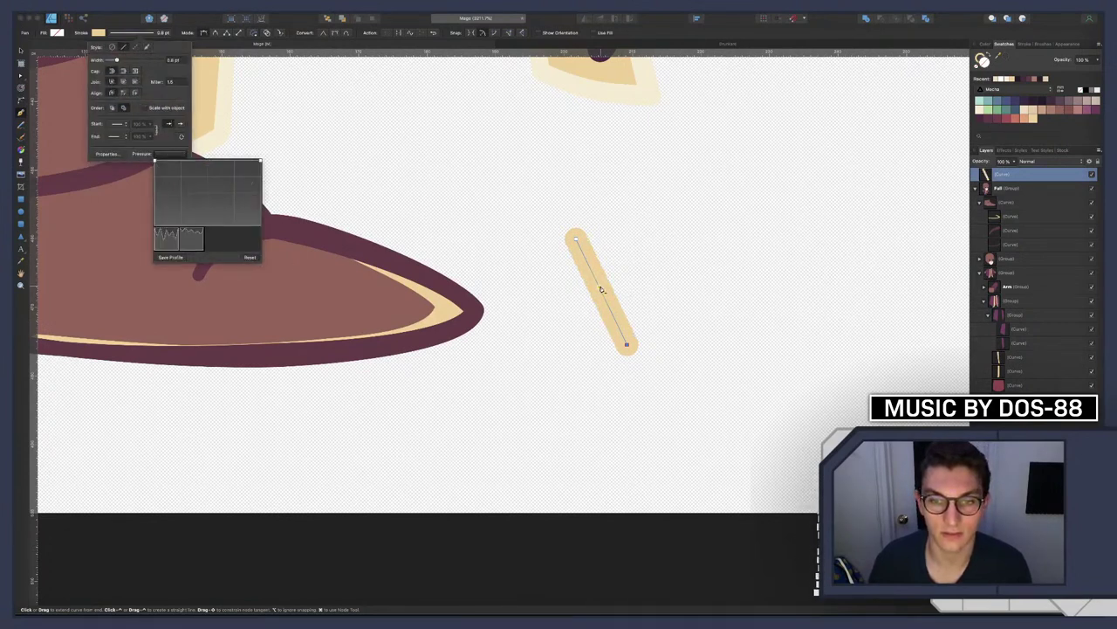
{"action": "key", "text": "Escape"}
Bend the cream line into a cane-shaped hook, lowering its upper end and adding a node at the bend to round it
{"action": "key", "text": "a"}
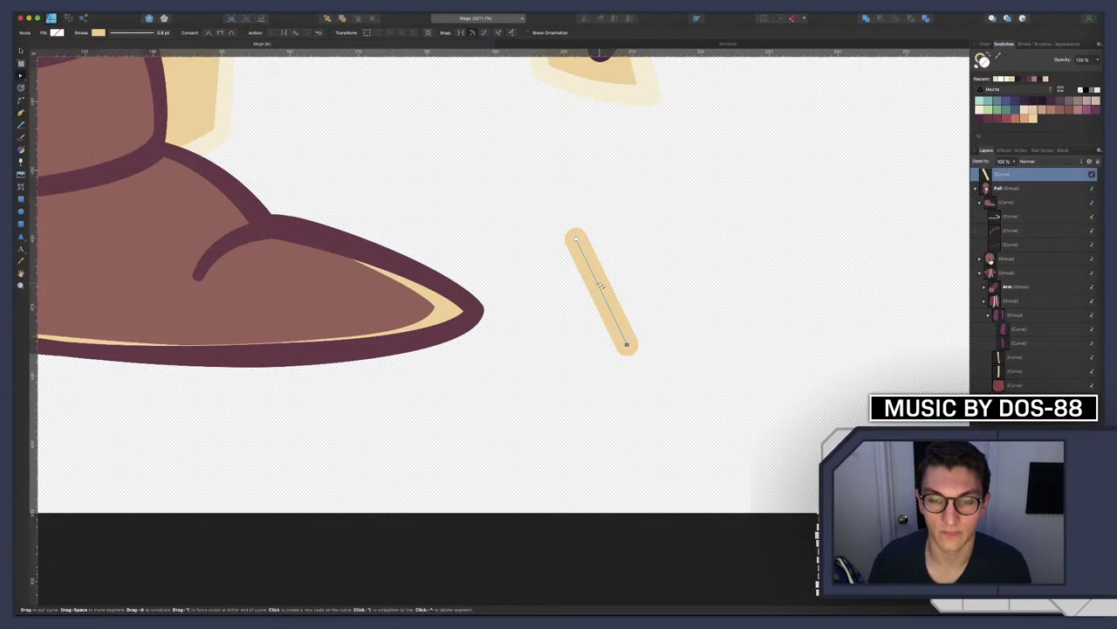
{"action": "left_click_drag", "start_coordinate": [601, 288], "coordinate": [615, 244]}
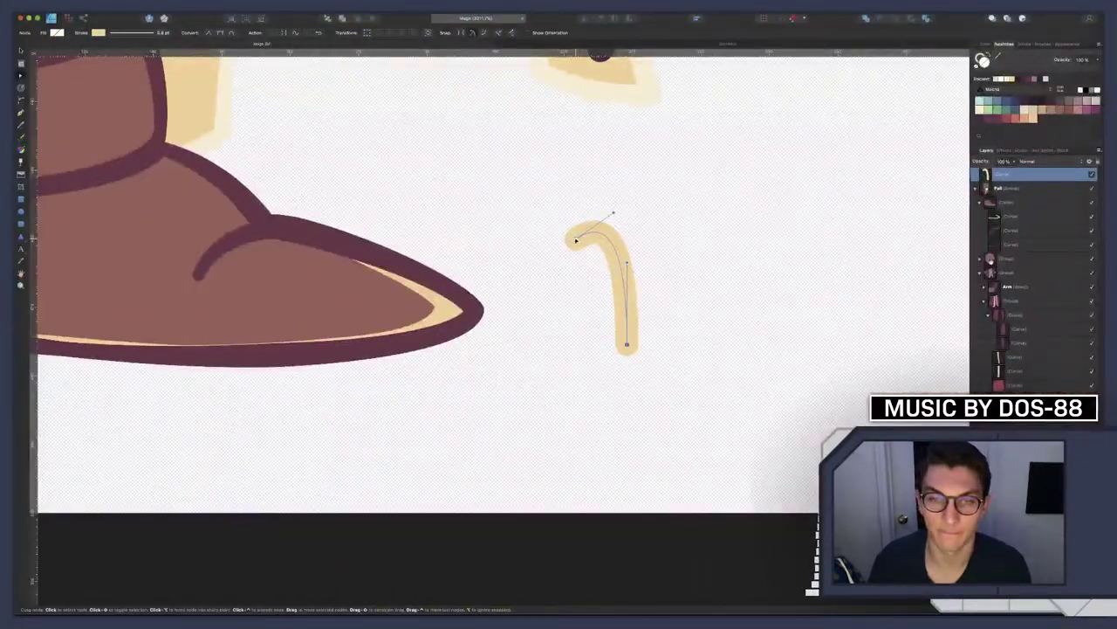
{"action": "left_click_drag", "start_coordinate": [549, 239], "coordinate": [550, 251]}
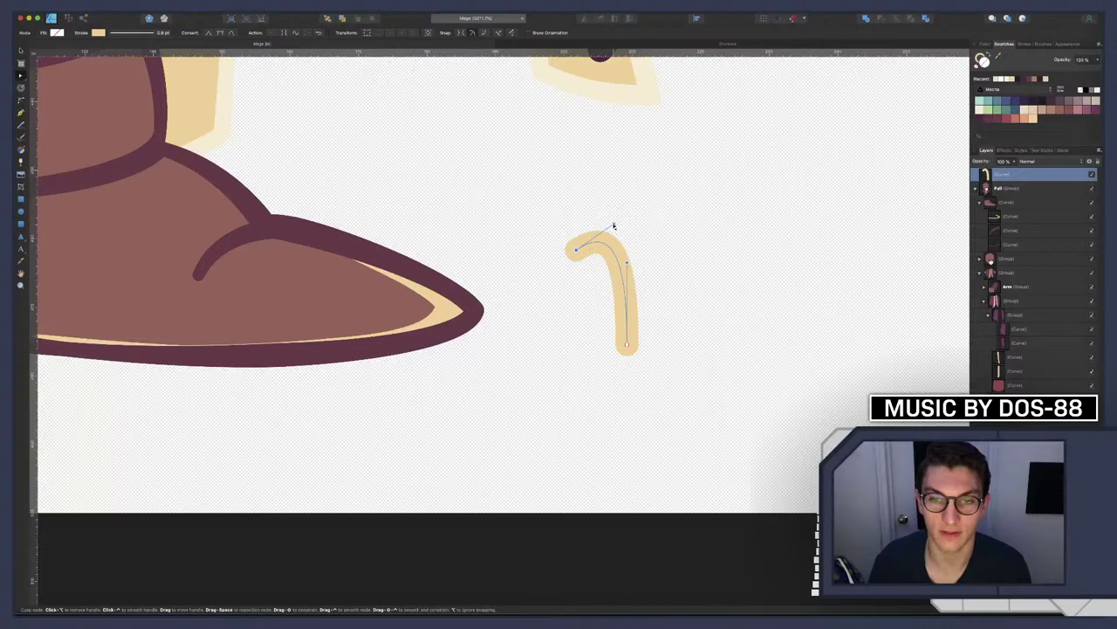
{"action": "mouse_move", "coordinate": [614, 225]}
{"action": "left_mouse_down"}
{"action": "mouse_move", "coordinate": [597, 214]}
{"action": "mouse_move", "coordinate": [613, 236]}
{"action": "left_mouse_up"}
{"action": "left_click", "coordinate": [602, 242]}
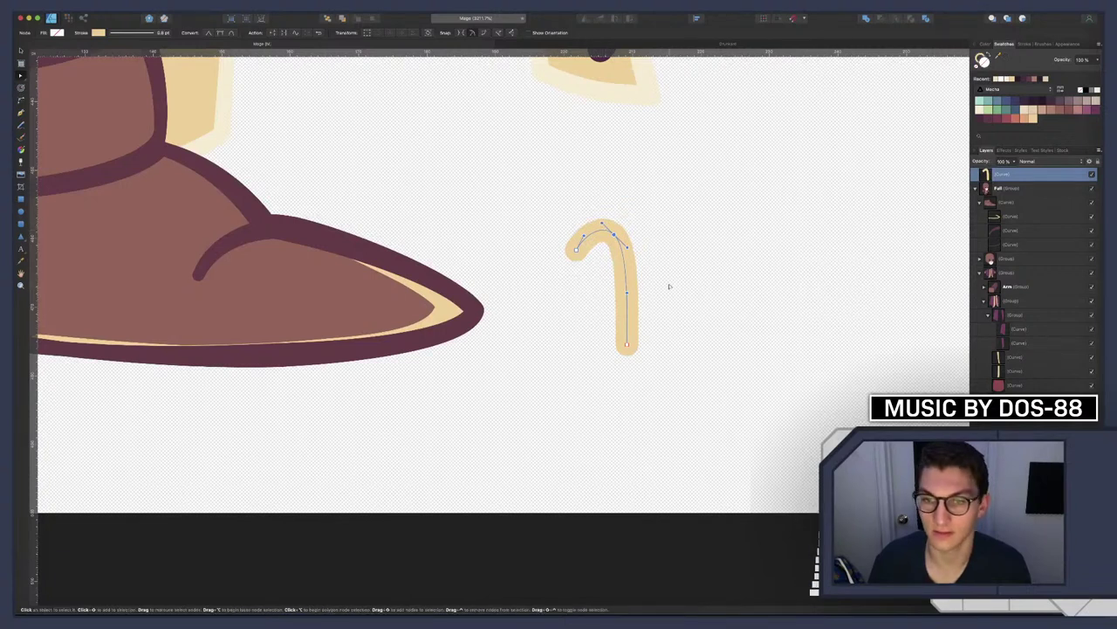
{"action": "left_click", "coordinate": [783, 239]}
Duplicate the hook curve, flip the copy horizontally and align it against the original to form an Aries symbol
{"action": "left_click", "coordinate": [1017, 178]}
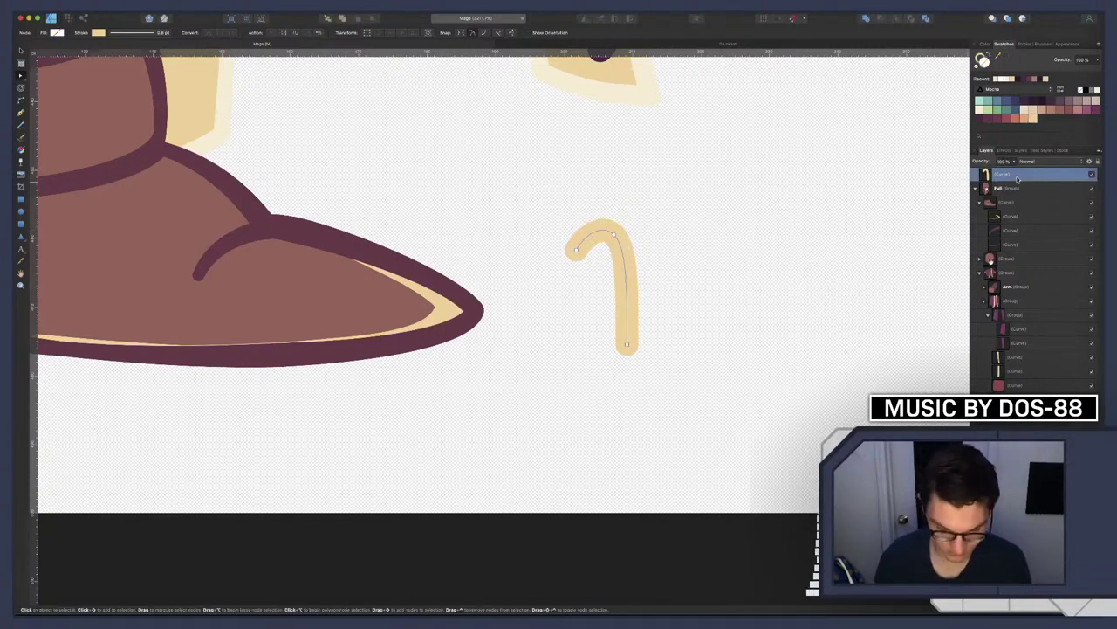
{"action": "key", "text": "super+j"}
{"action": "key", "text": "v"}
{"action": "right_click", "coordinate": [613, 277]}
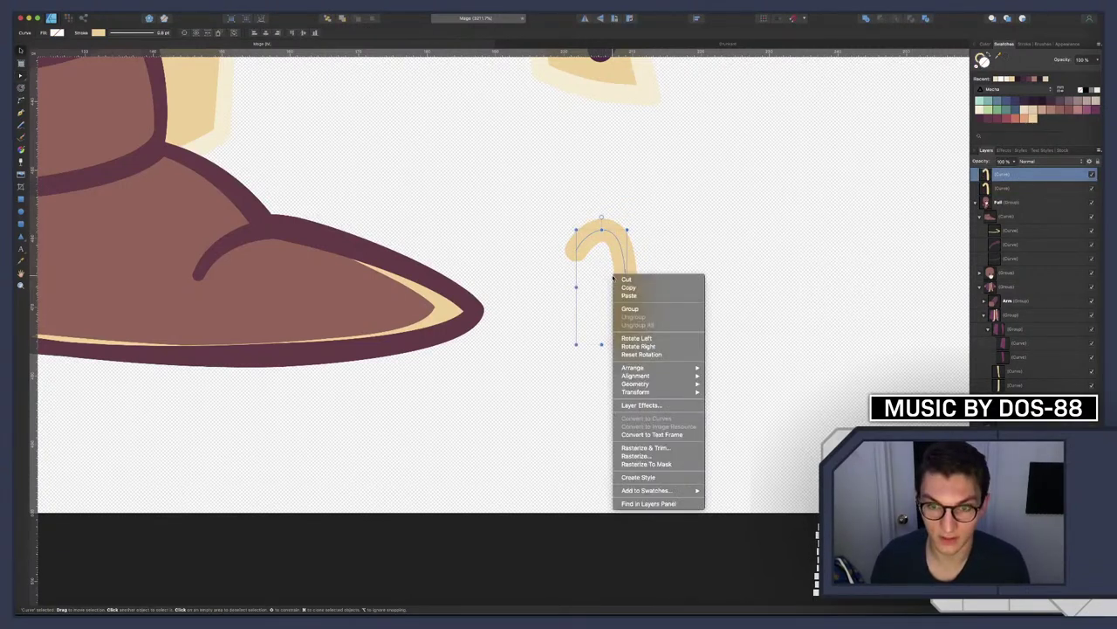
{"action": "mouse_move", "coordinate": [656, 392]}
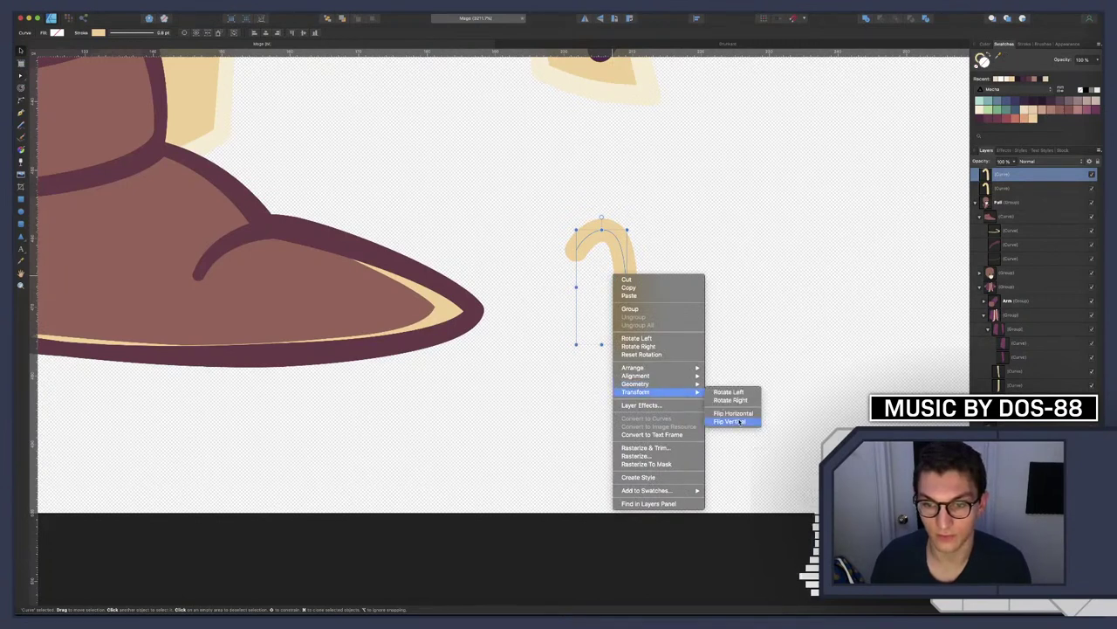
{"action": "left_click", "coordinate": [734, 414]}
{"action": "left_click_drag", "start_coordinate": [589, 278], "coordinate": [639, 278]}
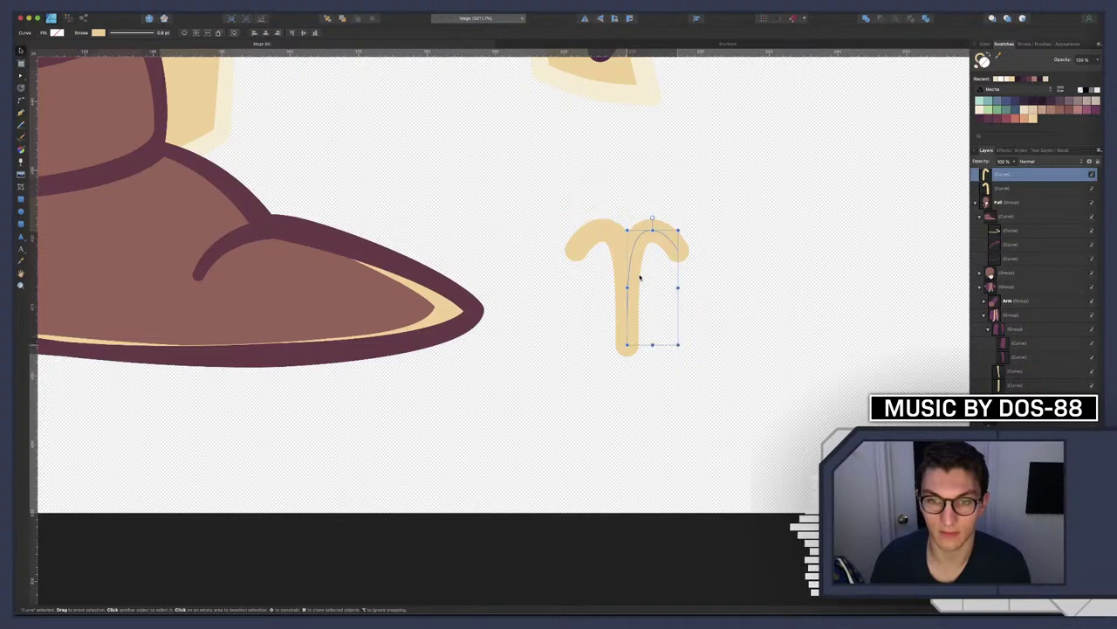
Group the two hook curves and move the Aries symbol closer to the boot's toe
{"action": "left_click", "coordinate": [1015, 189], "text": "shift"}
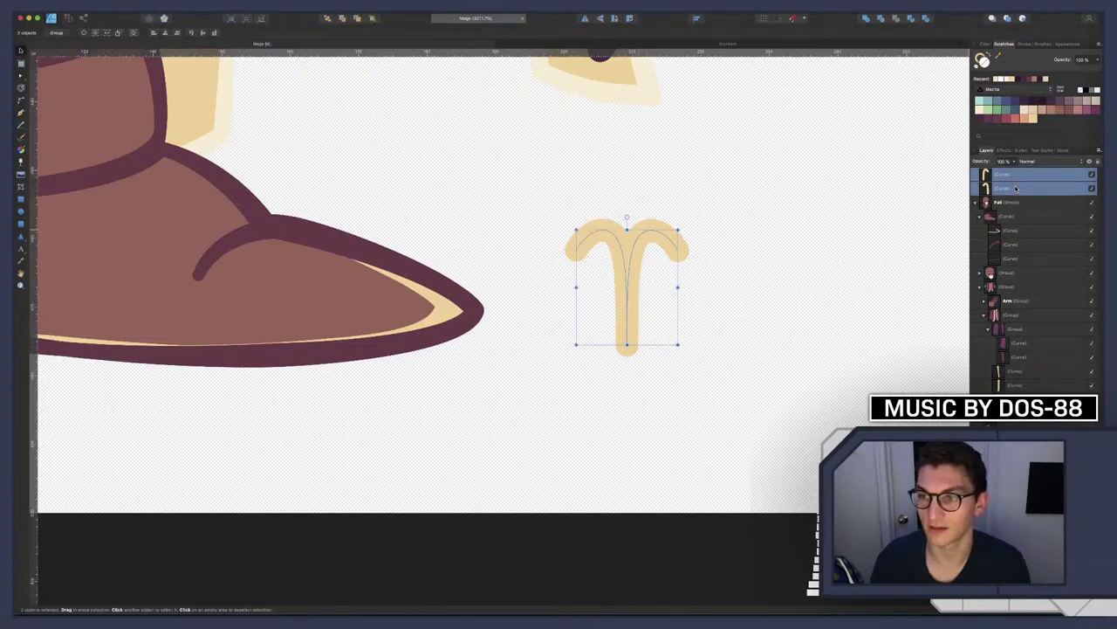
{"action": "key", "text": "super+g"}
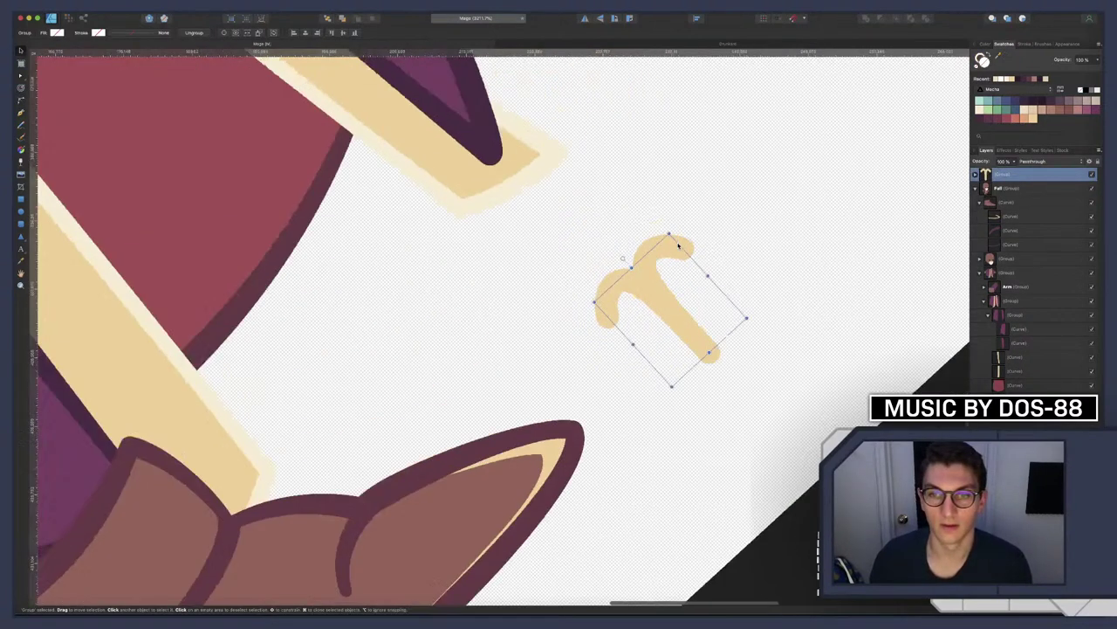
{"action": "key", "text": "super+z"}
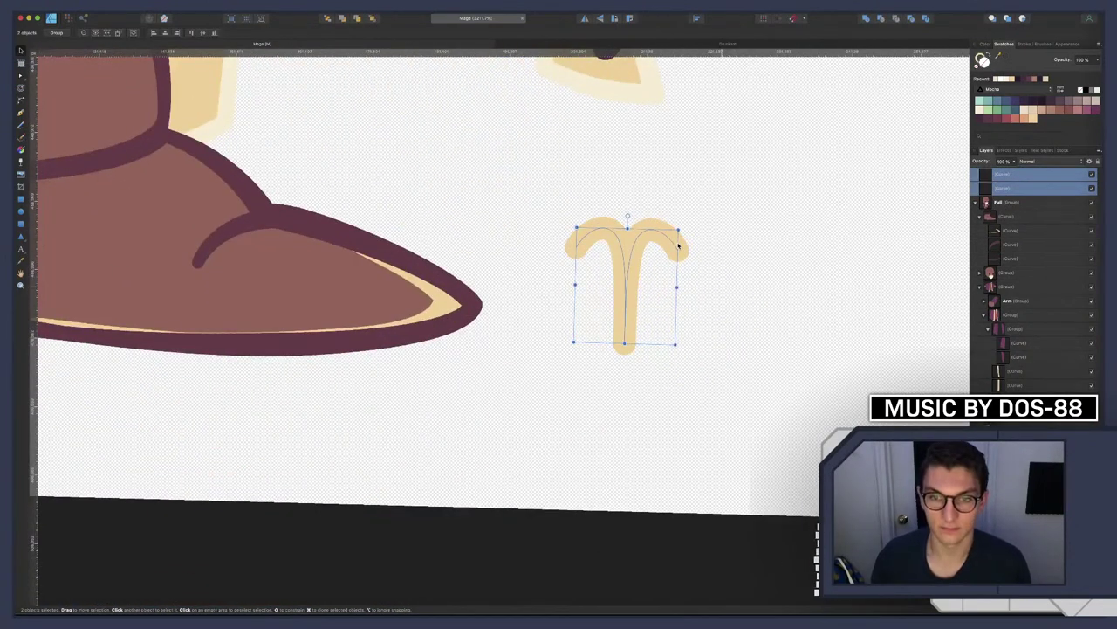
{"action": "key", "text": "super+g"}
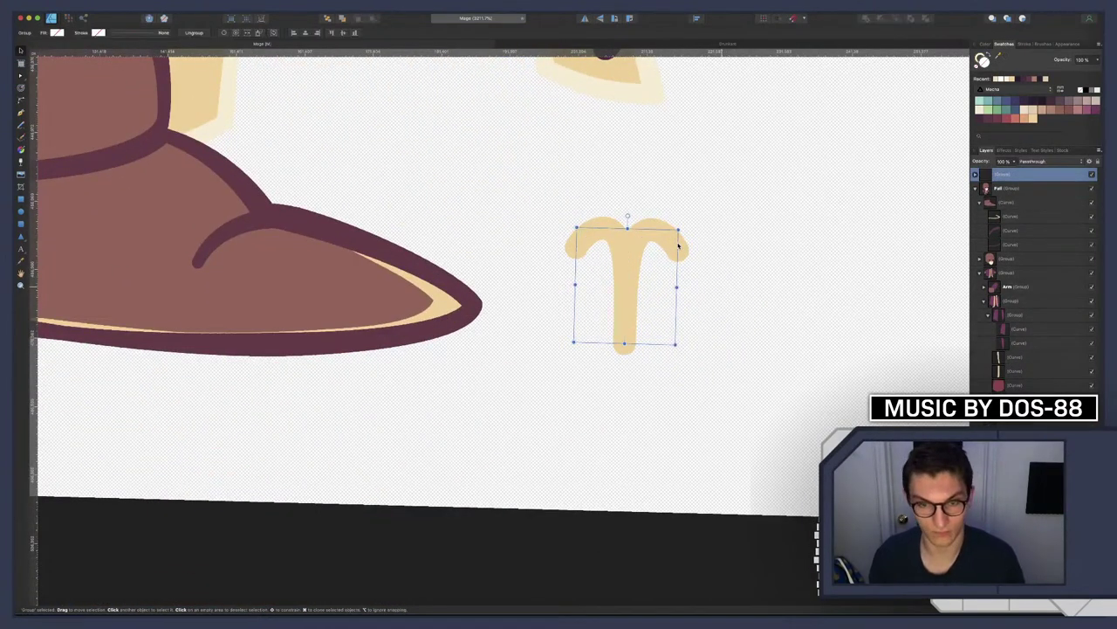
{"action": "scroll", "coordinate": [678, 245], "scroll_direction": "up", "scroll_amount": 1}
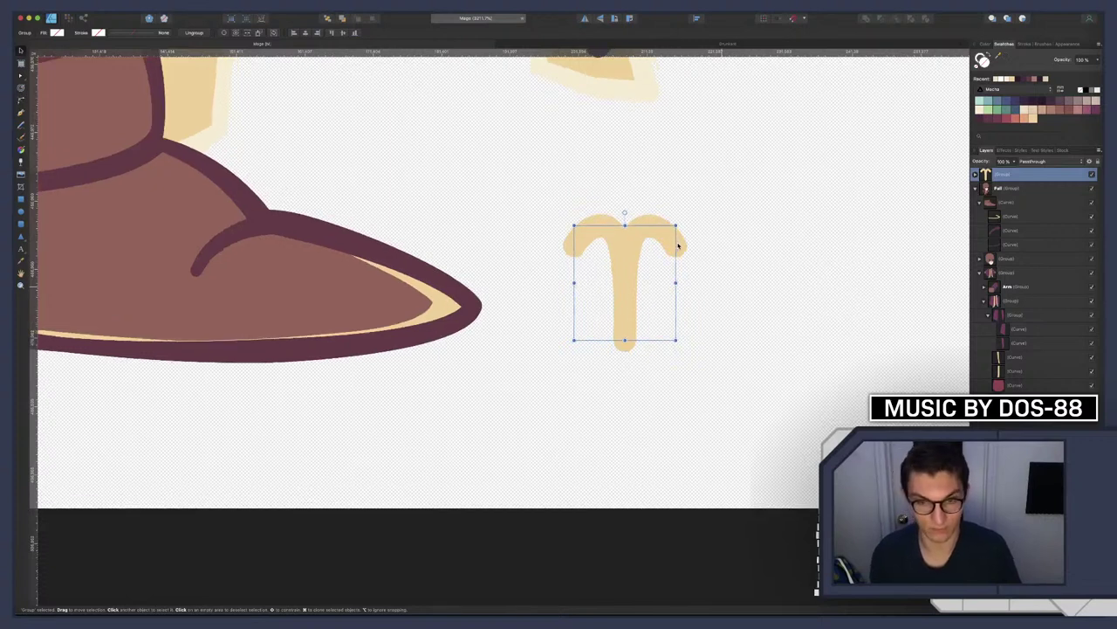
{"action": "scroll", "coordinate": [678, 247], "scroll_direction": "down", "scroll_amount": 5}
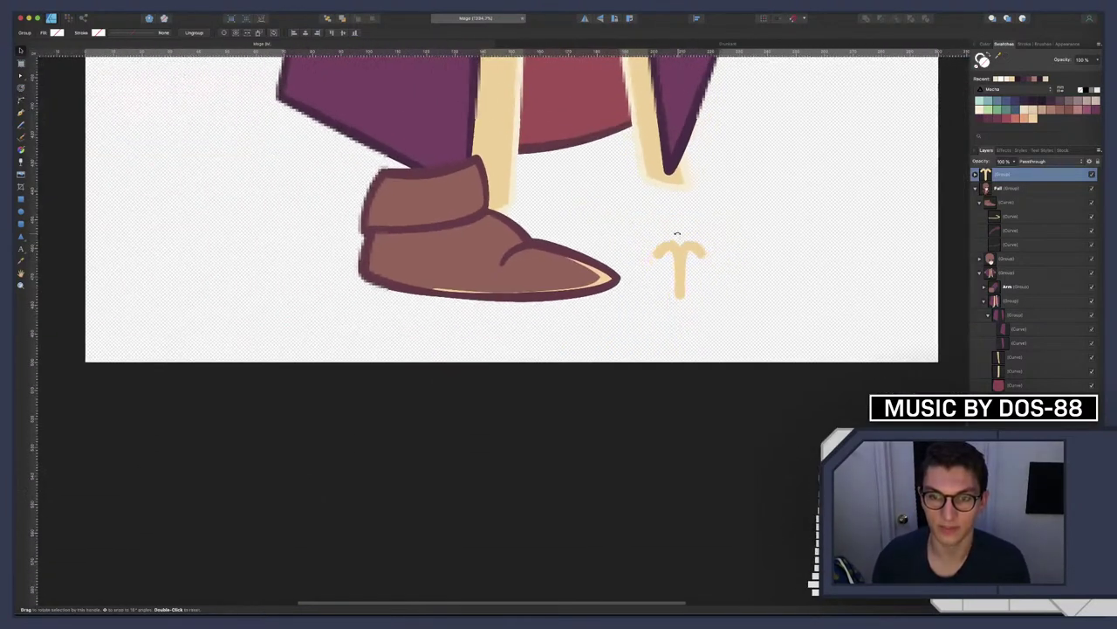
{"action": "left_click_drag", "start_coordinate": [687, 318], "coordinate": [651, 311]}
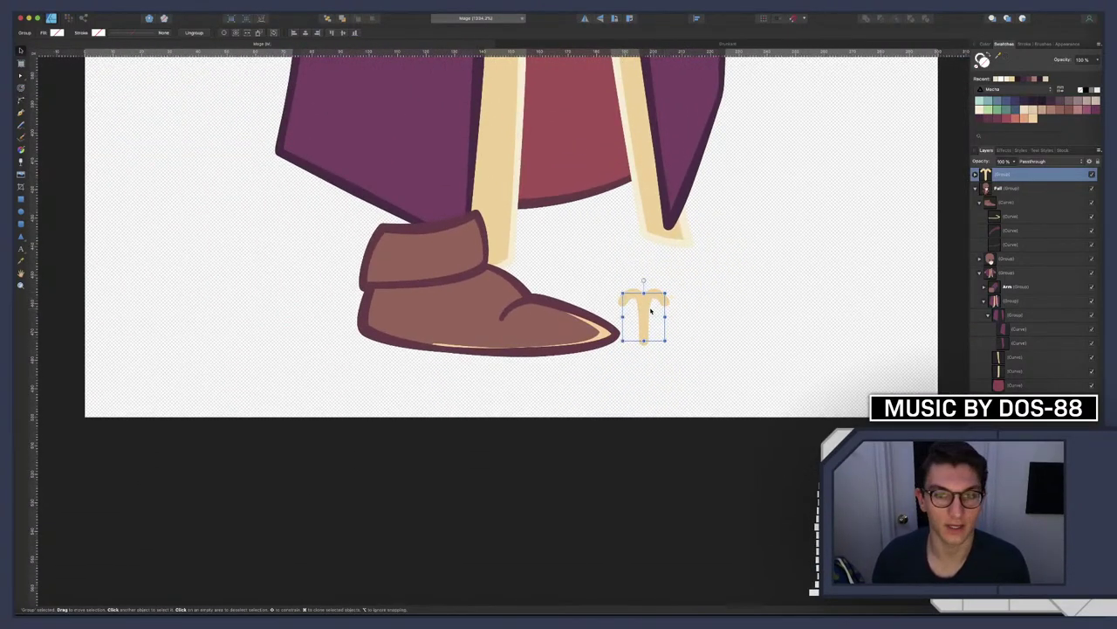
Taper the Aries symbol's strokes by lowering the end point of their pressure profile
{"action": "left_click", "coordinate": [976, 175]}
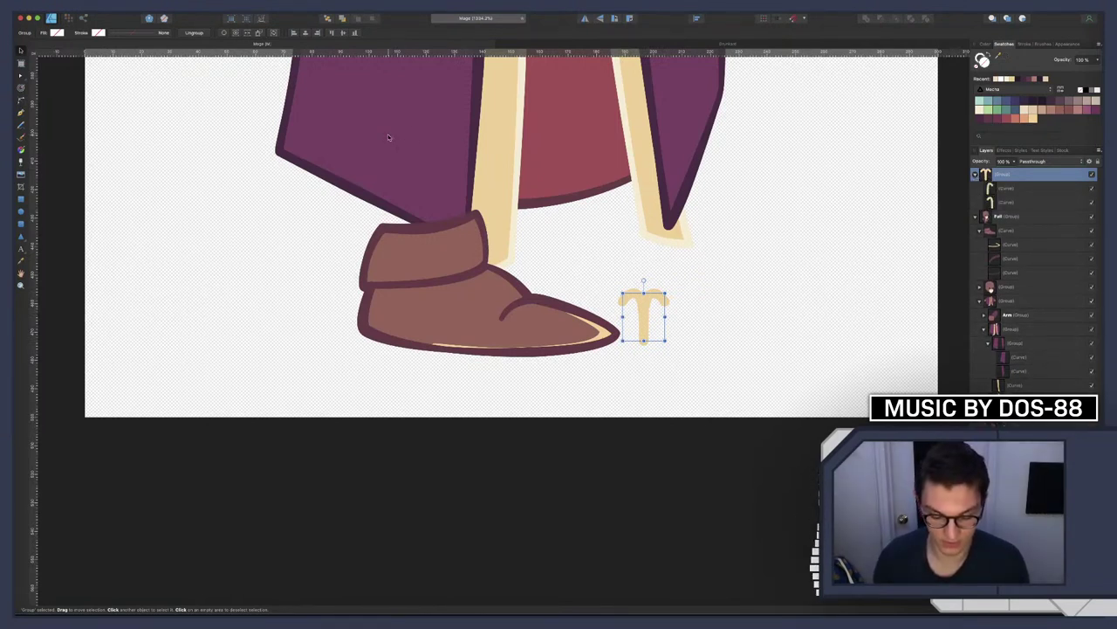
{"action": "key", "text": "p"}
{"action": "left_click", "coordinate": [138, 33]}
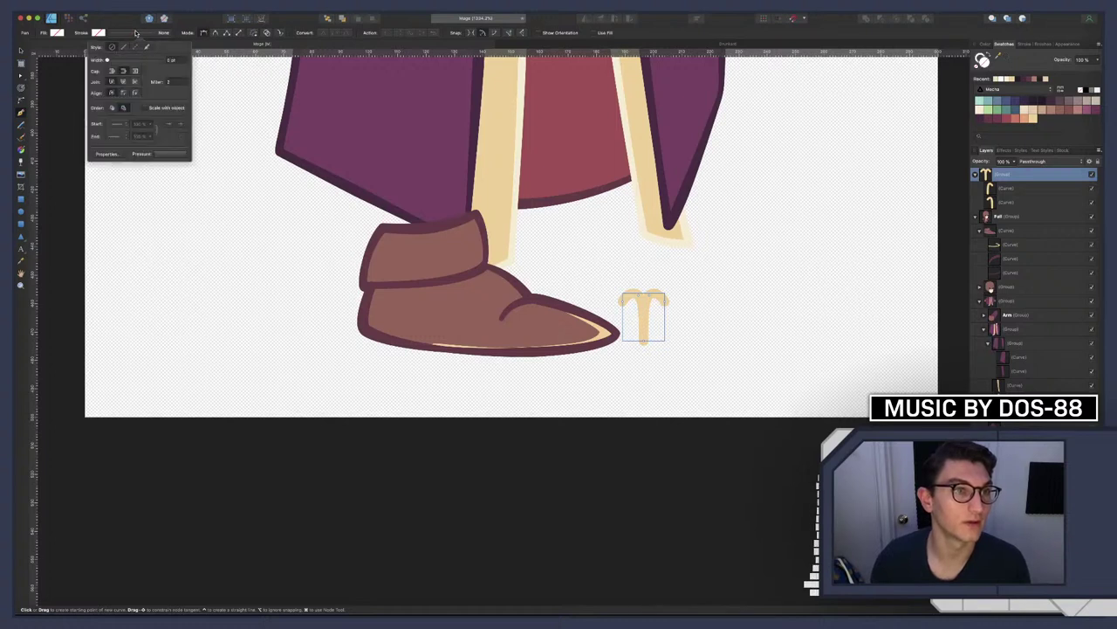
{"action": "left_click", "coordinate": [136, 33]}
{"action": "key", "text": "m"}
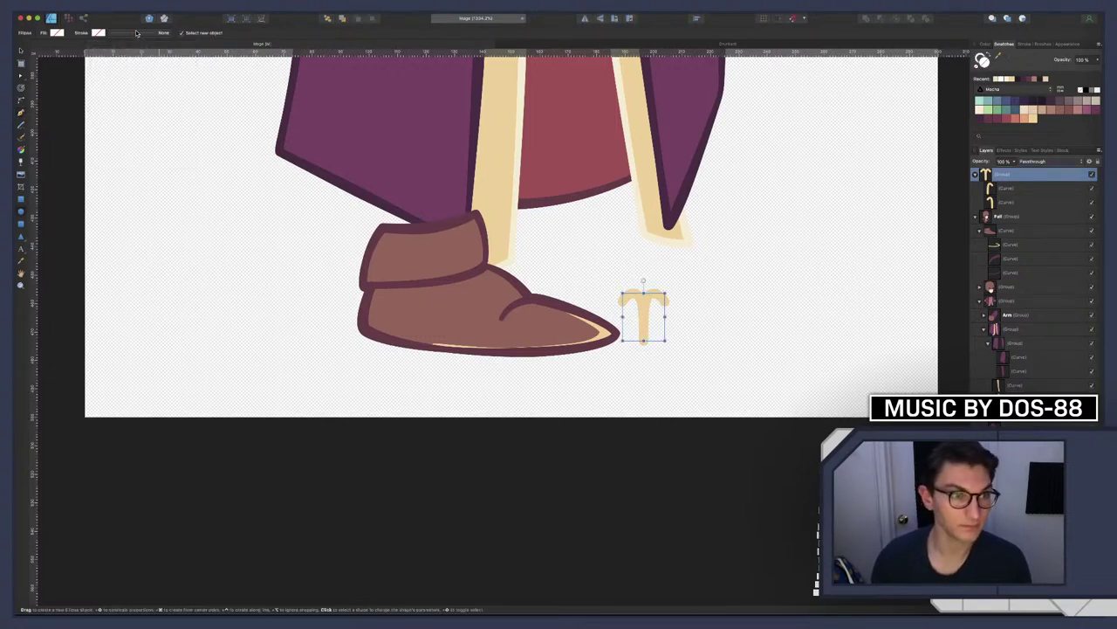
{"action": "left_click", "coordinate": [136, 32]}
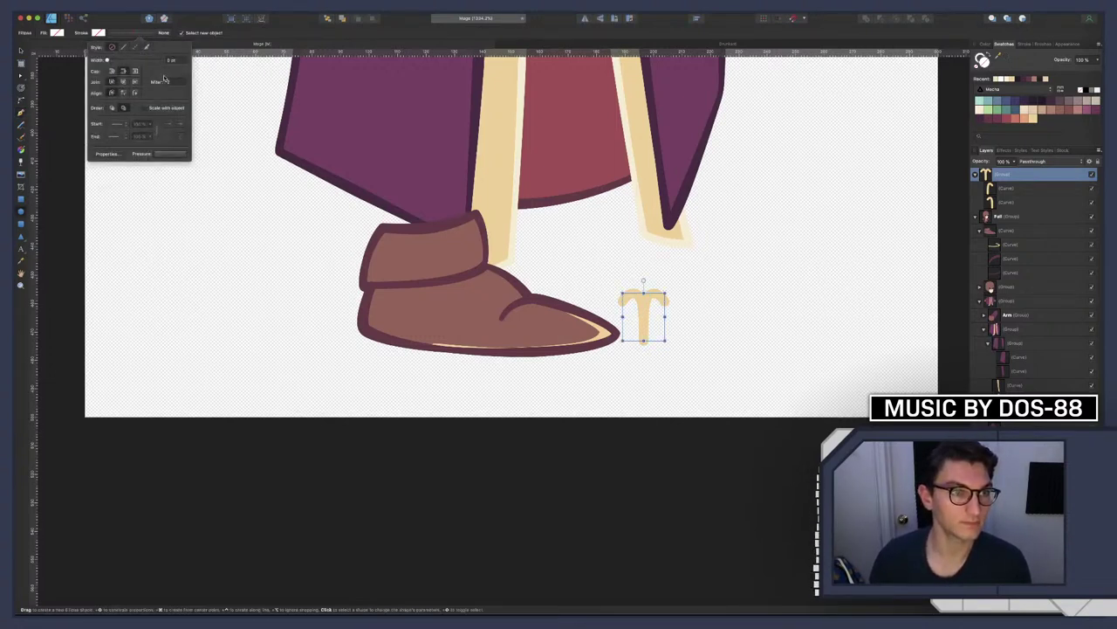
{"action": "left_click", "coordinate": [174, 155]}
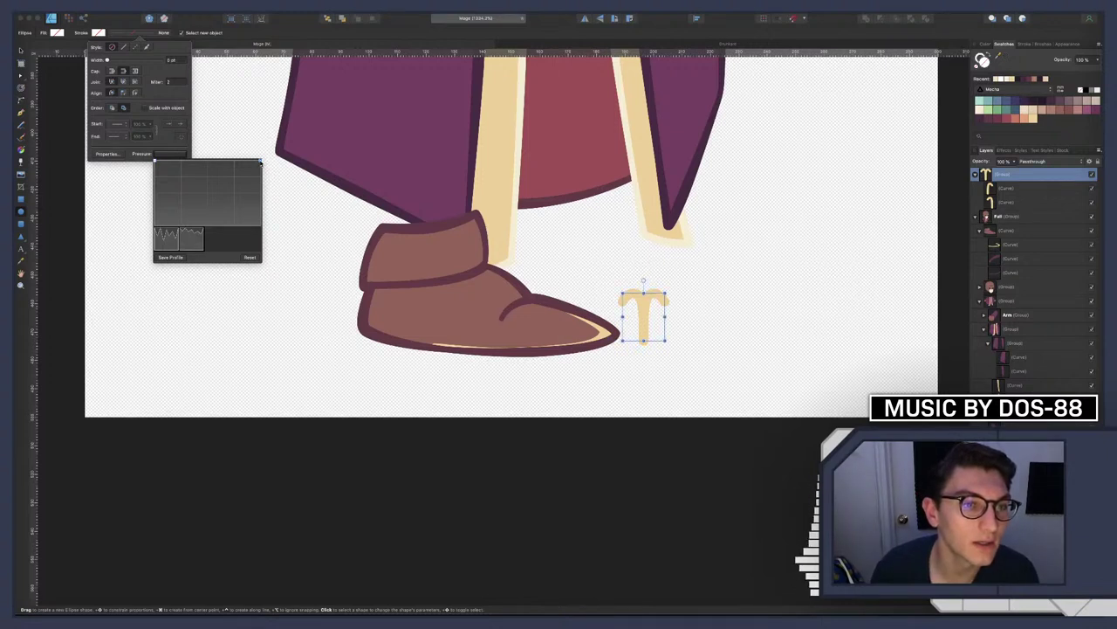
{"action": "left_click_drag", "start_coordinate": [261, 162], "coordinate": [263, 188]}
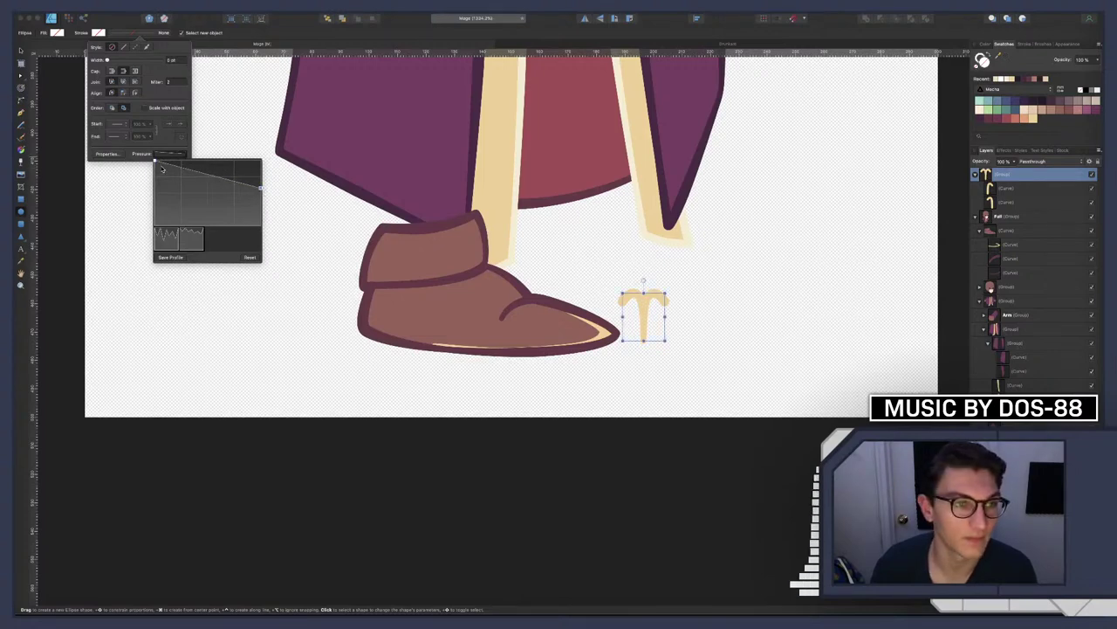
Check the Aries image results in Chrome and refine the symbol's pressure profile with a lowered start and a peak near the bend
{"action": "key", "text": "ctrl+Right"}
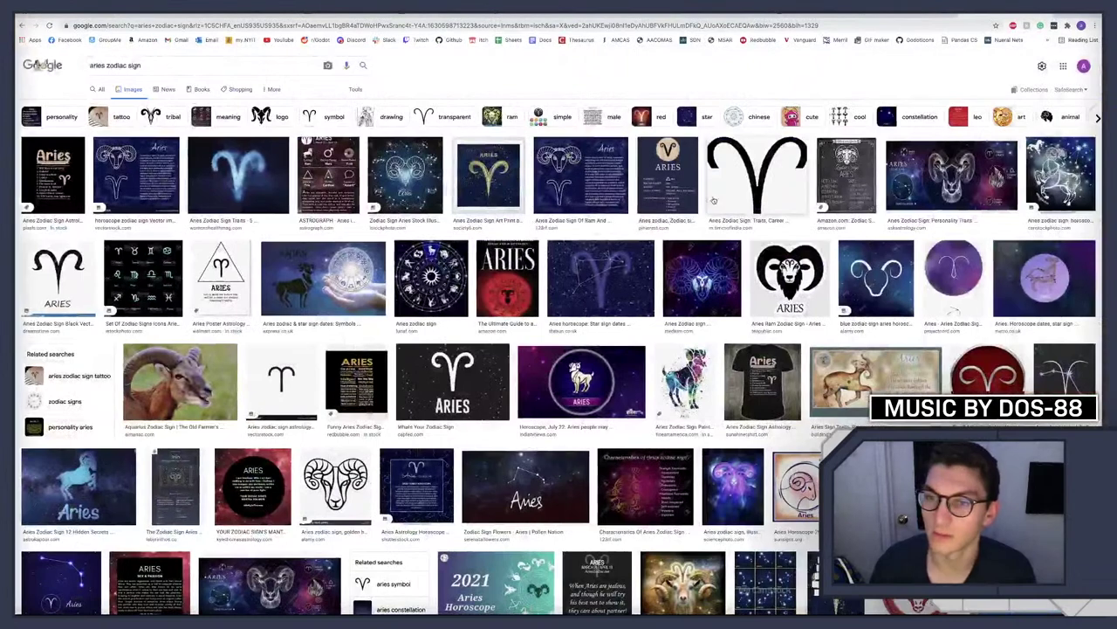
{"action": "key", "text": "super+Tab"}
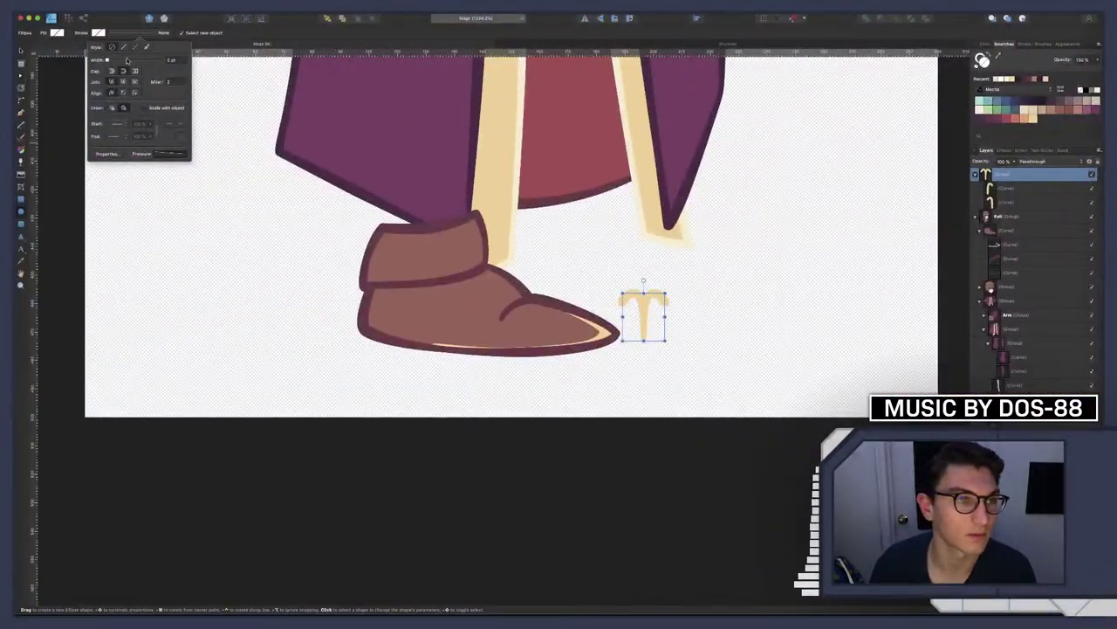
{"action": "left_click", "coordinate": [177, 156]}
{"action": "left_click_drag", "start_coordinate": [186, 171], "coordinate": [156, 175]}
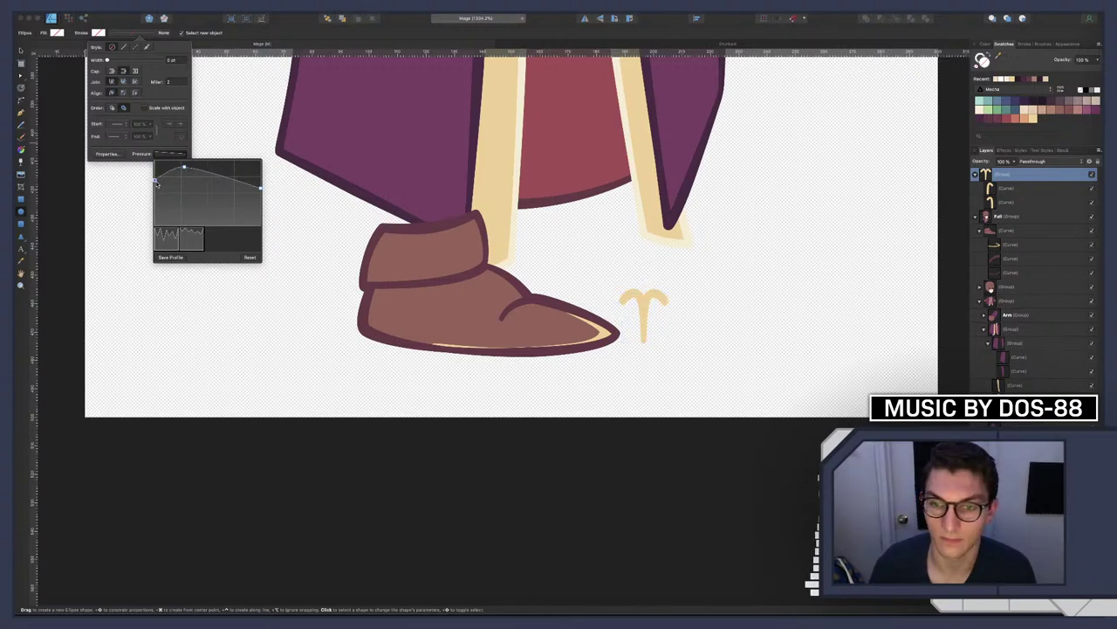
{"action": "scroll", "coordinate": [600, 284], "scroll_direction": "down", "scroll_amount": 3}
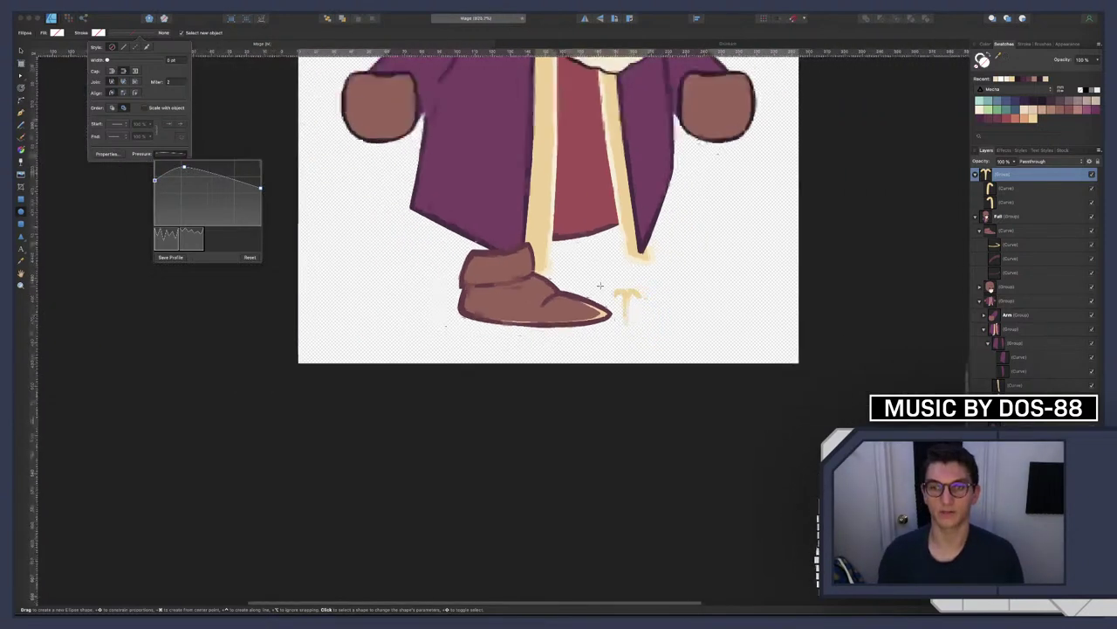
{"action": "scroll", "coordinate": [600, 285], "scroll_direction": "up", "scroll_amount": 5}
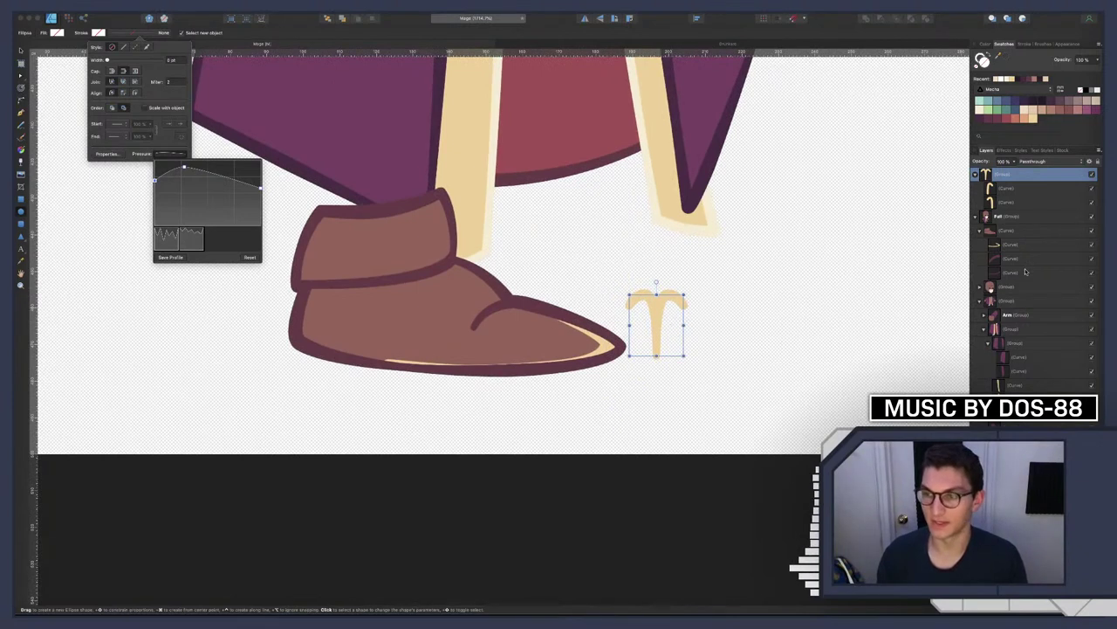
Nest the Aries symbol group inside the boot curve above the other details and move it onto the boot's heel
{"action": "left_click", "coordinate": [976, 175]}
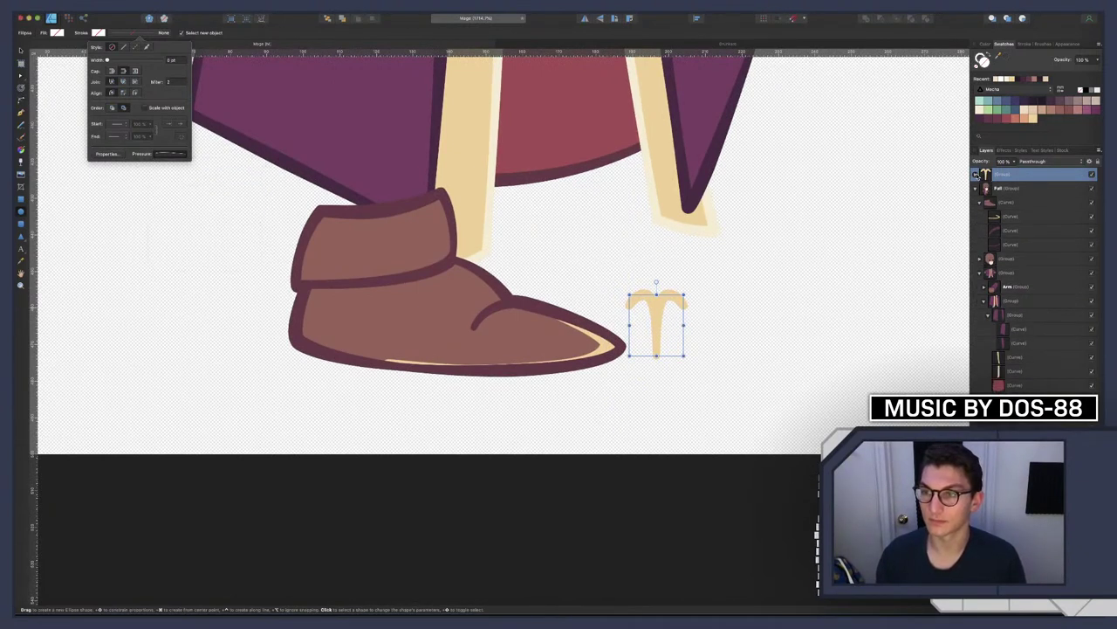
{"action": "key", "text": "v"}
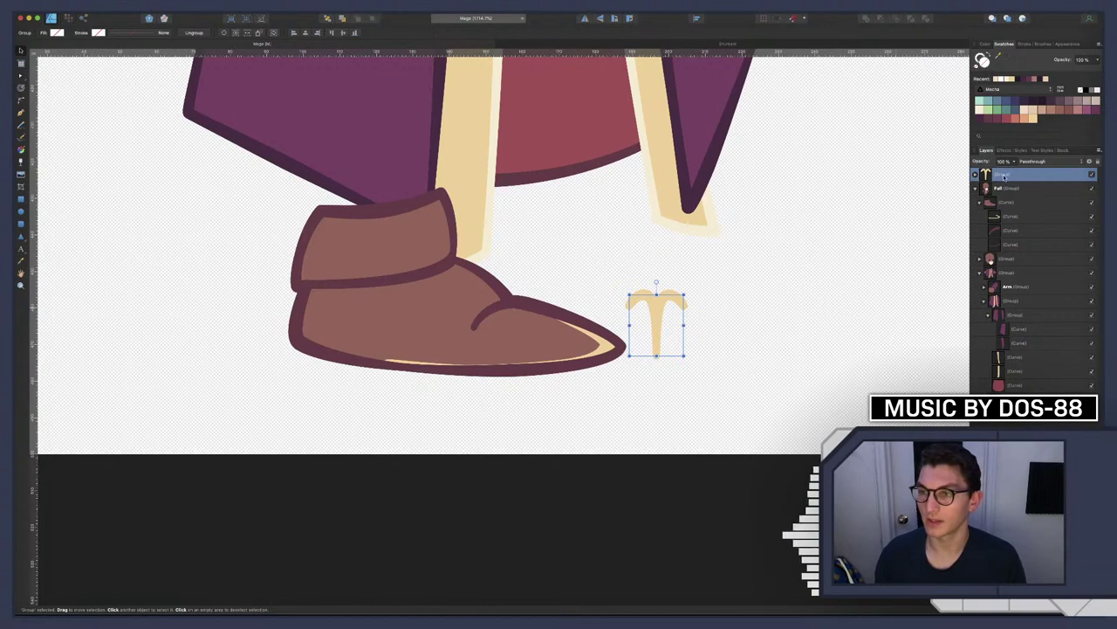
{"action": "left_click_drag", "start_coordinate": [1004, 177], "coordinate": [1010, 218]}
{"action": "left_click_drag", "start_coordinate": [659, 314], "coordinate": [611, 306]}
{"action": "left_click_drag", "start_coordinate": [1013, 244], "coordinate": [1025, 203]}
{"action": "left_click_drag", "start_coordinate": [612, 311], "coordinate": [349, 340]}
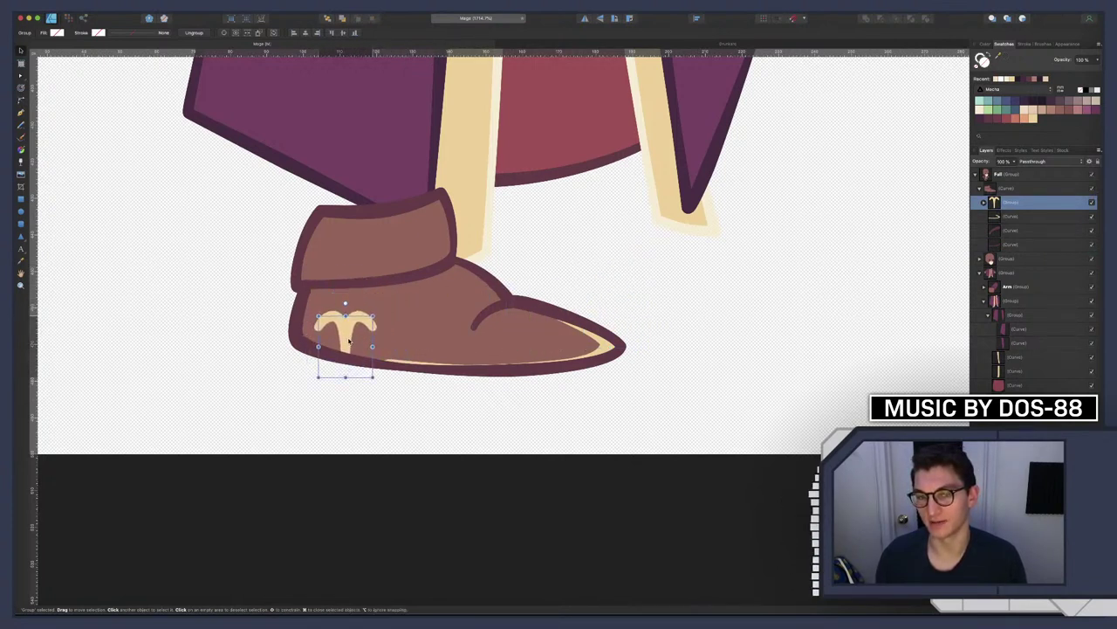
Move the Aries symbol to the boot's toe, rotate it sideways along the toe, and delete the cream sole trim curve
{"action": "left_click_drag", "start_coordinate": [349, 342], "coordinate": [531, 329]}
{"action": "left_click_drag", "start_coordinate": [550, 382], "coordinate": [615, 312]}
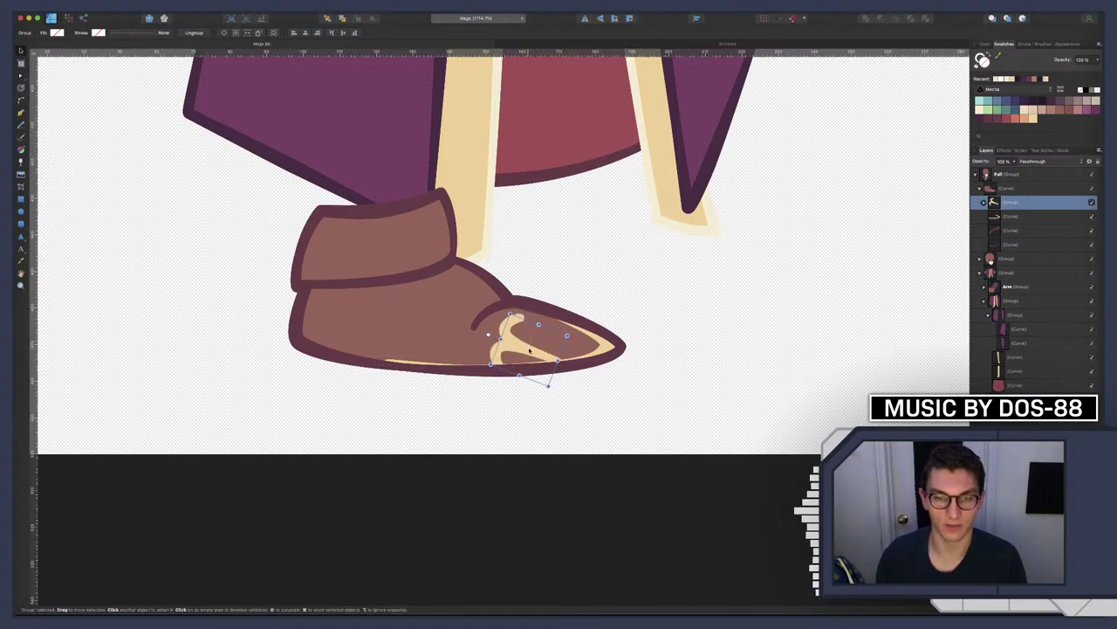
{"action": "left_click", "coordinate": [1021, 216]}
{"action": "key", "text": "Delete"}
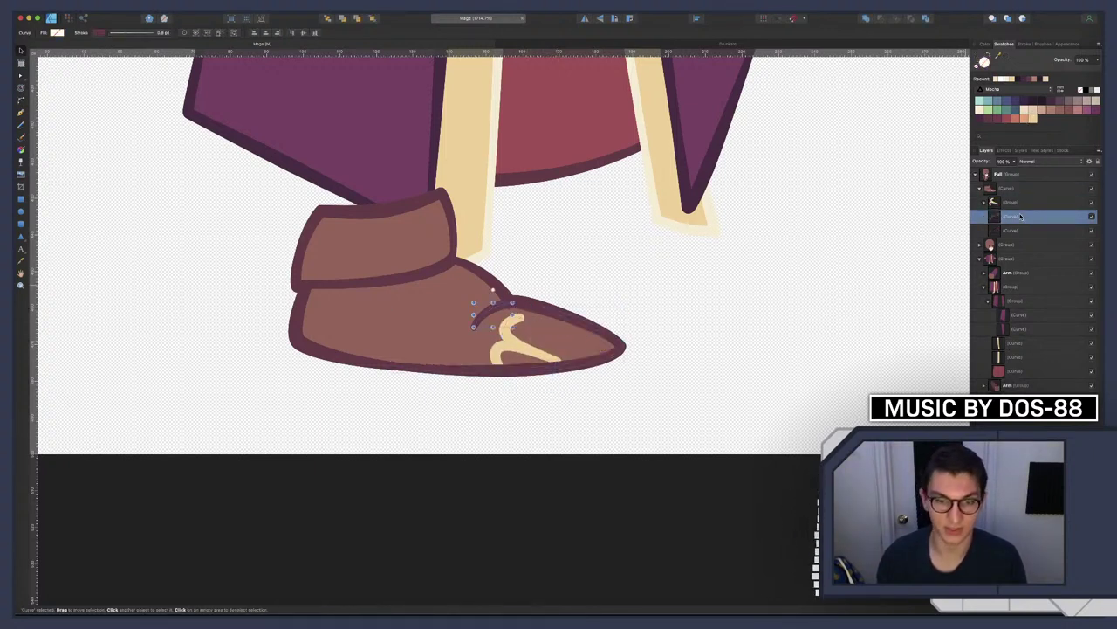
Move the Aries symbol into the boot's pointed tip, with its stem ending at the point
{"action": "left_click_drag", "start_coordinate": [528, 352], "coordinate": [589, 345]}
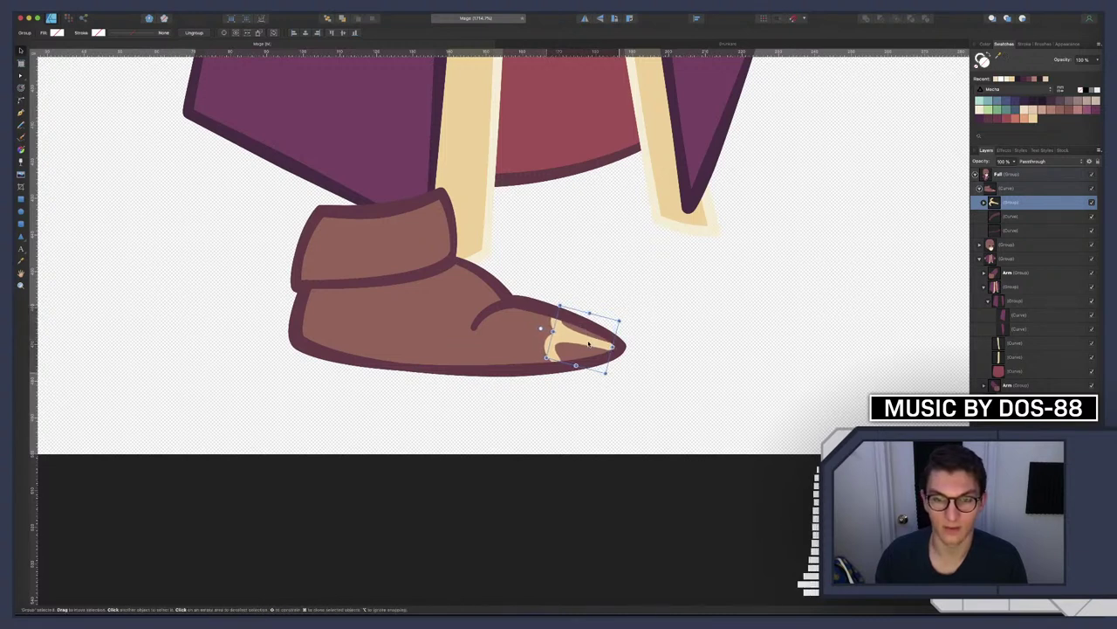
{"action": "left_click", "coordinate": [748, 352]}
{"action": "scroll", "coordinate": [646, 332], "scroll_direction": "down", "scroll_amount": 5}
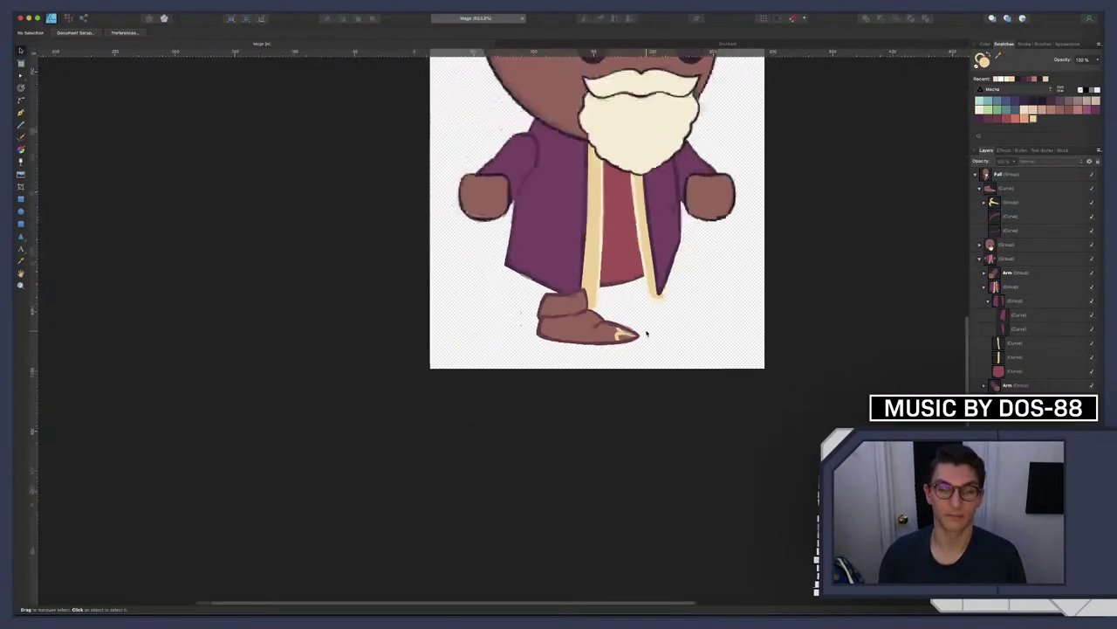
{"action": "scroll", "coordinate": [646, 332], "scroll_direction": "down", "scroll_amount": 4}
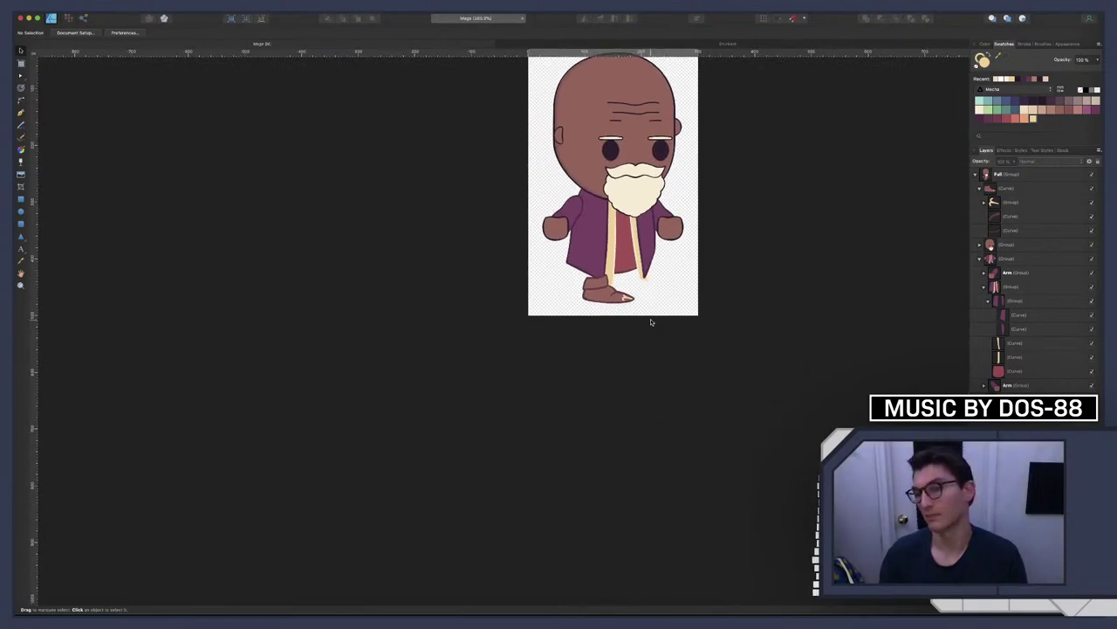
{"action": "scroll", "coordinate": [646, 323], "scroll_direction": "right", "scroll_amount": 3}
{"action": "scroll", "coordinate": [639, 322], "scroll_direction": "up", "scroll_amount": 2}
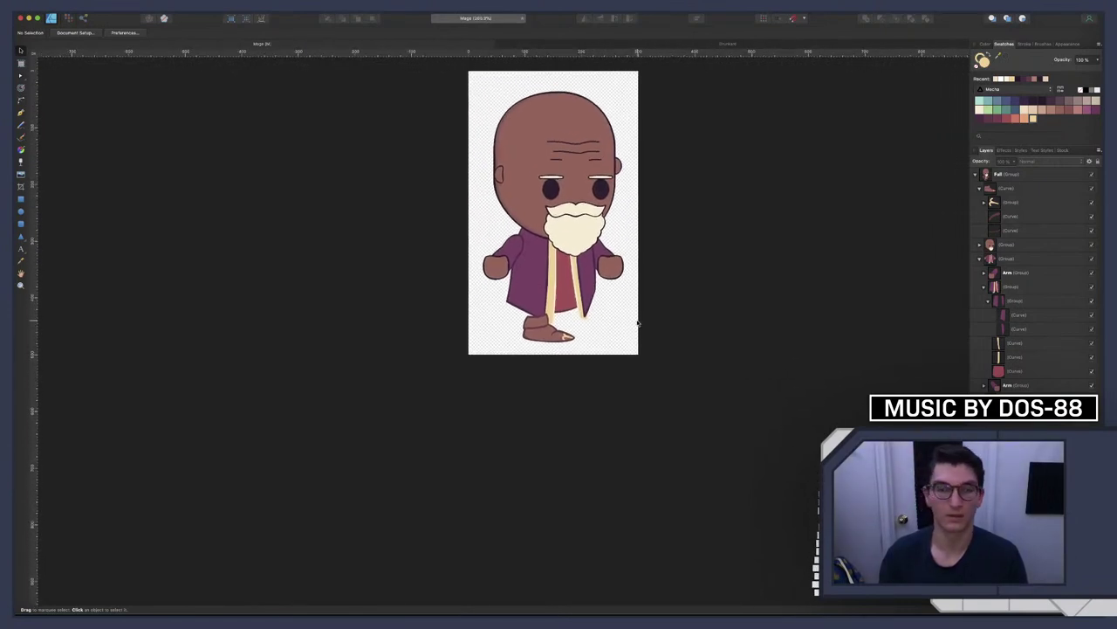
Stretch the Aries symbol lengthwise from the toe tip toward the instep
{"action": "scroll", "coordinate": [572, 342], "scroll_direction": "up", "scroll_amount": 8}
{"action": "left_click", "coordinate": [539, 343]}
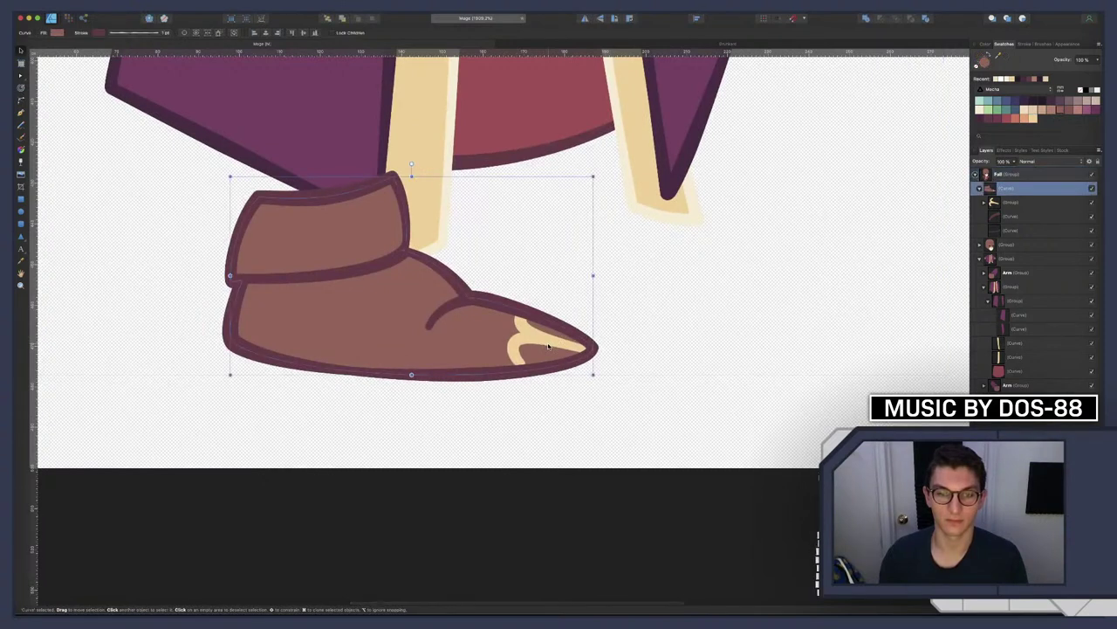
{"action": "left_click", "coordinate": [534, 342]}
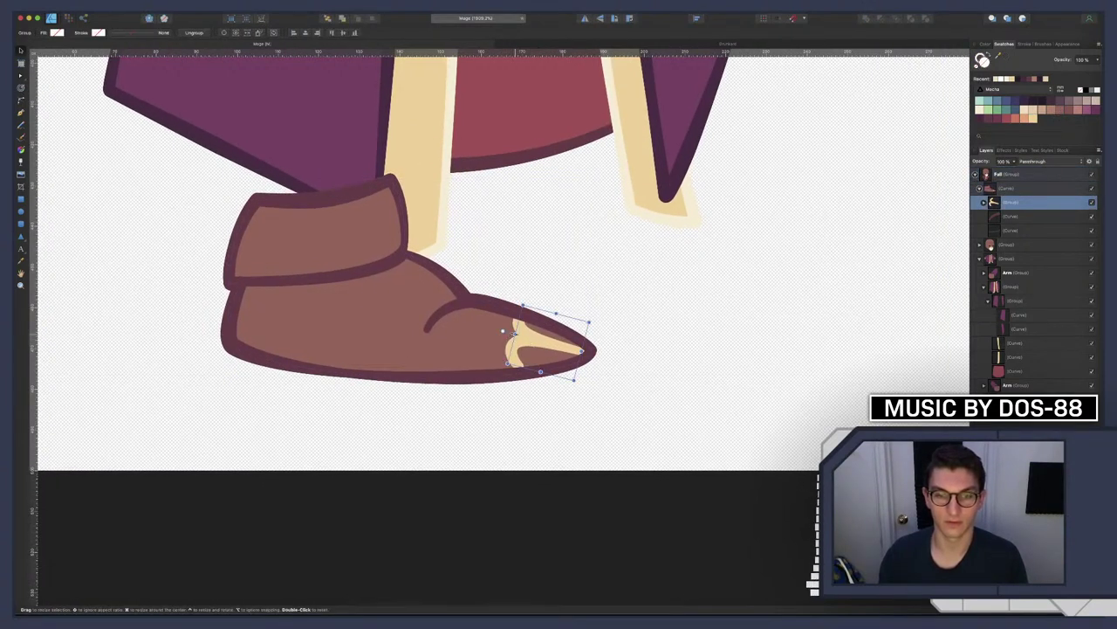
{"action": "left_click_drag", "start_coordinate": [513, 327], "coordinate": [483, 326]}
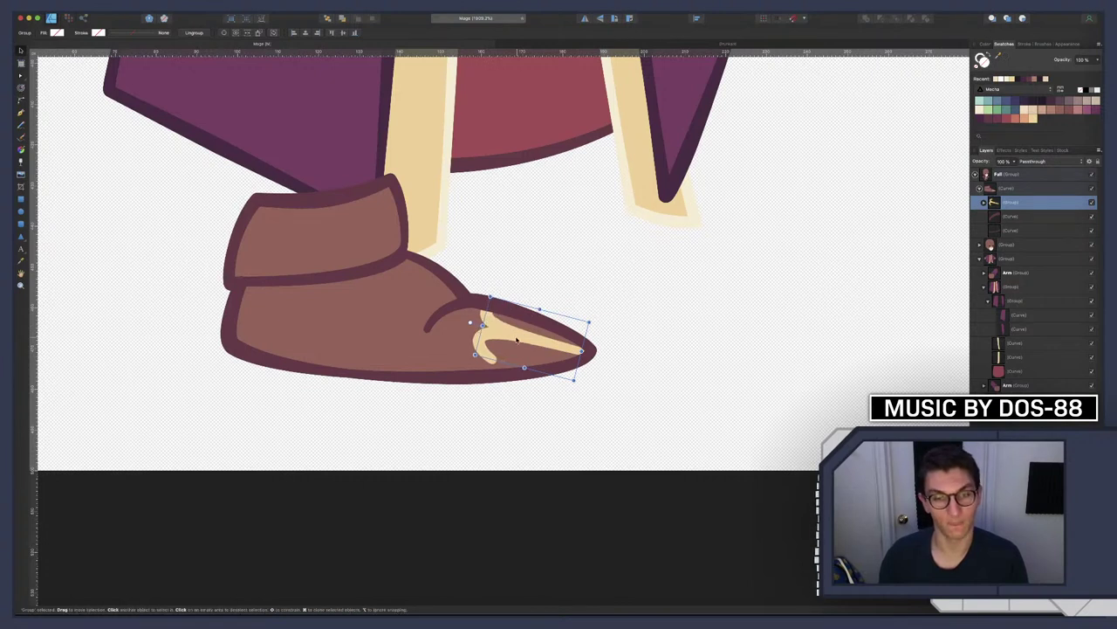
{"action": "left_click", "coordinate": [638, 337]}
{"action": "scroll", "coordinate": [649, 324], "scroll_direction": "down", "scroll_amount": 5}
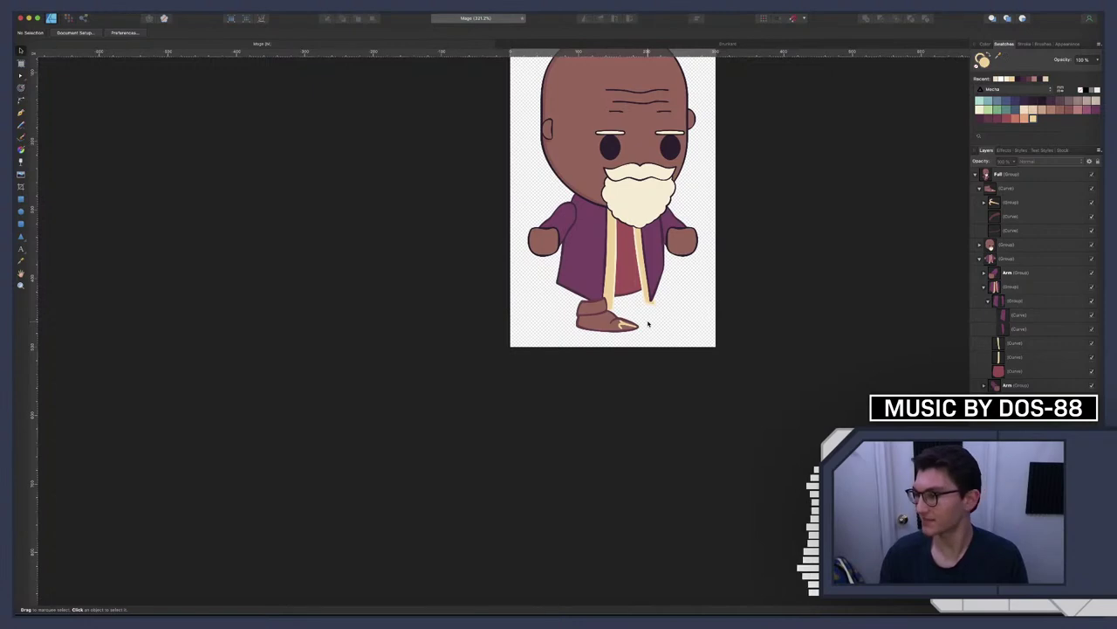
Shear the Aries symbol group slightly upward at its horned end
{"action": "scroll", "coordinate": [616, 320], "scroll_direction": "up", "scroll_amount": 8}
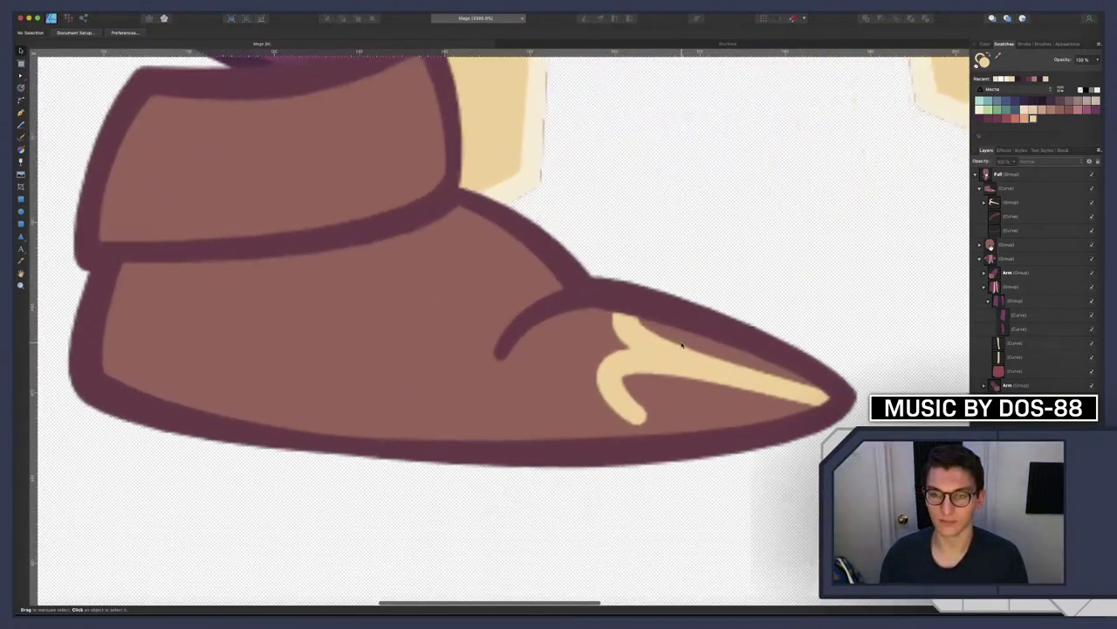
{"action": "left_click", "coordinate": [685, 345]}
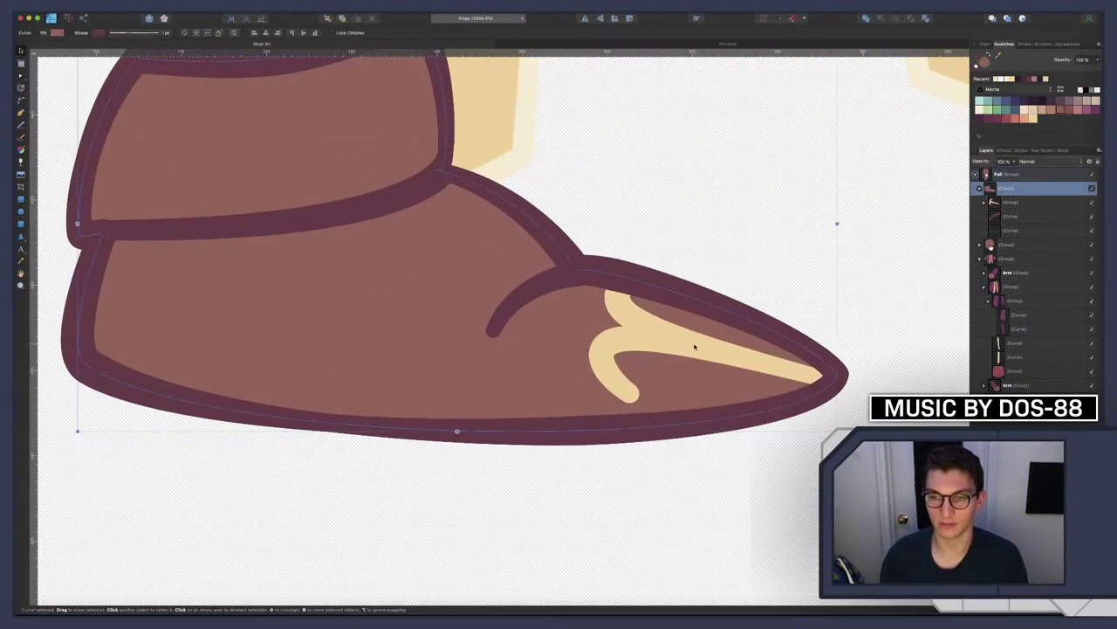
{"action": "left_click", "coordinate": [1010, 204]}
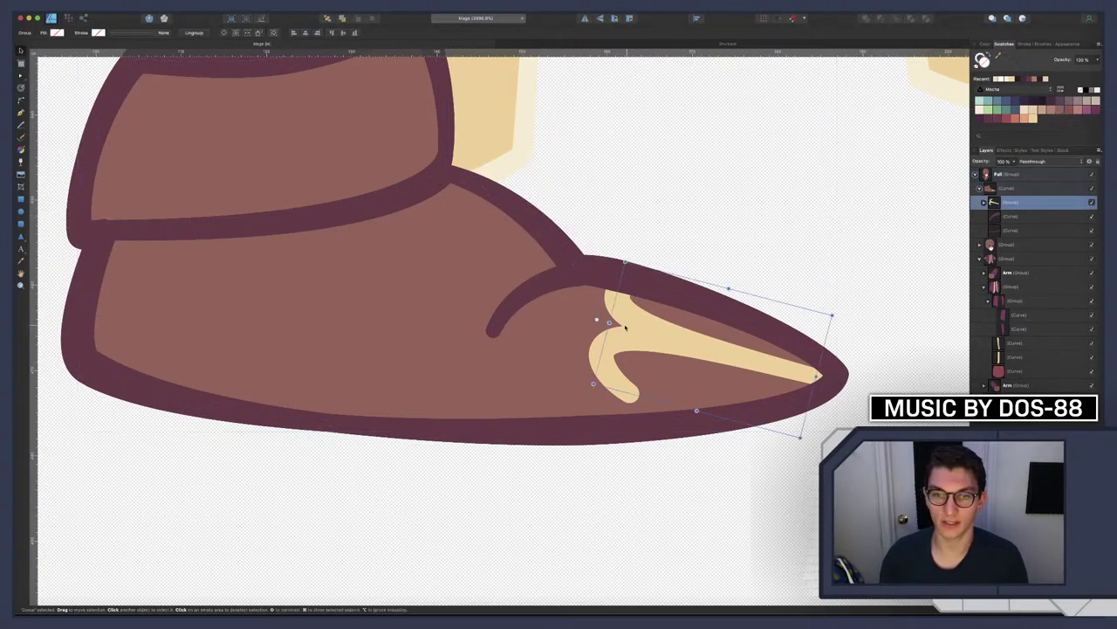
{"action": "left_click_drag", "start_coordinate": [609, 322], "coordinate": [611, 317]}
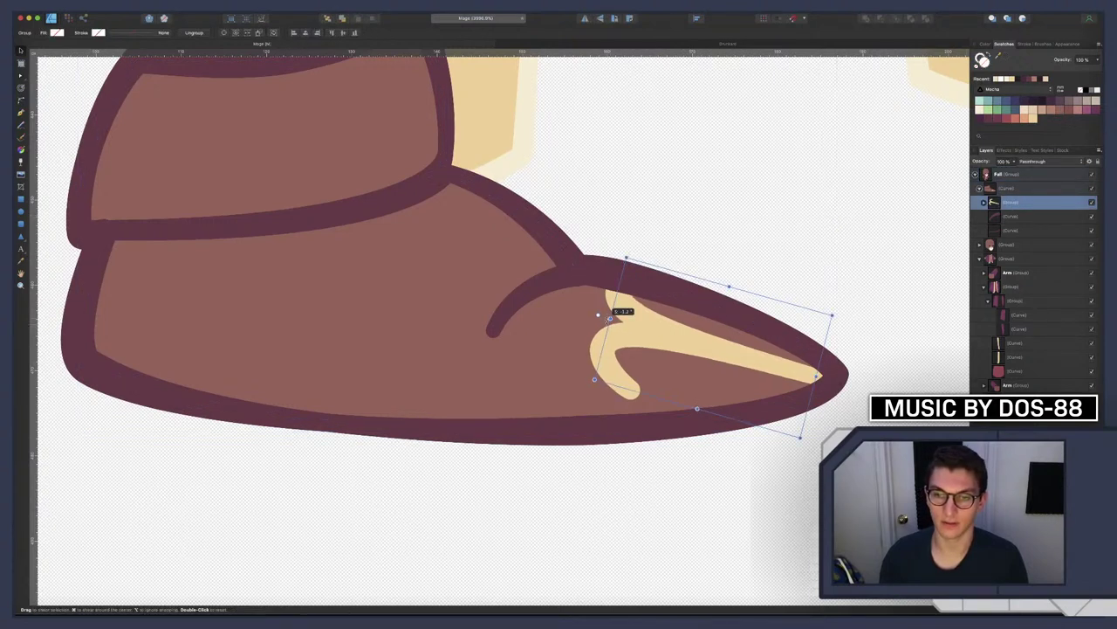
Edit both curves inside the Aries group and bend the upper curve's long segment toward the boot's top edge
{"action": "key", "text": "a"}
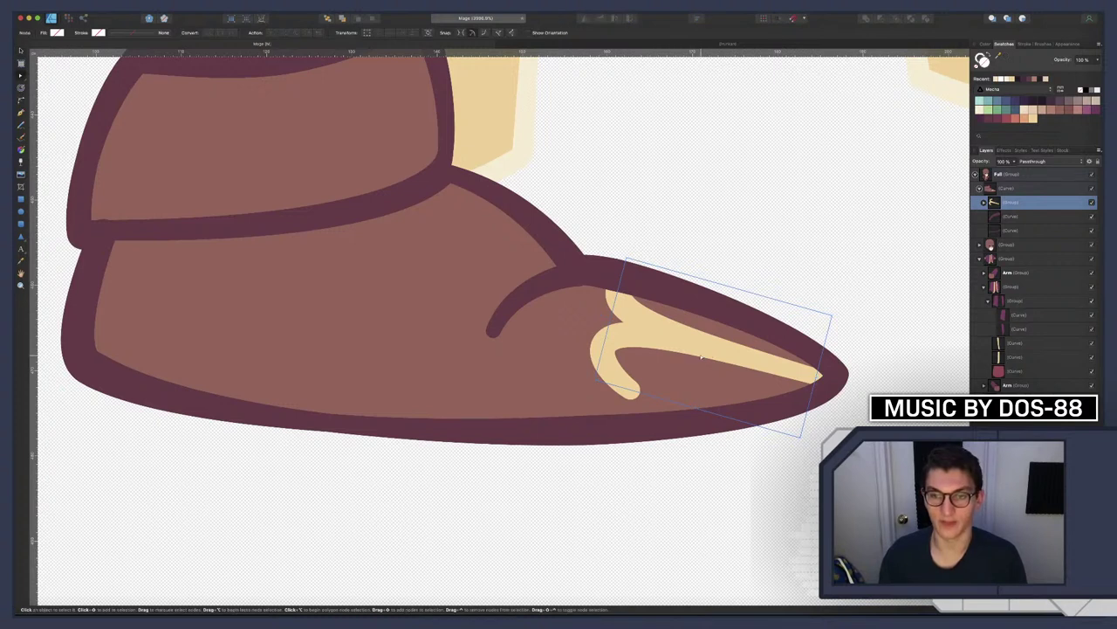
{"action": "left_click", "coordinate": [984, 203]}
{"action": "left_click", "coordinate": [980, 216]}
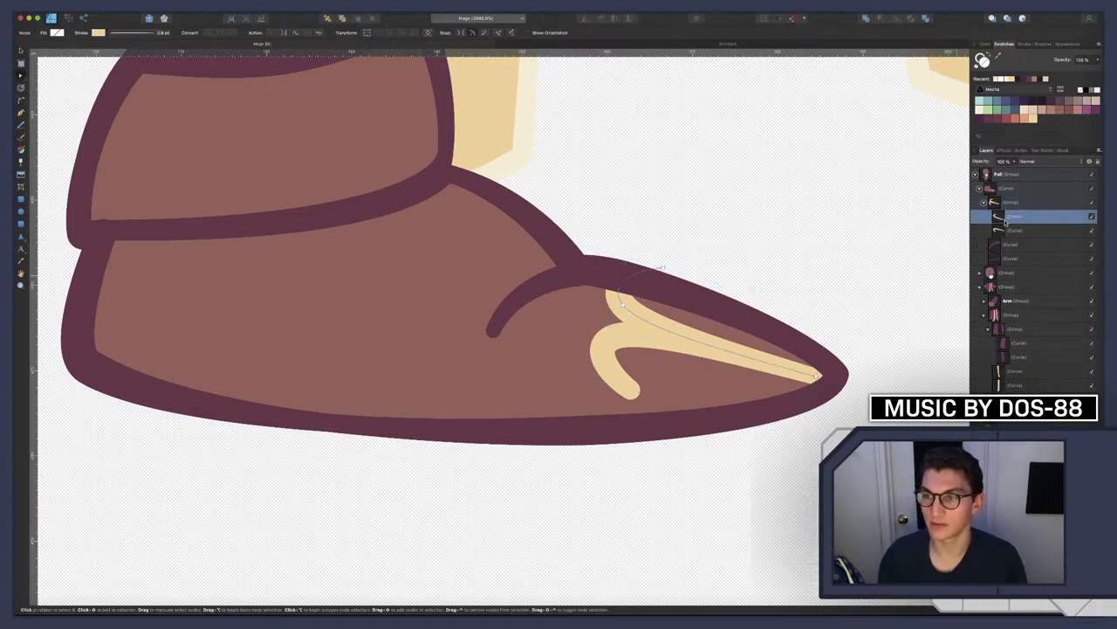
{"action": "left_click", "coordinate": [979, 229], "text": "shift"}
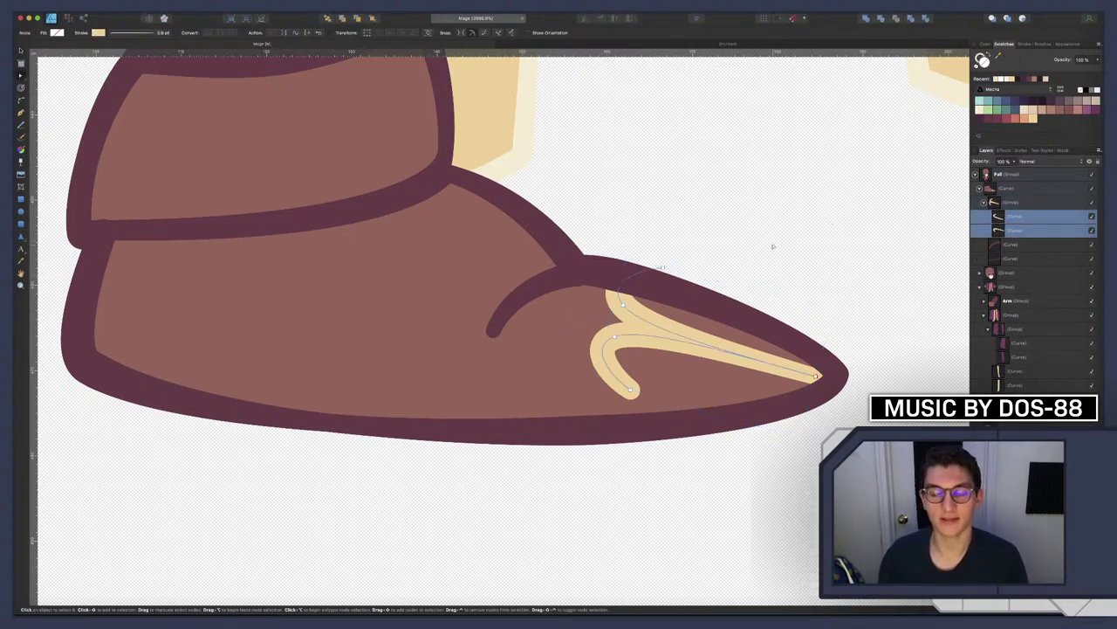
{"action": "left_click", "coordinate": [719, 350]}
{"action": "left_click", "coordinate": [714, 349], "text": "shift"}
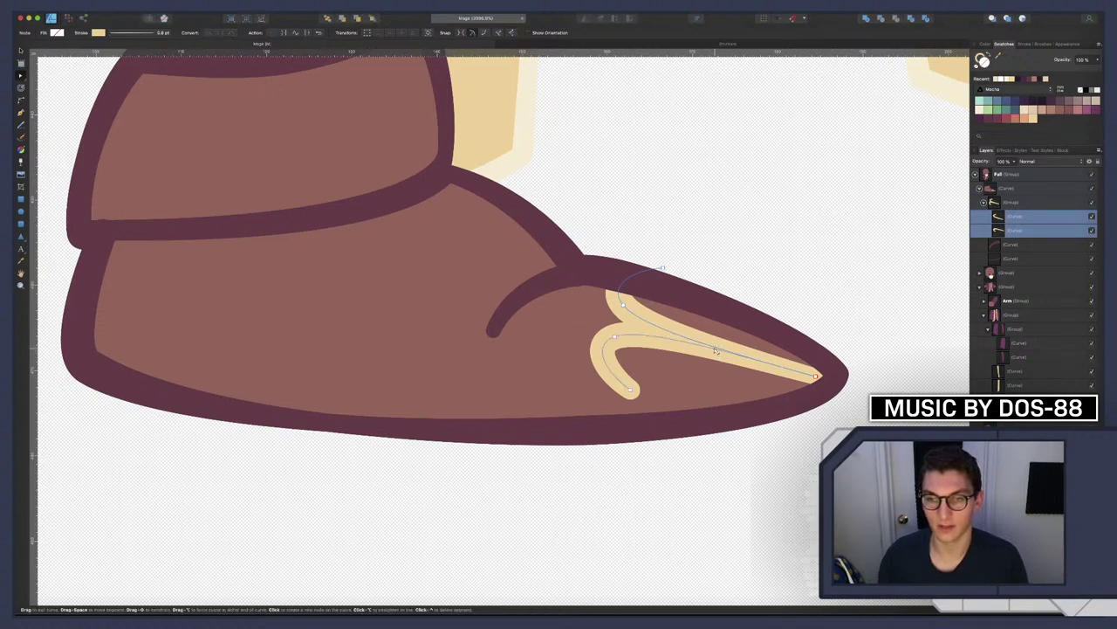
{"action": "left_click_drag", "start_coordinate": [713, 347], "coordinate": [716, 342]}
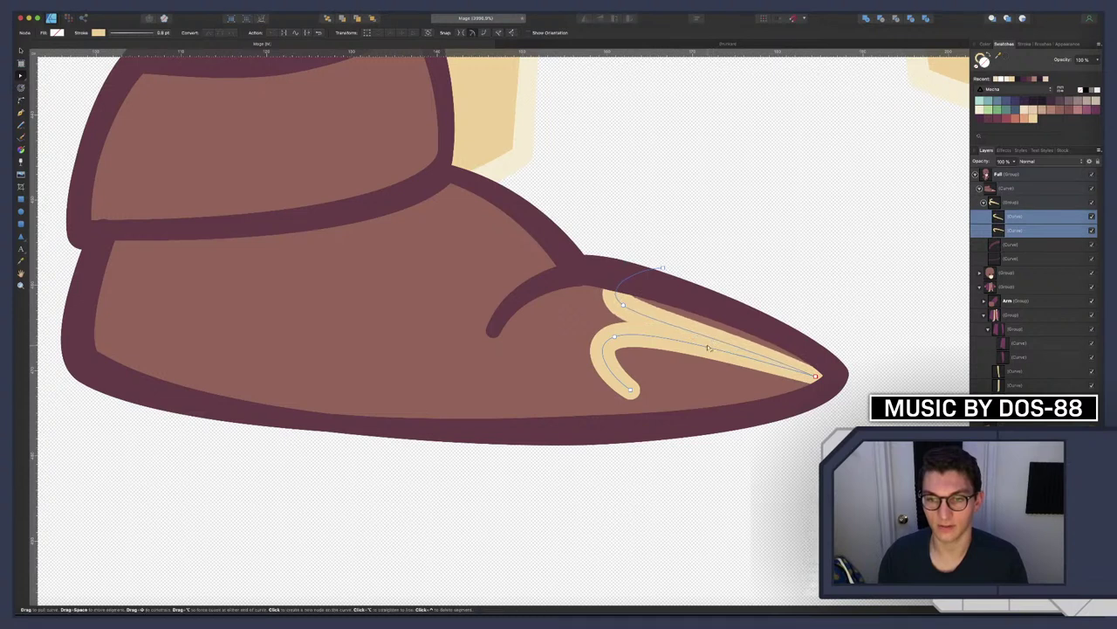
Bend the long segment of the Aries symbol's lower curve upward so it follows the upper curve more closely
{"action": "left_click", "coordinate": [708, 347]}
{"action": "key", "text": "super+z"}
{"action": "left_click_drag", "start_coordinate": [708, 348], "coordinate": [700, 337]}
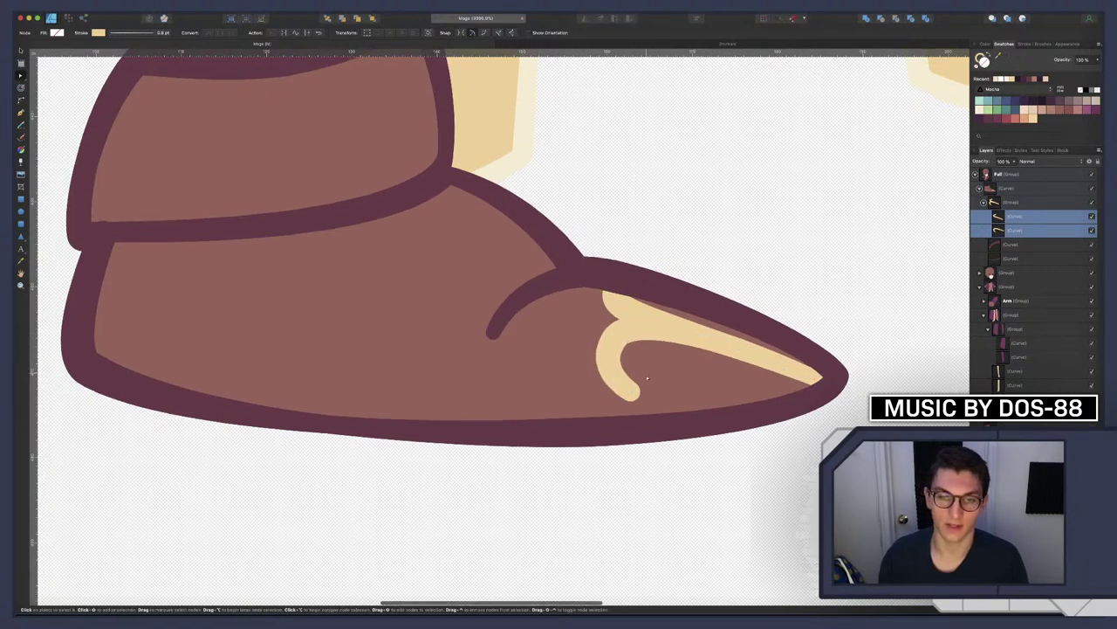
{"action": "scroll", "coordinate": [630, 393], "scroll_direction": "down", "scroll_amount": 3}
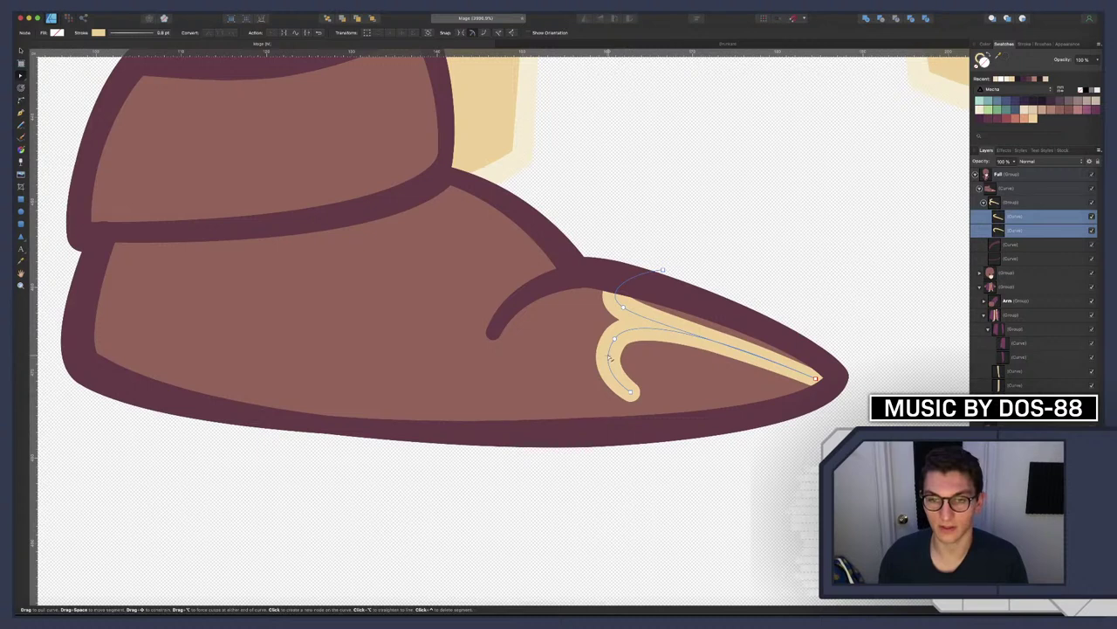
{"action": "left_click", "coordinate": [661, 374]}
{"action": "scroll", "coordinate": [667, 374], "scroll_direction": "down", "scroll_amount": 2}
{"action": "scroll", "coordinate": [666, 374], "scroll_direction": "down", "scroll_amount": 6}
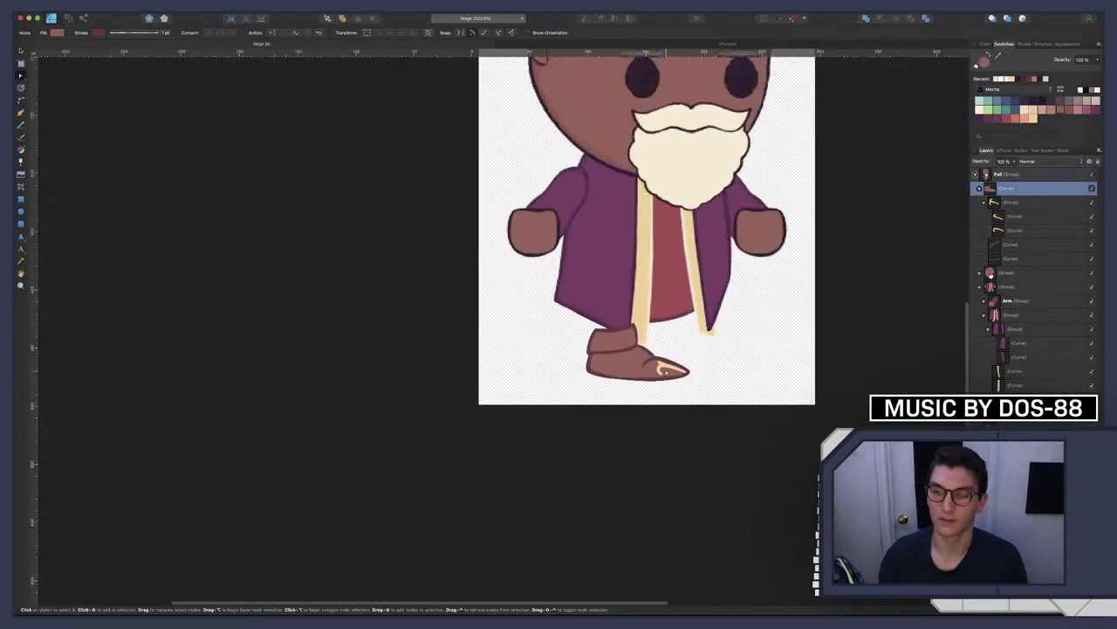
{"action": "scroll", "coordinate": [672, 370], "scroll_direction": "up", "scroll_amount": 5}
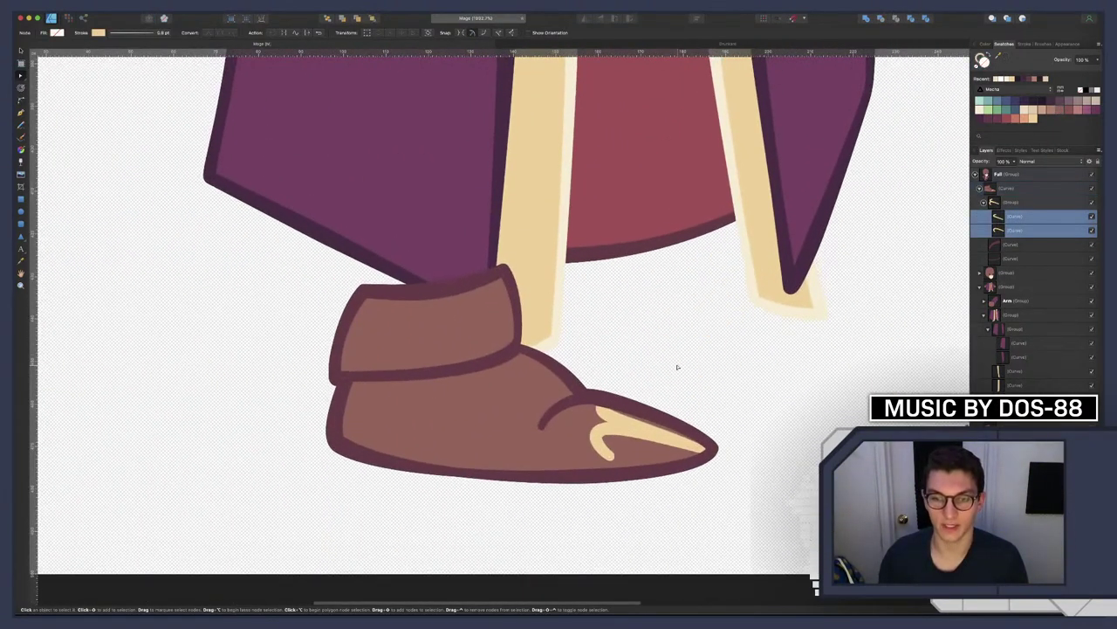
{"action": "left_click", "coordinate": [677, 367]}
{"action": "scroll", "coordinate": [677, 366], "scroll_direction": "down", "scroll_amount": 5}
{"action": "scroll", "coordinate": [677, 366], "scroll_direction": "down", "scroll_amount": 2}
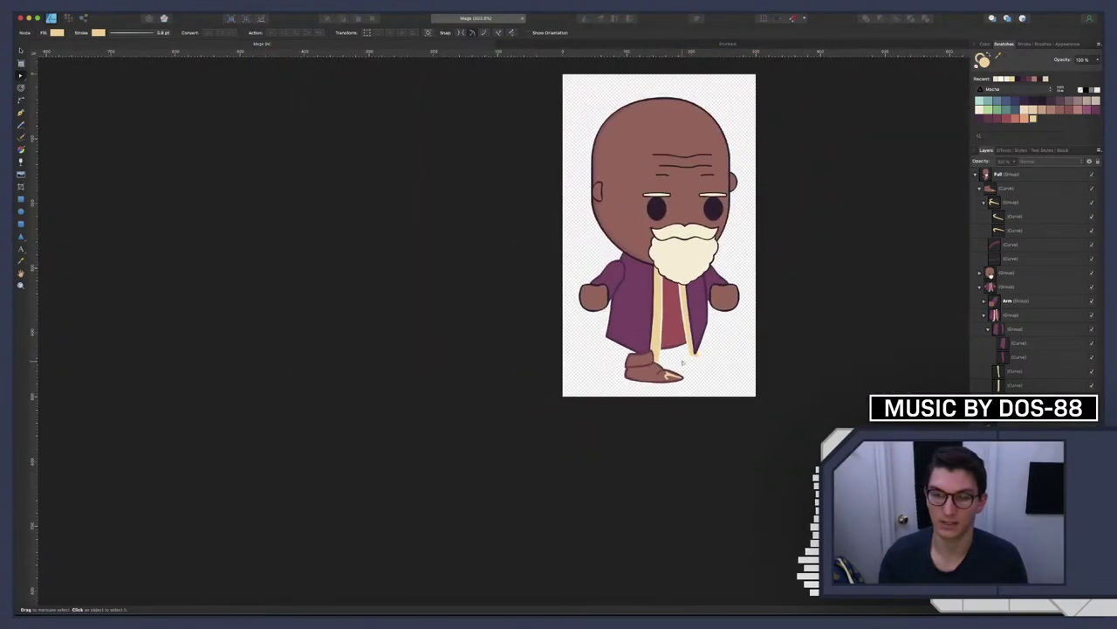
Bend the upper Aries curve again near its hook to give the horn a rounder bend
{"action": "scroll", "coordinate": [678, 367], "scroll_direction": "up", "scroll_amount": 10}
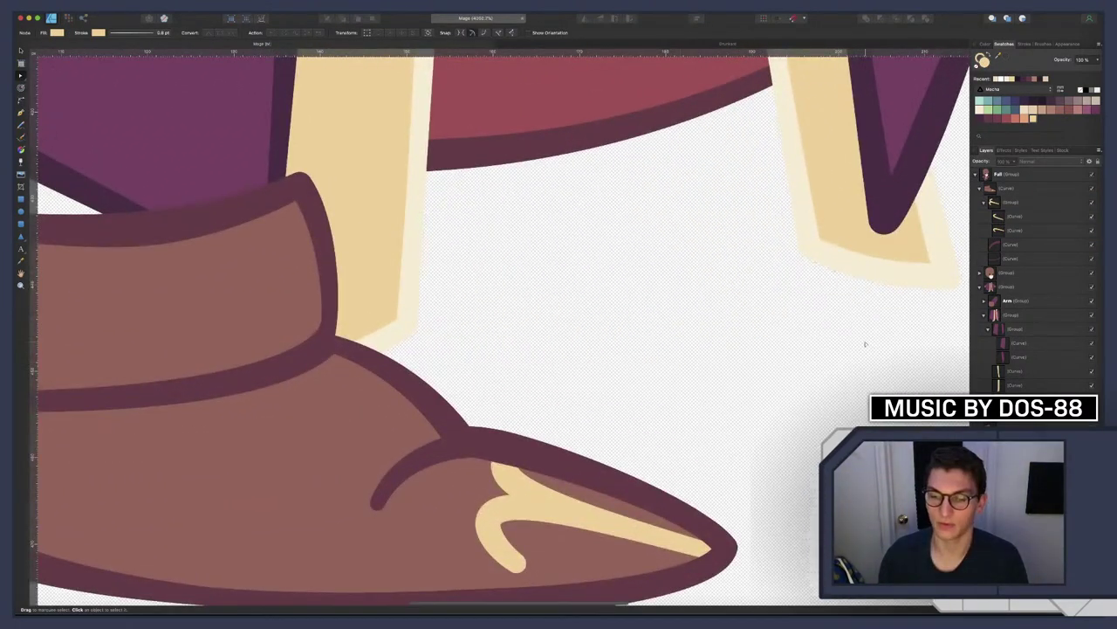
{"action": "left_click", "coordinate": [557, 499]}
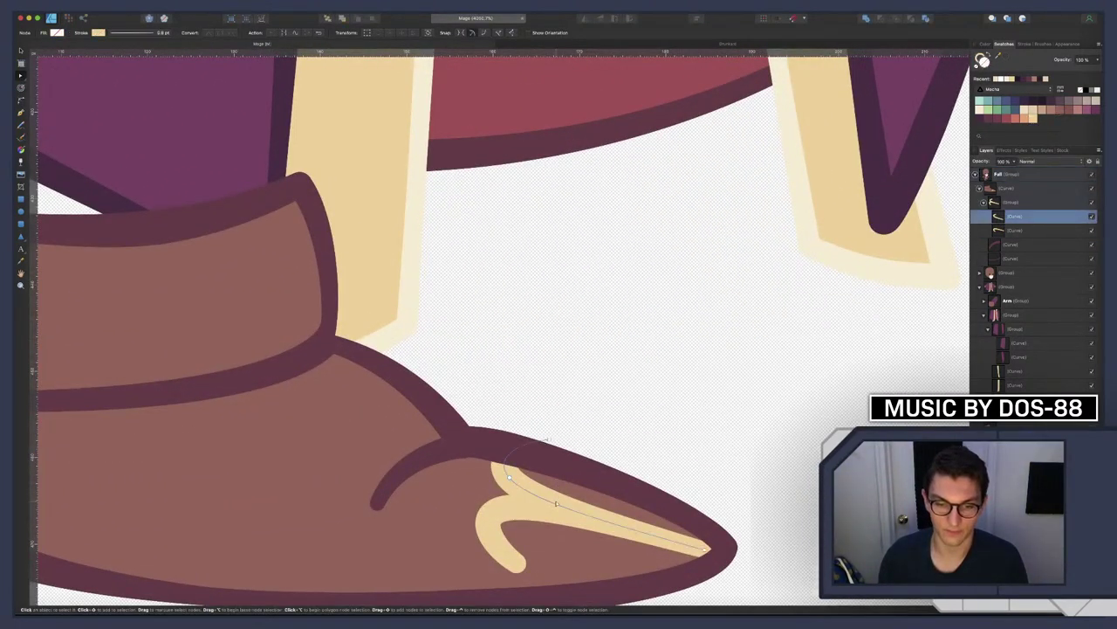
{"action": "left_click_drag", "start_coordinate": [552, 505], "coordinate": [546, 504]}
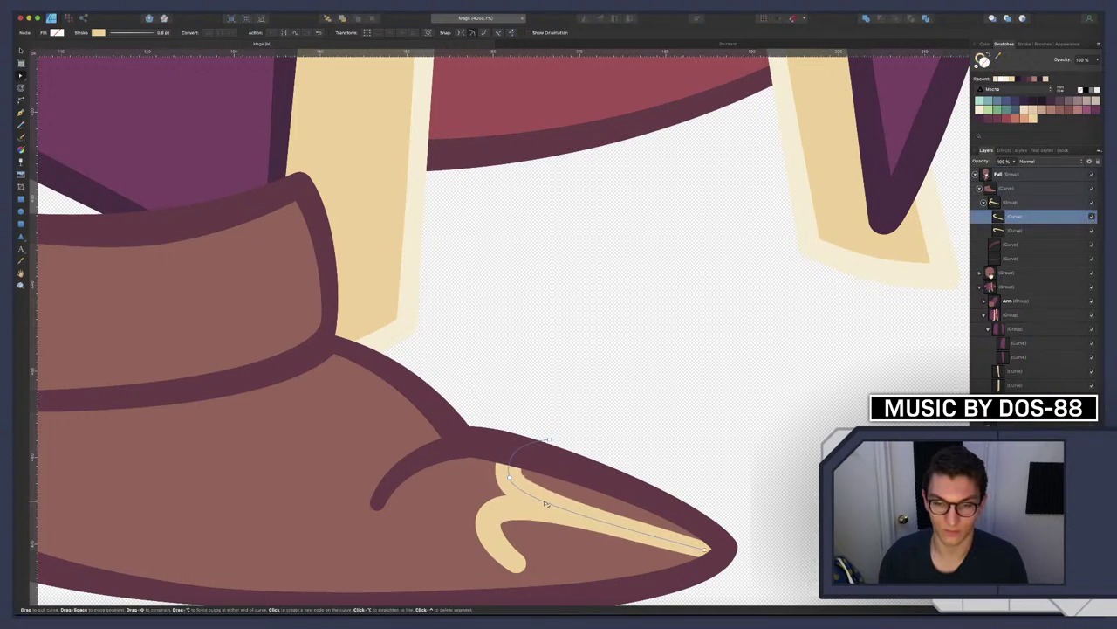
{"action": "left_click", "coordinate": [666, 457]}
Examine the Aries toe decoration on the whole character and close up on the boot
{"action": "scroll", "coordinate": [666, 457], "scroll_direction": "down", "scroll_amount": 12}
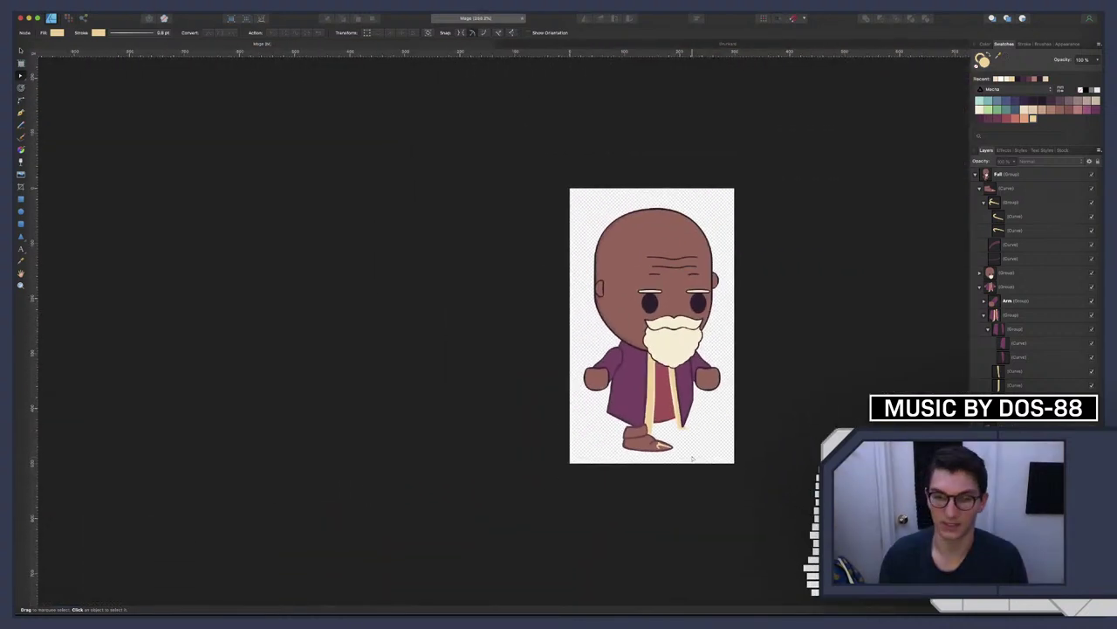
{"action": "scroll", "coordinate": [688, 451], "scroll_direction": "down", "scroll_amount": 3}
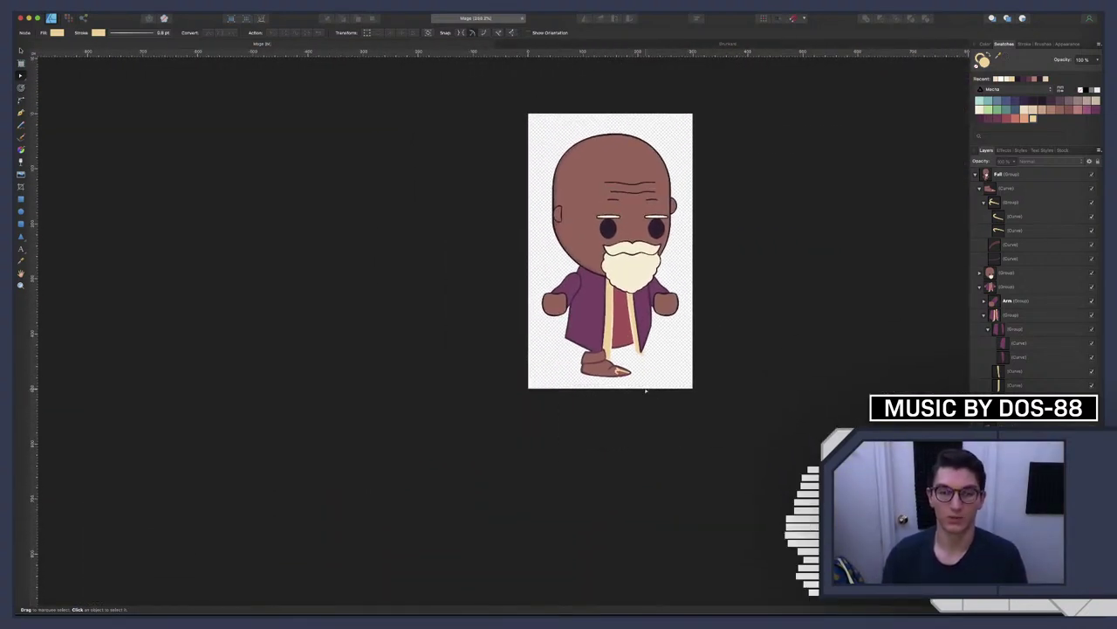
{"action": "scroll", "coordinate": [640, 391], "scroll_direction": "up", "scroll_amount": 5}
{"action": "scroll", "coordinate": [684, 380], "scroll_direction": "down", "scroll_amount": 4}
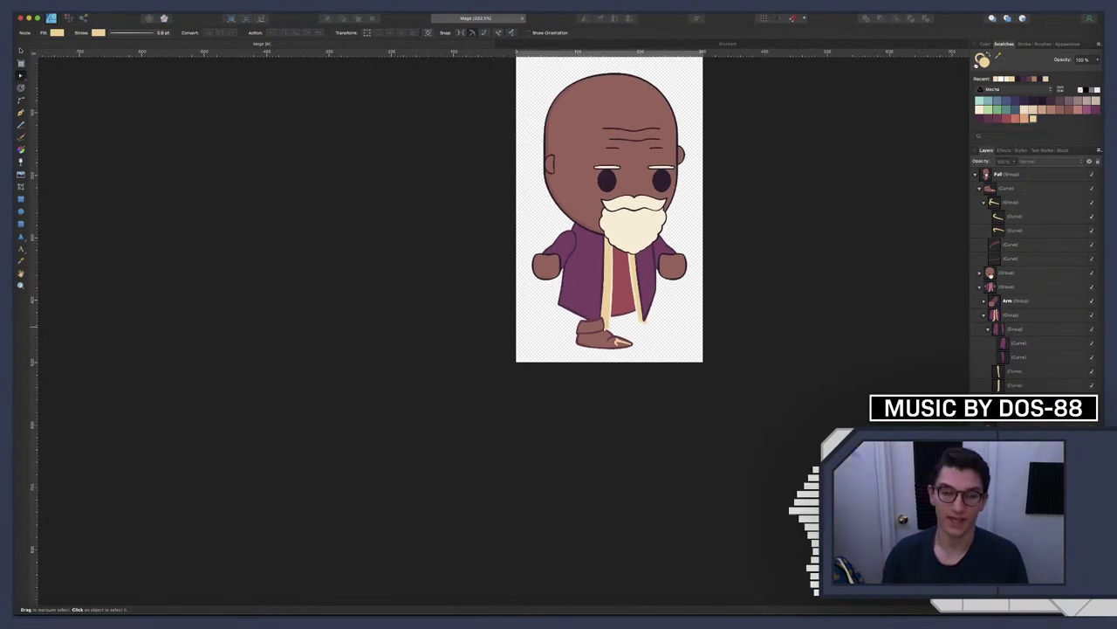
{"action": "scroll", "coordinate": [611, 340], "scroll_direction": "up", "scroll_amount": 5}
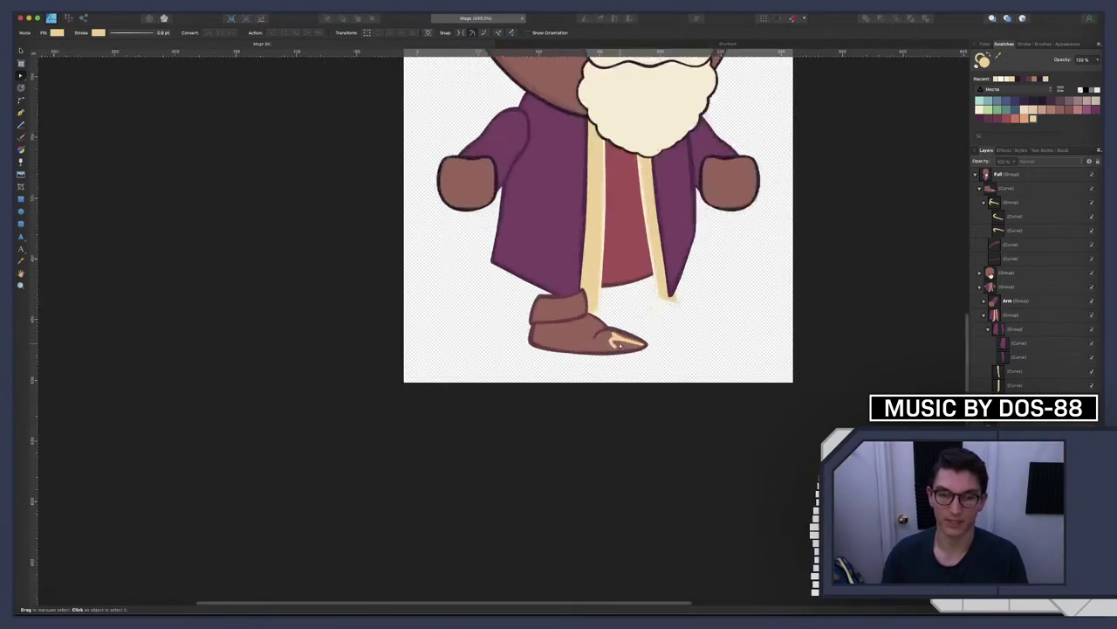
{"action": "scroll", "coordinate": [620, 346], "scroll_direction": "up", "scroll_amount": 3}
{"action": "scroll", "coordinate": [620, 346], "scroll_direction": "left", "scroll_amount": 2}
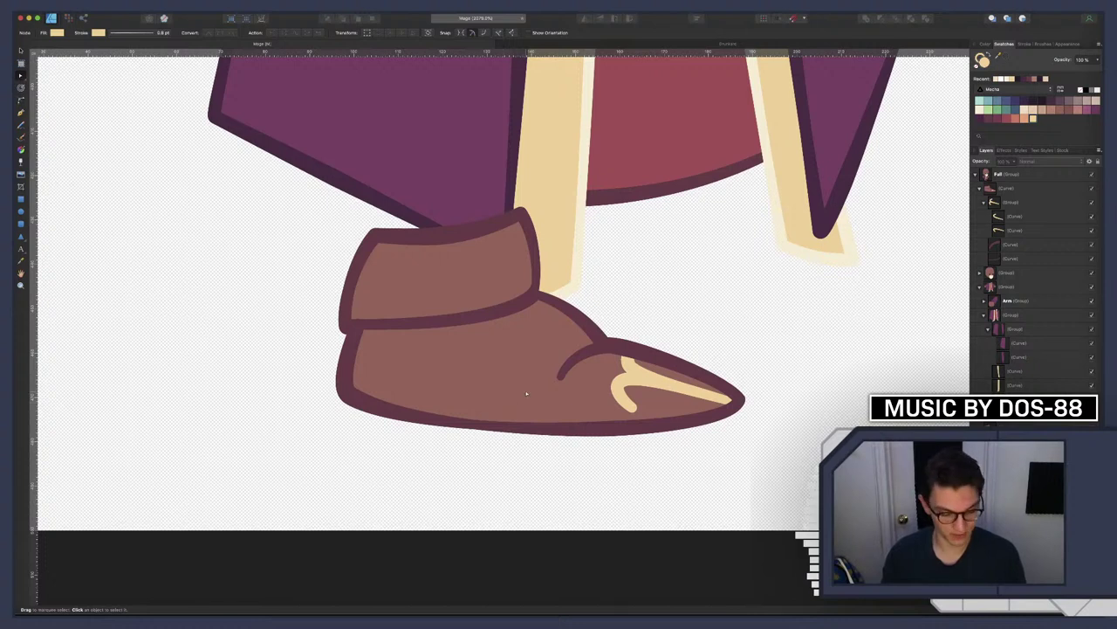
{"action": "scroll", "coordinate": [526, 394], "scroll_direction": "up", "scroll_amount": 5}
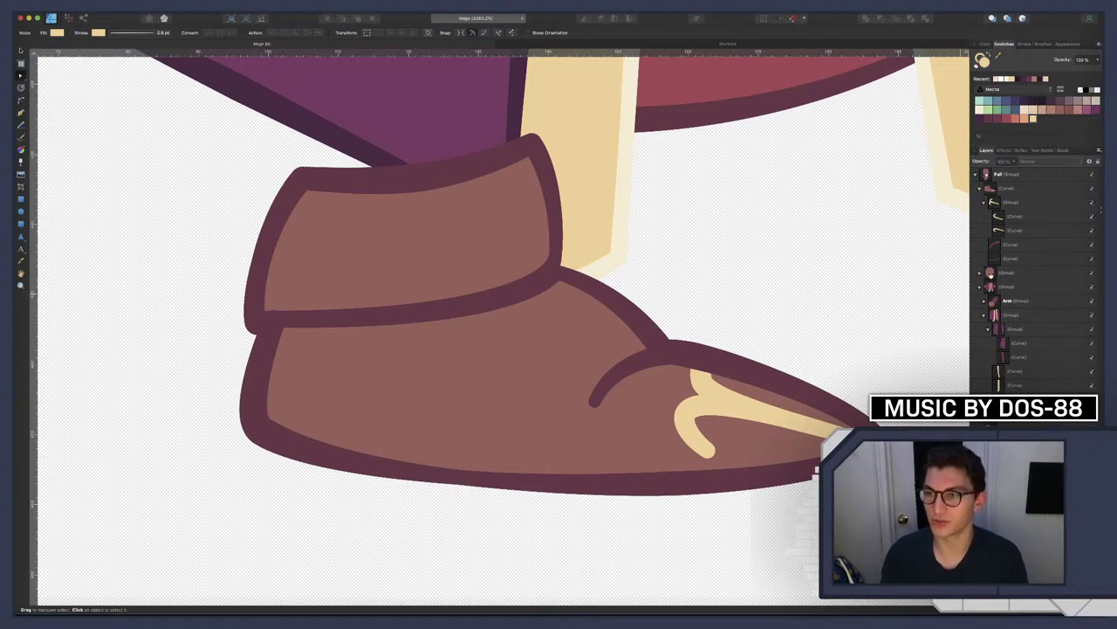
Group the boot's two detail lines, the cuff seam and the toe crease, inside the boot curve
{"action": "left_click", "coordinate": [982, 202]}
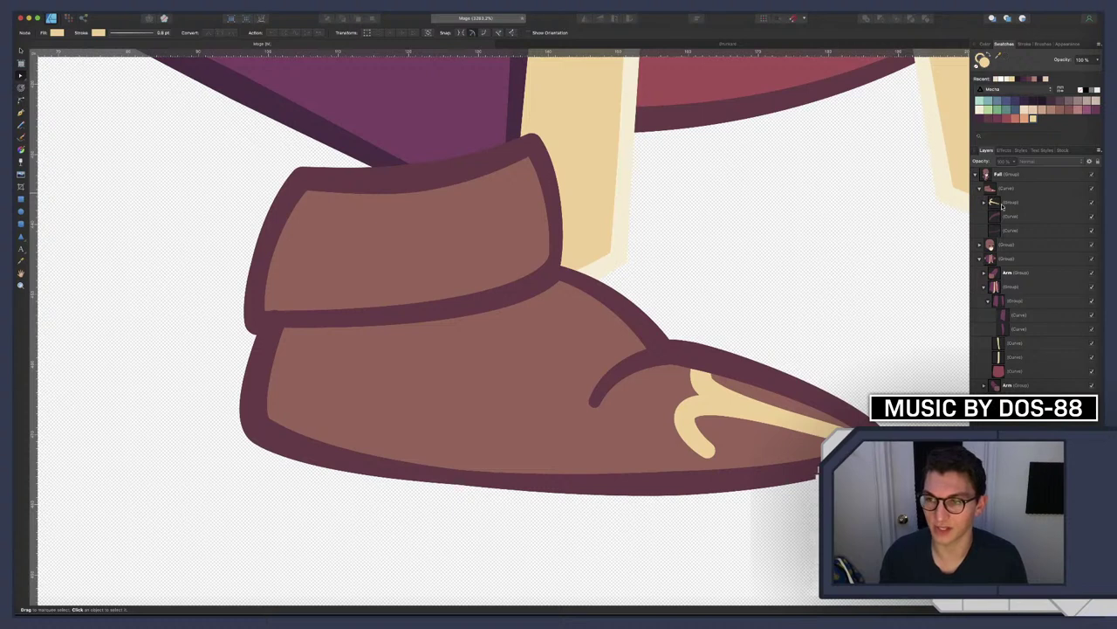
{"action": "left_click", "coordinate": [1004, 217]}
{"action": "left_click", "coordinate": [1006, 231], "text": "shift"}
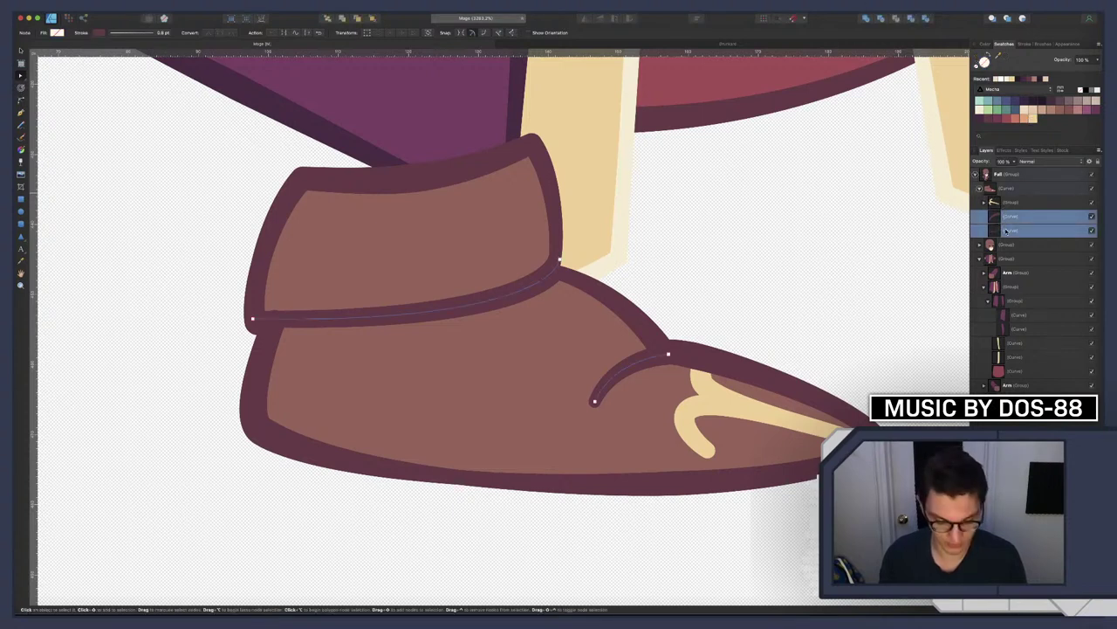
{"action": "key", "text": "super+g"}
{"action": "left_click", "coordinate": [1016, 189]}
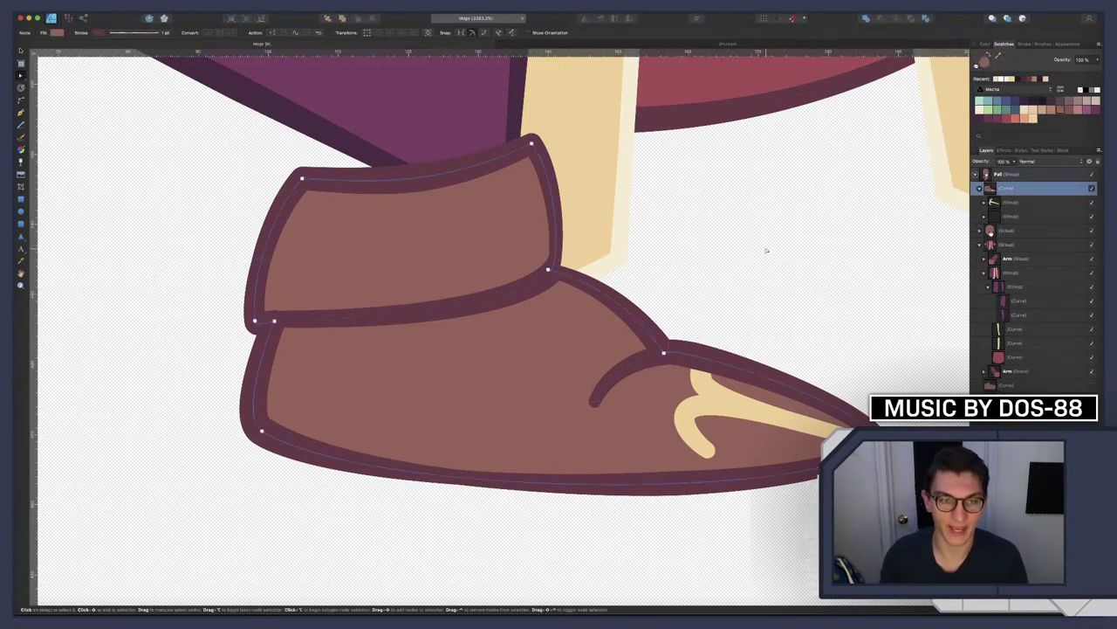
{"action": "key", "text": "p"}
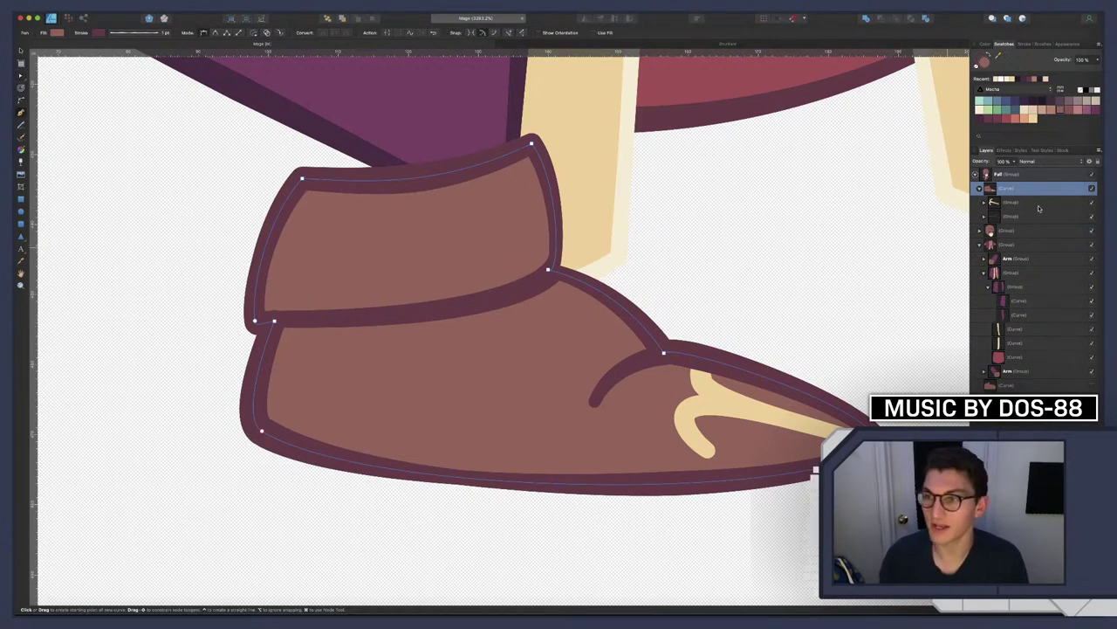
Duplicate the cuff seam curve out of the detail-line group so the copy sits directly inside the boot curve
{"action": "left_click", "coordinate": [984, 216]}
{"action": "left_click", "coordinate": [1003, 231]}
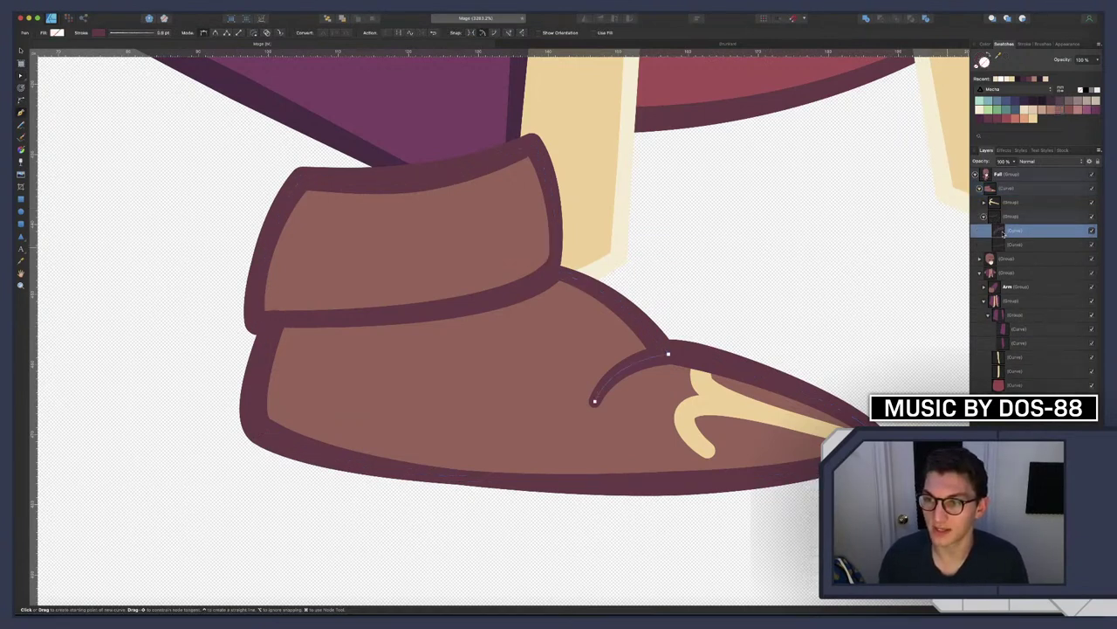
{"action": "left_click", "coordinate": [1003, 244]}
{"action": "left_click_drag", "start_coordinate": [1004, 244], "coordinate": [994, 216]}
{"action": "left_click", "coordinate": [984, 231]}
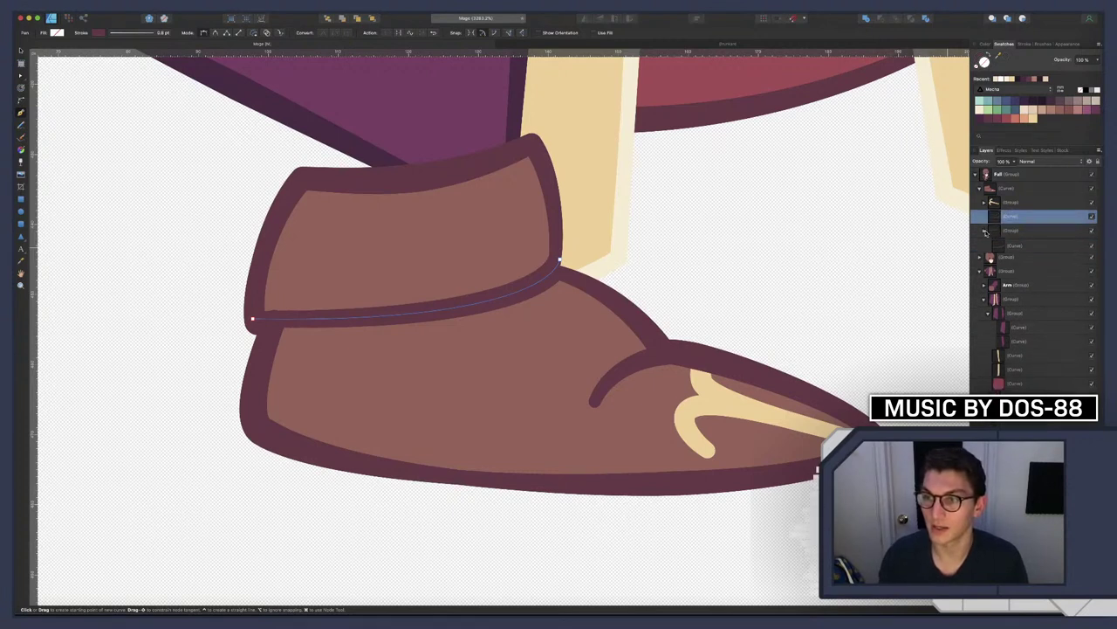
Put the copied cuff seam in its own group and name the group Shadows
{"action": "key", "text": "super+g"}
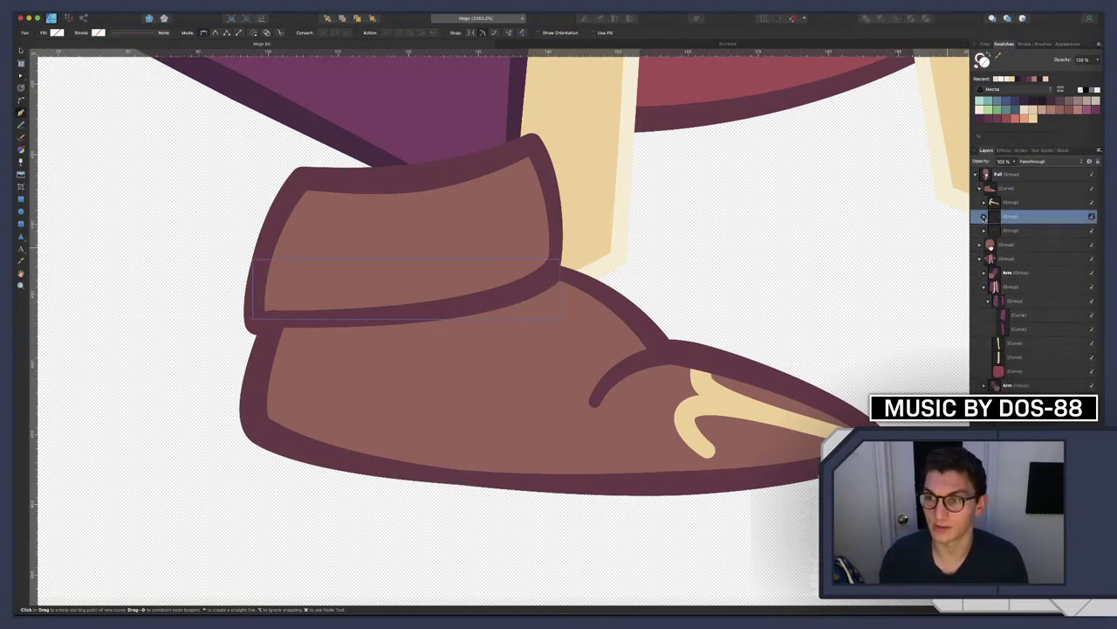
{"action": "left_click", "coordinate": [984, 216]}
{"action": "double_click", "coordinate": [1010, 217]}
{"action": "type", "text": "Sha"}
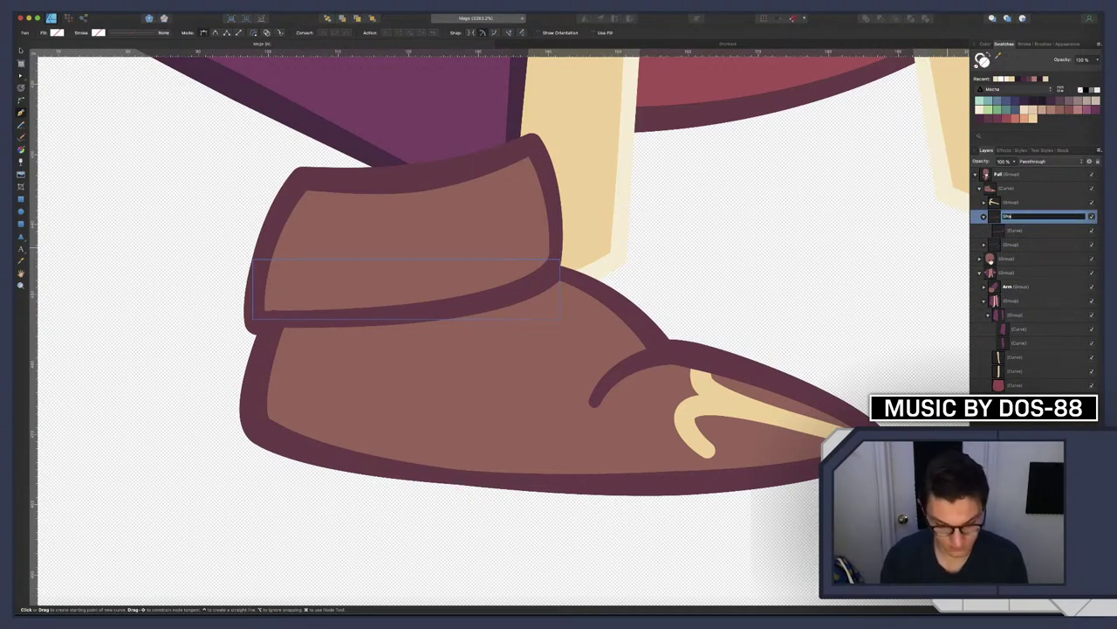
{"action": "type", "text": "dows"}
{"action": "key", "text": "Return"}
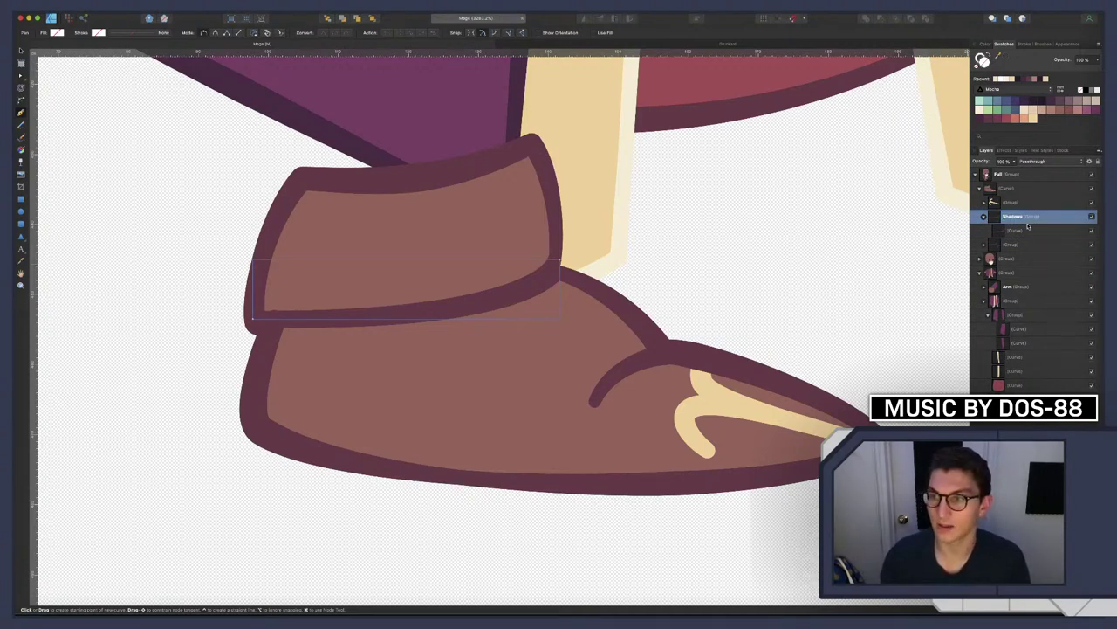
Turn the copied cuff seam into a lighter plum shadow just below the original, and place the Shadows group beneath the detail-line group
{"action": "left_click", "coordinate": [1026, 230]}
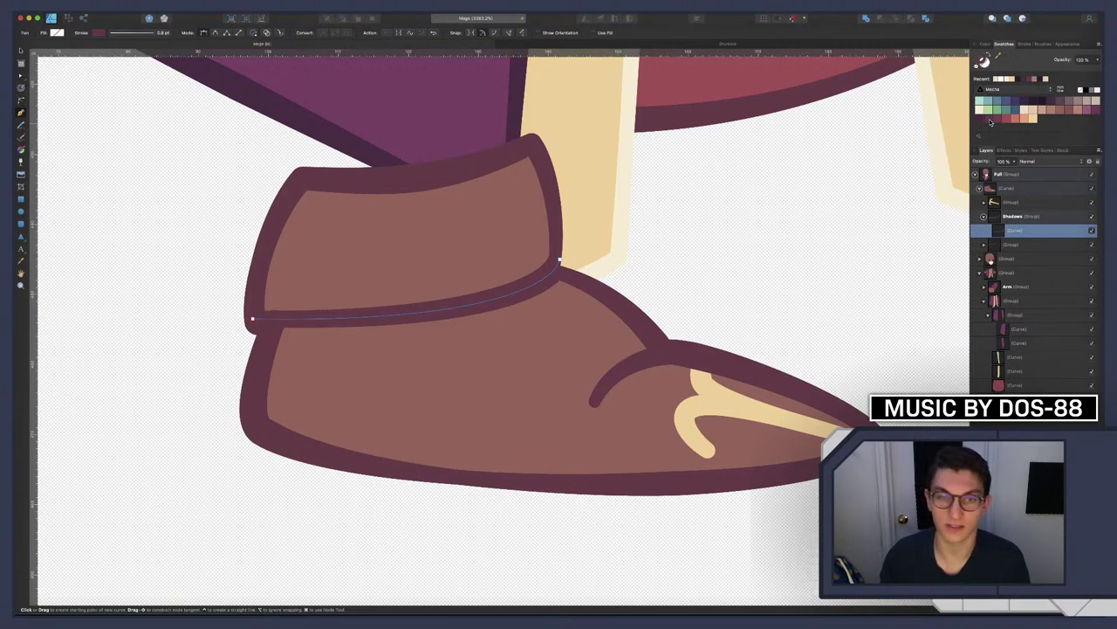
{"action": "key", "text": "v"}
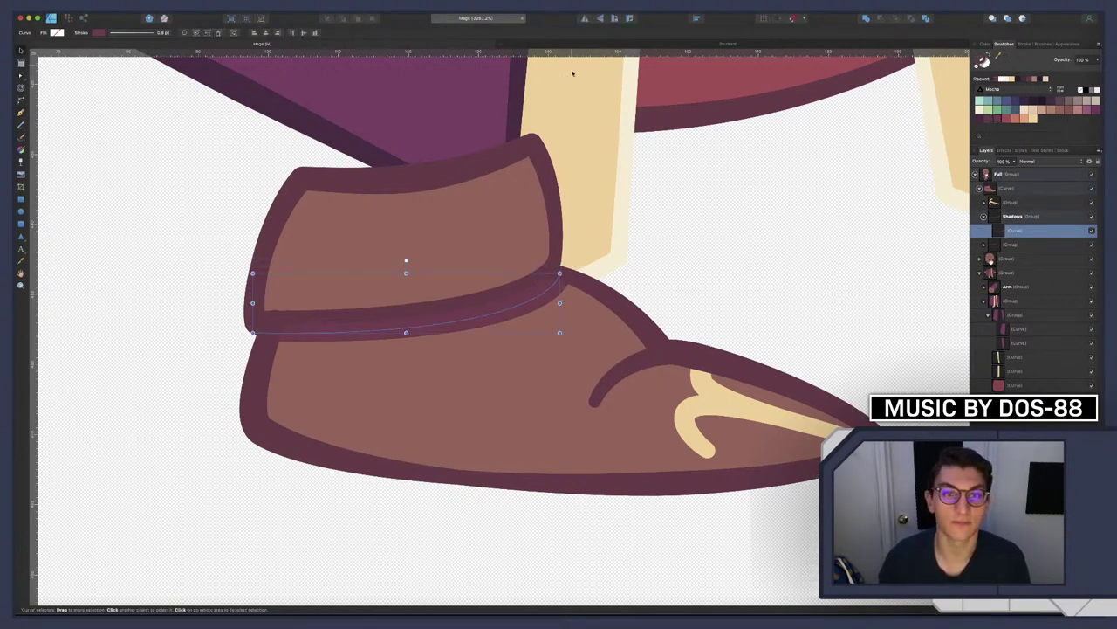
{"action": "key", "text": "Up"}
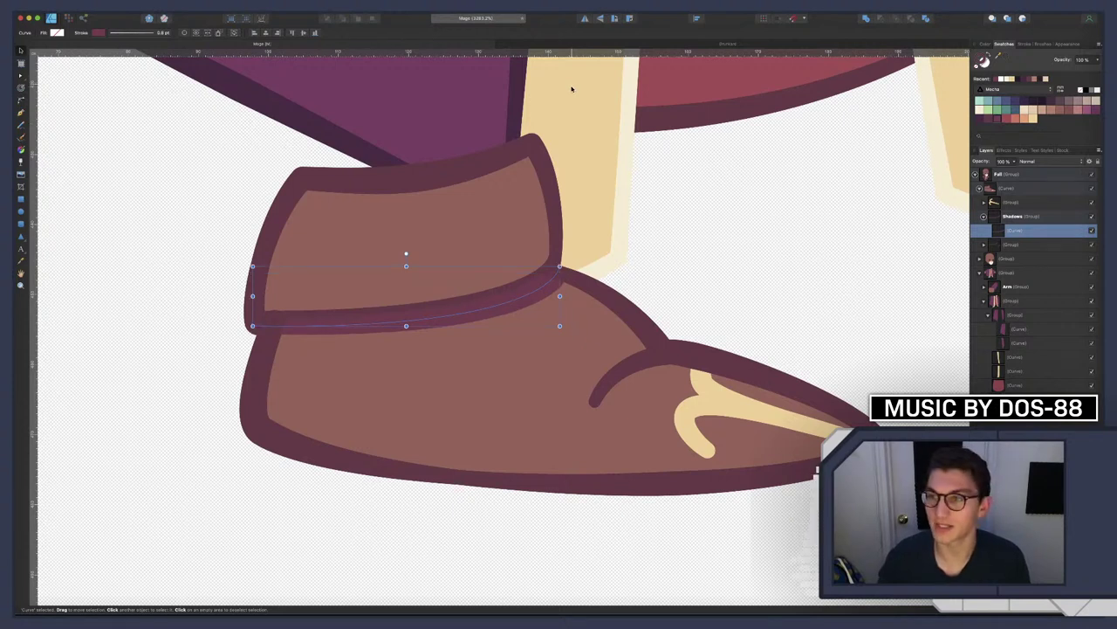
{"action": "left_click_drag", "start_coordinate": [1002, 225], "coordinate": [1004, 253]}
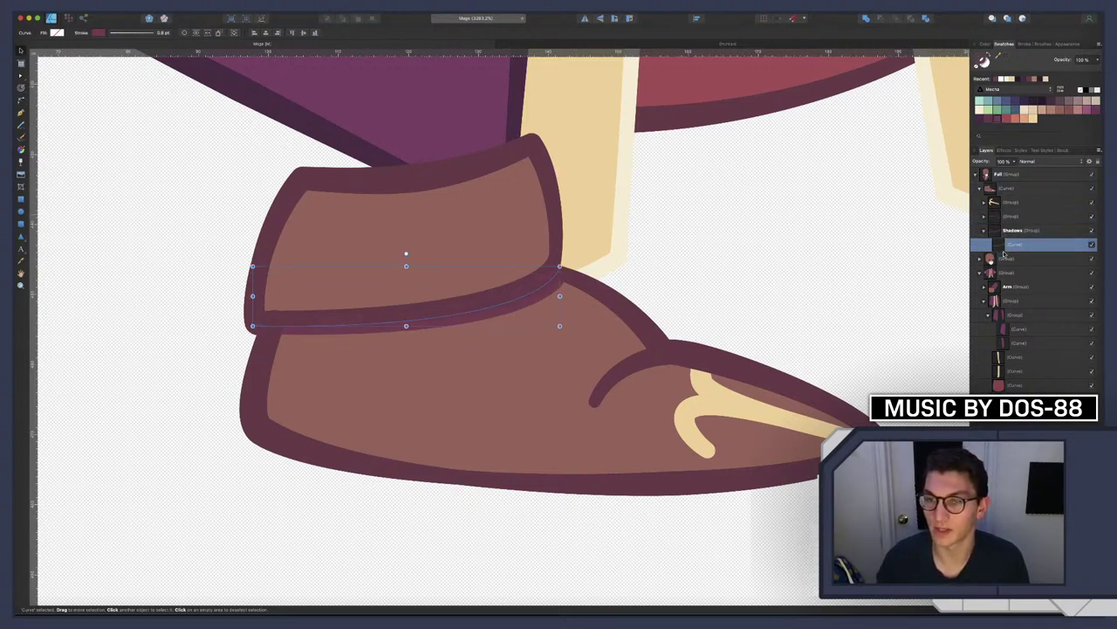
{"action": "left_click", "coordinate": [686, 237]}
Examine the cuff shadow on the whole boot and compare it with the shoe shading in the Drunkard document
{"action": "scroll", "coordinate": [686, 237], "scroll_direction": "down", "scroll_amount": 5}
{"action": "scroll", "coordinate": [686, 237], "scroll_direction": "down", "scroll_amount": 5}
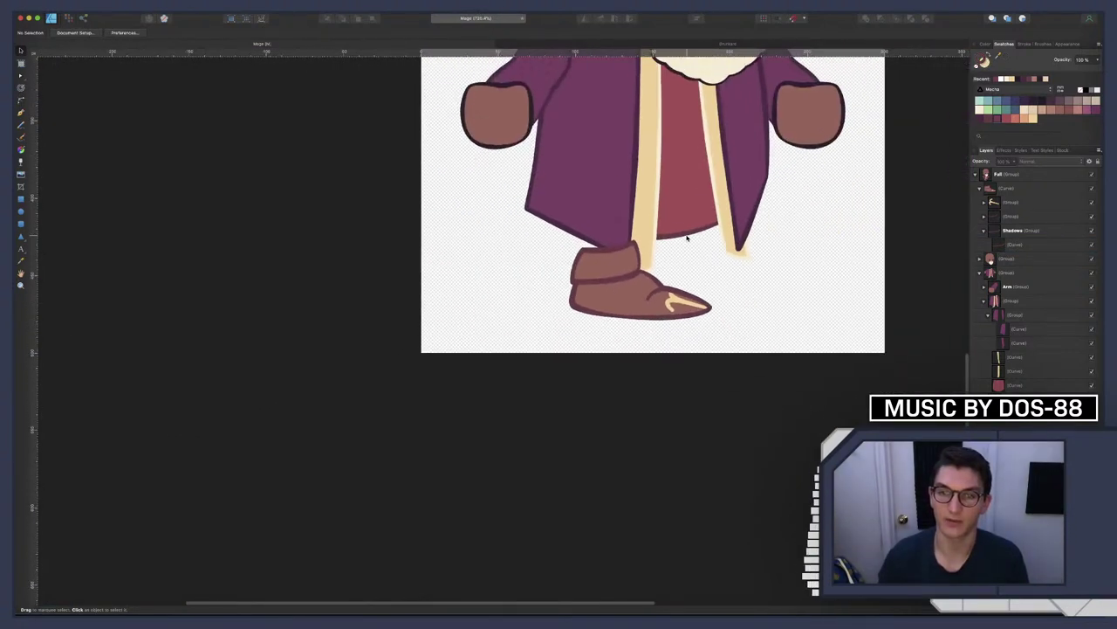
{"action": "scroll", "coordinate": [687, 238], "scroll_direction": "right", "scroll_amount": 2}
{"action": "scroll", "coordinate": [686, 237], "scroll_direction": "up", "scroll_amount": 1}
{"action": "left_click", "coordinate": [599, 44]}
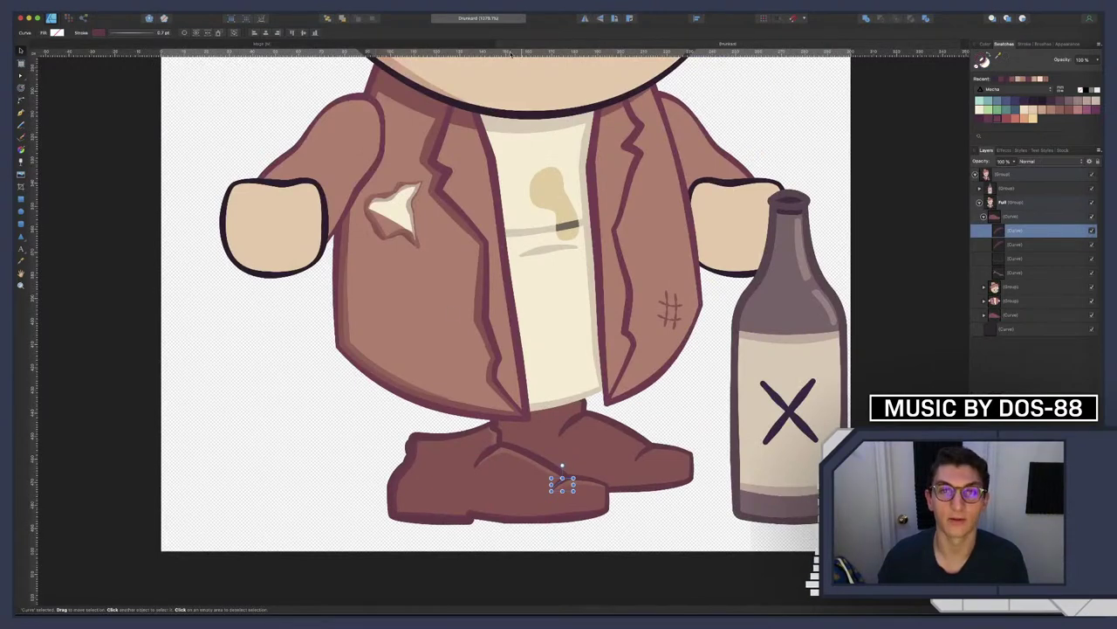
{"action": "left_click", "coordinate": [448, 45]}
{"action": "scroll", "coordinate": [587, 287], "scroll_direction": "up", "scroll_amount": 10}
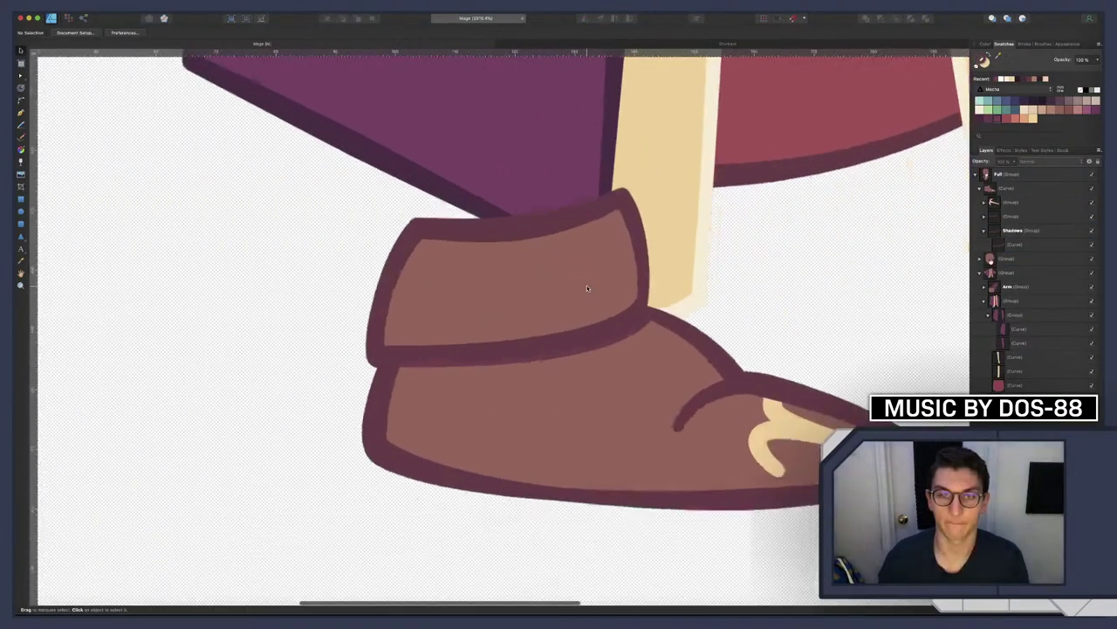
Nudge the cuff shadow curve slightly left and down so more of it shows under the cuff
{"action": "left_click", "coordinate": [1015, 245]}
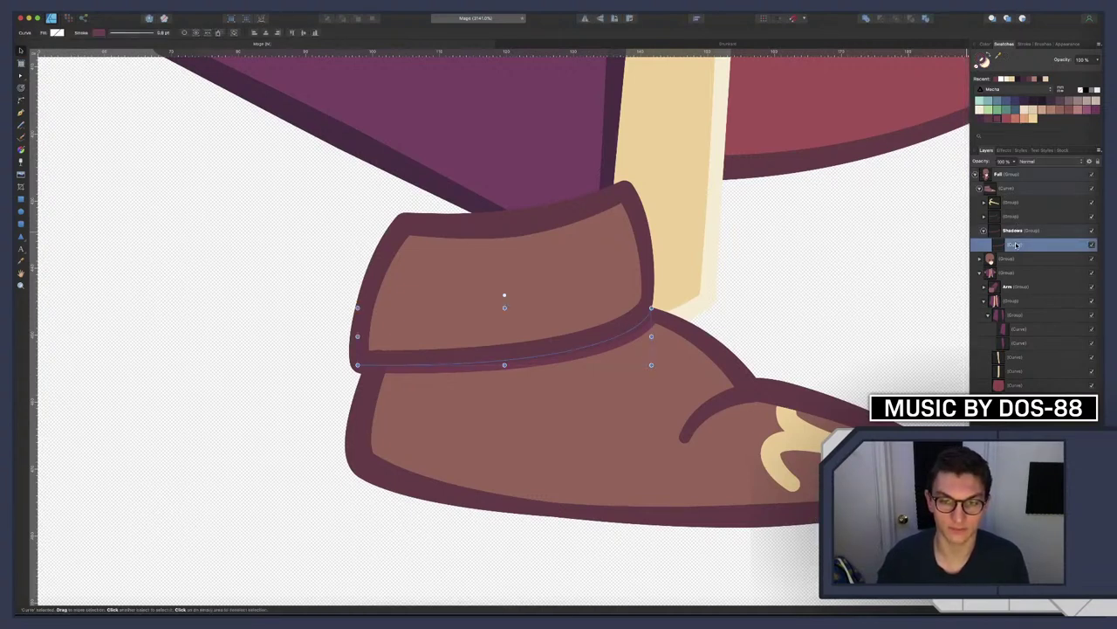
{"action": "key", "text": "Left"}
{"action": "key", "text": "Down"}
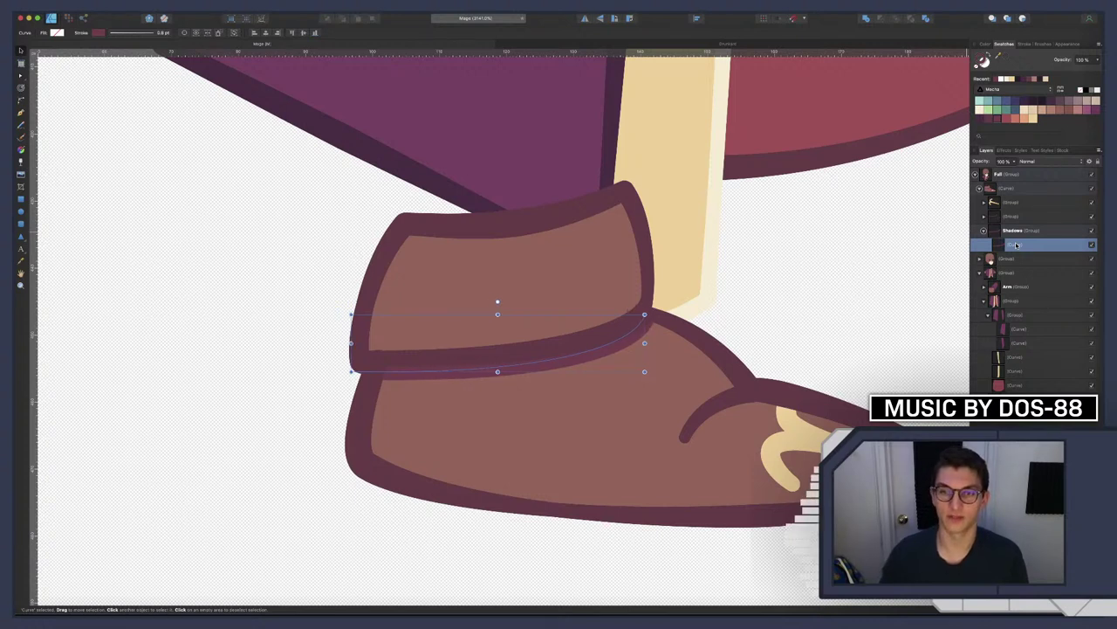
{"action": "left_click", "coordinate": [890, 241]}
Examine the cuff shadow on the full character, and close up on the boot again
{"action": "scroll", "coordinate": [835, 259], "scroll_direction": "down", "scroll_amount": 10}
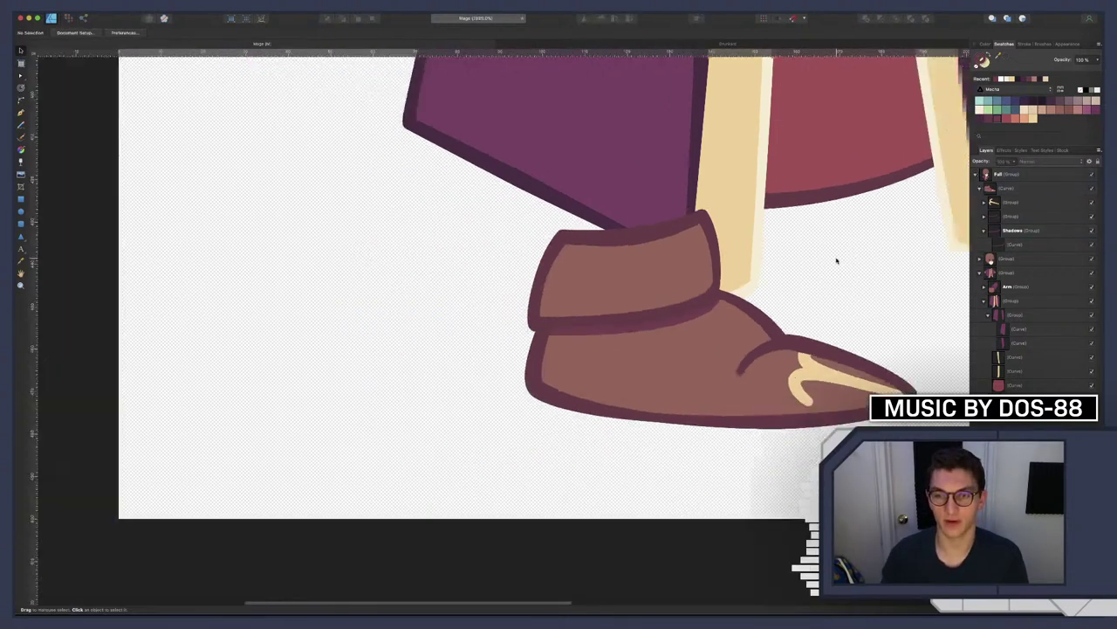
{"action": "scroll", "coordinate": [835, 260], "scroll_direction": "right", "scroll_amount": 2}
{"action": "scroll", "coordinate": [821, 266], "scroll_direction": "up", "scroll_amount": 1}
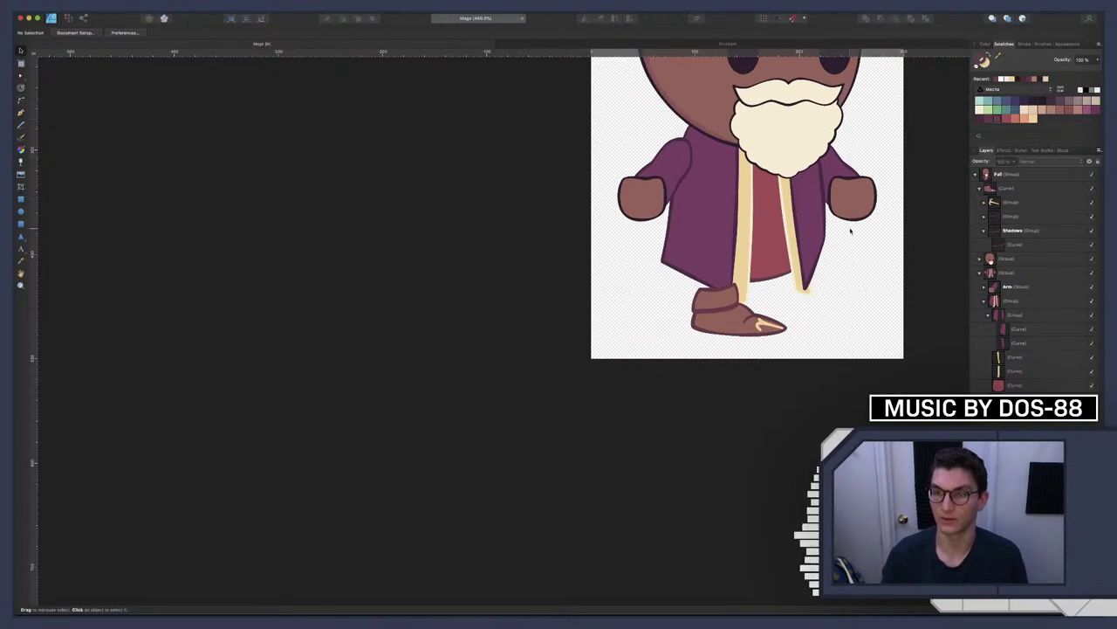
{"action": "scroll", "coordinate": [786, 291], "scroll_direction": "right", "scroll_amount": 3}
{"action": "scroll", "coordinate": [780, 294], "scroll_direction": "down", "scroll_amount": 4}
{"action": "scroll", "coordinate": [777, 296], "scroll_direction": "right", "scroll_amount": 2}
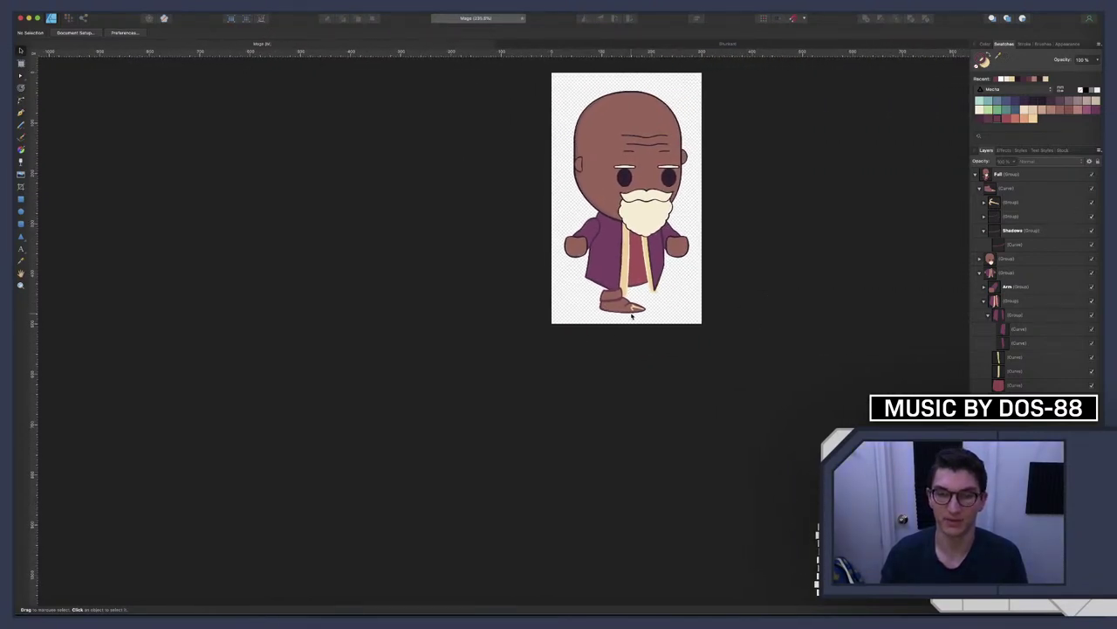
{"action": "scroll", "coordinate": [609, 312], "scroll_direction": "up", "scroll_amount": 10}
{"action": "scroll", "coordinate": [494, 291], "scroll_direction": "up", "scroll_amount": 3}
{"action": "scroll", "coordinate": [493, 291], "scroll_direction": "left", "scroll_amount": 2}
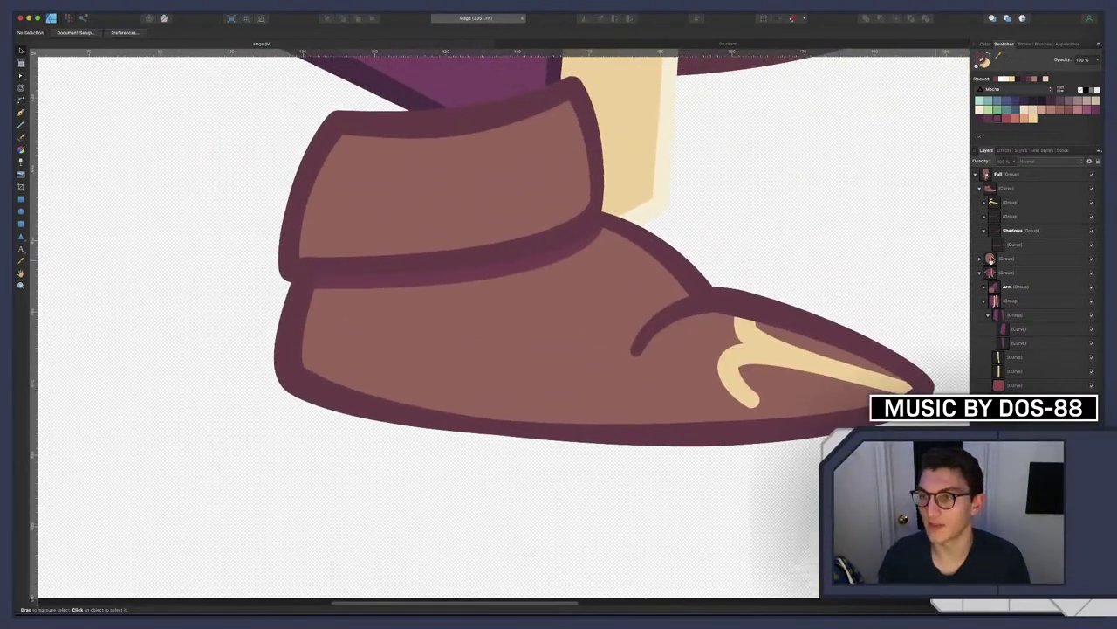
Add a node near the heel end of the cuff shadow curve and extend that end down along the boot's back edge
{"action": "left_click", "coordinate": [1008, 216]}
{"action": "left_click", "coordinate": [1009, 244]}
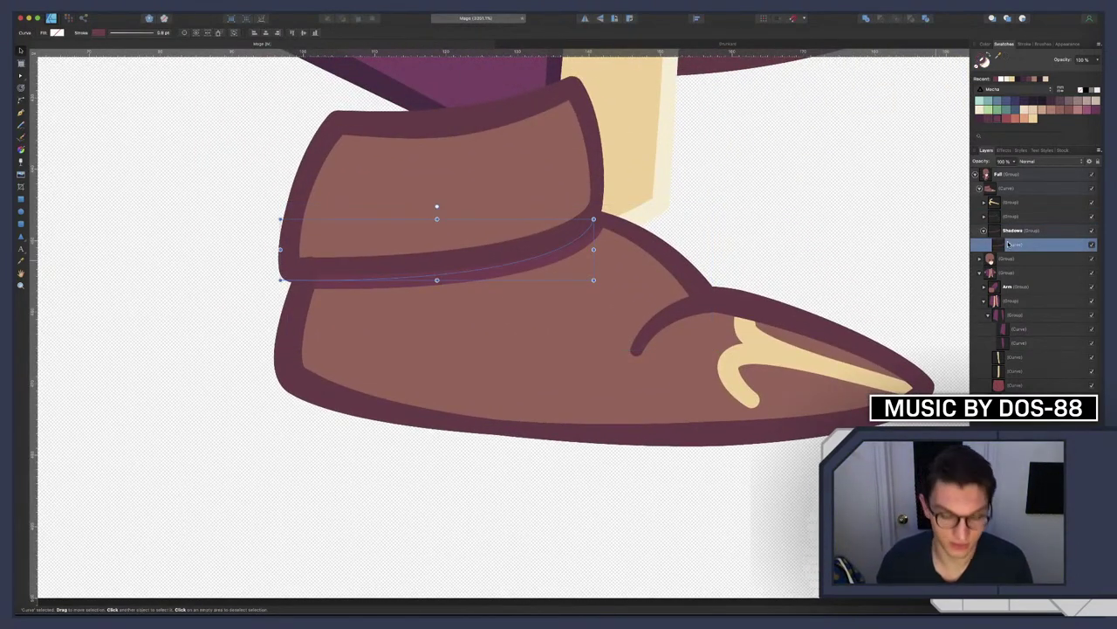
{"action": "scroll", "coordinate": [349, 258], "scroll_direction": "up", "scroll_amount": 1}
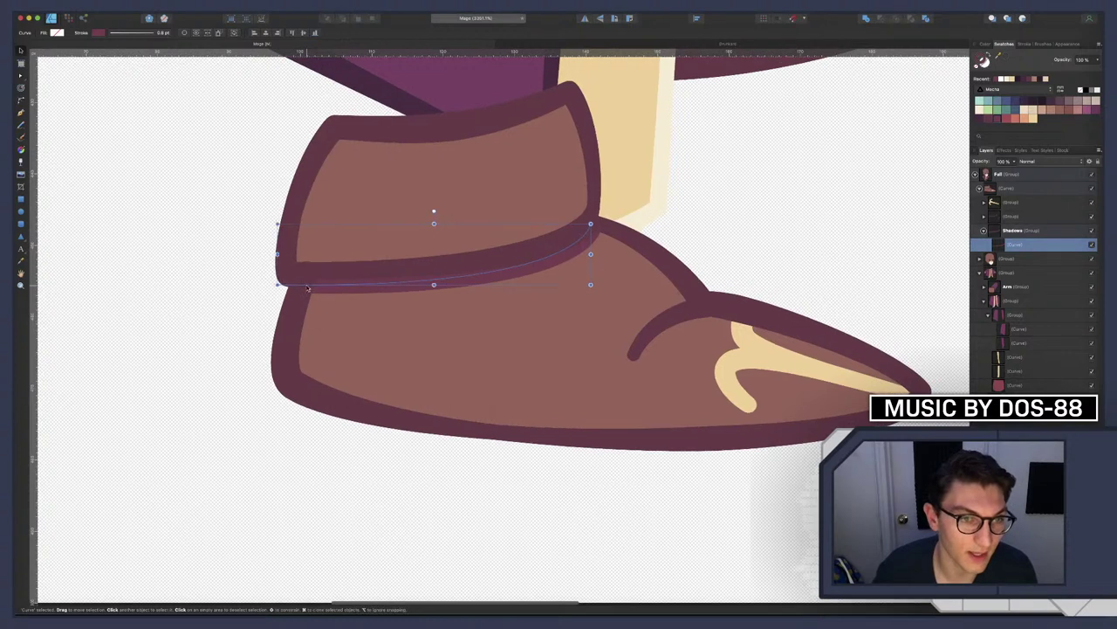
{"action": "key", "text": "a"}
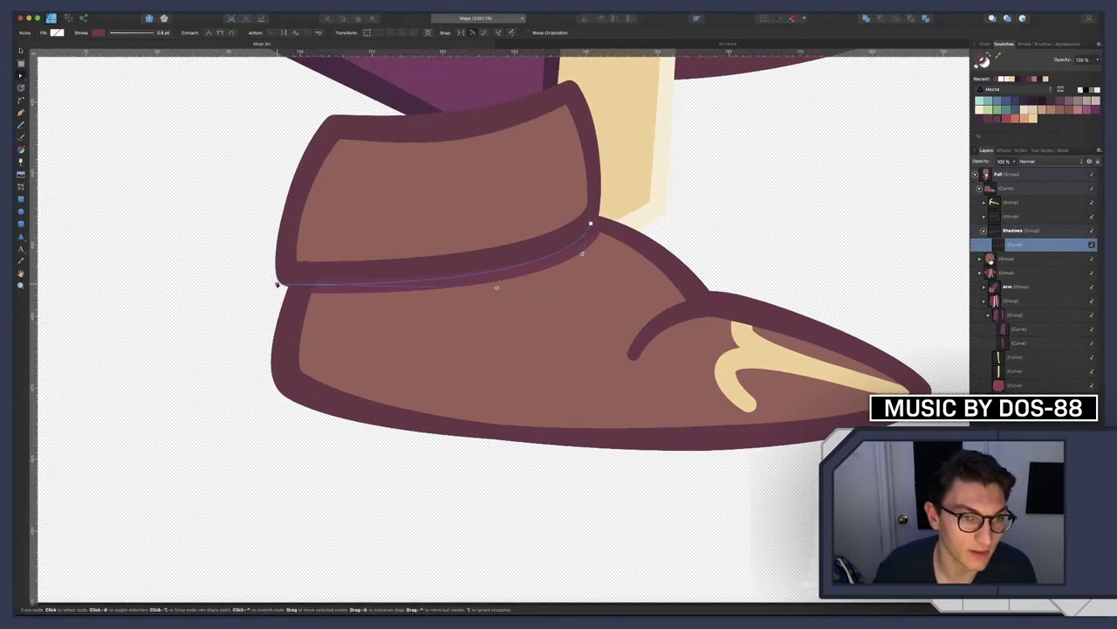
{"action": "left_click_drag", "start_coordinate": [276, 284], "coordinate": [290, 286]}
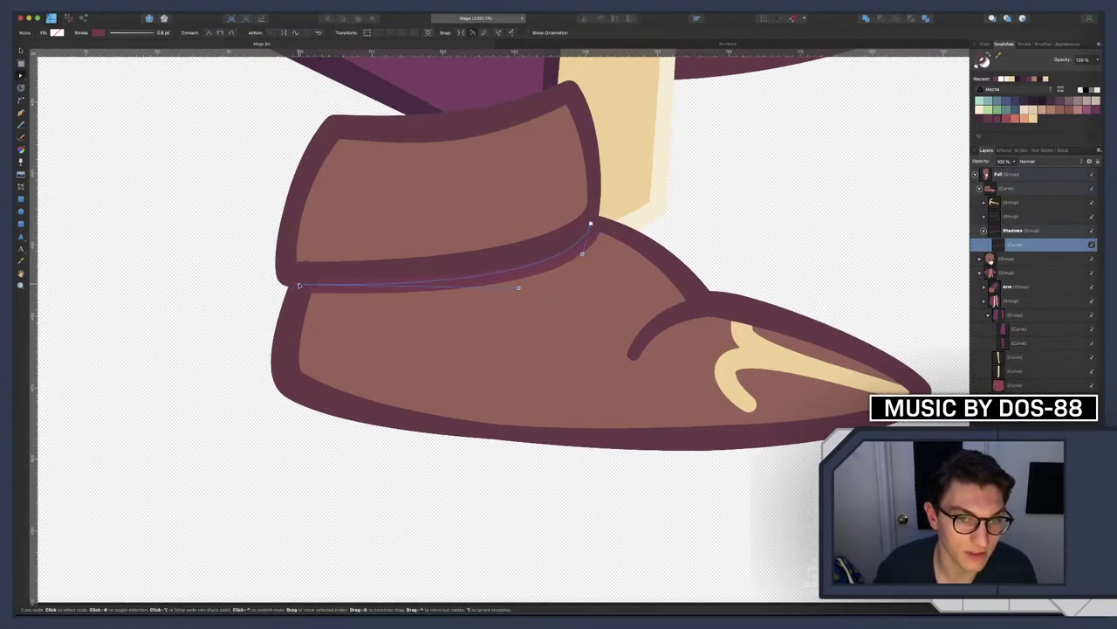
{"action": "key", "text": "super+z"}
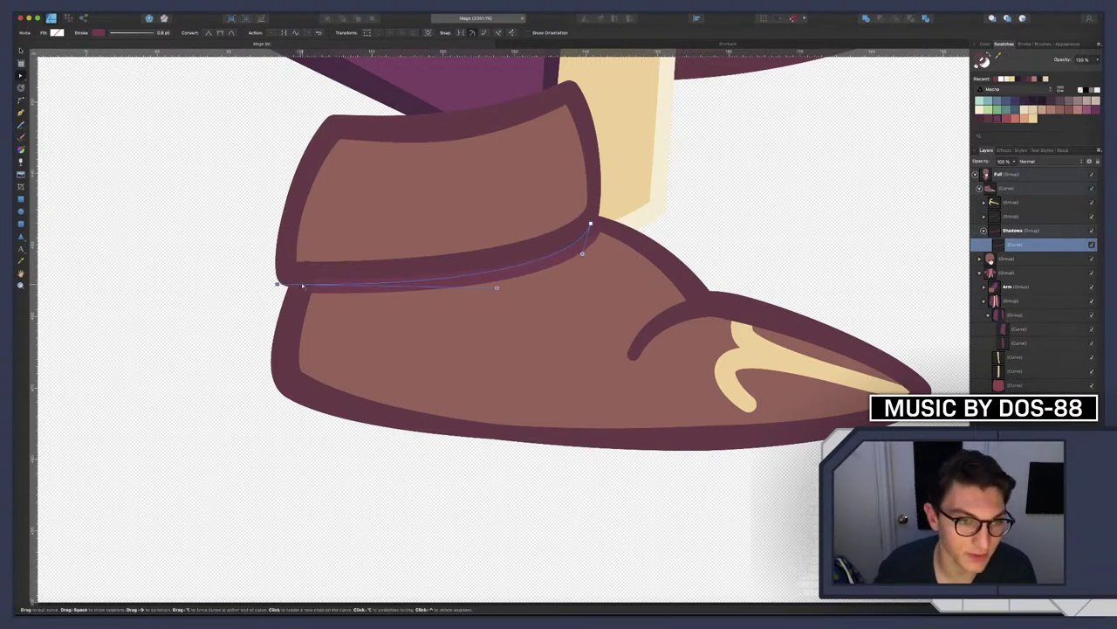
{"action": "left_click", "coordinate": [294, 285]}
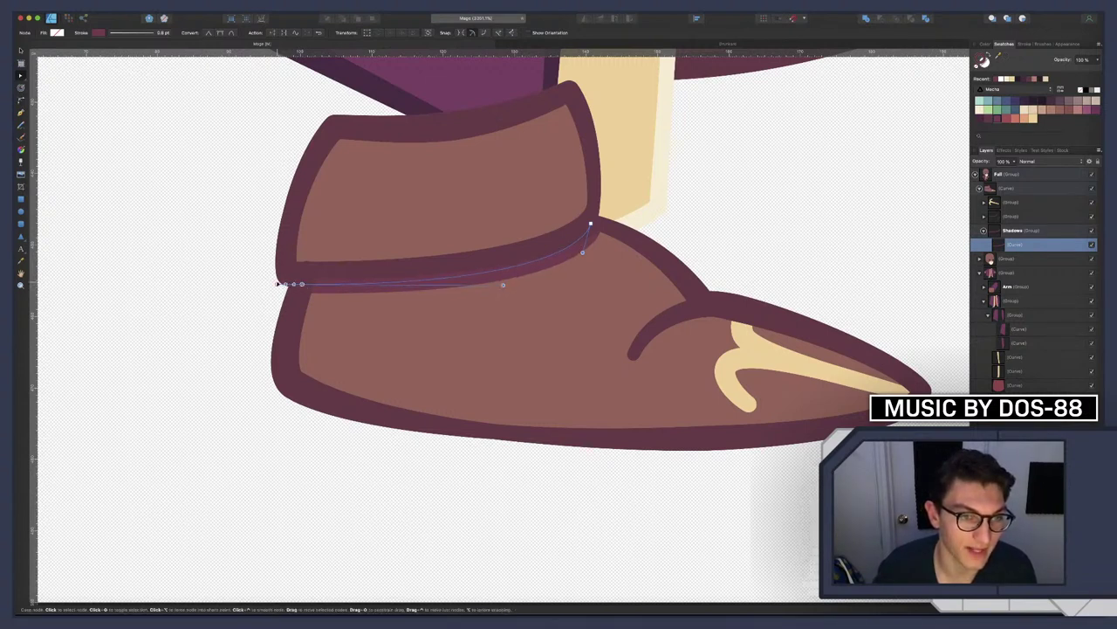
{"action": "left_click_drag", "start_coordinate": [278, 285], "coordinate": [291, 335]}
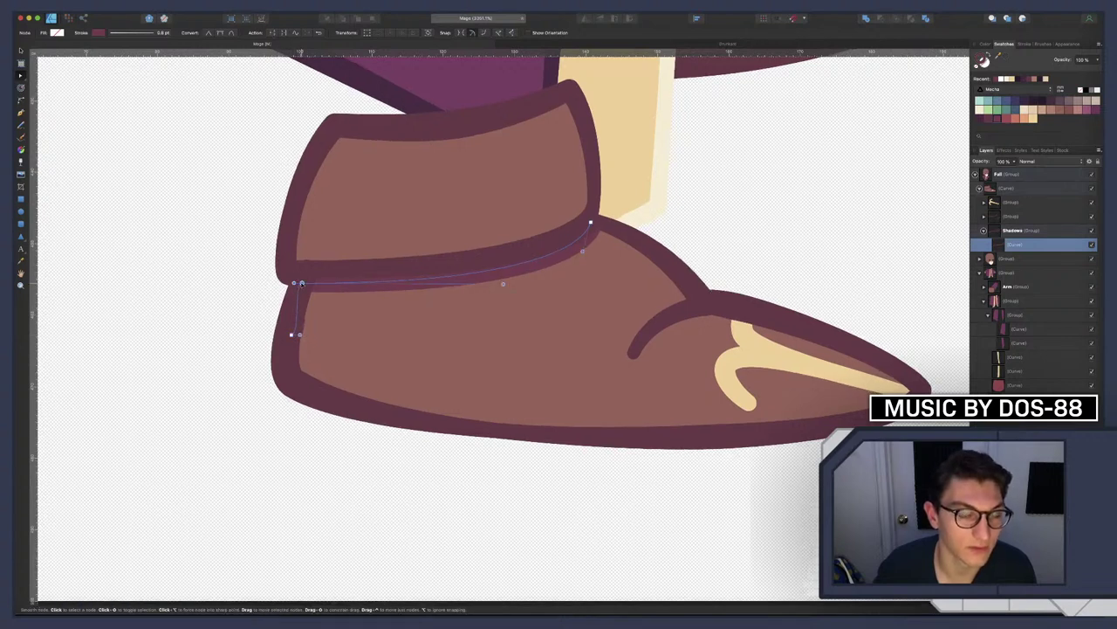
{"action": "left_click_drag", "start_coordinate": [302, 285], "coordinate": [305, 285]}
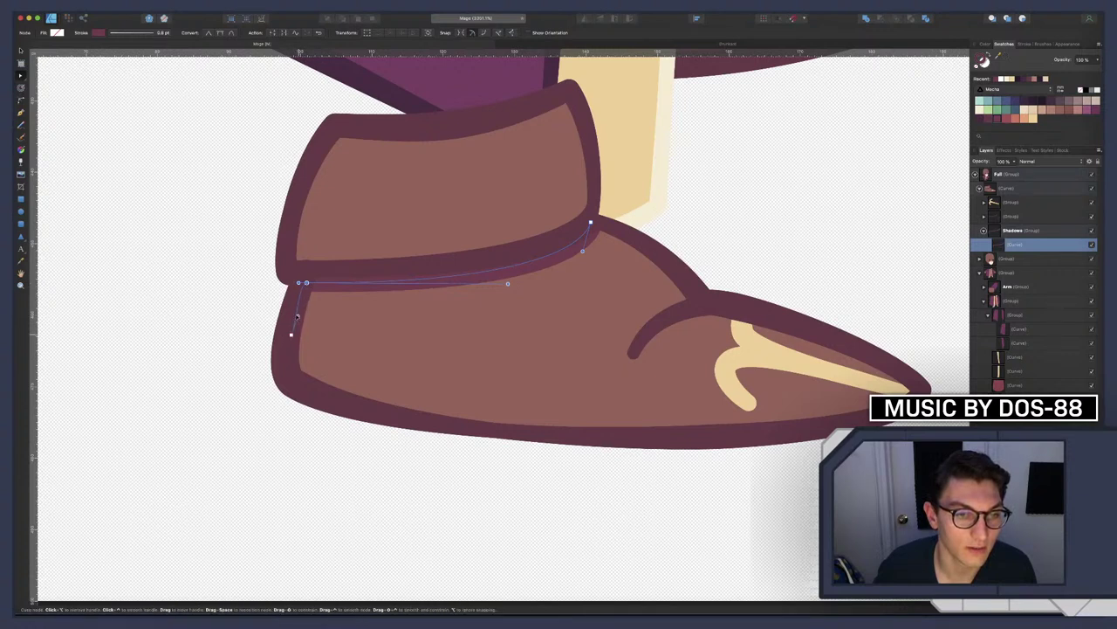
{"action": "left_click_drag", "start_coordinate": [293, 313], "coordinate": [299, 367]}
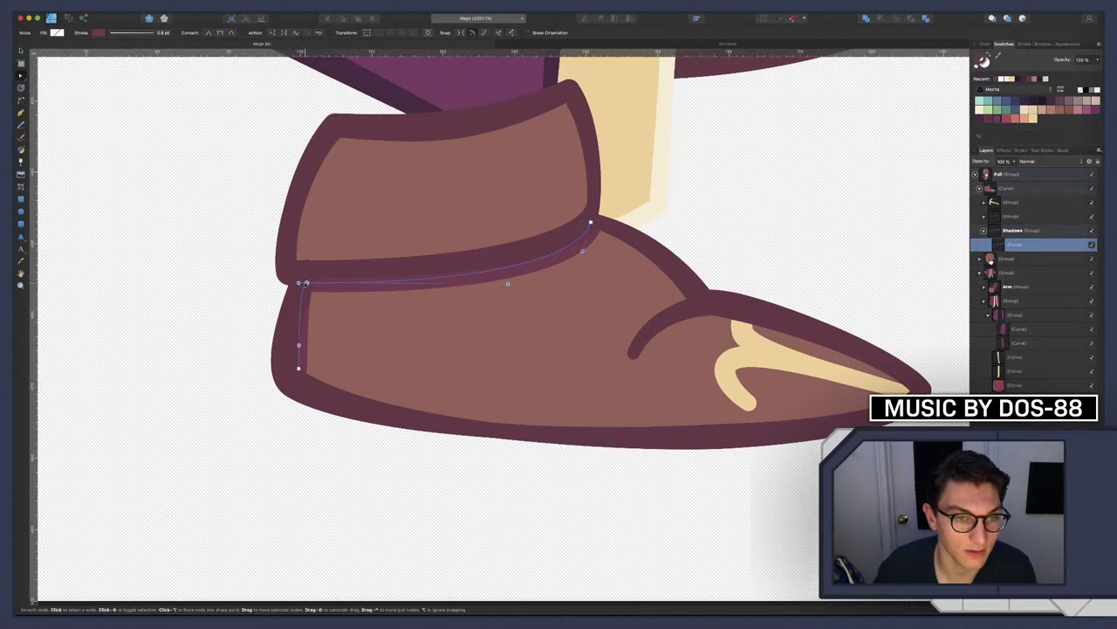
Refine the shadow curve's heel corner, the bend beneath the cuff and both end nodes to follow the boot outline
{"action": "left_click_drag", "start_coordinate": [307, 282], "coordinate": [314, 284]}
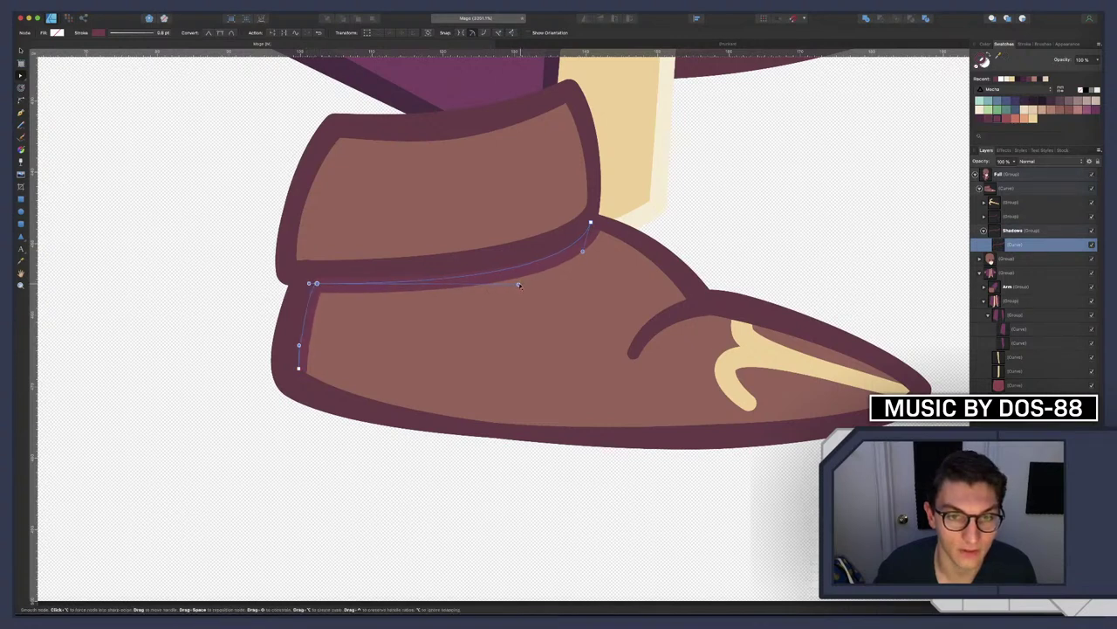
{"action": "left_click_drag", "start_coordinate": [517, 285], "coordinate": [508, 285]}
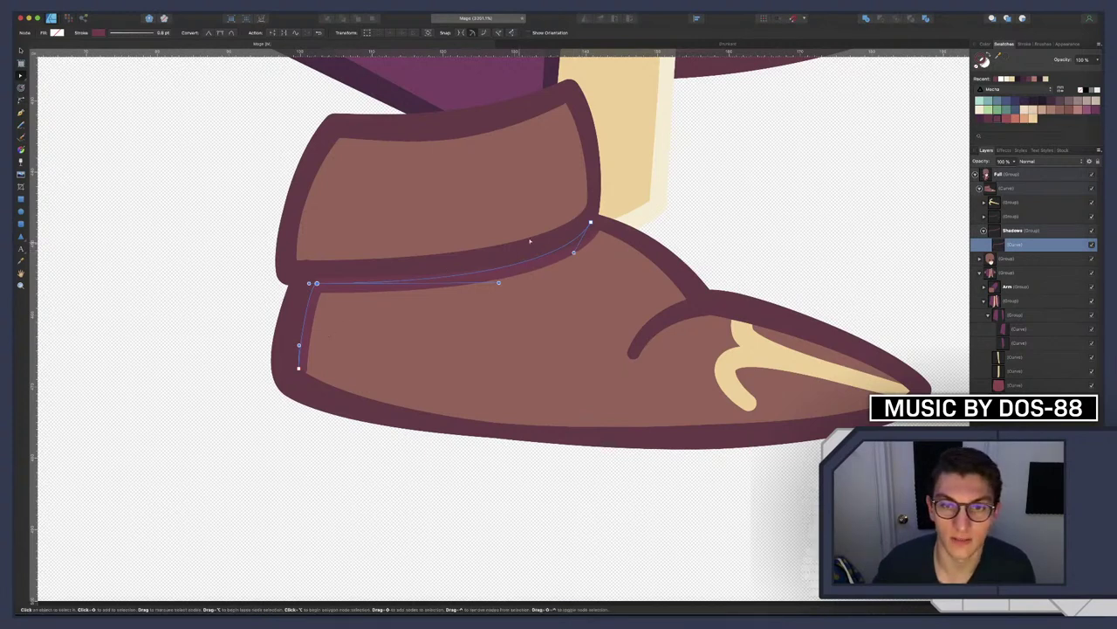
{"action": "left_click_drag", "start_coordinate": [590, 224], "coordinate": [586, 225]}
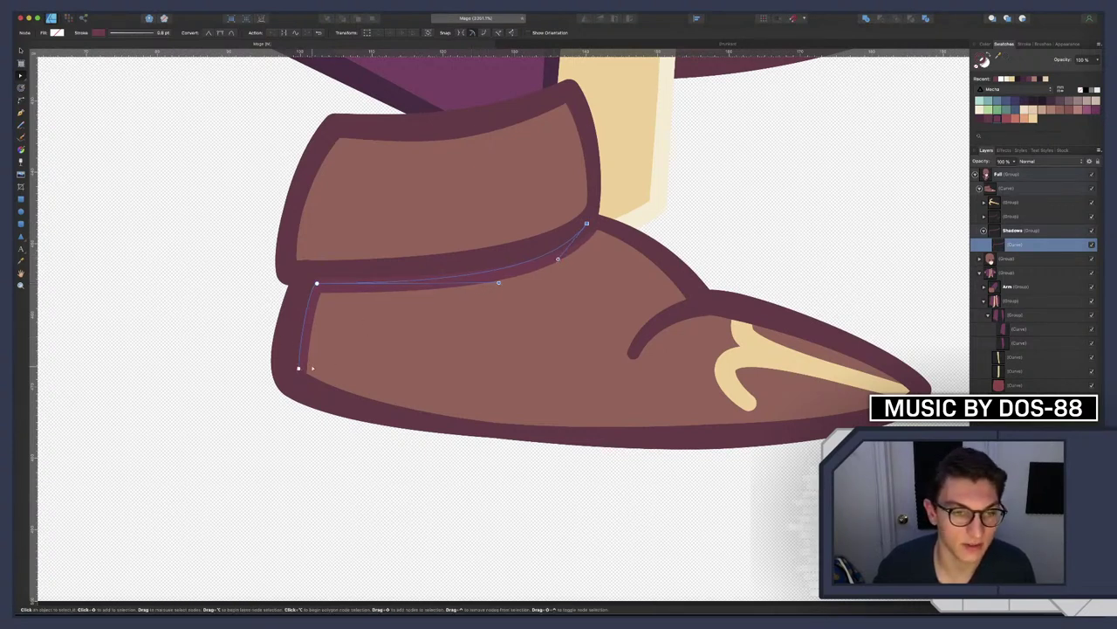
{"action": "left_click_drag", "start_coordinate": [299, 367], "coordinate": [300, 370]}
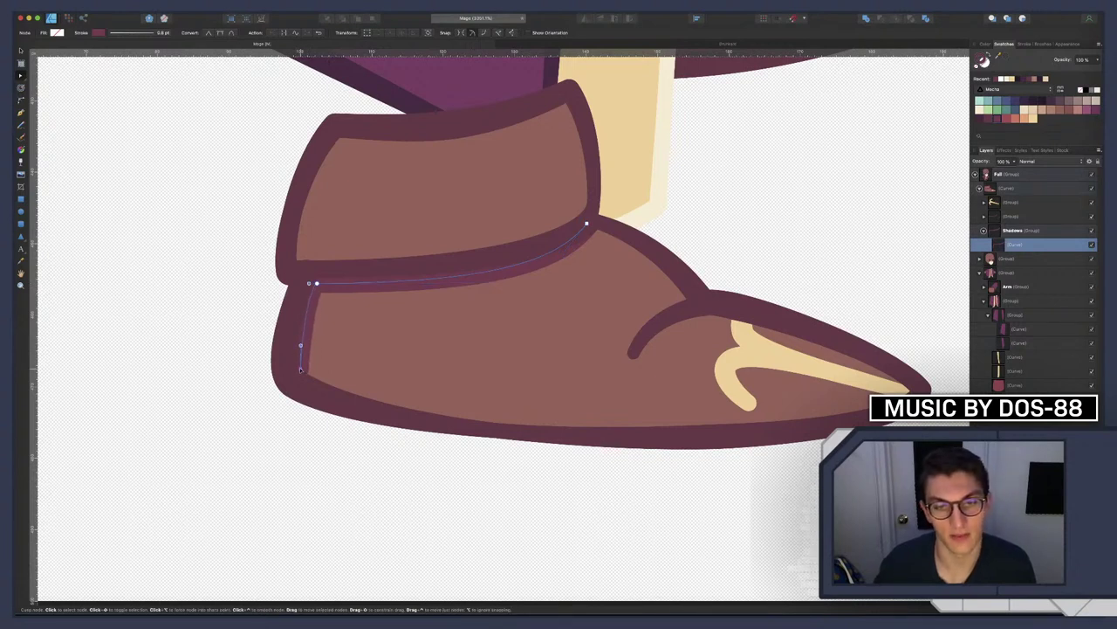
Draw a plum shadow line along the inside of the boot cuff's back edge, from its lower corner to its upper corner
{"action": "left_click", "coordinate": [453, 483]}
{"action": "scroll", "coordinate": [453, 482], "scroll_direction": "down", "scroll_amount": 10}
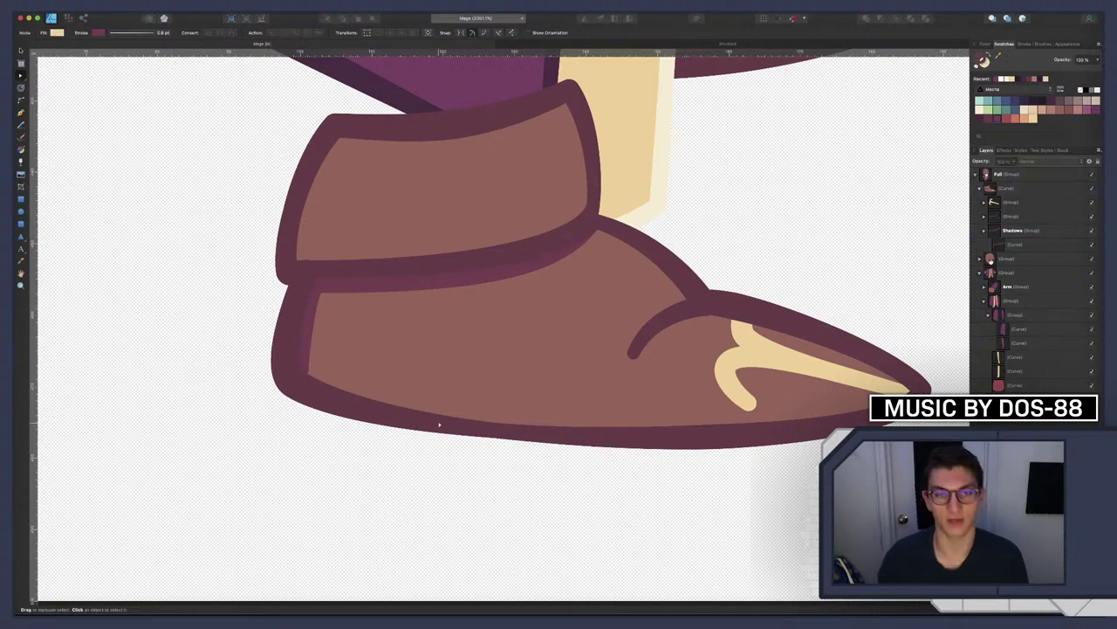
{"action": "scroll", "coordinate": [442, 425], "scroll_direction": "down", "scroll_amount": 1}
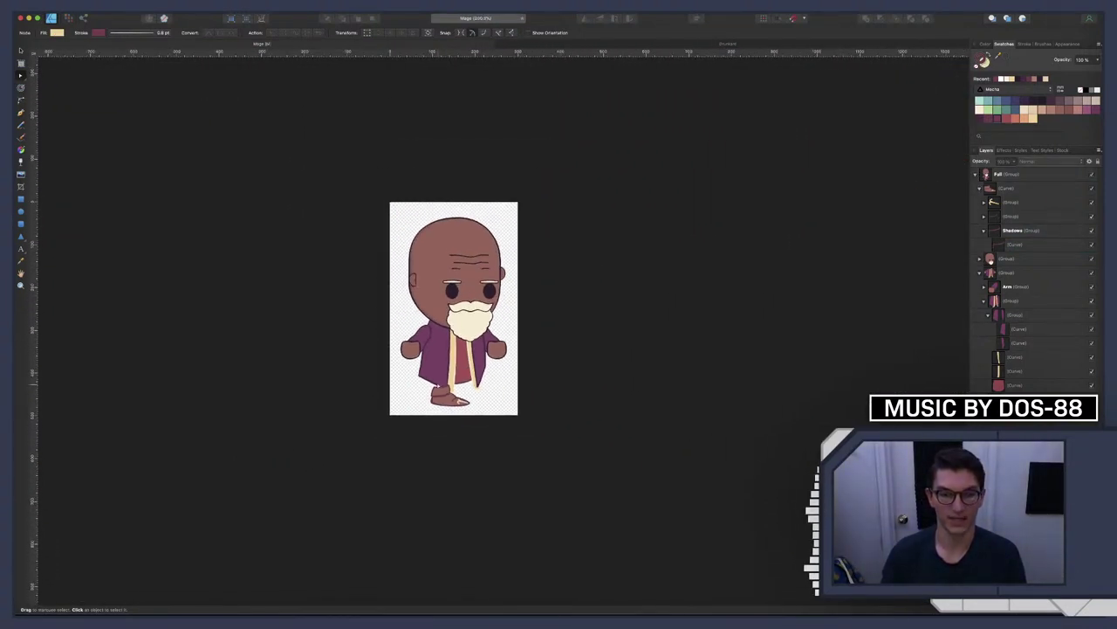
{"action": "scroll", "coordinate": [445, 400], "scroll_direction": "up", "scroll_amount": 10}
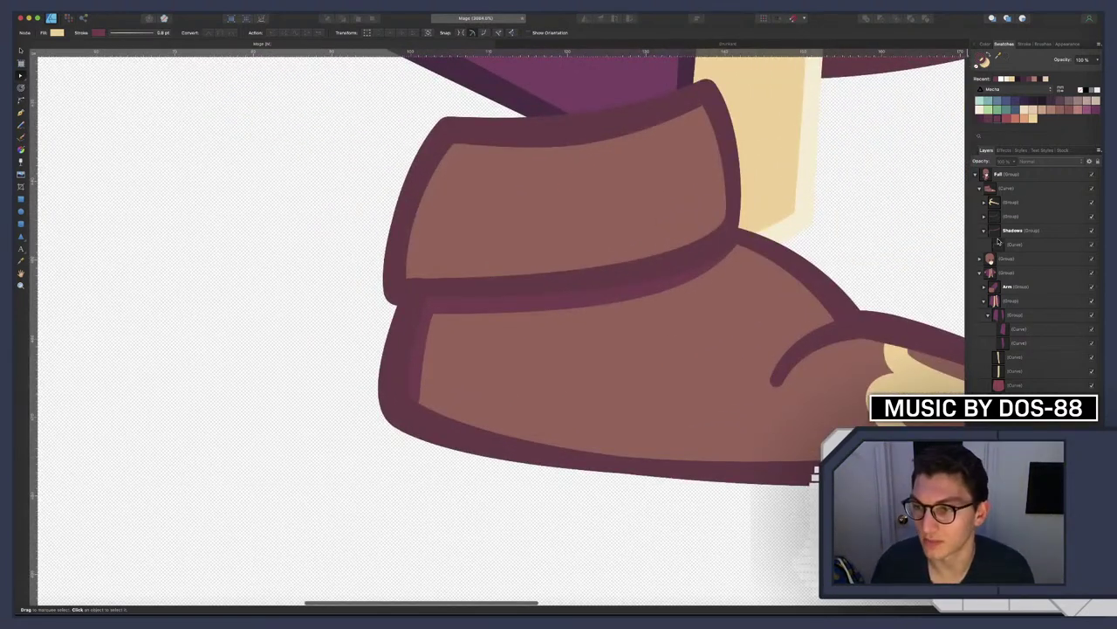
{"action": "key", "text": "p"}
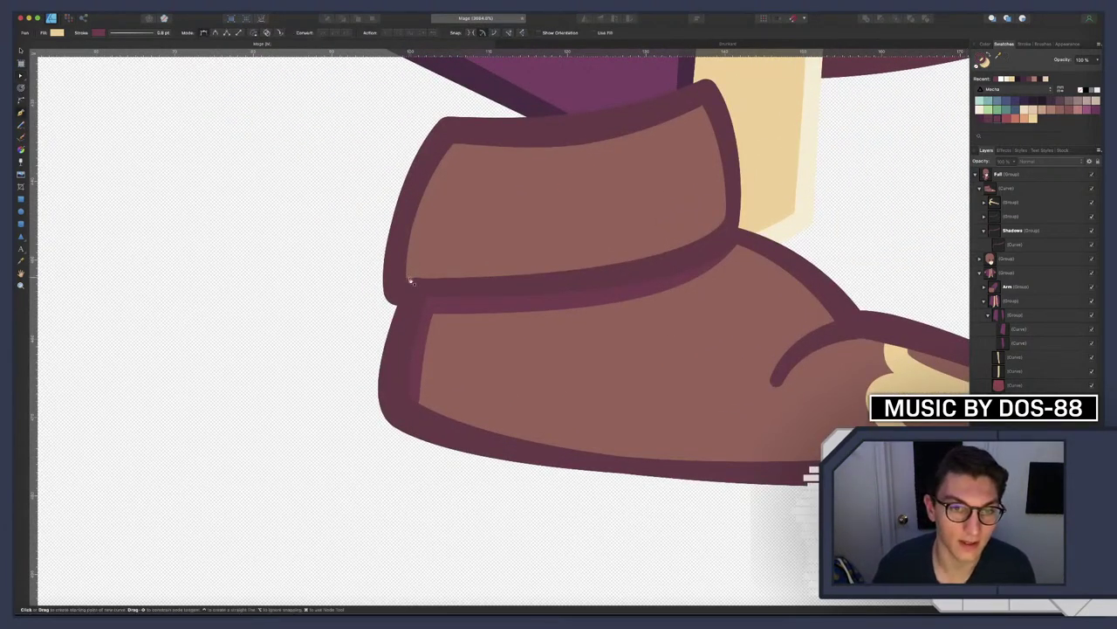
{"action": "left_click", "coordinate": [408, 278]}
{"action": "left_click_drag", "start_coordinate": [455, 141], "coordinate": [451, 163]}
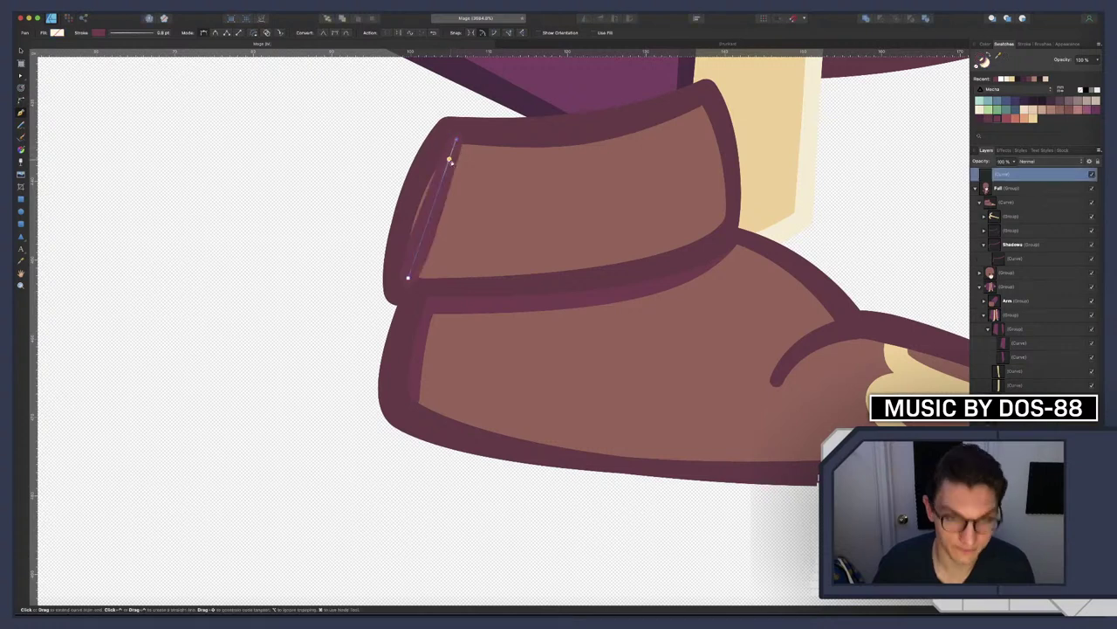
Bend the new shadow line to follow the cuff's back outline and place it inside the boot's Shadows group
{"action": "key", "text": "a"}
{"action": "left_click", "coordinate": [432, 206]}
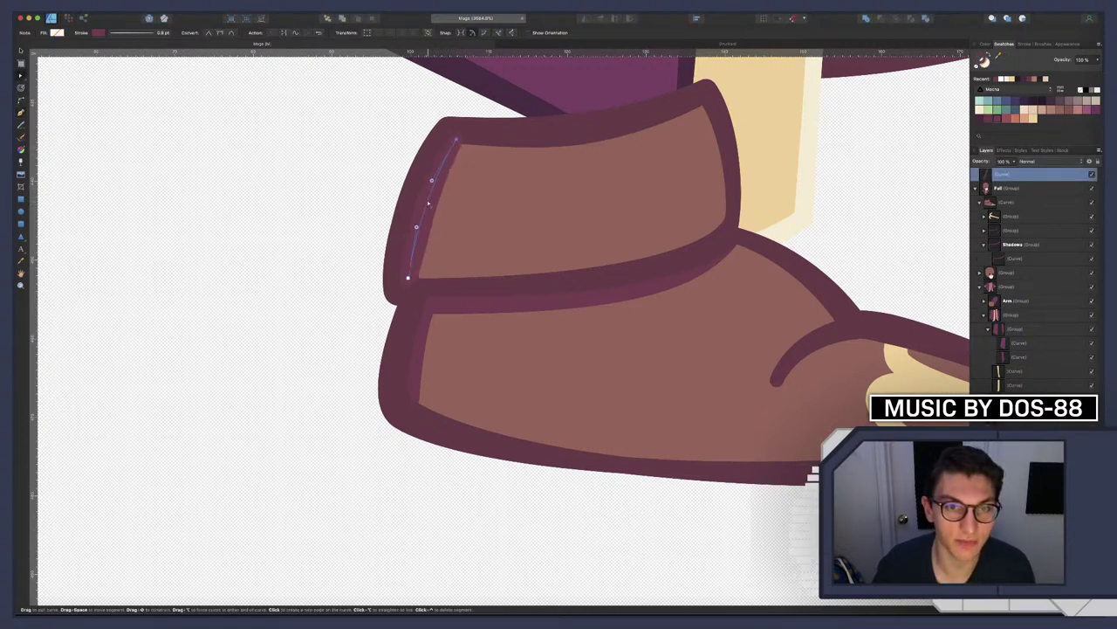
{"action": "left_click_drag", "start_coordinate": [1004, 179], "coordinate": [1016, 249]}
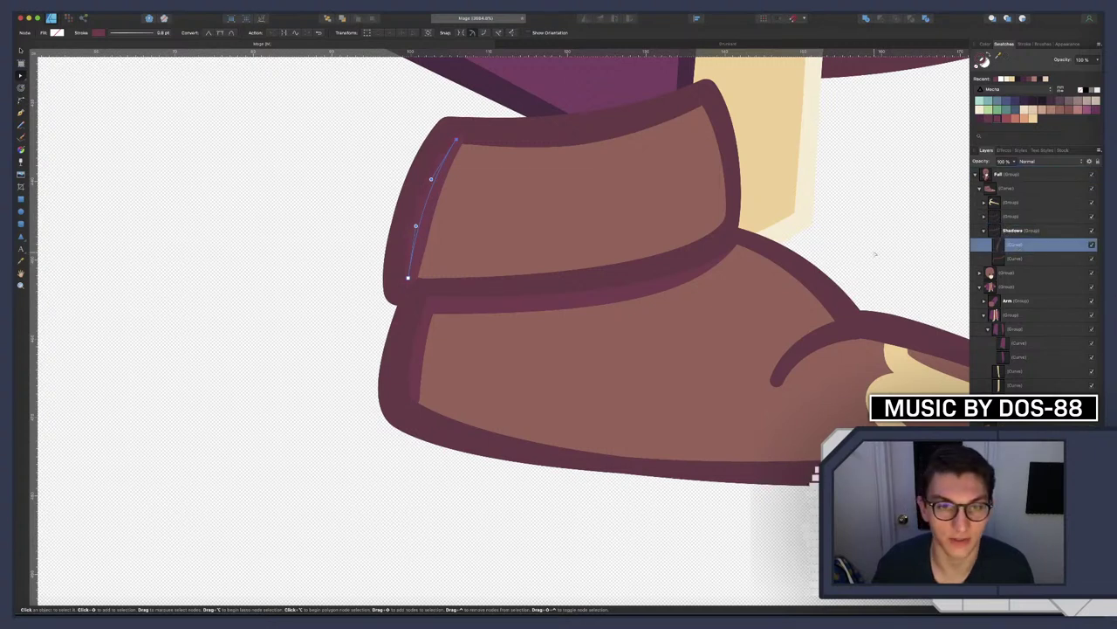
Shift both end nodes of the cuff's back shadow slightly inward and adjust their handles so the shadow rounds into the corners
{"action": "left_click", "coordinate": [291, 267]}
{"action": "scroll", "coordinate": [293, 257], "scroll_direction": "down", "scroll_amount": 5}
{"action": "scroll", "coordinate": [294, 256], "scroll_direction": "up", "scroll_amount": 10}
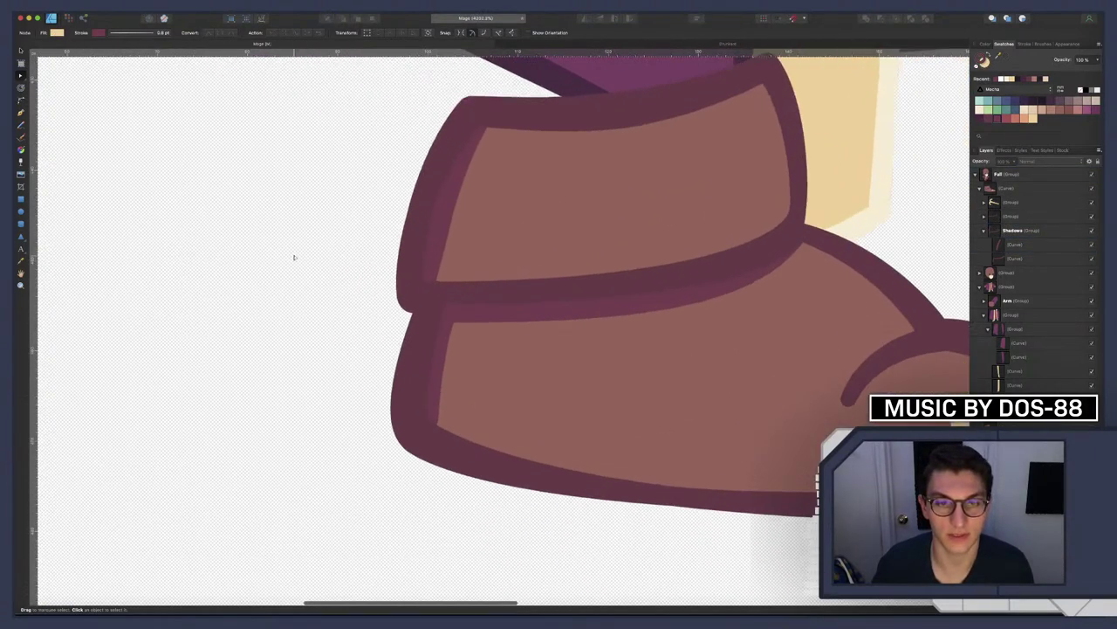
{"action": "left_click", "coordinate": [425, 279]}
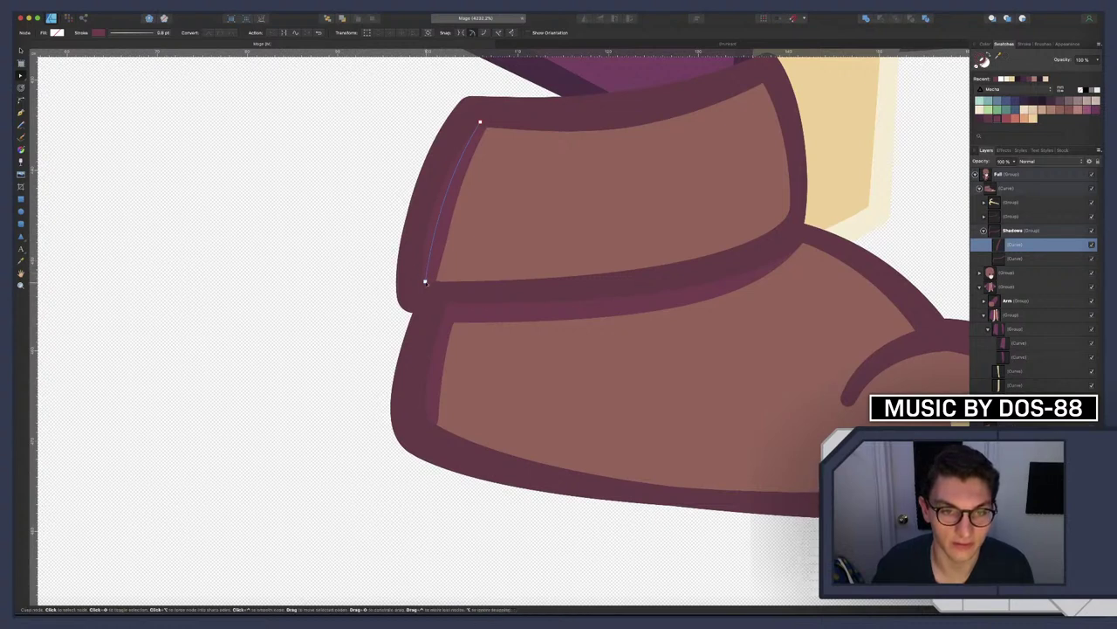
{"action": "left_click_drag", "start_coordinate": [425, 281], "coordinate": [430, 282]}
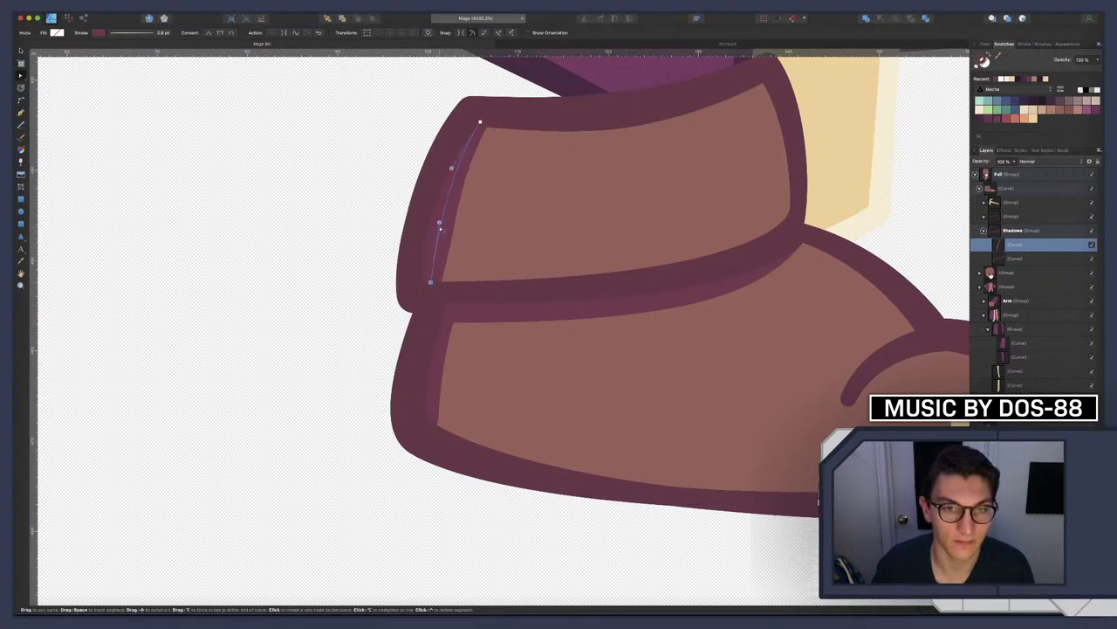
{"action": "left_click_drag", "start_coordinate": [440, 224], "coordinate": [416, 262]}
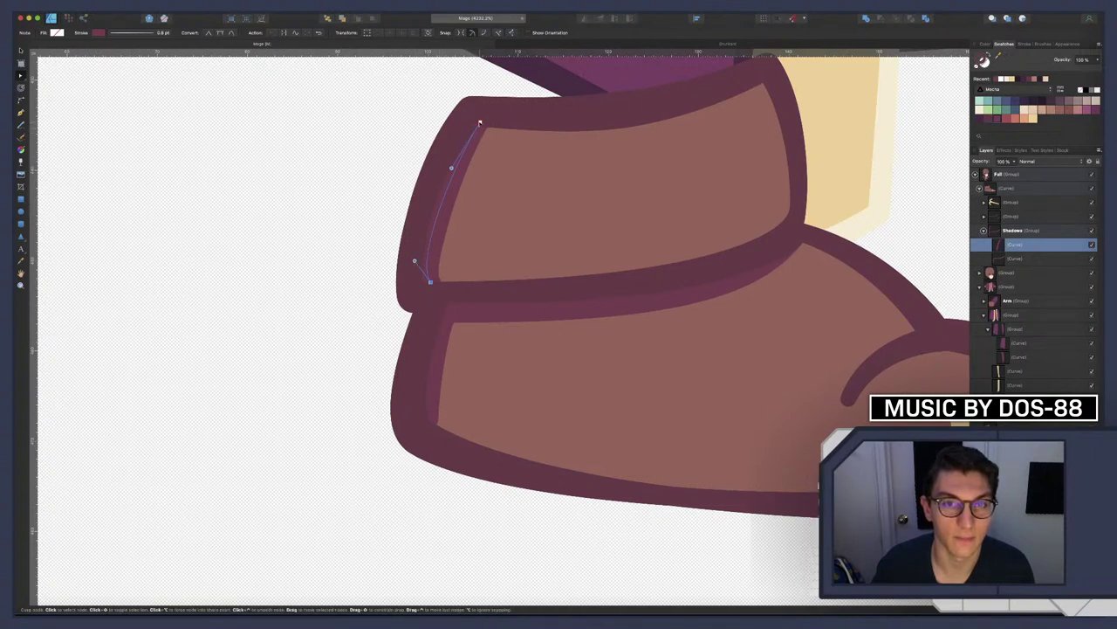
{"action": "left_click_drag", "start_coordinate": [480, 123], "coordinate": [485, 125]}
{"action": "left_click_drag", "start_coordinate": [457, 168], "coordinate": [458, 133]}
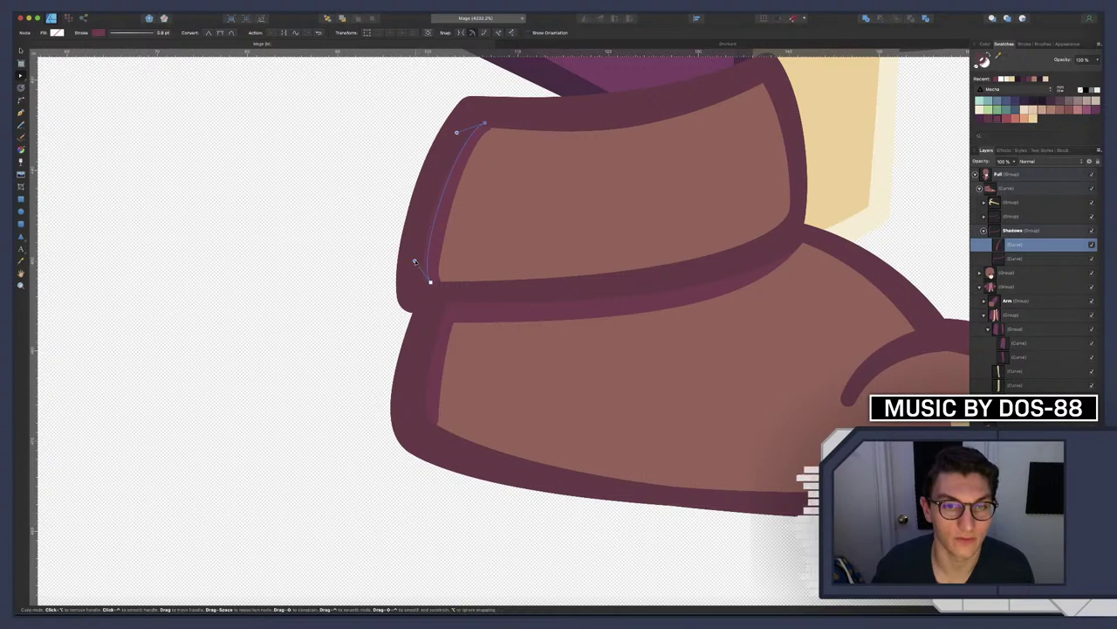
{"action": "left_click_drag", "start_coordinate": [416, 261], "coordinate": [407, 276]}
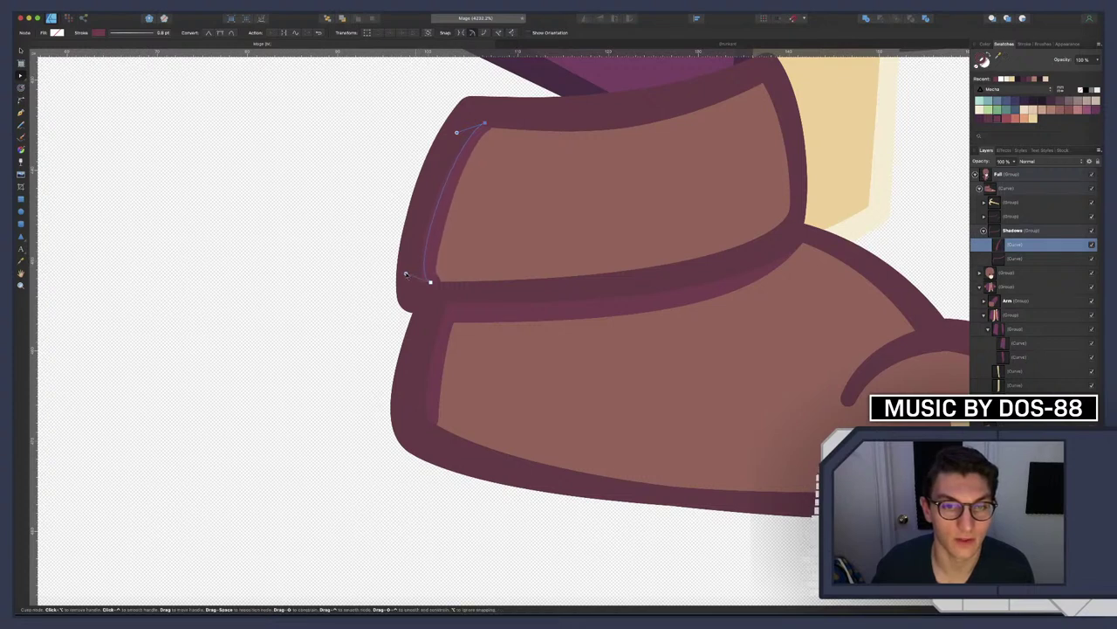
{"action": "left_click", "coordinate": [421, 306]}
{"action": "left_click", "coordinate": [359, 253]}
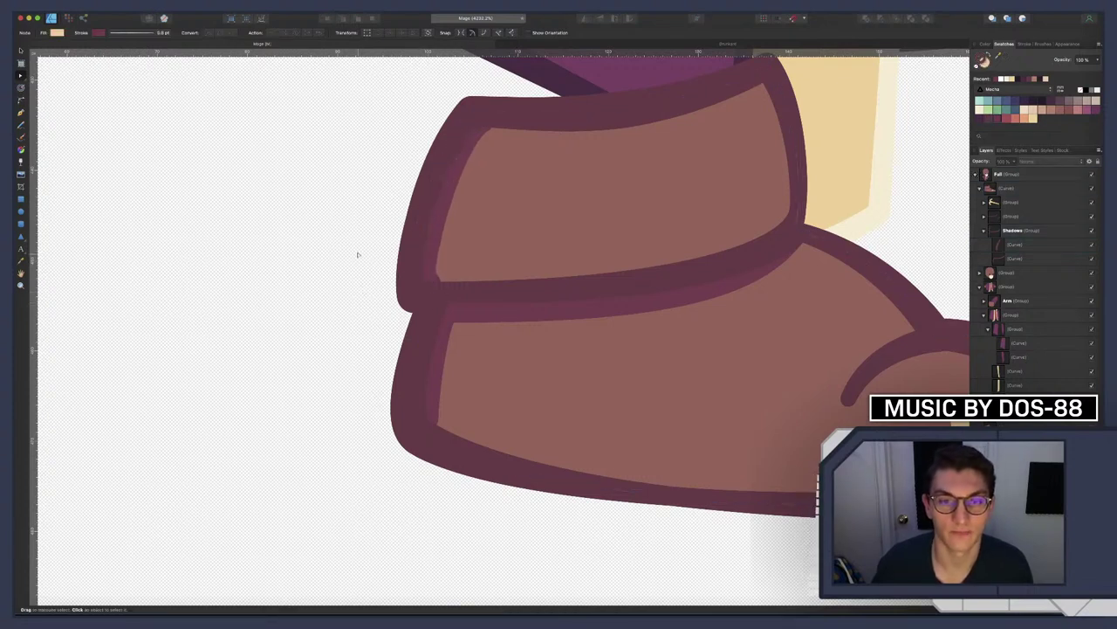
Examine the boot shading on the full character, preview it in pixel view mode at several scales, and restore the normal vector view
{"action": "scroll", "coordinate": [359, 254], "scroll_direction": "down", "scroll_amount": 10}
{"action": "scroll", "coordinate": [312, 227], "scroll_direction": "down", "scroll_amount": 5}
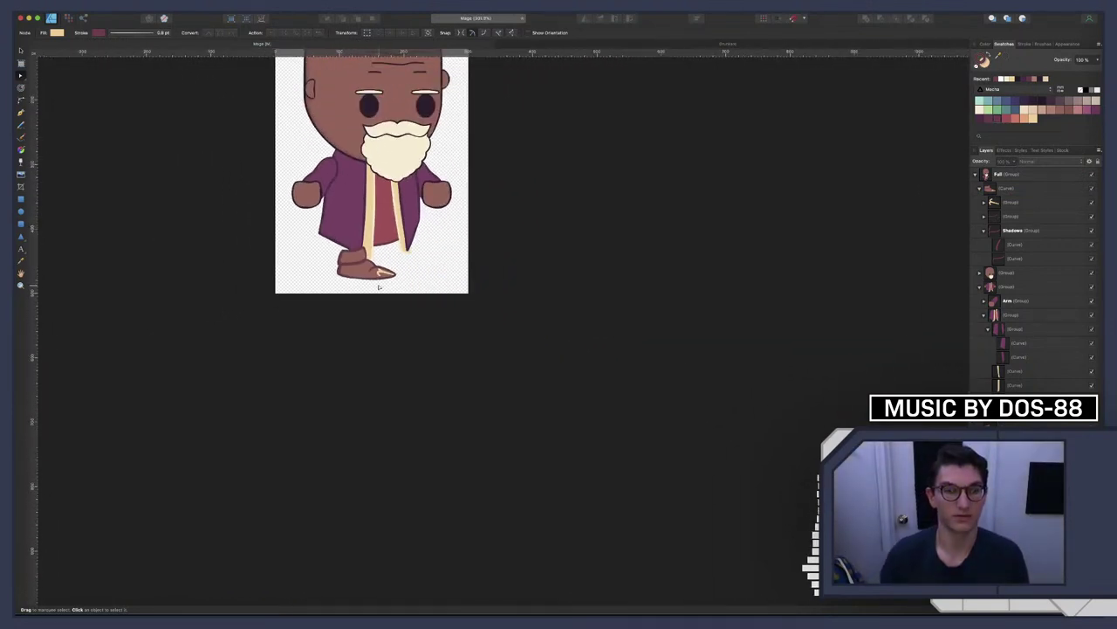
{"action": "scroll", "coordinate": [349, 249], "scroll_direction": "up", "scroll_amount": 10}
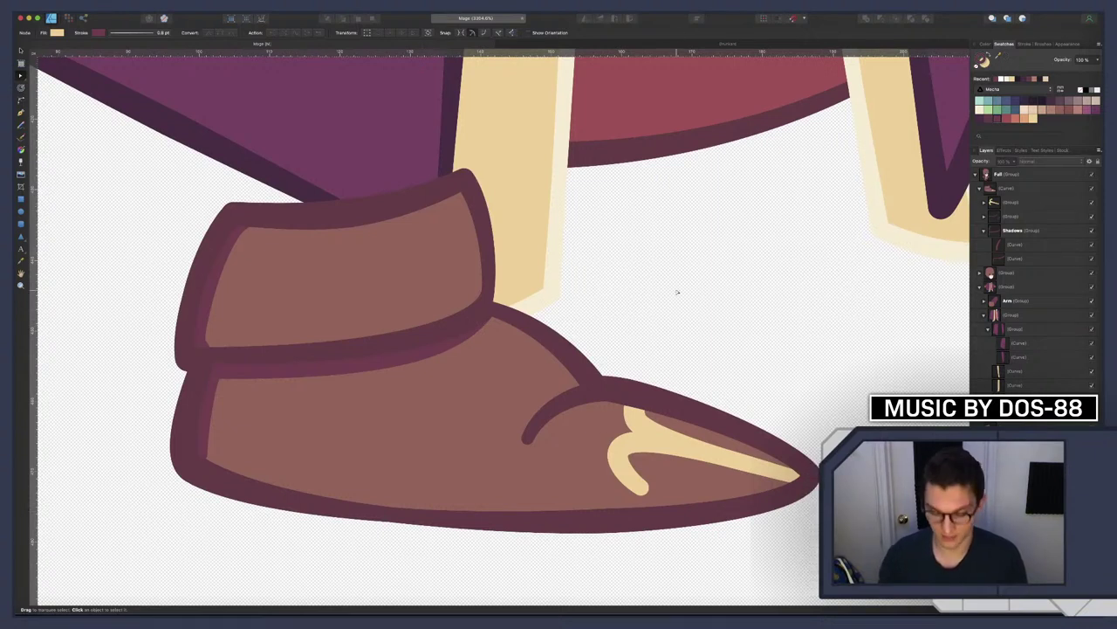
{"action": "key", "text": "p"}
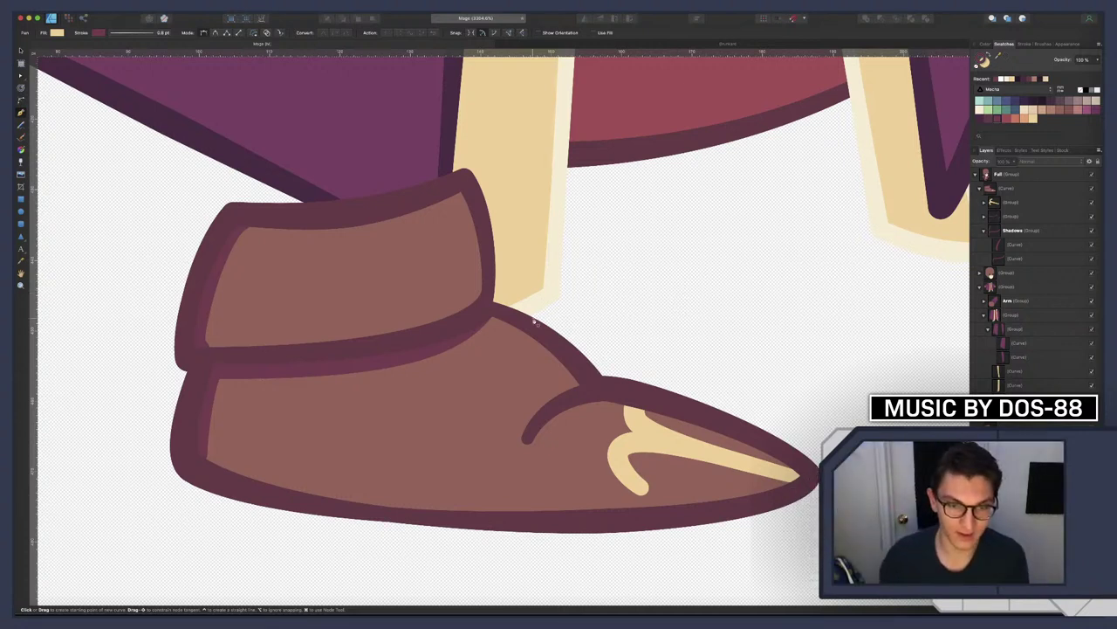
{"action": "scroll", "coordinate": [535, 321], "scroll_direction": "down", "scroll_amount": 10}
{"action": "scroll", "coordinate": [538, 321], "scroll_direction": "up", "scroll_amount": 2}
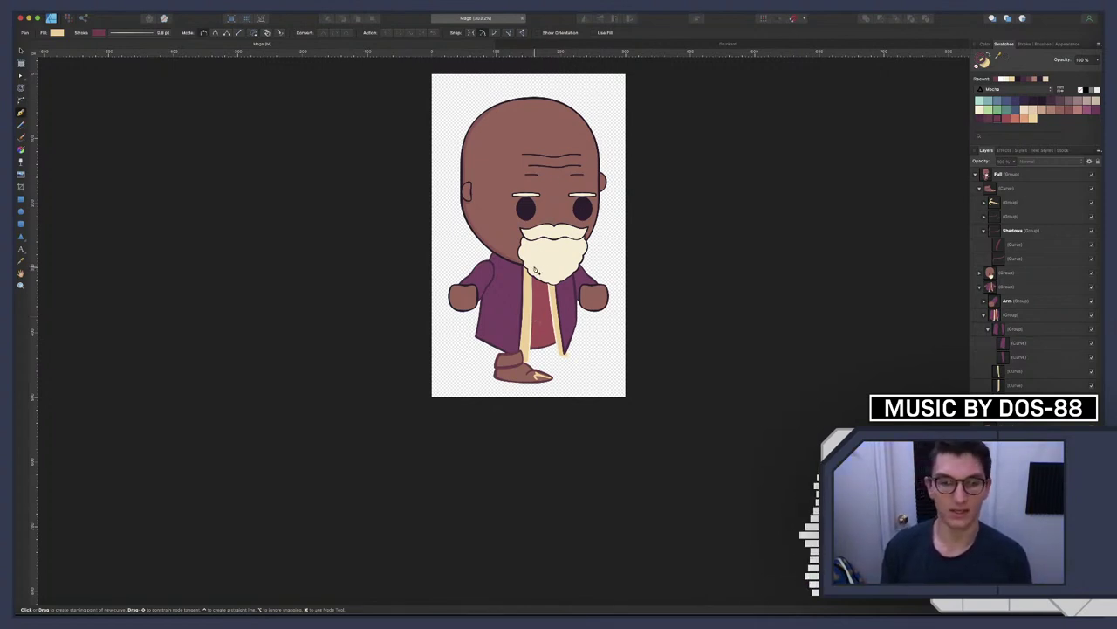
{"action": "left_click", "coordinate": [231, 19]}
{"action": "scroll", "coordinate": [460, 161], "scroll_direction": "down", "scroll_amount": 5}
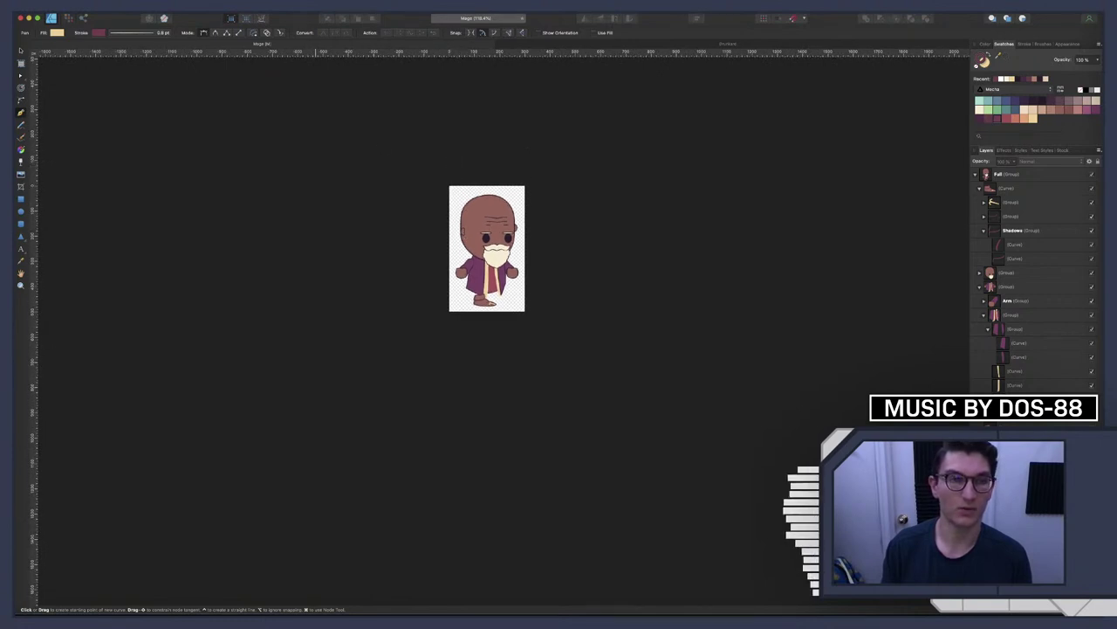
{"action": "scroll", "coordinate": [474, 240], "scroll_direction": "up", "scroll_amount": 1}
{"action": "scroll", "coordinate": [480, 241], "scroll_direction": "down", "scroll_amount": 4}
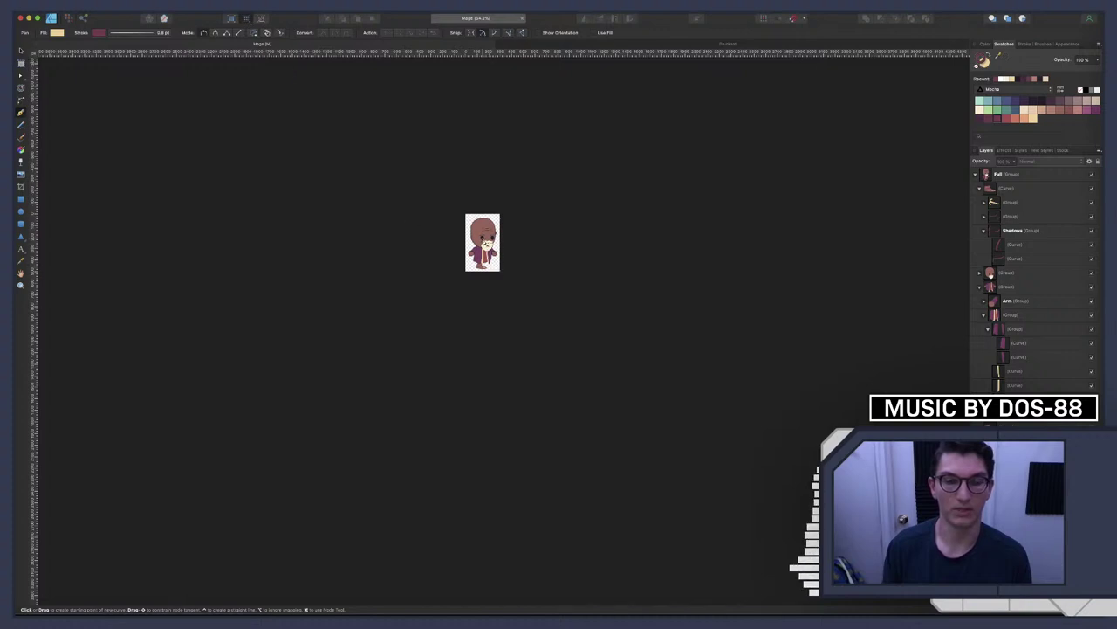
{"action": "scroll", "coordinate": [484, 243], "scroll_direction": "up", "scroll_amount": 3}
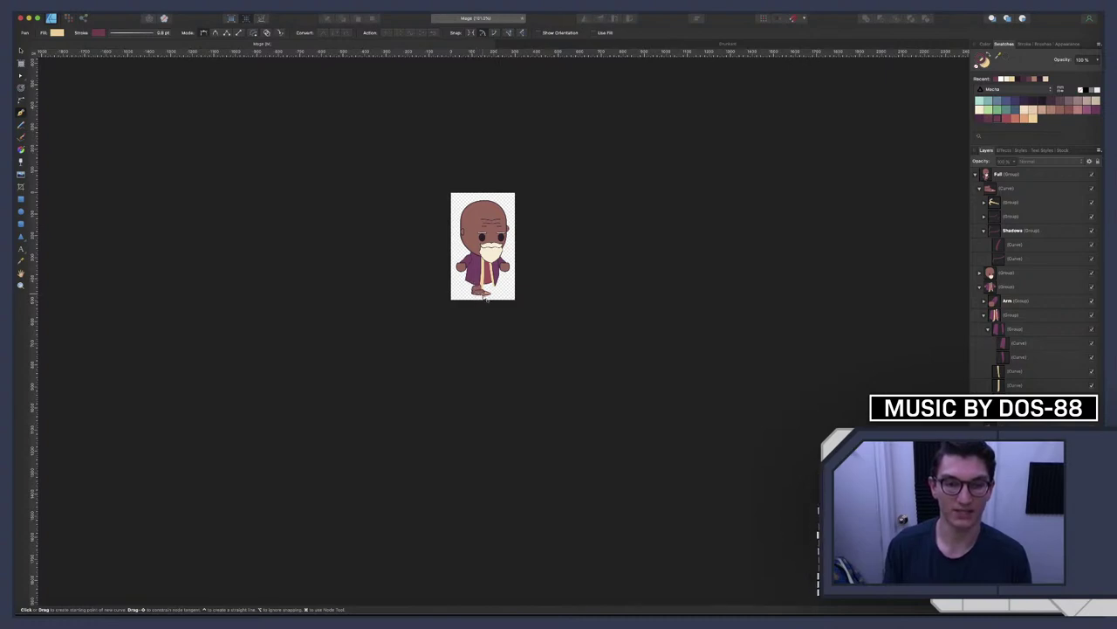
{"action": "scroll", "coordinate": [472, 299], "scroll_direction": "up", "scroll_amount": 10}
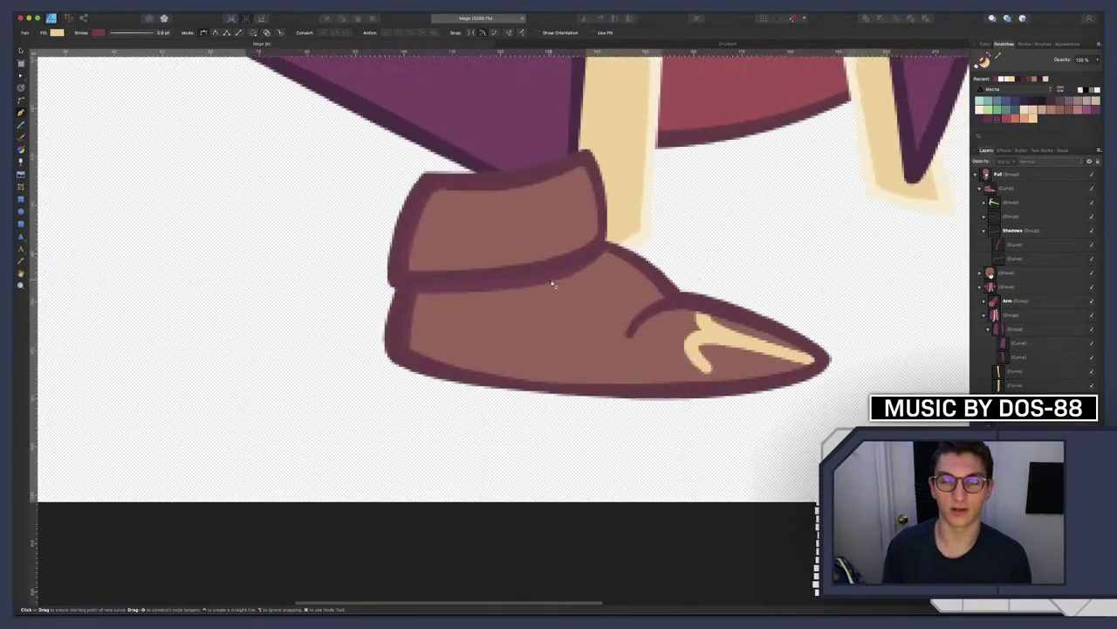
{"action": "left_click", "coordinate": [246, 21]}
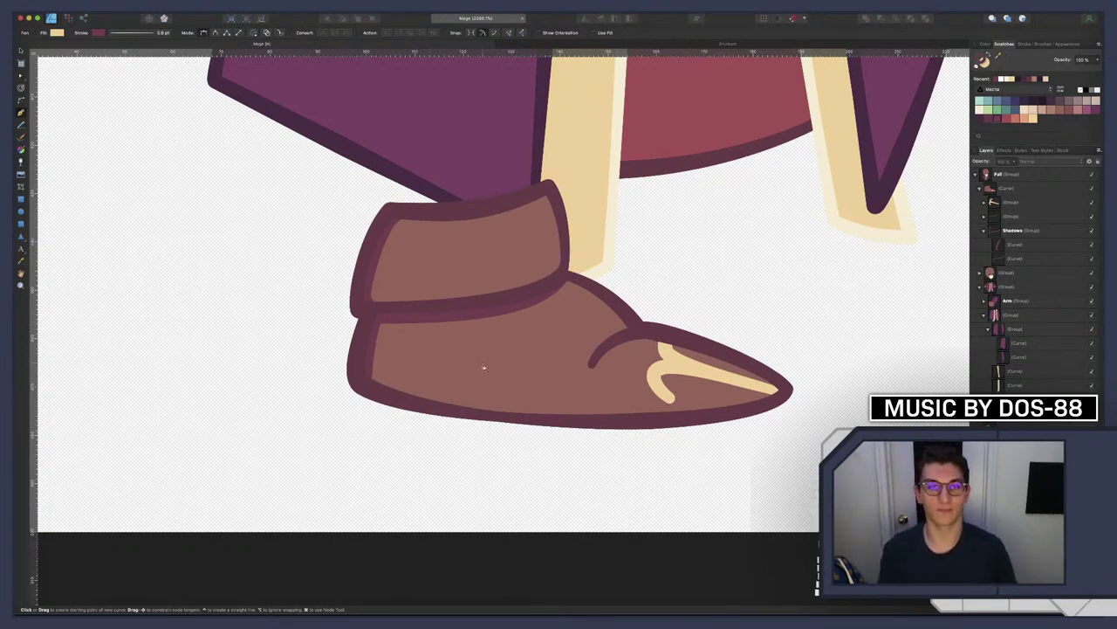
Switch to the Drunkard document, examine the shading on its shoes and face as reference, and return to the Mage document
{"action": "left_click", "coordinate": [610, 44]}
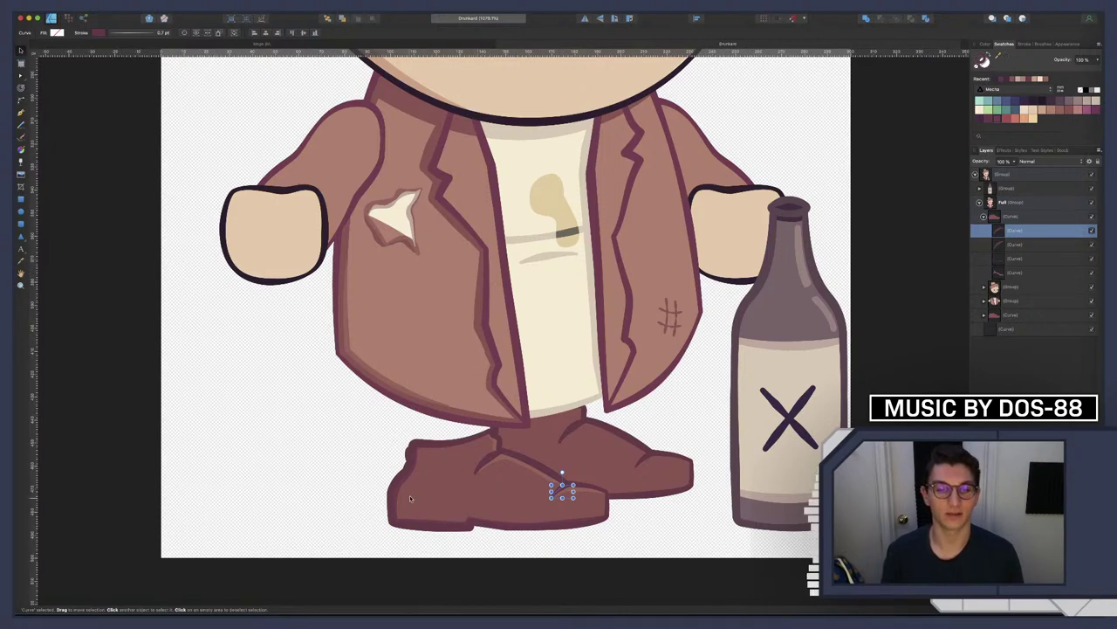
{"action": "scroll", "coordinate": [528, 319], "scroll_direction": "up", "scroll_amount": 5}
{"action": "scroll", "coordinate": [528, 319], "scroll_direction": "up", "scroll_amount": 10}
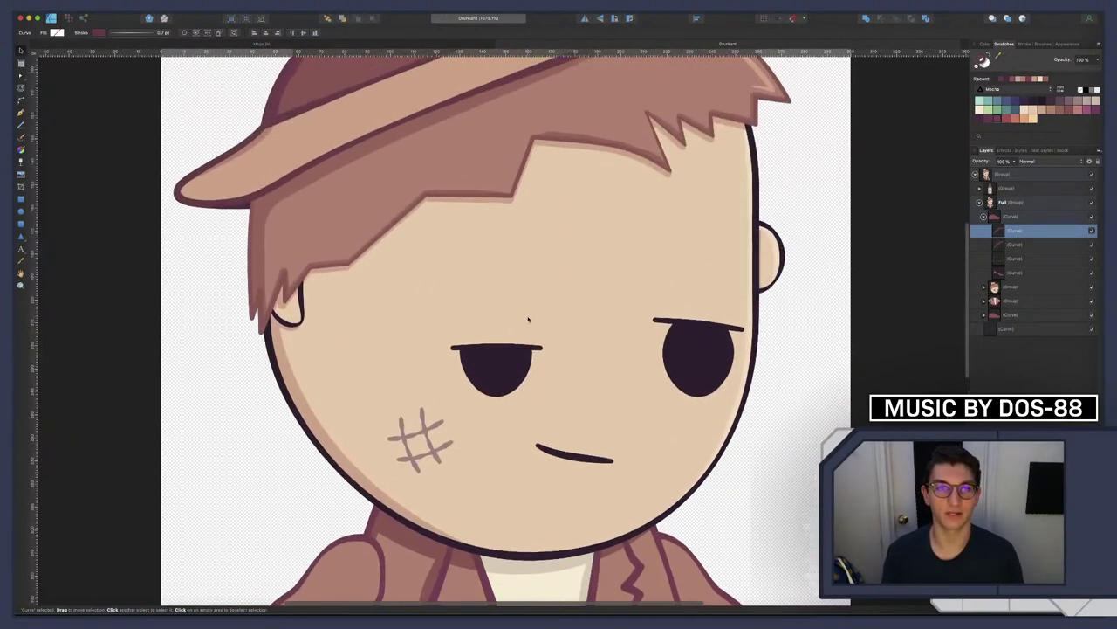
{"action": "scroll", "coordinate": [527, 319], "scroll_direction": "down", "scroll_amount": 15}
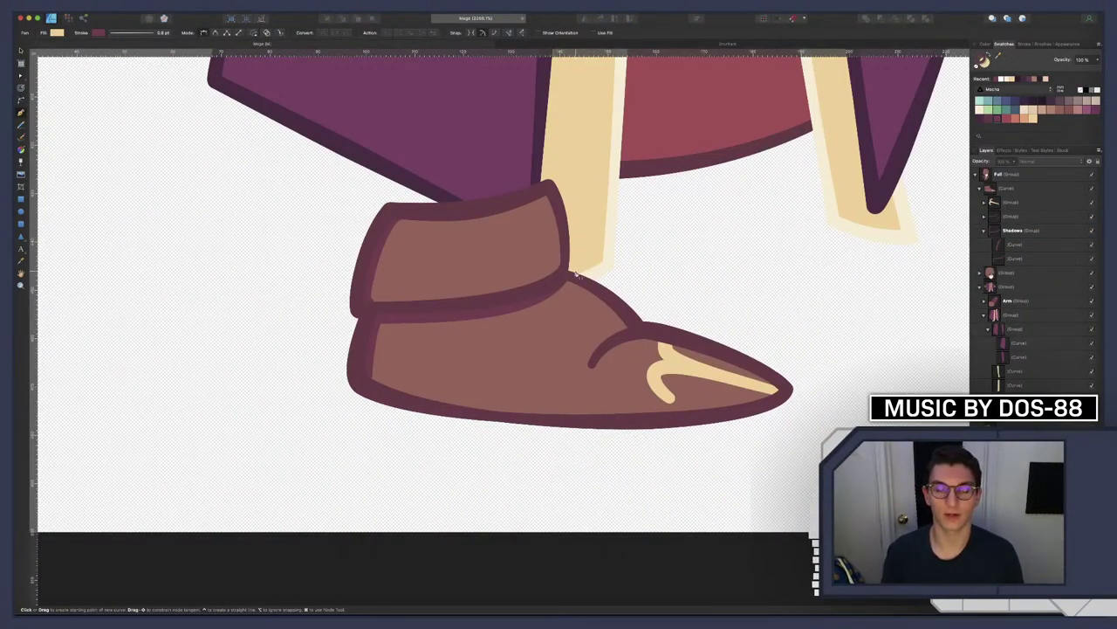
Rename the boot's Shadows group as Lighting
{"action": "scroll", "coordinate": [577, 273], "scroll_direction": "right", "scroll_amount": 2}
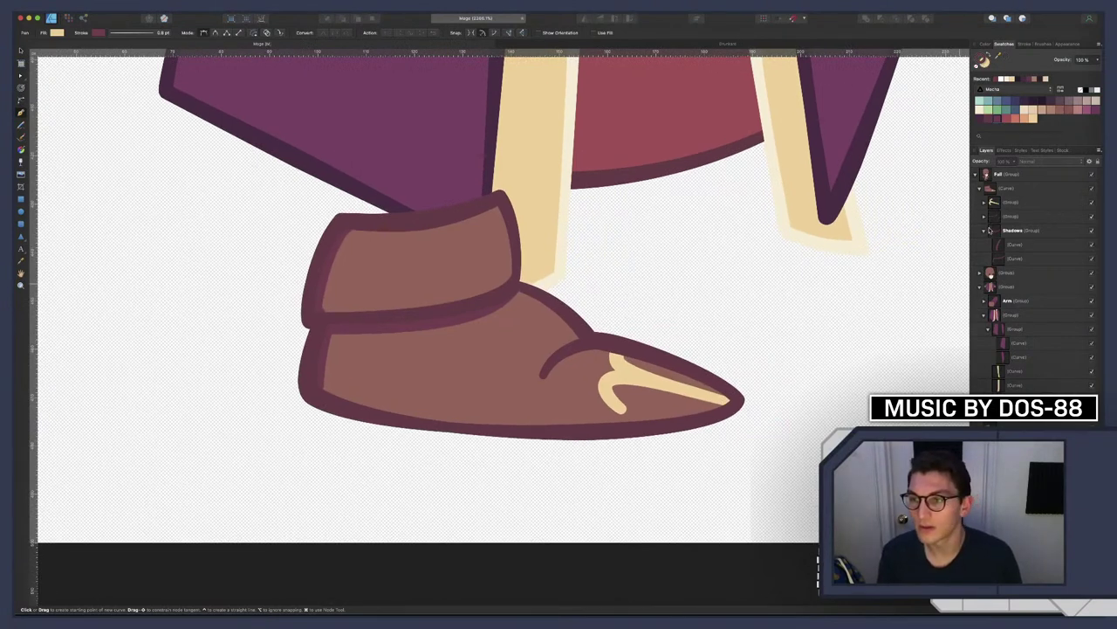
{"action": "left_click", "coordinate": [985, 229]}
{"action": "double_click", "coordinate": [1012, 230]}
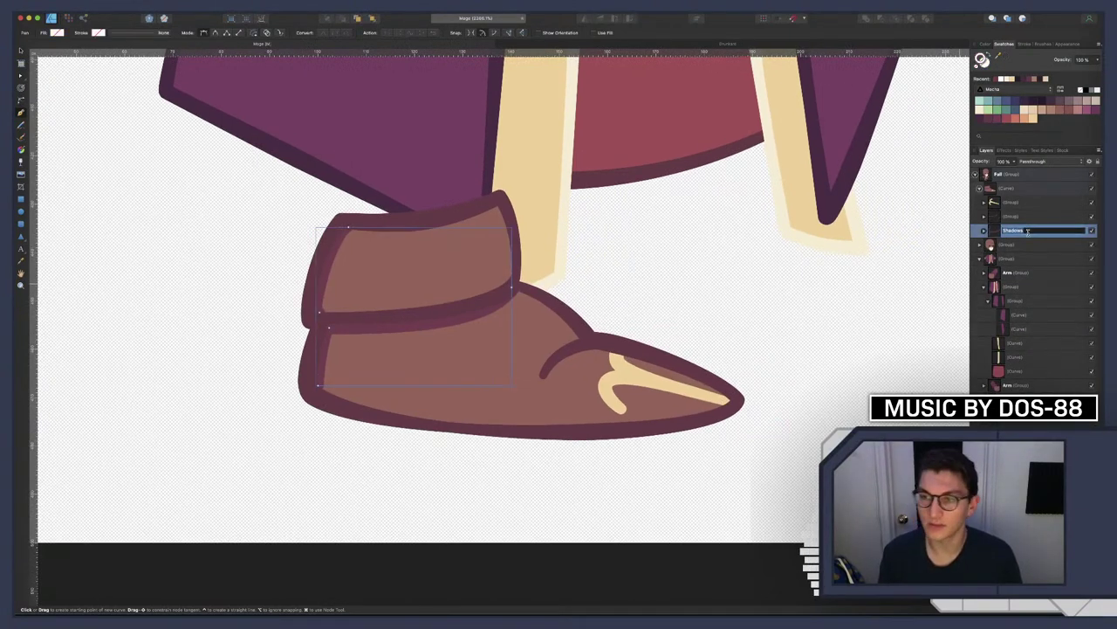
{"action": "type", "text": "Lighting"}
{"action": "key", "text": "Return"}
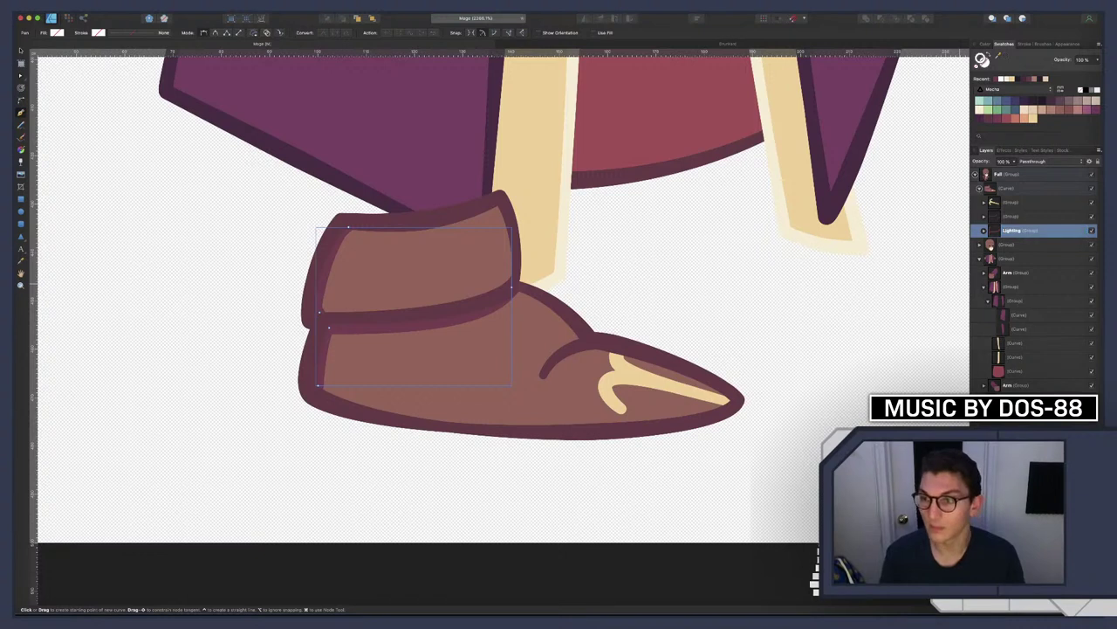
Draw an open line in the Lighting group from the toe tip through the instep fold and cuff base to the cuff's upper front corner
{"action": "left_click", "coordinate": [985, 231]}
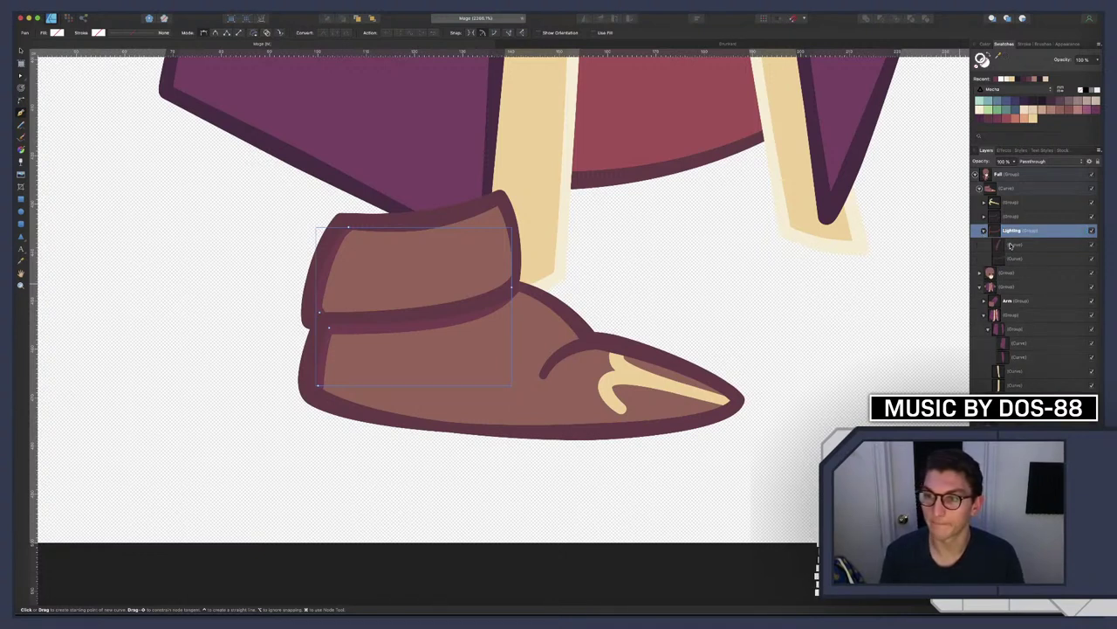
{"action": "left_click", "coordinate": [1020, 249]}
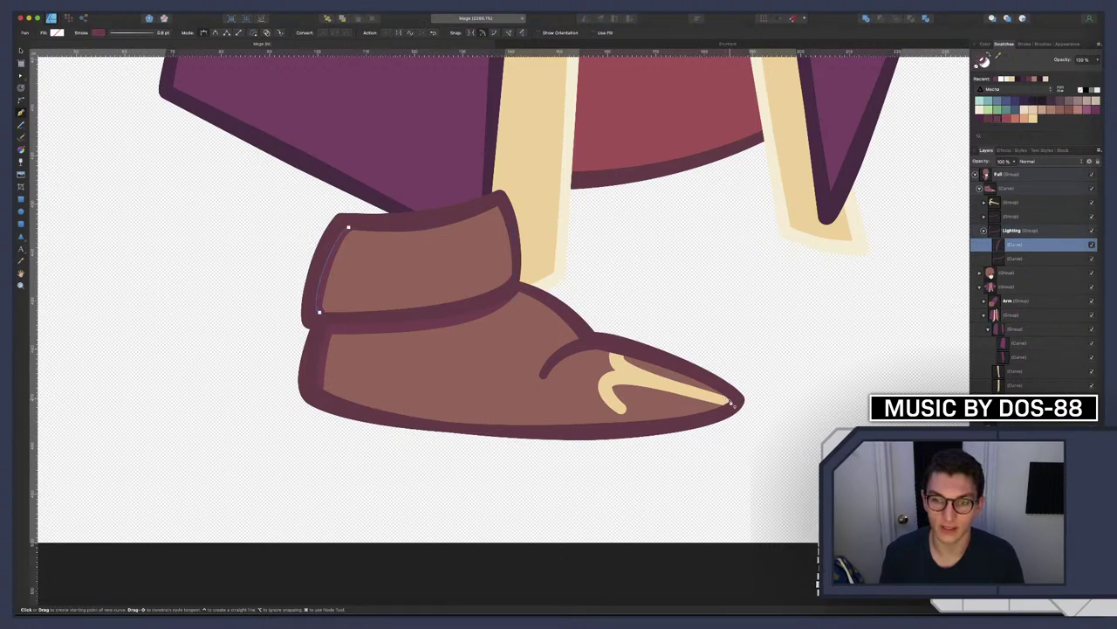
{"action": "left_click", "coordinate": [731, 400]}
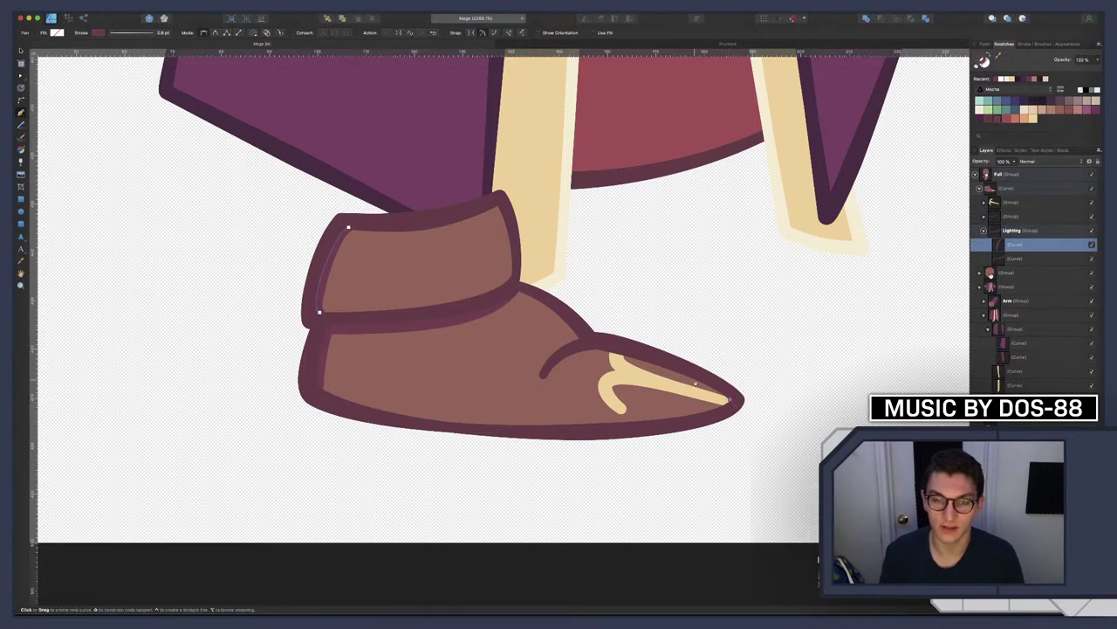
{"action": "left_click", "coordinate": [584, 347]}
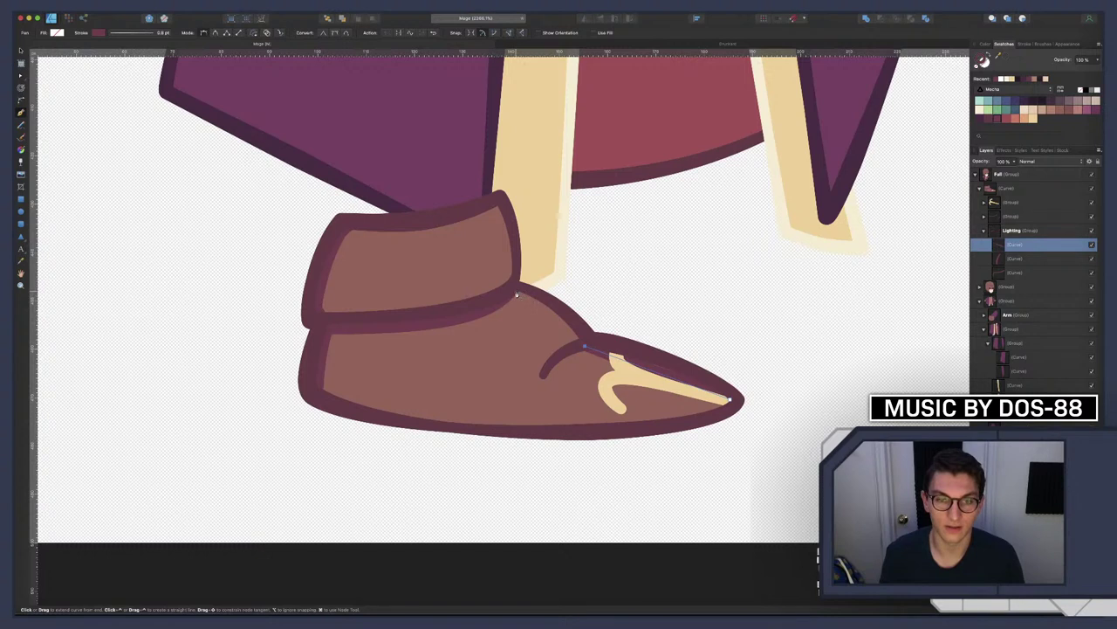
{"action": "left_click", "coordinate": [506, 284]}
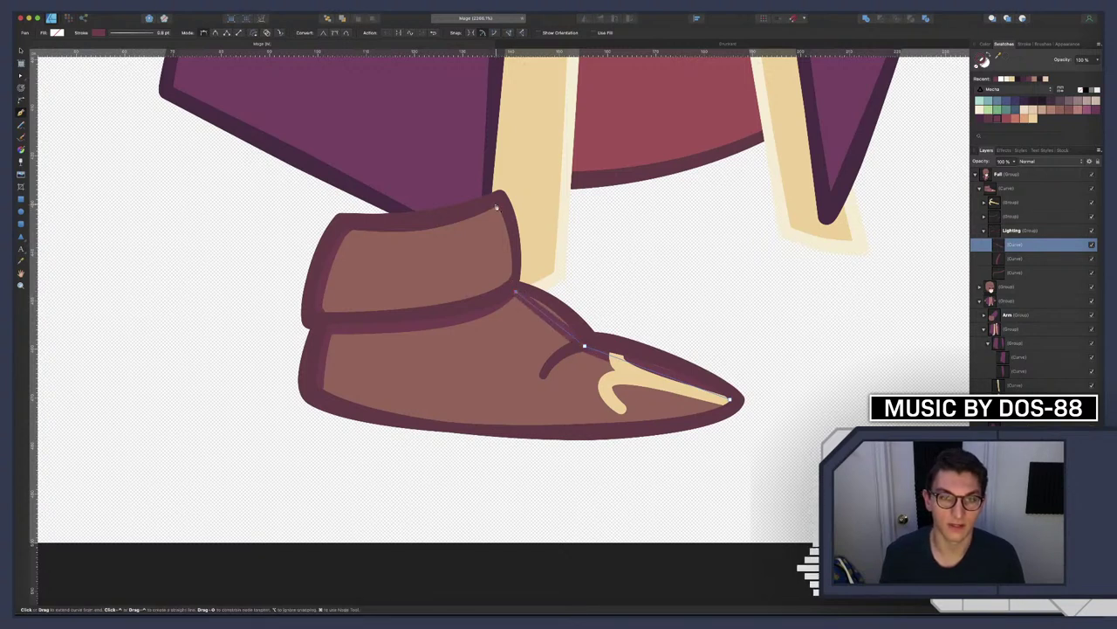
{"action": "left_click", "coordinate": [496, 207]}
{"action": "key", "text": "a"}
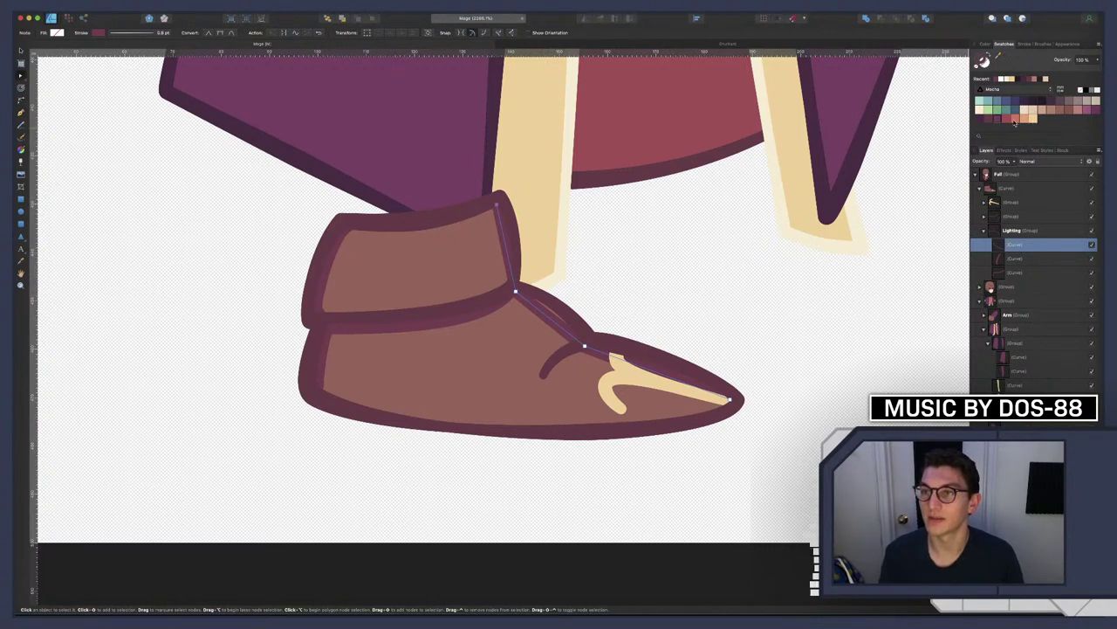
Recolour the new Lighting line light brownish pink and bend its cuff, instep and toe segments to follow the boot's outline
{"action": "left_click", "coordinate": [1078, 111]}
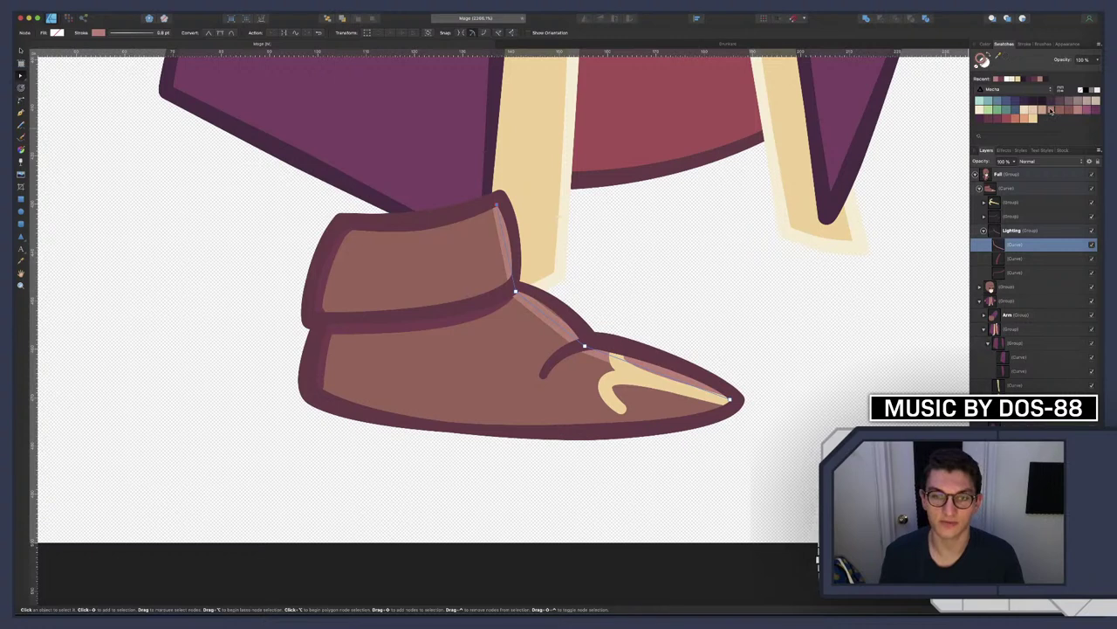
{"action": "scroll", "coordinate": [567, 323], "scroll_direction": "up", "scroll_amount": 3}
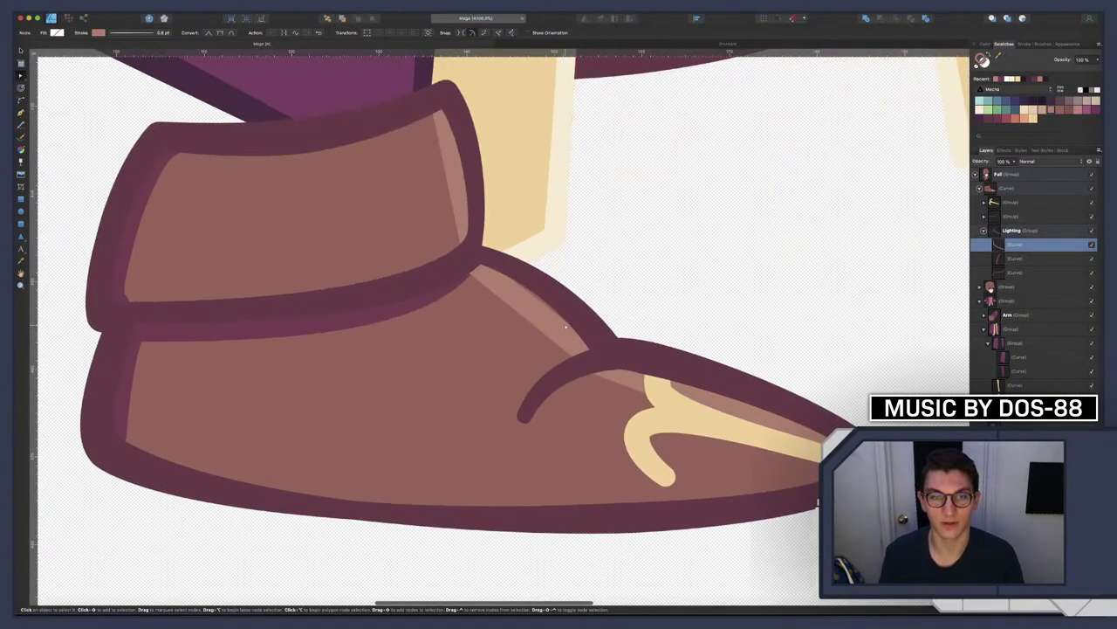
{"action": "left_click_drag", "start_coordinate": [454, 171], "coordinate": [460, 161]}
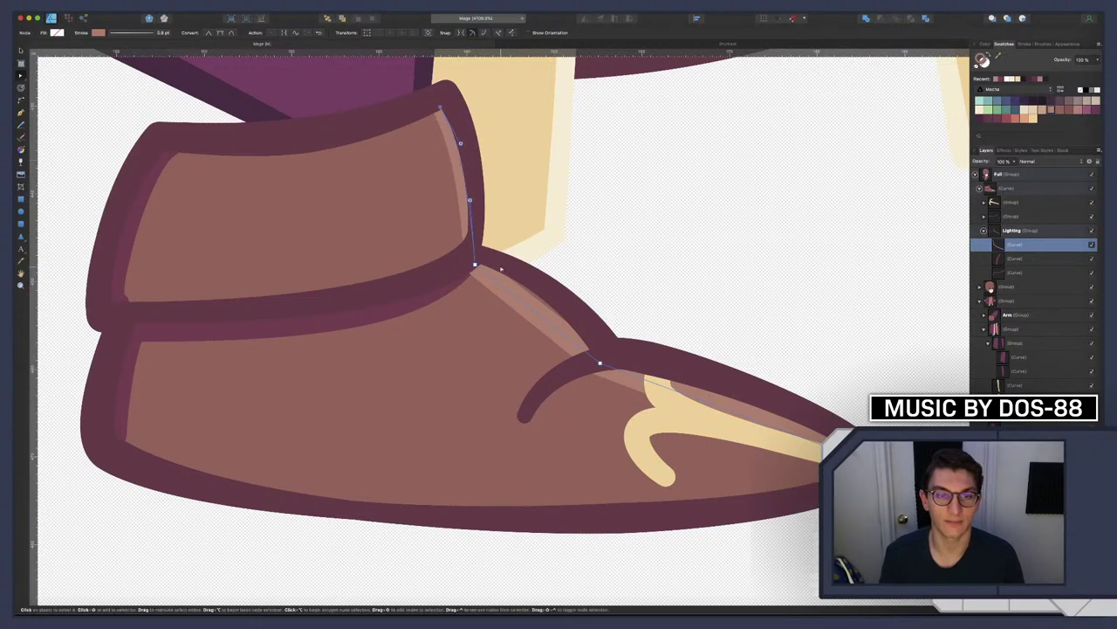
{"action": "left_click_drag", "start_coordinate": [524, 306], "coordinate": [538, 301]}
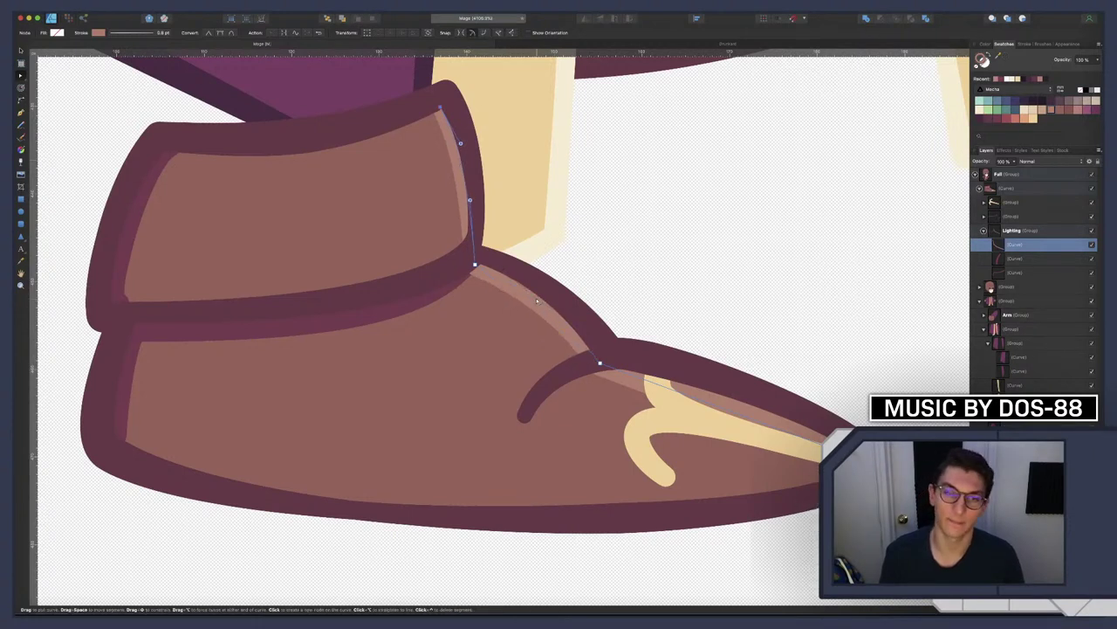
{"action": "left_click_drag", "start_coordinate": [716, 406], "coordinate": [717, 399]}
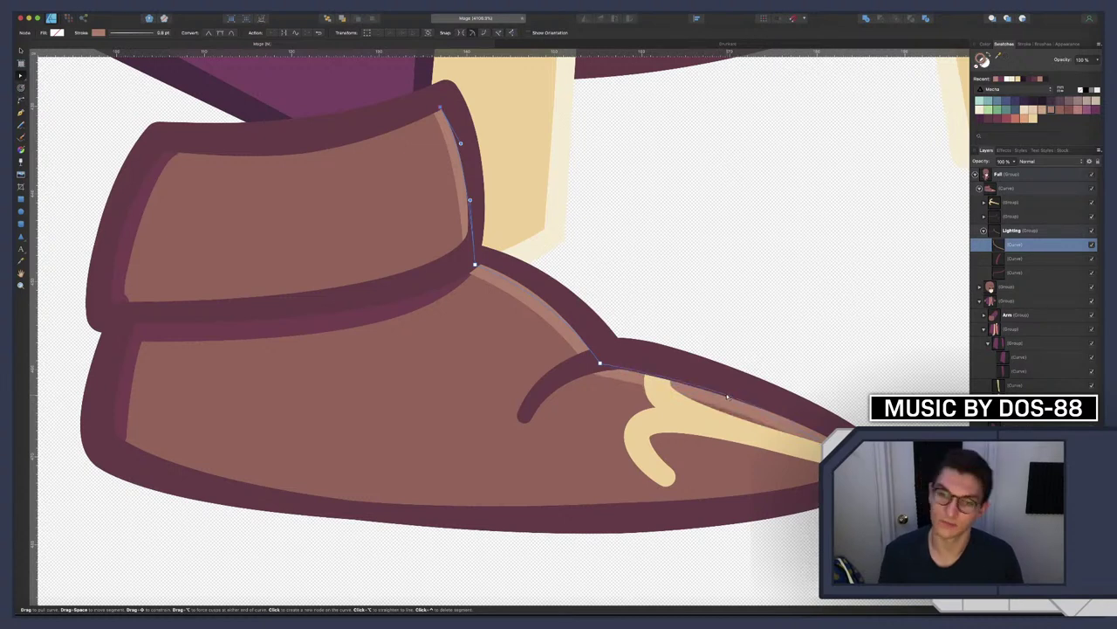
{"action": "left_click_drag", "start_coordinate": [728, 396], "coordinate": [728, 399]}
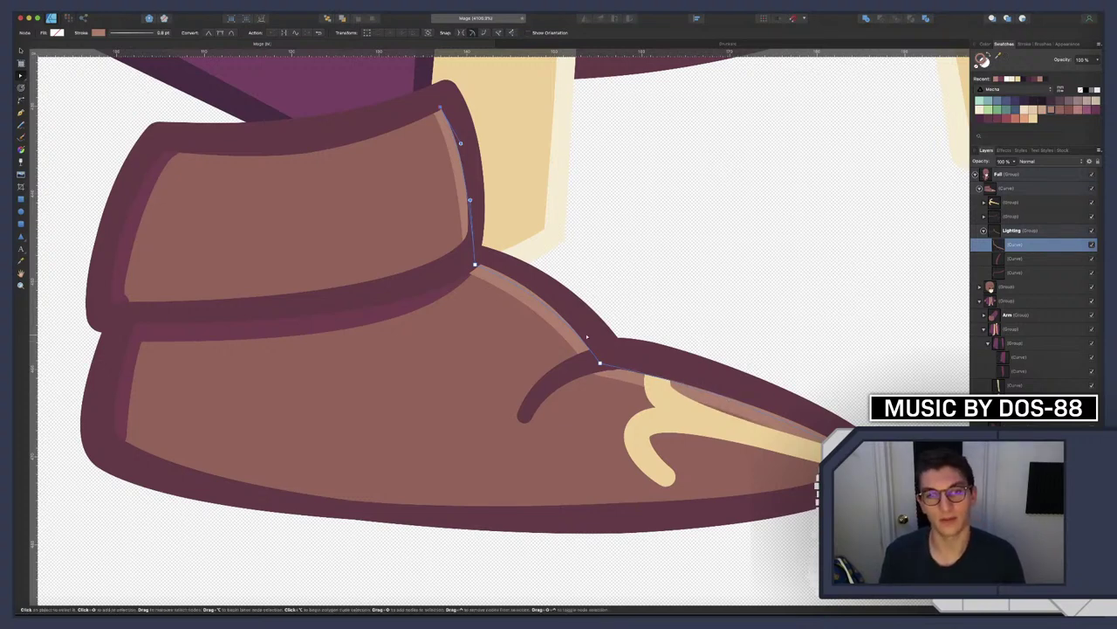
Set the boot highlight line's stroke width to 1 pt
{"action": "scroll", "coordinate": [728, 399], "scroll_direction": "down", "scroll_amount": 5}
{"action": "scroll", "coordinate": [614, 348], "scroll_direction": "up", "scroll_amount": 5}
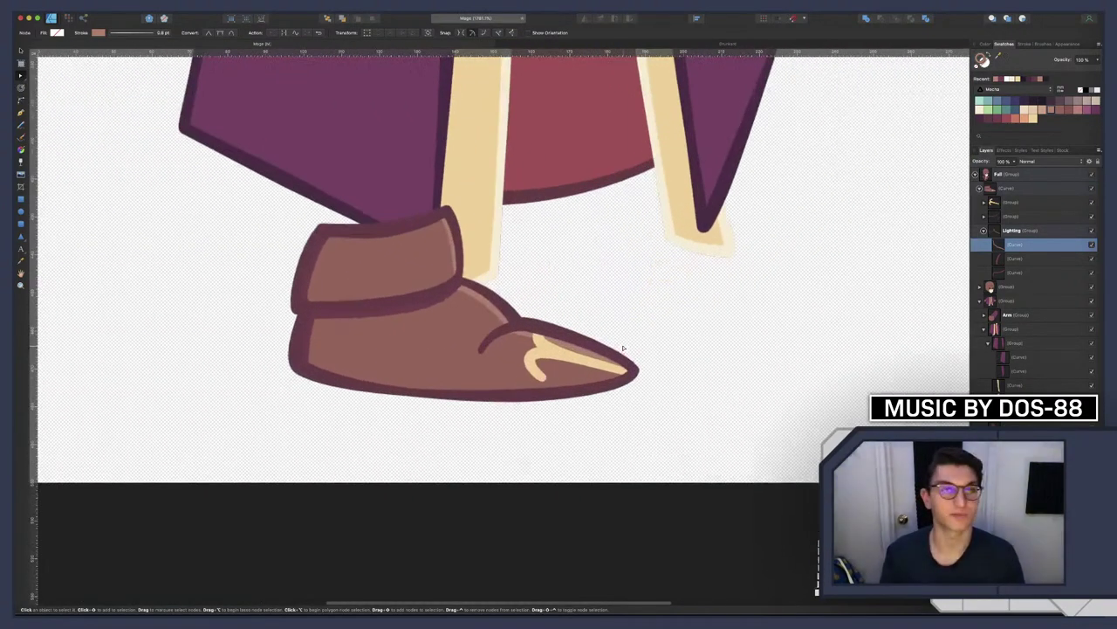
{"action": "left_click", "coordinate": [161, 32]}
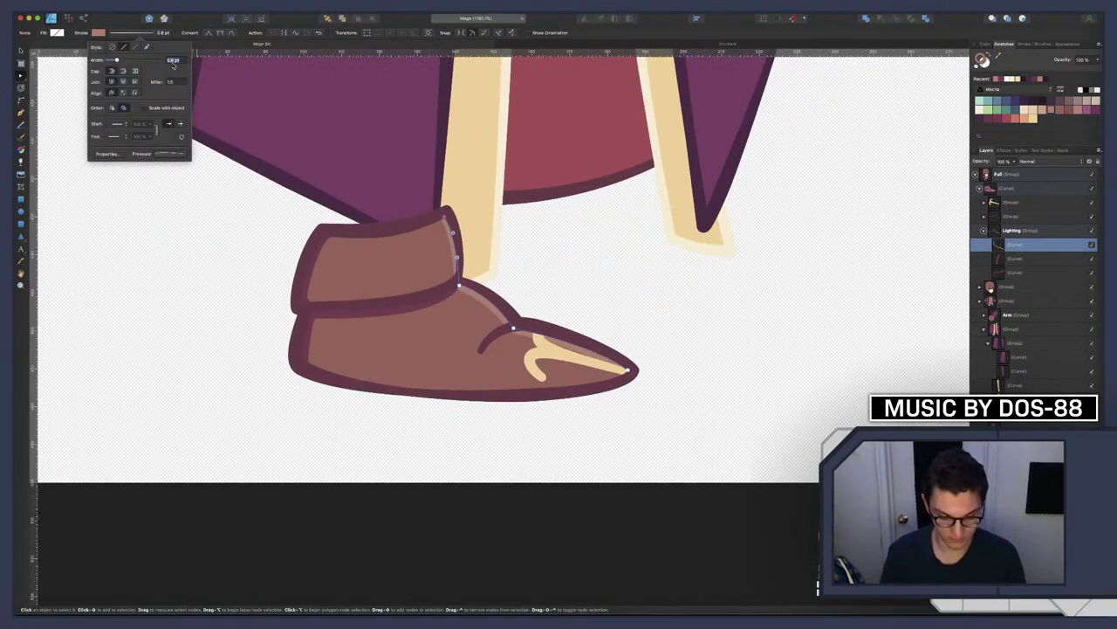
{"action": "type", "text": "1"}
{"action": "key", "text": "Return"}
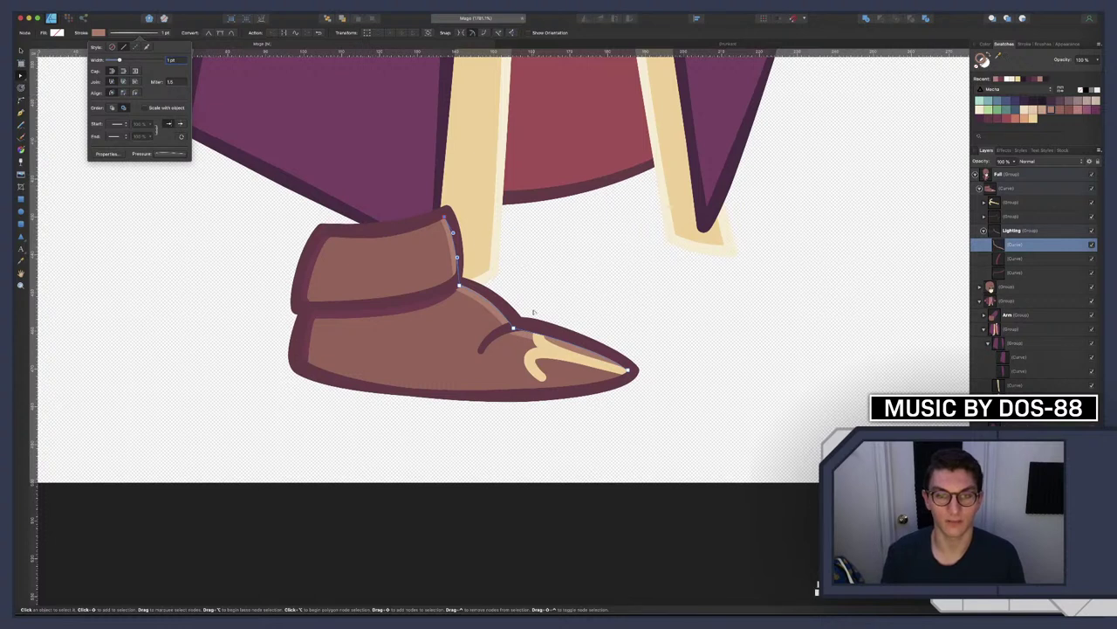
{"action": "left_click", "coordinate": [535, 310]}
Expand the strokes of the two cream toe ornament curves and merge them into a single shape with Add
{"action": "scroll", "coordinate": [559, 328], "scroll_direction": "up", "scroll_amount": 5}
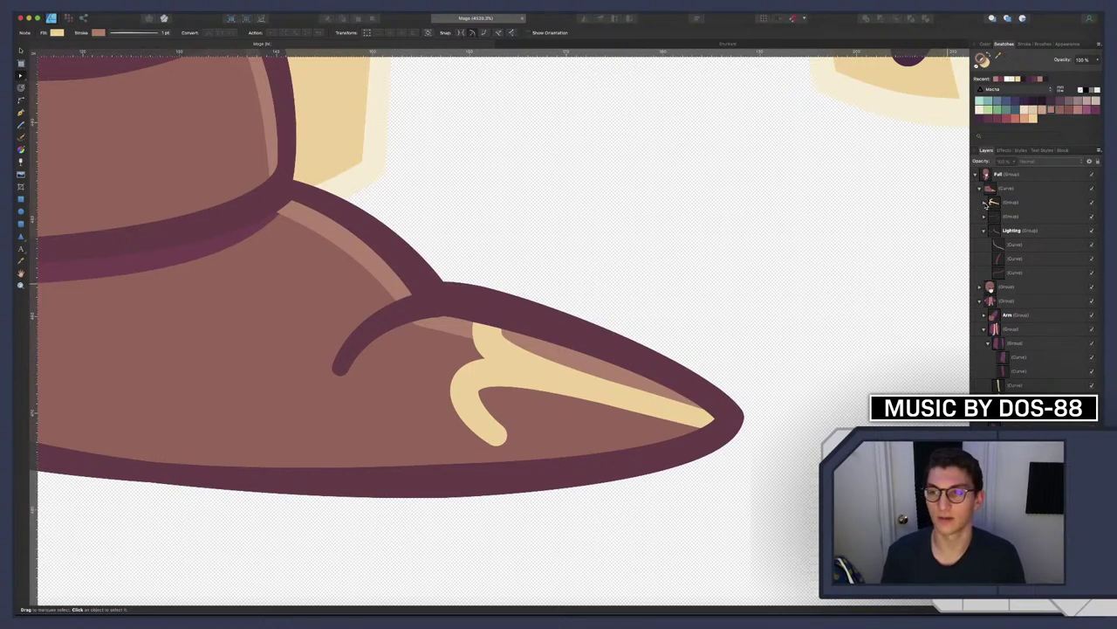
{"action": "left_click", "coordinate": [984, 203]}
{"action": "left_click", "coordinate": [1012, 216]}
{"action": "left_click", "coordinate": [1010, 231], "text": "shift"}
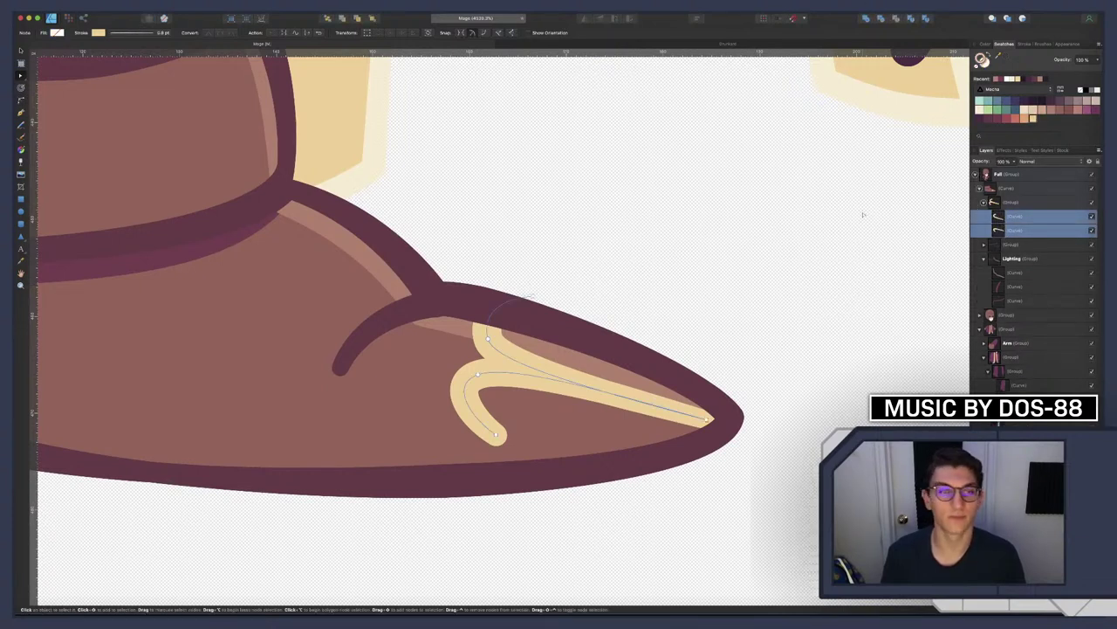
{"action": "left_click", "coordinate": [155, 6]}
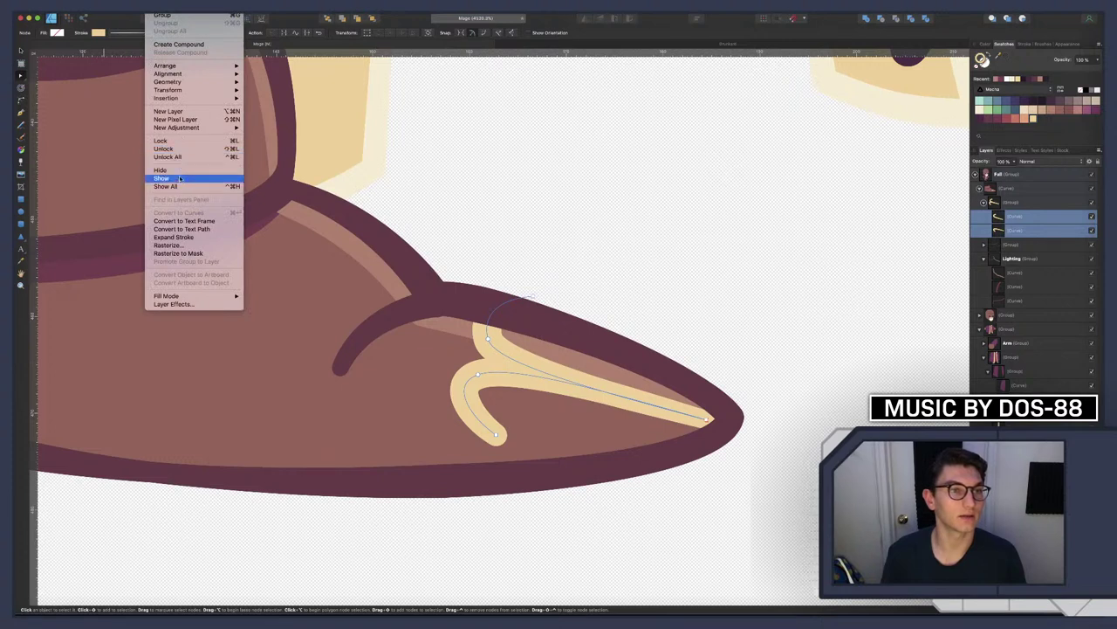
{"action": "left_click", "coordinate": [181, 237]}
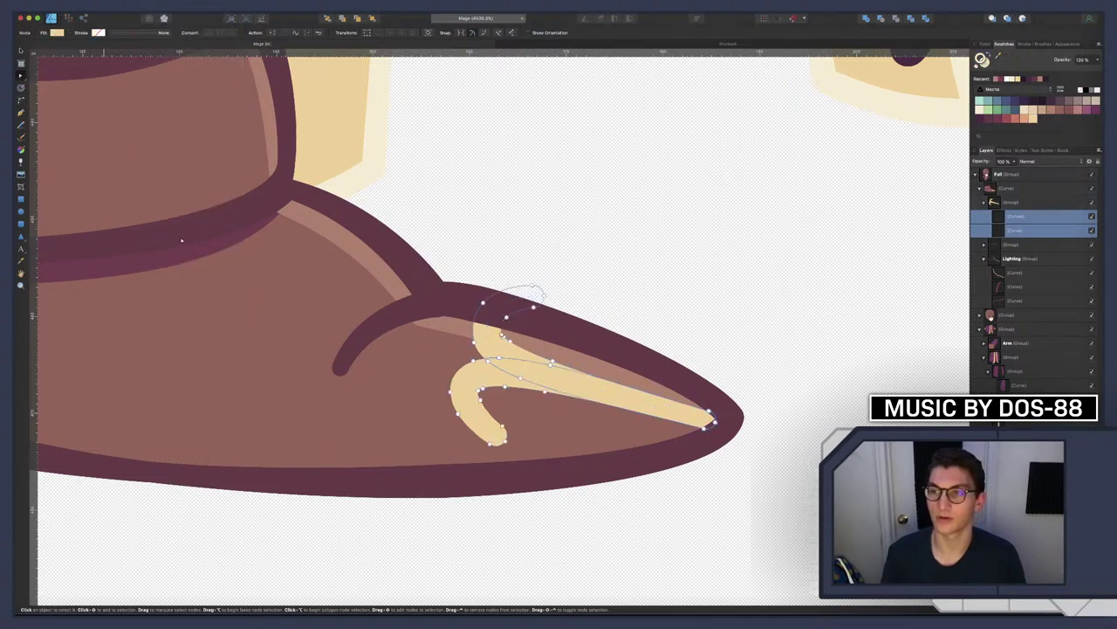
{"action": "left_click", "coordinate": [866, 18]}
Copy the boot highlight line, clip the copy inside the cream toe ornament, and recolour its stroke pale pink
{"action": "left_click", "coordinate": [1029, 228]}
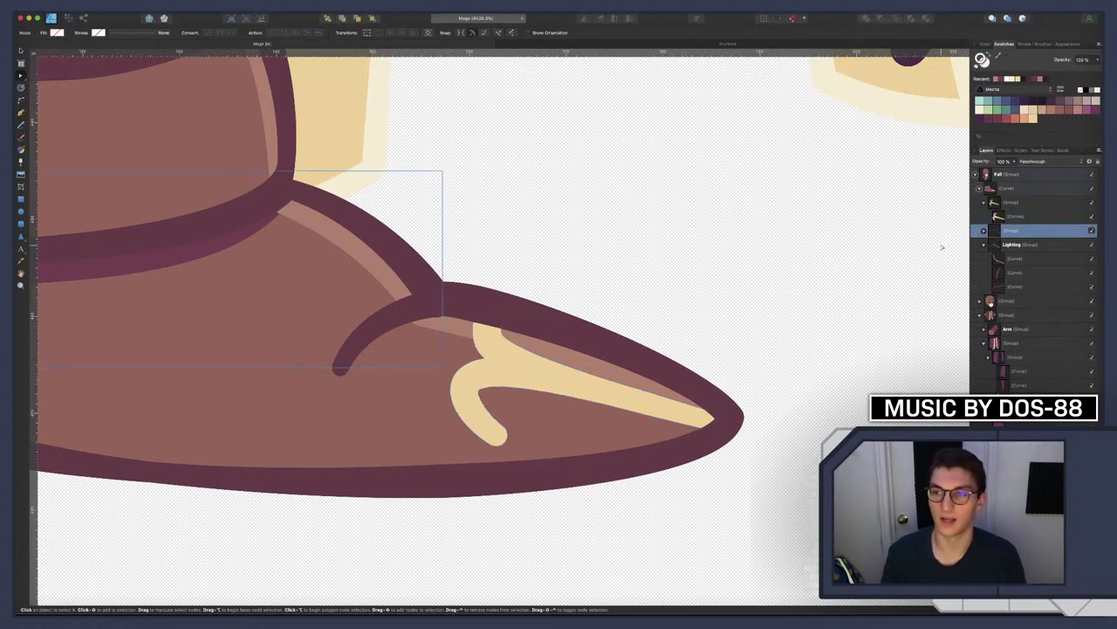
{"action": "left_click", "coordinate": [1025, 219]}
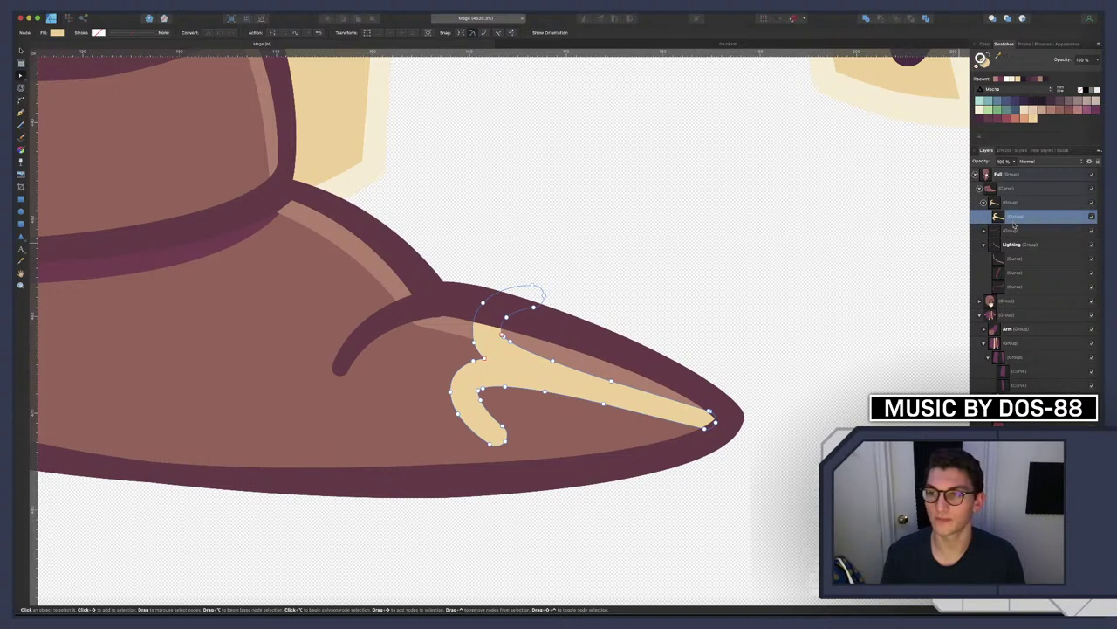
{"action": "left_click", "coordinate": [1008, 259]}
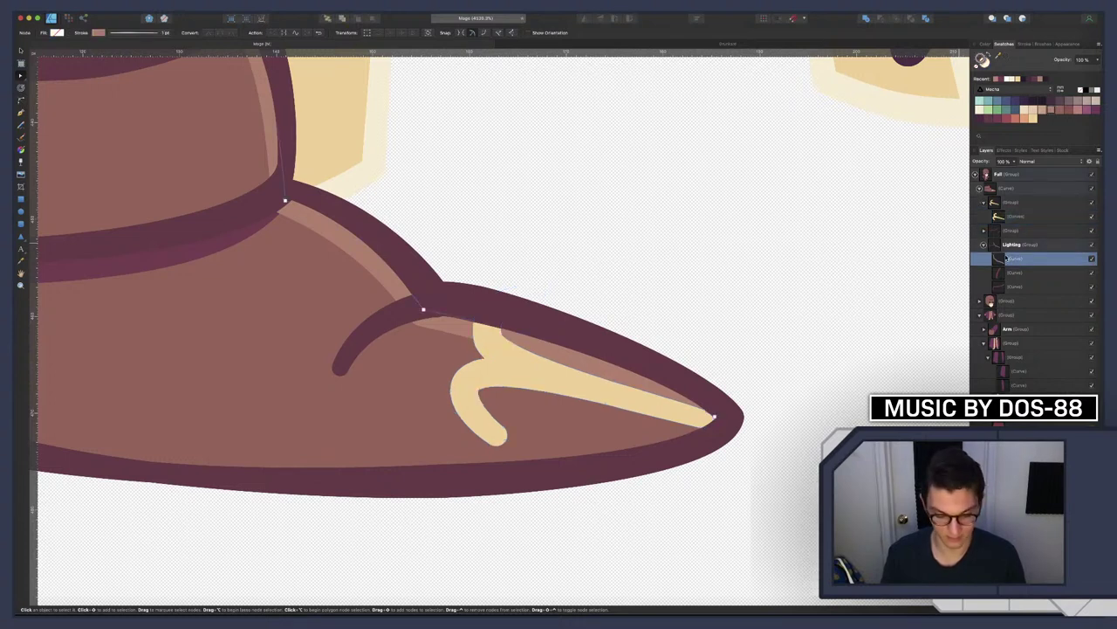
{"action": "left_click", "coordinate": [1009, 216]}
{"action": "key", "text": "ctrl+v"}
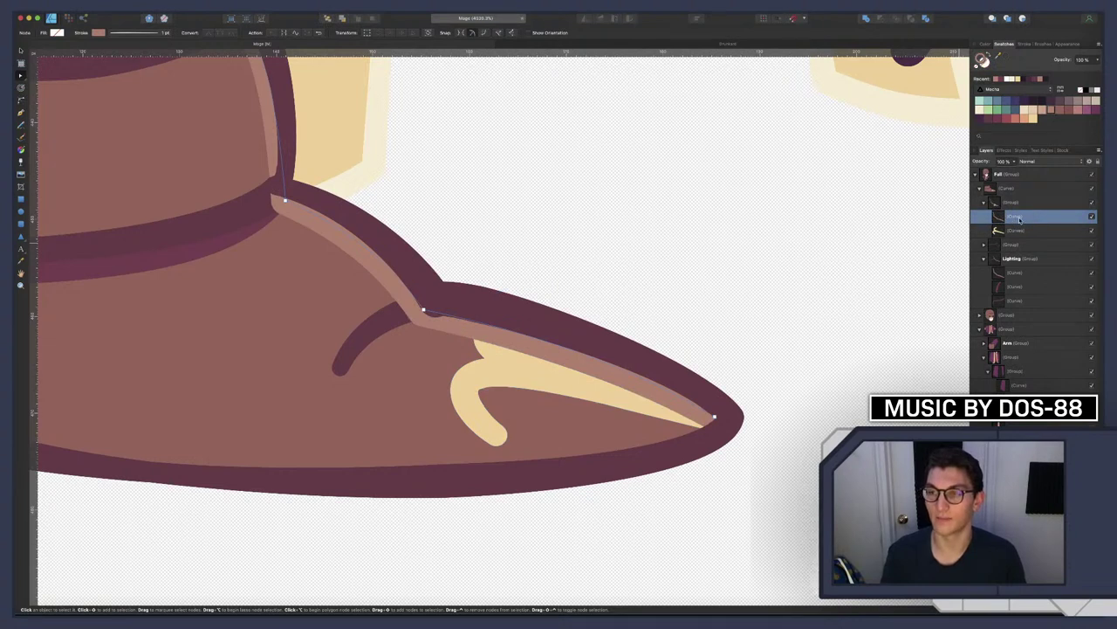
{"action": "left_click_drag", "start_coordinate": [1015, 230], "coordinate": [1030, 235]}
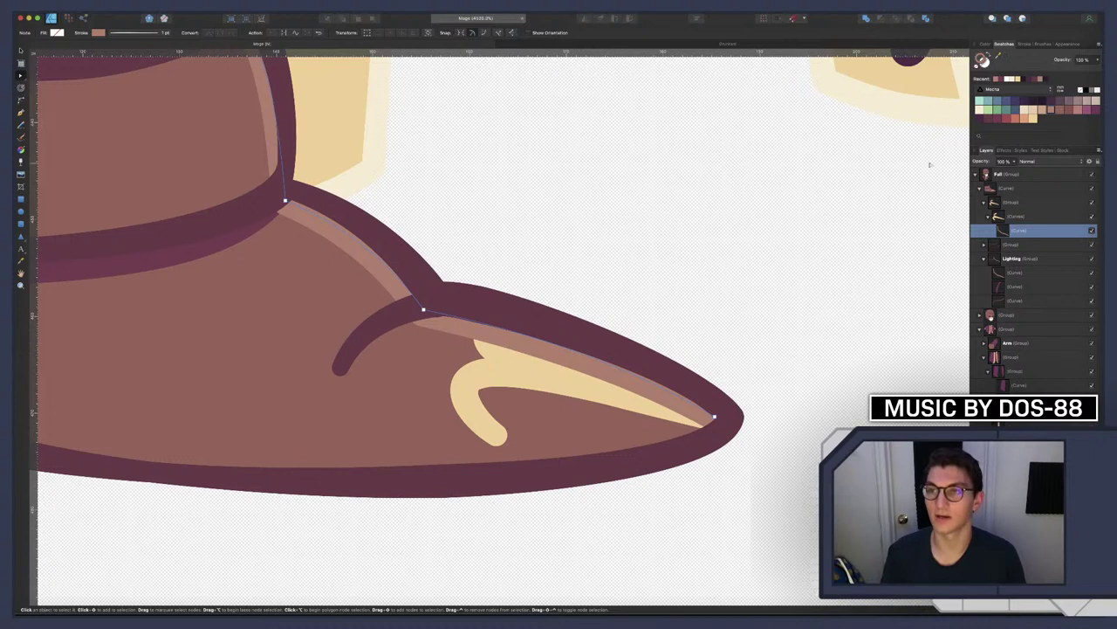
{"action": "left_click", "coordinate": [1024, 110]}
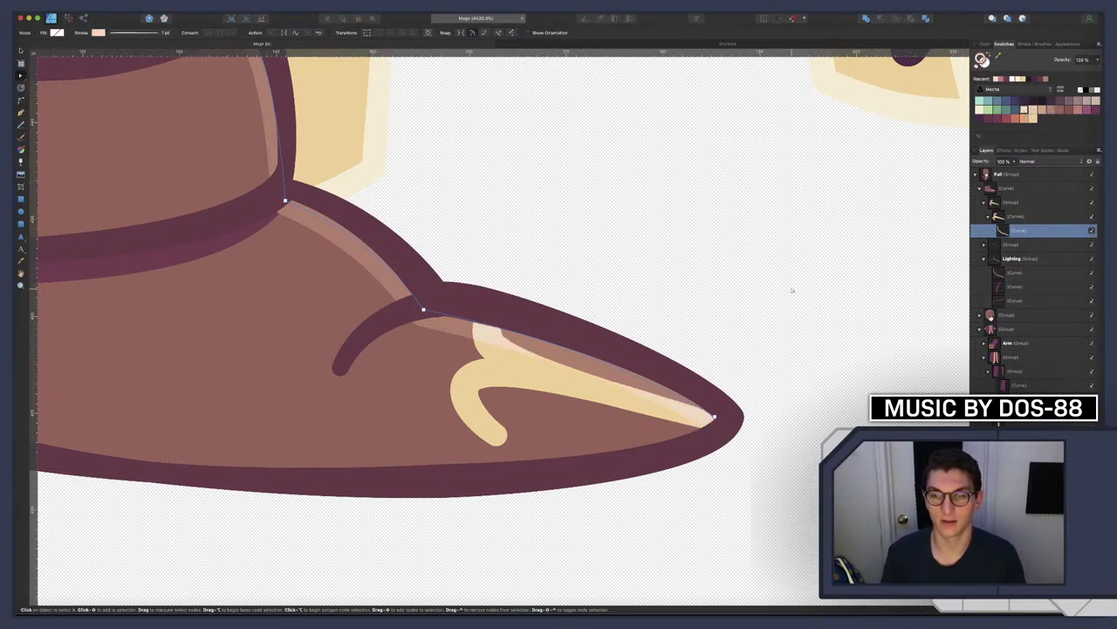
{"action": "left_click", "coordinate": [748, 300]}
Collapse and select the finished boot's layer, and show the hidden old foot shape behind the robe
{"action": "scroll", "coordinate": [744, 302], "scroll_direction": "down", "scroll_amount": 10}
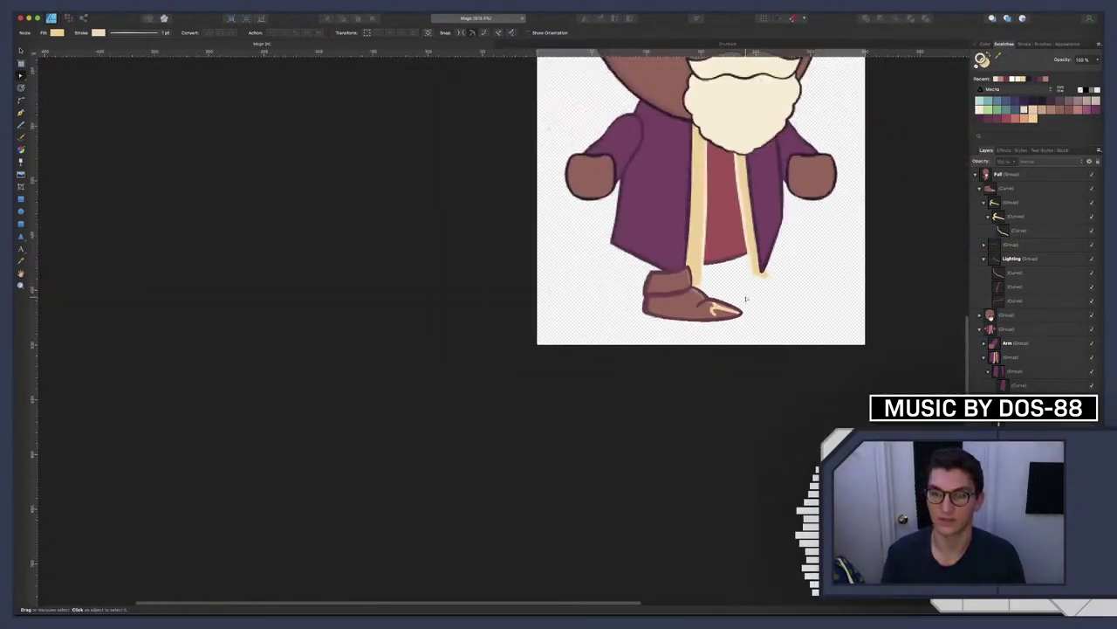
{"action": "scroll", "coordinate": [744, 298], "scroll_direction": "right", "scroll_amount": 3}
{"action": "scroll", "coordinate": [744, 299], "scroll_direction": "down", "scroll_amount": 2}
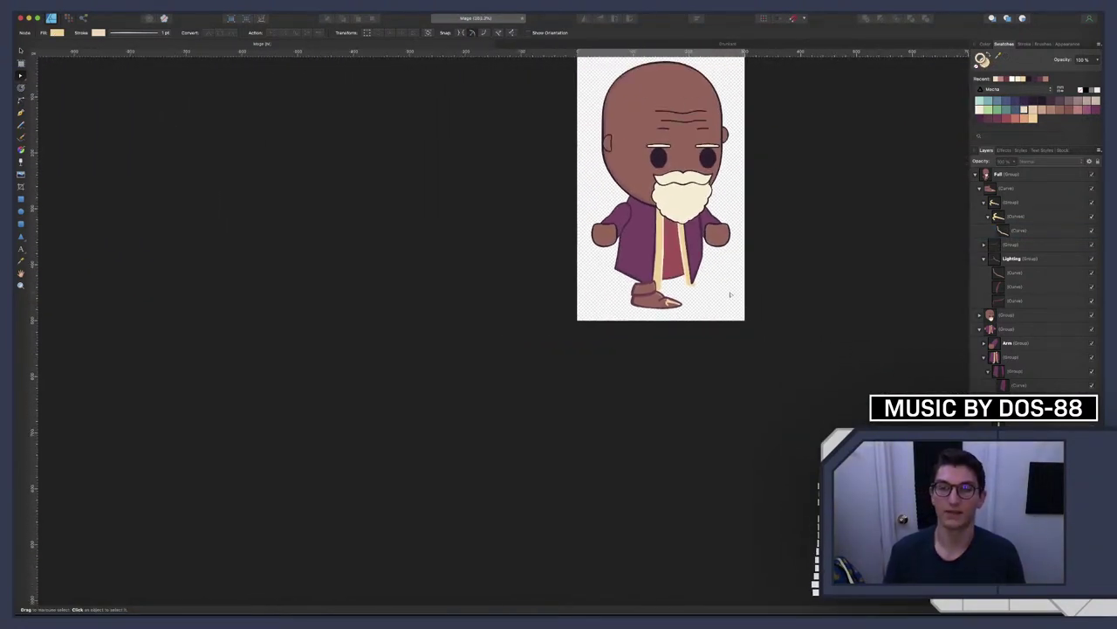
{"action": "scroll", "coordinate": [710, 287], "scroll_direction": "up", "scroll_amount": 3}
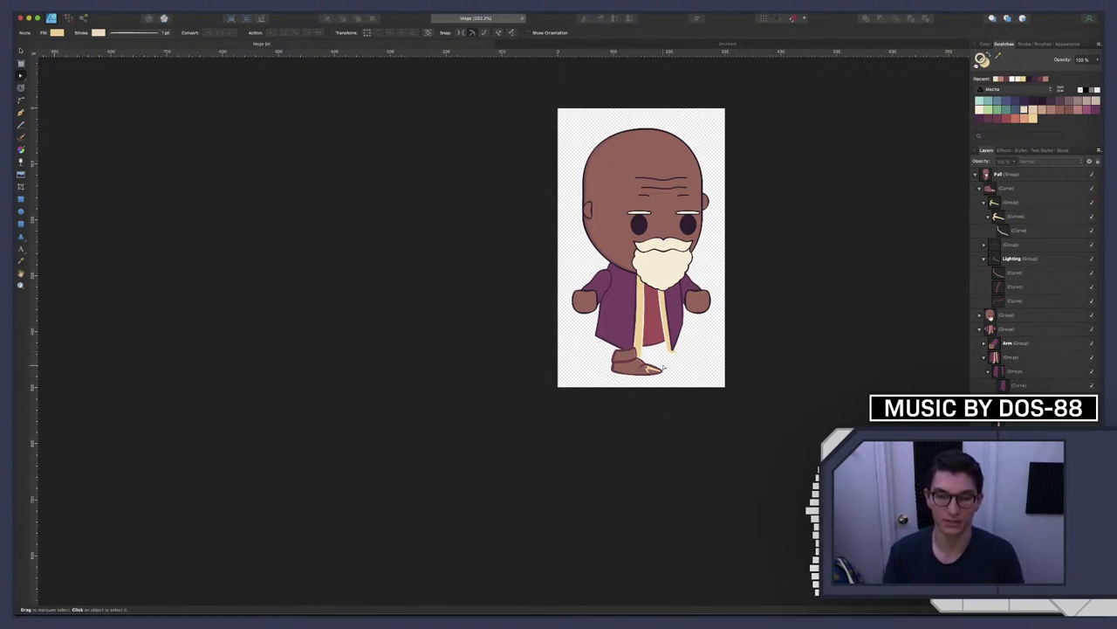
{"action": "scroll", "coordinate": [683, 372], "scroll_direction": "up", "scroll_amount": 10}
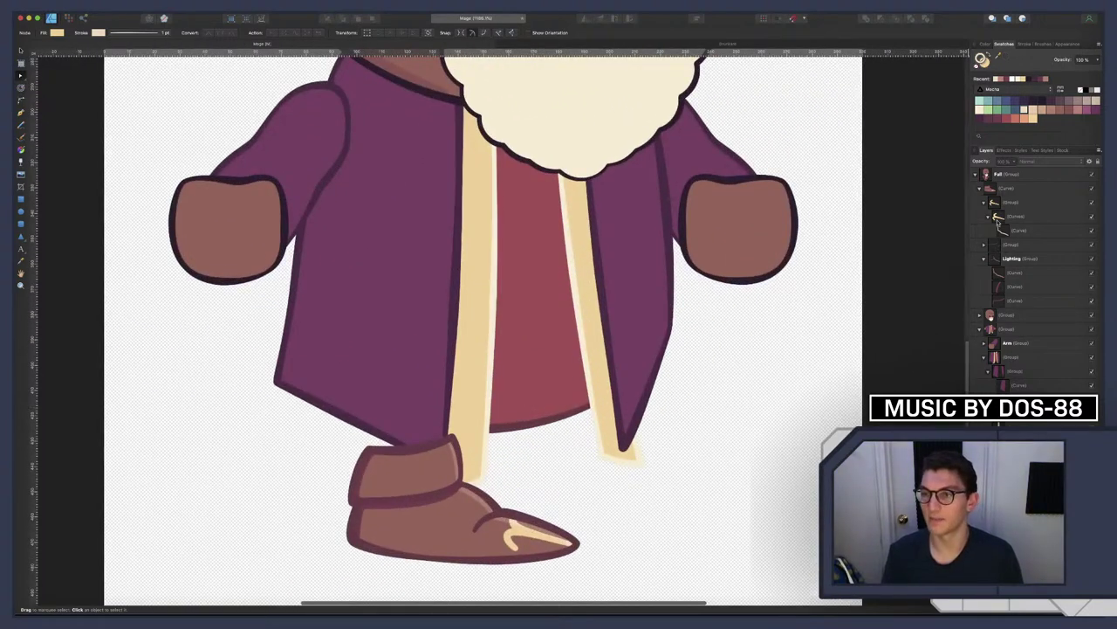
{"action": "left_click", "coordinate": [980, 190]}
{"action": "left_click", "coordinate": [981, 191]}
{"action": "left_click", "coordinate": [993, 189]}
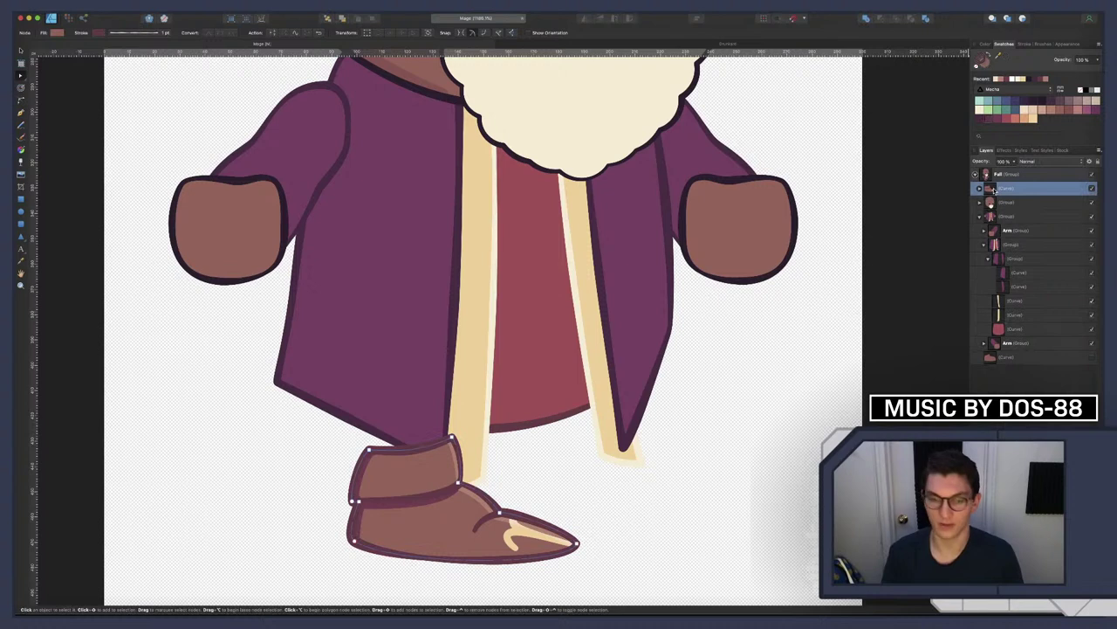
{"action": "key", "text": "v"}
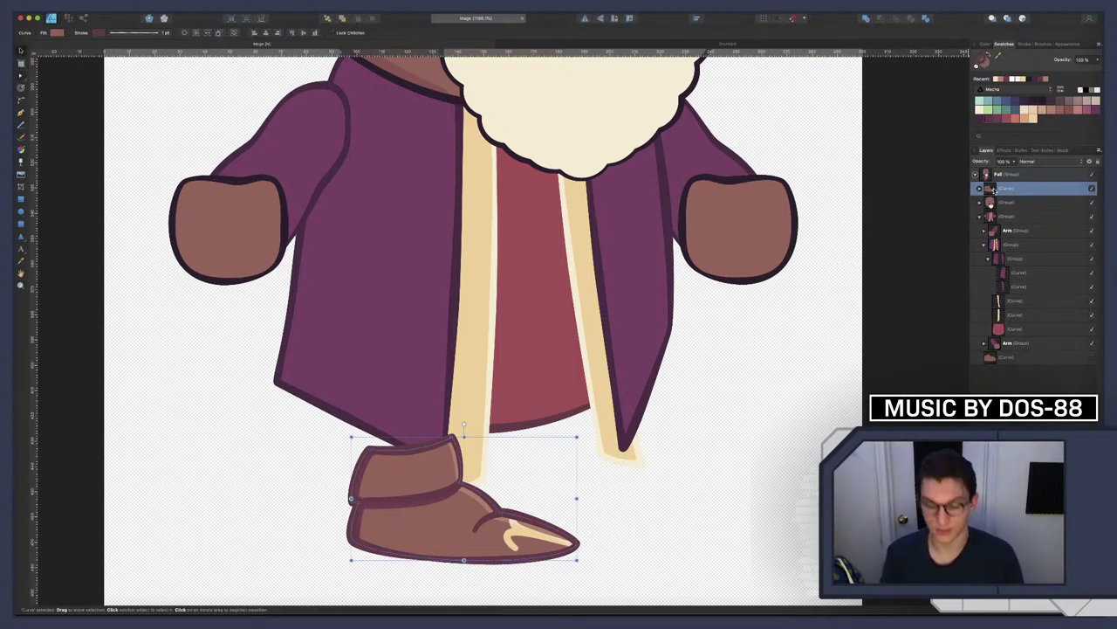
{"action": "left_click", "coordinate": [1091, 356]}
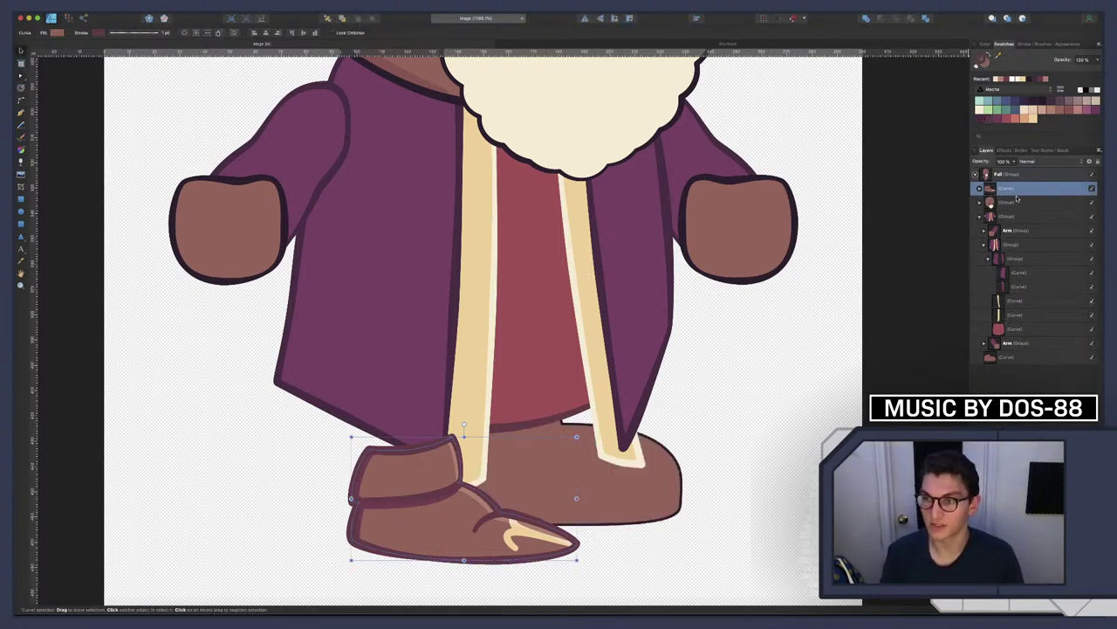
Duplicate the finished boot and place the copy over the old back foot
{"action": "double_click", "coordinate": [1011, 189]}
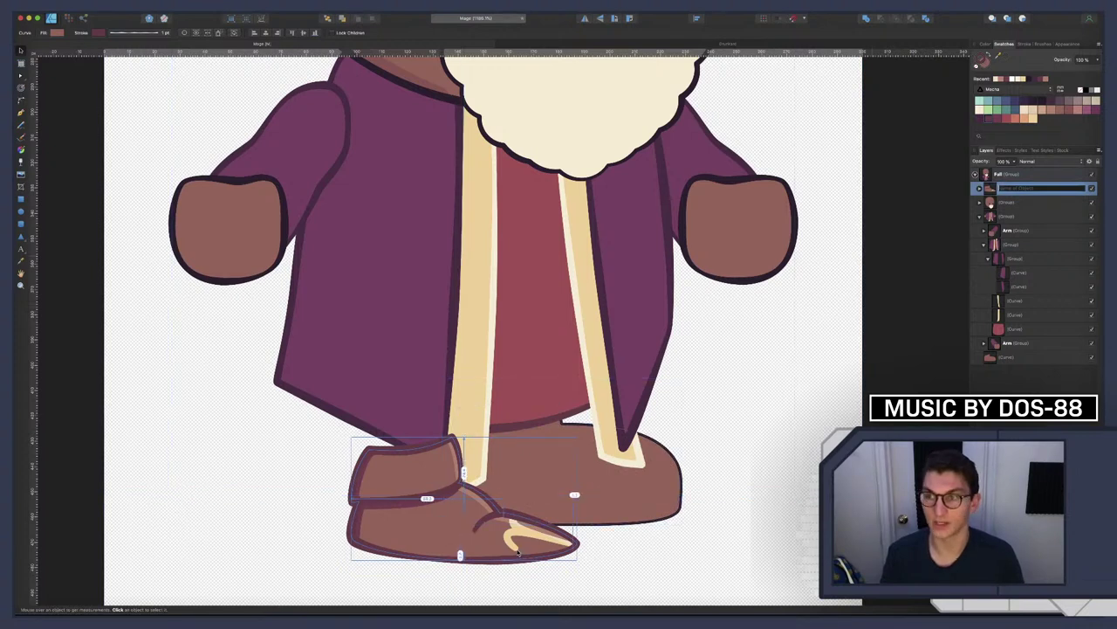
{"action": "left_click", "coordinate": [1012, 202]}
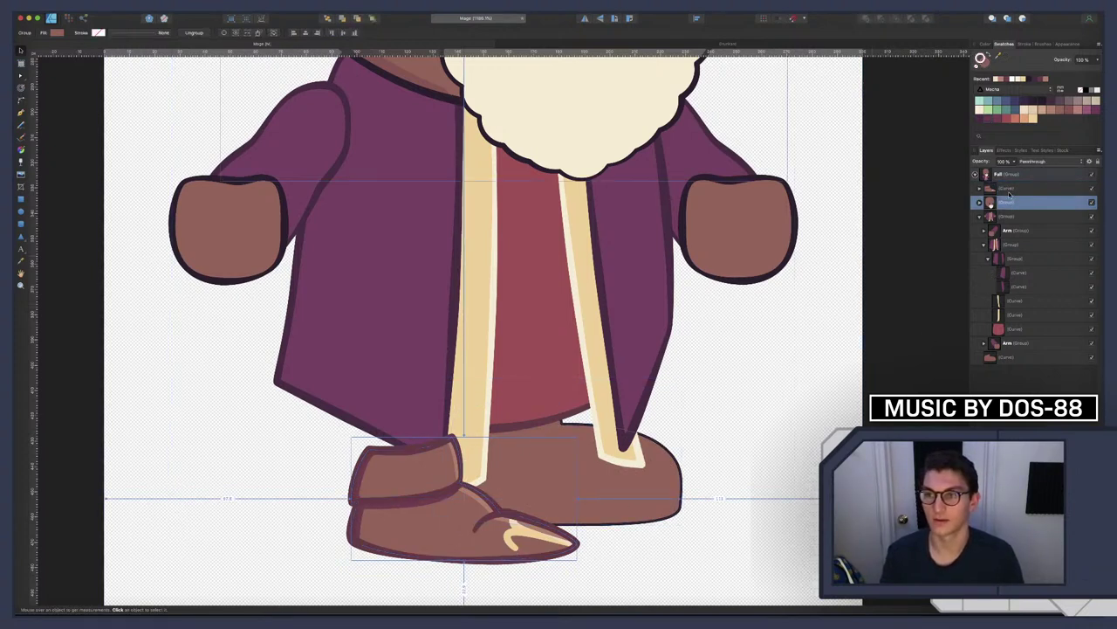
{"action": "left_click", "coordinate": [1010, 191]}
{"action": "key", "text": "super+j"}
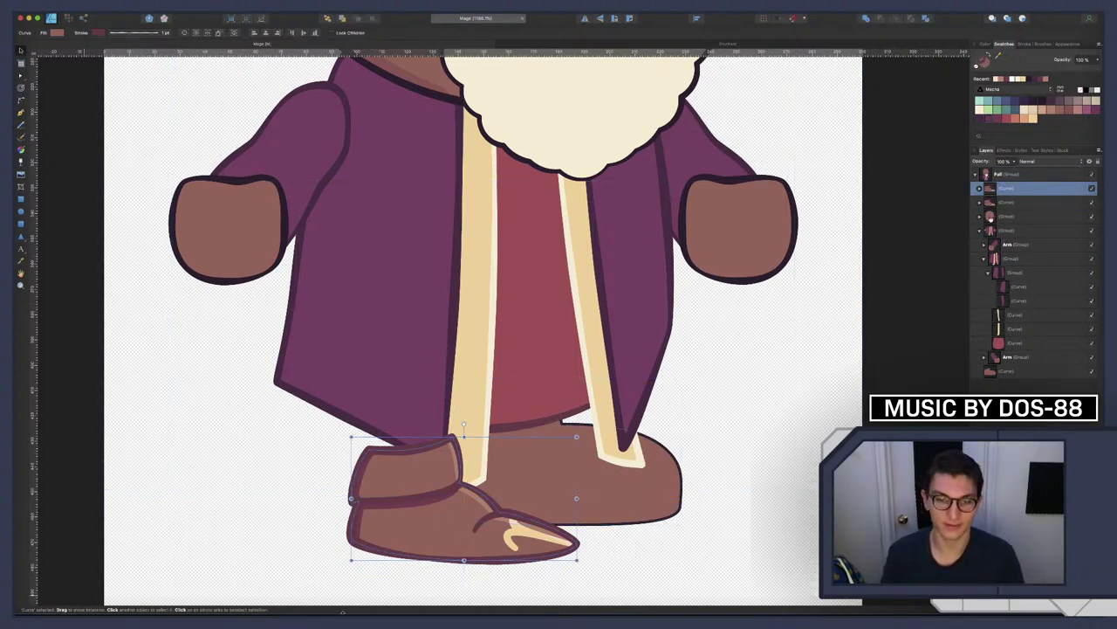
{"action": "left_click_drag", "start_coordinate": [432, 519], "coordinate": [535, 483]}
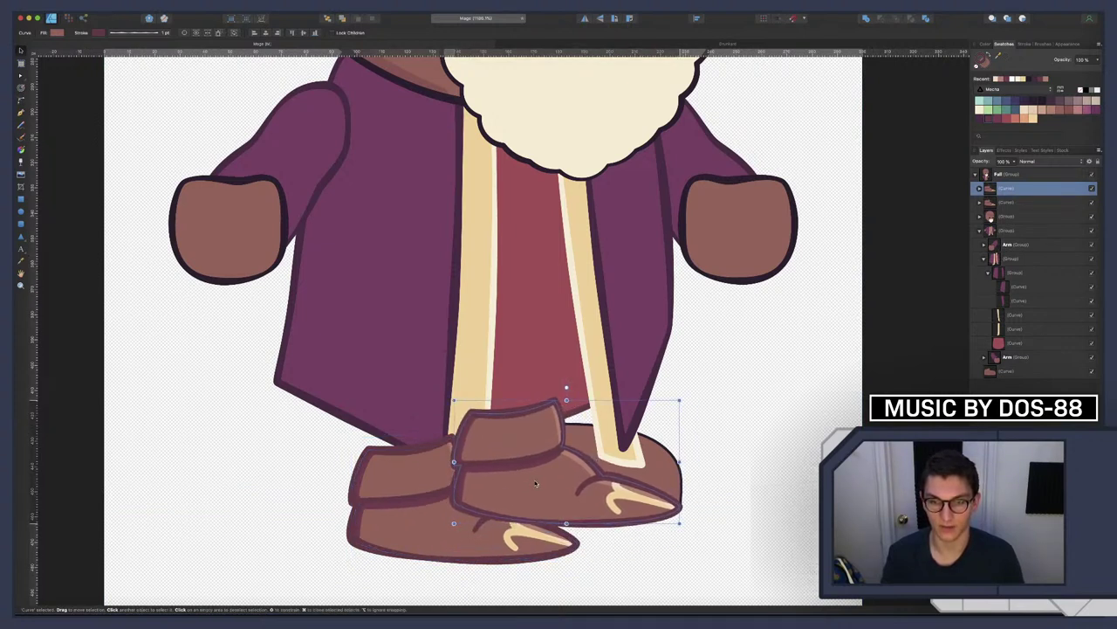
Move the duplicate boot below the back Arm group inside the robe group, and delete the old foot curve
{"action": "left_click_drag", "start_coordinate": [1015, 190], "coordinate": [1014, 362]}
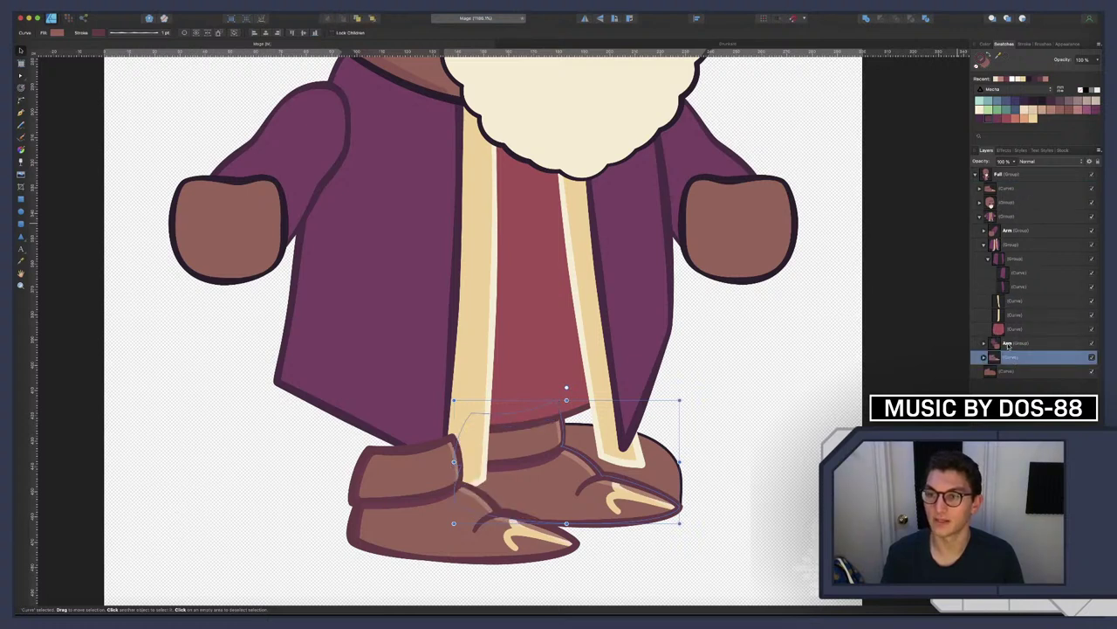
{"action": "left_click", "coordinate": [999, 372]}
{"action": "key", "text": "Delete"}
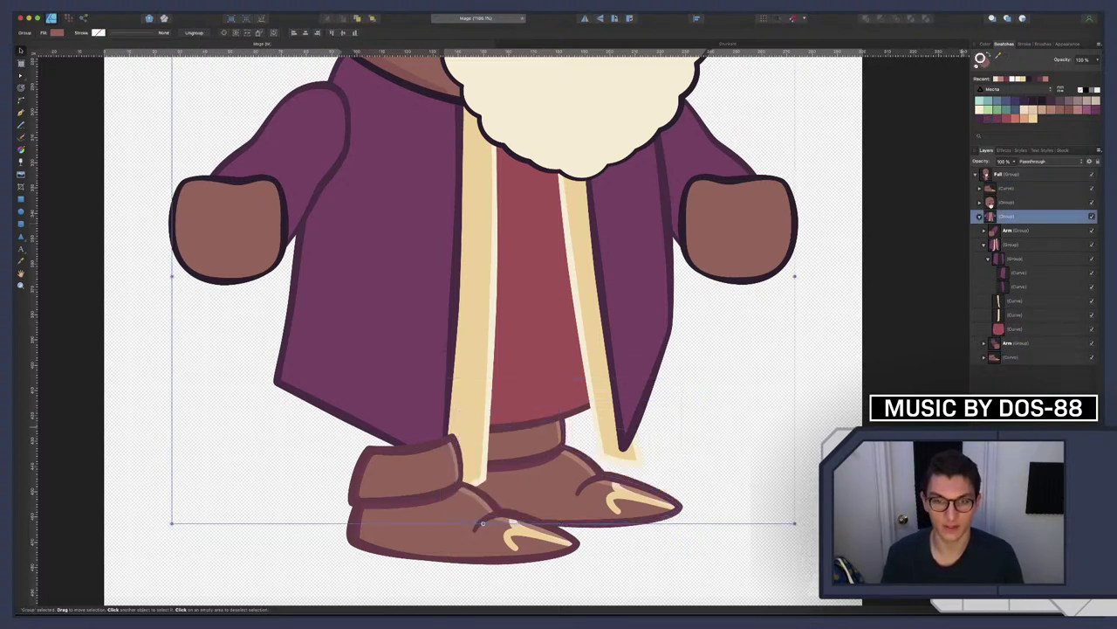
Shift the back boot slightly forward in its toe direction, and check both boots on the full character
{"action": "left_click", "coordinate": [1010, 357]}
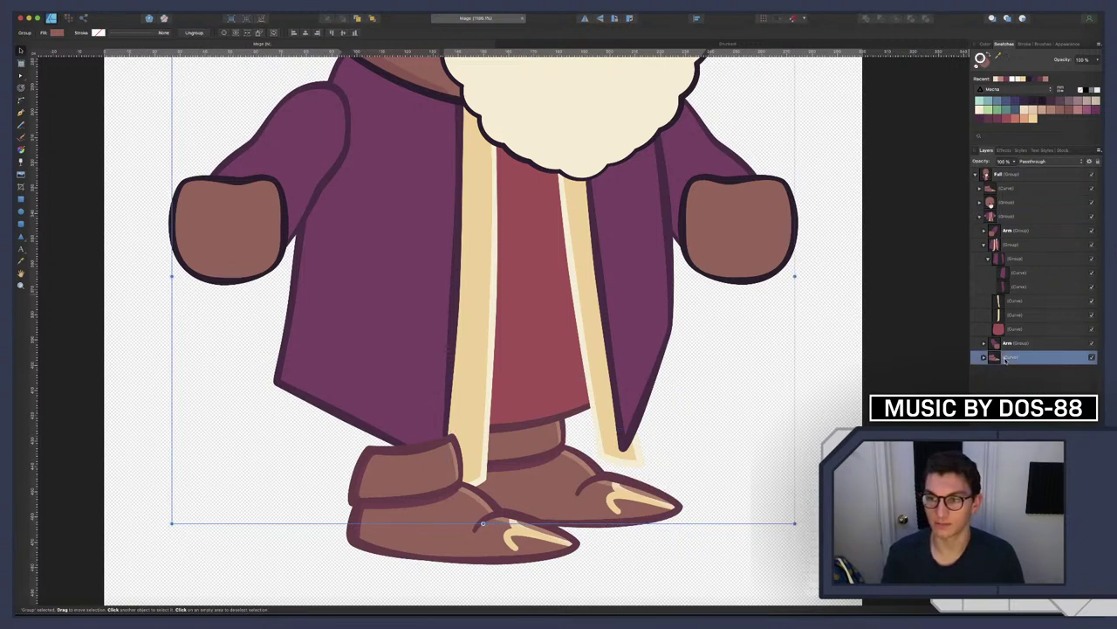
{"action": "left_click_drag", "start_coordinate": [617, 486], "coordinate": [617, 484]}
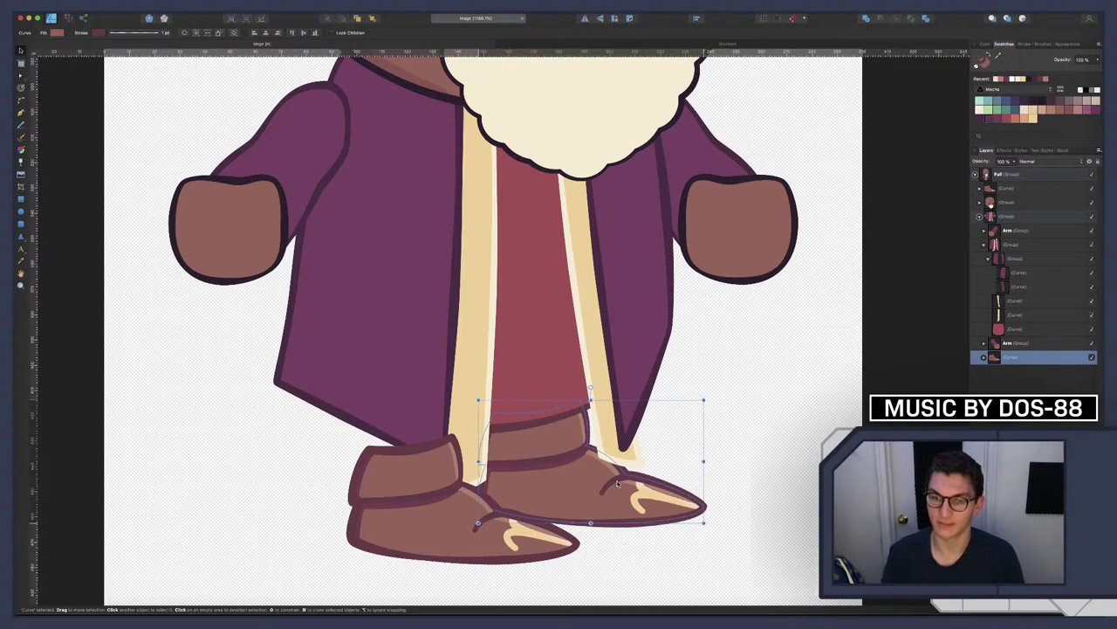
{"action": "left_click", "coordinate": [728, 419]}
{"action": "scroll", "coordinate": [733, 381], "scroll_direction": "down", "scroll_amount": 5}
{"action": "scroll", "coordinate": [729, 383], "scroll_direction": "down", "scroll_amount": 3}
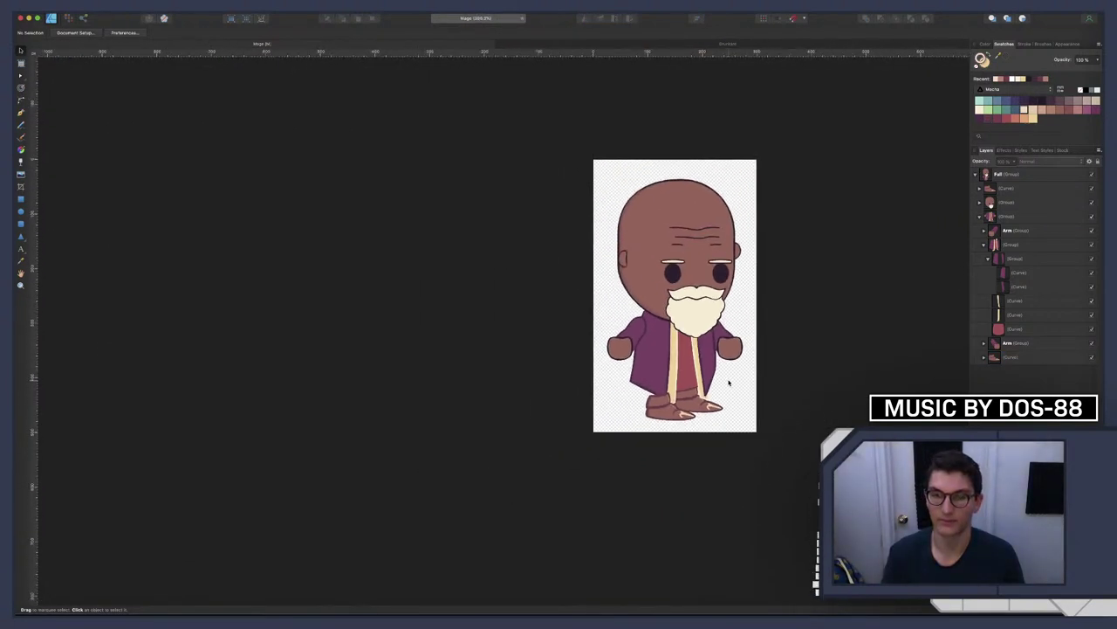
Examine the full mage with both boots and compare it with the finished Drunkard character in the other document
{"action": "scroll", "coordinate": [711, 394], "scroll_direction": "right", "scroll_amount": 4}
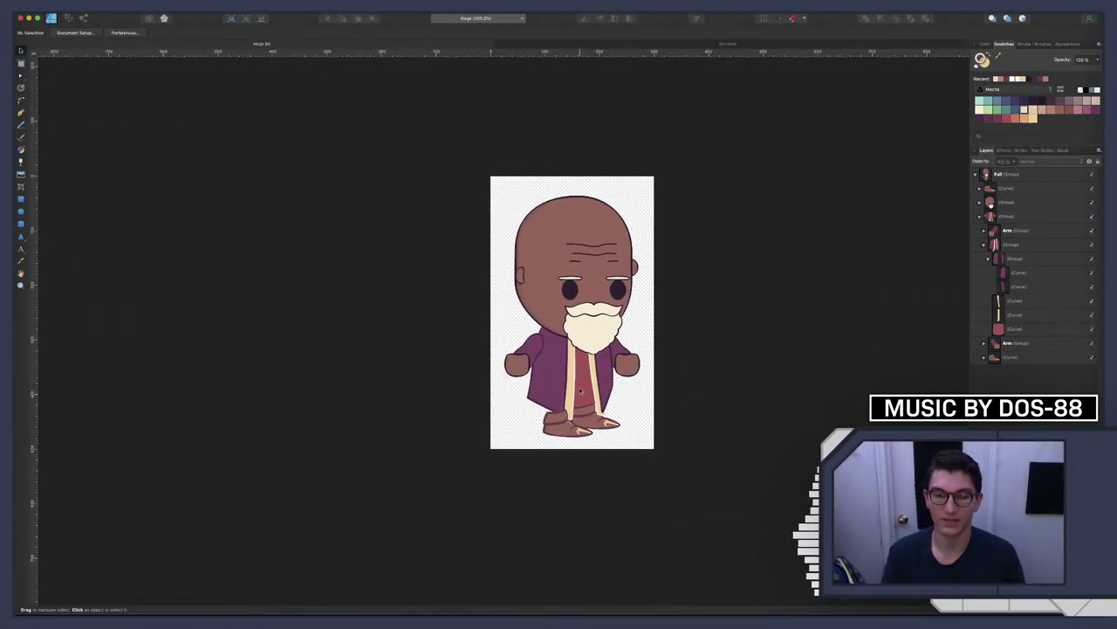
{"action": "scroll", "coordinate": [580, 391], "scroll_direction": "up", "scroll_amount": 5}
{"action": "scroll", "coordinate": [577, 410], "scroll_direction": "up", "scroll_amount": 2}
{"action": "scroll", "coordinate": [542, 406], "scroll_direction": "down", "scroll_amount": 4}
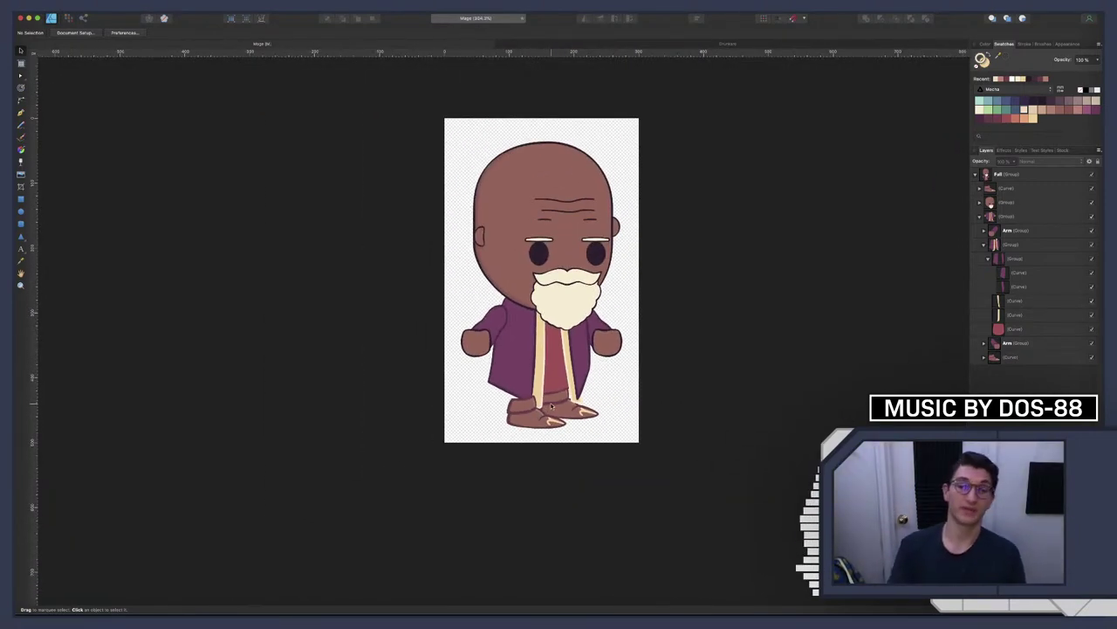
{"action": "scroll", "coordinate": [545, 399], "scroll_direction": "up", "scroll_amount": 5}
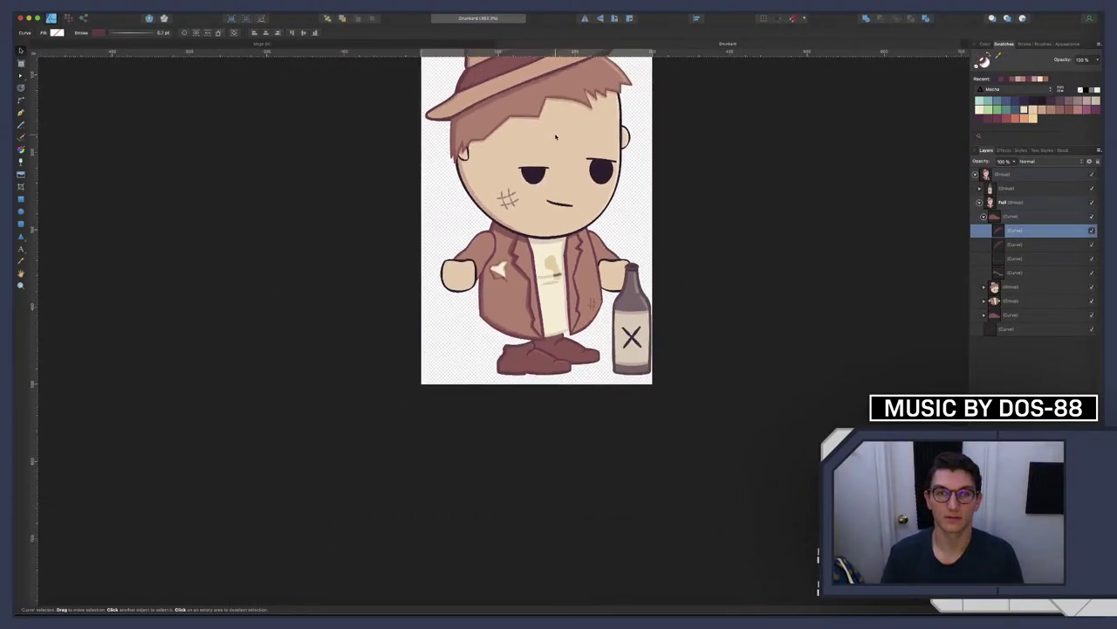
{"action": "scroll", "coordinate": [555, 137], "scroll_direction": "up", "scroll_amount": 4}
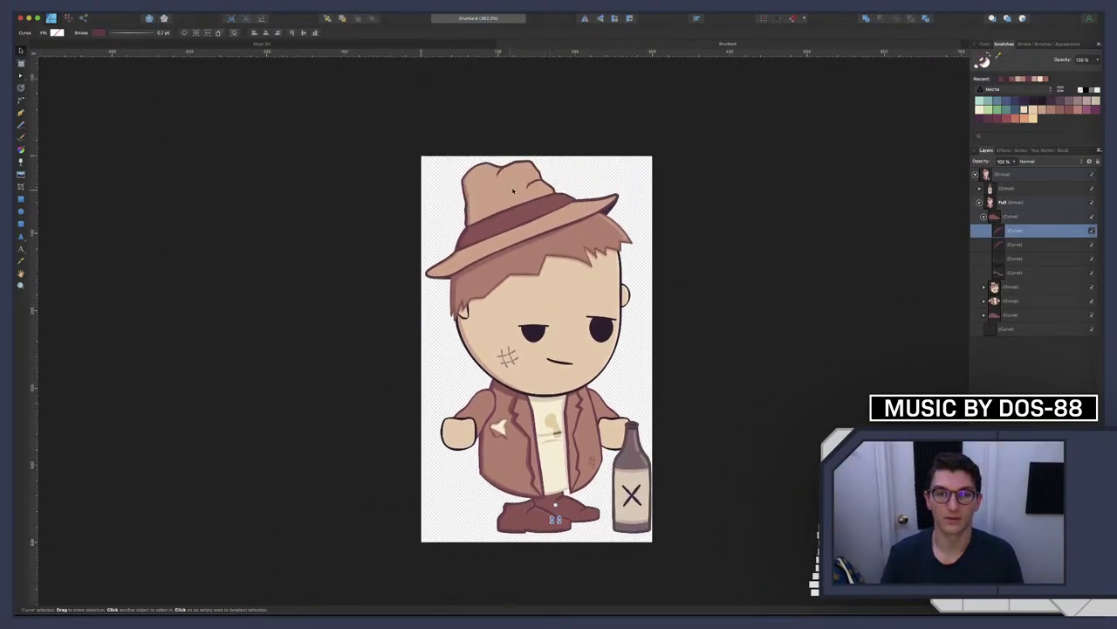
{"action": "scroll", "coordinate": [463, 281], "scroll_direction": "up", "scroll_amount": 1}
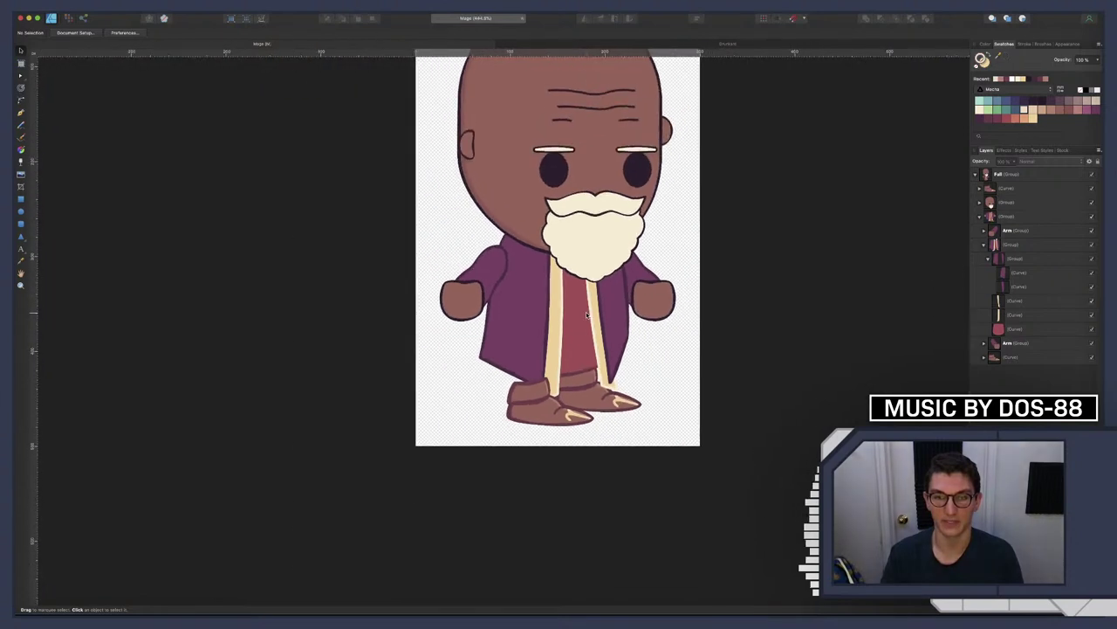
{"action": "scroll", "coordinate": [588, 307], "scroll_direction": "up", "scroll_amount": 4}
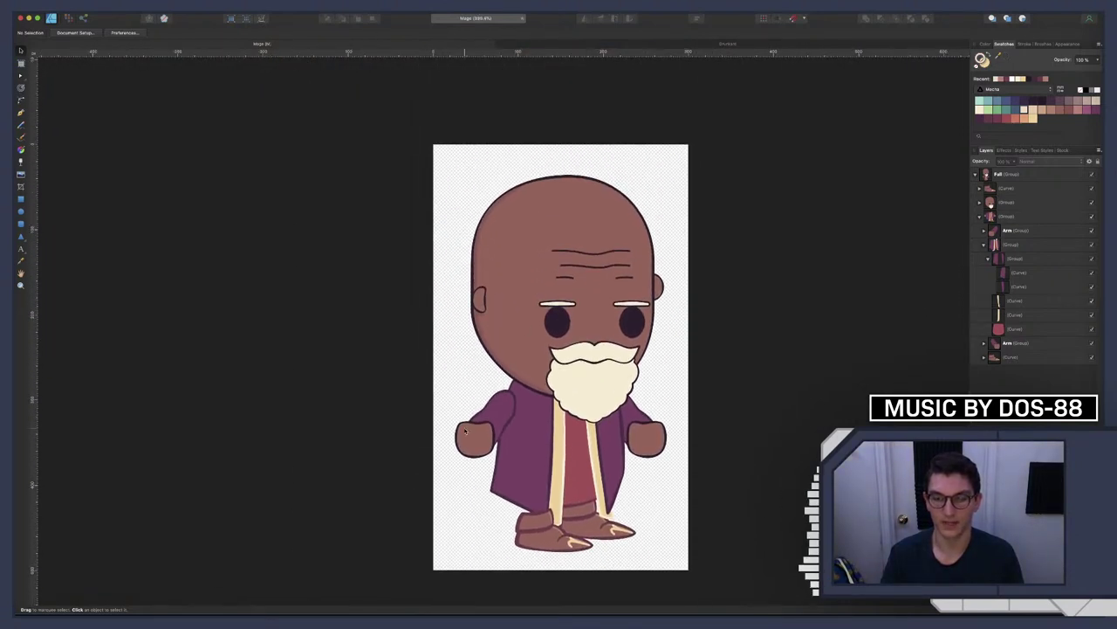
{"action": "scroll", "coordinate": [522, 391], "scroll_direction": "up", "scroll_amount": 2}
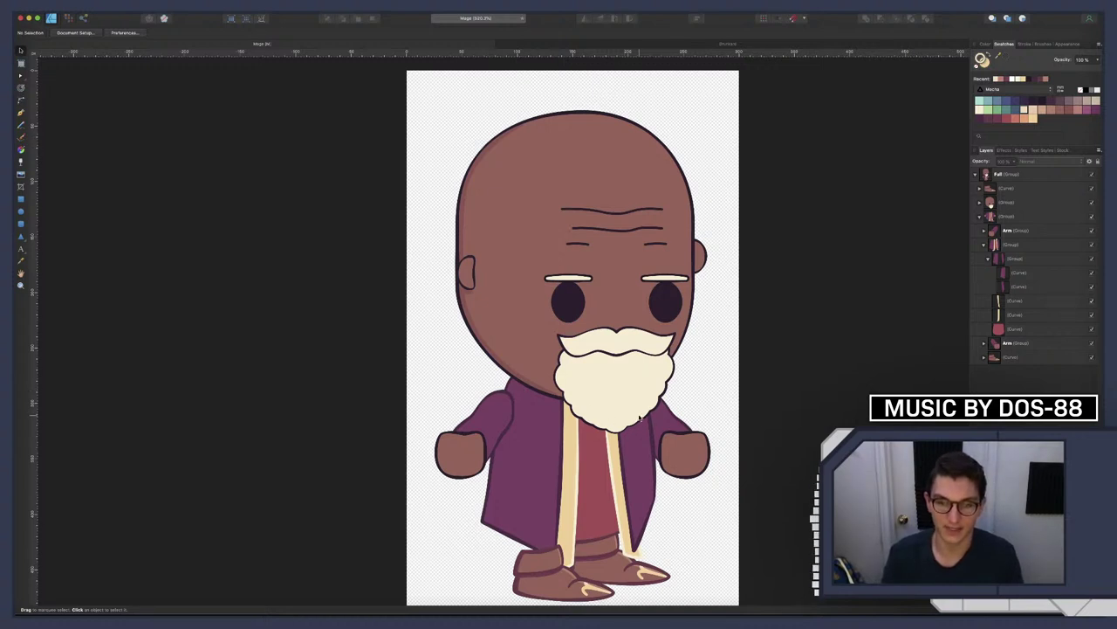
{"action": "scroll", "coordinate": [640, 417], "scroll_direction": "down", "scroll_amount": 3}
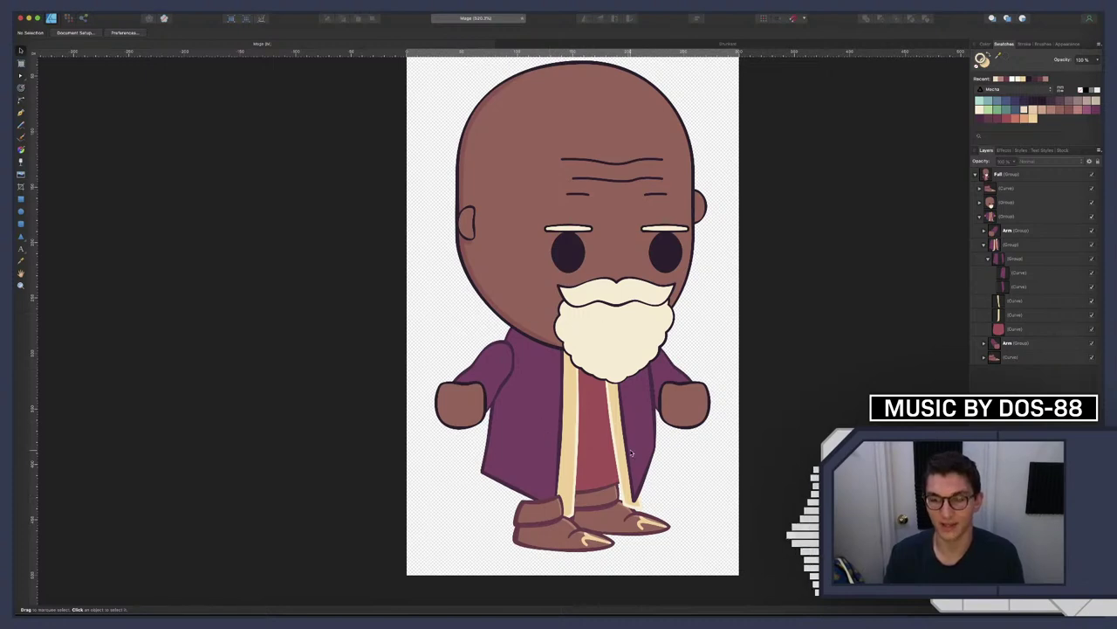
Draw a short, slightly downward-bowed curve and place it diagonally across the far-side robe trim just below the beard
{"action": "scroll", "coordinate": [632, 452], "scroll_direction": "up", "scroll_amount": 5}
{"action": "scroll", "coordinate": [631, 452], "scroll_direction": "down", "scroll_amount": 8}
{"action": "scroll", "coordinate": [631, 452], "scroll_direction": "up", "scroll_amount": 6}
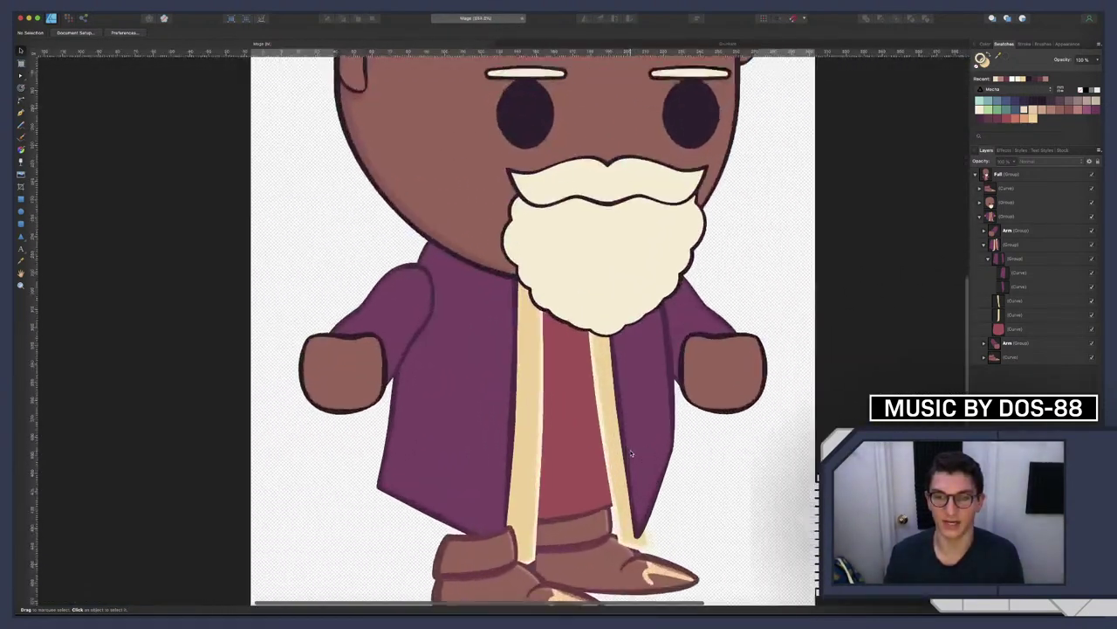
{"action": "scroll", "coordinate": [631, 452], "scroll_direction": "up", "scroll_amount": 3}
{"action": "scroll", "coordinate": [629, 453], "scroll_direction": "down", "scroll_amount": 2}
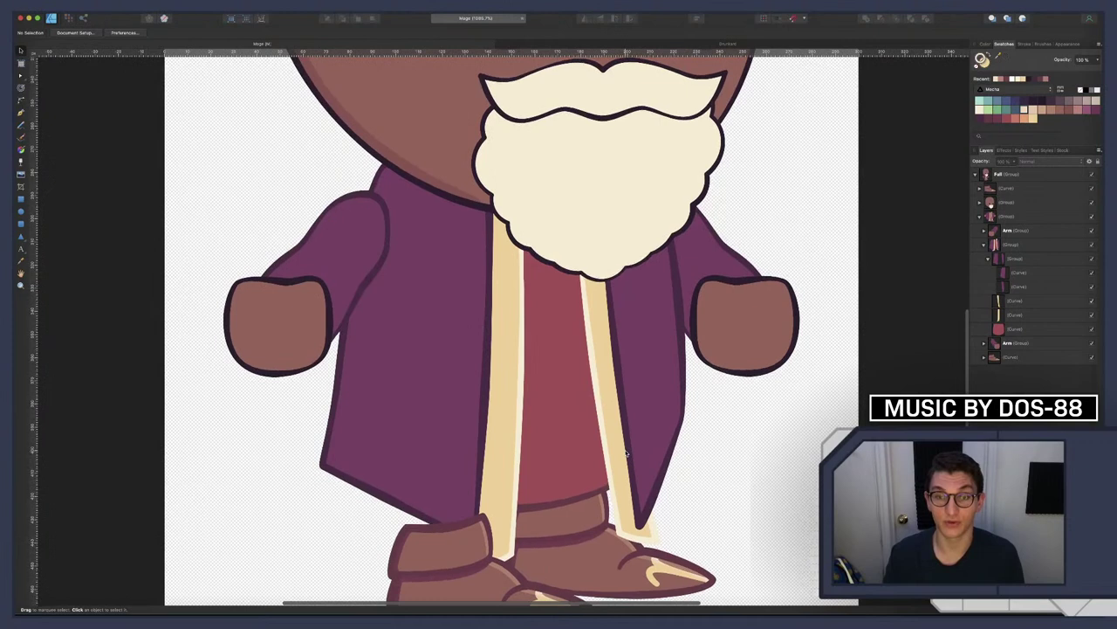
{"action": "scroll", "coordinate": [626, 452], "scroll_direction": "down", "scroll_amount": 2}
{"action": "scroll", "coordinate": [595, 424], "scroll_direction": "up", "scroll_amount": 3}
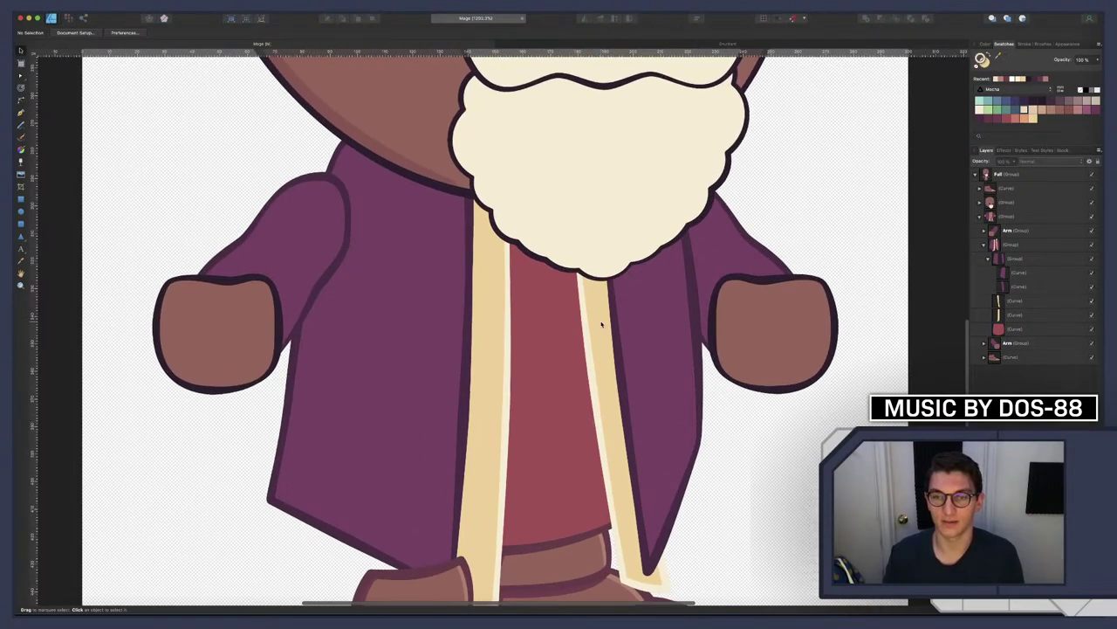
{"action": "left_click", "coordinate": [1018, 301]}
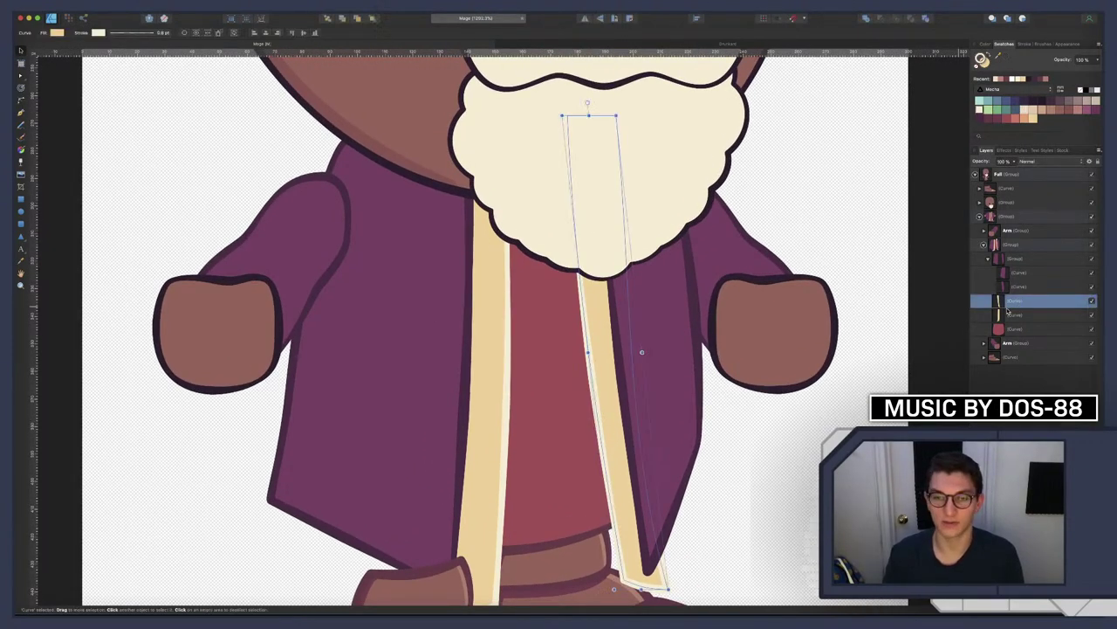
{"action": "scroll", "coordinate": [578, 319], "scroll_direction": "up", "scroll_amount": 2}
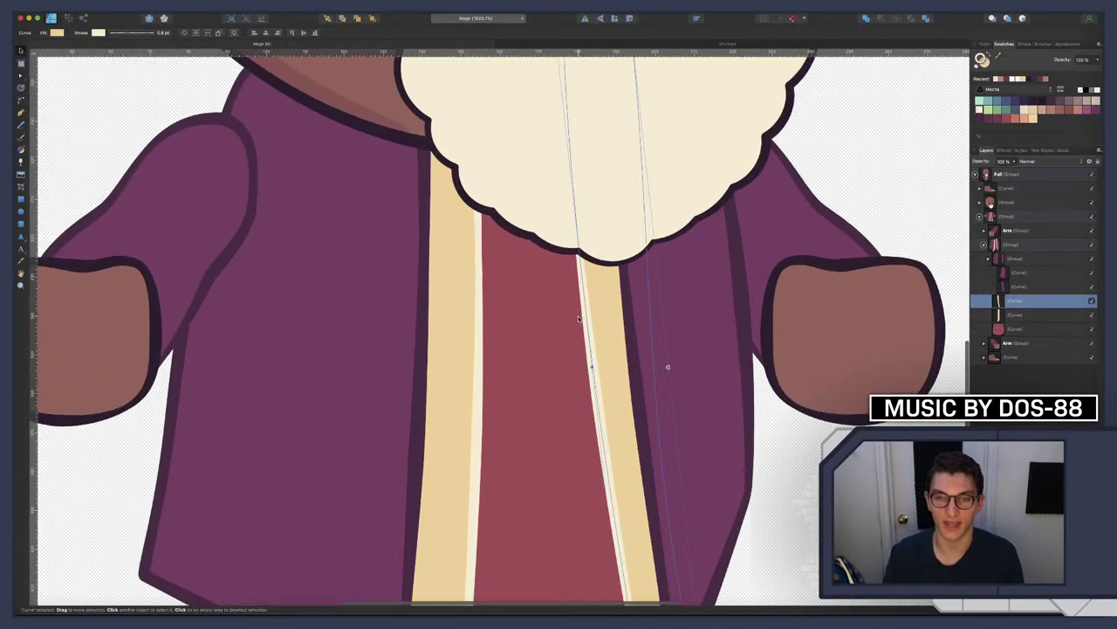
{"action": "key", "text": "p"}
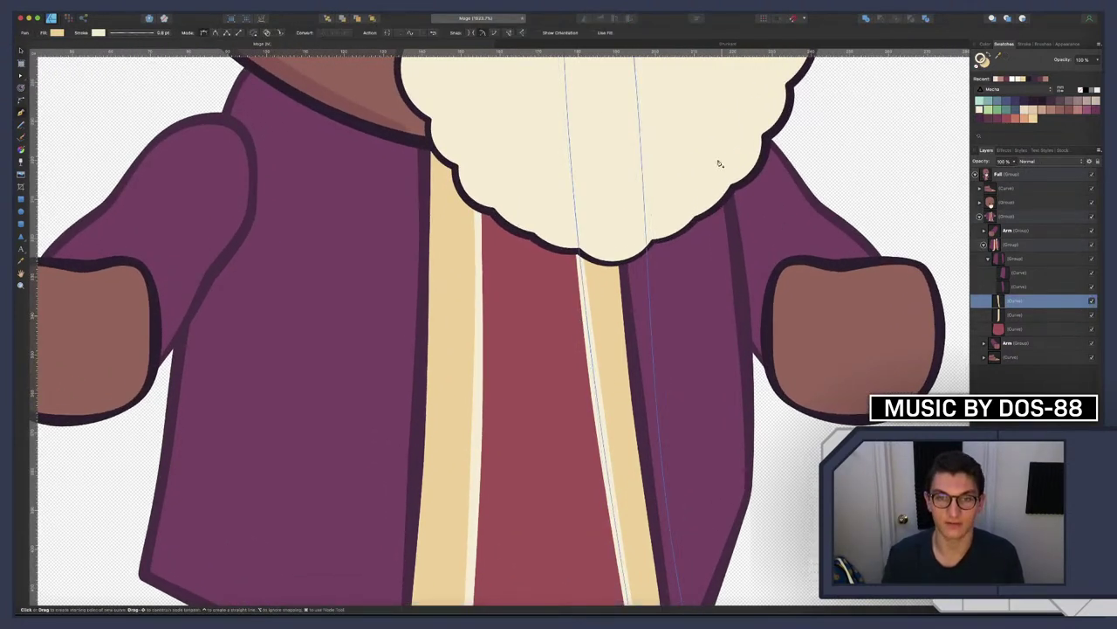
{"action": "left_click", "coordinate": [572, 188]}
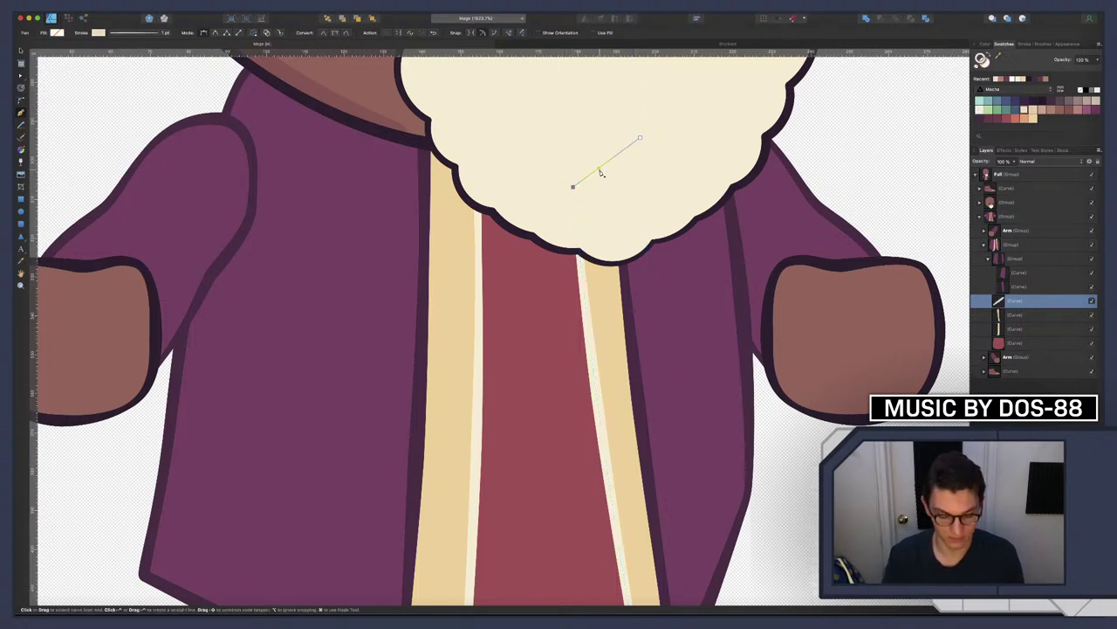
{"action": "key", "text": "a"}
{"action": "left_click_drag", "start_coordinate": [606, 163], "coordinate": [612, 168]}
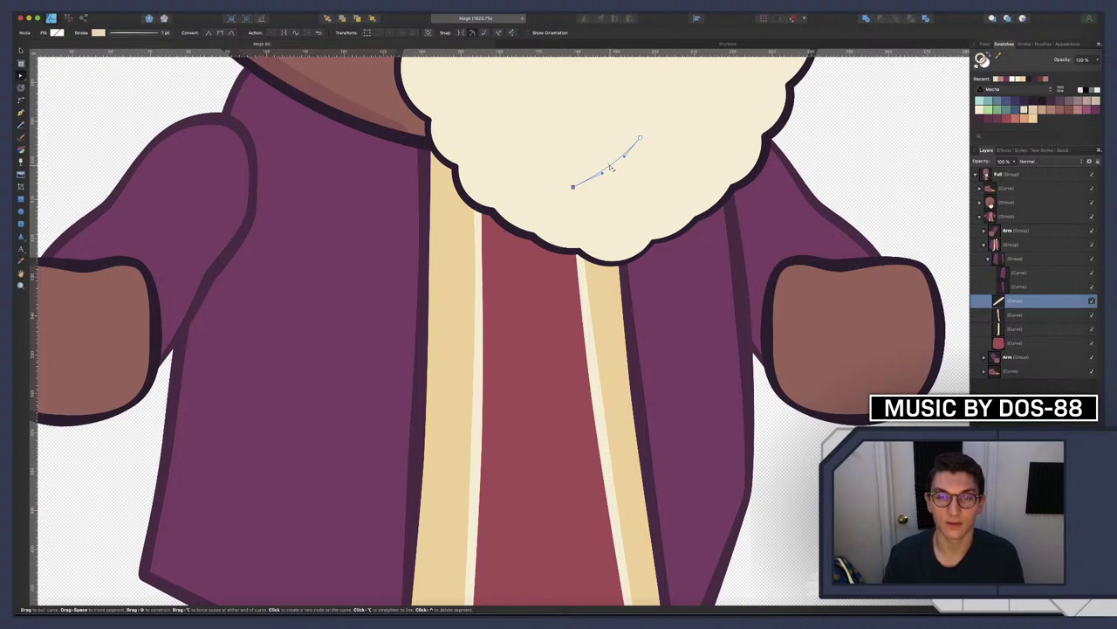
{"action": "key", "text": "v"}
{"action": "left_click_drag", "start_coordinate": [617, 164], "coordinate": [622, 261]}
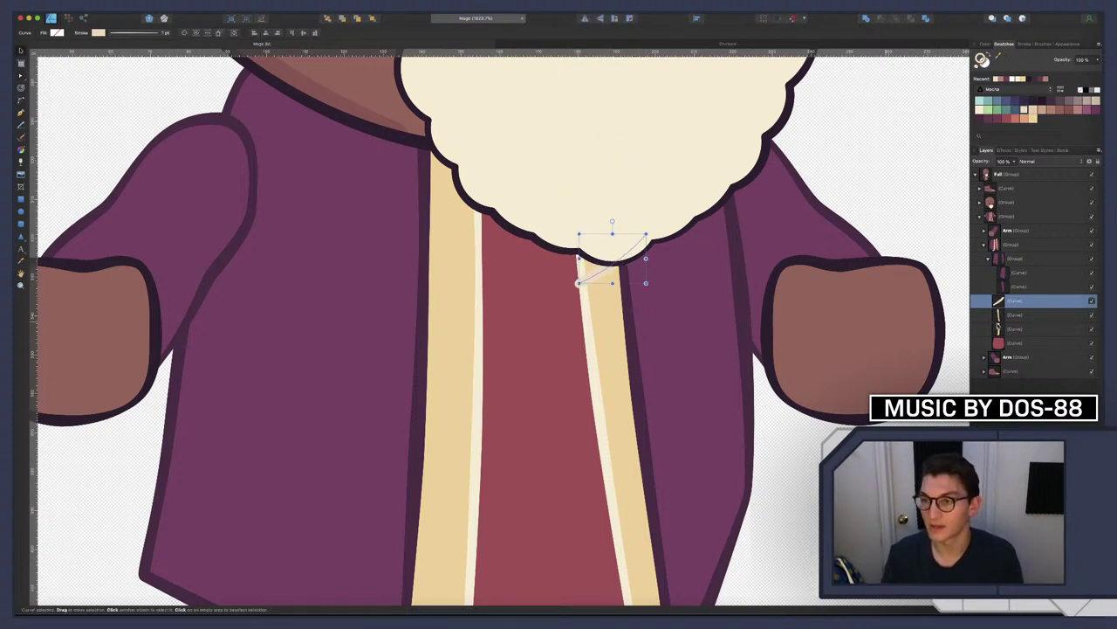
Clip the diagonal stripe inside the far-side trim curve, and give its stroke the trim outline's cream colour
{"action": "left_click", "coordinate": [1013, 316]}
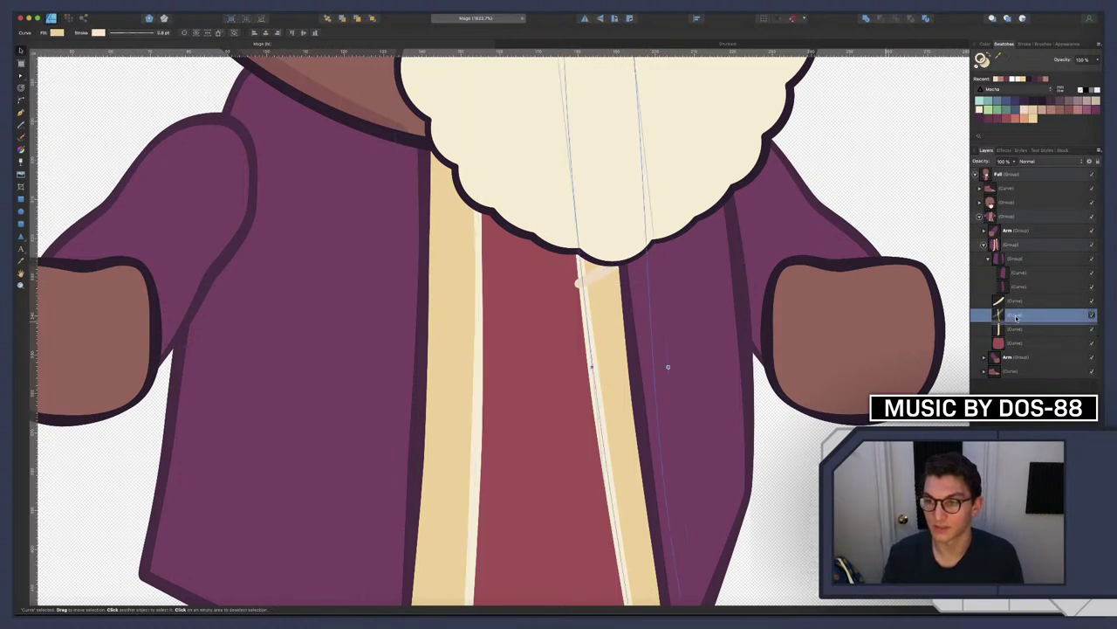
{"action": "left_click_drag", "start_coordinate": [1025, 322], "coordinate": [1012, 302]}
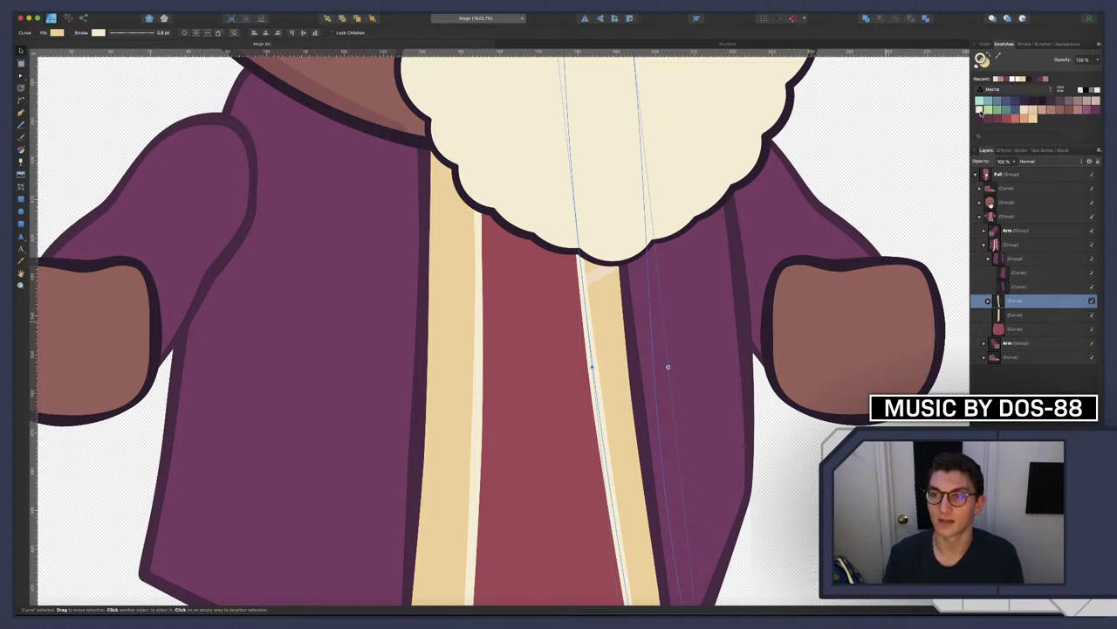
{"action": "left_click", "coordinate": [1024, 109]}
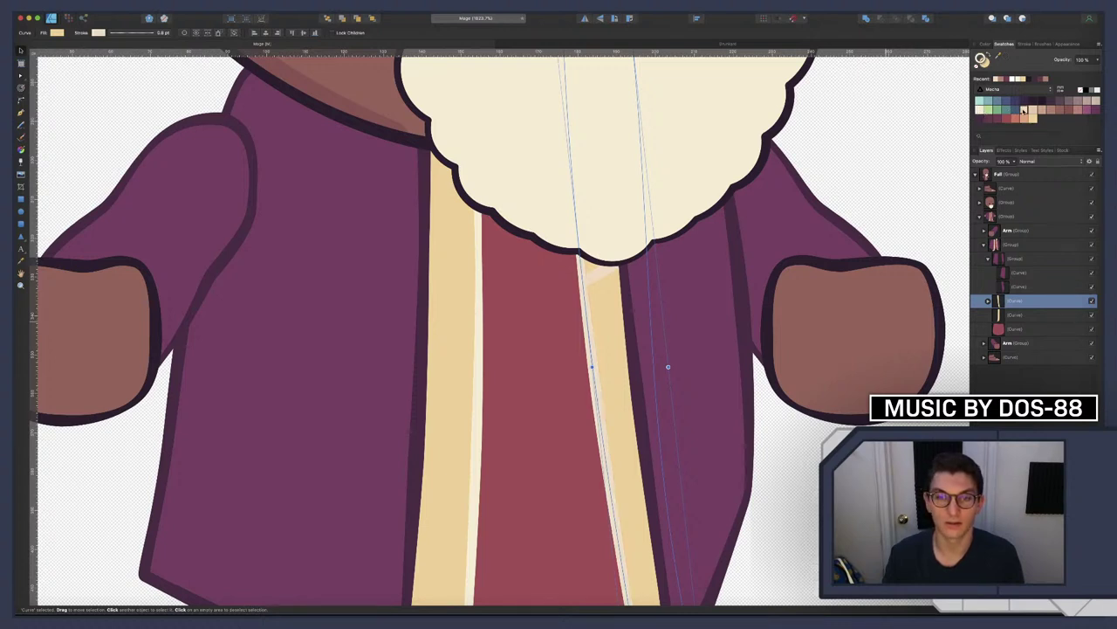
{"action": "left_click", "coordinate": [981, 110]}
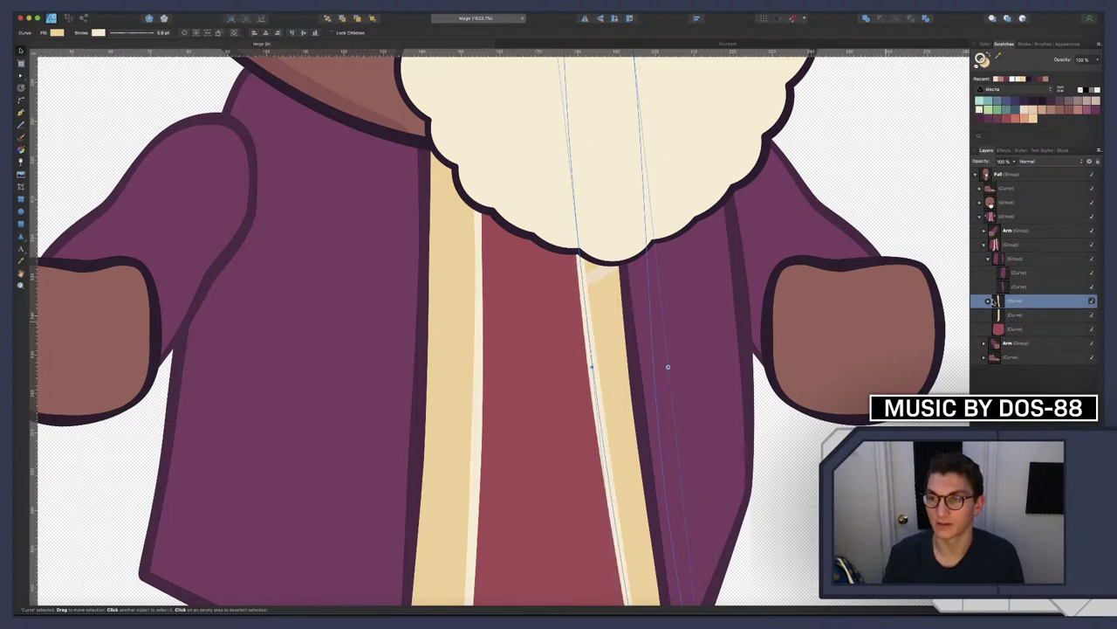
{"action": "left_click", "coordinate": [988, 300]}
{"action": "left_click", "coordinate": [1017, 314]}
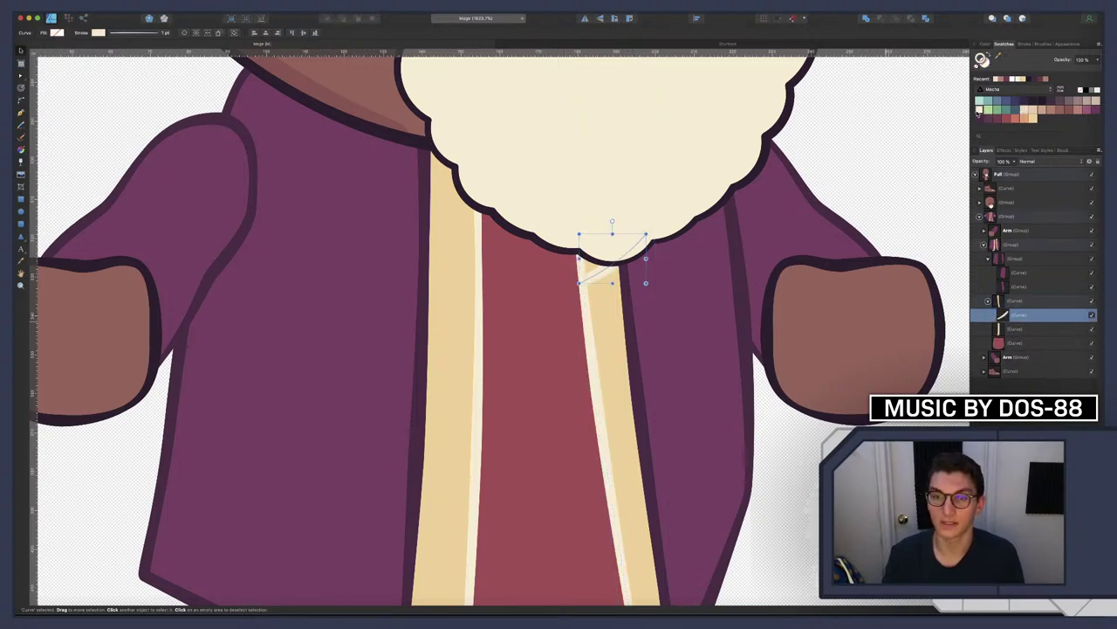
Apply the second saved pressure profile to the stripe's stroke and set its width to 0.8 pt
{"action": "left_click", "coordinate": [136, 29]}
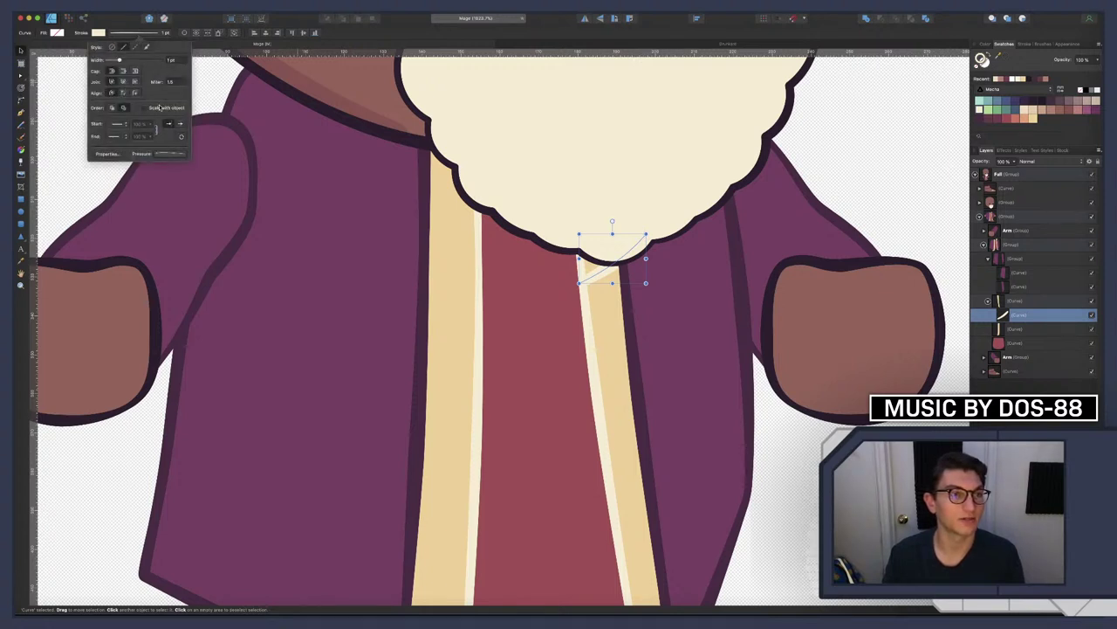
{"action": "left_click", "coordinate": [162, 154]}
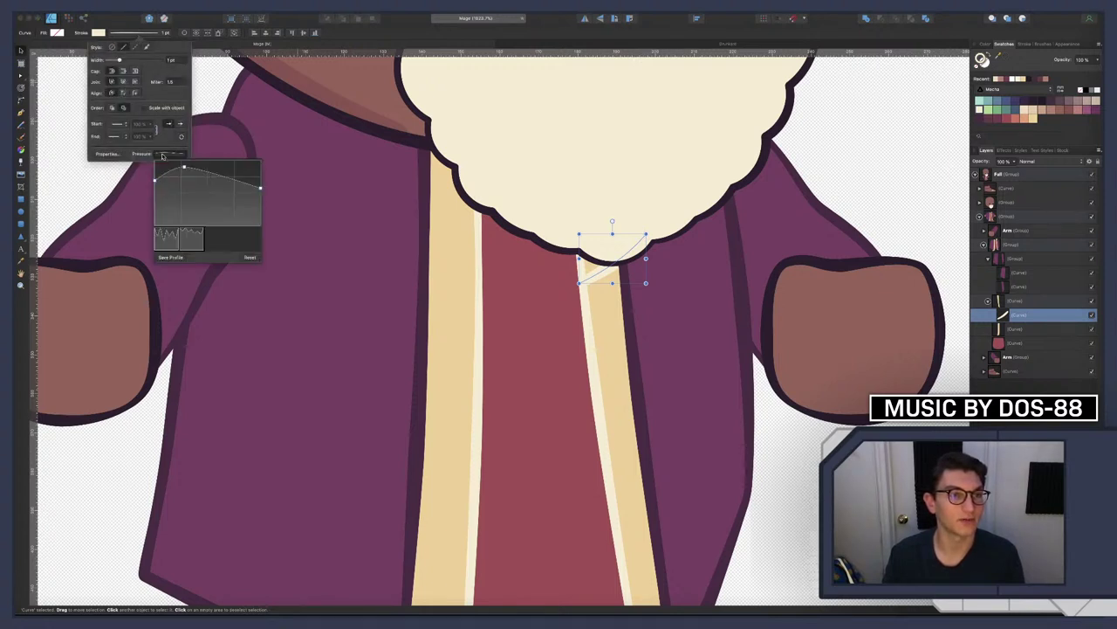
{"action": "left_click", "coordinate": [194, 242]}
{"action": "left_click", "coordinate": [169, 61]}
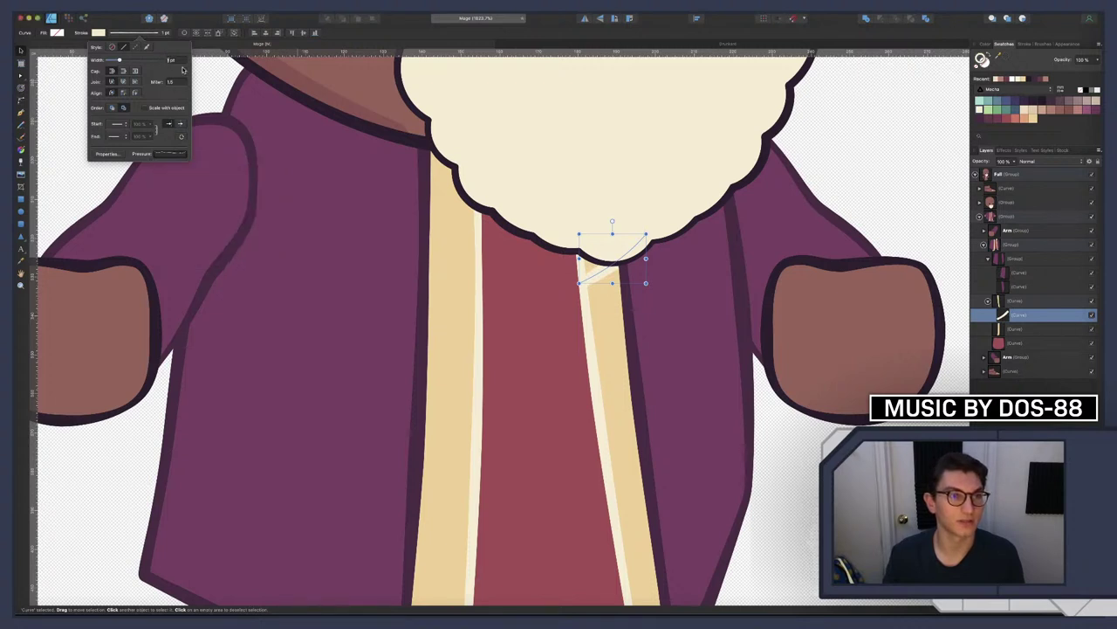
{"action": "type", "text": "0.8"}
{"action": "key", "text": "Return"}
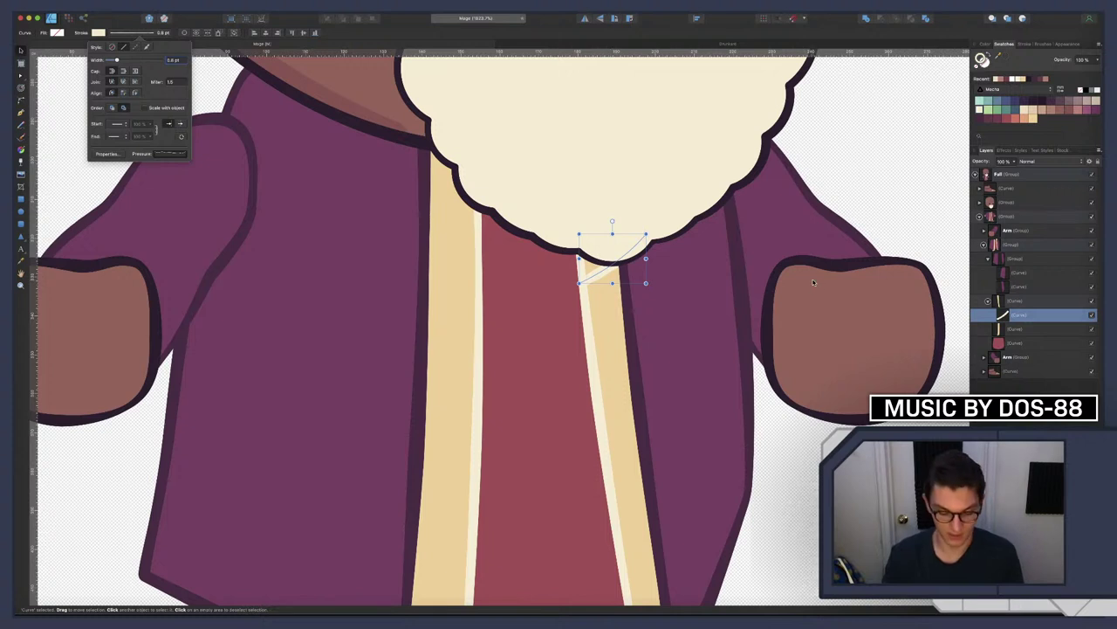
Duplicate the diagonal stripe and move the copy straight down the trim, leaving a gap below the first stripe
{"action": "key", "text": "super+j"}
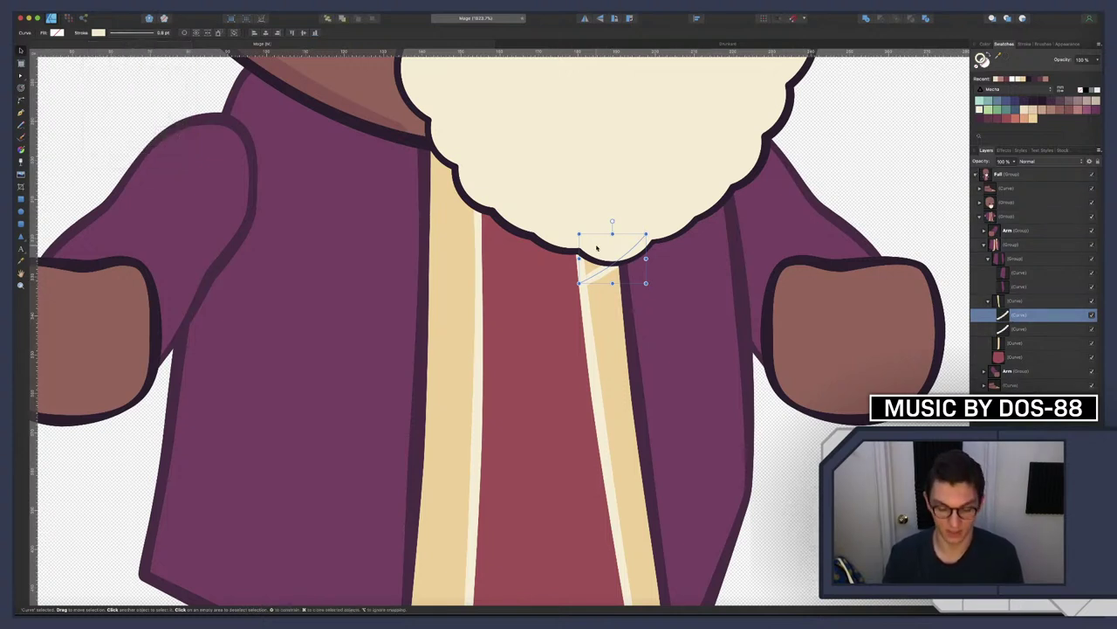
{"action": "key", "text": "shift+Down"}
{"action": "key", "text": "shift+Down"}
{"action": "key", "text": "shift+Up"}
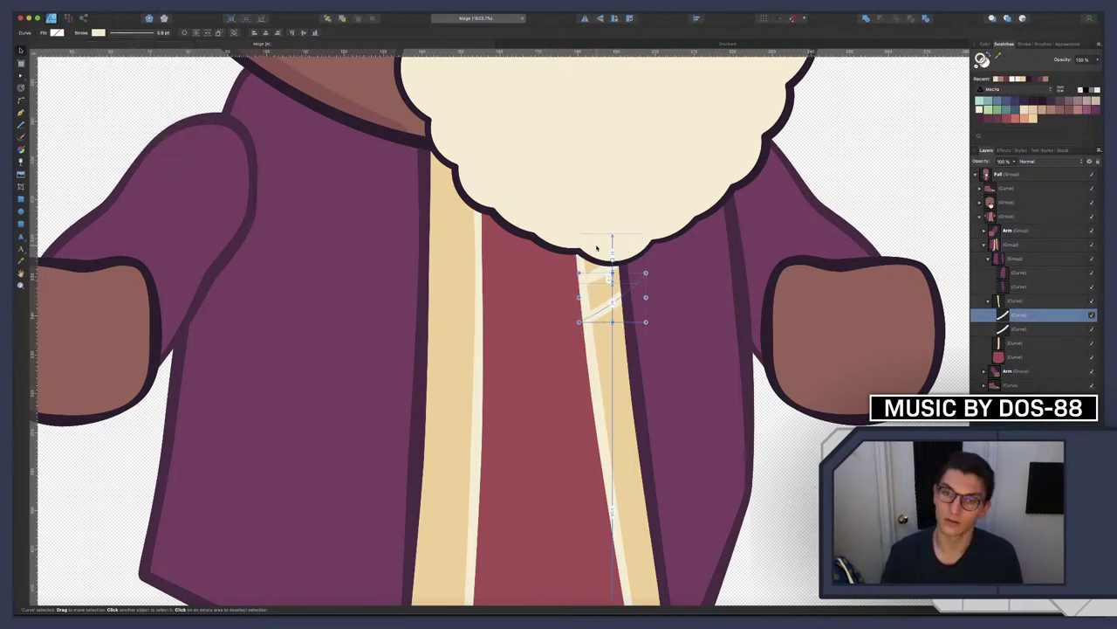
Add a third stripe copy farther down the trim at matching spacing, and nudge it slightly toward the robe's far side
{"action": "key", "text": "super+j"}
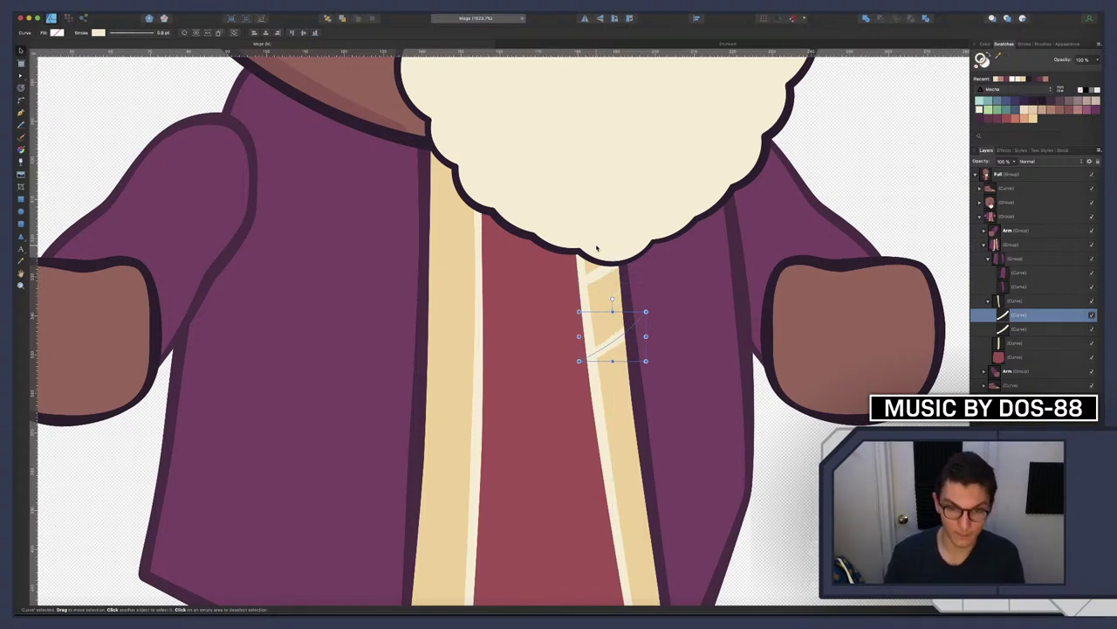
{"action": "key", "text": "shift+Down"}
{"action": "key", "text": "shift+Down"}
{"action": "key", "text": "shift+Down"}
{"action": "key", "text": "shift+Down"}
{"action": "key", "text": "shift+Down"}
{"action": "key", "text": "shift+Down"}
{"action": "key", "text": "shift+Down"}
{"action": "key", "text": "shift+Down"}
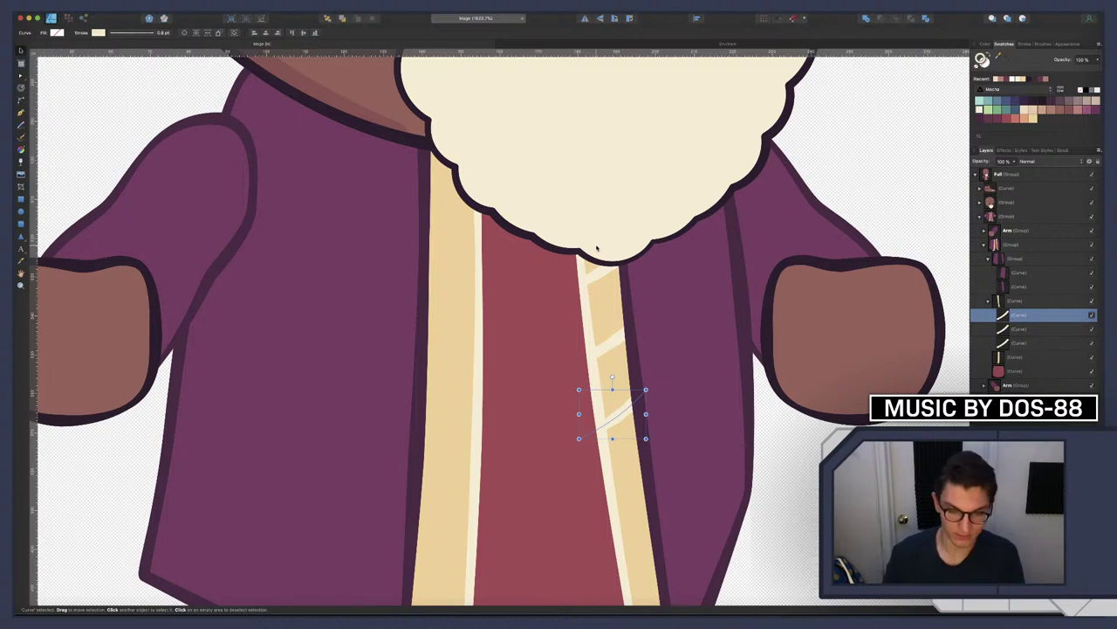
{"action": "scroll", "coordinate": [736, 407], "scroll_direction": "down", "scroll_amount": 5}
{"action": "scroll", "coordinate": [730, 407], "scroll_direction": "right", "scroll_amount": 1}
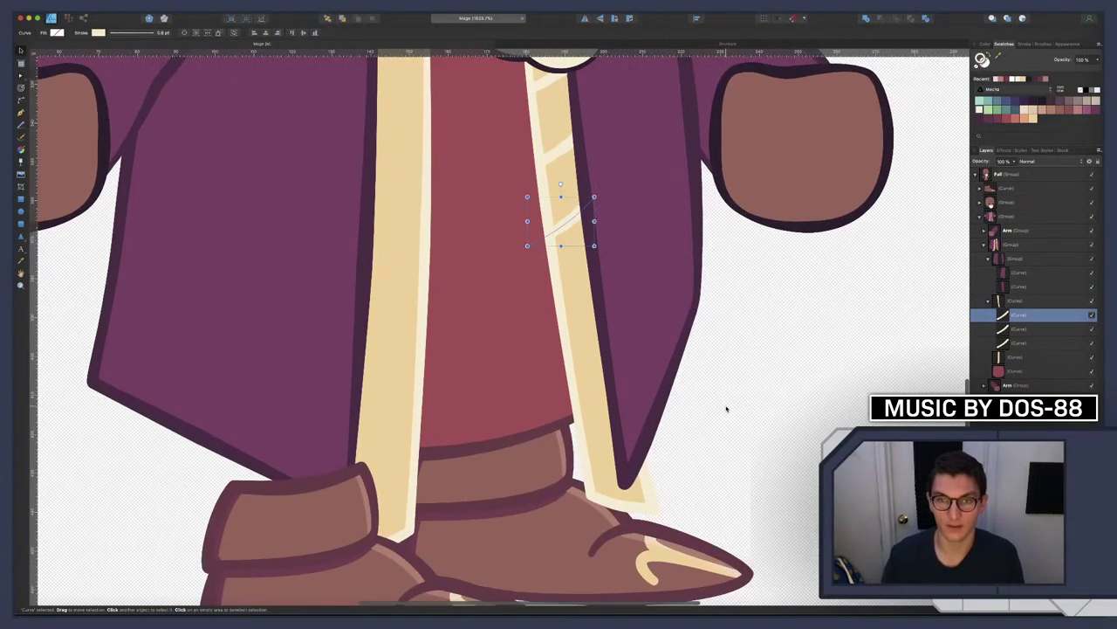
{"action": "key", "text": "shift+Right"}
{"action": "key", "text": "shift+Left"}
{"action": "key", "text": "Right"}
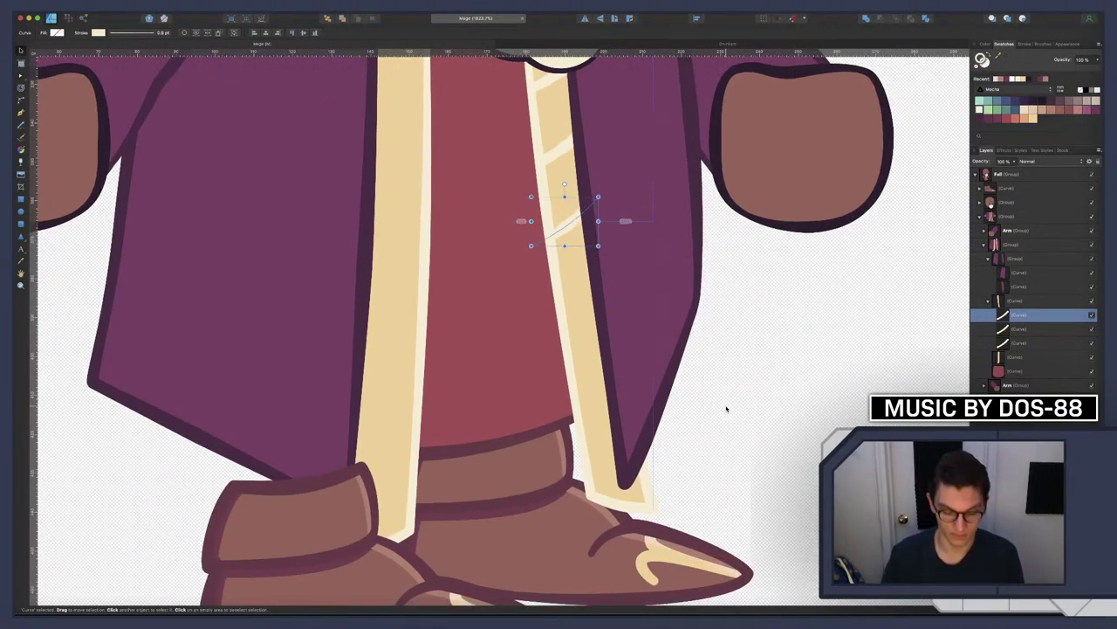
Duplicate the third stripe, move the copy down by the same spacing, and nudge it sideways to follow the slanting trim
{"action": "key", "text": "super+j"}
{"action": "key", "text": "shift+Down"}
{"action": "key", "text": "shift+Down"}
{"action": "key", "text": "shift+Down"}
{"action": "key", "text": "shift+Down"}
{"action": "key", "text": "shift+Down"}
{"action": "key", "text": "shift+Down"}
{"action": "key", "text": "shift+Down"}
{"action": "key", "text": "shift+Down"}
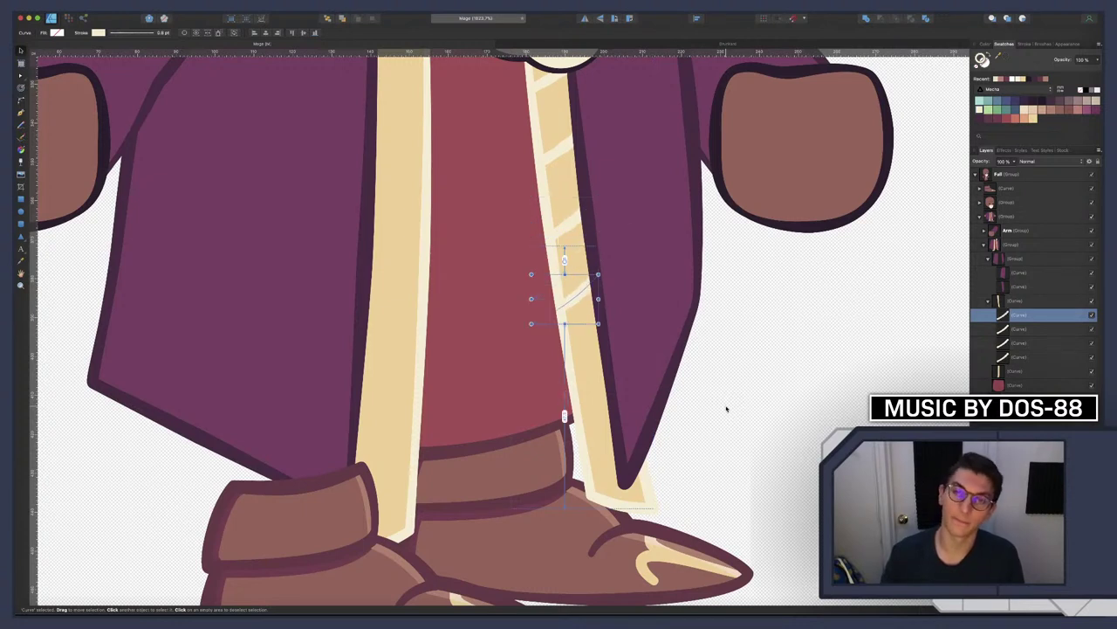
{"action": "key", "text": "Right"}
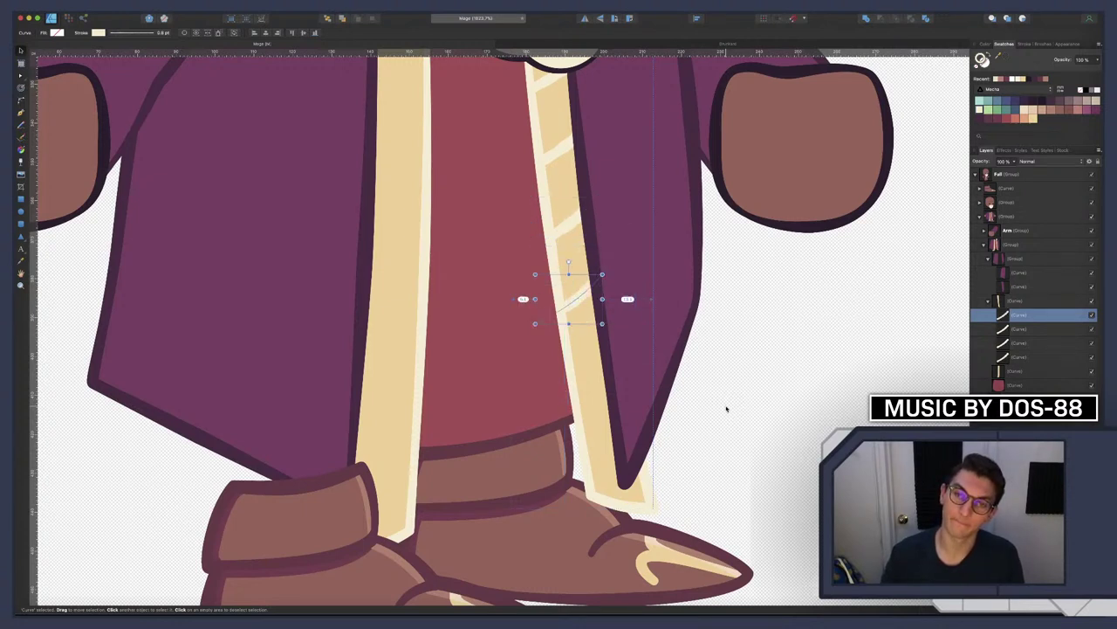
Duplicate the fourth stripe, move the copy down the trim, and shift it sideways to follow the slanting trim
{"action": "key", "text": "shift+Down"}
{"action": "key", "text": "shift+Down"}
{"action": "key", "text": "shift+Down"}
{"action": "key", "text": "shift+Down"}
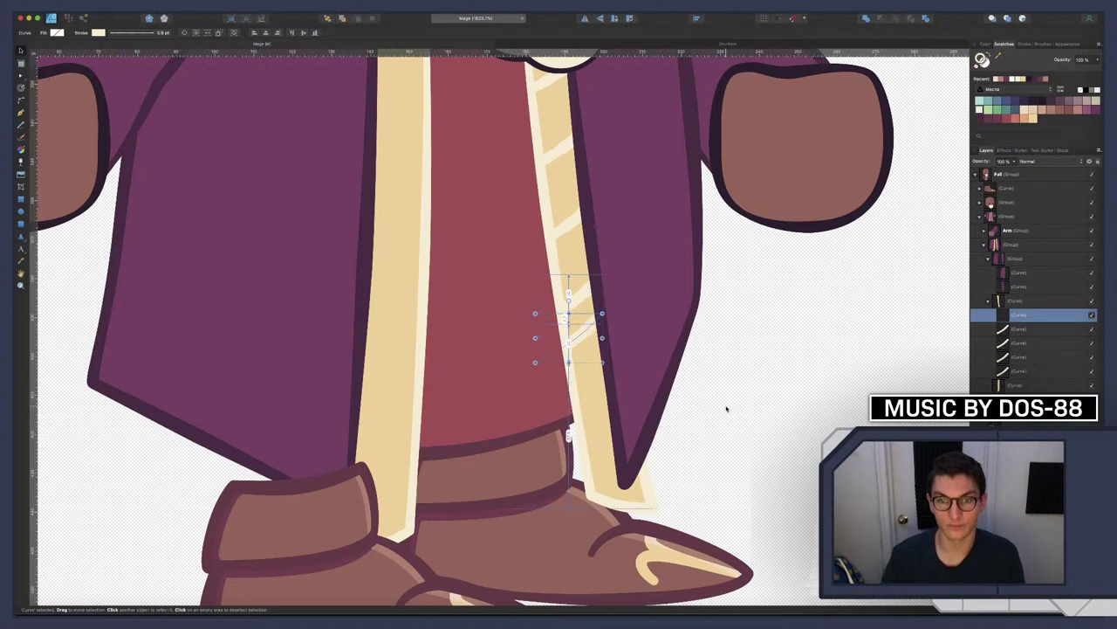
{"action": "key", "text": "shift+Down"}
{"action": "key", "text": "shift+Down"}
{"action": "key", "text": "shift+Down"}
{"action": "key", "text": "shift+Down"}
{"action": "key", "text": "shift+Right"}
{"action": "key", "text": "shift+Right"}
{"action": "key", "text": "shift+Right"}
{"action": "key", "text": "shift+Right"}
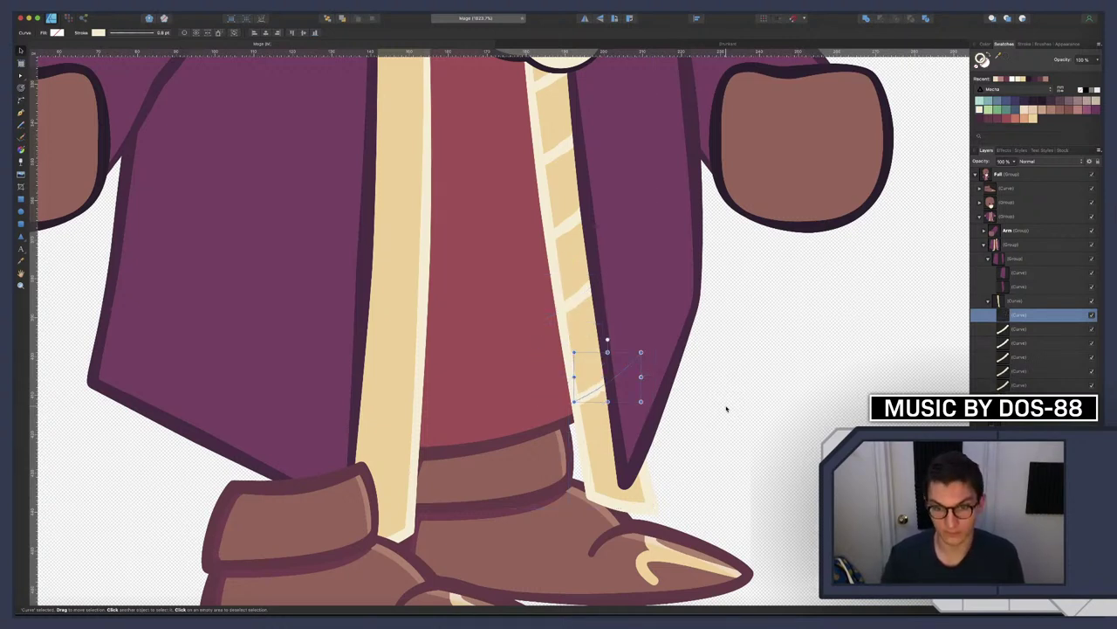
Add a sixth stripe copy straight below the fifth, near the trim's lower end, and deselect it
{"action": "key", "text": "shift+Down"}
{"action": "key", "text": "shift+Down"}
{"action": "key", "text": "shift+Down"}
{"action": "key", "text": "shift+Down"}
{"action": "key", "text": "shift+Down"}
{"action": "key", "text": "shift+Down"}
{"action": "key", "text": "shift+Down"}
{"action": "key", "text": "shift+Down"}
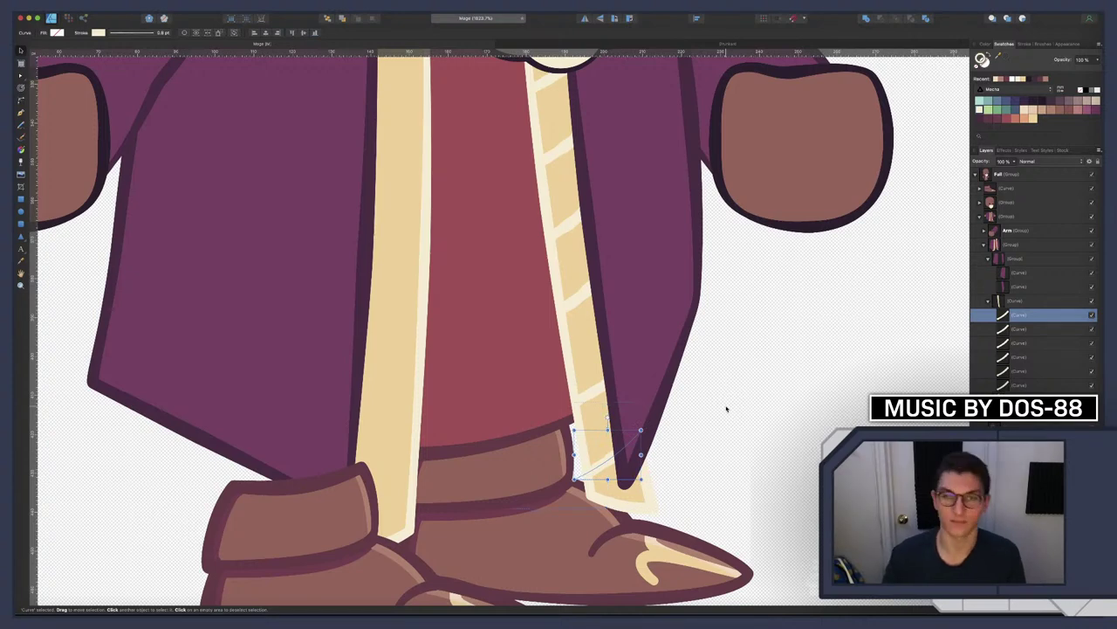
{"action": "left_click", "coordinate": [727, 403]}
{"action": "key", "text": "super+0"}
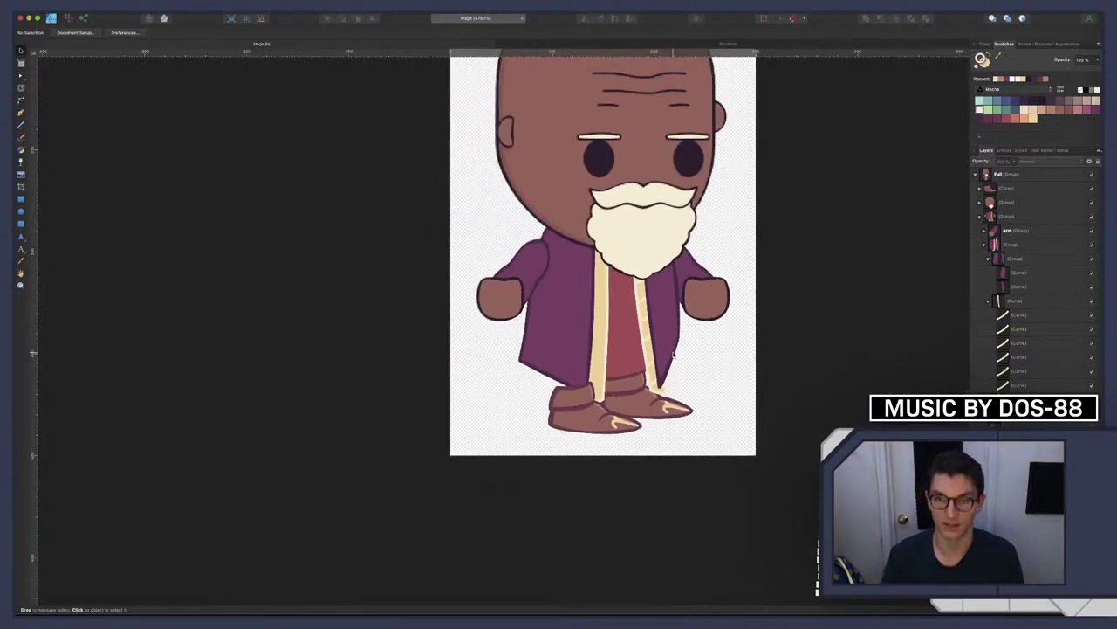
Select all six stripes and try light peach, gold and orange palette swatches as their stroke colour
{"action": "scroll", "coordinate": [669, 354], "scroll_direction": "up", "scroll_amount": 1}
{"action": "scroll", "coordinate": [577, 380], "scroll_direction": "up", "scroll_amount": 5}
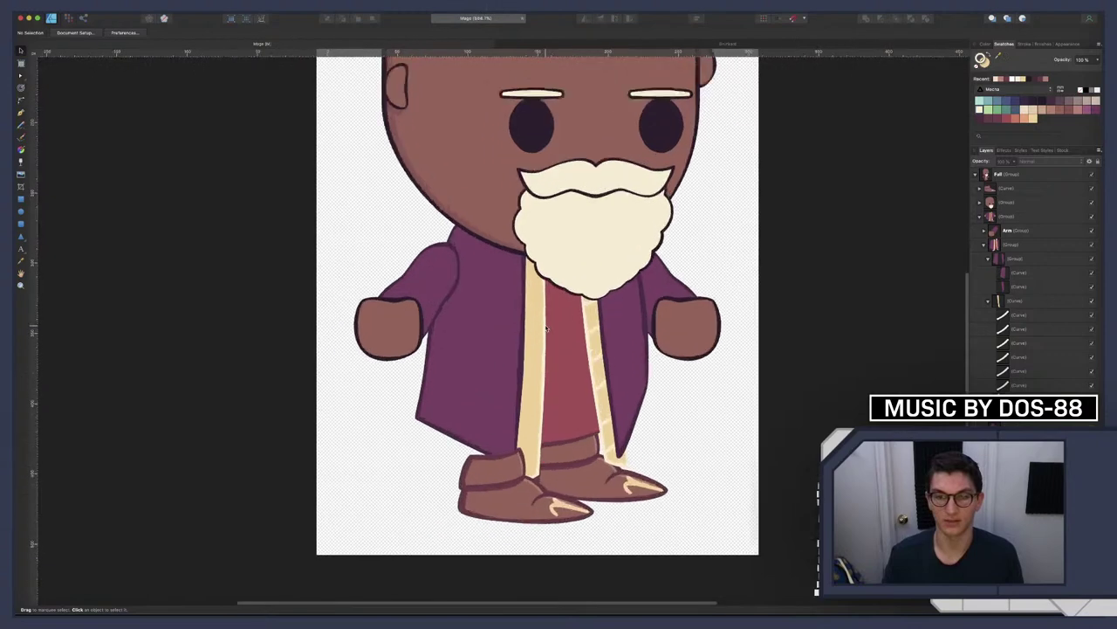
{"action": "scroll", "coordinate": [546, 328], "scroll_direction": "down", "scroll_amount": 3}
{"action": "scroll", "coordinate": [545, 329], "scroll_direction": "up", "scroll_amount": 3}
{"action": "scroll", "coordinate": [546, 328], "scroll_direction": "down", "scroll_amount": 3}
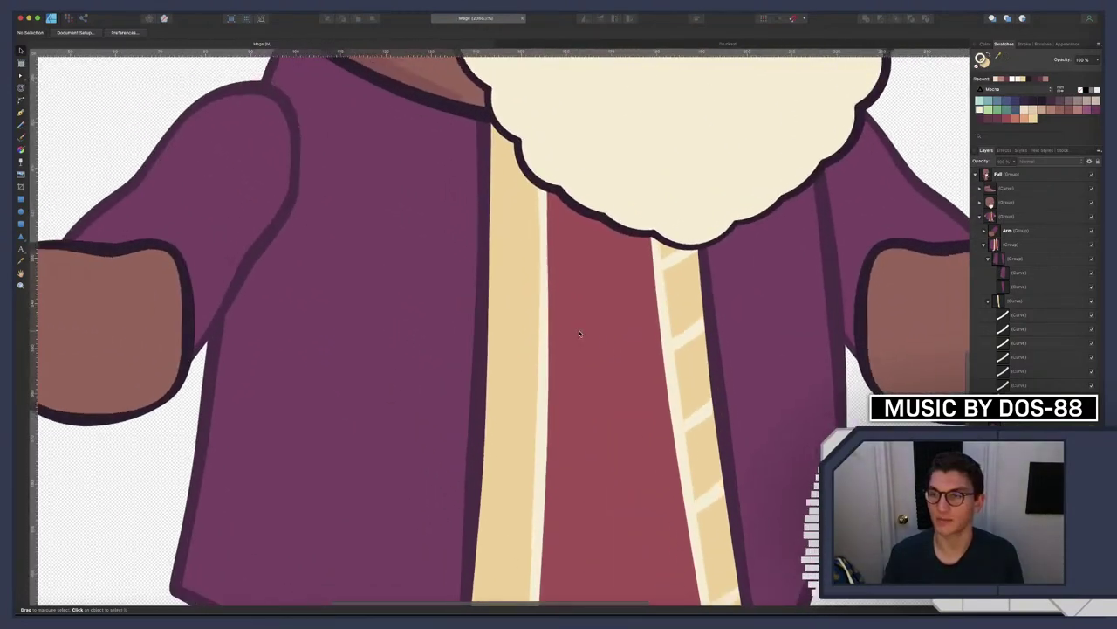
{"action": "left_click", "coordinate": [1024, 319]}
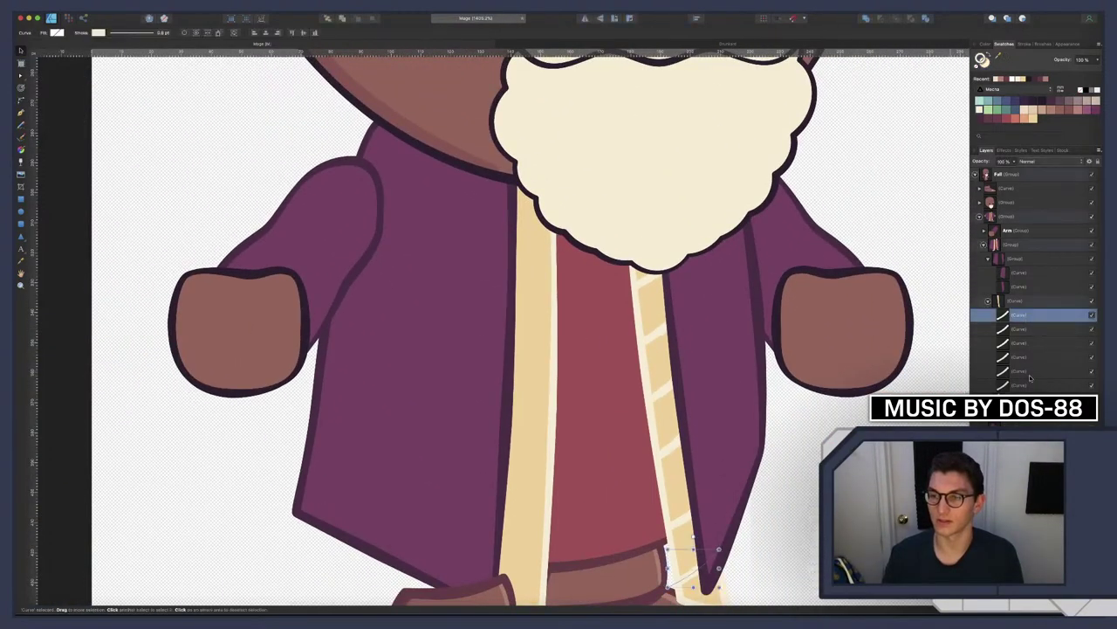
{"action": "left_click", "coordinate": [1026, 385], "text": "shift"}
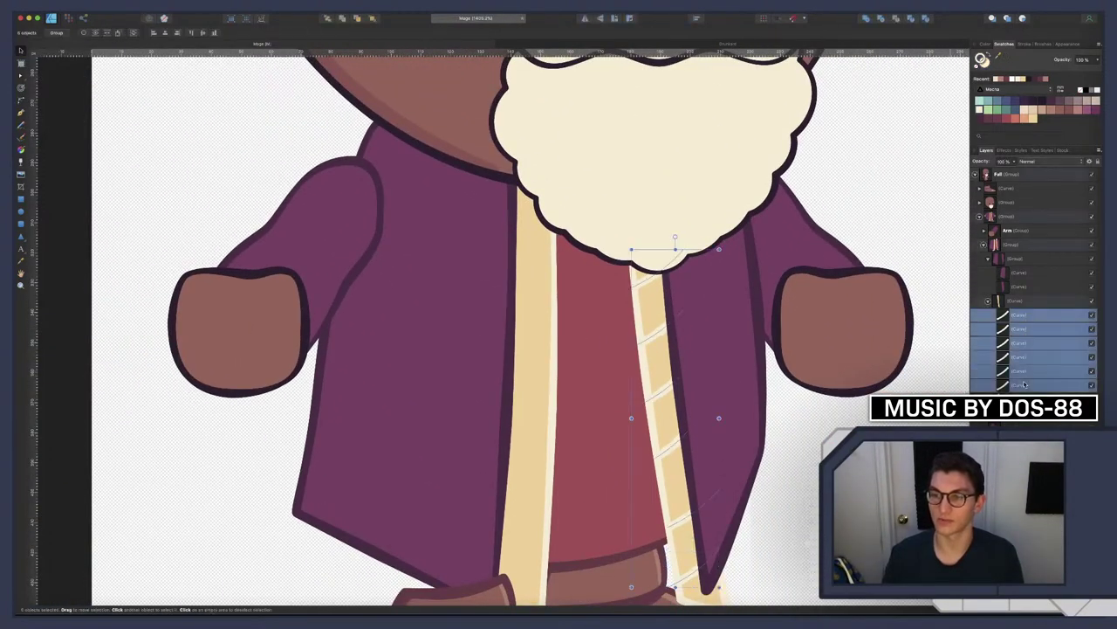
{"action": "left_click", "coordinate": [1025, 111]}
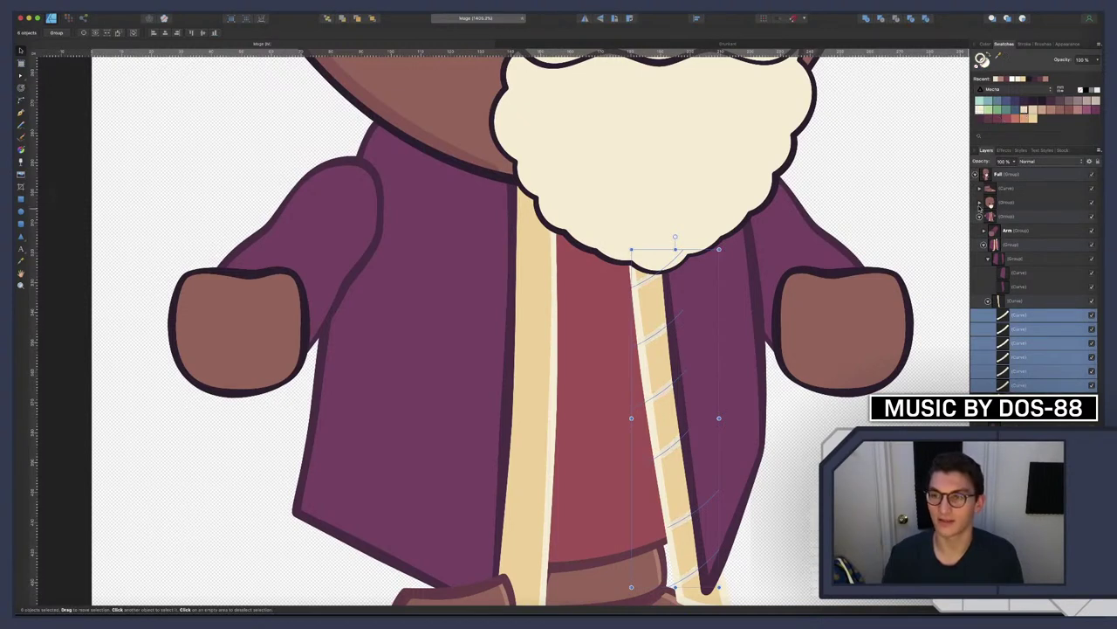
{"action": "left_click", "coordinate": [1032, 119]}
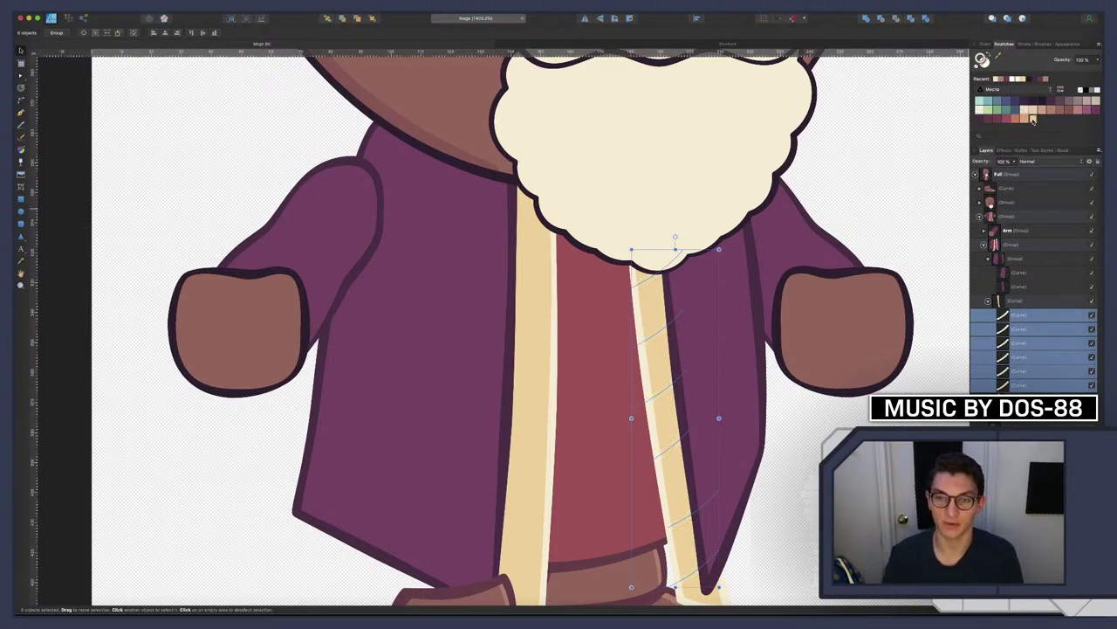
{"action": "left_click", "coordinate": [1026, 117]}
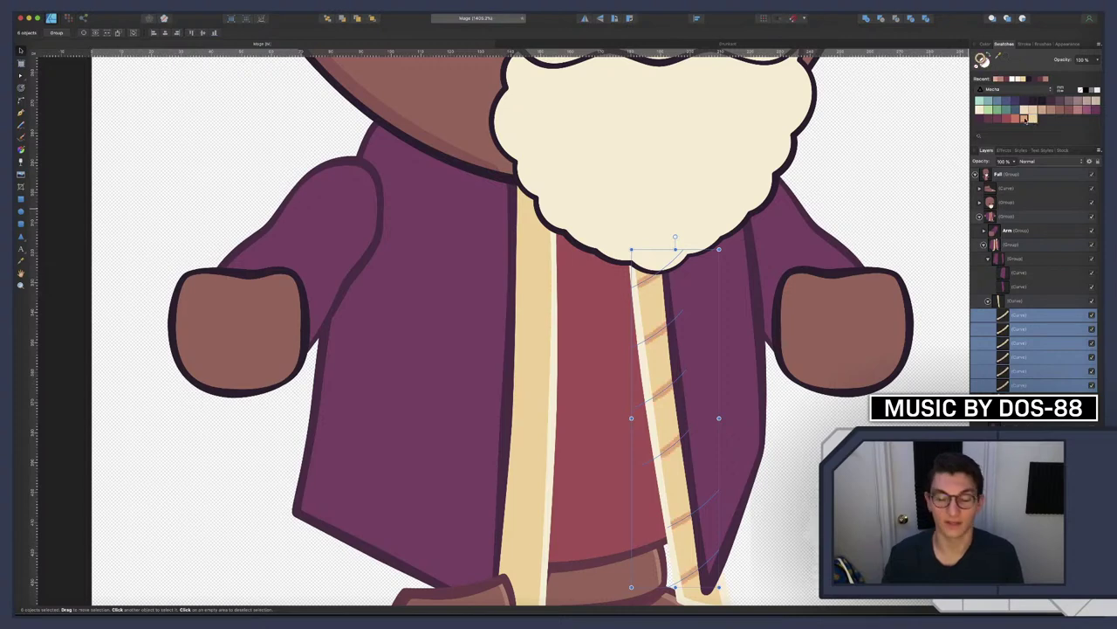
{"action": "scroll", "coordinate": [714, 304], "scroll_direction": "down", "scroll_amount": 10}
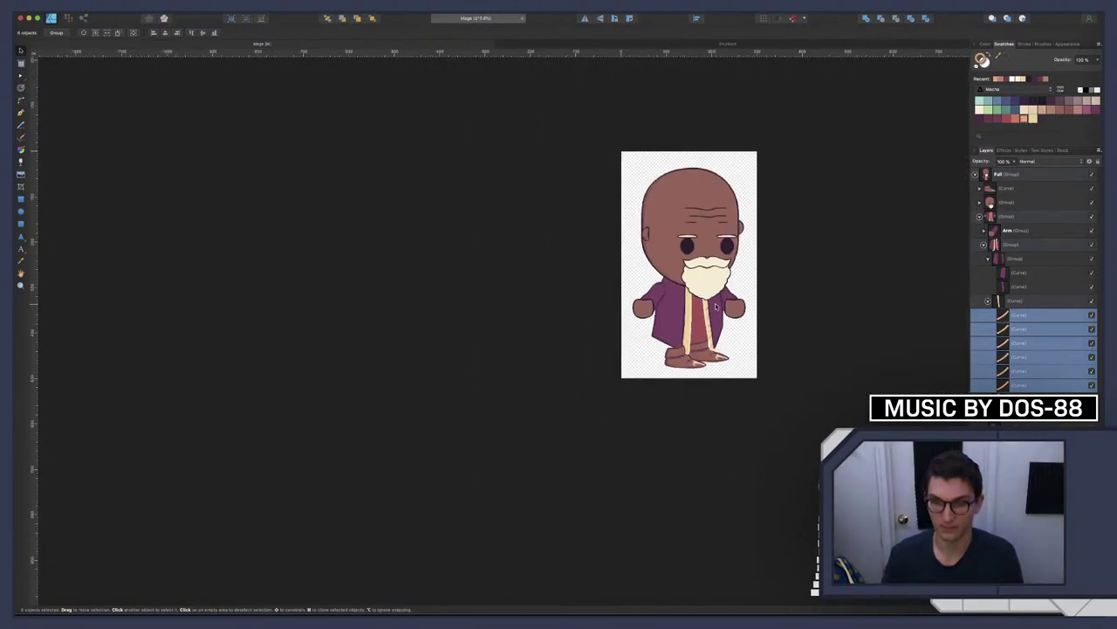
{"action": "scroll", "coordinate": [715, 302], "scroll_direction": "up", "scroll_amount": 6}
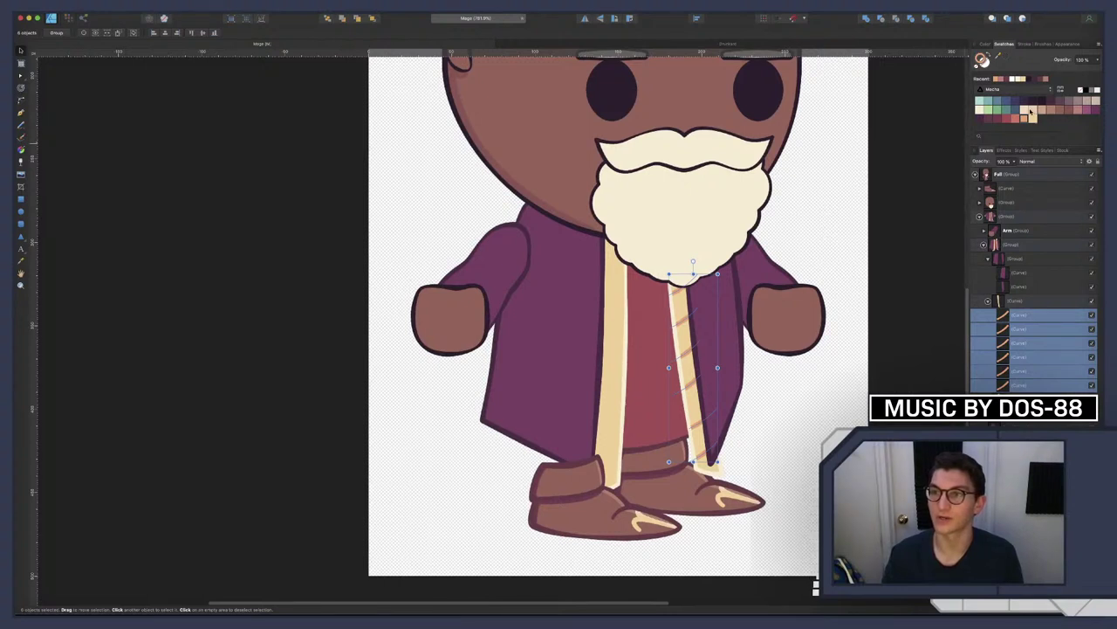
{"action": "left_click", "coordinate": [823, 385]}
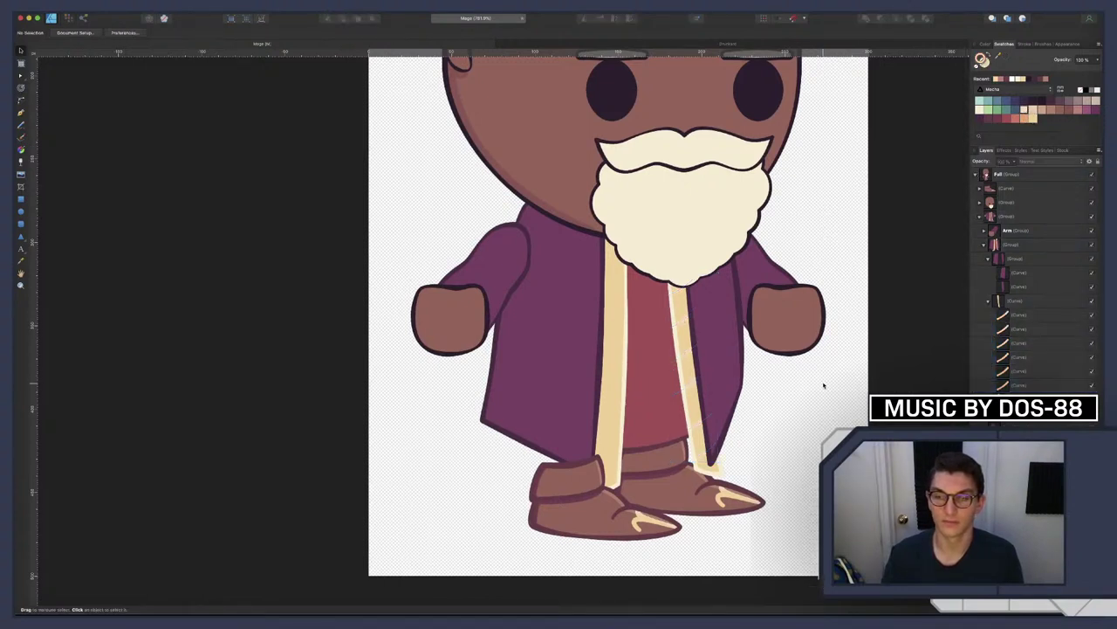
Undo the last stripe colour change and clear the selection
{"action": "scroll", "coordinate": [814, 377], "scroll_direction": "down", "scroll_amount": 5}
{"action": "key", "text": "super+z"}
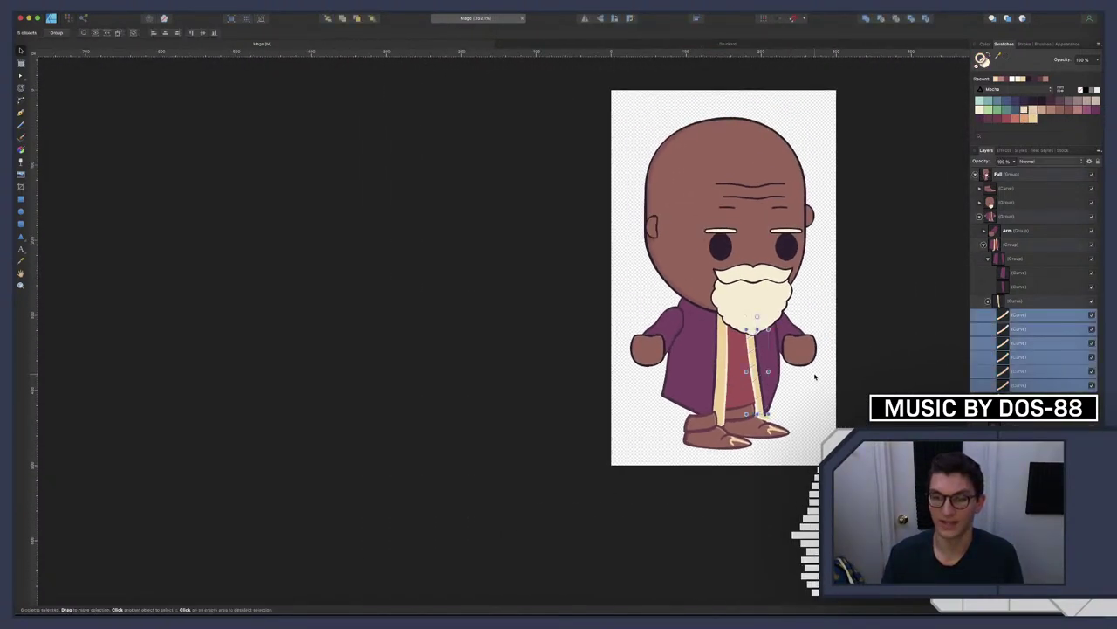
{"action": "scroll", "coordinate": [815, 377], "scroll_direction": "up", "scroll_amount": 1}
{"action": "left_click", "coordinate": [815, 376]}
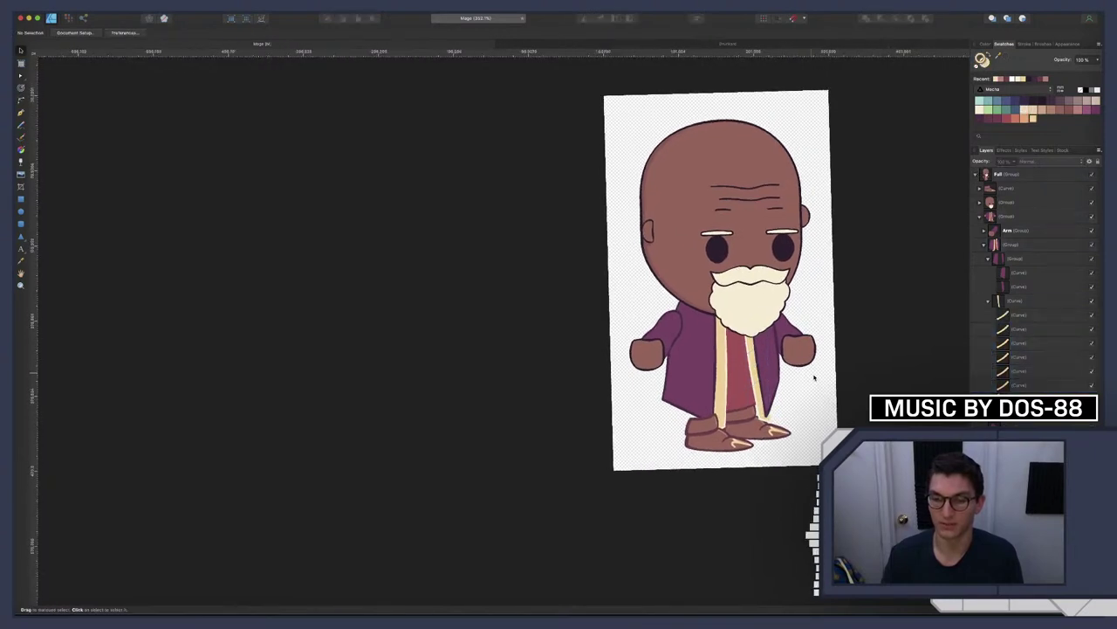
Group the six diagonal stripes and set their stroke colour back to the palette's cream swatch
{"action": "left_click", "coordinate": [1013, 301]}
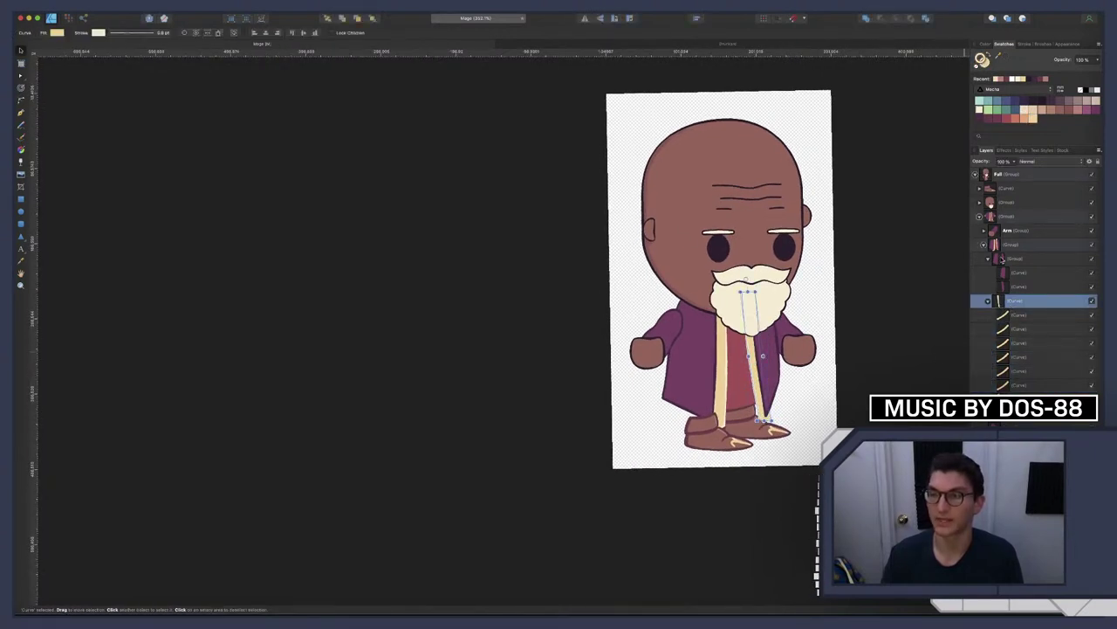
{"action": "left_click", "coordinate": [1024, 316]}
{"action": "left_click", "coordinate": [1020, 385], "text": "shift"}
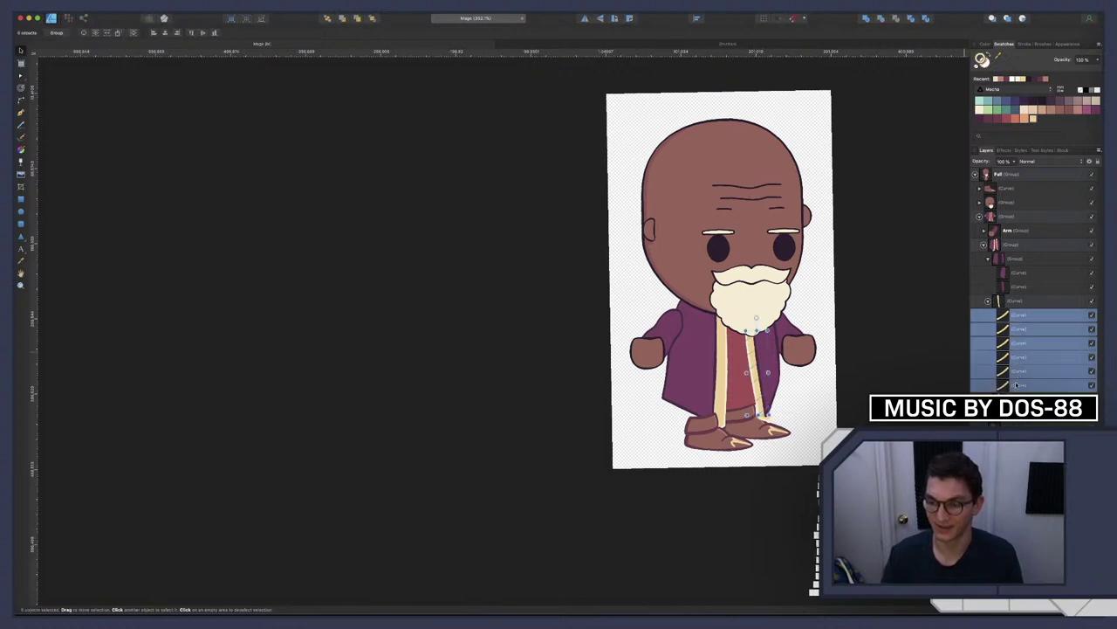
{"action": "key", "text": "super+g"}
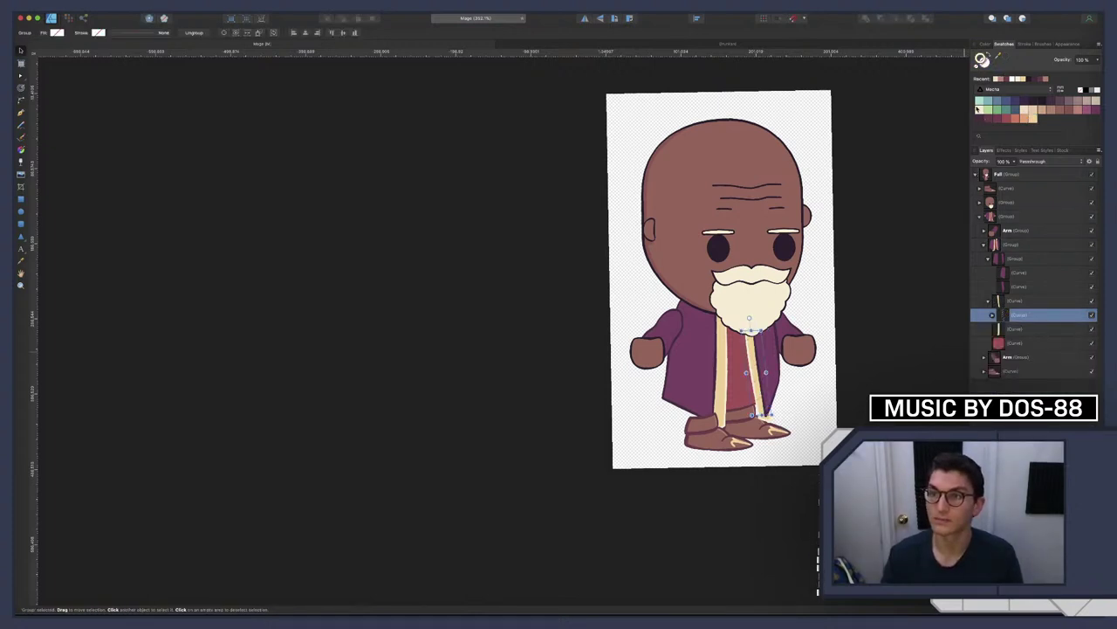
{"action": "scroll", "coordinate": [772, 357], "scroll_direction": "up", "scroll_amount": 5}
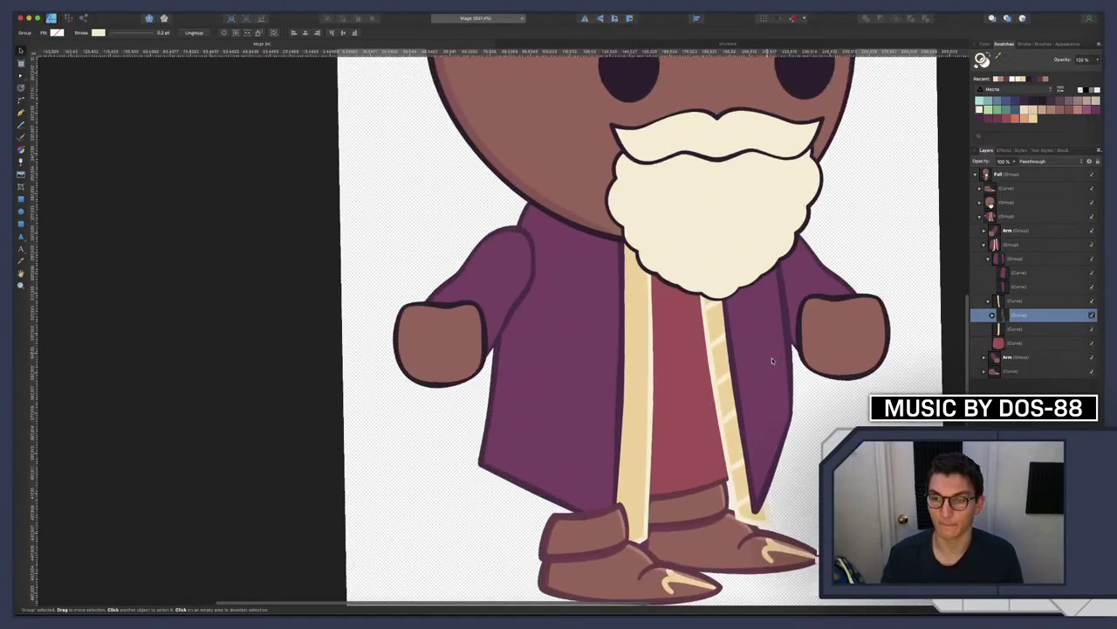
{"action": "left_click", "coordinate": [793, 428]}
{"action": "scroll", "coordinate": [766, 416], "scroll_direction": "up", "scroll_amount": 5}
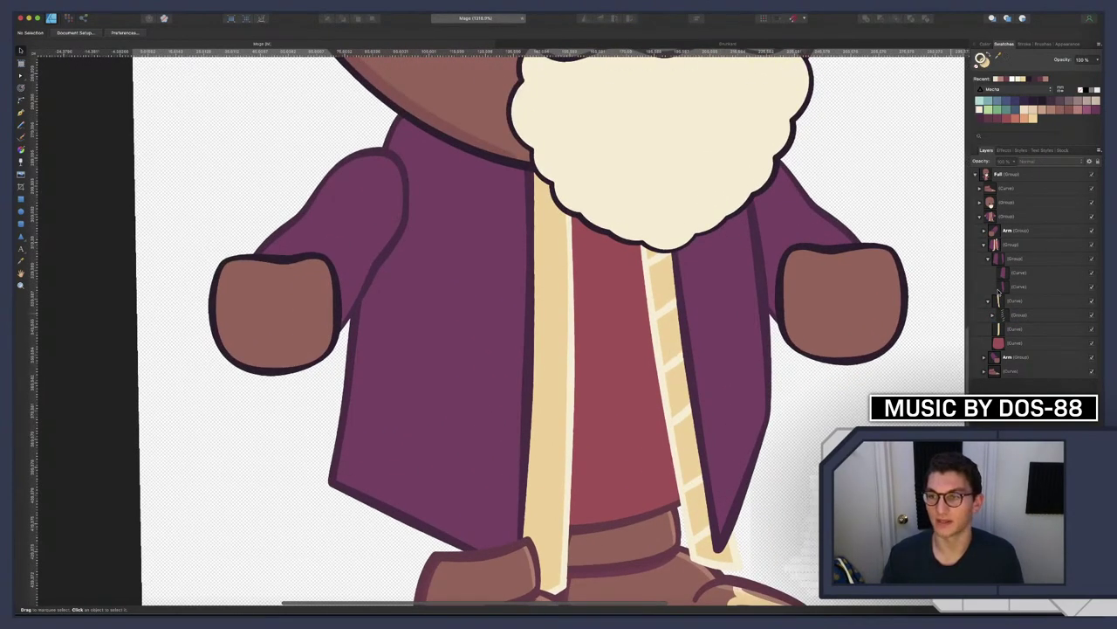
Duplicate the stripe group and nest the copy inside the robe's other gold trim curve
{"action": "left_click", "coordinate": [1012, 315]}
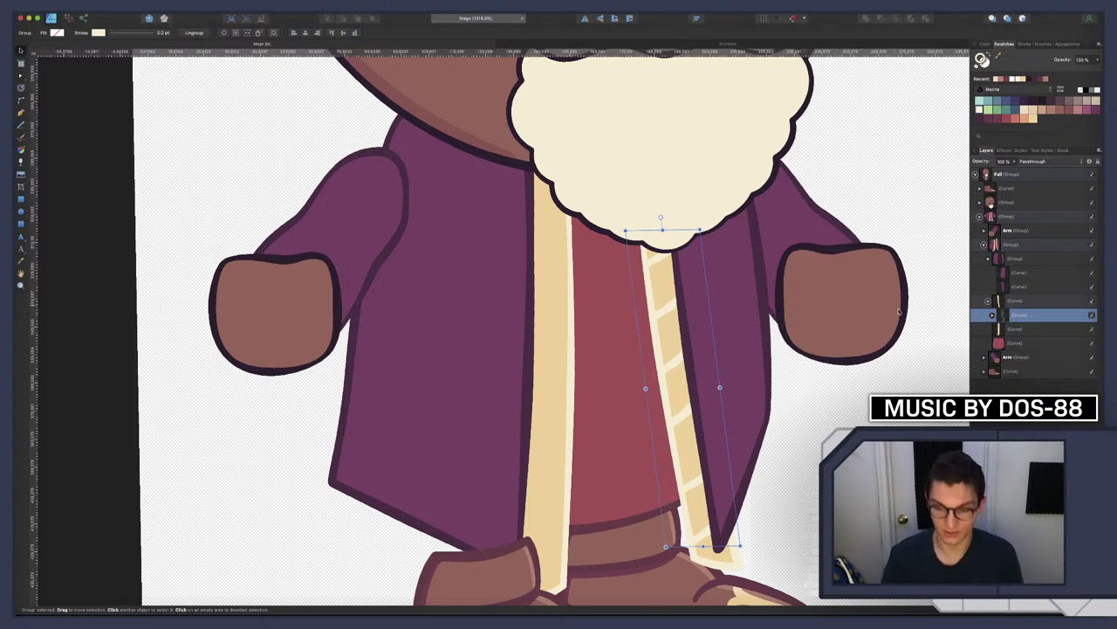
{"action": "key", "text": "super+j"}
{"action": "left_click_drag", "start_coordinate": [1008, 320], "coordinate": [1013, 349]}
{"action": "key", "text": "a"}
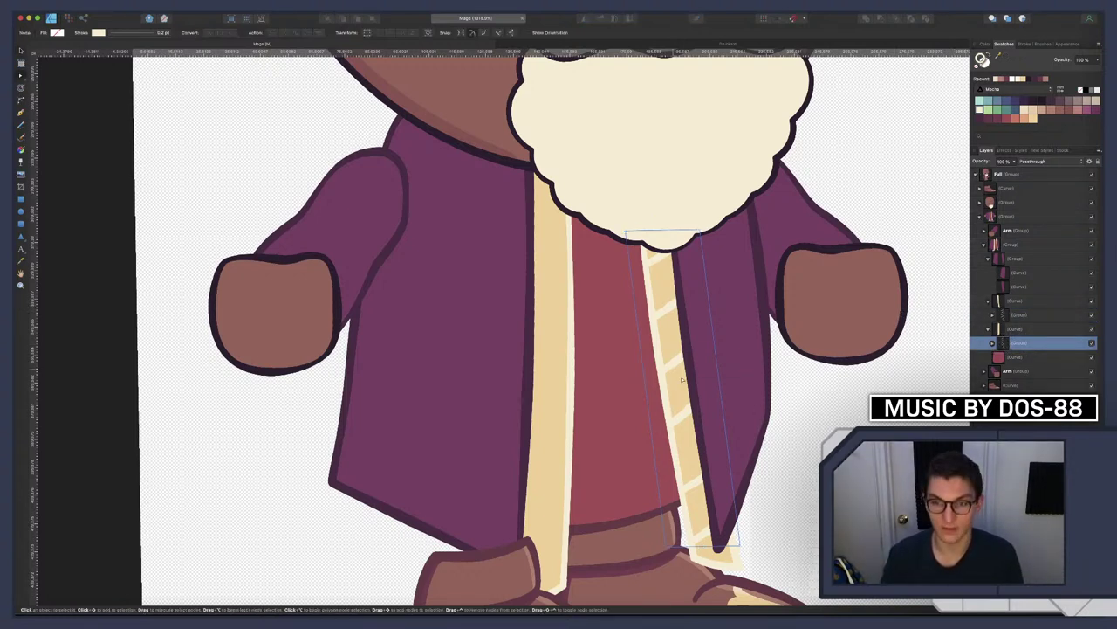
{"action": "right_click", "coordinate": [683, 378]}
{"action": "mouse_move", "coordinate": [716, 495]}
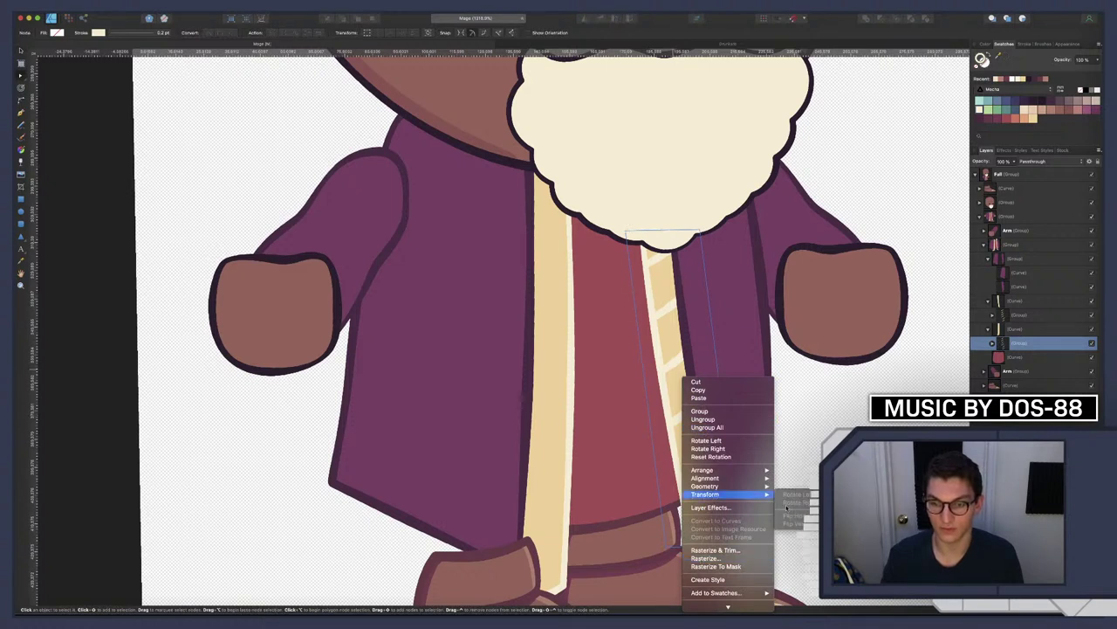
{"action": "key", "text": "Escape"}
{"action": "key", "text": "v"}
Flip the copied stripe group horizontally and move it onto the robe's other gold trim
{"action": "right_click", "coordinate": [673, 395]}
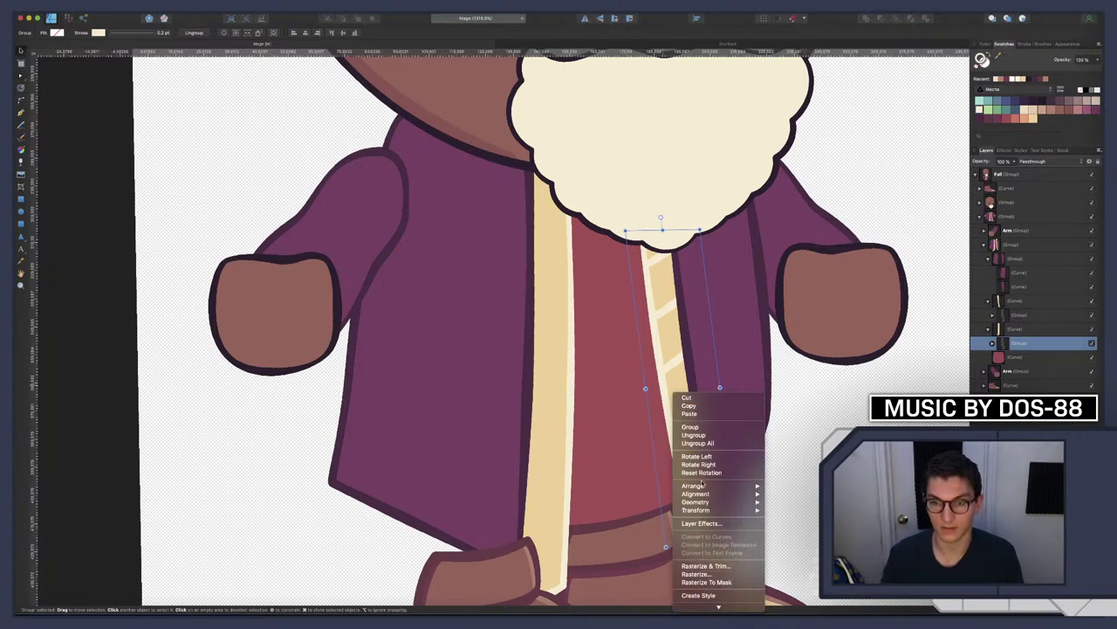
{"action": "mouse_move", "coordinate": [716, 510]}
{"action": "left_click", "coordinate": [797, 532]}
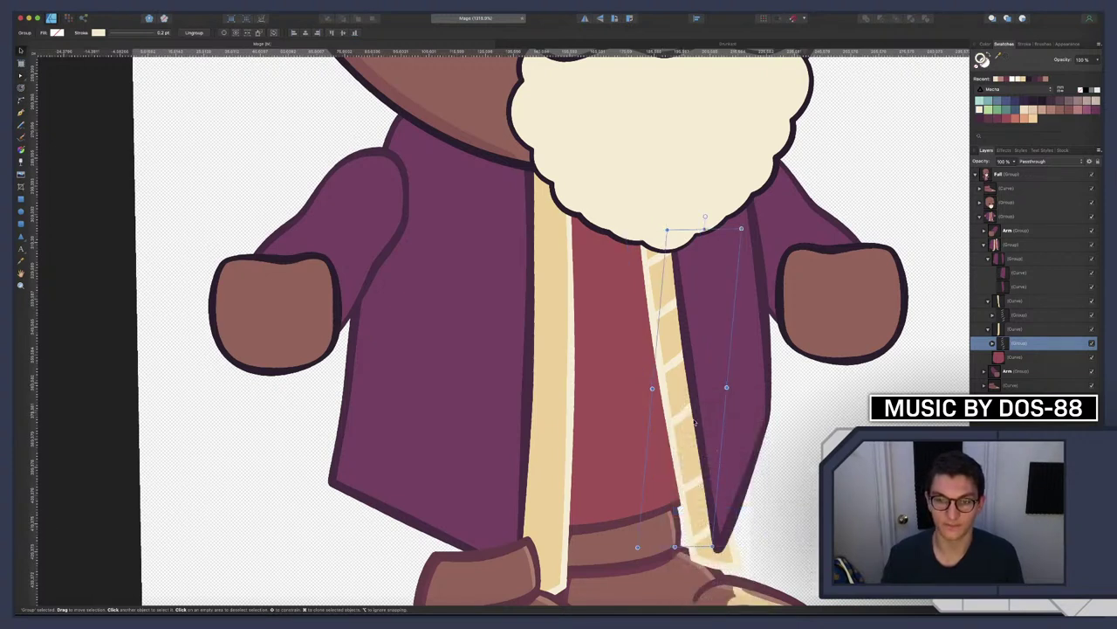
{"action": "left_click_drag", "start_coordinate": [676, 419], "coordinate": [545, 391]}
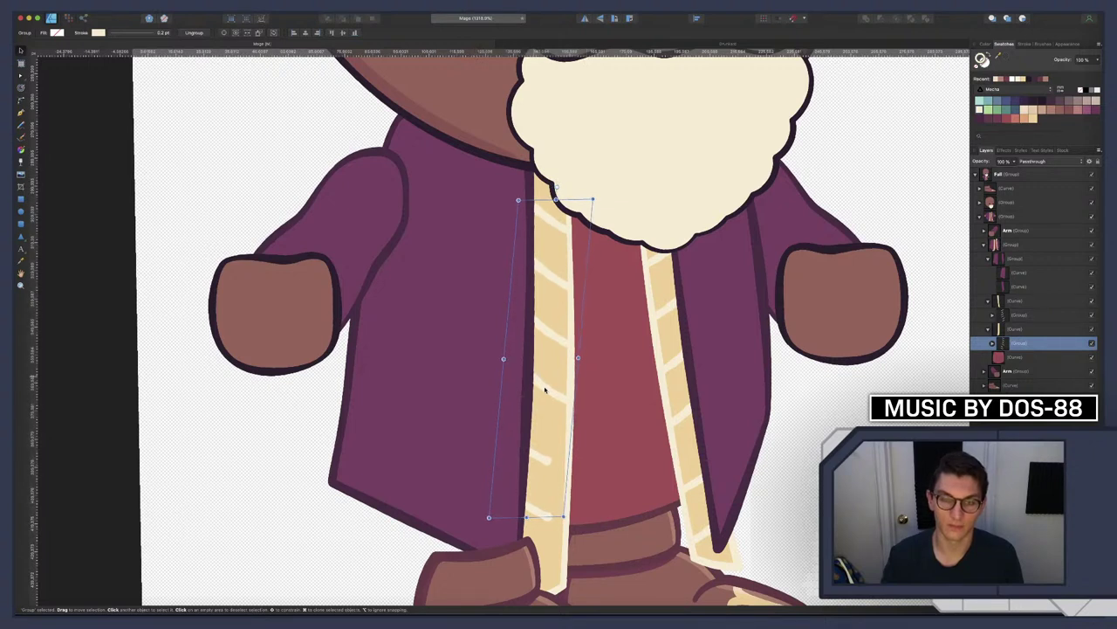
Select the two lowest stripes in the mirrored group and shift them sideways until they span the trim
{"action": "key", "text": "a"}
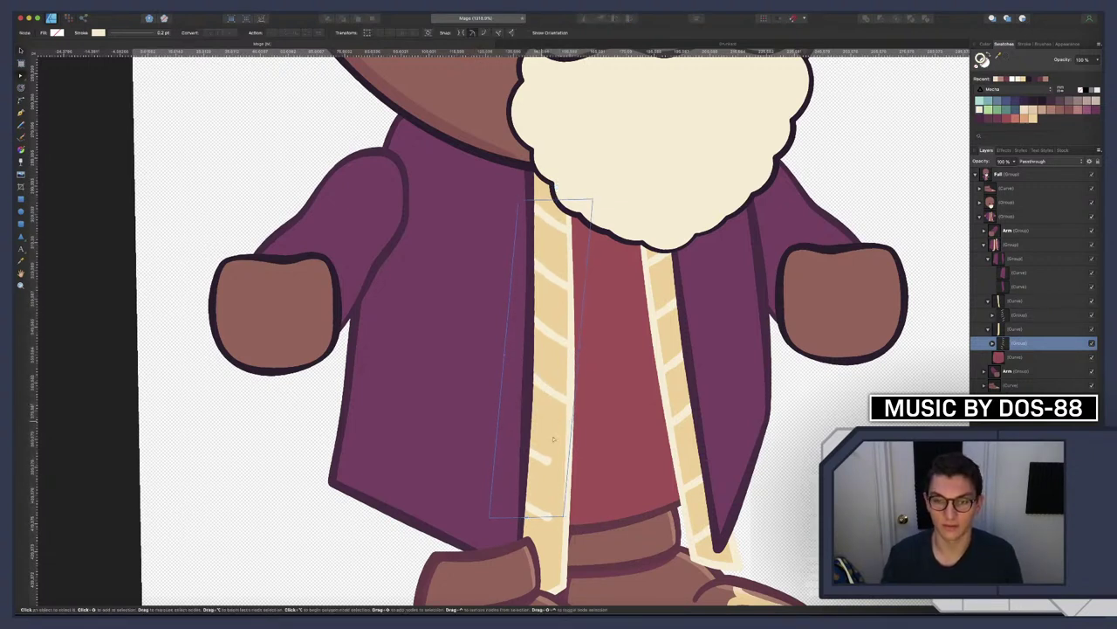
{"action": "left_click", "coordinate": [993, 343]}
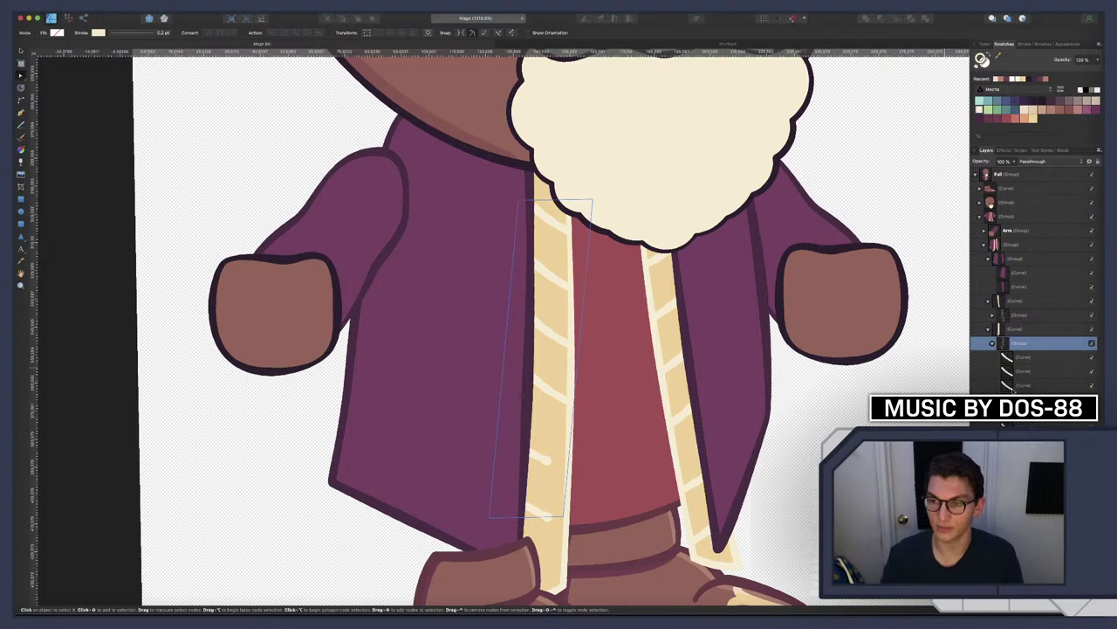
{"action": "left_click", "coordinate": [1013, 386]}
{"action": "left_click", "coordinate": [526, 312]}
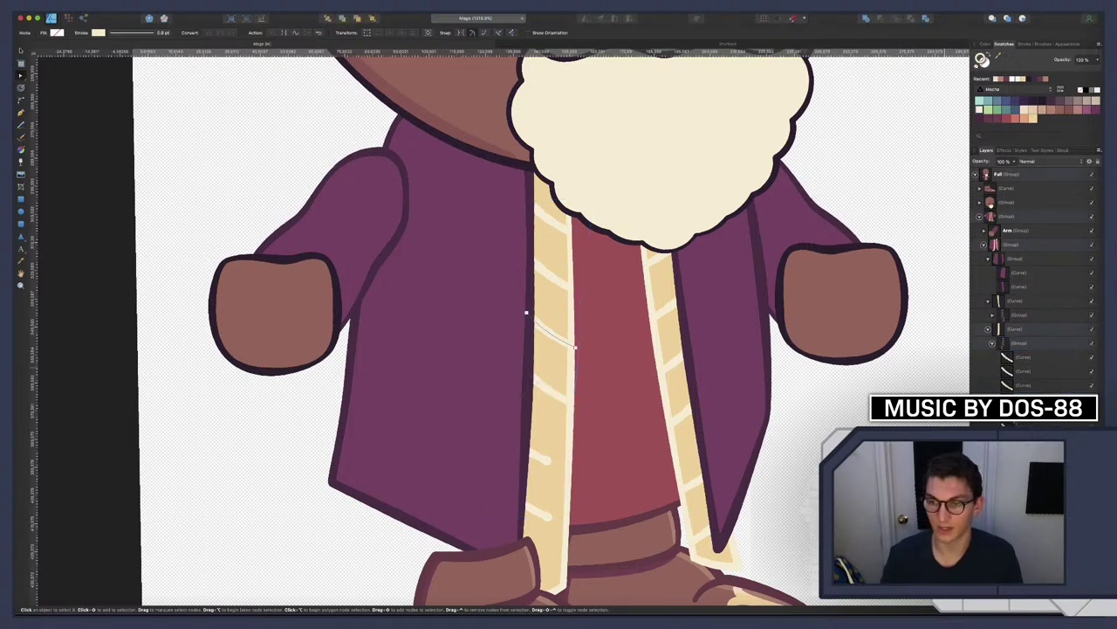
{"action": "left_click", "coordinate": [1014, 385]}
{"action": "left_click", "coordinate": [1014, 372]}
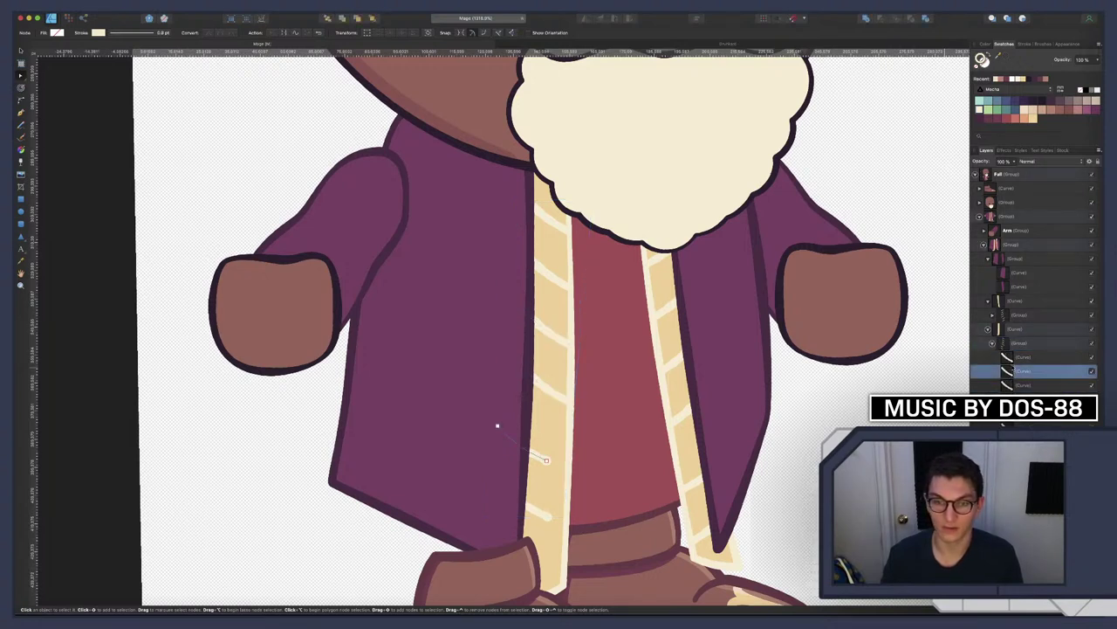
{"action": "left_click", "coordinate": [1014, 358], "text": "shift"}
{"action": "key", "text": "v"}
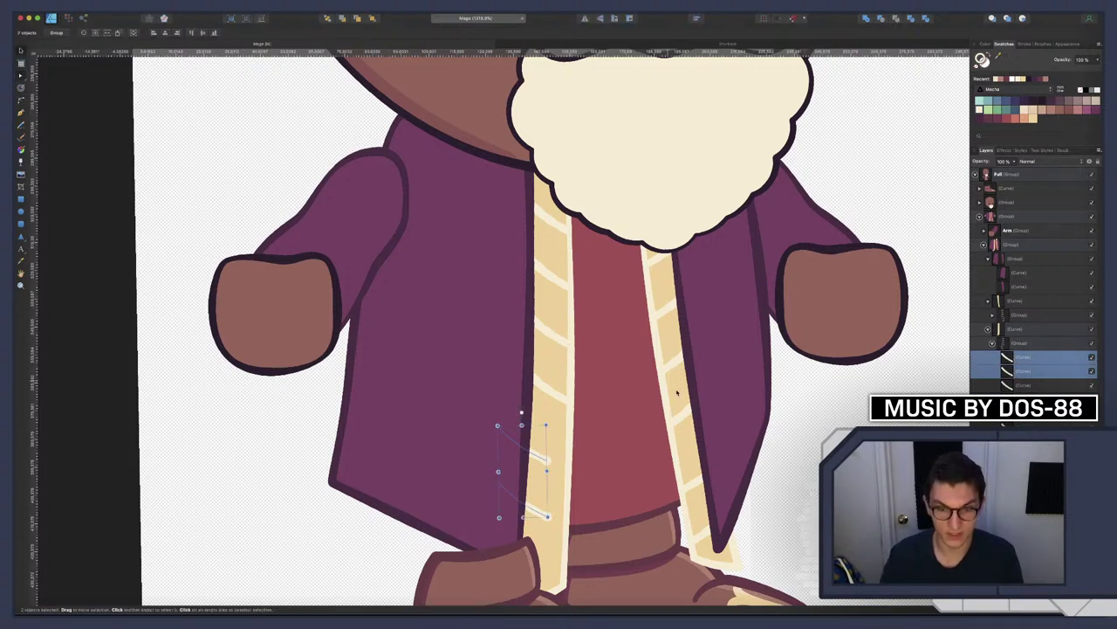
{"action": "key", "text": "shift+Right"}
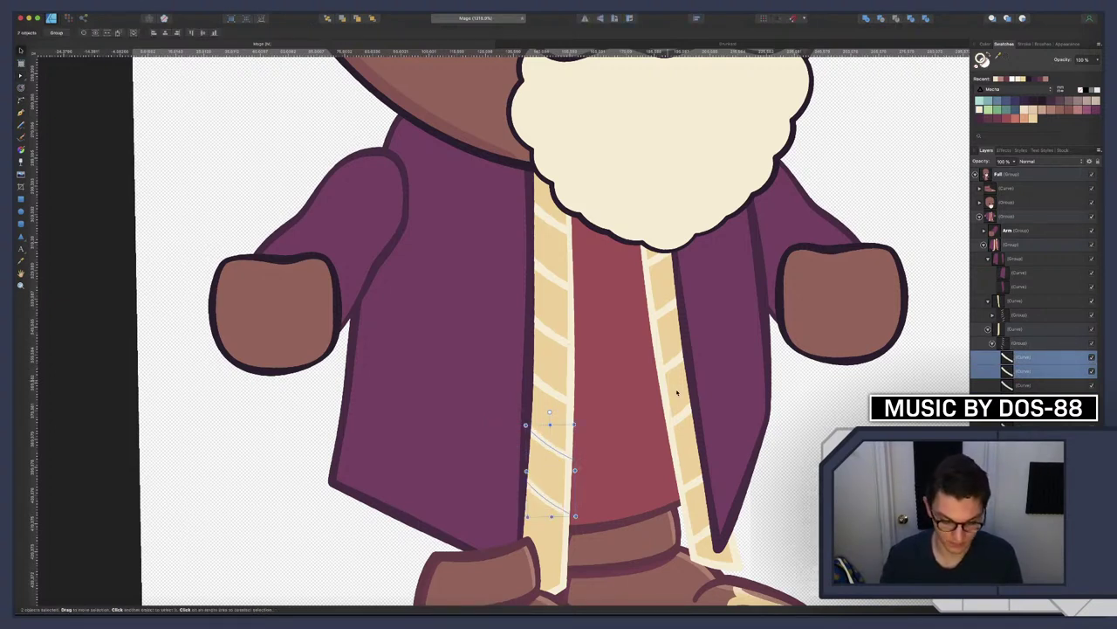
Duplicate the two lowest stripes, move the copies down by one stripe spacing, and select only the bottom one
{"action": "key", "text": "super+j"}
{"action": "key", "text": "shift+Down"}
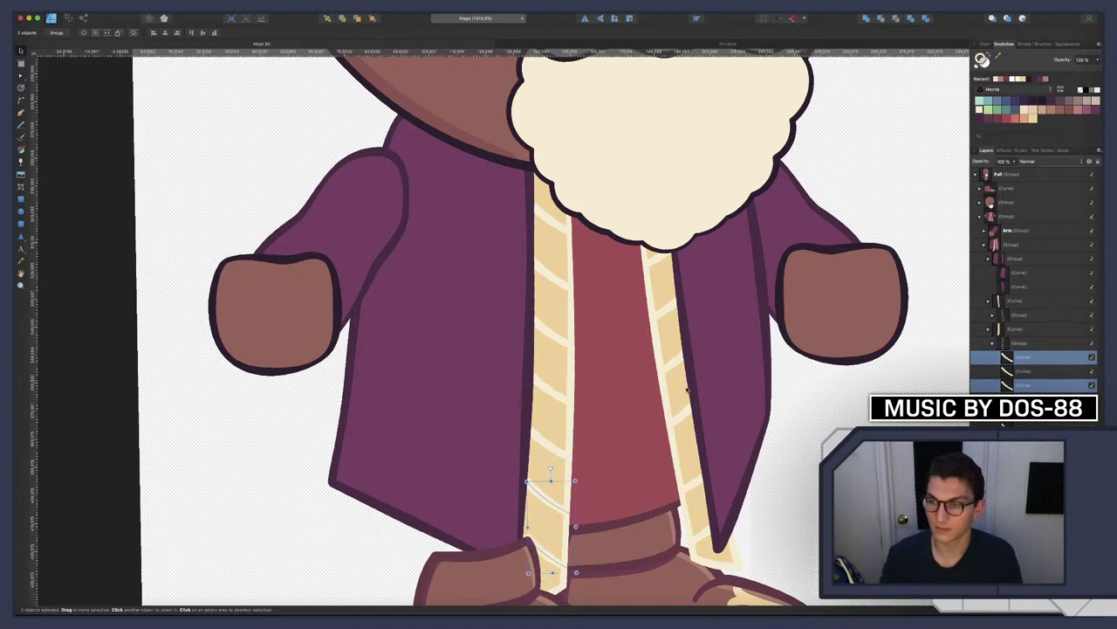
{"action": "left_click", "coordinate": [1037, 363]}
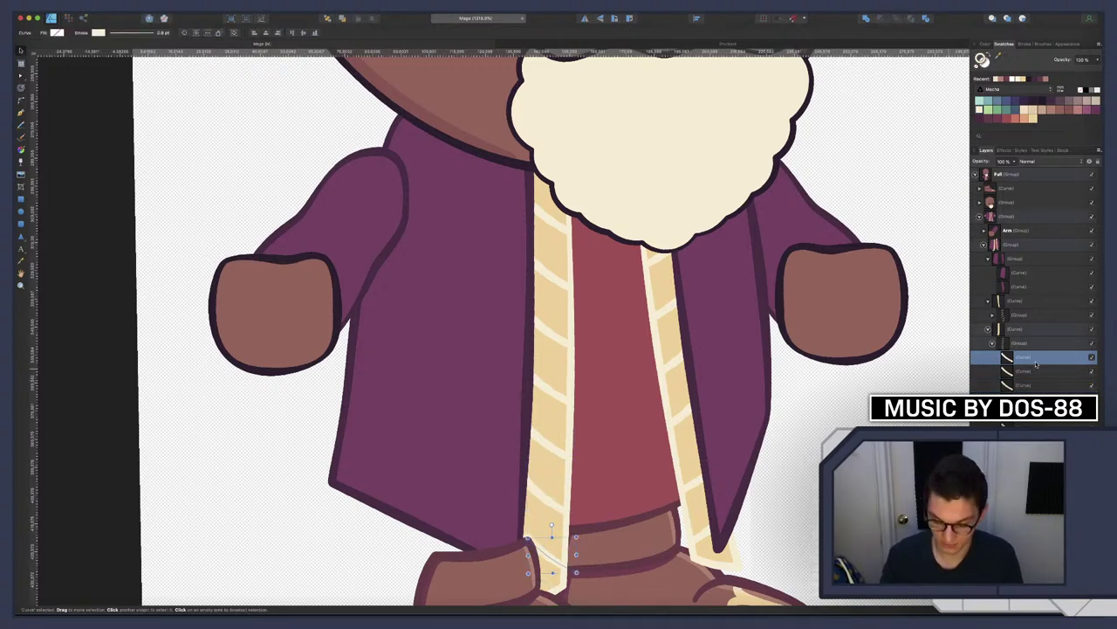
Nudge the lowest stripe in the mirrored group slightly left so it spans the end of the gold trim, and clear the selection
{"action": "left_click", "coordinate": [1031, 385]}
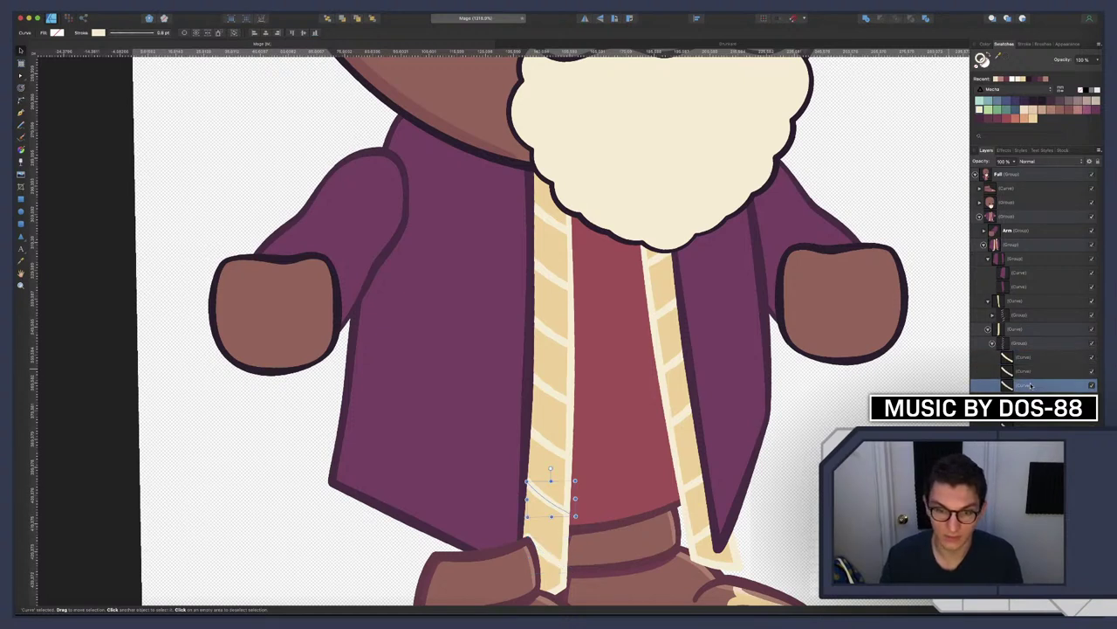
{"action": "left_click", "coordinate": [1024, 358]}
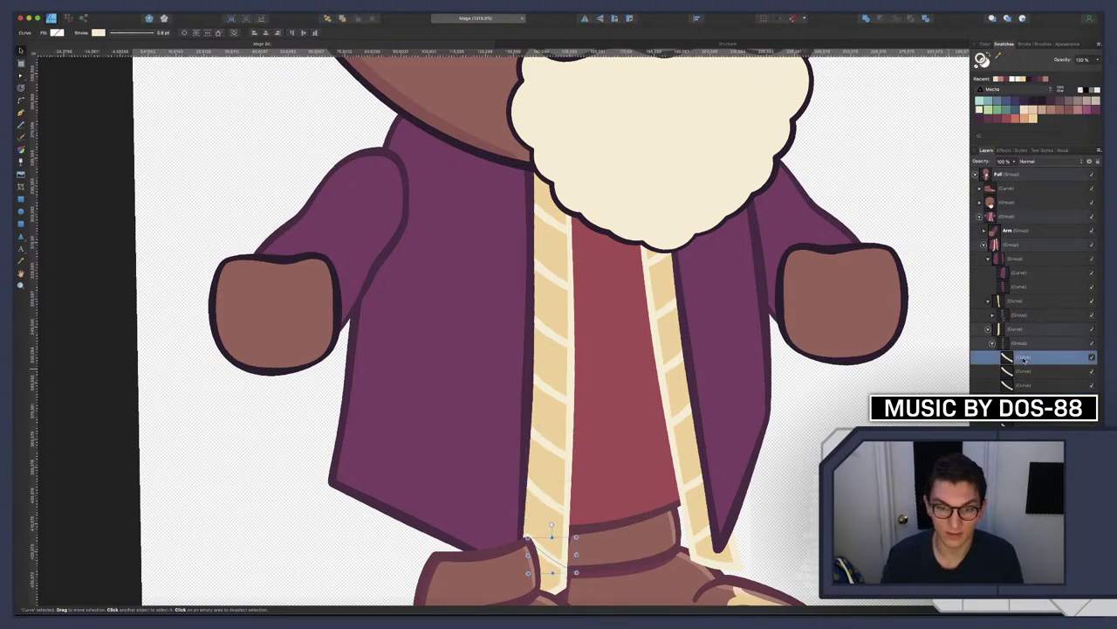
{"action": "key", "text": "Left"}
{"action": "key", "text": "Left"}
{"action": "key", "text": "Left"}
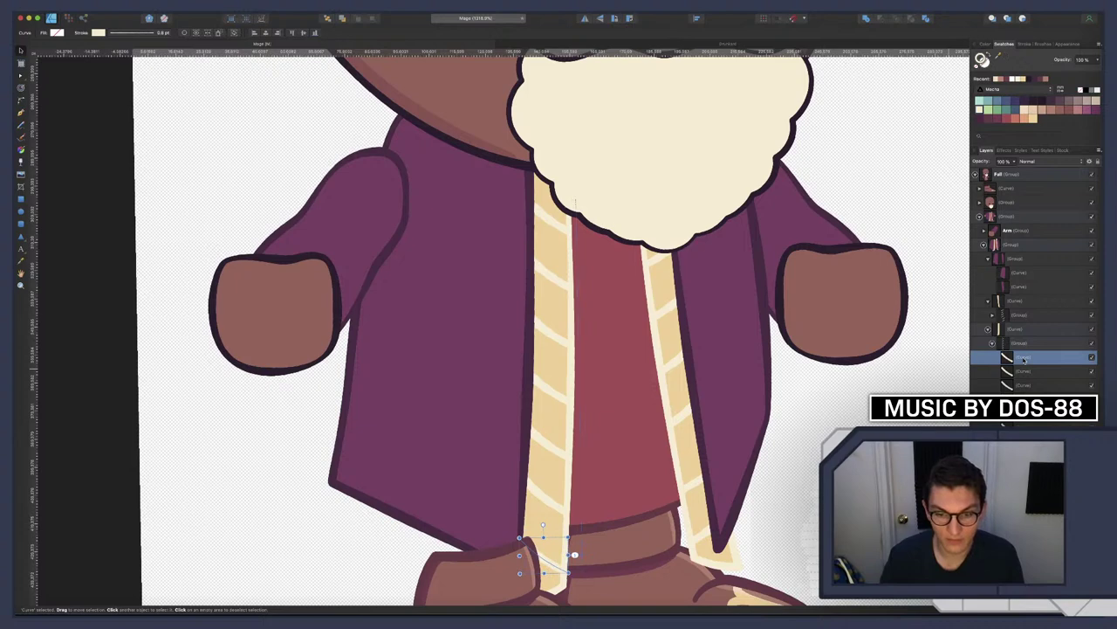
{"action": "left_click", "coordinate": [807, 447]}
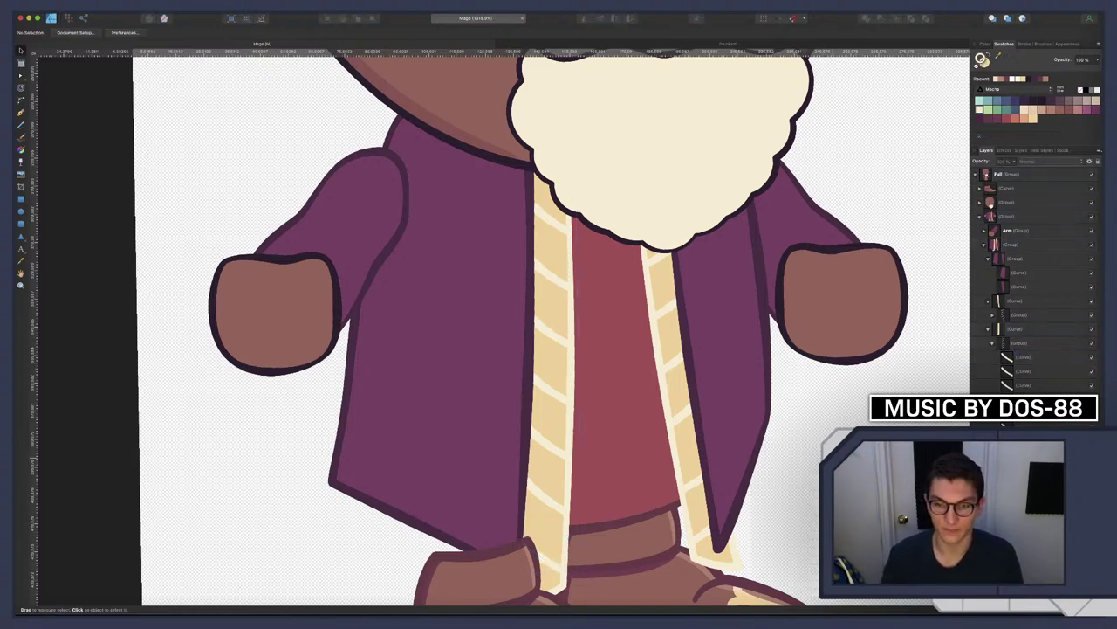
Examine the striped robe trims and the boots up close and in the context of the whole character
{"action": "scroll", "coordinate": [807, 447], "scroll_direction": "down", "scroll_amount": 1}
{"action": "scroll", "coordinate": [807, 447], "scroll_direction": "down", "scroll_amount": 5}
{"action": "scroll", "coordinate": [808, 447], "scroll_direction": "up", "scroll_amount": 1}
{"action": "scroll", "coordinate": [807, 447], "scroll_direction": "down", "scroll_amount": 3}
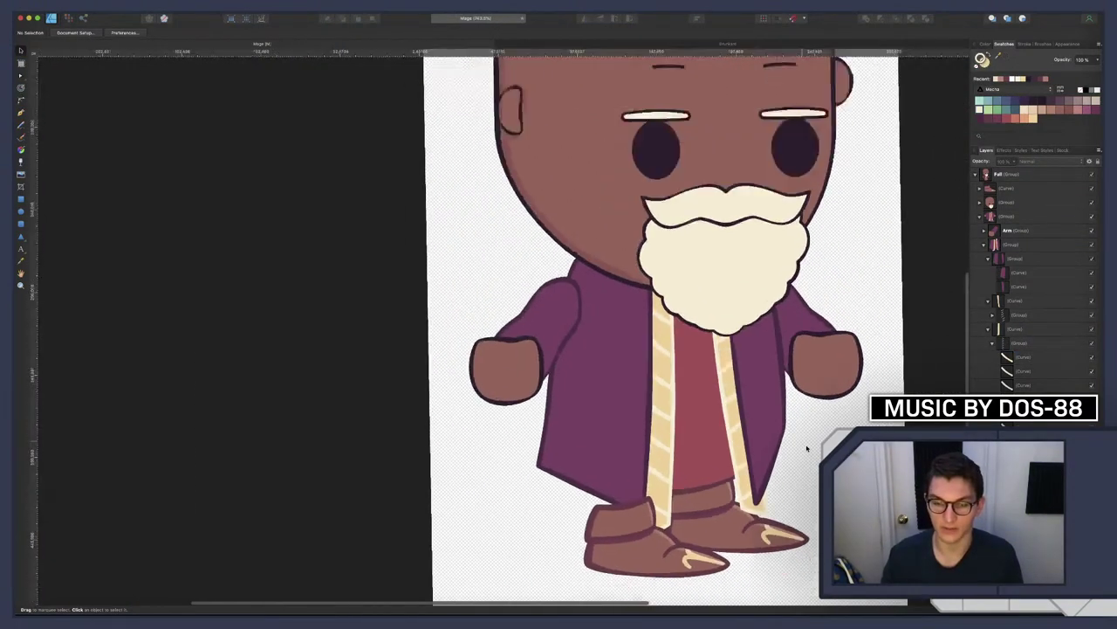
{"action": "scroll", "coordinate": [807, 448], "scroll_direction": "up", "scroll_amount": 6}
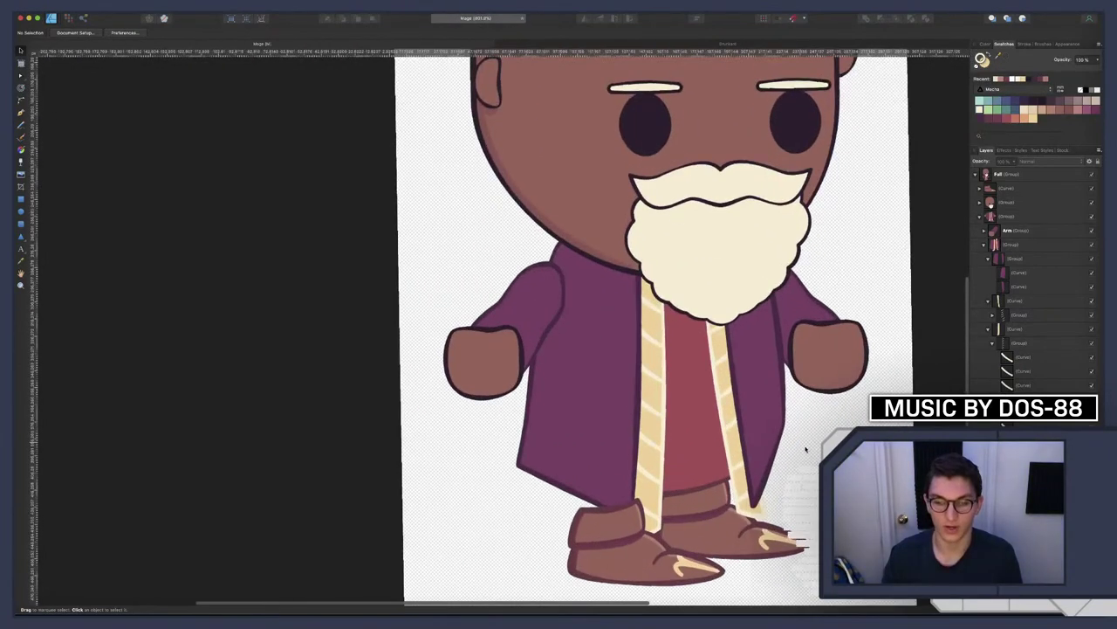
{"action": "scroll", "coordinate": [805, 449], "scroll_direction": "down", "scroll_amount": 5}
{"action": "scroll", "coordinate": [803, 445], "scroll_direction": "right", "scroll_amount": 3}
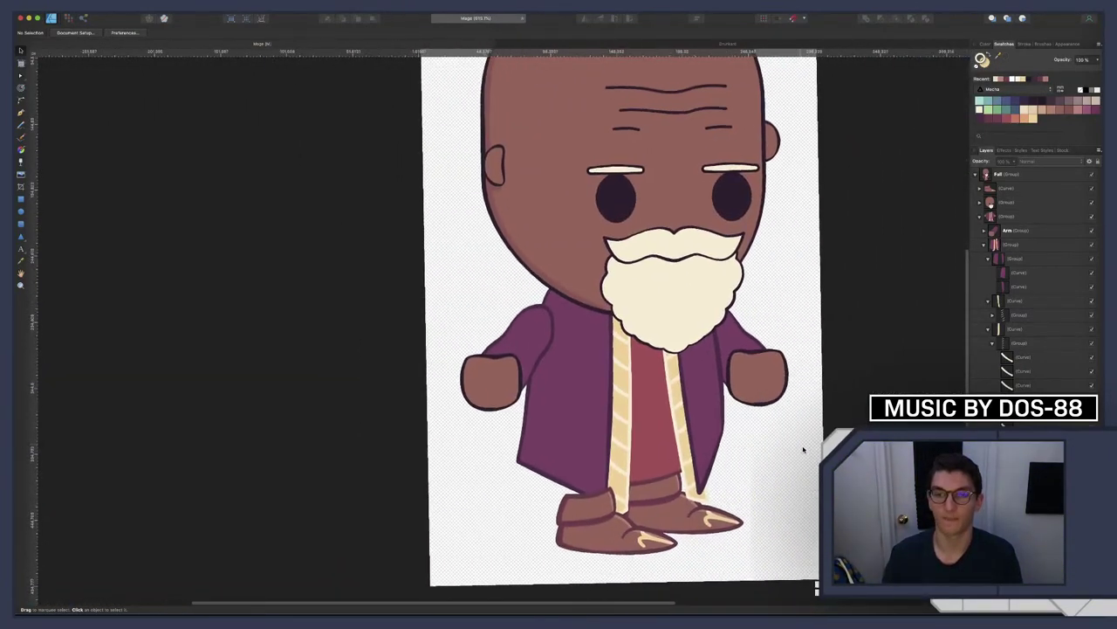
{"action": "scroll", "coordinate": [670, 403], "scroll_direction": "up", "scroll_amount": 4}
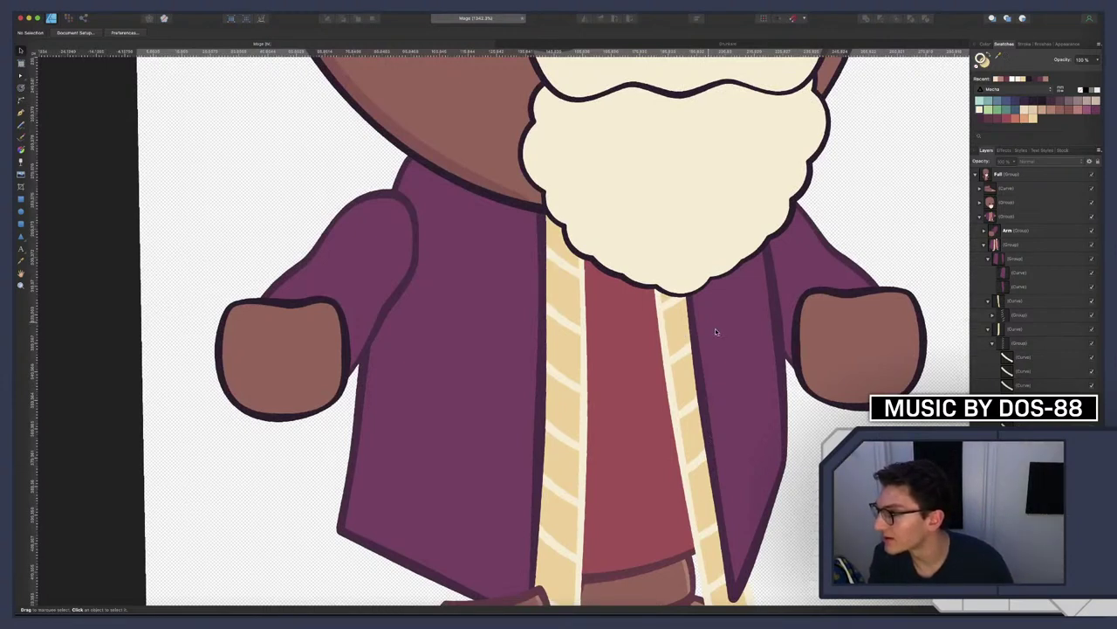
{"action": "scroll", "coordinate": [716, 330], "scroll_direction": "down", "scroll_amount": 5}
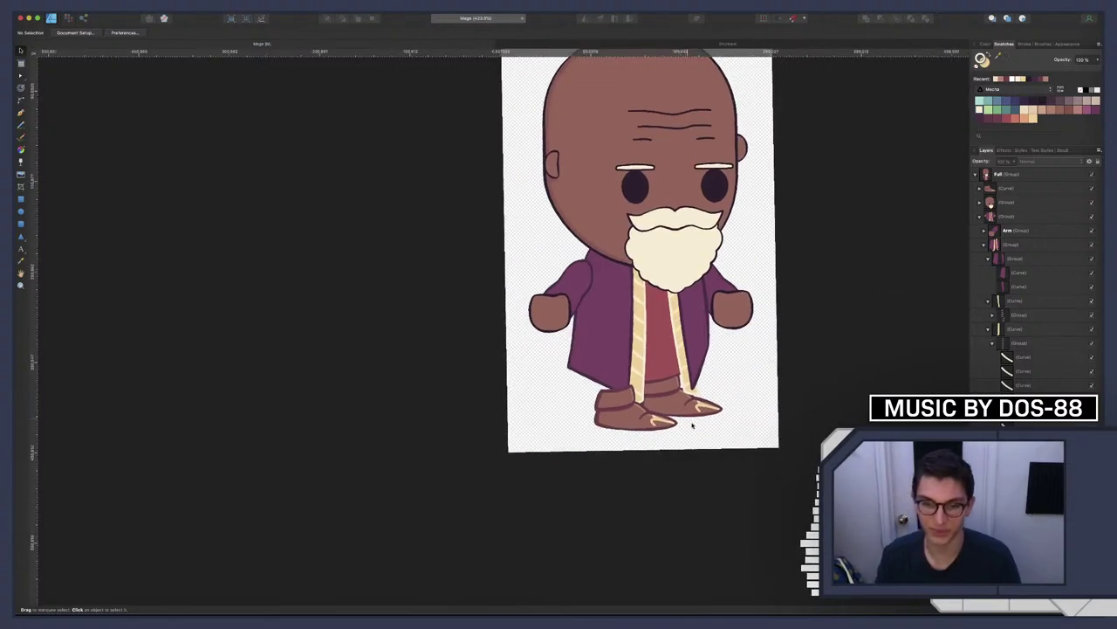
{"action": "scroll", "coordinate": [693, 425], "scroll_direction": "up", "scroll_amount": 5}
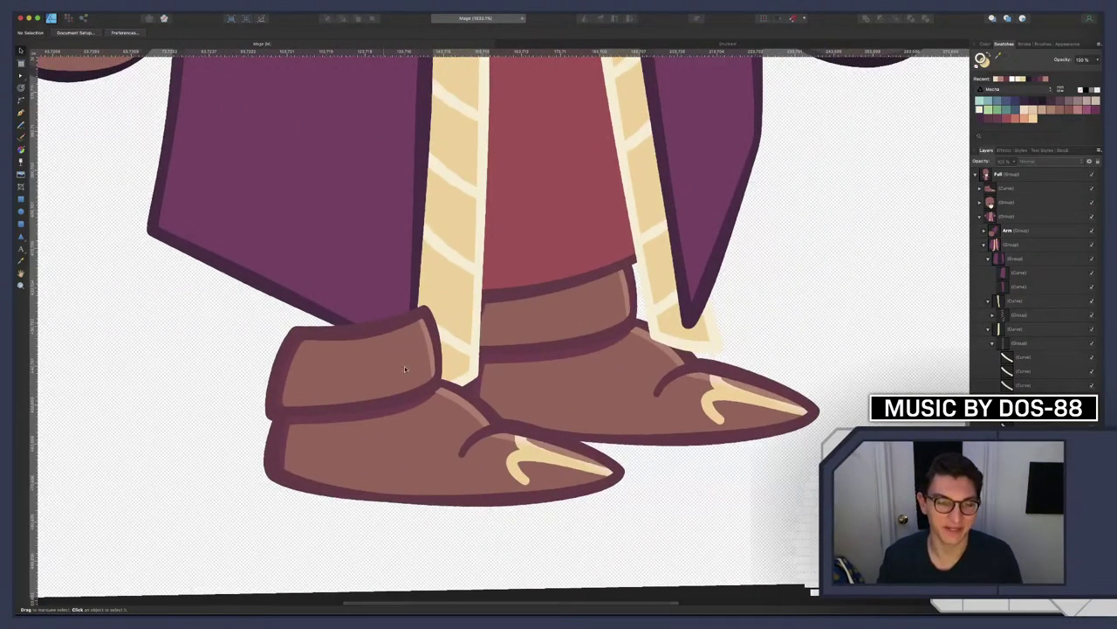
{"action": "scroll", "coordinate": [530, 402], "scroll_direction": "down", "scroll_amount": 5}
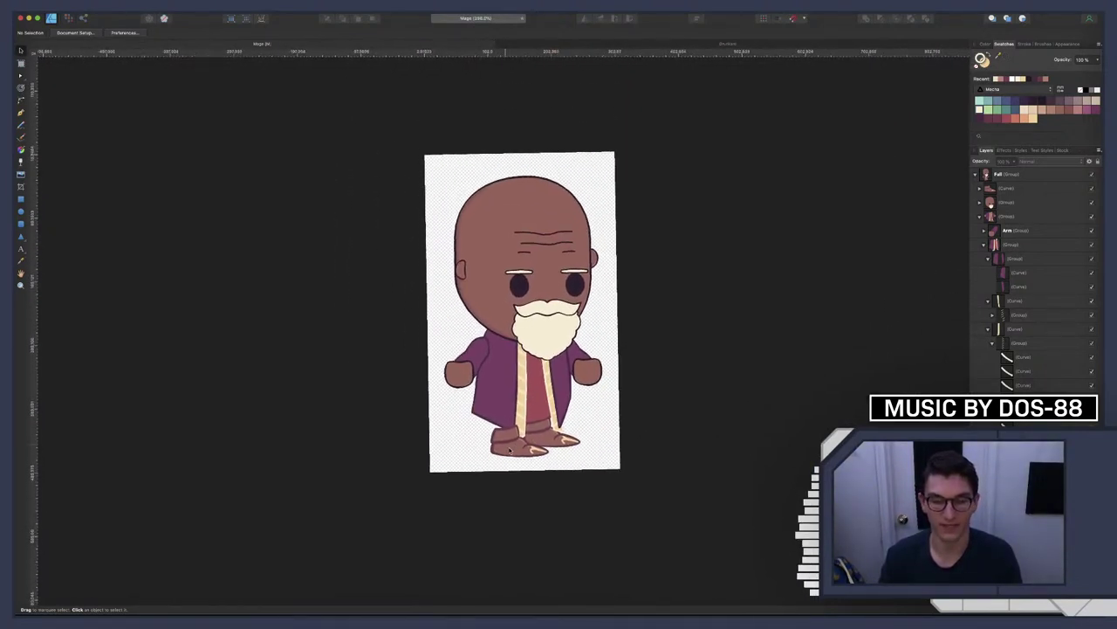
{"action": "scroll", "coordinate": [516, 444], "scroll_direction": "up", "scroll_amount": 4}
{"action": "scroll", "coordinate": [516, 445], "scroll_direction": "up", "scroll_amount": 6}
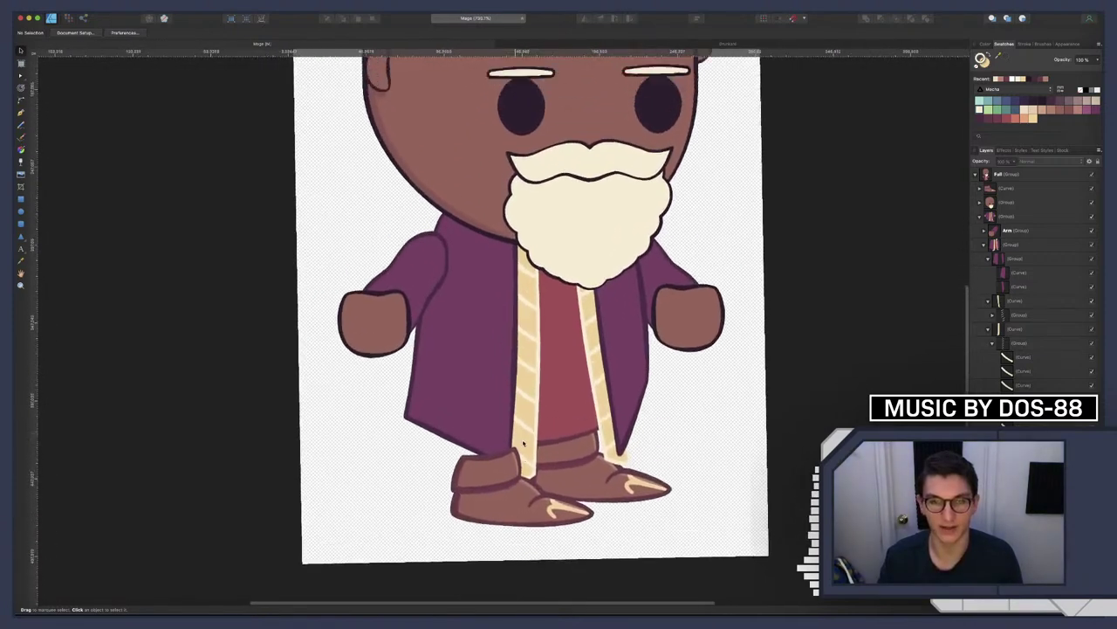
{"action": "scroll", "coordinate": [524, 443], "scroll_direction": "down", "scroll_amount": 1}
{"action": "scroll", "coordinate": [524, 443], "scroll_direction": "down", "scroll_amount": 4}
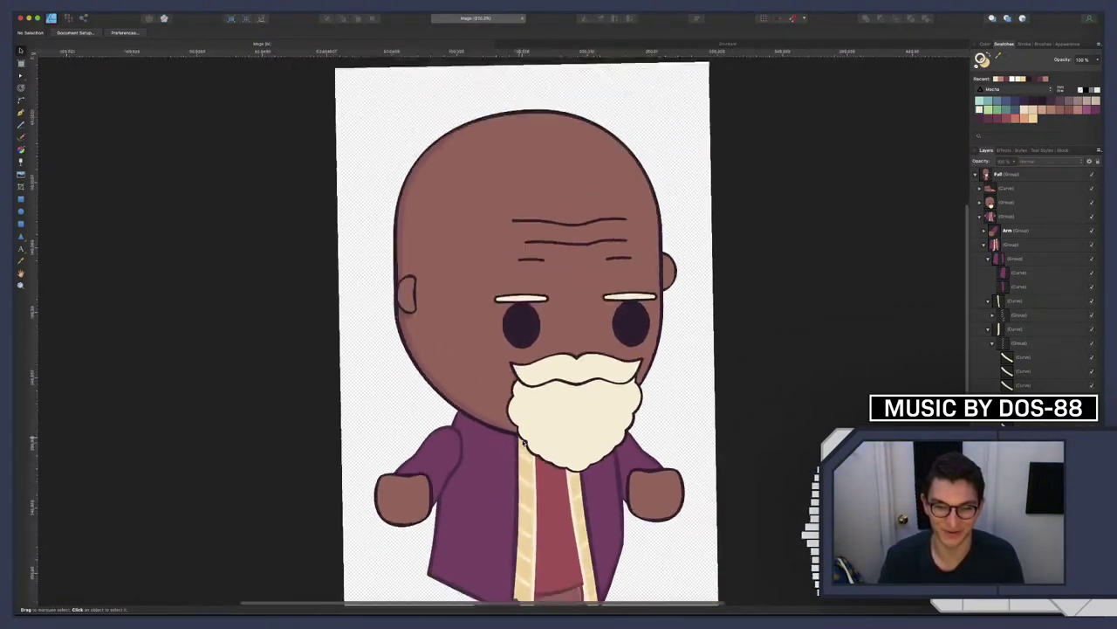
{"action": "scroll", "coordinate": [524, 443], "scroll_direction": "up", "scroll_amount": 3}
{"action": "scroll", "coordinate": [522, 443], "scroll_direction": "down", "scroll_amount": 2}
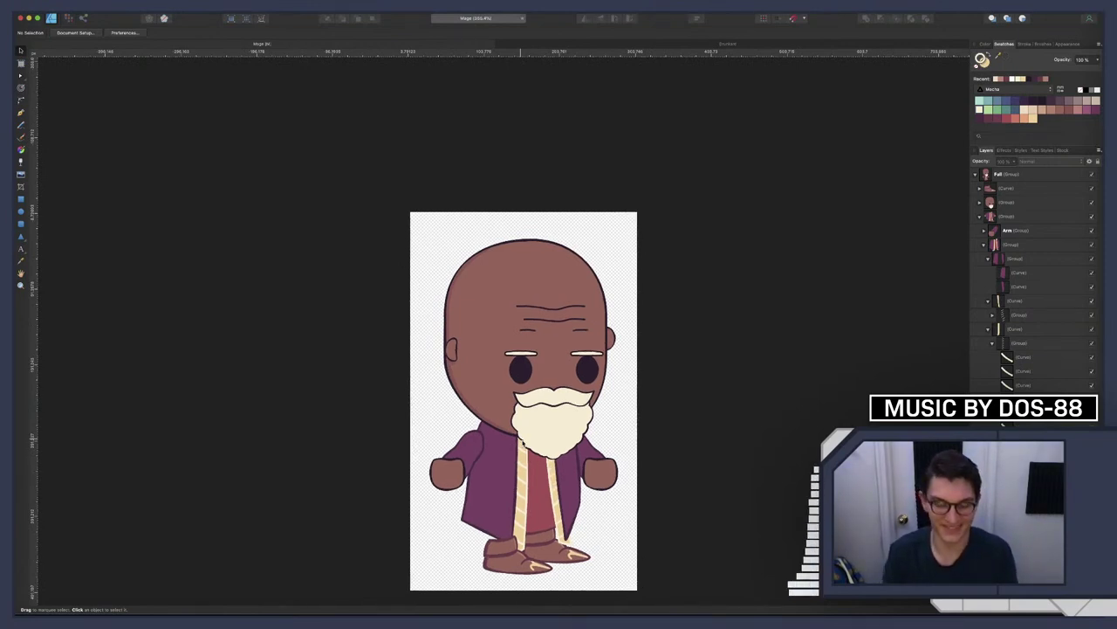
{"action": "scroll", "coordinate": [529, 428], "scroll_direction": "up", "scroll_amount": 2}
{"action": "scroll", "coordinate": [530, 429], "scroll_direction": "down", "scroll_amount": 2}
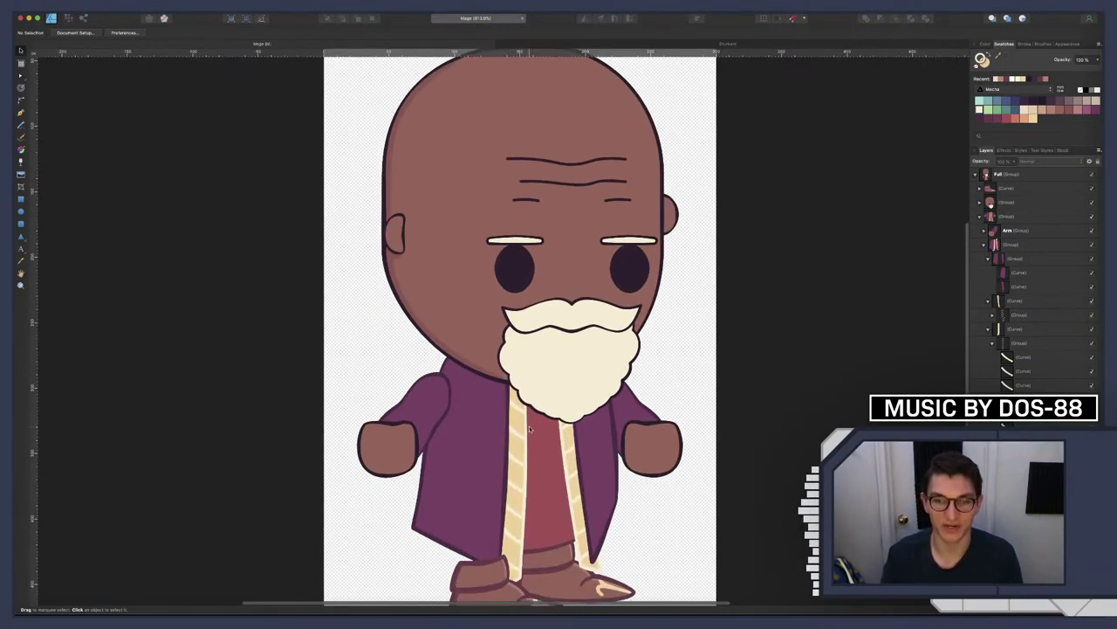
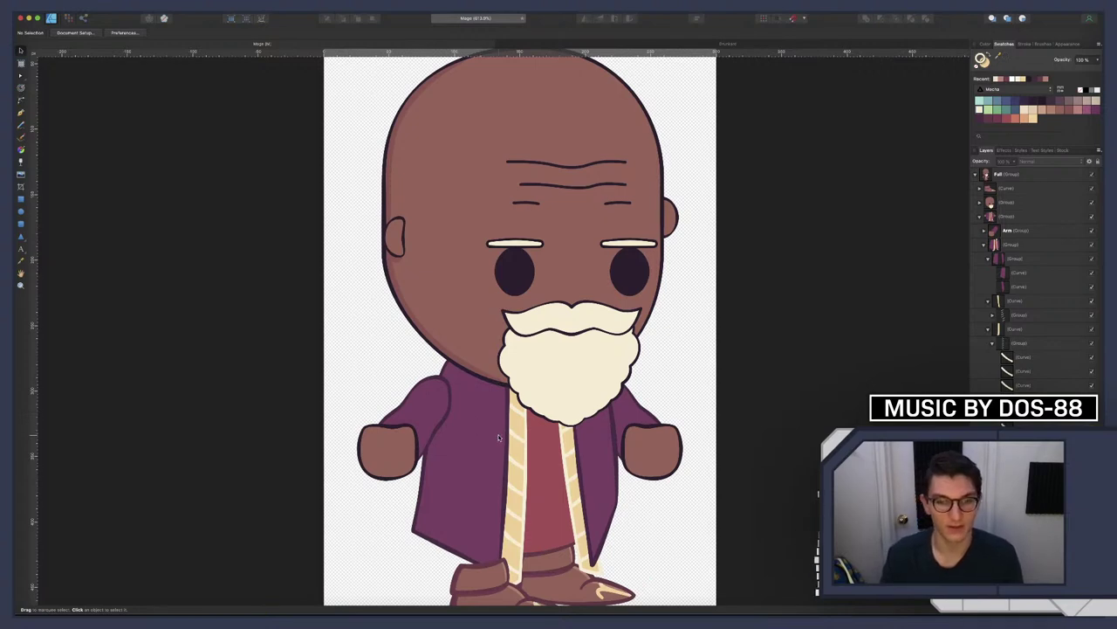
Examine the whole mage figure and glance at the Aries zodiac sign image results in the browser
{"action": "scroll", "coordinate": [501, 405], "scroll_direction": "up", "scroll_amount": 3}
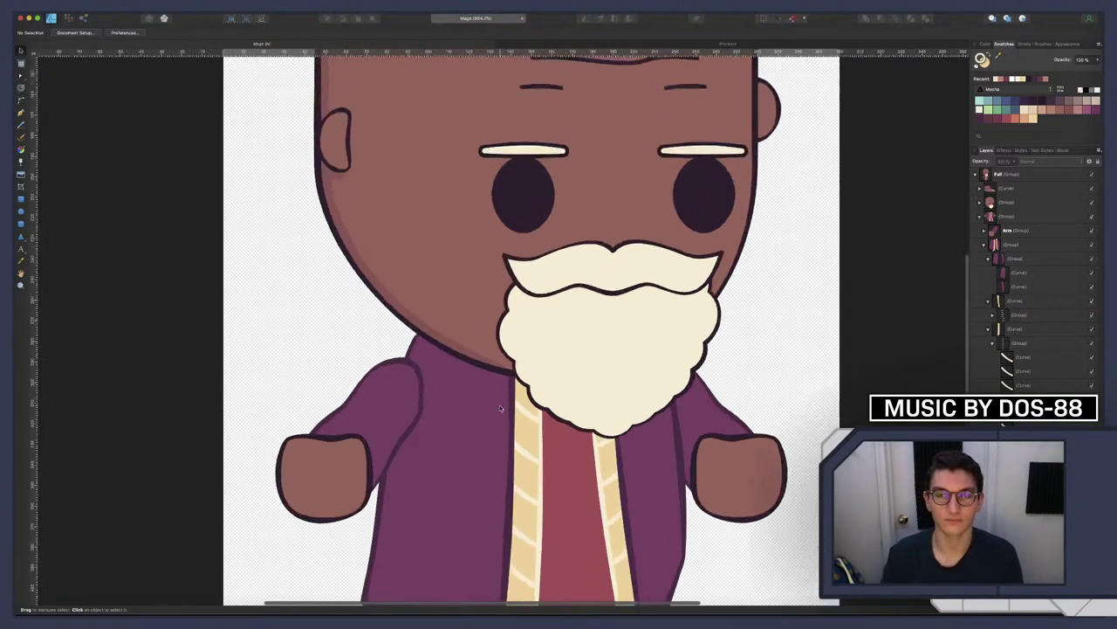
{"action": "scroll", "coordinate": [501, 405], "scroll_direction": "down", "scroll_amount": 5}
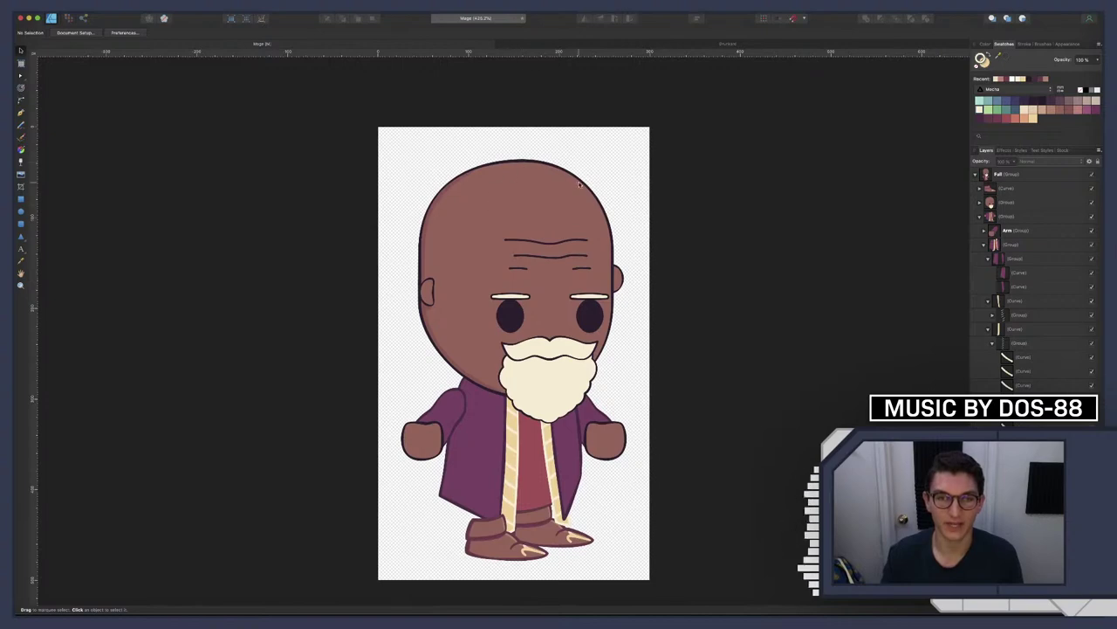
{"action": "scroll", "coordinate": [522, 185], "scroll_direction": "left", "scroll_amount": 1}
{"action": "scroll", "coordinate": [523, 186], "scroll_direction": "right", "scroll_amount": 1}
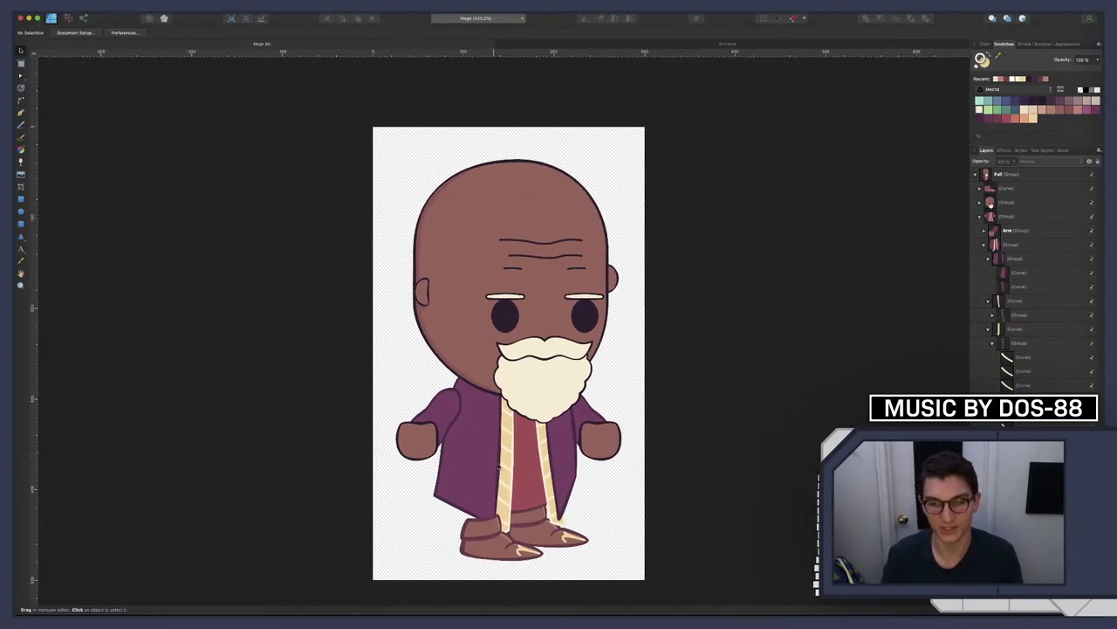
{"action": "key", "text": "ctrl+Right"}
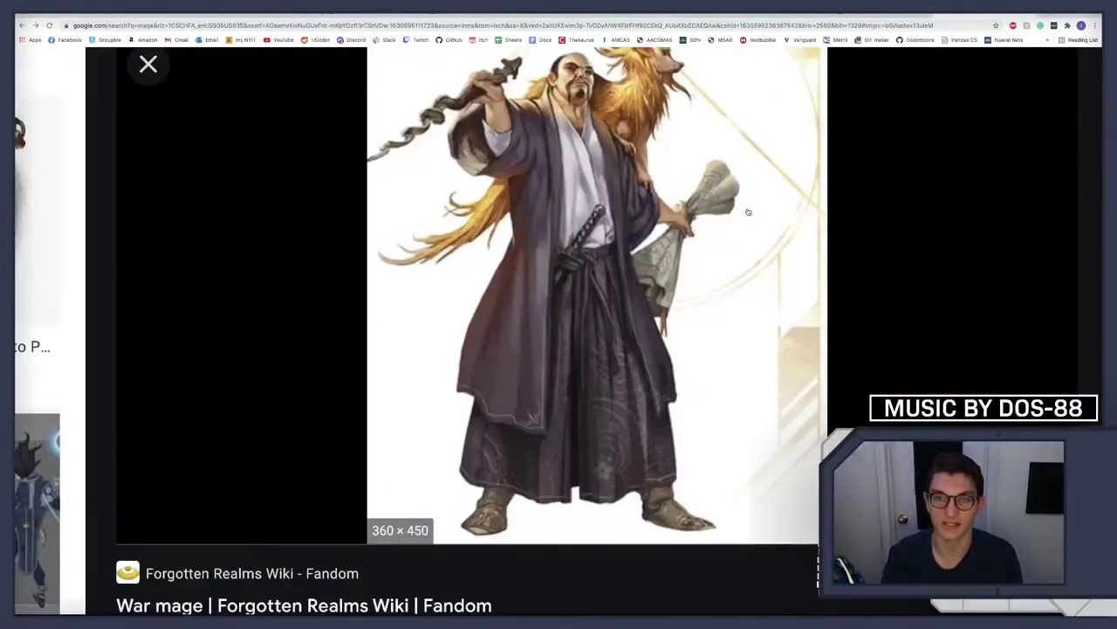
{"action": "scroll", "coordinate": [748, 211], "scroll_direction": "up", "scroll_amount": 1}
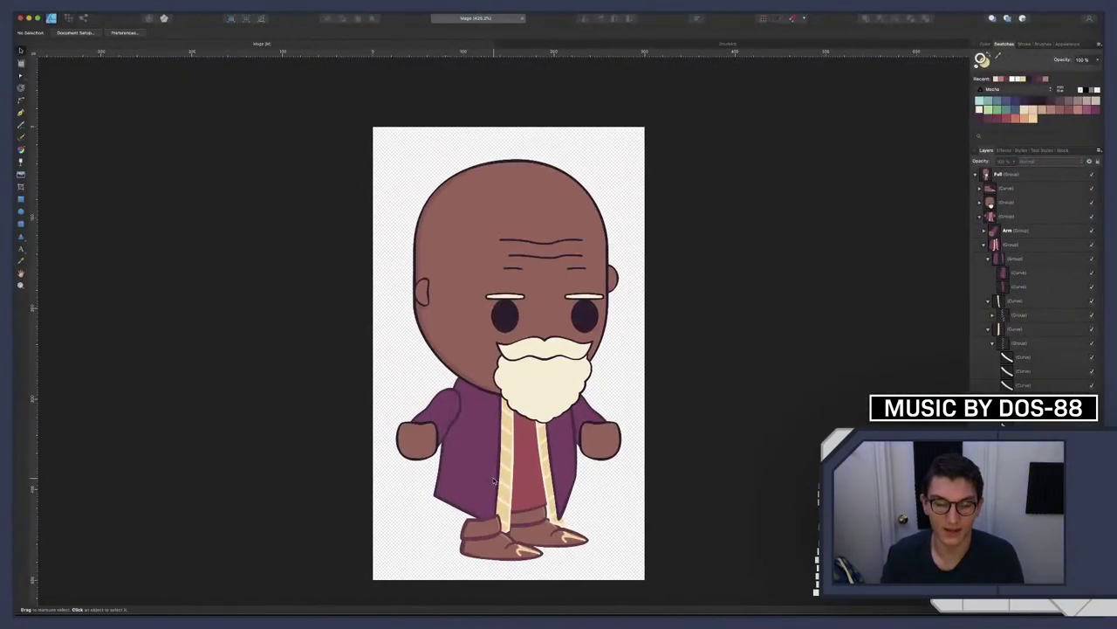
Duplicate the large purple robe panel curve, remove the copy's fill and give its stroke the light gold swatch
{"action": "scroll", "coordinate": [493, 477], "scroll_direction": "up", "scroll_amount": 3}
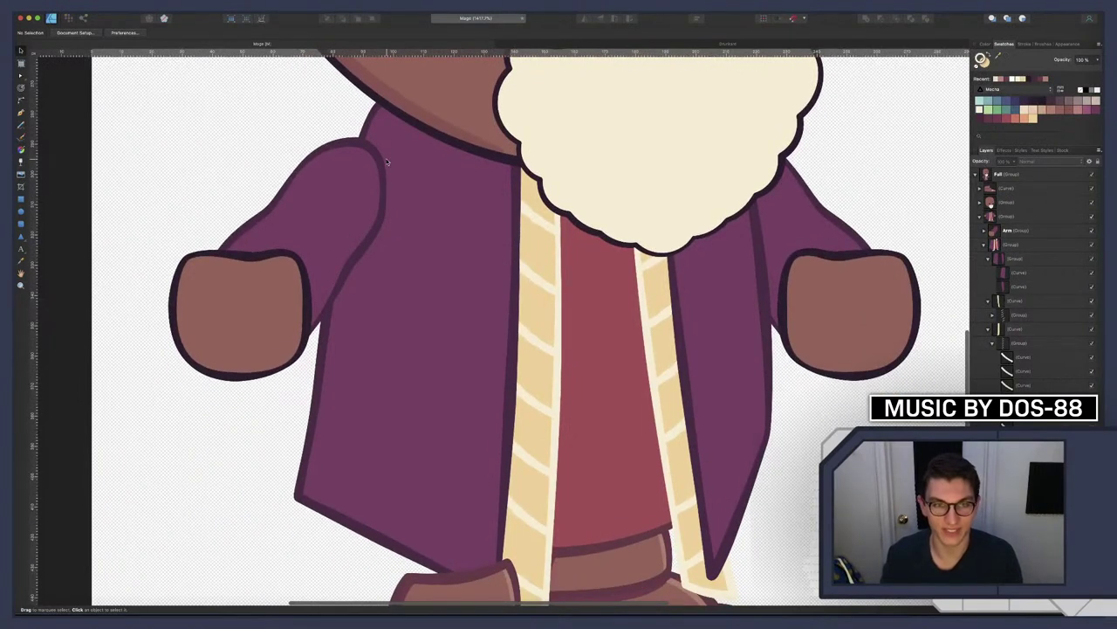
{"action": "left_click", "coordinate": [1008, 274]}
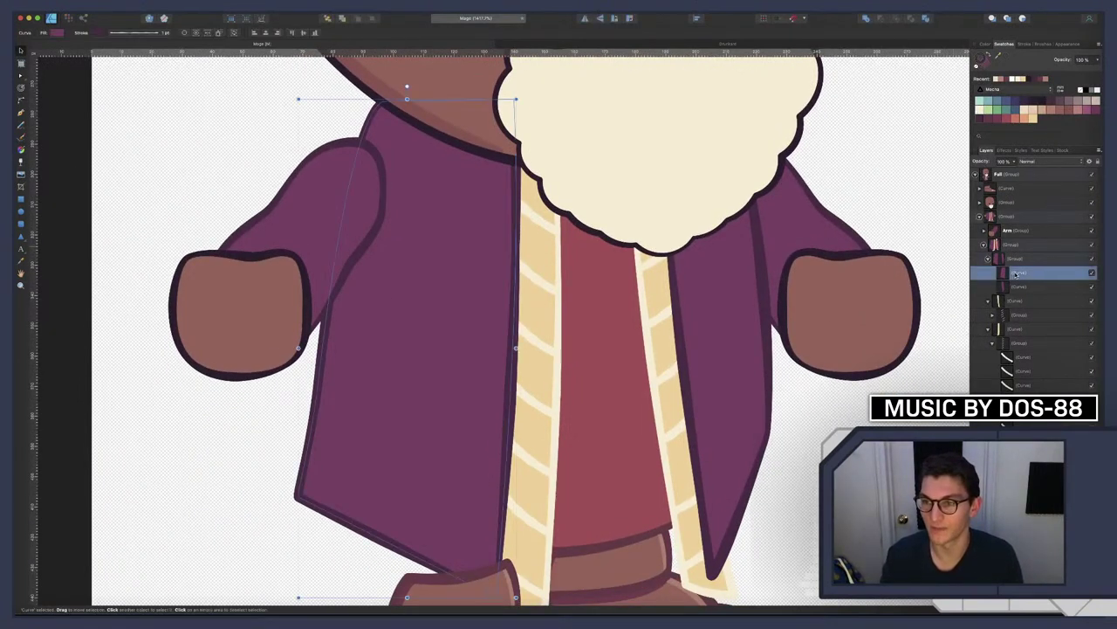
{"action": "key", "text": "super+j"}
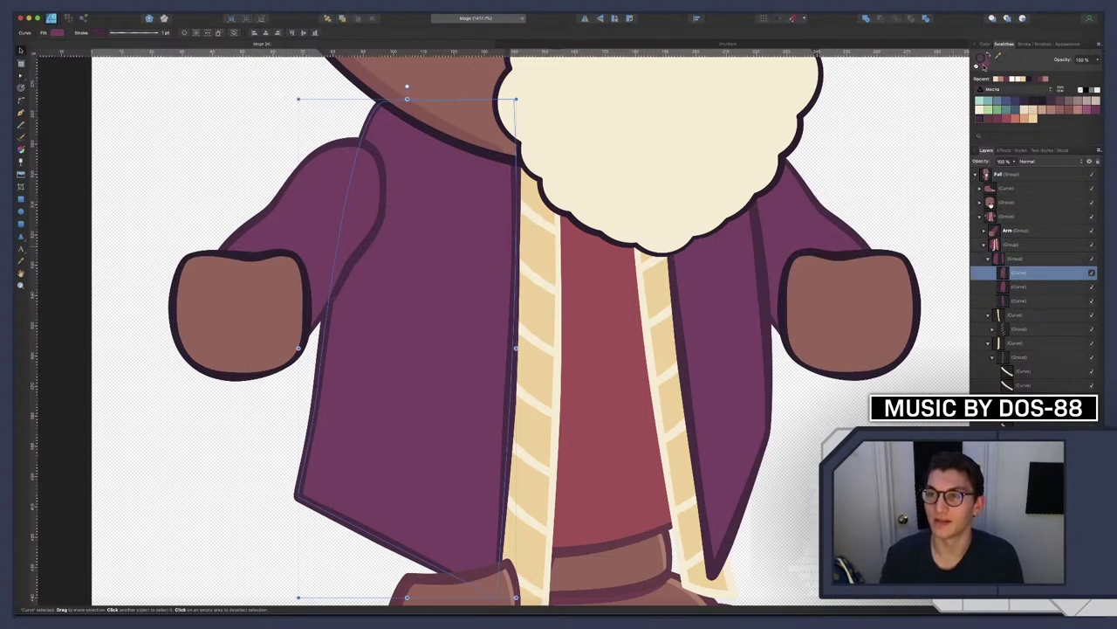
{"action": "left_click", "coordinate": [979, 67]}
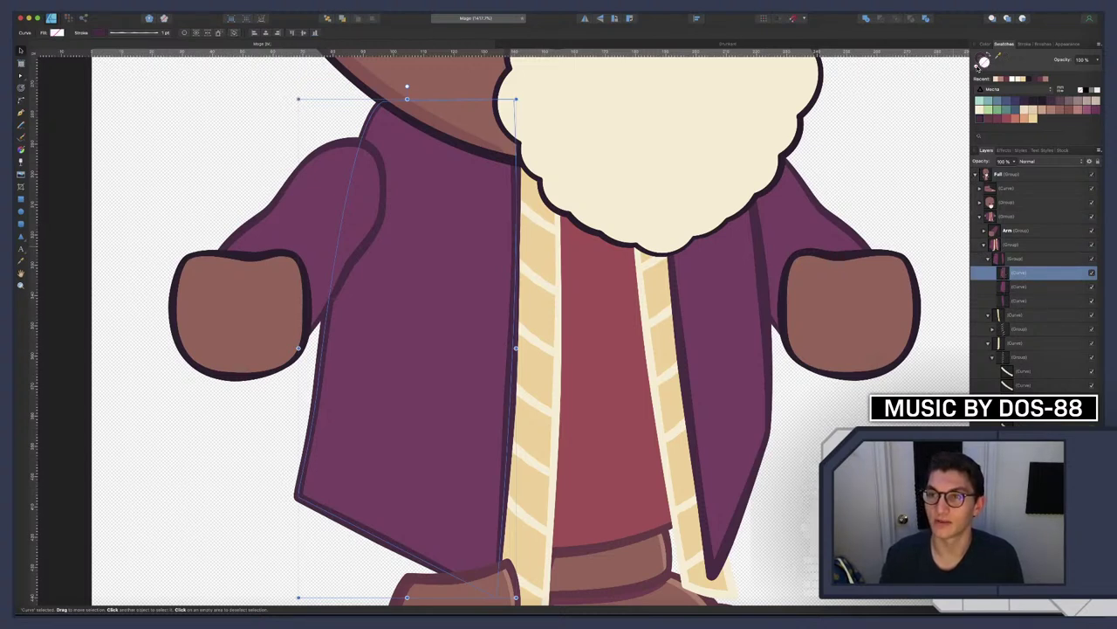
{"action": "left_click", "coordinate": [1033, 120]}
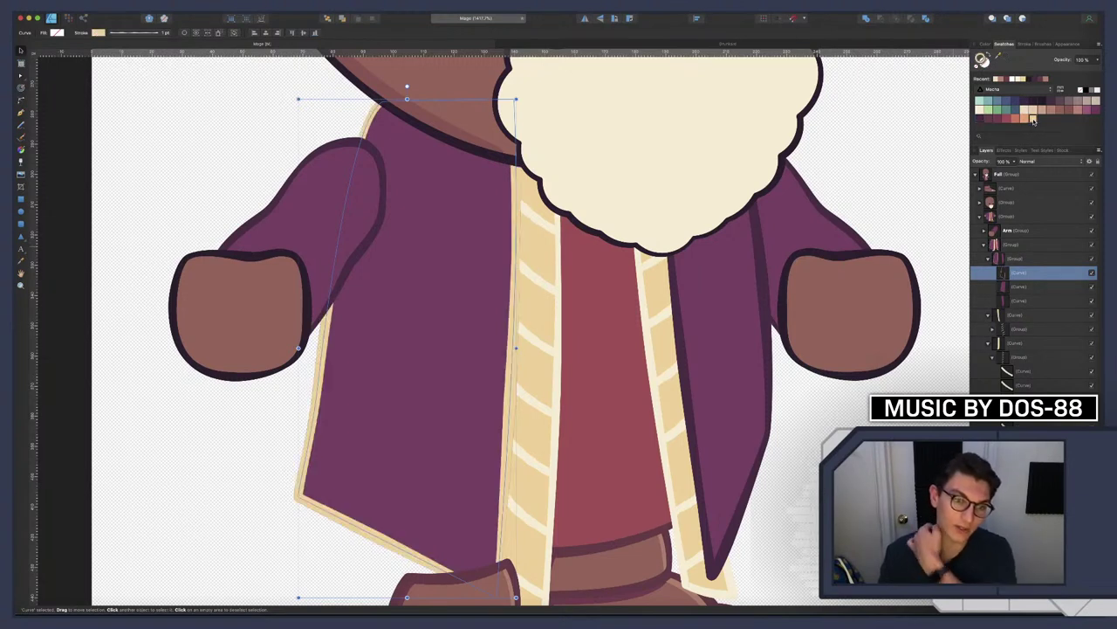
Set the gold outline's stroke width to 0.7 pt
{"action": "left_click", "coordinate": [131, 34]}
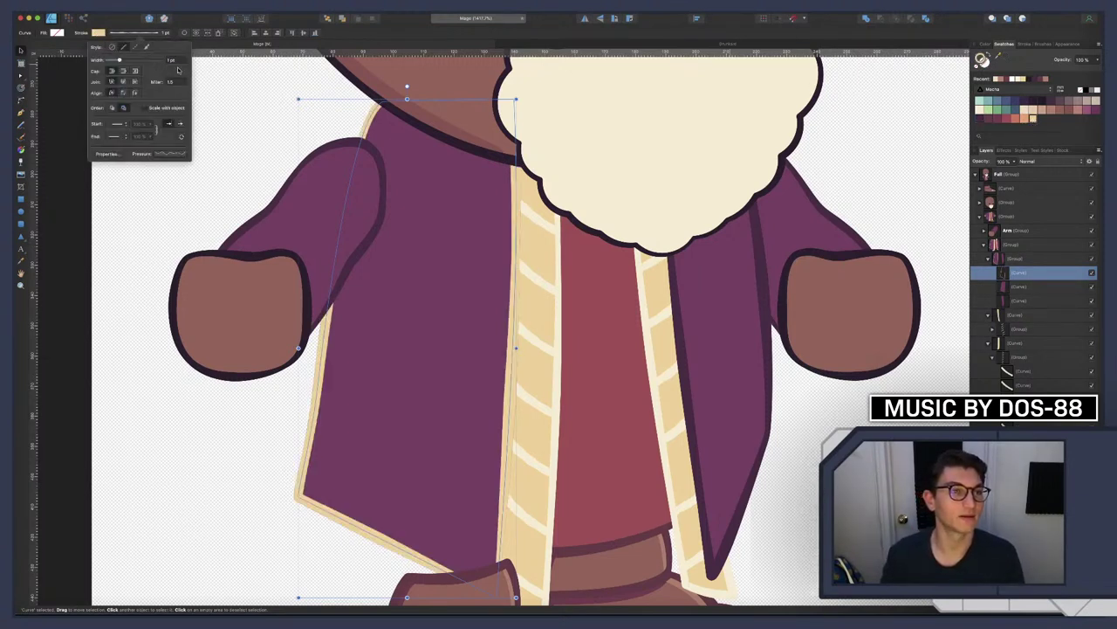
{"action": "left_click", "coordinate": [167, 153]}
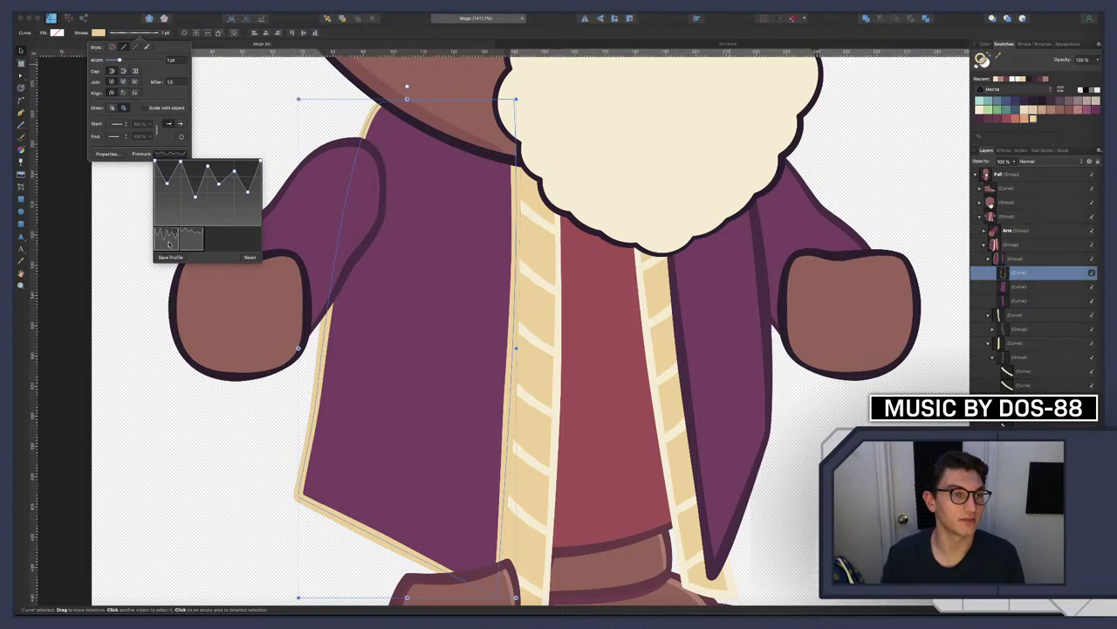
{"action": "left_click", "coordinate": [170, 60]}
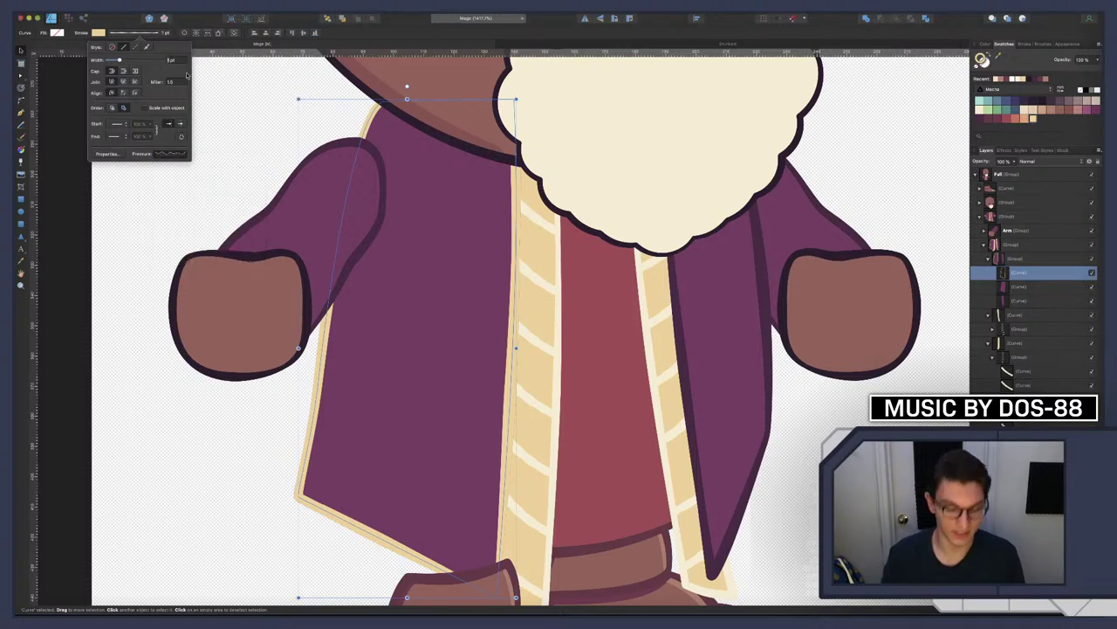
{"action": "type", "text": "0.7"}
{"action": "key", "text": "Return"}
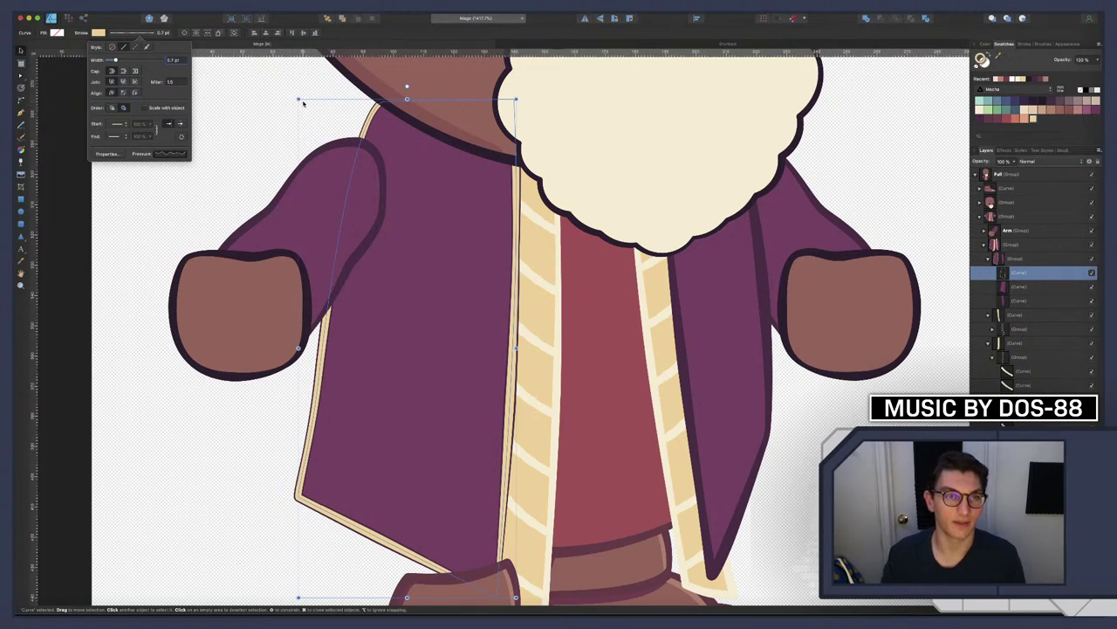
Scale the gold outline inward from the robe panel's edges and move its upper corner node up toward the collar
{"action": "left_click_drag", "start_coordinate": [299, 99], "coordinate": [326, 118]}
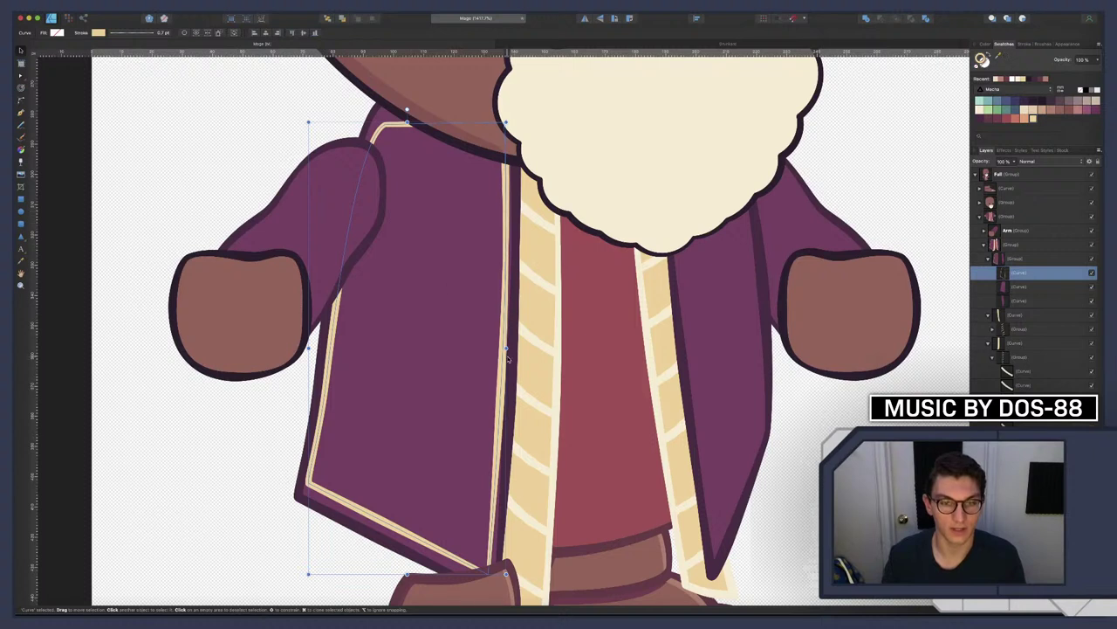
{"action": "left_click_drag", "start_coordinate": [504, 348], "coordinate": [502, 346]}
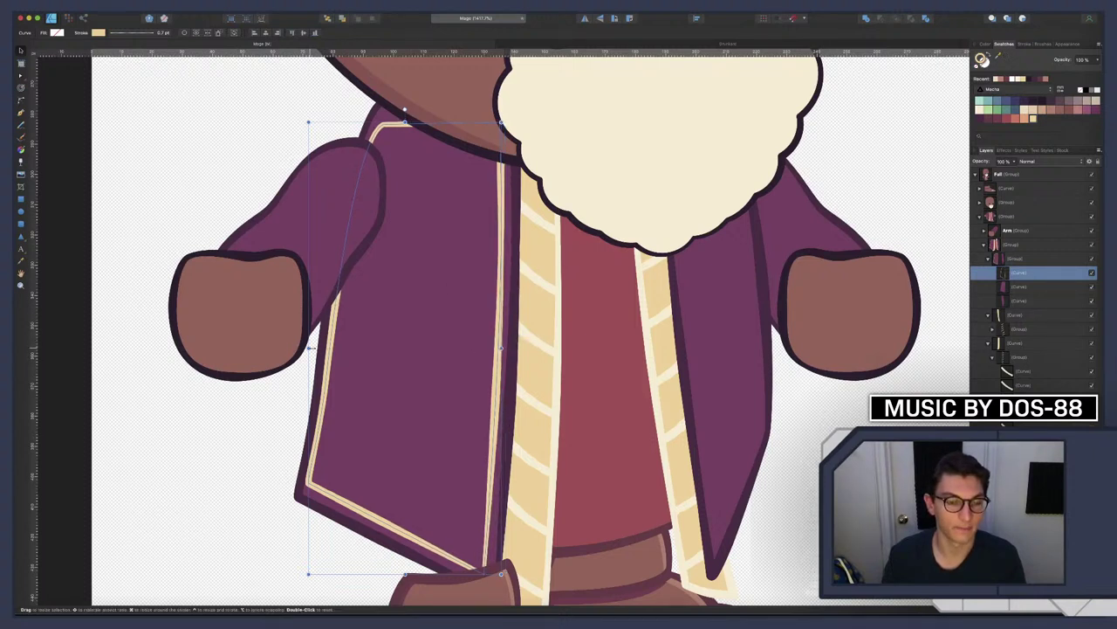
{"action": "left_click_drag", "start_coordinate": [309, 348], "coordinate": [315, 345]}
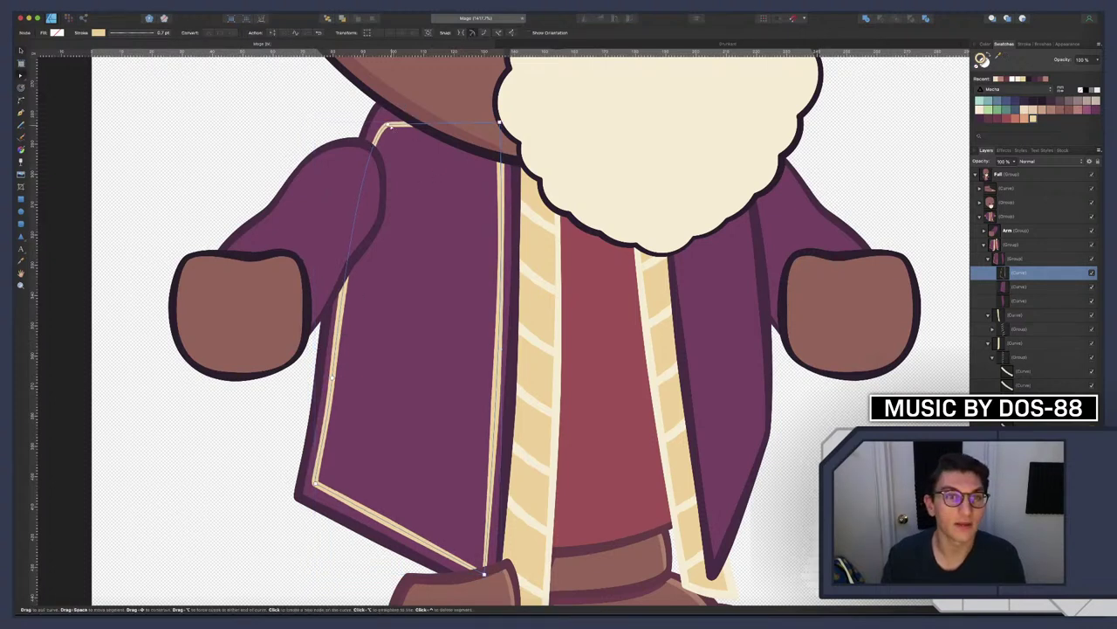
{"action": "key", "text": "a"}
{"action": "left_click_drag", "start_coordinate": [390, 120], "coordinate": [395, 112]}
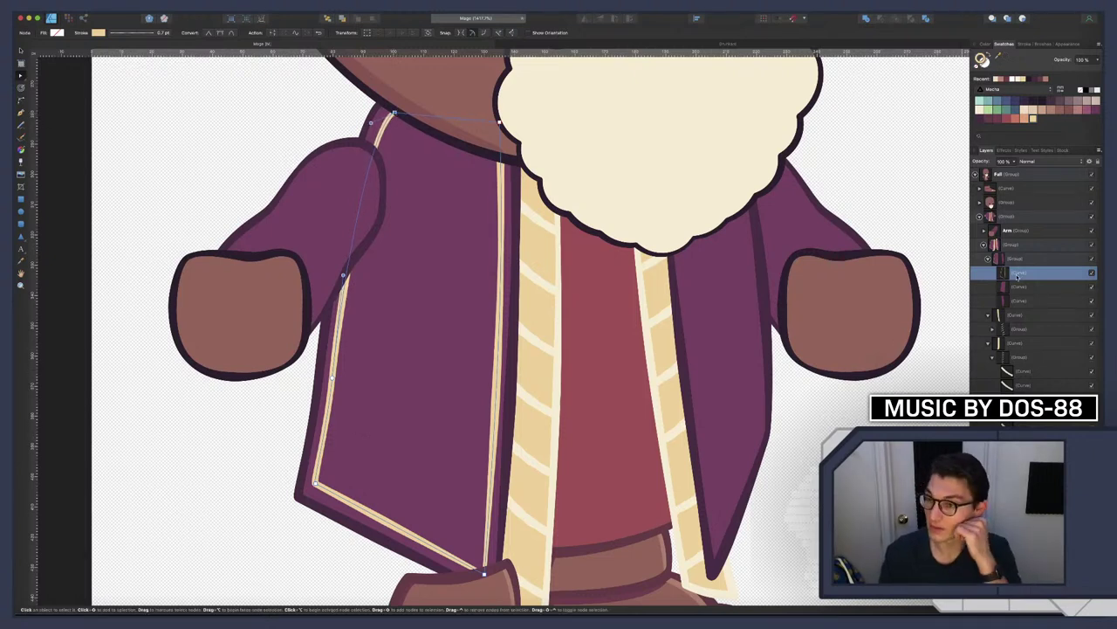
Nest the gold outline inside the purple robe panel curve, clear the selection and check the trim on the whole figure
{"action": "left_click_drag", "start_coordinate": [1016, 274], "coordinate": [1017, 291]}
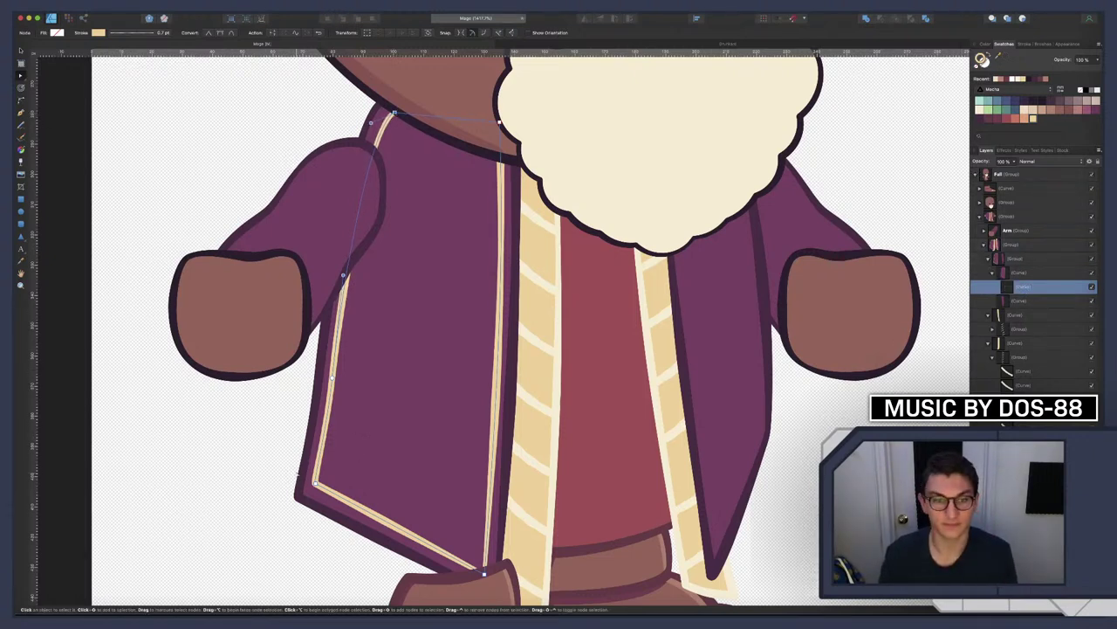
{"action": "left_click", "coordinate": [254, 467]}
{"action": "scroll", "coordinate": [250, 442], "scroll_direction": "down", "scroll_amount": 6}
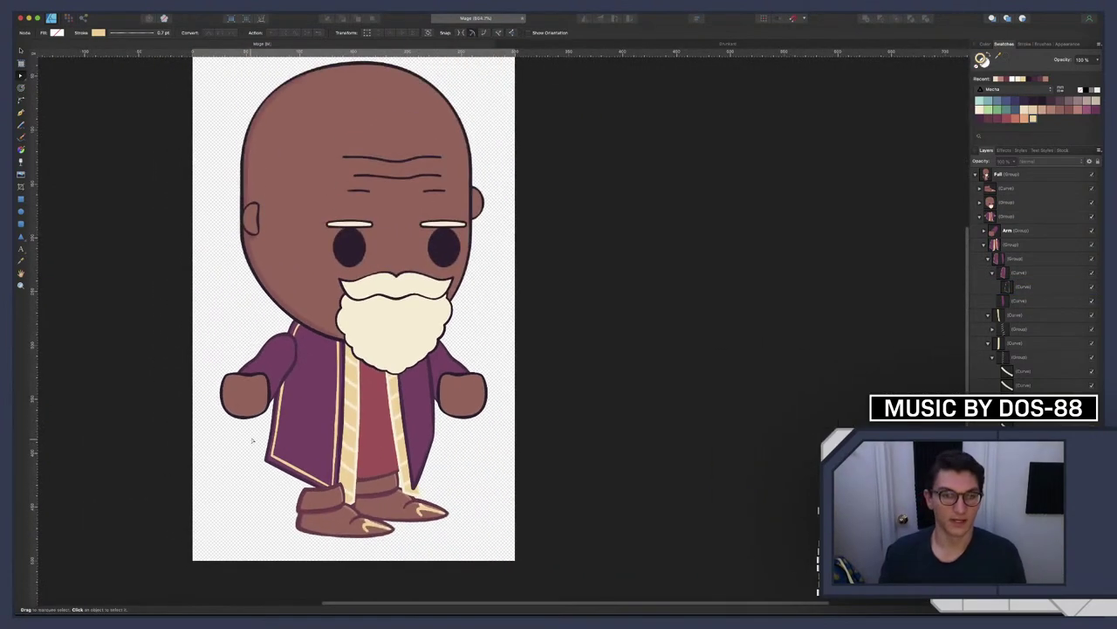
{"action": "scroll", "coordinate": [332, 390], "scroll_direction": "up", "scroll_amount": 5}
{"action": "scroll", "coordinate": [331, 390], "scroll_direction": "down", "scroll_amount": 3}
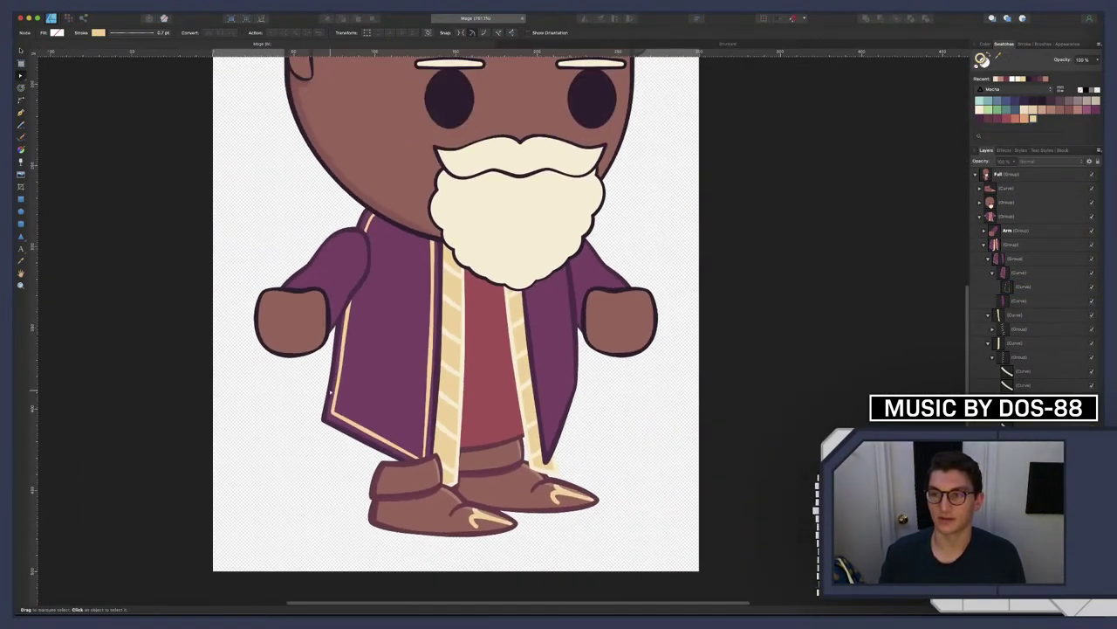
{"action": "scroll", "coordinate": [694, 377], "scroll_direction": "down", "scroll_amount": 7}
{"action": "scroll", "coordinate": [655, 372], "scroll_direction": "up", "scroll_amount": 4}
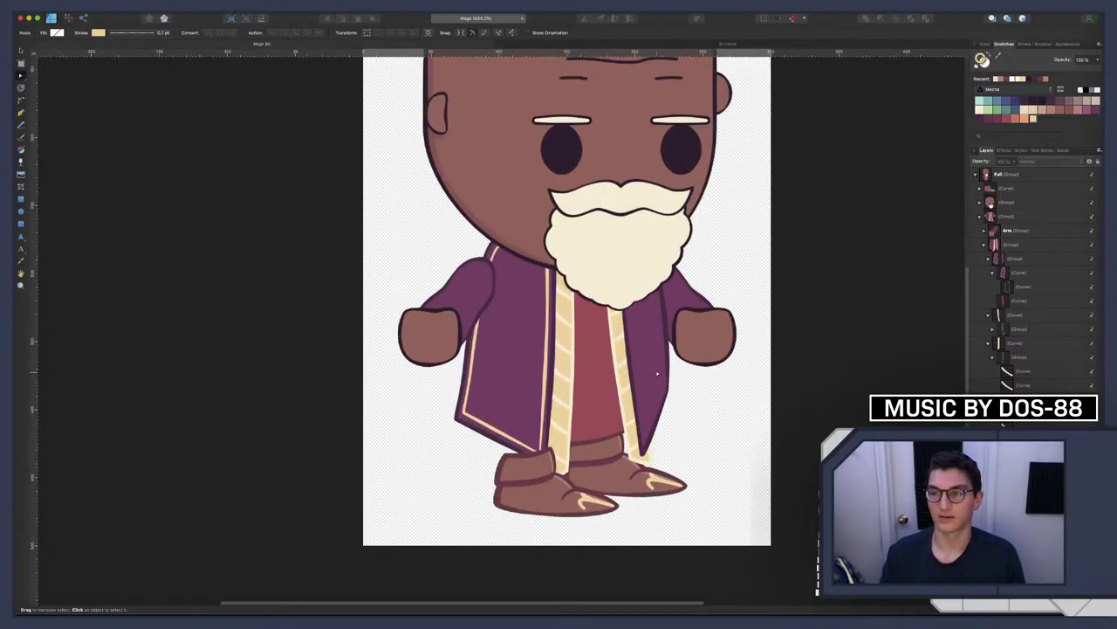
Try a pale peach stroke colour on the robe's inner outline and review it on the whole figure
{"action": "left_click", "coordinate": [1017, 286]}
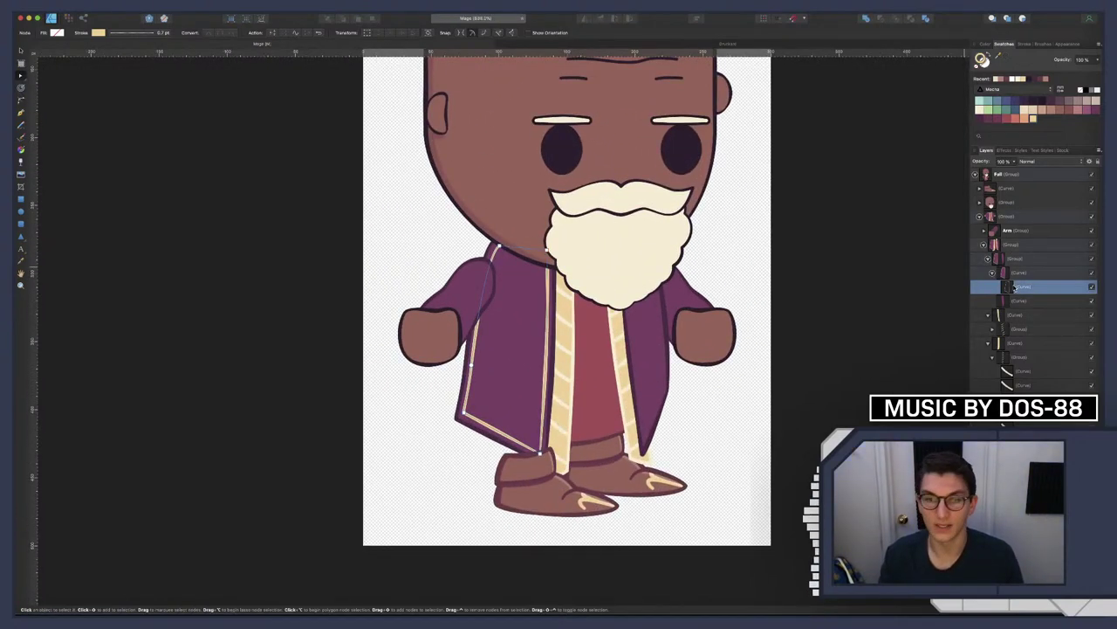
{"action": "left_click", "coordinate": [1033, 111]}
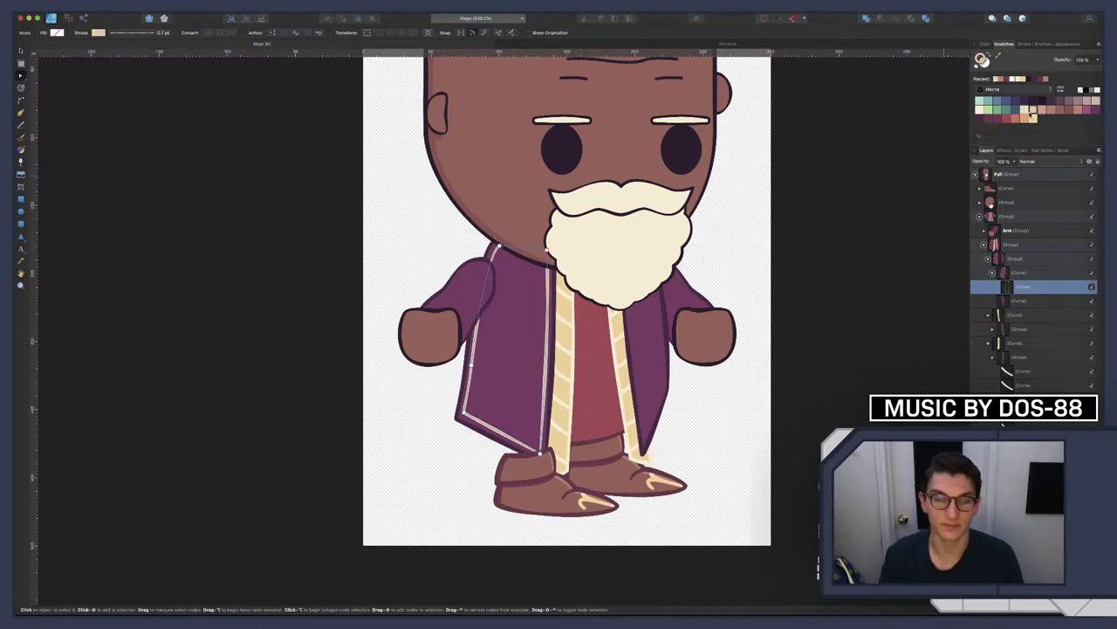
{"action": "left_click", "coordinate": [917, 268]}
{"action": "scroll", "coordinate": [838, 295], "scroll_direction": "down", "scroll_amount": 1}
{"action": "scroll", "coordinate": [836, 295], "scroll_direction": "down", "scroll_amount": 5}
{"action": "scroll", "coordinate": [836, 295], "scroll_direction": "up", "scroll_amount": 3}
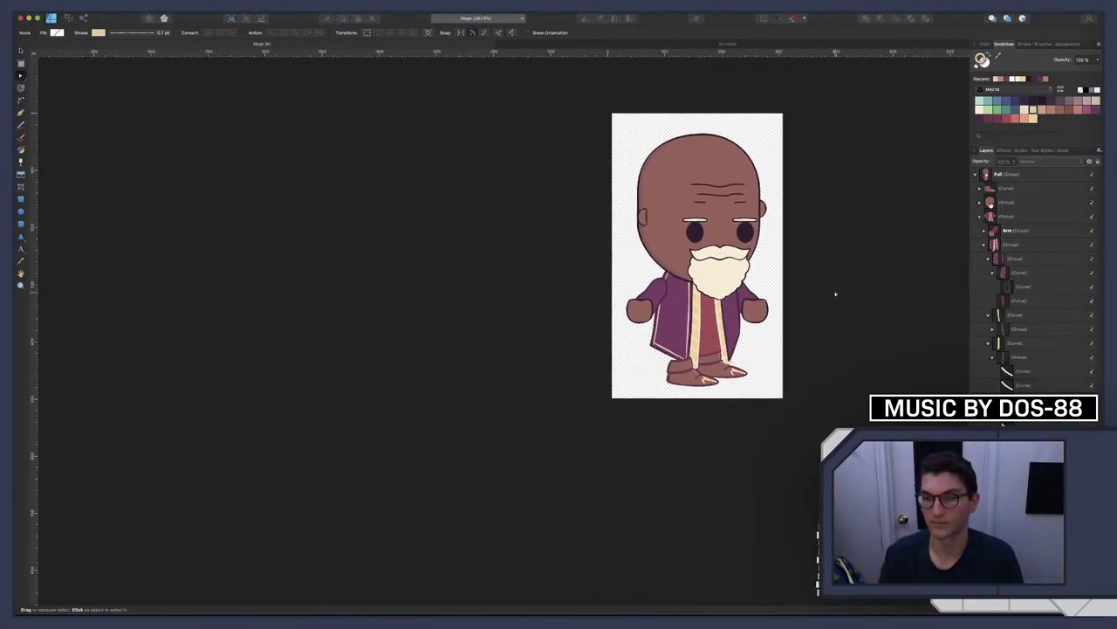
{"action": "scroll", "coordinate": [762, 305], "scroll_direction": "up", "scroll_amount": 1}
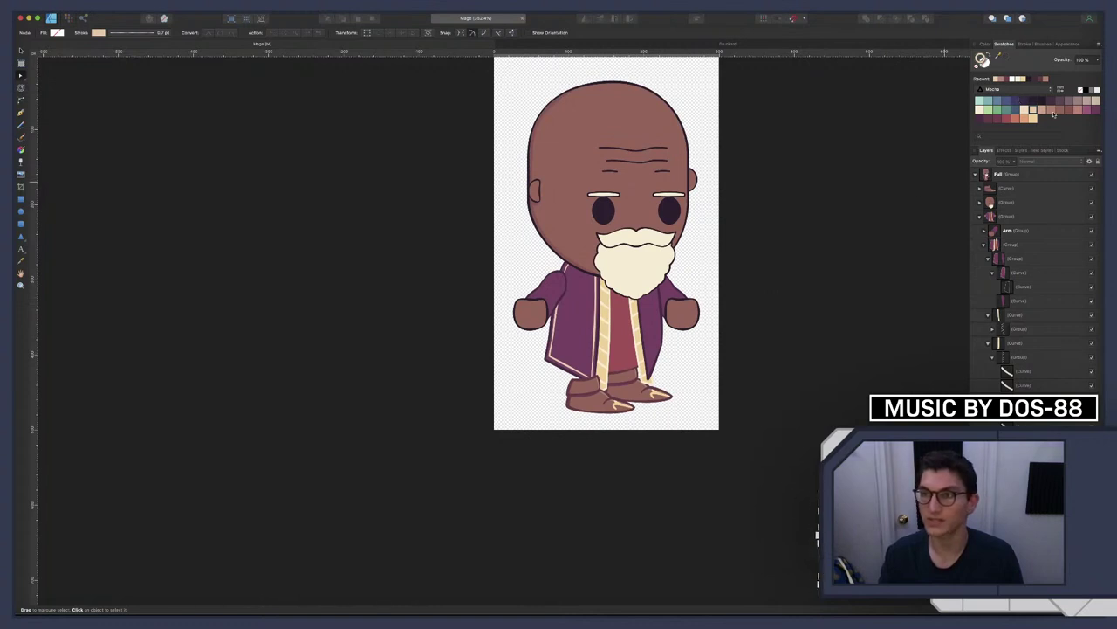
Try a darker tan stroke colour on the robe's inner outline and compare it with the rest of the figure
{"action": "left_click", "coordinate": [1023, 286]}
{"action": "left_click", "coordinate": [1042, 111]}
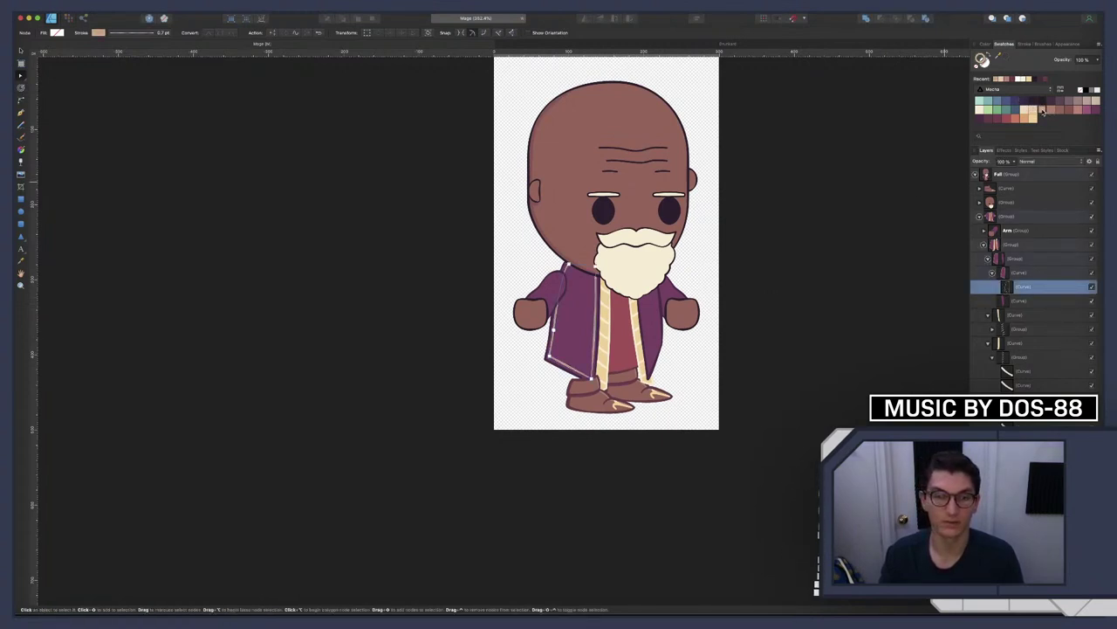
{"action": "left_click", "coordinate": [950, 218]}
{"action": "scroll", "coordinate": [916, 242], "scroll_direction": "right", "scroll_amount": 2}
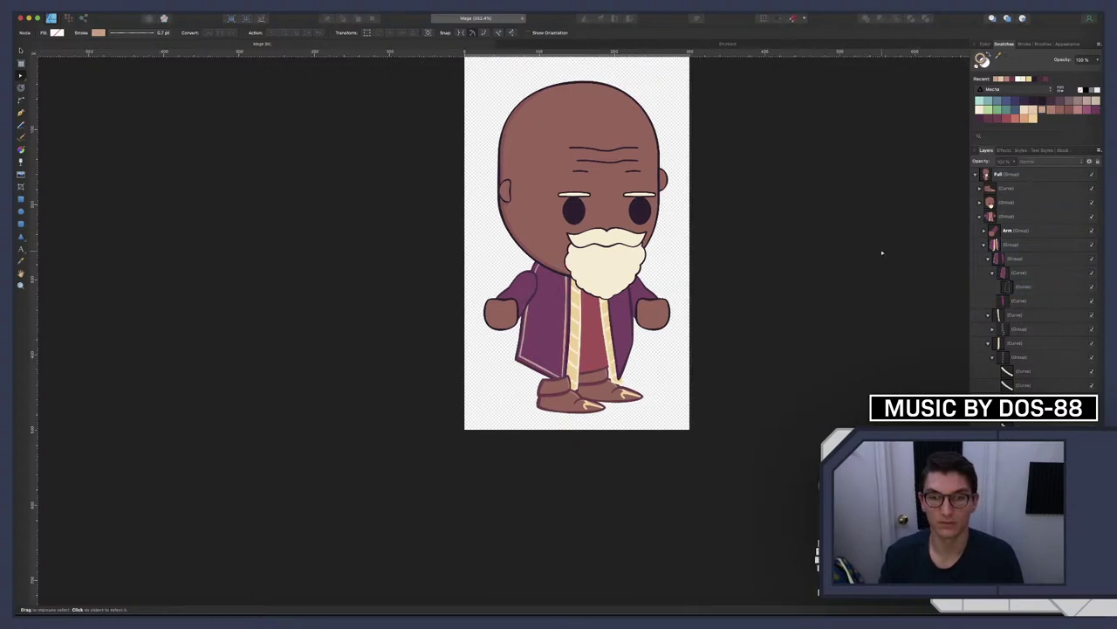
{"action": "scroll", "coordinate": [668, 267], "scroll_direction": "right", "scroll_amount": 2}
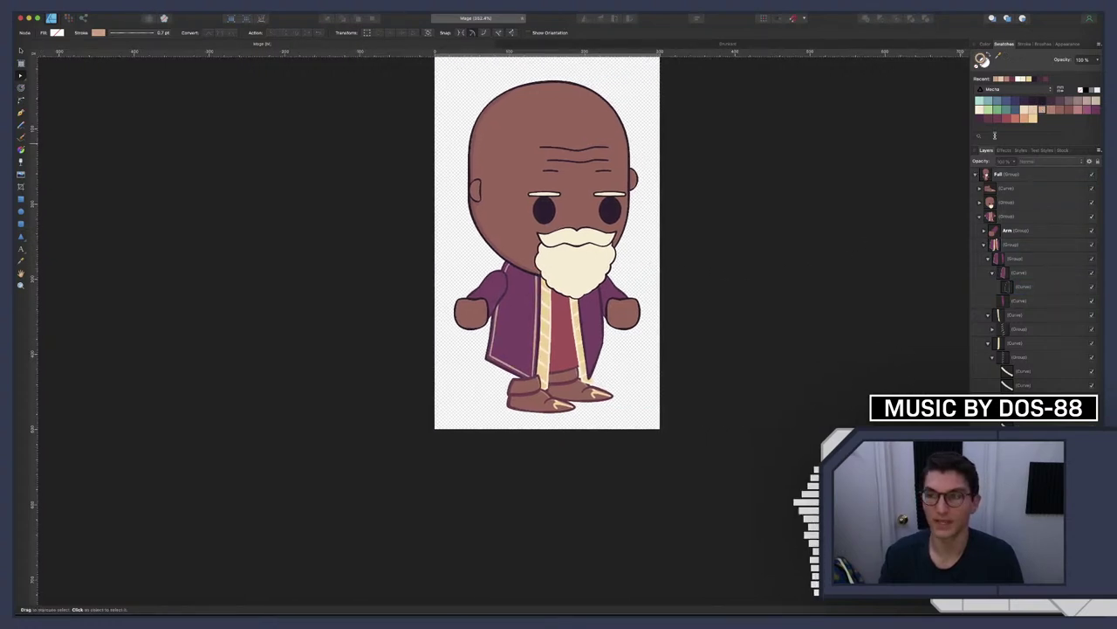
Switch the robe's inner outline back to the pale peach stroke colour and clear the selection
{"action": "left_click", "coordinate": [1024, 288]}
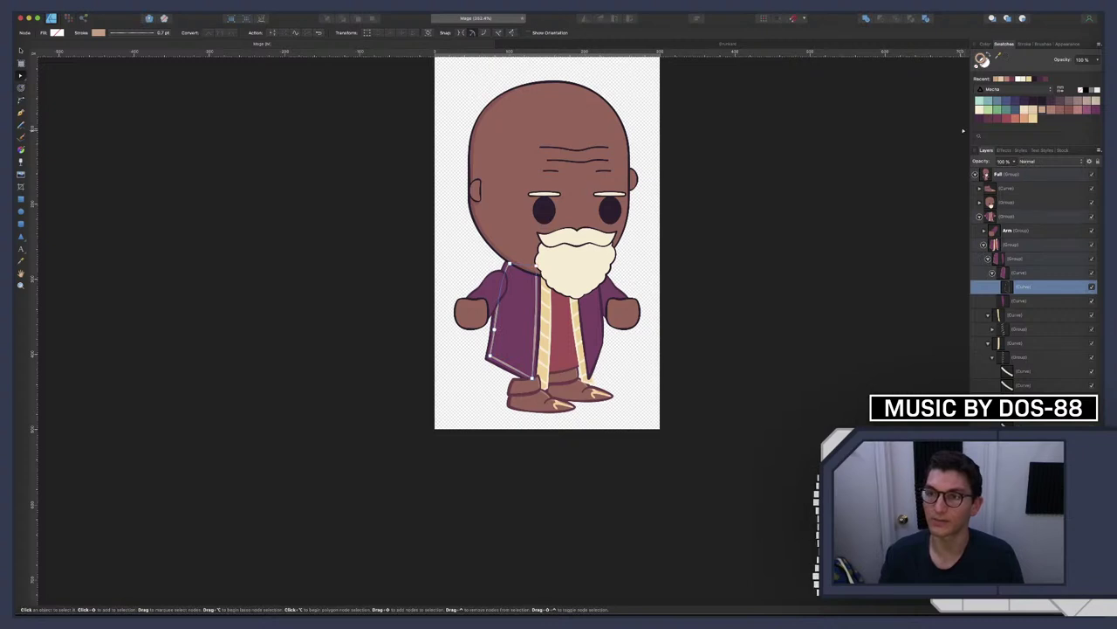
{"action": "left_click", "coordinate": [1032, 111]}
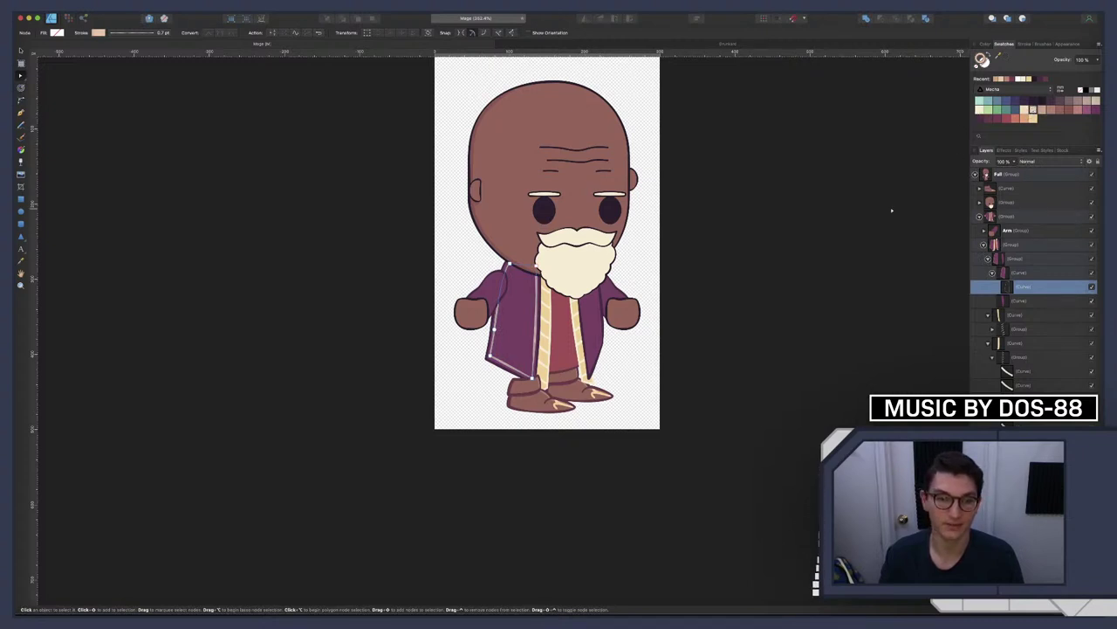
{"action": "left_click", "coordinate": [833, 260]}
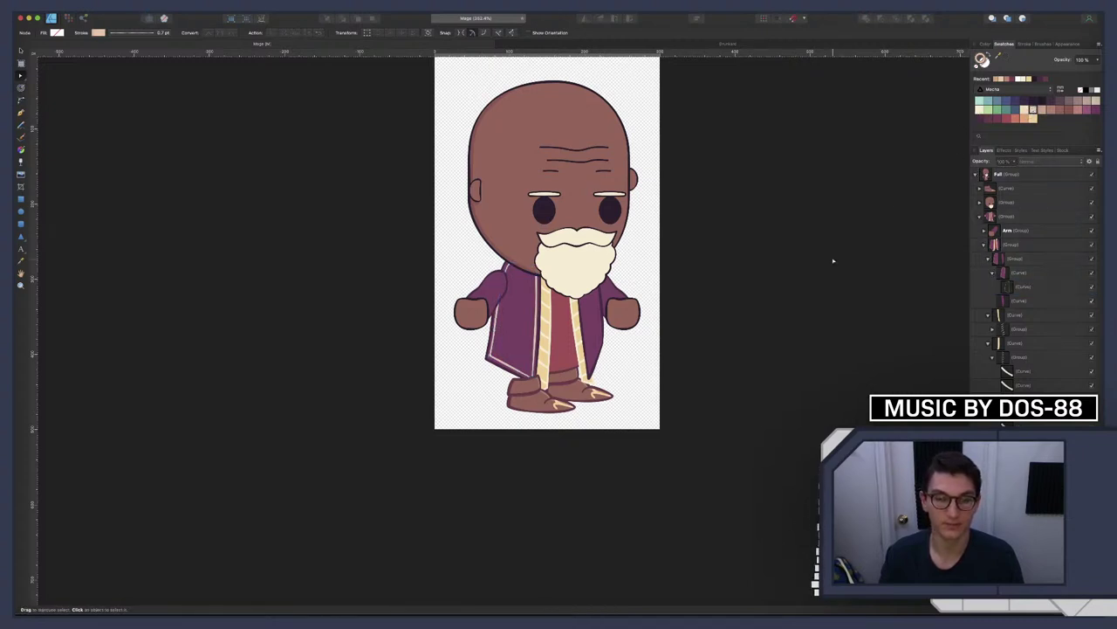
Set the robe's inner outline stroke to the light gold swatch and clear the selection
{"action": "left_click", "coordinate": [1019, 288]}
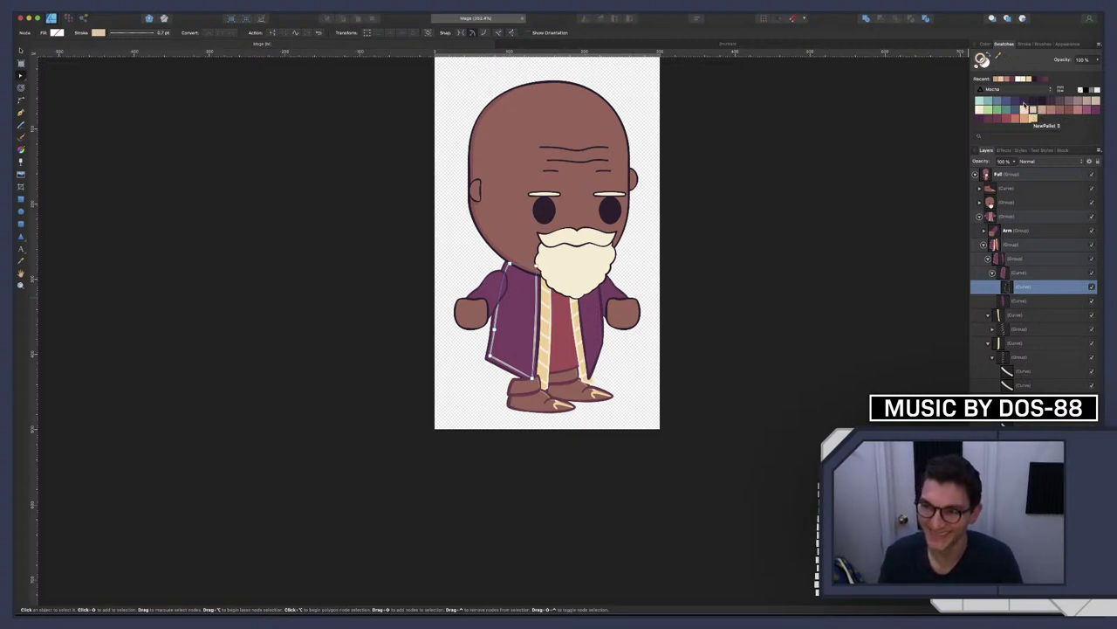
{"action": "left_click", "coordinate": [1032, 118]}
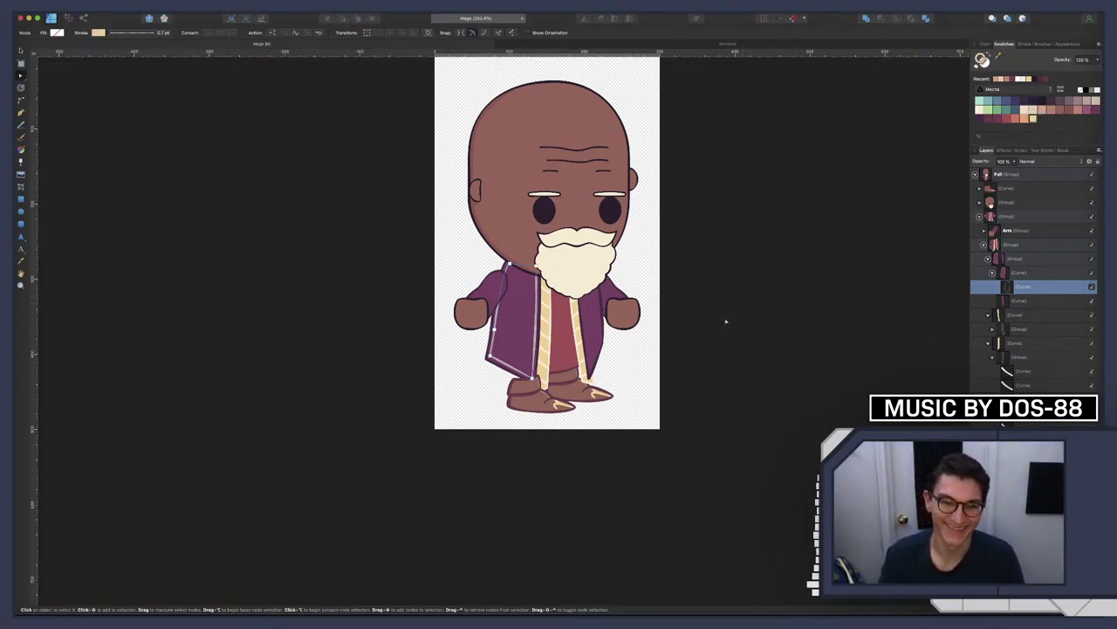
{"action": "left_click", "coordinate": [667, 372]}
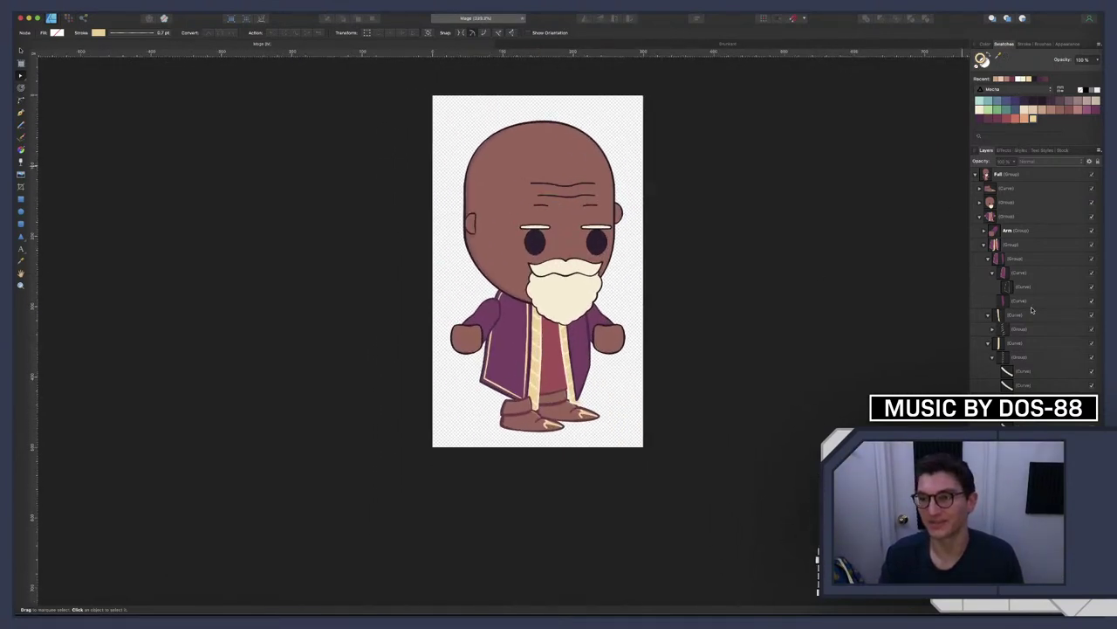
Set the inner outline stroke on the robe's wide panel to pale peach and review it on the whole figure
{"action": "left_click", "coordinate": [1021, 288]}
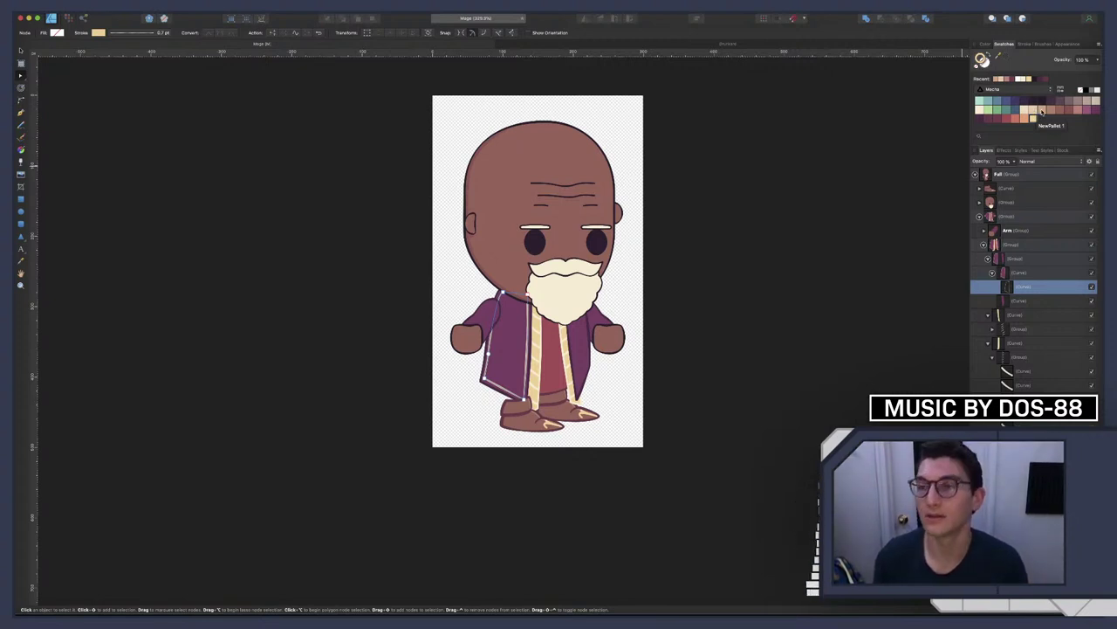
{"action": "left_click", "coordinate": [892, 168]}
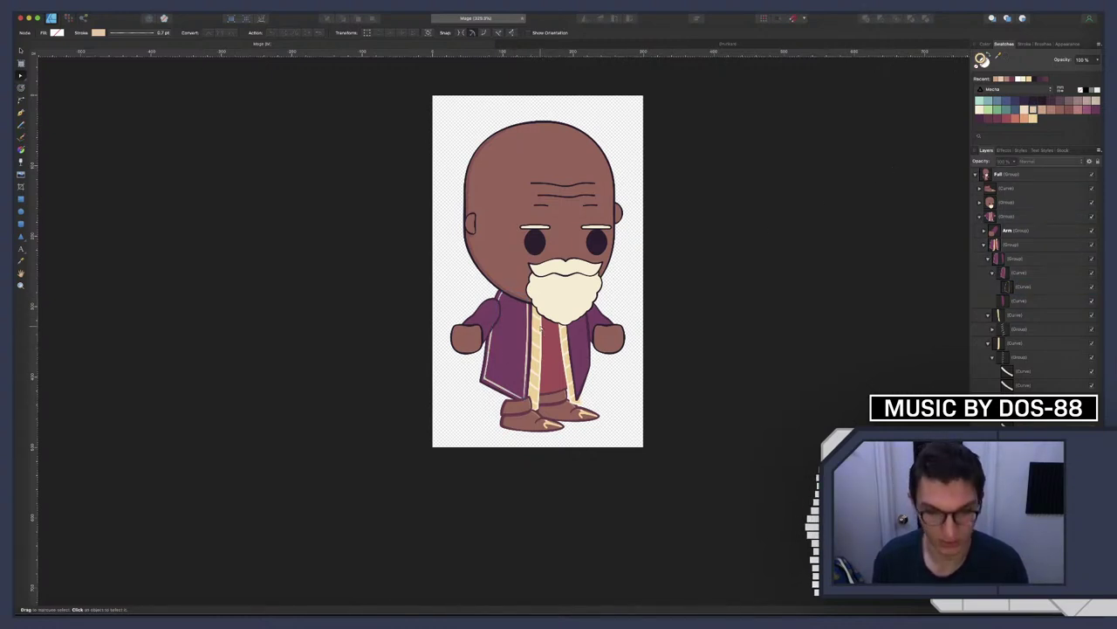
{"action": "scroll", "coordinate": [540, 328], "scroll_direction": "down", "scroll_amount": 5}
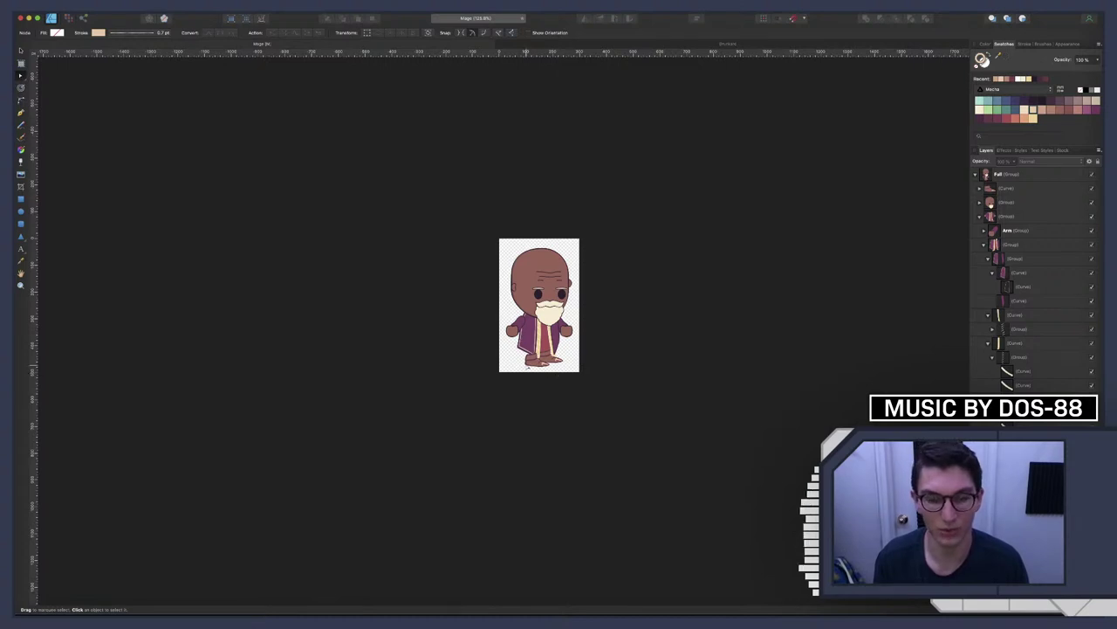
{"action": "scroll", "coordinate": [512, 329], "scroll_direction": "up", "scroll_amount": 5}
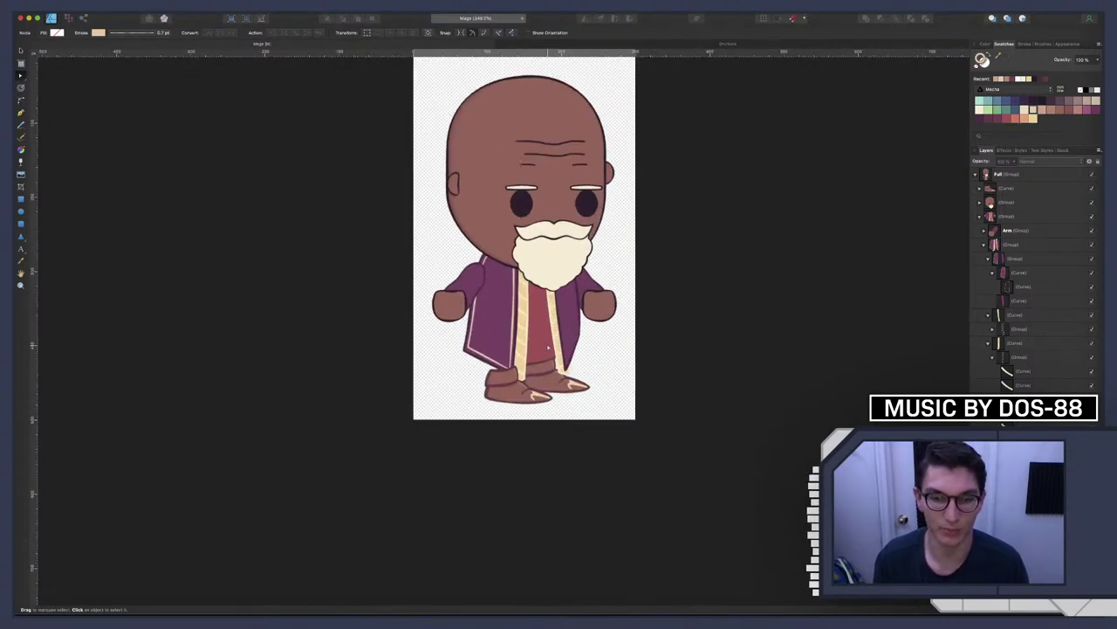
{"action": "scroll", "coordinate": [512, 328], "scroll_direction": "up", "scroll_amount": 3}
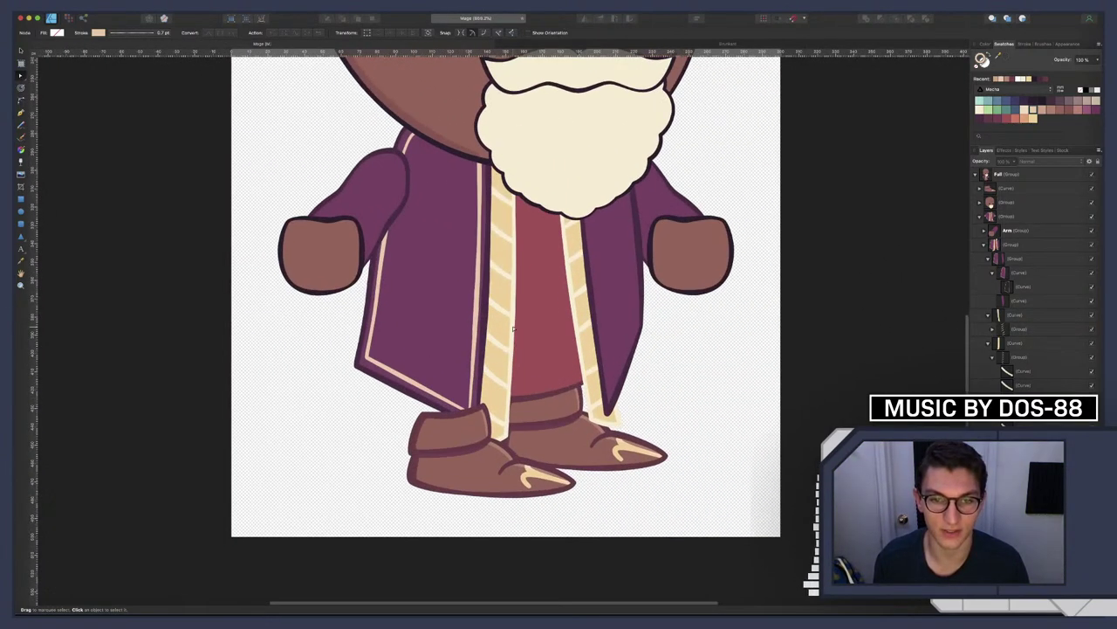
{"action": "scroll", "coordinate": [512, 329], "scroll_direction": "down", "scroll_amount": 8}
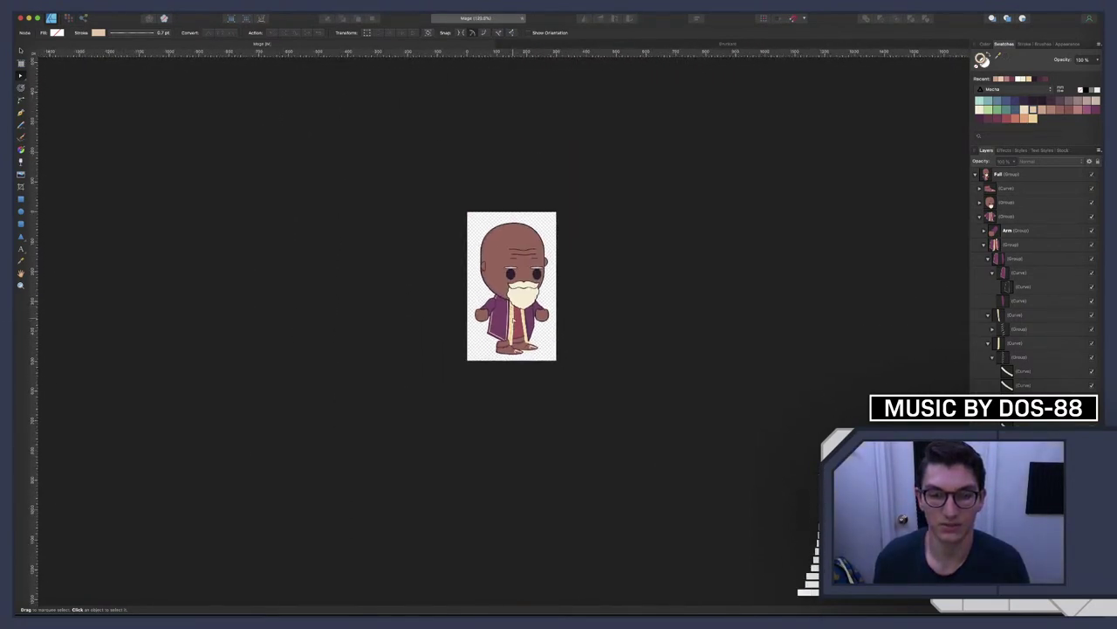
{"action": "scroll", "coordinate": [510, 313], "scroll_direction": "up", "scroll_amount": 6}
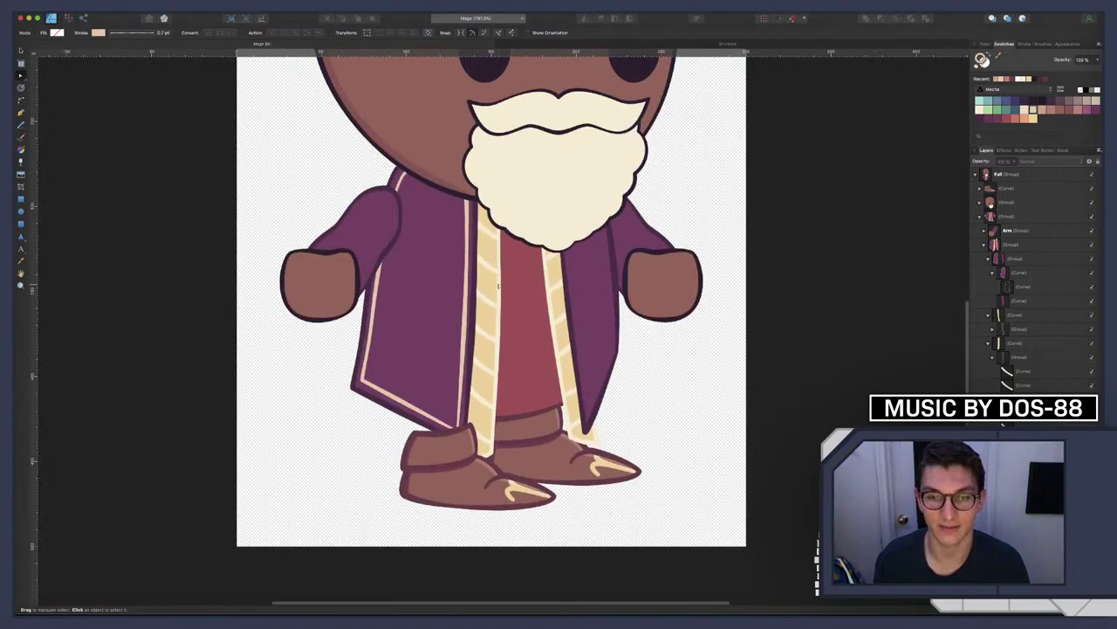
{"action": "scroll", "coordinate": [720, 313], "scroll_direction": "down", "scroll_amount": 2}
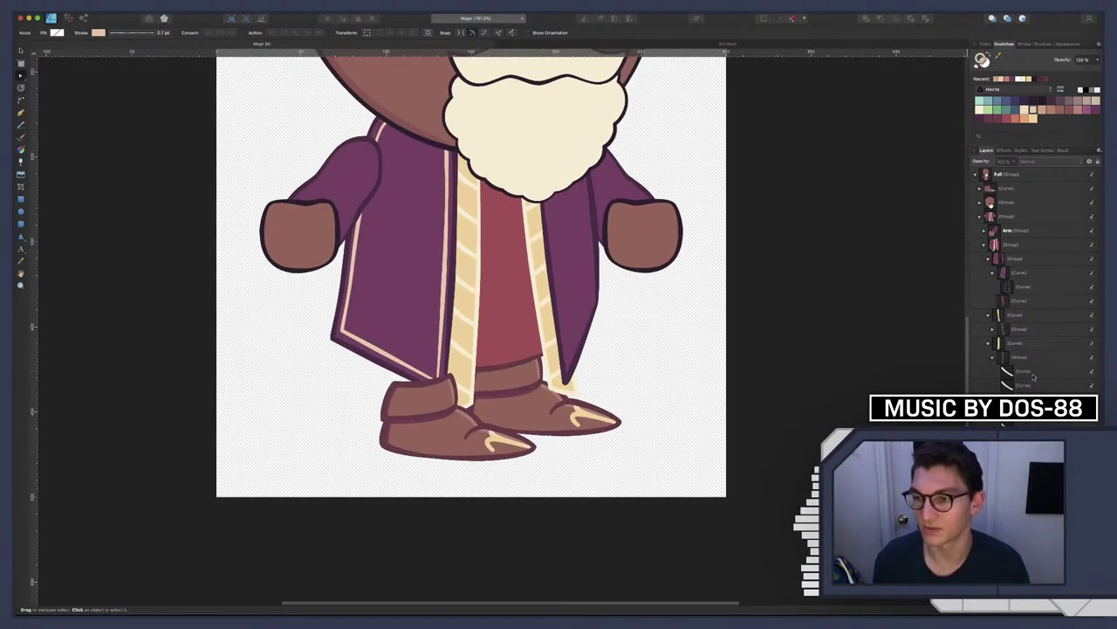
Try a pale beige stroke colour on the narrower gold trim and its stripe group, and compare it on the whole figure
{"action": "left_click", "coordinate": [1009, 329]}
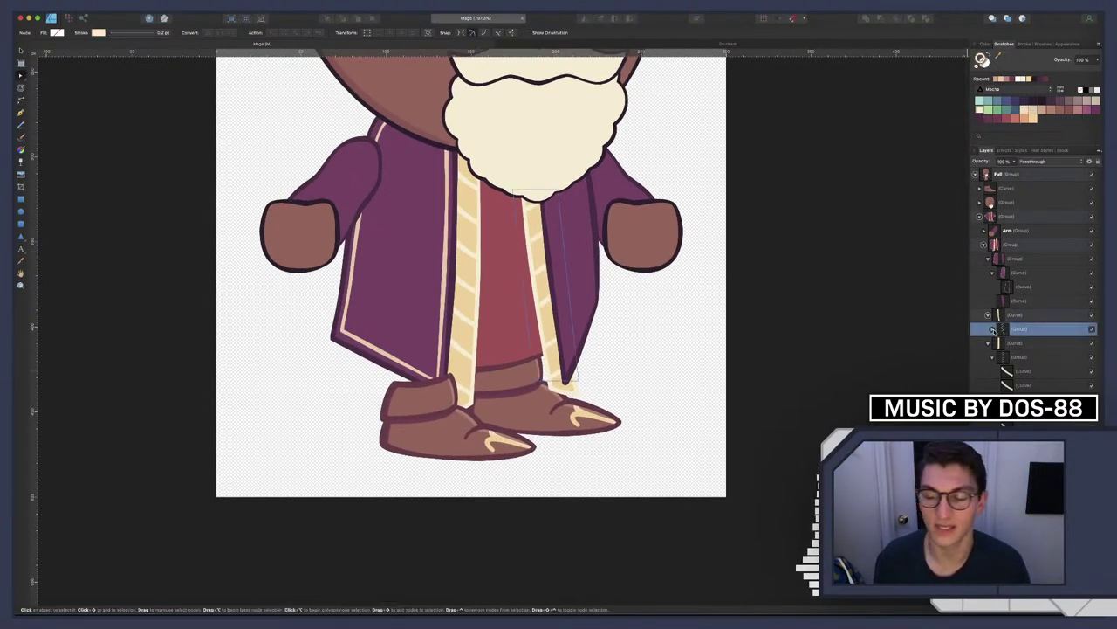
{"action": "left_click", "coordinate": [1010, 316]}
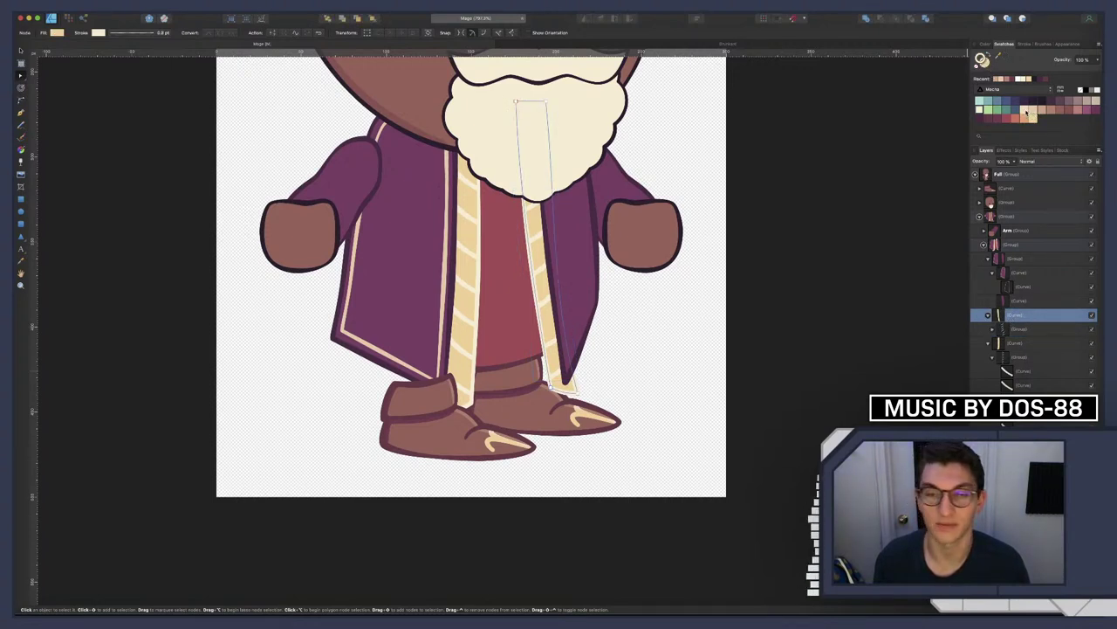
{"action": "left_click", "coordinate": [1024, 111]}
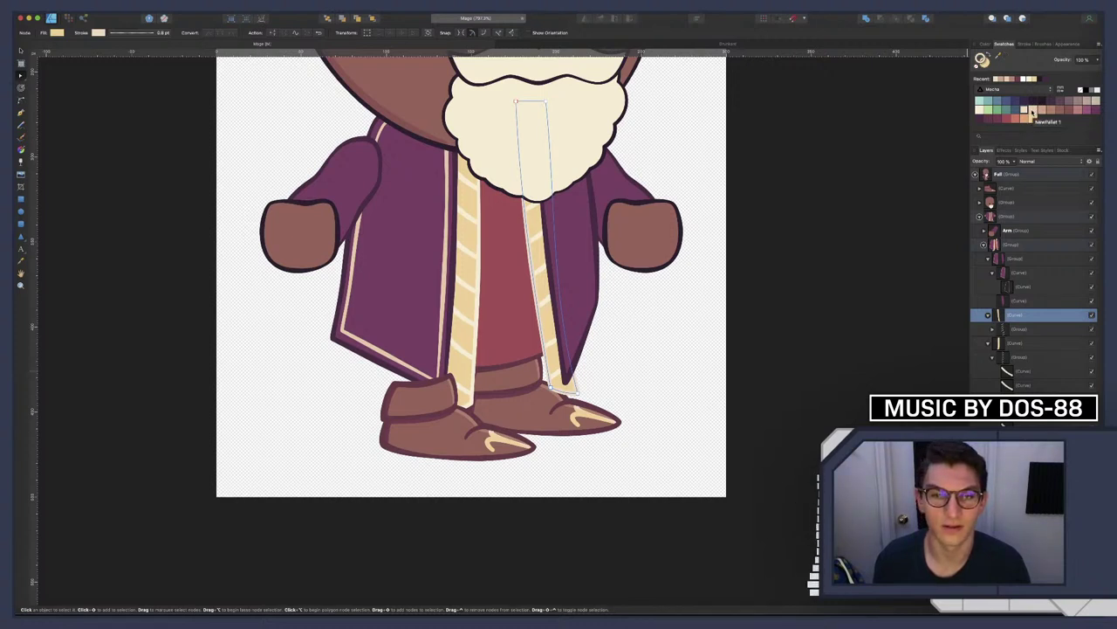
{"action": "left_click", "coordinate": [1021, 328]}
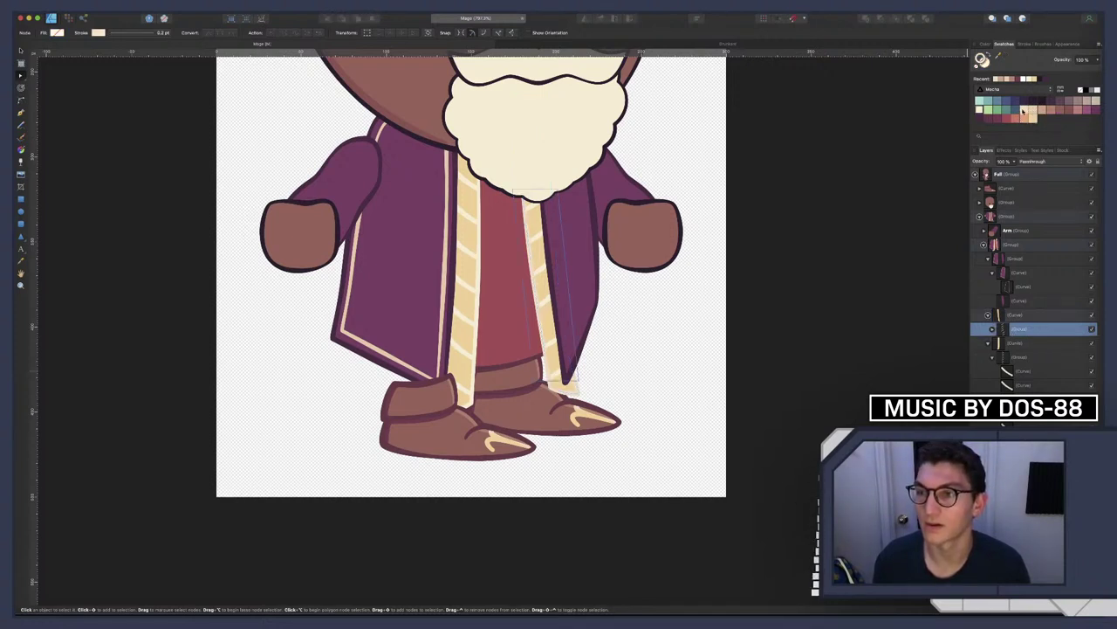
{"action": "left_click", "coordinate": [906, 228]}
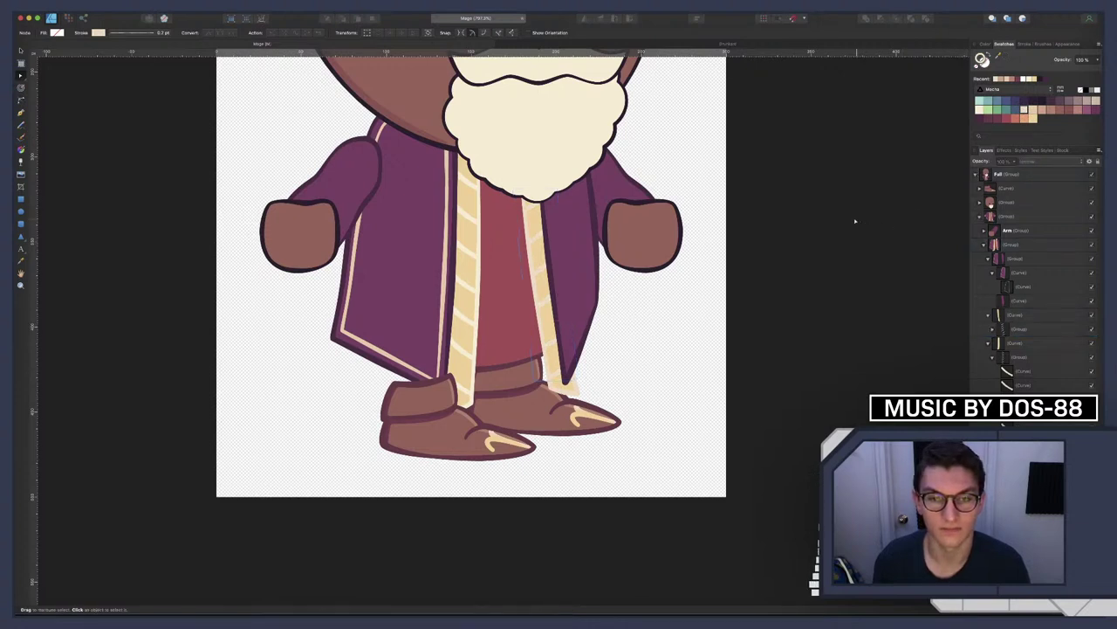
{"action": "scroll", "coordinate": [855, 222], "scroll_direction": "down", "scroll_amount": 8}
{"action": "scroll", "coordinate": [865, 202], "scroll_direction": "right", "scroll_amount": 3}
{"action": "scroll", "coordinate": [844, 208], "scroll_direction": "down", "scroll_amount": 4}
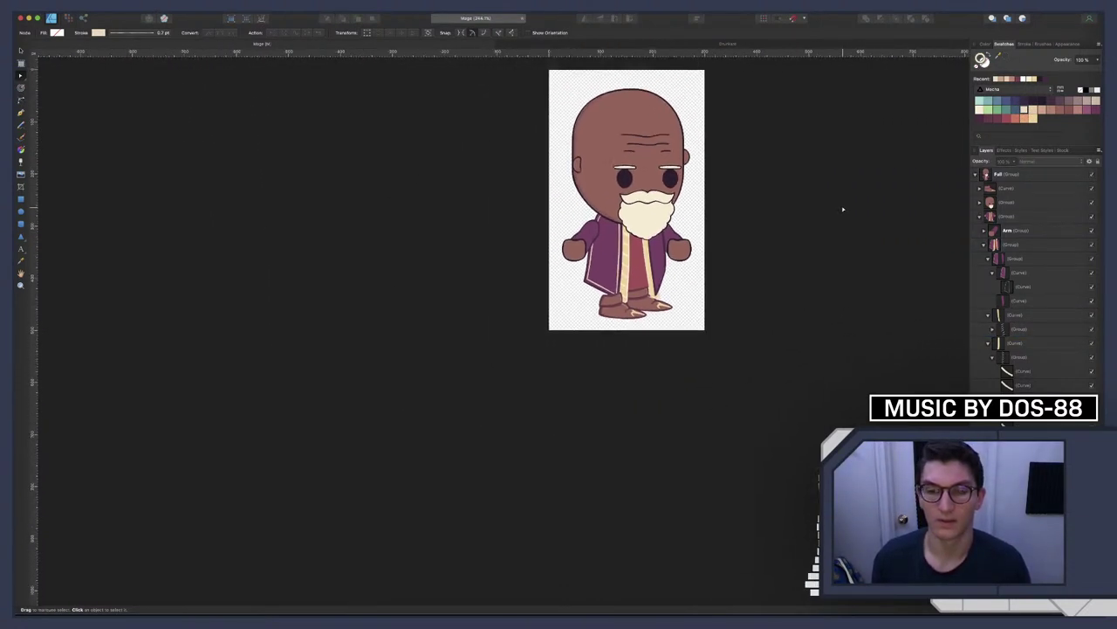
Undo the stroke colour changes on the narrower gold trim and its stripes, and clear the selection
{"action": "key", "text": "super+z"}
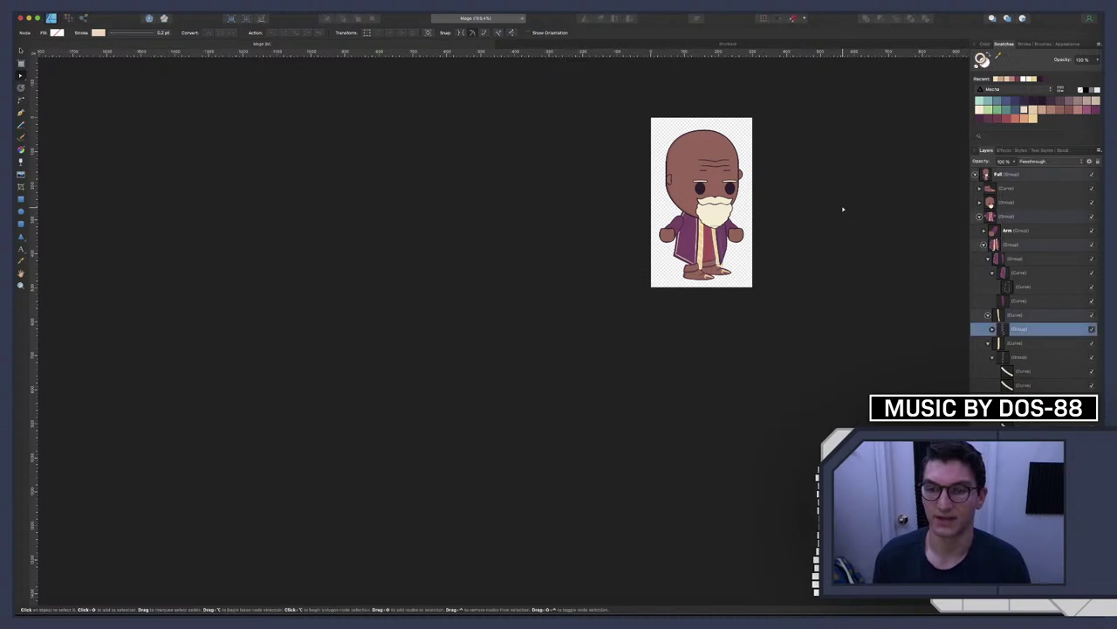
{"action": "scroll", "coordinate": [785, 237], "scroll_direction": "up", "scroll_amount": 7}
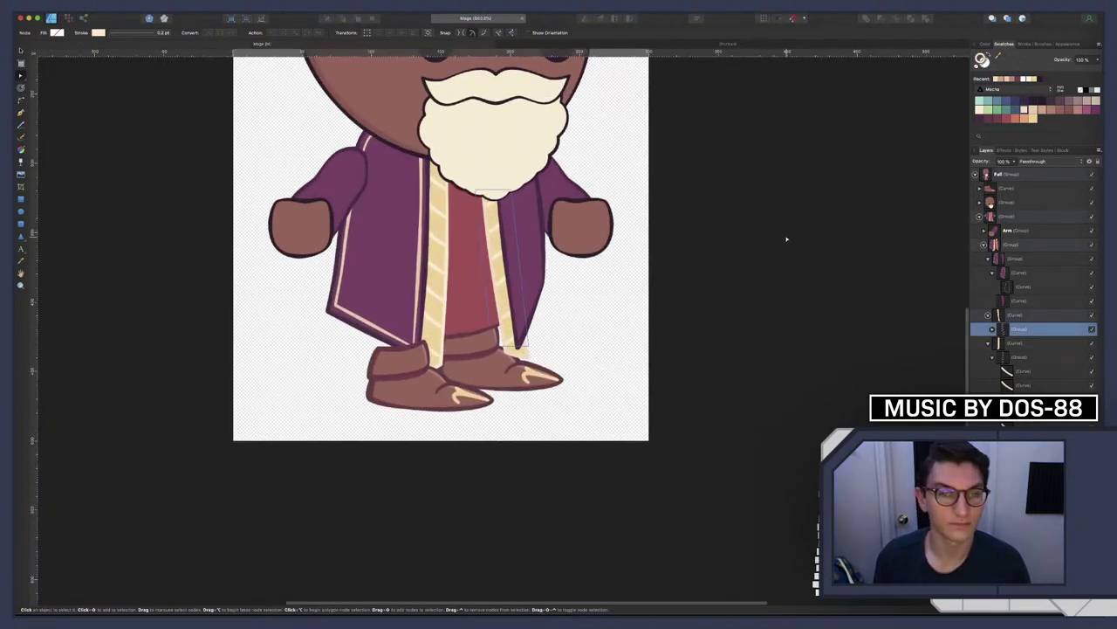
{"action": "key", "text": "super+z"}
{"action": "left_click", "coordinate": [785, 237]}
{"action": "scroll", "coordinate": [785, 237], "scroll_direction": "down", "scroll_amount": 6}
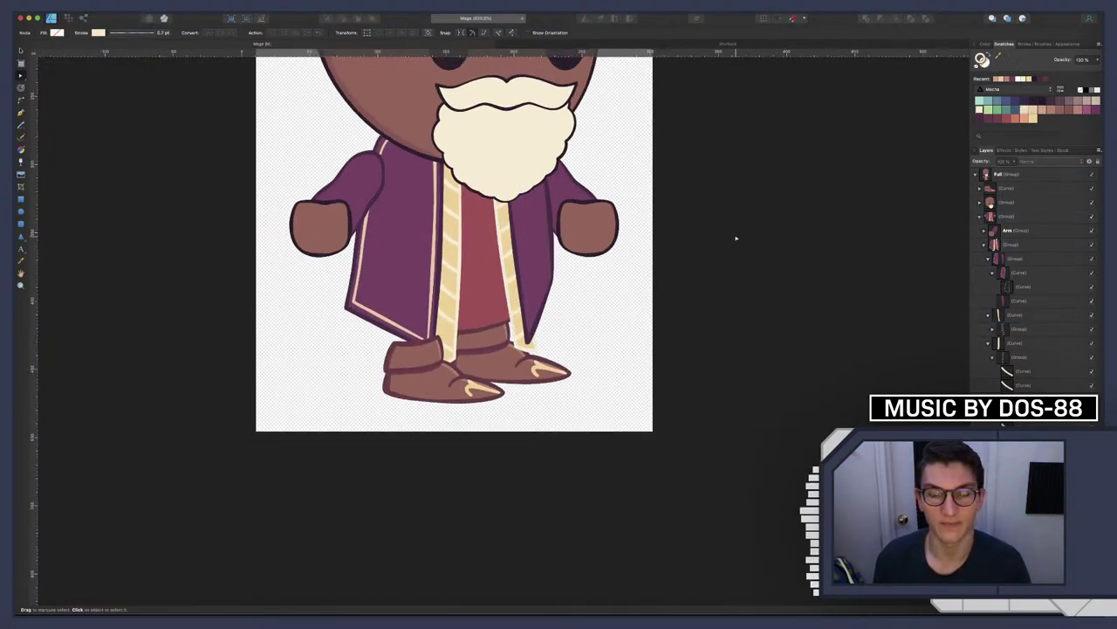
Duplicate the robe's narrow right-hand panel curve and nest the copy inside the original panel
{"action": "scroll", "coordinate": [669, 248], "scroll_direction": "up", "scroll_amount": 9}
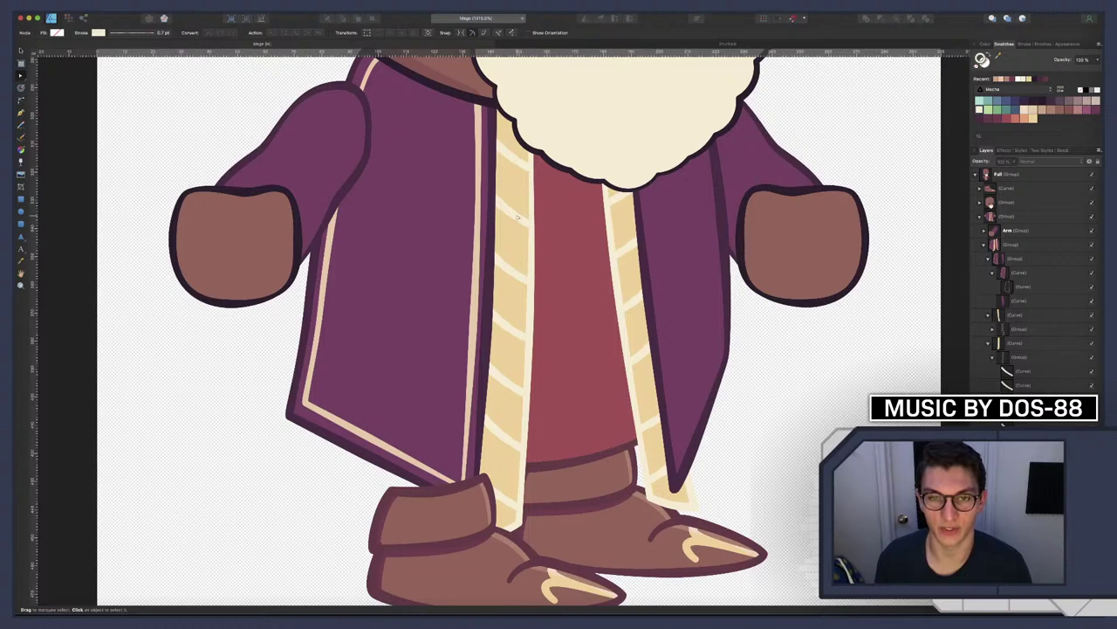
{"action": "scroll", "coordinate": [482, 196], "scroll_direction": "down", "scroll_amount": 8}
{"action": "scroll", "coordinate": [482, 196], "scroll_direction": "up", "scroll_amount": 4}
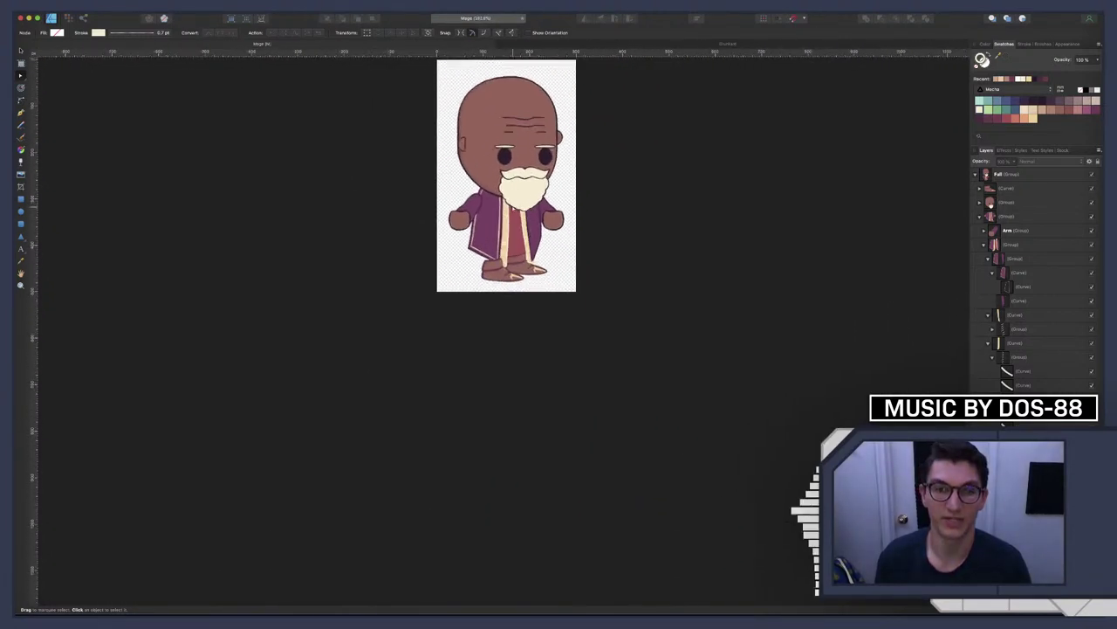
{"action": "left_click", "coordinate": [1009, 300]}
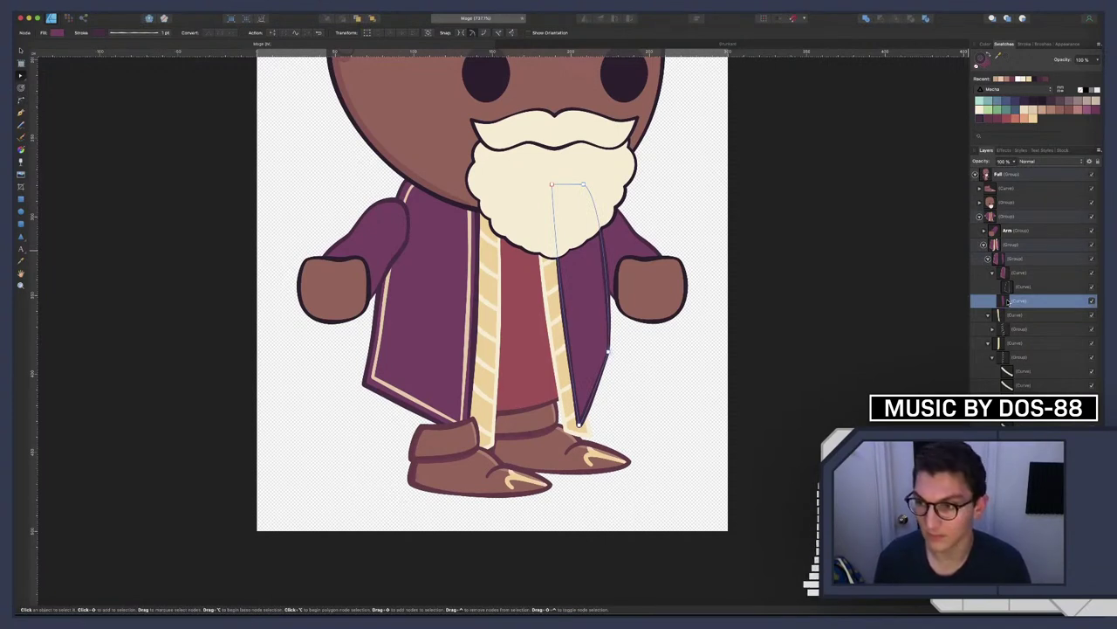
{"action": "key", "text": "super+j"}
{"action": "left_click_drag", "start_coordinate": [1009, 301], "coordinate": [1010, 311]}
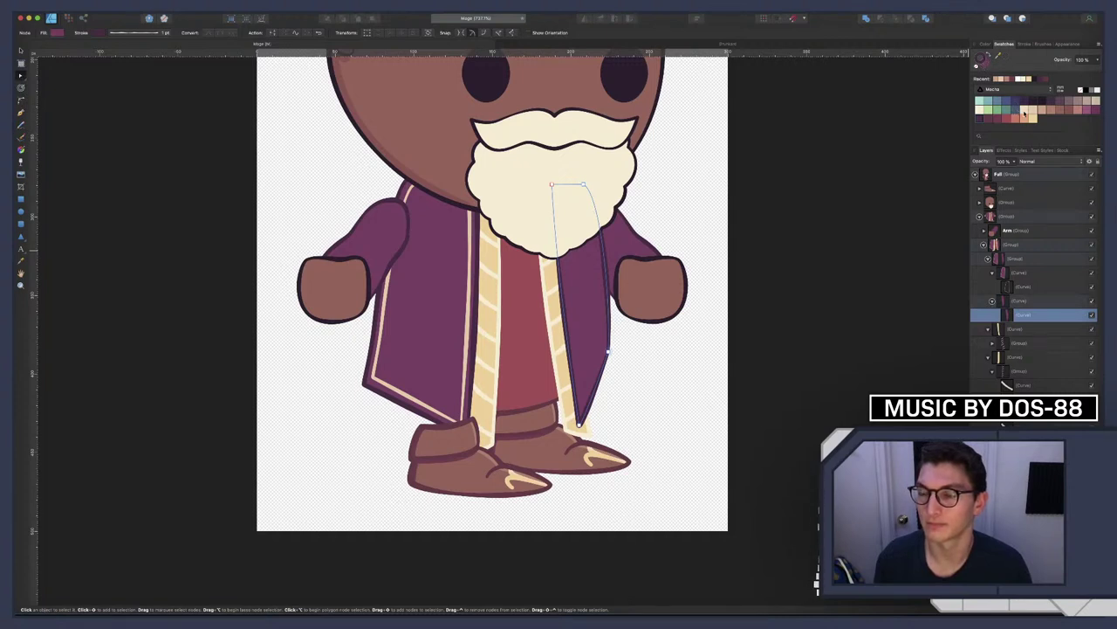
Give the nested panel copy no fill and a pale peach stroke 0.7 pt wide
{"action": "left_click", "coordinate": [1027, 112]}
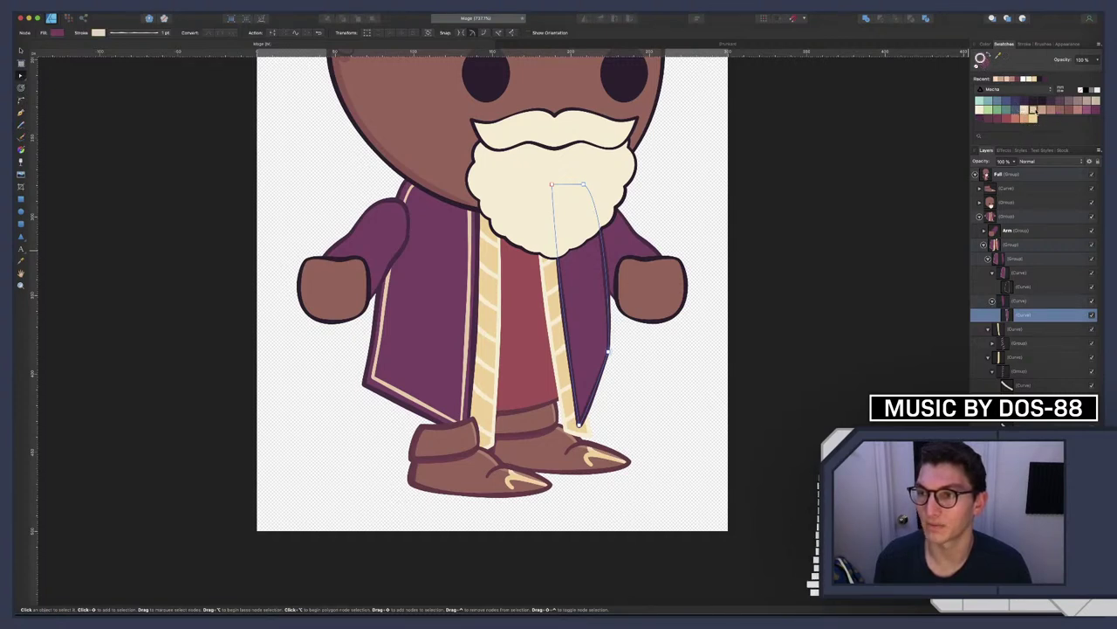
{"action": "left_click", "coordinate": [978, 68]}
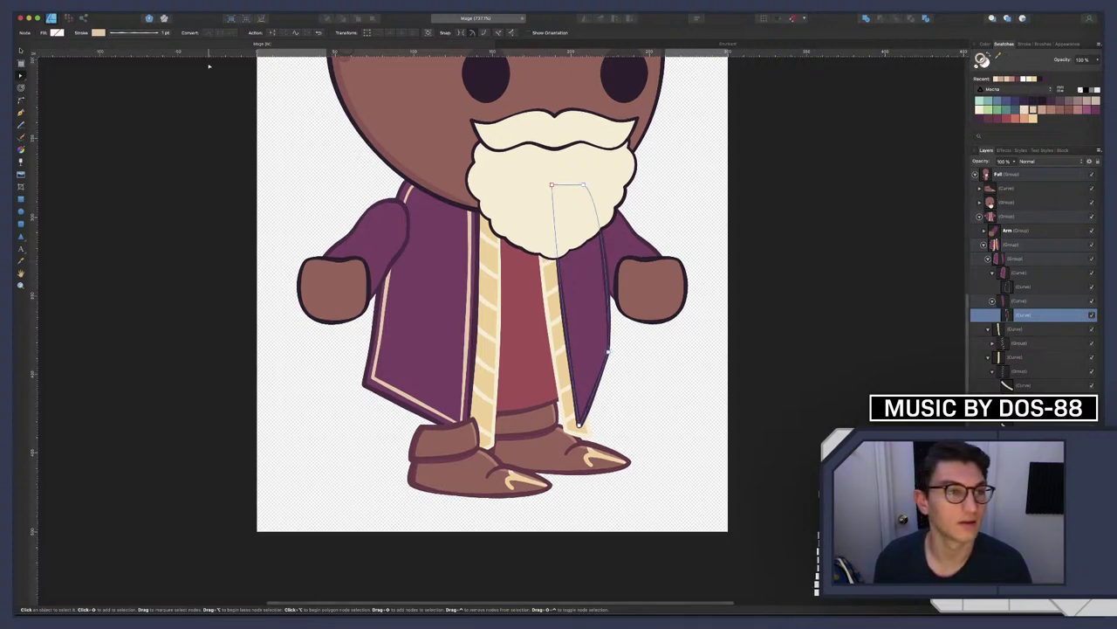
{"action": "left_click", "coordinate": [138, 32]}
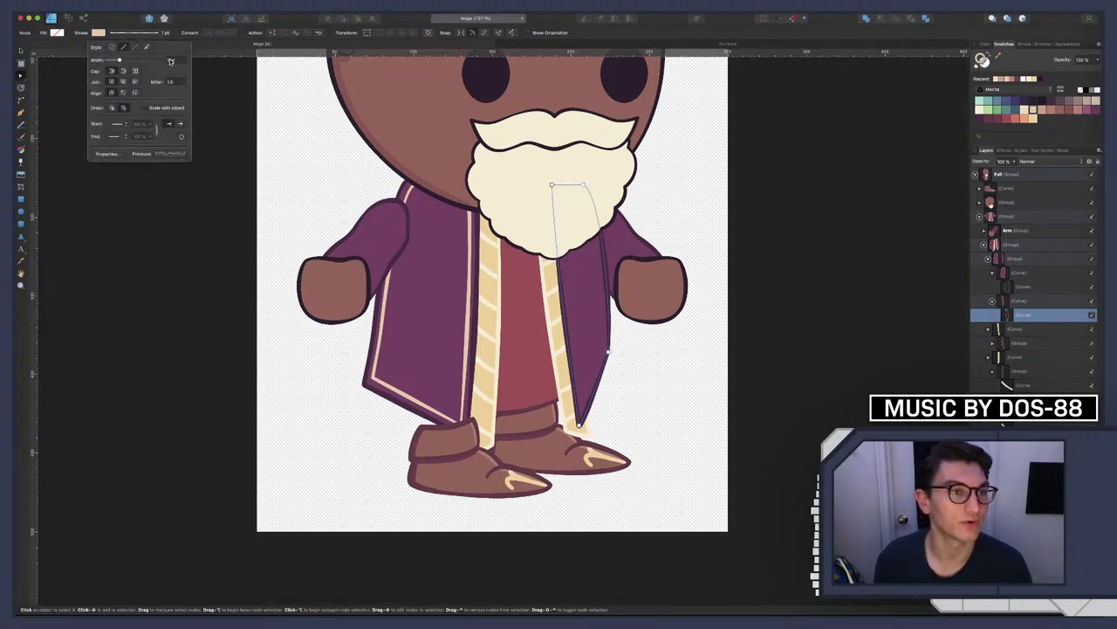
{"action": "left_click", "coordinate": [172, 59]}
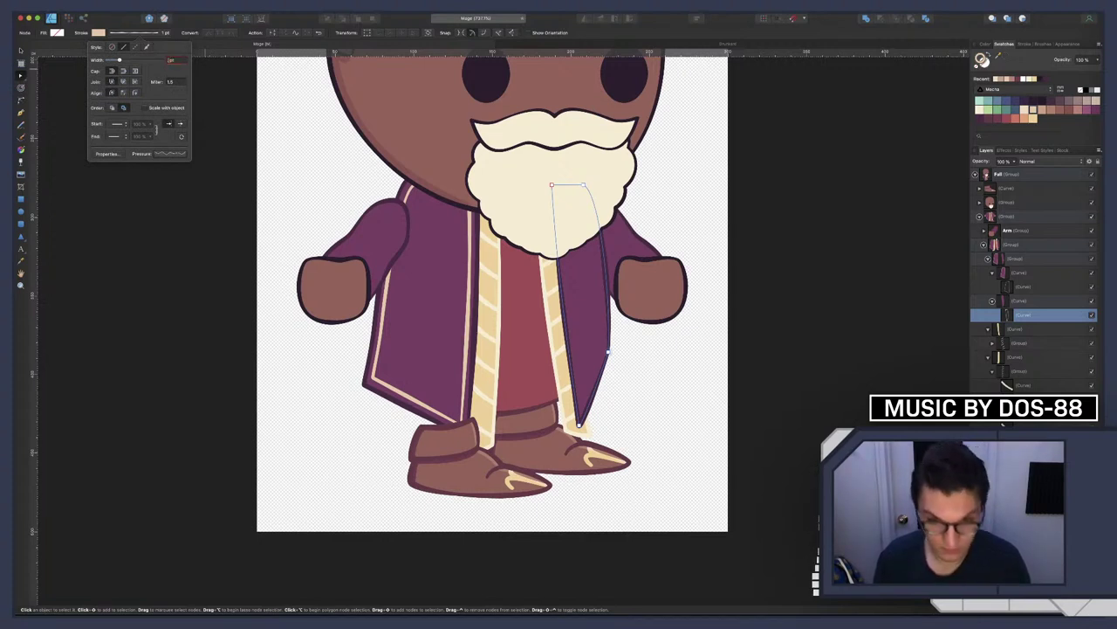
{"action": "type", "text": "0.7"}
{"action": "key", "text": "Return"}
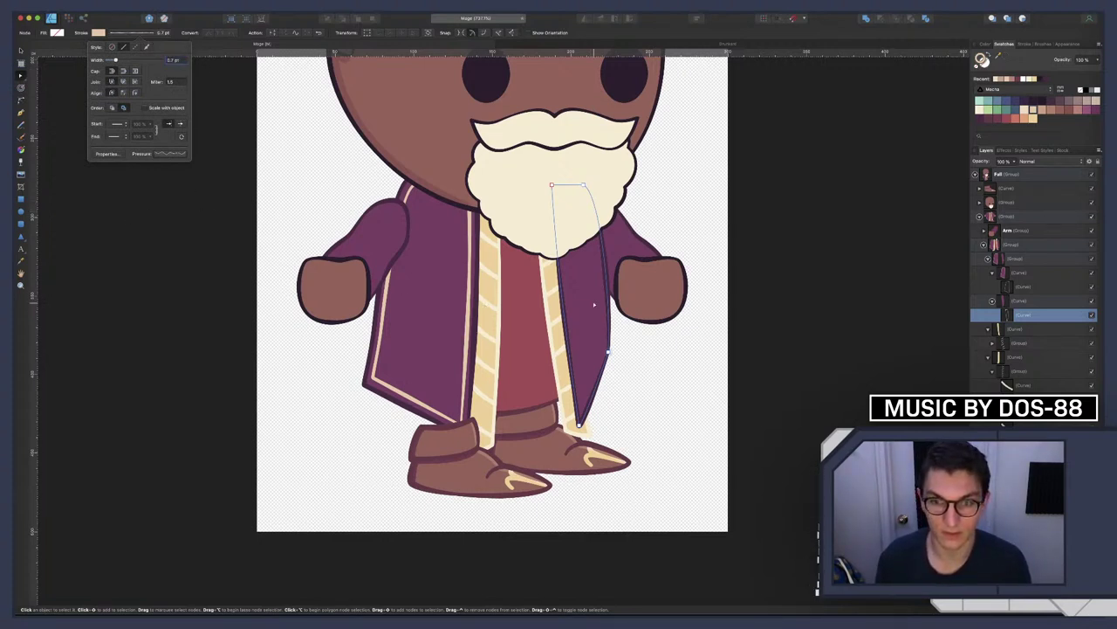
{"action": "type", "text": "4"}
{"action": "scroll", "coordinate": [595, 306], "scroll_direction": "down", "scroll_amount": 5}
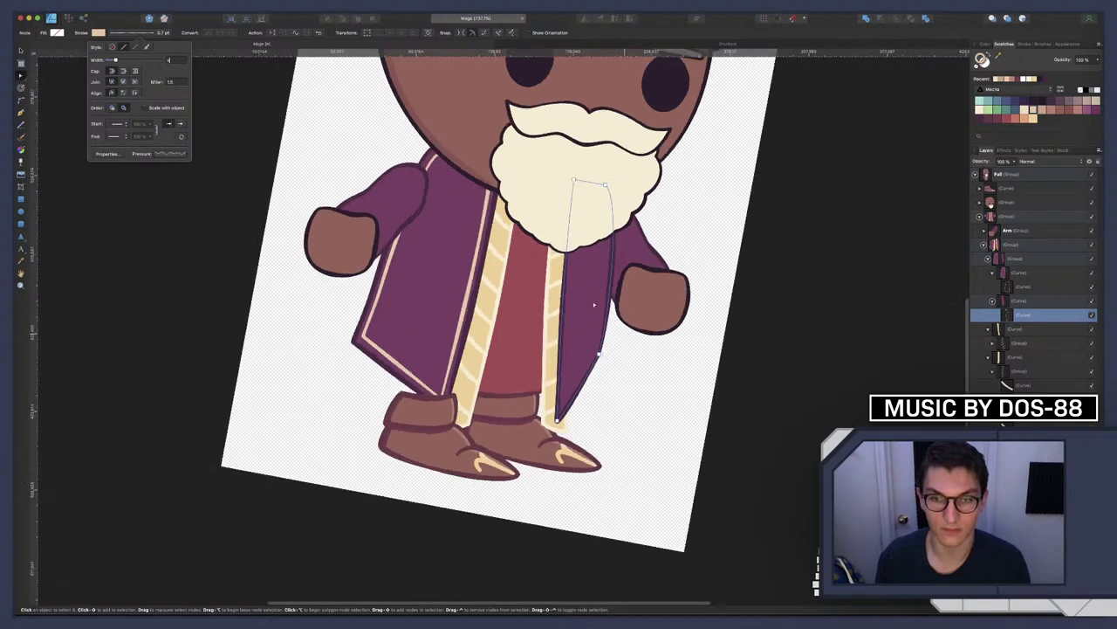
{"action": "key", "text": "alt+super+r"}
{"action": "scroll", "coordinate": [593, 304], "scroll_direction": "left", "scroll_amount": 5}
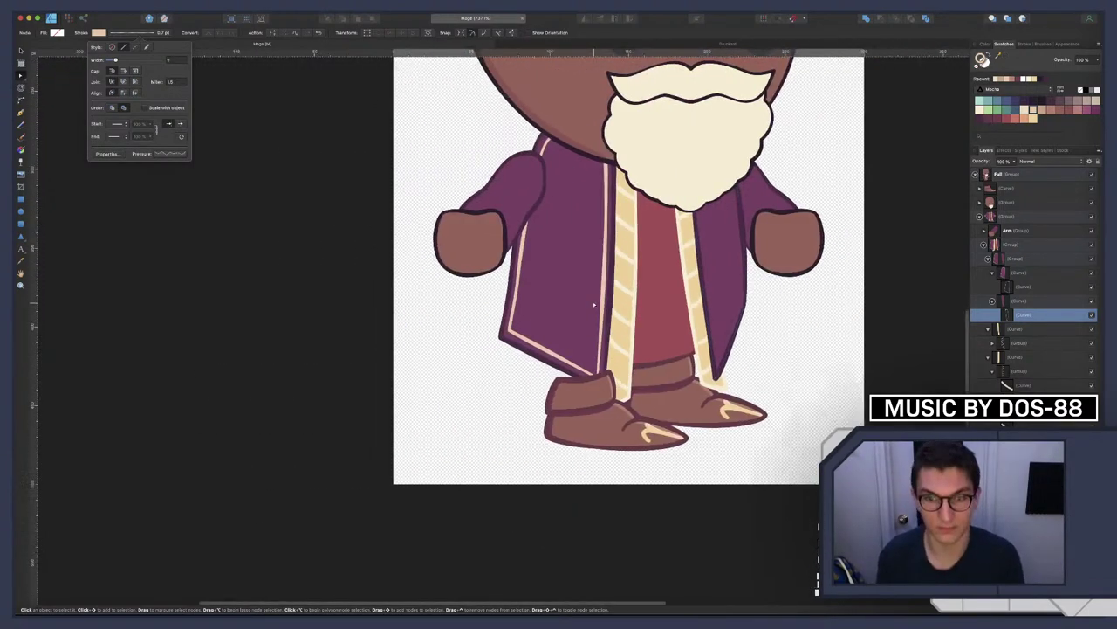
{"action": "scroll", "coordinate": [646, 292], "scroll_direction": "right", "scroll_amount": 4}
{"action": "left_click", "coordinate": [680, 290]}
{"action": "scroll", "coordinate": [668, 294], "scroll_direction": "down", "scroll_amount": 2}
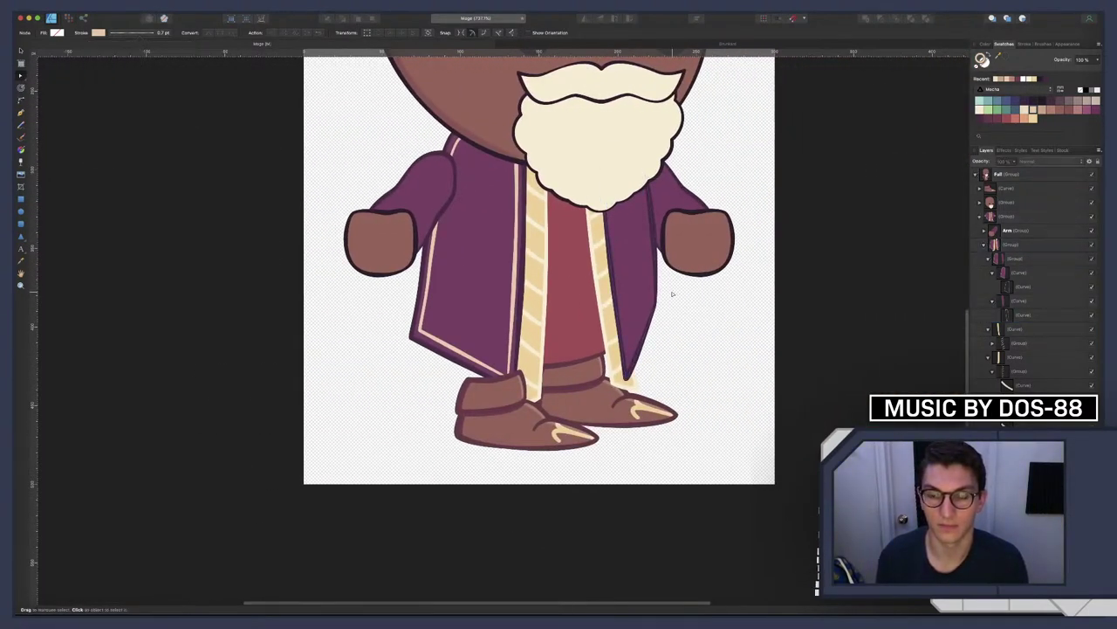
{"action": "scroll", "coordinate": [672, 294], "scroll_direction": "up", "scroll_amount": 3}
{"action": "key", "text": "shift+r"}
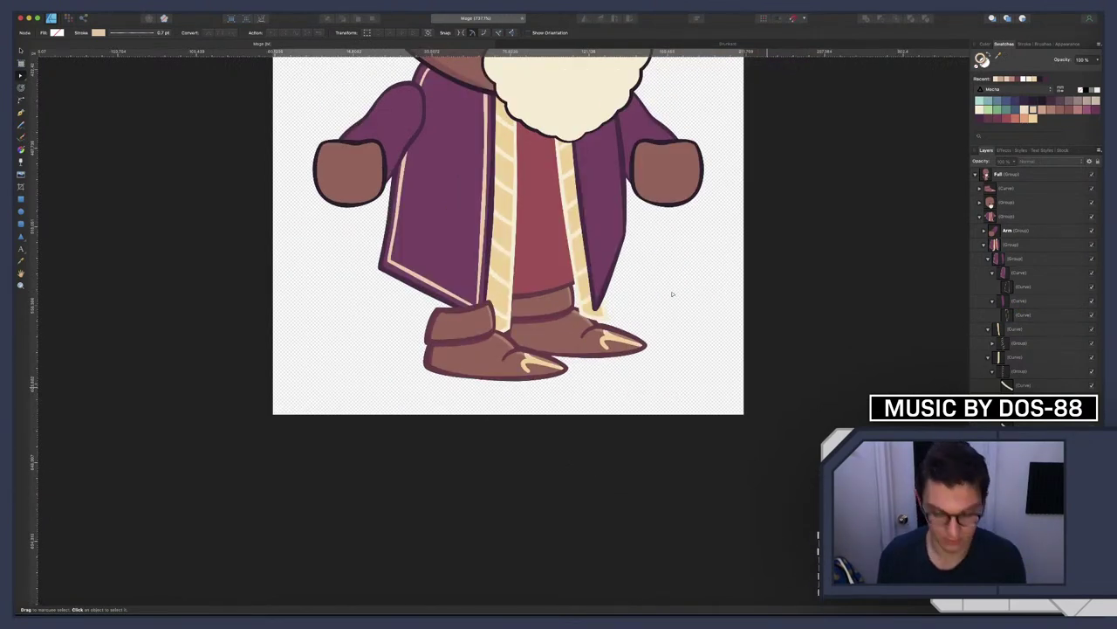
Scale the nested peach outline down about its centre so it sits inset within the robe's right-hand panel
{"action": "scroll", "coordinate": [672, 294], "scroll_direction": "up", "scroll_amount": 3}
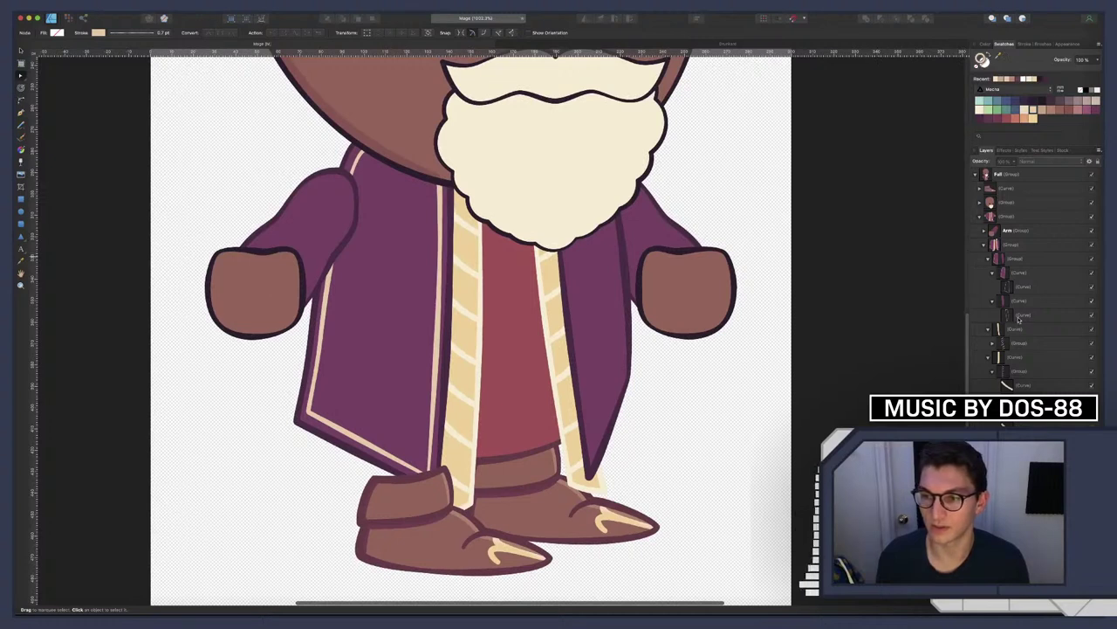
{"action": "left_click", "coordinate": [625, 273]}
{"action": "key", "text": "v"}
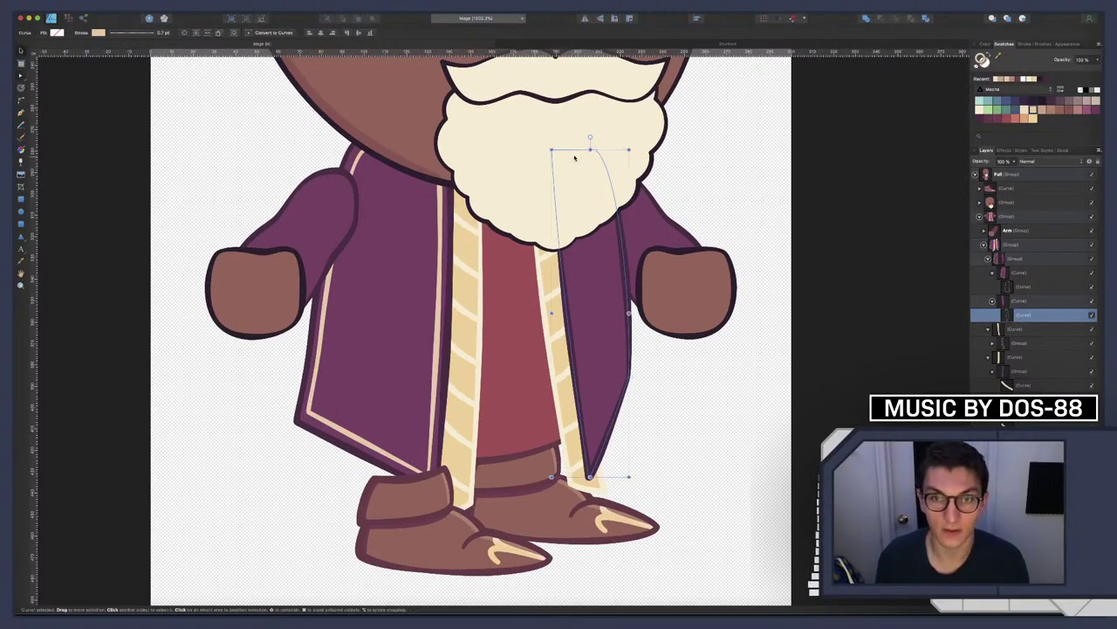
{"action": "left_click_drag", "start_coordinate": [551, 150], "coordinate": [569, 173]}
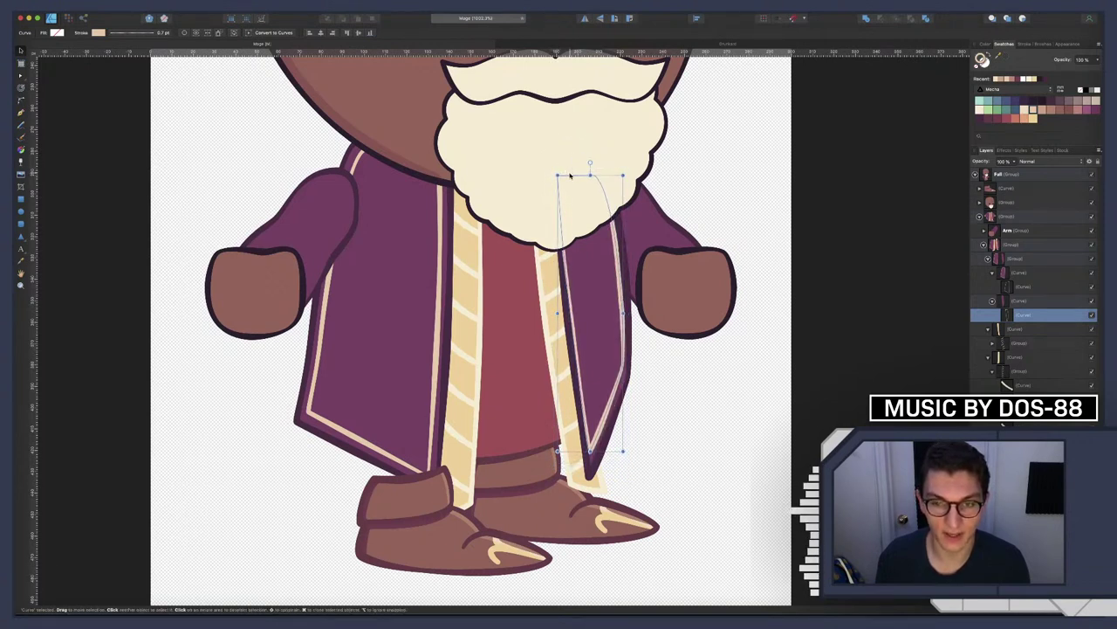
Narrow the inset peach outline slightly and nudge it right and upward within the right-hand panel
{"action": "left_click_drag", "start_coordinate": [558, 312], "coordinate": [564, 313]}
{"action": "key", "text": "Right"}
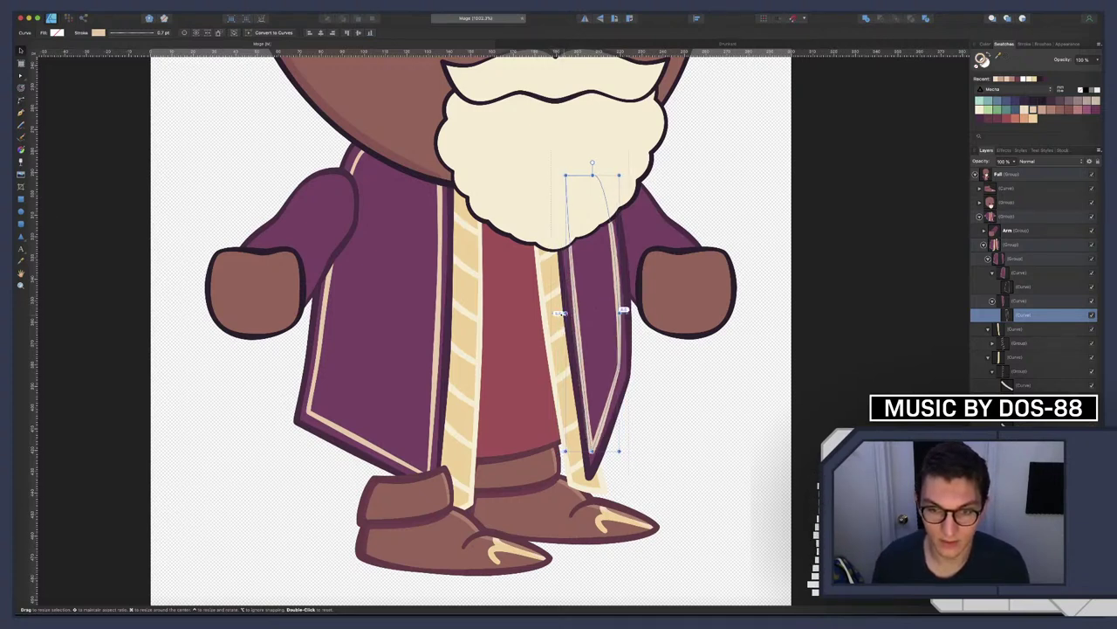
{"action": "key", "text": "Up"}
{"action": "key", "text": "Up"}
{"action": "key", "text": "Up"}
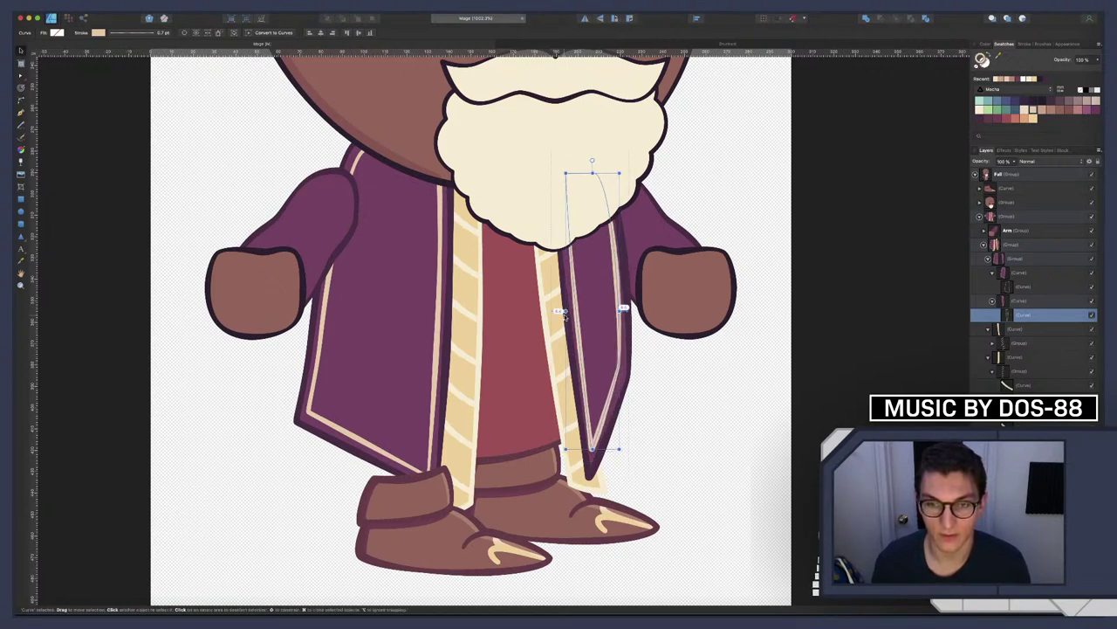
Reshape the inset peach outline in the robe's right-hand panel, adjusting its nodes and outer curve to follow the panel's edges
{"action": "key", "text": "a"}
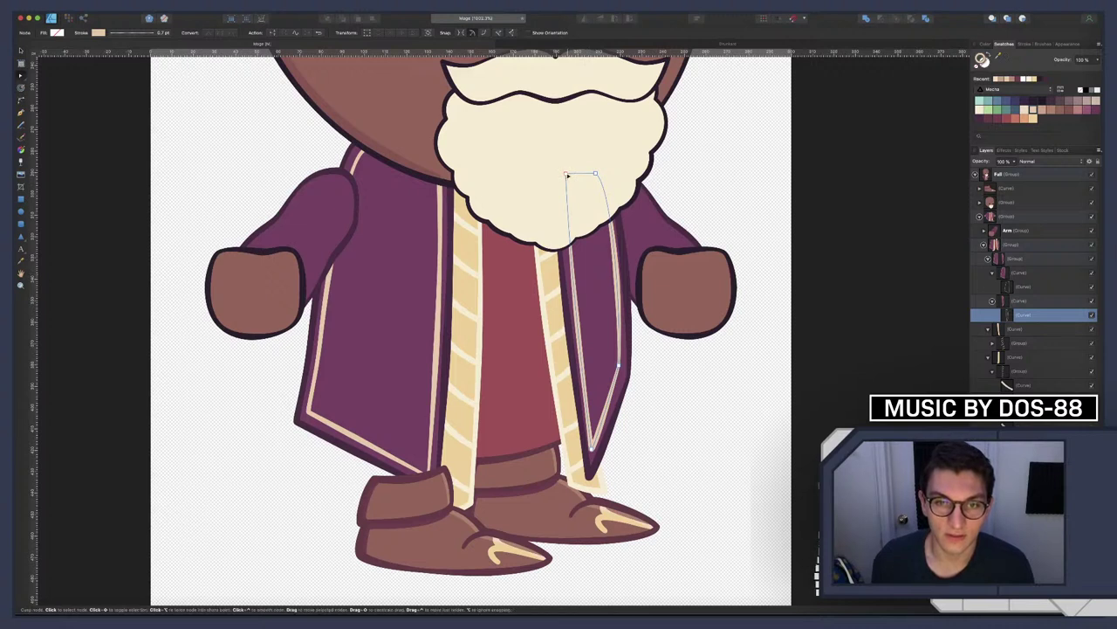
{"action": "left_click", "coordinate": [563, 174]}
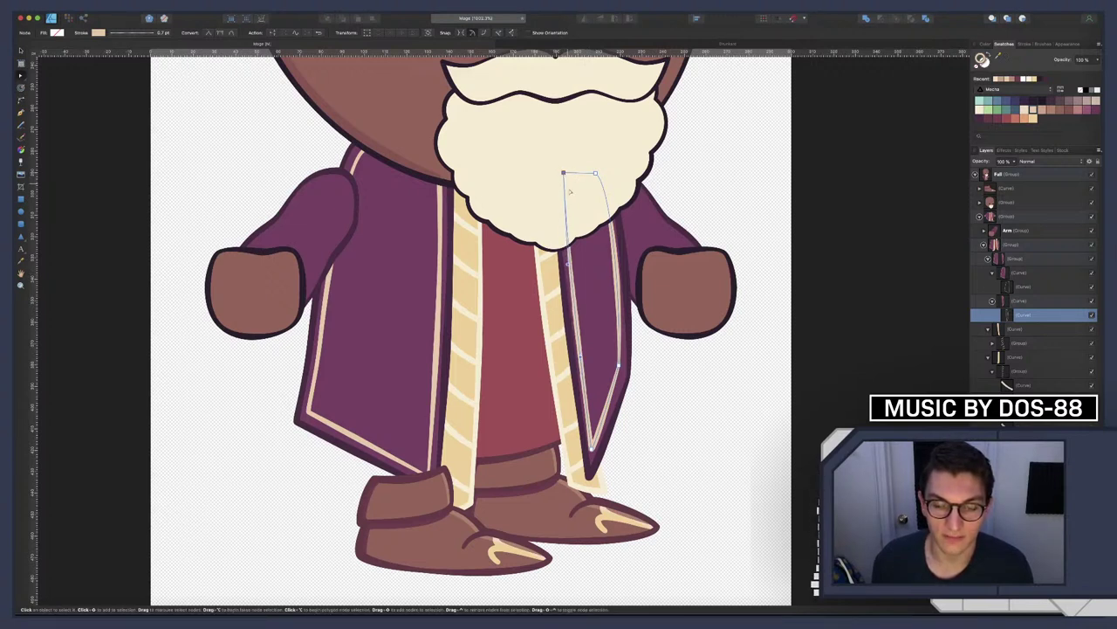
{"action": "left_click_drag", "start_coordinate": [592, 450], "coordinate": [595, 446]}
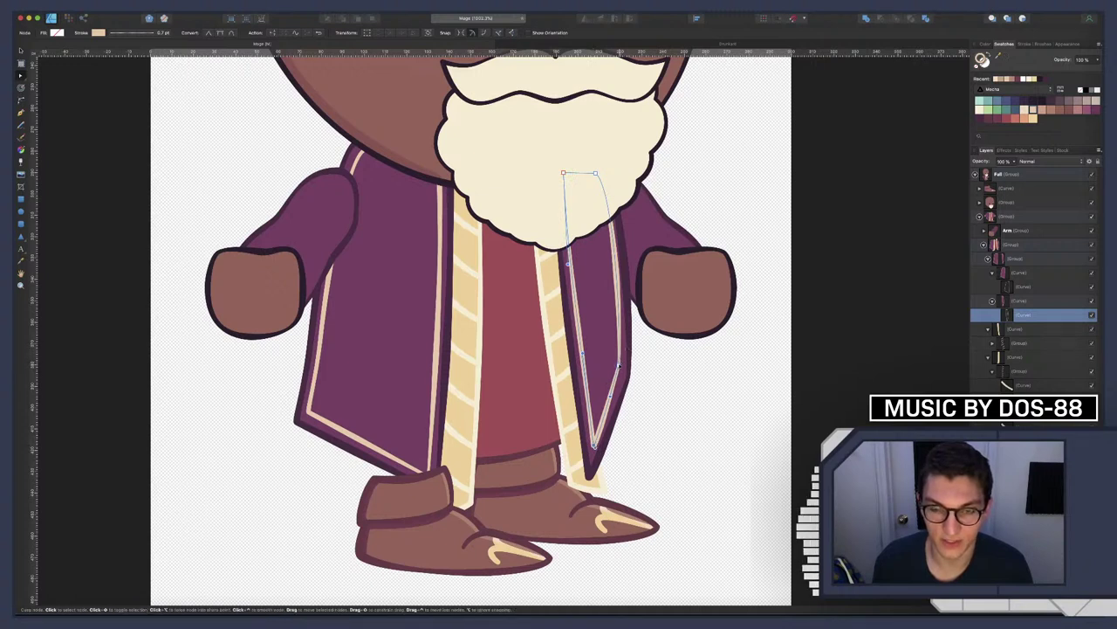
{"action": "left_click_drag", "start_coordinate": [619, 365], "coordinate": [621, 371]}
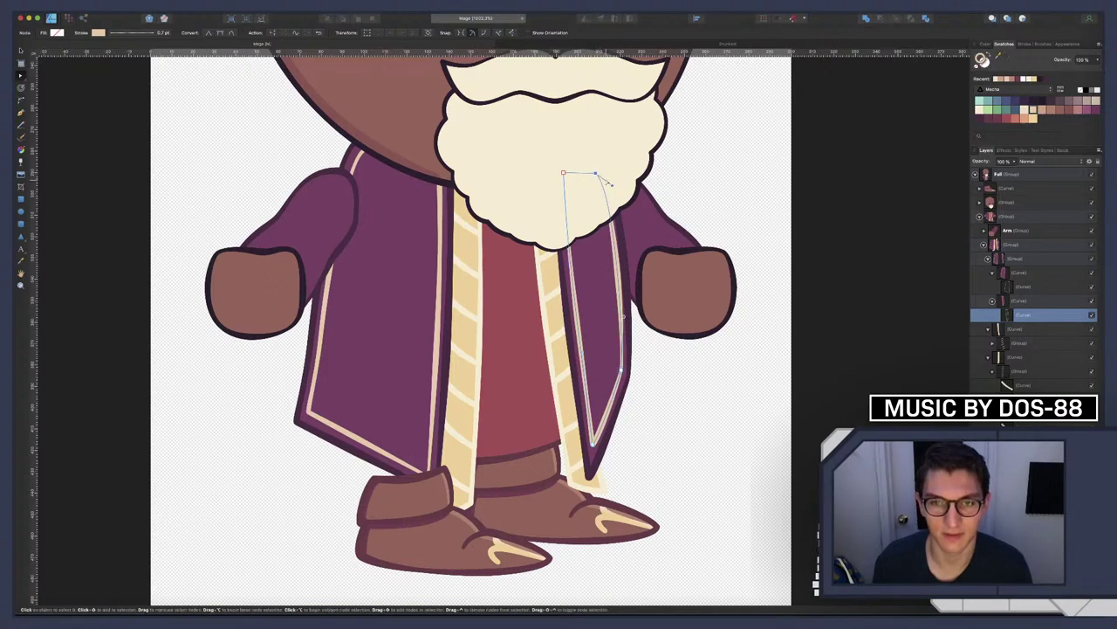
{"action": "left_click_drag", "start_coordinate": [615, 187], "coordinate": [606, 191]}
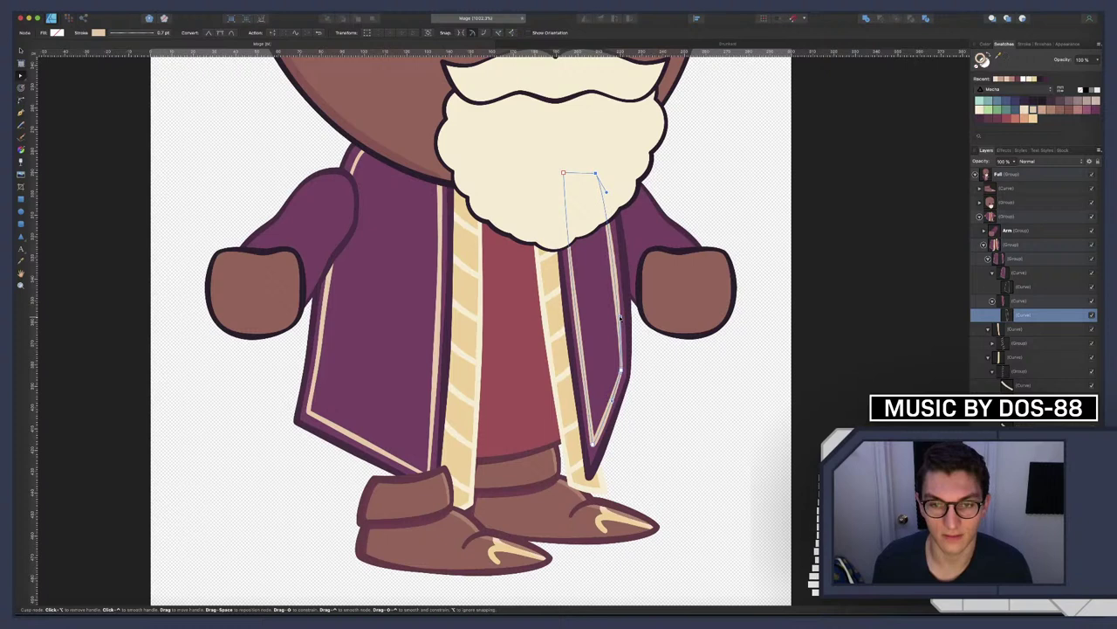
{"action": "left_click", "coordinate": [676, 346]}
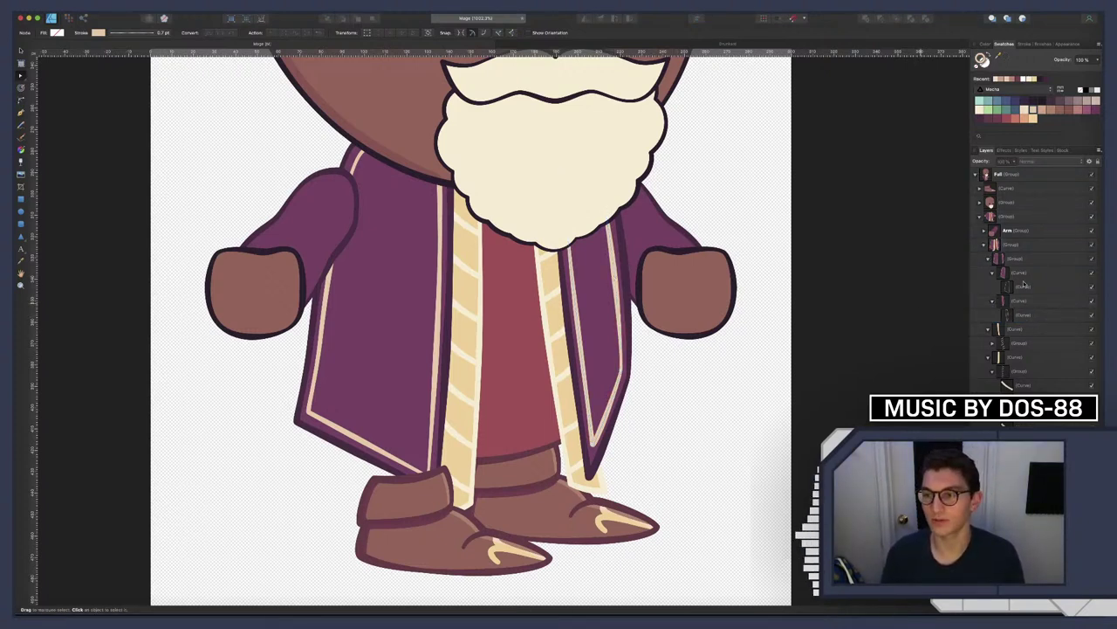
Edit the stroke pressure profile of the right-hand inset outline, lowering two of its peaks and raising the last dip slightly
{"action": "left_click", "coordinate": [1021, 315]}
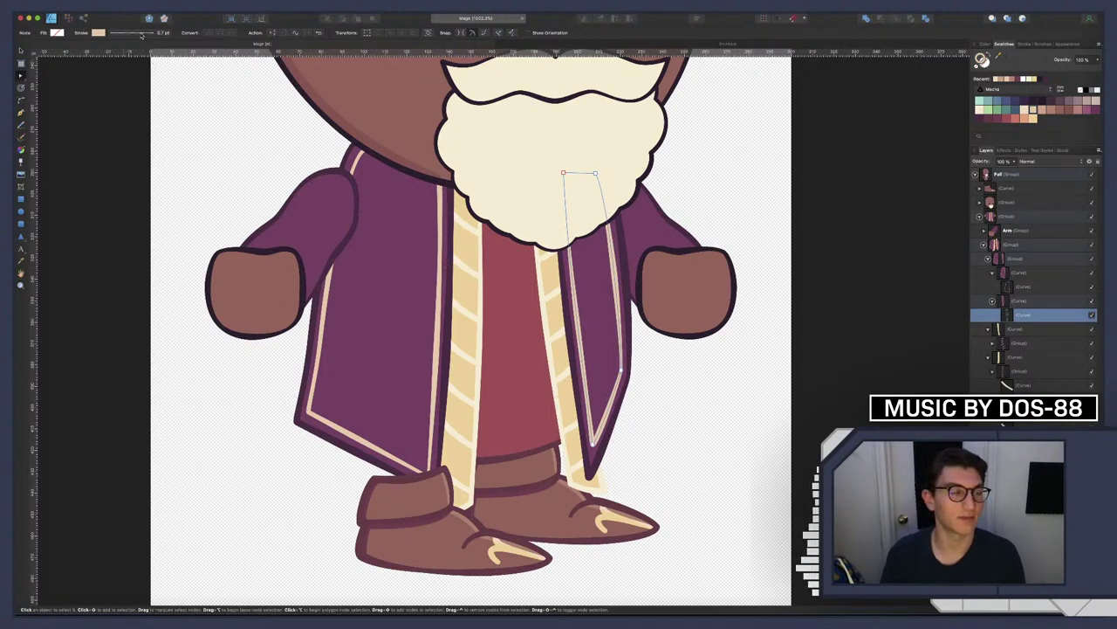
{"action": "left_click", "coordinate": [141, 33]}
{"action": "left_click", "coordinate": [172, 154]}
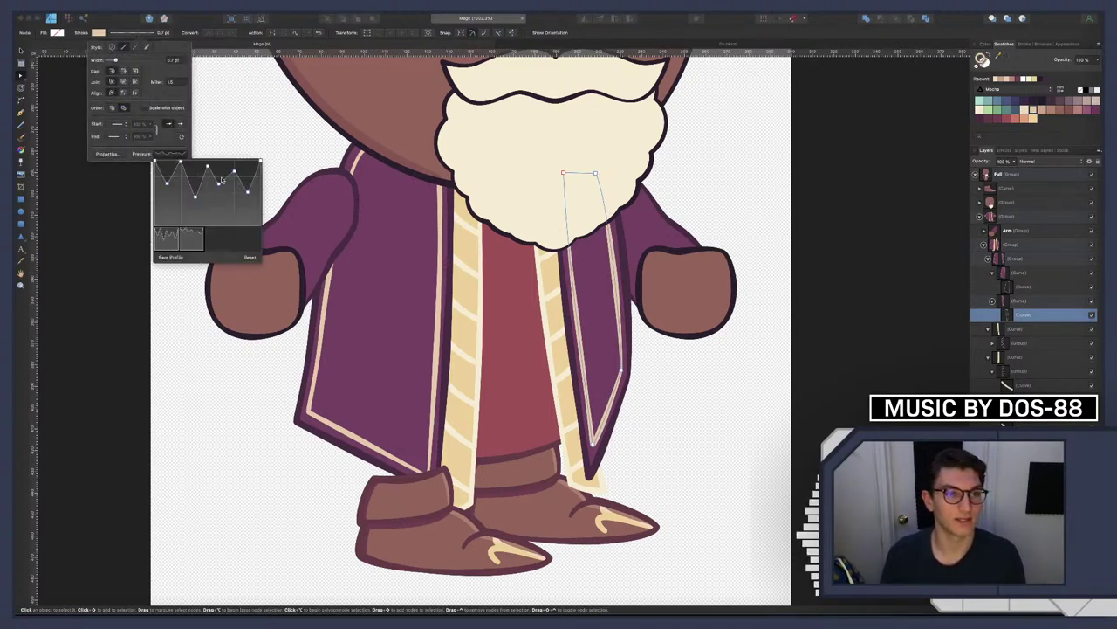
{"action": "mouse_move", "coordinate": [220, 185]}
{"action": "left_mouse_down"}
{"action": "mouse_move", "coordinate": [219, 207]}
{"action": "mouse_move", "coordinate": [221, 187]}
{"action": "mouse_move", "coordinate": [249, 201]}
{"action": "mouse_move", "coordinate": [249, 190]}
{"action": "mouse_move", "coordinate": [249, 203]}
{"action": "mouse_move", "coordinate": [247, 185]}
{"action": "left_mouse_up"}
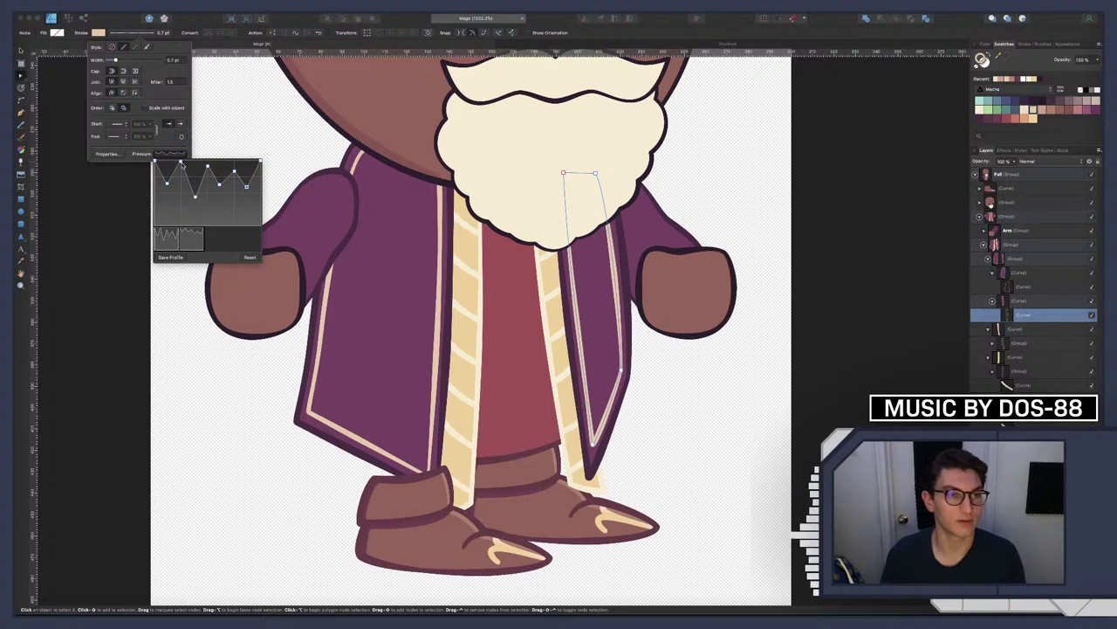
{"action": "left_click_drag", "start_coordinate": [181, 164], "coordinate": [183, 205]}
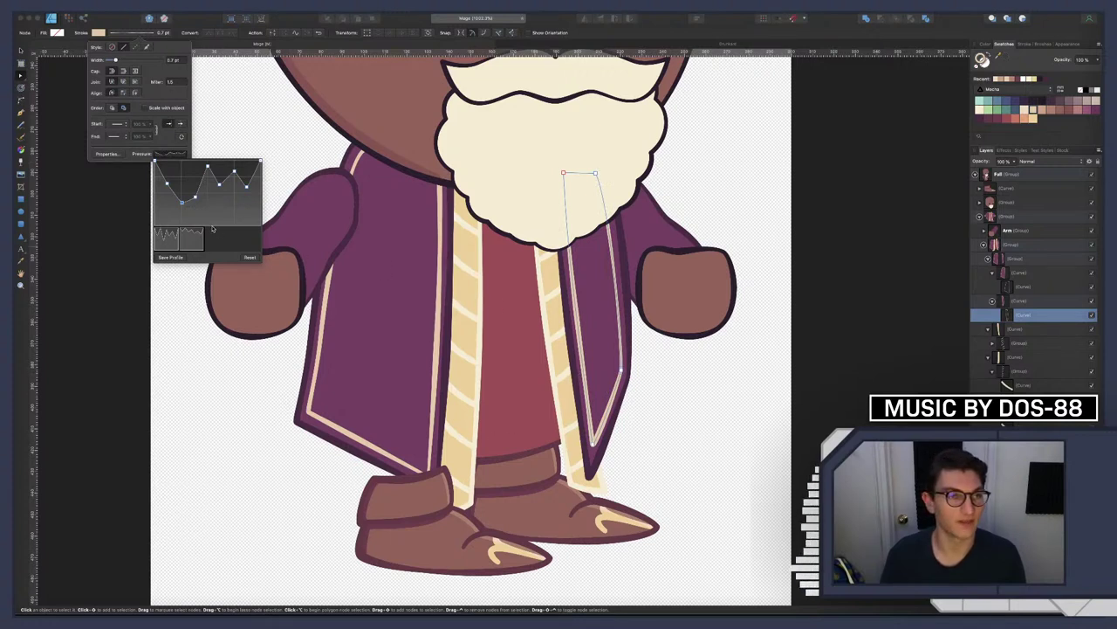
{"action": "mouse_move", "coordinate": [222, 184]}
{"action": "left_mouse_down"}
{"action": "mouse_move", "coordinate": [218, 206]}
{"action": "mouse_move", "coordinate": [231, 192]}
{"action": "mouse_move", "coordinate": [207, 169]}
{"action": "mouse_move", "coordinate": [205, 184]}
{"action": "left_mouse_up"}
{"action": "left_click", "coordinate": [784, 436]}
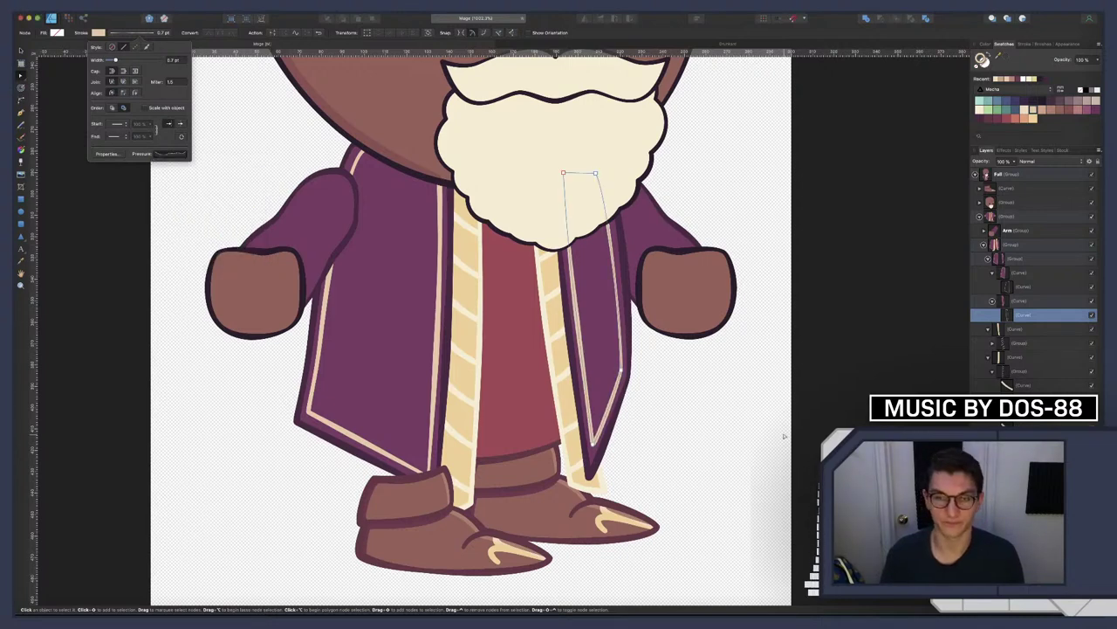
{"action": "left_click", "coordinate": [785, 436]}
Examine the whole character and the decorated robe at several magnifications
{"action": "scroll", "coordinate": [480, 269], "scroll_direction": "down", "scroll_amount": 5}
{"action": "scroll", "coordinate": [476, 267], "scroll_direction": "down", "scroll_amount": 10}
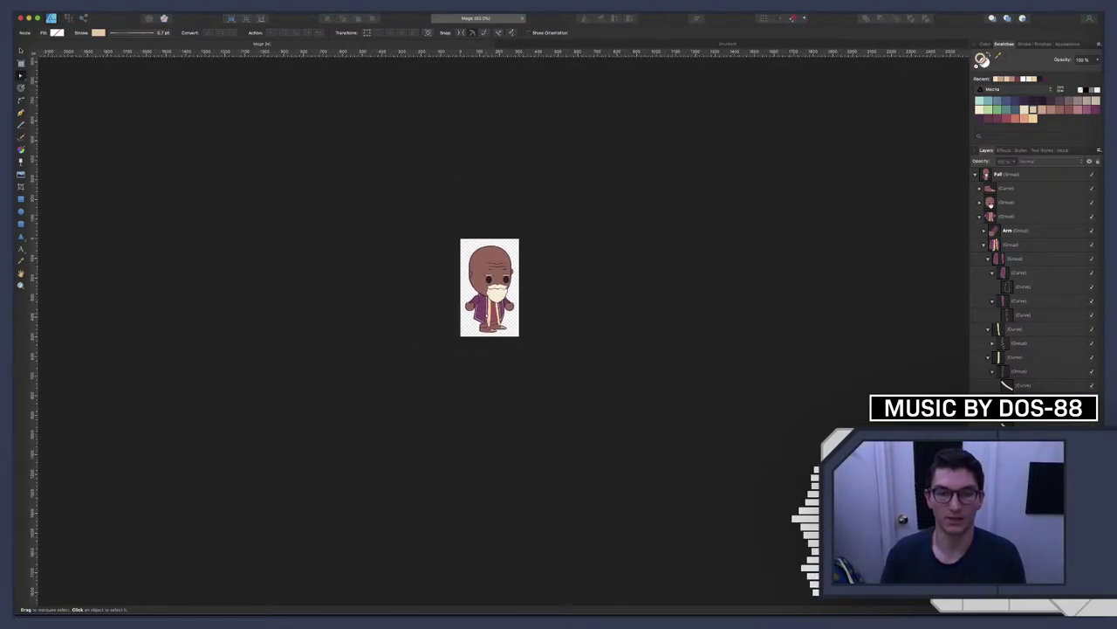
{"action": "scroll", "coordinate": [479, 304], "scroll_direction": "up", "scroll_amount": 12}
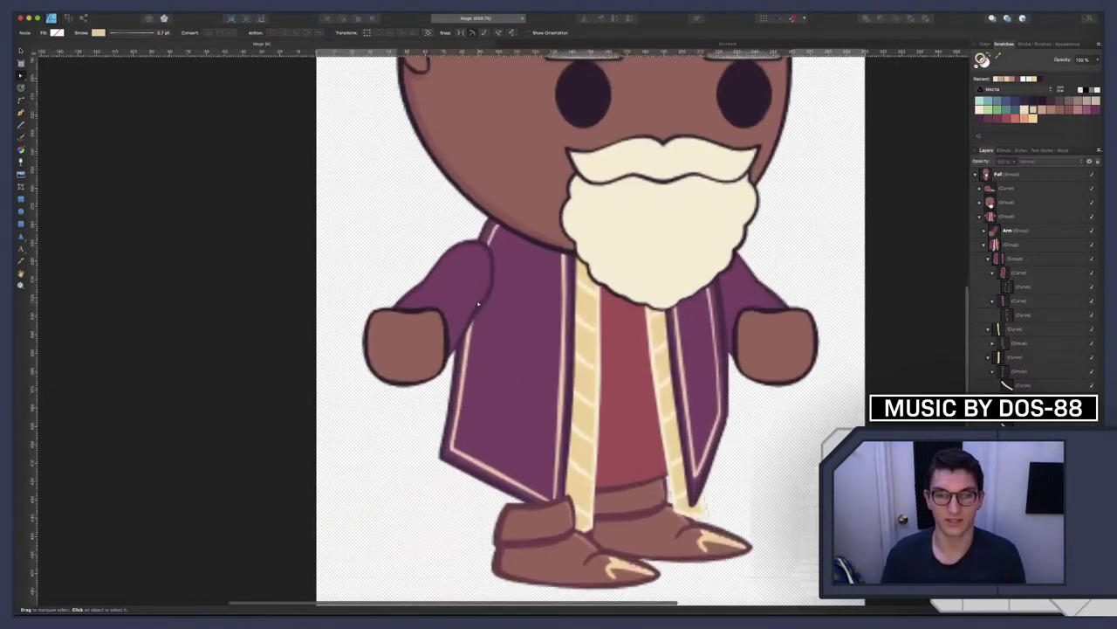
{"action": "scroll", "coordinate": [478, 303], "scroll_direction": "down", "scroll_amount": 5}
{"action": "scroll", "coordinate": [478, 304], "scroll_direction": "up", "scroll_amount": 6}
{"action": "scroll", "coordinate": [479, 304], "scroll_direction": "down", "scroll_amount": 8}
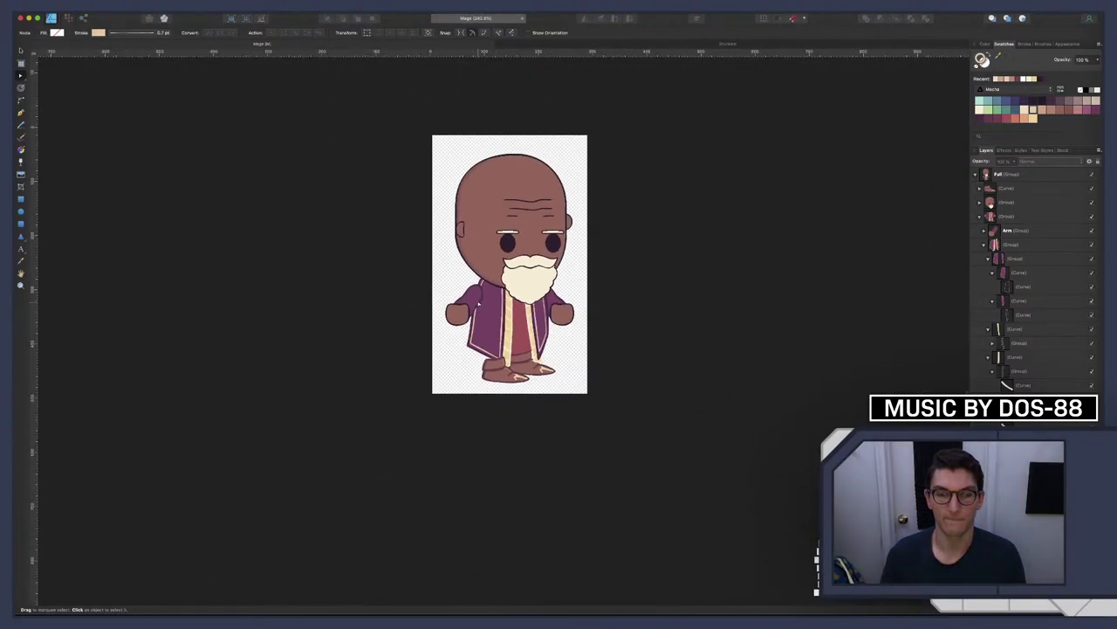
{"action": "scroll", "coordinate": [478, 304], "scroll_direction": "up", "scroll_amount": 2}
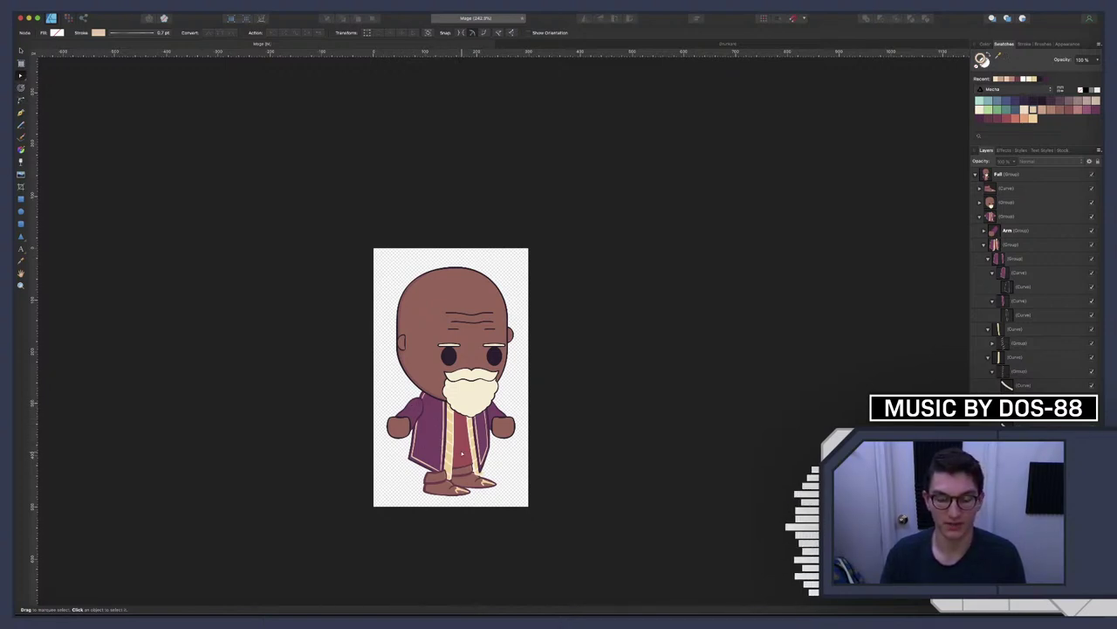
{"action": "scroll", "coordinate": [462, 451], "scroll_direction": "up", "scroll_amount": 8}
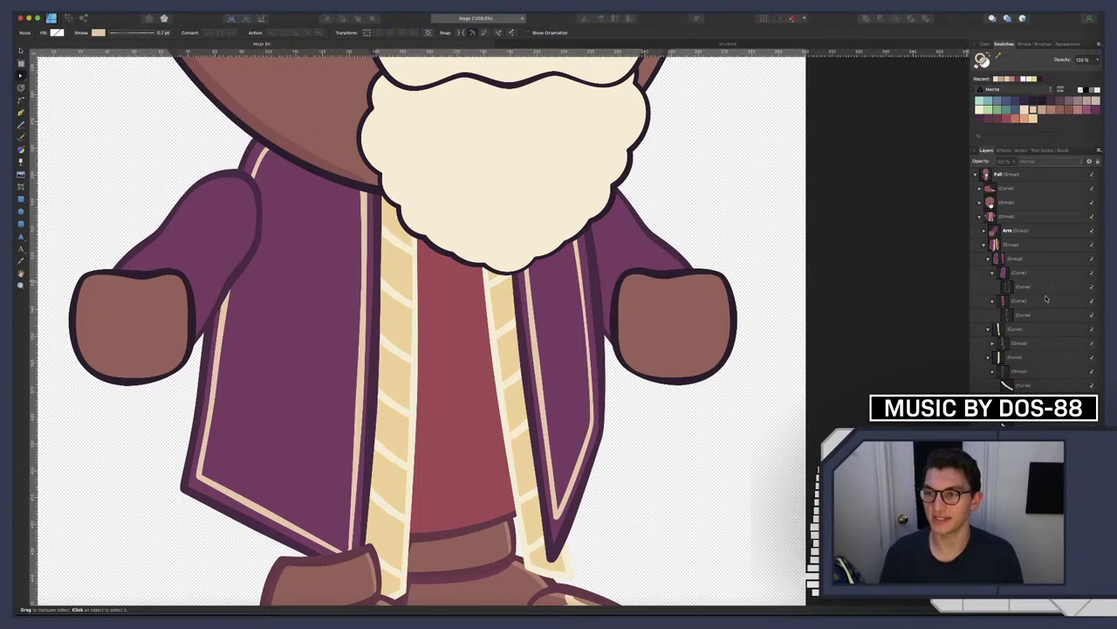
Collapse the two purple robe panel curves and their parent group in the layer list
{"action": "left_click", "coordinate": [994, 274]}
{"action": "left_click", "coordinate": [993, 287]}
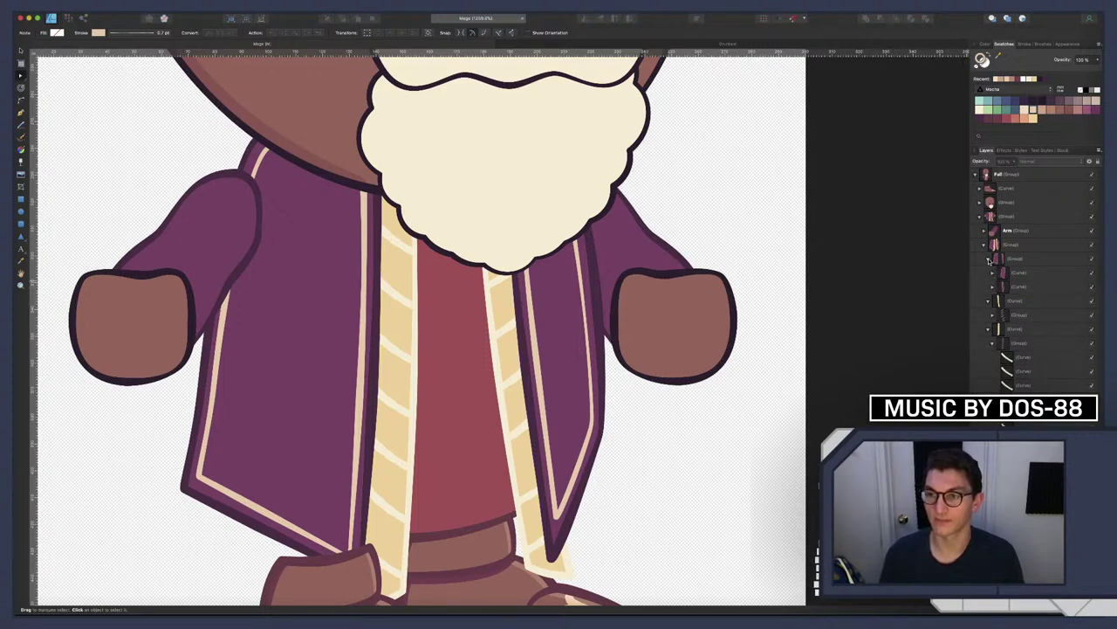
{"action": "left_click", "coordinate": [989, 259]}
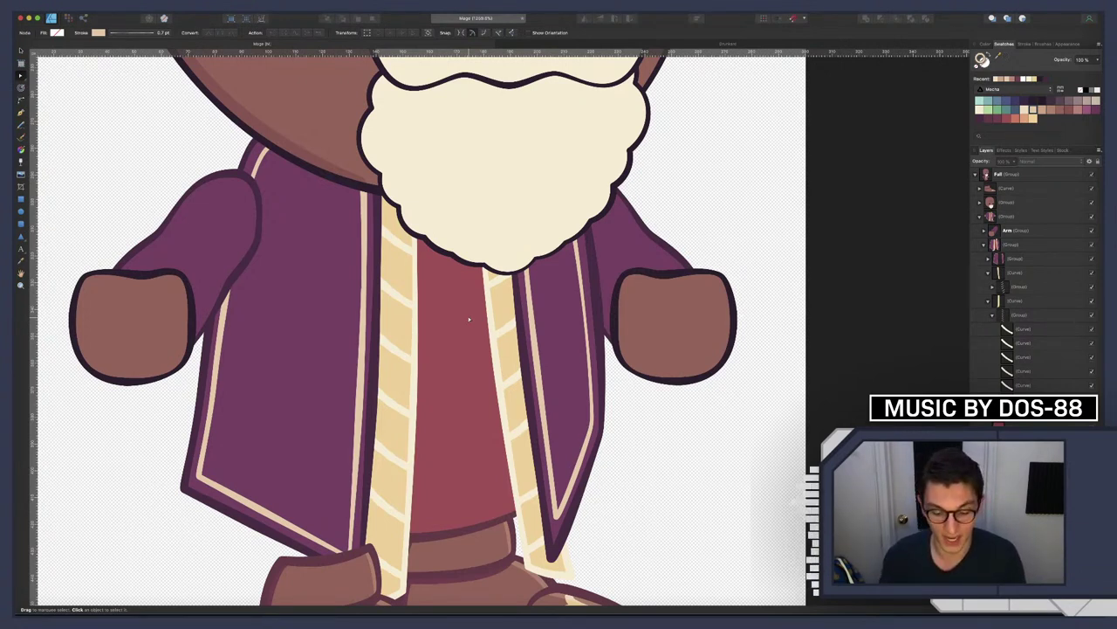
Draw a closed triangular curve across the beard, pointing down onto the red tunic, and bow its two lower sides outward
{"action": "key", "text": "p"}
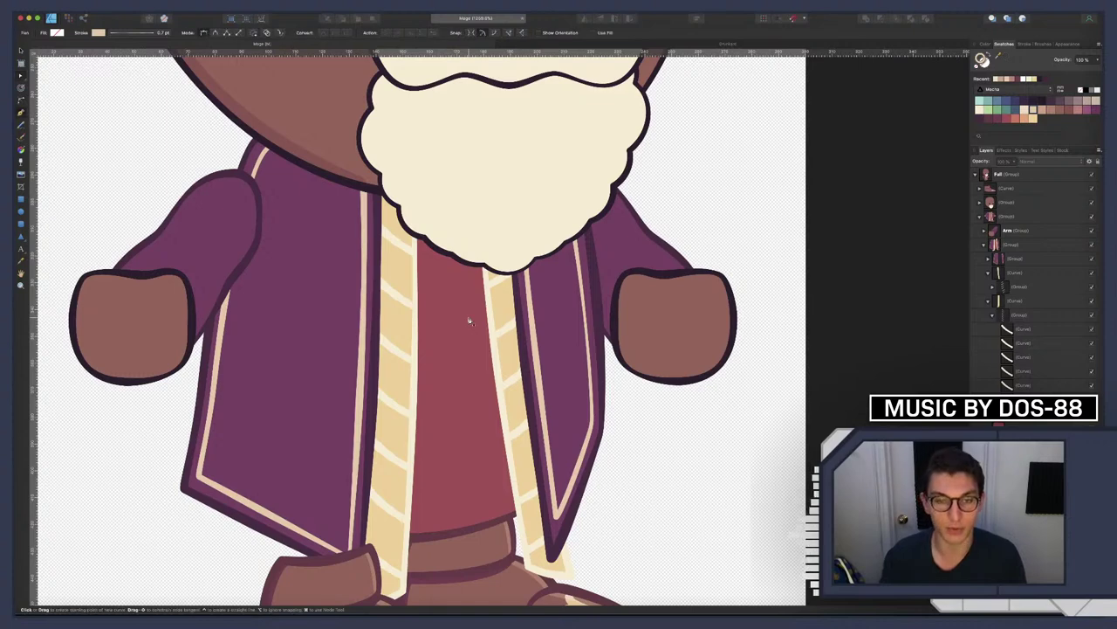
{"action": "scroll", "coordinate": [456, 313], "scroll_direction": "up", "scroll_amount": 3}
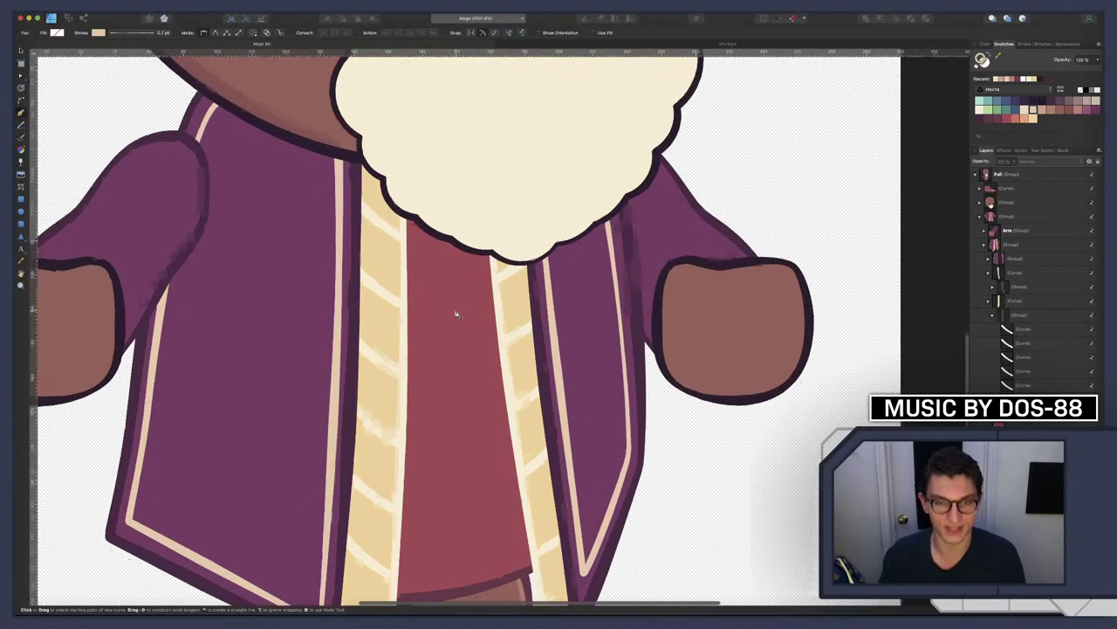
{"action": "scroll", "coordinate": [457, 313], "scroll_direction": "down", "scroll_amount": 4}
{"action": "scroll", "coordinate": [456, 314], "scroll_direction": "left", "scroll_amount": 1}
{"action": "scroll", "coordinate": [456, 315], "scroll_direction": "up", "scroll_amount": 1}
{"action": "scroll", "coordinate": [457, 314], "scroll_direction": "up", "scroll_amount": 2}
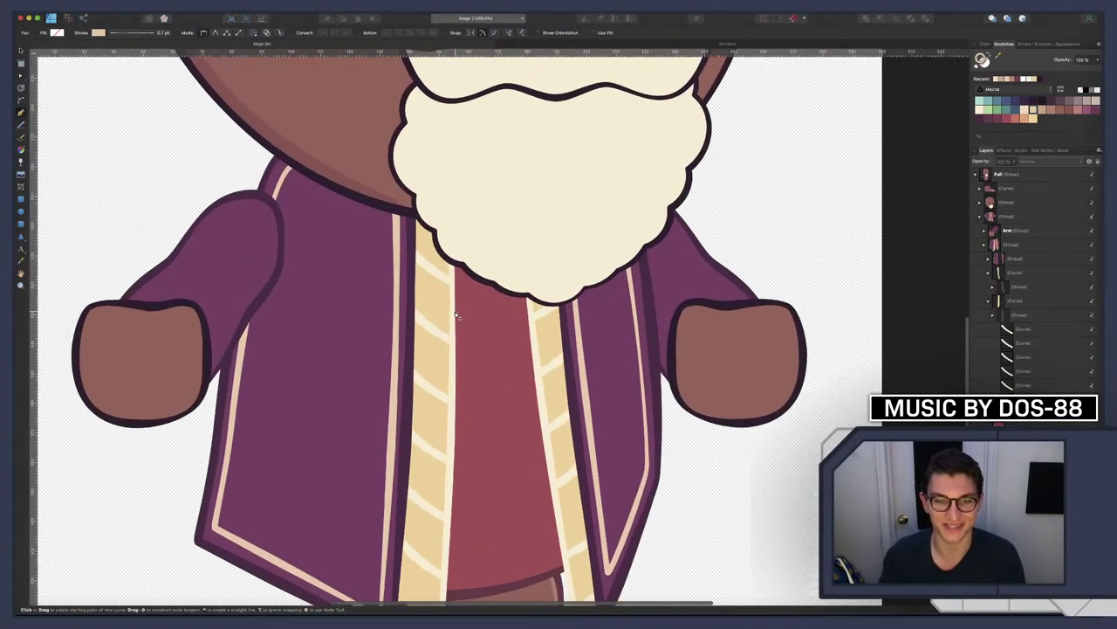
{"action": "scroll", "coordinate": [456, 314], "scroll_direction": "down", "scroll_amount": 2}
{"action": "scroll", "coordinate": [455, 316], "scroll_direction": "up", "scroll_amount": 2}
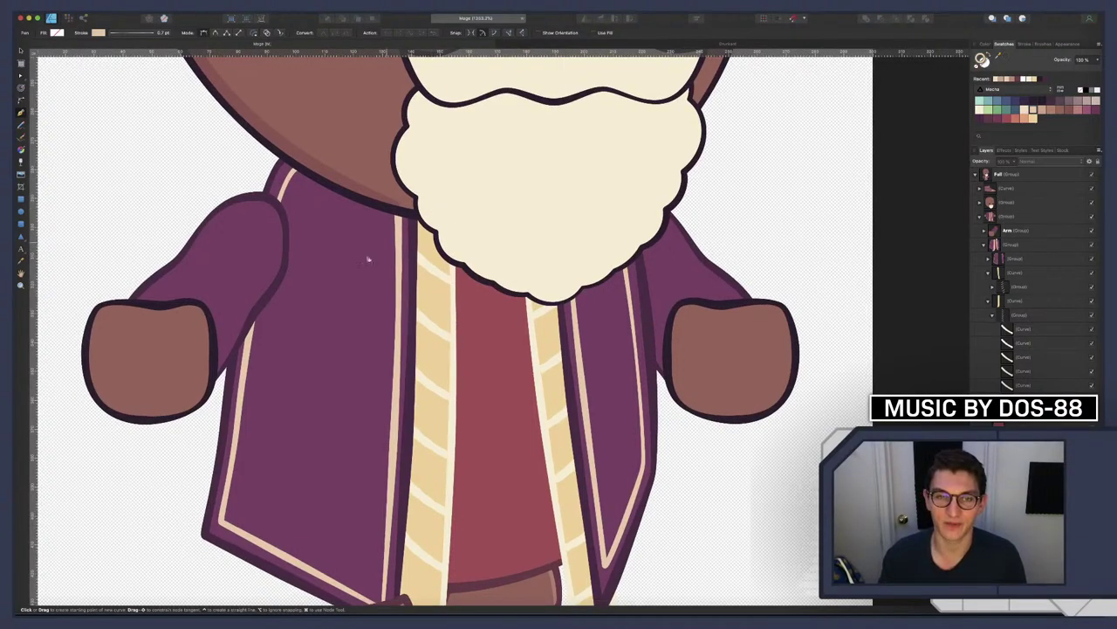
{"action": "left_click", "coordinate": [496, 365]}
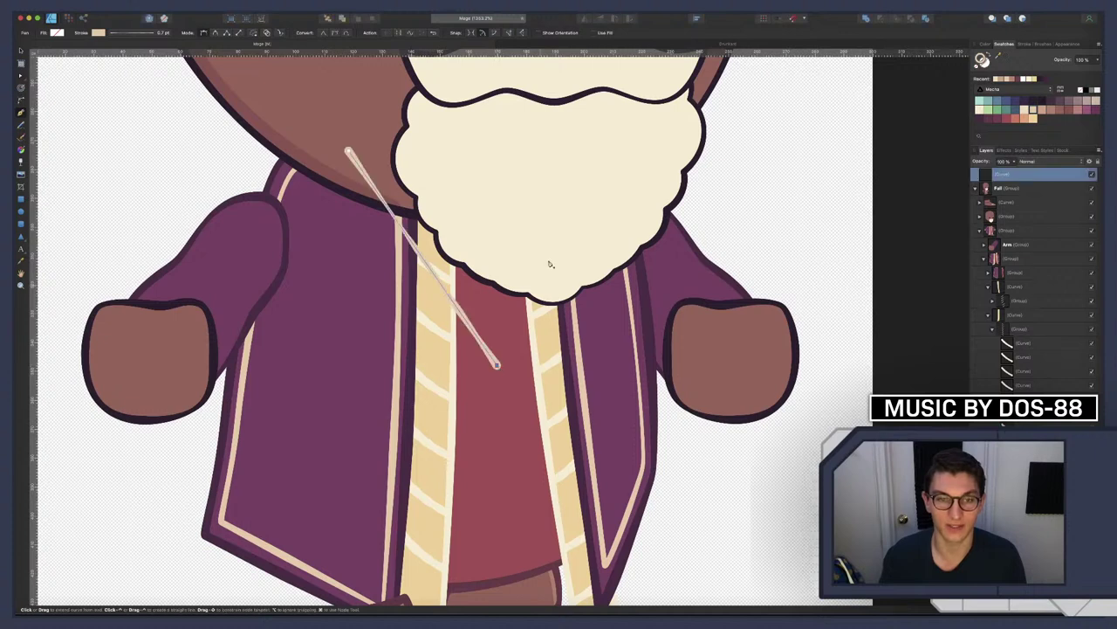
{"action": "left_click", "coordinate": [606, 138]}
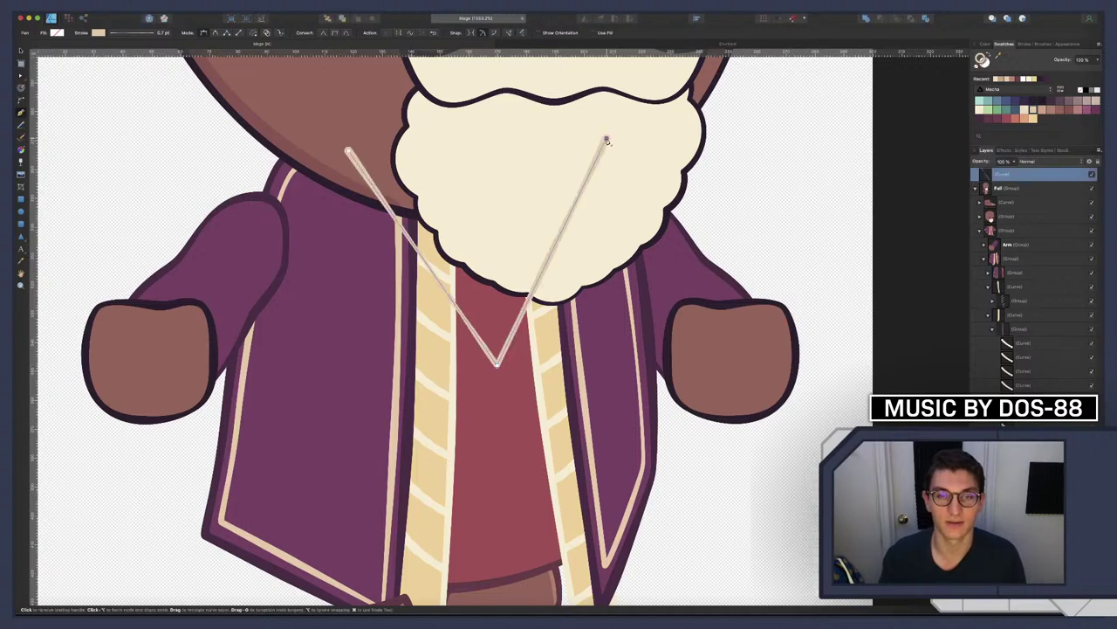
{"action": "left_click", "coordinate": [347, 151]}
{"action": "key", "text": "a"}
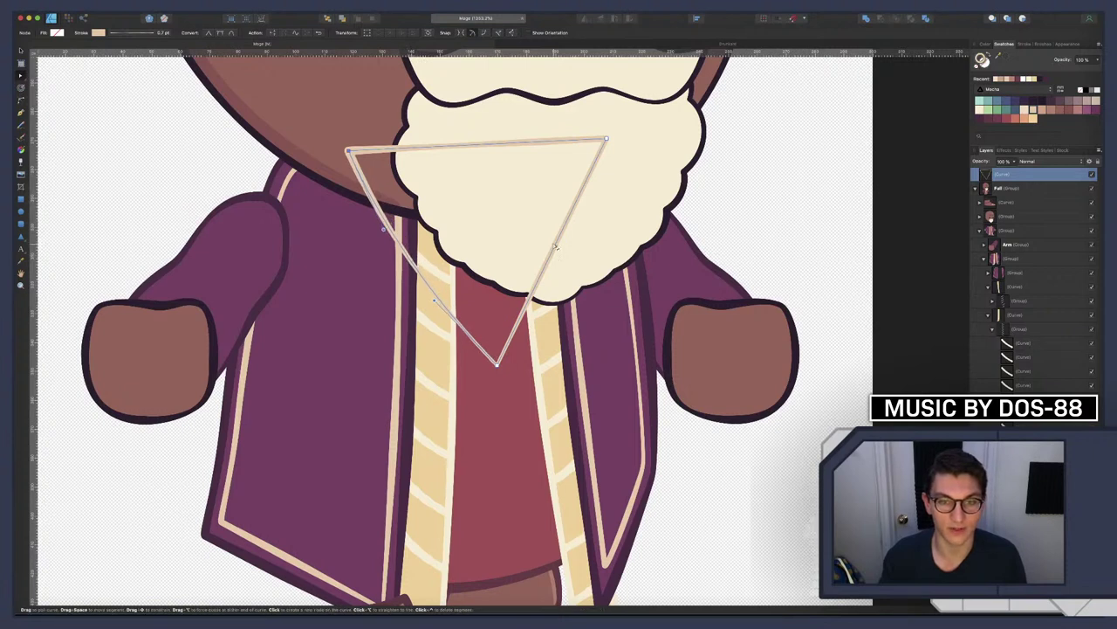
{"action": "left_click_drag", "start_coordinate": [556, 246], "coordinate": [564, 249]}
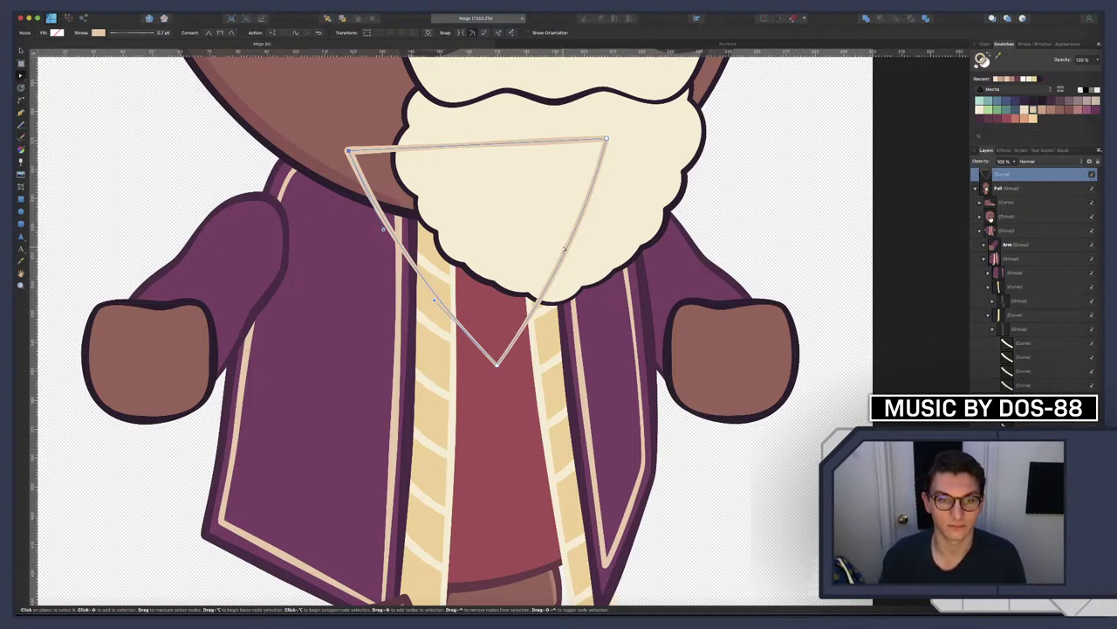
Reset the triangle's stroke pressure profile to uniform and set its stroke width to 1 pt
{"action": "left_click", "coordinate": [136, 34]}
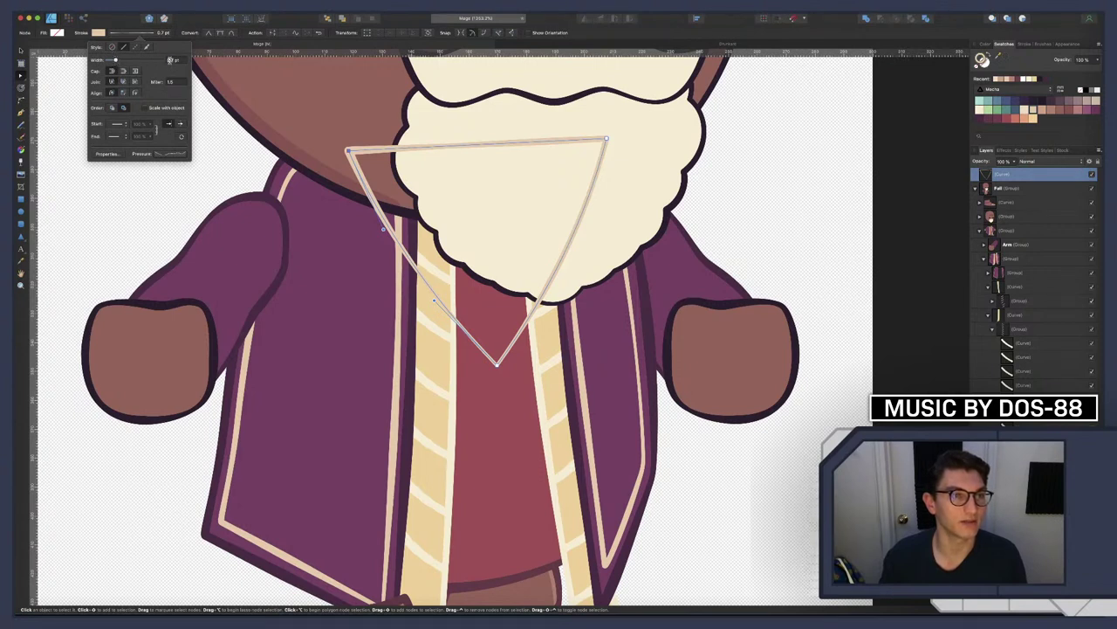
{"action": "type", "text": "1.5"}
{"action": "key", "text": "Return"}
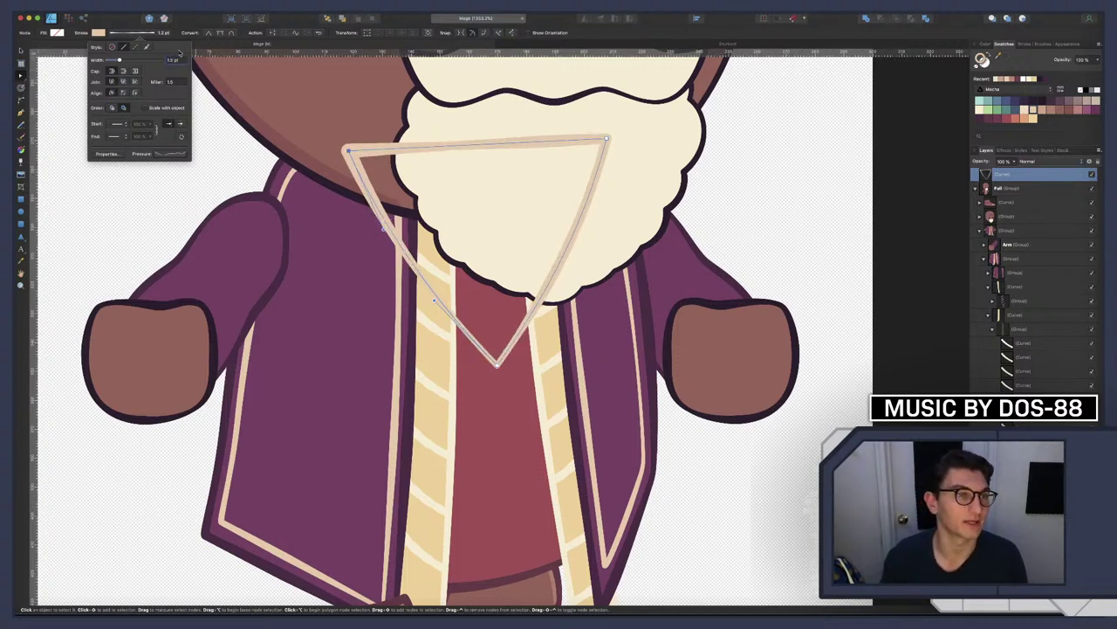
{"action": "left_click", "coordinate": [159, 154]}
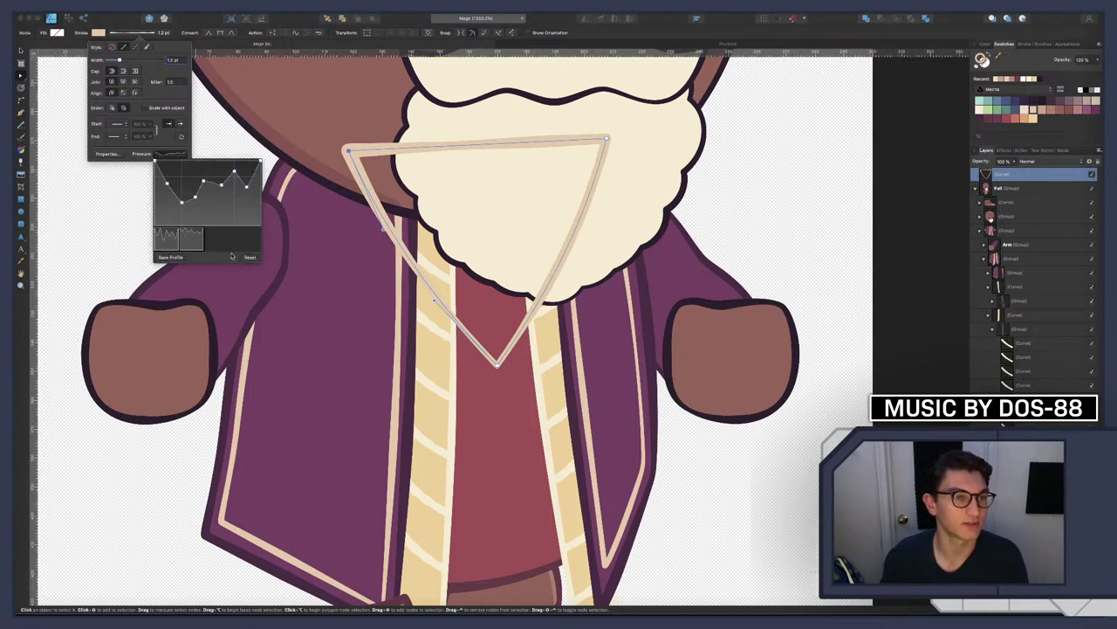
{"action": "left_click", "coordinate": [250, 258]}
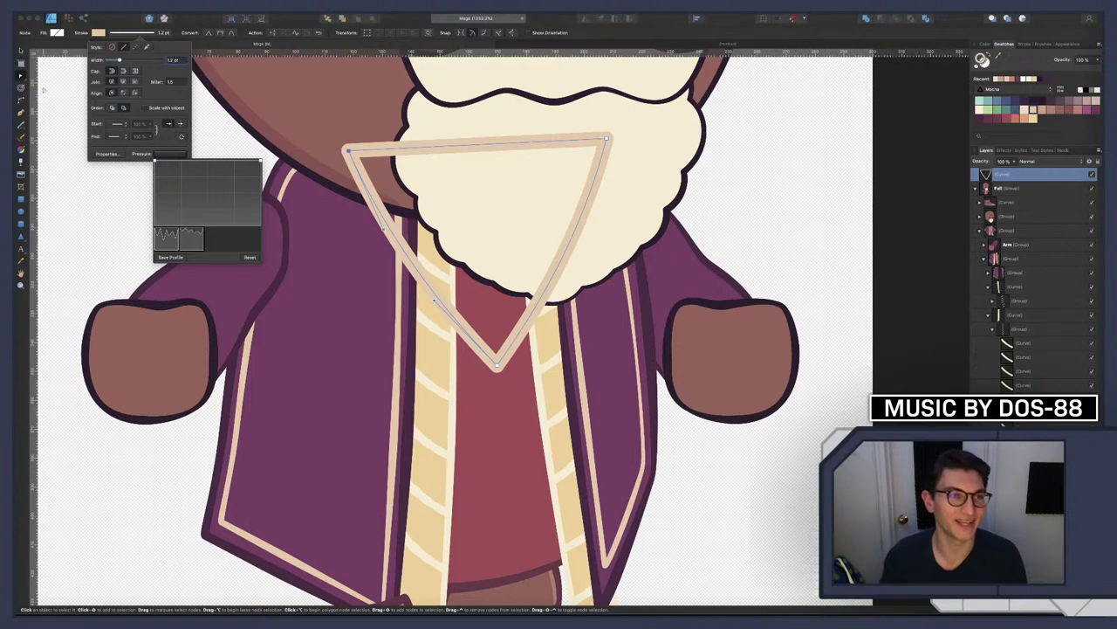
{"action": "left_click", "coordinate": [172, 59]}
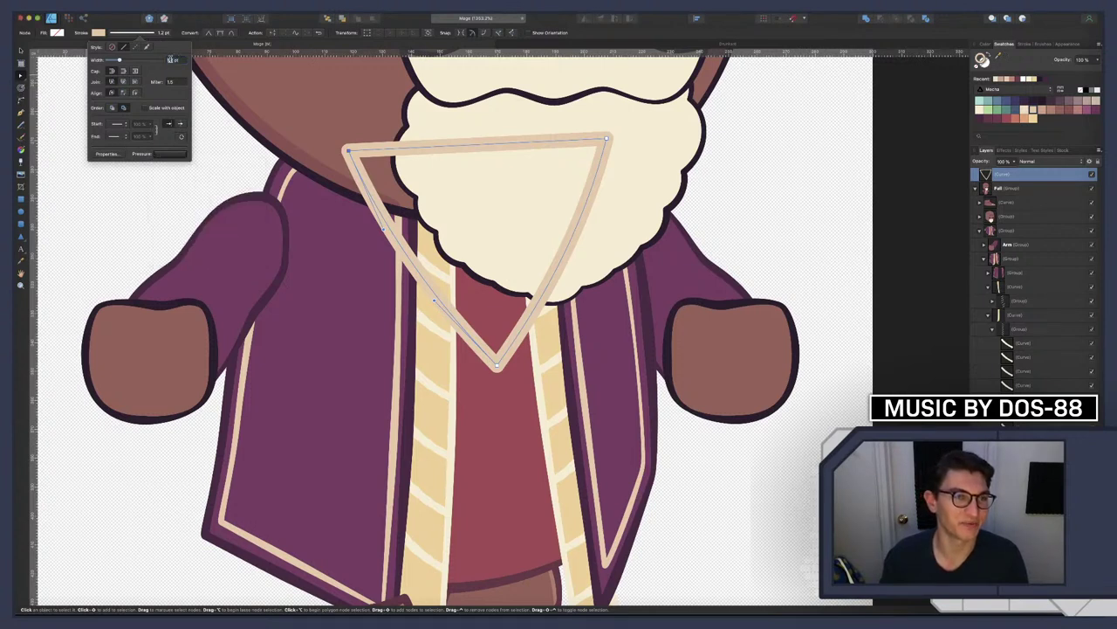
{"action": "type", "text": "1"}
{"action": "key", "text": "Return"}
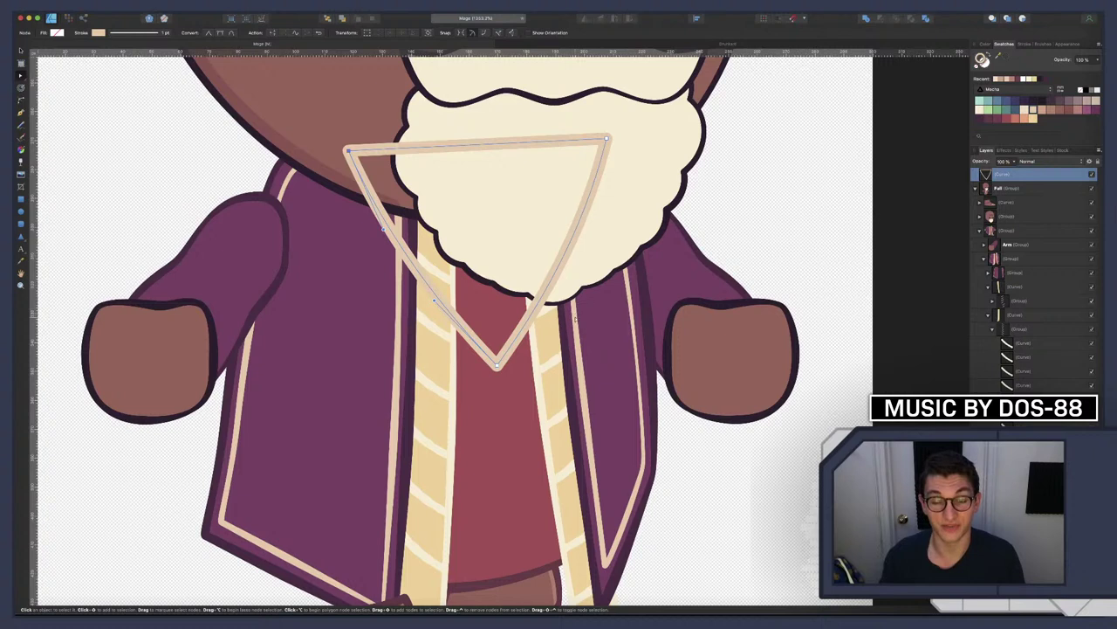
Recolour the triangle's stroke gold and change the fill of the robe's right-hand striped trim to pale peach
{"action": "key", "text": "a"}
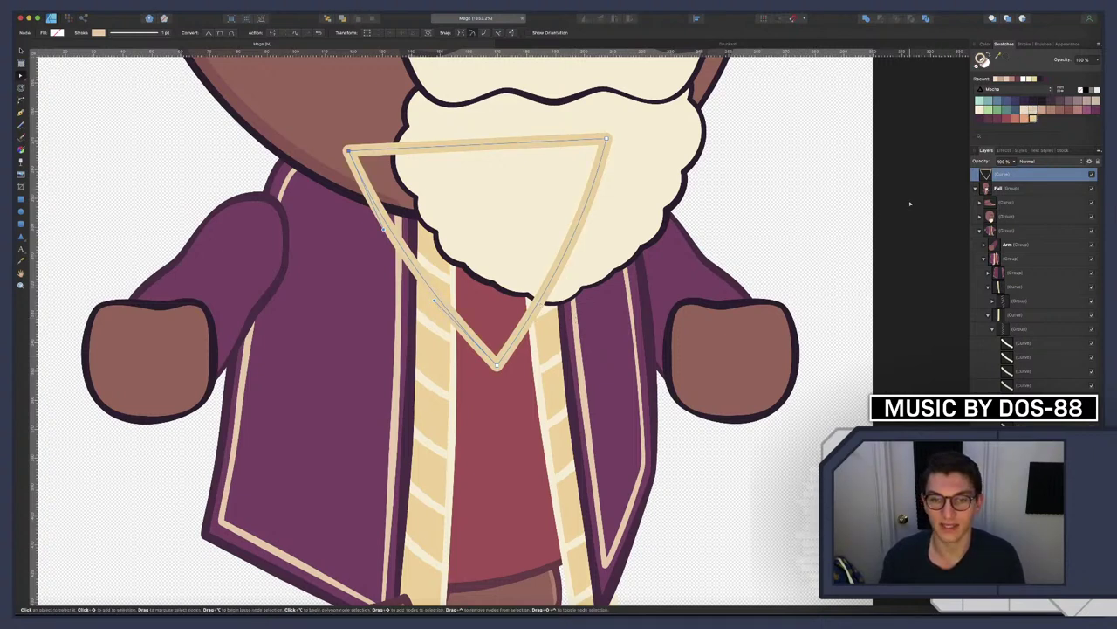
{"action": "left_click", "coordinate": [1013, 286]}
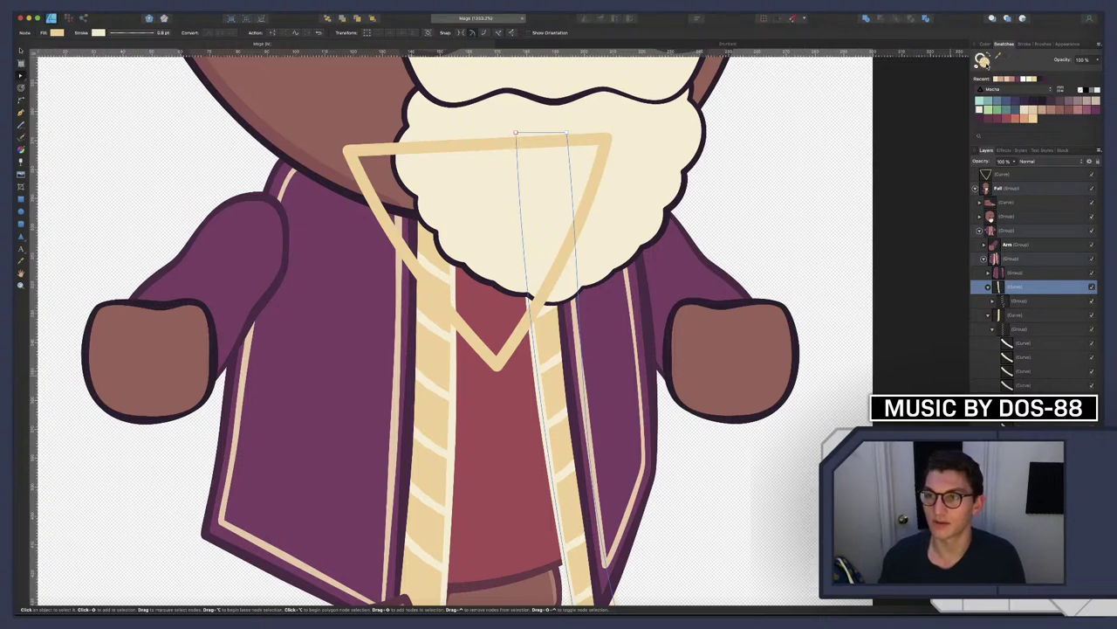
{"action": "left_click", "coordinate": [1033, 111]}
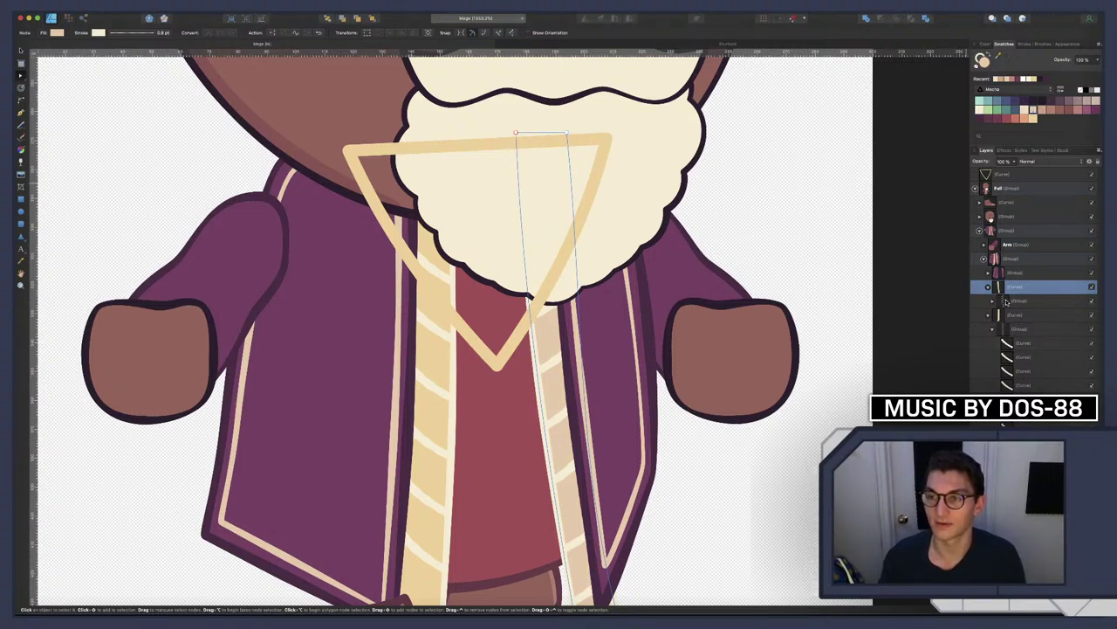
Try gold for the diagonal stripes and the outline stroke of the robe's right-hand trim
{"action": "left_click", "coordinate": [1002, 300]}
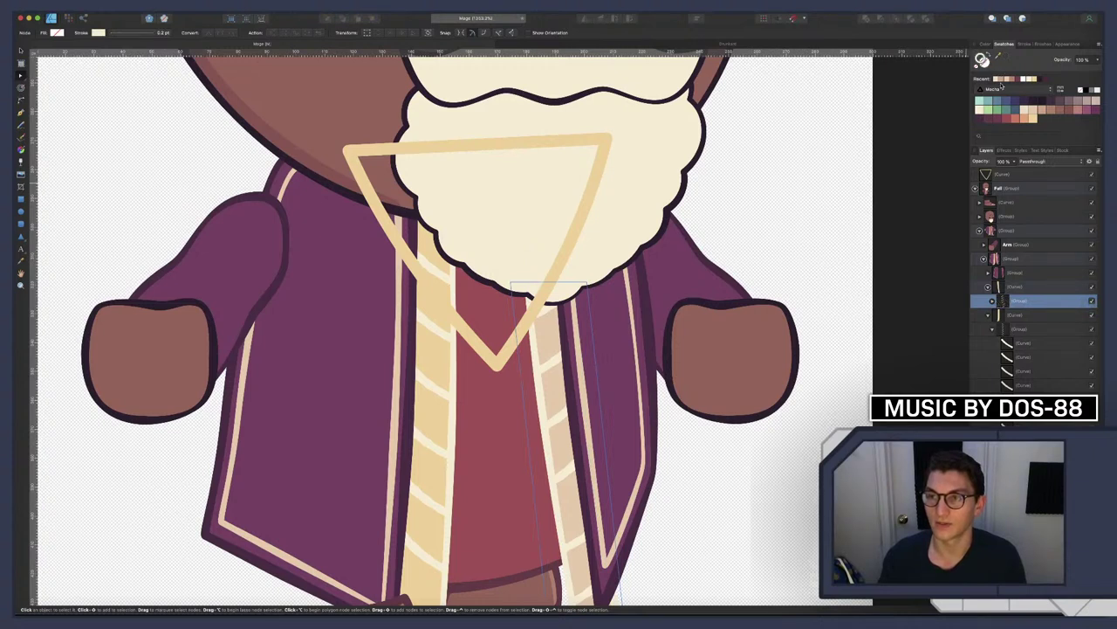
{"action": "left_click", "coordinate": [1033, 117]}
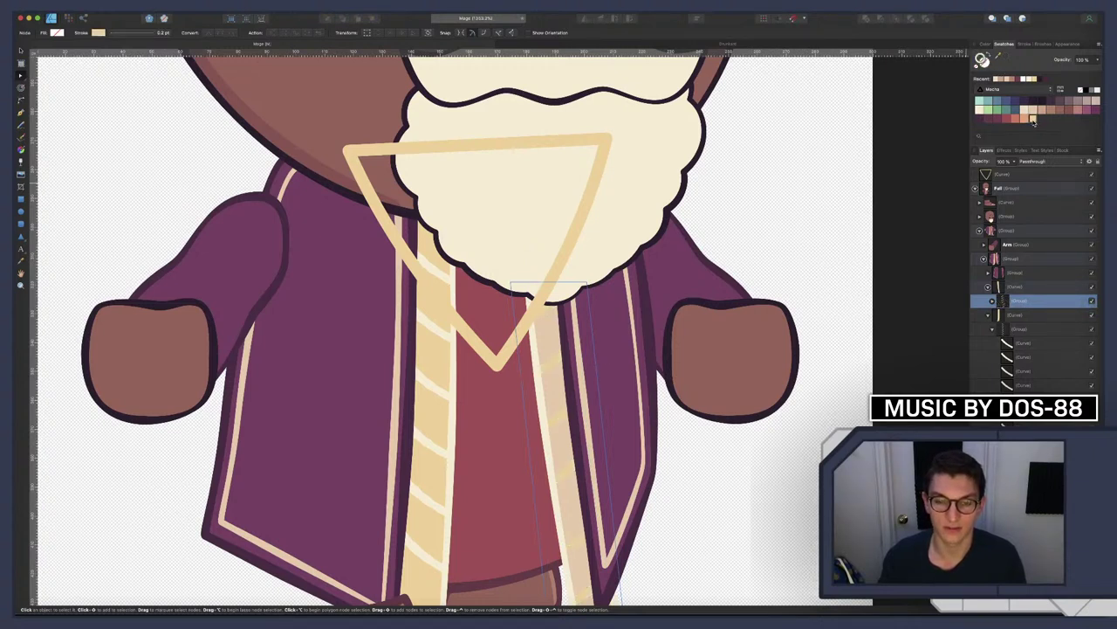
{"action": "left_click", "coordinate": [1017, 286]}
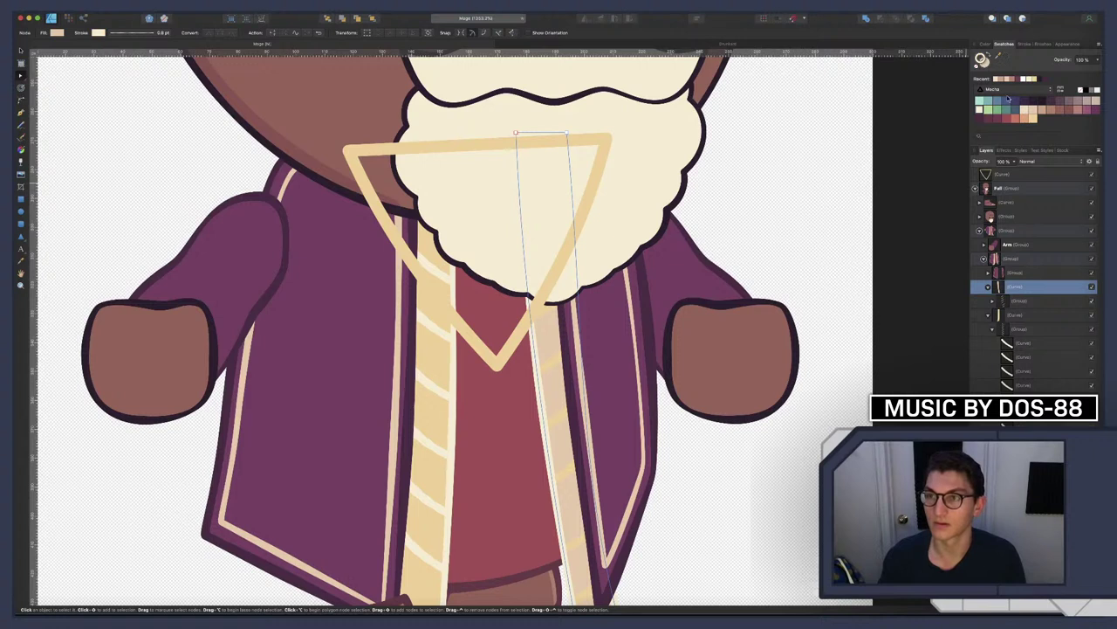
{"action": "left_click", "coordinate": [1033, 118]}
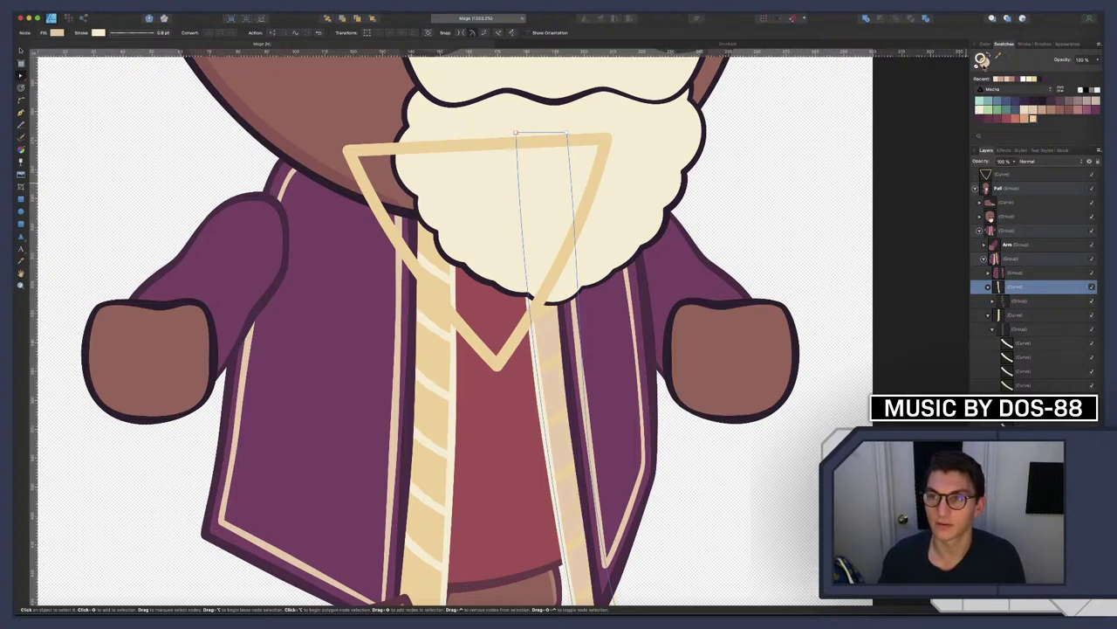
{"action": "left_click", "coordinate": [1036, 120]}
{"action": "left_click", "coordinate": [867, 263]}
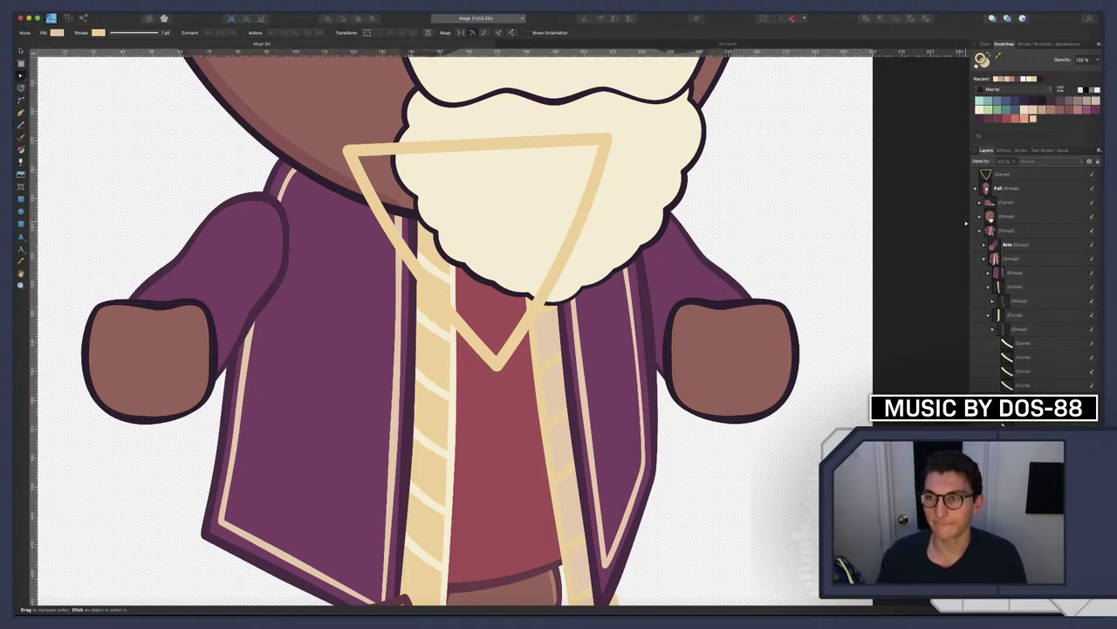
Try pale peach for the right-hand trim's diagonal stripes and outline, and check it on the whole character
{"action": "left_click", "coordinate": [1015, 302]}
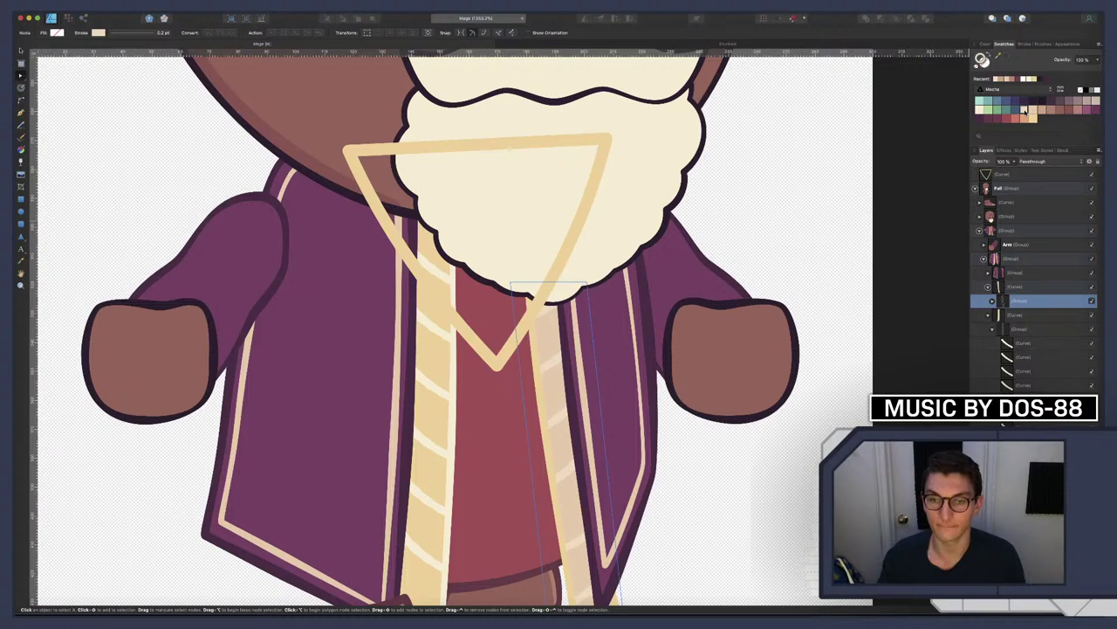
{"action": "left_click", "coordinate": [1013, 288]}
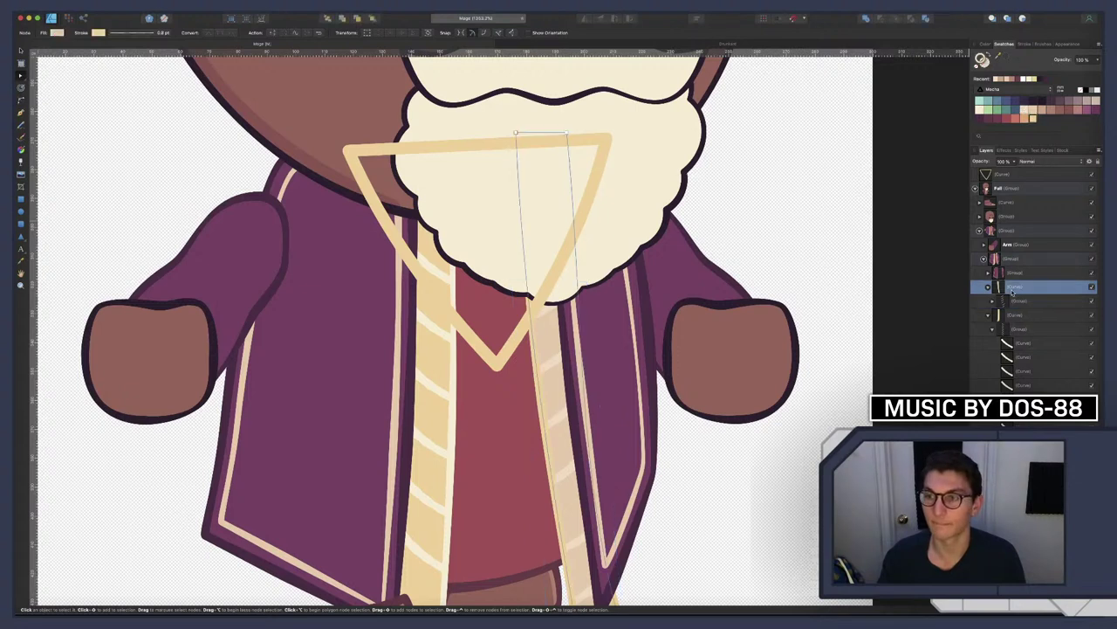
{"action": "left_click", "coordinate": [1025, 110]}
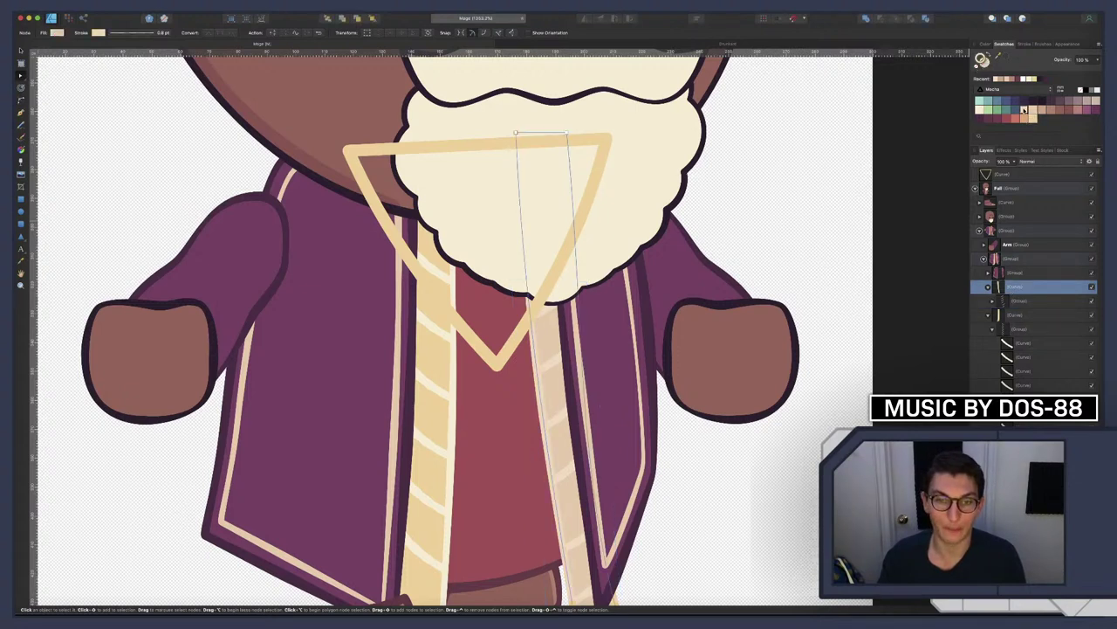
{"action": "left_click", "coordinate": [898, 213]}
{"action": "scroll", "coordinate": [823, 245], "scroll_direction": "down", "scroll_amount": 6}
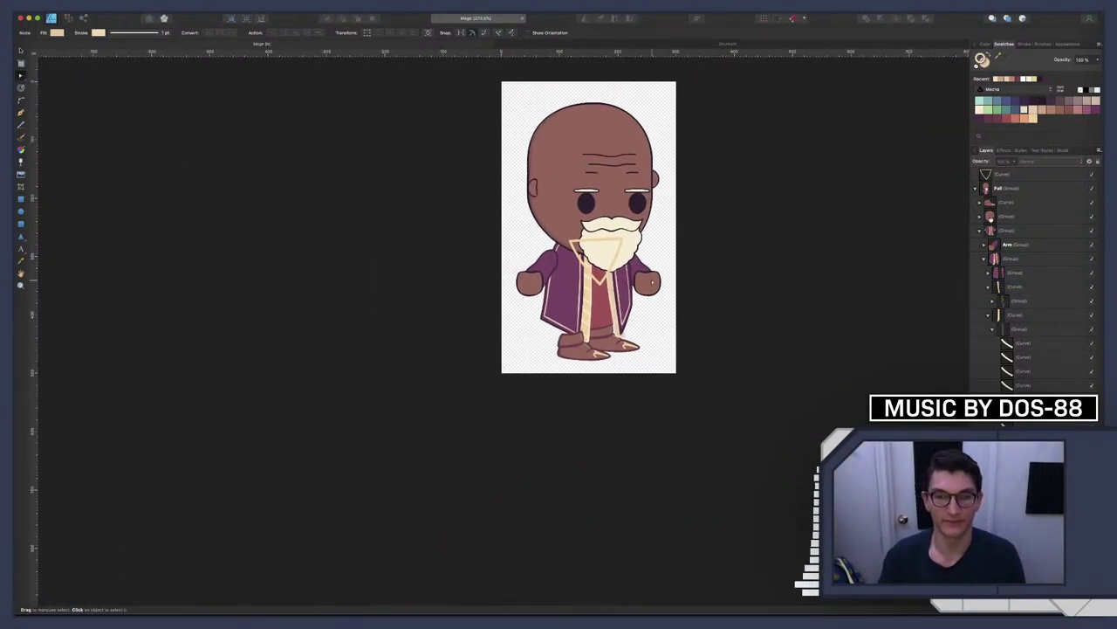
{"action": "scroll", "coordinate": [638, 270], "scroll_direction": "up", "scroll_amount": 5}
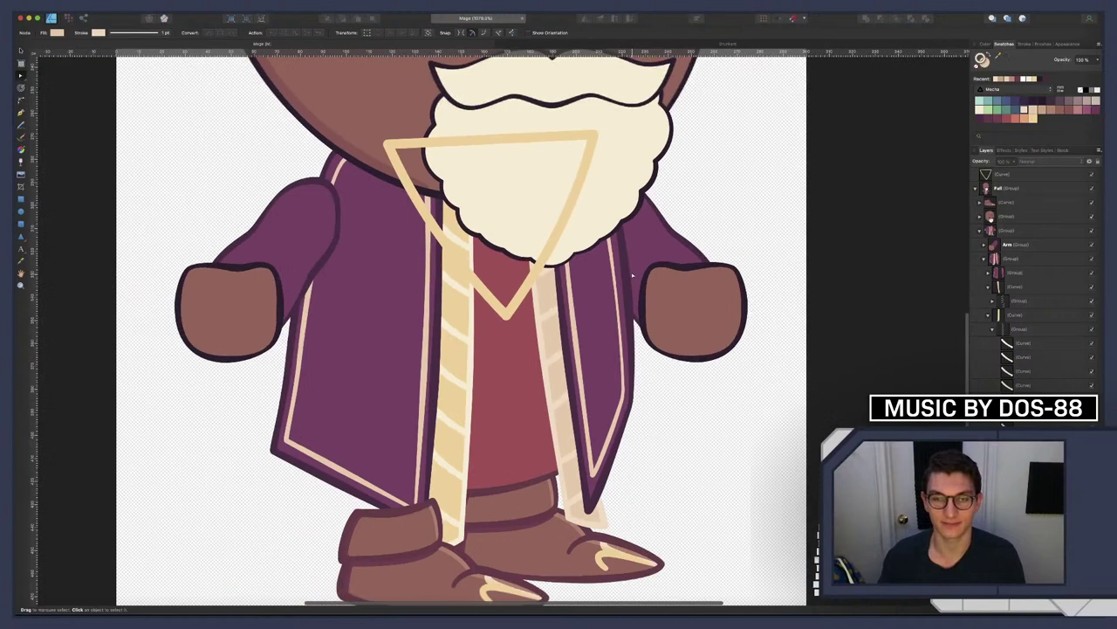
Undo the recolouring of the right-hand trim back to its gold fill with cream stripes and outline
{"action": "key", "text": "super+z"}
{"action": "key", "text": "super+z"}
{"action": "key", "text": "super+z"}
{"action": "key", "text": "super+z"}
{"action": "key", "text": "super+z"}
{"action": "key", "text": "super+z"}
{"action": "key", "text": "super+z"}
{"action": "key", "text": "super+z"}
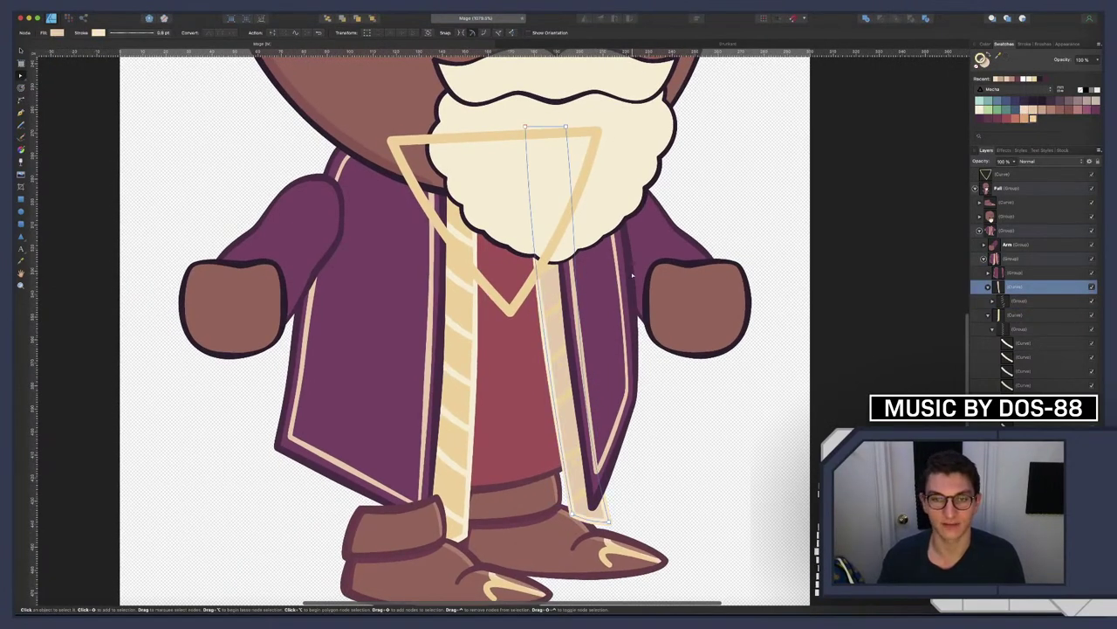
{"action": "scroll", "coordinate": [632, 275], "scroll_direction": "down", "scroll_amount": 3}
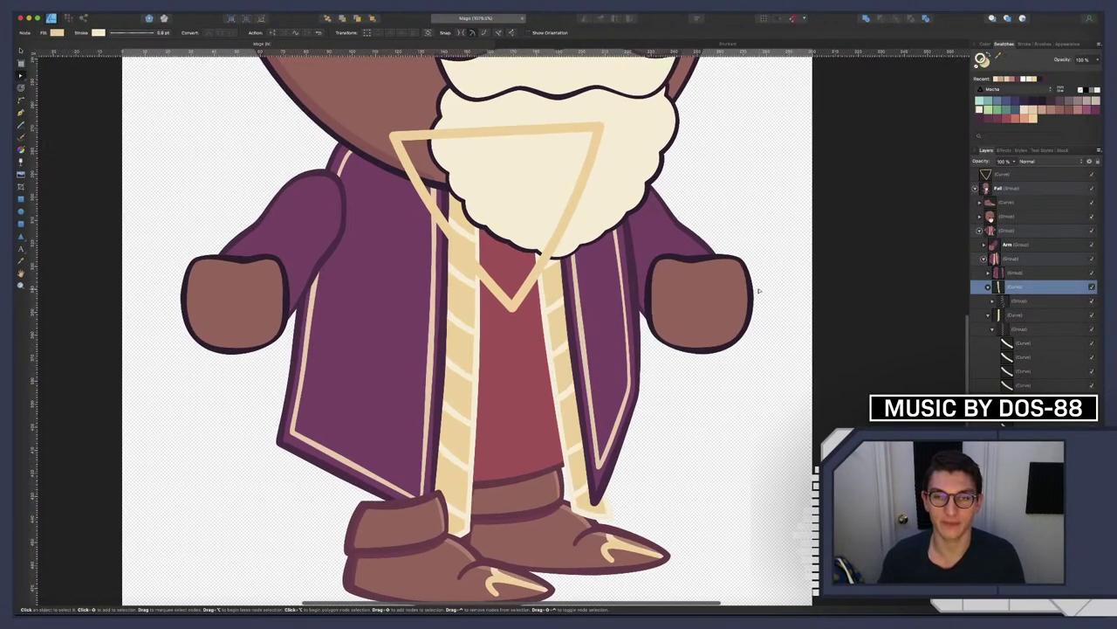
{"action": "left_click", "coordinate": [791, 294]}
{"action": "scroll", "coordinate": [768, 294], "scroll_direction": "down", "scroll_amount": 4}
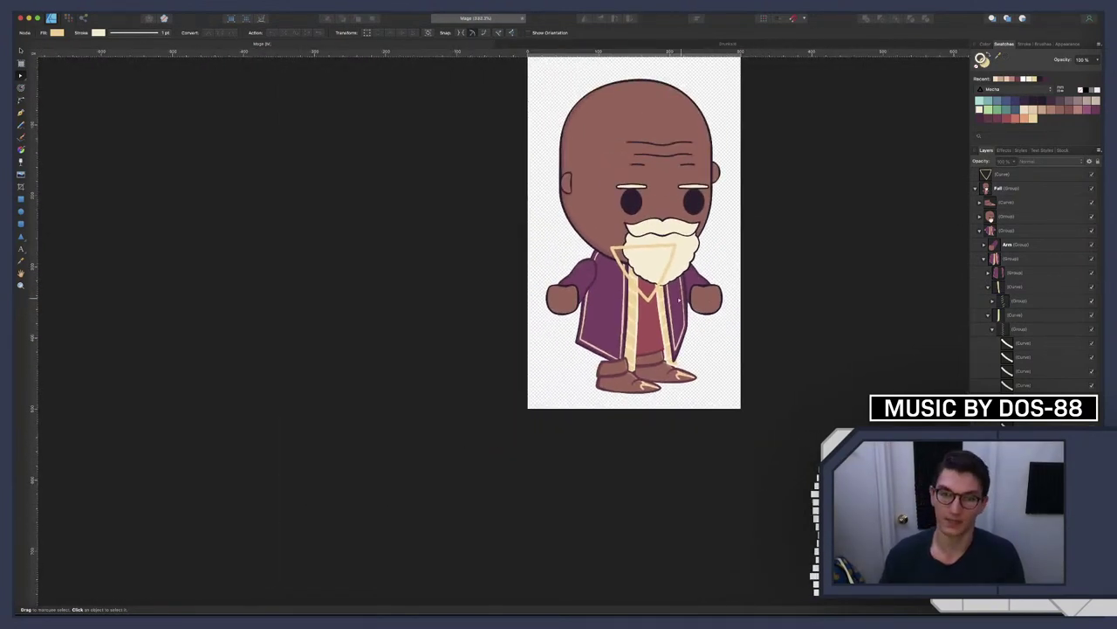
Expand the stroke of the gold triangular neck outline into a filled shape
{"action": "scroll", "coordinate": [656, 292], "scroll_direction": "up", "scroll_amount": 6}
{"action": "scroll", "coordinate": [660, 303], "scroll_direction": "up", "scroll_amount": 3}
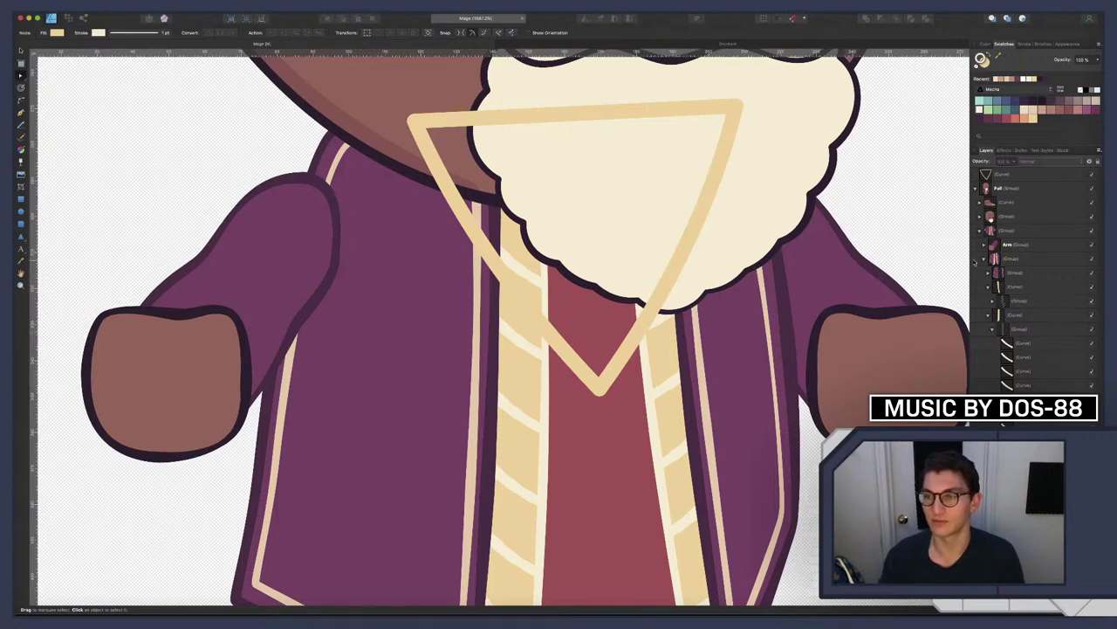
{"action": "left_click", "coordinate": [1006, 172]}
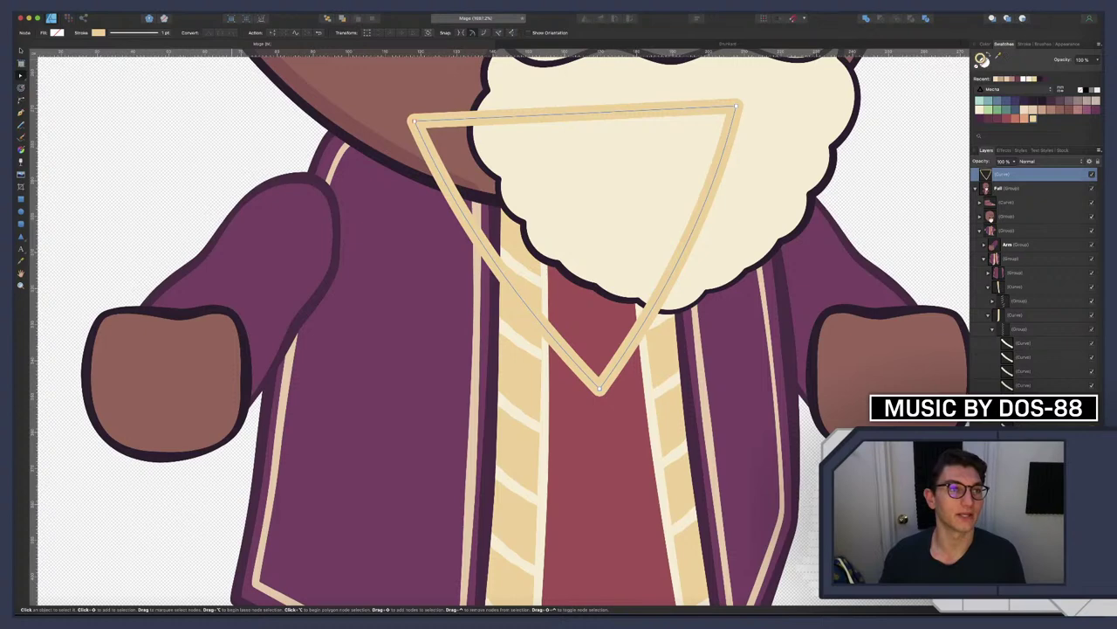
{"action": "right_click", "coordinate": [134, 36]}
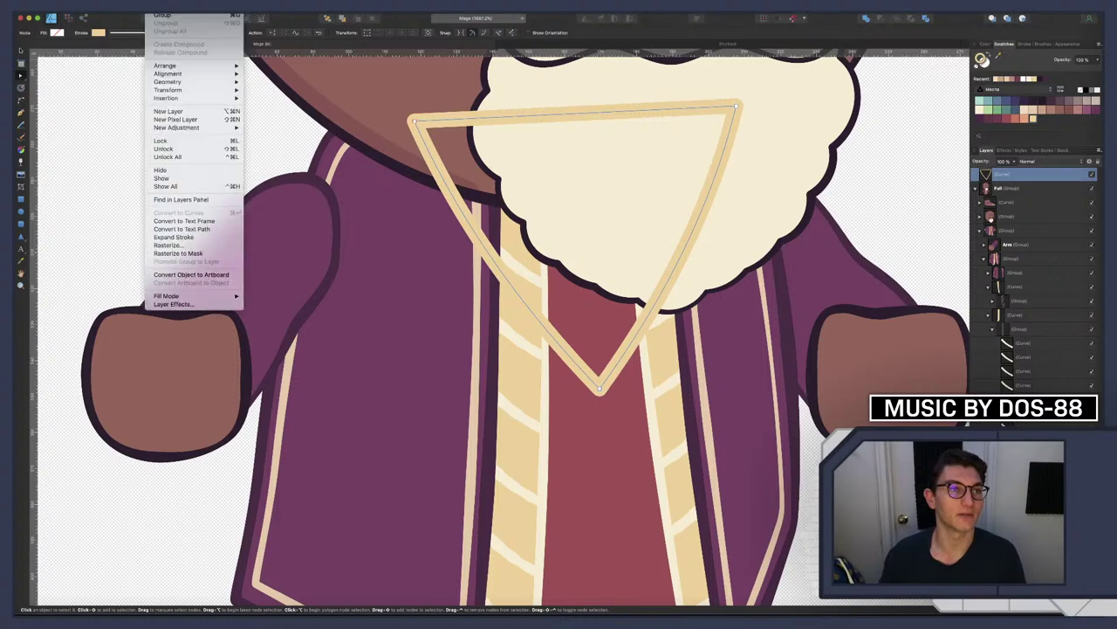
{"action": "left_click", "coordinate": [181, 238]}
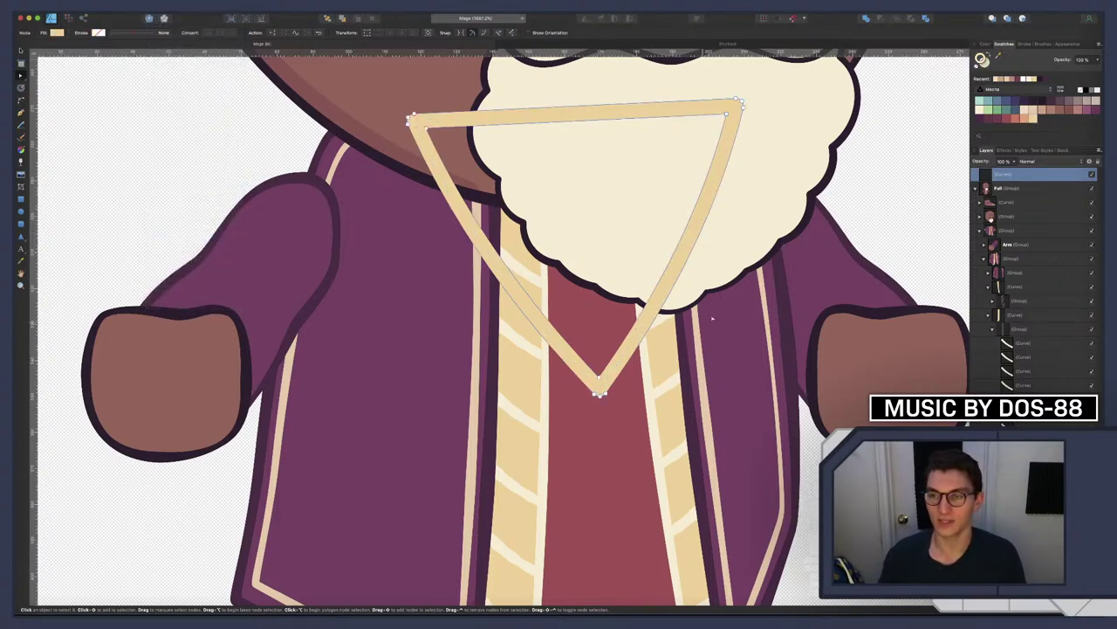
Move the expanded triangle into the robe's clothing group, directly beneath the purple panels group, and collapse the neighbouring panel and trim layers
{"action": "left_click_drag", "start_coordinate": [1009, 180], "coordinate": [1011, 262]}
{"action": "left_click", "coordinate": [988, 273]}
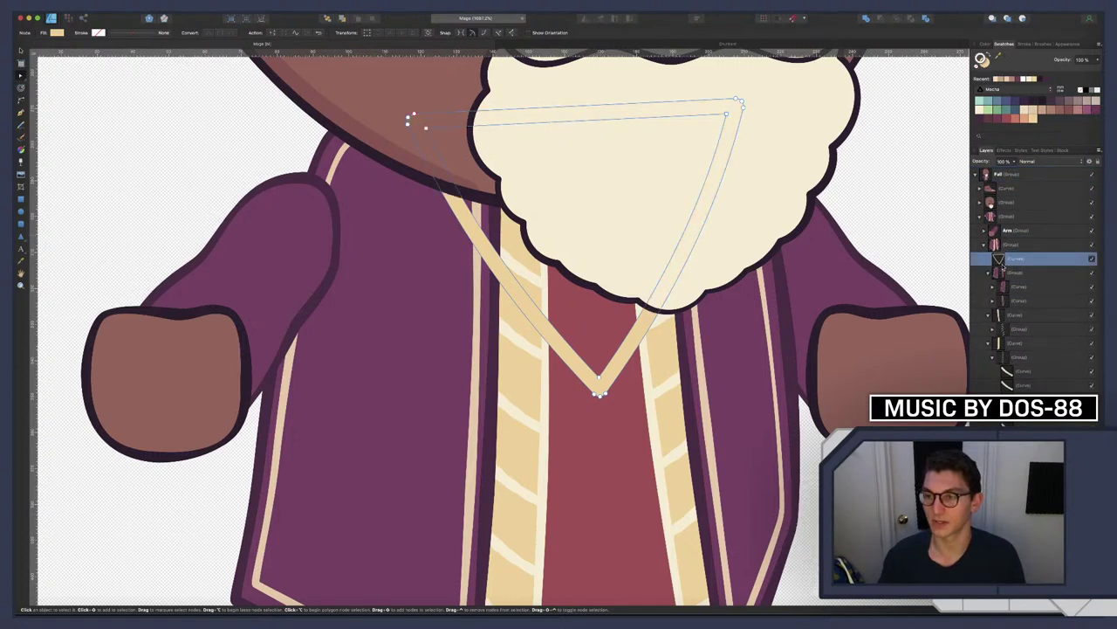
{"action": "left_click", "coordinate": [988, 273]}
{"action": "left_click", "coordinate": [988, 286]}
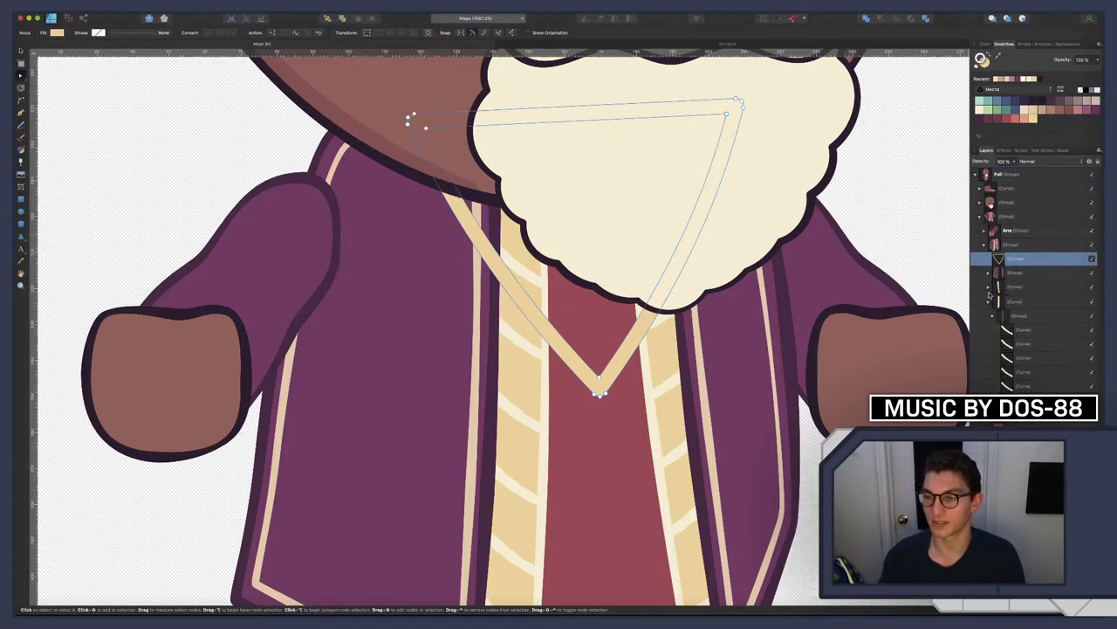
{"action": "left_click", "coordinate": [989, 301]}
{"action": "left_click_drag", "start_coordinate": [1008, 260], "coordinate": [1008, 277]}
Group the two striped trim curves together
{"action": "left_click", "coordinate": [1009, 287]}
{"action": "left_click", "coordinate": [1009, 301], "text": "shift"}
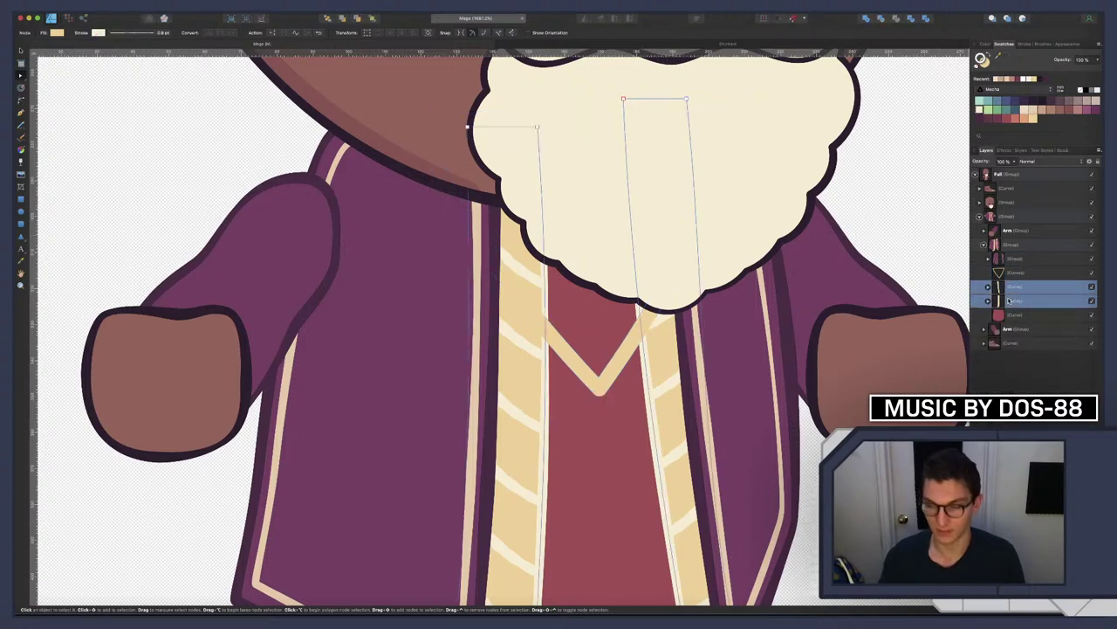
{"action": "key", "text": "super+g"}
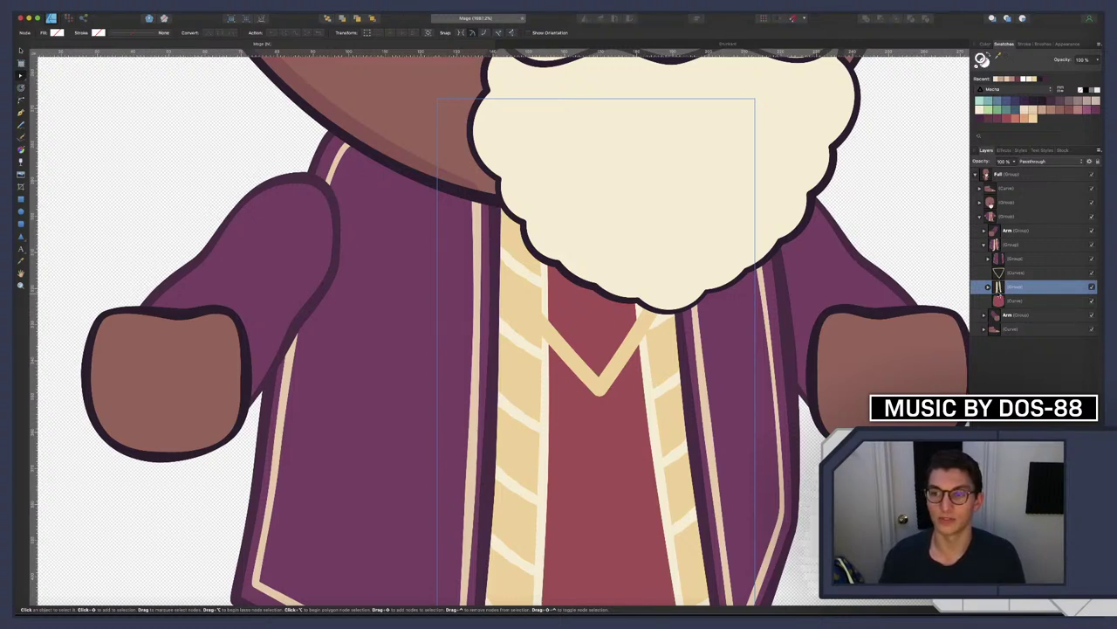
Give the expanded neck triangle a solid line stroke in dark purple
{"action": "left_click", "coordinate": [1005, 277]}
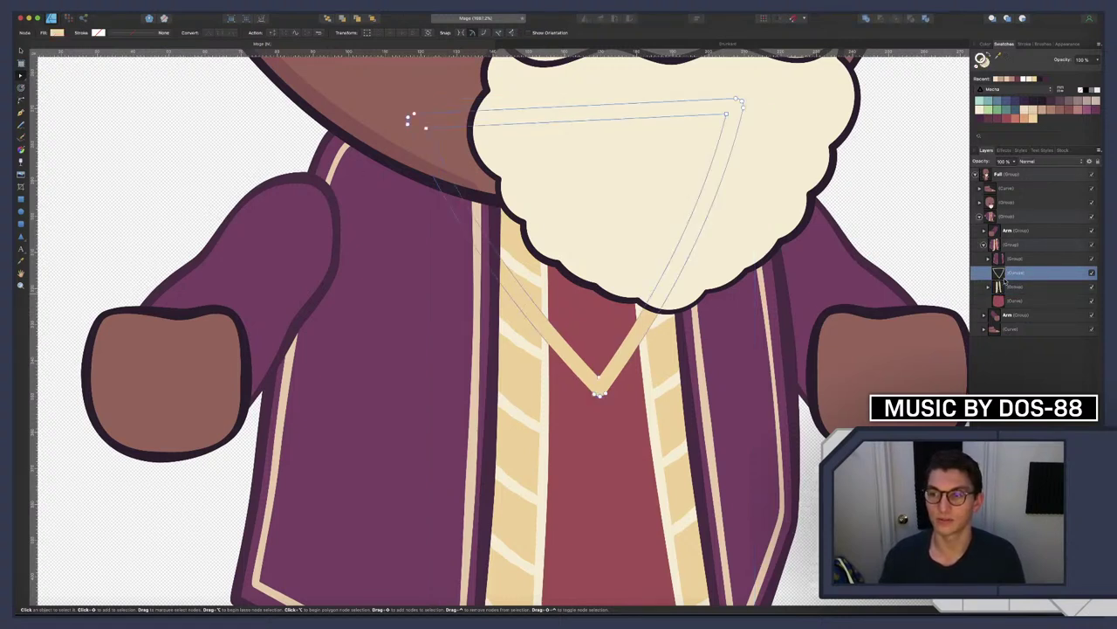
{"action": "left_click", "coordinate": [131, 33]}
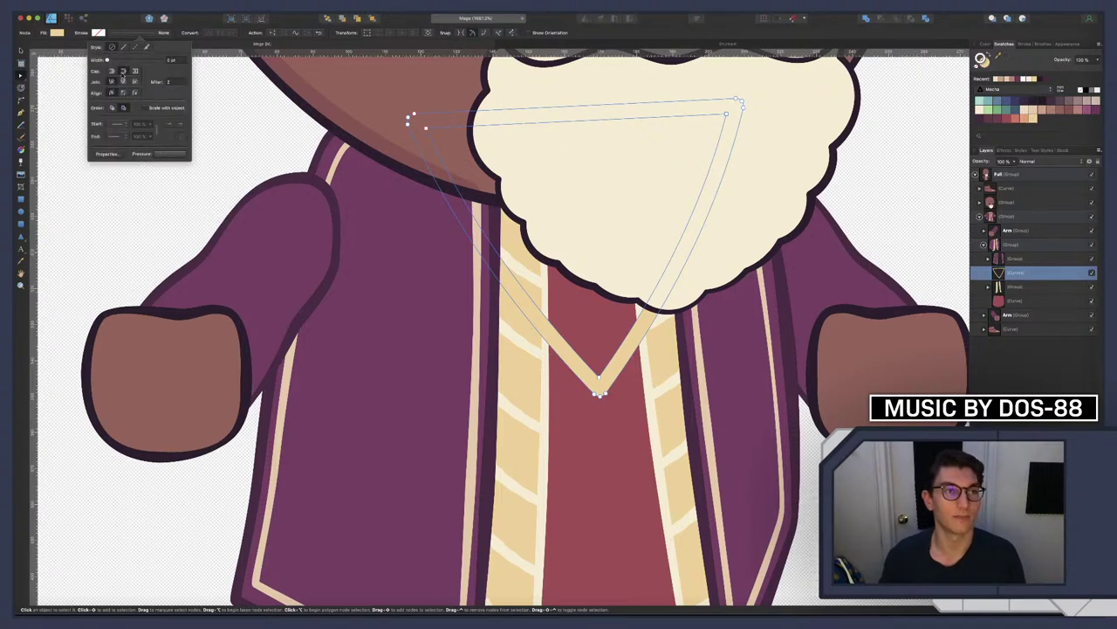
{"action": "left_click", "coordinate": [123, 48]}
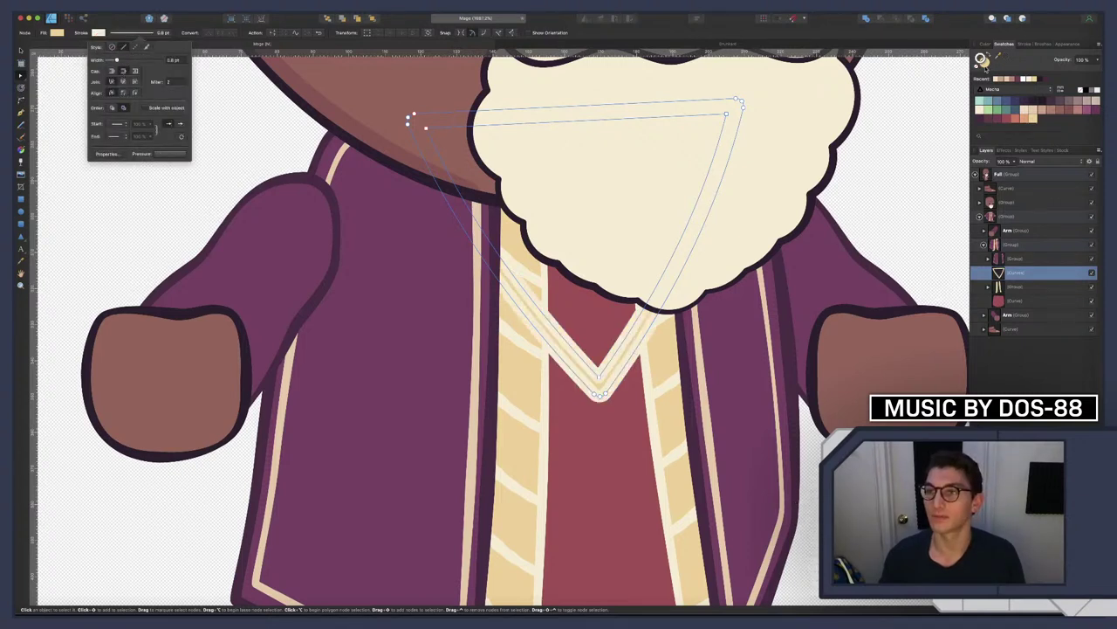
{"action": "left_click", "coordinate": [1036, 102]}
{"action": "left_click", "coordinate": [1036, 103]}
Set the neck triangle's stroke width to 0.6 pt and apply the first saved uneven pressure profile
{"action": "left_click", "coordinate": [163, 31]}
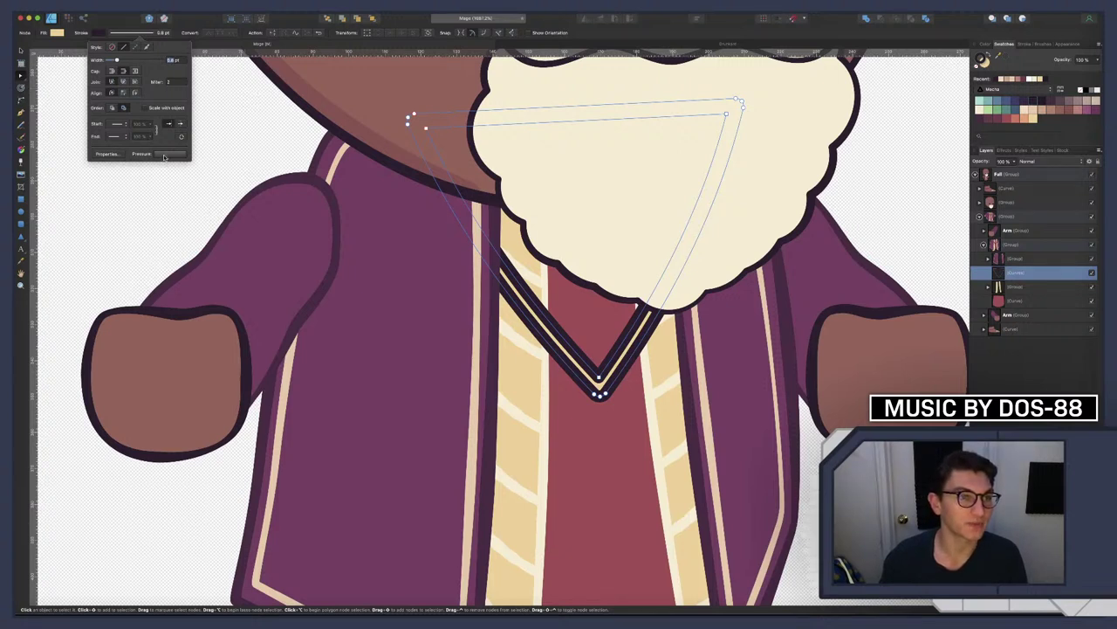
{"action": "left_click", "coordinate": [135, 94]}
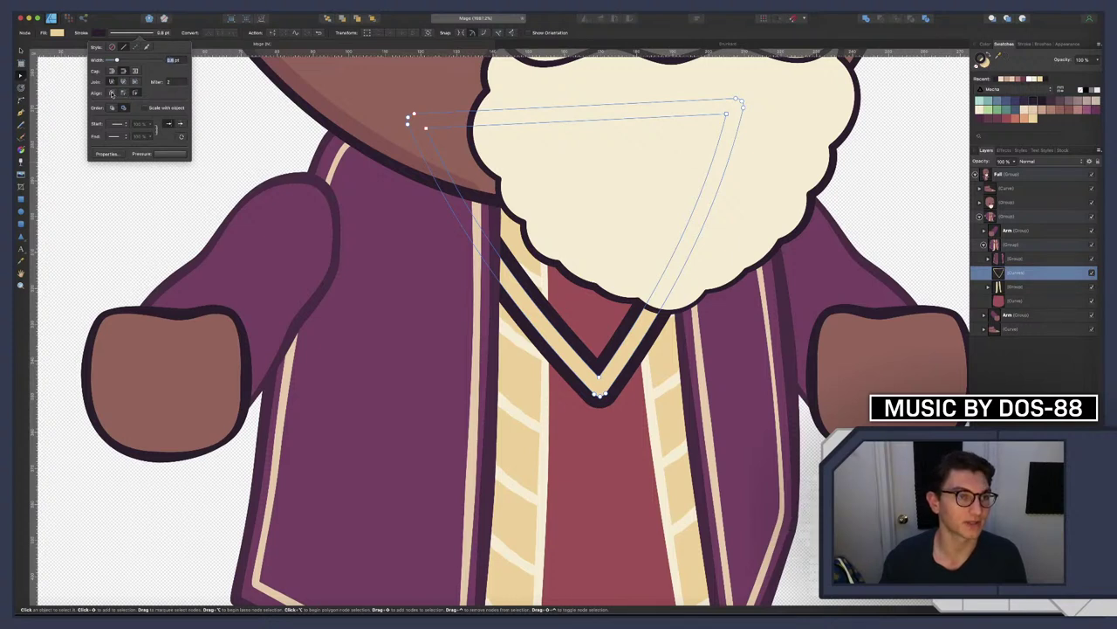
{"action": "key", "text": "super+z"}
{"action": "type", "text": "0.6"}
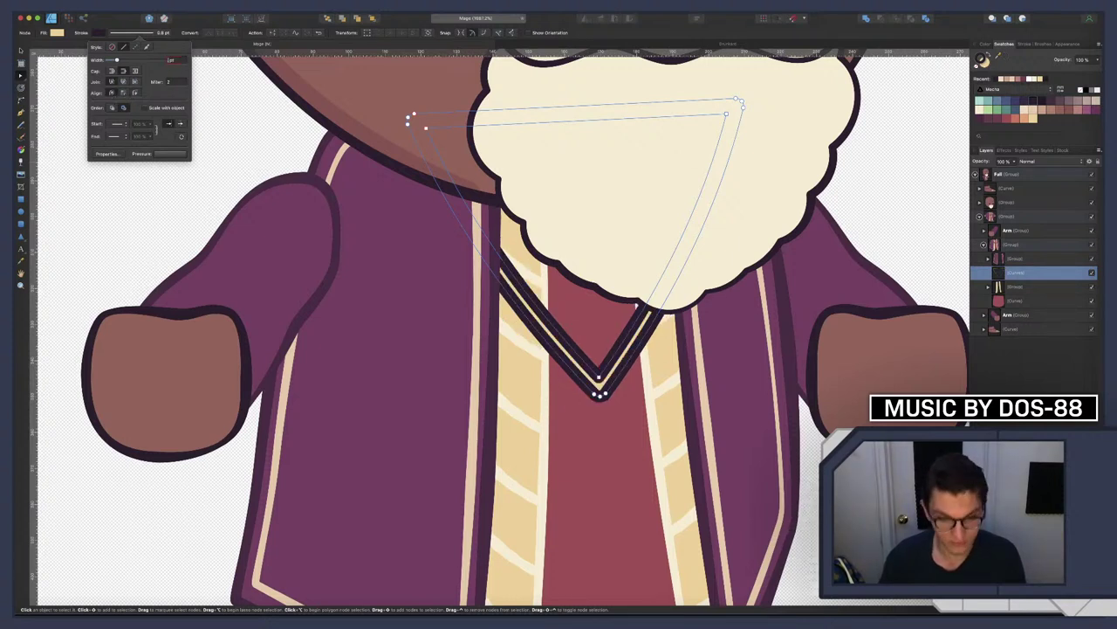
{"action": "key", "text": "Return"}
{"action": "left_click", "coordinate": [163, 154]}
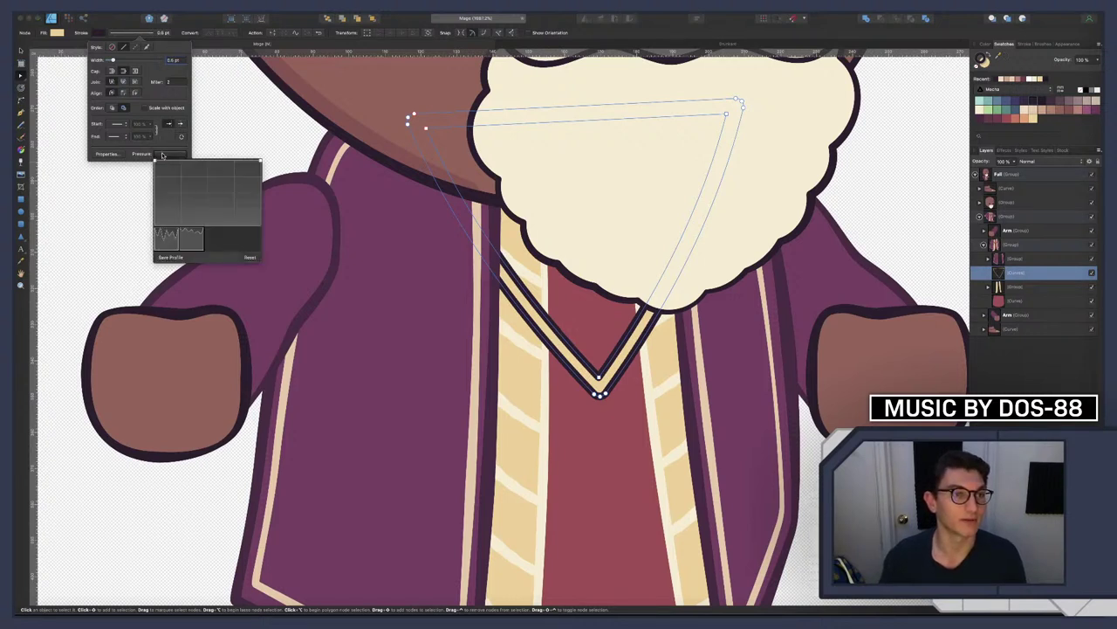
{"action": "left_click", "coordinate": [167, 239]}
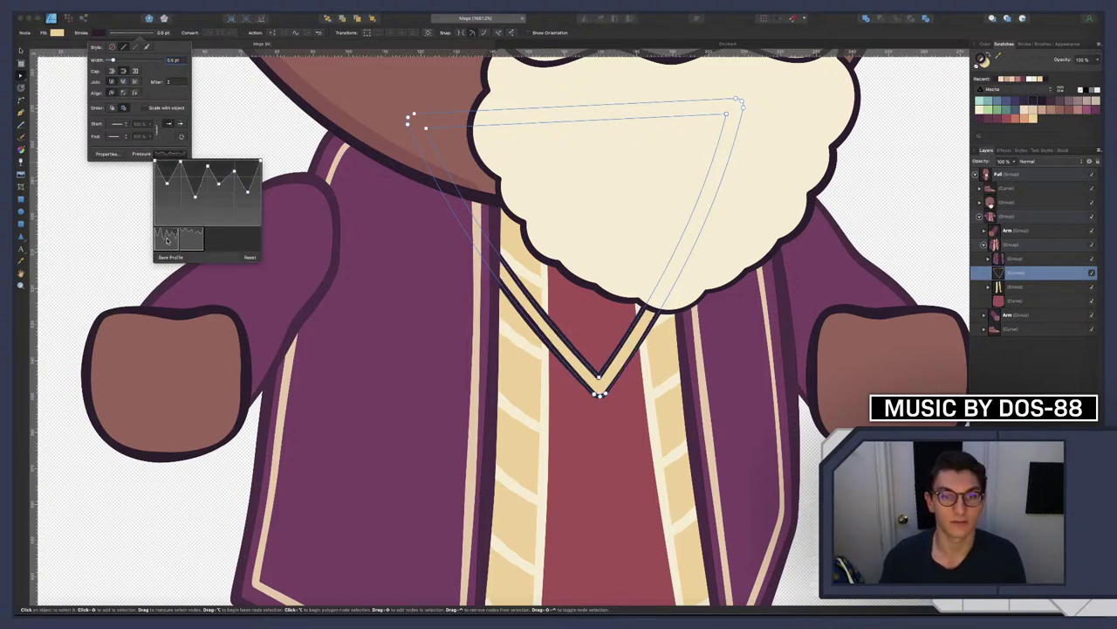
Examine the outlined V-shaped neck trim in close-up and on the whole character
{"action": "left_click", "coordinate": [609, 457]}
{"action": "scroll", "coordinate": [594, 425], "scroll_direction": "up", "scroll_amount": 4}
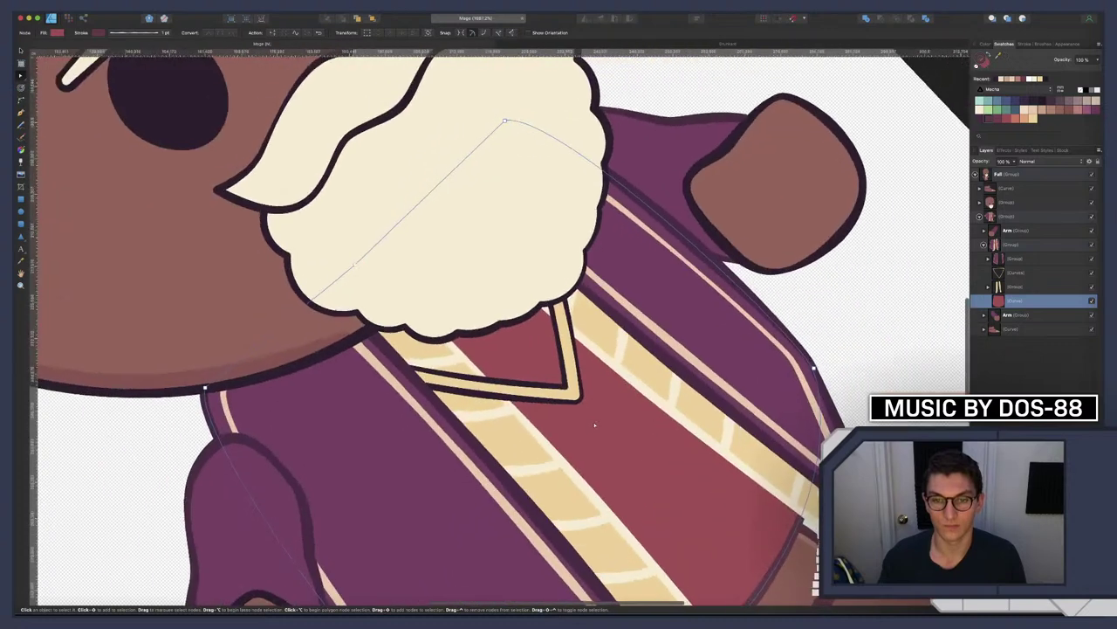
{"action": "key", "text": "alt+super+r"}
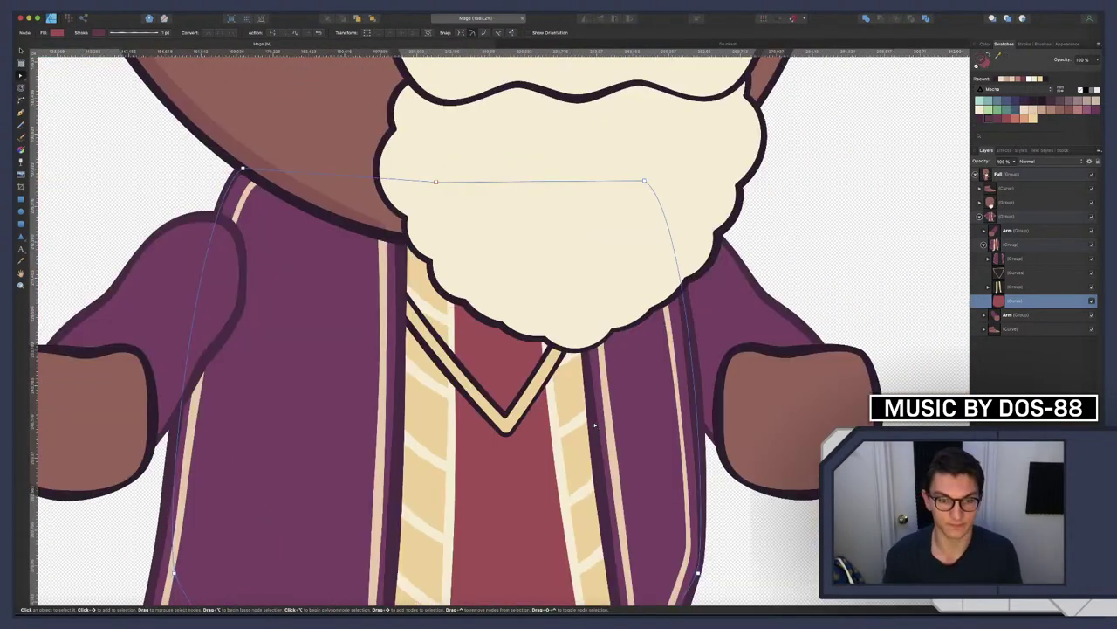
{"action": "key", "text": "super+0"}
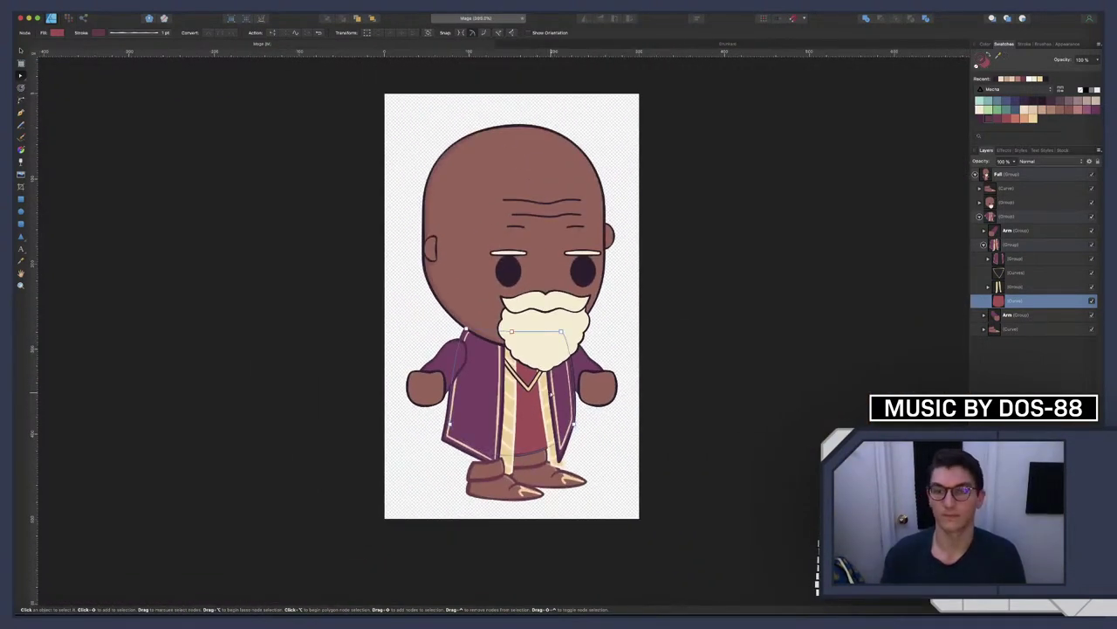
{"action": "scroll", "coordinate": [537, 386], "scroll_direction": "up", "scroll_amount": 3}
{"action": "scroll", "coordinate": [537, 384], "scroll_direction": "up", "scroll_amount": 5}
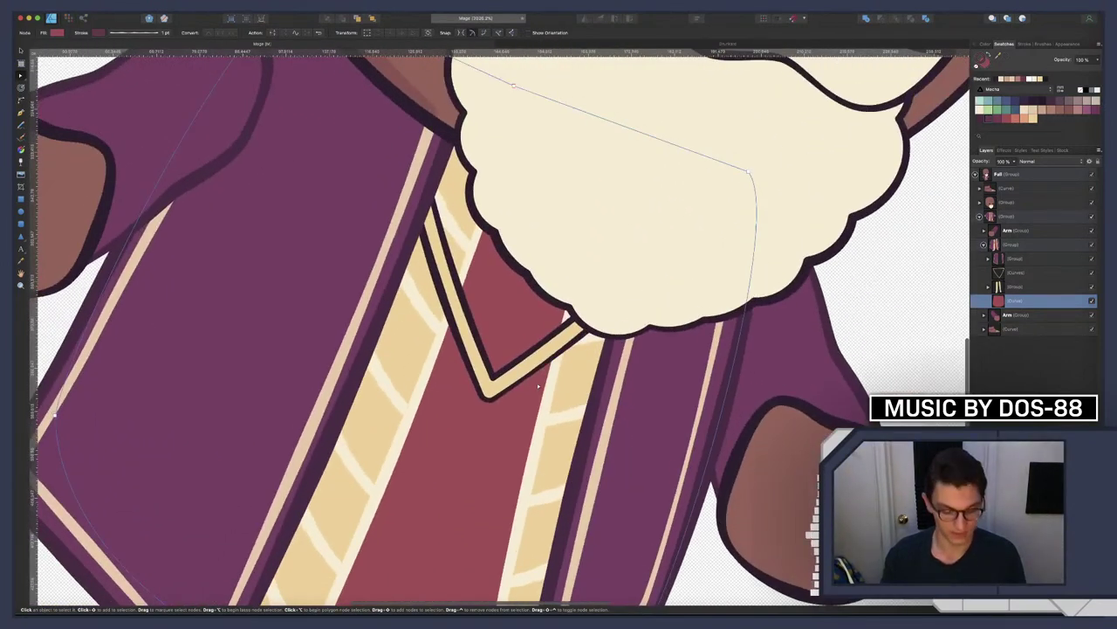
{"action": "key", "text": "alt+super+r"}
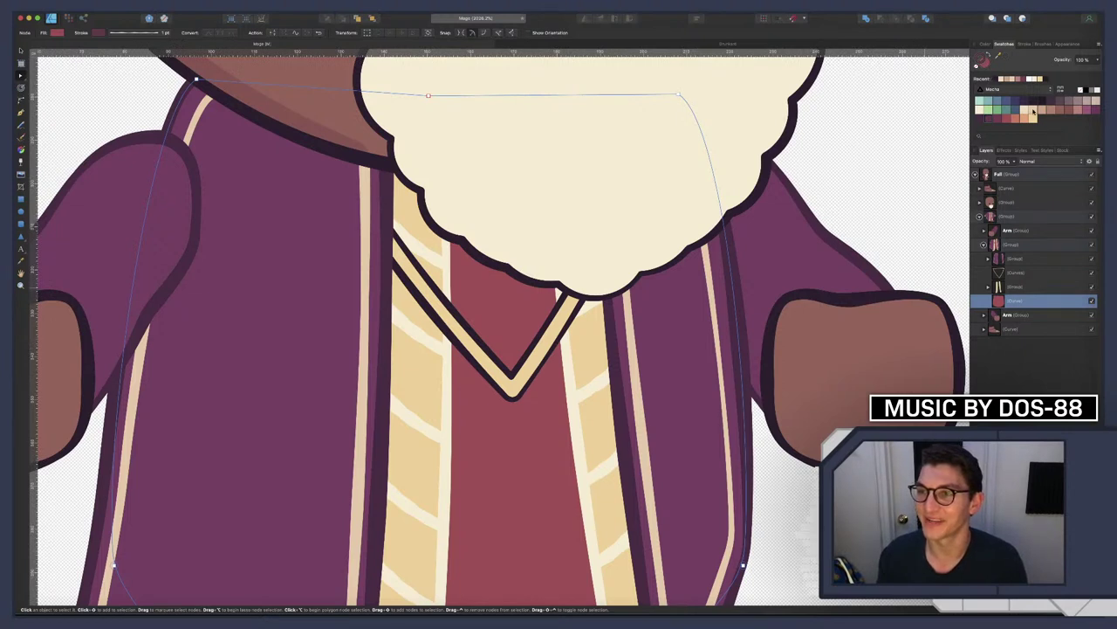
Try pale peach, tan and greyish-mauve swatches as the stroke colour of the V-neck trim
{"action": "left_click", "coordinate": [1011, 274]}
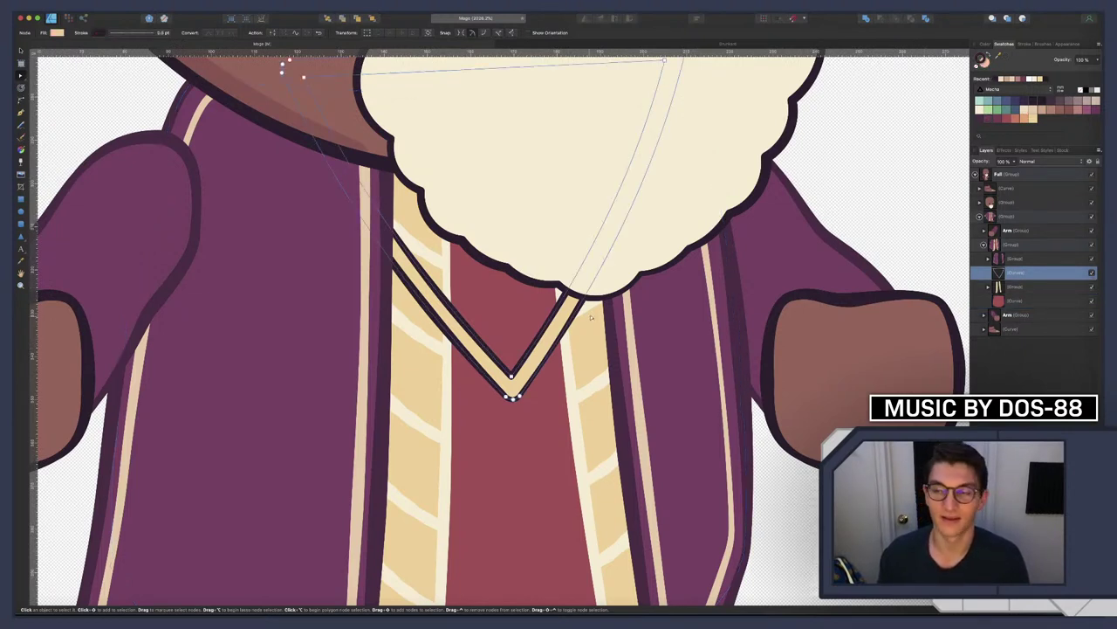
{"action": "left_click", "coordinate": [1052, 103]}
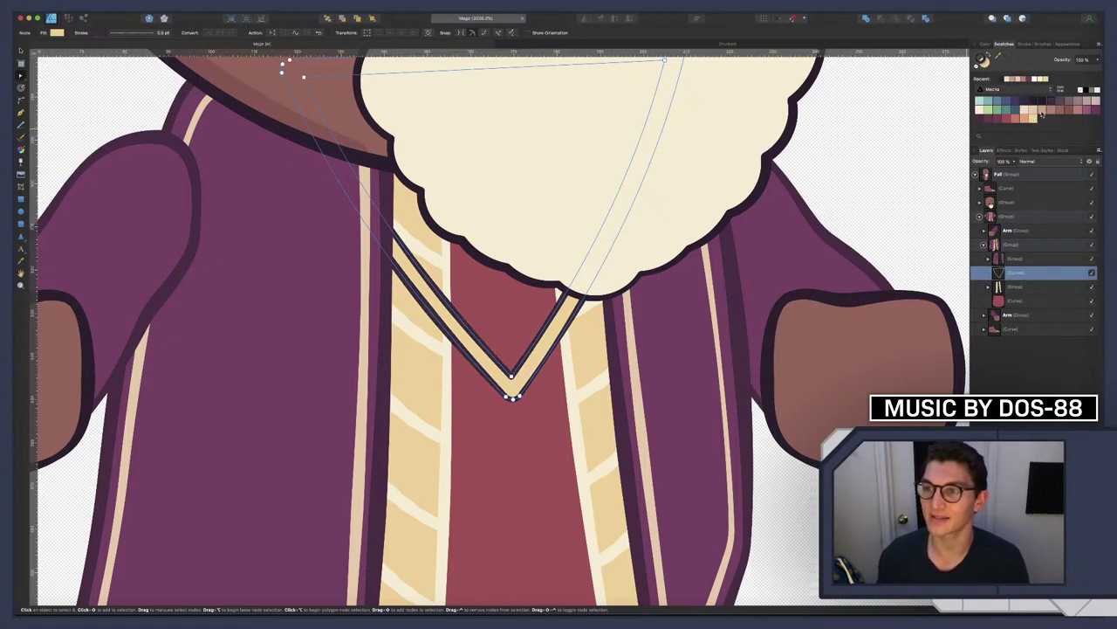
{"action": "left_click", "coordinate": [1034, 111]}
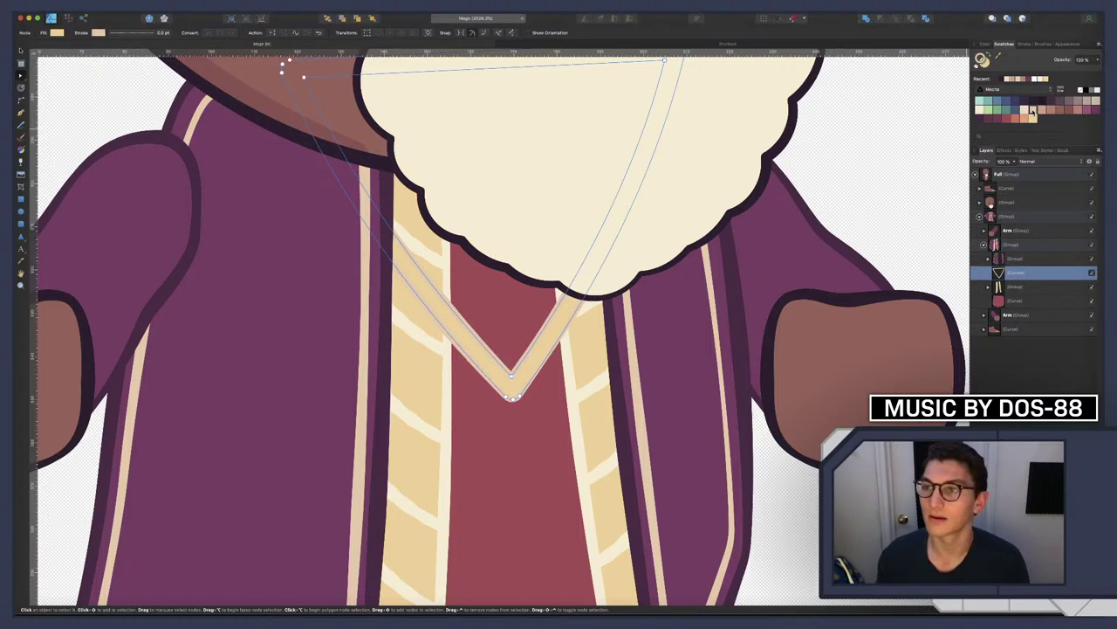
{"action": "left_click", "coordinate": [1043, 111]}
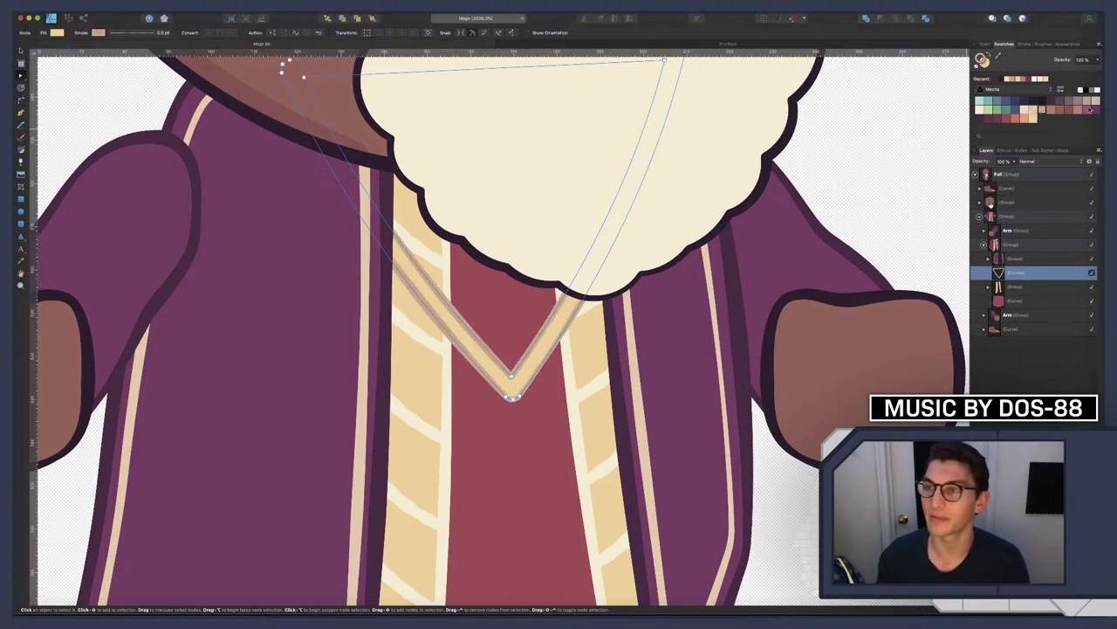
{"action": "left_click", "coordinate": [1084, 103]}
{"action": "left_click", "coordinate": [1087, 102]}
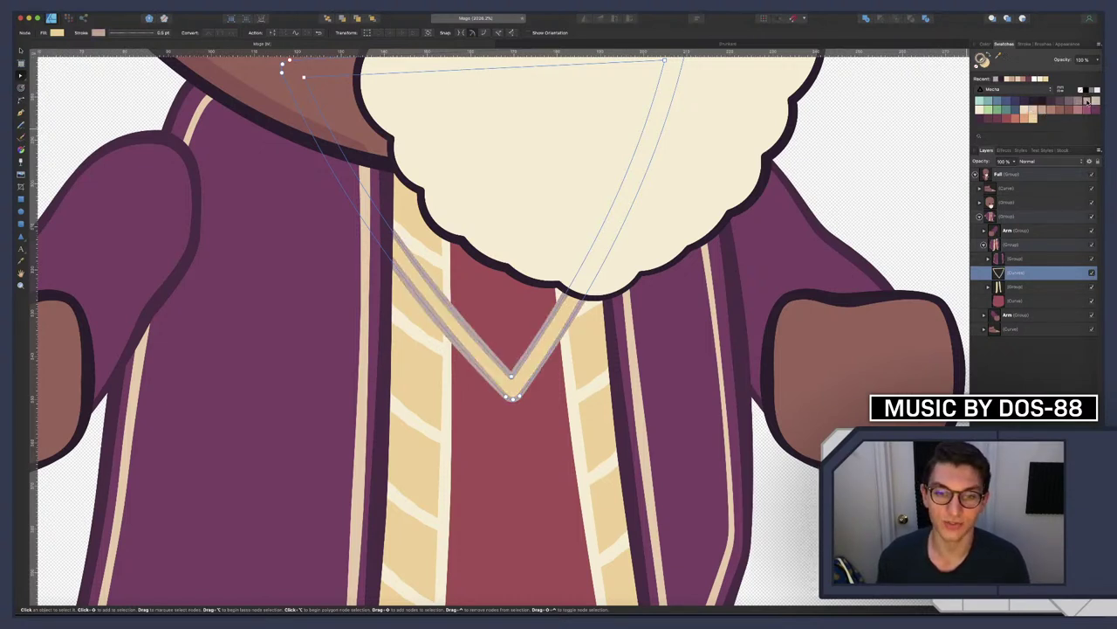
{"action": "left_click", "coordinate": [903, 254]}
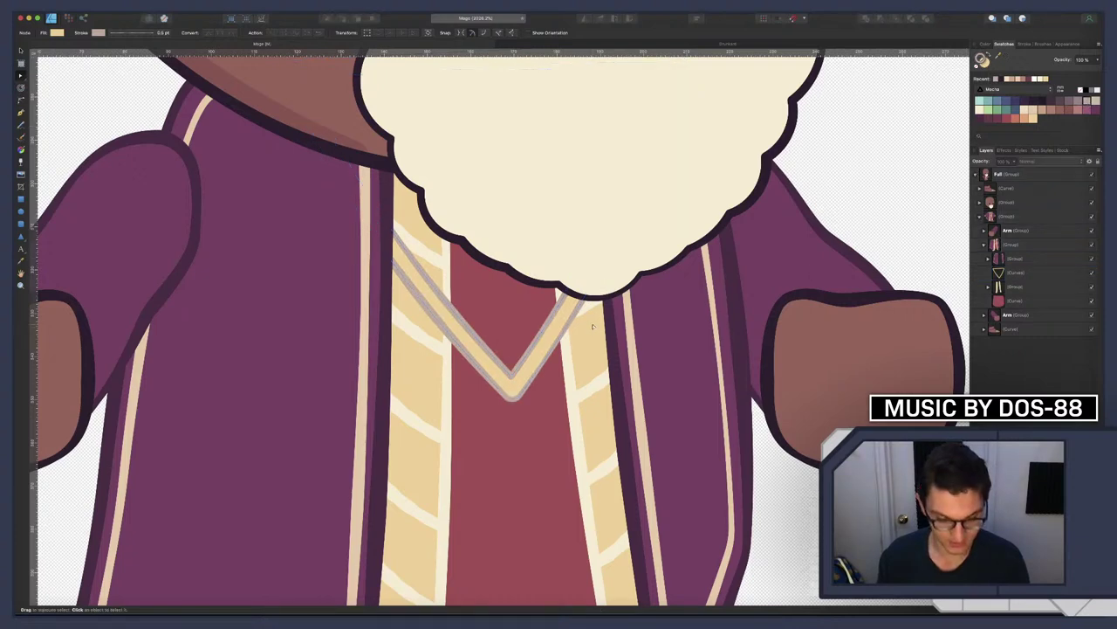
{"action": "scroll", "coordinate": [594, 327], "scroll_direction": "down", "scroll_amount": 10}
{"action": "scroll", "coordinate": [594, 326], "scroll_direction": "up", "scroll_amount": 1}
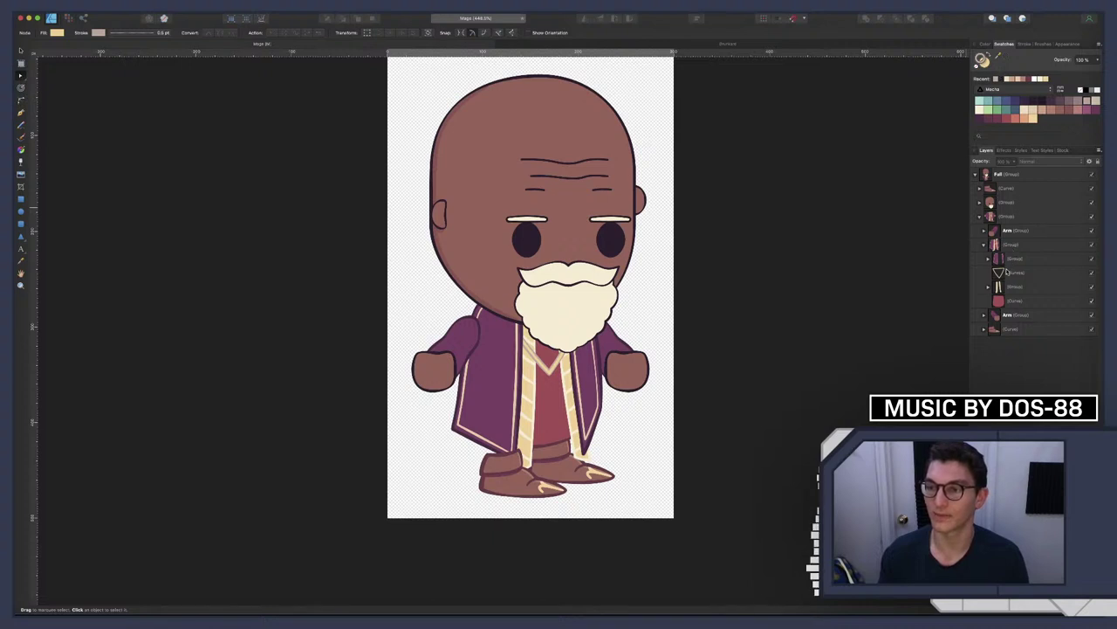
Try a dark maroon stroke on the V-neck trim
{"action": "left_click", "coordinate": [1008, 274]}
{"action": "key", "text": "v"}
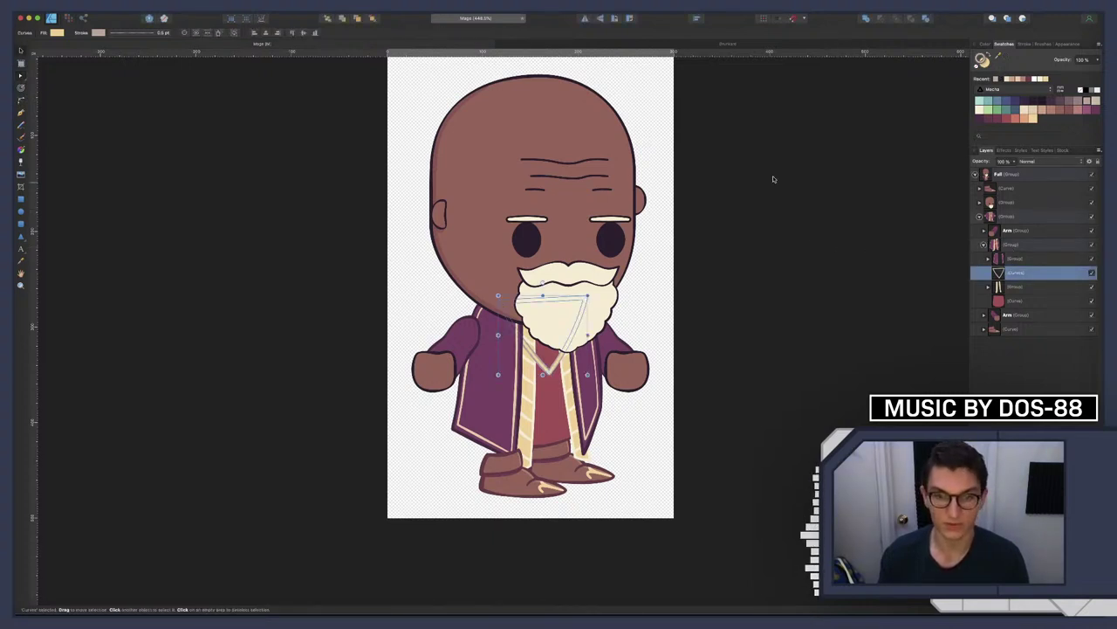
{"action": "scroll", "coordinate": [793, 152], "scroll_direction": "down", "scroll_amount": 2}
{"action": "scroll", "coordinate": [786, 150], "scroll_direction": "up", "scroll_amount": 1}
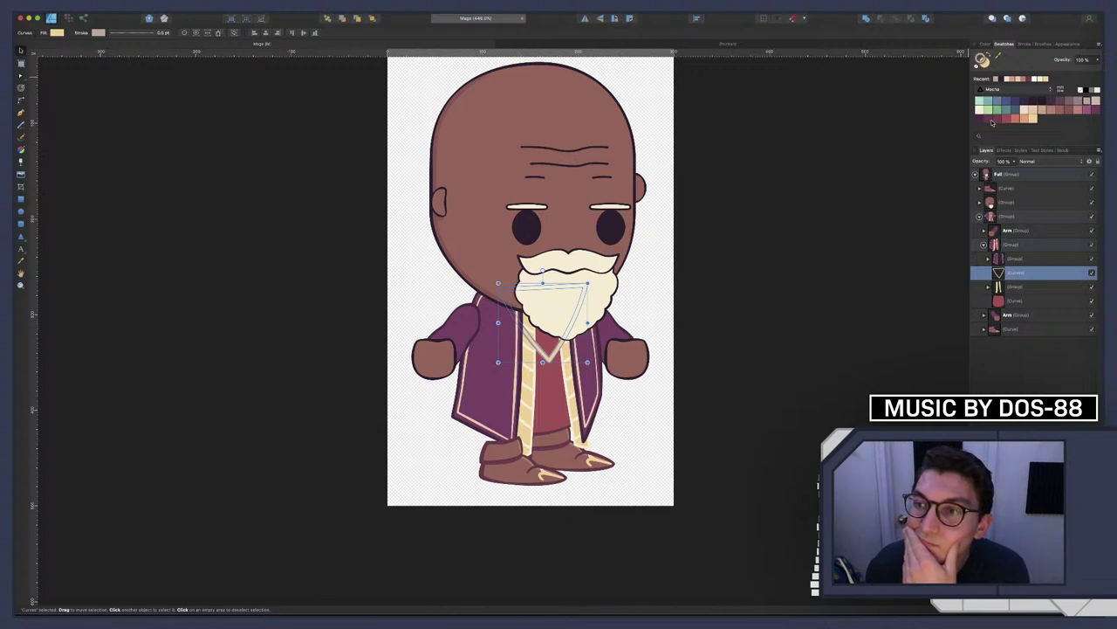
{"action": "left_click", "coordinate": [992, 122]}
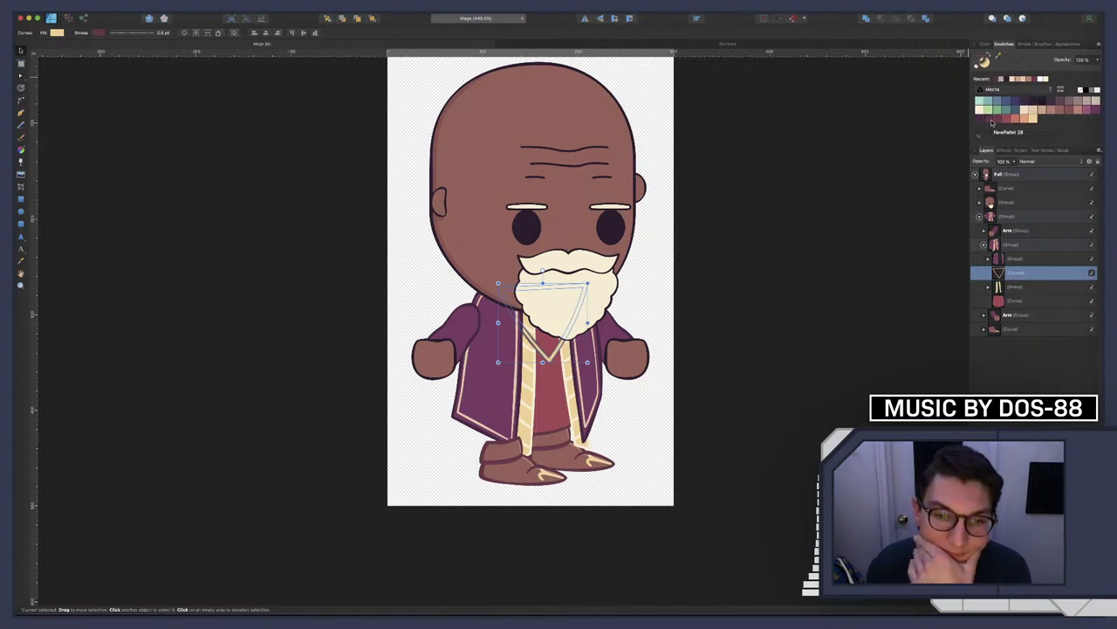
{"action": "left_click", "coordinate": [830, 266]}
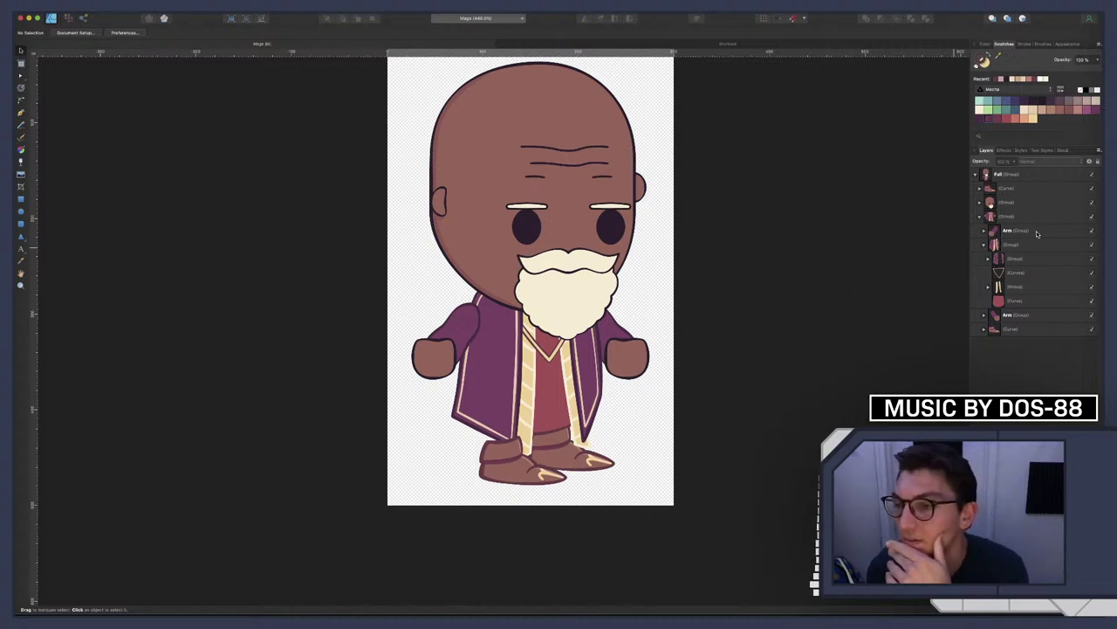
Try a light orange stroke on the V-neck trim and check it against the whole outfit
{"action": "left_click", "coordinate": [1021, 273]}
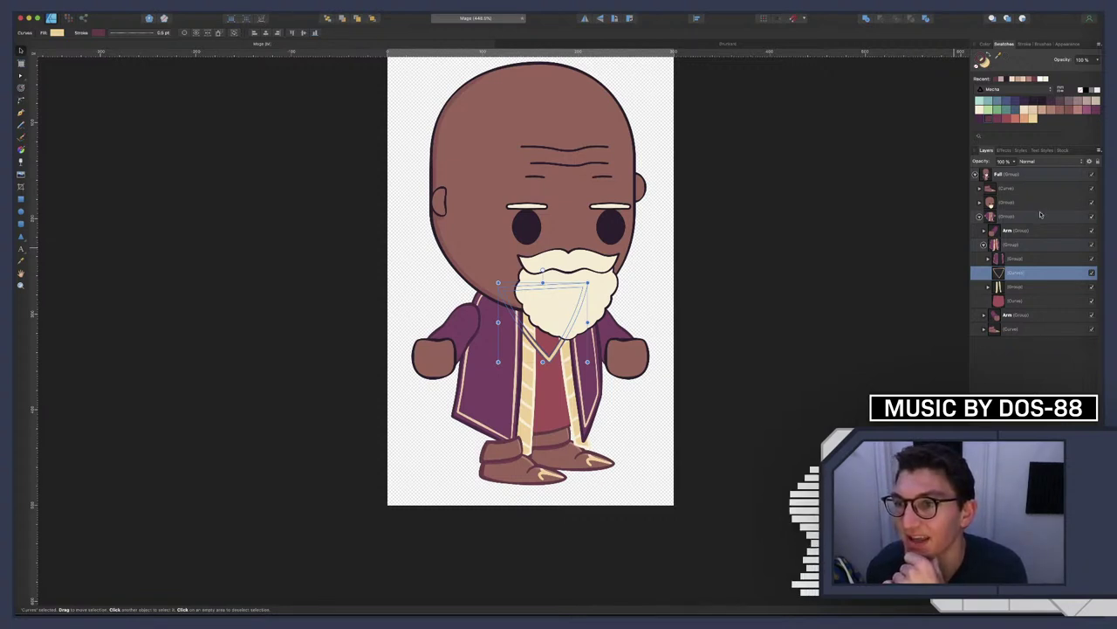
{"action": "left_click", "coordinate": [1028, 122]}
{"action": "left_click", "coordinate": [712, 347]}
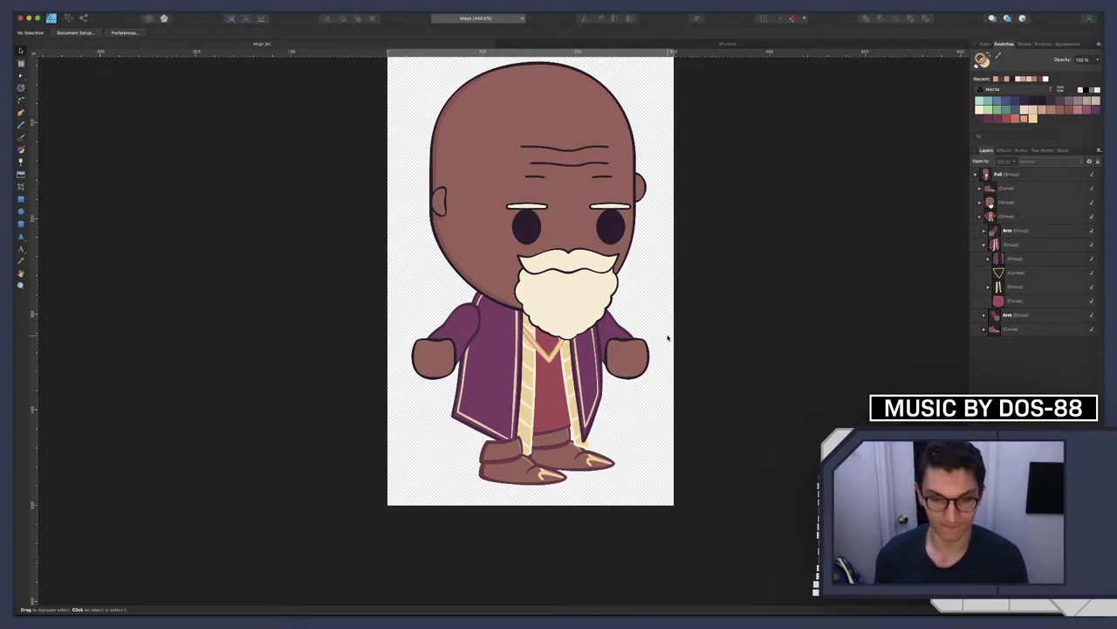
{"action": "scroll", "coordinate": [667, 335], "scroll_direction": "down", "scroll_amount": 5}
{"action": "scroll", "coordinate": [666, 335], "scroll_direction": "up", "scroll_amount": 3}
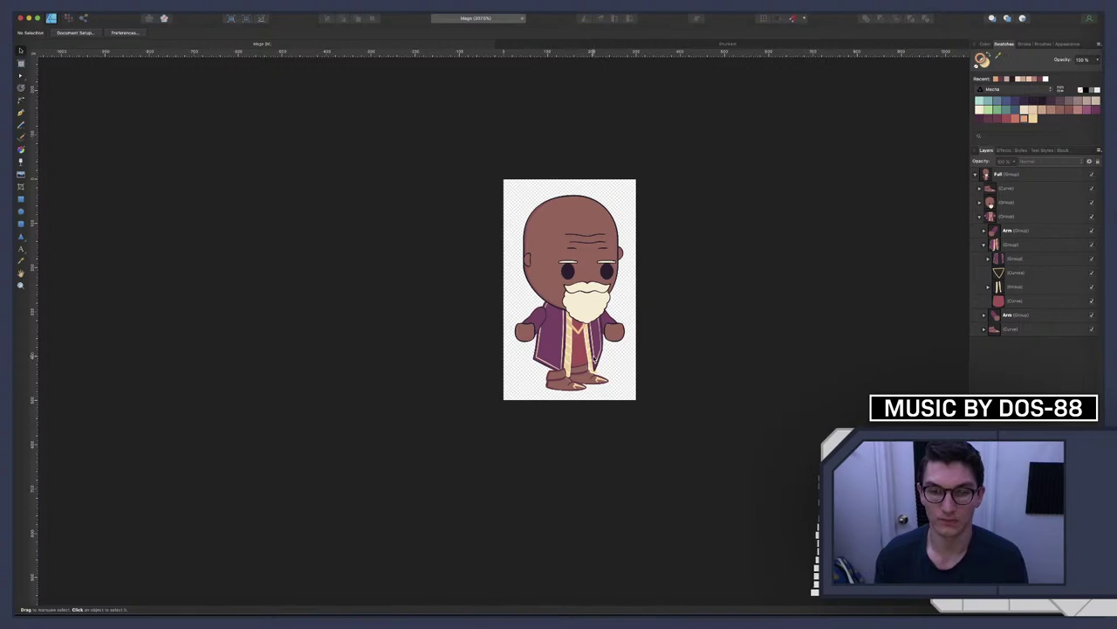
{"action": "scroll", "coordinate": [580, 344], "scroll_direction": "up", "scroll_amount": 5}
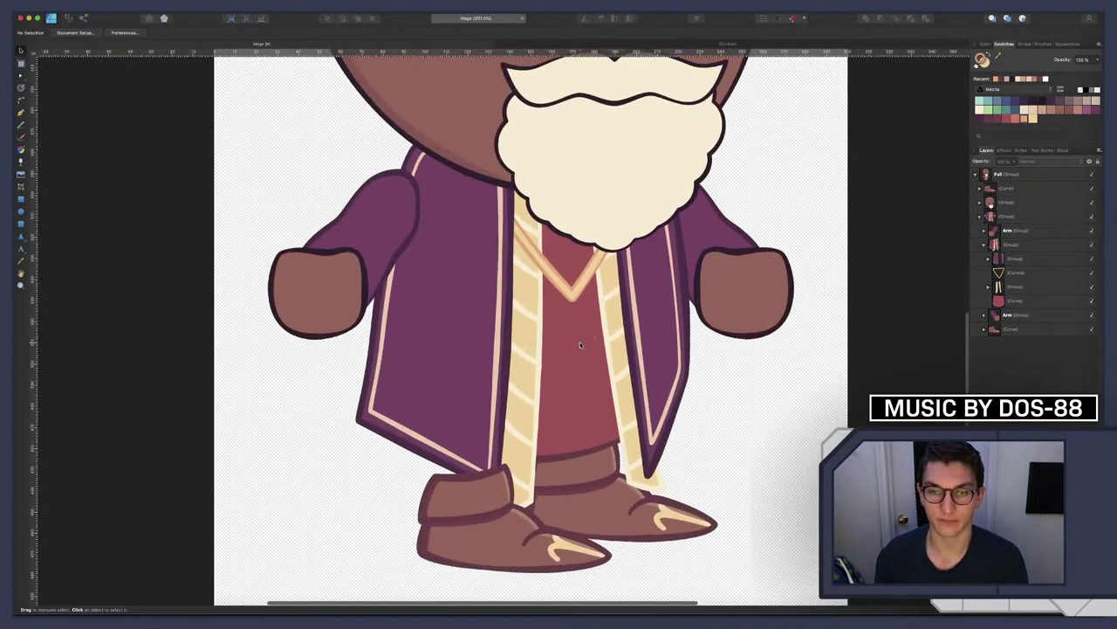
{"action": "scroll", "coordinate": [580, 344], "scroll_direction": "down", "scroll_amount": 1}
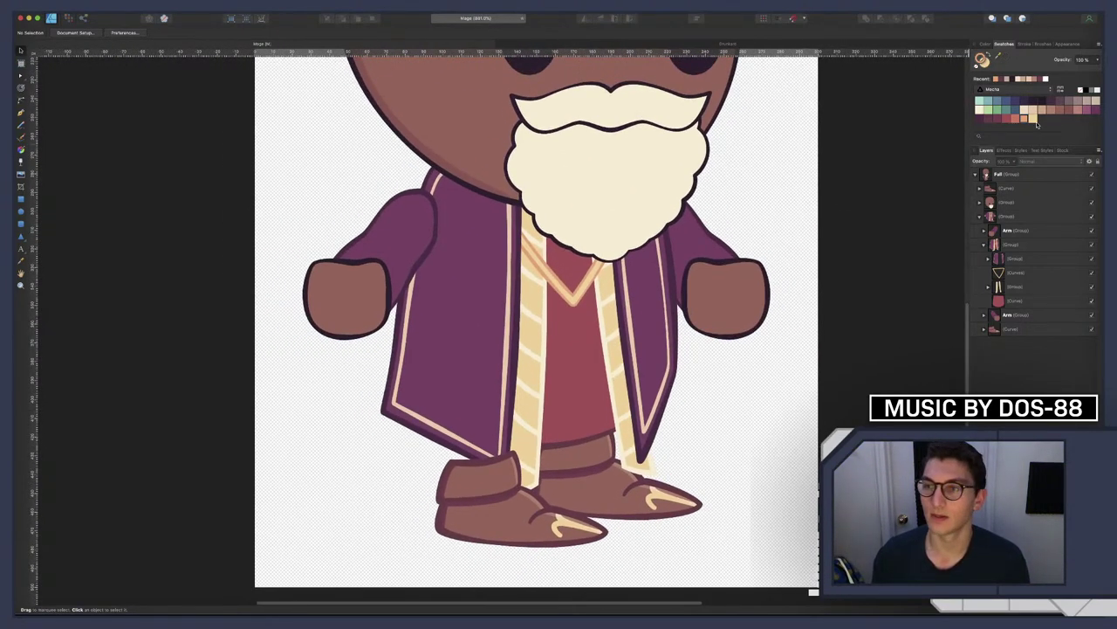
Try a pale peach stroke on the V-neck trim in place of the orange
{"action": "scroll", "coordinate": [634, 281], "scroll_direction": "down", "scroll_amount": 1}
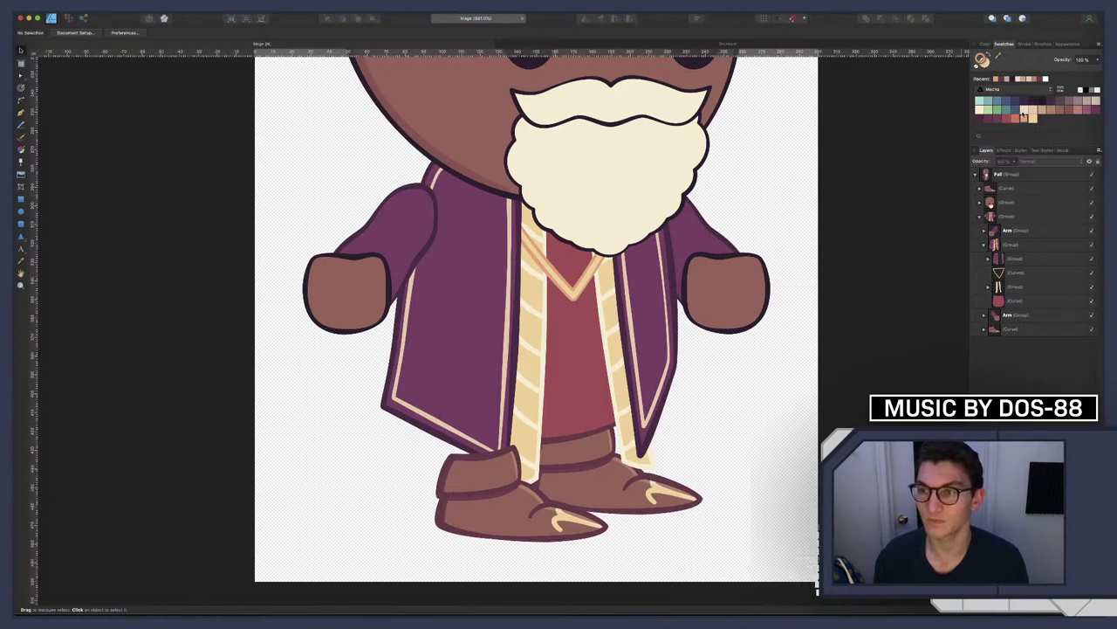
{"action": "left_click", "coordinate": [1012, 273]}
{"action": "left_click", "coordinate": [894, 241]}
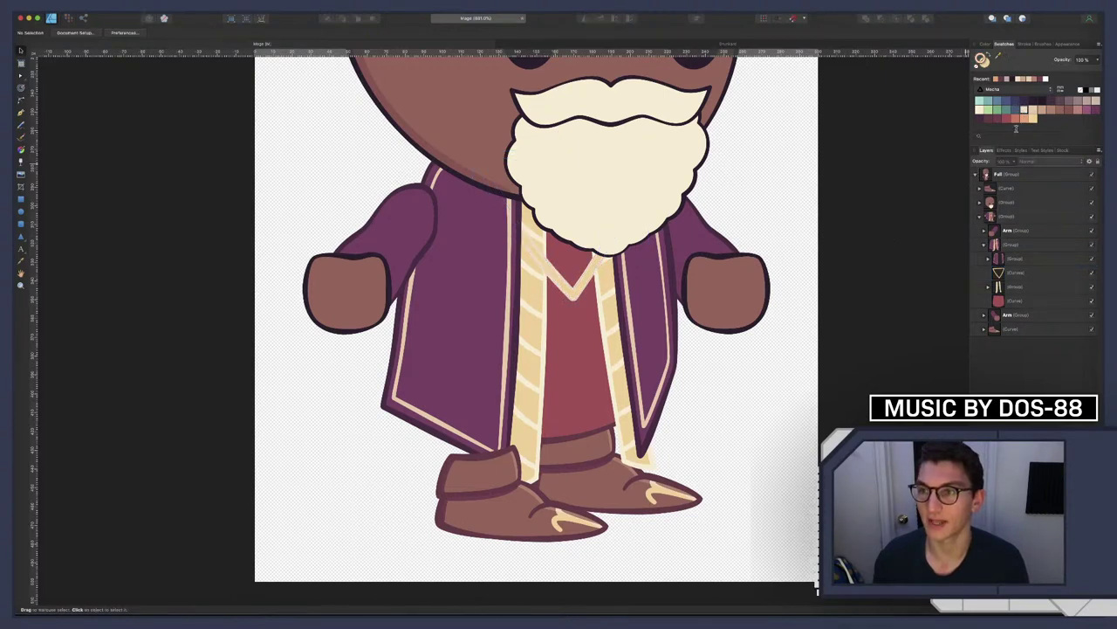
Recolour the V-neck trim's stroke to the cream swatch, matching the stripes on the robe's gold trims
{"action": "left_click", "coordinate": [1017, 273]}
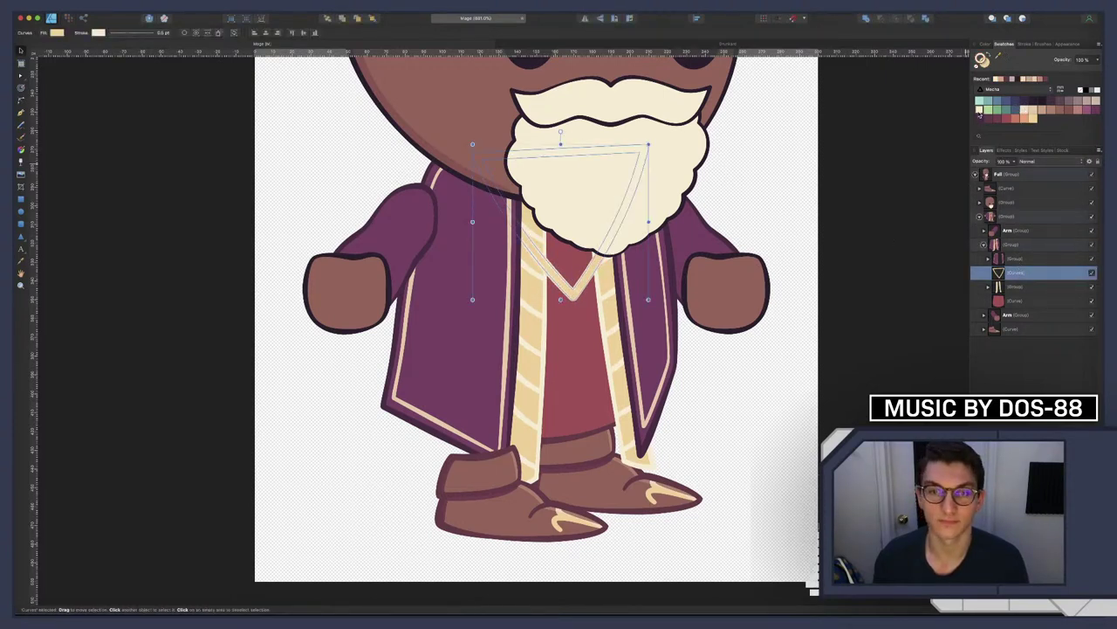
{"action": "left_click", "coordinate": [862, 198]}
{"action": "scroll", "coordinate": [742, 211], "scroll_direction": "down", "scroll_amount": 5}
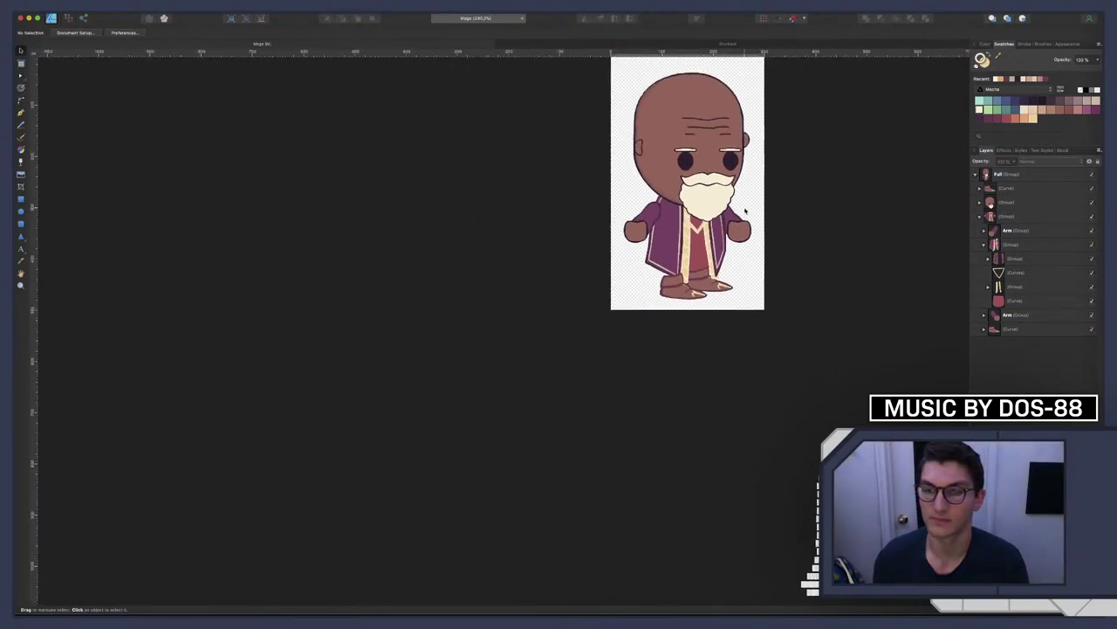
{"action": "scroll", "coordinate": [725, 217], "scroll_direction": "right", "scroll_amount": 3}
{"action": "scroll", "coordinate": [711, 219], "scroll_direction": "up", "scroll_amount": 8}
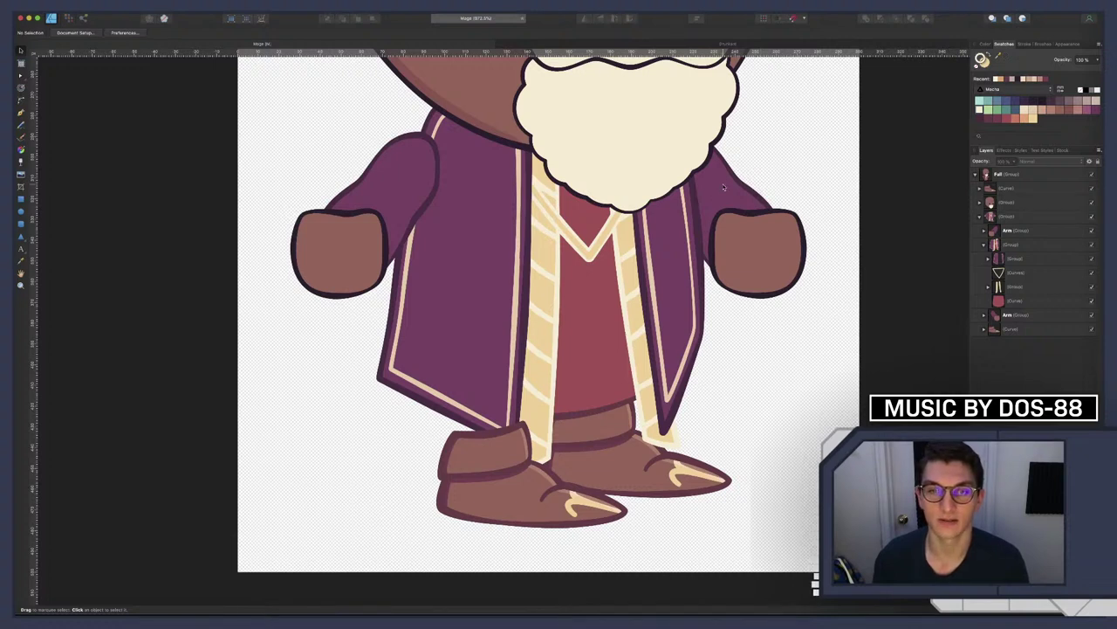
{"action": "scroll", "coordinate": [610, 250], "scroll_direction": "up", "scroll_amount": 2}
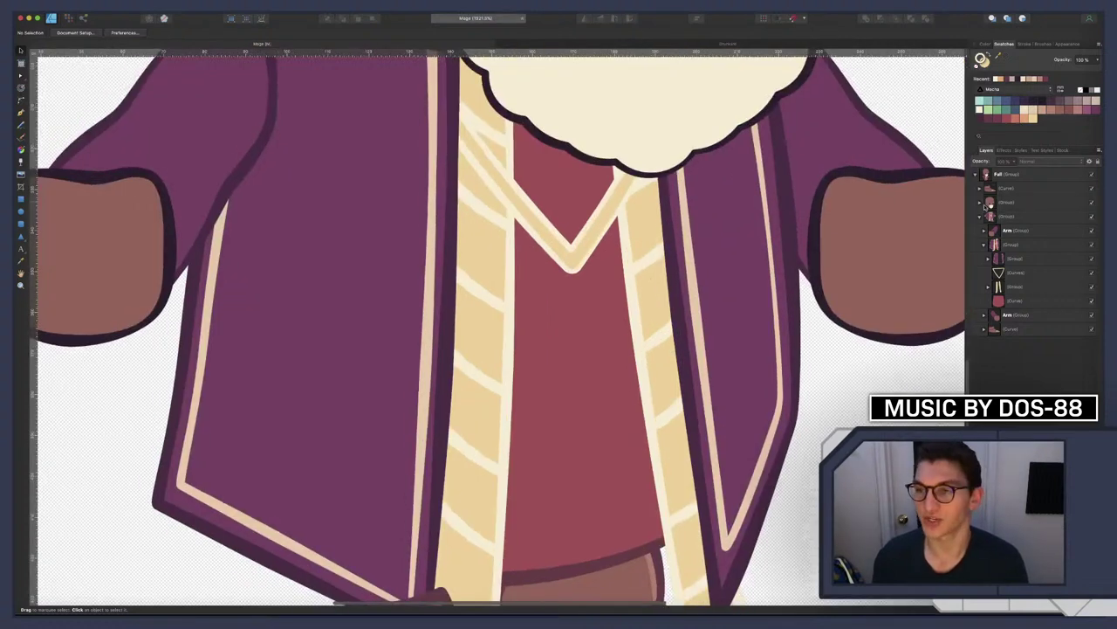
Duplicate the V-neck trim and give the copy no fill and a light orange stroke
{"action": "left_click", "coordinate": [1008, 272]}
{"action": "key", "text": "super+j"}
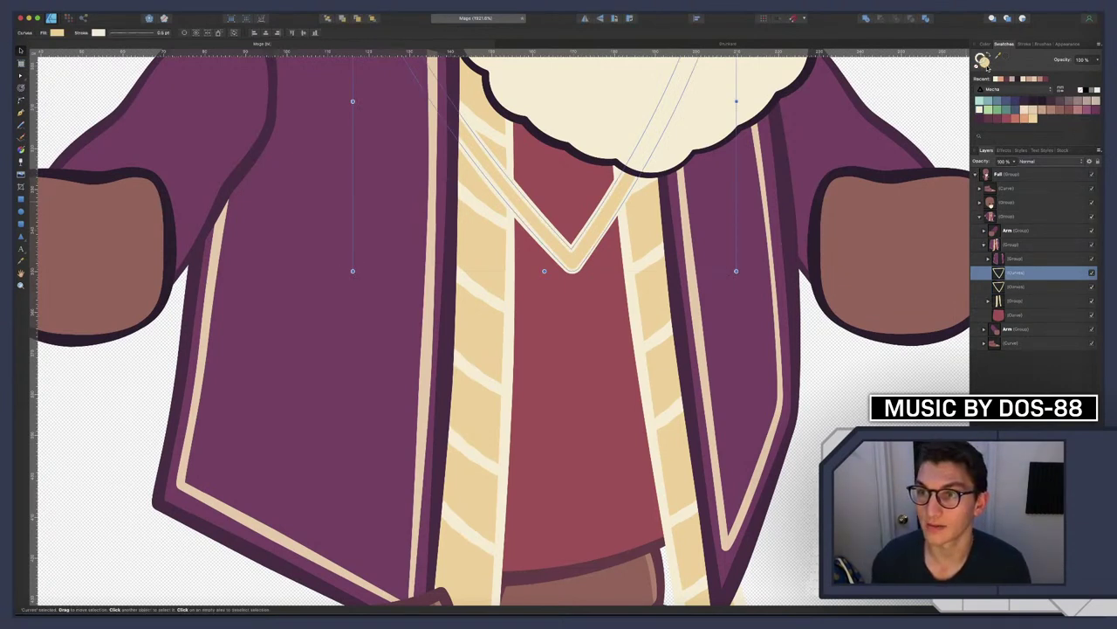
{"action": "left_click", "coordinate": [983, 90]}
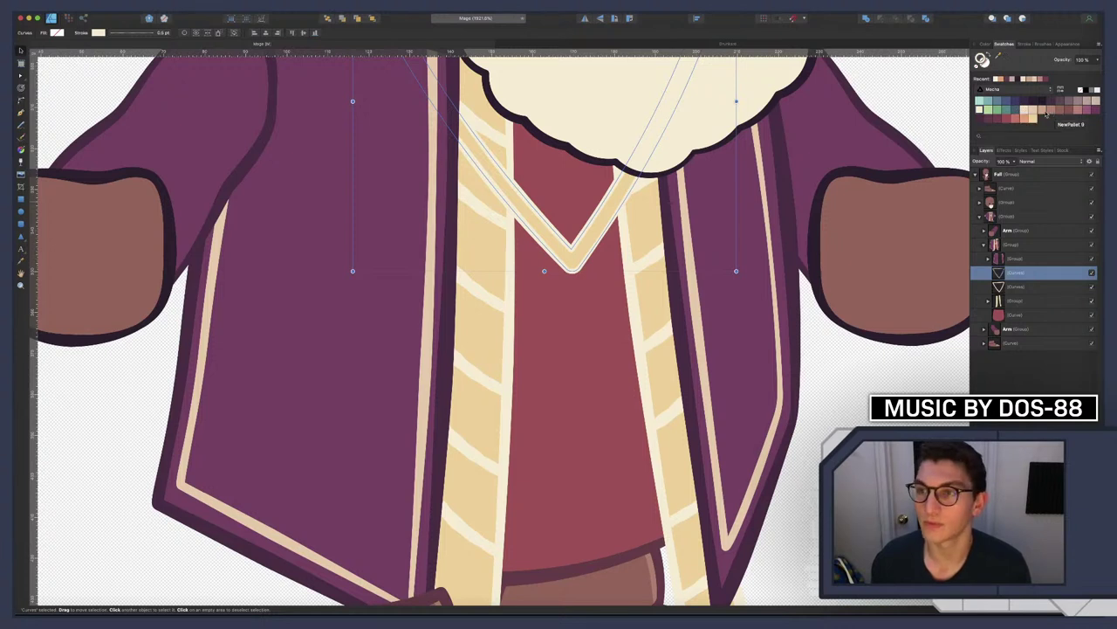
{"action": "left_click", "coordinate": [1031, 119]}
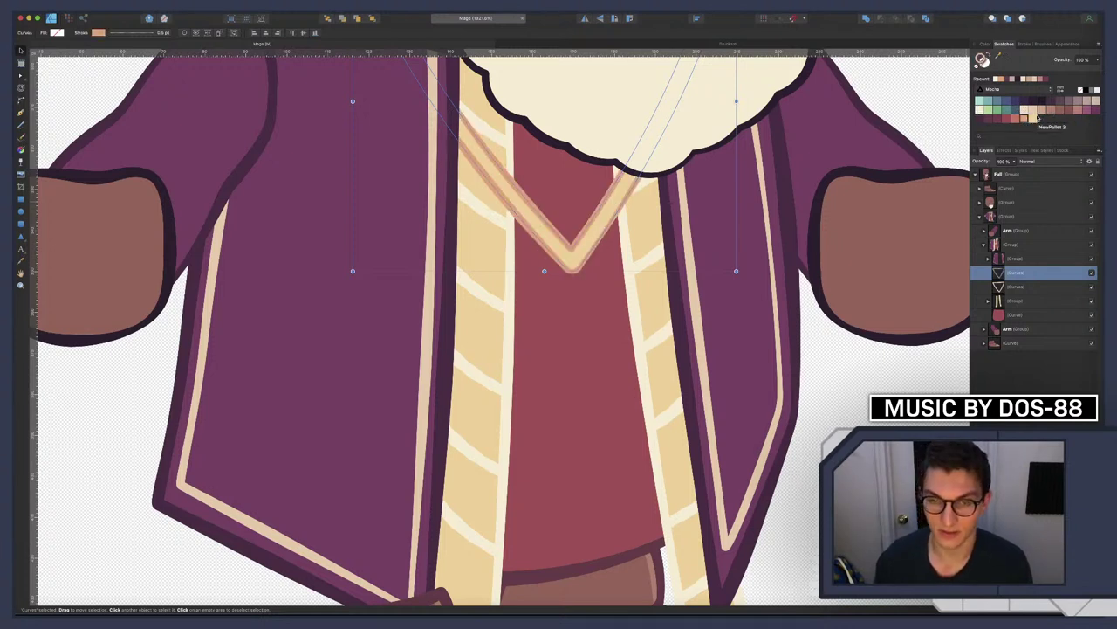
Place the orange copy beneath the cream-outlined V-neck trim and nudge it slightly left and down as a shadow
{"action": "left_click_drag", "start_coordinate": [1027, 274], "coordinate": [1025, 290]}
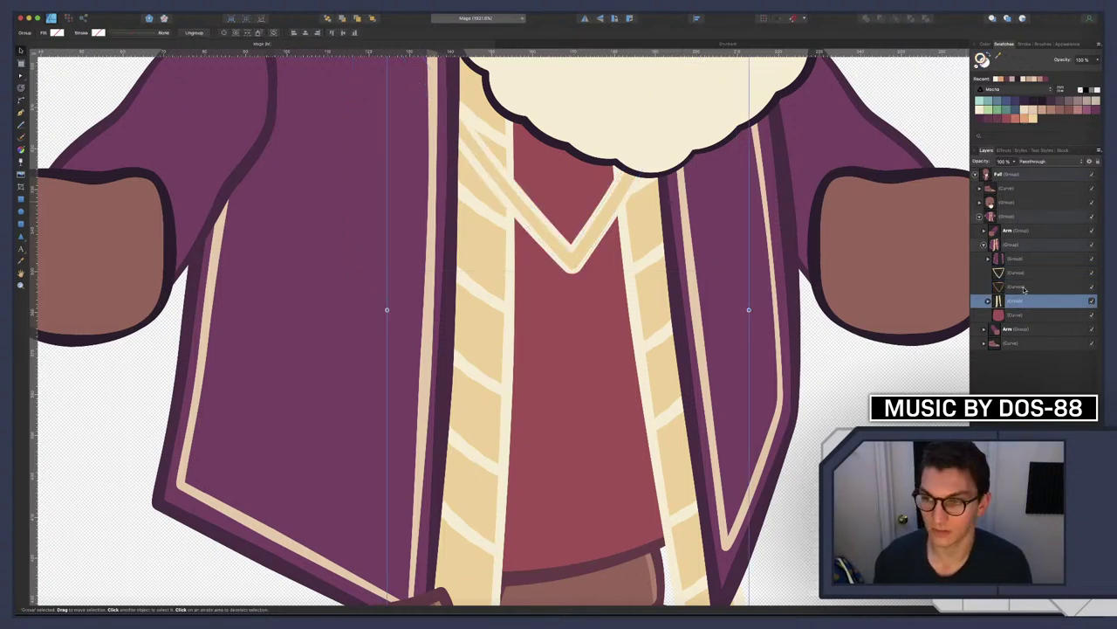
{"action": "left_click", "coordinate": [1025, 289]}
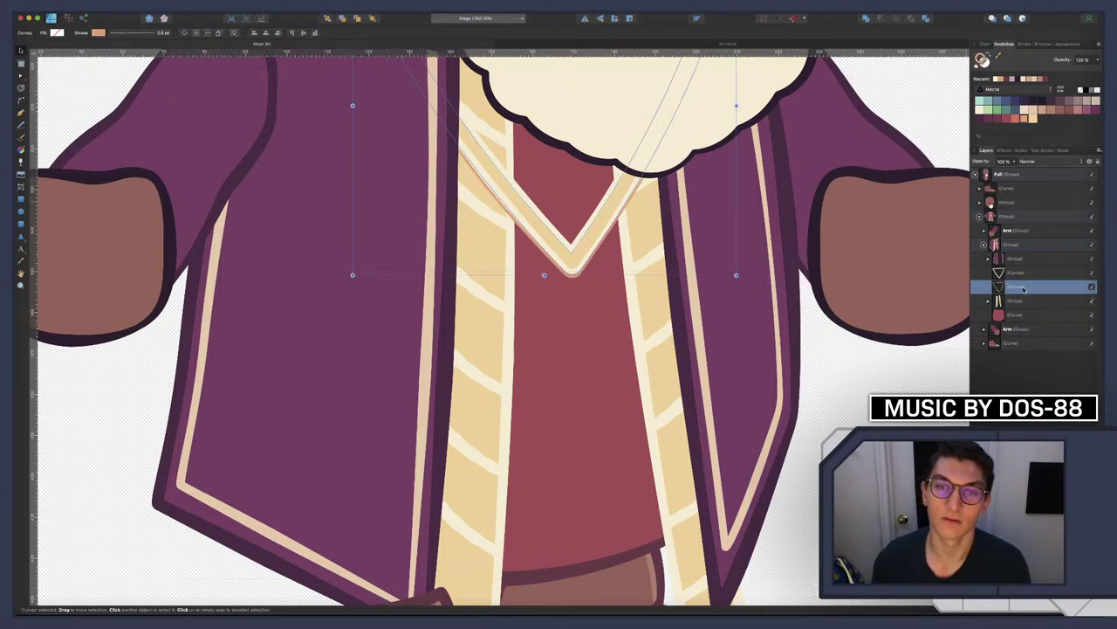
{"action": "key", "text": "Right"}
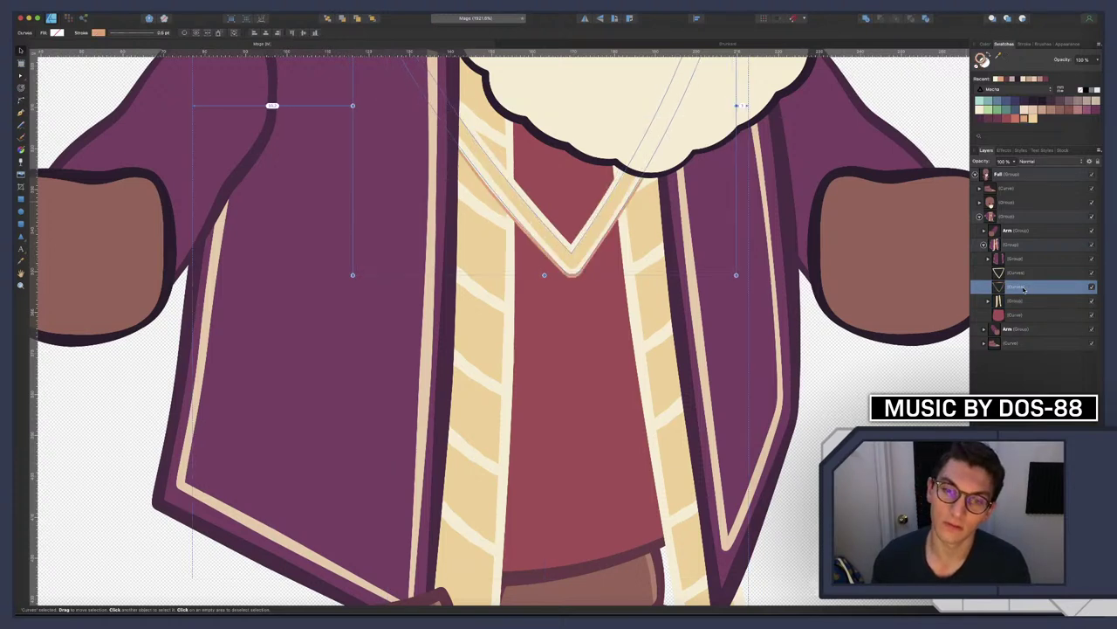
{"action": "key", "text": "Left"}
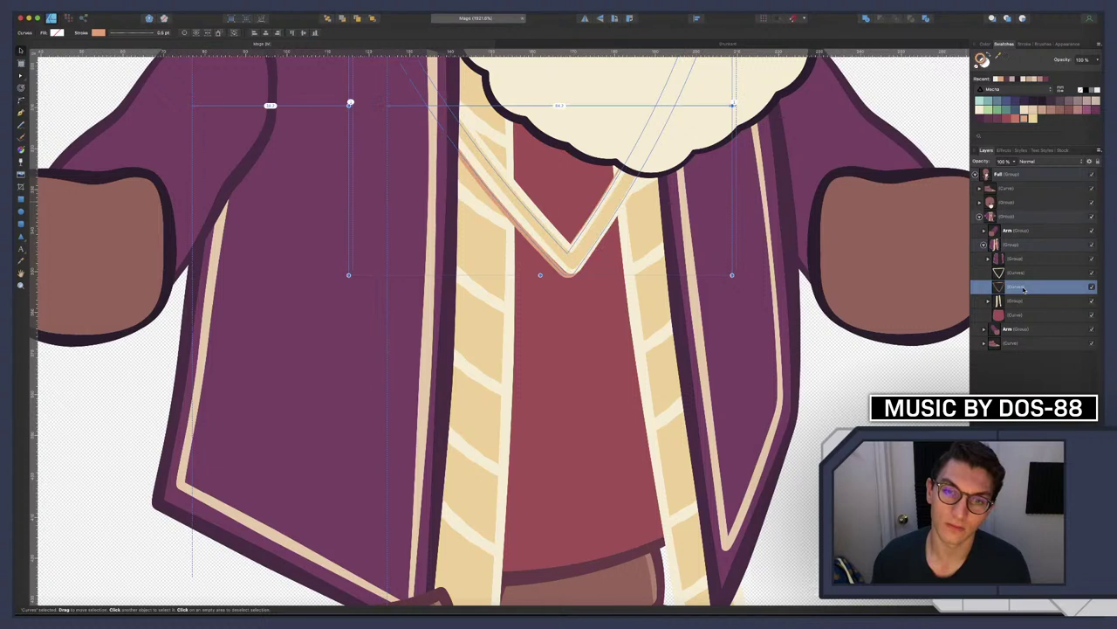
{"action": "key", "text": "Down"}
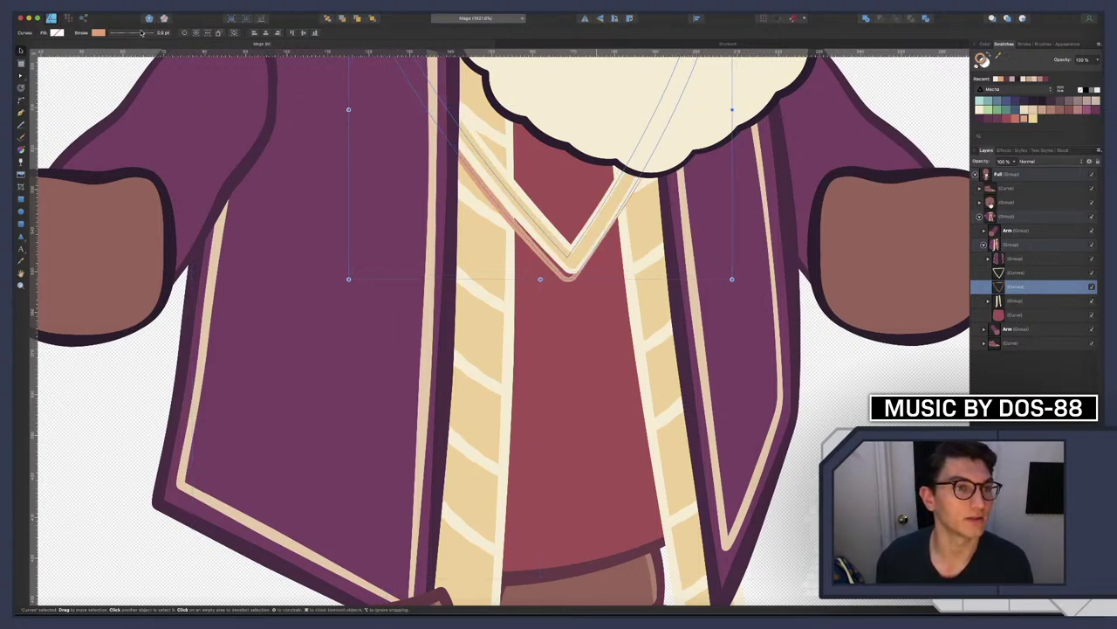
Slightly thicken the shadow copy's stroke and fill the copy with the same light orange as its stroke
{"action": "left_click", "coordinate": [142, 32]}
{"action": "left_click_drag", "start_coordinate": [112, 63], "coordinate": [115, 61]}
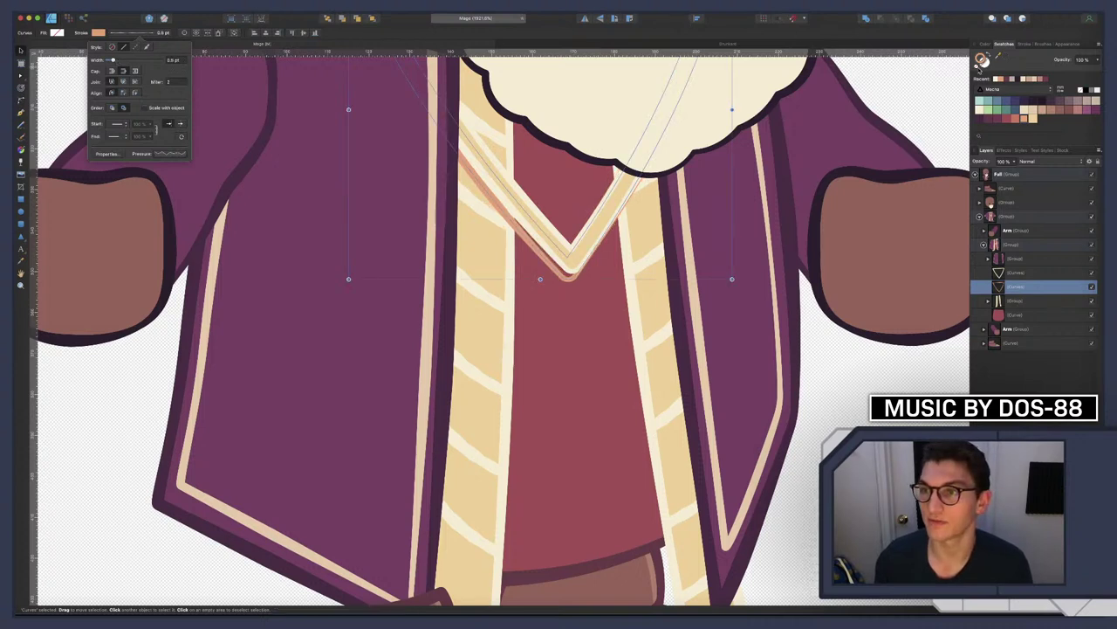
{"action": "left_click", "coordinate": [996, 79]}
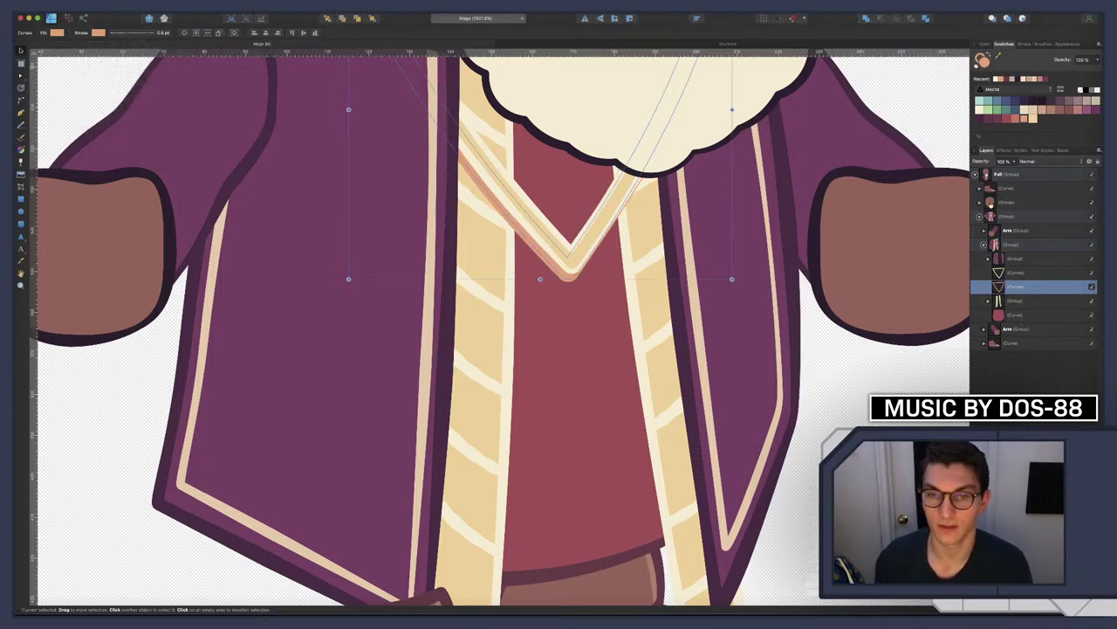
{"action": "key", "text": "super+d"}
{"action": "scroll", "coordinate": [561, 279], "scroll_direction": "down", "scroll_amount": 10}
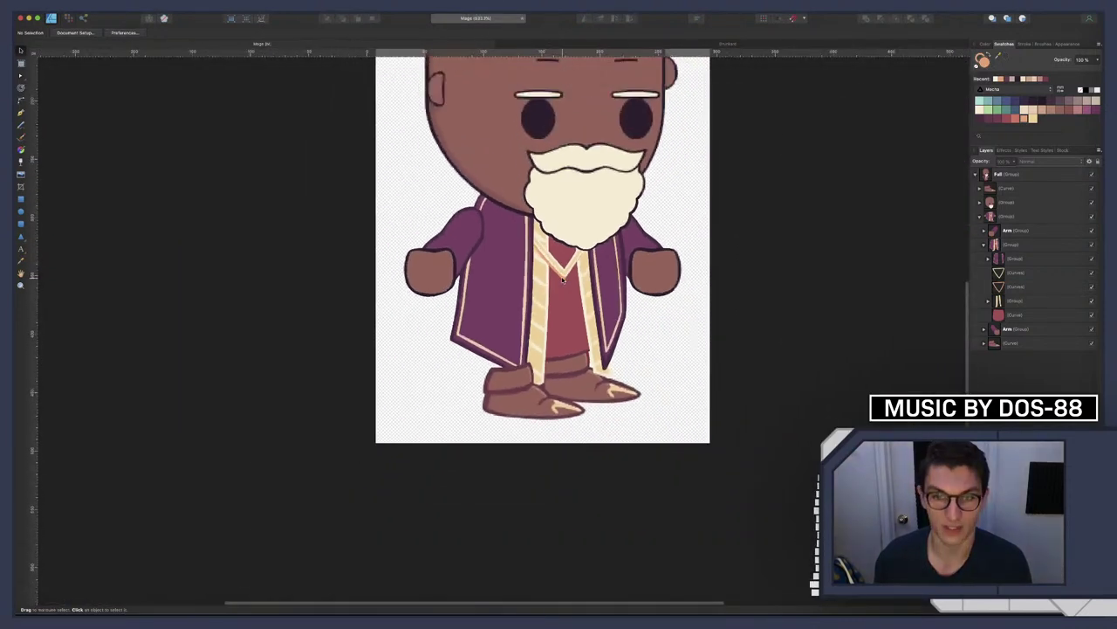
{"action": "scroll", "coordinate": [561, 282], "scroll_direction": "up", "scroll_amount": 3}
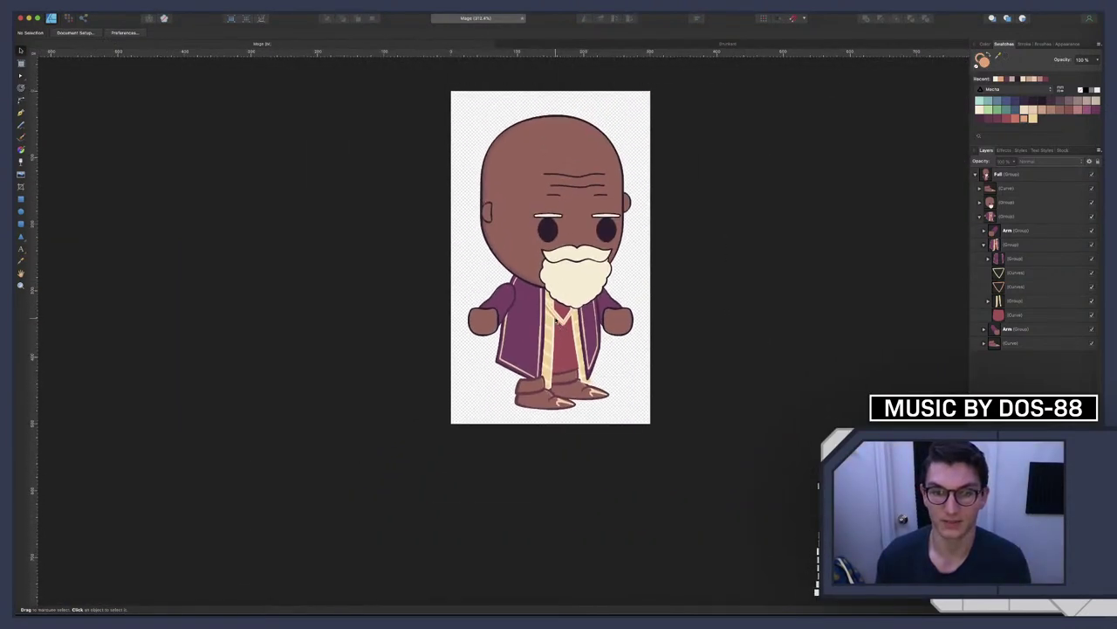
{"action": "scroll", "coordinate": [557, 323], "scroll_direction": "up", "scroll_amount": 10}
{"action": "scroll", "coordinate": [555, 320], "scroll_direction": "down", "scroll_amount": 2}
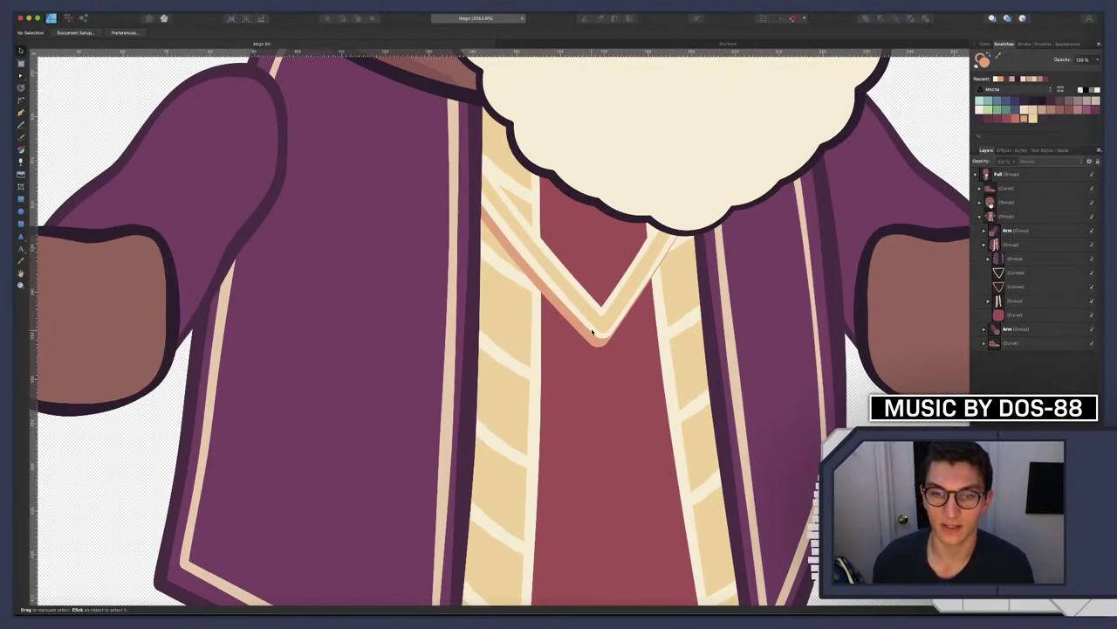
Clip a duplicate of the orange V-neck shadow inside the red shirt shape and recolour its fill and stroke dark maroon
{"action": "left_click", "coordinate": [1009, 290]}
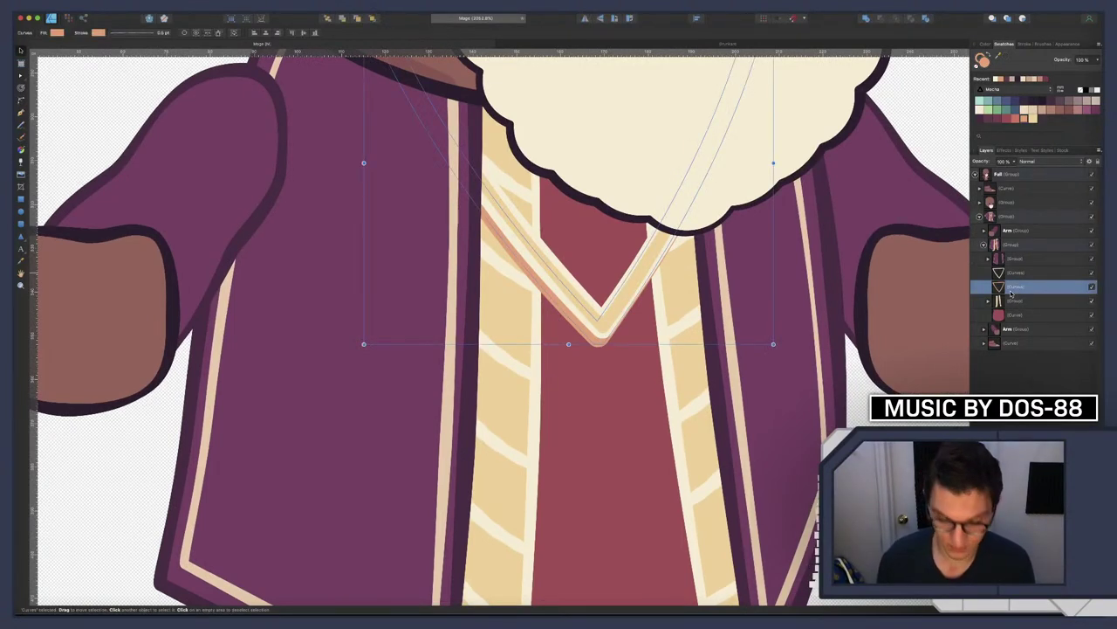
{"action": "key", "text": "super+j"}
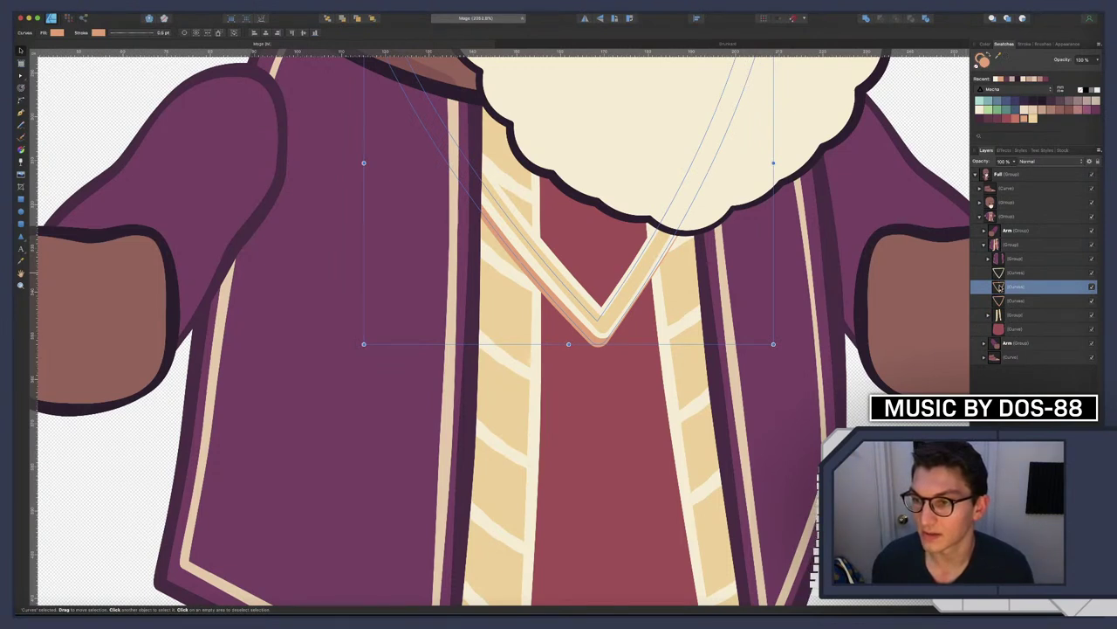
{"action": "left_click_drag", "start_coordinate": [1001, 286], "coordinate": [1016, 335]}
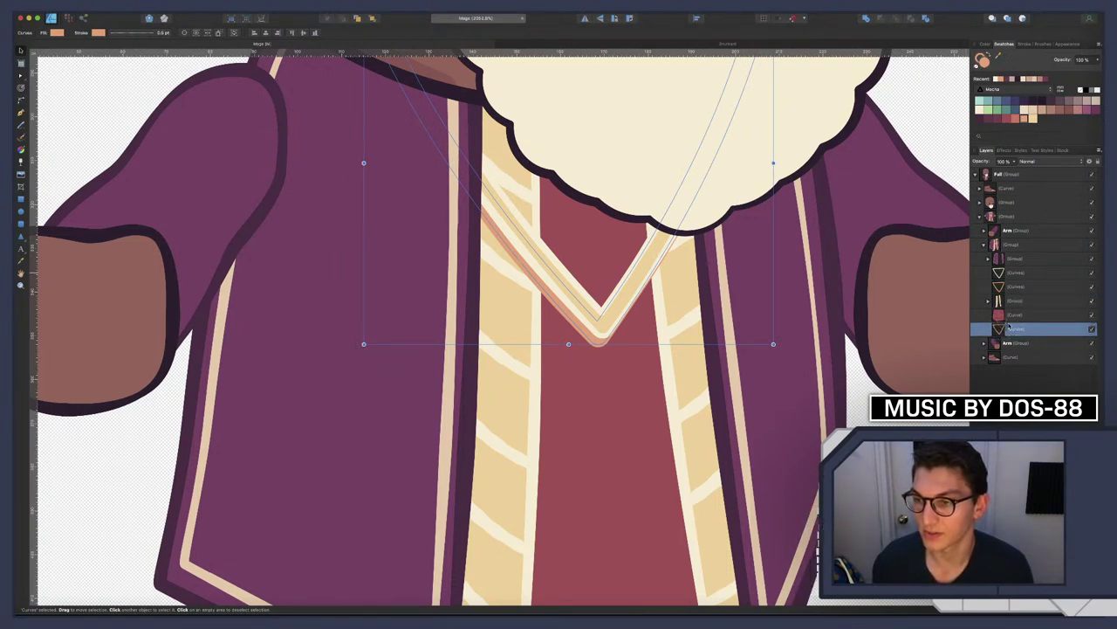
{"action": "double_click", "coordinate": [1013, 328]}
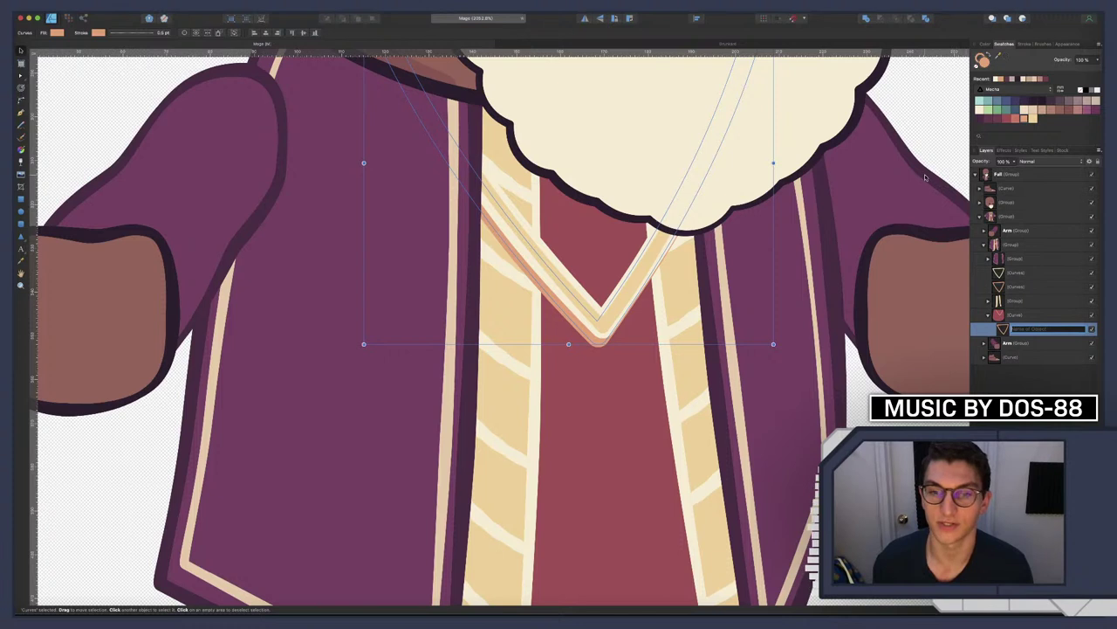
{"action": "left_click", "coordinate": [1002, 123]}
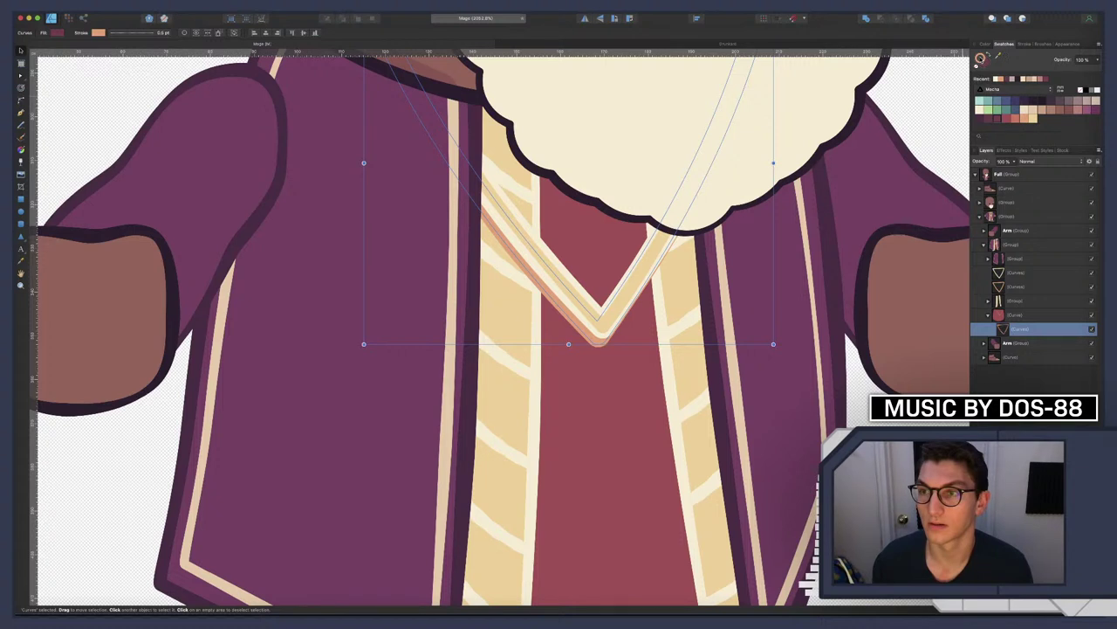
{"action": "left_click", "coordinate": [998, 120]}
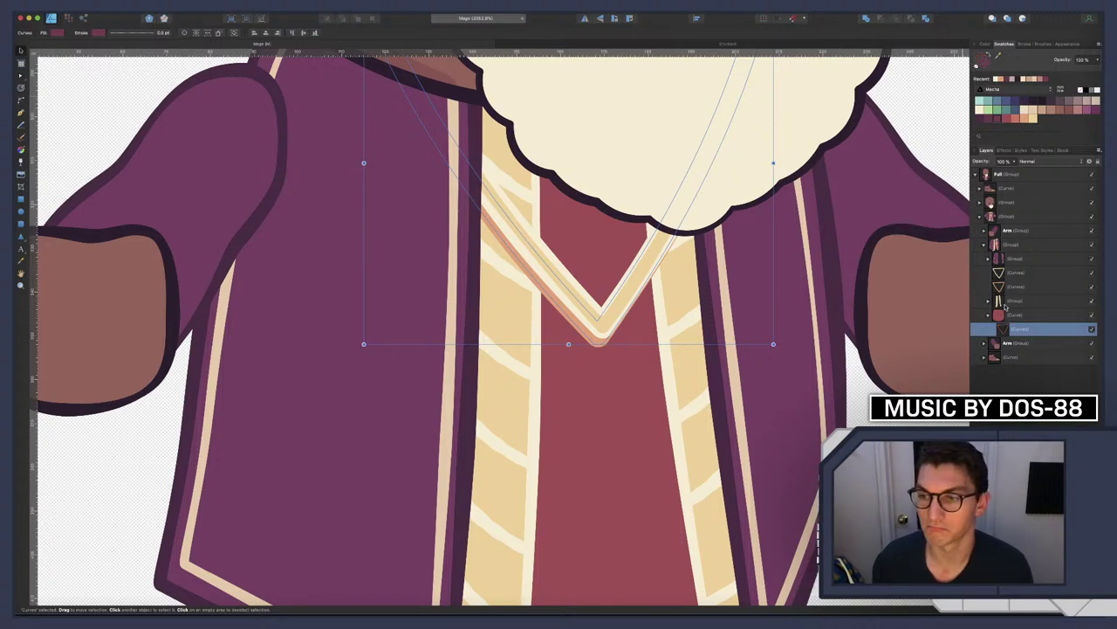
Duplicate the striped gold trim group and delete the stripes from the copy's right-hand trim
{"action": "left_click", "coordinate": [1004, 287]}
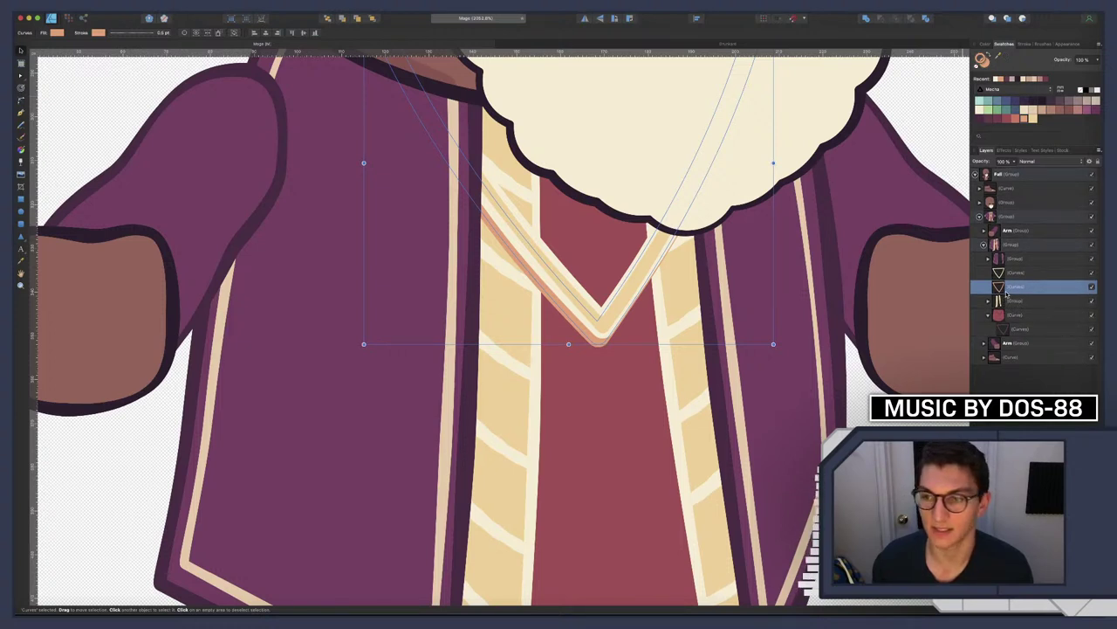
{"action": "left_click", "coordinate": [990, 301]}
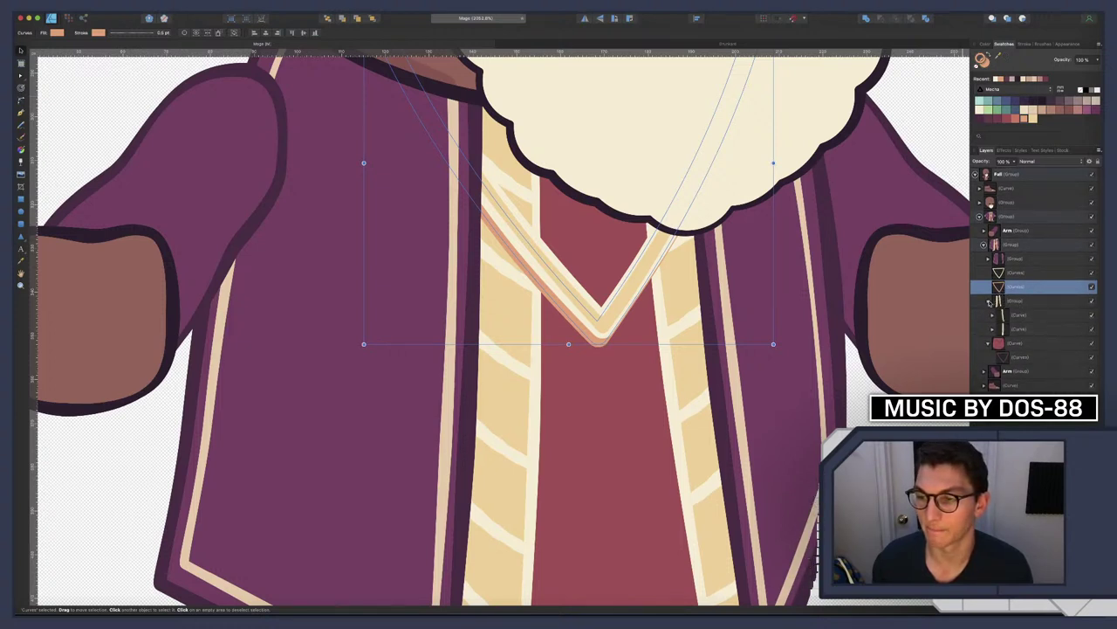
{"action": "left_click", "coordinate": [990, 301]}
{"action": "left_click", "coordinate": [1004, 301]}
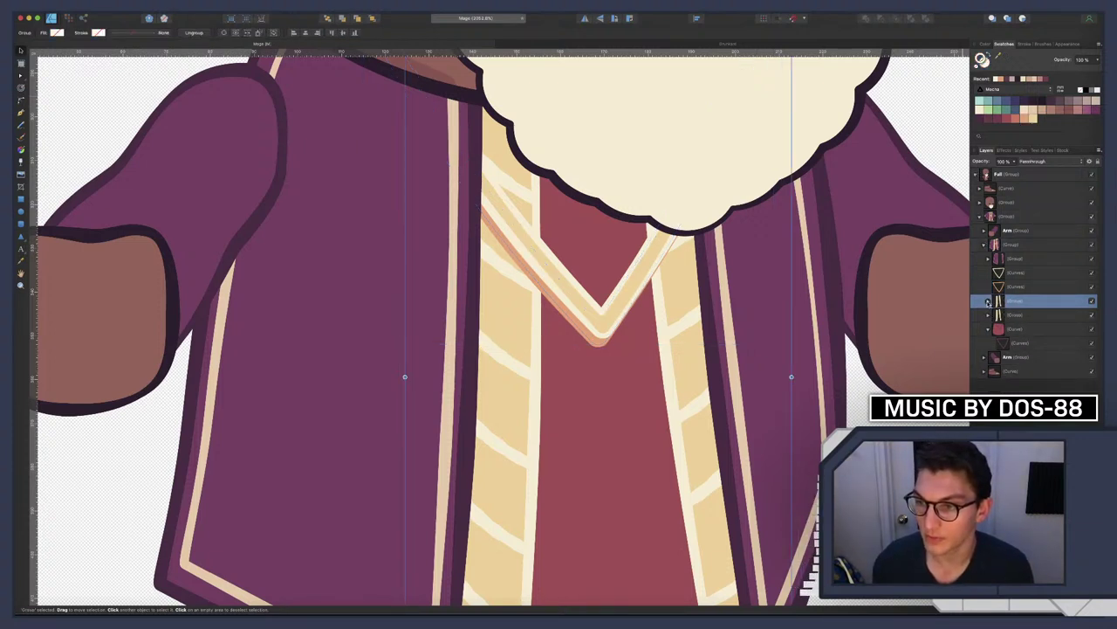
{"action": "left_click", "coordinate": [989, 302]}
{"action": "left_click", "coordinate": [1013, 313]}
{"action": "left_click", "coordinate": [1007, 328], "text": "shift"}
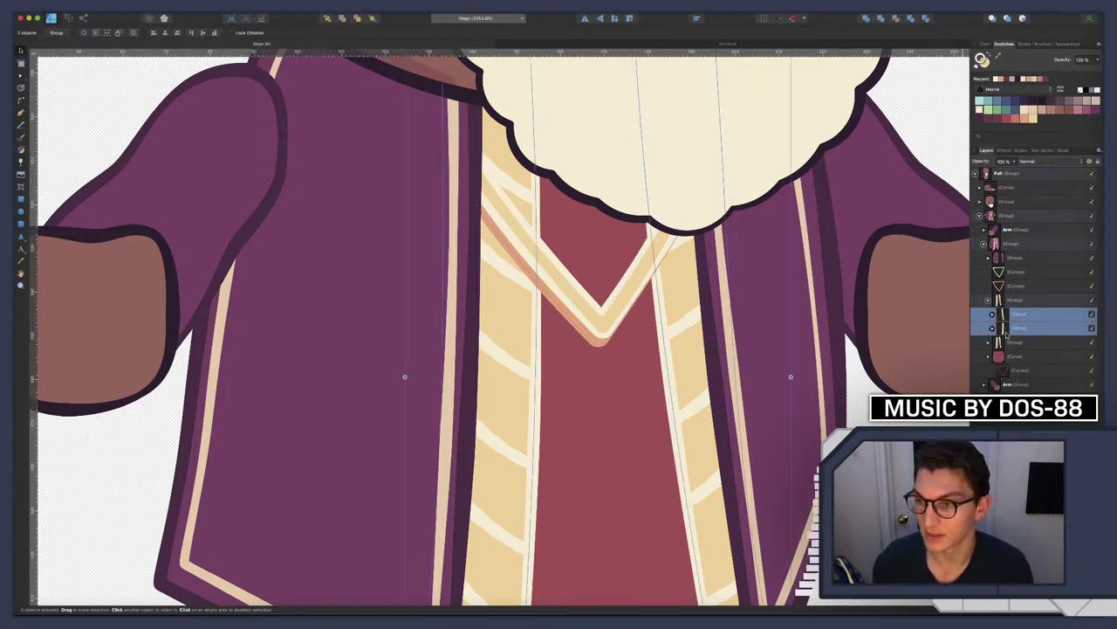
{"action": "left_click", "coordinate": [992, 316]}
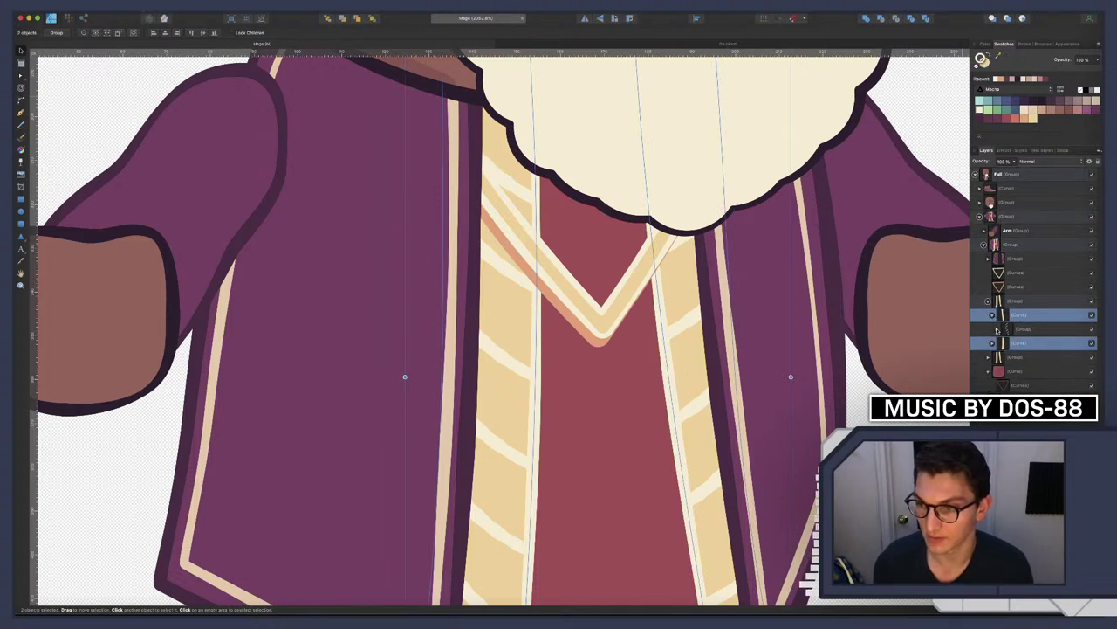
{"action": "left_click", "coordinate": [1010, 330]}
{"action": "key", "text": "Delete"}
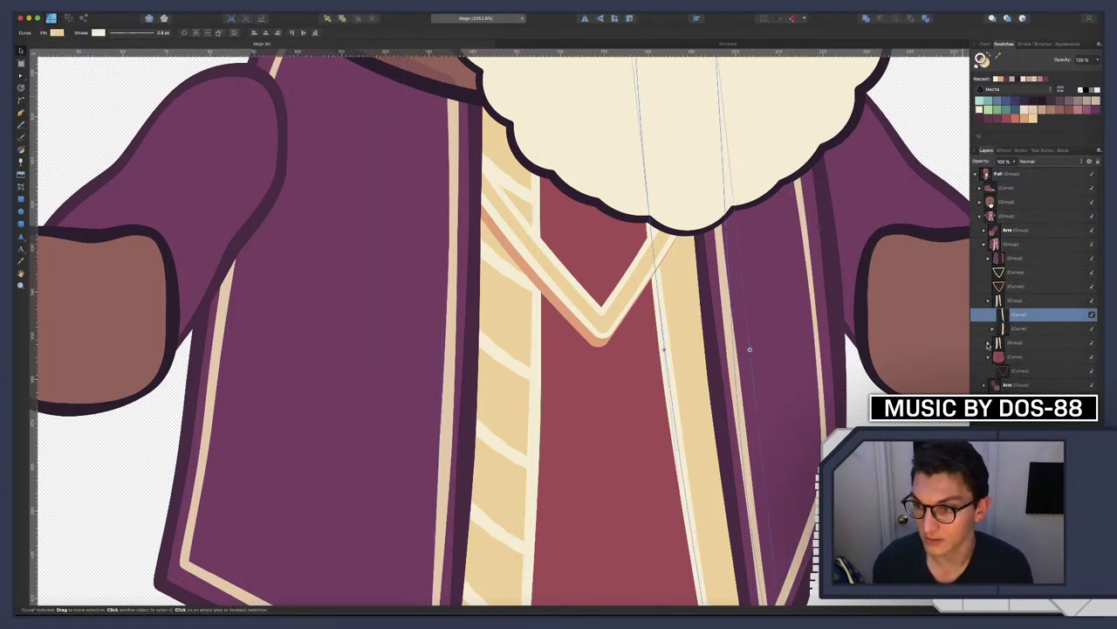
Delete the stripes from the left-hand trim in the duplicated gold trim group
{"action": "left_click", "coordinate": [988, 343]}
{"action": "left_click", "coordinate": [1009, 357]}
{"action": "left_click", "coordinate": [1006, 371], "text": "shift"}
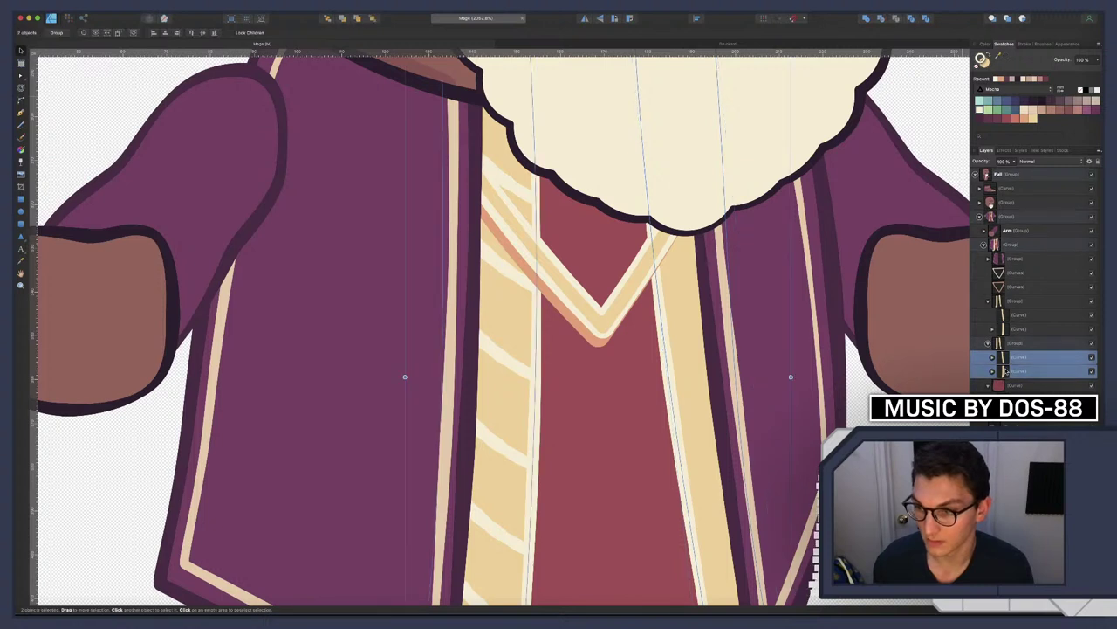
{"action": "left_click", "coordinate": [1000, 346]}
{"action": "left_click", "coordinate": [988, 343]}
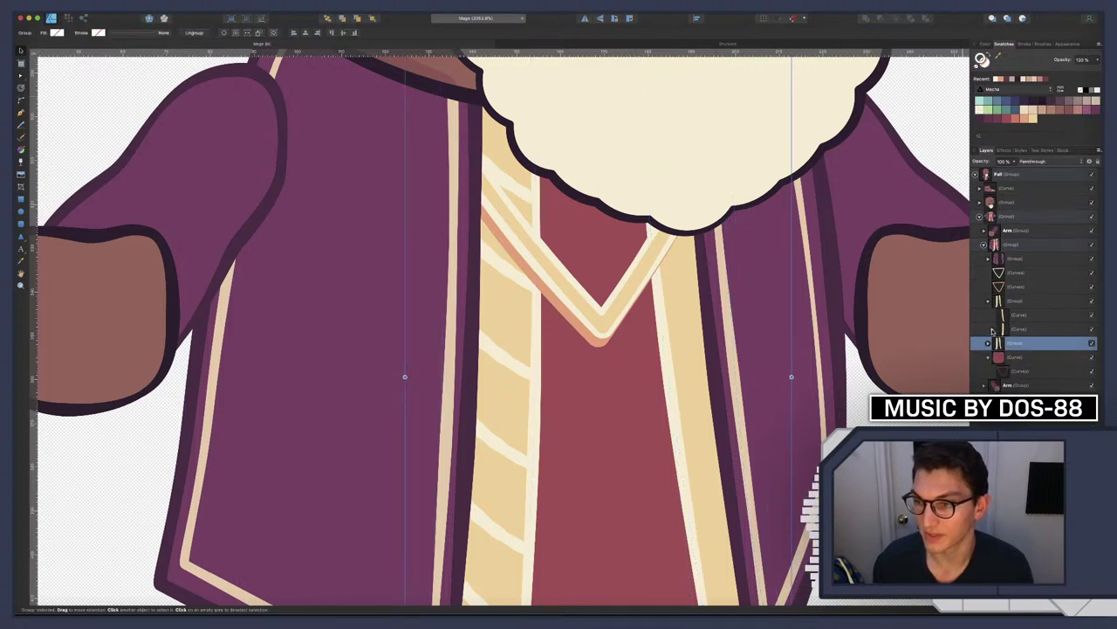
{"action": "left_click", "coordinate": [988, 343]}
{"action": "left_click", "coordinate": [1014, 330]}
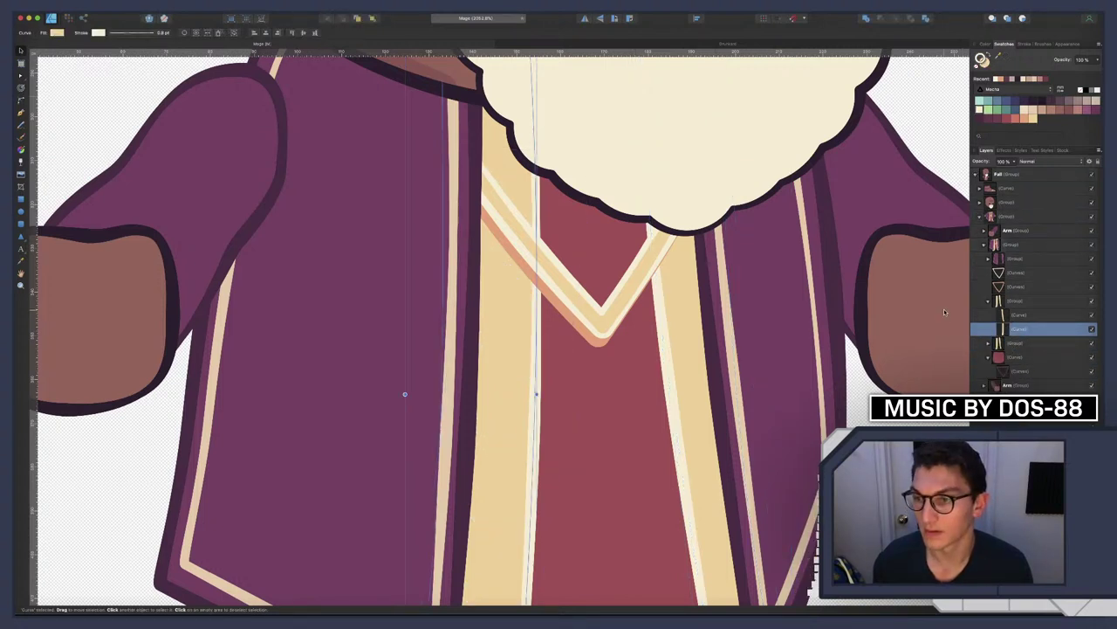
Use the stripe-free gold trim group as a mask on the orange V-neck shadow
{"action": "left_click", "coordinate": [989, 301]}
{"action": "left_click", "coordinate": [1000, 302]}
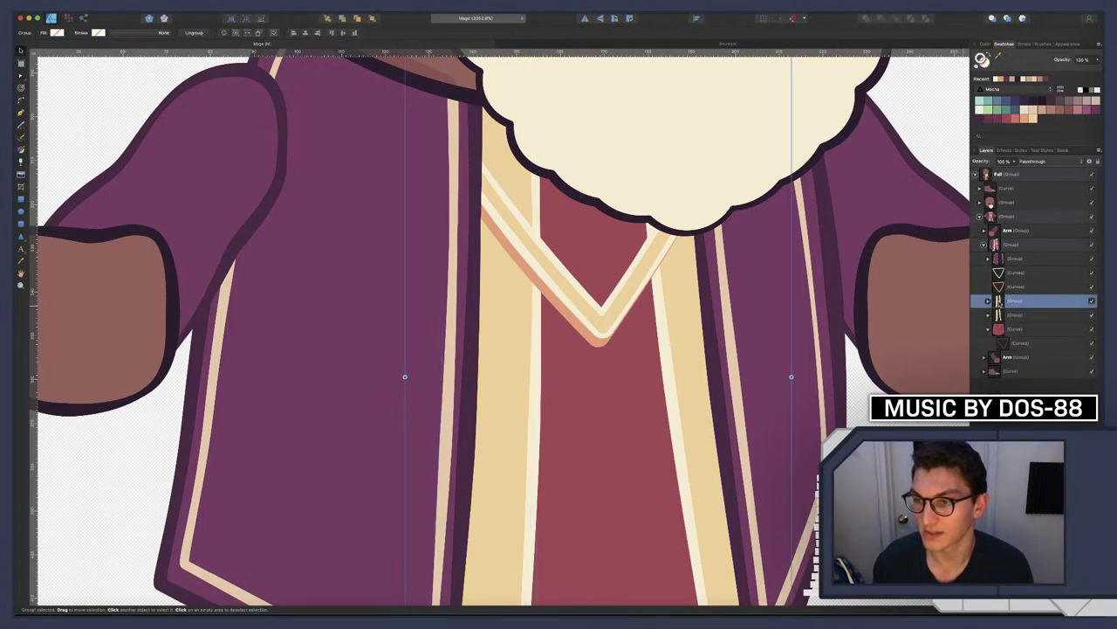
{"action": "left_click_drag", "start_coordinate": [1005, 287], "coordinate": [1004, 288]}
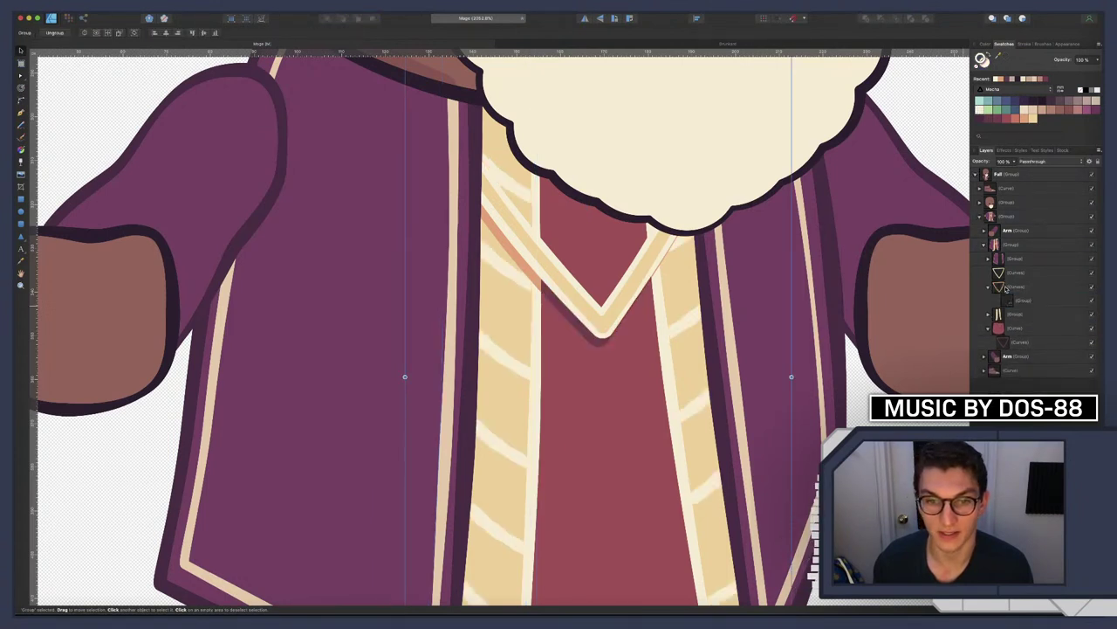
Examine the V-neck trim and its orange and maroon shadows at full-figure and close-up sizes
{"action": "scroll", "coordinate": [584, 353], "scroll_direction": "down", "scroll_amount": 10}
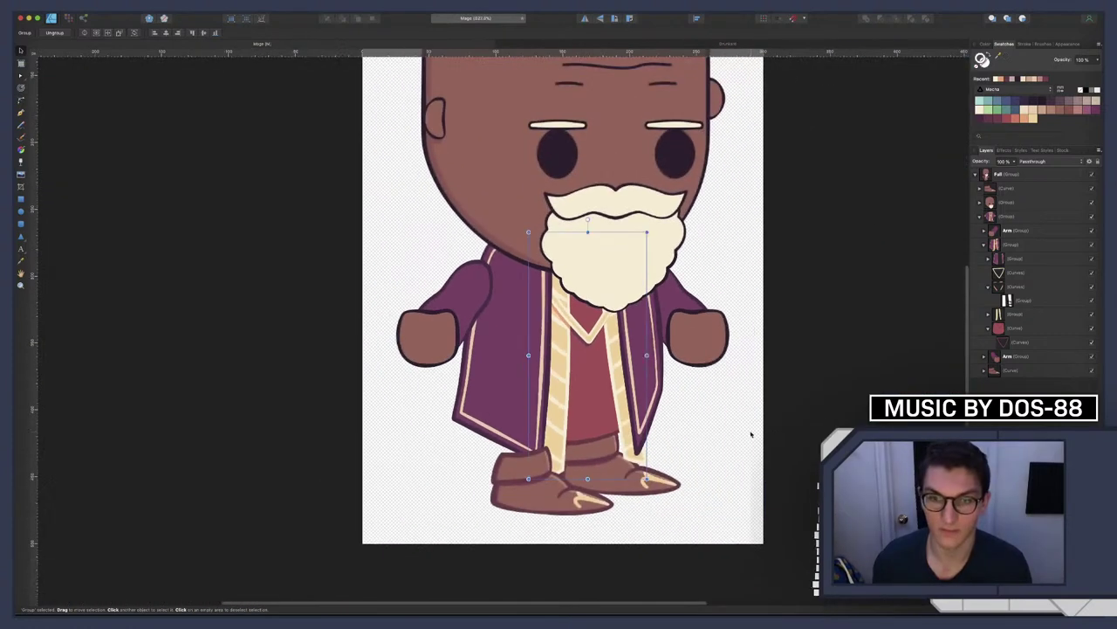
{"action": "left_click", "coordinate": [773, 446]}
{"action": "scroll", "coordinate": [733, 430], "scroll_direction": "down", "scroll_amount": 5}
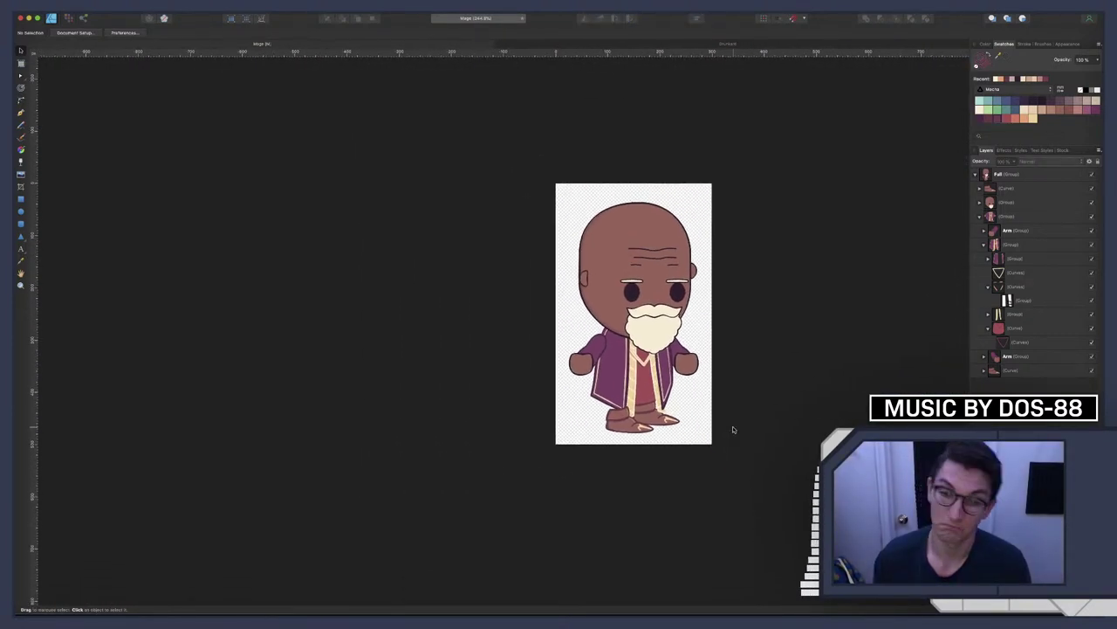
{"action": "scroll", "coordinate": [733, 429], "scroll_direction": "down", "scroll_amount": 5}
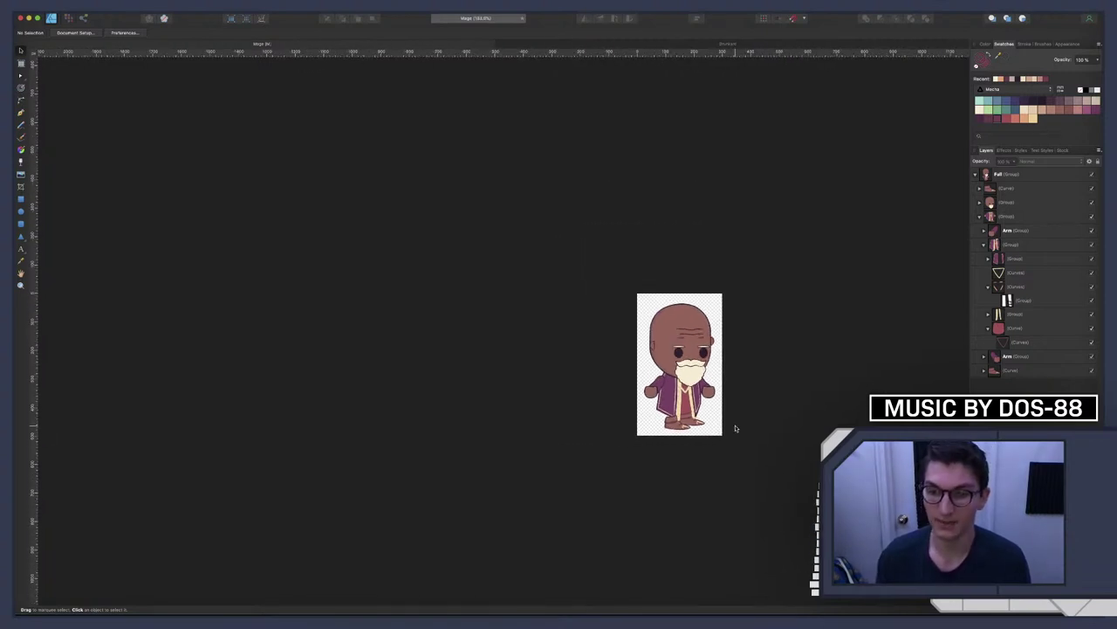
{"action": "scroll", "coordinate": [735, 429], "scroll_direction": "right", "scroll_amount": 1}
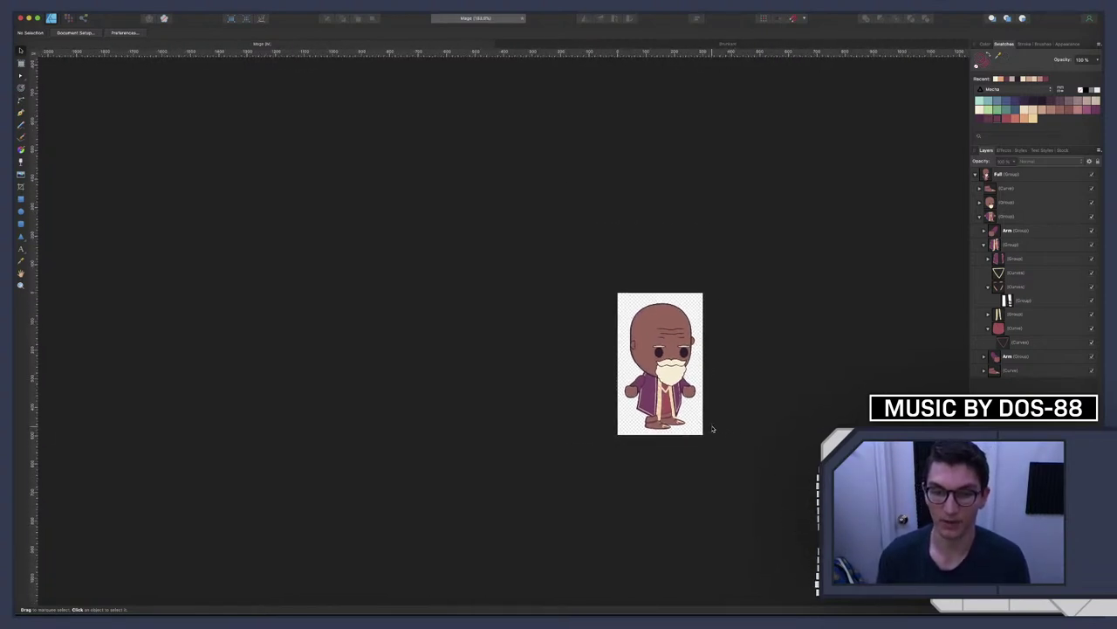
{"action": "scroll", "coordinate": [665, 389], "scroll_direction": "up", "scroll_amount": 5}
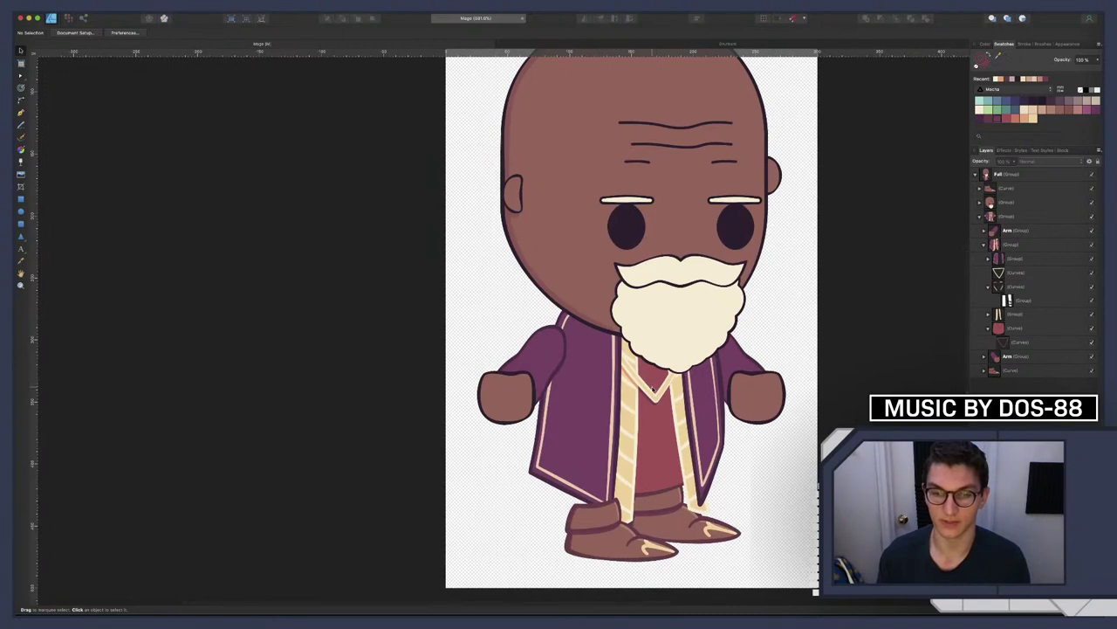
{"action": "scroll", "coordinate": [649, 385], "scroll_direction": "up", "scroll_amount": 3}
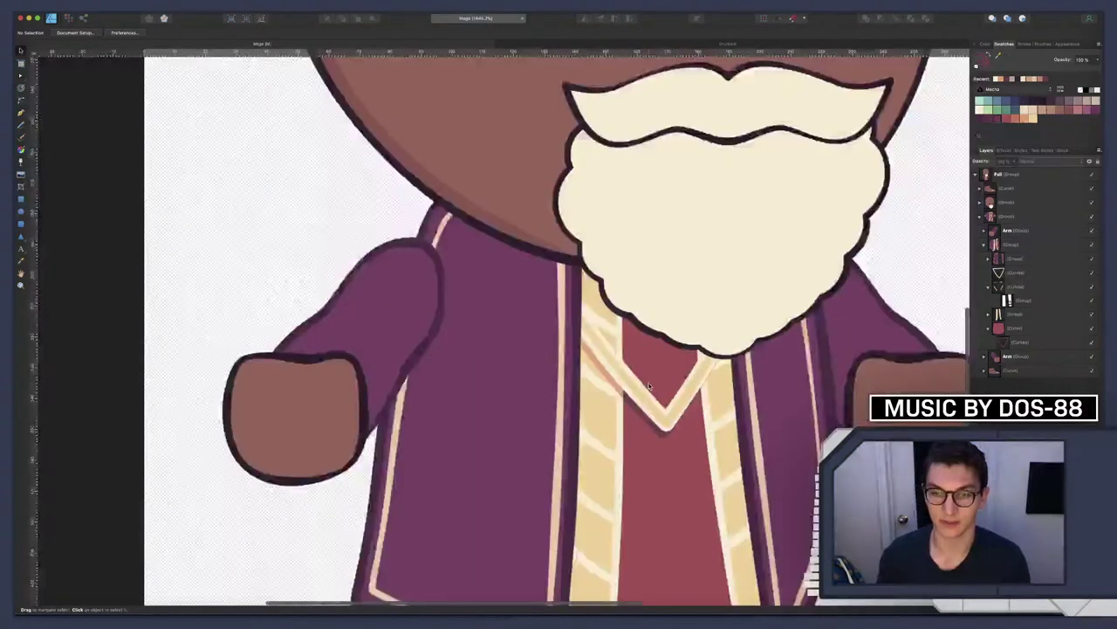
{"action": "scroll", "coordinate": [649, 385], "scroll_direction": "down", "scroll_amount": 10}
{"action": "scroll", "coordinate": [659, 403], "scroll_direction": "up", "scroll_amount": 10}
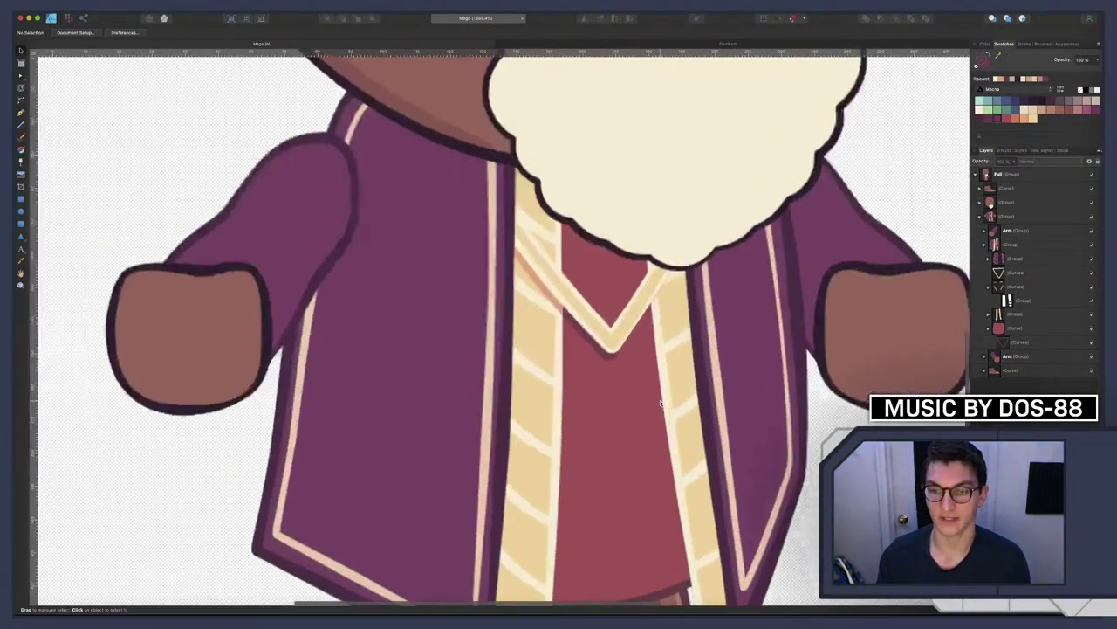
{"action": "scroll", "coordinate": [659, 404], "scroll_direction": "up", "scroll_amount": 1}
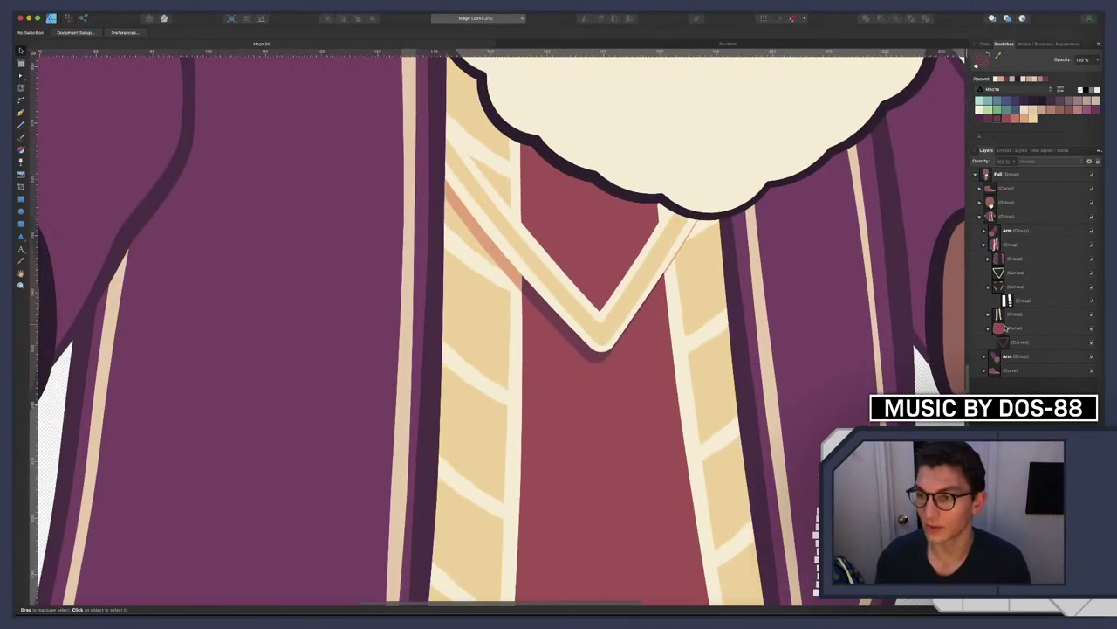
{"action": "left_click", "coordinate": [1017, 343]}
{"action": "scroll", "coordinate": [603, 324], "scroll_direction": "down", "scroll_amount": 8}
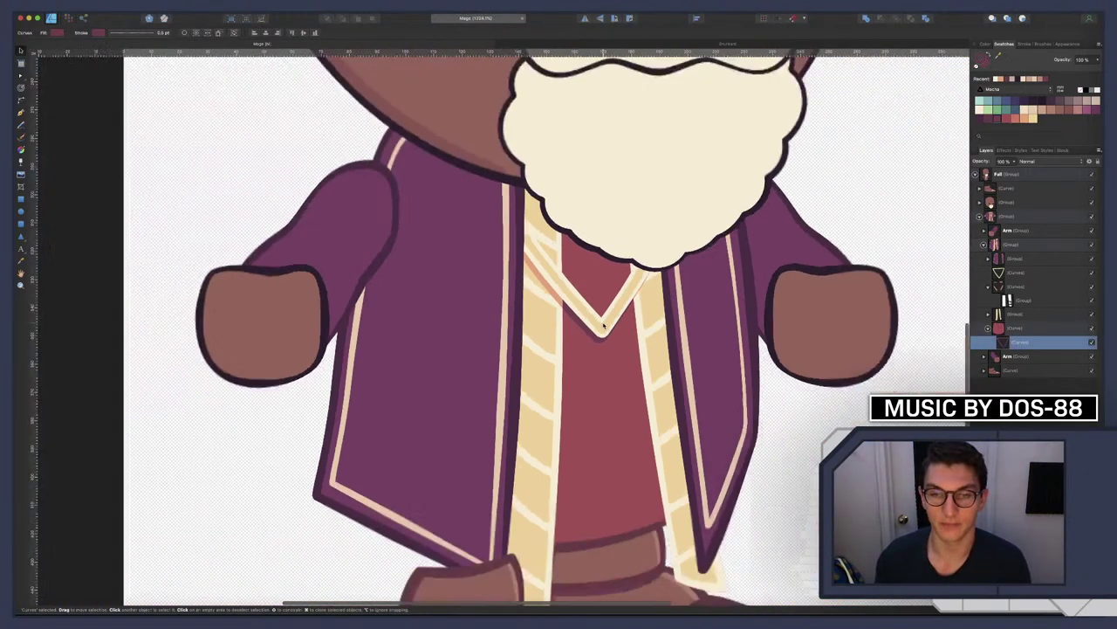
{"action": "scroll", "coordinate": [605, 325], "scroll_direction": "down", "scroll_amount": 2}
{"action": "left_click", "coordinate": [704, 374]}
{"action": "scroll", "coordinate": [703, 374], "scroll_direction": "down", "scroll_amount": 5}
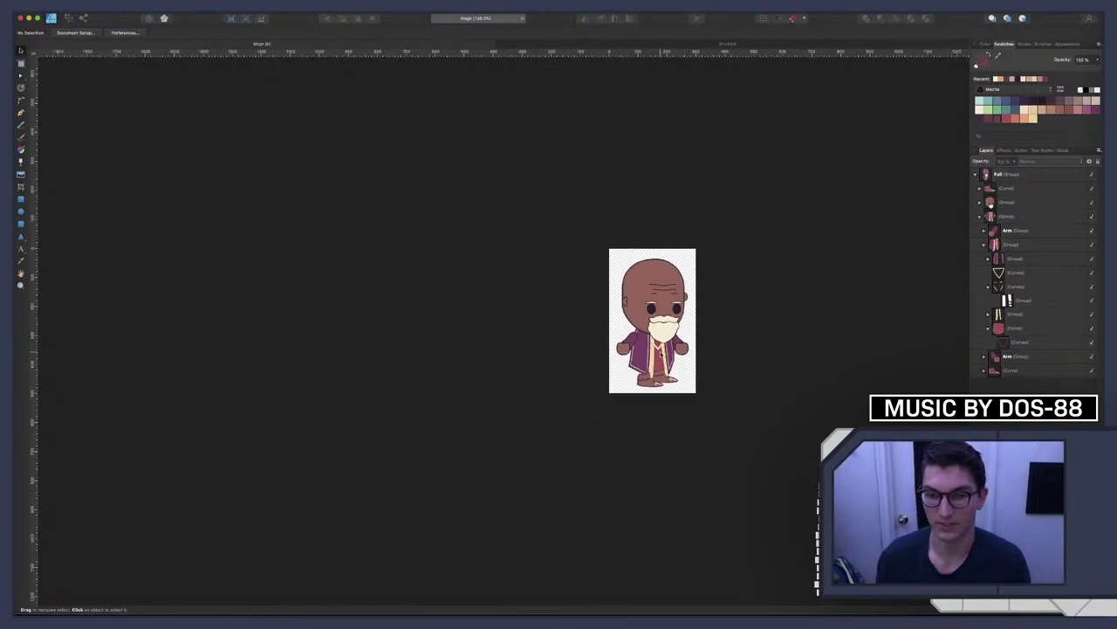
{"action": "scroll", "coordinate": [659, 352], "scroll_direction": "up", "scroll_amount": 10}
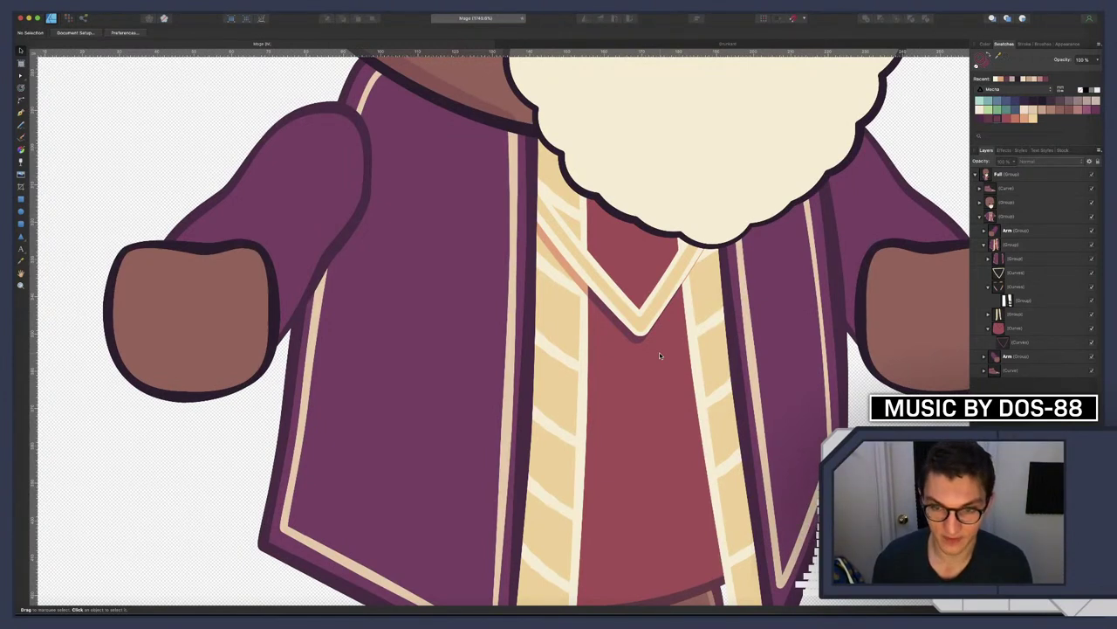
Draw an upright dark maroon ellipse on the red shirt and centre it just below the V-neck's tip
{"action": "key", "text": "m"}
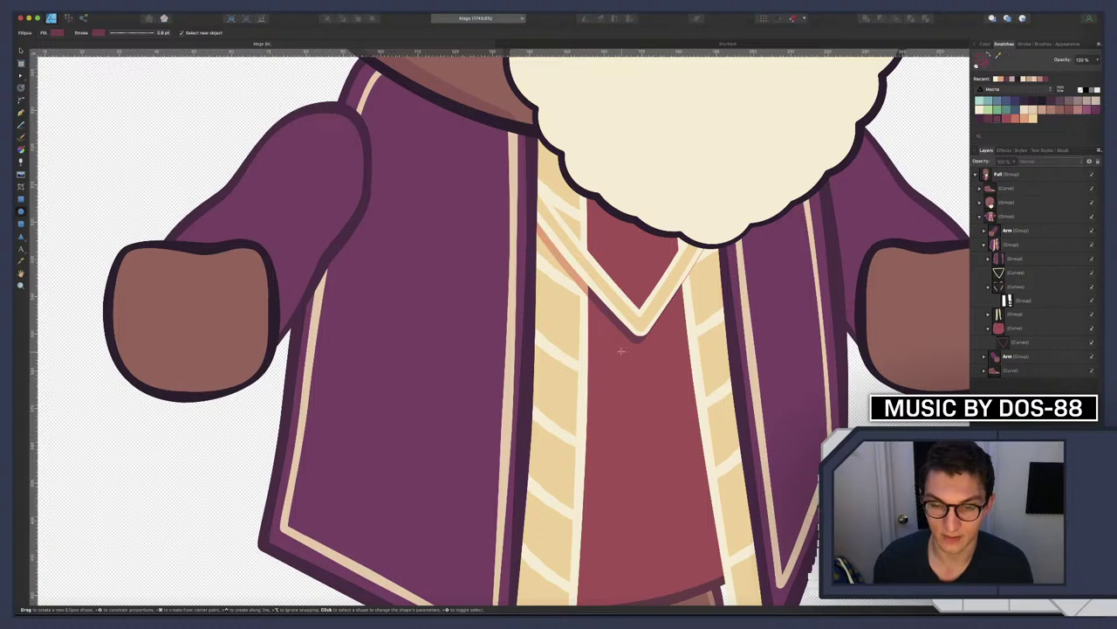
{"action": "left_click_drag", "start_coordinate": [616, 342], "coordinate": [617, 411]}
{"action": "key", "text": "v"}
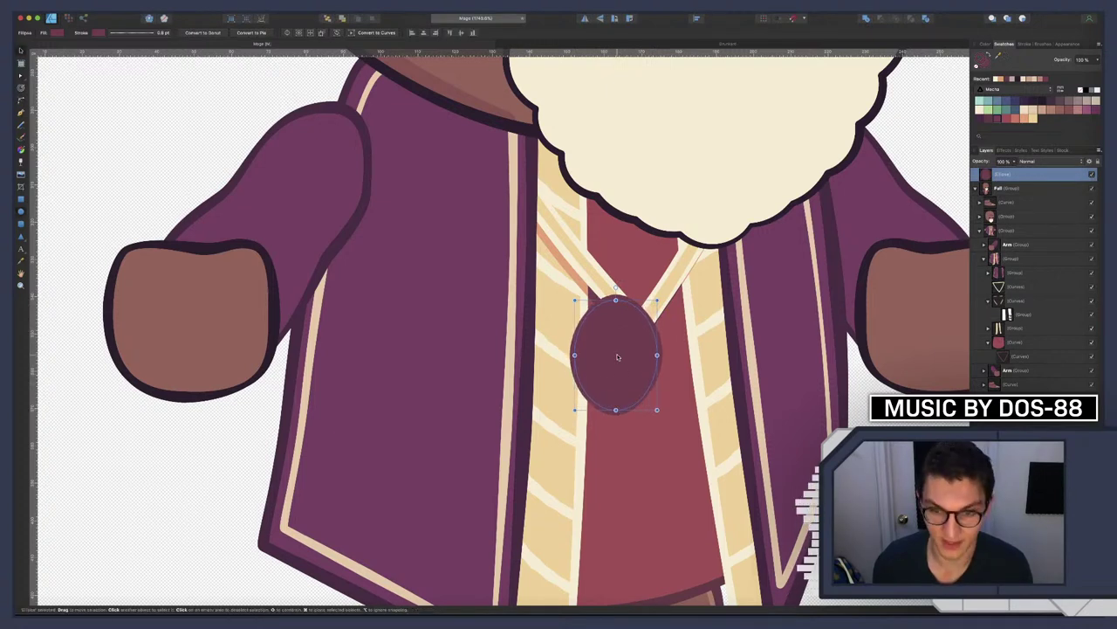
{"action": "left_click_drag", "start_coordinate": [619, 357], "coordinate": [639, 386]}
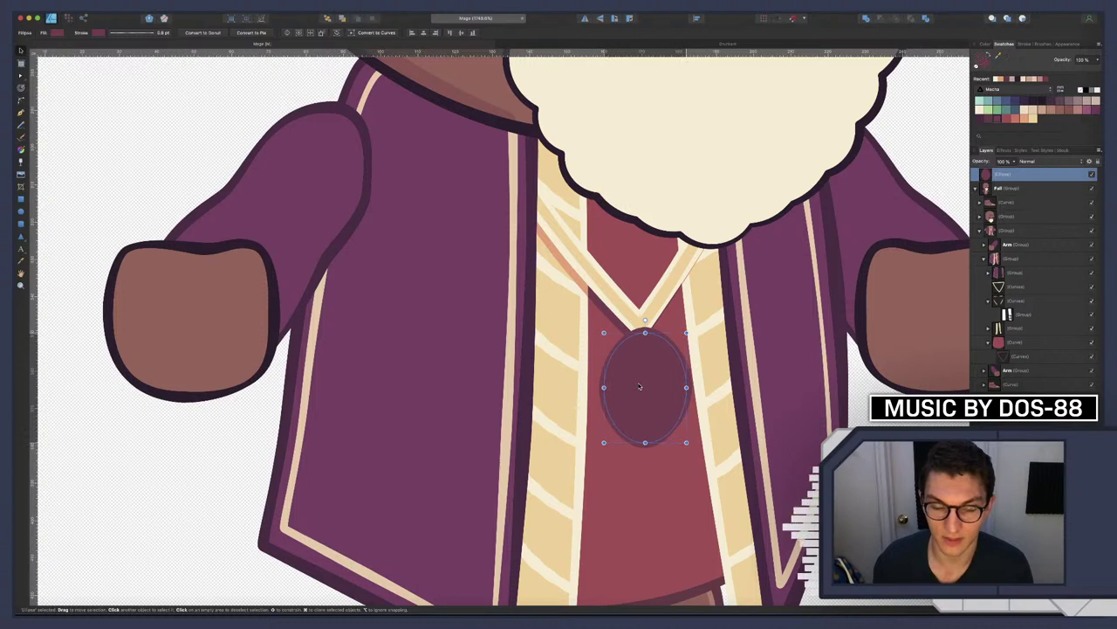
Shrink the ellipse slightly, shear its right side a little upward and place it snugly under the V-neck's tip
{"action": "left_click_drag", "start_coordinate": [686, 441], "coordinate": [684, 438]}
{"action": "left_click_drag", "start_coordinate": [685, 388], "coordinate": [688, 376]}
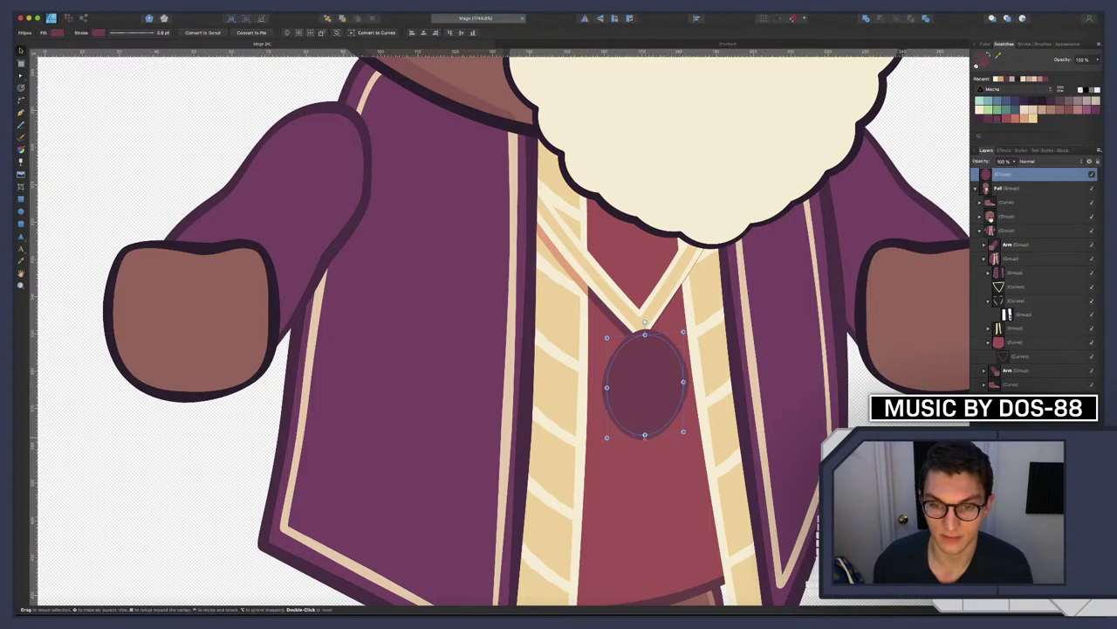
{"action": "left_click_drag", "start_coordinate": [644, 435], "coordinate": [645, 434]}
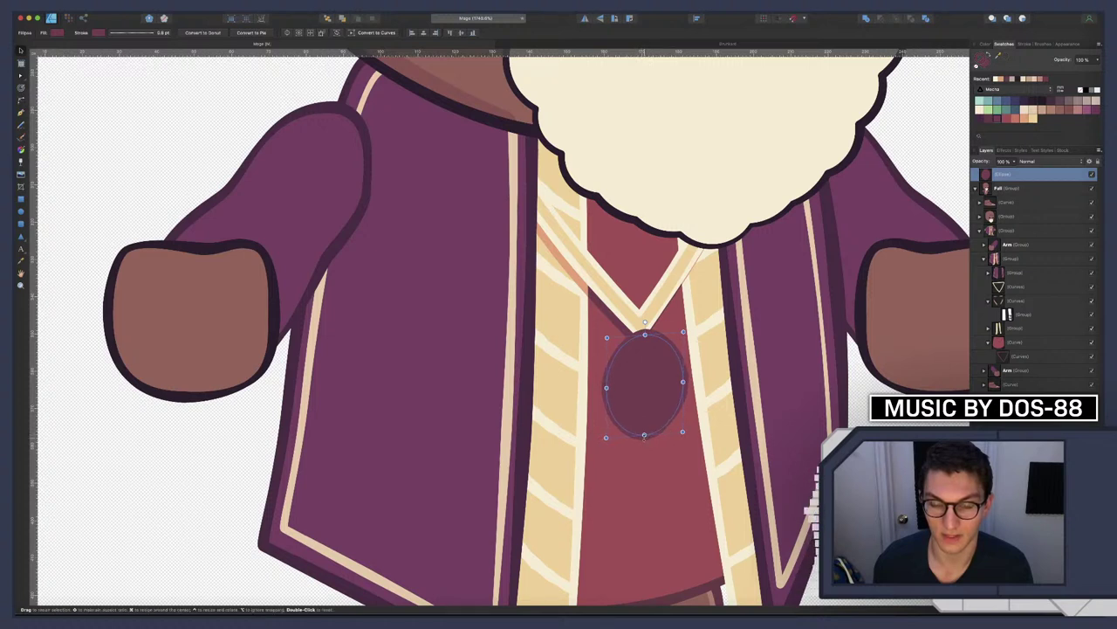
{"action": "left_click_drag", "start_coordinate": [648, 381], "coordinate": [644, 376]}
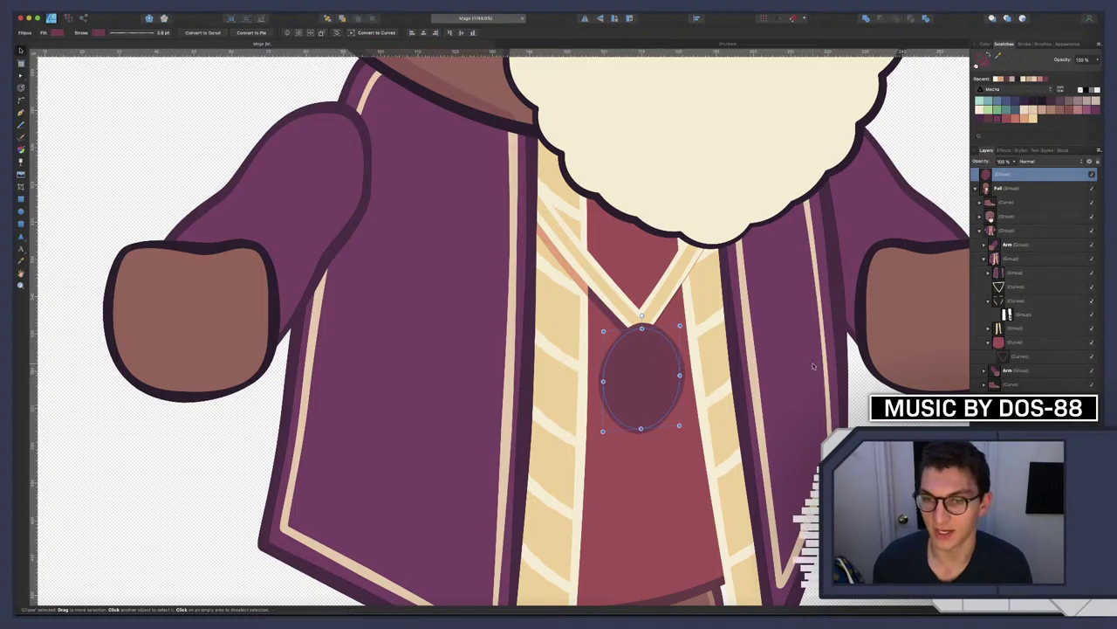
{"action": "scroll", "coordinate": [732, 370], "scroll_direction": "up", "scroll_amount": 2}
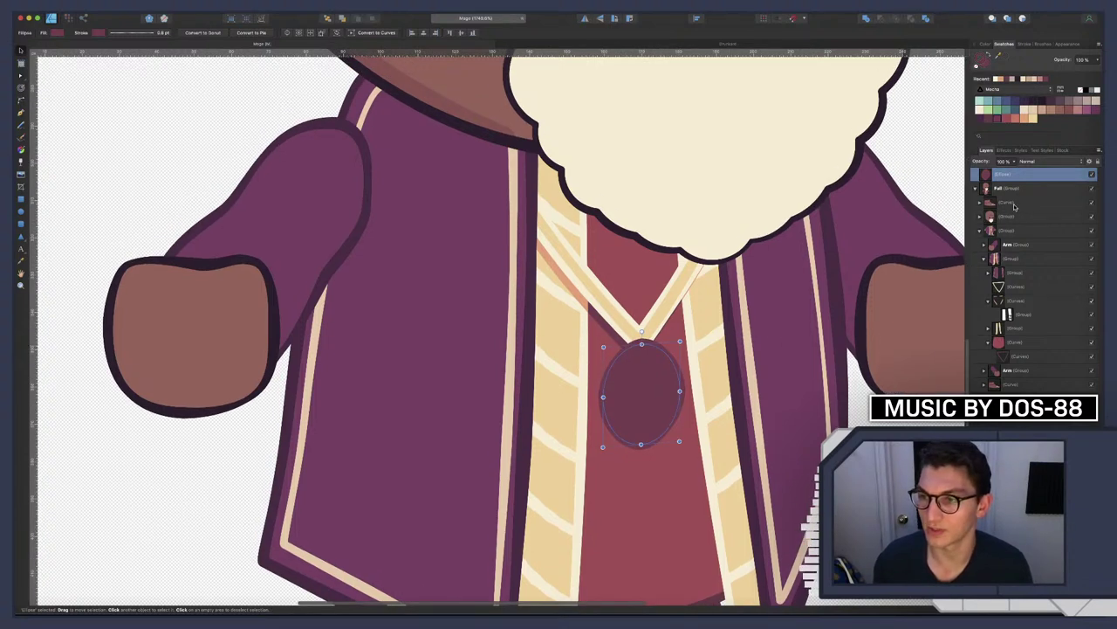
Move the maroon ellipse into the robe group directly above the V-neck trim curves and group it with the trim
{"action": "left_click_drag", "start_coordinate": [1014, 206], "coordinate": [1008, 273]}
{"action": "left_click_drag", "start_coordinate": [1010, 278], "coordinate": [1014, 286]}
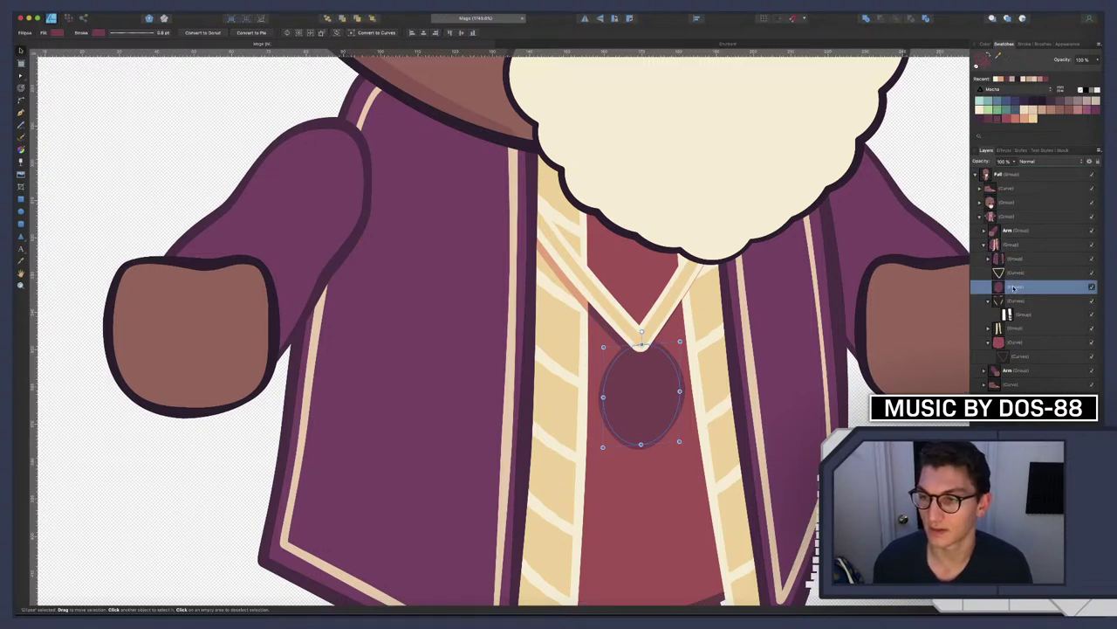
{"action": "left_click_drag", "start_coordinate": [1013, 288], "coordinate": [1015, 285]}
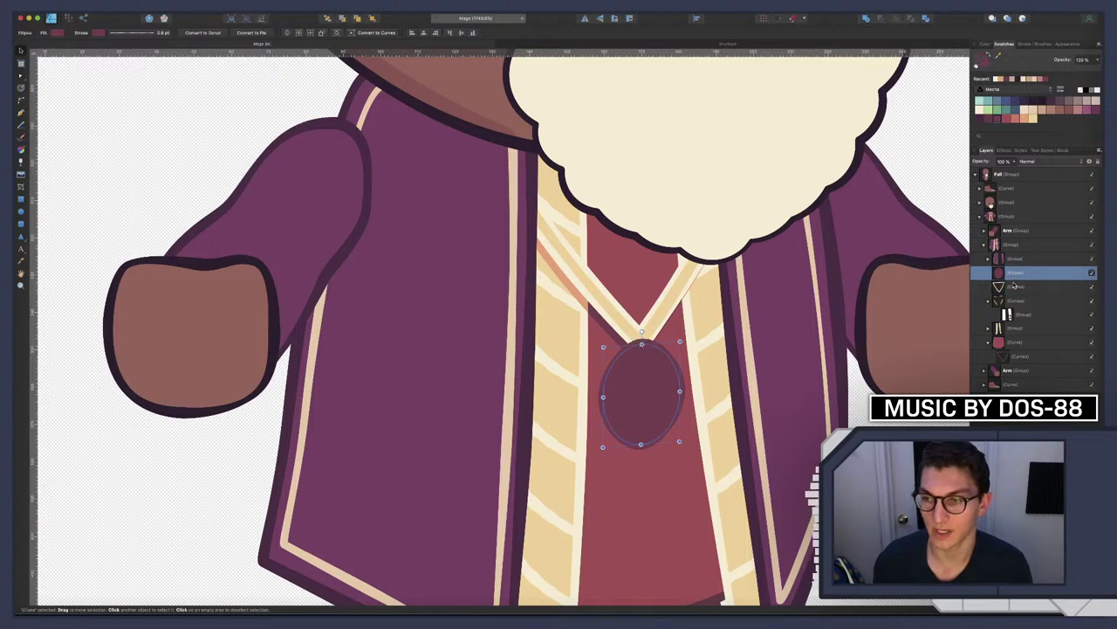
{"action": "left_click", "coordinate": [1014, 287], "text": "shift"}
{"action": "key", "text": "super+g"}
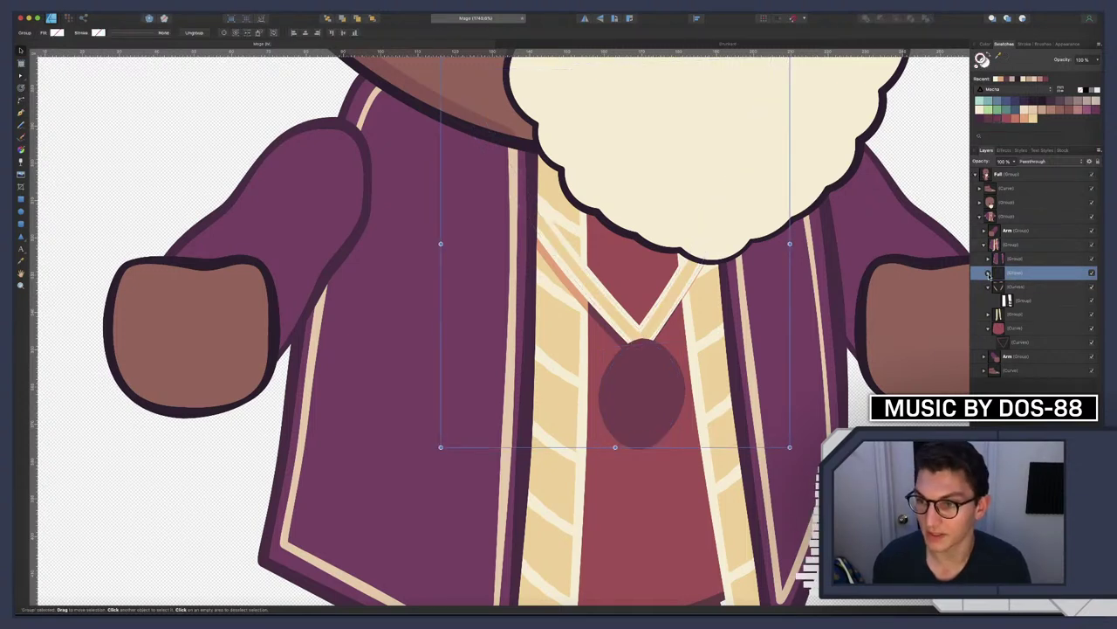
Recolour the pendant ellipse inside the new group with a gold fill and a cream outline
{"action": "left_click", "coordinate": [988, 273]}
{"action": "left_click", "coordinate": [1012, 286]}
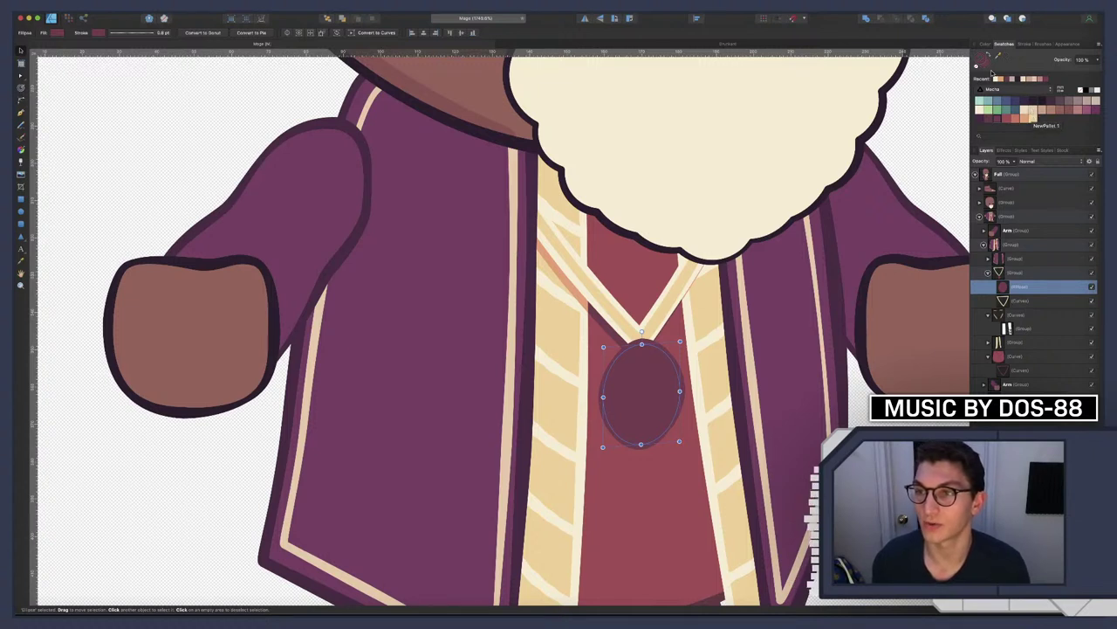
{"action": "left_click", "coordinate": [1032, 118]}
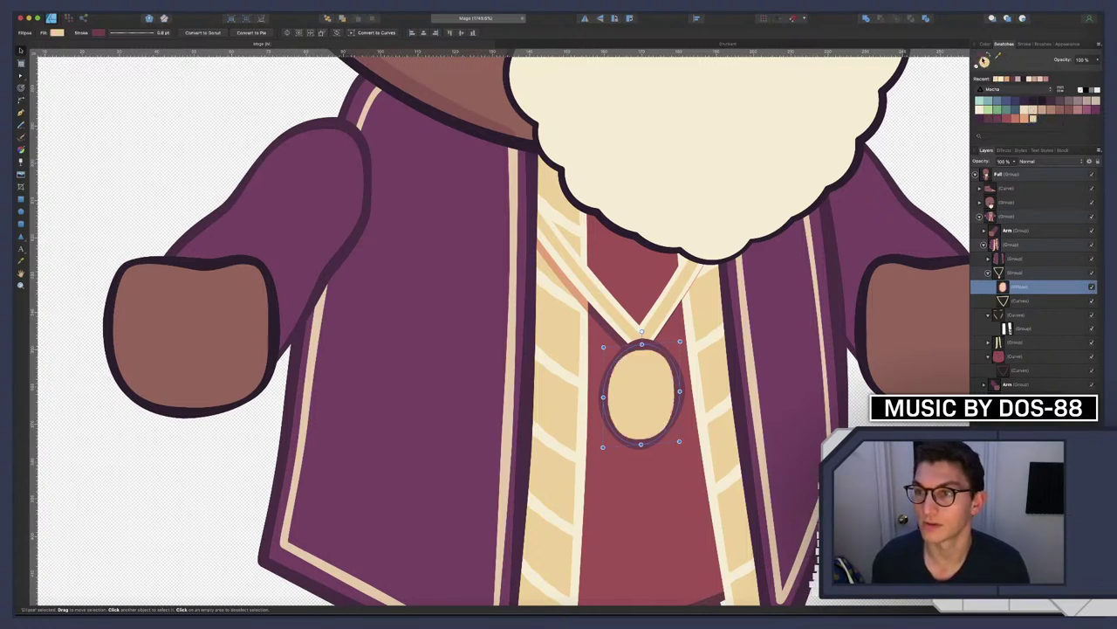
{"action": "left_click", "coordinate": [1024, 110]}
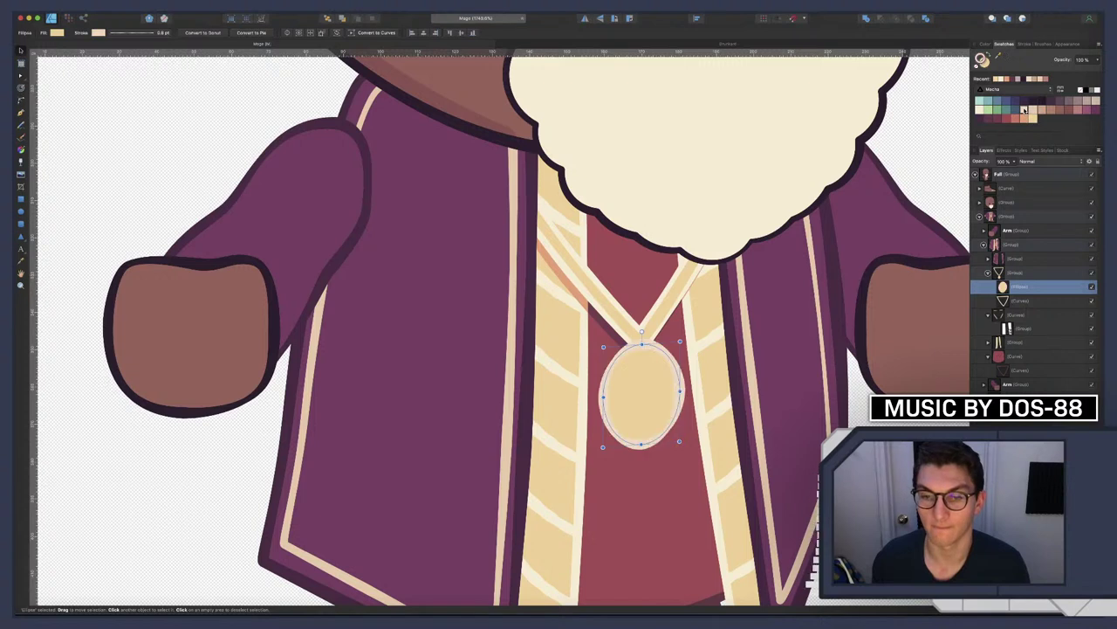
{"action": "left_click", "coordinate": [676, 474]}
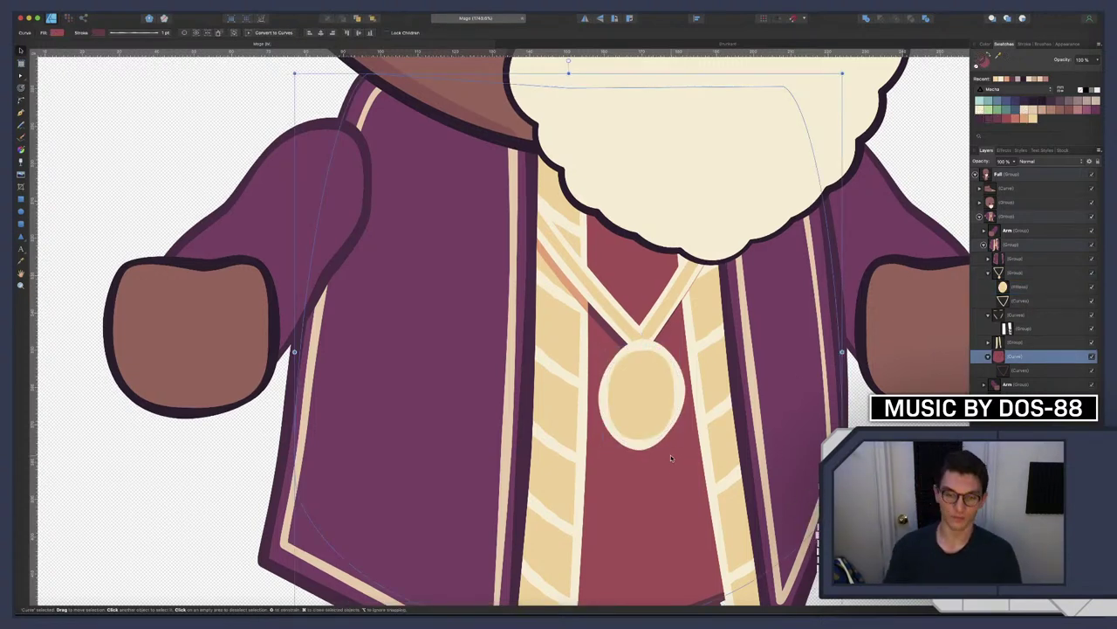
Duplicate the pendant ellipse, nest the copy inside the red shirt curve and give the copy a dark maroon outline
{"action": "scroll", "coordinate": [671, 458], "scroll_direction": "down", "scroll_amount": 10}
{"action": "scroll", "coordinate": [671, 445], "scroll_direction": "up", "scroll_amount": 2}
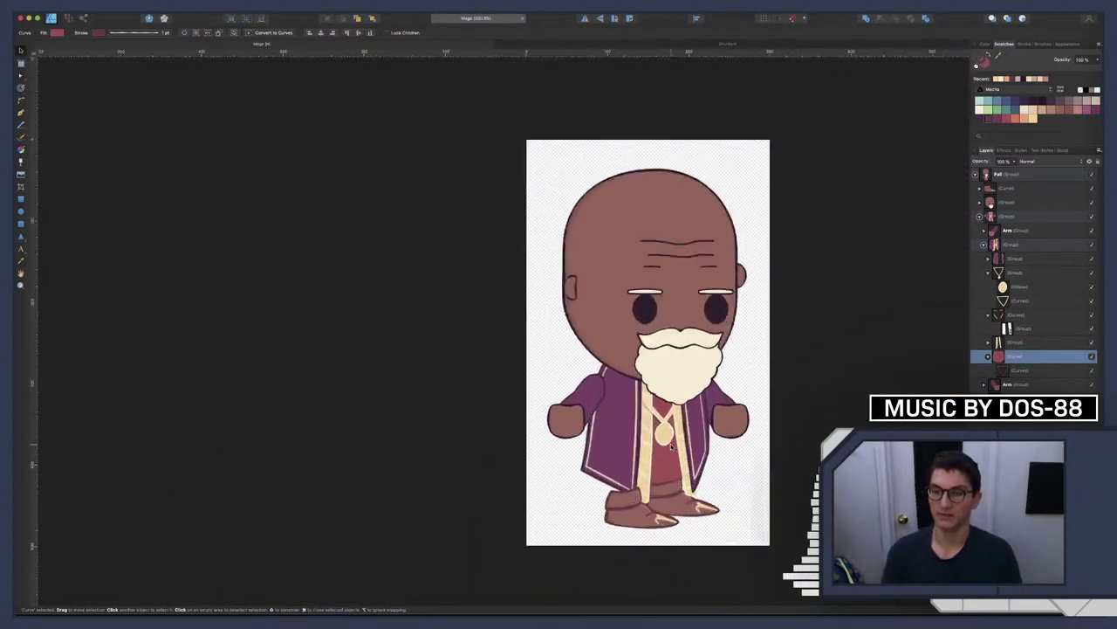
{"action": "scroll", "coordinate": [671, 445], "scroll_direction": "up", "scroll_amount": 10}
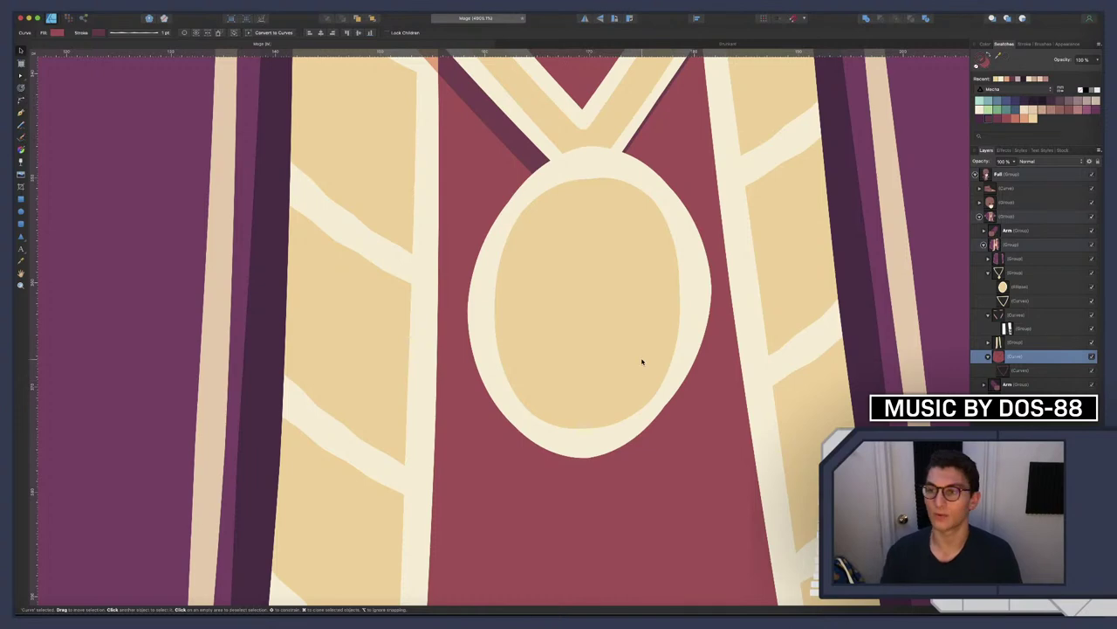
{"action": "scroll", "coordinate": [641, 361], "scroll_direction": "down", "scroll_amount": 10}
{"action": "scroll", "coordinate": [642, 361], "scroll_direction": "up", "scroll_amount": 10}
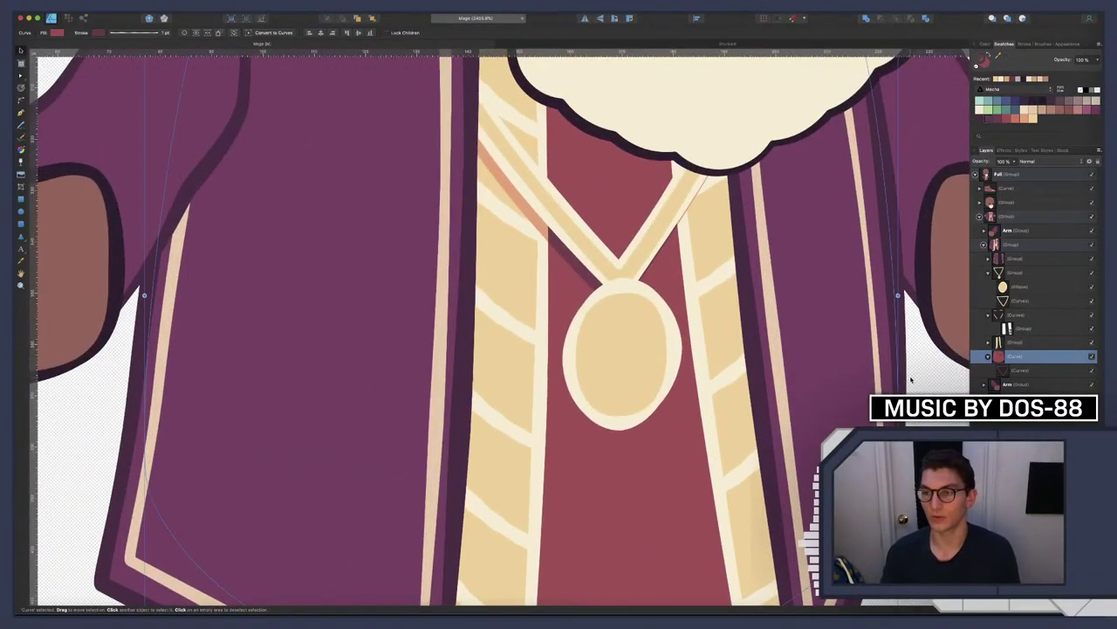
{"action": "left_click", "coordinate": [1010, 288]}
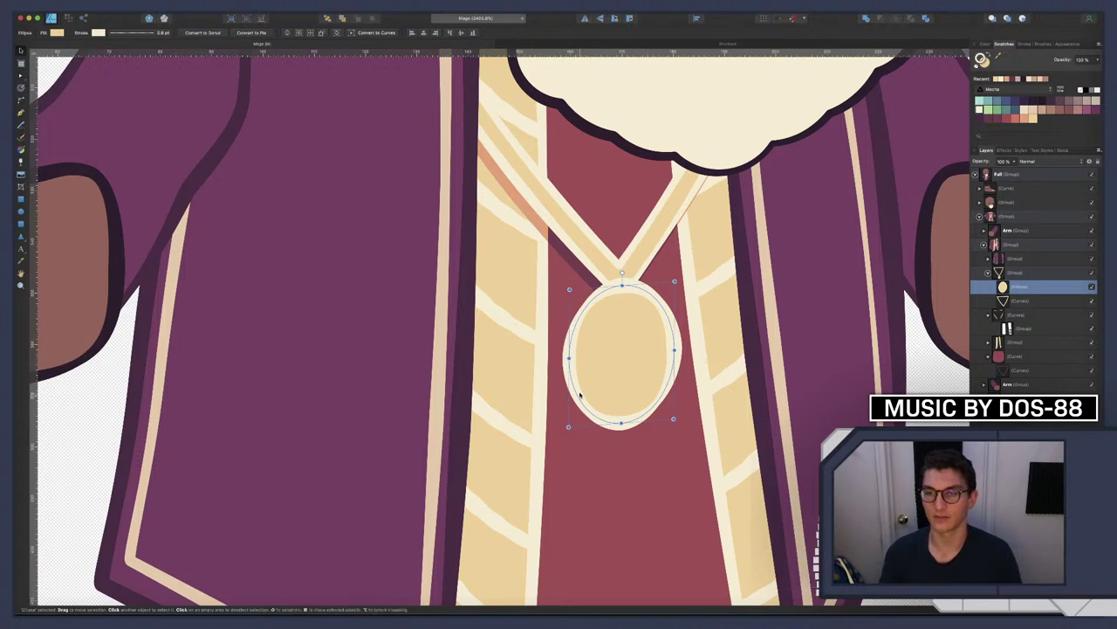
{"action": "key", "text": "super+j"}
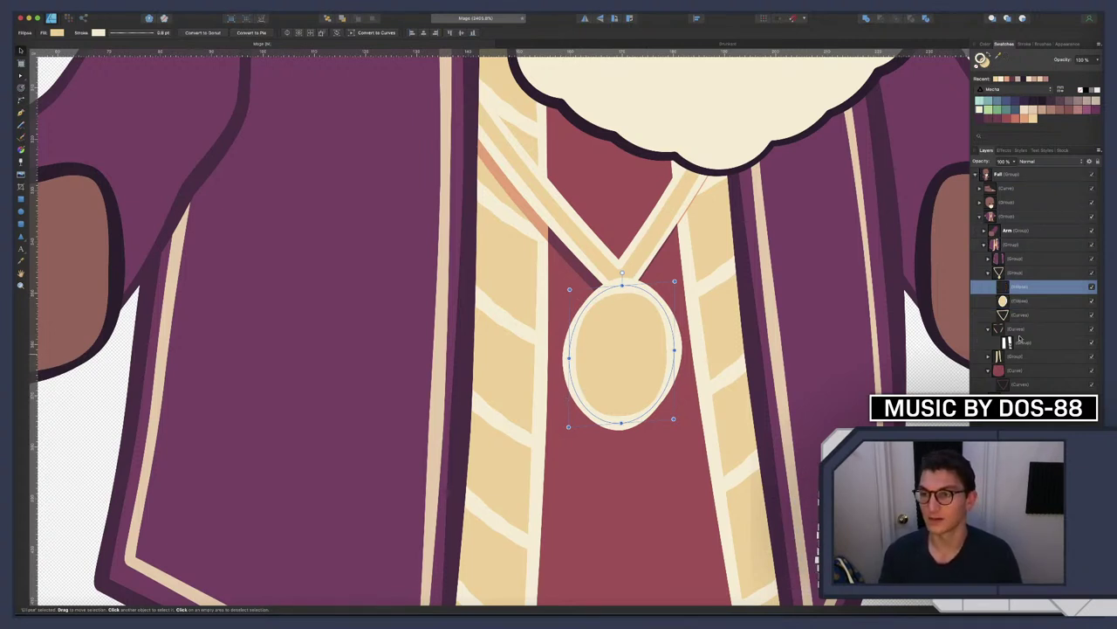
{"action": "left_click_drag", "start_coordinate": [1011, 289], "coordinate": [1026, 376]}
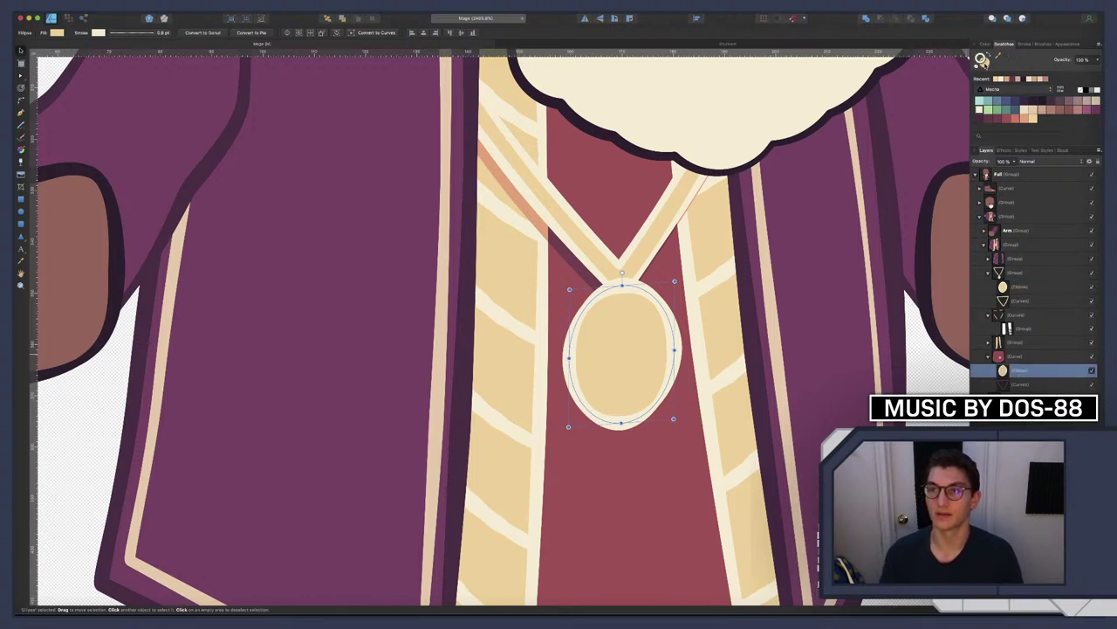
{"action": "left_click", "coordinate": [989, 118]}
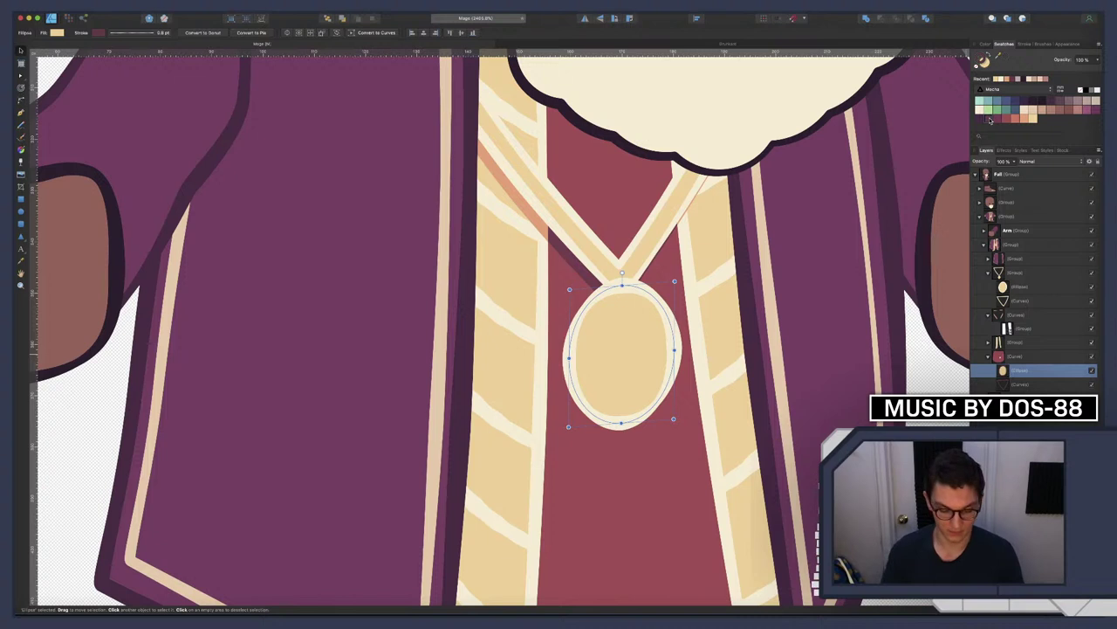
Nudge the maroon-outlined copy slightly to the left as a shadow along the pendant's left edge
{"action": "key", "text": "m"}
{"action": "key", "text": "Left"}
{"action": "key", "text": "Left"}
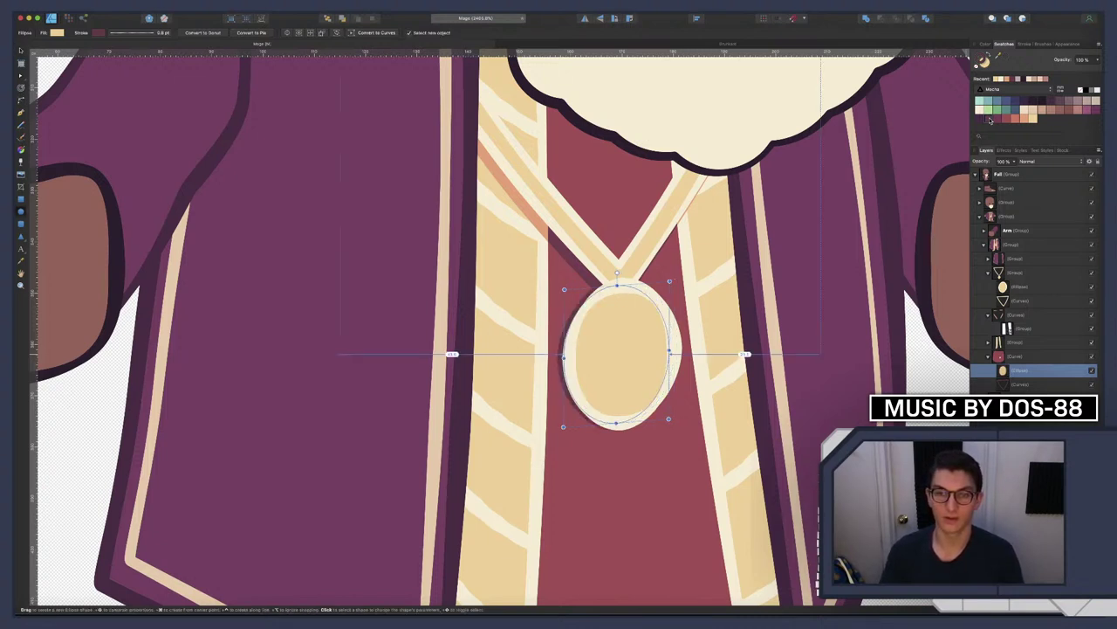
{"action": "key", "text": "Down"}
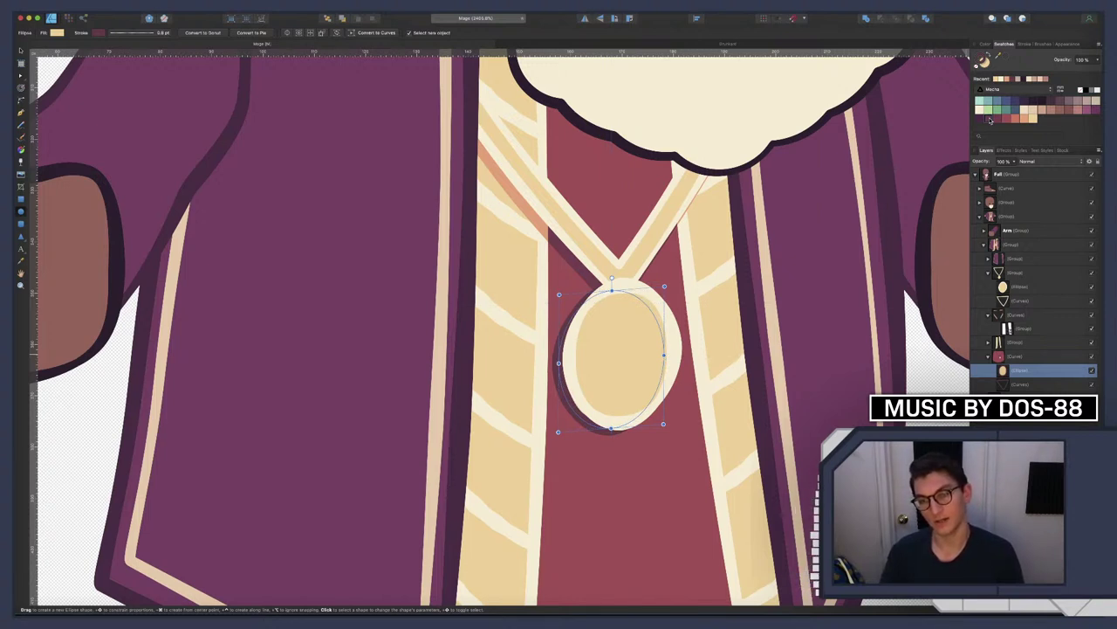
{"action": "key", "text": "Up"}
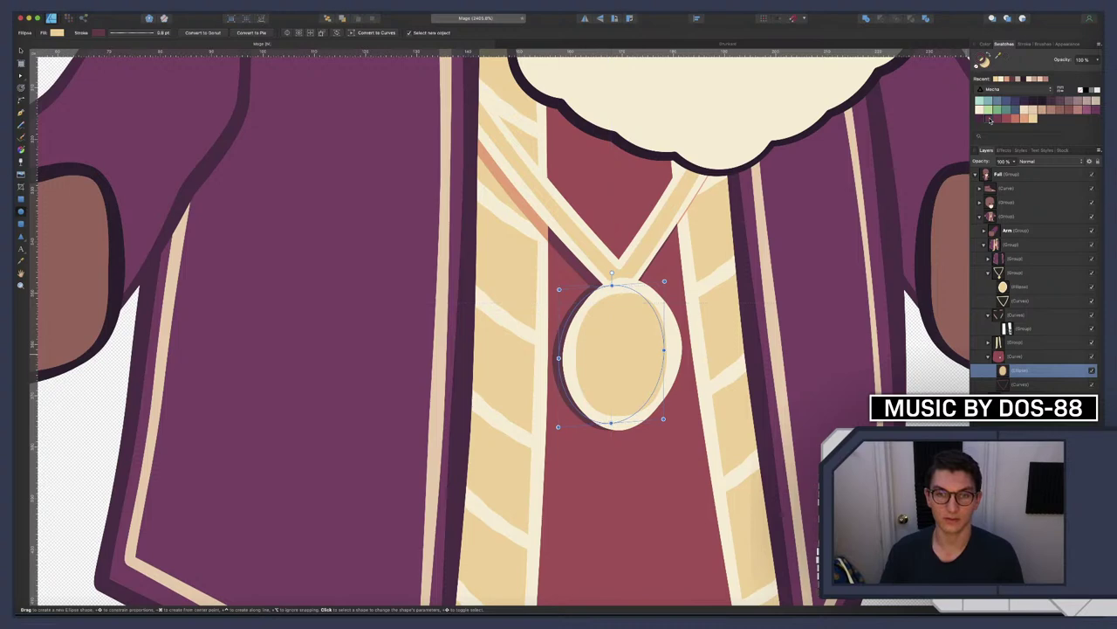
Nudge the pendant's shadow ellipse slightly downward on the shirt
{"action": "left_click", "coordinate": [725, 405]}
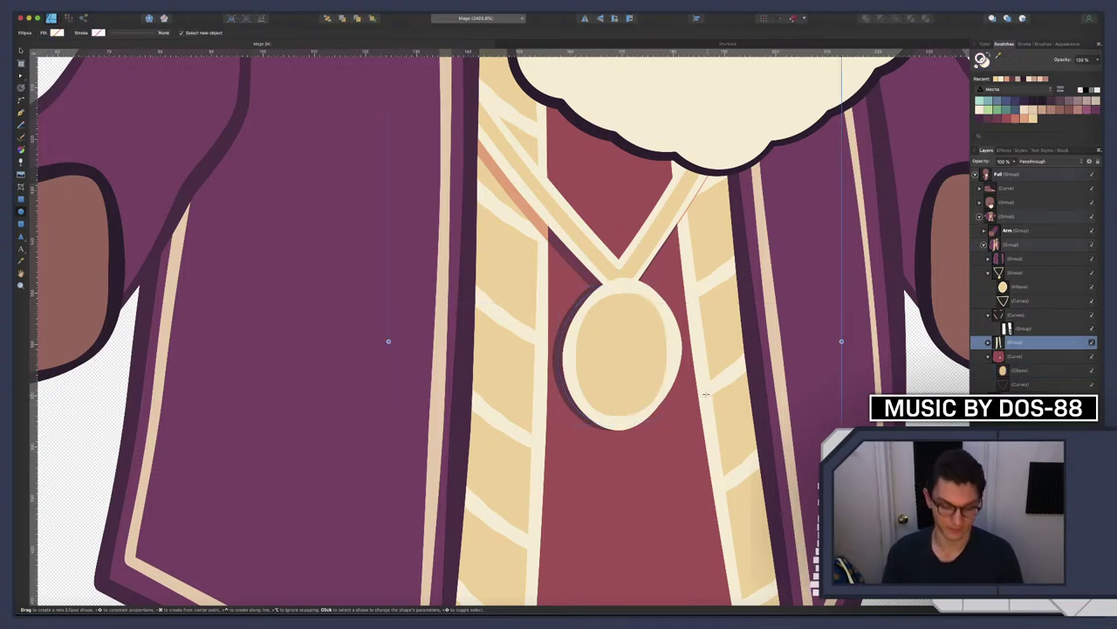
{"action": "scroll", "coordinate": [706, 394], "scroll_direction": "down", "scroll_amount": 10}
{"action": "scroll", "coordinate": [684, 370], "scroll_direction": "up", "scroll_amount": 1}
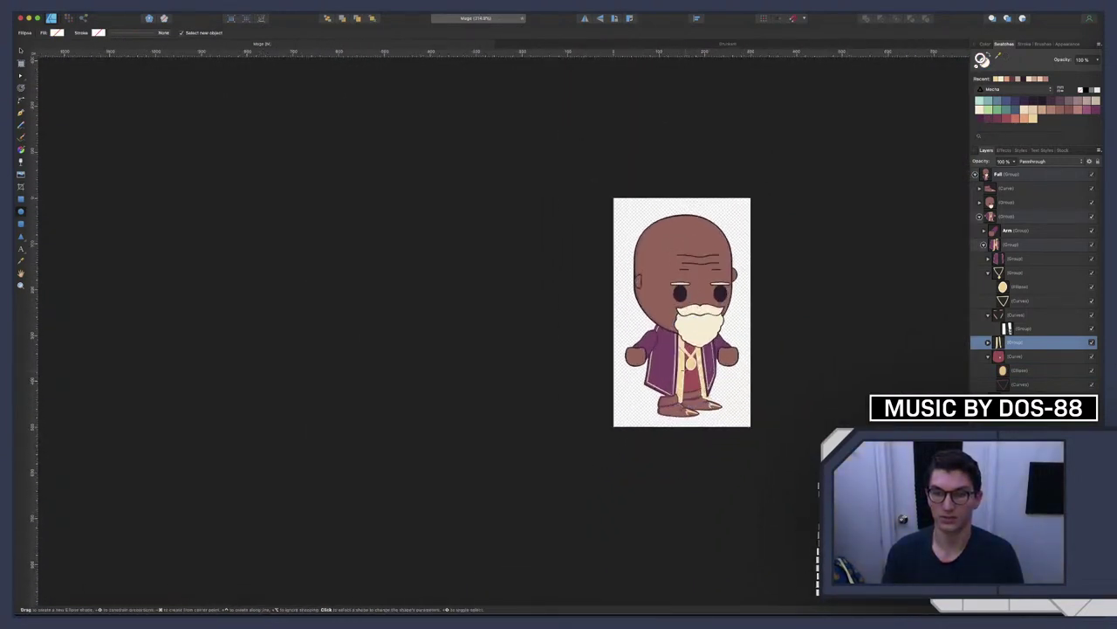
{"action": "scroll", "coordinate": [690, 371], "scroll_direction": "up", "scroll_amount": 10}
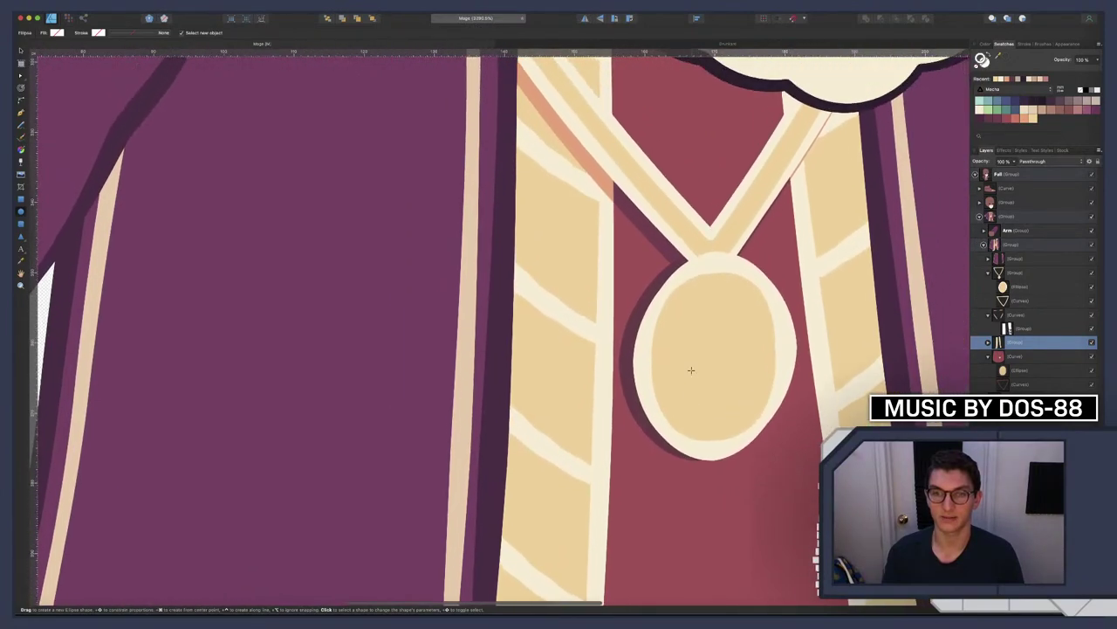
{"action": "scroll", "coordinate": [691, 370], "scroll_direction": "down", "scroll_amount": 10}
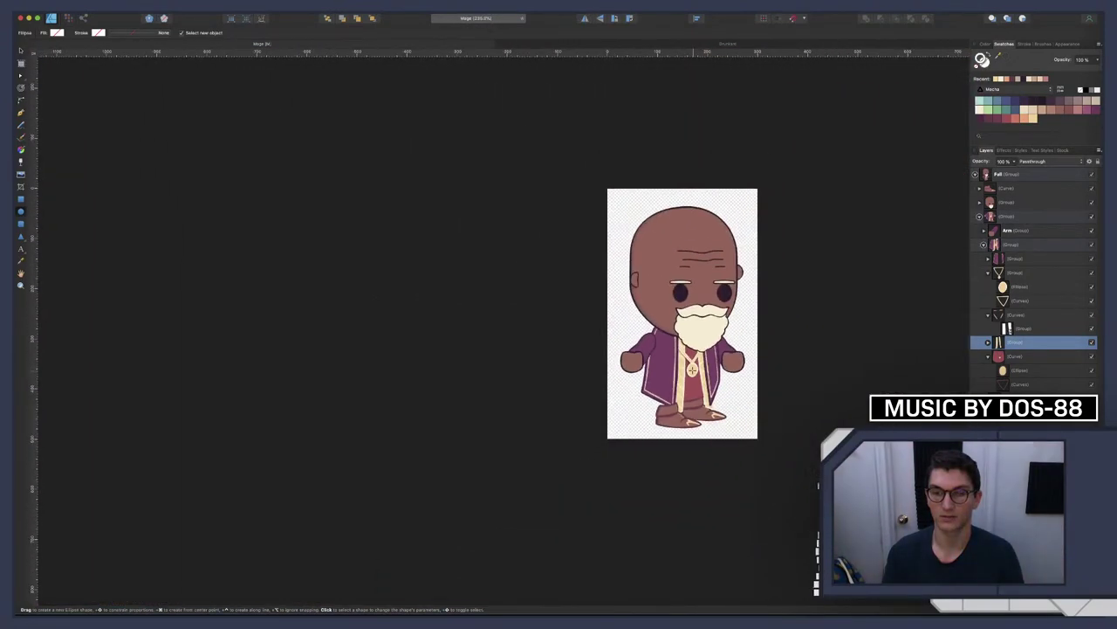
{"action": "scroll", "coordinate": [692, 370], "scroll_direction": "up", "scroll_amount": 10}
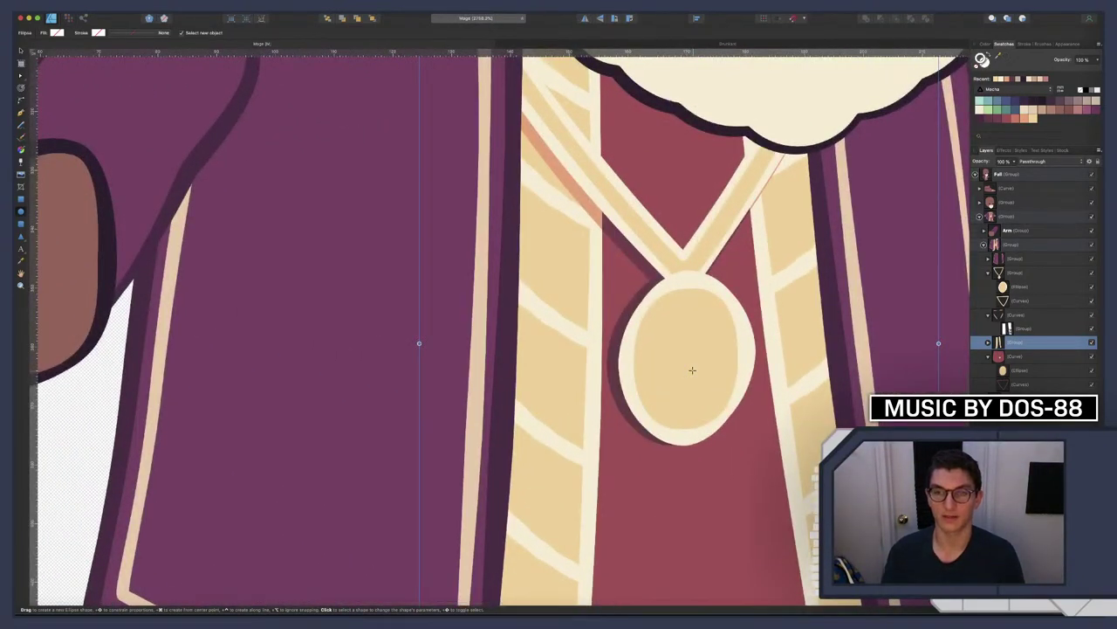
{"action": "key", "text": "Down"}
{"action": "key", "text": "Up"}
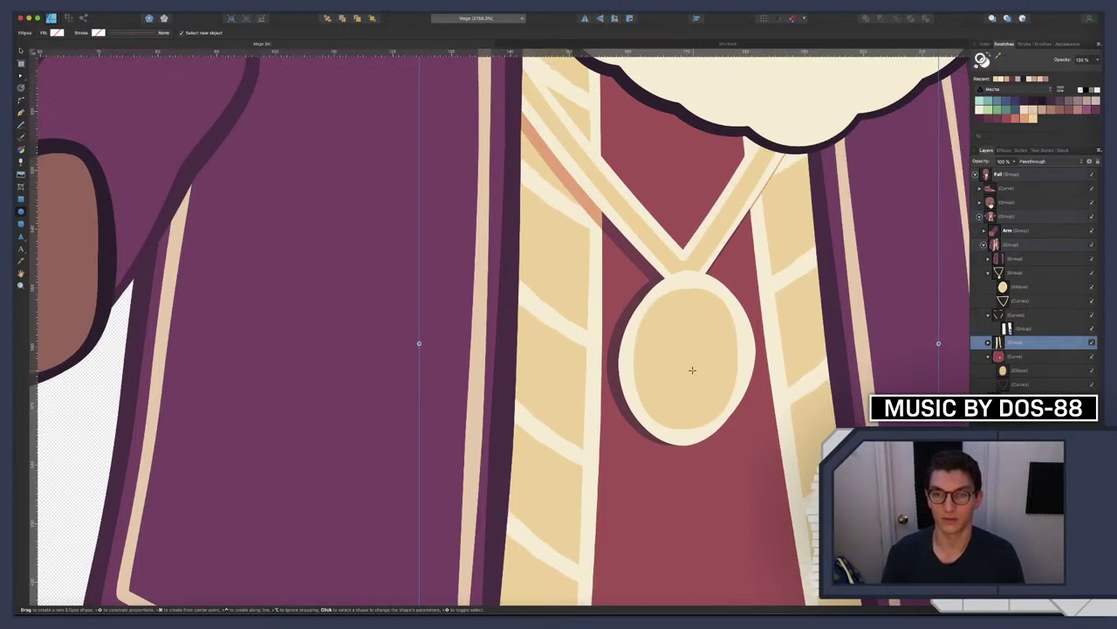
{"action": "left_click", "coordinate": [1037, 371]}
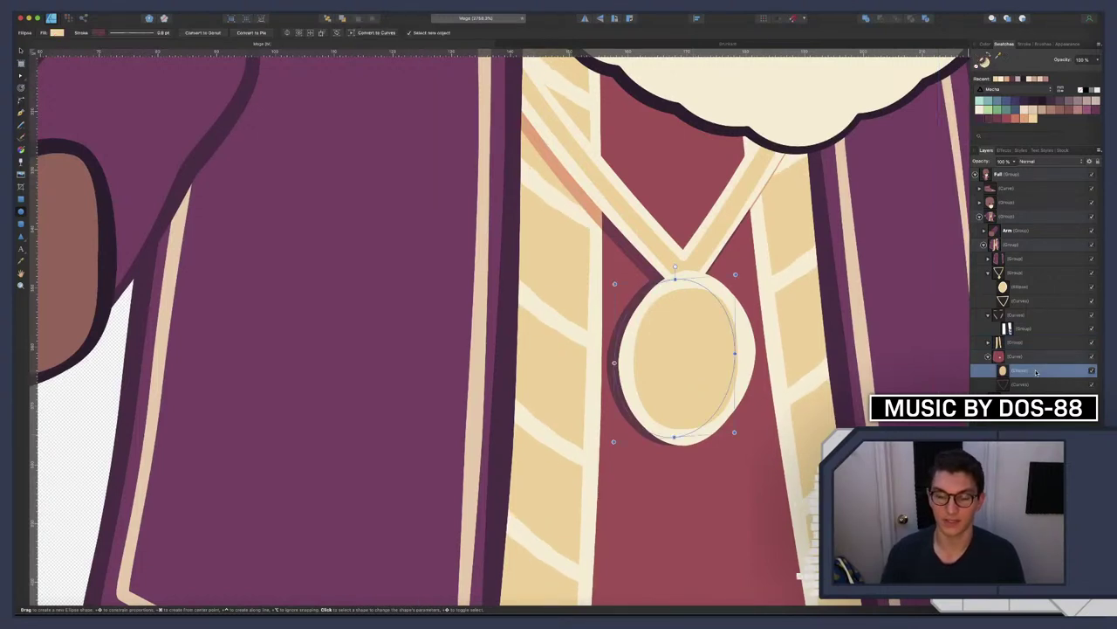
{"action": "key", "text": "Down"}
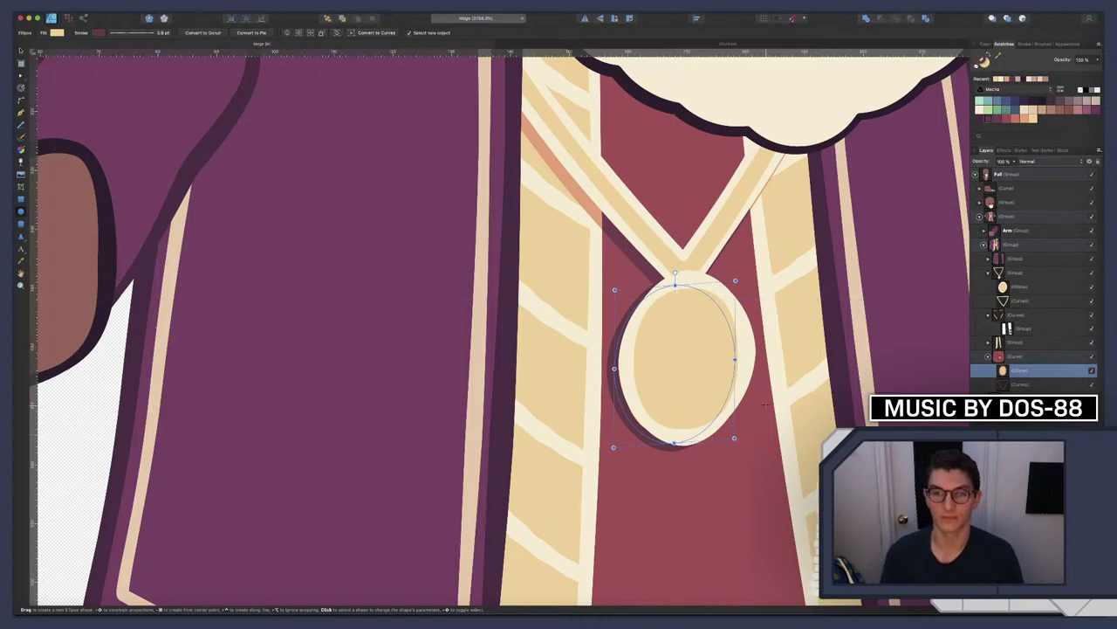
Examine the pendant and its shadow close up, with the canvas tilted, and at full-figure size
{"action": "scroll", "coordinate": [765, 404], "scroll_direction": "right", "scroll_amount": 5}
{"action": "left_click", "coordinate": [642, 398]}
{"action": "scroll", "coordinate": [642, 398], "scroll_direction": "up", "scroll_amount": 5}
{"action": "scroll", "coordinate": [642, 398], "scroll_direction": "down", "scroll_amount": 7}
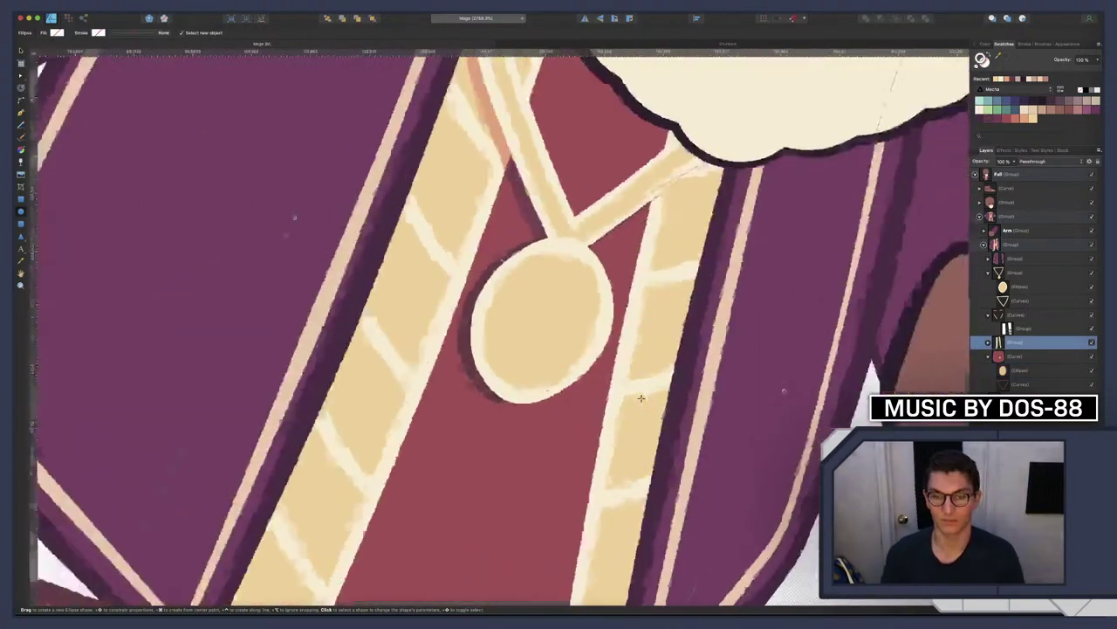
{"action": "scroll", "coordinate": [641, 398], "scroll_direction": "up", "scroll_amount": 7}
{"action": "key", "text": "super+shift+r"}
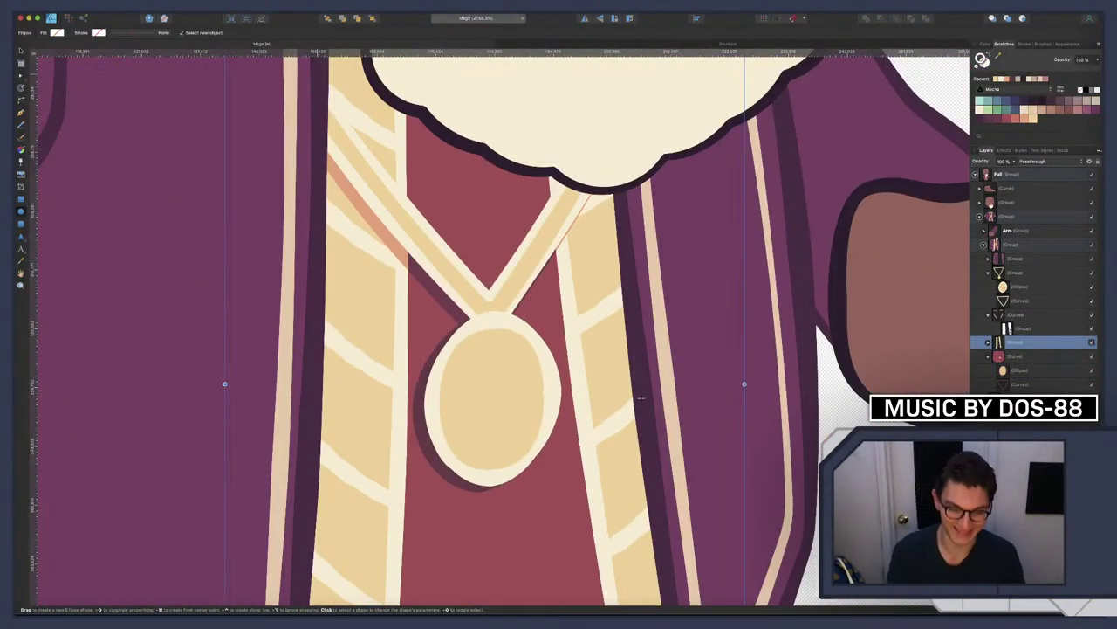
{"action": "scroll", "coordinate": [640, 398], "scroll_direction": "down", "scroll_amount": 10}
{"action": "scroll", "coordinate": [640, 398], "scroll_direction": "up", "scroll_amount": 3}
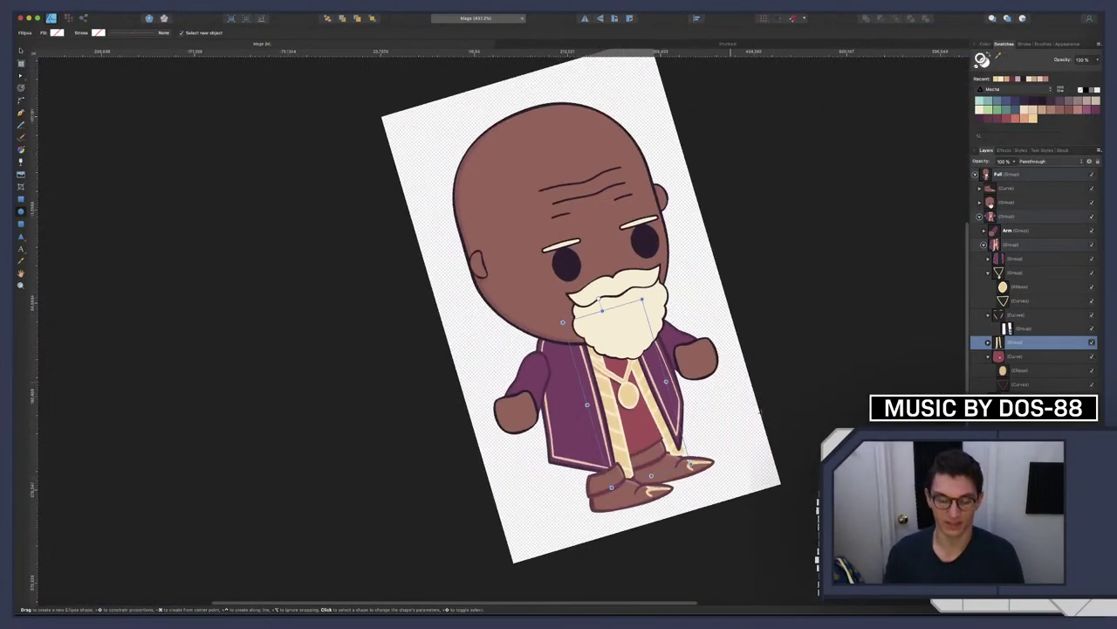
{"action": "key", "text": "super+shift+r"}
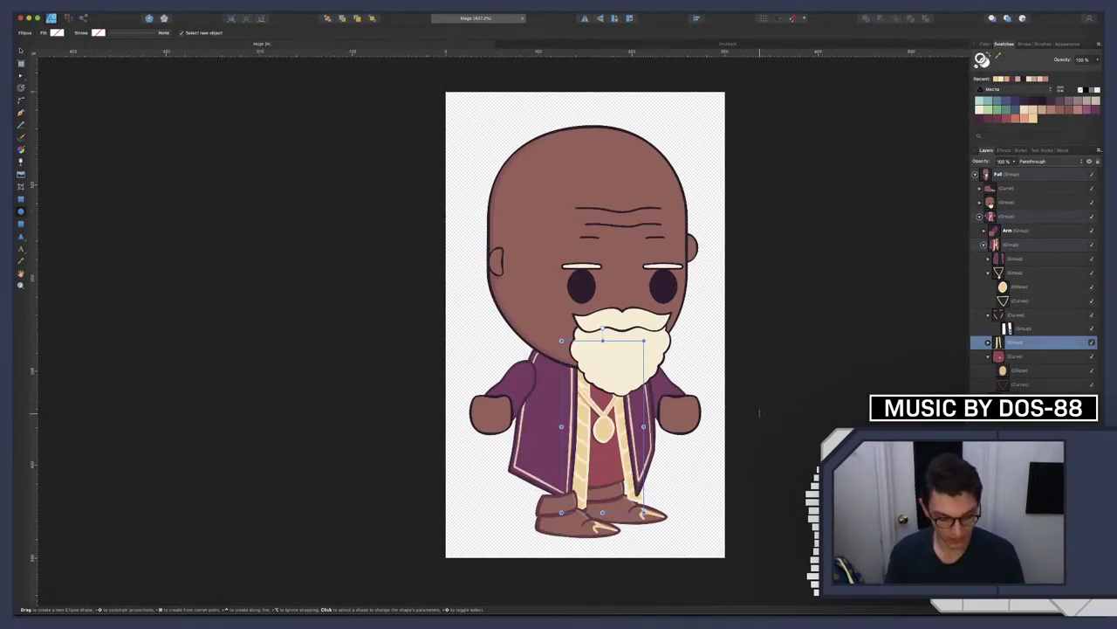
{"action": "left_click", "coordinate": [756, 428]}
{"action": "scroll", "coordinate": [748, 429], "scroll_direction": "down", "scroll_amount": 3}
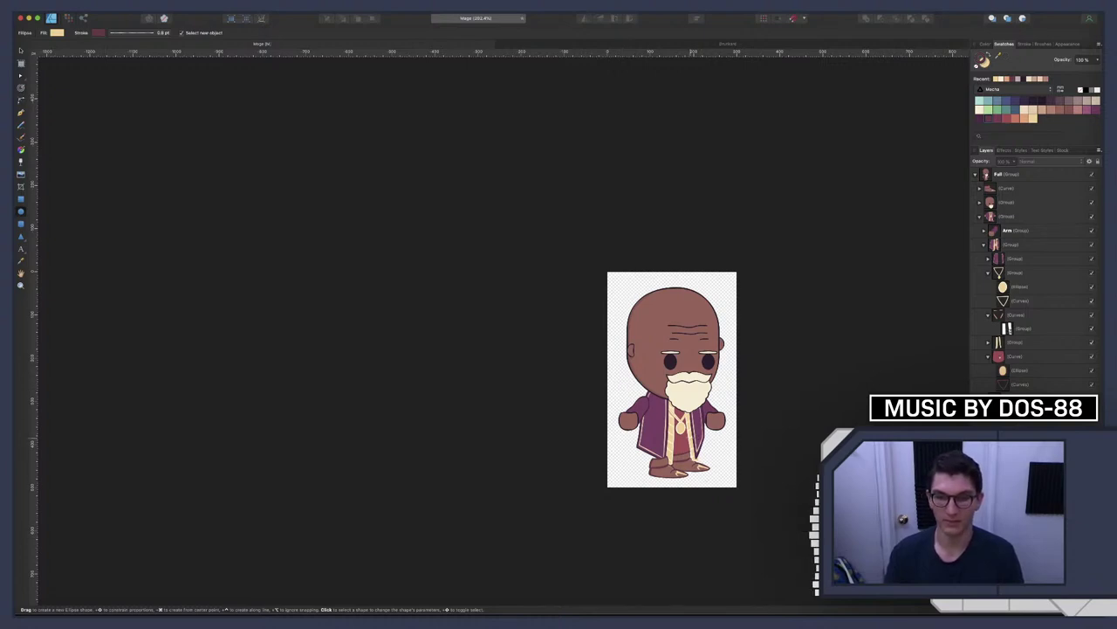
{"action": "scroll", "coordinate": [690, 439], "scroll_direction": "up", "scroll_amount": 6}
{"action": "scroll", "coordinate": [691, 438], "scroll_direction": "down", "scroll_amount": 3}
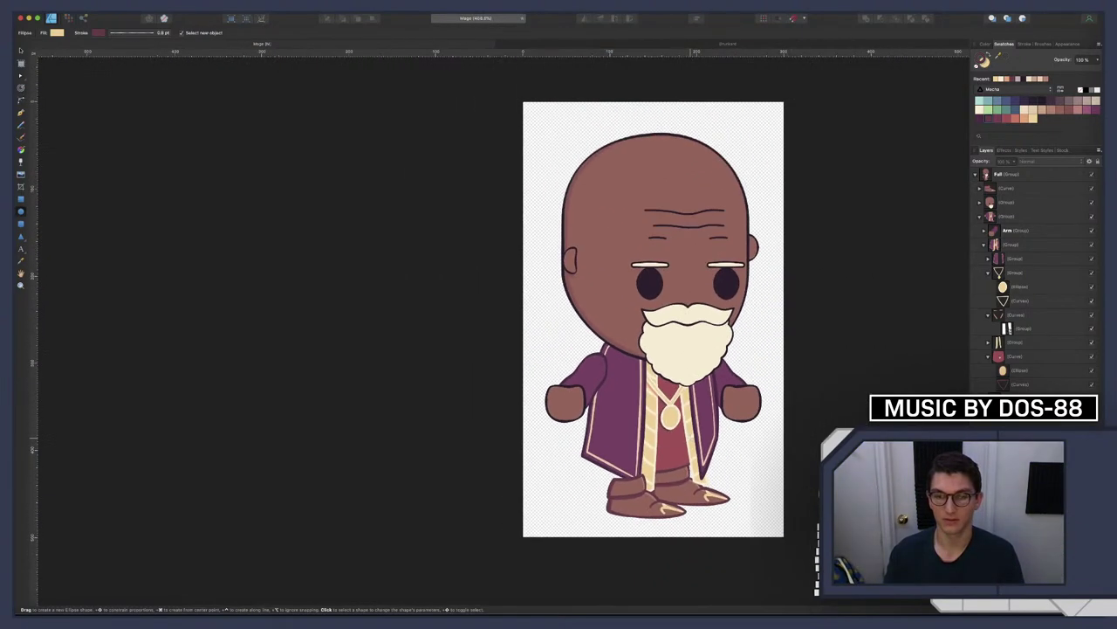
{"action": "scroll", "coordinate": [690, 436], "scroll_direction": "down", "scroll_amount": 3}
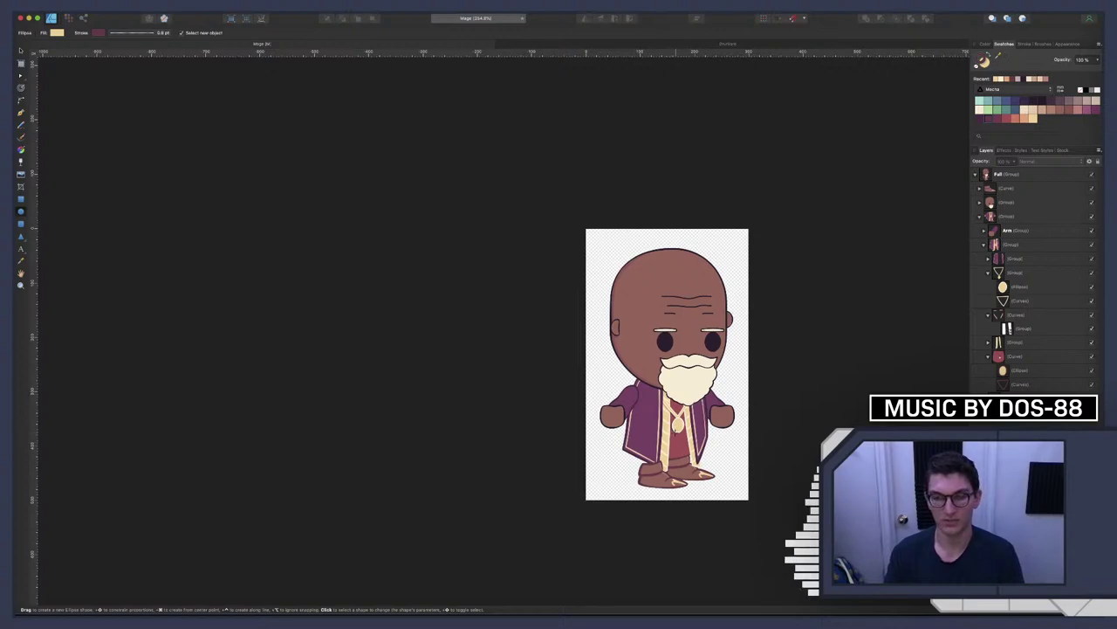
{"action": "scroll", "coordinate": [679, 429], "scroll_direction": "up", "scroll_amount": 6}
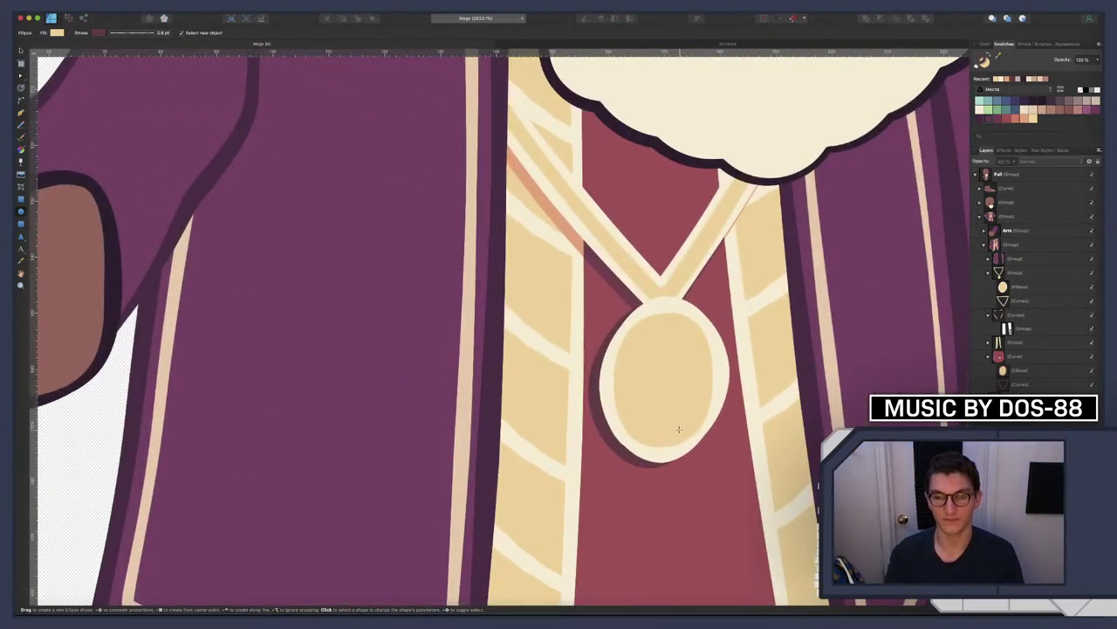
Set the stroke width of the pendant's shadow ellipse on the red shirt to 1 pt
{"action": "left_click", "coordinate": [1010, 372]}
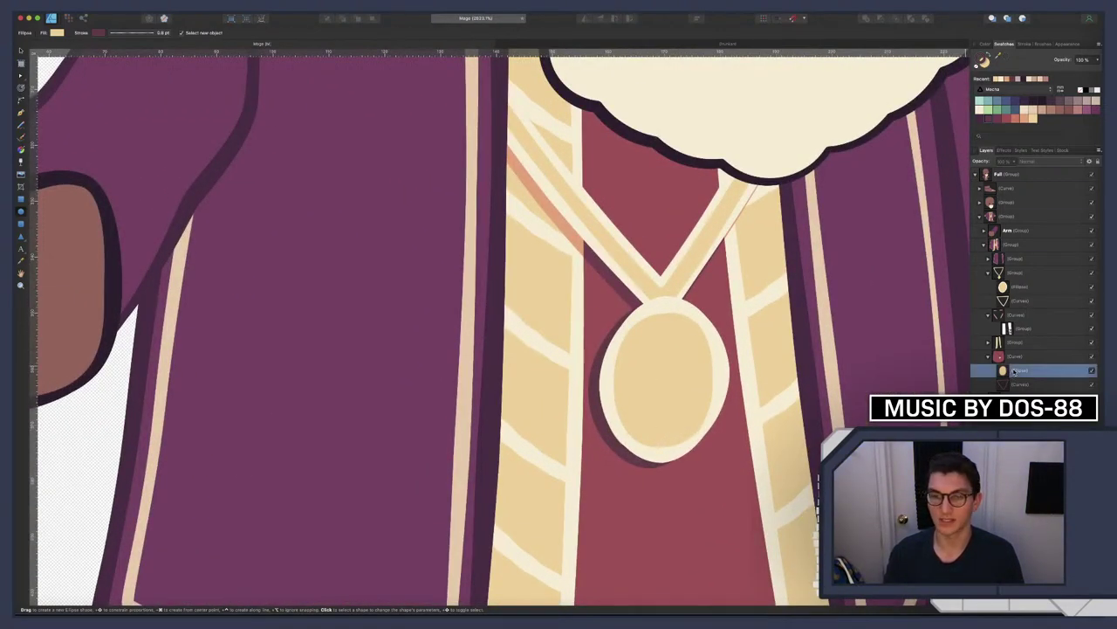
{"action": "left_click", "coordinate": [147, 36]}
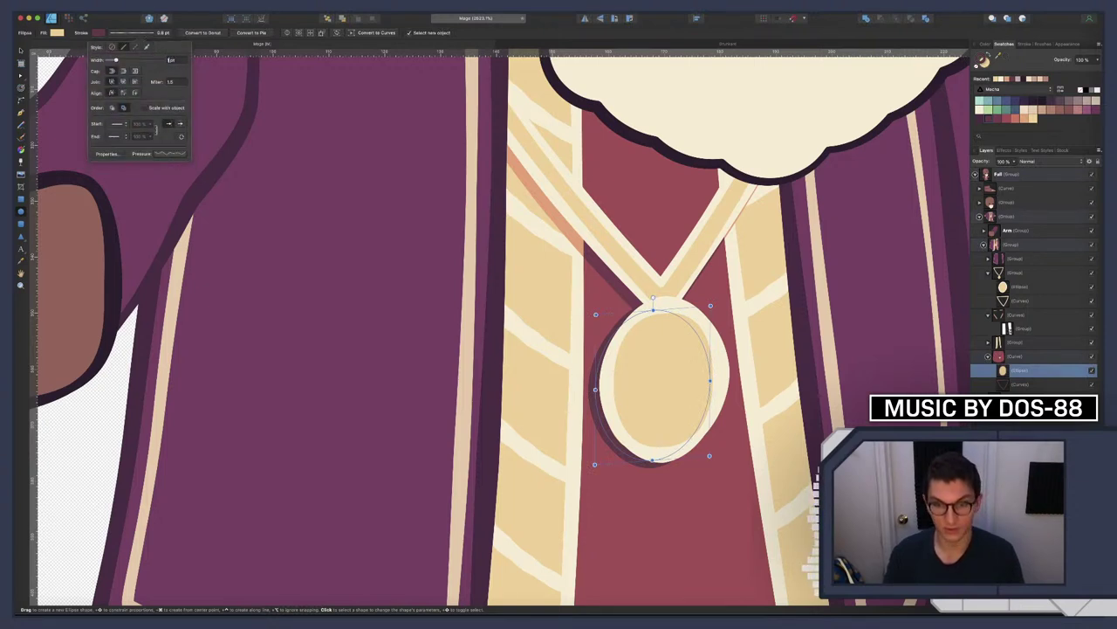
{"action": "key", "text": "Return"}
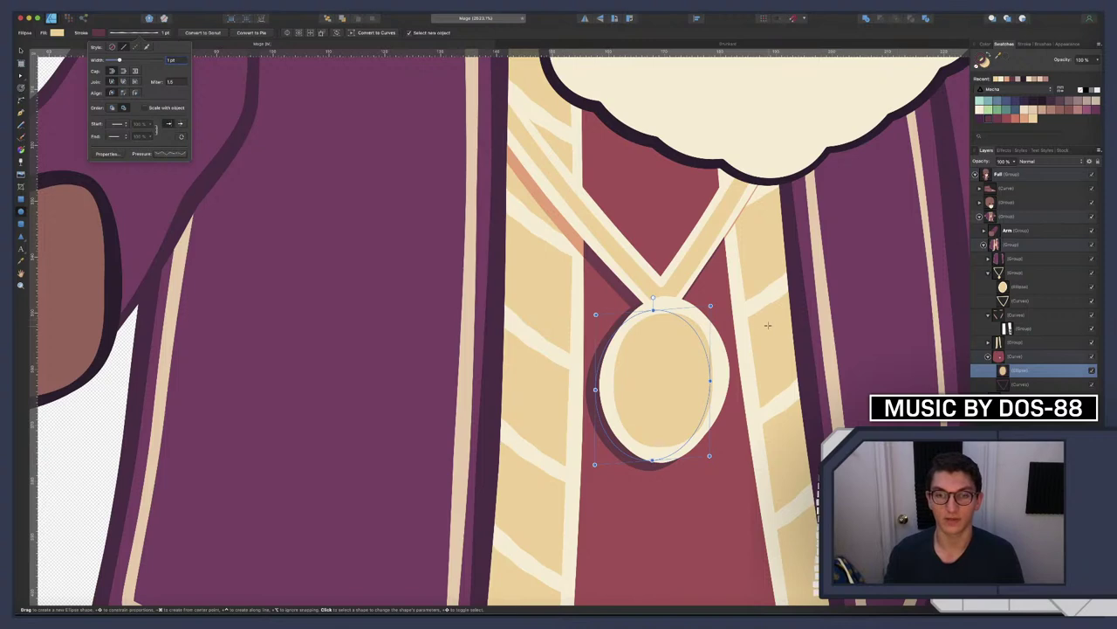
{"action": "left_click", "coordinate": [773, 325]}
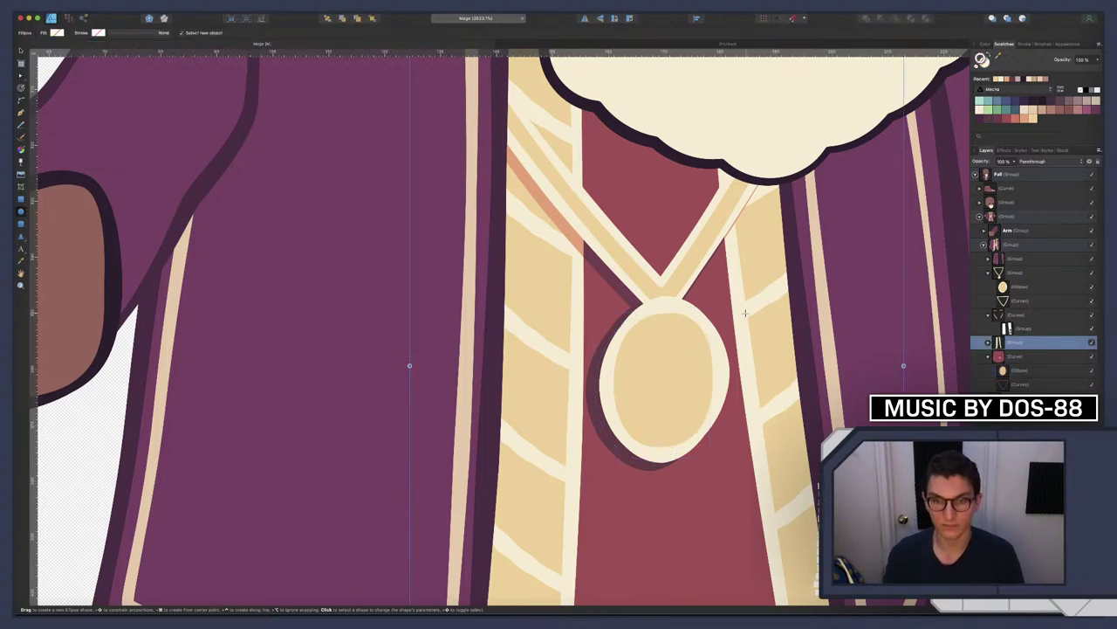
Examine the pendant's shadow where it meets the neck trim's shadow, both close up and at full-figure size
{"action": "scroll", "coordinate": [653, 306], "scroll_direction": "up", "scroll_amount": 6}
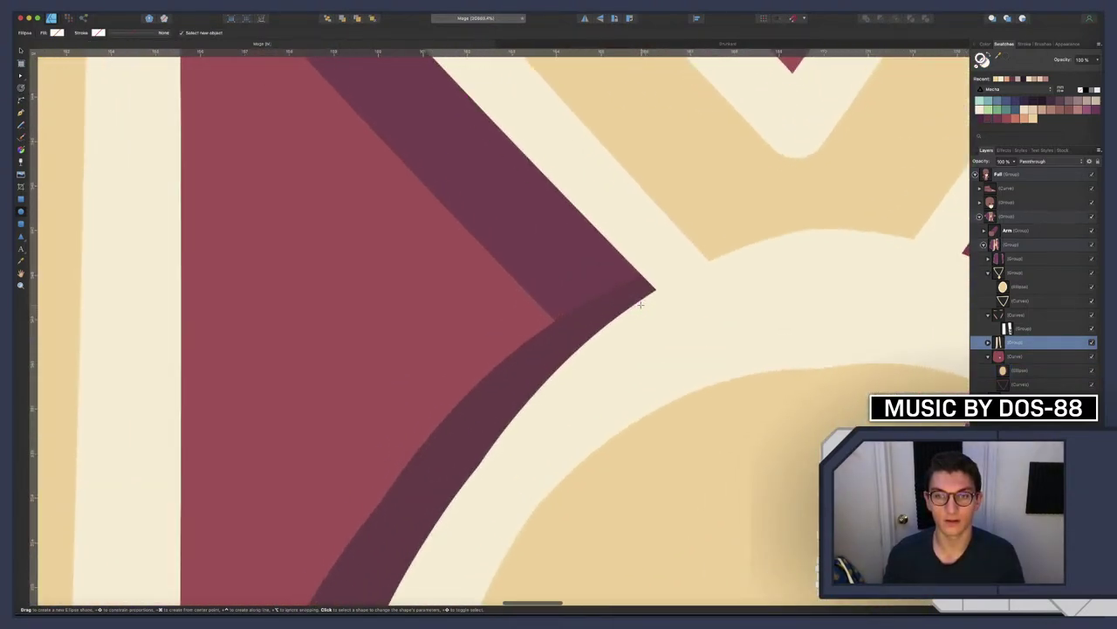
{"action": "scroll", "coordinate": [642, 304], "scroll_direction": "down", "scroll_amount": 3}
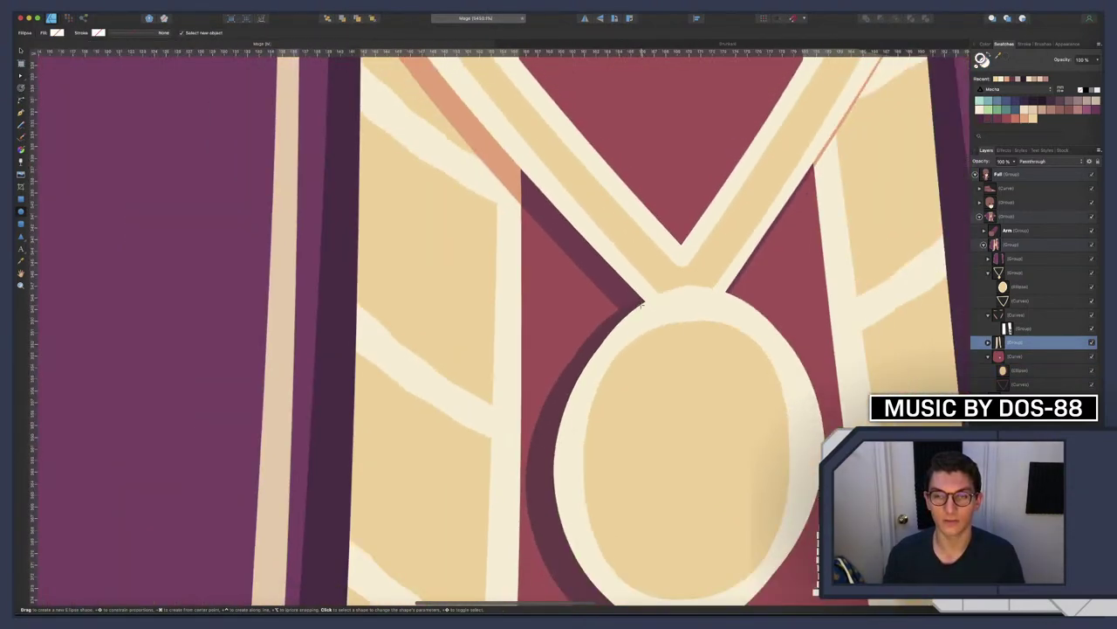
{"action": "left_click", "coordinate": [1009, 371]}
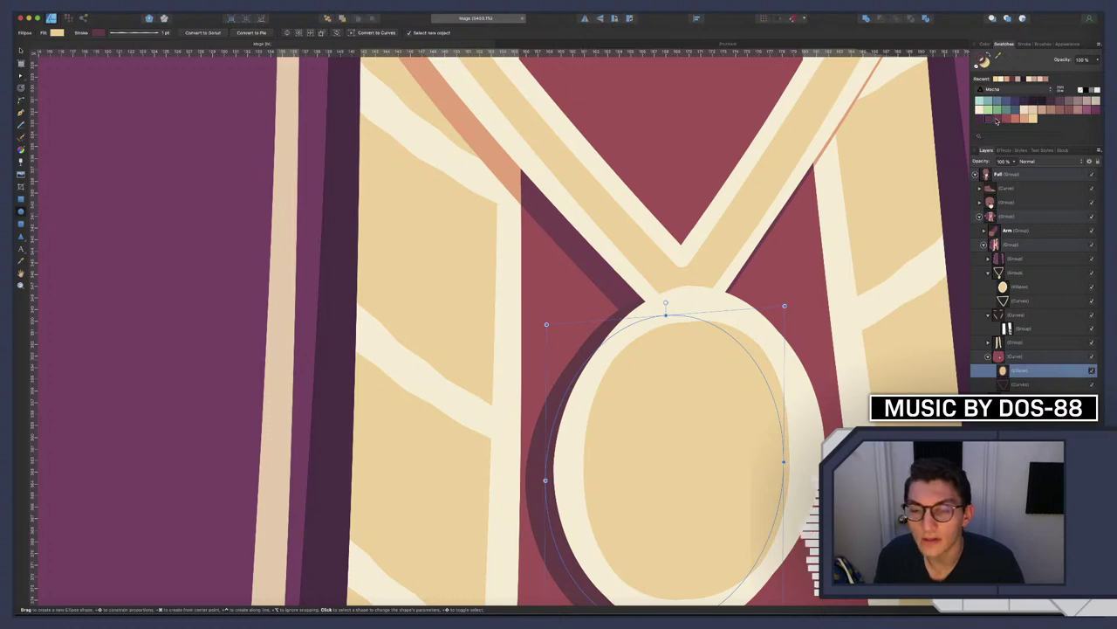
{"action": "left_click", "coordinate": [817, 309]}
{"action": "scroll", "coordinate": [817, 309], "scroll_direction": "down", "scroll_amount": 15}
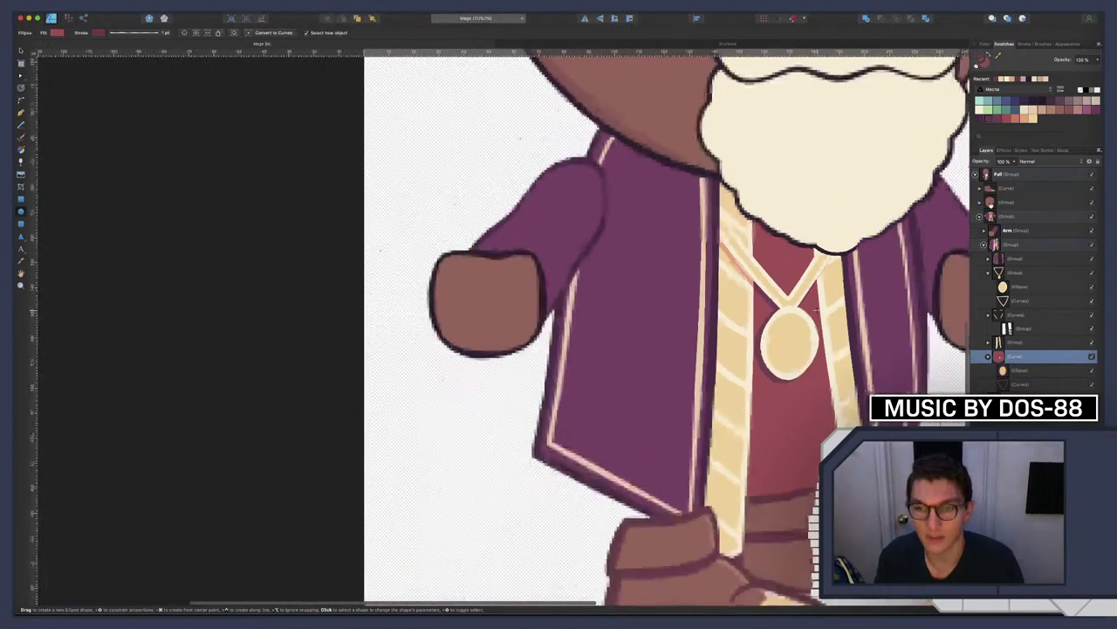
{"action": "scroll", "coordinate": [812, 312], "scroll_direction": "right", "scroll_amount": 1}
{"action": "scroll", "coordinate": [745, 321], "scroll_direction": "down", "scroll_amount": 4}
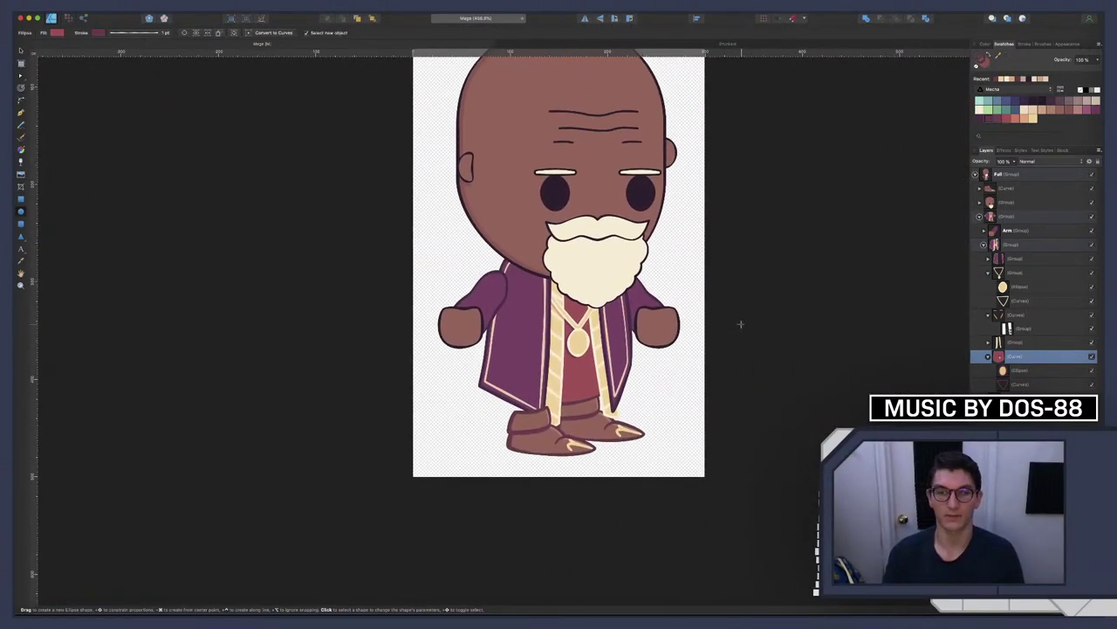
{"action": "scroll", "coordinate": [638, 343], "scroll_direction": "up", "scroll_amount": 8}
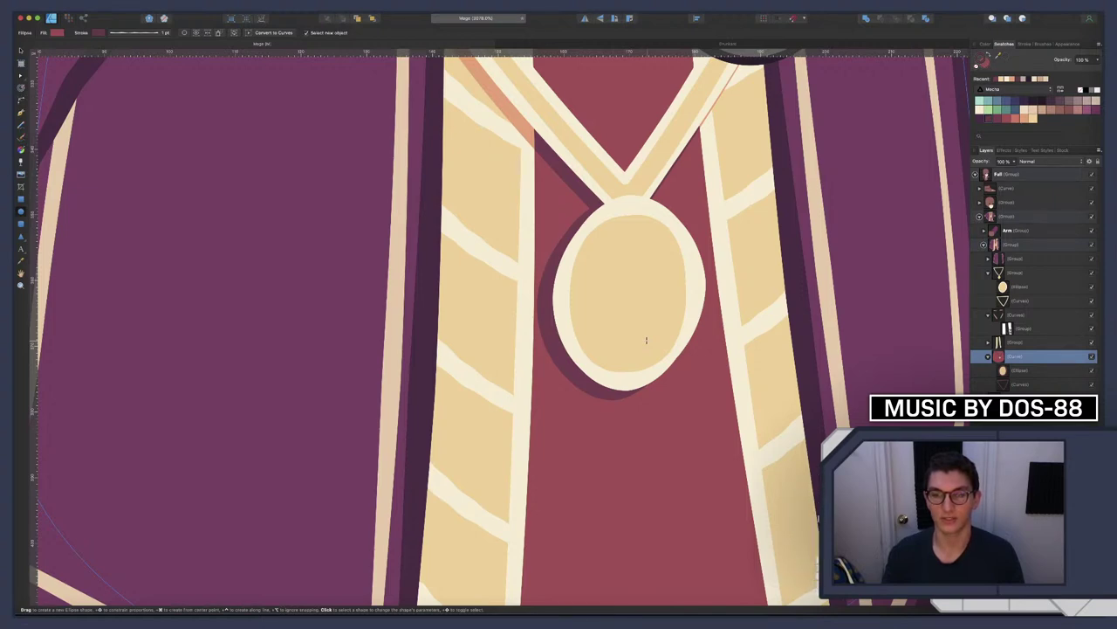
{"action": "scroll", "coordinate": [646, 341], "scroll_direction": "down", "scroll_amount": 10}
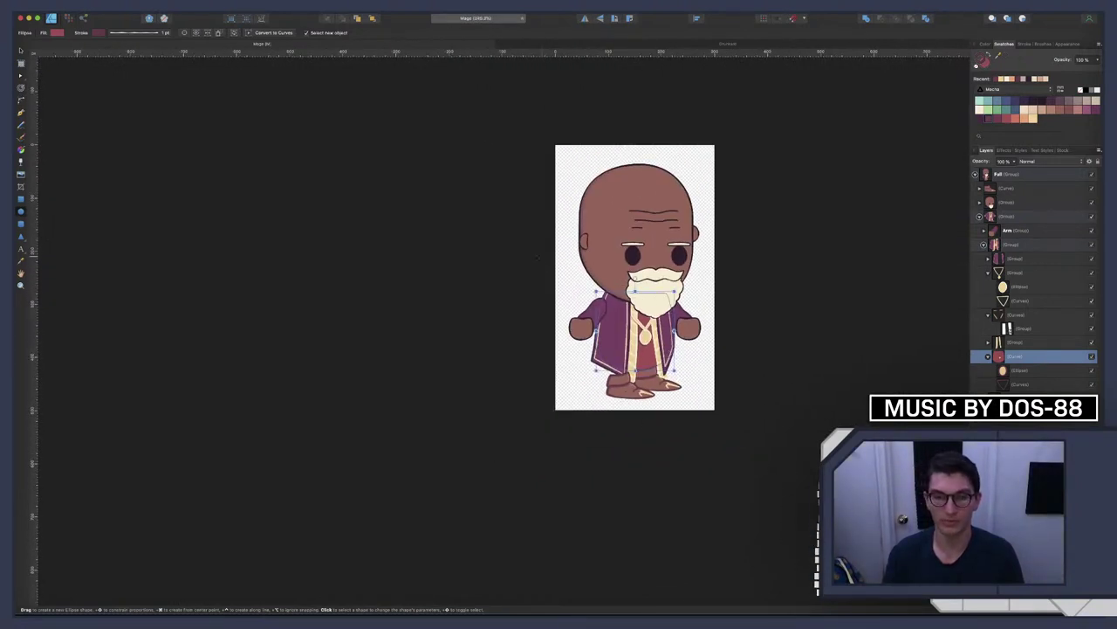
{"action": "scroll", "coordinate": [649, 336], "scroll_direction": "up", "scroll_amount": 5}
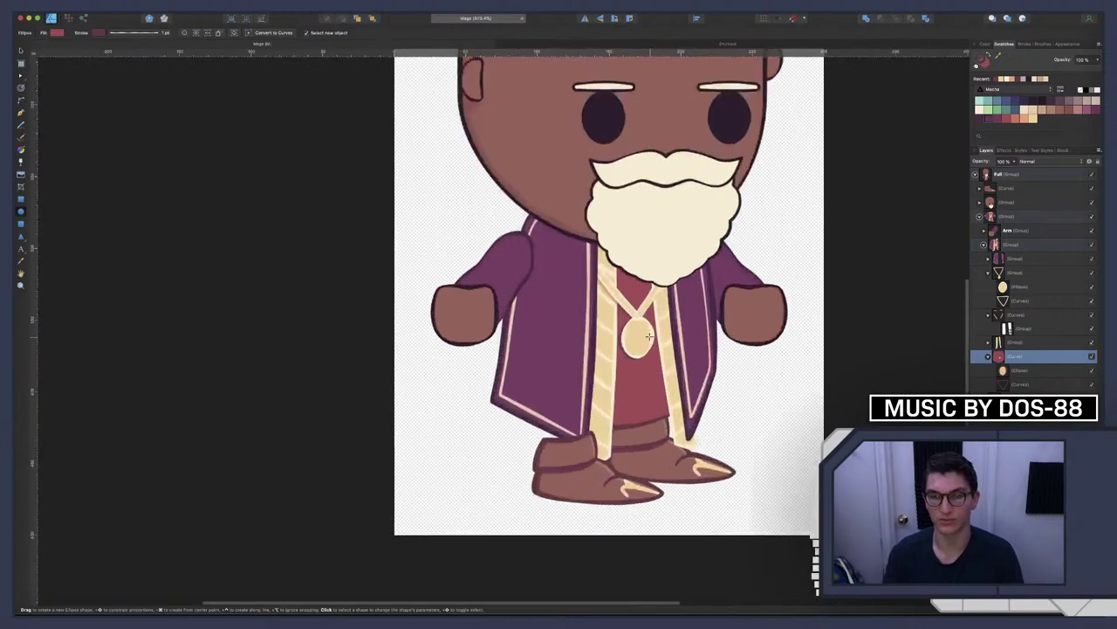
{"action": "scroll", "coordinate": [650, 336], "scroll_direction": "up", "scroll_amount": 5}
Switch to the Chrome browser showing the mage reference image and open a new tab
{"action": "key", "text": "ctrl+Right"}
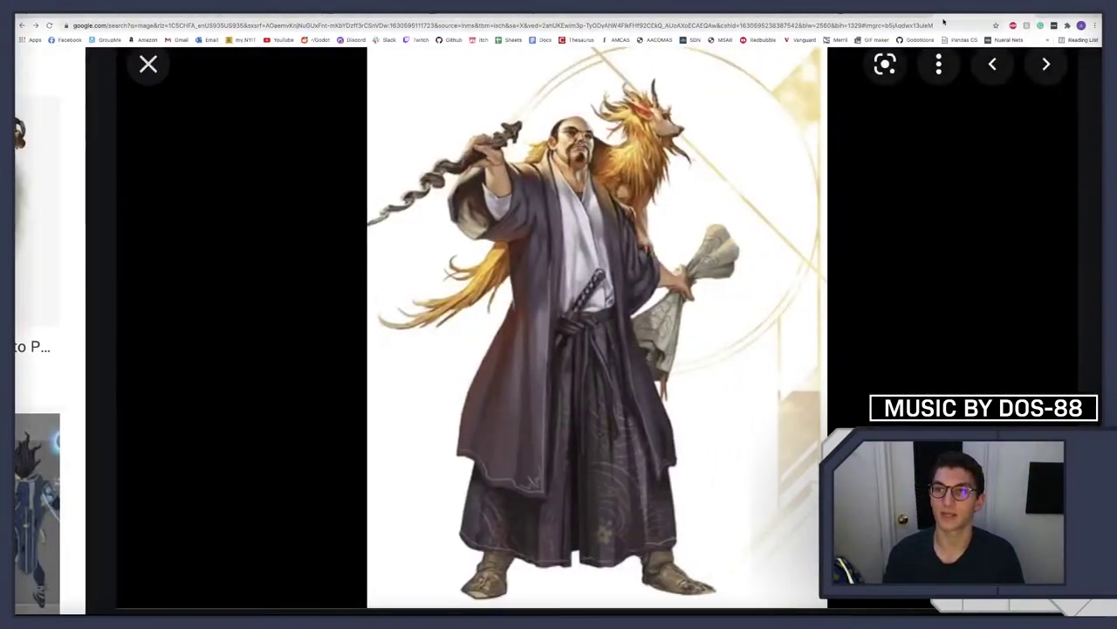
{"action": "key", "text": "super+t"}
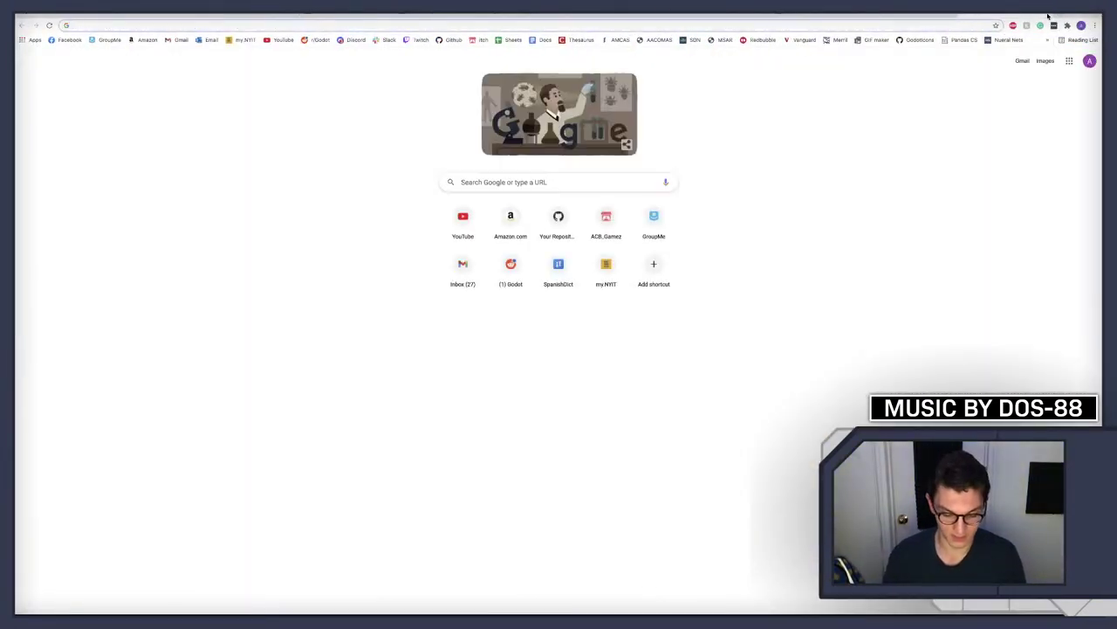
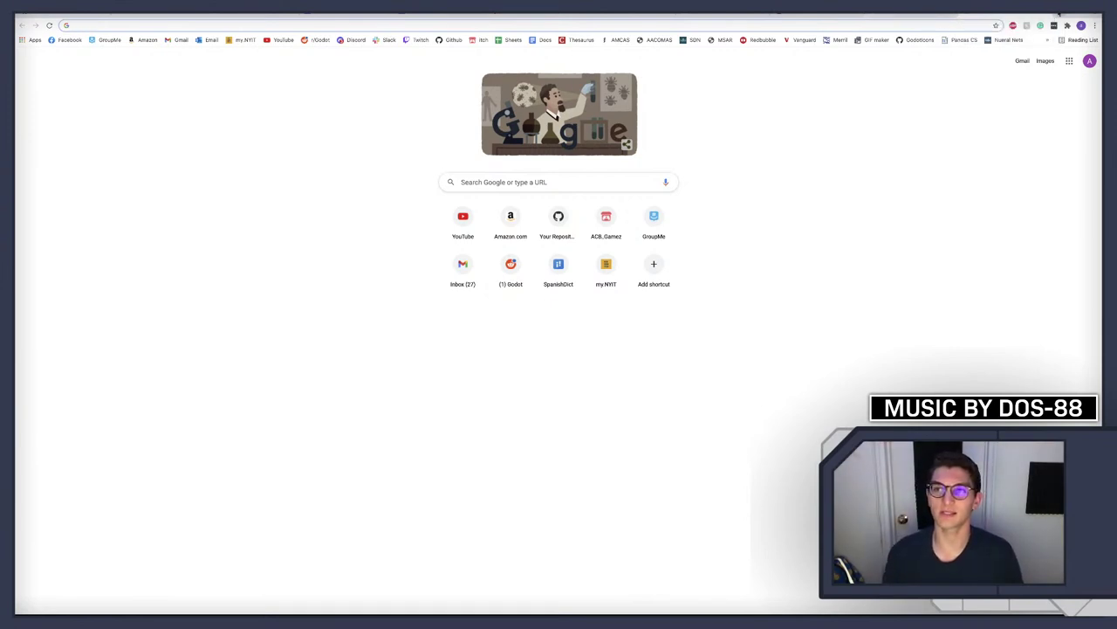
Open the Google Docs home page in the browser
{"action": "left_click", "coordinate": [541, 39]}
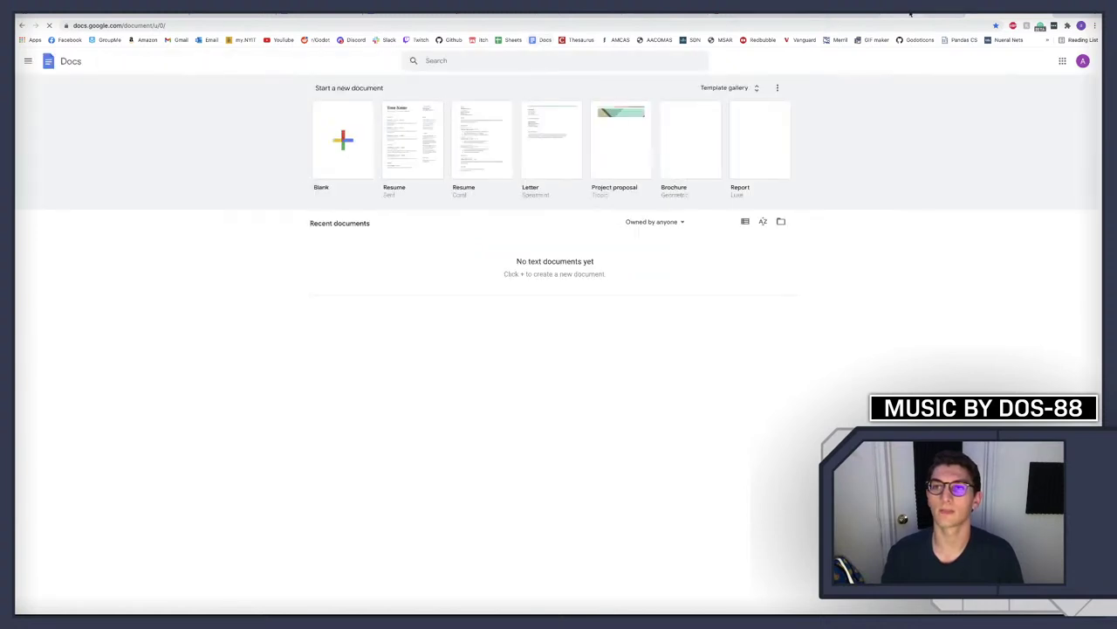
{"action": "left_click", "coordinate": [909, 13]}
{"action": "left_click", "coordinate": [963, 13]}
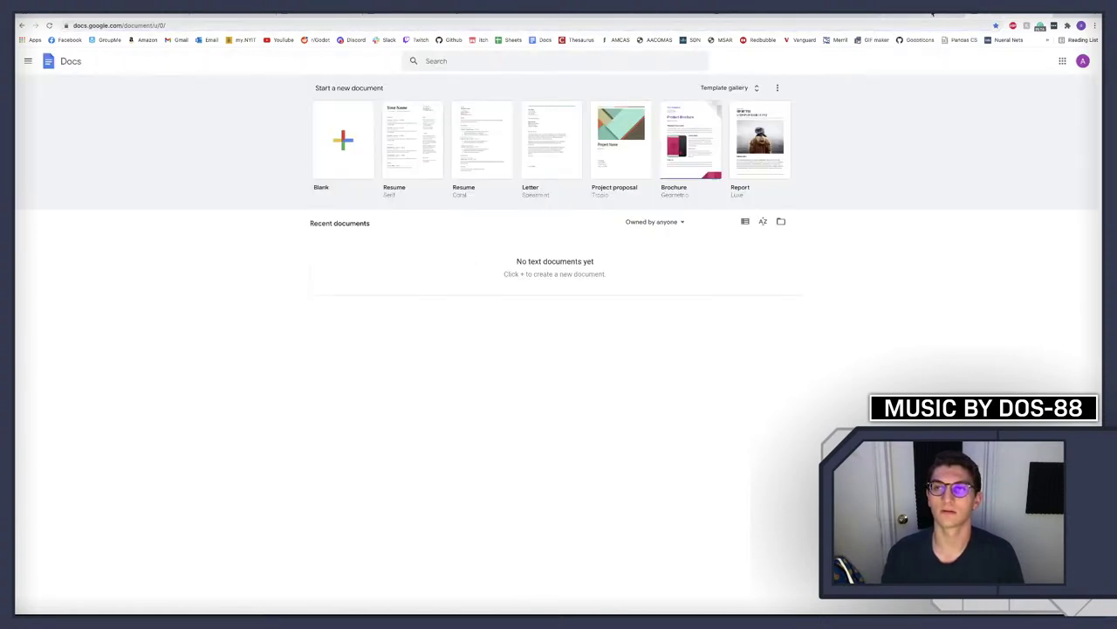
Search Google for "green jewelry" in a separate browser tab
{"action": "left_click", "coordinate": [894, 15]}
{"action": "type", "text": "gree"}
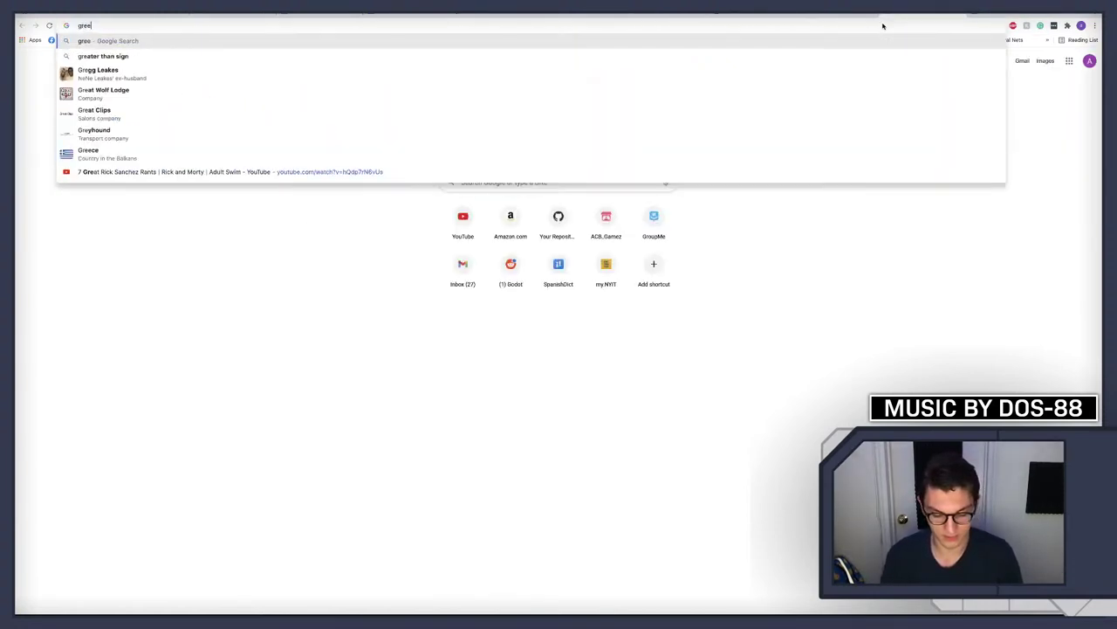
{"action": "type", "text": "n jewelry"}
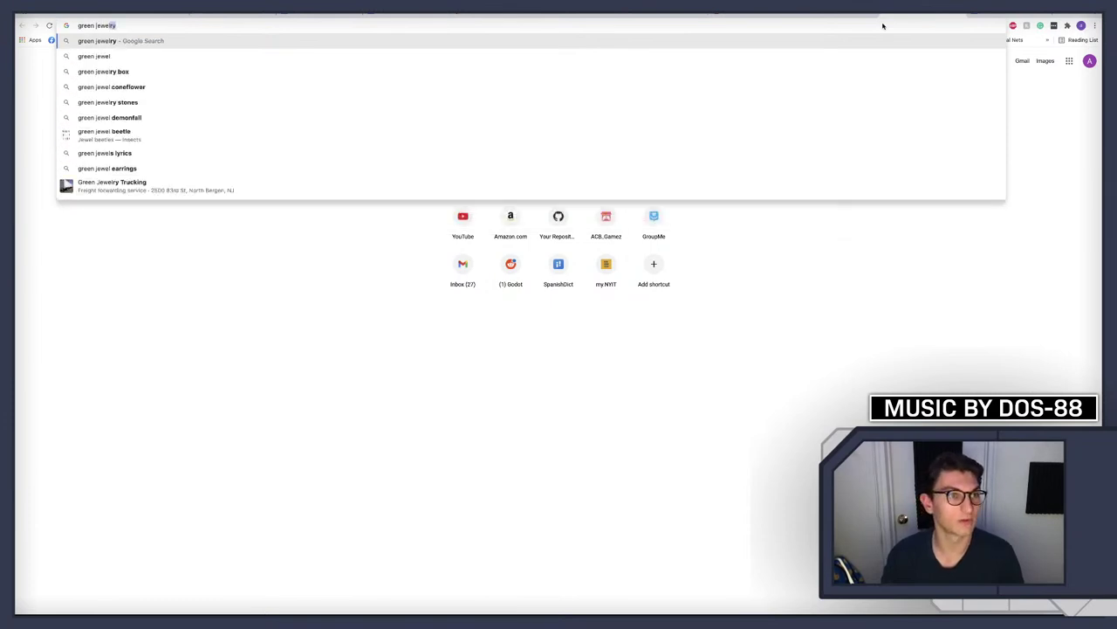
{"action": "key", "text": "Return"}
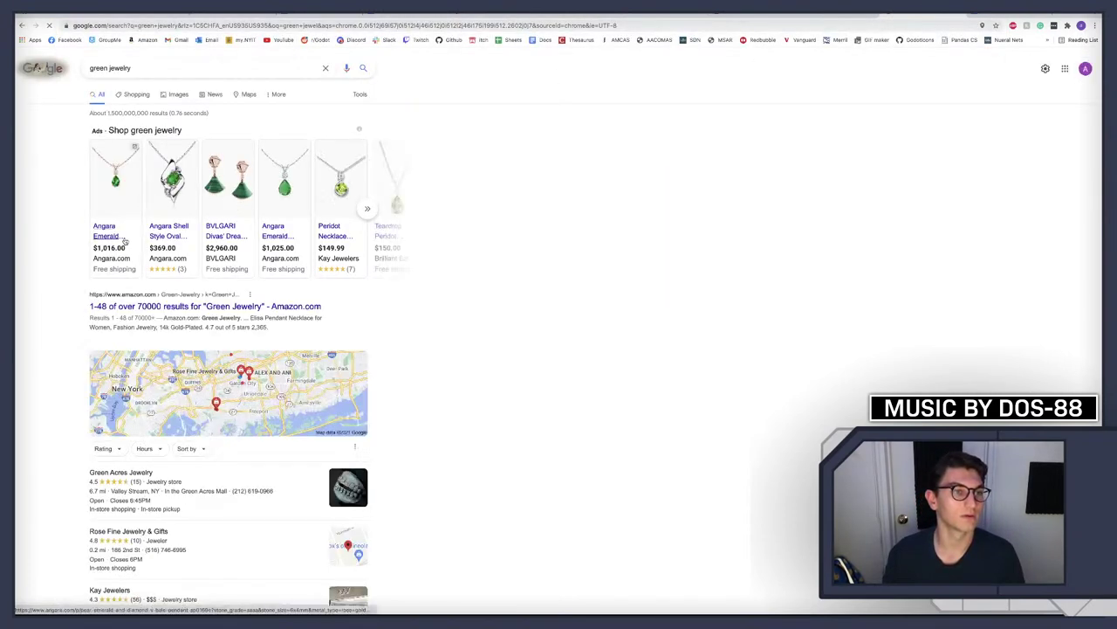
Replace the Google search query with "emerald necklace cartoon" and run the search
{"action": "double_click", "coordinate": [143, 61]}
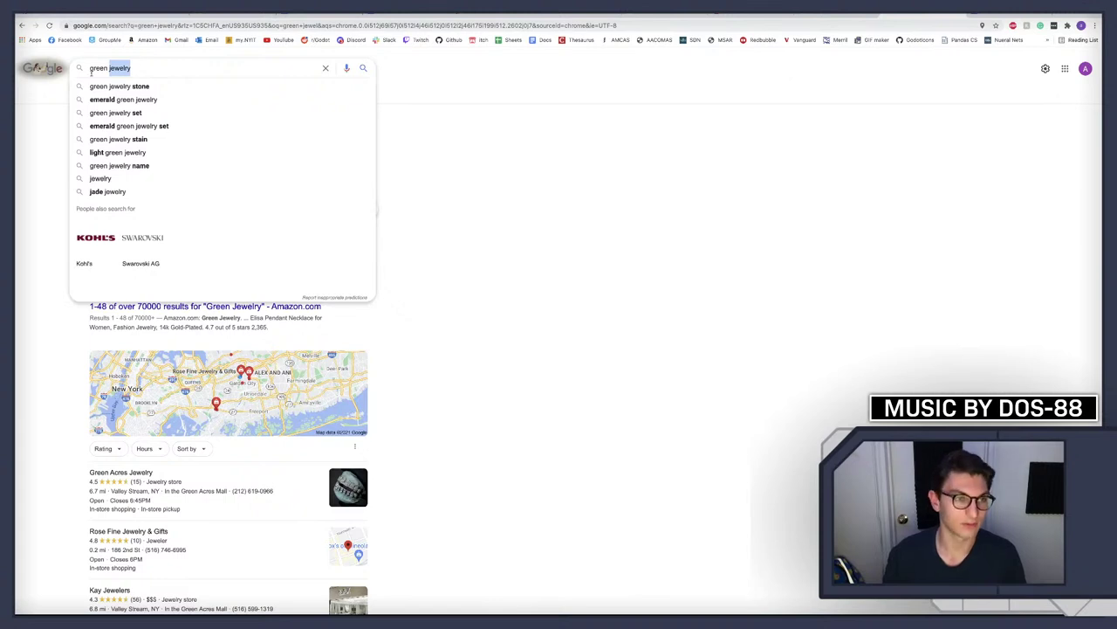
{"action": "left_click", "coordinate": [14, 135]}
{"action": "left_click", "coordinate": [108, 67]}
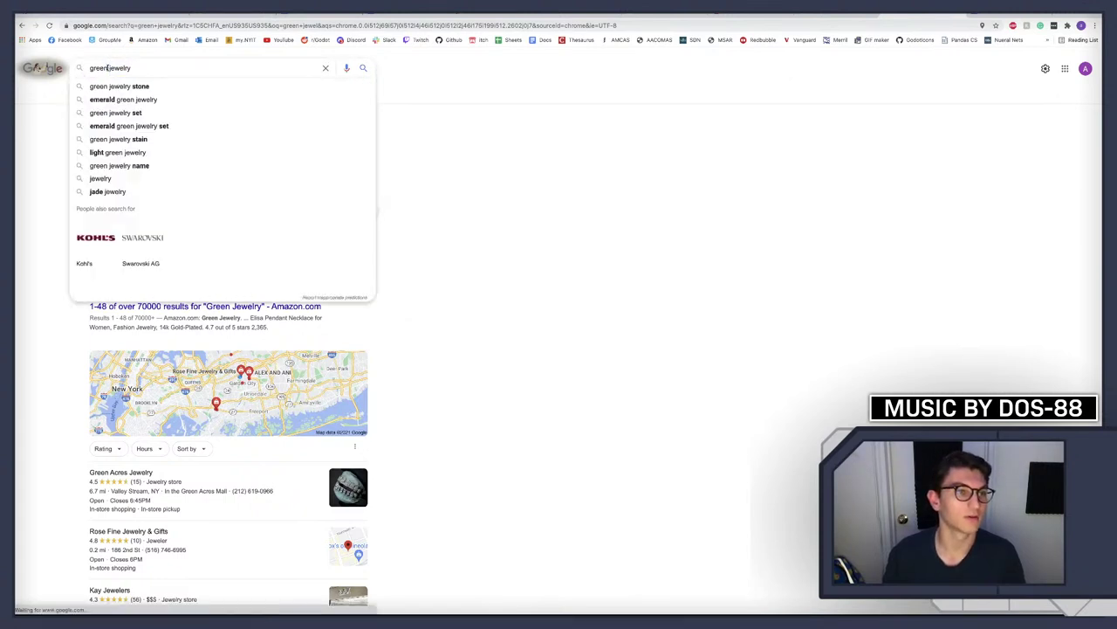
{"action": "key", "text": "ctrl+a"}
{"action": "type", "text": "emerald"}
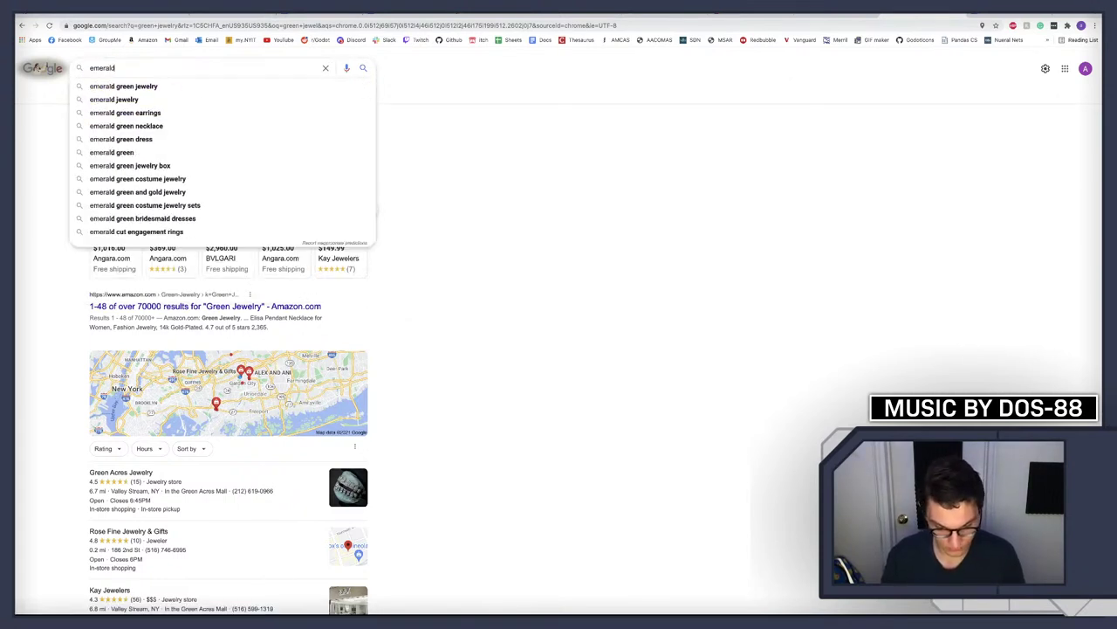
{"action": "type", "text": " necklace "}
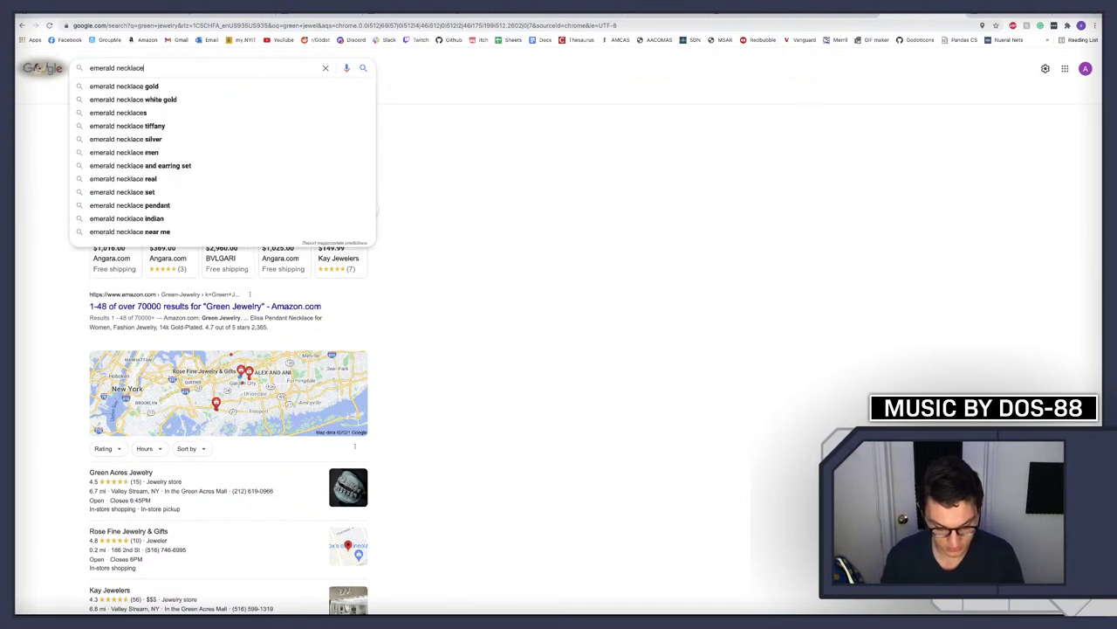
{"action": "type", "text": "cartoon"}
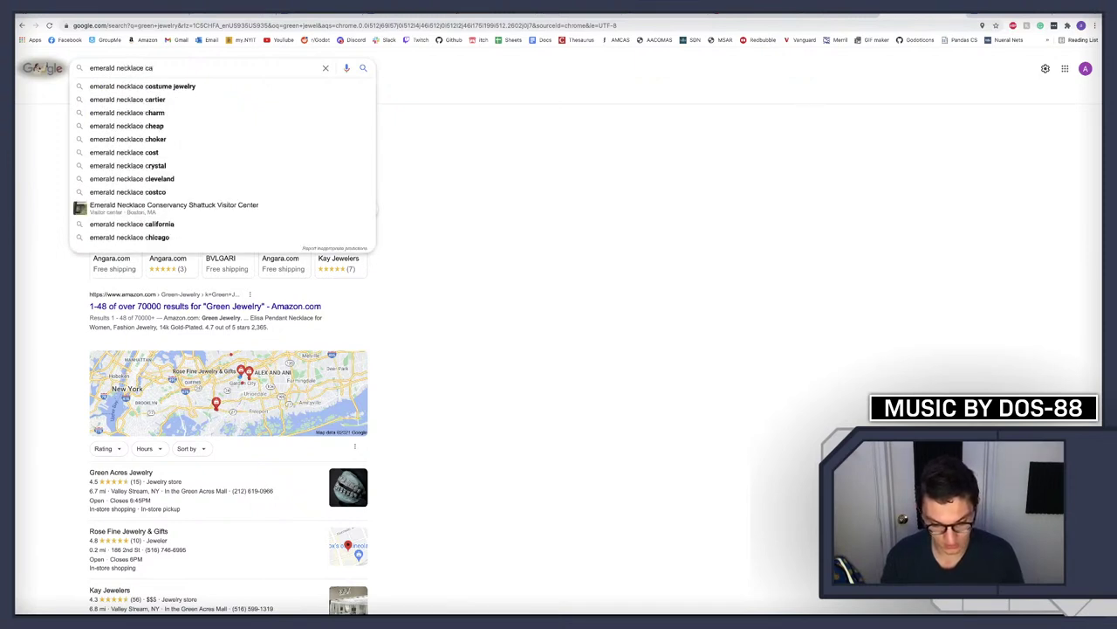
{"action": "key", "text": "Return"}
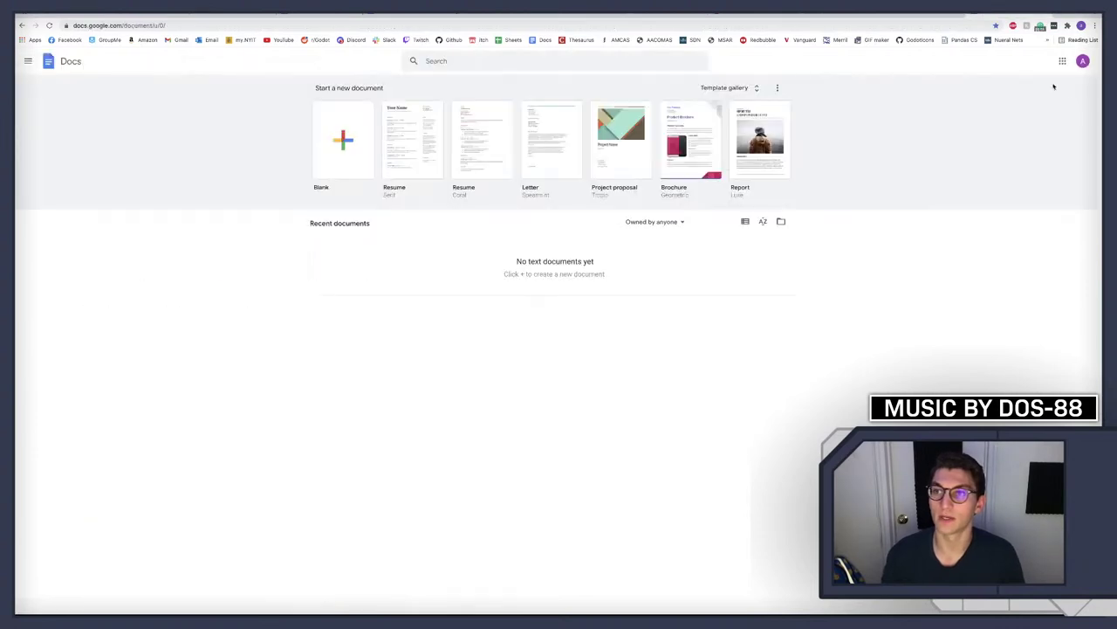
Switch Google Docs to the account that holds the game notes and open the "Game Ideas" document
{"action": "left_click", "coordinate": [1083, 61]}
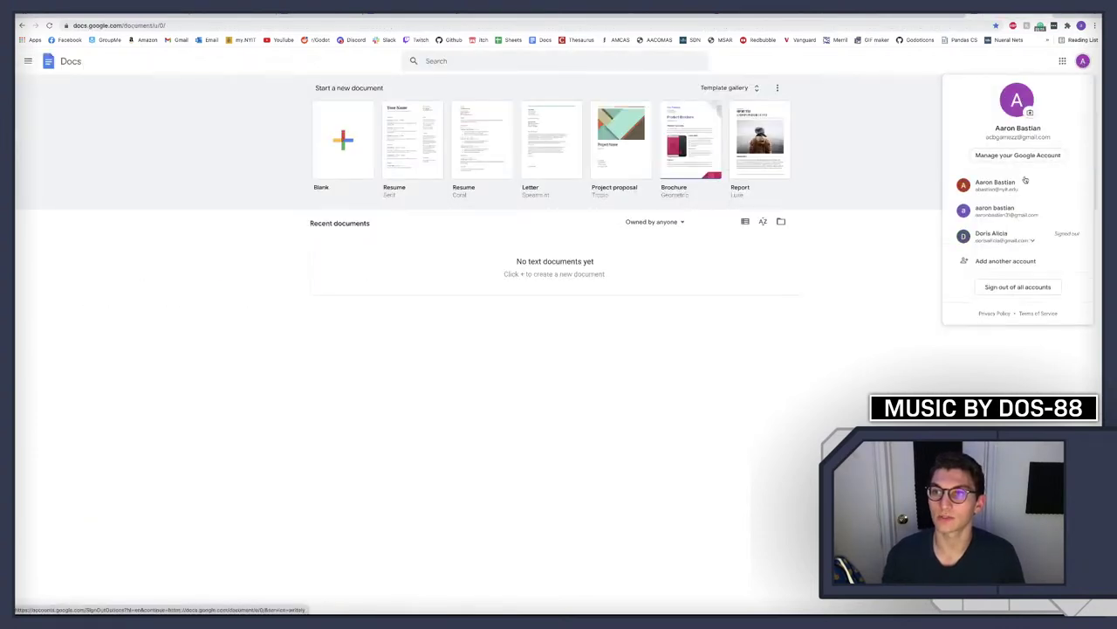
{"action": "left_click", "coordinate": [1011, 208]}
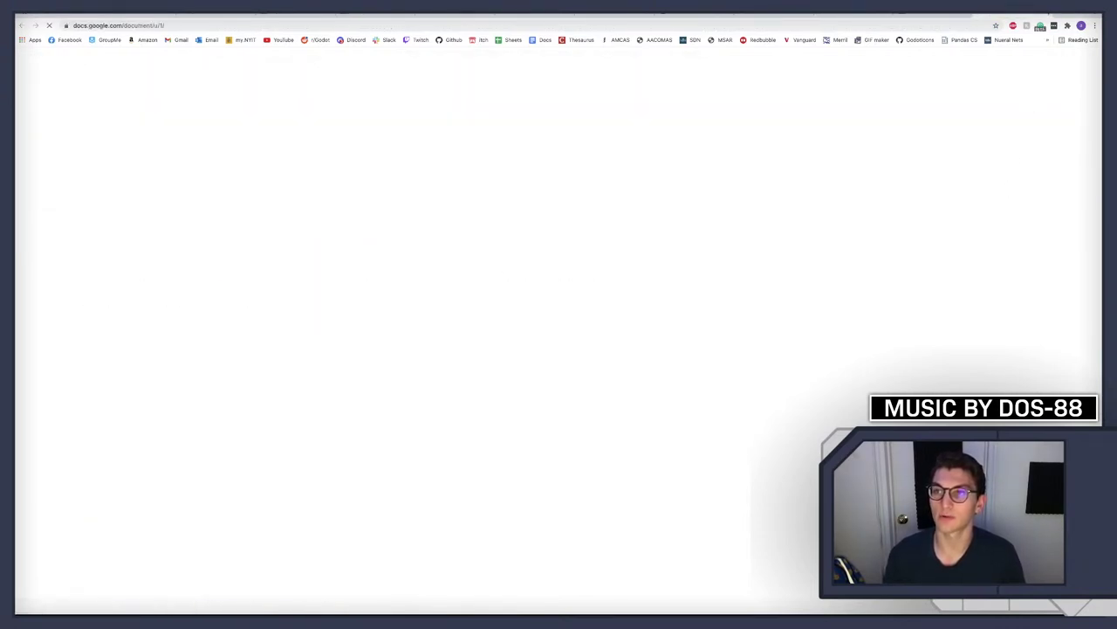
{"action": "left_click", "coordinate": [1084, 61]}
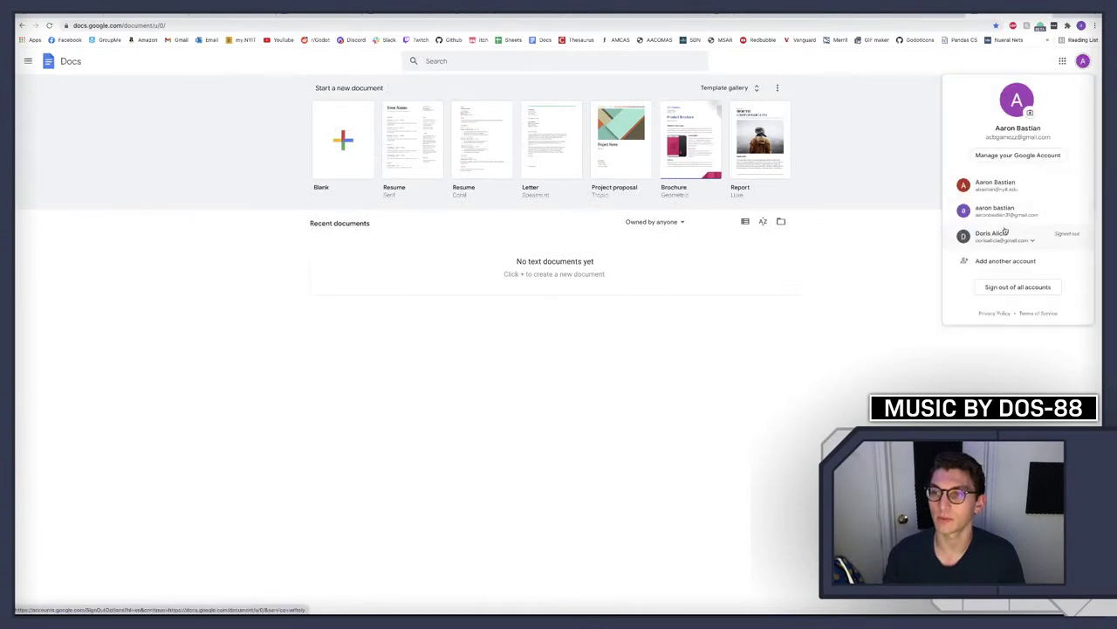
{"action": "left_click", "coordinate": [1004, 219]}
{"action": "mouse_move", "coordinate": [967, 17]}
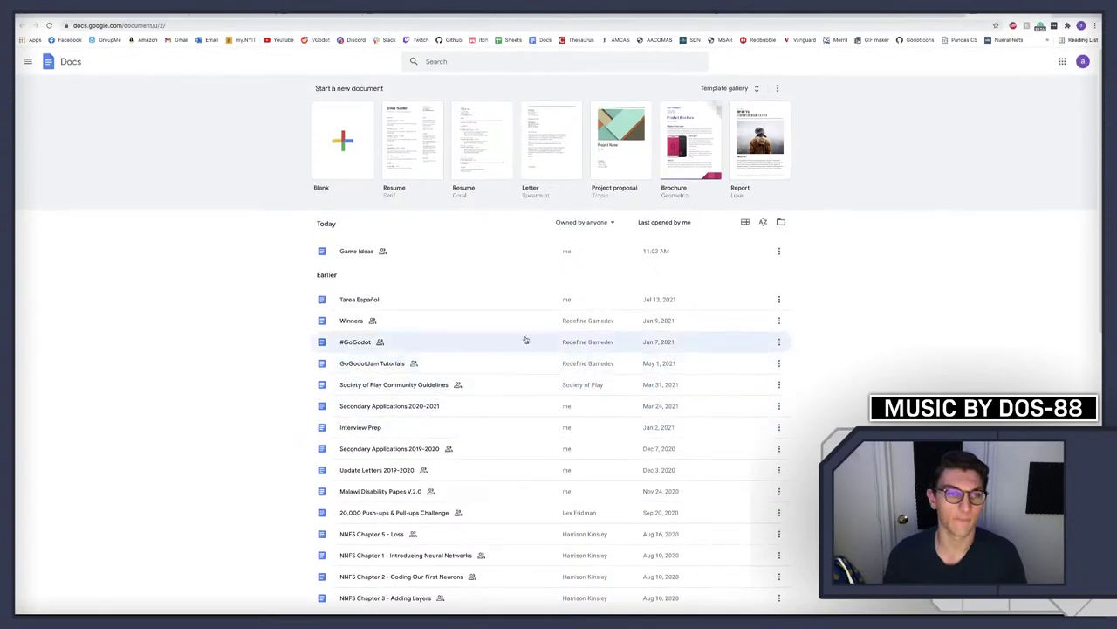
{"action": "left_click", "coordinate": [351, 252]}
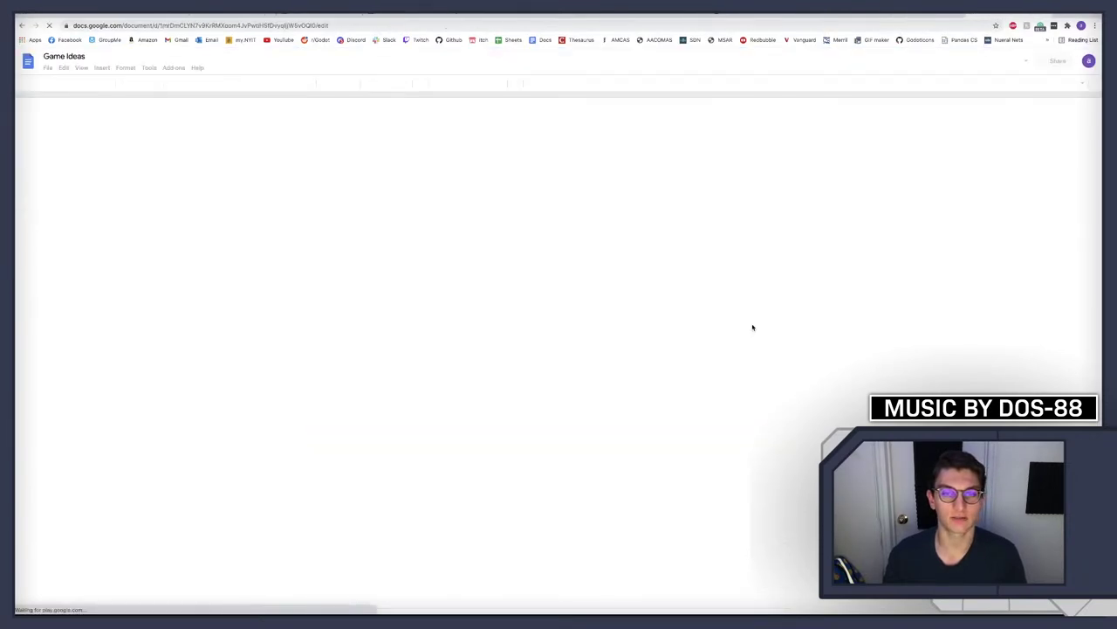
Examine the character classes from Bulwark to Mage, with their stats and moves, under "Live Stream Gamez"
{"action": "scroll", "coordinate": [455, 413], "scroll_direction": "down", "scroll_amount": 3}
{"action": "scroll", "coordinate": [456, 412], "scroll_direction": "down", "scroll_amount": 5}
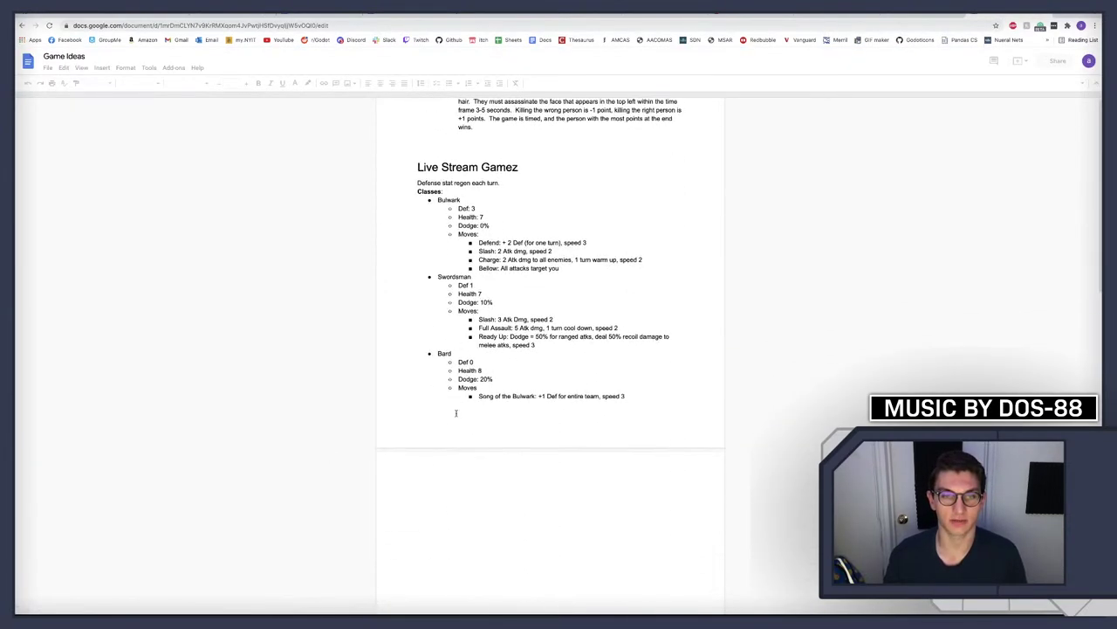
{"action": "scroll", "coordinate": [455, 413], "scroll_direction": "down", "scroll_amount": 1}
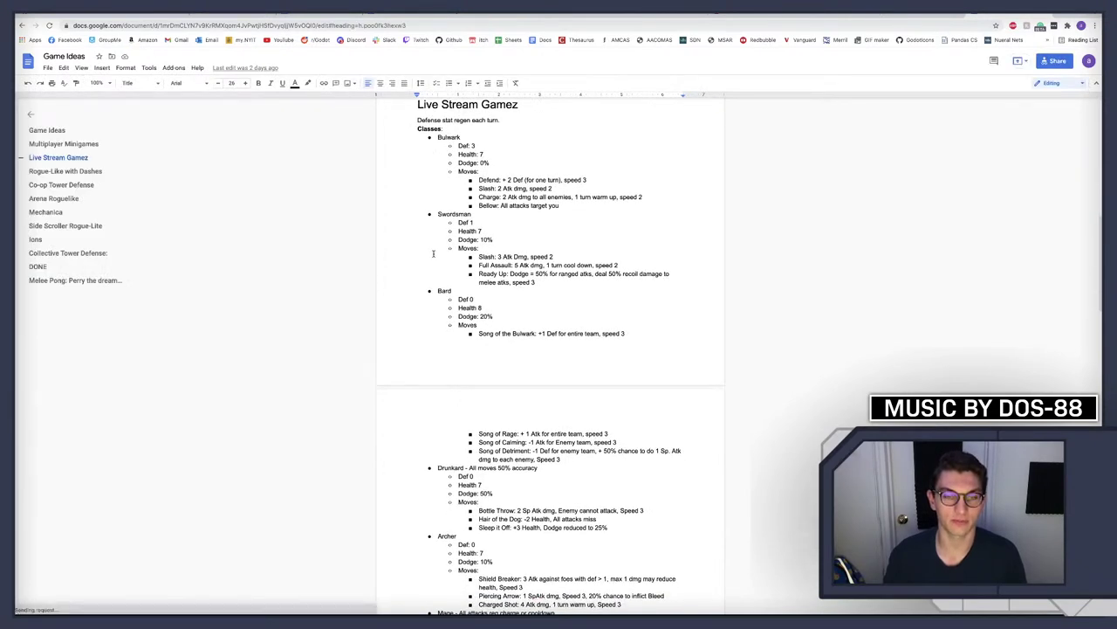
{"action": "scroll", "coordinate": [434, 252], "scroll_direction": "down", "scroll_amount": 4}
{"action": "scroll", "coordinate": [435, 251], "scroll_direction": "up", "scroll_amount": 3}
{"action": "scroll", "coordinate": [436, 250], "scroll_direction": "down", "scroll_amount": 1}
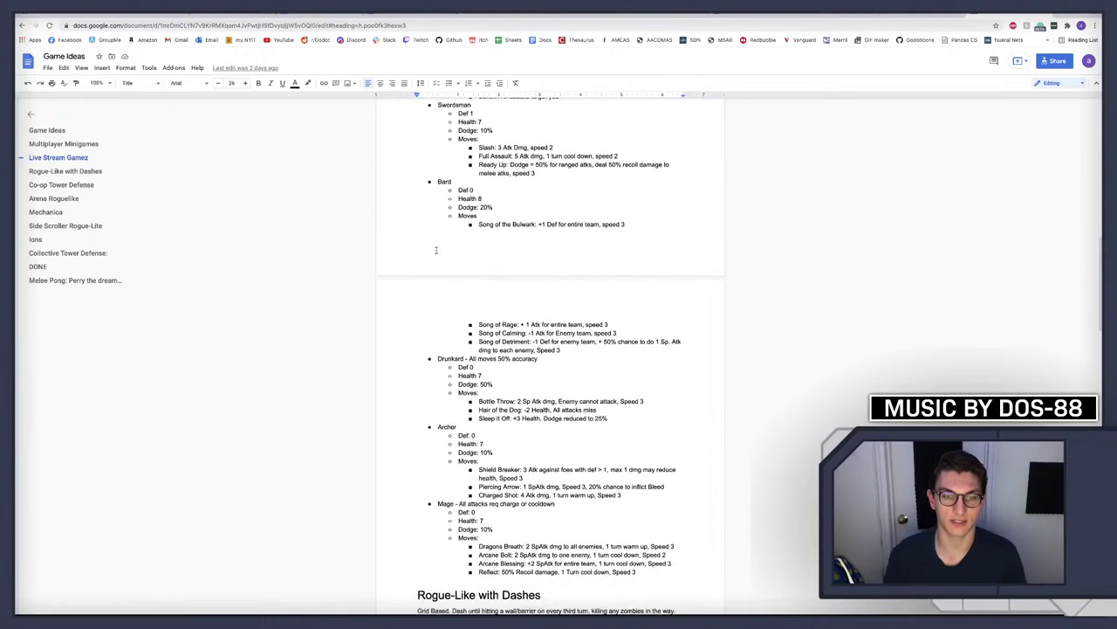
{"action": "scroll", "coordinate": [435, 251], "scroll_direction": "up", "scroll_amount": 2}
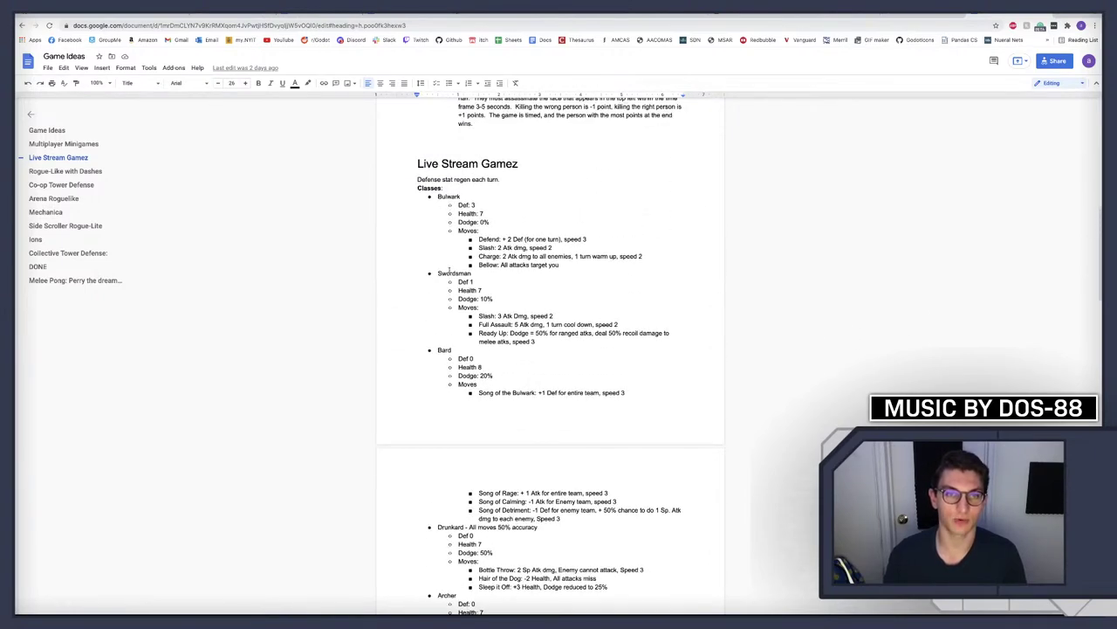
{"action": "scroll", "coordinate": [450, 271], "scroll_direction": "down", "scroll_amount": 2}
{"action": "scroll", "coordinate": [490, 373], "scroll_direction": "up", "scroll_amount": 1}
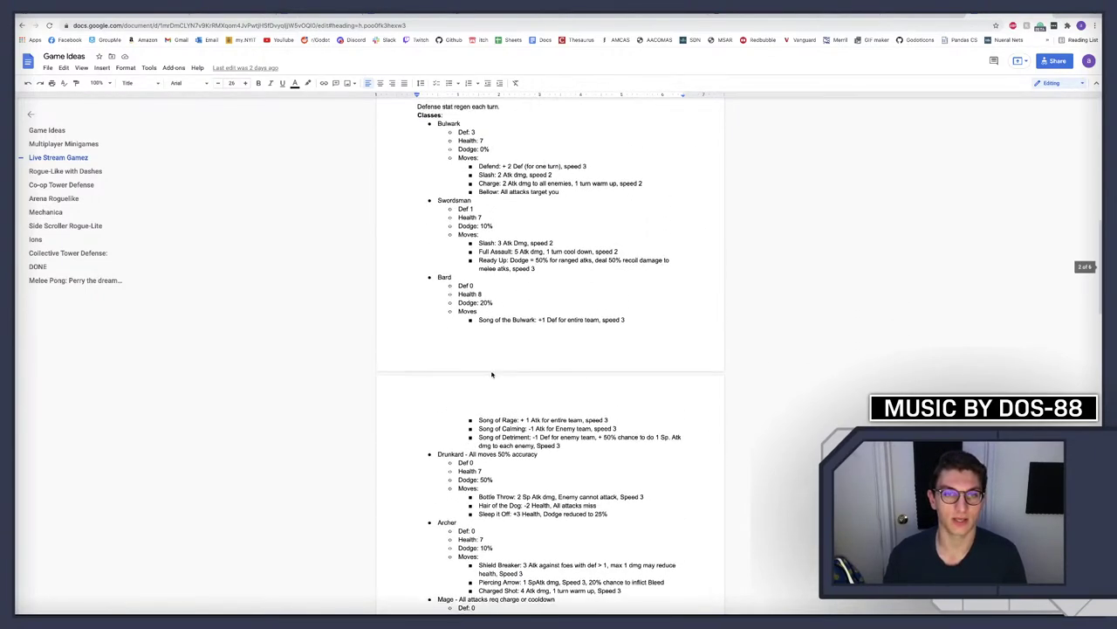
{"action": "scroll", "coordinate": [491, 373], "scroll_direction": "down", "scroll_amount": 2}
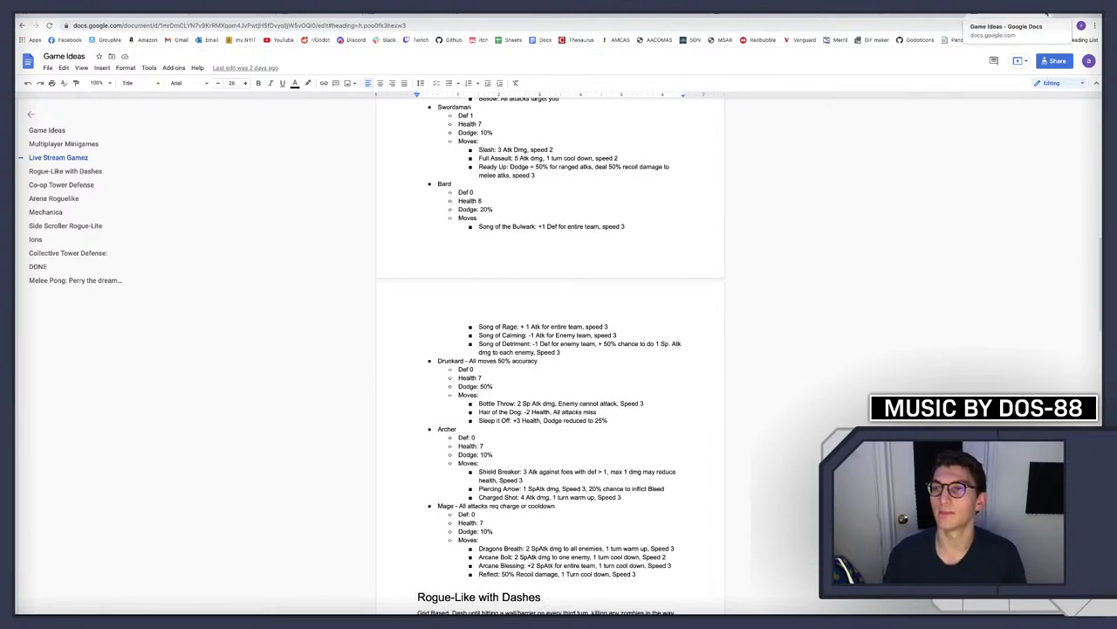
Show the image results for "emerald necklace cartoon" and preview the gold necklace with the oval emerald
{"action": "left_click", "coordinate": [1044, 14]}
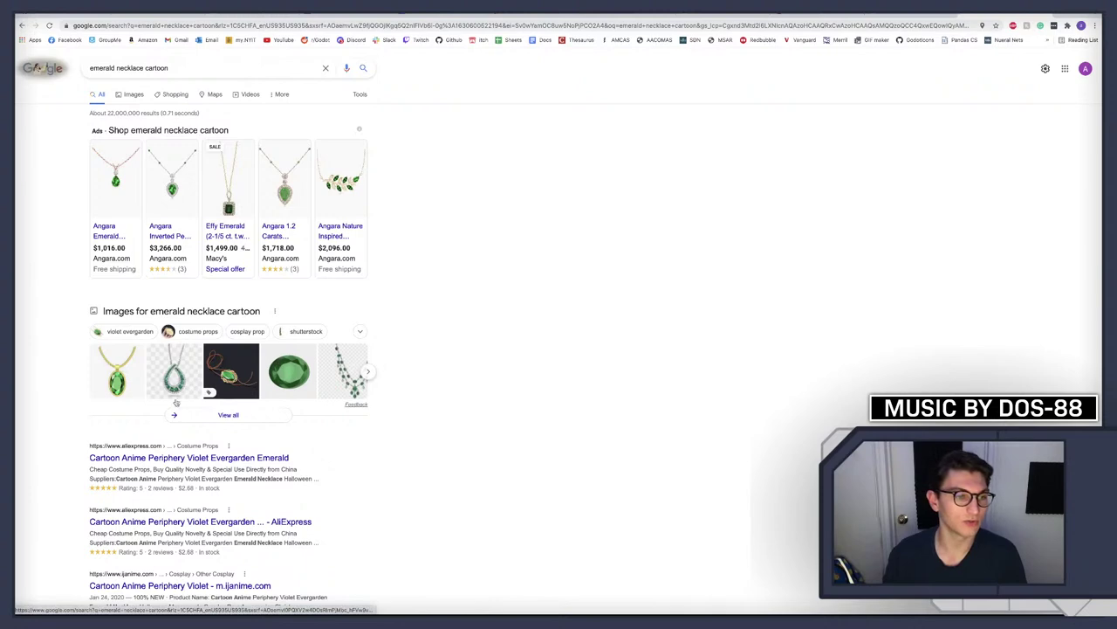
{"action": "left_click", "coordinate": [135, 95]}
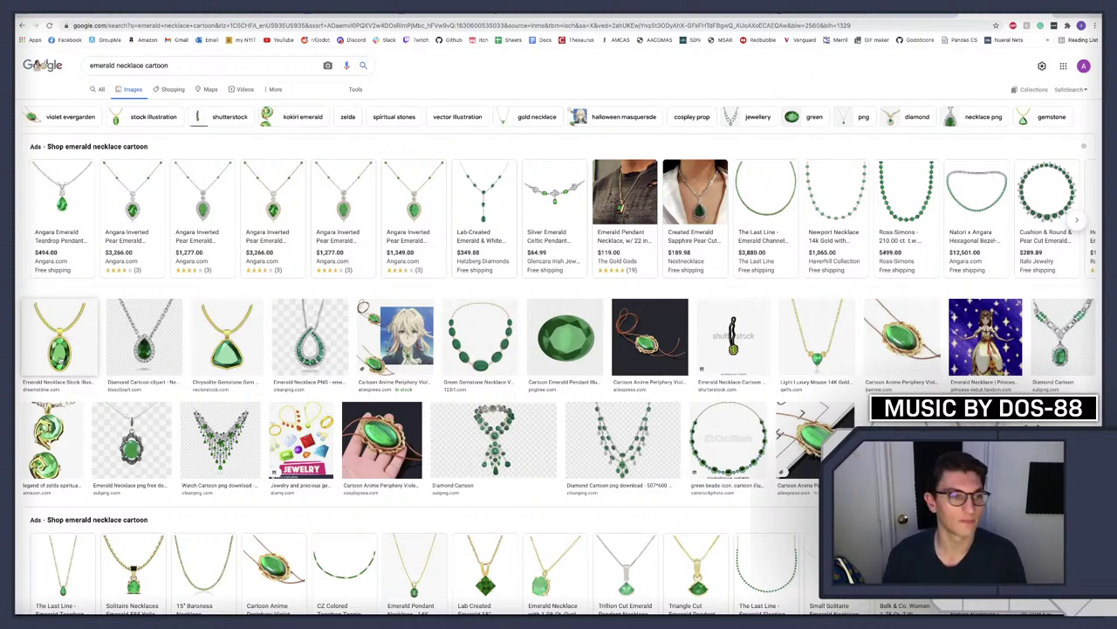
{"action": "left_click", "coordinate": [59, 339]}
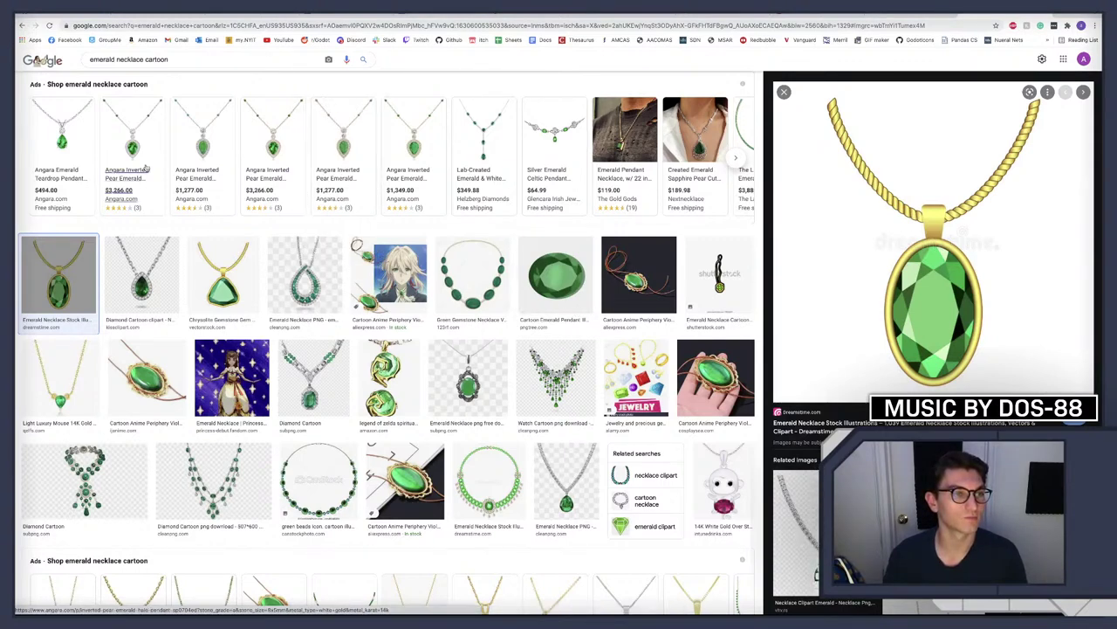
Open Angara's Emerald Teardrop Pendant product page, dismiss the subscriber offer and examine the green gem
{"action": "left_click", "coordinate": [77, 145]}
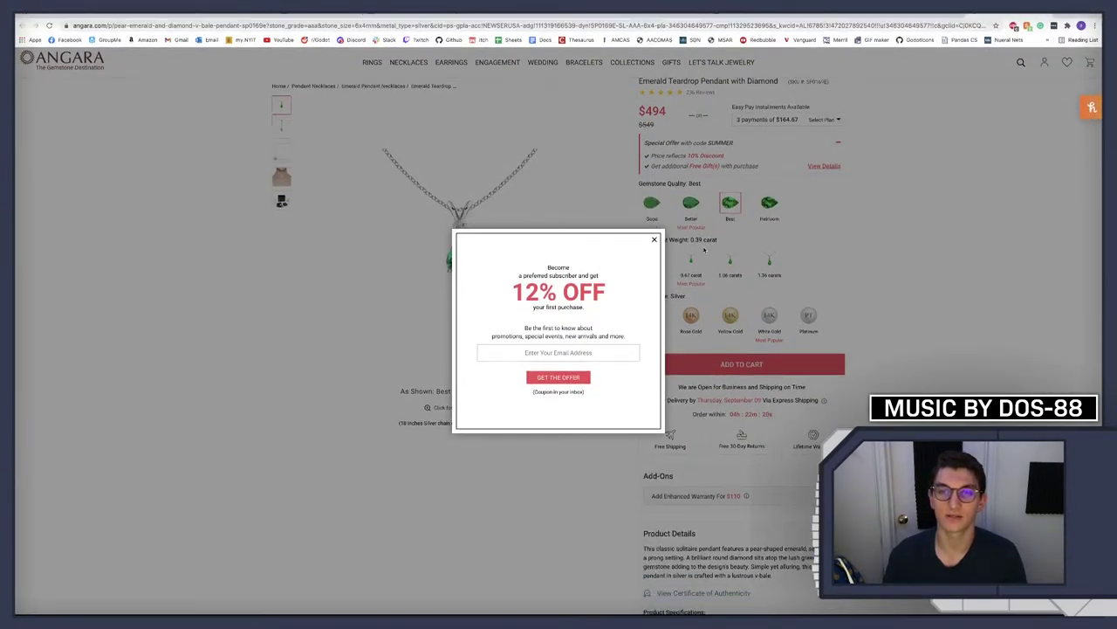
{"action": "left_click", "coordinate": [655, 239]}
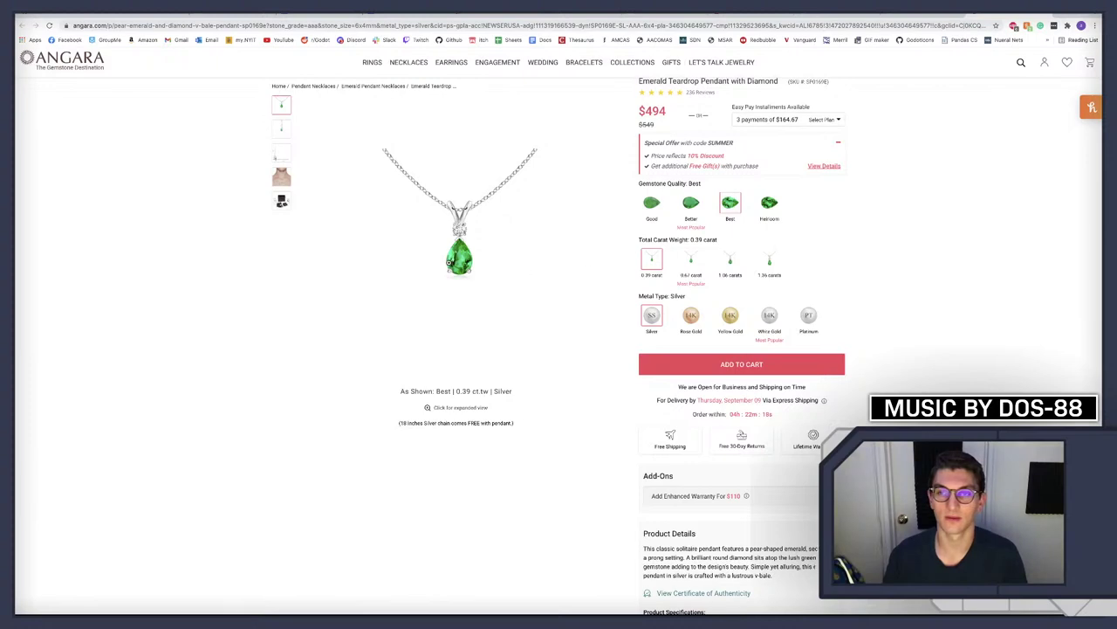
{"action": "left_click", "coordinate": [449, 262]}
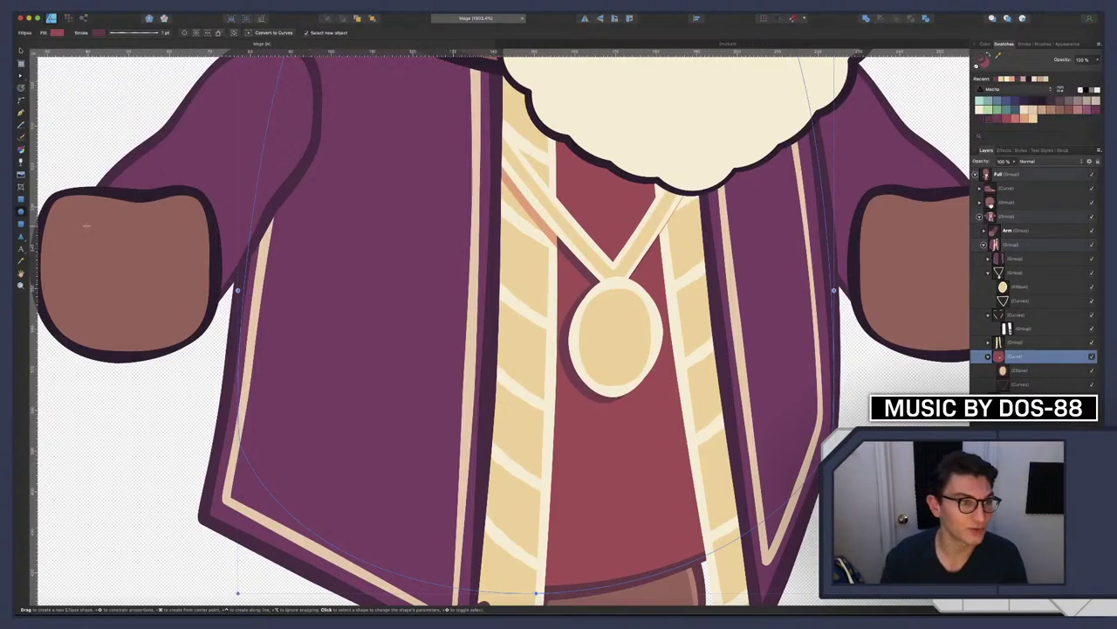
Switch back to Affinity Designer and duplicate the gold ellipse of the mage's pendant
{"action": "key", "text": "m"}
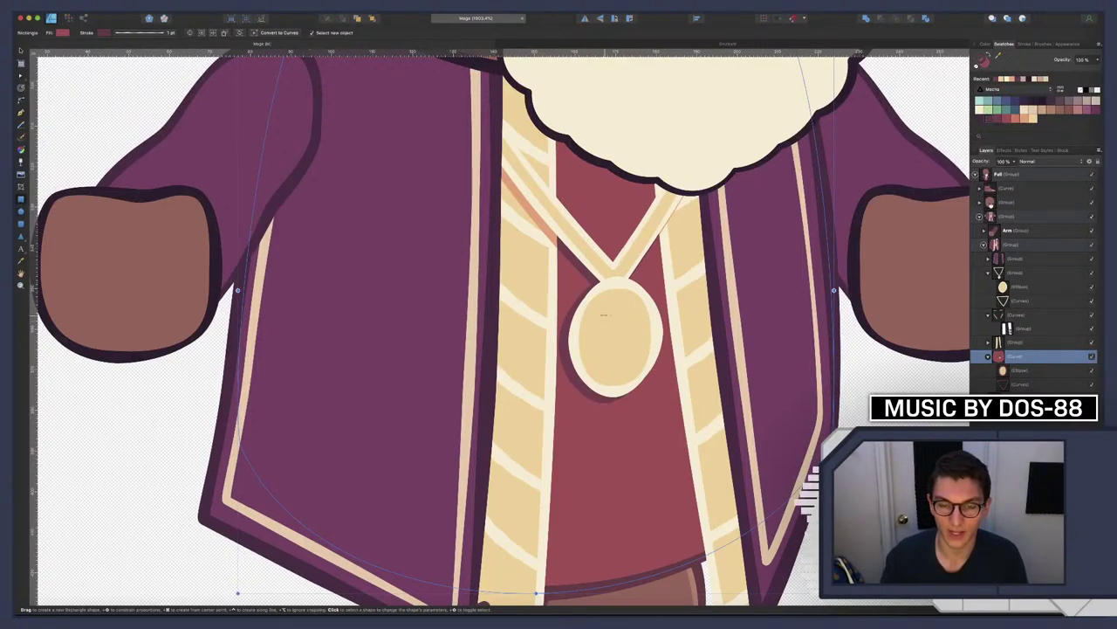
{"action": "left_click", "coordinate": [1019, 288]}
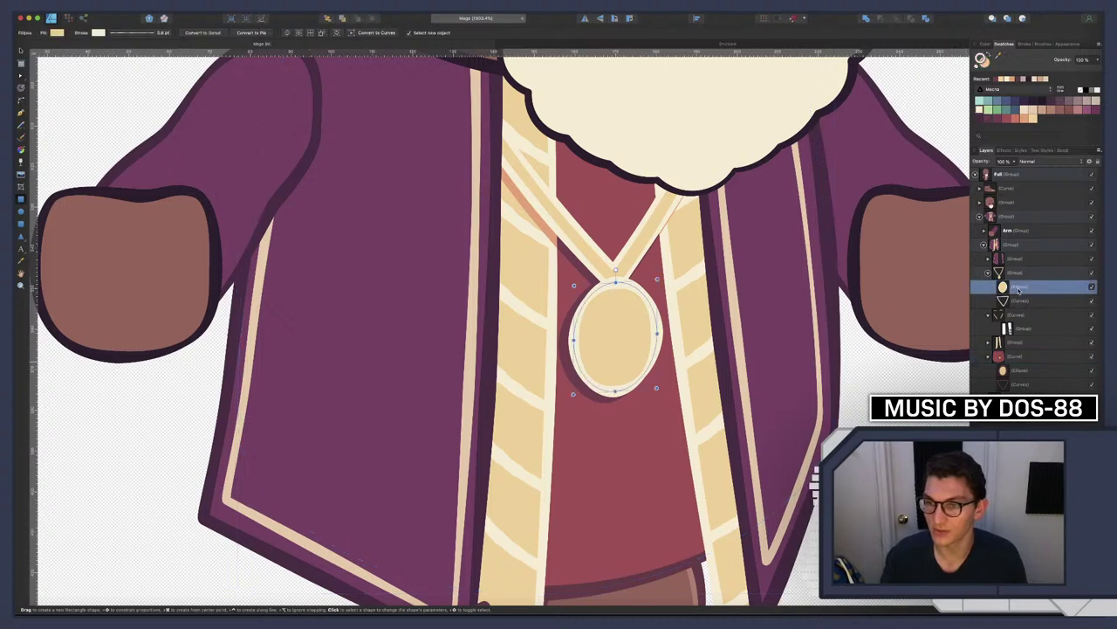
{"action": "key", "text": "super+j"}
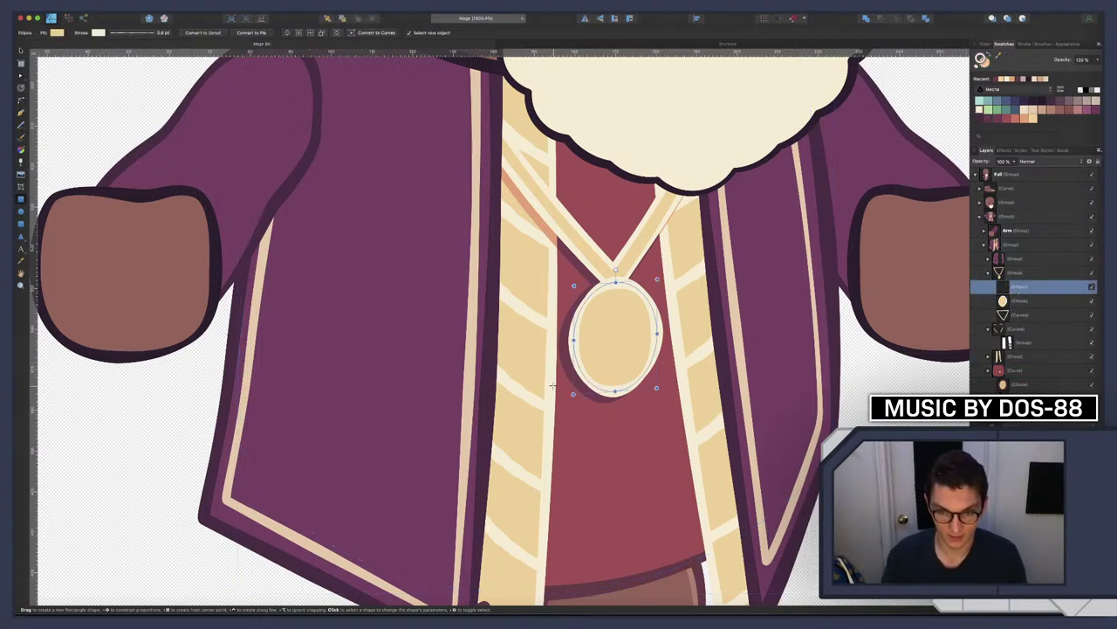
{"action": "key", "text": "v"}
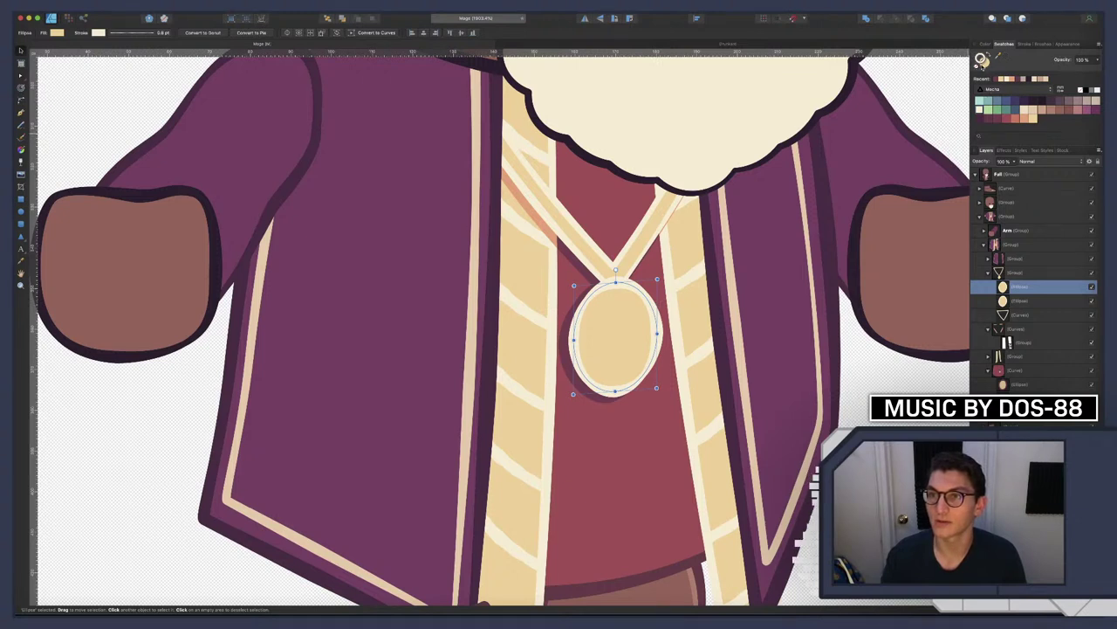
Recolor the duplicated ellipse with a light green stroke and a medium green fill, and shrink it to sit inside the gold pendant
{"action": "left_click", "coordinate": [986, 109]}
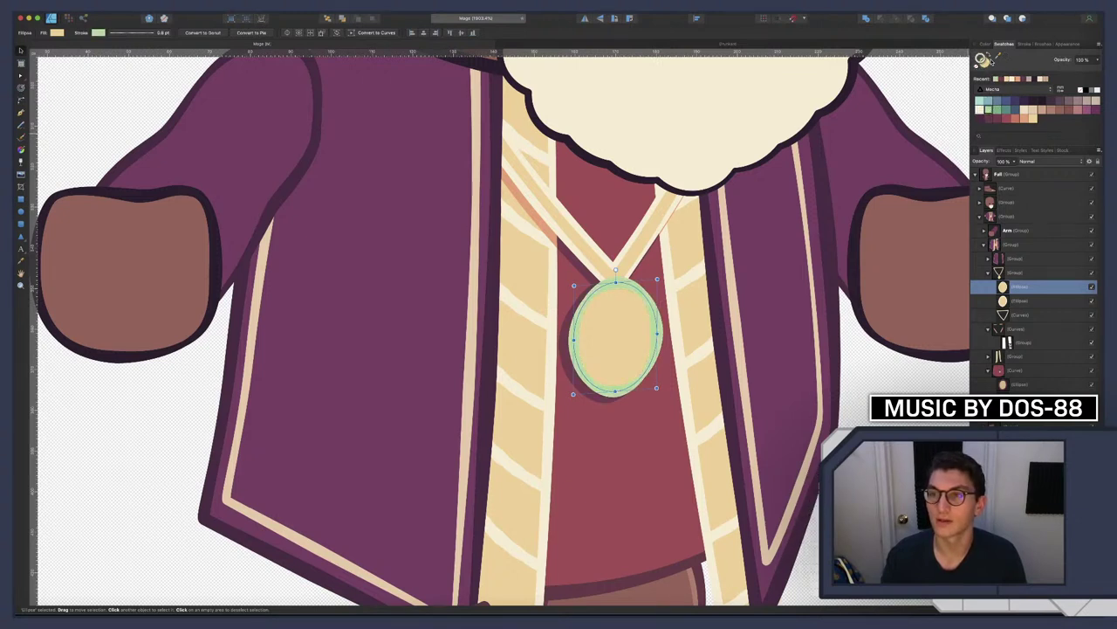
{"action": "left_click", "coordinate": [1007, 110]}
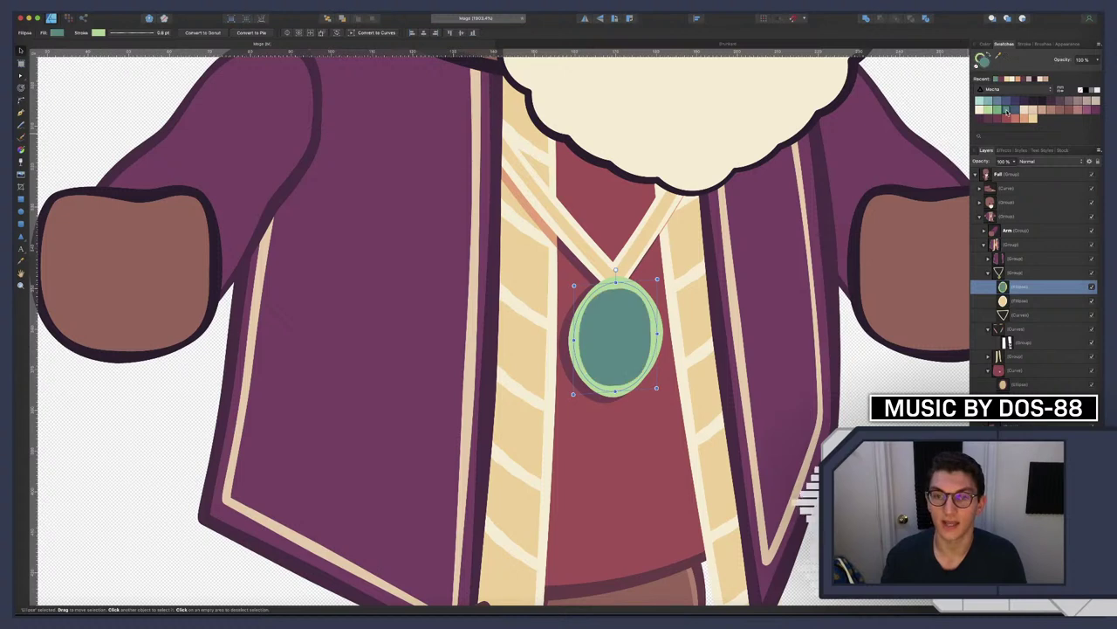
{"action": "left_click", "coordinate": [1011, 113]}
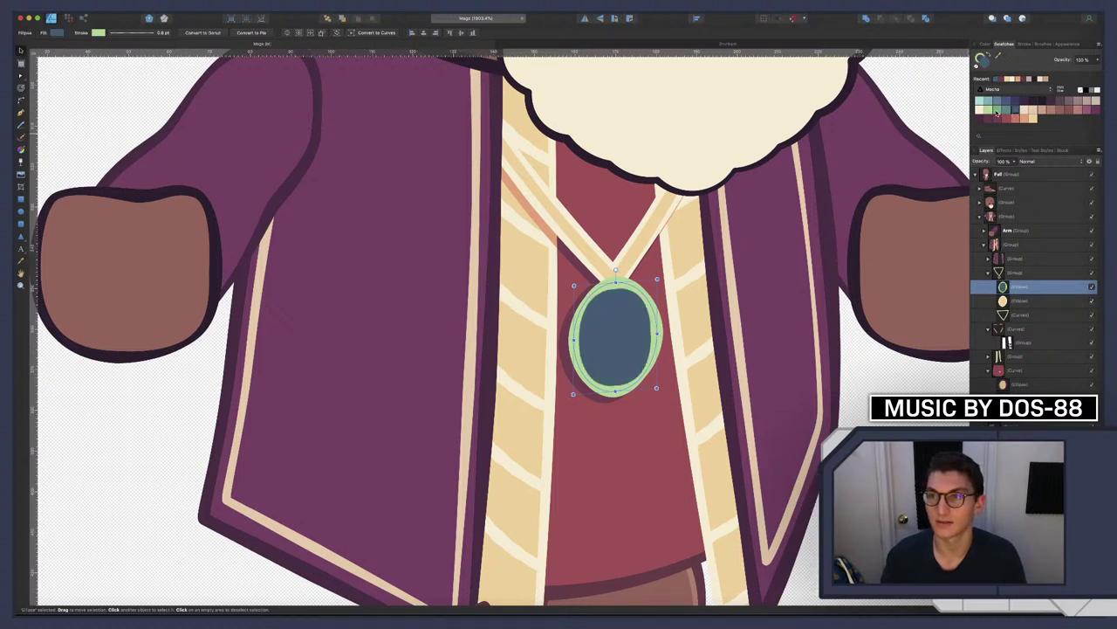
{"action": "left_click", "coordinate": [996, 111]}
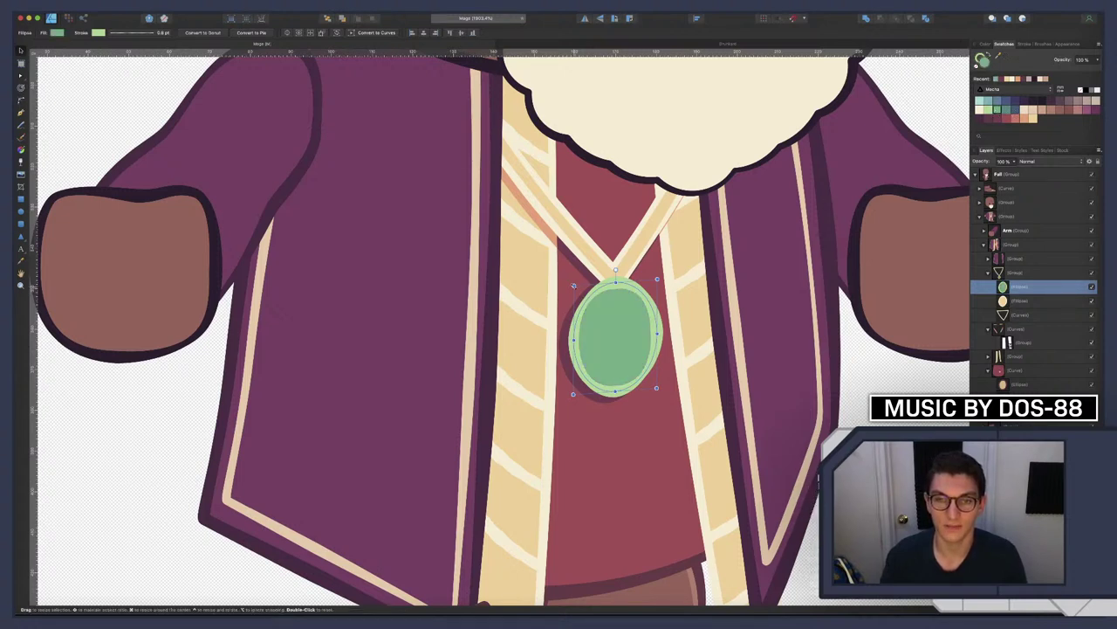
{"action": "left_click_drag", "start_coordinate": [573, 285], "coordinate": [596, 309]}
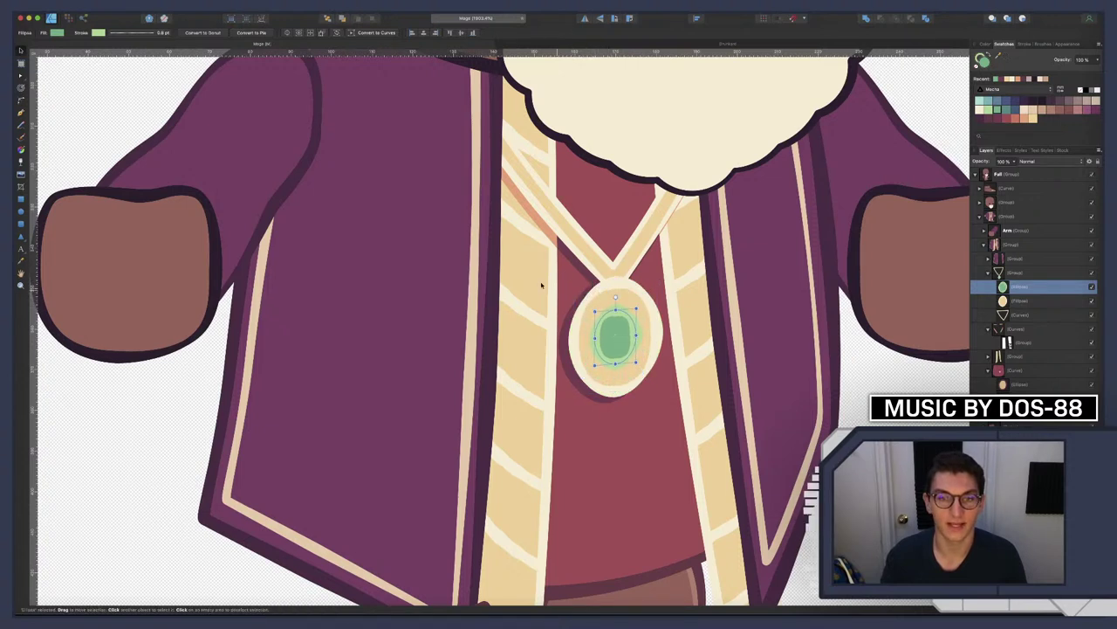
Give the gem's outline the second saved pressure profile and a 0.3 pt width, and enlarge the gem slightly within the pendant
{"action": "left_click", "coordinate": [129, 33]}
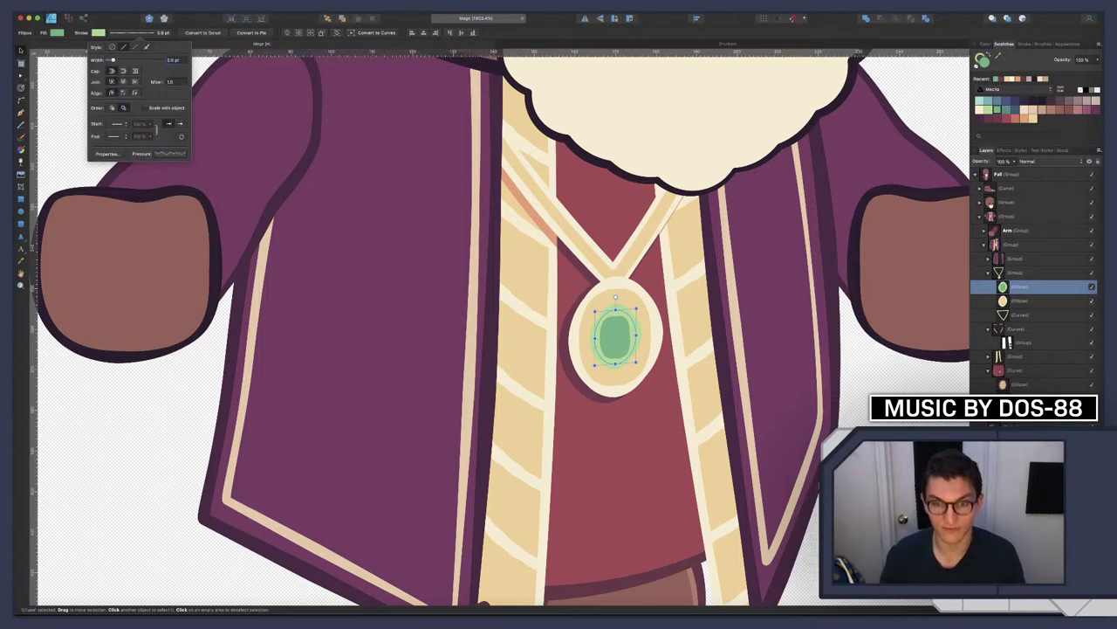
{"action": "type", "text": "0.6"}
{"action": "key", "text": "Return"}
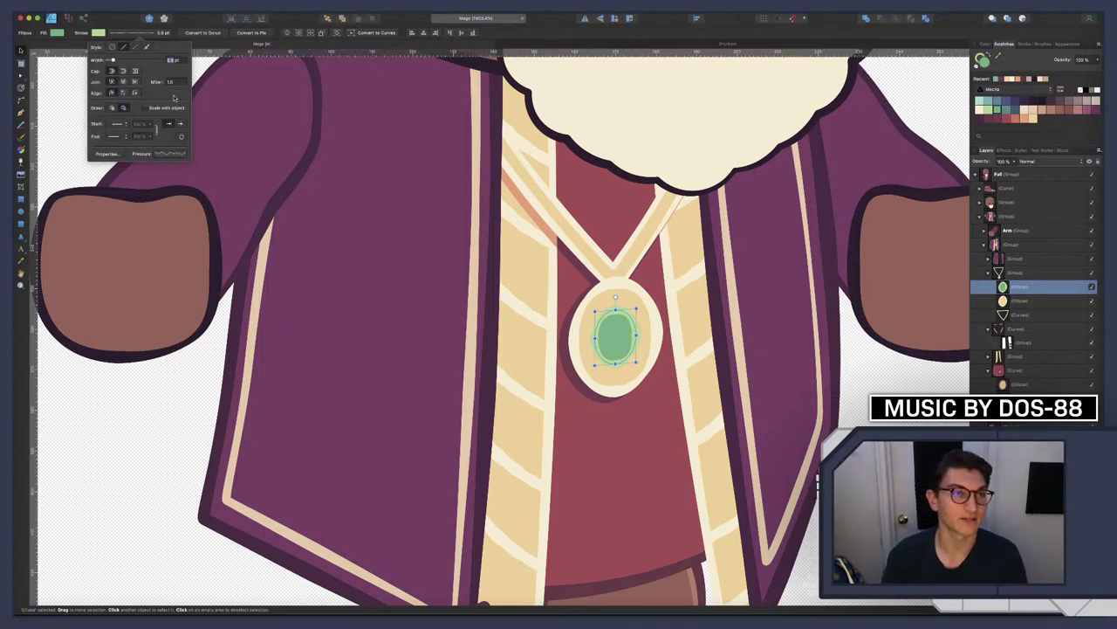
{"action": "left_click", "coordinate": [175, 155]}
{"action": "left_click", "coordinate": [184, 236]}
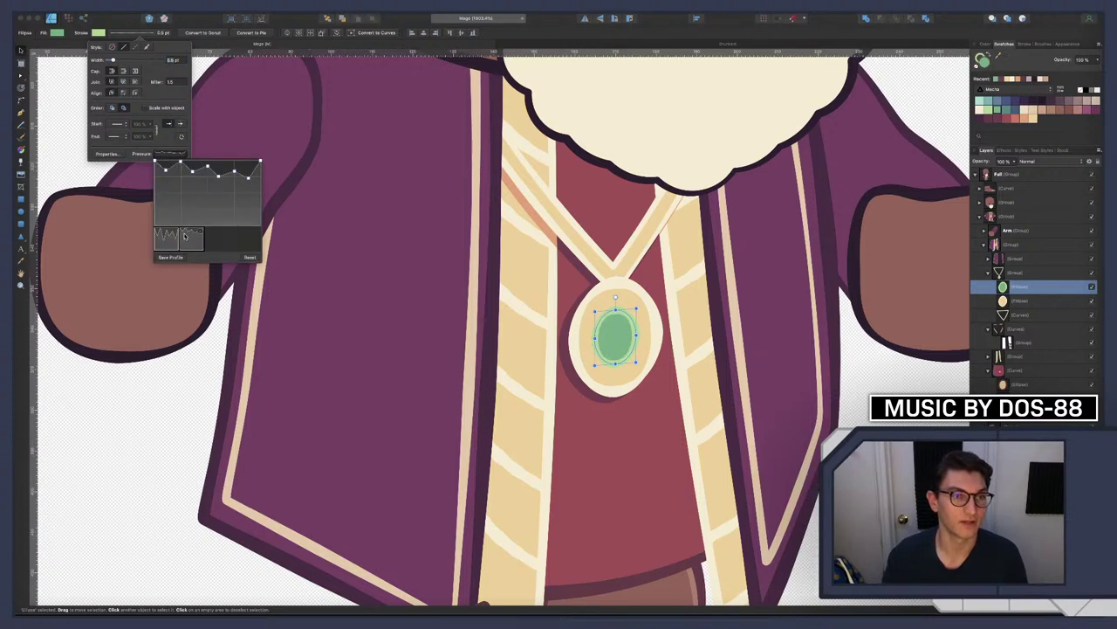
{"action": "left_click", "coordinate": [172, 61]}
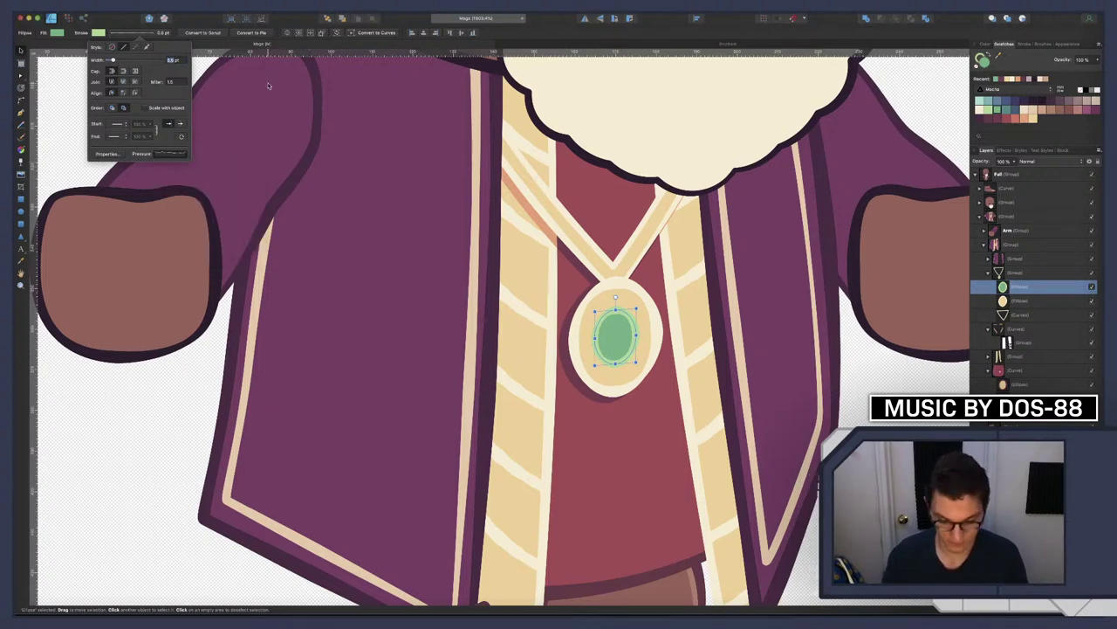
{"action": "type", "text": "0.3"}
{"action": "key", "text": "Return"}
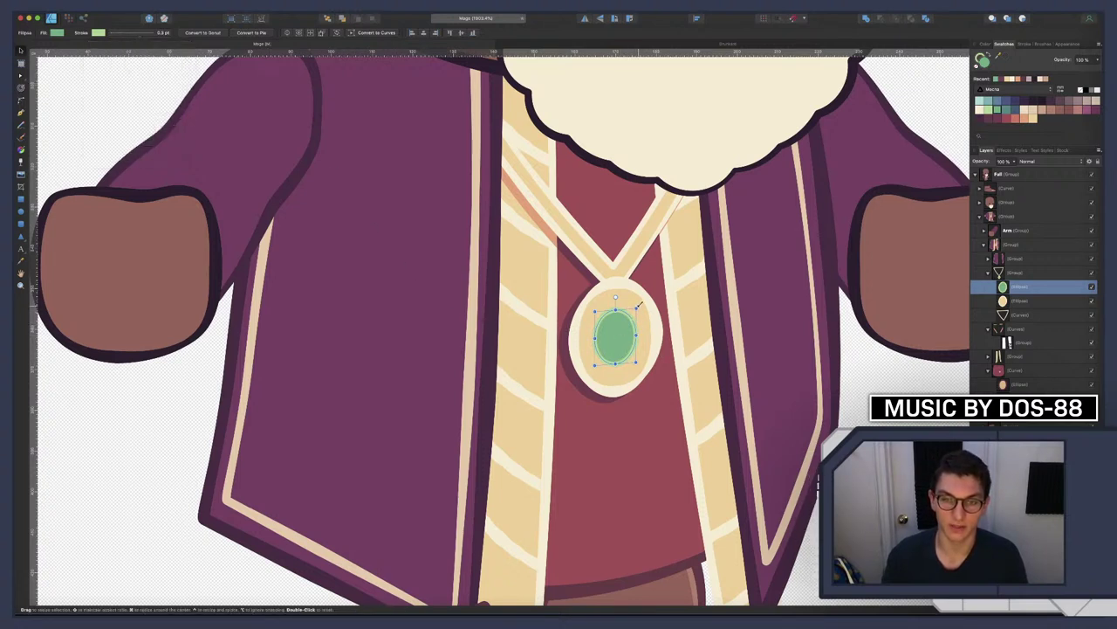
{"action": "mouse_move", "coordinate": [636, 311]}
{"action": "left_mouse_down"}
{"action": "mouse_move", "coordinate": [661, 291]}
{"action": "mouse_move", "coordinate": [641, 305]}
{"action": "mouse_move", "coordinate": [651, 297]}
{"action": "left_mouse_up"}
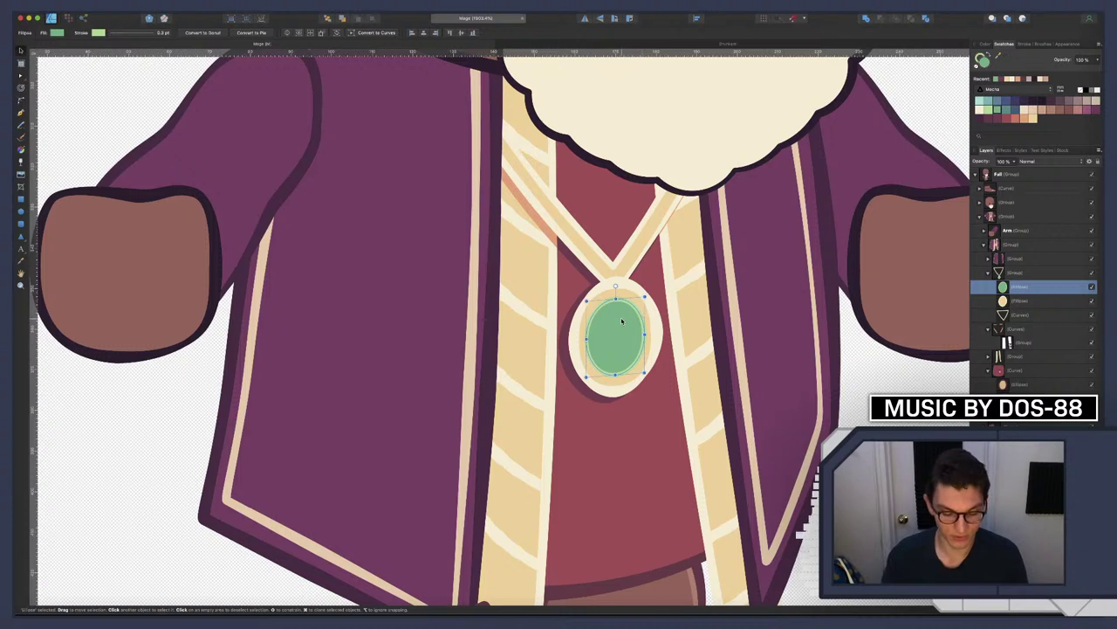
Convert the green ellipse to curves and make all its nodes sharp so it forms a diamond
{"action": "key", "text": "super+Return"}
{"action": "left_click_drag", "start_coordinate": [571, 282], "coordinate": [686, 415]}
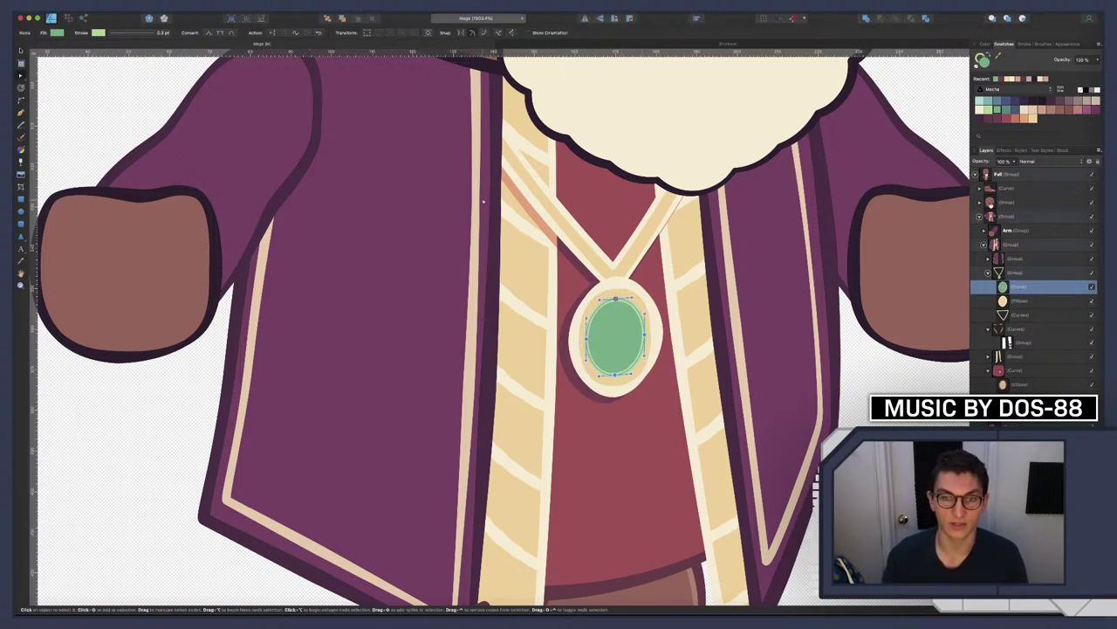
{"action": "left_click", "coordinate": [209, 33]}
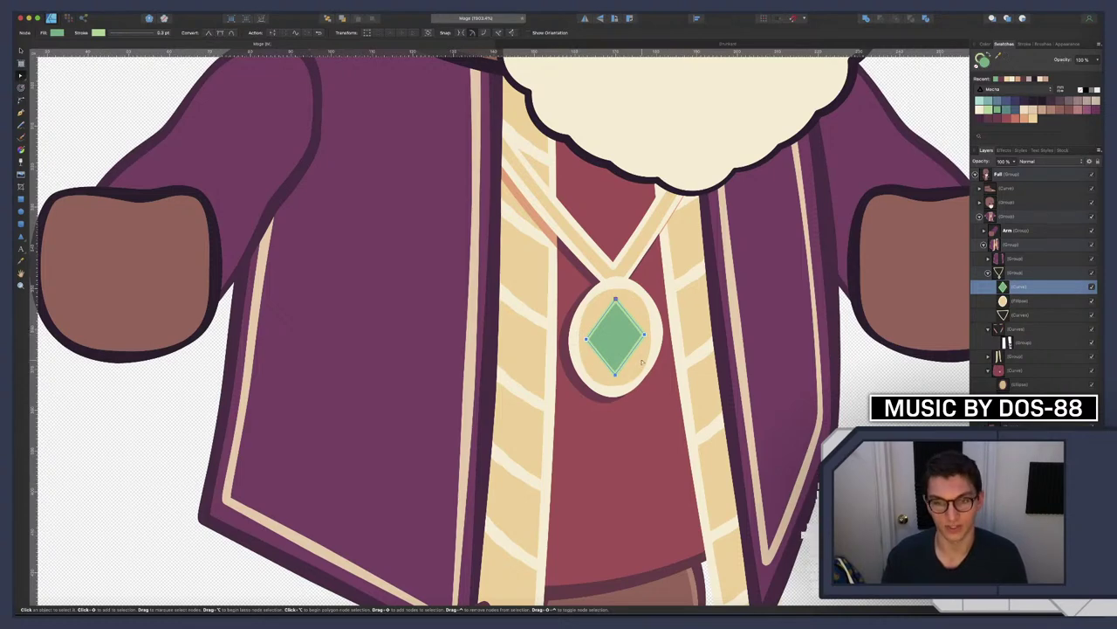
Add a corner node on each upper edge of the green diamond and pull both outward to form facets
{"action": "scroll", "coordinate": [628, 323], "scroll_direction": "up", "scroll_amount": 5}
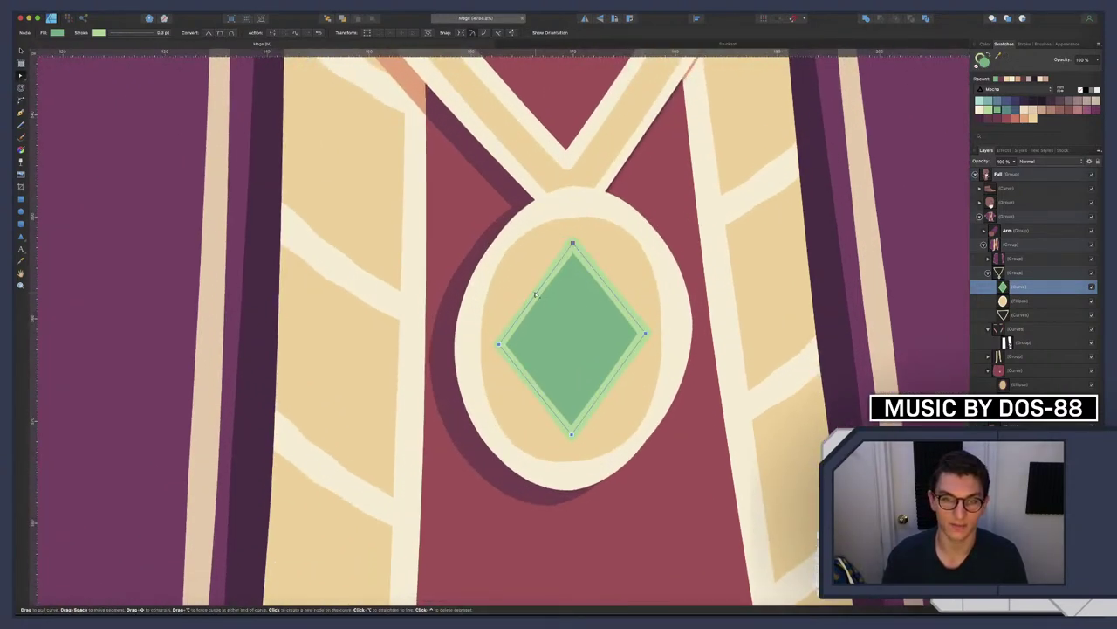
{"action": "left_click_drag", "start_coordinate": [530, 277], "coordinate": [522, 281]}
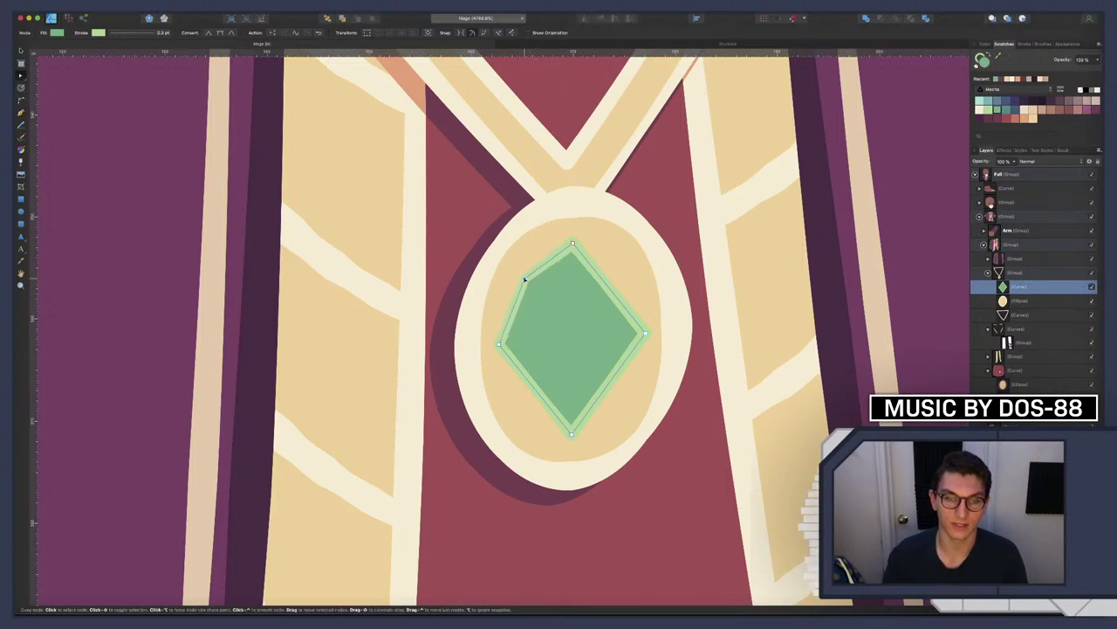
{"action": "left_click_drag", "start_coordinate": [611, 290], "coordinate": [621, 267]}
{"action": "key", "text": "super+z"}
{"action": "left_click", "coordinate": [609, 287]}
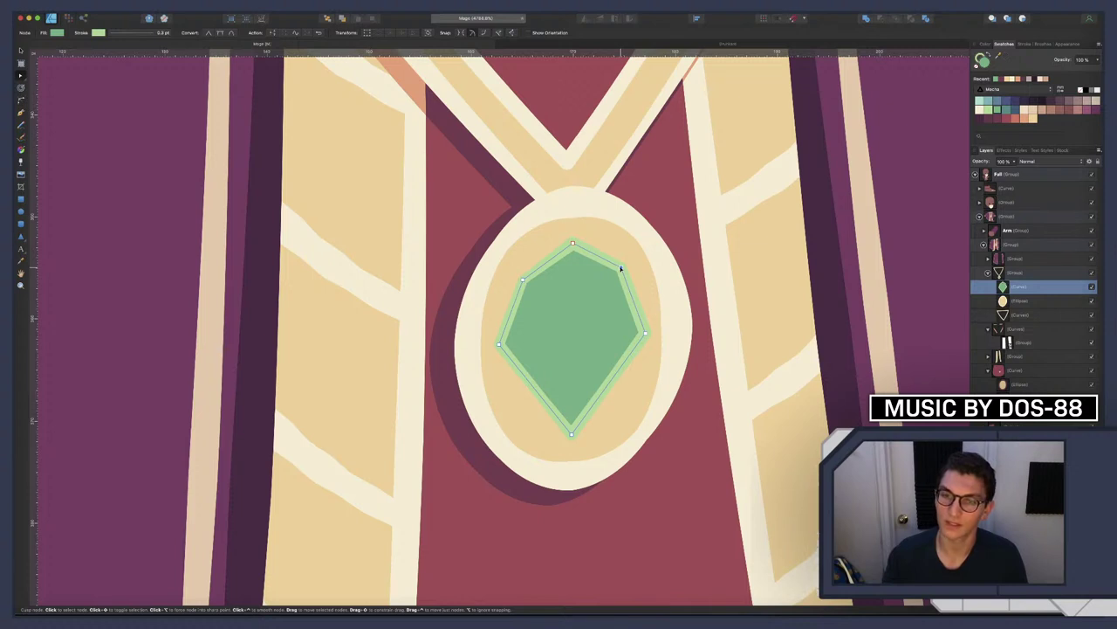
{"action": "key", "text": "v"}
Delete the faceted green gem shape, keeping the gold pendant ellipse
{"action": "left_click", "coordinate": [1017, 300]}
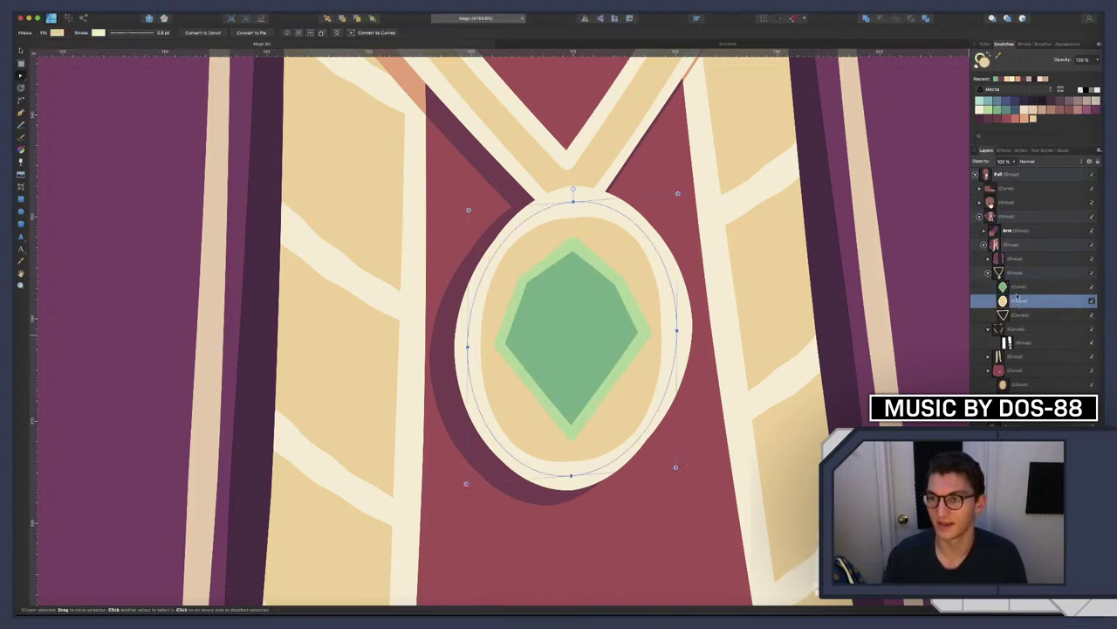
{"action": "left_click", "coordinate": [1017, 286]}
{"action": "key", "text": "Delete"}
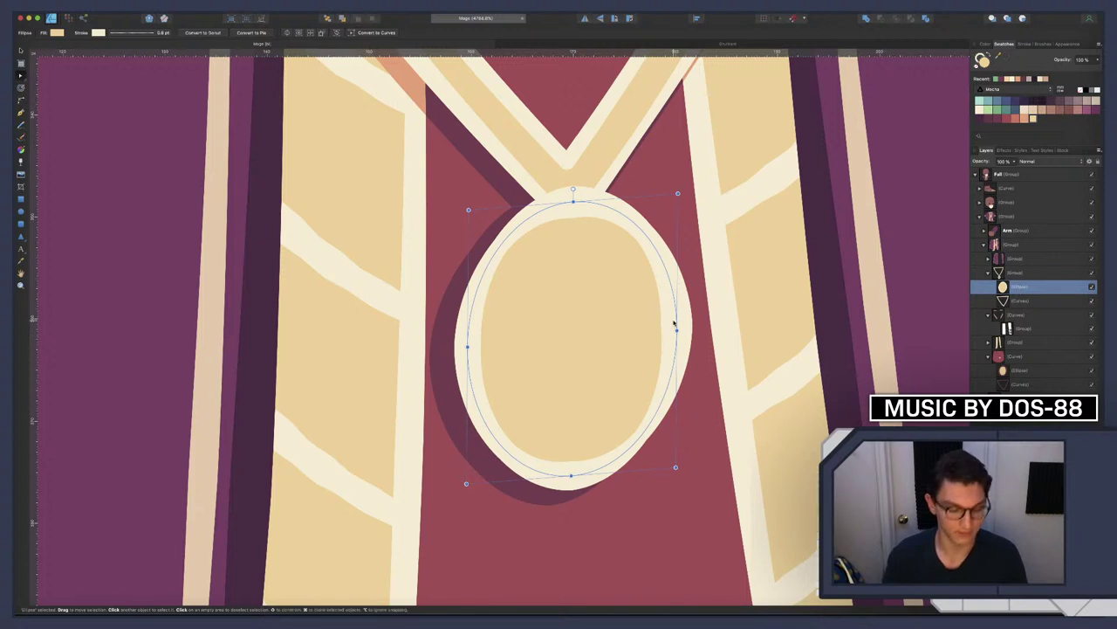
Draw a new upright green ellipse on the pendant, stretch it into a tall oval and center it within the gold rim
{"action": "key", "text": "m"}
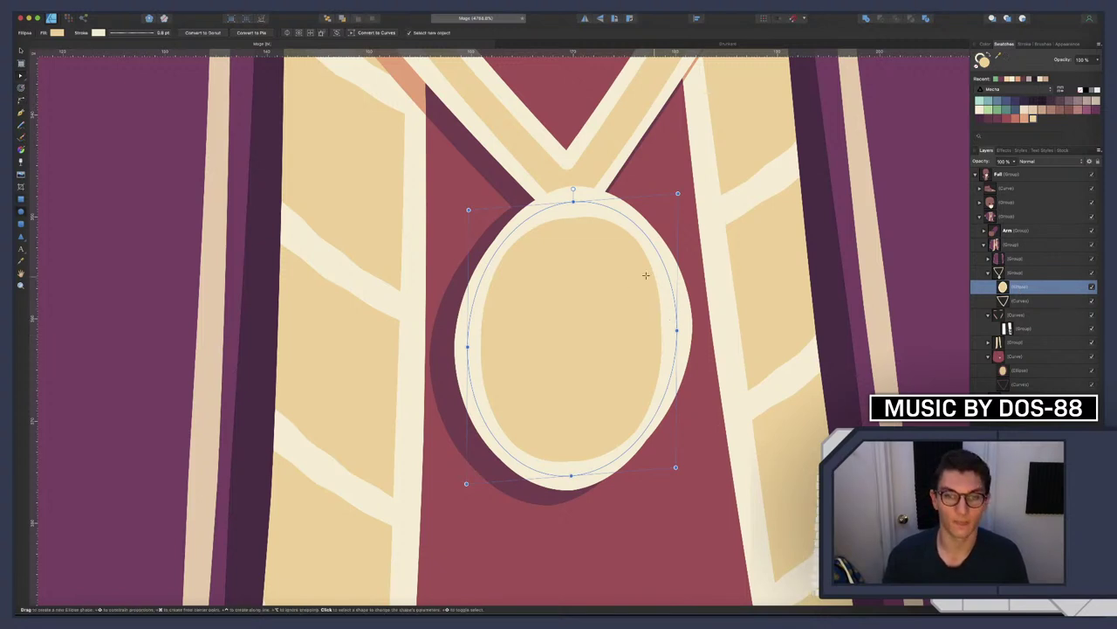
{"action": "left_click_drag", "start_coordinate": [557, 330], "coordinate": [633, 404]}
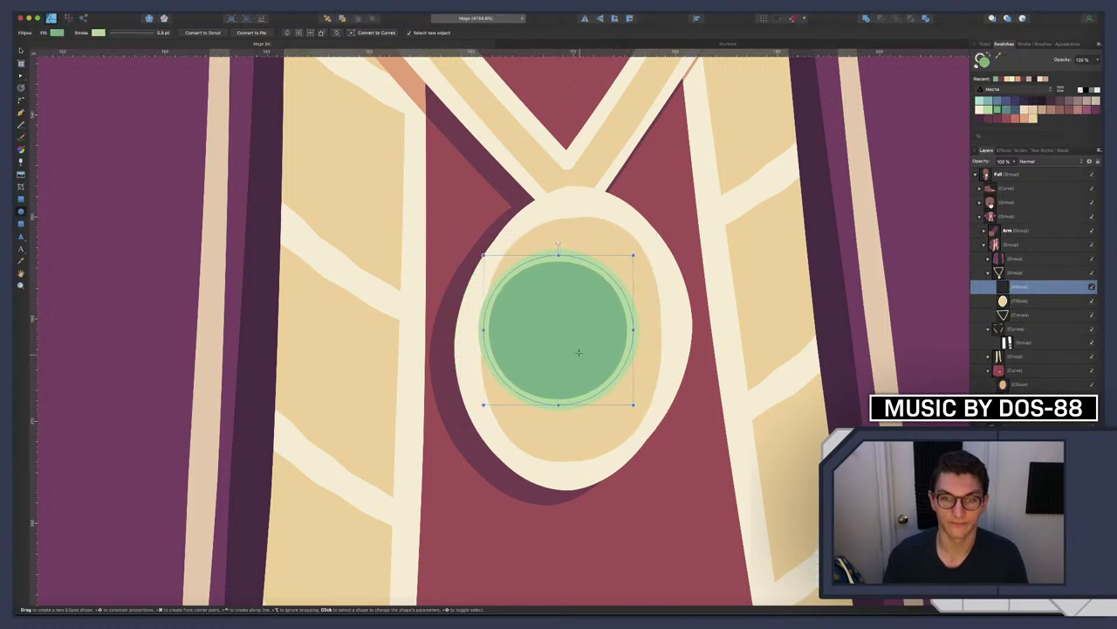
{"action": "key", "text": "v"}
{"action": "left_click_drag", "start_coordinate": [548, 324], "coordinate": [565, 303]}
{"action": "left_click_drag", "start_coordinate": [573, 381], "coordinate": [573, 441]}
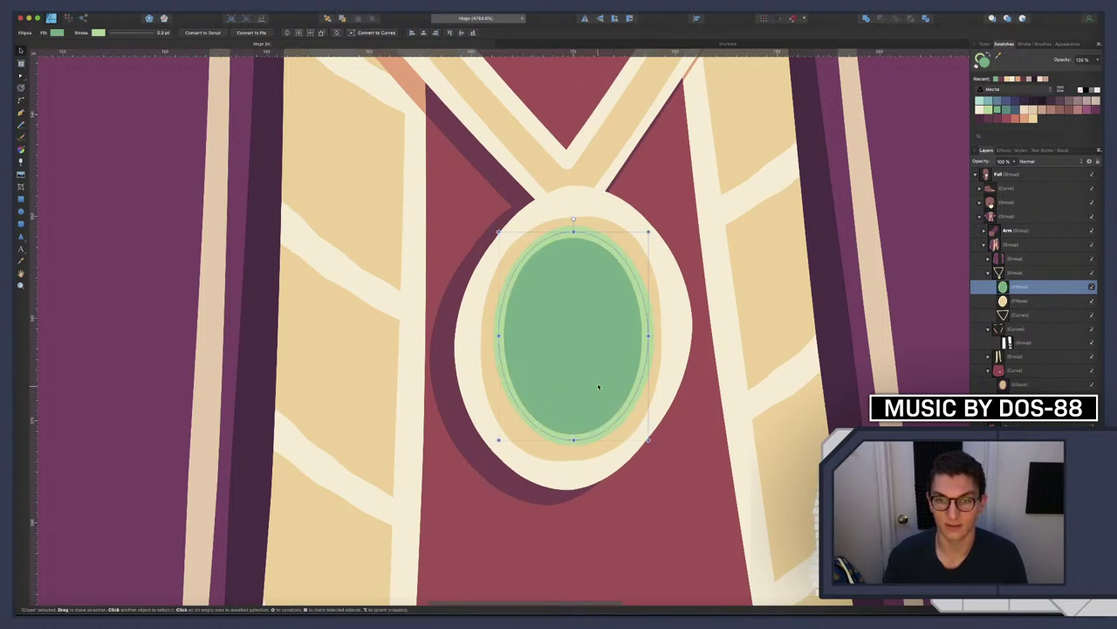
{"action": "left_click_drag", "start_coordinate": [597, 374], "coordinate": [596, 380]}
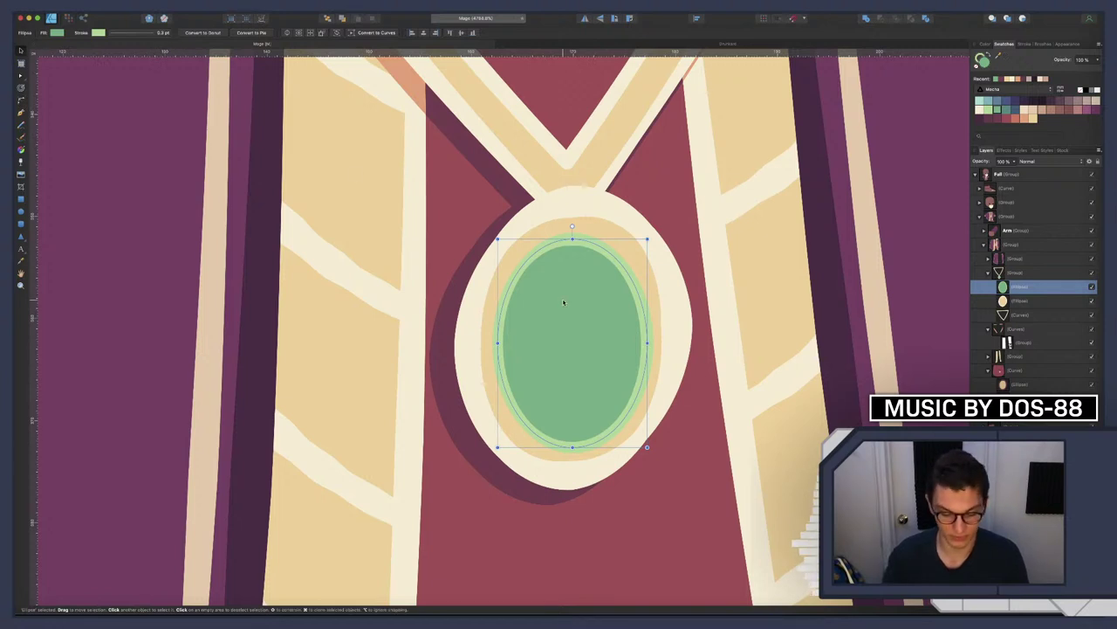
Convert the new green oval to curves and change all four nodes to sharp corners
{"action": "key", "text": "super+Return"}
{"action": "left_click_drag", "start_coordinate": [458, 206], "coordinate": [676, 489]}
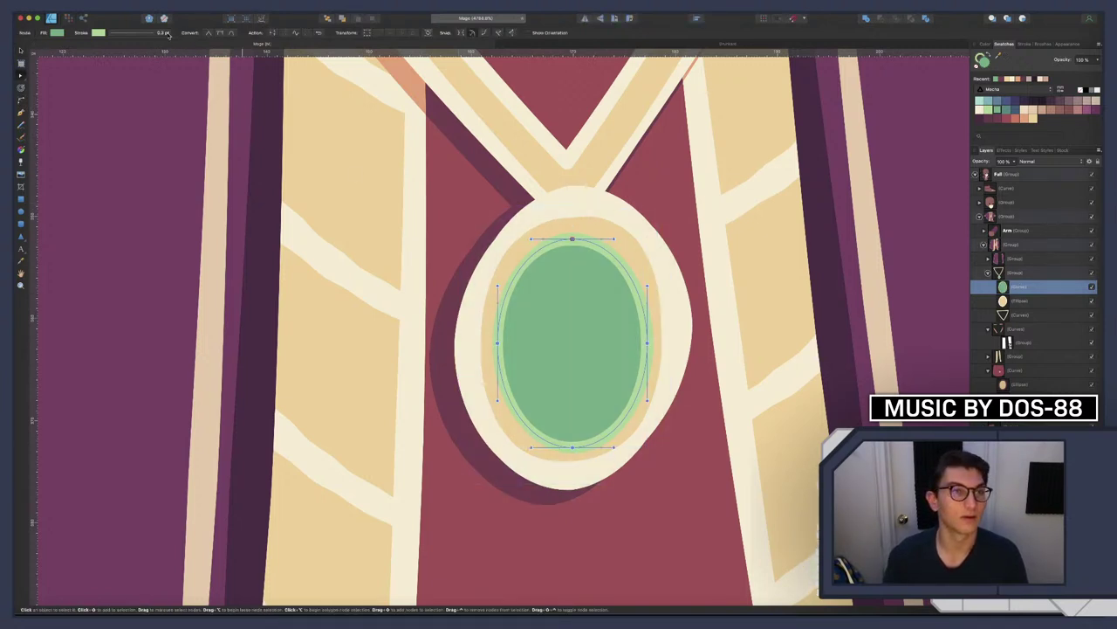
{"action": "left_click", "coordinate": [208, 33]}
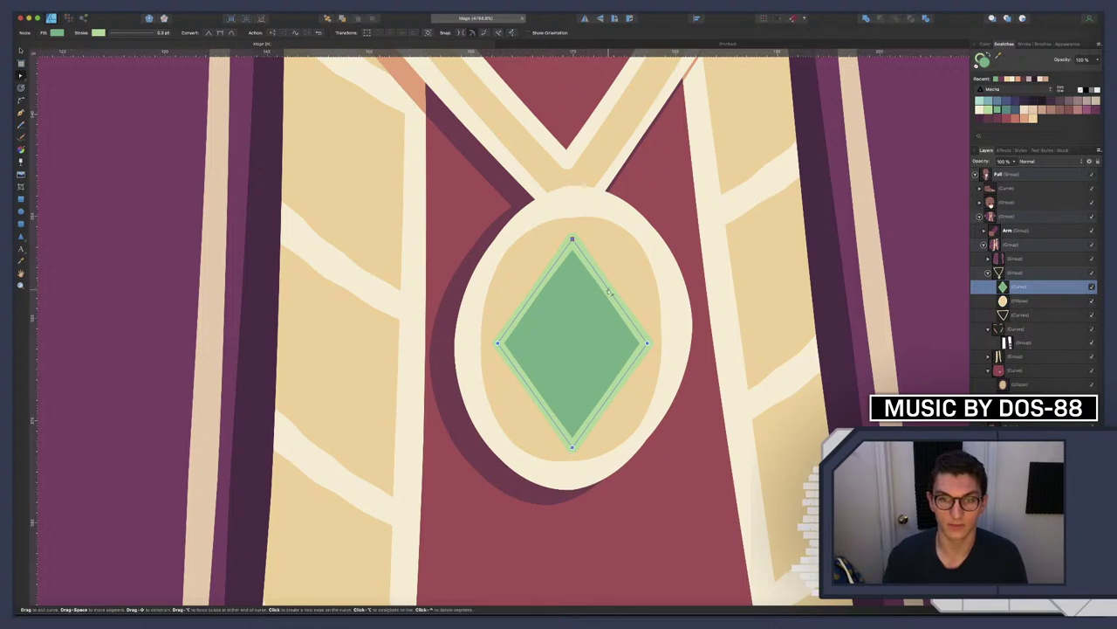
Add corner nodes bulging outward on the diamond's two right edges and delete its leftmost node, leaving a half gem
{"action": "left_click_drag", "start_coordinate": [607, 289], "coordinate": [625, 268]}
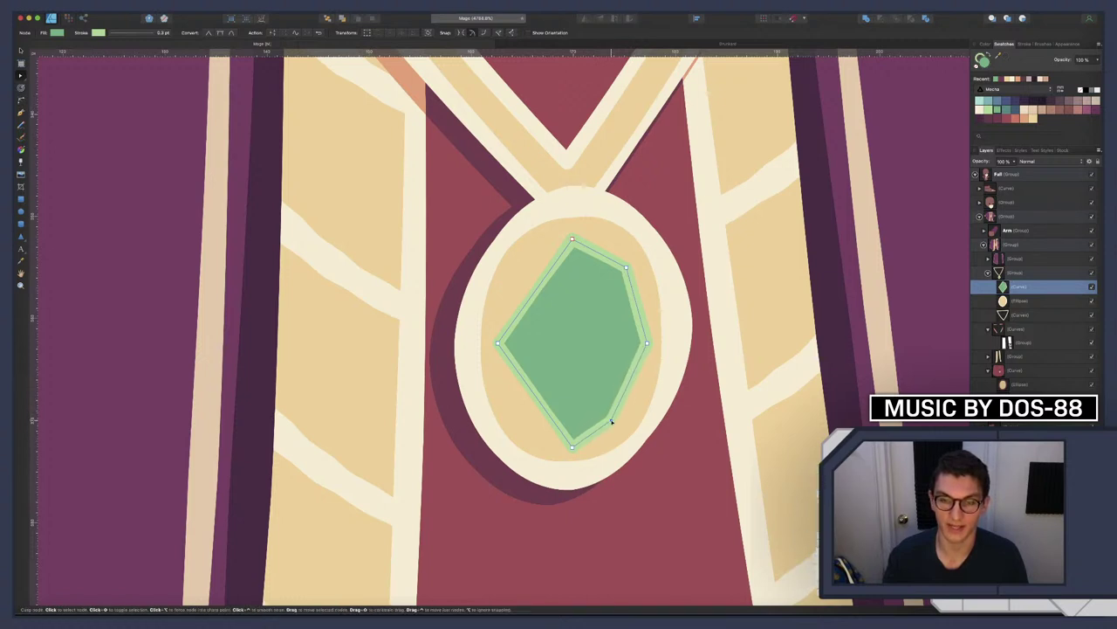
{"action": "left_click", "coordinate": [612, 421]}
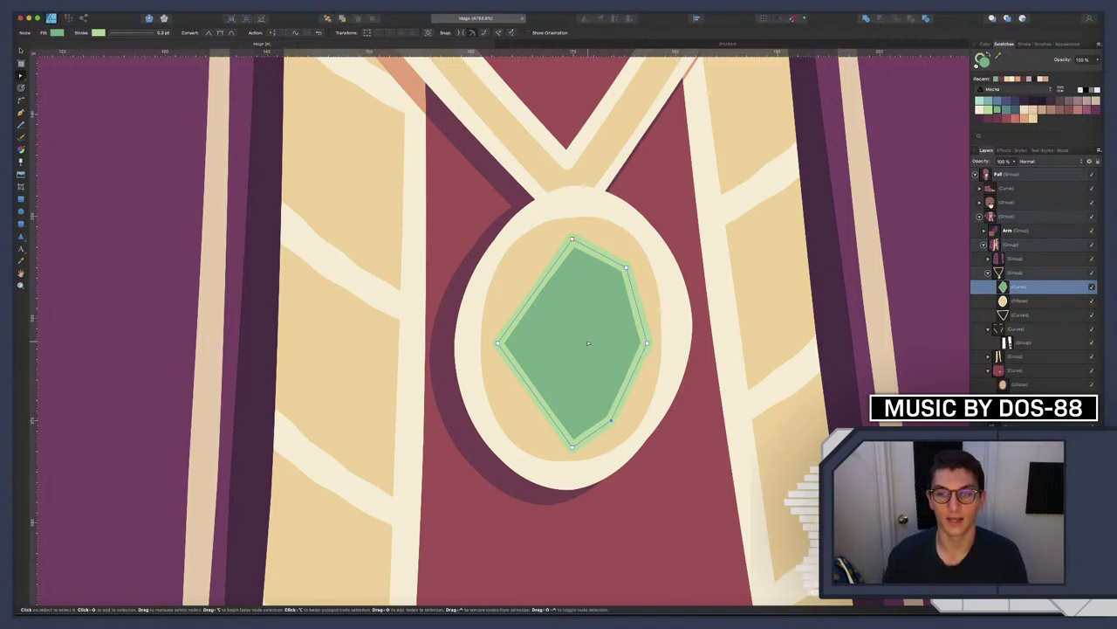
{"action": "left_click", "coordinate": [498, 344]}
{"action": "key", "text": "Delete"}
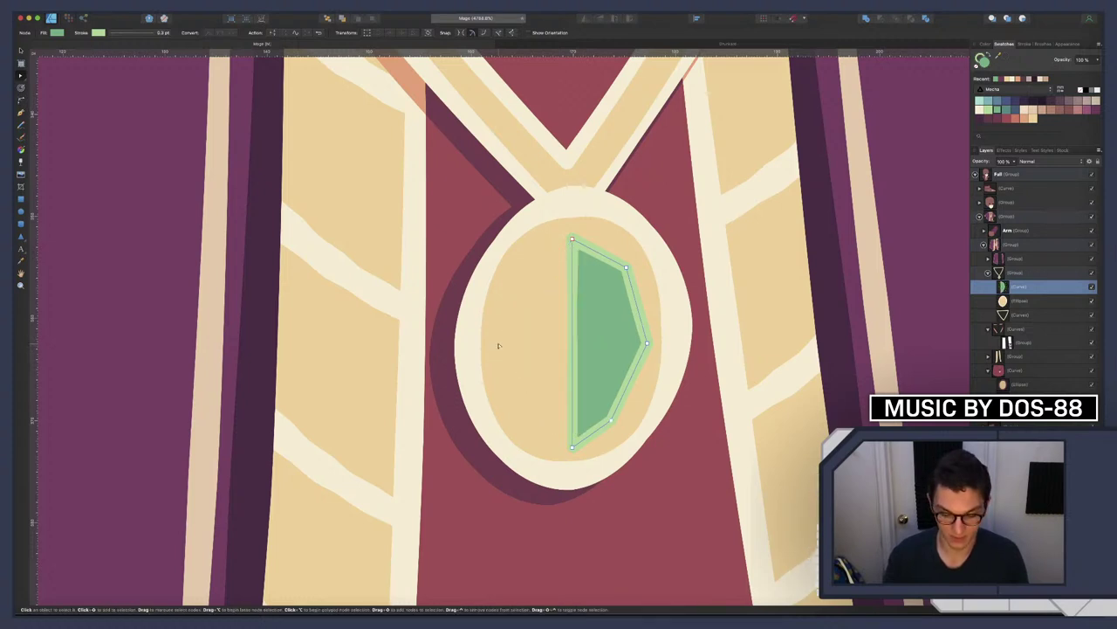
Duplicate the half gem, flip the copy horizontally and place it against the original's straight edge
{"action": "key", "text": "v"}
{"action": "right_click", "coordinate": [589, 300]}
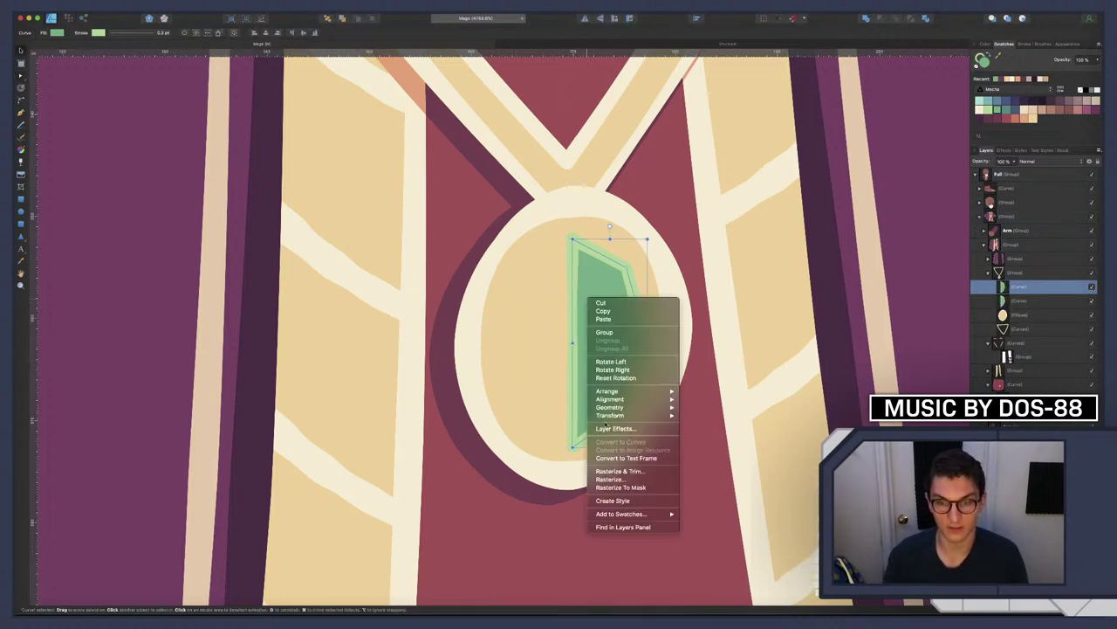
{"action": "mouse_move", "coordinate": [609, 415]}
{"action": "left_click", "coordinate": [705, 435]}
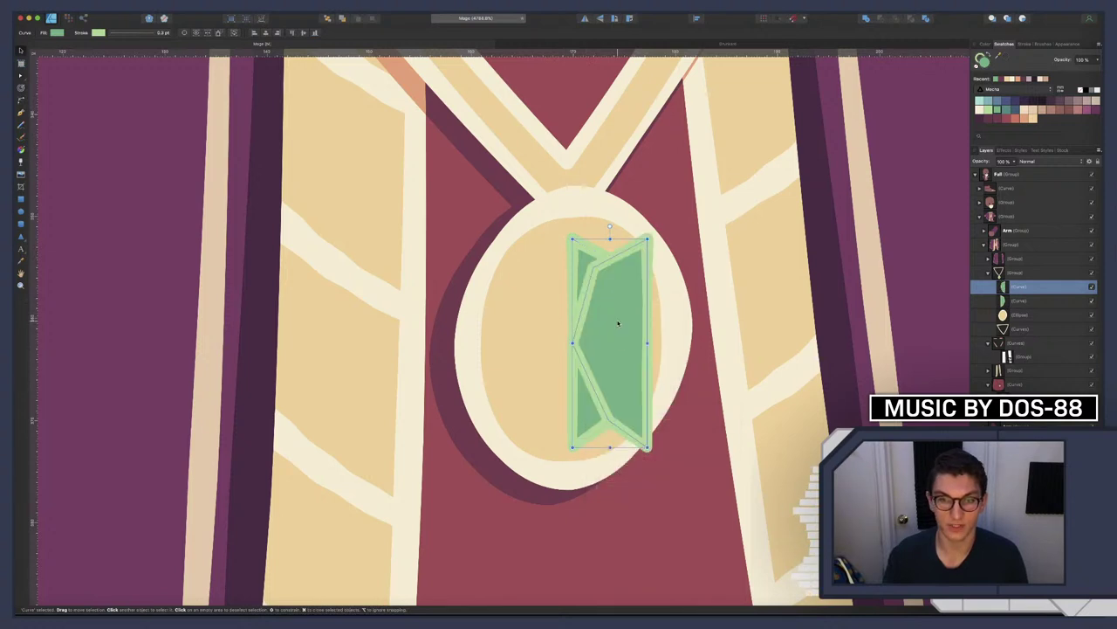
{"action": "left_click_drag", "start_coordinate": [618, 323], "coordinate": [542, 324]}
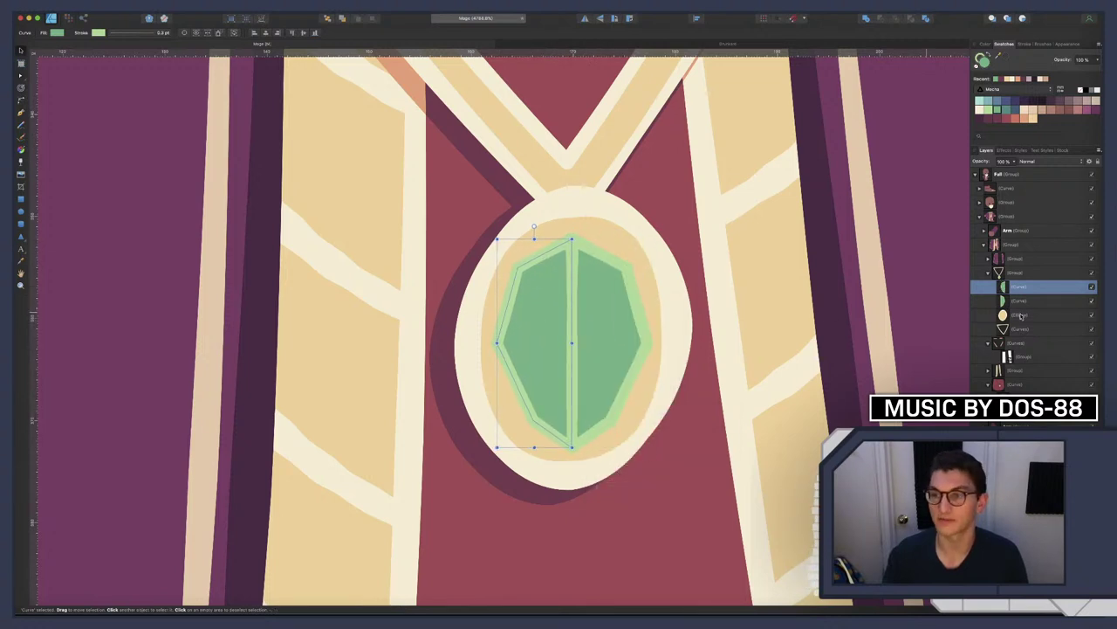
Space the two gem halves horizontally with a 0 px gap and merge them into one shape with Add
{"action": "left_click", "coordinate": [1023, 302], "text": "shift"}
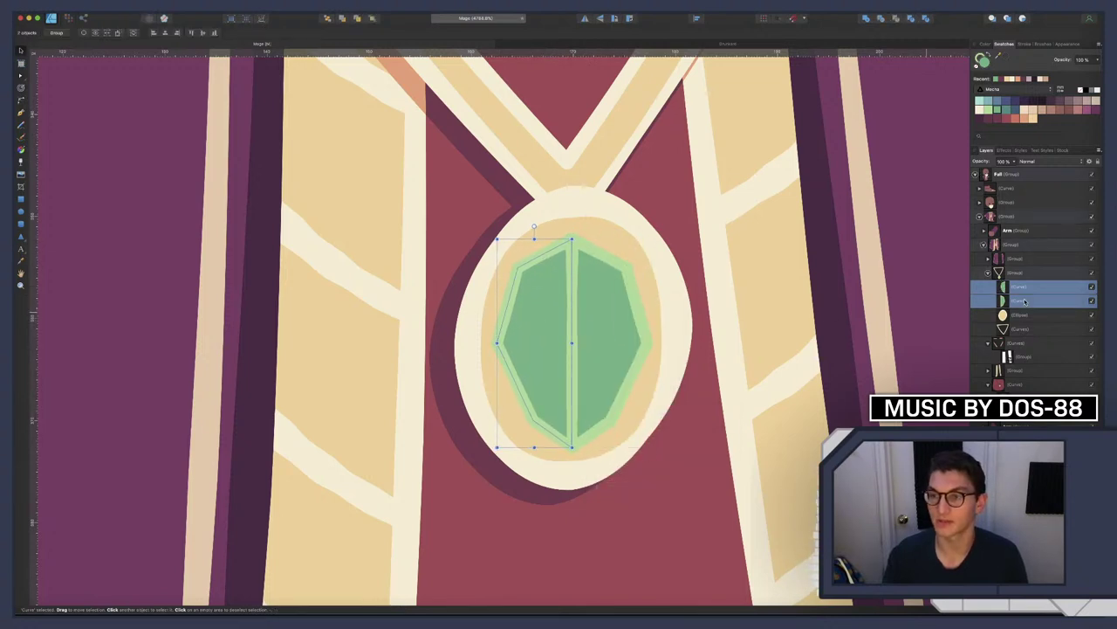
{"action": "left_click", "coordinate": [697, 17]}
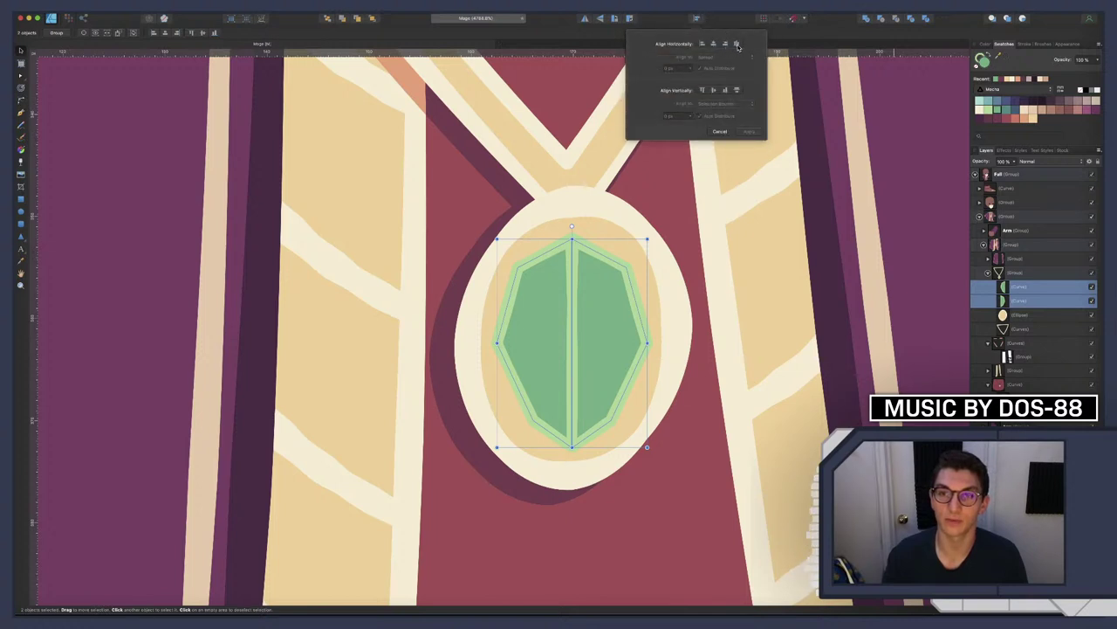
{"action": "left_click", "coordinate": [736, 43]}
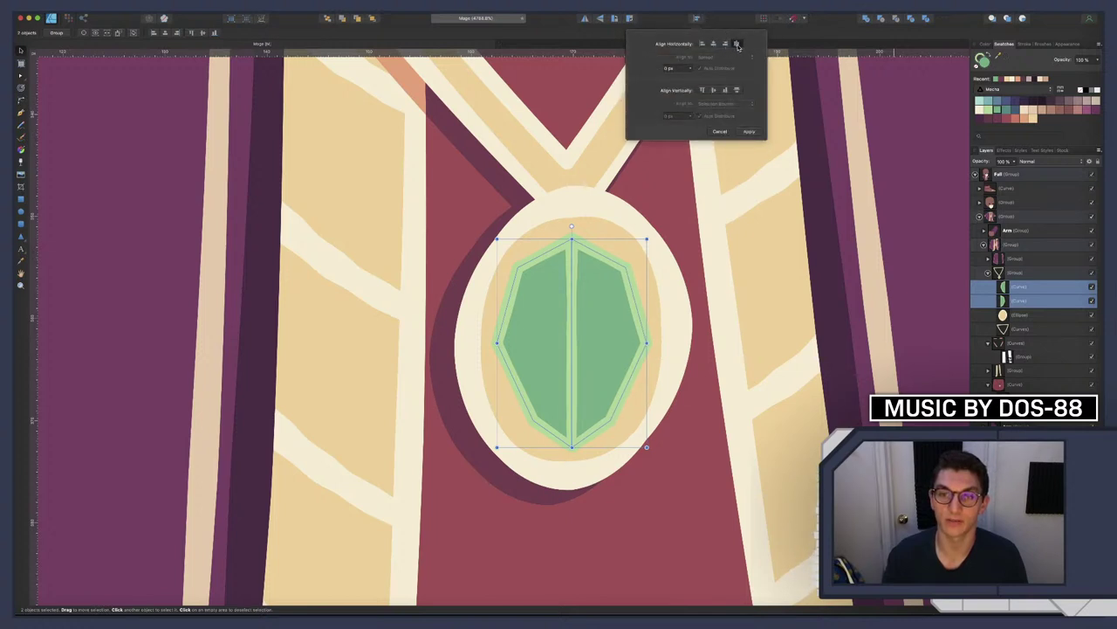
{"action": "left_click", "coordinate": [866, 18]}
Shear the merged gem slightly upward on its right side to match the pendant's tilt
{"action": "scroll", "coordinate": [698, 258], "scroll_direction": "down", "scroll_amount": 1}
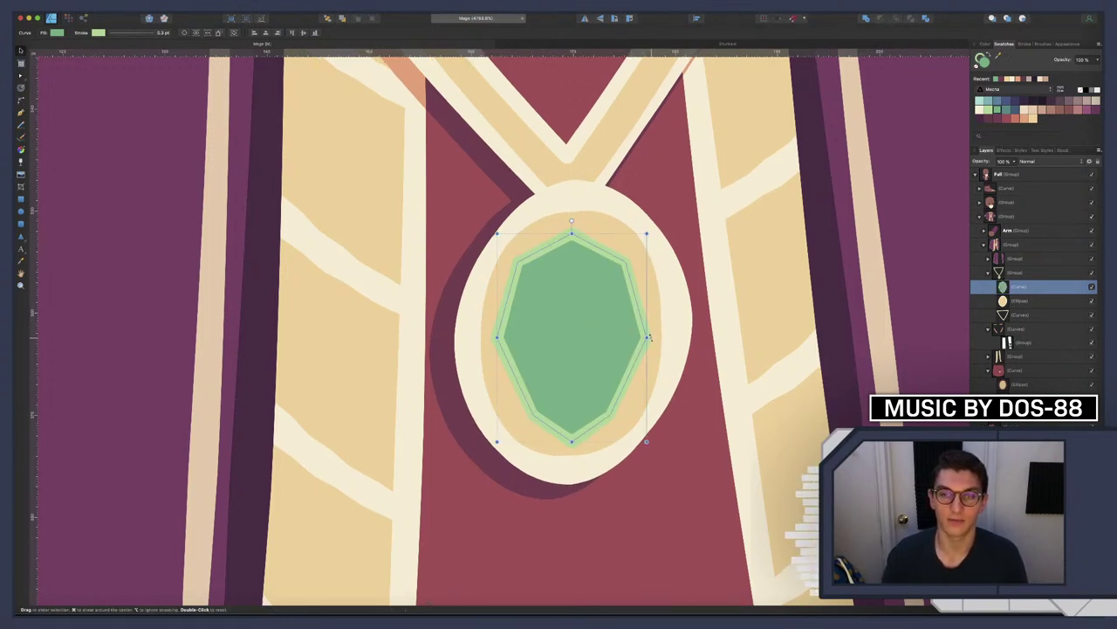
{"action": "left_click_drag", "start_coordinate": [648, 337], "coordinate": [650, 326]}
{"action": "scroll", "coordinate": [572, 437], "scroll_direction": "left", "scroll_amount": 1}
{"action": "left_click", "coordinate": [572, 437]}
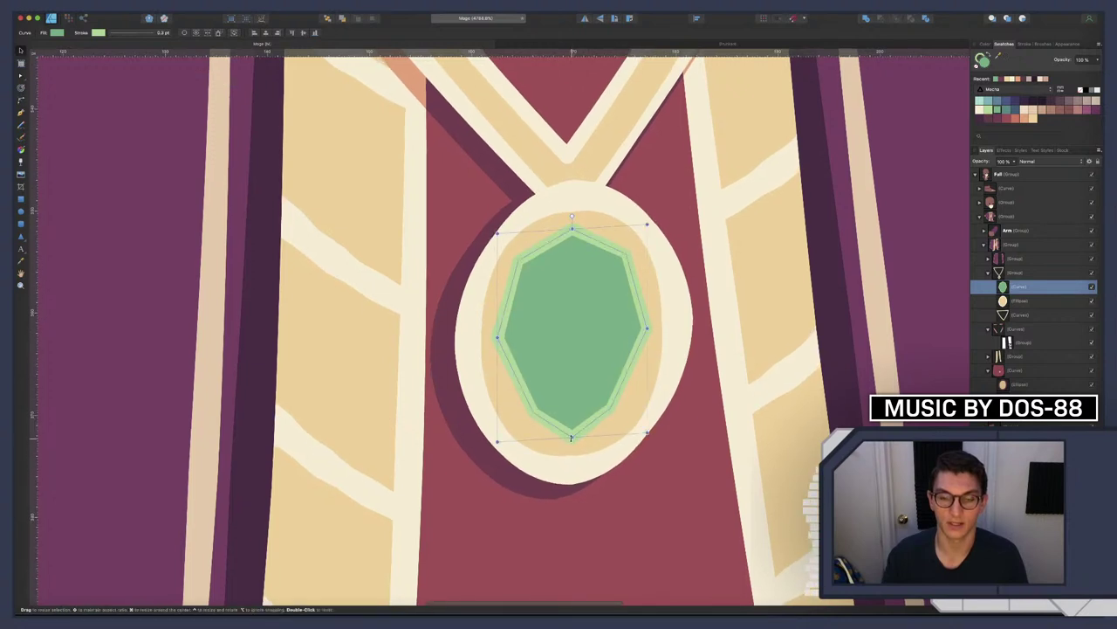
Shear the gem's bottom edge slightly to the left, move the gem right within the pendant and enlarge it slightly
{"action": "left_click_drag", "start_coordinate": [573, 439], "coordinate": [570, 438]}
{"action": "left_click_drag", "start_coordinate": [583, 340], "coordinate": [599, 342]}
{"action": "left_click_drag", "start_coordinate": [666, 224], "coordinate": [666, 220]}
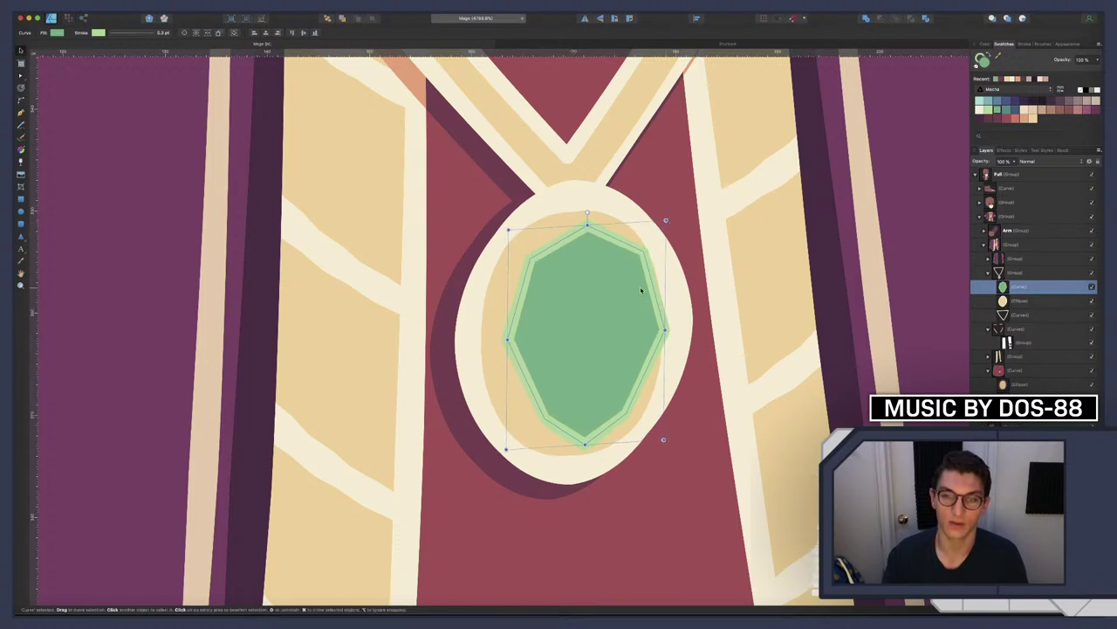
{"action": "left_click_drag", "start_coordinate": [630, 291], "coordinate": [632, 292]}
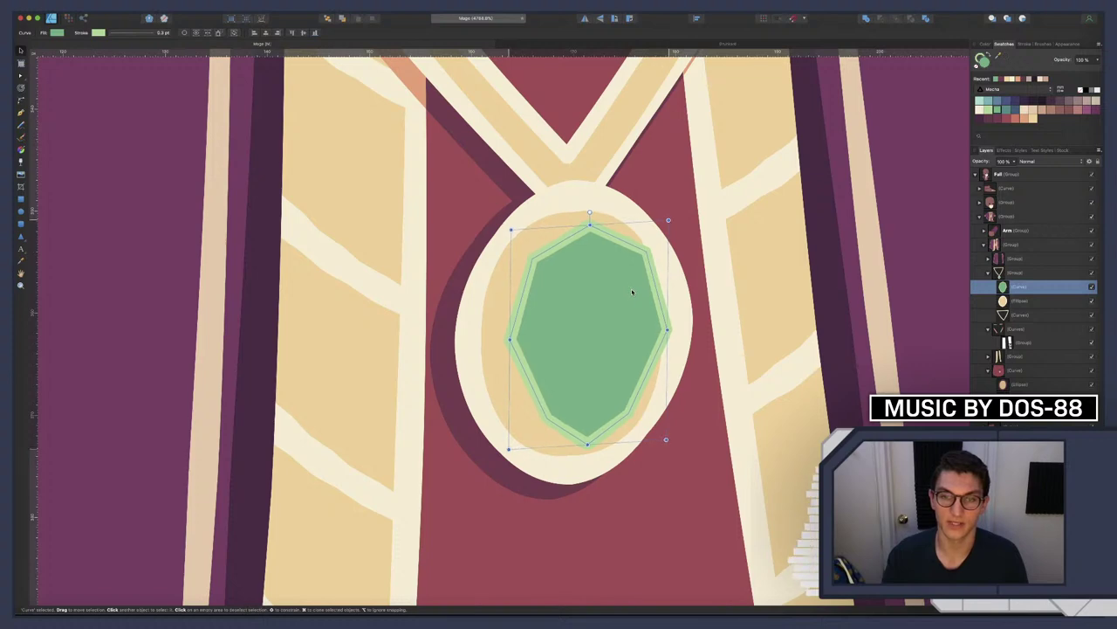
Examine how the gem sits in the pendant, both on the whole character and close up
{"action": "left_click", "coordinate": [731, 292]}
{"action": "scroll", "coordinate": [689, 281], "scroll_direction": "down", "scroll_amount": 6}
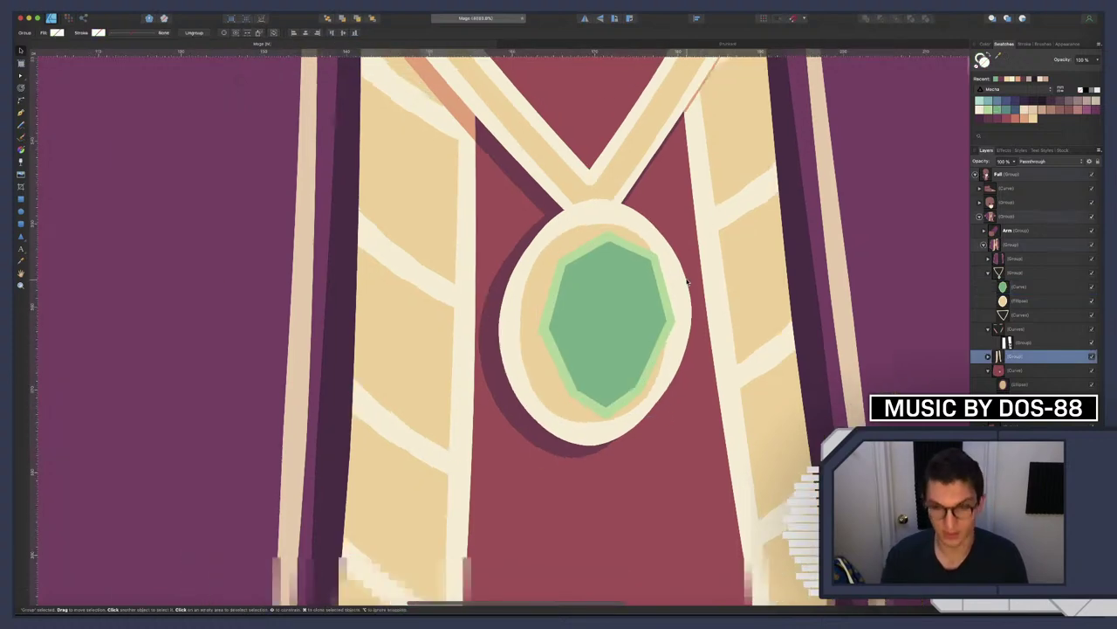
{"action": "scroll", "coordinate": [688, 288], "scroll_direction": "down", "scroll_amount": 3}
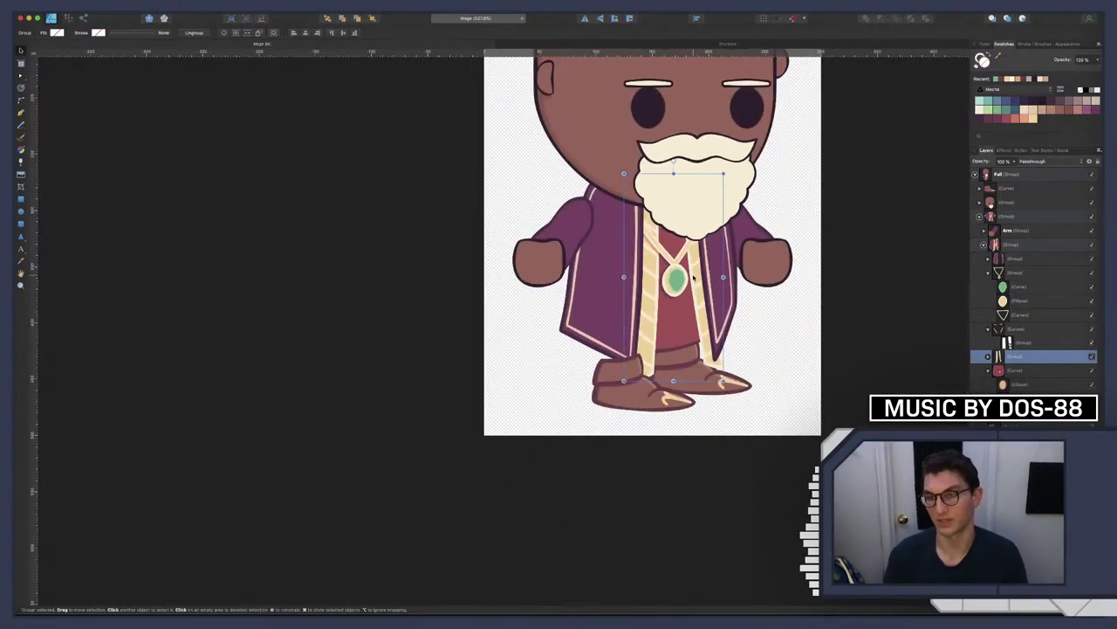
{"action": "scroll", "coordinate": [677, 283], "scroll_direction": "up", "scroll_amount": 10}
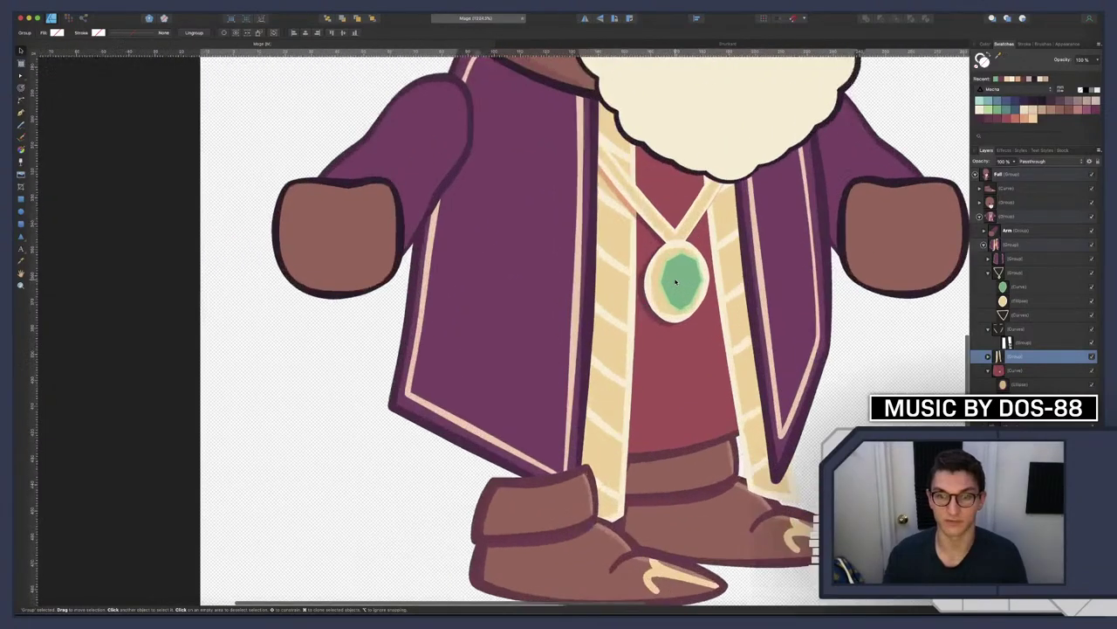
{"action": "scroll", "coordinate": [675, 281], "scroll_direction": "up", "scroll_amount": 2}
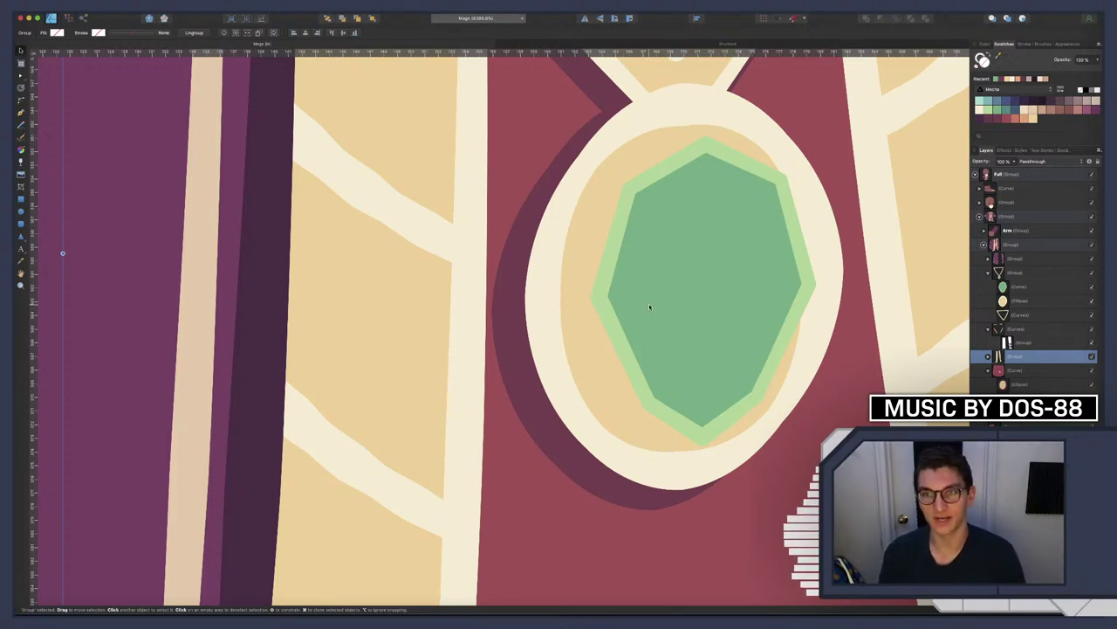
{"action": "scroll", "coordinate": [594, 316], "scroll_direction": "right", "scroll_amount": 3}
{"action": "scroll", "coordinate": [600, 336], "scroll_direction": "right", "scroll_amount": 3}
{"action": "scroll", "coordinate": [600, 336], "scroll_direction": "up", "scroll_amount": 2}
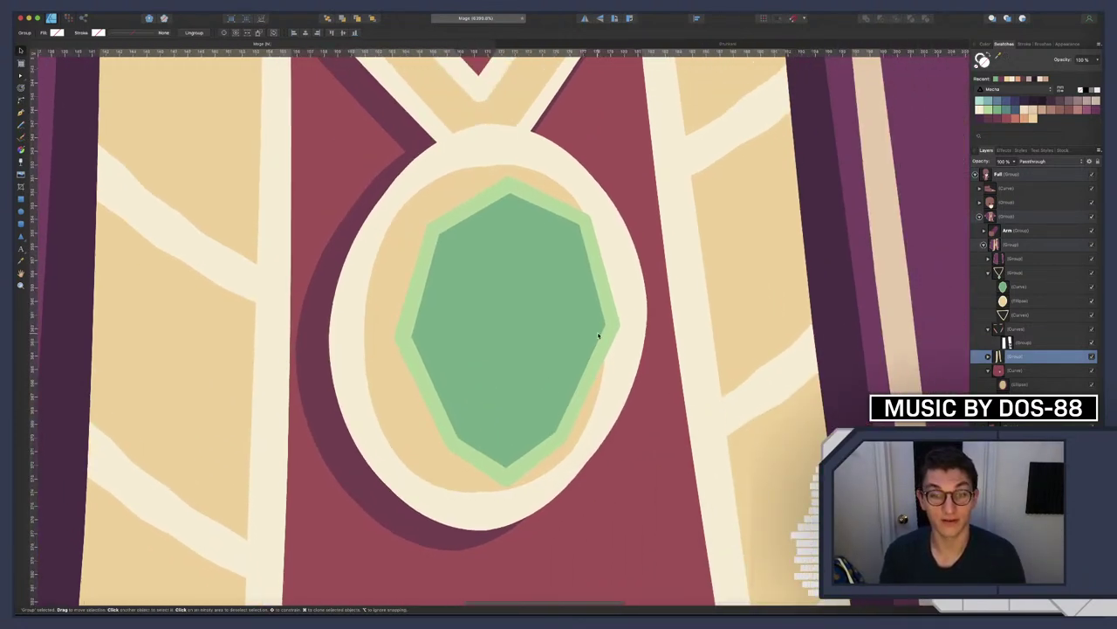
{"action": "scroll", "coordinate": [599, 336], "scroll_direction": "left", "scroll_amount": 1}
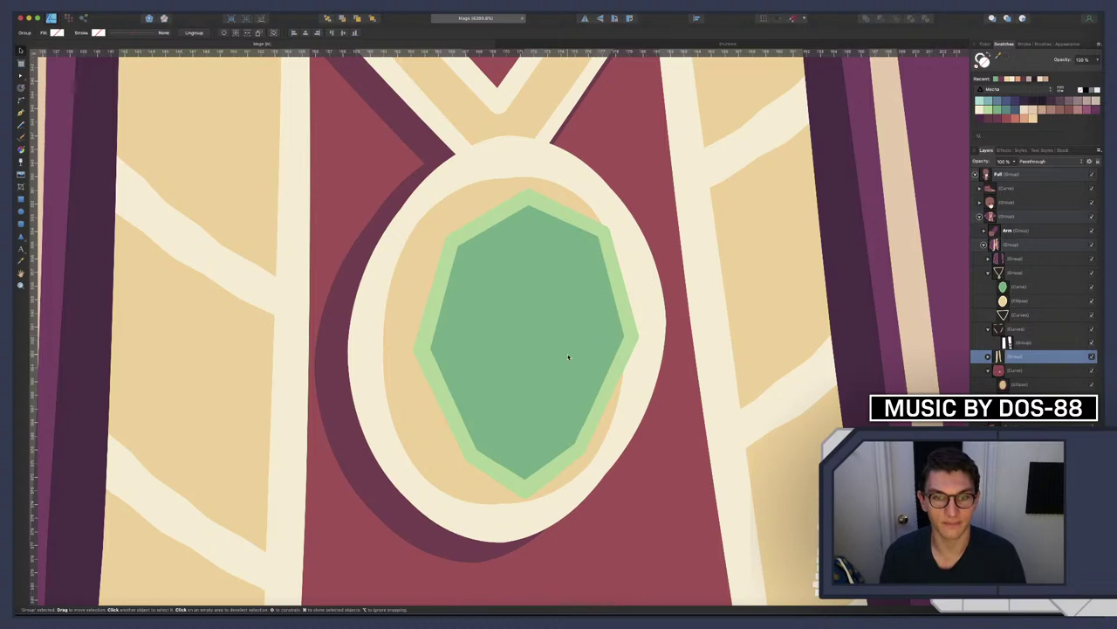
Draw a V-shaped facet line with the Pen tool from the gem's upper-left corner through an inner point to its upper-right corner
{"action": "left_click", "coordinate": [568, 356]}
{"action": "double_click", "coordinate": [542, 350]}
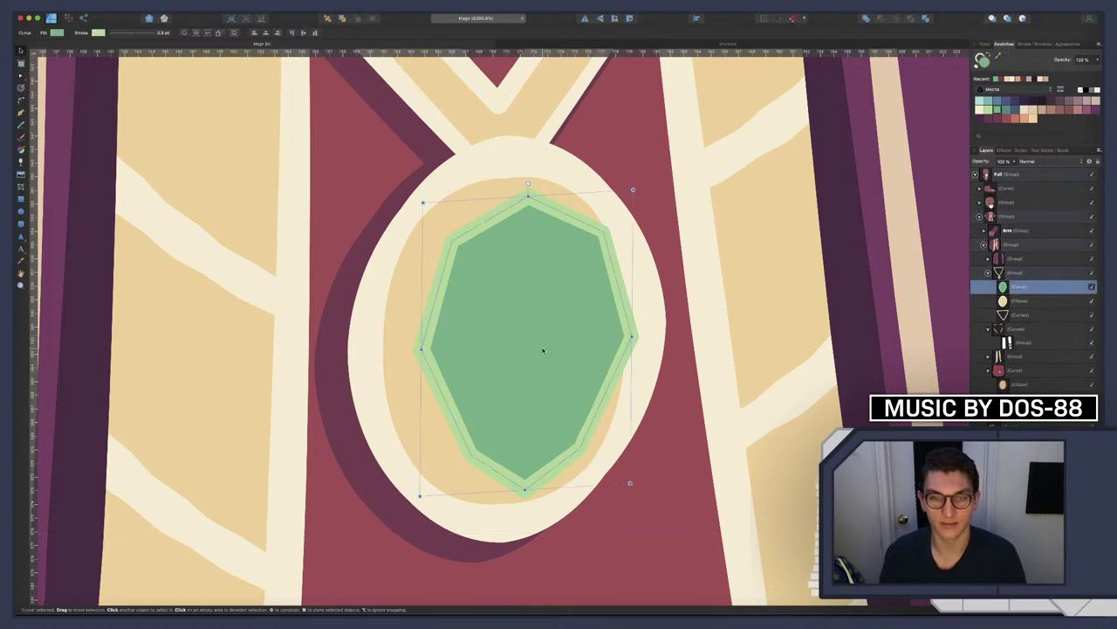
{"action": "left_click_drag", "start_coordinate": [545, 350], "coordinate": [544, 351]}
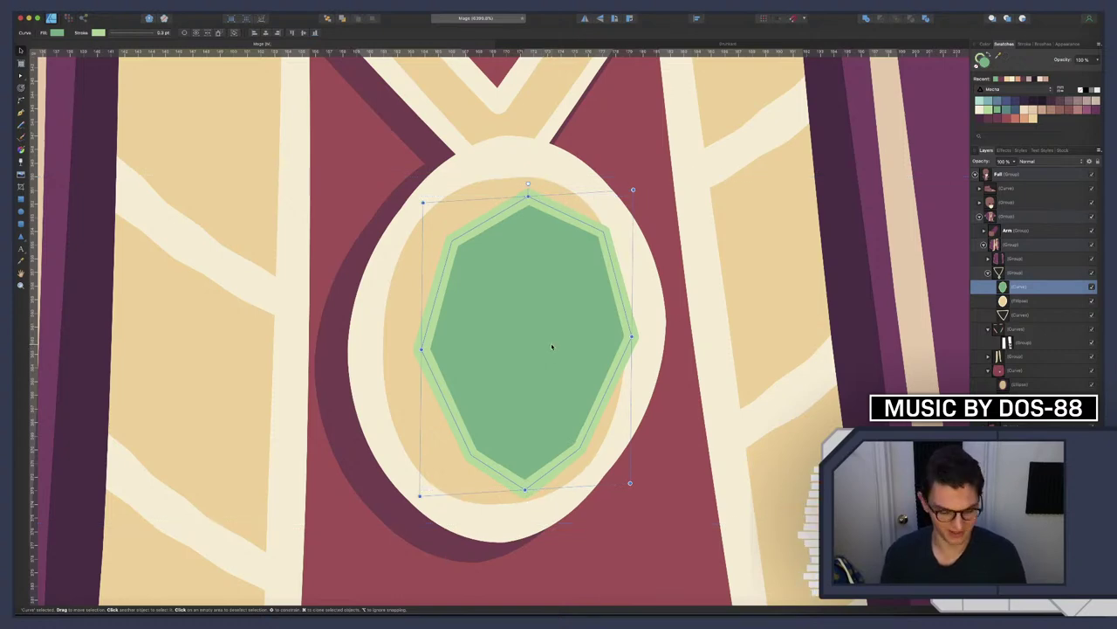
{"action": "scroll", "coordinate": [550, 354], "scroll_direction": "left", "scroll_amount": 2}
{"action": "scroll", "coordinate": [551, 354], "scroll_direction": "up", "scroll_amount": 1}
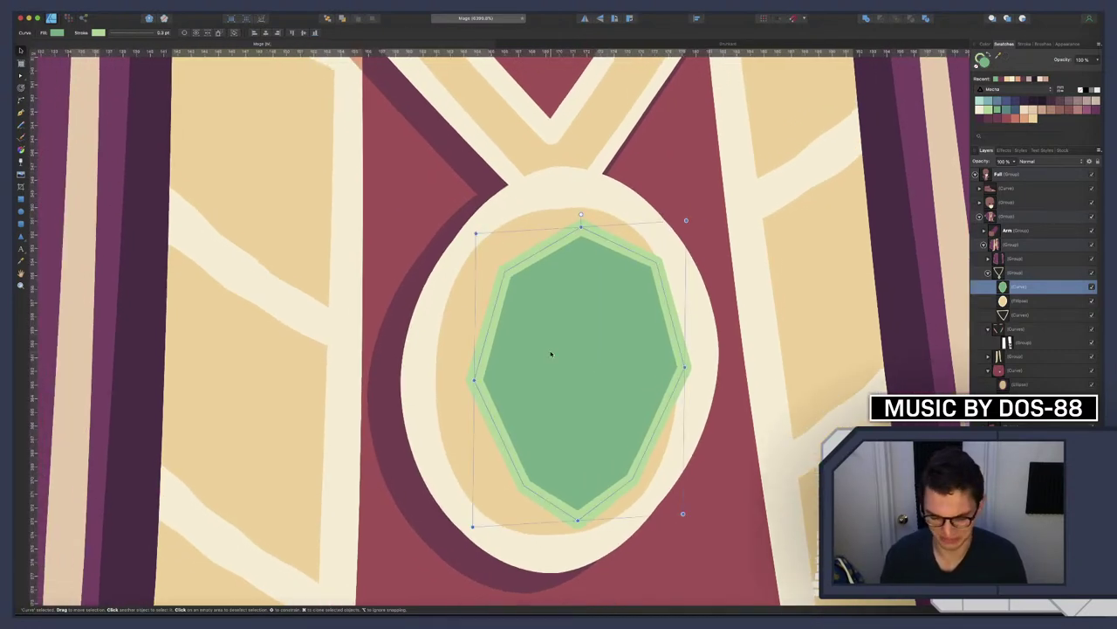
{"action": "key", "text": "p"}
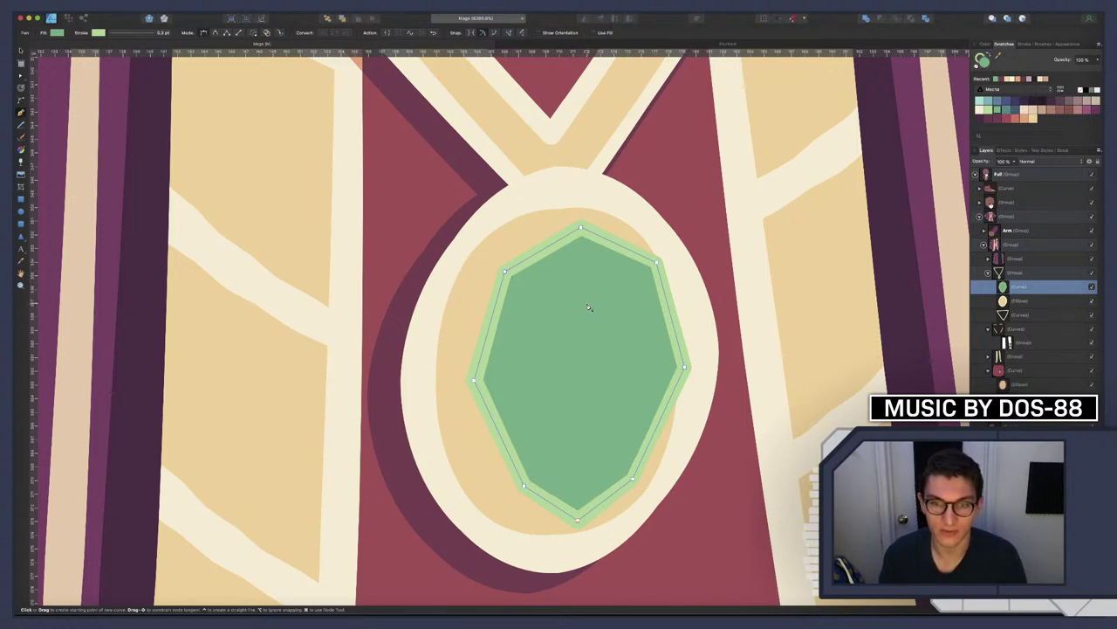
{"action": "left_click", "coordinate": [506, 272]}
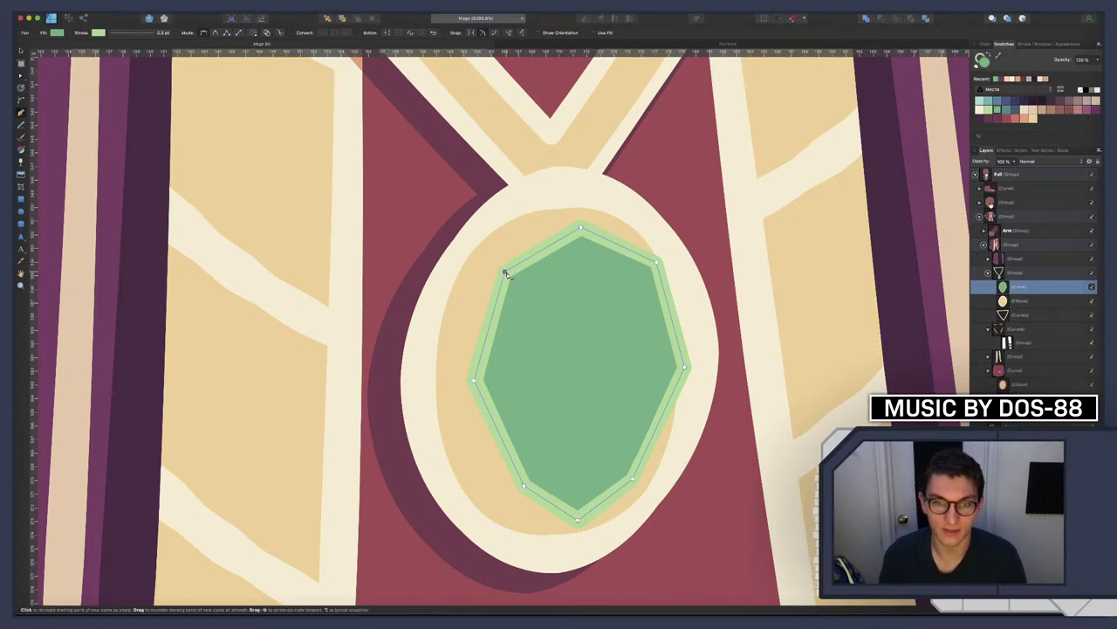
{"action": "left_click", "coordinate": [598, 308]}
{"action": "left_click", "coordinate": [658, 261]}
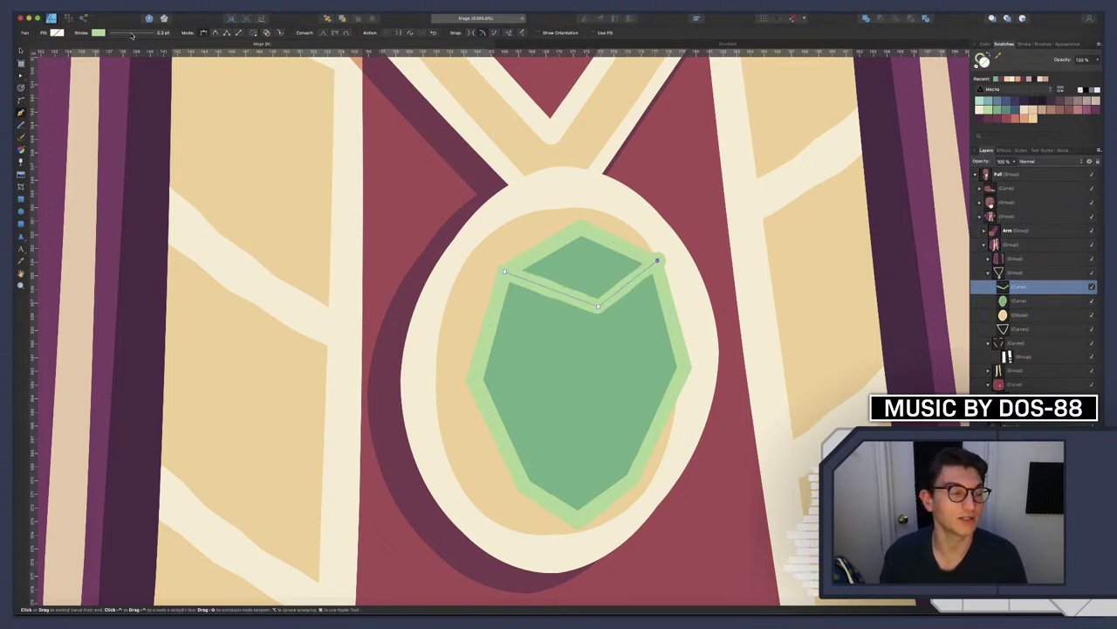
Reset the facet line's stroke pressure profile to a uniform width
{"action": "left_click", "coordinate": [133, 33]}
{"action": "left_click", "coordinate": [166, 155]}
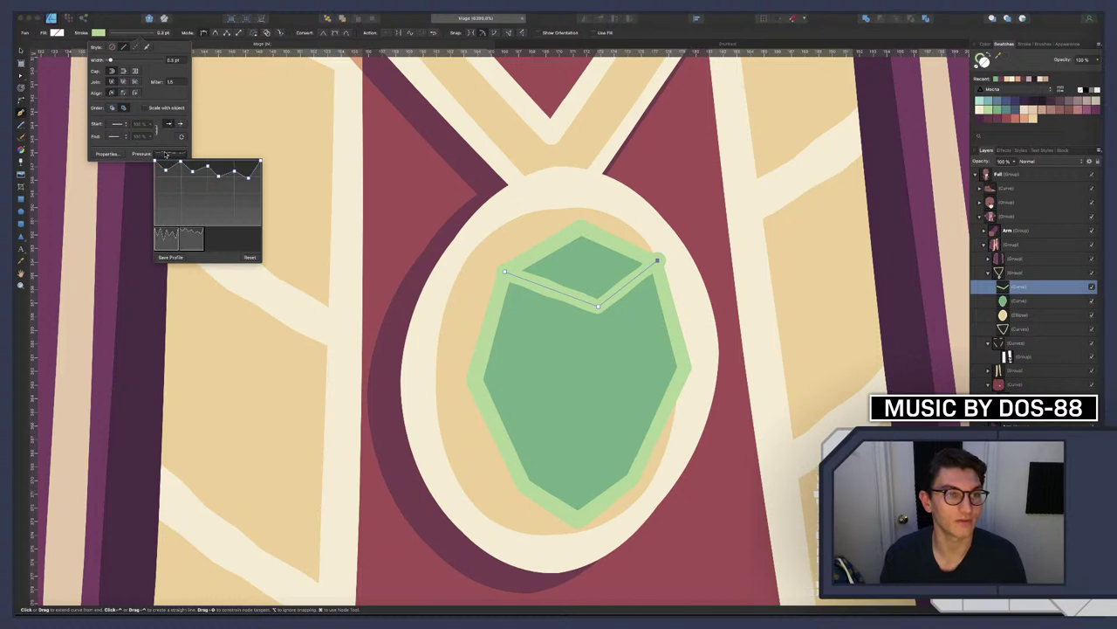
{"action": "left_click", "coordinate": [250, 257]}
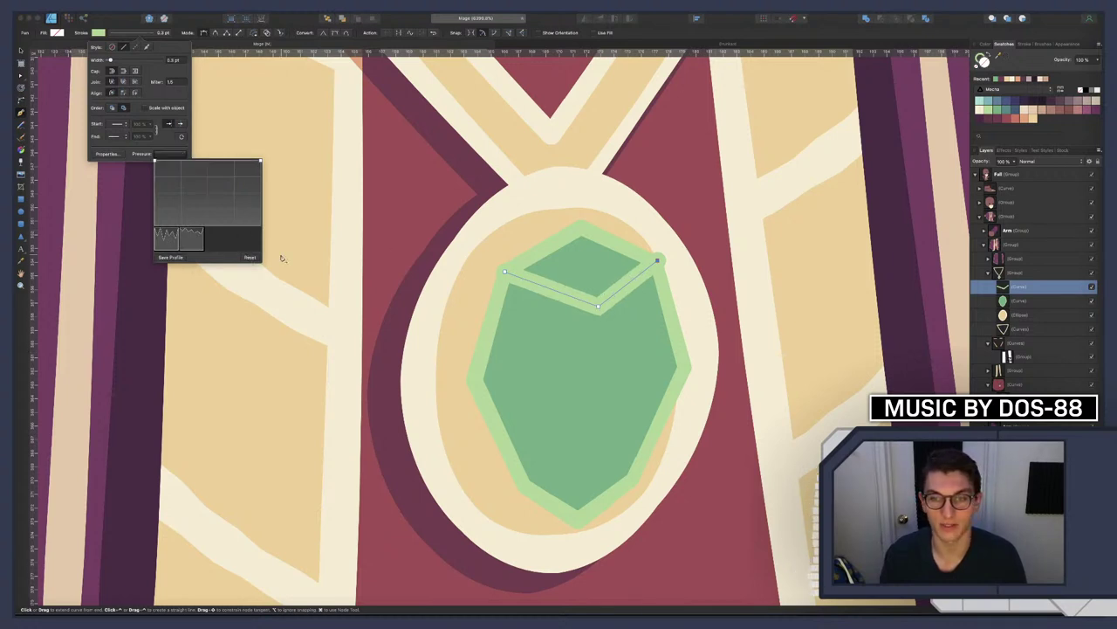
{"action": "left_click", "coordinate": [172, 60]}
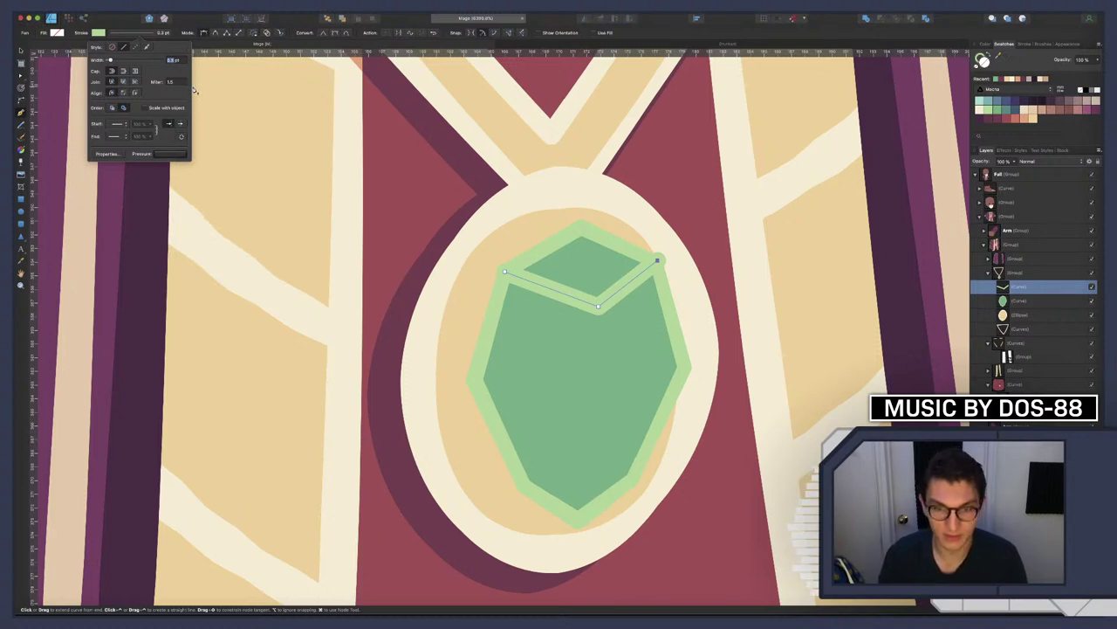
Nest the upper facet line inside the gem shape in the layer stack so the gem clips it, and deselect it
{"action": "left_click", "coordinate": [1022, 295]}
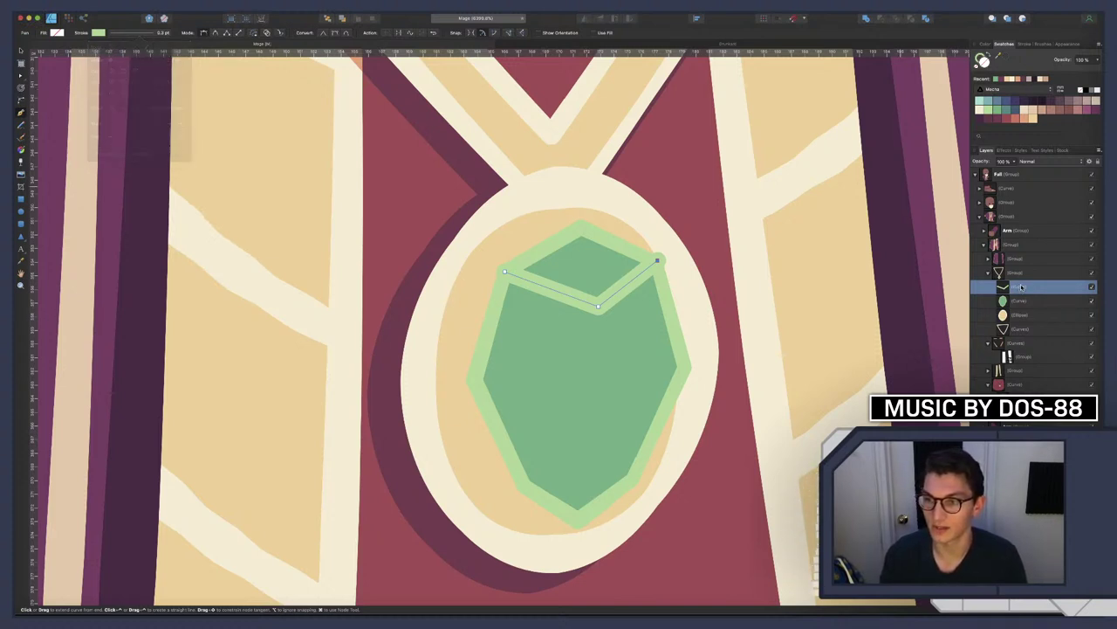
{"action": "left_click", "coordinate": [1020, 301]}
{"action": "left_click", "coordinate": [1015, 289]}
{"action": "left_click_drag", "start_coordinate": [1015, 288], "coordinate": [1004, 301]}
{"action": "key", "text": "Escape"}
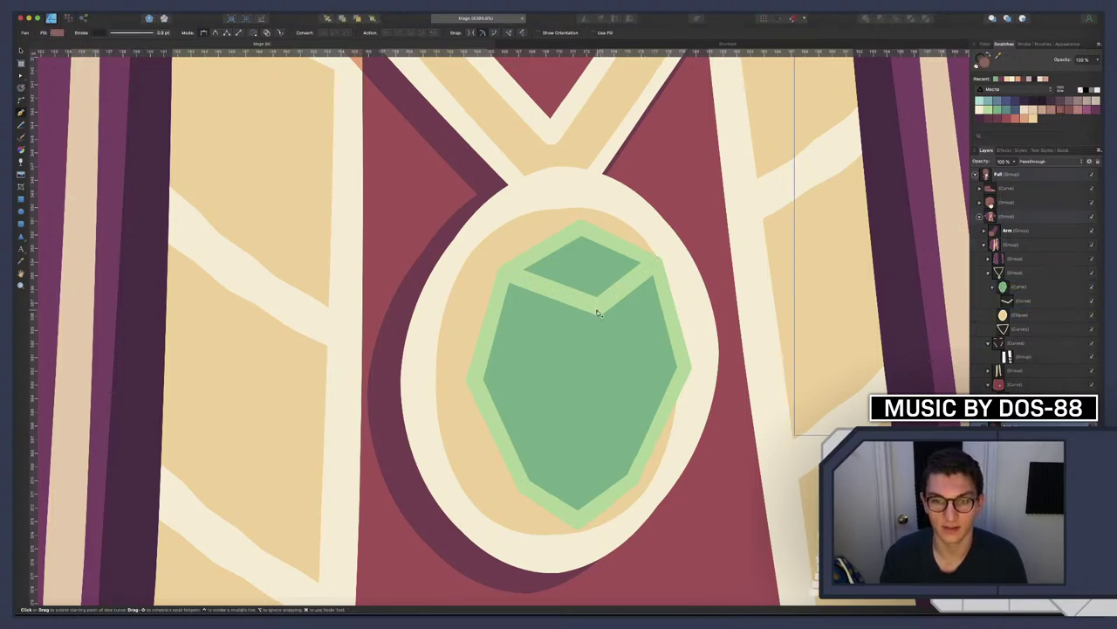
Nudge the middle node of the upper facet line slightly up and to the right
{"action": "left_click", "coordinate": [1016, 301]}
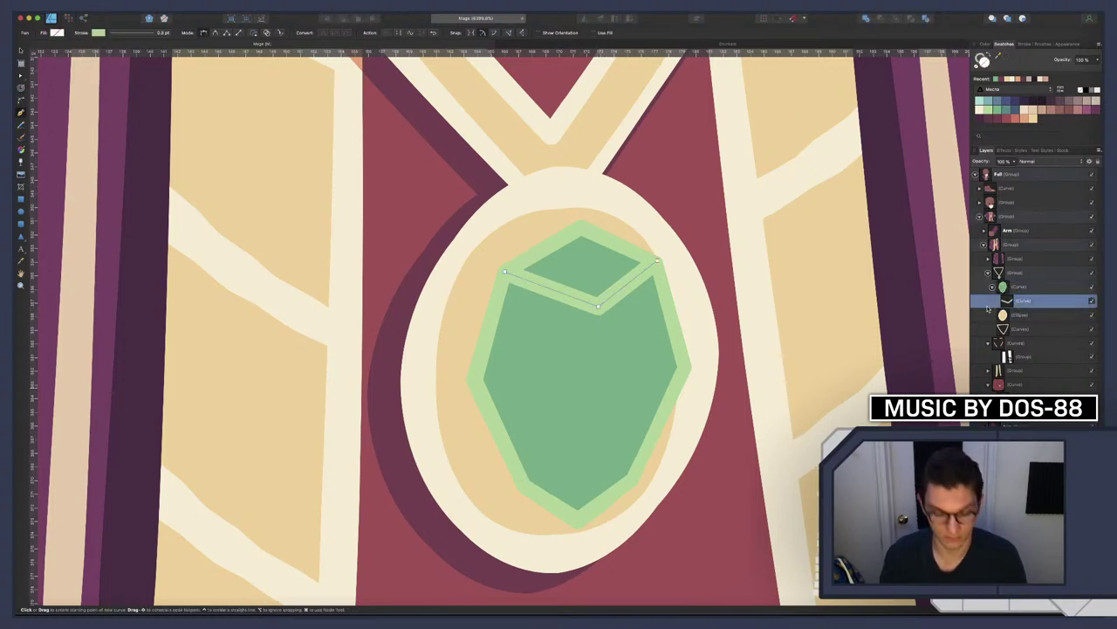
{"action": "key", "text": "a"}
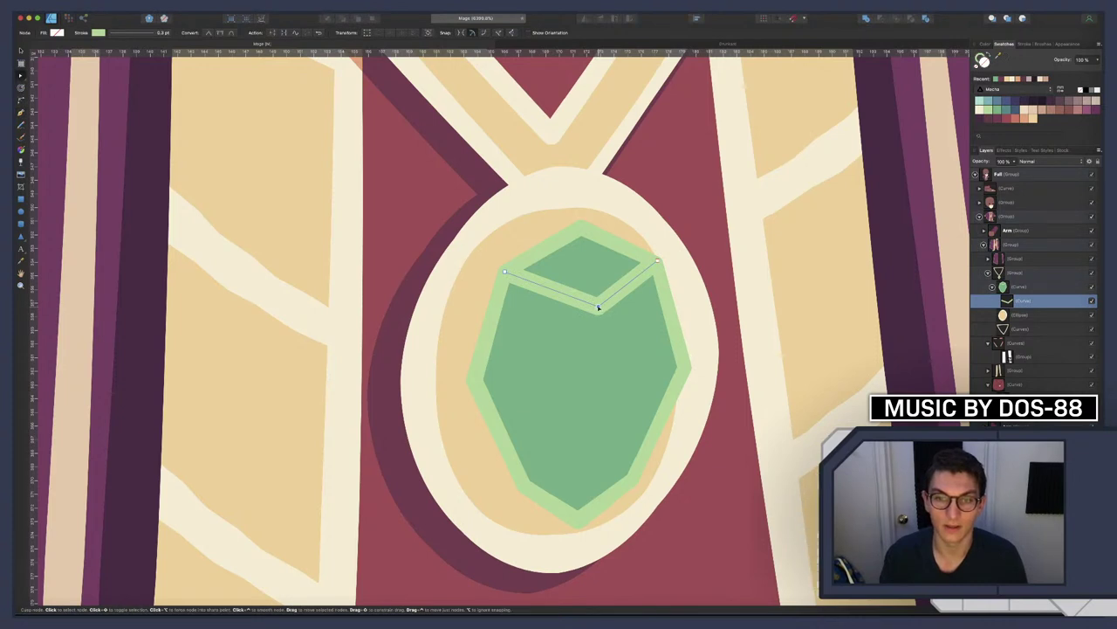
{"action": "left_click_drag", "start_coordinate": [599, 307], "coordinate": [604, 303]}
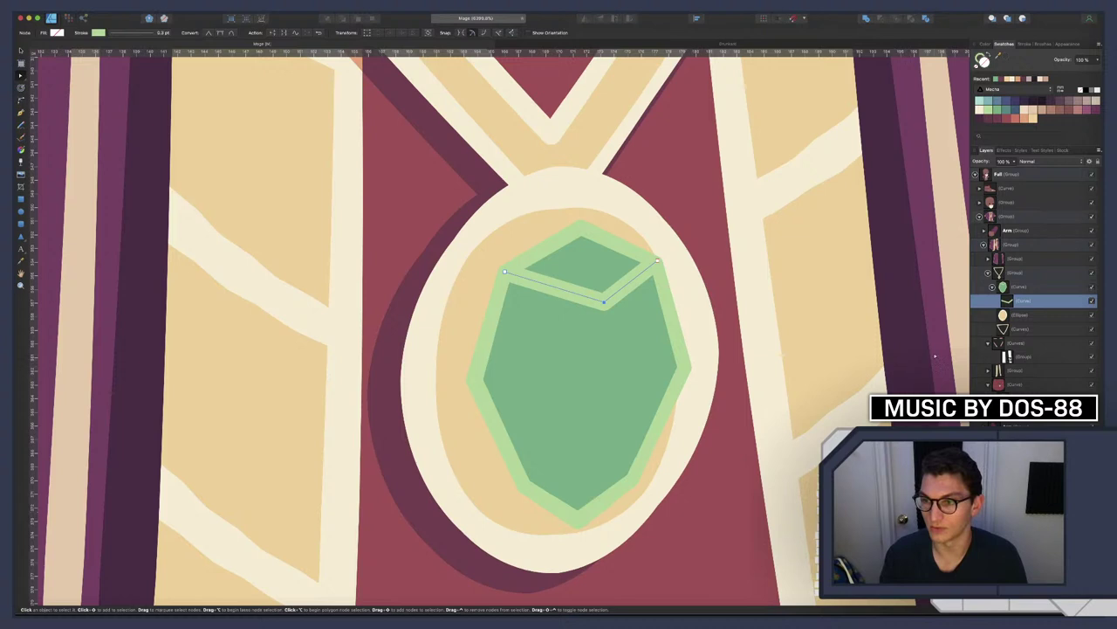
{"action": "key", "text": "p"}
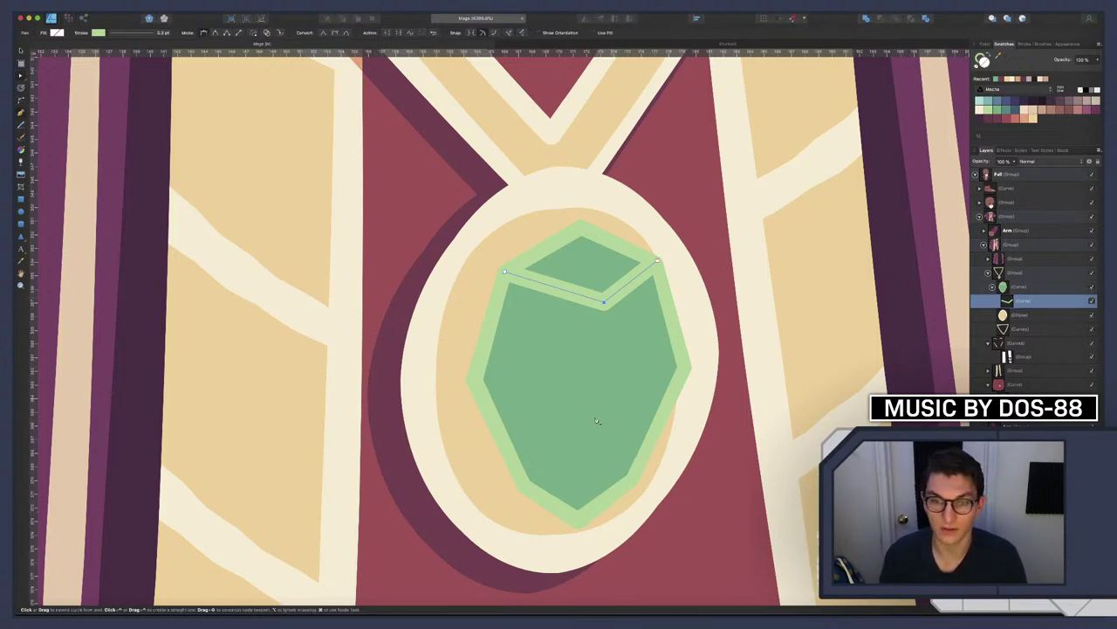
{"action": "left_click", "coordinate": [523, 484]}
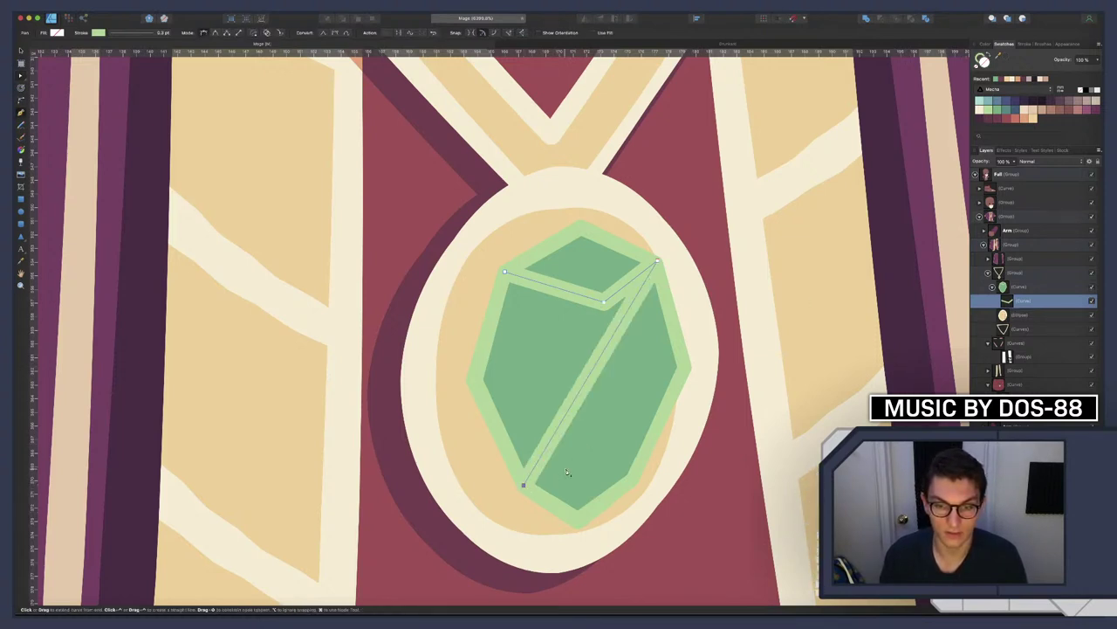
{"action": "key", "text": "ctrl+z"}
Draw a new facet line between the gem's two lower corners and pull its middle up into a peak with straight sides
{"action": "key", "text": "a"}
{"action": "left_click", "coordinate": [556, 464]}
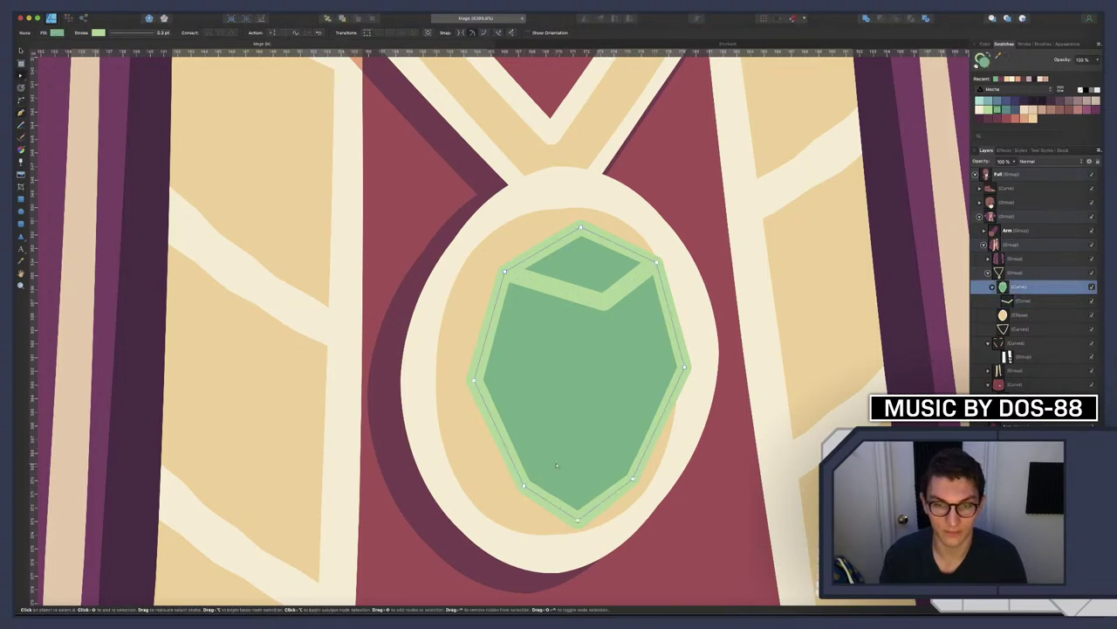
{"action": "key", "text": "p"}
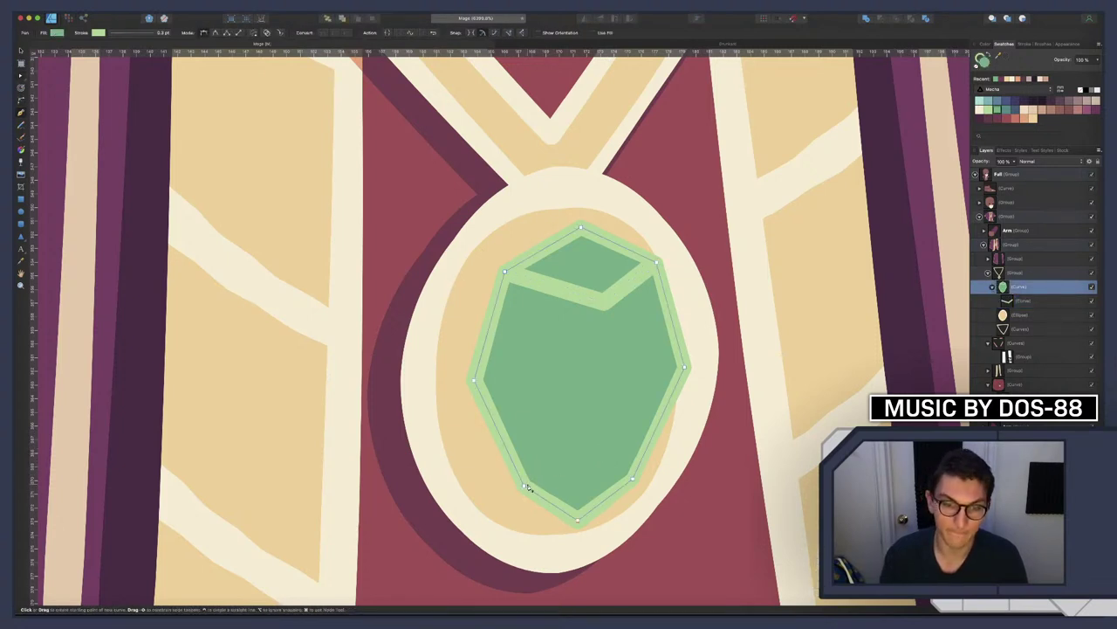
{"action": "left_click", "coordinate": [632, 480]}
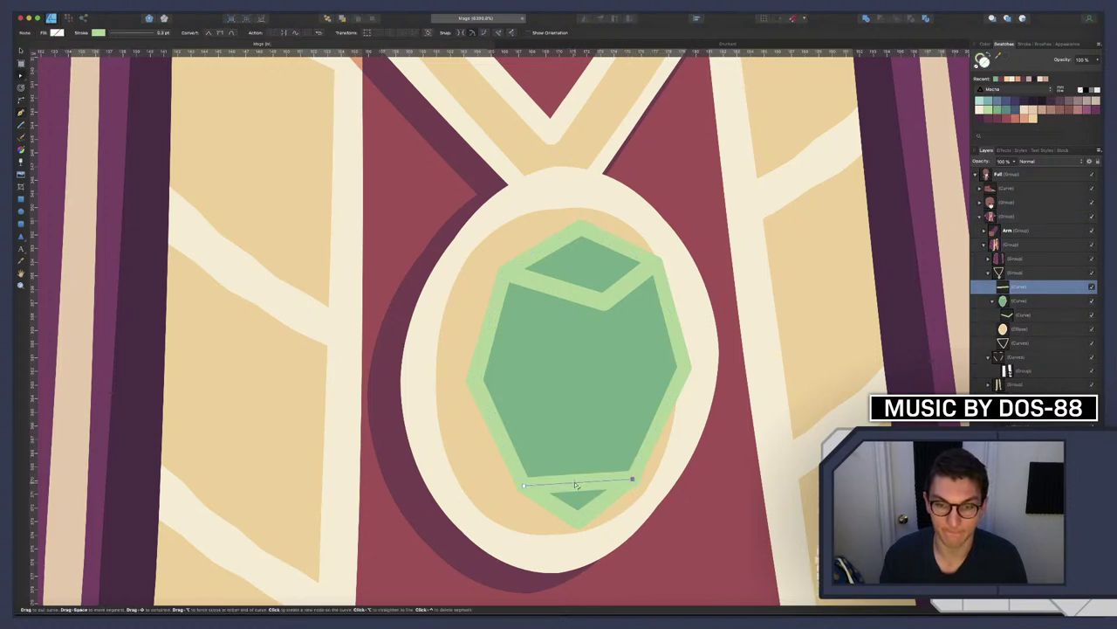
{"action": "left_click_drag", "start_coordinate": [576, 483], "coordinate": [599, 453]}
{"action": "key", "text": "super+z"}
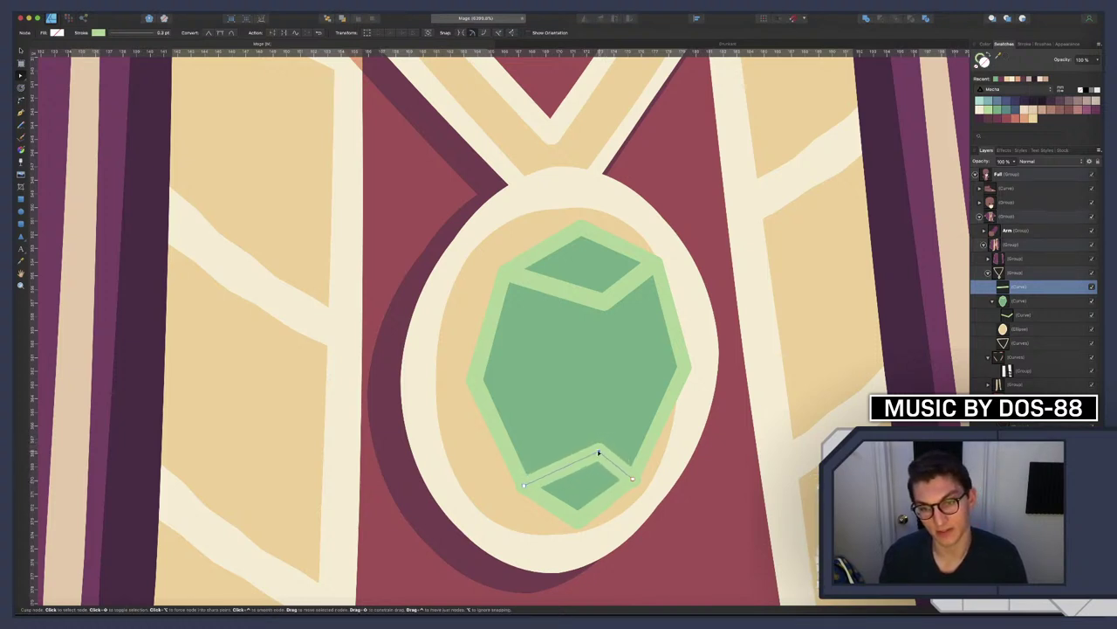
Shift the inner corner of the upper facet line a little farther toward the gem's upper-right edge
{"action": "scroll", "coordinate": [782, 415], "scroll_direction": "down", "scroll_amount": 1}
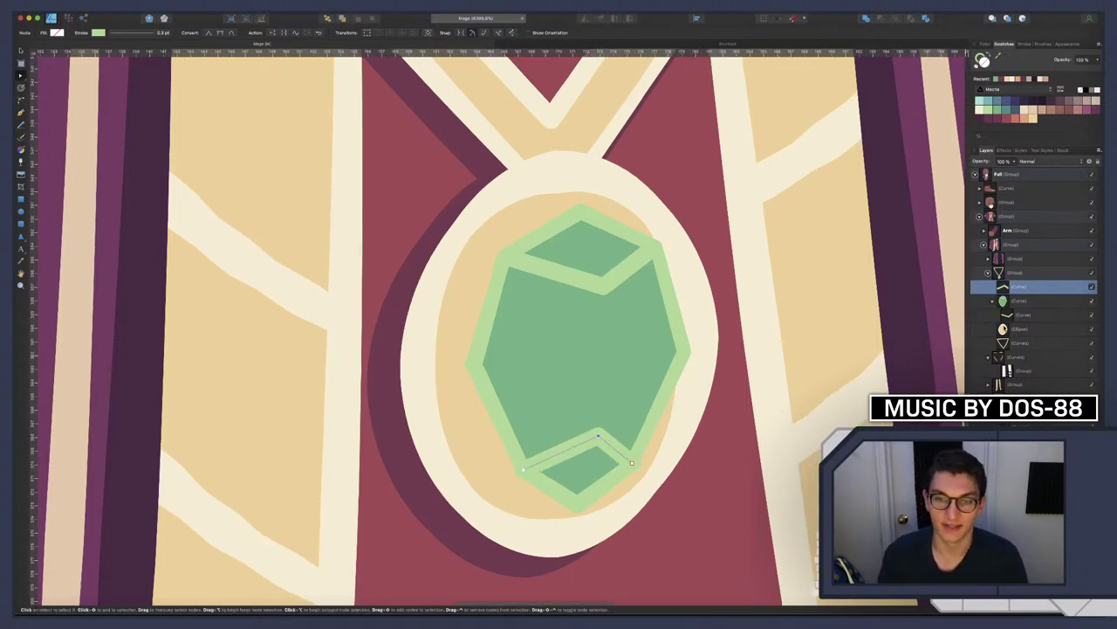
{"action": "left_click", "coordinate": [1021, 301]}
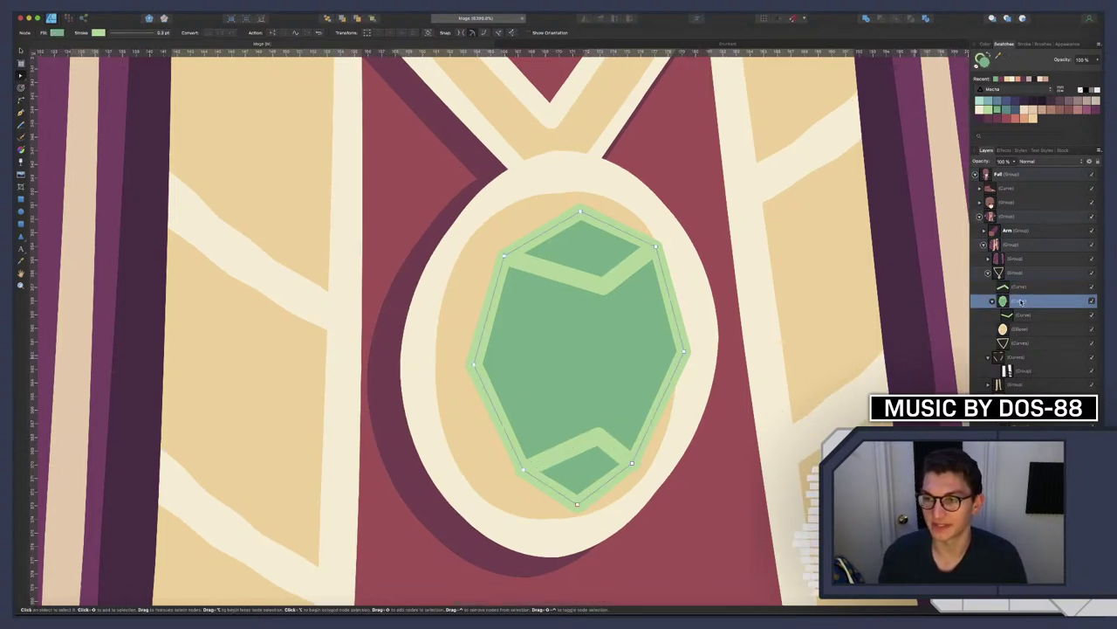
{"action": "left_click", "coordinate": [605, 285]}
{"action": "left_click", "coordinate": [603, 286]}
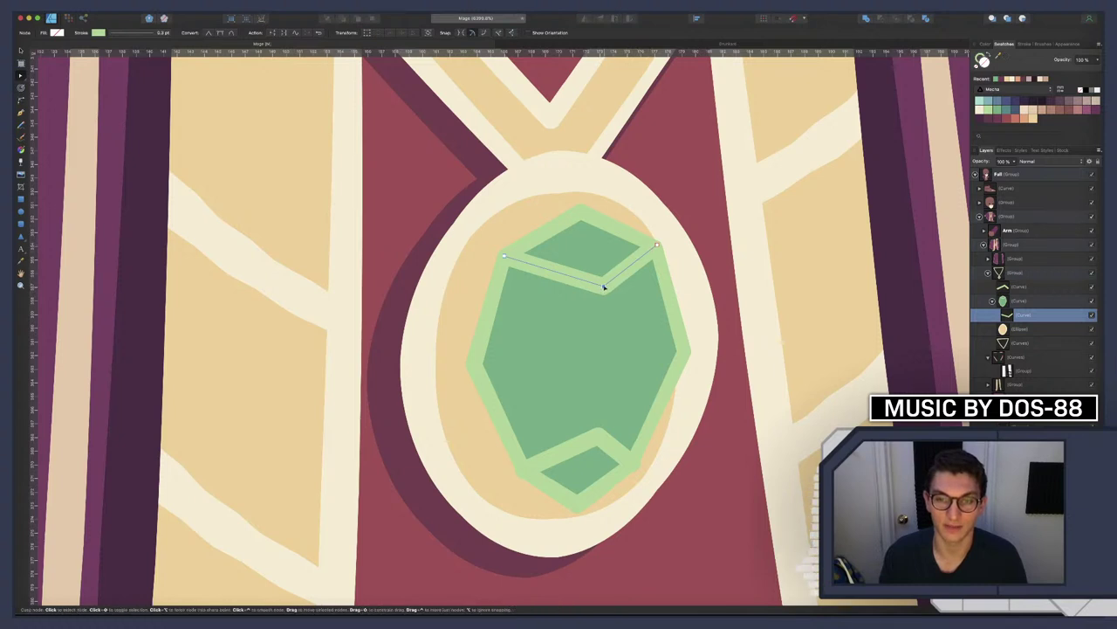
{"action": "left_click_drag", "start_coordinate": [603, 286], "coordinate": [609, 283]}
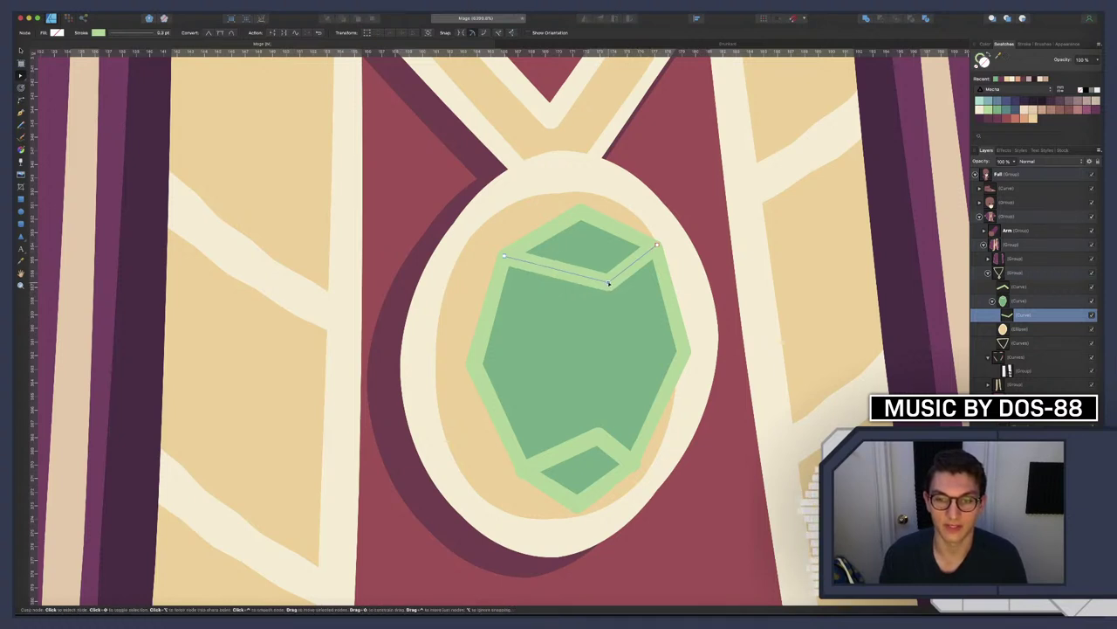
Move the lower facet line's peak slightly up and right, and nest the line inside the gem shape
{"action": "left_click", "coordinate": [598, 438]}
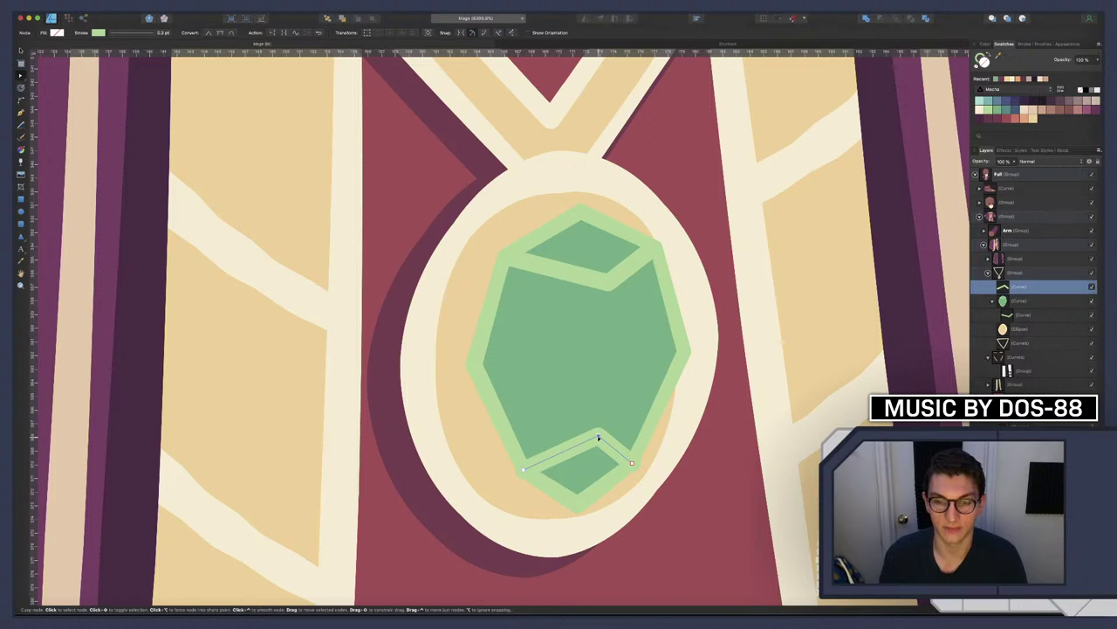
{"action": "left_click_drag", "start_coordinate": [601, 436], "coordinate": [604, 432]}
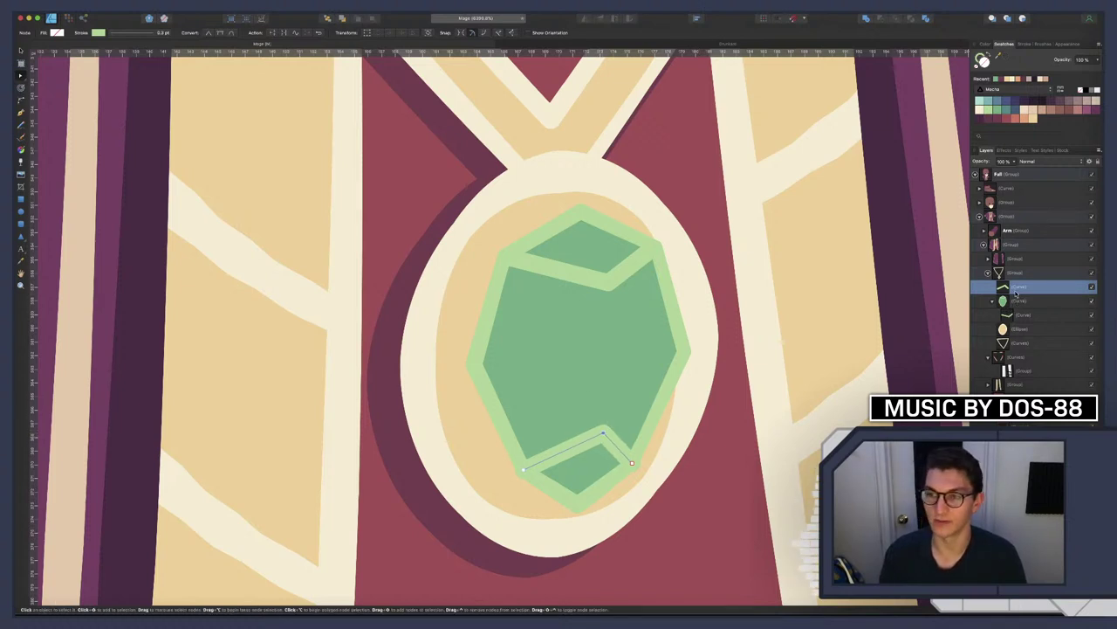
{"action": "mouse_move", "coordinate": [1015, 289]}
{"action": "left_mouse_down"}
{"action": "mouse_move", "coordinate": [1017, 303]}
{"action": "mouse_move", "coordinate": [1015, 293]}
{"action": "mouse_move", "coordinate": [1026, 297]}
{"action": "left_mouse_up"}
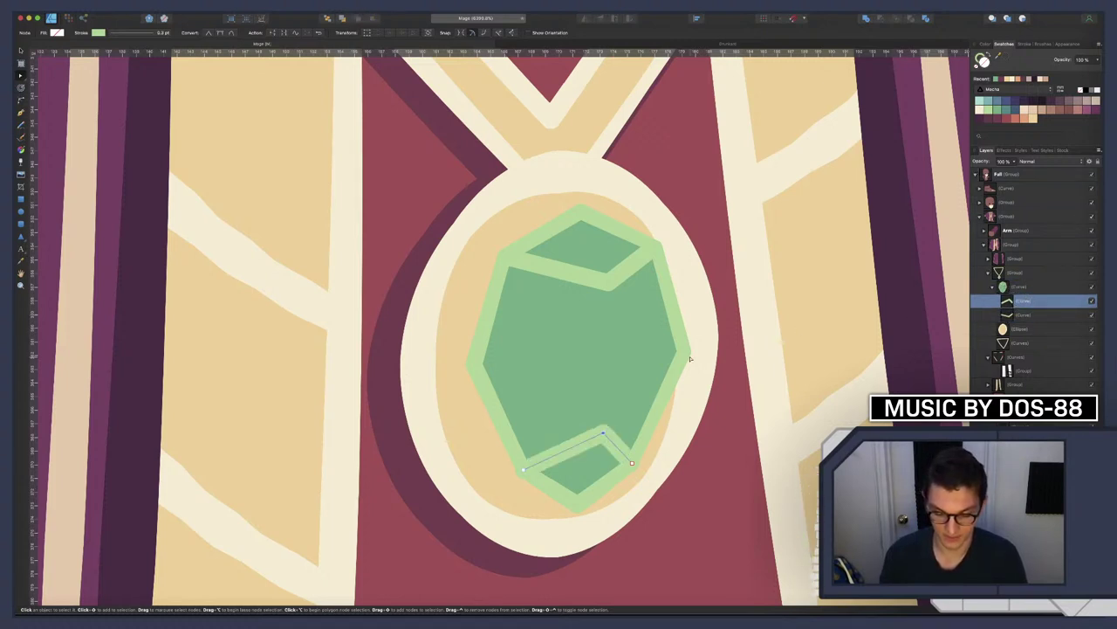
Draw a straight facet line across the gem's middle between its outermost left and right corners
{"action": "left_click", "coordinate": [619, 387]}
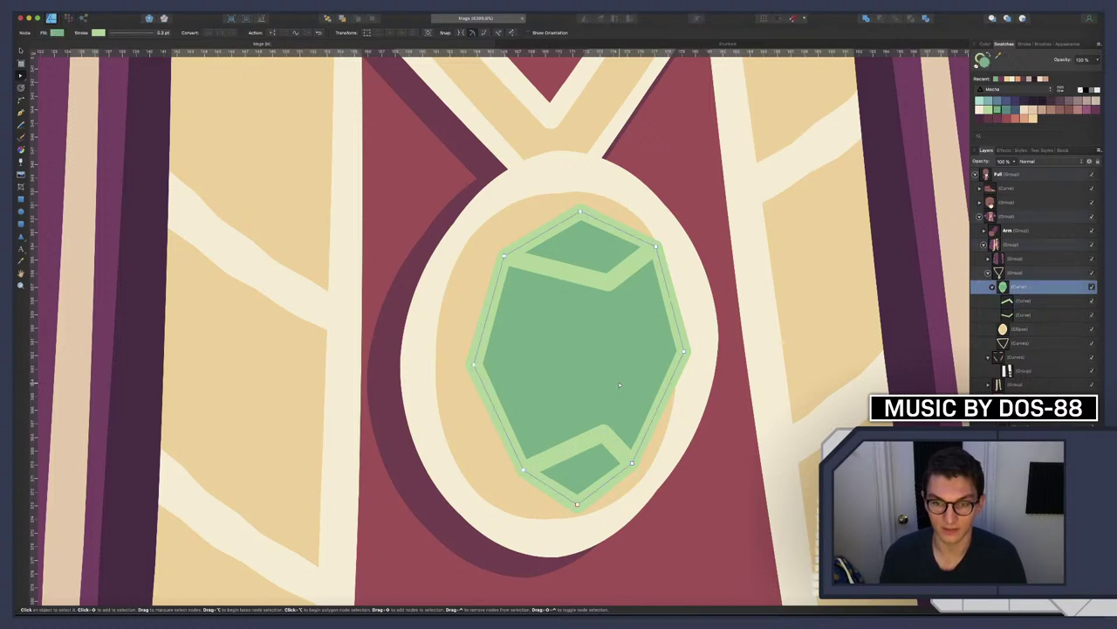
{"action": "key", "text": "p"}
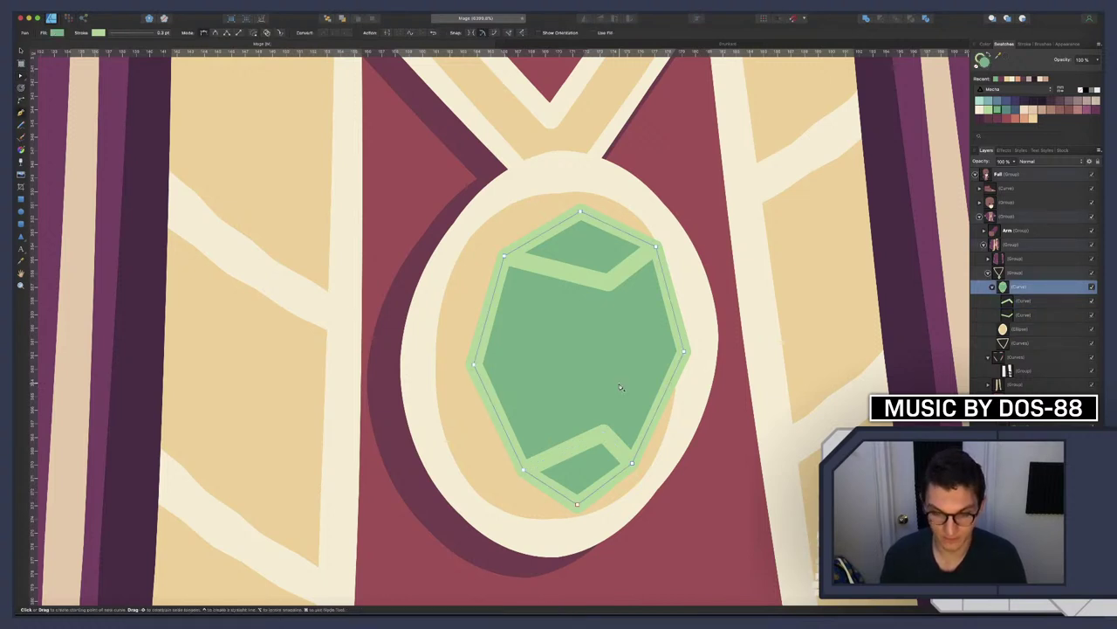
{"action": "left_click", "coordinate": [473, 366]}
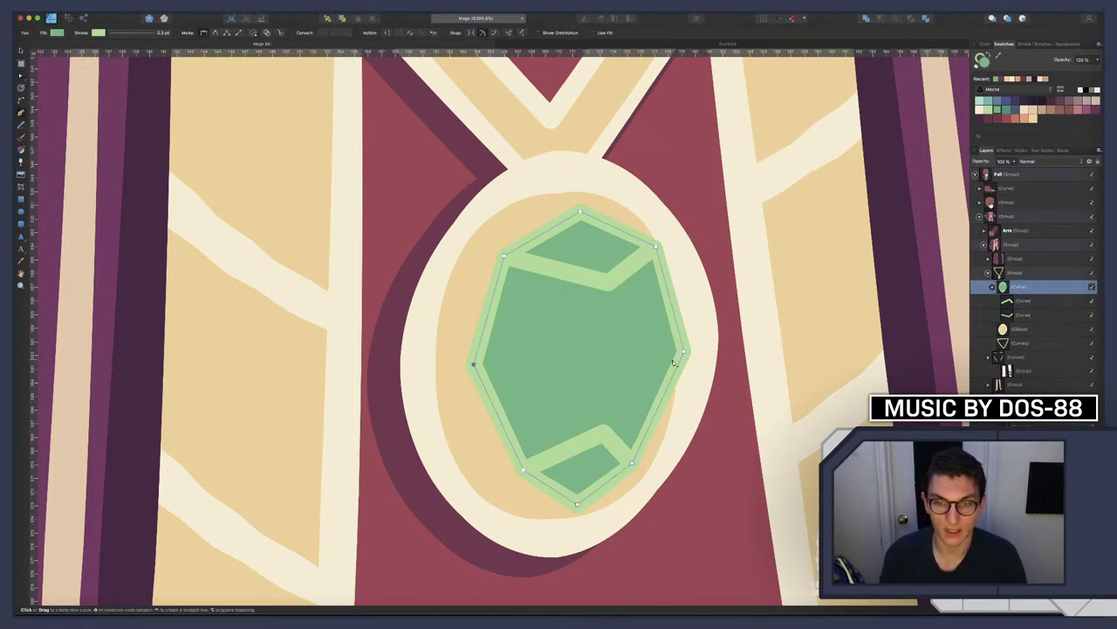
{"action": "left_click", "coordinate": [684, 353]}
Add a node to the middle facet line, bend it slightly down toward the gem's right edge, and nest the line inside the gem
{"action": "key", "text": "a"}
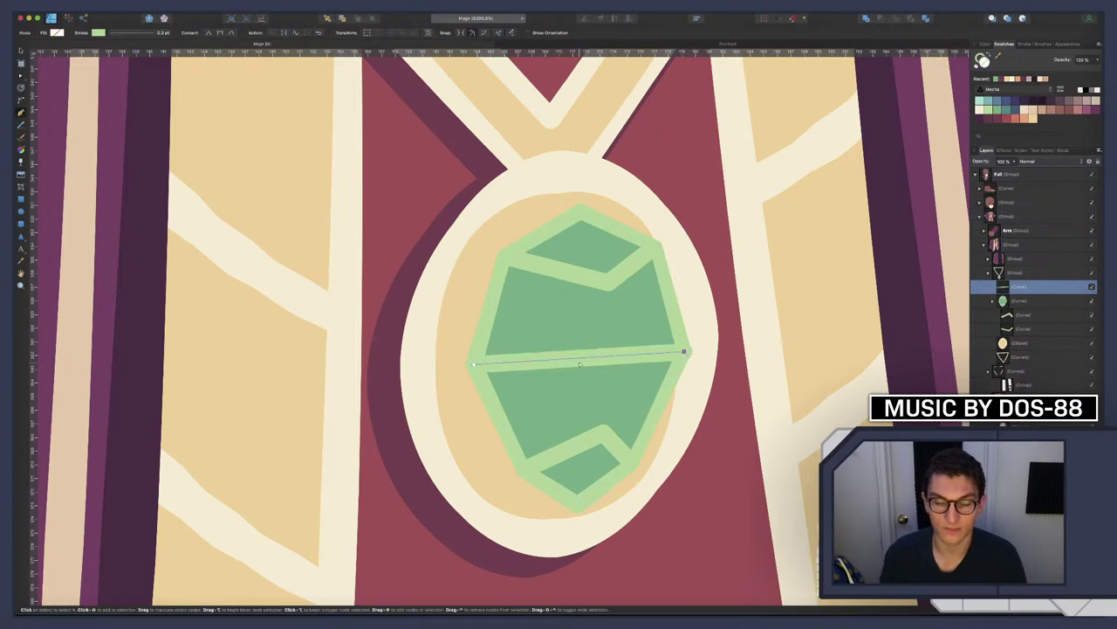
{"action": "left_click", "coordinate": [609, 357]}
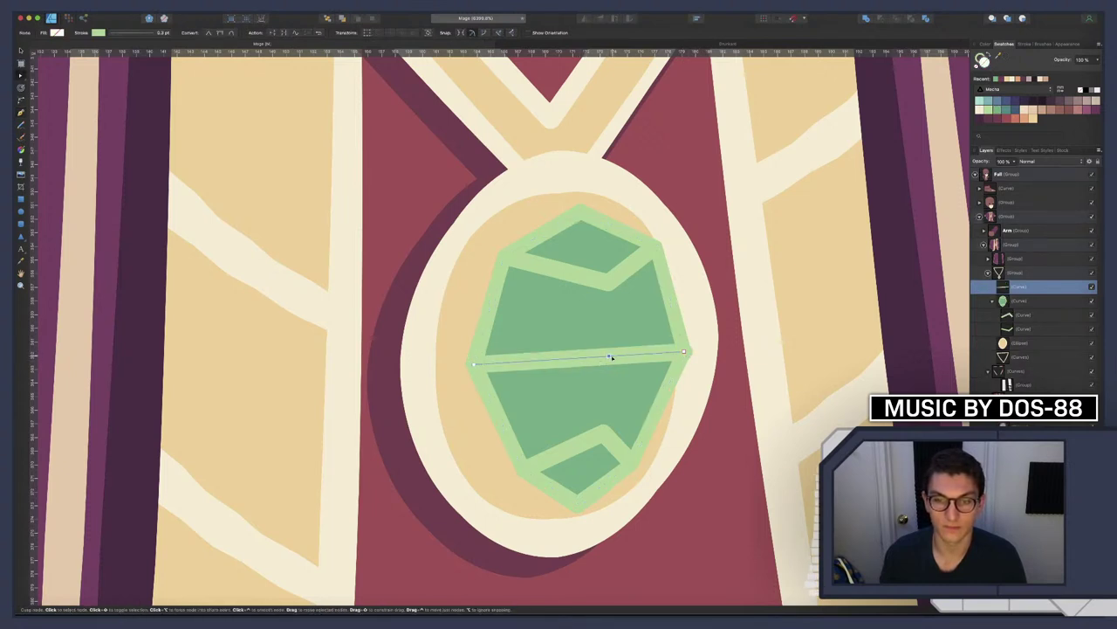
{"action": "left_click_drag", "start_coordinate": [611, 357], "coordinate": [637, 366]}
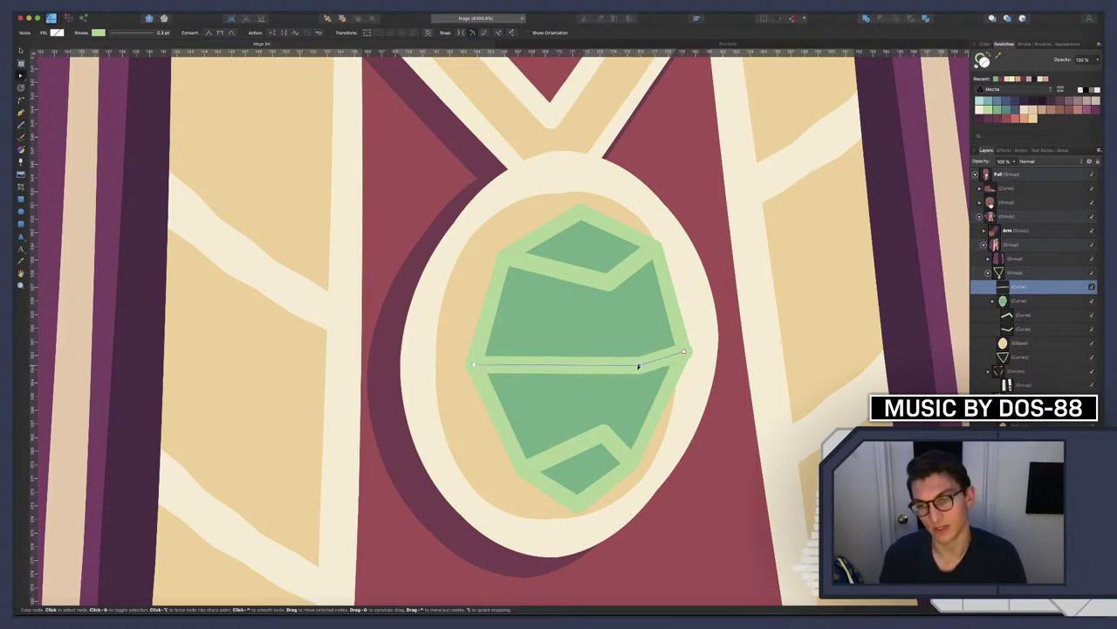
{"action": "left_click_drag", "start_coordinate": [1045, 298], "coordinate": [1043, 307]}
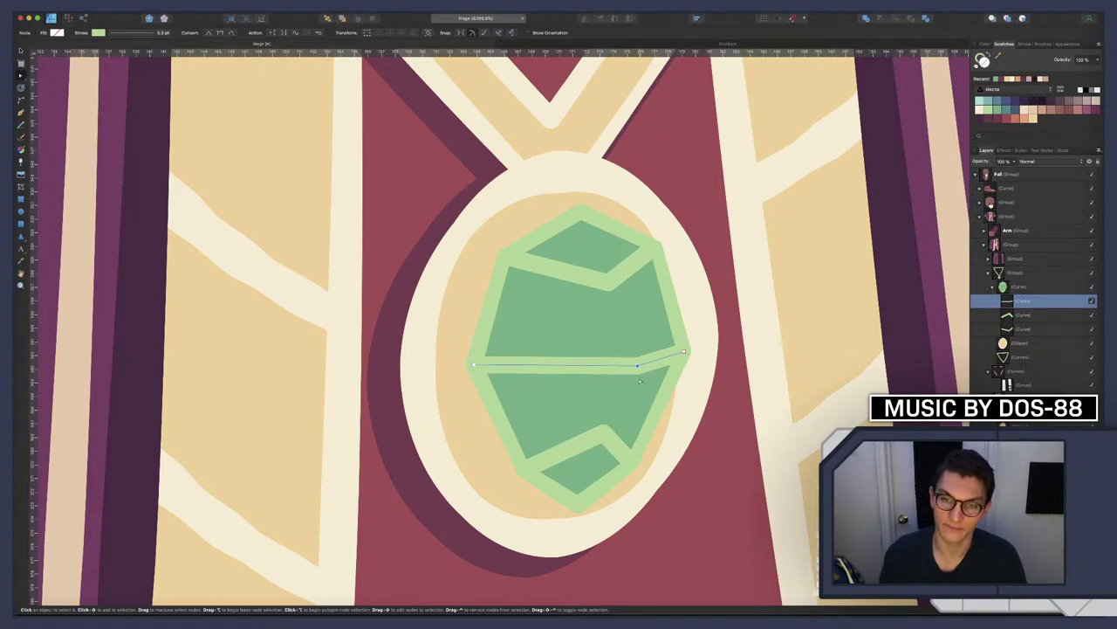
Draw a facet line joining the inner corners of the upper and lower facet lines, and pull its middle right to the middle line's bend
{"action": "scroll", "coordinate": [636, 377], "scroll_direction": "down", "scroll_amount": 5}
{"action": "scroll", "coordinate": [637, 375], "scroll_direction": "up", "scroll_amount": 5}
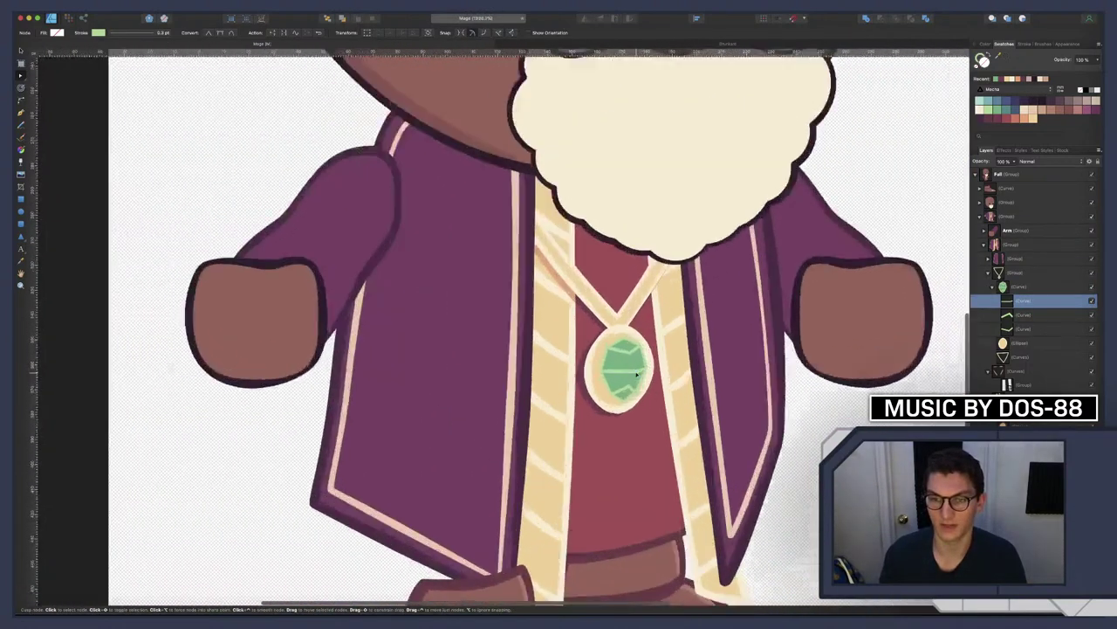
{"action": "scroll", "coordinate": [636, 375], "scroll_direction": "up", "scroll_amount": 3}
{"action": "key", "text": "p"}
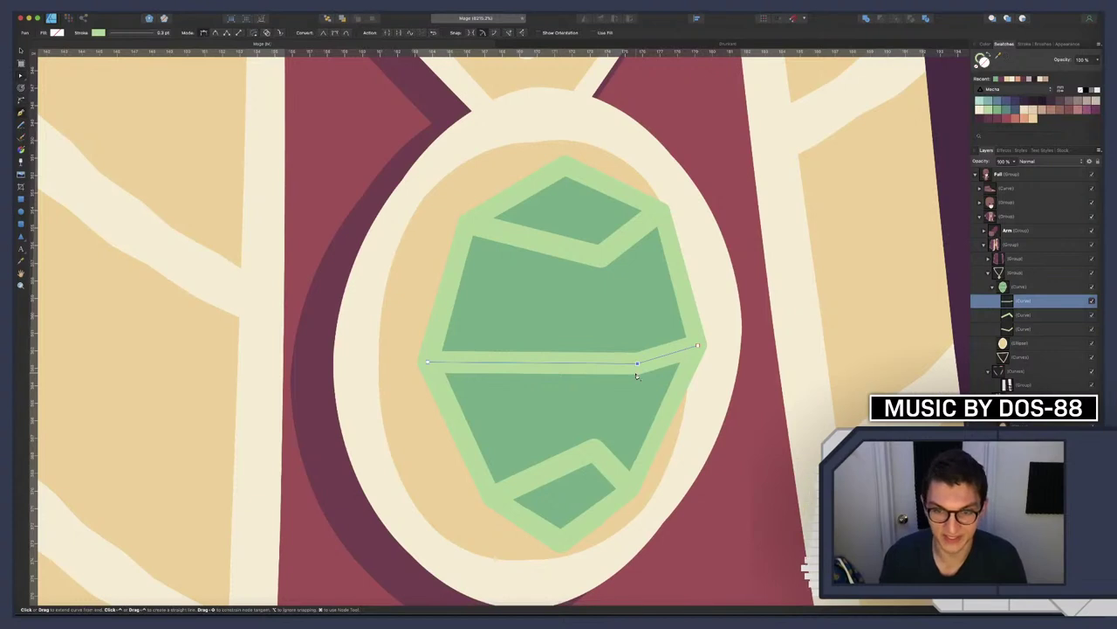
{"action": "key", "text": "a"}
{"action": "left_click", "coordinate": [603, 252]}
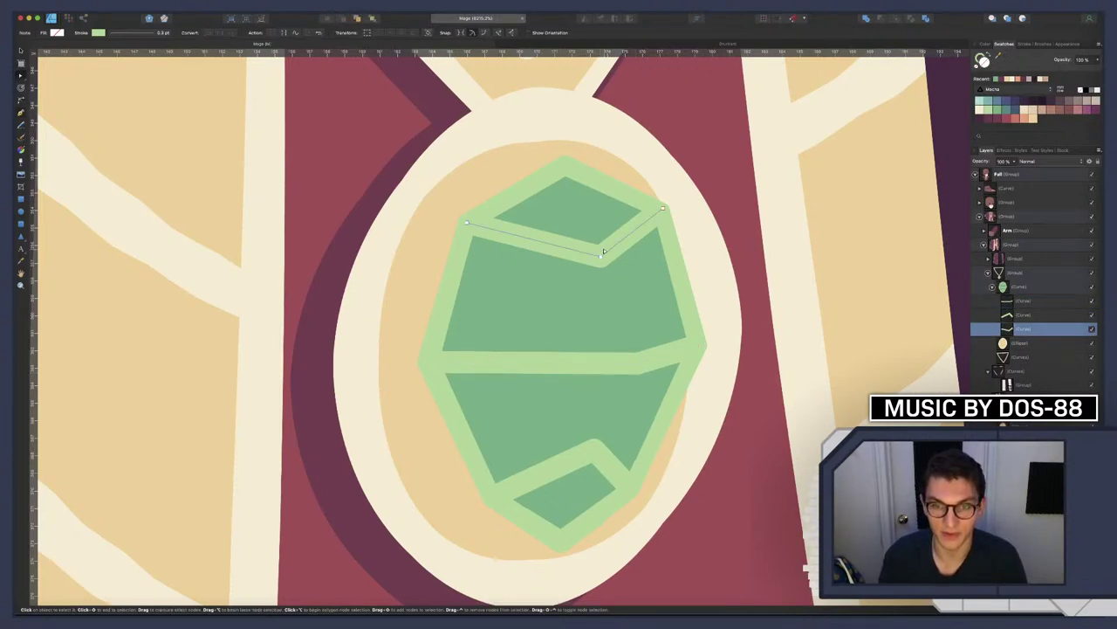
{"action": "key", "text": "p"}
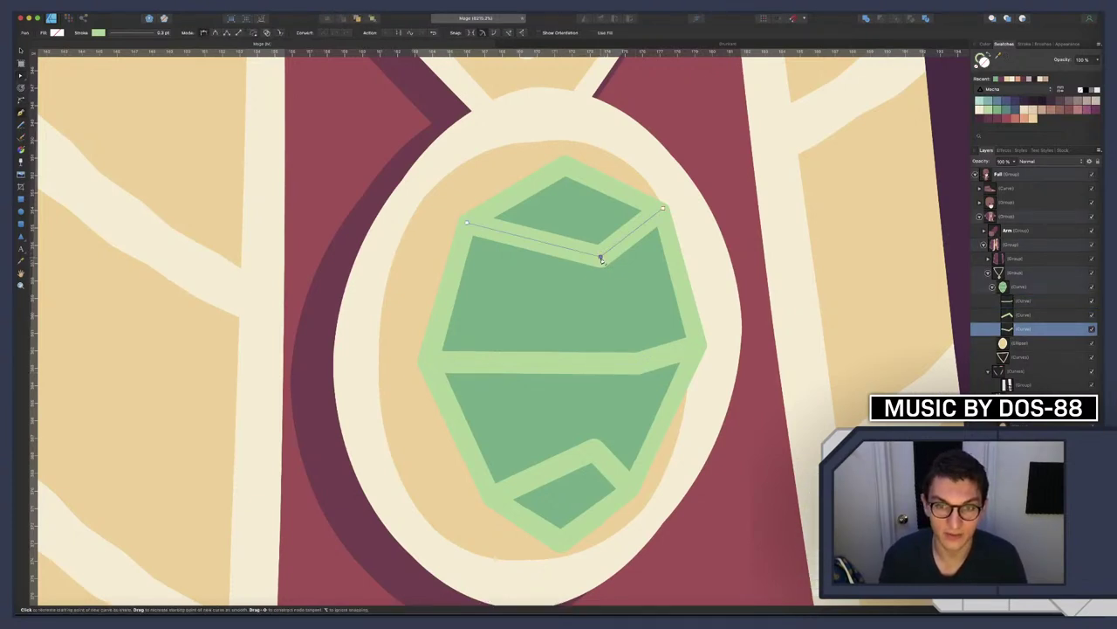
{"action": "left_click", "coordinate": [593, 452]}
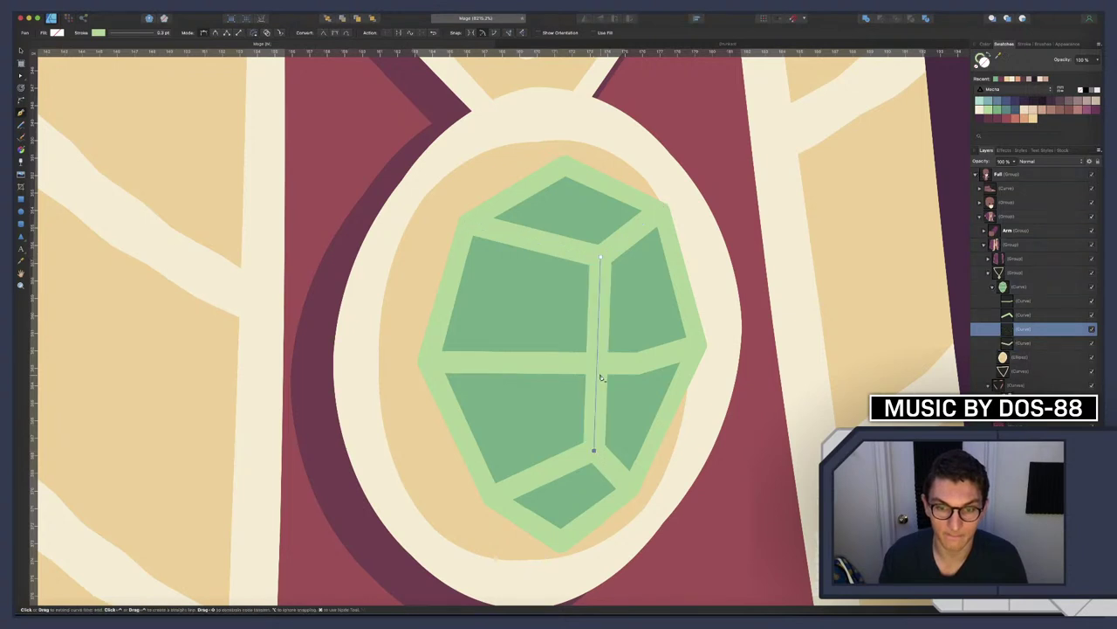
{"action": "key", "text": "a"}
{"action": "left_click_drag", "start_coordinate": [594, 366], "coordinate": [628, 370]}
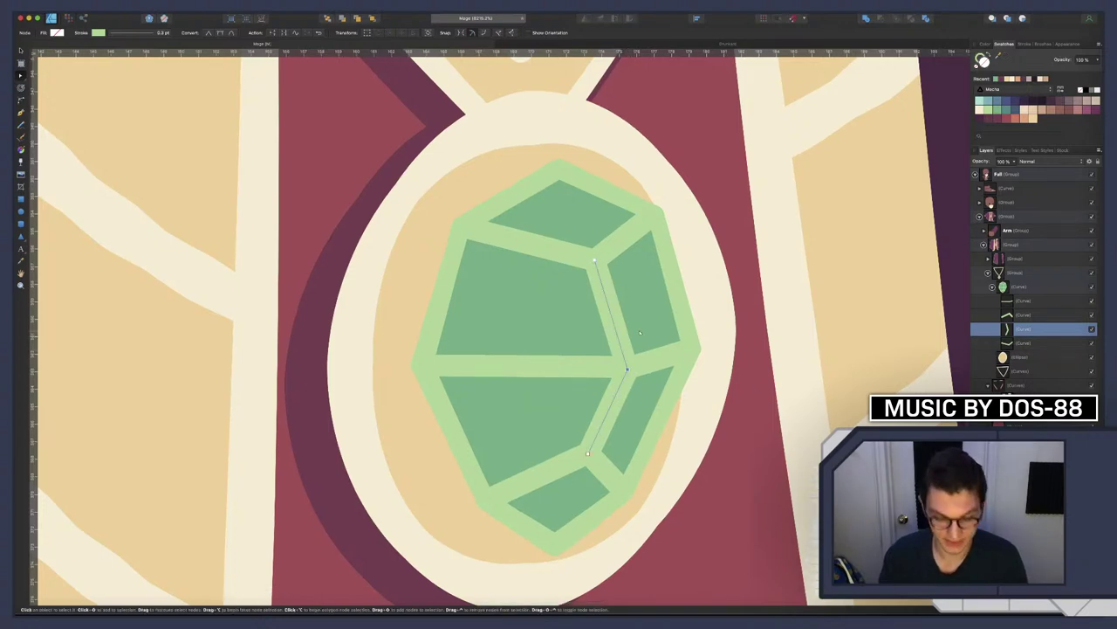
Examine the faceted gem up close and on the whole character to judge how its lines read at small size
{"action": "scroll", "coordinate": [641, 332], "scroll_direction": "down", "scroll_amount": 15}
{"action": "left_click", "coordinate": [736, 395]}
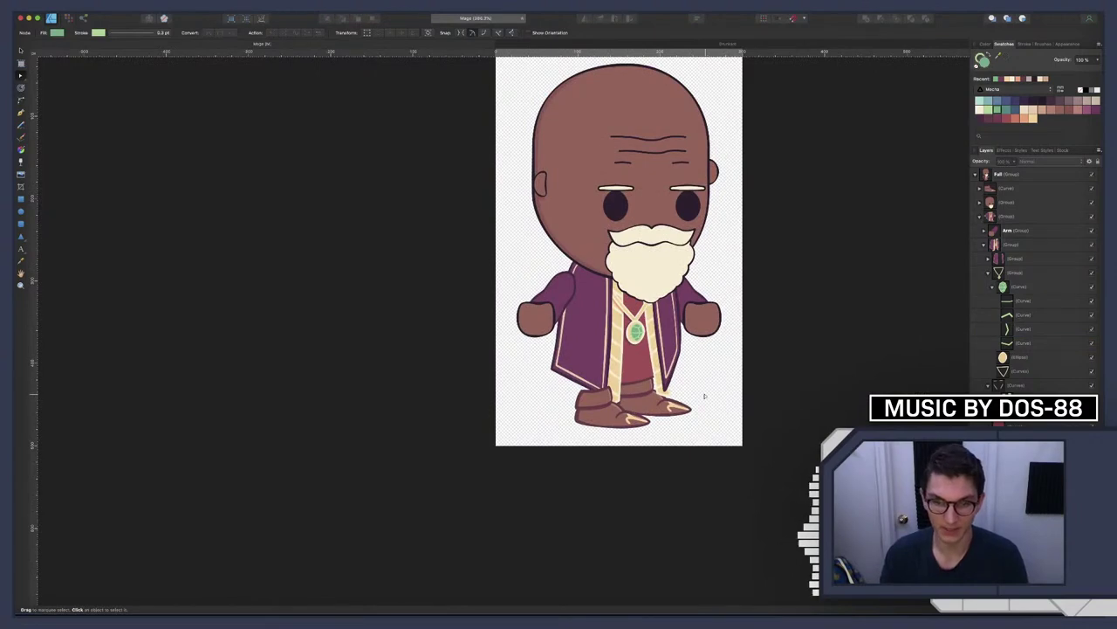
{"action": "scroll", "coordinate": [660, 343], "scroll_direction": "down", "scroll_amount": 5}
{"action": "scroll", "coordinate": [660, 344], "scroll_direction": "up", "scroll_amount": 1}
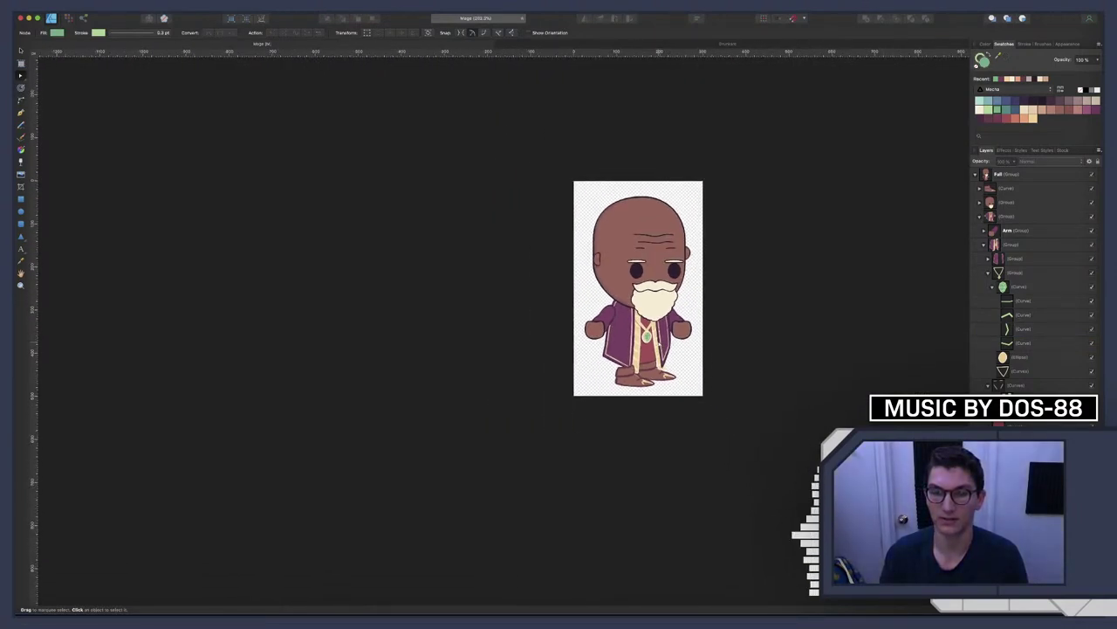
{"action": "scroll", "coordinate": [647, 335], "scroll_direction": "up", "scroll_amount": 10}
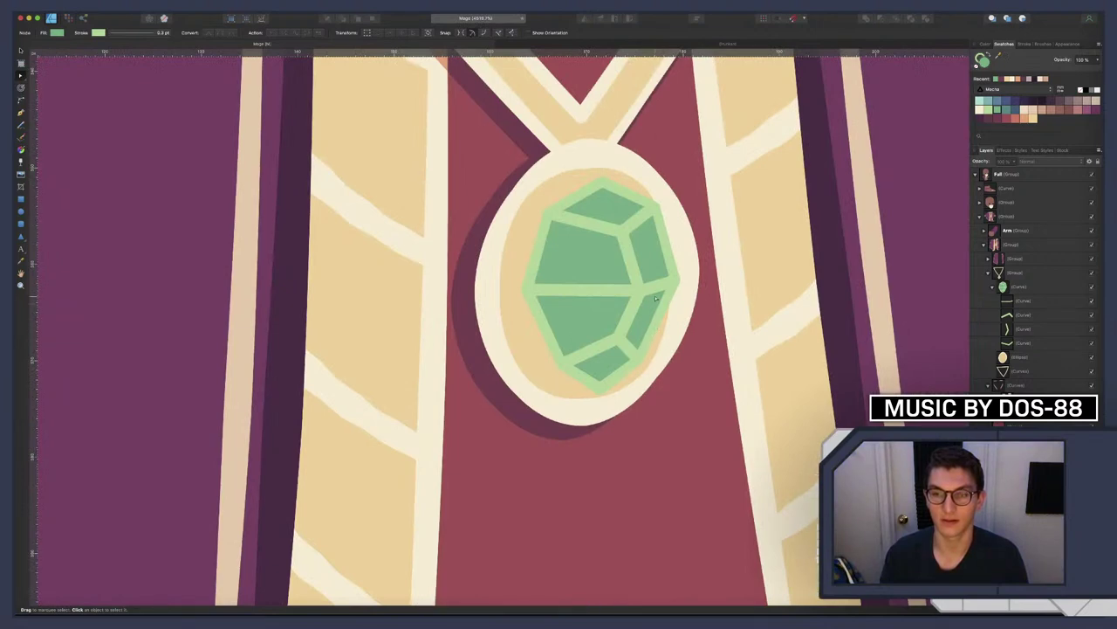
{"action": "scroll", "coordinate": [656, 282], "scroll_direction": "down", "scroll_amount": 10}
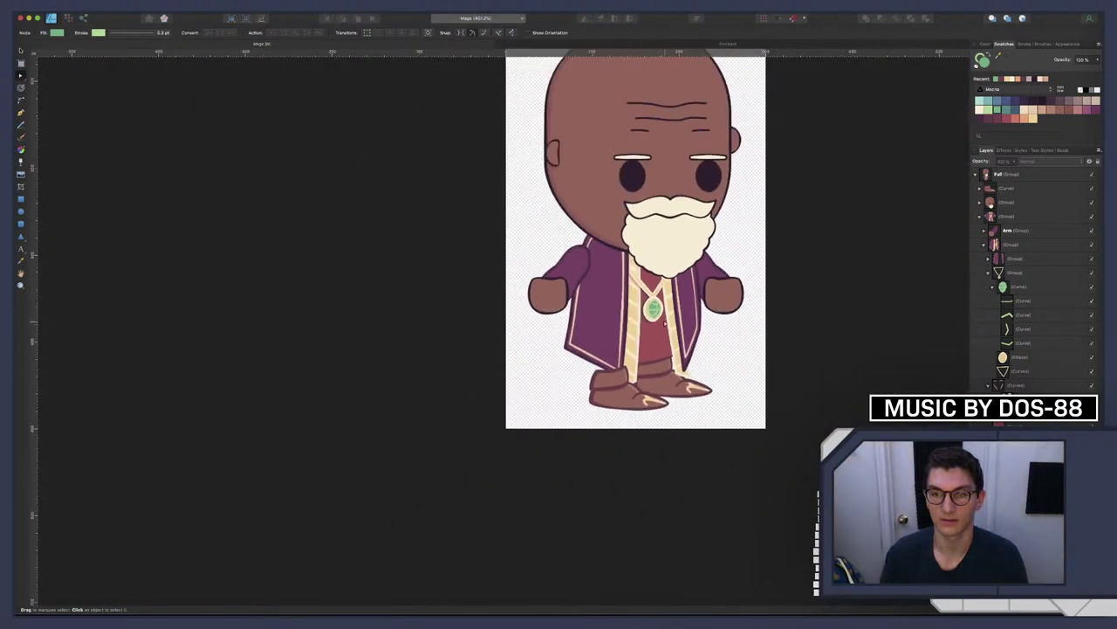
{"action": "scroll", "coordinate": [666, 324], "scroll_direction": "down", "scroll_amount": 4}
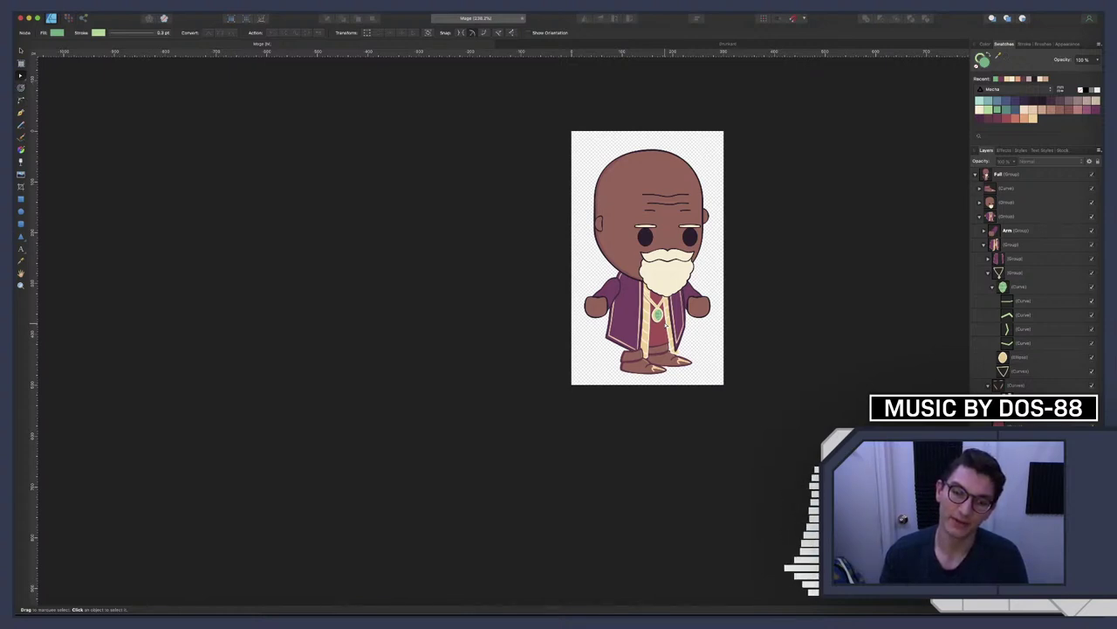
{"action": "scroll", "coordinate": [668, 323], "scroll_direction": "down", "scroll_amount": 4}
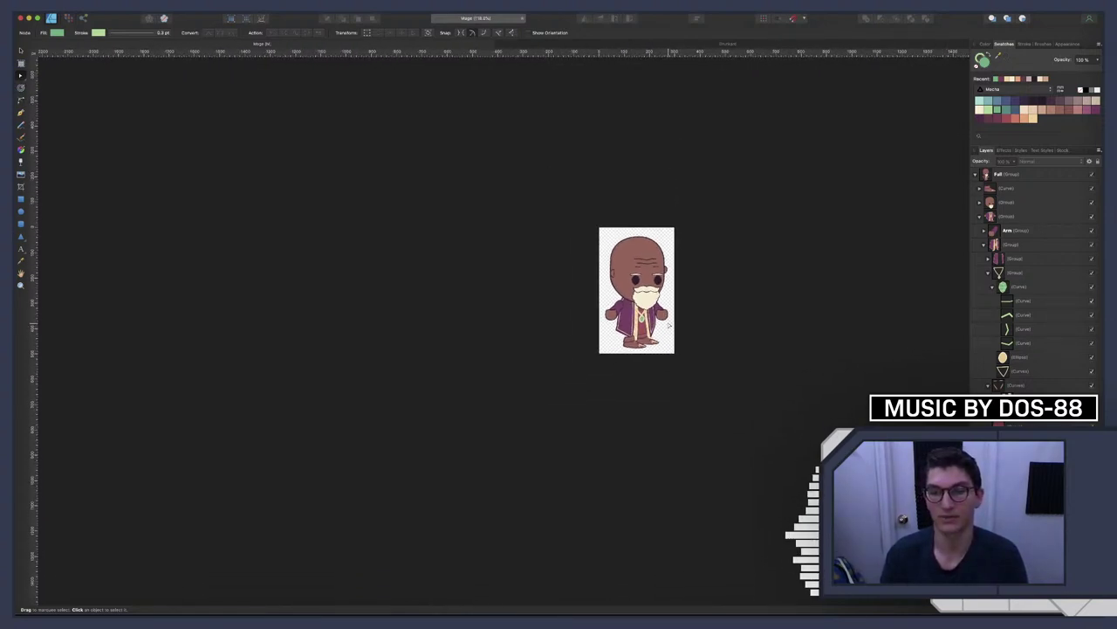
Set the stroke width of the gem's outer outline to 0.4 pt
{"action": "scroll", "coordinate": [642, 318], "scroll_direction": "up", "scroll_amount": 10}
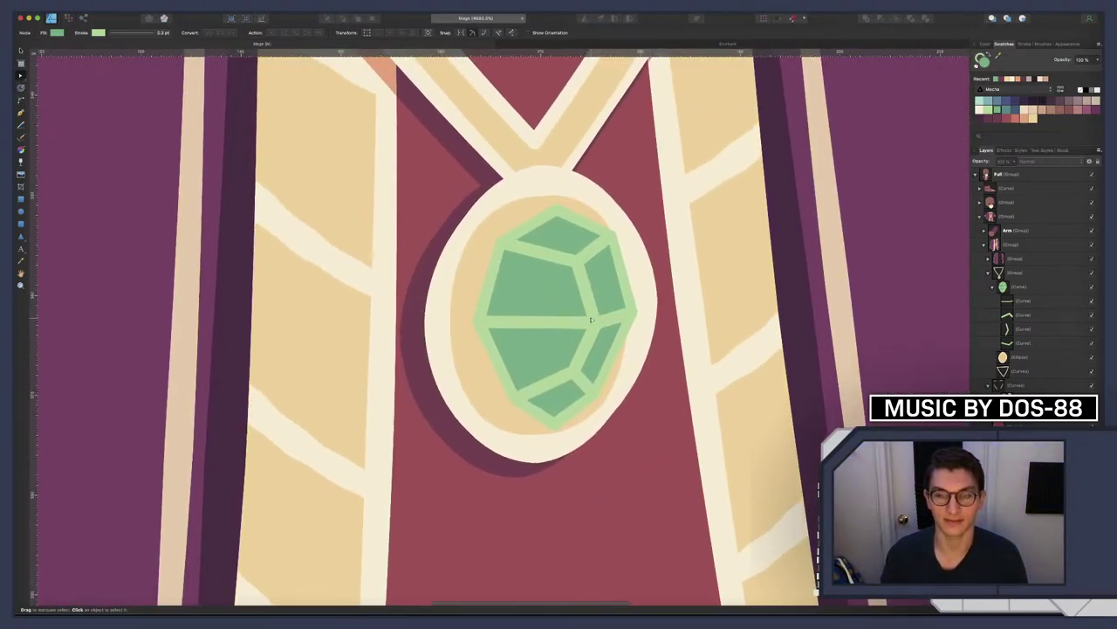
{"action": "left_click", "coordinate": [1018, 288]}
{"action": "left_click", "coordinate": [145, 34]}
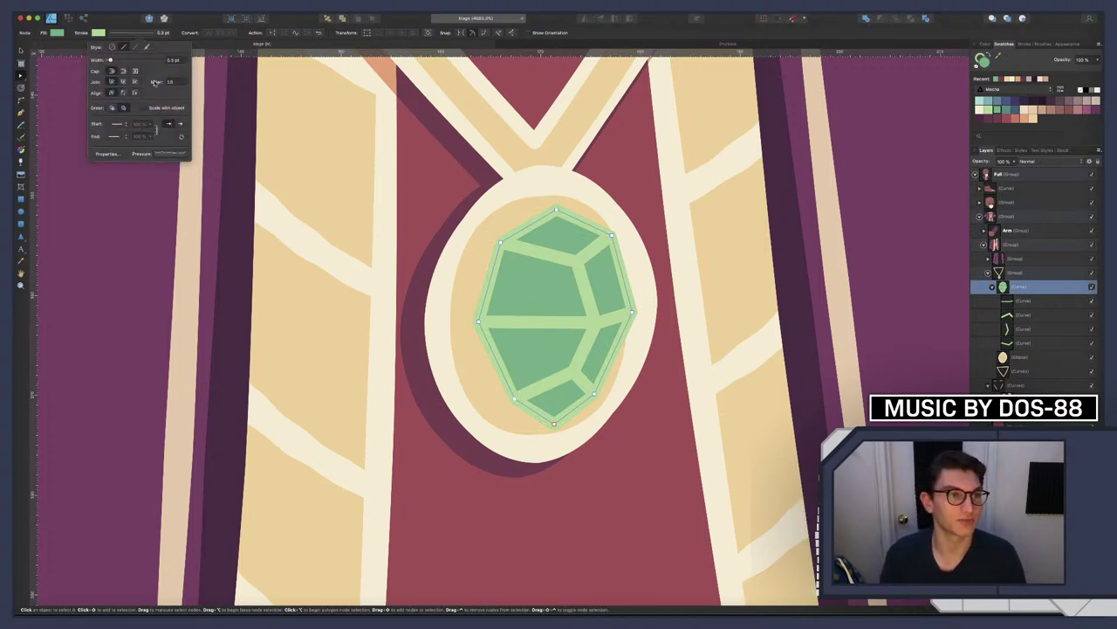
{"action": "type", "text": "0.4"}
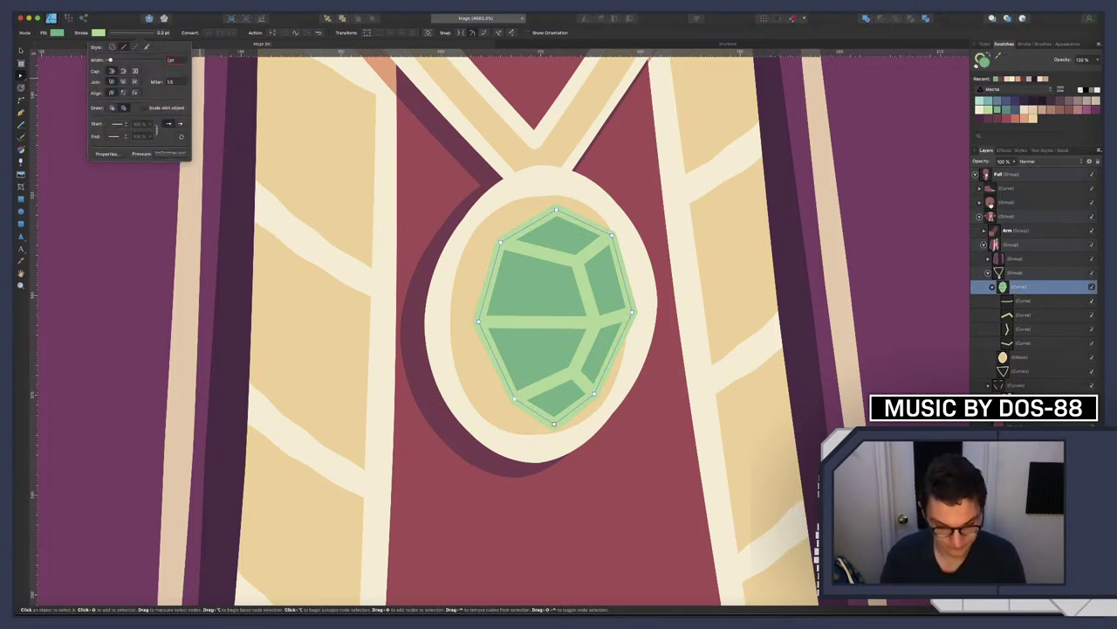
{"action": "key", "text": "Return"}
{"action": "left_click", "coordinate": [821, 298]}
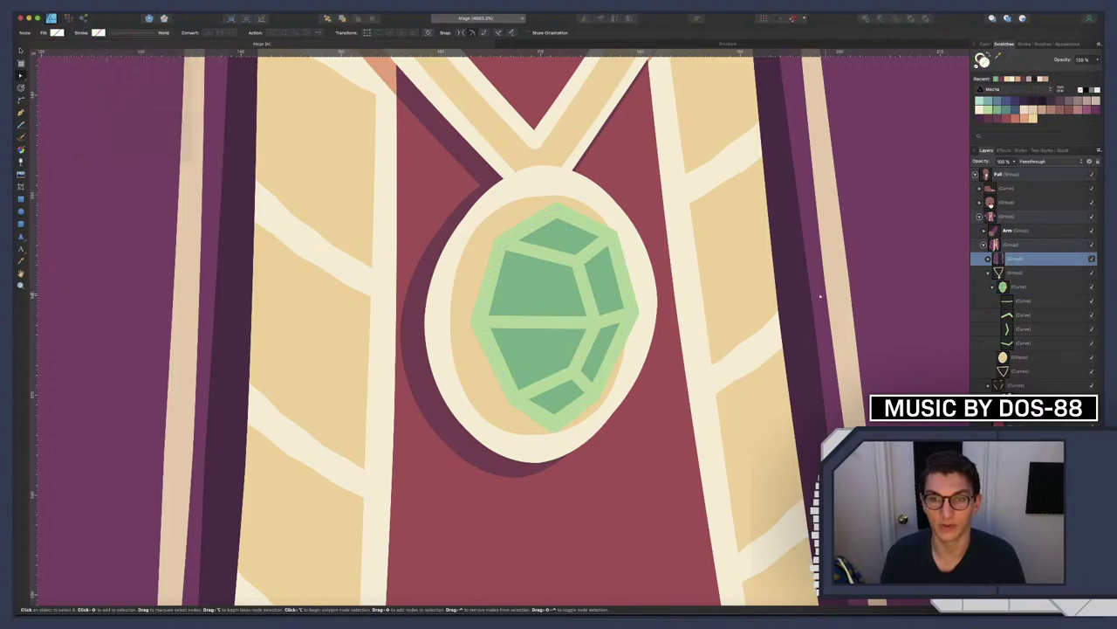
Duplicate the gem shape and delete all the nested facet lines from the copy
{"action": "scroll", "coordinate": [618, 305], "scroll_direction": "down", "scroll_amount": 10}
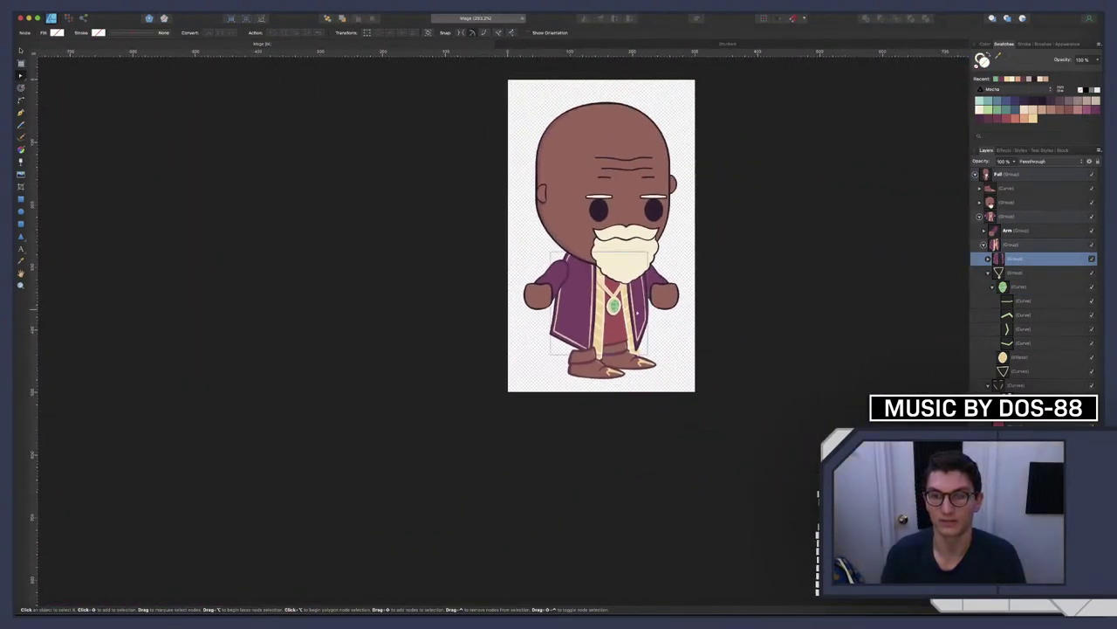
{"action": "scroll", "coordinate": [620, 311], "scroll_direction": "up", "scroll_amount": 10}
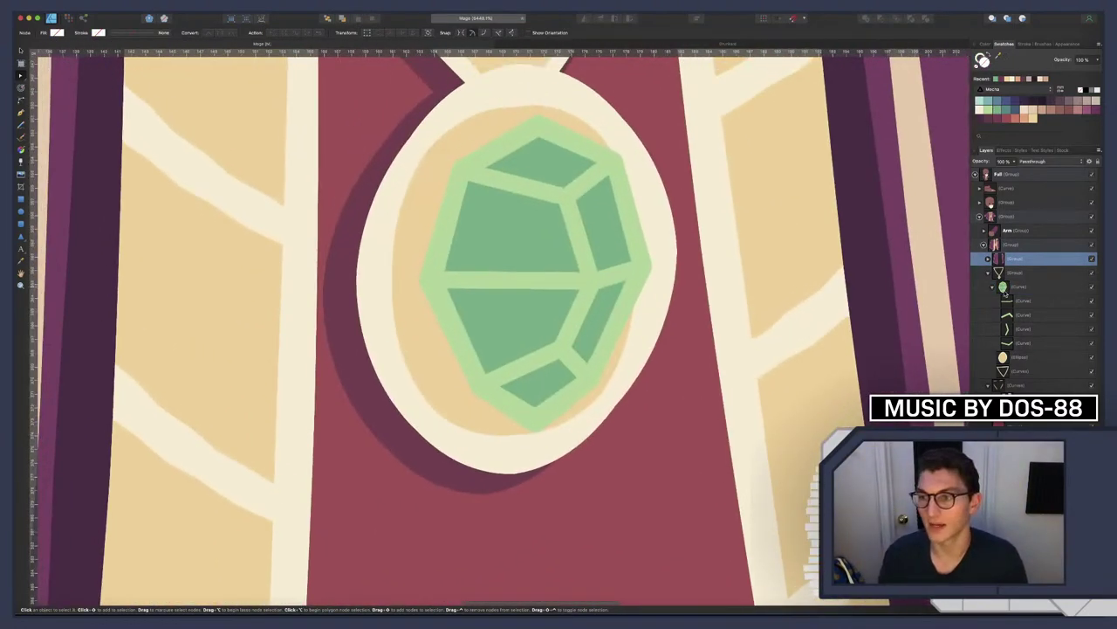
{"action": "left_click", "coordinate": [1015, 287]}
{"action": "key", "text": "super+j"}
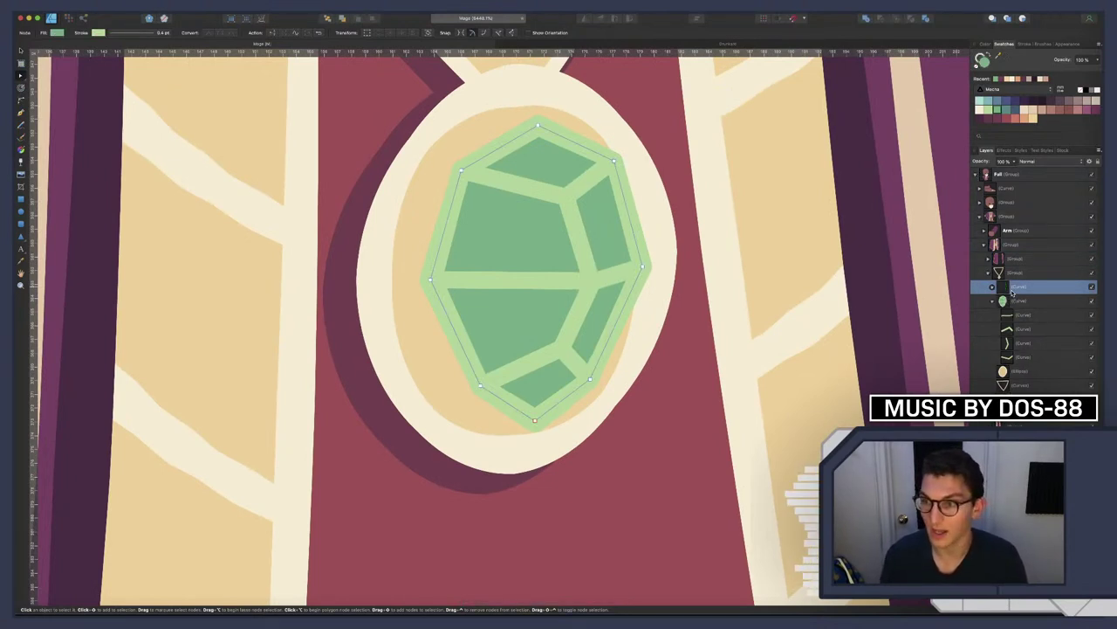
{"action": "left_click", "coordinate": [993, 300]}
{"action": "left_click", "coordinate": [992, 287]}
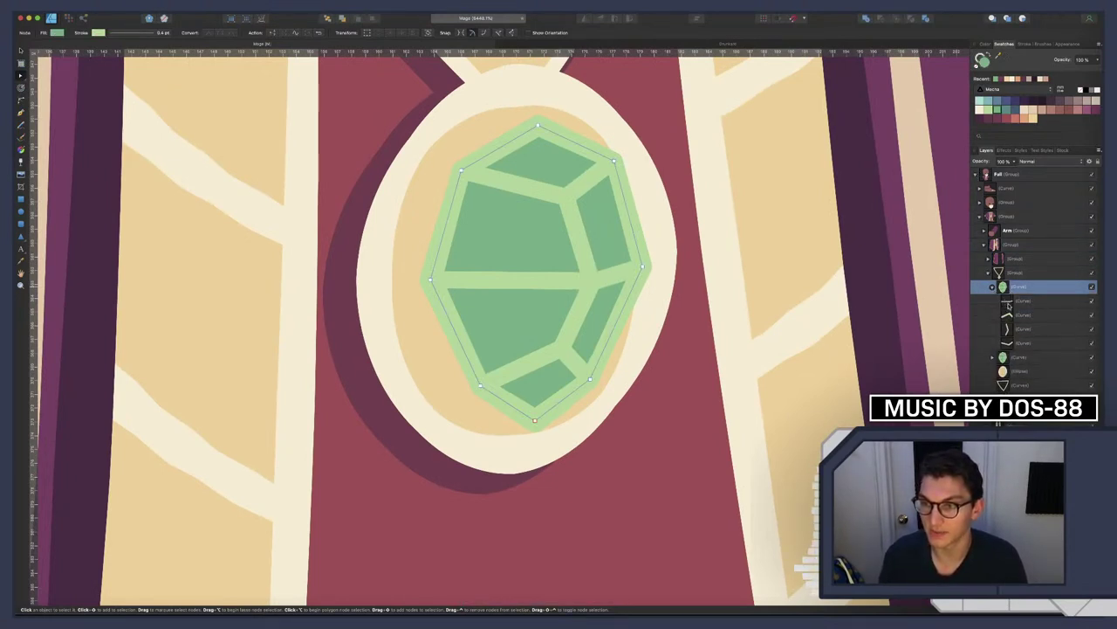
{"action": "left_click", "coordinate": [1007, 298]}
{"action": "left_click", "coordinate": [1008, 340], "text": "shift"}
{"action": "key", "text": "Delete"}
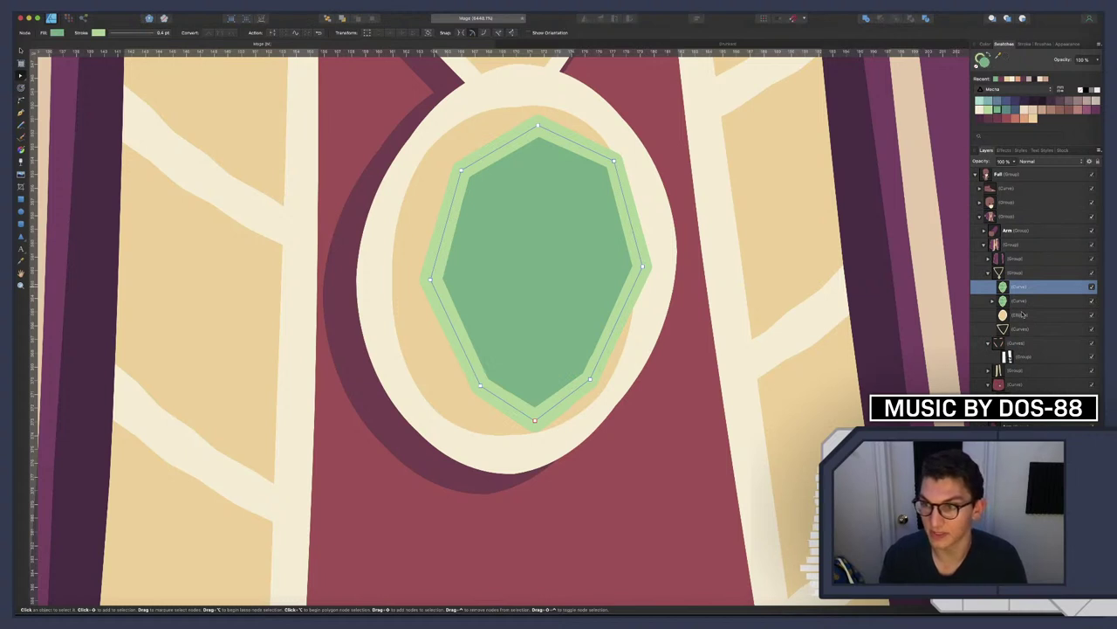
Clip the plain gem copy inside the pendant's gold ellipse, and recolor its fill and stroke orange
{"action": "left_click_drag", "start_coordinate": [1020, 290], "coordinate": [1024, 318]}
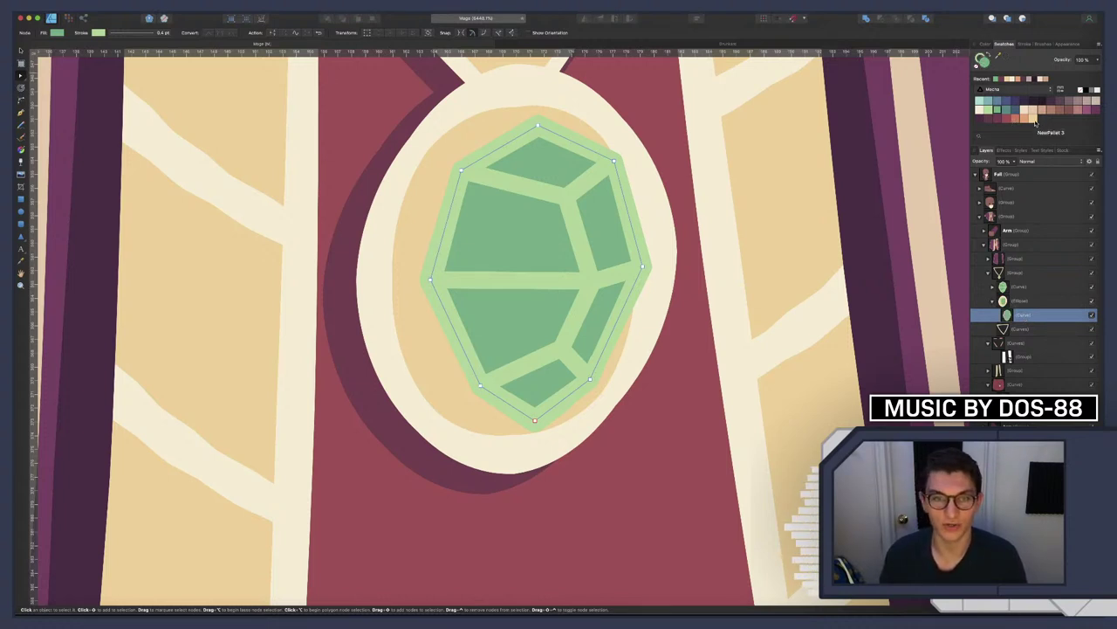
{"action": "left_click", "coordinate": [1017, 116]}
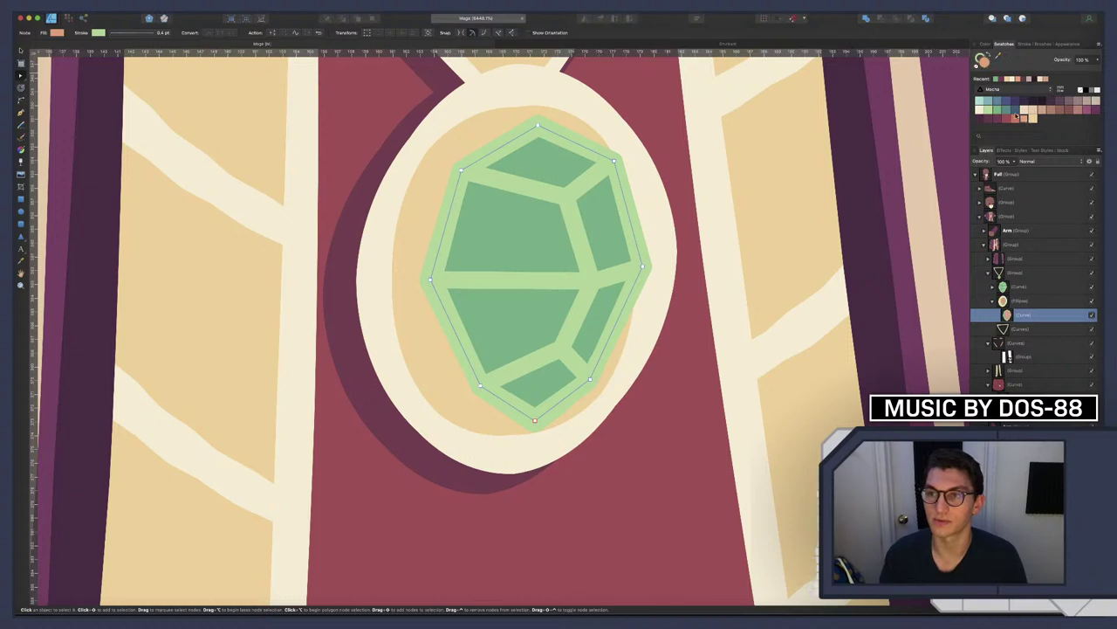
{"action": "left_click", "coordinate": [1024, 118]}
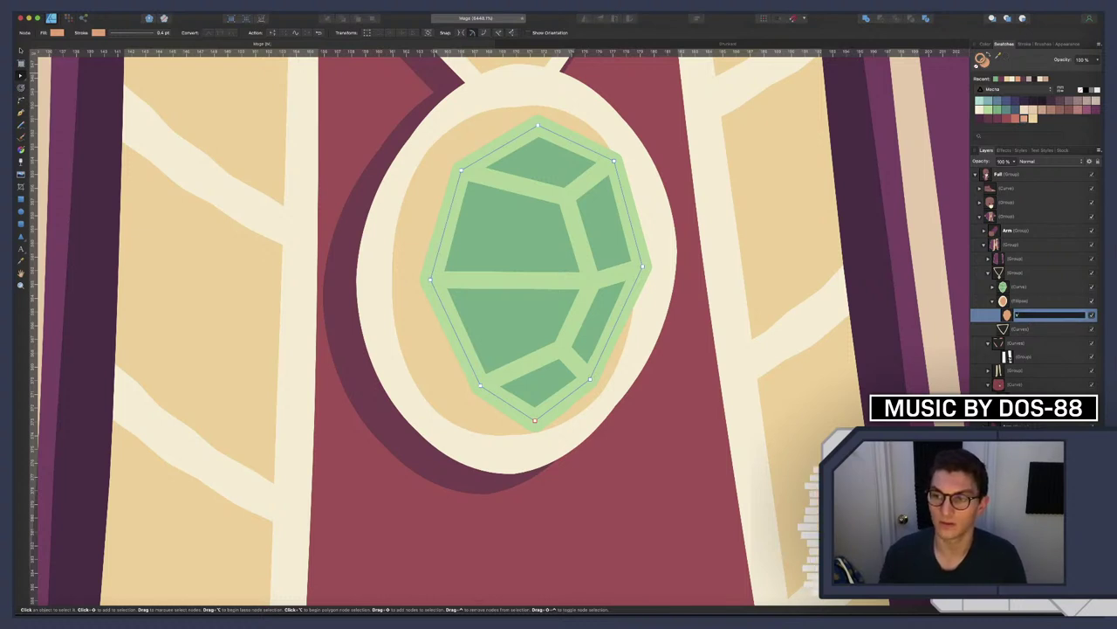
Nudge the orange gem copy left so it forms a shadow along the gem's left edge
{"action": "left_click", "coordinate": [1034, 331]}
{"action": "left_click", "coordinate": [1024, 316]}
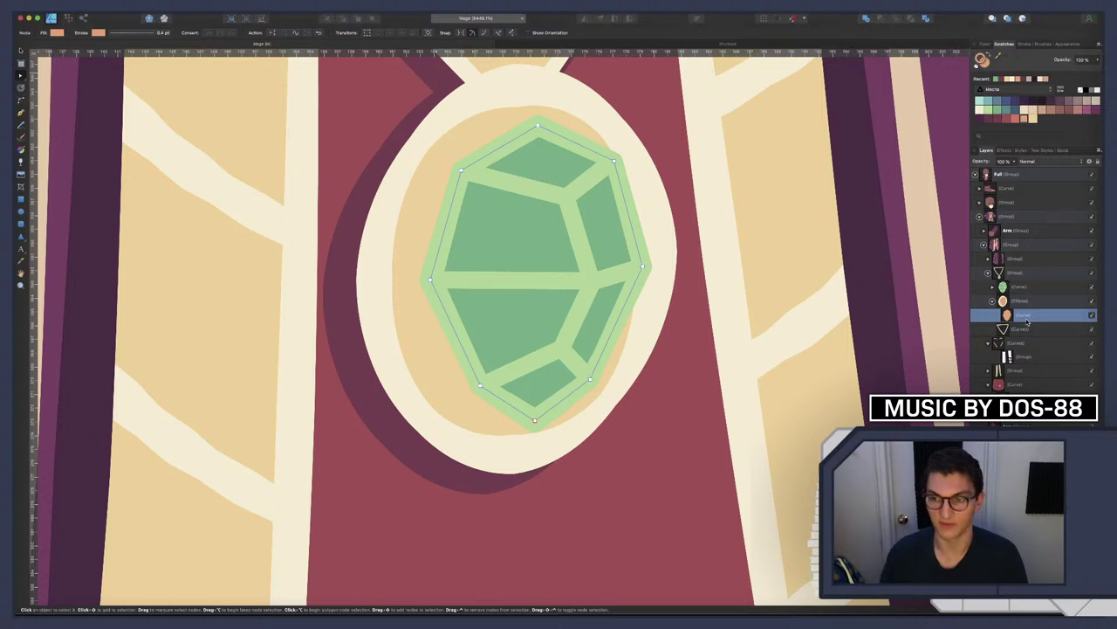
{"action": "key", "text": "v"}
{"action": "key", "text": "Left"}
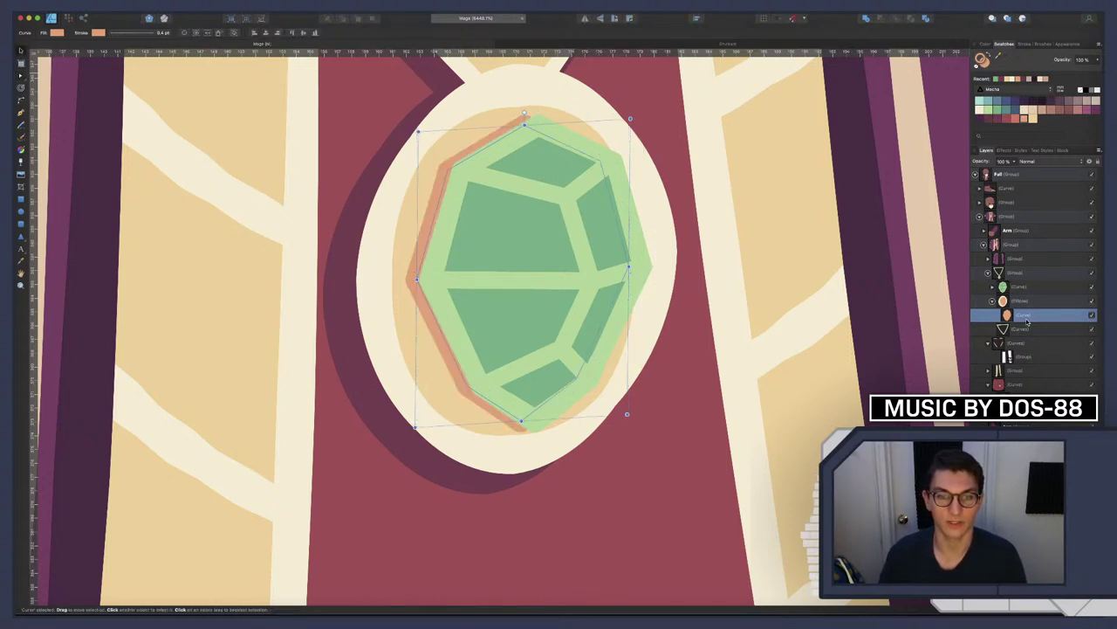
{"action": "key", "text": "Down"}
{"action": "key", "text": "Down"}
{"action": "key", "text": "Down"}
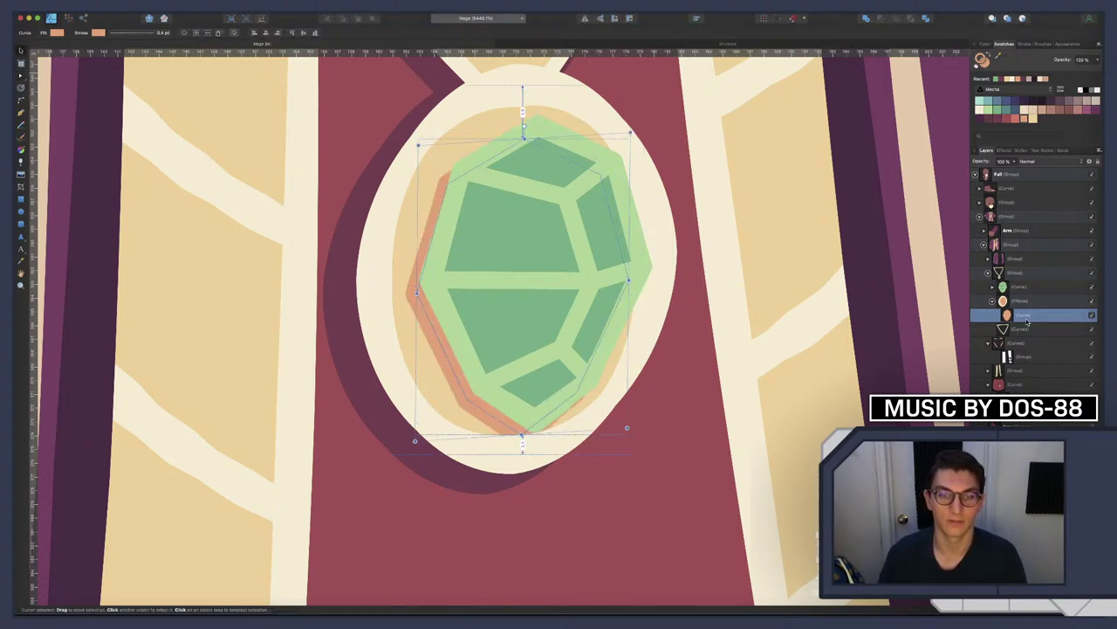
{"action": "key", "text": "Up"}
{"action": "key", "text": "Up"}
{"action": "key", "text": "Up"}
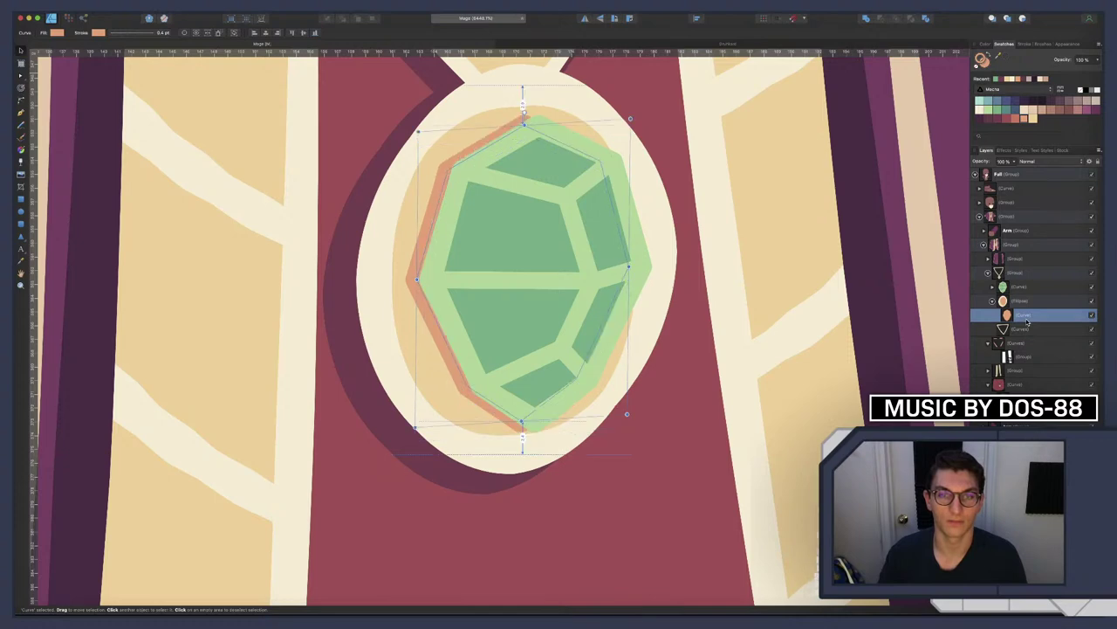
Deselect the gem shadow and examine the pendant both close up and against the whole character
{"action": "left_click", "coordinate": [744, 345]}
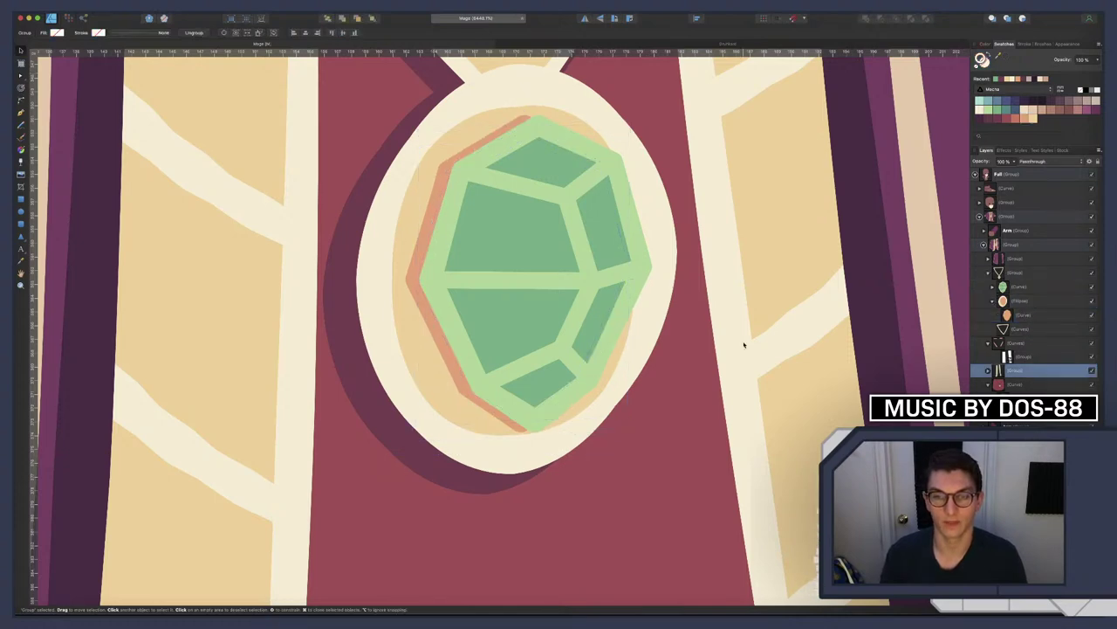
{"action": "scroll", "coordinate": [744, 345], "scroll_direction": "down", "scroll_amount": 10}
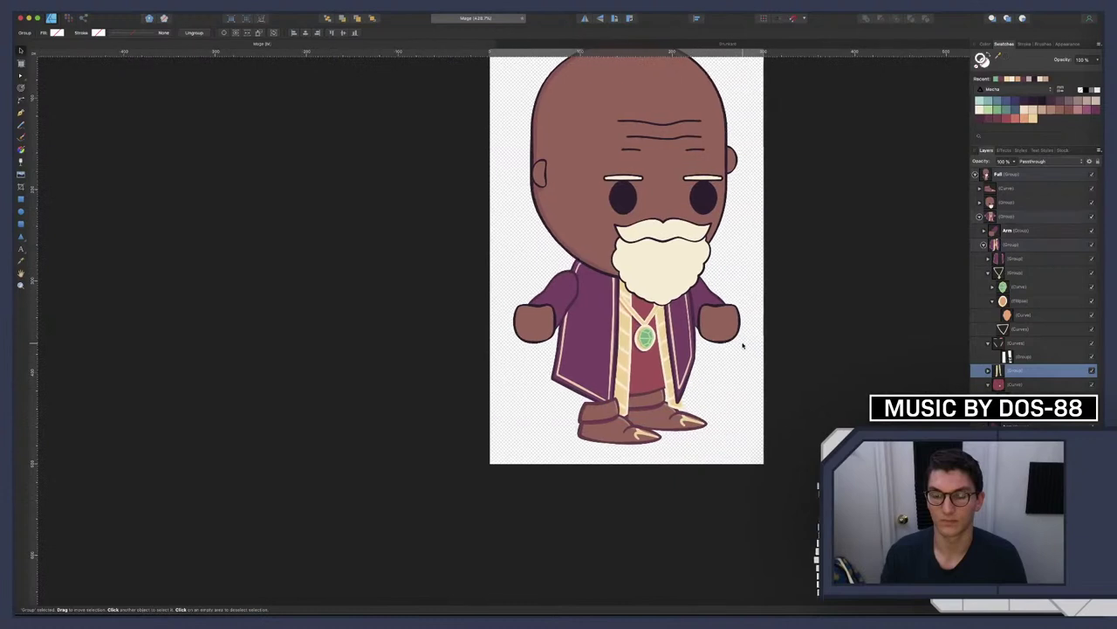
{"action": "left_click", "coordinate": [1017, 316]}
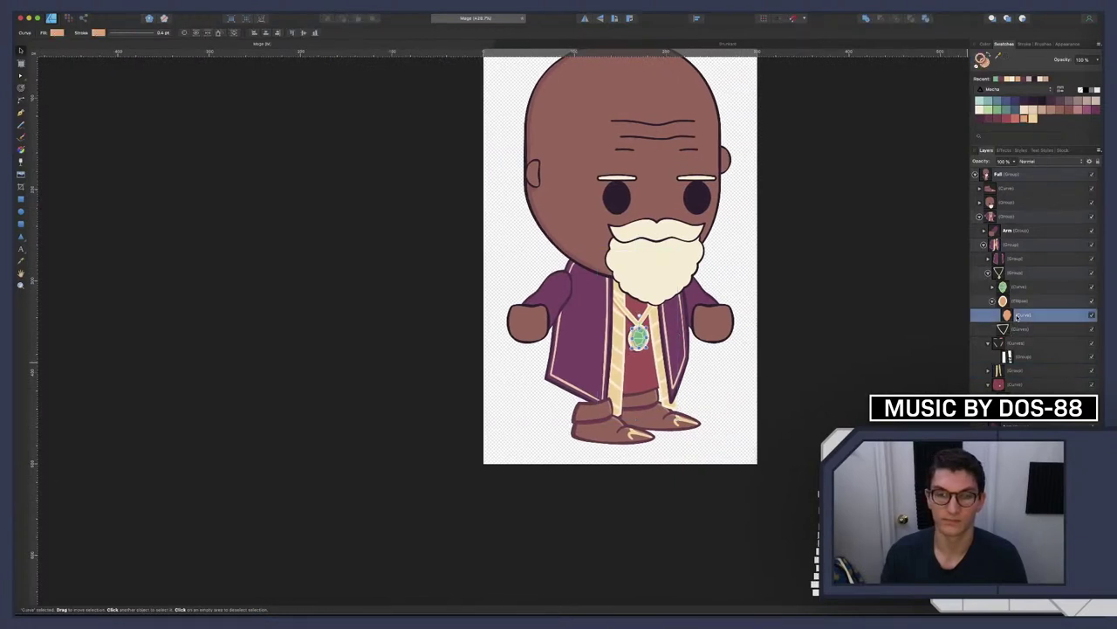
{"action": "left_click", "coordinate": [687, 415]}
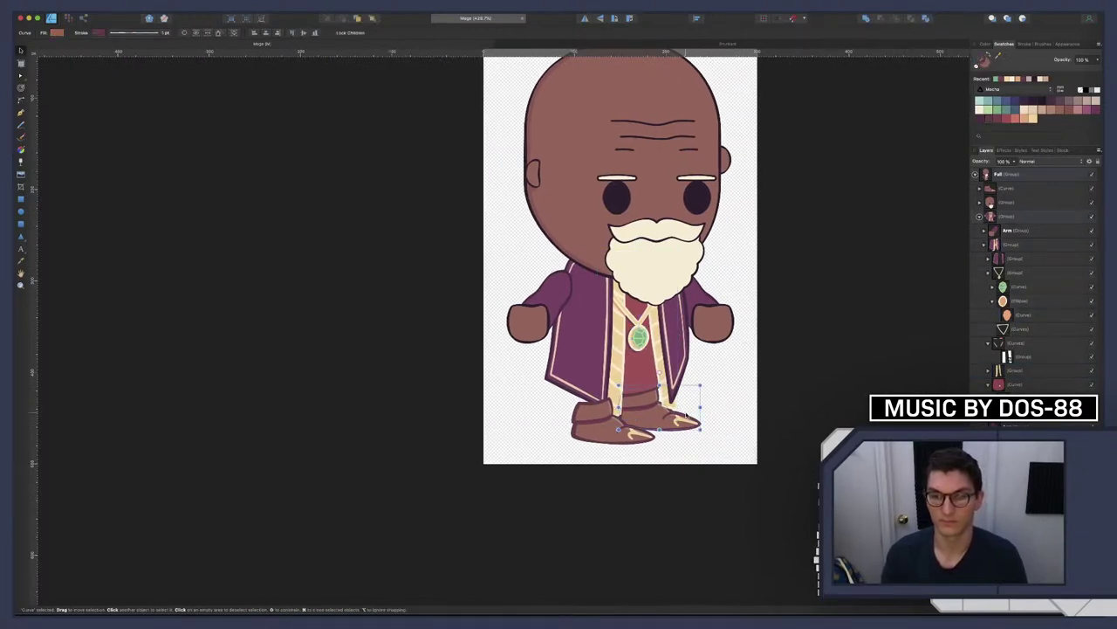
{"action": "scroll", "coordinate": [686, 415], "scroll_direction": "right", "scroll_amount": 4}
{"action": "scroll", "coordinate": [686, 415], "scroll_direction": "down", "scroll_amount": 3}
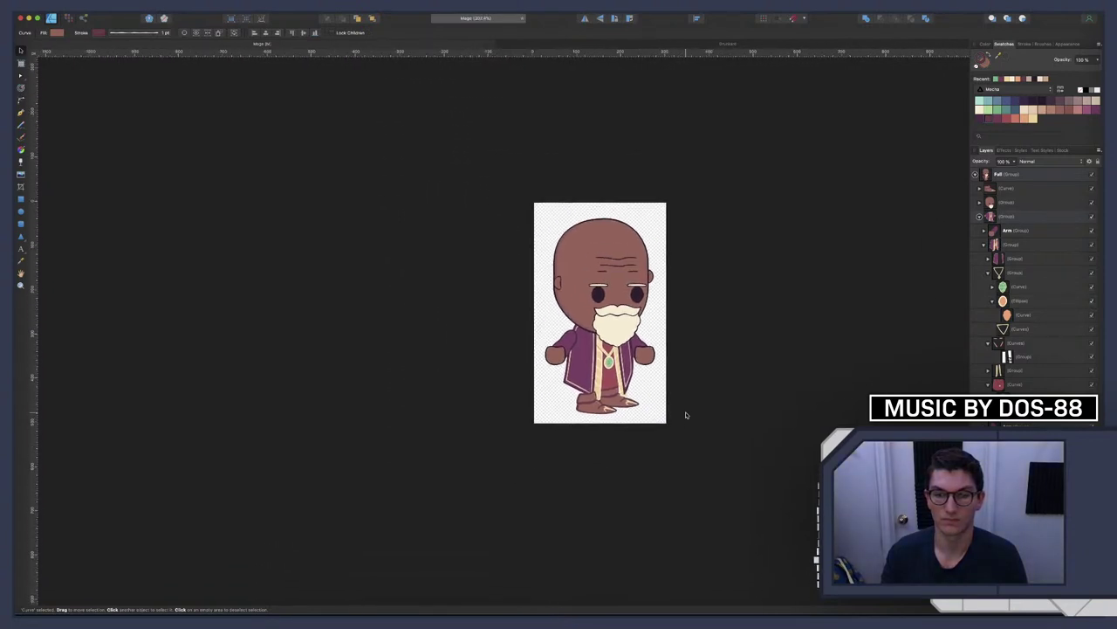
{"action": "scroll", "coordinate": [590, 352], "scroll_direction": "up", "scroll_amount": 6}
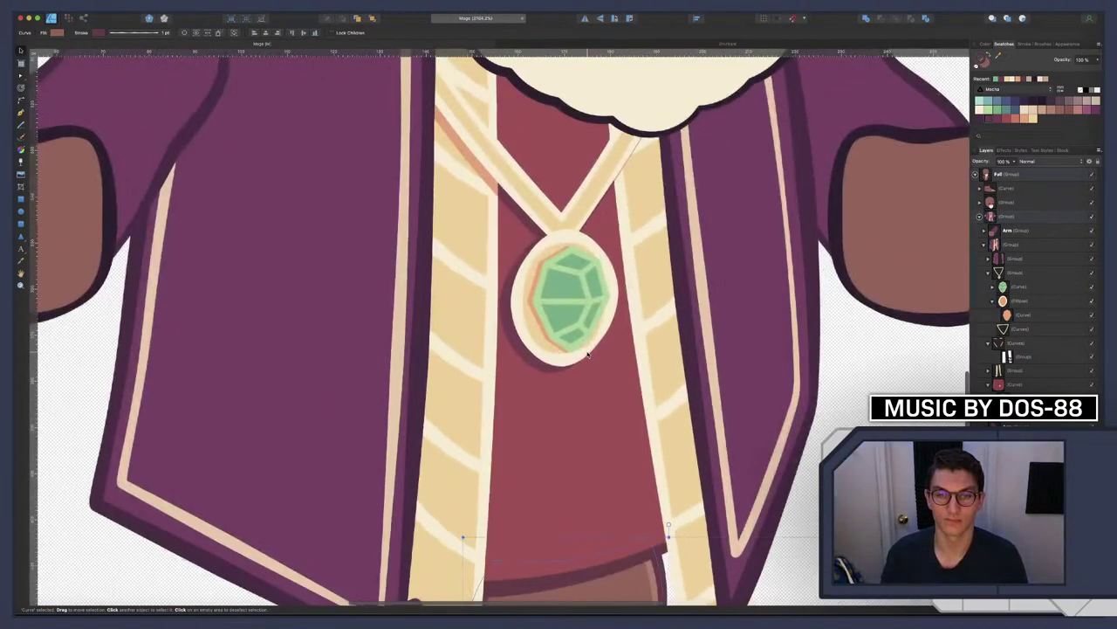
{"action": "scroll", "coordinate": [587, 351], "scroll_direction": "down", "scroll_amount": 5}
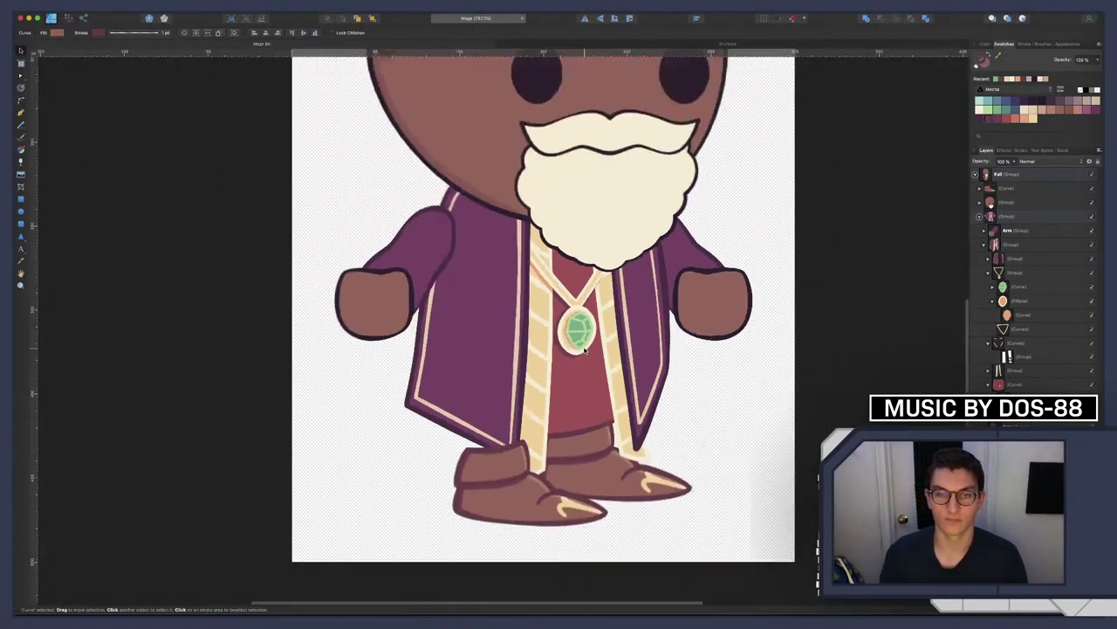
{"action": "scroll", "coordinate": [584, 349], "scroll_direction": "up", "scroll_amount": 5}
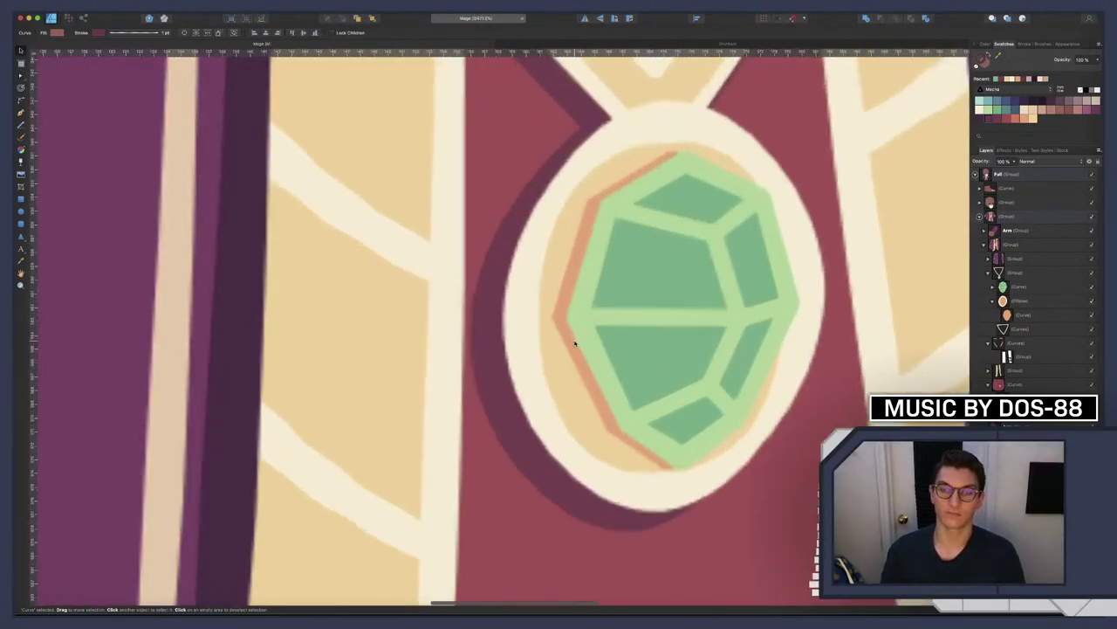
Release the orange gem copy from the pendant's gold ellipse and place it directly above the ellipse in the stacking order
{"action": "left_click", "coordinate": [570, 410]}
{"action": "left_click", "coordinate": [569, 410]}
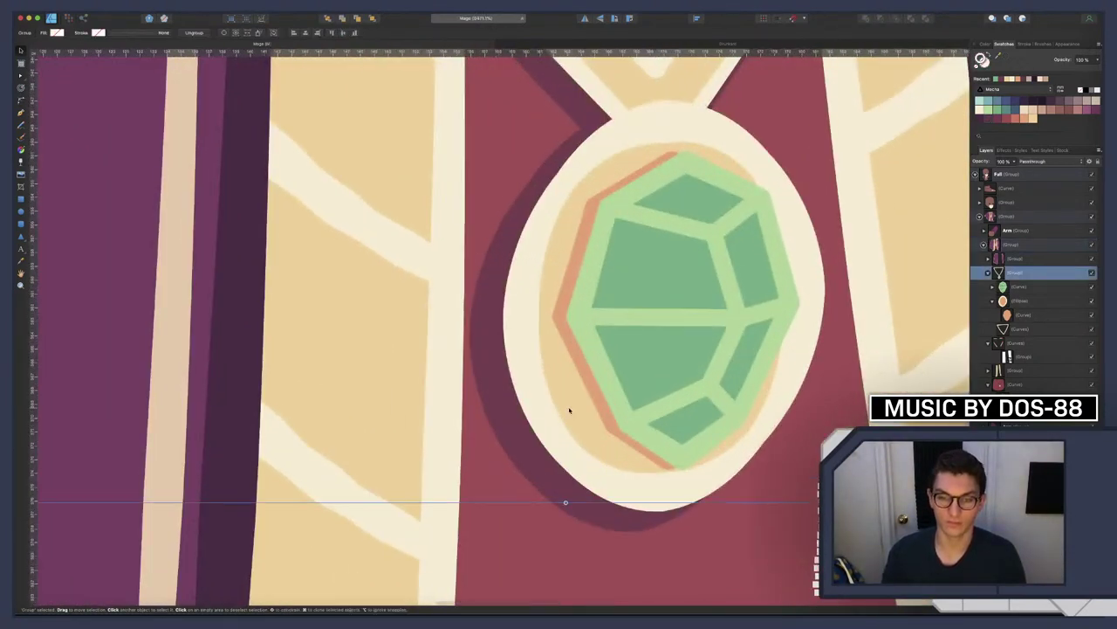
{"action": "left_click", "coordinate": [1017, 287]}
{"action": "left_click", "coordinate": [1017, 300]}
{"action": "left_click", "coordinate": [1017, 315]}
{"action": "left_click_drag", "start_coordinate": [1017, 316], "coordinate": [1016, 294]}
{"action": "left_click", "coordinate": [1018, 315]}
Stretch the pendant's gold ellipse slightly downward, and extend its dark shadow ellipse downward to match
{"action": "scroll", "coordinate": [668, 500], "scroll_direction": "up", "scroll_amount": 1}
{"action": "left_click", "coordinate": [667, 500]}
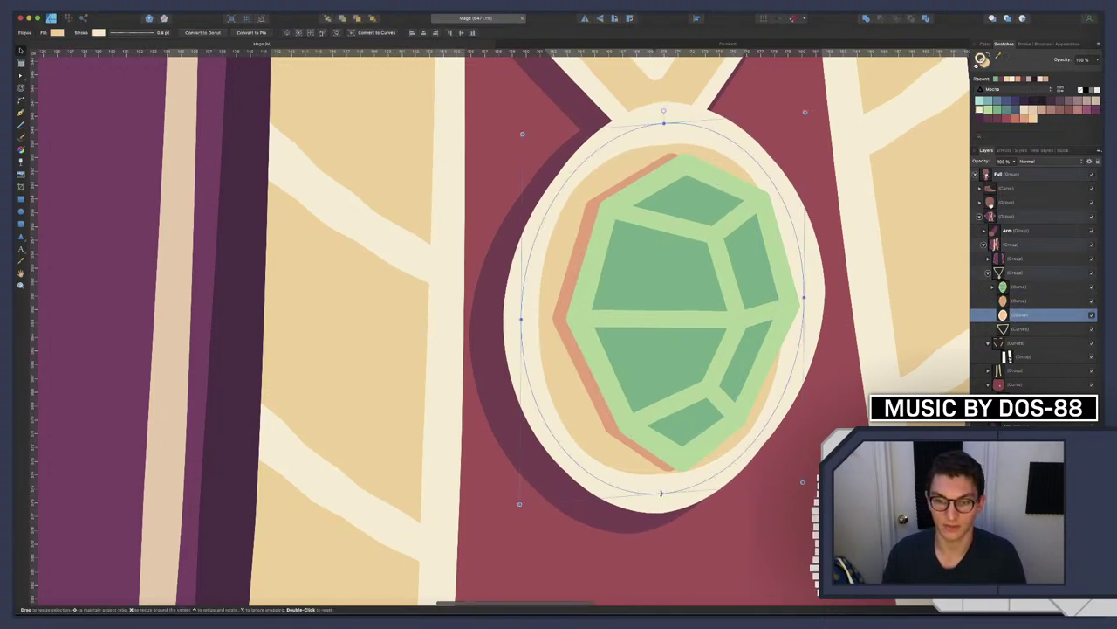
{"action": "left_click_drag", "start_coordinate": [661, 493], "coordinate": [661, 502]}
{"action": "key", "text": "v"}
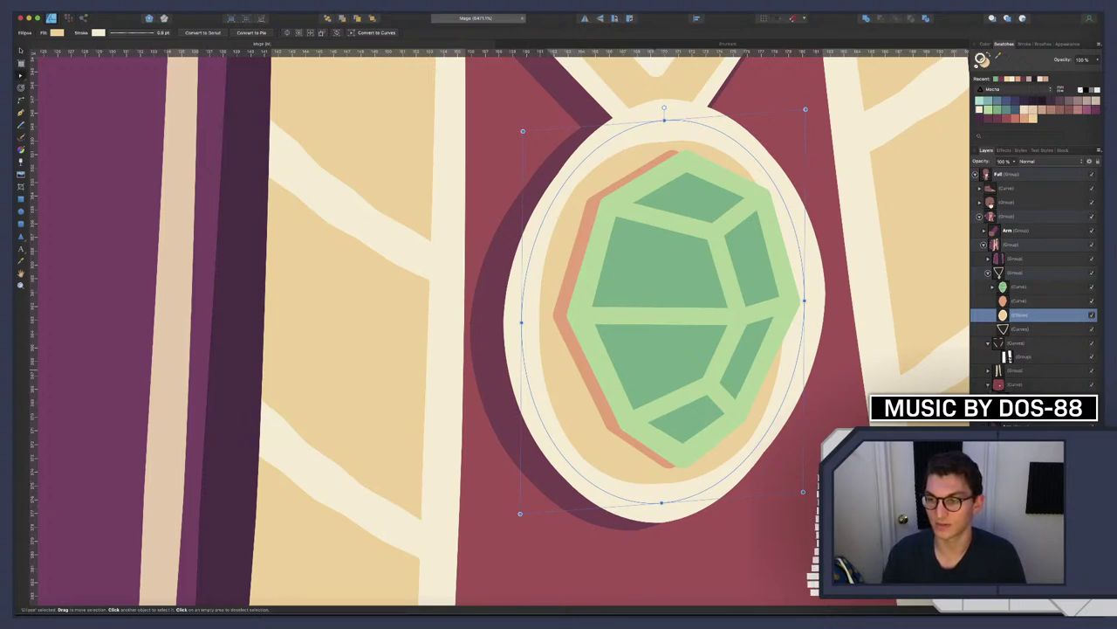
{"action": "left_click", "coordinate": [483, 336]}
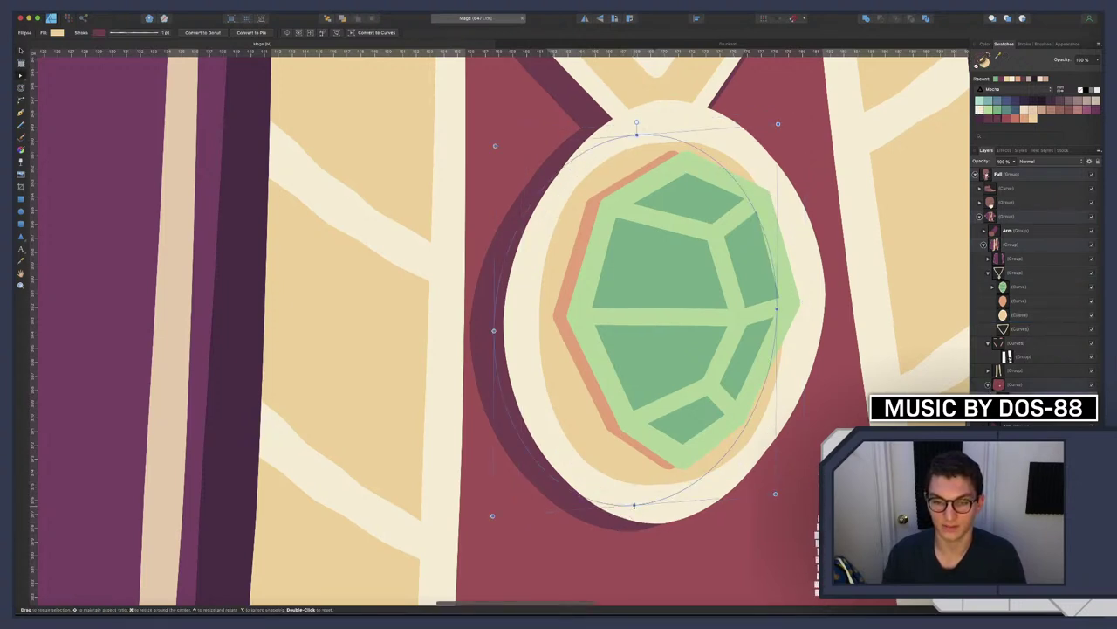
{"action": "left_click_drag", "start_coordinate": [634, 505], "coordinate": [634, 513]}
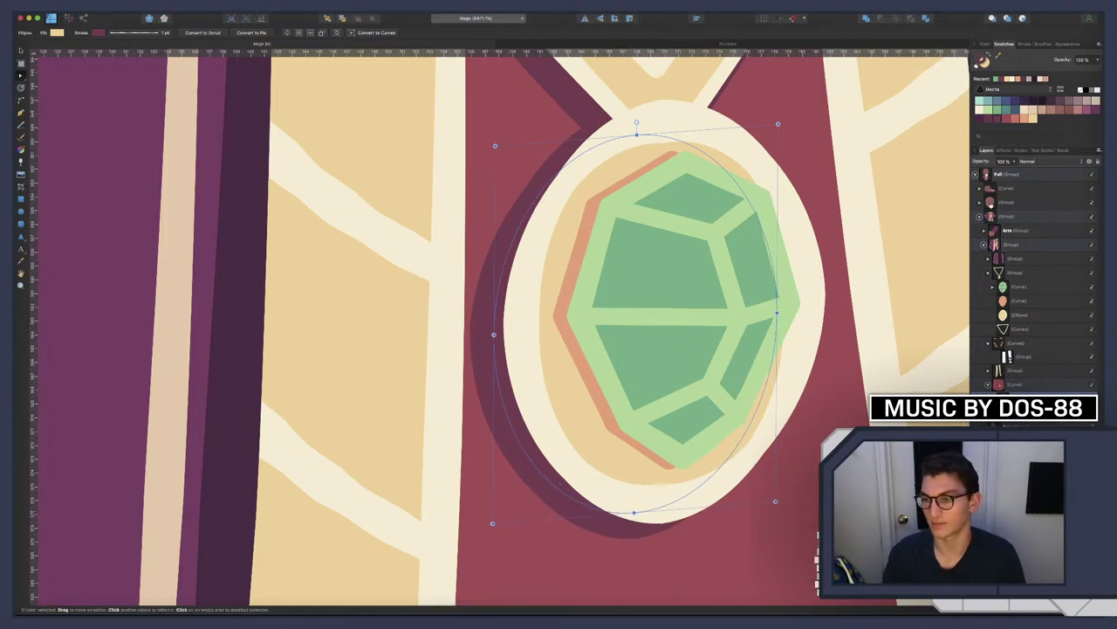
Set the stroke width of the orange gem shadow to 0.6 pt
{"action": "left_click", "coordinate": [1006, 302]}
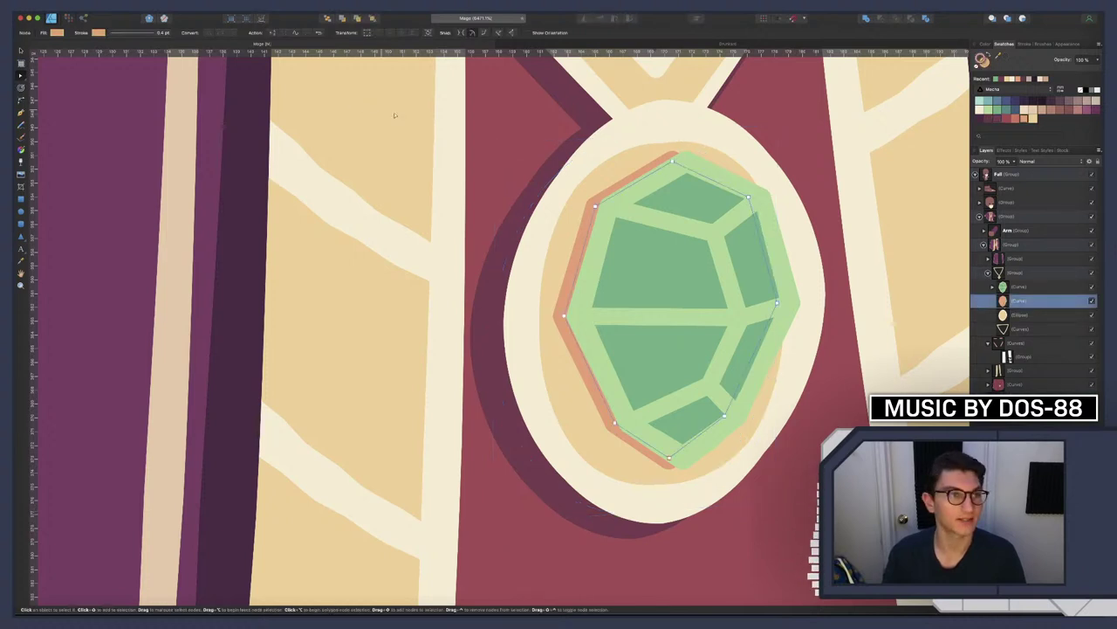
{"action": "left_click", "coordinate": [138, 33]}
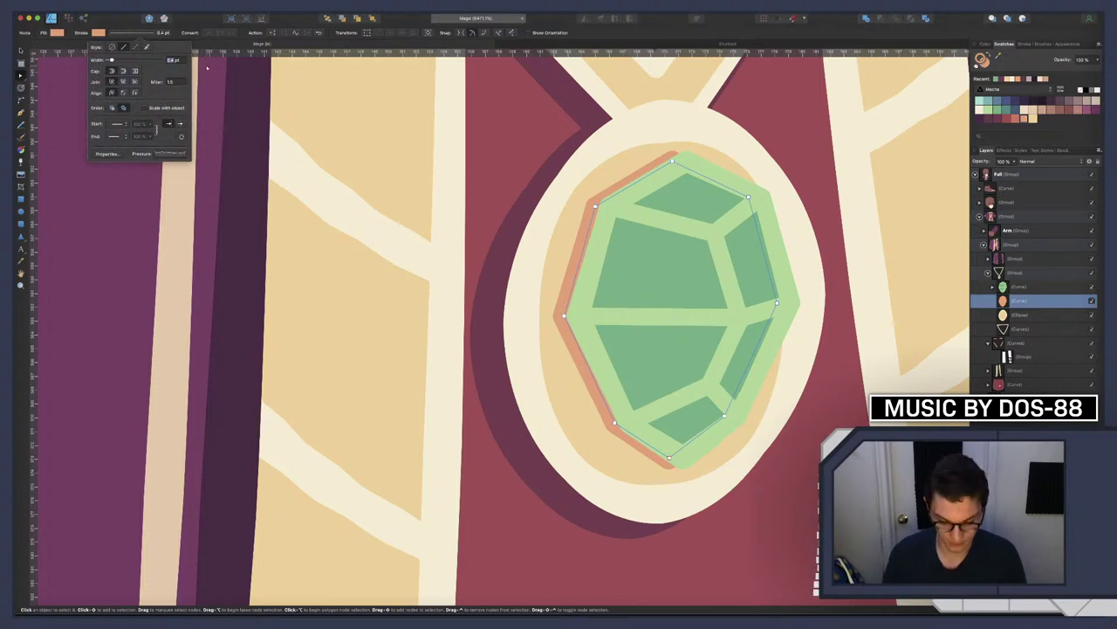
{"action": "type", "text": "0.6"}
{"action": "key", "text": "Return"}
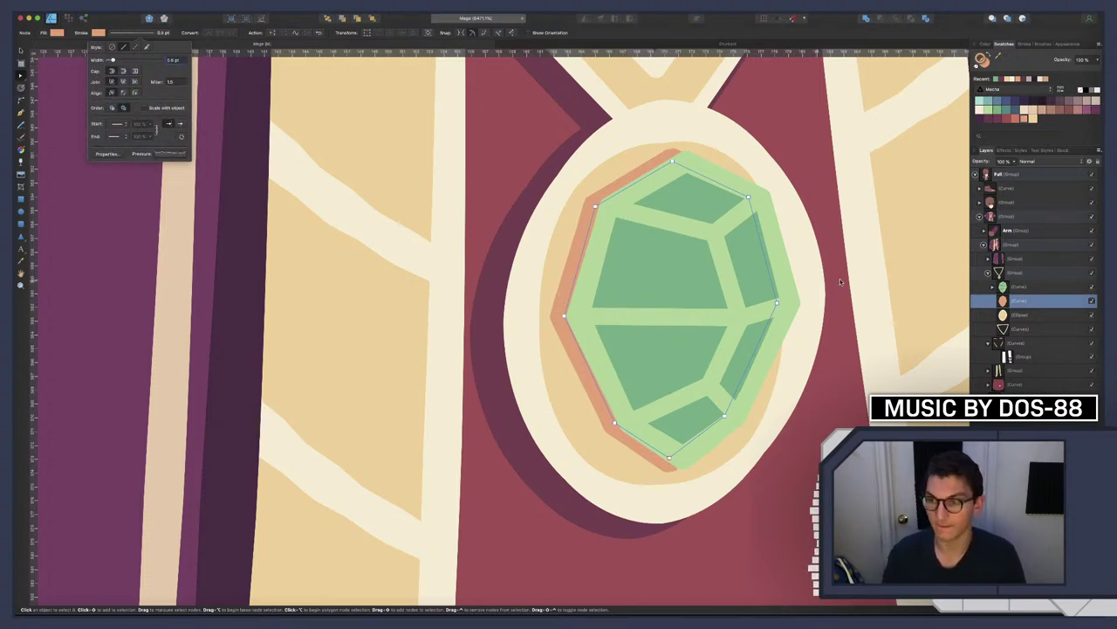
Shift the orange gem shadow slightly downward so it shows along the gem's lower-left edge, and deselect it
{"action": "left_click", "coordinate": [1026, 306]}
{"action": "key", "text": "v"}
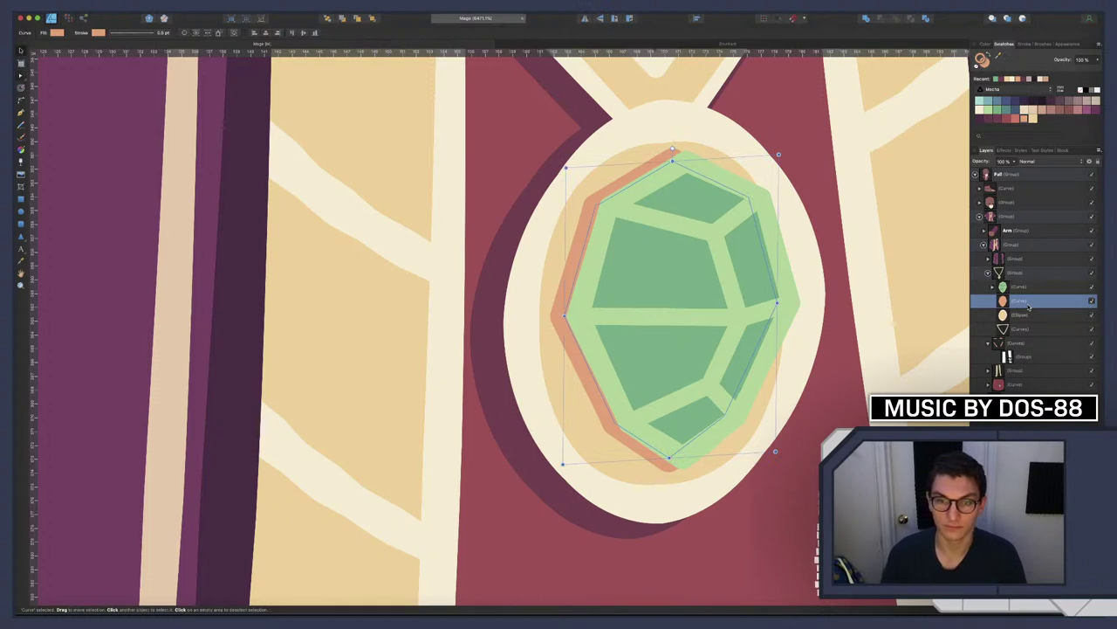
{"action": "key", "text": "Down"}
{"action": "key", "text": "Up"}
{"action": "key", "text": "Up"}
{"action": "key", "text": "Up"}
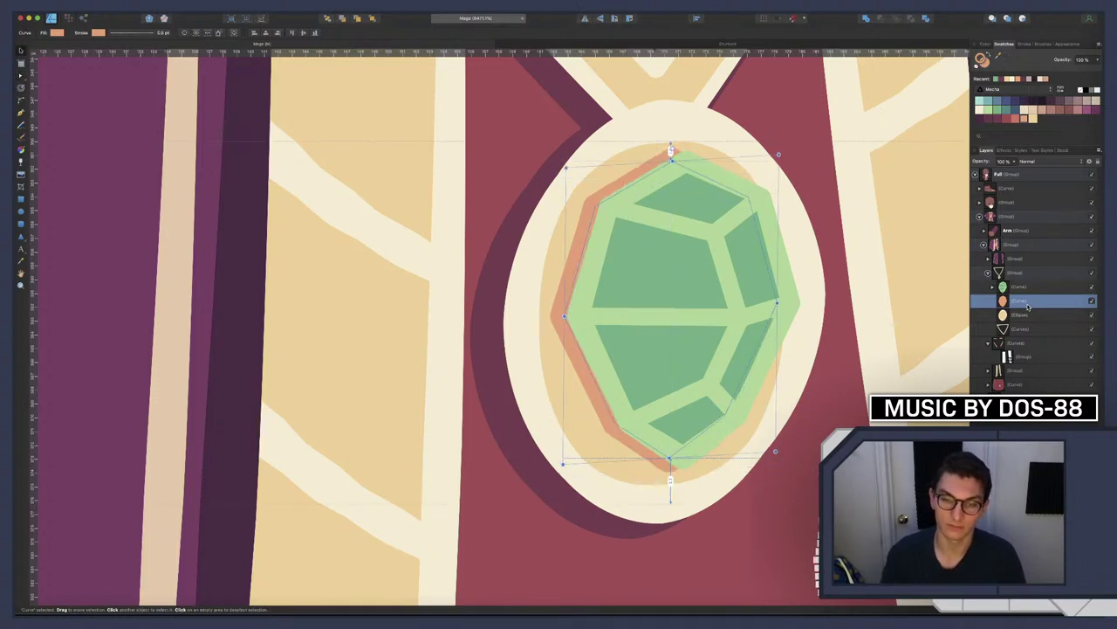
{"action": "left_click_drag", "start_coordinate": [693, 287], "coordinate": [694, 291]}
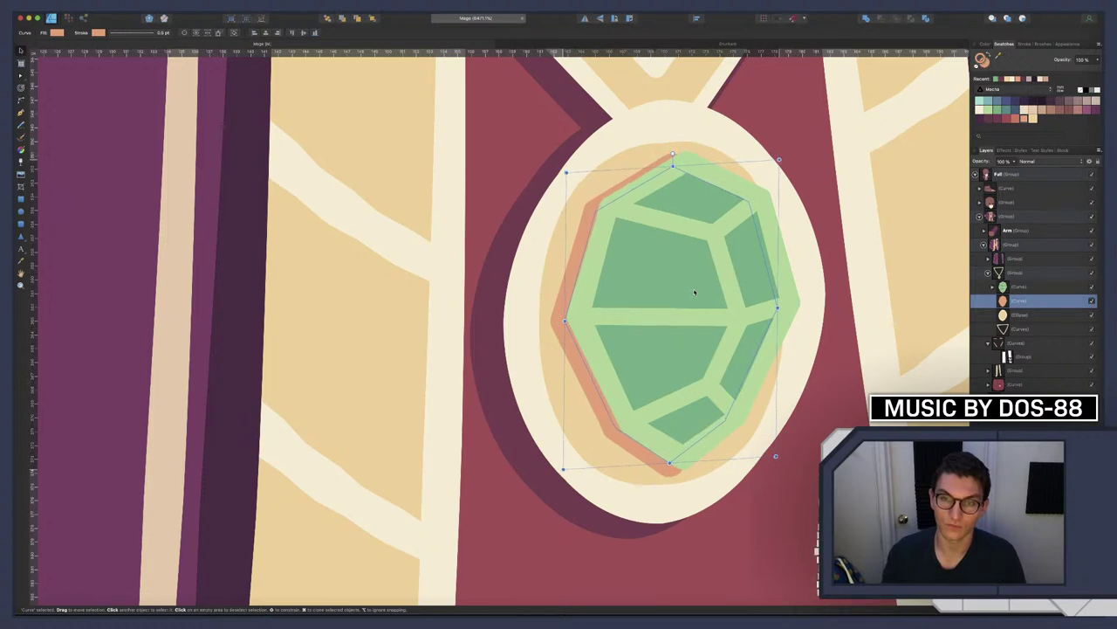
{"action": "left_click_drag", "start_coordinate": [694, 293], "coordinate": [693, 291]}
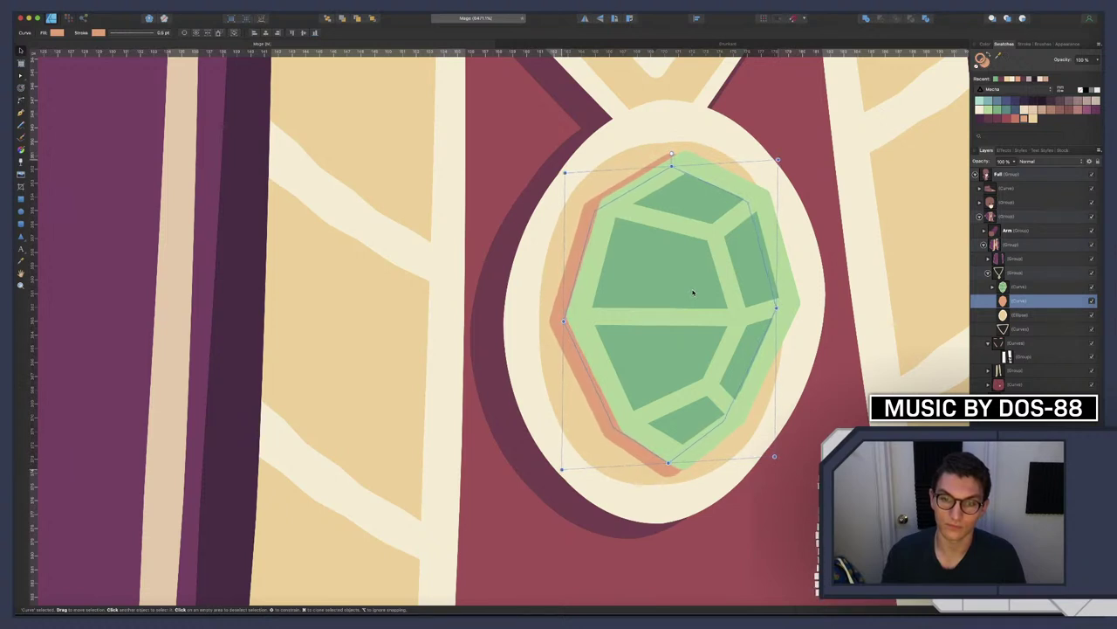
{"action": "left_click", "coordinate": [654, 313]}
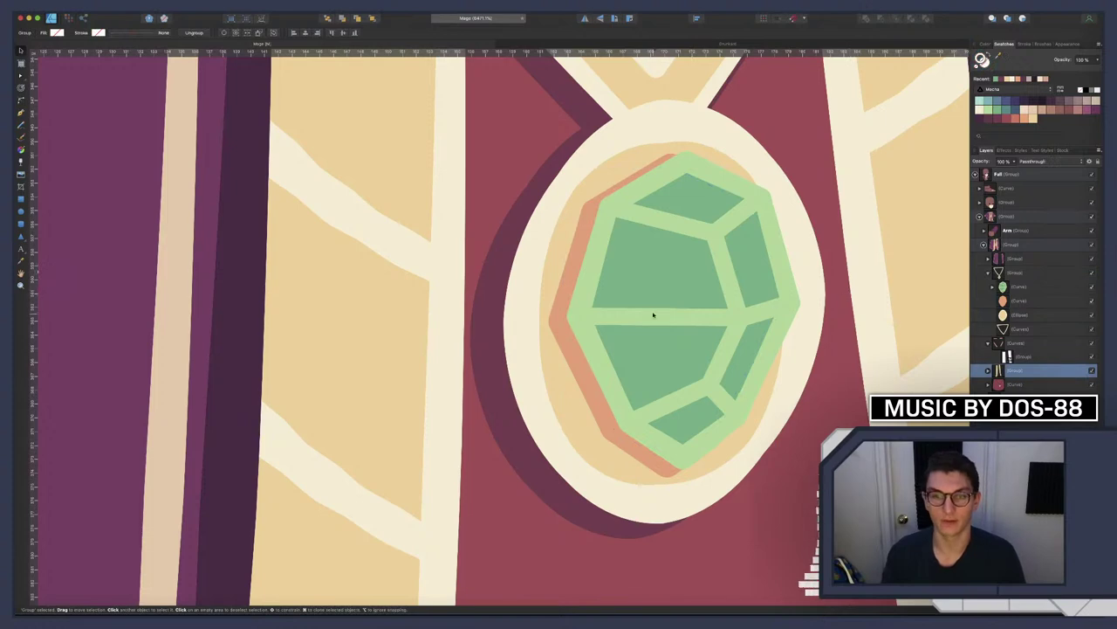
Examine the pendant's proportions and gem shadow at full-character view and close up
{"action": "scroll", "coordinate": [654, 313], "scroll_direction": "down", "scroll_amount": 8}
{"action": "scroll", "coordinate": [654, 307], "scroll_direction": "right", "scroll_amount": 4}
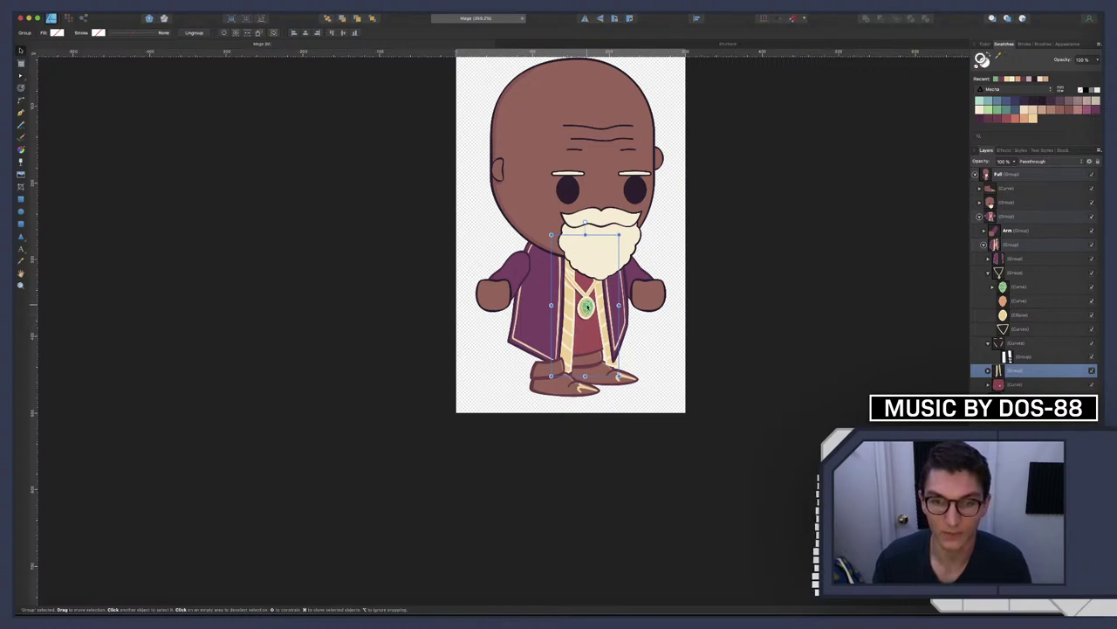
{"action": "scroll", "coordinate": [586, 299], "scroll_direction": "up", "scroll_amount": 10}
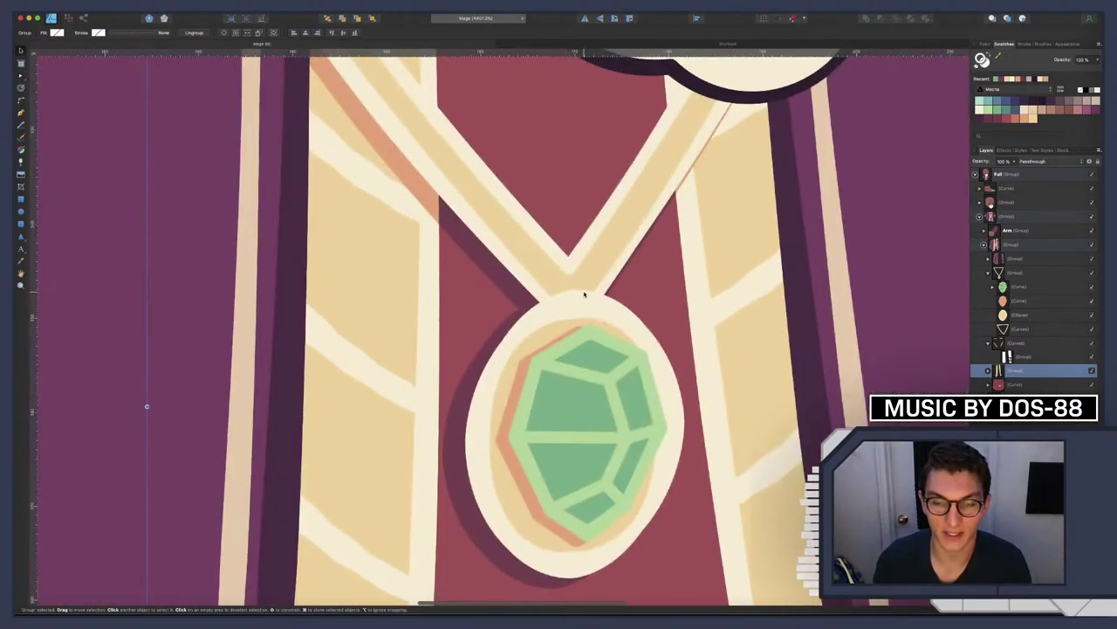
{"action": "scroll", "coordinate": [584, 295], "scroll_direction": "down", "scroll_amount": 10}
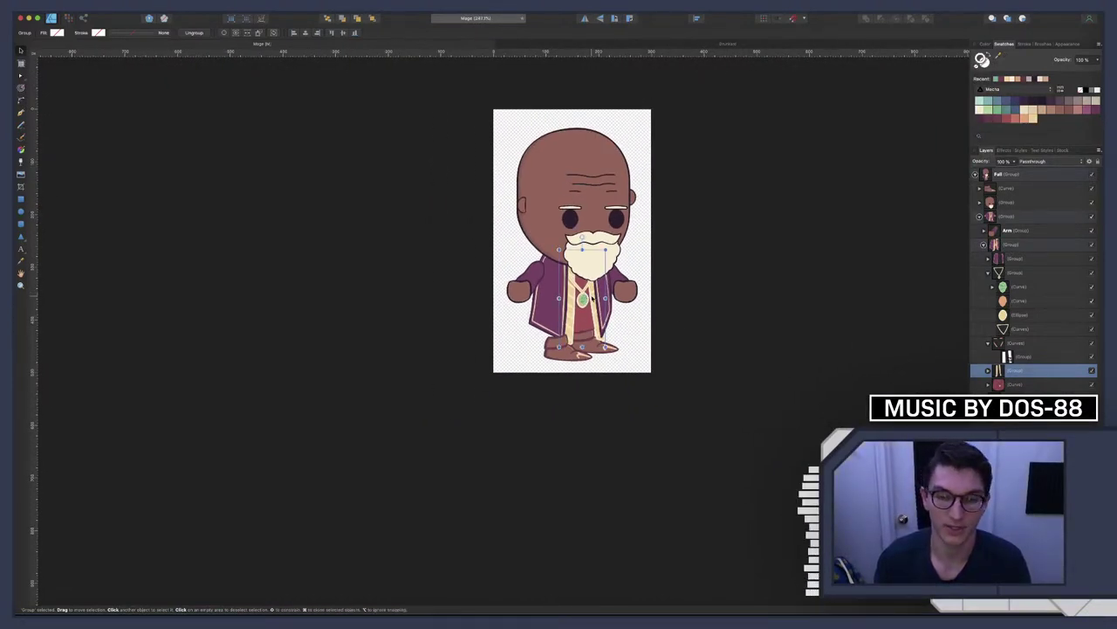
{"action": "scroll", "coordinate": [592, 299], "scroll_direction": "up", "scroll_amount": 10}
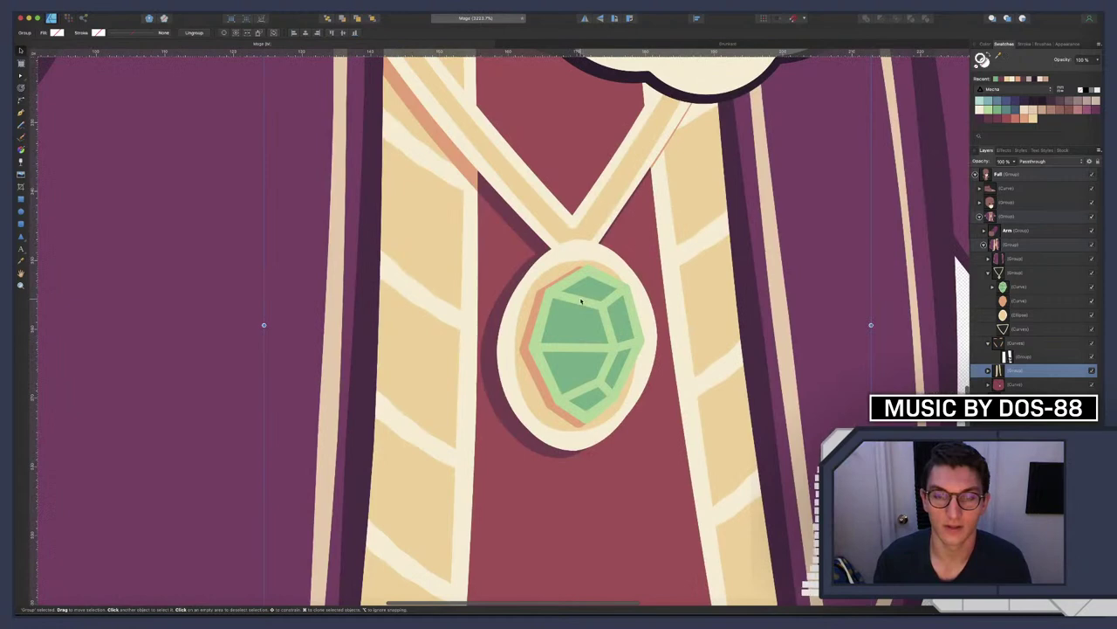
{"action": "scroll", "coordinate": [582, 301], "scroll_direction": "up", "scroll_amount": 3}
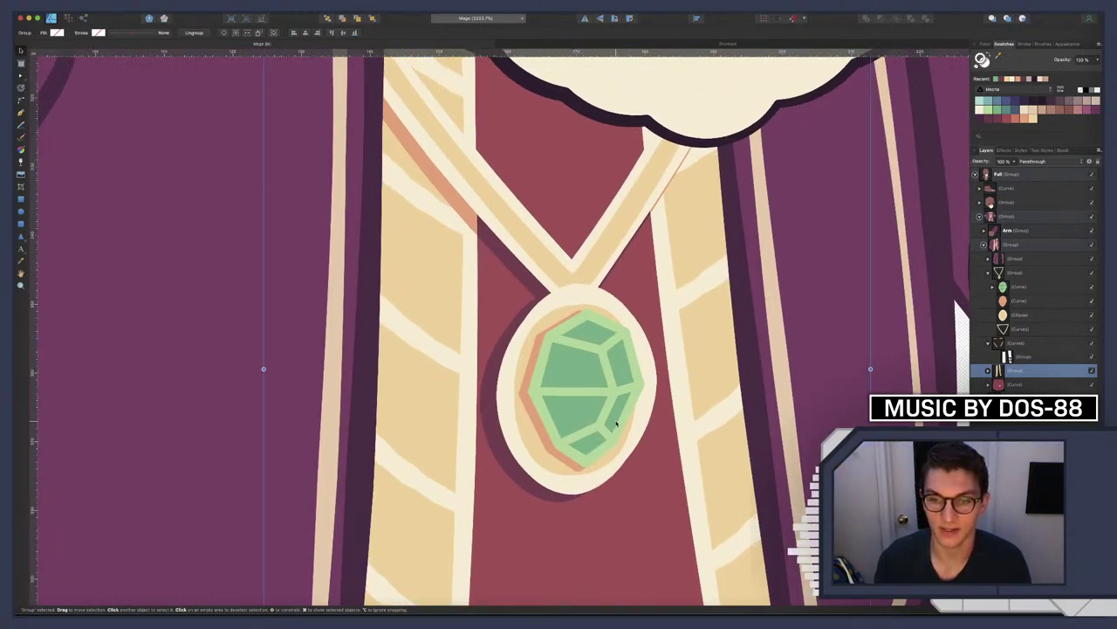
{"action": "scroll", "coordinate": [615, 423], "scroll_direction": "up", "scroll_amount": 3}
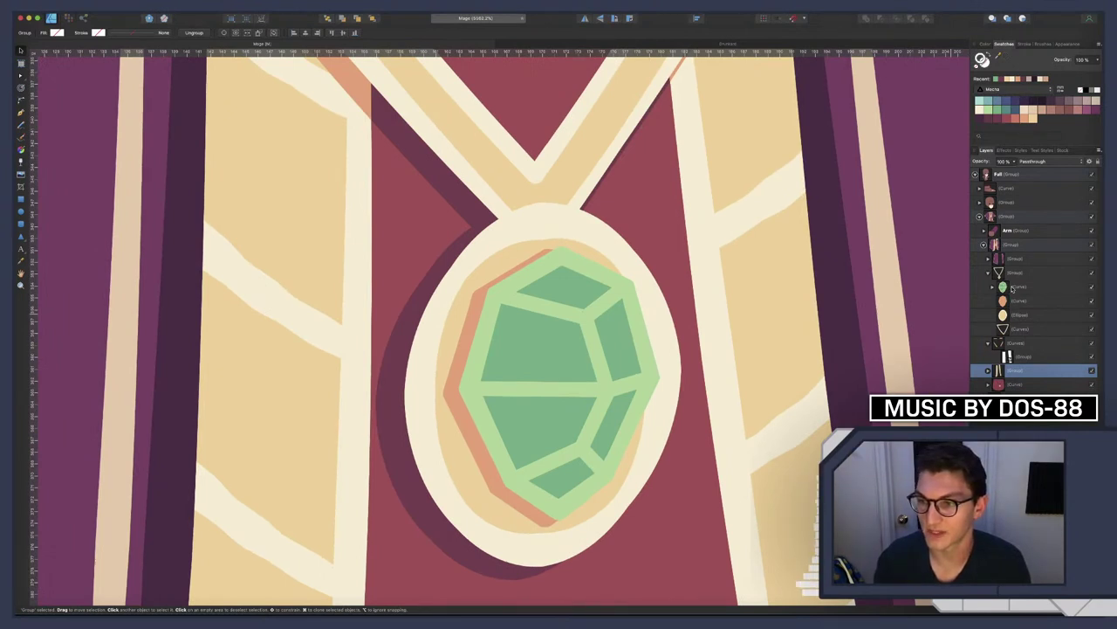
Draw an open five-point orange line with the Pen tool inside the gem shape, following its upper and right edges
{"action": "left_click", "coordinate": [1012, 288]}
{"action": "left_click", "coordinate": [993, 287]}
{"action": "left_click", "coordinate": [1017, 300]}
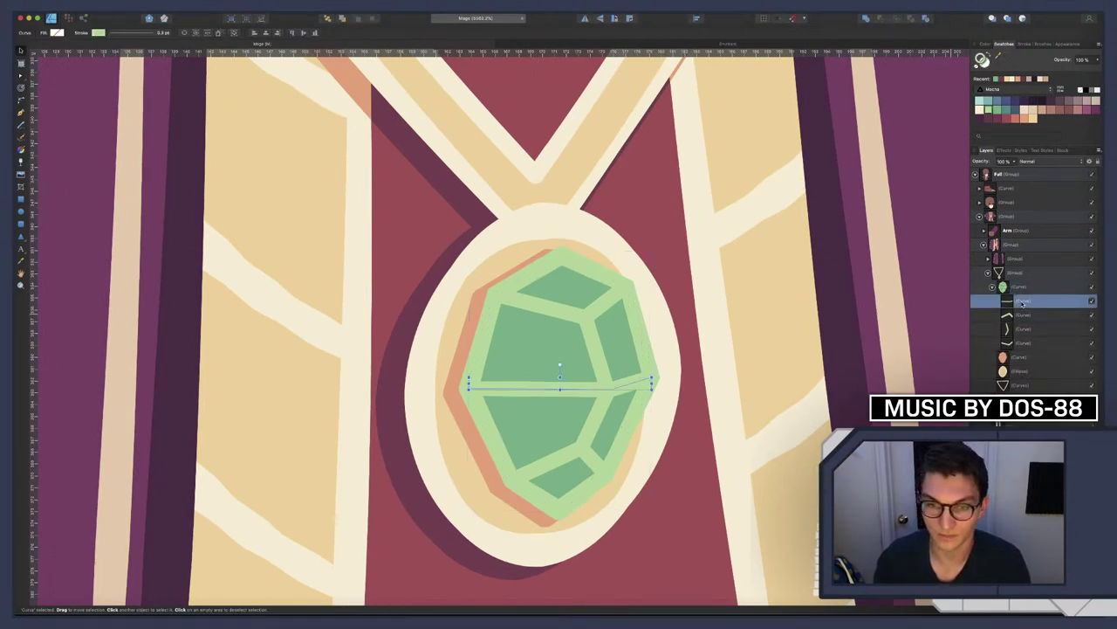
{"action": "key", "text": "p"}
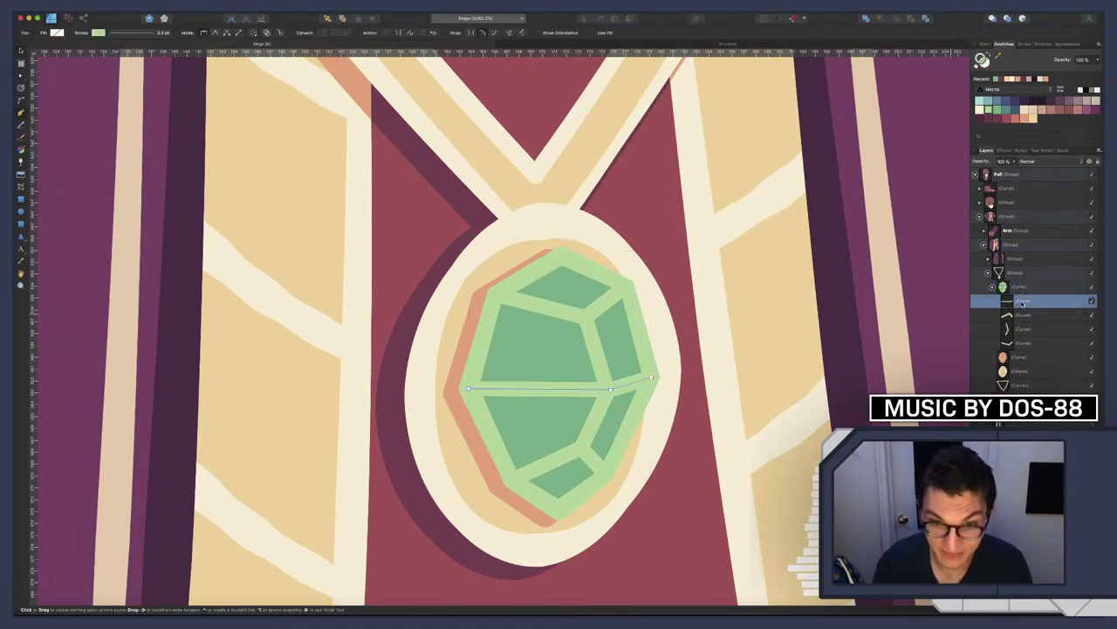
{"action": "left_click", "coordinate": [539, 277]}
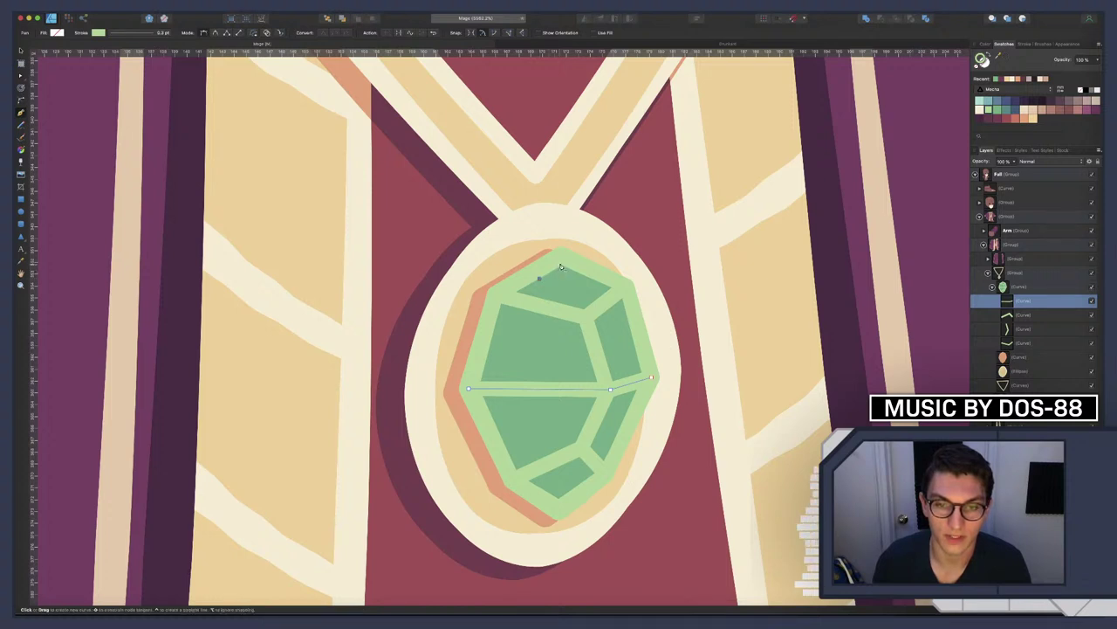
{"action": "left_click", "coordinate": [563, 265]}
{"action": "left_click", "coordinate": [612, 286]}
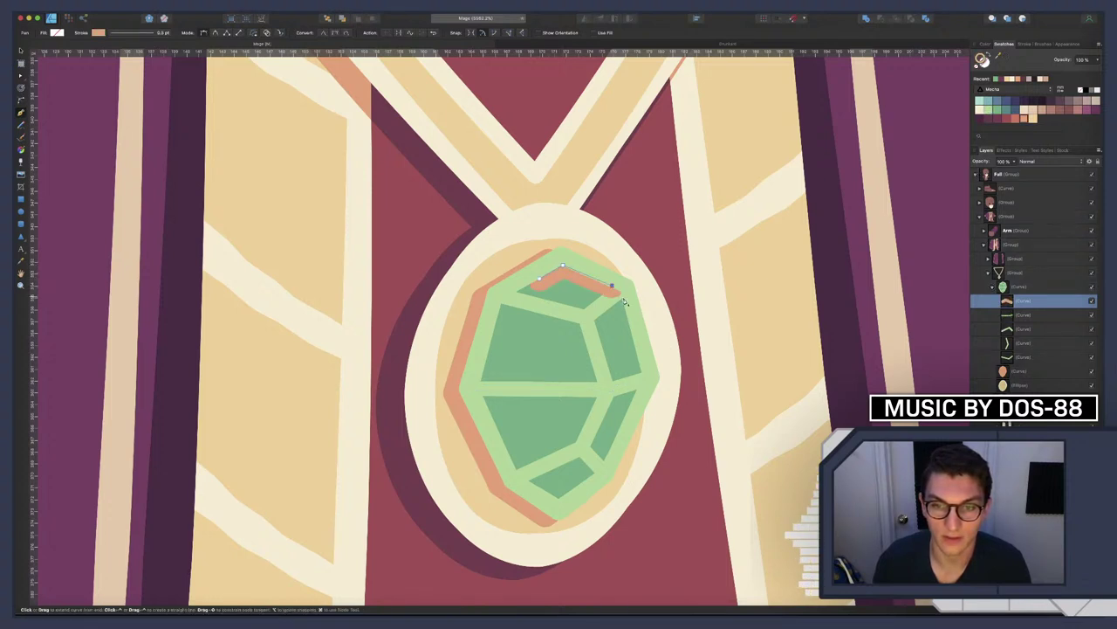
{"action": "left_click", "coordinate": [645, 374]}
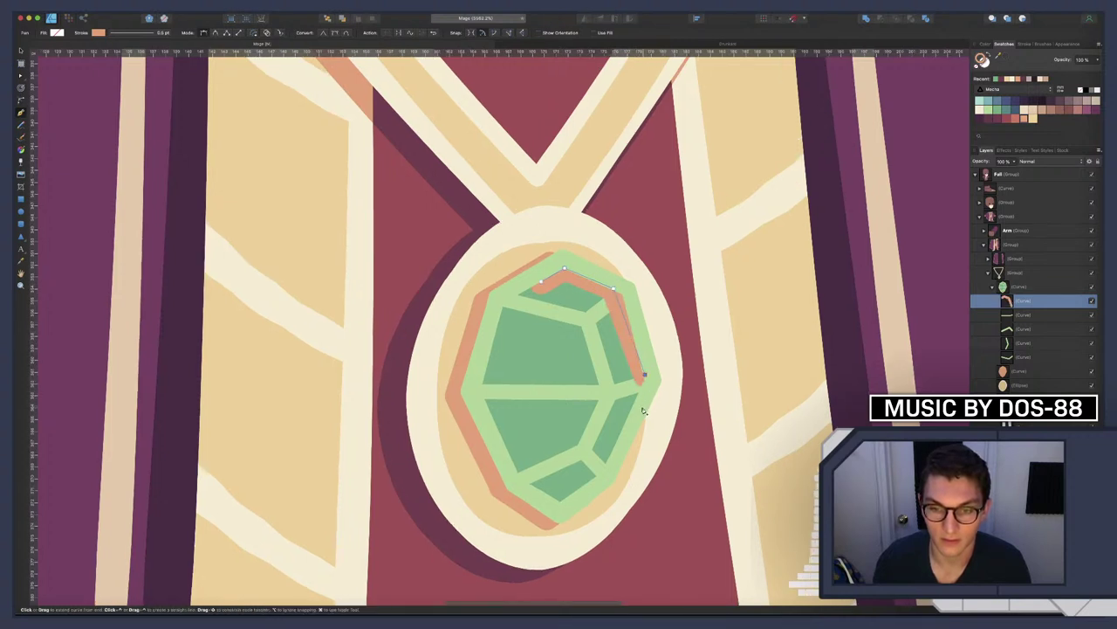
{"action": "left_click", "coordinate": [605, 465]}
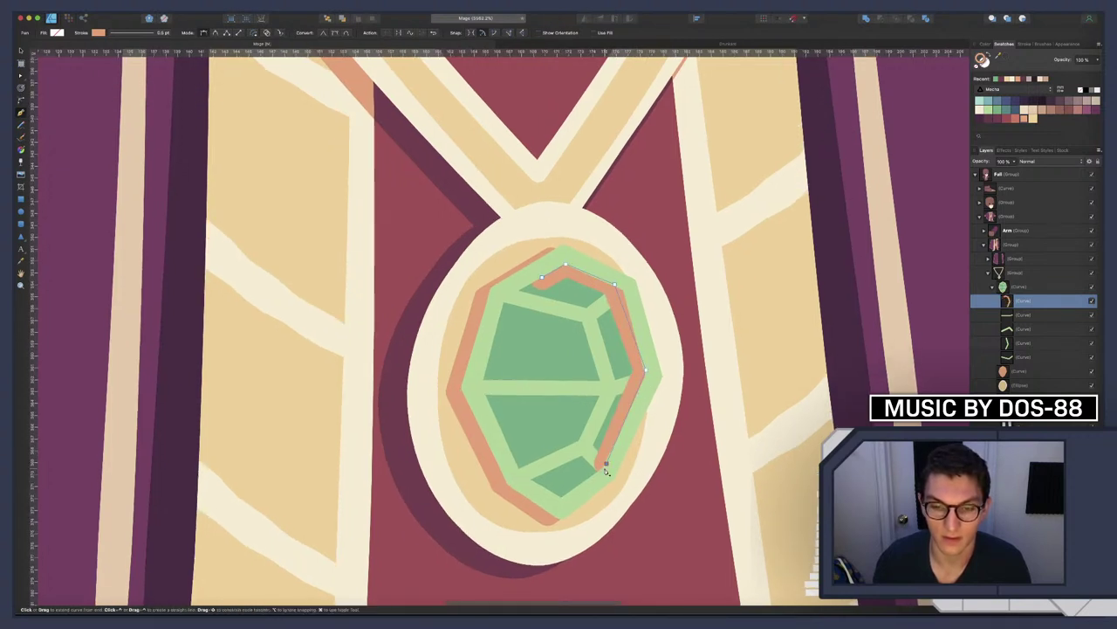
Add nodes at the orange line's upper-right corner, pull one inward as a short spur, and align the corners with the gem outline
{"action": "key", "text": "a"}
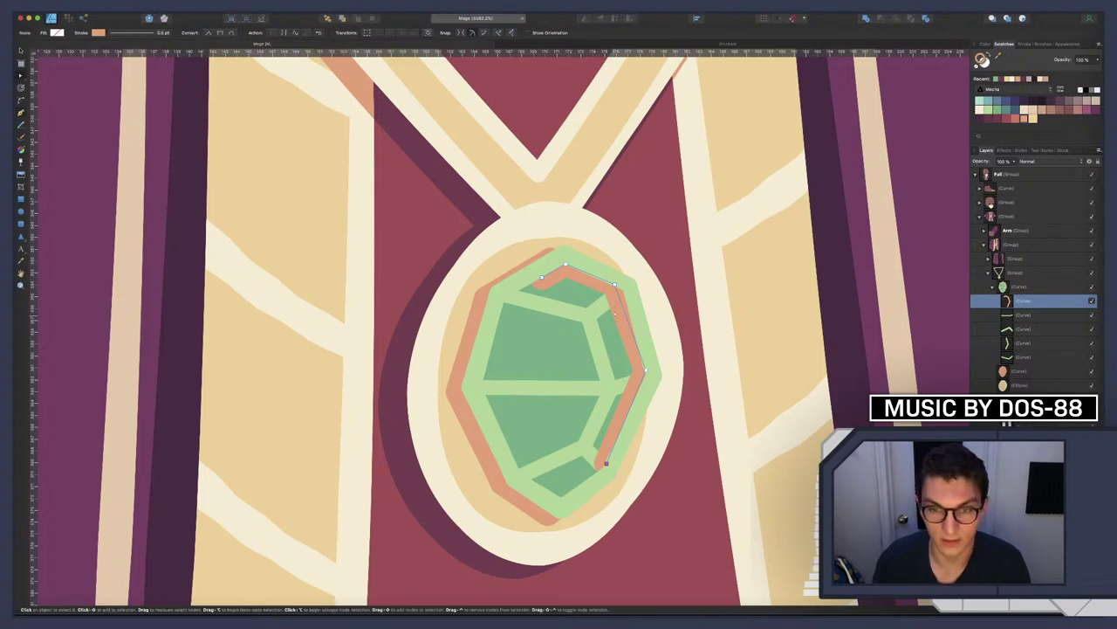
{"action": "left_click", "coordinate": [618, 294]}
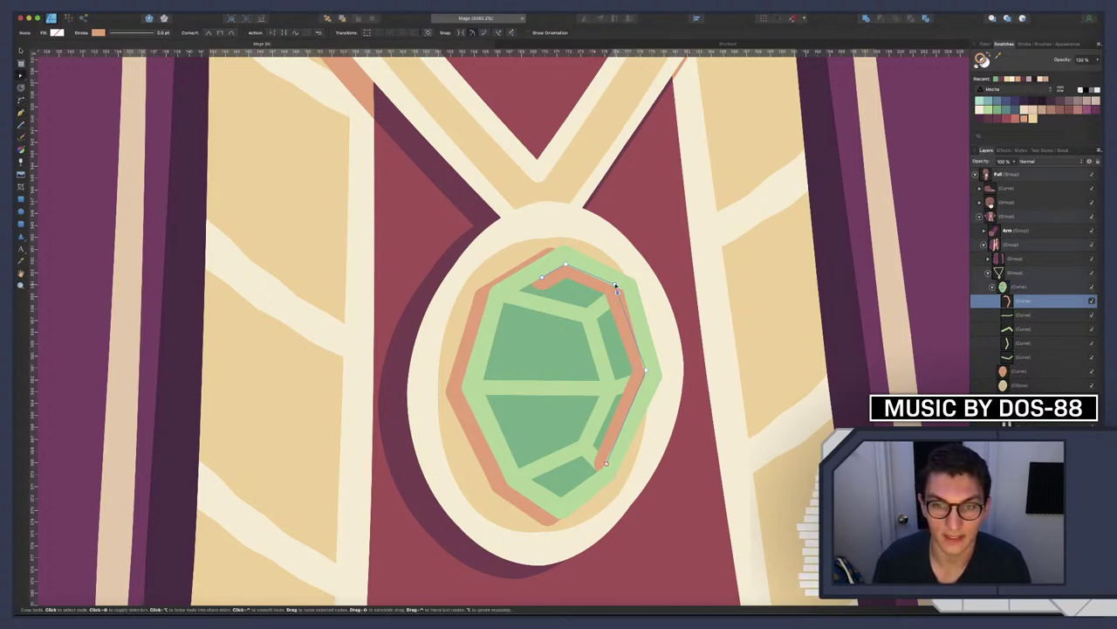
{"action": "left_click", "coordinate": [610, 282]}
{"action": "left_click_drag", "start_coordinate": [615, 285], "coordinate": [604, 305]}
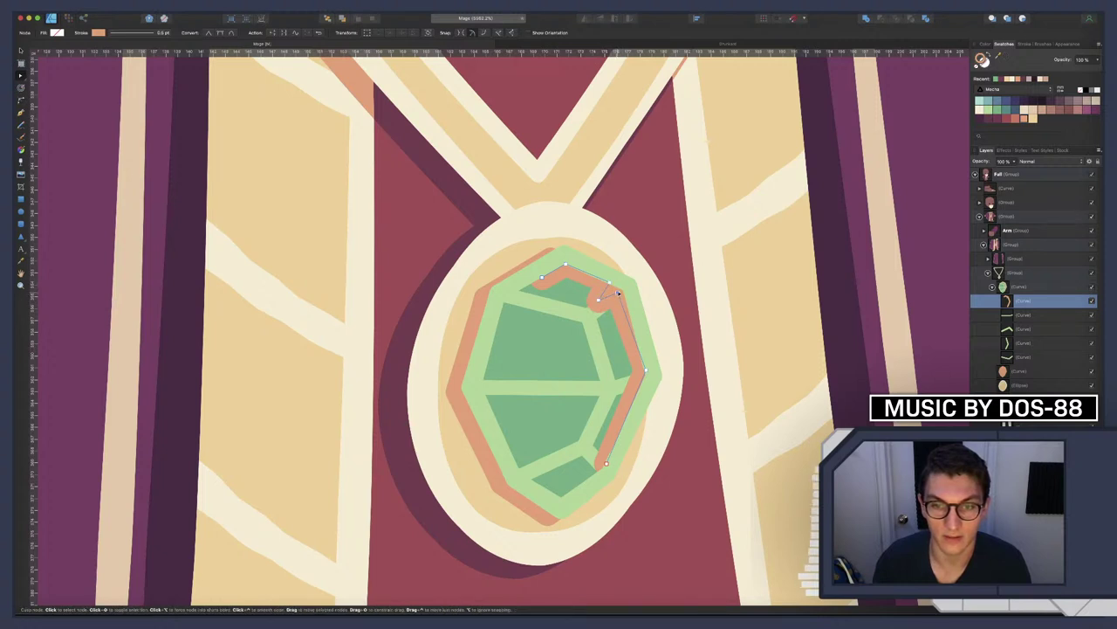
{"action": "left_click_drag", "start_coordinate": [617, 292], "coordinate": [622, 289]}
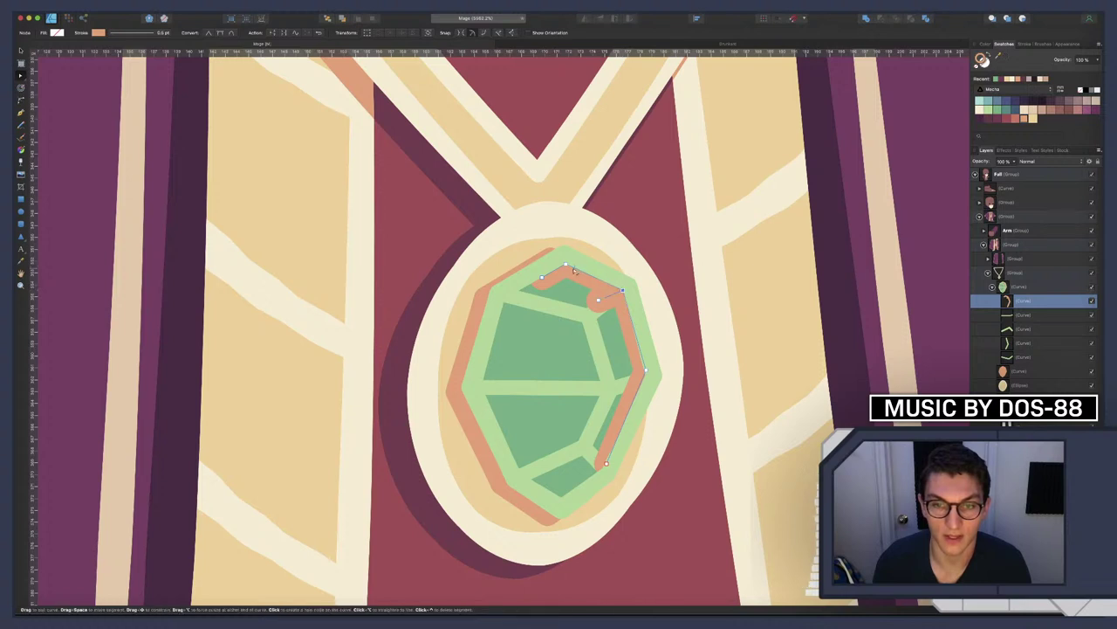
{"action": "left_click_drag", "start_coordinate": [567, 264], "coordinate": [568, 261]}
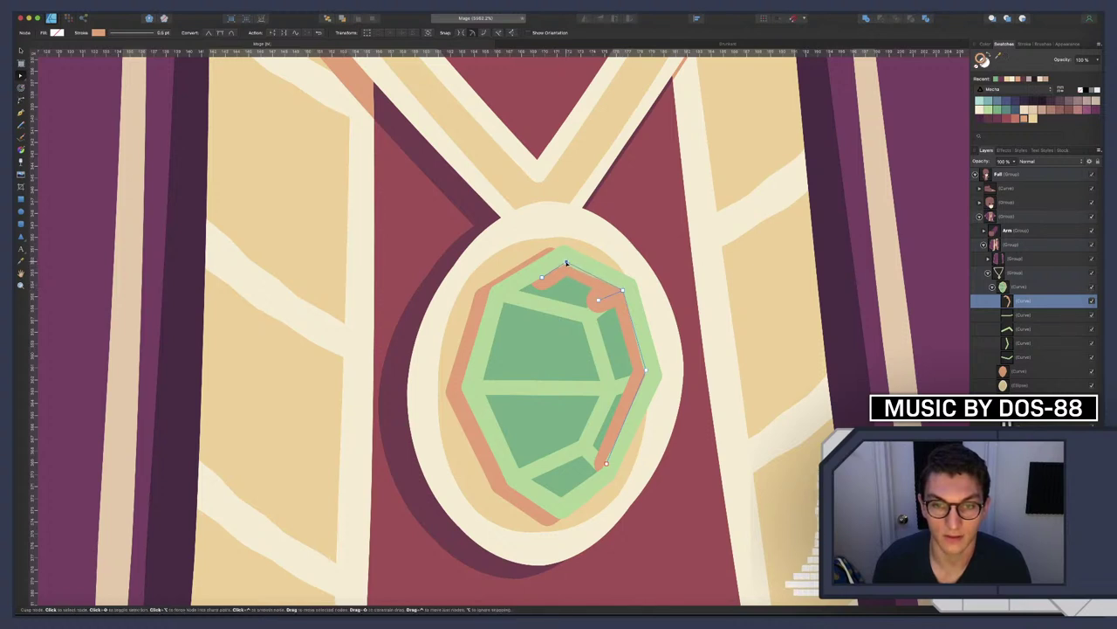
{"action": "left_click", "coordinate": [623, 287]}
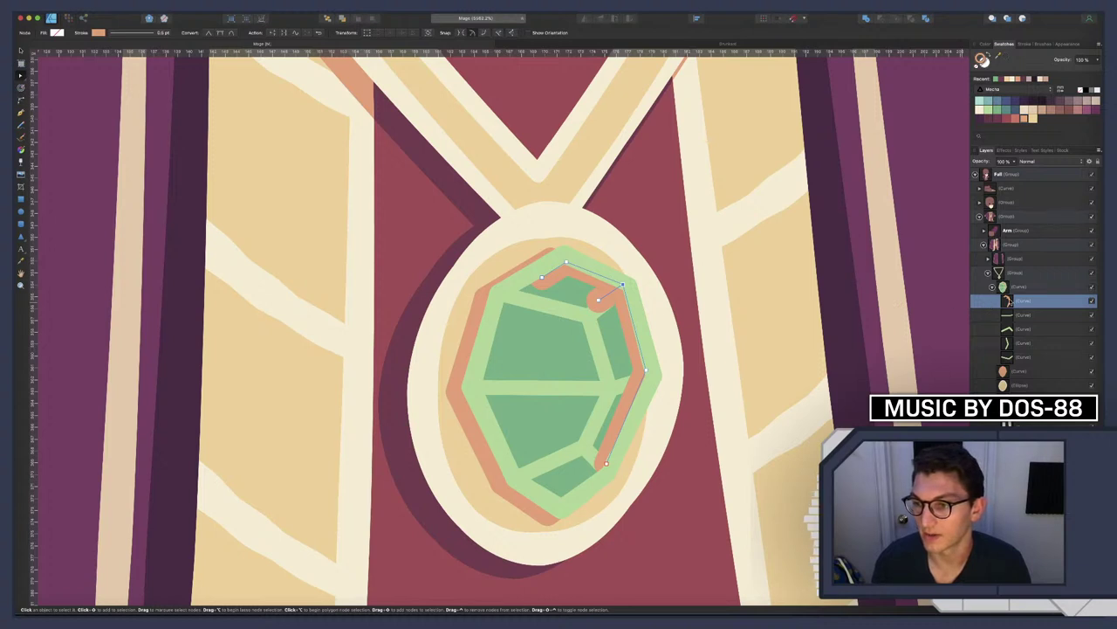
Move the orange line beneath the light green facet lines inside the gem and recolour its stroke cream
{"action": "left_click_drag", "start_coordinate": [1009, 301], "coordinate": [1009, 364]}
{"action": "left_click", "coordinate": [979, 109]}
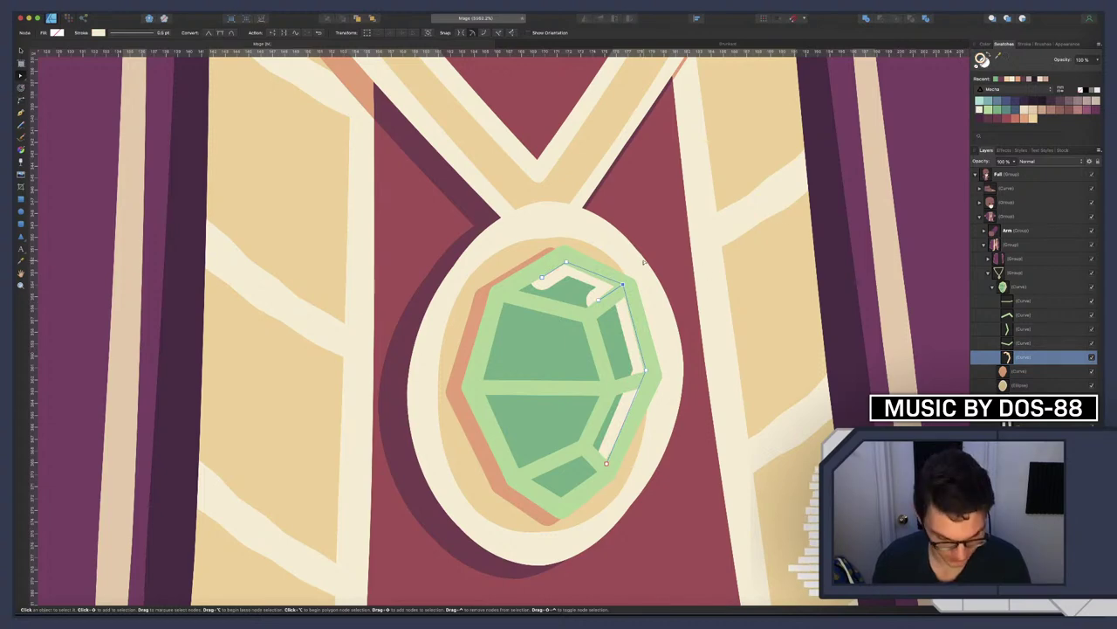
Deselect the cream gem highlight and examine it at full-character view and close up
{"action": "scroll", "coordinate": [643, 261], "scroll_direction": "down", "scroll_amount": 4}
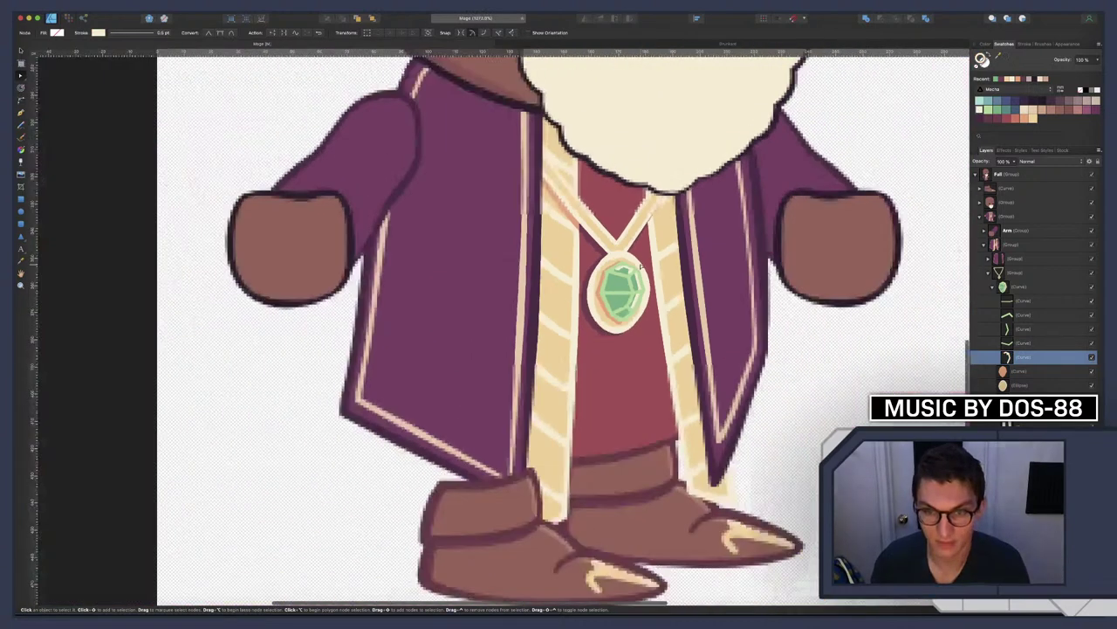
{"action": "scroll", "coordinate": [640, 266], "scroll_direction": "down", "scroll_amount": 3}
{"action": "left_click", "coordinate": [783, 392]}
{"action": "scroll", "coordinate": [784, 394], "scroll_direction": "down", "scroll_amount": 3}
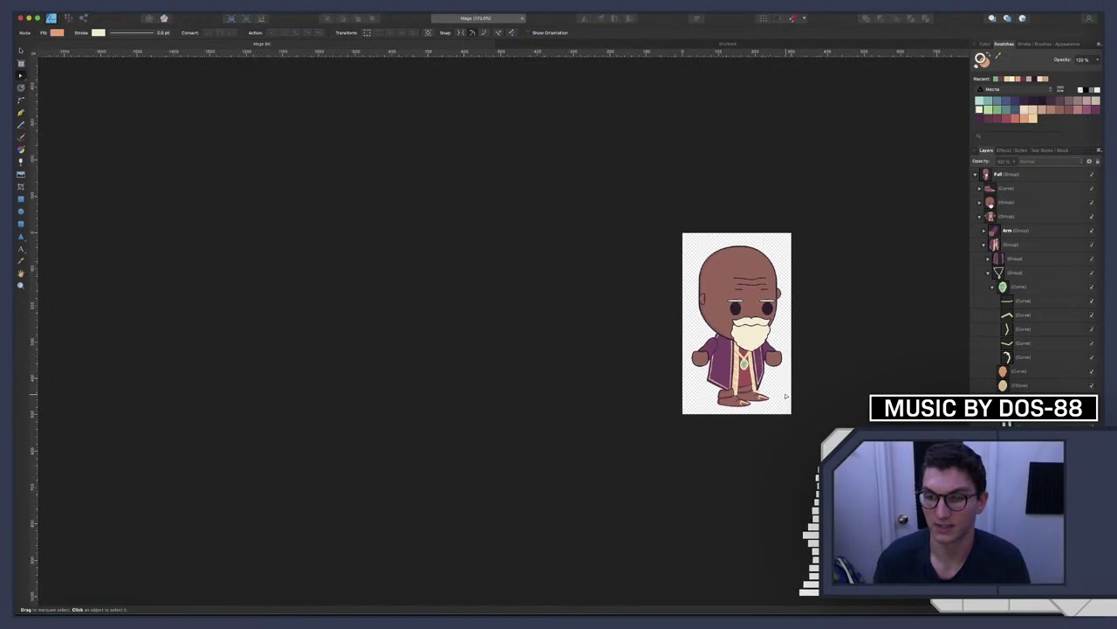
{"action": "scroll", "coordinate": [785, 395], "scroll_direction": "right", "scroll_amount": 3}
{"action": "scroll", "coordinate": [783, 392], "scroll_direction": "up", "scroll_amount": 5}
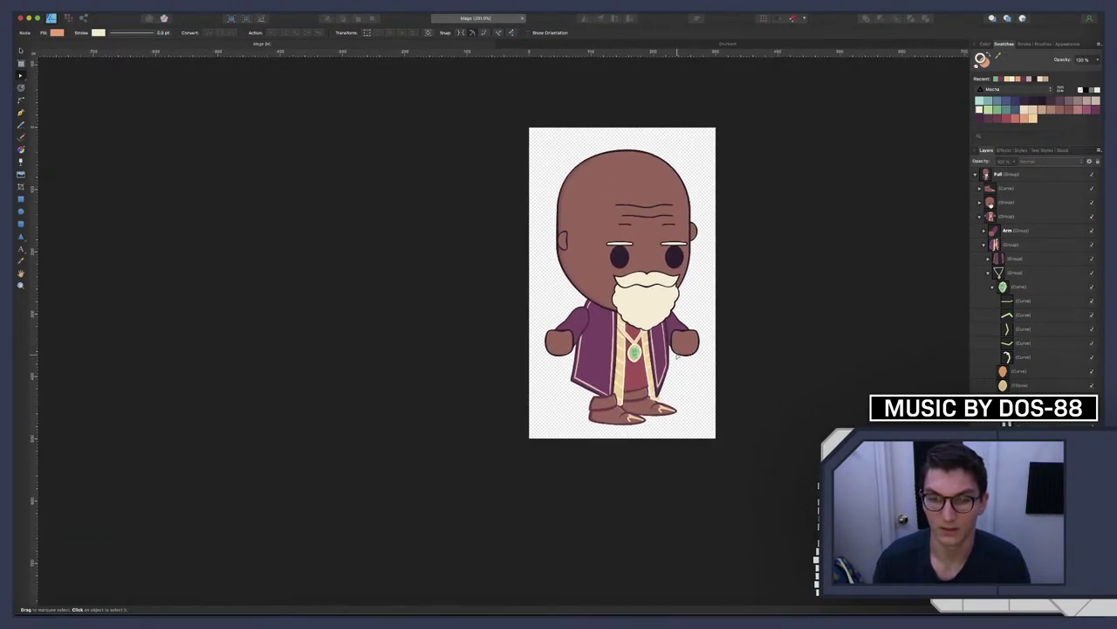
{"action": "scroll", "coordinate": [677, 357], "scroll_direction": "right", "scroll_amount": 3}
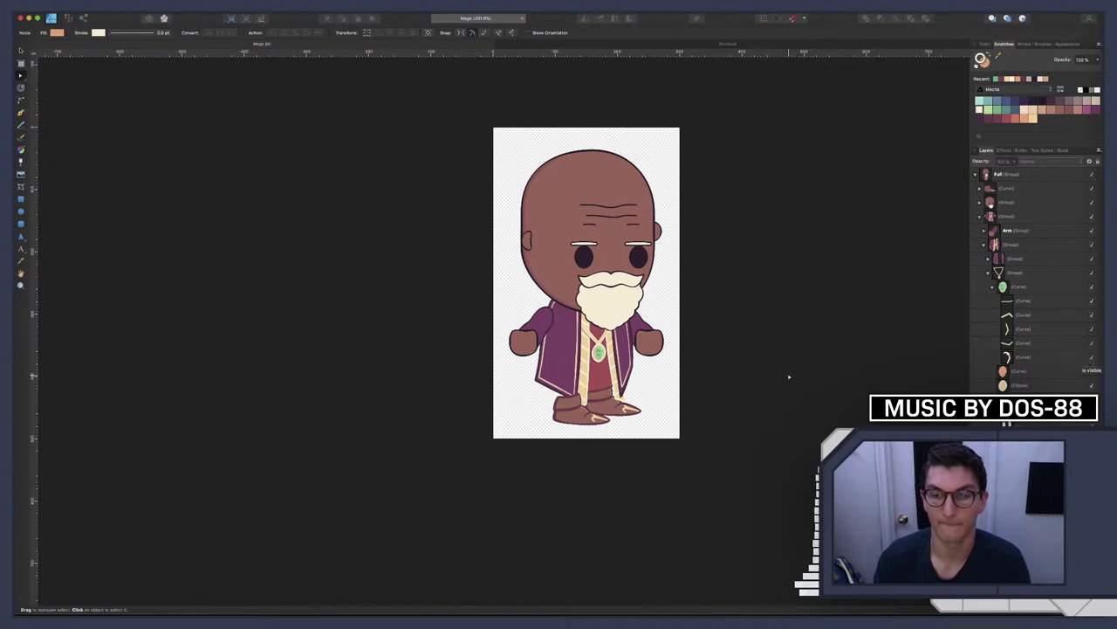
{"action": "scroll", "coordinate": [599, 351], "scroll_direction": "up", "scroll_amount": 10}
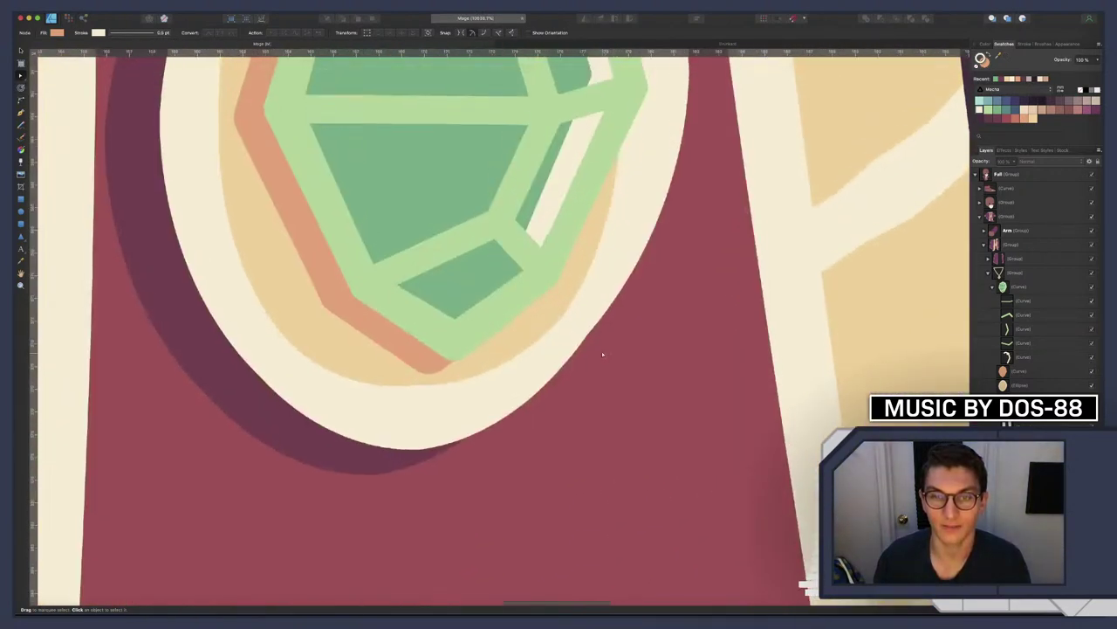
{"action": "scroll", "coordinate": [602, 351], "scroll_direction": "up", "scroll_amount": 8}
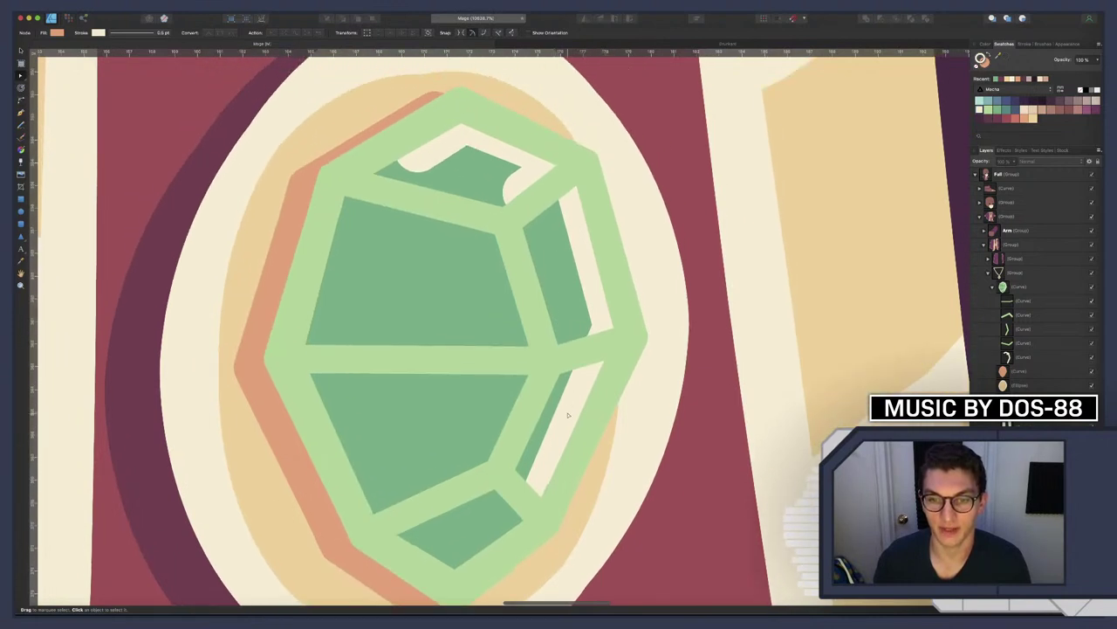
Try a 0.4 pt stroke width on the cream gem highlight and settle on 0.5 pt
{"action": "left_click", "coordinate": [1021, 358]}
{"action": "left_click", "coordinate": [135, 33]}
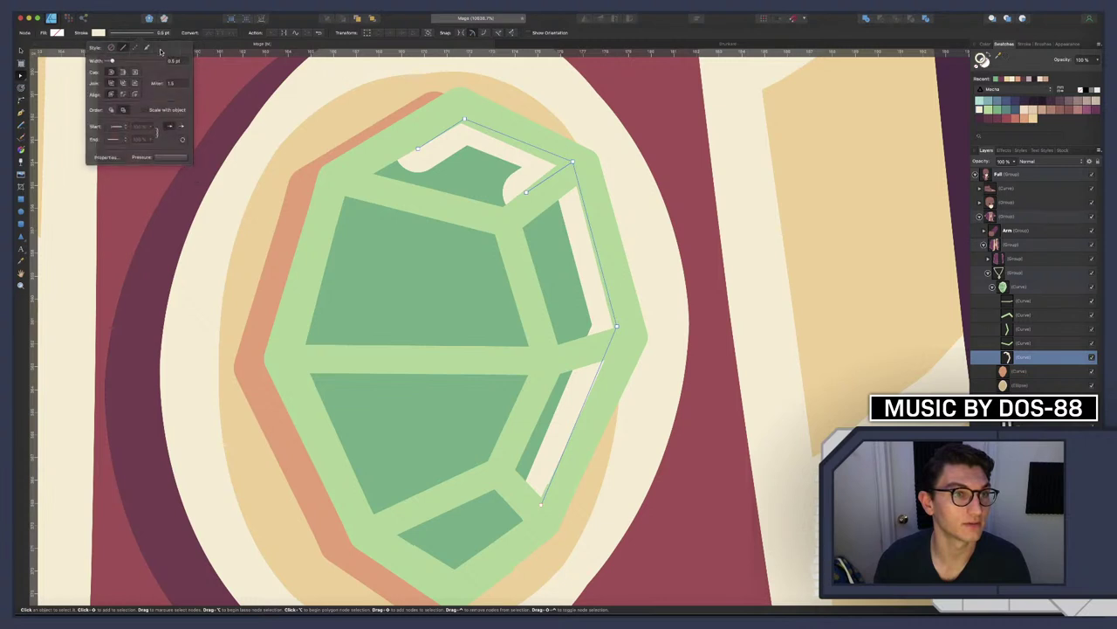
{"action": "type", "text": "0.4"}
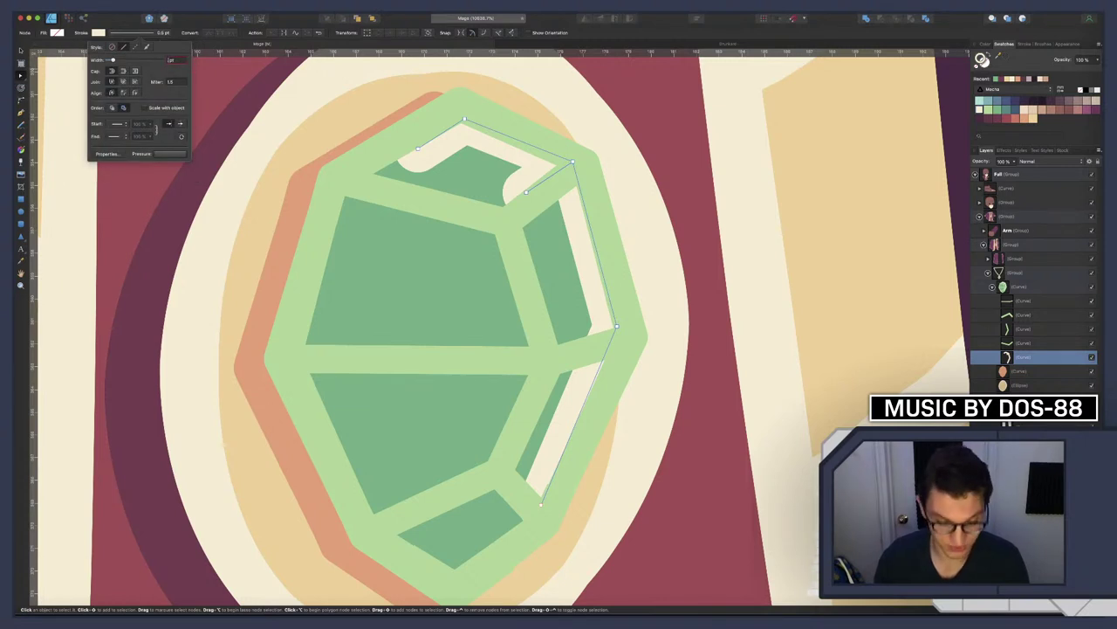
{"action": "key", "text": "Return"}
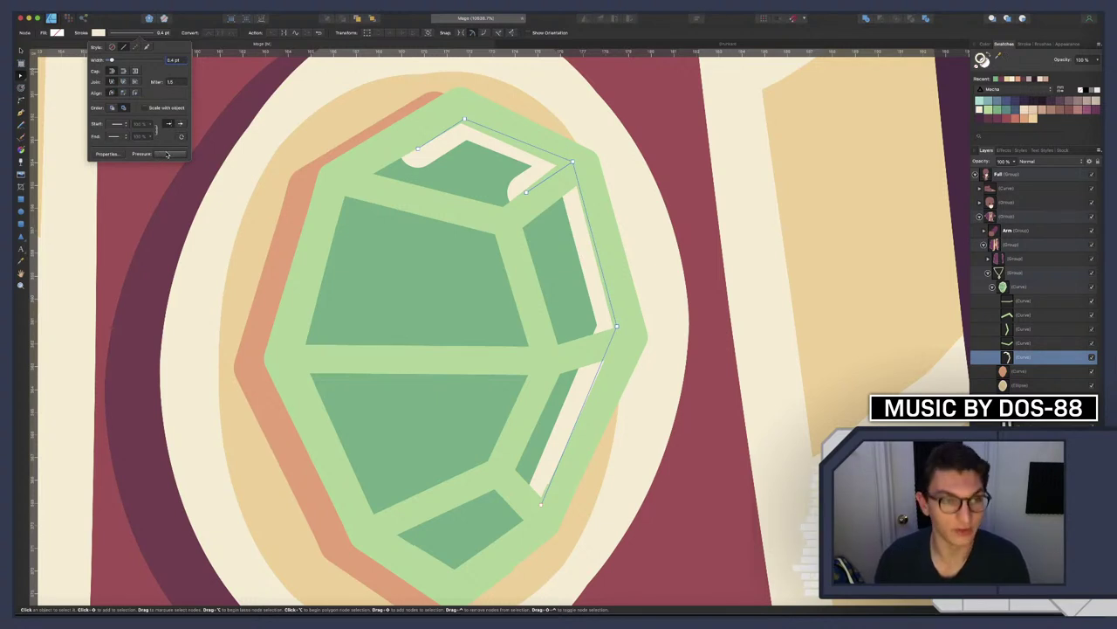
{"action": "type", "text": "0.5"}
{"action": "key", "text": "Return"}
Taper the cream highlight toward its lower end with a curved falloff in the stroke's pressure profile, and deselect it
{"action": "left_click", "coordinate": [168, 154]}
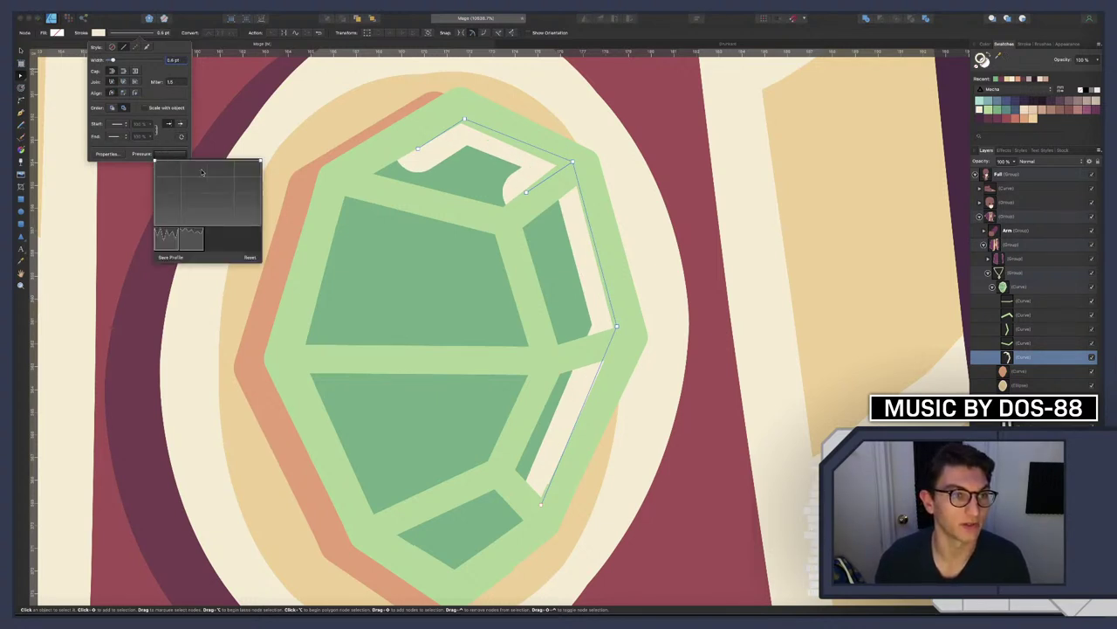
{"action": "left_click", "coordinate": [260, 163]}
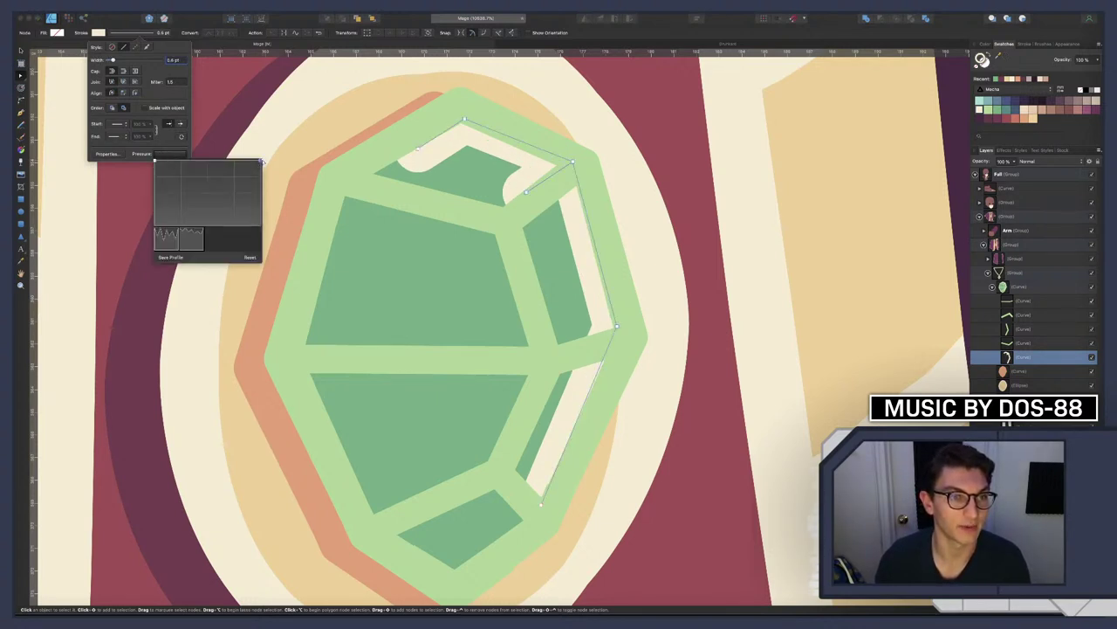
{"action": "mouse_move", "coordinate": [260, 162]}
{"action": "left_mouse_down"}
{"action": "mouse_move", "coordinate": [264, 202]}
{"action": "mouse_move", "coordinate": [223, 188]}
{"action": "mouse_move", "coordinate": [214, 167]}
{"action": "left_mouse_up"}
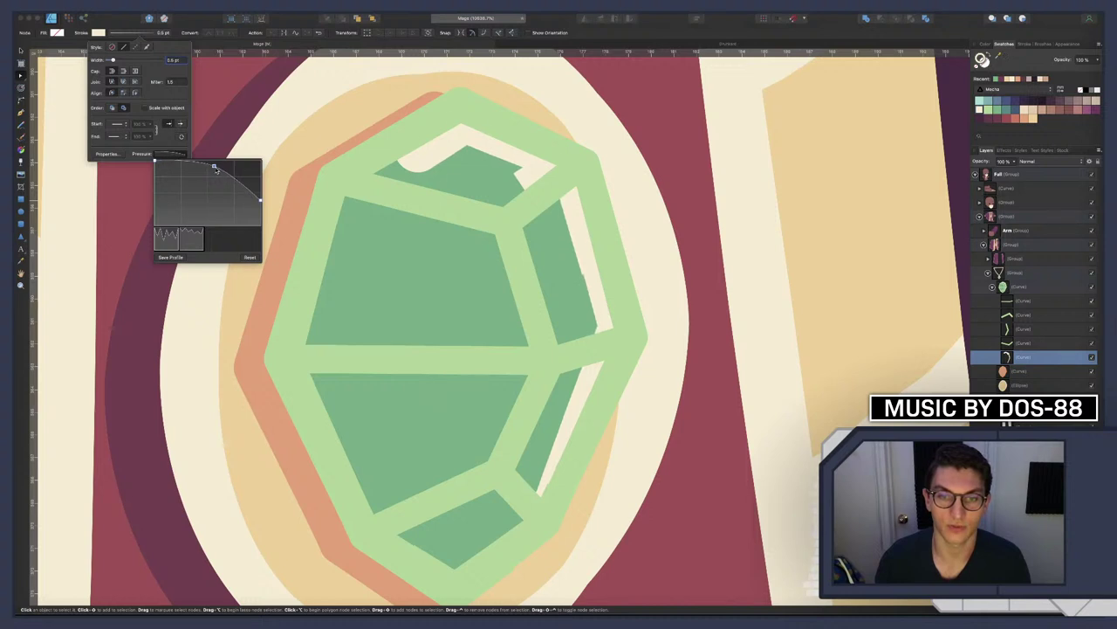
{"action": "left_click", "coordinate": [706, 304]}
{"action": "left_click", "coordinate": [708, 305]}
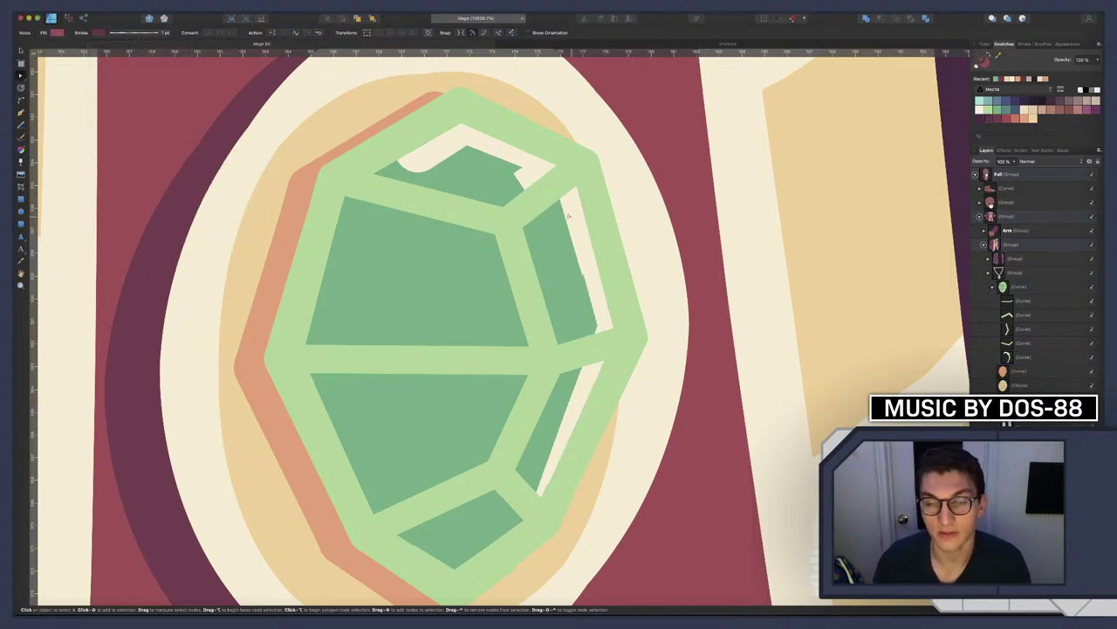
Nudge the highlight's upper-right corner node up and extend its inner spur along the facet line to the inner facet corner
{"action": "left_click", "coordinate": [528, 179]}
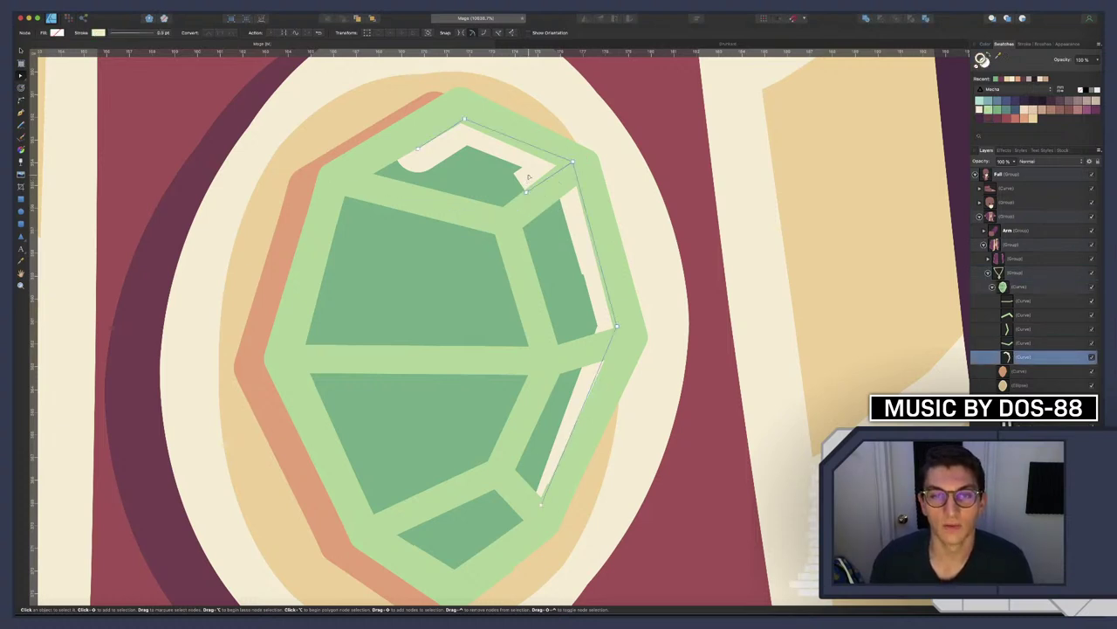
{"action": "left_click_drag", "start_coordinate": [528, 177], "coordinate": [528, 198]}
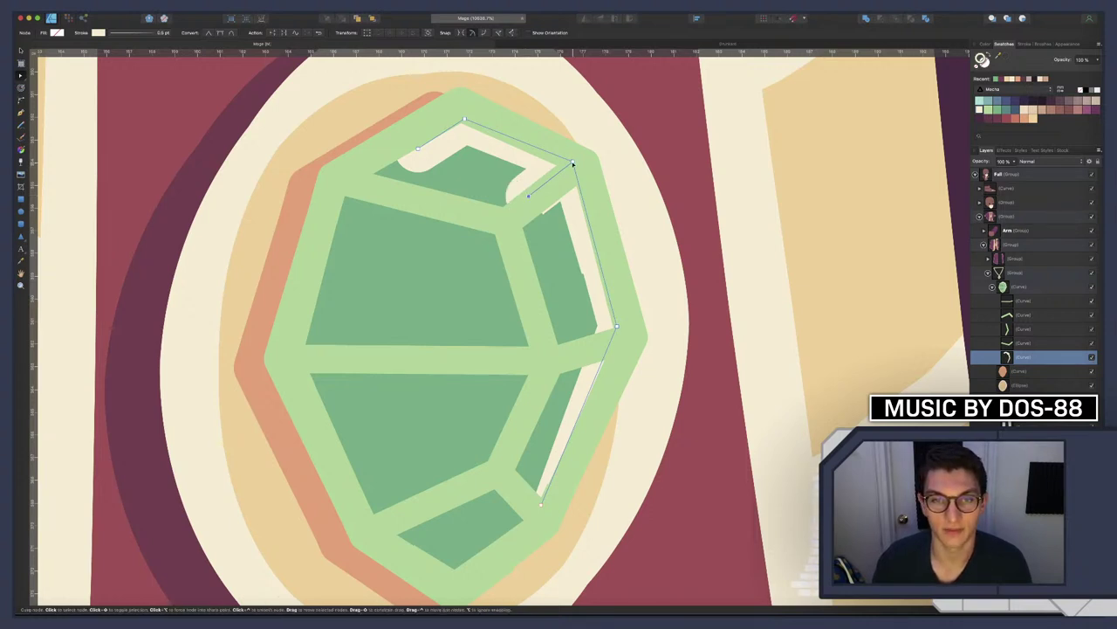
{"action": "left_click_drag", "start_coordinate": [574, 163], "coordinate": [572, 159]}
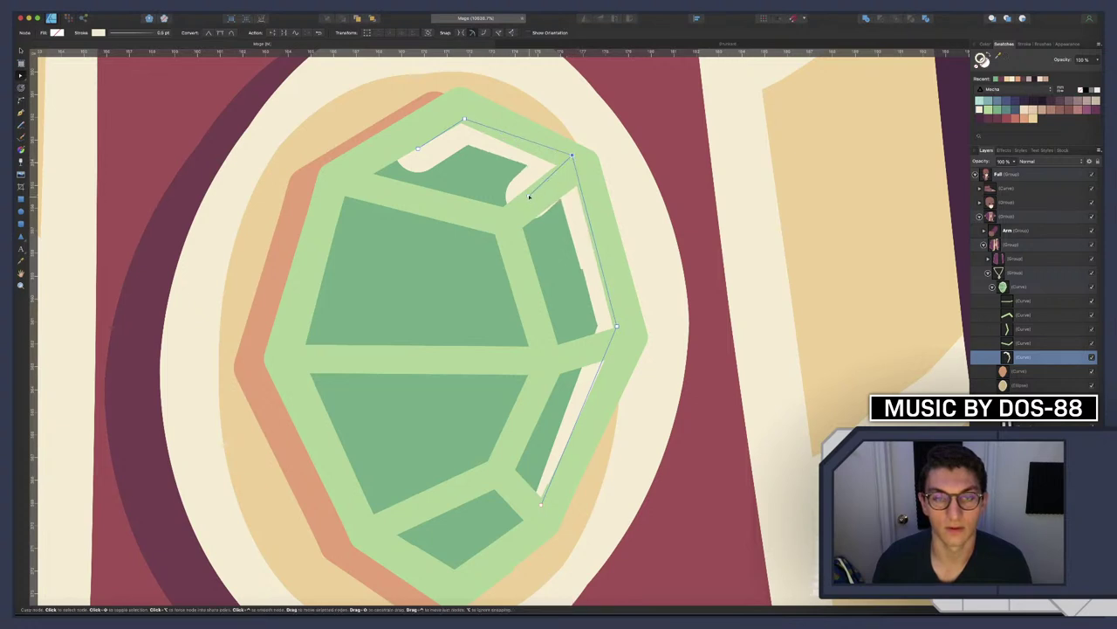
{"action": "mouse_move", "coordinate": [529, 197]}
{"action": "left_mouse_down"}
{"action": "mouse_move", "coordinate": [526, 179]}
{"action": "mouse_move", "coordinate": [490, 237]}
{"action": "mouse_move", "coordinate": [498, 220]}
{"action": "left_mouse_up"}
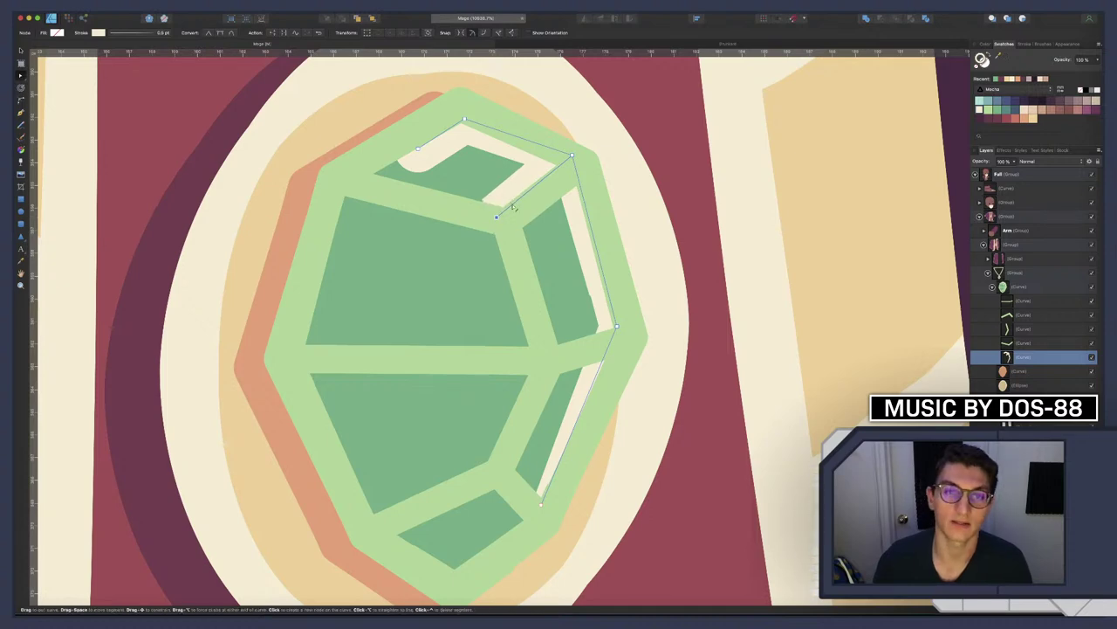
Deselect the highlight and examine the pendant and robe at full-character view and closer up
{"action": "scroll", "coordinate": [506, 214], "scroll_direction": "down", "scroll_amount": 5}
{"action": "scroll", "coordinate": [678, 236], "scroll_direction": "down", "scroll_amount": 5}
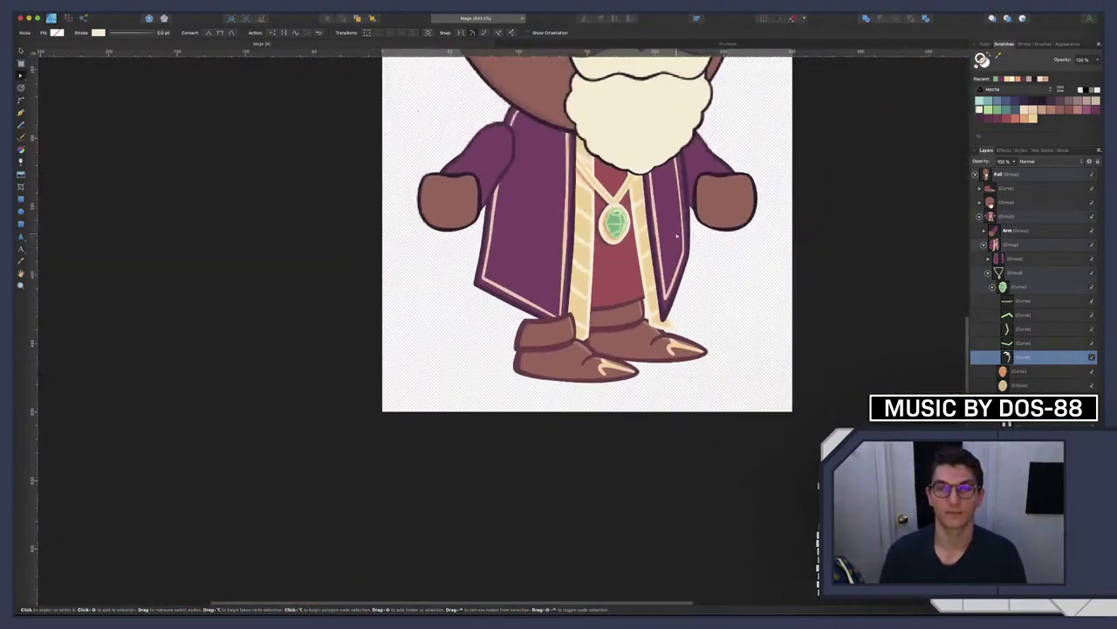
{"action": "scroll", "coordinate": [770, 292], "scroll_direction": "down", "scroll_amount": 2}
{"action": "left_click", "coordinate": [770, 291]}
{"action": "scroll", "coordinate": [770, 292], "scroll_direction": "right", "scroll_amount": 2}
{"action": "scroll", "coordinate": [769, 292], "scroll_direction": "down", "scroll_amount": 5}
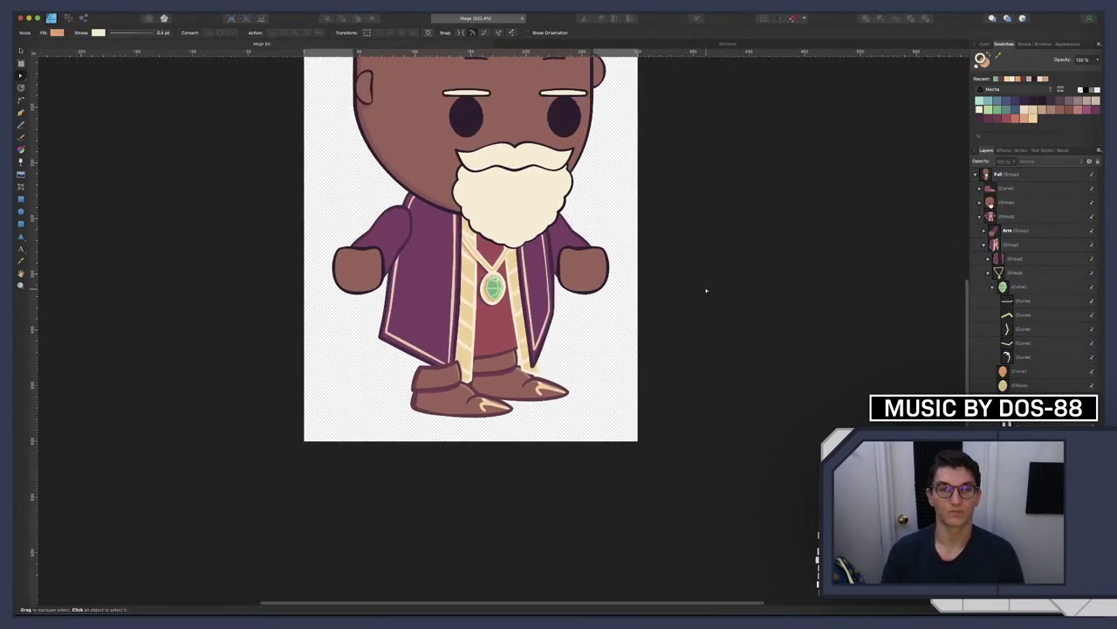
{"action": "scroll", "coordinate": [651, 271], "scroll_direction": "up", "scroll_amount": 3}
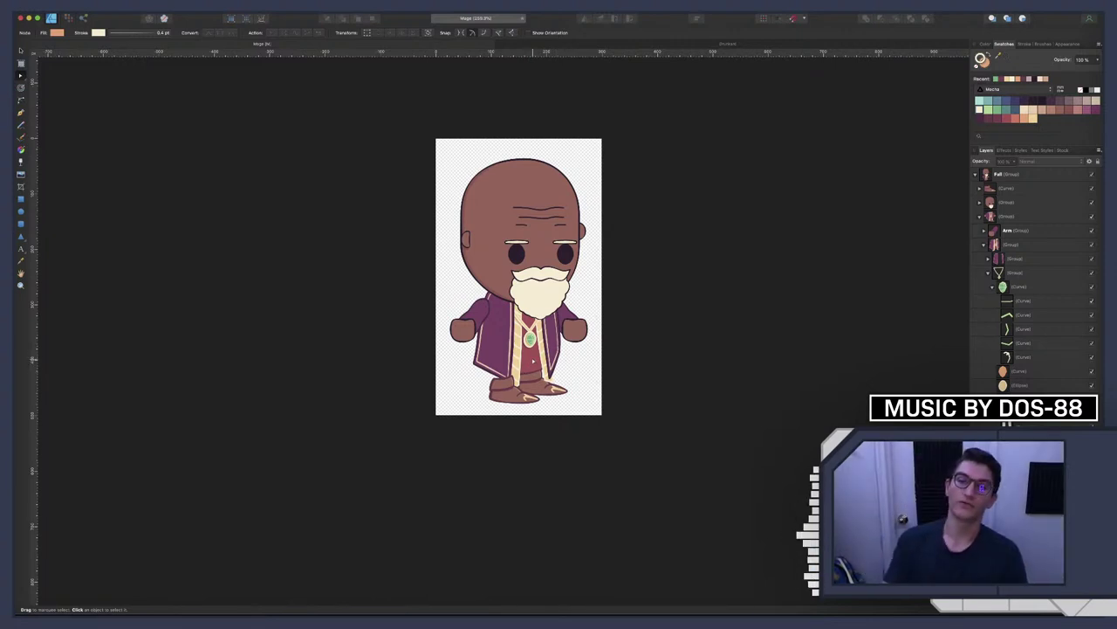
{"action": "scroll", "coordinate": [531, 351], "scroll_direction": "up", "scroll_amount": 2}
{"action": "scroll", "coordinate": [533, 349], "scroll_direction": "up", "scroll_amount": 3}
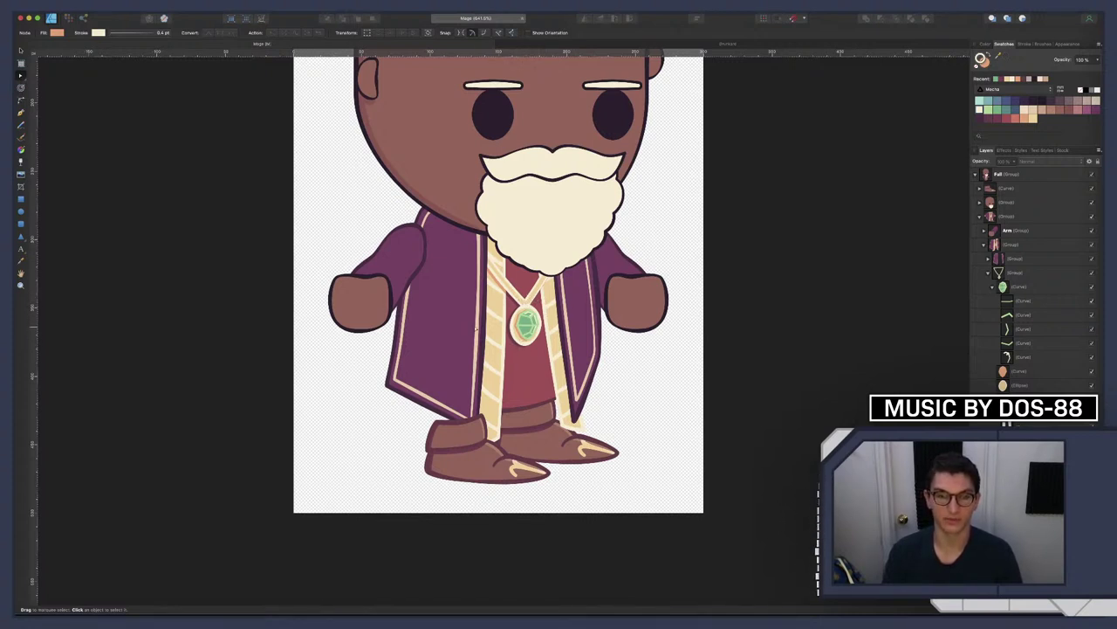
{"action": "scroll", "coordinate": [565, 336], "scroll_direction": "down", "scroll_amount": 5}
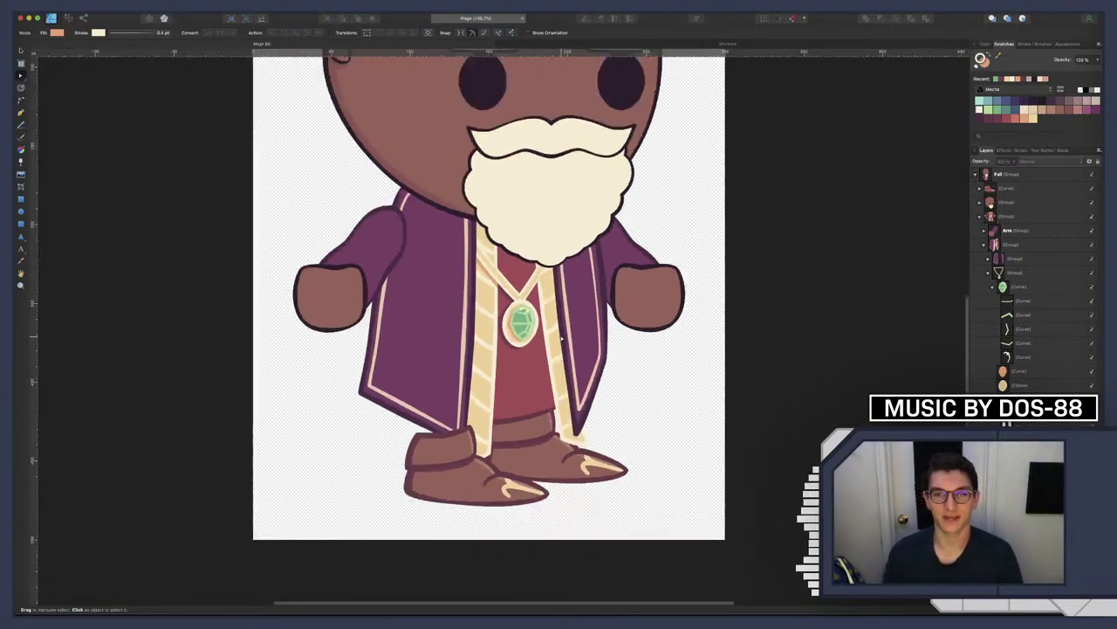
{"action": "scroll", "coordinate": [561, 337], "scroll_direction": "up", "scroll_amount": 2}
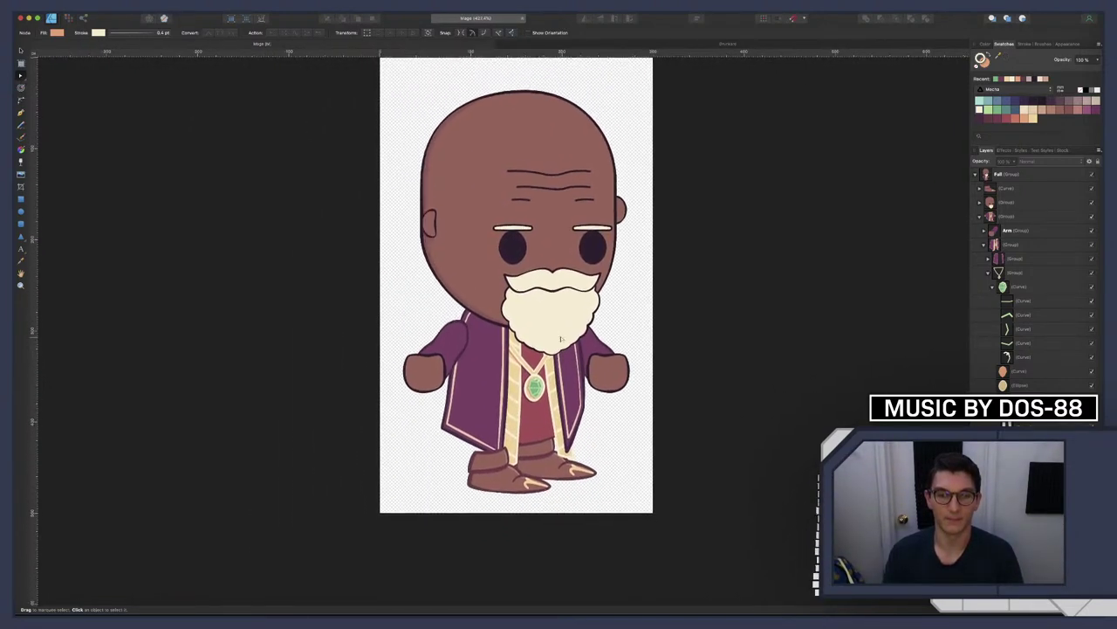
{"action": "scroll", "coordinate": [555, 301], "scroll_direction": "up", "scroll_amount": 6}
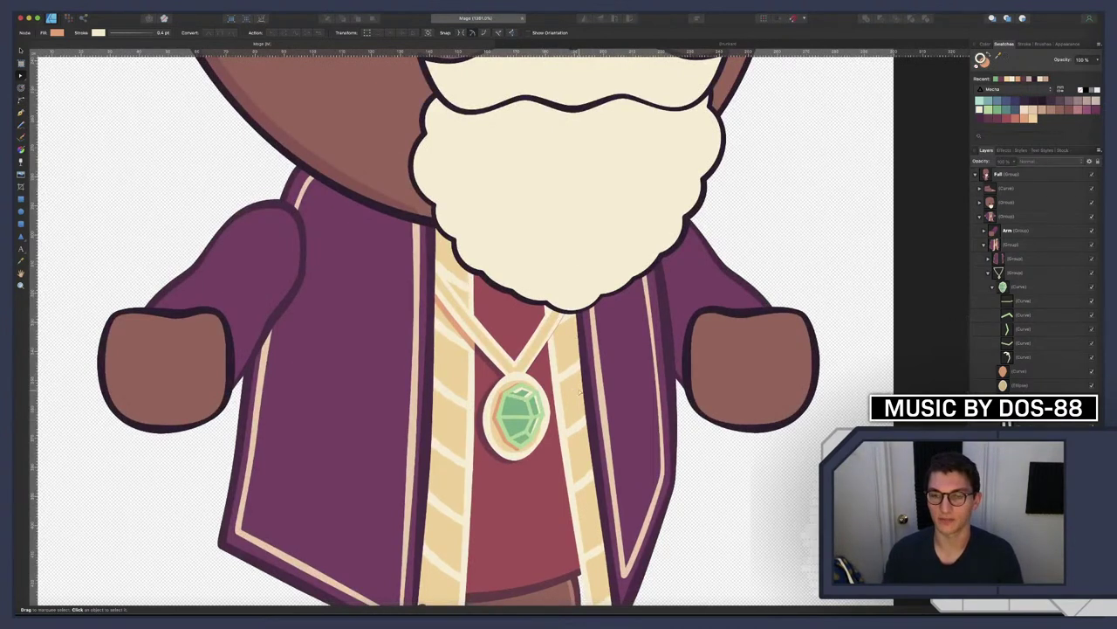
Duplicate the coat's right panel curve inside the coat group and delete the curve nested in the lower copy
{"action": "left_click", "coordinate": [1014, 259]}
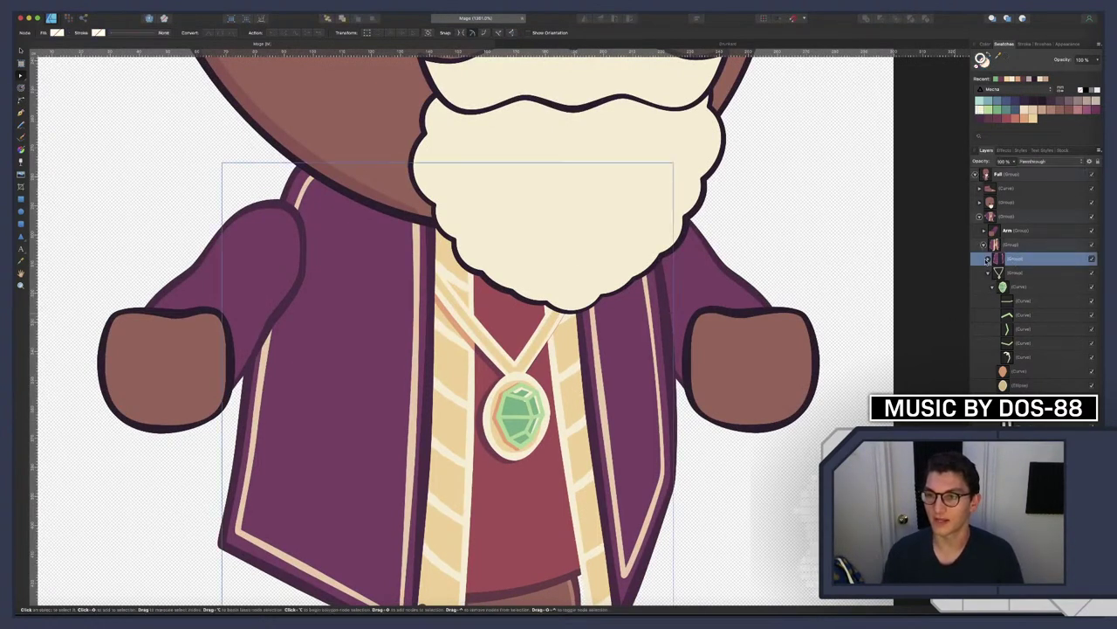
{"action": "left_click", "coordinate": [987, 258]}
{"action": "left_click", "coordinate": [1024, 289]}
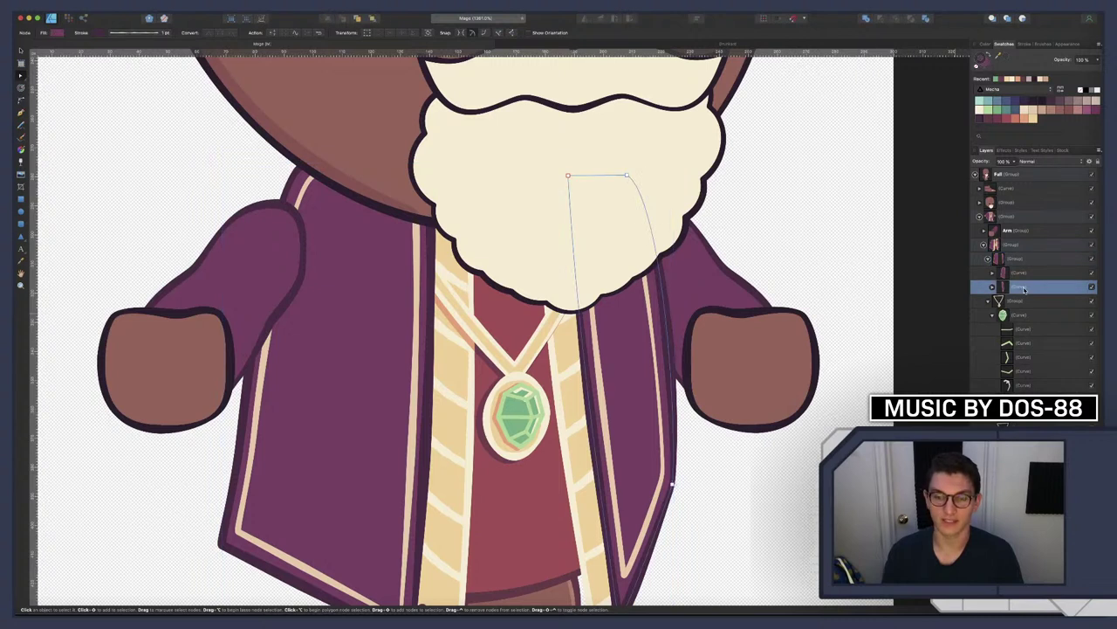
{"action": "key", "text": "super+j"}
{"action": "key", "text": "v"}
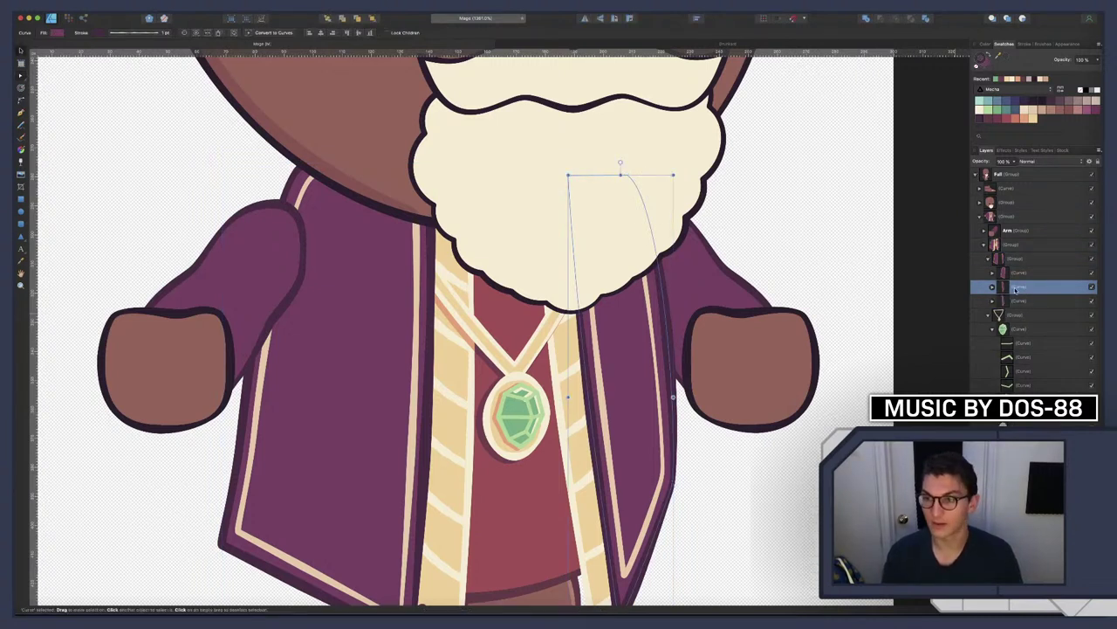
{"action": "left_click", "coordinate": [1014, 301]}
{"action": "left_click", "coordinate": [992, 301]}
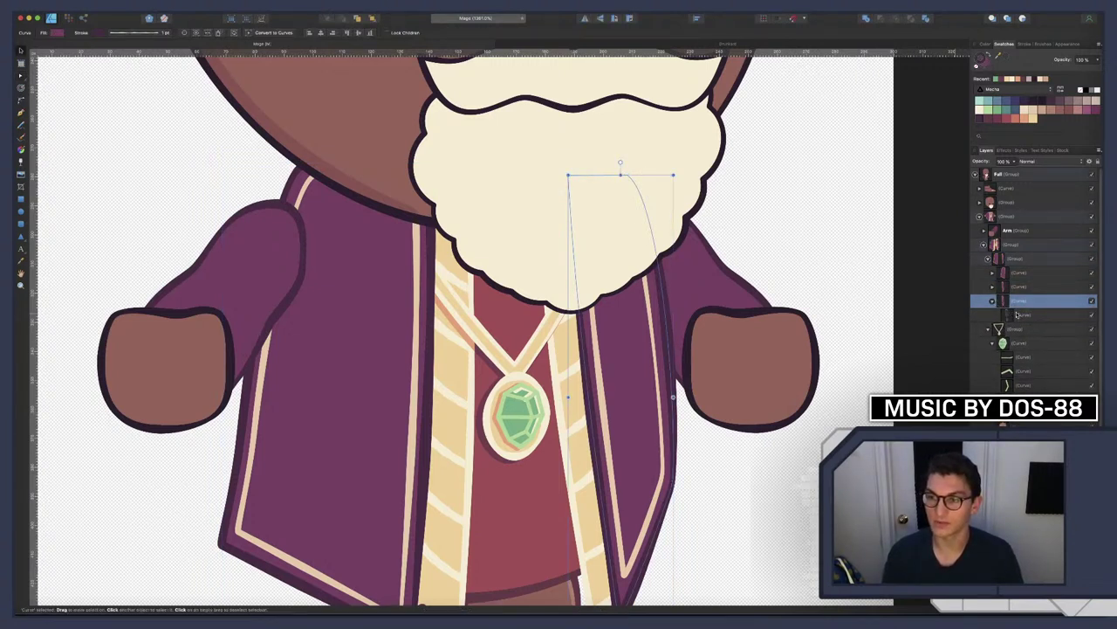
{"action": "left_click", "coordinate": [1017, 316]}
{"action": "key", "text": "Delete"}
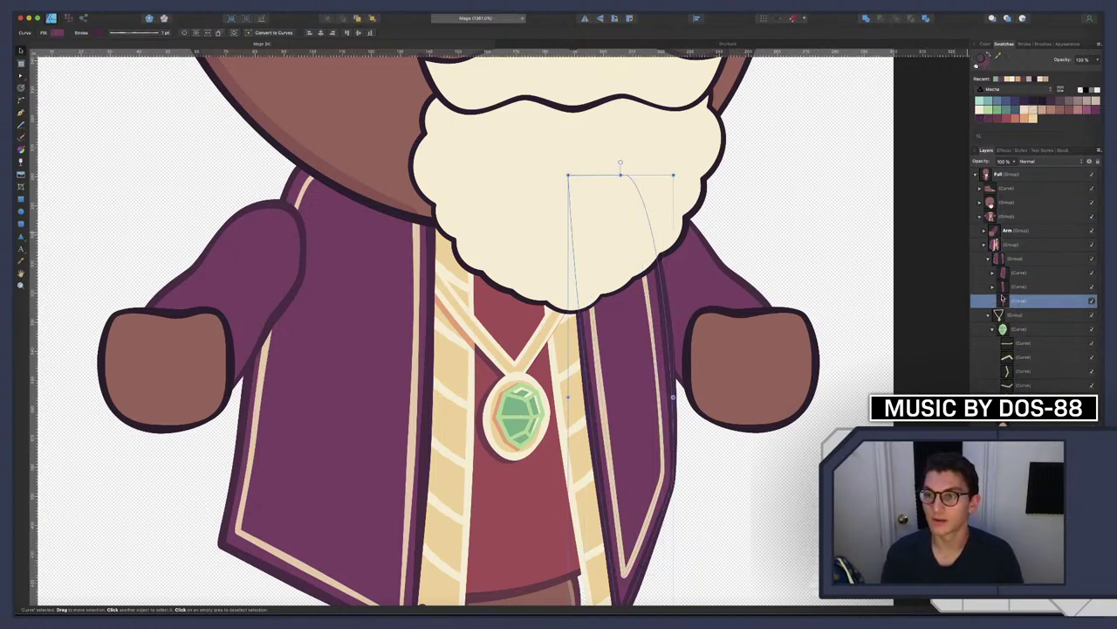
Give the lower panel copy a coral stroke and nudge it left and slightly down so it shows beside the coat's front edge
{"action": "left_click", "coordinate": [1014, 119]}
{"action": "key", "text": "a"}
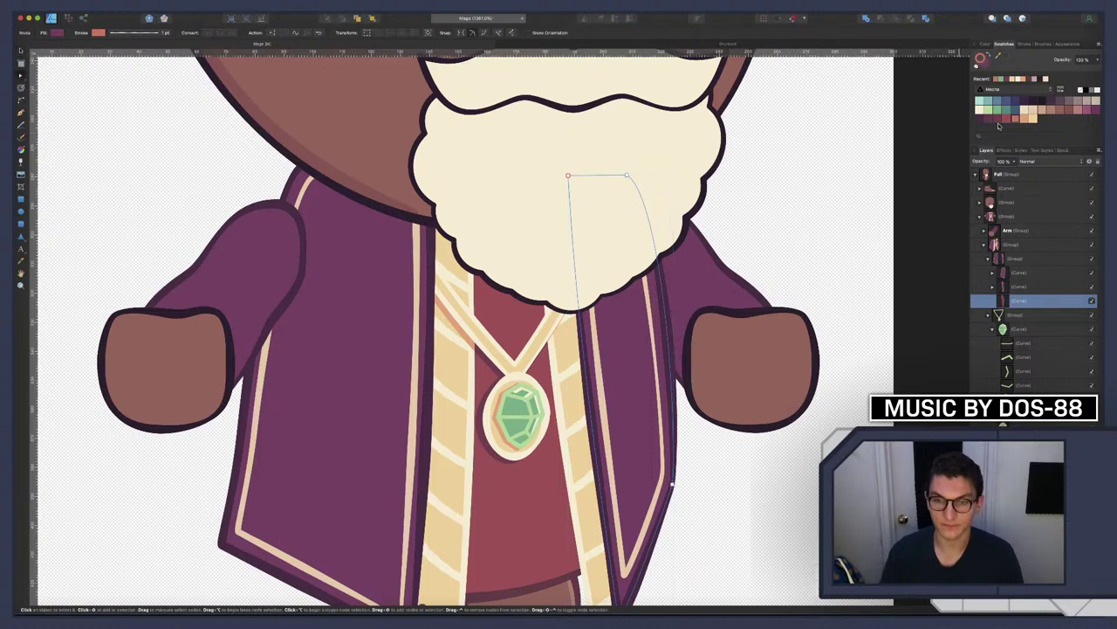
{"action": "key", "text": "Left"}
{"action": "key", "text": "Left"}
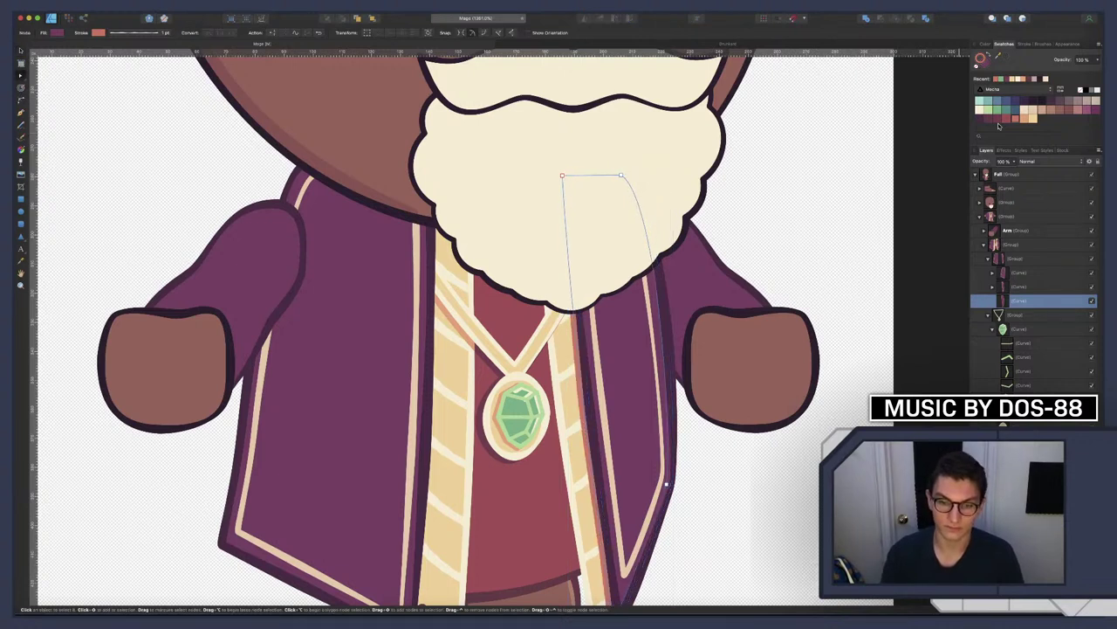
{"action": "scroll", "coordinate": [810, 282], "scroll_direction": "down", "scroll_amount": 5}
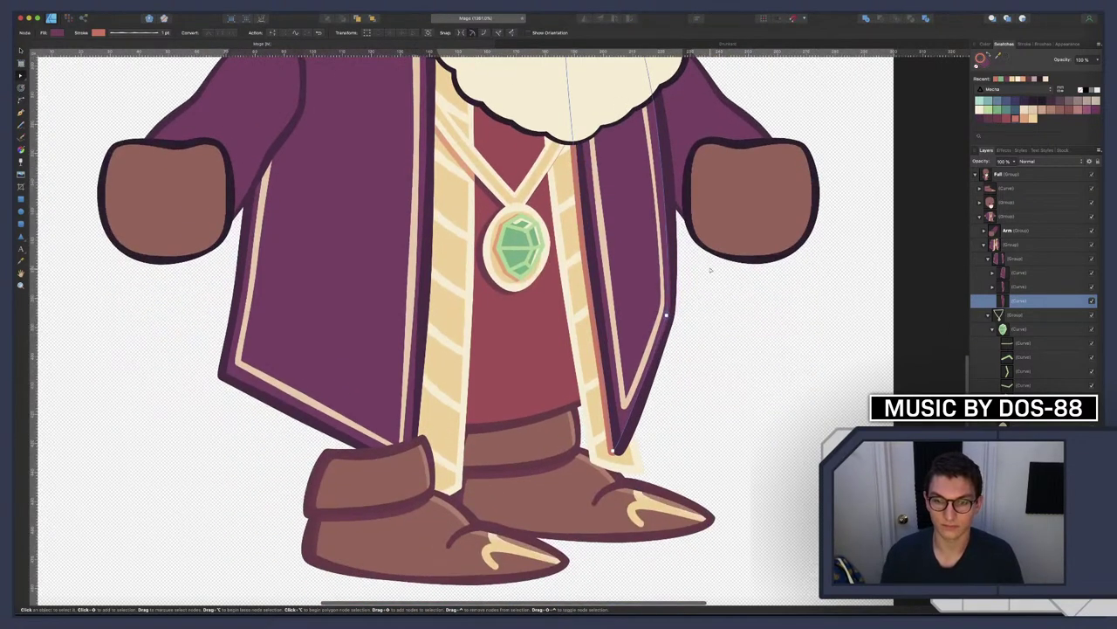
{"action": "key", "text": "Down"}
{"action": "key", "text": "Down"}
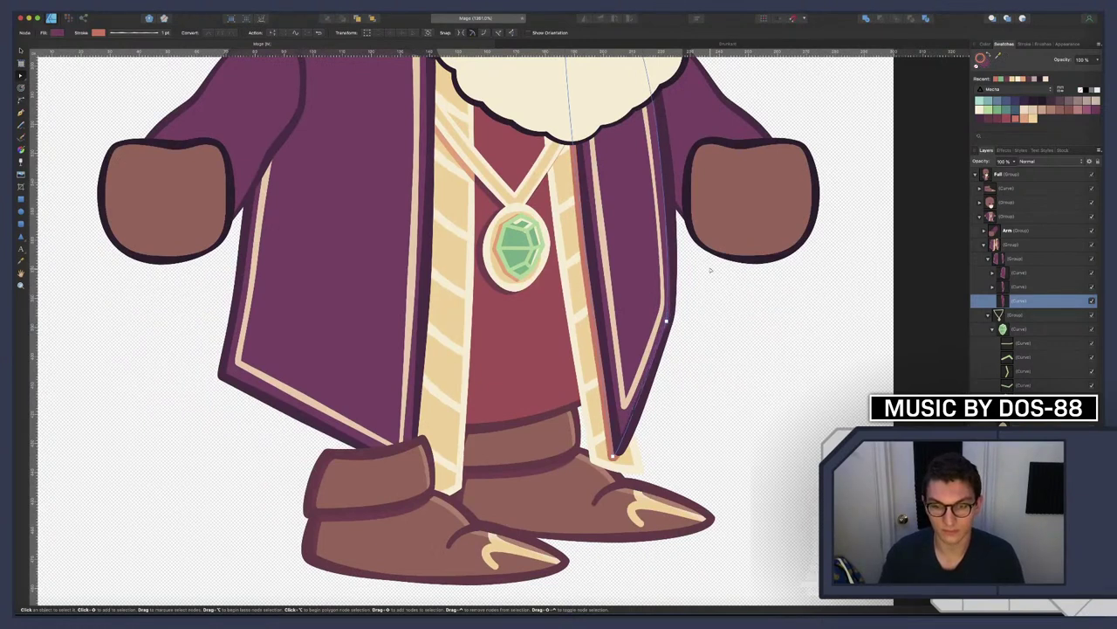
{"action": "key", "text": "Down"}
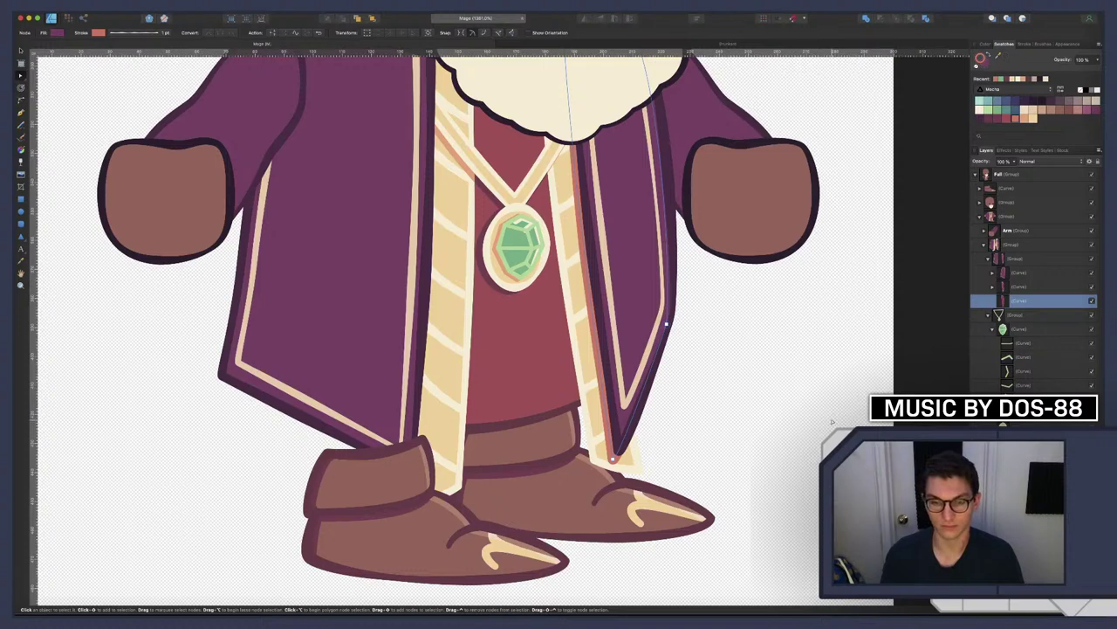
{"action": "key", "text": "Up"}
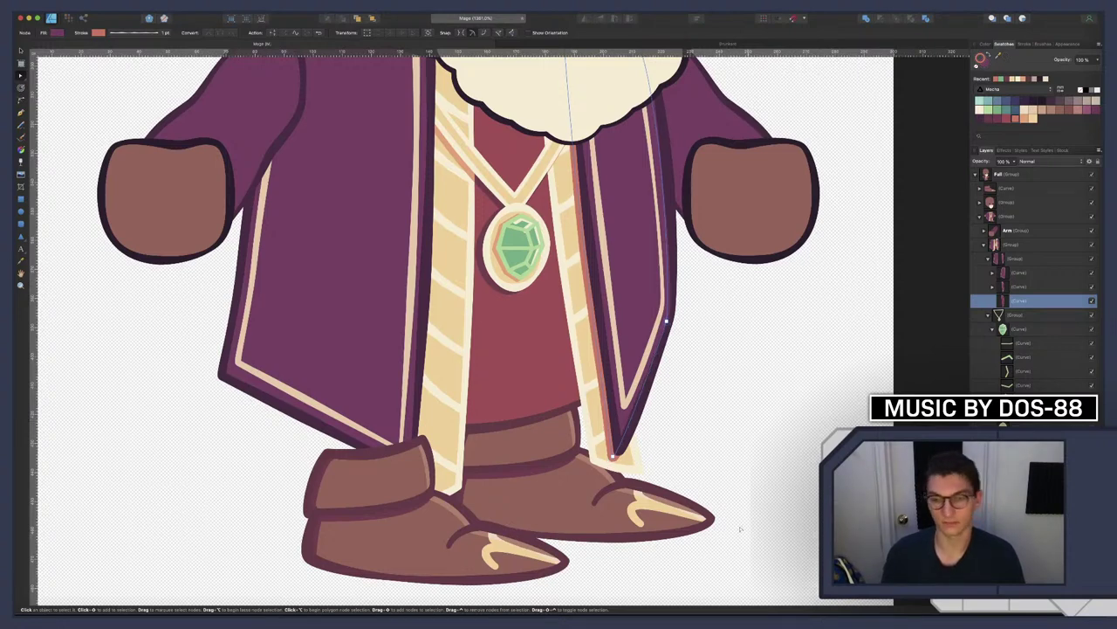
Move the coral copy's outer corner node slightly outward and curve the segment running down to its bottom tip
{"action": "scroll", "coordinate": [635, 457], "scroll_direction": "up", "scroll_amount": 4}
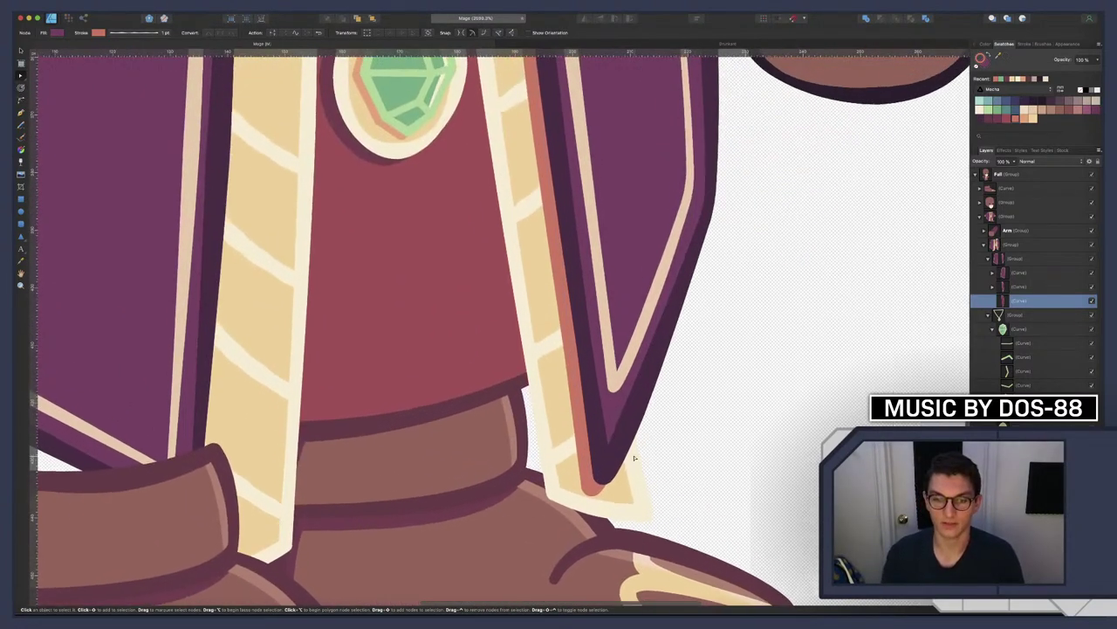
{"action": "key", "text": "a"}
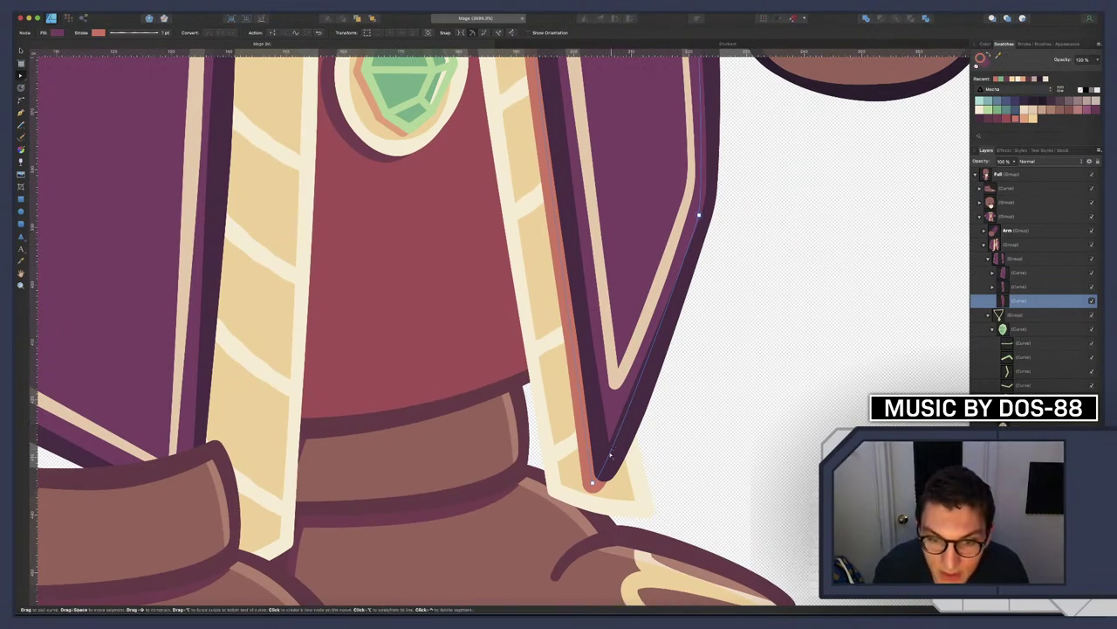
{"action": "key", "text": "v"}
{"action": "scroll", "coordinate": [650, 387], "scroll_direction": "down", "scroll_amount": 2}
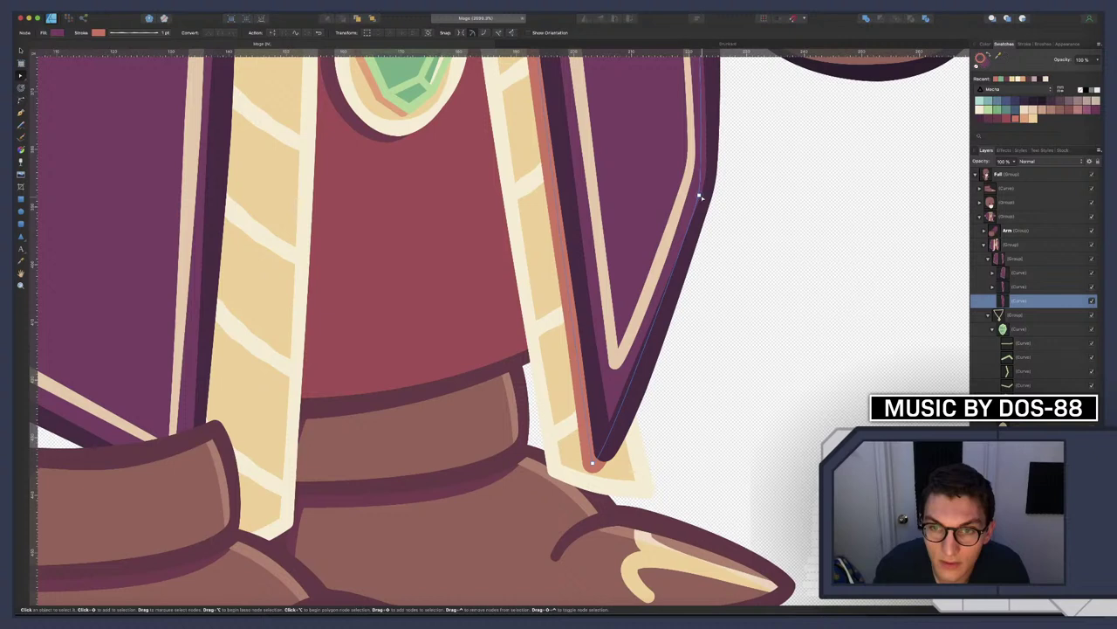
{"action": "left_click_drag", "start_coordinate": [701, 196], "coordinate": [708, 198]}
{"action": "scroll", "coordinate": [602, 446], "scroll_direction": "up", "scroll_amount": 1}
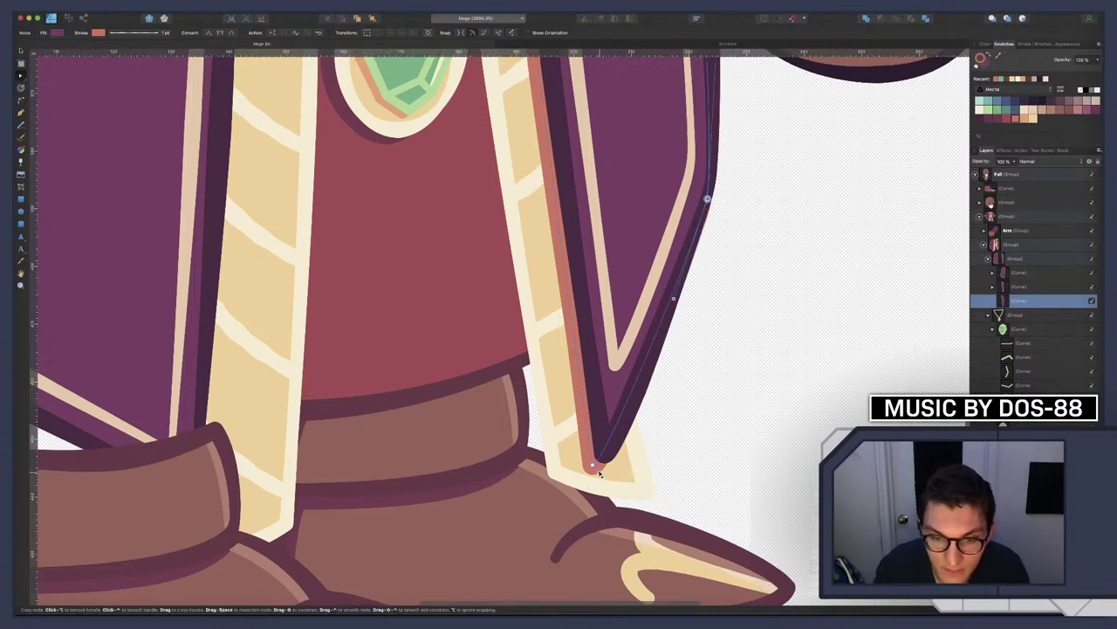
{"action": "left_click_drag", "start_coordinate": [599, 472], "coordinate": [621, 452]}
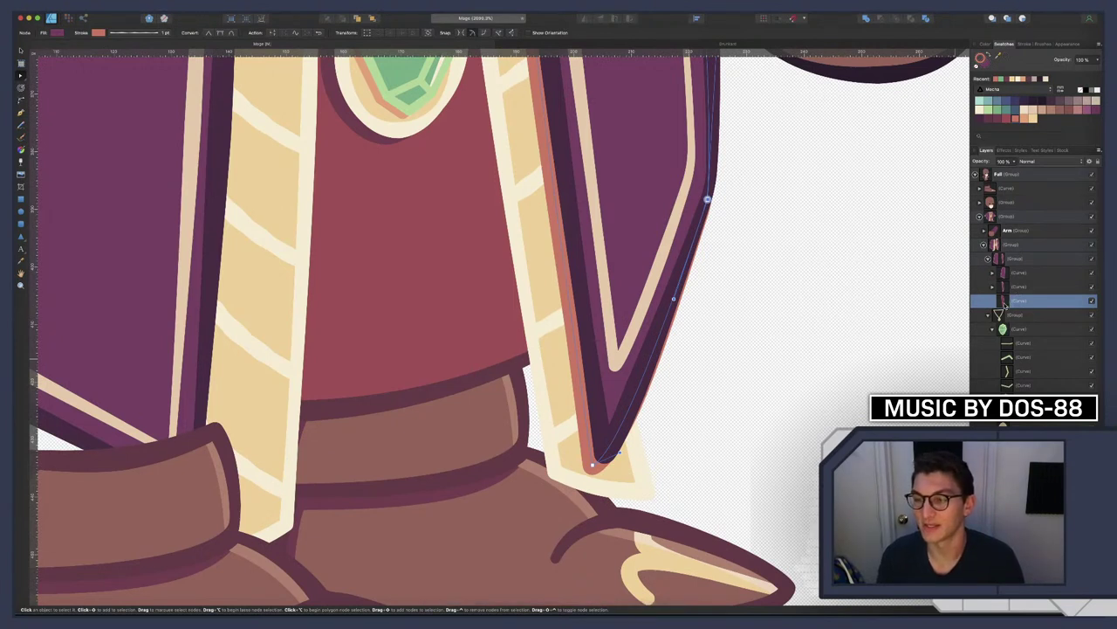
Remove the coral copy's fill and move it out of the coat group to sit directly above it in the layer order
{"action": "double_click", "coordinate": [1017, 301]}
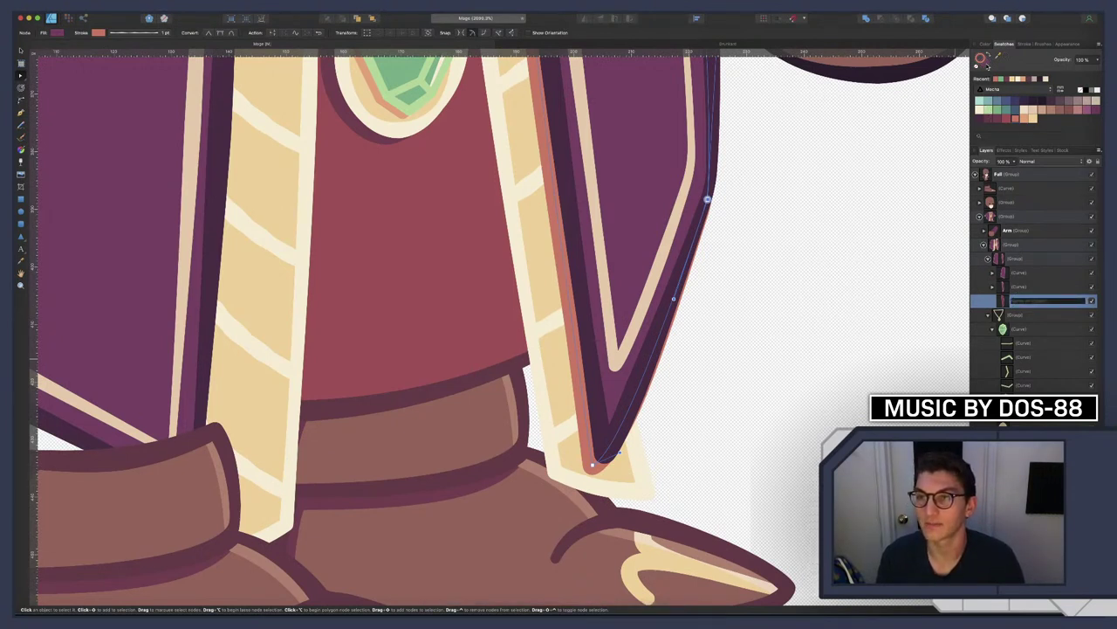
{"action": "left_click", "coordinate": [978, 65]}
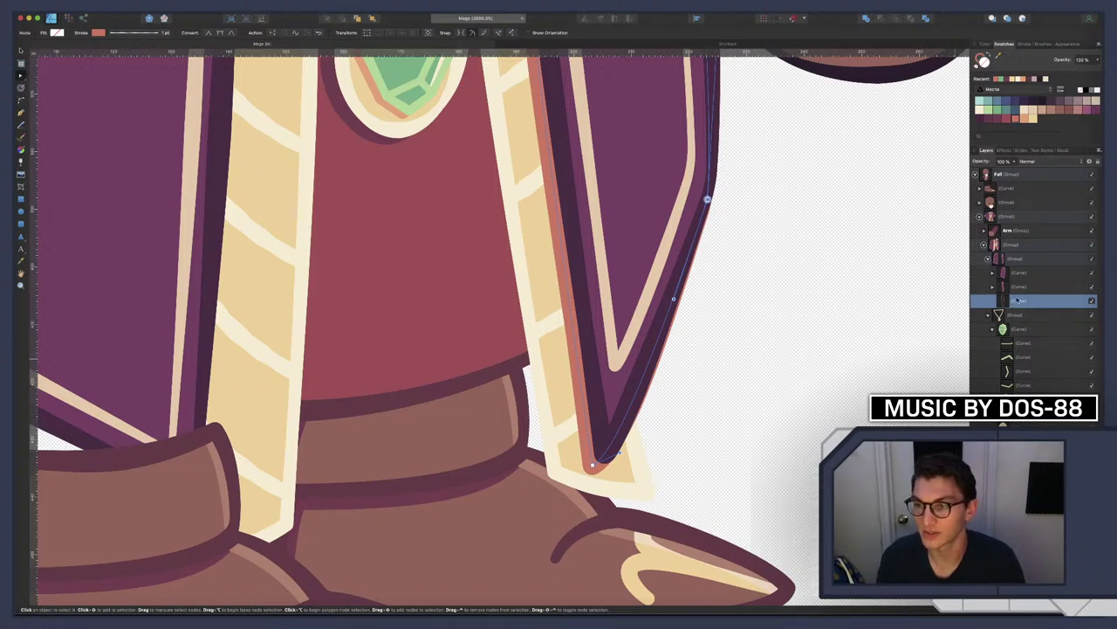
{"action": "left_click_drag", "start_coordinate": [1017, 300], "coordinate": [996, 259]}
Collapse the coat and necklace groups and move the masked orange necklace shadow curves into the scarf group, above its two strips
{"action": "left_click", "coordinate": [988, 273]}
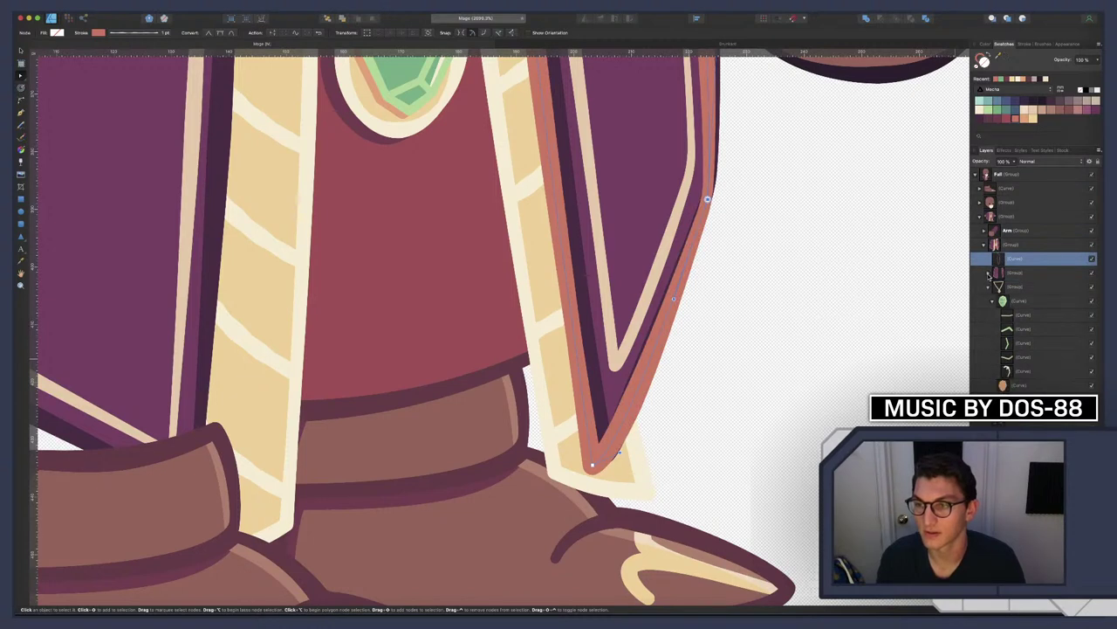
{"action": "left_click", "coordinate": [989, 287]}
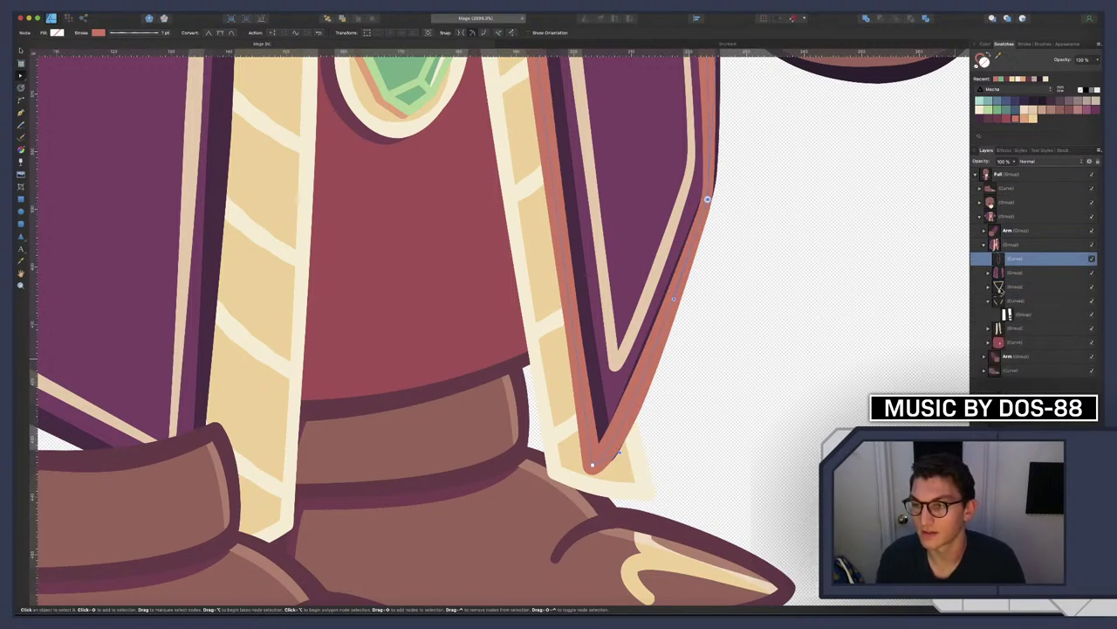
{"action": "left_click", "coordinate": [988, 301]}
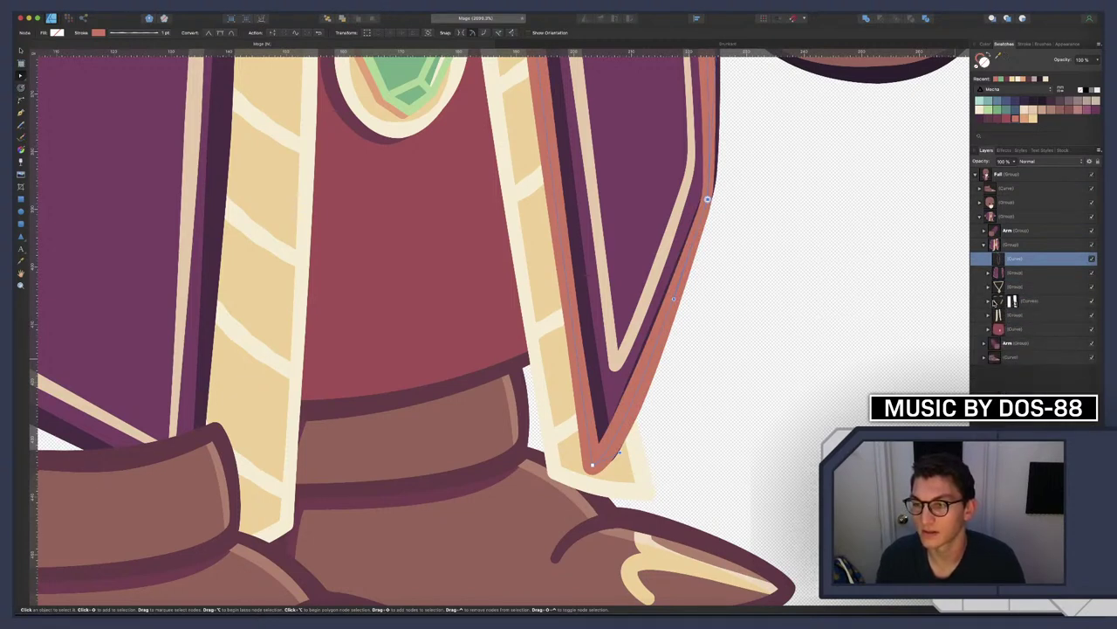
{"action": "left_click", "coordinate": [998, 303]}
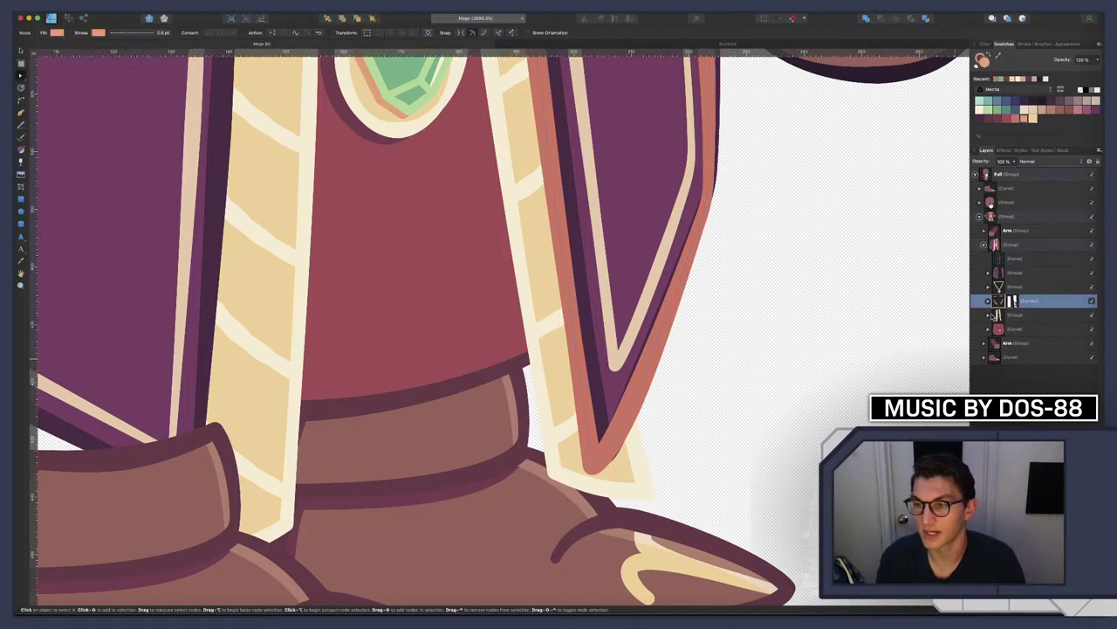
{"action": "left_click", "coordinate": [989, 315]}
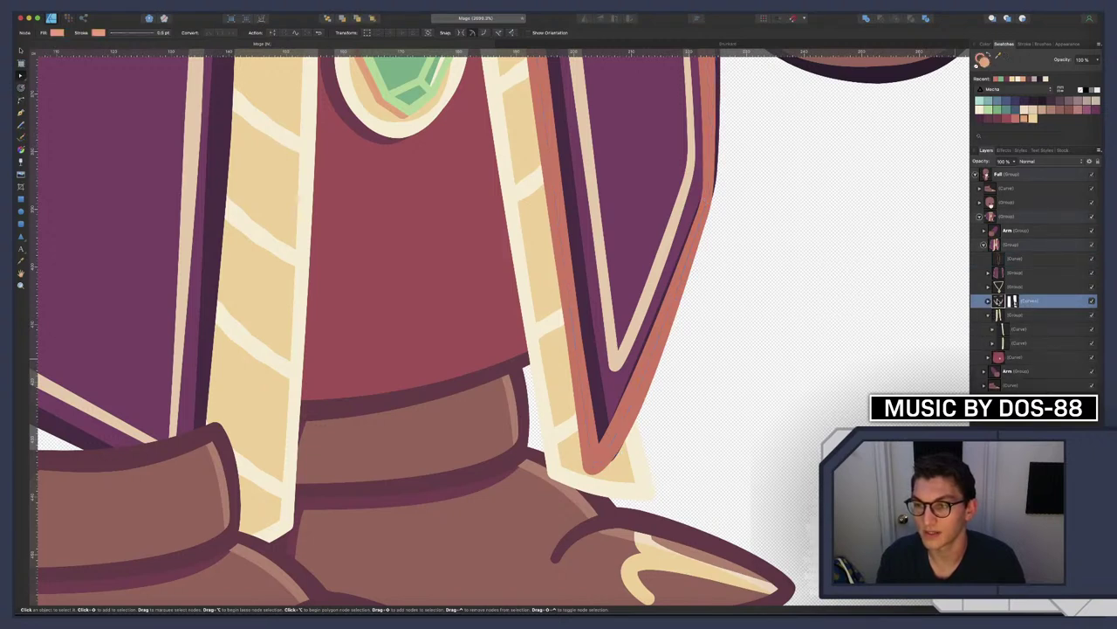
{"action": "left_click_drag", "start_coordinate": [999, 303], "coordinate": [1013, 317]}
Clip the coral outline inside the right scarf strip's curve, above its nested stripe group, and deselect it
{"action": "scroll", "coordinate": [902, 319], "scroll_direction": "down", "scroll_amount": 6}
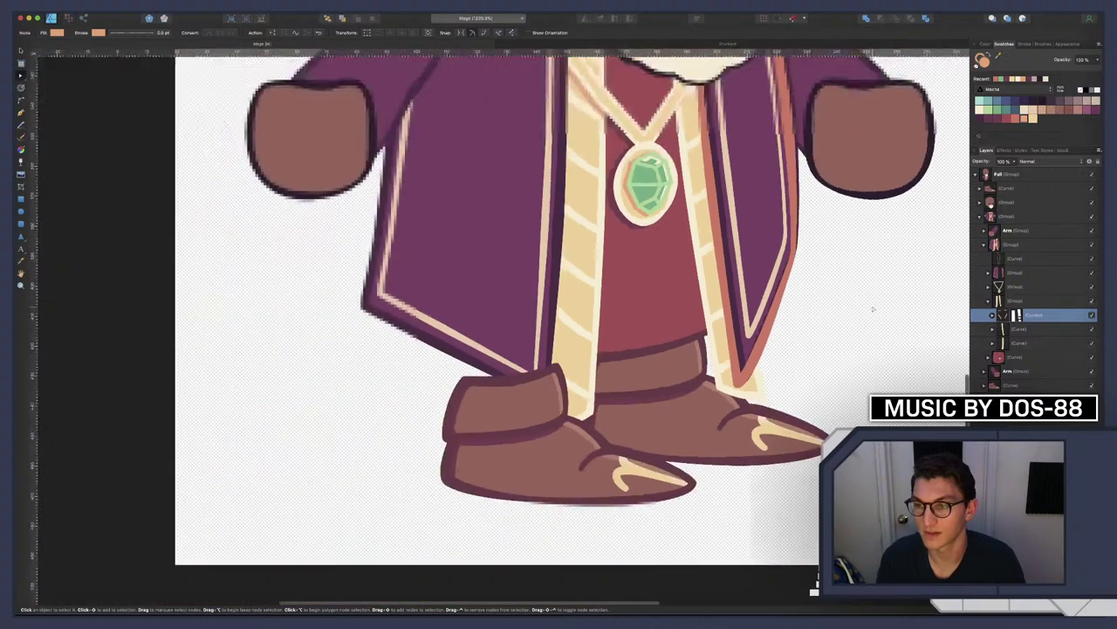
{"action": "scroll", "coordinate": [872, 309], "scroll_direction": "up", "scroll_amount": 4}
{"action": "scroll", "coordinate": [872, 309], "scroll_direction": "up", "scroll_amount": 3}
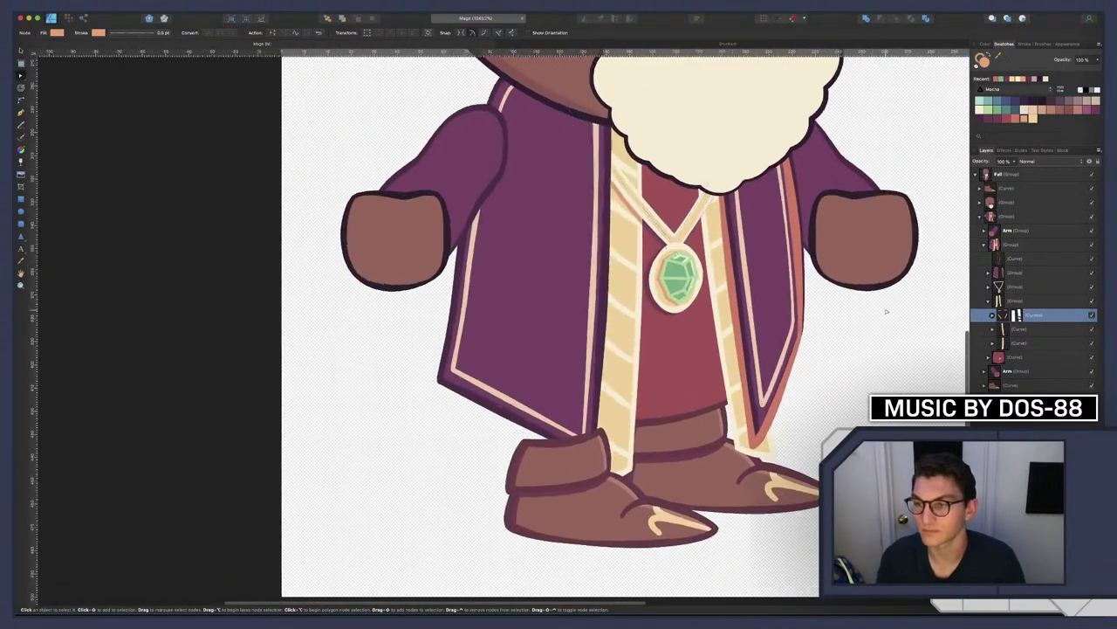
{"action": "left_click", "coordinate": [1006, 259]}
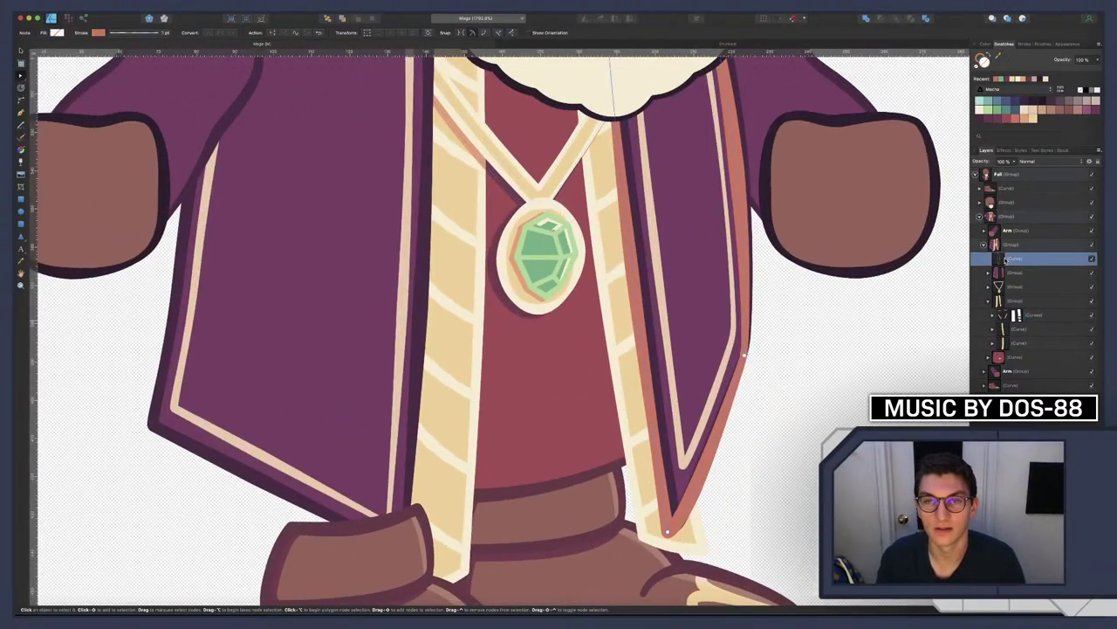
{"action": "mouse_move", "coordinate": [1005, 259]}
{"action": "left_mouse_down"}
{"action": "mouse_move", "coordinate": [1007, 339]}
{"action": "mouse_move", "coordinate": [1028, 339]}
{"action": "left_mouse_up"}
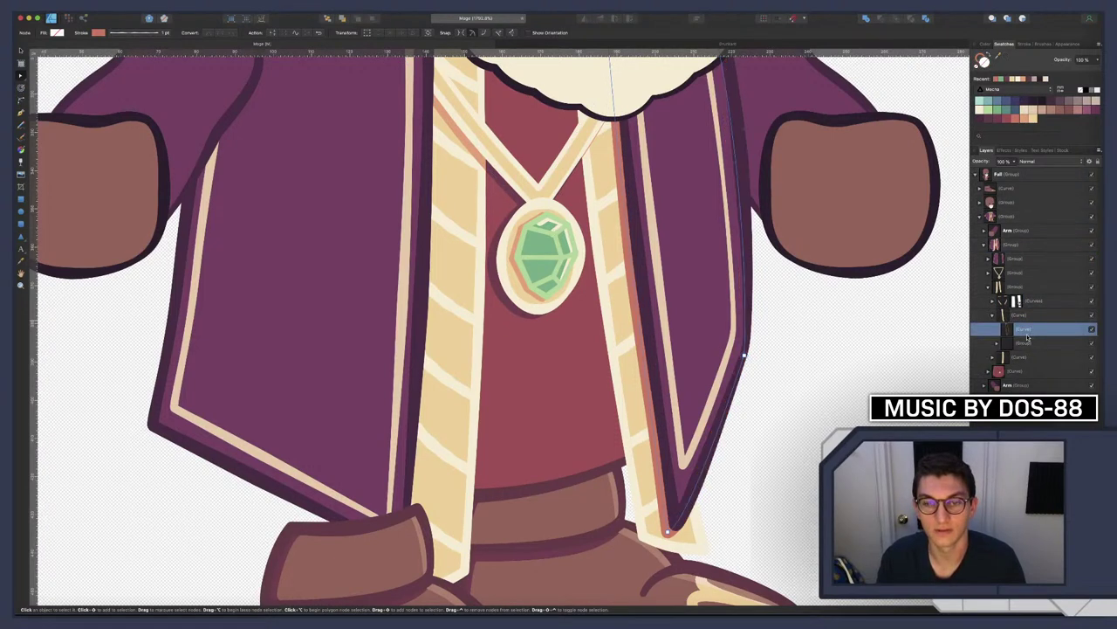
{"action": "left_click", "coordinate": [863, 411]}
Duplicate the nested stripe group and the coral shadow curve inside the right scarf strip, and select the upper stripe group
{"action": "scroll", "coordinate": [859, 406], "scroll_direction": "down", "scroll_amount": 10}
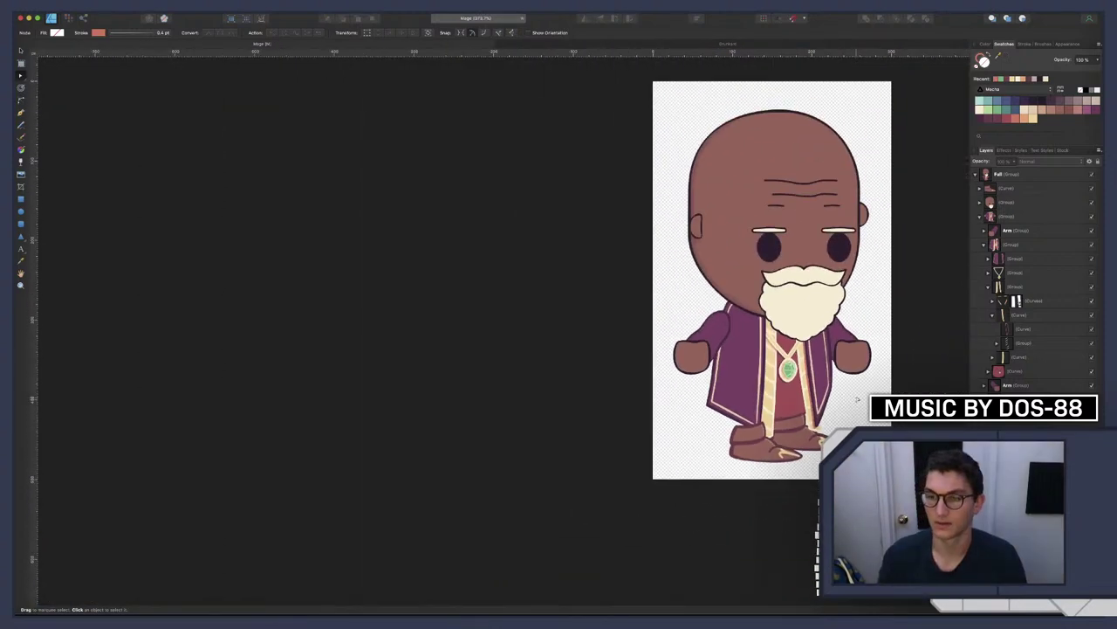
{"action": "scroll", "coordinate": [852, 400], "scroll_direction": "down", "scroll_amount": 5}
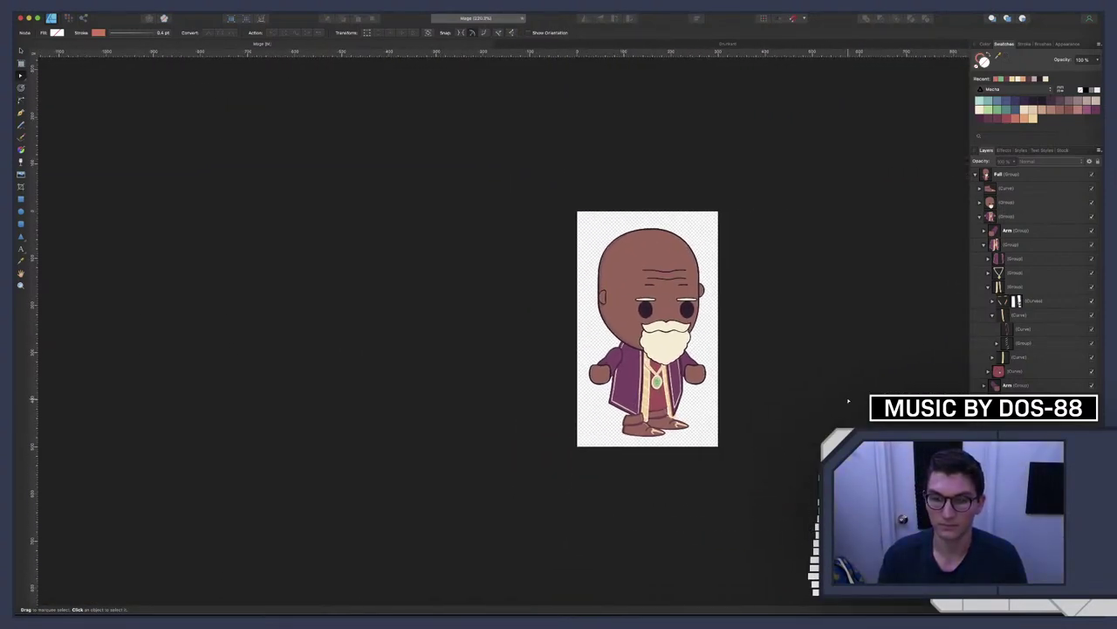
{"action": "scroll", "coordinate": [743, 387], "scroll_direction": "right", "scroll_amount": 3}
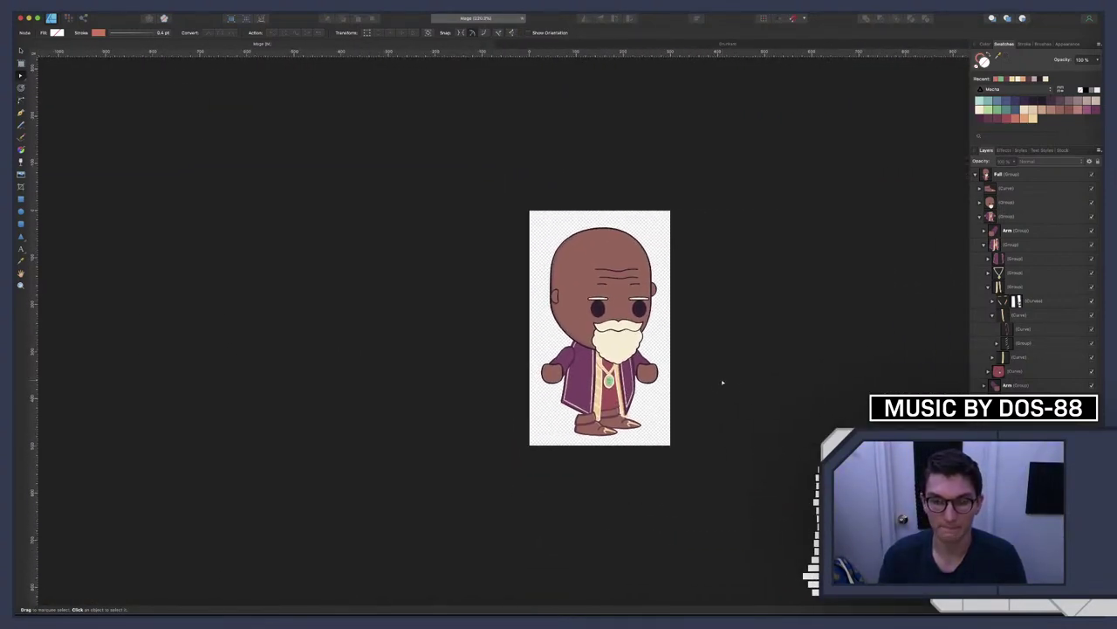
{"action": "scroll", "coordinate": [637, 389], "scroll_direction": "up", "scroll_amount": 10}
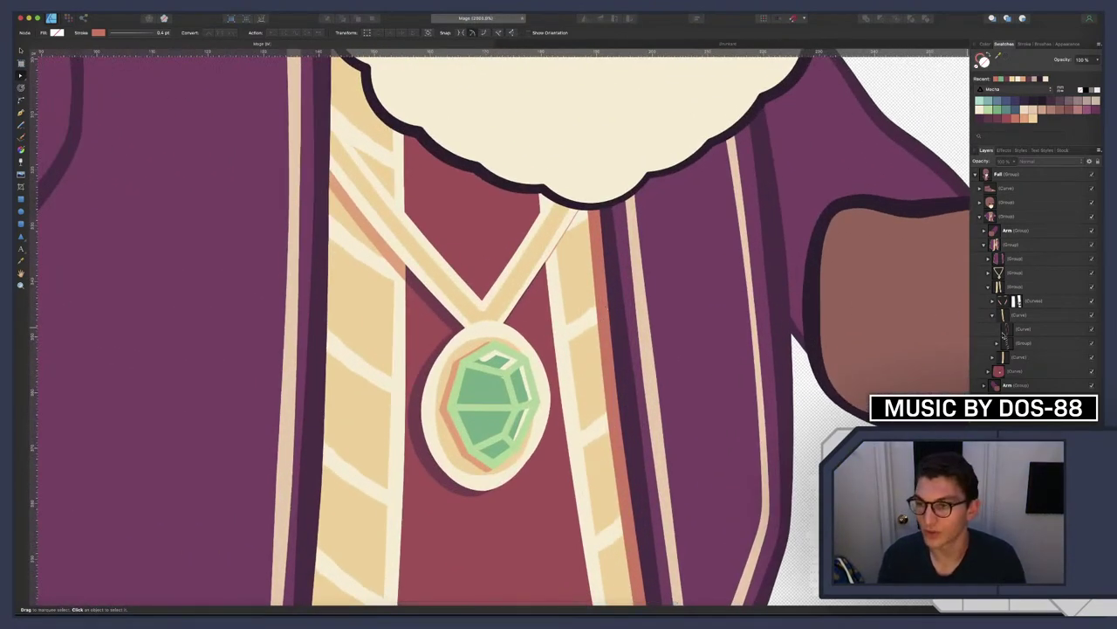
{"action": "left_click", "coordinate": [1006, 343]}
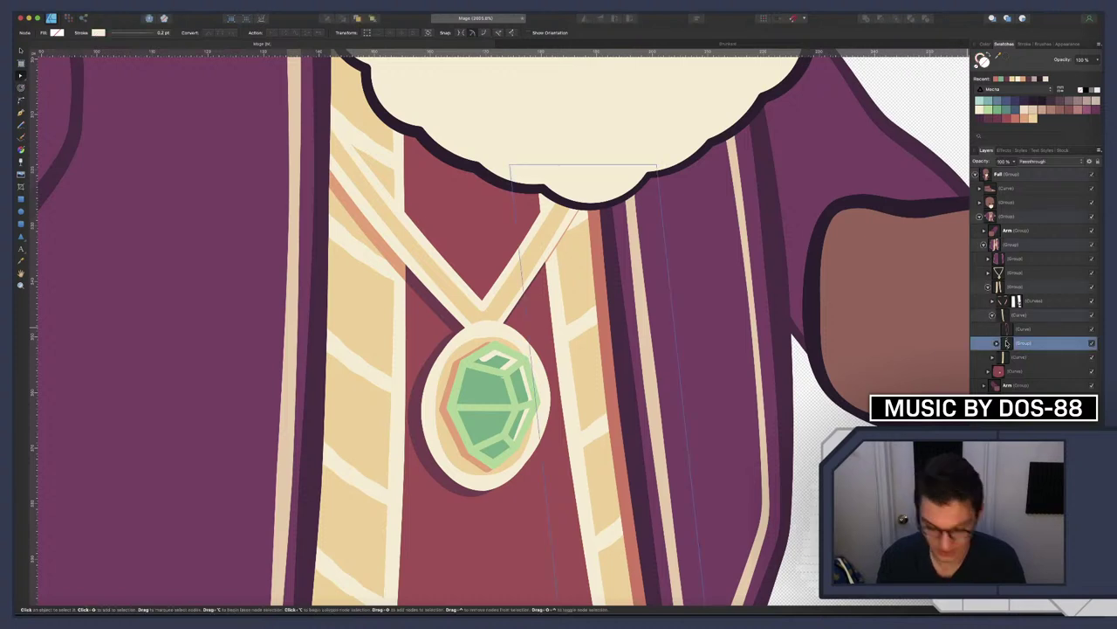
{"action": "left_click", "coordinate": [1010, 330]}
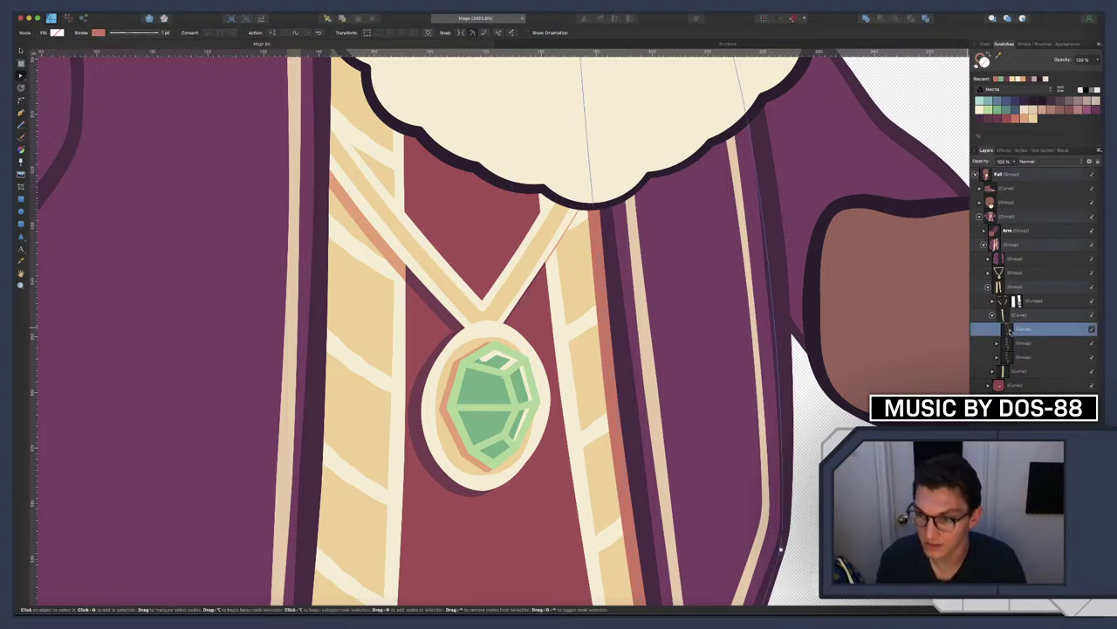
{"action": "key", "text": "super+j"}
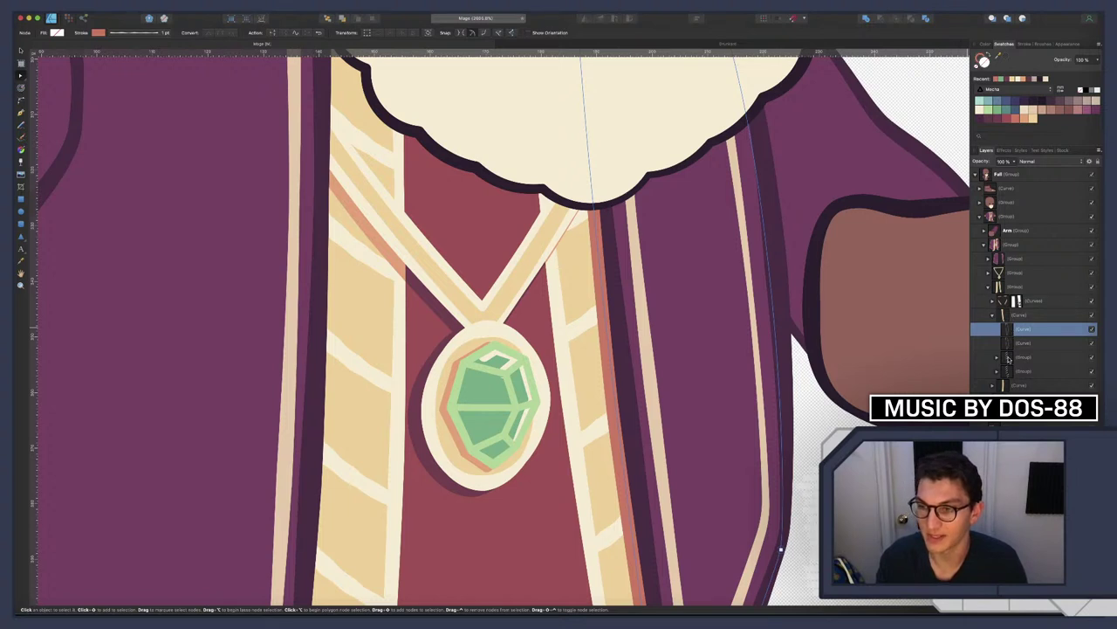
{"action": "left_click", "coordinate": [1007, 358]}
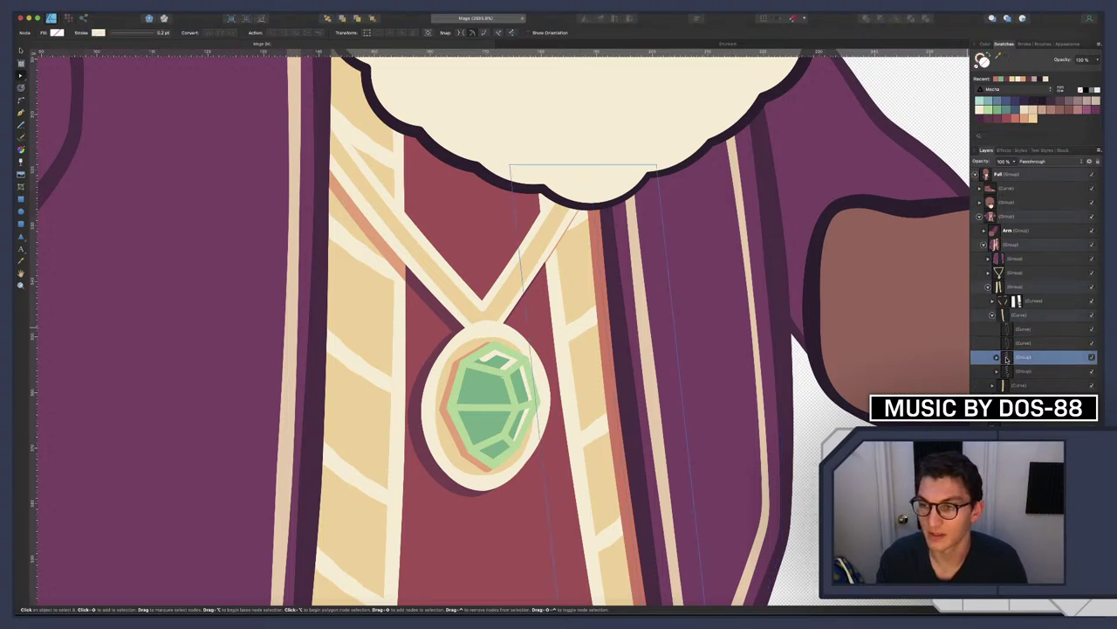
Mask the top coral shadow curve in the right scarf strip with the upper stripe group, recolour its stroke tan, and deselect it
{"action": "left_click_drag", "start_coordinate": [1006, 358], "coordinate": [1008, 330]}
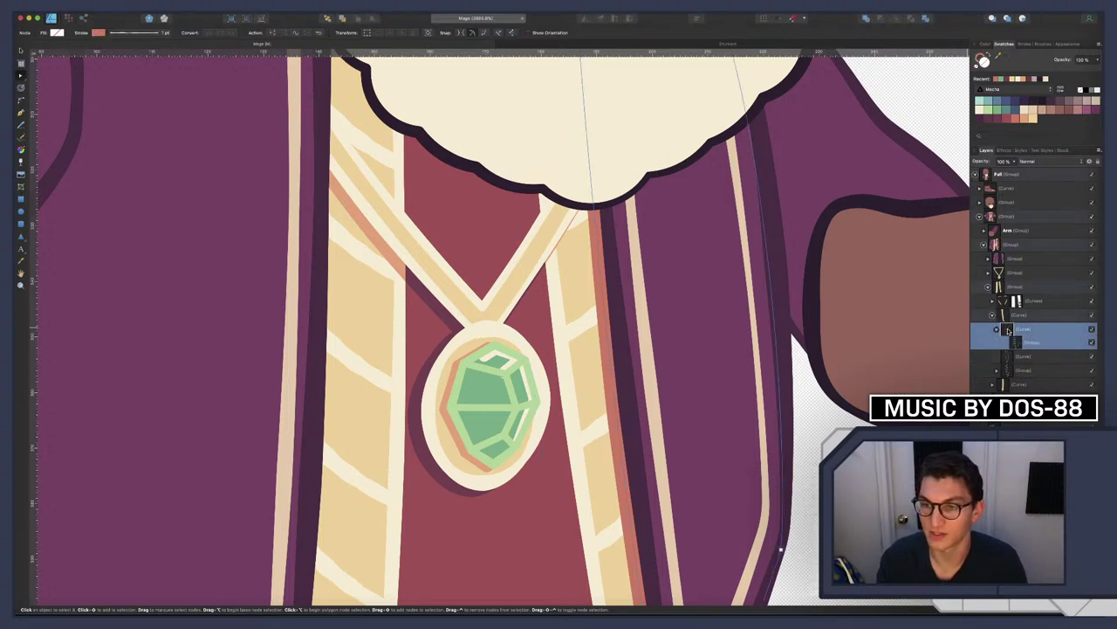
{"action": "left_click", "coordinate": [1033, 119]}
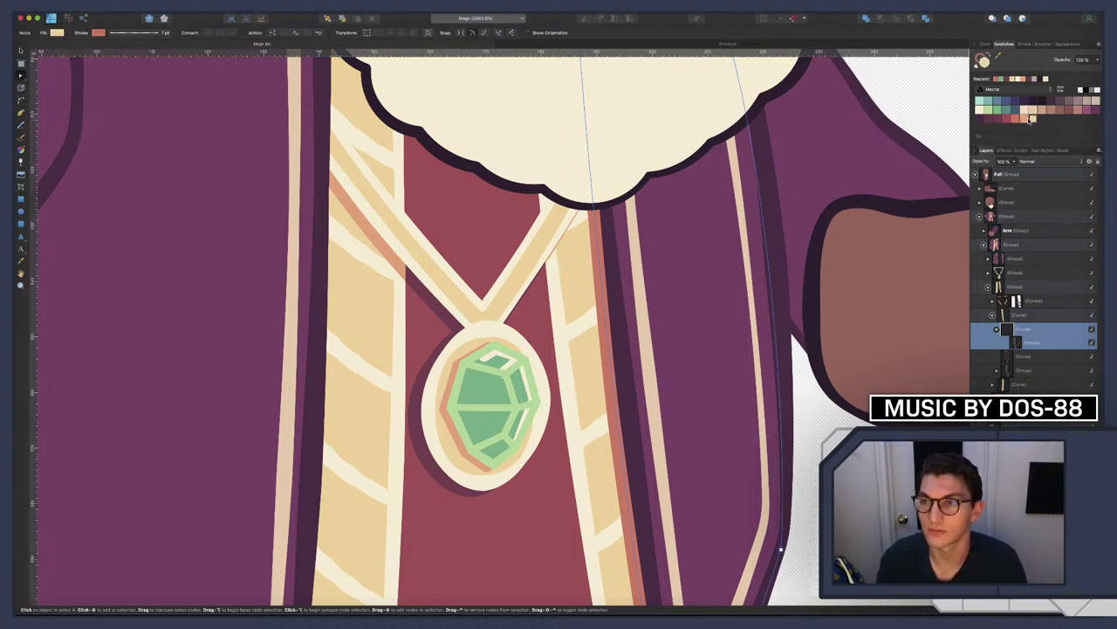
{"action": "left_click", "coordinate": [1025, 119]}
{"action": "left_click", "coordinate": [976, 68]}
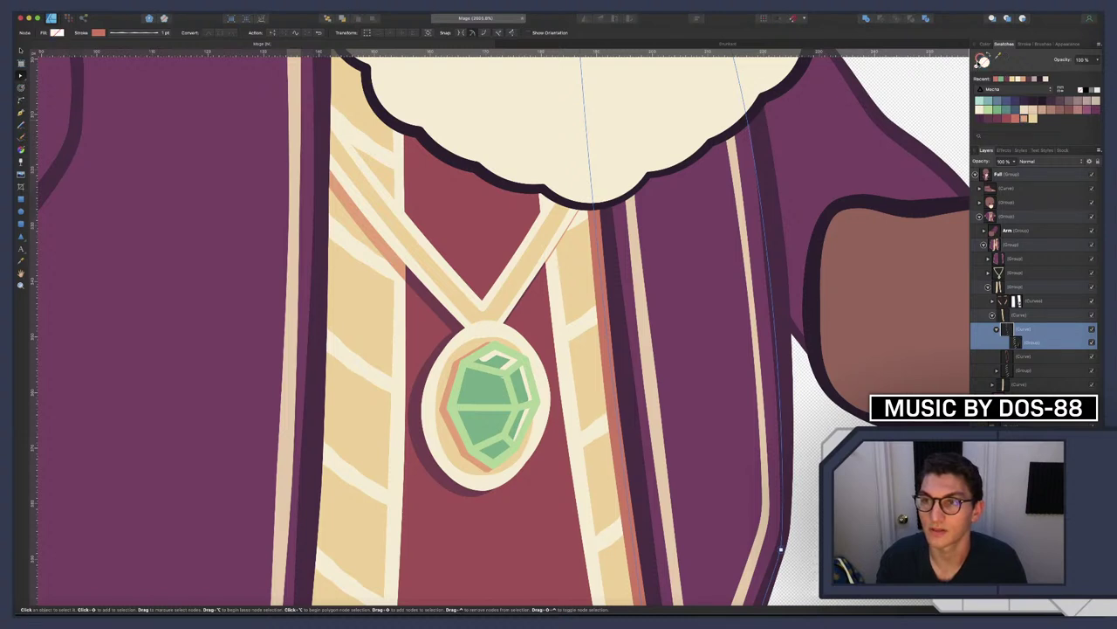
{"action": "left_click", "coordinate": [1032, 119]}
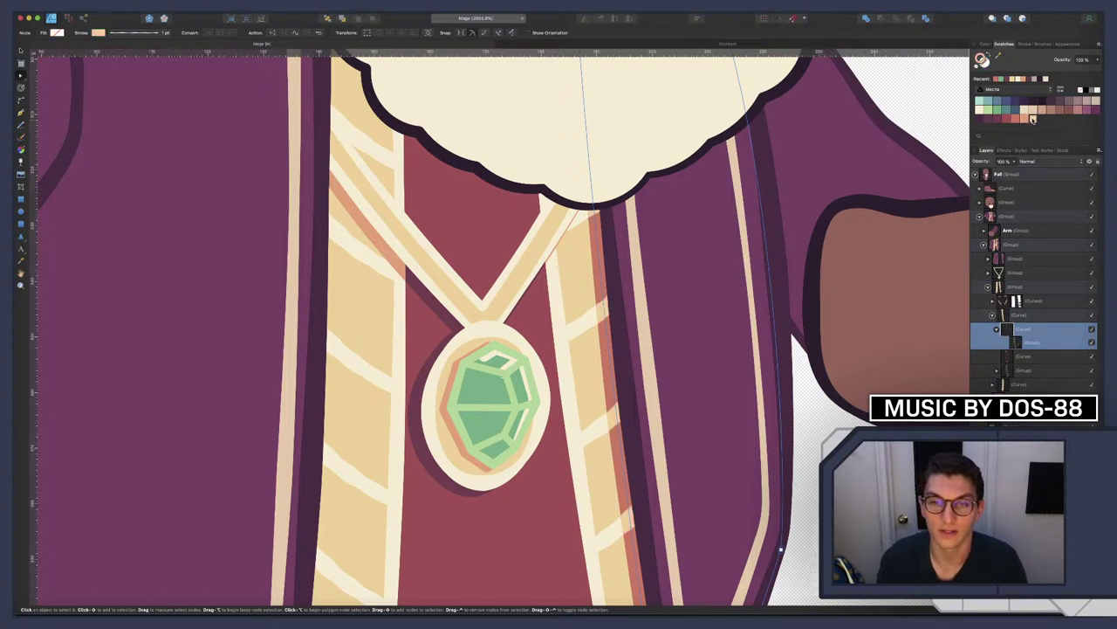
{"action": "scroll", "coordinate": [781, 548], "scroll_direction": "down", "scroll_amount": 3}
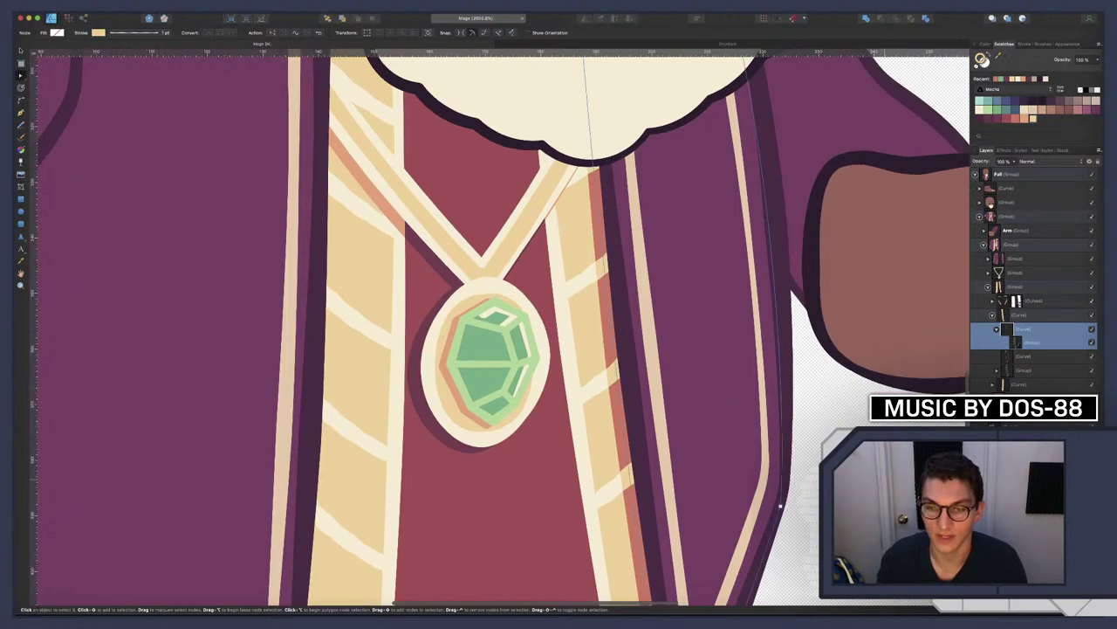
{"action": "key", "text": "super+d"}
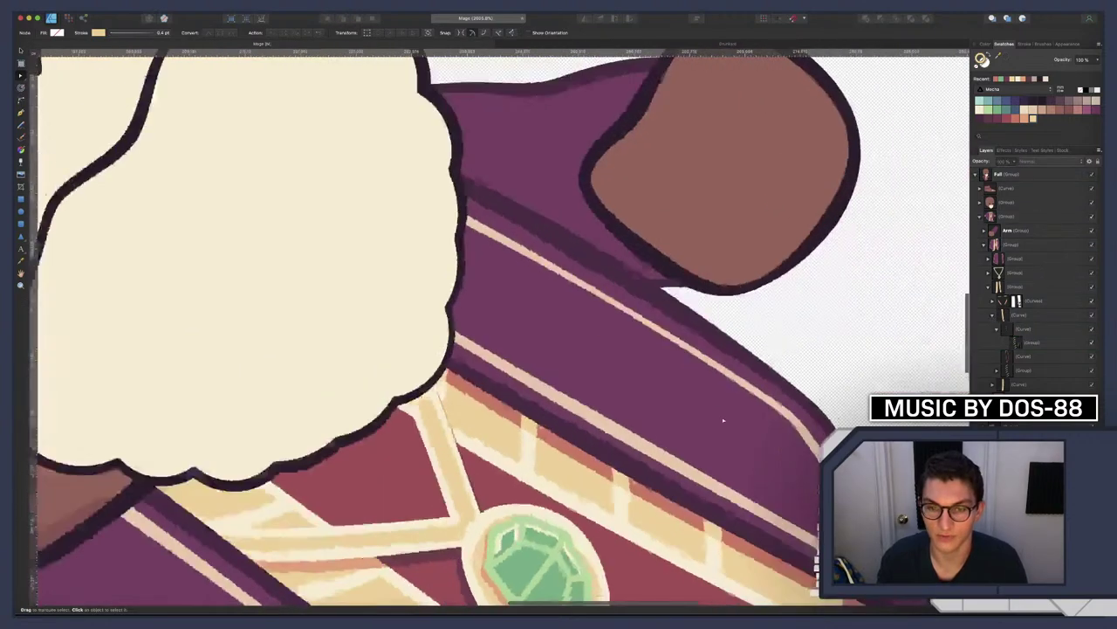
Examine the whole mage figure and the coat, scarf and necklace area with the new stripe shadows
{"action": "scroll", "coordinate": [724, 419], "scroll_direction": "down", "scroll_amount": 2}
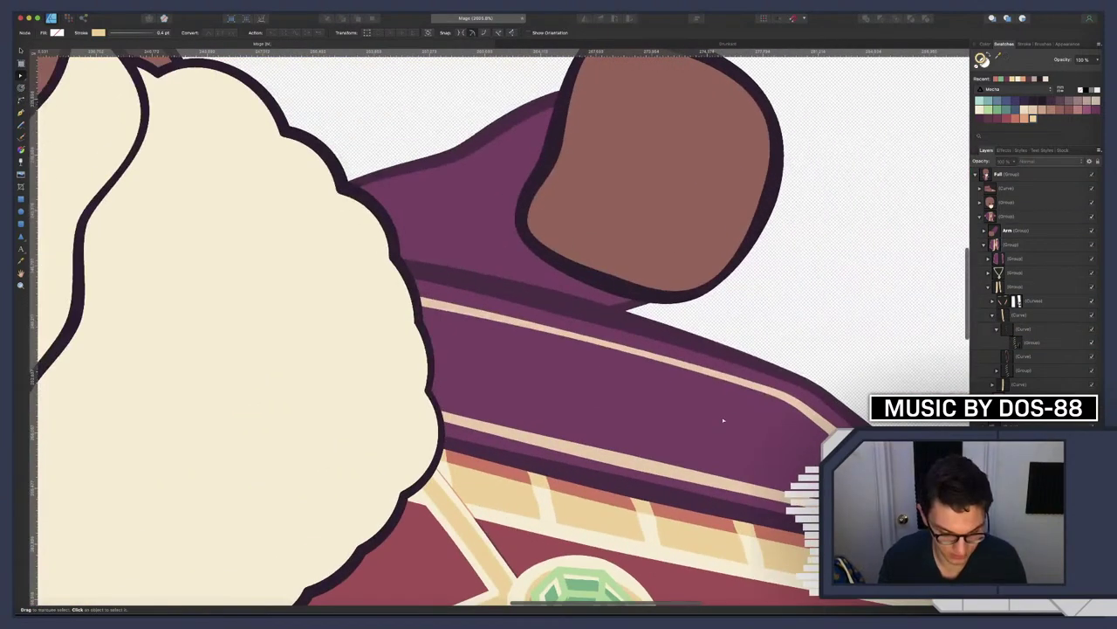
{"action": "key", "text": "r"}
{"action": "scroll", "coordinate": [689, 402], "scroll_direction": "down", "scroll_amount": 5}
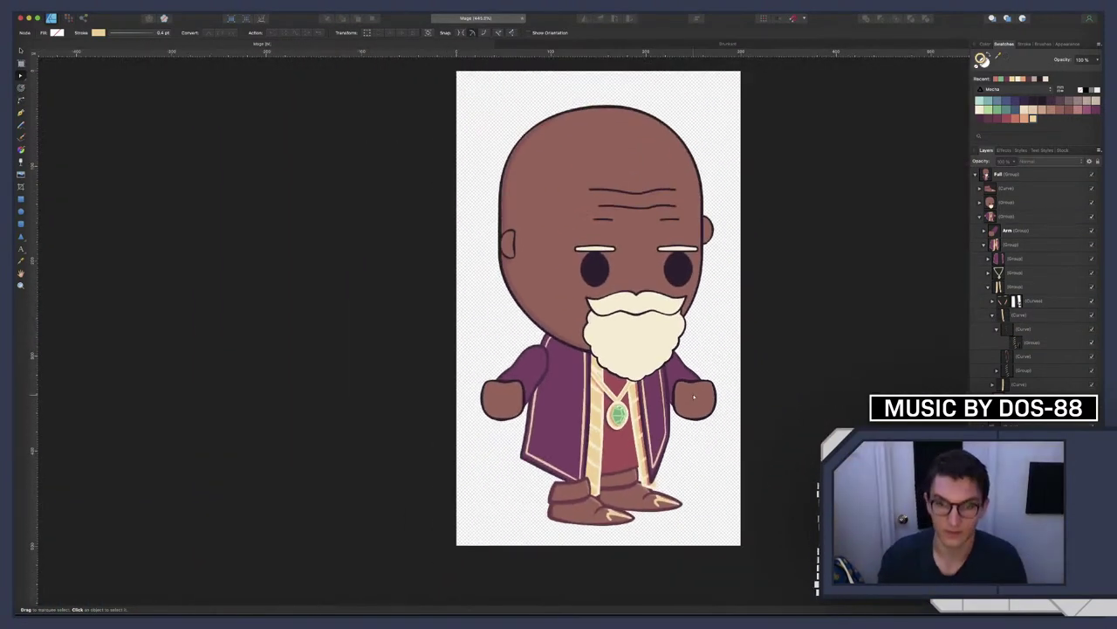
{"action": "scroll", "coordinate": [771, 484], "scroll_direction": "down", "scroll_amount": 2}
{"action": "scroll", "coordinate": [771, 484], "scroll_direction": "down", "scroll_amount": 3}
{"action": "scroll", "coordinate": [765, 480], "scroll_direction": "down", "scroll_amount": 2}
{"action": "scroll", "coordinate": [763, 479], "scroll_direction": "right", "scroll_amount": 2}
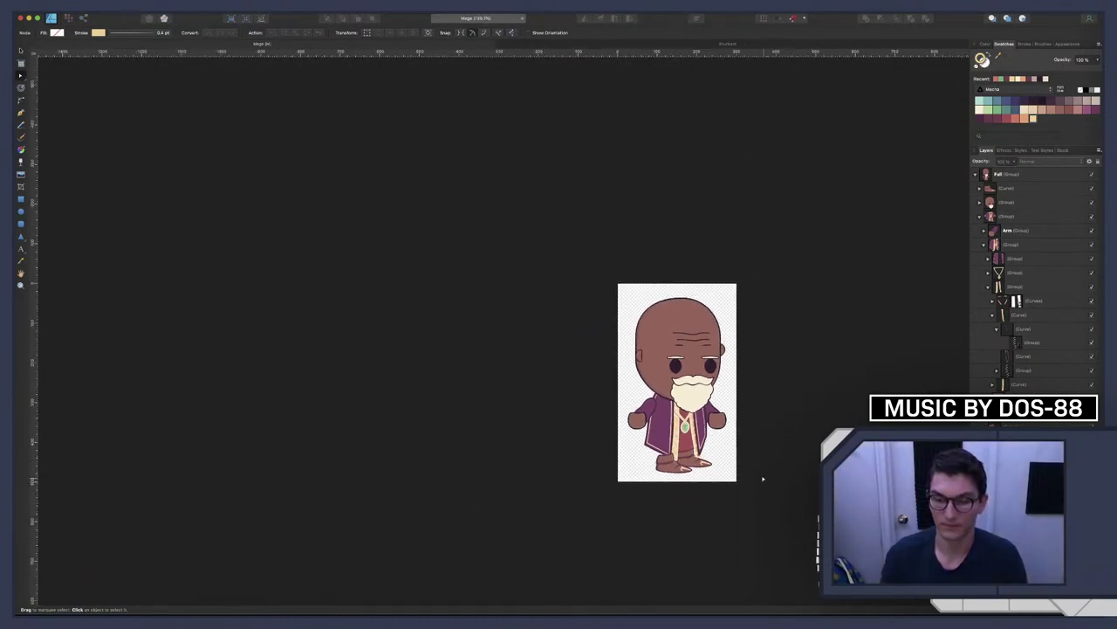
{"action": "scroll", "coordinate": [714, 454], "scroll_direction": "up", "scroll_amount": 2}
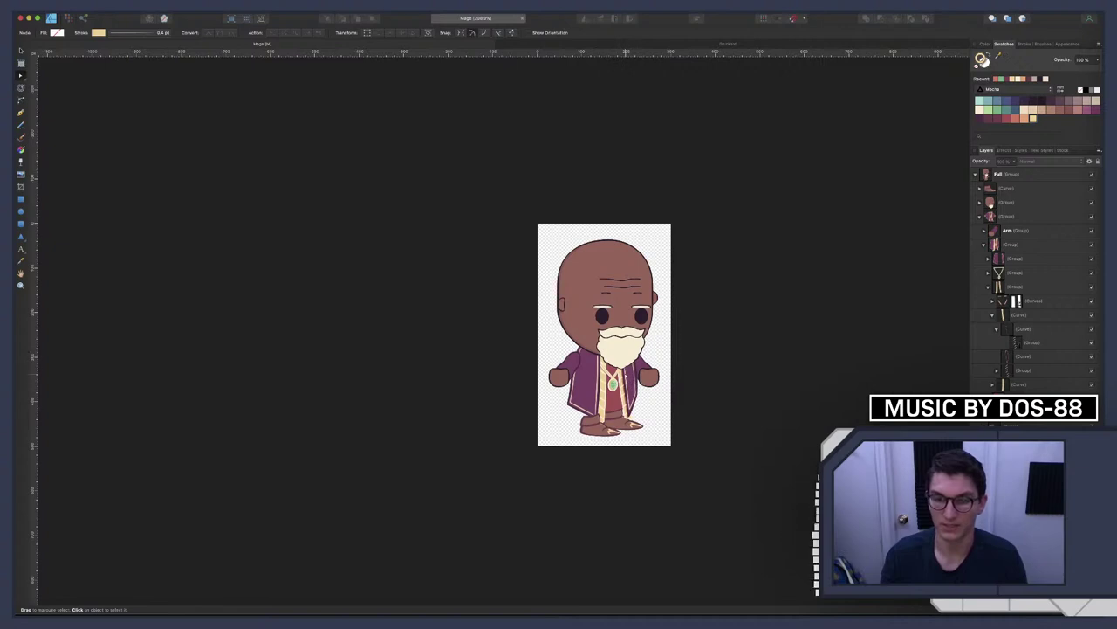
{"action": "scroll", "coordinate": [632, 398], "scroll_direction": "up", "scroll_amount": 5}
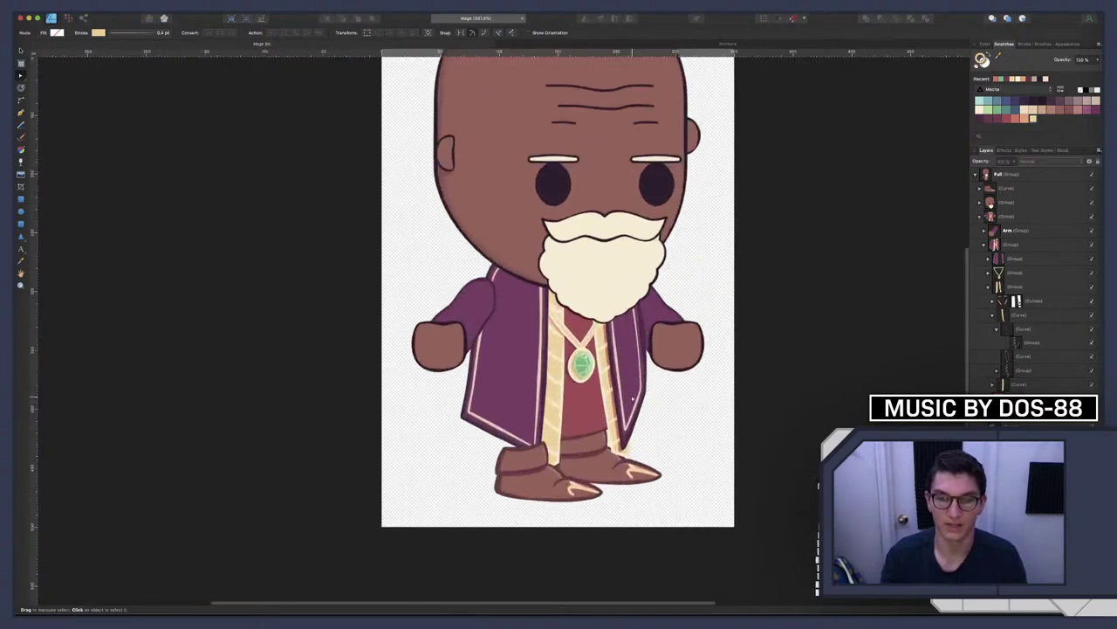
{"action": "scroll", "coordinate": [630, 399], "scroll_direction": "up", "scroll_amount": 3}
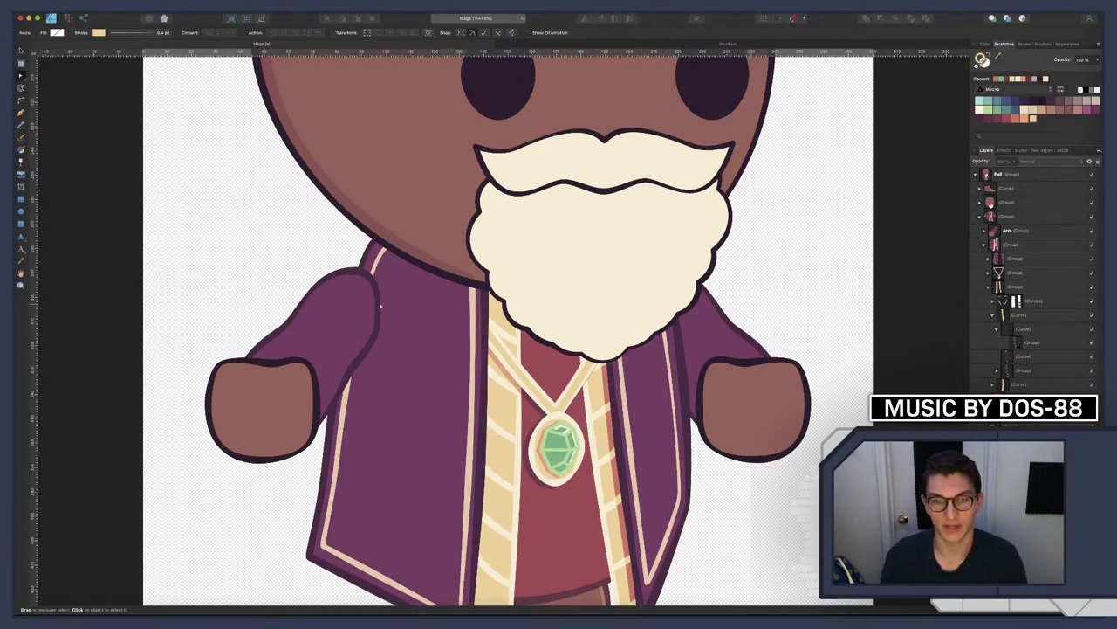
{"action": "scroll", "coordinate": [522, 297], "scroll_direction": "down", "scroll_amount": 5}
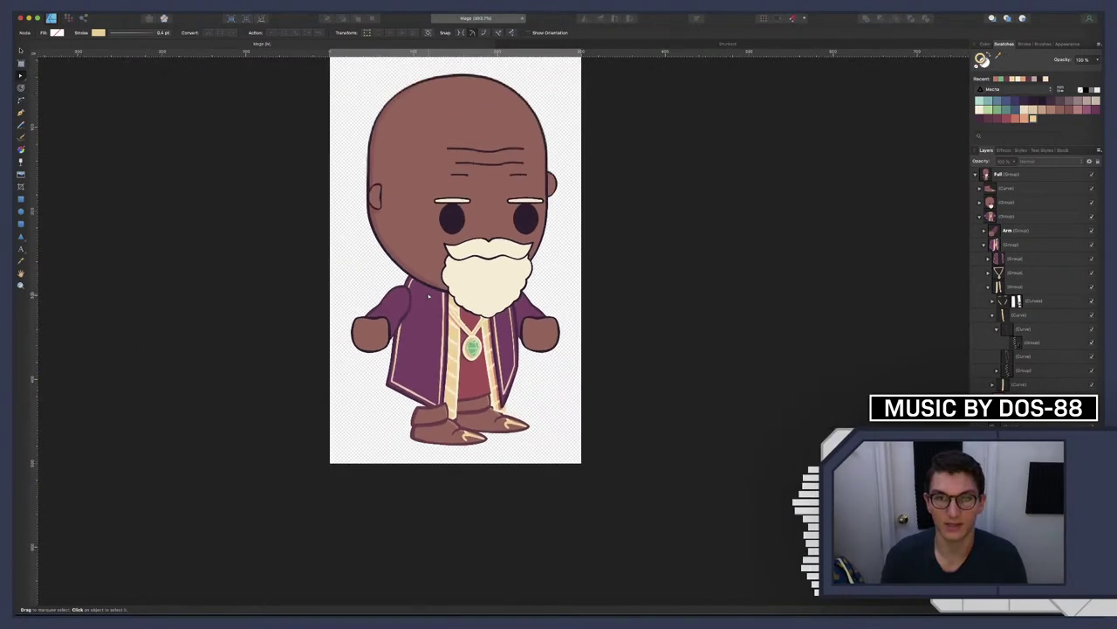
Activate the Pen tool for drawing a new curve around the mage's beard
{"action": "scroll", "coordinate": [428, 297], "scroll_direction": "up", "scroll_amount": 5}
{"action": "scroll", "coordinate": [431, 305], "scroll_direction": "up", "scroll_amount": 1}
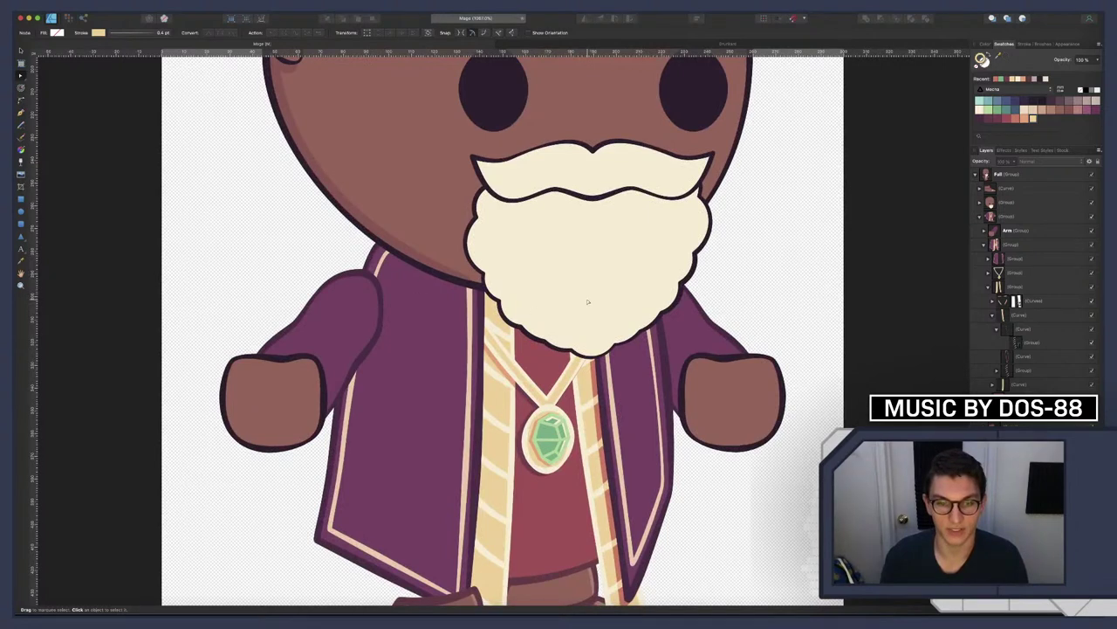
{"action": "scroll", "coordinate": [587, 301], "scroll_direction": "down", "scroll_amount": 4}
{"action": "key", "text": "p"}
{"action": "scroll", "coordinate": [575, 264], "scroll_direction": "up", "scroll_amount": 3}
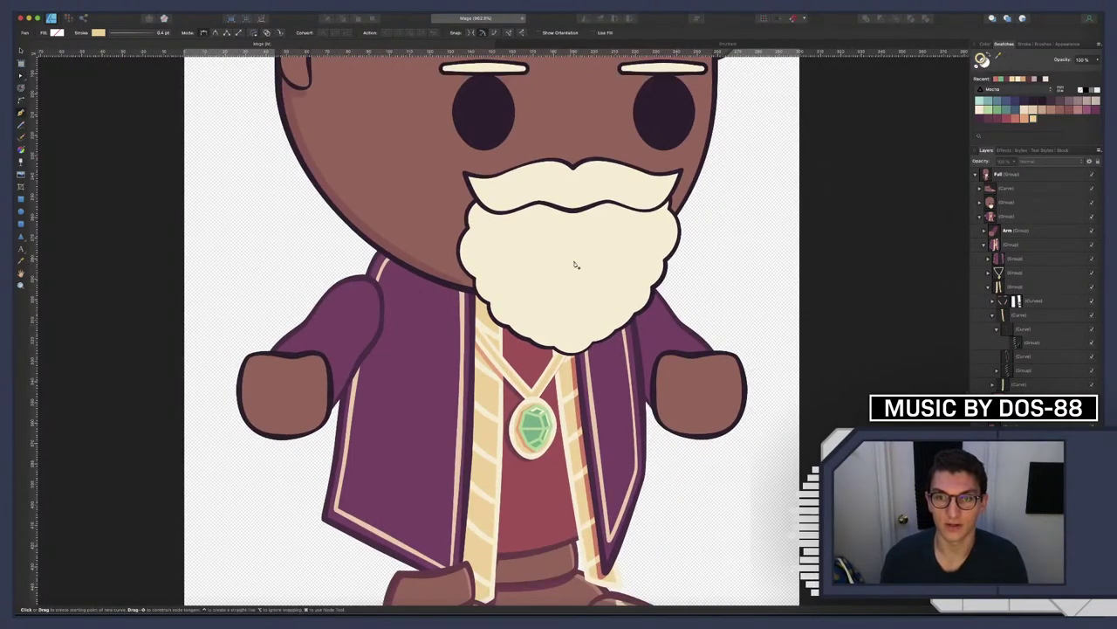
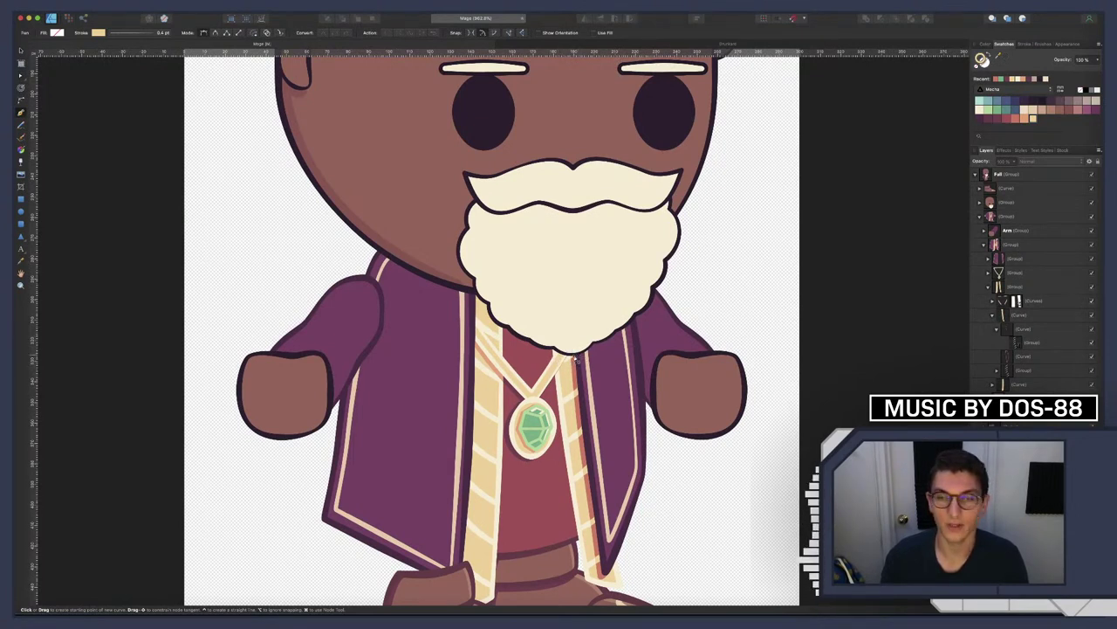
Duplicate the whole head group as a base for a shadow shape
{"action": "left_click", "coordinate": [1008, 206]}
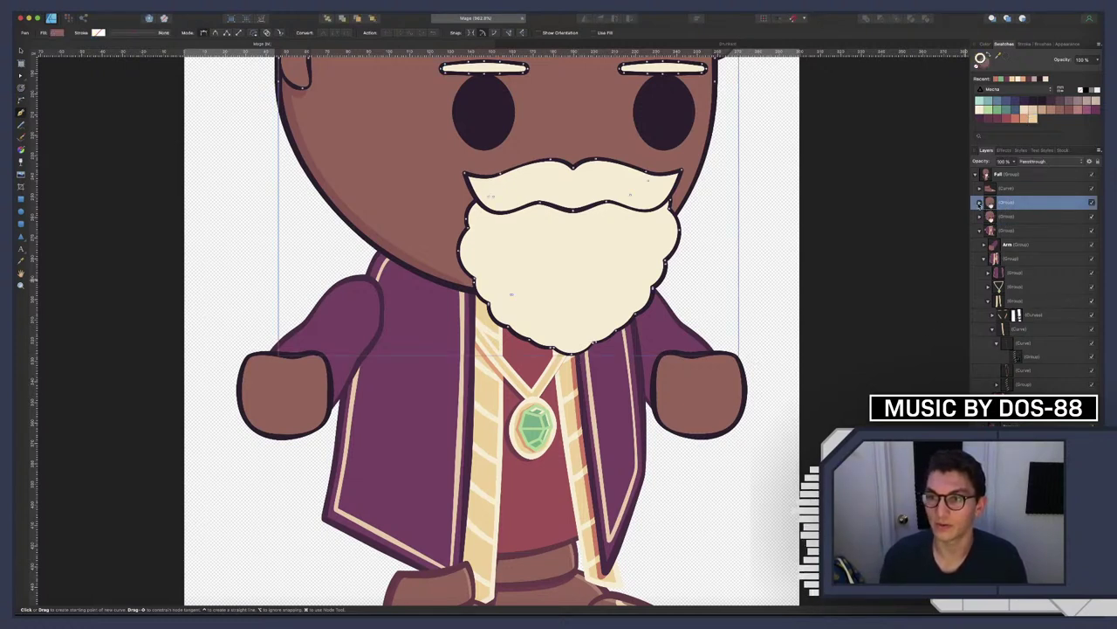
{"action": "left_click", "coordinate": [980, 203]}
{"action": "left_click", "coordinate": [995, 232]}
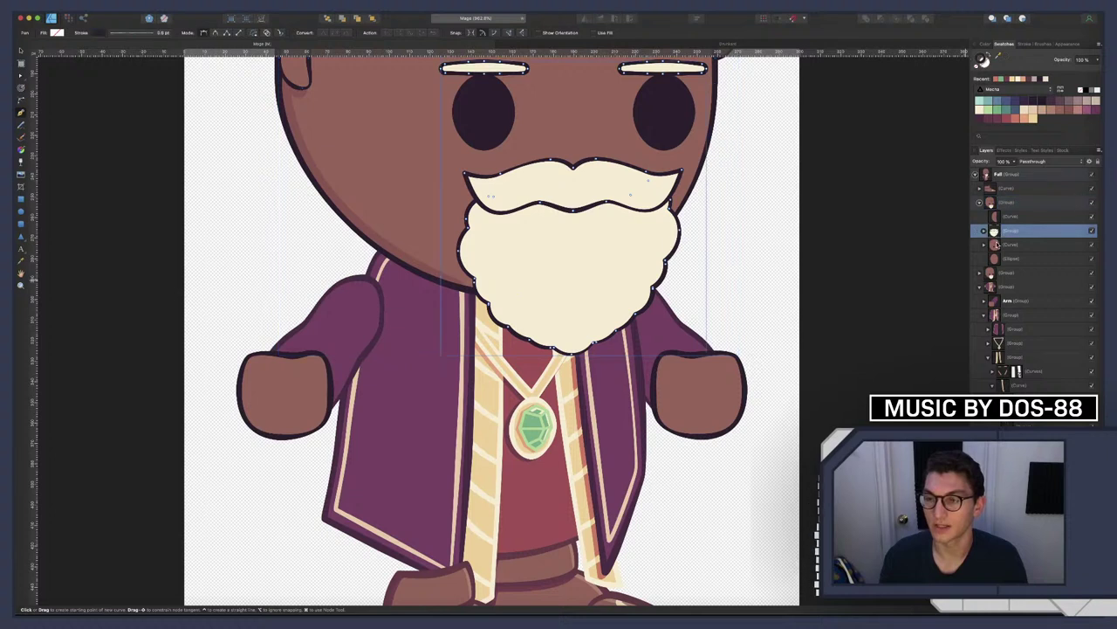
{"action": "left_click", "coordinate": [996, 247], "text": "shift"}
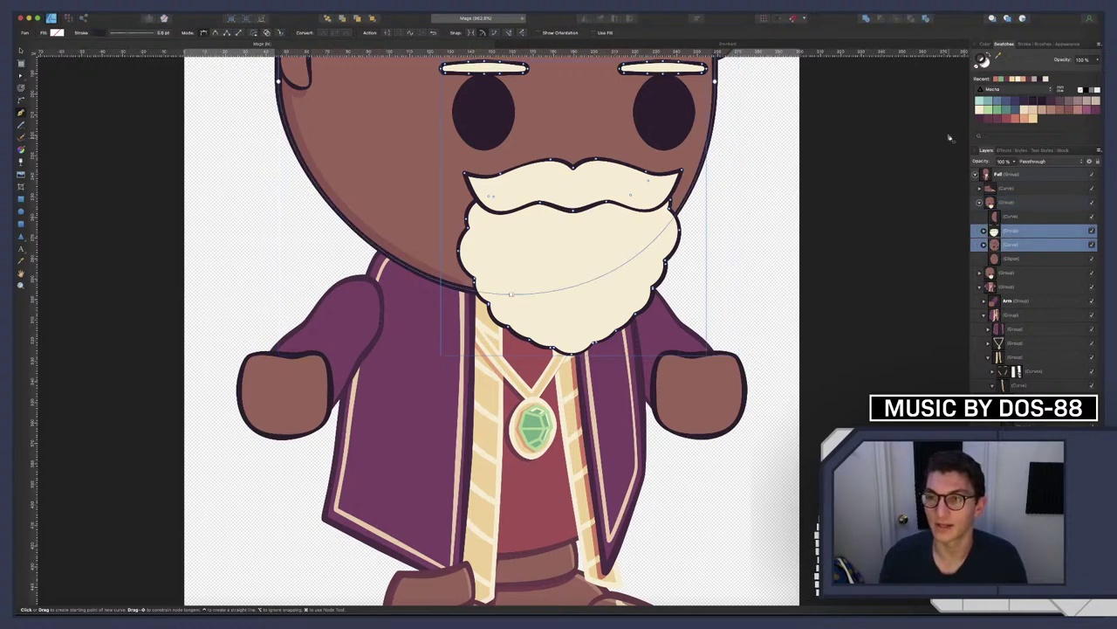
{"action": "left_click", "coordinate": [866, 18]}
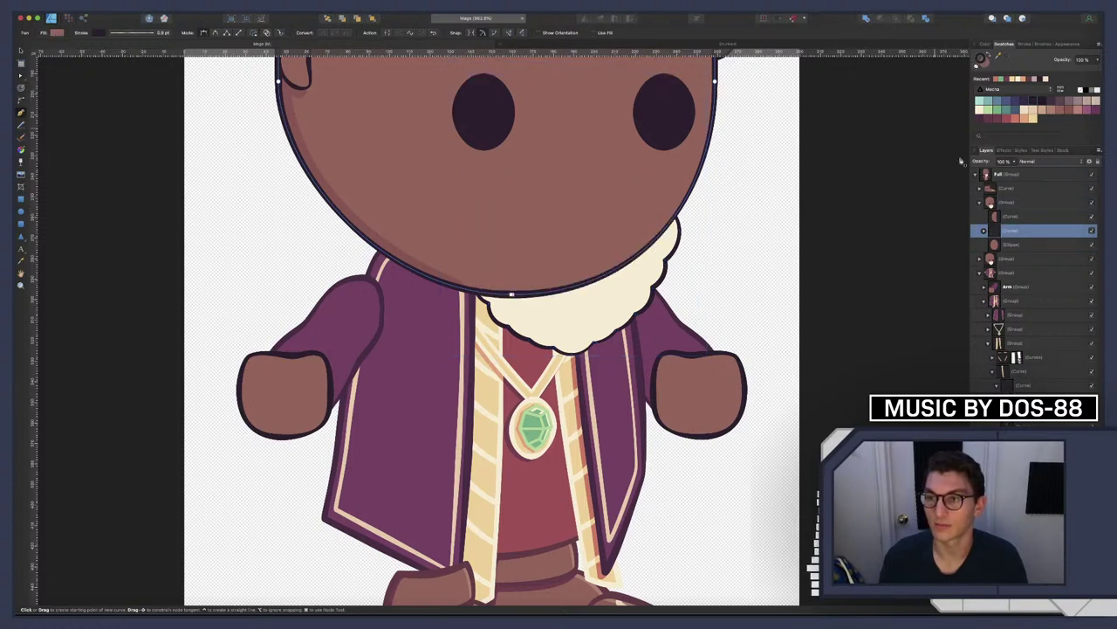
{"action": "left_click", "coordinate": [984, 231]}
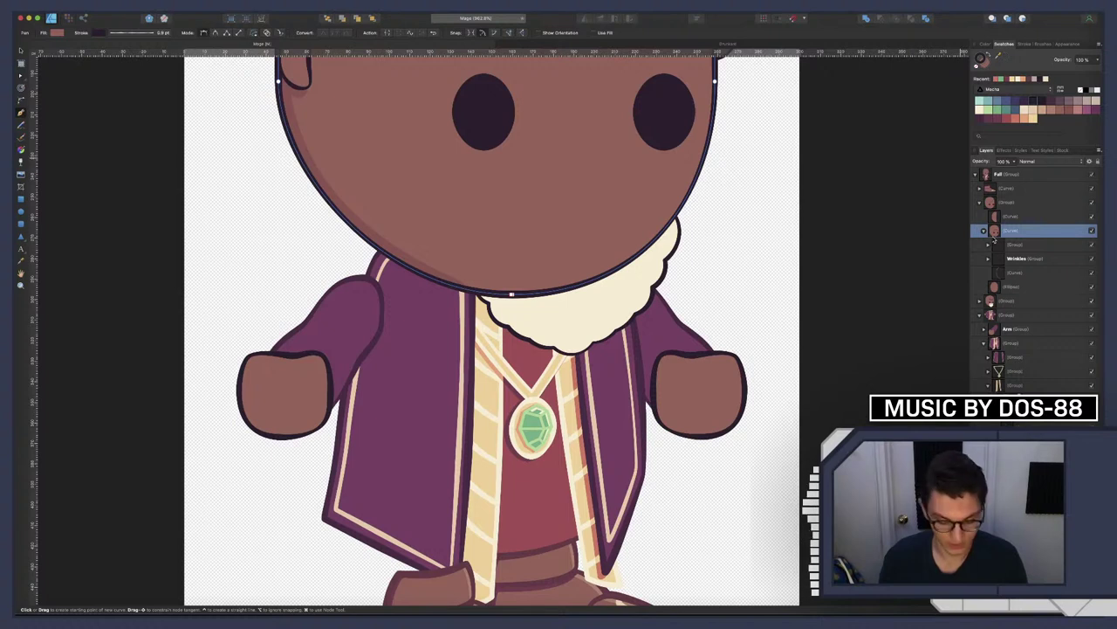
{"action": "key", "text": "super+z"}
Isolate the beard curve from the head copy's facial hair group and unite it with the head curve
{"action": "left_click", "coordinate": [984, 230]}
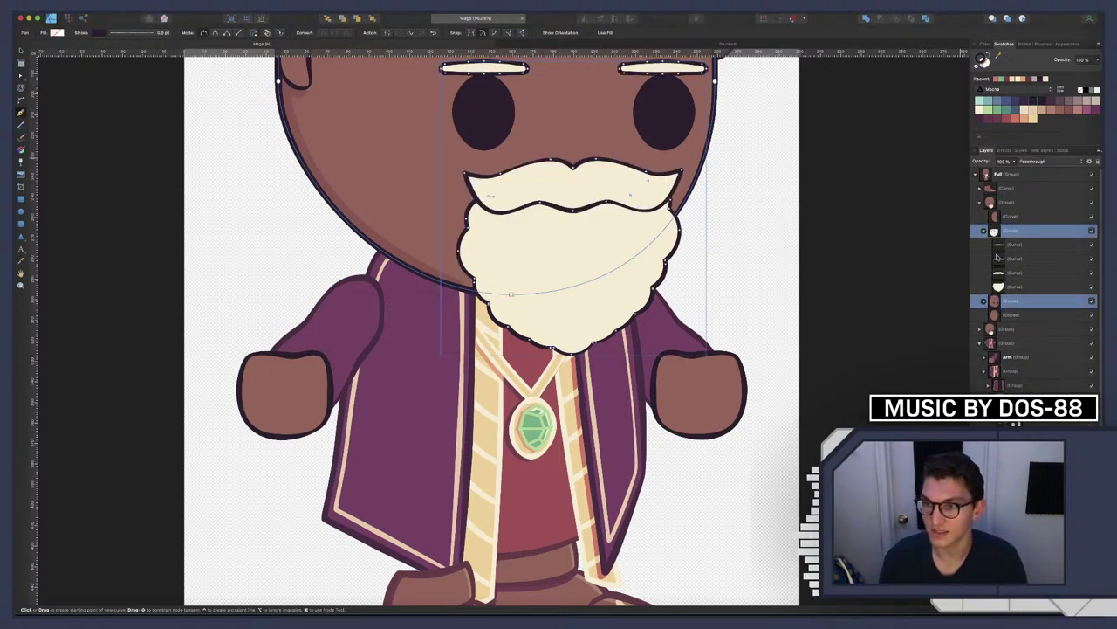
{"action": "left_click", "coordinate": [984, 300]}
{"action": "left_click", "coordinate": [1005, 288]}
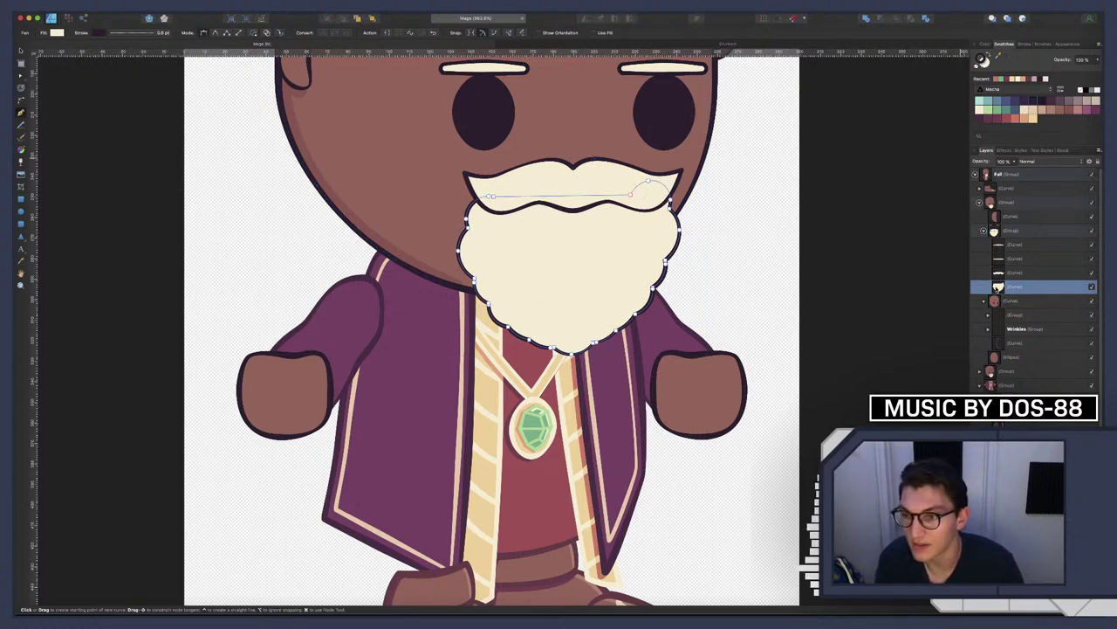
{"action": "left_click_drag", "start_coordinate": [995, 306], "coordinate": [995, 234]}
{"action": "left_click", "coordinate": [996, 242], "text": "shift"}
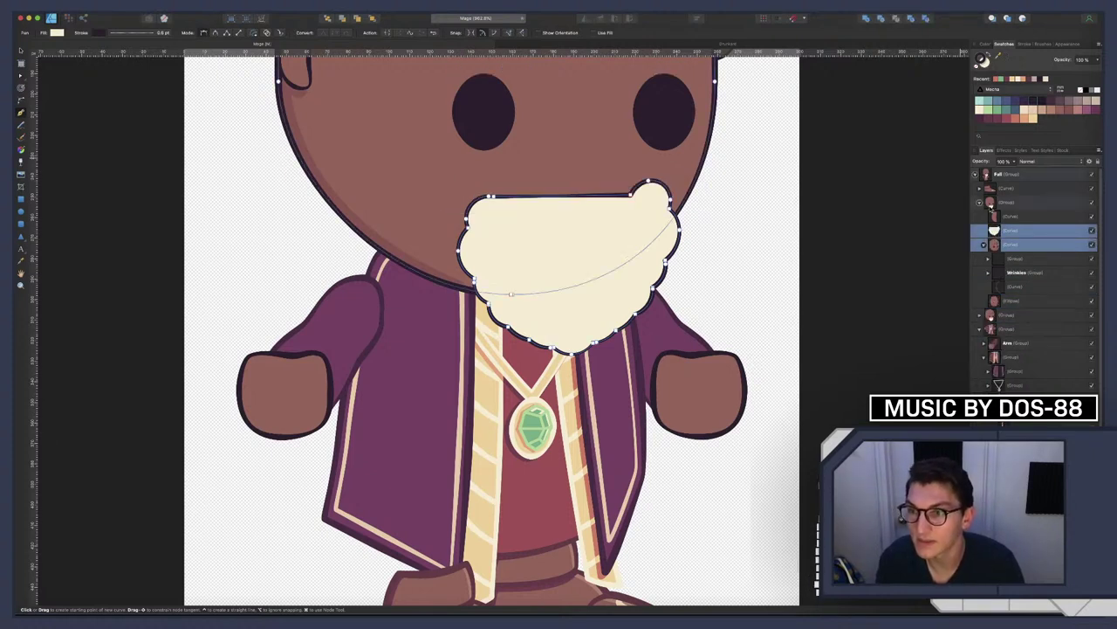
{"action": "left_click", "coordinate": [866, 18]}
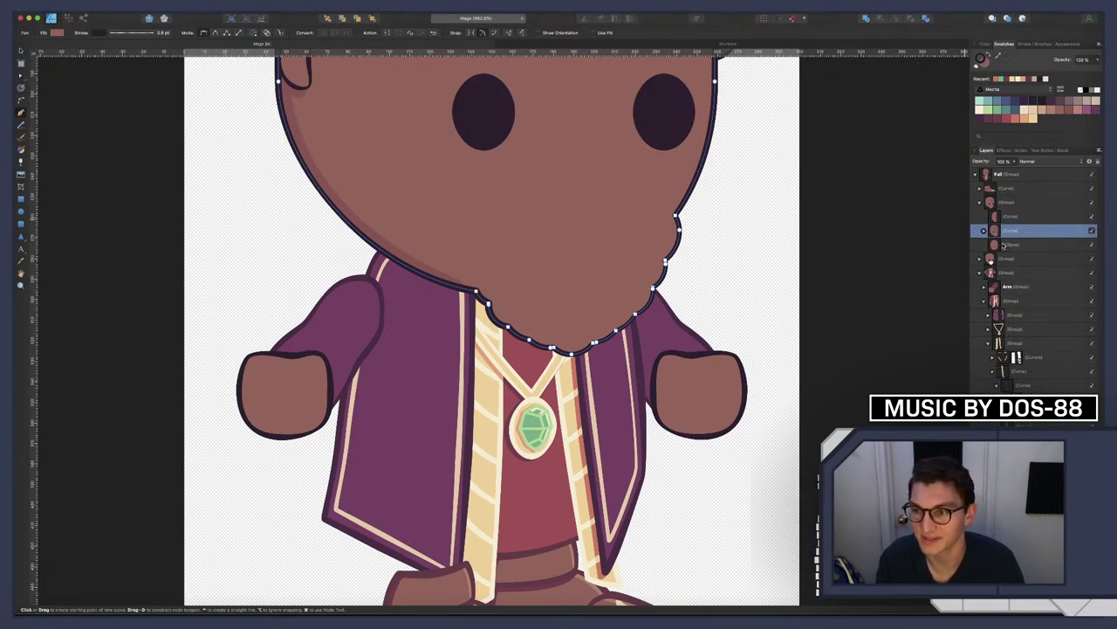
Delete the ear shapes from the head copy and take the merged head-and-beard curve out of its group
{"action": "left_click", "coordinate": [1012, 244]}
{"action": "key", "text": "Delete"}
{"action": "left_click_drag", "start_coordinate": [1011, 213], "coordinate": [1011, 214]}
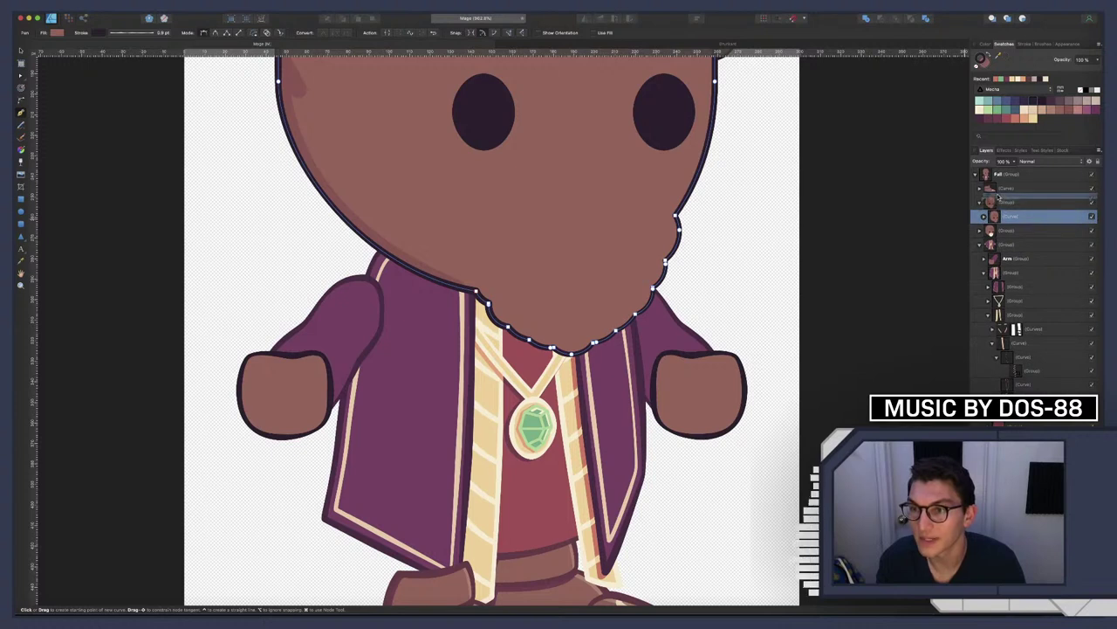
{"action": "key", "text": "super+g"}
{"action": "key", "text": "Delete"}
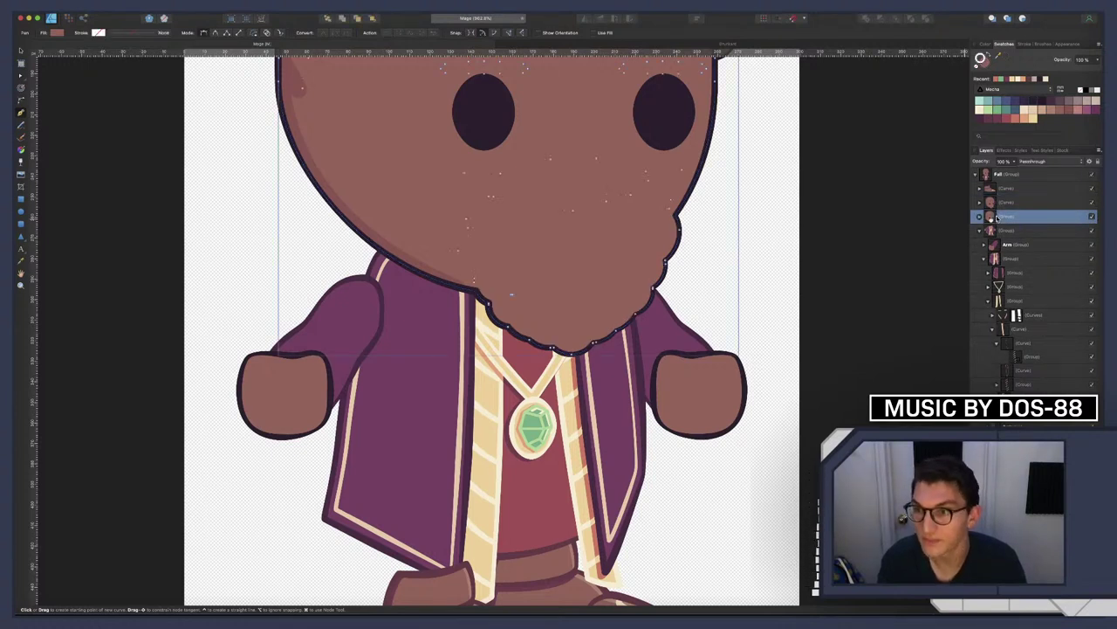
Delete the eyes group, the Wrinkles group and the remaining curve nested inside the merged head silhouette
{"action": "left_click", "coordinate": [980, 202]}
{"action": "left_click", "coordinate": [1002, 219]}
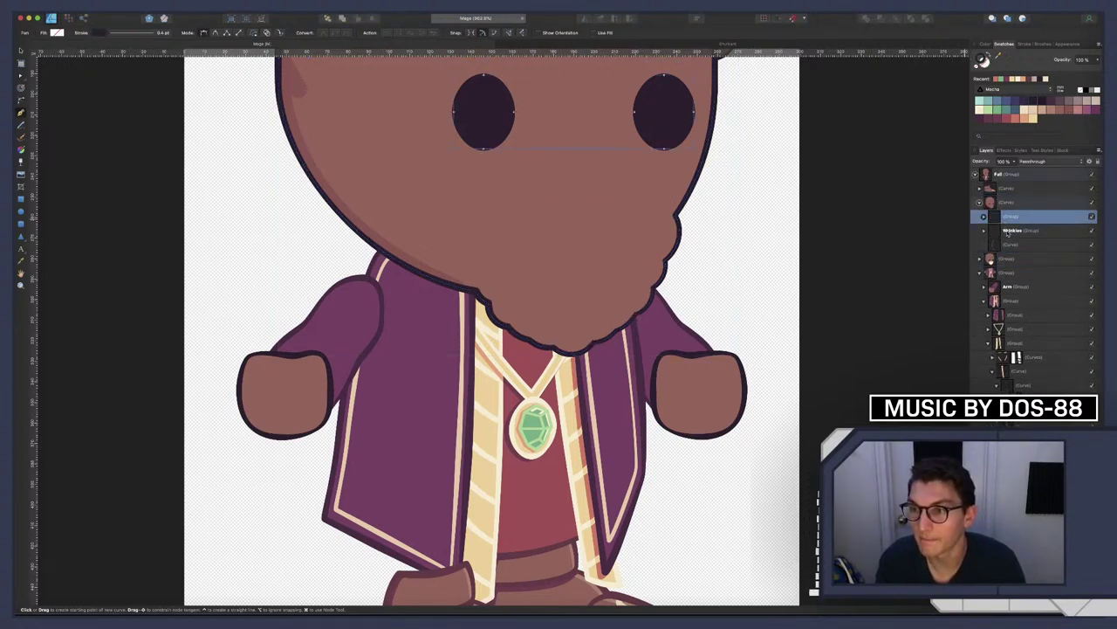
{"action": "left_click", "coordinate": [1008, 244], "text": "shift"}
{"action": "key", "text": "Delete"}
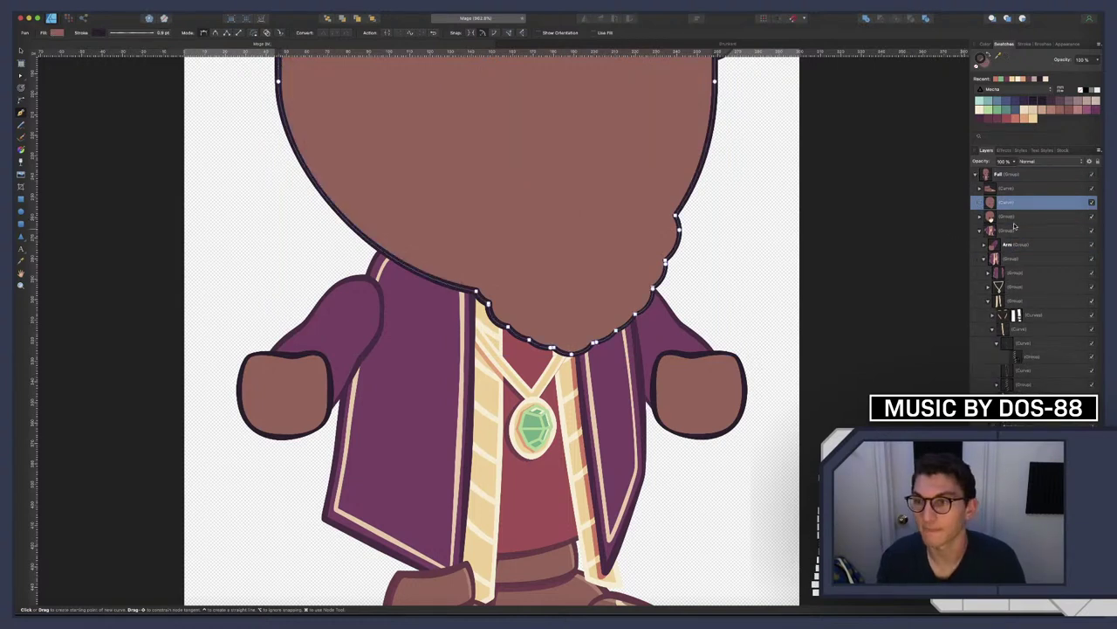
Place the merged head-and-beard silhouette directly behind the original head group in the layer order
{"action": "left_click", "coordinate": [1006, 217]}
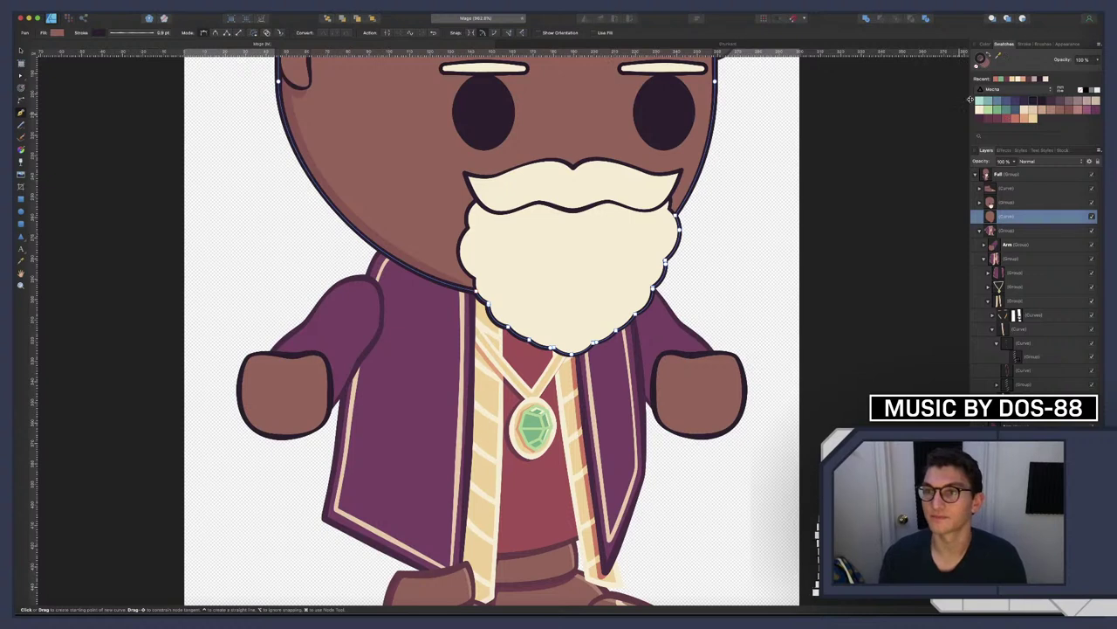
{"action": "key", "text": "Down"}
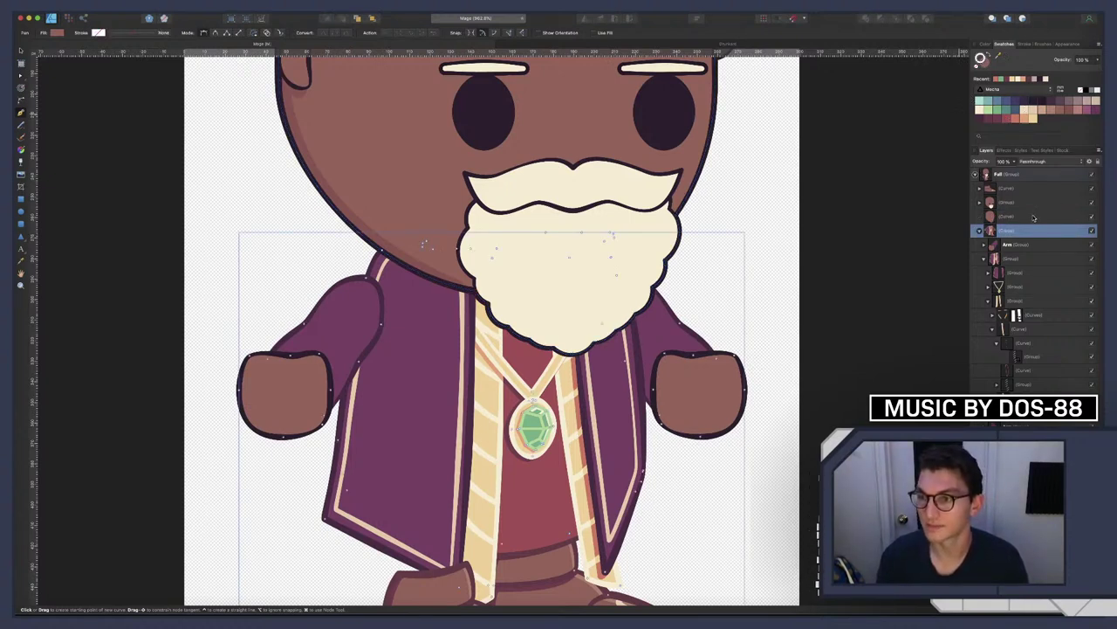
{"action": "left_click", "coordinate": [1022, 215]}
{"action": "left_click", "coordinate": [1009, 203]}
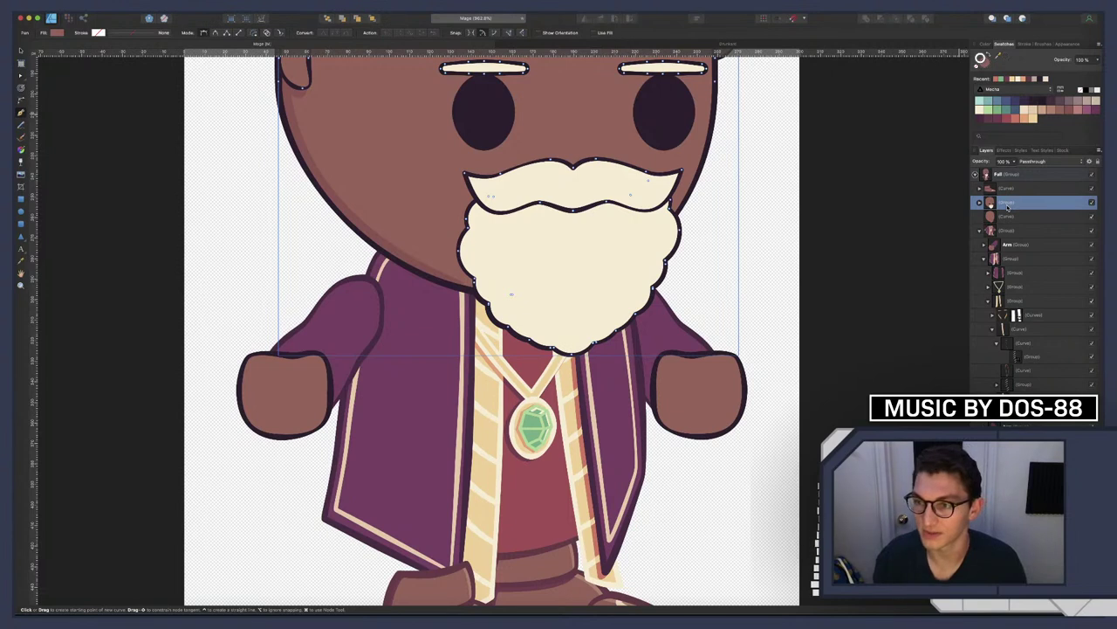
Nudge the head-and-beard silhouette slightly left and down from behind the original head
{"action": "left_click", "coordinate": [1000, 216]}
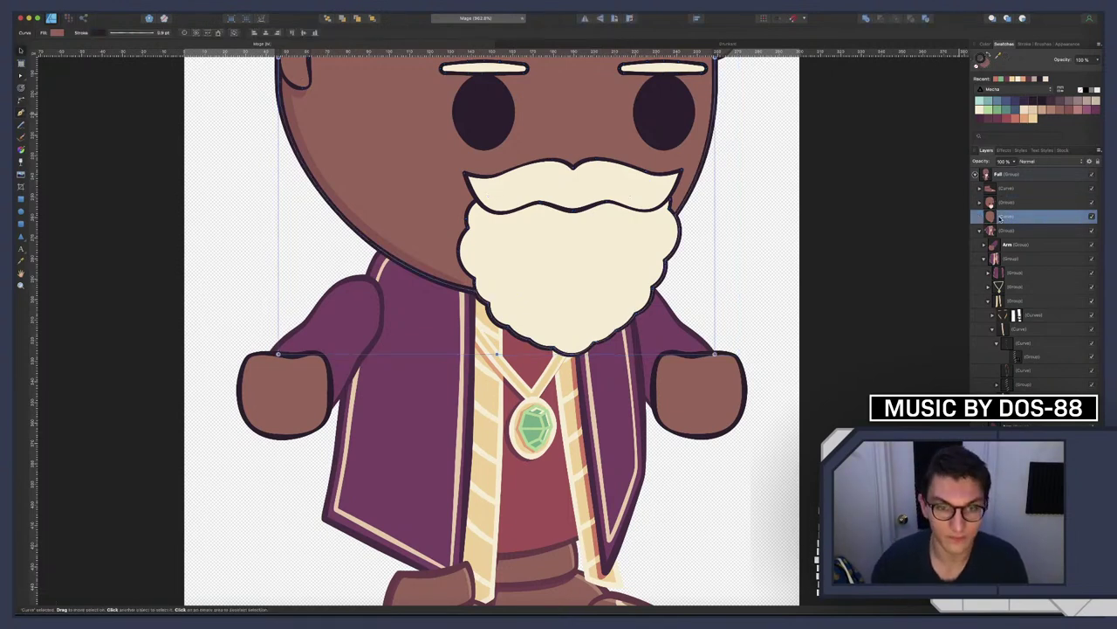
{"action": "key", "text": "Left"}
{"action": "key", "text": "Left"}
{"action": "key", "text": "Left"}
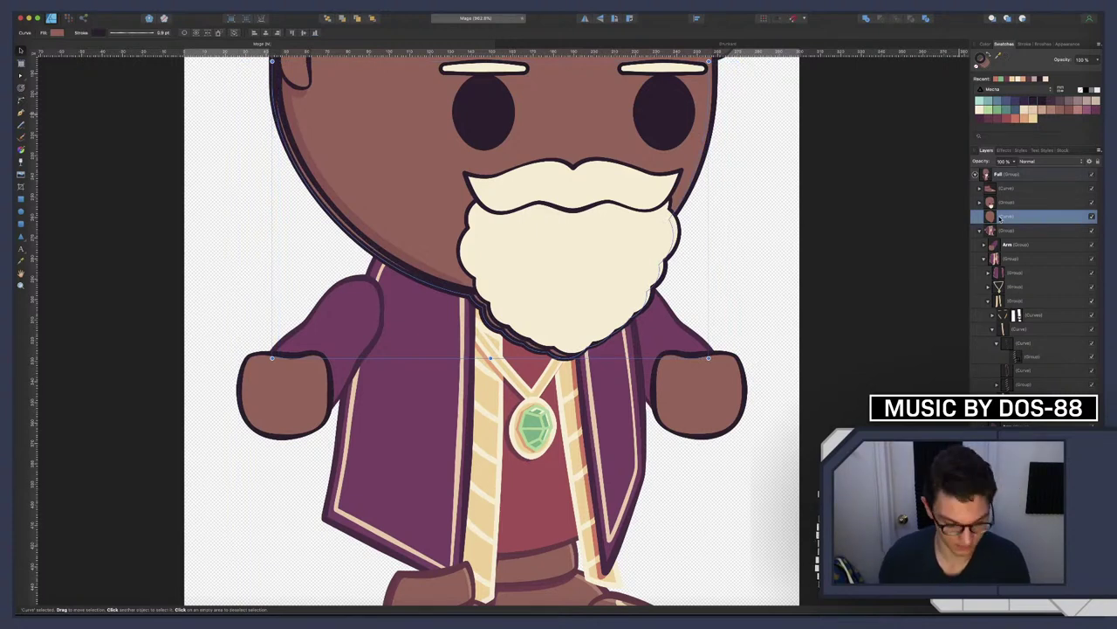
Shear the silhouette vertically so its left side sits lower, and reposition it just below and left of the head
{"action": "scroll", "coordinate": [714, 222], "scroll_direction": "up", "scroll_amount": 2}
{"action": "scroll", "coordinate": [714, 222], "scroll_direction": "up", "scroll_amount": 5}
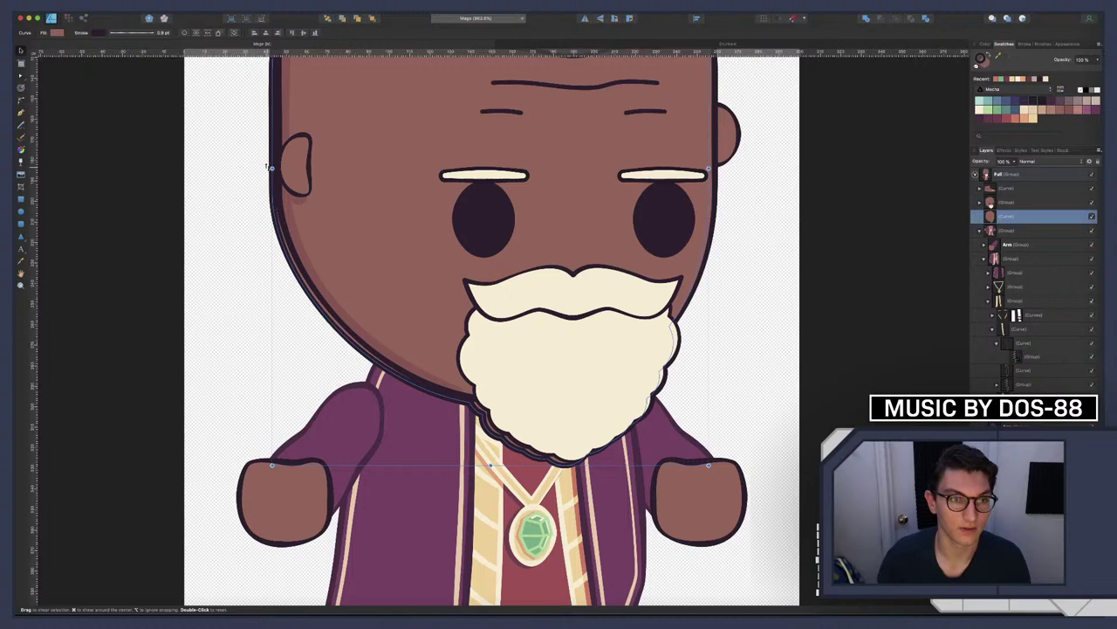
{"action": "left_click_drag", "start_coordinate": [267, 164], "coordinate": [268, 219]}
{"action": "key", "text": "Up"}
{"action": "key", "text": "Right"}
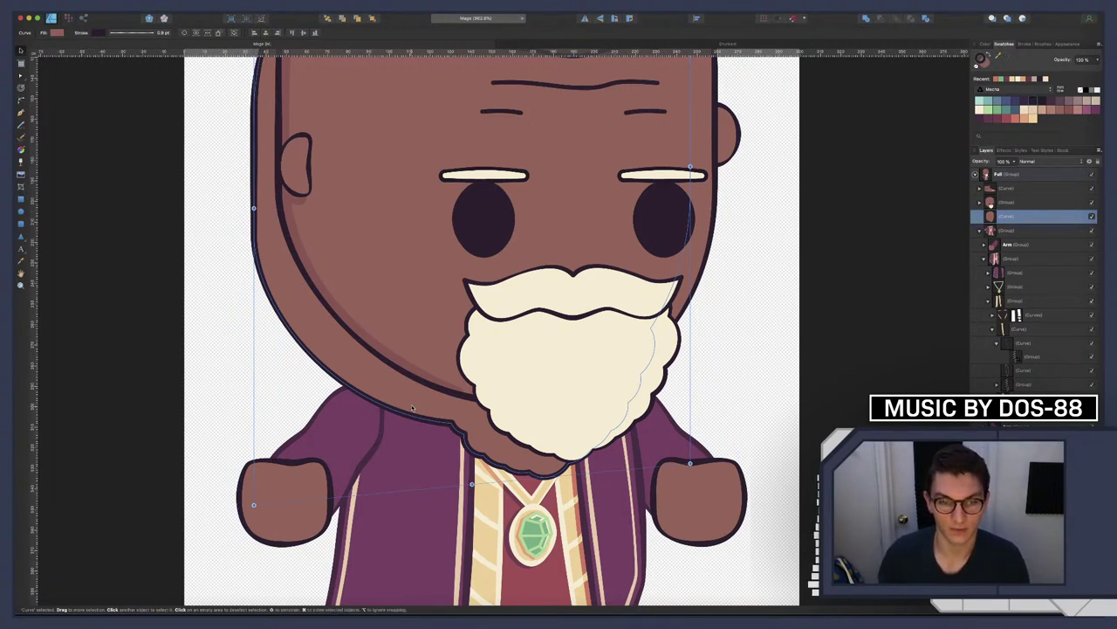
{"action": "left_click_drag", "start_coordinate": [412, 407], "coordinate": [436, 387]}
{"action": "left_click_drag", "start_coordinate": [486, 474], "coordinate": [486, 472]}
{"action": "scroll", "coordinate": [585, 376], "scroll_direction": "up", "scroll_amount": 3}
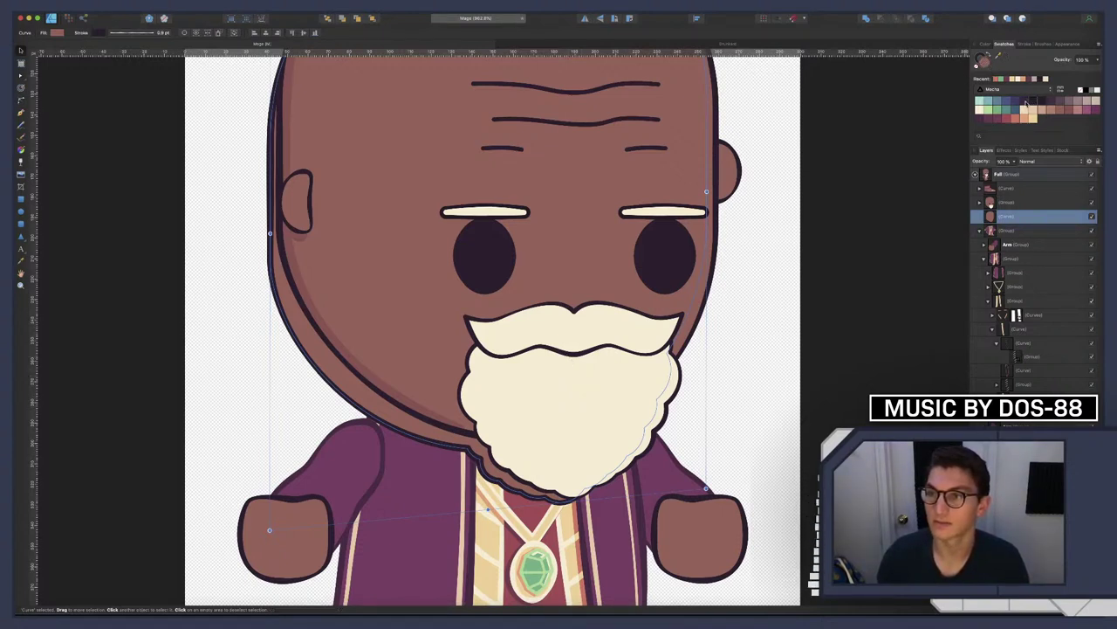
Fill the offset silhouette with dark purple and remove its outline
{"action": "left_click", "coordinate": [1027, 103]}
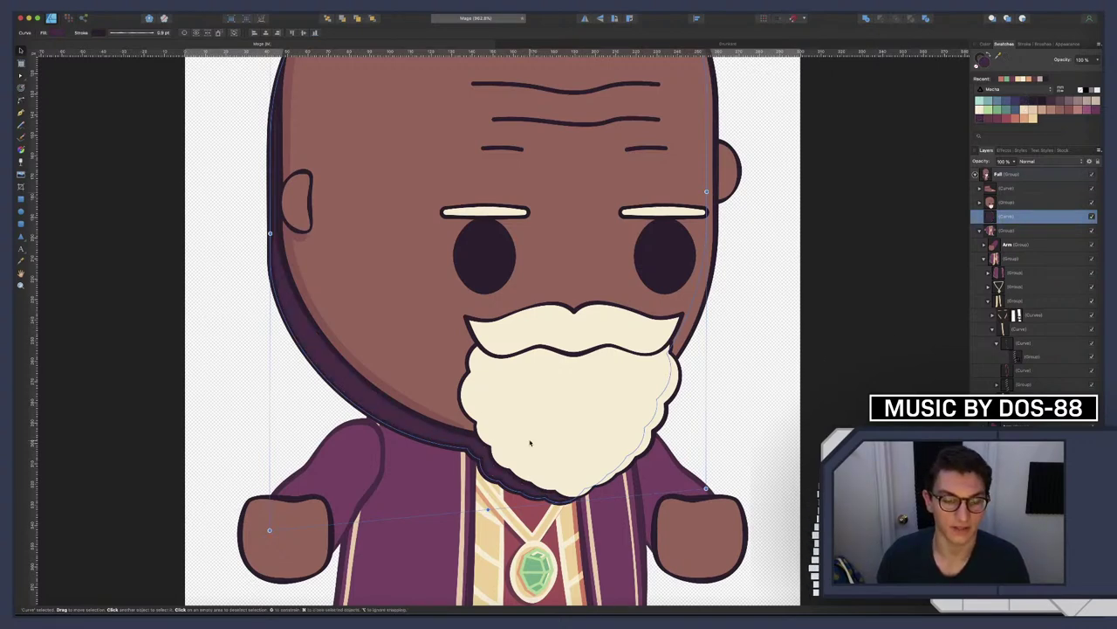
{"action": "scroll", "coordinate": [526, 444], "scroll_direction": "down", "scroll_amount": 10}
{"action": "scroll", "coordinate": [527, 442], "scroll_direction": "up", "scroll_amount": 2}
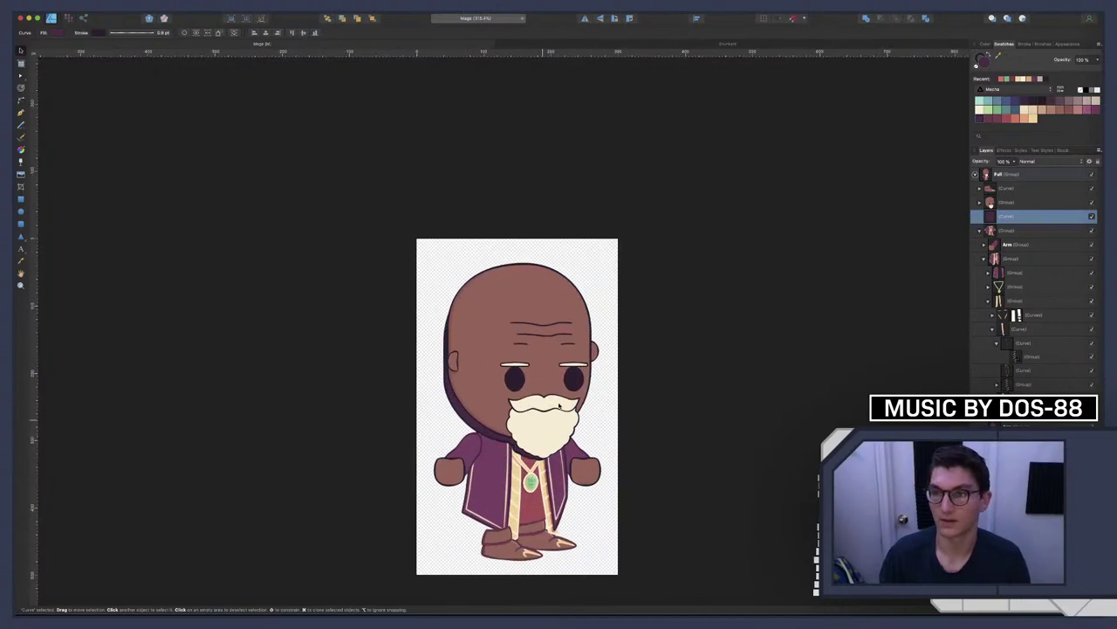
{"action": "left_click", "coordinate": [977, 67]}
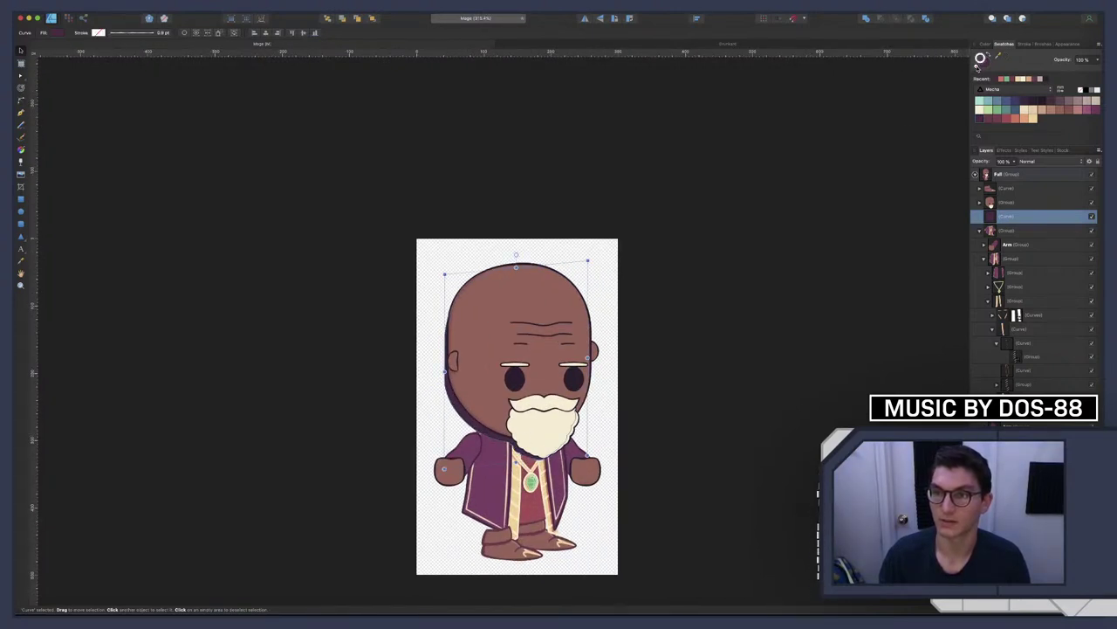
{"action": "left_click", "coordinate": [674, 416]}
{"action": "scroll", "coordinate": [509, 441], "scroll_direction": "up", "scroll_amount": 5}
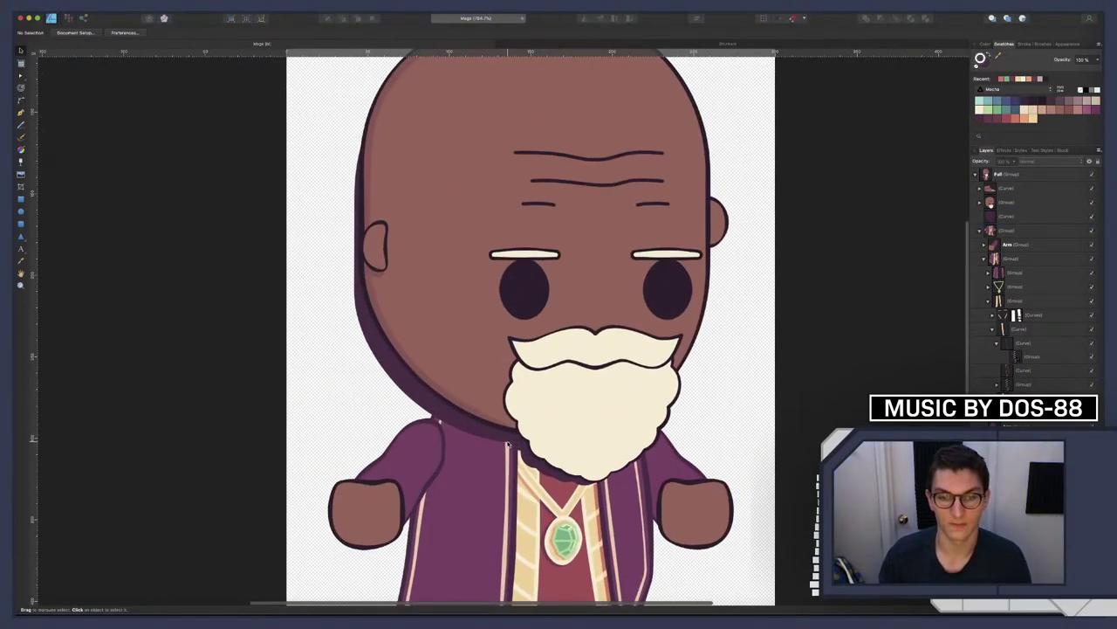
Nest the dark purple head shadow inside the left coat panel's curve so it is clipped to the coat
{"action": "left_click", "coordinate": [367, 506]}
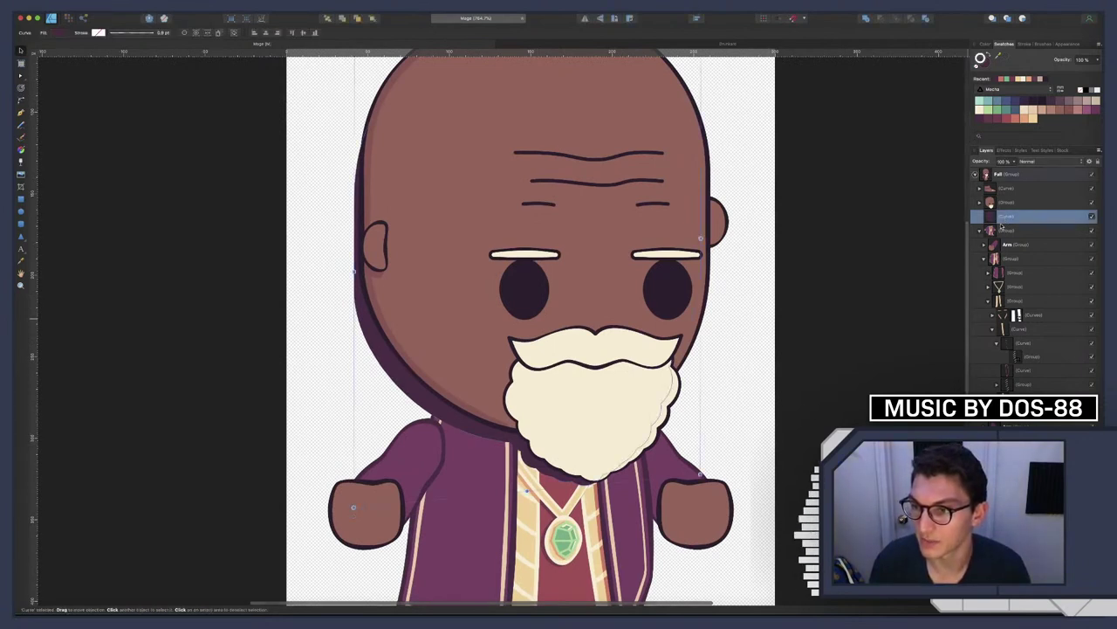
{"action": "left_click", "coordinate": [988, 273]}
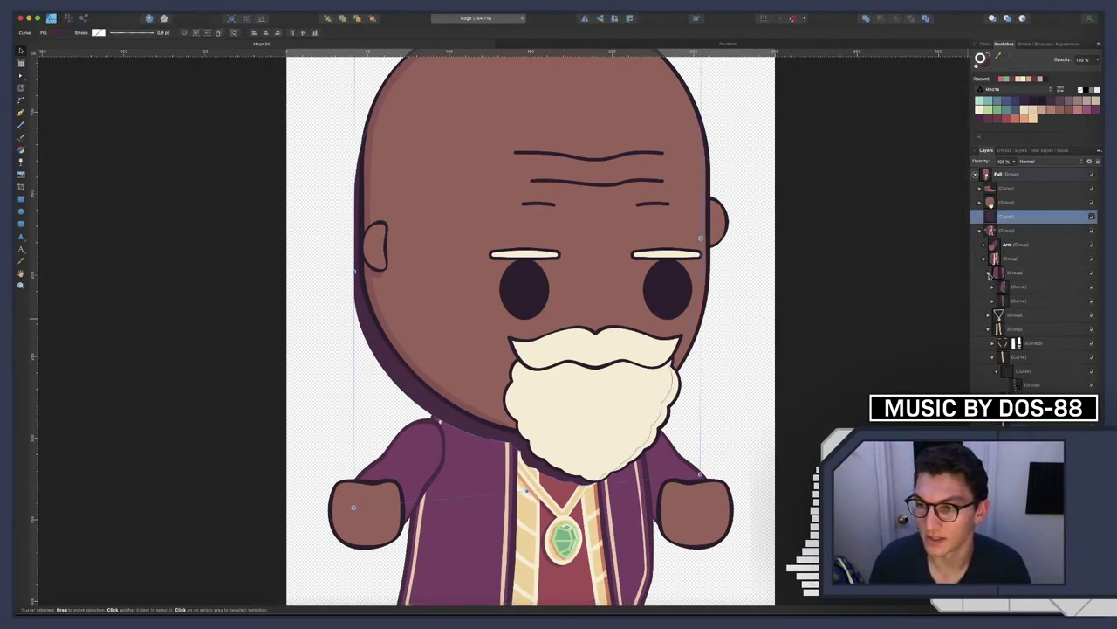
{"action": "left_click_drag", "start_coordinate": [1022, 218], "coordinate": [1040, 295]}
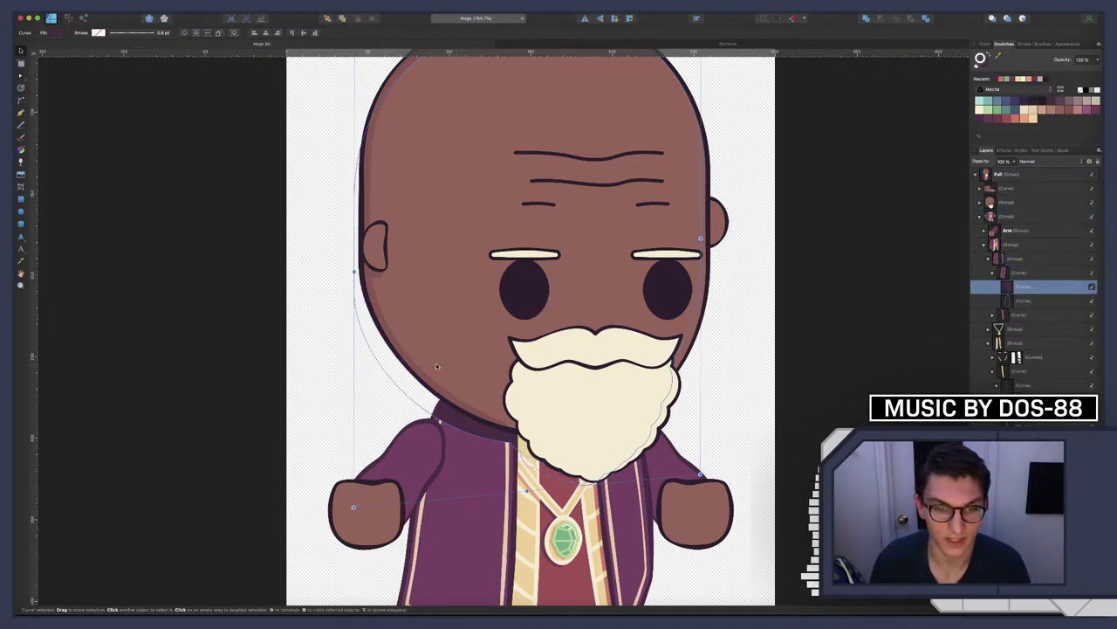
{"action": "left_click", "coordinate": [248, 354]}
{"action": "scroll", "coordinate": [264, 352], "scroll_direction": "down", "scroll_amount": 5}
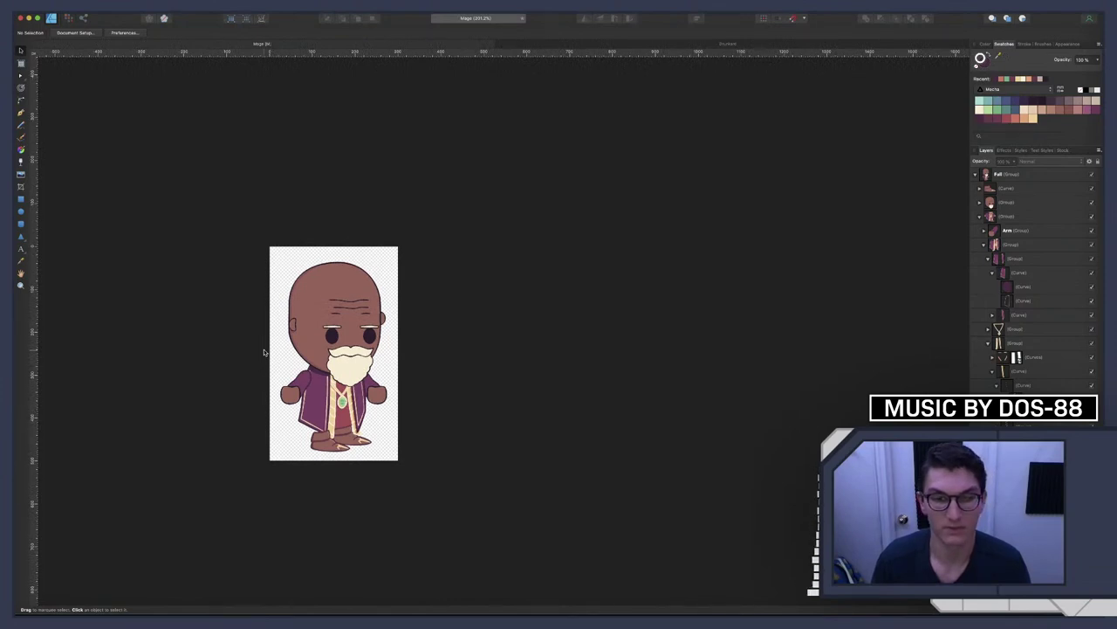
{"action": "scroll", "coordinate": [281, 354], "scroll_direction": "up", "scroll_amount": 6}
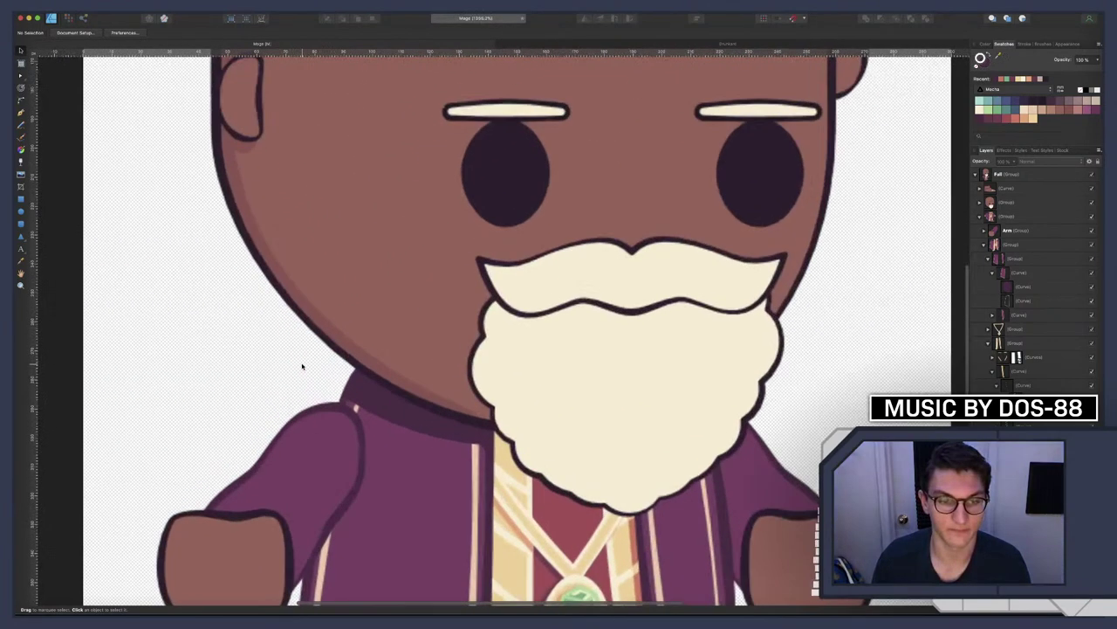
Duplicate the coat's trim line and the head shadow, and apply the trim copy as a mask to the shadow copy
{"action": "left_click", "coordinate": [1039, 287]}
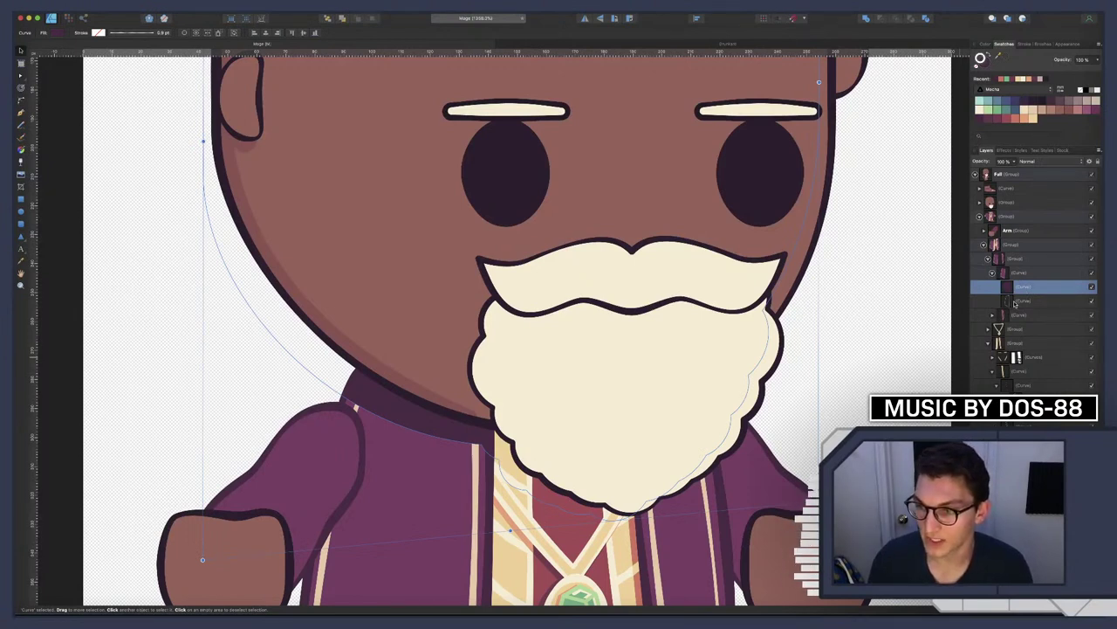
{"action": "left_click", "coordinate": [1015, 301]}
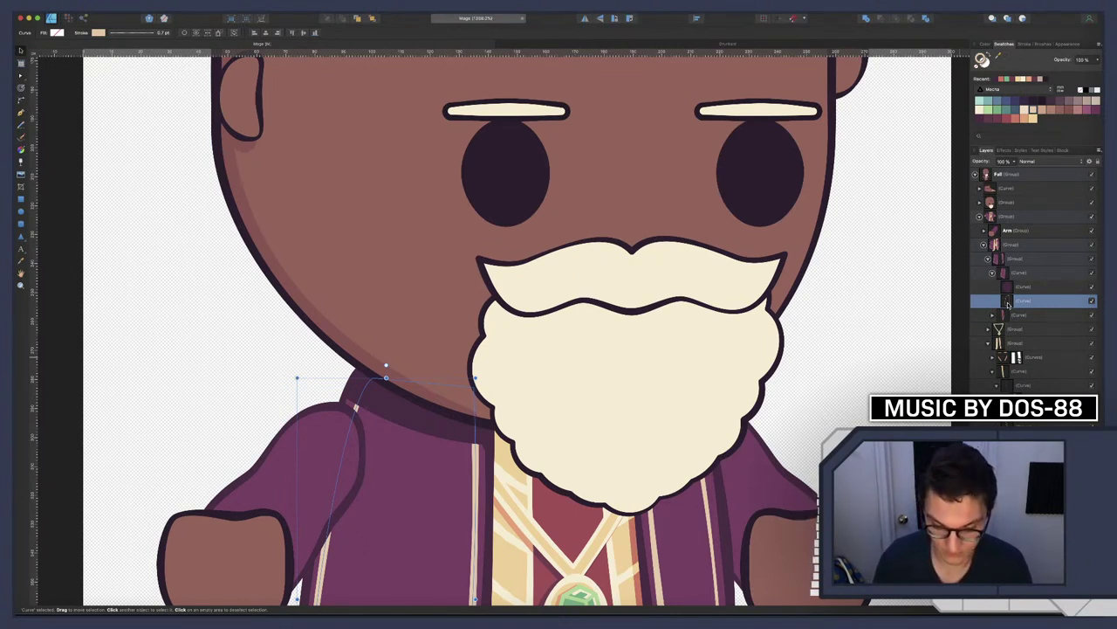
{"action": "left_click", "coordinate": [1022, 288]}
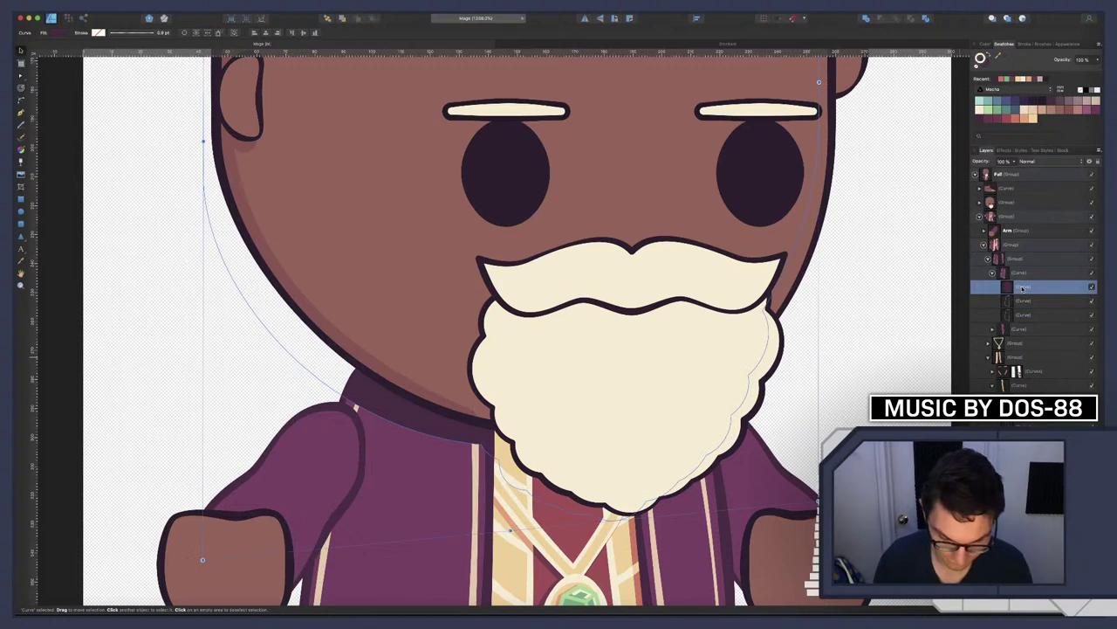
{"action": "key", "text": "super+j"}
{"action": "left_click", "coordinate": [1024, 316]}
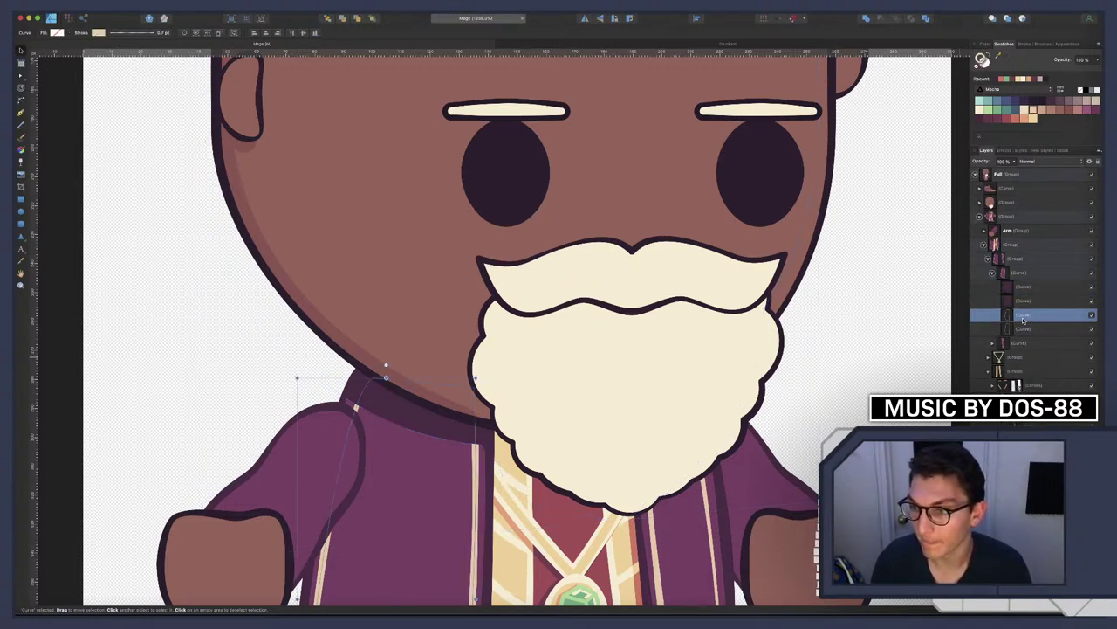
{"action": "left_click_drag", "start_coordinate": [1011, 316], "coordinate": [1007, 287]}
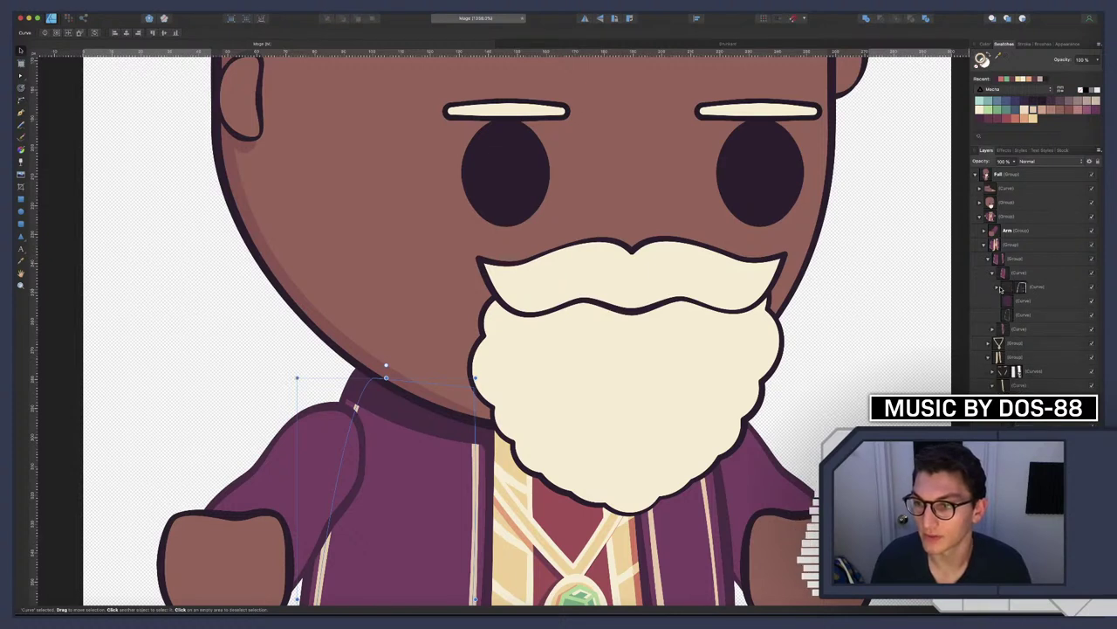
Try a gold outline on the masked trim shadow and compare it with the purple coat shadow hidden and shown
{"action": "left_click", "coordinate": [997, 287]}
{"action": "left_click", "coordinate": [1004, 289]}
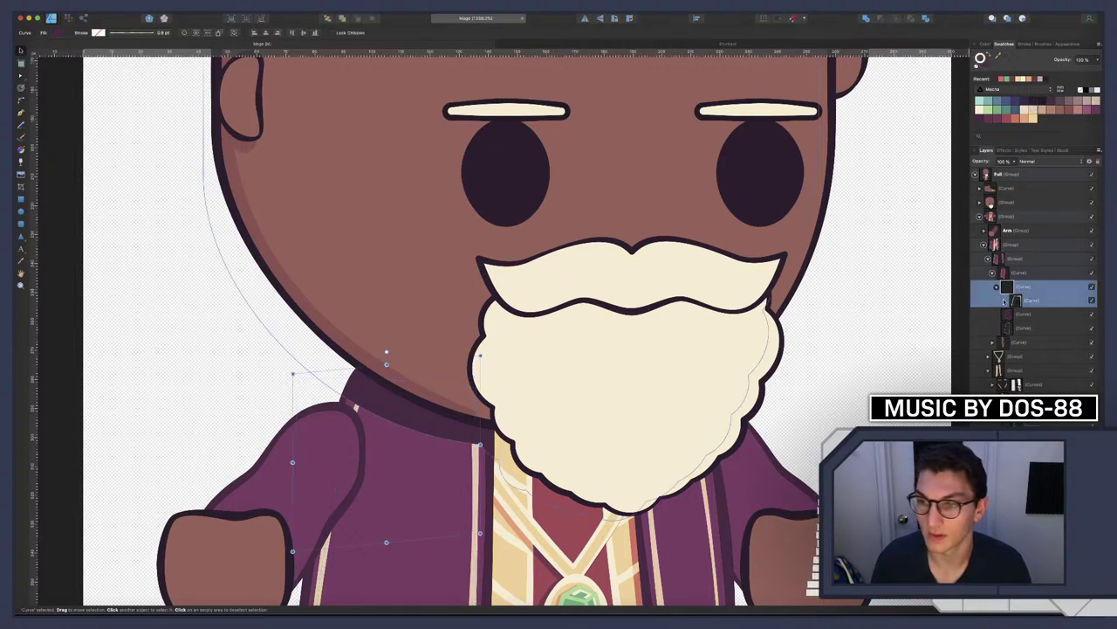
{"action": "left_click", "coordinate": [1033, 119]}
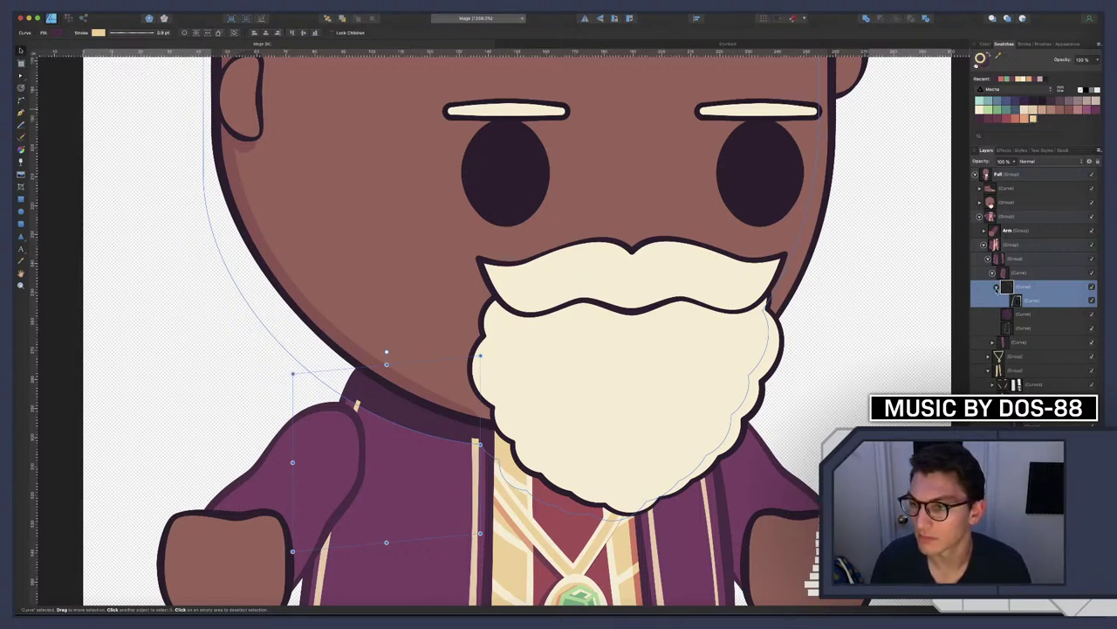
{"action": "left_click", "coordinate": [997, 289]}
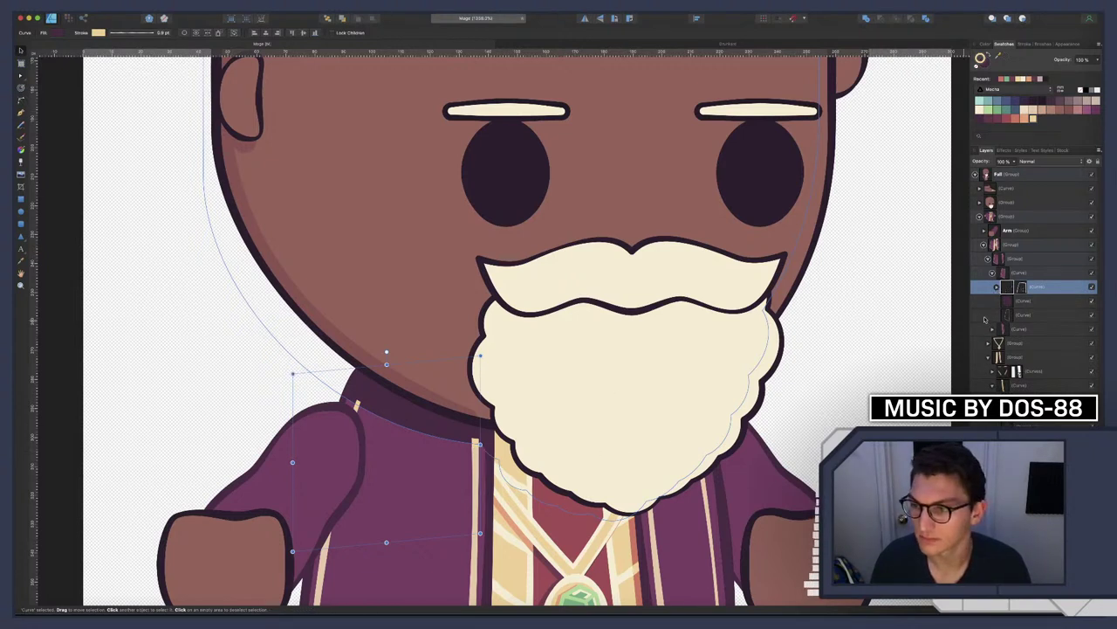
{"action": "left_click", "coordinate": [1091, 301]}
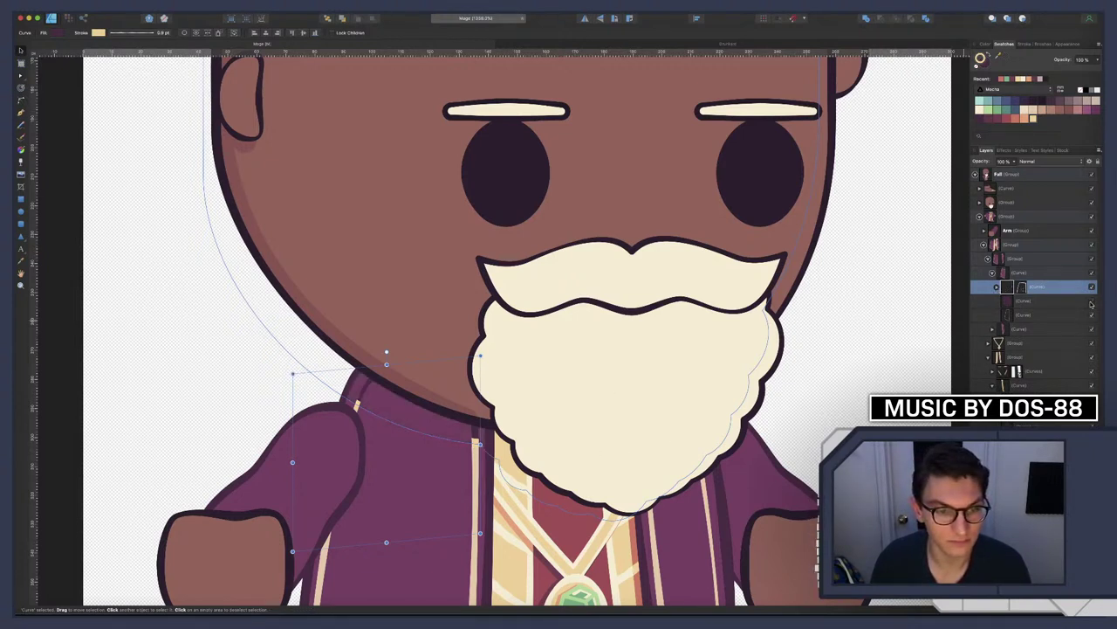
{"action": "left_click", "coordinate": [1091, 301]}
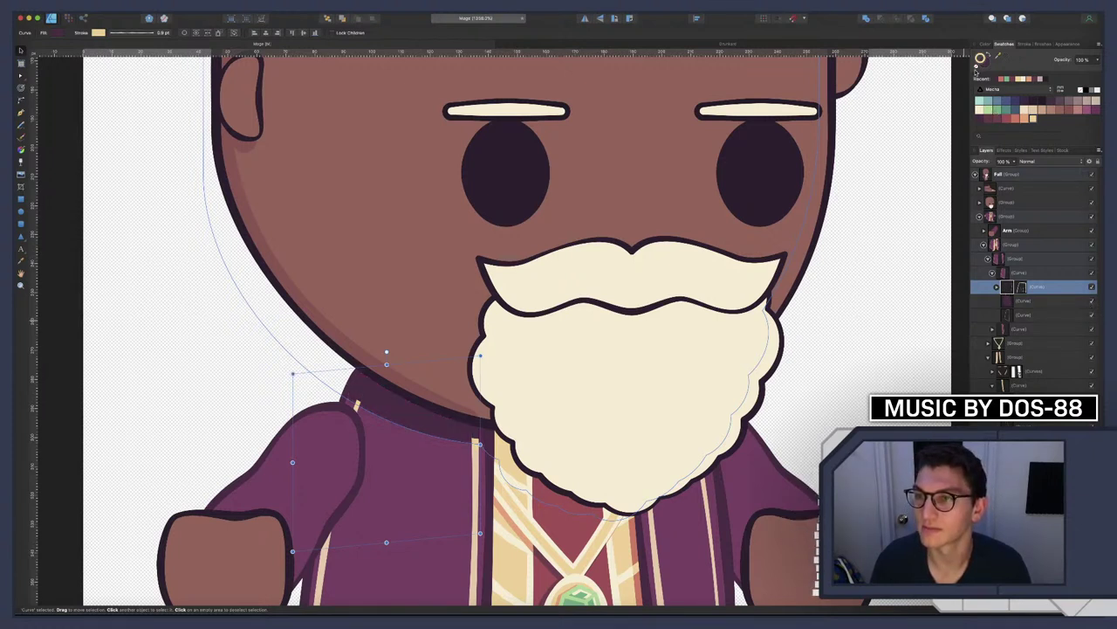
Fill the masked trim shadow with pale gold, without an outline, and check it against the whole figure
{"action": "left_click", "coordinate": [986, 65]}
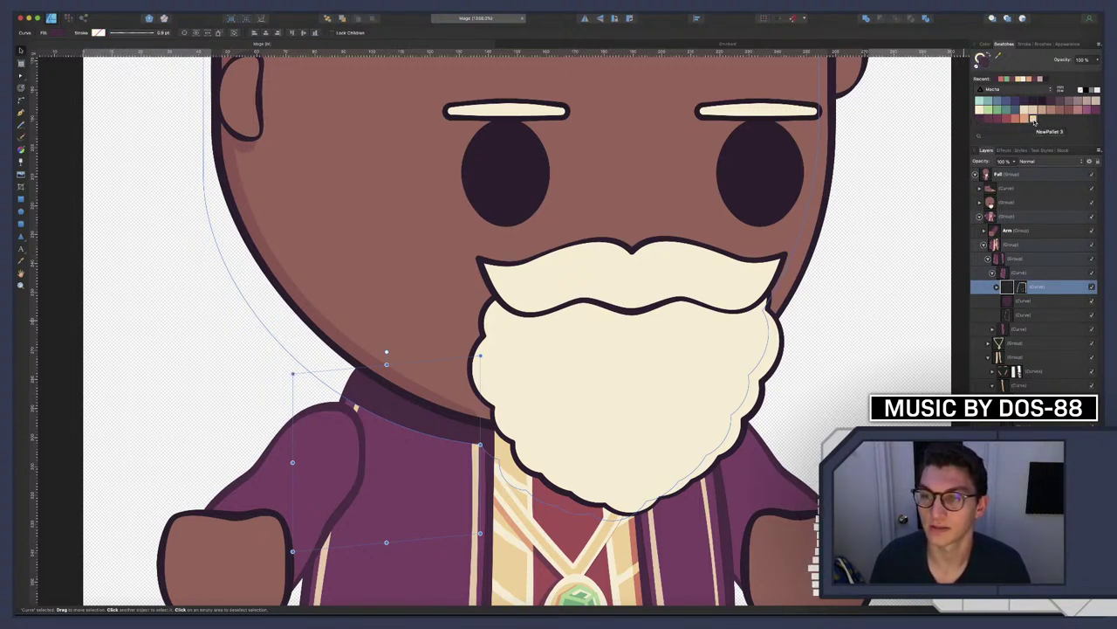
{"action": "left_click", "coordinate": [1034, 120]}
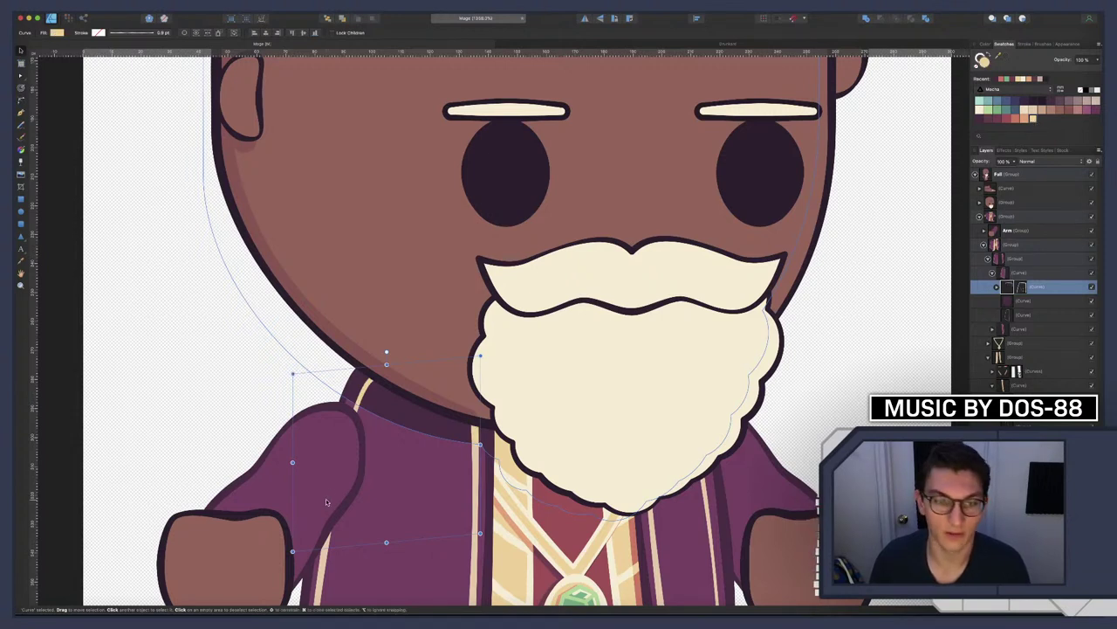
{"action": "left_click", "coordinate": [205, 397]}
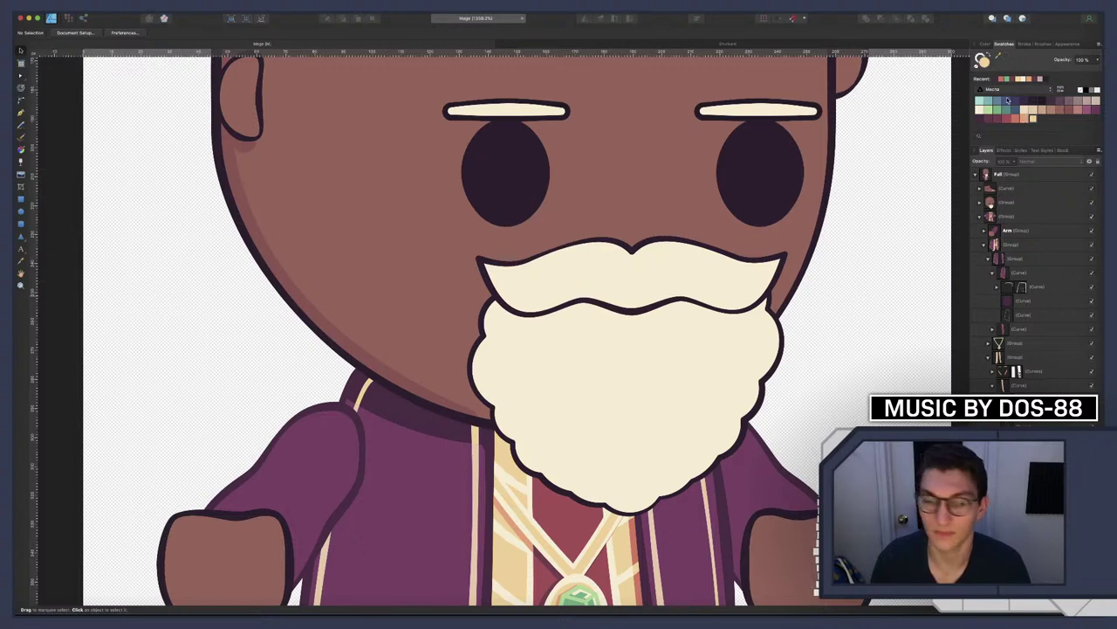
{"action": "scroll", "coordinate": [601, 351], "scroll_direction": "down", "scroll_amount": 10}
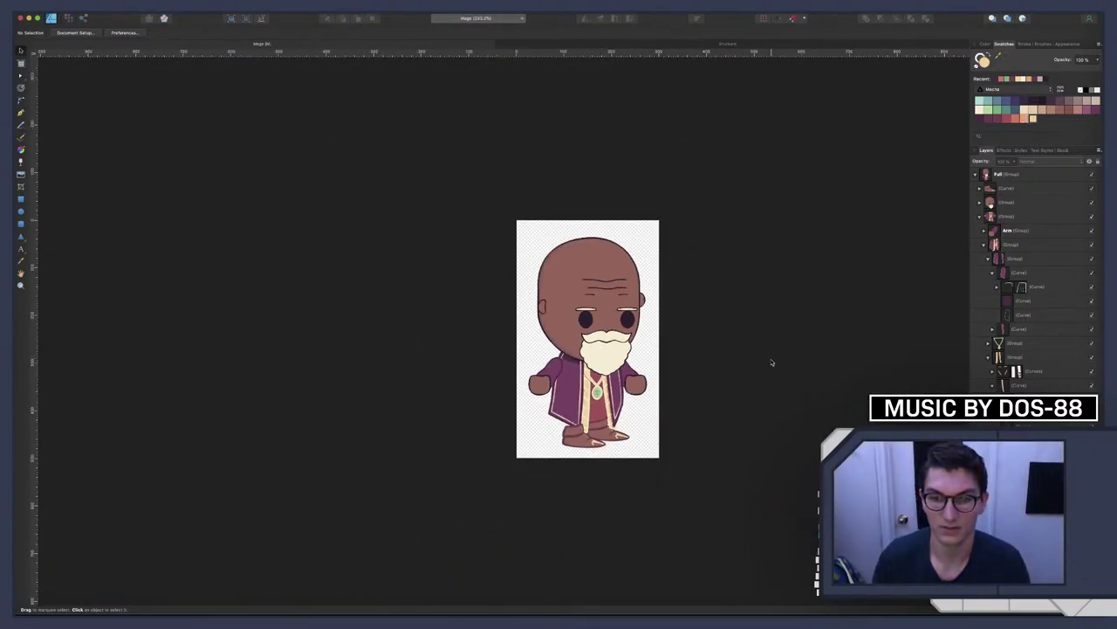
{"action": "scroll", "coordinate": [702, 361], "scroll_direction": "down", "scroll_amount": 5}
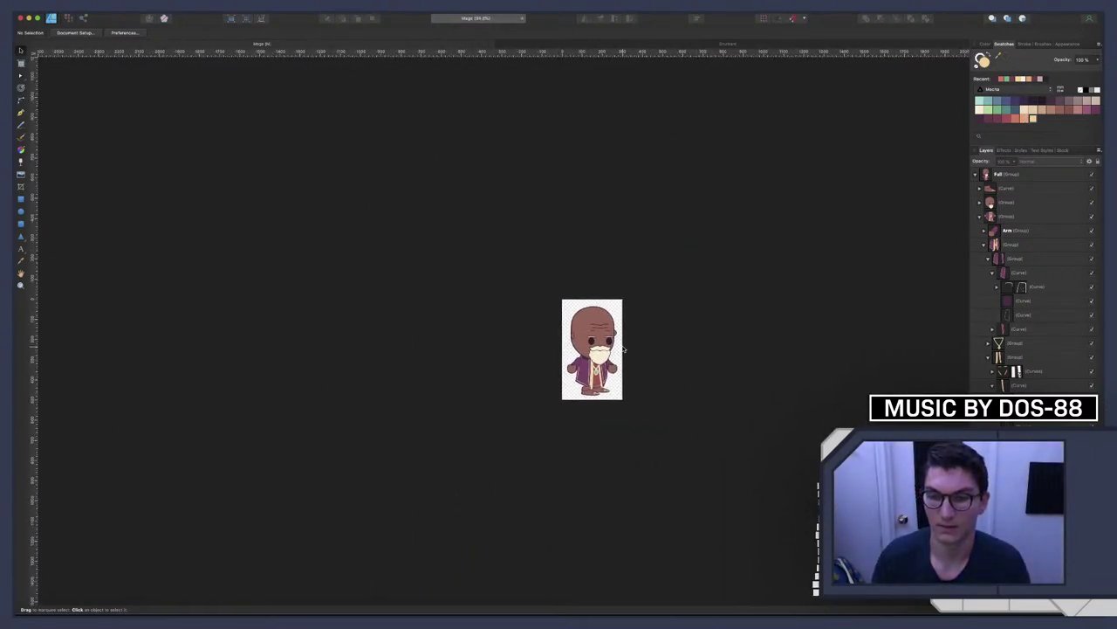
{"action": "scroll", "coordinate": [623, 338], "scroll_direction": "up", "scroll_amount": 12}
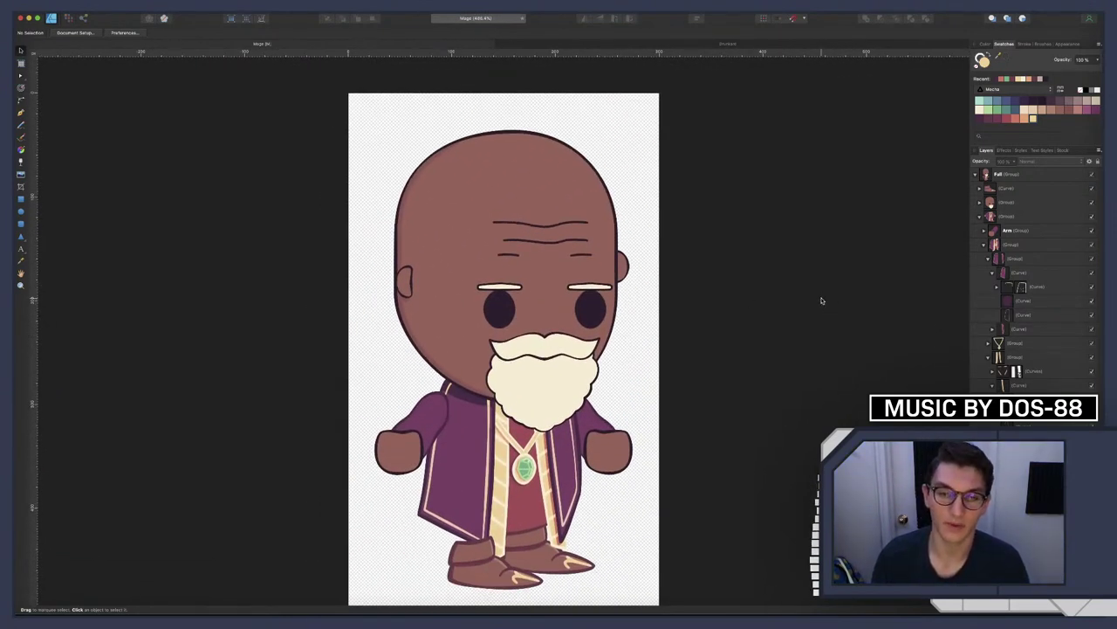
{"action": "scroll", "coordinate": [519, 515], "scroll_direction": "up", "scroll_amount": 5}
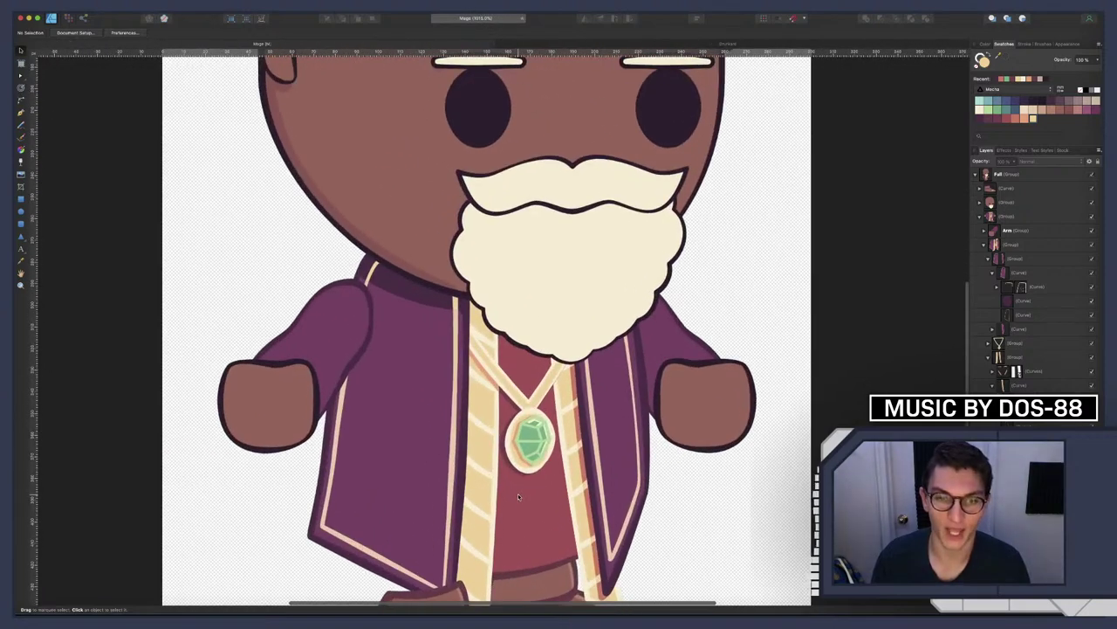
Recolour the masked trim shadow's fill to a darker peach-tan and check it against the whole figure
{"action": "left_click", "coordinate": [1009, 290]}
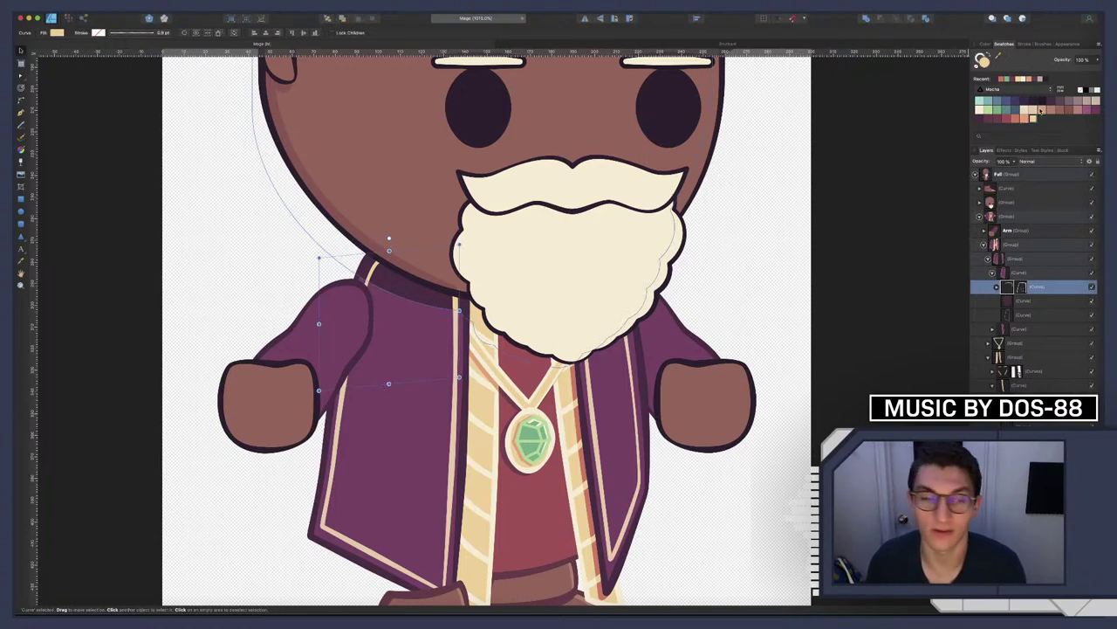
{"action": "left_click", "coordinate": [1041, 110]}
{"action": "left_click", "coordinate": [861, 265]}
{"action": "scroll", "coordinate": [724, 305], "scroll_direction": "down", "scroll_amount": 10}
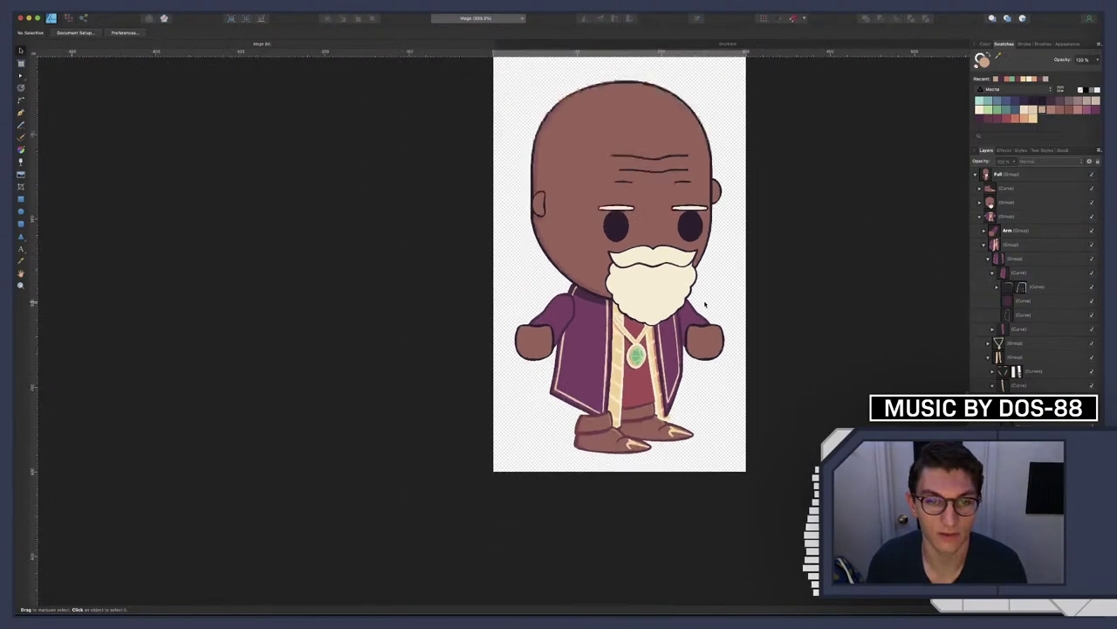
{"action": "scroll", "coordinate": [700, 303], "scroll_direction": "down", "scroll_amount": 3}
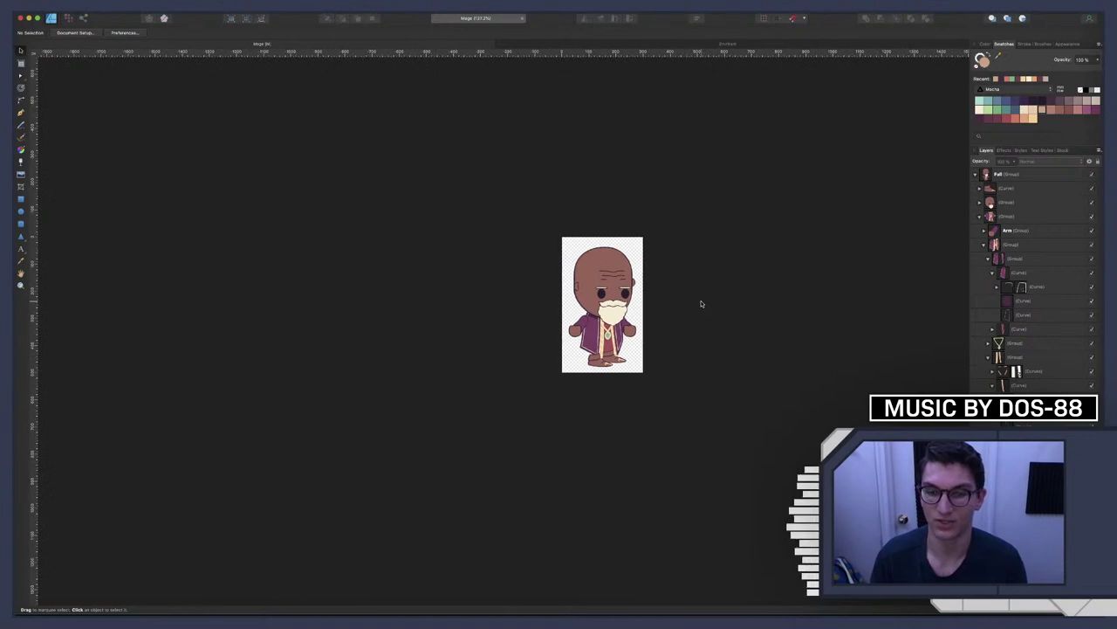
{"action": "scroll", "coordinate": [700, 304], "scroll_direction": "right", "scroll_amount": 2}
{"action": "scroll", "coordinate": [558, 316], "scroll_direction": "up", "scroll_amount": 10}
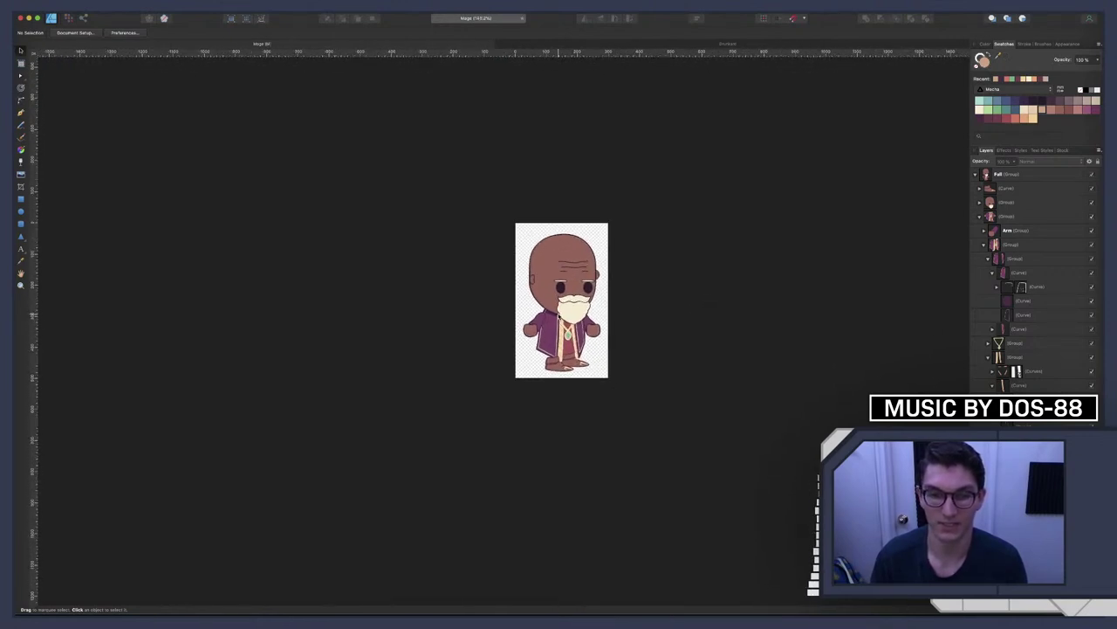
Copy the dark purple head shadow and nest the copy inside the left gold strip's curve so it is clipped to the strip
{"action": "left_click", "coordinate": [1019, 302]}
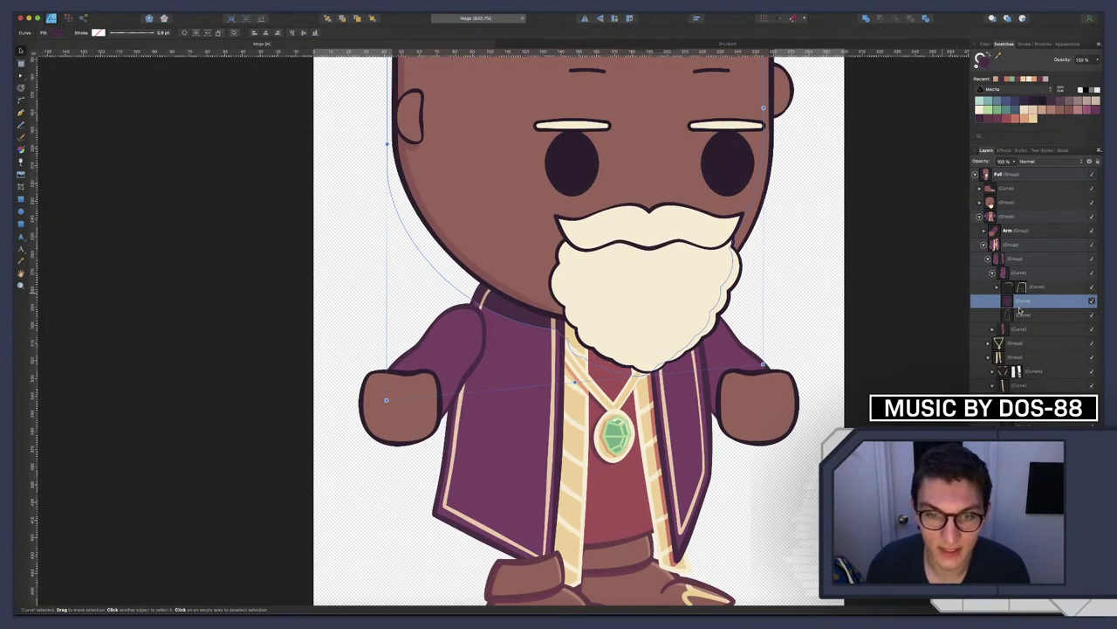
{"action": "left_click", "coordinate": [992, 273]}
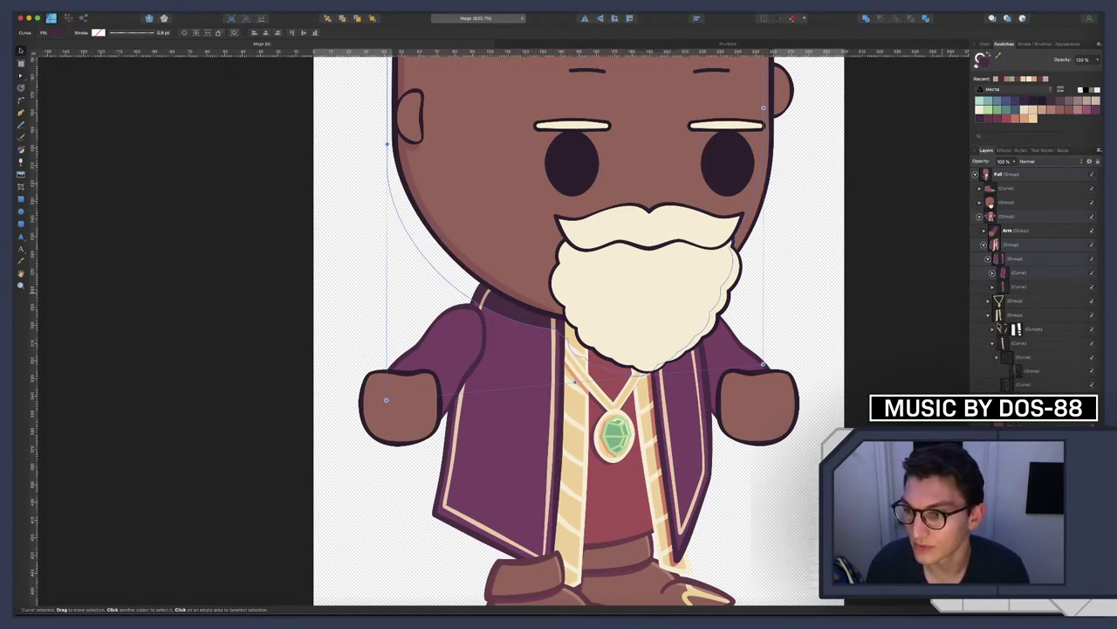
{"action": "left_click", "coordinate": [994, 343]}
{"action": "left_click", "coordinate": [1017, 344]}
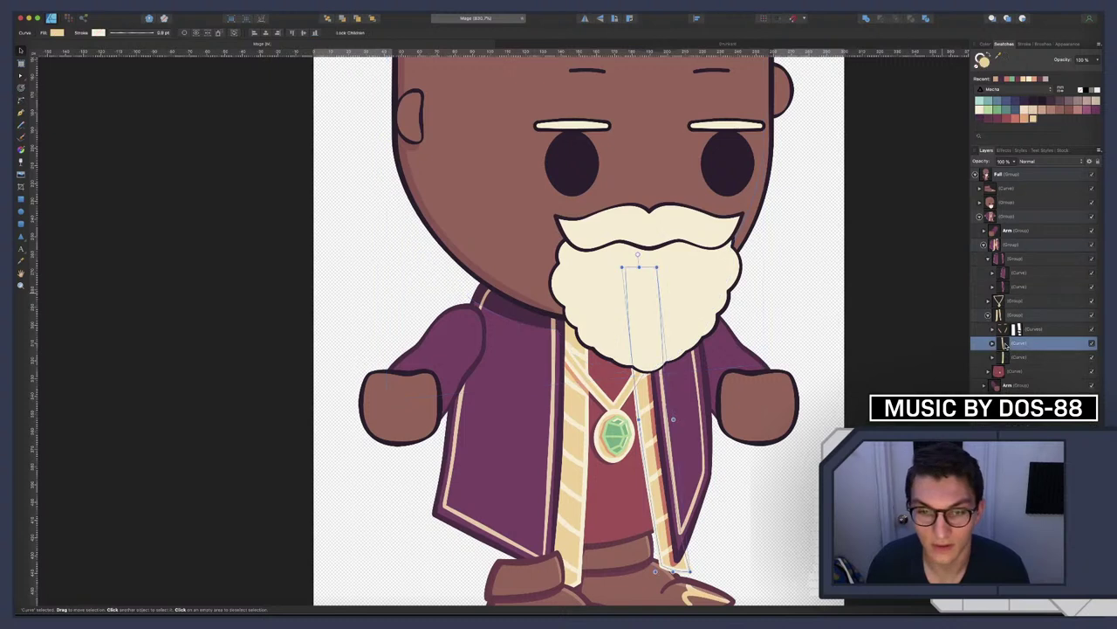
{"action": "left_click", "coordinate": [1022, 358]}
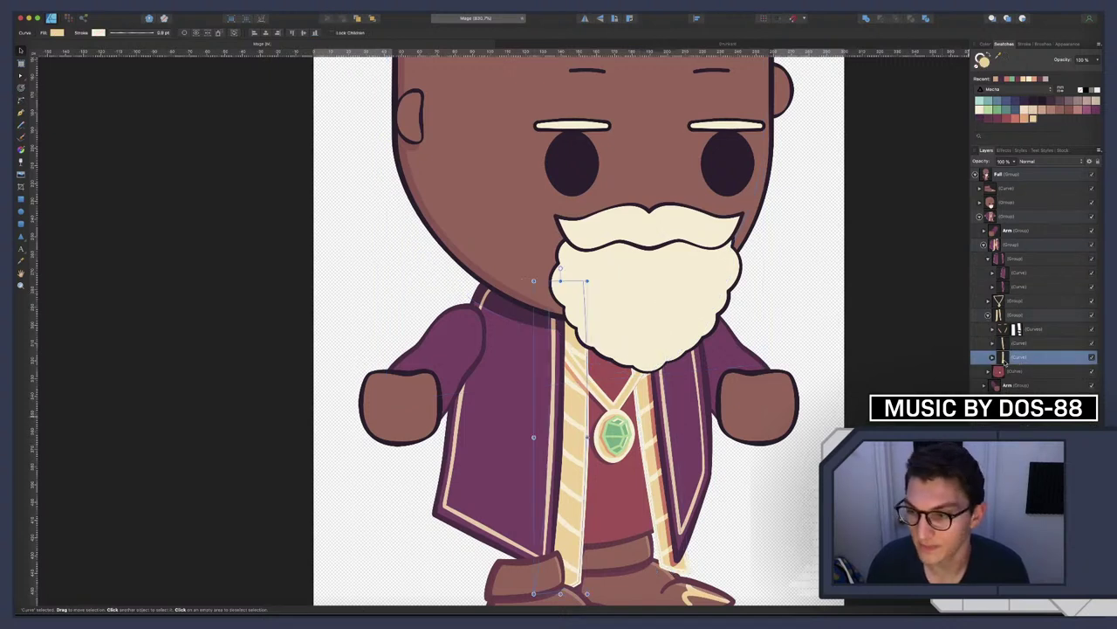
{"action": "key", "text": "super+v"}
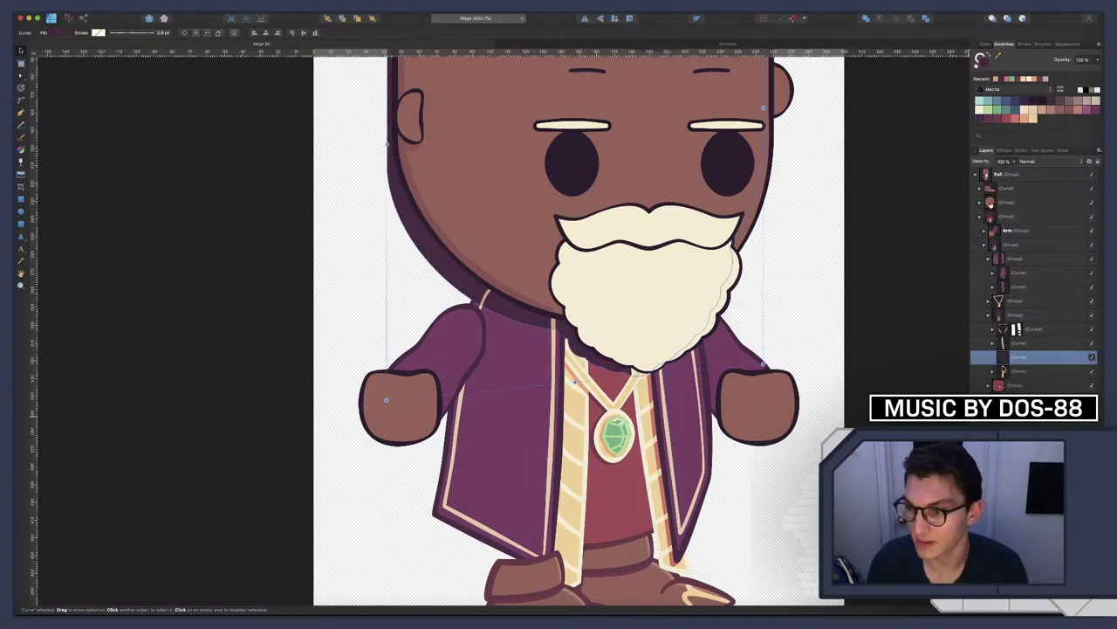
{"action": "left_click_drag", "start_coordinate": [1009, 358], "coordinate": [1023, 376]}
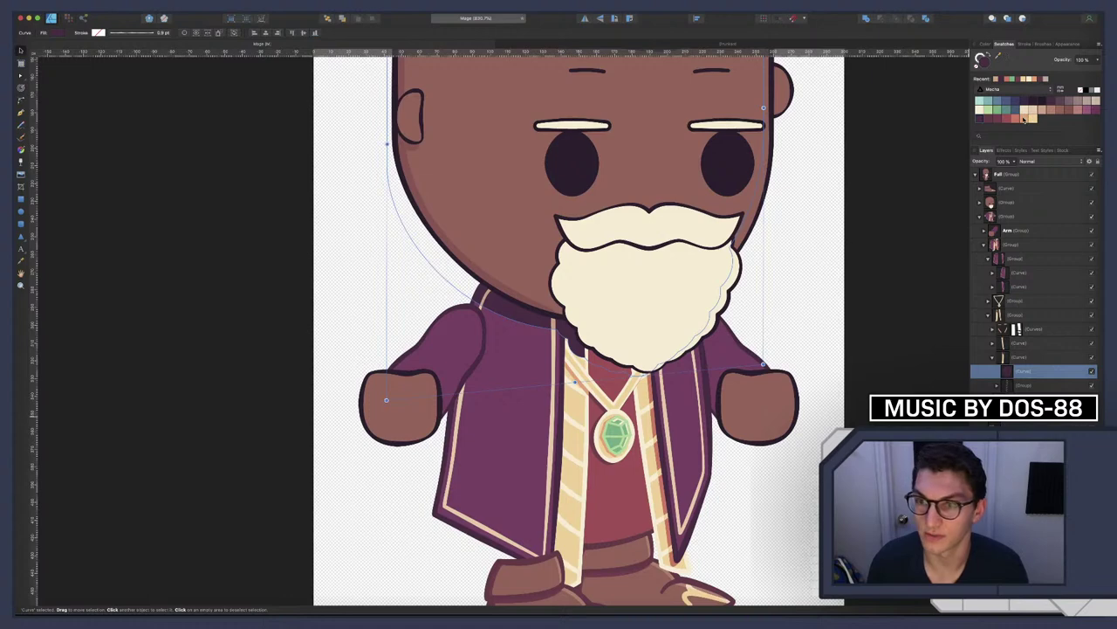
Fill the head shadow nested in the left gold strip with light orange
{"action": "left_click", "coordinate": [1023, 119]}
{"action": "scroll", "coordinate": [647, 353], "scroll_direction": "down", "scroll_amount": 2}
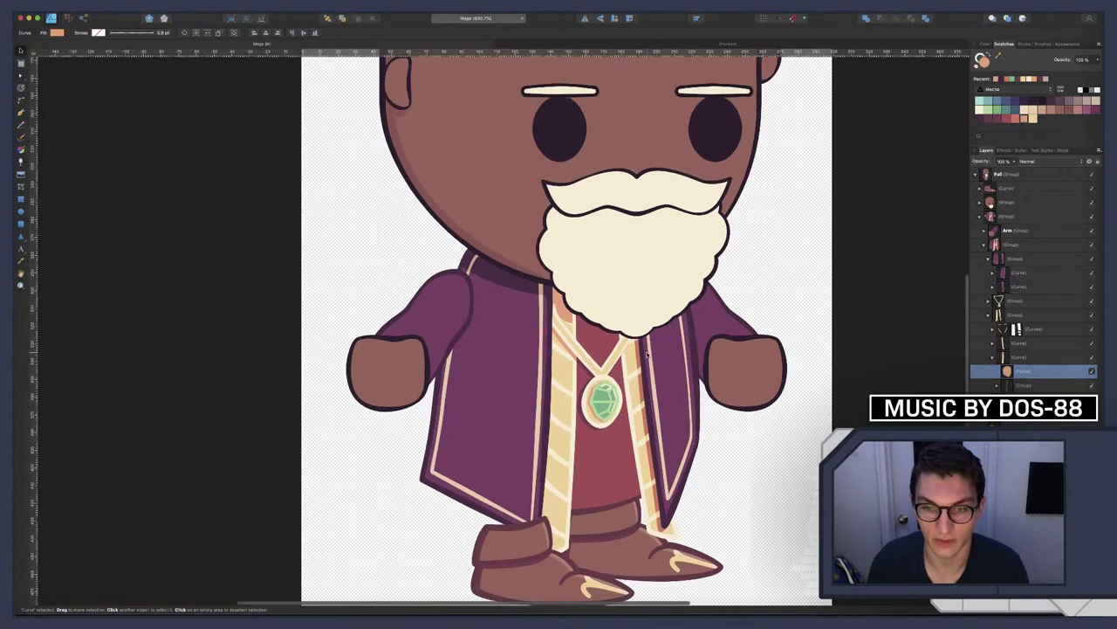
{"action": "scroll", "coordinate": [647, 354], "scroll_direction": "right", "scroll_amount": 2}
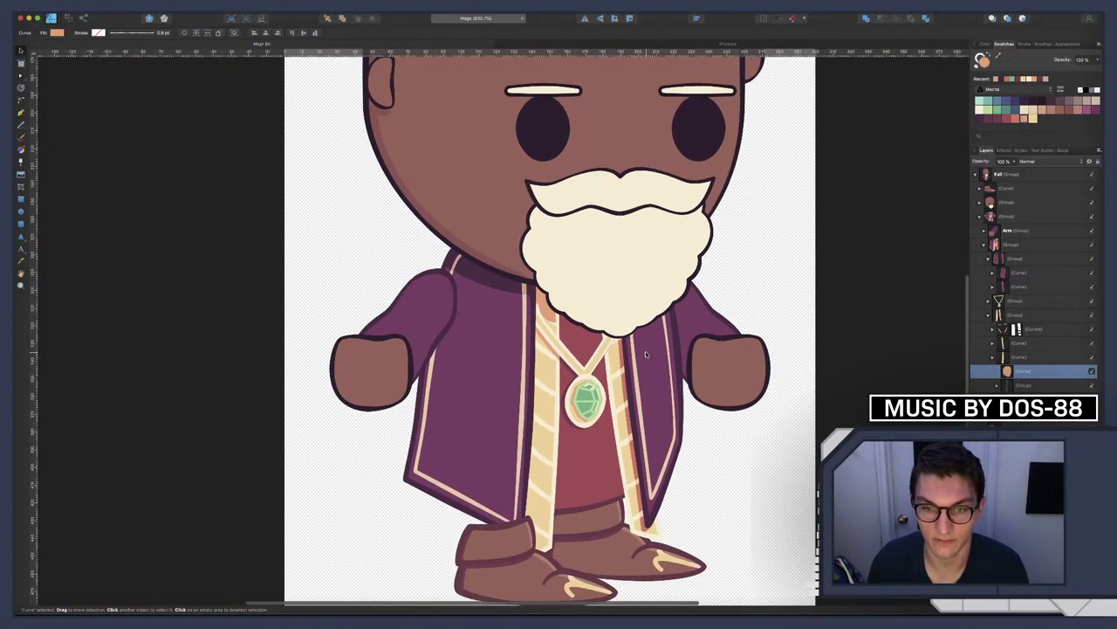
Try a darker red-orange fill on the gold strip's shadow, and restore the light orange fill
{"action": "left_click", "coordinate": [1016, 119]}
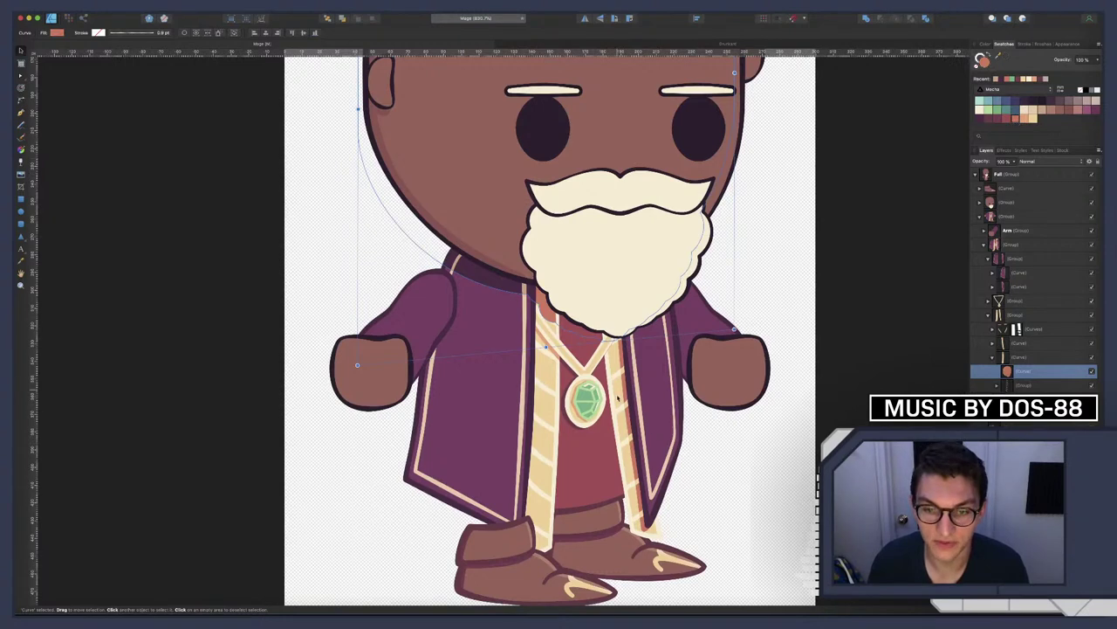
{"action": "scroll", "coordinate": [617, 397], "scroll_direction": "down", "scroll_amount": 5}
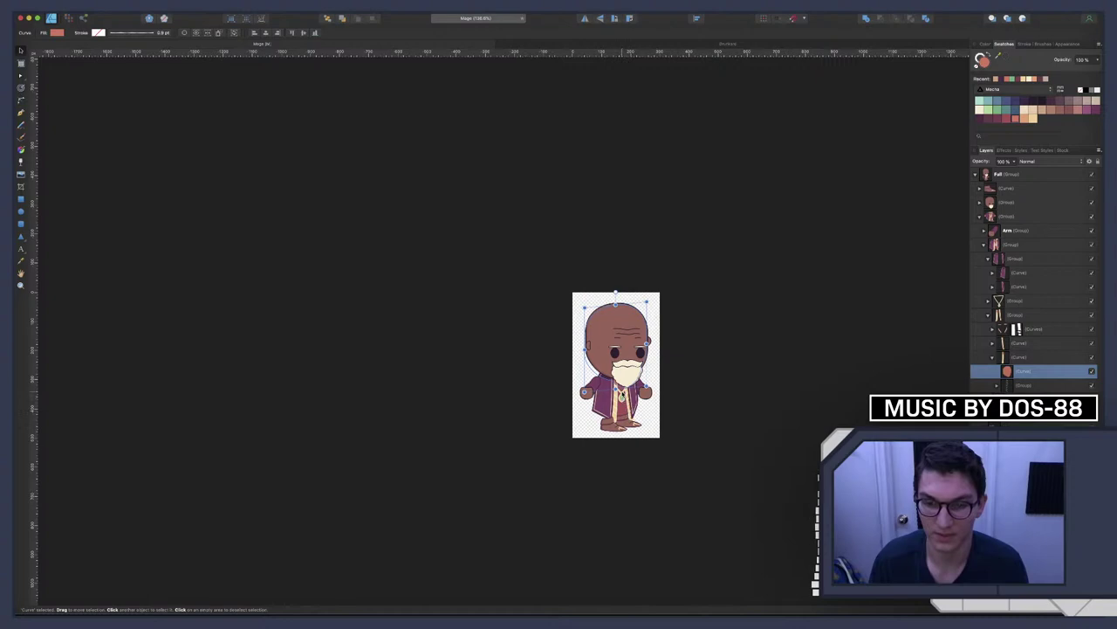
{"action": "scroll", "coordinate": [623, 393], "scroll_direction": "up", "scroll_amount": 5}
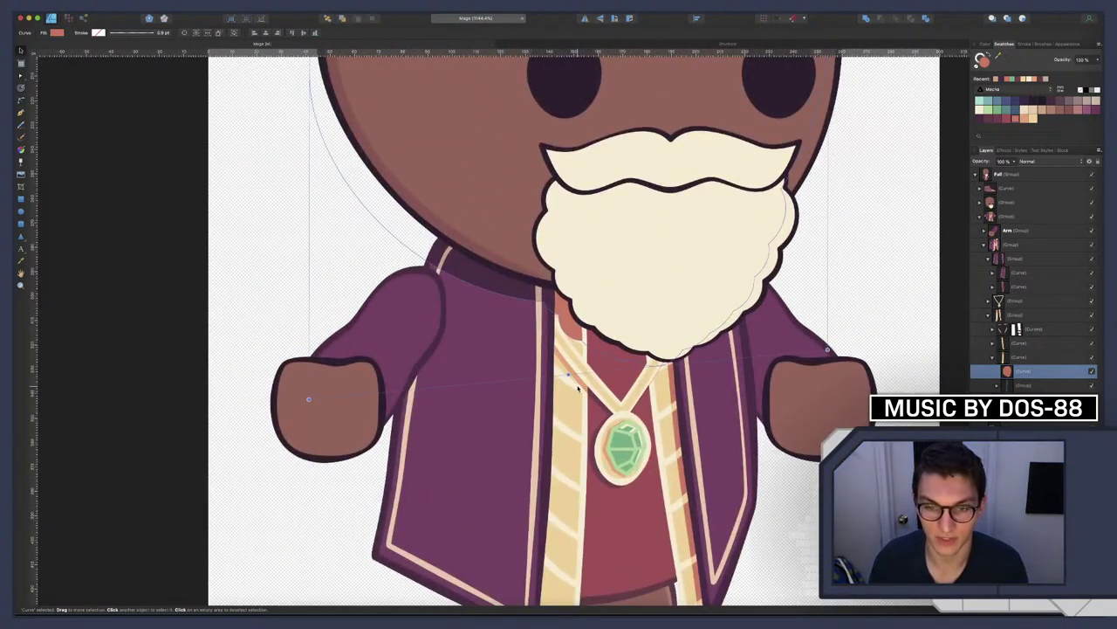
{"action": "scroll", "coordinate": [612, 426], "scroll_direction": "down", "scroll_amount": 5}
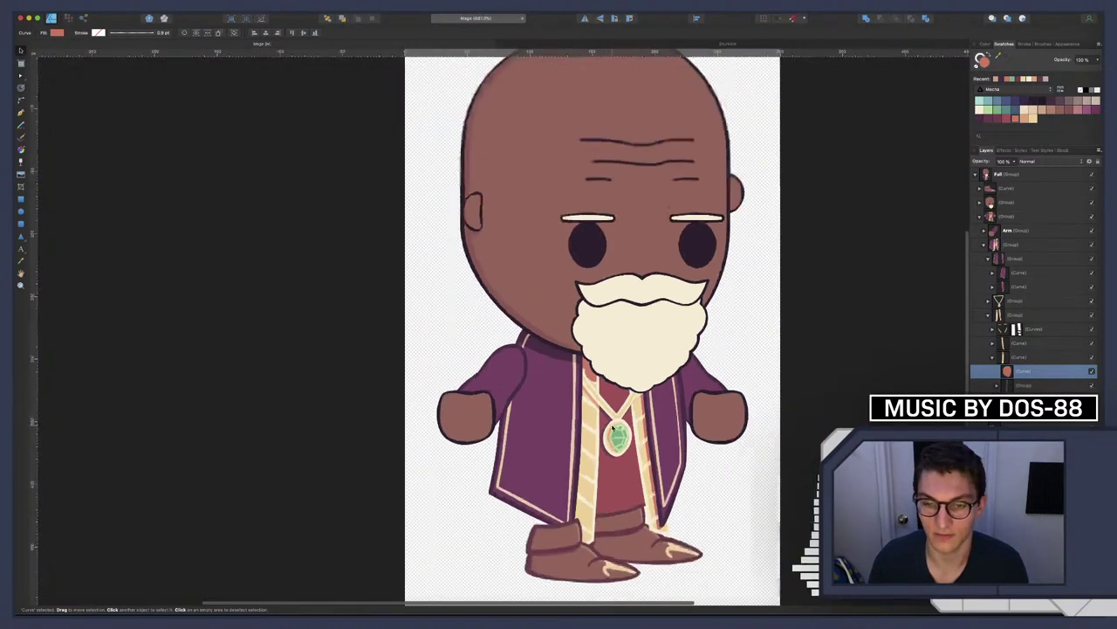
{"action": "scroll", "coordinate": [613, 434], "scroll_direction": "up", "scroll_amount": 10}
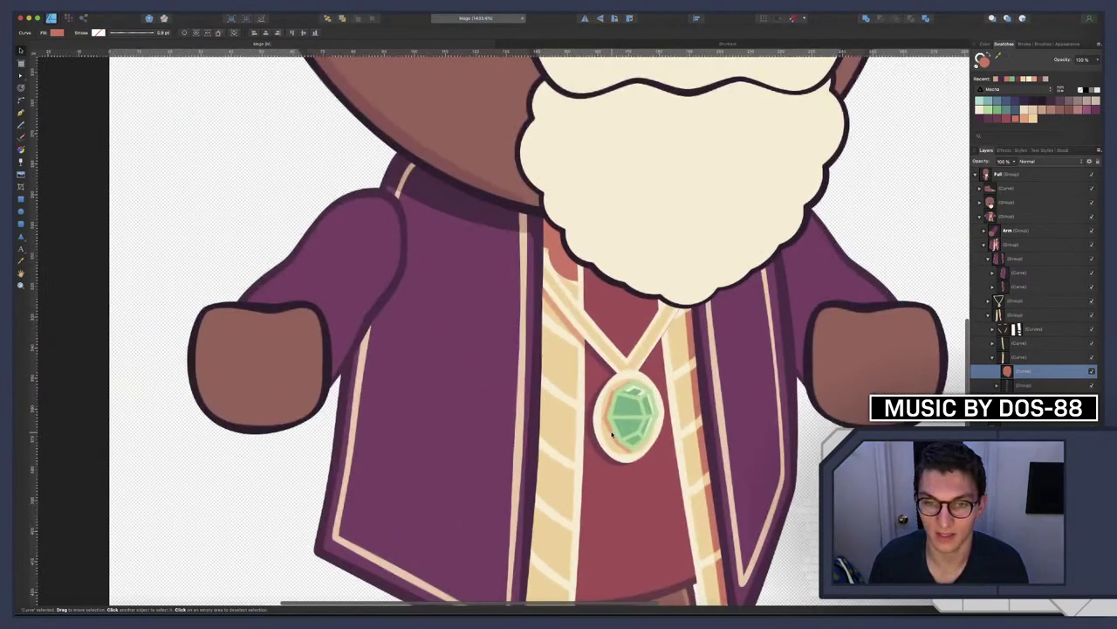
{"action": "scroll", "coordinate": [720, 273], "scroll_direction": "down", "scroll_amount": 10}
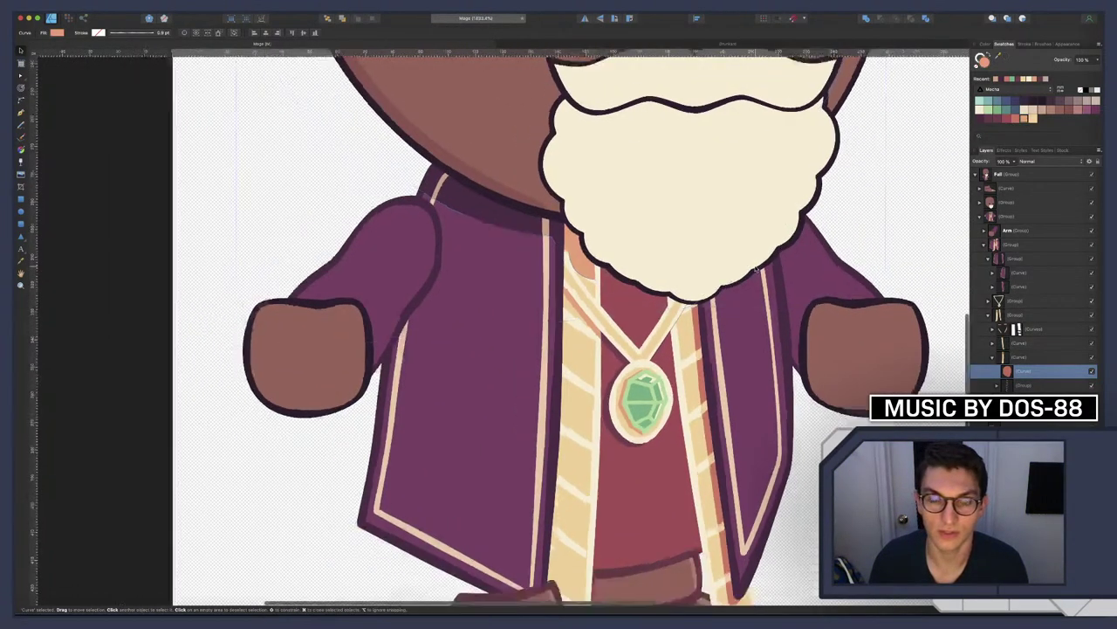
Deselect the shadow and examine the shading below the head and beard on the coat, trim and gold strips
{"action": "left_click", "coordinate": [830, 248]}
{"action": "scroll", "coordinate": [826, 252], "scroll_direction": "down", "scroll_amount": 5}
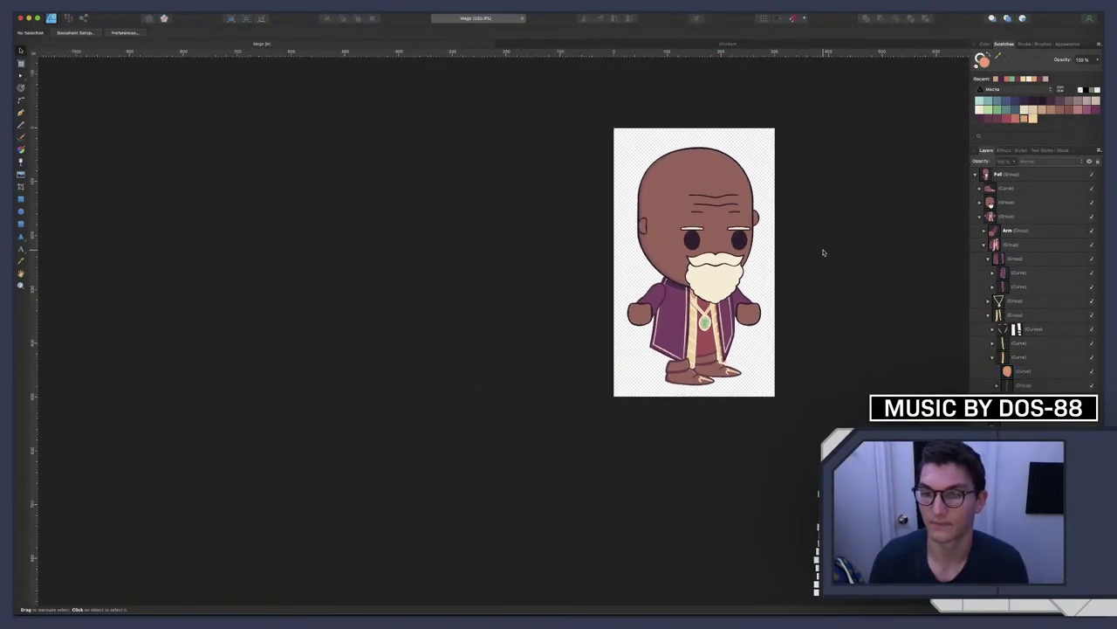
{"action": "scroll", "coordinate": [826, 252], "scroll_direction": "up", "scroll_amount": 8}
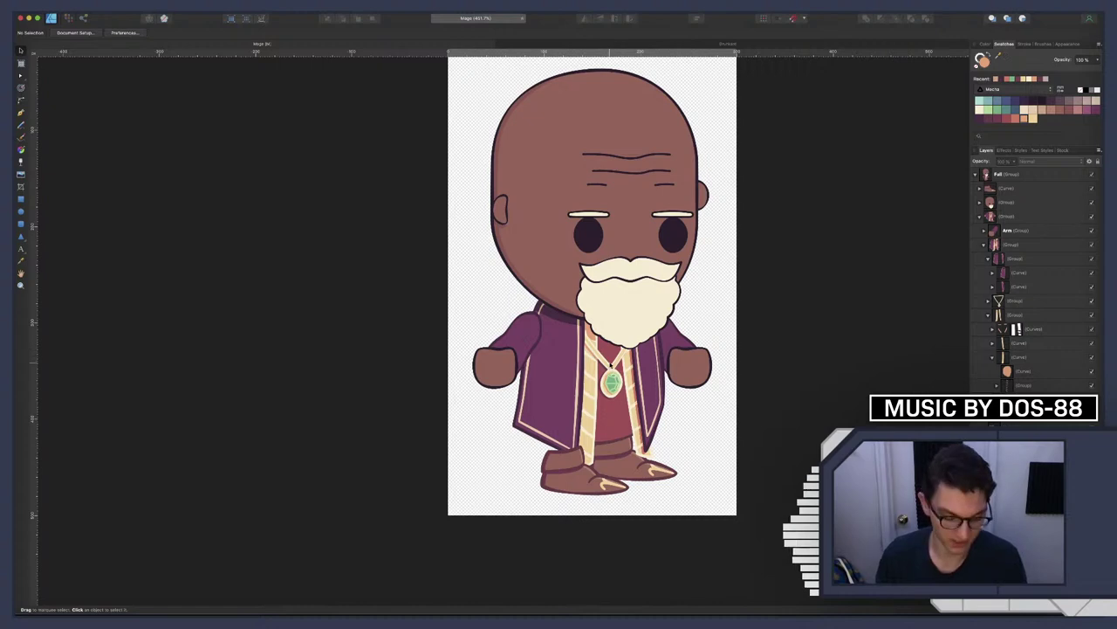
{"action": "scroll", "coordinate": [592, 352], "scroll_direction": "up", "scroll_amount": 3}
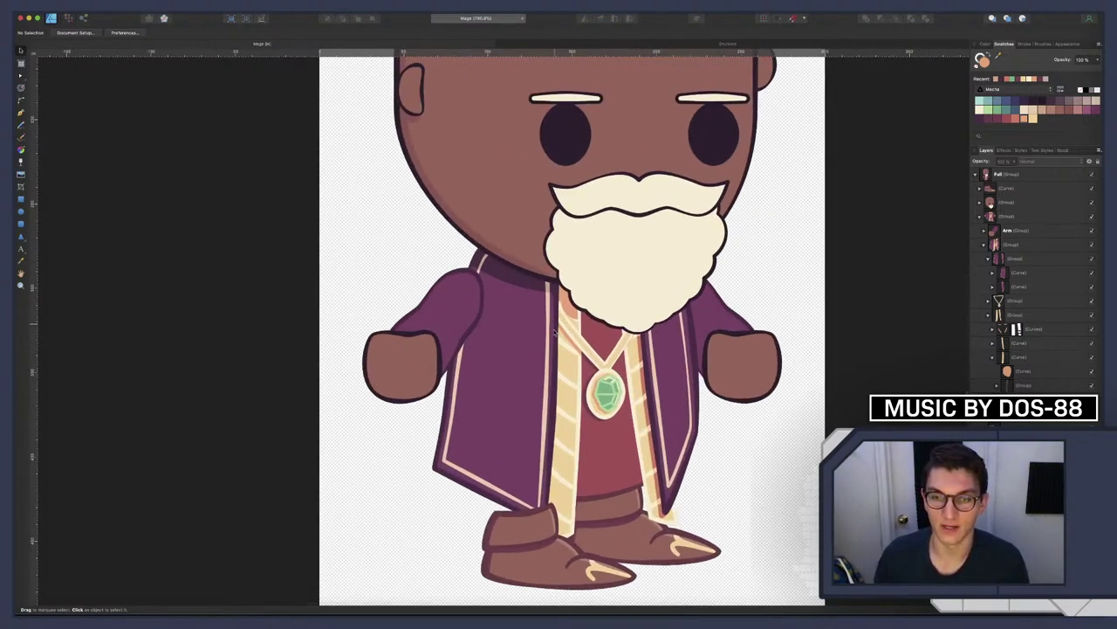
{"action": "scroll", "coordinate": [604, 391], "scroll_direction": "down", "scroll_amount": 1}
{"action": "scroll", "coordinate": [591, 370], "scroll_direction": "up", "scroll_amount": 1}
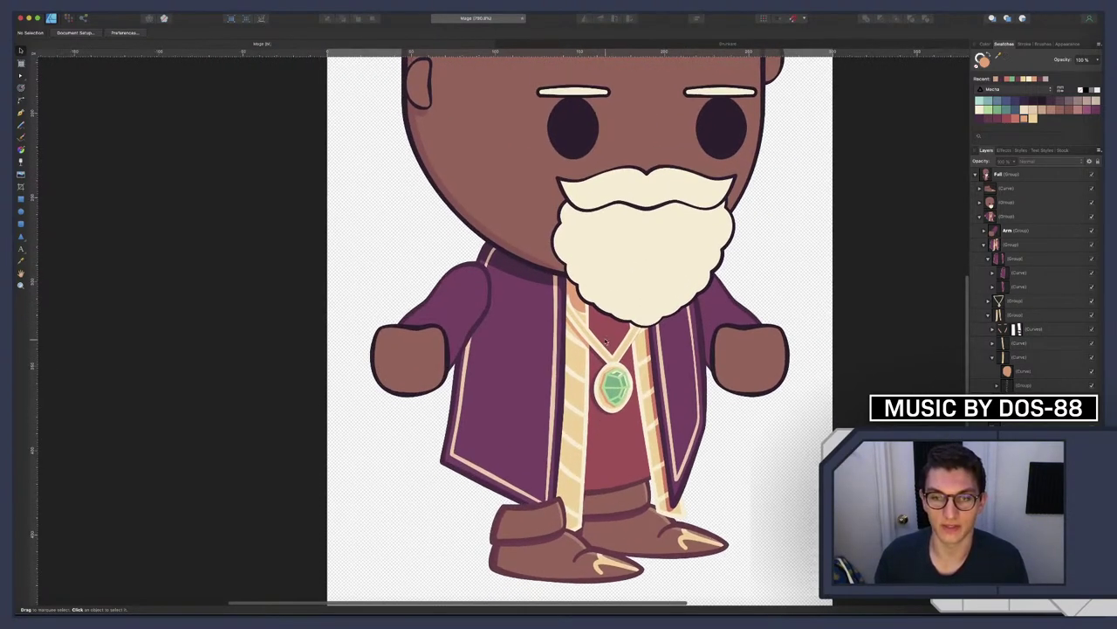
{"action": "scroll", "coordinate": [588, 337], "scroll_direction": "down", "scroll_amount": 1}
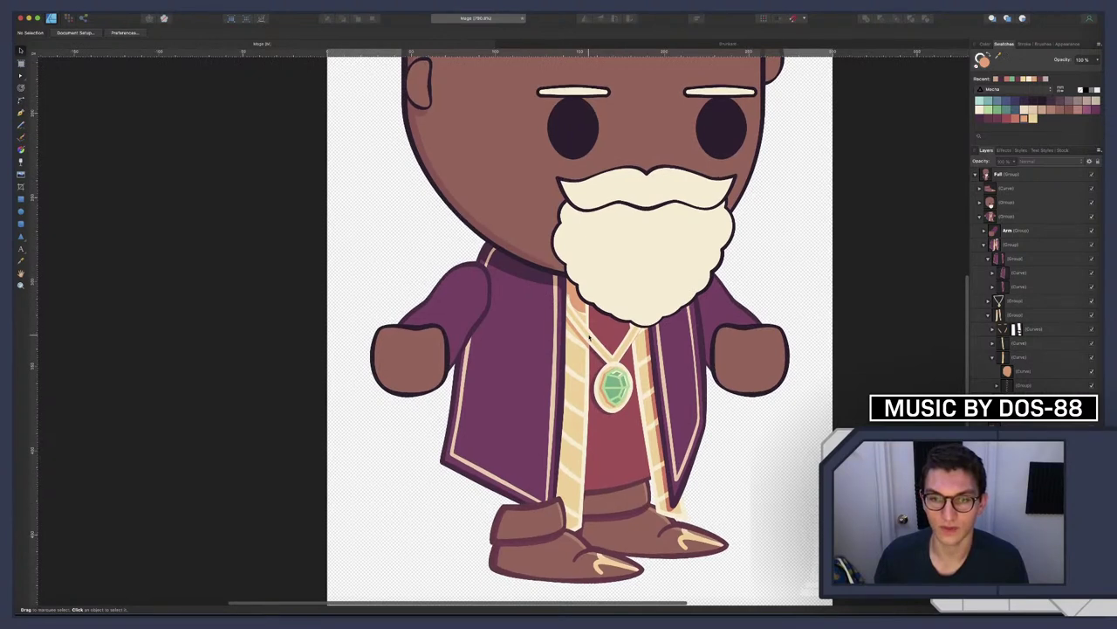
Try a light orange stroke on the coat's shadow line inside the right gold strip
{"action": "scroll", "coordinate": [601, 337], "scroll_direction": "left", "scroll_amount": 1}
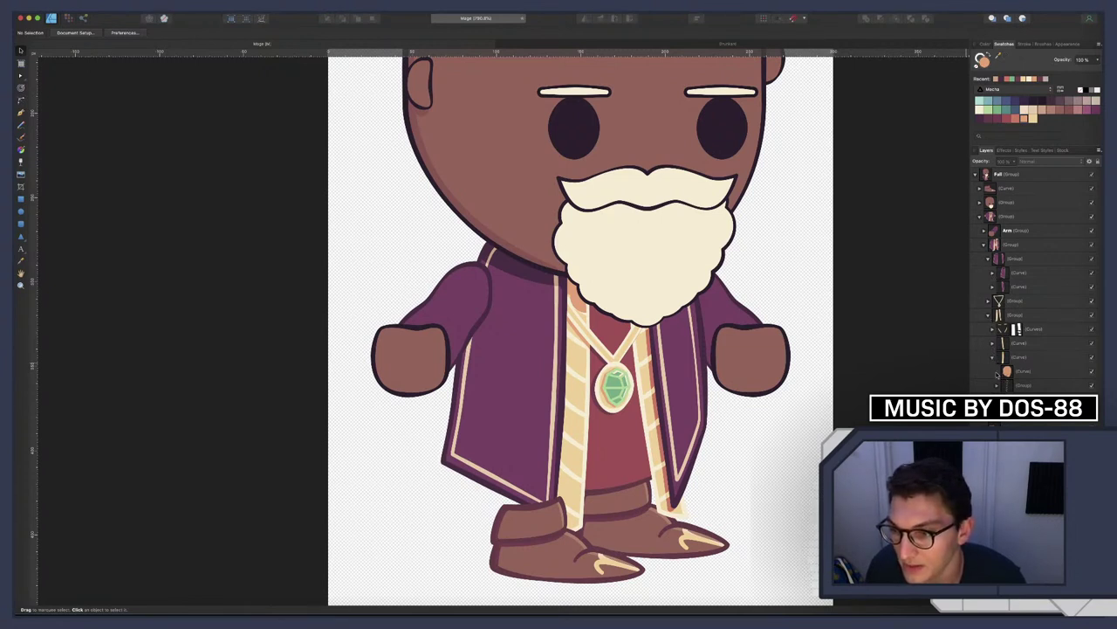
{"action": "left_click", "coordinate": [993, 344]}
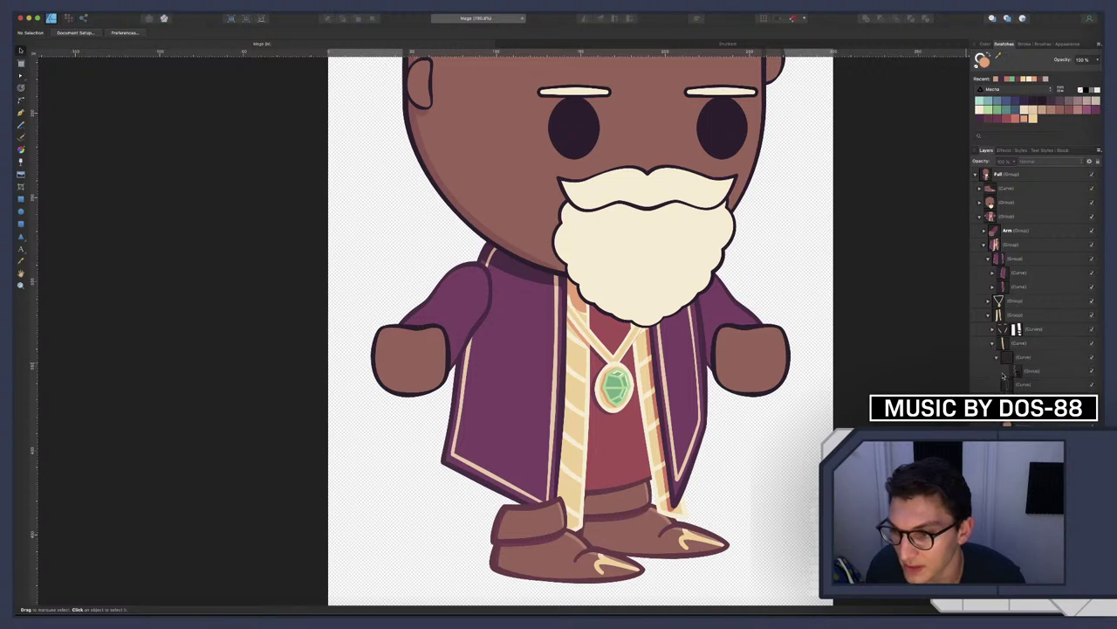
{"action": "left_click", "coordinate": [1005, 385]}
{"action": "left_click", "coordinate": [1008, 358]}
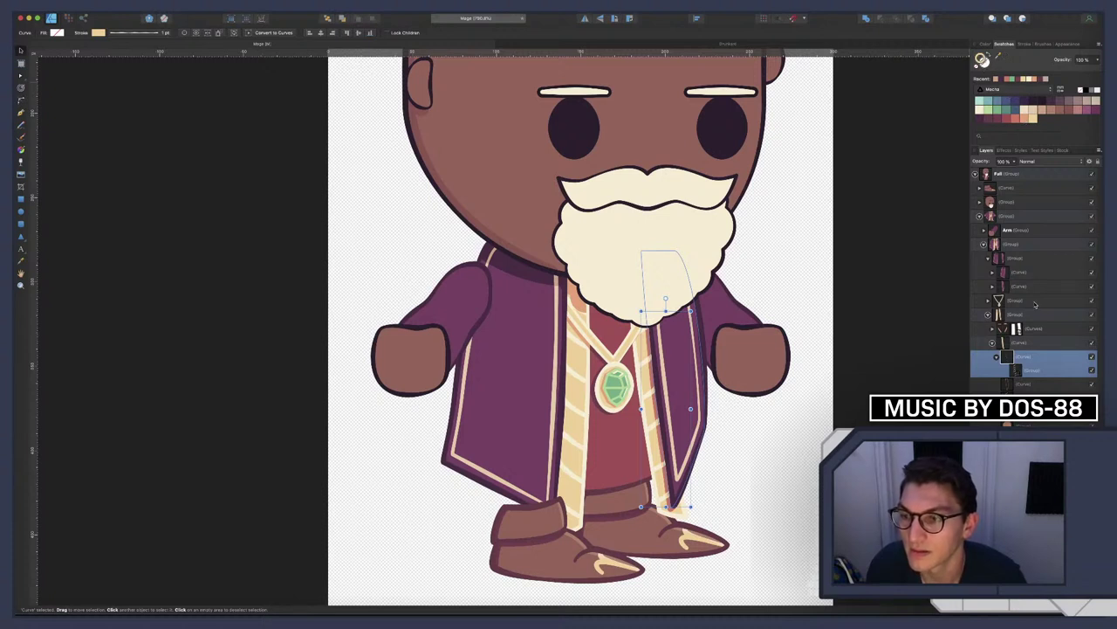
{"action": "left_click", "coordinate": [1008, 371]}
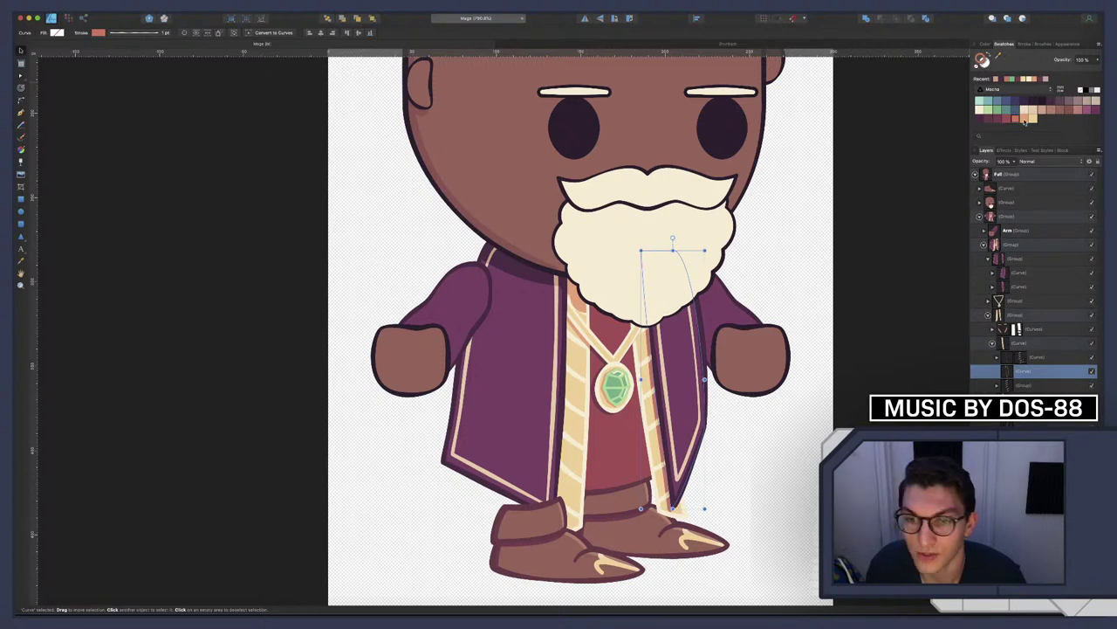
{"action": "left_click", "coordinate": [843, 311]}
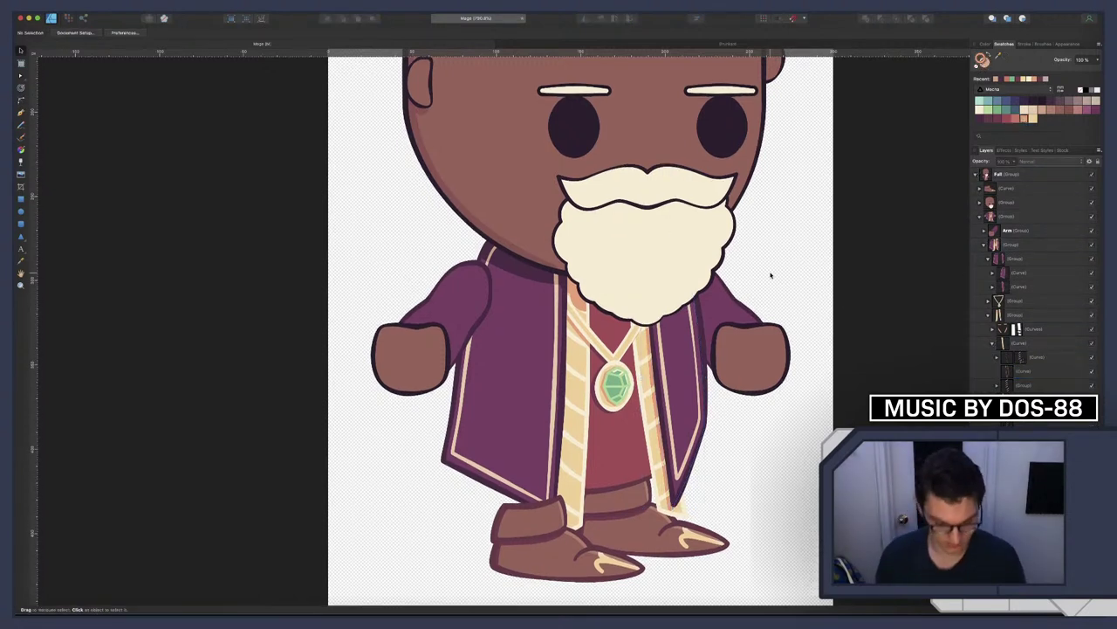
Restore the red-orange stroke on the coat's shadow line inside the right gold strip
{"action": "scroll", "coordinate": [768, 280], "scroll_direction": "down", "scroll_amount": 5}
{"action": "scroll", "coordinate": [769, 278], "scroll_direction": "up", "scroll_amount": 5}
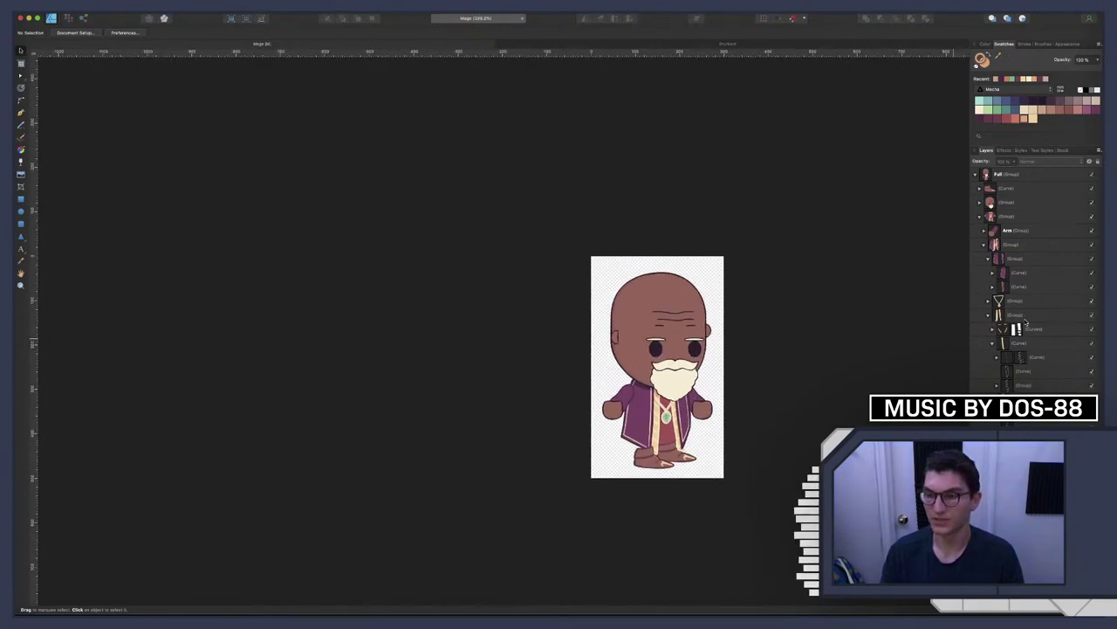
{"action": "left_click", "coordinate": [1013, 372]}
{"action": "left_click", "coordinate": [1018, 120]}
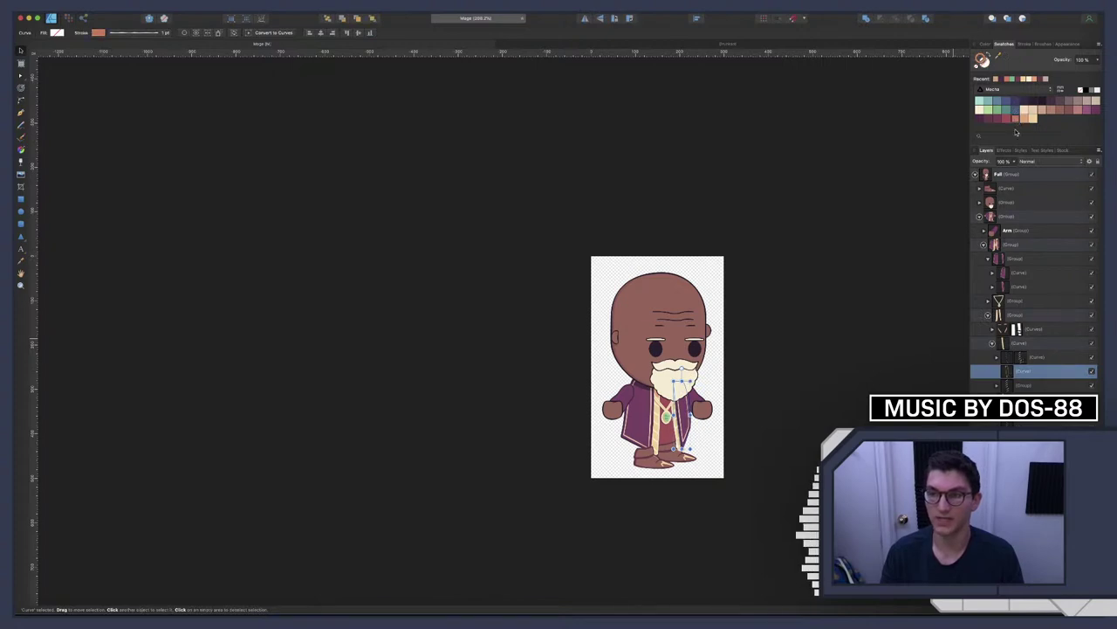
{"action": "left_click", "coordinate": [992, 344]}
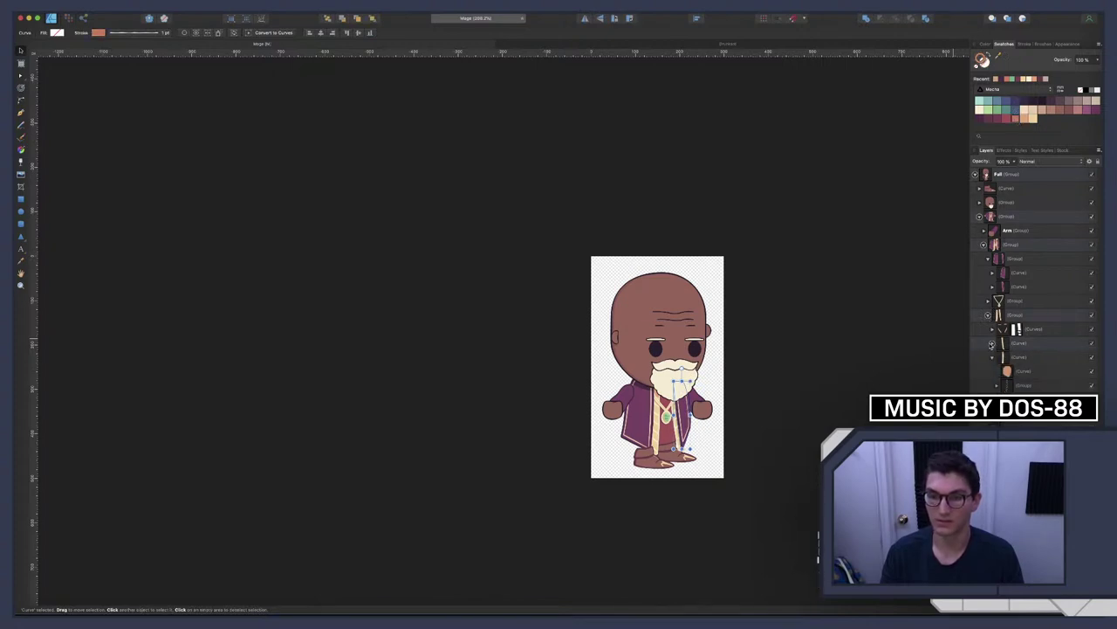
{"action": "left_click", "coordinate": [840, 398]}
Fill the head shadow nested in the left gold strip with red-orange to match the right strip's shading
{"action": "scroll", "coordinate": [686, 430], "scroll_direction": "up", "scroll_amount": 5}
{"action": "scroll", "coordinate": [686, 431], "scroll_direction": "down", "scroll_amount": 4}
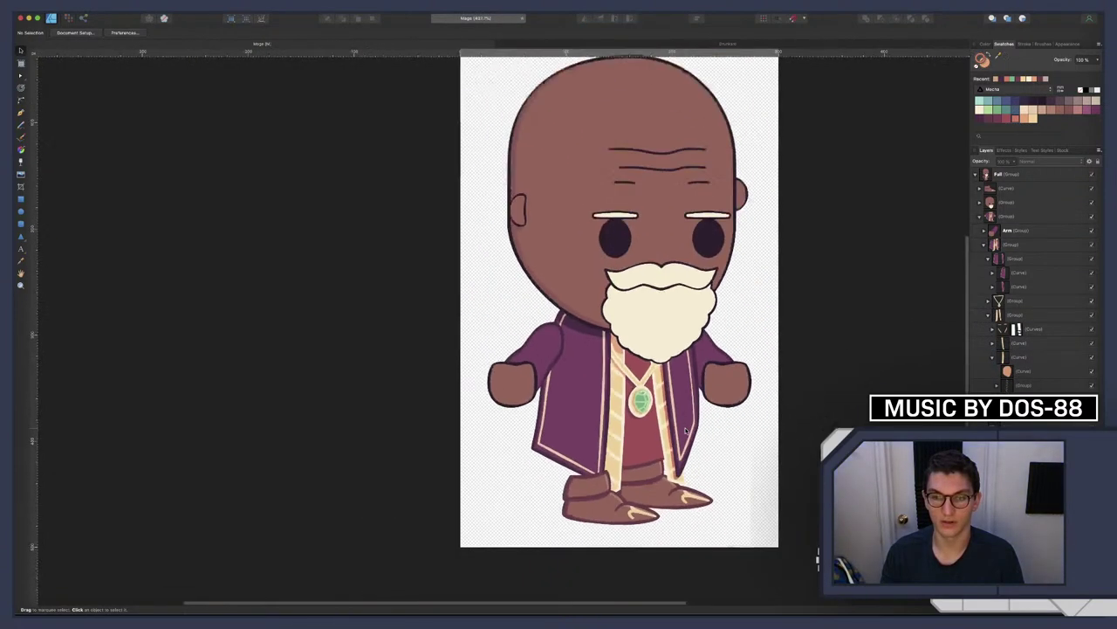
{"action": "scroll", "coordinate": [686, 430], "scroll_direction": "right", "scroll_amount": 2}
{"action": "scroll", "coordinate": [603, 419], "scroll_direction": "up", "scroll_amount": 5}
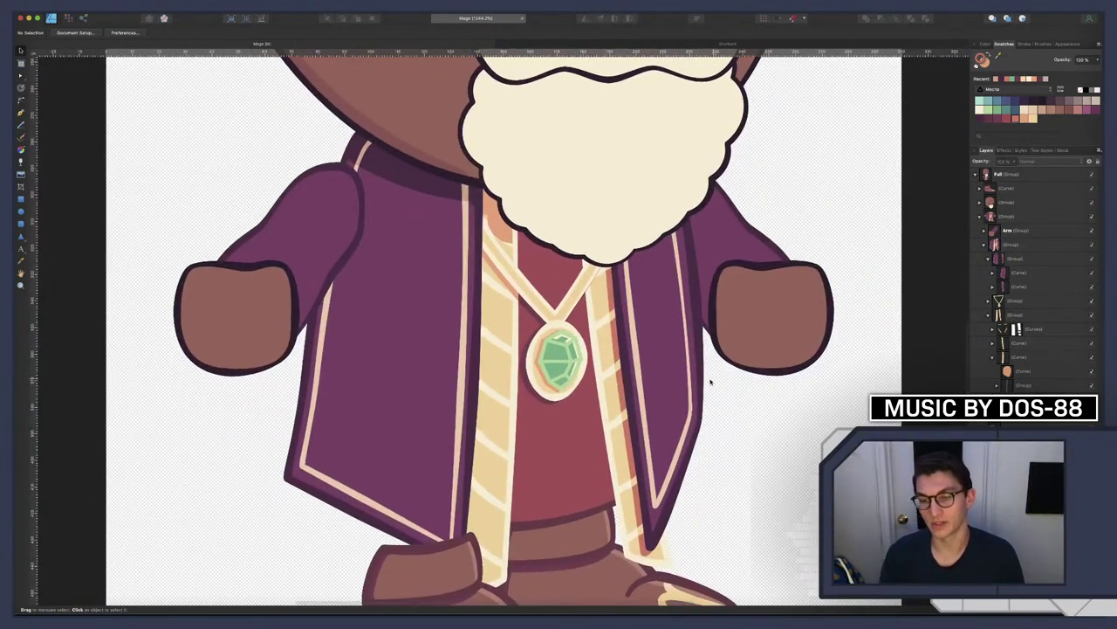
{"action": "scroll", "coordinate": [607, 304], "scroll_direction": "down", "scroll_amount": 10}
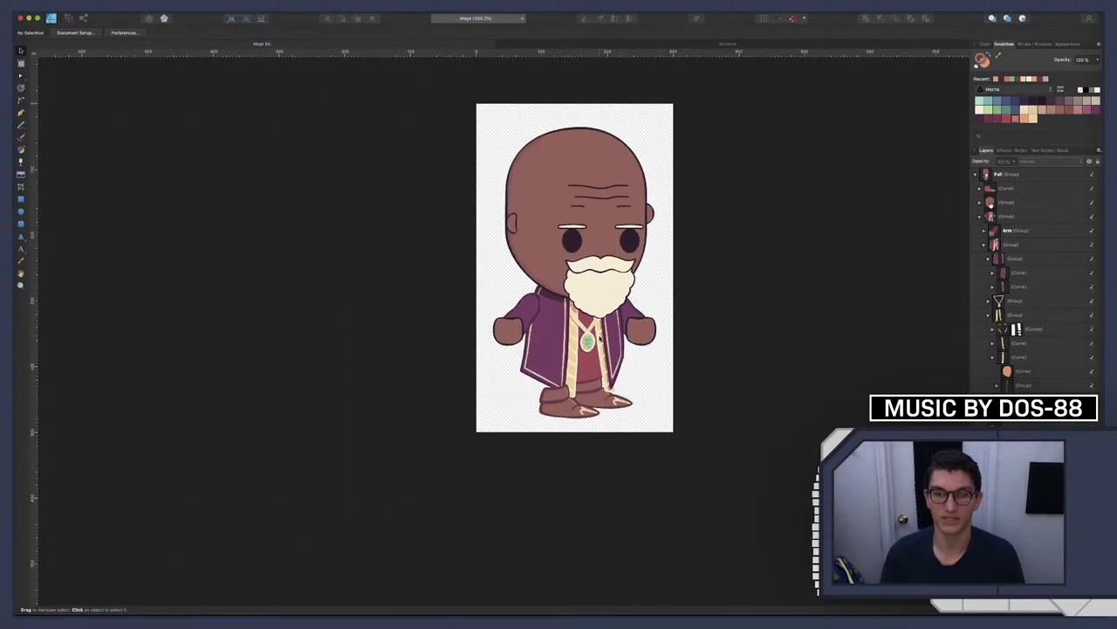
{"action": "scroll", "coordinate": [596, 342], "scroll_direction": "up", "scroll_amount": 2}
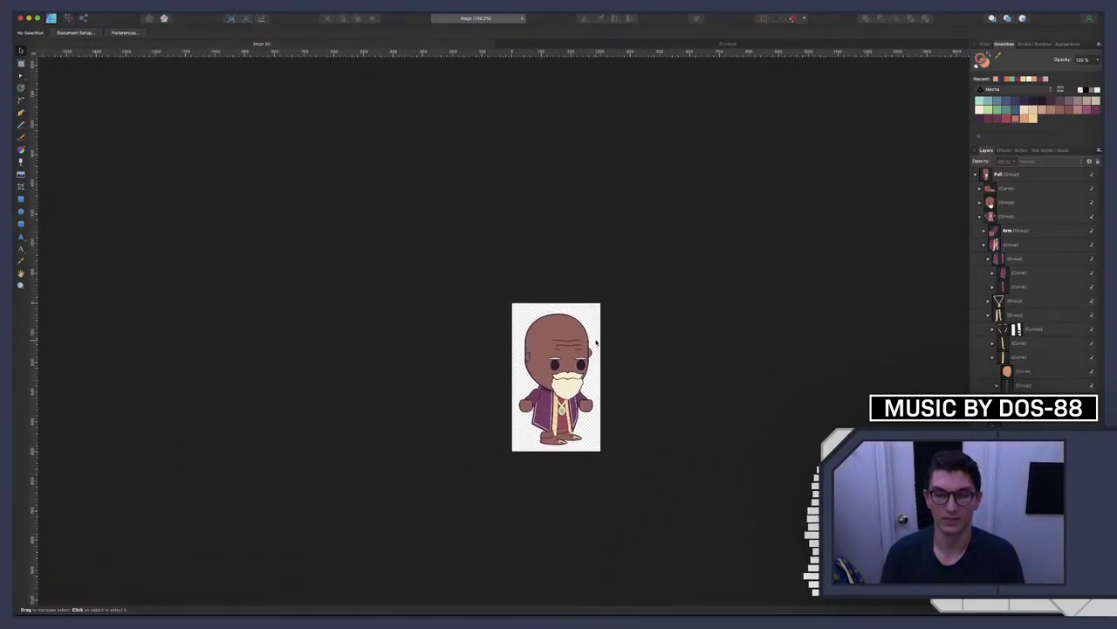
{"action": "scroll", "coordinate": [556, 403], "scroll_direction": "up", "scroll_amount": 10}
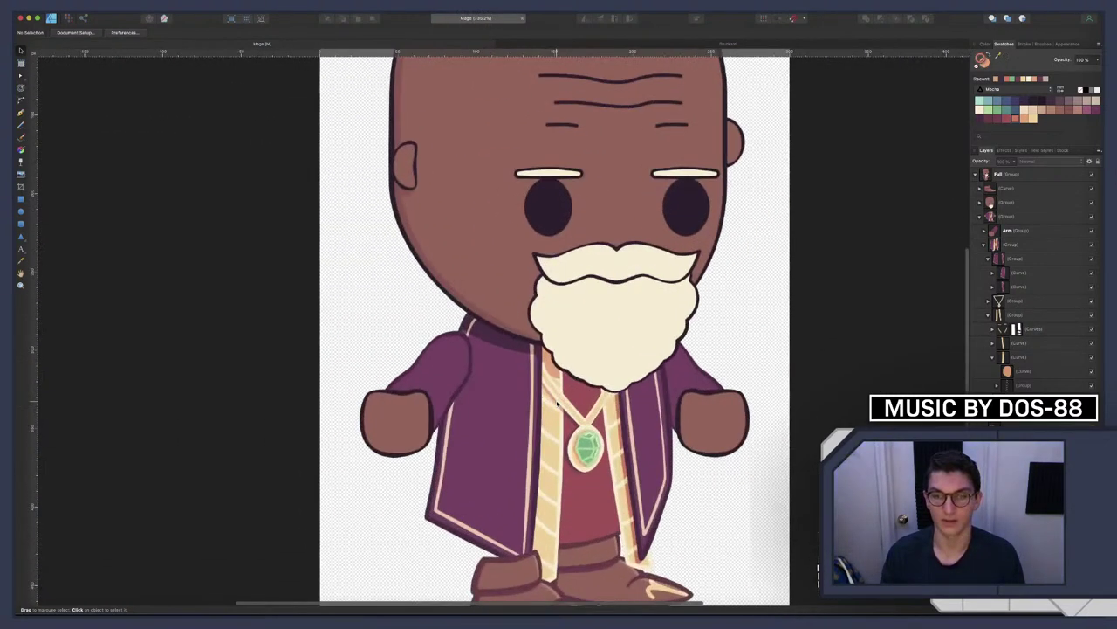
{"action": "left_click", "coordinate": [1014, 375]}
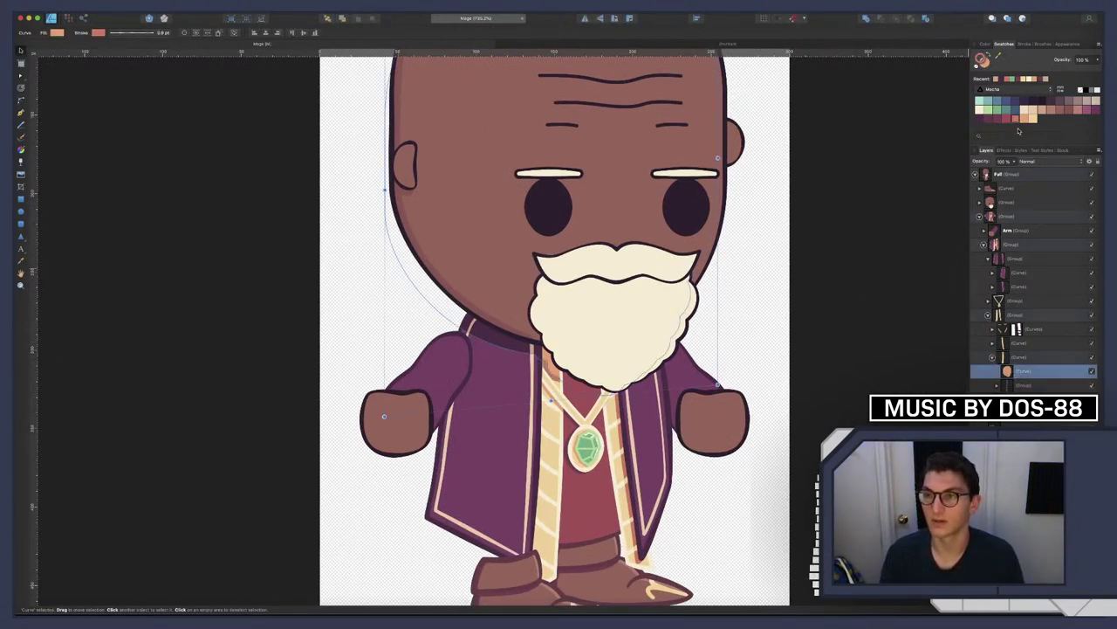
{"action": "left_click", "coordinate": [978, 66]}
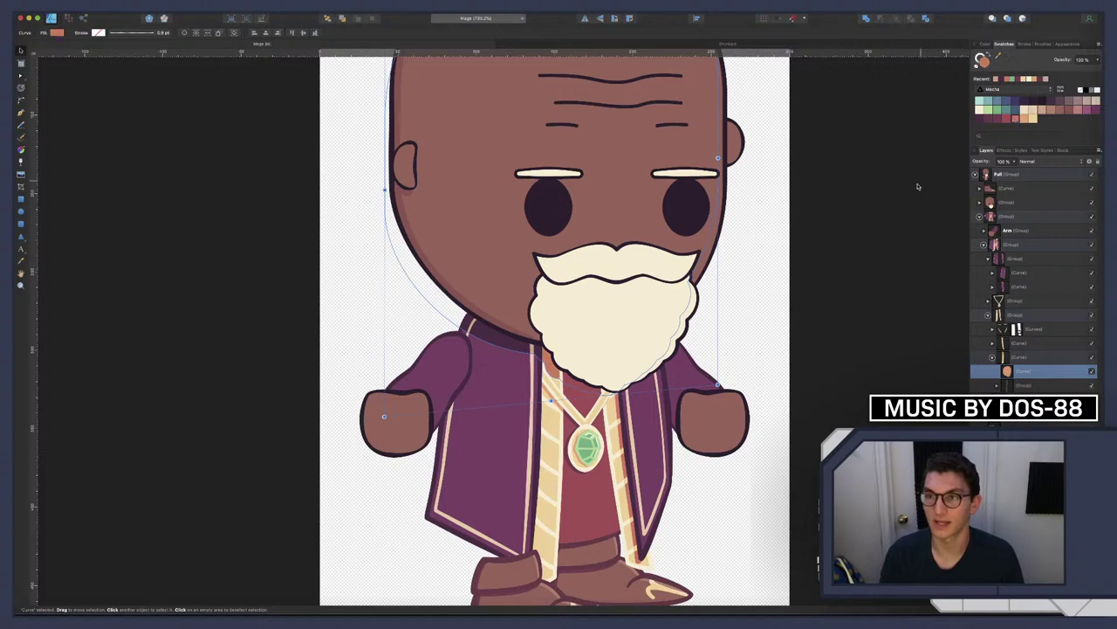
{"action": "left_click", "coordinate": [885, 219]}
Examine the left gold strip's head shadow on the whole character and up close
{"action": "scroll", "coordinate": [885, 219], "scroll_direction": "down", "scroll_amount": 6}
{"action": "scroll", "coordinate": [889, 220], "scroll_direction": "right", "scroll_amount": 5}
{"action": "scroll", "coordinate": [889, 220], "scroll_direction": "up", "scroll_amount": 2}
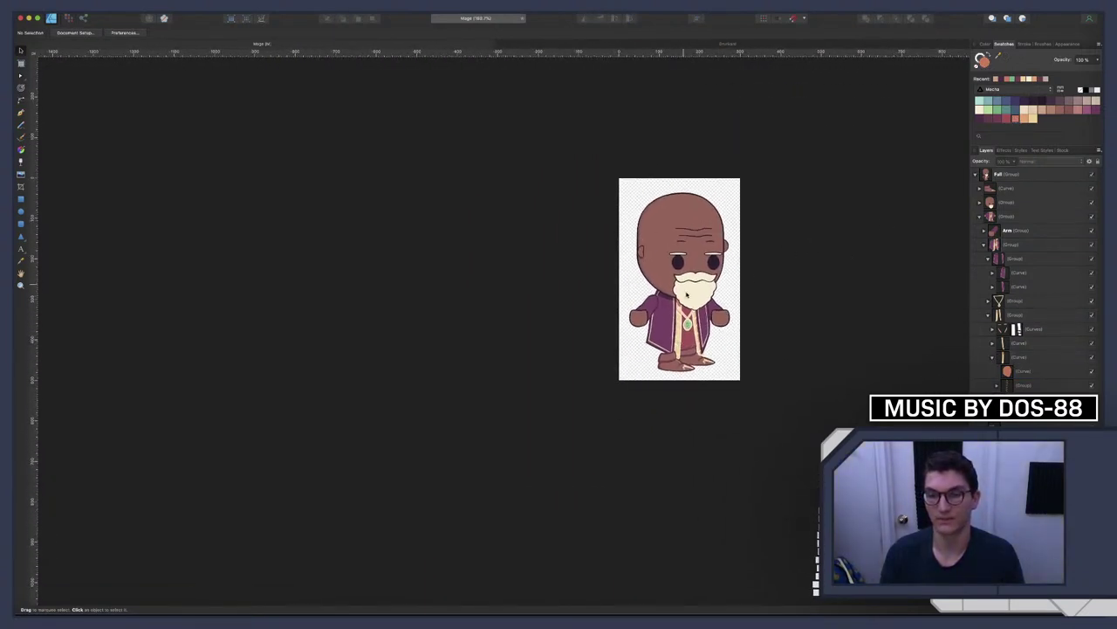
{"action": "scroll", "coordinate": [711, 334], "scroll_direction": "right", "scroll_amount": 3}
{"action": "scroll", "coordinate": [704, 339], "scroll_direction": "down", "scroll_amount": 4}
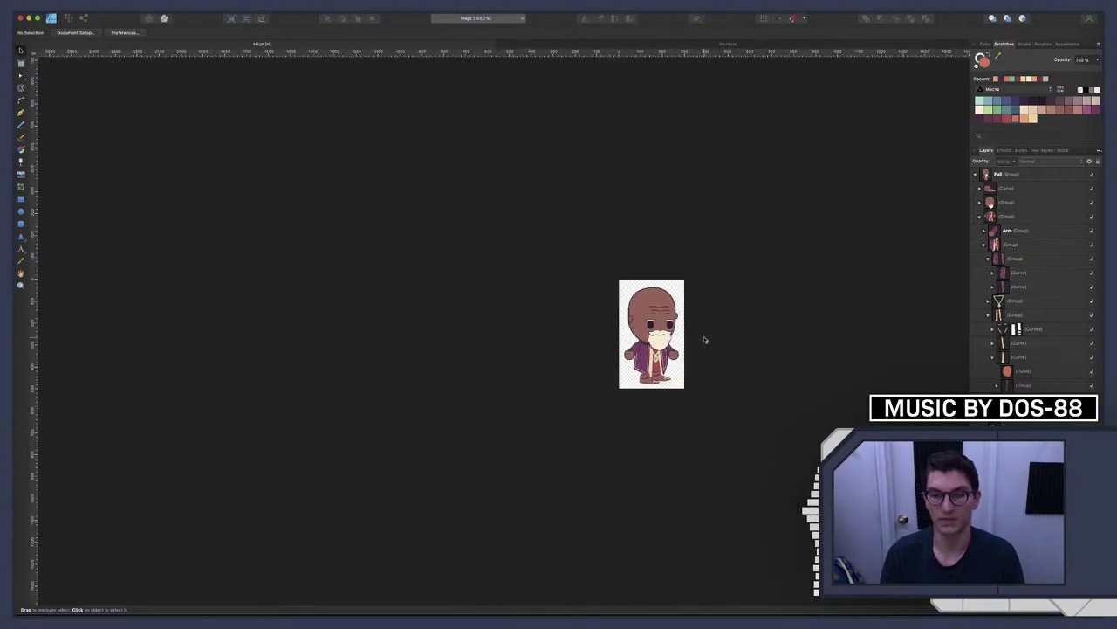
{"action": "scroll", "coordinate": [685, 352], "scroll_direction": "up", "scroll_amount": 6}
{"action": "scroll", "coordinate": [684, 352], "scroll_direction": "up", "scroll_amount": 5}
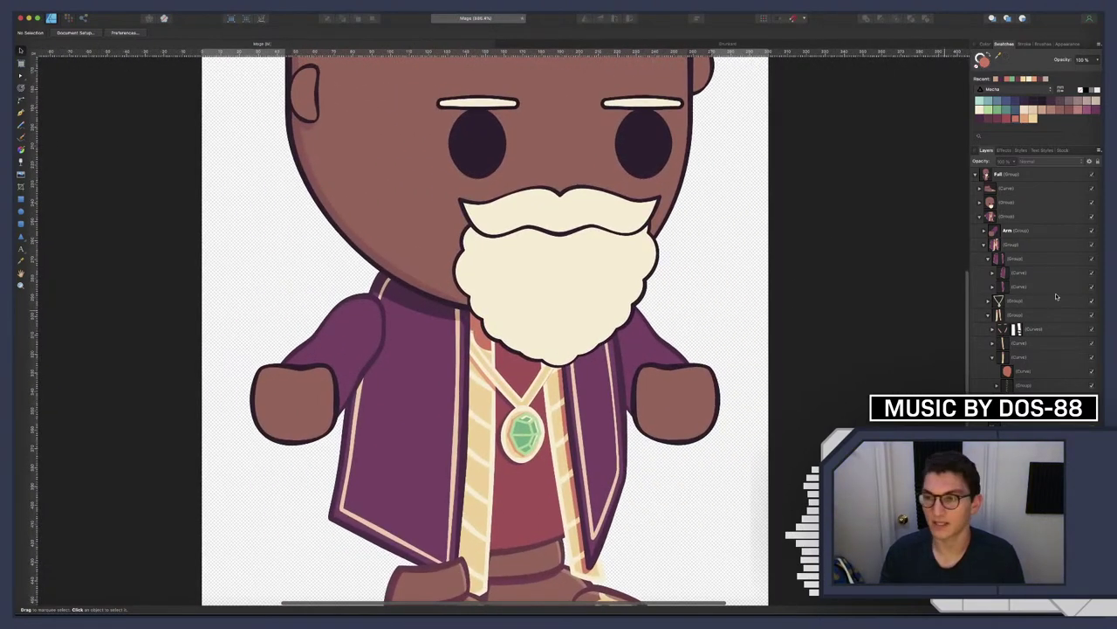
Copy the left gold strip's head shadow into the red shirt's curve and fill the copy with dark maroon
{"action": "left_click", "coordinate": [1023, 371]}
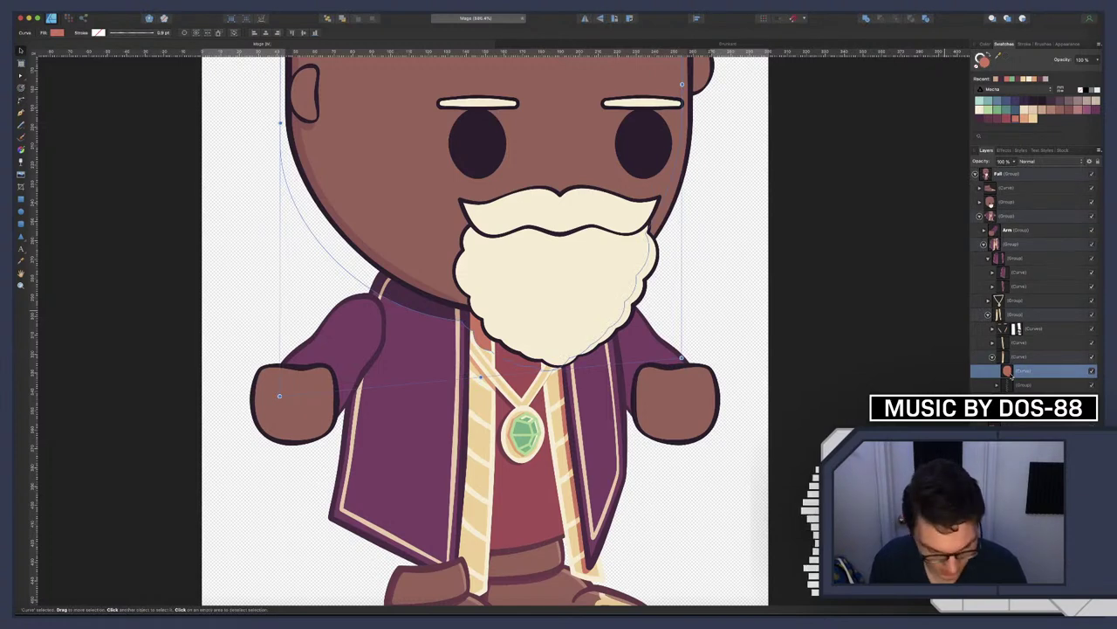
{"action": "left_click", "coordinate": [989, 315]}
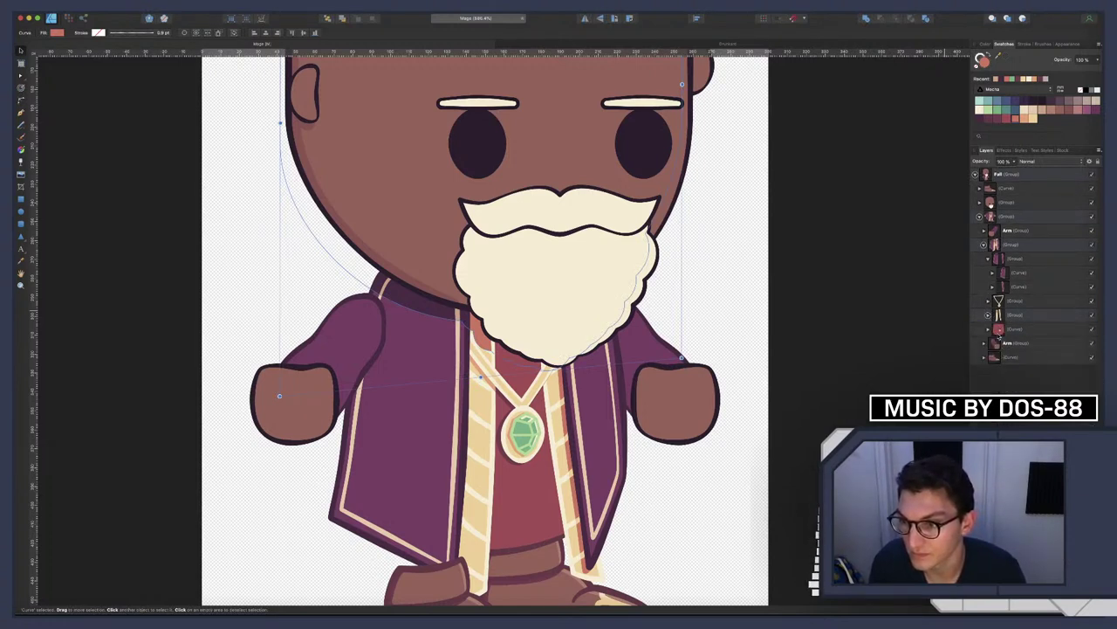
{"action": "left_click", "coordinate": [989, 330]}
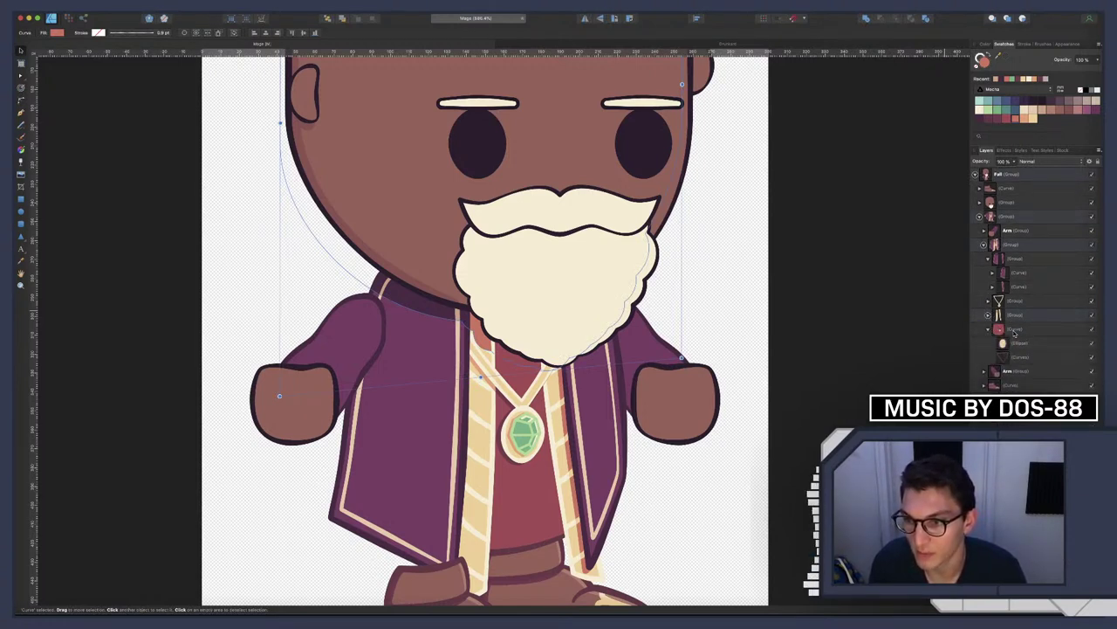
{"action": "left_click", "coordinate": [1015, 331]}
{"action": "left_click", "coordinate": [1013, 344]}
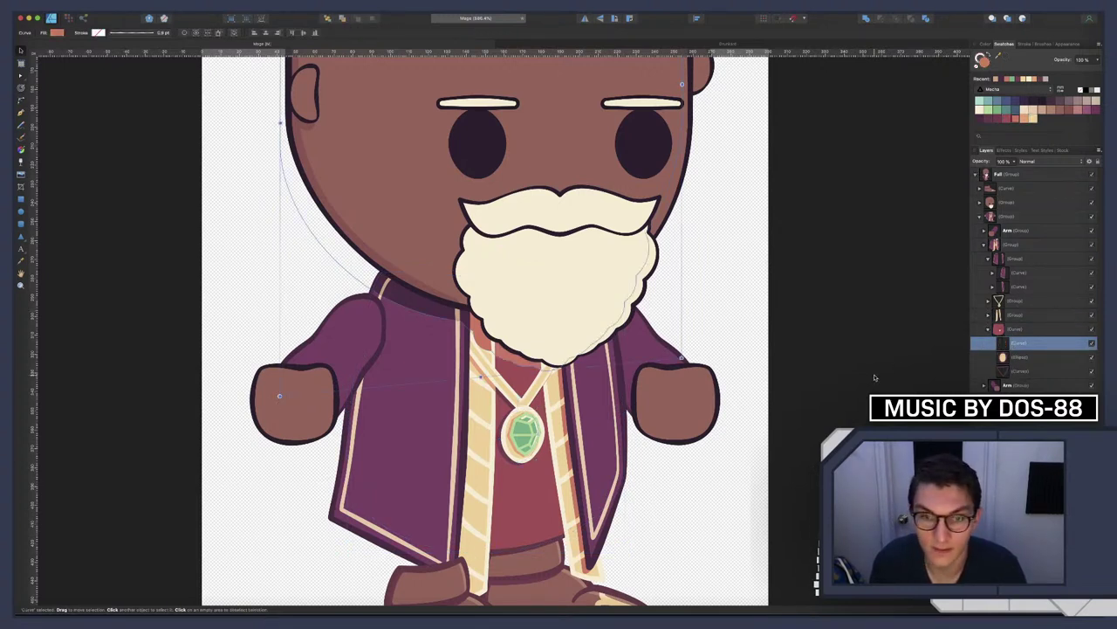
{"action": "left_click", "coordinate": [1006, 120]}
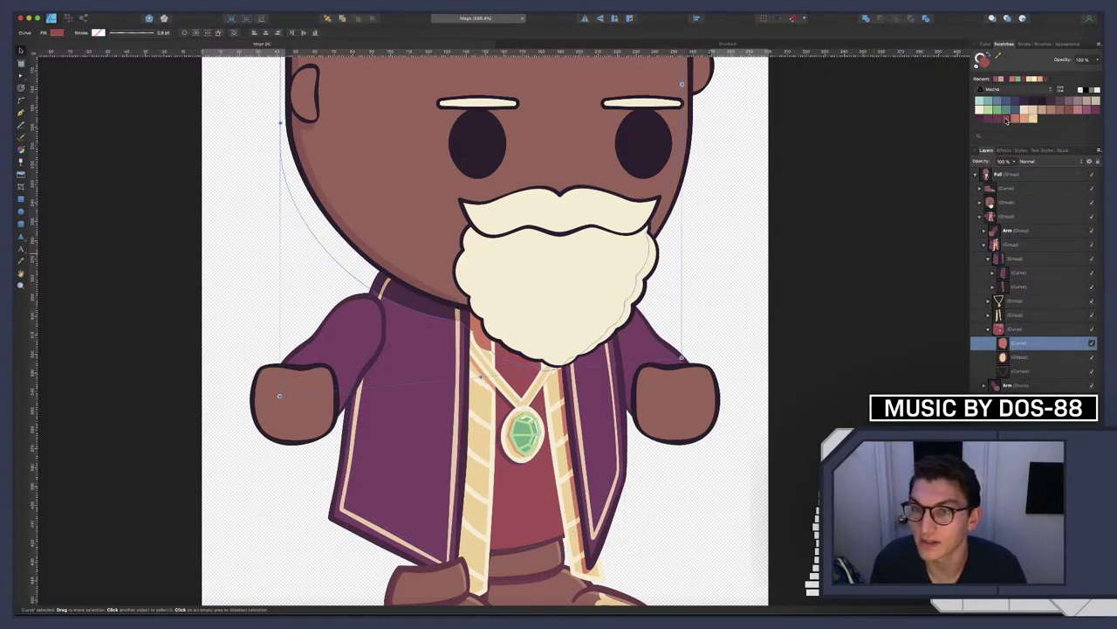
{"action": "left_click", "coordinate": [899, 222]}
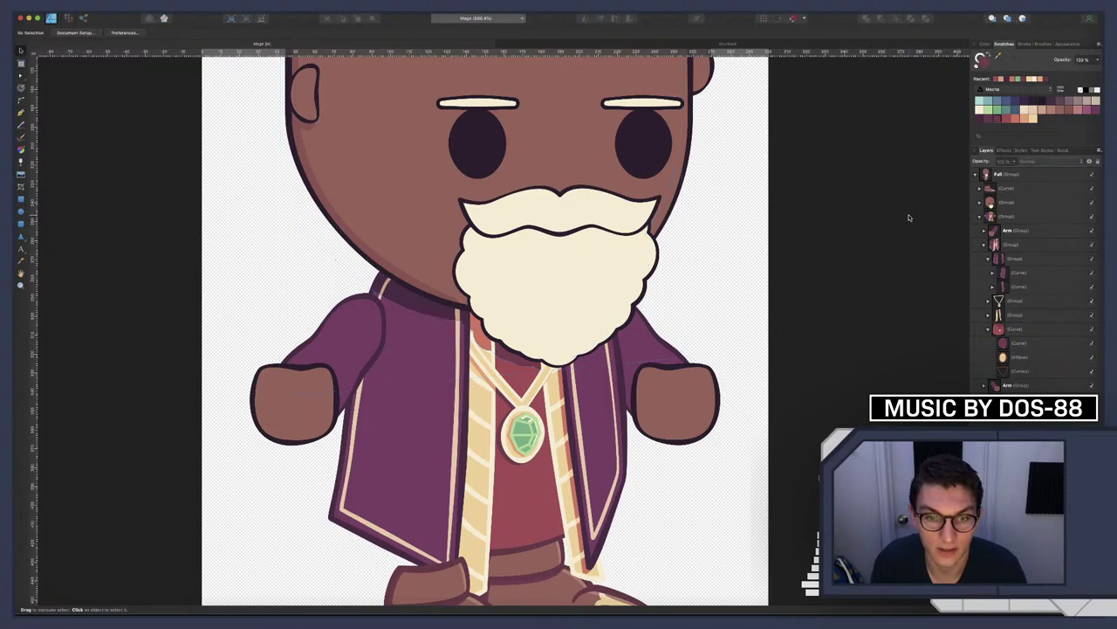
Examine the head and beard shadow across the shirt, coat and gold strips from afar and up close
{"action": "scroll", "coordinate": [773, 307], "scroll_direction": "down", "scroll_amount": 10}
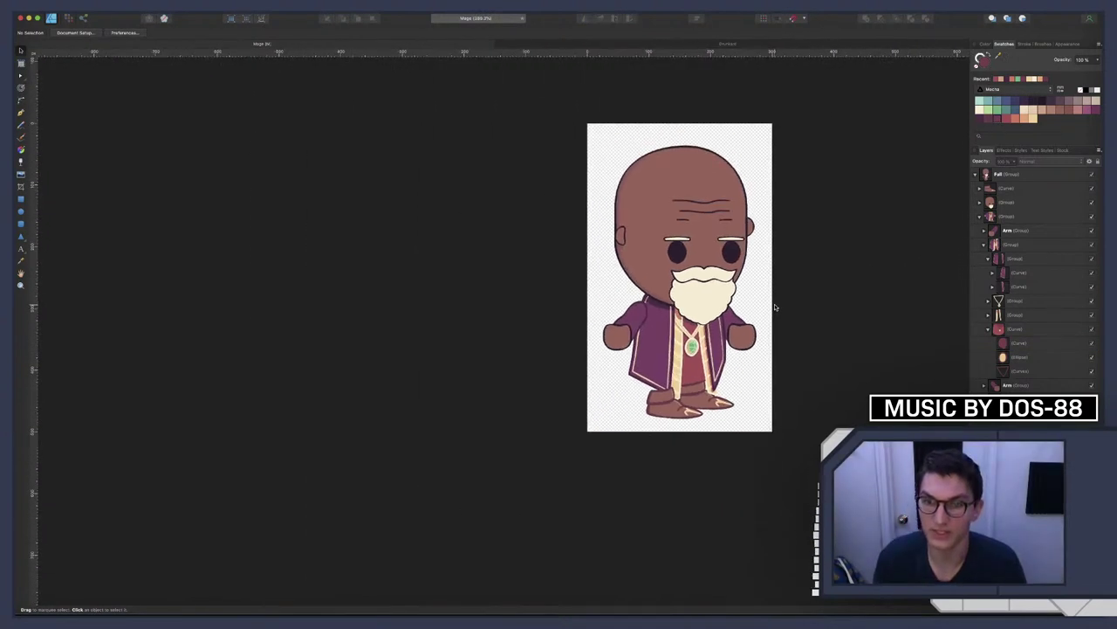
{"action": "scroll", "coordinate": [769, 308], "scroll_direction": "right", "scroll_amount": 3}
{"action": "scroll", "coordinate": [769, 308], "scroll_direction": "up", "scroll_amount": 2}
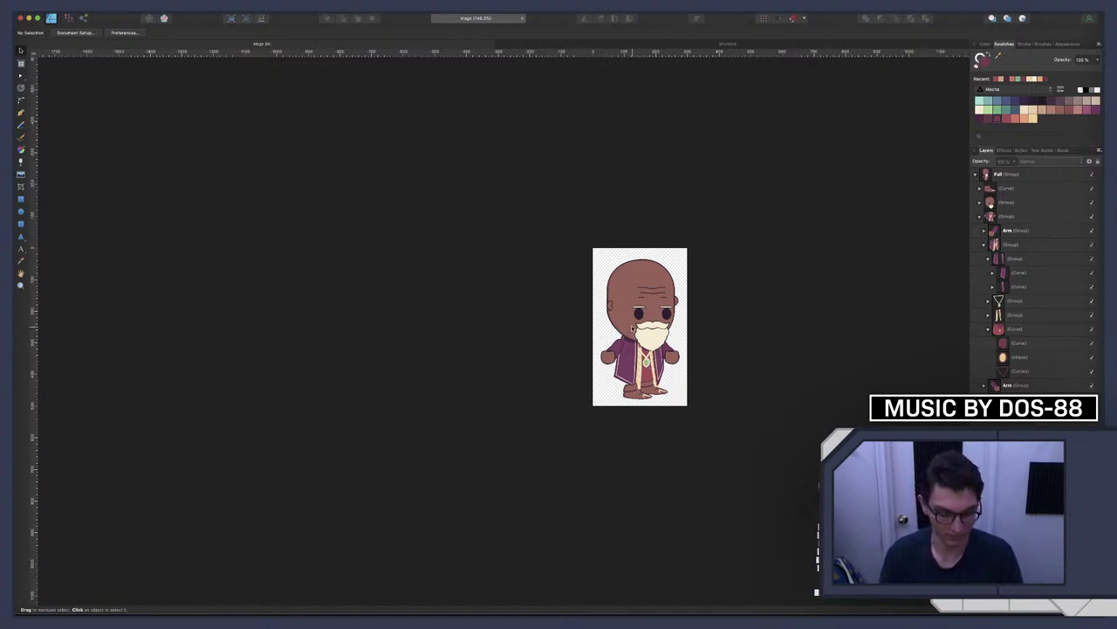
{"action": "scroll", "coordinate": [648, 359], "scroll_direction": "up", "scroll_amount": 5}
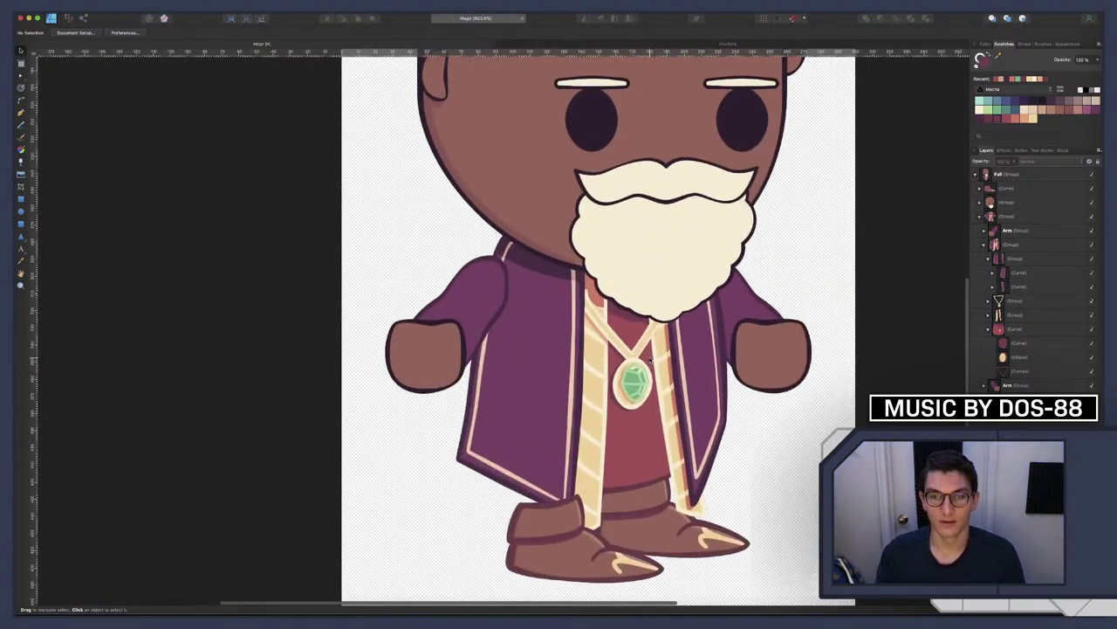
{"action": "scroll", "coordinate": [650, 359], "scroll_direction": "down", "scroll_amount": 6}
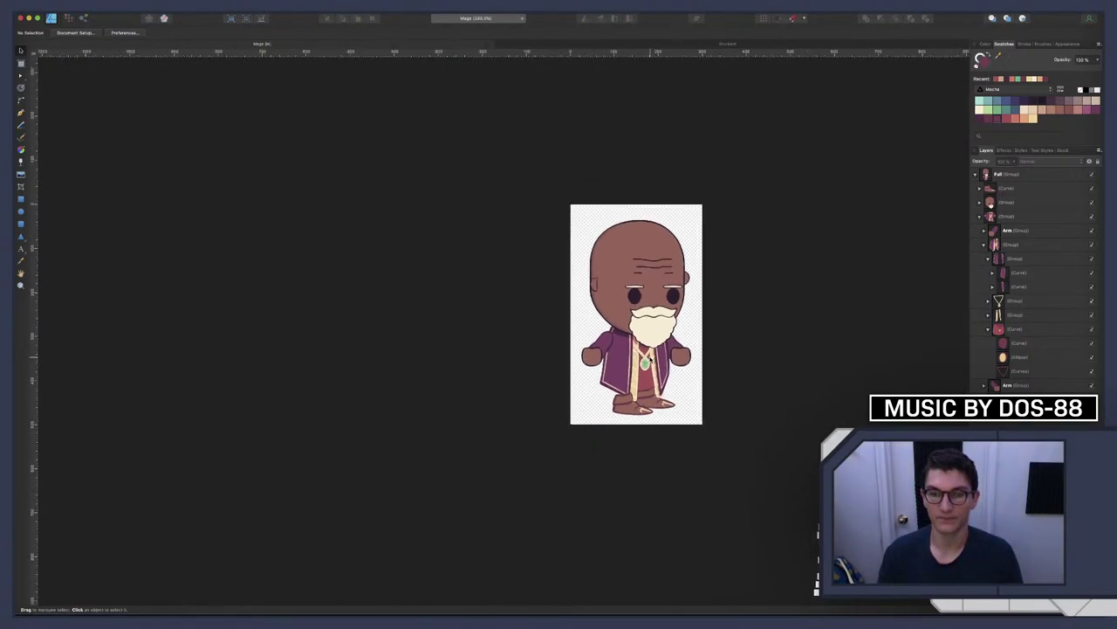
{"action": "scroll", "coordinate": [634, 361], "scroll_direction": "up", "scroll_amount": 8}
{"action": "scroll", "coordinate": [635, 361], "scroll_direction": "up", "scroll_amount": 1}
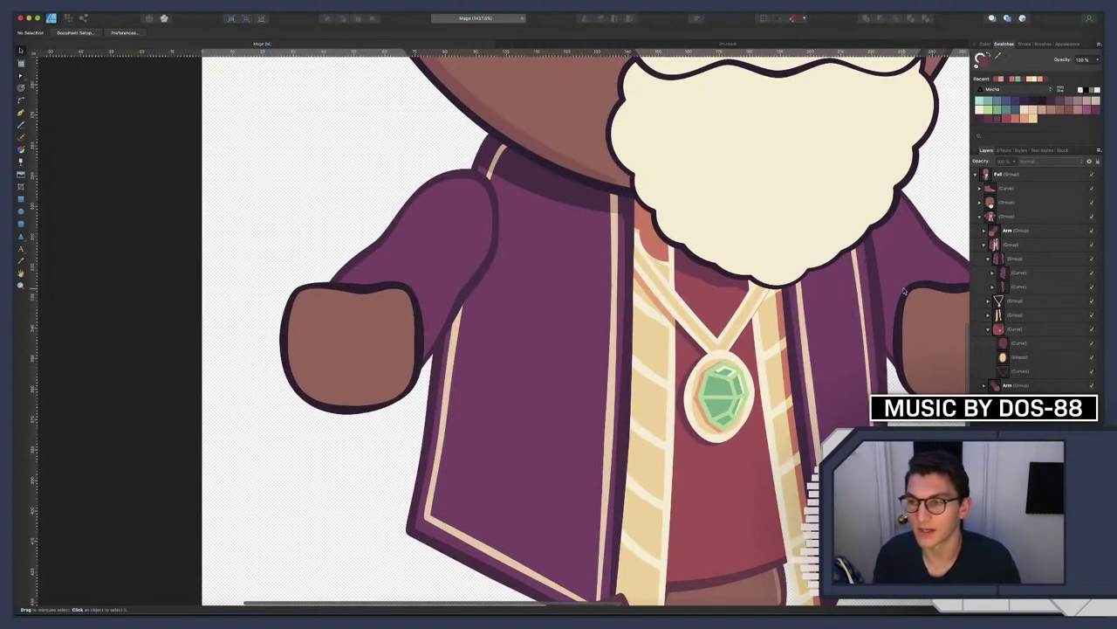
Hide and show the left gold strip to check which shading belongs to it
{"action": "left_click", "coordinate": [989, 315]}
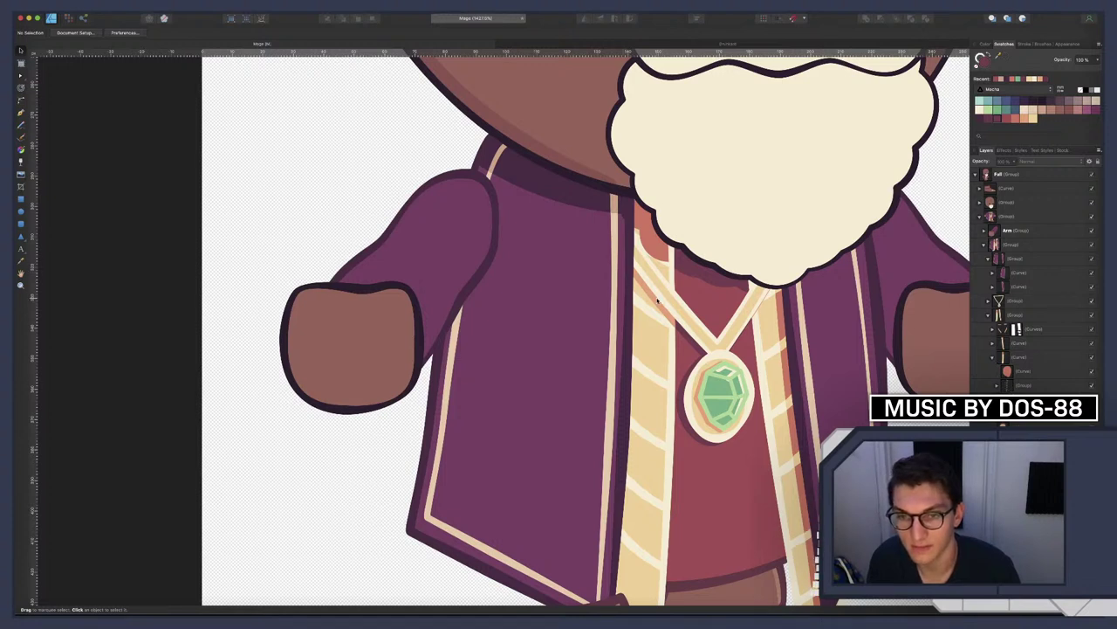
{"action": "left_click", "coordinate": [1093, 358]}
{"action": "left_click", "coordinate": [1093, 358]}
{"action": "left_click", "coordinate": [1093, 358]}
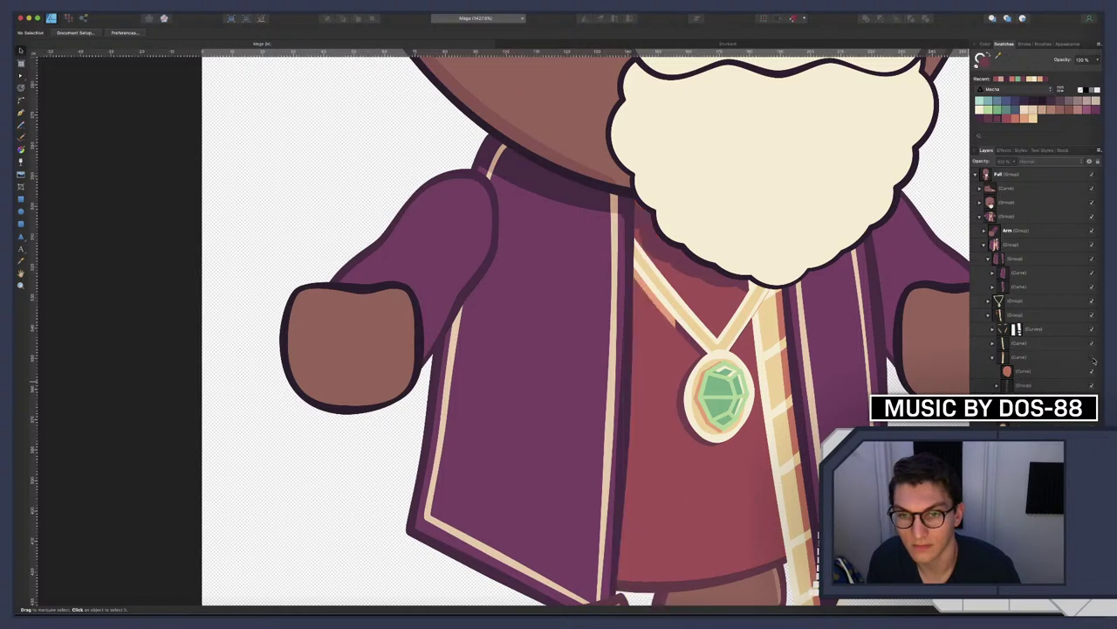
{"action": "left_click", "coordinate": [1093, 358]}
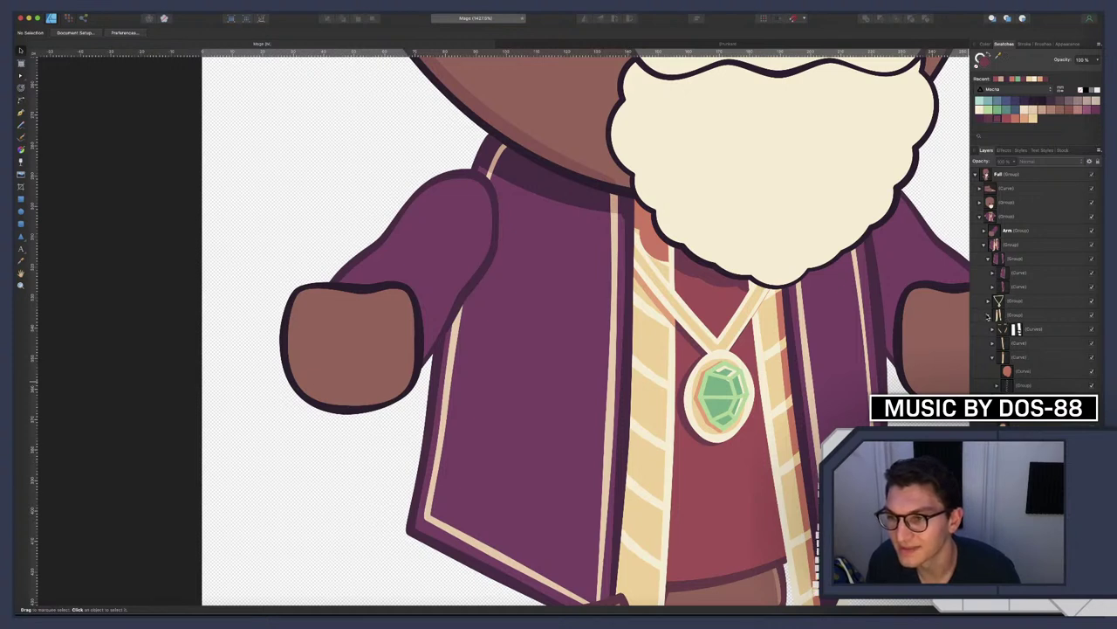
Recolour the necklace's cast shadow on the gold strips with a darker salmon fill and stroke
{"action": "left_click", "coordinate": [987, 316]}
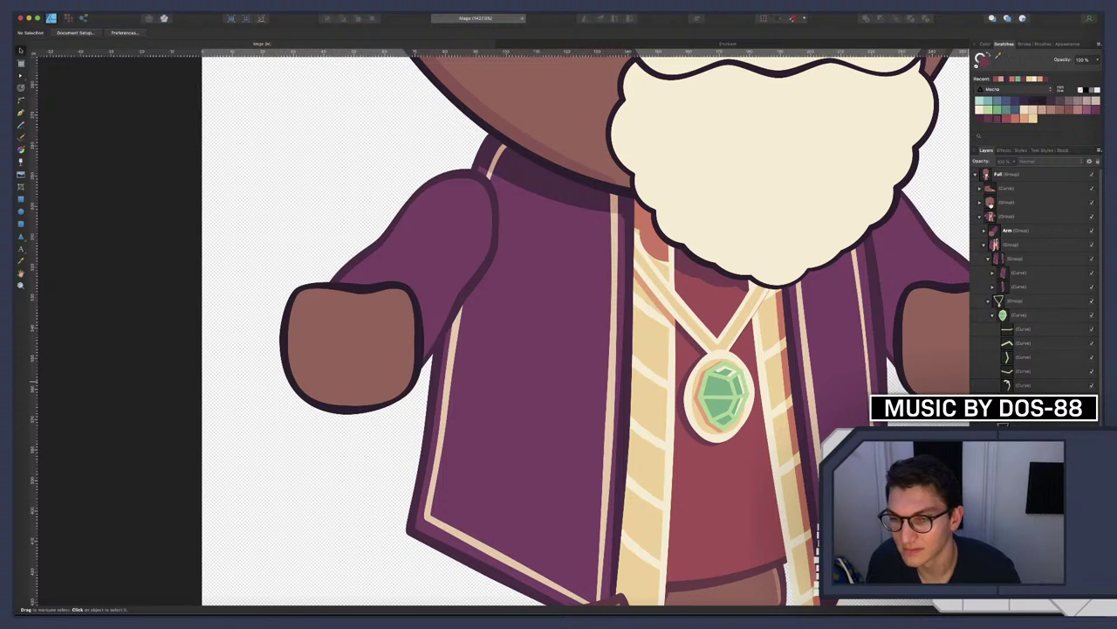
{"action": "left_click", "coordinate": [1019, 427]}
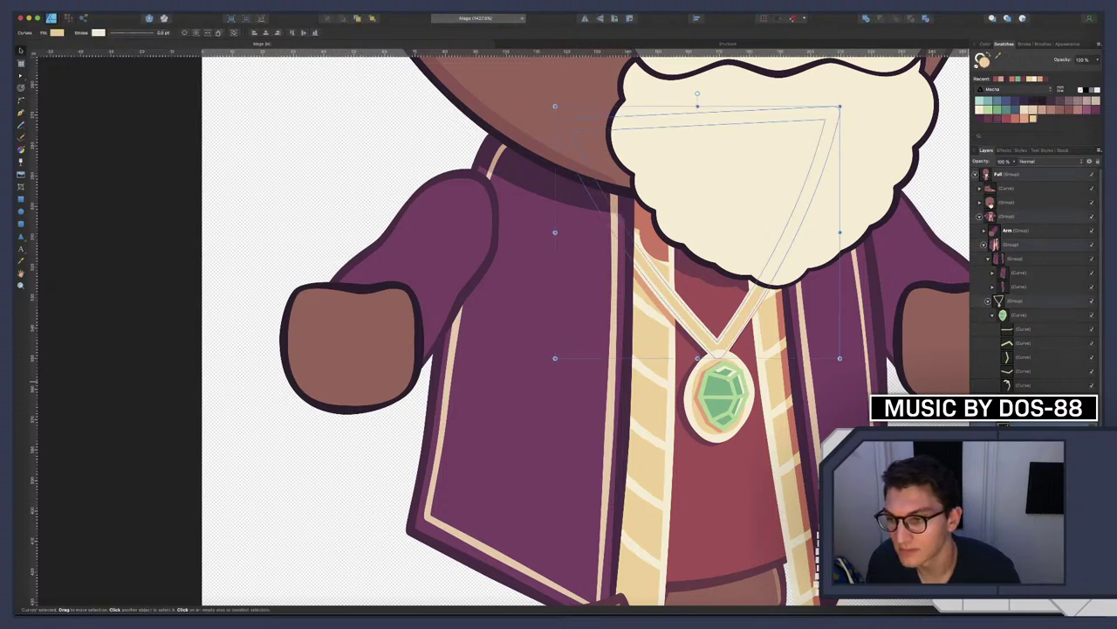
{"action": "left_click", "coordinate": [988, 302]}
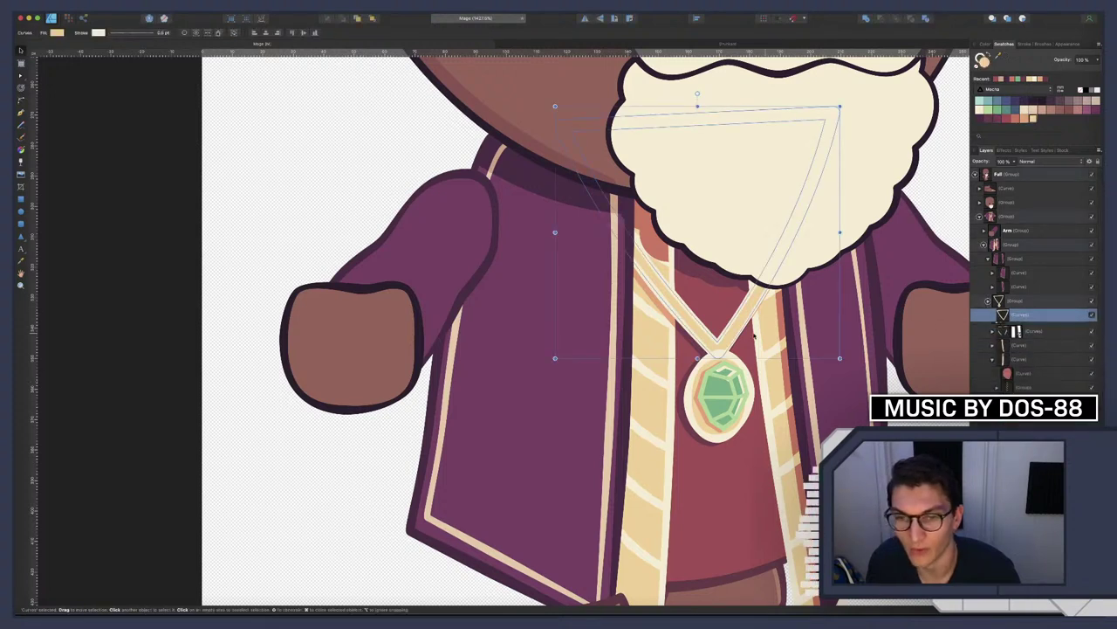
{"action": "key", "text": "a"}
{"action": "left_click", "coordinate": [660, 311]}
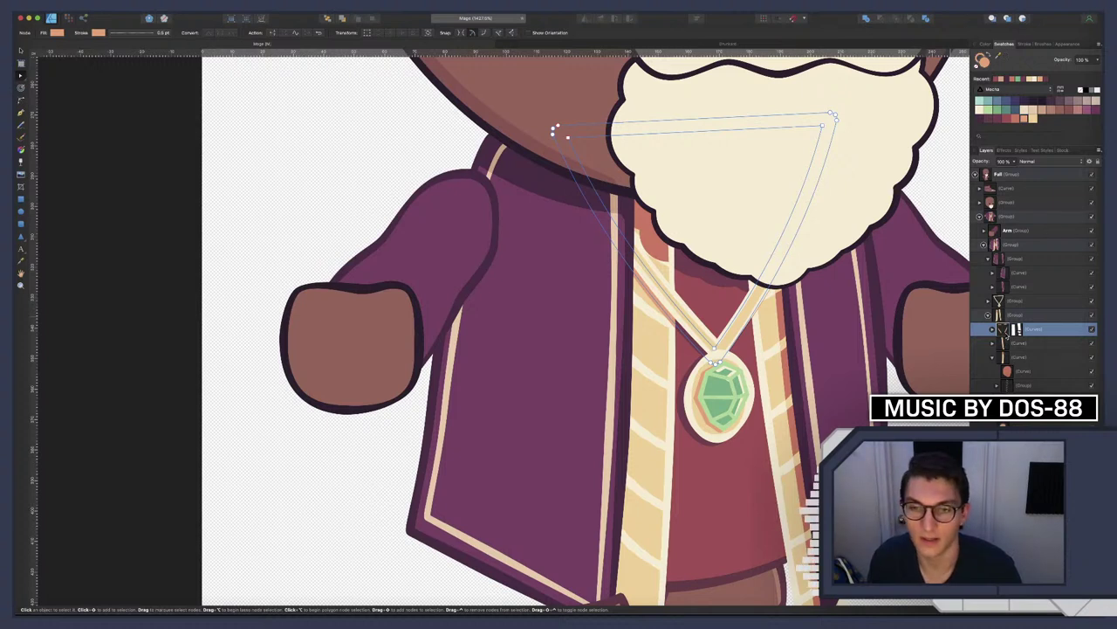
{"action": "left_click", "coordinate": [1016, 119]}
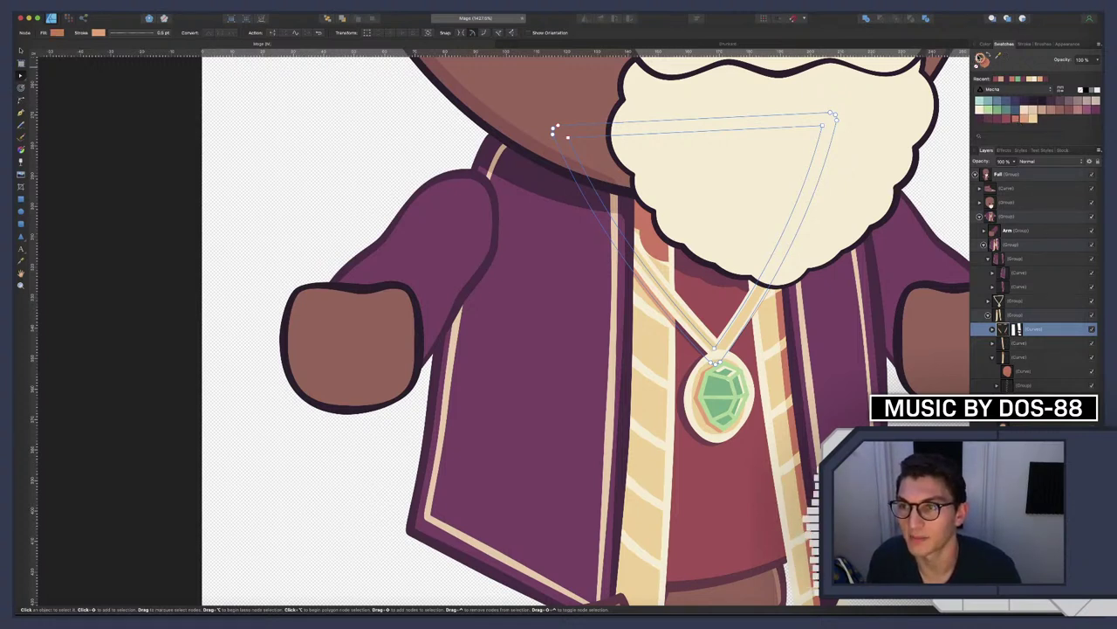
{"action": "left_click", "coordinate": [1017, 120]}
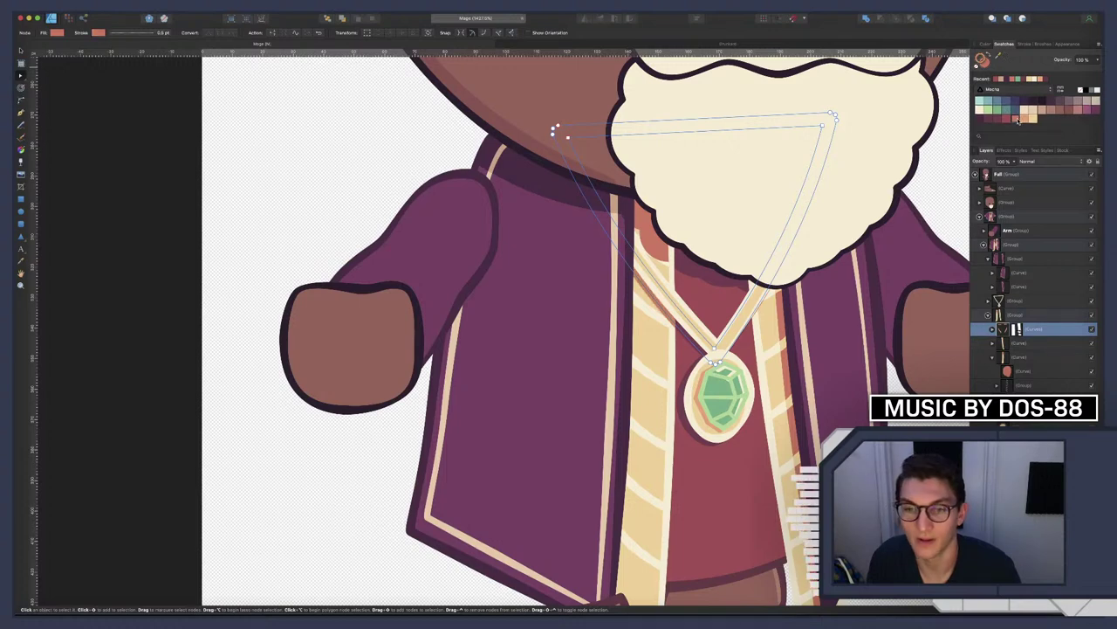
{"action": "left_click", "coordinate": [285, 150]}
Examine the coat, necklace and gold strip shading on the whole character and up close
{"action": "scroll", "coordinate": [618, 277], "scroll_direction": "down", "scroll_amount": 8}
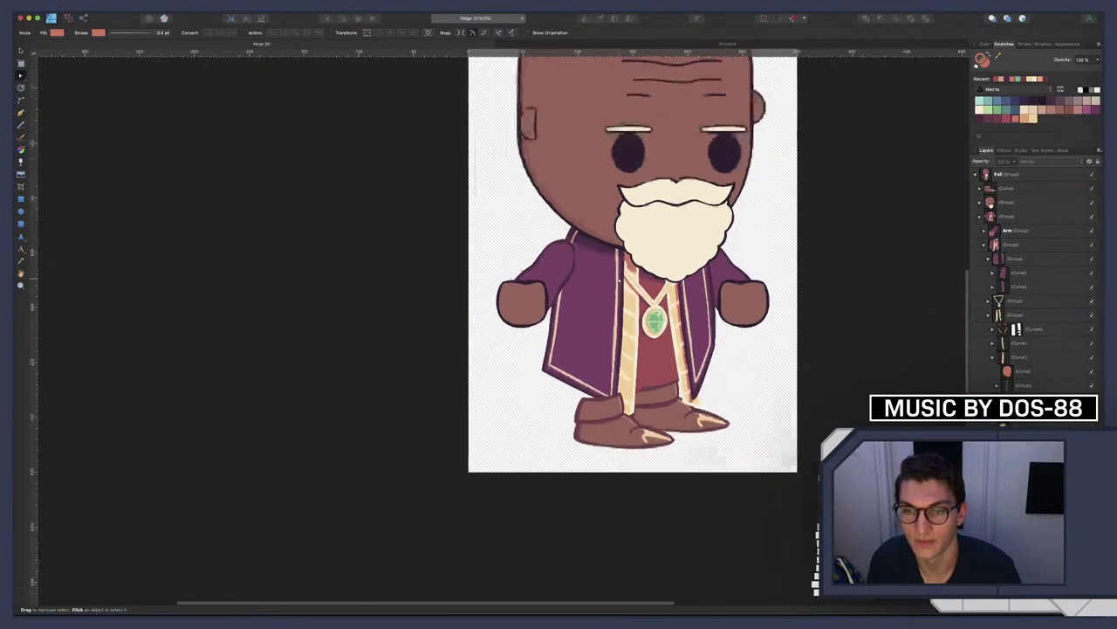
{"action": "scroll", "coordinate": [634, 271], "scroll_direction": "down", "scroll_amount": 3}
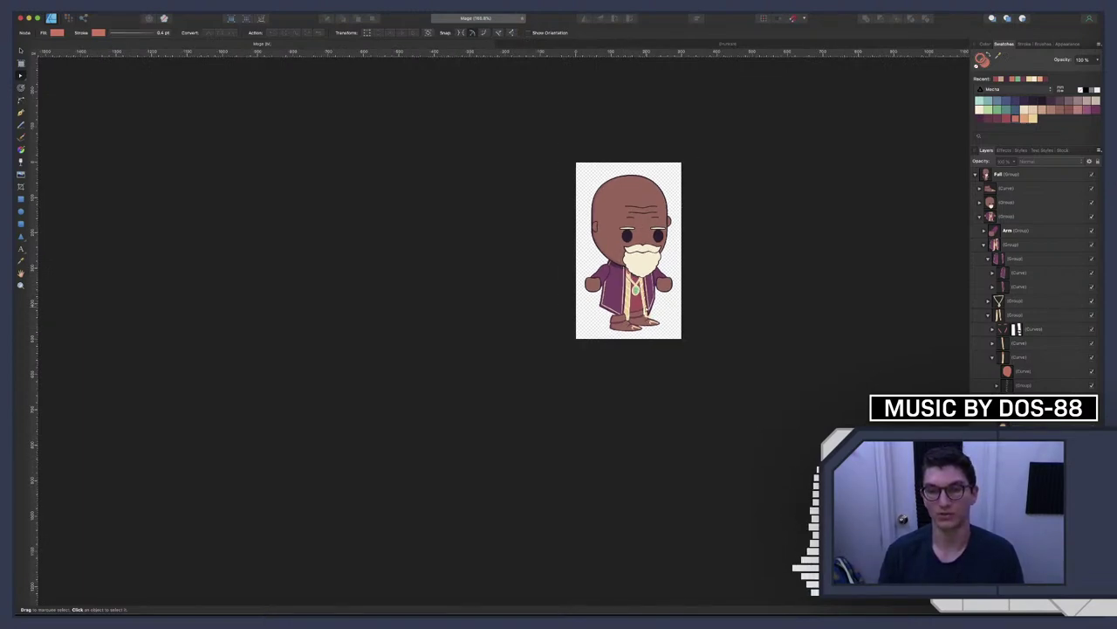
{"action": "scroll", "coordinate": [634, 283], "scroll_direction": "up", "scroll_amount": 15}
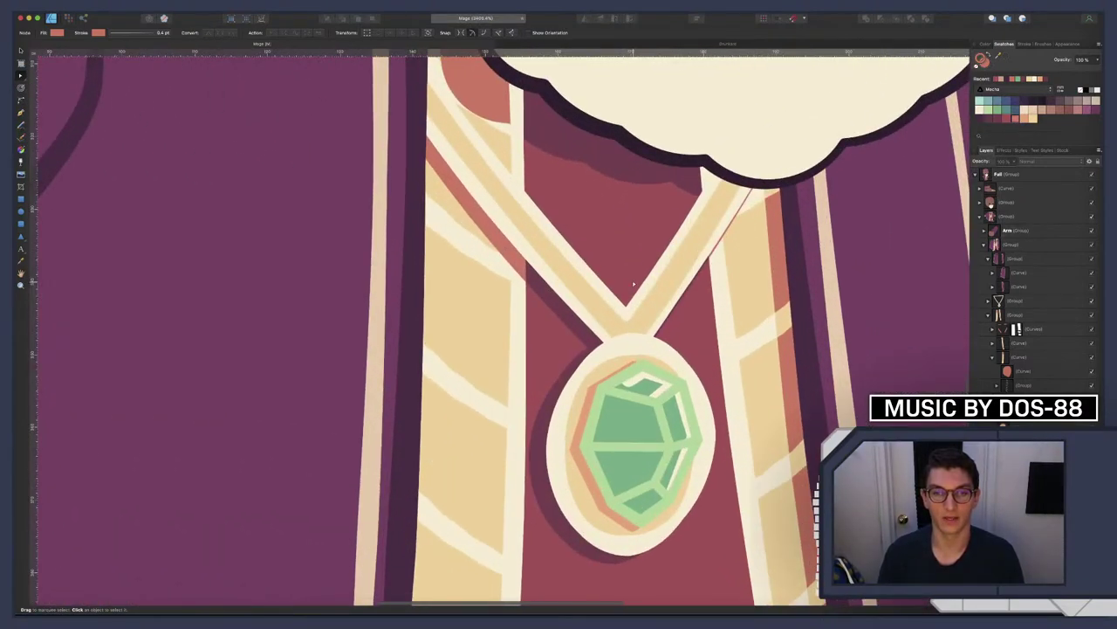
{"action": "scroll", "coordinate": [634, 284], "scroll_direction": "down", "scroll_amount": 10}
{"action": "scroll", "coordinate": [633, 284], "scroll_direction": "up", "scroll_amount": 8}
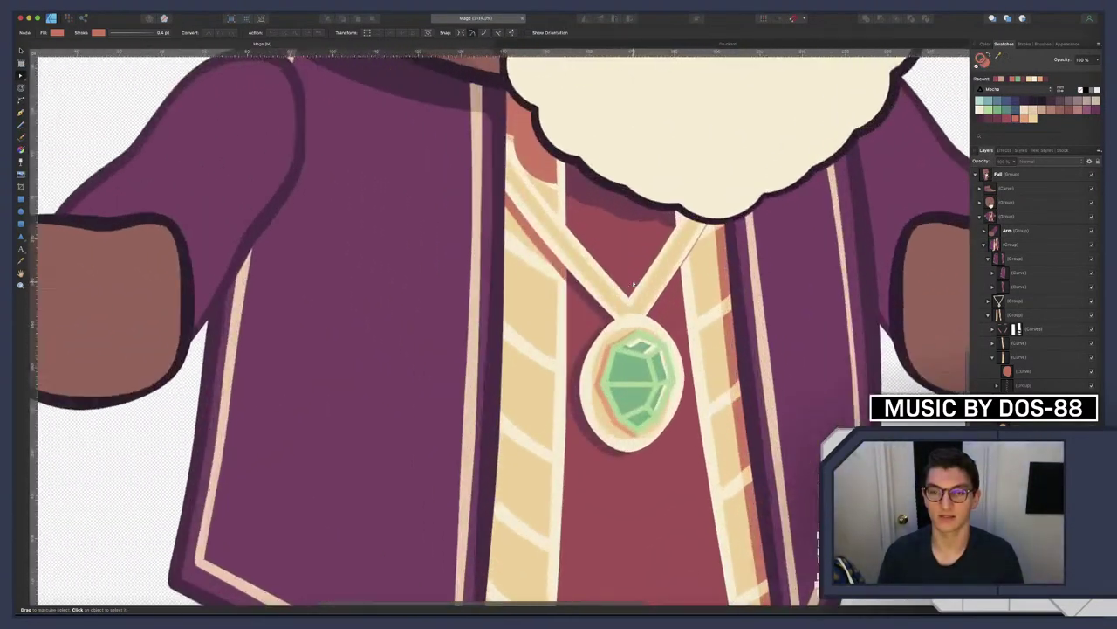
{"action": "scroll", "coordinate": [633, 284], "scroll_direction": "down", "scroll_amount": 8}
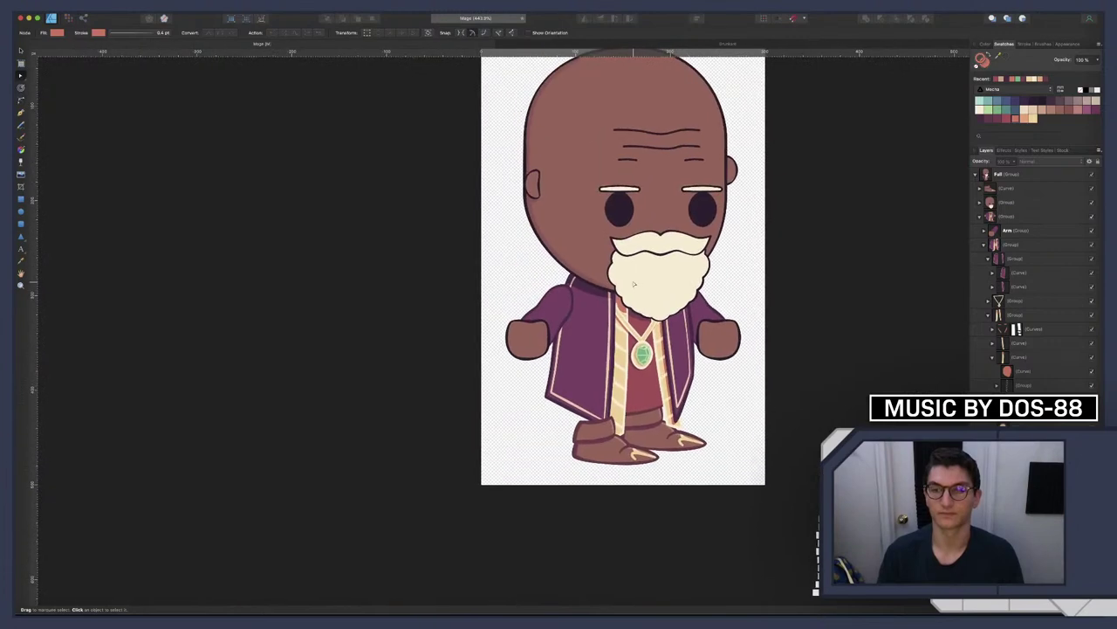
{"action": "scroll", "coordinate": [634, 283], "scroll_direction": "down", "scroll_amount": 6}
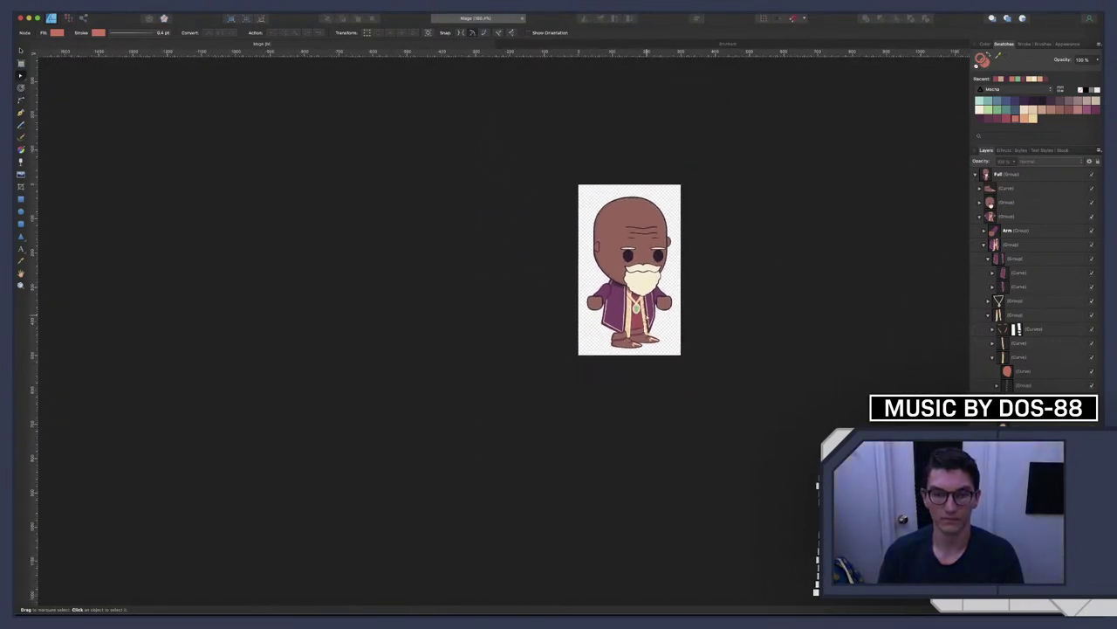
{"action": "scroll", "coordinate": [646, 322], "scroll_direction": "right", "scroll_amount": 3}
{"action": "scroll", "coordinate": [583, 313], "scroll_direction": "up", "scroll_amount": 10}
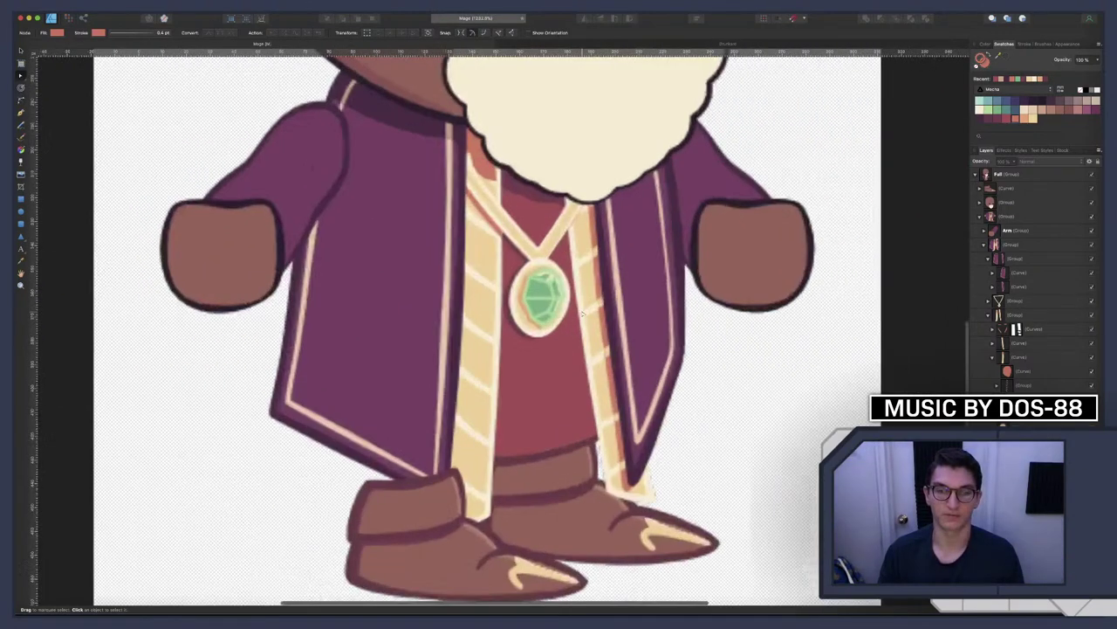
{"action": "scroll", "coordinate": [582, 313], "scroll_direction": "up", "scroll_amount": 3}
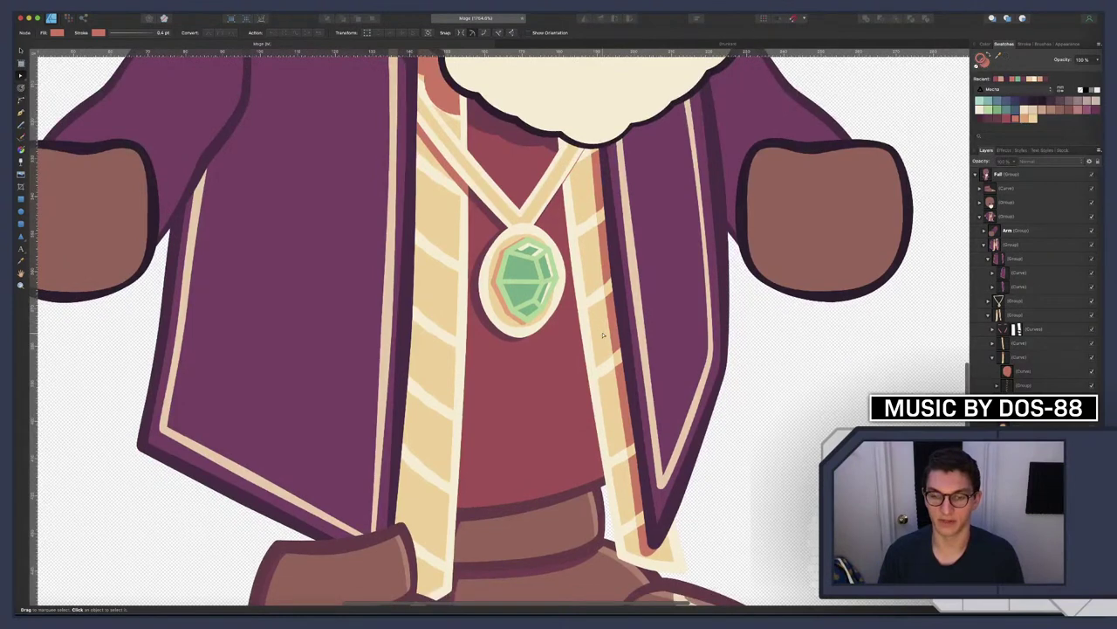
{"action": "scroll", "coordinate": [604, 335], "scroll_direction": "down", "scroll_amount": 1}
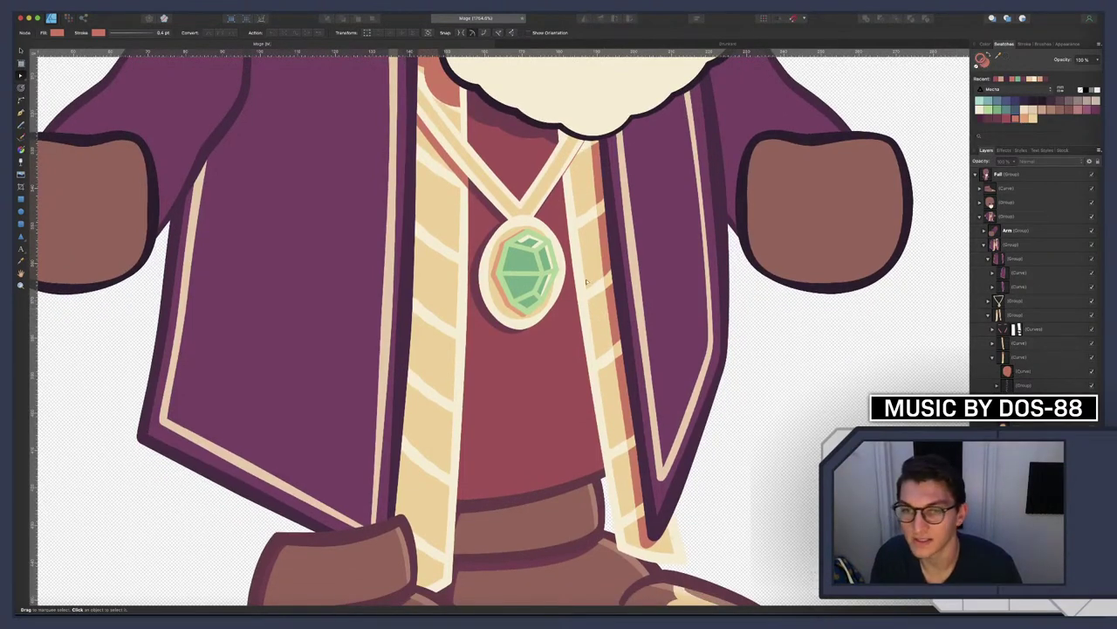
{"action": "scroll", "coordinate": [586, 281], "scroll_direction": "down", "scroll_amount": 10}
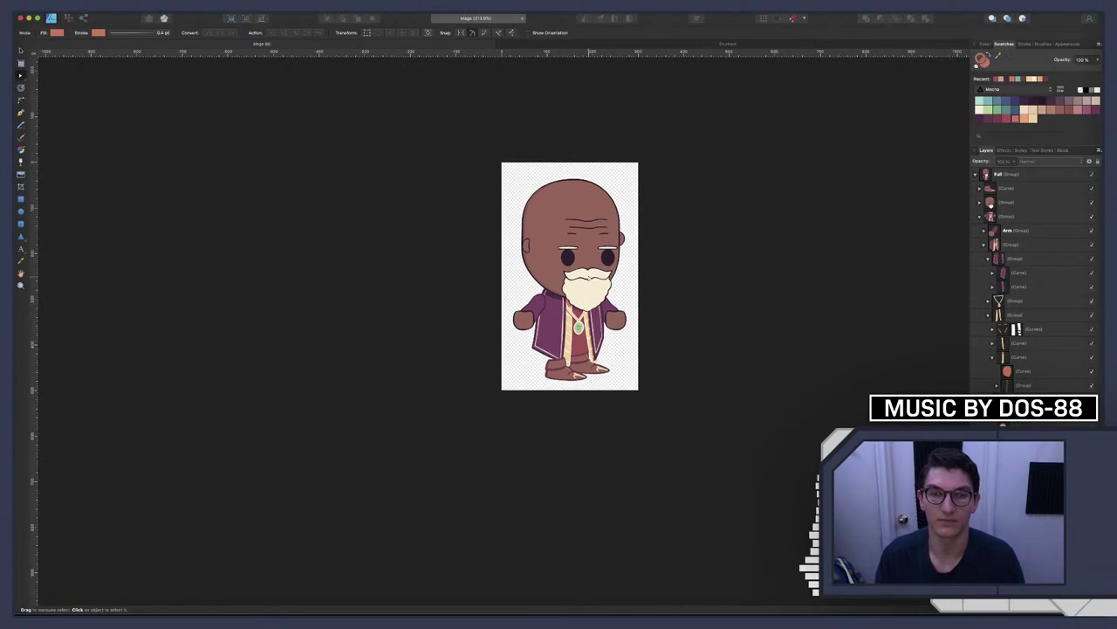
{"action": "scroll", "coordinate": [590, 278], "scroll_direction": "down", "scroll_amount": 5}
{"action": "scroll", "coordinate": [586, 280], "scroll_direction": "up", "scroll_amount": 5}
{"action": "scroll", "coordinate": [584, 281], "scroll_direction": "right", "scroll_amount": 4}
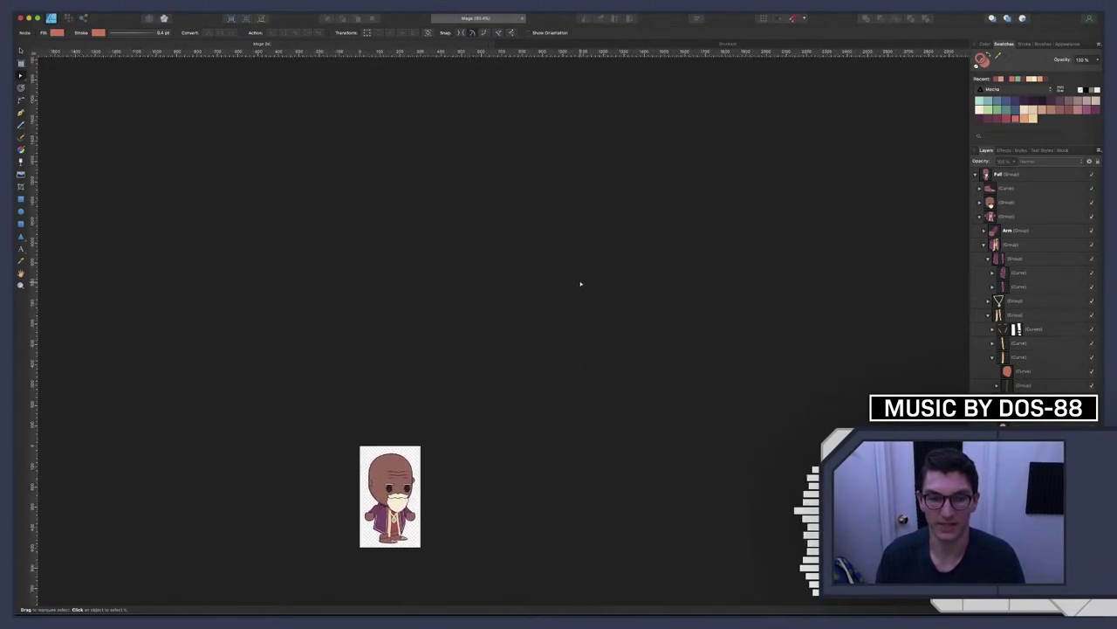
{"action": "scroll", "coordinate": [580, 284], "scroll_direction": "right", "scroll_amount": 2}
{"action": "scroll", "coordinate": [581, 284], "scroll_direction": "up", "scroll_amount": 1}
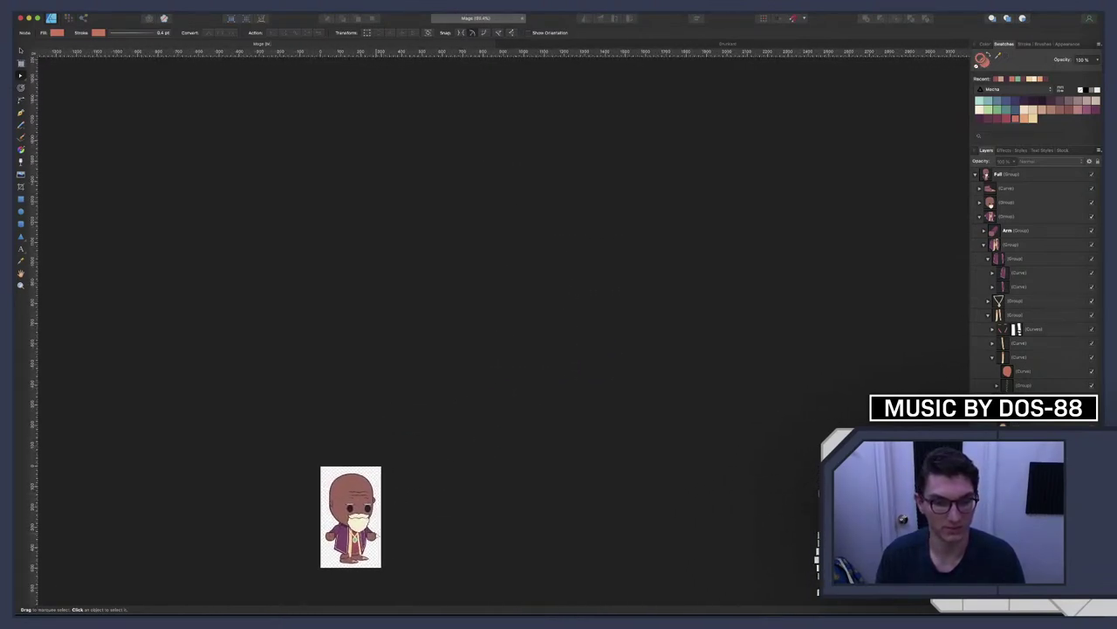
{"action": "scroll", "coordinate": [394, 518], "scroll_direction": "left", "scroll_amount": 3}
{"action": "scroll", "coordinate": [394, 519], "scroll_direction": "down", "scroll_amount": 2}
{"action": "scroll", "coordinate": [453, 482], "scroll_direction": "up", "scroll_amount": 10}
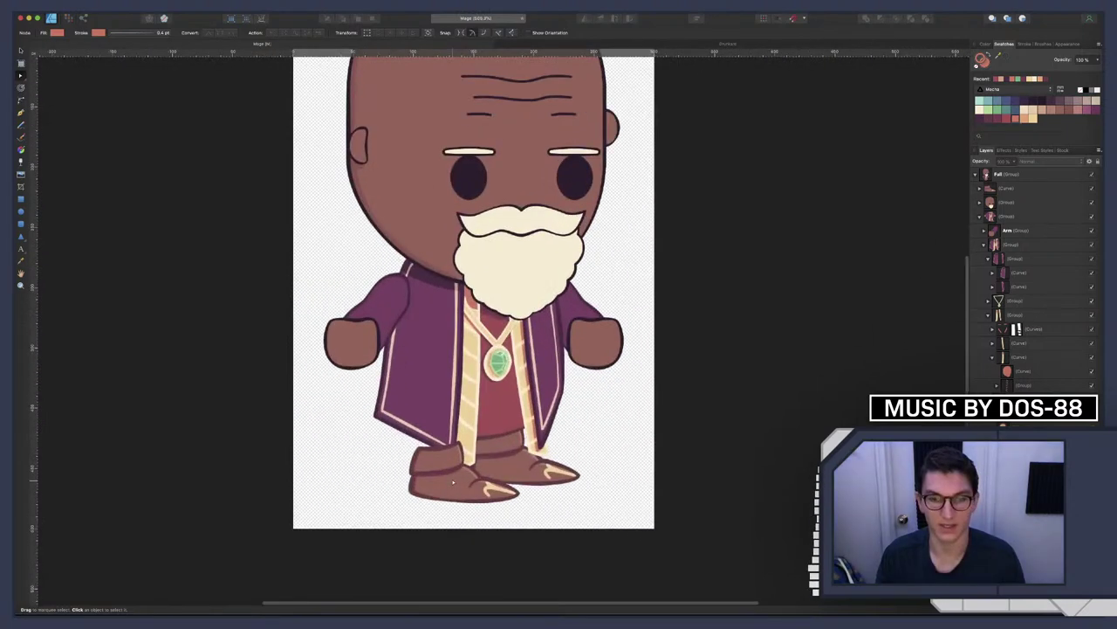
{"action": "scroll", "coordinate": [453, 481], "scroll_direction": "up", "scroll_amount": 3}
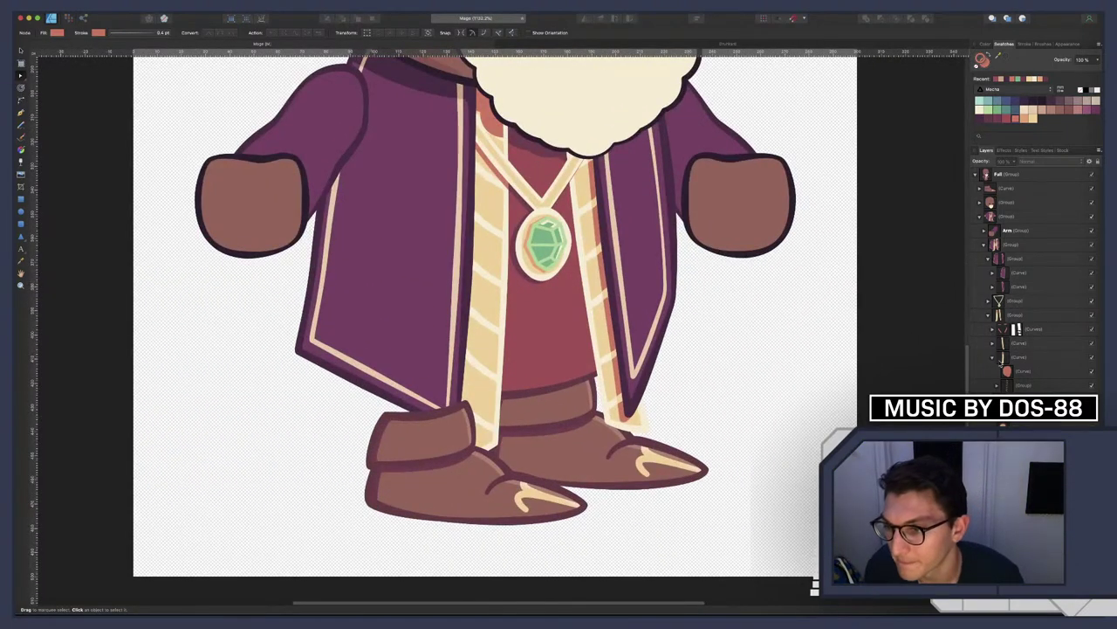
Nudge the right gold strip's coat shadow curve to the left and pull its outer node outward and down
{"action": "left_click", "coordinate": [994, 357]}
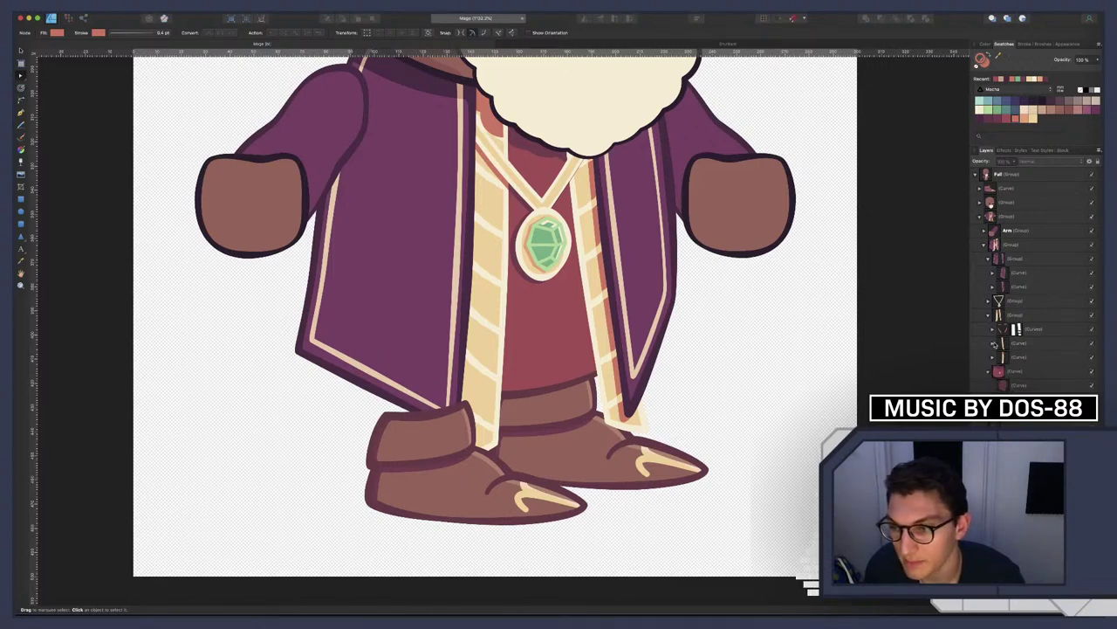
{"action": "left_click", "coordinate": [992, 343]}
{"action": "left_click", "coordinate": [1015, 371]}
{"action": "scroll", "coordinate": [668, 301], "scroll_direction": "up", "scroll_amount": 3}
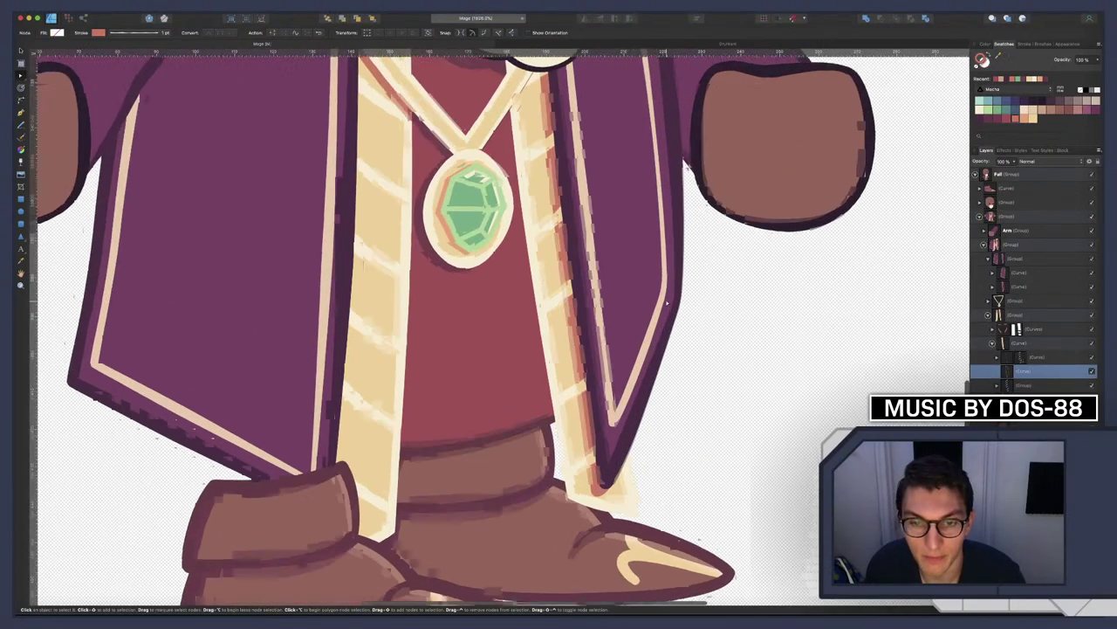
{"action": "key", "text": "v"}
{"action": "key", "text": "Left"}
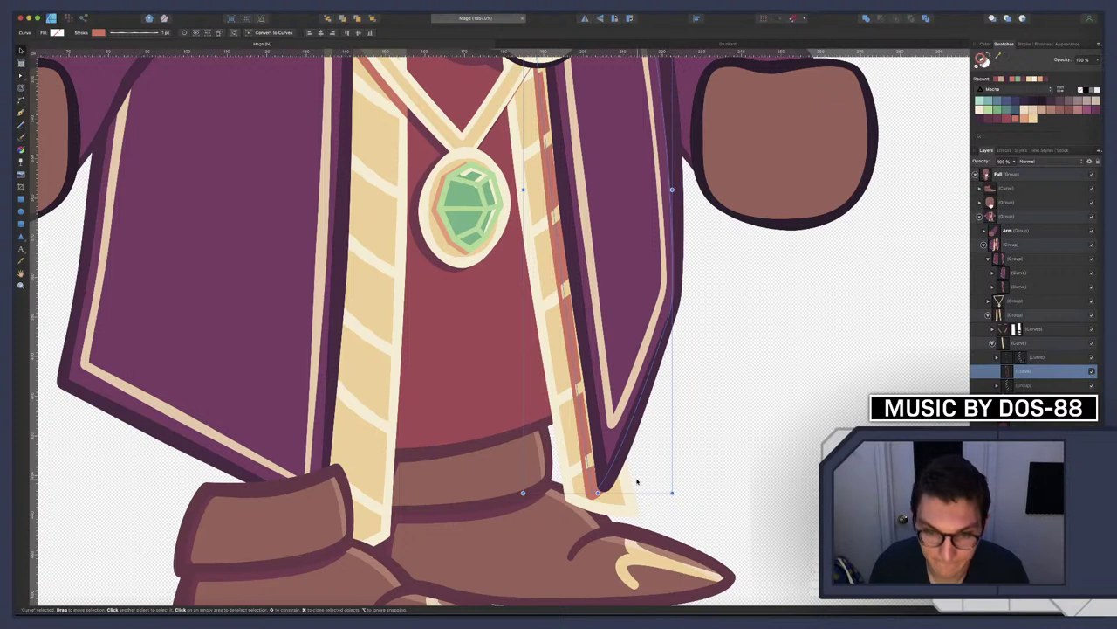
{"action": "key", "text": "a"}
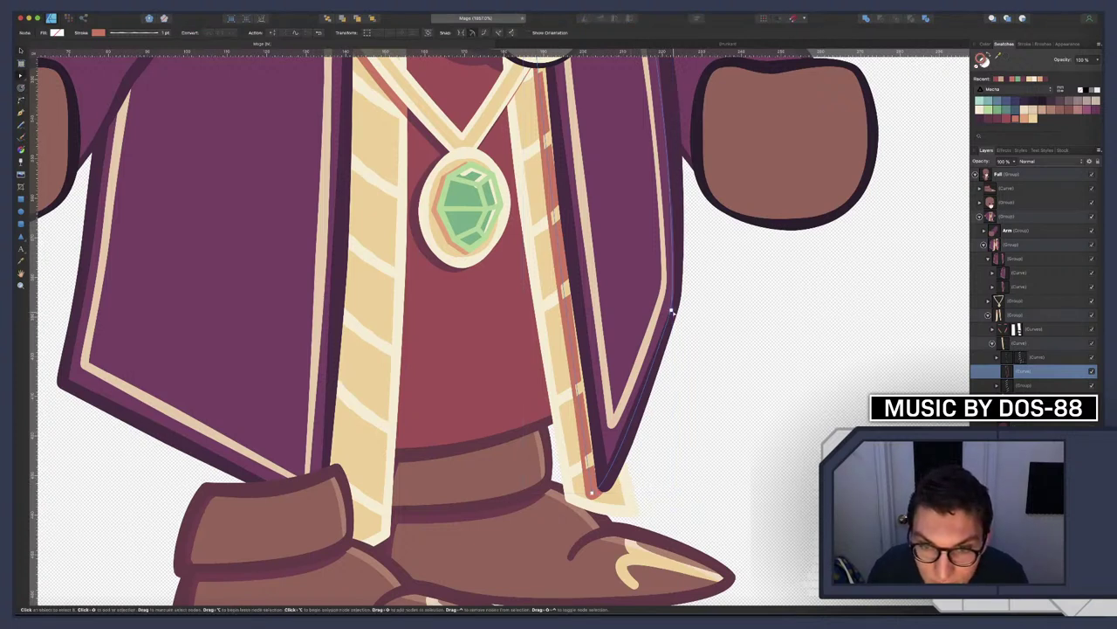
{"action": "left_click_drag", "start_coordinate": [672, 311], "coordinate": [678, 325]}
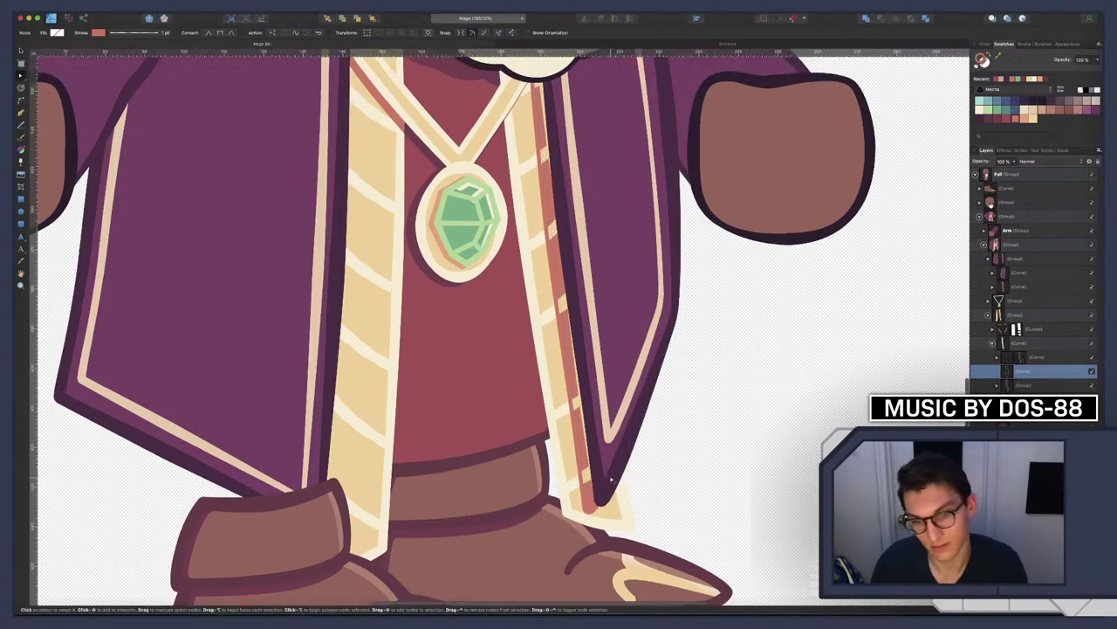
Place the right gold strip's coat shadow curve above the stripes and nest the stripe group inside it
{"action": "scroll", "coordinate": [610, 477], "scroll_direction": "up", "scroll_amount": 3}
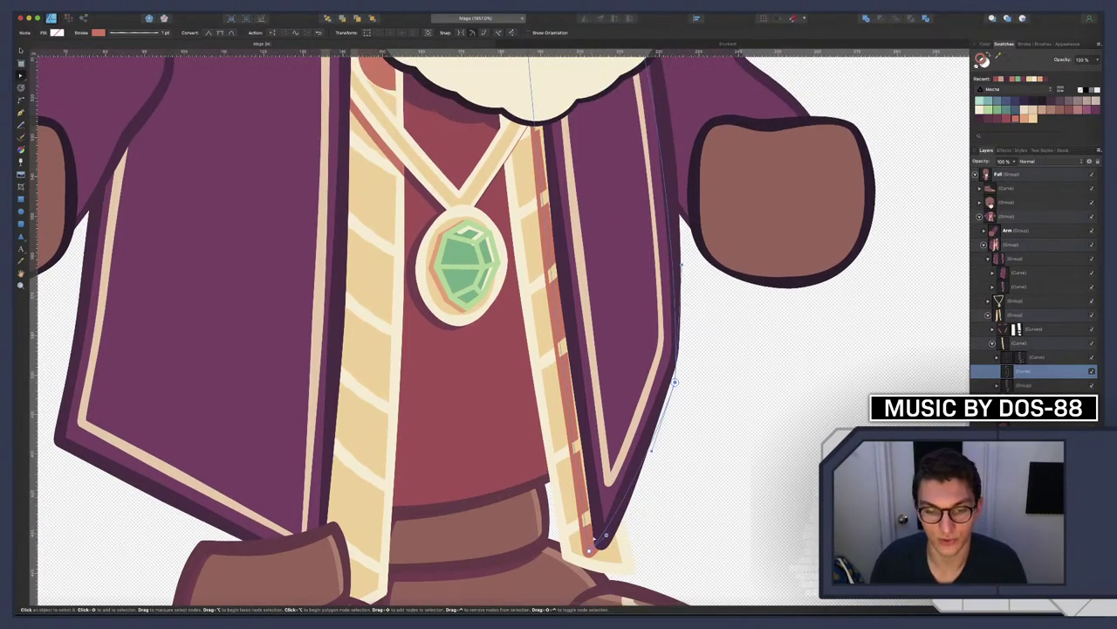
{"action": "scroll", "coordinate": [562, 423], "scroll_direction": "up", "scroll_amount": 4}
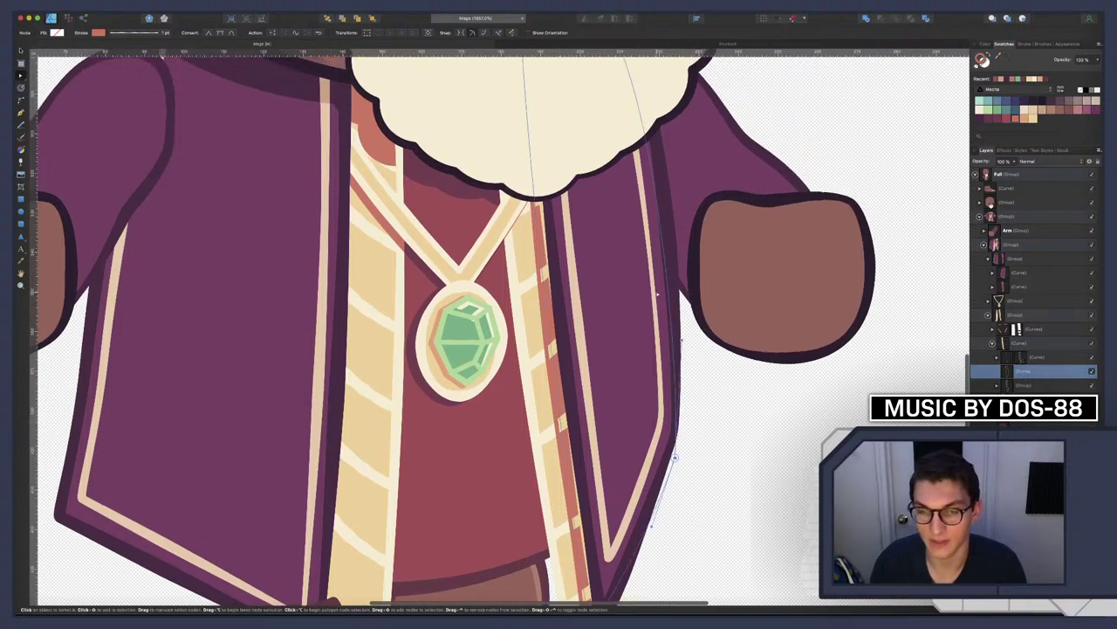
{"action": "key", "text": "a"}
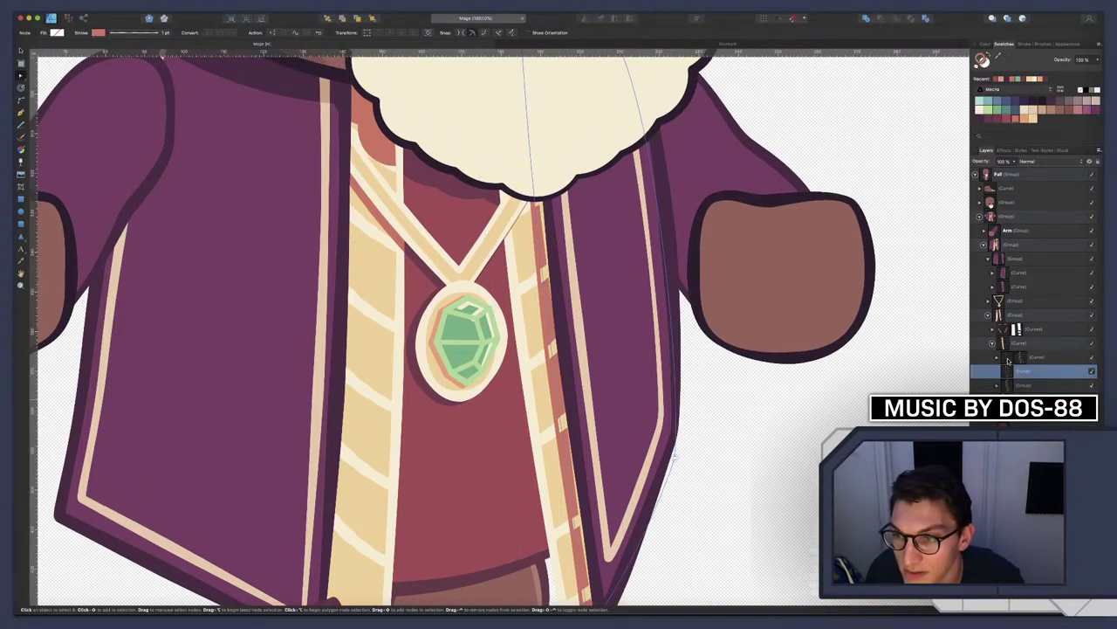
{"action": "left_click", "coordinate": [1008, 358]}
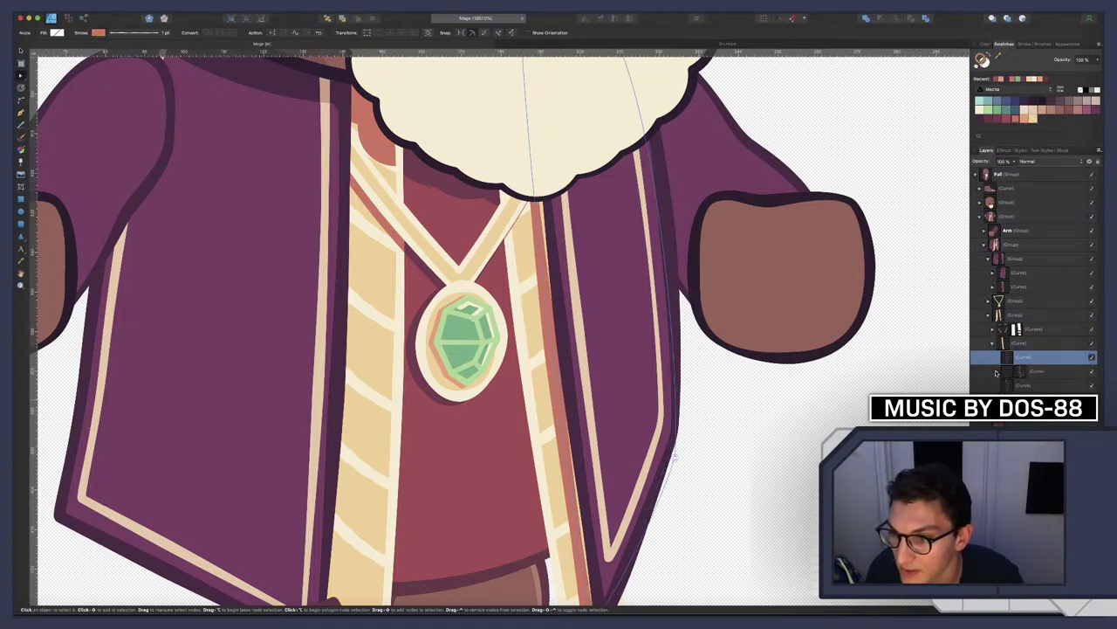
{"action": "left_click", "coordinate": [1016, 385]}
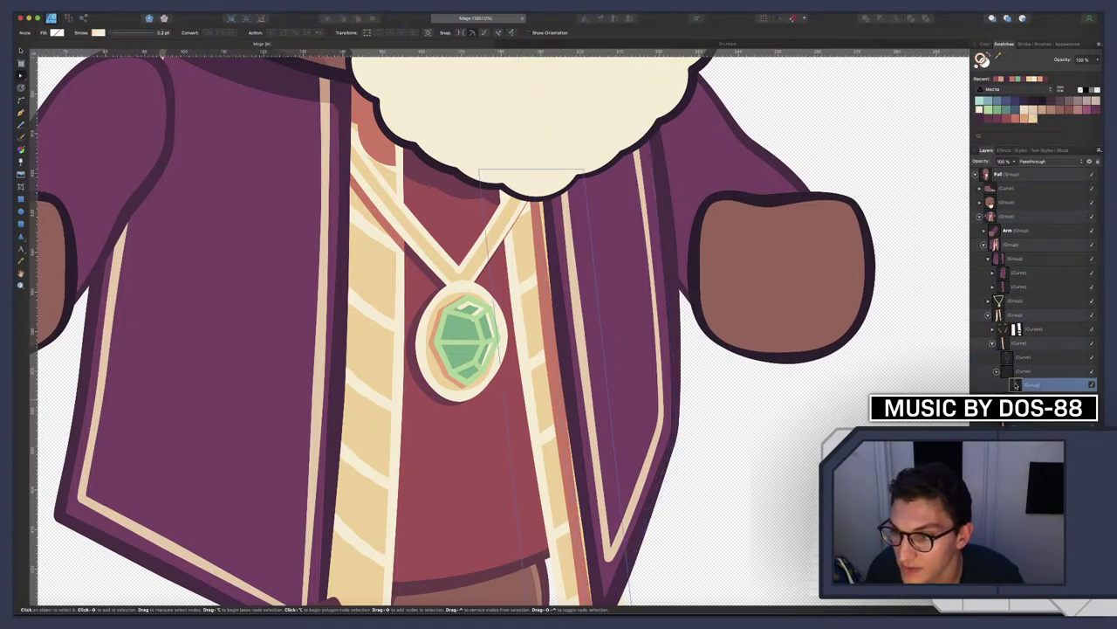
{"action": "left_click_drag", "start_coordinate": [1016, 385], "coordinate": [1015, 357]}
{"action": "left_click", "coordinate": [1007, 386]}
{"action": "key", "text": "Delete"}
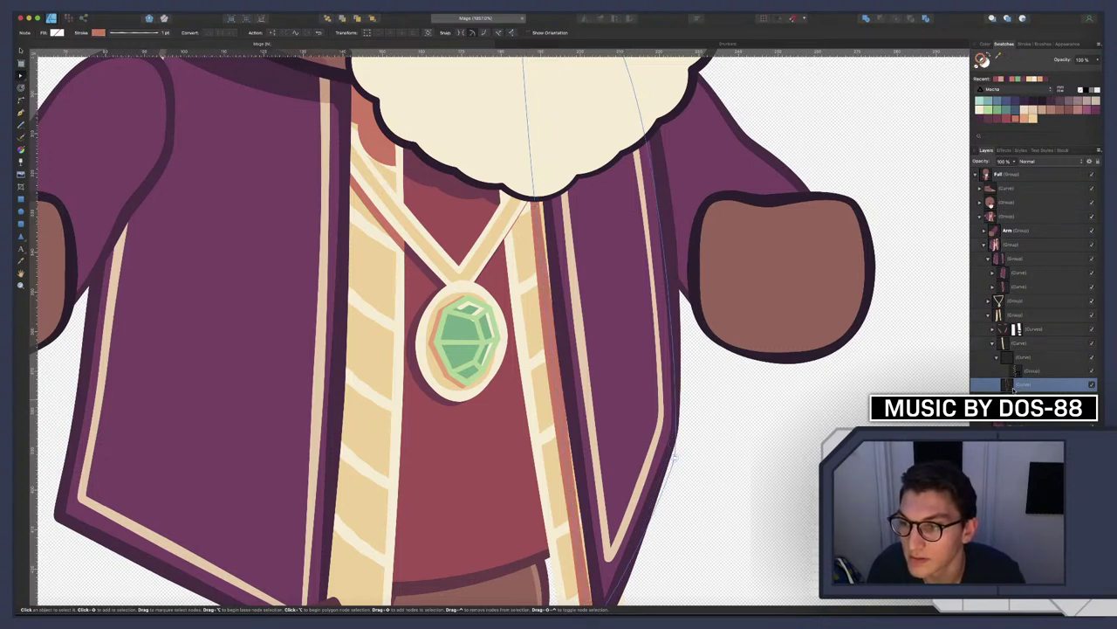
Set the stroke and fill of the curve holding the right gold strip's nested stripes to gold, and select the nested group
{"action": "left_click", "coordinate": [1008, 358]}
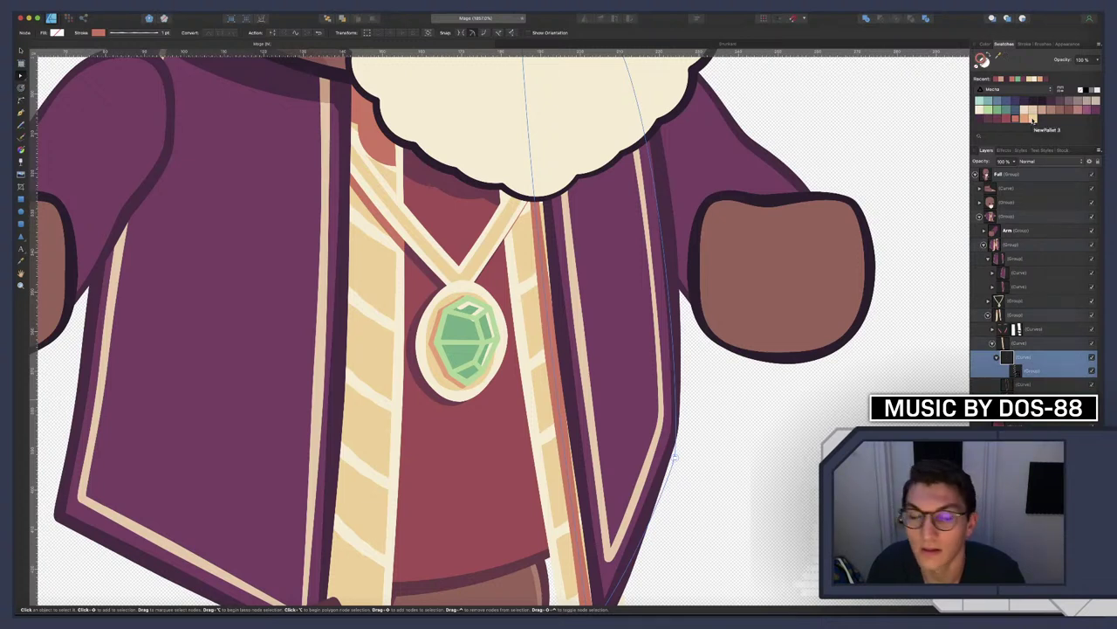
{"action": "left_click", "coordinate": [1033, 119]}
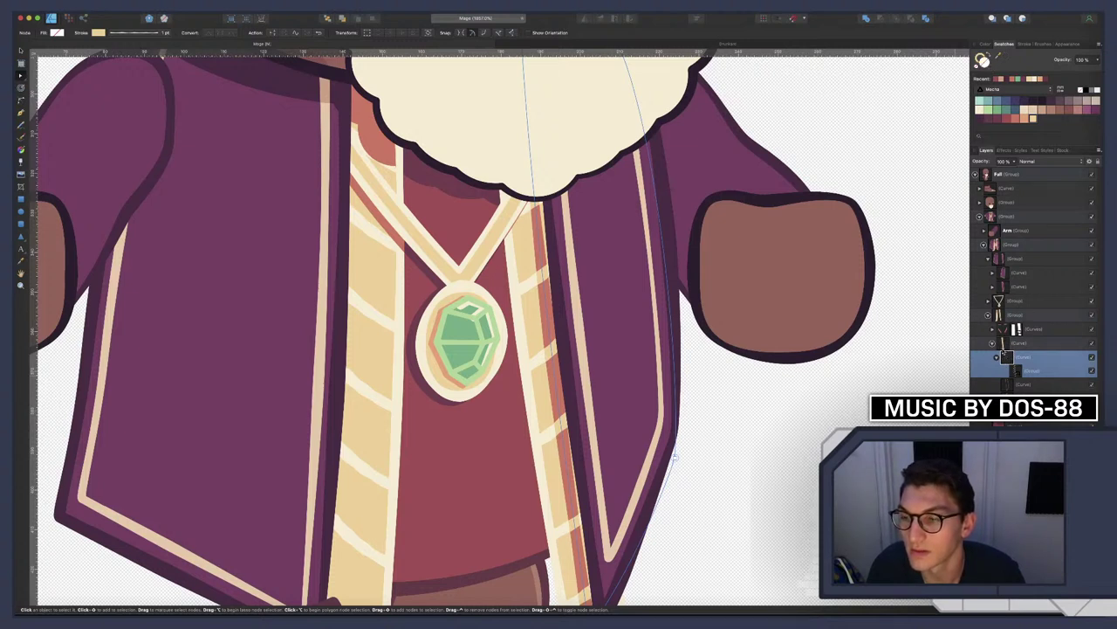
{"action": "left_click", "coordinate": [1005, 345]}
{"action": "left_click", "coordinate": [1015, 357]}
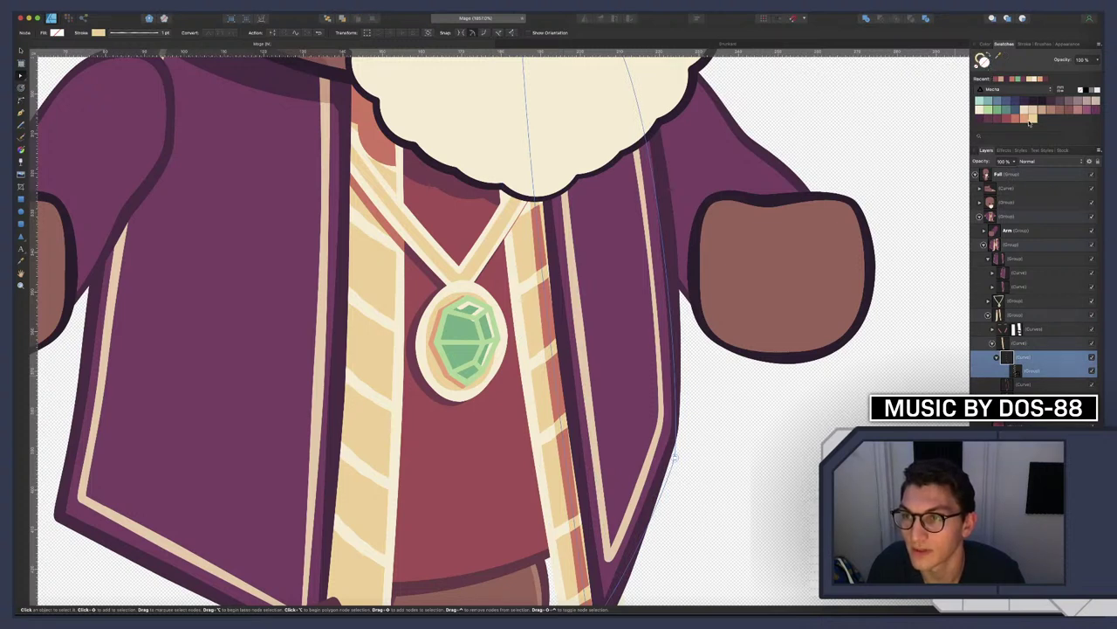
{"action": "left_click", "coordinate": [1033, 119]}
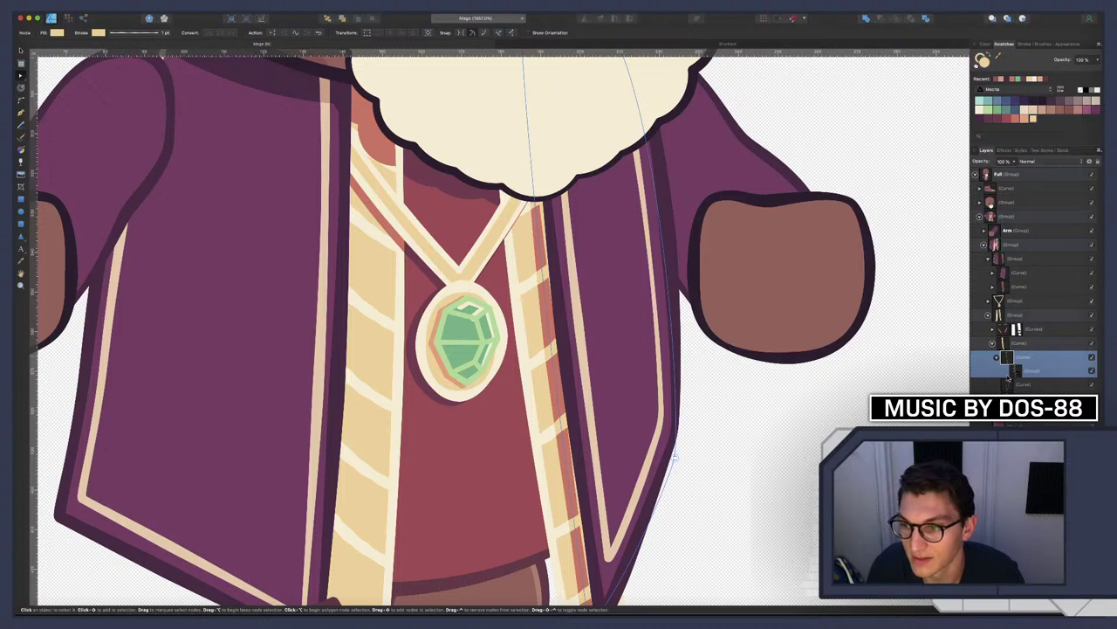
{"action": "left_click", "coordinate": [1017, 371]}
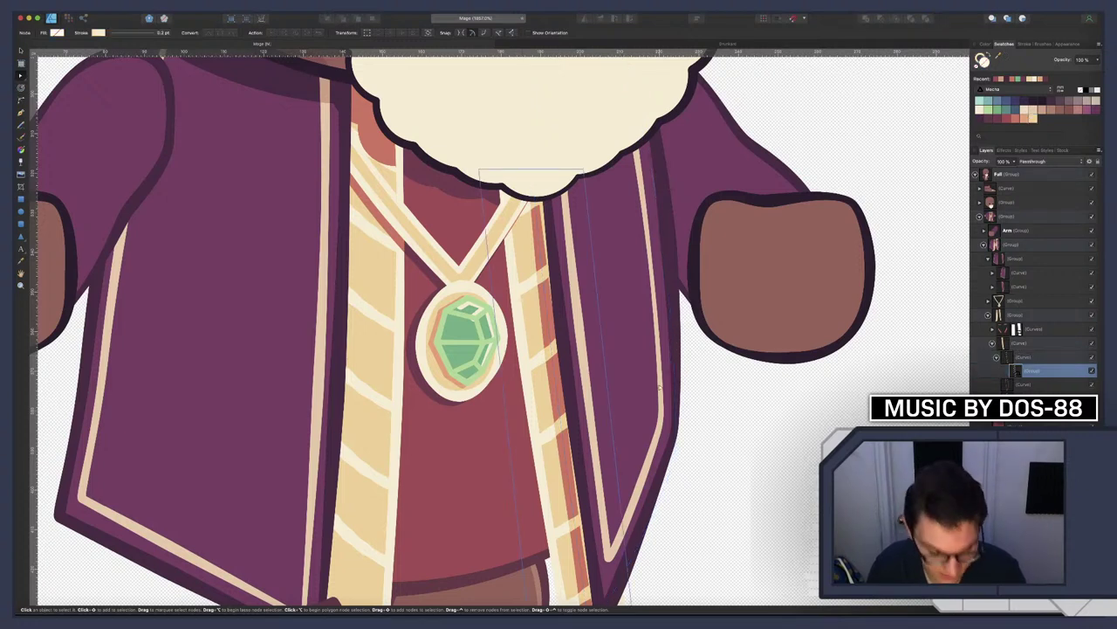
Try to move the nested stripe group out of its gold curve and check the individual stripe strokes
{"action": "key", "text": "v"}
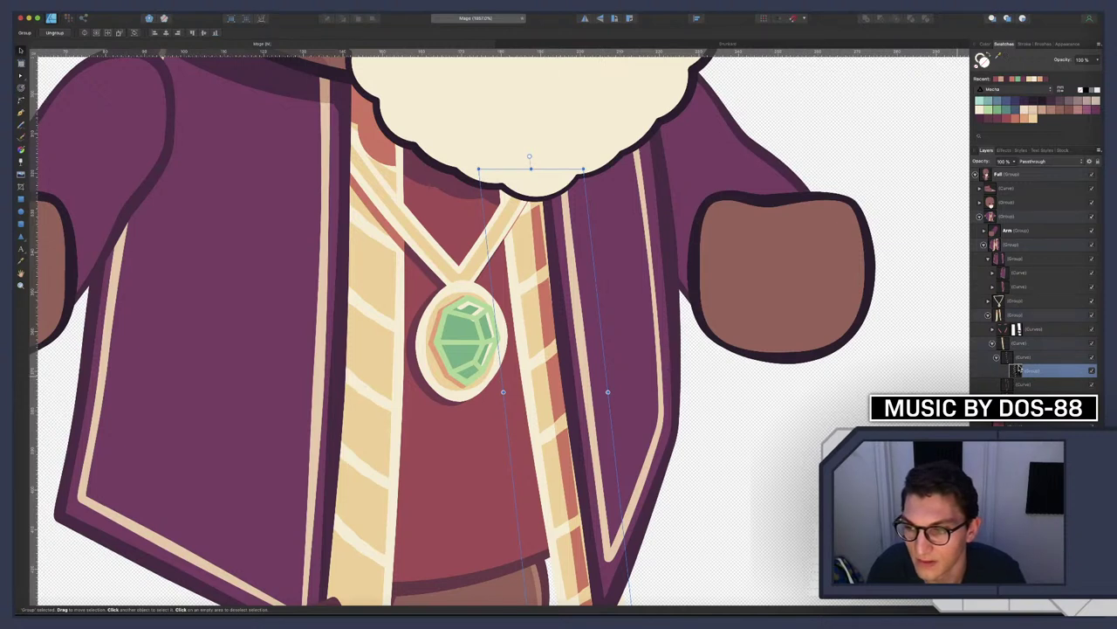
{"action": "mouse_move", "coordinate": [1018, 370]}
{"action": "left_mouse_down"}
{"action": "mouse_move", "coordinate": [1011, 353]}
{"action": "mouse_move", "coordinate": [1014, 363]}
{"action": "left_mouse_up"}
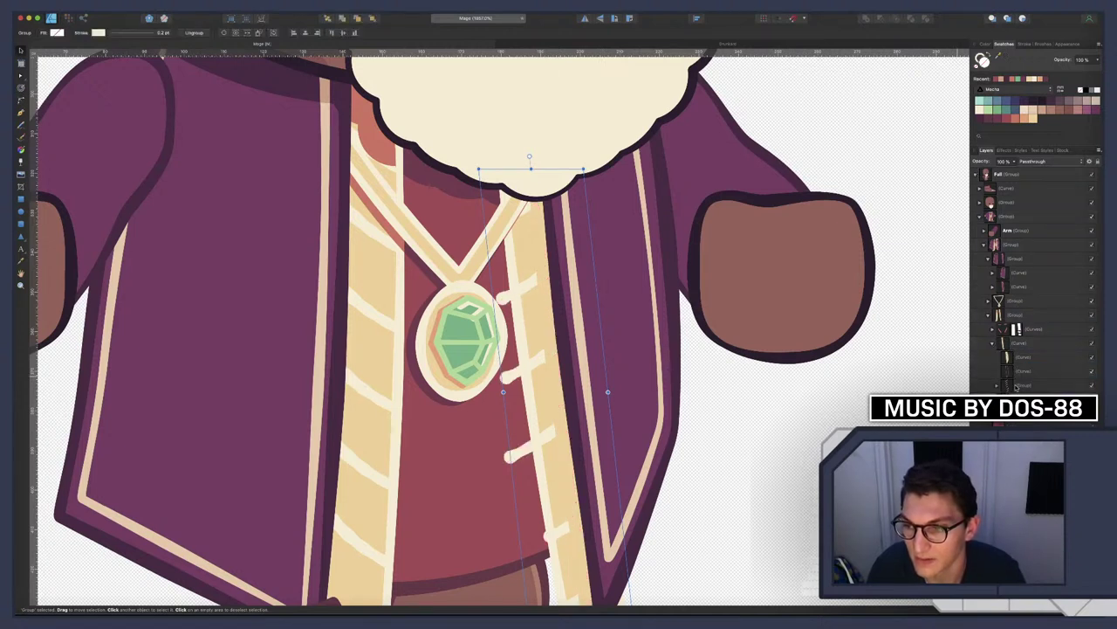
{"action": "key", "text": "a"}
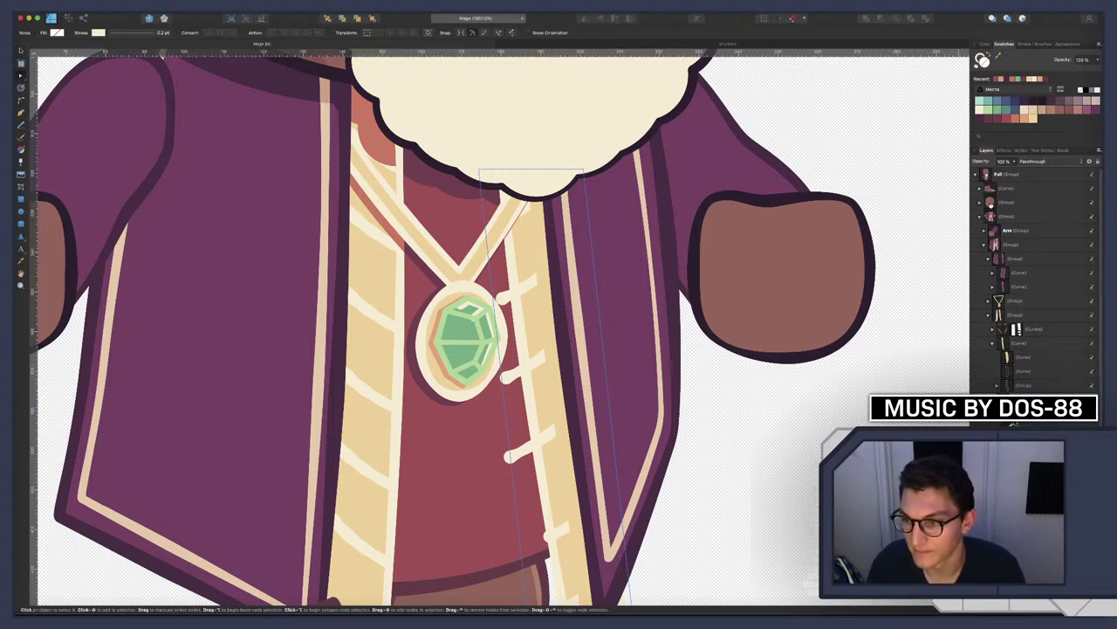
{"action": "left_click", "coordinate": [618, 565]}
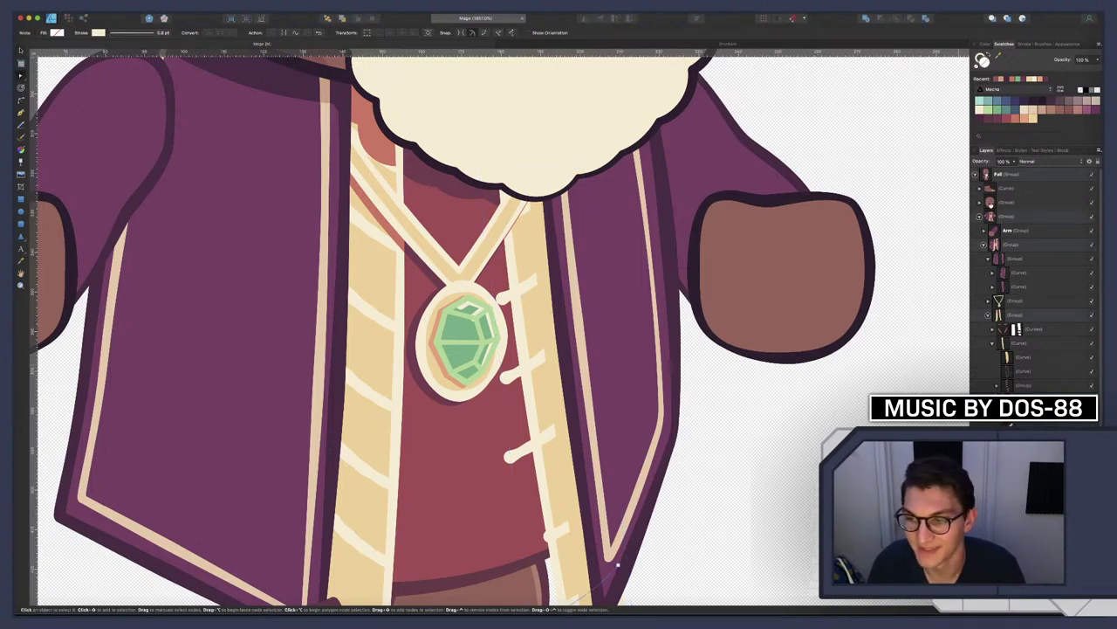
{"action": "left_click", "coordinate": [578, 406]}
{"action": "left_click", "coordinate": [527, 367]}
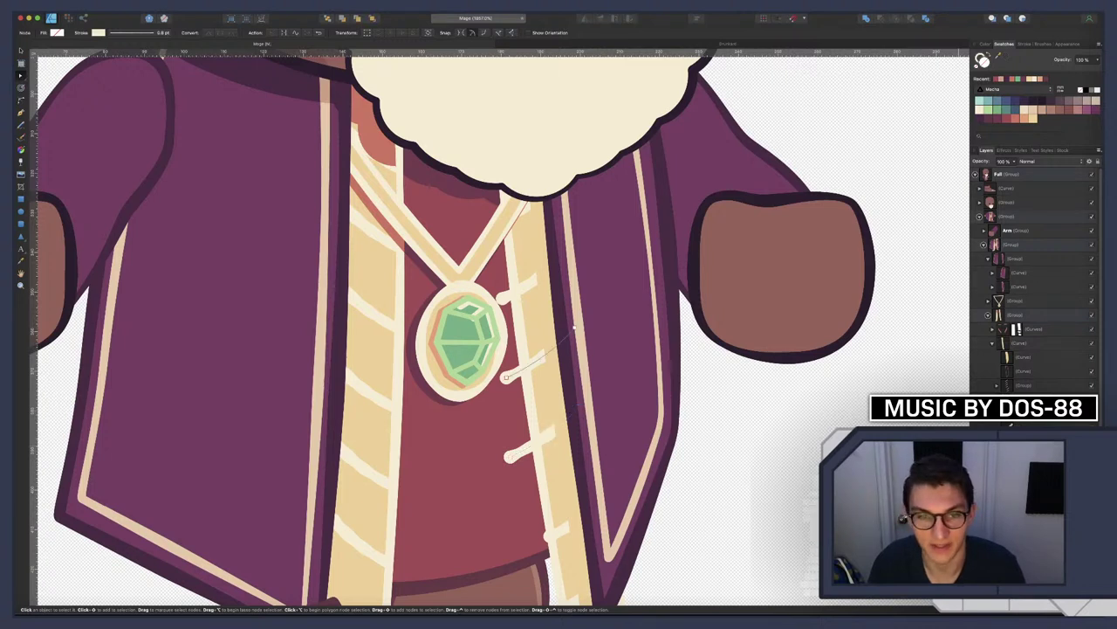
{"action": "left_click", "coordinate": [521, 289]}
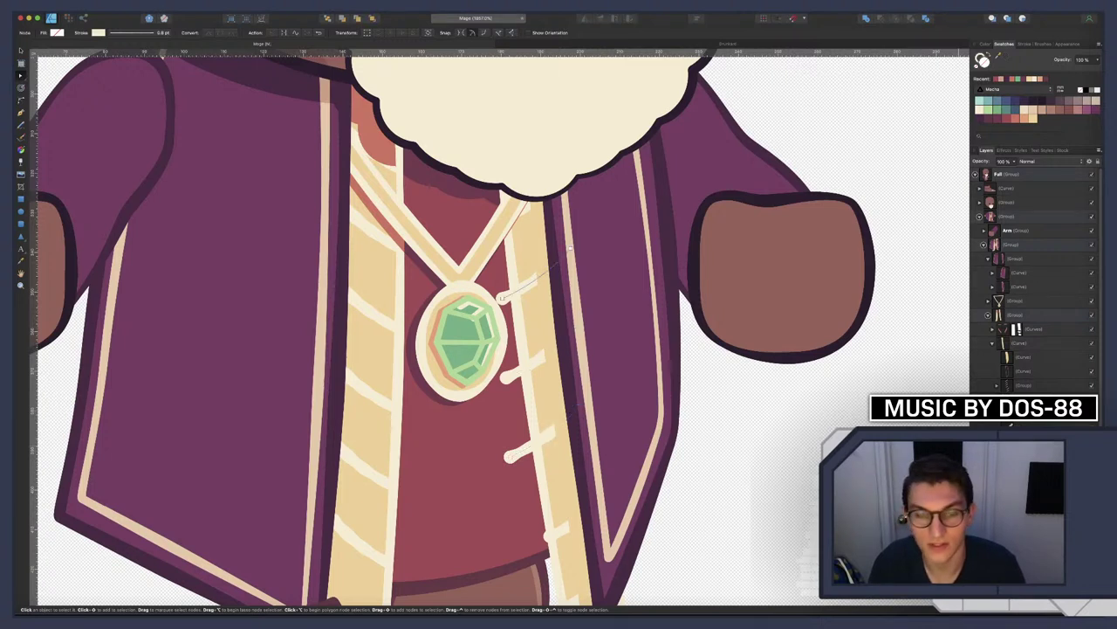
{"action": "key", "text": "super+z"}
{"action": "key", "text": "super+z"}
Place the right gold strip's shadow curve beneath the gold curve that holds the nested stripe group
{"action": "left_click", "coordinate": [673, 453]}
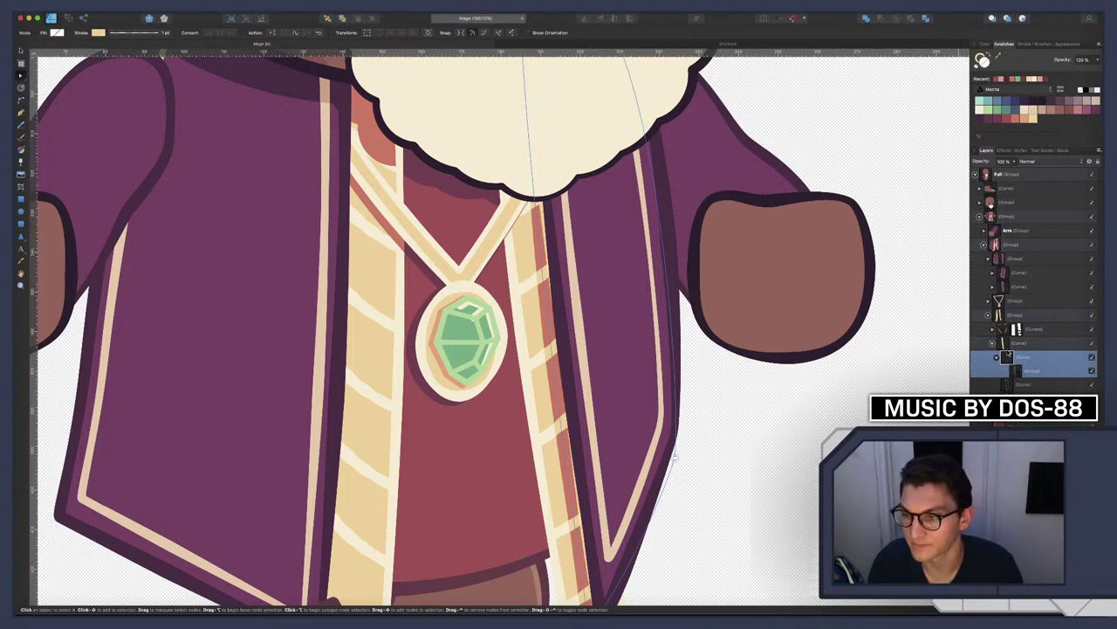
{"action": "left_click", "coordinate": [1026, 384]}
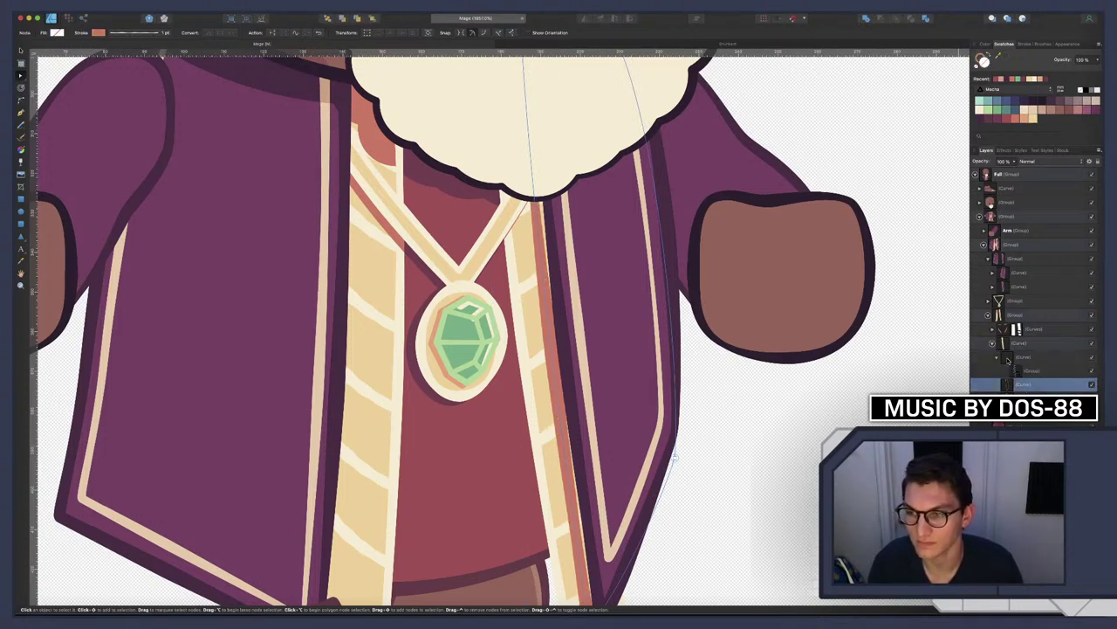
{"action": "key", "text": "super+z"}
{"action": "key", "text": "super+z"}
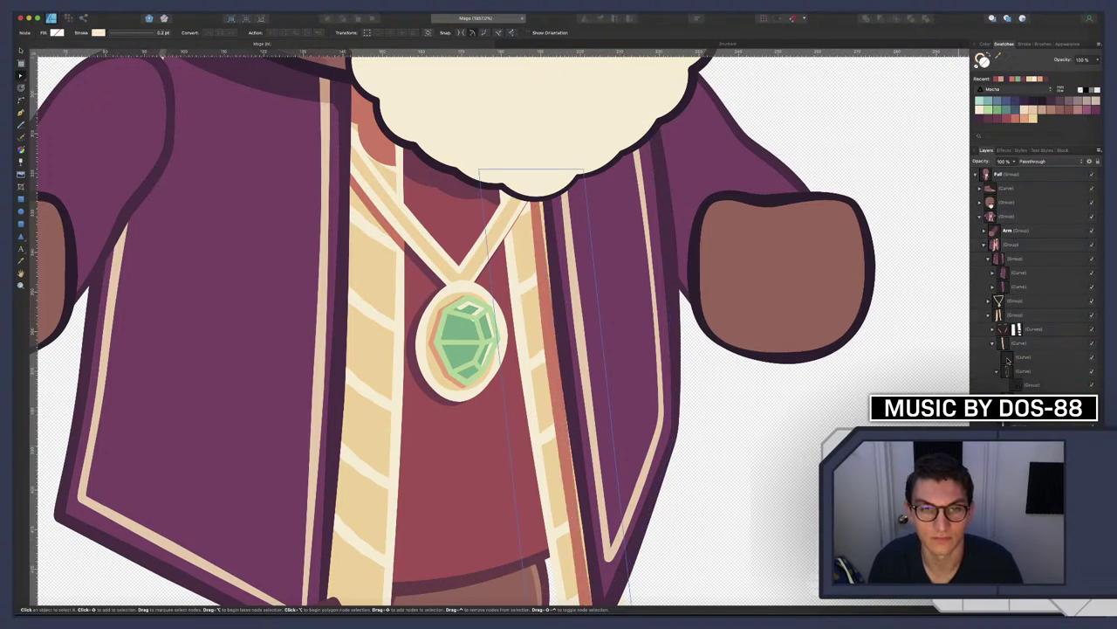
{"action": "left_click", "coordinate": [1009, 359]}
{"action": "left_click_drag", "start_coordinate": [1009, 359], "coordinate": [1017, 370]}
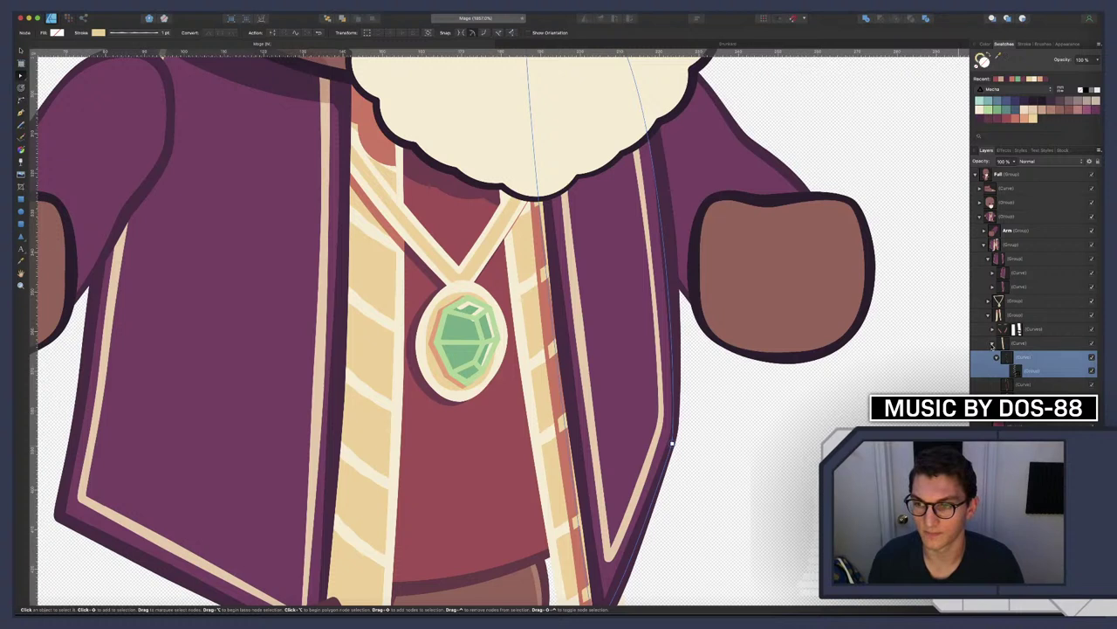
Toggle the visibility of the right gold strip and its nested stripe curve to compare the shading
{"action": "left_click", "coordinate": [993, 345]}
{"action": "left_click", "coordinate": [1092, 345]}
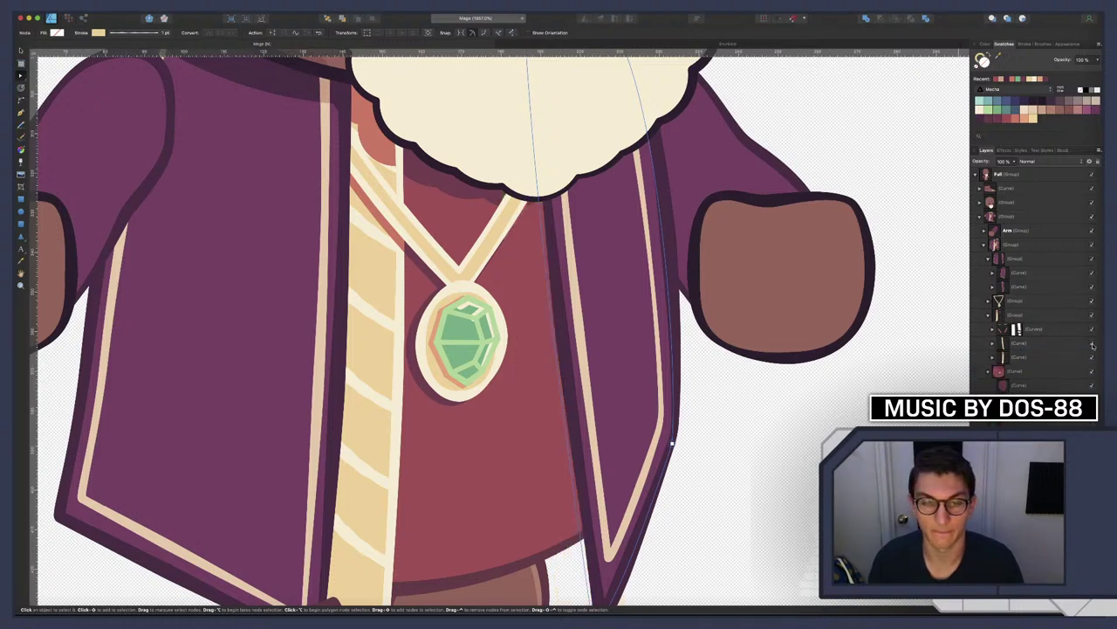
{"action": "left_click", "coordinate": [1092, 345]}
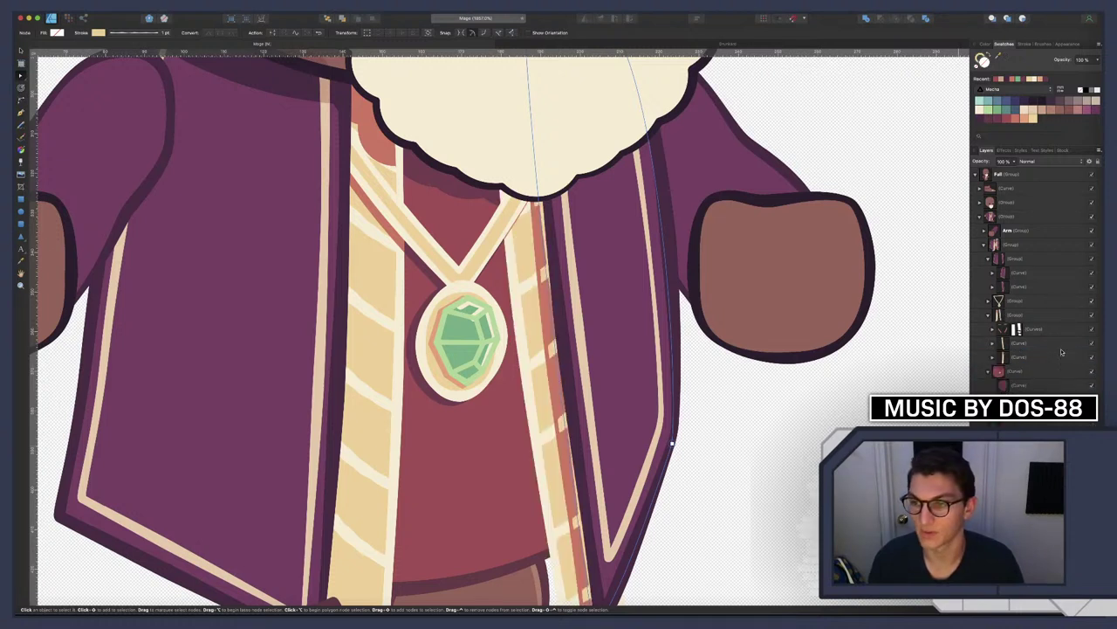
{"action": "left_click", "coordinate": [993, 344]}
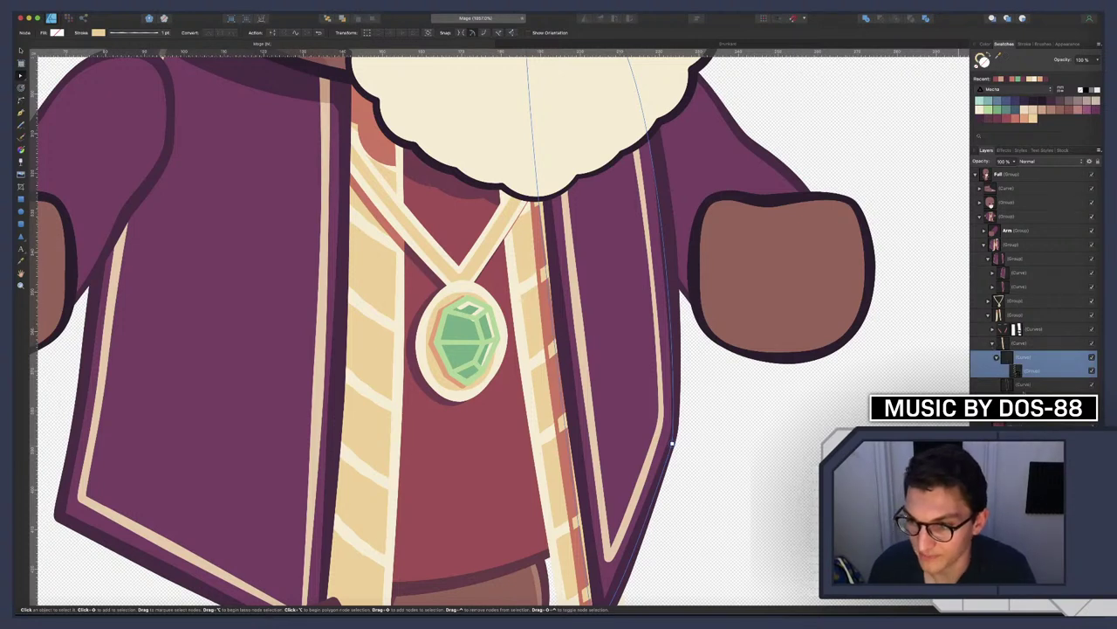
{"action": "left_click", "coordinate": [1026, 384]}
{"action": "left_click", "coordinate": [1043, 357]}
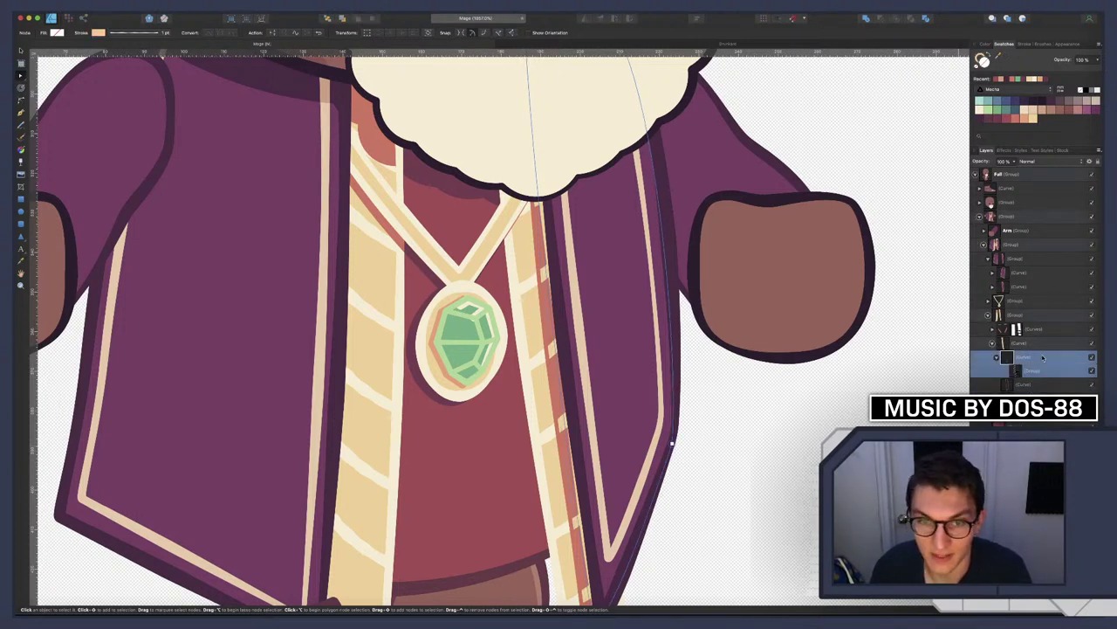
{"action": "left_click", "coordinate": [1092, 359]}
{"action": "left_click", "coordinate": [1092, 359]}
{"action": "left_click", "coordinate": [1091, 358]}
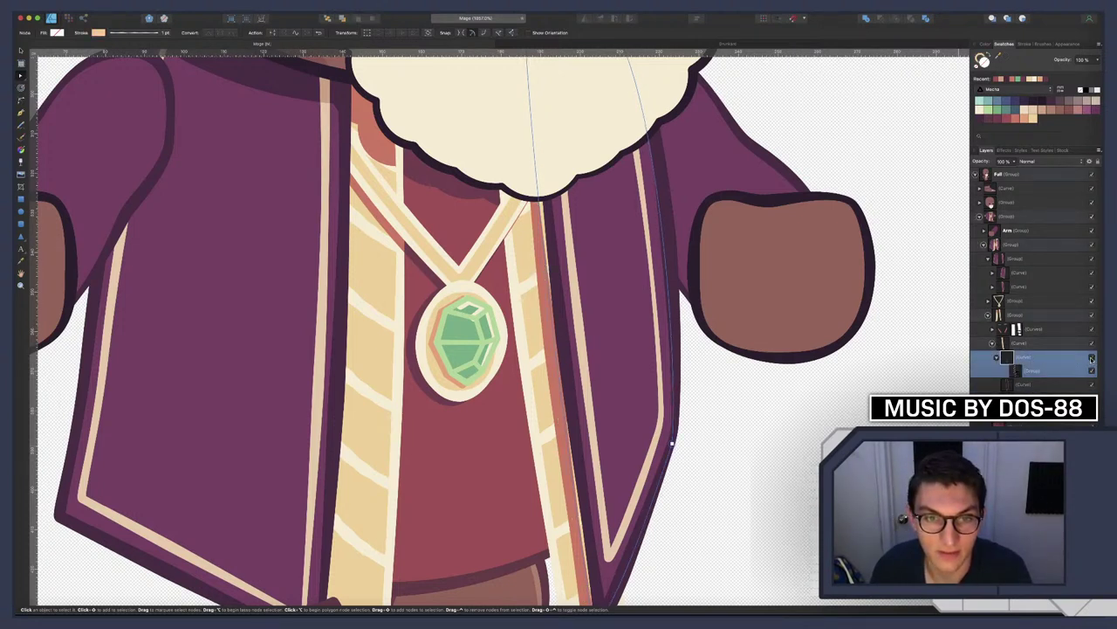
Fill the right gold strip's shadow curve with salmon and show the curve holding the nested stripes again
{"action": "left_click", "coordinate": [672, 443]}
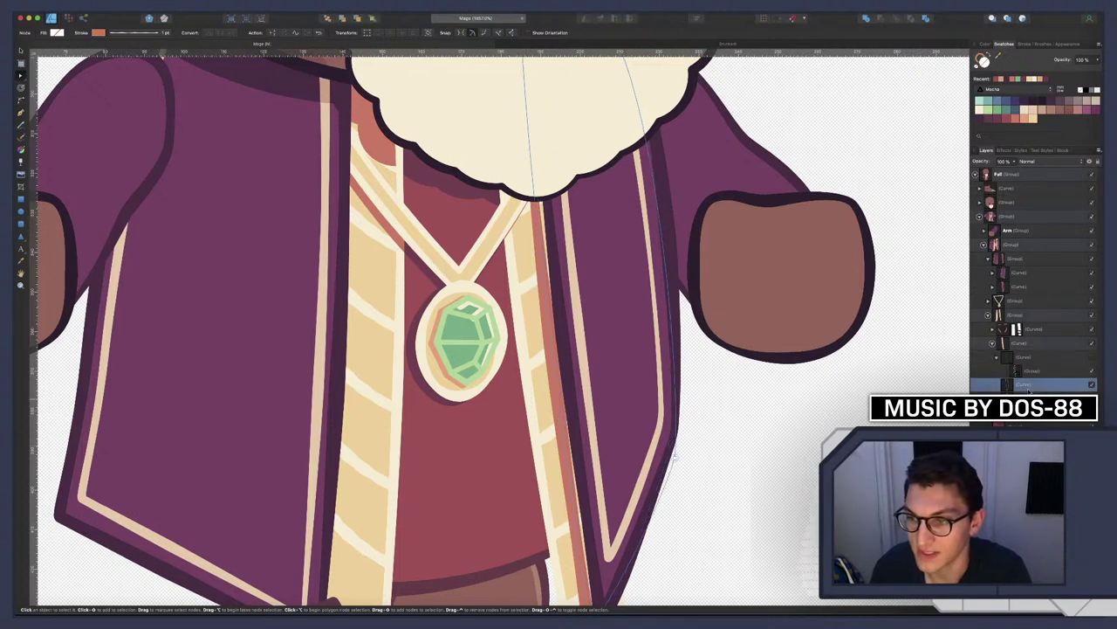
{"action": "left_click", "coordinate": [1016, 118]}
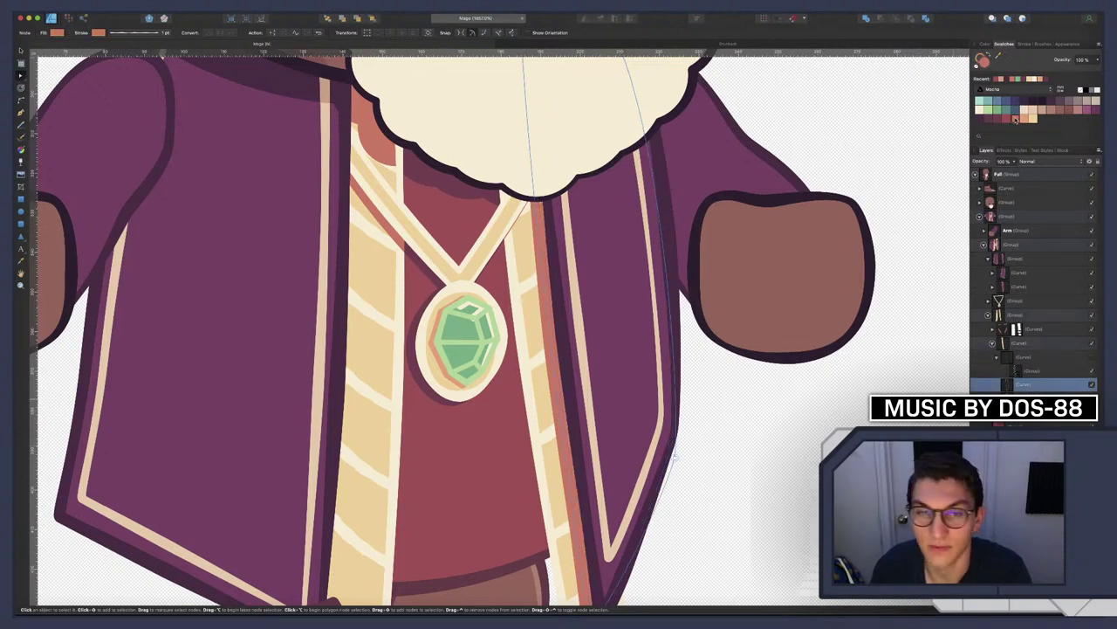
{"action": "left_click", "coordinate": [1092, 359]}
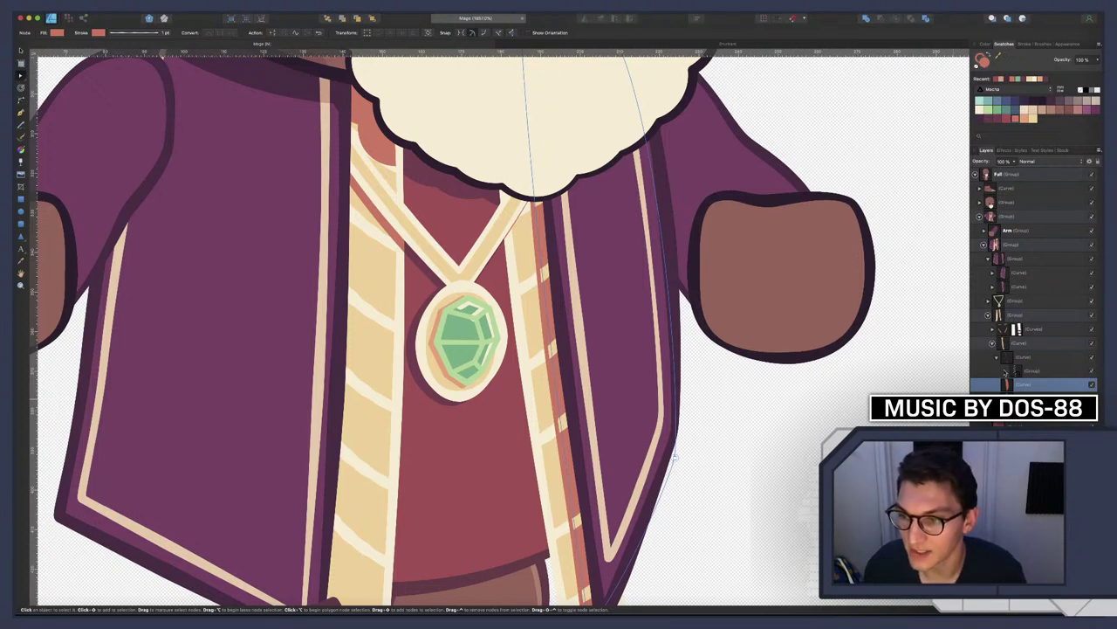
{"action": "left_click", "coordinate": [1007, 358]}
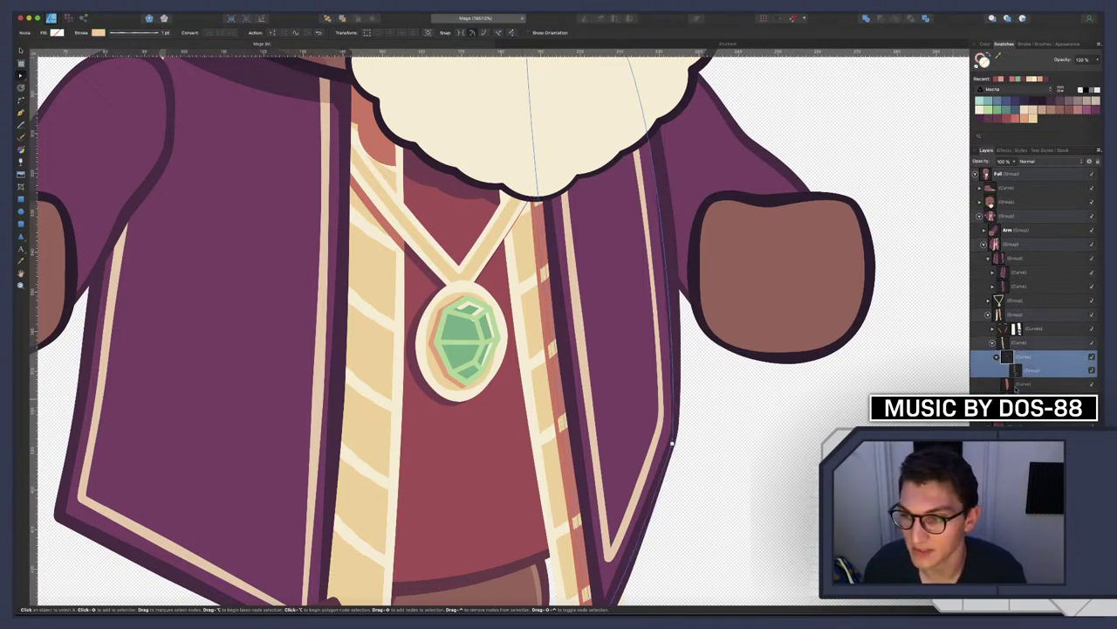
{"action": "left_click", "coordinate": [1015, 385]}
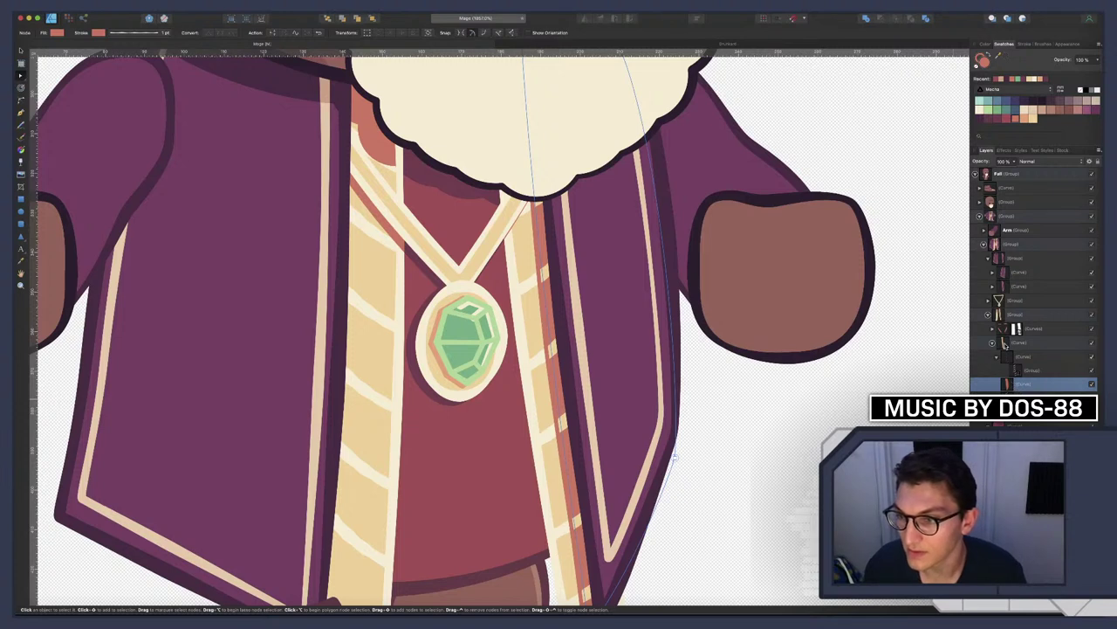
Move the stripe curve out of the right gold strip and nest it in a salmon curve above the strip's shadow
{"action": "left_click", "coordinate": [1009, 344]}
{"action": "left_click_drag", "start_coordinate": [1012, 373], "coordinate": [1010, 344]}
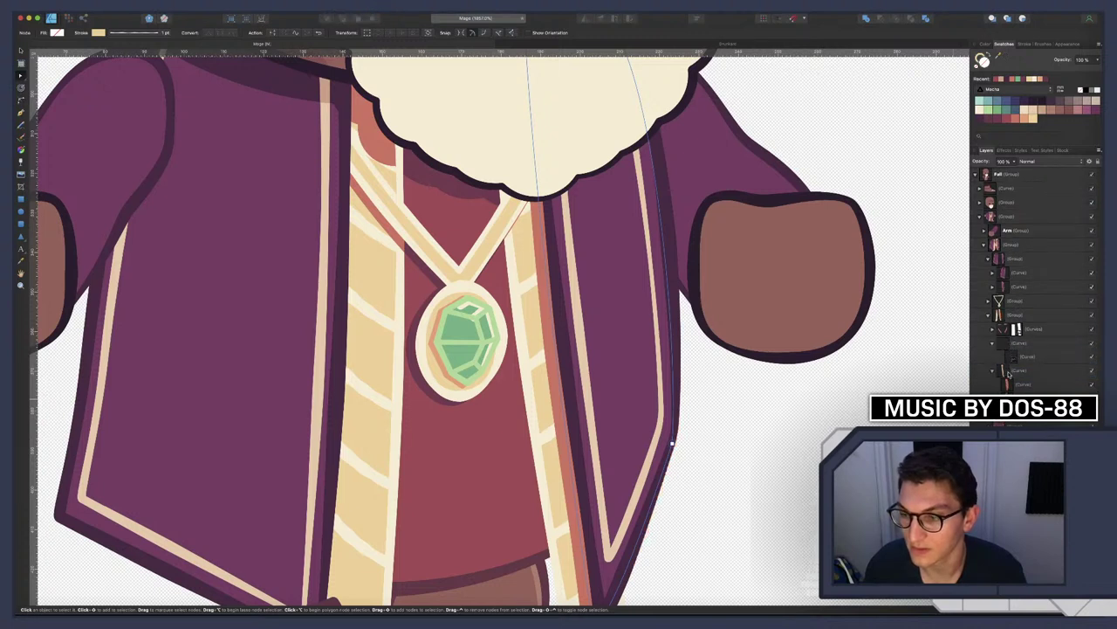
{"action": "left_click", "coordinate": [1008, 372]}
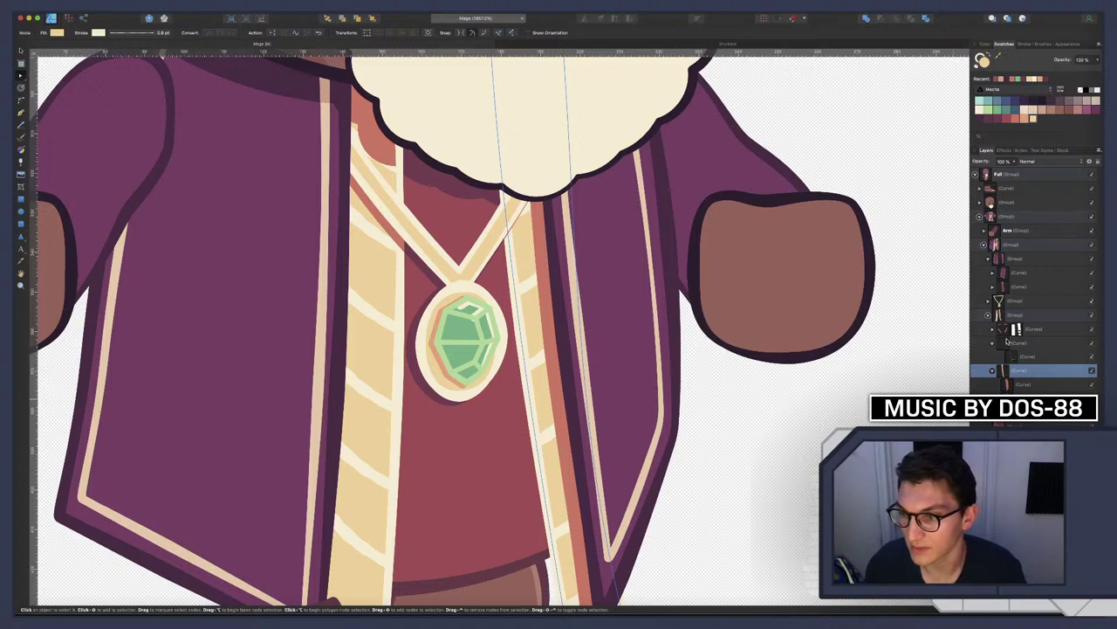
{"action": "left_click", "coordinate": [1008, 387]}
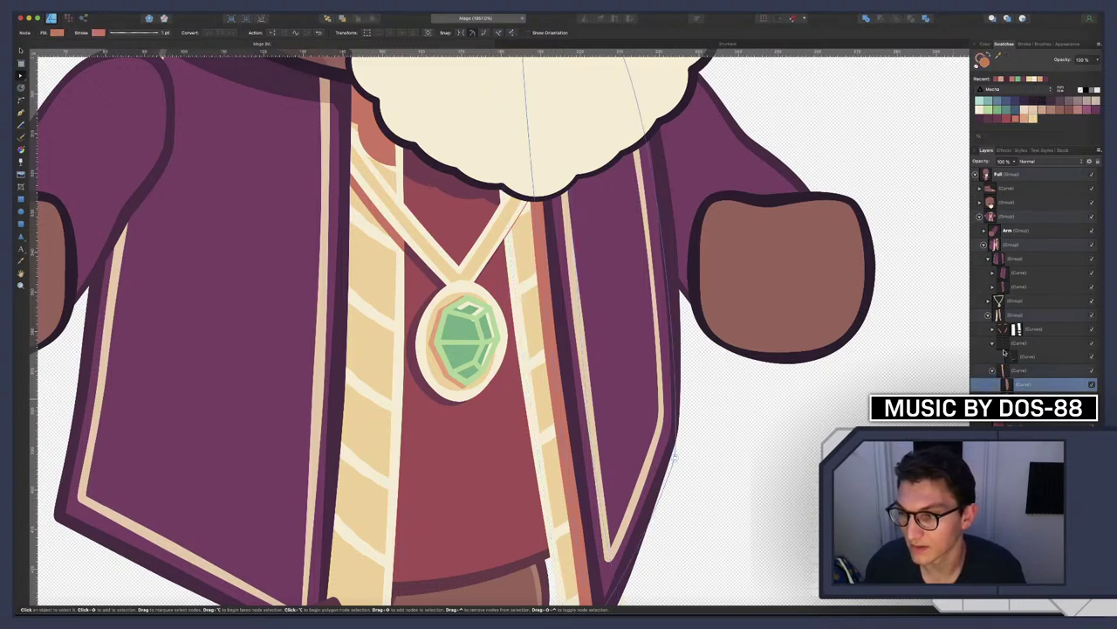
{"action": "left_click_drag", "start_coordinate": [1006, 346], "coordinate": [1030, 380]}
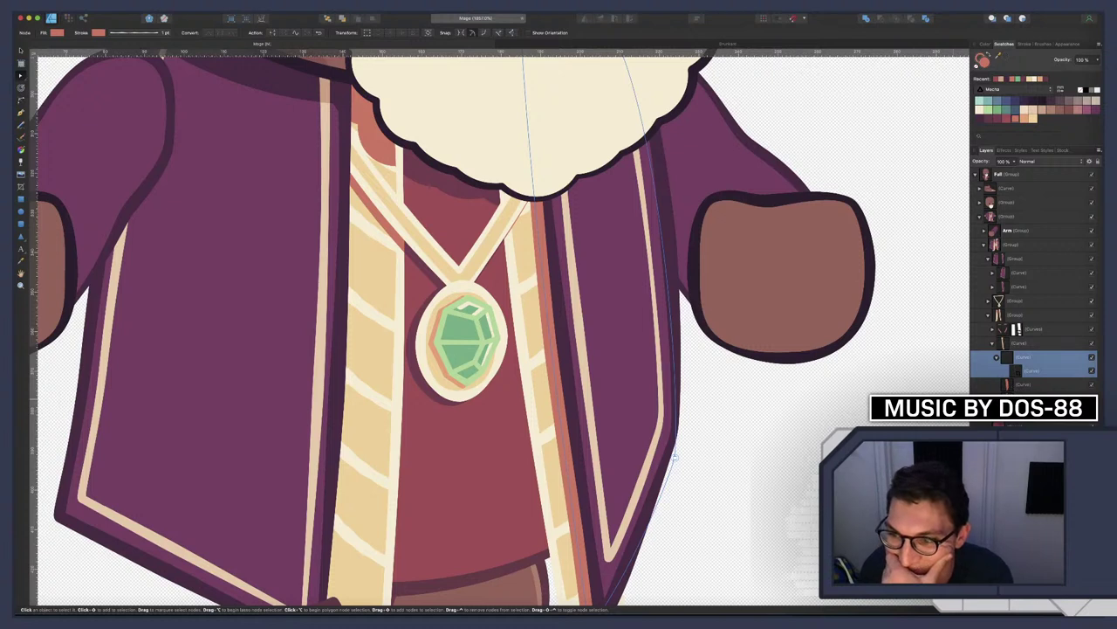
Set the fill and stroke of the salmon curve holding the nested stripes to gold
{"action": "left_click", "coordinate": [1015, 399]}
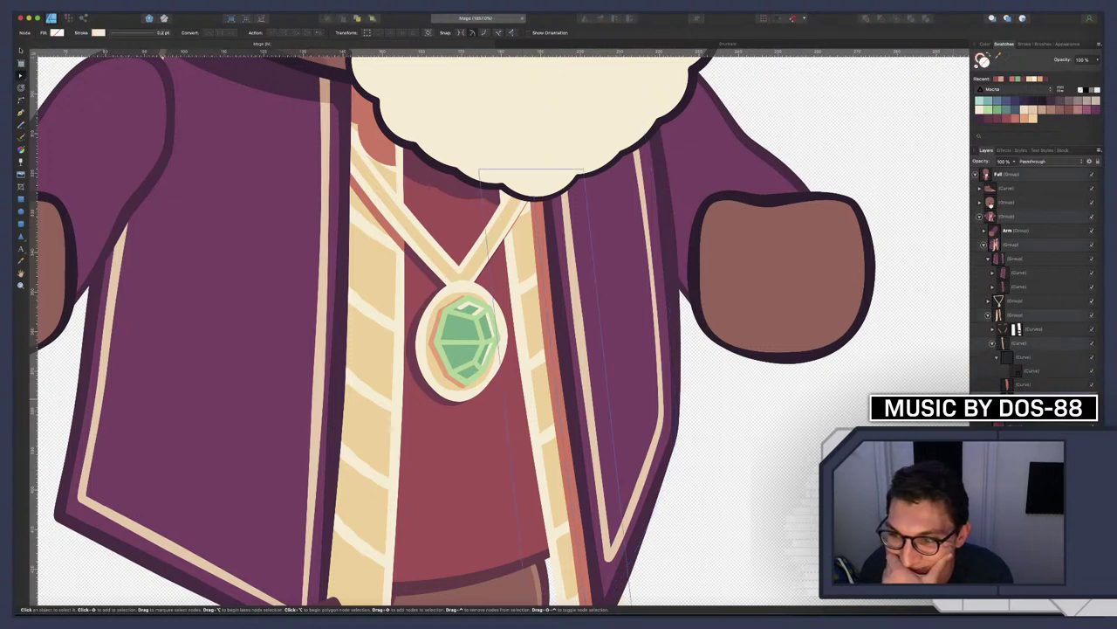
{"action": "left_click", "coordinate": [1007, 357]}
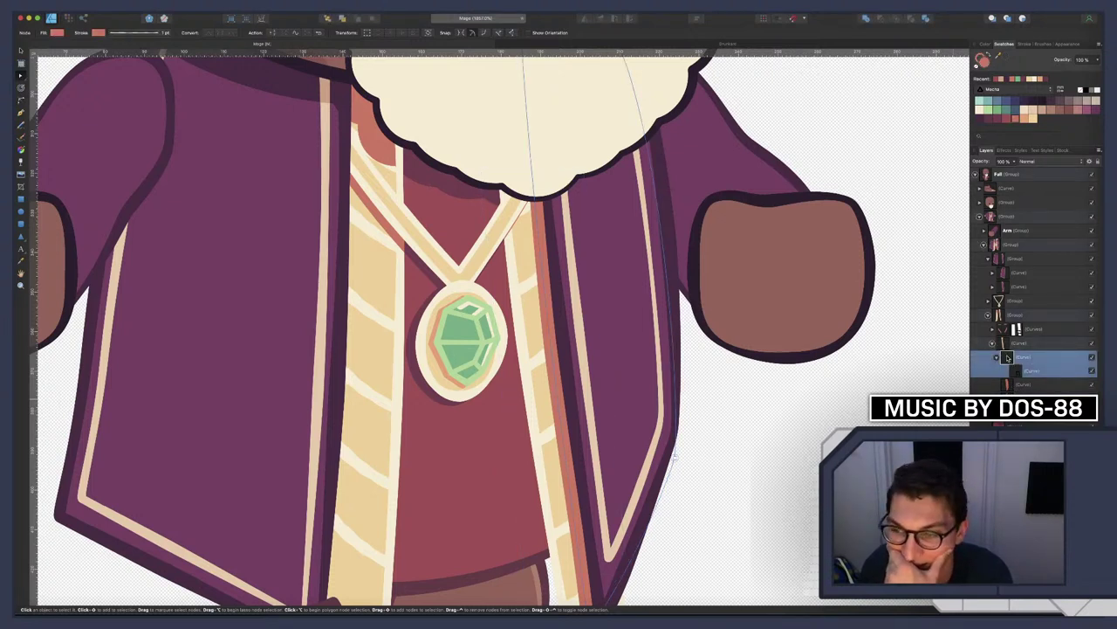
{"action": "left_click", "coordinate": [1032, 119]}
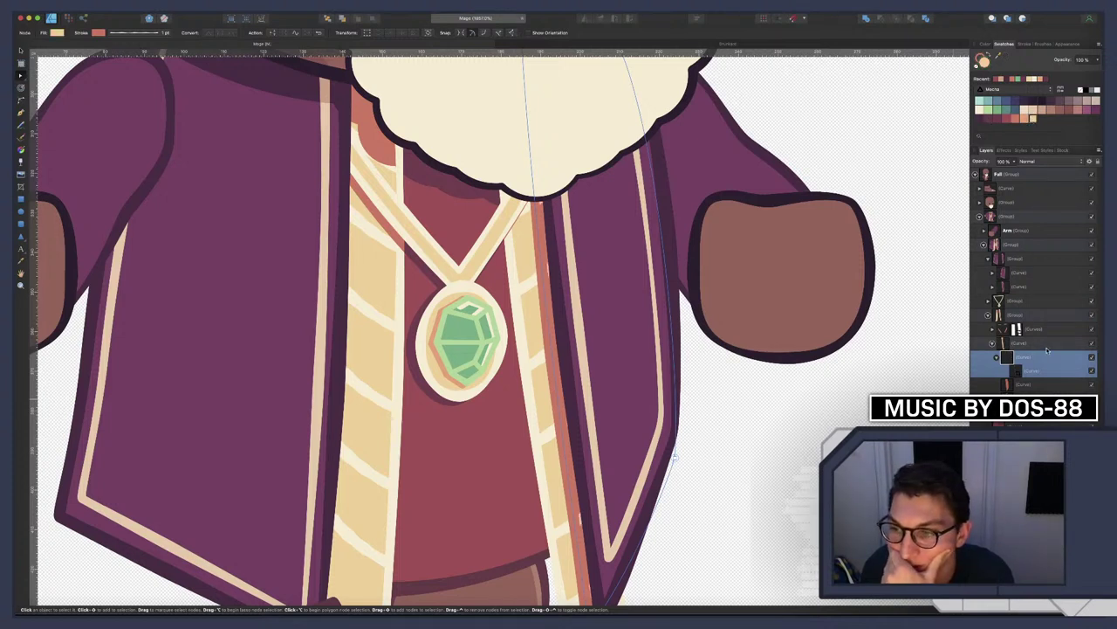
{"action": "left_click", "coordinate": [1090, 386]}
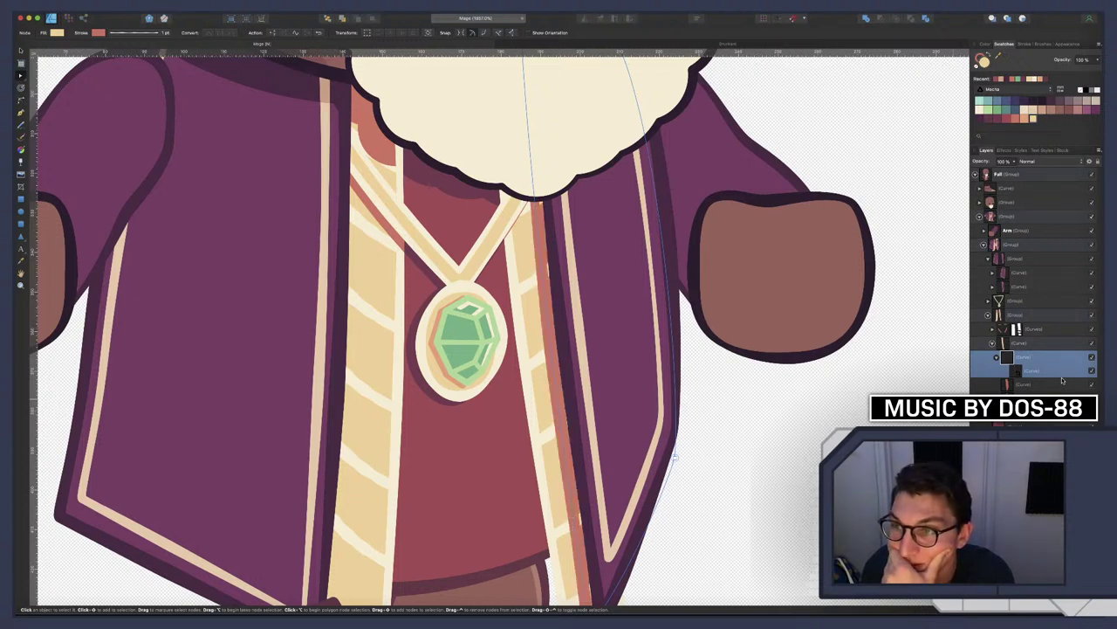
{"action": "left_click", "coordinate": [1033, 121]}
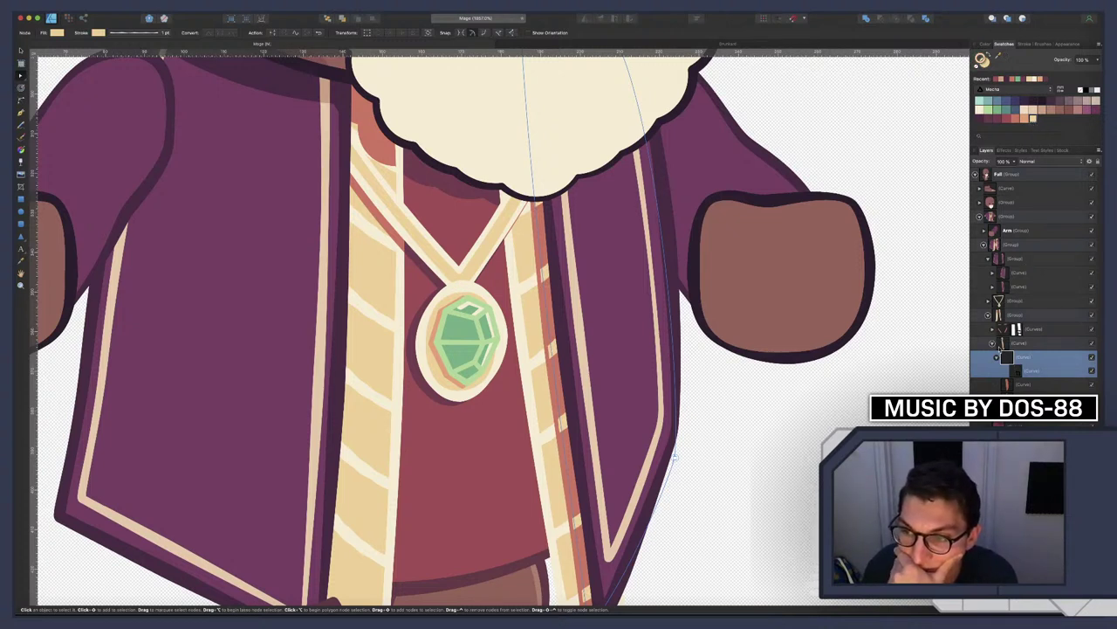
Try to move the nested stripe curve out of the gold curve that holds it
{"action": "key", "text": "v"}
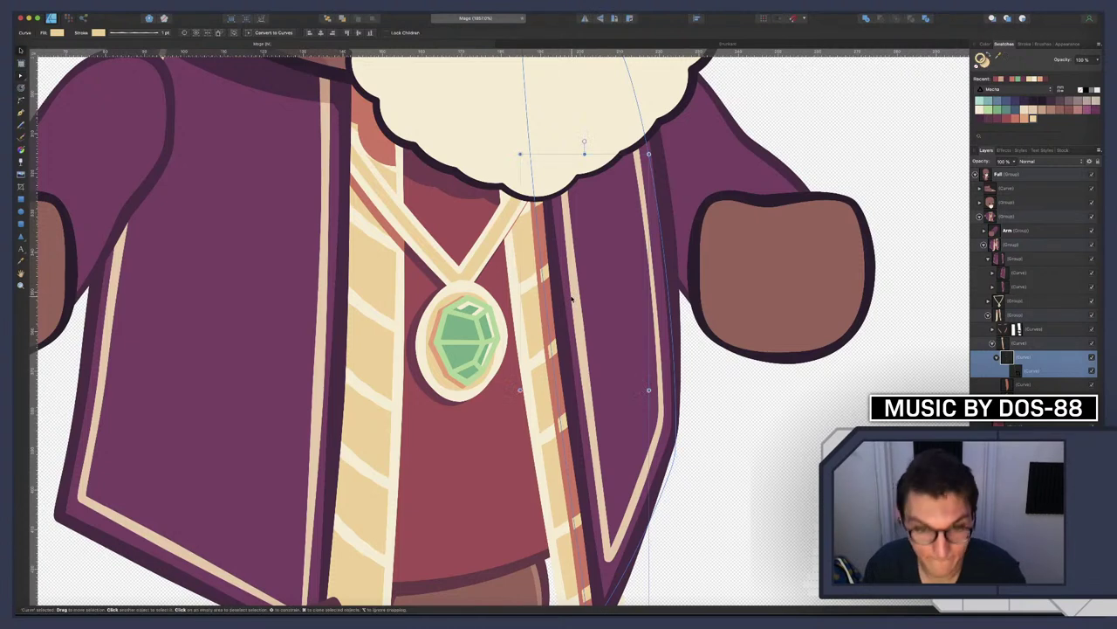
{"action": "left_click", "coordinate": [489, 303]}
{"action": "left_click_drag", "start_coordinate": [489, 303], "coordinate": [559, 298]}
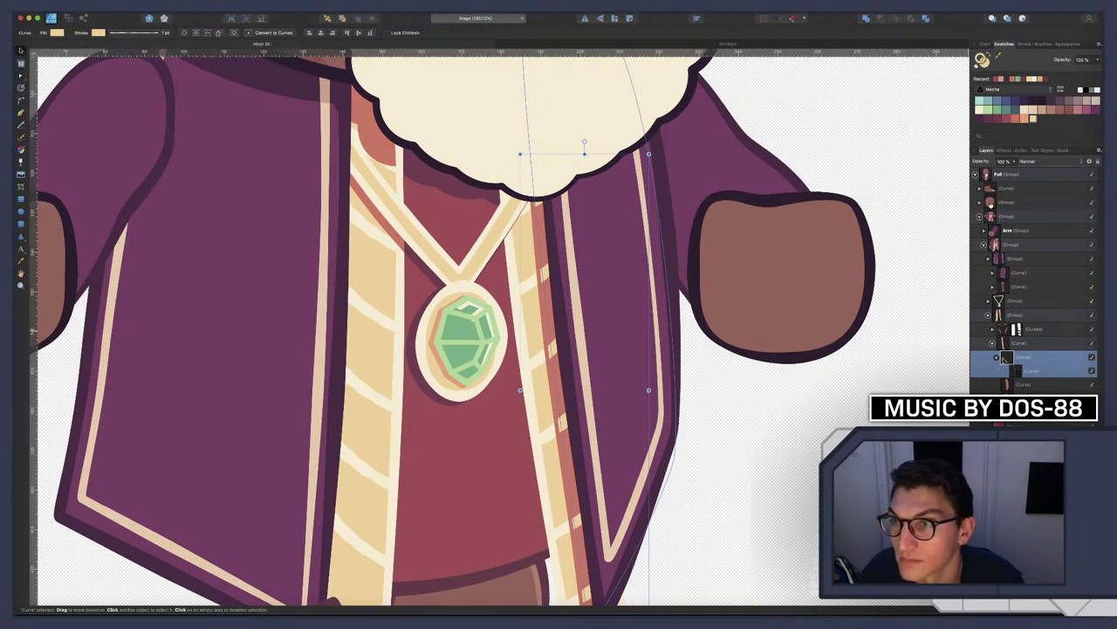
{"action": "mouse_move", "coordinate": [1017, 371]}
{"action": "left_mouse_down"}
{"action": "mouse_move", "coordinate": [1014, 357]}
{"action": "mouse_move", "coordinate": [1007, 363]}
{"action": "left_mouse_up"}
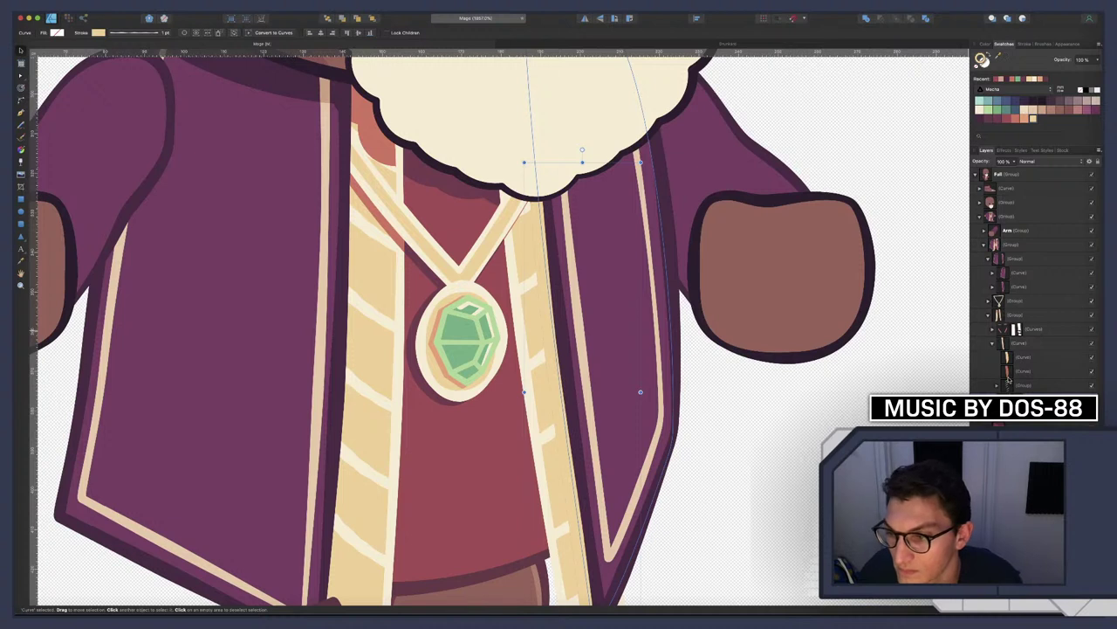
{"action": "key", "text": "super+z"}
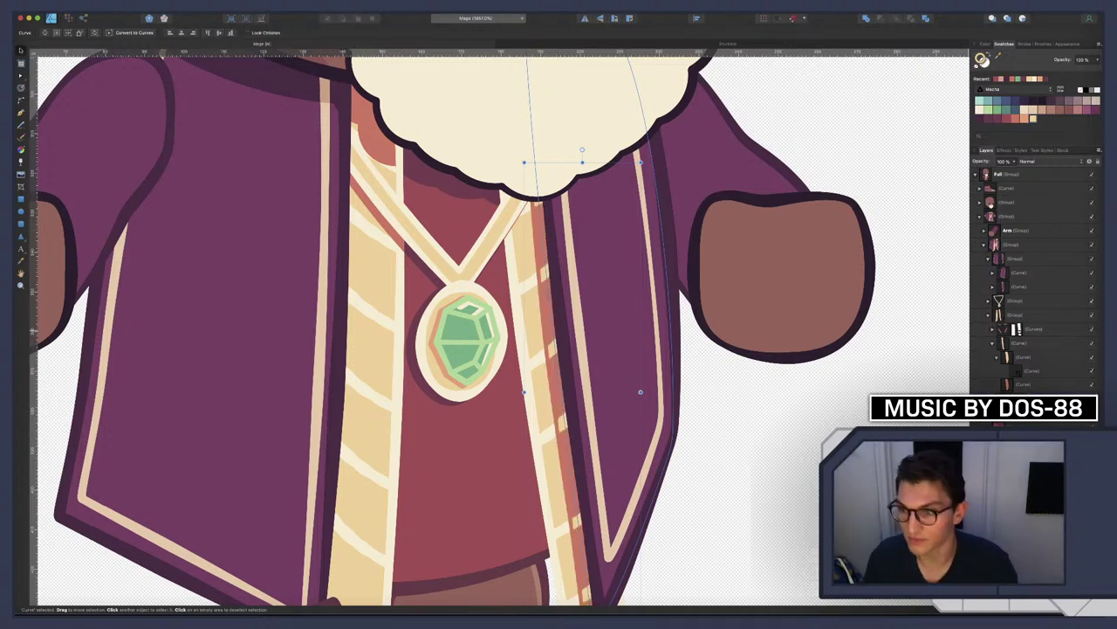
Take the nested stripe curve out of the gold curve and place it above the right strip's gold and salmon curves
{"action": "left_click", "coordinate": [1013, 371]}
{"action": "key", "text": "super+z"}
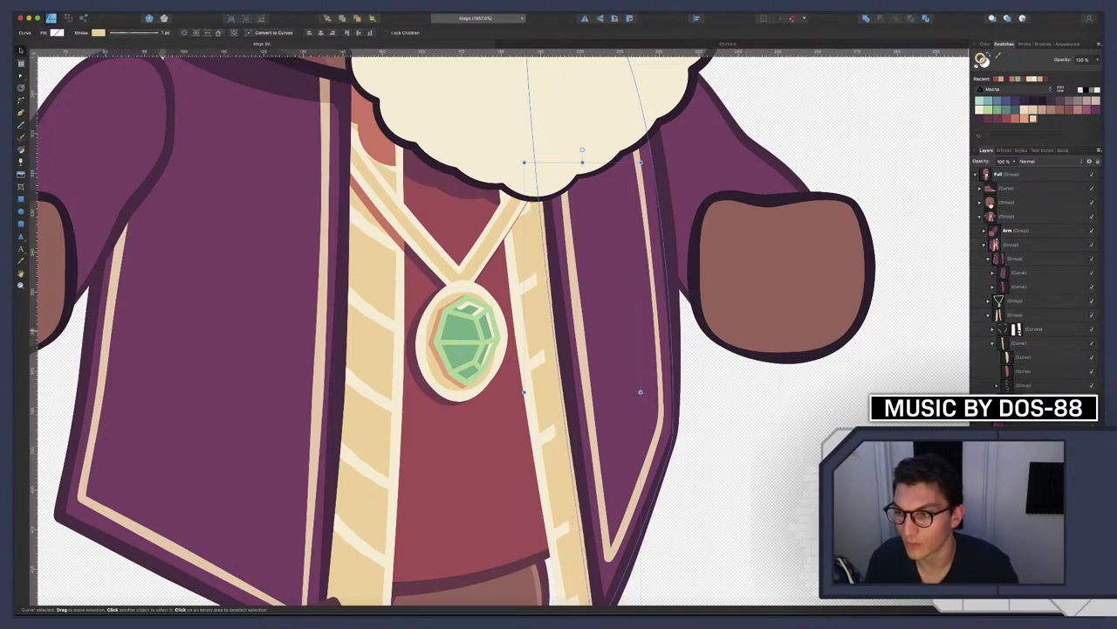
{"action": "key", "text": "super+shift+z"}
{"action": "left_click", "coordinate": [1018, 371]}
{"action": "left_click_drag", "start_coordinate": [1019, 371], "coordinate": [1034, 354]}
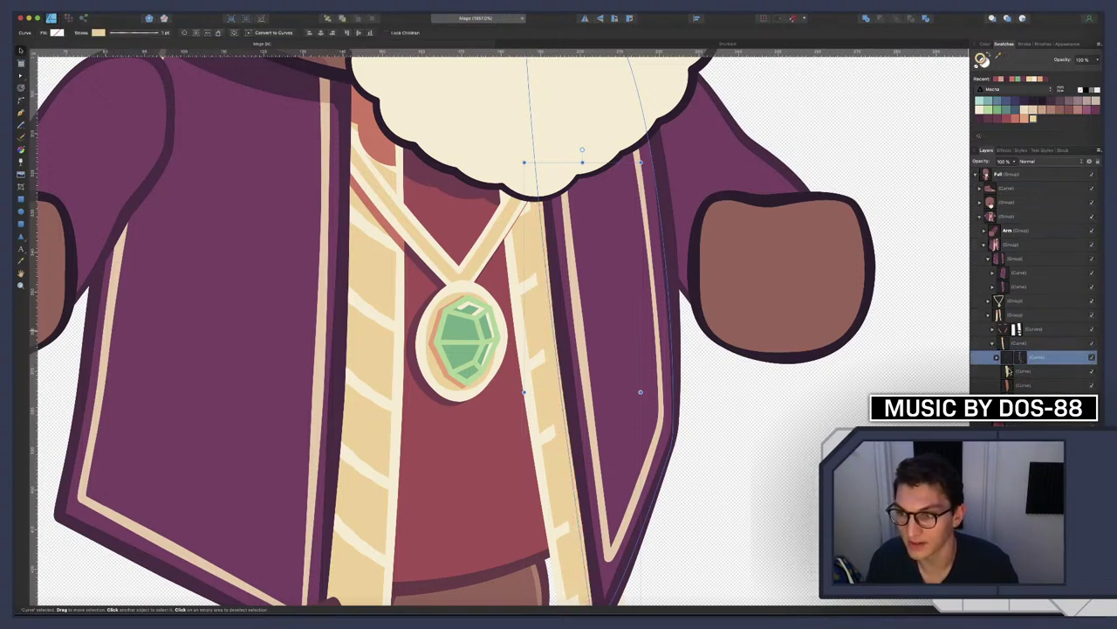
Take the nested stripe group out of the curve above the right strip's gold curve and delete the emptied curve
{"action": "left_click", "coordinate": [1009, 370]}
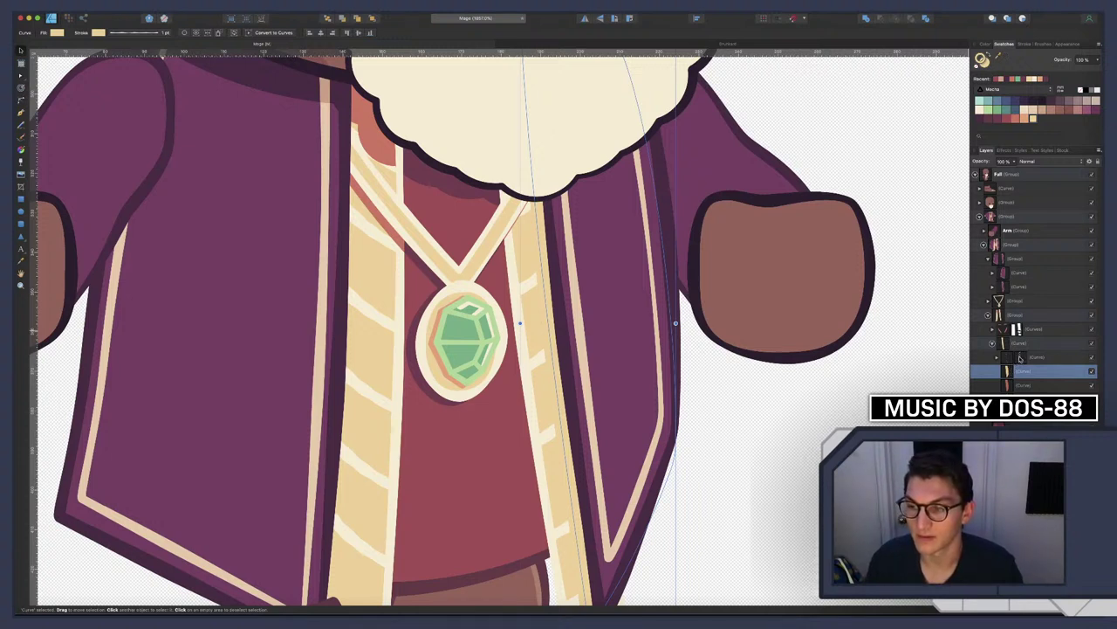
{"action": "left_click", "coordinate": [1020, 359]}
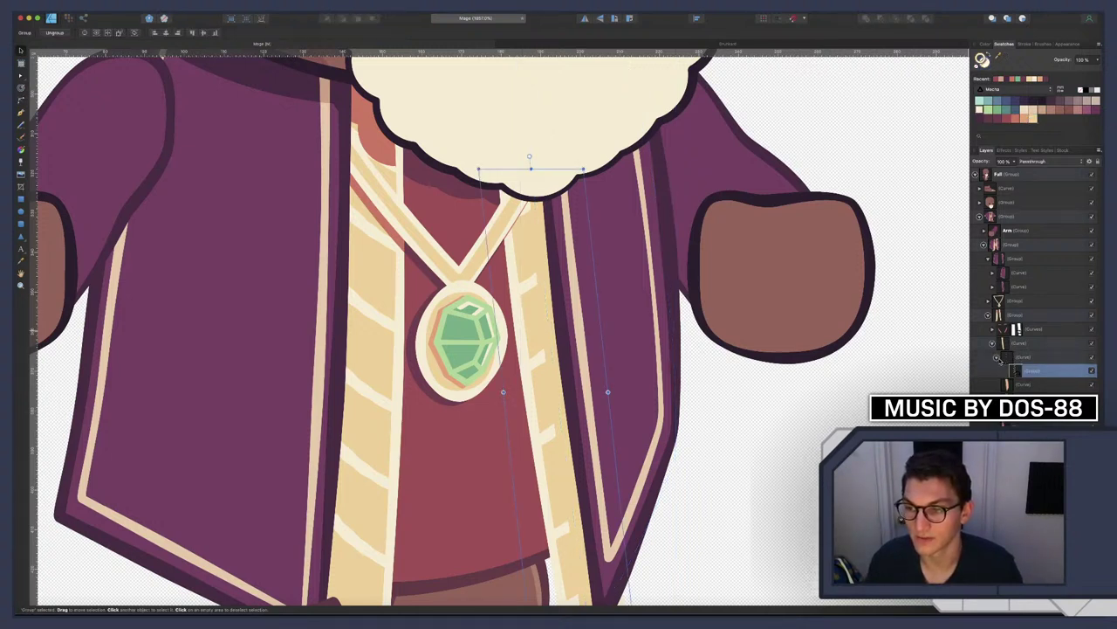
{"action": "left_click", "coordinate": [998, 359]}
{"action": "left_click", "coordinate": [998, 359]}
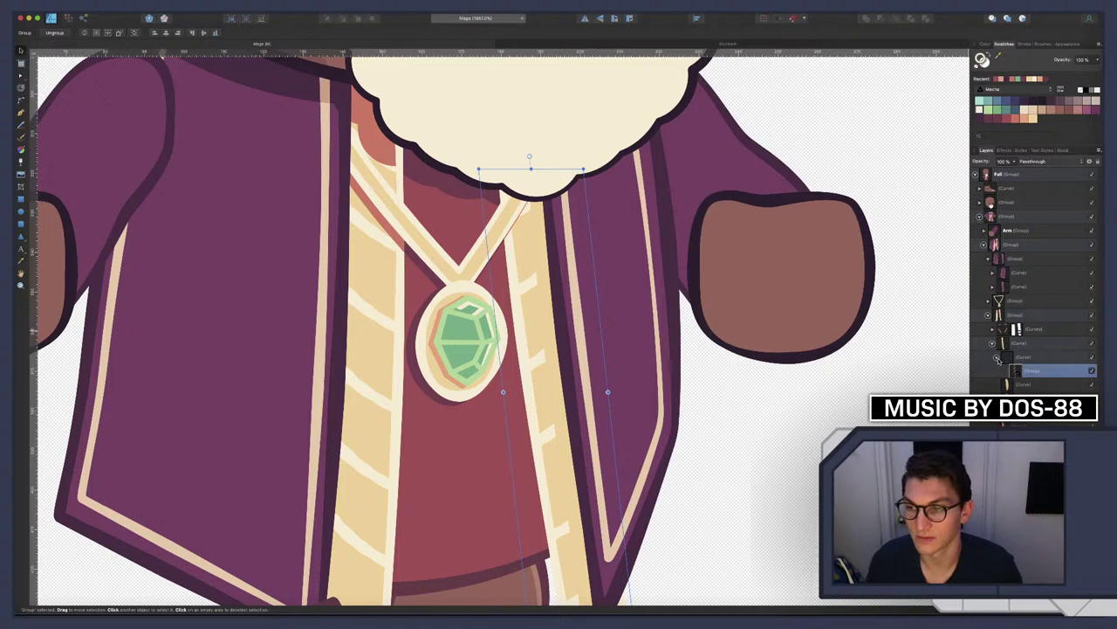
{"action": "mouse_move", "coordinate": [1016, 369]}
{"action": "left_mouse_down"}
{"action": "mouse_move", "coordinate": [1015, 353]}
{"action": "mouse_move", "coordinate": [1011, 419]}
{"action": "left_mouse_up"}
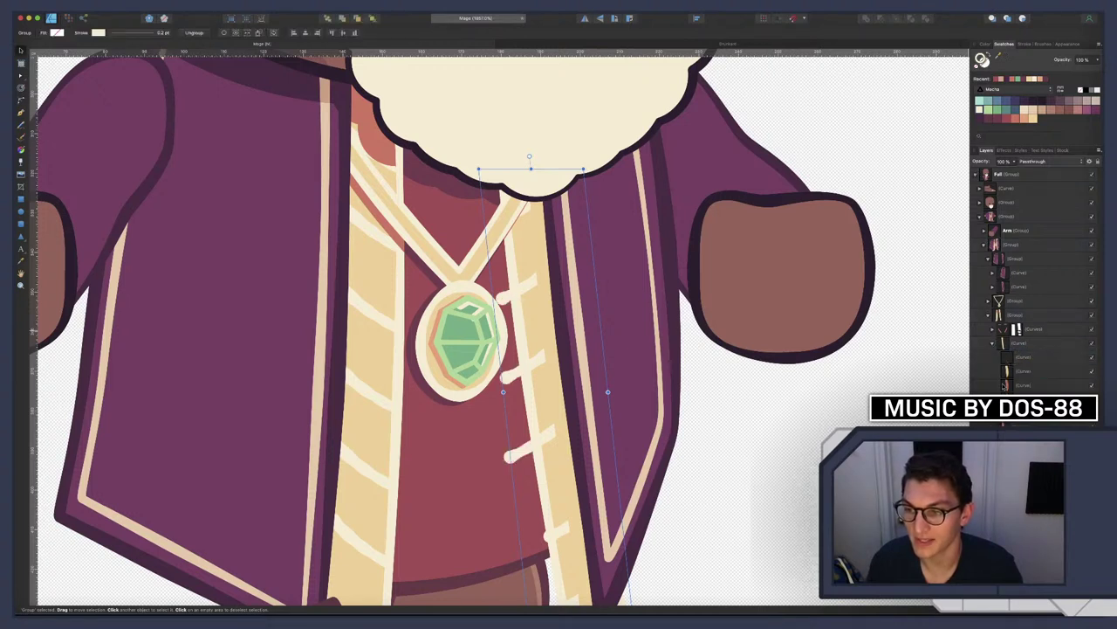
{"action": "left_click", "coordinate": [1011, 358]}
{"action": "key", "text": "Delete"}
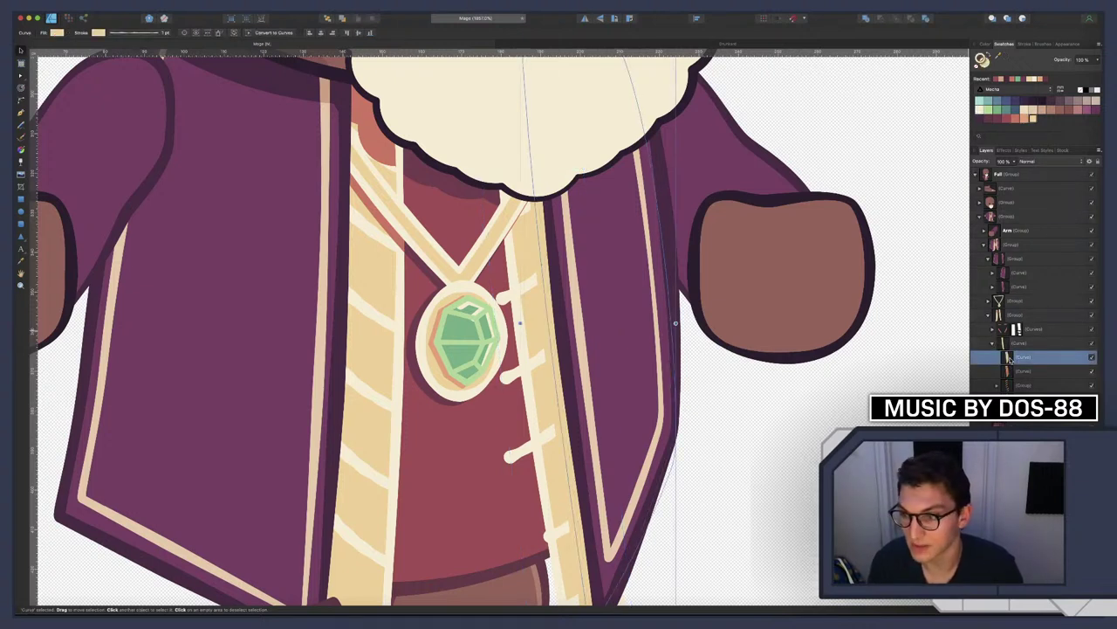
Put the cream stripe group inside the right strip's curve and move the curve holding the gold stripes above it
{"action": "left_click_drag", "start_coordinate": [1008, 385], "coordinate": [1013, 360]}
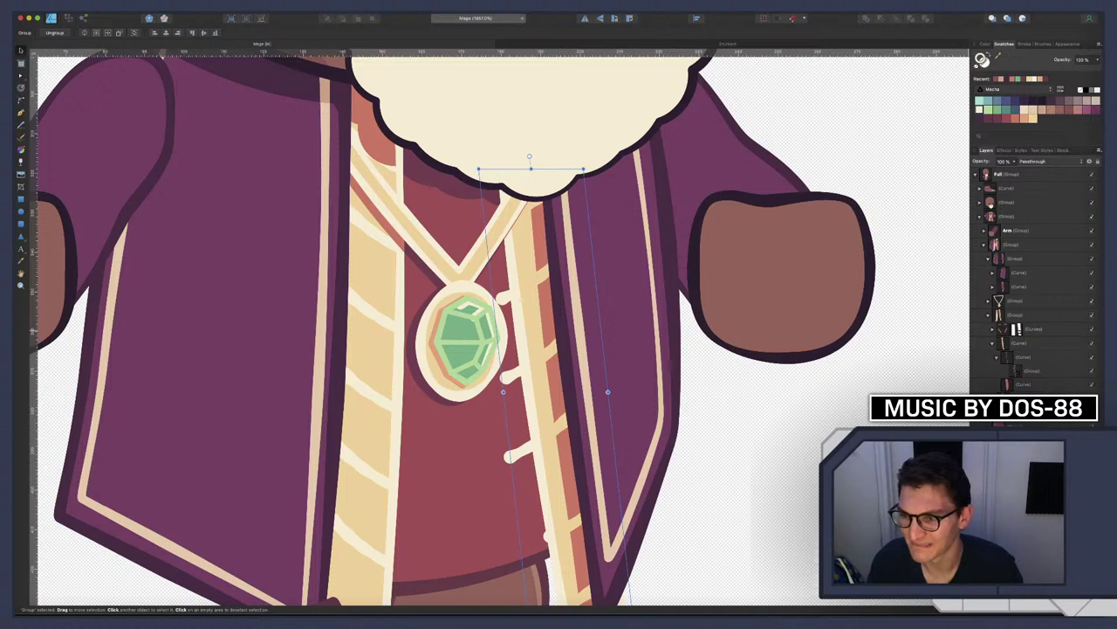
{"action": "left_click", "coordinate": [1017, 315]}
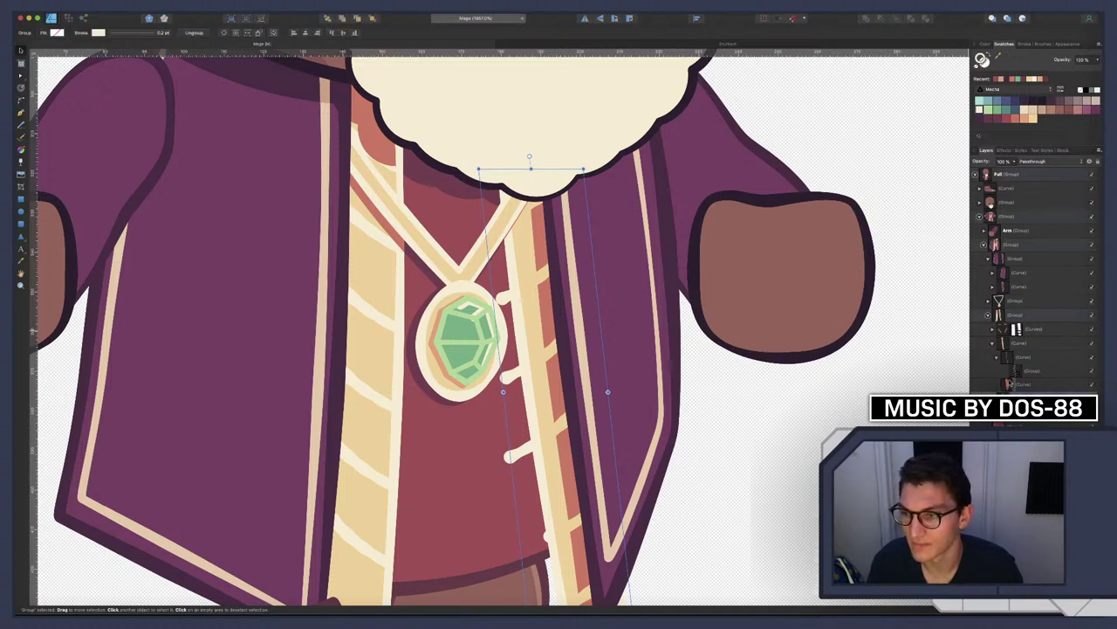
{"action": "left_click_drag", "start_coordinate": [1017, 342], "coordinate": [1032, 353]}
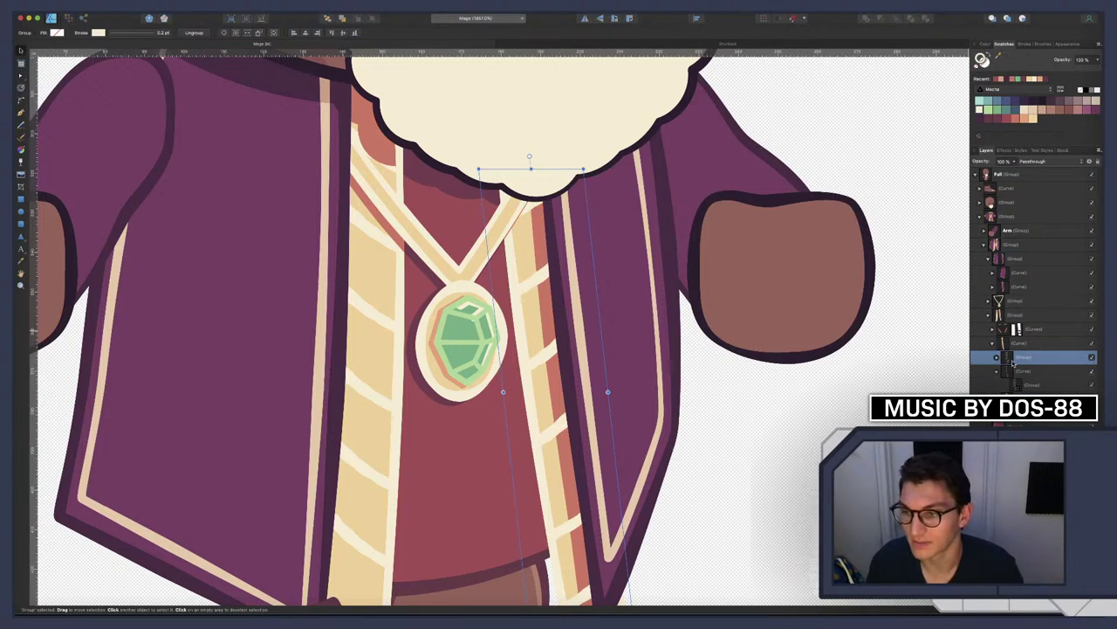
{"action": "left_click", "coordinate": [1021, 399]}
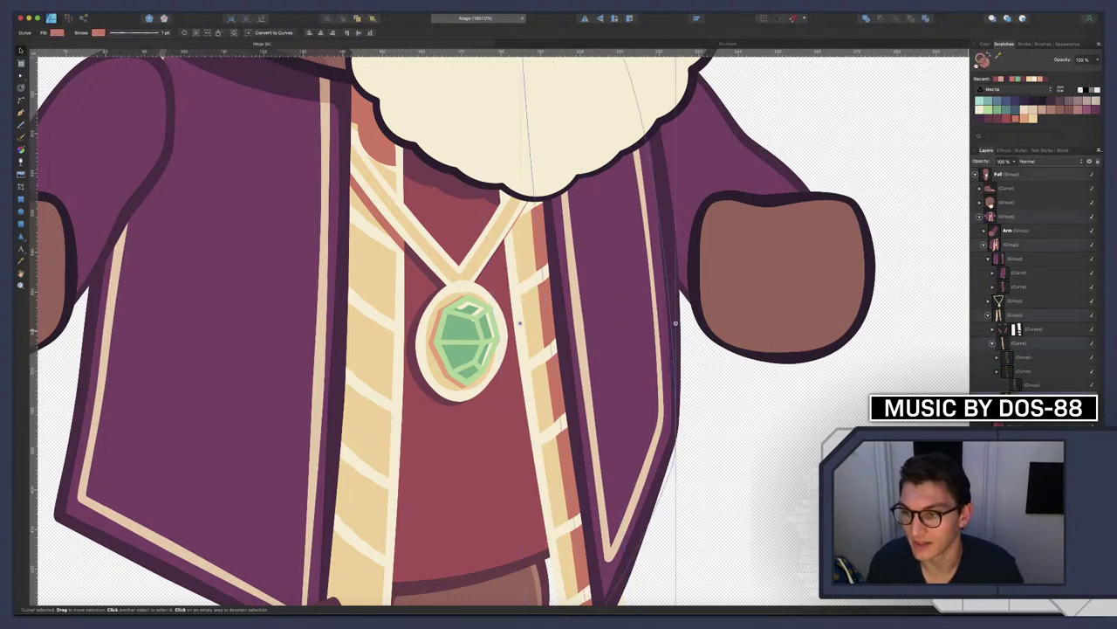
{"action": "left_click", "coordinate": [1013, 384]}
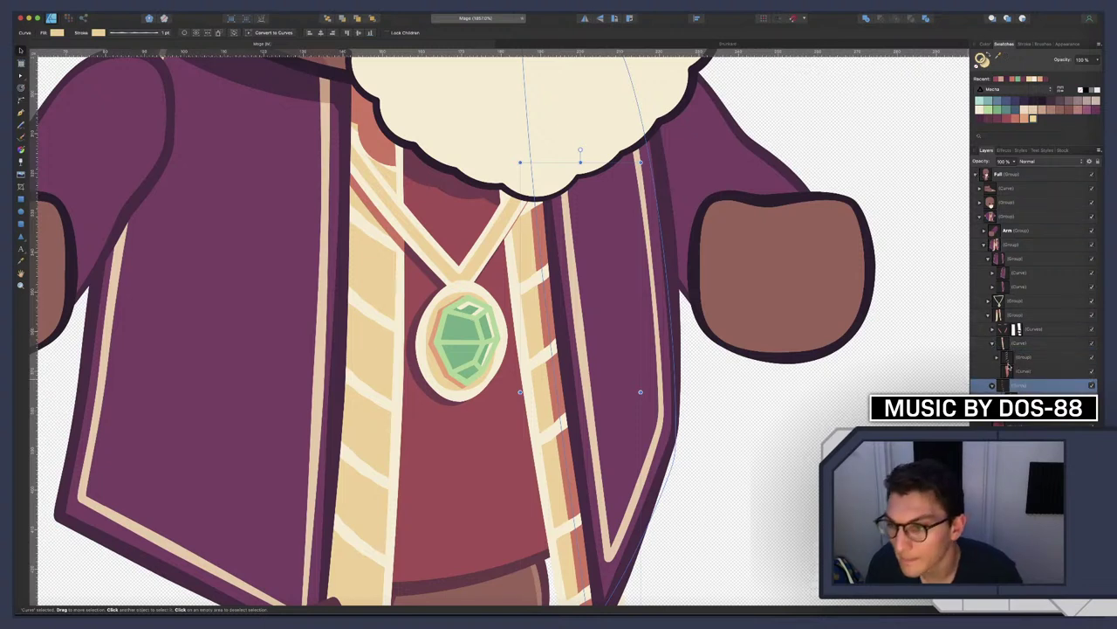
{"action": "left_click_drag", "start_coordinate": [1005, 384], "coordinate": [1031, 353]}
{"action": "left_click", "coordinate": [756, 402]}
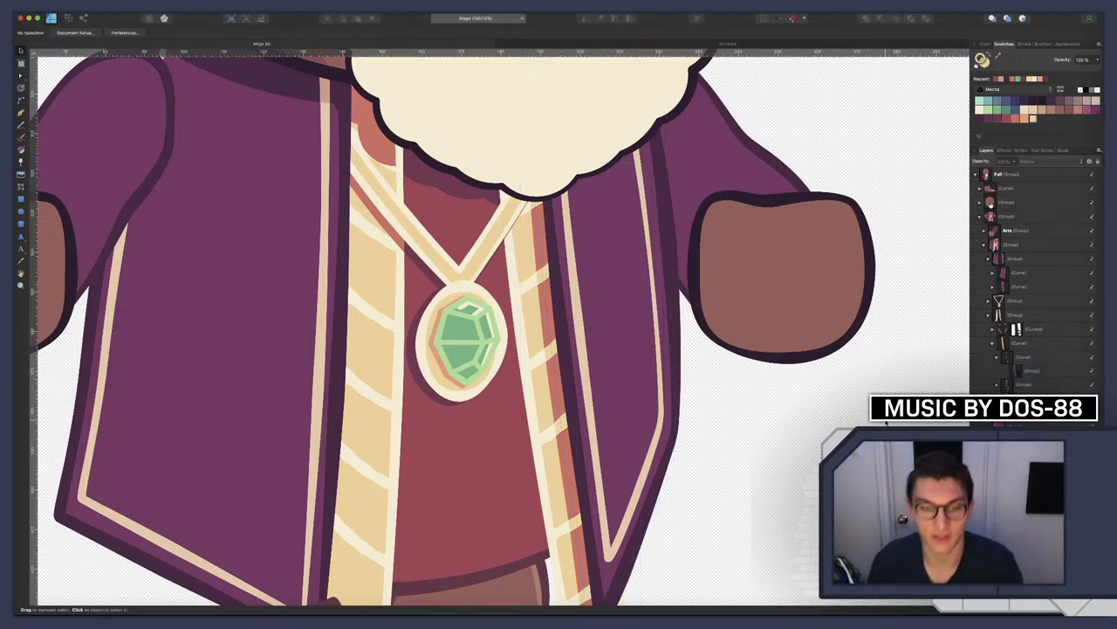
Examine the whole mage character and the shaded coat, strips and necklace at several magnifications
{"action": "scroll", "coordinate": [756, 401], "scroll_direction": "down", "scroll_amount": 5}
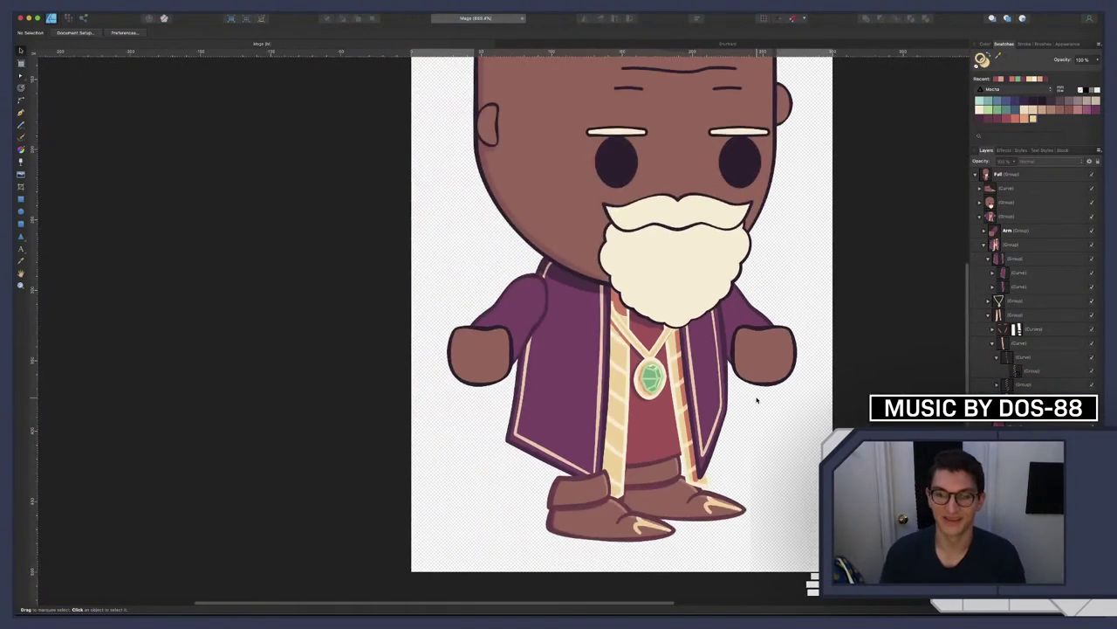
{"action": "scroll", "coordinate": [764, 410], "scroll_direction": "down", "scroll_amount": 4}
{"action": "scroll", "coordinate": [785, 423], "scroll_direction": "down", "scroll_amount": 5}
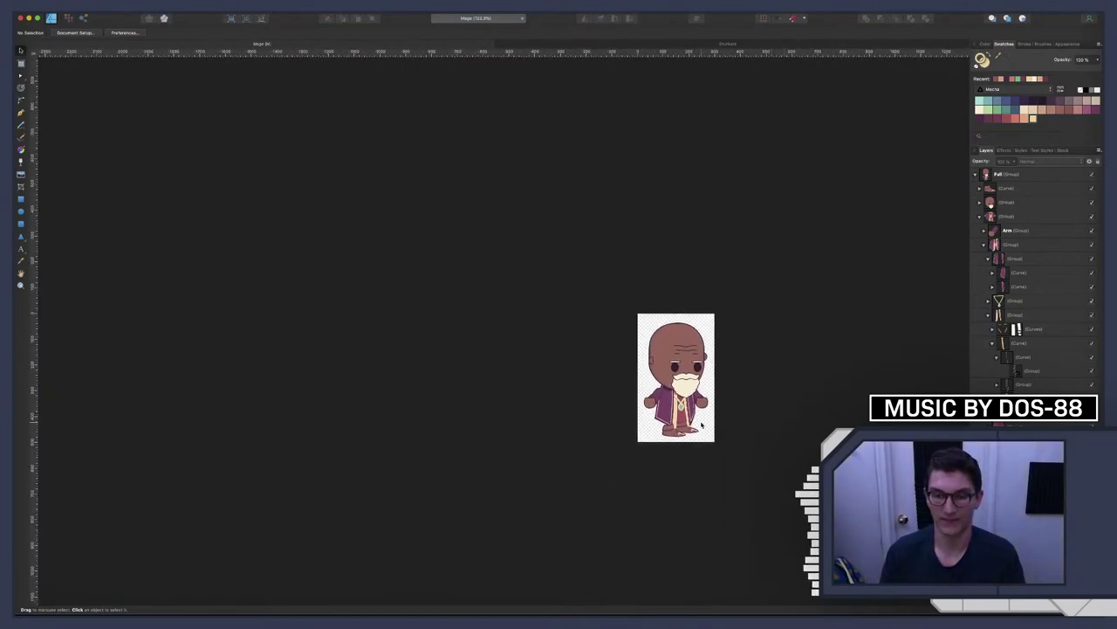
{"action": "scroll", "coordinate": [690, 410], "scroll_direction": "up", "scroll_amount": 10}
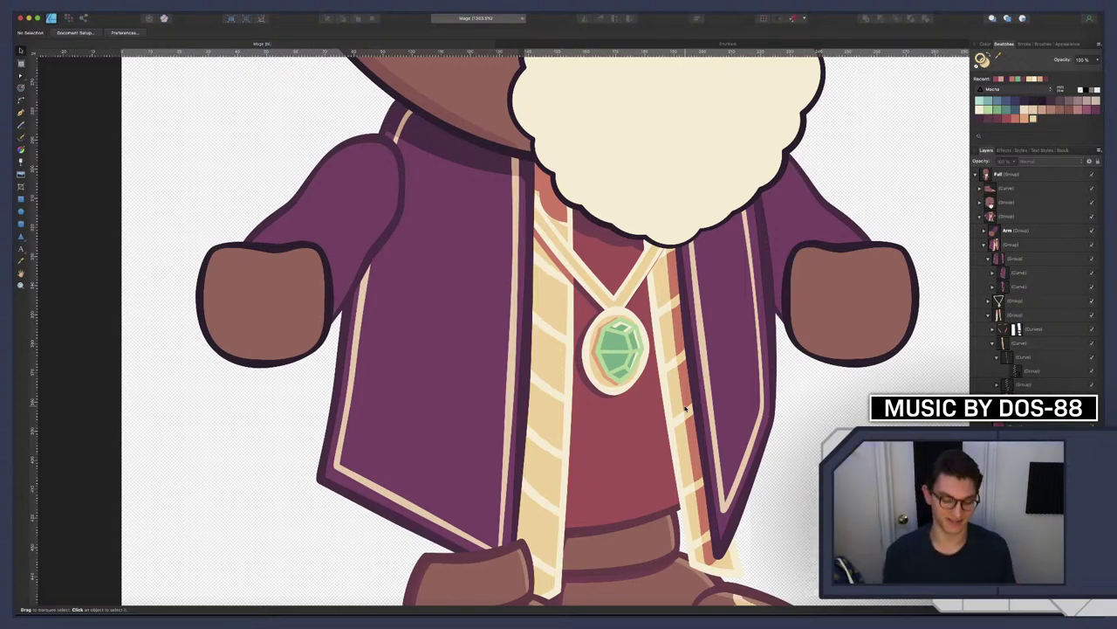
{"action": "scroll", "coordinate": [609, 399], "scroll_direction": "down", "scroll_amount": 6}
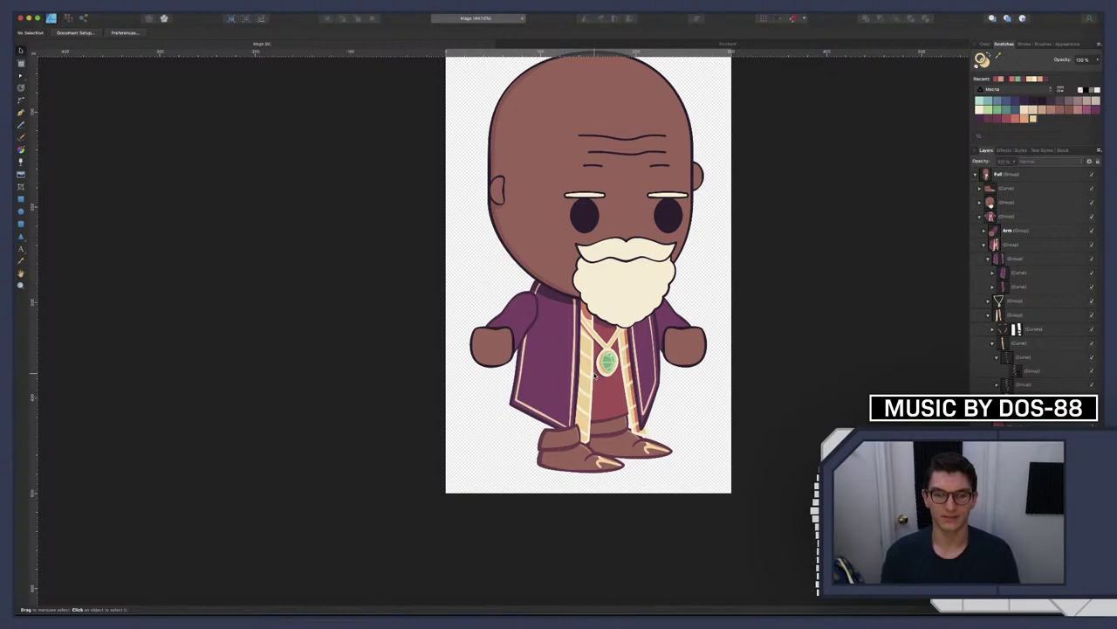
{"action": "scroll", "coordinate": [595, 375], "scroll_direction": "up", "scroll_amount": 3}
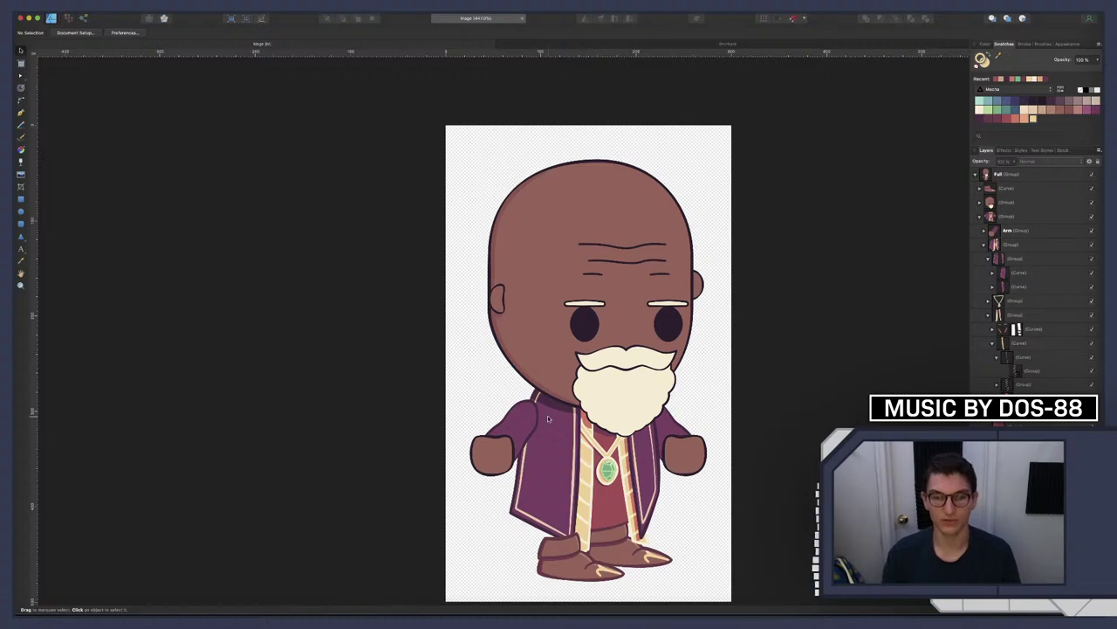
{"action": "scroll", "coordinate": [549, 422], "scroll_direction": "up", "scroll_amount": 8}
{"action": "scroll", "coordinate": [550, 424], "scroll_direction": "down", "scroll_amount": 6}
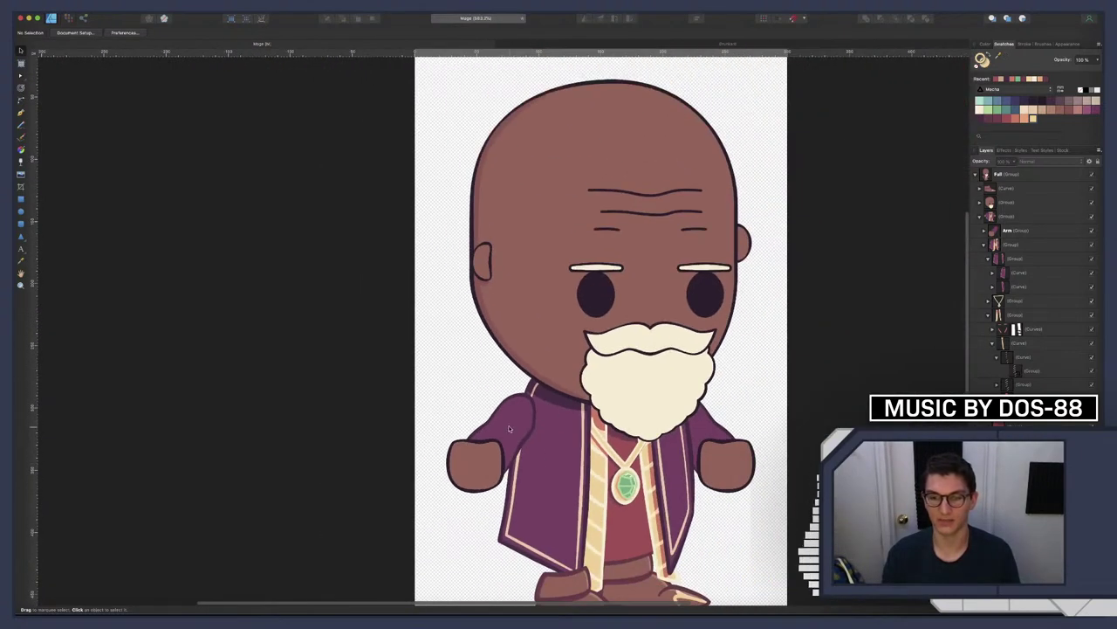
{"action": "scroll", "coordinate": [509, 428], "scroll_direction": "up", "scroll_amount": 2}
{"action": "scroll", "coordinate": [508, 424], "scroll_direction": "down", "scroll_amount": 6}
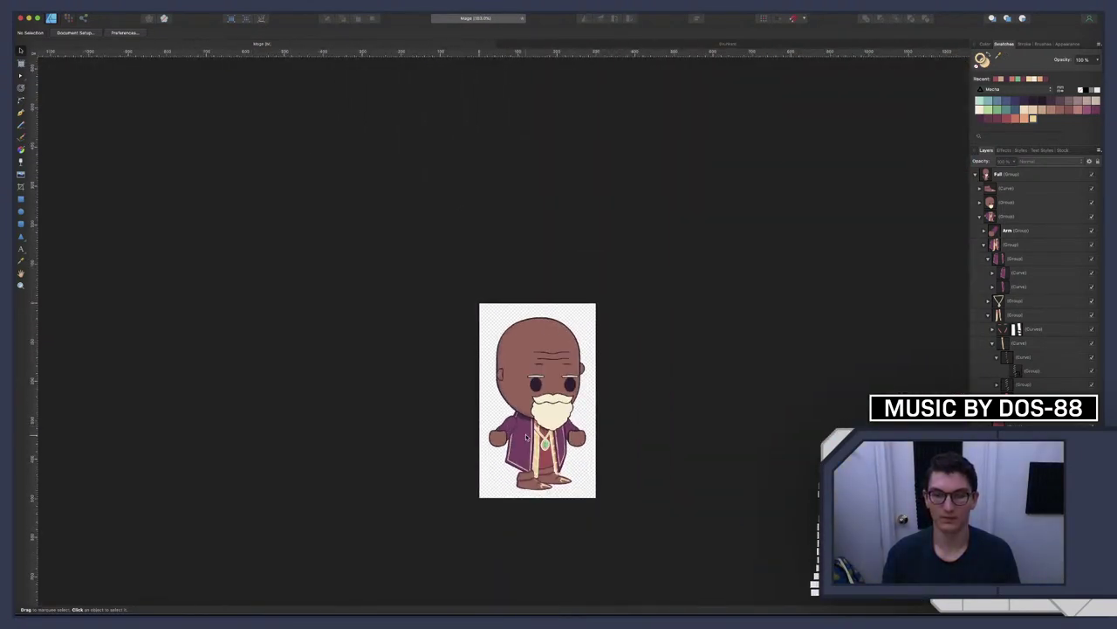
{"action": "scroll", "coordinate": [524, 430], "scroll_direction": "up", "scroll_amount": 8}
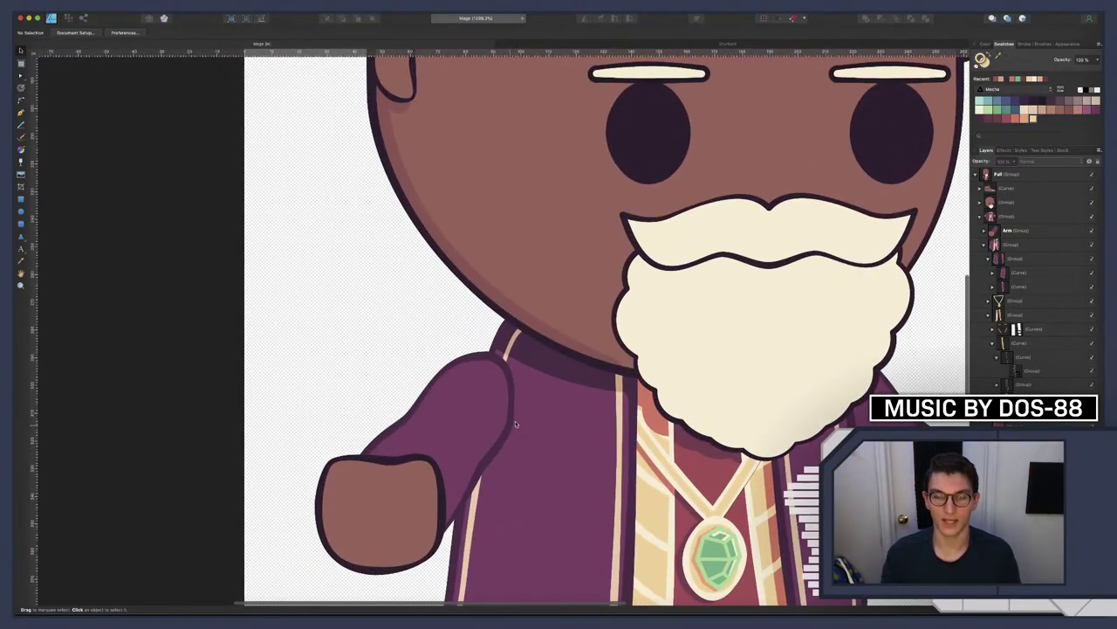
Draw a closed three-point shape with a gold outline over the shoulder of the front arm, above its sleeve curve
{"action": "left_click", "coordinate": [985, 243]}
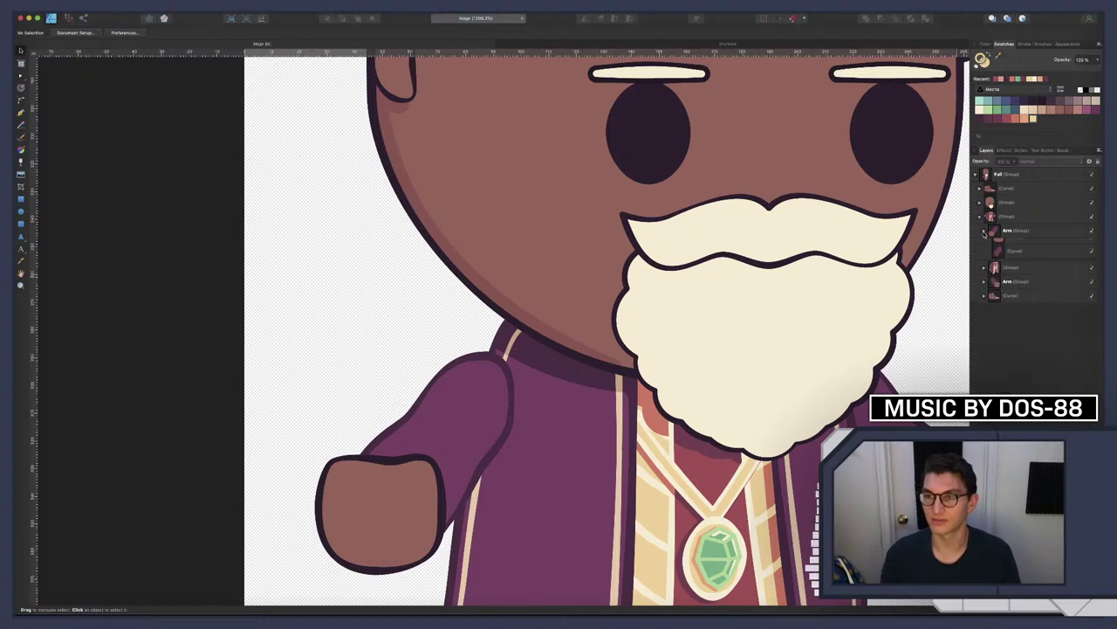
{"action": "left_click", "coordinate": [1004, 258]}
{"action": "key", "text": "a"}
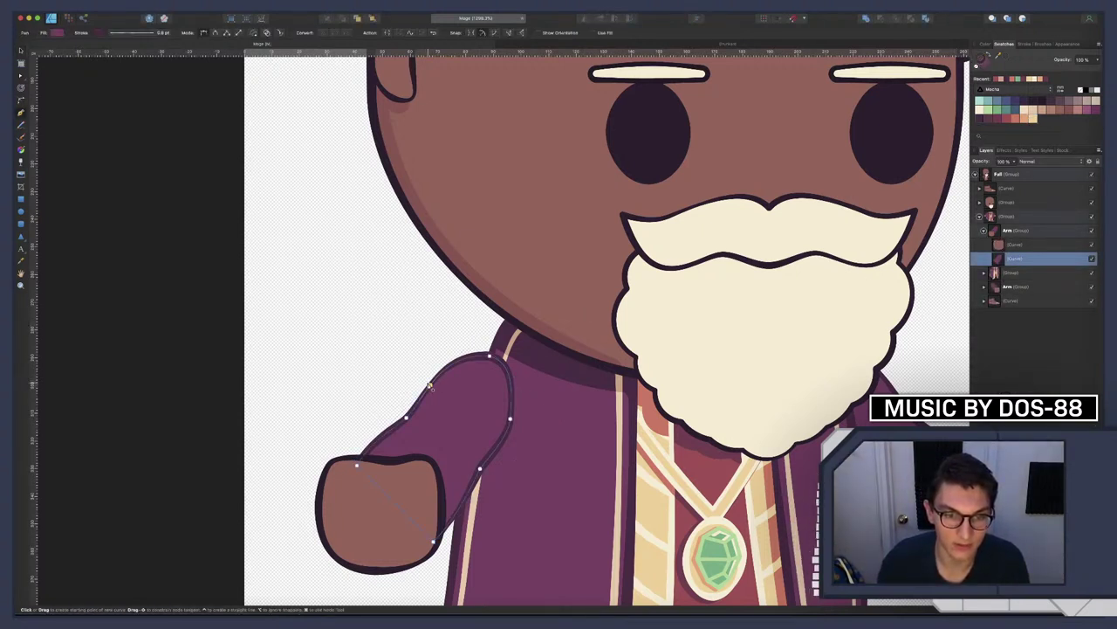
{"action": "left_click", "coordinate": [423, 382]}
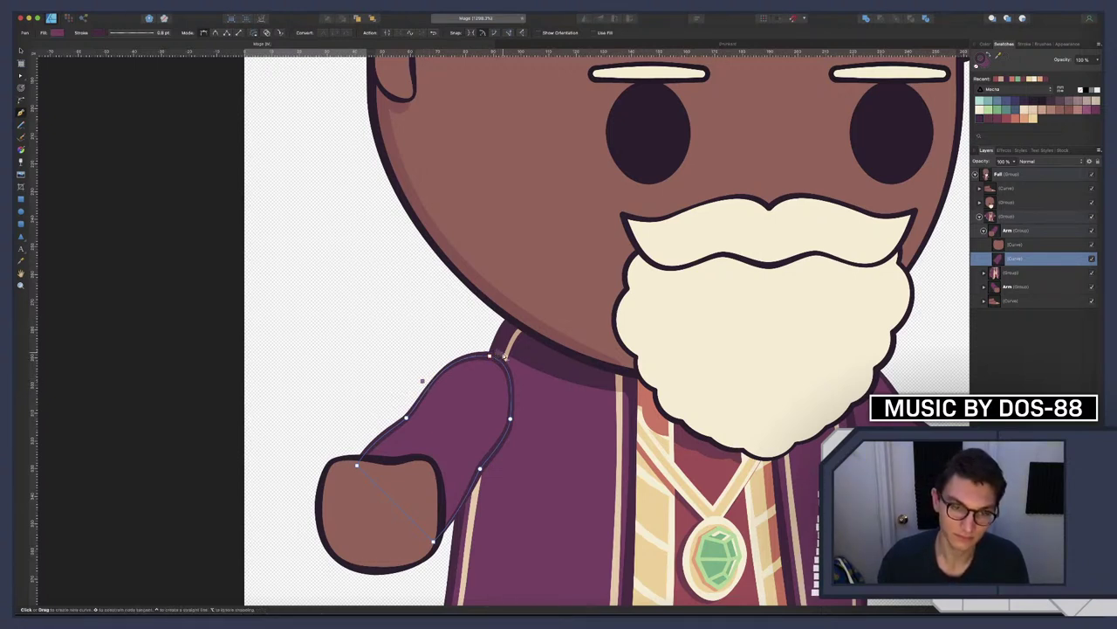
{"action": "left_click", "coordinate": [500, 355]}
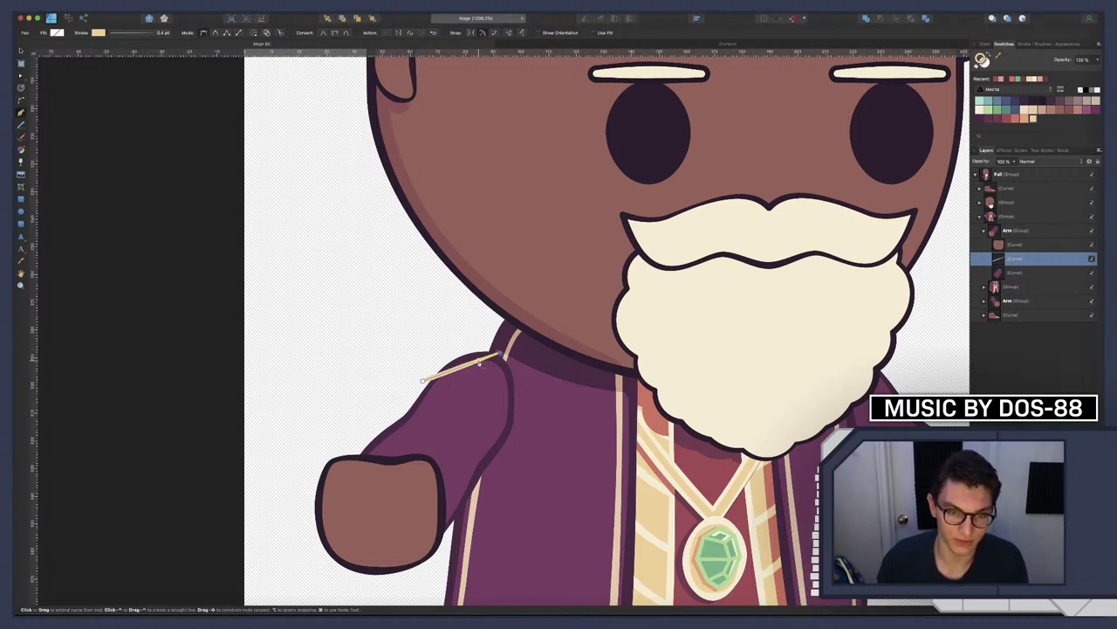
{"action": "left_click", "coordinate": [511, 393]}
{"action": "left_click", "coordinate": [423, 380]}
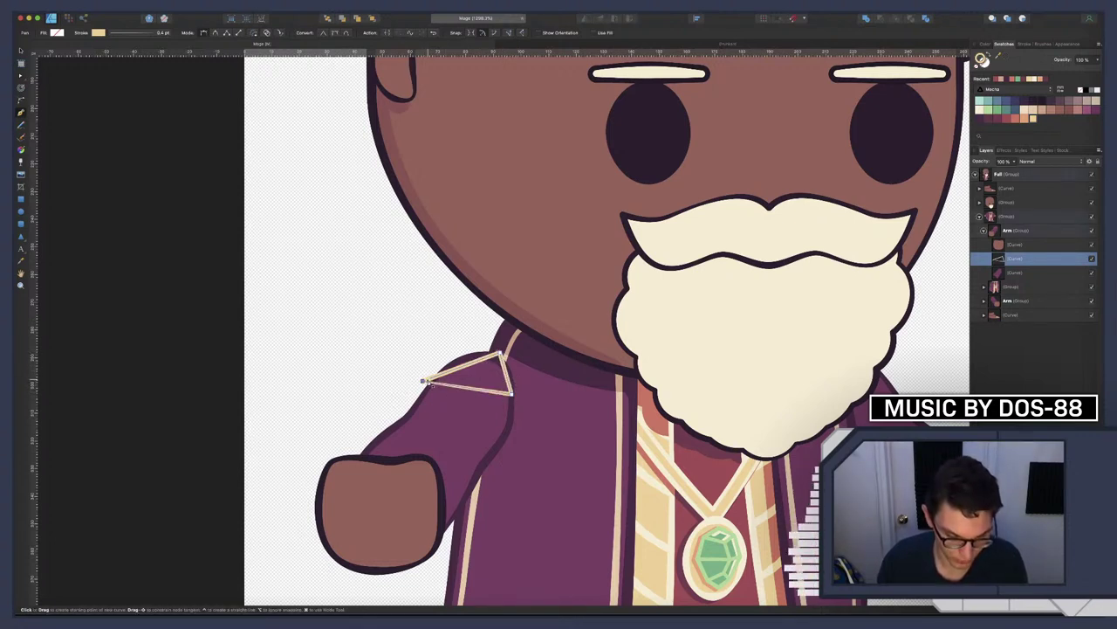
Bend the shoulder shape's edges to follow the sleeve's rounded contour, smoothing its upper corner and arching its lower edge
{"action": "key", "text": "a"}
{"action": "left_click_drag", "start_coordinate": [456, 370], "coordinate": [512, 377]}
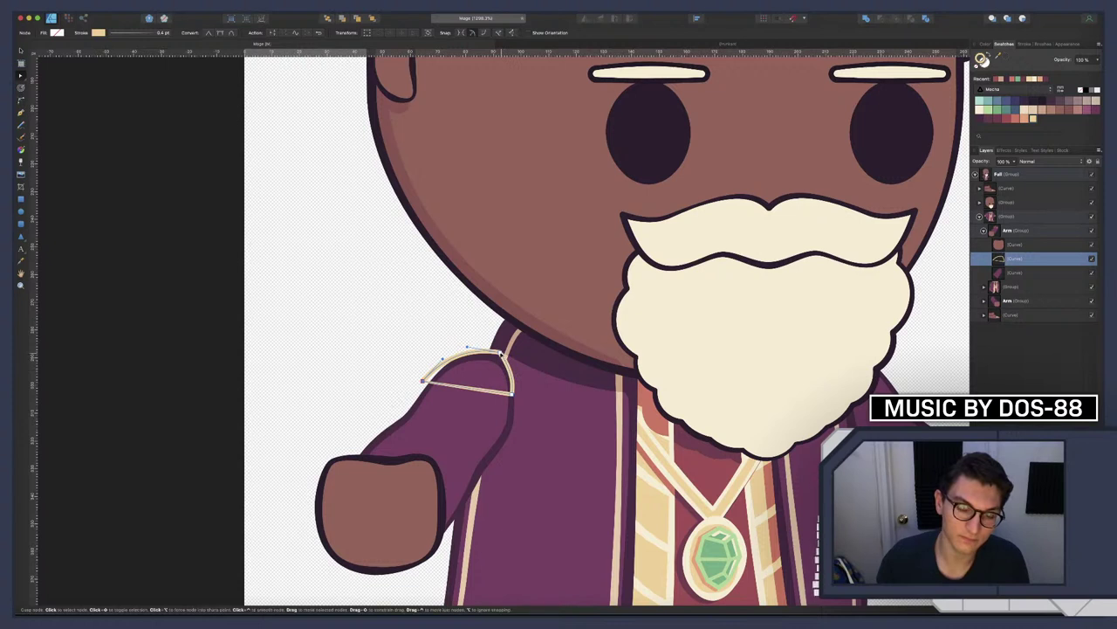
{"action": "left_click_drag", "start_coordinate": [500, 353], "coordinate": [501, 353]}
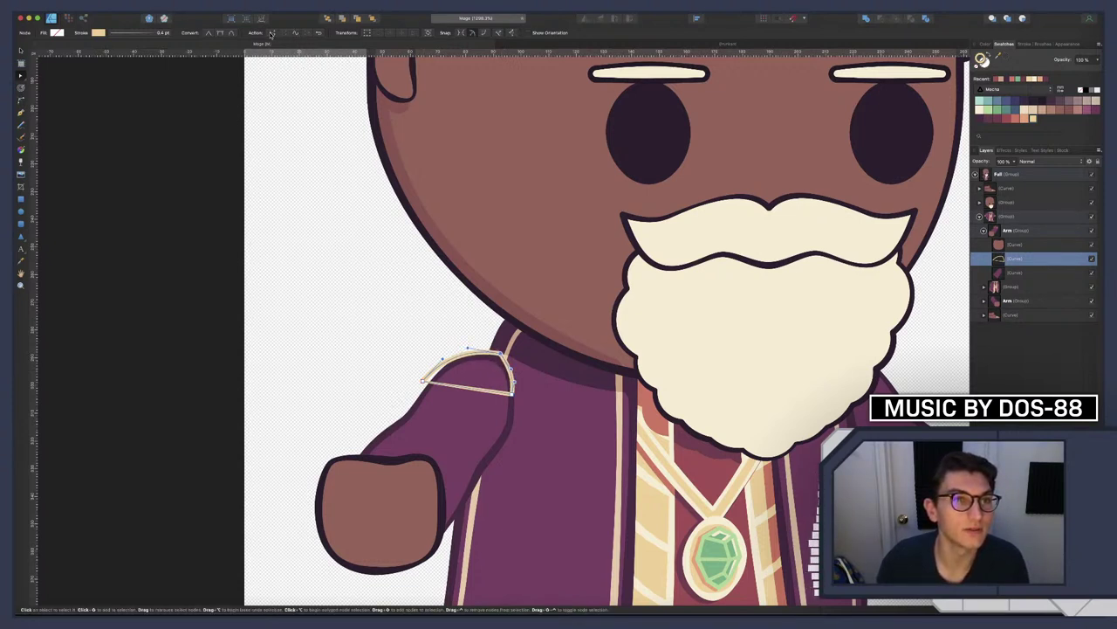
{"action": "left_click", "coordinate": [220, 34]}
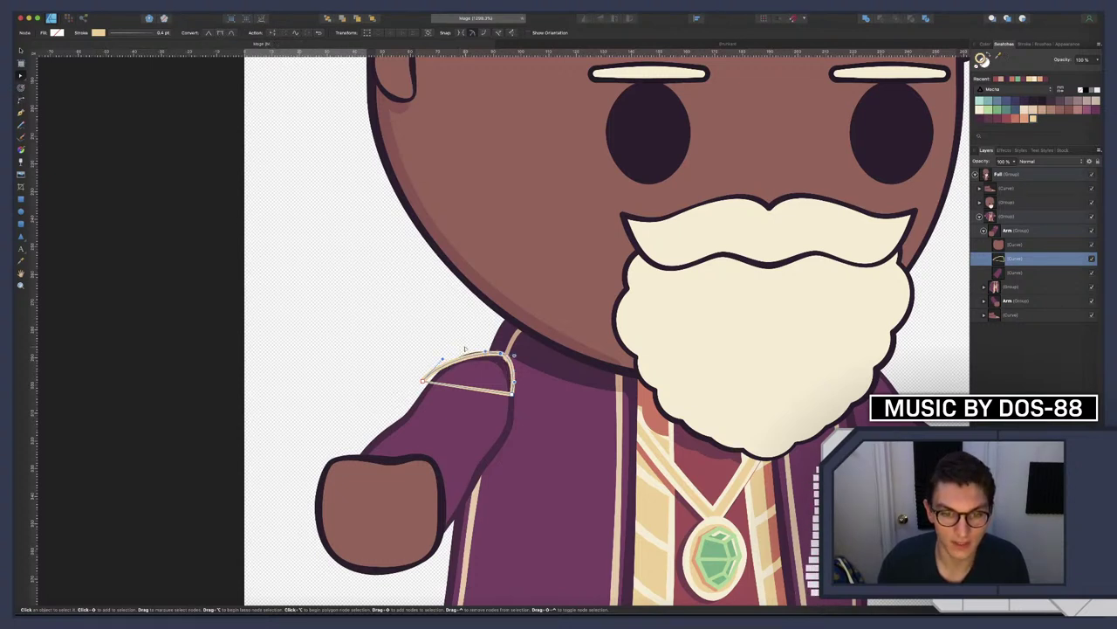
{"action": "left_click_drag", "start_coordinate": [500, 353], "coordinate": [491, 354]}
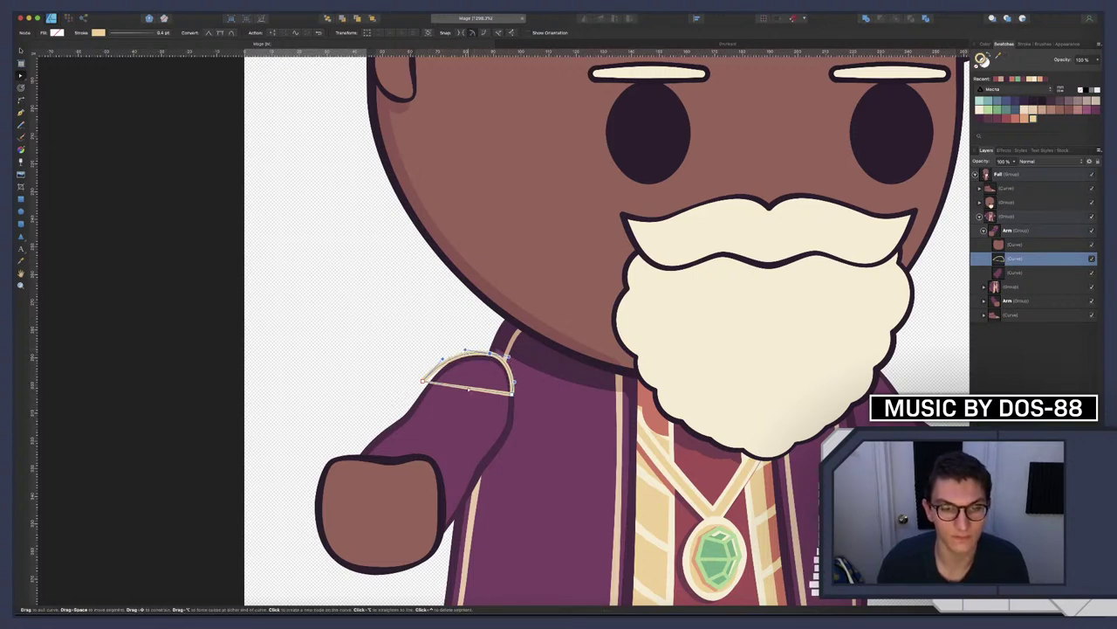
{"action": "left_click_drag", "start_coordinate": [466, 387], "coordinate": [471, 385]}
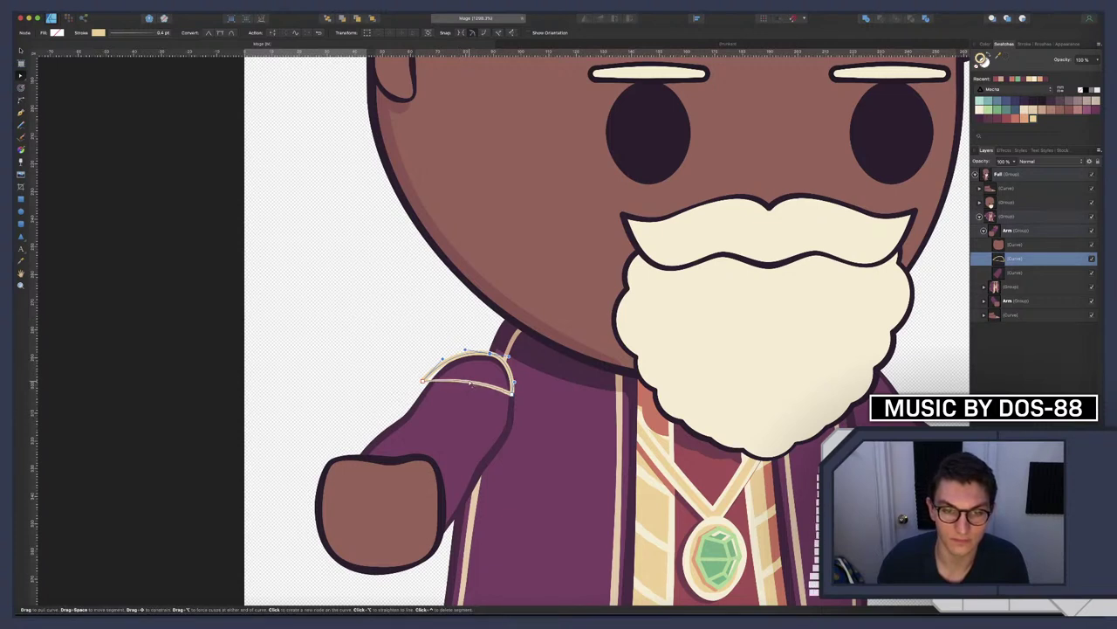
{"action": "left_click", "coordinate": [434, 343]}
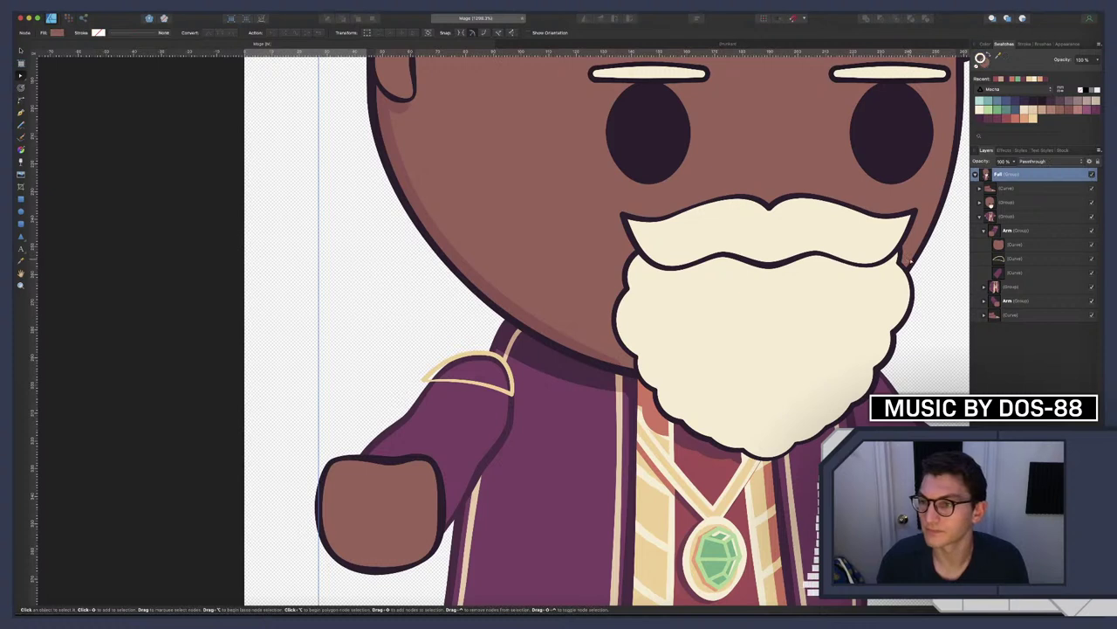
Give the shoulder shape a cream stroke and a gold fill
{"action": "left_click", "coordinate": [1013, 259]}
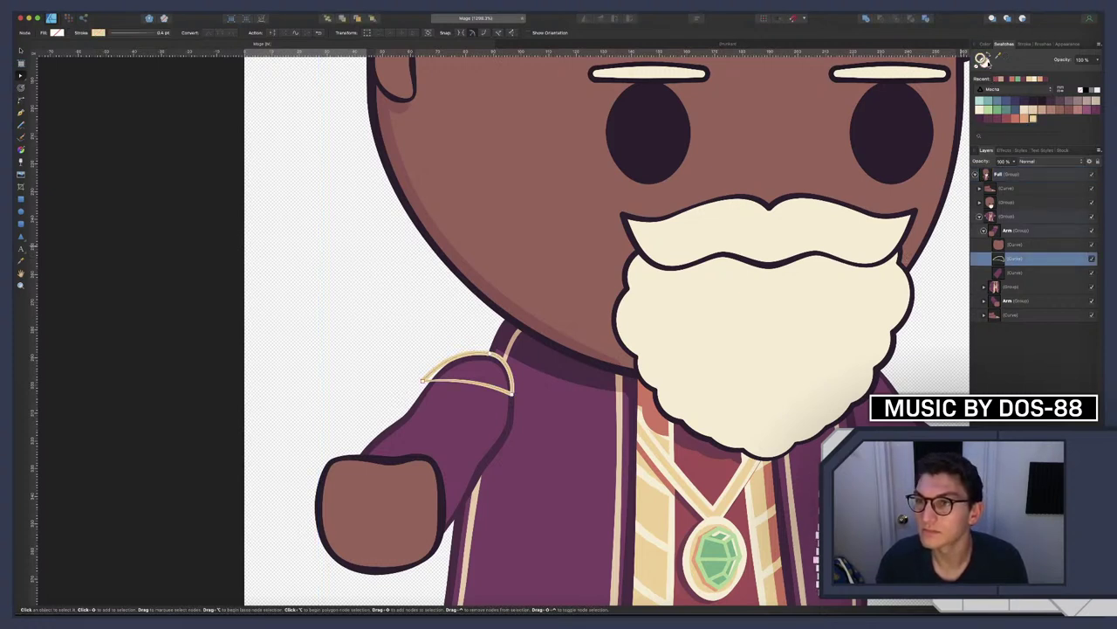
{"action": "left_click", "coordinate": [979, 110]}
{"action": "left_click", "coordinate": [986, 63]}
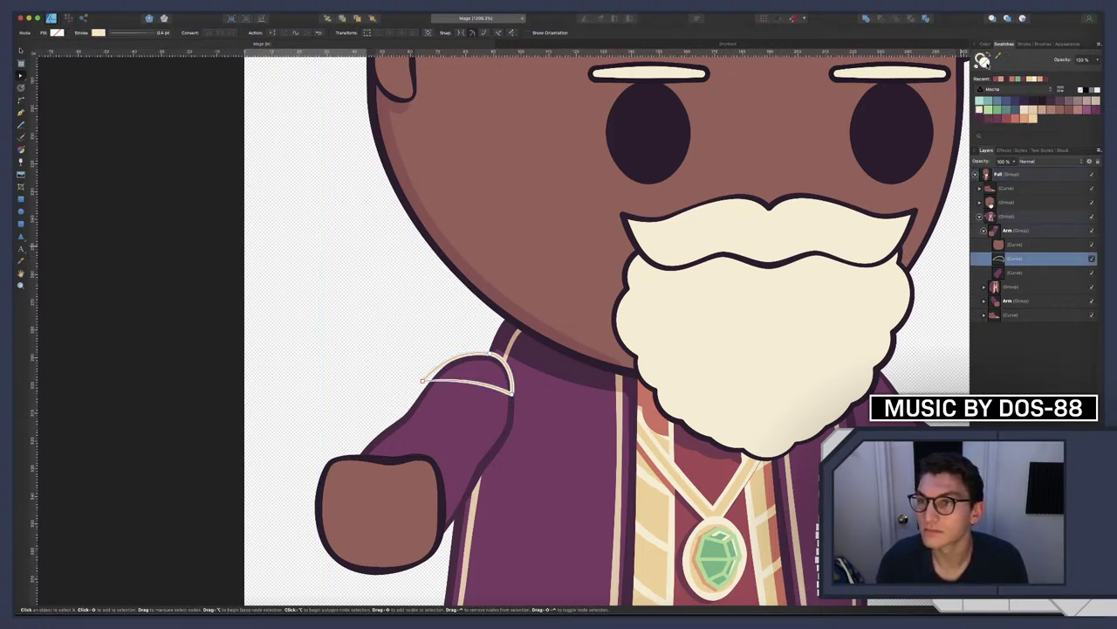
{"action": "left_click", "coordinate": [1033, 118]}
{"action": "left_click", "coordinate": [426, 328]}
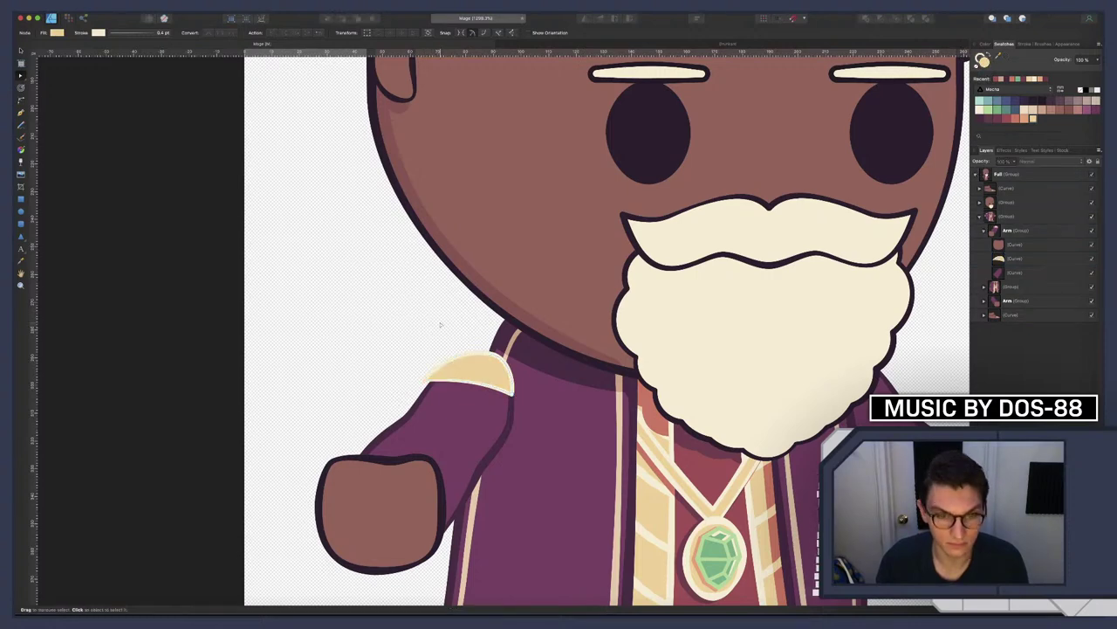
Delete the gold shoulder shape from the Arm group
{"action": "scroll", "coordinate": [441, 326], "scroll_direction": "down", "scroll_amount": 10}
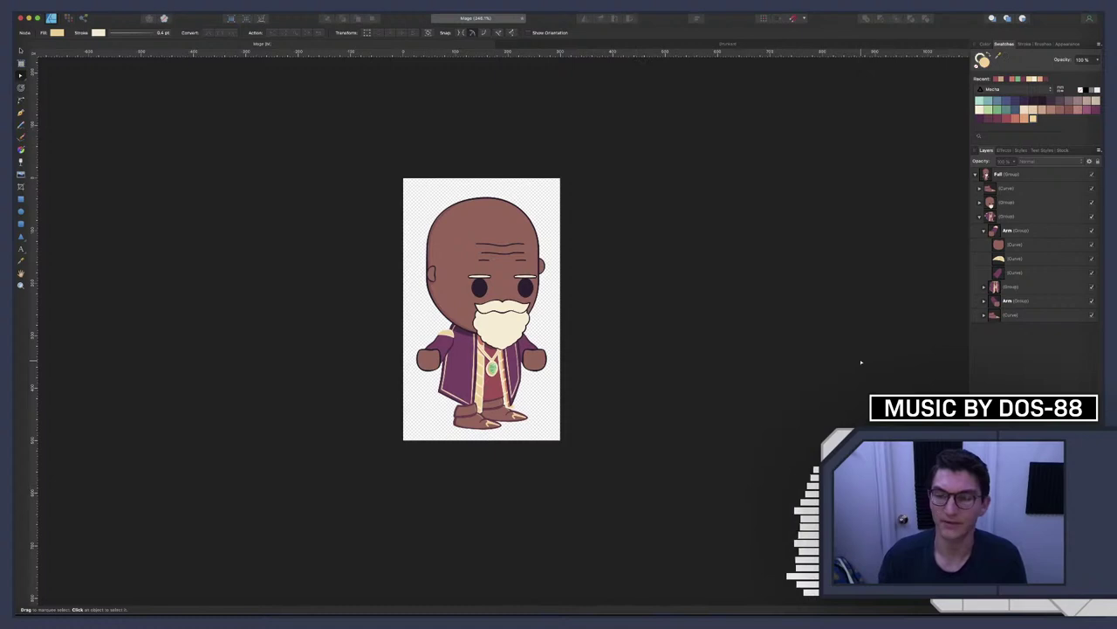
{"action": "left_click", "coordinate": [1011, 258]}
{"action": "key", "text": "Delete"}
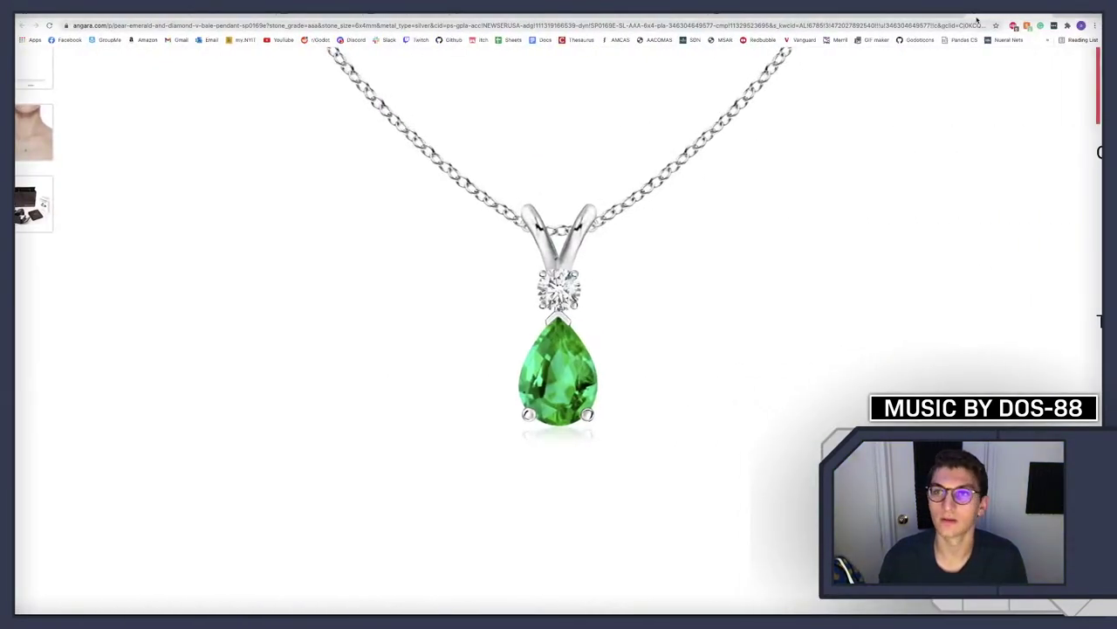
Bring up the mage image results and examine the War mage reference's coat, sleeves and robe layers
{"action": "left_click", "coordinate": [983, 14]}
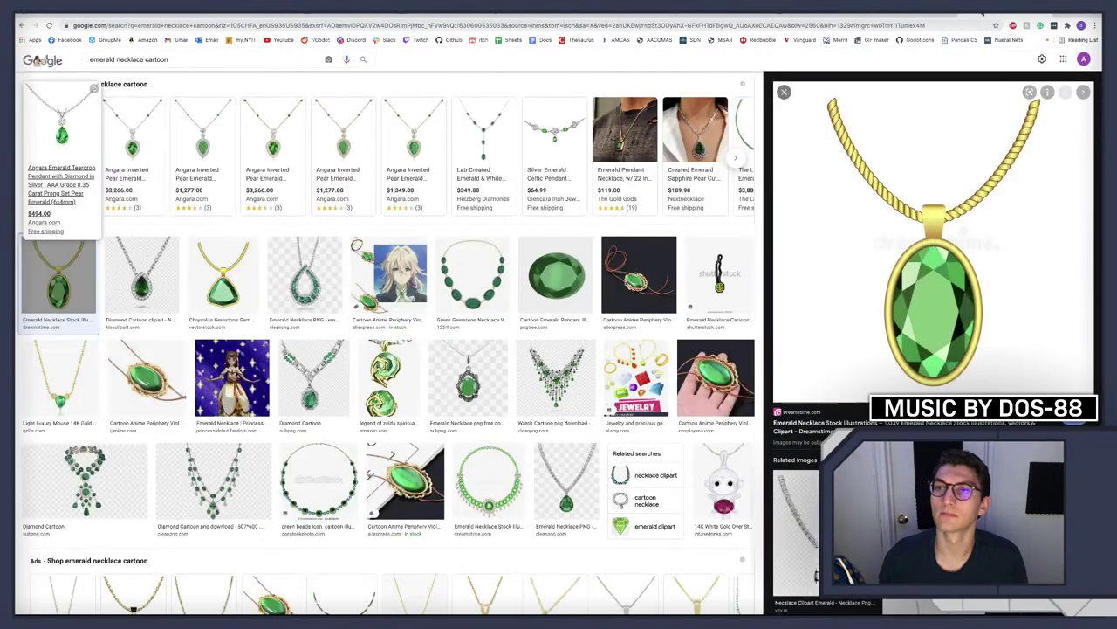
{"action": "left_click", "coordinate": [1042, 15]}
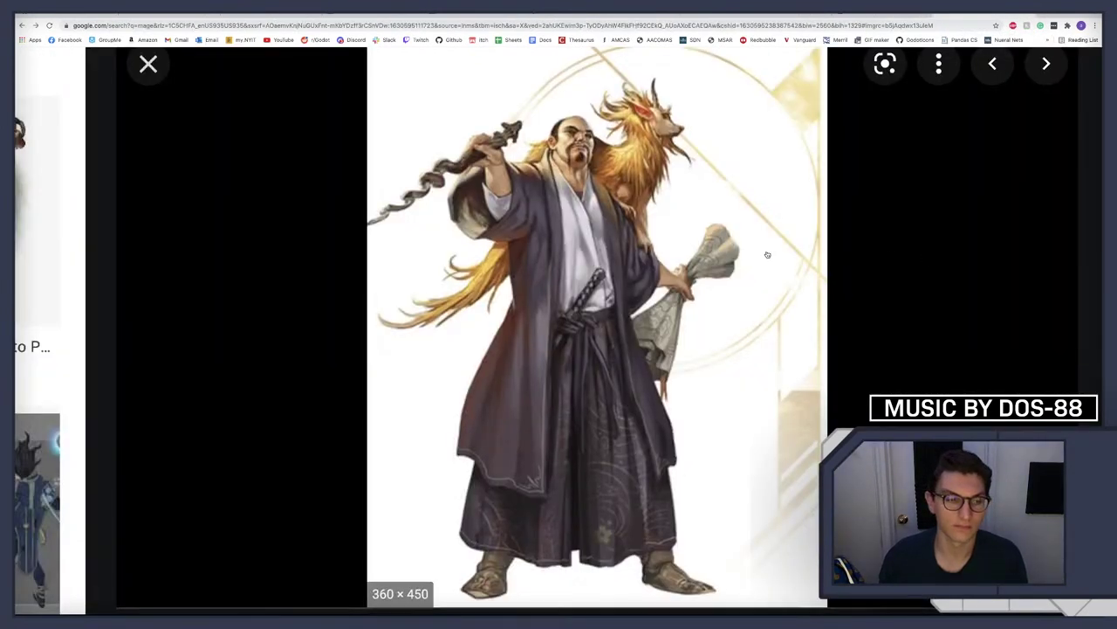
{"action": "scroll", "coordinate": [767, 254], "scroll_direction": "down", "scroll_amount": 2}
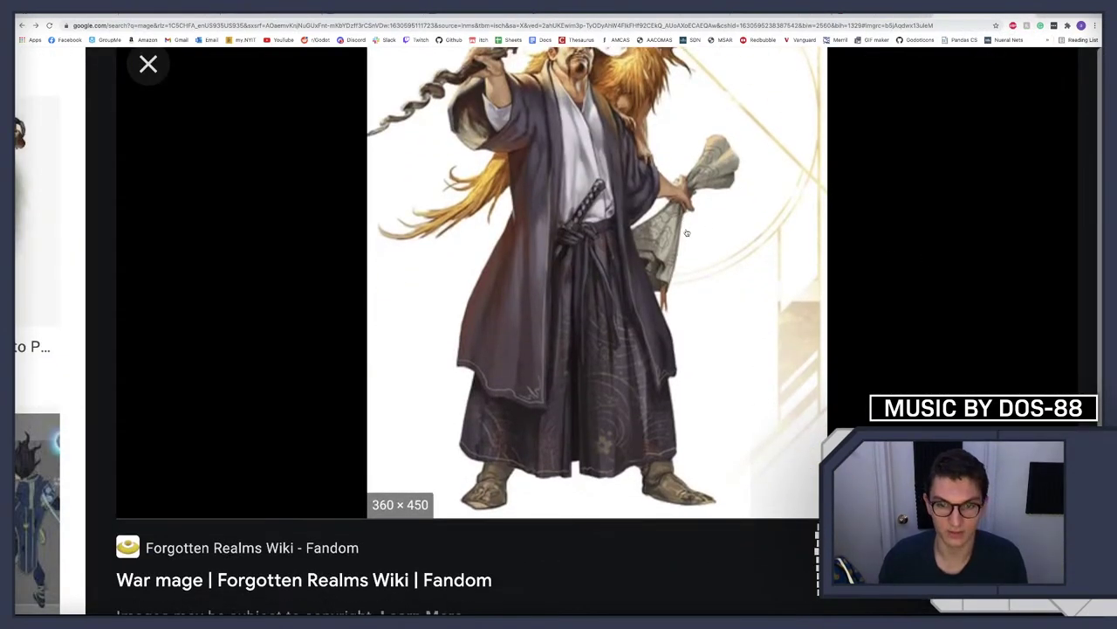
{"action": "scroll", "coordinate": [687, 233], "scroll_direction": "down", "scroll_amount": 5}
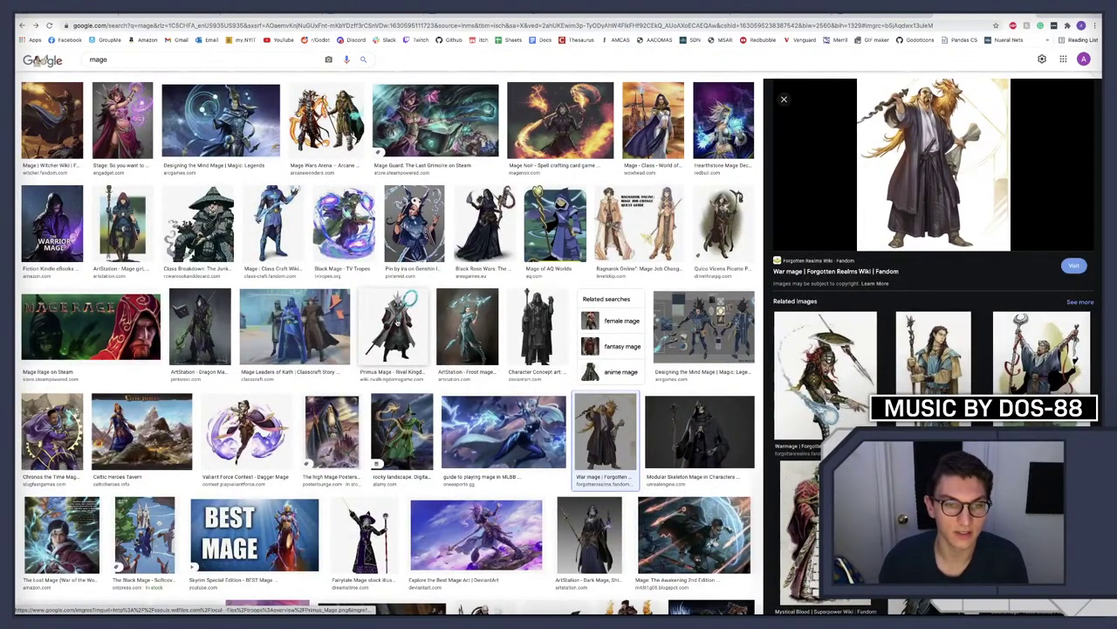
Compare the Primus Mage, Mind Mage concept sheet, hooded staff-bearer concept and The Warrior Mage images for costume ideas
{"action": "left_click", "coordinate": [397, 321]}
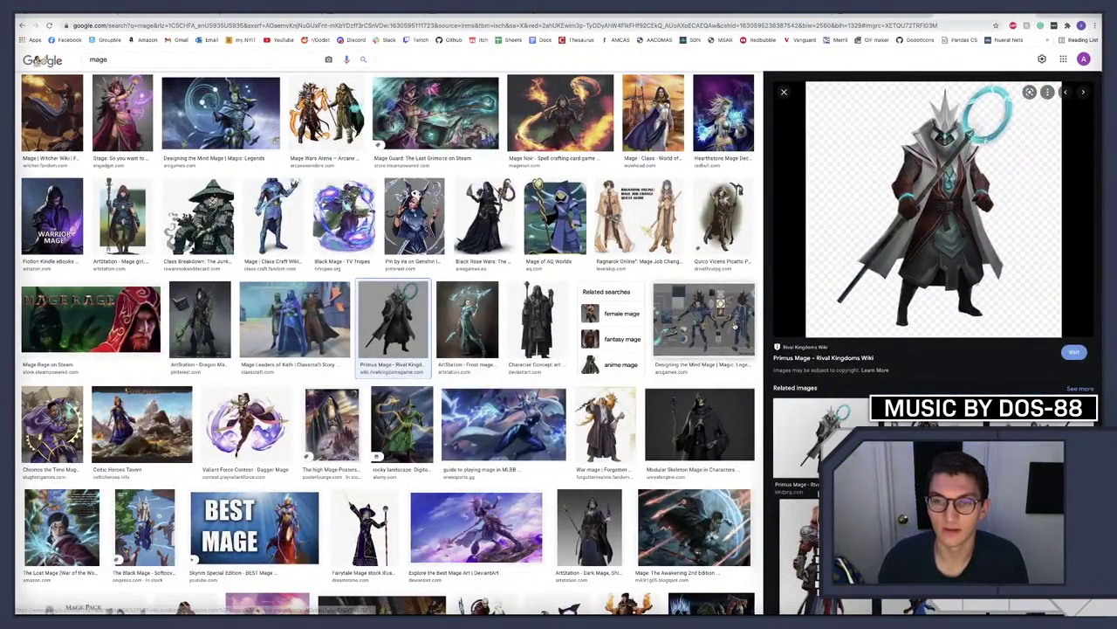
{"action": "left_click", "coordinate": [699, 328]}
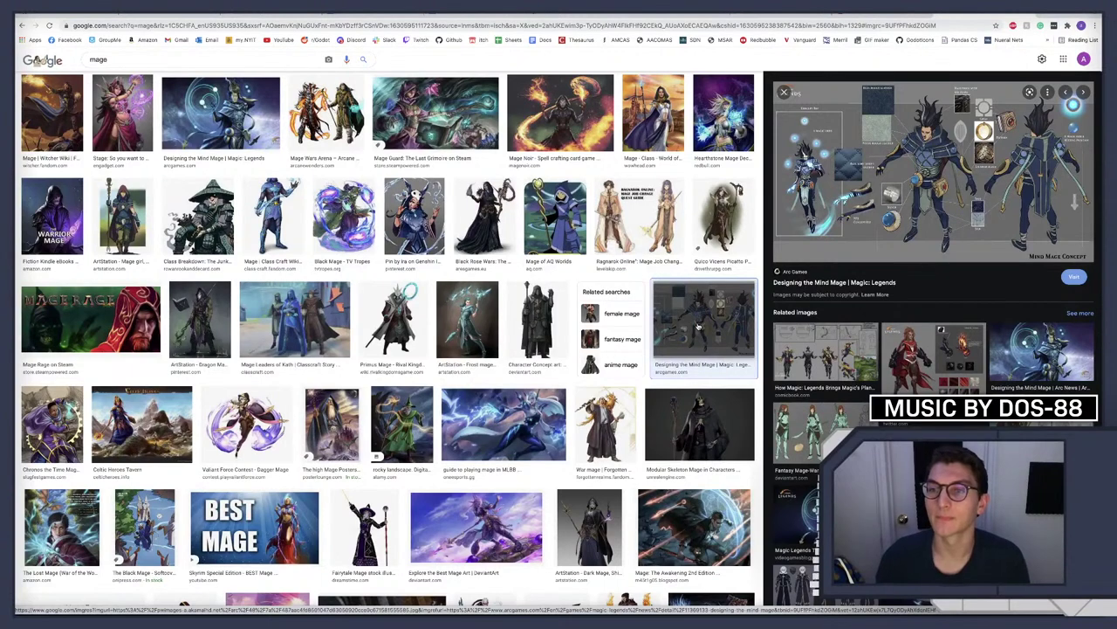
{"action": "scroll", "coordinate": [867, 163], "scroll_direction": "up", "scroll_amount": 5}
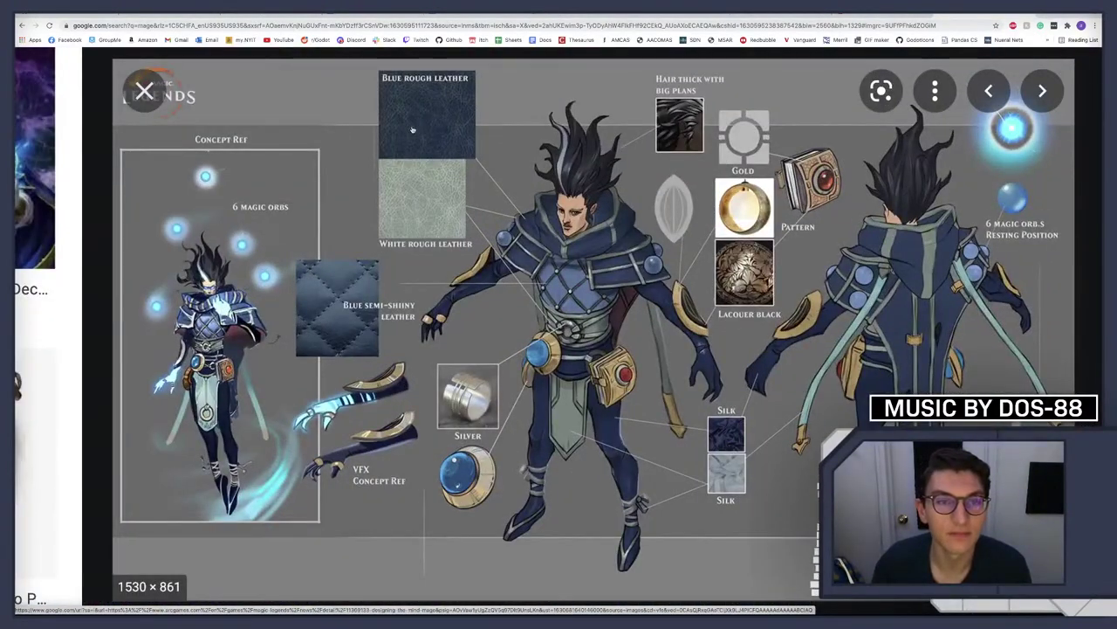
{"action": "scroll", "coordinate": [445, 155], "scroll_direction": "down", "scroll_amount": 5}
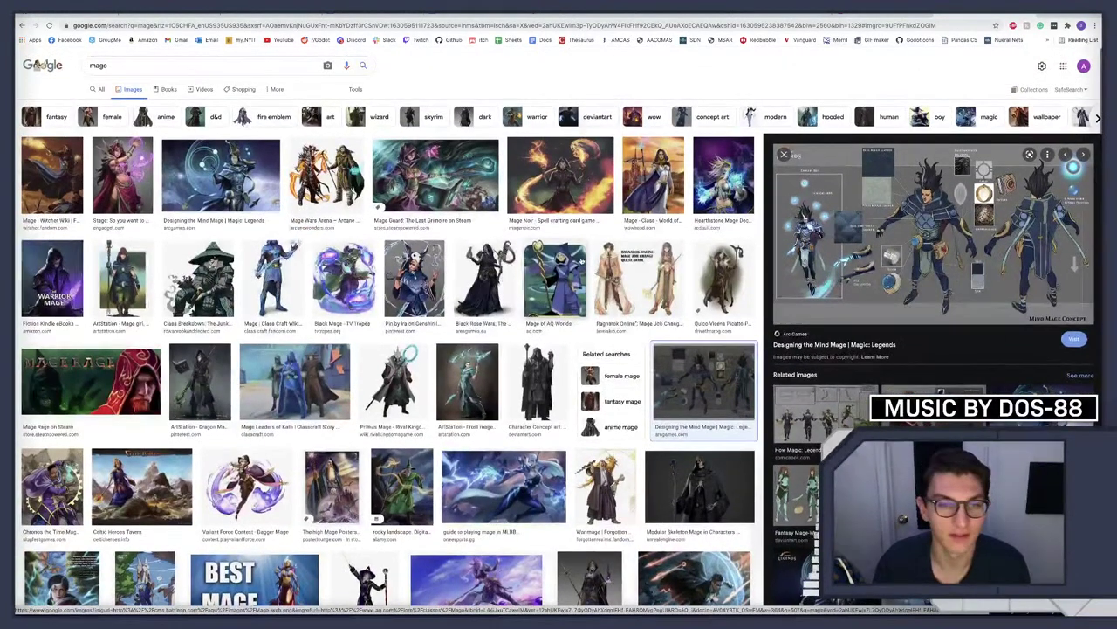
{"action": "left_click", "coordinate": [539, 358]}
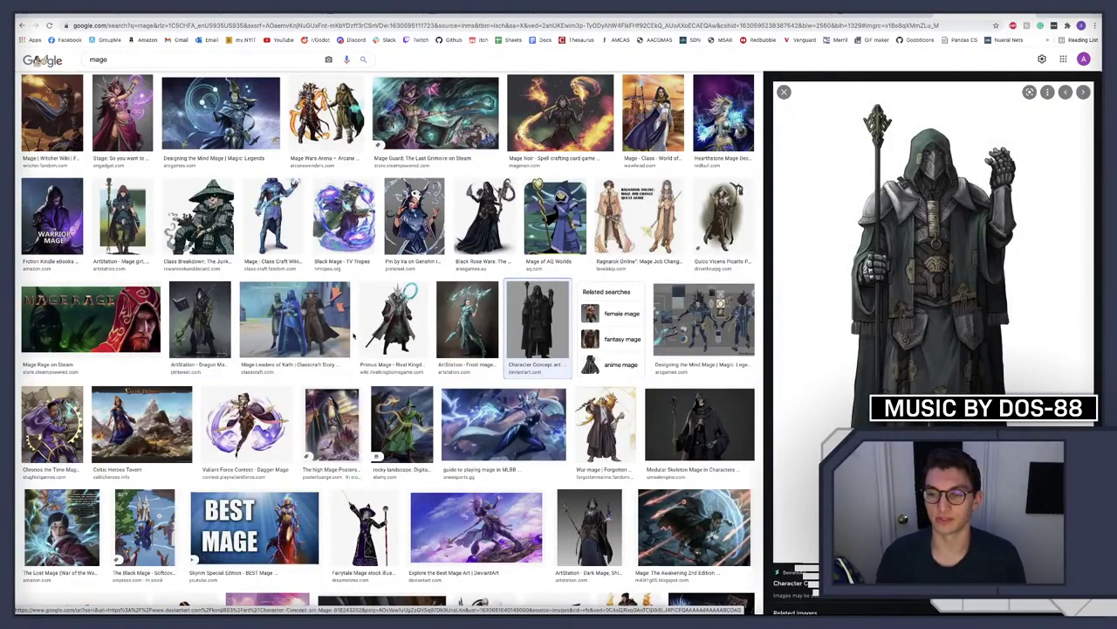
{"action": "scroll", "coordinate": [319, 268], "scroll_direction": "up", "scroll_amount": 1}
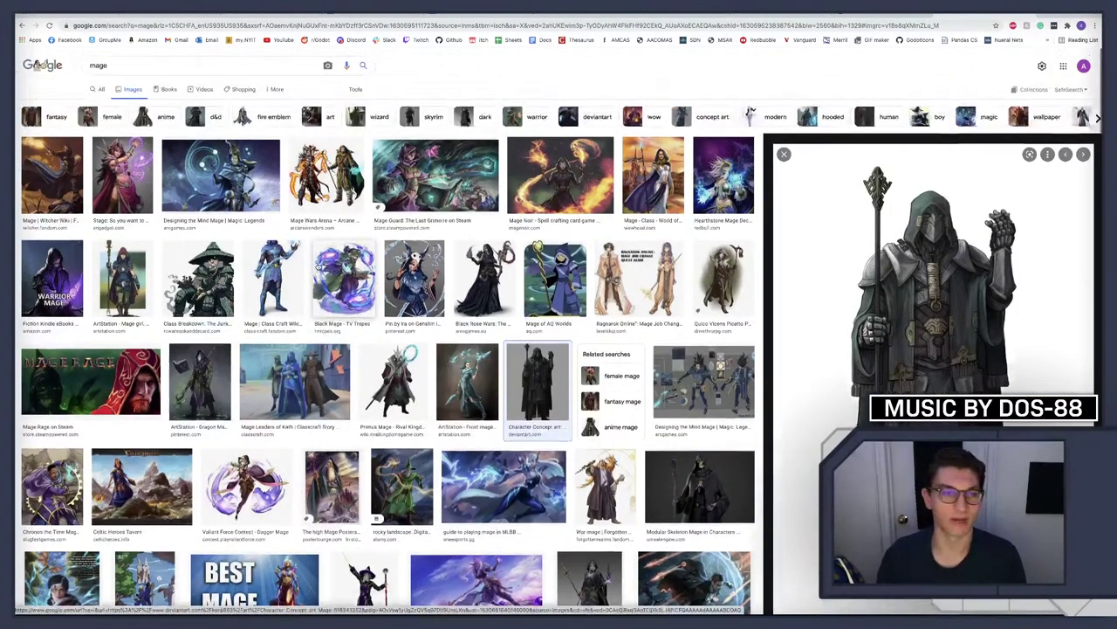
{"action": "left_click", "coordinate": [44, 281]}
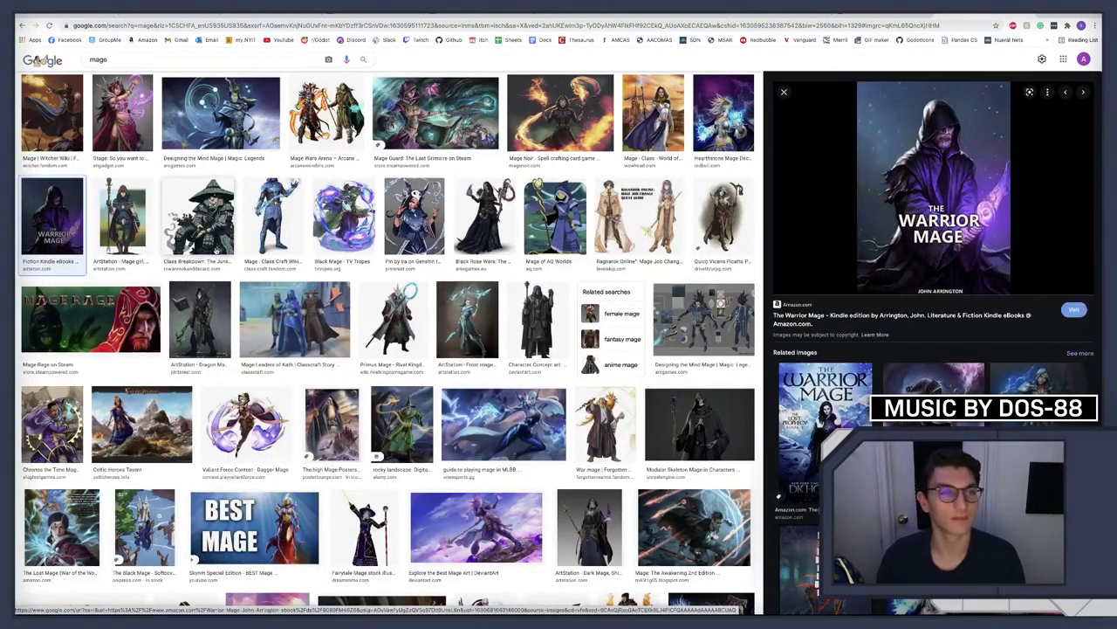
Switch to Affinity Designer and paste the gold shoulder shape back above the sleeve curve in the front arm's group
{"action": "key", "text": "ctrl+Left"}
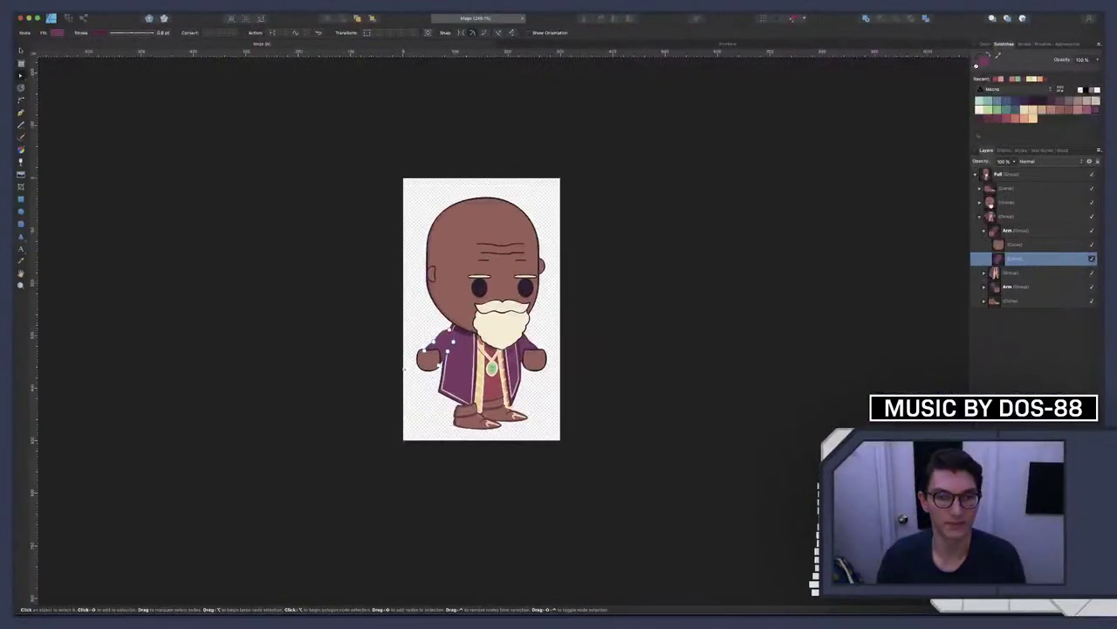
{"action": "scroll", "coordinate": [437, 347], "scroll_direction": "up", "scroll_amount": 5}
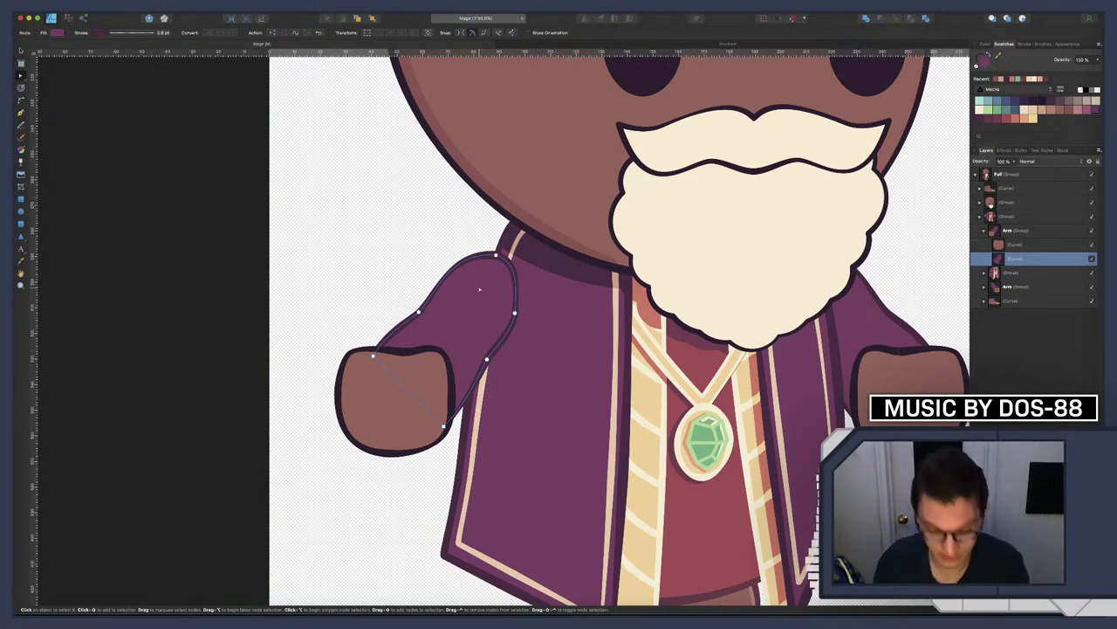
{"action": "key", "text": "super+alt+v"}
{"action": "key", "text": "super+v"}
{"action": "scroll", "coordinate": [638, 246], "scroll_direction": "down", "scroll_amount": 2}
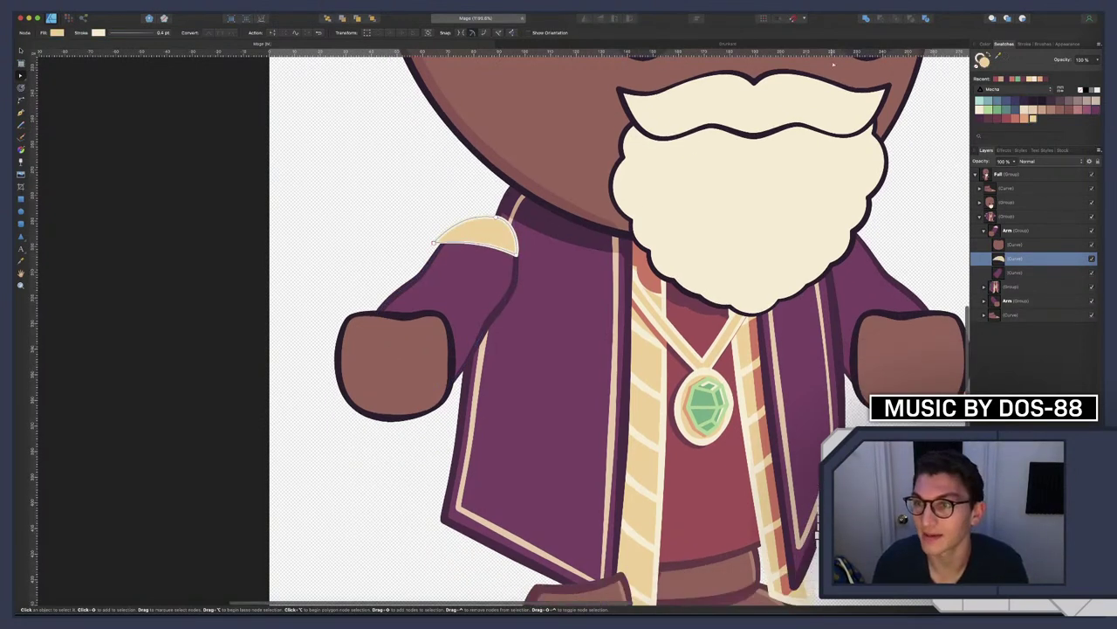
Recolor the shoulder shape with a dark purple stroke and the coat's purple fill
{"action": "left_click", "coordinate": [980, 121]}
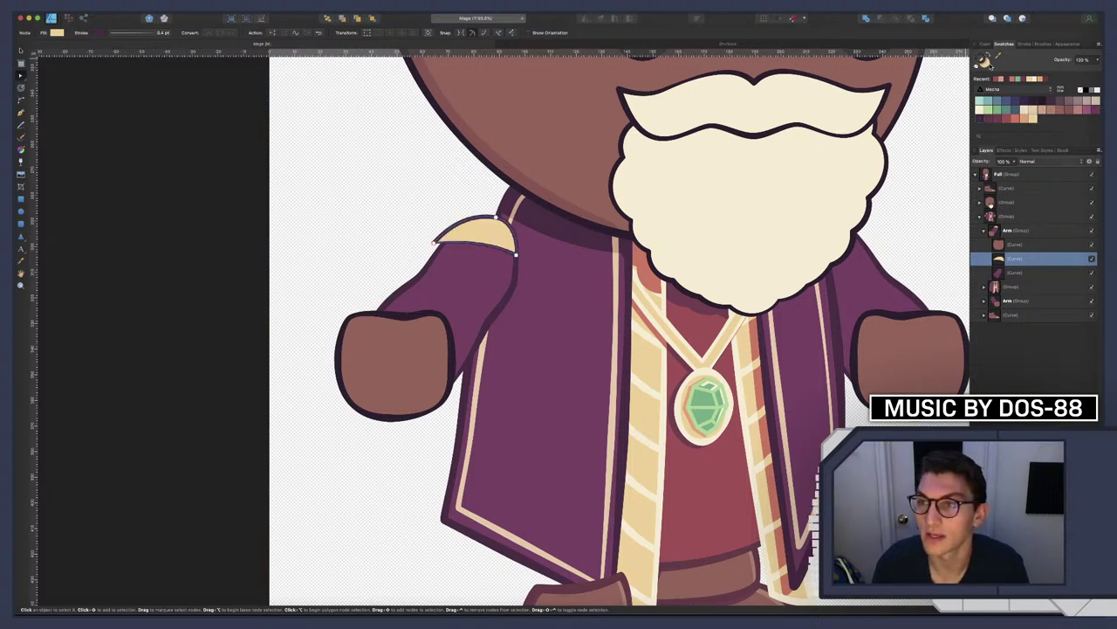
{"action": "left_click", "coordinate": [983, 60]}
{"action": "left_click", "coordinate": [990, 120]}
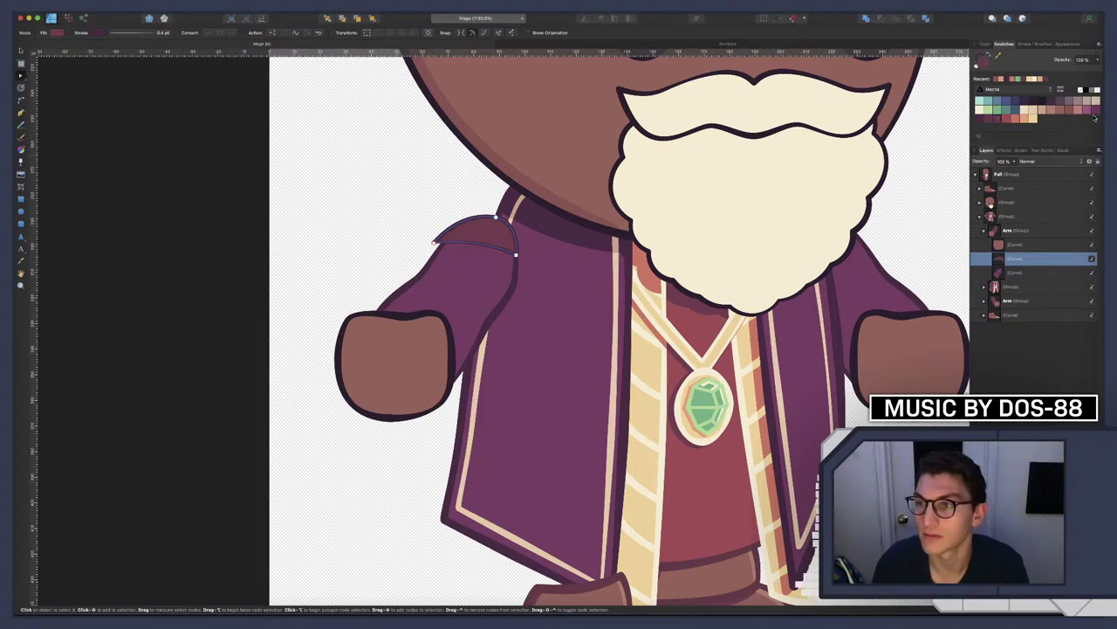
{"action": "left_click", "coordinate": [423, 205]}
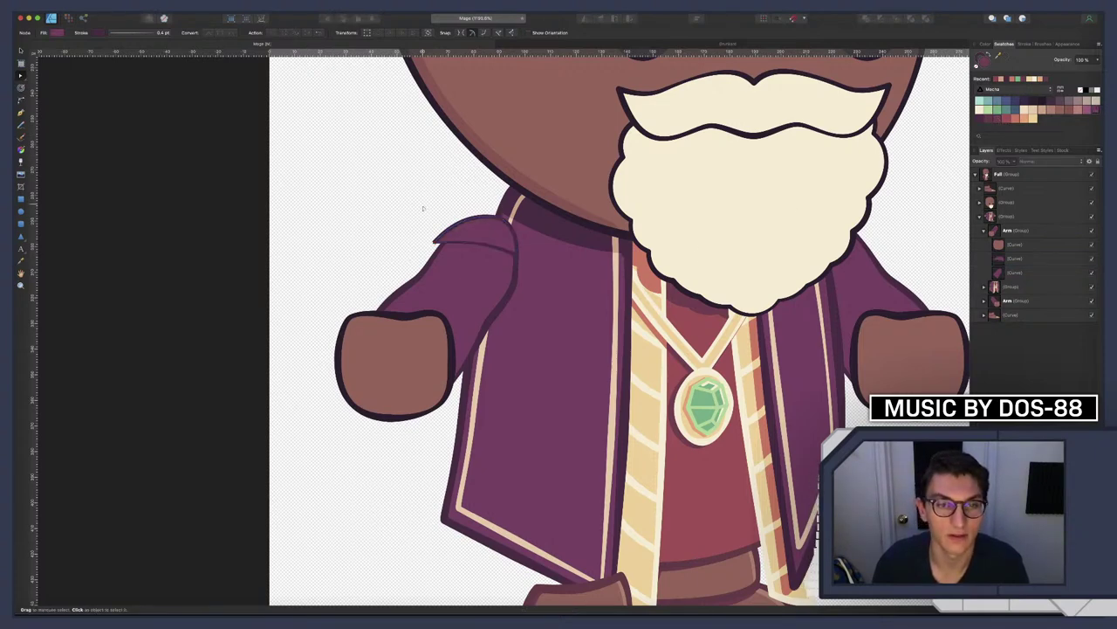
{"action": "scroll", "coordinate": [491, 289], "scroll_direction": "down", "scroll_amount": 8}
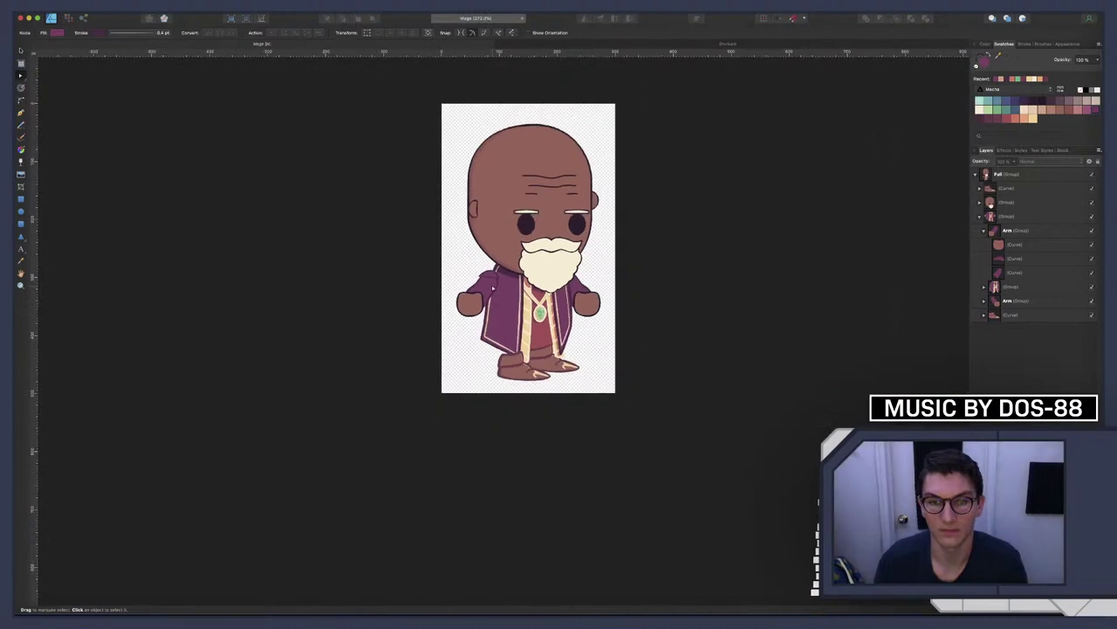
Set the purple shoulder shape's stroke width to 1 pt
{"action": "scroll", "coordinate": [491, 288], "scroll_direction": "up", "scroll_amount": 3}
{"action": "scroll", "coordinate": [491, 288], "scroll_direction": "up", "scroll_amount": 5}
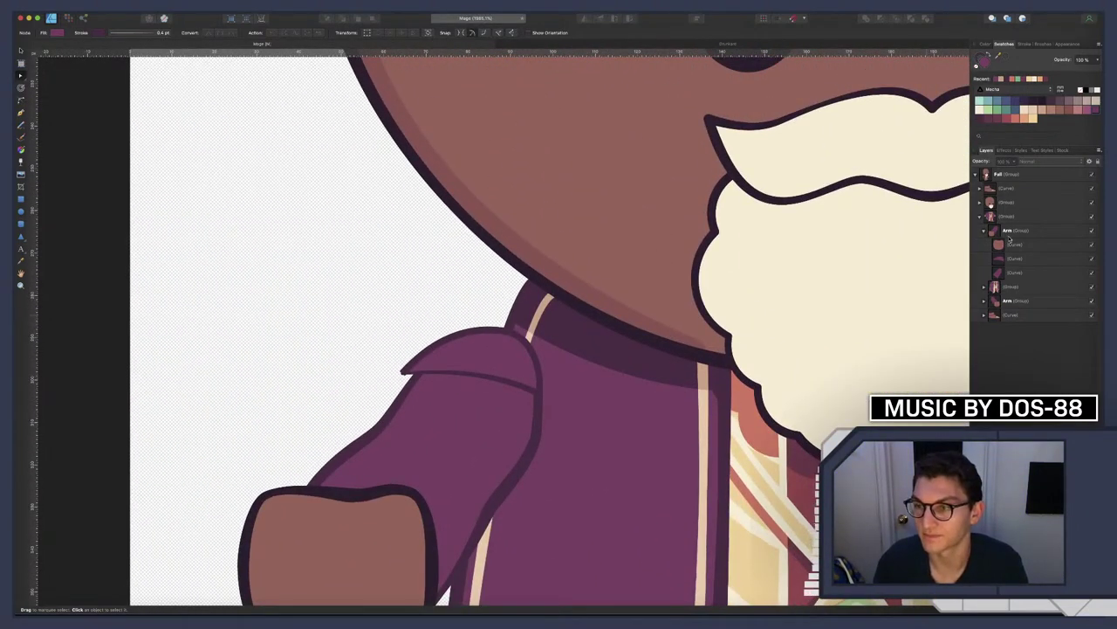
{"action": "left_click", "coordinate": [1011, 259]}
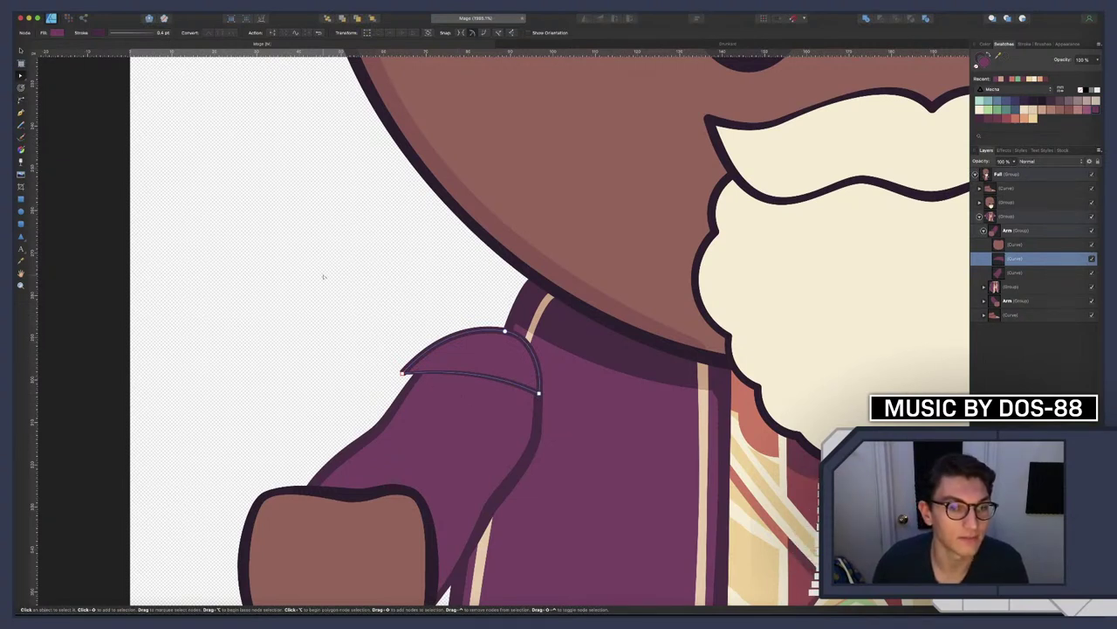
{"action": "left_click", "coordinate": [131, 32]}
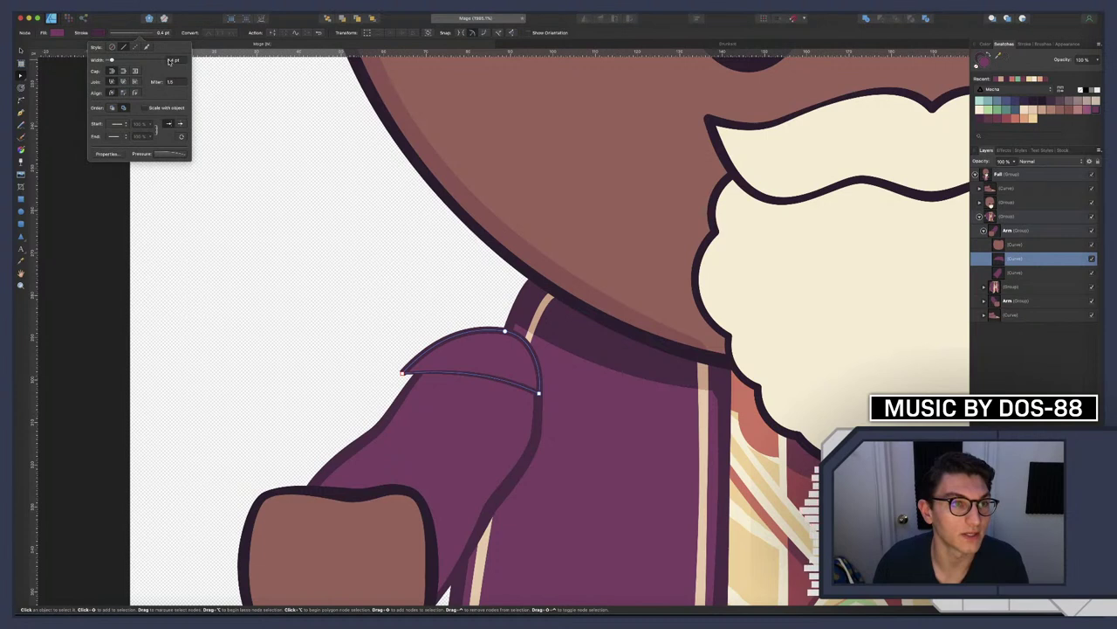
{"action": "type", "text": "1"}
{"action": "key", "text": "Return"}
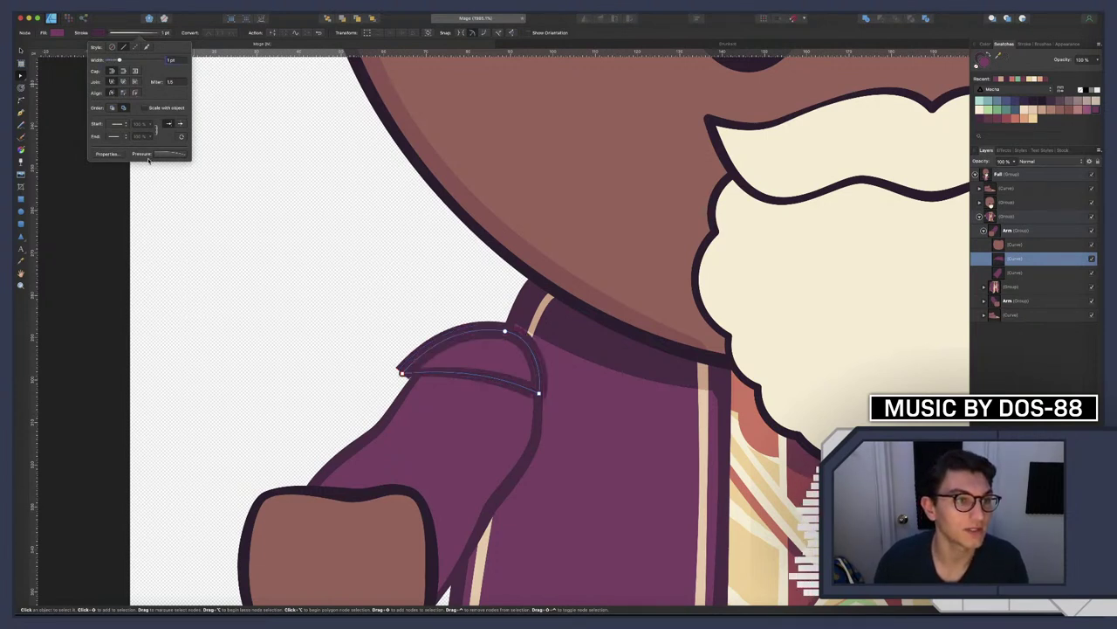
Set the shoulder shape's stroke miter limit to 10 and pull its outer tip slightly outward and down past the sleeve
{"action": "left_click", "coordinate": [172, 81]}
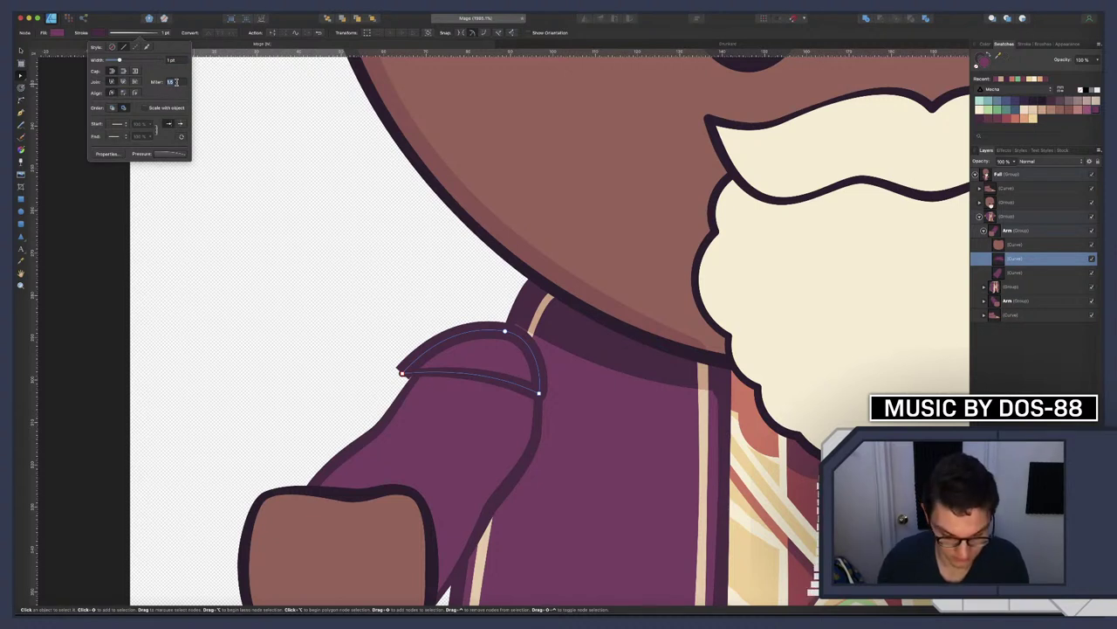
{"action": "type", "text": "10"}
{"action": "key", "text": "Return"}
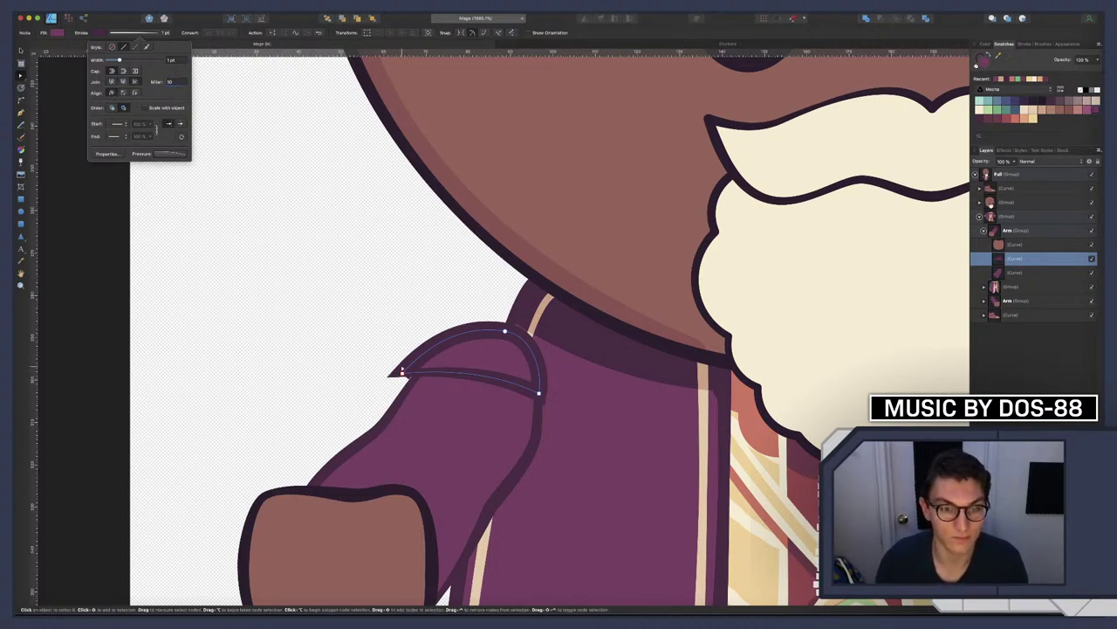
{"action": "left_click_drag", "start_coordinate": [403, 372], "coordinate": [392, 383]}
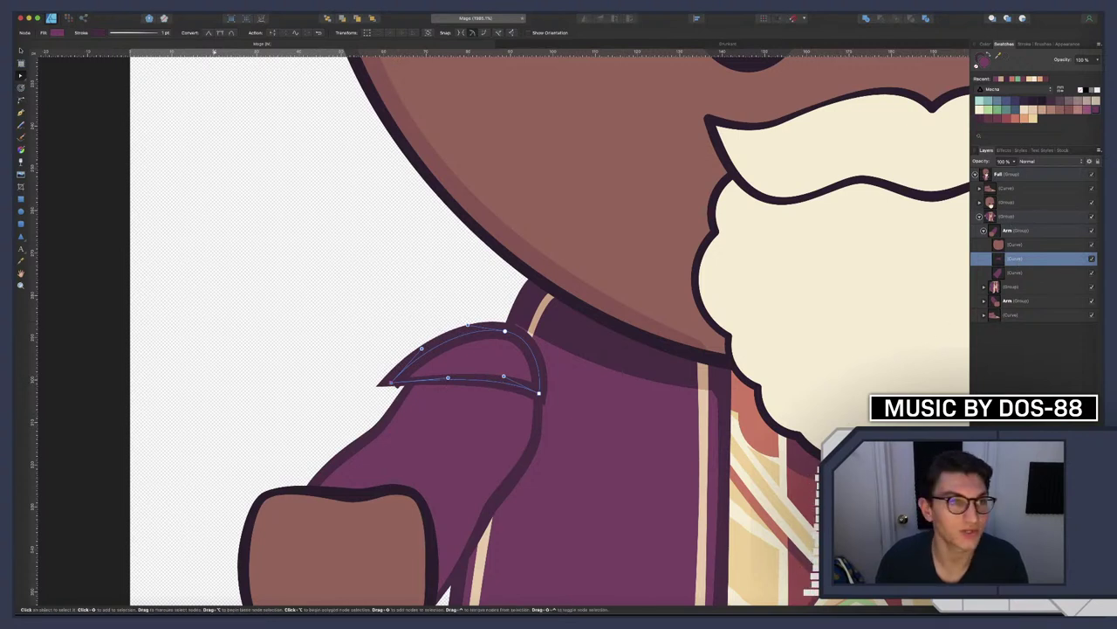
Adjust the shoulder shape's stroke join and set its miter limit to 1
{"action": "left_click", "coordinate": [135, 36]}
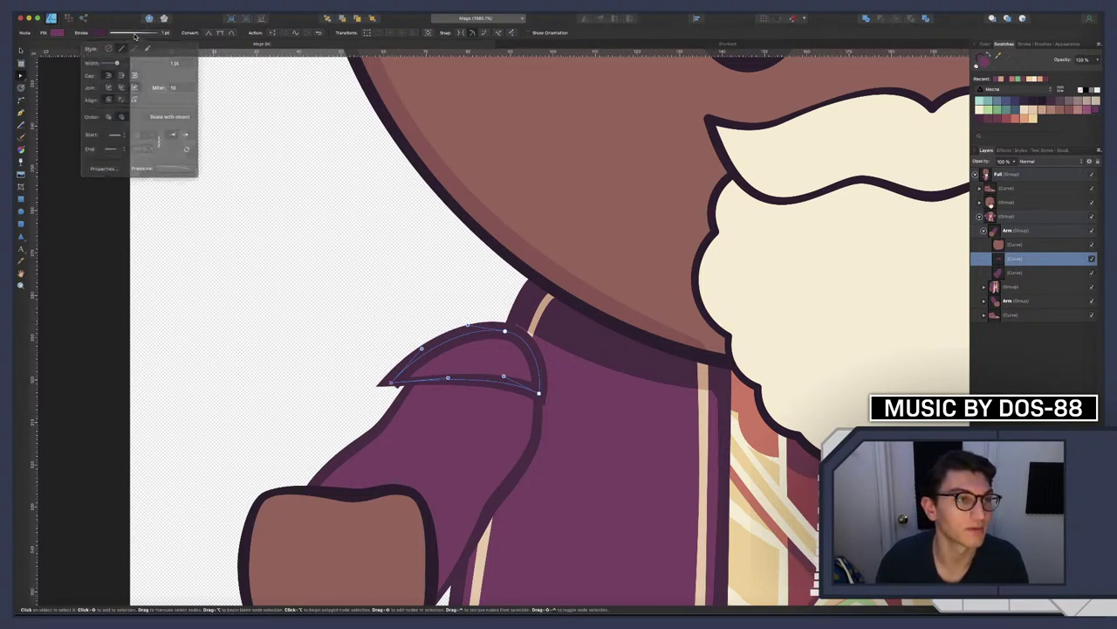
{"action": "left_click", "coordinate": [134, 82]}
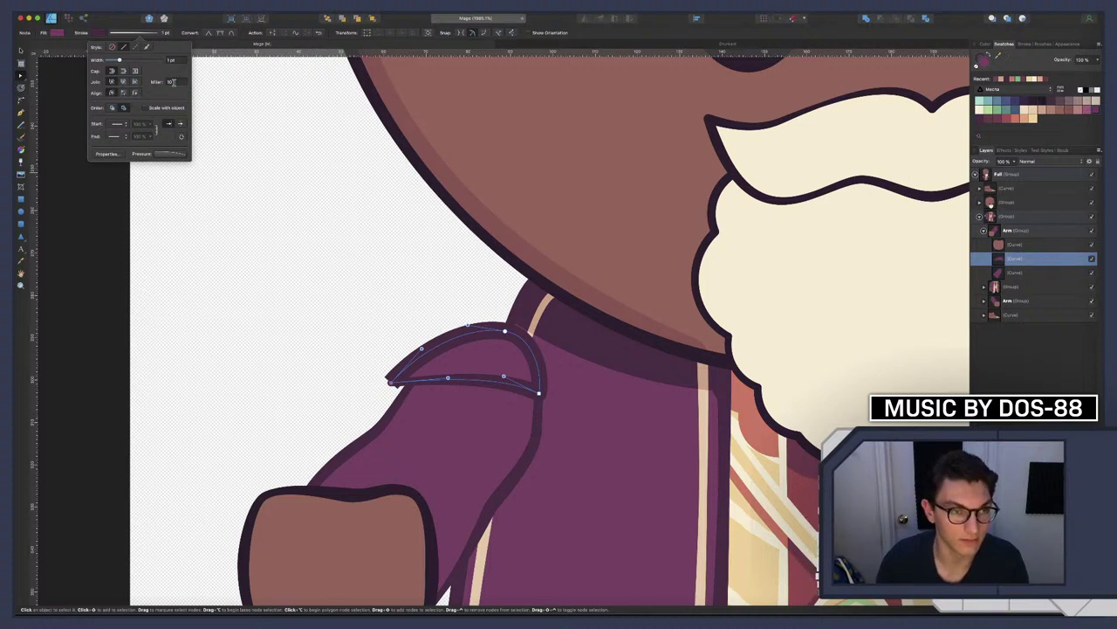
{"action": "left_click", "coordinate": [173, 81]}
{"action": "type", "text": "1"}
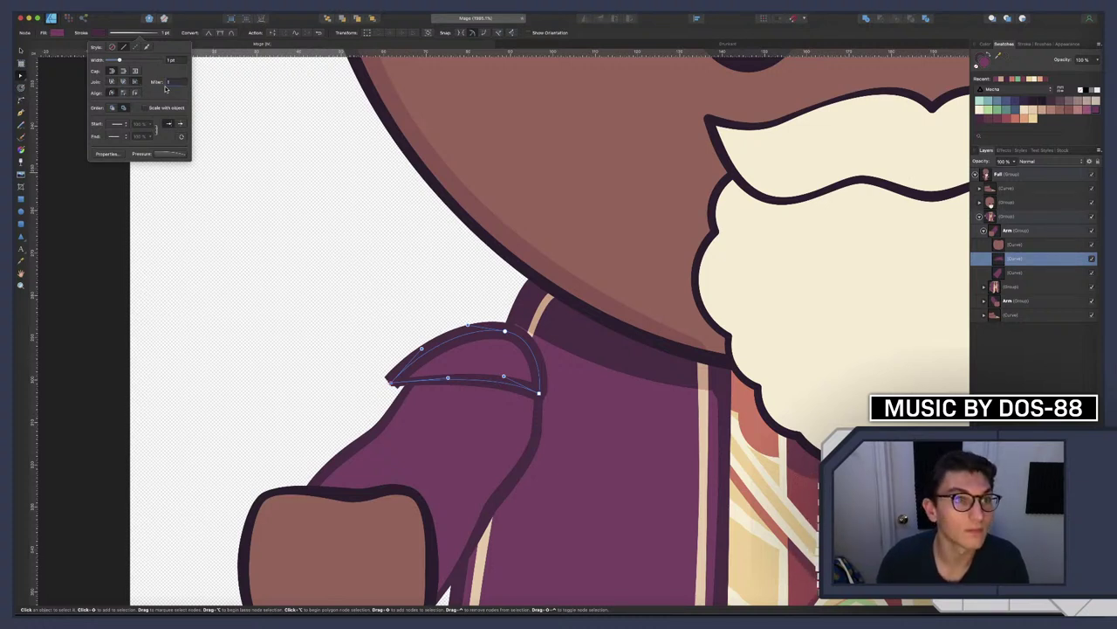
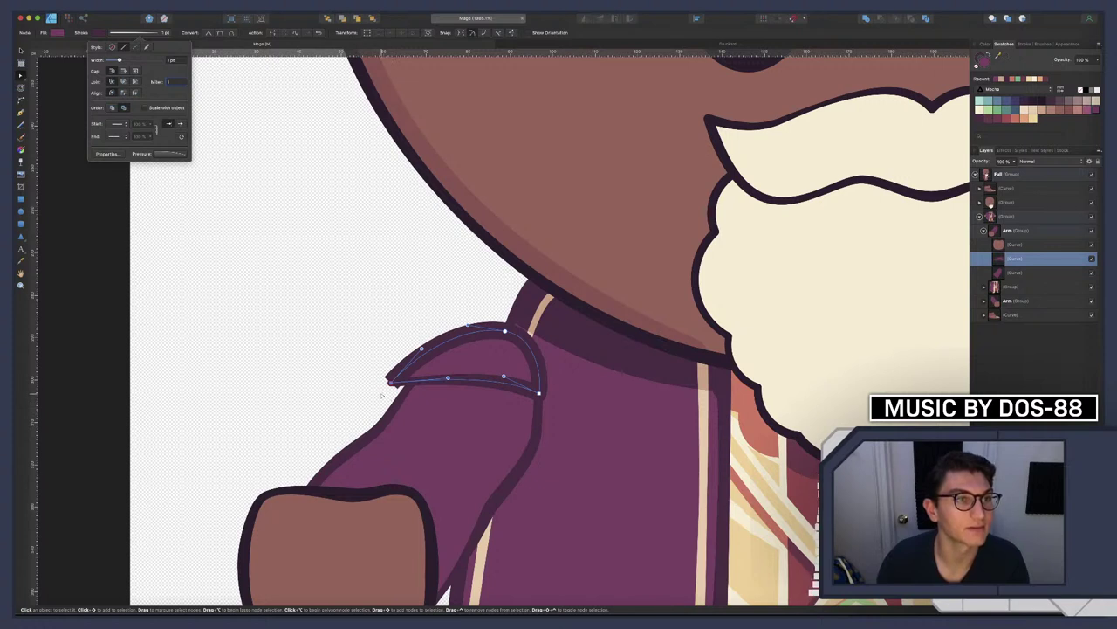
{"action": "mouse_move", "coordinate": [390, 383]}
{"action": "left_mouse_down"}
{"action": "mouse_move", "coordinate": [381, 393]}
{"action": "mouse_move", "coordinate": [440, 390]}
{"action": "mouse_move", "coordinate": [385, 421]}
{"action": "mouse_move", "coordinate": [403, 416]}
{"action": "left_mouse_up"}
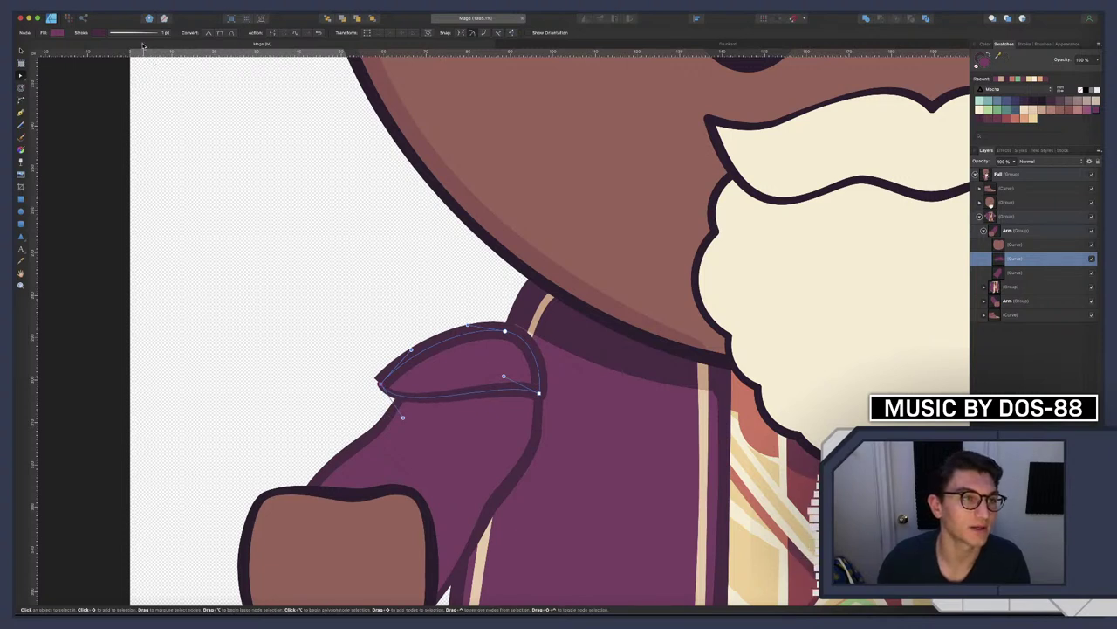
{"action": "left_click", "coordinate": [100, 32]}
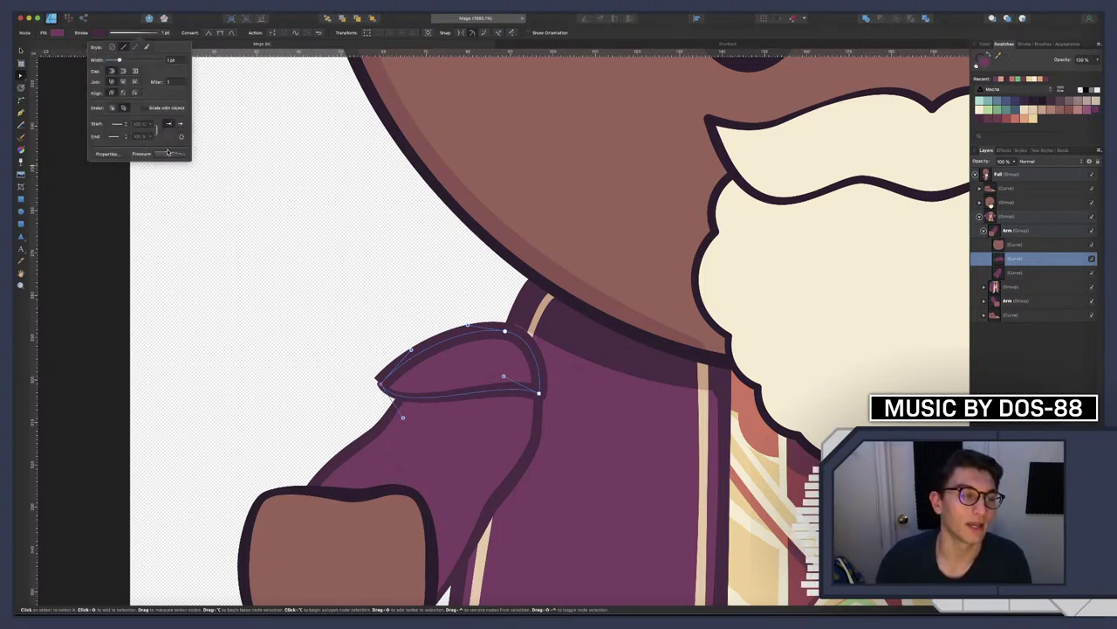
{"action": "left_click", "coordinate": [168, 153]}
{"action": "left_click", "coordinate": [188, 235]}
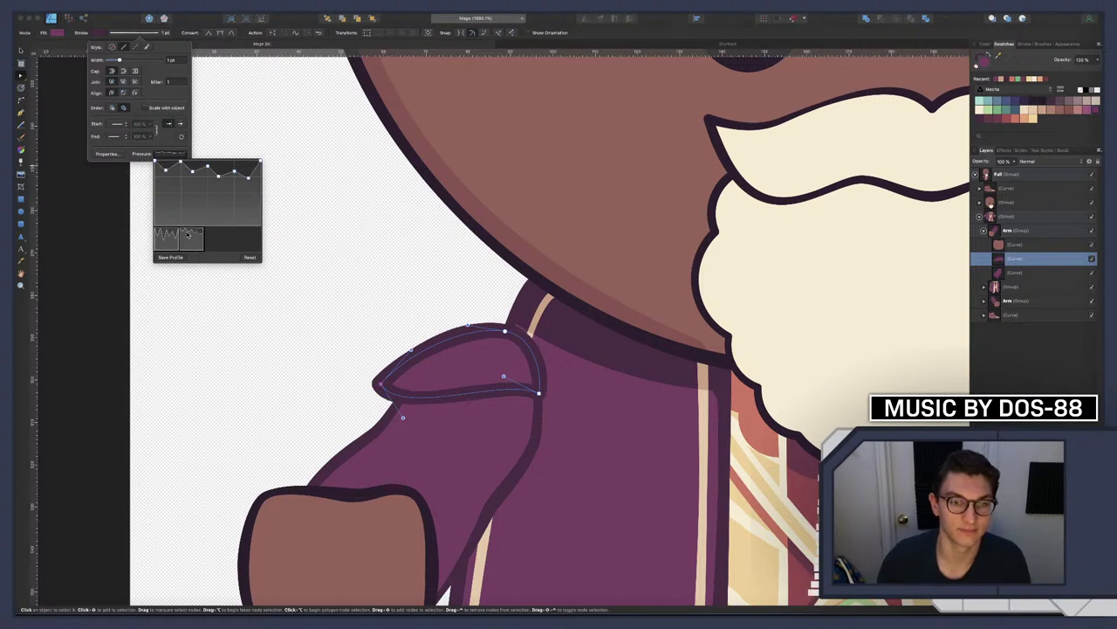
{"action": "left_click", "coordinate": [165, 237]}
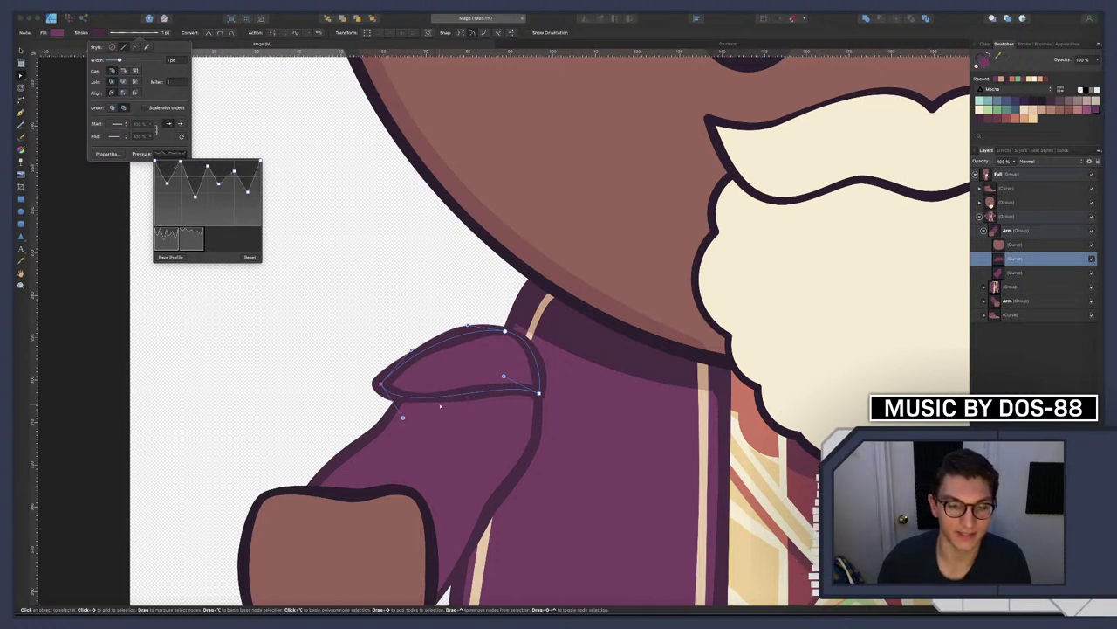
{"action": "left_click", "coordinate": [402, 384]}
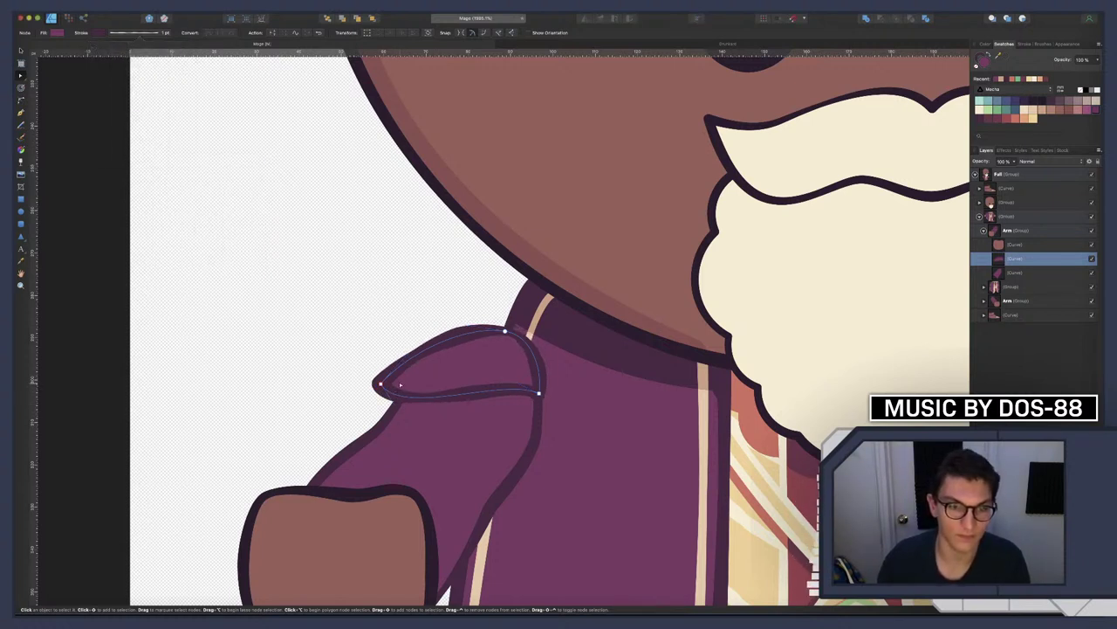
{"action": "left_click_drag", "start_coordinate": [402, 418], "coordinate": [390, 382]}
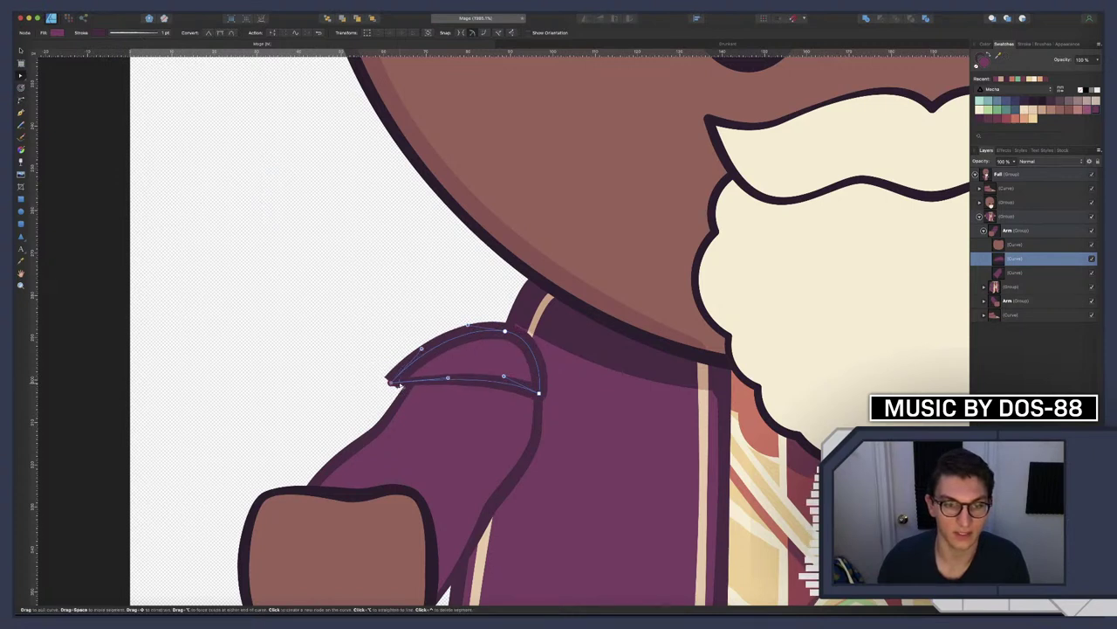
Apply the first saved jagged pressure profile to the shoulder shape's stroke
{"action": "left_click", "coordinate": [131, 32]}
{"action": "left_click", "coordinate": [164, 154]}
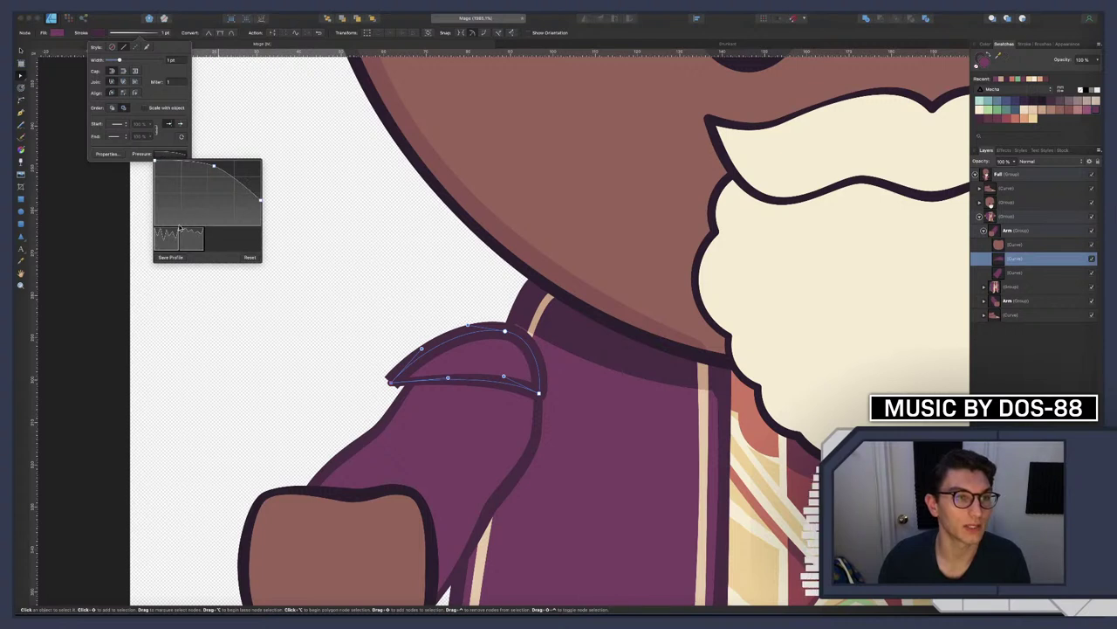
{"action": "left_click", "coordinate": [189, 236]}
{"action": "left_click", "coordinate": [170, 245]}
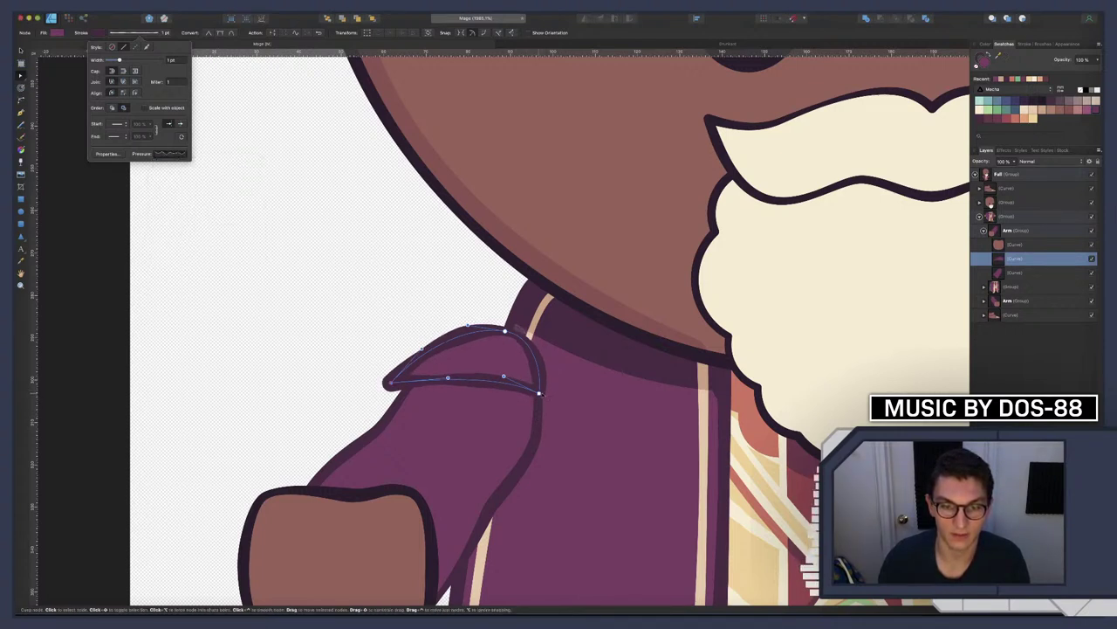
Reshape the shoulder piece by raising its top, lowering its outer tip beyond the sleeve, and bowing its upper and lower edges upward
{"action": "left_click", "coordinate": [542, 393]}
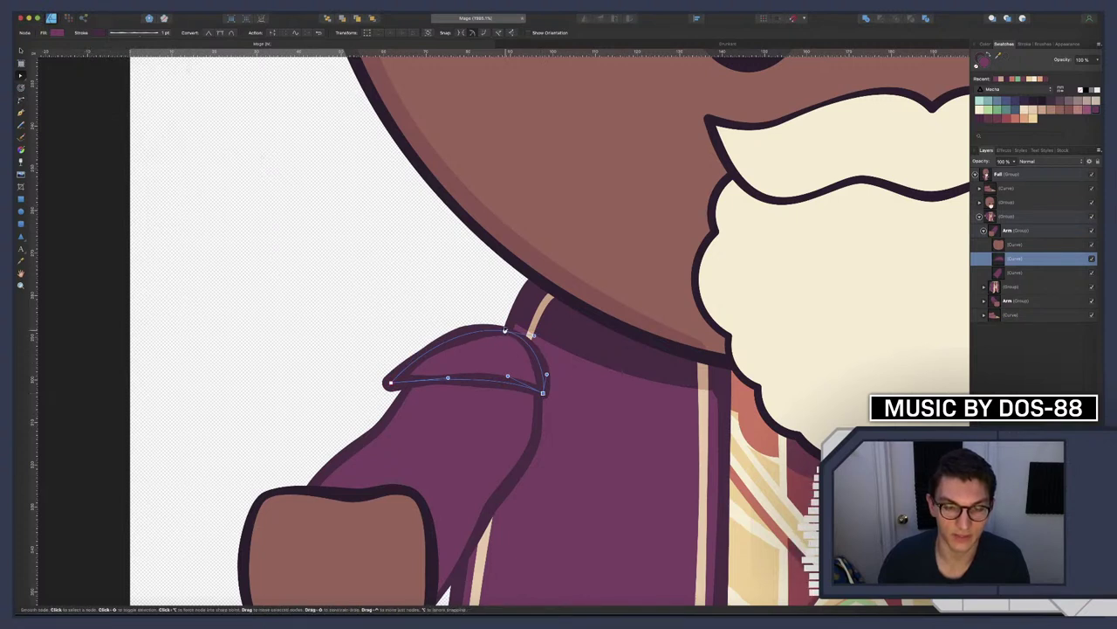
{"action": "left_click_drag", "start_coordinate": [505, 331], "coordinate": [504, 327]}
{"action": "left_click_drag", "start_coordinate": [423, 352], "coordinate": [420, 348]}
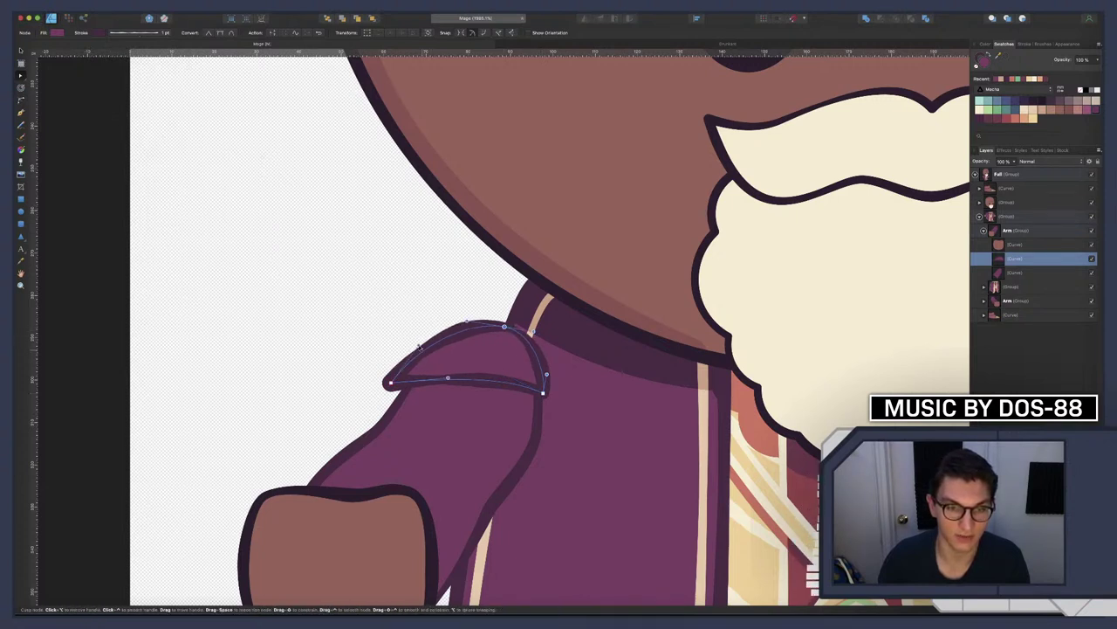
{"action": "left_click_drag", "start_coordinate": [390, 382], "coordinate": [385, 395]}
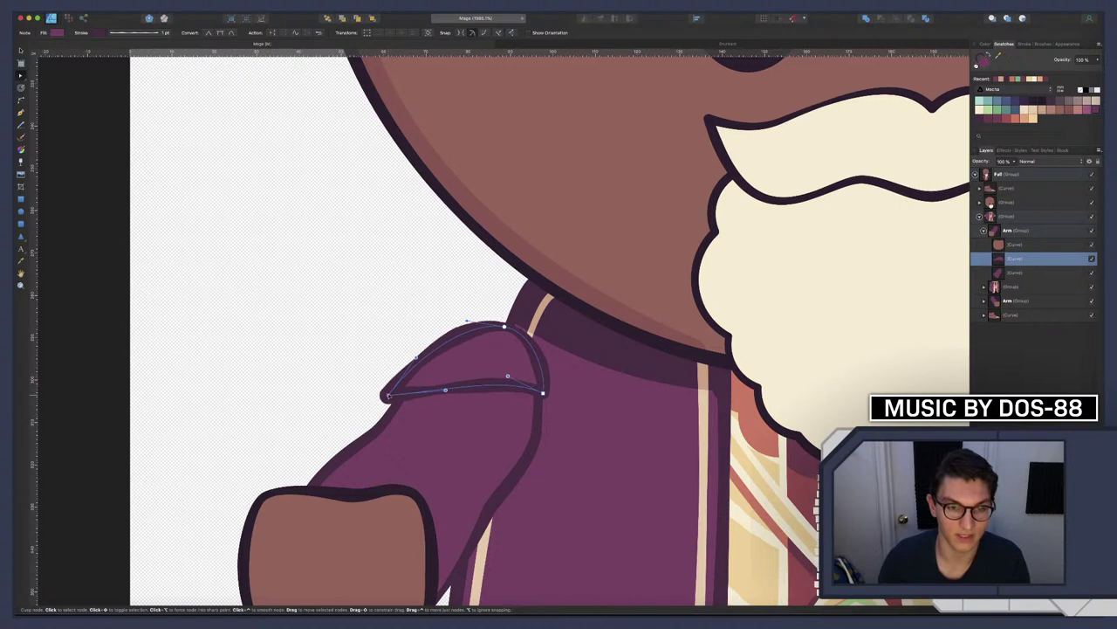
{"action": "left_click_drag", "start_coordinate": [415, 345], "coordinate": [415, 337]}
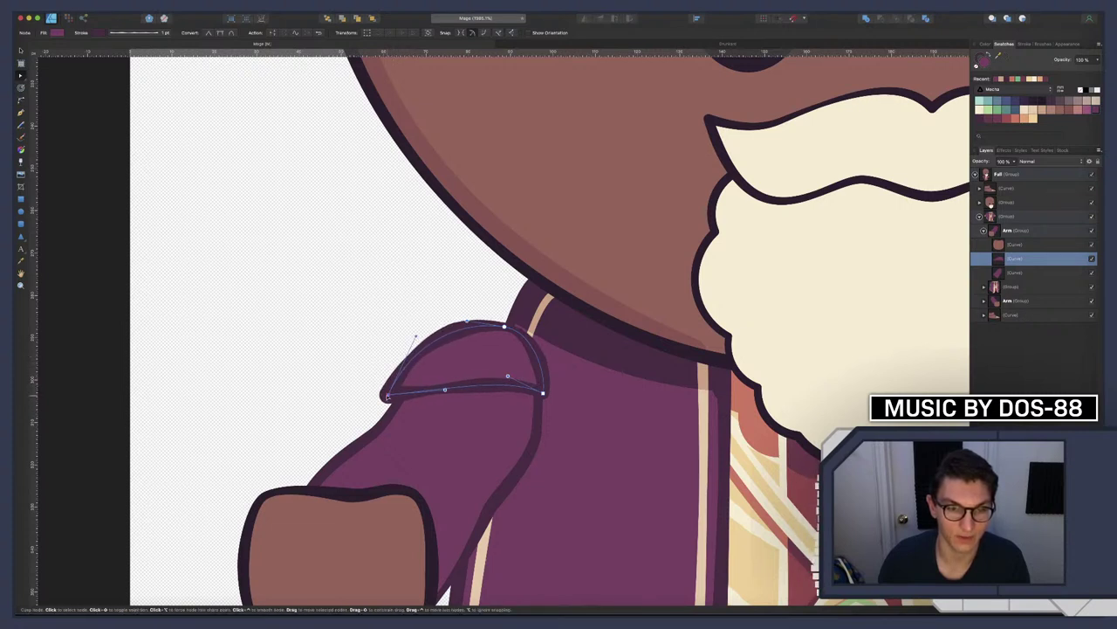
{"action": "left_click_drag", "start_coordinate": [444, 389], "coordinate": [465, 369]}
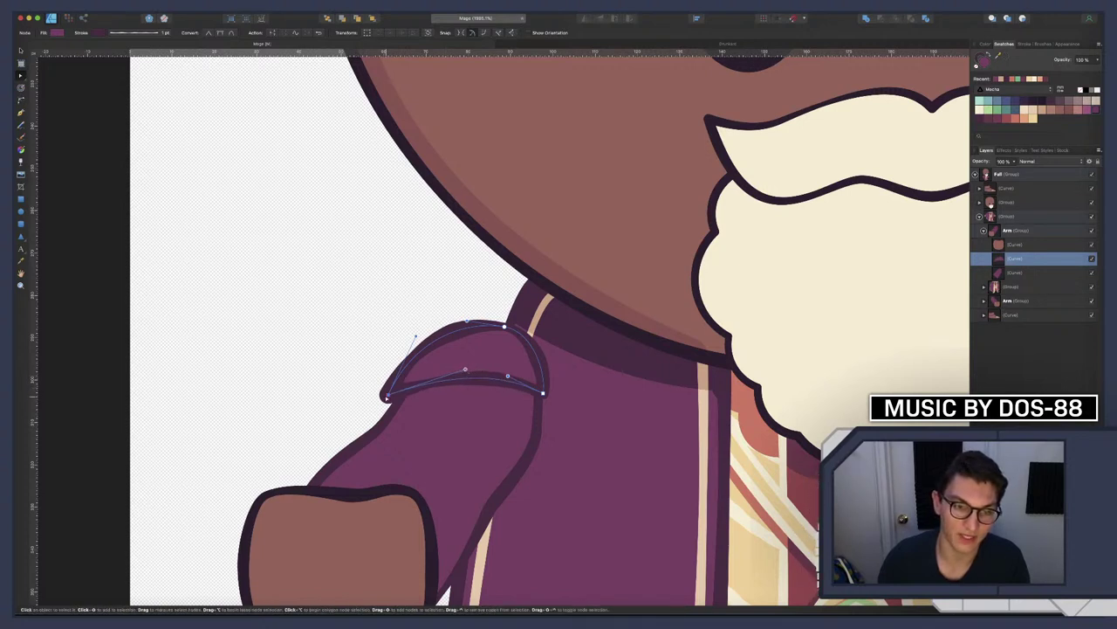
{"action": "left_click_drag", "start_coordinate": [389, 395], "coordinate": [383, 406]}
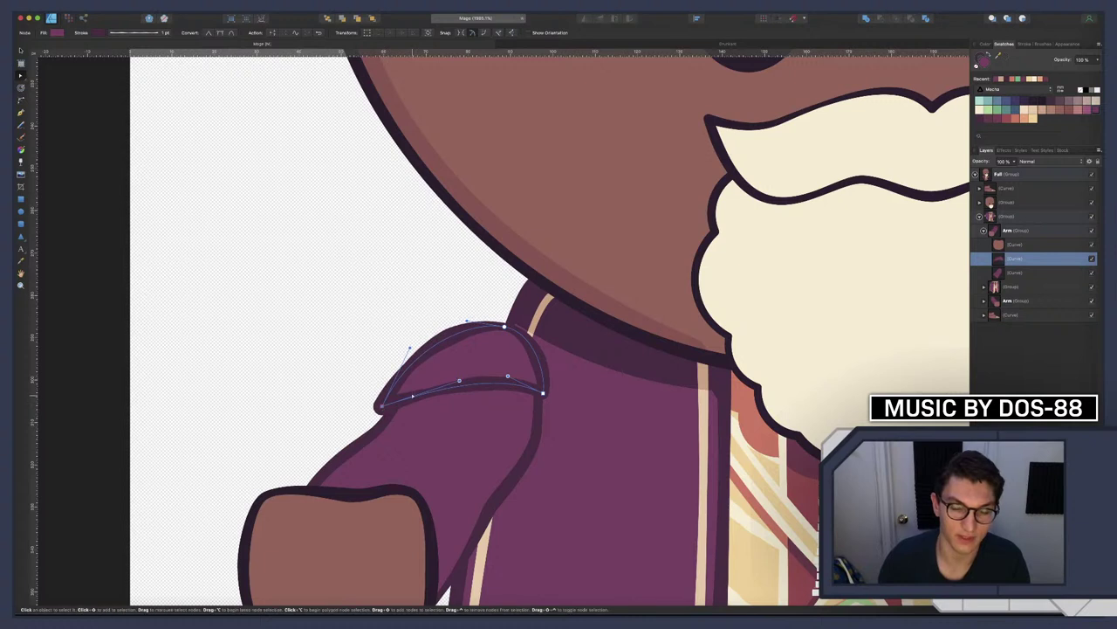
Lower the shoulder shape's inner corner onto the sleeve outline and arch its lower edge more strongly upward
{"action": "left_click", "coordinate": [487, 408]}
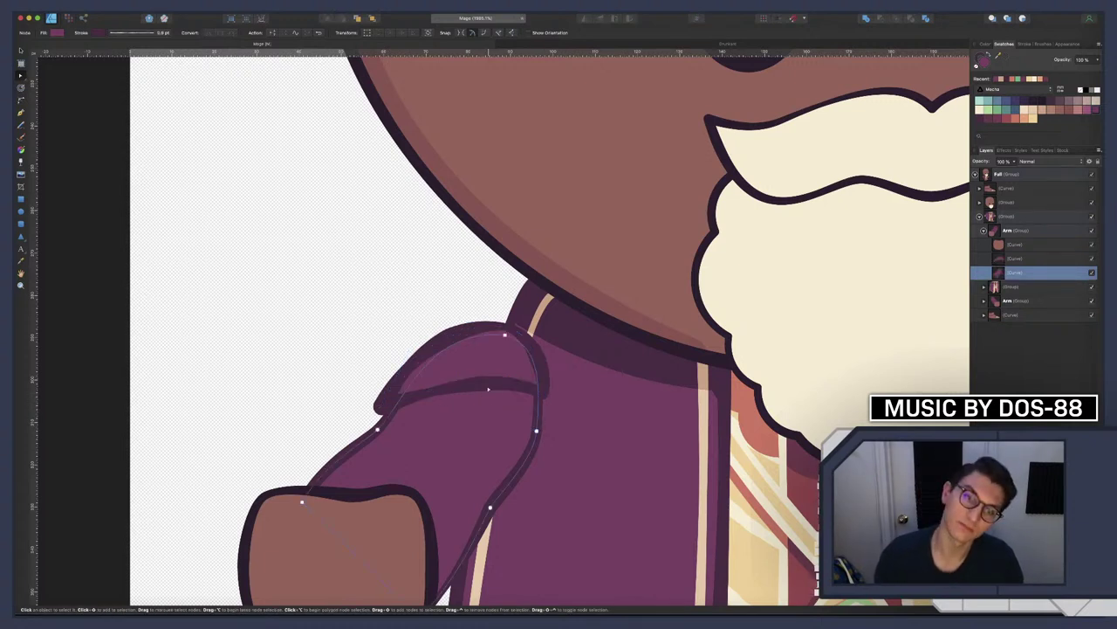
{"action": "left_click", "coordinate": [506, 375]}
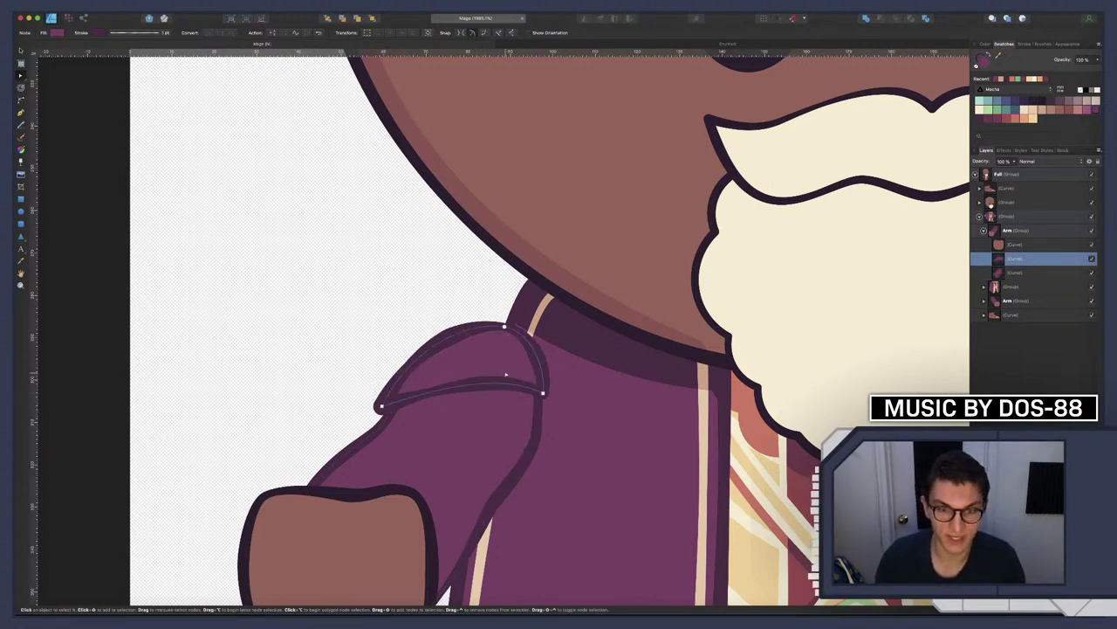
{"action": "left_click_drag", "start_coordinate": [543, 395], "coordinate": [450, 374]}
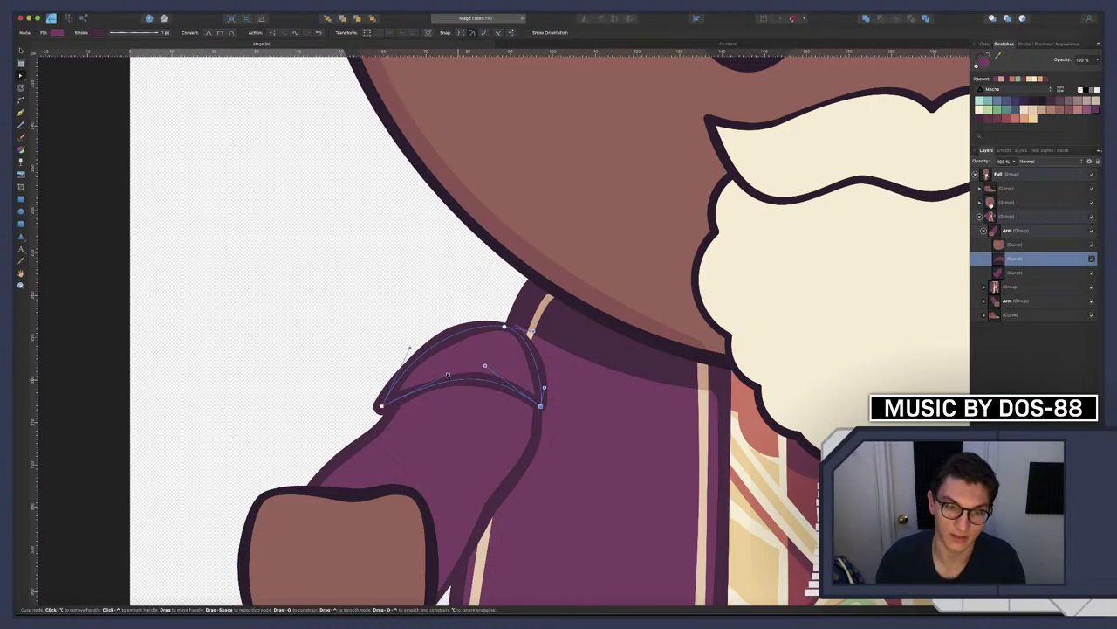
{"action": "left_click", "coordinate": [401, 325]}
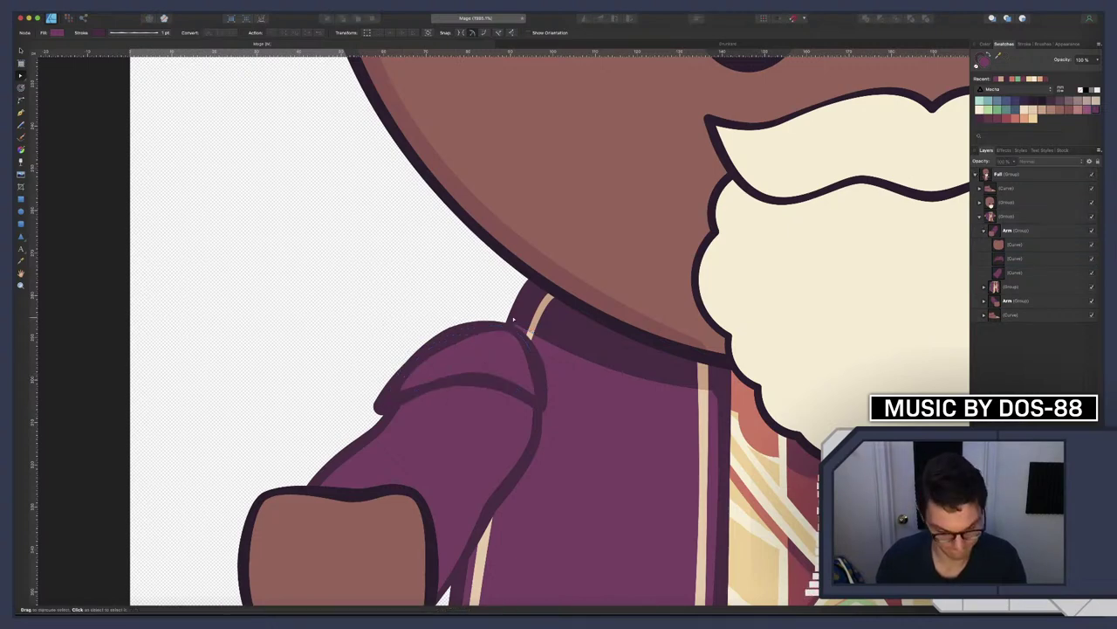
Fine-tune the shoulder piece by nudging its inner corner down and outward and its top node slightly toward the collar
{"action": "scroll", "coordinate": [514, 321], "scroll_direction": "down", "scroll_amount": 10}
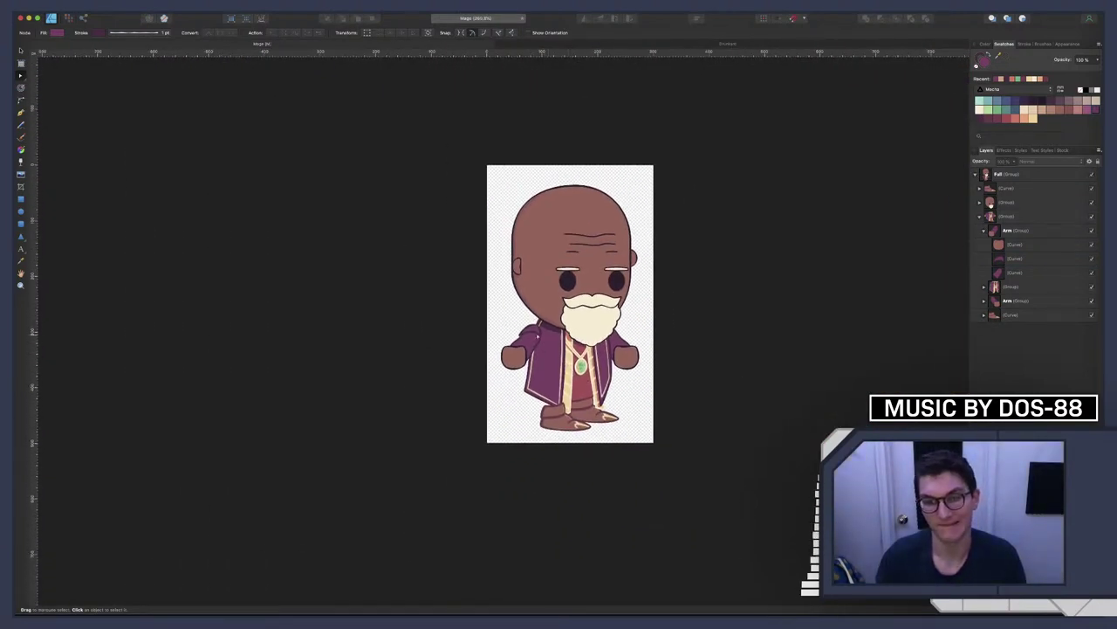
{"action": "scroll", "coordinate": [536, 337], "scroll_direction": "up", "scroll_amount": 10}
{"action": "left_click", "coordinate": [566, 319]}
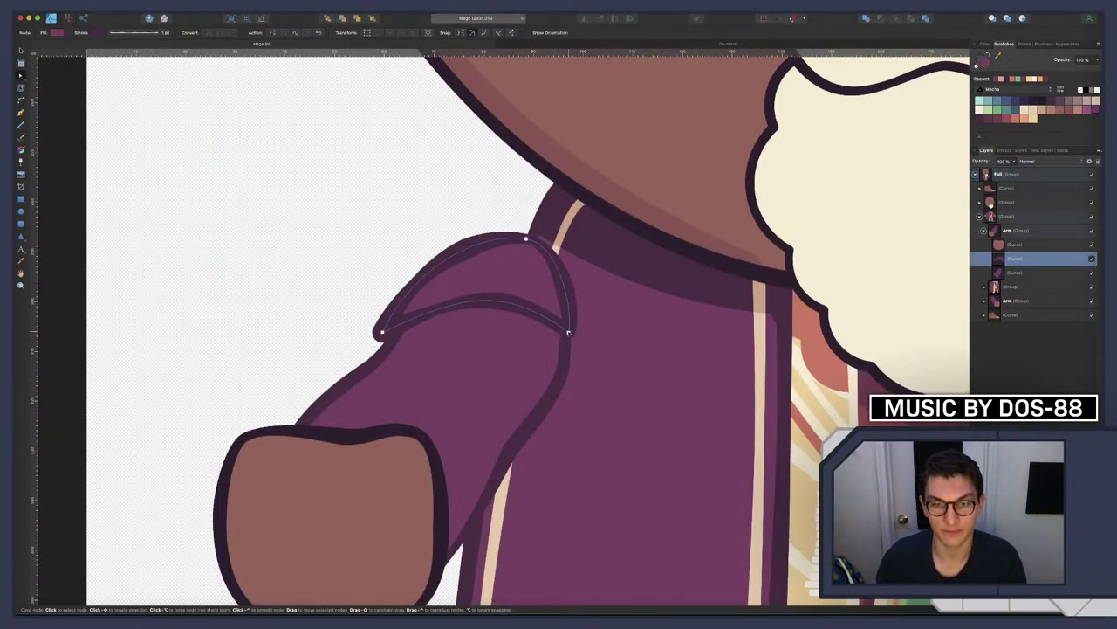
{"action": "left_click_drag", "start_coordinate": [568, 332], "coordinate": [573, 341]}
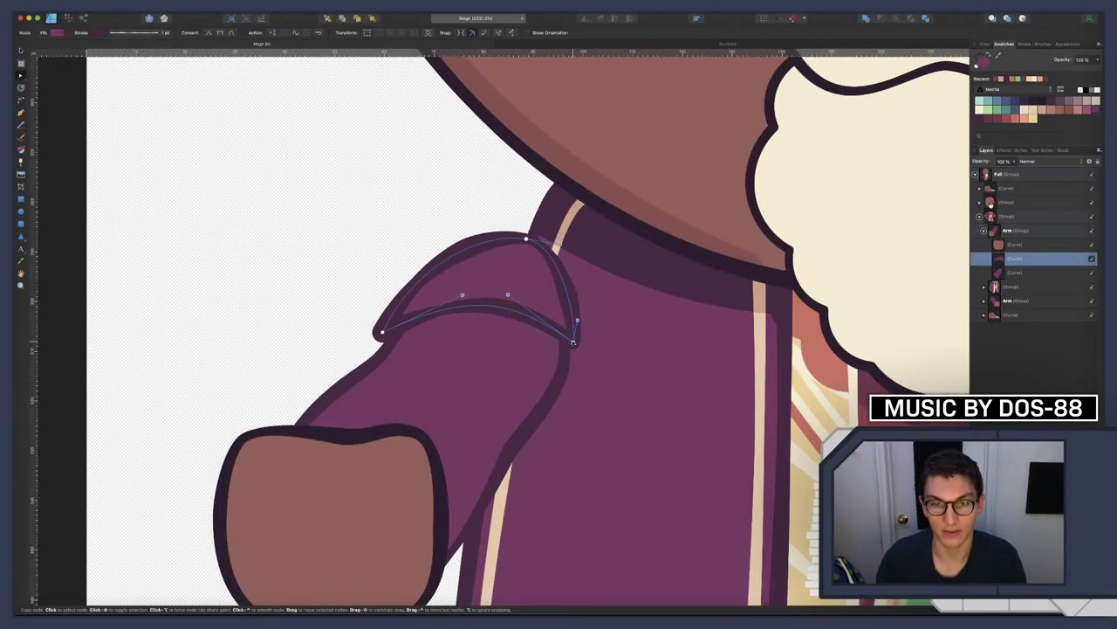
{"action": "scroll", "coordinate": [539, 254], "scroll_direction": "down", "scroll_amount": 2}
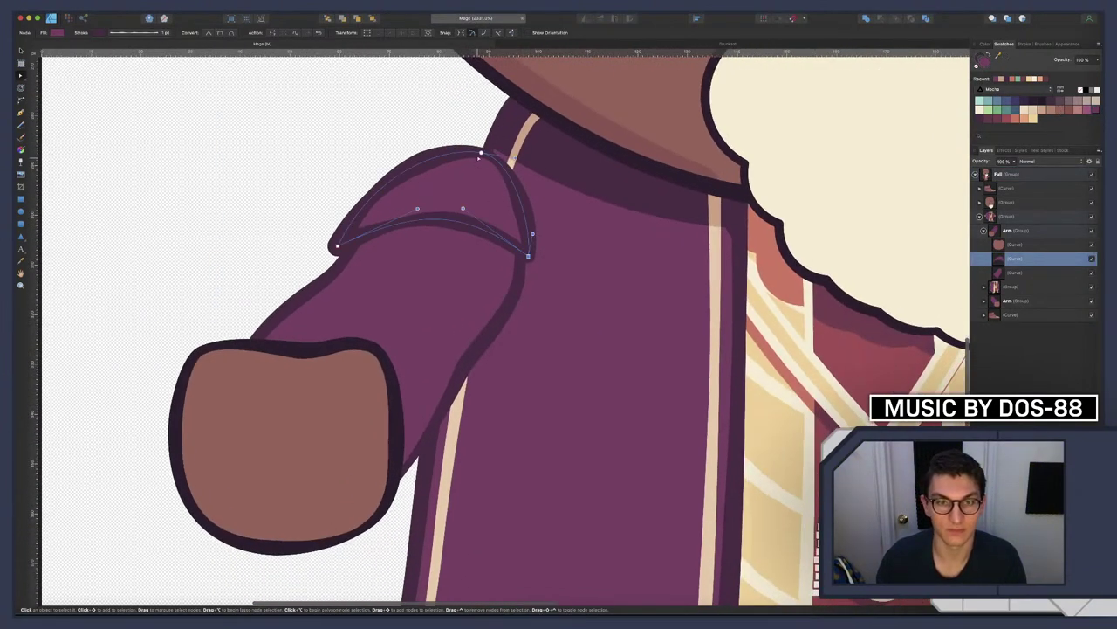
{"action": "left_click_drag", "start_coordinate": [481, 155], "coordinate": [489, 157]}
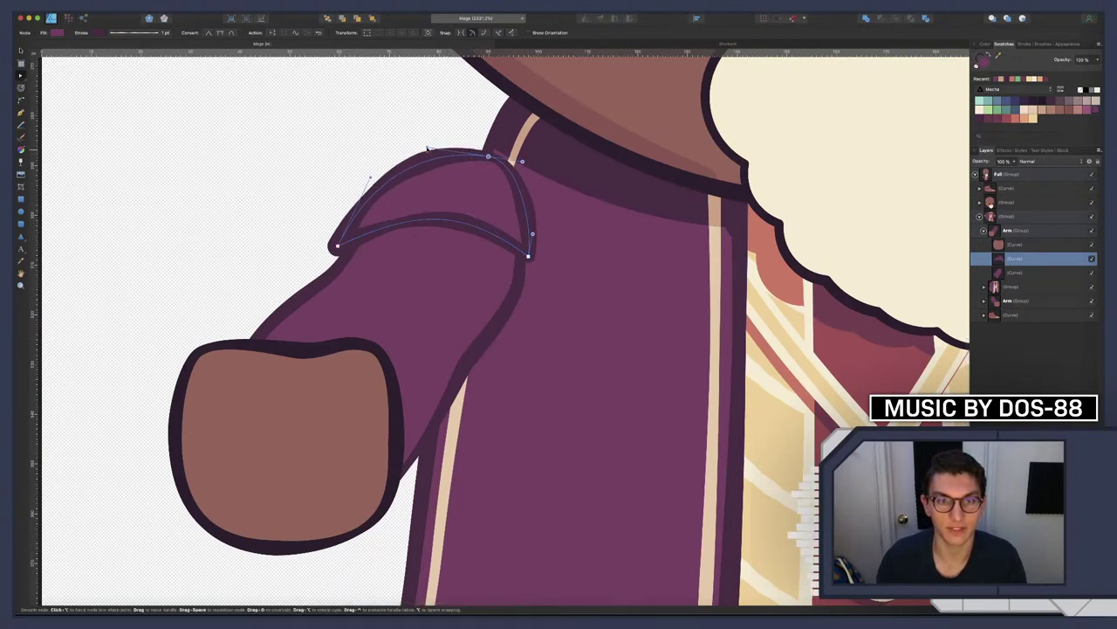
Duplicate the shoulder shape, giving the copy no fill and a tan stroke sampled from the coat's trim
{"action": "scroll", "coordinate": [491, 207], "scroll_direction": "up", "scroll_amount": 3}
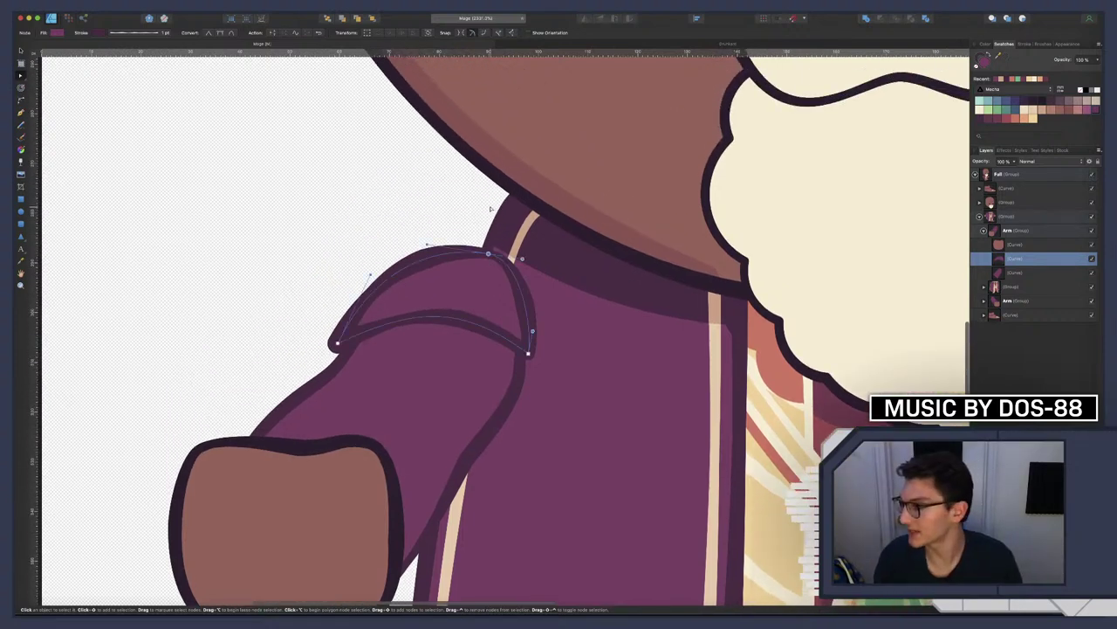
{"action": "scroll", "coordinate": [490, 207], "scroll_direction": "down", "scroll_amount": 5}
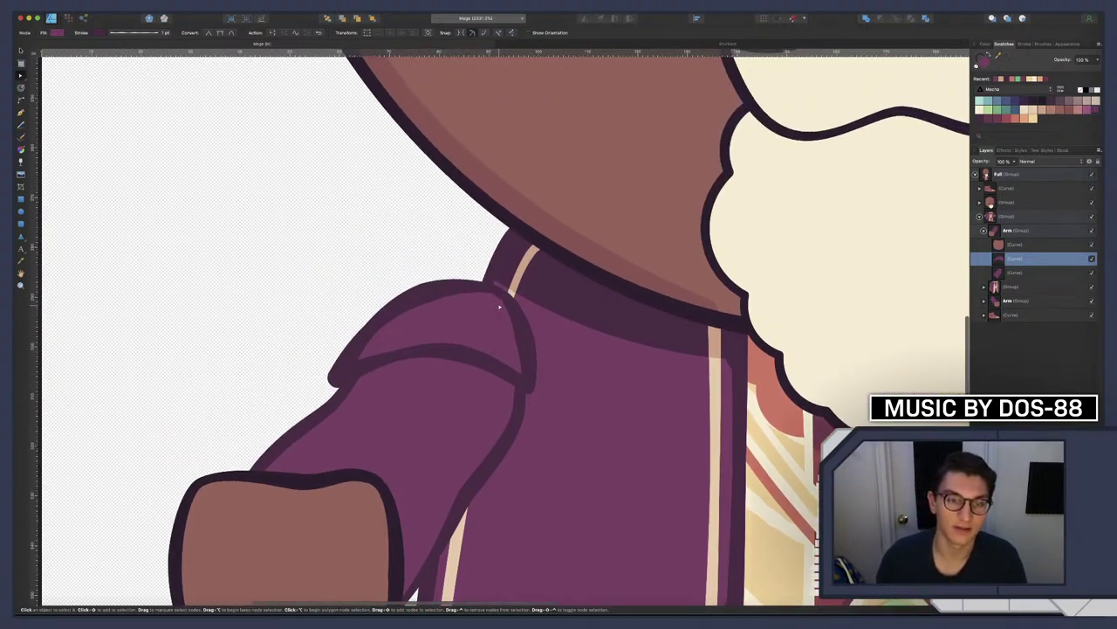
{"action": "scroll", "coordinate": [496, 319], "scroll_direction": "down", "scroll_amount": 3}
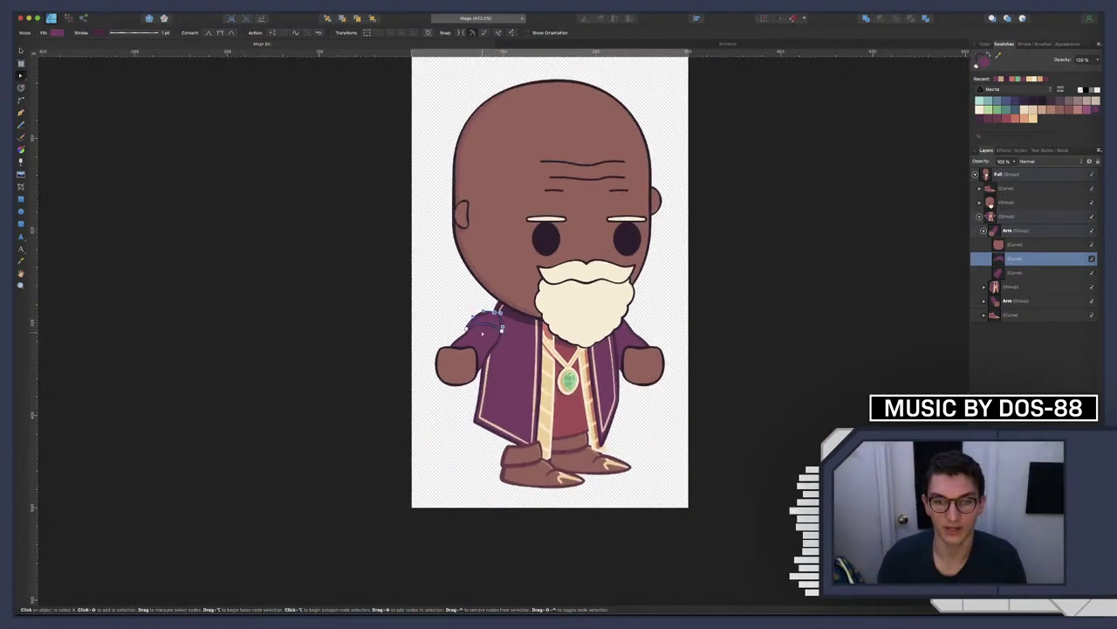
{"action": "scroll", "coordinate": [500, 323], "scroll_direction": "up", "scroll_amount": 8}
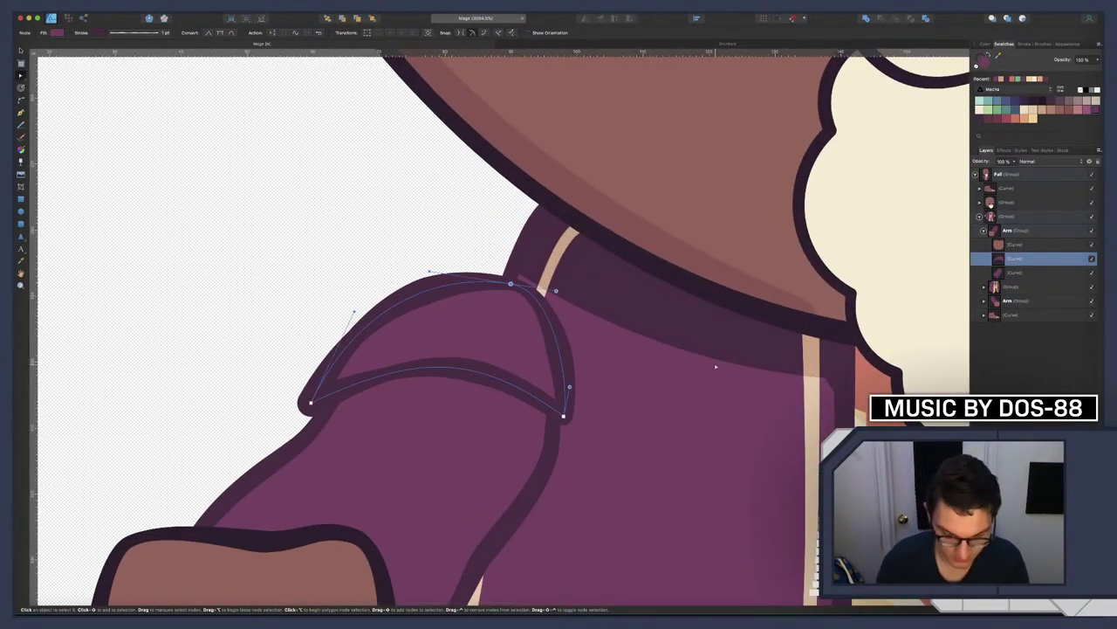
{"action": "key", "text": "super+j"}
{"action": "key", "text": "v"}
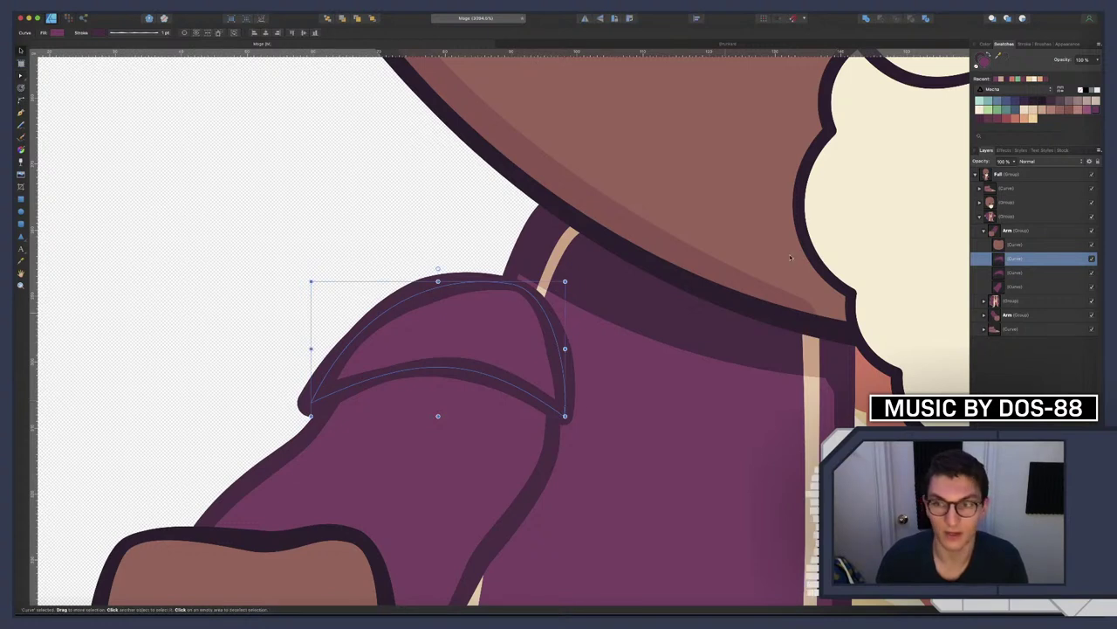
{"action": "left_click", "coordinate": [977, 64]}
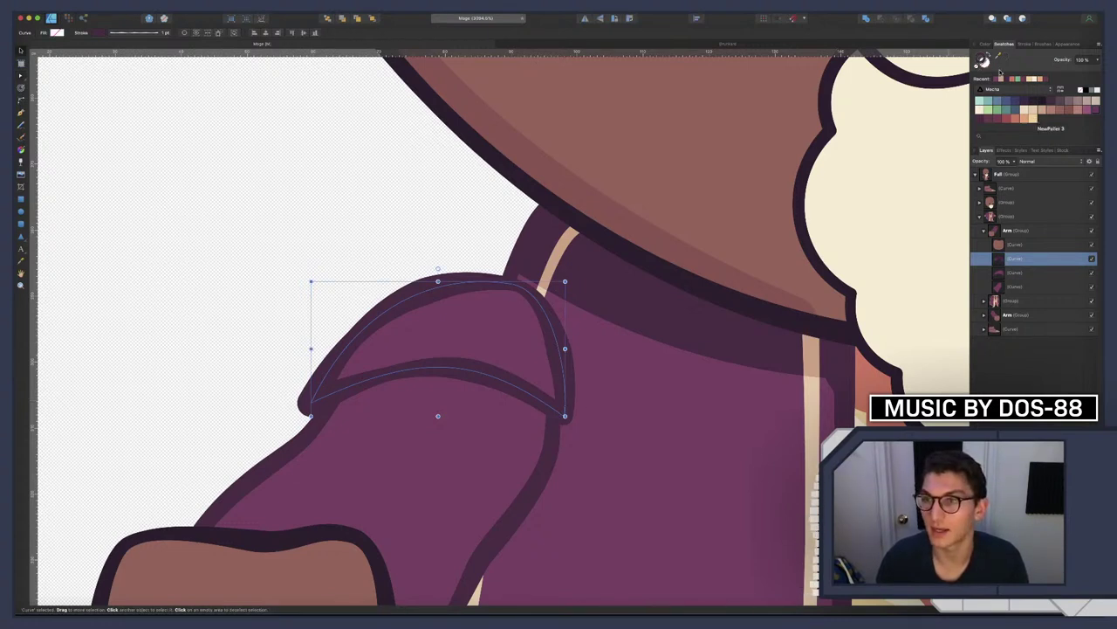
{"action": "left_click_drag", "start_coordinate": [999, 56], "coordinate": [814, 393]}
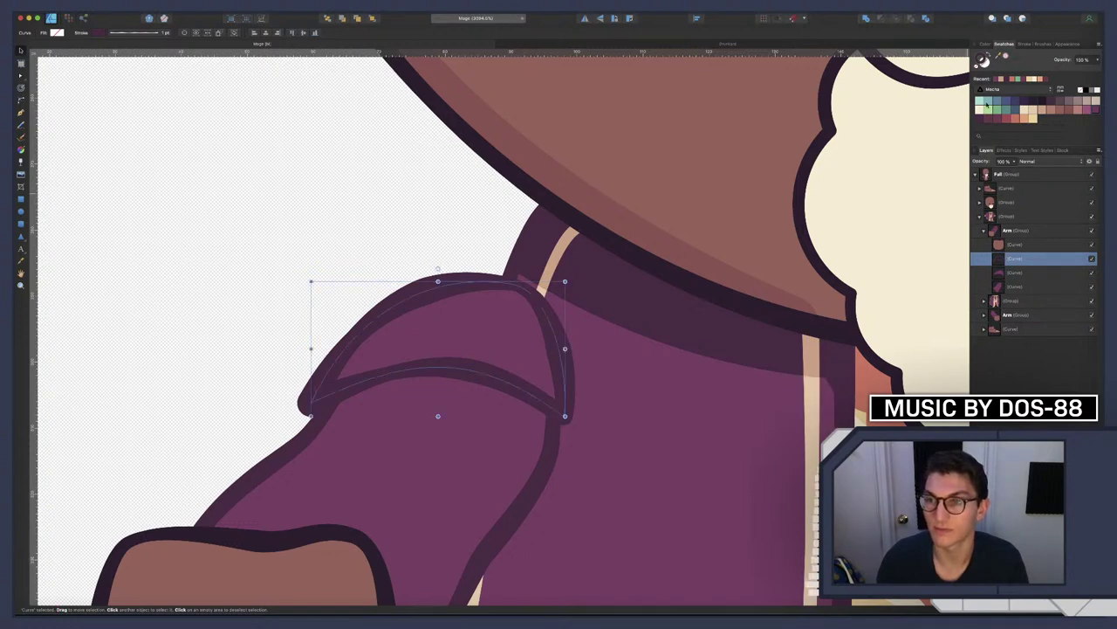
{"action": "left_click", "coordinate": [1008, 58]}
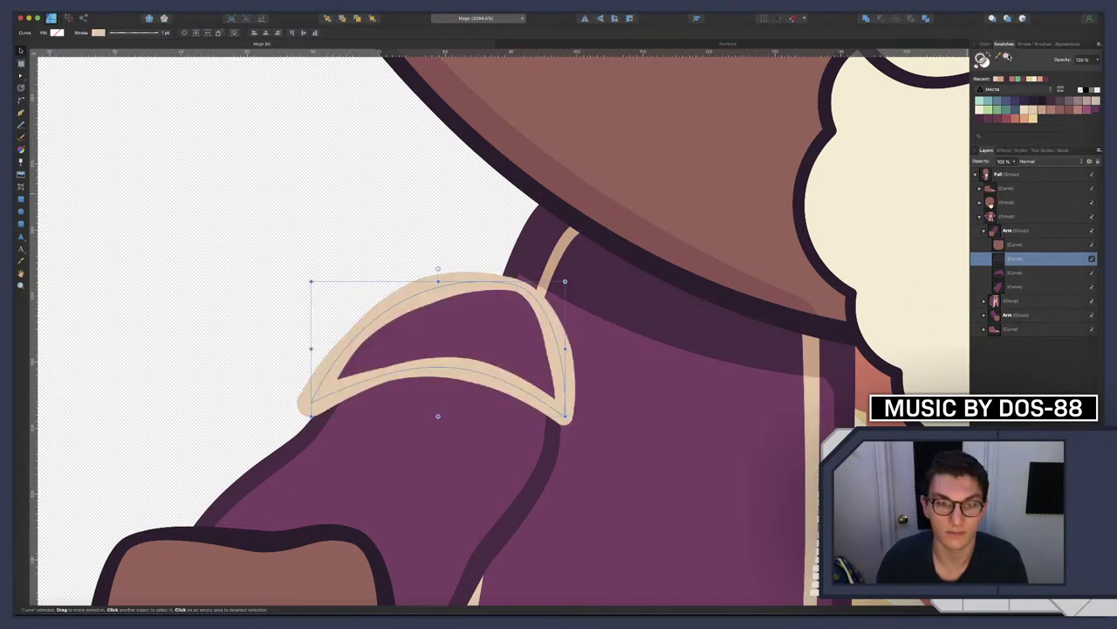
Set the tan shoulder outline's stroke width to 0.4 pt
{"action": "left_click", "coordinate": [148, 35]}
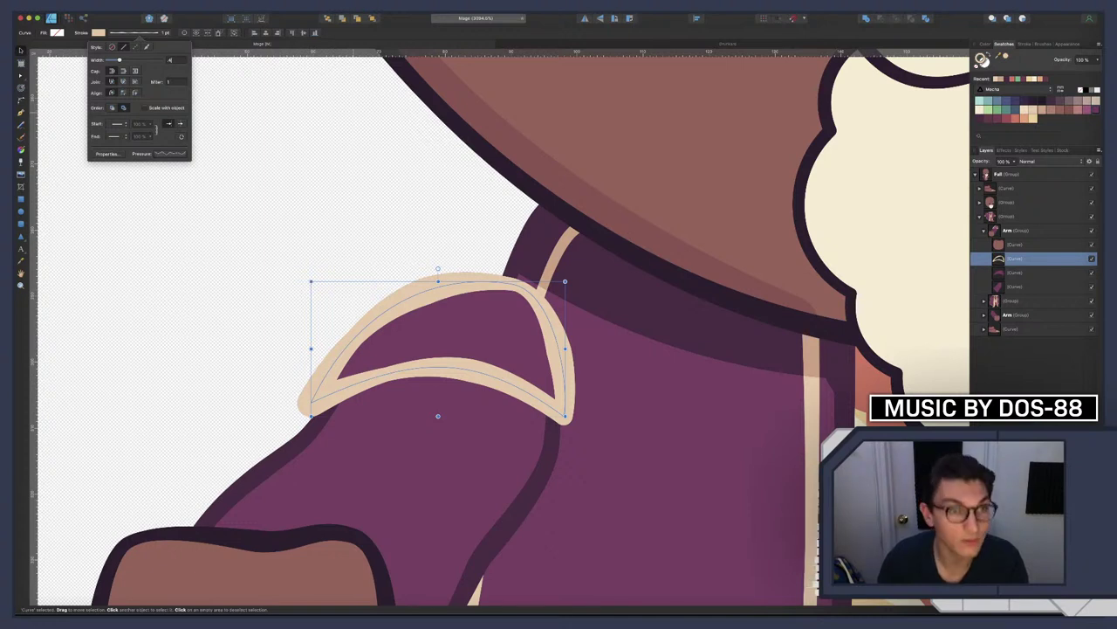
{"action": "type", "text": ".4"}
{"action": "key", "text": "Return"}
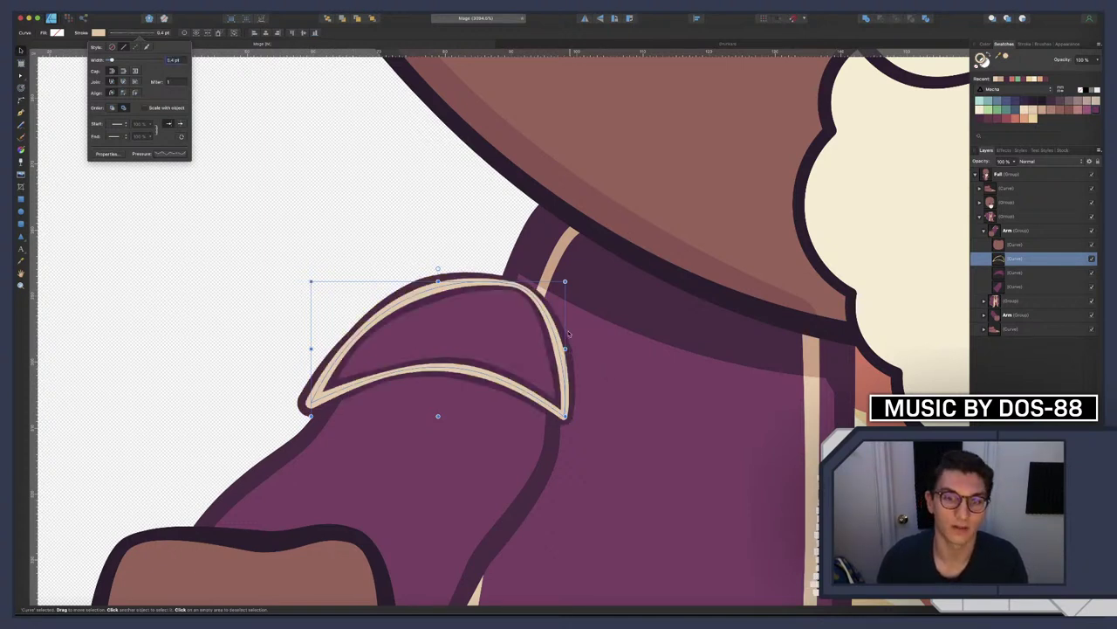
{"action": "scroll", "coordinate": [570, 323], "scroll_direction": "up", "scroll_amount": 2}
{"action": "key", "text": "alt"}
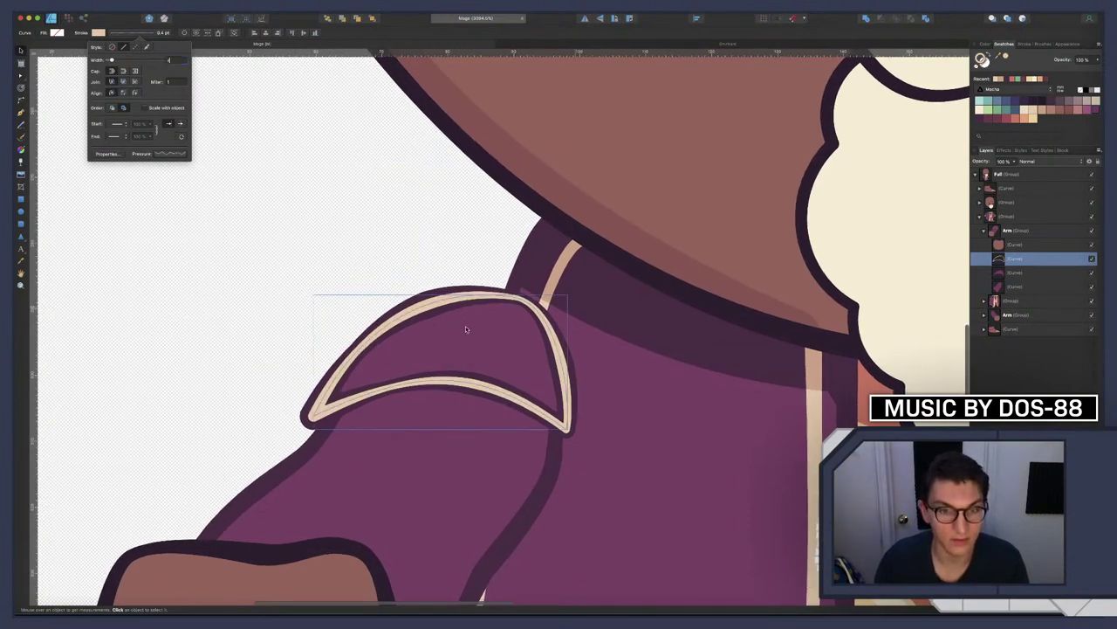
{"action": "left_click", "coordinate": [507, 330]}
{"action": "scroll", "coordinate": [514, 328], "scroll_direction": "left", "scroll_amount": 1}
{"action": "left_click", "coordinate": [545, 318]}
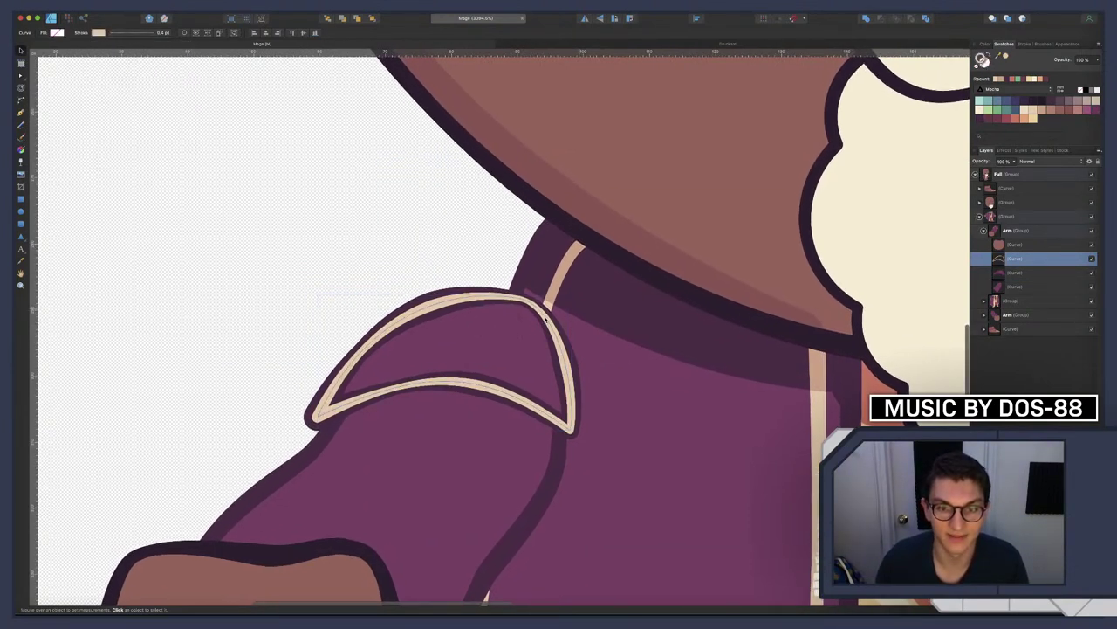
Scale the tan shoulder outline down and reduce its height so it sits inside the purple shoulder piece
{"action": "scroll", "coordinate": [559, 323], "scroll_direction": "up", "scroll_amount": 1}
{"action": "left_click", "coordinate": [1018, 273]}
{"action": "left_click", "coordinate": [1018, 259]}
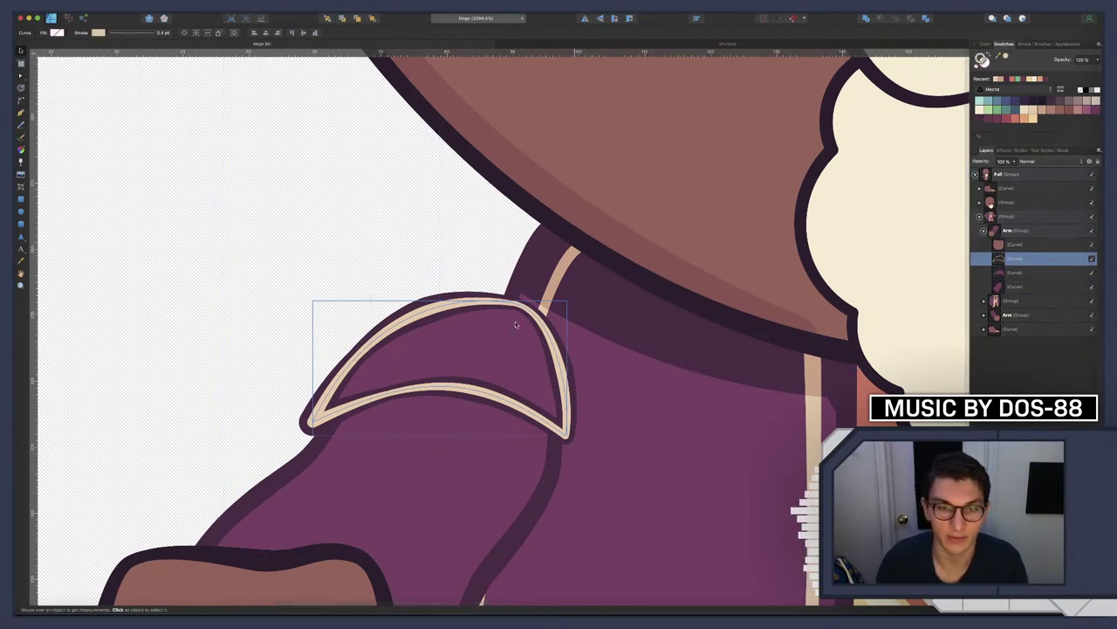
{"action": "key", "text": "a"}
{"action": "scroll", "coordinate": [521, 318], "scroll_direction": "left", "scroll_amount": 1}
{"action": "key", "text": "v"}
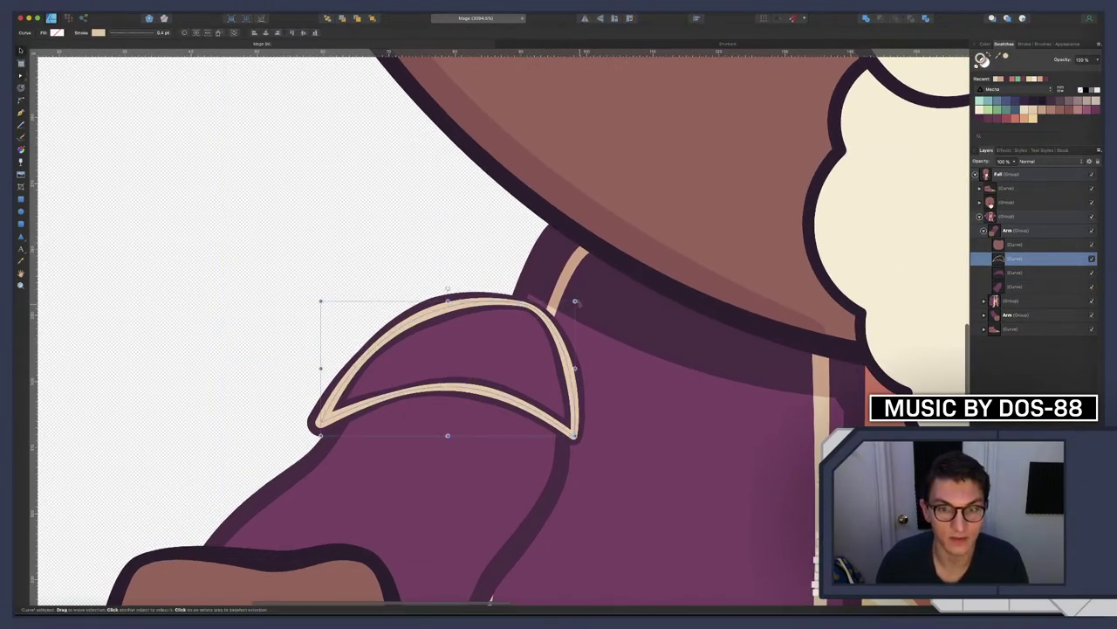
{"action": "left_click_drag", "start_coordinate": [575, 301], "coordinate": [534, 342]}
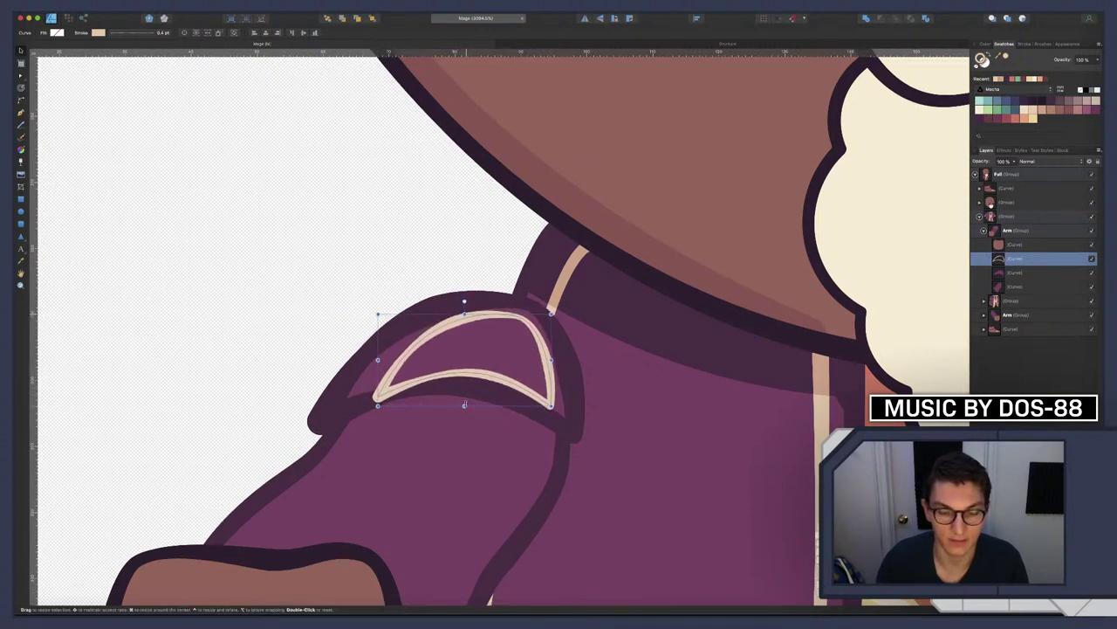
{"action": "left_click_drag", "start_coordinate": [470, 406], "coordinate": [469, 398]}
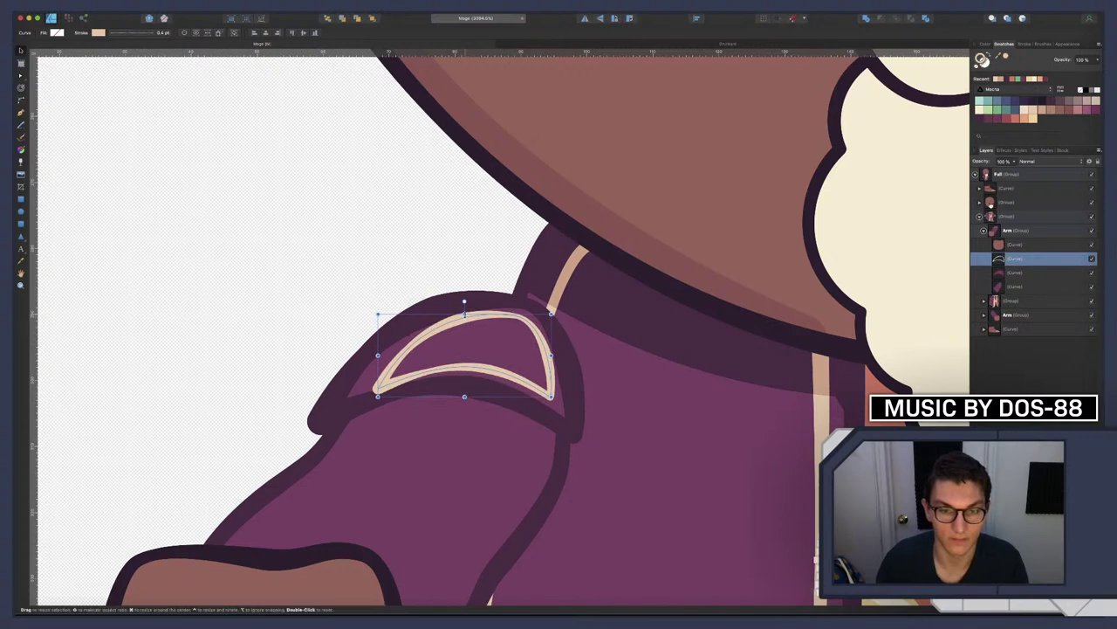
{"action": "left_click_drag", "start_coordinate": [465, 314], "coordinate": [464, 316]}
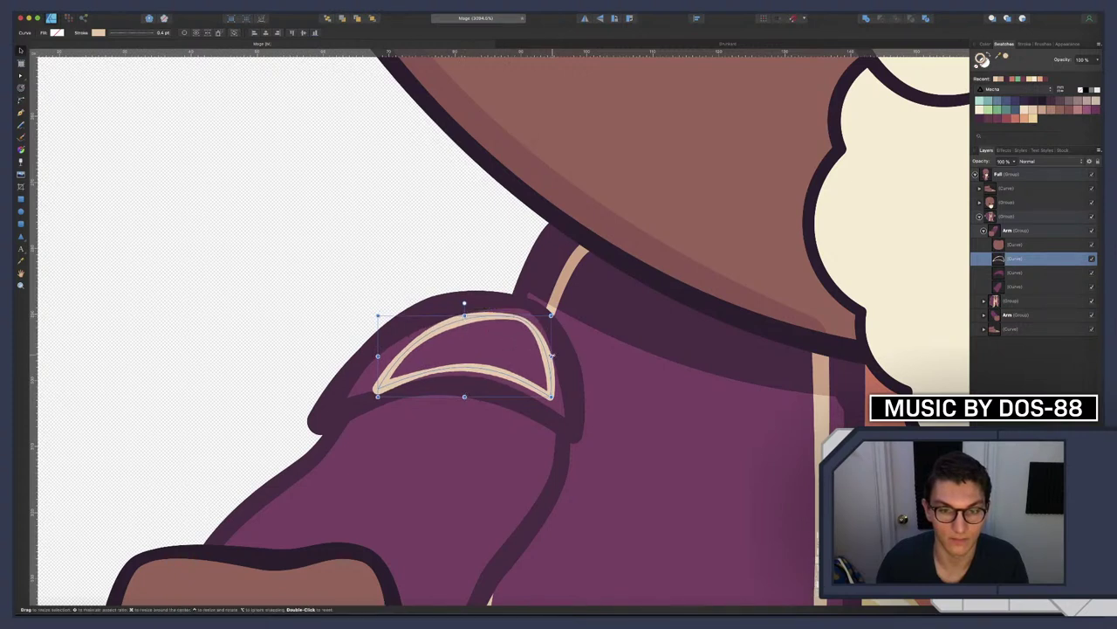
{"action": "left_click_drag", "start_coordinate": [551, 355], "coordinate": [521, 357]}
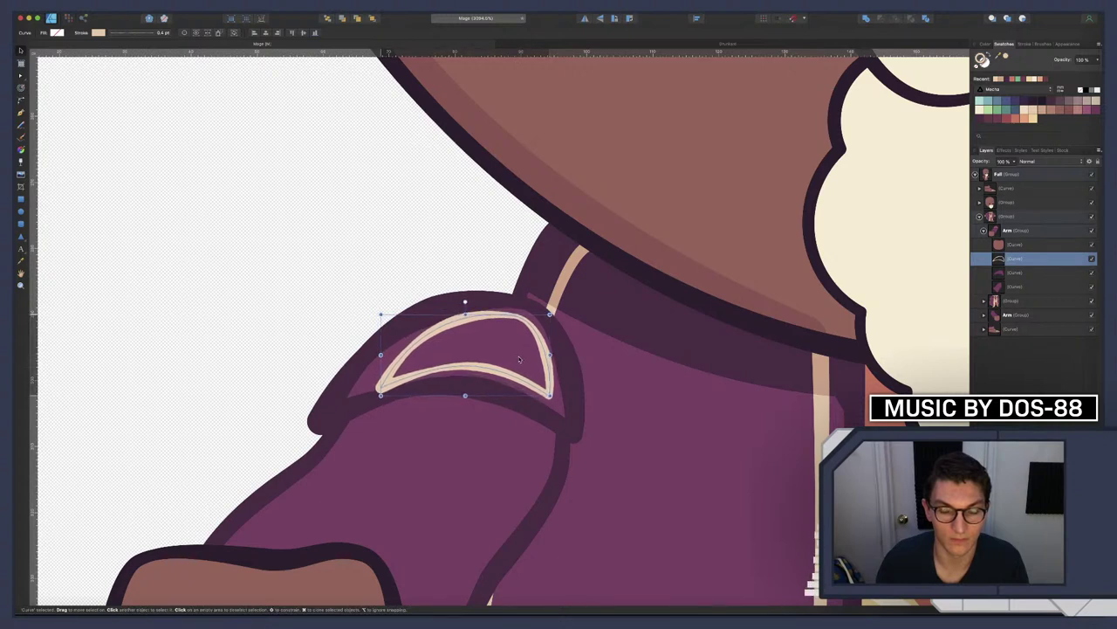
Refine the tan outline by pulling its outer corner outward, flattening its upper curve and adjusting its inner corner and lower edge
{"action": "key", "text": "a"}
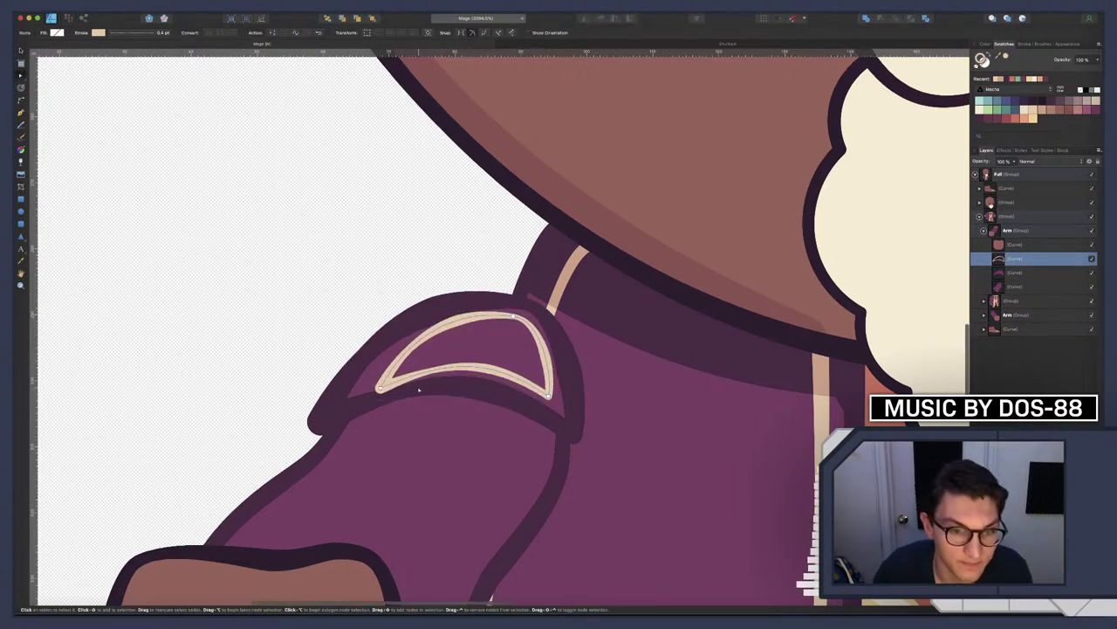
{"action": "left_click_drag", "start_coordinate": [378, 389], "coordinate": [369, 382]}
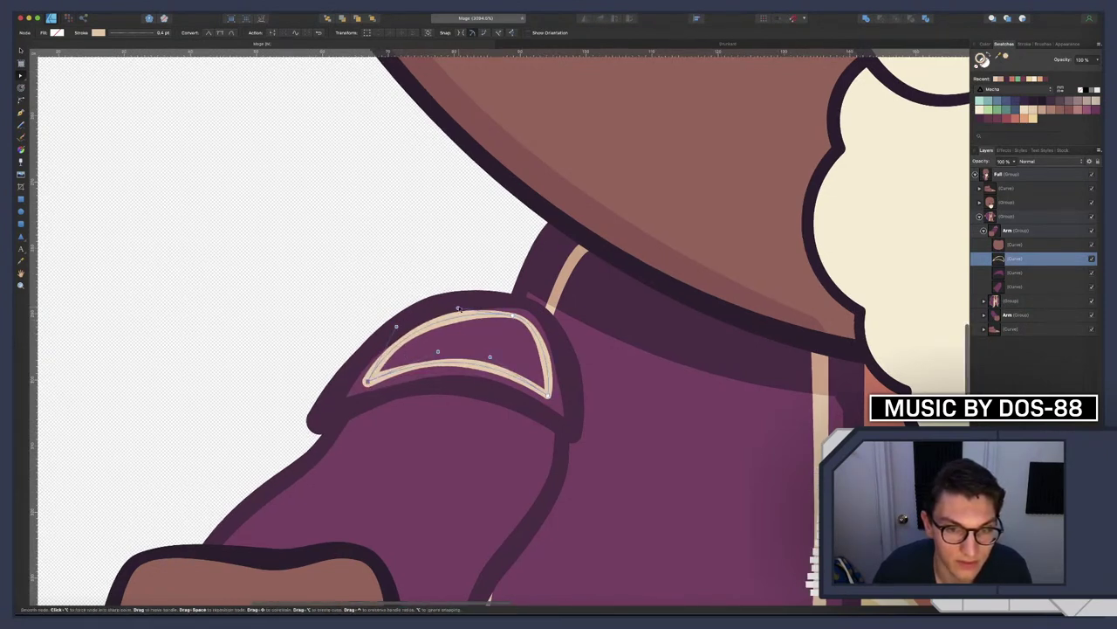
{"action": "left_click_drag", "start_coordinate": [459, 308], "coordinate": [440, 359]}
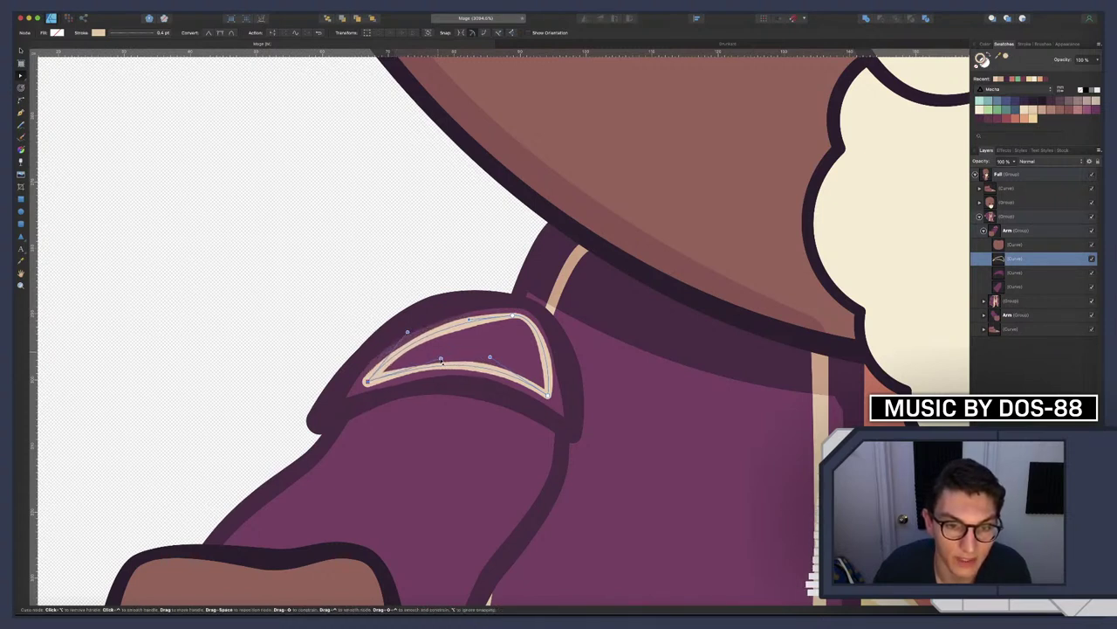
{"action": "left_click", "coordinate": [552, 397]}
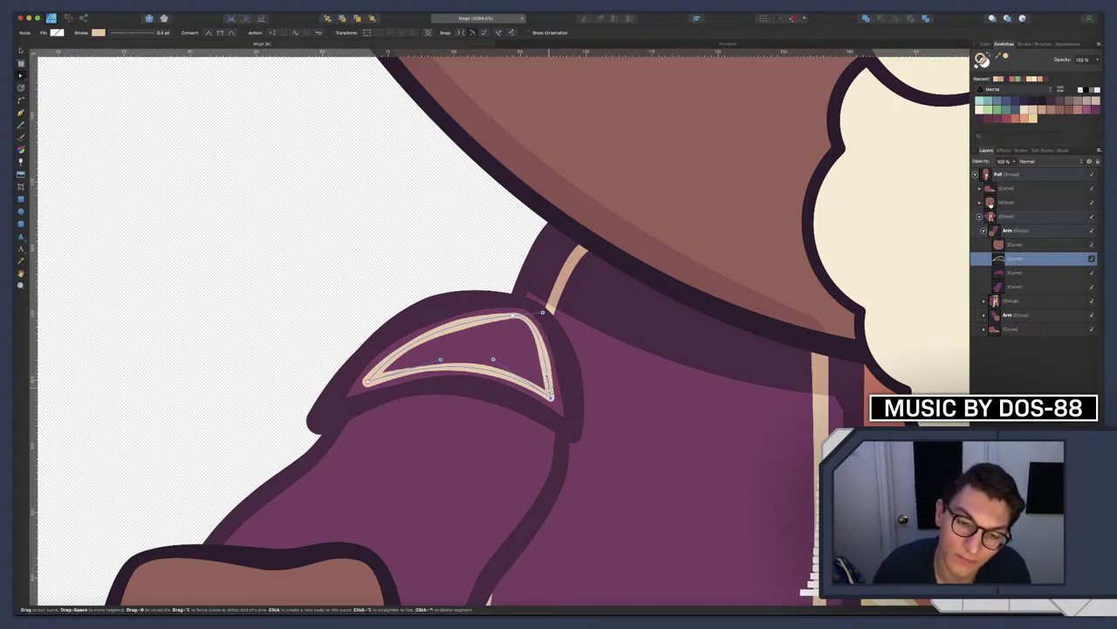
{"action": "left_click", "coordinate": [514, 335]}
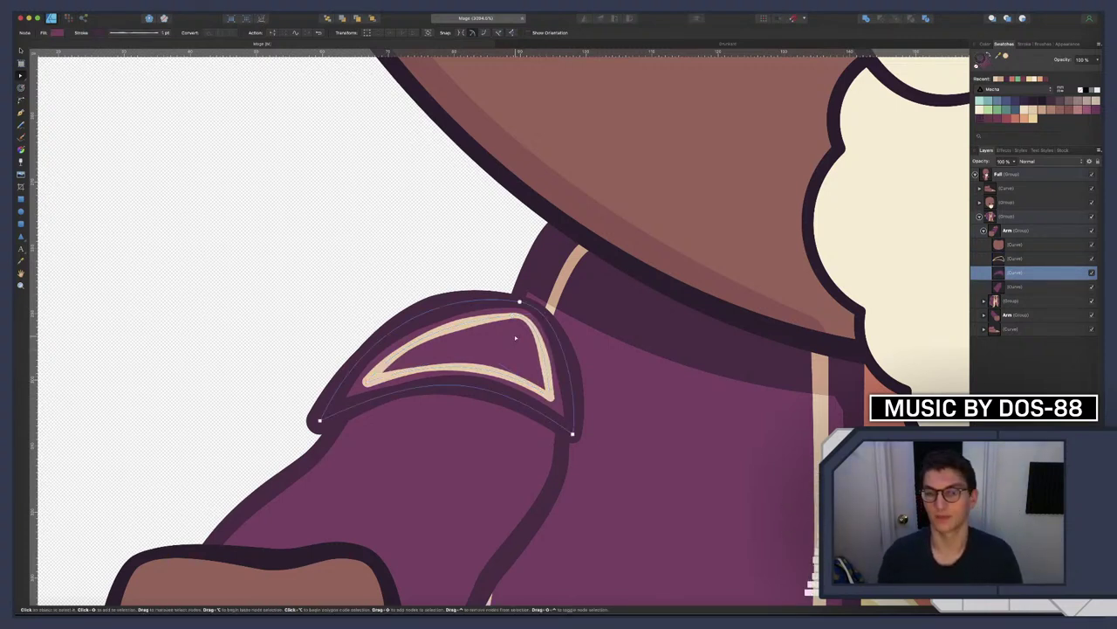
{"action": "left_click", "coordinate": [501, 374]}
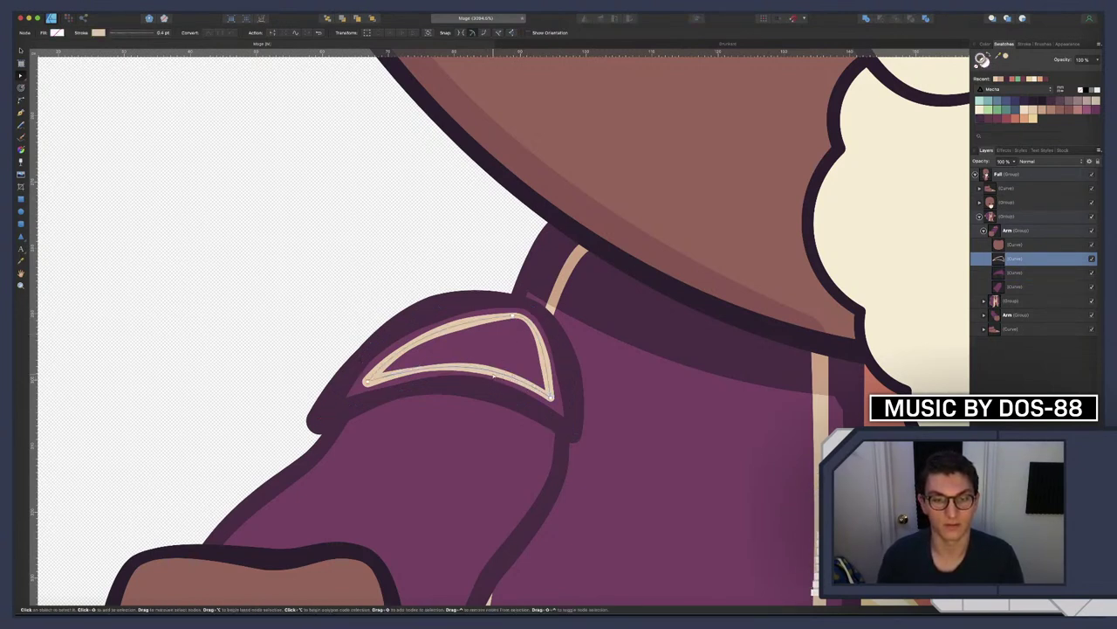
{"action": "left_click", "coordinate": [491, 372]}
{"action": "left_click_drag", "start_coordinate": [491, 372], "coordinate": [491, 369]}
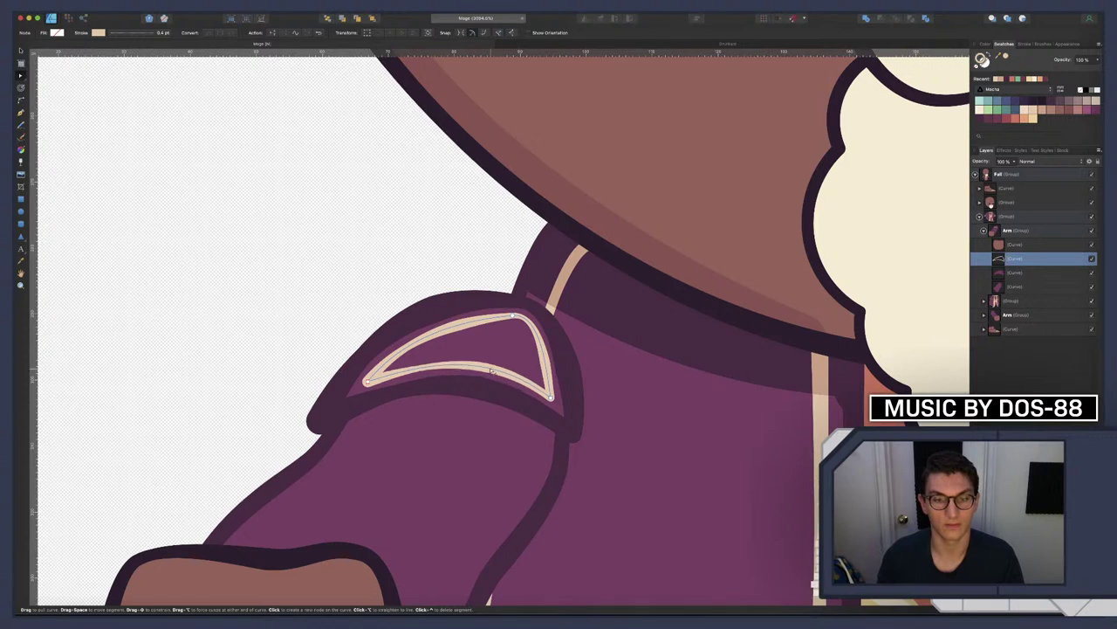
Thin the tan shoulder outline's stroke to 0.3 pt
{"action": "scroll", "coordinate": [492, 371], "scroll_direction": "down", "scroll_amount": 10}
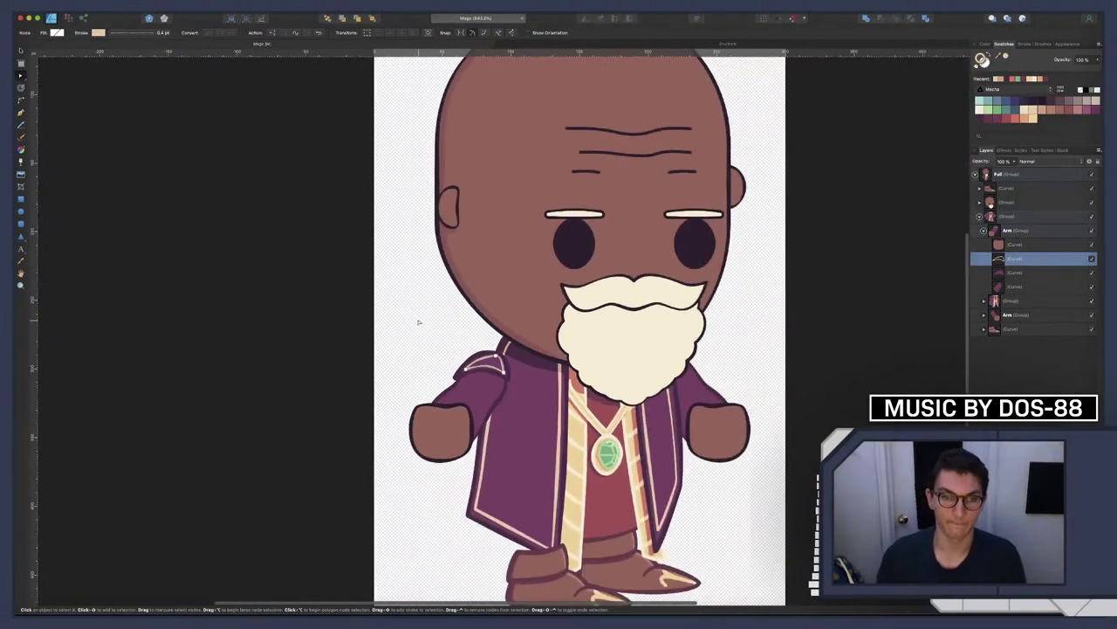
{"action": "left_click", "coordinate": [420, 322]}
{"action": "scroll", "coordinate": [426, 330], "scroll_direction": "down", "scroll_amount": 2}
{"action": "scroll", "coordinate": [427, 330], "scroll_direction": "down", "scroll_amount": 5}
{"action": "scroll", "coordinate": [428, 332], "scroll_direction": "up", "scroll_amount": 2}
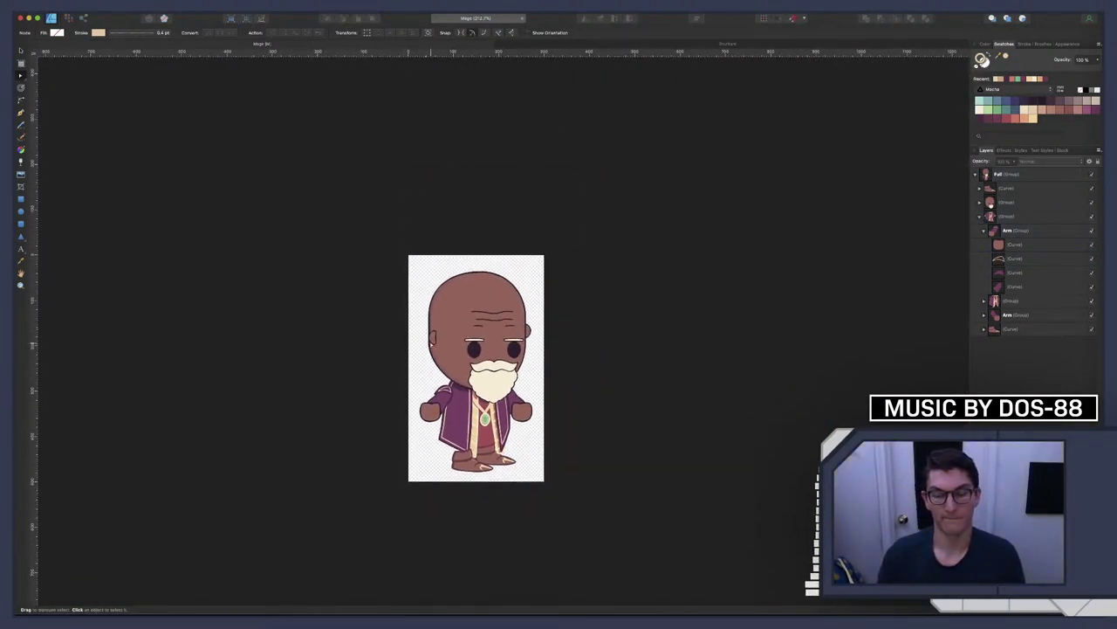
{"action": "scroll", "coordinate": [454, 387], "scroll_direction": "up", "scroll_amount": 2}
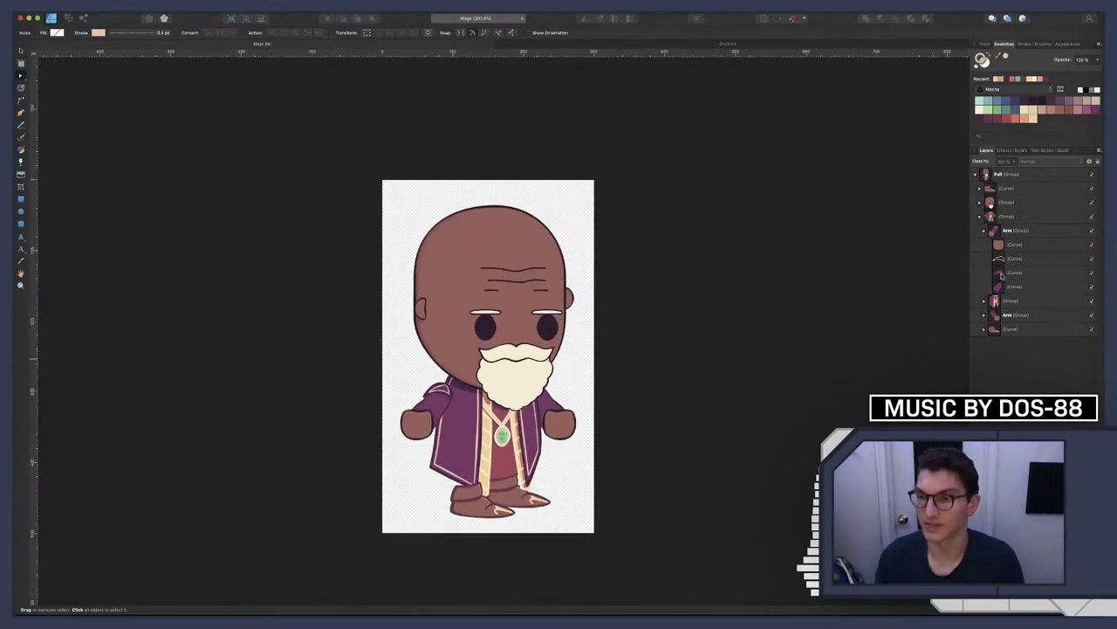
{"action": "left_click", "coordinate": [1012, 258]}
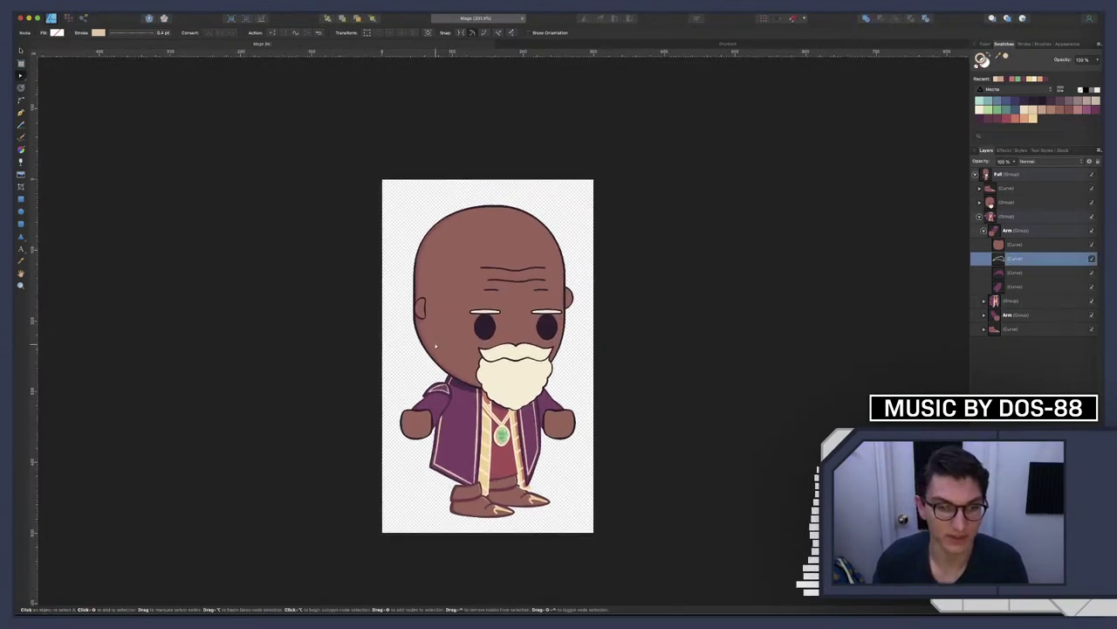
{"action": "scroll", "coordinate": [451, 479], "scroll_direction": "down", "scroll_amount": 3}
{"action": "left_click", "coordinate": [166, 33]}
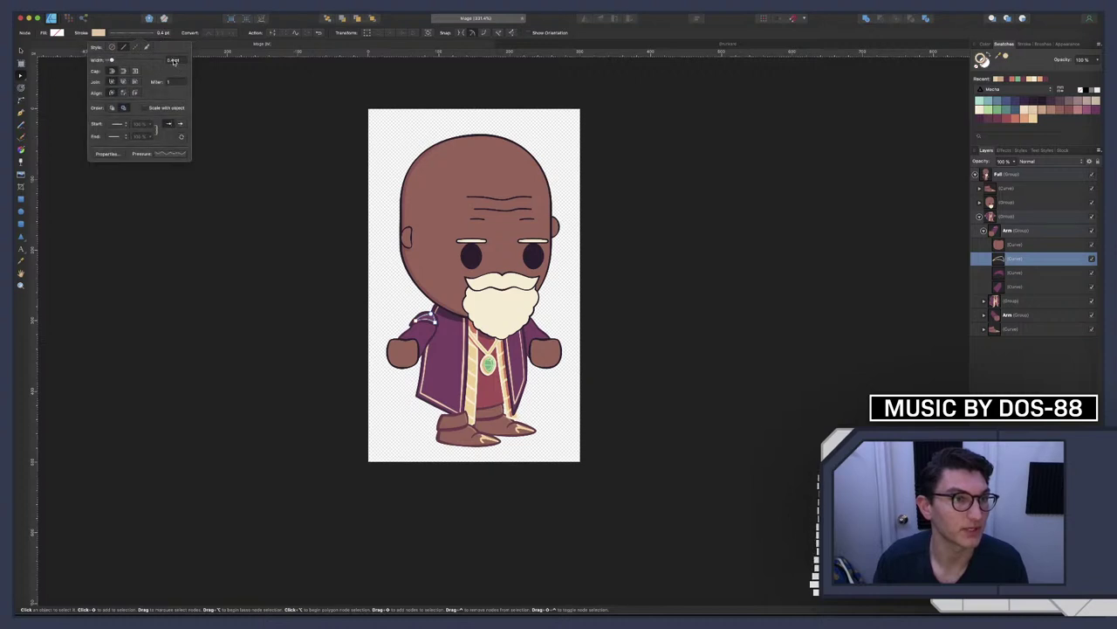
{"action": "double_click", "coordinate": [172, 60]}
{"action": "type", "text": "3"}
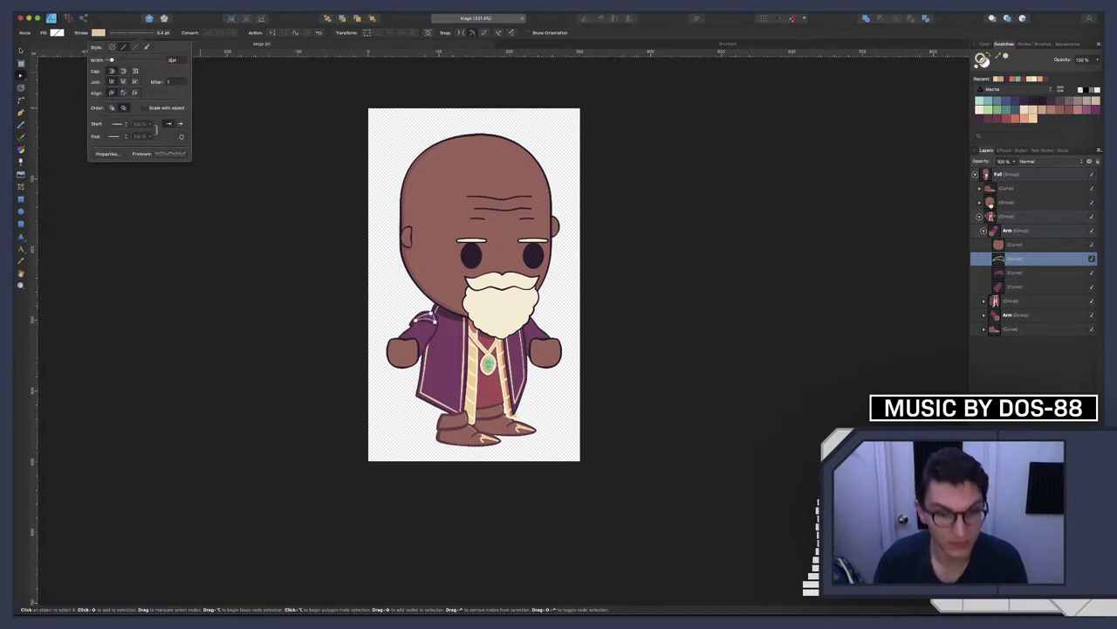
{"action": "left_click", "coordinate": [678, 334]}
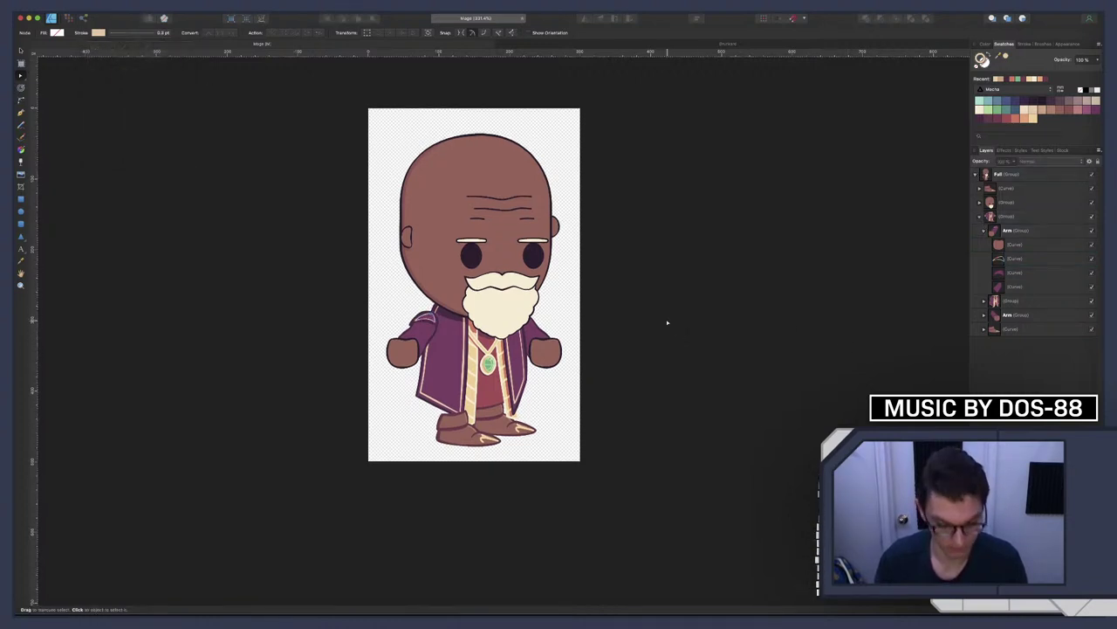
Apply the second saved pressure profile to the tan shoulder outline's stroke
{"action": "left_click", "coordinate": [1013, 258]}
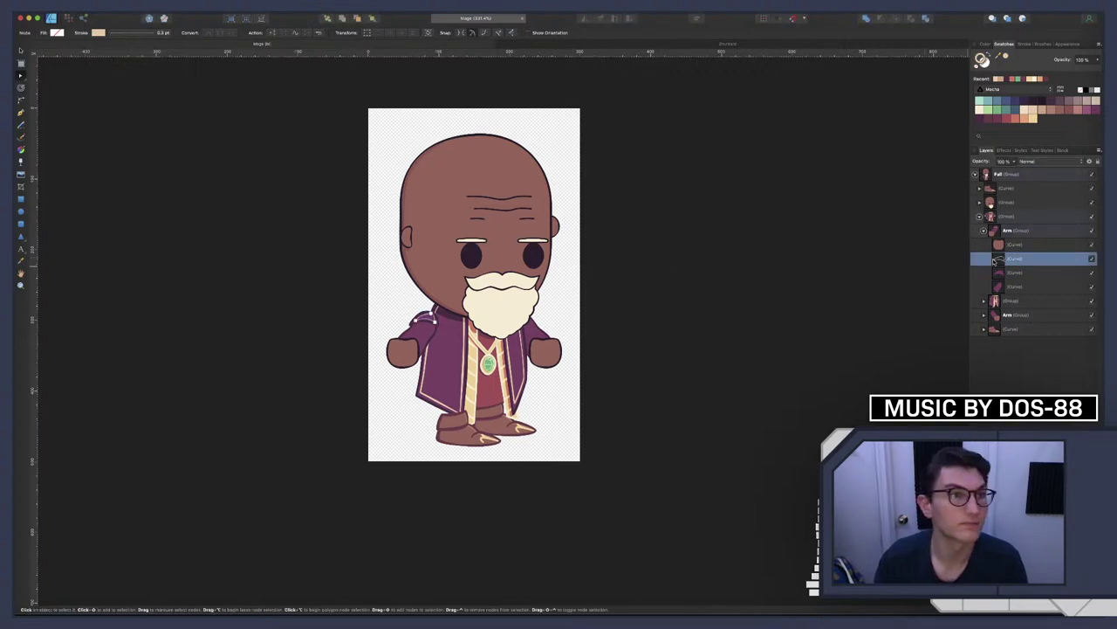
{"action": "left_click", "coordinate": [633, 299]}
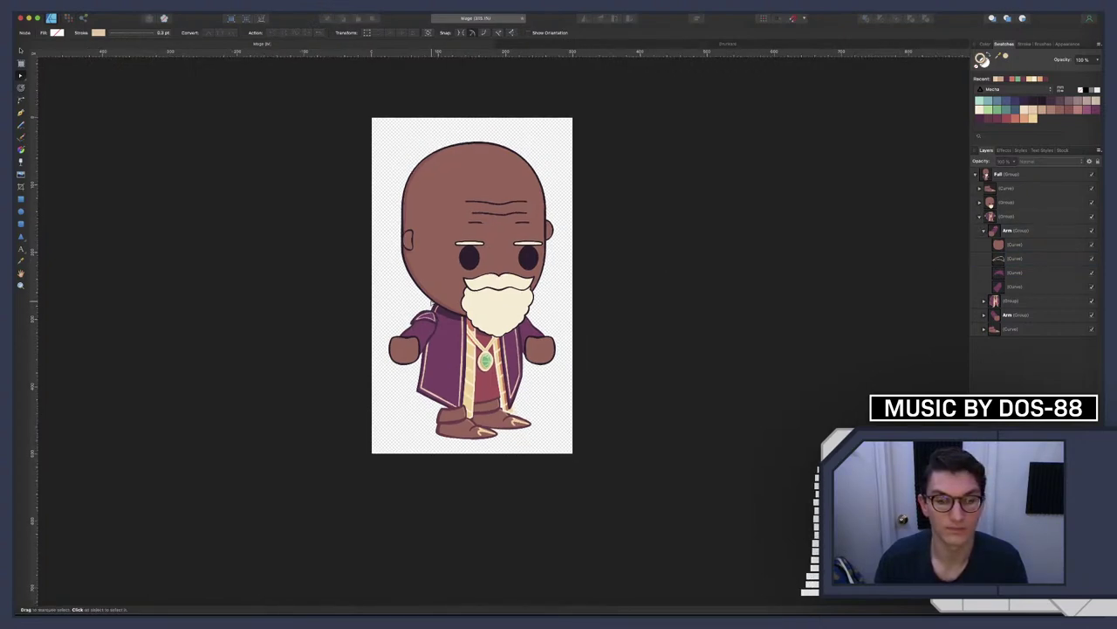
{"action": "scroll", "coordinate": [432, 299], "scroll_direction": "up", "scroll_amount": 5}
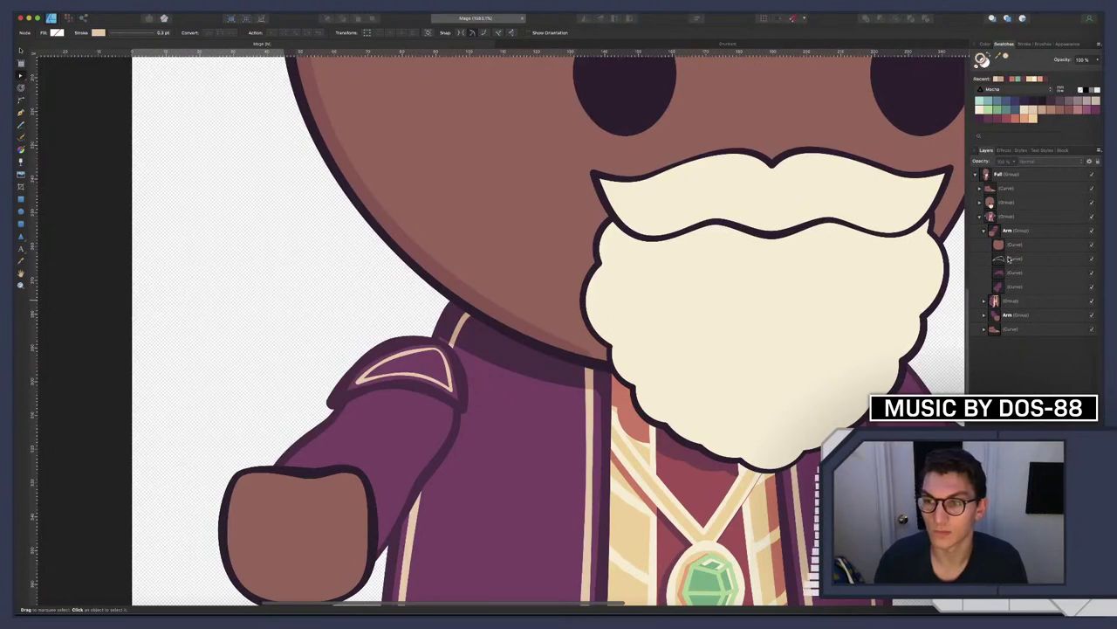
{"action": "left_click", "coordinate": [1009, 259]}
{"action": "left_click", "coordinate": [127, 33]}
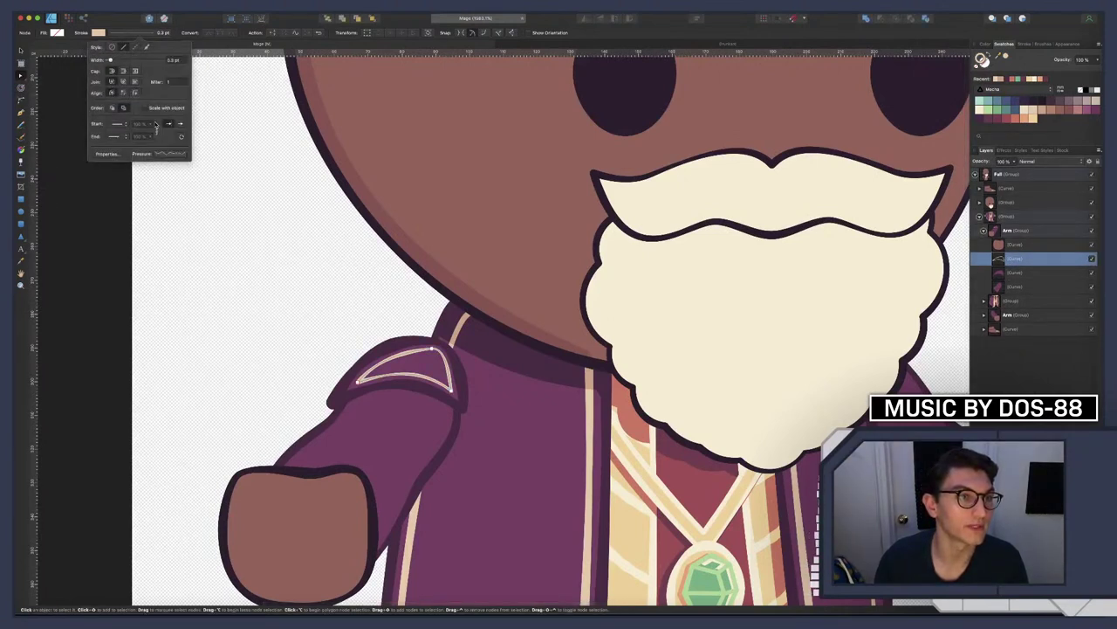
{"action": "left_click", "coordinate": [171, 154]}
{"action": "left_click", "coordinate": [183, 236]}
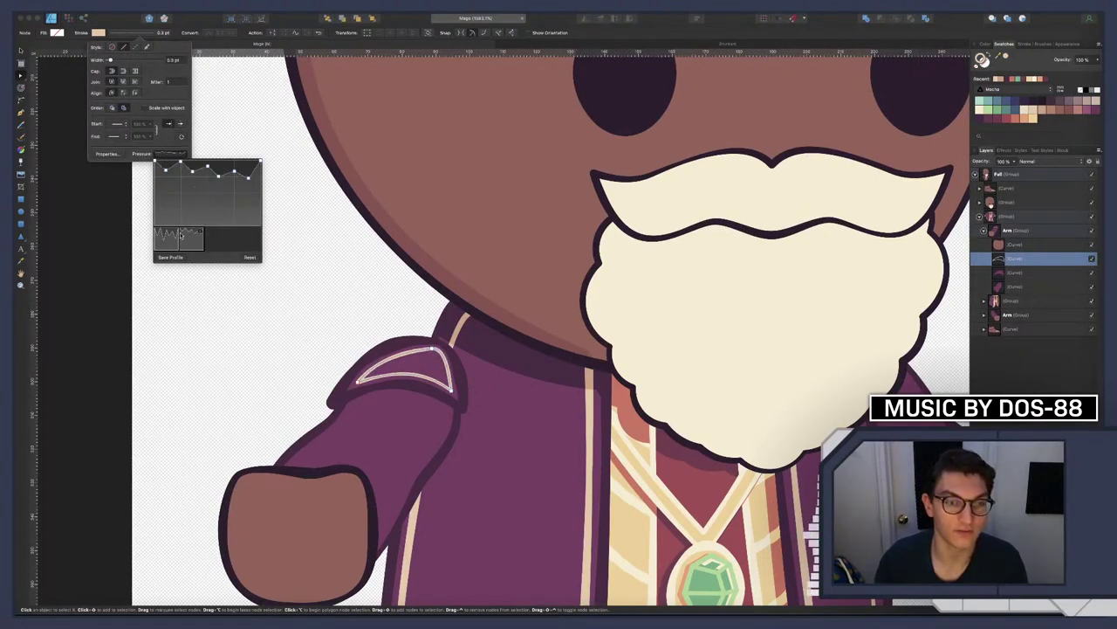
{"action": "left_click", "coordinate": [387, 297]}
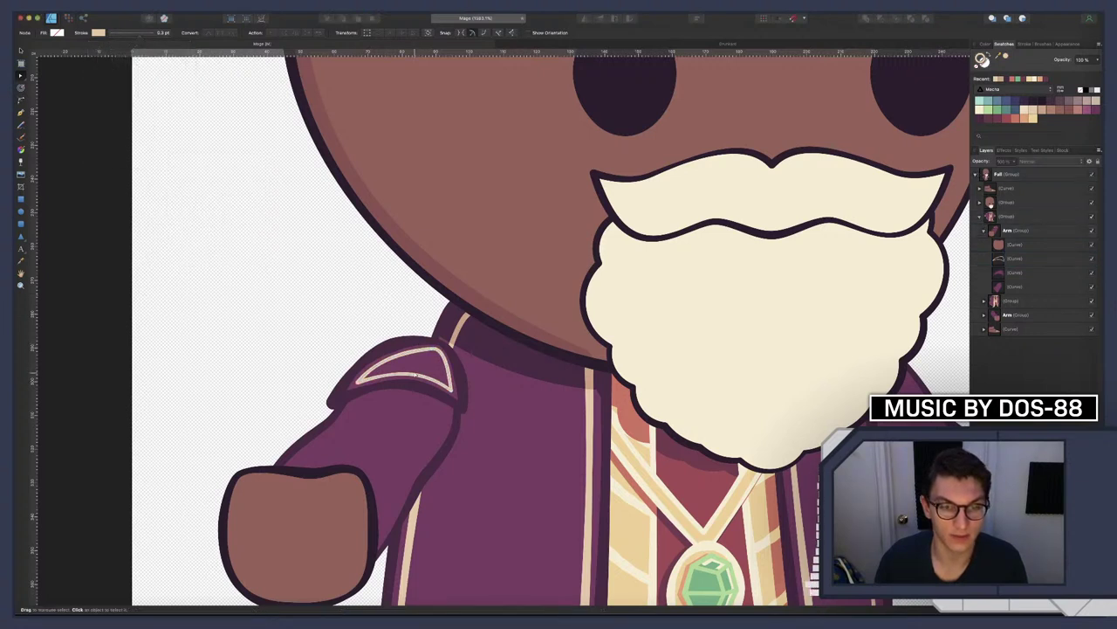
Give the tan shoulder outline mitred joins with a miter limit of 10 to sharpen its corners
{"action": "left_click", "coordinate": [1024, 260]}
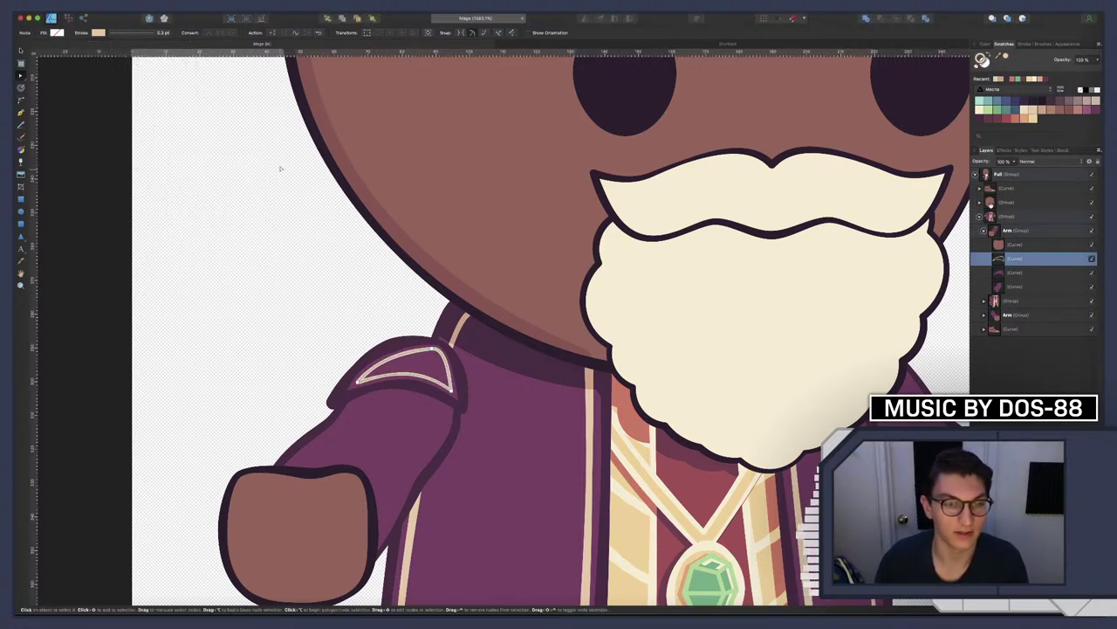
{"action": "left_click", "coordinate": [125, 35]}
{"action": "left_click", "coordinate": [136, 82]}
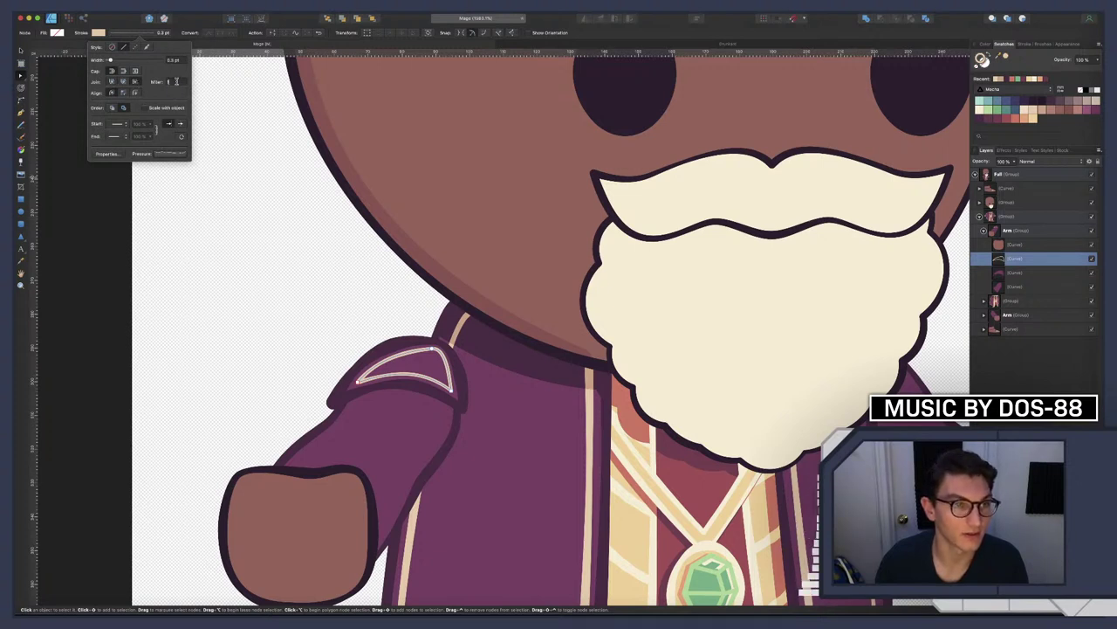
{"action": "left_click", "coordinate": [176, 82]}
{"action": "type", "text": "1"}
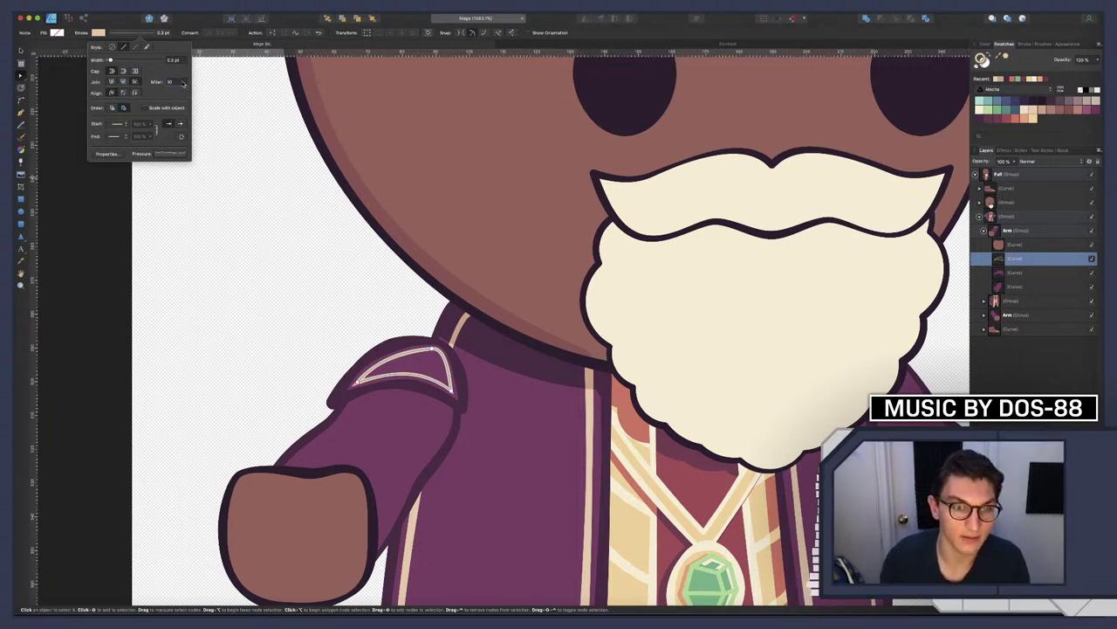
{"action": "left_click", "coordinate": [349, 280]}
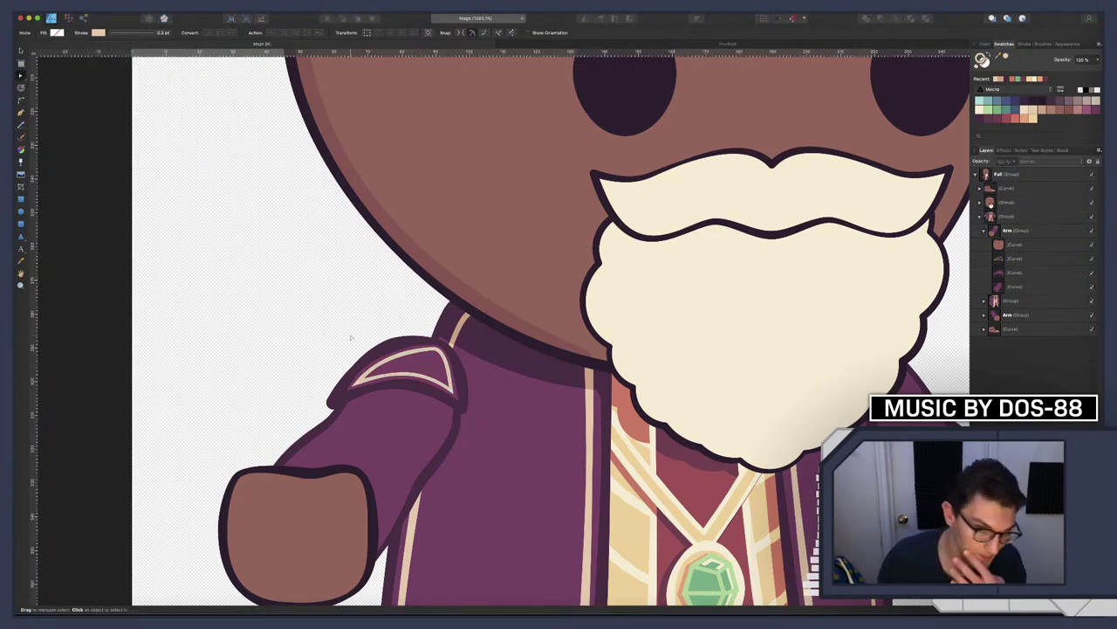
Give the tan trim around the coat's front panel mitred joins with a miter limit of 10
{"action": "scroll", "coordinate": [350, 338], "scroll_direction": "down", "scroll_amount": 2}
{"action": "scroll", "coordinate": [353, 341], "scroll_direction": "down", "scroll_amount": 5}
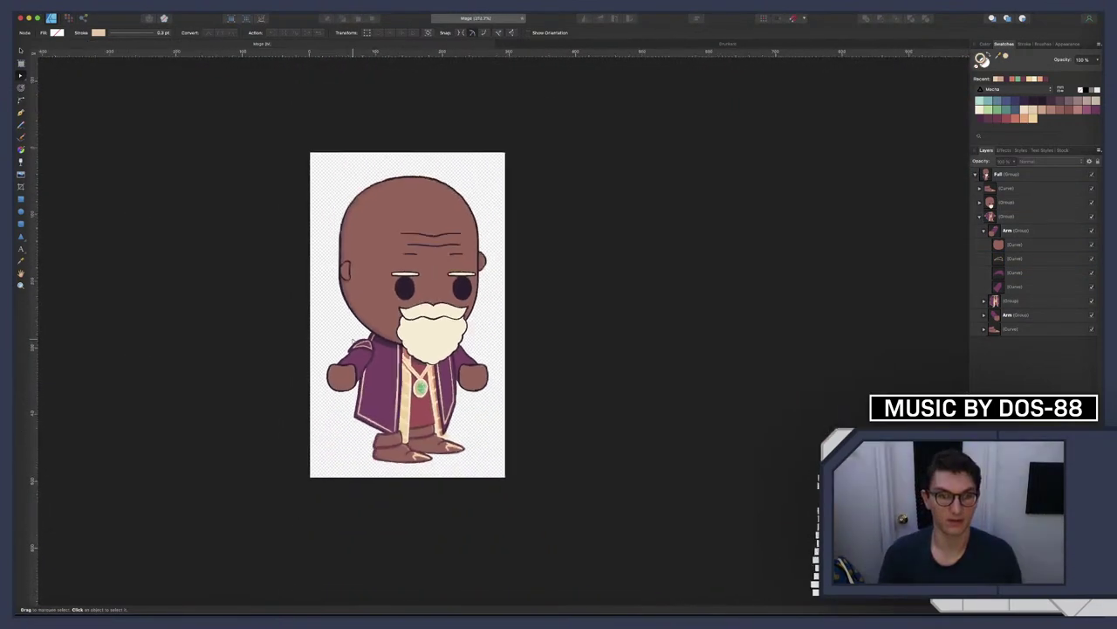
{"action": "scroll", "coordinate": [339, 389], "scroll_direction": "up", "scroll_amount": 8}
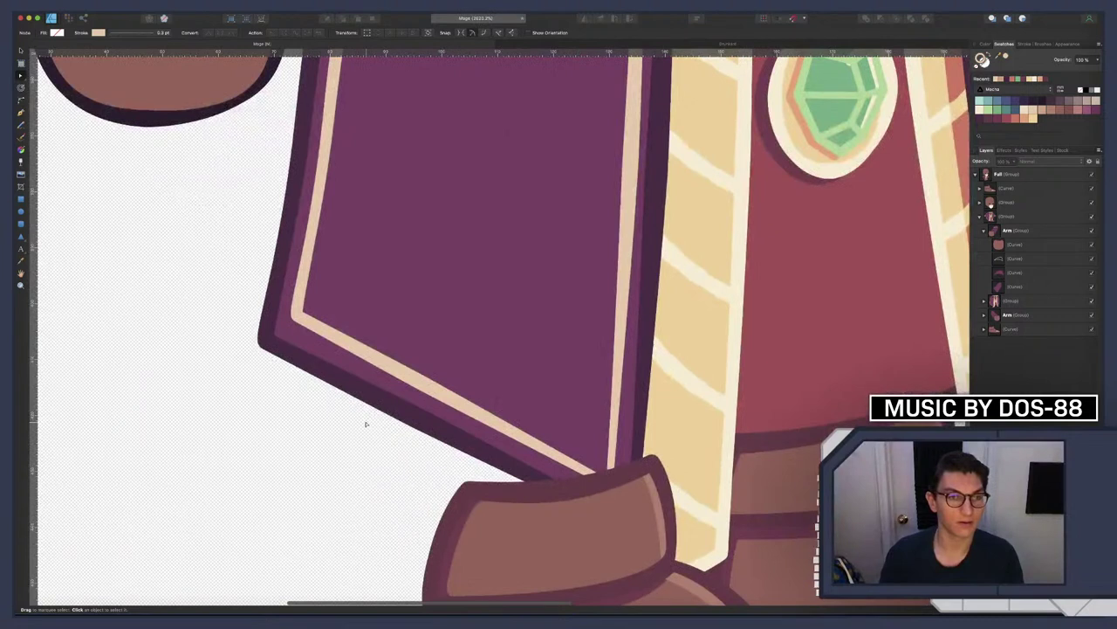
{"action": "double_click", "coordinate": [399, 375]}
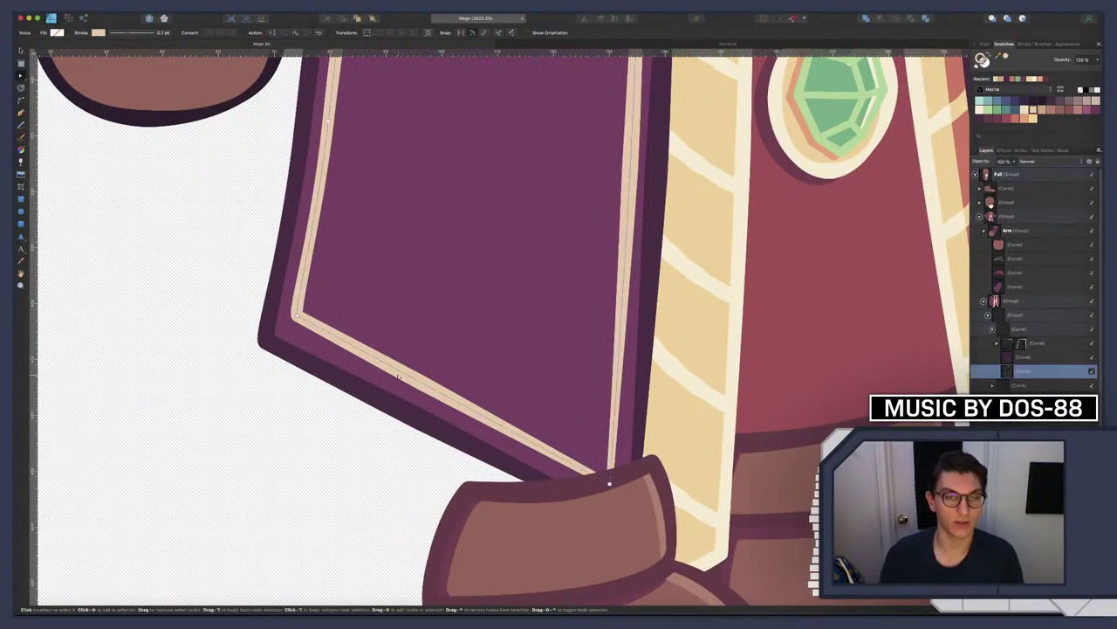
{"action": "left_click", "coordinate": [144, 33]}
{"action": "left_click", "coordinate": [136, 83]}
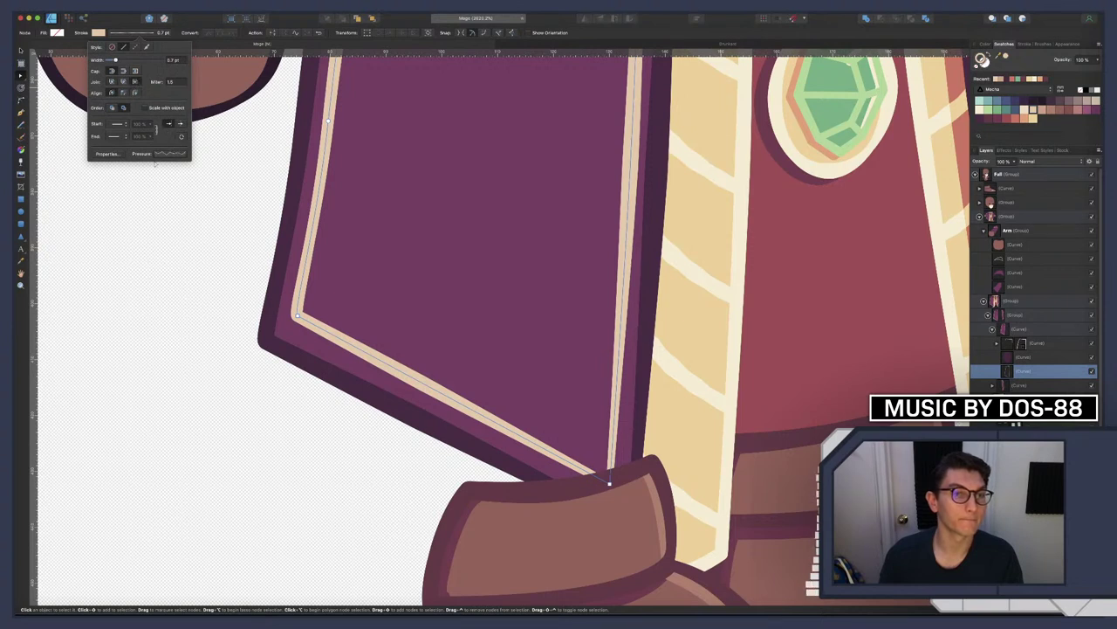
{"action": "left_click", "coordinate": [172, 82]}
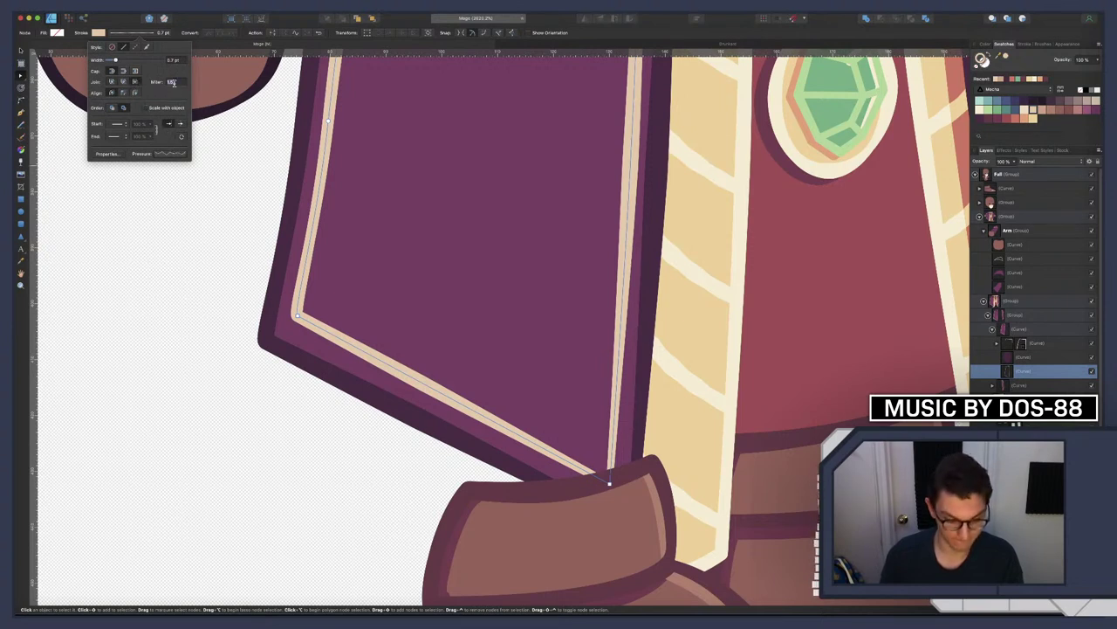
{"action": "type", "text": "10"}
{"action": "key", "text": "Return"}
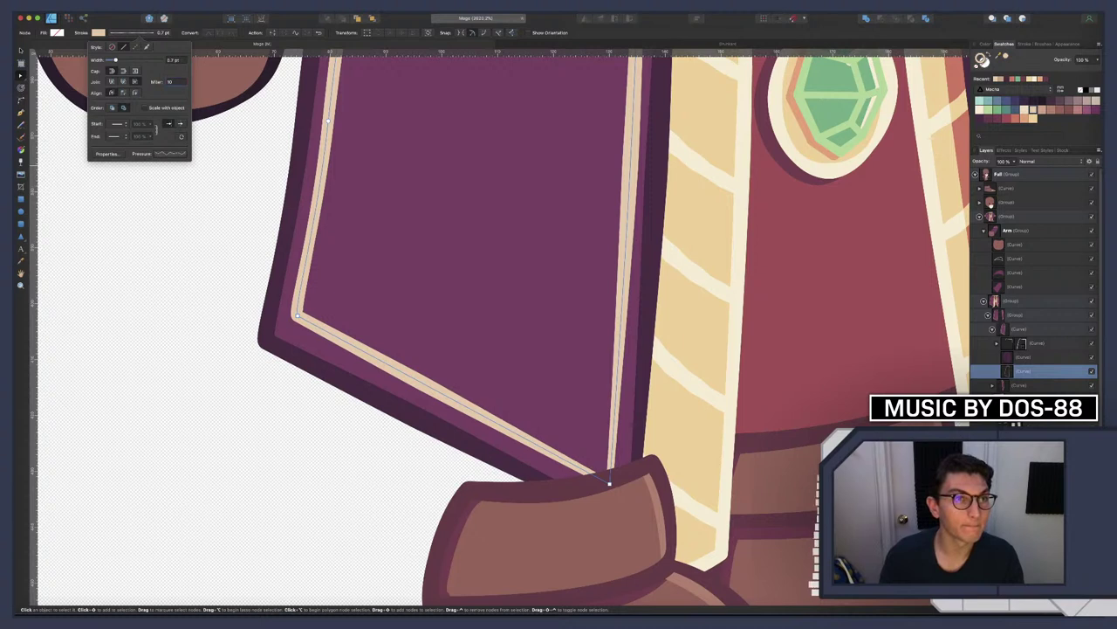
{"action": "scroll", "coordinate": [392, 282], "scroll_direction": "up", "scroll_amount": 3}
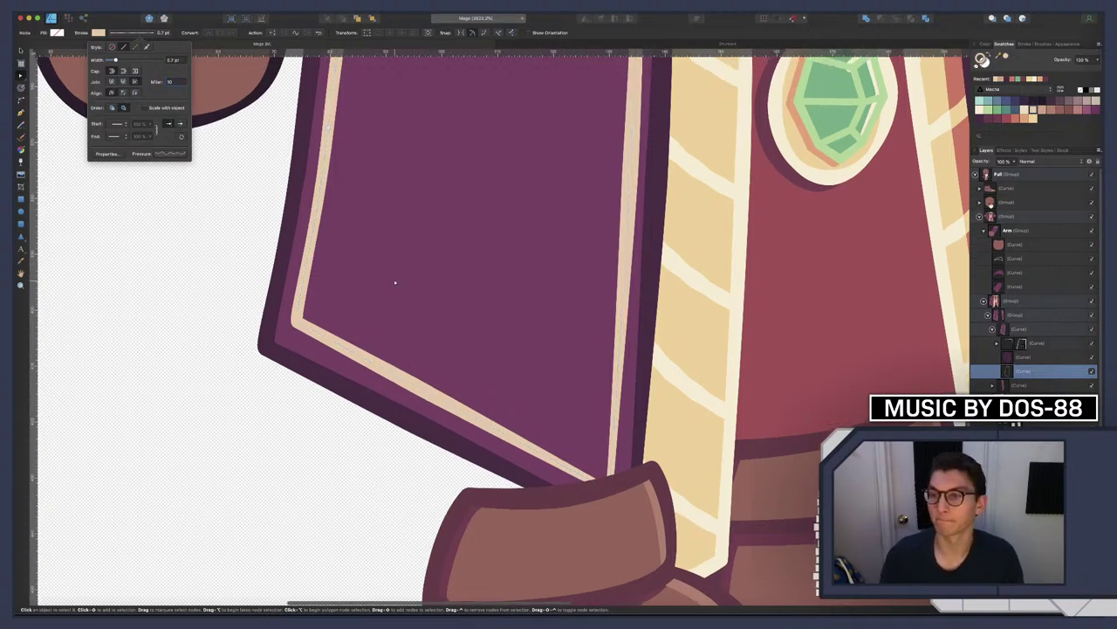
{"action": "left_click", "coordinate": [230, 352]}
Change the tan shoulder outline's stroke to round joins
{"action": "scroll", "coordinate": [233, 325], "scroll_direction": "down", "scroll_amount": 10}
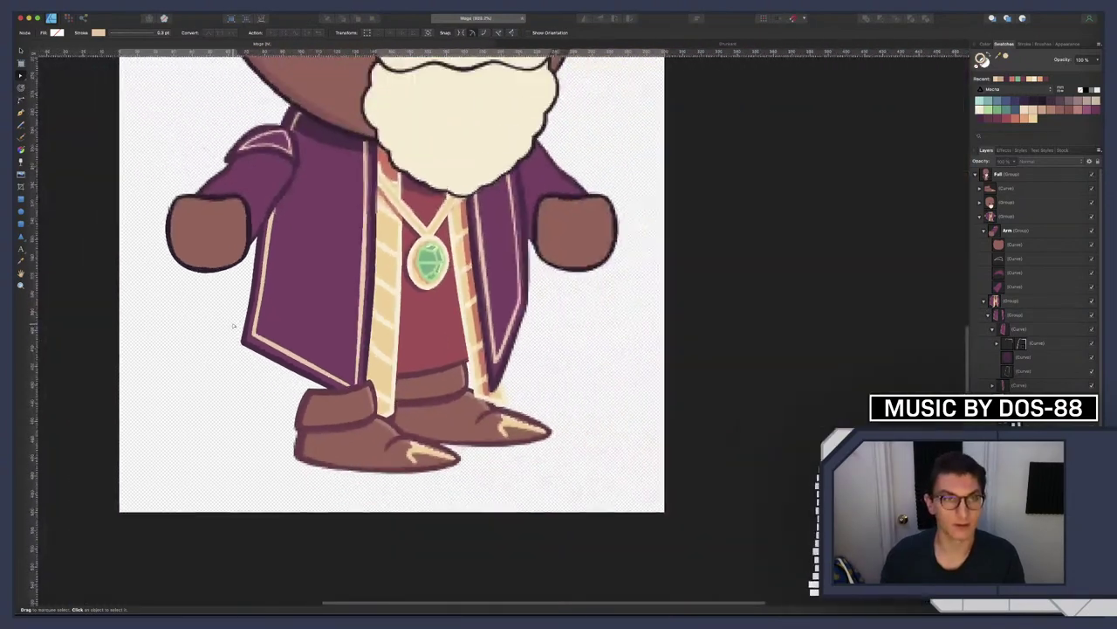
{"action": "scroll", "coordinate": [224, 326], "scroll_direction": "up", "scroll_amount": 5}
{"action": "scroll", "coordinate": [221, 365], "scroll_direction": "up", "scroll_amount": 4}
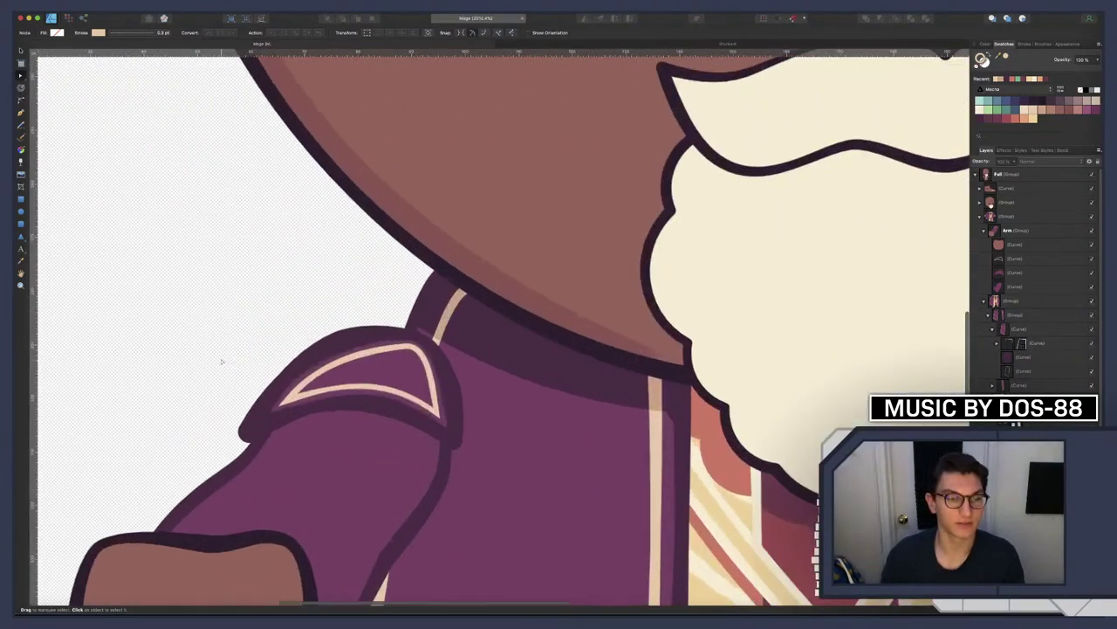
{"action": "scroll", "coordinate": [220, 363], "scroll_direction": "down", "scroll_amount": 10}
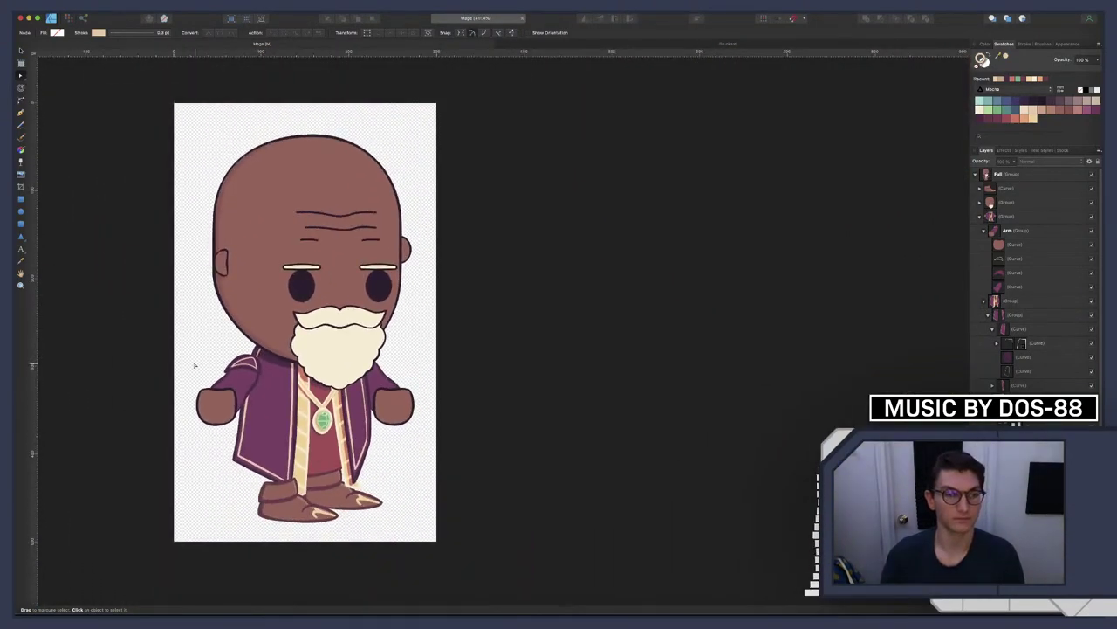
{"action": "scroll", "coordinate": [218, 358], "scroll_direction": "up", "scroll_amount": 6}
{"action": "scroll", "coordinate": [217, 358], "scroll_direction": "down", "scroll_amount": 1}
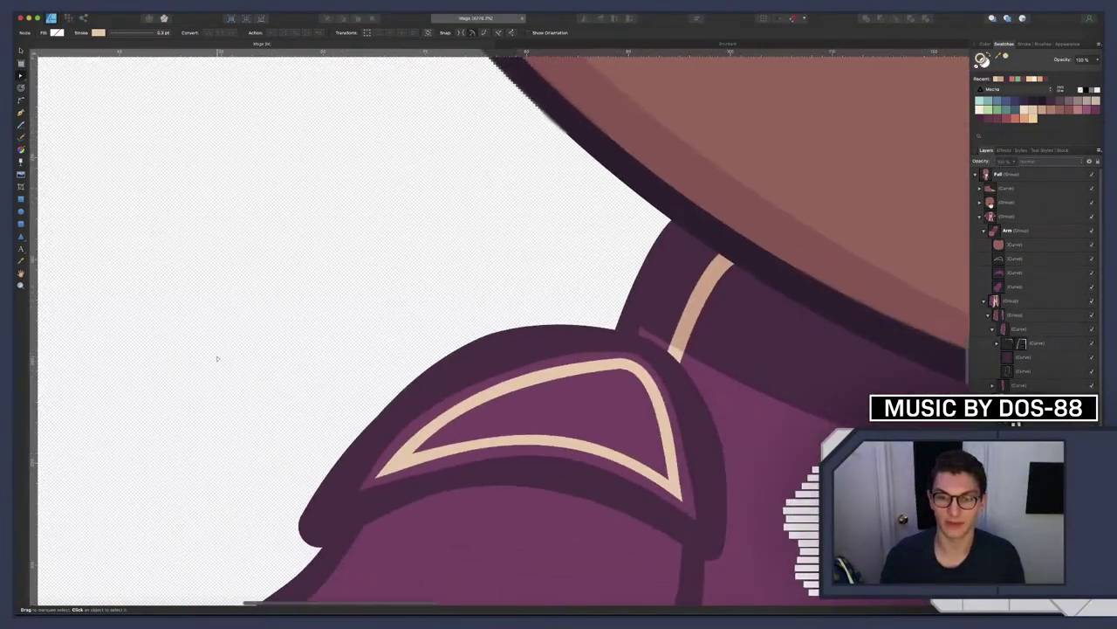
{"action": "left_click", "coordinate": [679, 494]}
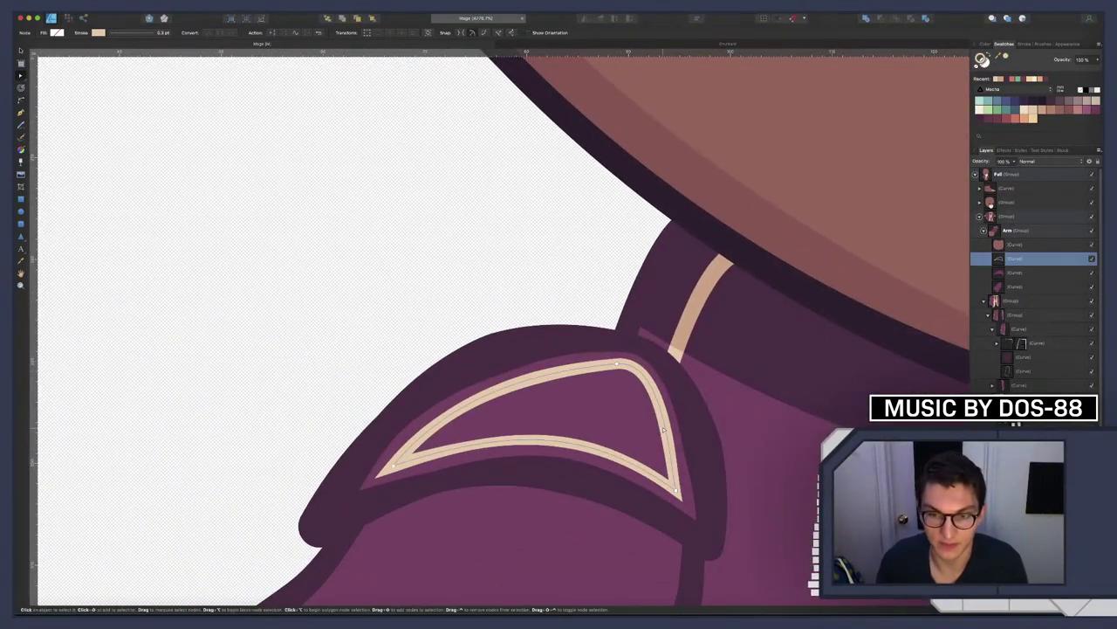
{"action": "left_click", "coordinate": [131, 33]}
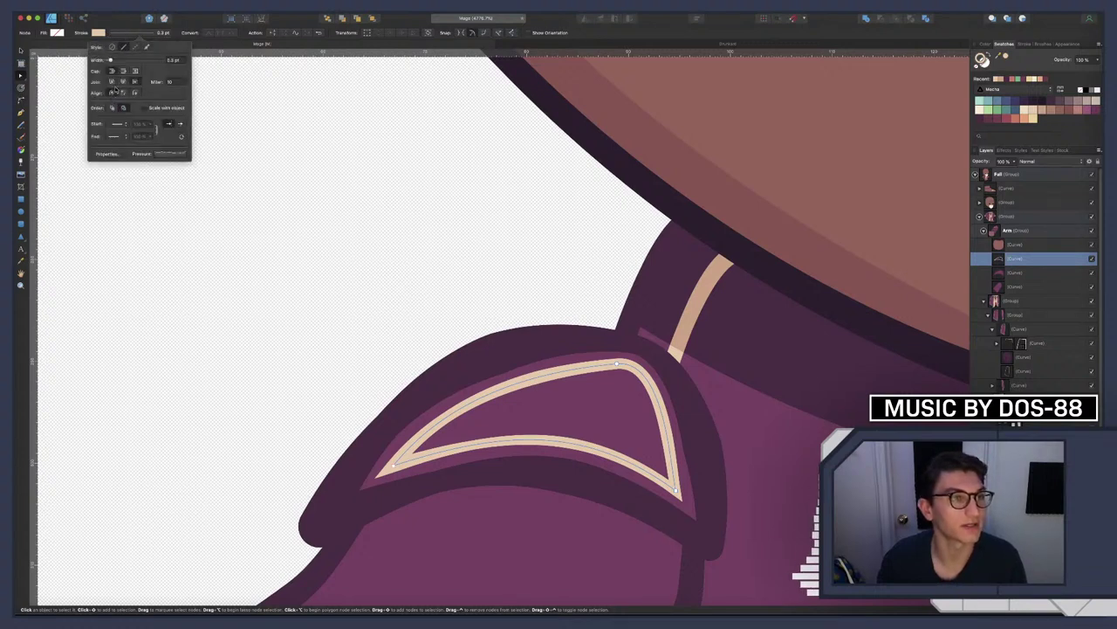
{"action": "left_click", "coordinate": [110, 82]}
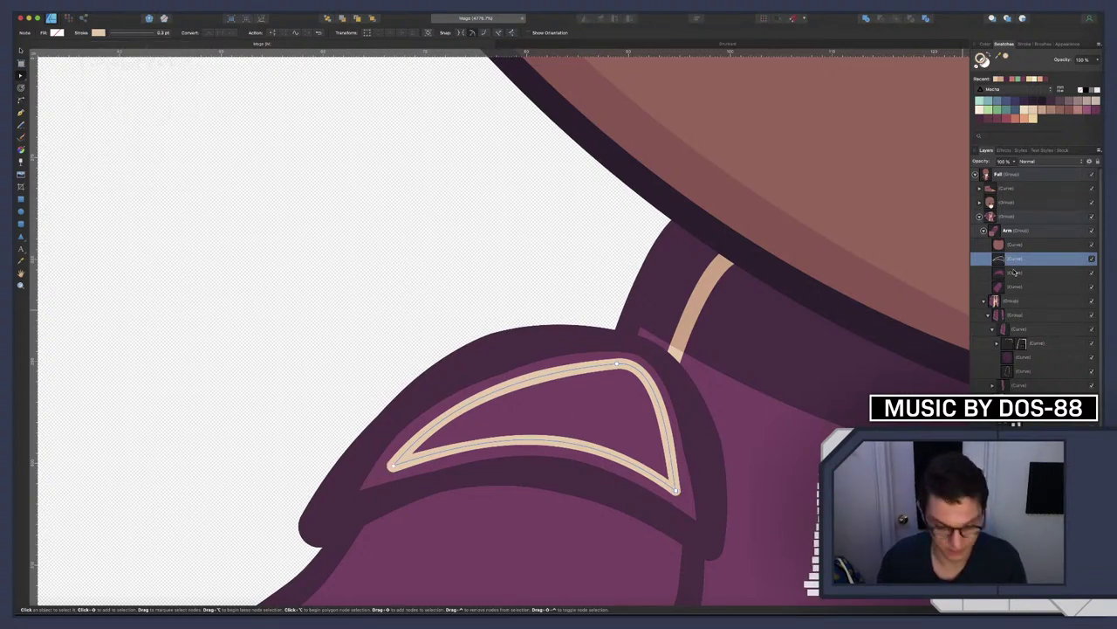
Scale the tan outline down in width and height so it sits further inside the purple shoulder piece
{"action": "key", "text": "v"}
{"action": "left_click_drag", "start_coordinate": [672, 365], "coordinate": [659, 368]}
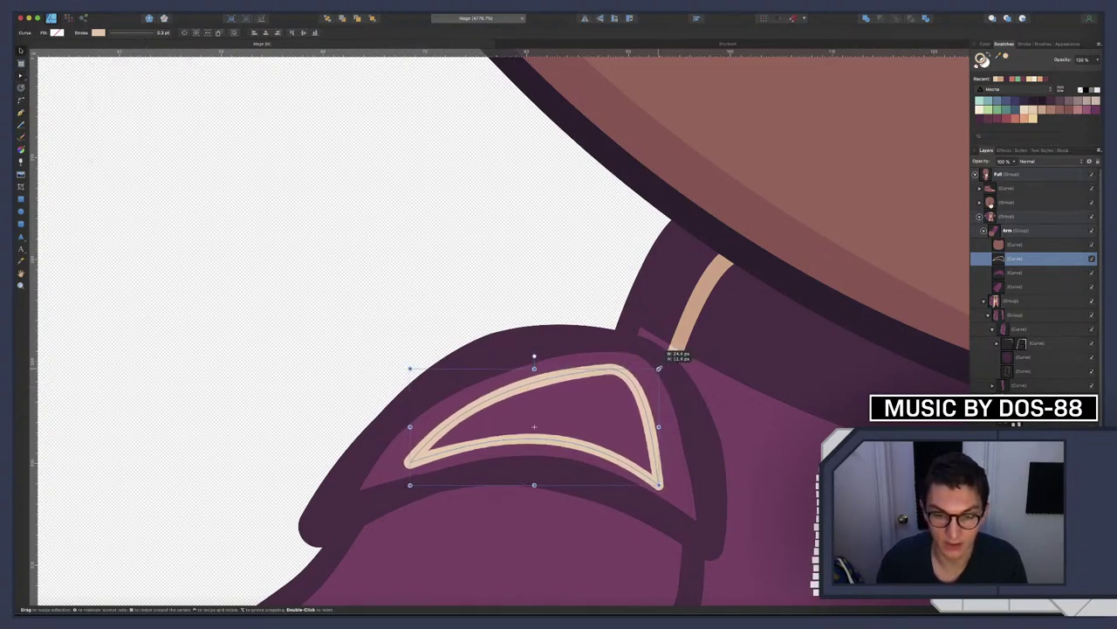
{"action": "left_click_drag", "start_coordinate": [660, 426], "coordinate": [666, 426]}
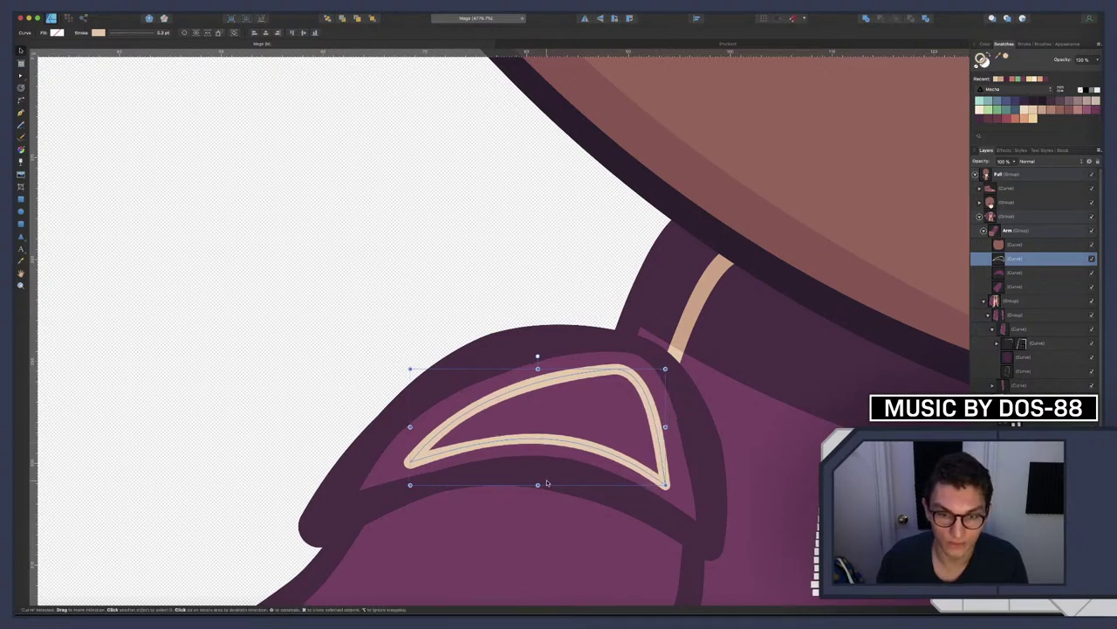
{"action": "left_click_drag", "start_coordinate": [538, 485], "coordinate": [577, 441]}
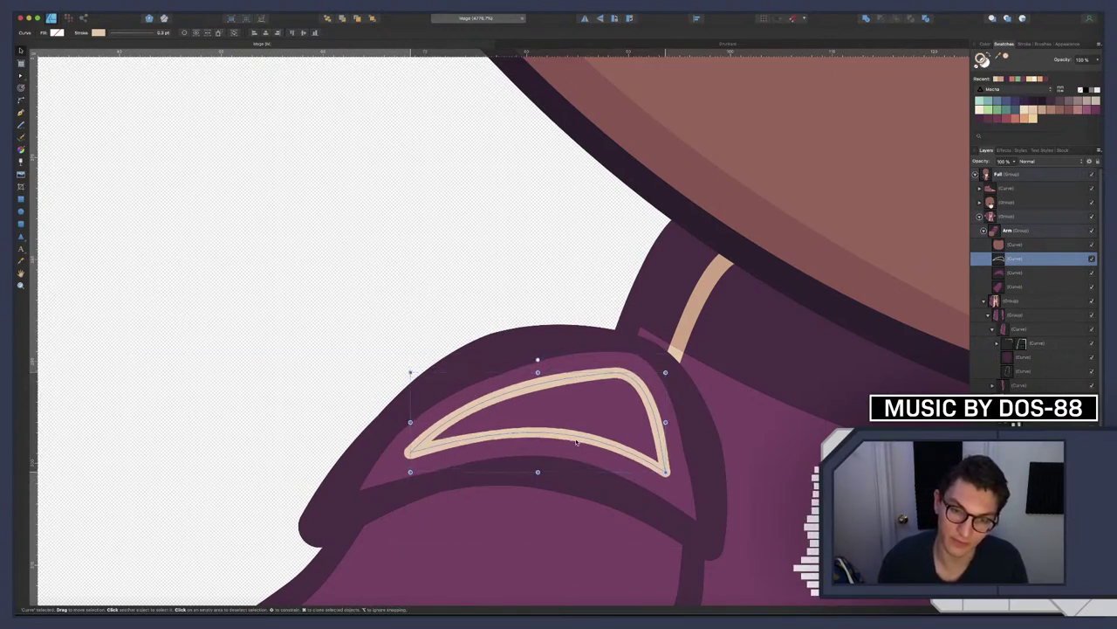
{"action": "left_click", "coordinate": [513, 256]}
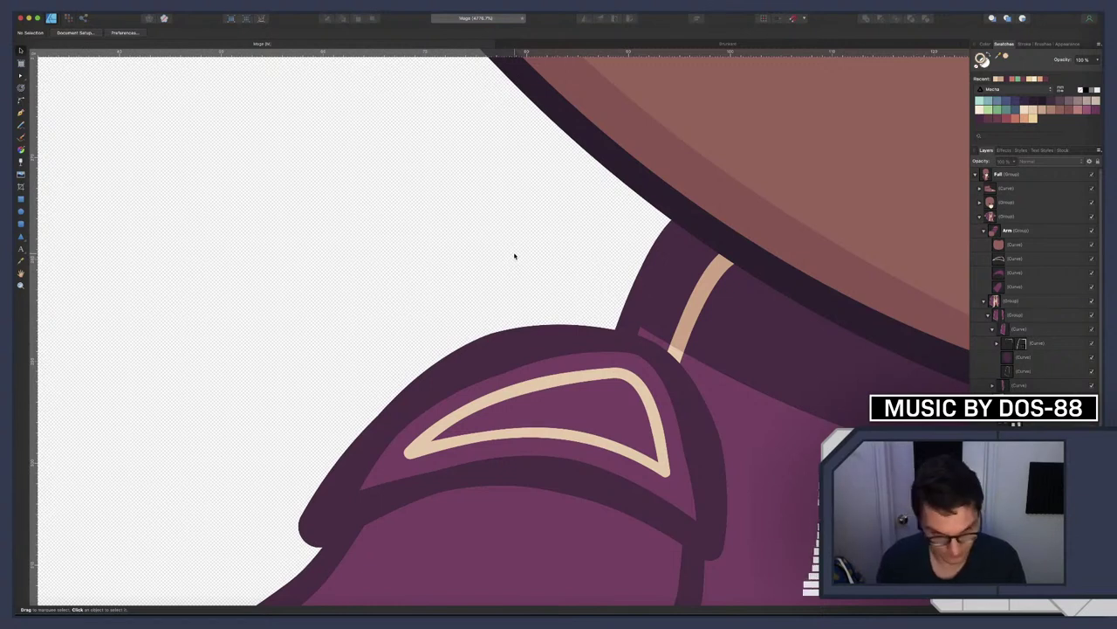
Group the tan outline together with the purple shoulder piece curve
{"action": "key", "text": "super+0"}
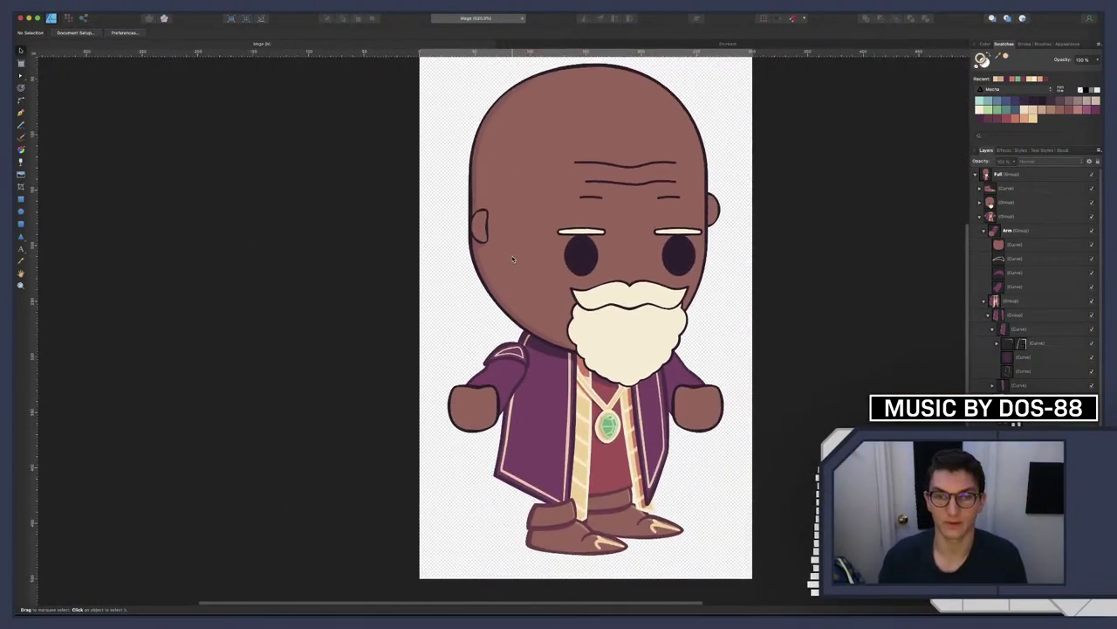
{"action": "scroll", "coordinate": [511, 332], "scroll_direction": "up", "scroll_amount": 10}
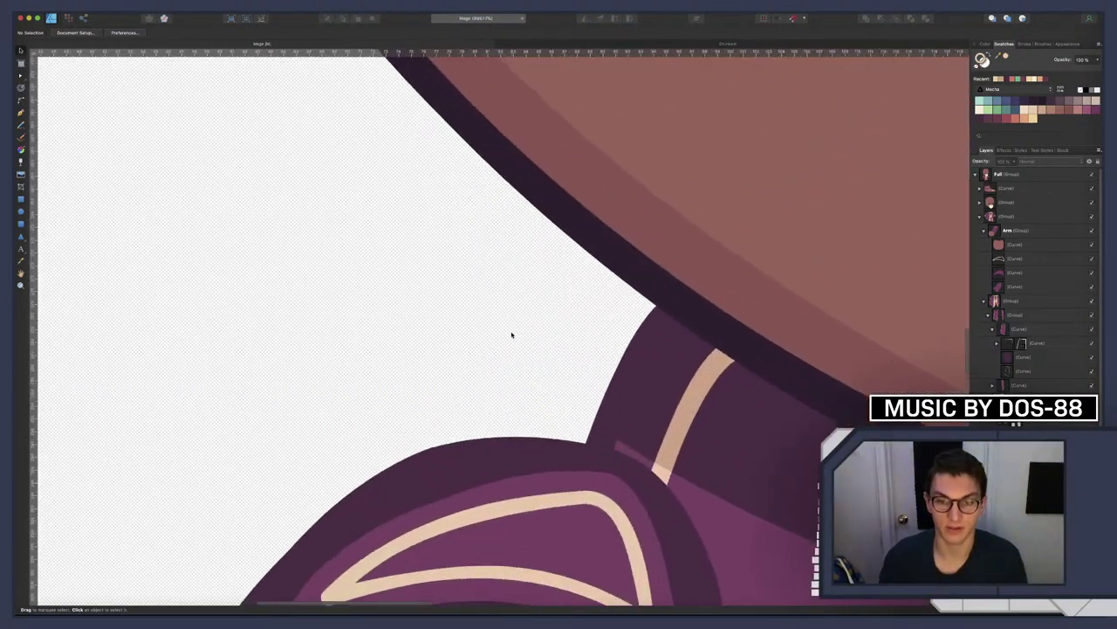
{"action": "scroll", "coordinate": [512, 335], "scroll_direction": "down", "scroll_amount": 5}
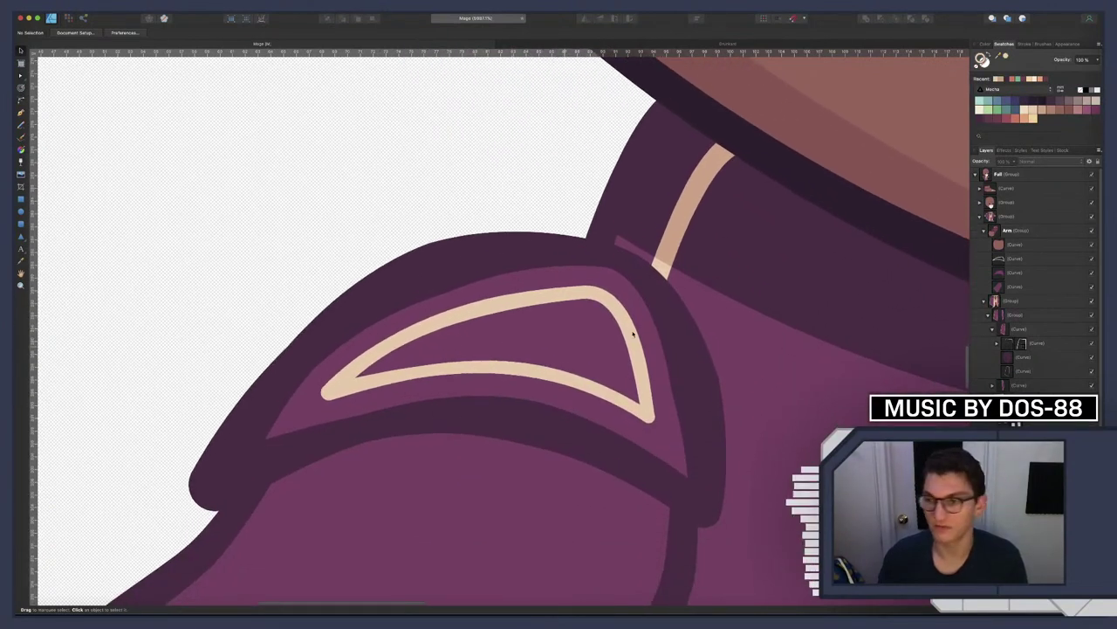
{"action": "left_click", "coordinate": [1013, 272]}
{"action": "left_click", "coordinate": [1012, 259], "text": "shift"}
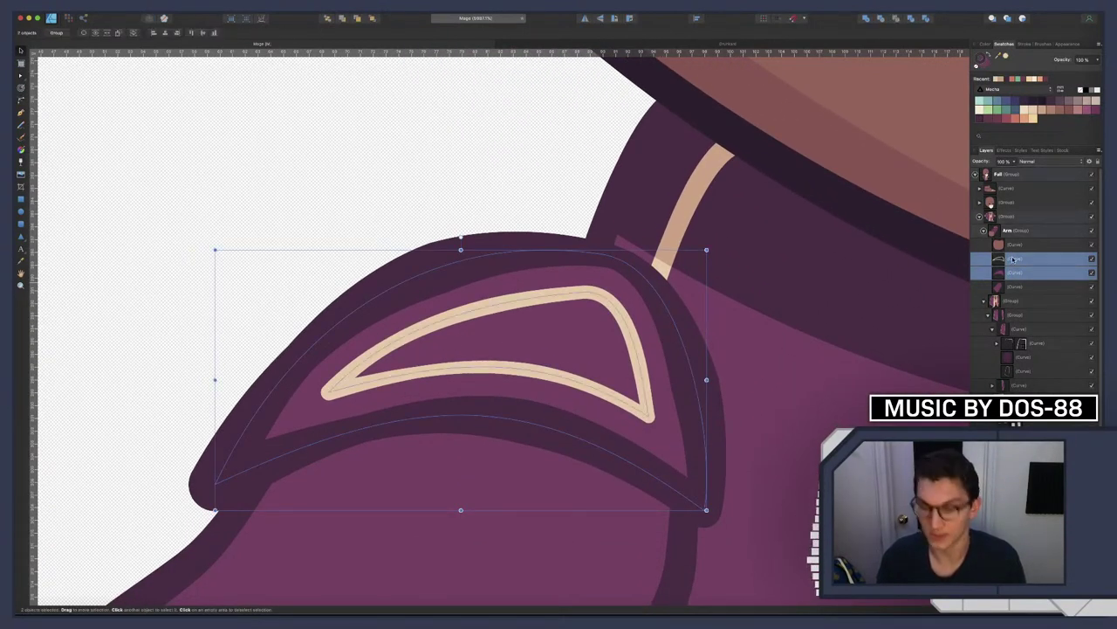
{"action": "key", "text": "super+g"}
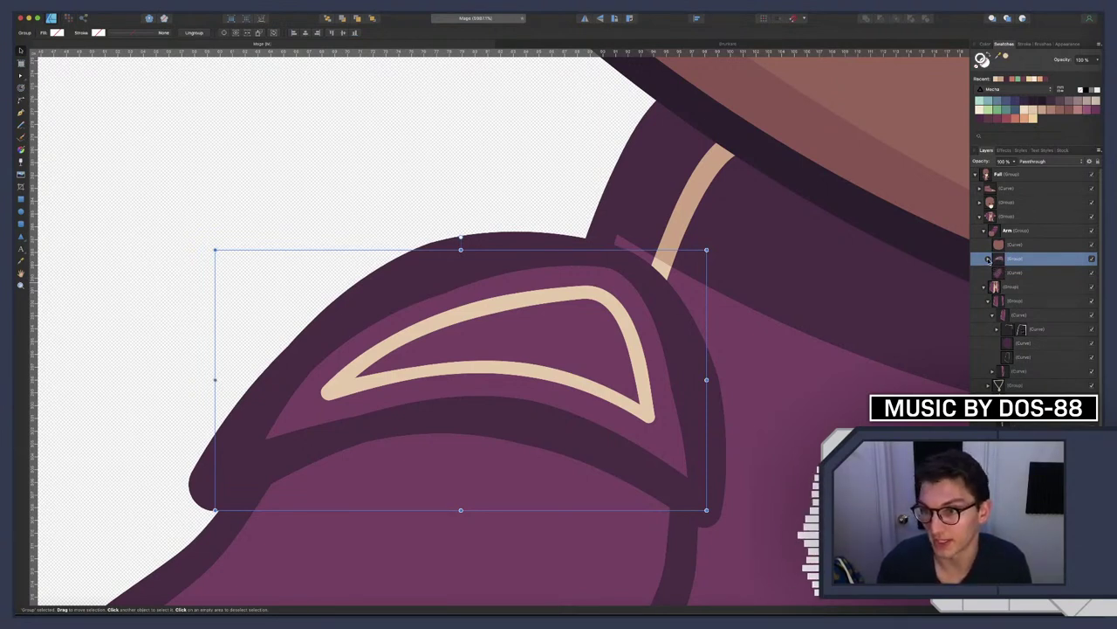
{"action": "left_click", "coordinate": [988, 259]}
{"action": "left_click", "coordinate": [988, 259]}
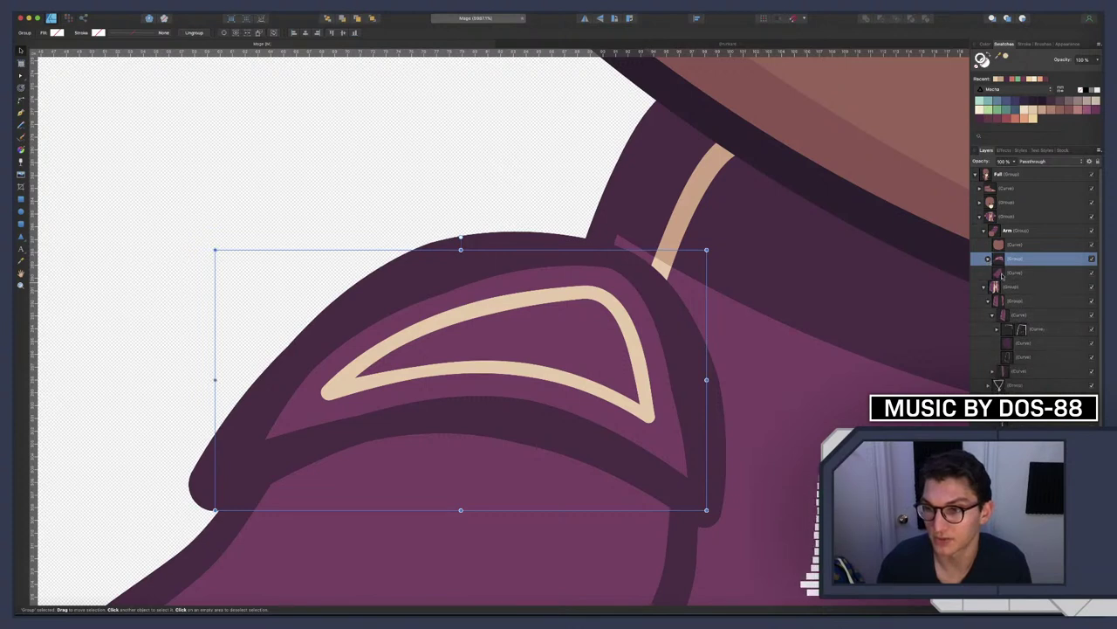
Draw a Pen line across the upper arm beneath the shoulder piece and bend it to follow the piece's lower edge
{"action": "left_click", "coordinate": [1004, 273]}
{"action": "key", "text": "p"}
{"action": "scroll", "coordinate": [264, 399], "scroll_direction": "down", "scroll_amount": 5}
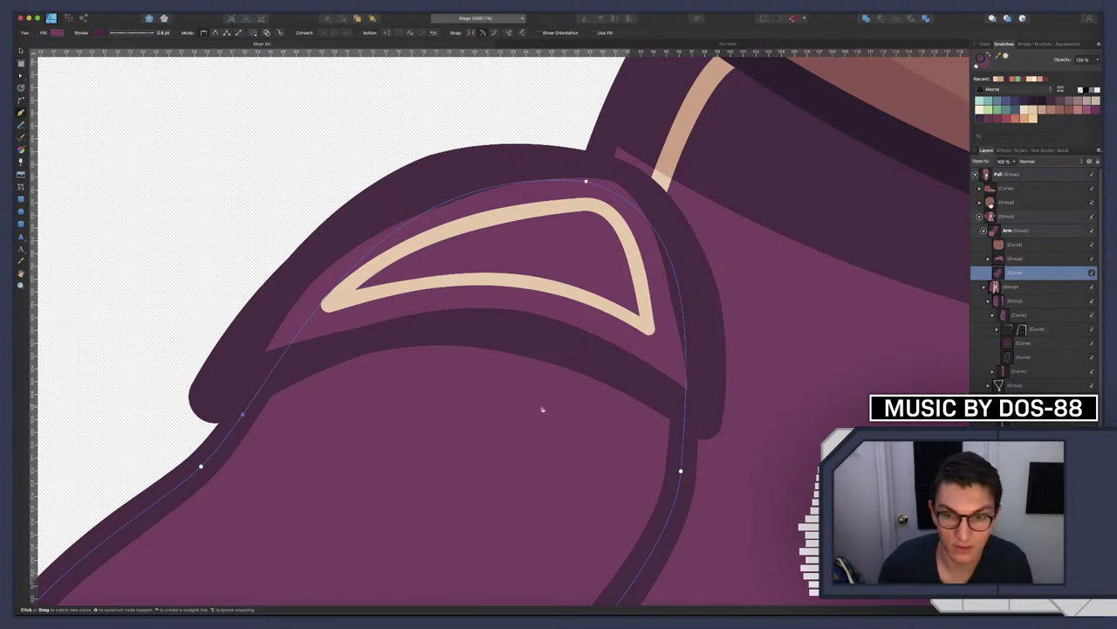
{"action": "left_click", "coordinate": [685, 434]}
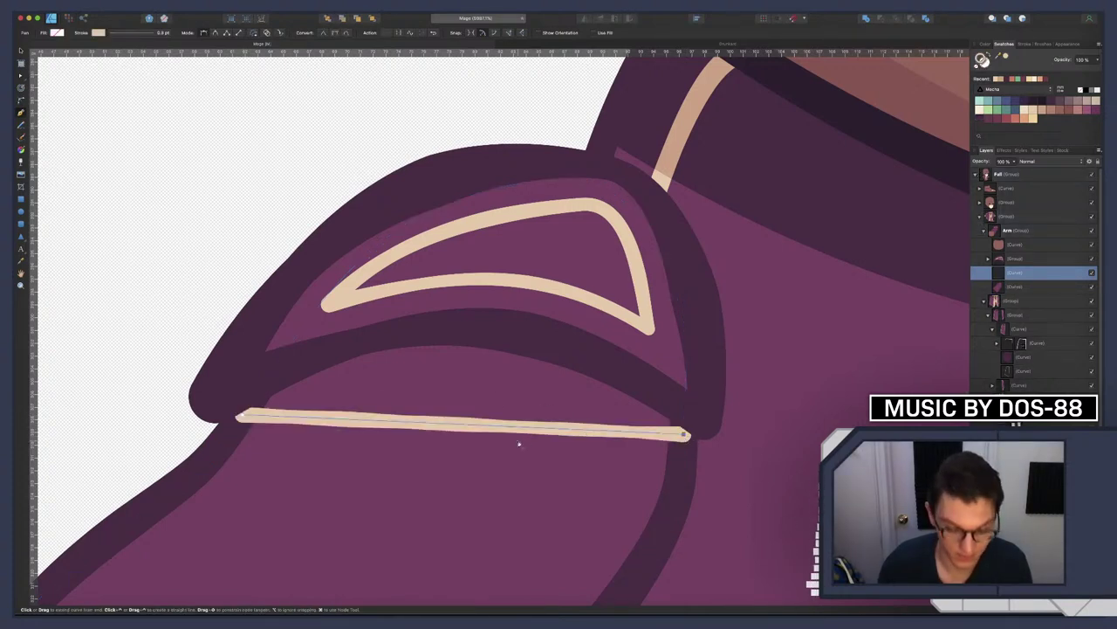
{"action": "key", "text": "a"}
{"action": "left_click_drag", "start_coordinate": [482, 426], "coordinate": [467, 349]}
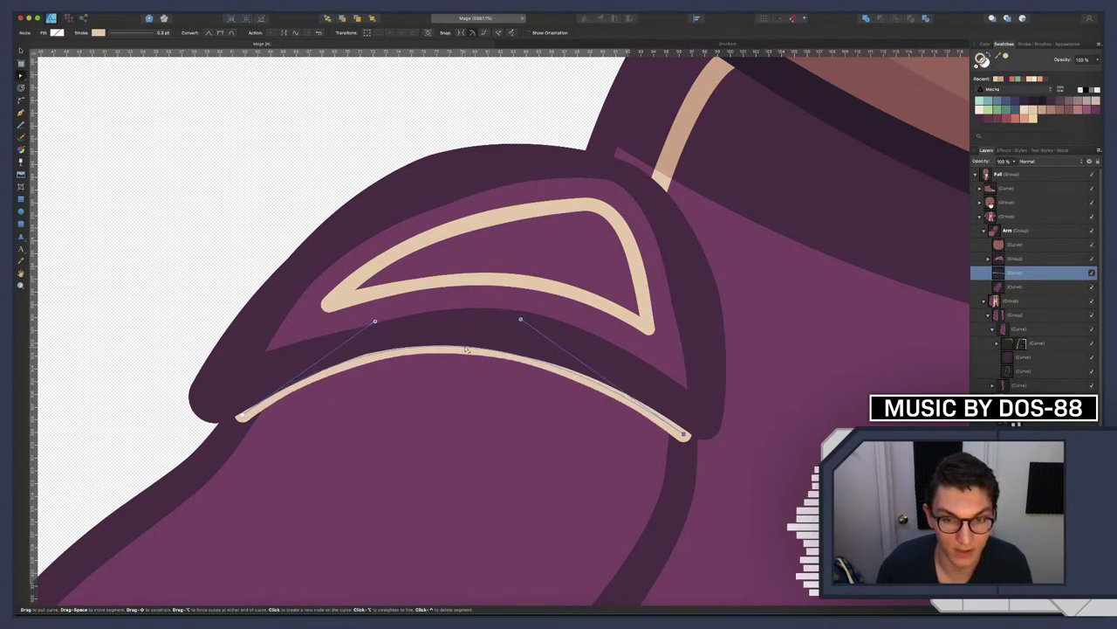
{"action": "left_click_drag", "start_coordinate": [684, 436], "coordinate": [690, 435]}
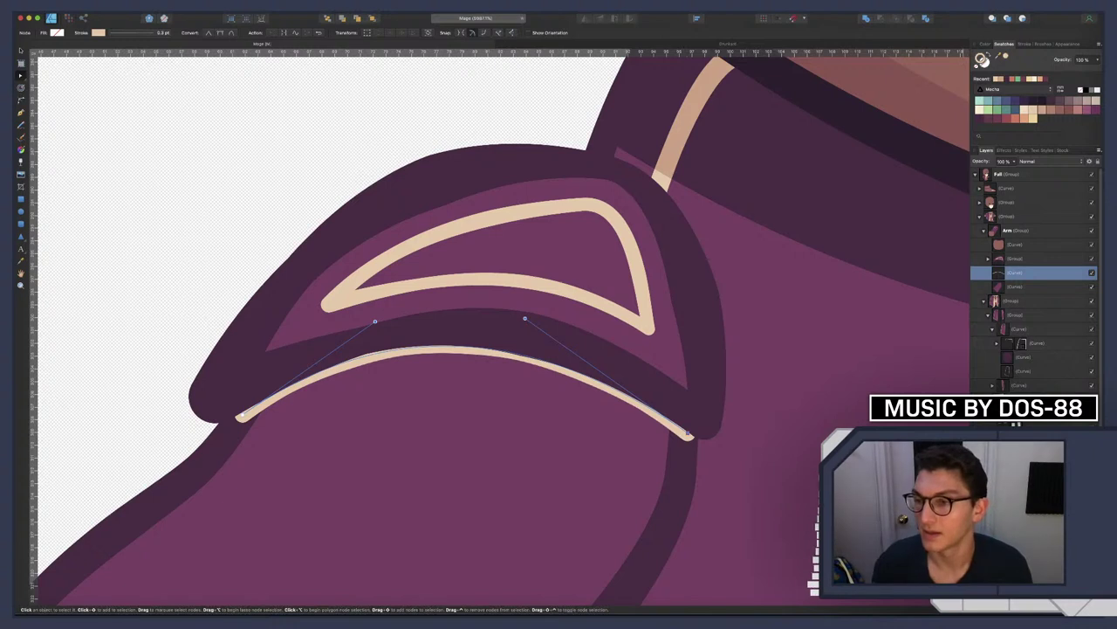
Nest the new curve inside the purple sleeve shape to clip it, and set its stroke width to 1 pt
{"action": "mouse_move", "coordinate": [1013, 276]}
{"action": "left_mouse_down"}
{"action": "mouse_move", "coordinate": [1015, 288]}
{"action": "mouse_move", "coordinate": [1038, 290]}
{"action": "mouse_move", "coordinate": [1015, 287]}
{"action": "left_mouse_up"}
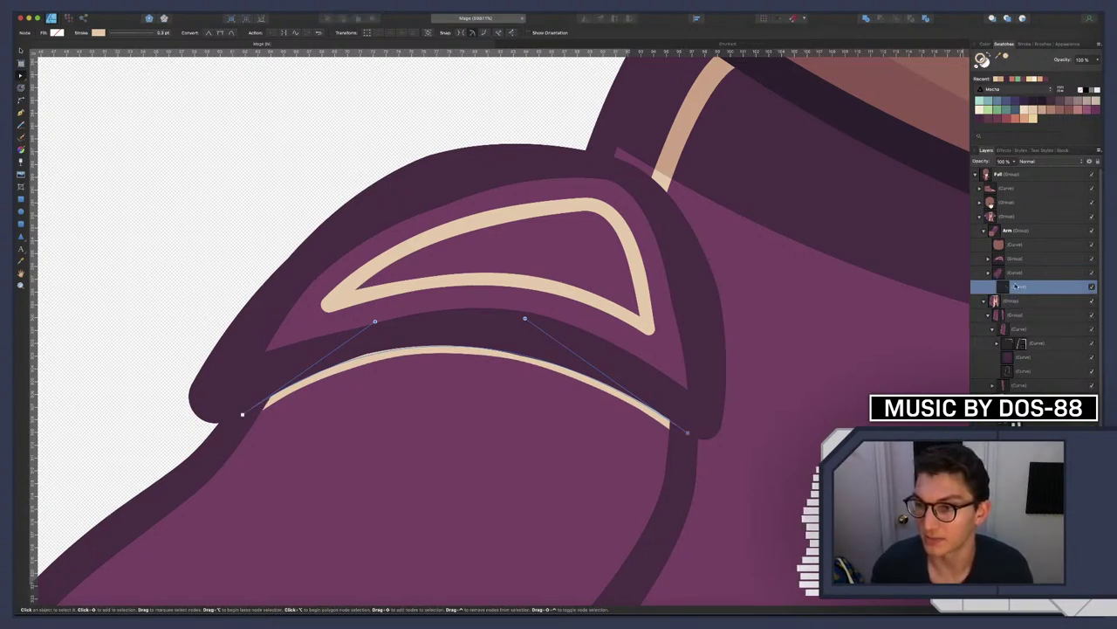
{"action": "left_click", "coordinate": [131, 32]}
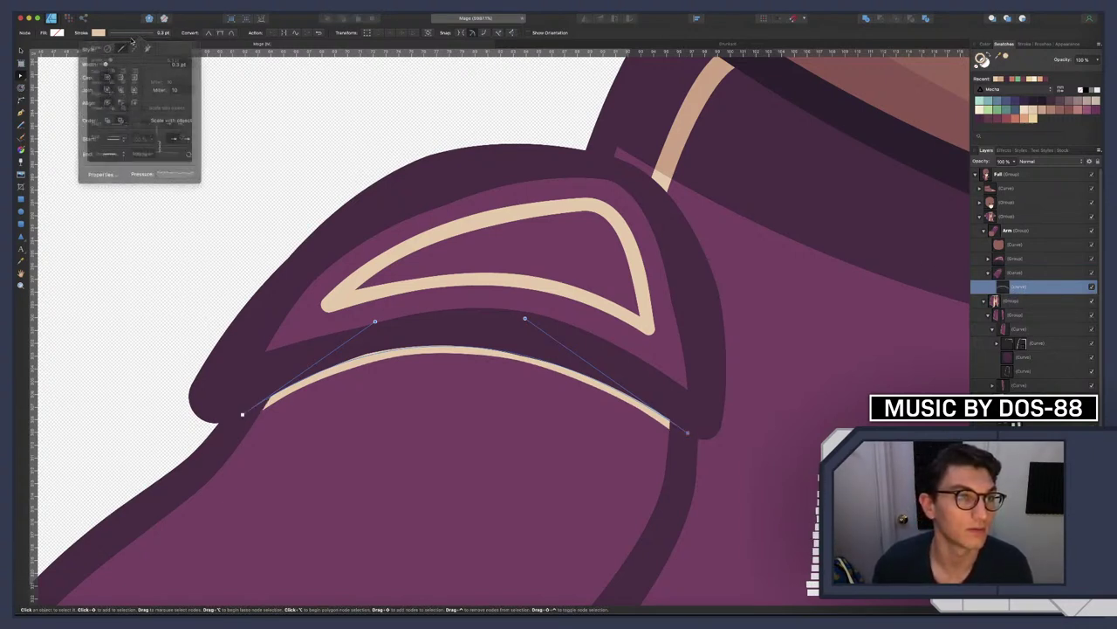
{"action": "left_click", "coordinate": [170, 61]}
{"action": "type", "text": "1"}
{"action": "key", "text": "Return"}
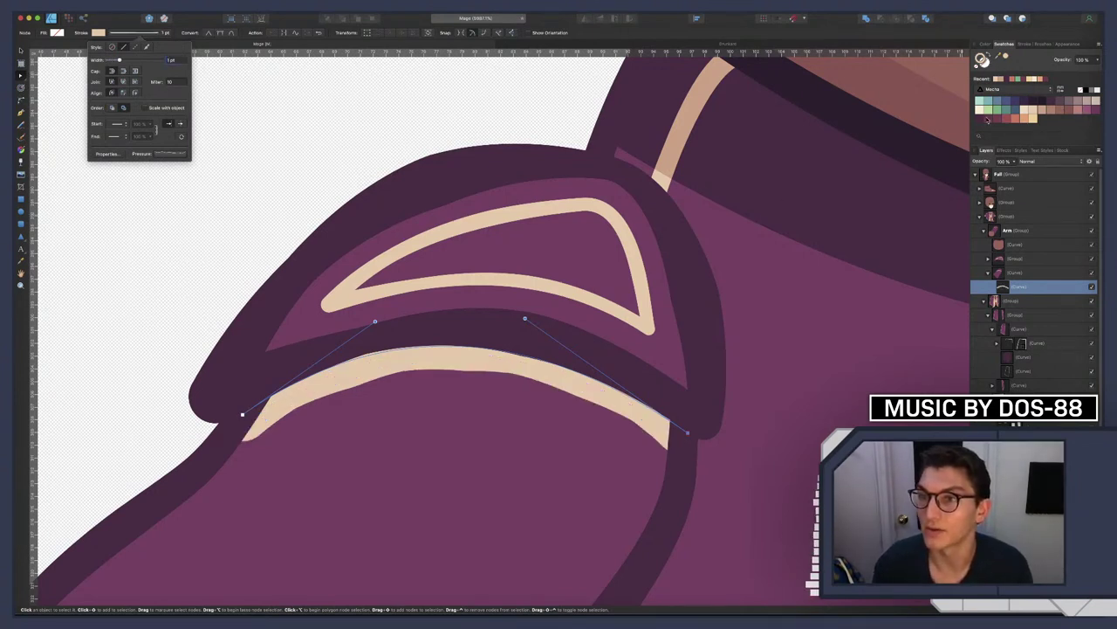
Recolour the clipped curve's stroke, trying the dark purple swatch and the maroon swatch beside it
{"action": "left_click", "coordinate": [981, 121]}
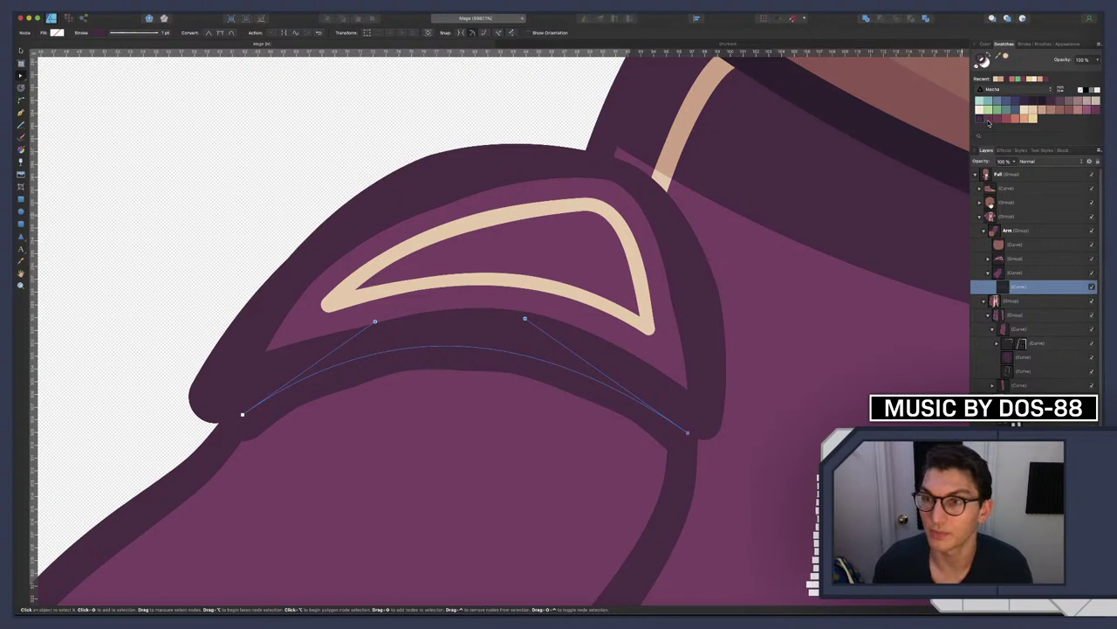
{"action": "left_click", "coordinate": [989, 122]}
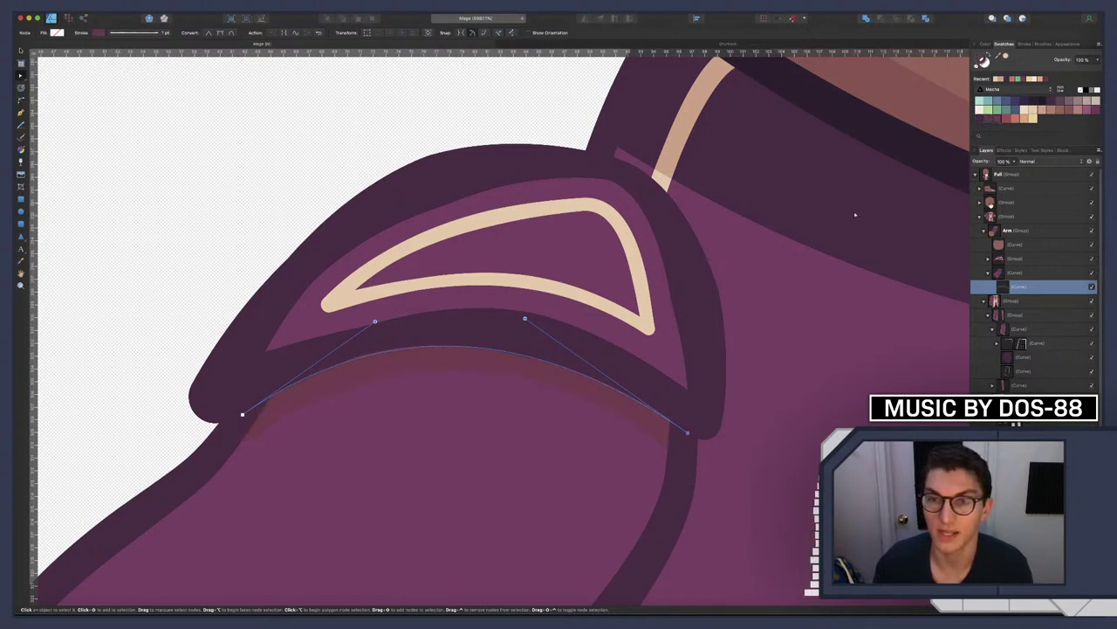
{"action": "scroll", "coordinate": [788, 211], "scroll_direction": "up", "scroll_amount": 5}
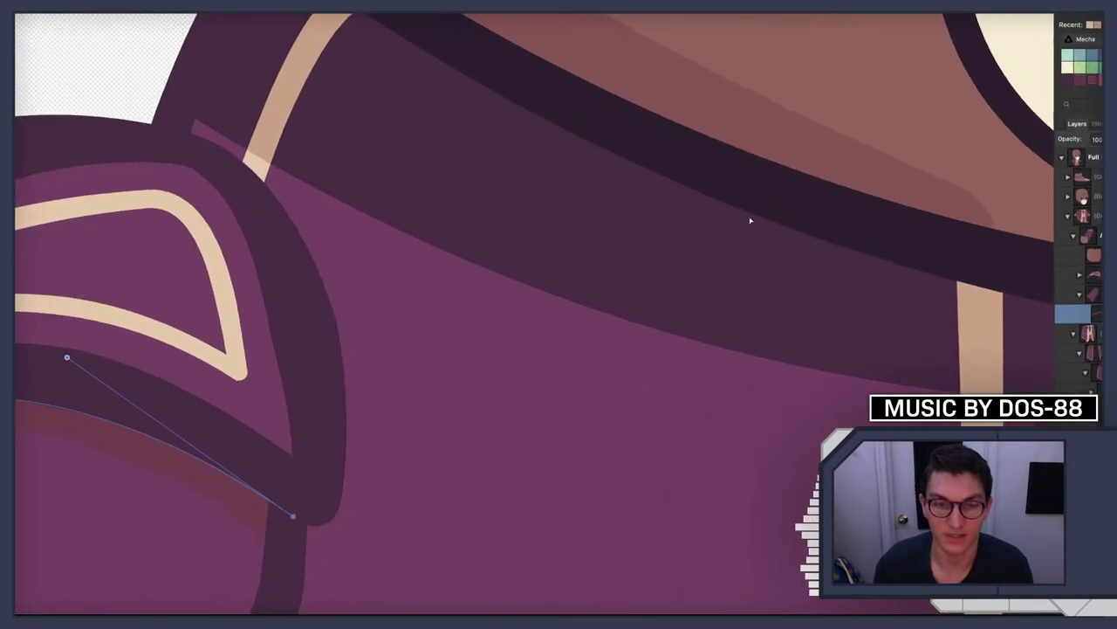
{"action": "scroll", "coordinate": [750, 220], "scroll_direction": "up", "scroll_amount": 3}
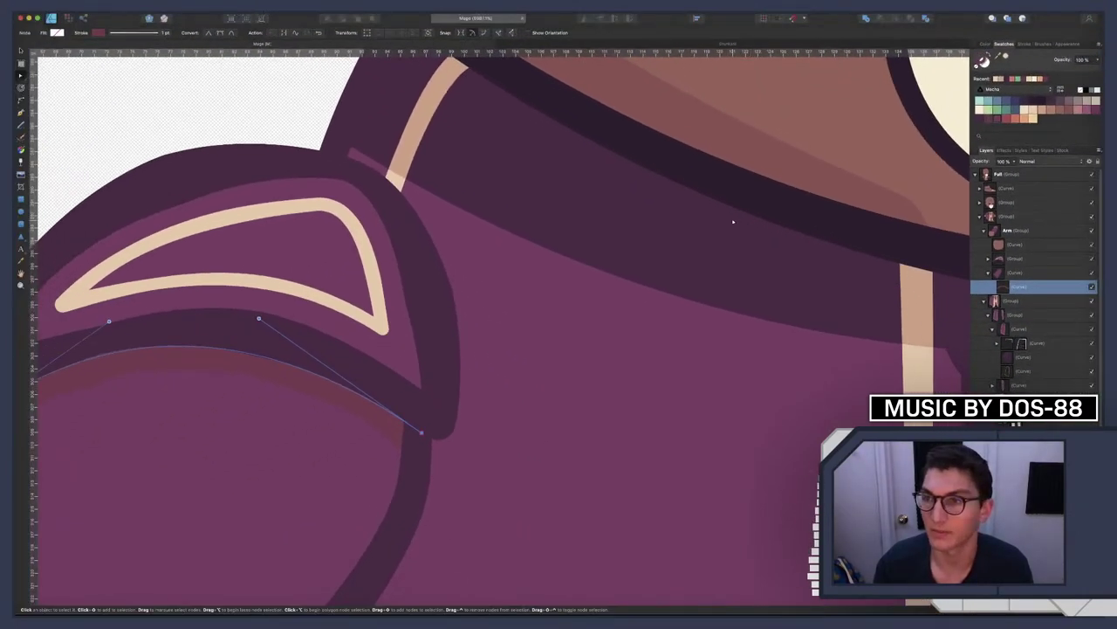
{"action": "scroll", "coordinate": [734, 222], "scroll_direction": "down", "scroll_amount": 5}
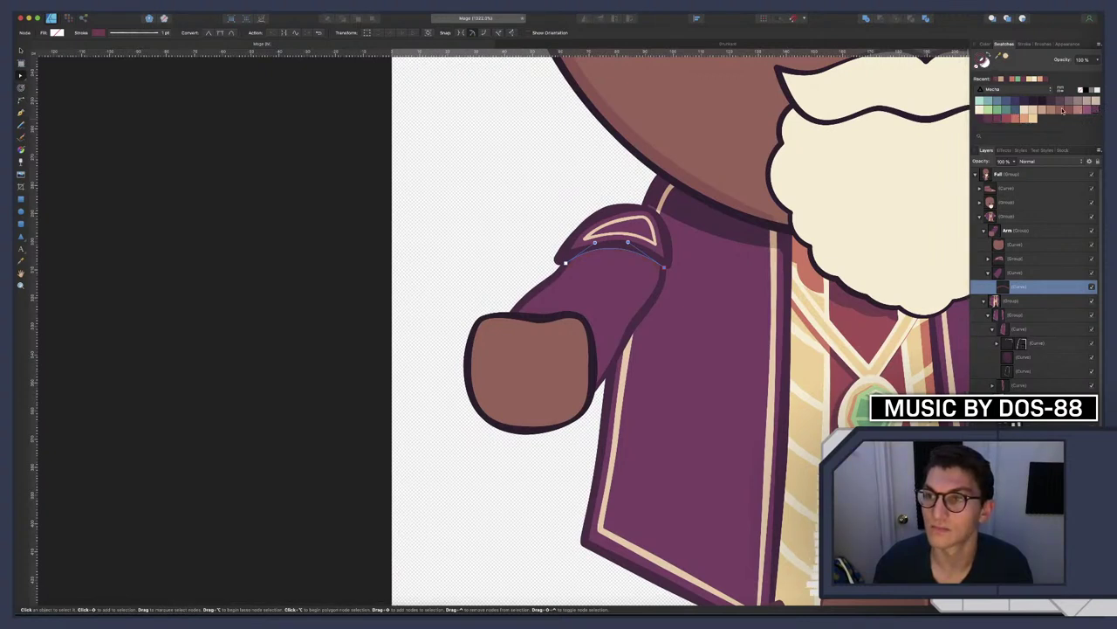
Try several navy and dark purple swatches as the sleeve shadow curve's stroke colour and compare the result against the whole character
{"action": "left_click", "coordinate": [1028, 103]}
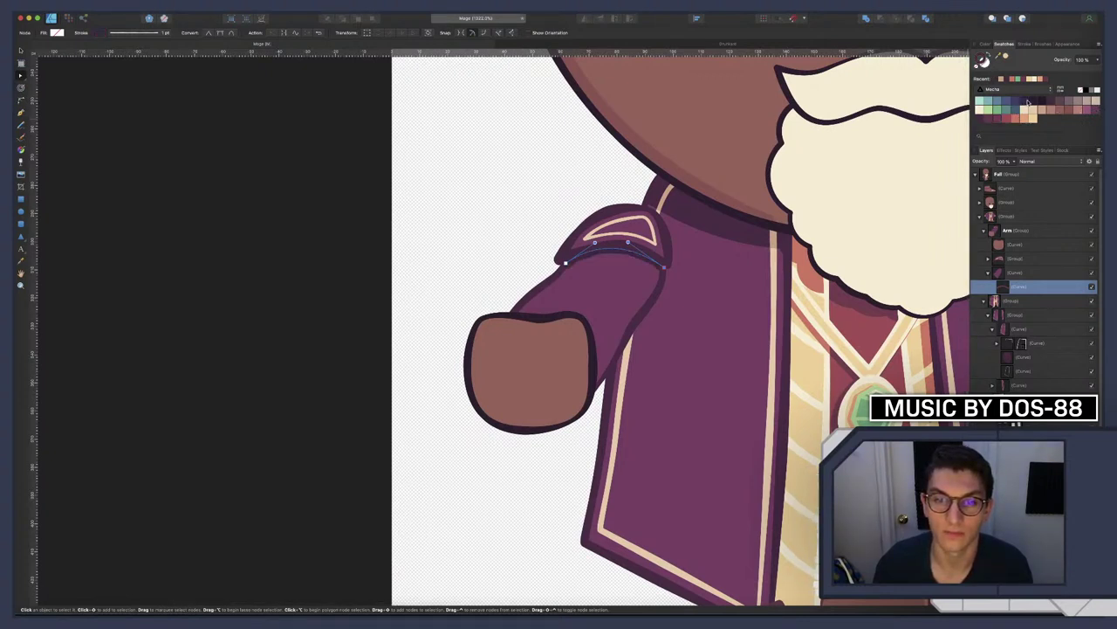
{"action": "left_click", "coordinate": [1039, 103]}
{"action": "left_click", "coordinate": [1054, 103]}
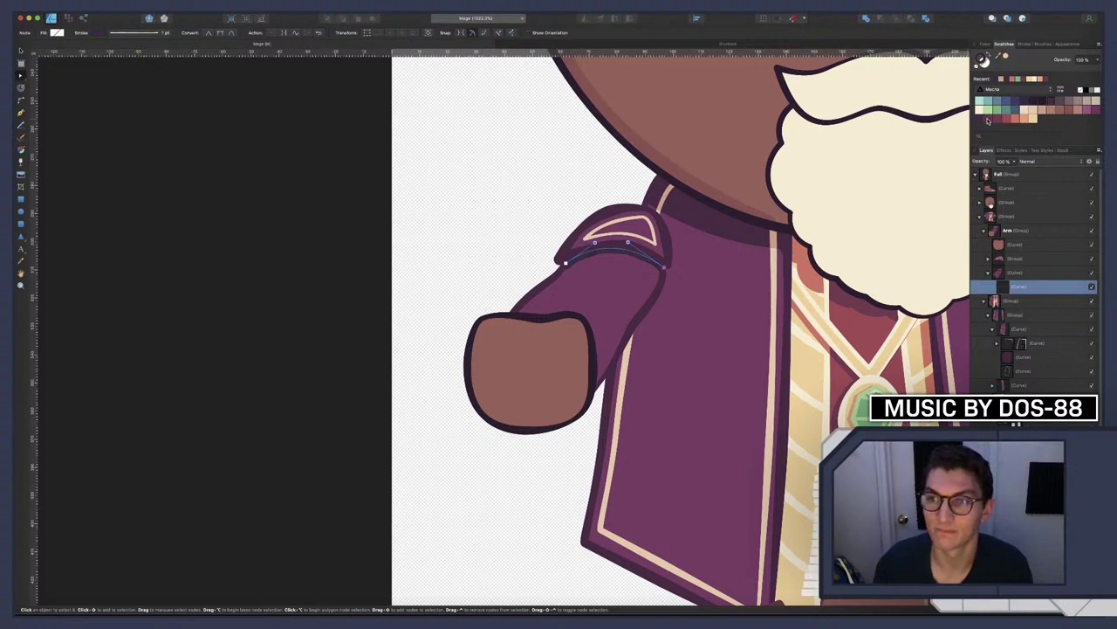
{"action": "left_click", "coordinate": [988, 119]}
{"action": "left_click", "coordinate": [979, 121]}
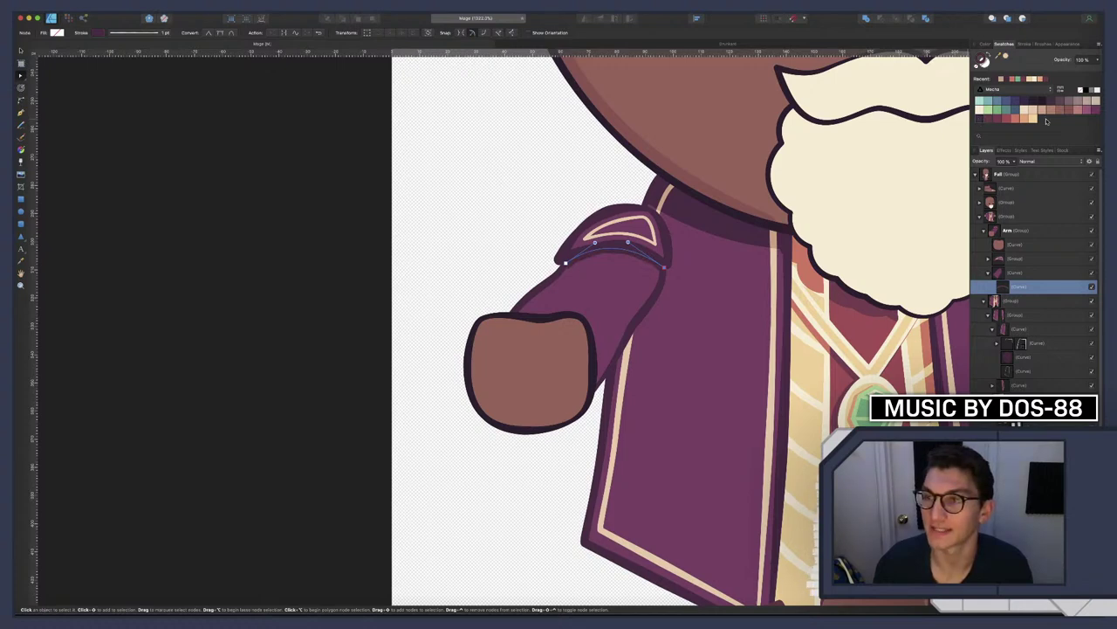
{"action": "scroll", "coordinate": [789, 202], "scroll_direction": "up", "scroll_amount": 3}
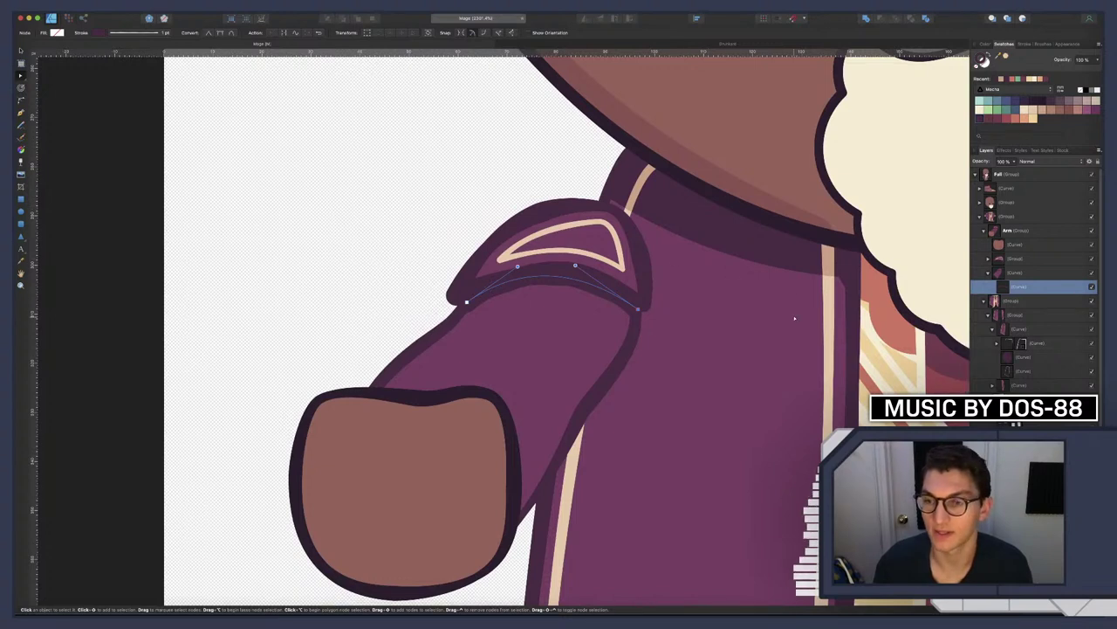
{"action": "scroll", "coordinate": [795, 303], "scroll_direction": "down", "scroll_amount": 5}
{"action": "scroll", "coordinate": [795, 302], "scroll_direction": "up", "scroll_amount": 7}
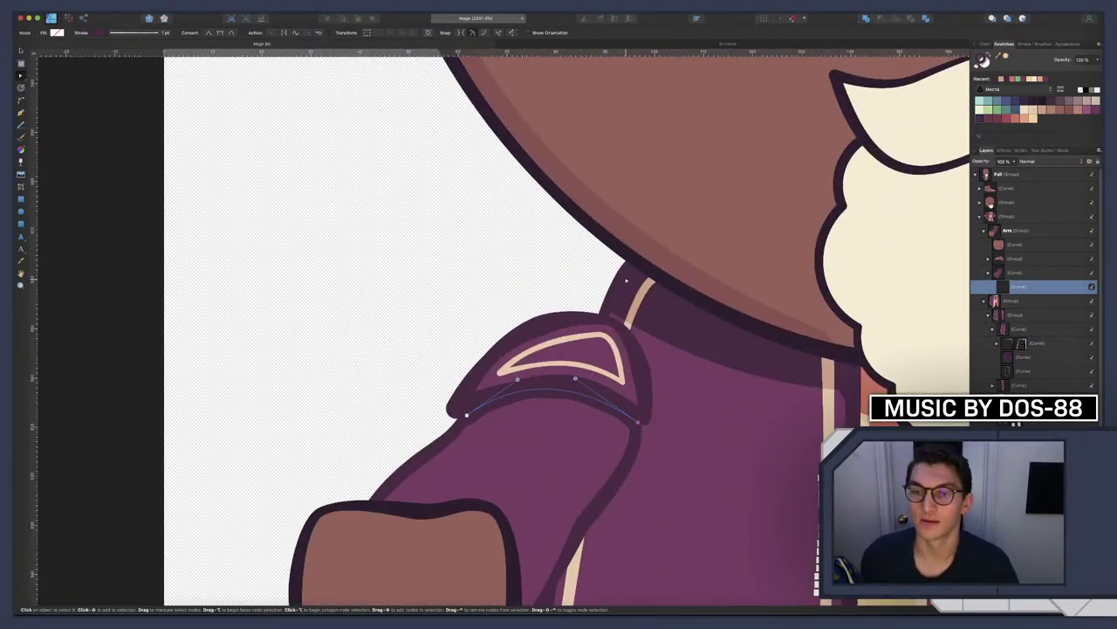
{"action": "scroll", "coordinate": [627, 281], "scroll_direction": "down", "scroll_amount": 8}
{"action": "scroll", "coordinate": [626, 282], "scroll_direction": "down", "scroll_amount": 5}
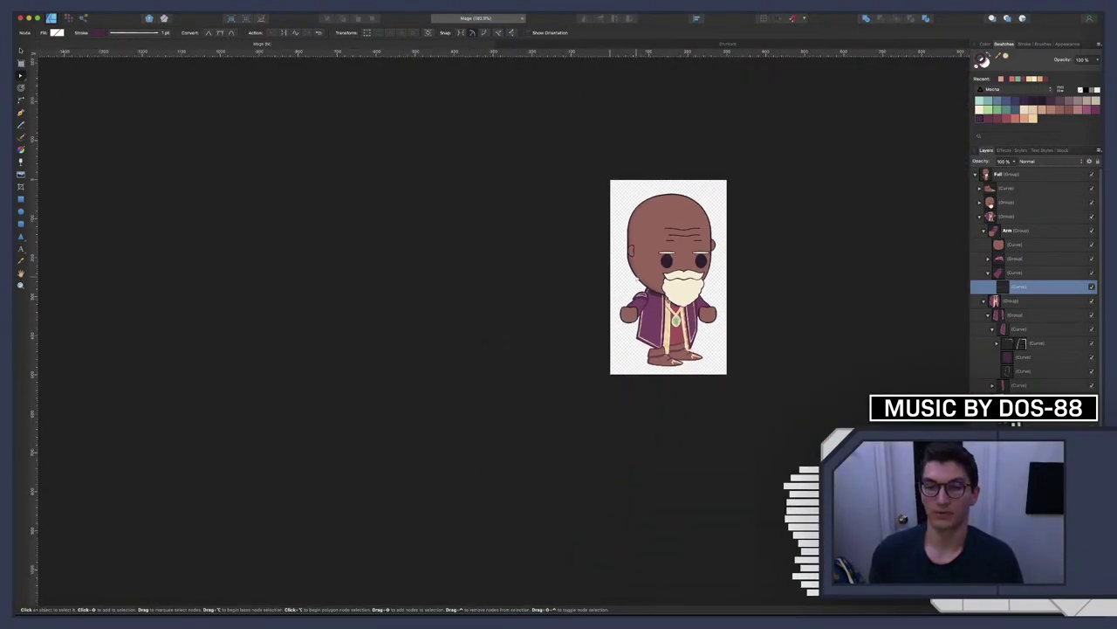
{"action": "scroll", "coordinate": [632, 293], "scroll_direction": "up", "scroll_amount": 10}
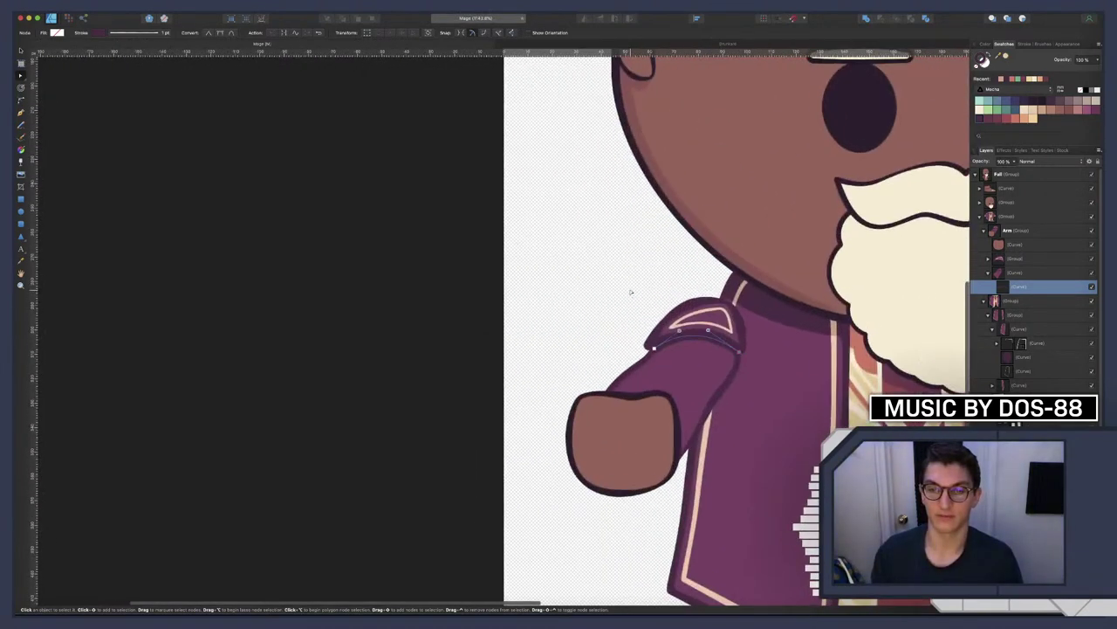
{"action": "scroll", "coordinate": [631, 286], "scroll_direction": "up", "scroll_amount": 3}
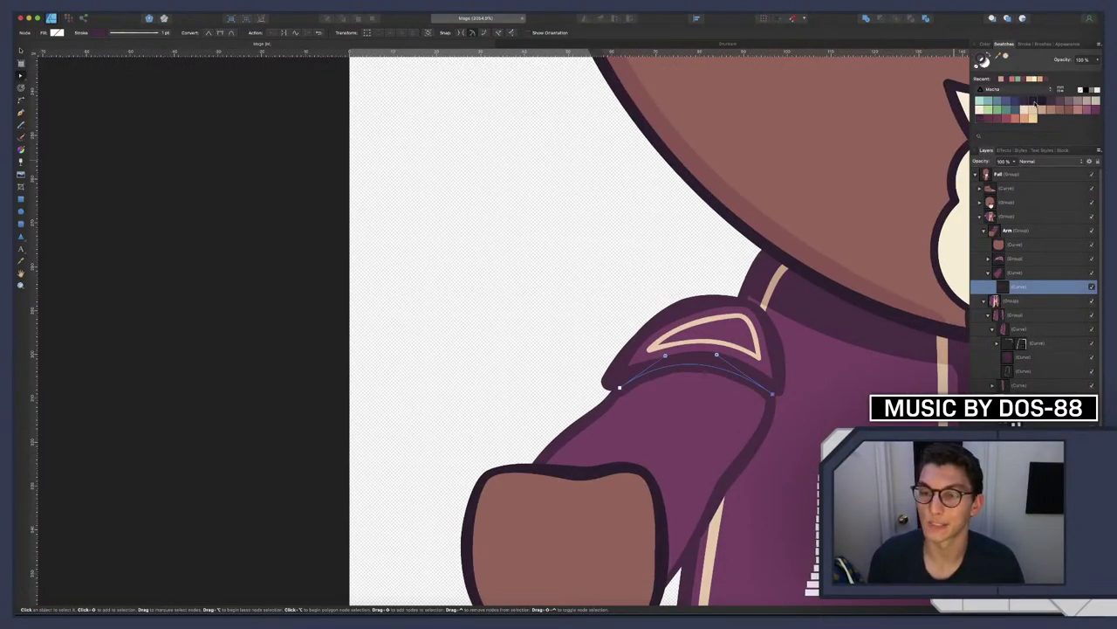
Try a near-black swatch on the sleeve shadow curve's stroke and check it against the full figure
{"action": "left_click", "coordinate": [1036, 103]}
{"action": "left_click", "coordinate": [652, 220]}
{"action": "scroll", "coordinate": [546, 220], "scroll_direction": "down", "scroll_amount": 10}
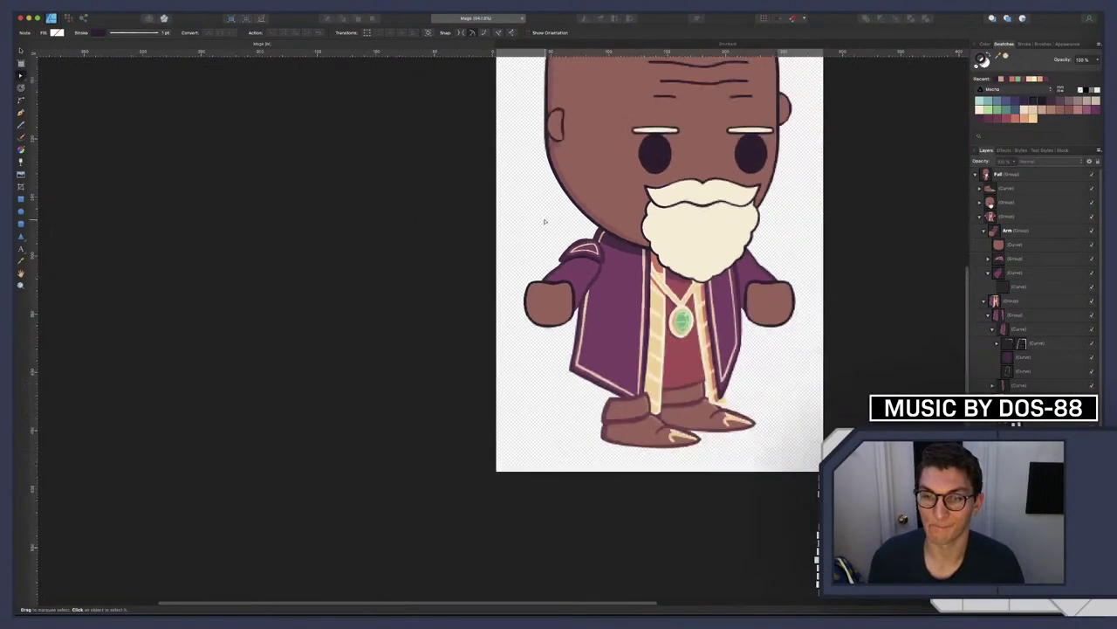
{"action": "scroll", "coordinate": [546, 236], "scroll_direction": "up", "scroll_amount": 8}
{"action": "scroll", "coordinate": [546, 256], "scroll_direction": "up", "scroll_amount": 3}
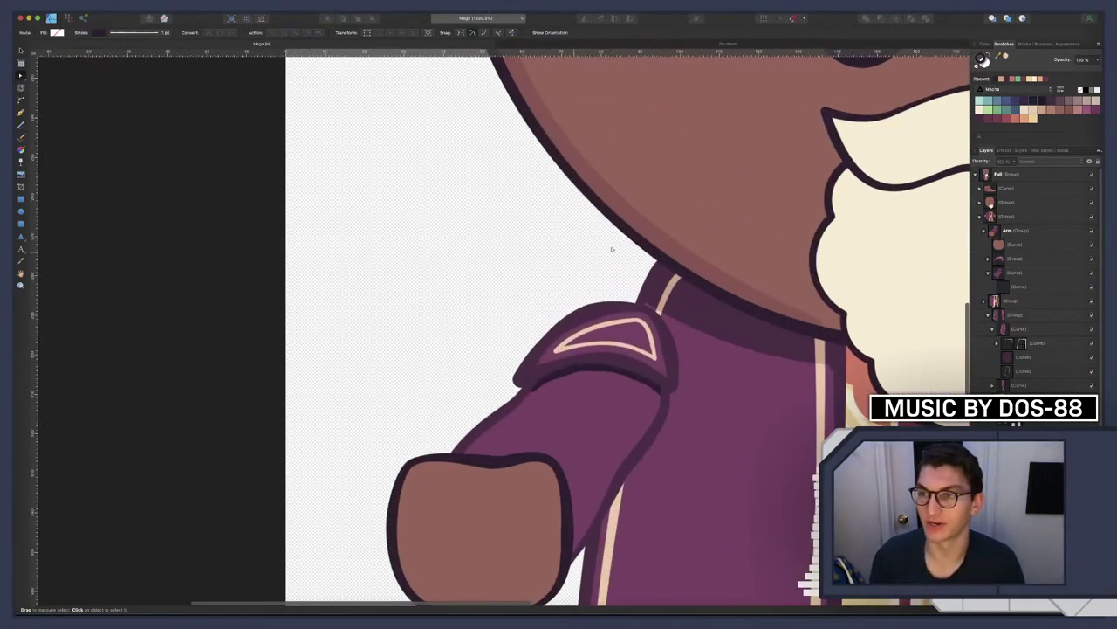
Reselect the clipped shadow curve and try a dark indigo stroke, judging it at full-figure size
{"action": "left_click", "coordinate": [1013, 286]}
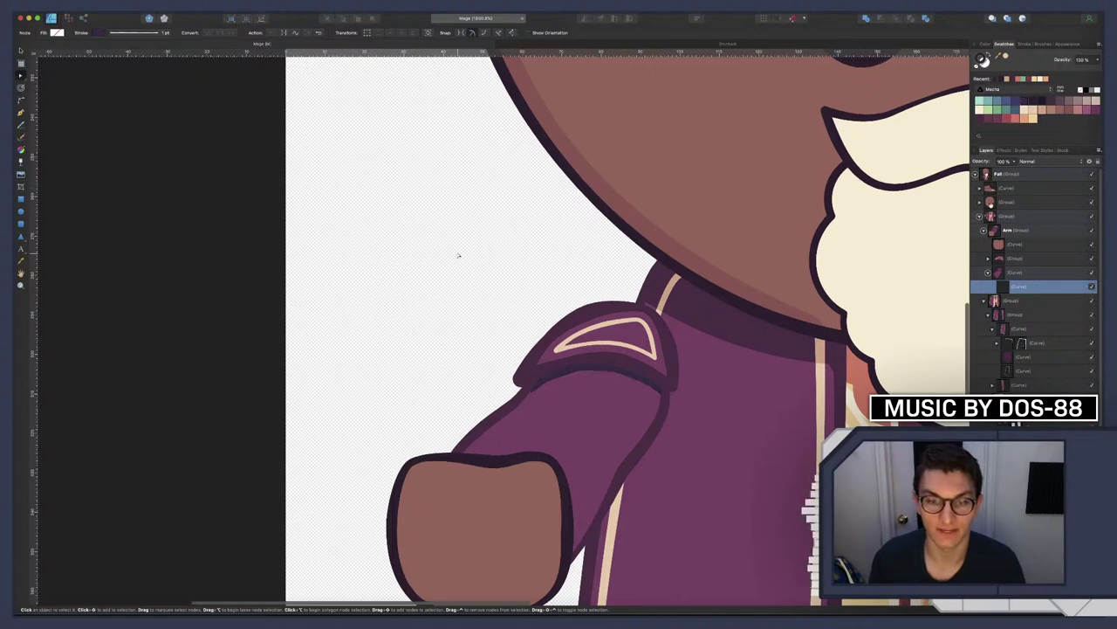
{"action": "left_click", "coordinate": [487, 243]}
{"action": "scroll", "coordinate": [489, 243], "scroll_direction": "down", "scroll_amount": 3}
{"action": "scroll", "coordinate": [490, 244], "scroll_direction": "down", "scroll_amount": 2}
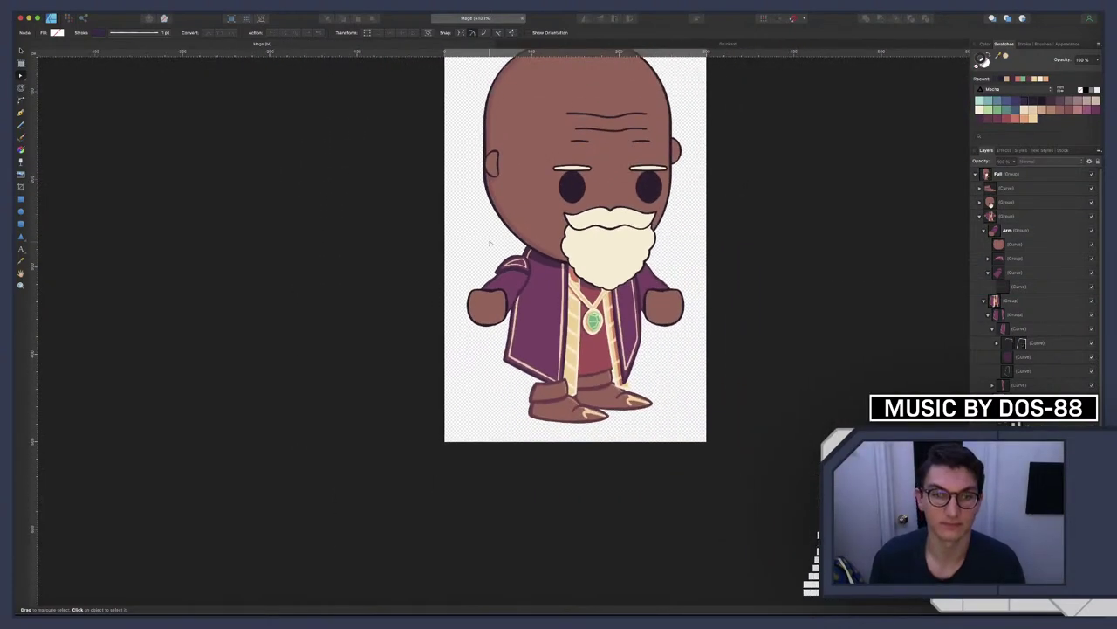
{"action": "scroll", "coordinate": [503, 240], "scroll_direction": "up", "scroll_amount": 6}
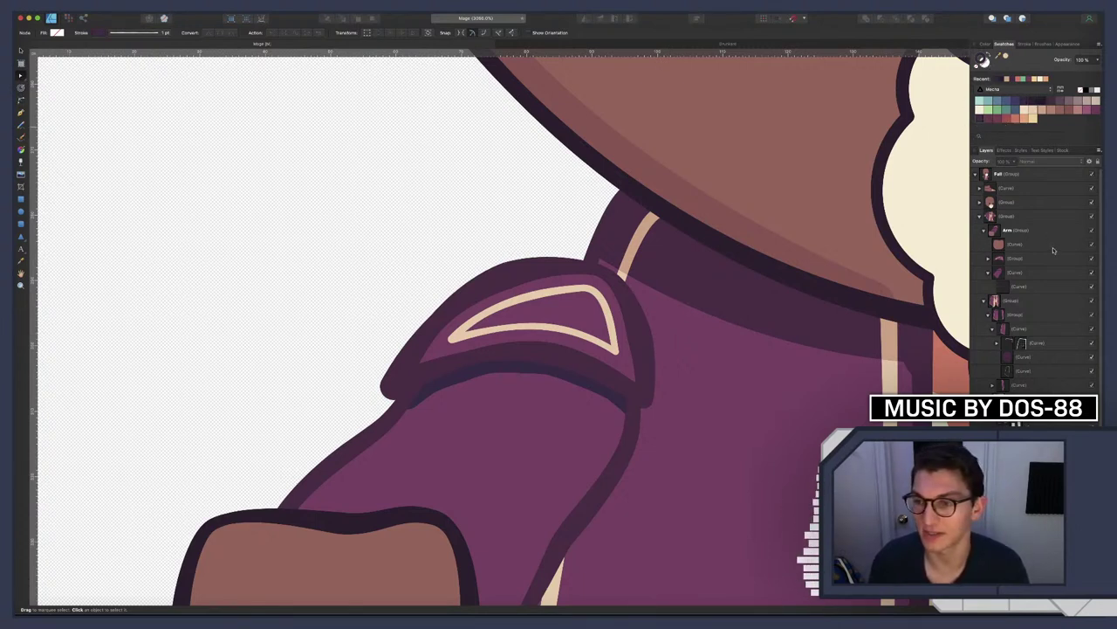
Return the clipped sleeve shadow curve to the dark purple stroke and set its layer opacity to 50%
{"action": "left_click", "coordinate": [1018, 286]}
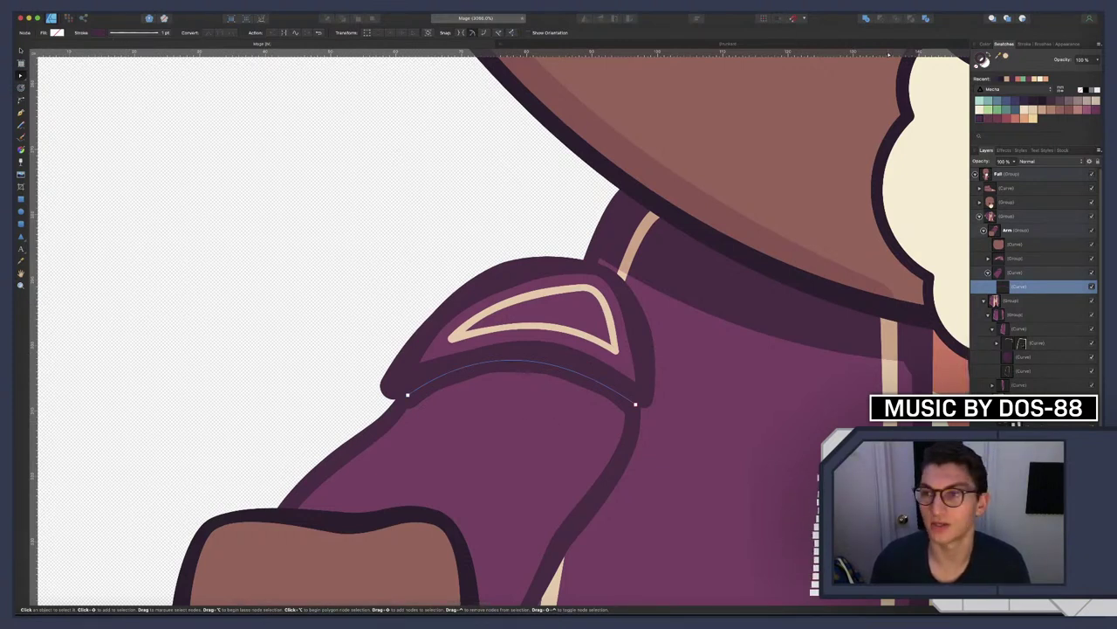
{"action": "left_click", "coordinate": [1003, 162]}
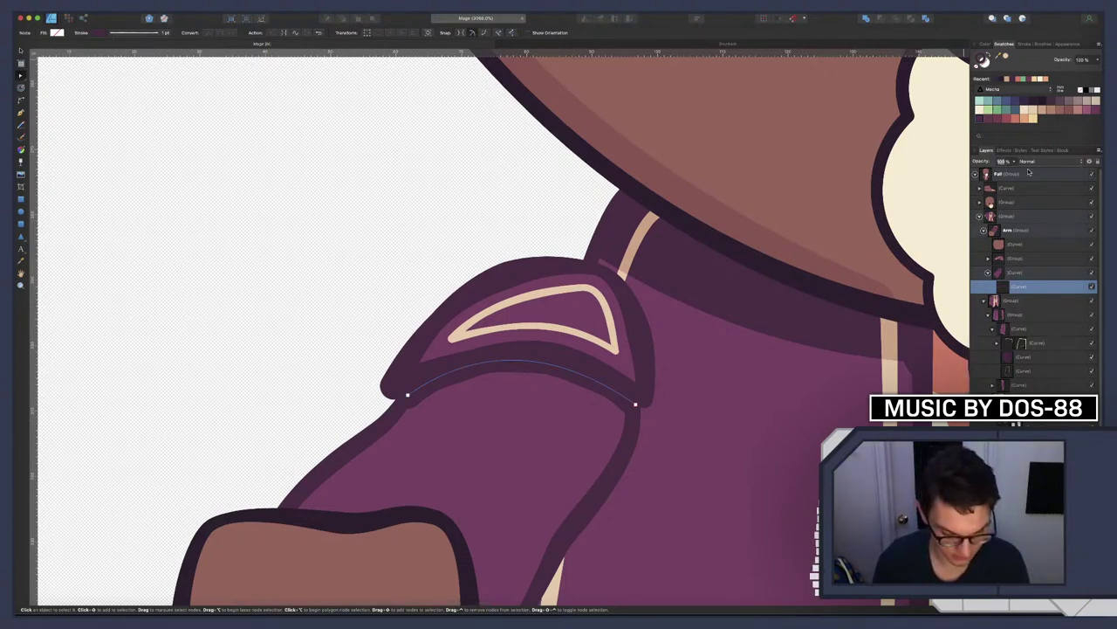
{"action": "type", "text": "50"}
{"action": "key", "text": "Return"}
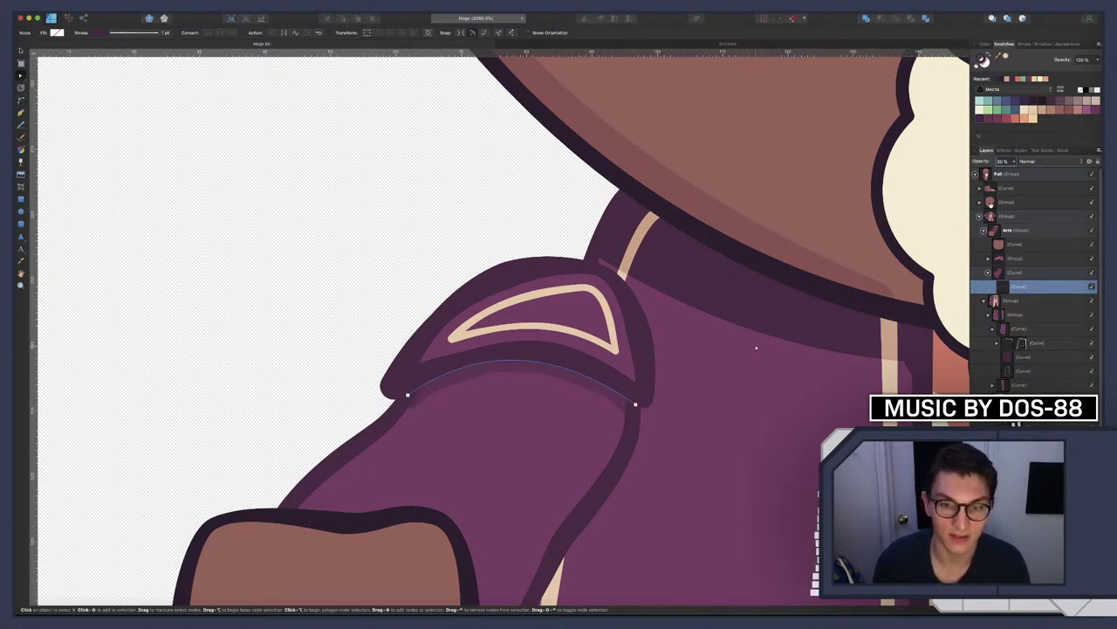
{"action": "left_click", "coordinate": [418, 251]}
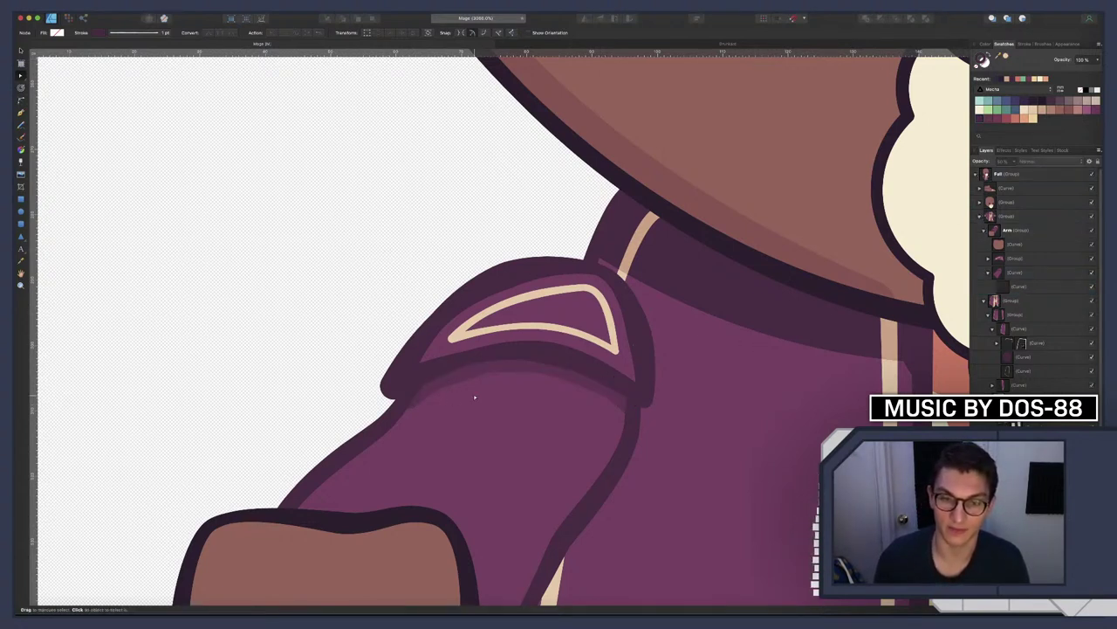
Inspect the coat's neck shadow curve for comparison and reselect the sleeve shadow curve
{"action": "left_click", "coordinate": [442, 385]}
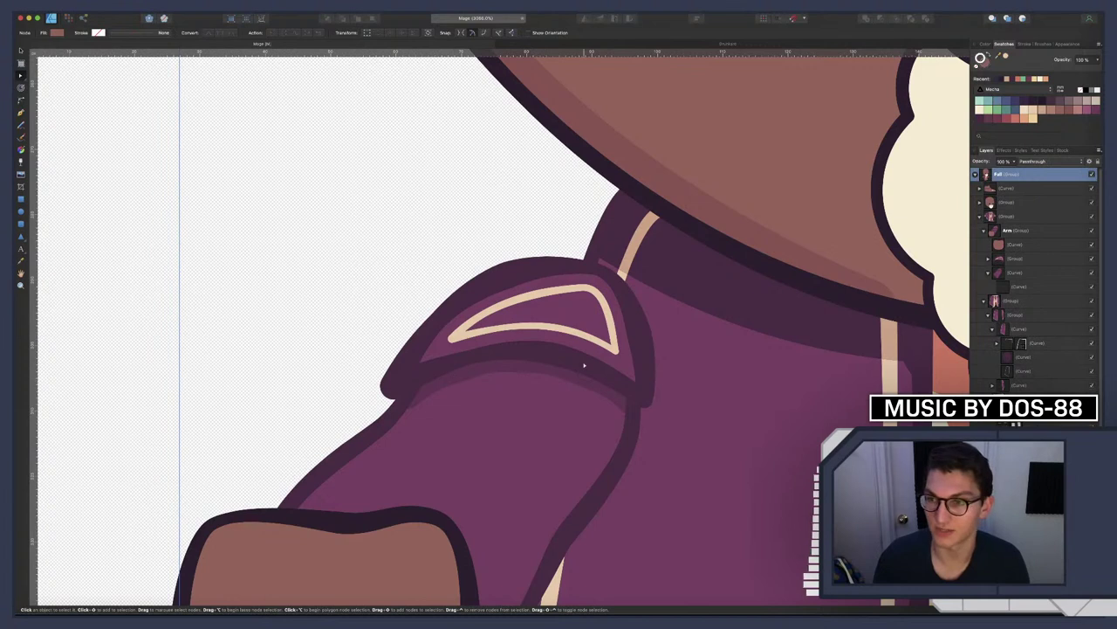
{"action": "left_click", "coordinate": [1022, 358]}
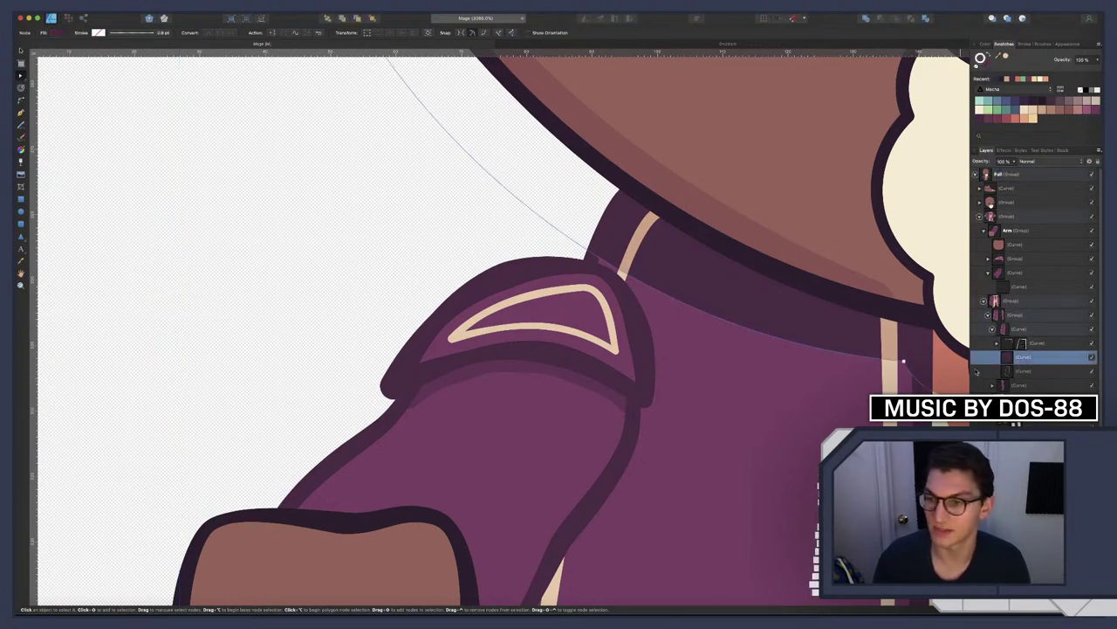
{"action": "left_click", "coordinate": [1009, 288]}
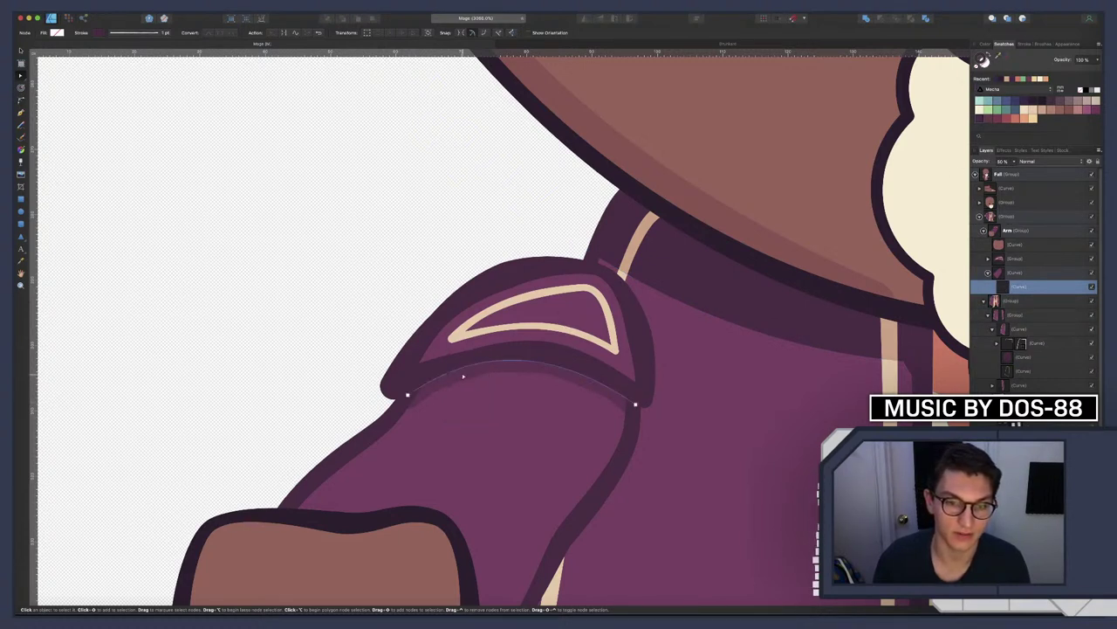
Add the shadow curve's stroke colour to the Mocha palette's last row and compare the curve at 100% and 50% opacity
{"action": "left_click", "coordinate": [1060, 88]}
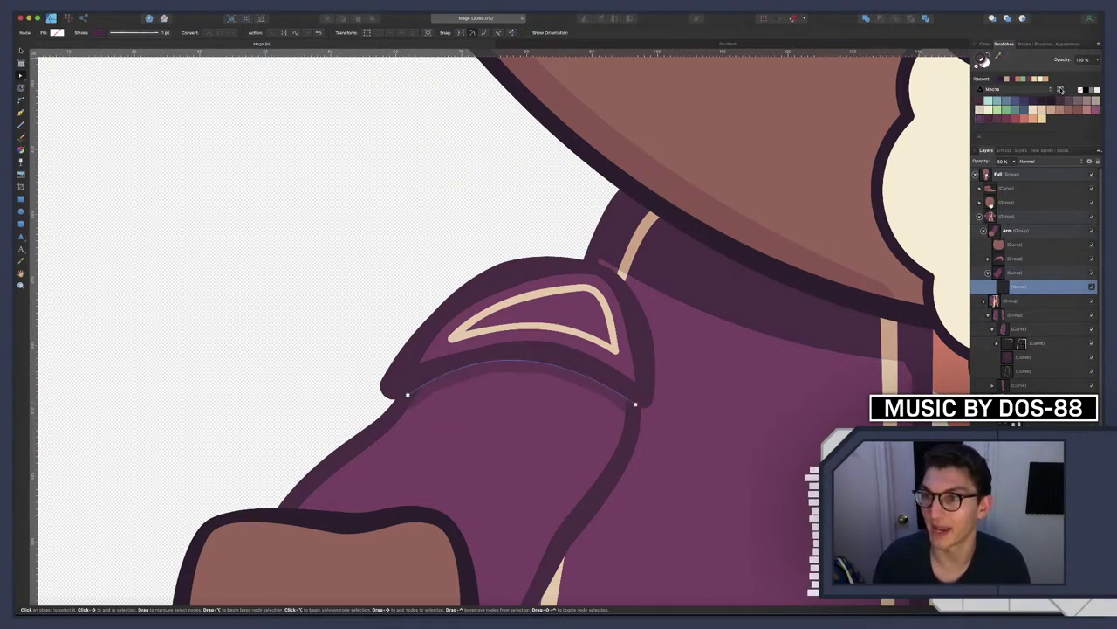
{"action": "left_click_drag", "start_coordinate": [982, 116], "coordinate": [986, 124]}
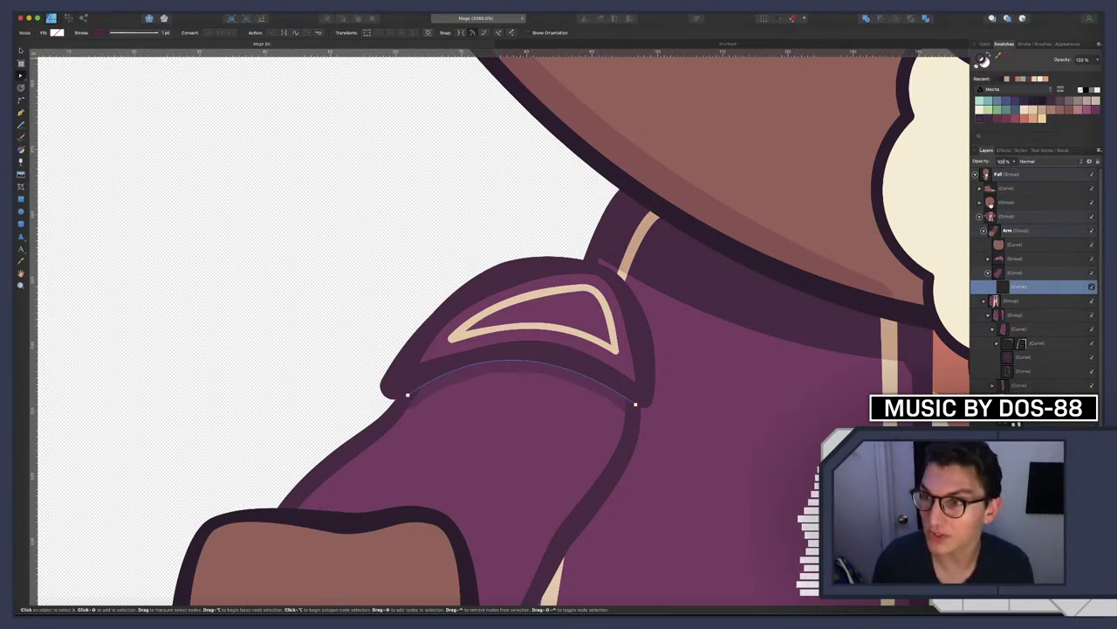
{"action": "key", "text": "0"}
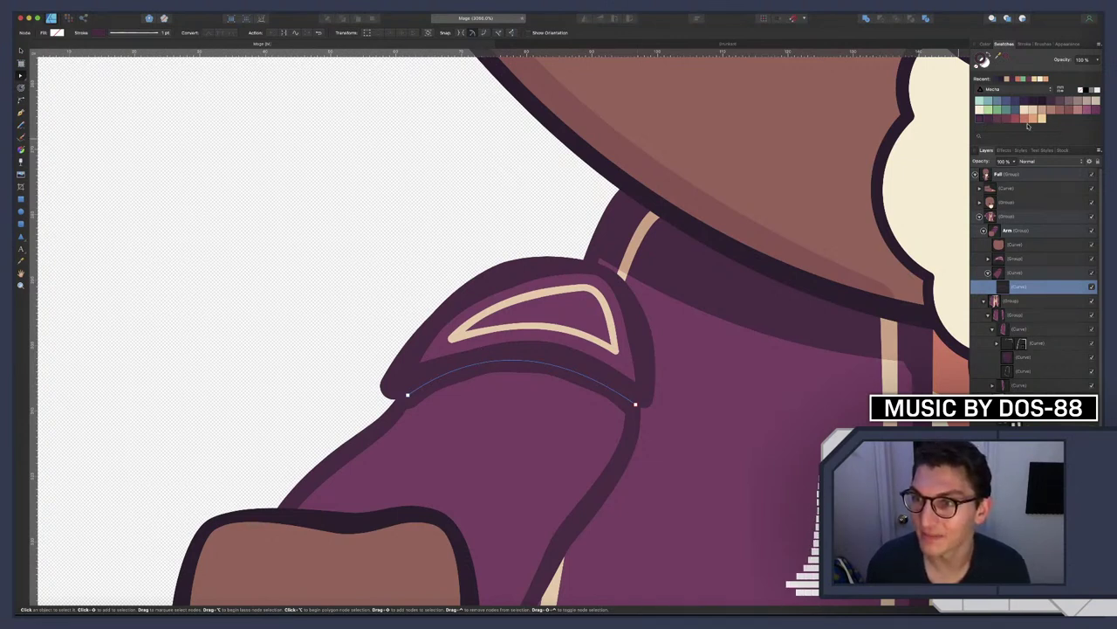
{"action": "key", "text": "5"}
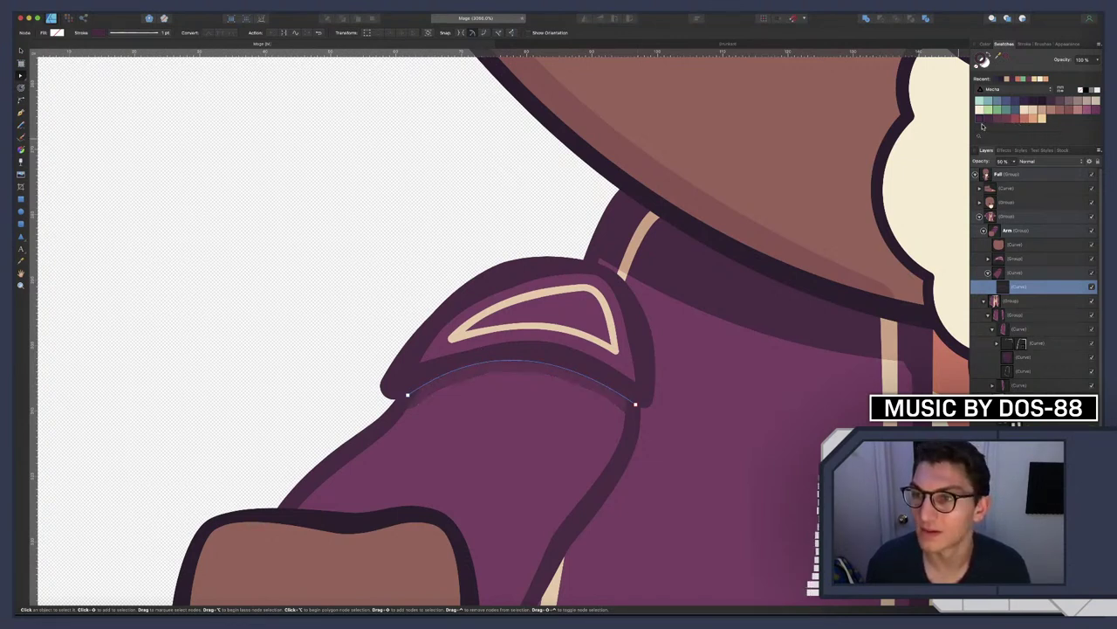
Delete the dark purple swatch just added to the Mocha palette
{"action": "right_click", "coordinate": [982, 118]}
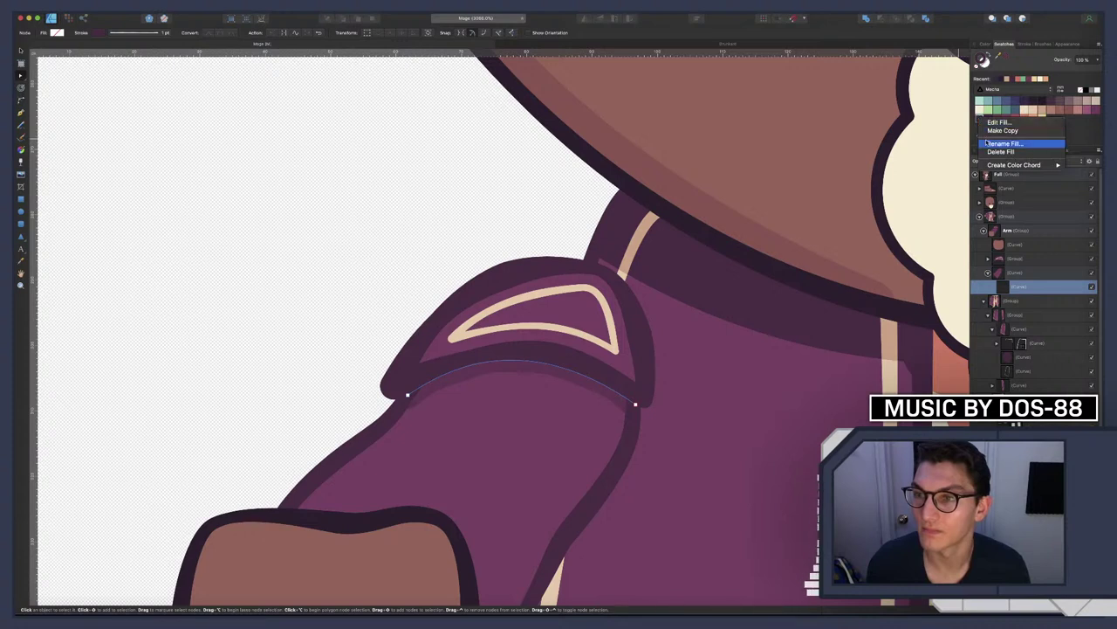
{"action": "left_click", "coordinate": [989, 152]}
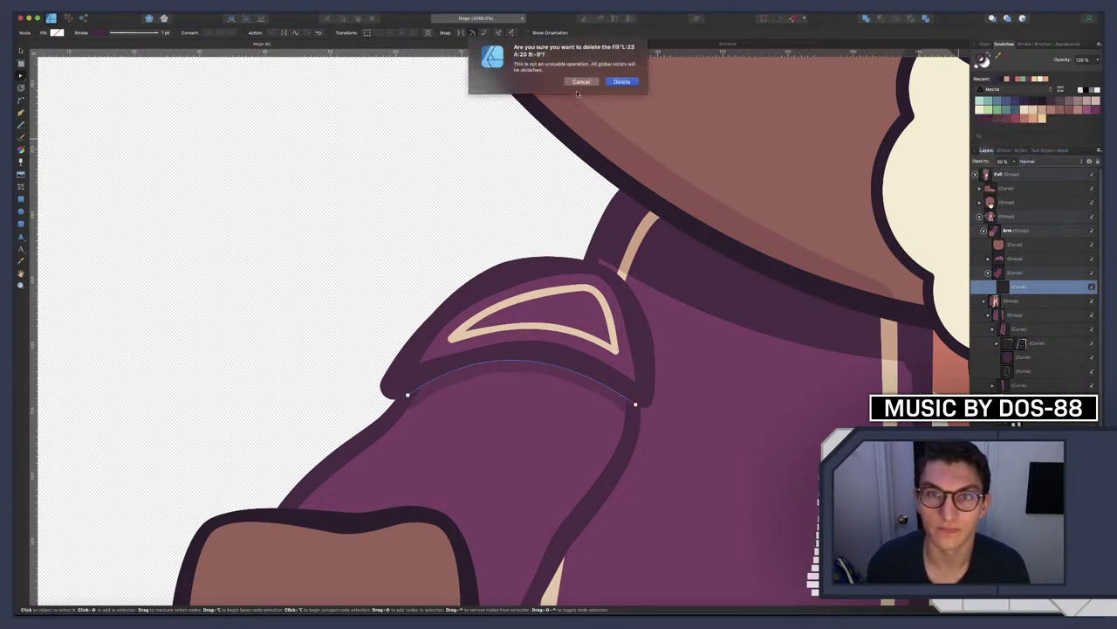
{"action": "left_click", "coordinate": [621, 82]}
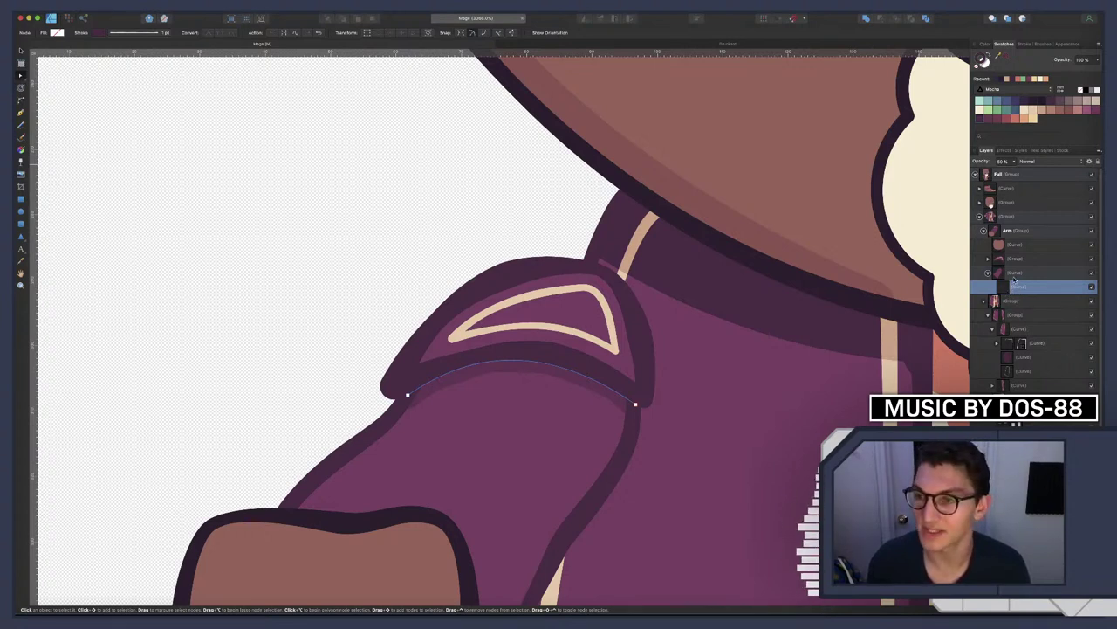
Sample the blended shadow colour on the sleeve, apply it to the shadow curve's stroke, and set the curve's opacity to 100%
{"action": "left_click", "coordinate": [1016, 274]}
{"action": "left_click_drag", "start_coordinate": [999, 57], "coordinate": [491, 367]}
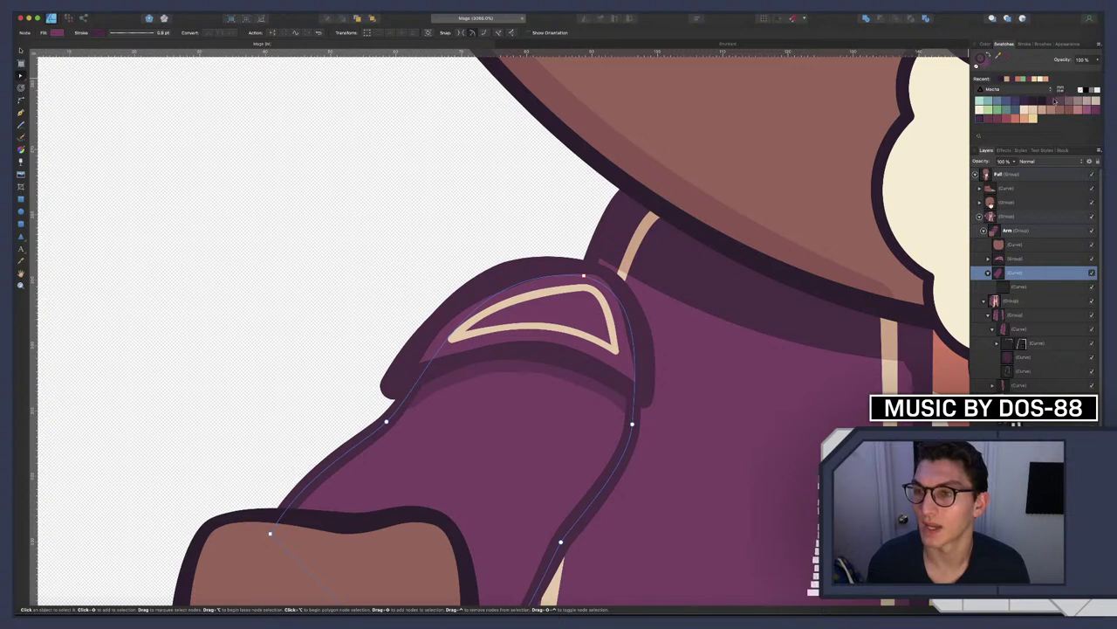
{"action": "left_click", "coordinate": [1015, 284]}
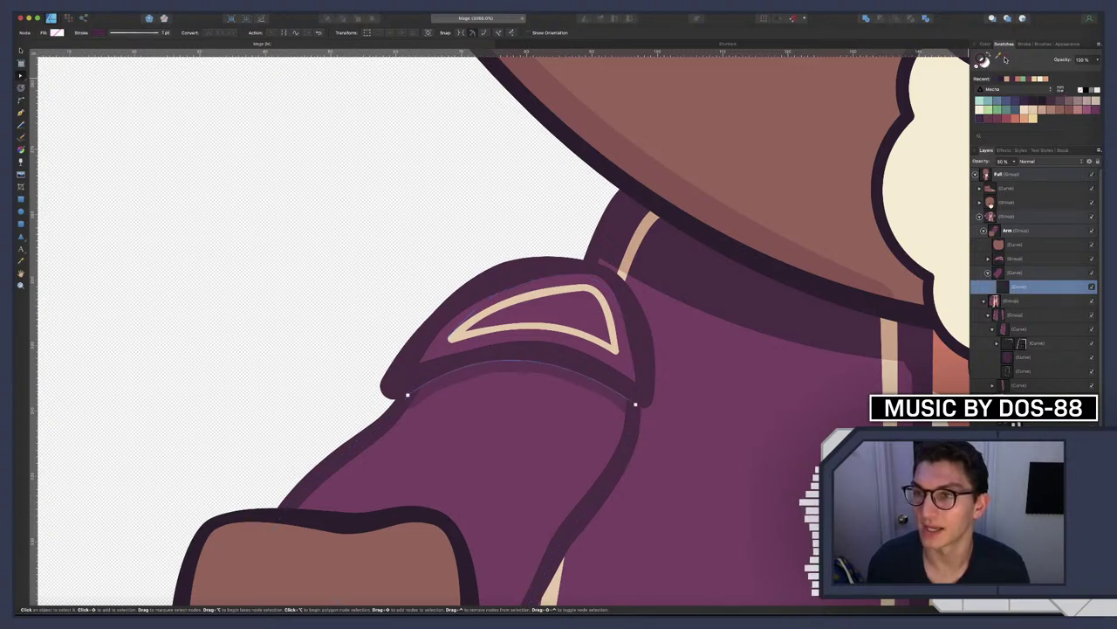
{"action": "left_click", "coordinate": [1006, 61]}
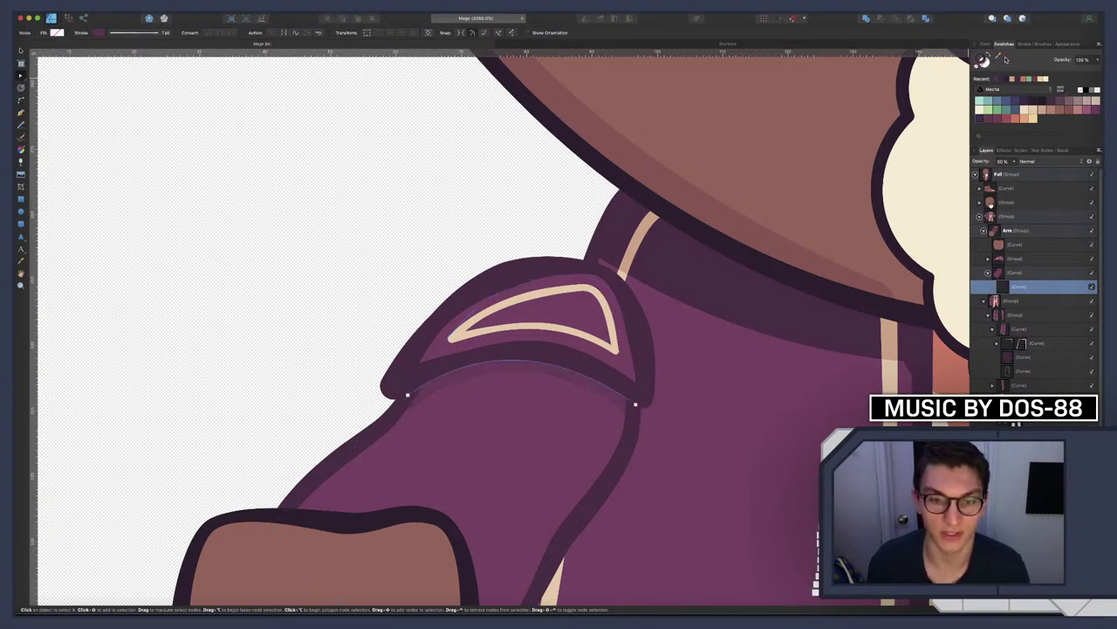
{"action": "left_click", "coordinate": [1004, 162]}
{"action": "type", "text": "100"}
{"action": "key", "text": "Return"}
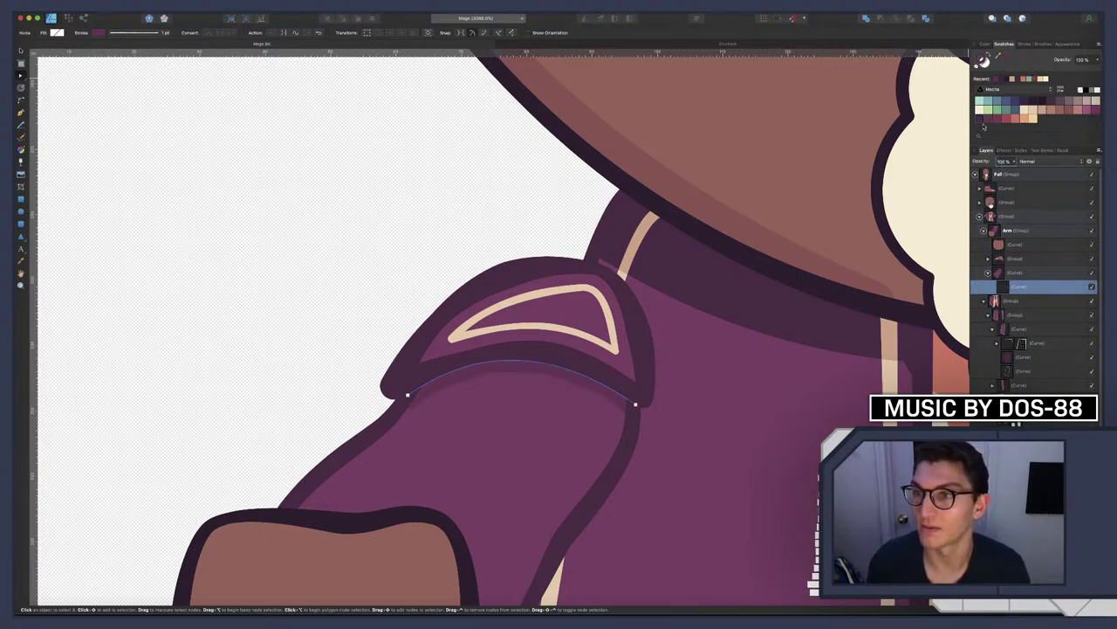
Save the sampled shadow colour to the Mocha palette, place it at the start of the last row, and deselect the curve
{"action": "left_click", "coordinate": [1061, 89]}
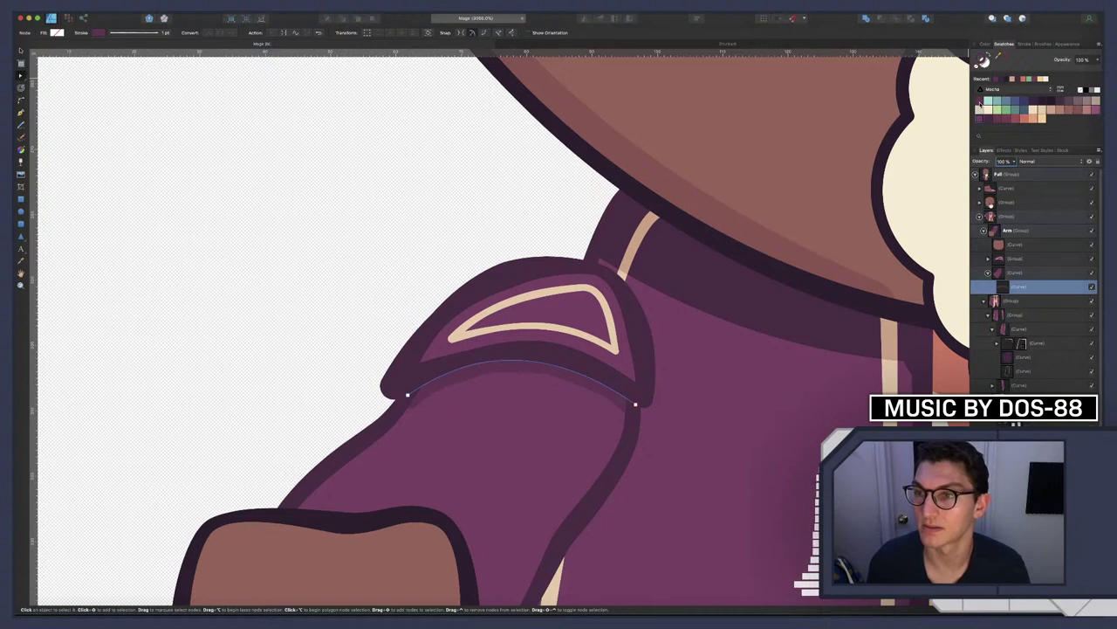
{"action": "left_click_drag", "start_coordinate": [981, 104], "coordinate": [982, 119]}
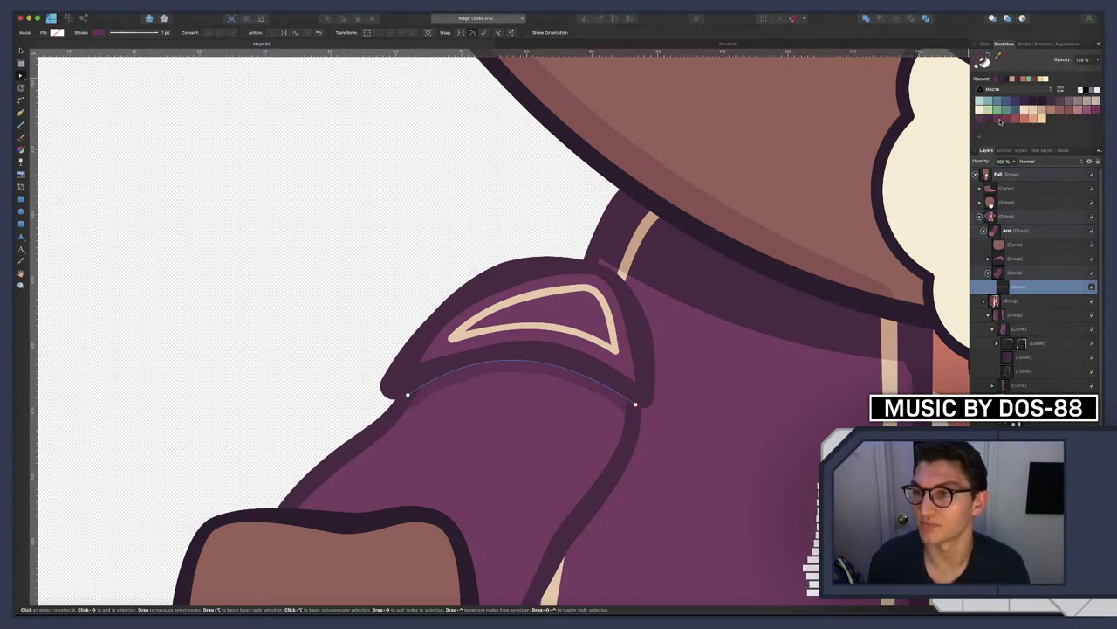
{"action": "left_click", "coordinate": [375, 212]}
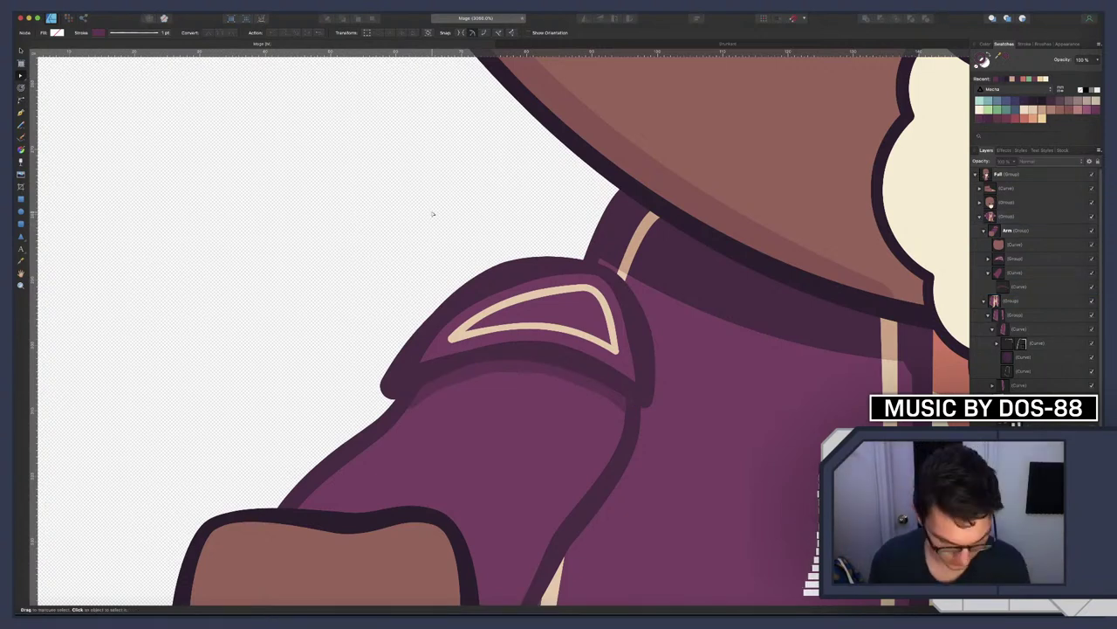
{"action": "key", "text": "super+0"}
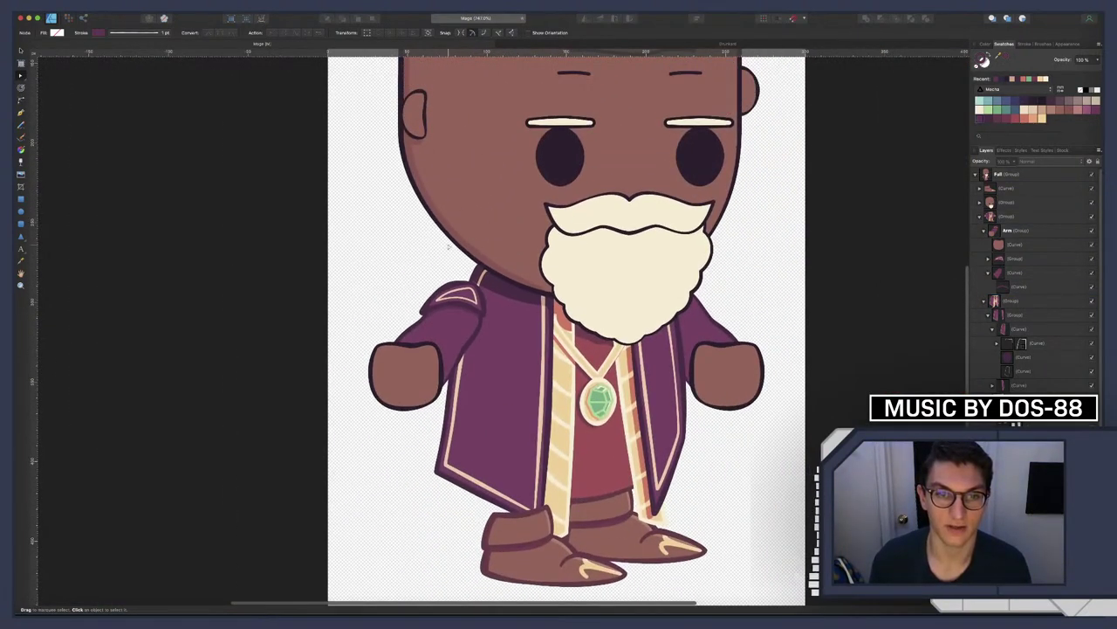
Adjust the end nodes and handle of the sleeve shadow curve so it follows the lower edge of the shoulder piece
{"action": "scroll", "coordinate": [448, 247], "scroll_direction": "down", "scroll_amount": 4}
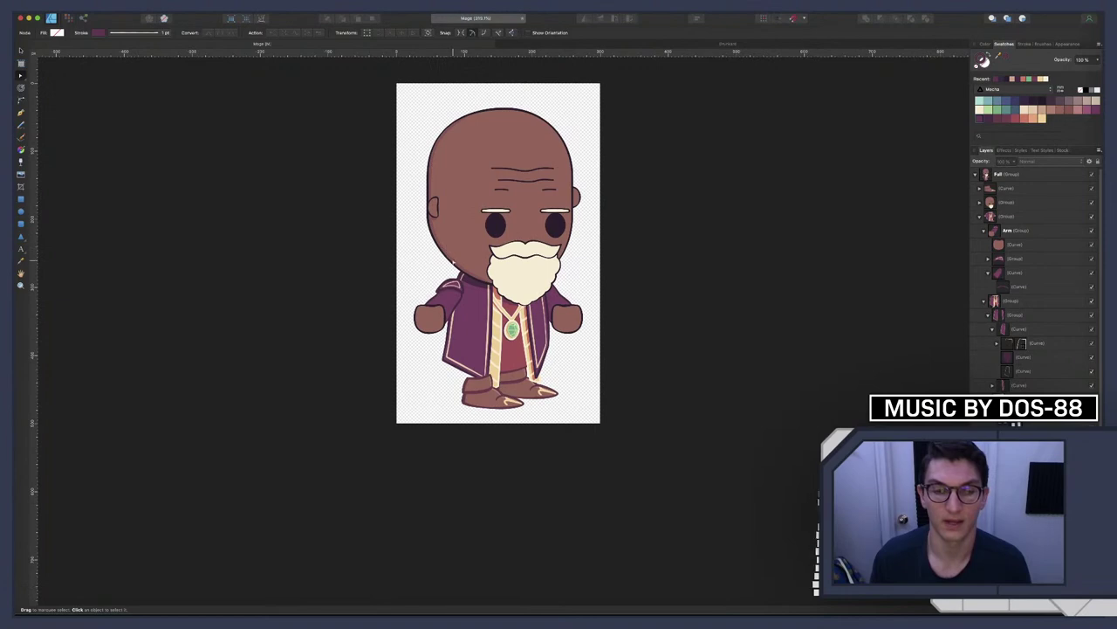
{"action": "scroll", "coordinate": [449, 261], "scroll_direction": "up", "scroll_amount": 10}
{"action": "scroll", "coordinate": [450, 277], "scroll_direction": "down", "scroll_amount": 3}
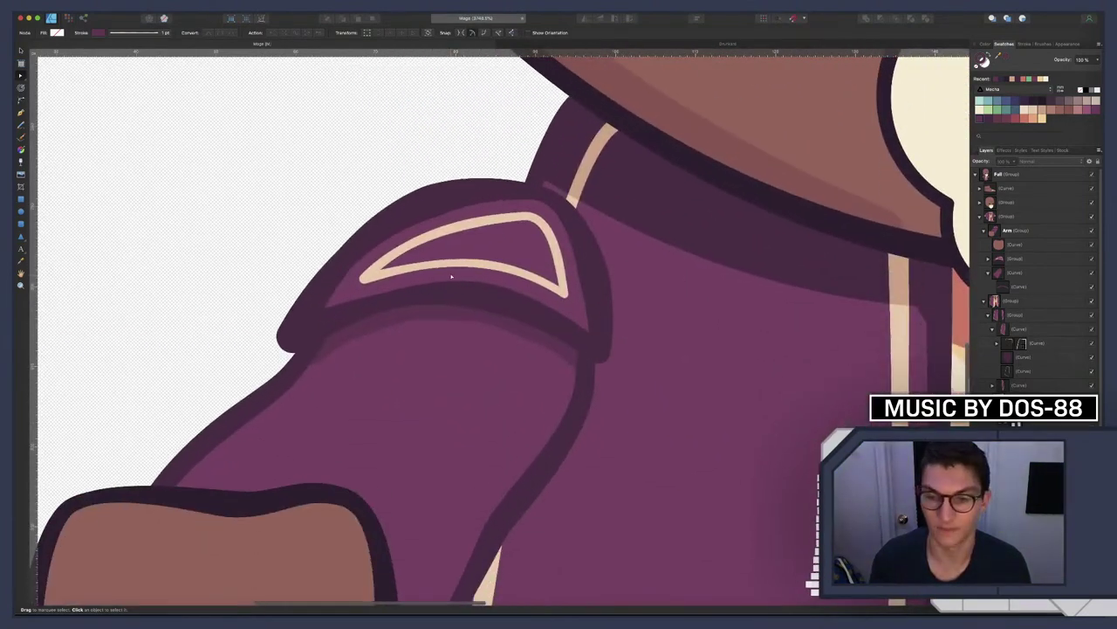
{"action": "scroll", "coordinate": [645, 289], "scroll_direction": "right", "scroll_amount": 3}
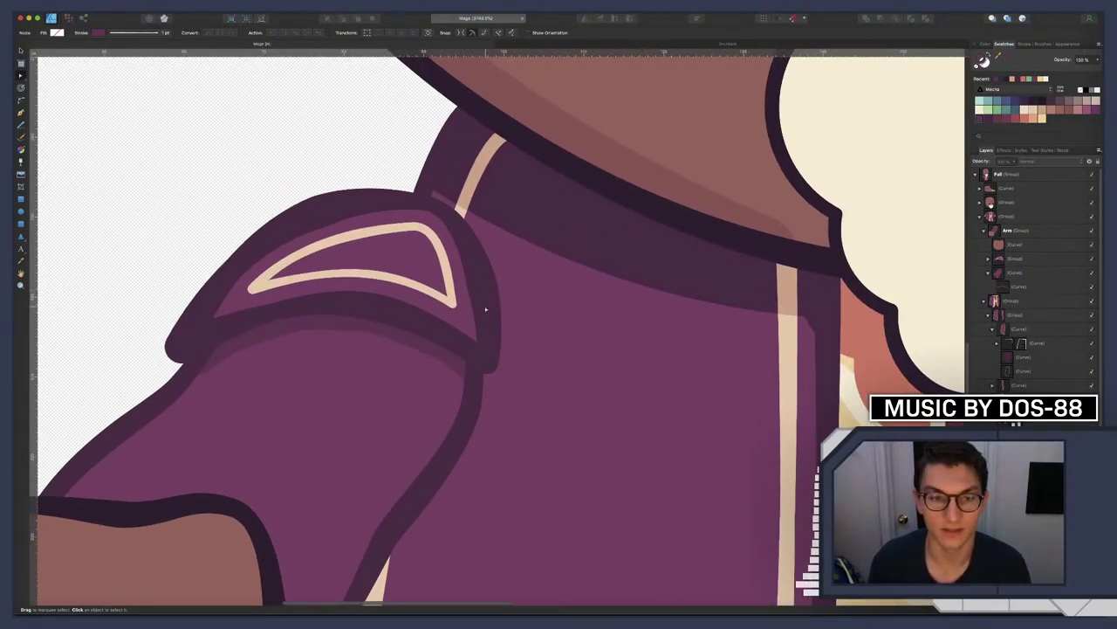
{"action": "left_click", "coordinate": [365, 333]}
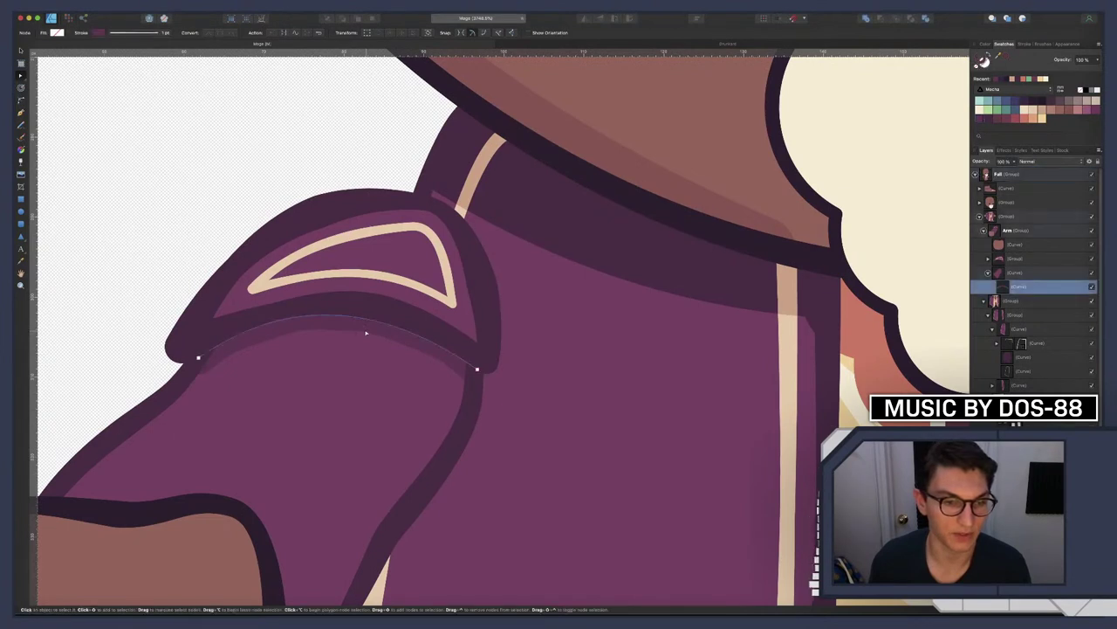
{"action": "left_click", "coordinate": [182, 362]}
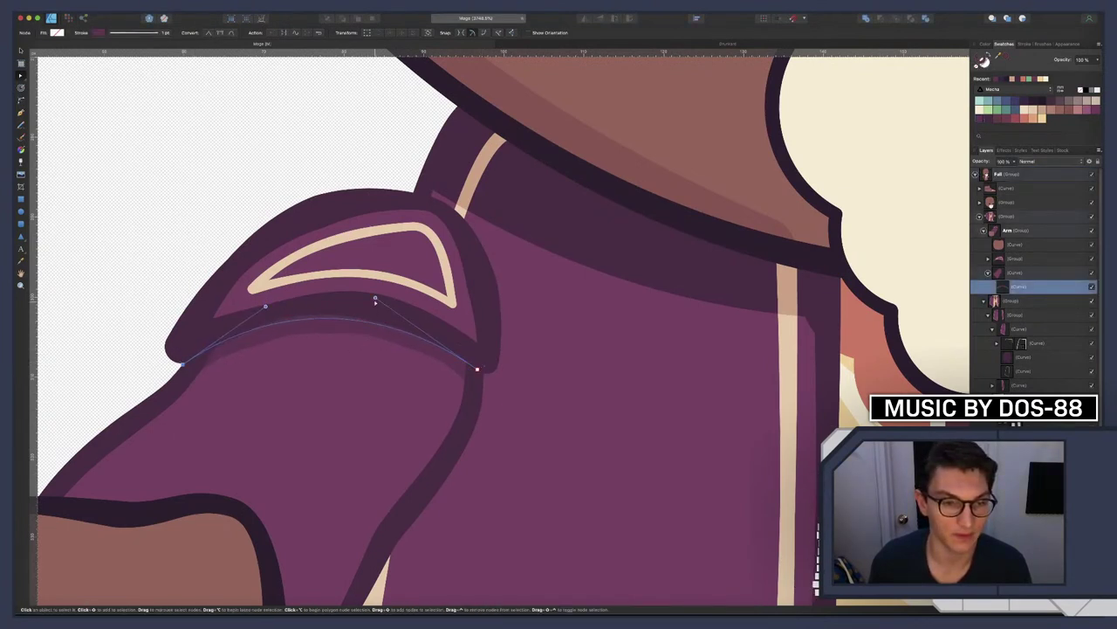
{"action": "left_click_drag", "start_coordinate": [476, 368], "coordinate": [478, 361]}
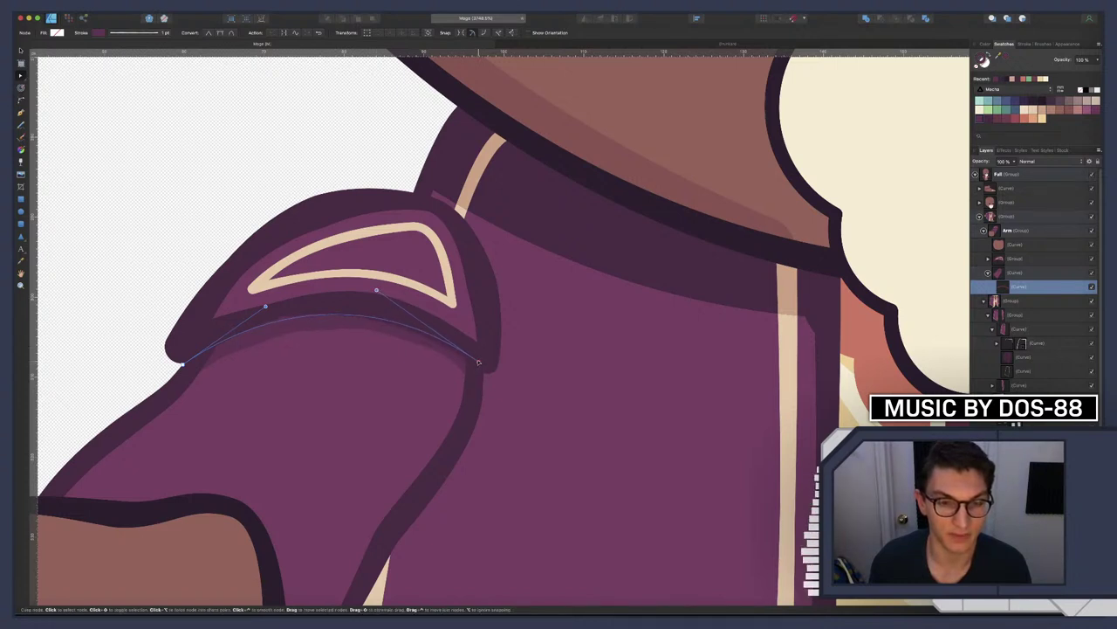
{"action": "left_click_drag", "start_coordinate": [376, 289], "coordinate": [347, 284]}
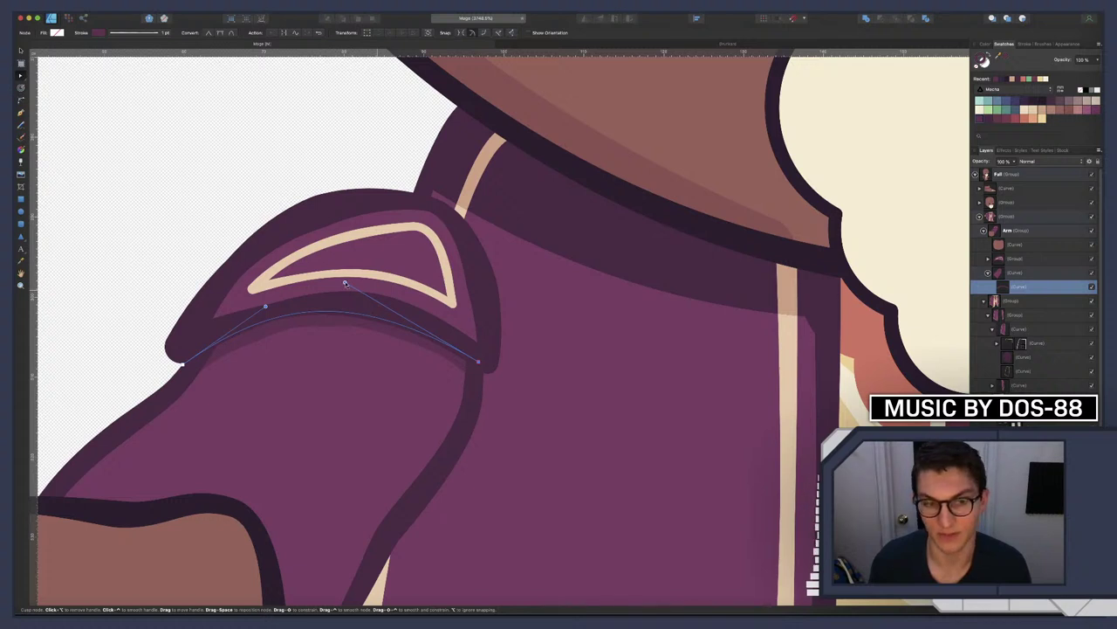
{"action": "scroll", "coordinate": [440, 309], "scroll_direction": "up", "scroll_amount": 5}
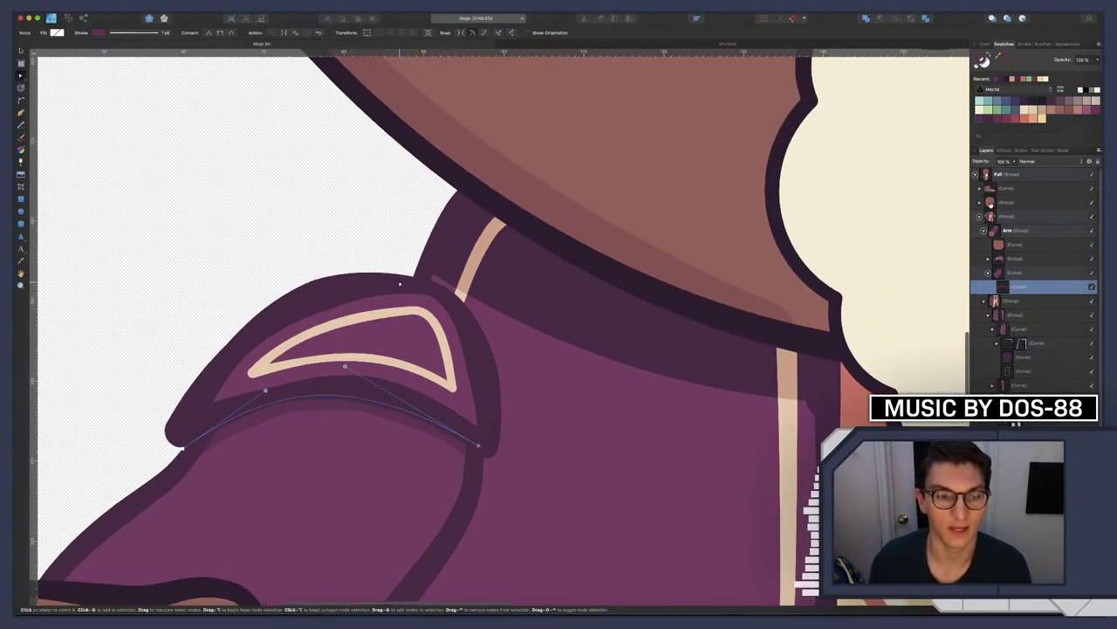
Fill the coat's neck shadow shape with the saved purple shadow swatch at the start of the Mocha palette's last row
{"action": "left_click", "coordinate": [576, 294]}
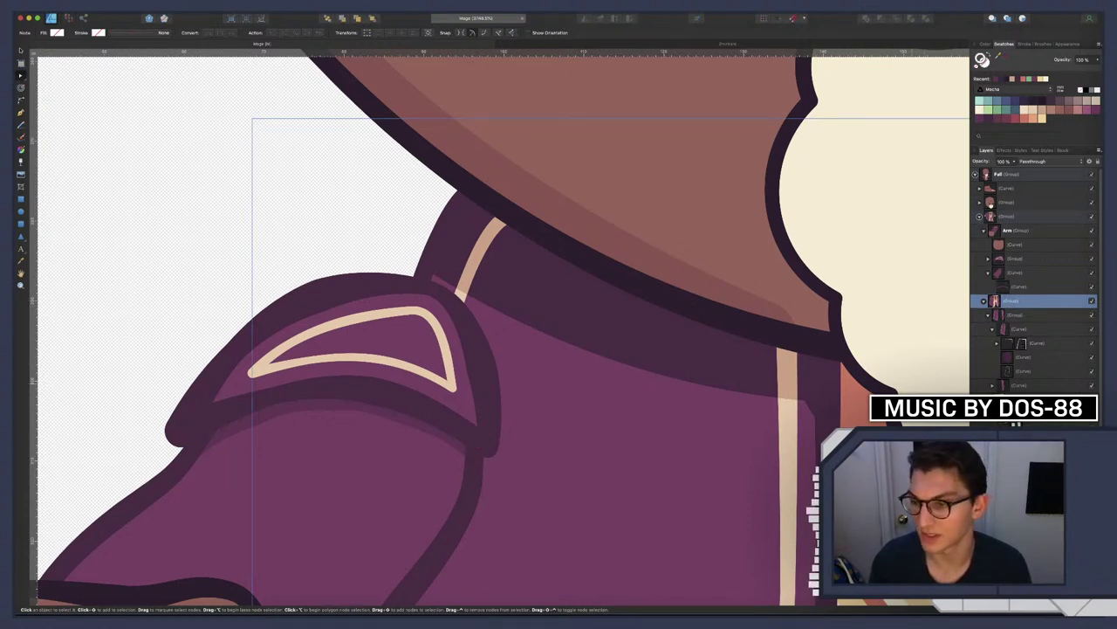
{"action": "left_click", "coordinate": [1015, 358]}
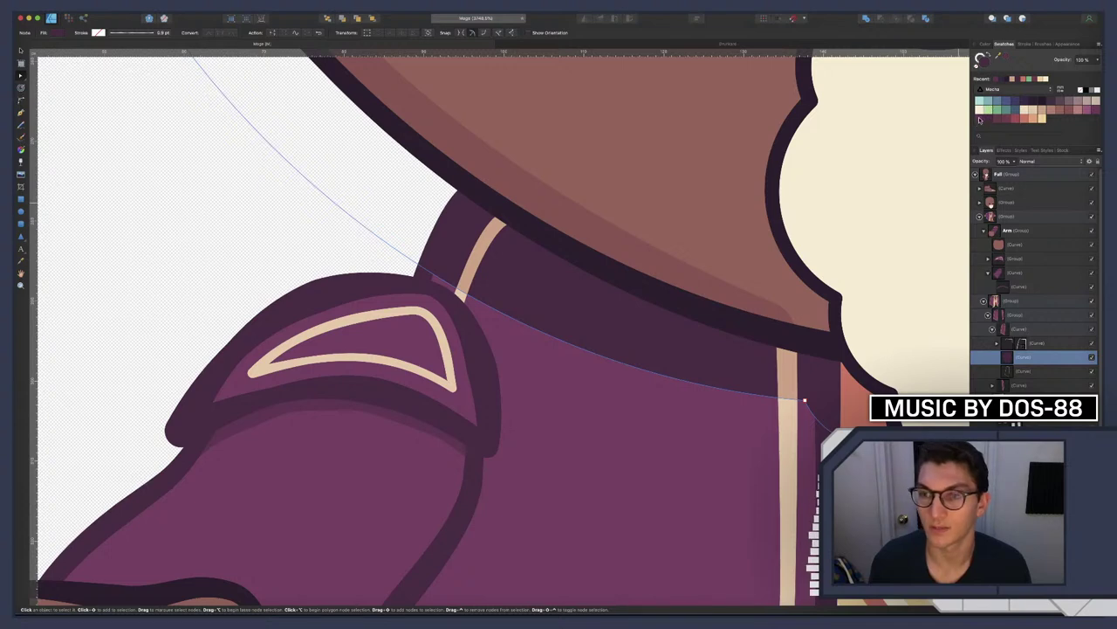
{"action": "left_click", "coordinate": [981, 119]}
{"action": "left_click", "coordinate": [250, 222]}
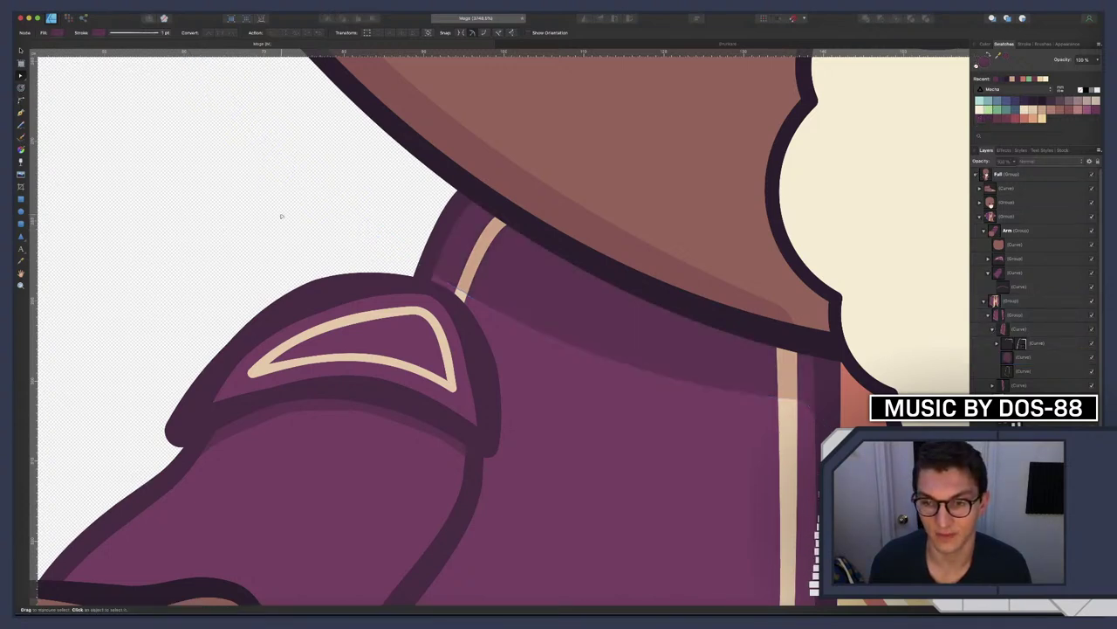
Examine the whole mage, comparing the coat shading with the head and beard
{"action": "scroll", "coordinate": [282, 215], "scroll_direction": "down", "scroll_amount": 10}
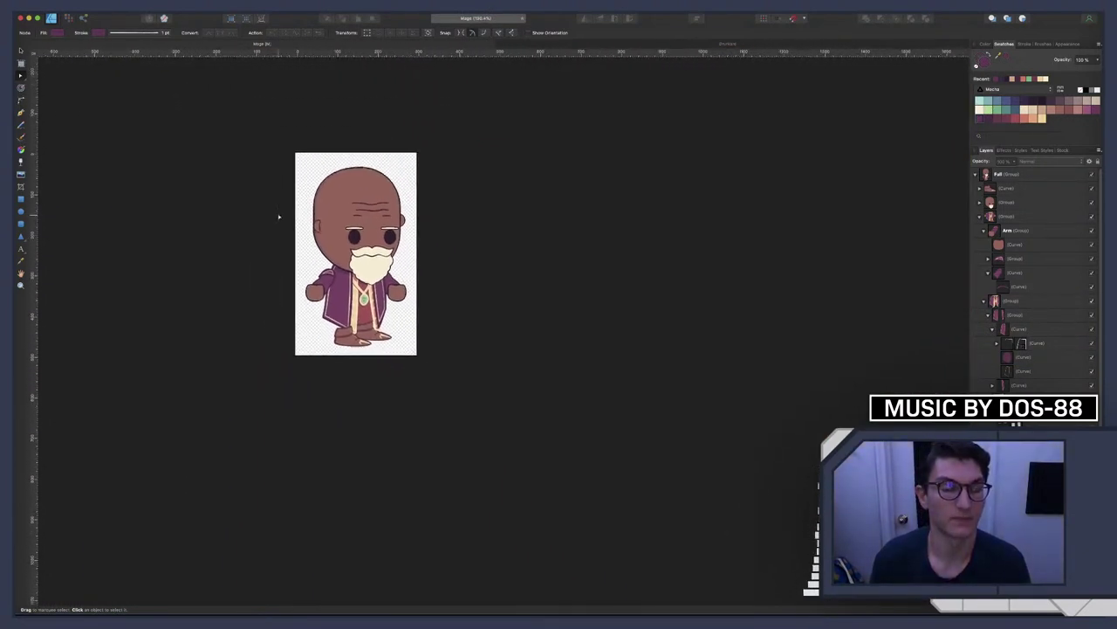
{"action": "scroll", "coordinate": [279, 216], "scroll_direction": "left", "scroll_amount": 2}
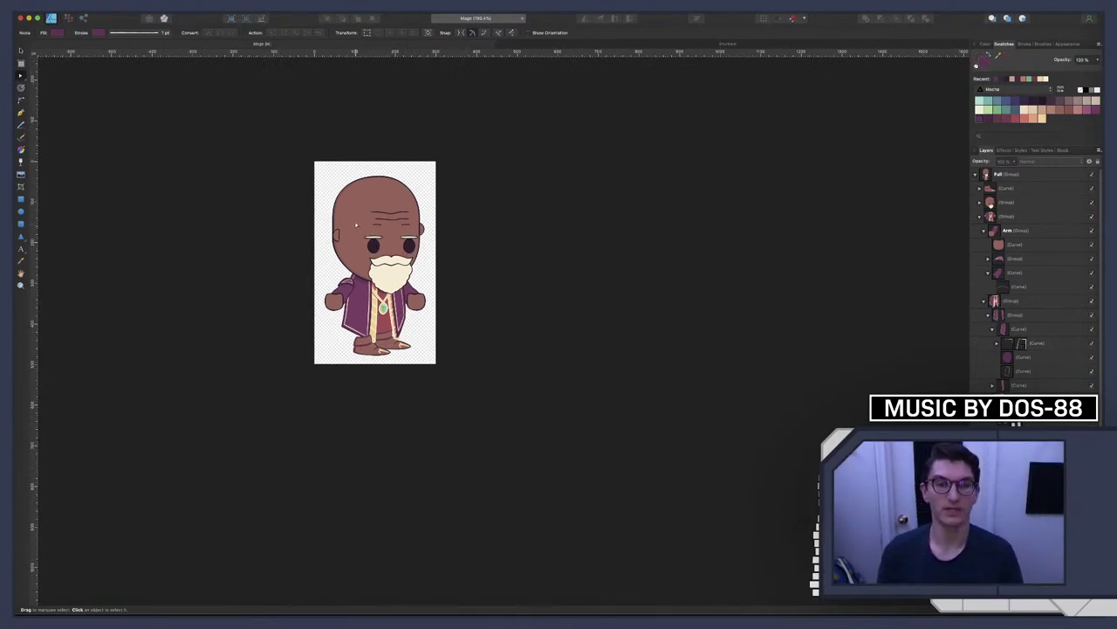
{"action": "scroll", "coordinate": [358, 226], "scroll_direction": "up", "scroll_amount": 10}
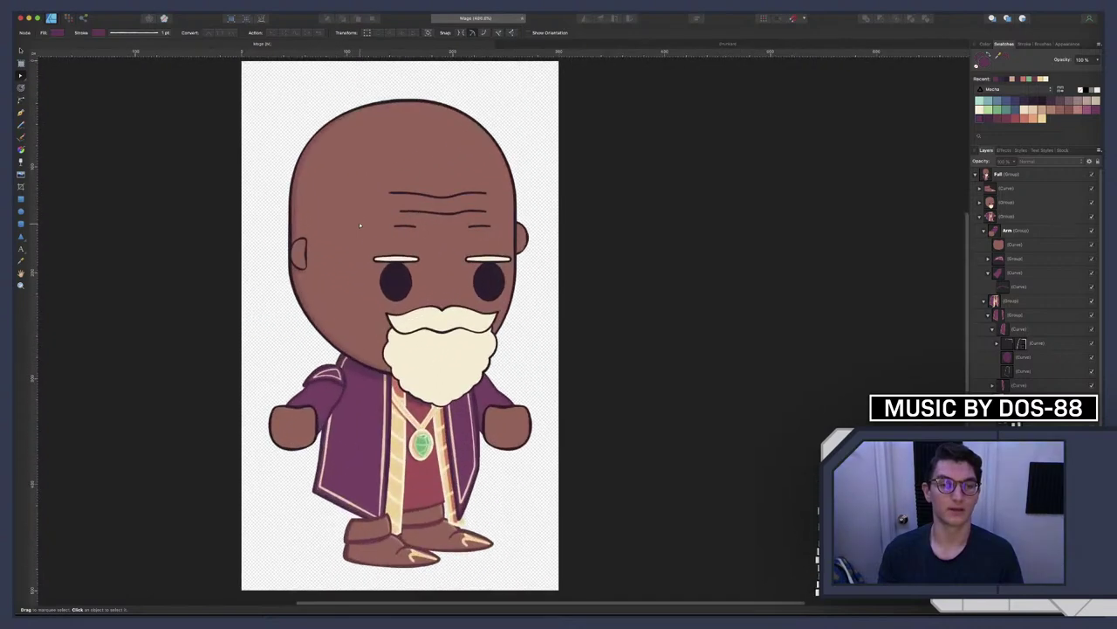
{"action": "scroll", "coordinate": [358, 226], "scroll_direction": "down", "scroll_amount": 3}
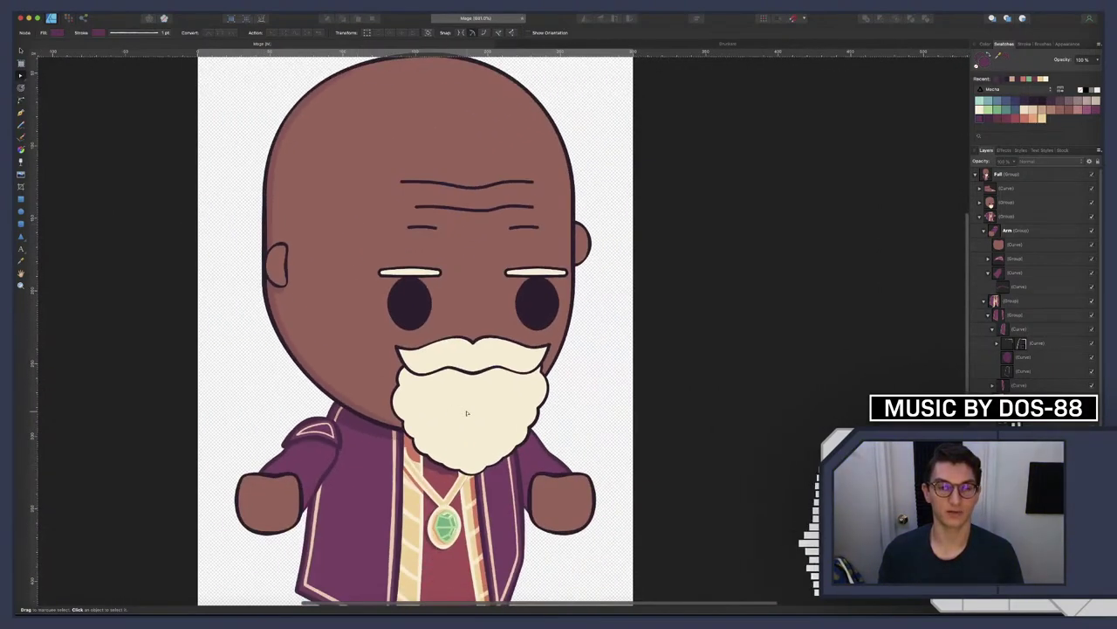
{"action": "scroll", "coordinate": [467, 413], "scroll_direction": "up", "scroll_amount": 3}
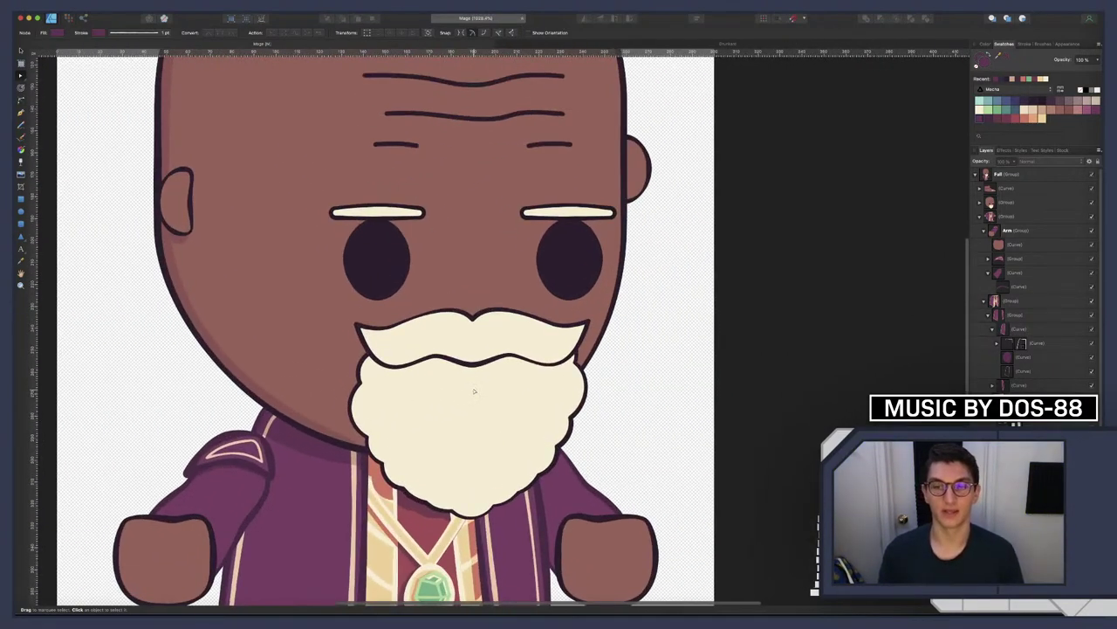
{"action": "scroll", "coordinate": [474, 391], "scroll_direction": "down", "scroll_amount": 5}
{"action": "scroll", "coordinate": [472, 391], "scroll_direction": "up", "scroll_amount": 4}
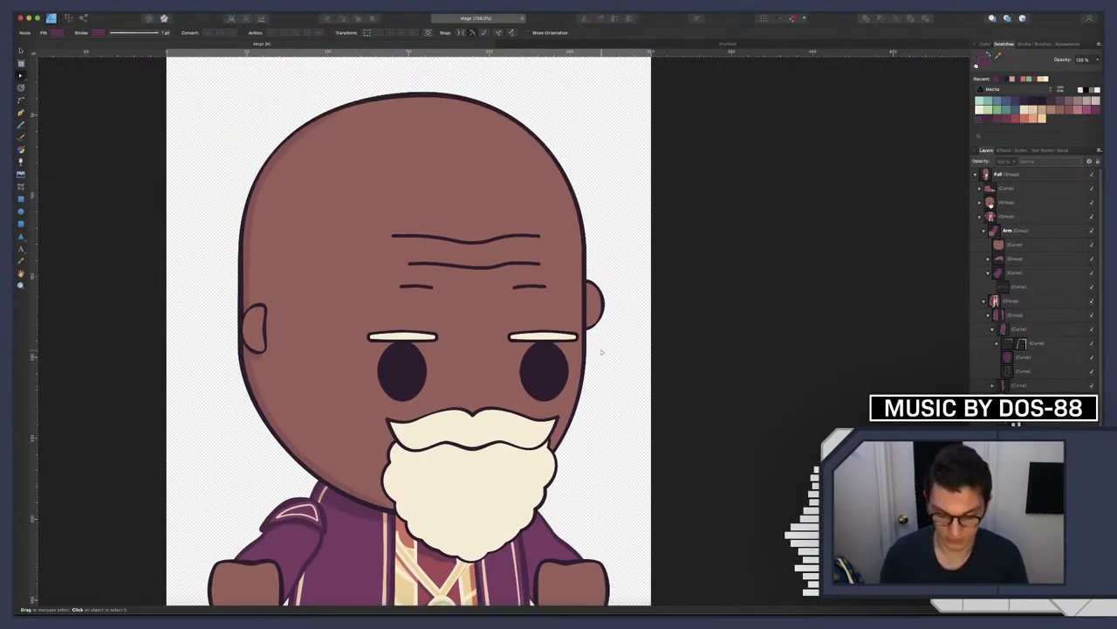
Draw a curve with the Pen tool from the crown to the cheek beside the beard and fit it along the head's right outline
{"action": "key", "text": "p"}
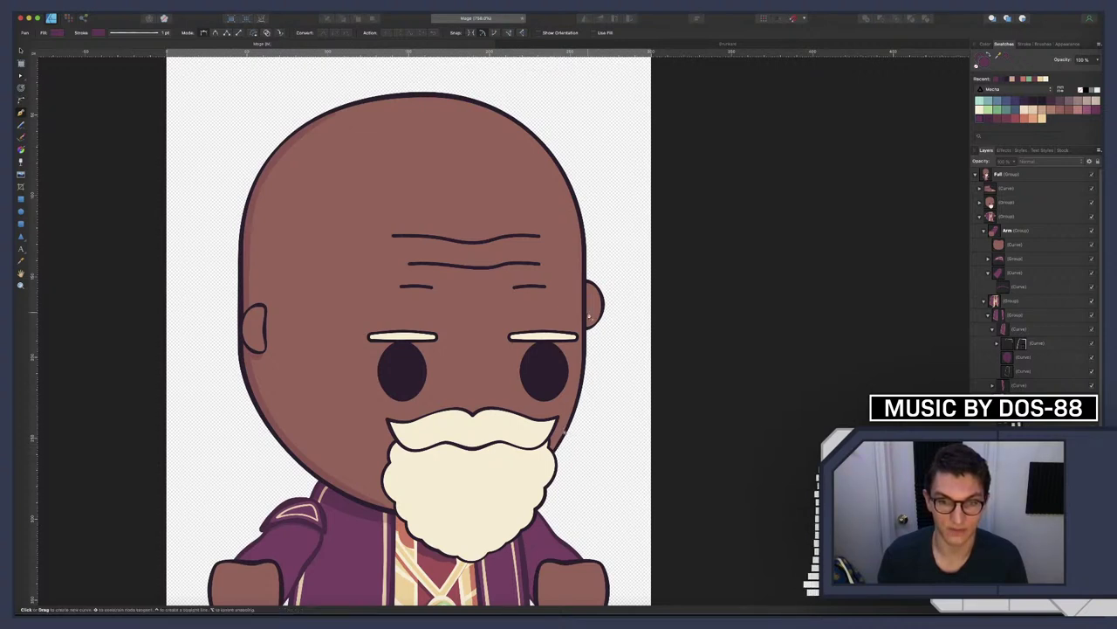
{"action": "left_click", "coordinate": [453, 97]}
{"action": "left_click", "coordinate": [564, 431]}
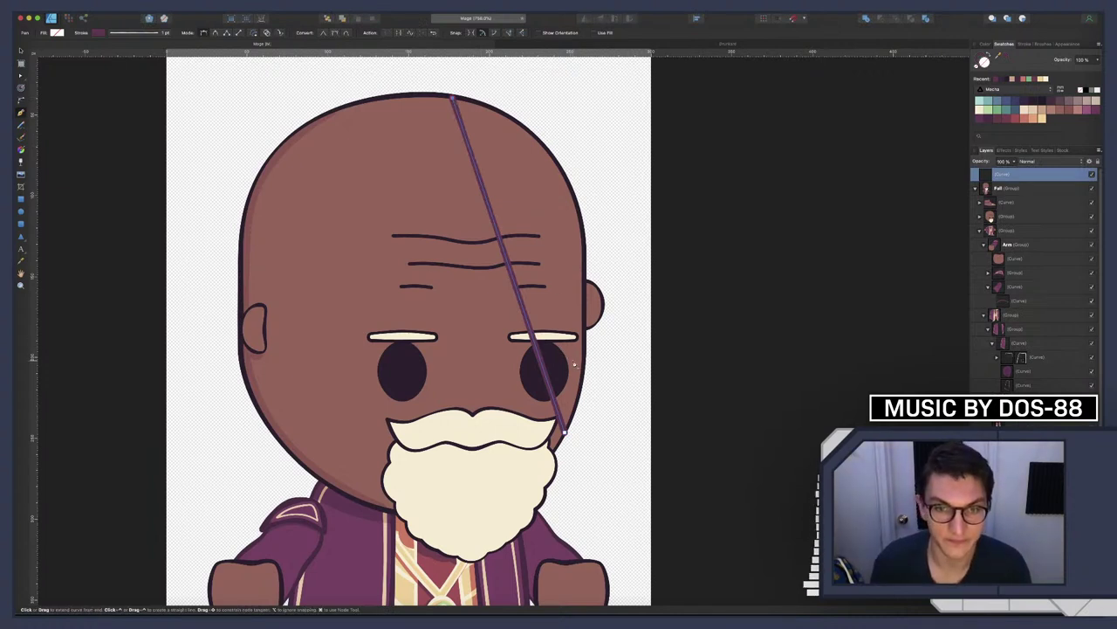
{"action": "key", "text": "a"}
{"action": "left_click_drag", "start_coordinate": [508, 268], "coordinate": [570, 278]}
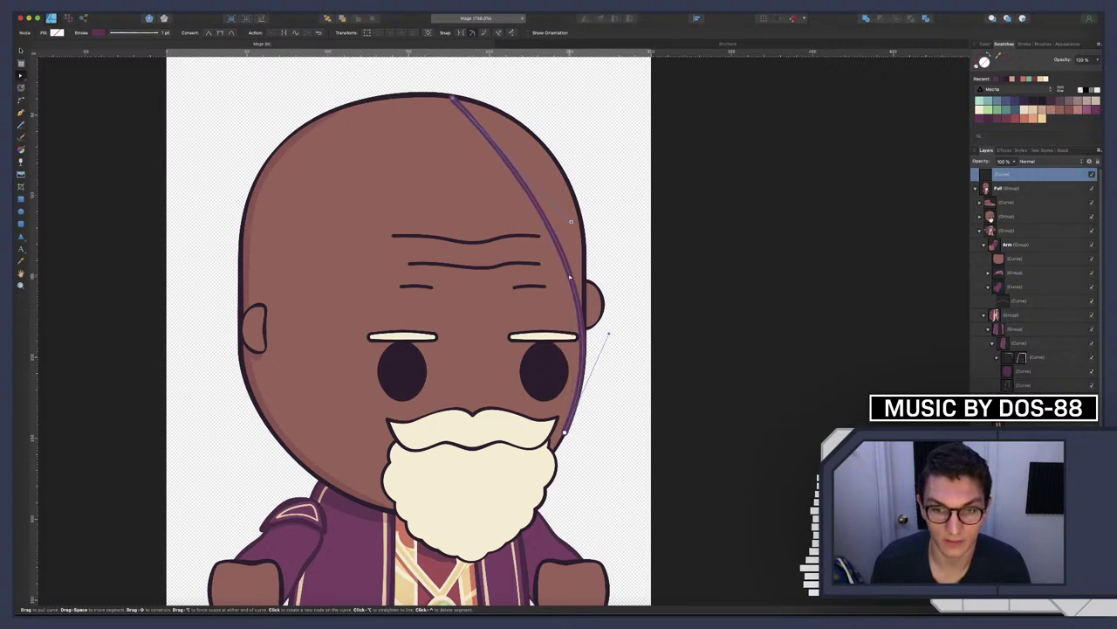
{"action": "left_click", "coordinate": [581, 372]}
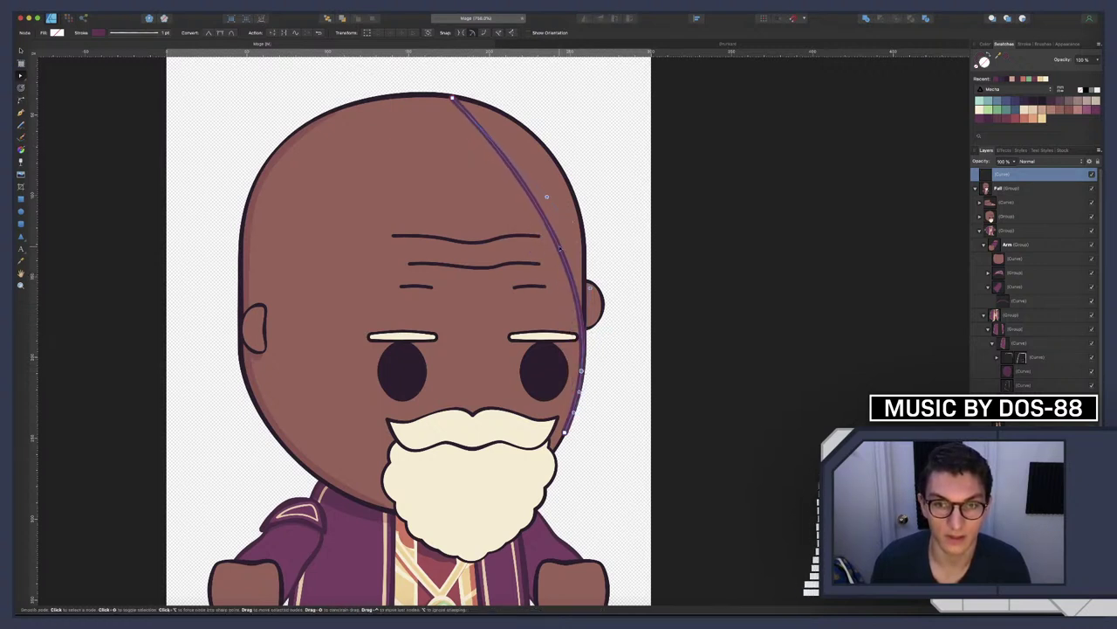
{"action": "left_click_drag", "start_coordinate": [559, 247], "coordinate": [571, 189]}
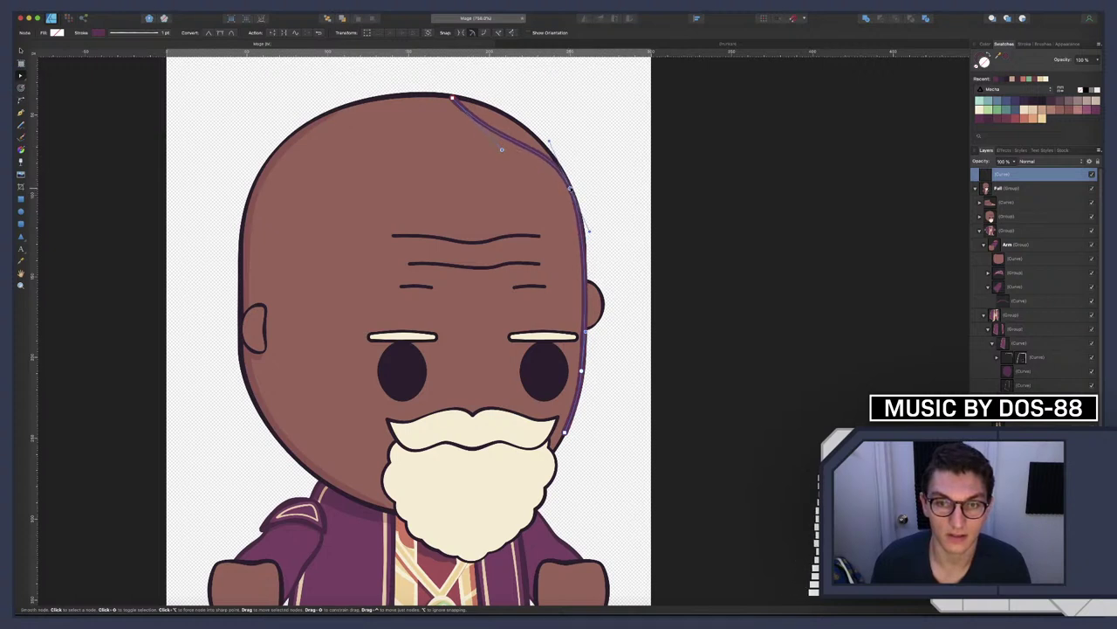
{"action": "left_click_drag", "start_coordinate": [503, 150], "coordinate": [498, 107]}
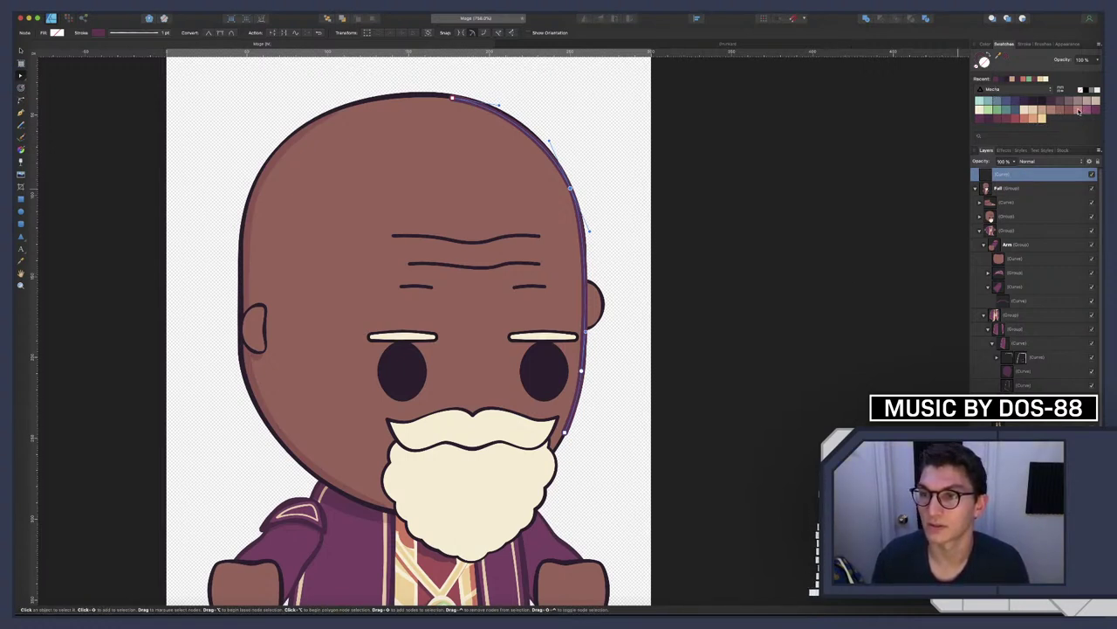
Give the new head curve a light tan stroke with no fill and nest it inside the head curve
{"action": "left_click", "coordinate": [1078, 111]}
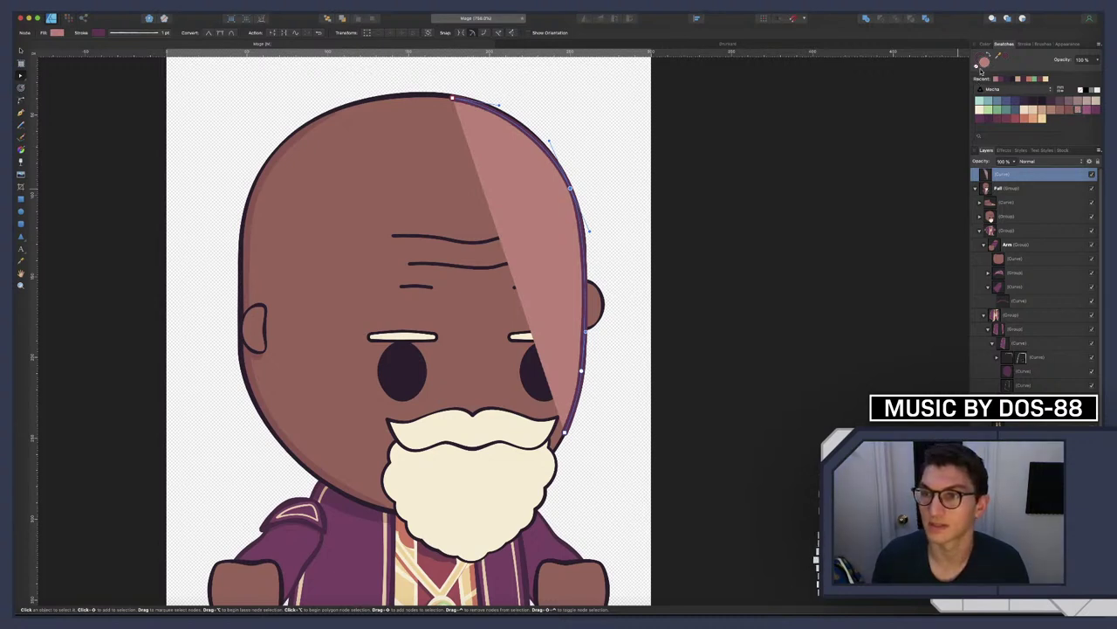
{"action": "left_click", "coordinate": [978, 68]}
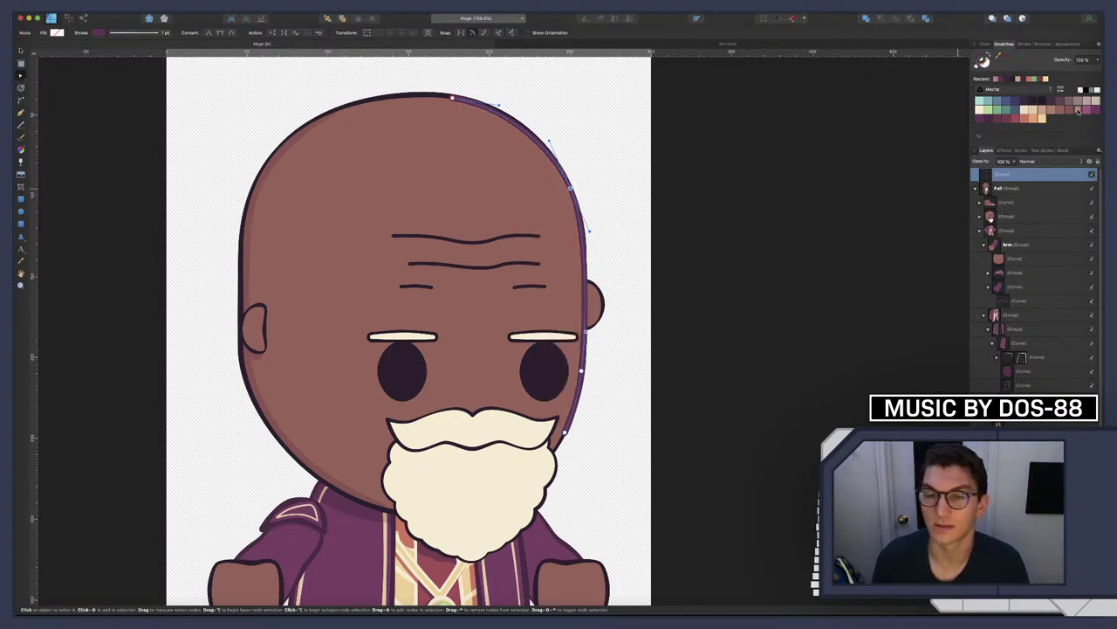
{"action": "left_click", "coordinate": [1079, 111]}
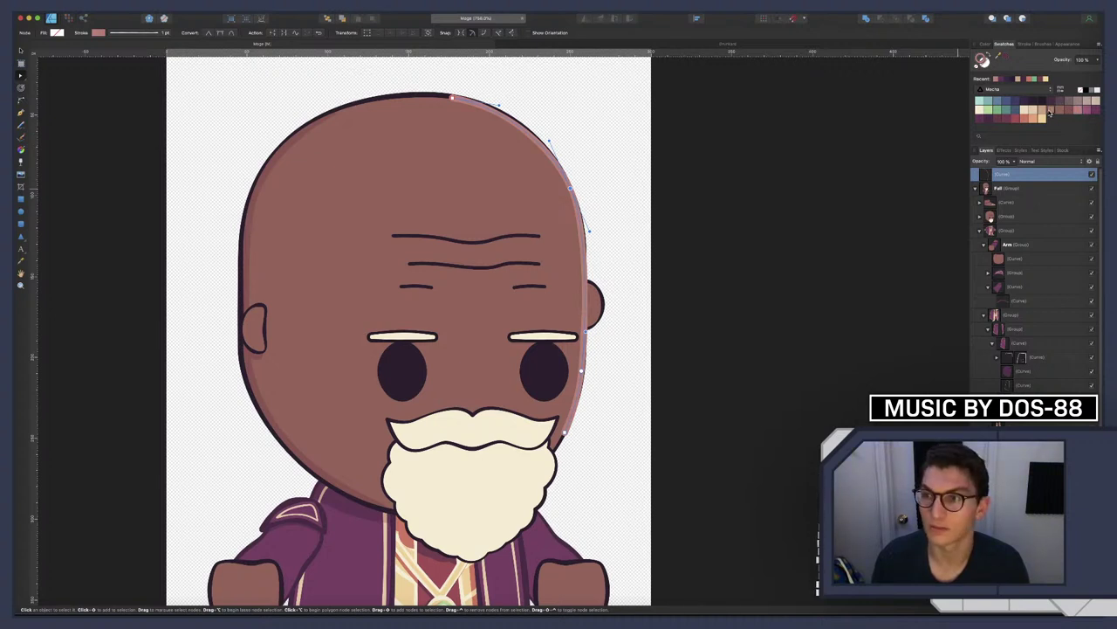
{"action": "left_click", "coordinate": [1042, 111]}
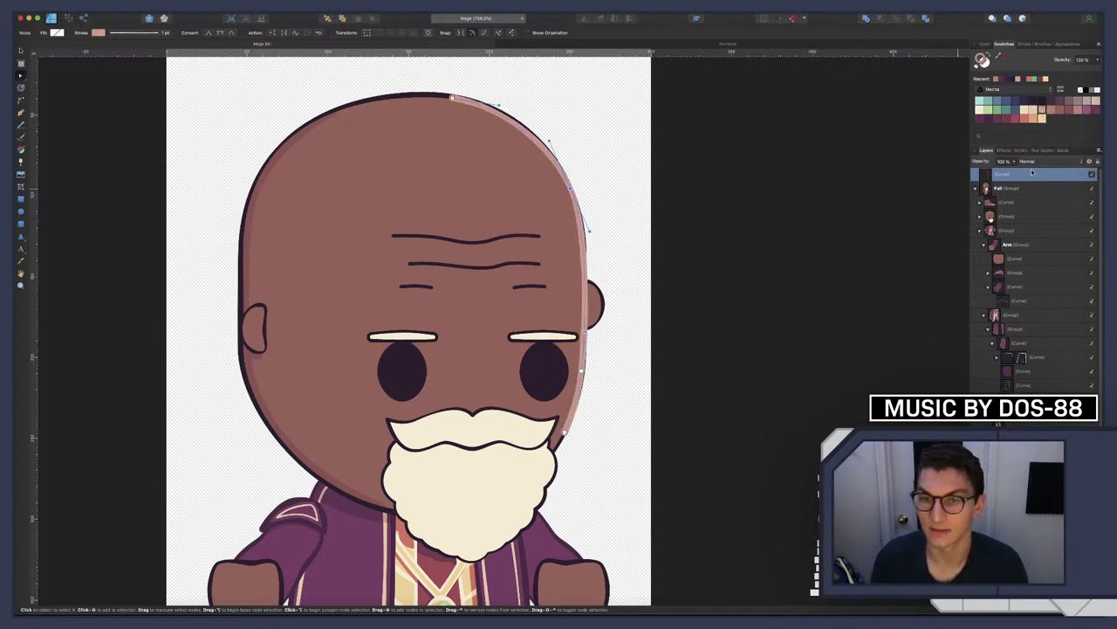
{"action": "left_click_drag", "start_coordinate": [1000, 178], "coordinate": [1027, 263]}
{"action": "left_click", "coordinate": [979, 202]}
{"action": "left_click", "coordinate": [979, 203]}
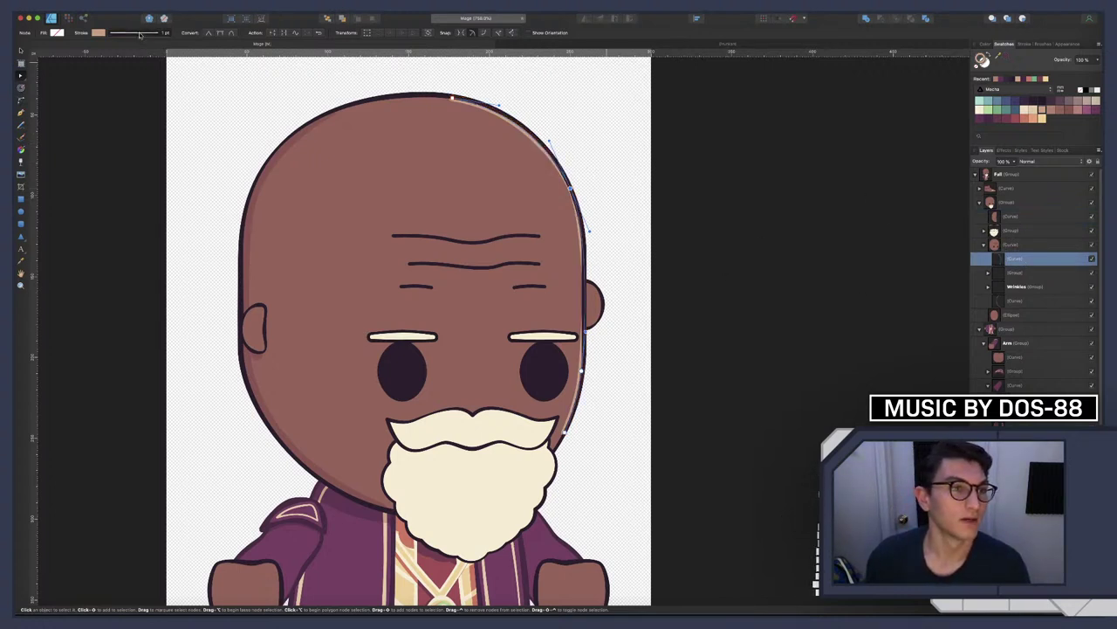
Taper both ends of the head highlight with a pressure profile and make it a 2 pt stroke in a medium brown swatch
{"action": "left_click", "coordinate": [139, 35]}
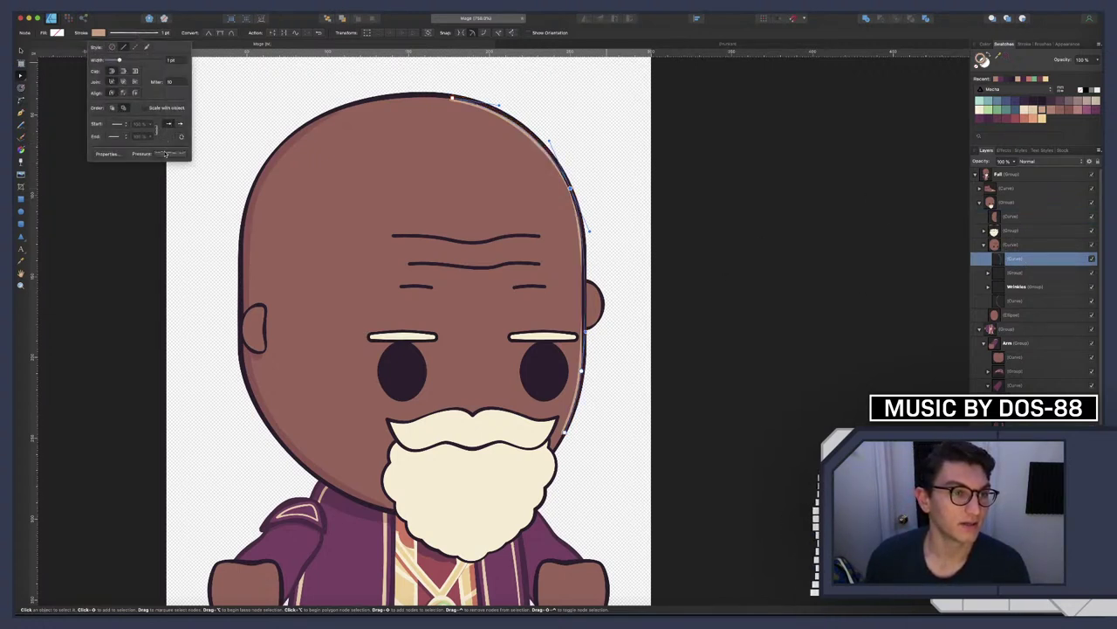
{"action": "left_click", "coordinate": [164, 153]}
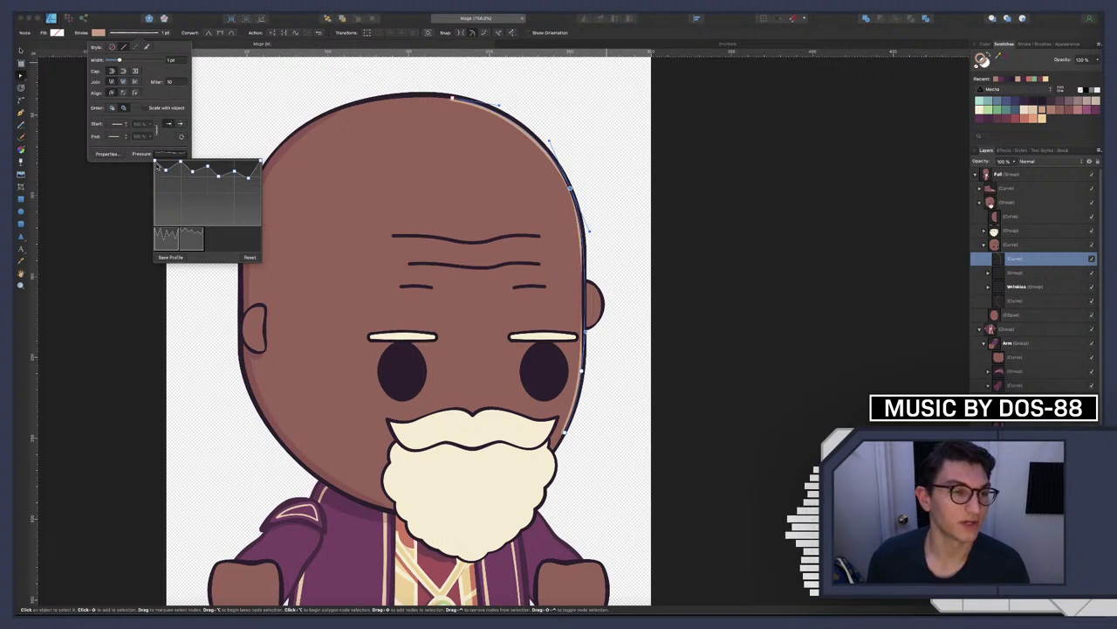
{"action": "left_click_drag", "start_coordinate": [156, 162], "coordinate": [153, 190]}
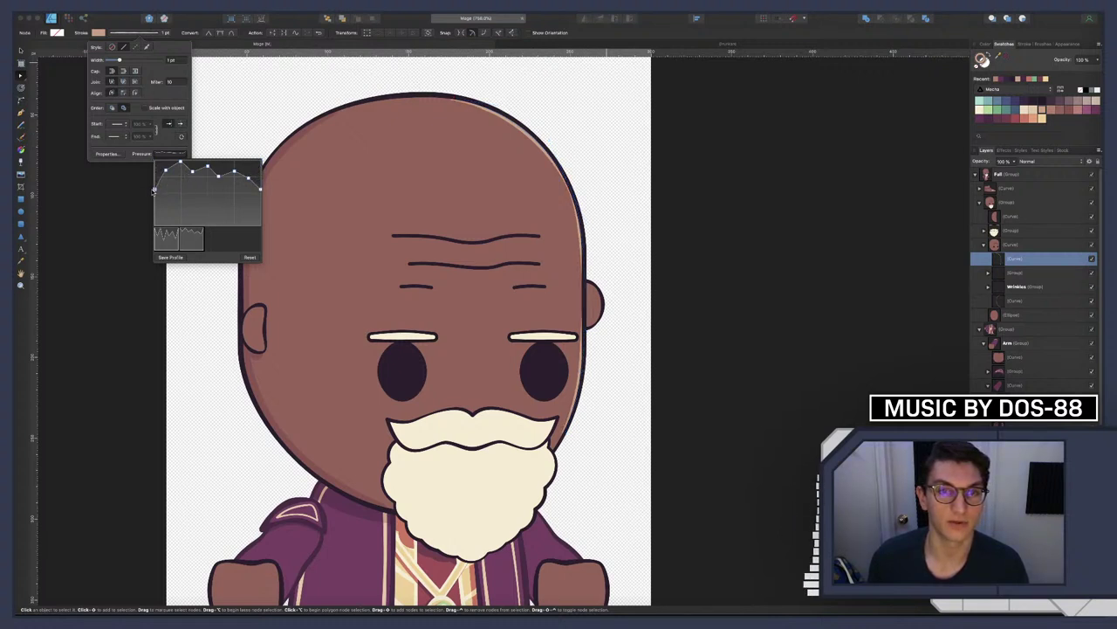
{"action": "left_click_drag", "start_coordinate": [121, 61], "coordinate": [121, 62]}
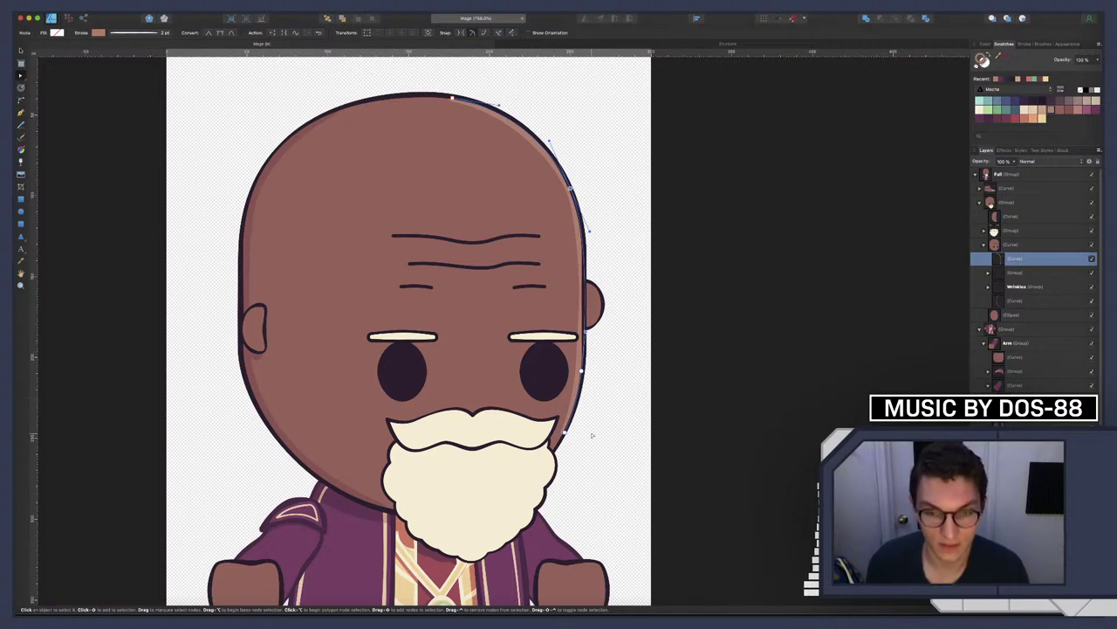
Extend the highlight's upper end further over the crown and adjust its handle to follow the head outline
{"action": "left_click", "coordinate": [565, 432]}
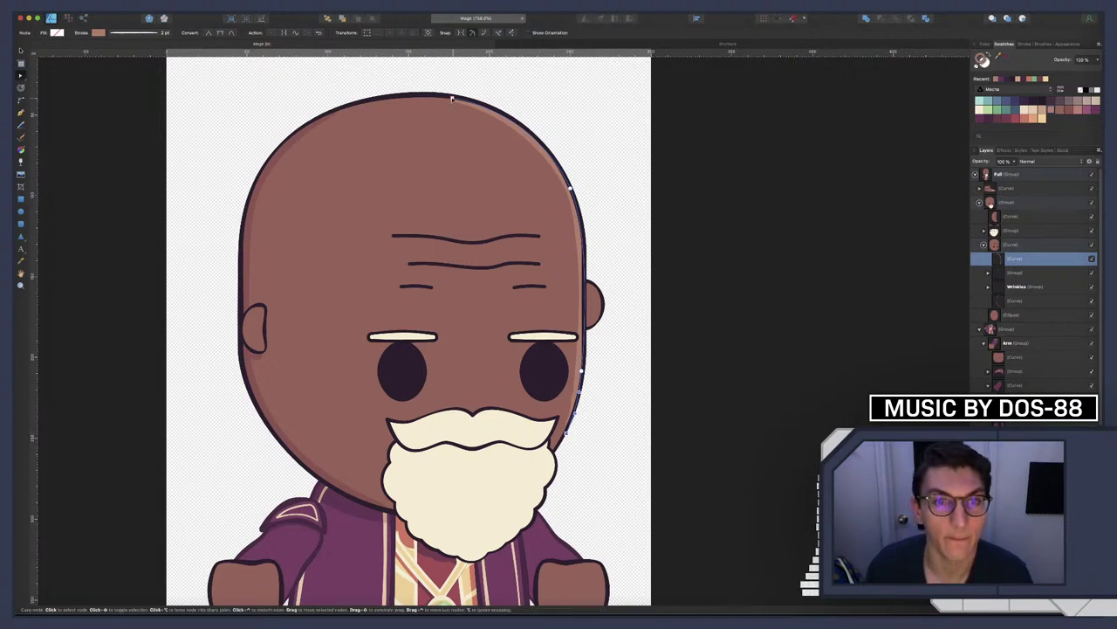
{"action": "left_click_drag", "start_coordinate": [453, 99], "coordinate": [467, 96]}
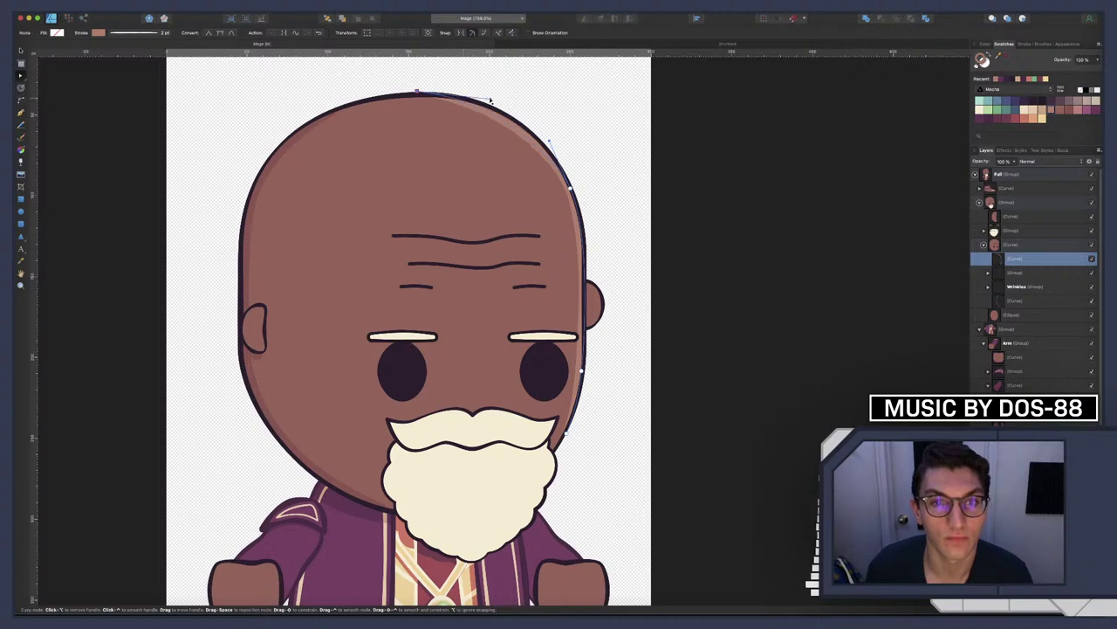
{"action": "left_click_drag", "start_coordinate": [467, 96], "coordinate": [502, 101]}
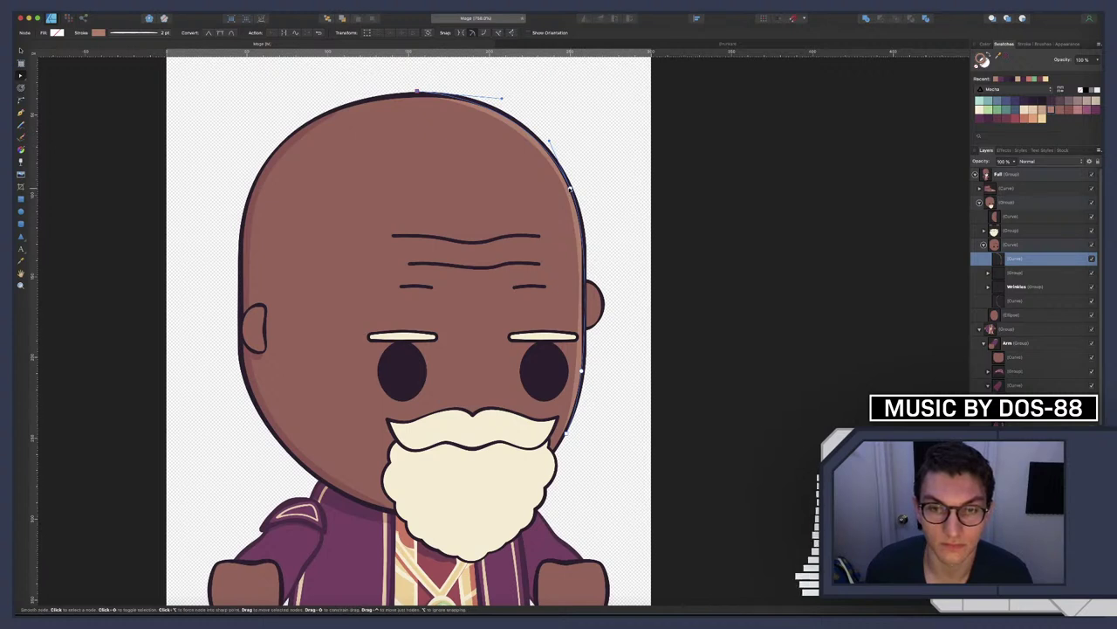
Draw a straight two-point line with the Pen tool across the upper forehead, inside the existing edge highlight
{"action": "left_click", "coordinate": [569, 188]}
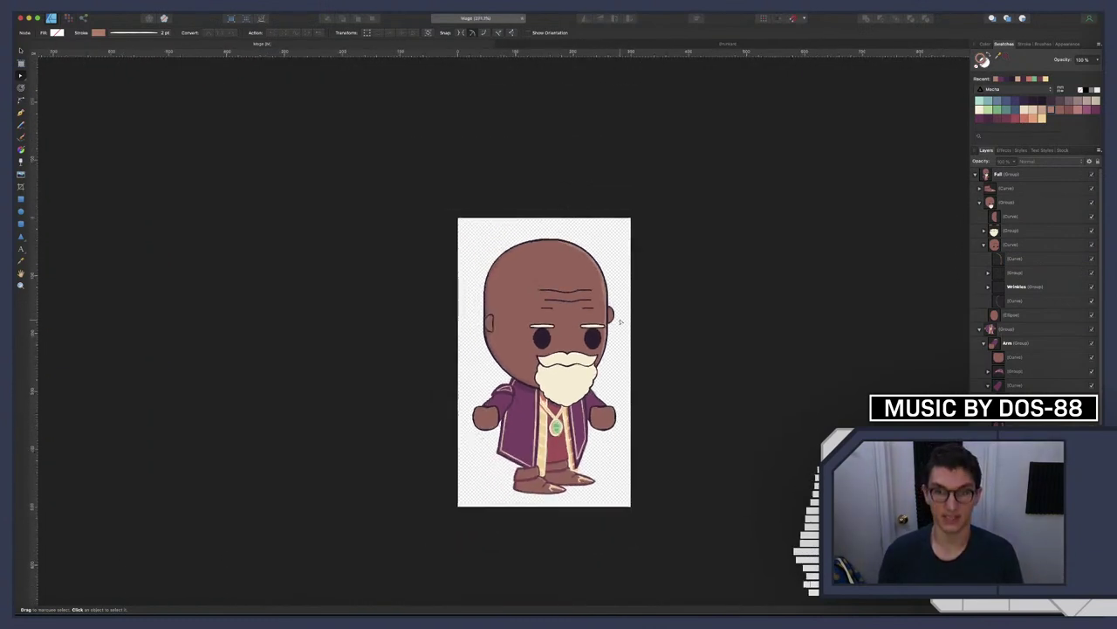
{"action": "scroll", "coordinate": [620, 321], "scroll_direction": "down", "scroll_amount": 2}
{"action": "scroll", "coordinate": [618, 319], "scroll_direction": "right", "scroll_amount": 2}
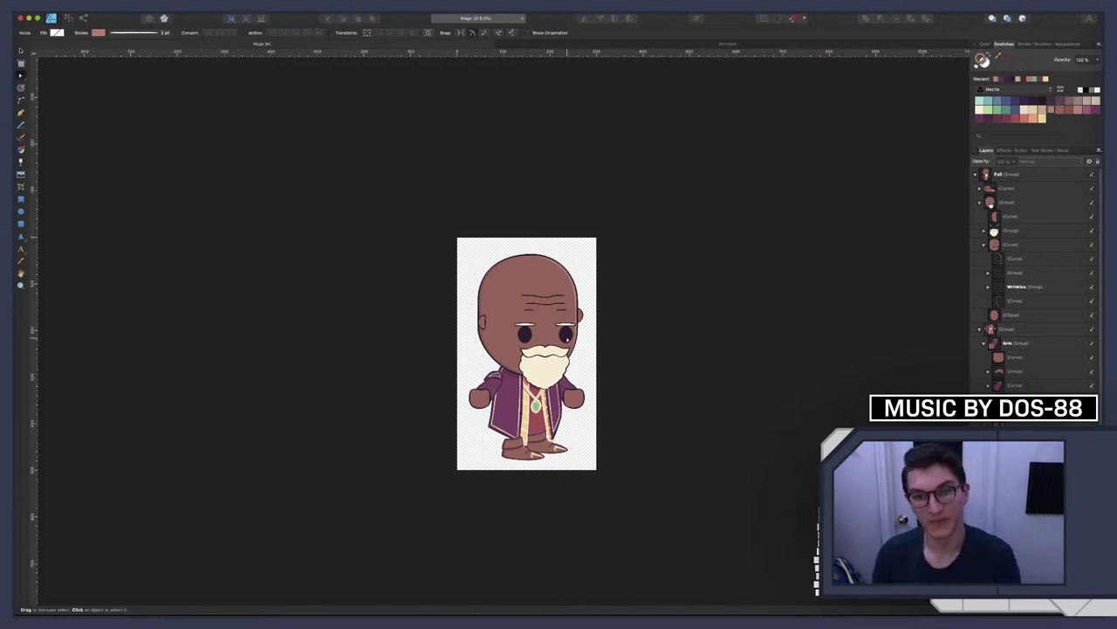
{"action": "scroll", "coordinate": [516, 304], "scroll_direction": "up", "scroll_amount": 2}
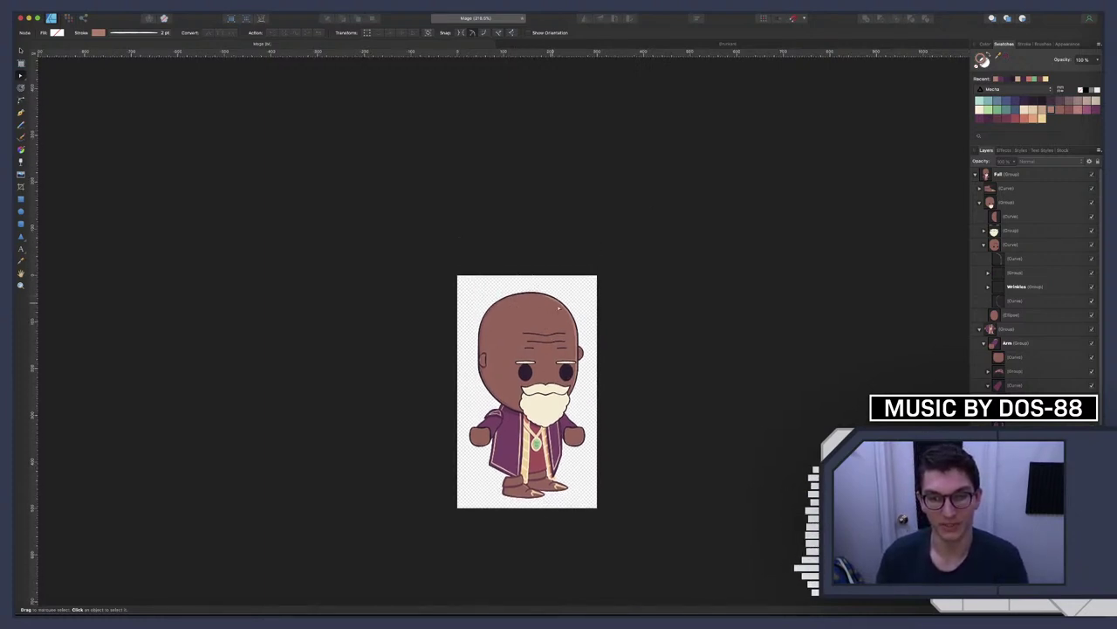
{"action": "scroll", "coordinate": [549, 320], "scroll_direction": "up", "scroll_amount": 10}
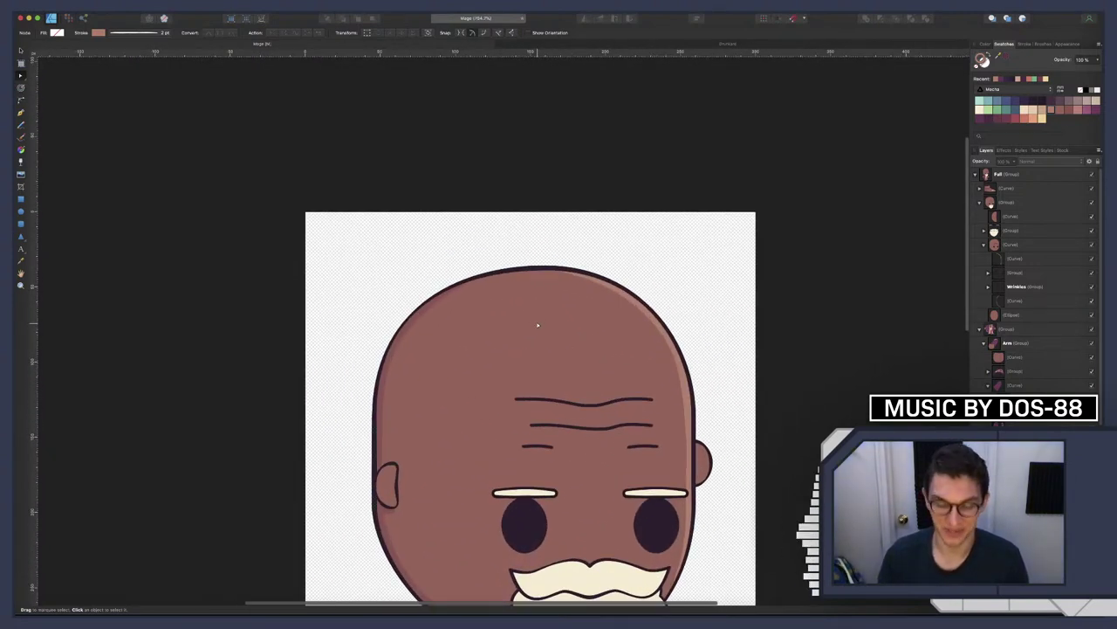
{"action": "key", "text": "p"}
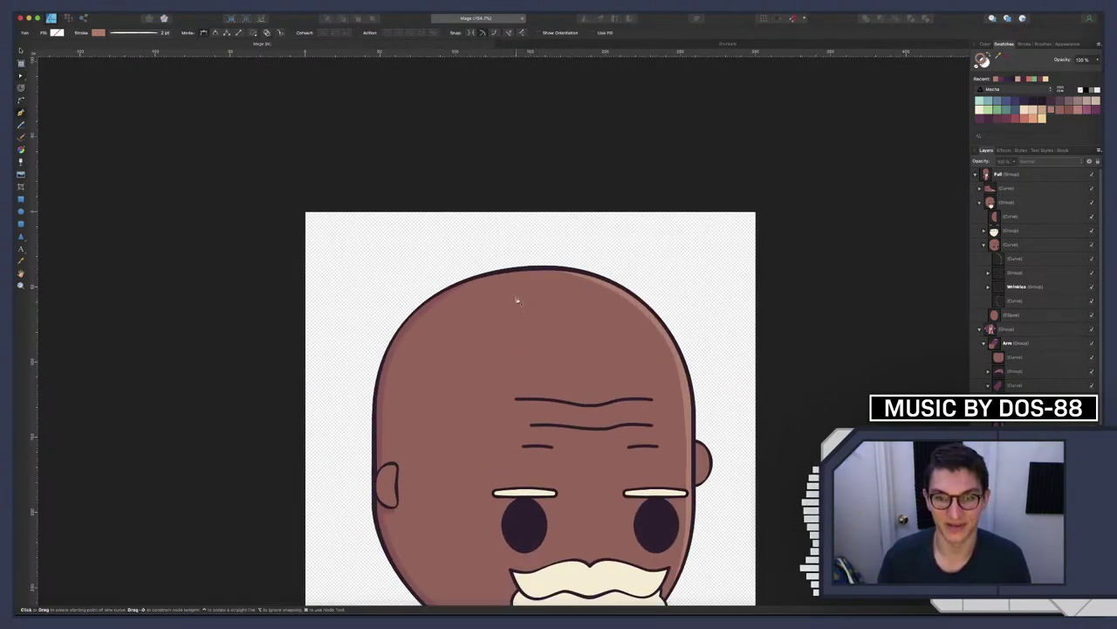
{"action": "left_click", "coordinate": [544, 289]}
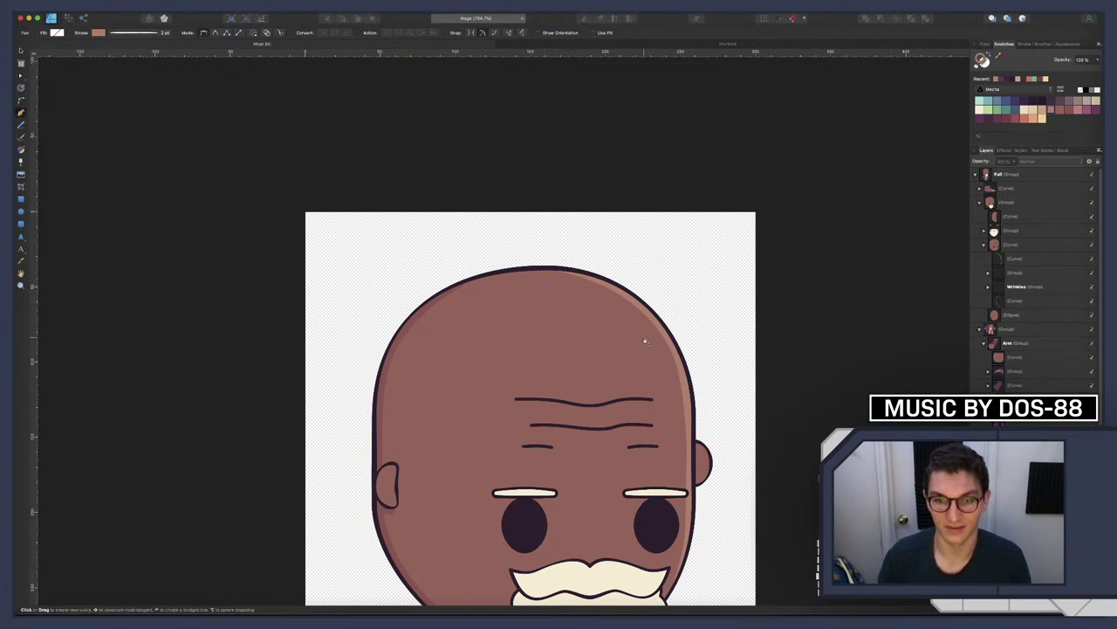
{"action": "left_click", "coordinate": [644, 339]}
{"action": "key", "text": "a"}
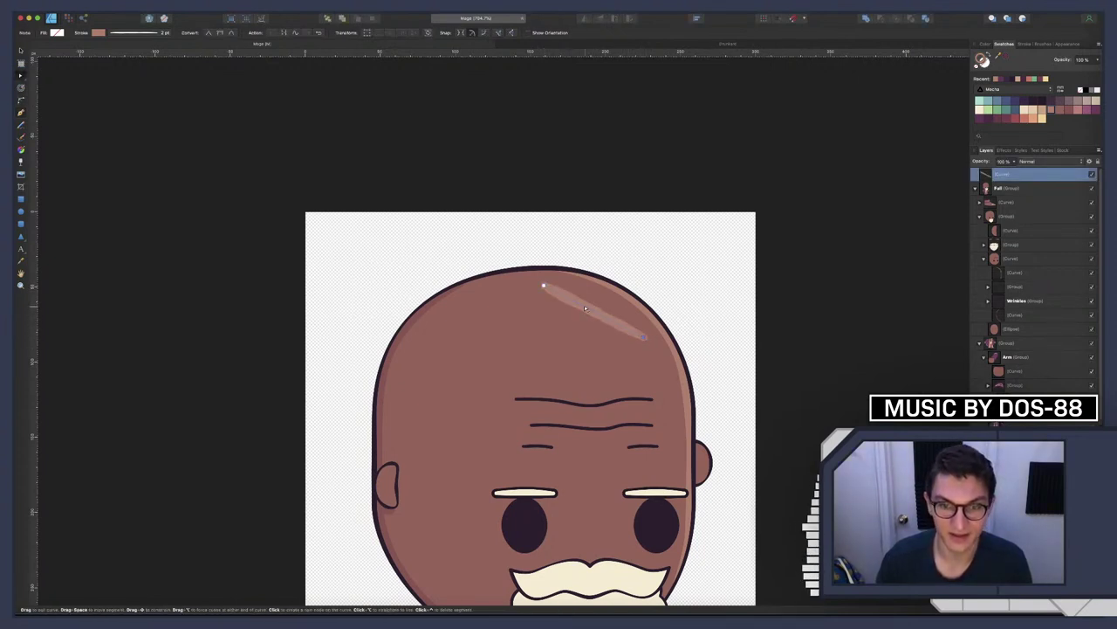
Bend the new forehead line into an arc parallel to the crown and adjust its end points and handle
{"action": "left_click_drag", "start_coordinate": [585, 309], "coordinate": [590, 298]}
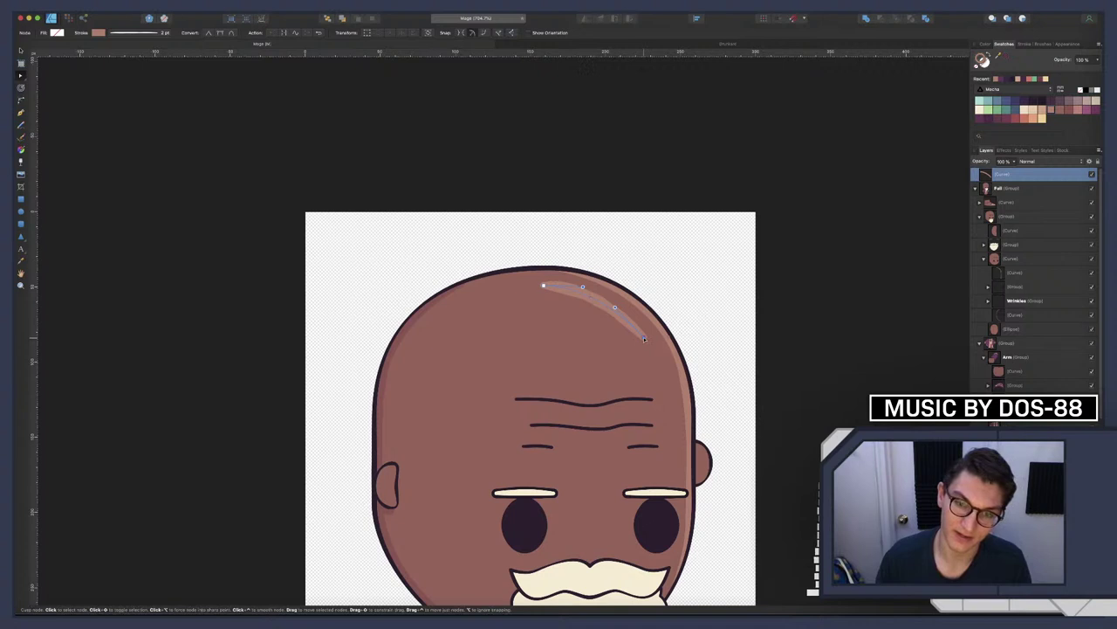
{"action": "left_click_drag", "start_coordinate": [644, 338], "coordinate": [639, 340]}
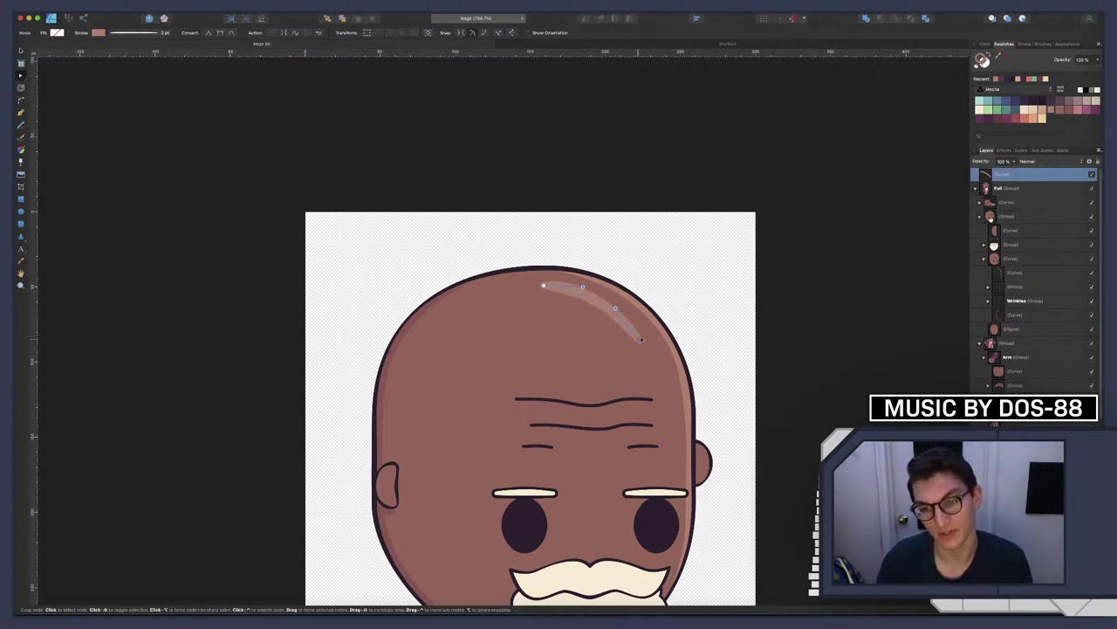
{"action": "left_click_drag", "start_coordinate": [641, 338], "coordinate": [621, 310]}
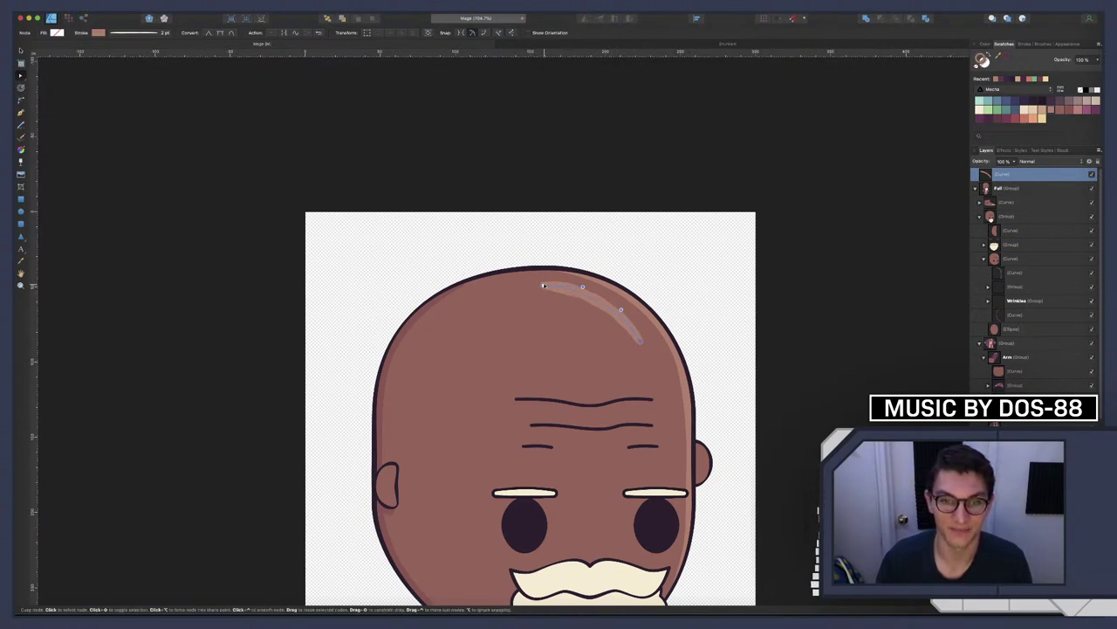
{"action": "left_click_drag", "start_coordinate": [543, 285], "coordinate": [535, 283]}
{"action": "scroll", "coordinate": [114, 98], "scroll_direction": "down", "scroll_amount": 1}
{"action": "scroll", "coordinate": [114, 98], "scroll_direction": "right", "scroll_amount": 1}
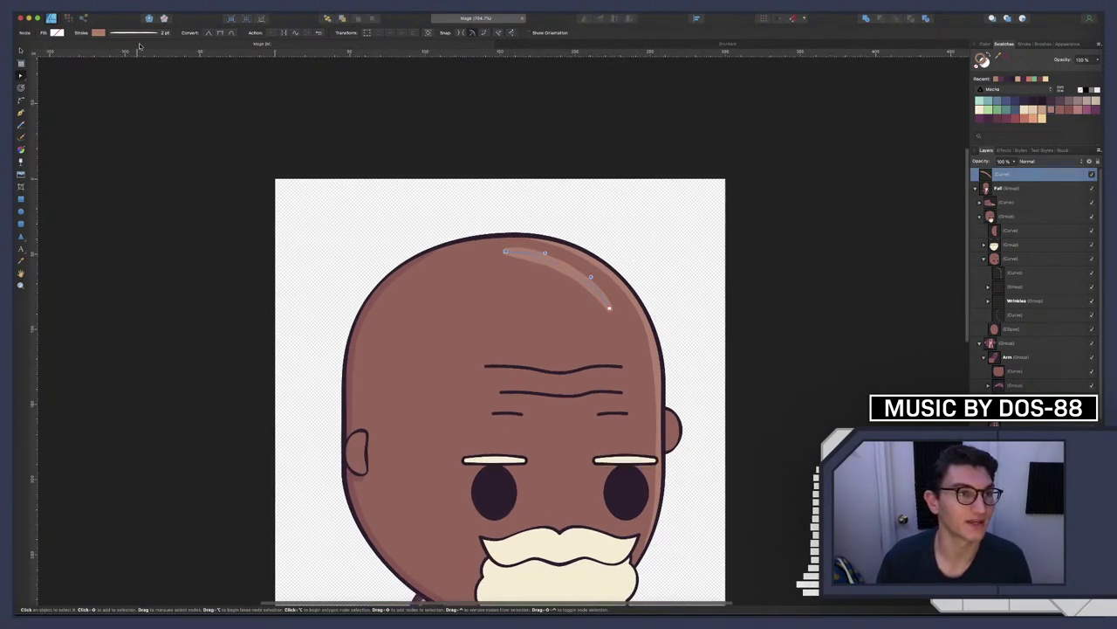
Reset the arc's stroke pressure profile and taper only its lower end
{"action": "left_click", "coordinate": [140, 34]}
{"action": "left_click", "coordinate": [169, 154]}
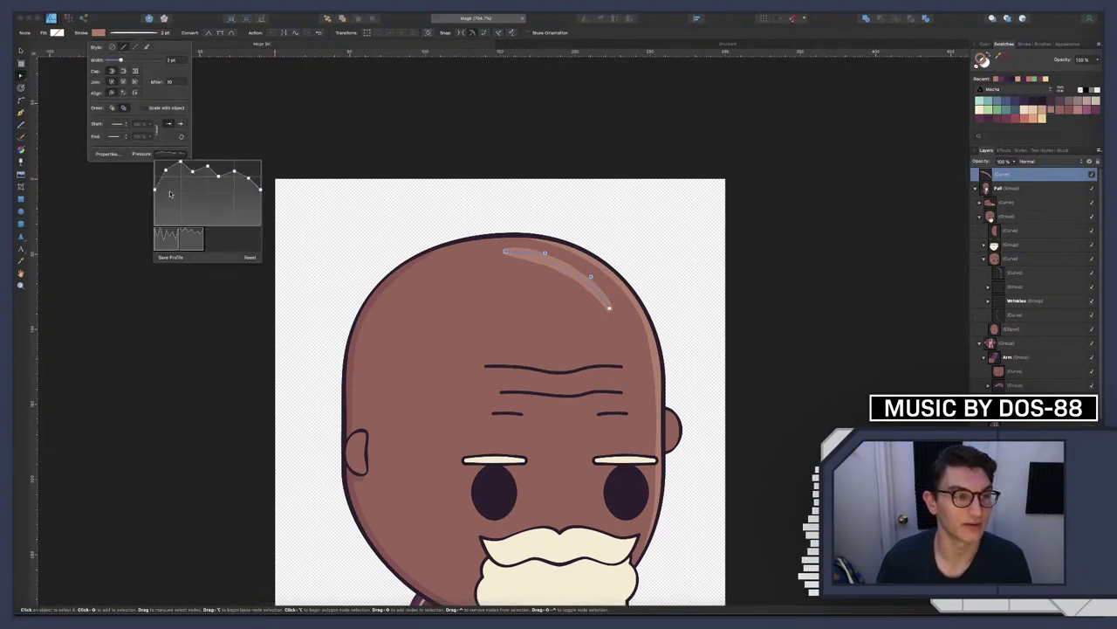
{"action": "left_click", "coordinate": [249, 257]}
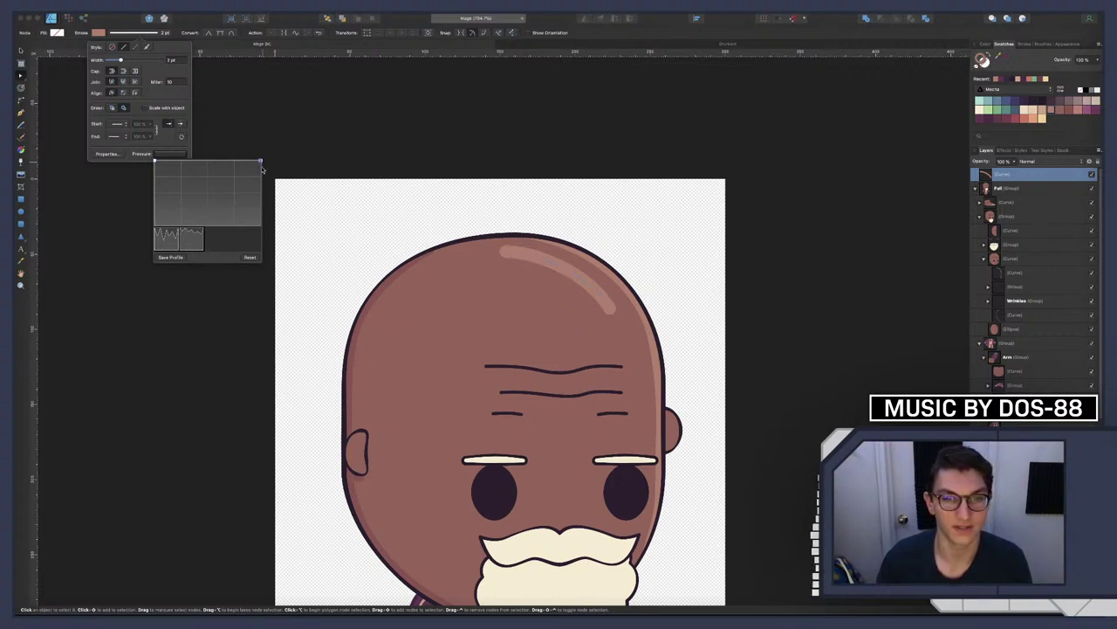
{"action": "left_click_drag", "start_coordinate": [262, 168], "coordinate": [262, 190]}
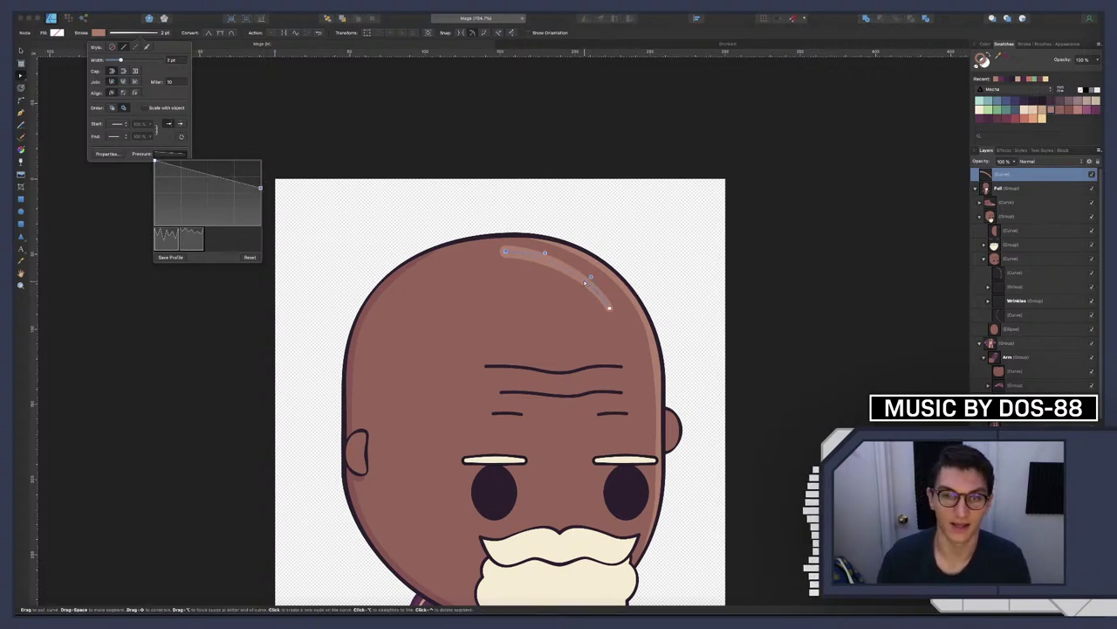
{"action": "left_click", "coordinate": [725, 241]}
{"action": "left_click", "coordinate": [724, 242]}
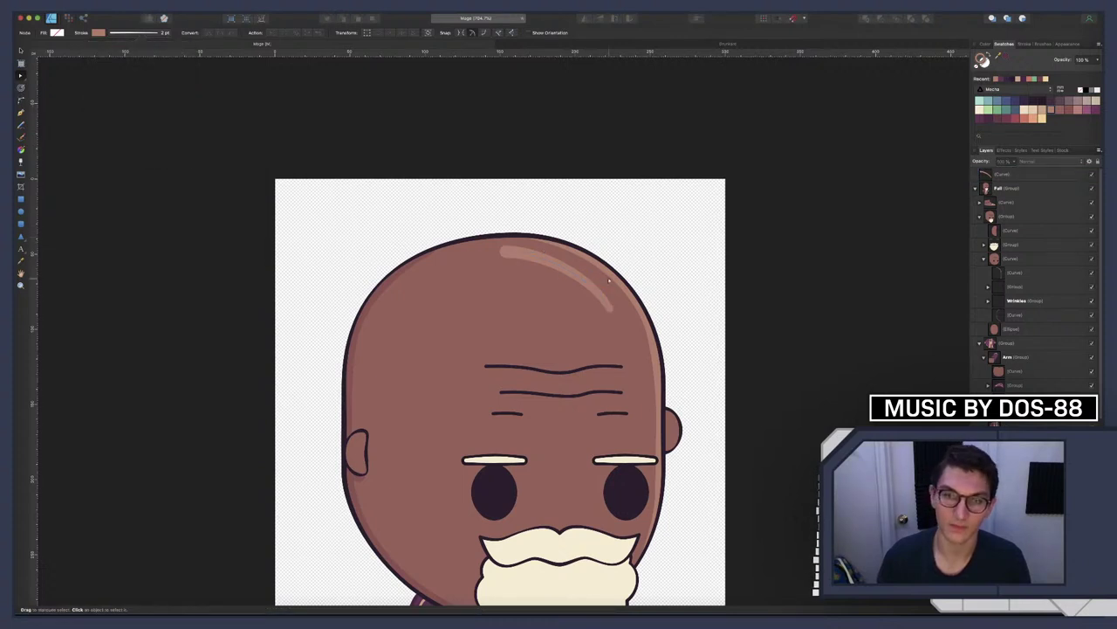
Move the tapered arc down and inward from the head outline, and undo the extra transform tried on it
{"action": "key", "text": "v"}
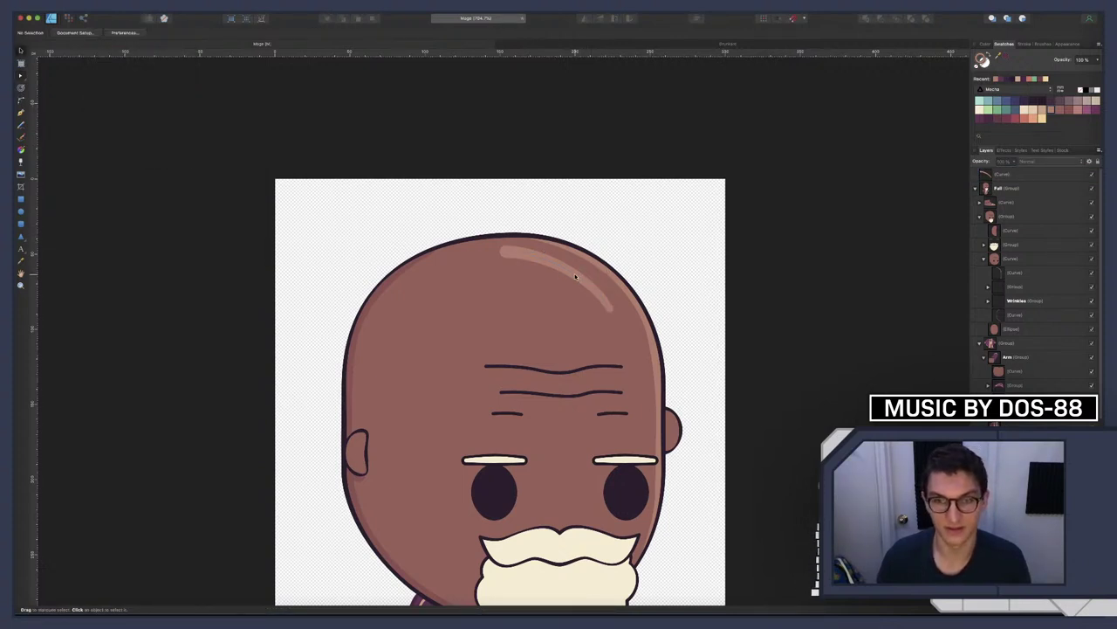
{"action": "left_click", "coordinate": [576, 276]}
{"action": "left_click_drag", "start_coordinate": [573, 276], "coordinate": [584, 289]}
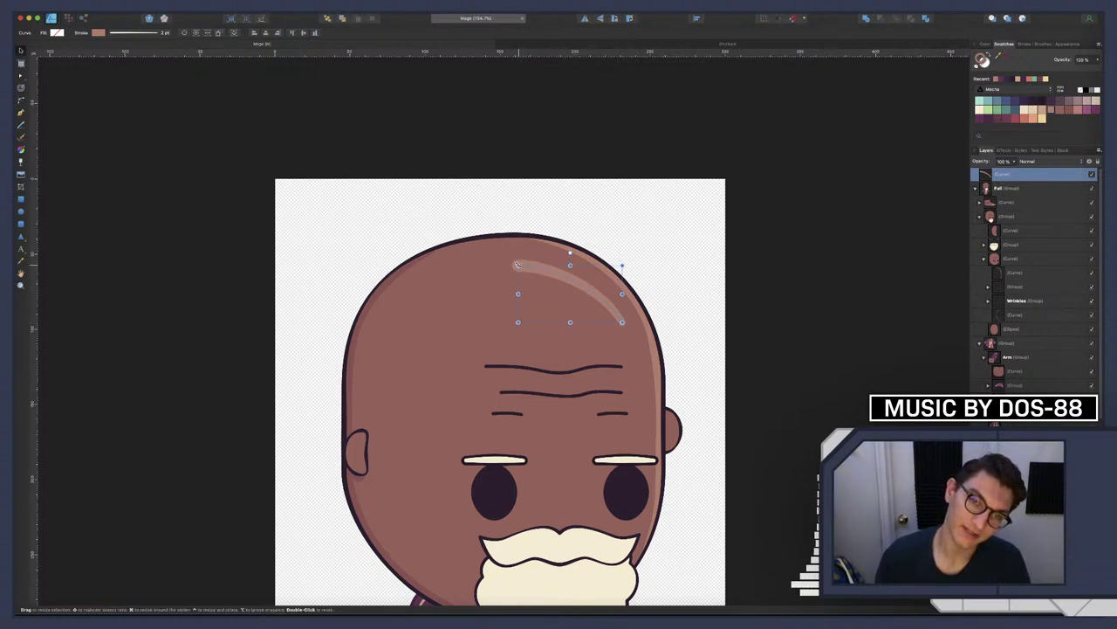
{"action": "left_click_drag", "start_coordinate": [570, 259], "coordinate": [574, 262]}
{"action": "key", "text": "super+z"}
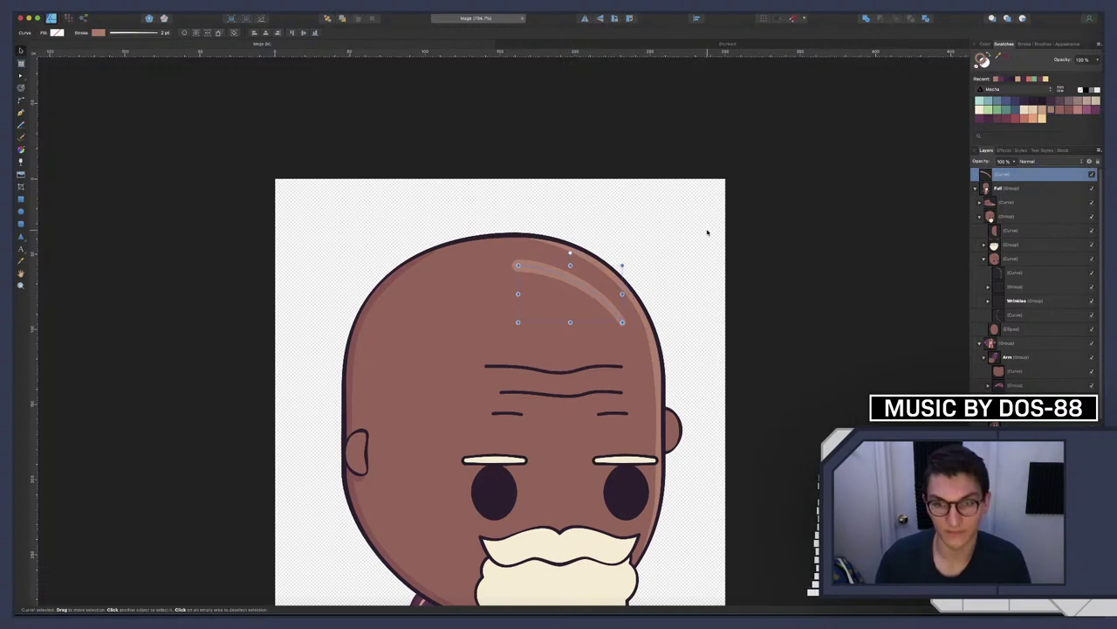
Extend the arc's upper end further over the crown and adjust its handle to smooth the curvature
{"action": "left_click", "coordinate": [708, 232]}
{"action": "scroll", "coordinate": [657, 248], "scroll_direction": "down", "scroll_amount": 10}
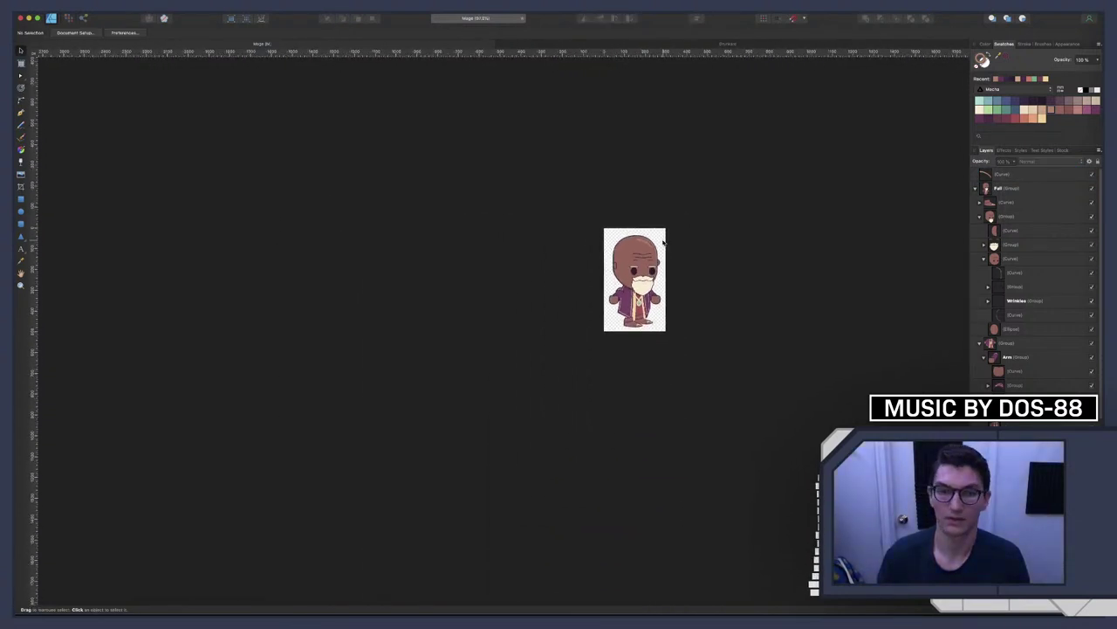
{"action": "scroll", "coordinate": [653, 234], "scroll_direction": "up", "scroll_amount": 10}
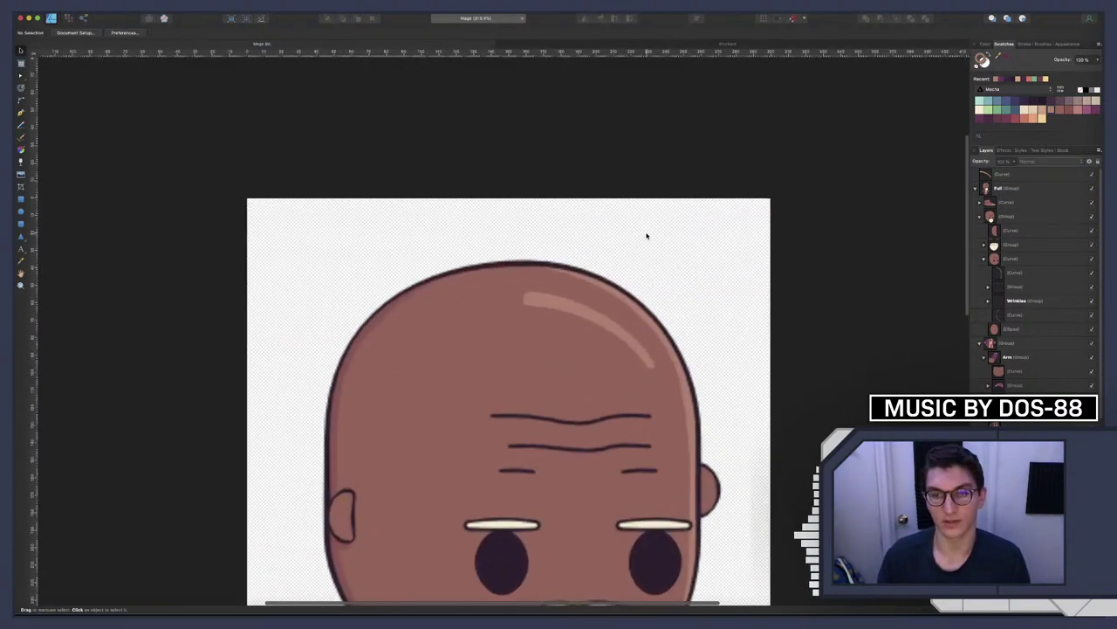
{"action": "double_click", "coordinate": [572, 306]}
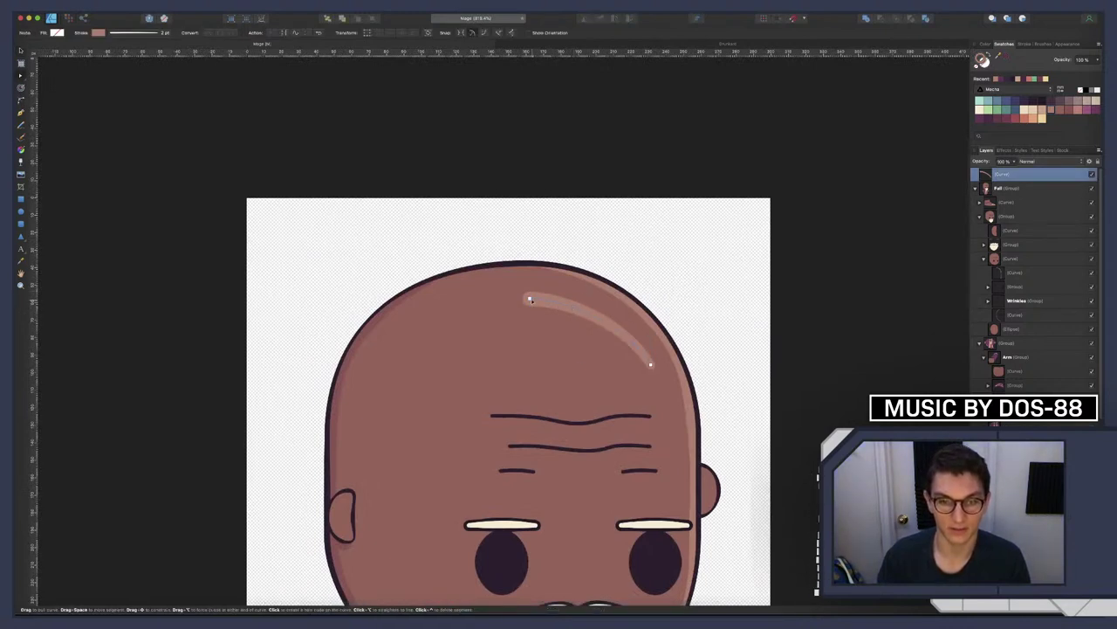
{"action": "left_click_drag", "start_coordinate": [529, 299], "coordinate": [570, 290]}
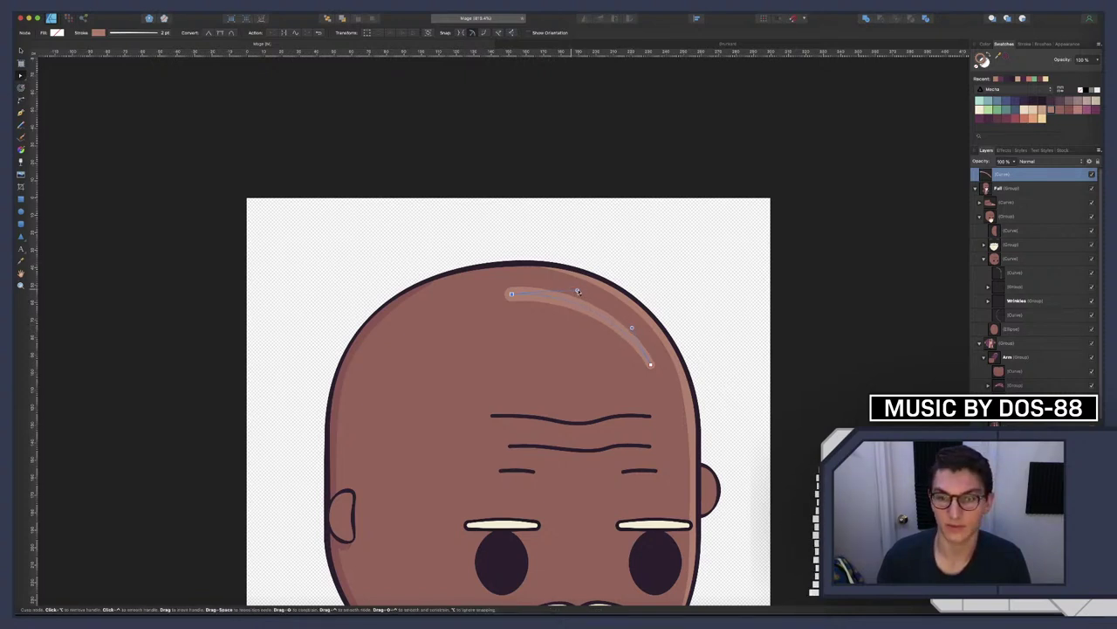
{"action": "left_click", "coordinate": [654, 271]}
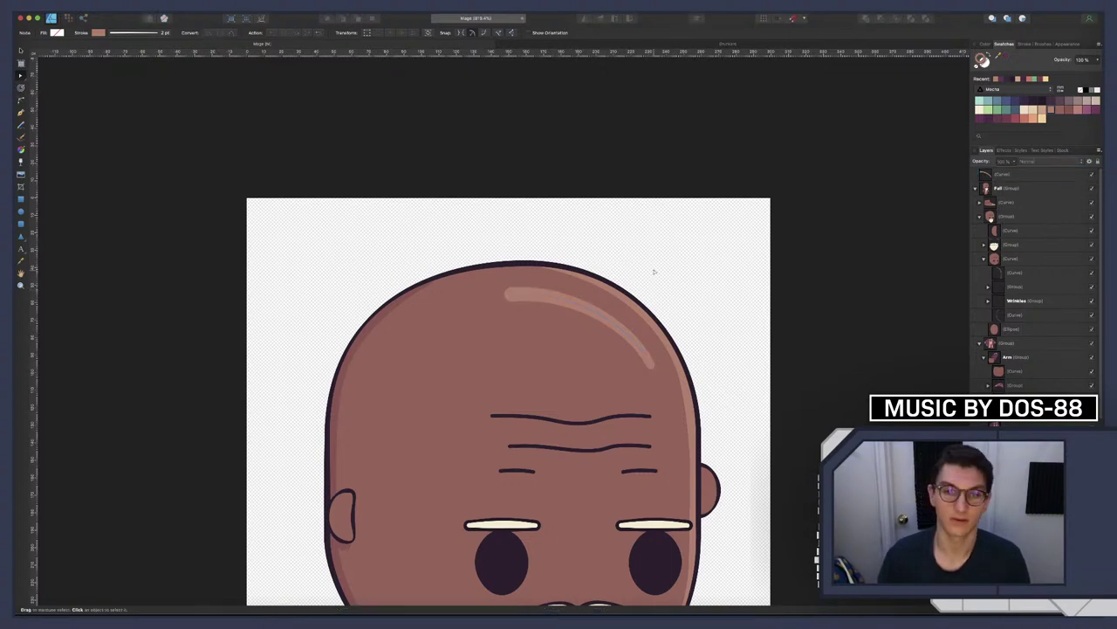
{"action": "scroll", "coordinate": [638, 284], "scroll_direction": "down", "scroll_amount": 5}
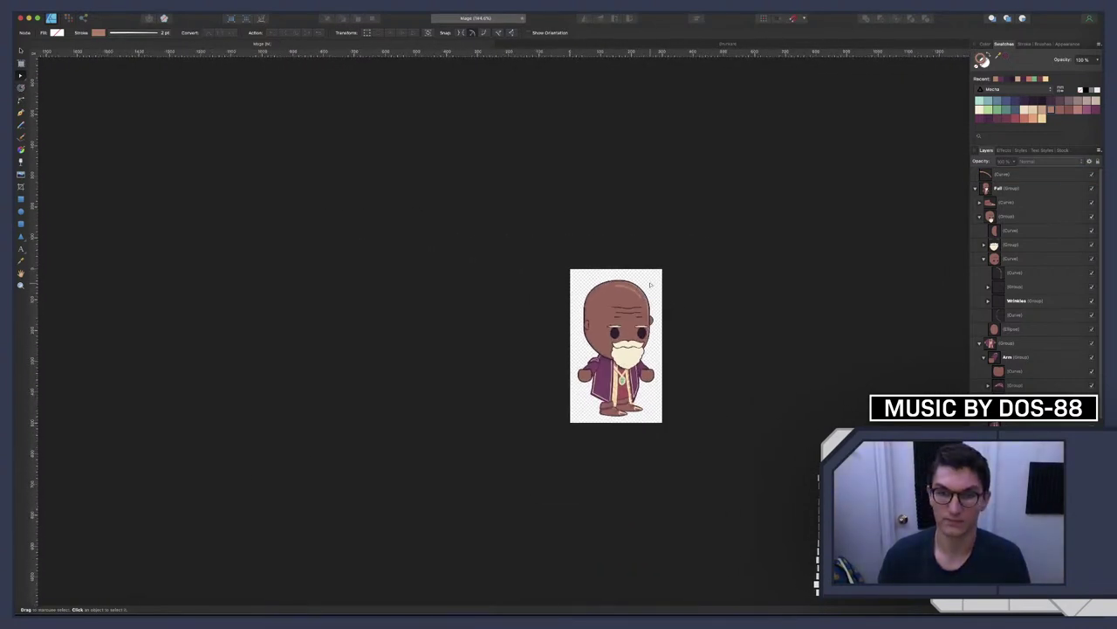
Nest the arc highlight inside the head curve and expand its stroke into a filled shape
{"action": "scroll", "coordinate": [639, 285], "scroll_direction": "up", "scroll_amount": 5}
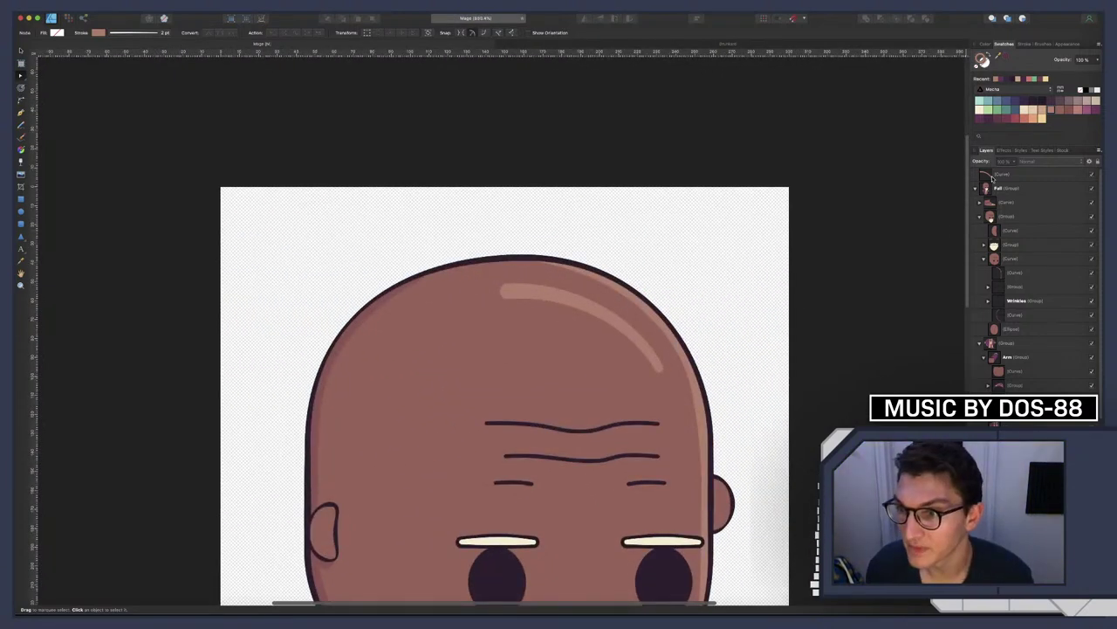
{"action": "left_click_drag", "start_coordinate": [1003, 175], "coordinate": [1003, 260]}
{"action": "right_click", "coordinate": [1001, 260]}
{"action": "key", "text": "Escape"}
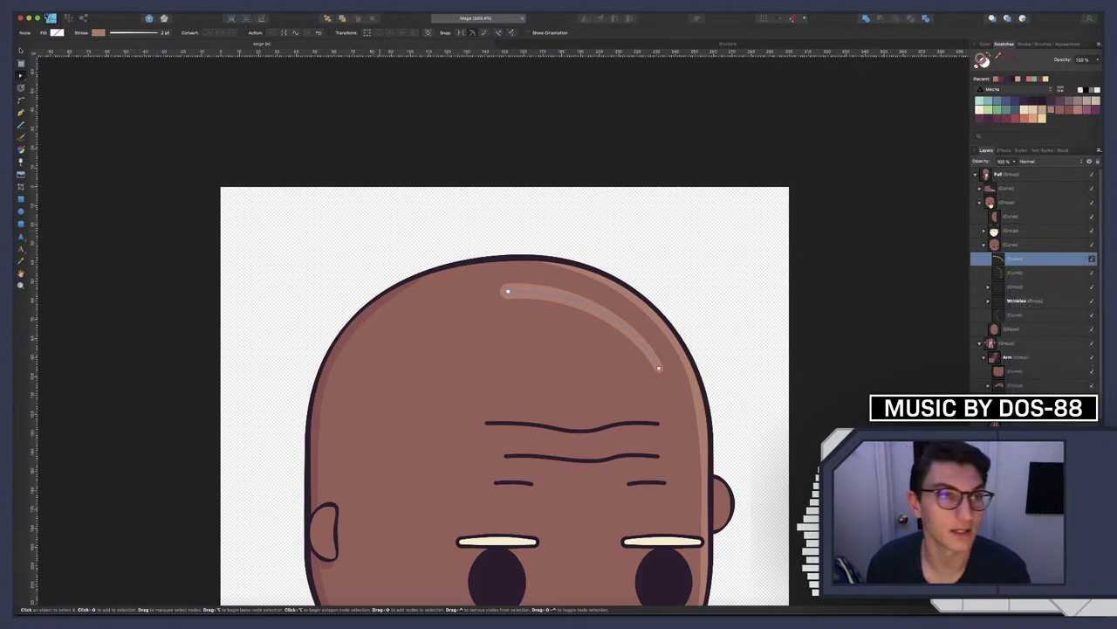
{"action": "left_click", "coordinate": [155, 6]}
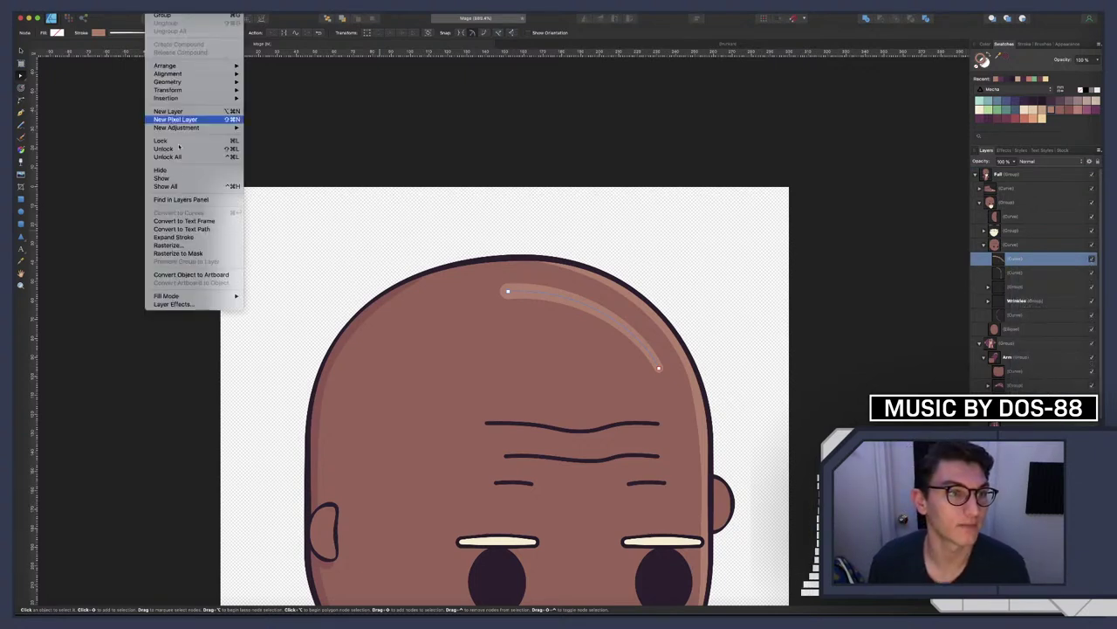
{"action": "left_click", "coordinate": [178, 237]}
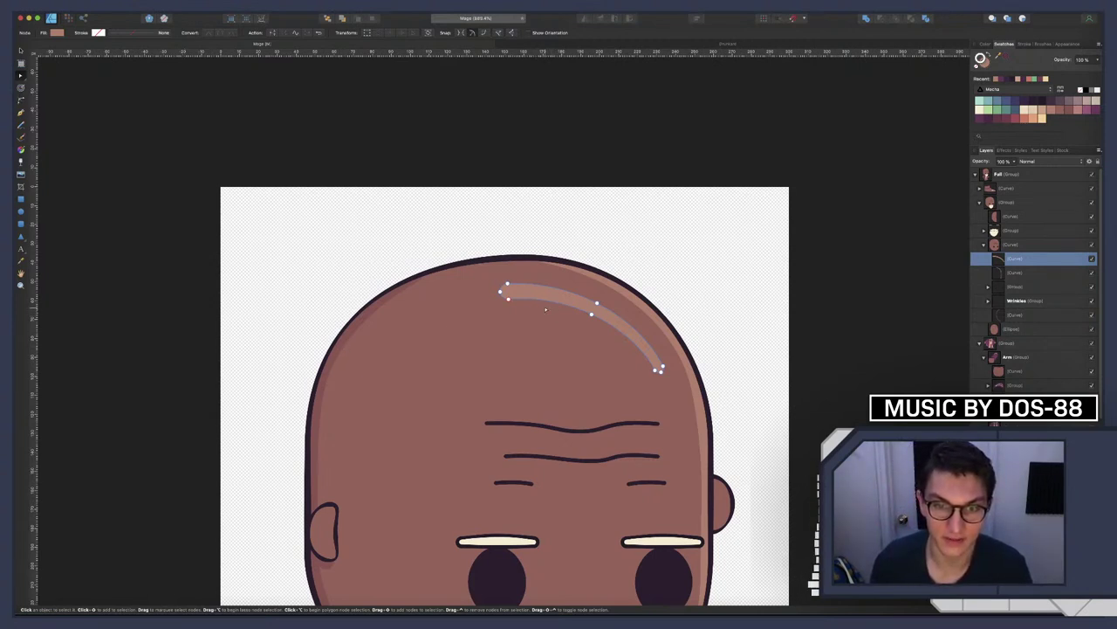
Draw a short, slightly slanted line with the Pen tool across the upper part of the arc highlight and shift its lower end
{"action": "left_click", "coordinate": [549, 281]}
{"action": "key", "text": "p"}
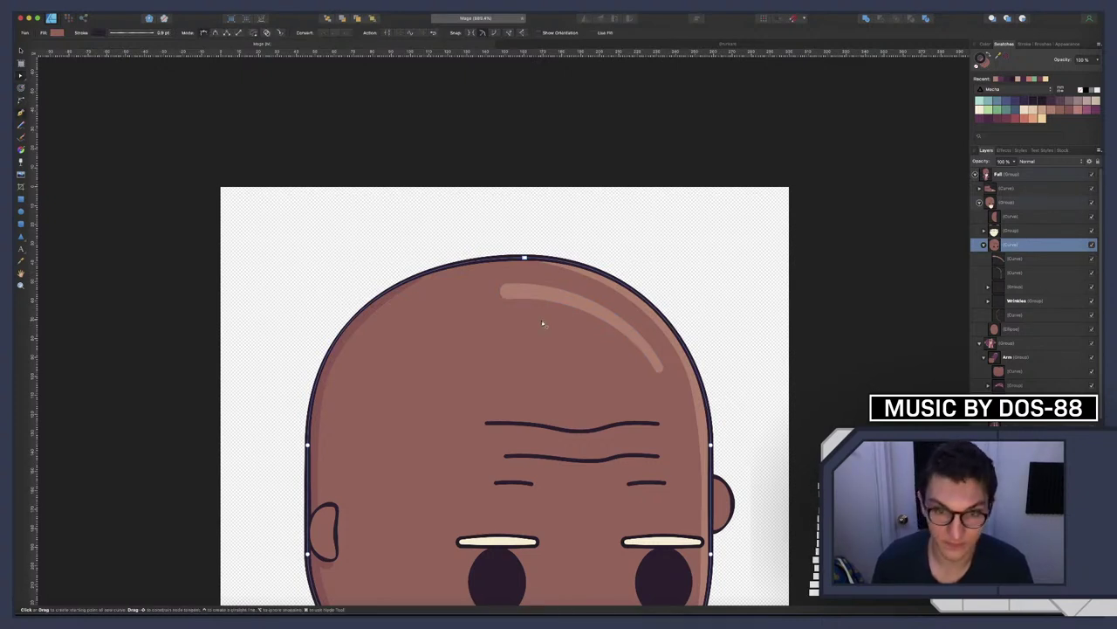
{"action": "left_click", "coordinate": [541, 319]}
{"action": "left_click", "coordinate": [561, 254]}
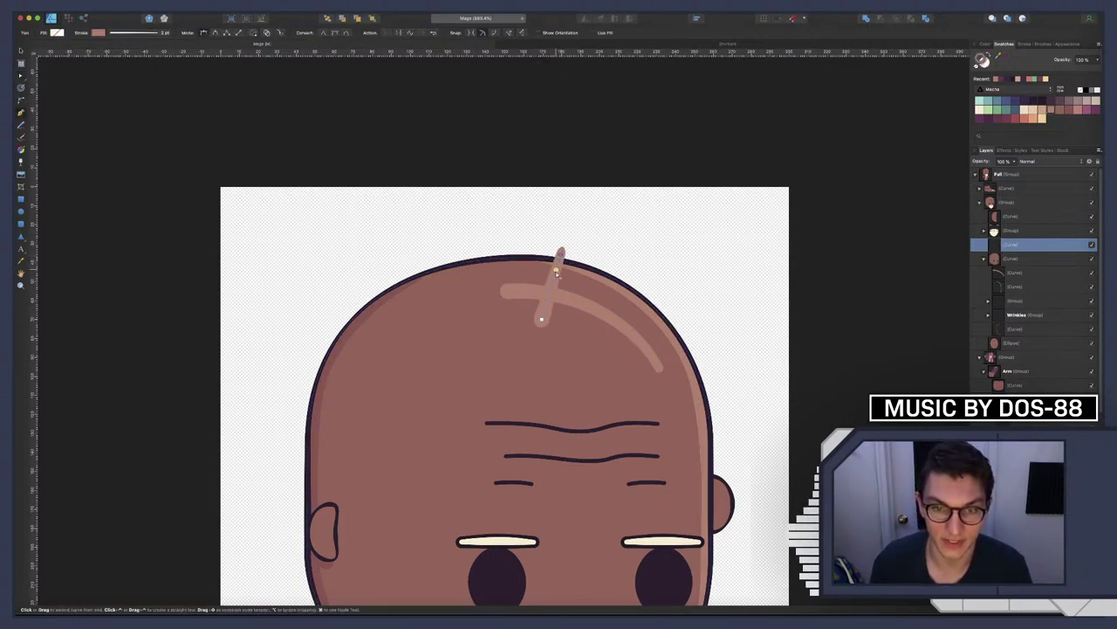
{"action": "key", "text": "a"}
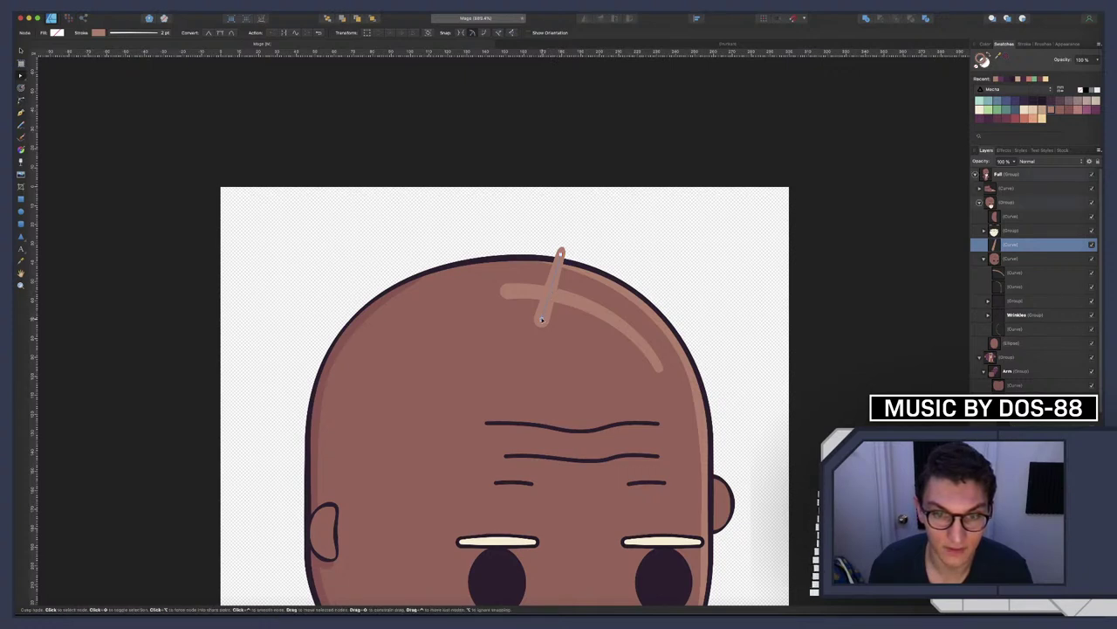
{"action": "left_click_drag", "start_coordinate": [536, 320], "coordinate": [546, 321]}
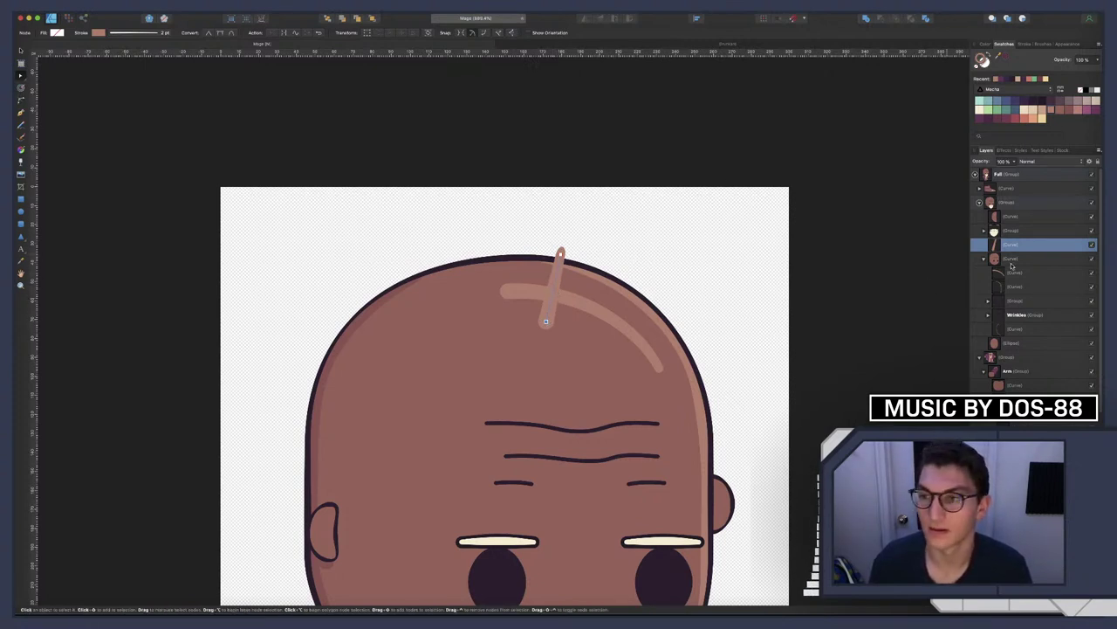
Expand the crossing line's stroke, nest it inside the head curve above the arc highlight, and select both shapes
{"action": "left_click", "coordinate": [159, 4]}
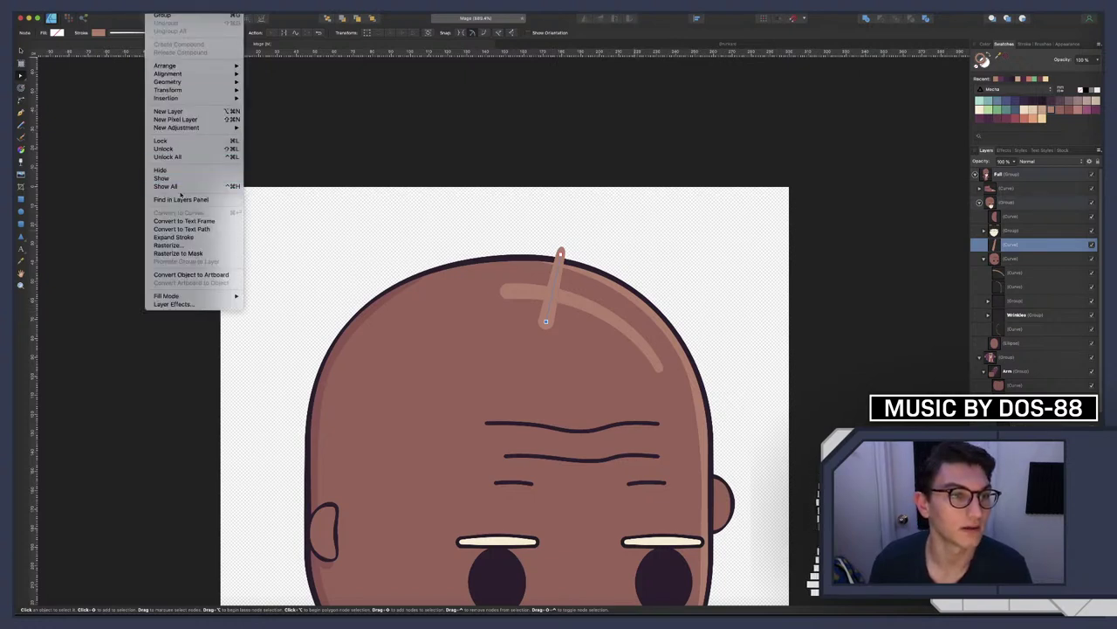
{"action": "left_click", "coordinate": [179, 237]}
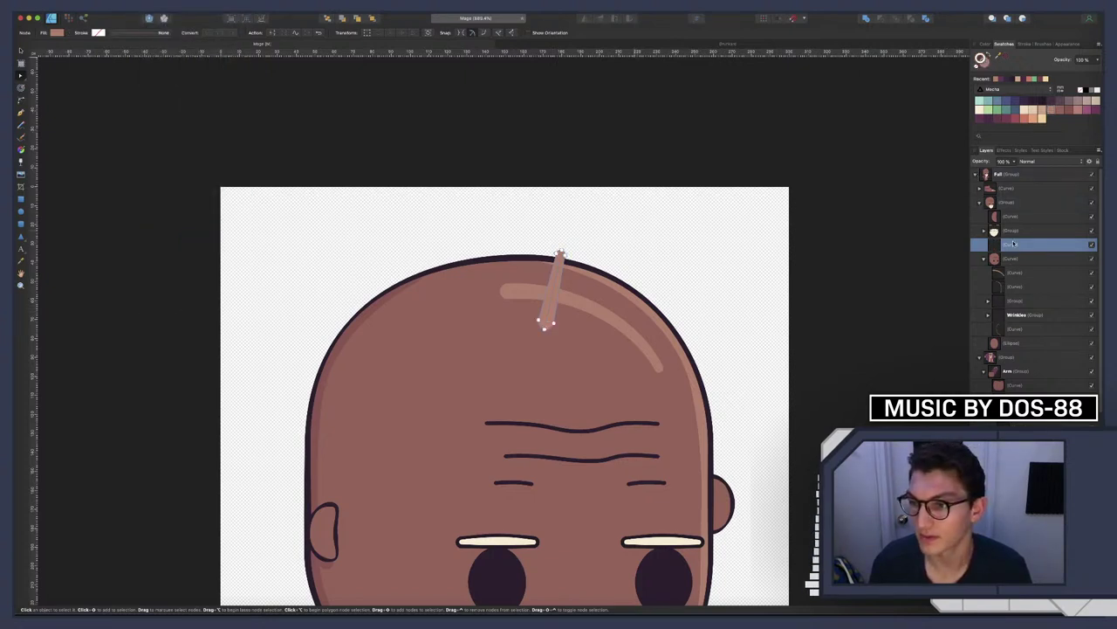
{"action": "left_click_drag", "start_coordinate": [1013, 244], "coordinate": [1015, 260]}
{"action": "left_click_drag", "start_coordinate": [1011, 334], "coordinate": [1013, 254]}
{"action": "left_click", "coordinate": [1014, 273], "text": "shift"}
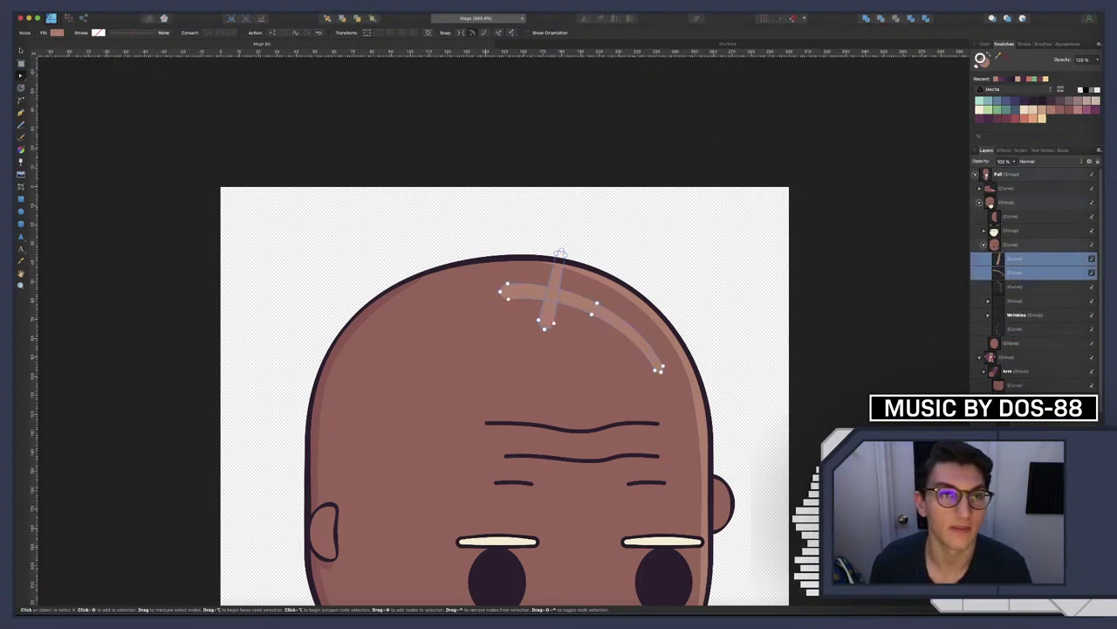
Subtract the crossing line from the arc highlight to split it, and slightly round the corners along the cut
{"action": "left_click", "coordinate": [910, 19]}
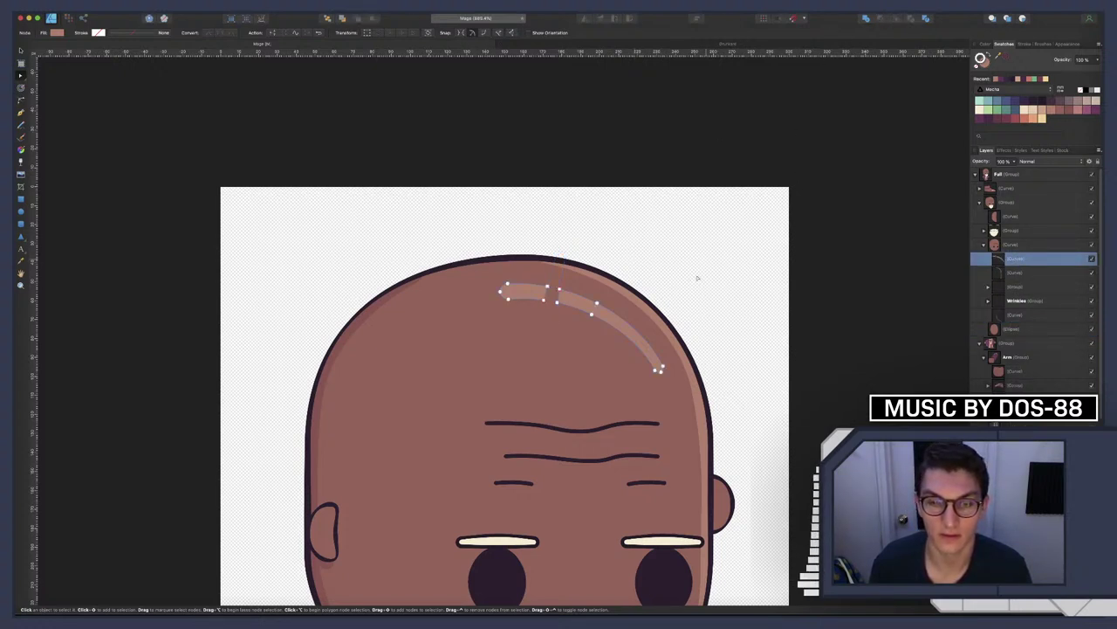
{"action": "scroll", "coordinate": [550, 292], "scroll_direction": "up", "scroll_amount": 8}
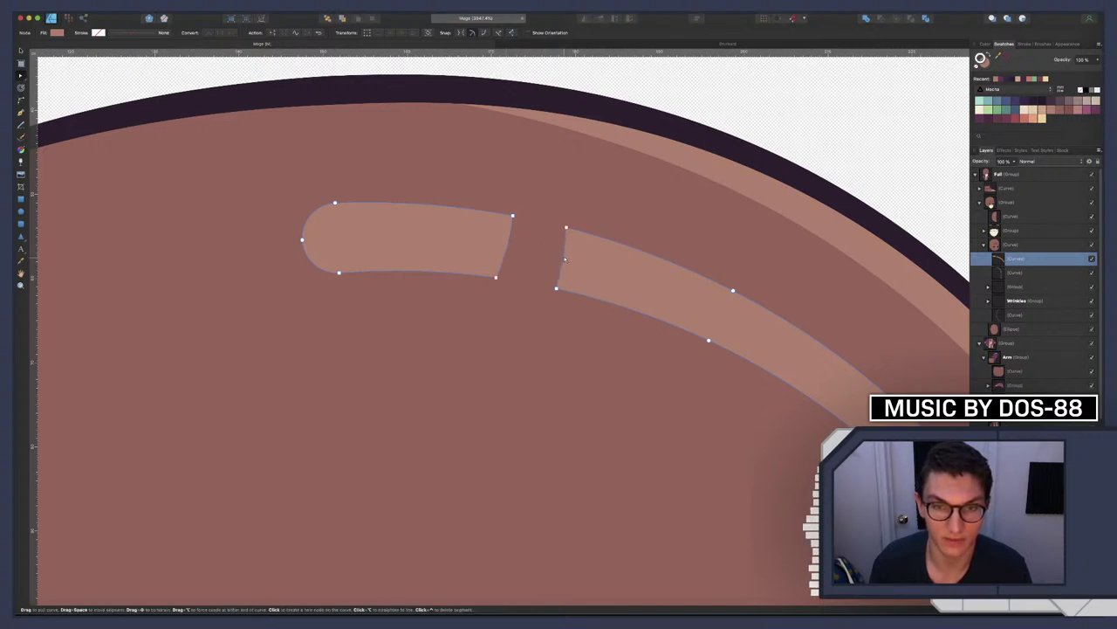
{"action": "key", "text": "c"}
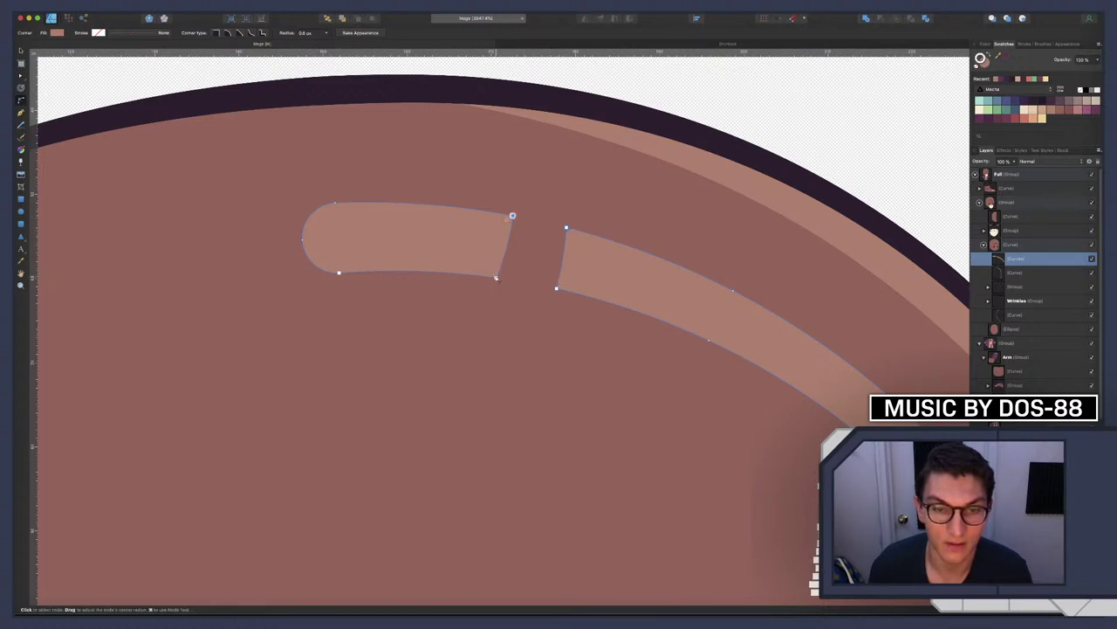
{"action": "key", "text": "v"}
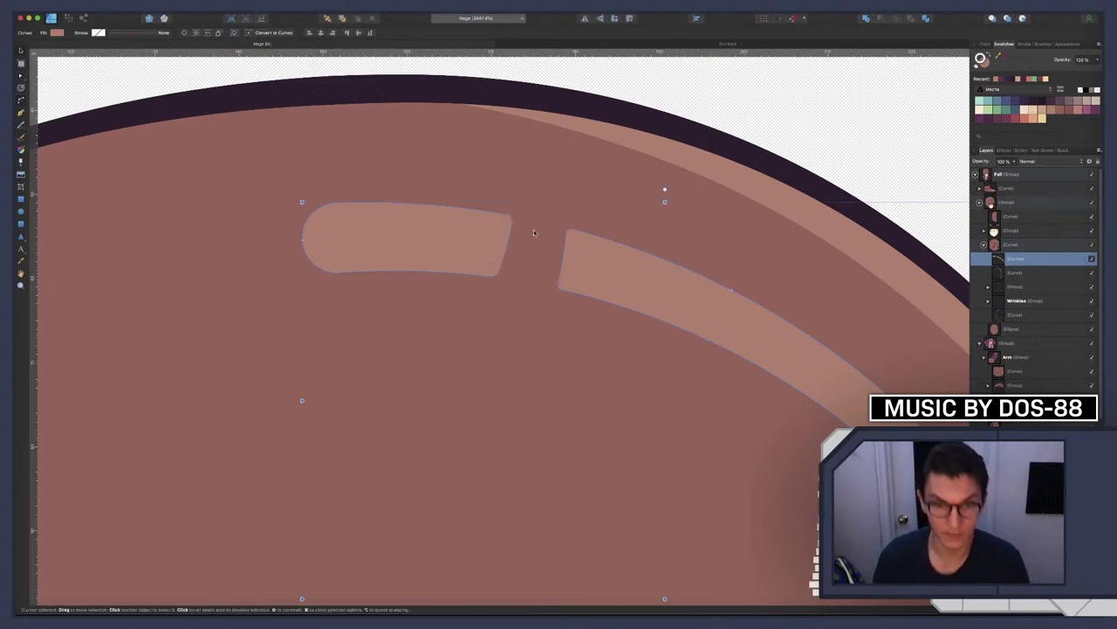
{"action": "scroll", "coordinate": [563, 241], "scroll_direction": "down", "scroll_amount": 15}
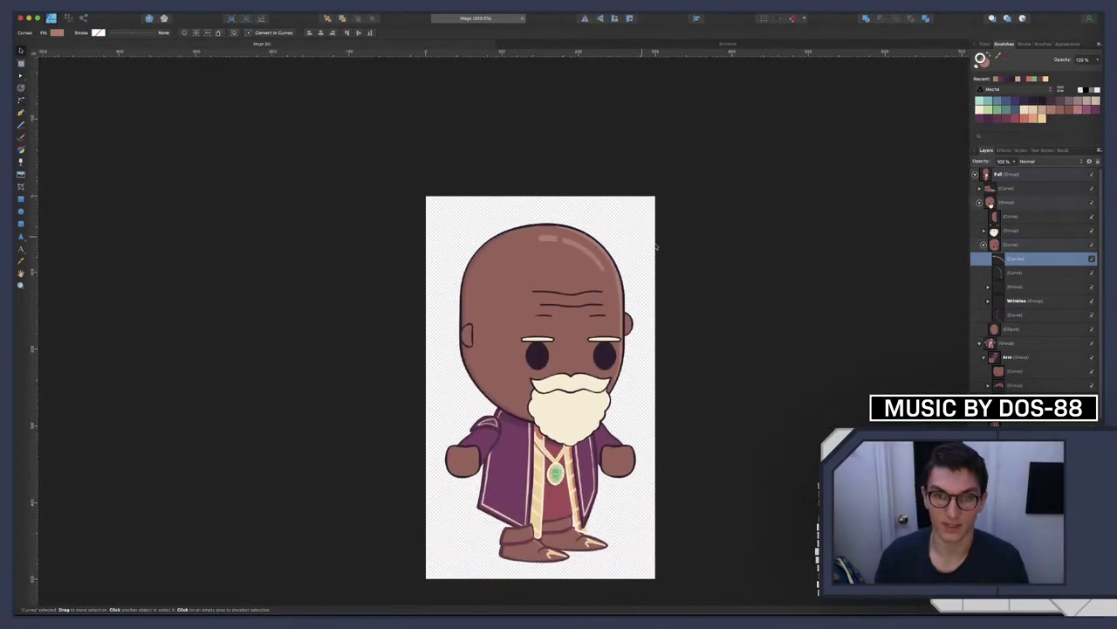
{"action": "left_click", "coordinate": [668, 264]}
Examine the whole mage at several magnifications and compare its colouring with the character in the Drunkard document
{"action": "scroll", "coordinate": [668, 265], "scroll_direction": "down", "scroll_amount": 3}
{"action": "scroll", "coordinate": [668, 265], "scroll_direction": "down", "scroll_amount": 3}
{"action": "scroll", "coordinate": [669, 259], "scroll_direction": "right", "scroll_amount": 3}
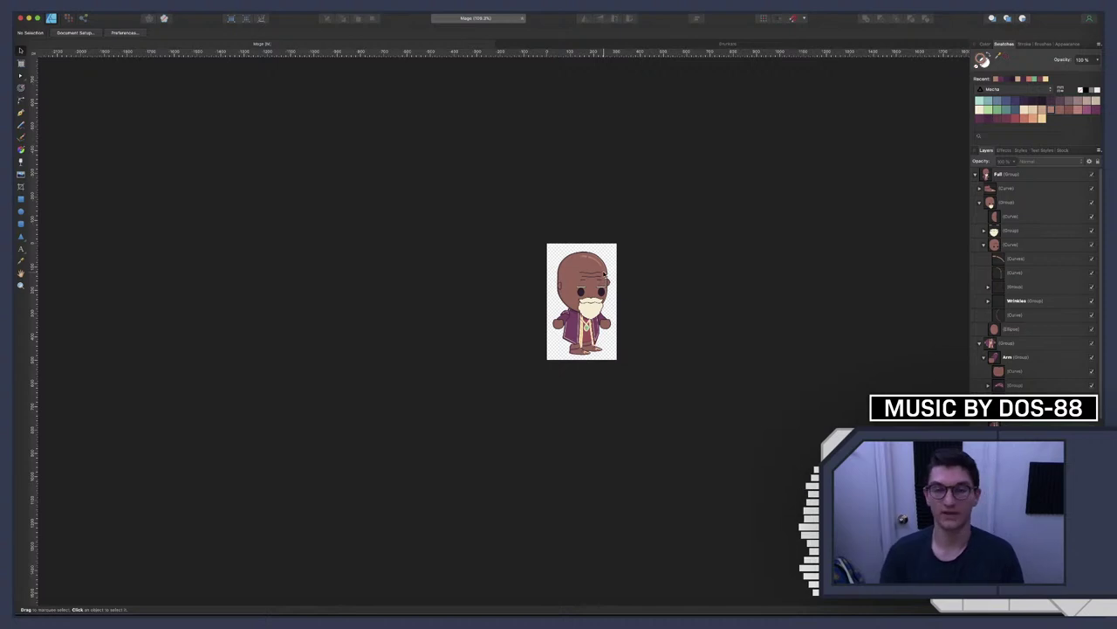
{"action": "scroll", "coordinate": [593, 251], "scroll_direction": "up", "scroll_amount": 5}
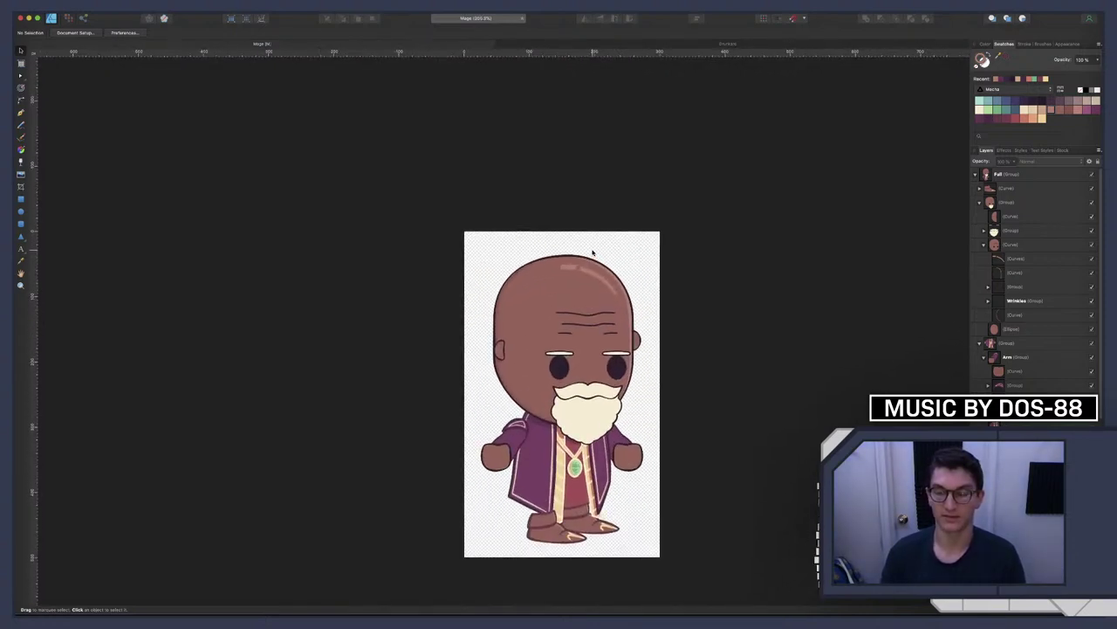
{"action": "scroll", "coordinate": [591, 271], "scroll_direction": "down", "scroll_amount": 4}
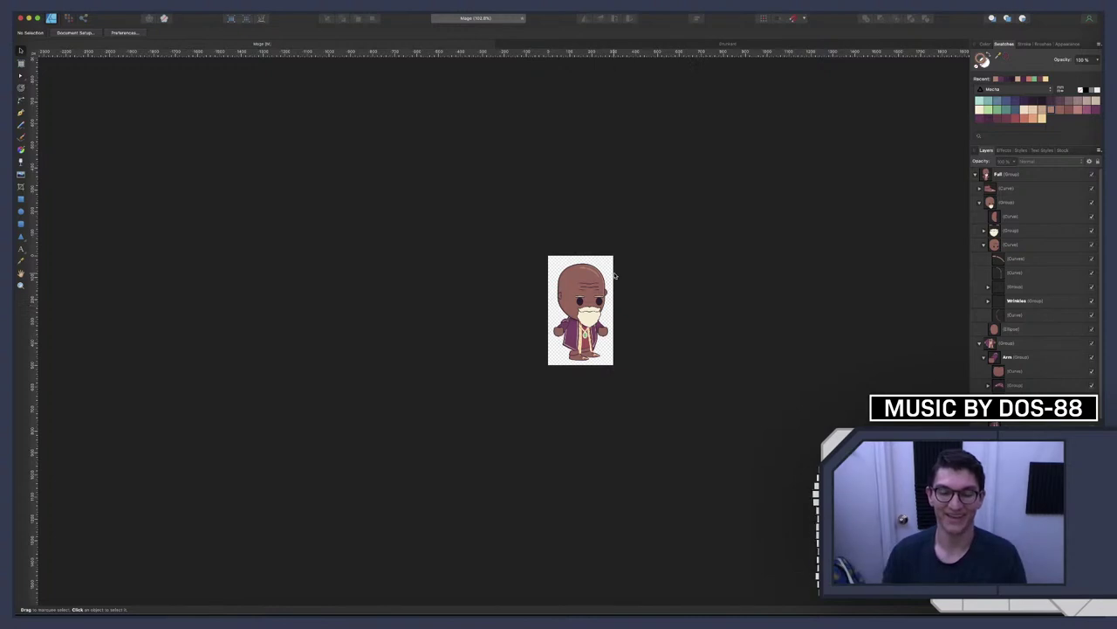
{"action": "scroll", "coordinate": [585, 266], "scroll_direction": "up", "scroll_amount": 5}
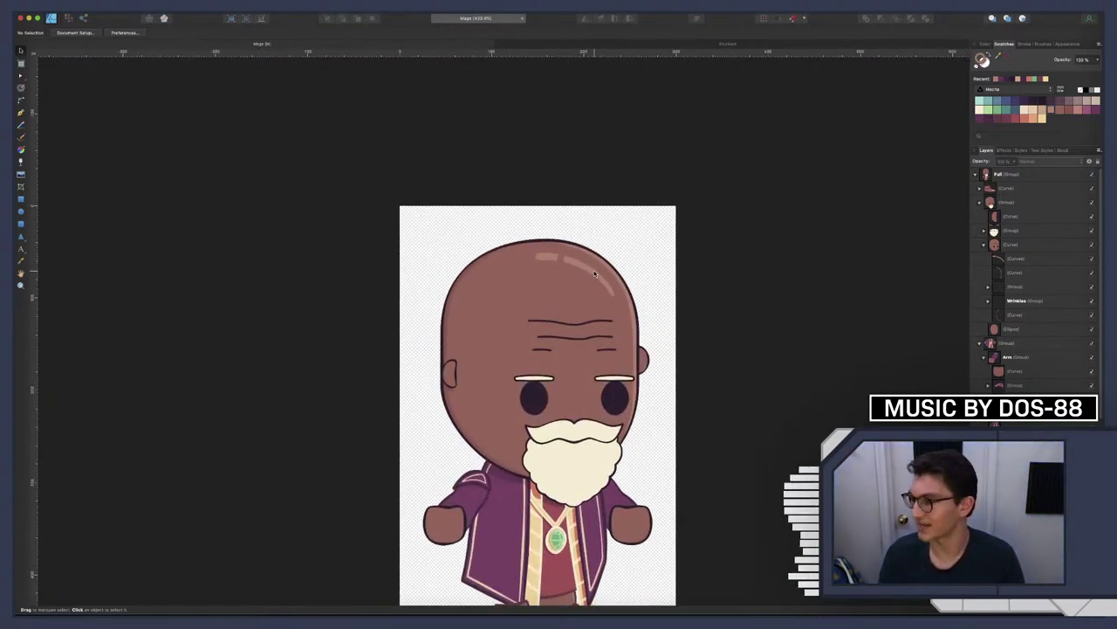
{"action": "scroll", "coordinate": [593, 274], "scroll_direction": "down", "scroll_amount": 5}
{"action": "scroll", "coordinate": [594, 273], "scroll_direction": "up", "scroll_amount": 5}
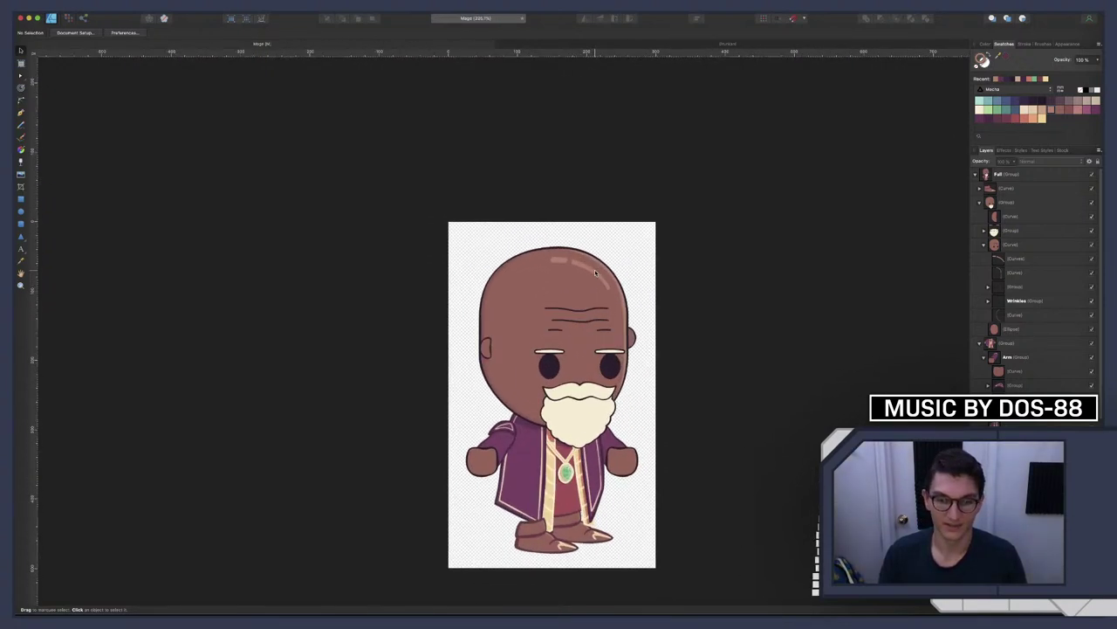
{"action": "scroll", "coordinate": [594, 273], "scroll_direction": "down", "scroll_amount": 3}
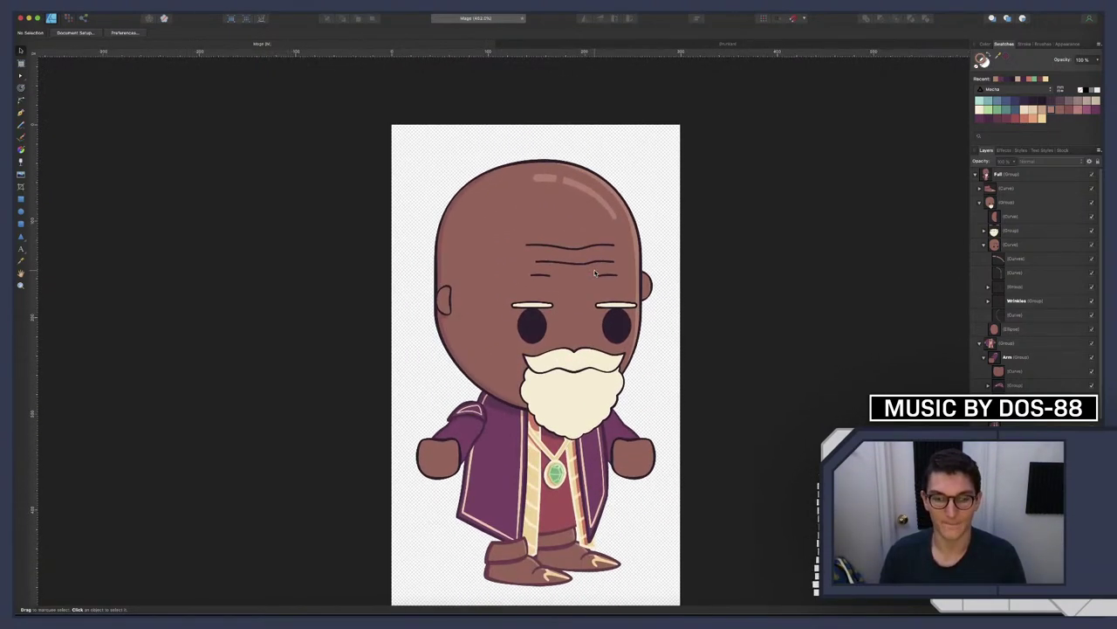
{"action": "scroll", "coordinate": [595, 273], "scroll_direction": "down", "scroll_amount": 5}
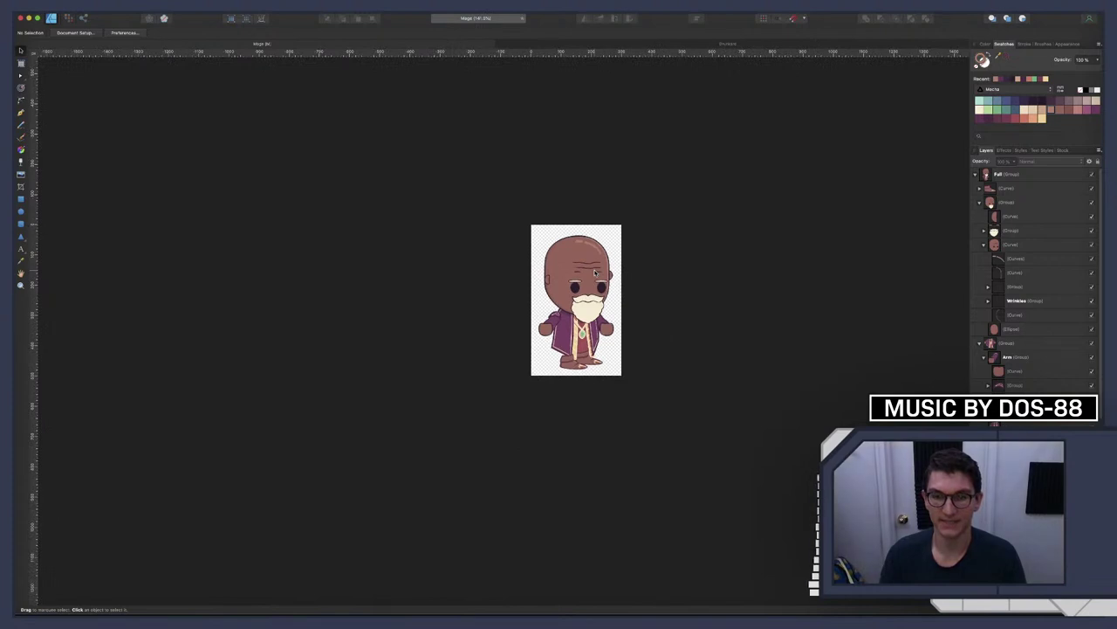
{"action": "scroll", "coordinate": [590, 340], "scroll_direction": "up", "scroll_amount": 2}
{"action": "scroll", "coordinate": [588, 336], "scroll_direction": "up", "scroll_amount": 5}
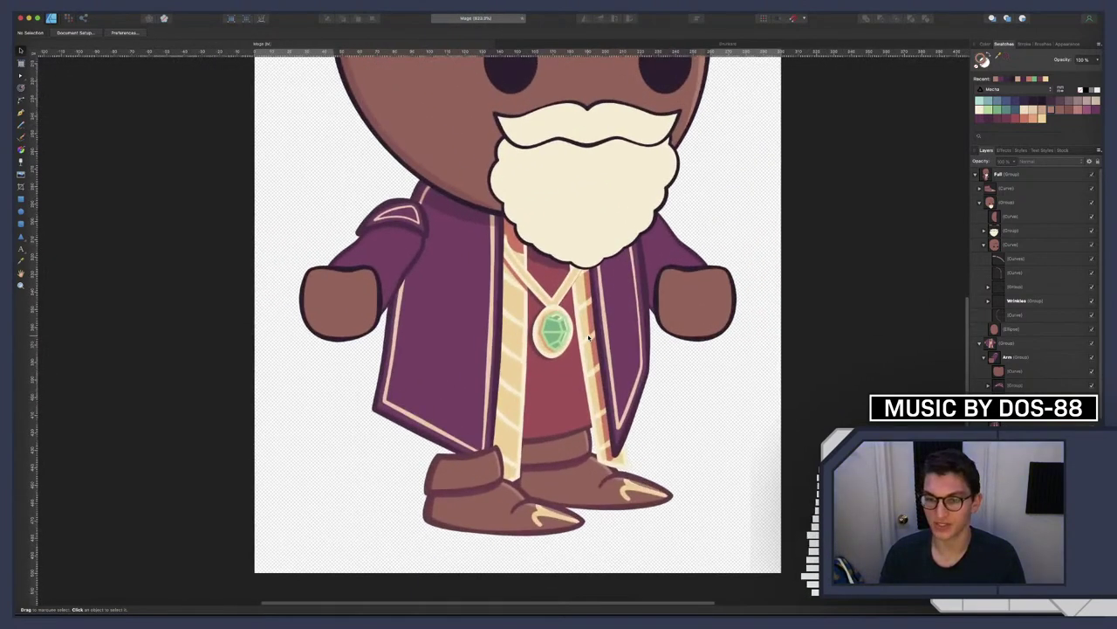
{"action": "scroll", "coordinate": [711, 494], "scroll_direction": "down", "scroll_amount": 2}
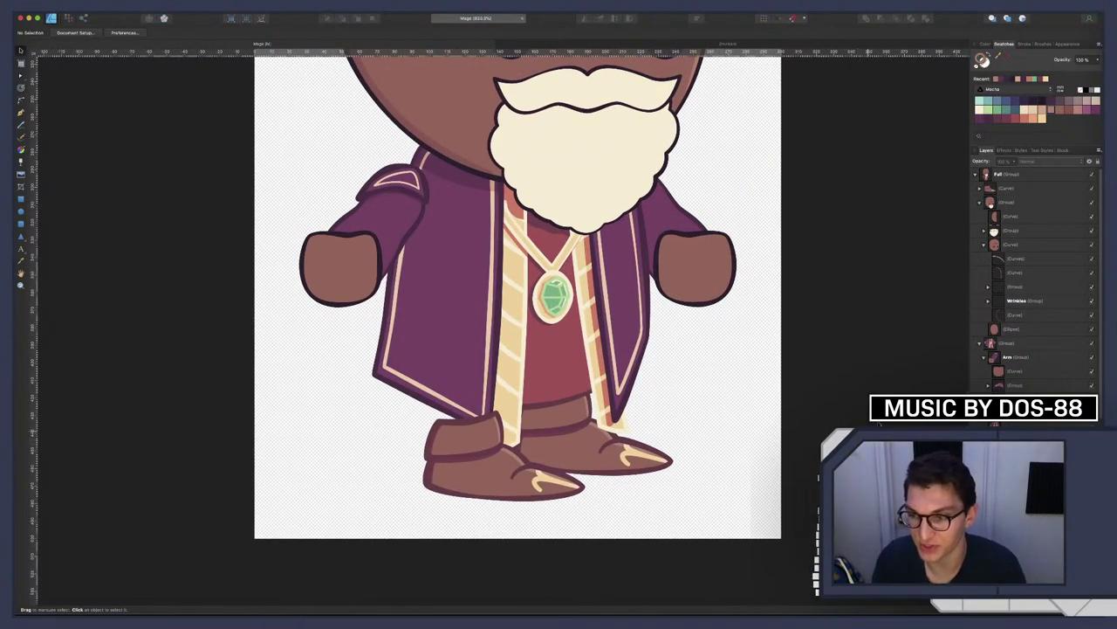
{"action": "left_click", "coordinate": [559, 44]}
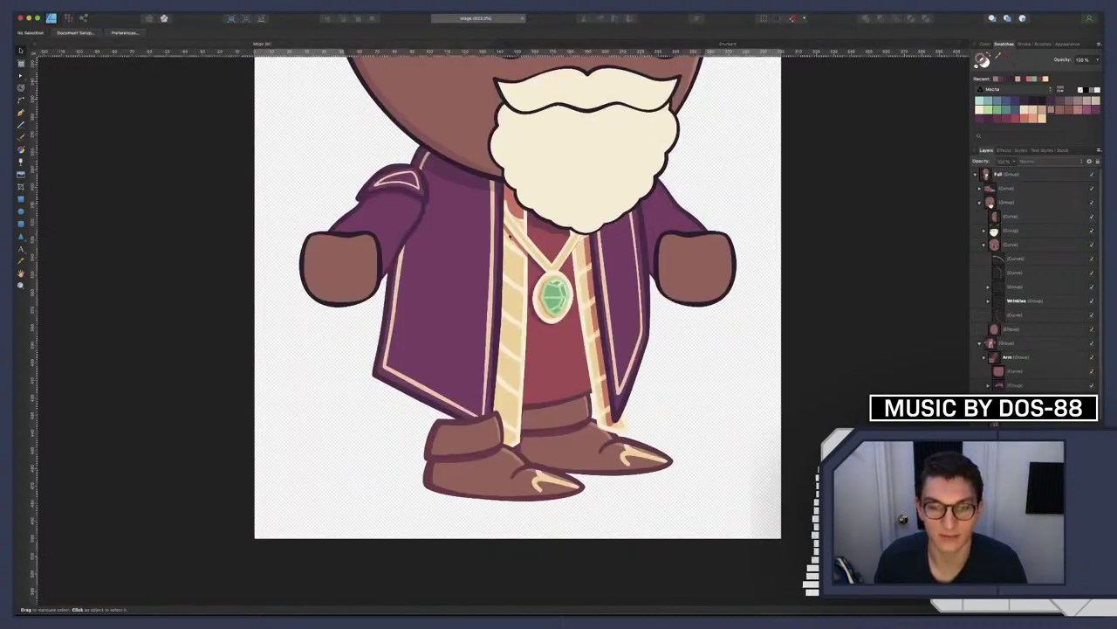
{"action": "left_click", "coordinate": [383, 45]}
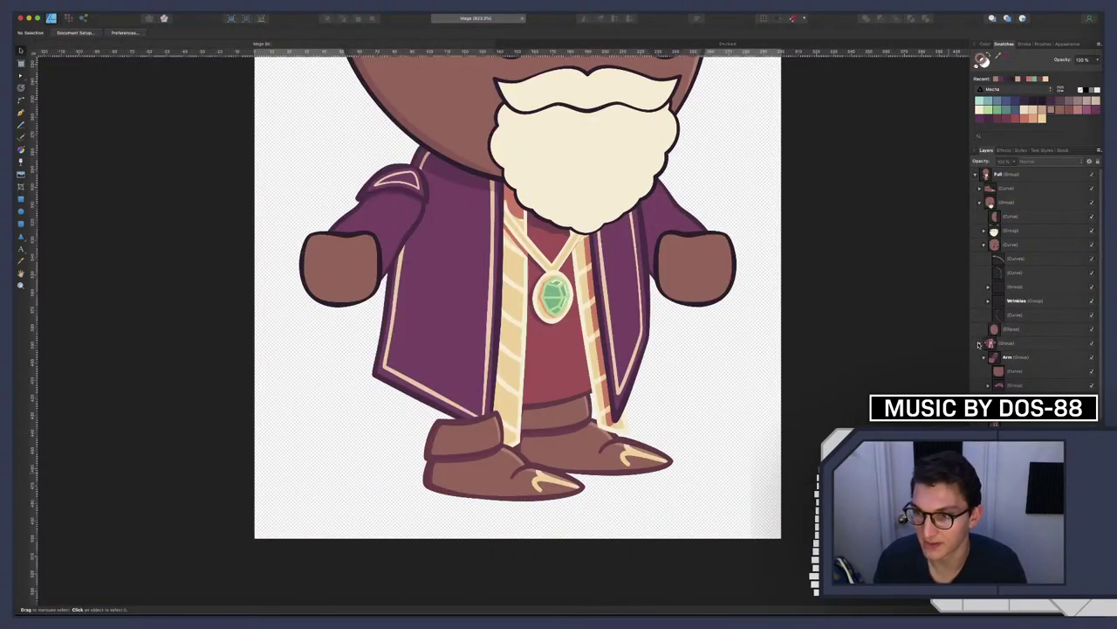
Collapse the mage's body and head groups in the layer tree and reveal the front shoe's nested layers
{"action": "left_click", "coordinate": [979, 343]}
{"action": "left_click", "coordinate": [984, 245]}
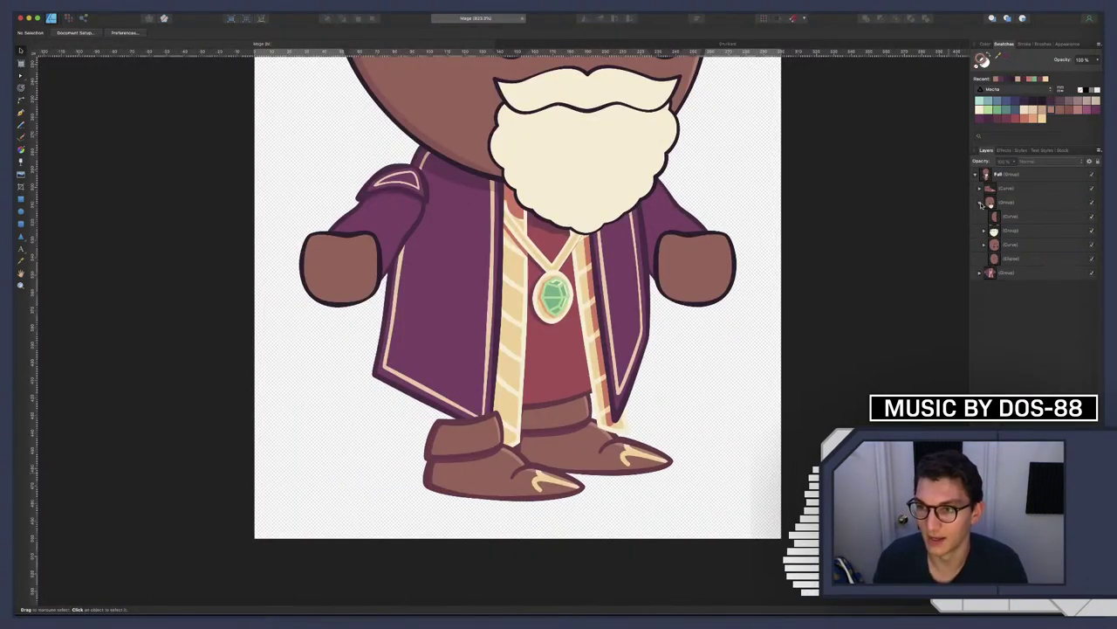
{"action": "left_click", "coordinate": [980, 203]}
{"action": "left_click", "coordinate": [979, 189]}
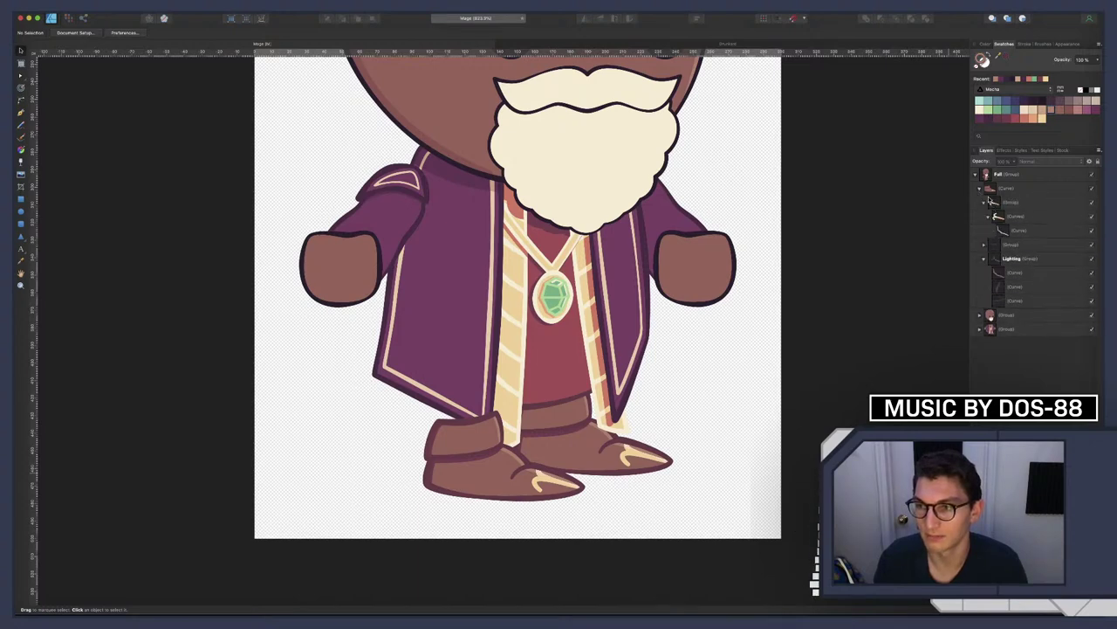
{"action": "left_click", "coordinate": [983, 203]}
Select the front shoe's base curve and fill it with the lighter brown swatch from the Mocha palette
{"action": "left_click", "coordinate": [1005, 187]}
{"action": "scroll", "coordinate": [539, 526], "scroll_direction": "up", "scroll_amount": 5}
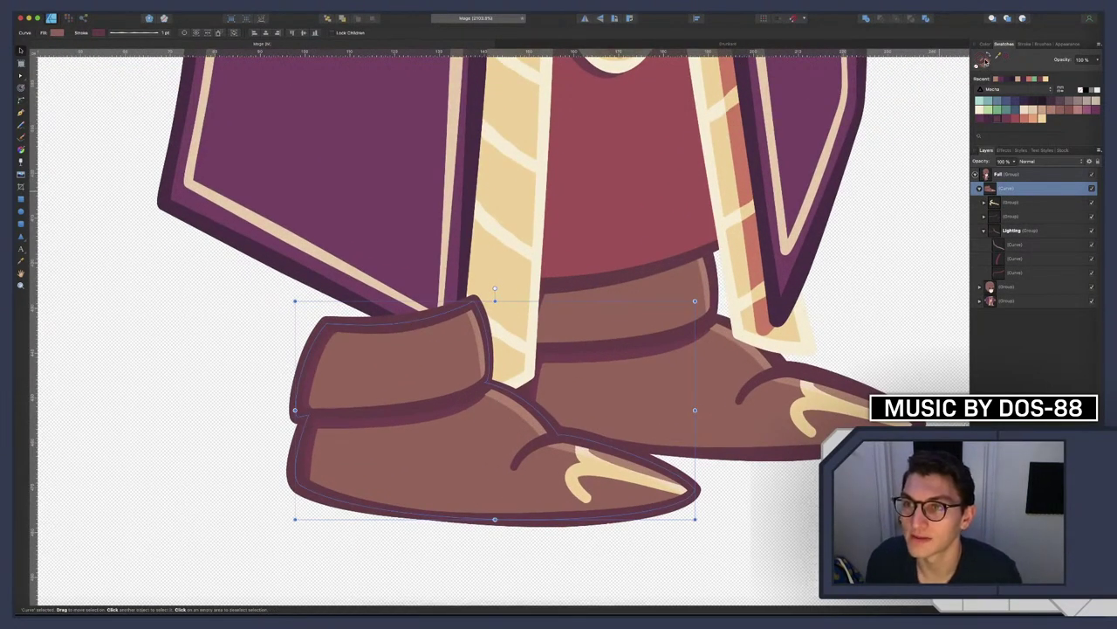
{"action": "left_click", "coordinate": [1060, 111]}
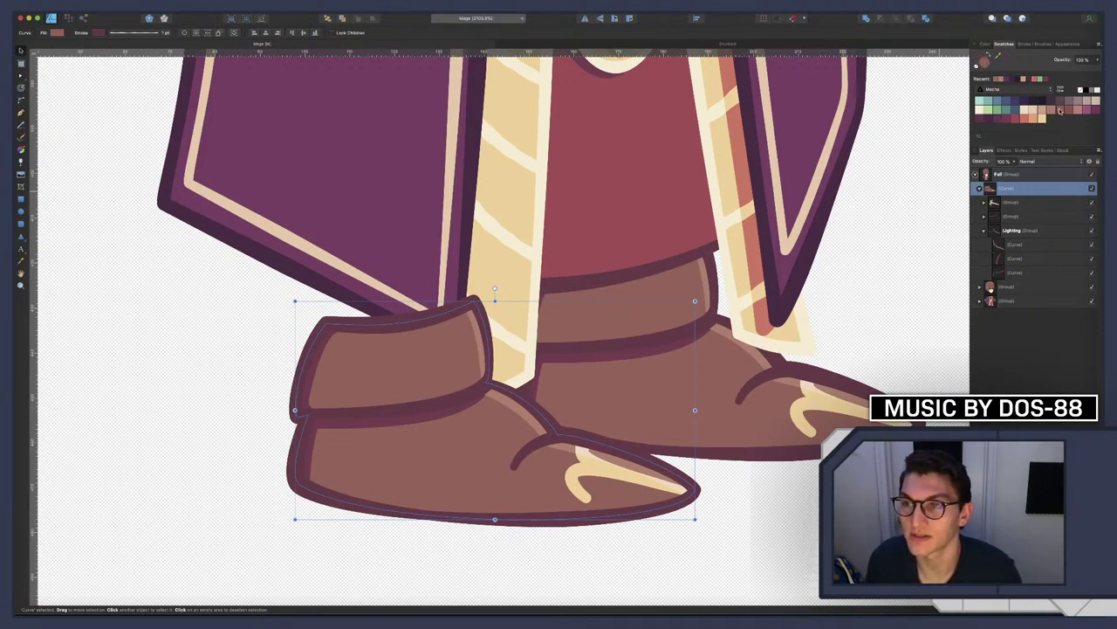
{"action": "left_click", "coordinate": [1051, 111]}
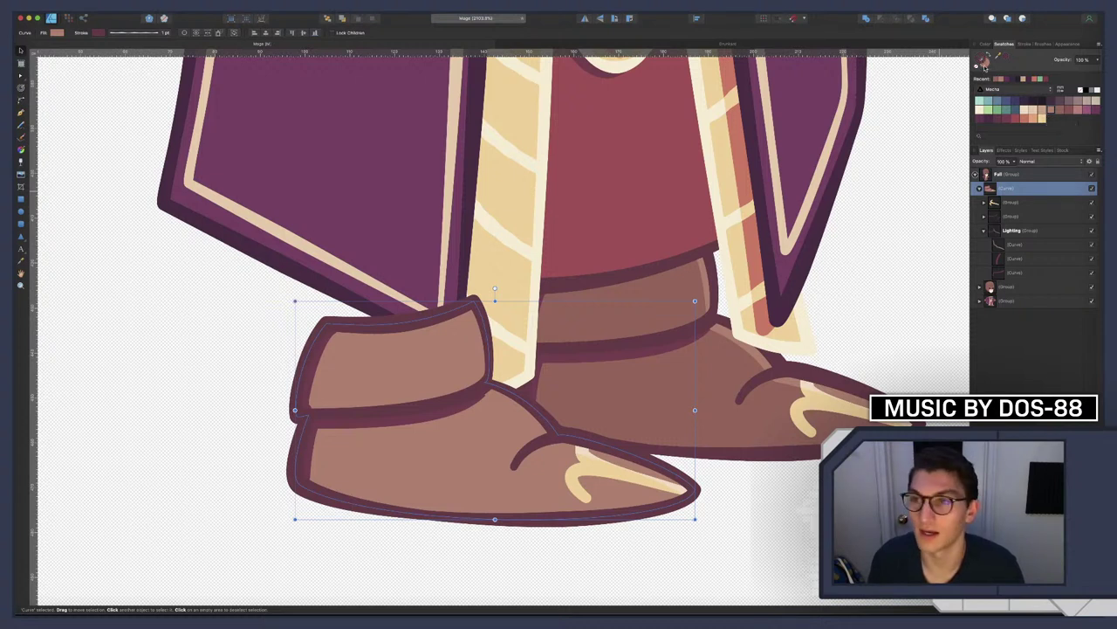
Try lighter brown and reddish-brown outline colours on the front shoe and judge them against the whole figure
{"action": "left_click", "coordinate": [1060, 113]}
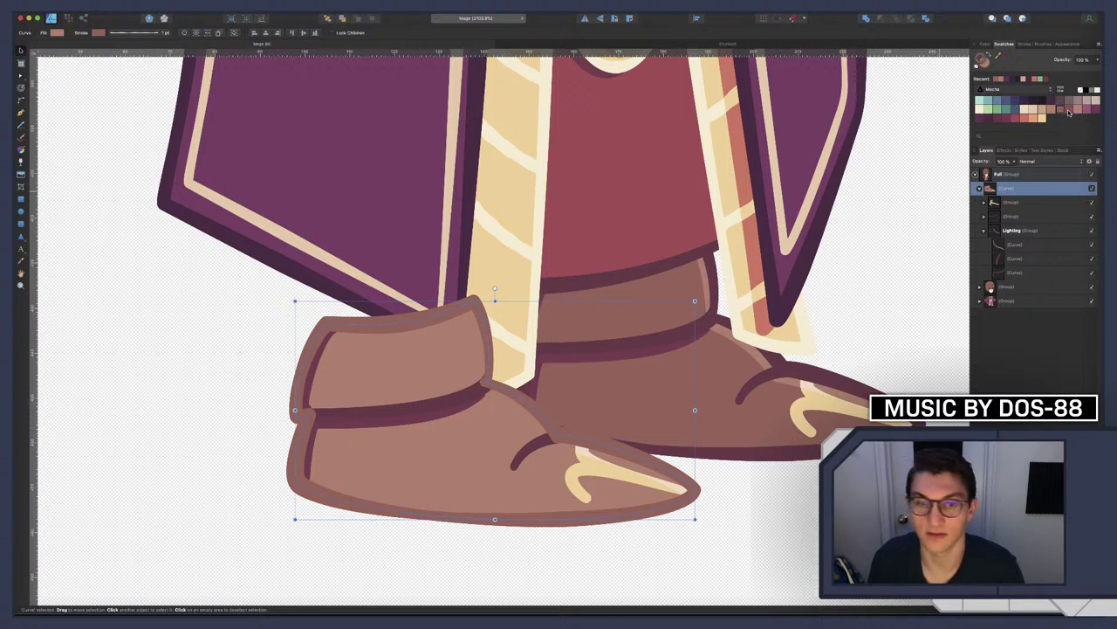
{"action": "left_click", "coordinate": [1069, 113]}
{"action": "key", "text": "super+d"}
{"action": "scroll", "coordinate": [497, 323], "scroll_direction": "up", "scroll_amount": 2}
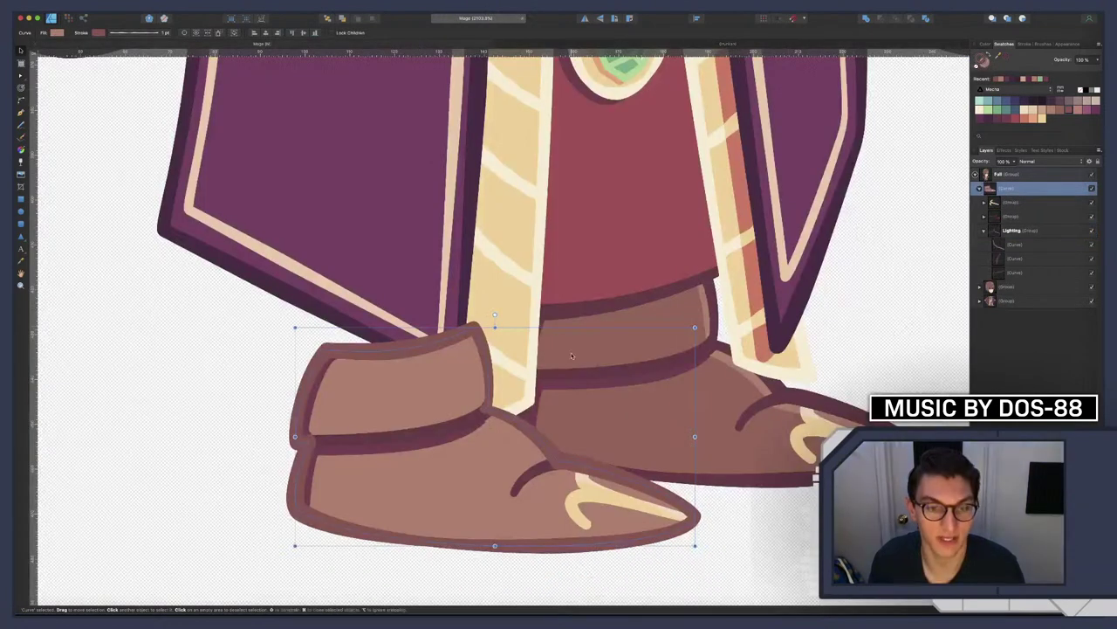
{"action": "scroll", "coordinate": [585, 352], "scroll_direction": "down", "scroll_amount": 10}
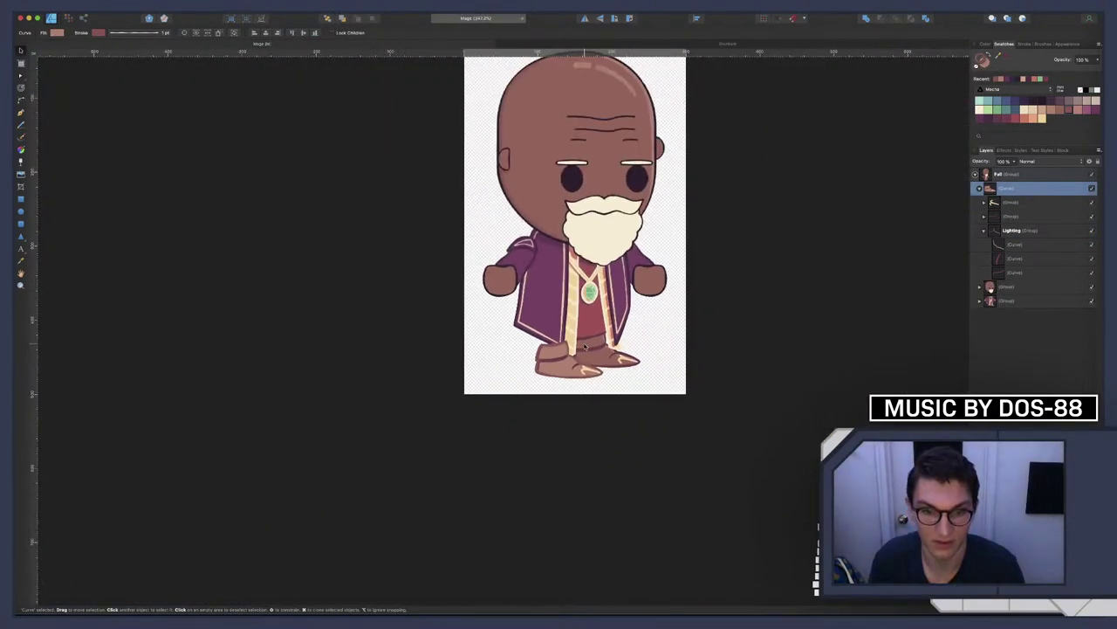
{"action": "scroll", "coordinate": [585, 346], "scroll_direction": "up", "scroll_amount": 10}
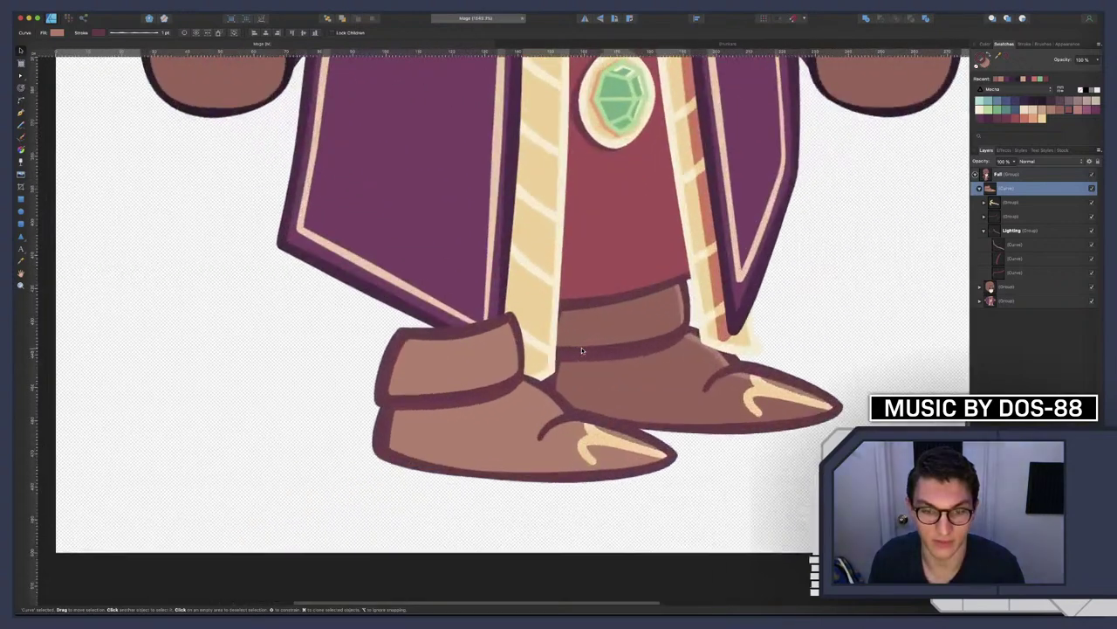
Recolour the strokes of the two shadow curves in the front shoe's Lighting group with a muted reddish brown
{"action": "left_click", "coordinate": [997, 216]}
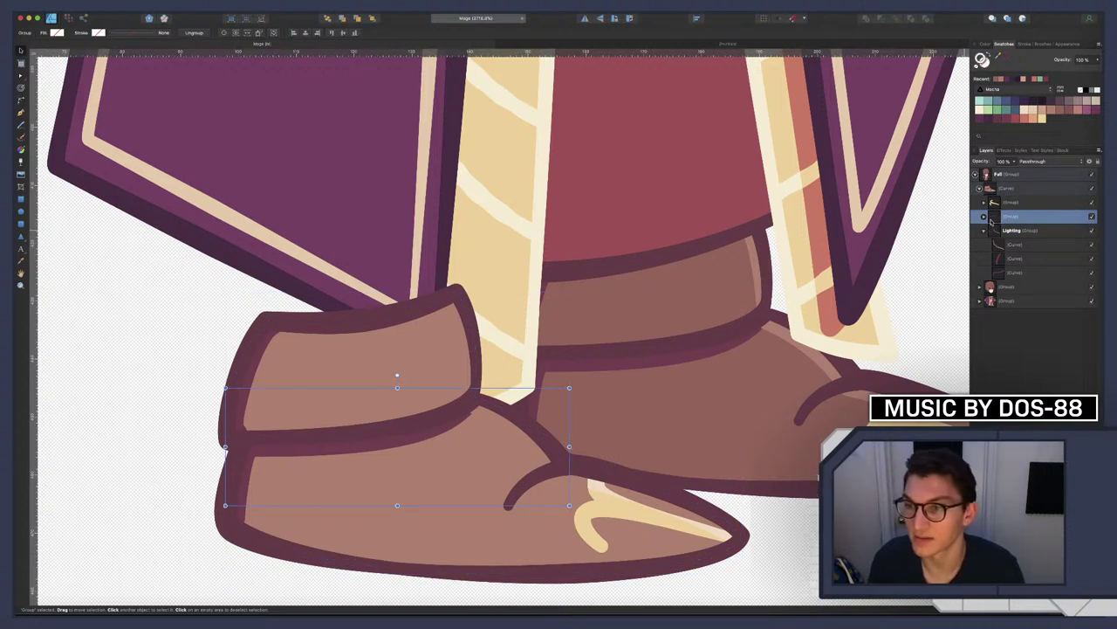
{"action": "left_click", "coordinate": [1092, 217]}
{"action": "left_click", "coordinate": [1092, 216]}
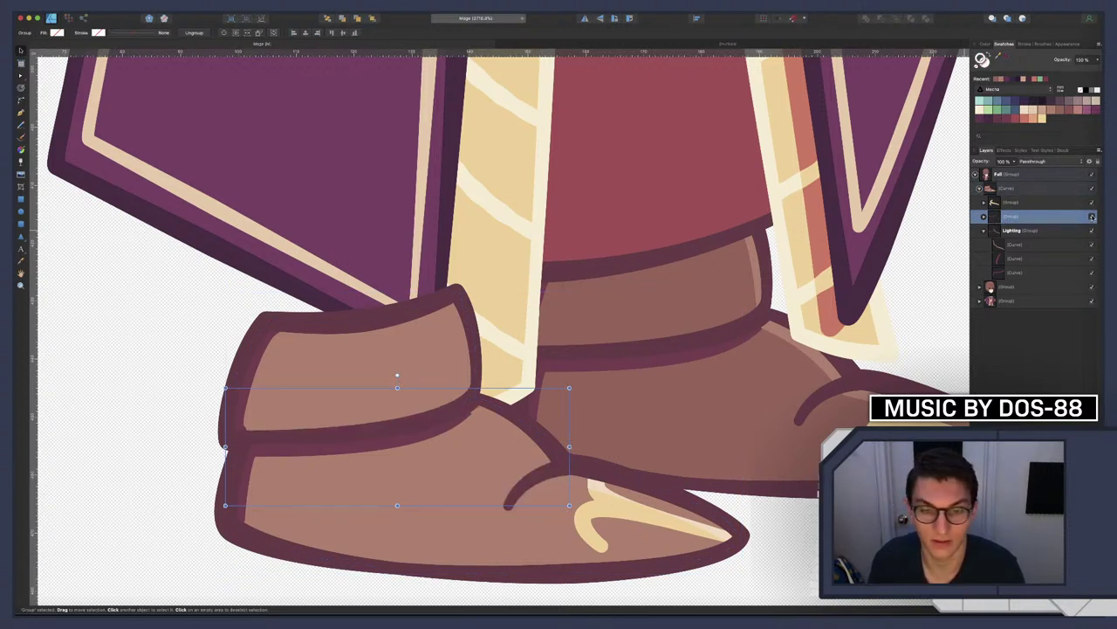
{"action": "left_click", "coordinate": [1008, 259]}
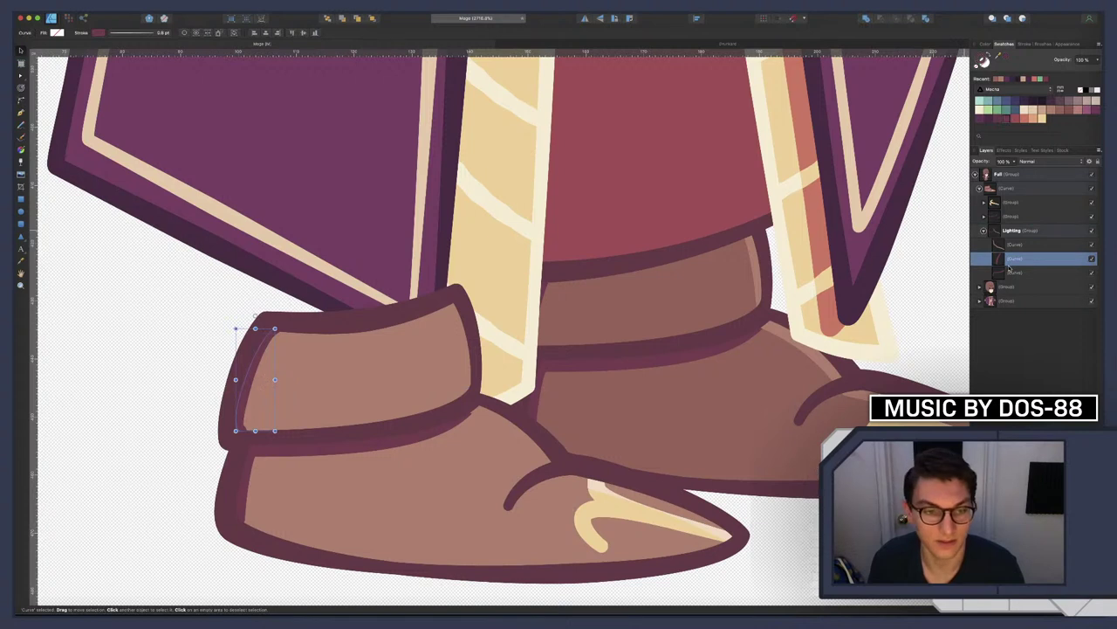
{"action": "left_click", "coordinate": [1017, 272], "text": "shift"}
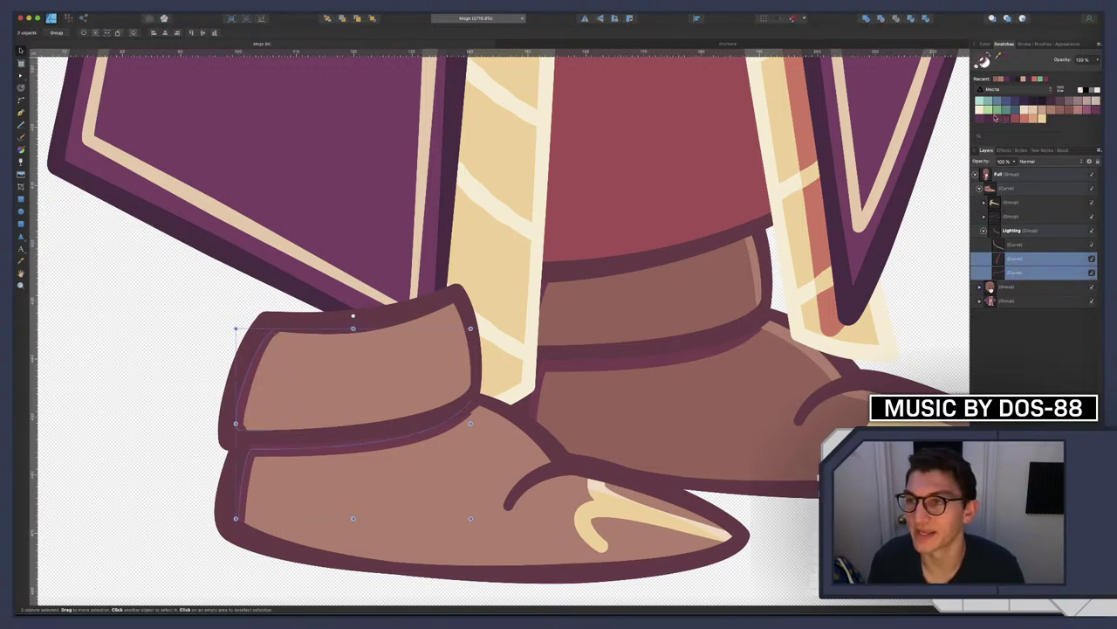
{"action": "left_click", "coordinate": [1071, 110]}
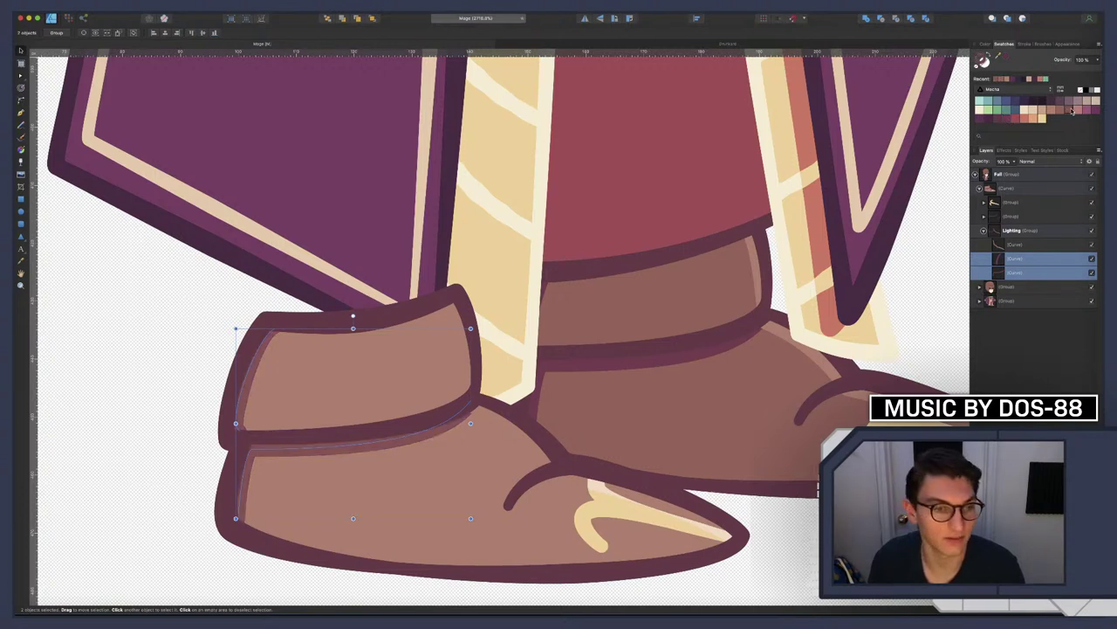
{"action": "left_click", "coordinate": [192, 356]}
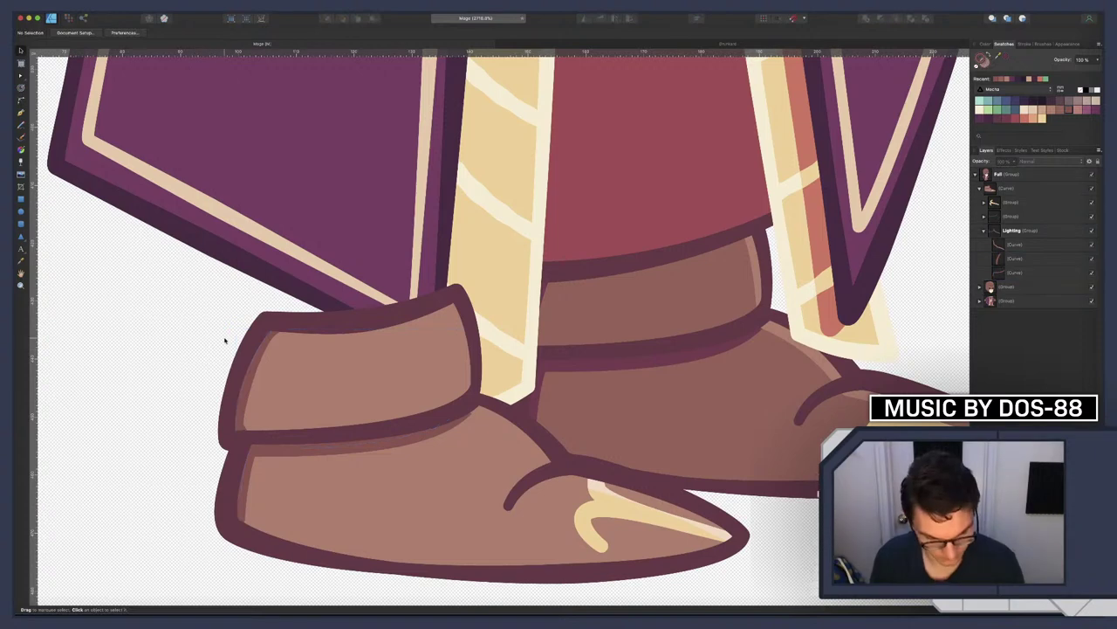
Compare the shoes with the drunkard character and recolour the highlight stroke in the front shoe's Lighting group with a light tan Mocha swatch
{"action": "scroll", "coordinate": [210, 342], "scroll_direction": "down", "scroll_amount": 5}
{"action": "scroll", "coordinate": [207, 340], "scroll_direction": "down", "scroll_amount": 4}
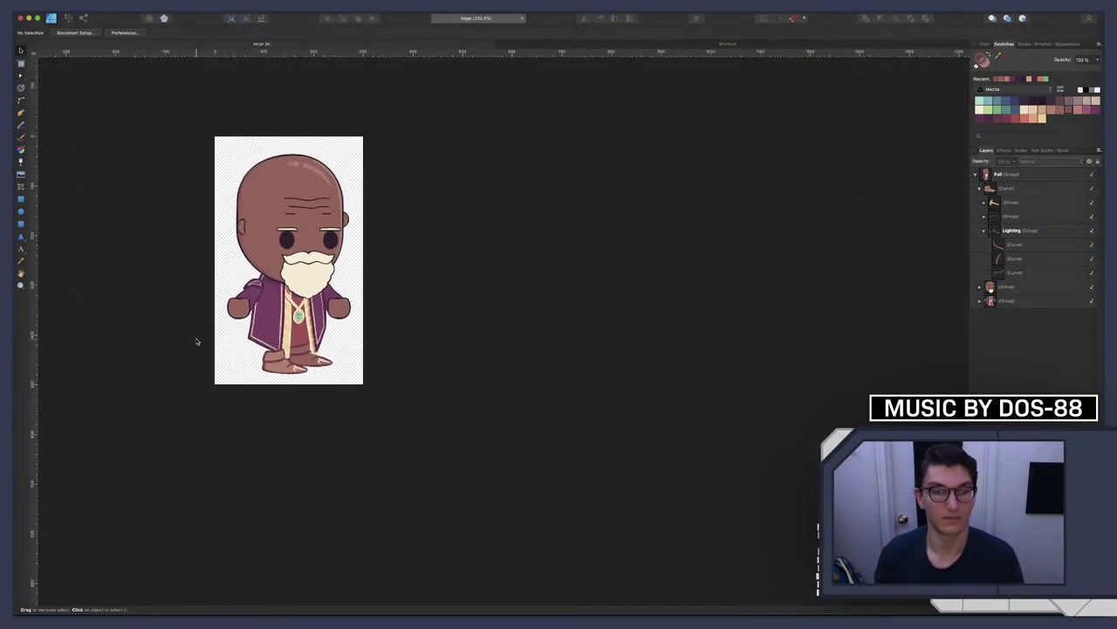
{"action": "scroll", "coordinate": [209, 342], "scroll_direction": "left", "scroll_amount": 3}
{"action": "scroll", "coordinate": [347, 402], "scroll_direction": "up", "scroll_amount": 8}
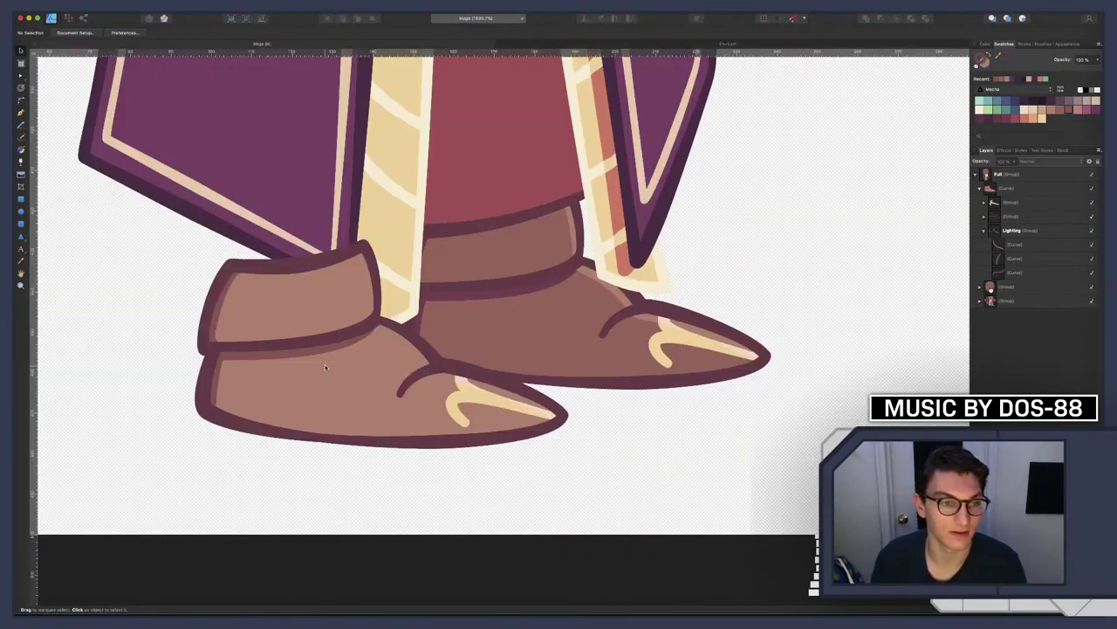
{"action": "scroll", "coordinate": [352, 358], "scroll_direction": "up", "scroll_amount": 5}
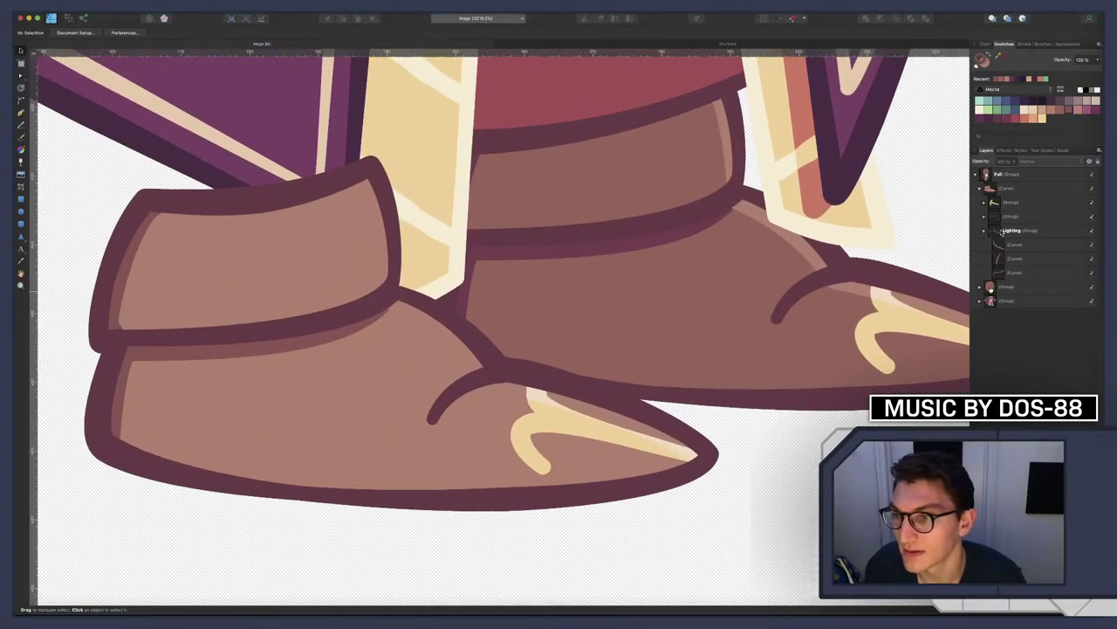
{"action": "left_click", "coordinate": [1000, 245]}
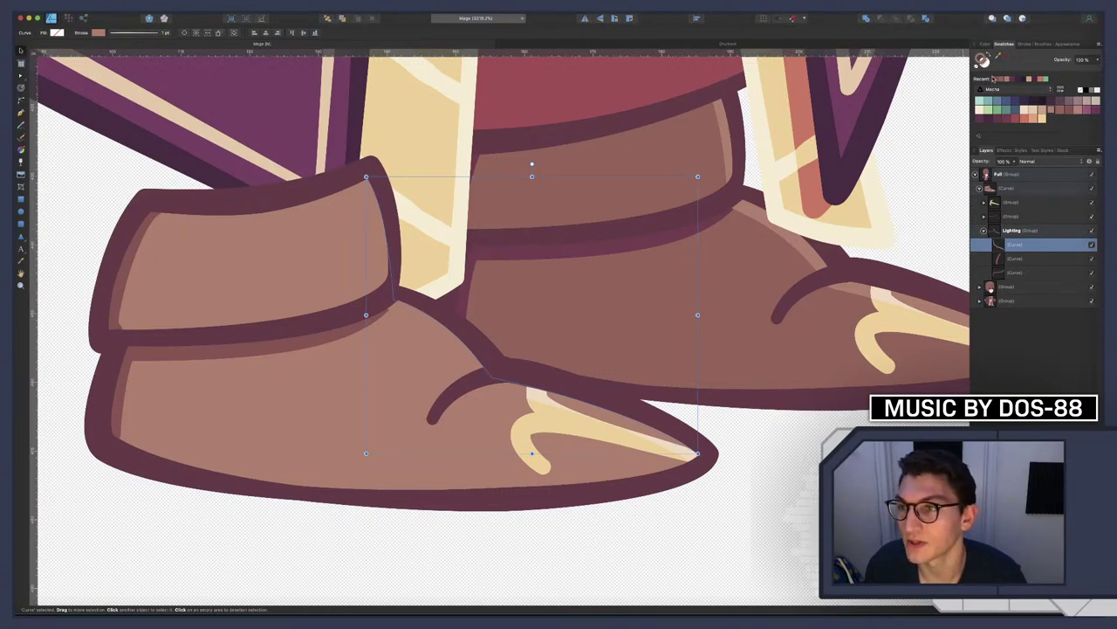
{"action": "left_click", "coordinate": [1041, 113]}
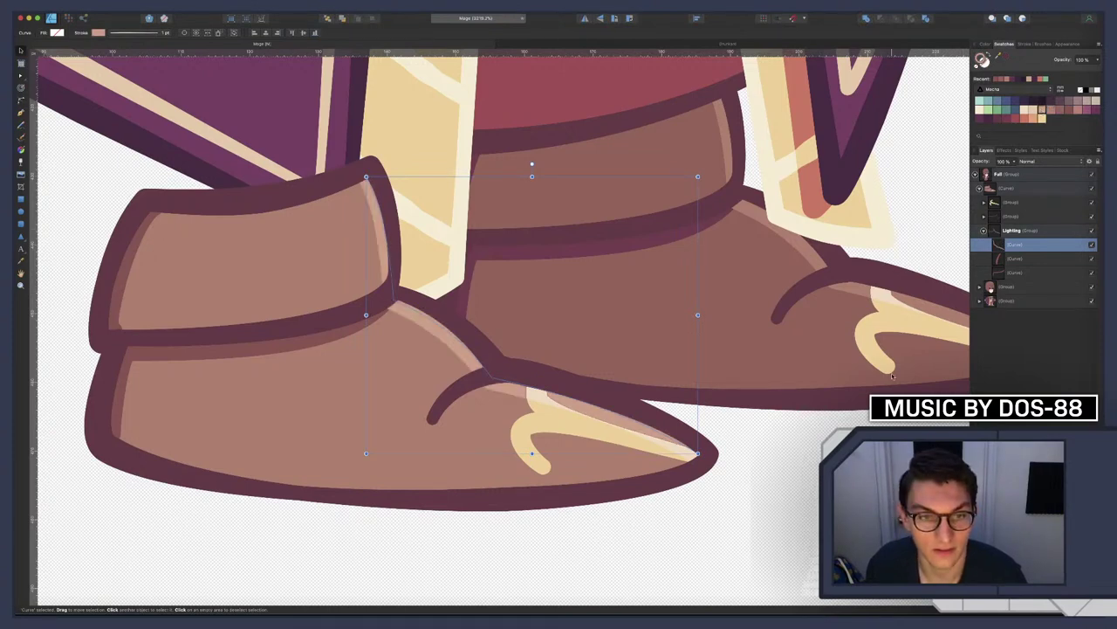
{"action": "left_click", "coordinate": [847, 450]}
{"action": "scroll", "coordinate": [723, 215], "scroll_direction": "down", "scroll_amount": 10}
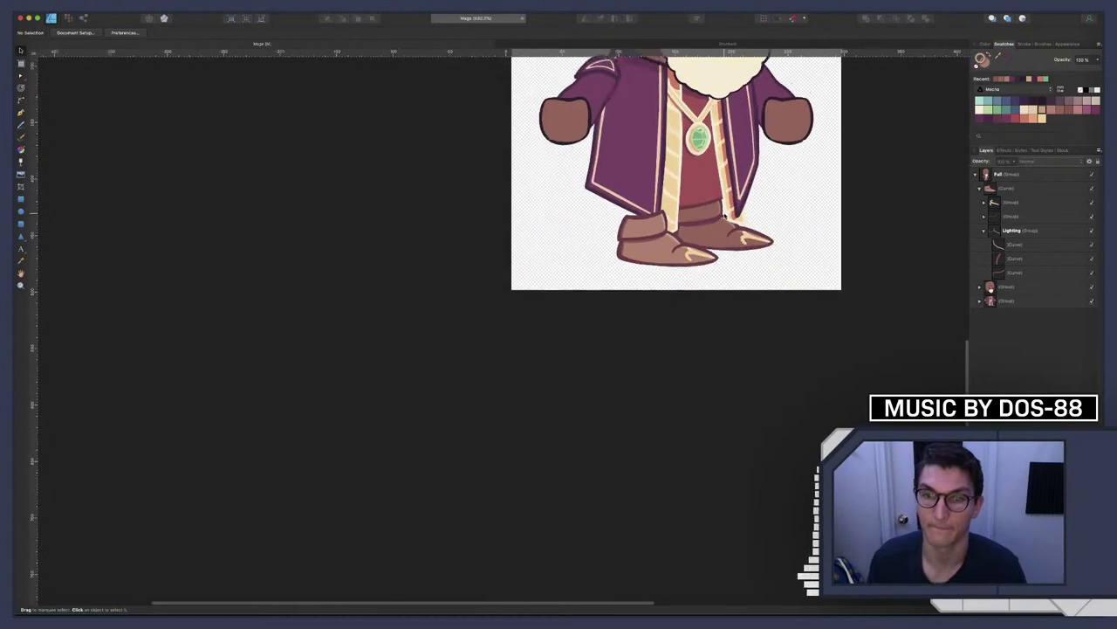
{"action": "scroll", "coordinate": [724, 216], "scroll_direction": "down", "scroll_amount": 4}
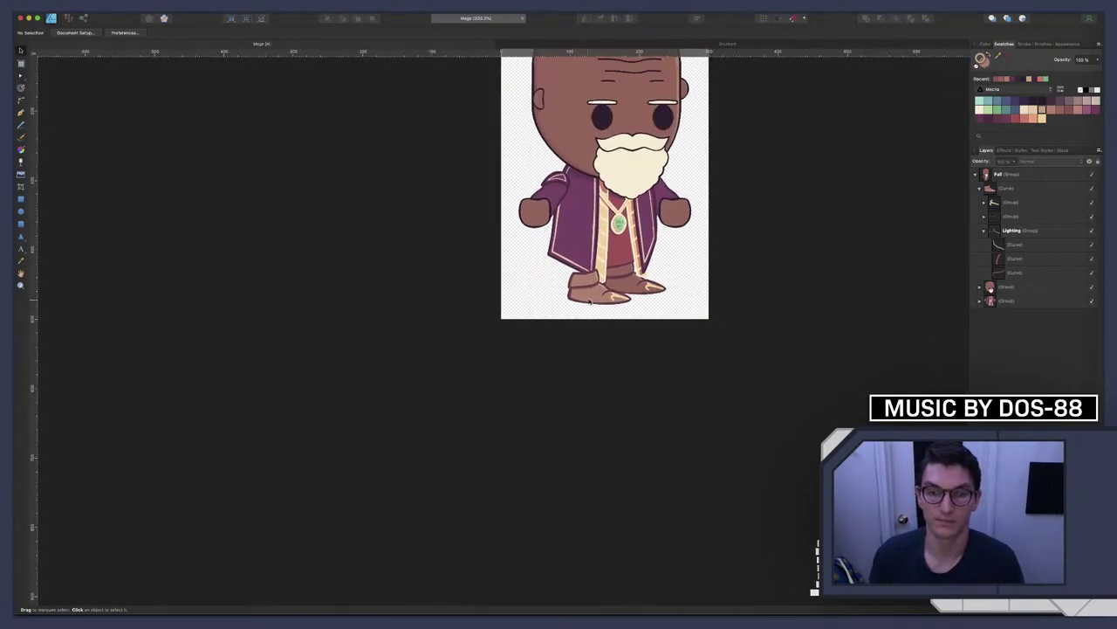
Extend the front shoe's highlight curve with the Pen tool along the cuff's upper edge and bend the new segment to follow it
{"action": "scroll", "coordinate": [590, 301], "scroll_direction": "up", "scroll_amount": 8}
{"action": "left_click", "coordinate": [1011, 190]}
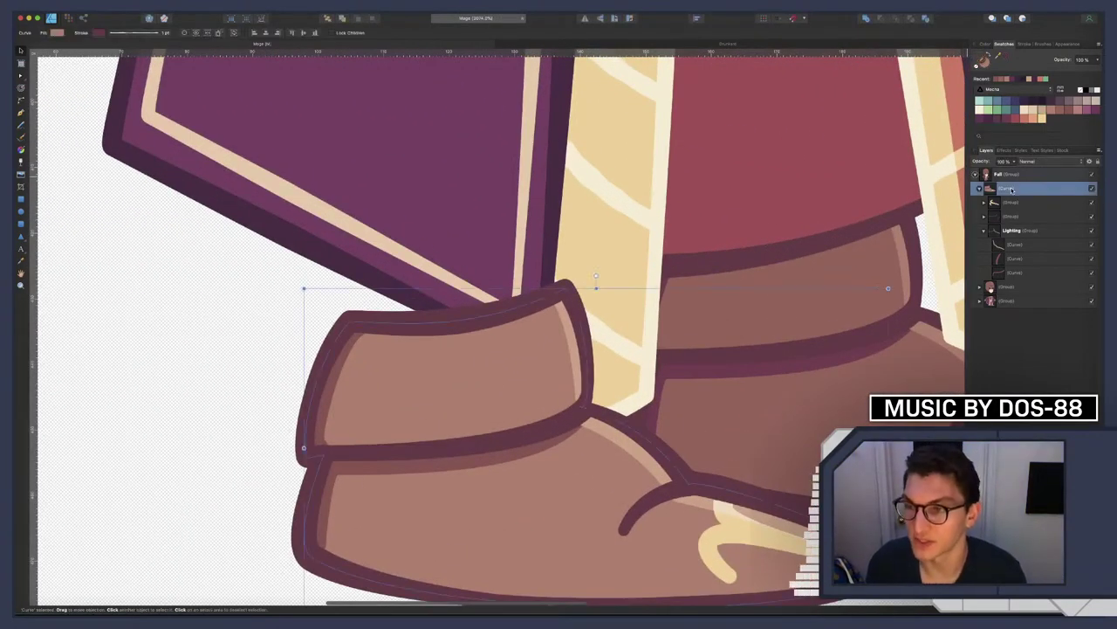
{"action": "left_click", "coordinate": [1002, 245]}
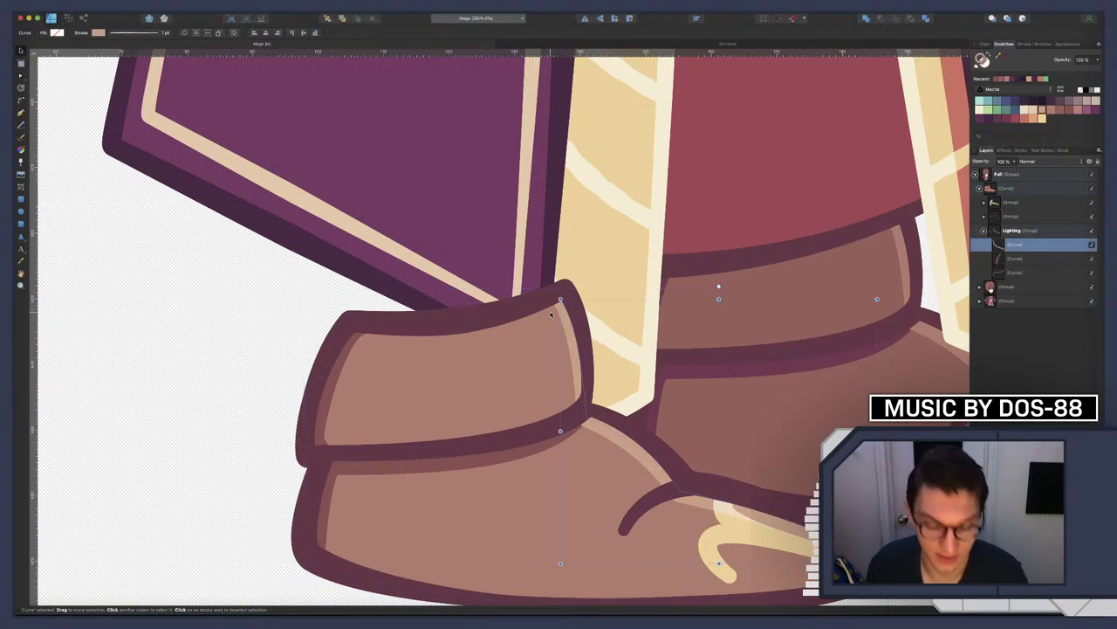
{"action": "key", "text": "a"}
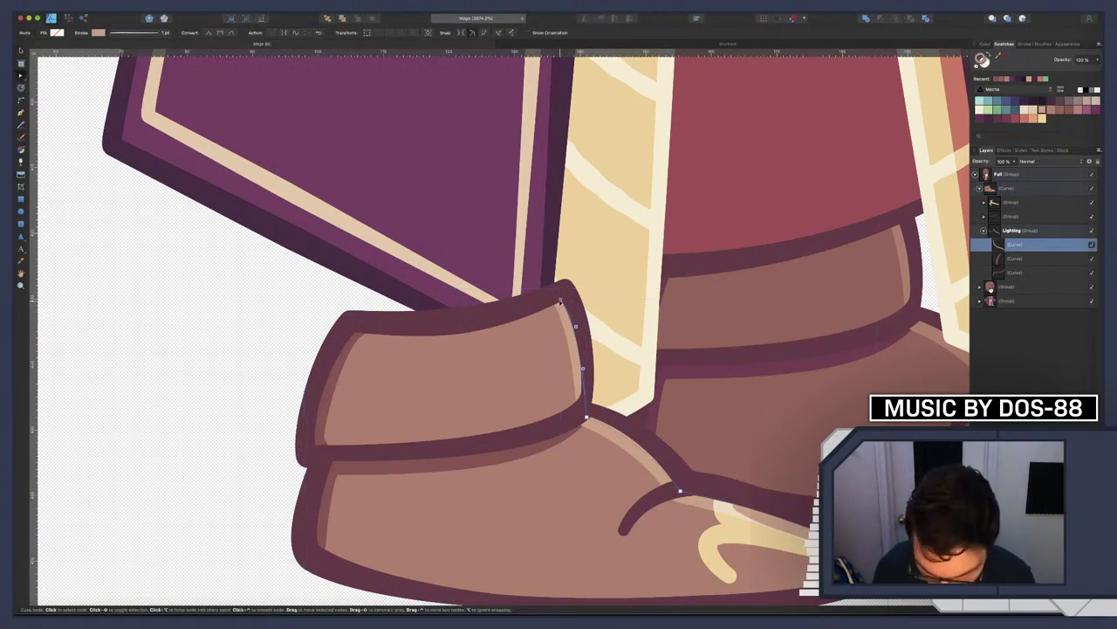
{"action": "key", "text": "p"}
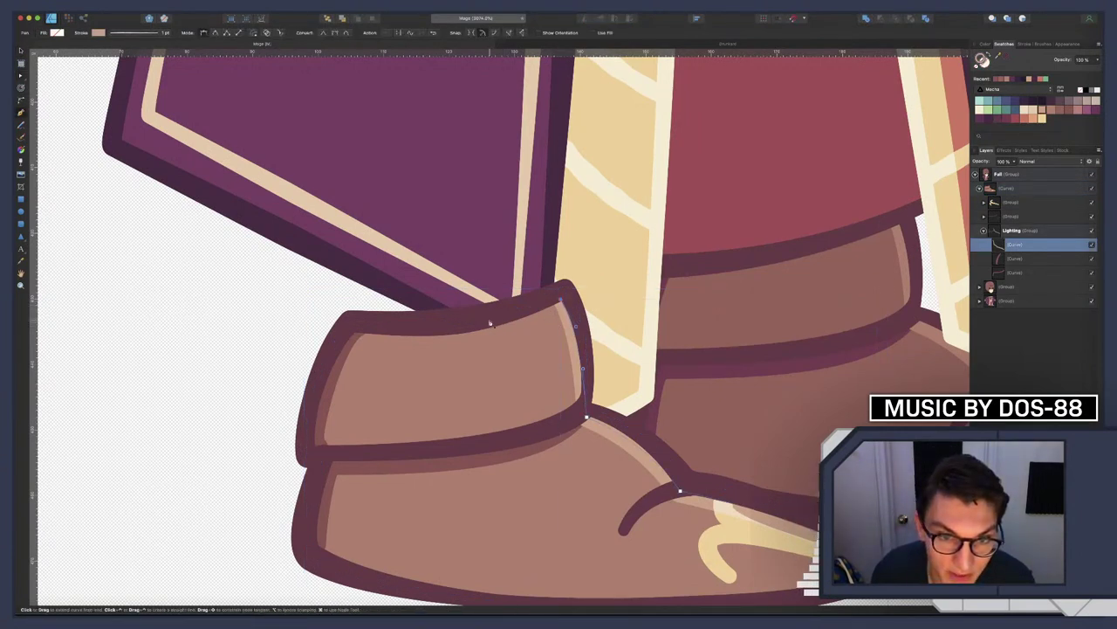
{"action": "left_click", "coordinate": [489, 326]}
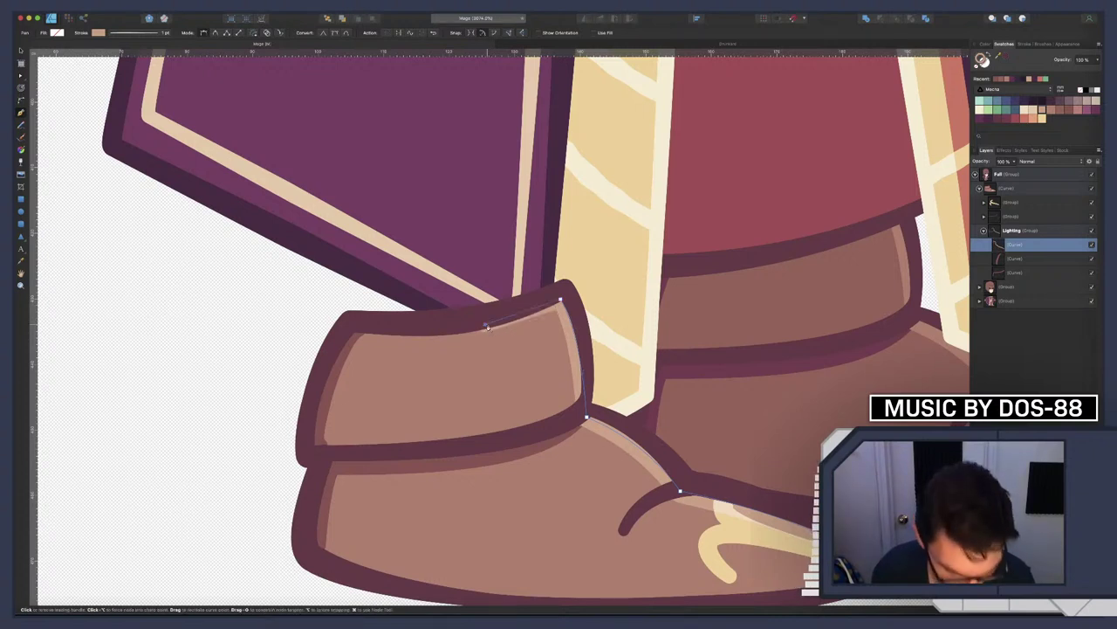
{"action": "key", "text": "a"}
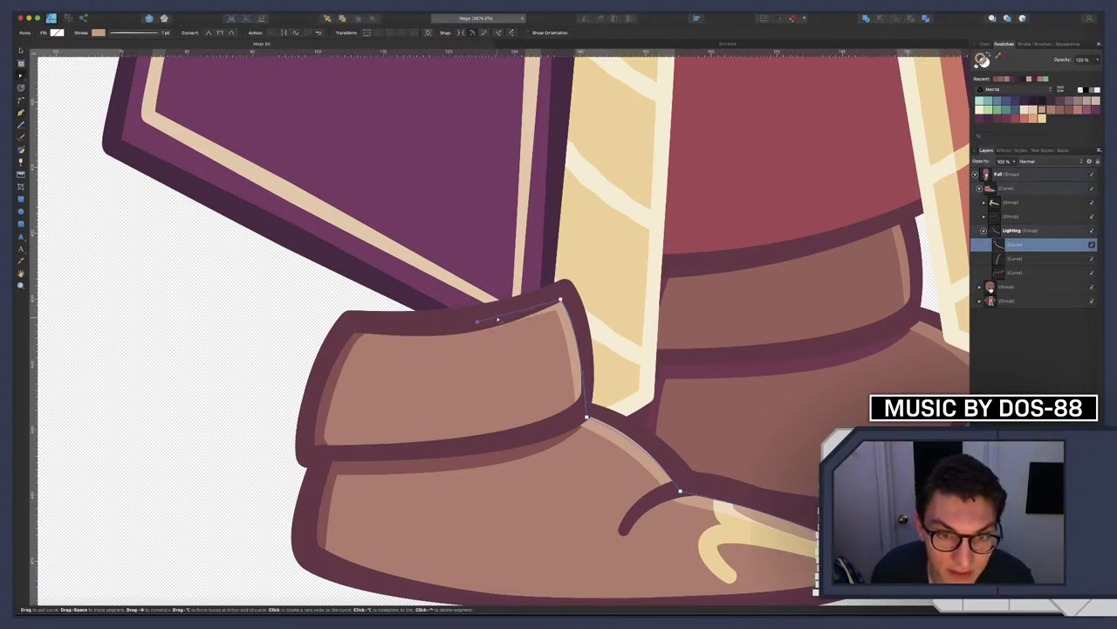
{"action": "left_click_drag", "start_coordinate": [498, 319], "coordinate": [459, 328]}
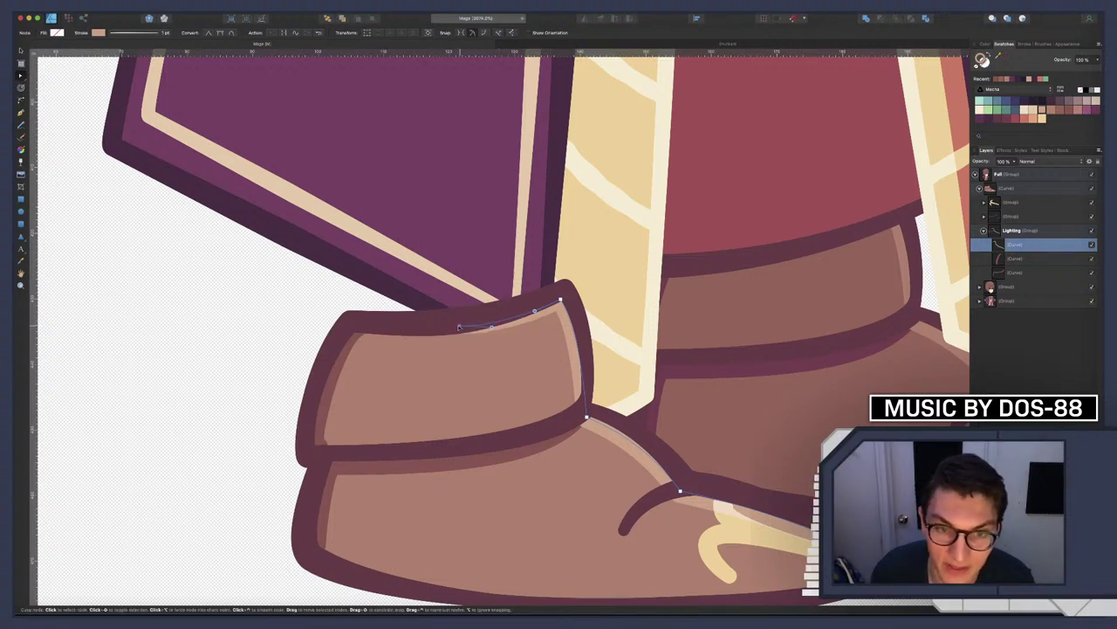
{"action": "left_click", "coordinate": [242, 314]}
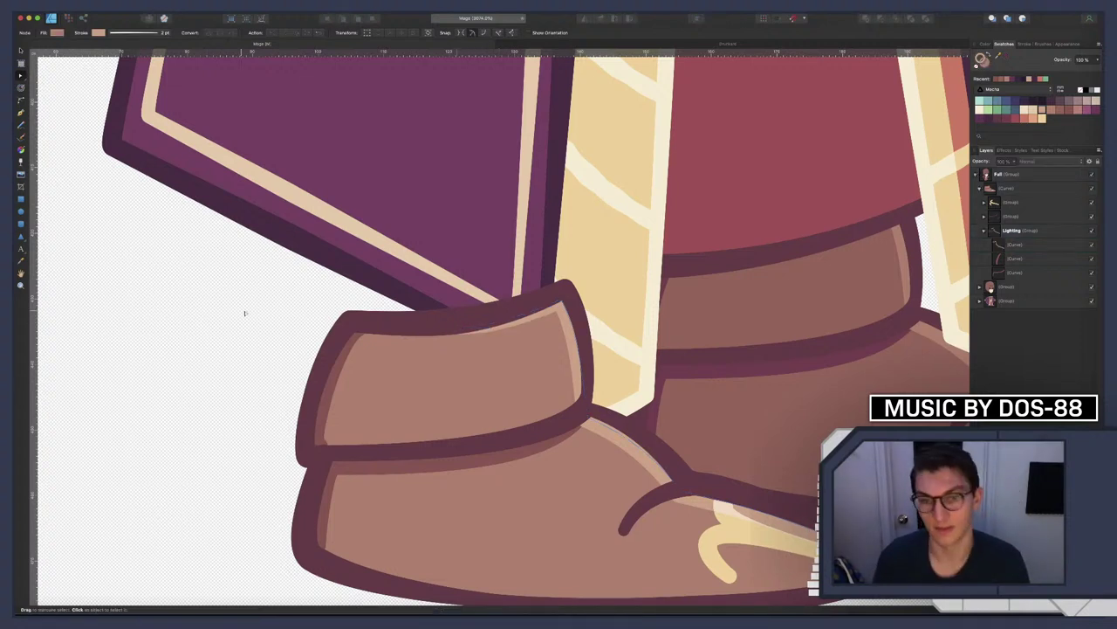
Collapse the front shoe and robe layers and delete the back shoe's curve from the body group
{"action": "scroll", "coordinate": [612, 309], "scroll_direction": "down", "scroll_amount": 10}
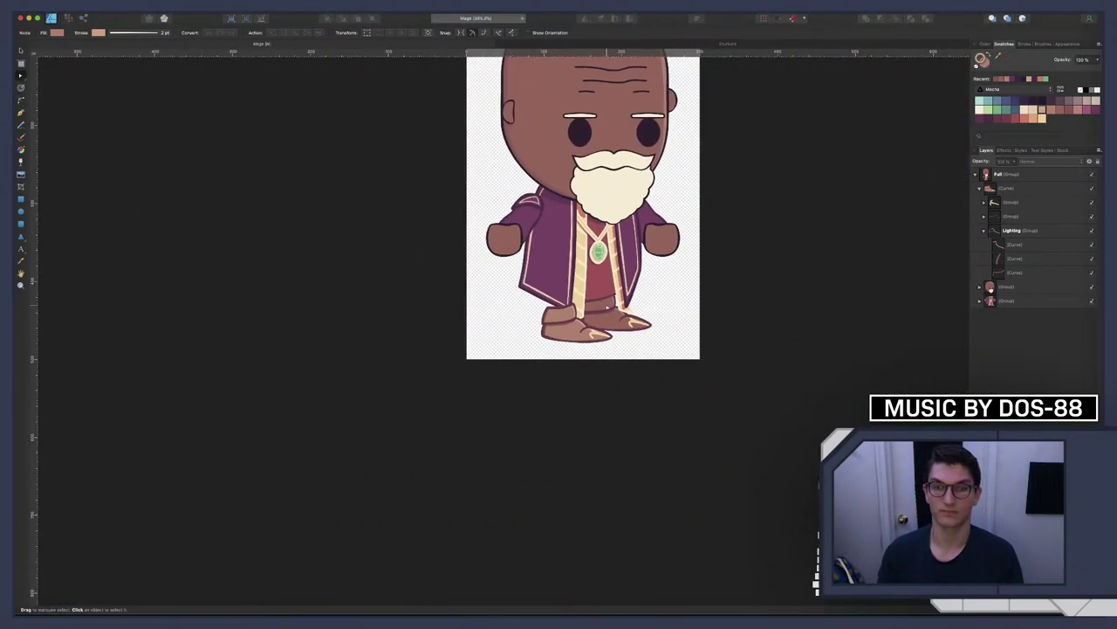
{"action": "scroll", "coordinate": [590, 307], "scroll_direction": "up", "scroll_amount": 5}
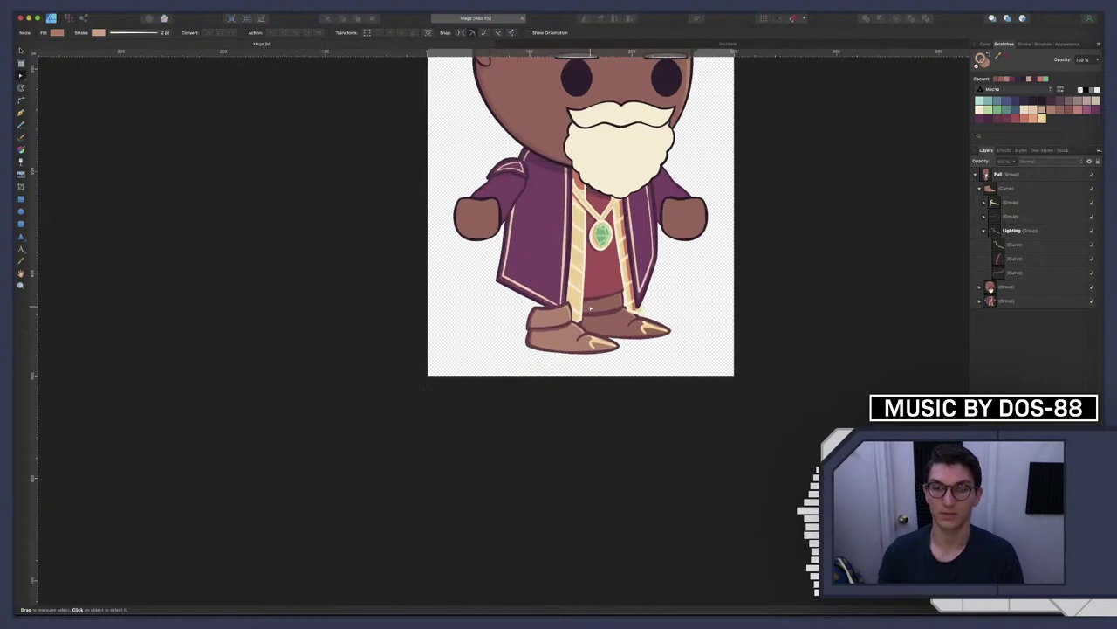
{"action": "scroll", "coordinate": [663, 346], "scroll_direction": "down", "scroll_amount": 10}
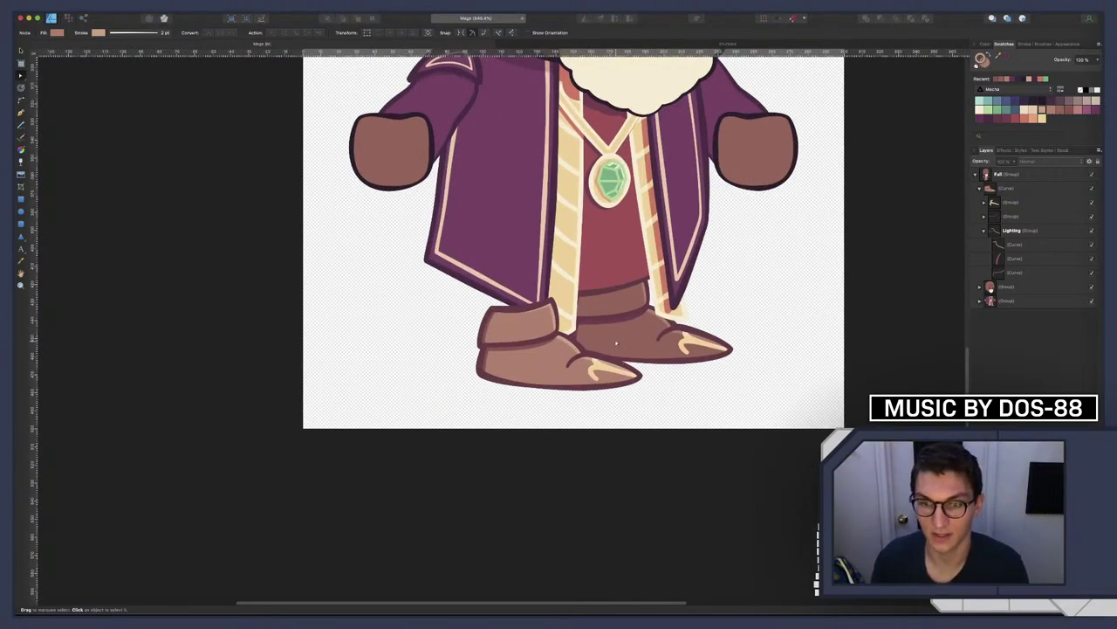
{"action": "scroll", "coordinate": [622, 335], "scroll_direction": "up", "scroll_amount": 3}
{"action": "scroll", "coordinate": [622, 335], "scroll_direction": "up", "scroll_amount": 2}
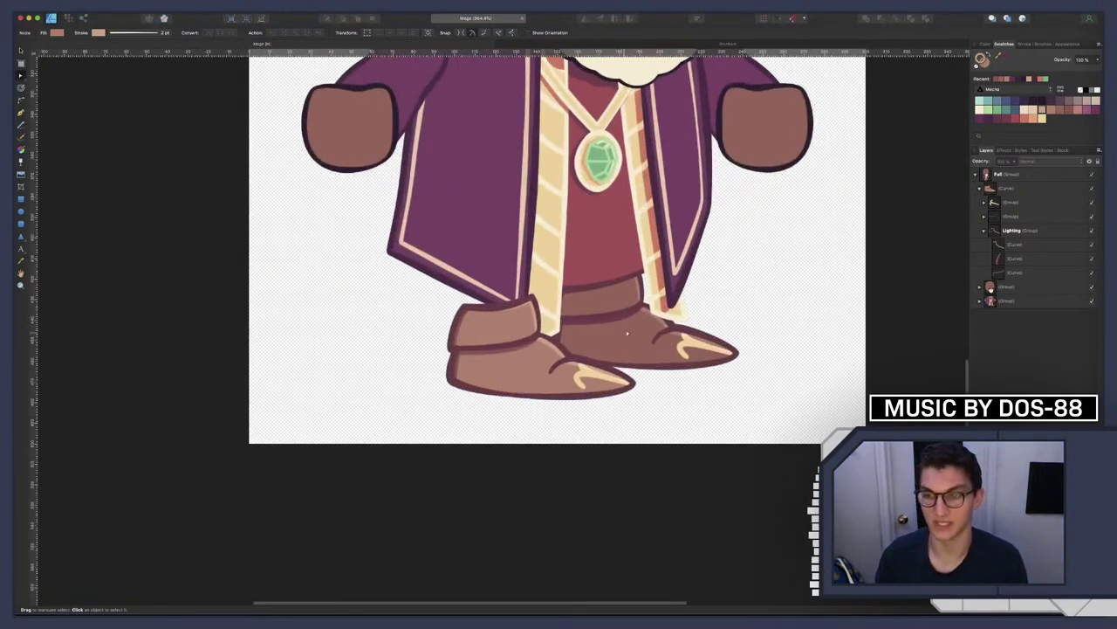
{"action": "left_click", "coordinate": [982, 189]}
{"action": "left_click", "coordinate": [992, 189]}
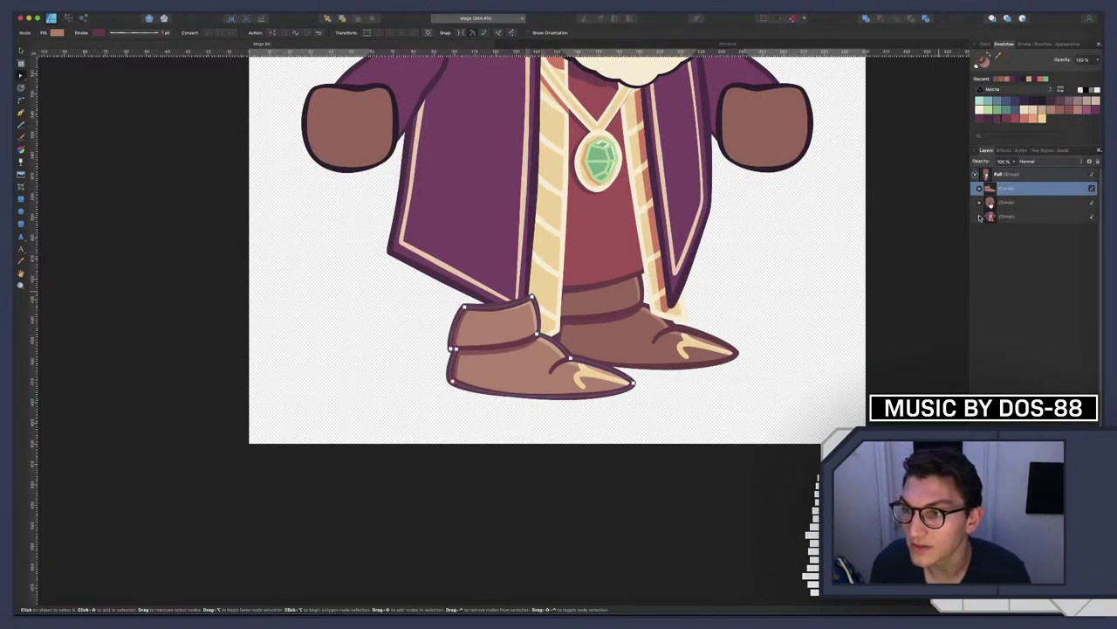
{"action": "left_click", "coordinate": [979, 216]}
{"action": "left_click", "coordinate": [984, 230]}
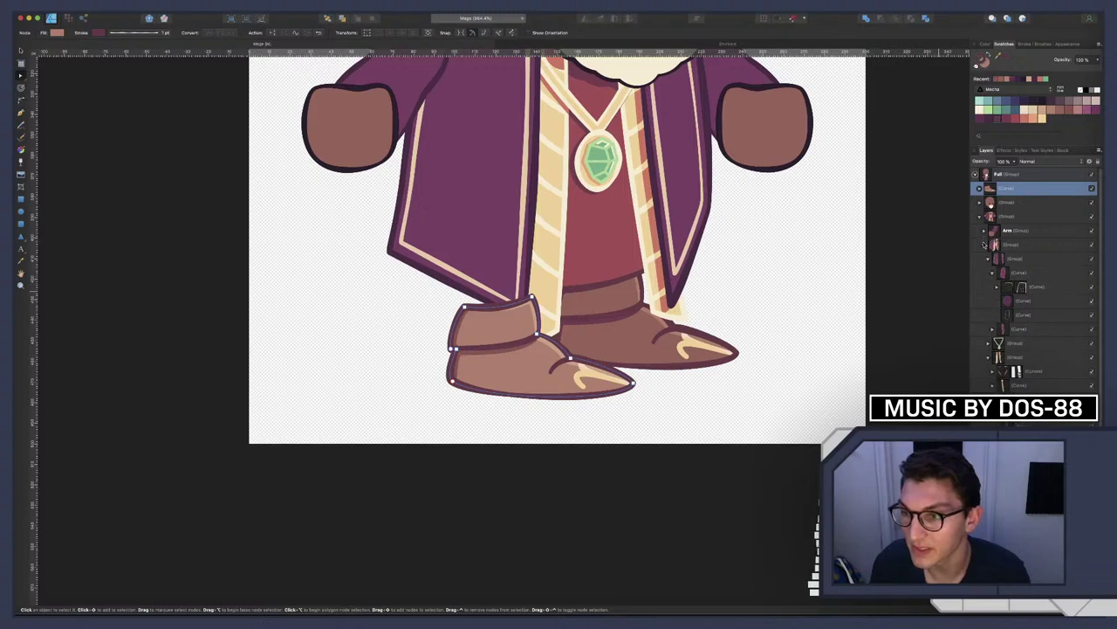
{"action": "left_click", "coordinate": [984, 244]}
{"action": "left_click_drag", "start_coordinate": [993, 273], "coordinate": [992, 216]}
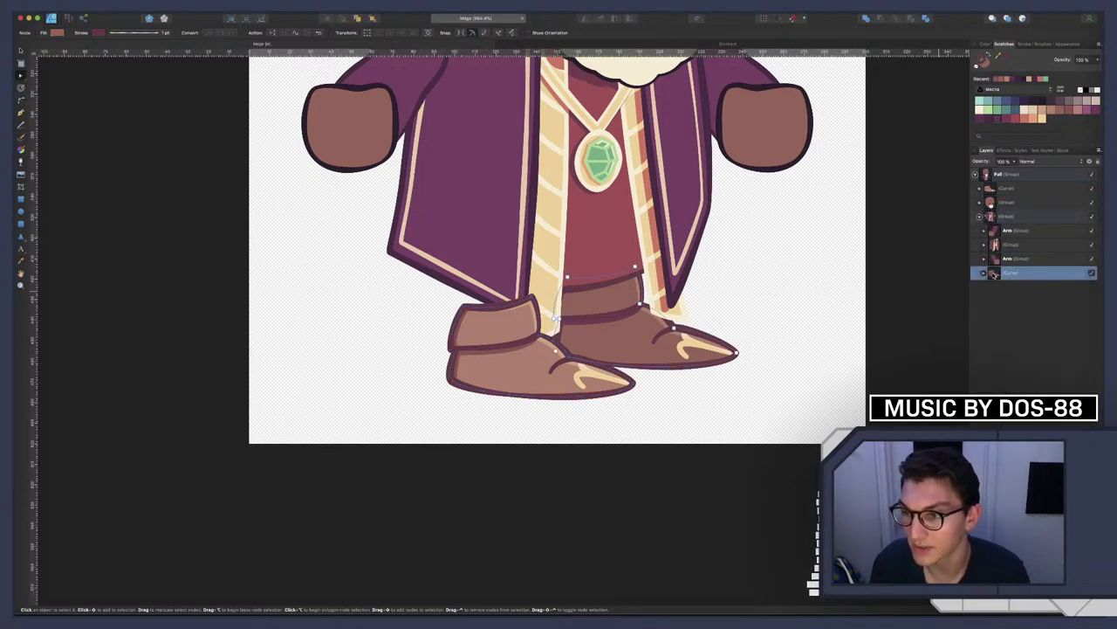
{"action": "key", "text": "Delete"}
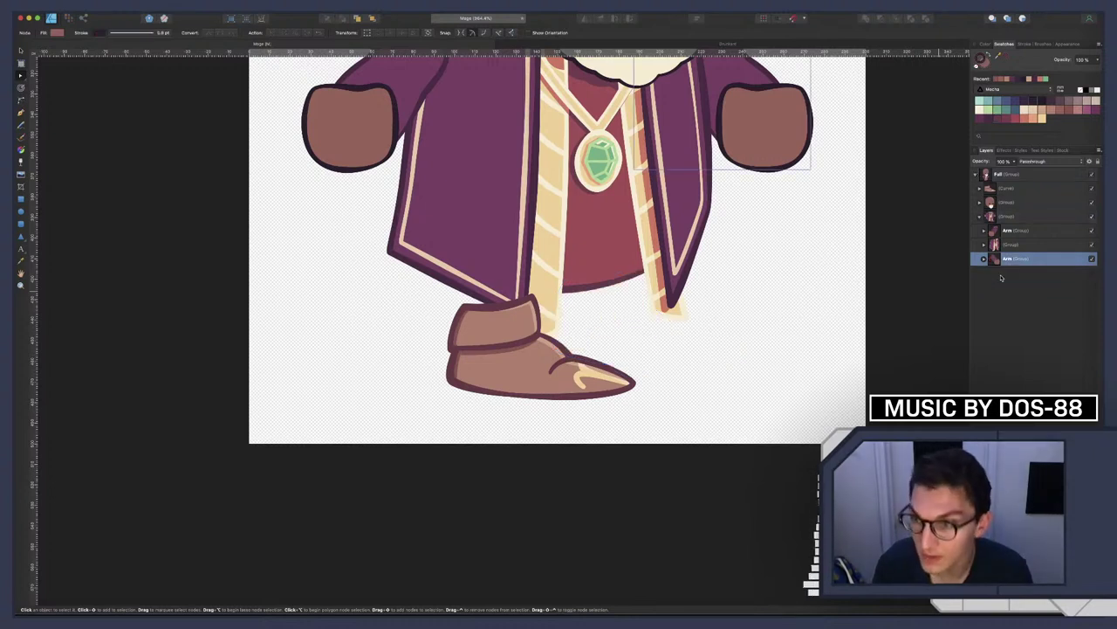
Duplicate the recoloured front shoe and place the copy beneath the Full group in the layer order
{"action": "left_click", "coordinate": [981, 217]}
{"action": "left_click", "coordinate": [996, 189]}
{"action": "key", "text": "super+j"}
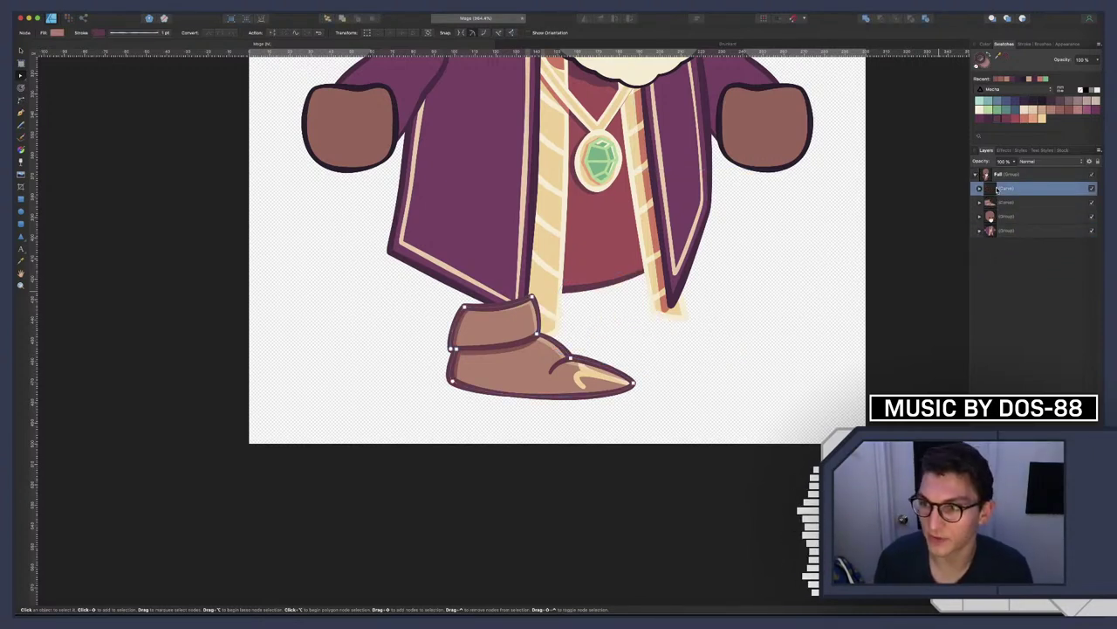
{"action": "left_click_drag", "start_coordinate": [996, 188], "coordinate": [1004, 248]}
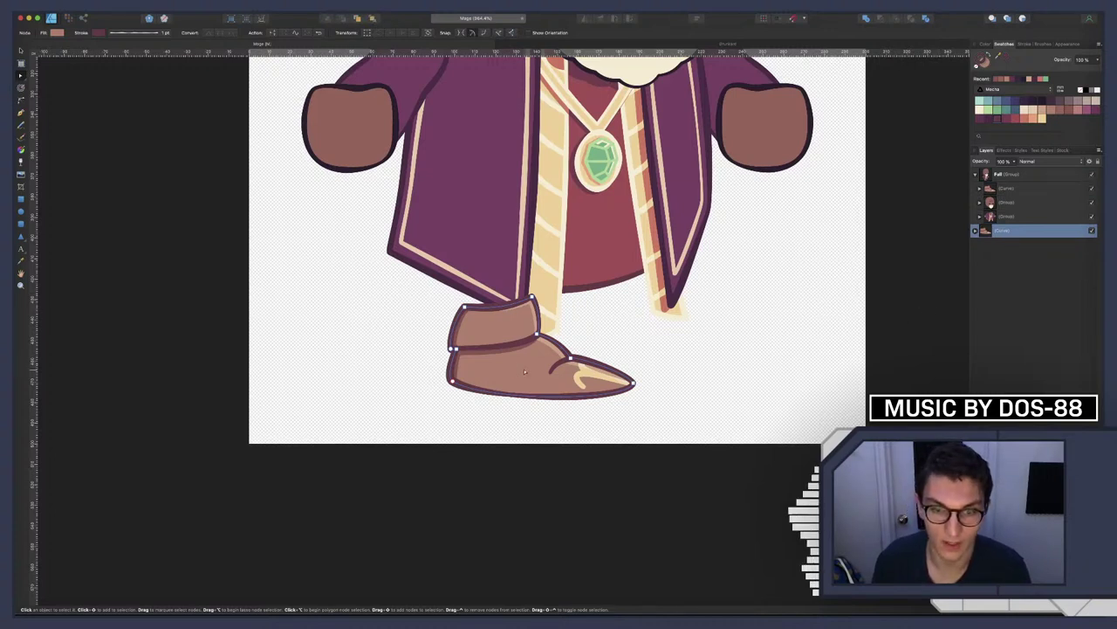
Move the duplicated shoe up and to the right into the back foot's place under the robe
{"action": "left_click", "coordinate": [608, 324]}
{"action": "left_click", "coordinate": [539, 363]}
{"action": "key", "text": "v"}
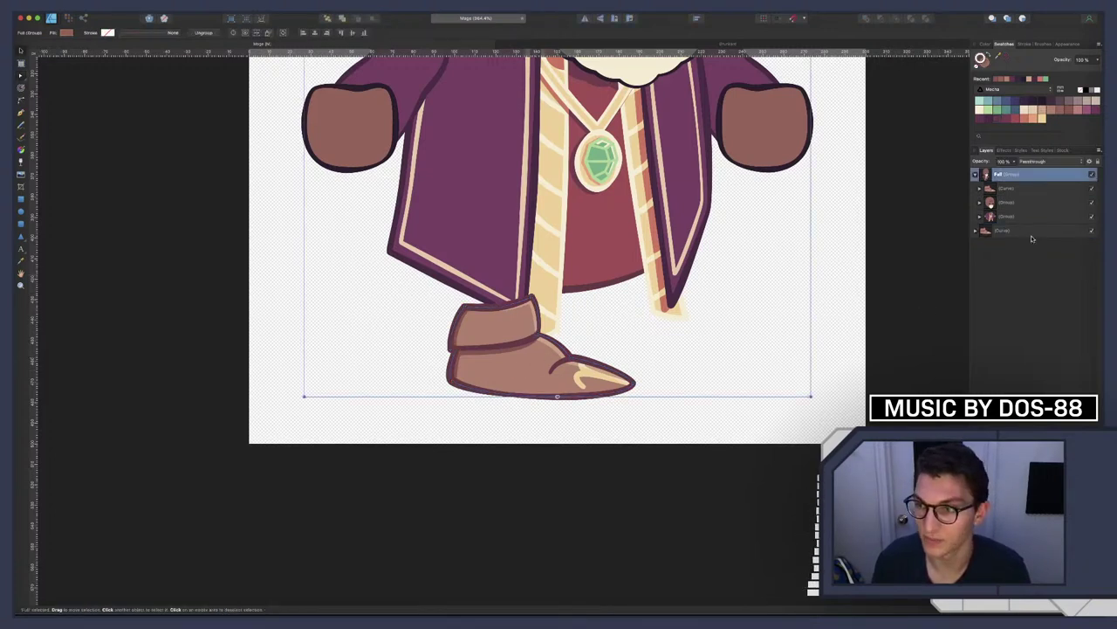
{"action": "left_click", "coordinate": [1008, 230]}
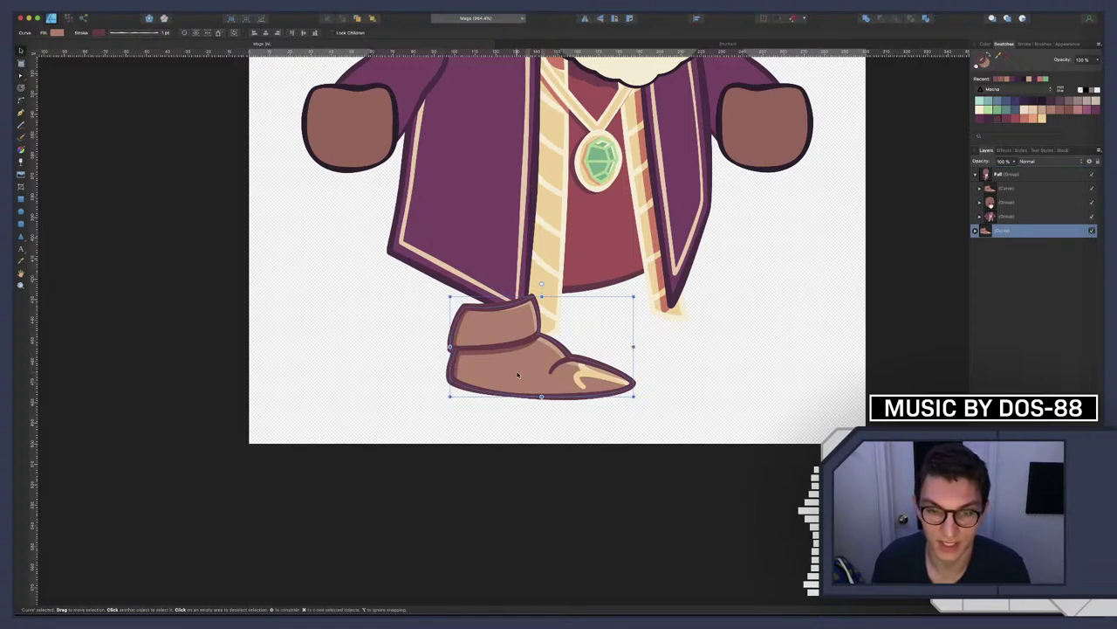
{"action": "left_click_drag", "start_coordinate": [516, 375], "coordinate": [624, 342]}
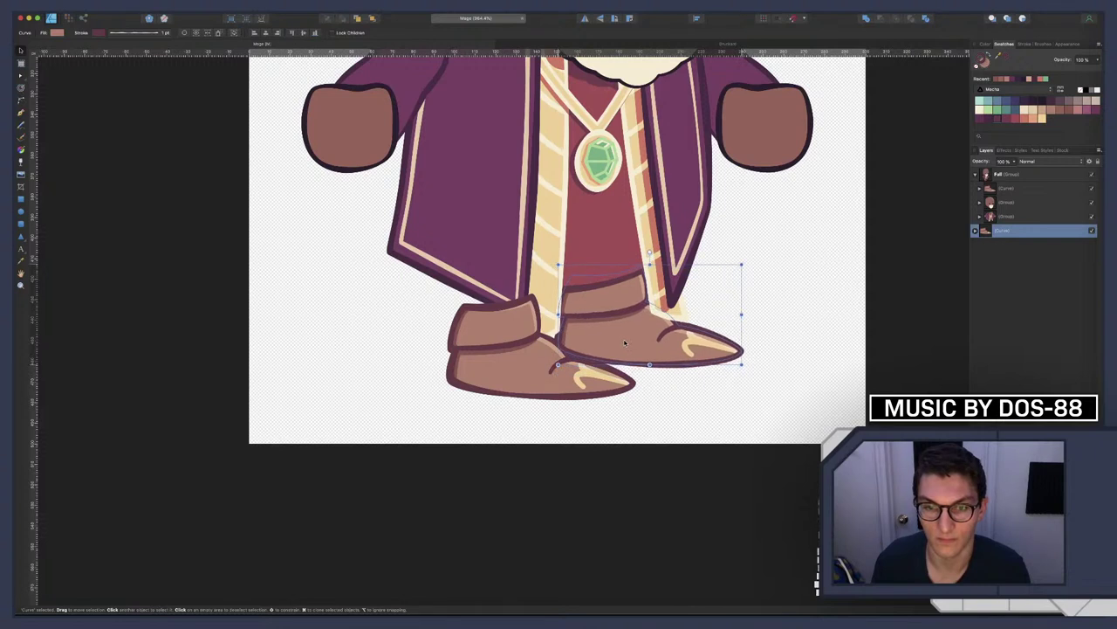
{"action": "left_click", "coordinate": [673, 409]}
Review the whole mage figure and switch to Discord to compare it with the posted image of the knight, gladiator and drunkard
{"action": "scroll", "coordinate": [668, 406], "scroll_direction": "down", "scroll_amount": 6}
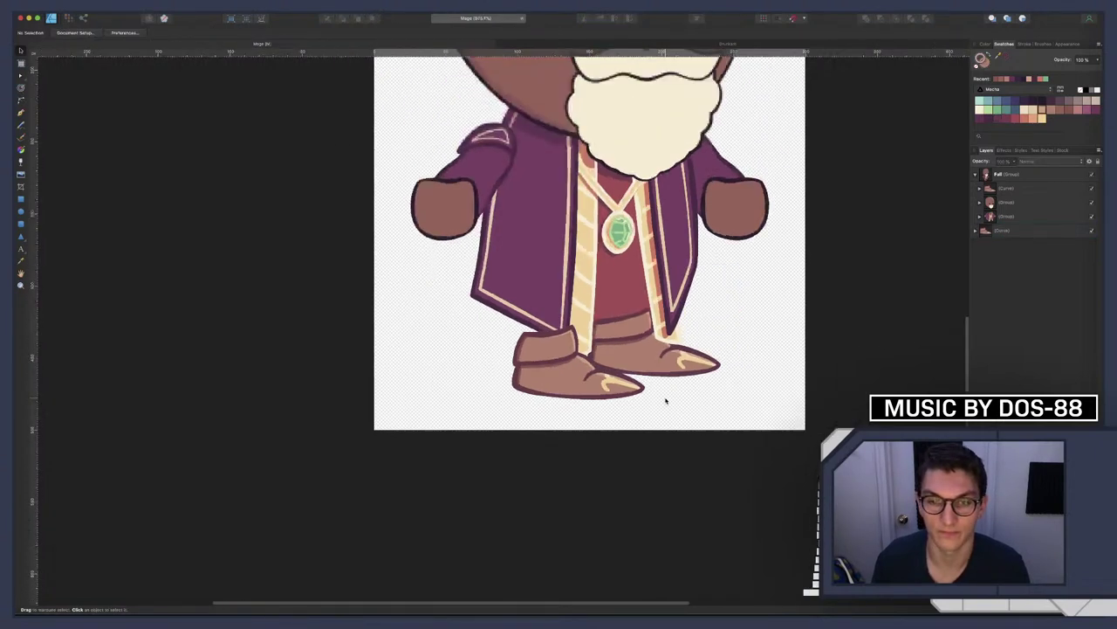
{"action": "scroll", "coordinate": [666, 402], "scroll_direction": "up", "scroll_amount": 3}
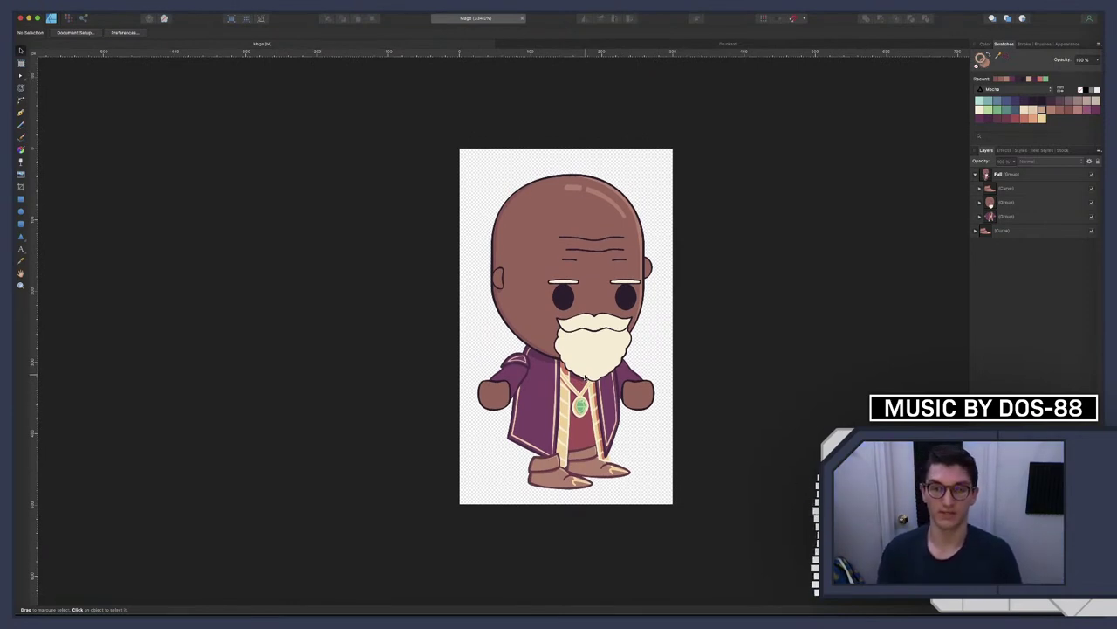
{"action": "scroll", "coordinate": [586, 376], "scroll_direction": "up", "scroll_amount": 3}
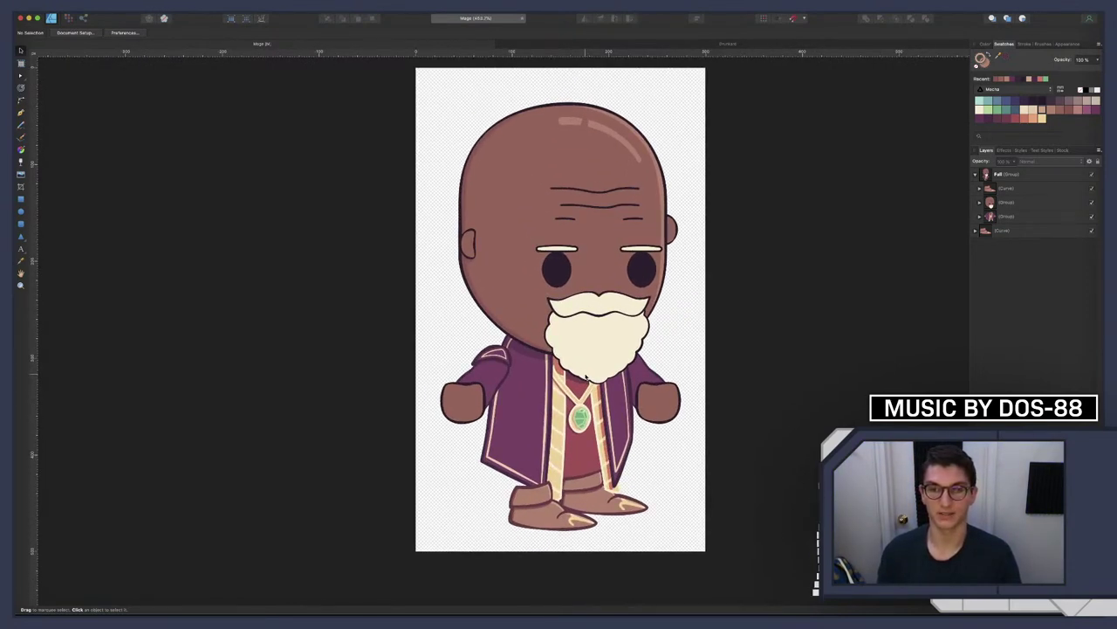
{"action": "scroll", "coordinate": [587, 377], "scroll_direction": "down", "scroll_amount": 6}
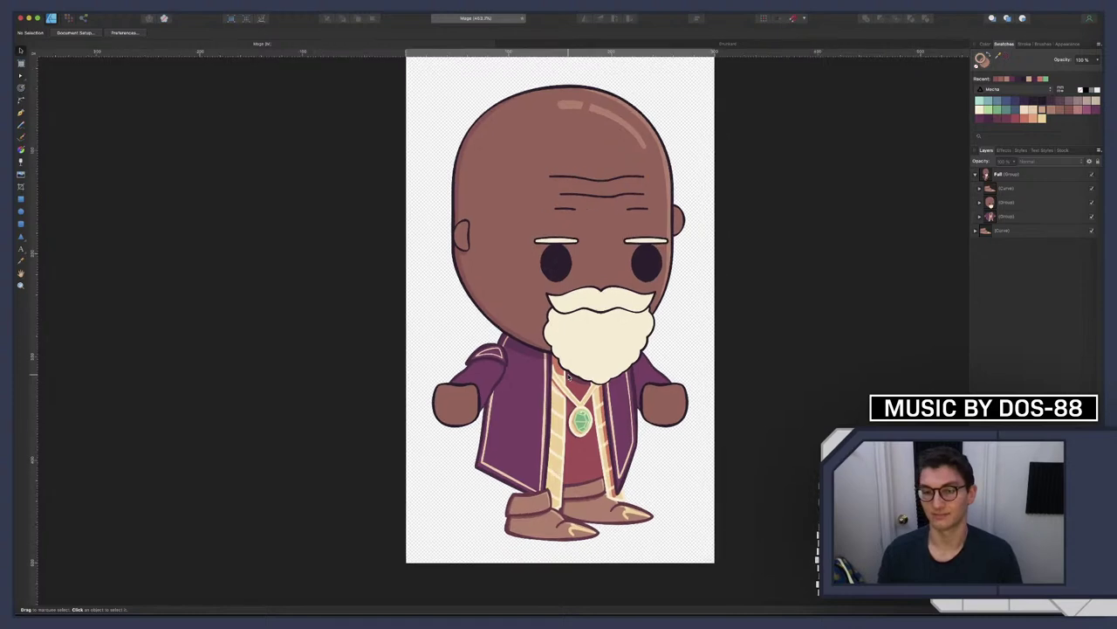
{"action": "scroll", "coordinate": [569, 376], "scroll_direction": "up", "scroll_amount": 7}
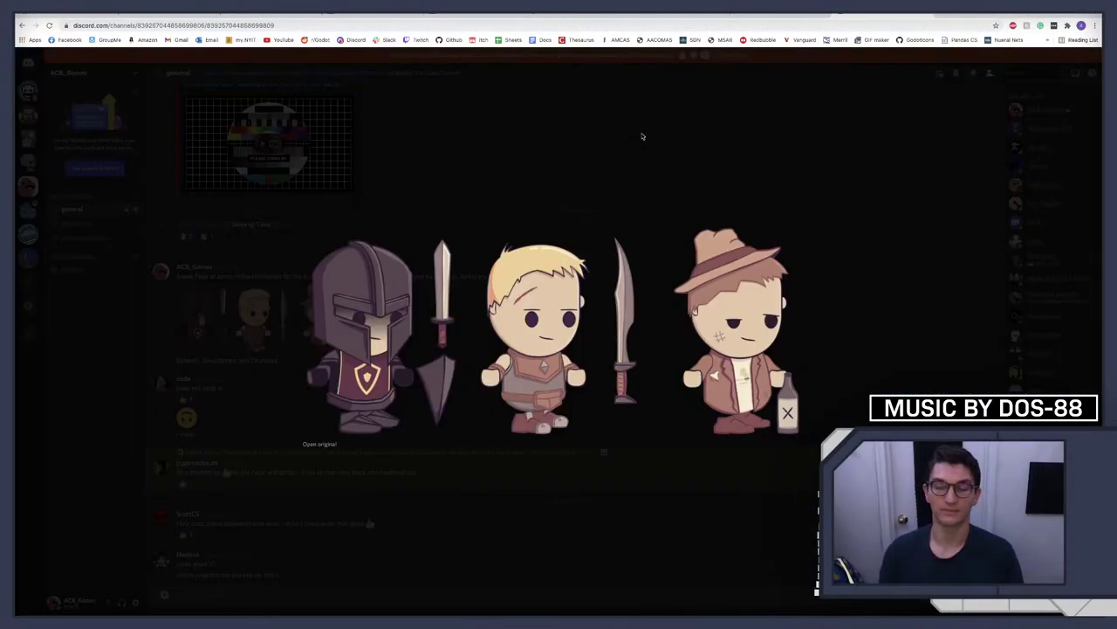
{"action": "left_click", "coordinate": [638, 192]}
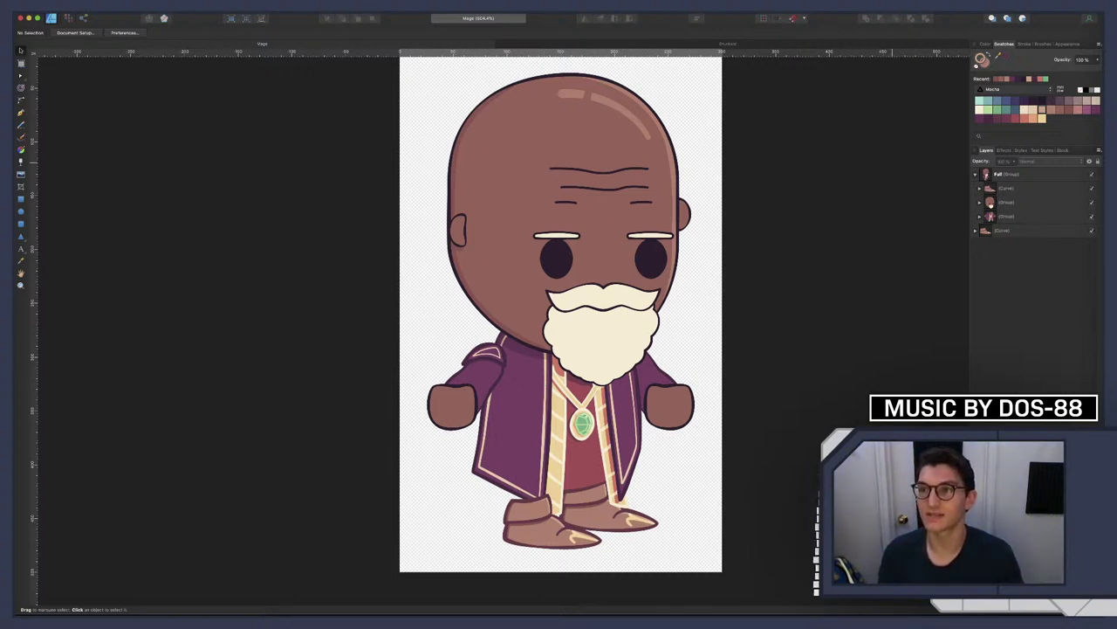
{"action": "left_click", "coordinate": [1089, 18]}
{"action": "left_click", "coordinate": [854, 148]}
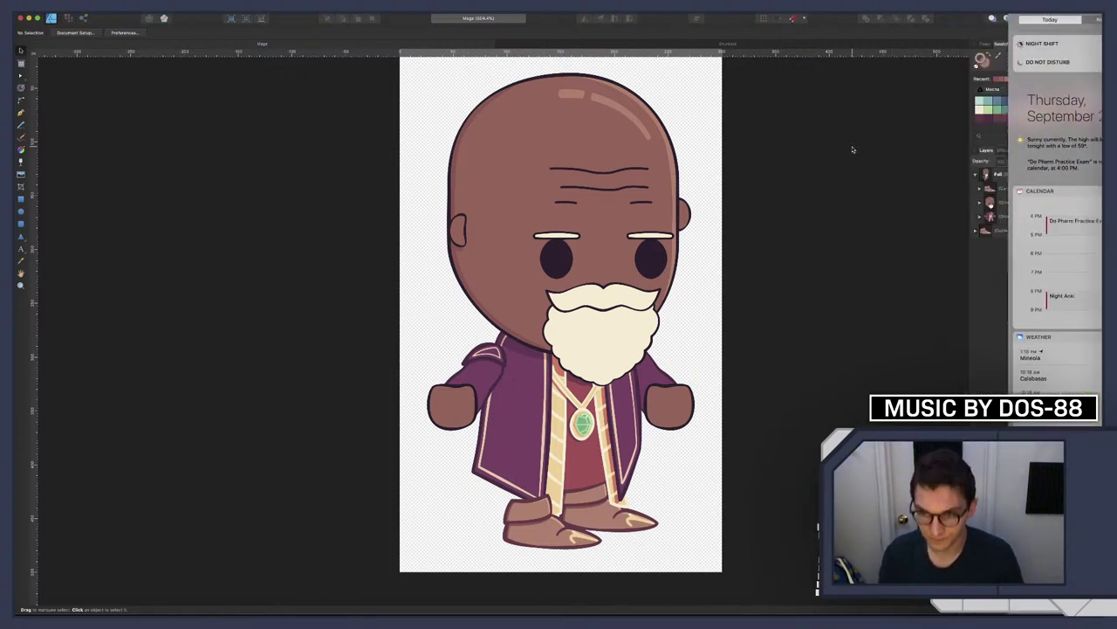